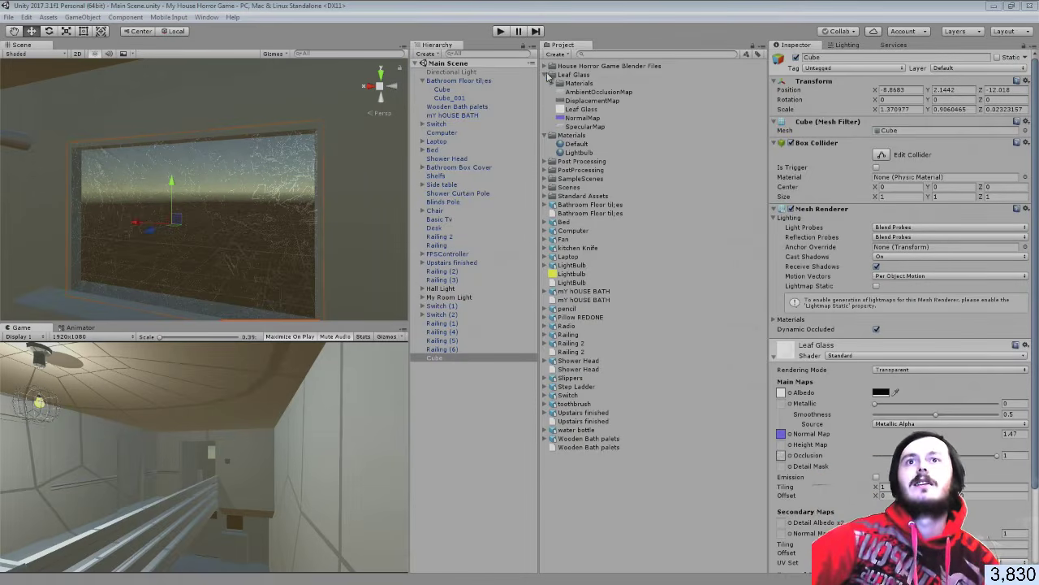
Collapse the Leaf Glass and Materials folders in the Project panel and clear the selection
click(546, 74)
click(544, 73)
click(545, 85)
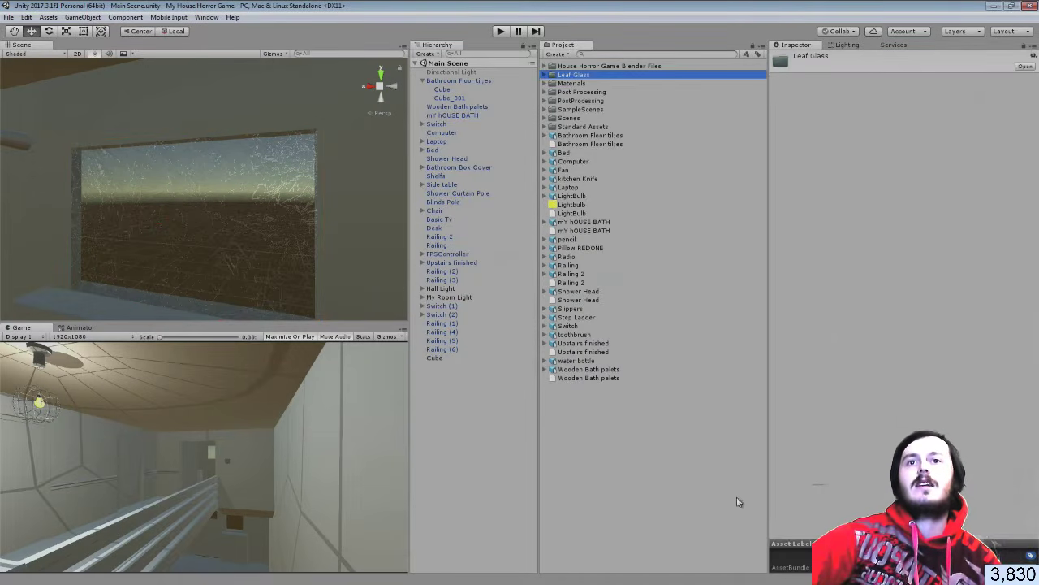
click(672, 485)
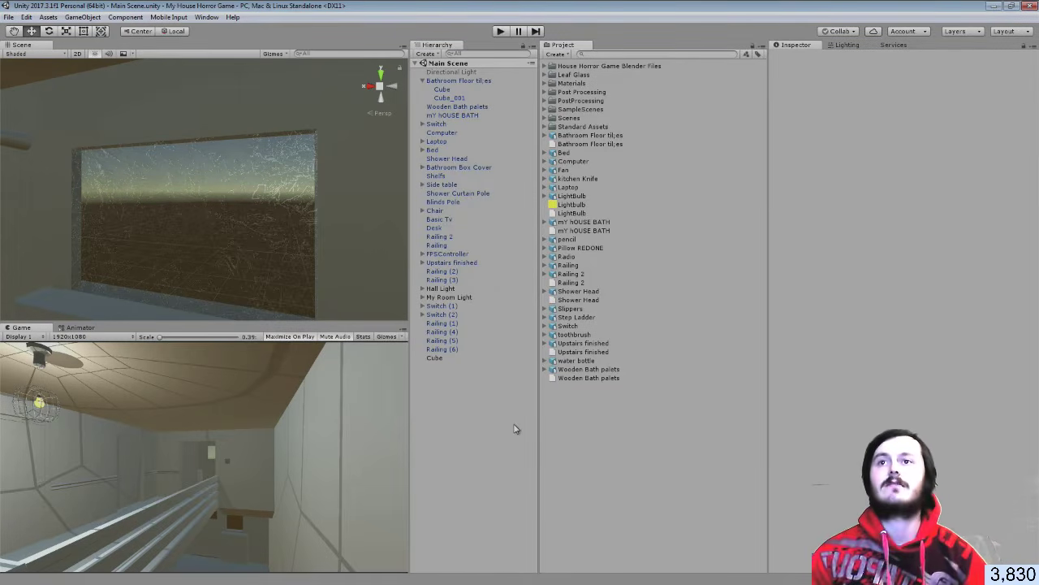
Turn the Scene view camera left and fly forward down the hall
right_drag(315, 147, 232, 188)
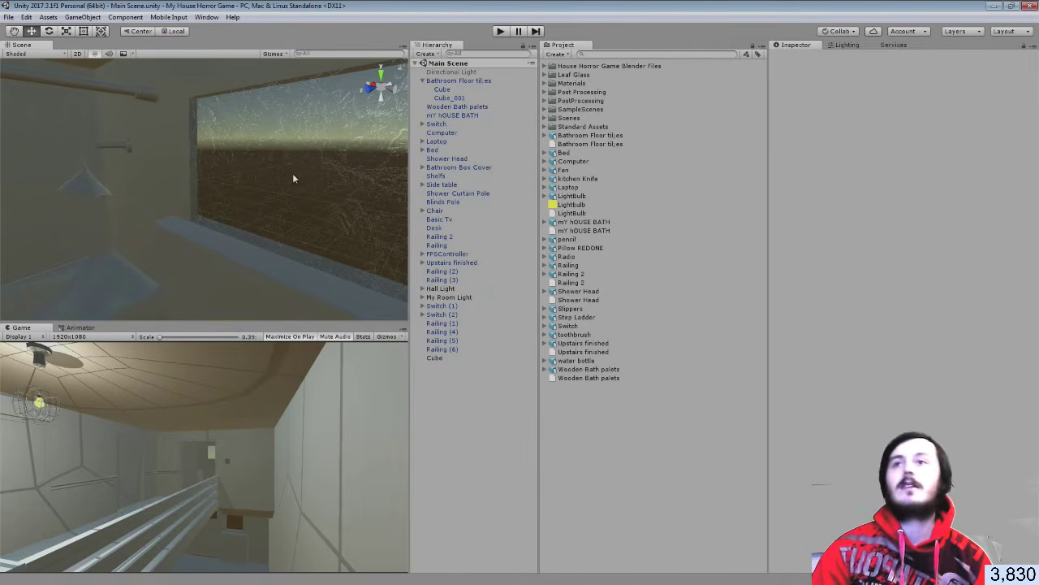
right_drag(292, 173, 443, 159)
key(w)
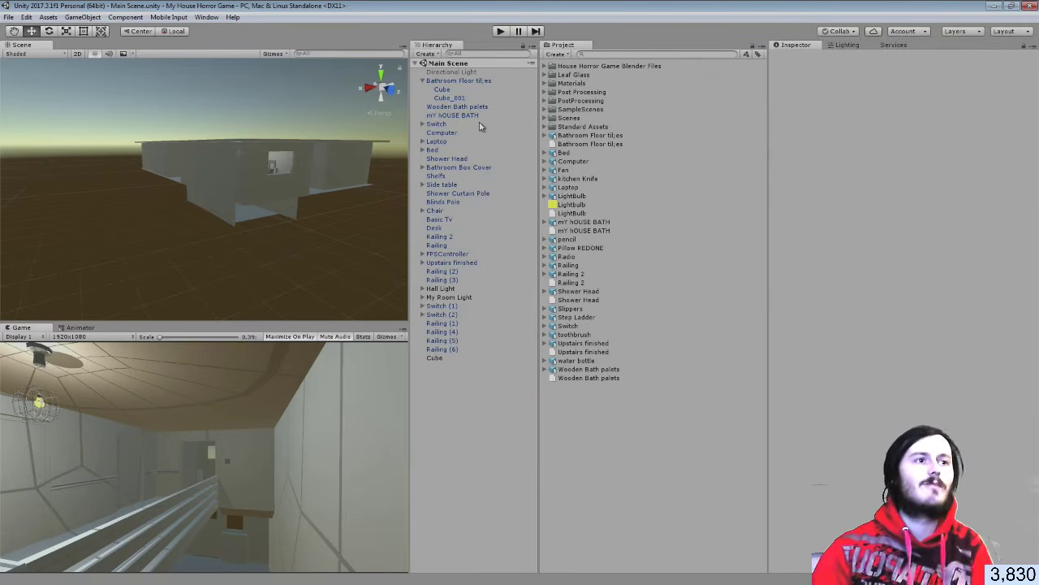
Fly through the bedroom, around the lamp and toward the hallway, then bring the reference images window over Unity
key(w)
right_drag(218, 196, 122, 130)
right_drag(1007, 138, 48, 184)
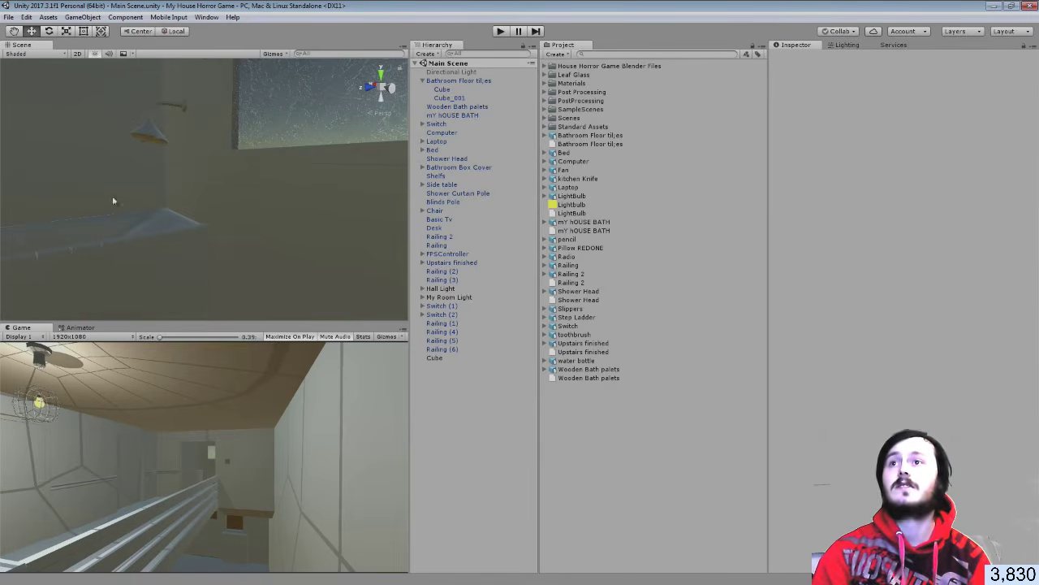
right_drag(116, 202, 1014, 180)
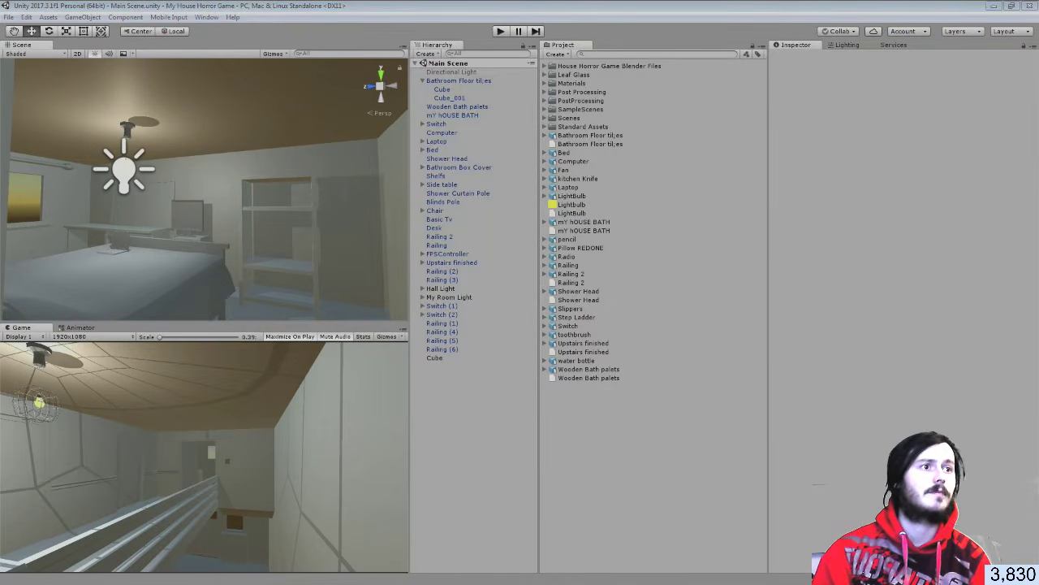
drag(1038, 18, 490, 0)
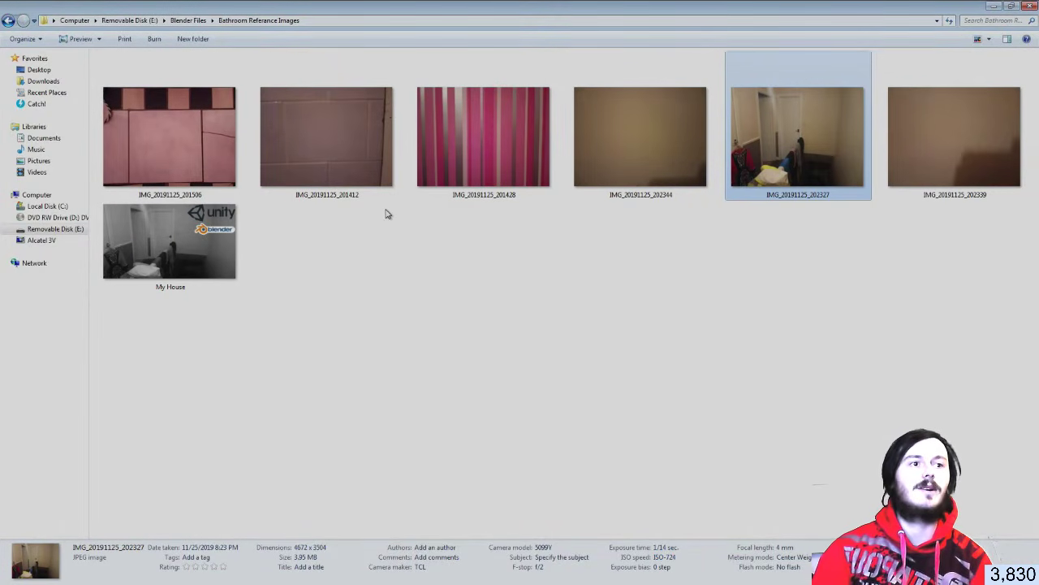
click(221, 147)
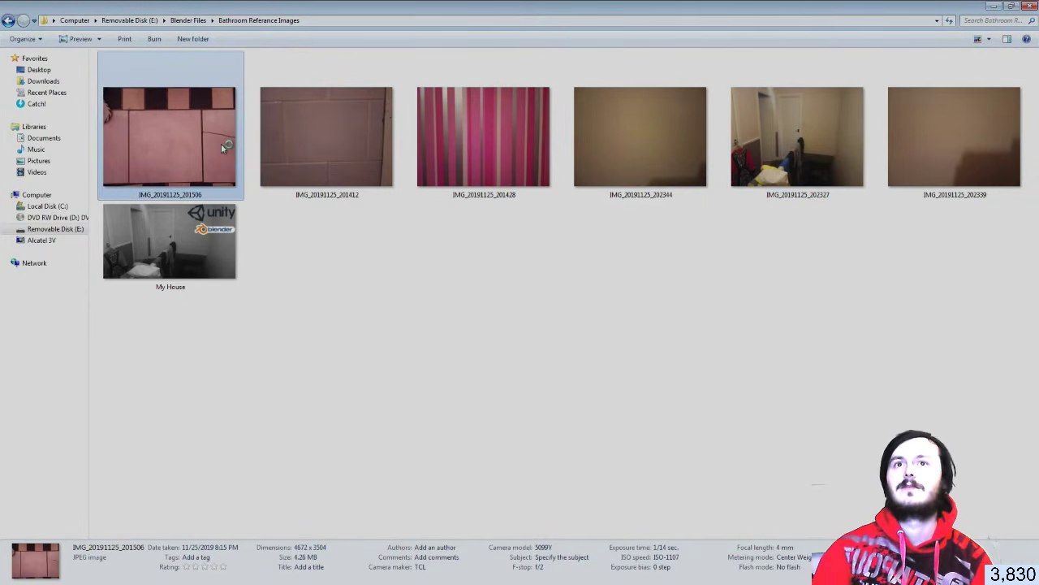
double_click(221, 144)
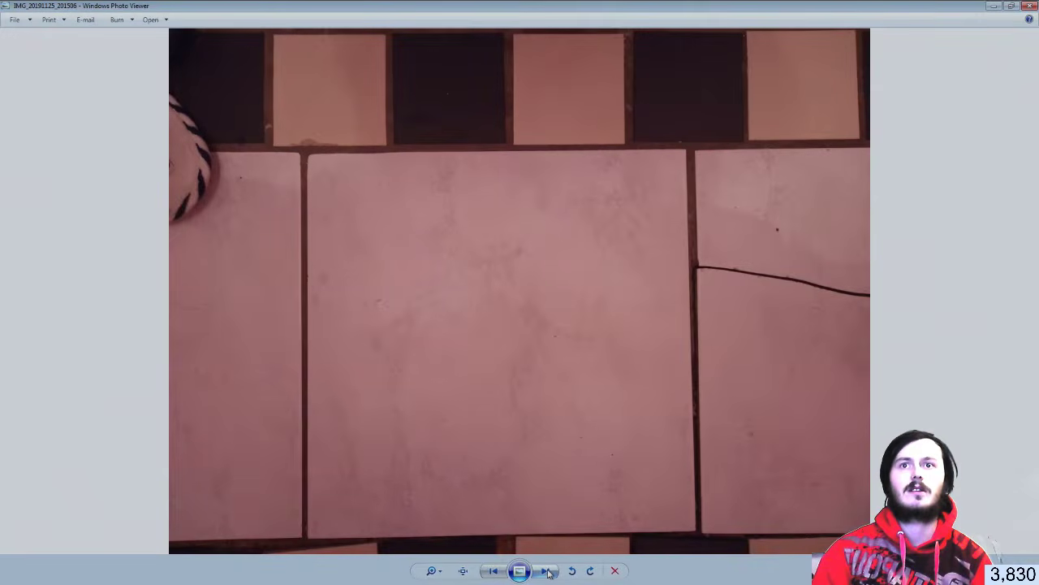
click(546, 571)
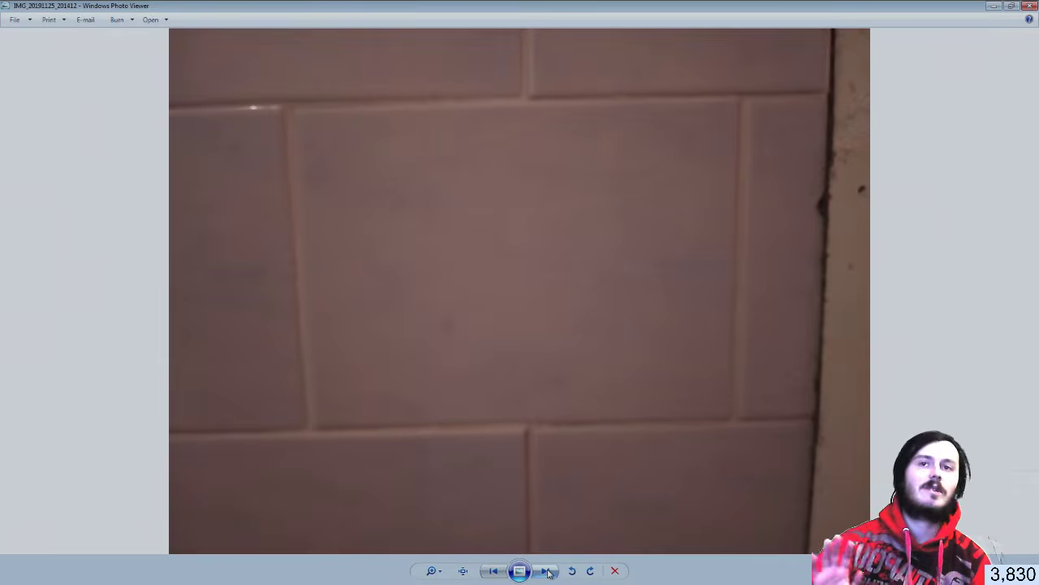
click(547, 571)
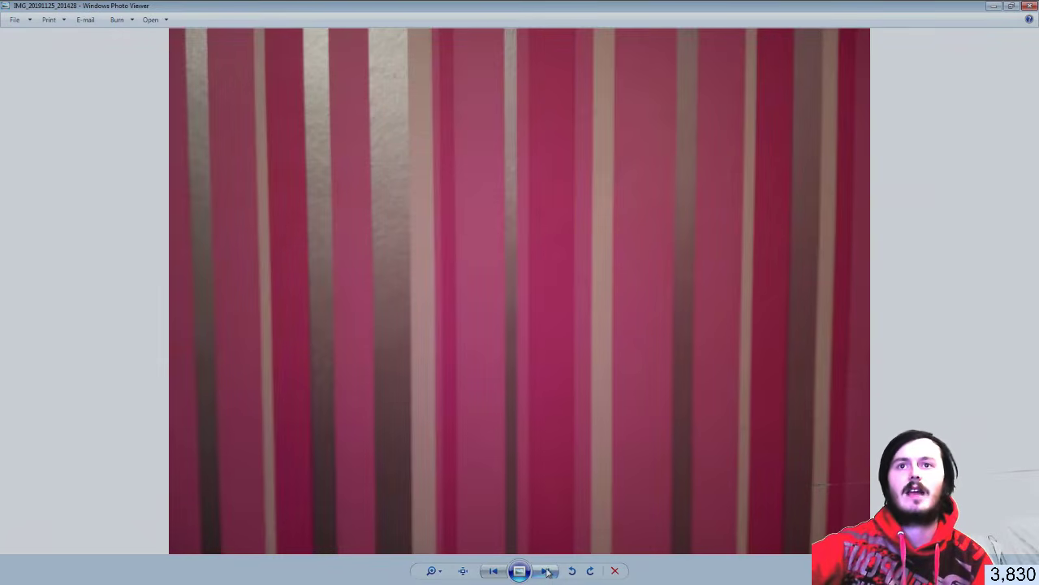
click(546, 571)
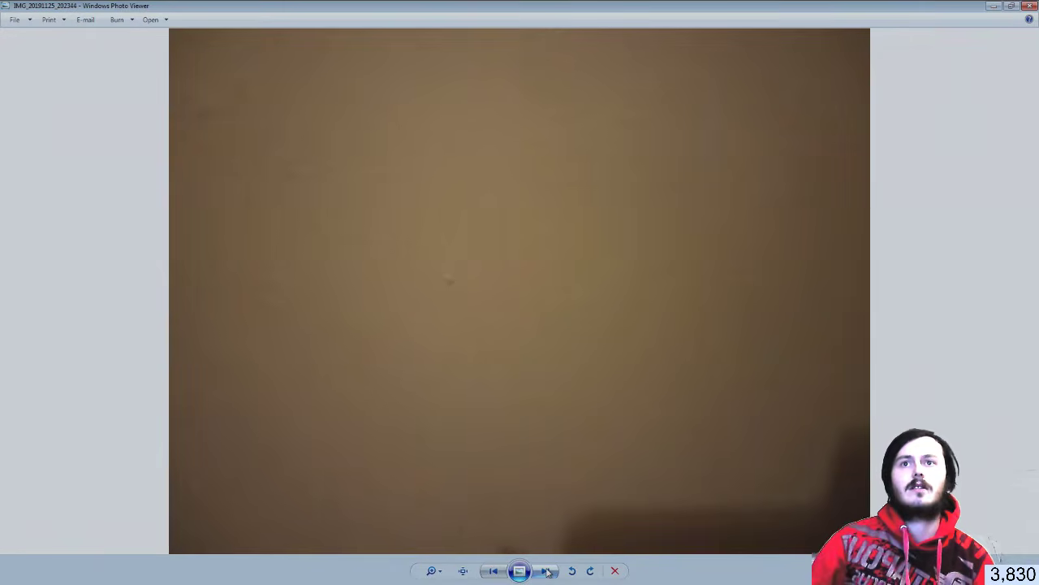
click(547, 571)
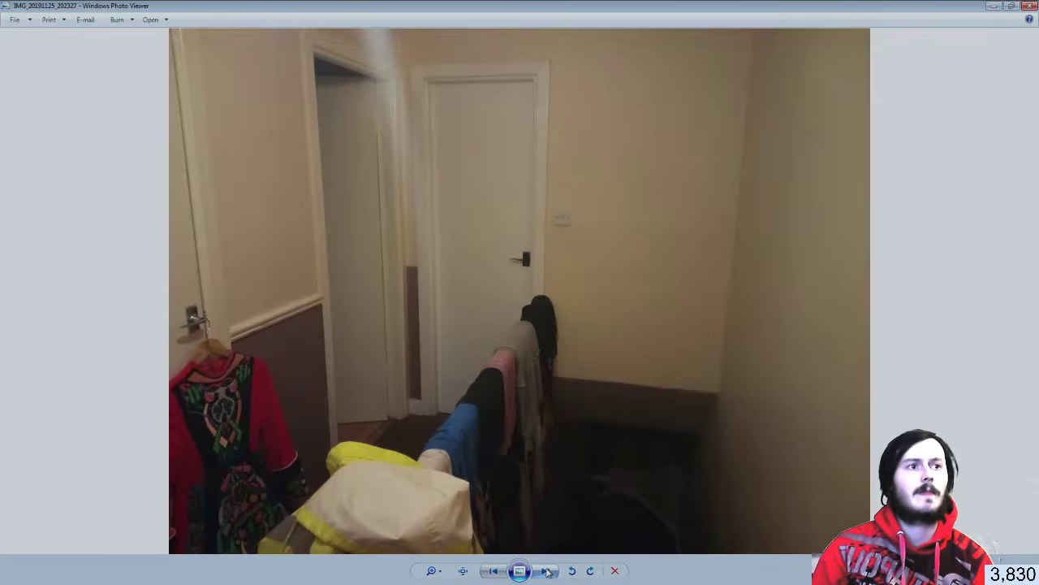
click(547, 571)
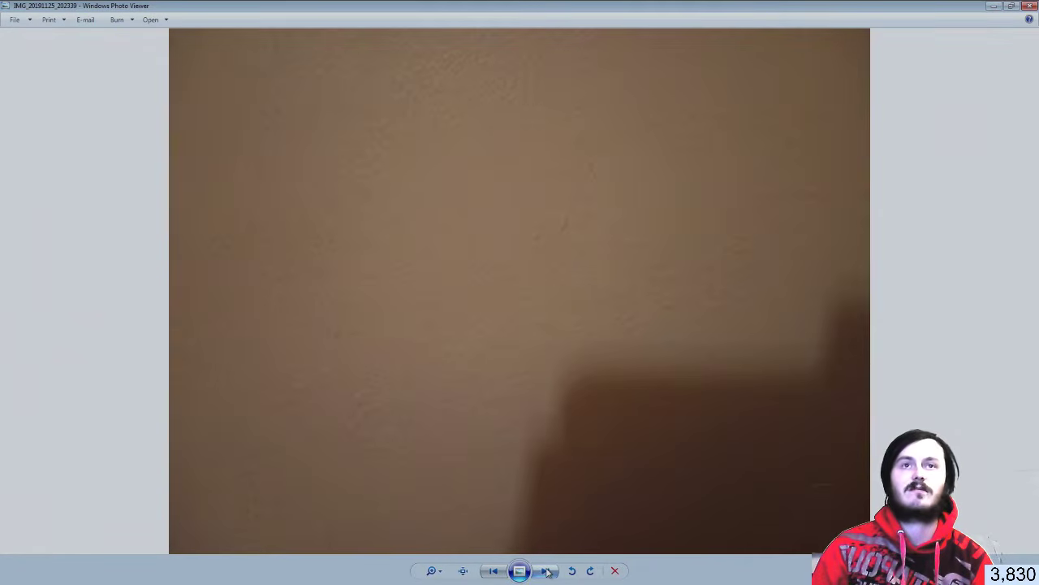
click(1030, 6)
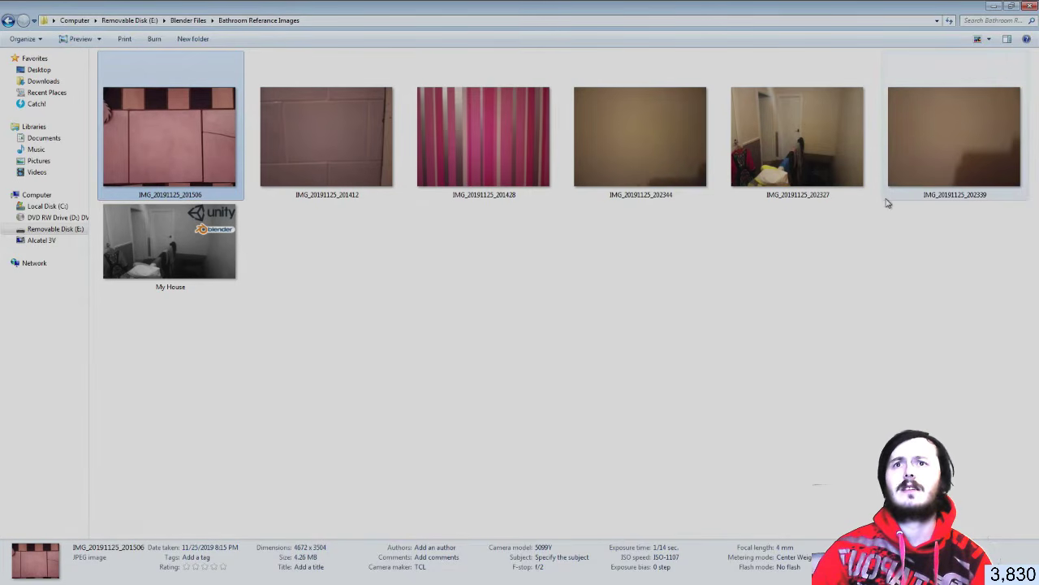
Open the brown wall photo, flip between it and the neighbouring photos, then close Photo Viewer
click(945, 133)
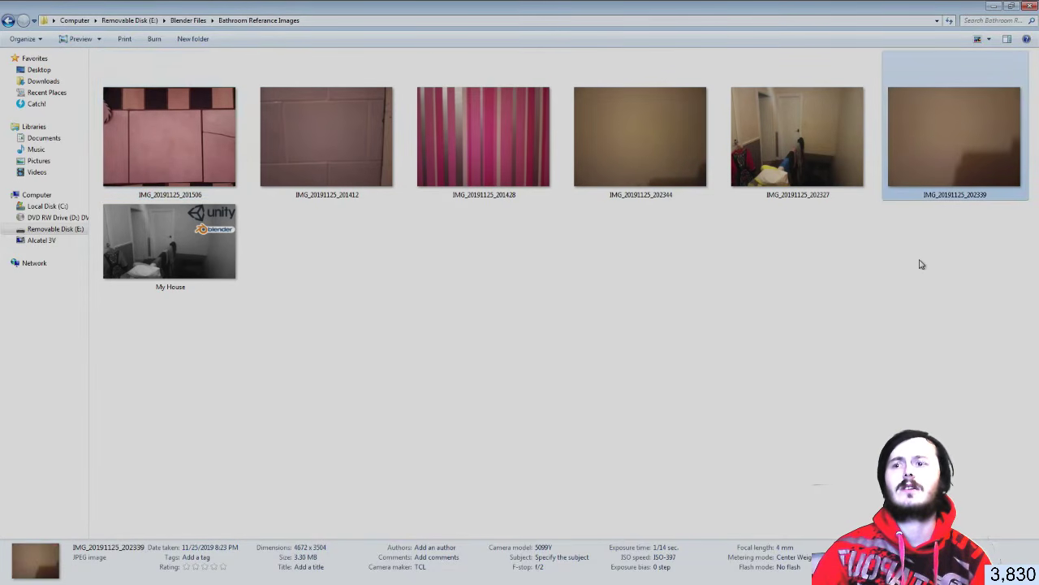
click(647, 184)
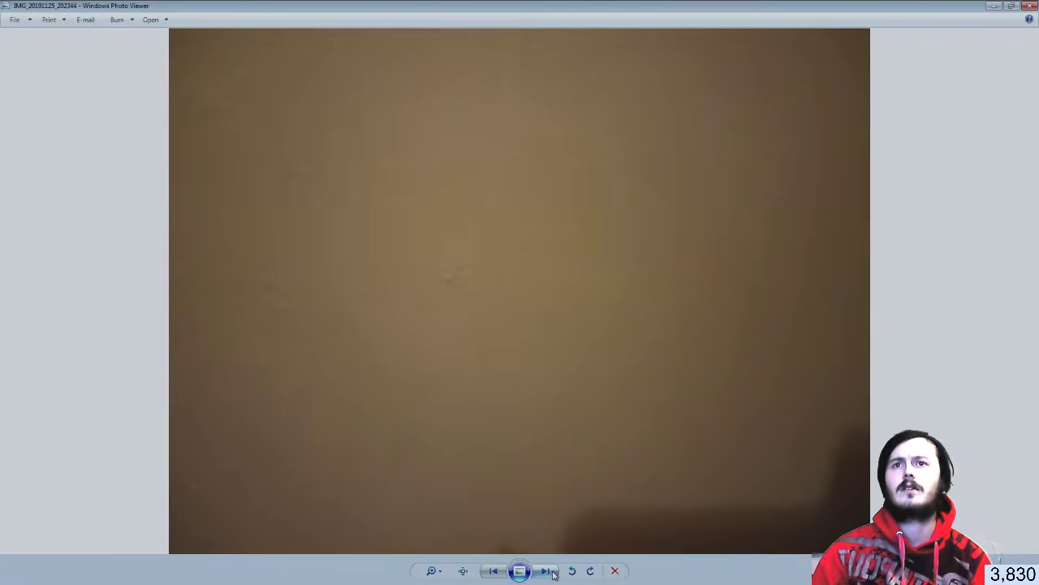
click(546, 571)
click(545, 571)
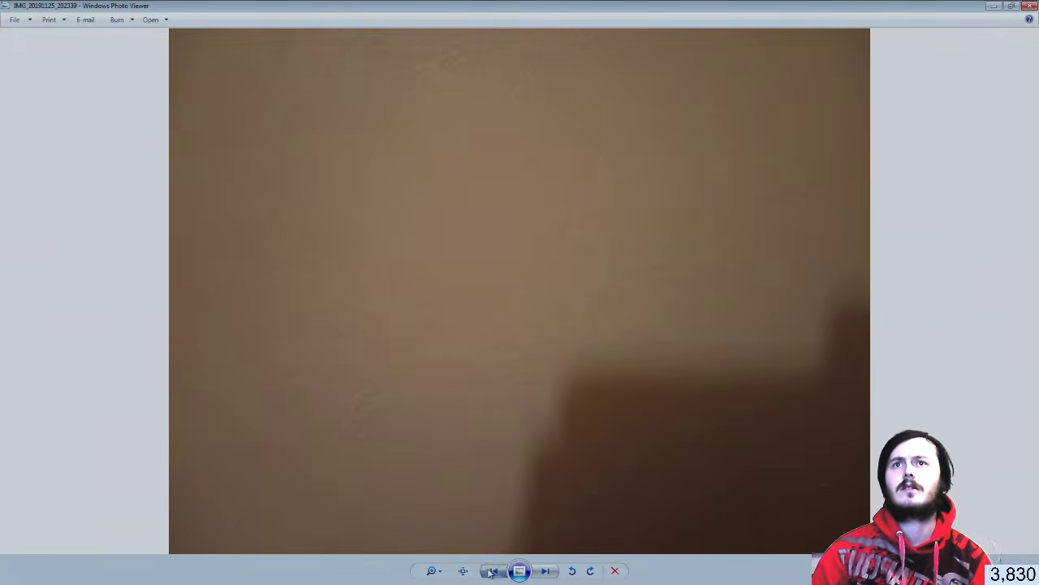
click(491, 571)
click(547, 571)
click(547, 572)
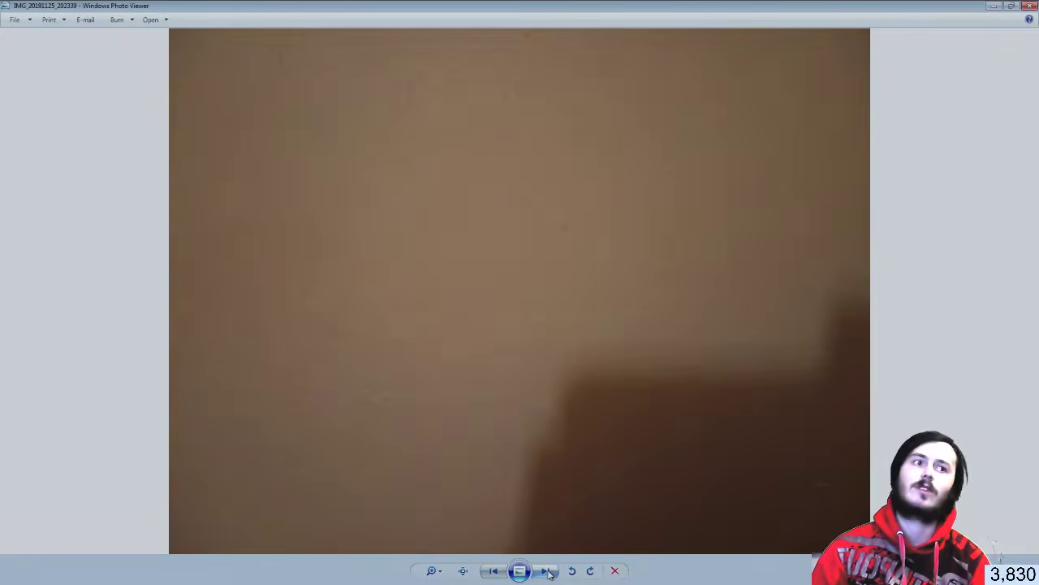
click(1028, 6)
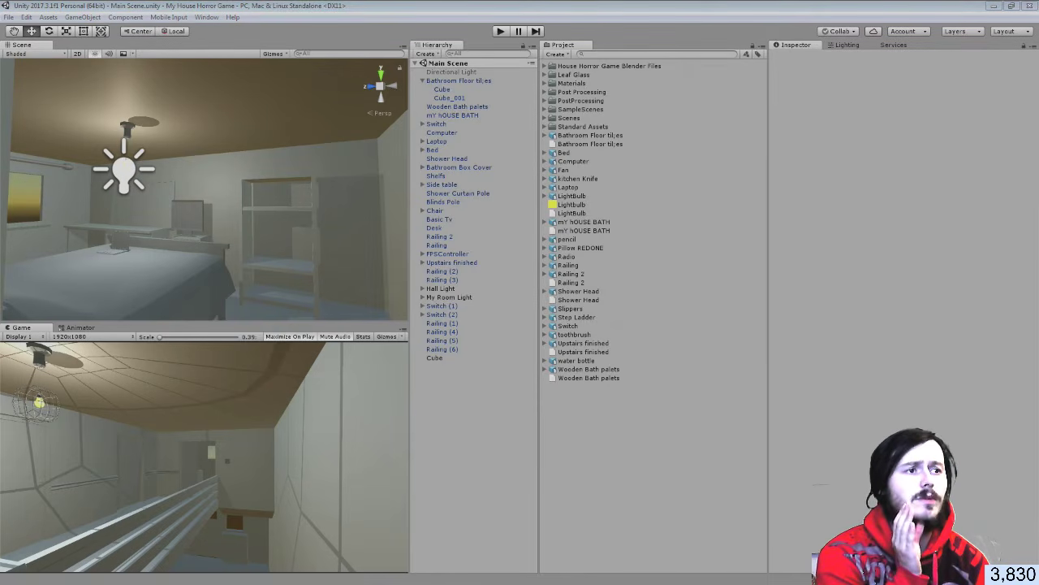
key(ctrl+shift+Escape)
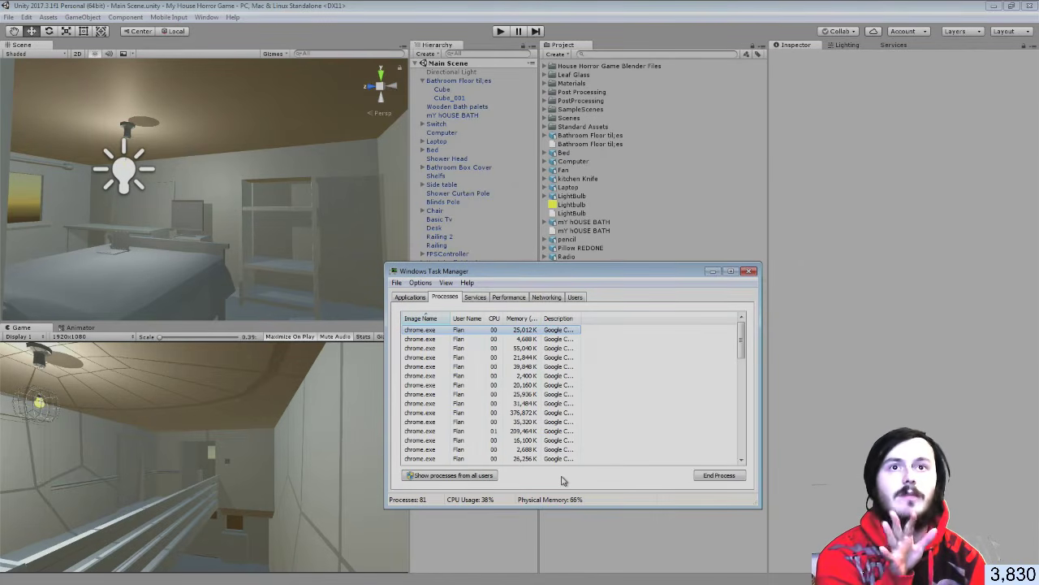
click(747, 272)
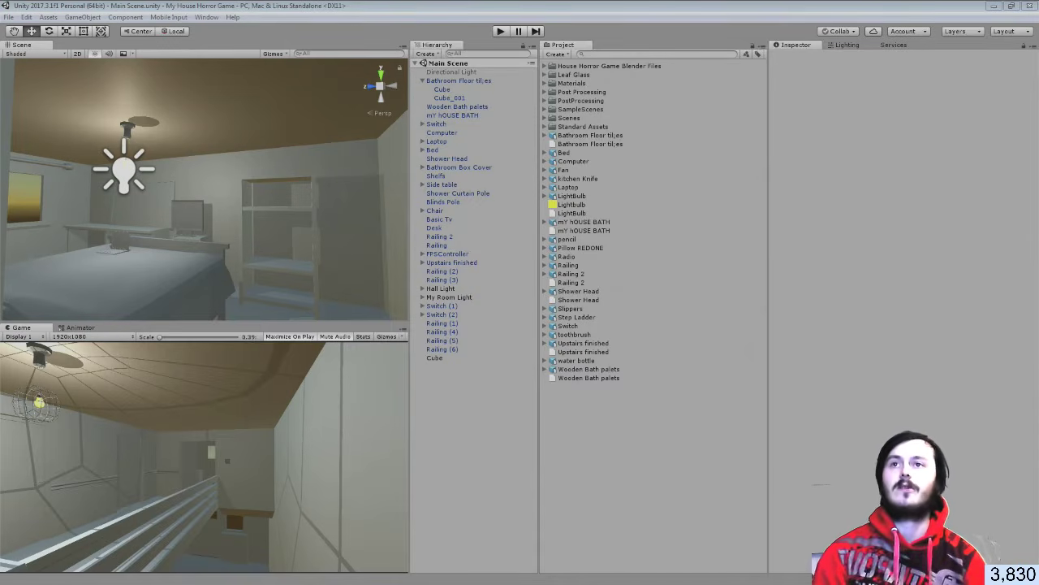
Flatten the Cube and Cube_001 floor tiles along Y with the Scale tool, then deselect them
alt+drag(336, 192, 333, 193)
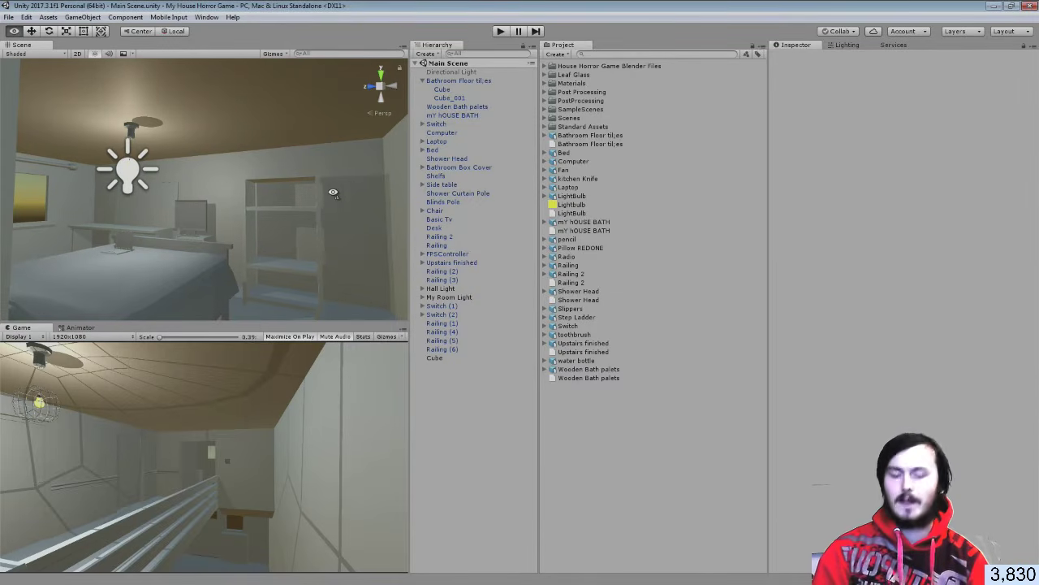
right_drag(333, 193, 705, 303)
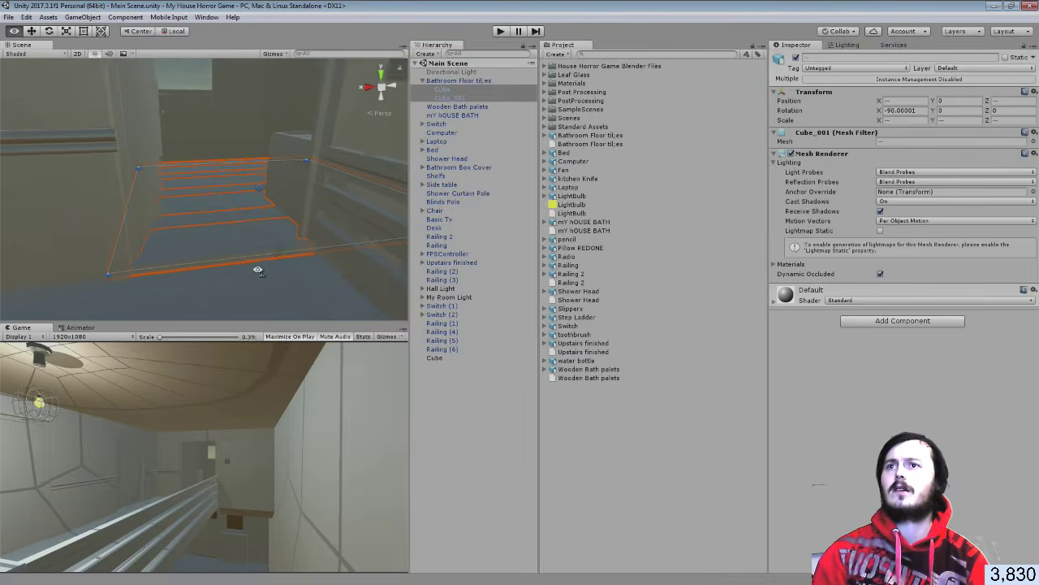
right_drag(256, 269, 262, 216)
middle_drag(262, 216, 261, 195)
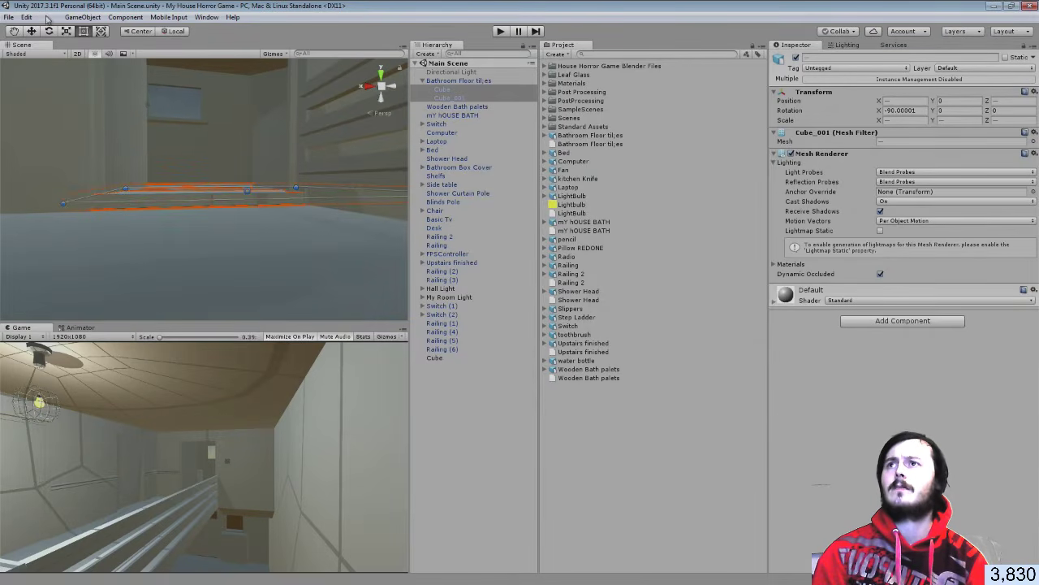
click(64, 33)
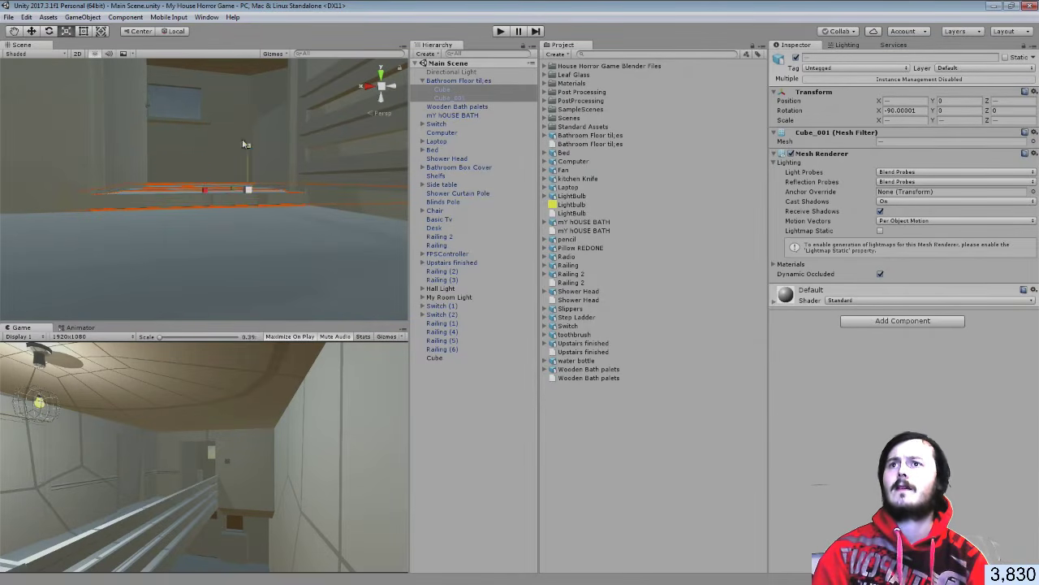
mouse_move(246, 144)
mouse_down()
mouse_move(246, 160)
mouse_move(248, 143)
mouse_up()
key(w)
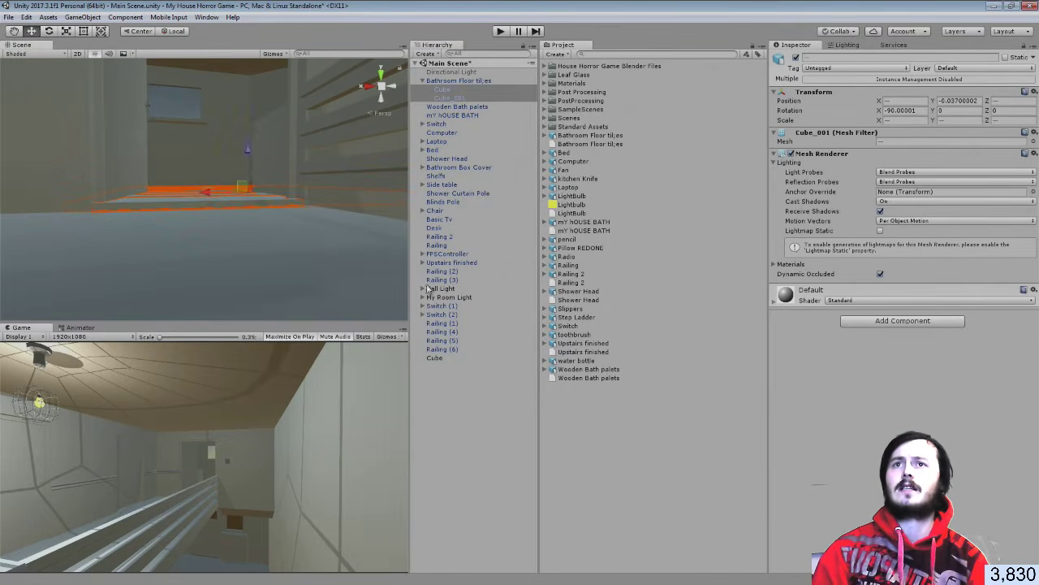
click(484, 375)
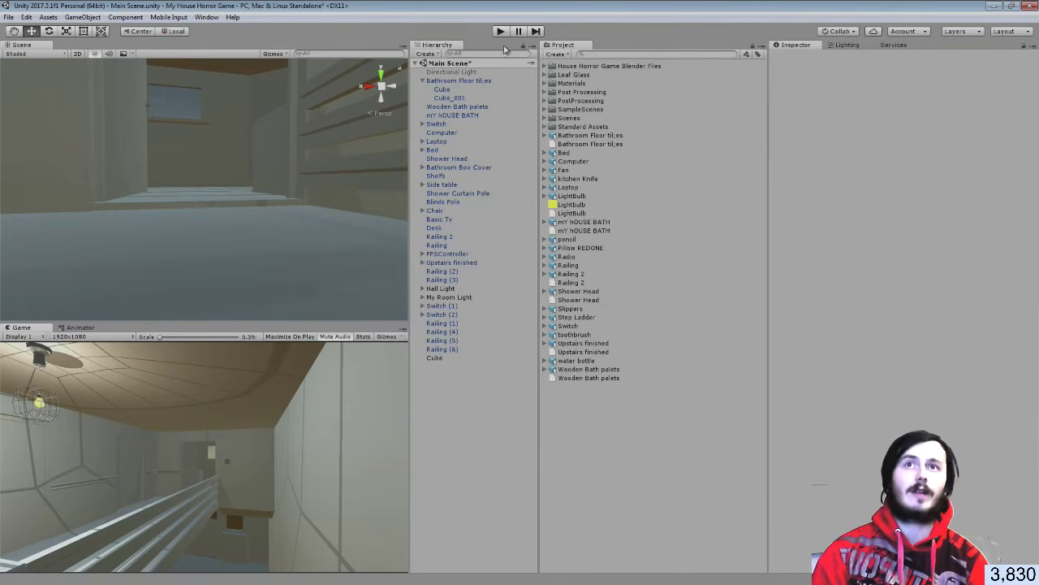
Play the game, walk the player along the hallway, then stop Play mode
click(500, 33)
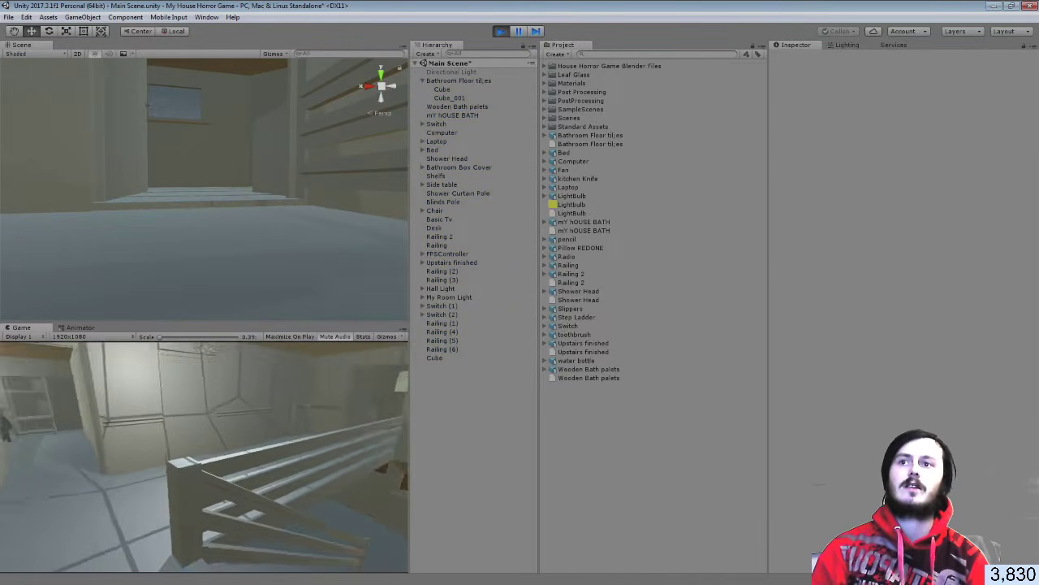
key(w)
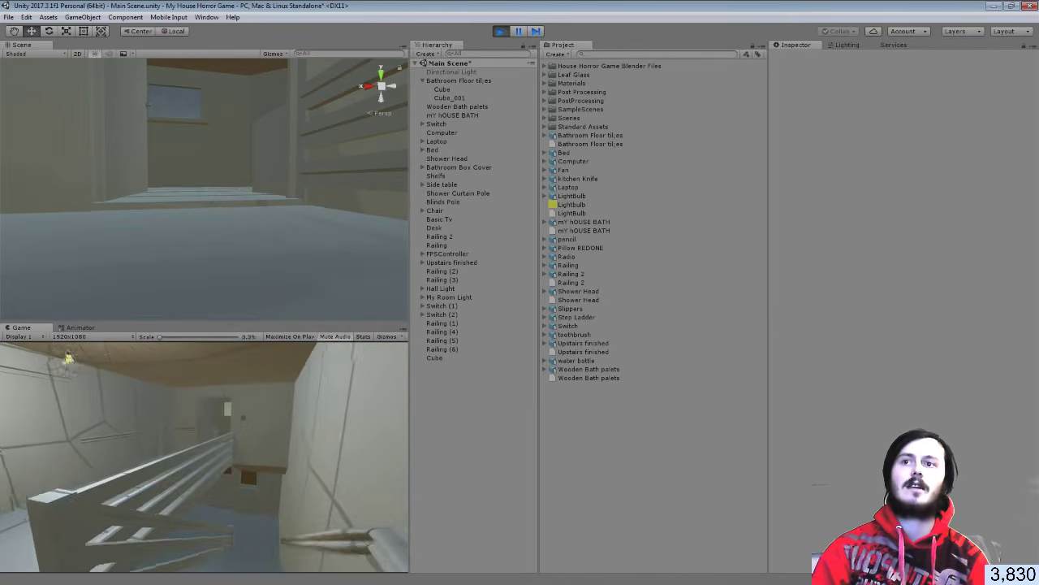
key(Escape)
click(500, 35)
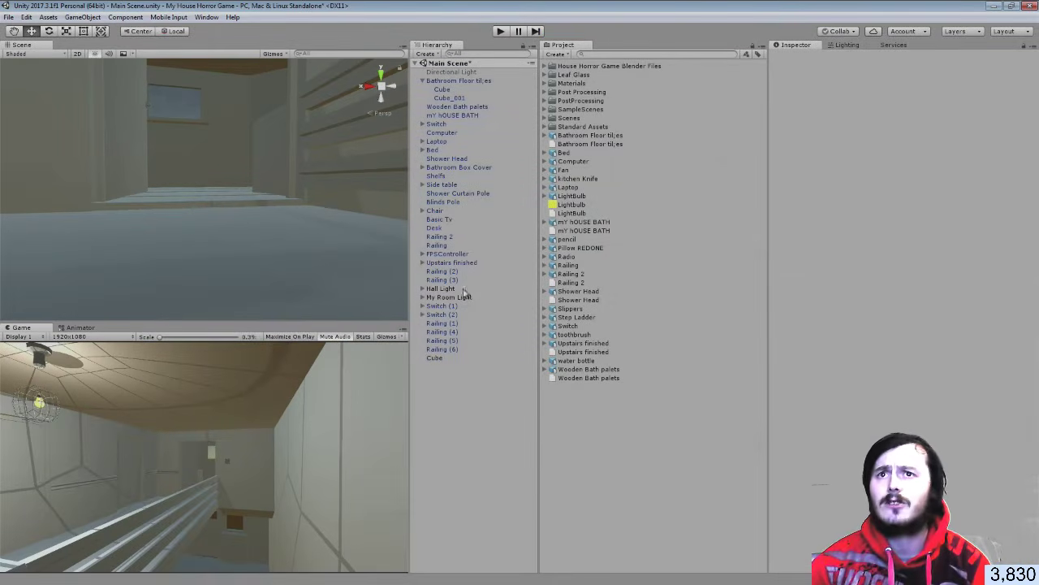
On FPSController's FirstPersonCharacter camera, toggle Post Processing Behaviour on and off to compare the look
click(423, 254)
click(462, 262)
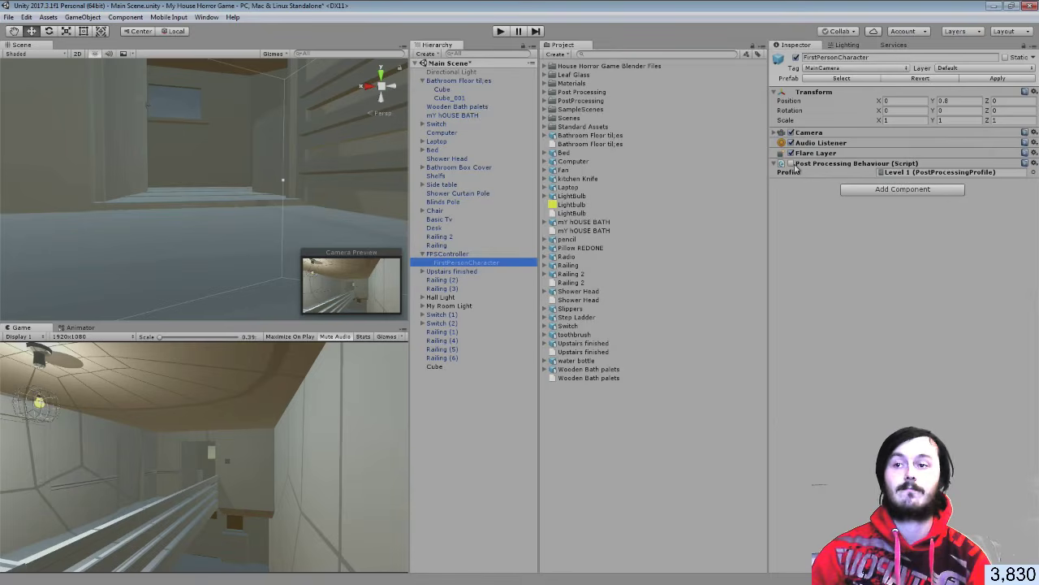
click(792, 164)
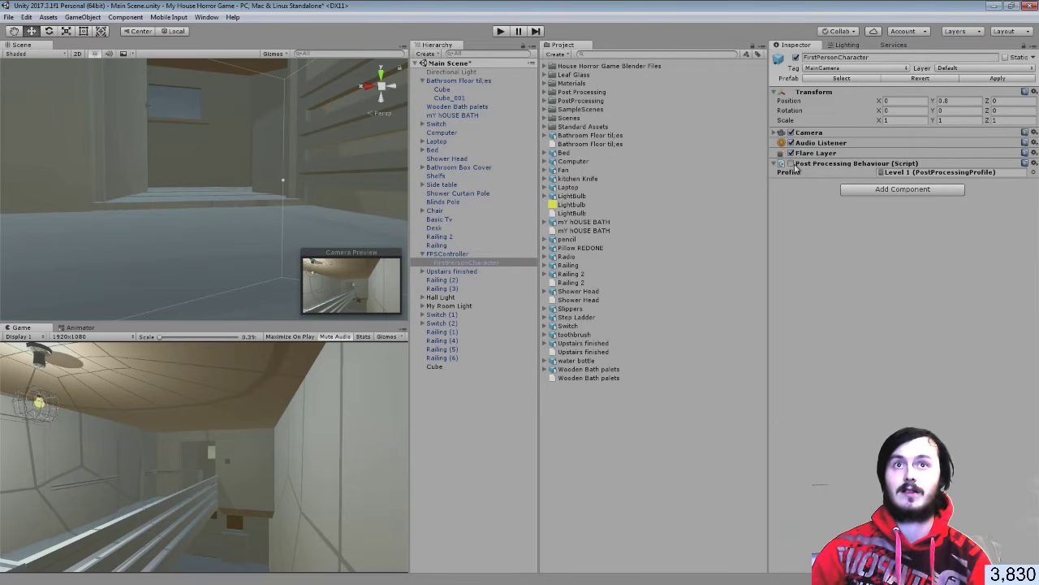
click(792, 164)
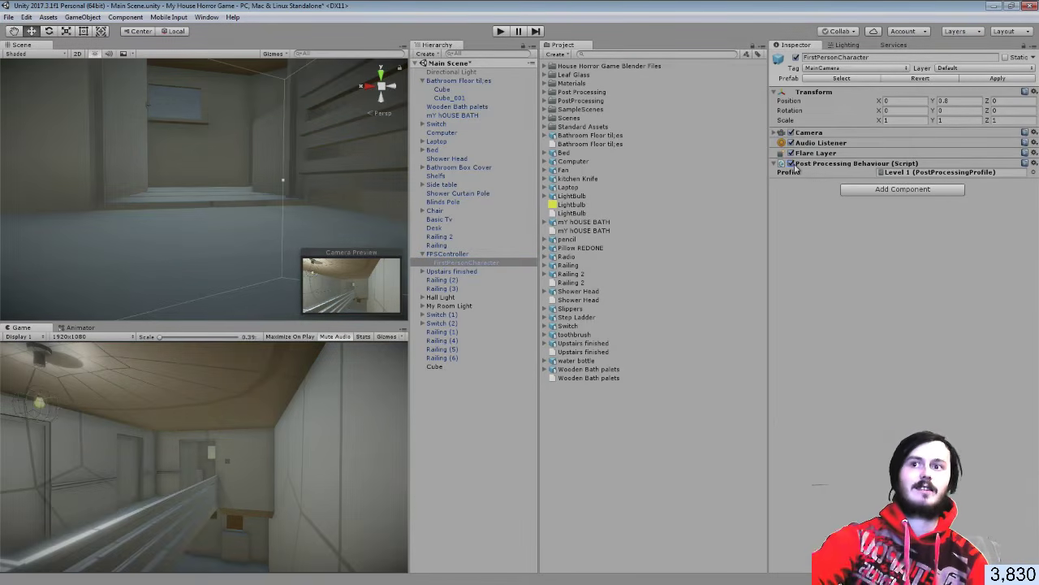
click(793, 164)
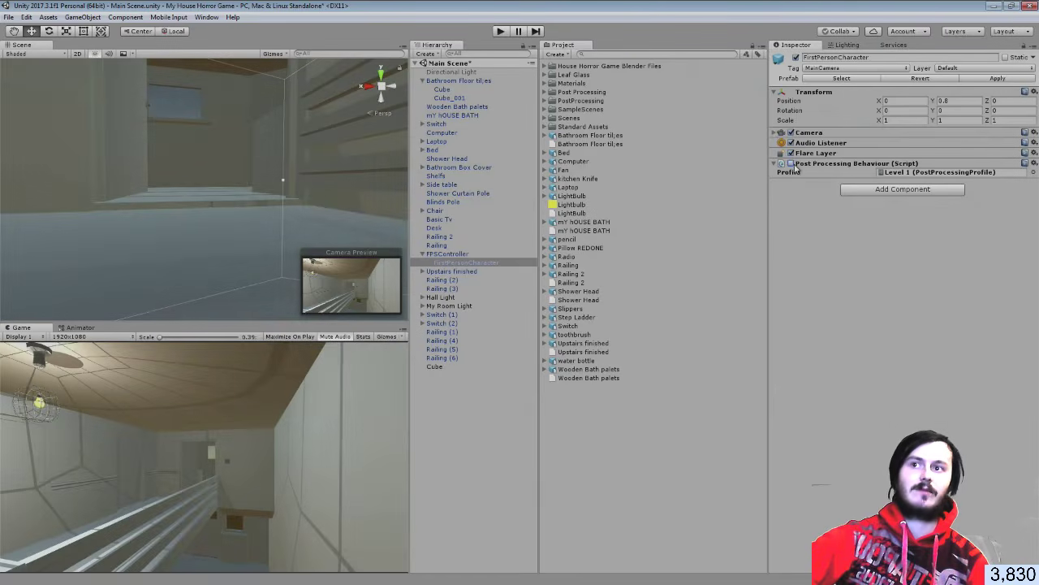
click(793, 164)
click(793, 164)
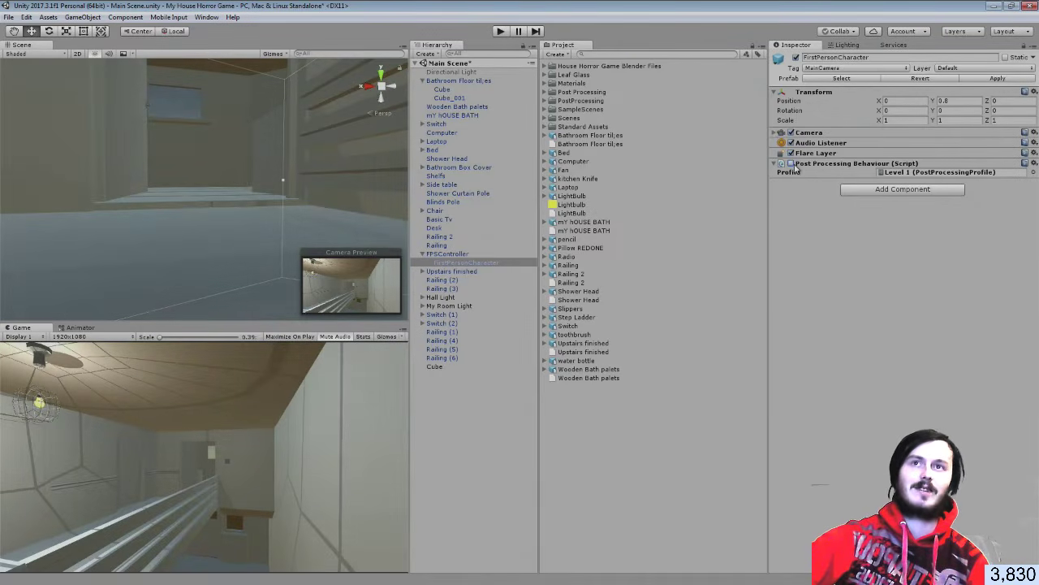
click(499, 32)
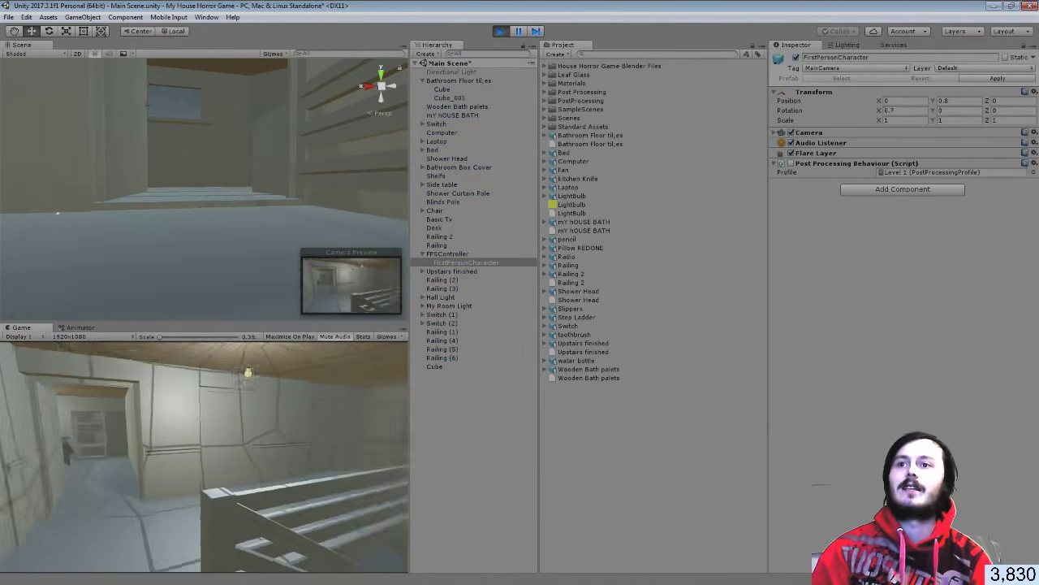
key(w)
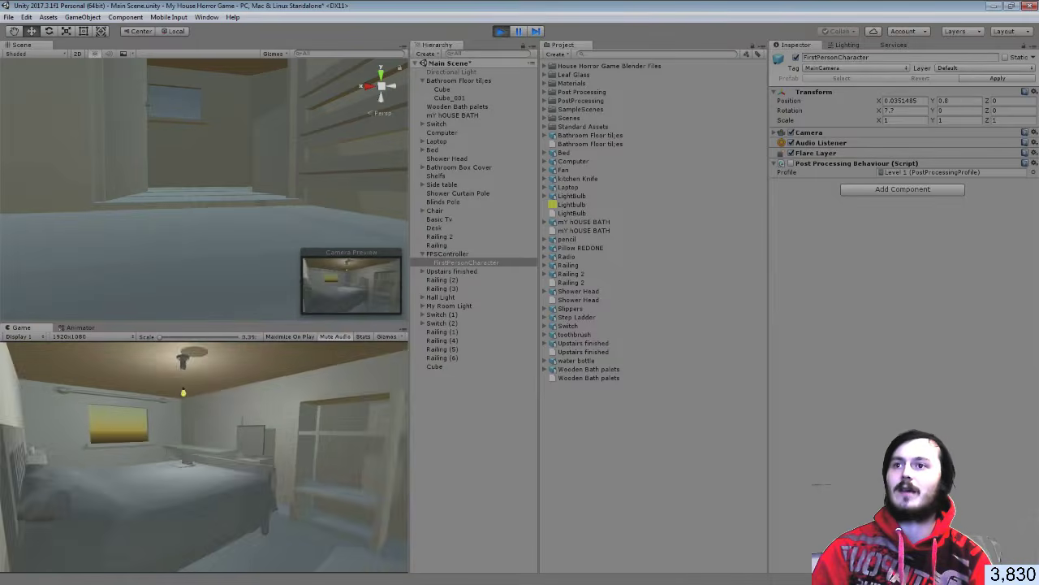
key(w)
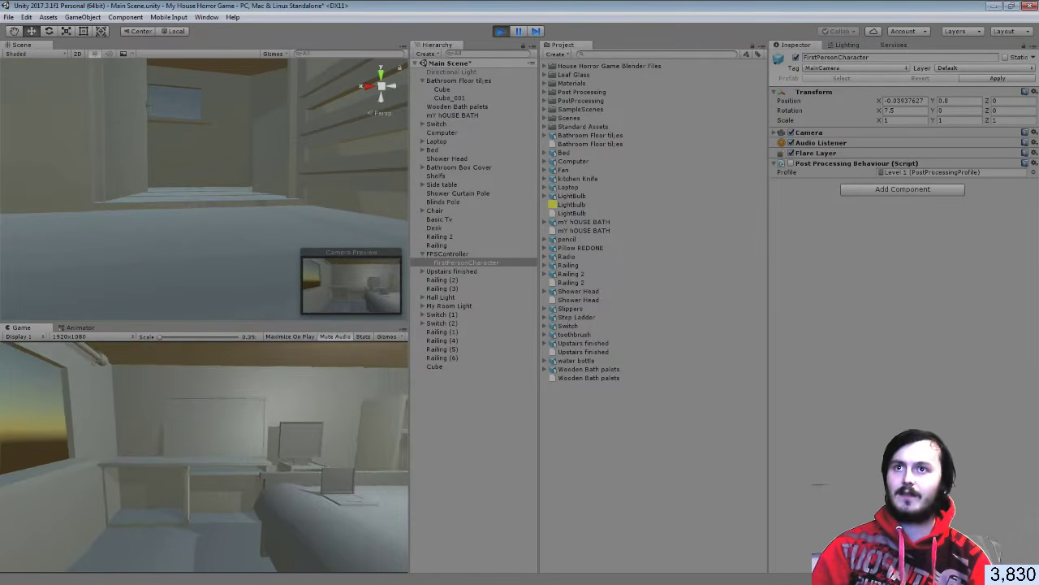
key(w)
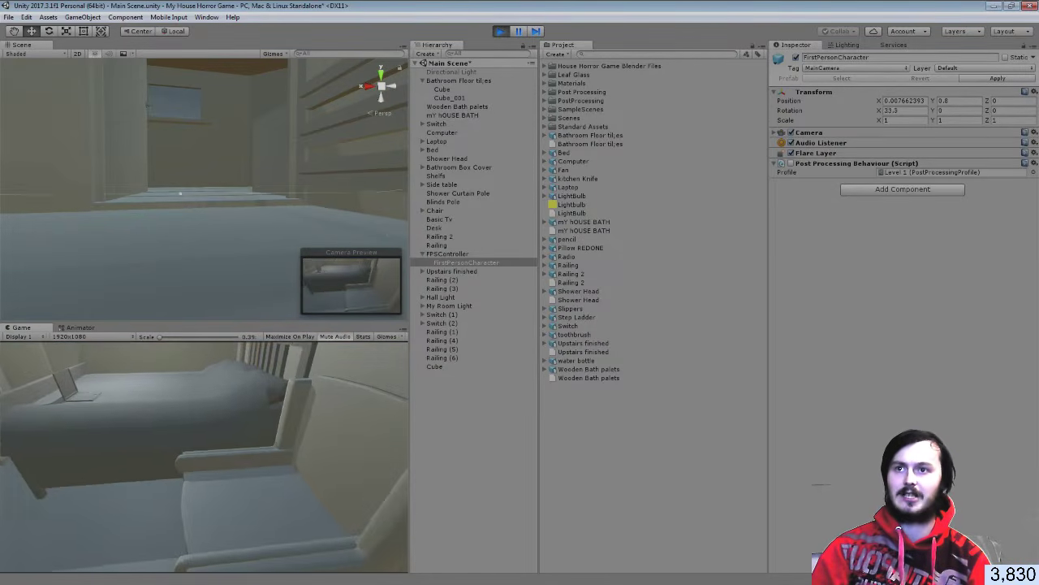
key(w)
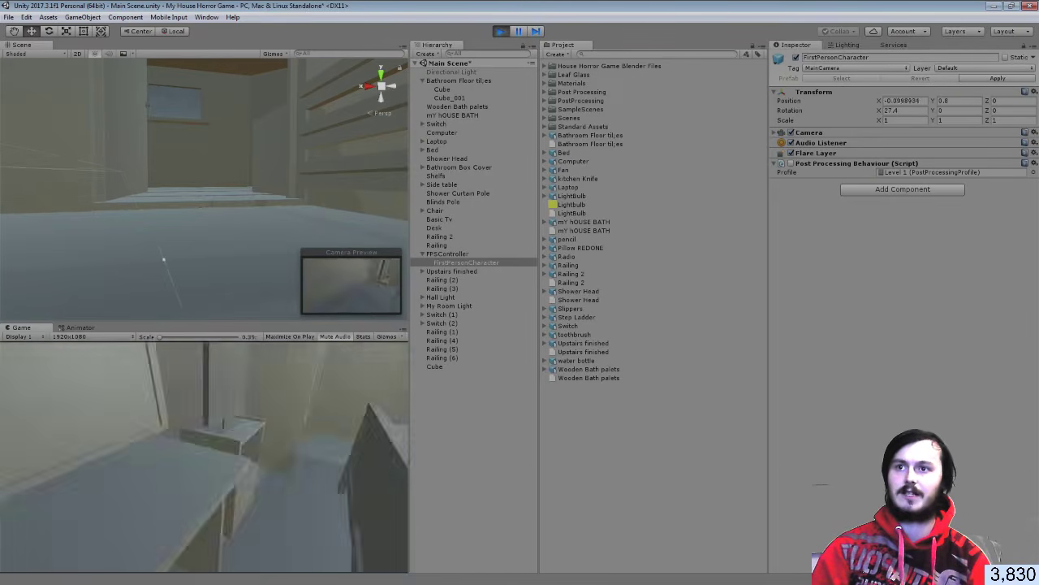
key(w)
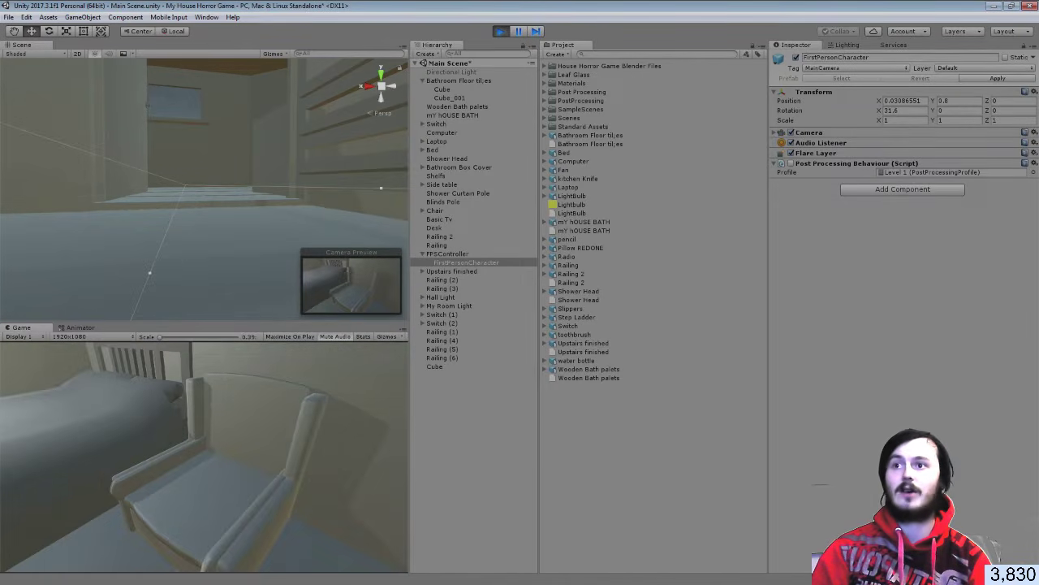
key(w)
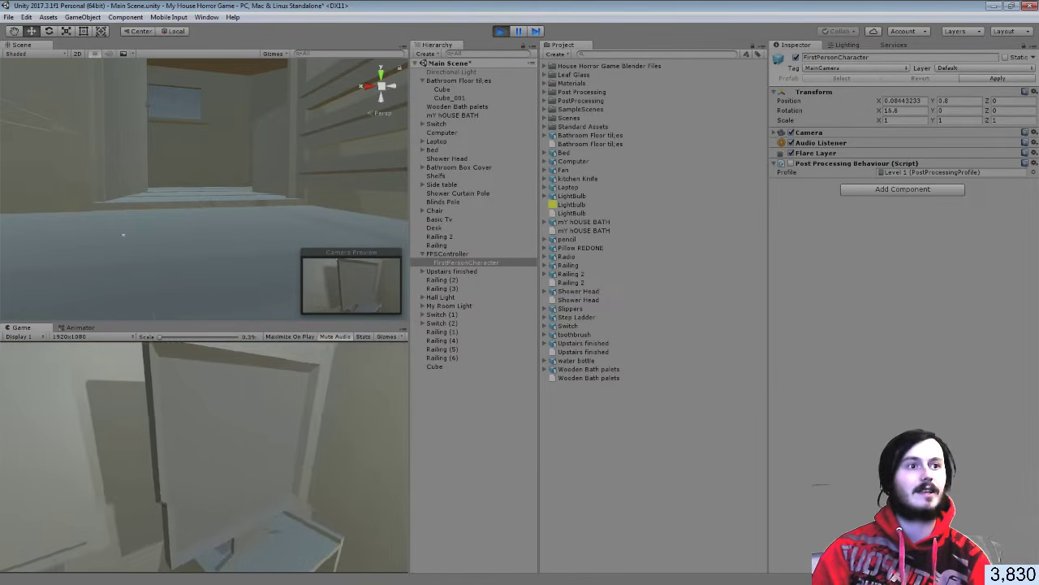
key(w)
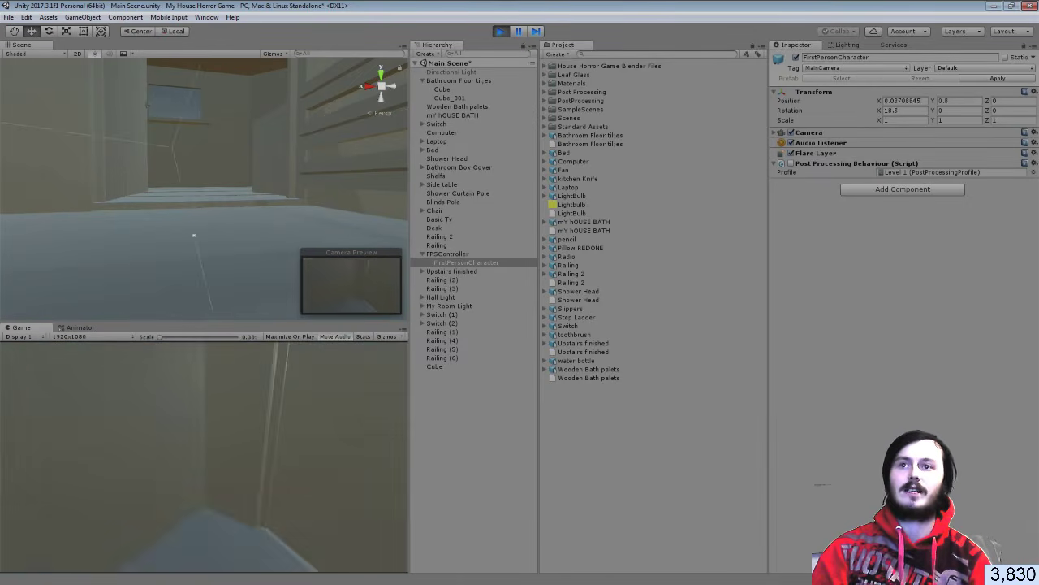
key(w)
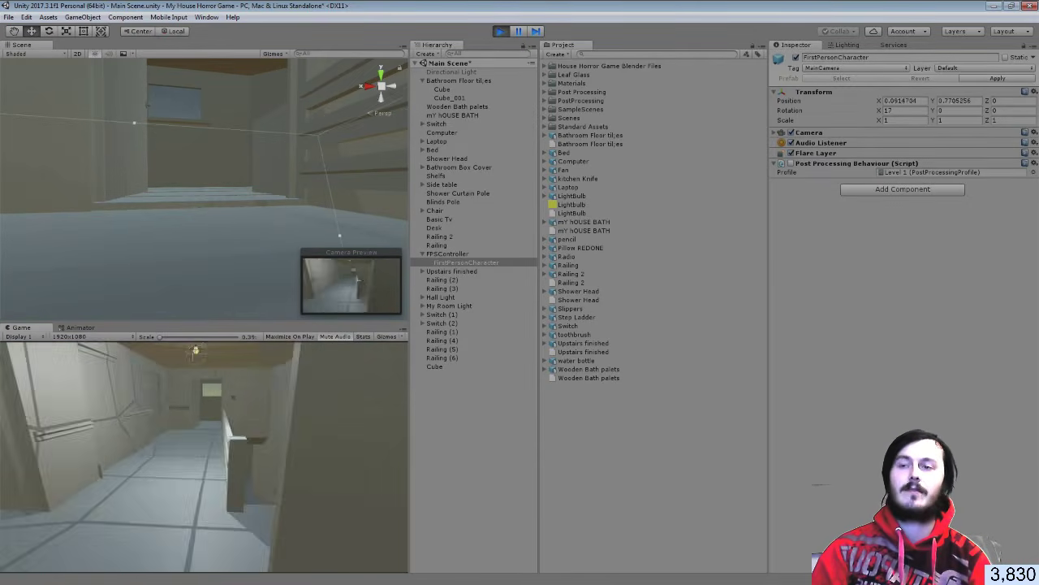
key(w)
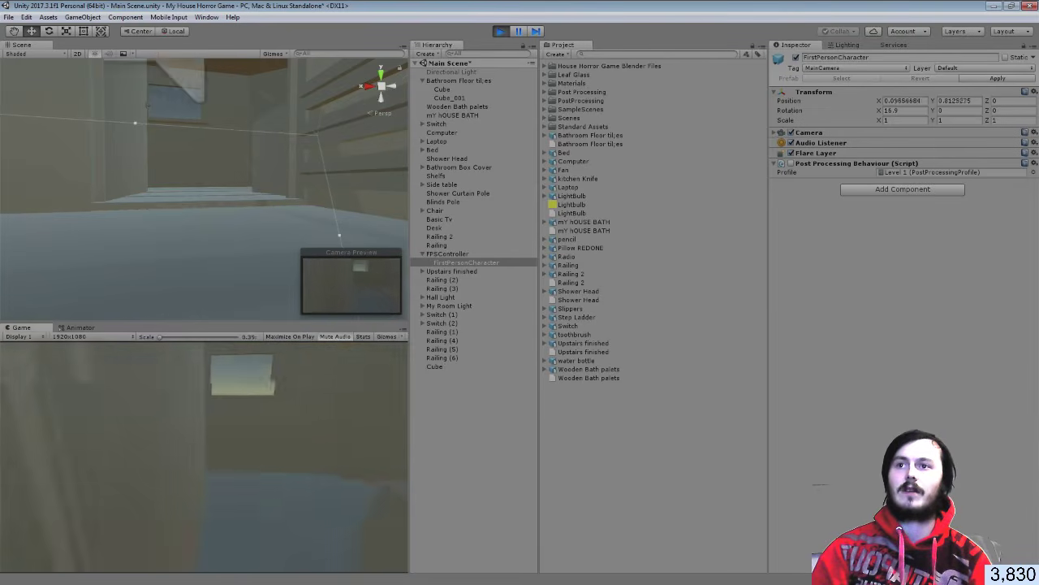
key(w)
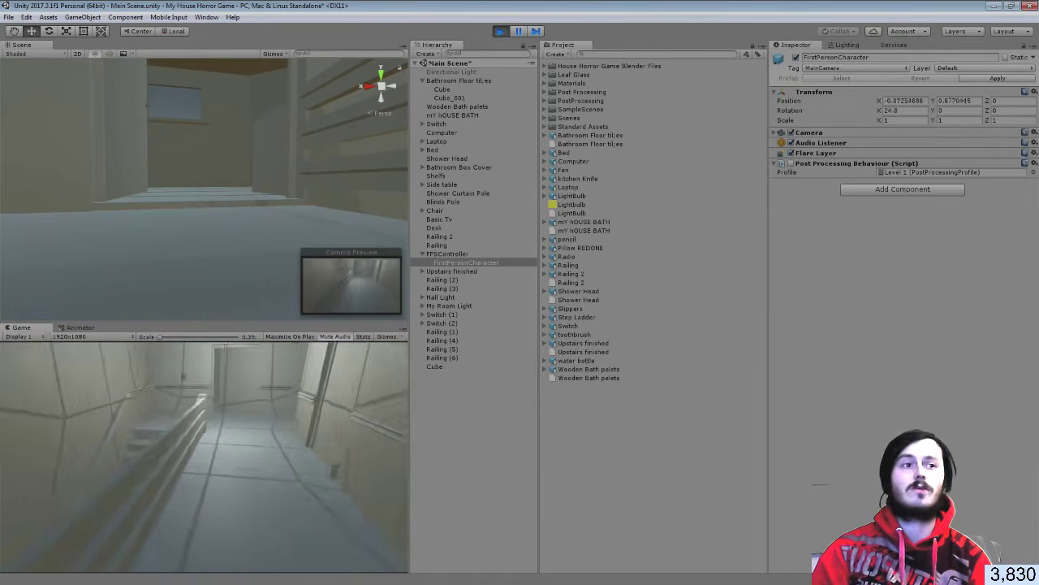
key(w)
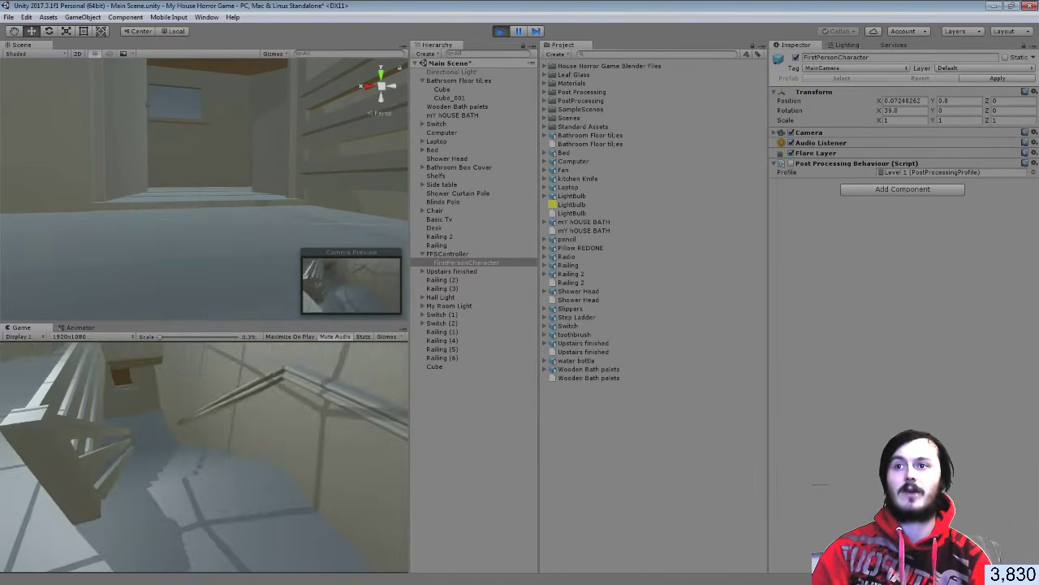
key(w)
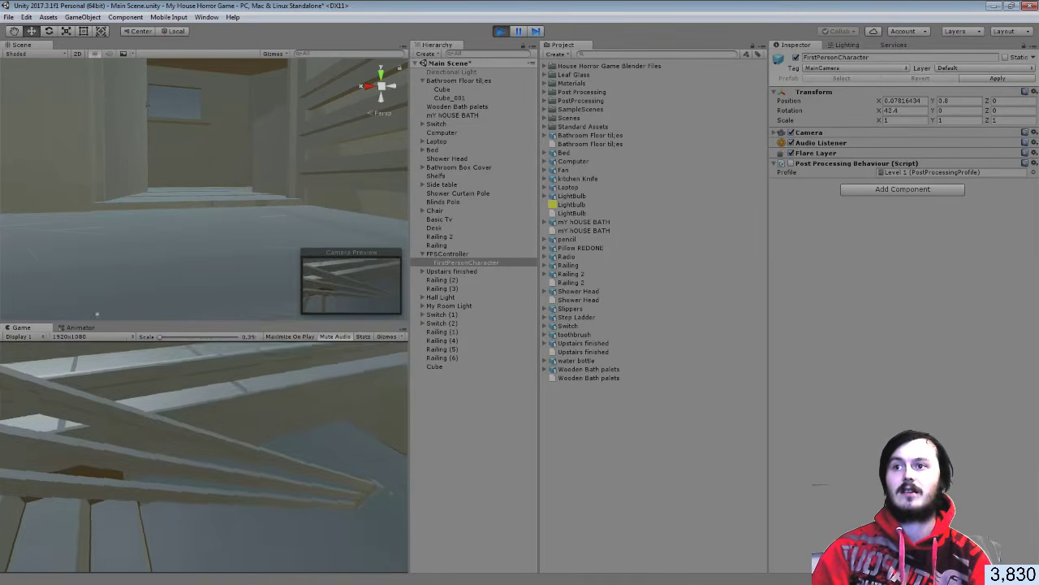
key(w)
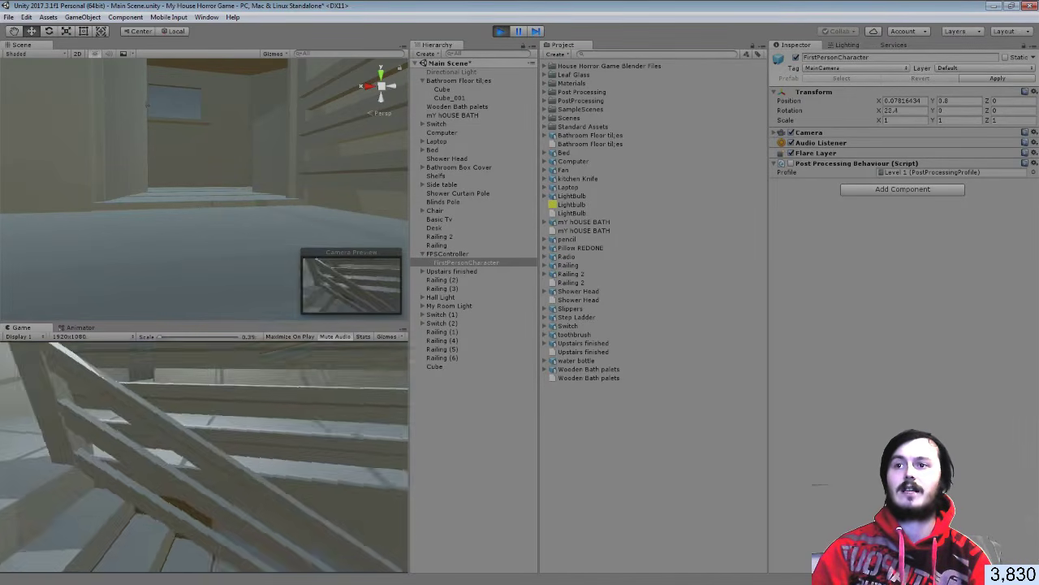
key(w)
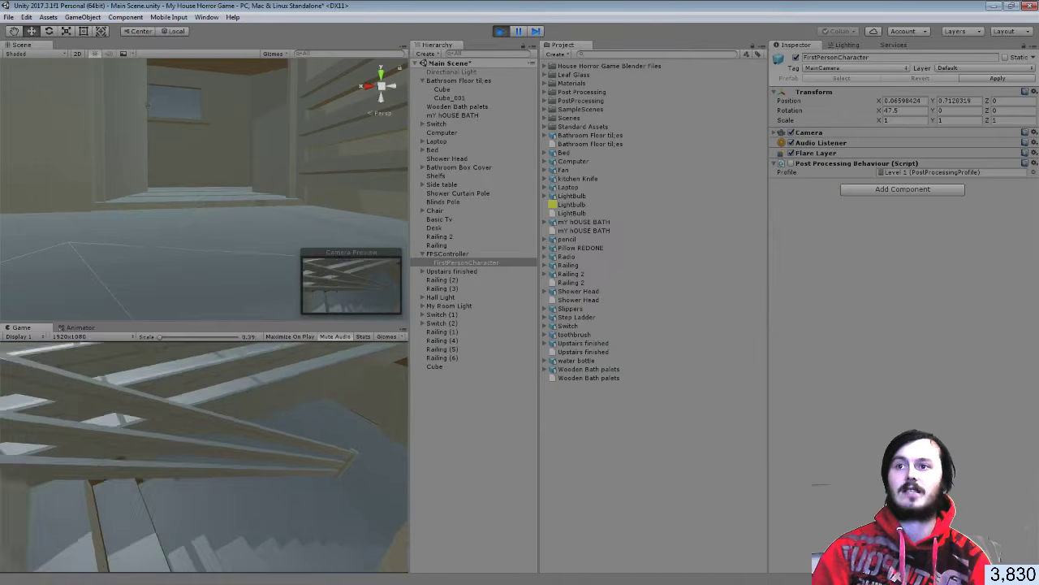
key(w)
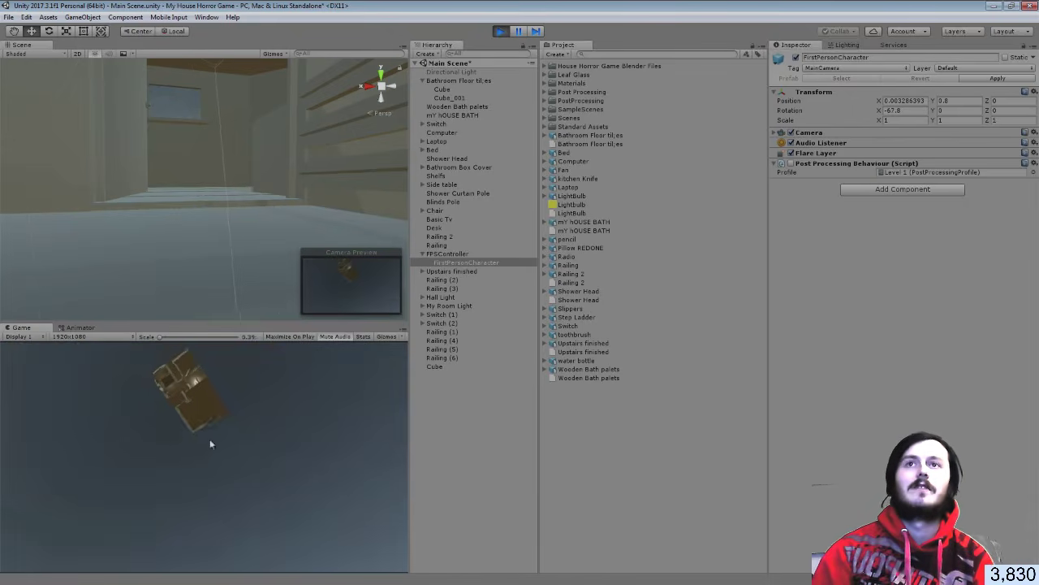
click(500, 31)
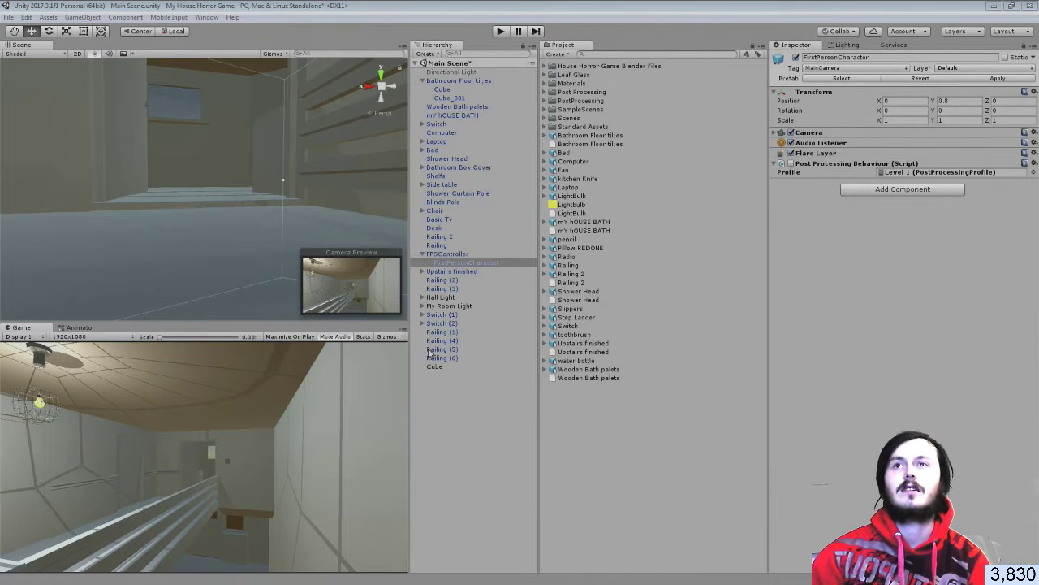
Close the house image, saving it as My House.xcf in Documents, and maximize the GIMP window
click(504, 403)
right_drag(219, 273, 183, 299)
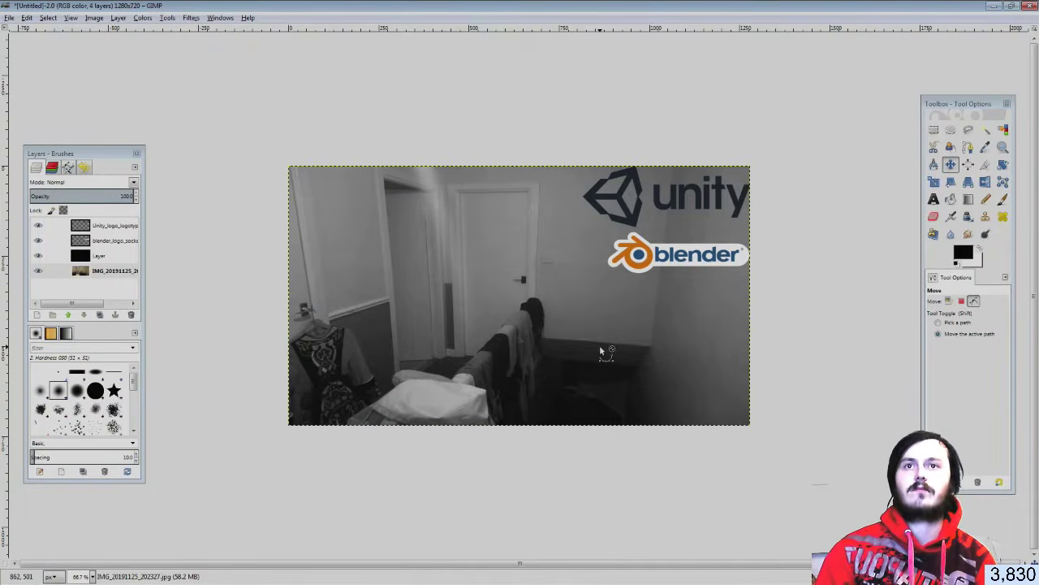
click(1025, 5)
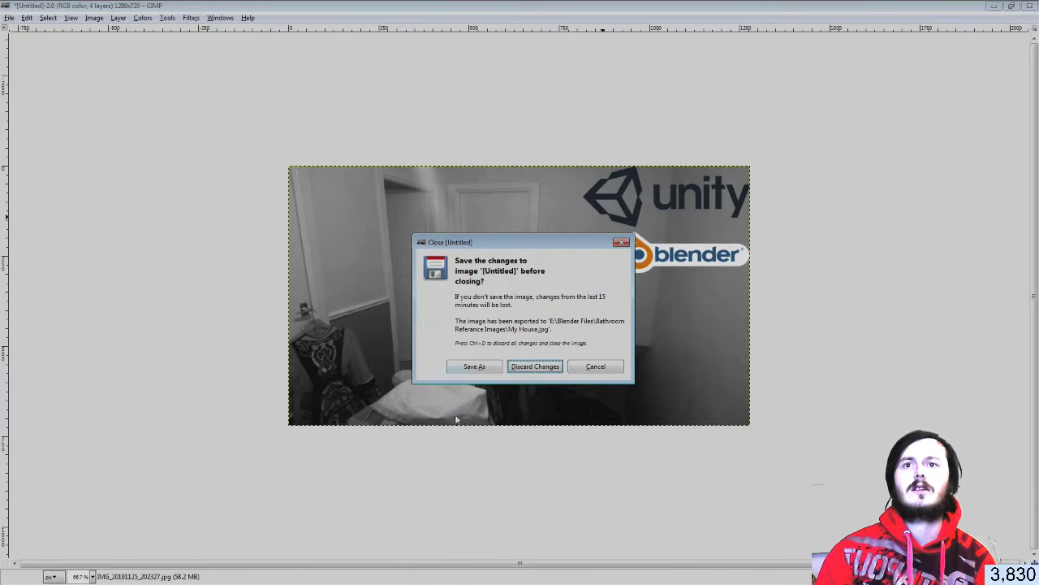
click(478, 367)
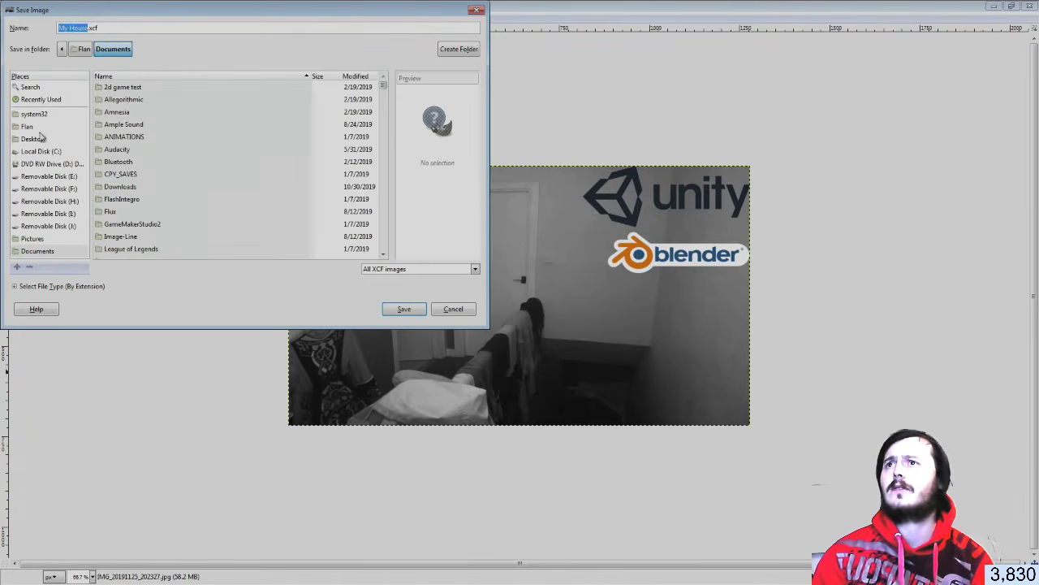
click(403, 309)
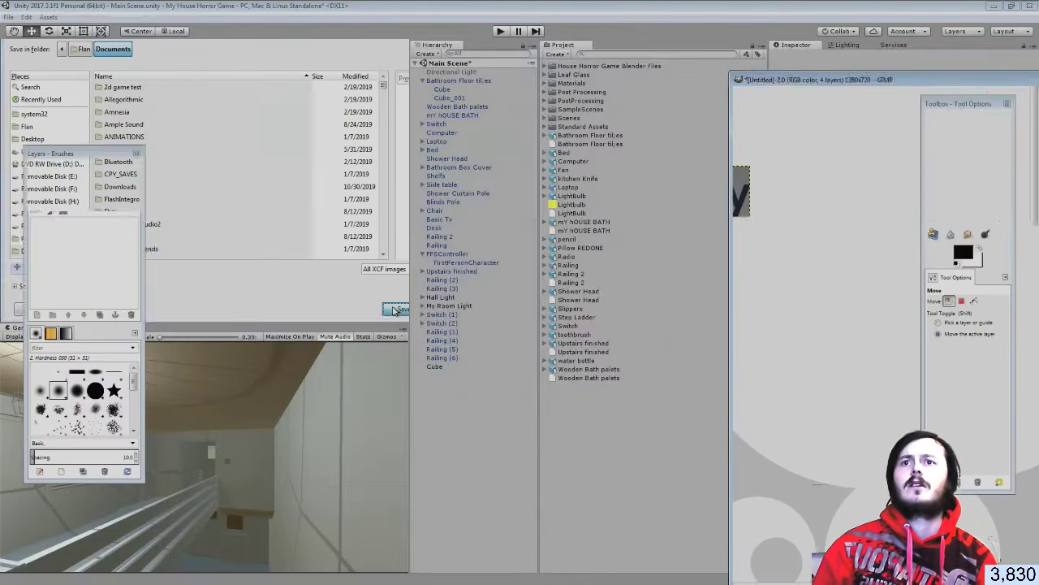
drag(879, 80, 331, 0)
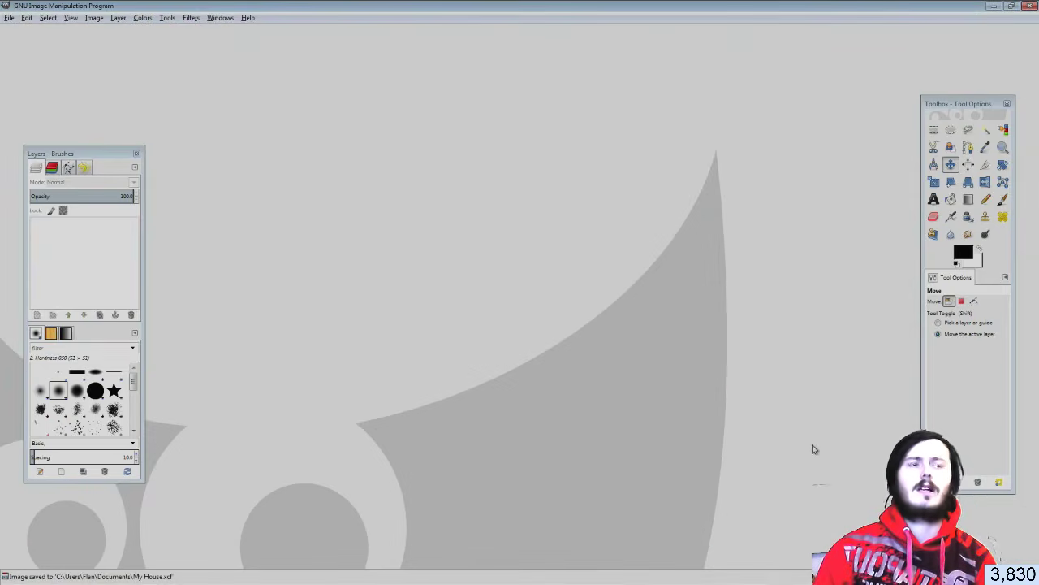
Drag IMG_20191125_201506 from the Bathroom Referance Images folder into GIMP
key(alt+Tab)
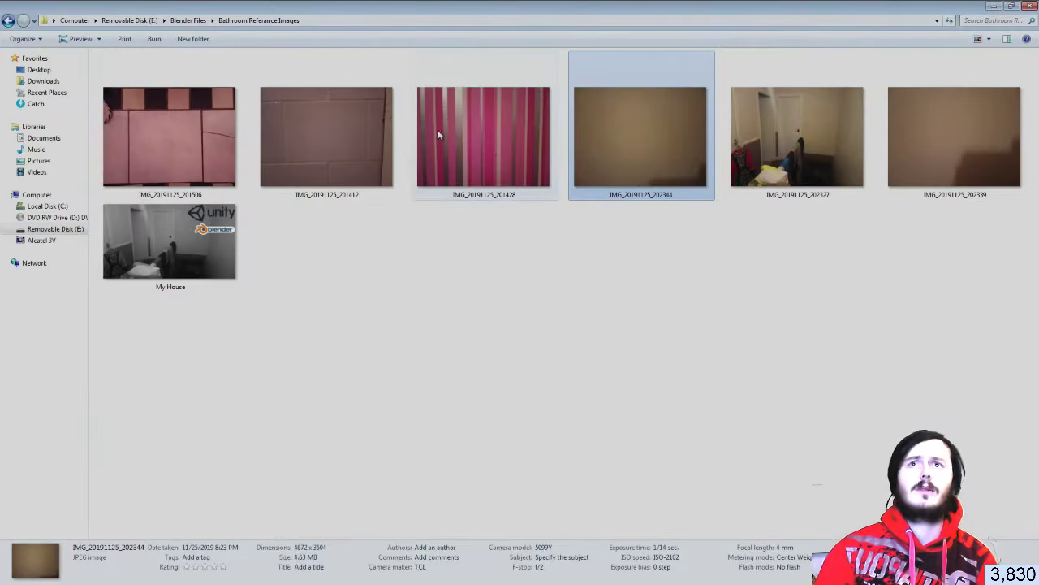
click(456, 308)
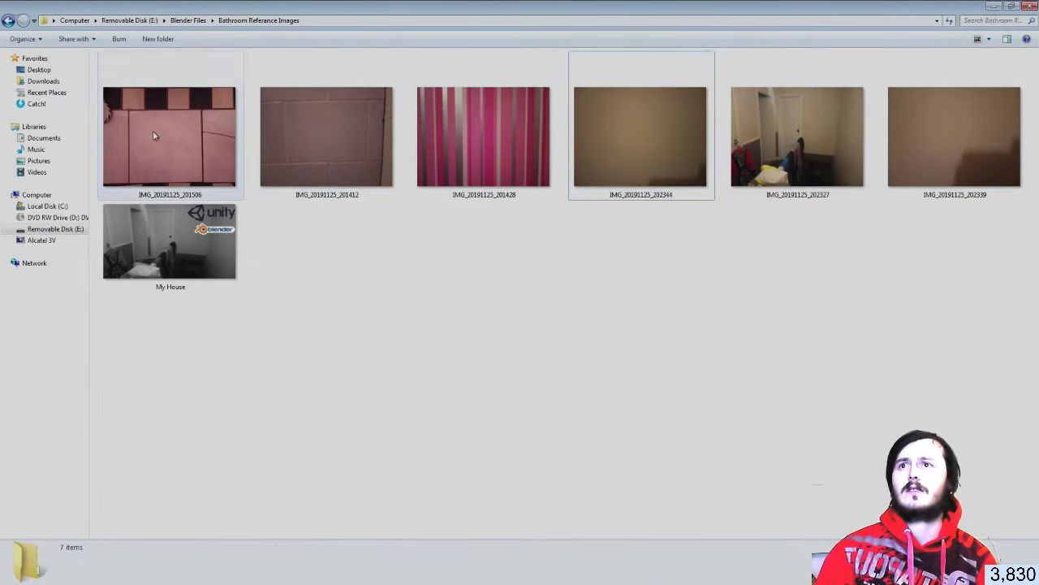
drag(158, 141, 600, 309)
key(alt+Tab)
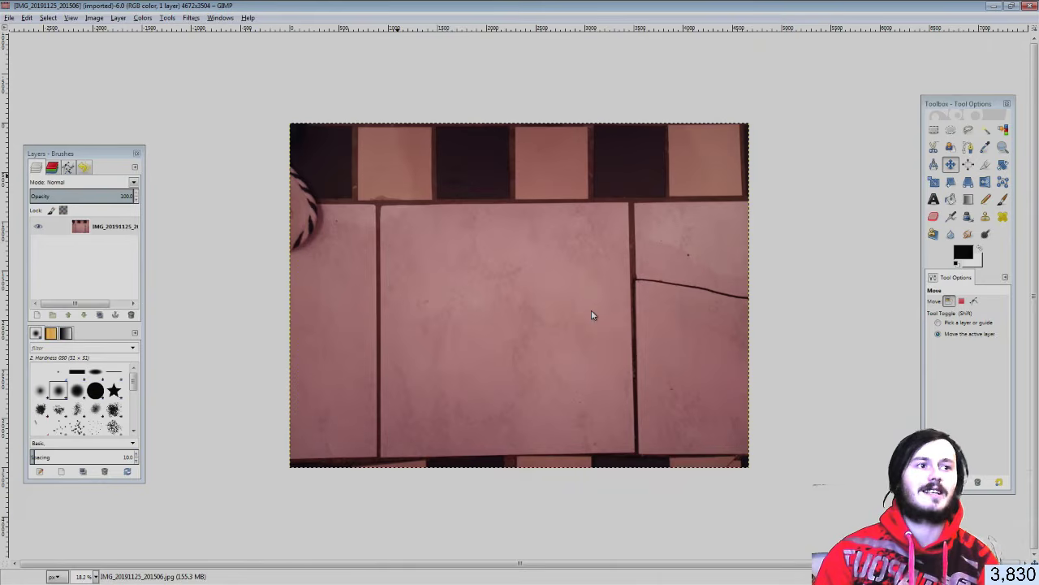
Add a new transparent layer above the tile photo
click(9, 17)
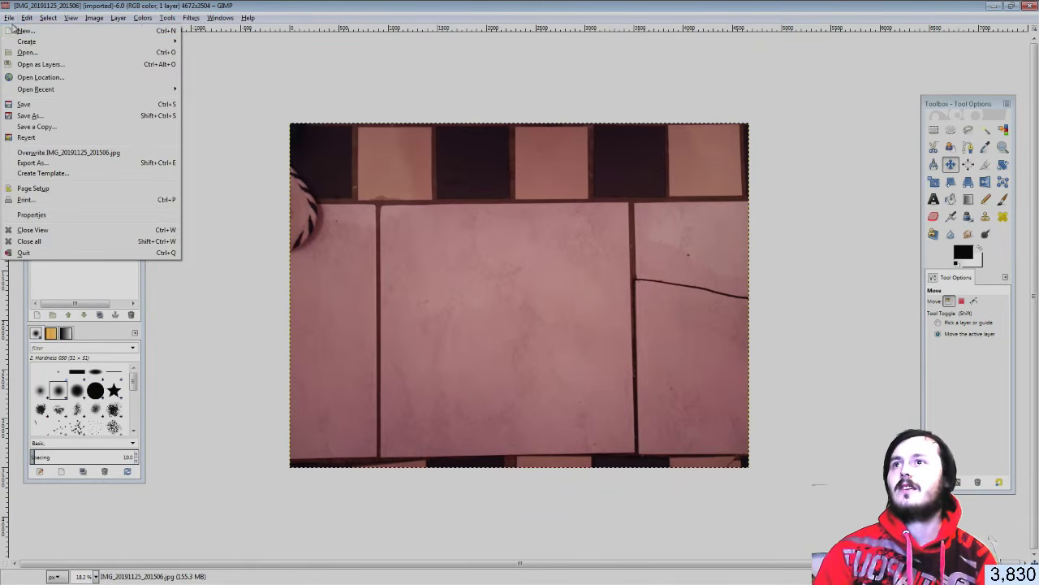
click(257, 306)
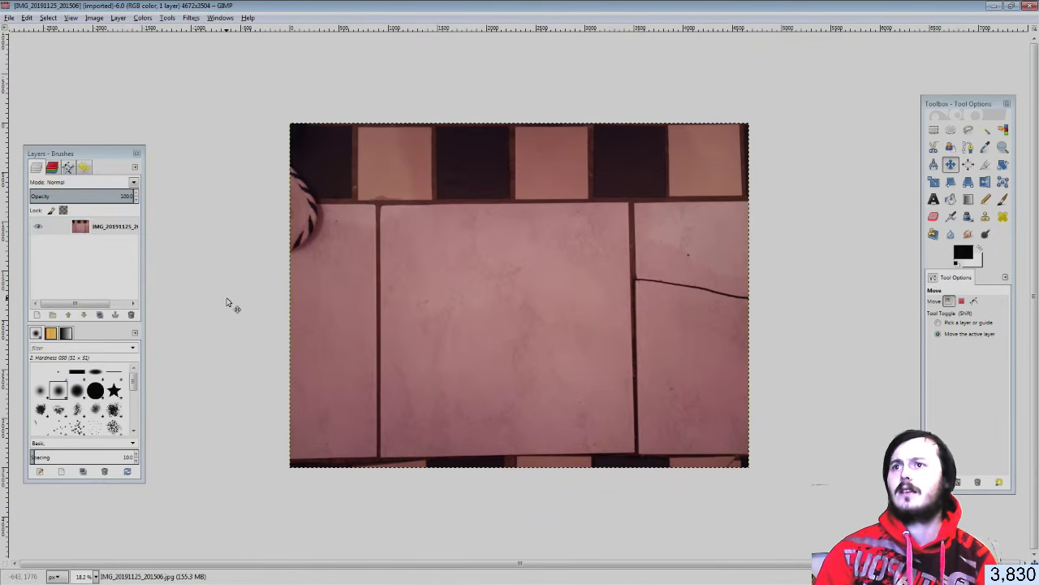
click(37, 315)
click(82, 399)
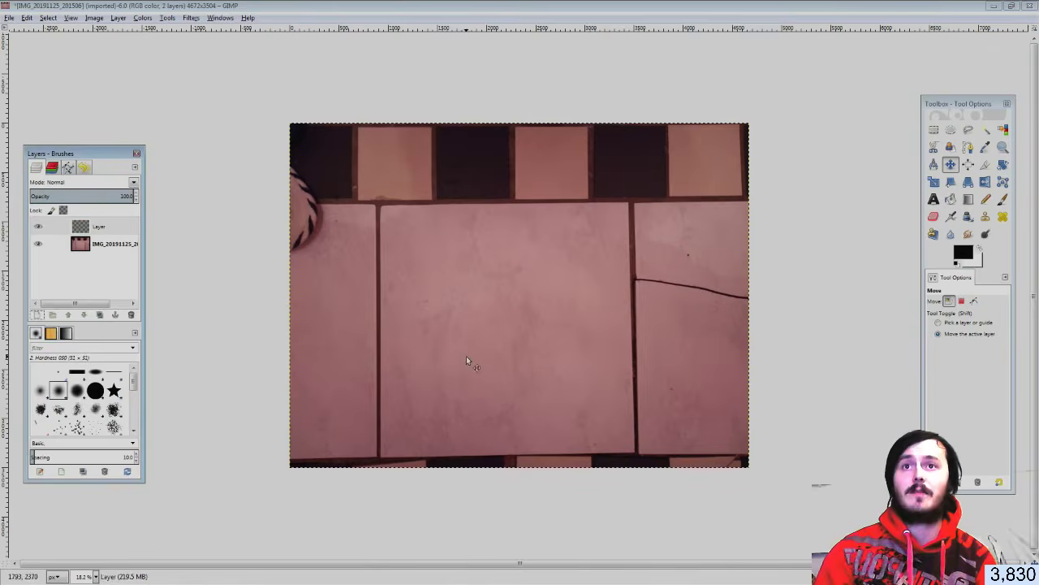
ctrl+scroll(469, 360, up, 1)
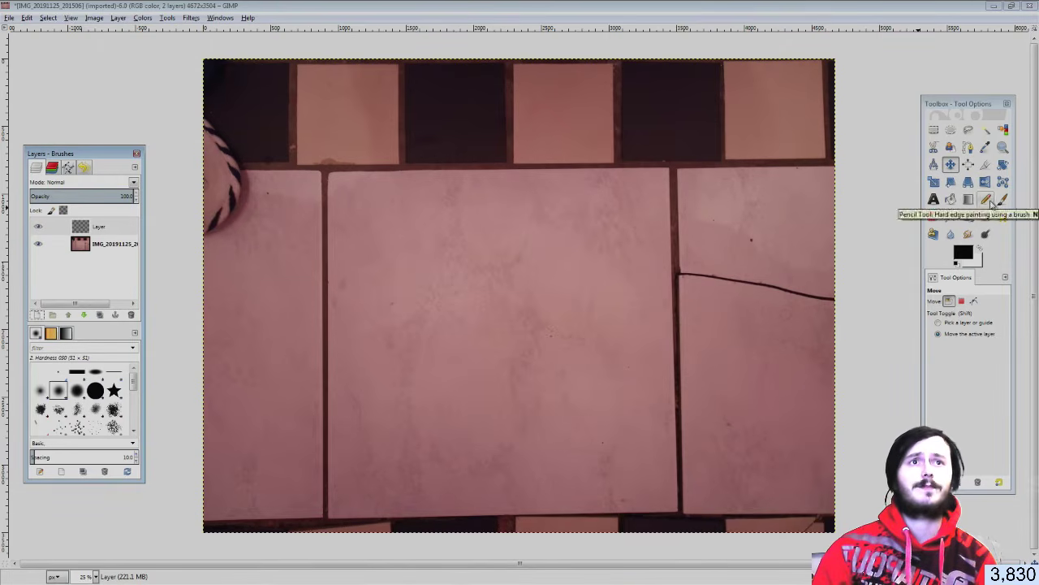
Bucket-fill the new layer with white
click(951, 199)
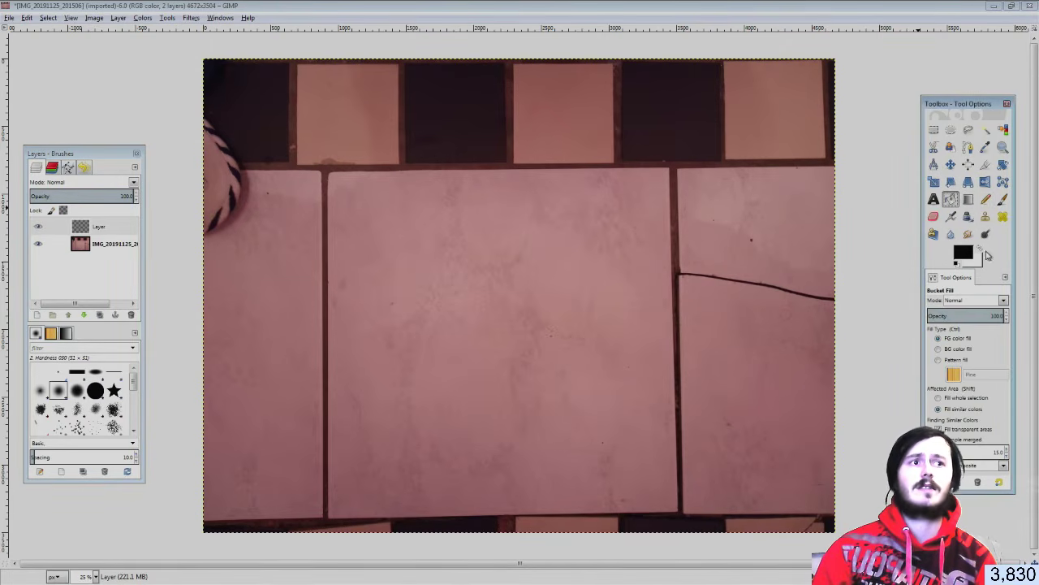
click(980, 251)
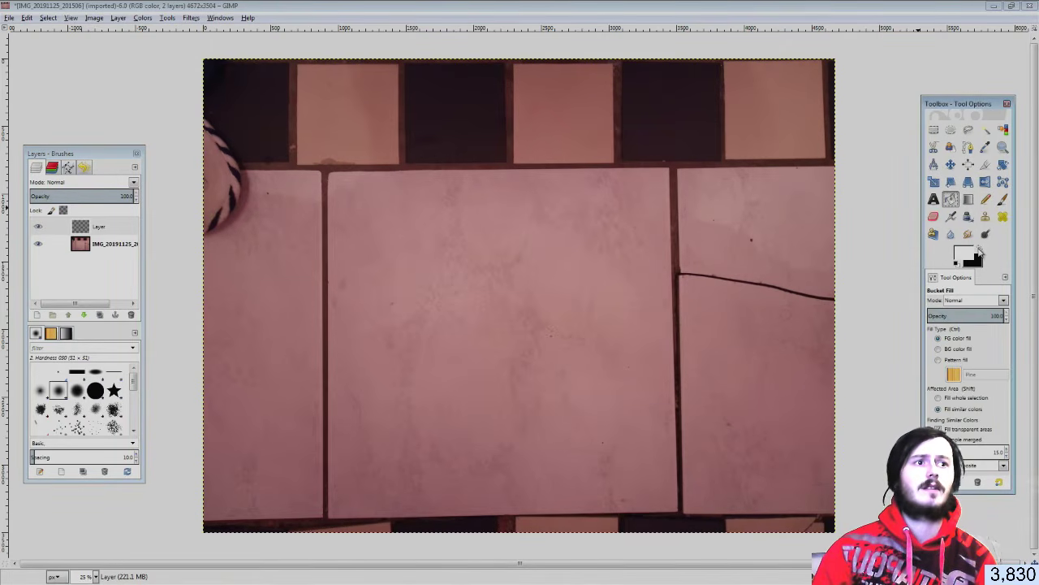
click(582, 346)
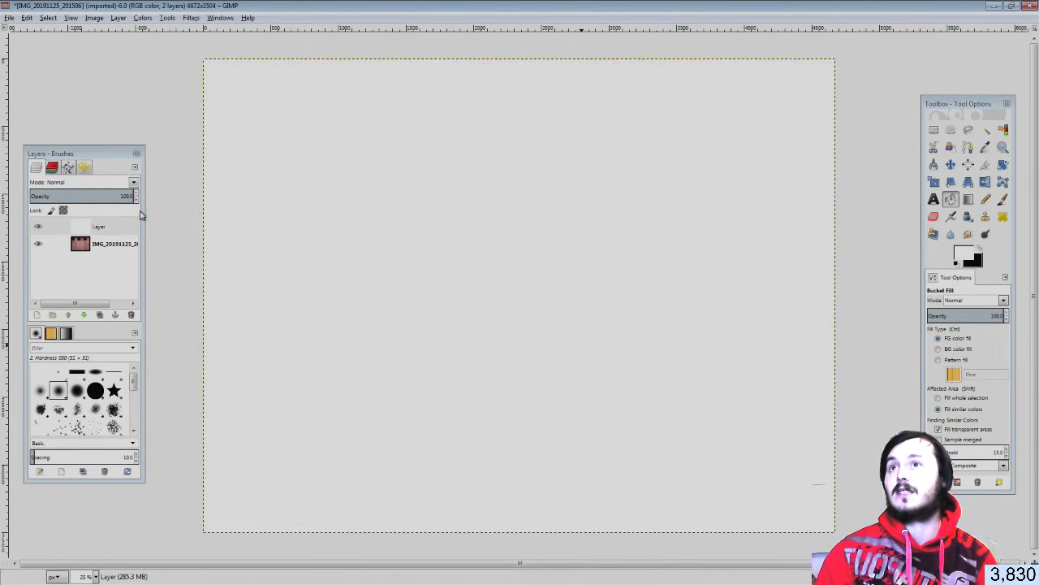
Preview blend modes on the white layer, stepping through Overlay, Subtract and Divide
click(133, 183)
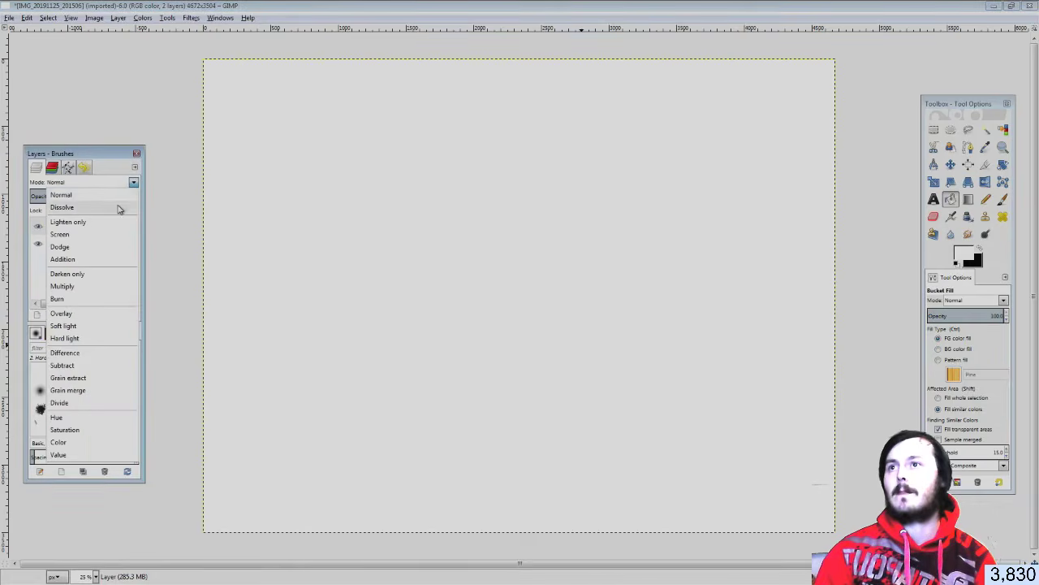
click(119, 209)
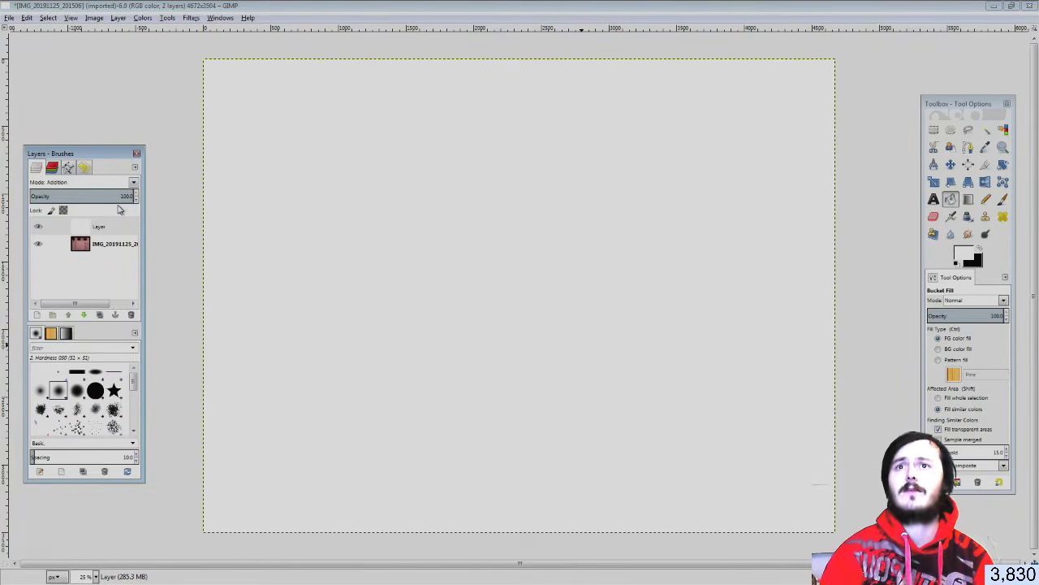
key(Down)
key(Down)
key(Down)
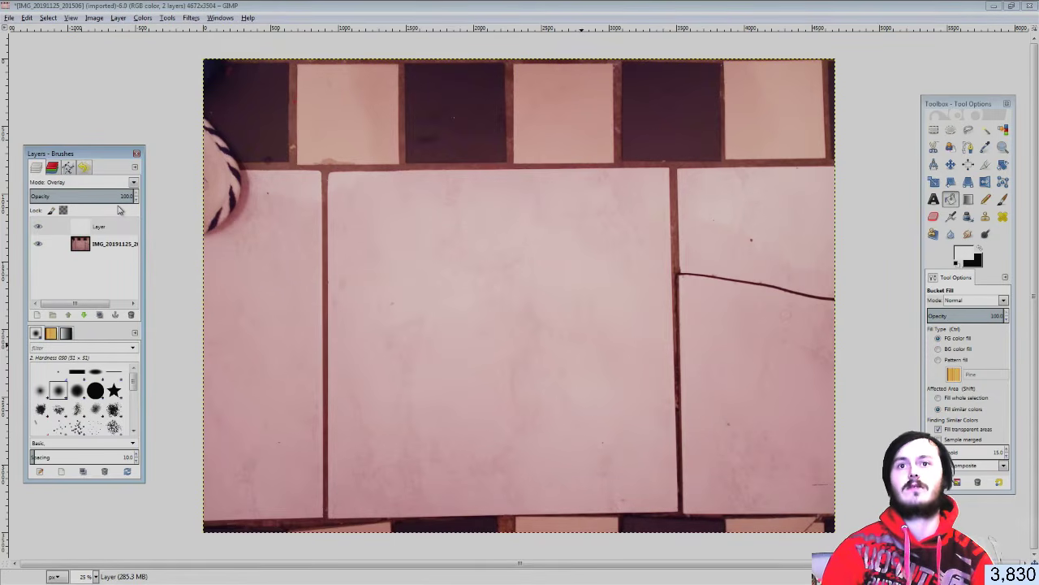
key(Up)
key(Down)
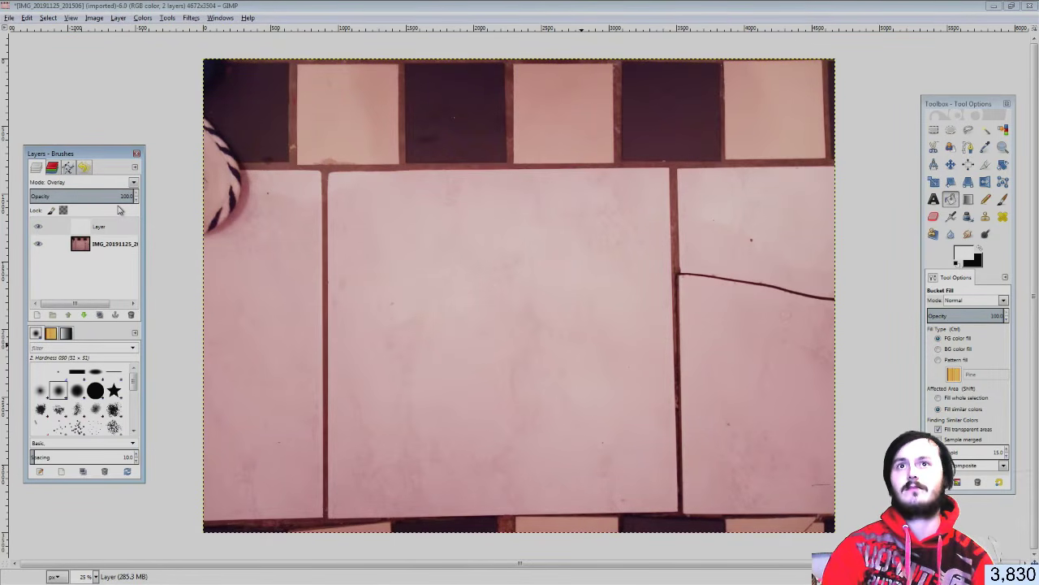
key(Down)
key(Down)
key(Down)
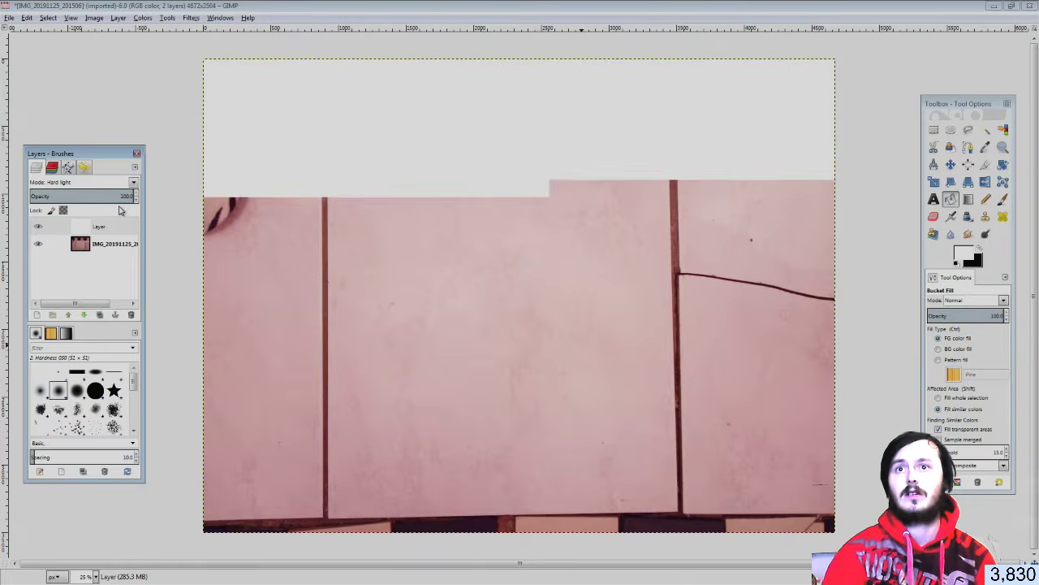
key(Down)
key(Down)
key(Down)
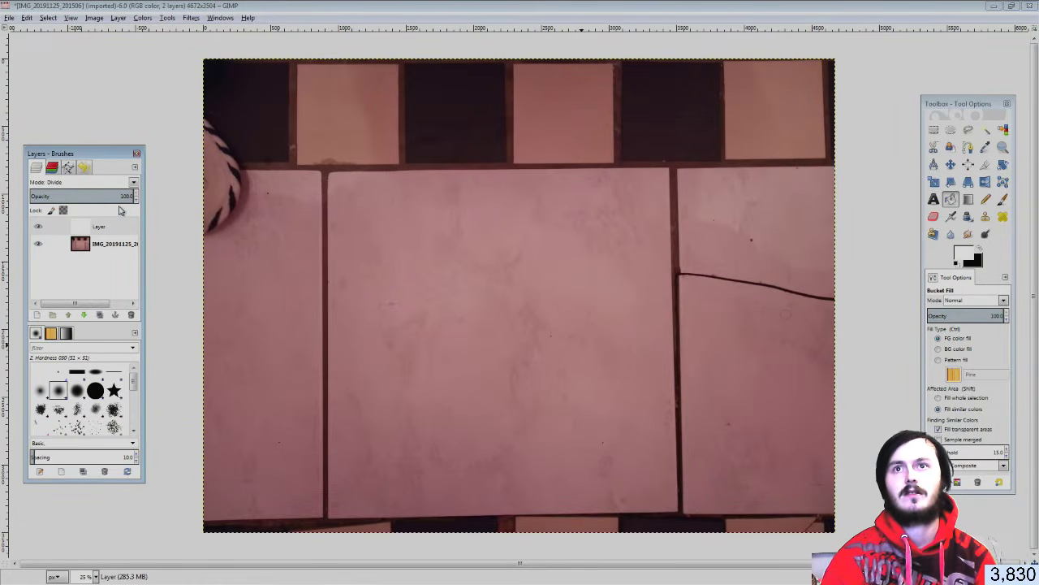
Cycle the white layer through Saturation, Color, Multiply and Soft light, settling on Overlay
click(45, 230)
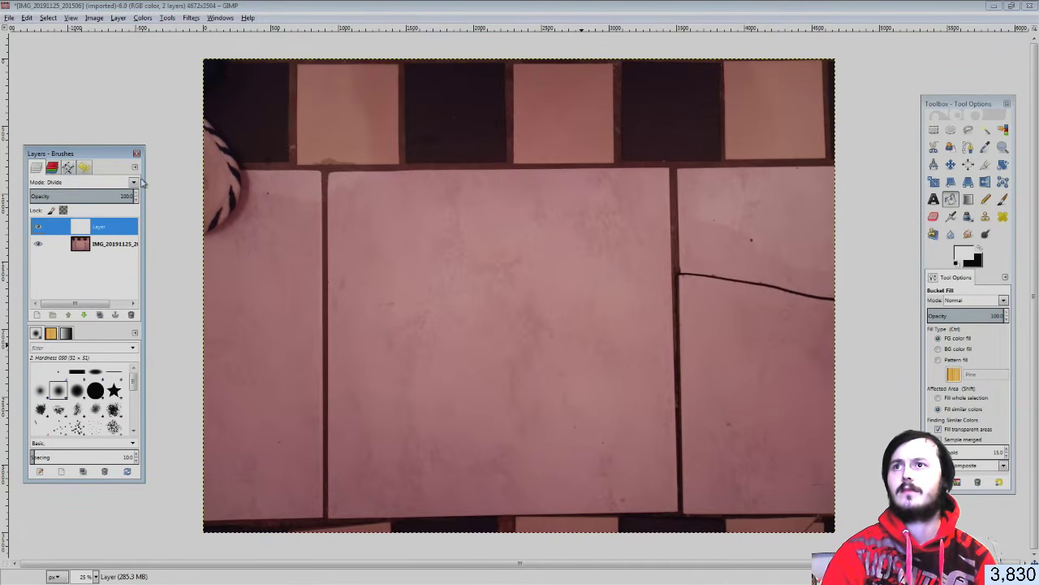
click(134, 185)
click(65, 429)
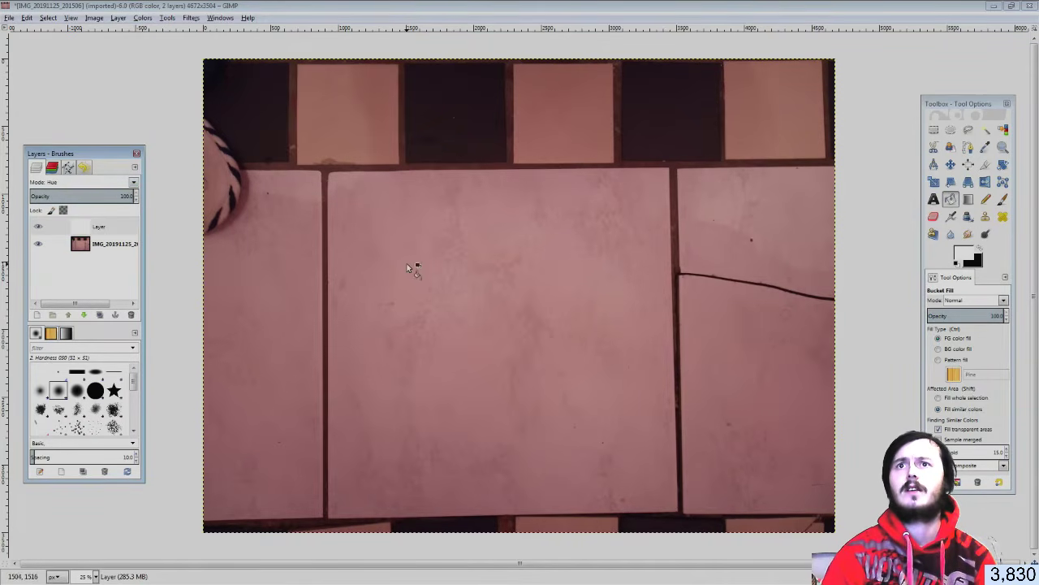
key(Down)
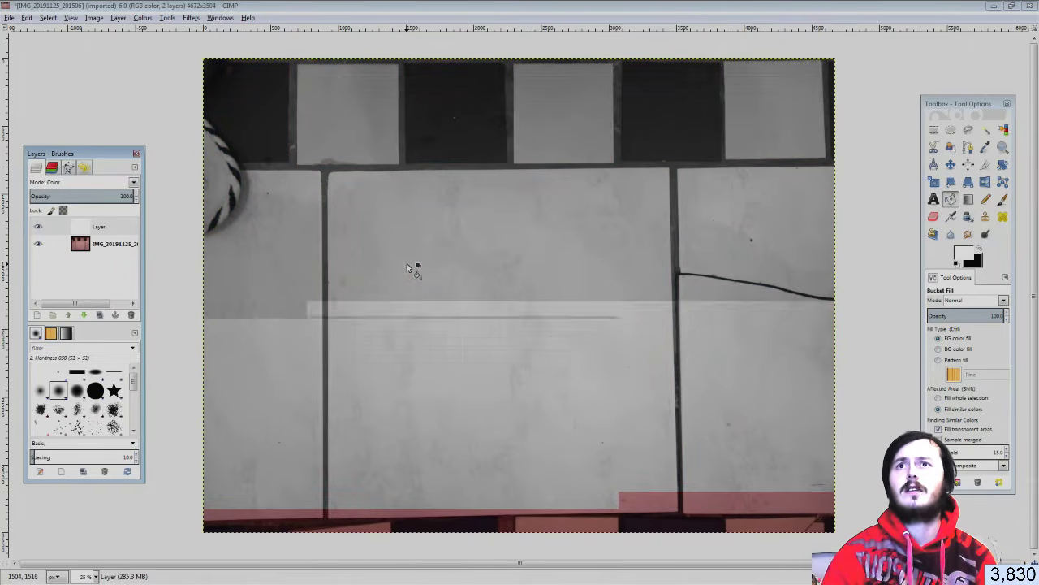
key(Up)
key(Up)
key(Up)
key(Up)
key(Up)
key(Up)
key(Up)
key(Up)
key(Up)
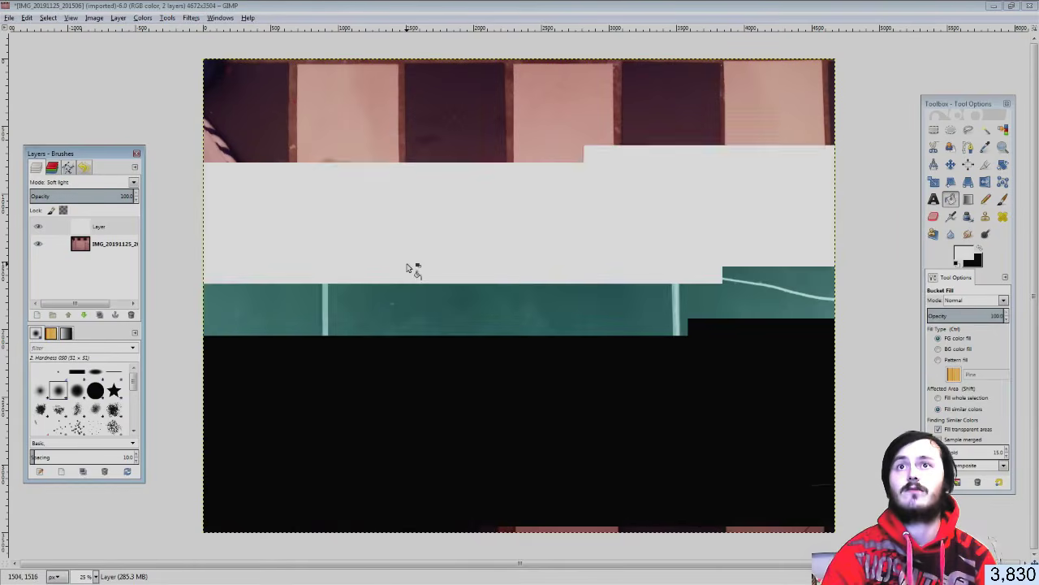
key(Up)
key(Up)
key(Up)
key(Up)
key(Up)
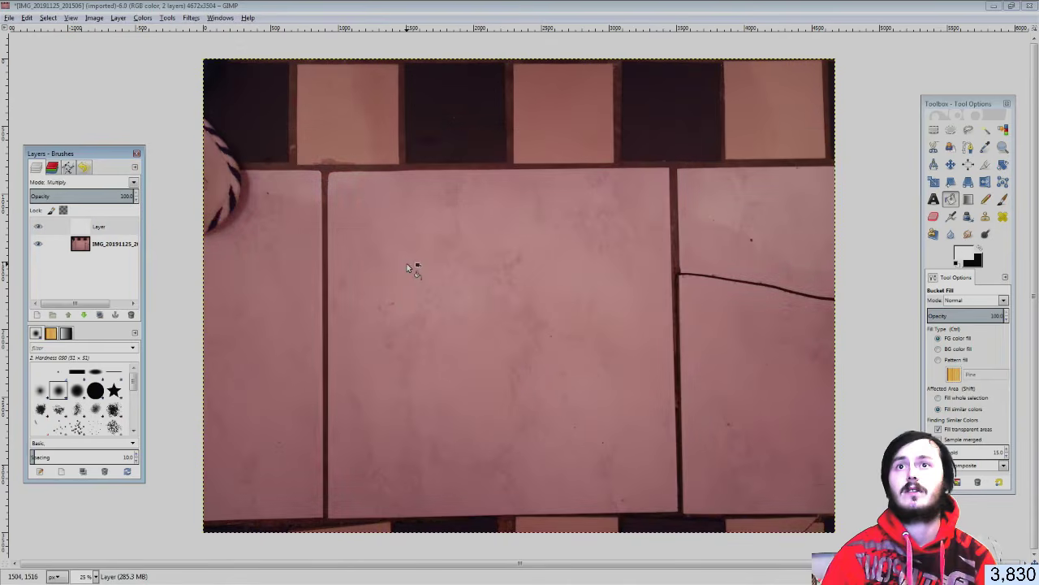
key(Up)
key(Up)
key(Up)
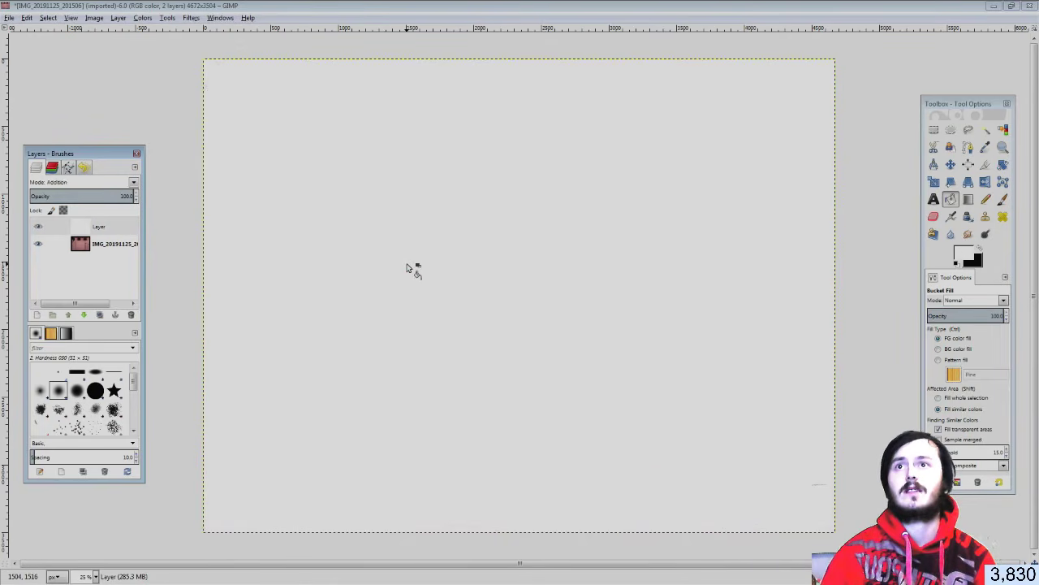
key(Down)
key(Down)
key(Down)
key(Down)
key(Down)
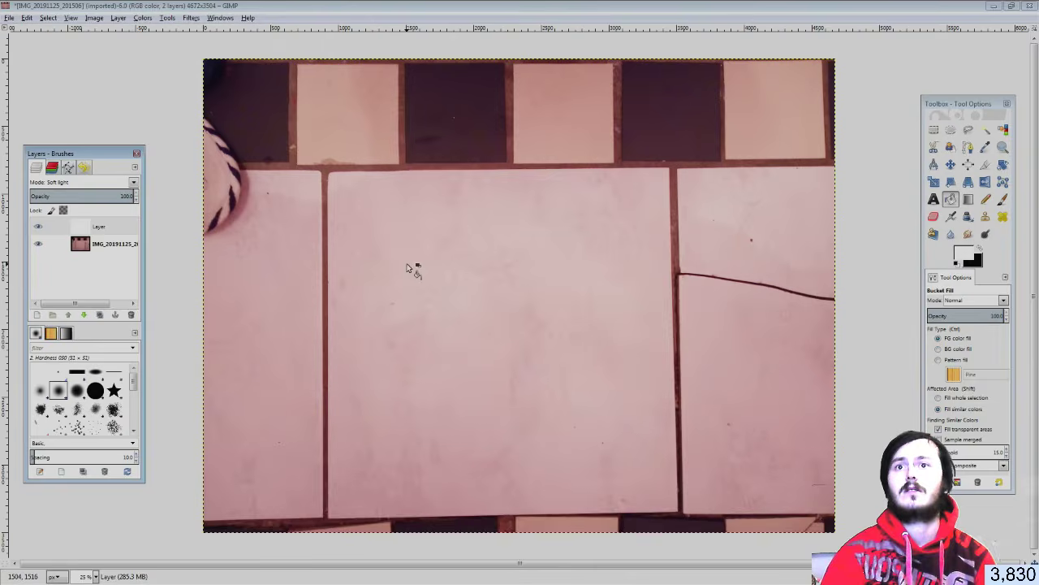
key(Up)
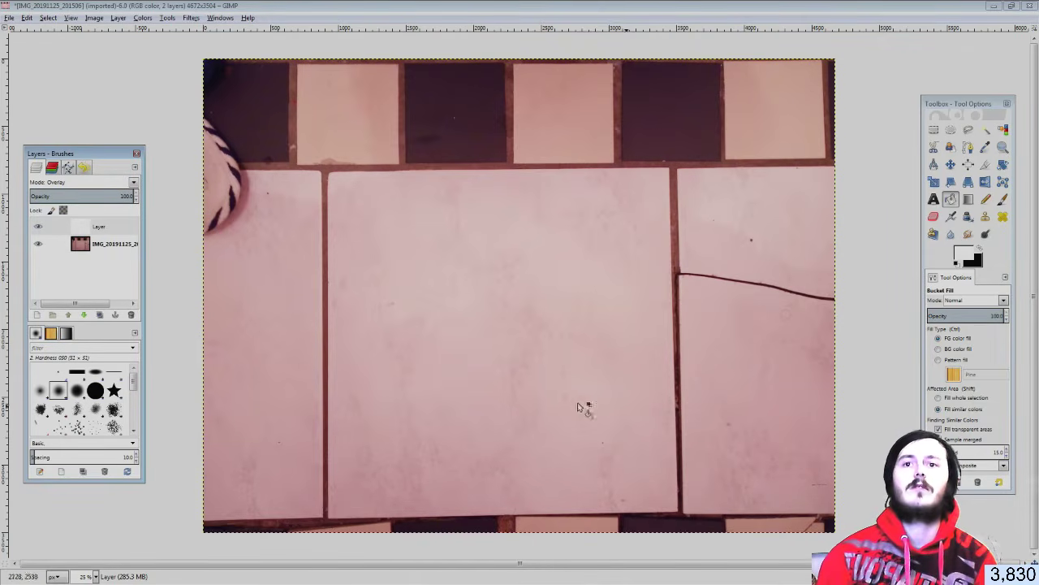
Rectangle-select the central tile, 2668 × 2640, and cut it from the white layer
click(934, 130)
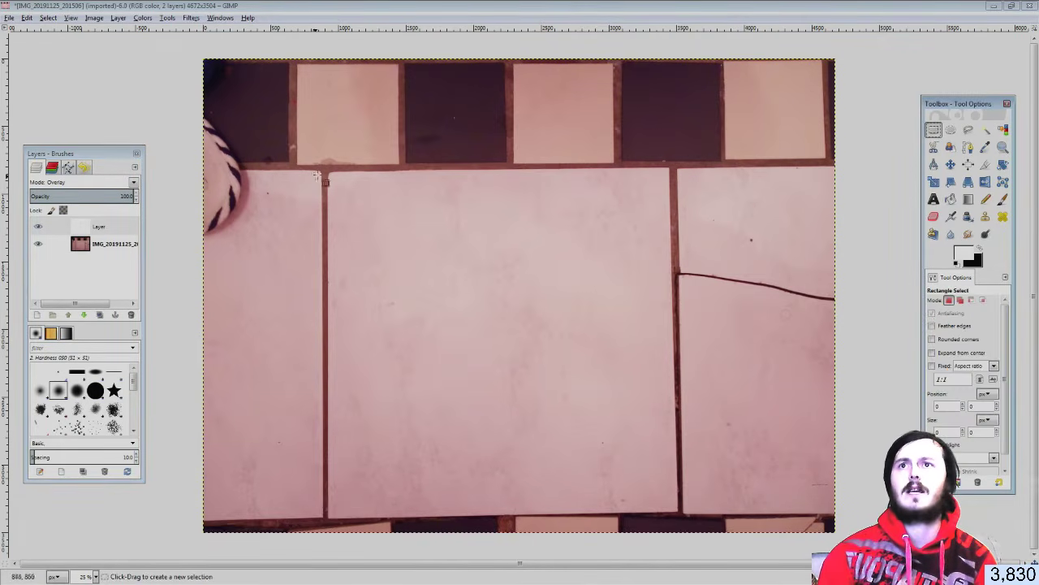
drag(322, 166, 682, 521)
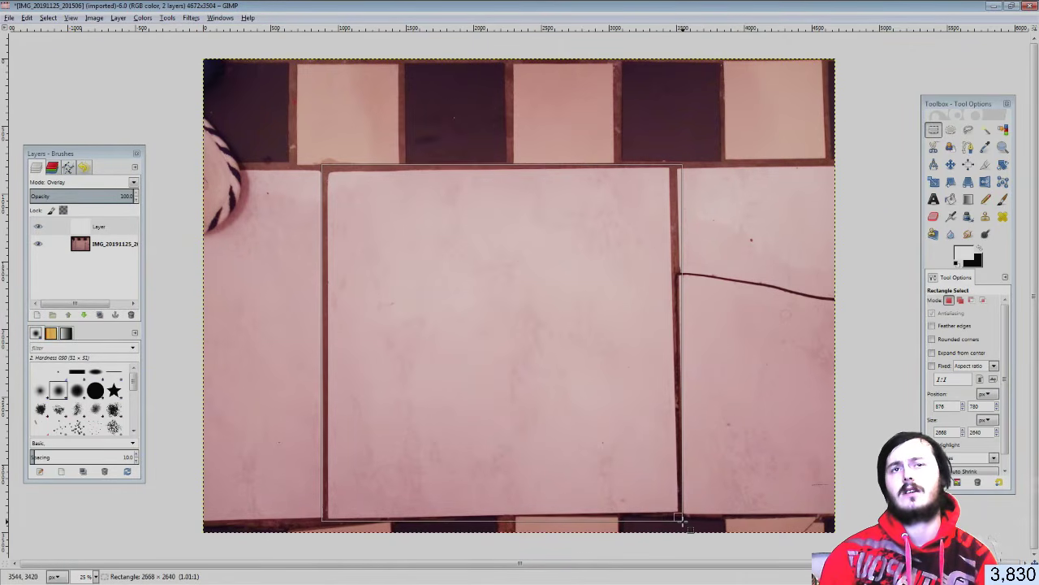
drag(682, 520, 683, 520)
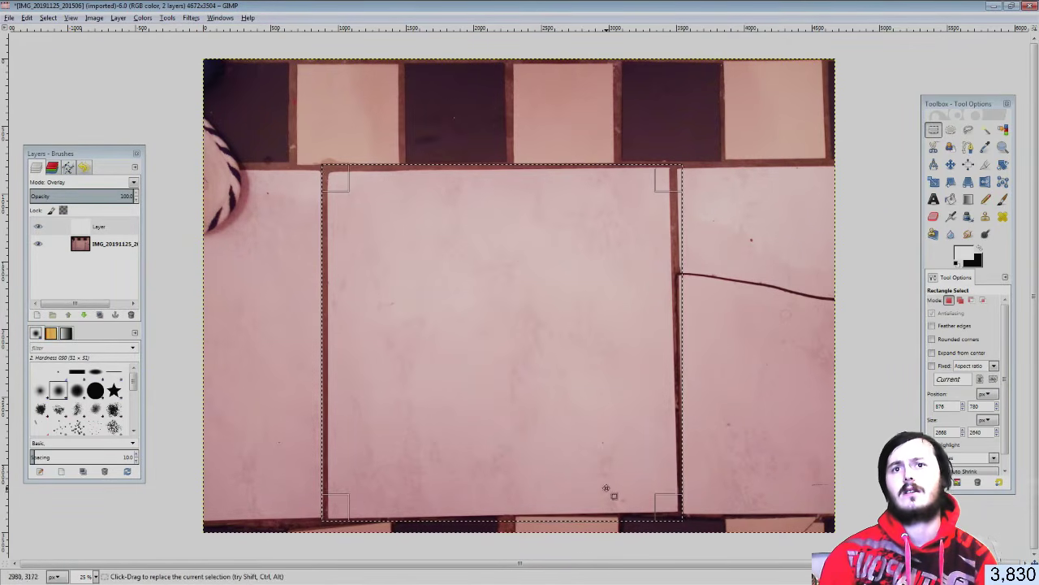
right_click(526, 415)
mouse_move(546, 436)
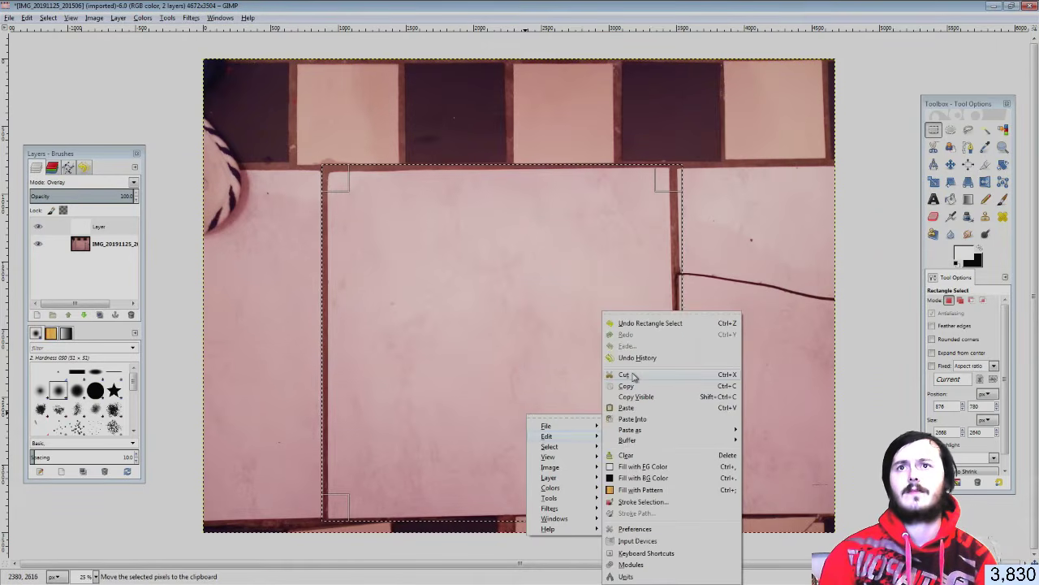
click(625, 375)
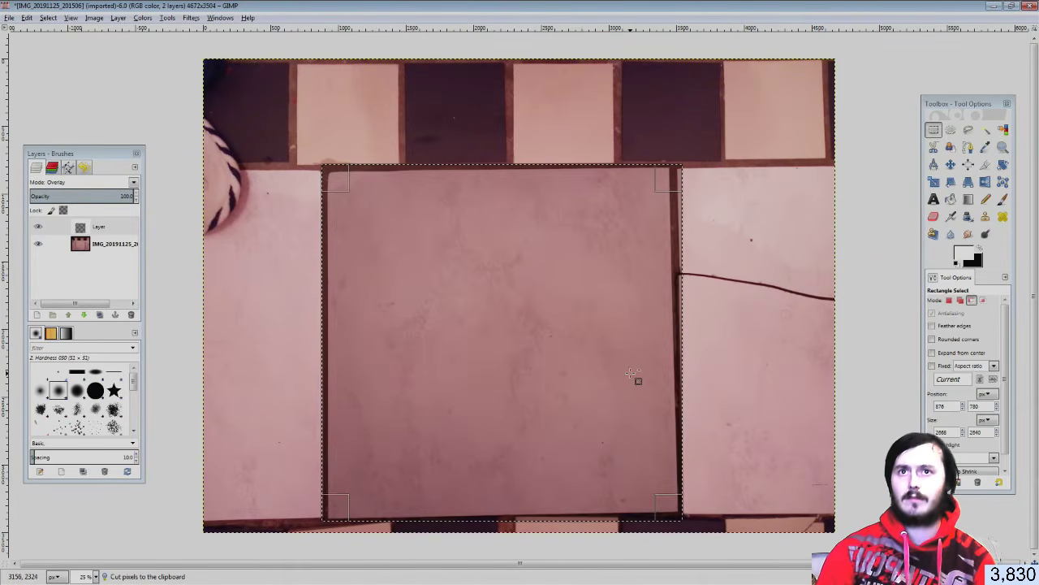
Merge the white layer down into the photo and cut the central tile again
right_click(104, 231)
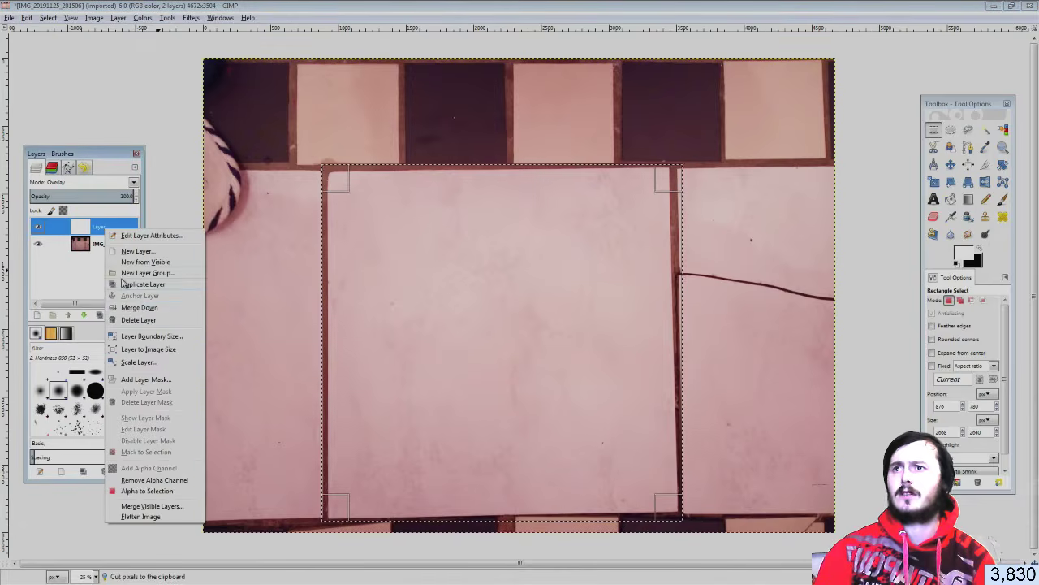
click(135, 311)
right_click(486, 316)
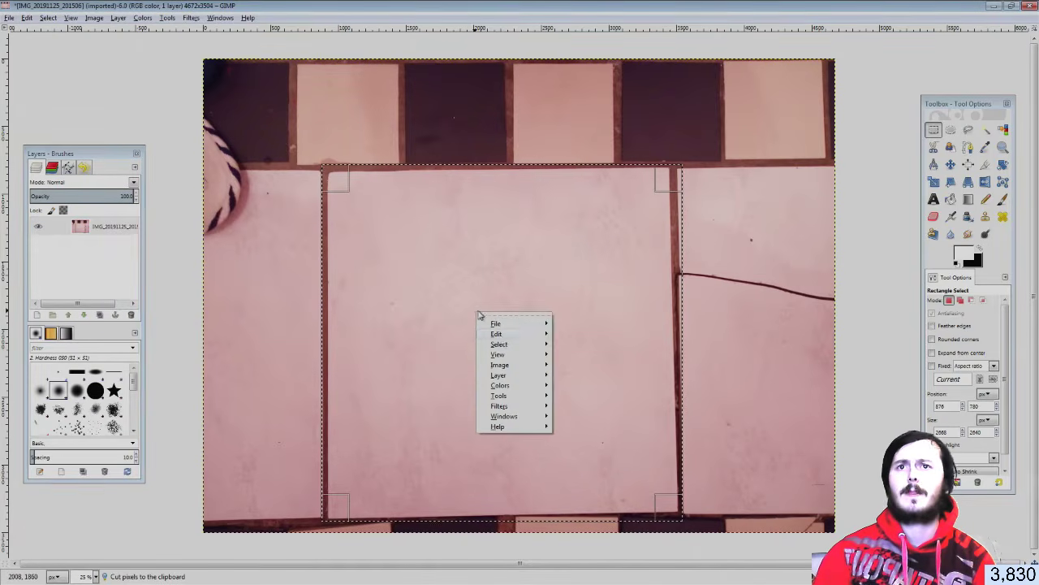
mouse_move(501, 341)
click(580, 377)
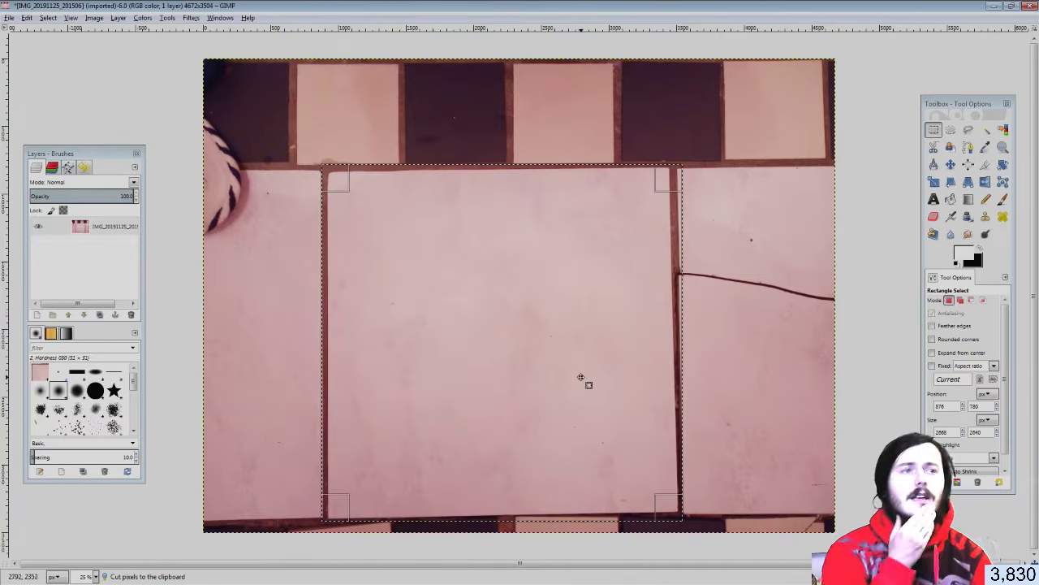
Create a new 1024 × 1024 image with a black background
click(10, 18)
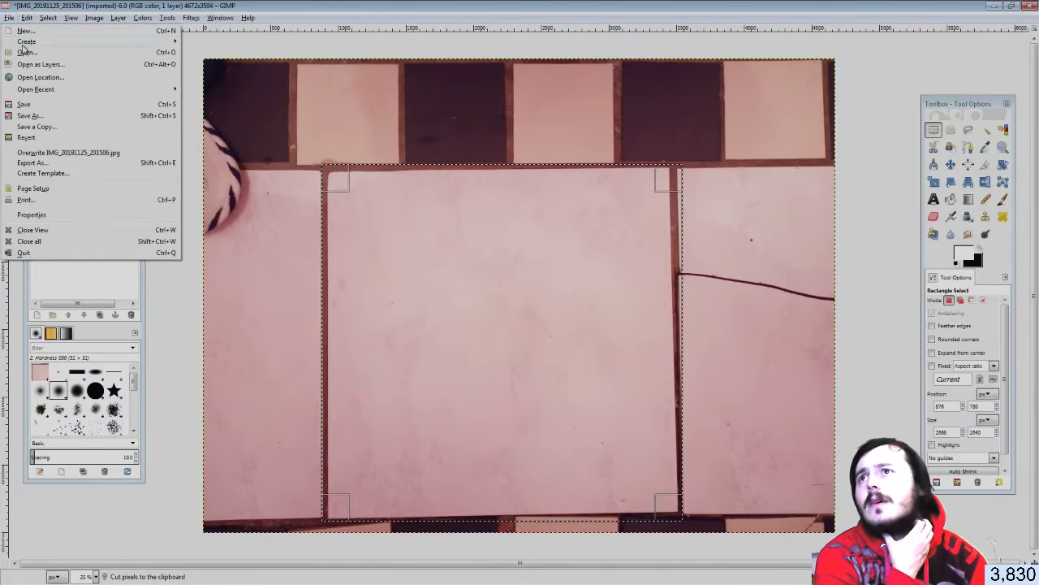
click(21, 32)
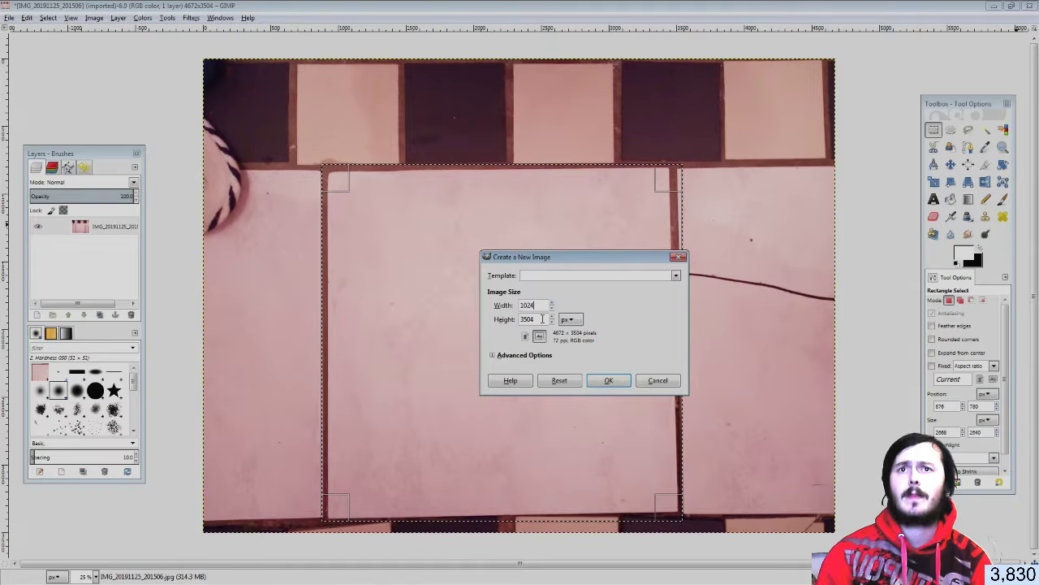
key(Tab)
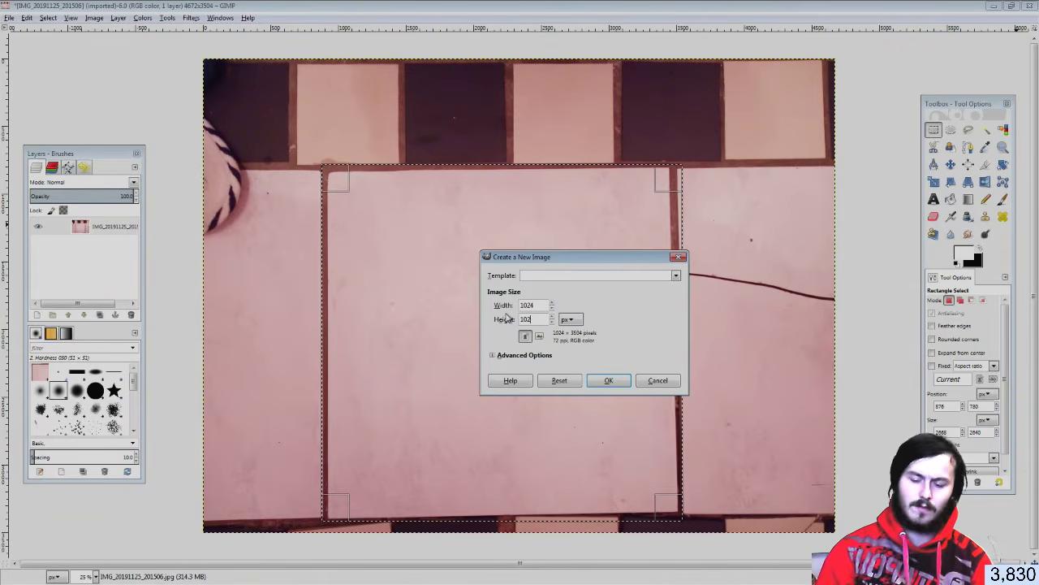
click(610, 381)
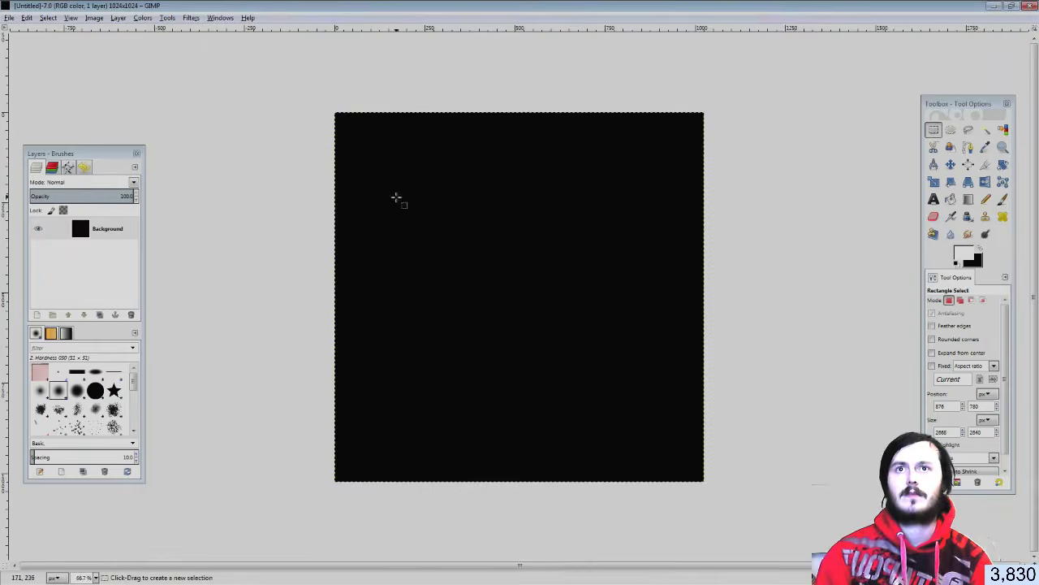
Paste the cut pink tile into the new image as a floating selection
key(ctrl+v)
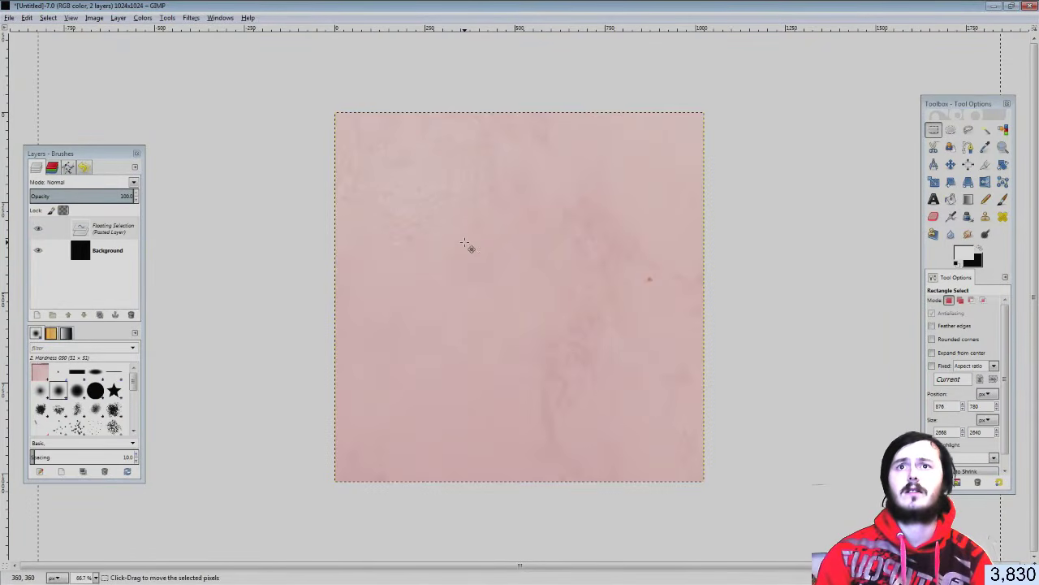
ctrl+scroll(465, 242, down, 2)
ctrl+scroll(464, 242, down, 2)
Scale the pasted tile to 1024 × 1024 pixels
click(933, 182)
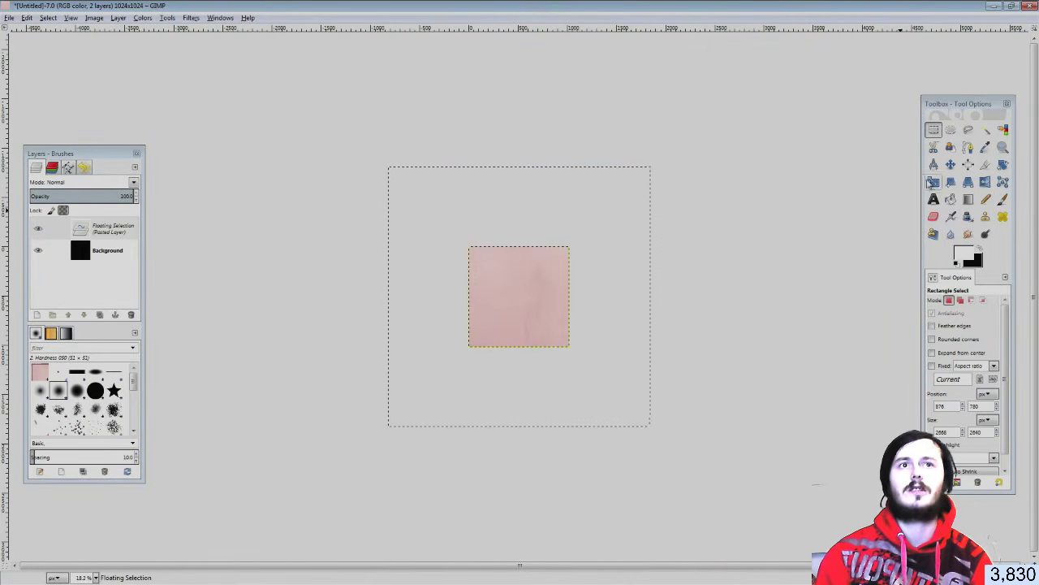
click(620, 191)
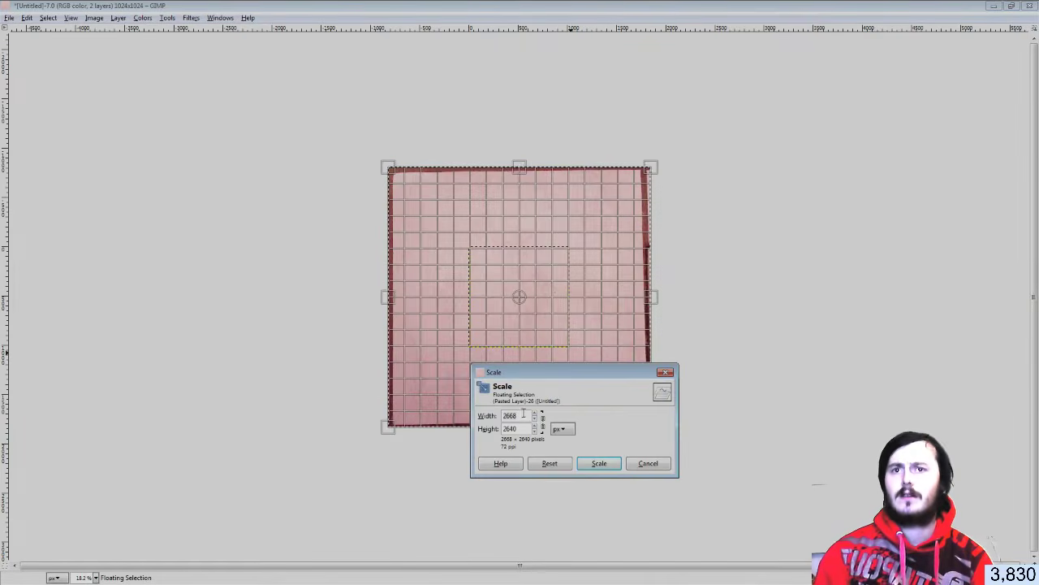
text(102)
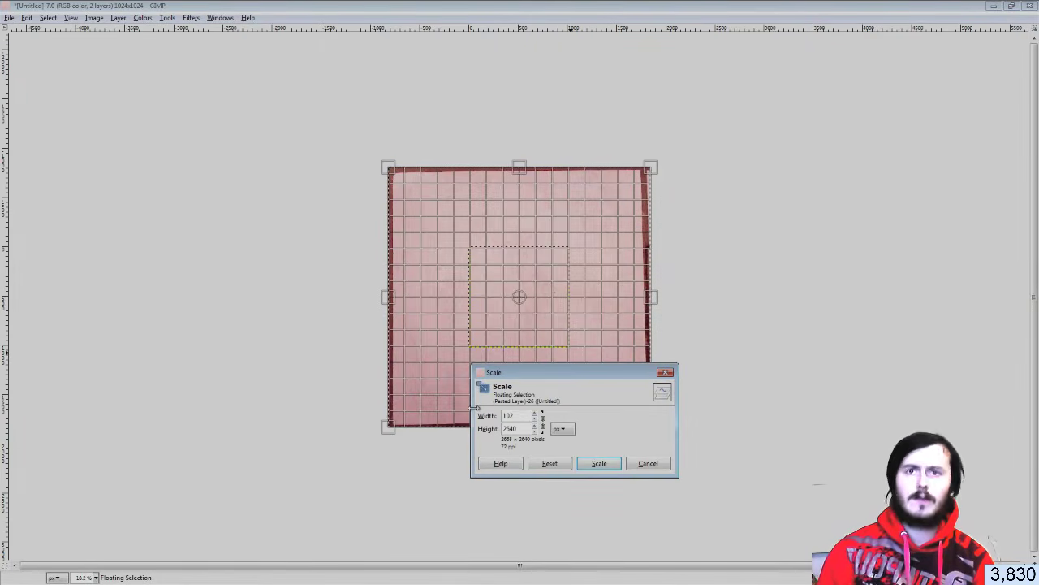
text(4)
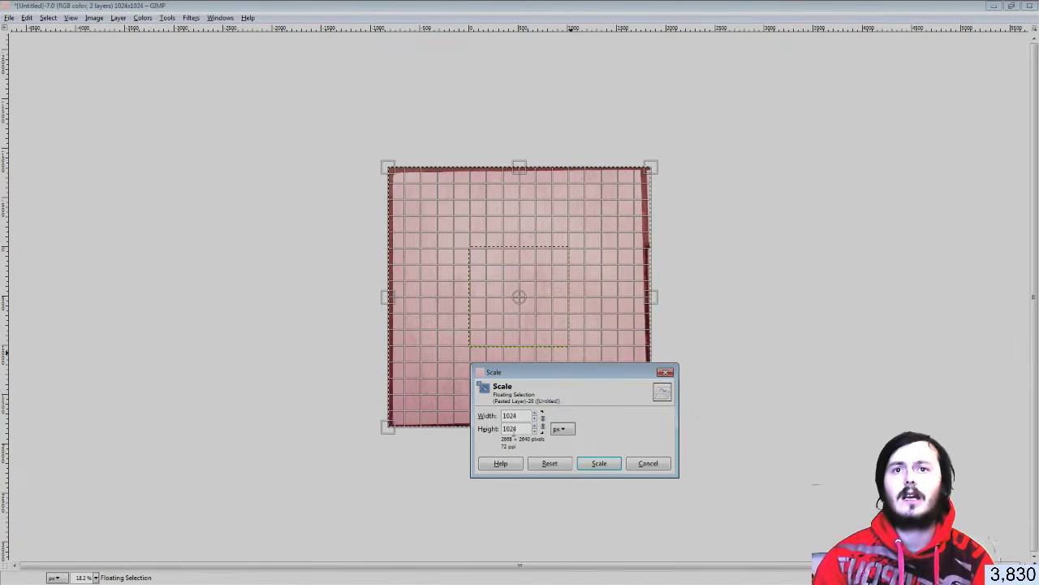
click(535, 432)
click(535, 426)
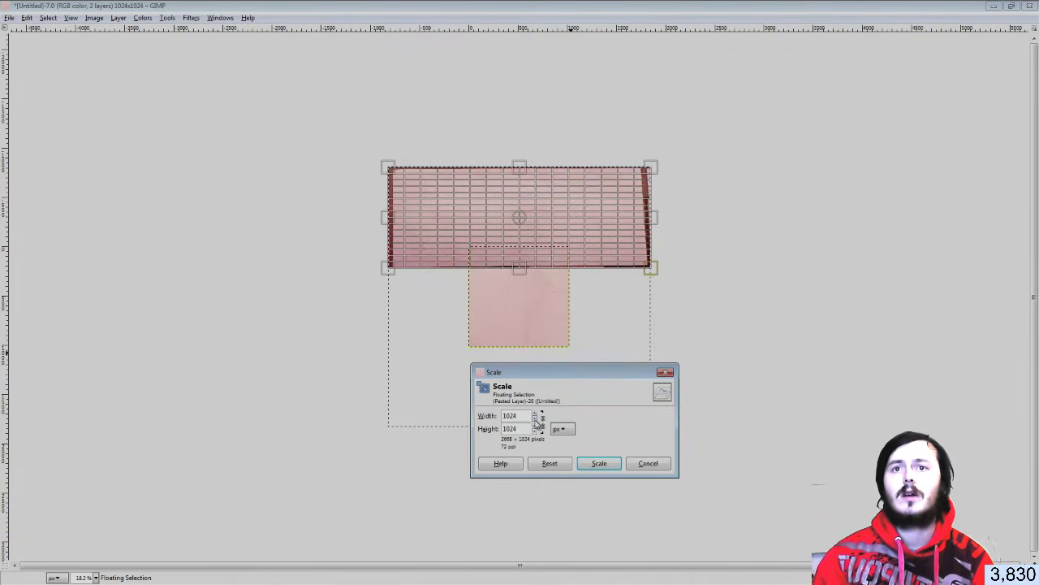
click(536, 419)
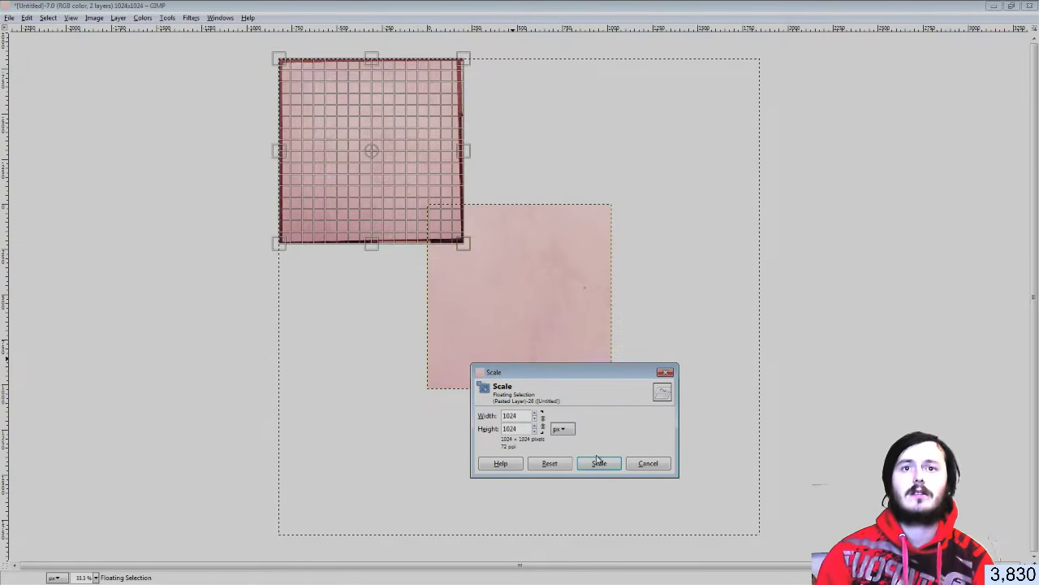
click(598, 463)
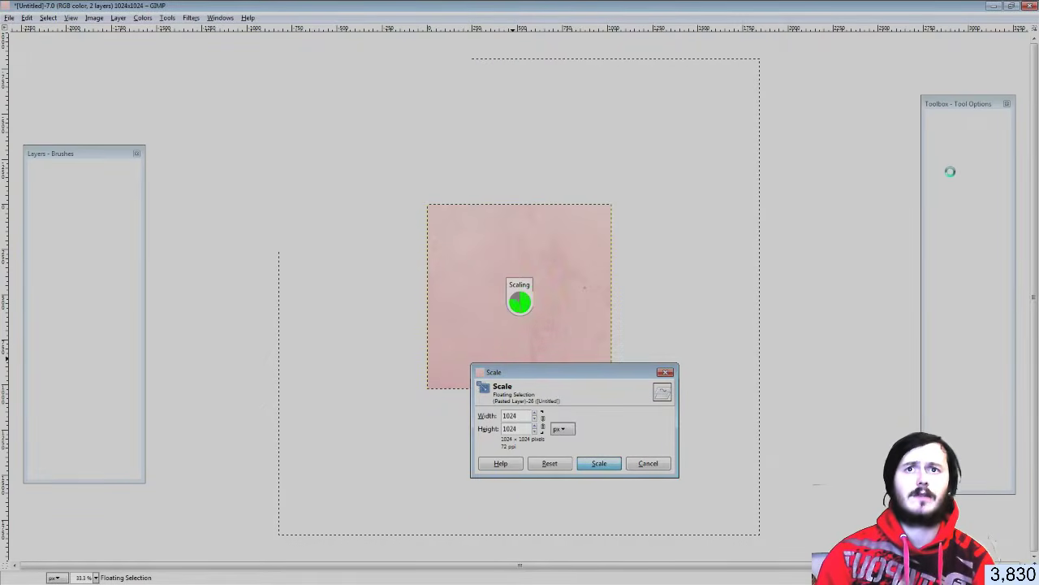
Move the scaled tile into place over the canvas and preview a slight rotation
click(951, 165)
mouse_move(603, 378)
mouse_down()
mouse_move(578, 346)
mouse_move(599, 371)
mouse_up()
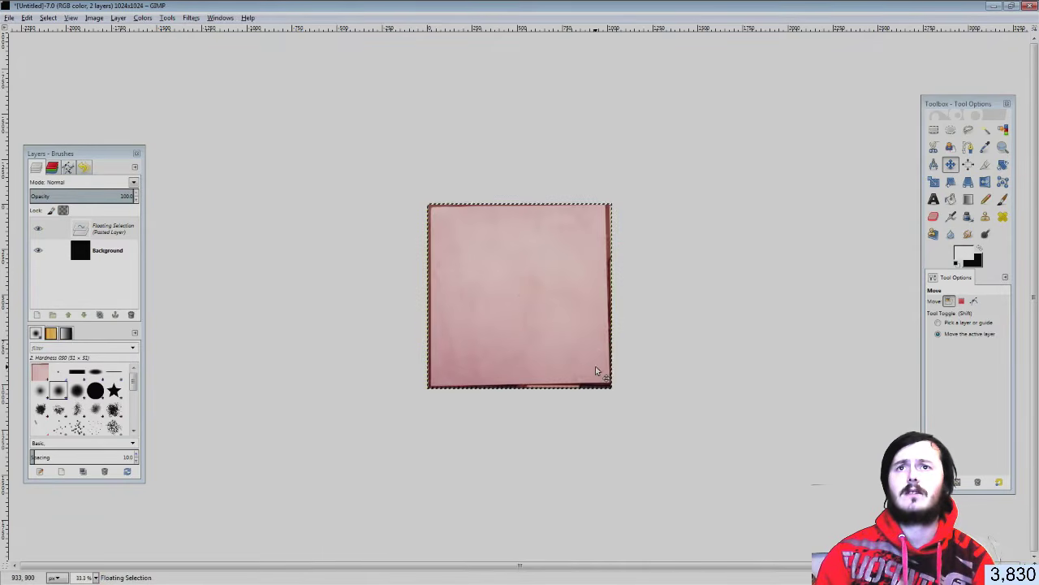
key(plus)
drag(581, 348, 585, 351)
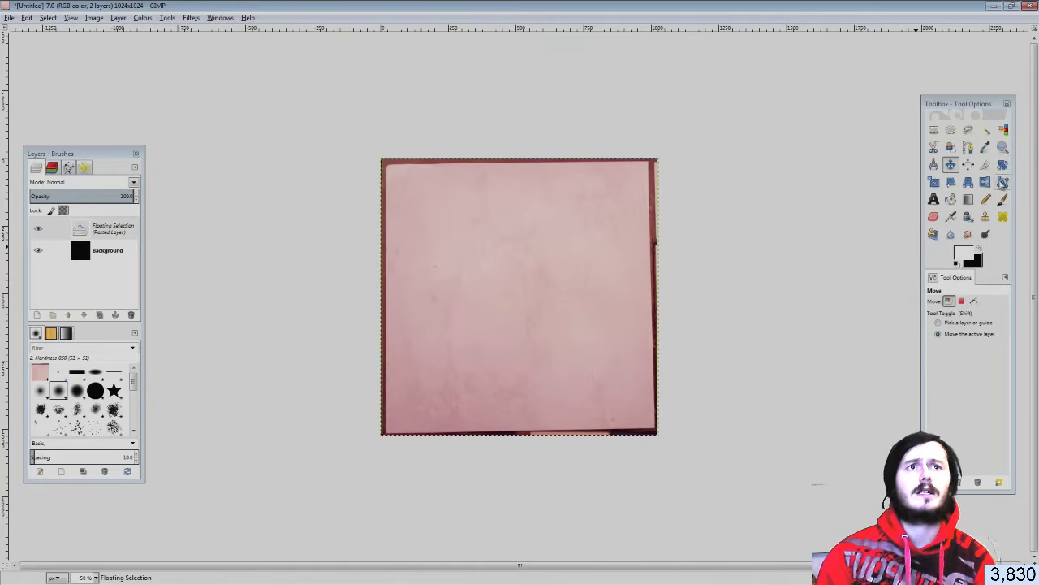
click(1003, 166)
drag(674, 388, 674, 398)
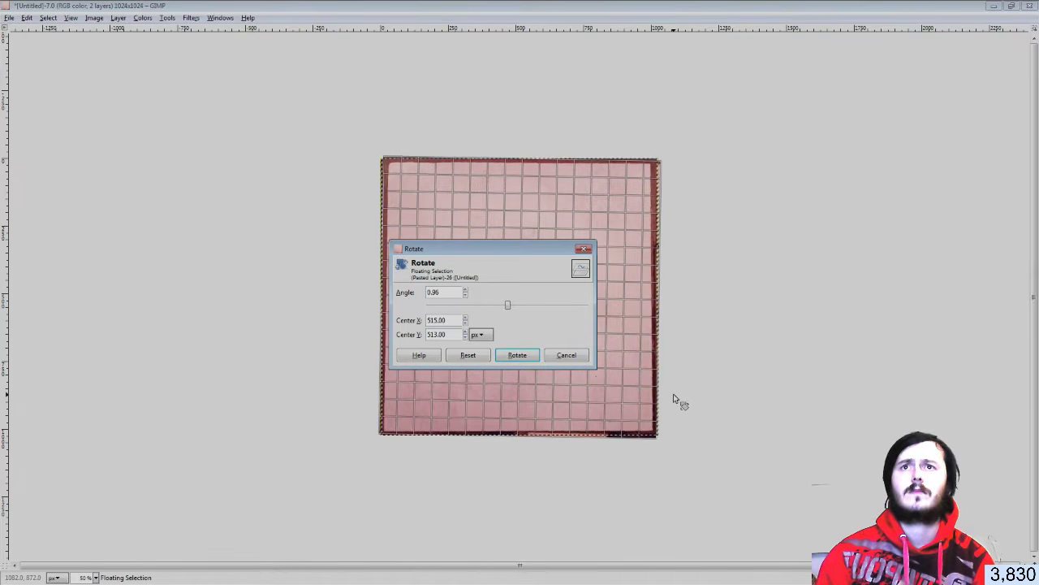
Commit the 0.73° rotation so the tile's edges sit nearly square on the canvas
click(517, 355)
key(Tab)
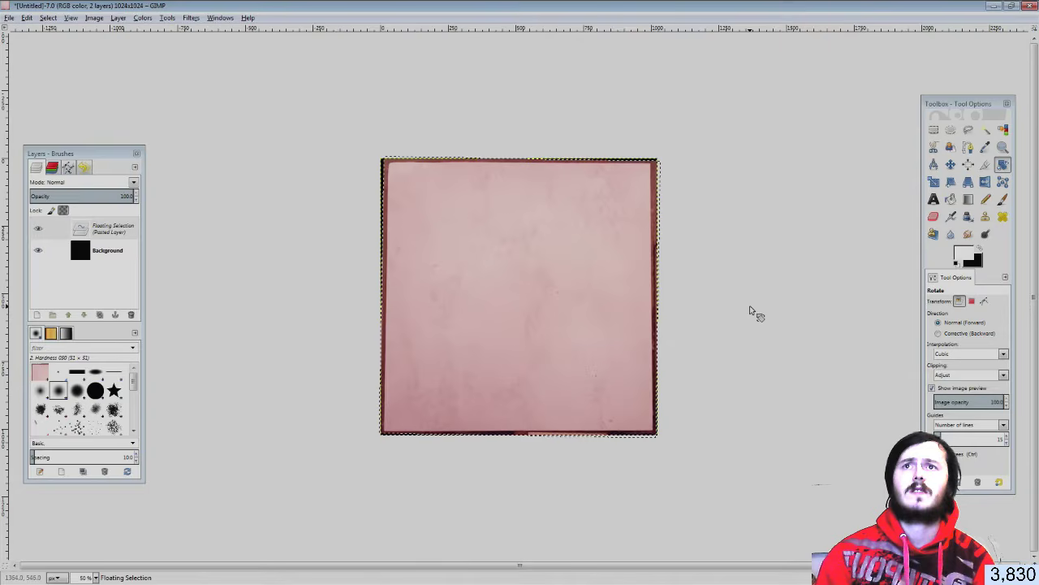
ctrl+scroll(750, 309, up, 1)
key(f)
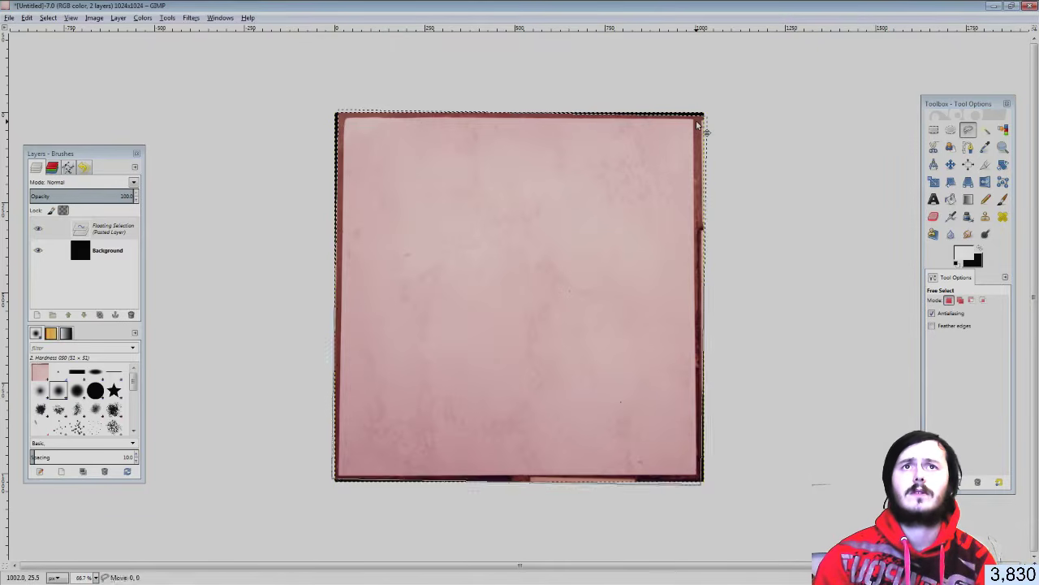
Anchor the nudged tile as its own Pasted Layer and select a thin frame along its dark edges
drag(642, 160, 647, 163)
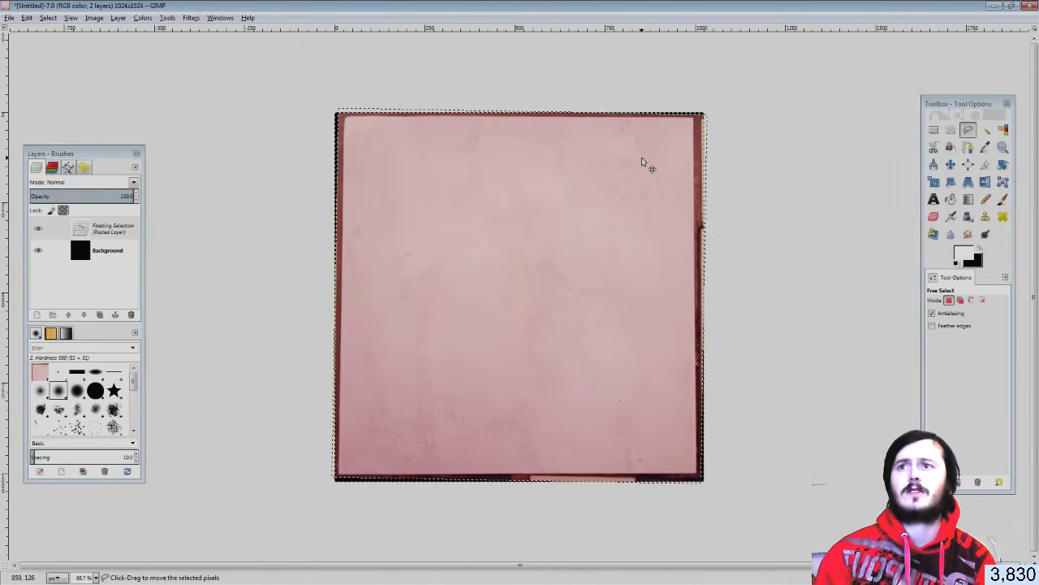
click(37, 314)
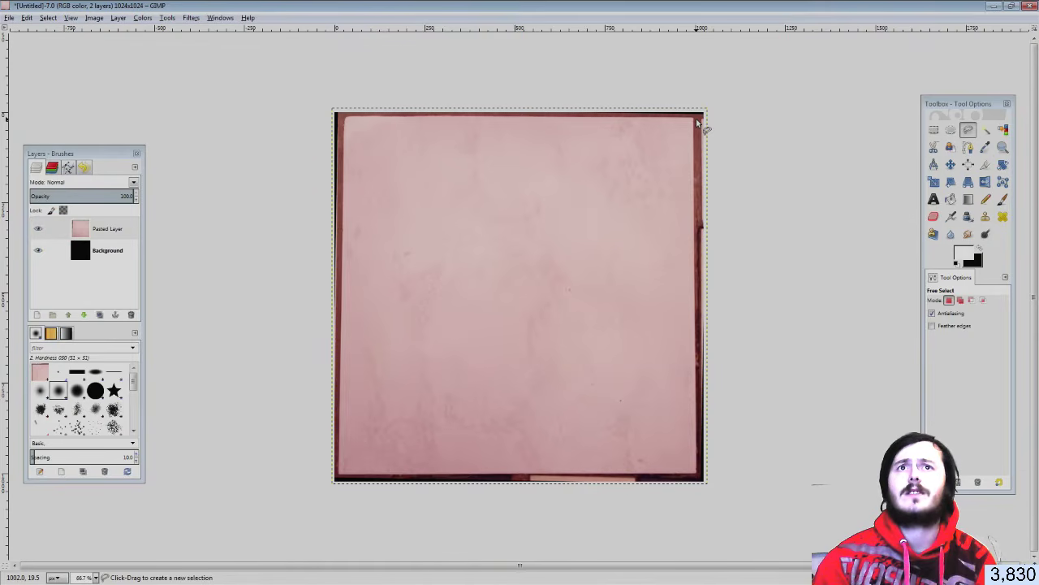
ctrl+click(697, 122)
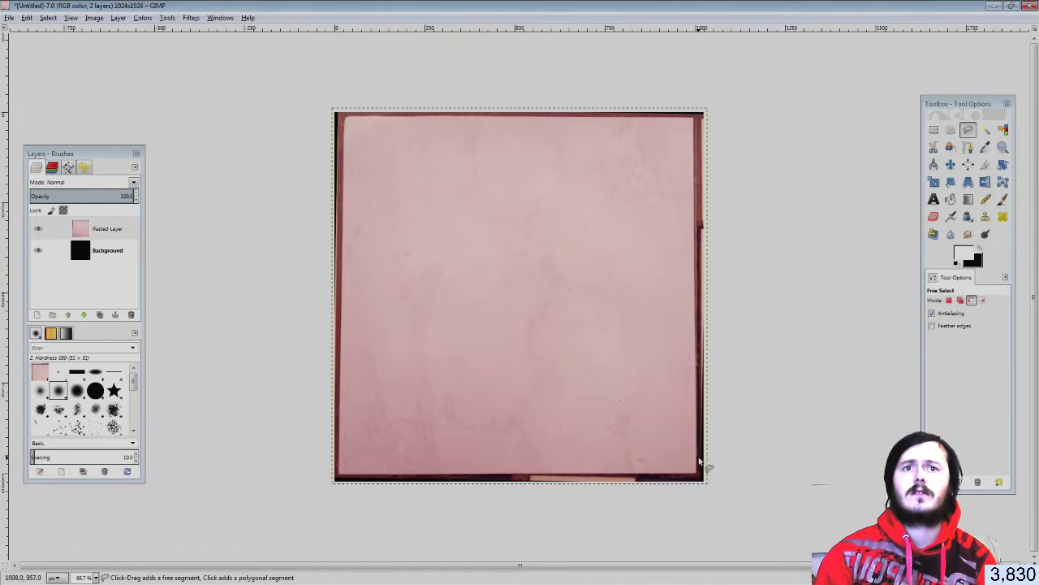
ctrl+click(700, 474)
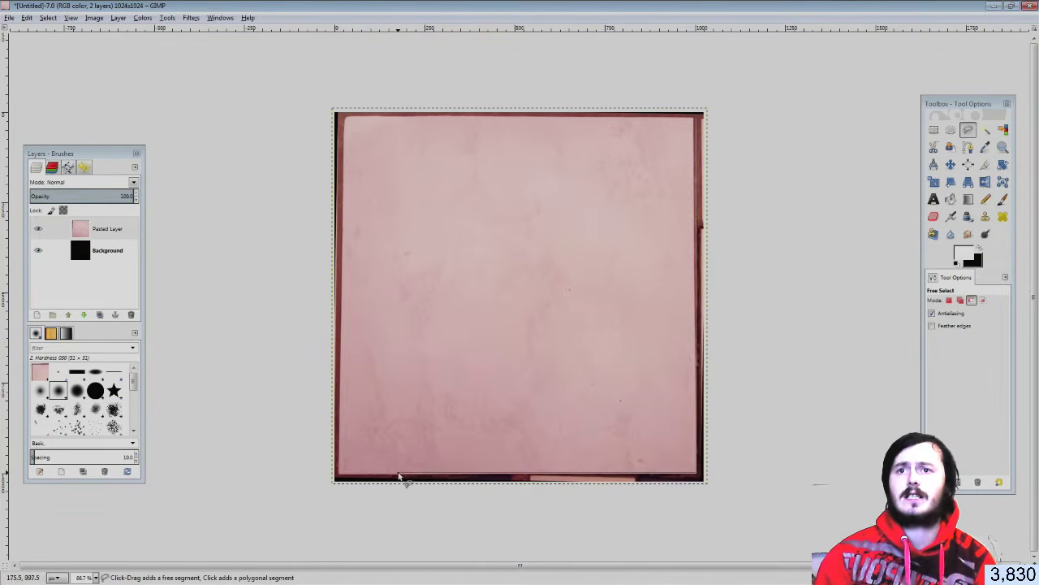
ctrl+click(341, 479)
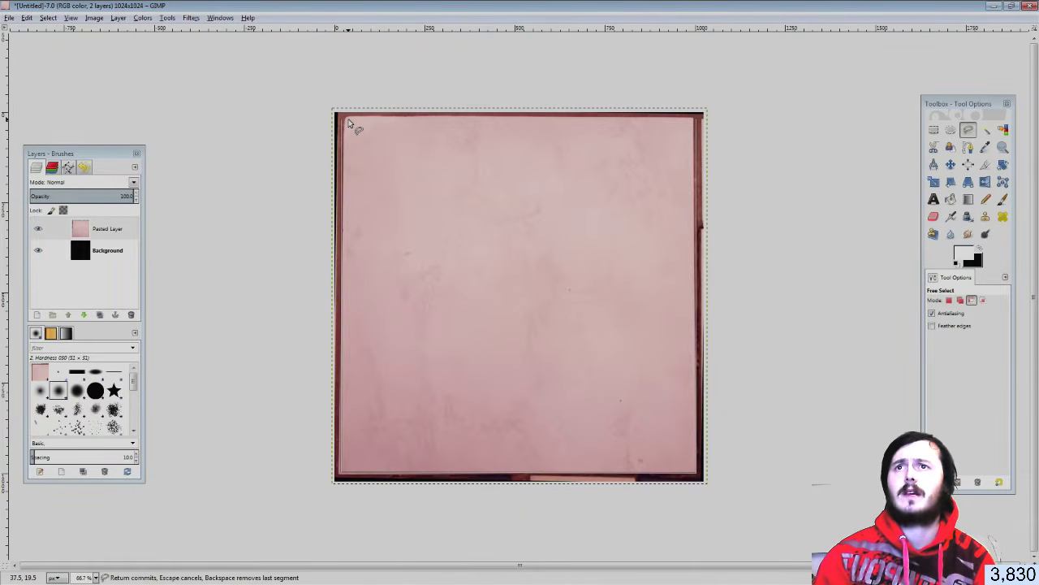
ctrl+click(349, 122)
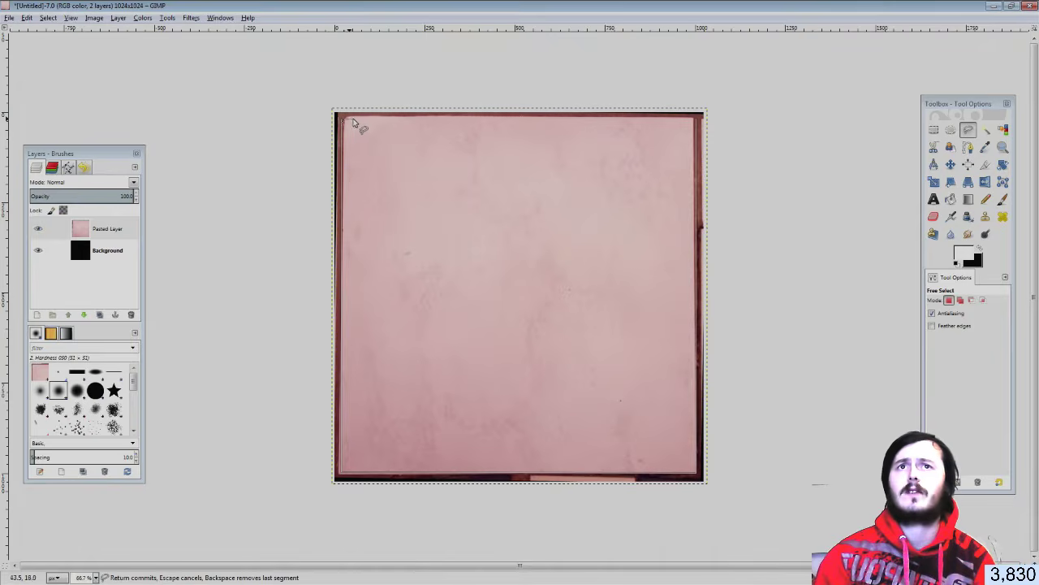
ctrl+click(698, 122)
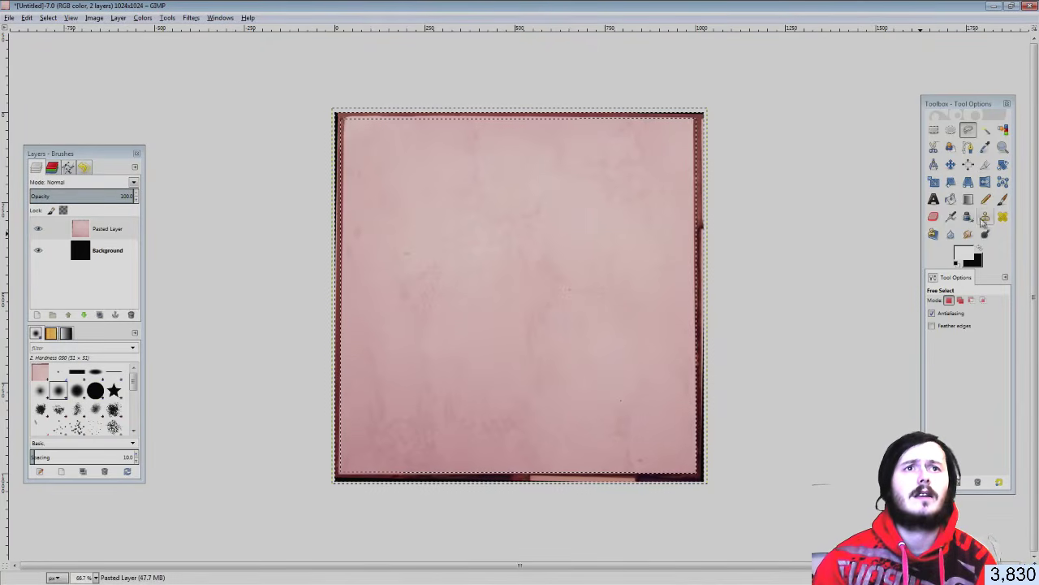
Pick the Color Picker and zoom in on the tile's edge
click(985, 147)
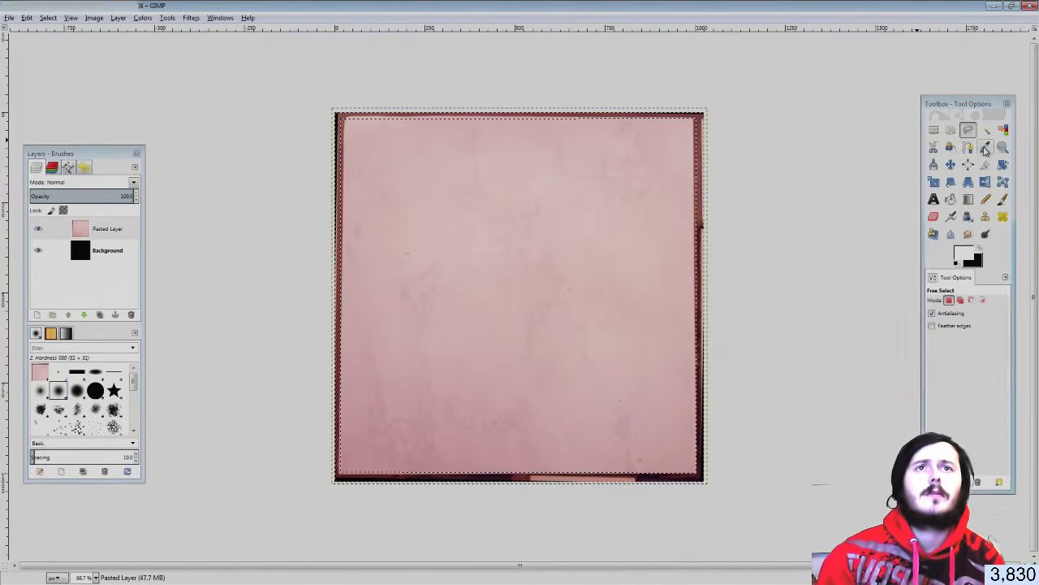
ctrl+scroll(793, 136, up, 2)
ctrl+scroll(787, 130, up, 1)
scroll(743, 98, up, 2)
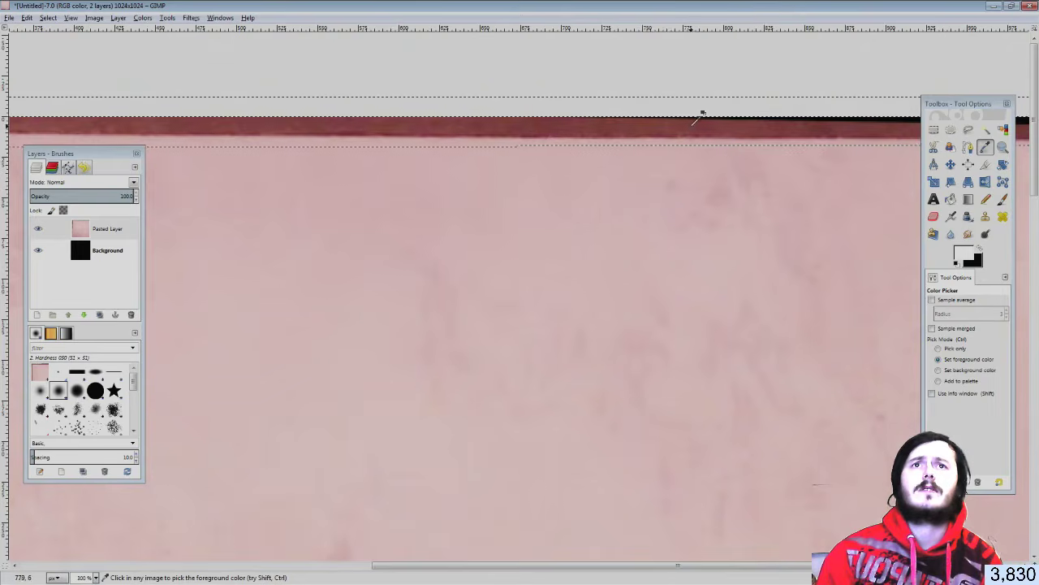
Sample the dark red border colour and add a transparent layer on top
click(693, 119)
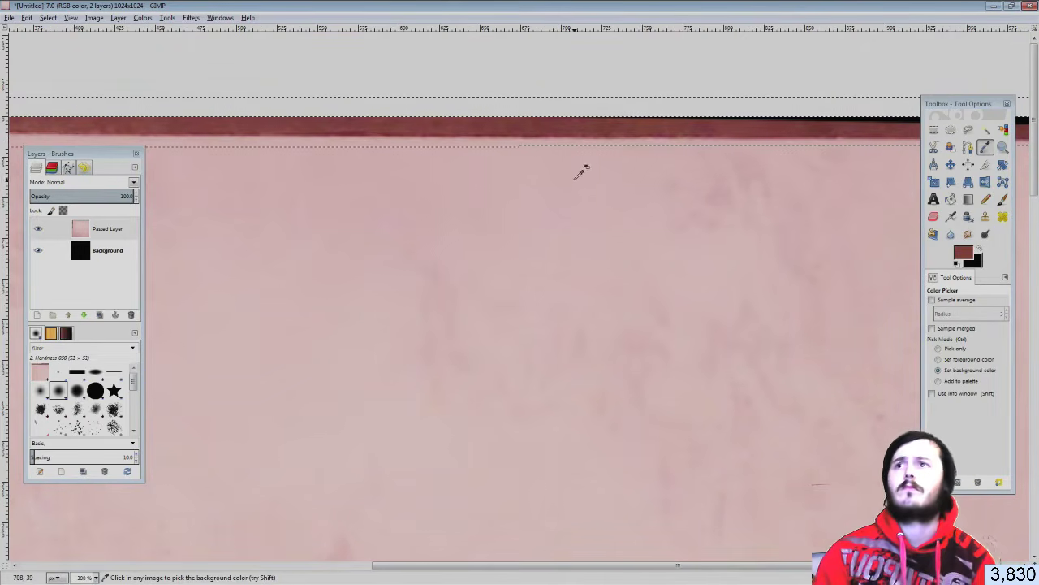
ctrl+scroll(230, 339, down, 2)
ctrl+scroll(230, 338, down, 1)
click(36, 314)
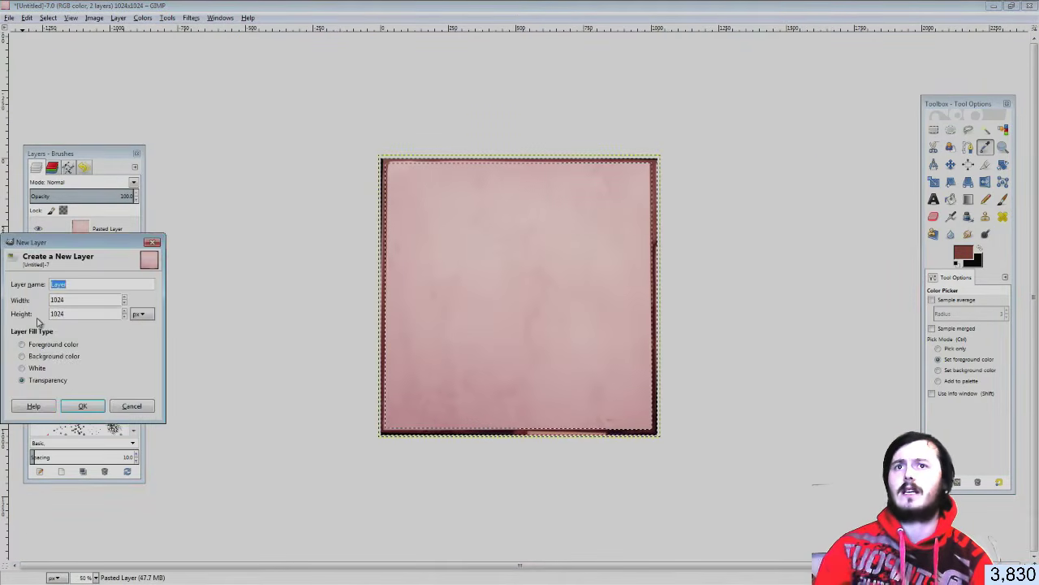
click(96, 403)
Paint the edge frame dark red with a brush size of about 194
key(p)
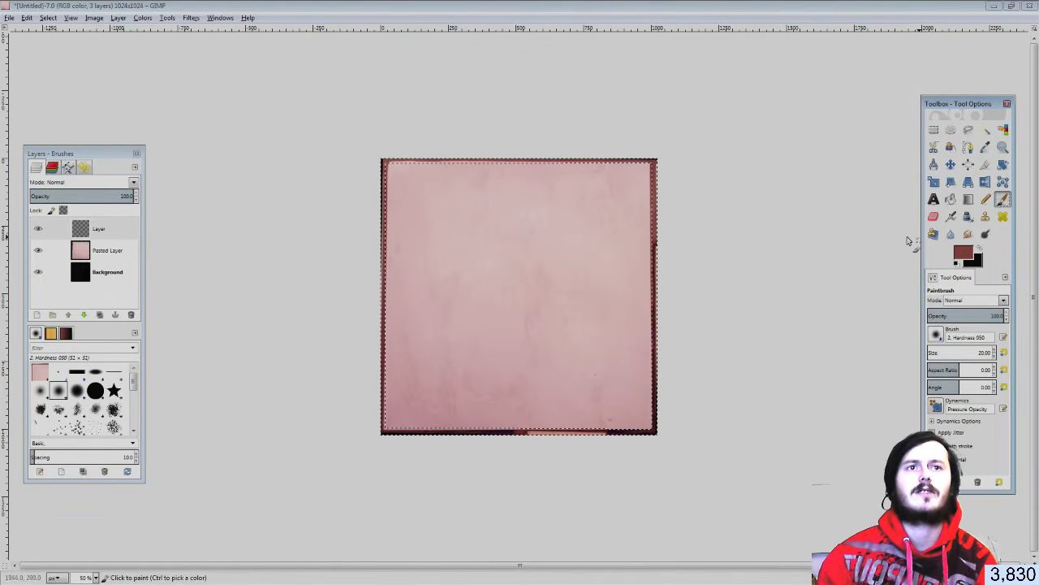
drag(939, 351, 944, 352)
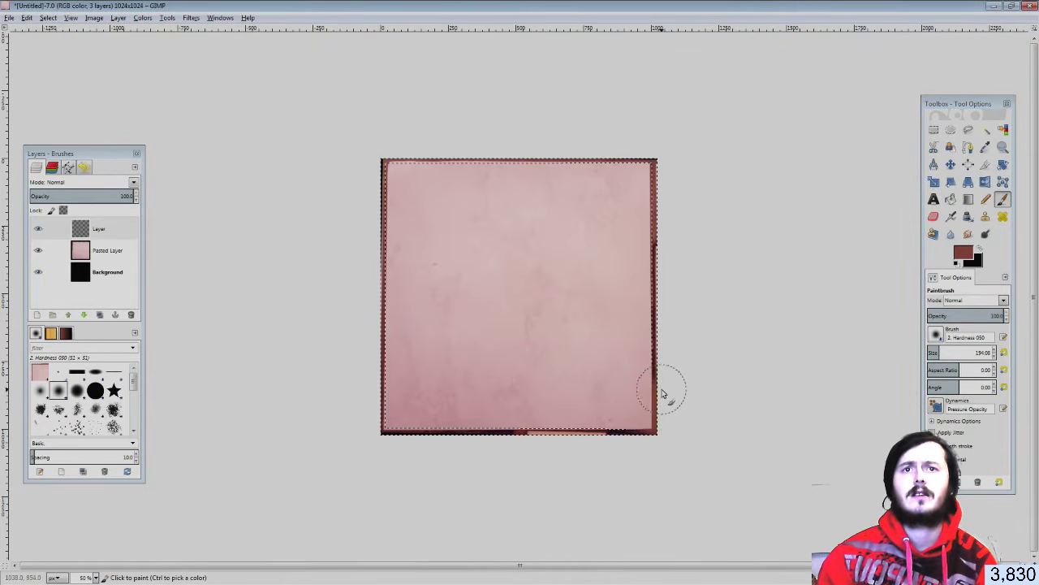
mouse_move(669, 352)
mouse_down()
mouse_move(654, 157)
mouse_move(483, 169)
mouse_move(424, 153)
mouse_move(390, 239)
mouse_move(379, 365)
mouse_move(394, 452)
mouse_move(552, 422)
mouse_move(541, 441)
mouse_move(631, 425)
mouse_move(640, 302)
mouse_up()
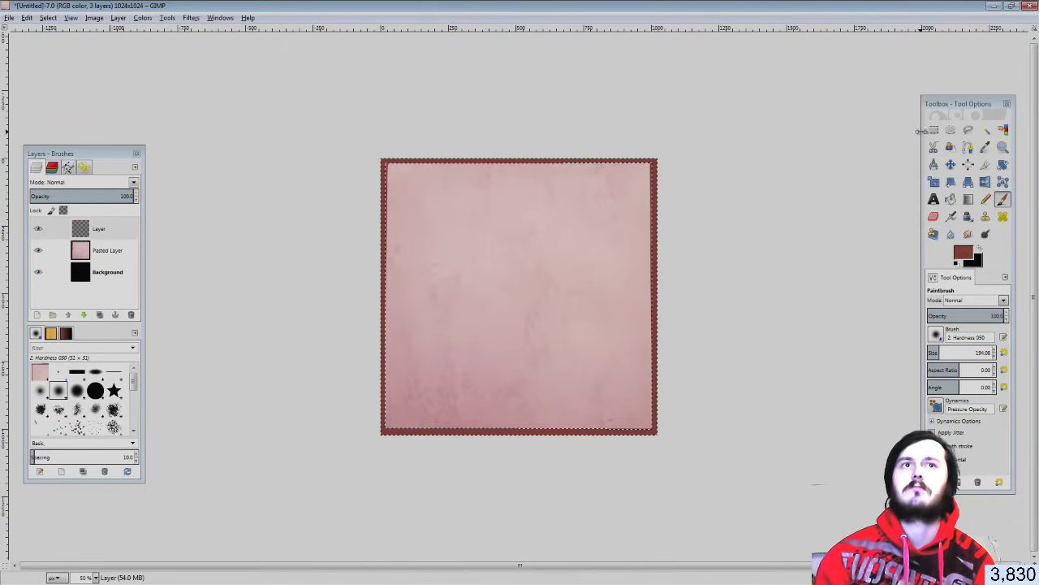
click(933, 130)
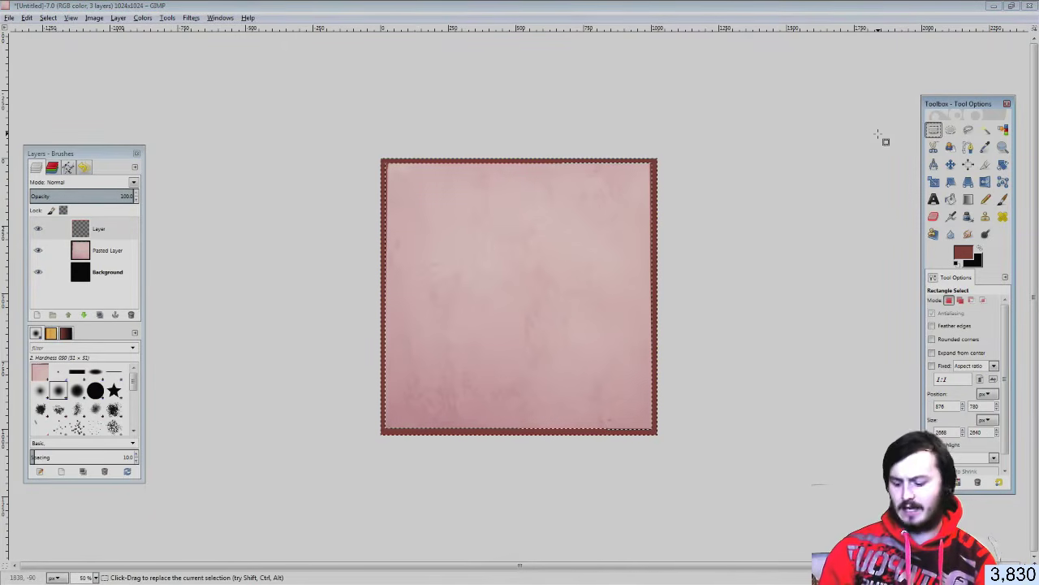
Paint over the tile's border in black
click(980, 247)
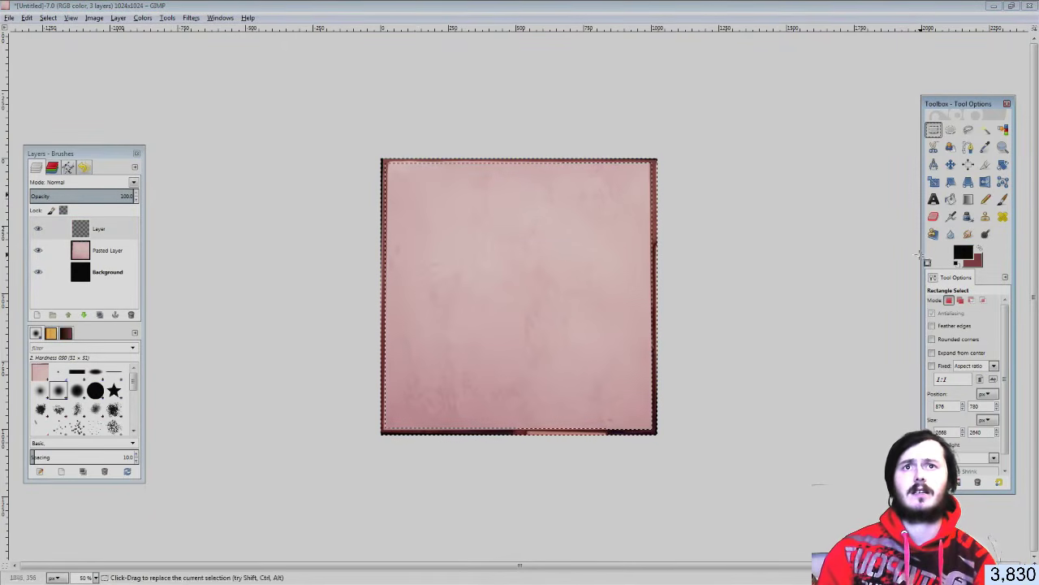
click(1002, 199)
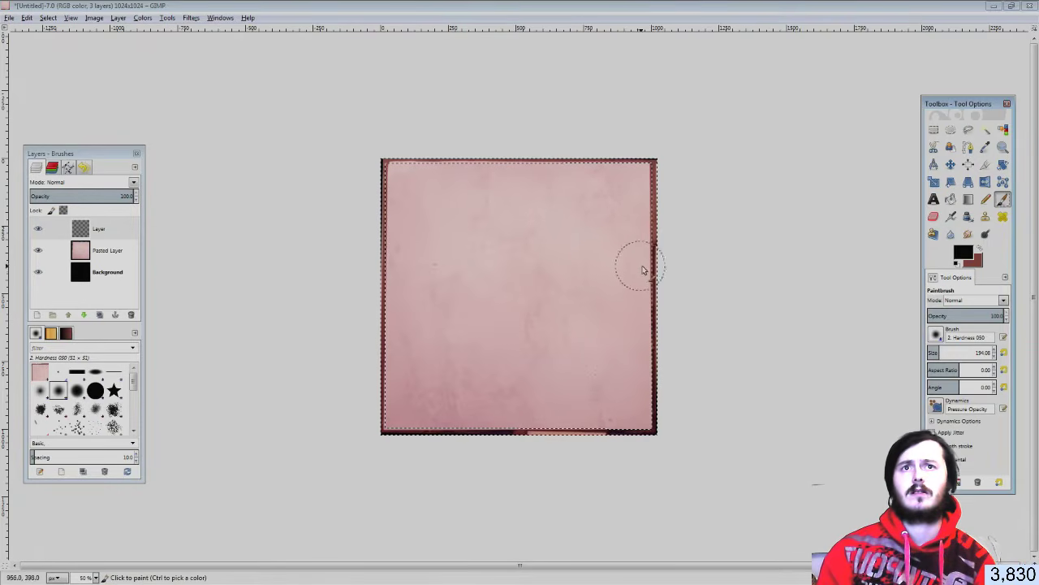
mouse_move(635, 194)
mouse_down()
mouse_move(691, 160)
mouse_move(674, 231)
mouse_move(607, 139)
mouse_move(393, 161)
mouse_move(371, 232)
mouse_move(357, 374)
mouse_move(388, 445)
mouse_move(382, 421)
mouse_move(659, 436)
mouse_move(677, 401)
mouse_move(646, 174)
mouse_move(436, 170)
mouse_up()
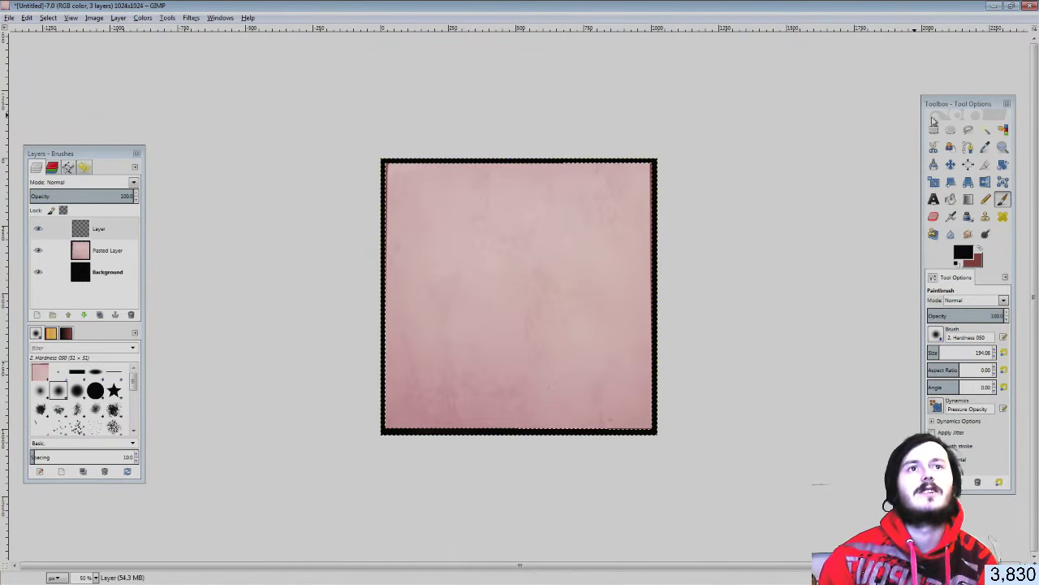
Add a new empty Layer #1 at the top of the stack
click(932, 130)
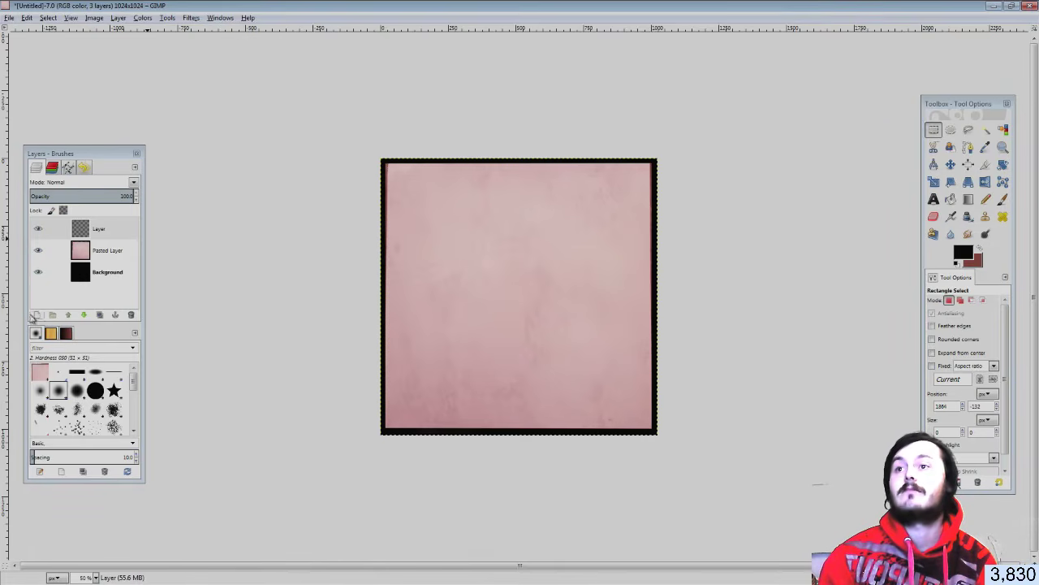
click(36, 314)
click(82, 401)
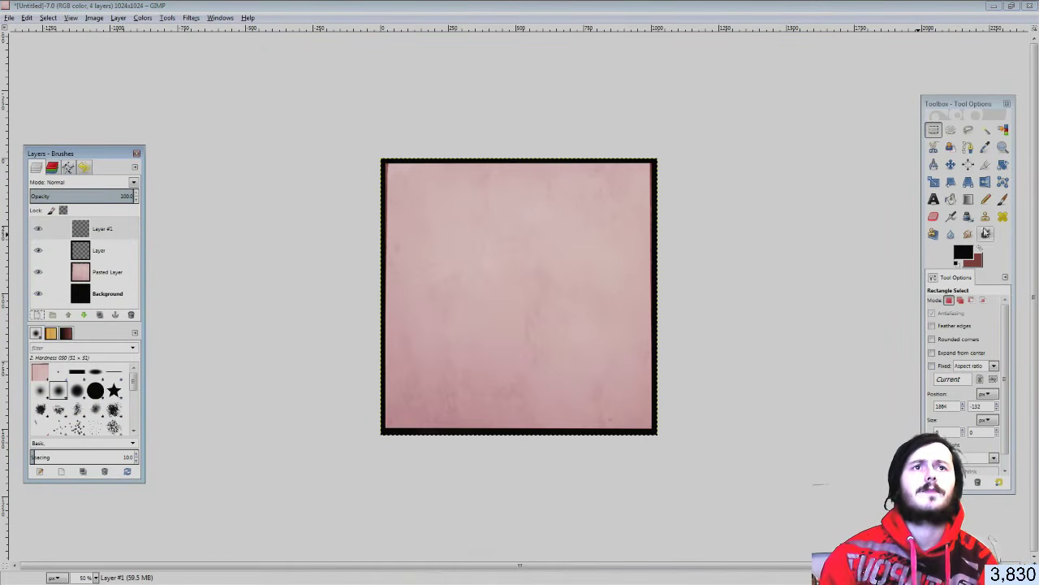
Fill Layer #1 with white using the Bucket Fill
click(963, 253)
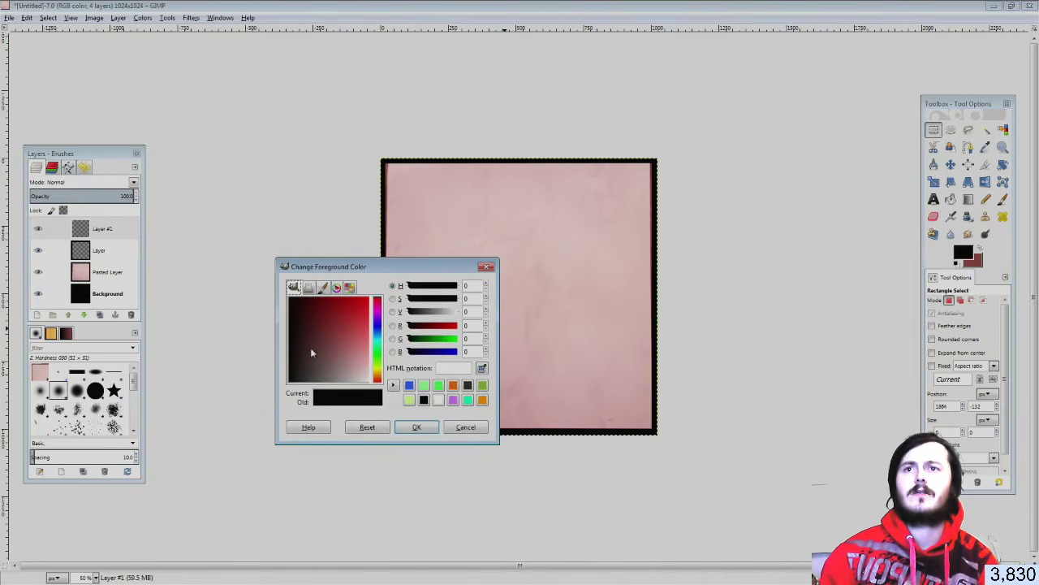
drag(309, 350, 290, 298)
click(414, 424)
click(950, 199)
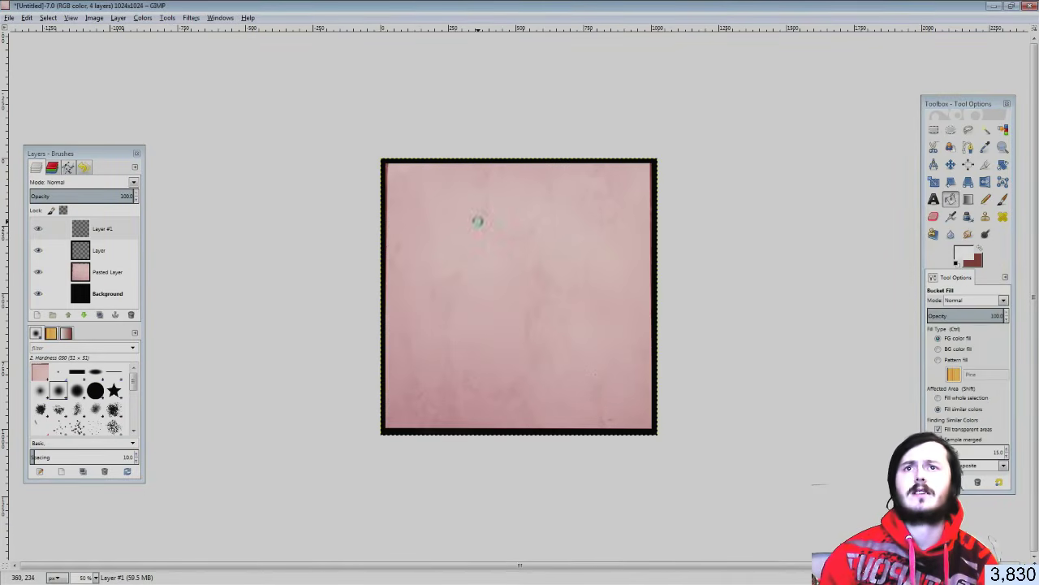
click(476, 220)
Set Layer #1's blend mode to Color, turning the tile grey
click(130, 183)
click(114, 204)
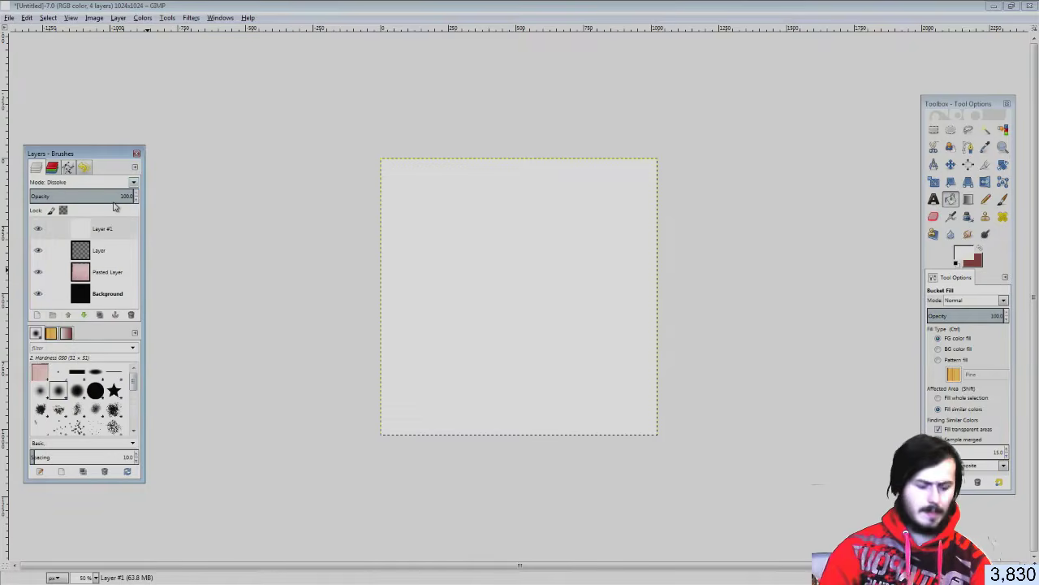
key(Down)
key(Down)
key(Down)
key(Down)
key(Down)
key(Down)
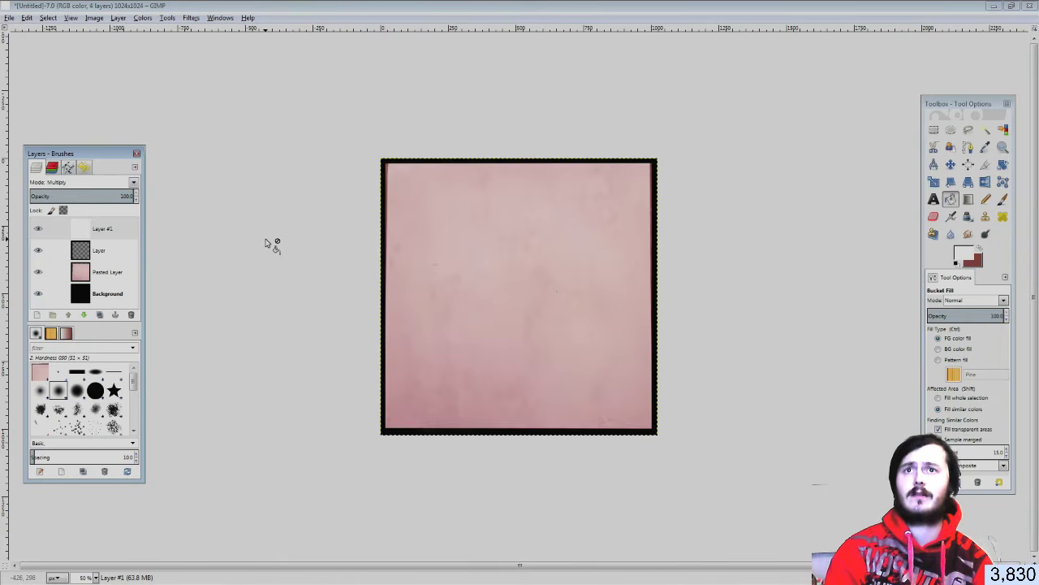
key(Down)
key(Down)
key(Down)
key(Down)
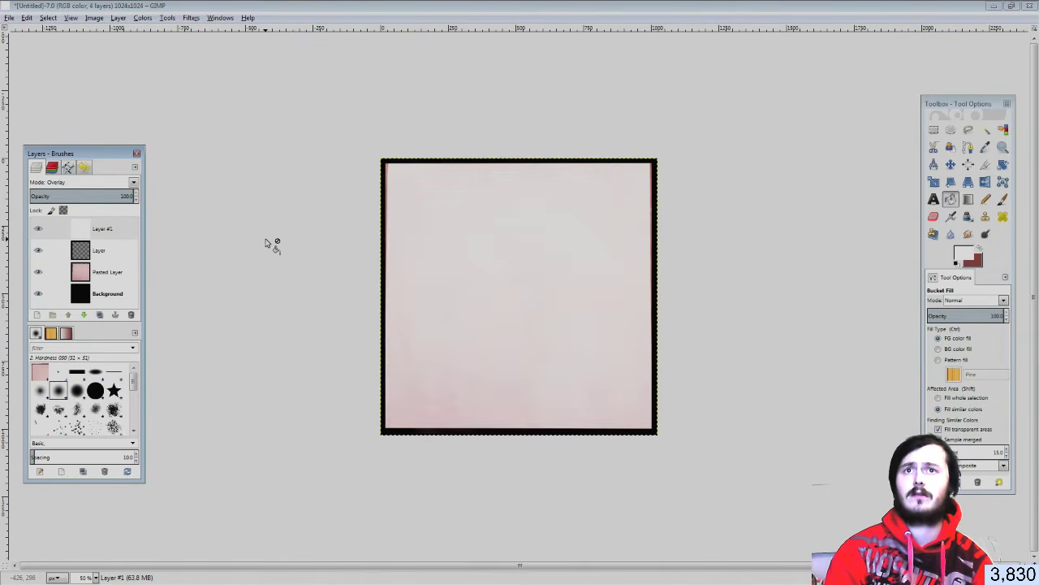
key(Down)
key(Down)
key(Down)
key(Down)
key(Down)
key(Down)
key(Down)
key(Down)
key(Down)
key(Down)
key(Down)
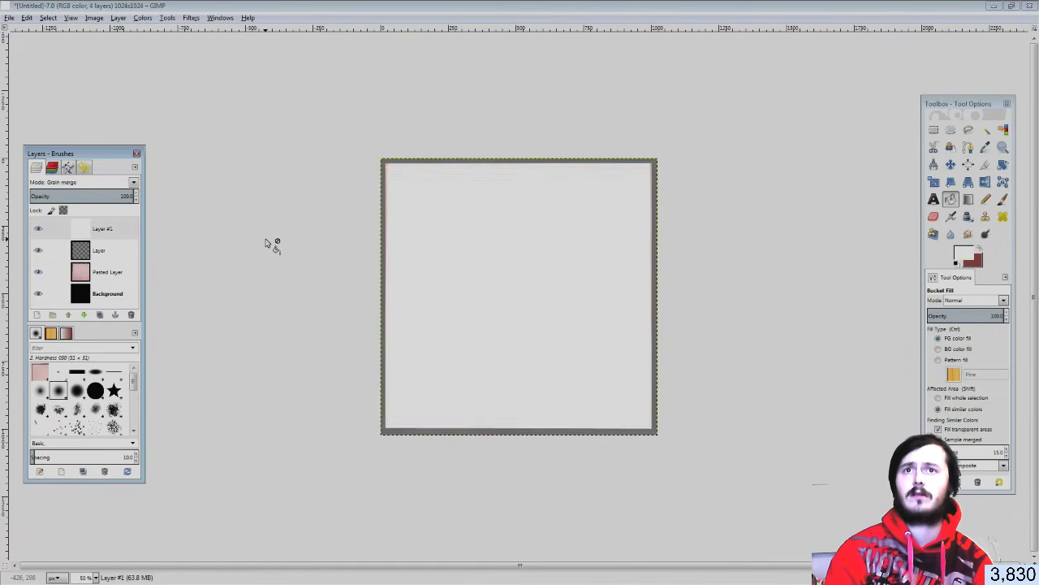
key(Up)
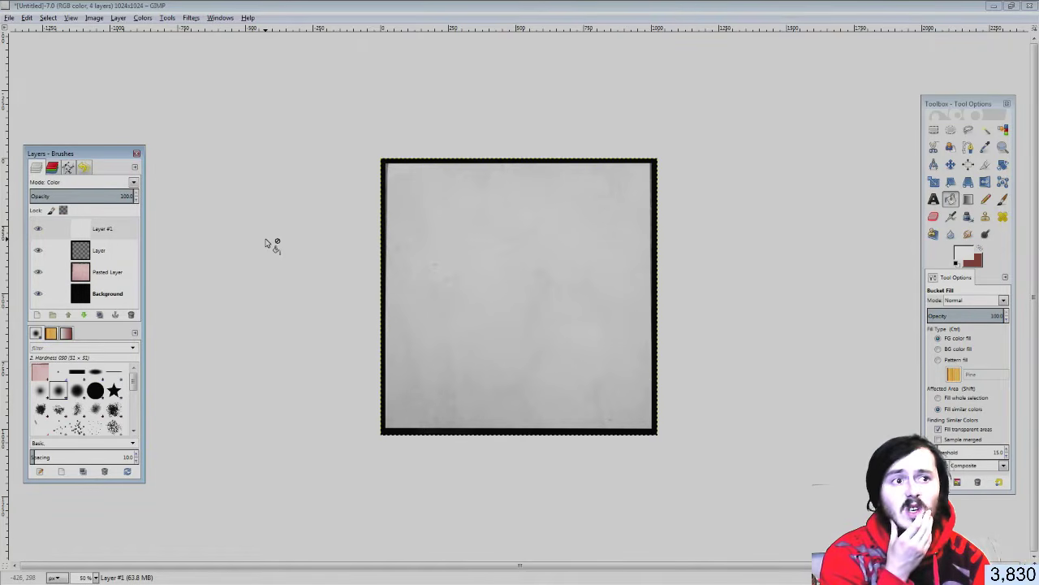
click(114, 276)
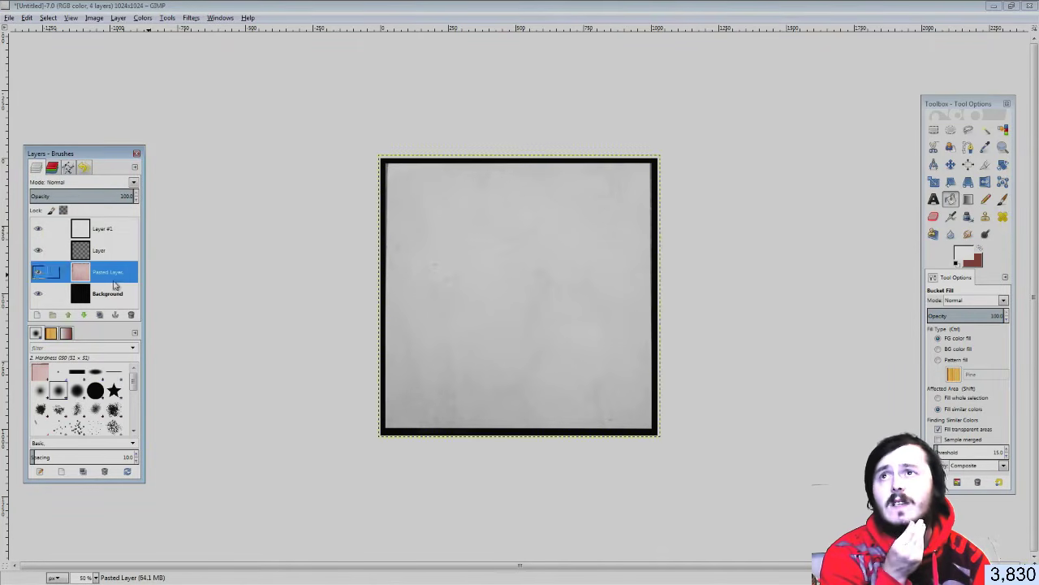
Apply Levels to the Pasted Layer with the midtone gamma at about 0.47
click(145, 17)
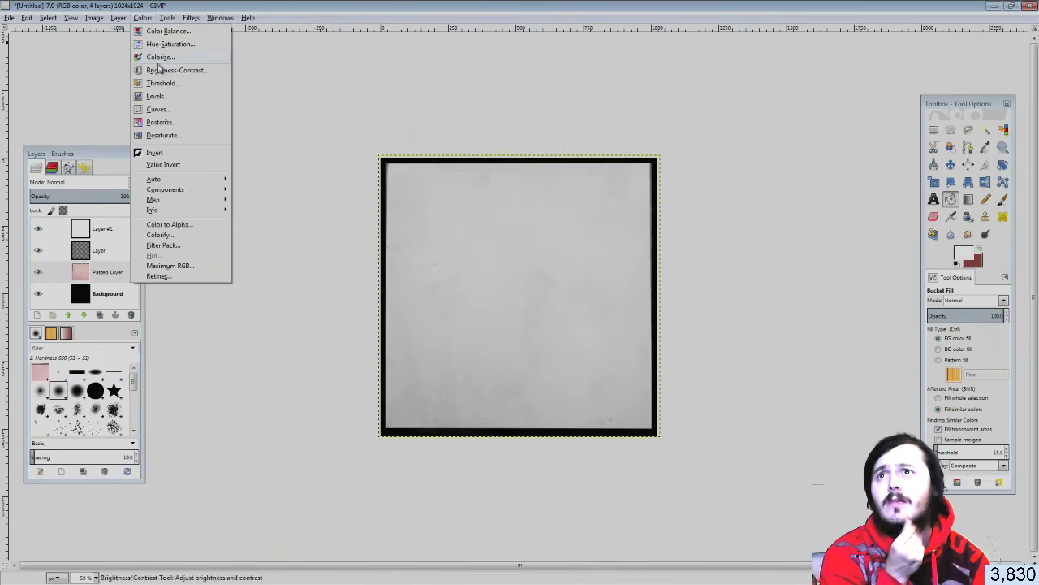
click(176, 70)
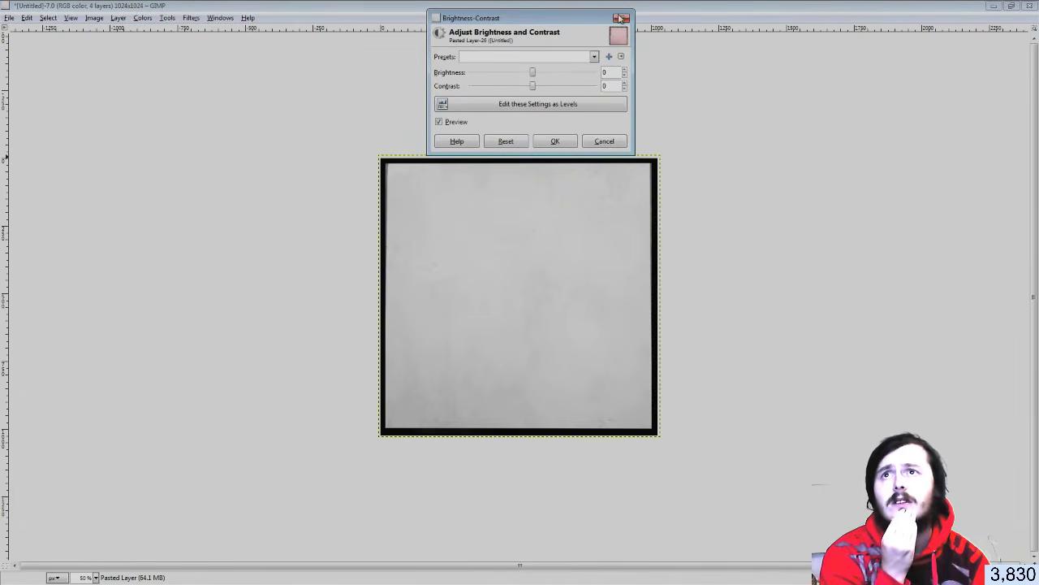
click(621, 18)
click(145, 18)
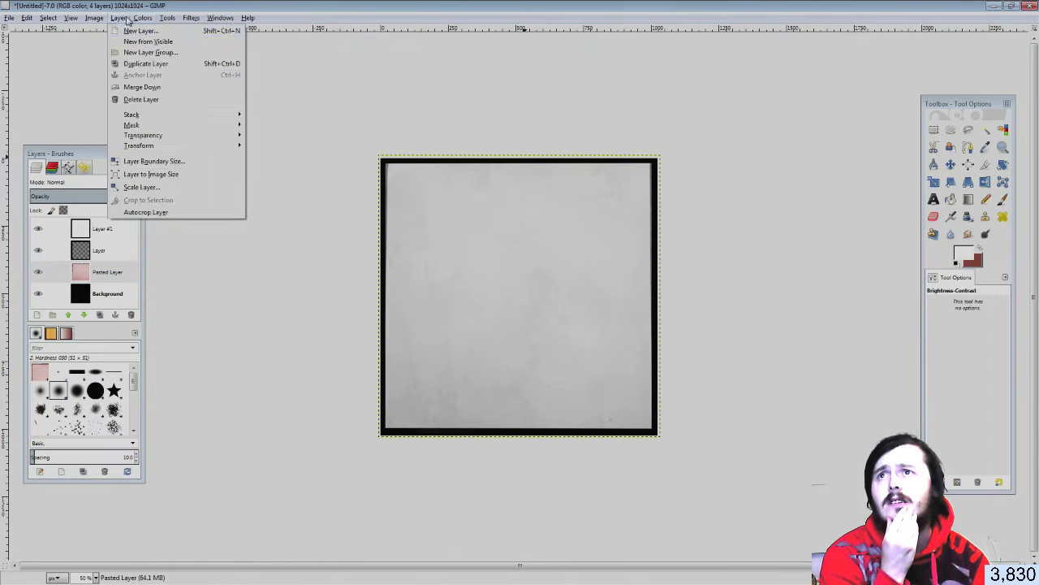
click(153, 98)
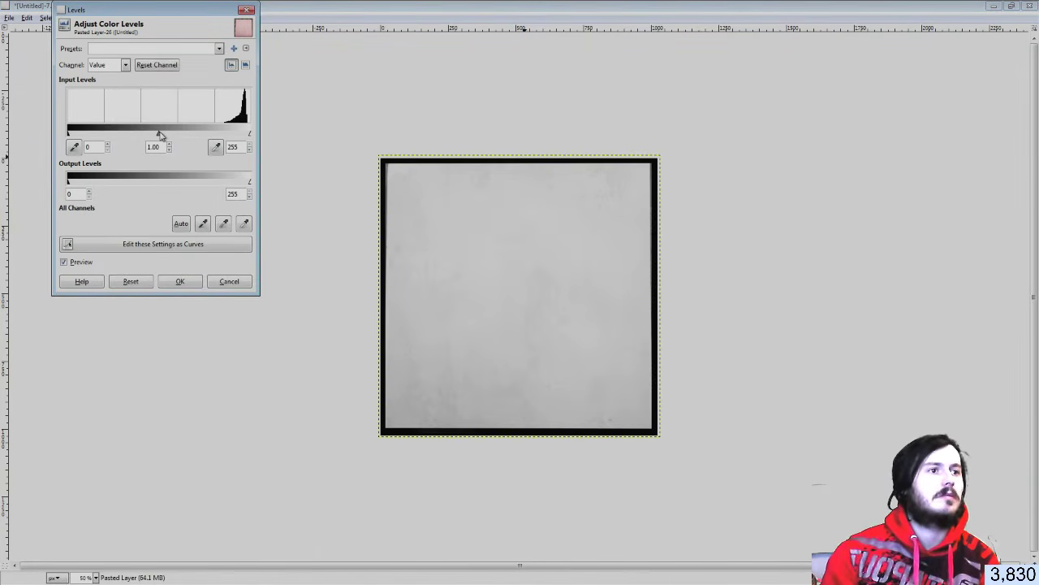
drag(160, 136, 182, 133)
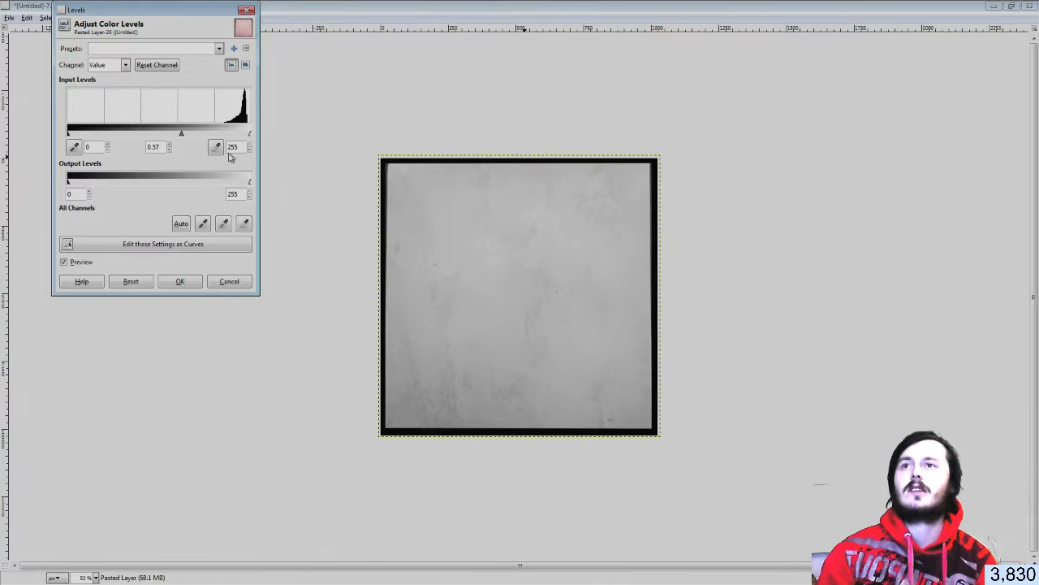
drag(181, 135, 185, 136)
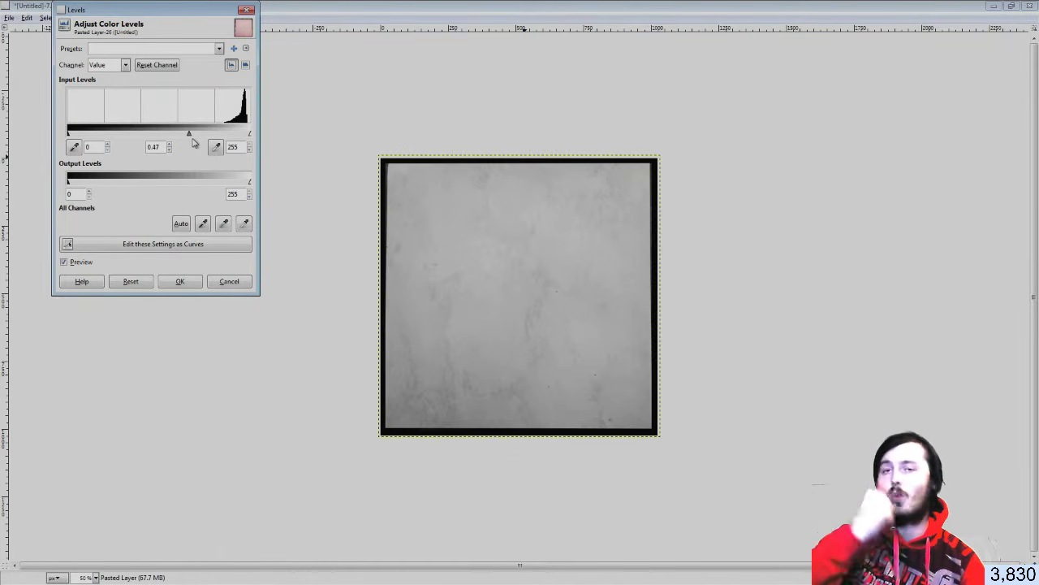
click(197, 282)
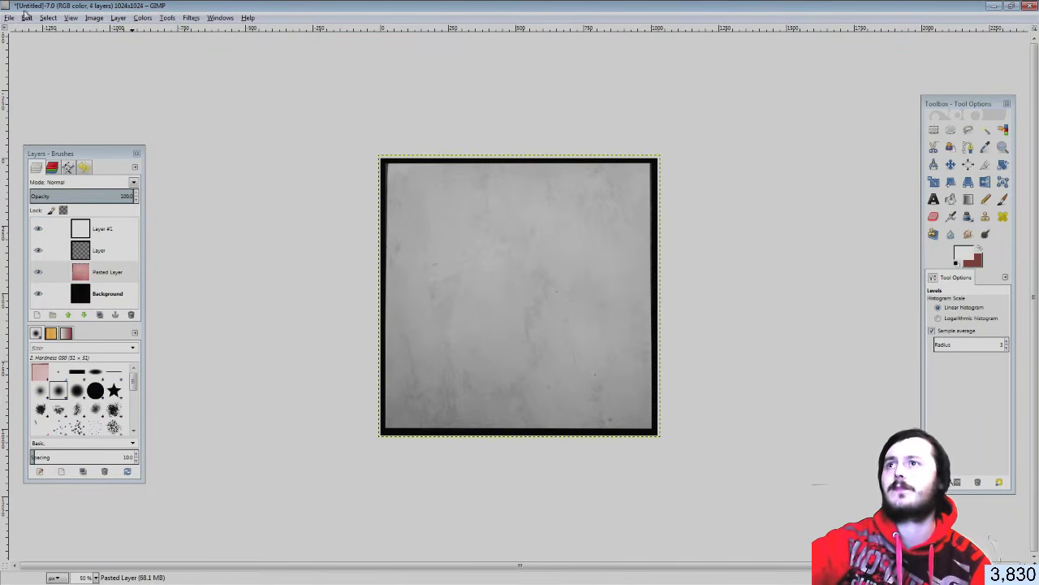
Export the image as White Tile.jpg at quality 100 into the Blender Files folder on E:
click(9, 18)
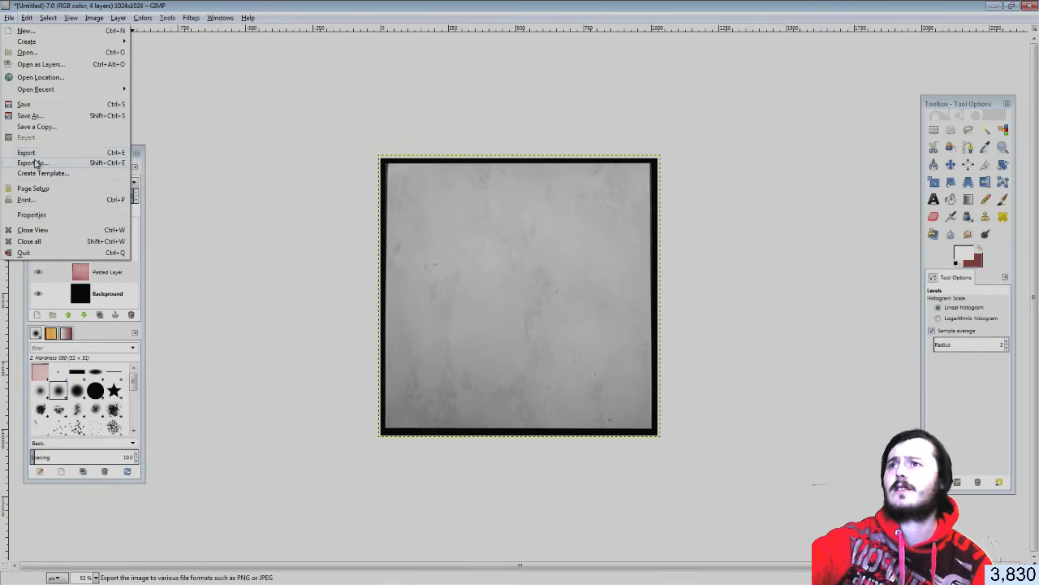
click(48, 161)
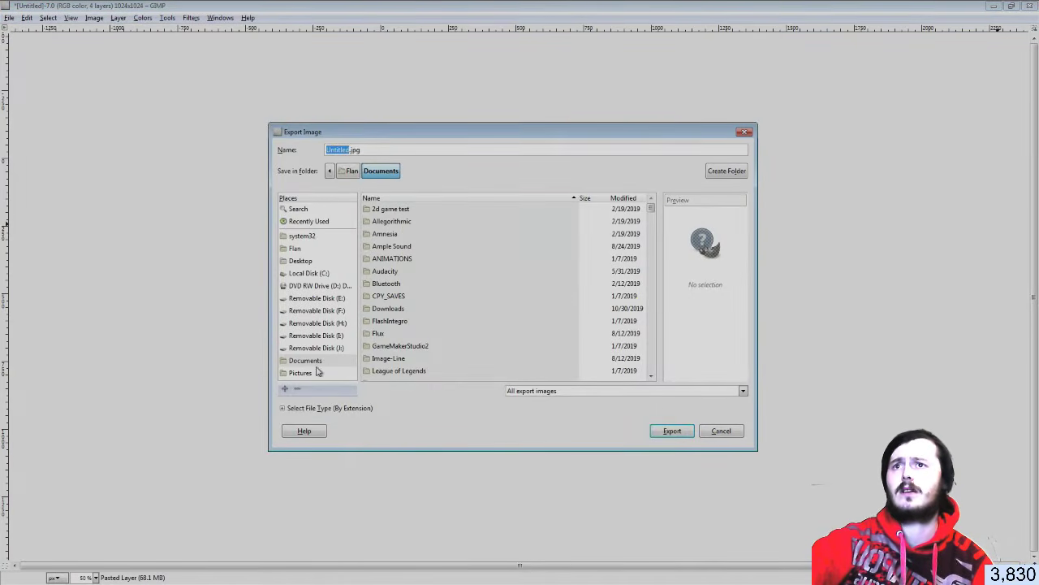
click(324, 298)
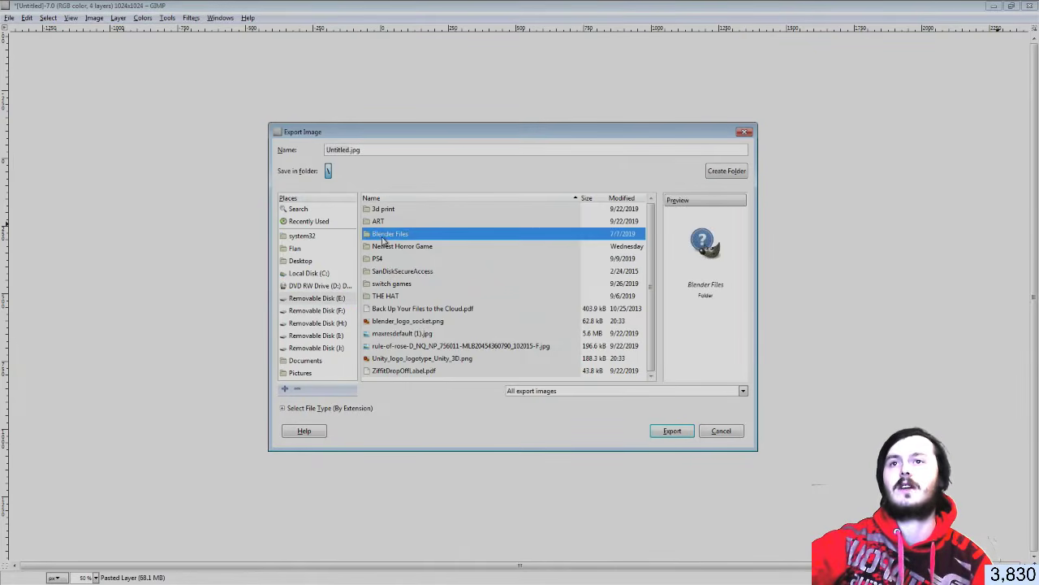
double_click(383, 235)
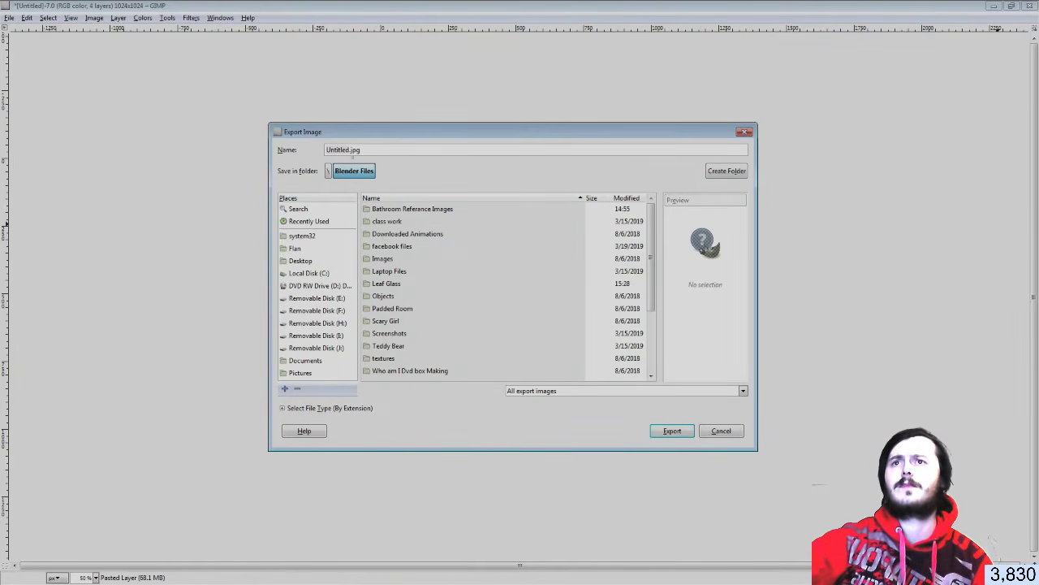
double_click(340, 150)
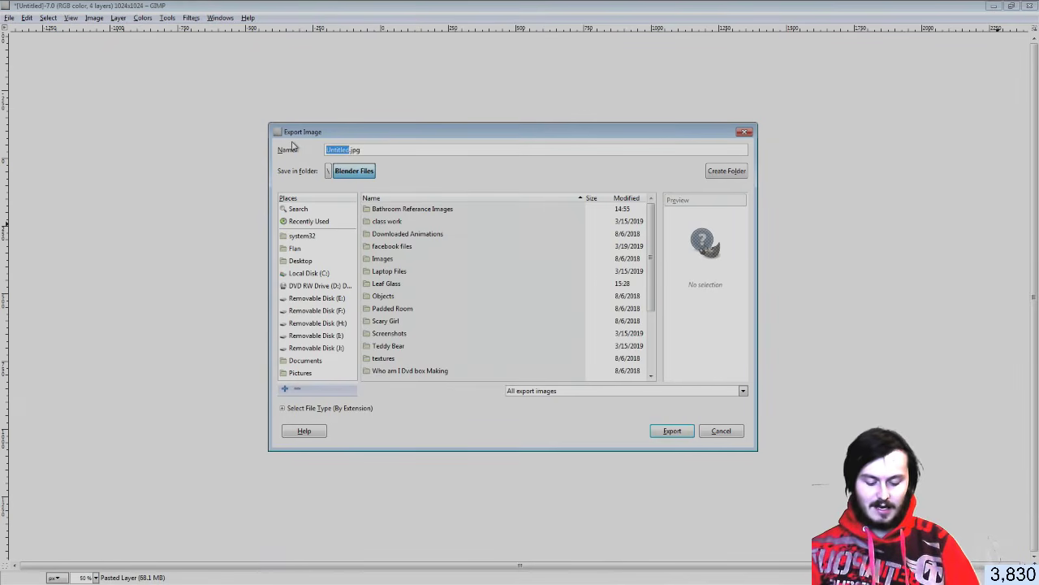
text(White Ti)
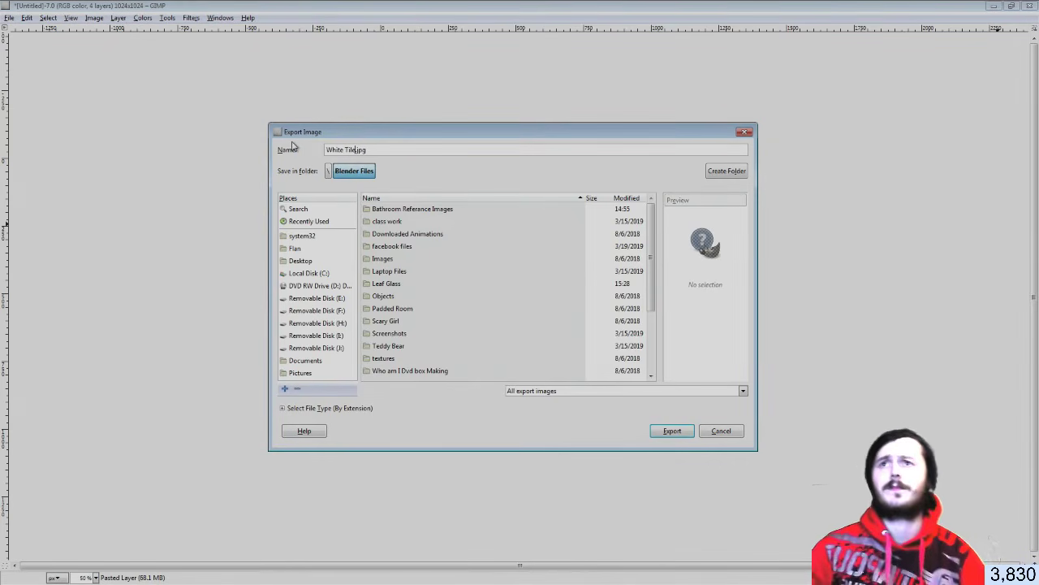
text(le)
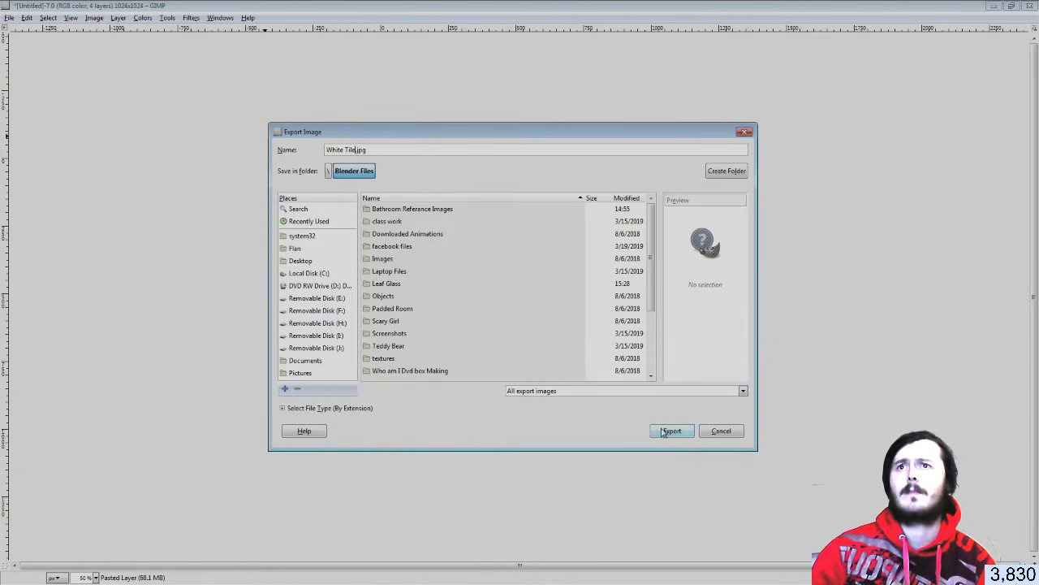
click(663, 432)
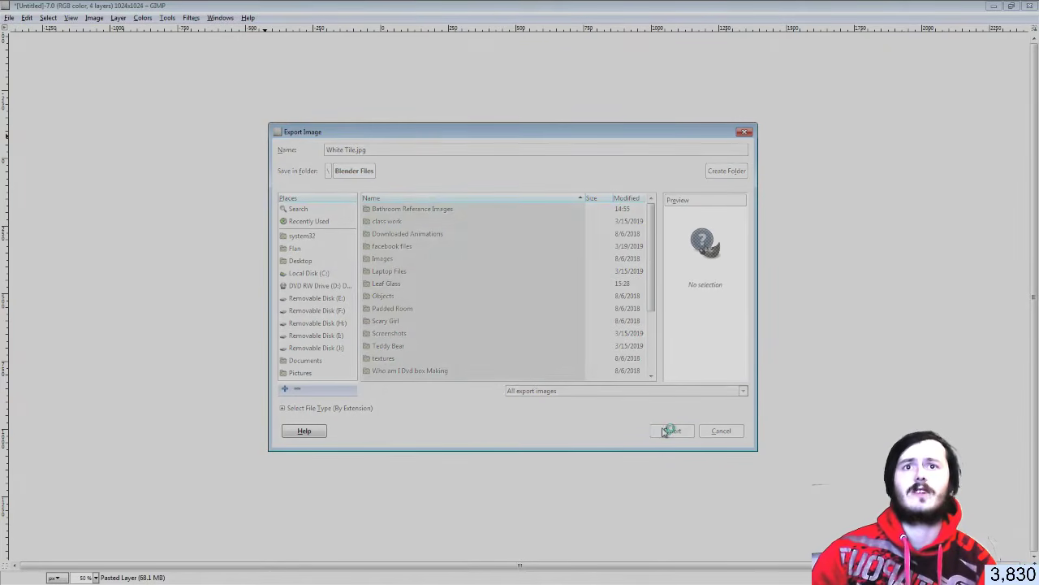
drag(549, 255, 563, 256)
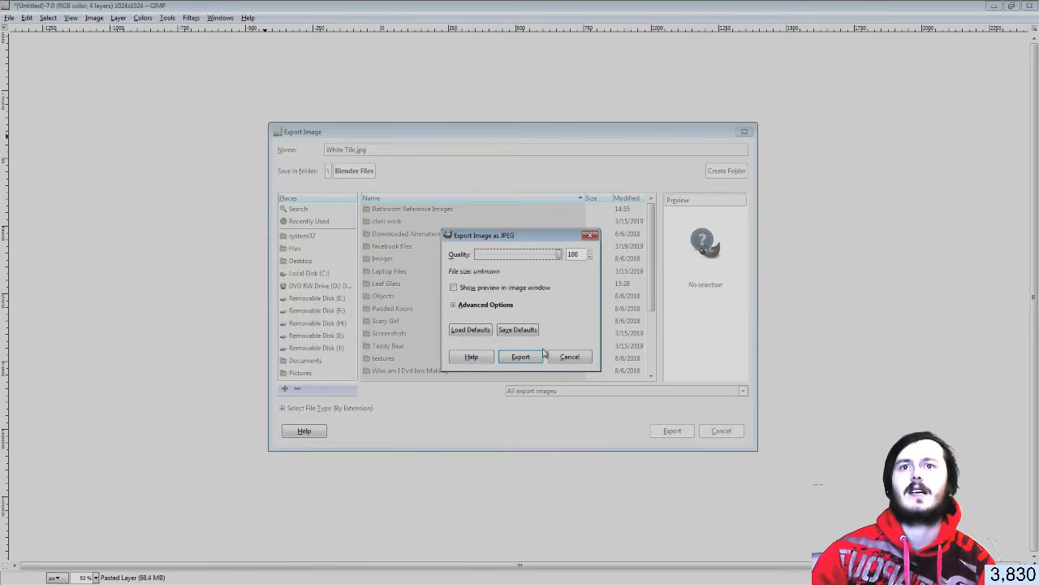
click(521, 356)
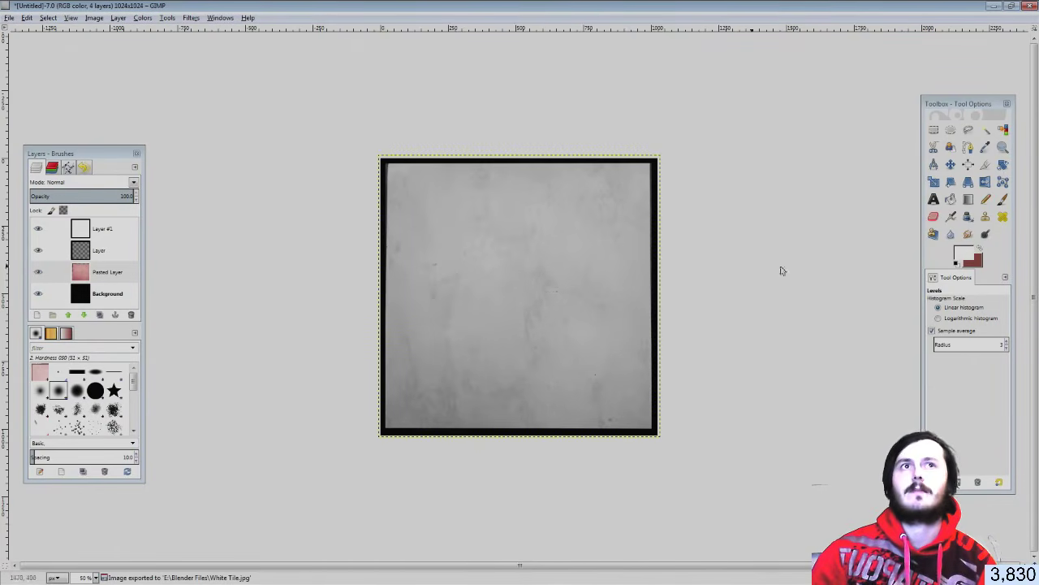
Save the image as White Tile.xcf in Documents and close it
click(8, 18)
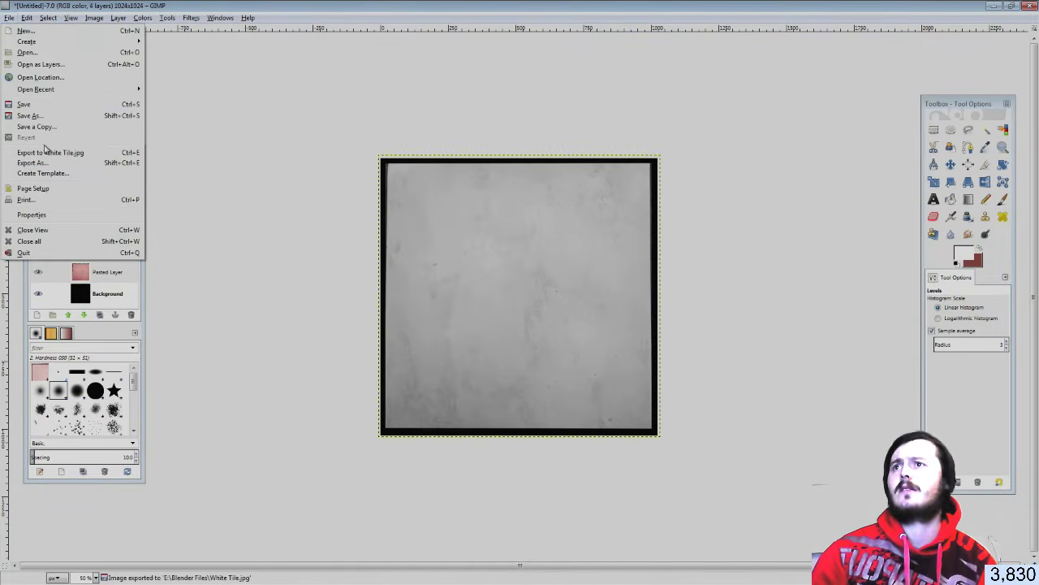
click(36, 114)
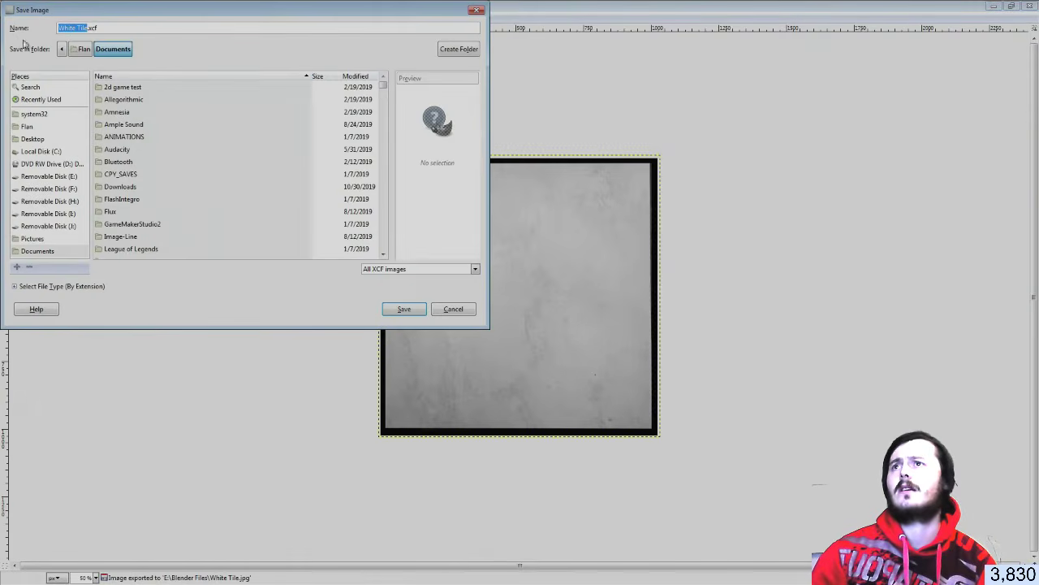
click(405, 312)
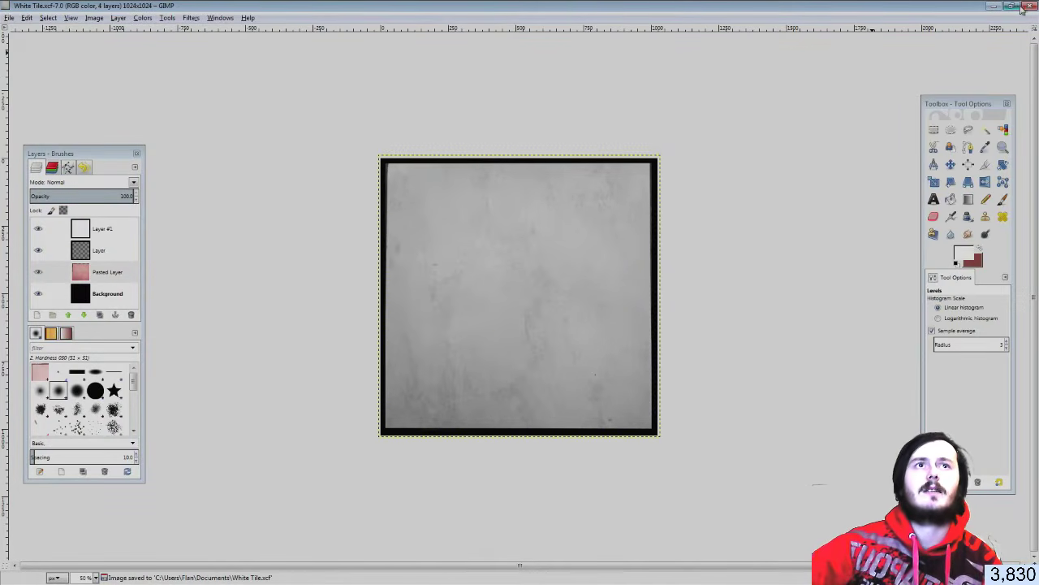
click(1030, 7)
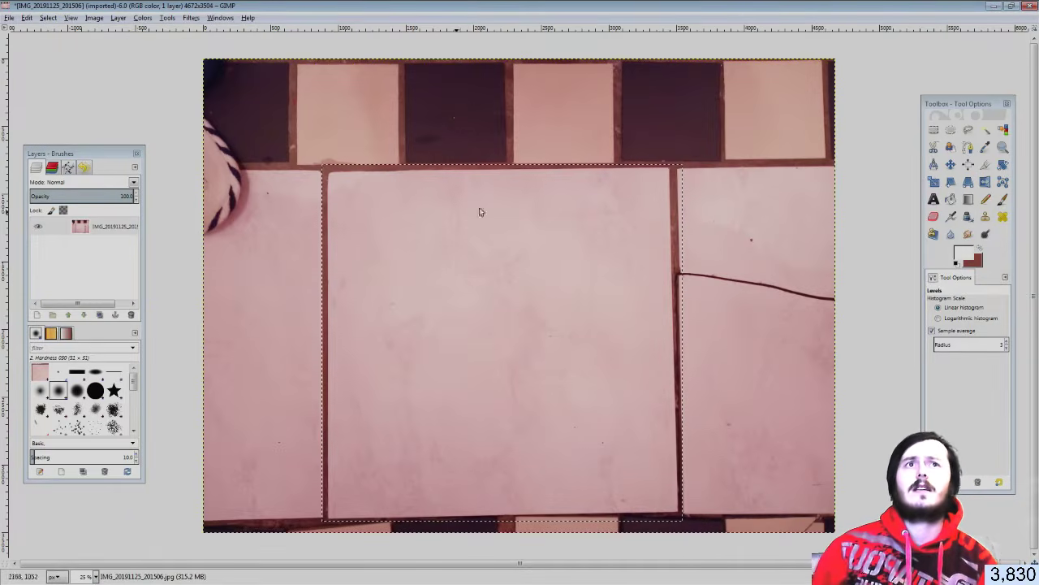
Cut a rectangle around the dark and light tile pair to the clipboard, then undo to restore the photo
click(934, 130)
ctrl+scroll(482, 143, up, 2)
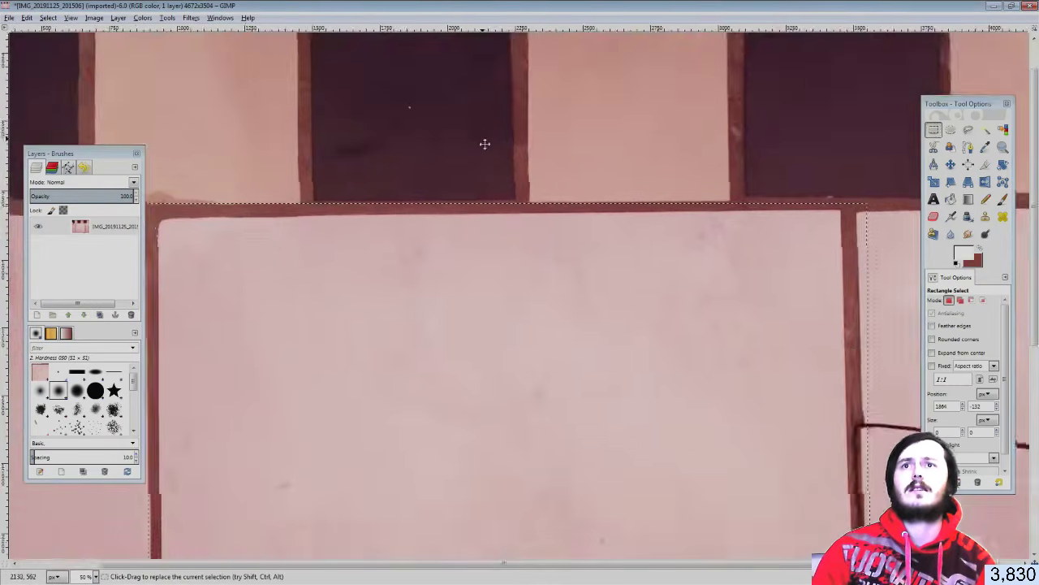
drag(349, 166, 806, 389)
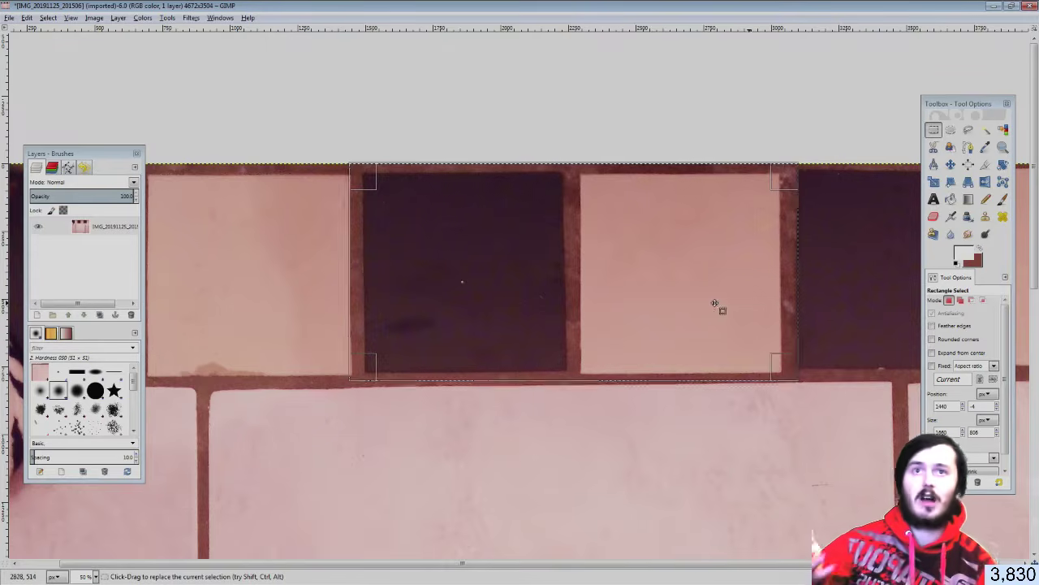
right_click(663, 307)
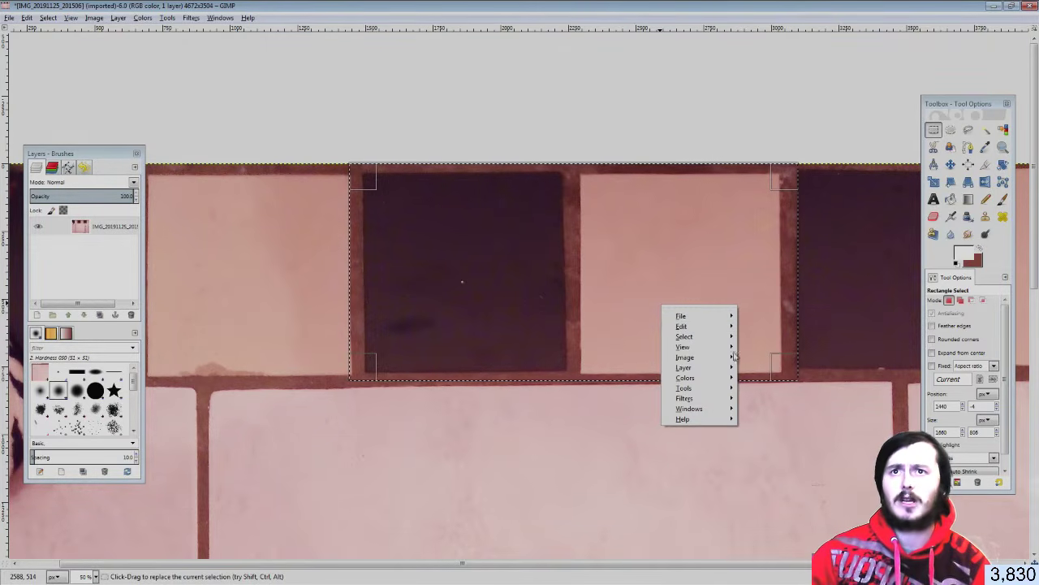
mouse_move(686, 325)
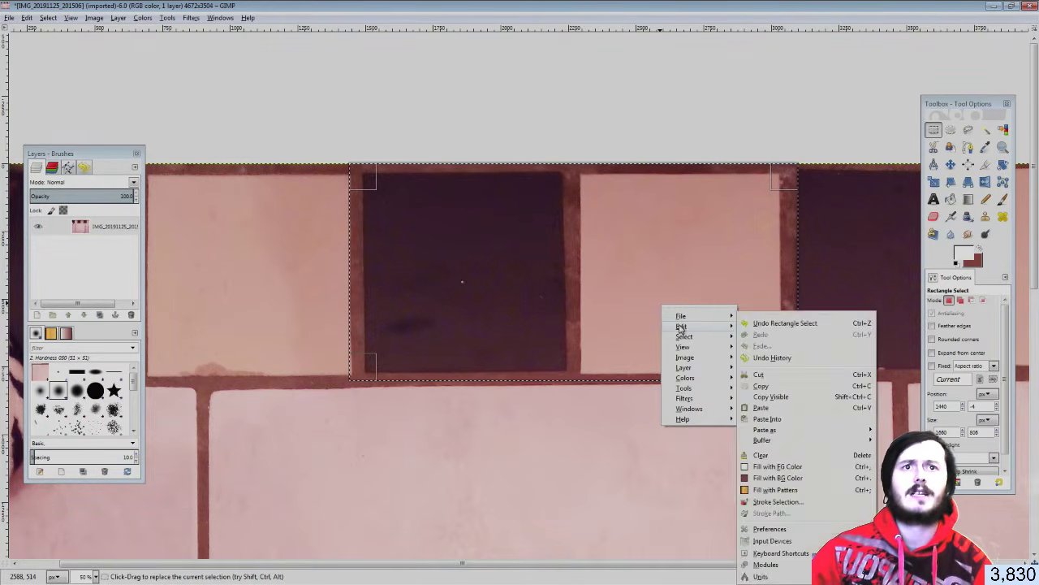
click(757, 375)
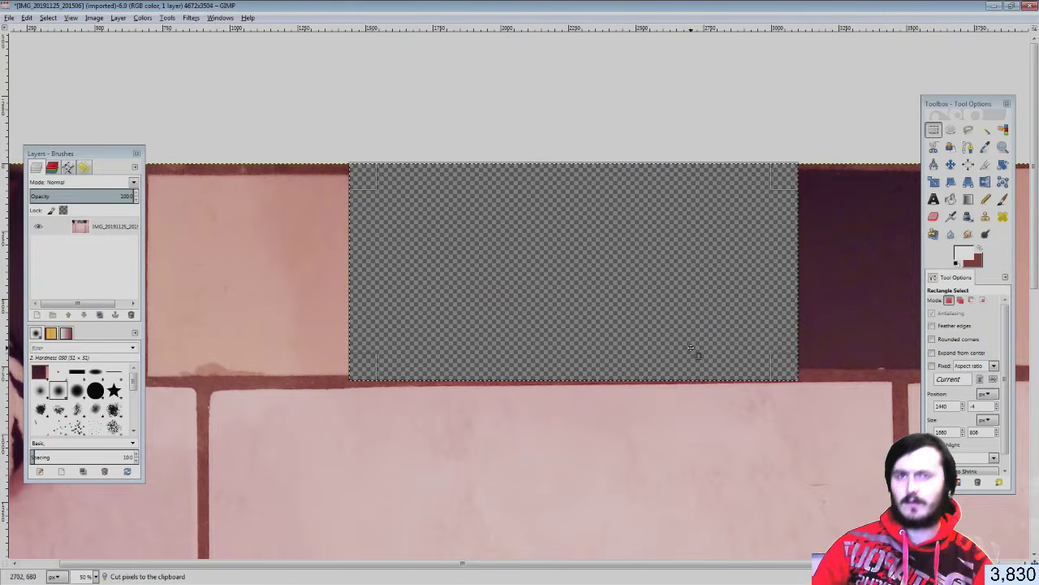
key(ctrl+z)
click(10, 17)
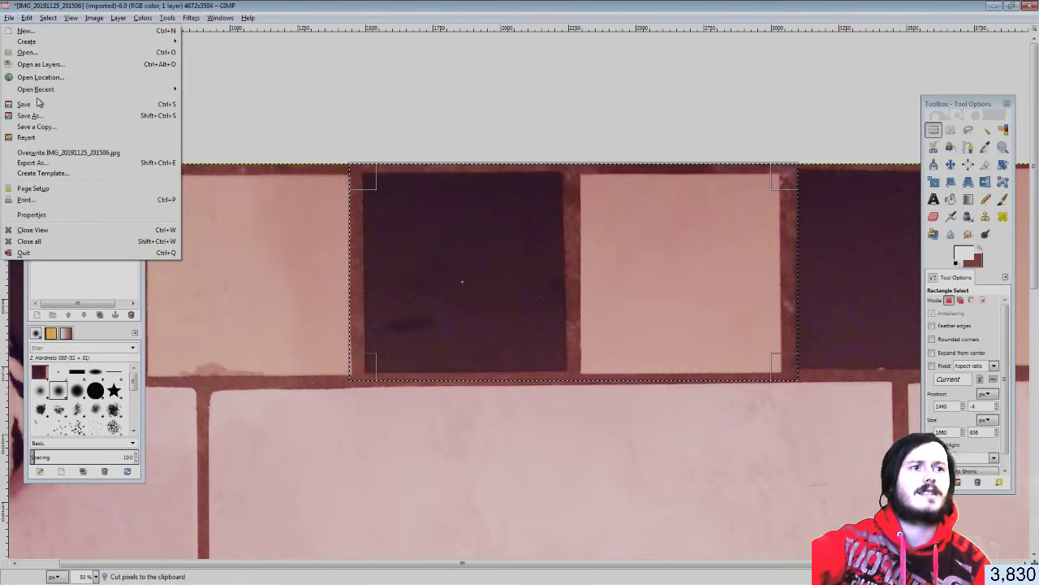
click(25, 31)
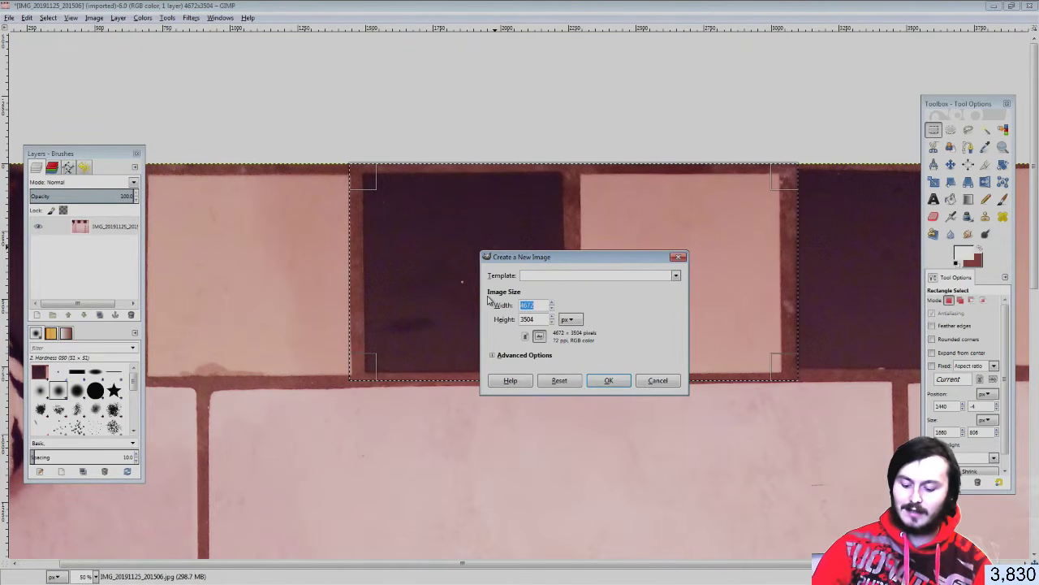
text(512)
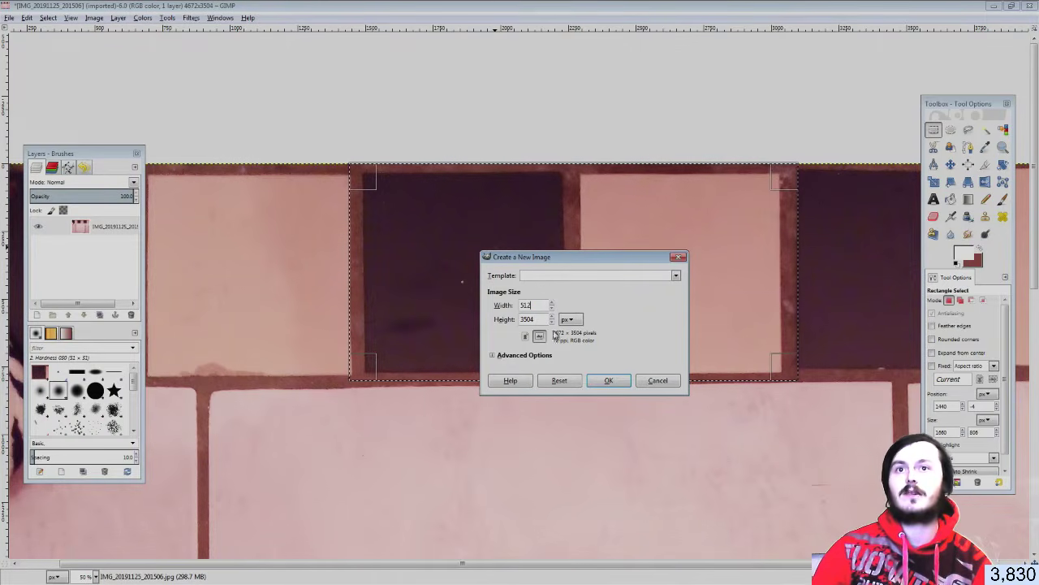
key(Tab)
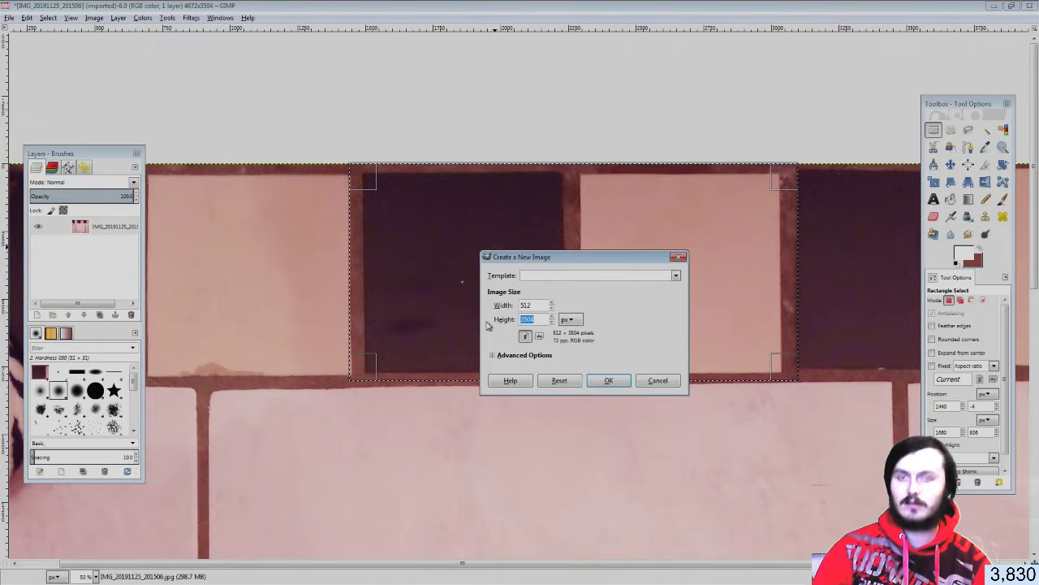
text(512)
click(619, 384)
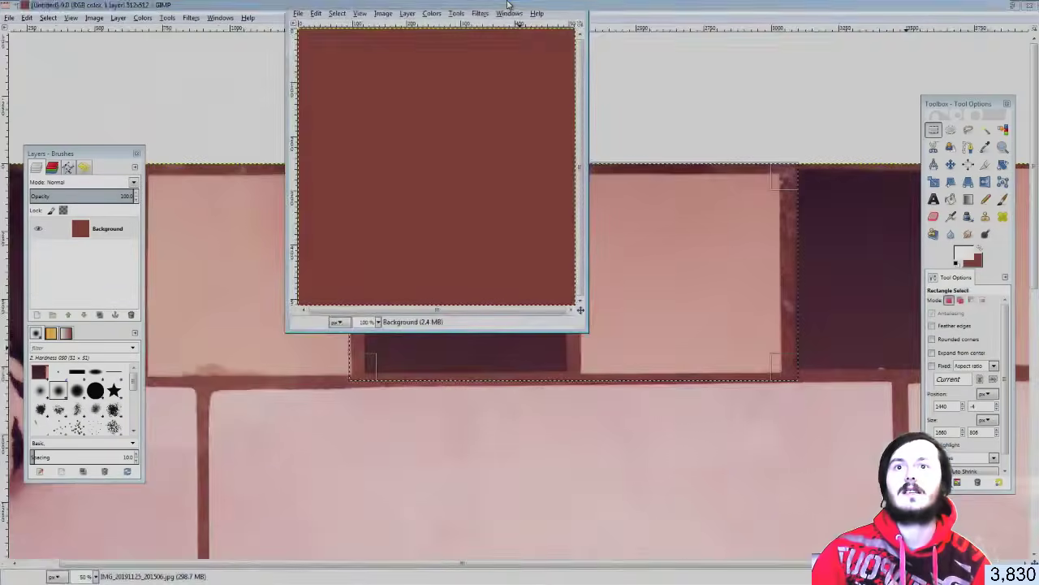
key(ctrl+v)
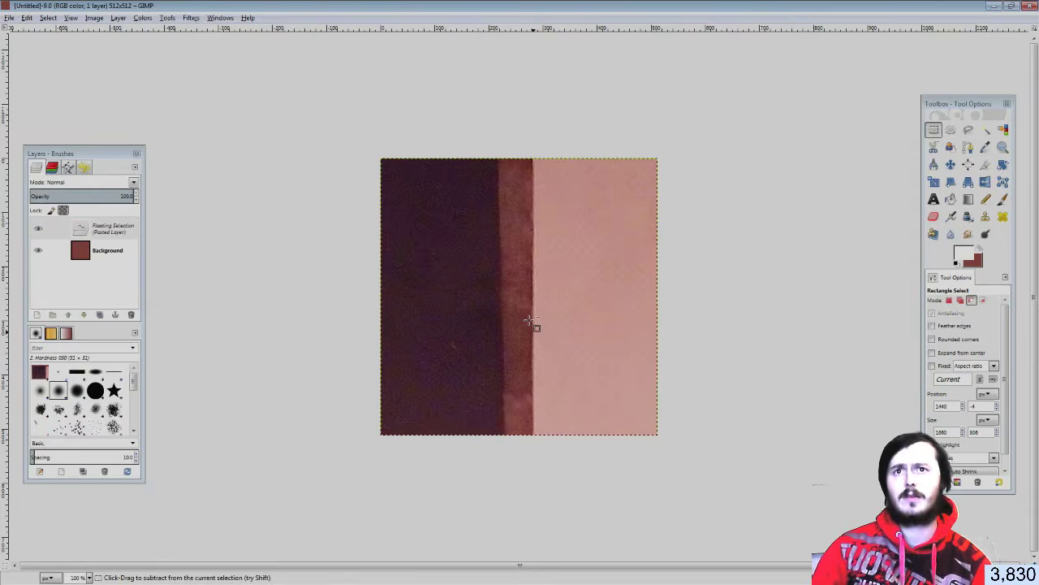
ctrl+scroll(529, 322, down, 3)
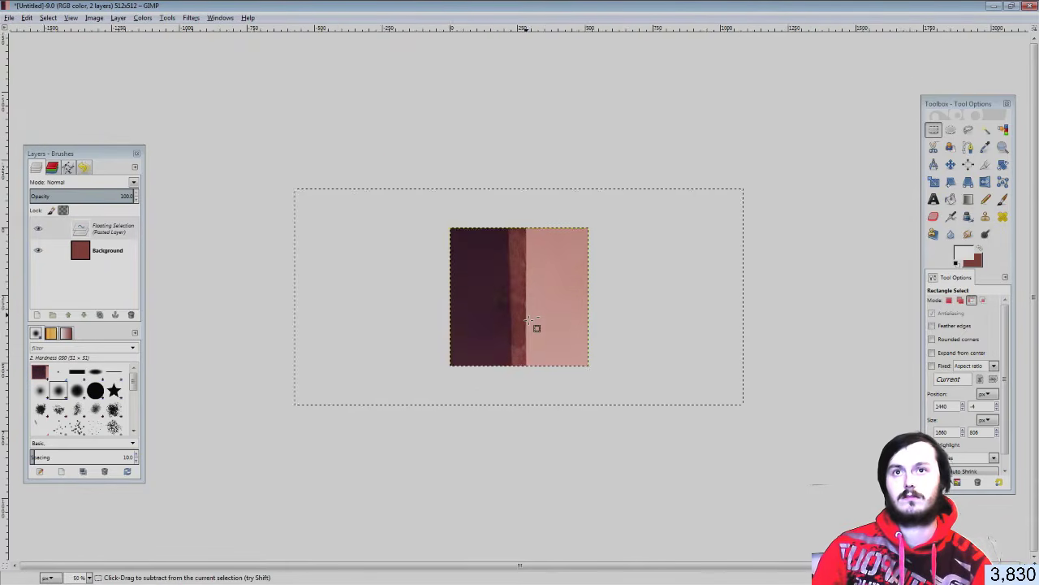
ctrl+scroll(530, 322, up, 1)
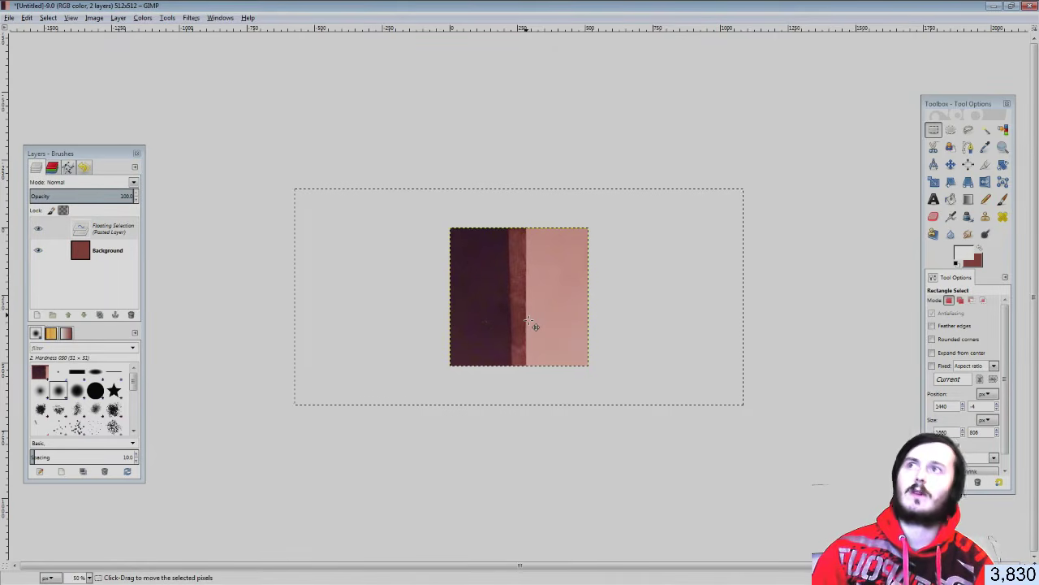
click(1030, 6)
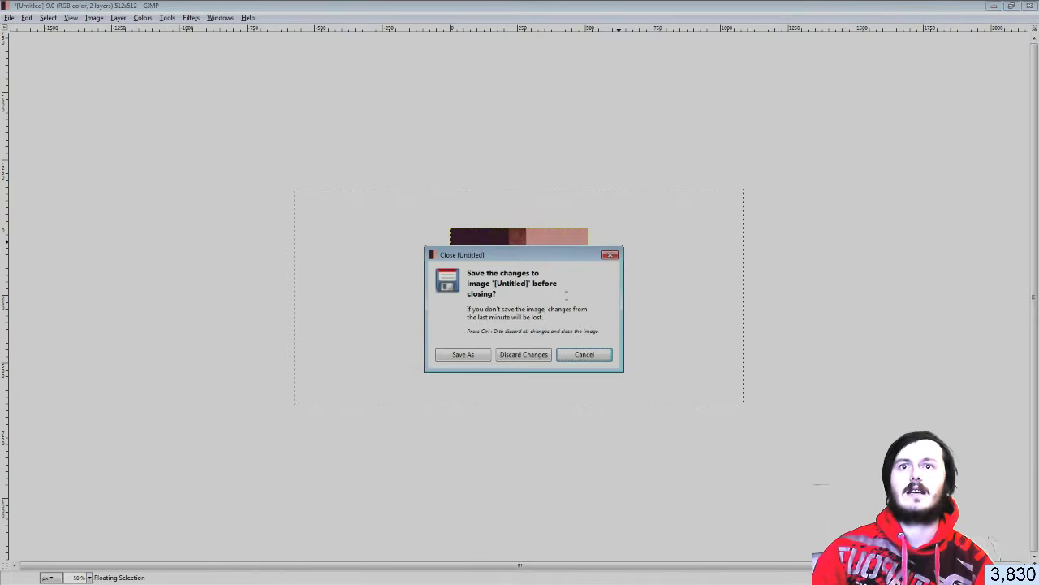
click(511, 355)
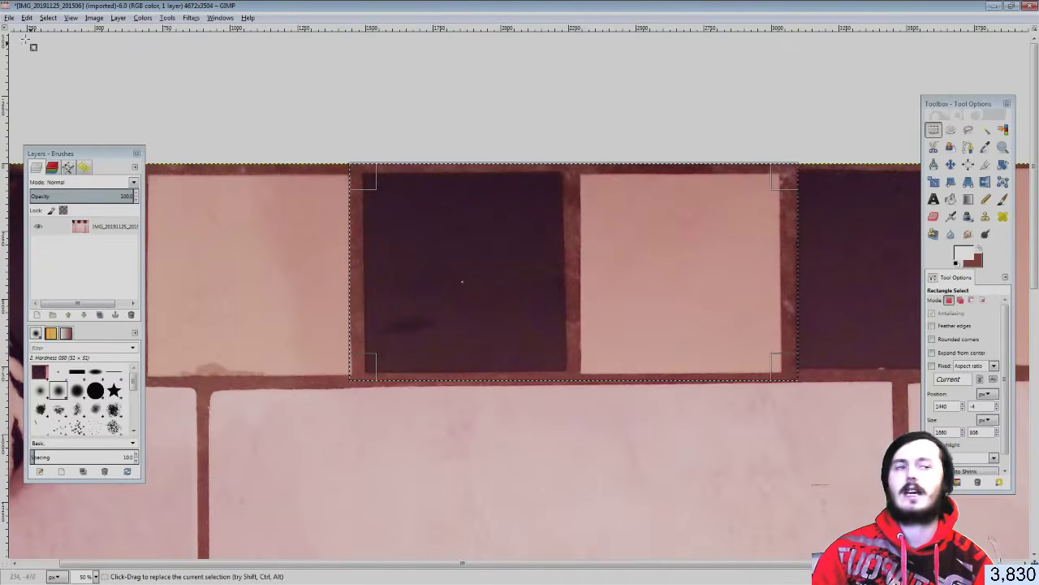
Create a new blank image sized 1280 × 720 pixels, correcting the mistyped width
click(9, 18)
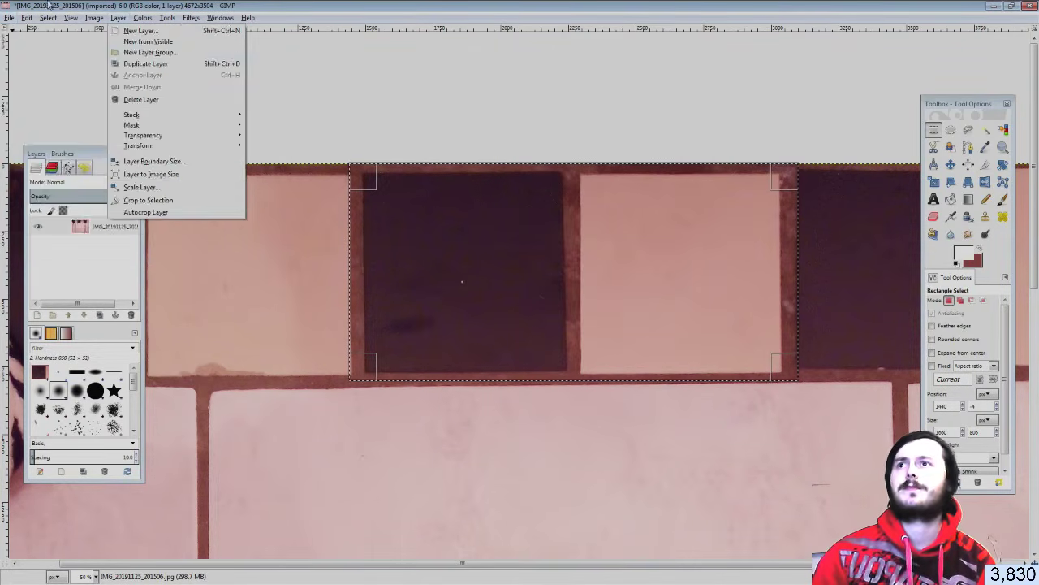
click(13, 31)
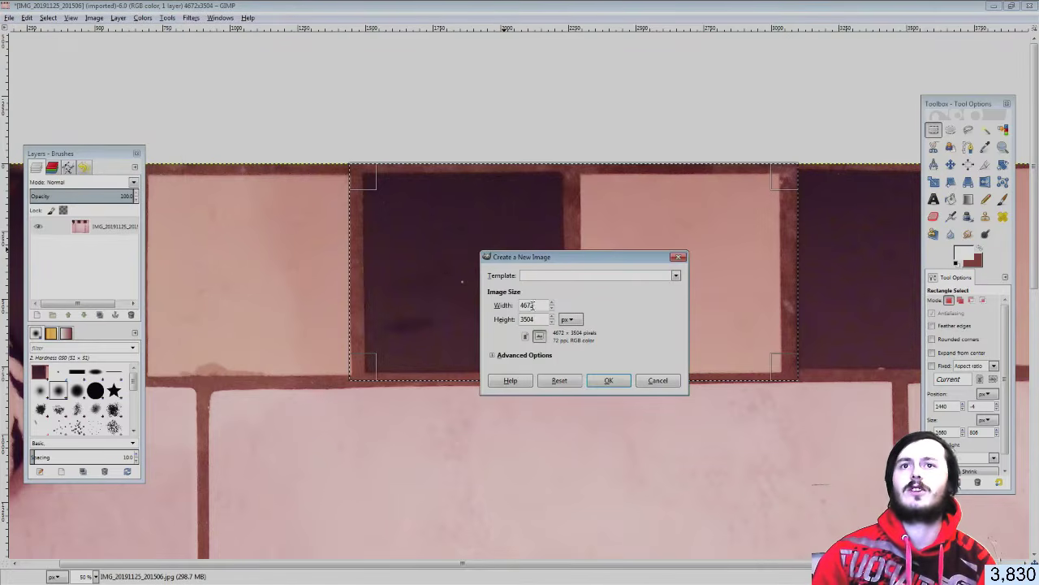
drag(537, 306, 491, 311)
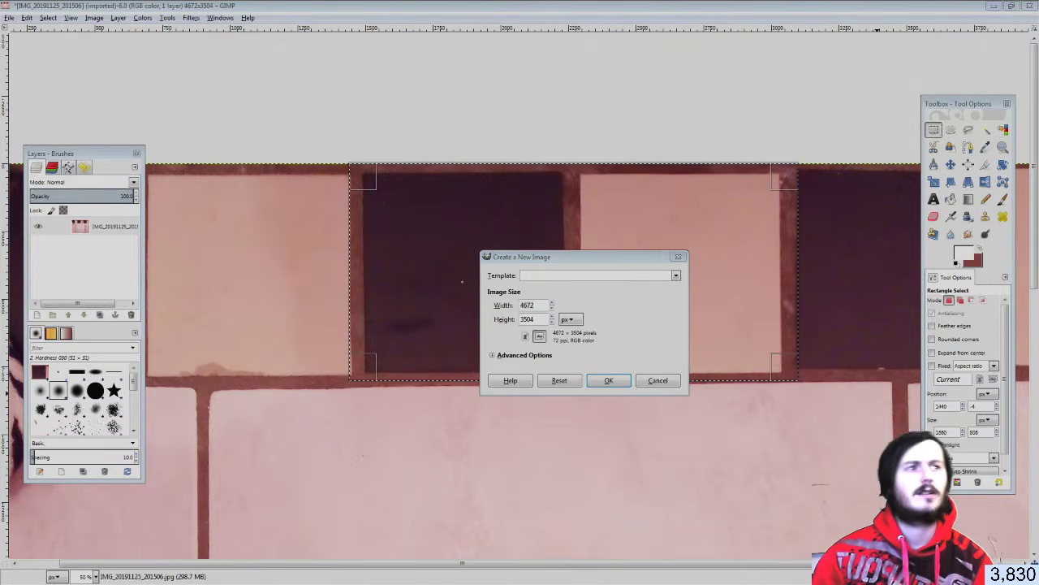
key(alt+Tab)
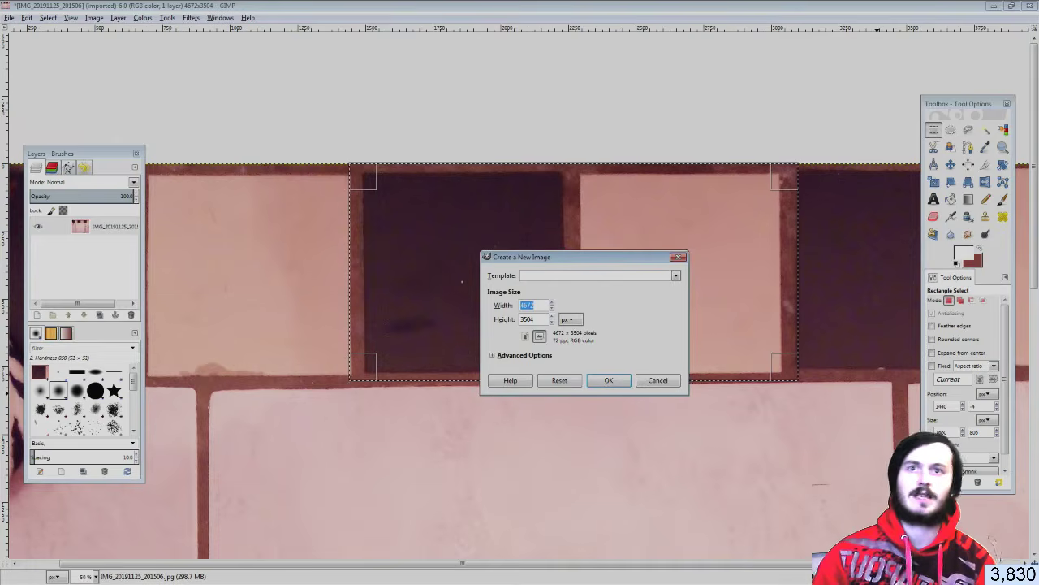
text(1270)
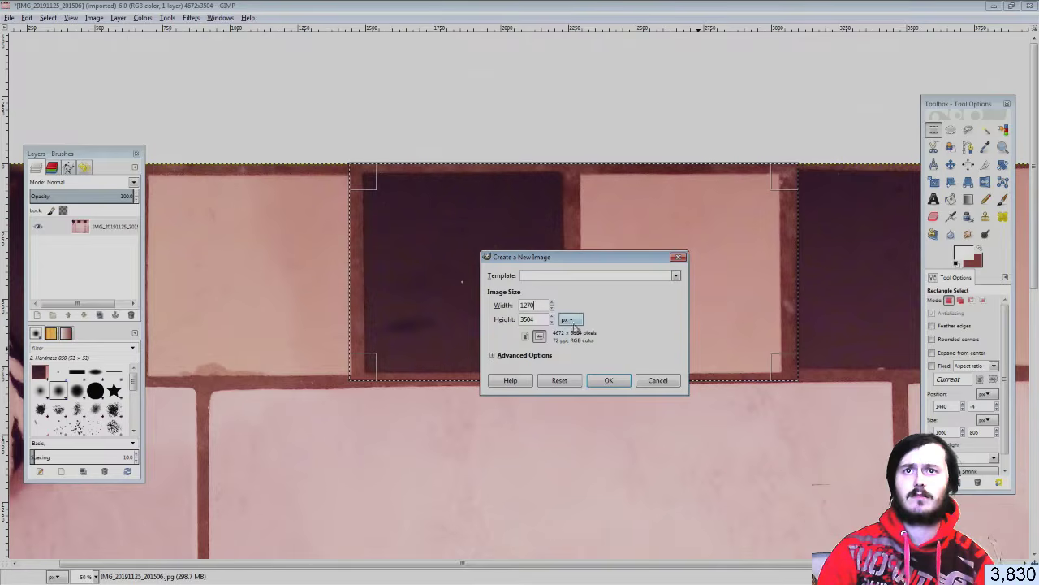
drag(538, 306, 506, 304)
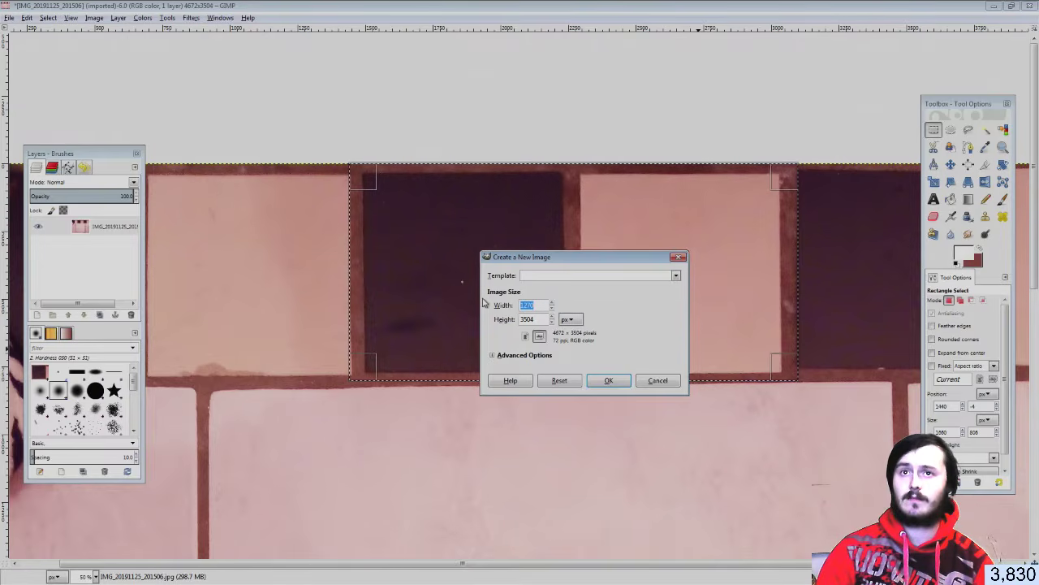
text(7)
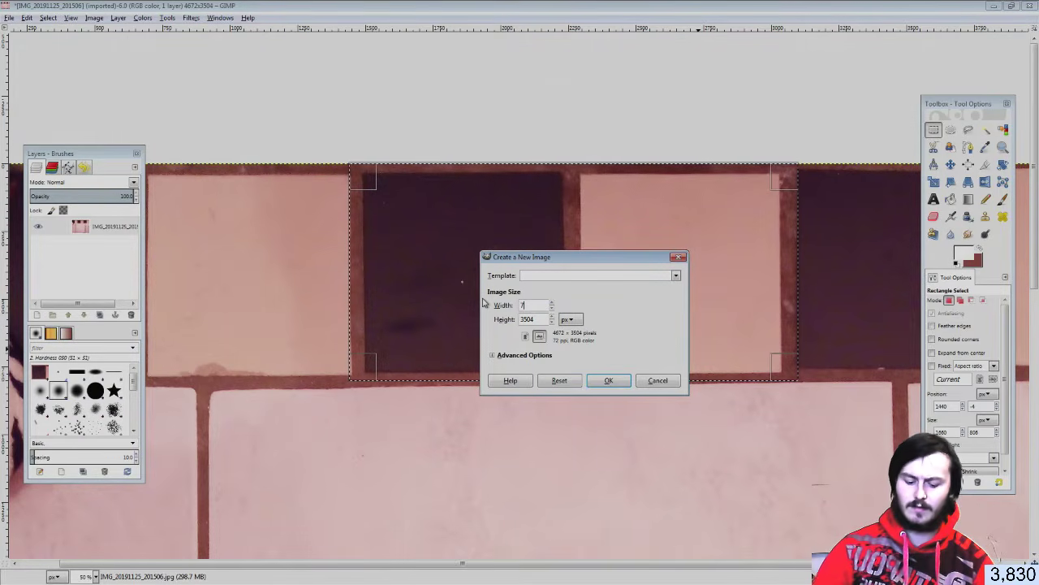
key(Tab)
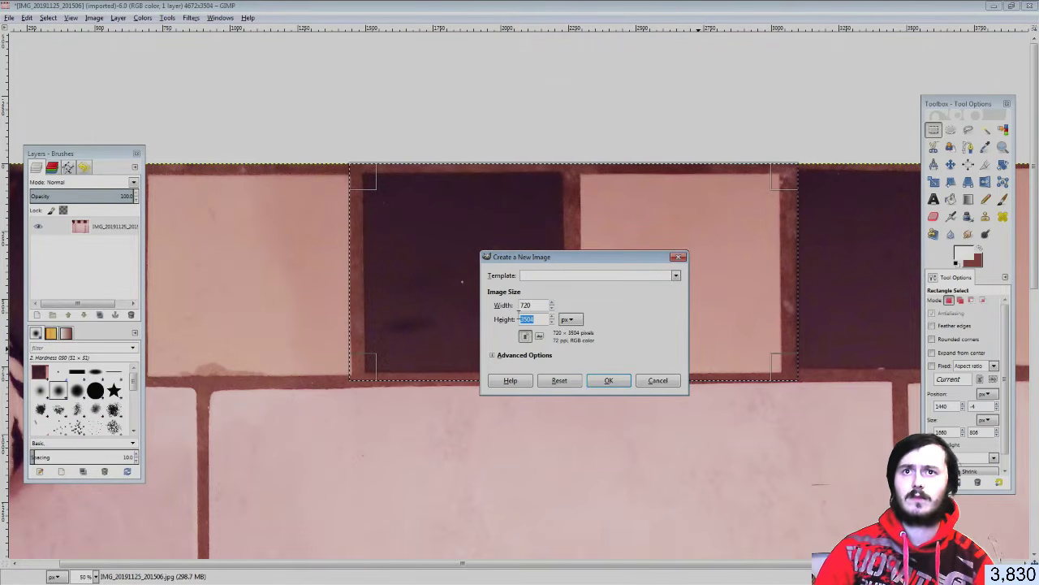
drag(538, 303, 496, 307)
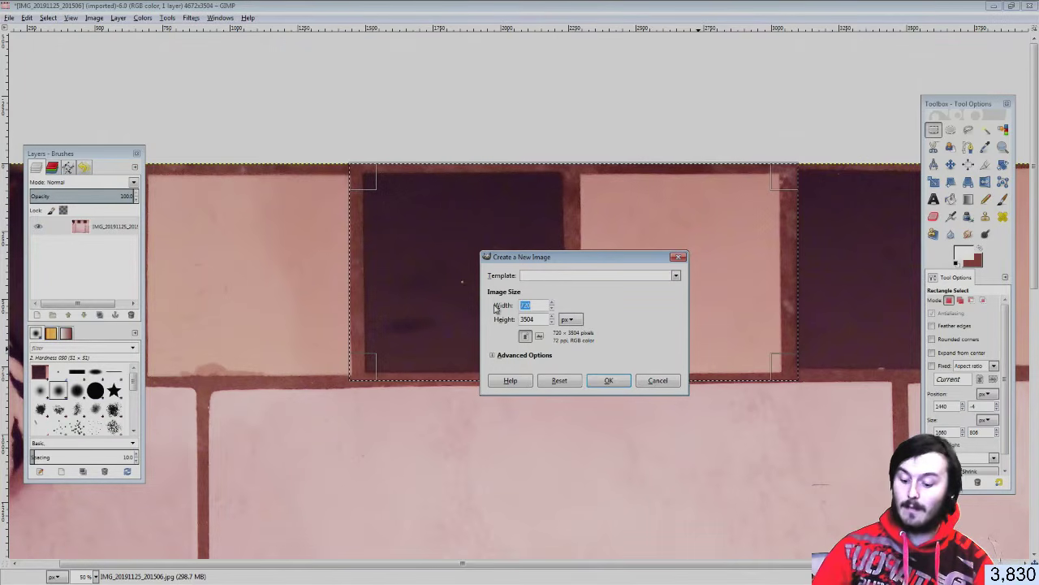
text(1280)
key(Tab)
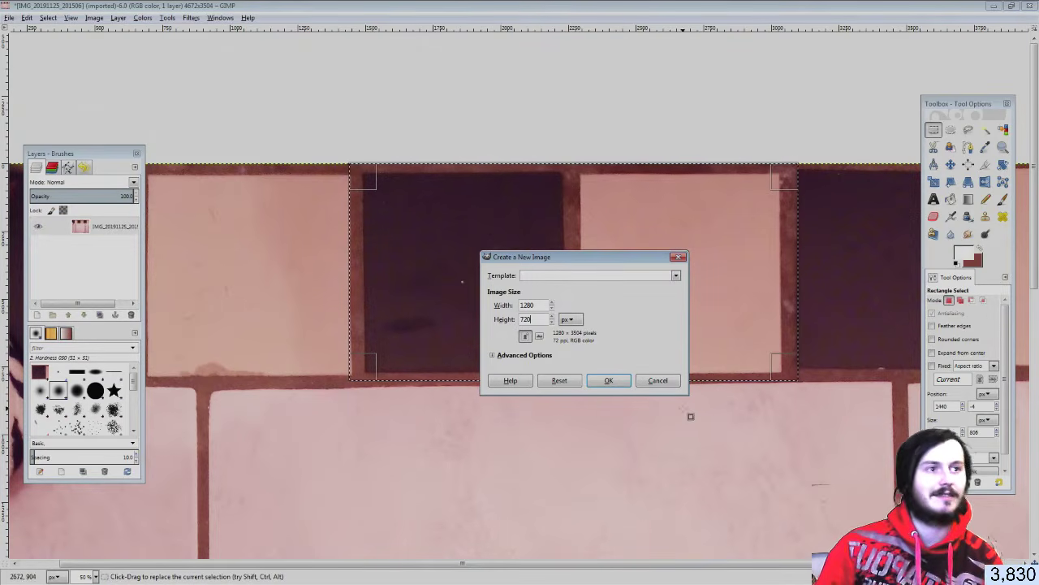
click(608, 380)
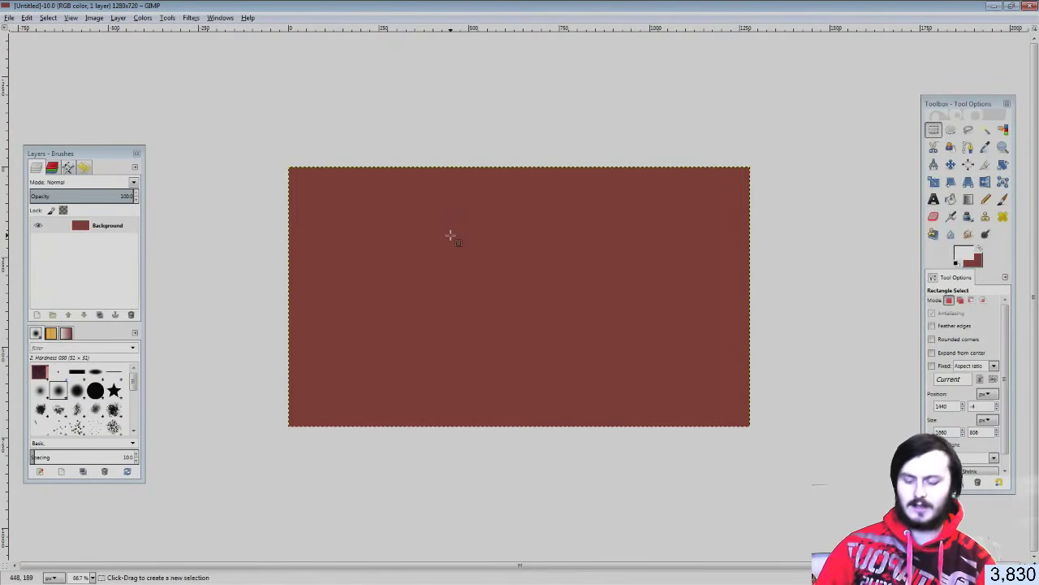
Paste the copied tile photo and scale it down to fit the 1280 × 720 canvas
key(ctrl+v)
click(934, 182)
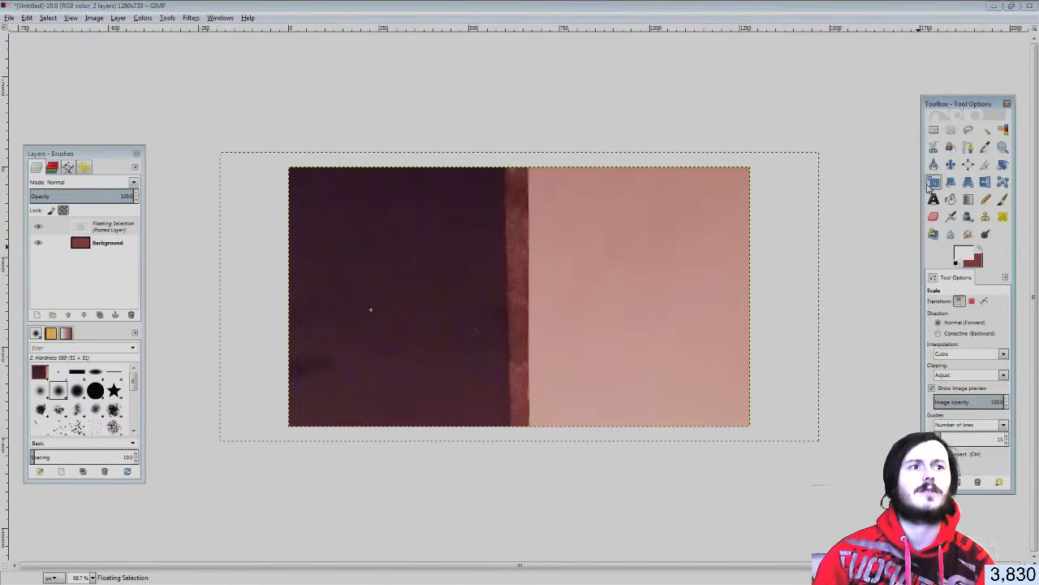
key(minus)
drag(753, 193, 674, 206)
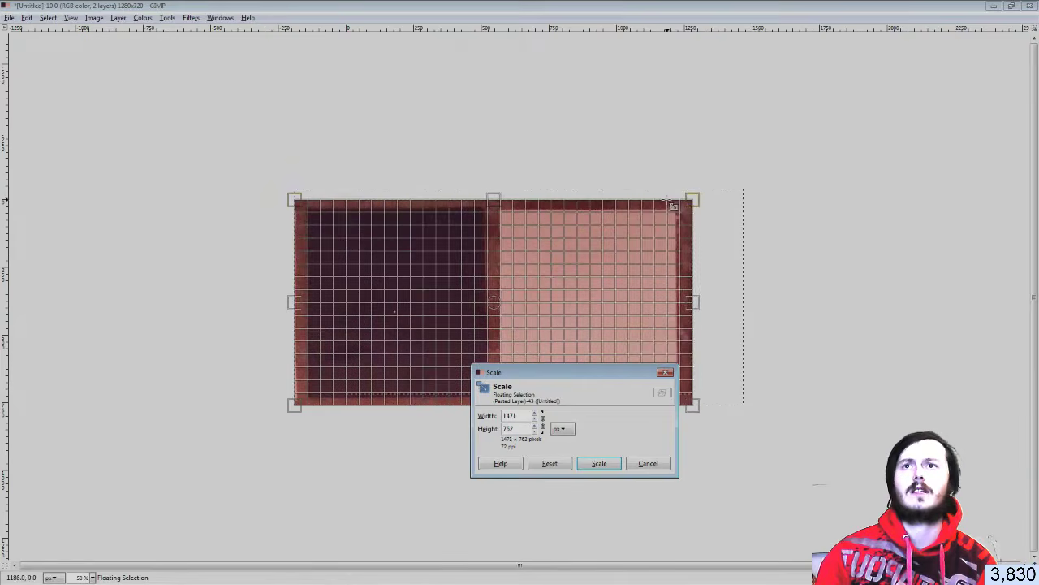
key(Tab)
drag(297, 300, 347, 301)
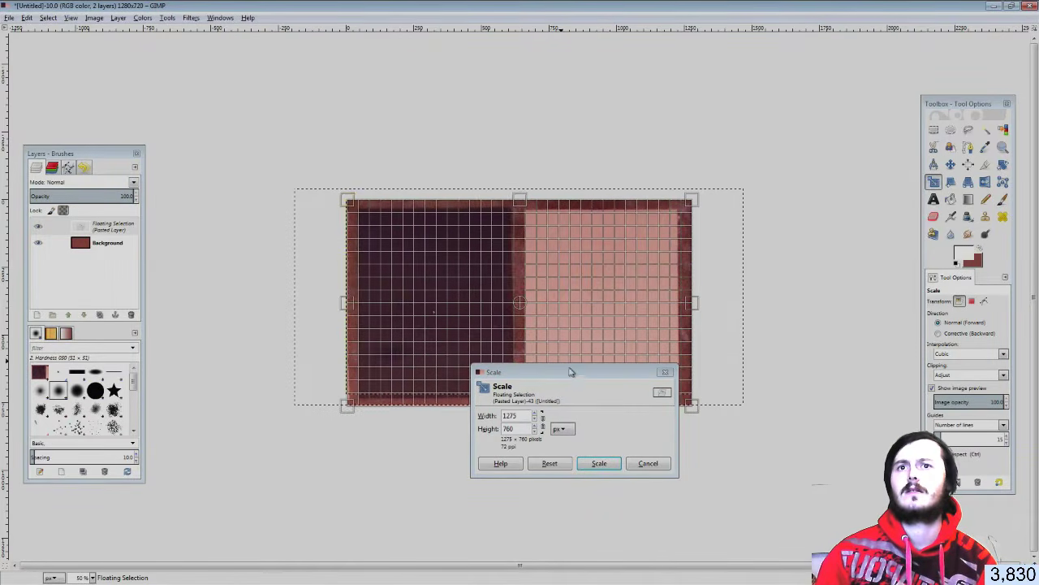
drag(571, 372, 523, 499)
drag(520, 403, 526, 398)
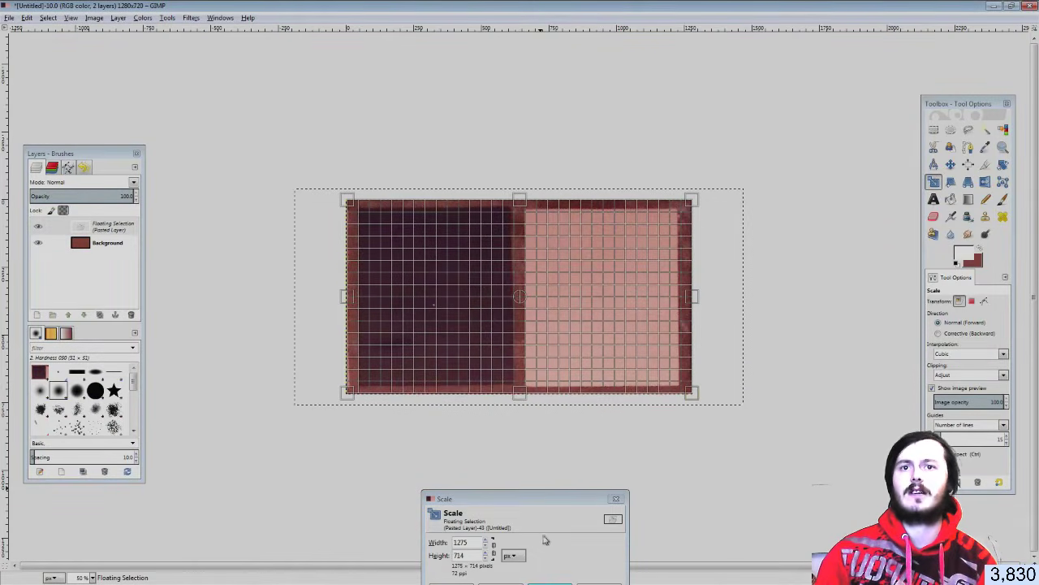
drag(528, 499, 635, 362)
click(661, 459)
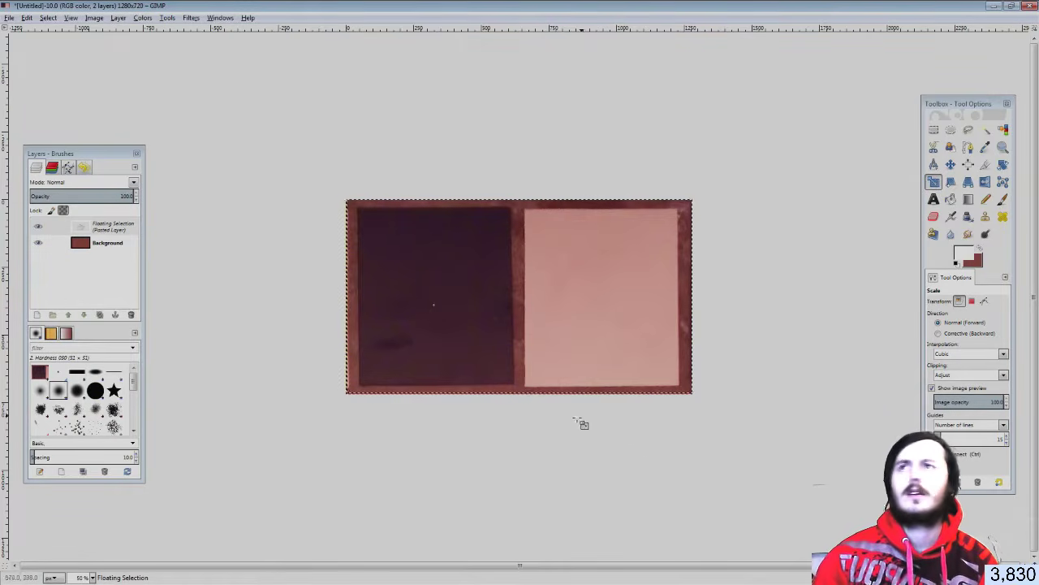
Rescale the pasted layer slightly so the photo also covers the left edge
click(13, 20)
click(310, 135)
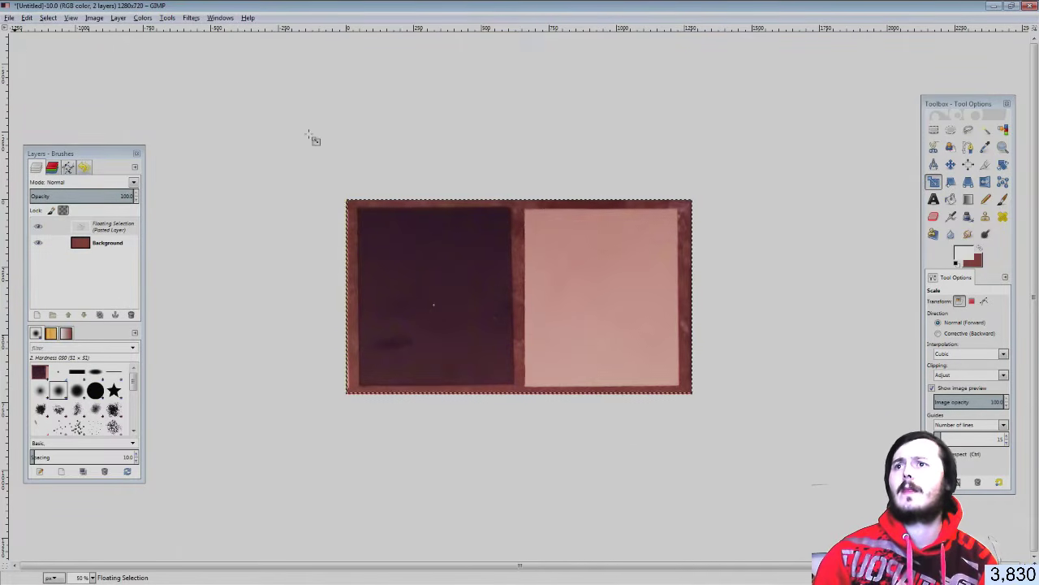
ctrl+scroll(443, 305, up, 3)
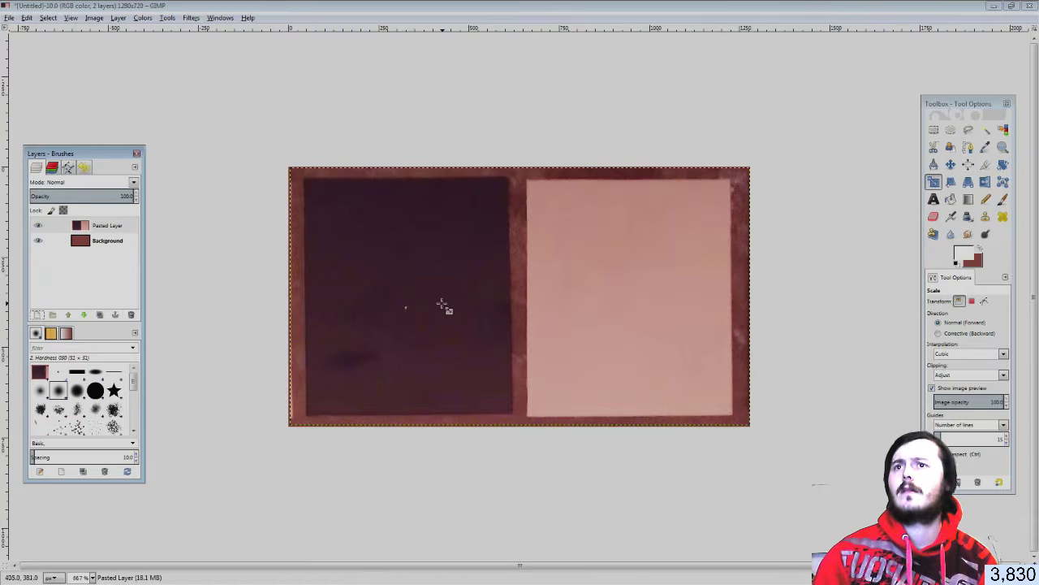
ctrl+scroll(472, 277, down, 1)
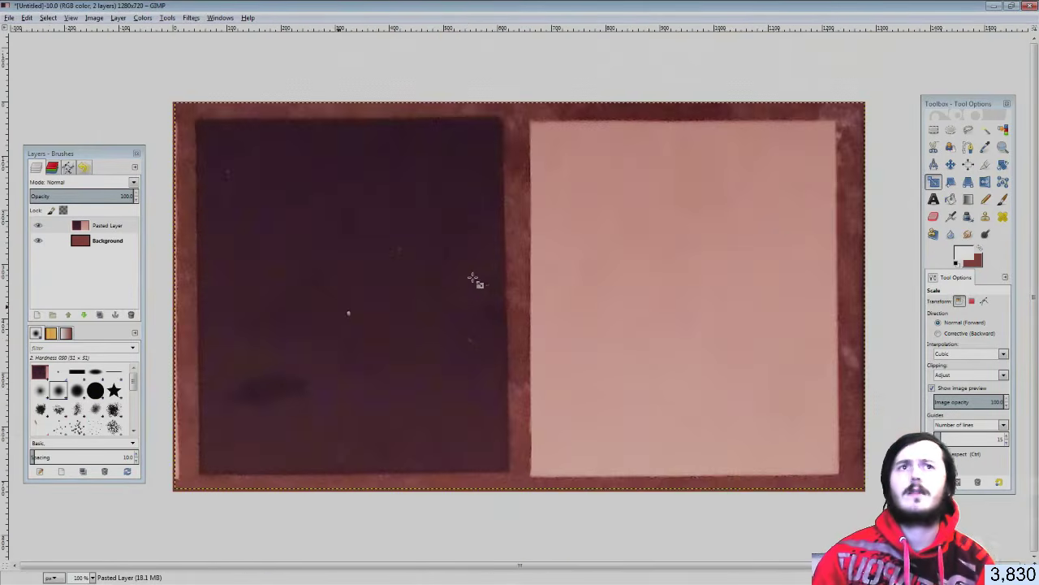
click(185, 276)
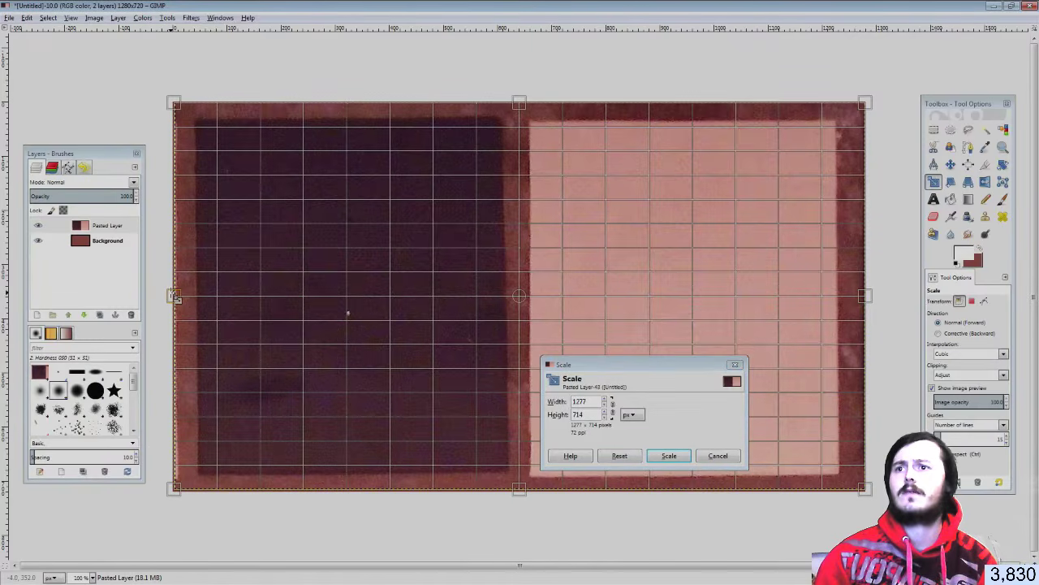
mouse_move(174, 296)
mouse_down()
mouse_move(195, 300)
mouse_move(167, 297)
mouse_up()
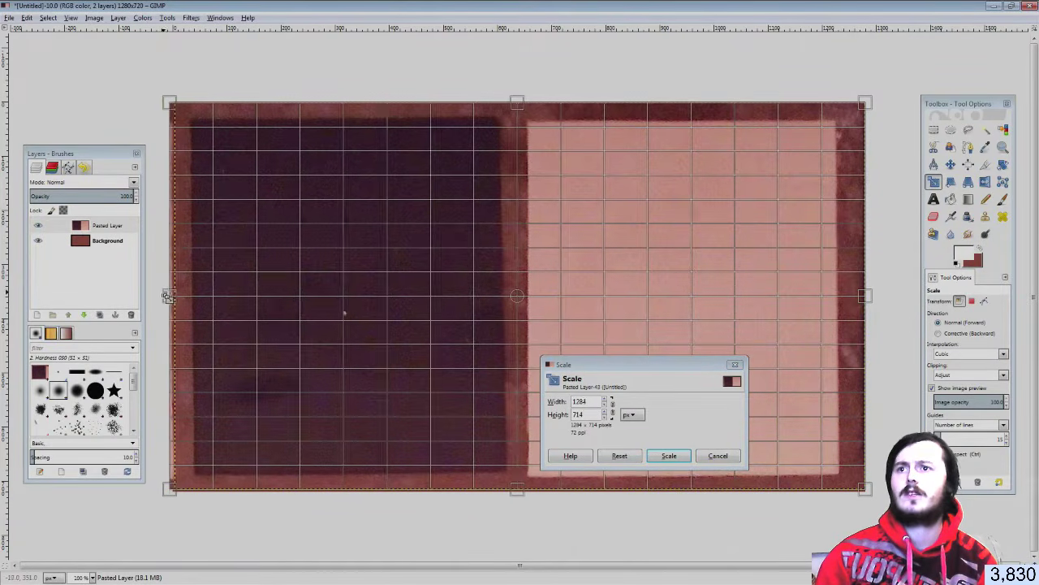
click(668, 456)
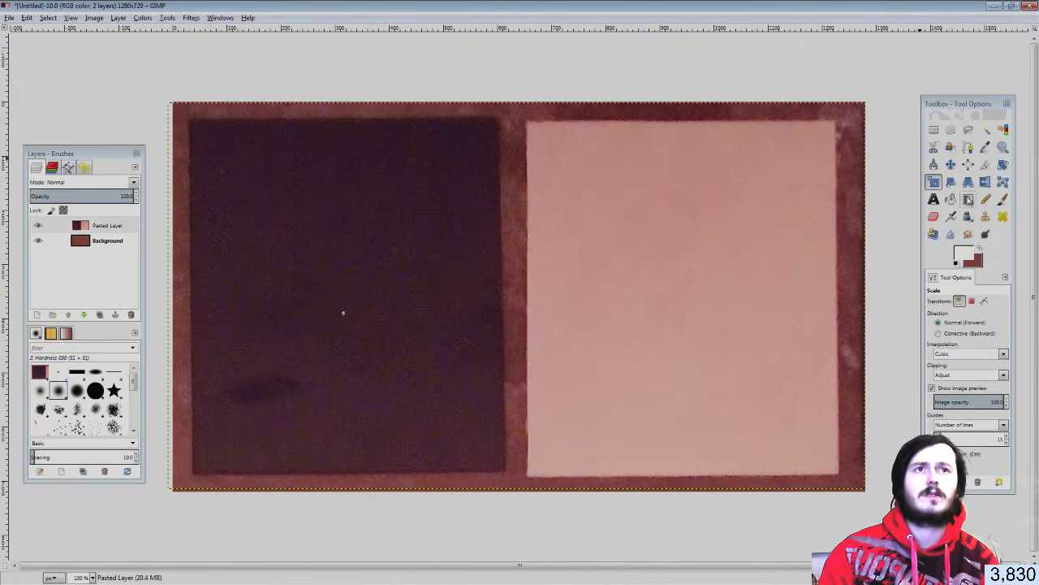
Set a clone source on the dark tile, then switch to Rectangle Select
click(985, 216)
ctrl+click(416, 280)
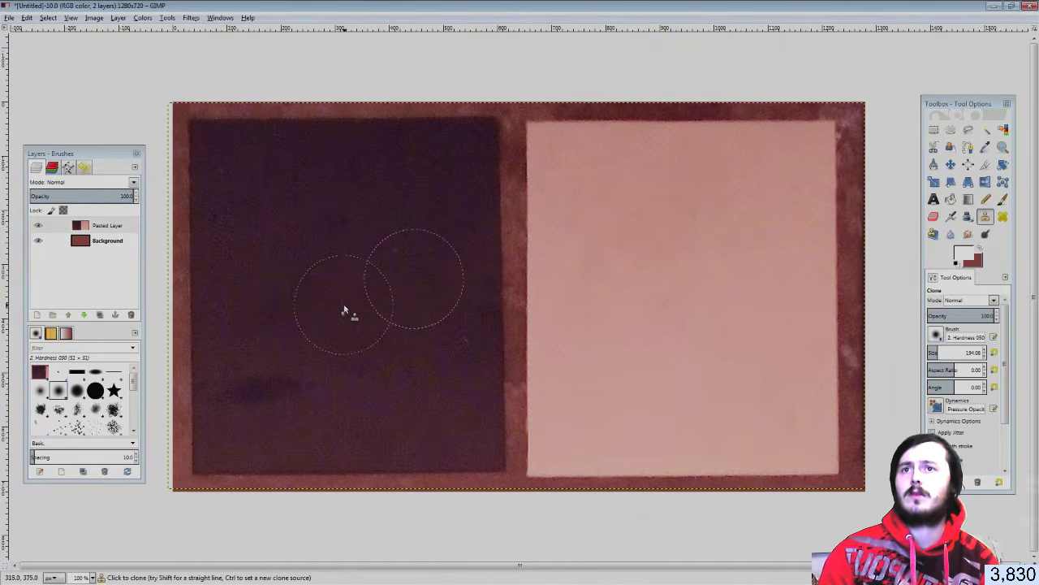
click(934, 130)
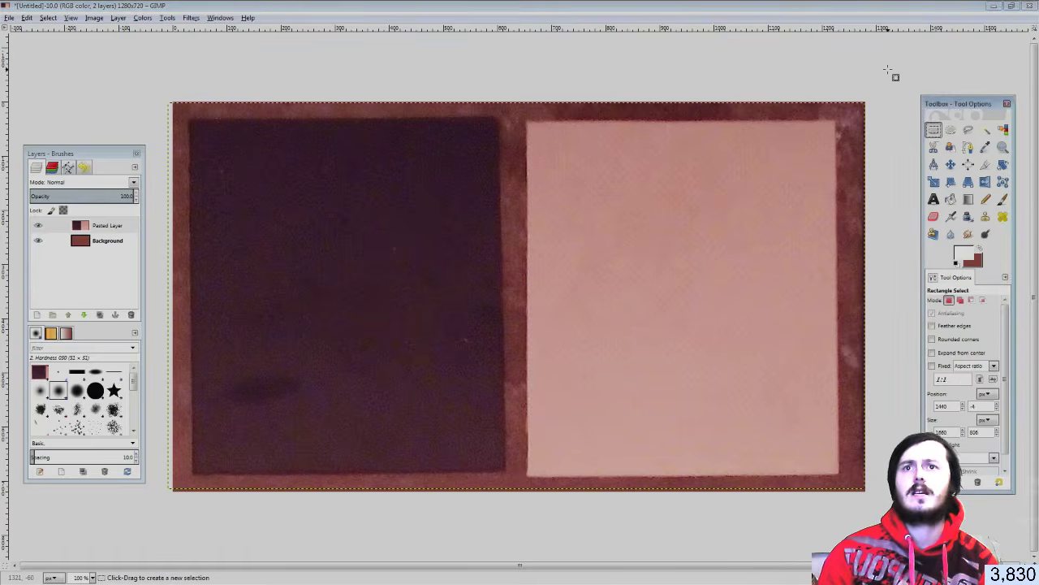
click(889, 71)
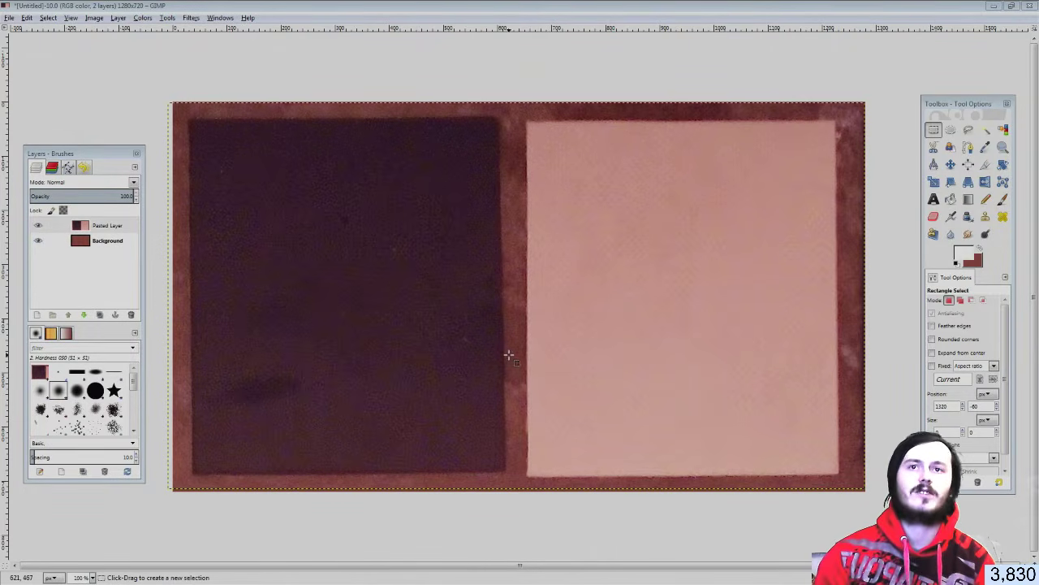
Check the Unity scene view, moving toward the camera, then return to GIMP
key(alt+Tab)
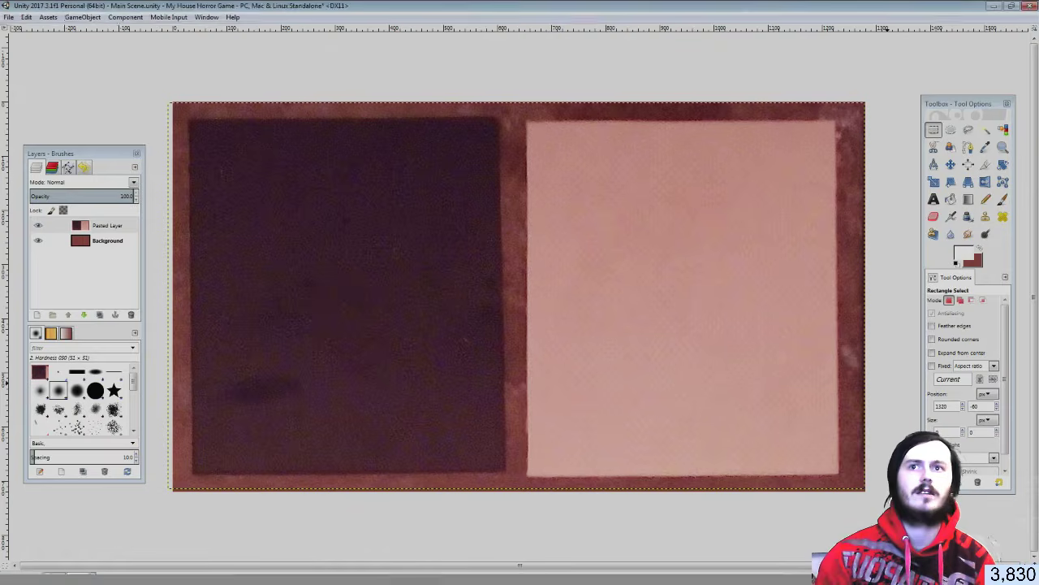
right_drag(317, 247, 320, 273)
key(w)
key(w)
key(w)
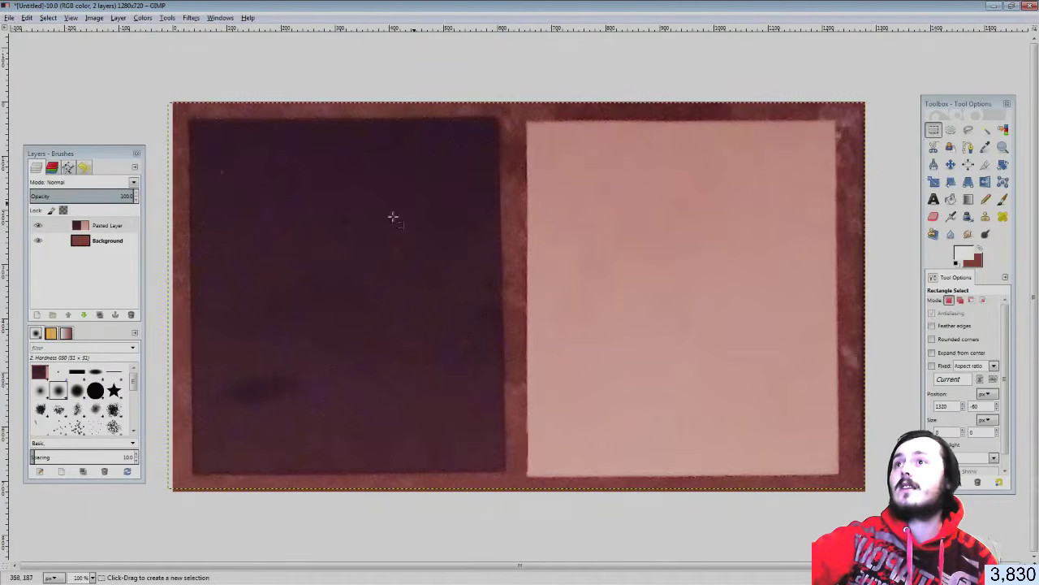
click(8, 18)
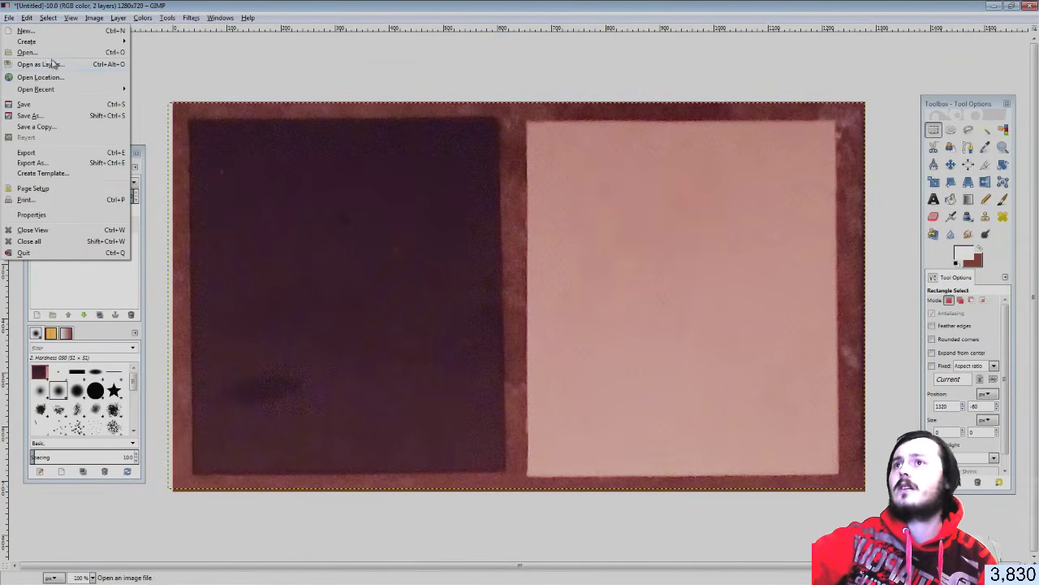
Export the image as Small Tiles.jpg at quality 100 into E:\Blender Files
click(46, 154)
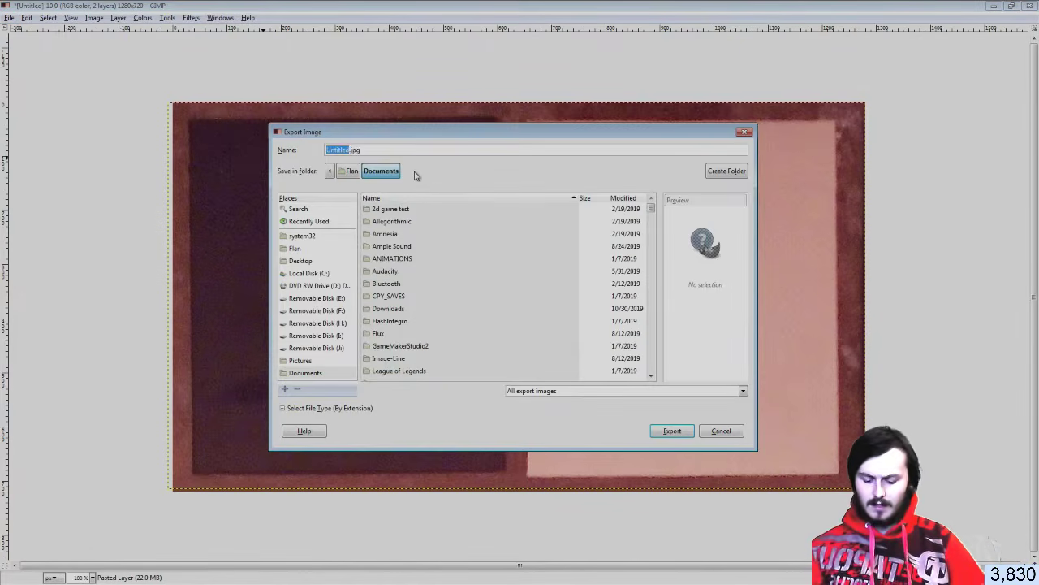
text(Small Tiles)
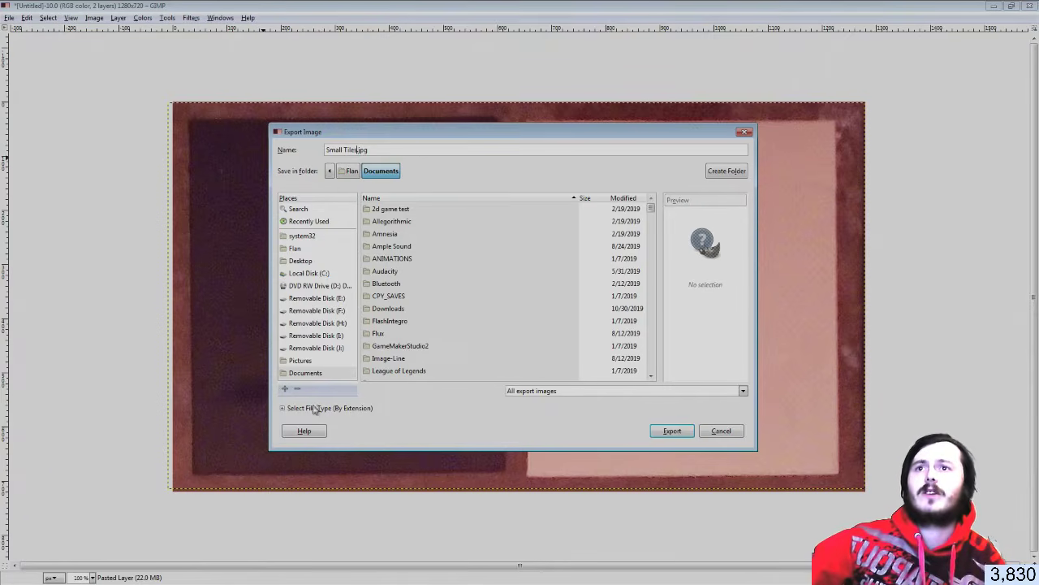
click(318, 299)
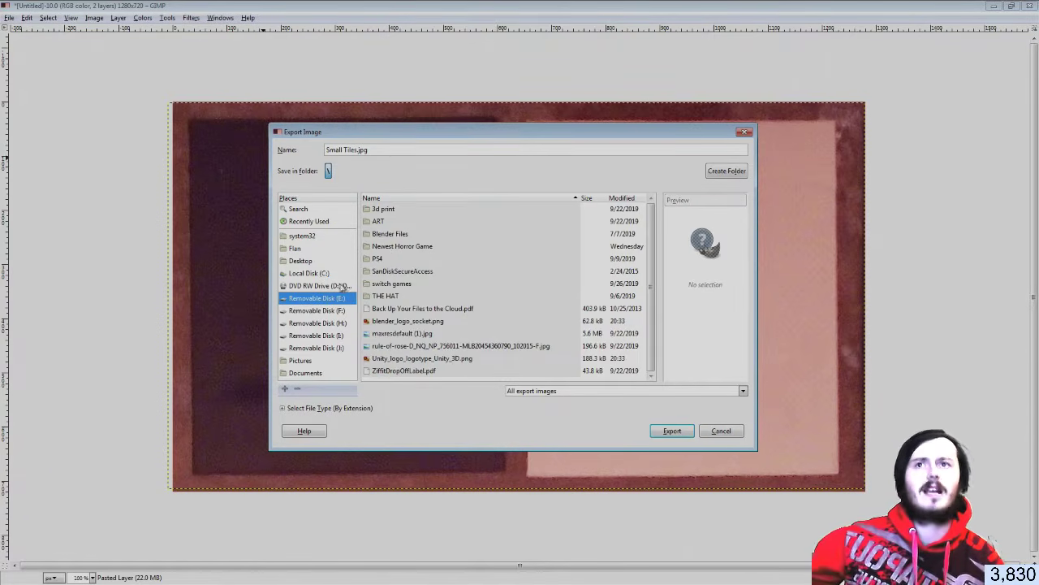
double_click(383, 235)
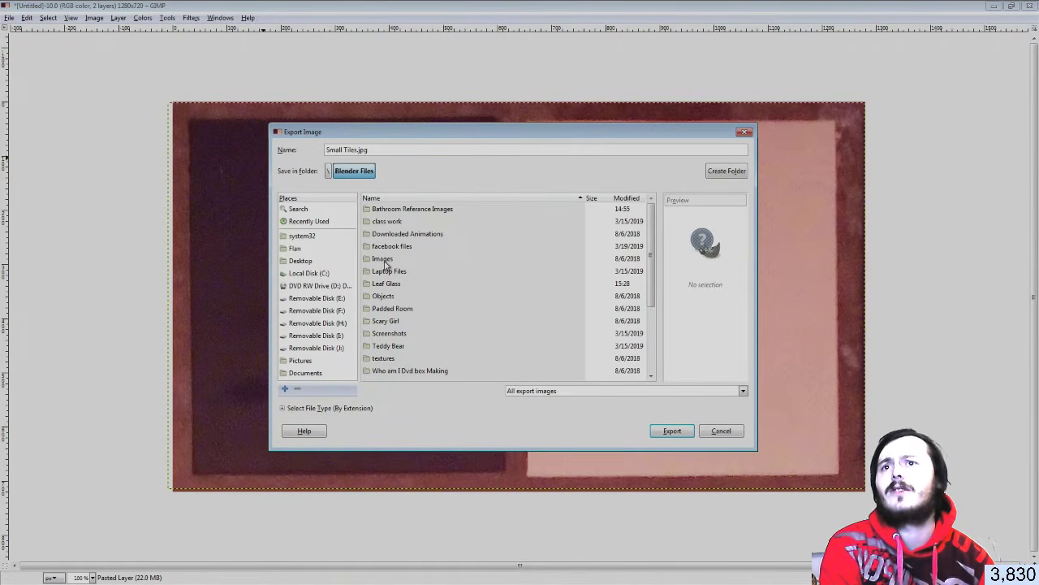
scroll(396, 274, down, 2)
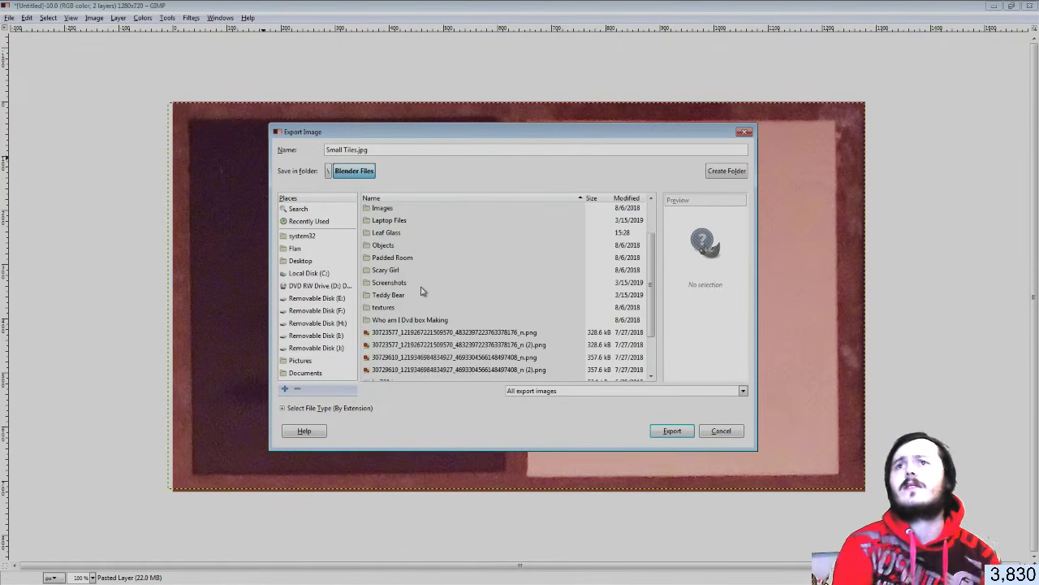
scroll(422, 291, up, 2)
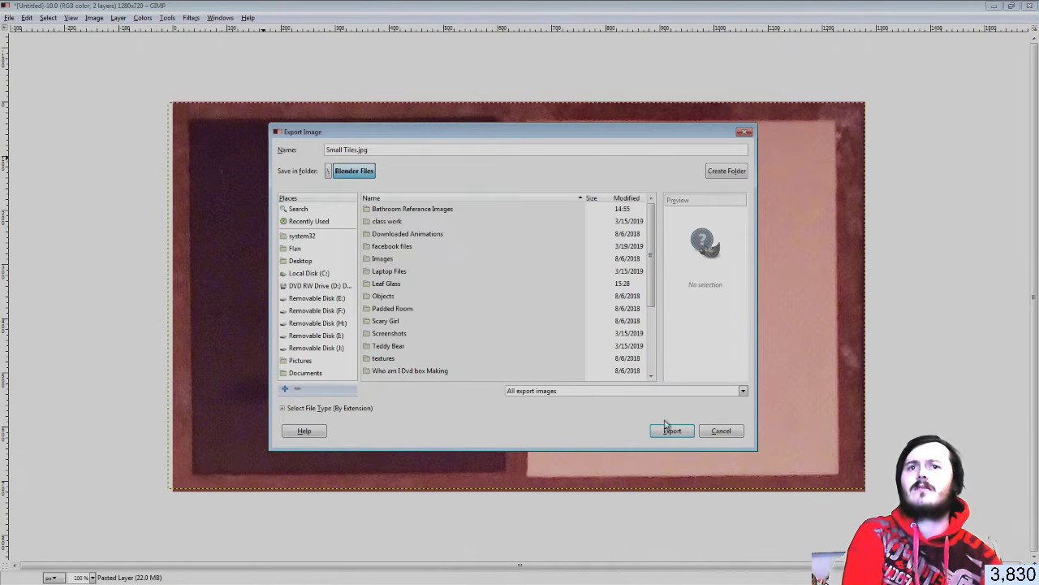
click(330, 173)
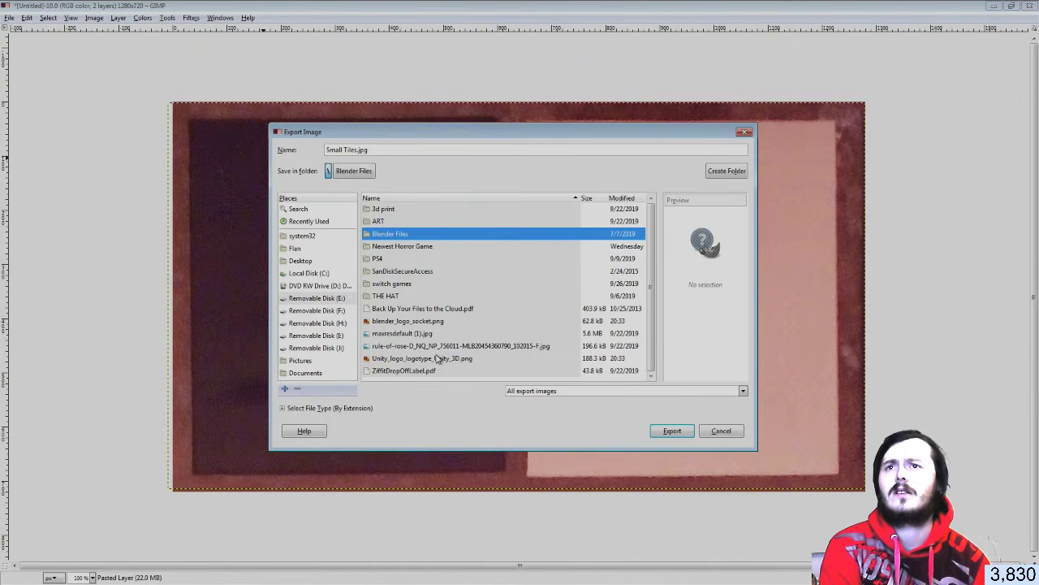
double_click(406, 237)
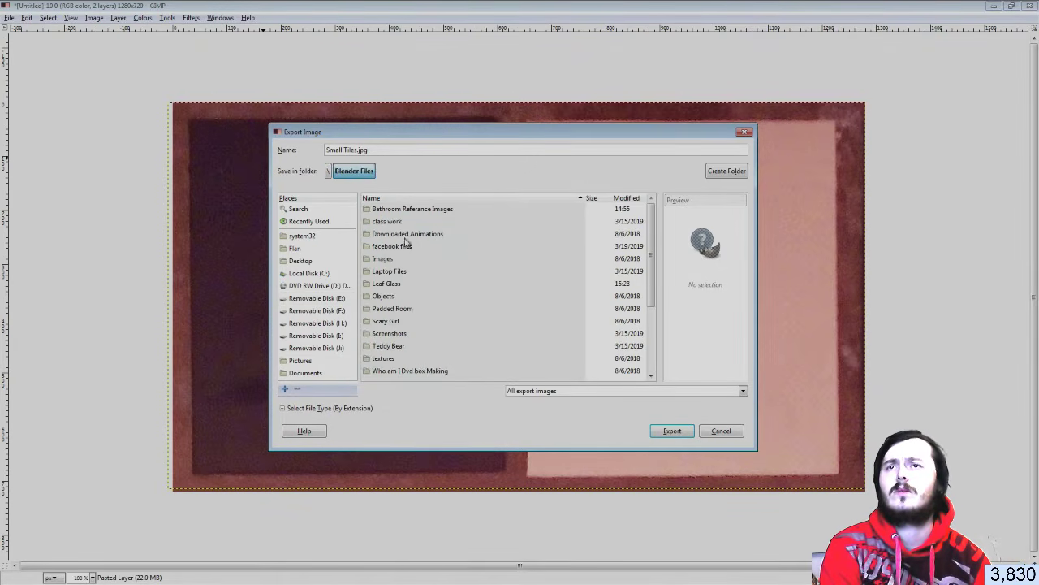
scroll(552, 325, down, 5)
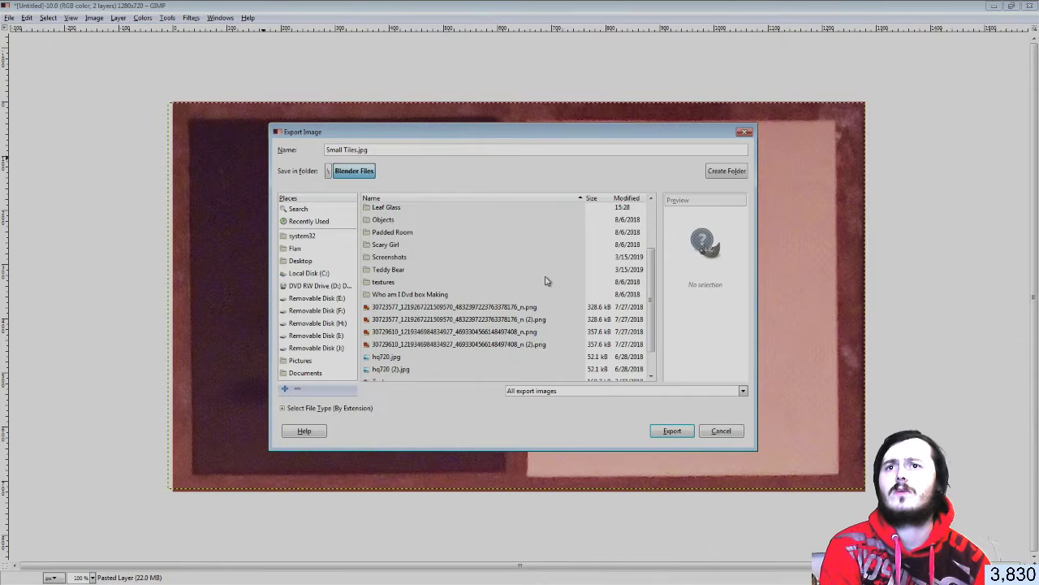
scroll(546, 281, down, 2)
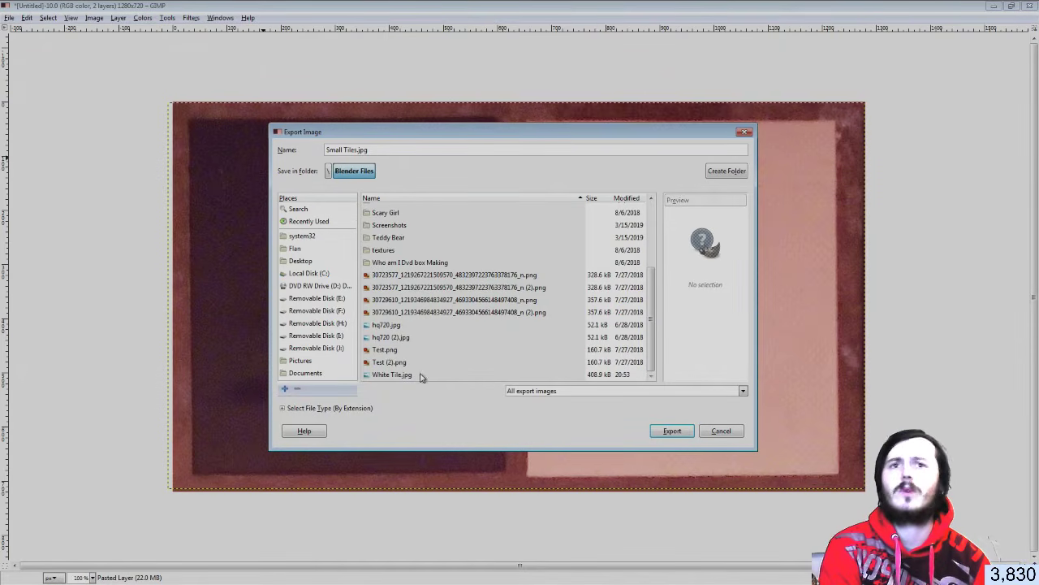
click(688, 437)
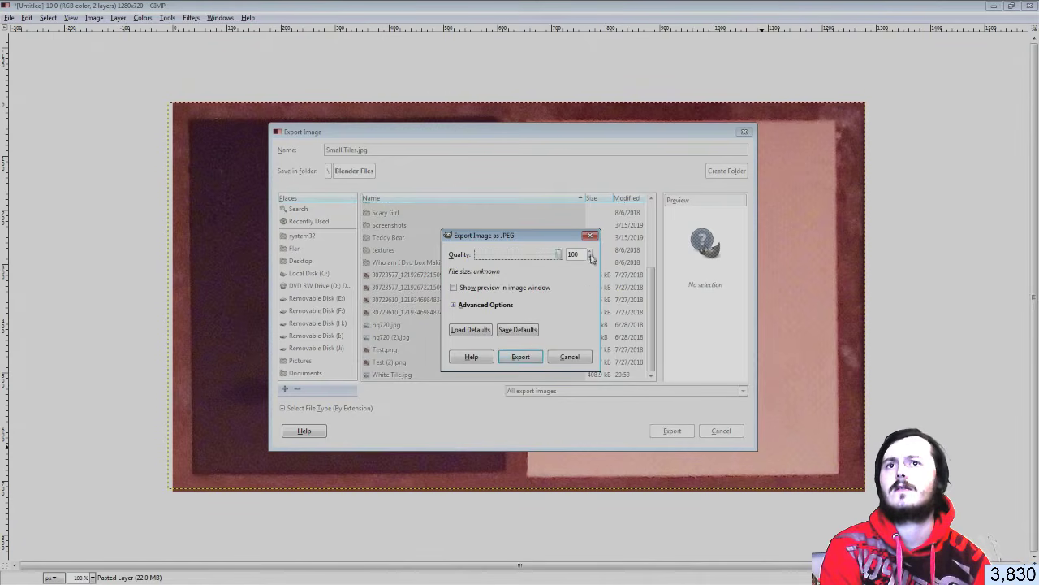
click(528, 358)
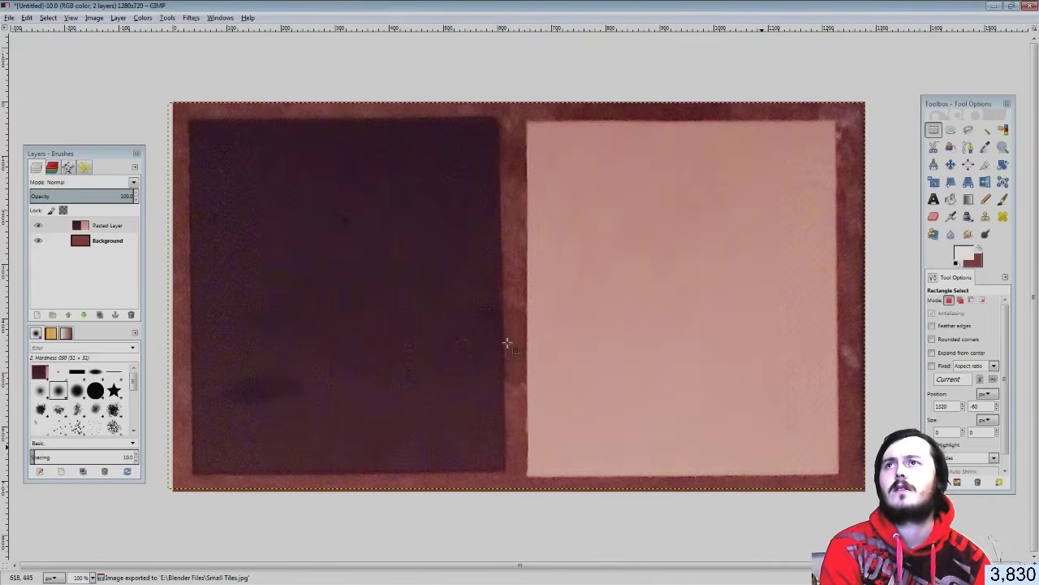
Save the image as Small Tiles.xcf and bring Unity to the front
click(9, 18)
click(29, 115)
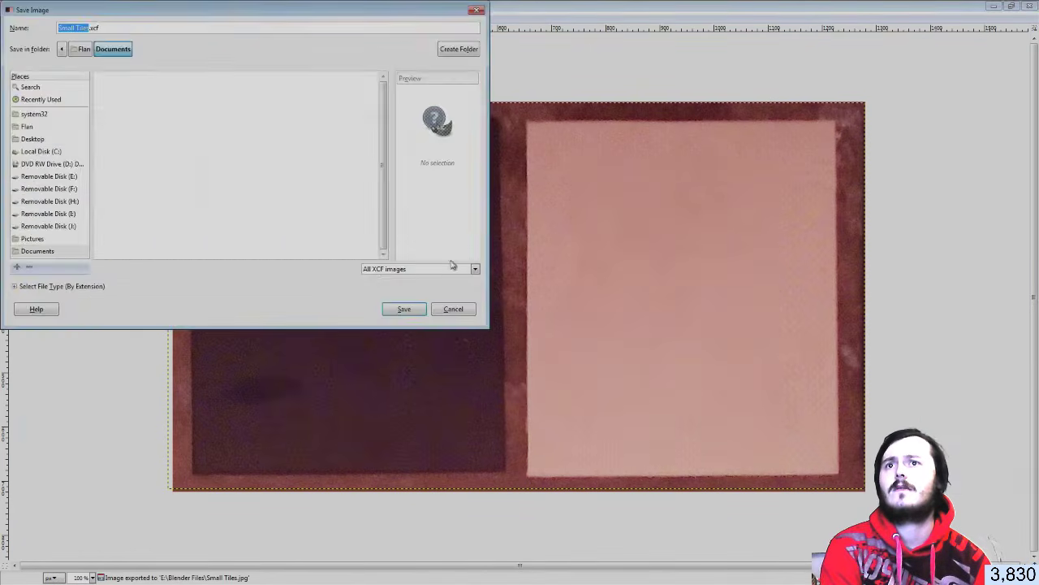
click(404, 311)
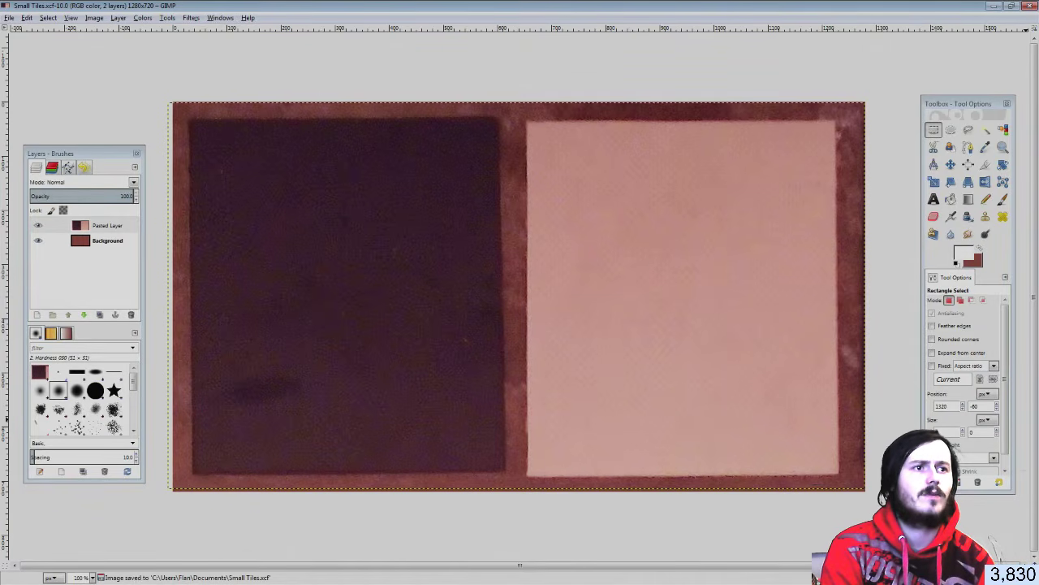
key(alt+Tab)
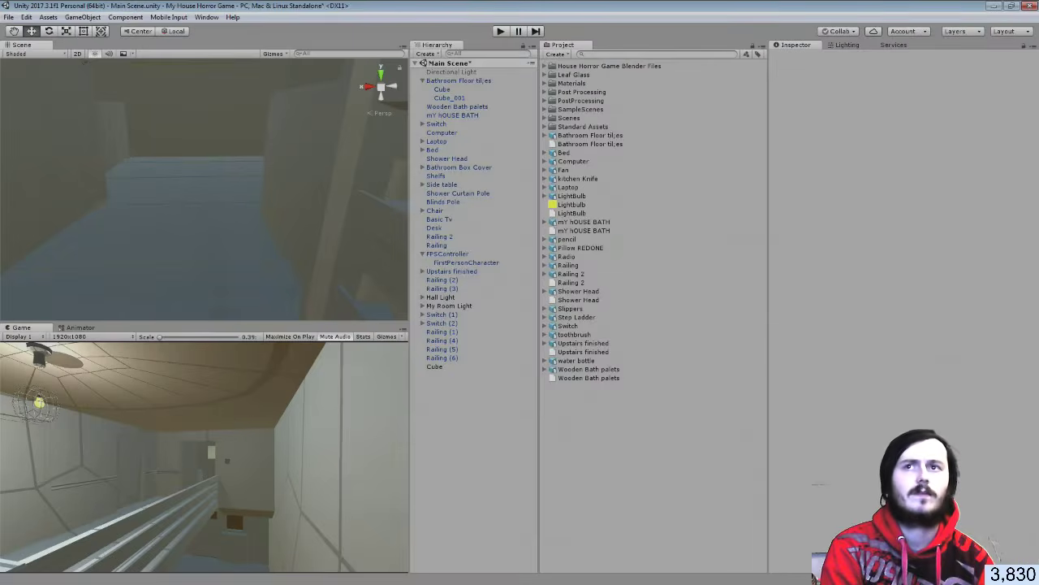
Fly the Scene view around the rooms, up to the ceiling and back to the corridor
right_drag(236, 219, 170, 203)
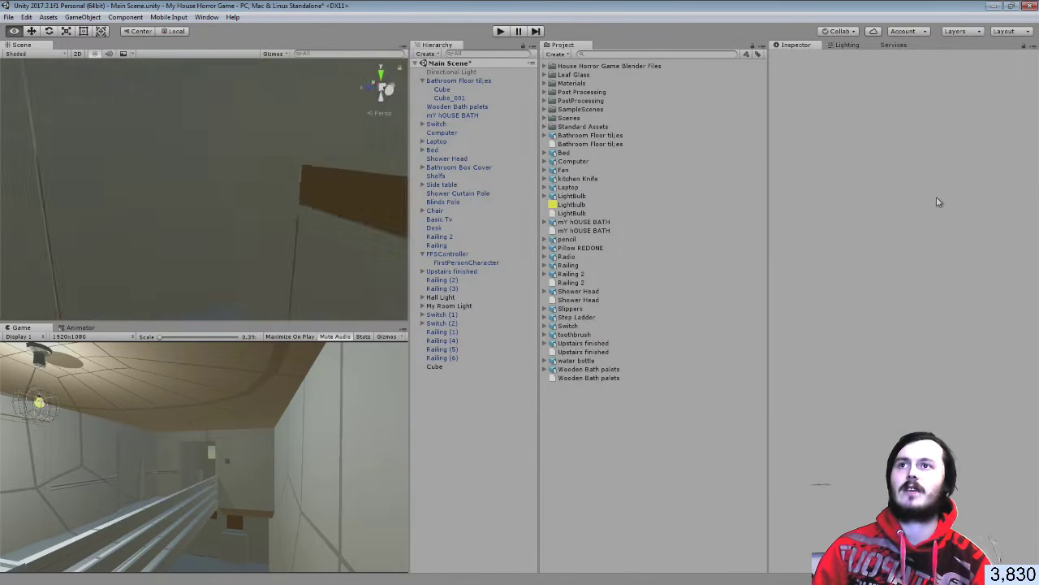
right_drag(938, 201, 815, 193)
right_drag(681, 180, 249, 132)
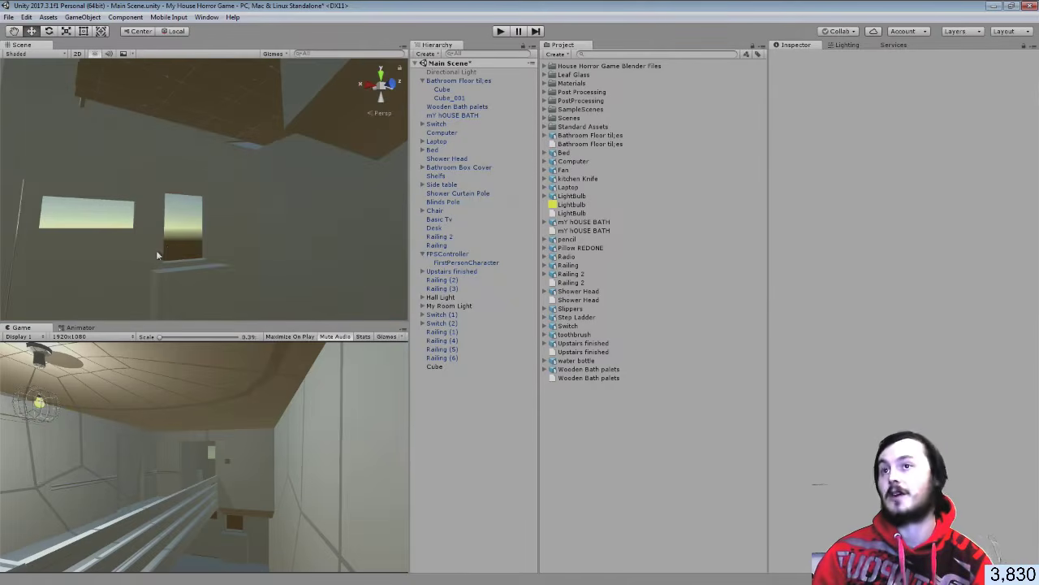
right_drag(365, 206, 357, 313)
right_drag(355, 444, 992, 288)
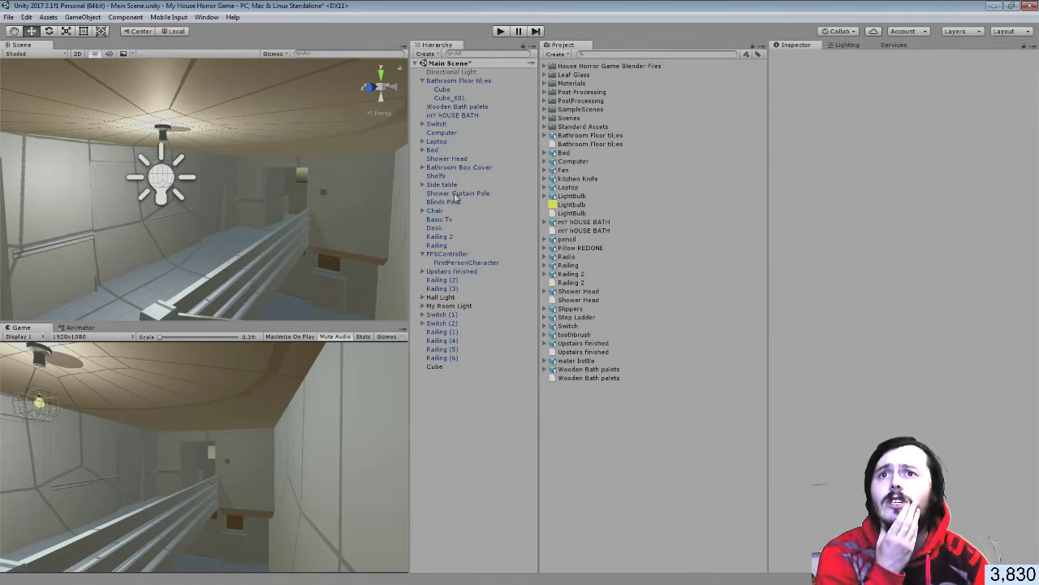
Compare the FirstPersonCharacter camera's Post Processing Behaviour off and on, leaving it enabled
click(451, 263)
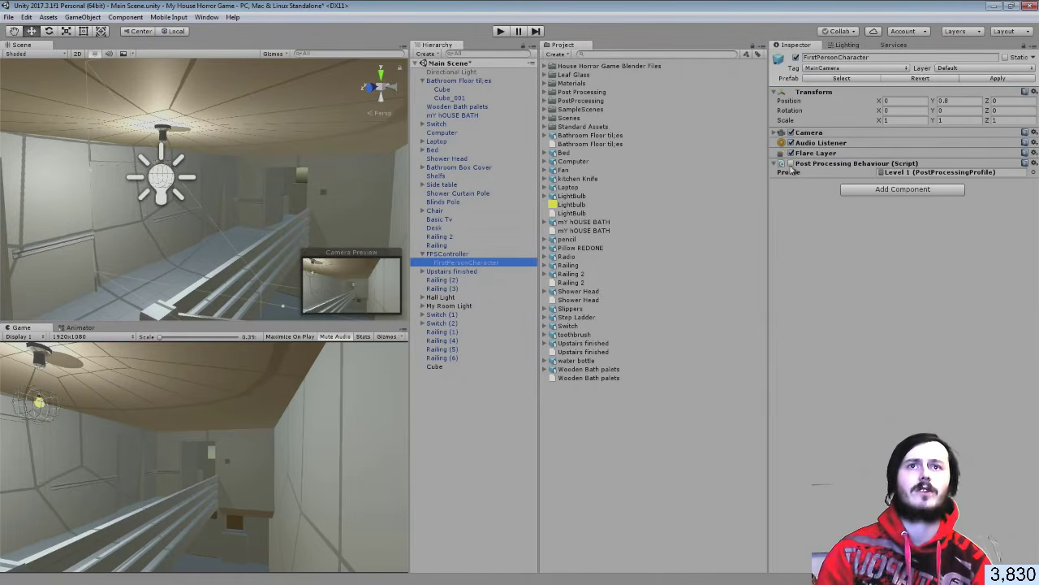
click(791, 163)
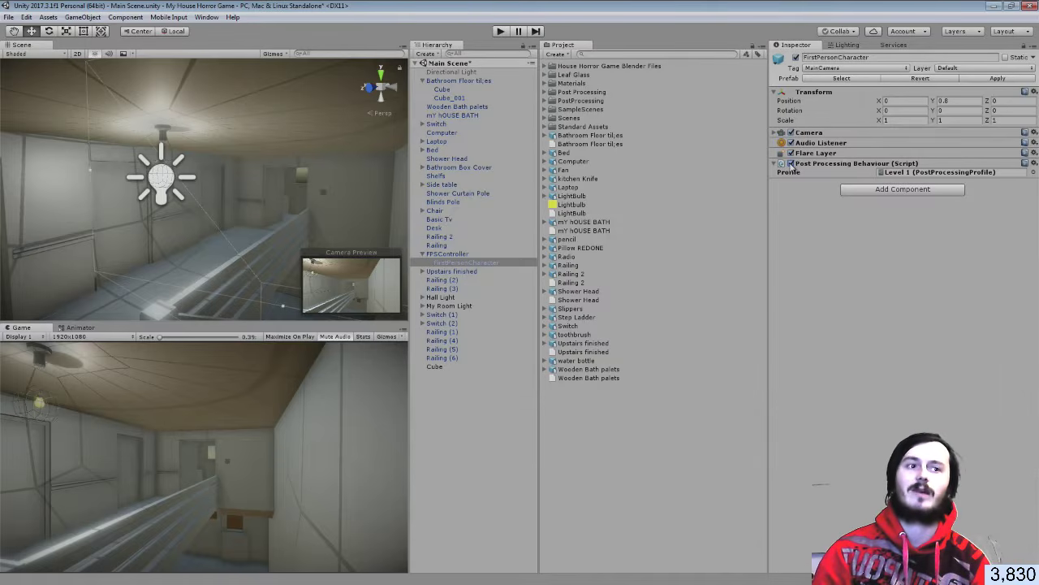
click(791, 164)
click(791, 163)
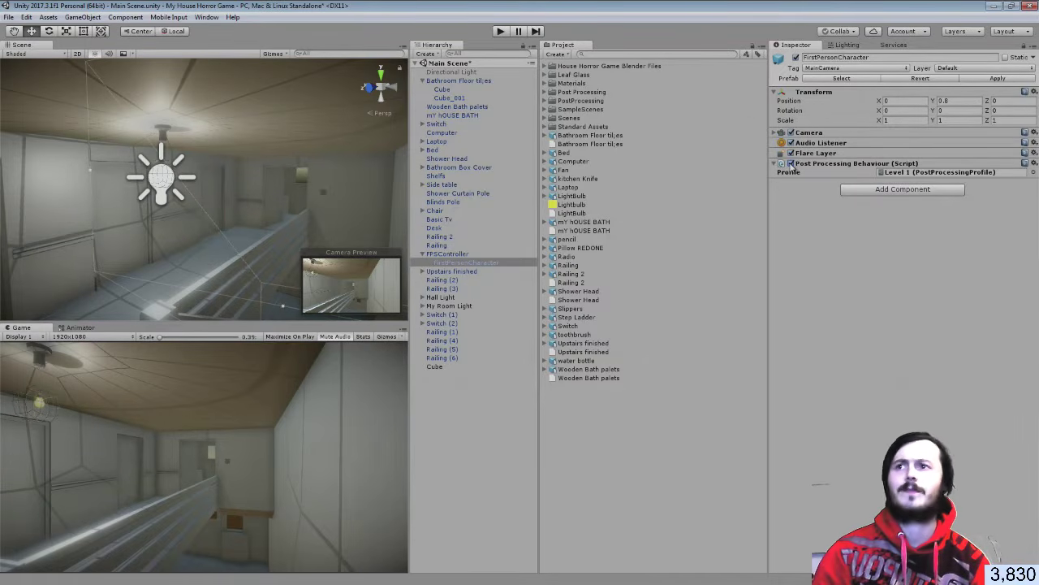
click(791, 163)
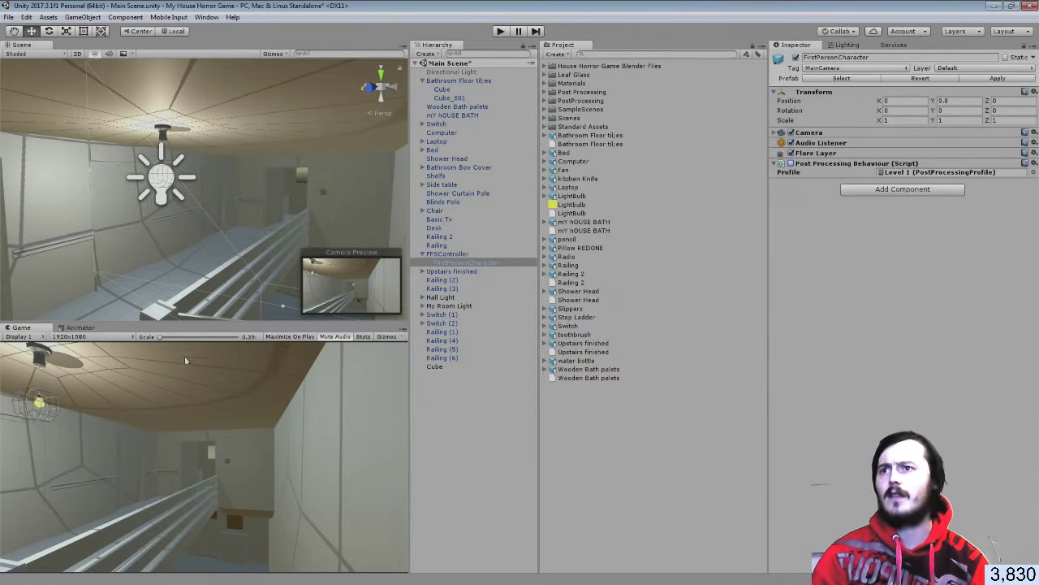
click(791, 163)
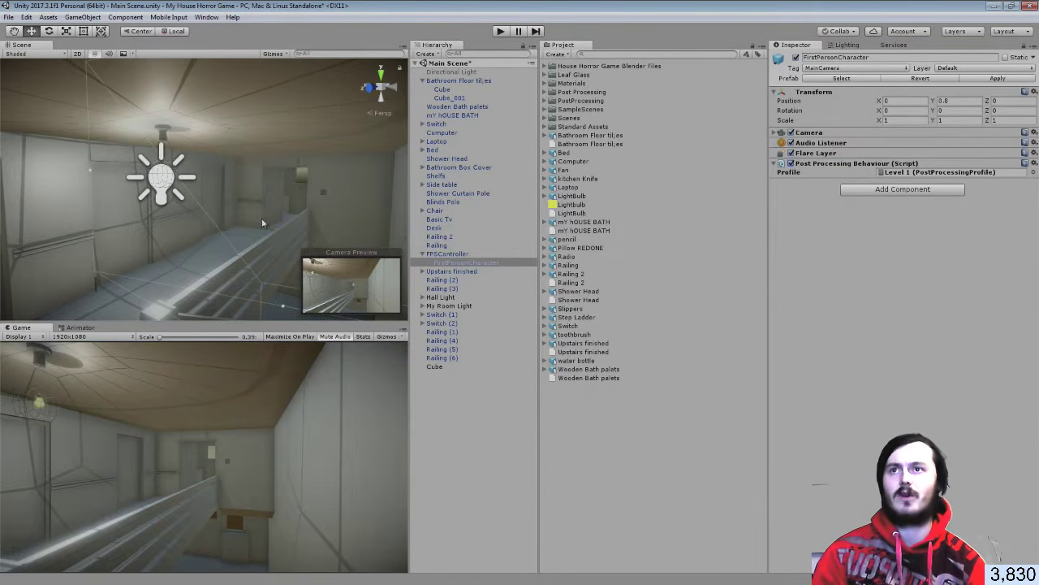
right_drag(262, 222, 374, 269)
key(w)
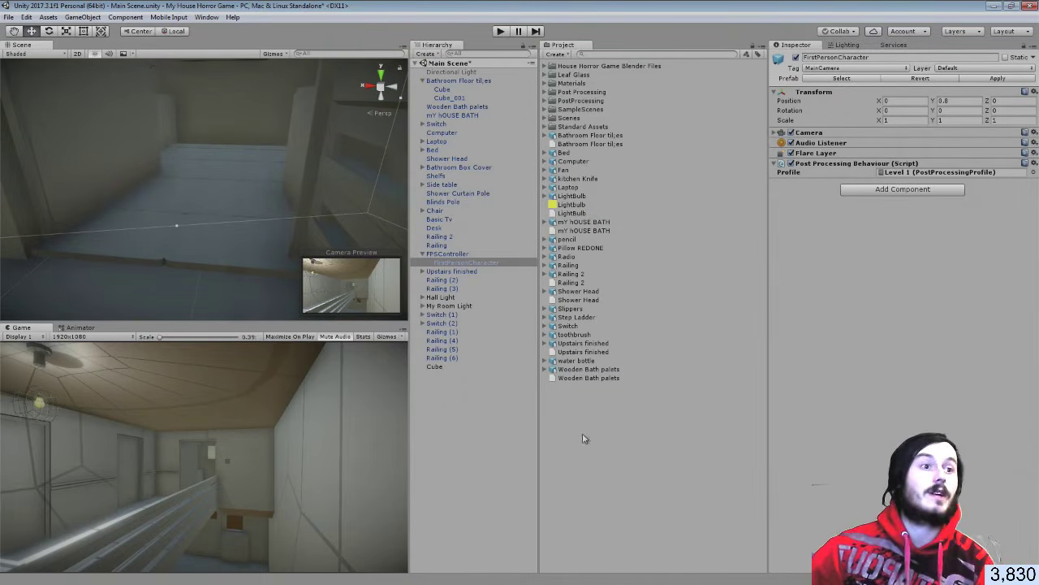
In Explorer, show Removable Disk (E:) contents as Large icons
key(alt+Tab)
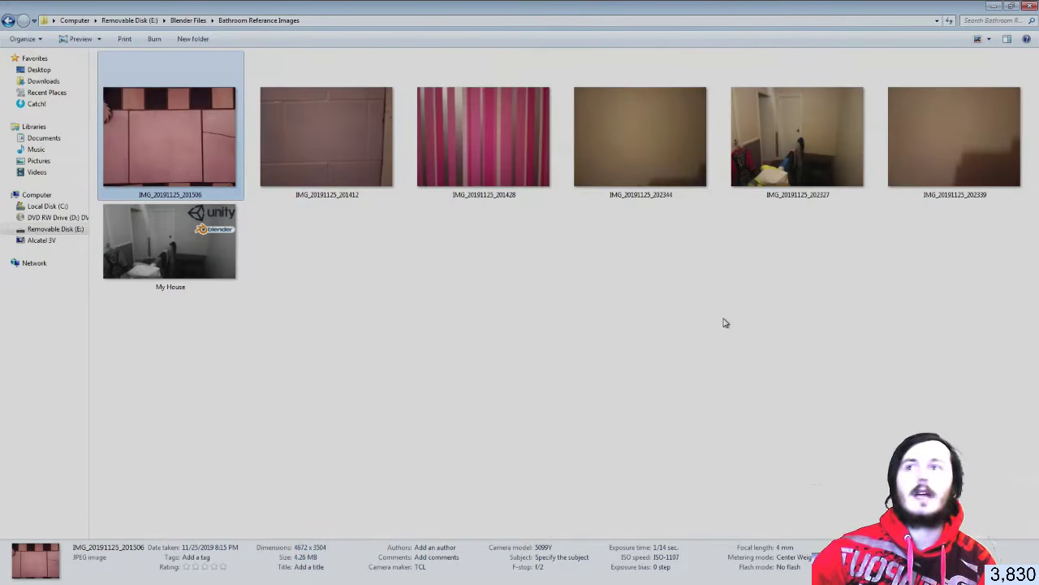
click(51, 231)
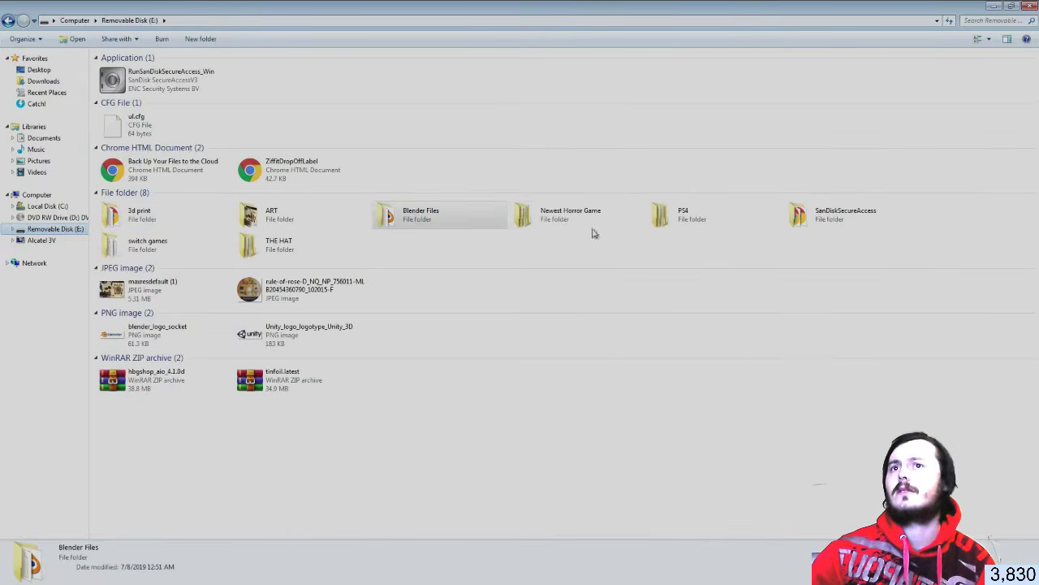
right_click(476, 278)
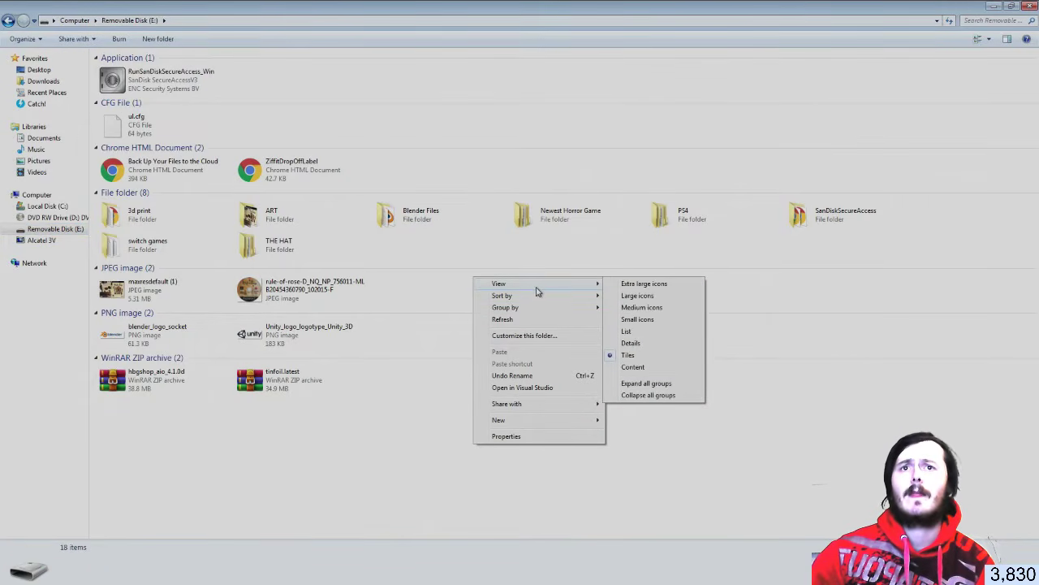
click(641, 297)
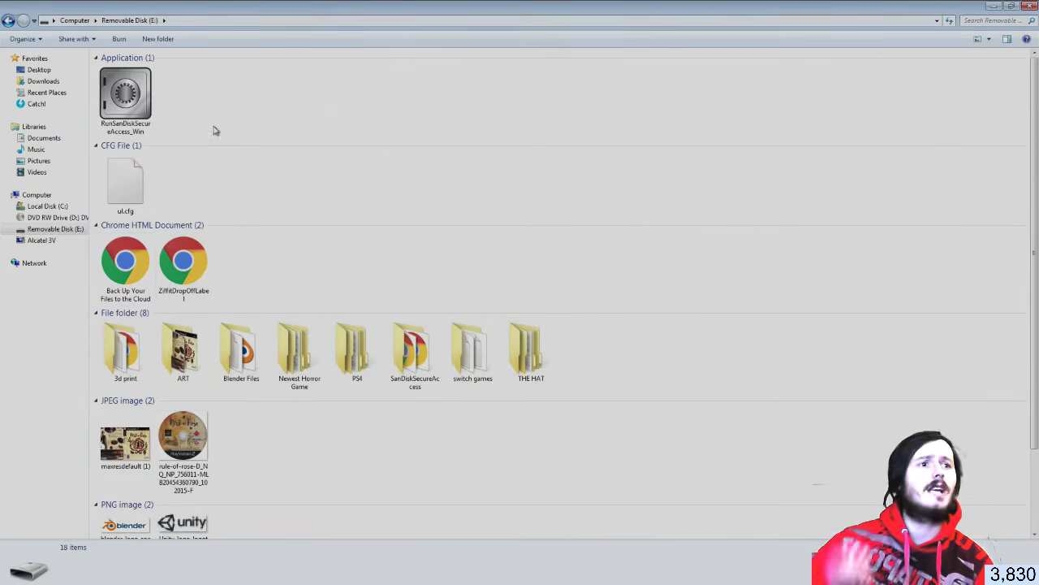
scroll(187, 100, down, 2)
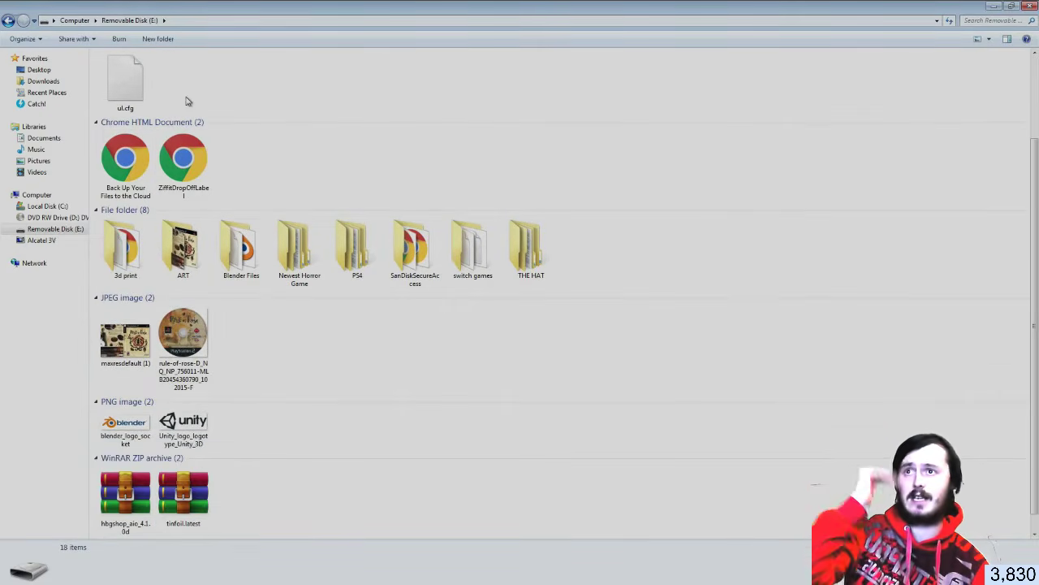
scroll(262, 329, up, 2)
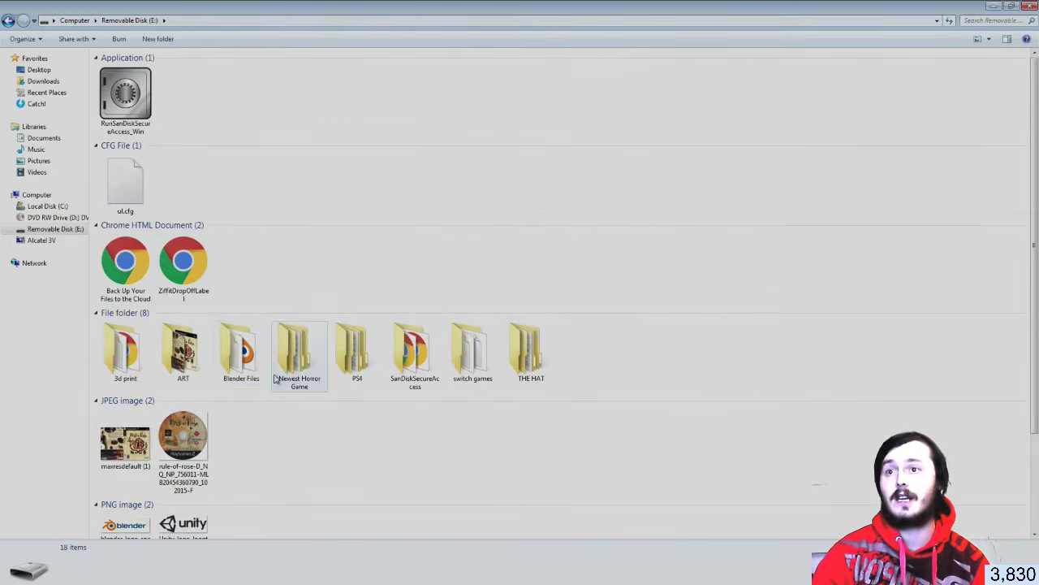
Open Blender Files, jump to White Tile by typing 'whi', then return to Unity
double_click(255, 358)
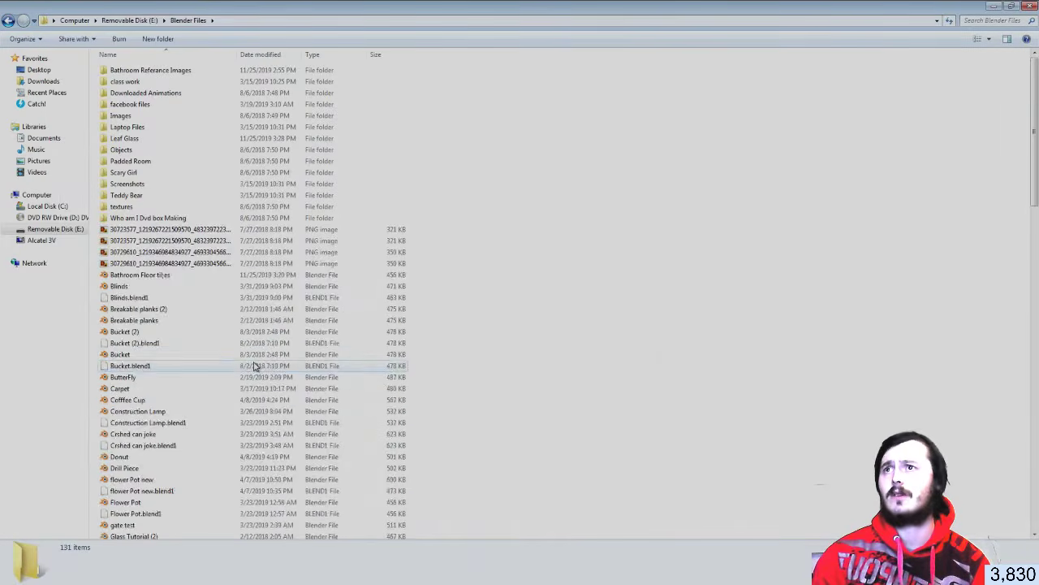
scroll(255, 365, down, 12)
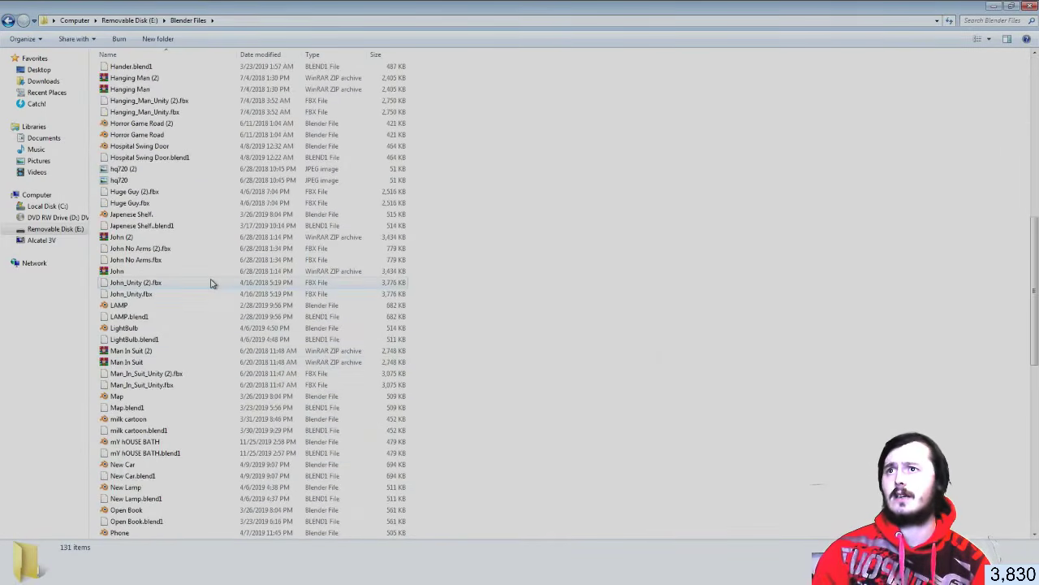
text(whi)
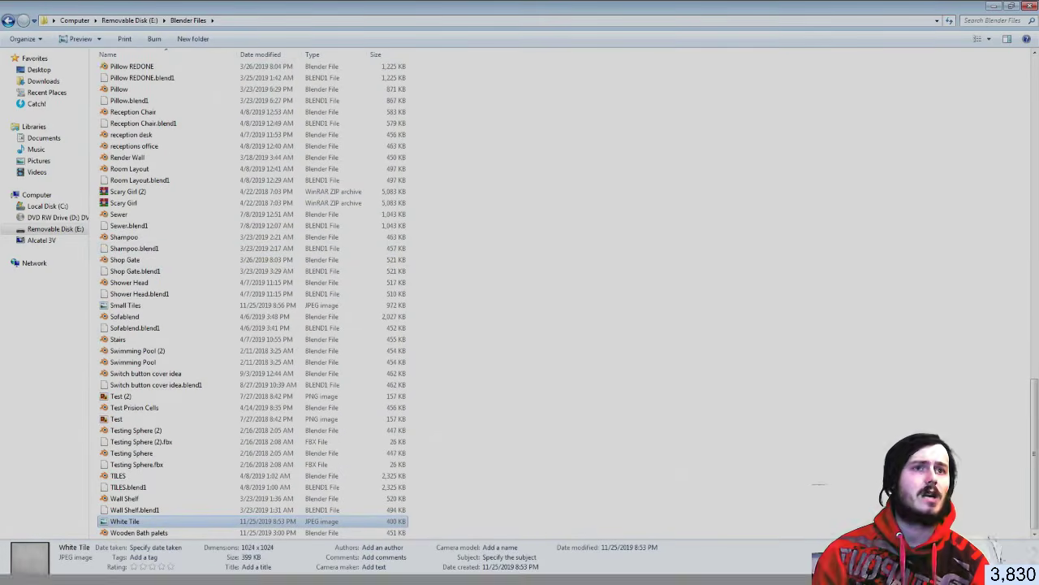
key(alt+Tab)
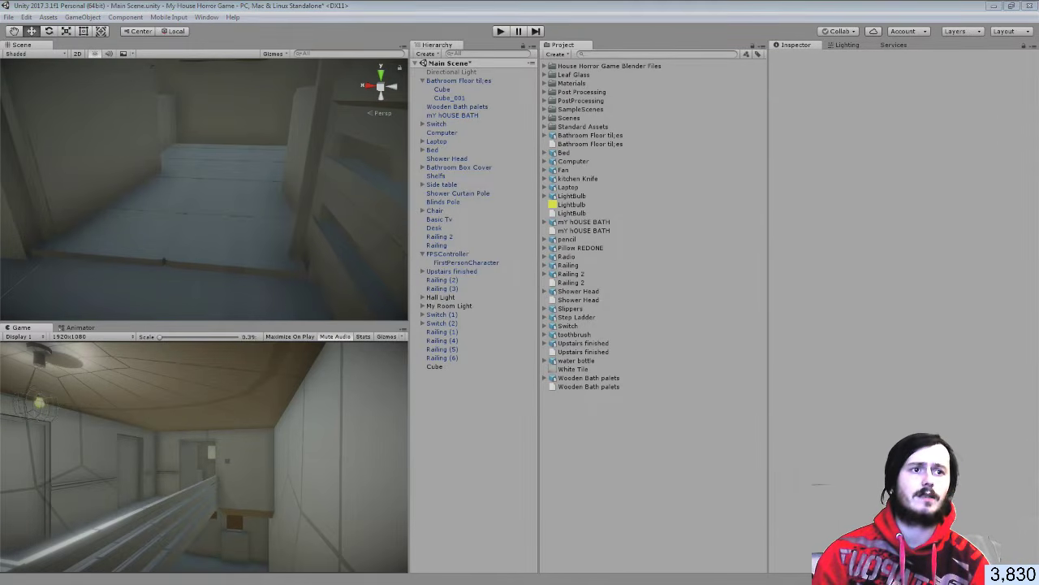
Drag Small Tiles.jpg from the Blender Files folder into Unity's Project panel
key(alt+Tab)
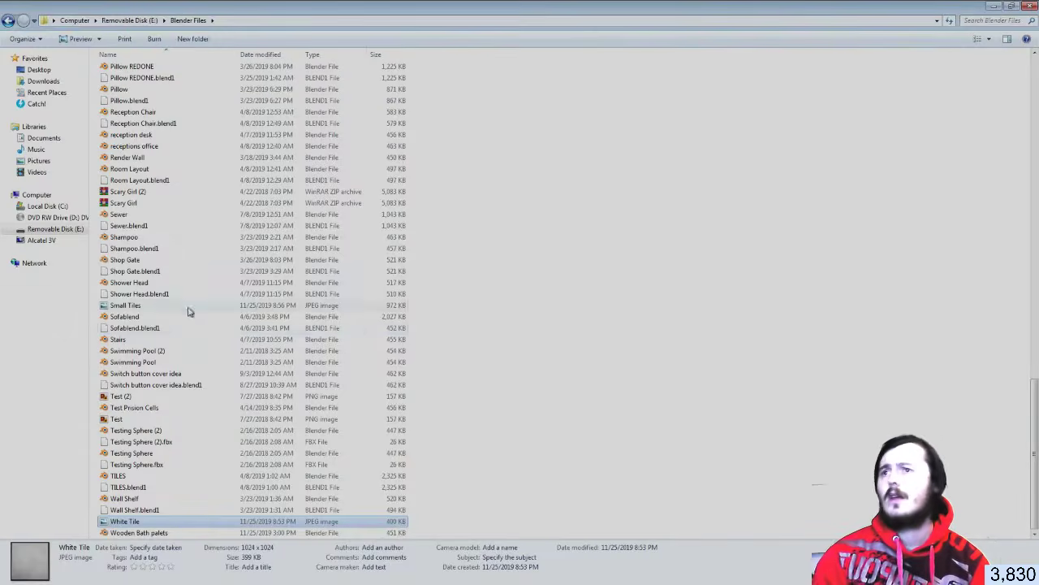
drag(138, 307, 1038, 310)
drag(126, 305, 654, 417)
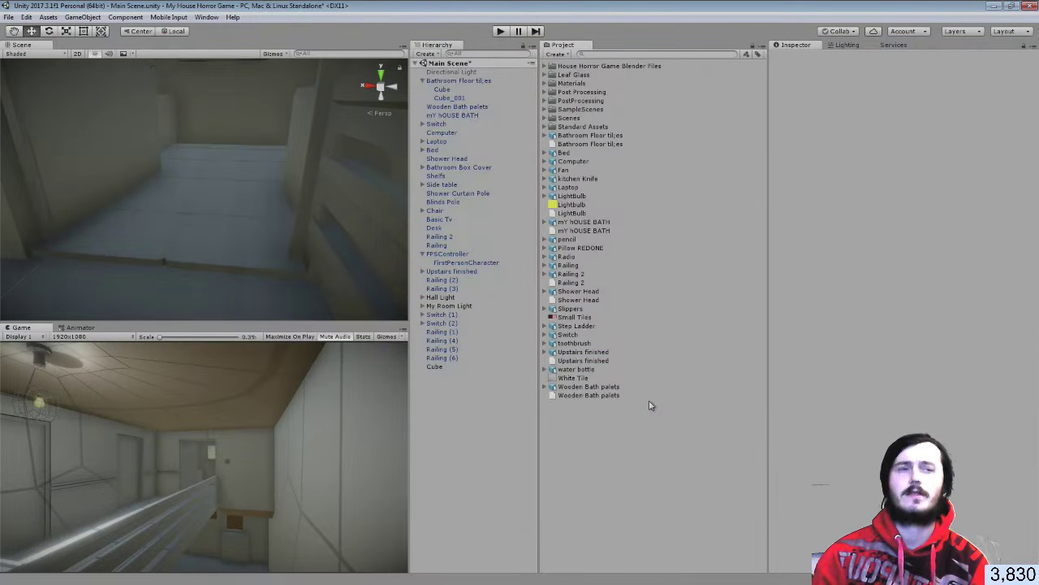
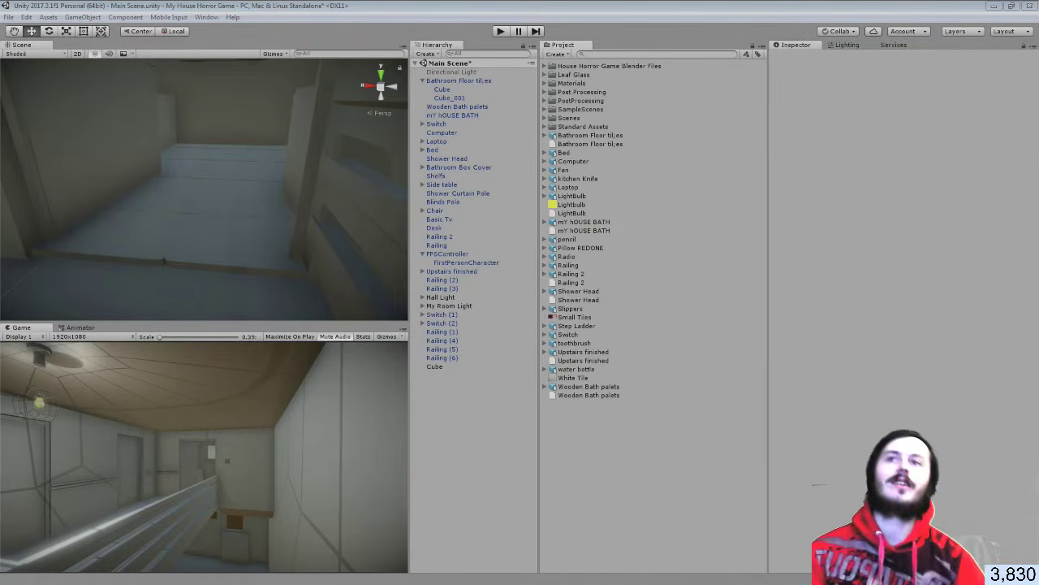
Look toward another wall of the Unity scene and inspect the Bathroom Floor til;es model's import settings
right_drag(227, 268, 300, 177)
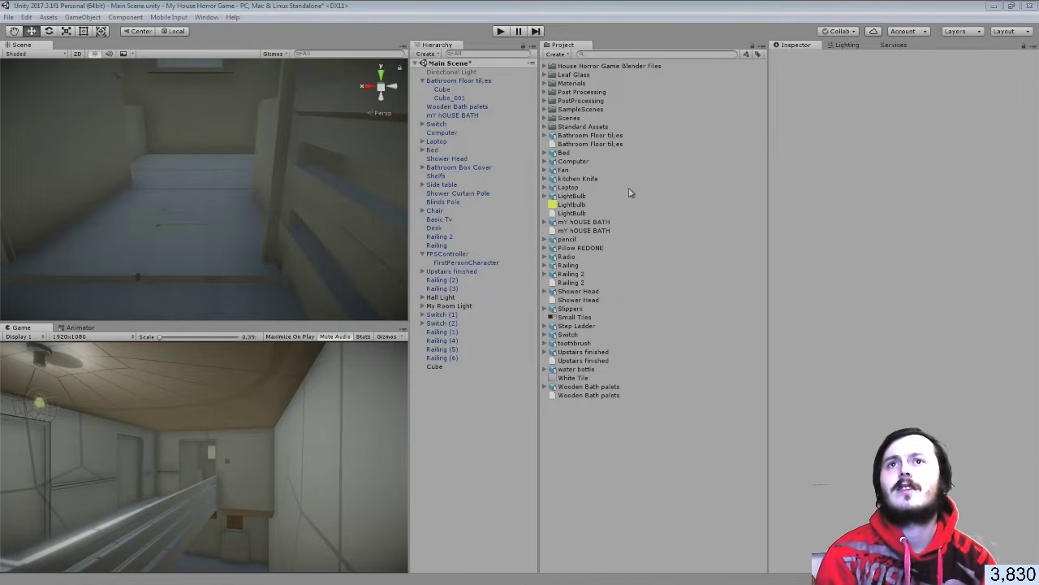
click(588, 138)
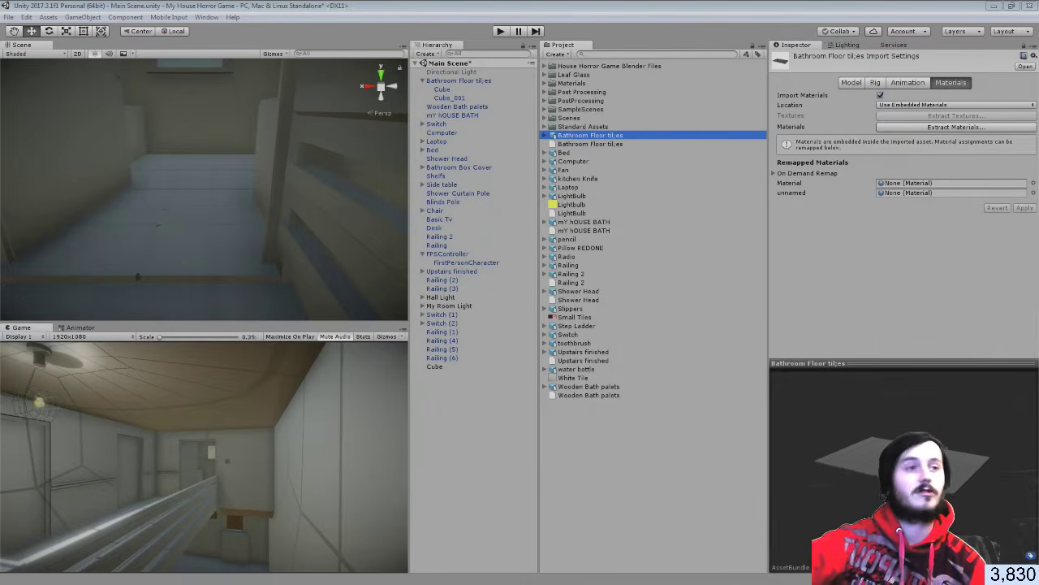
Maximise Blender over Unity and line the view up with the floor tiles
drag(1038, 154, 382, 2)
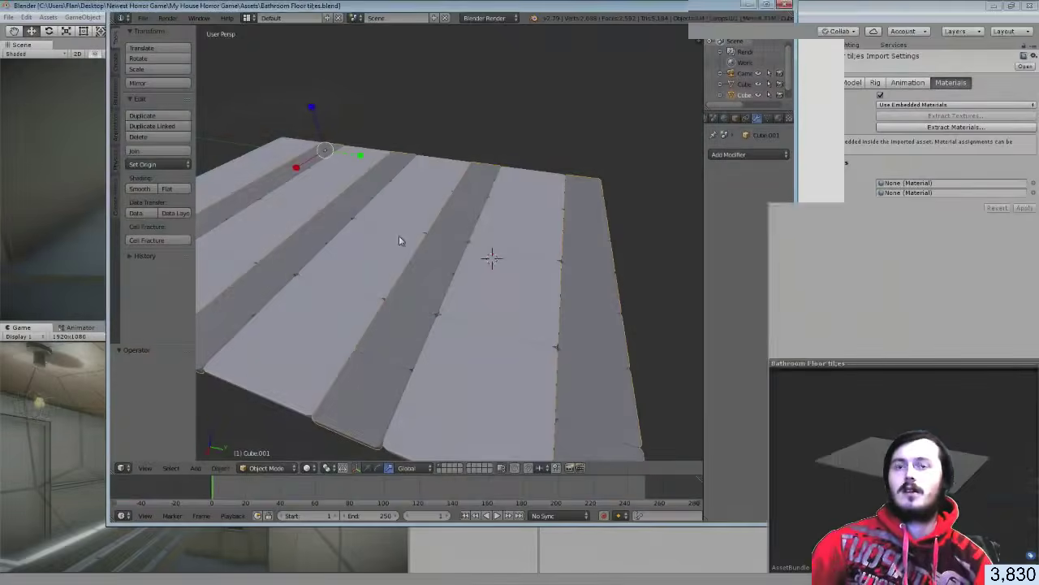
right_click(402, 273)
click(402, 275)
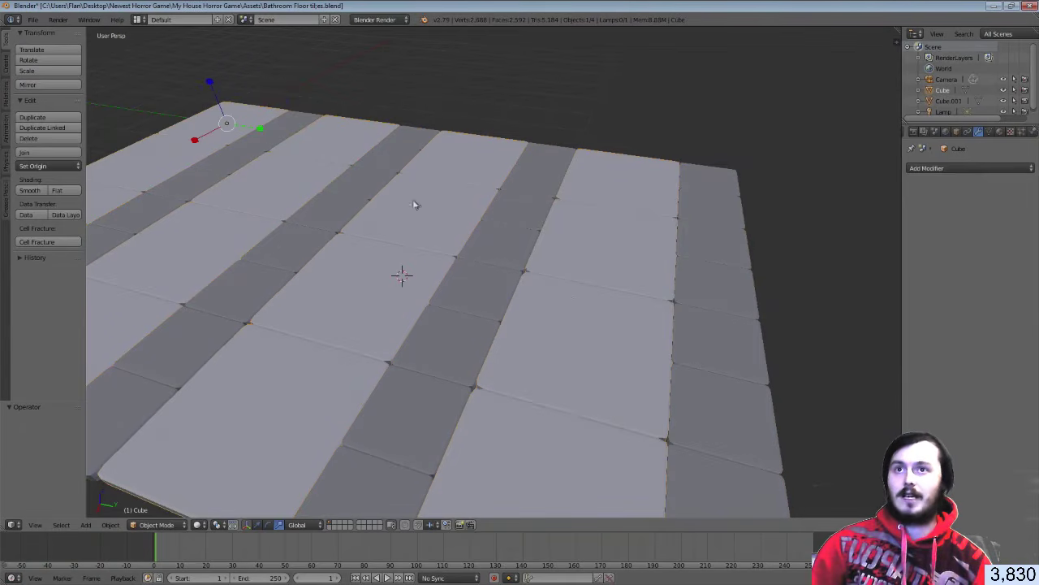
key(ctrl+z)
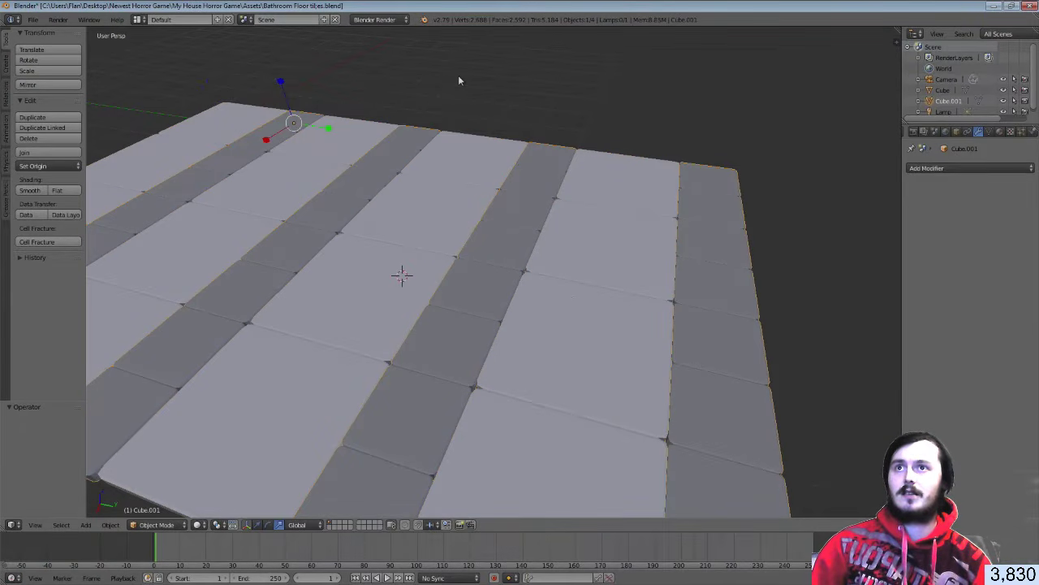
middle_drag(380, 244, 515, 242)
scroll(399, 247, down, 4)
scroll(505, 247, up, 1)
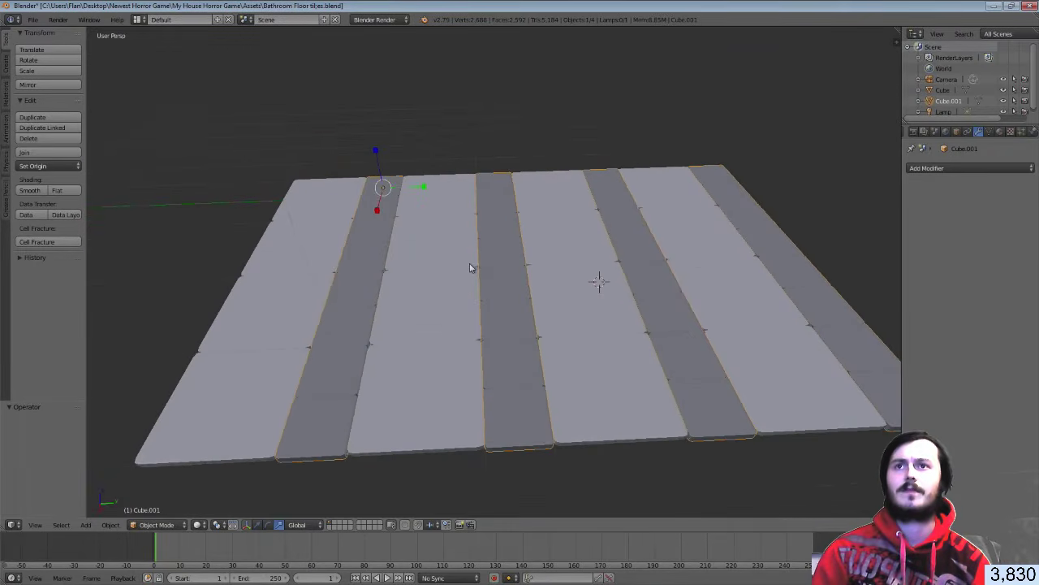
Put the Cube floor mesh in Edit Mode with Limit selection to visible turned off
key(Tab)
key(Tab)
right_click(284, 327)
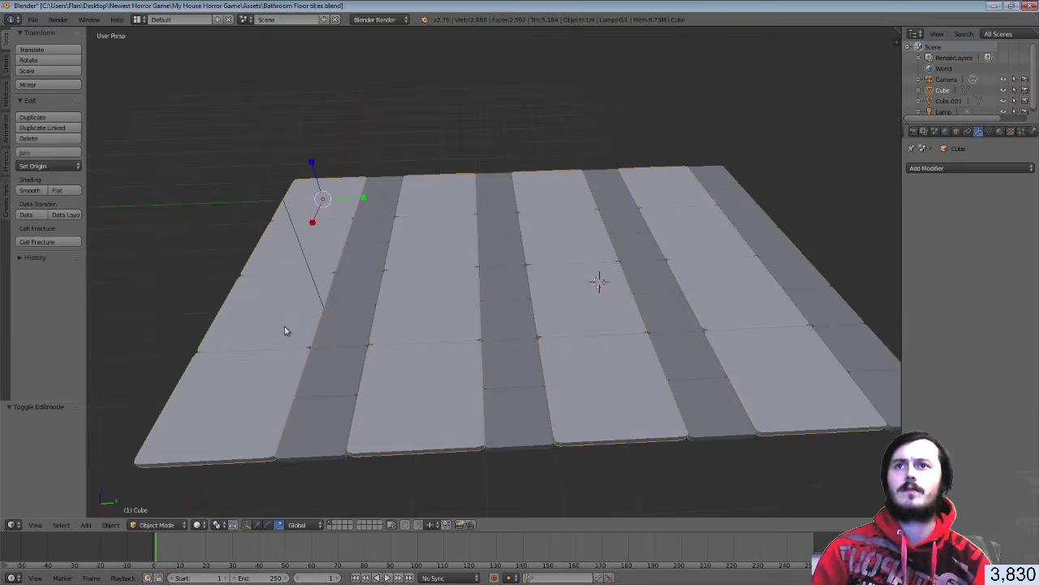
key(Tab)
middle_drag(285, 327, 395, 289)
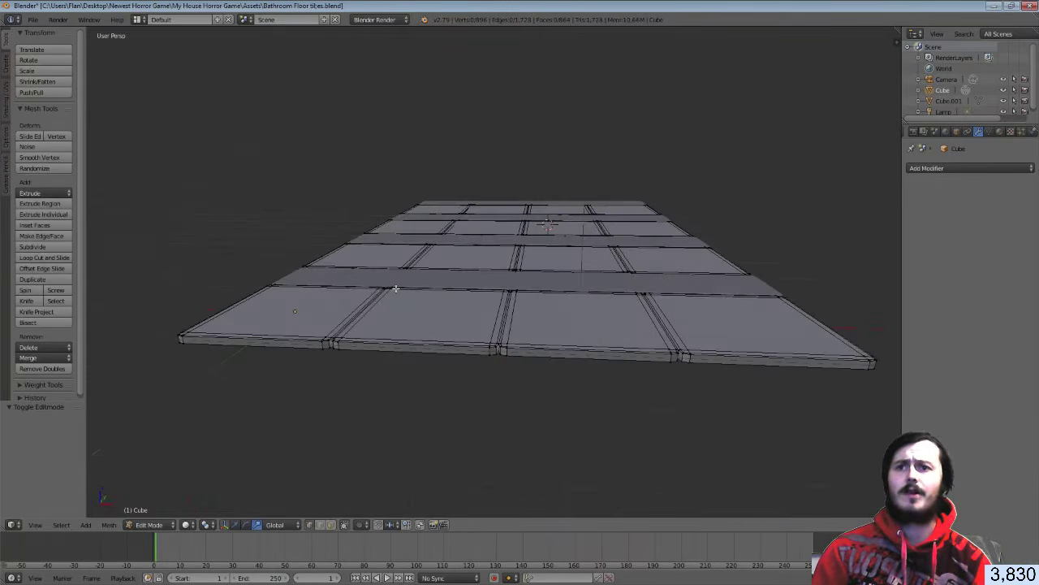
click(329, 525)
scroll(299, 426, up, 4)
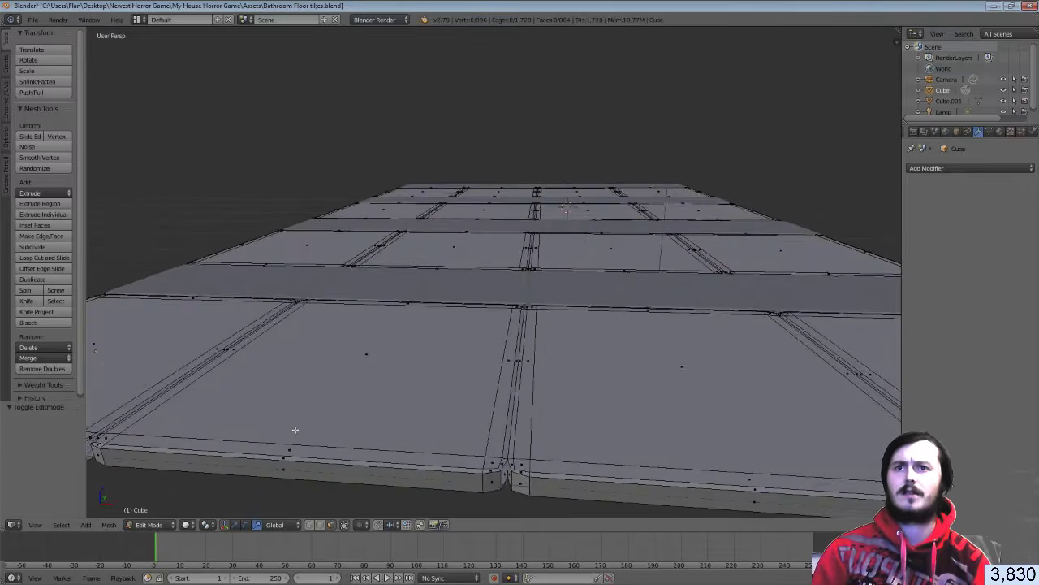
scroll(300, 420, down, 6)
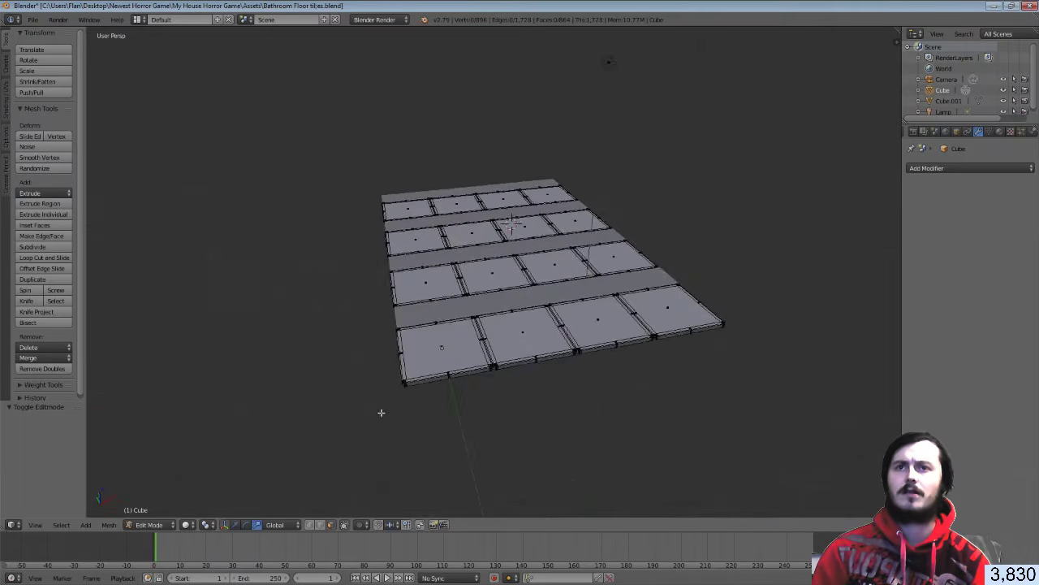
middle_drag(381, 413, 299, 415)
scroll(300, 410, up, 3)
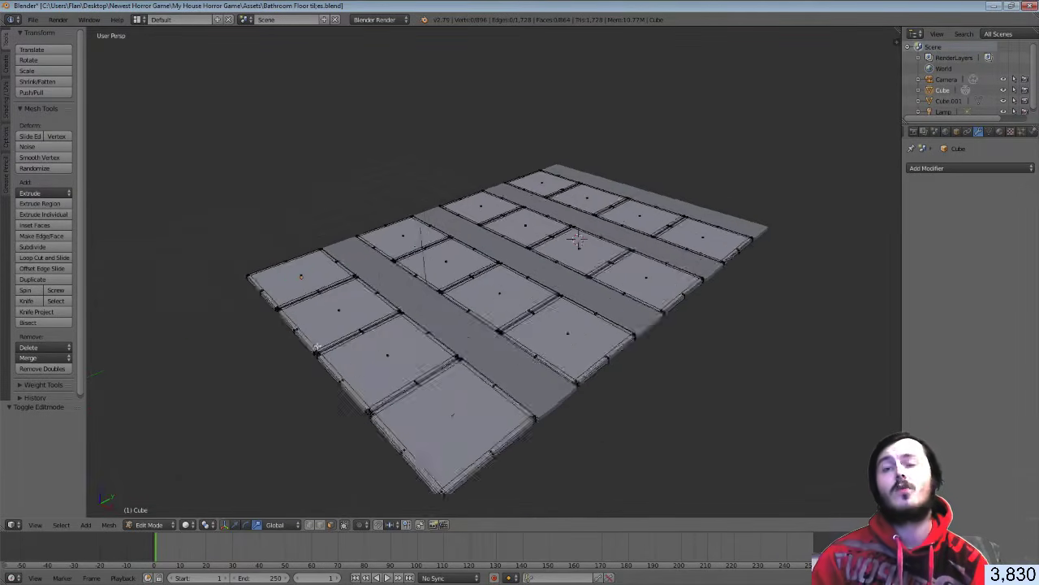
scroll(387, 272, down, 1)
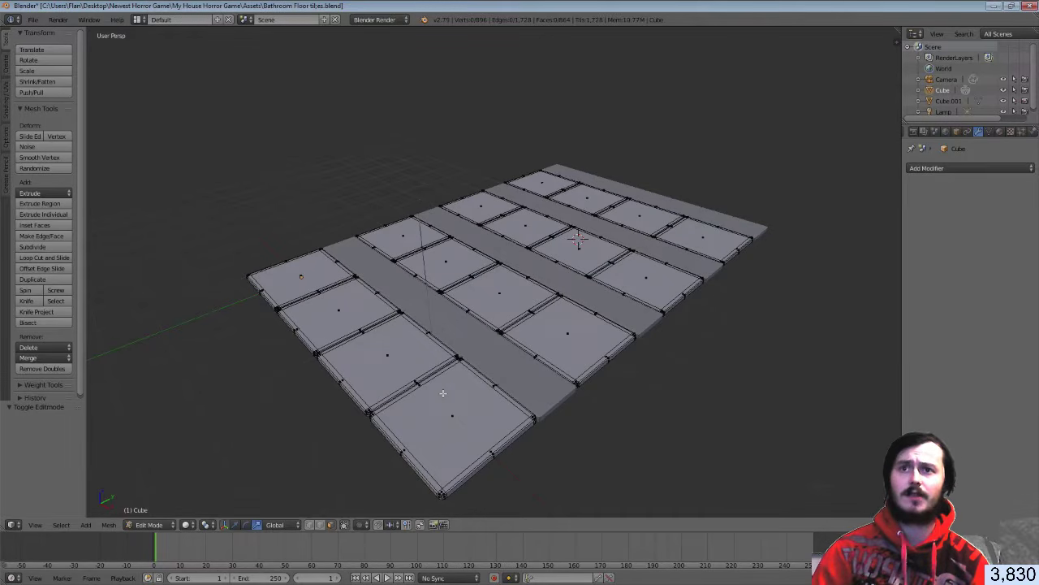
Select all but one of the large tiles with L and delete their faces
key(l)
key(l)
key(l)
key(l)
key(l)
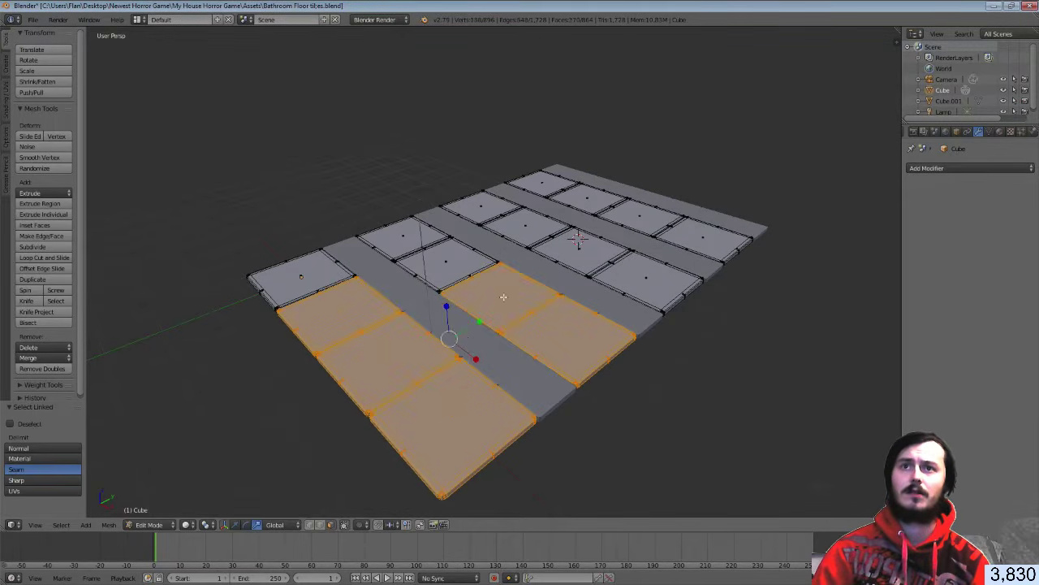
key(l)
key(l)
key(l)
key(l)
key(l)
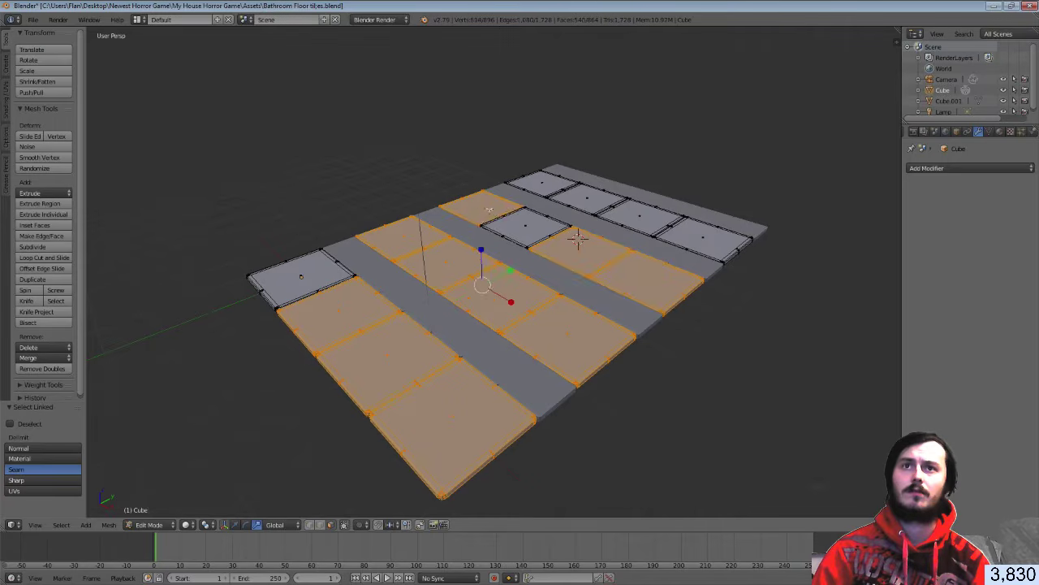
key(l)
key(l)
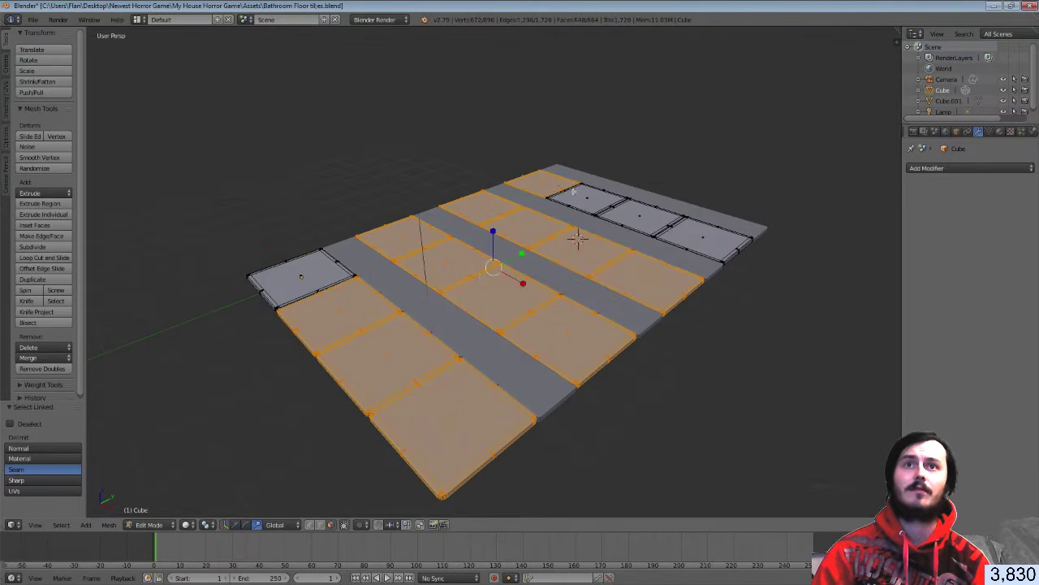
key(l)
key(l)
key(l)
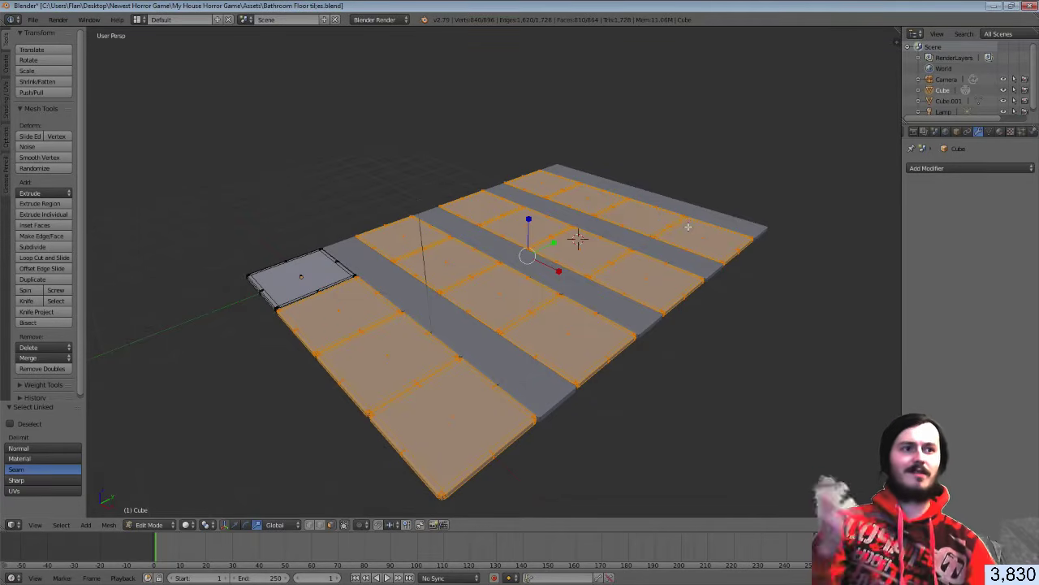
key(x)
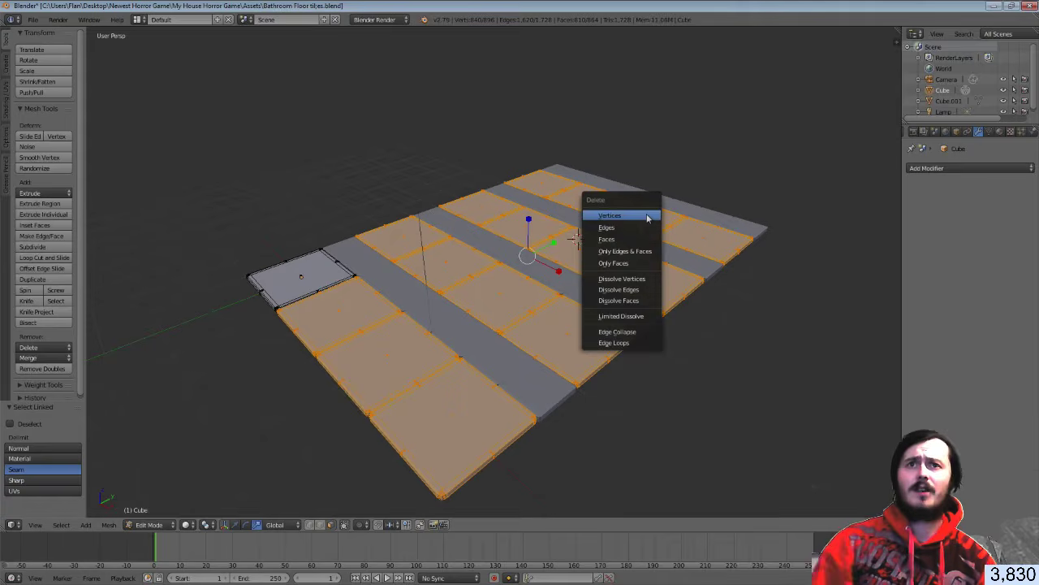
click(634, 234)
Turn the view so the strips lie horizontally and centre the single remaining tile
middle_drag(634, 234, 596, 229)
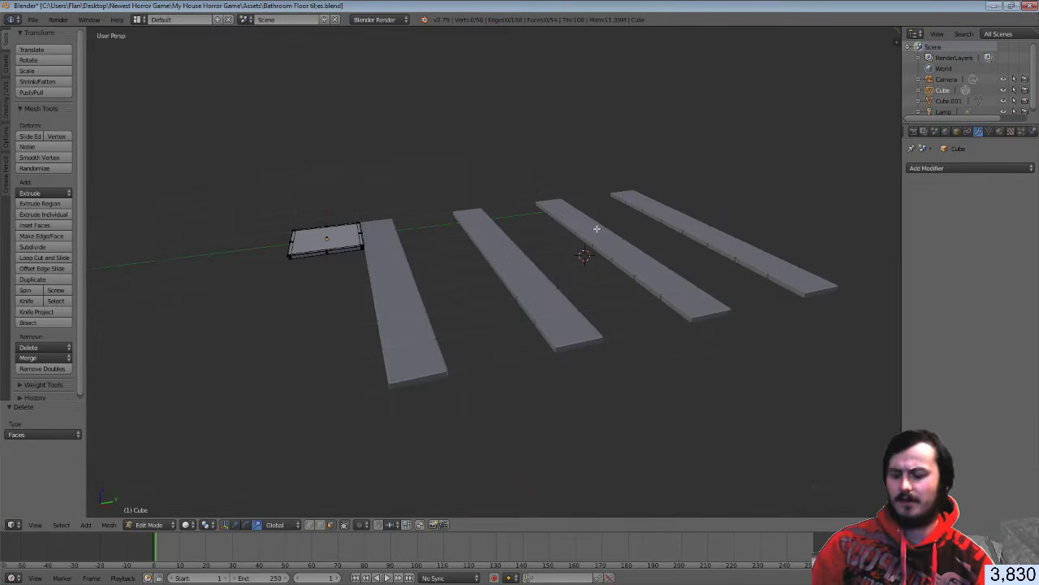
key(Tab)
middle_drag(267, 265, 759, 406)
key(Tab)
scroll(715, 388, up, 4)
shift+middle_drag(813, 479, 512, 272)
scroll(569, 329, up, 4)
middle_drag(493, 396, 477, 403)
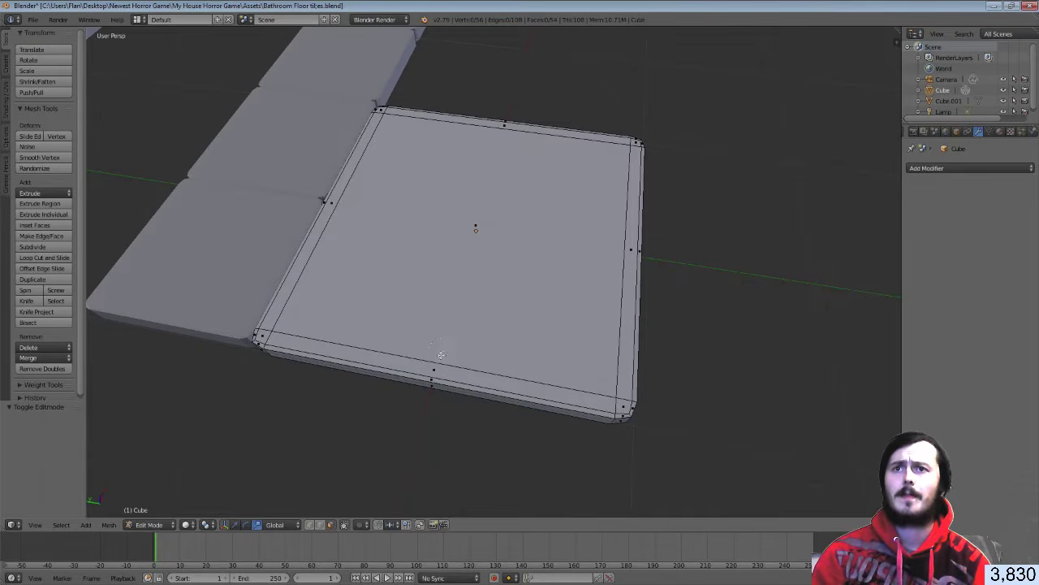
Circle-select the tile's top face plus its front, left and back bevel strips
click(435, 366)
click(434, 367)
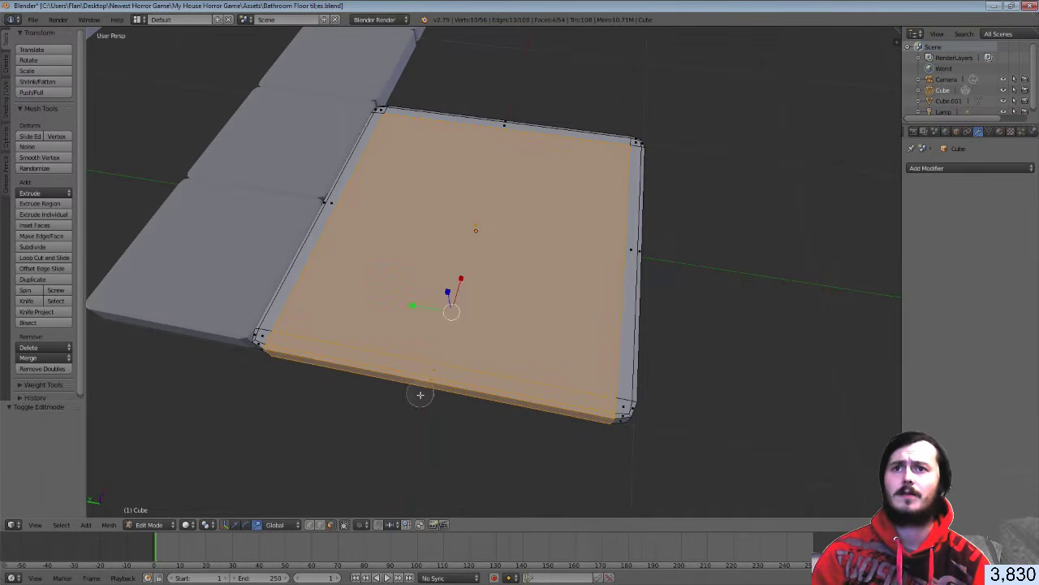
middle_click(419, 395)
click(302, 283)
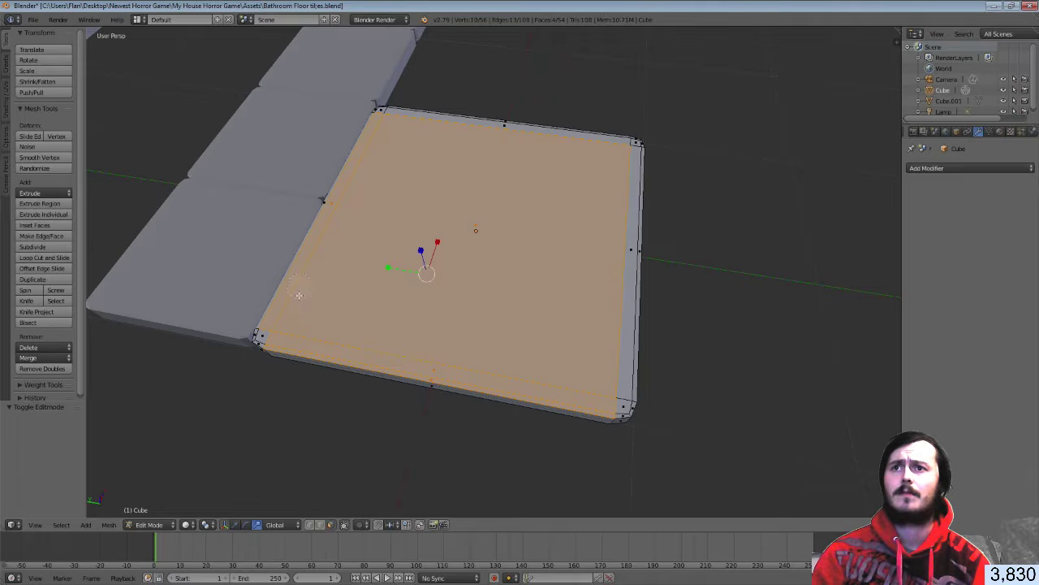
click(275, 328)
click(268, 332)
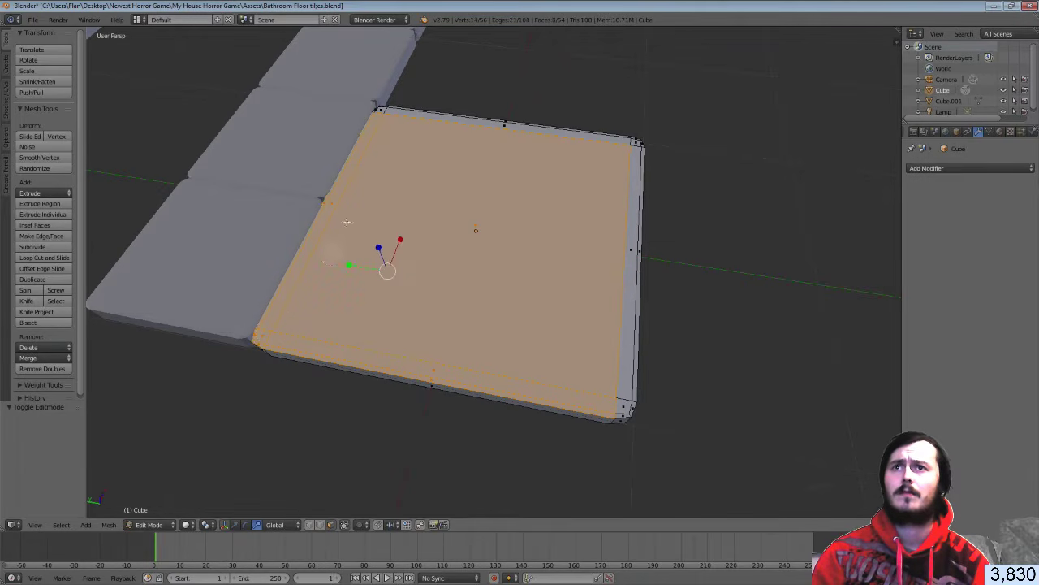
click(379, 120)
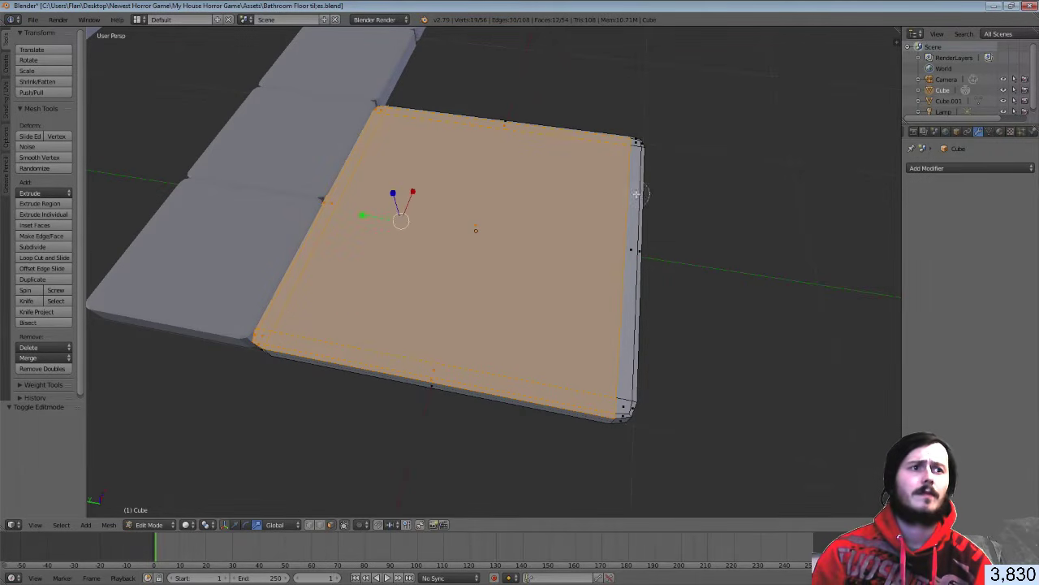
Add the right bevel strip and corners, then split the 3D view side by side
click(637, 302)
click(627, 407)
click(633, 144)
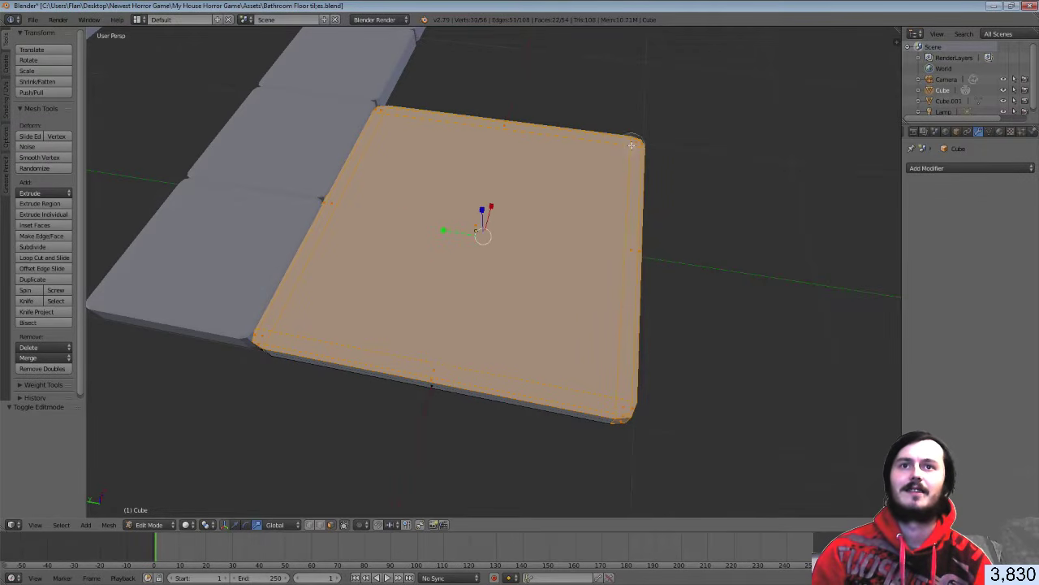
middle_click(622, 431)
right_click(625, 431)
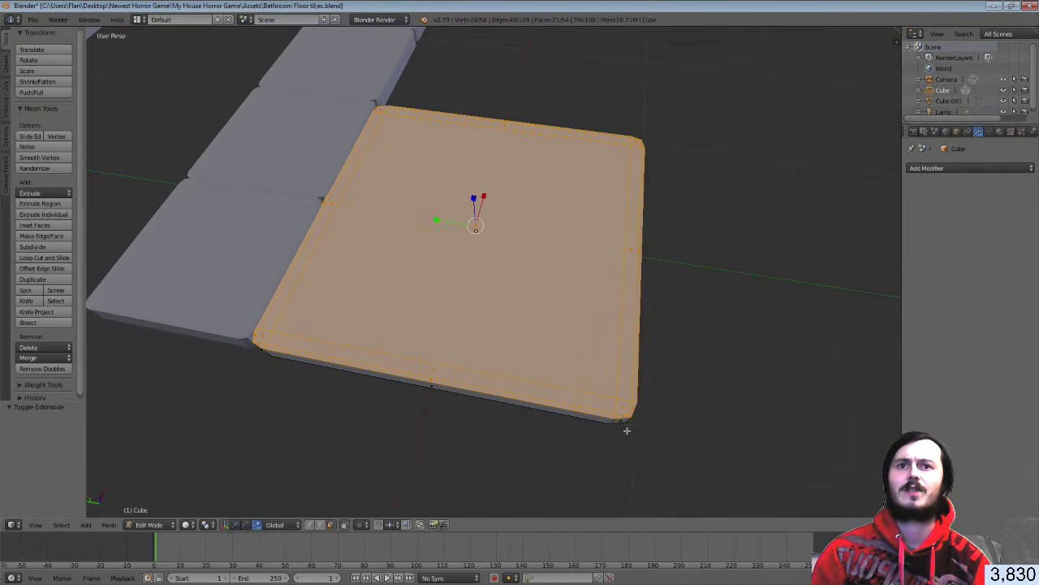
middle_drag(626, 431, 230, 399)
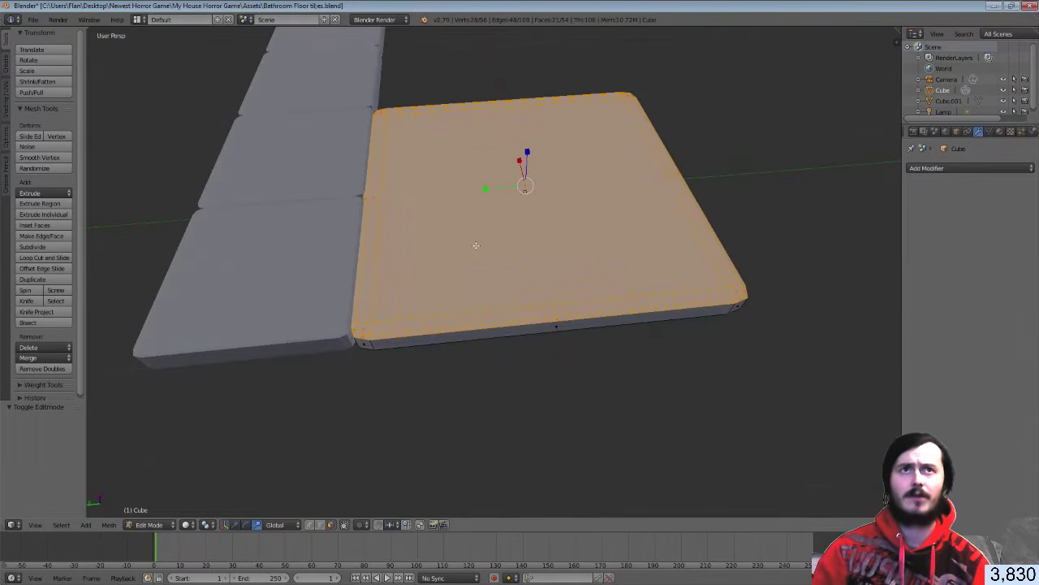
drag(899, 30, 677, 65)
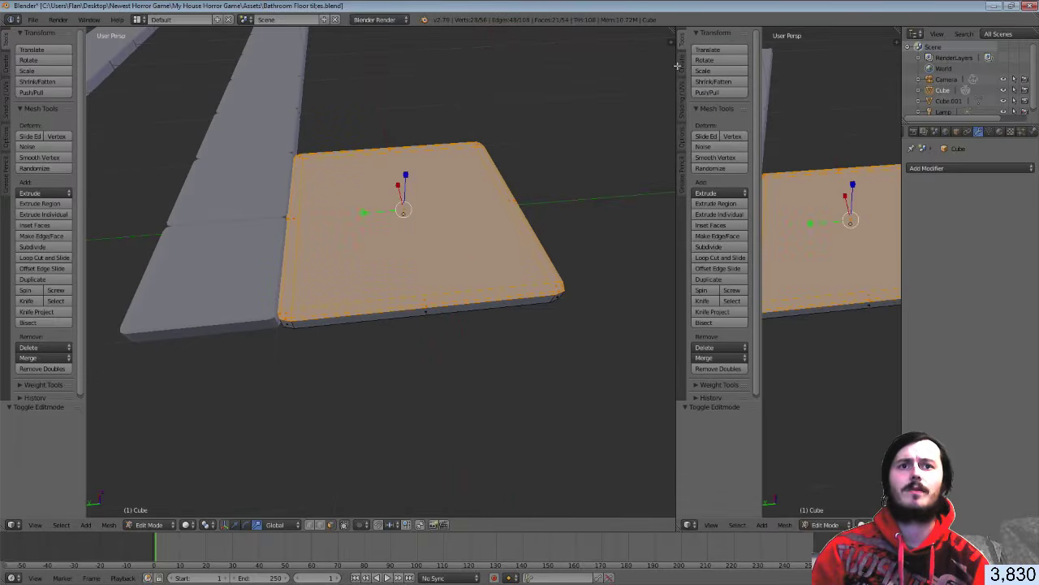
Make the right area a UV/Image Editor and Smart UV Project the selected tile faces
click(689, 524)
click(715, 442)
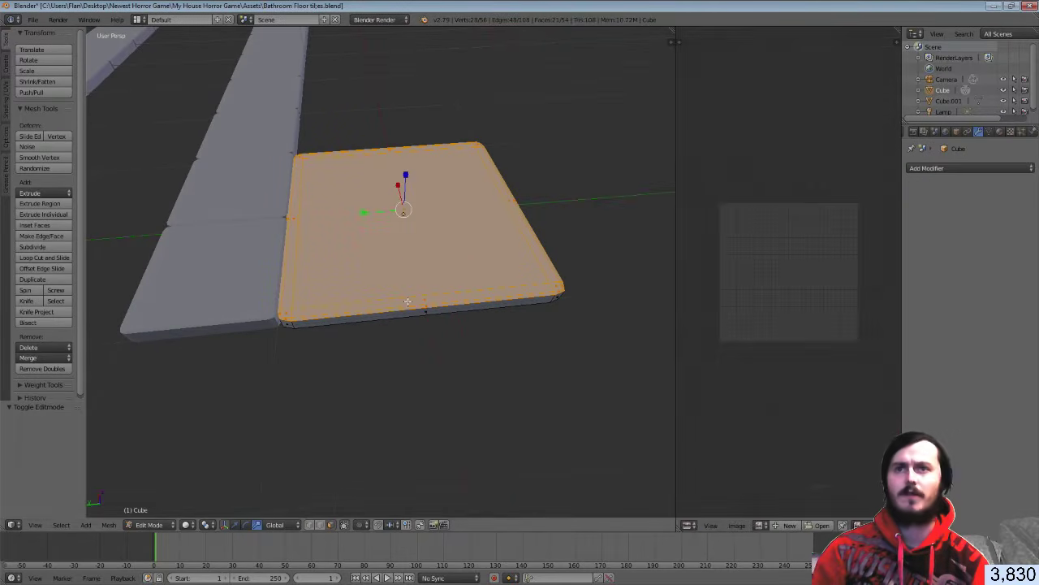
key(u)
click(432, 317)
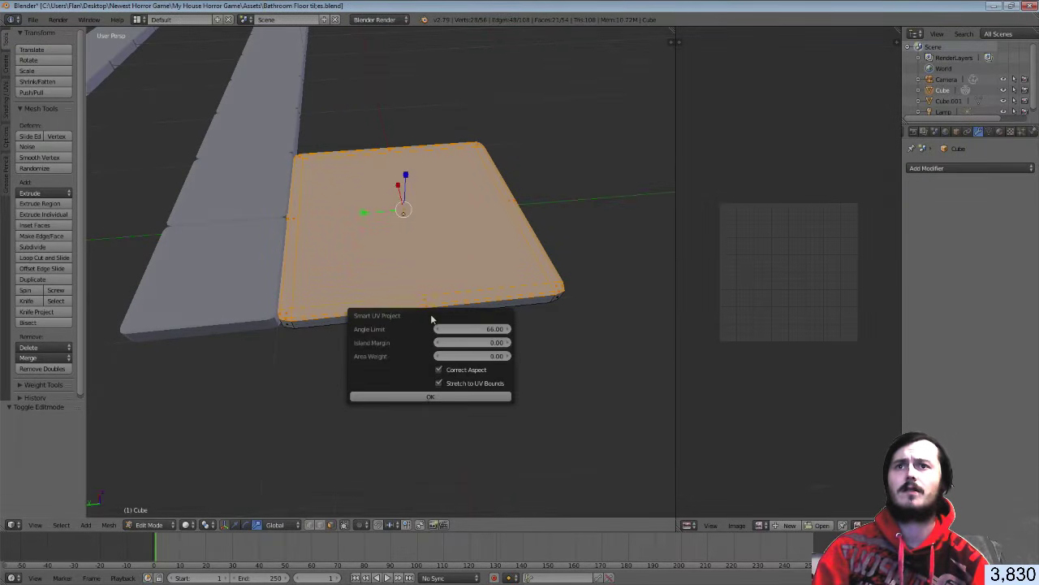
click(452, 397)
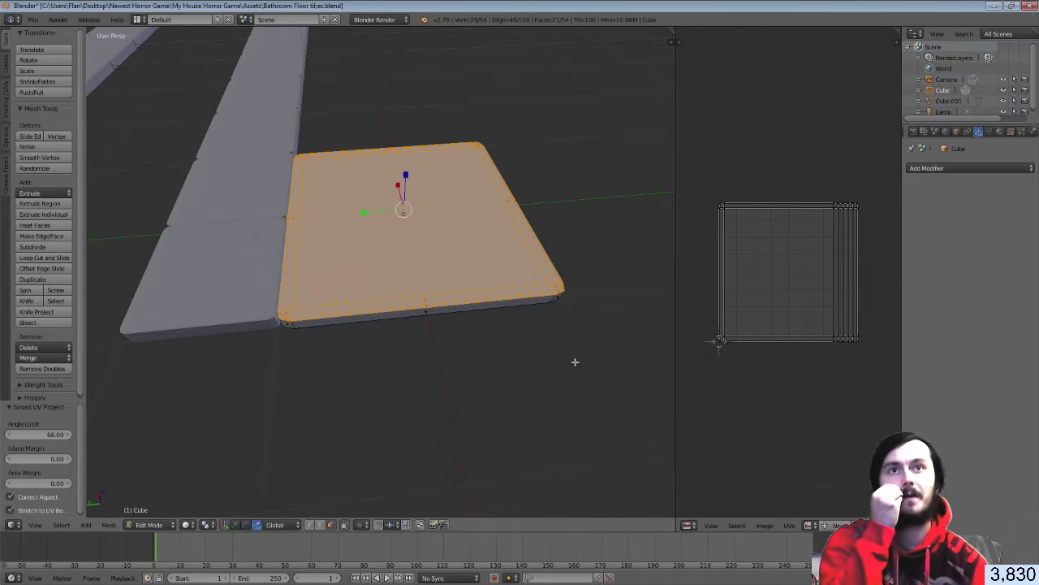
Orbit to look straight down on the tile and return to solid shading
mouse_move(479, 317)
middle_down()
mouse_move(505, 299)
mouse_move(480, 223)
mouse_move(406, 204)
mouse_move(334, 234)
middle_up()
key(z)
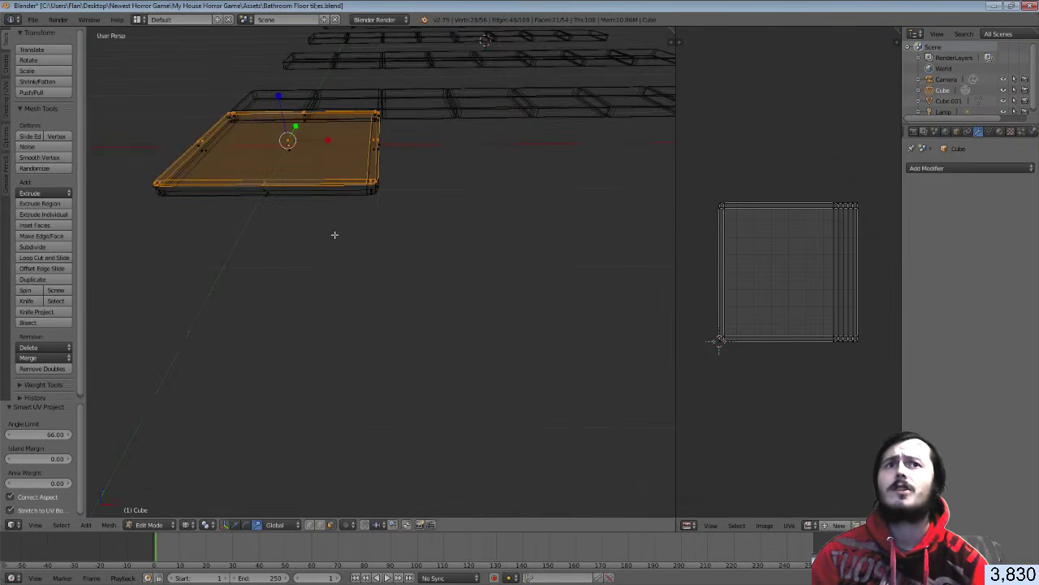
scroll(857, 238, up, 3)
middle_drag(877, 245, 836, 244)
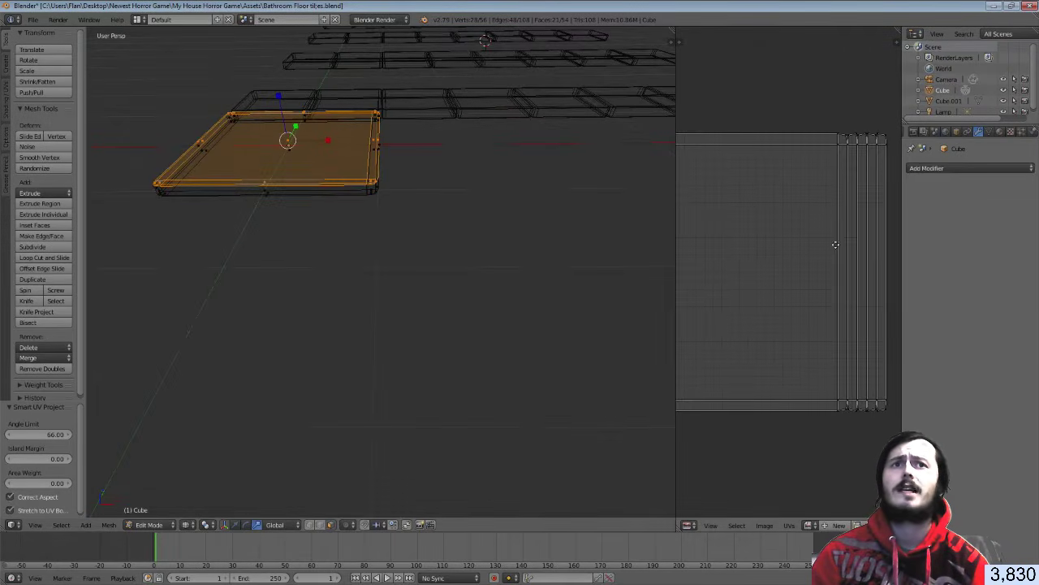
mouse_move(441, 195)
middle_down()
mouse_move(395, 197)
mouse_move(506, 231)
mouse_move(480, 241)
mouse_move(478, 342)
mouse_move(475, 253)
middle_up()
key(z)
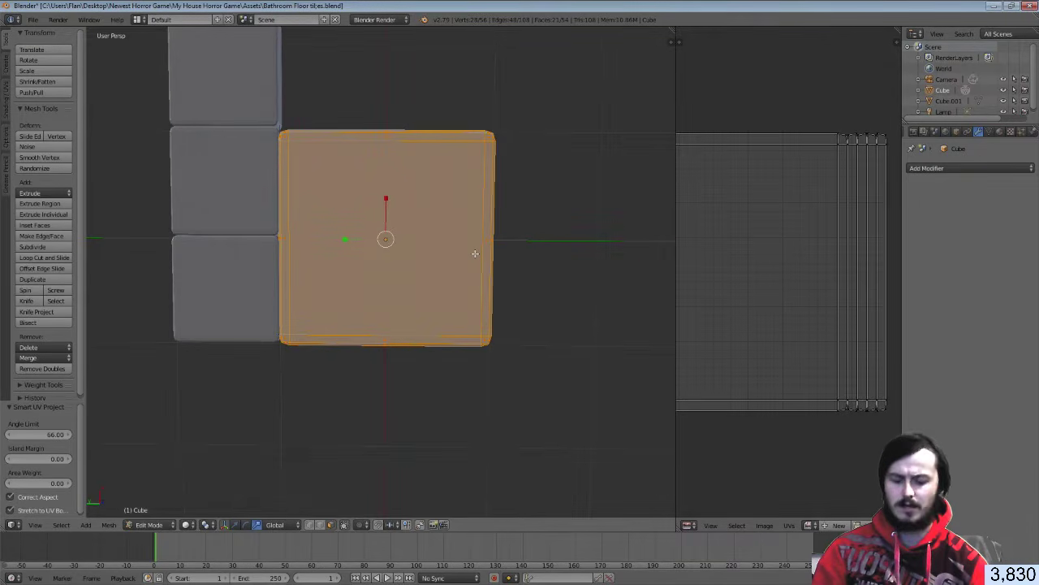
Project the tile's UVs From View and select the whole UV square
key(u)
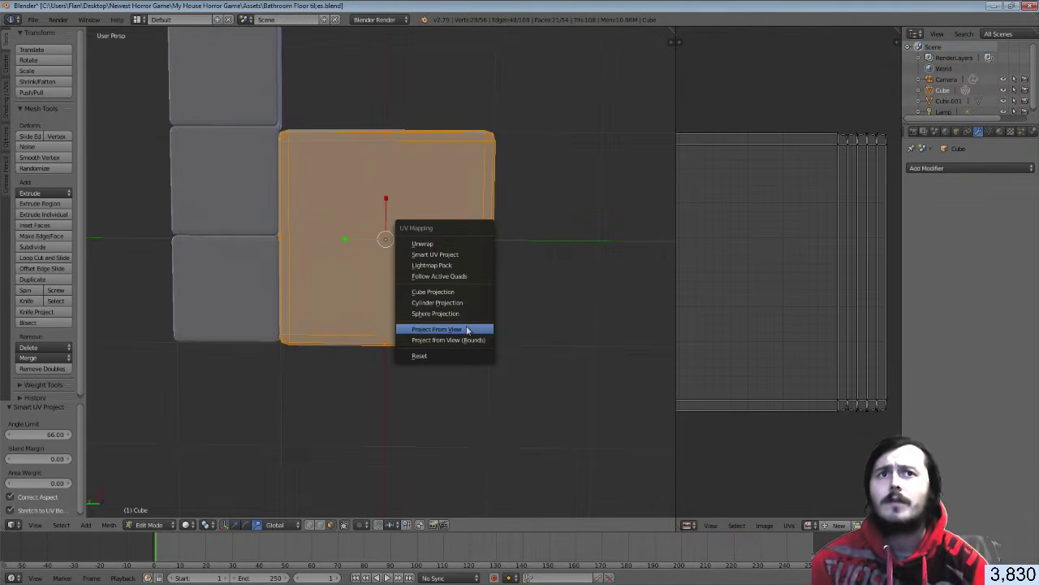
click(467, 329)
scroll(755, 263, down, 3)
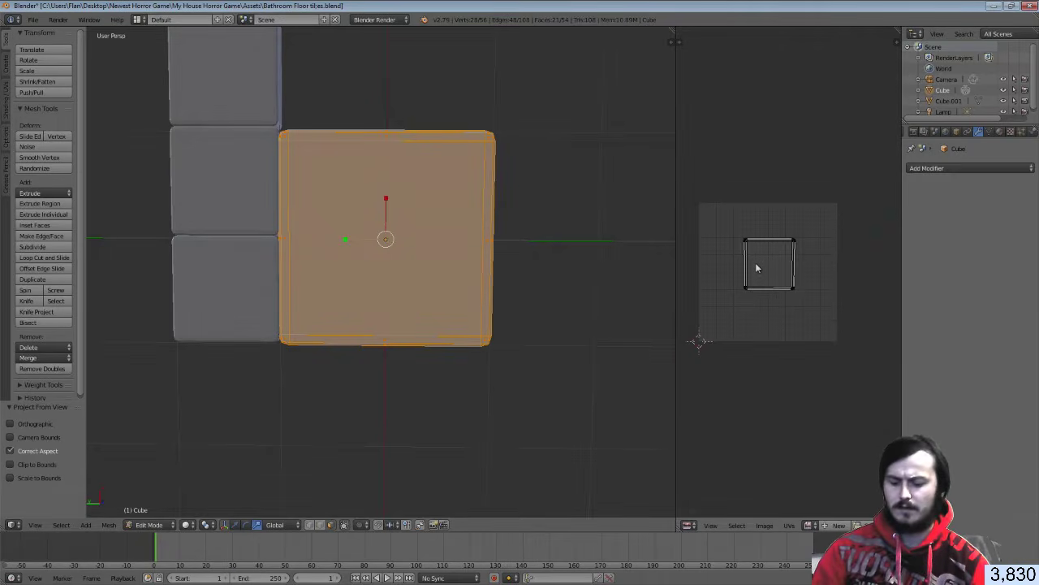
key(a)
Scale, move and rotate the UV square until it fills the UV grid
key(s)
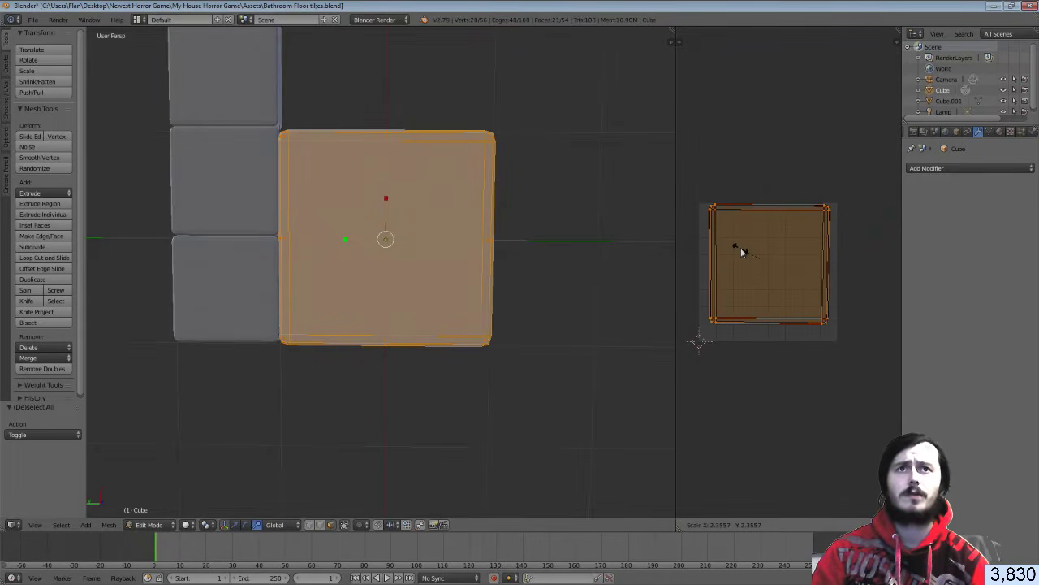
click(740, 252)
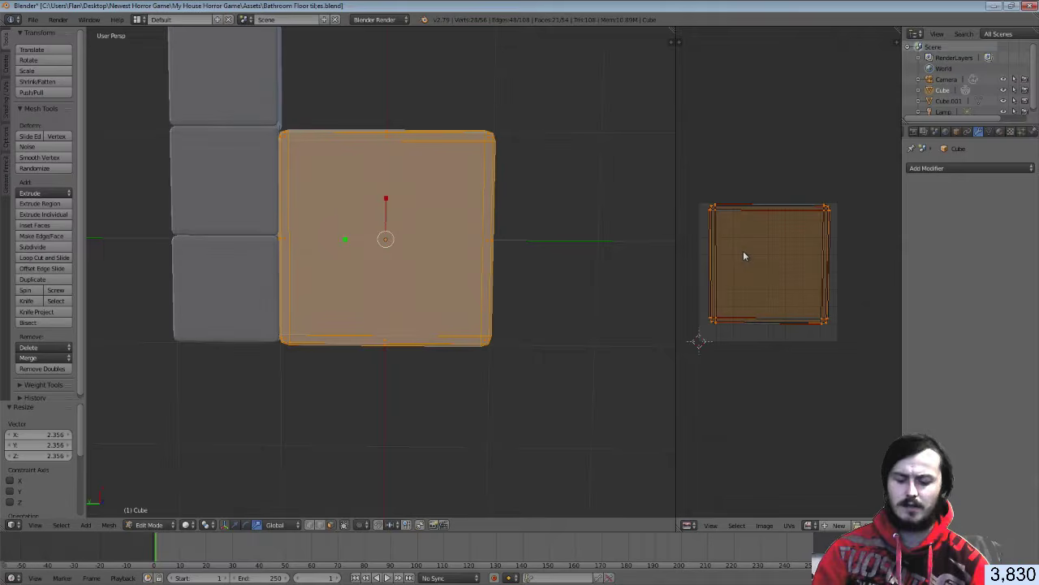
key(g)
click(742, 255)
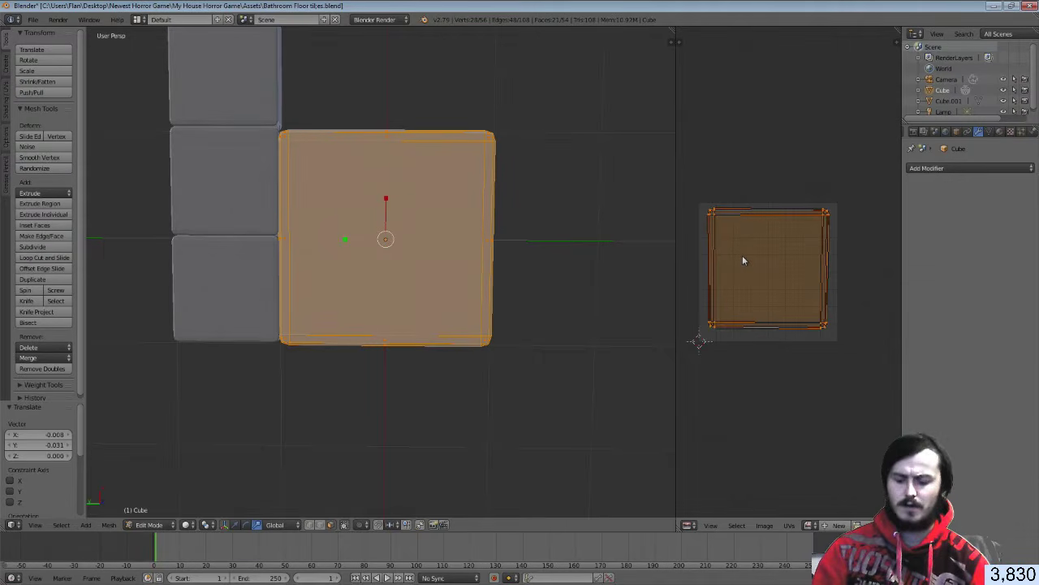
key(r)
click(836, 319)
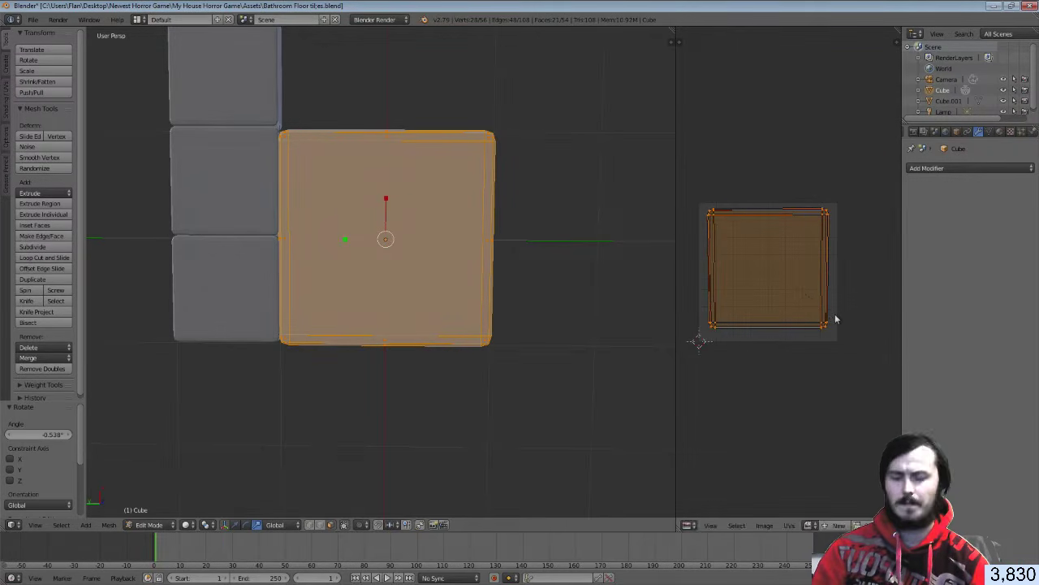
key(s)
click(845, 317)
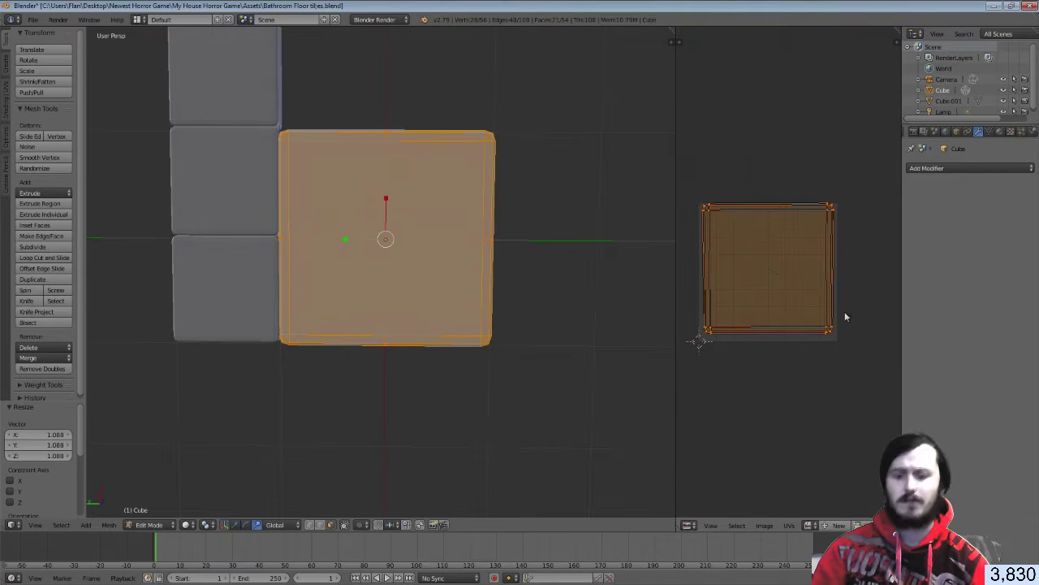
key(g)
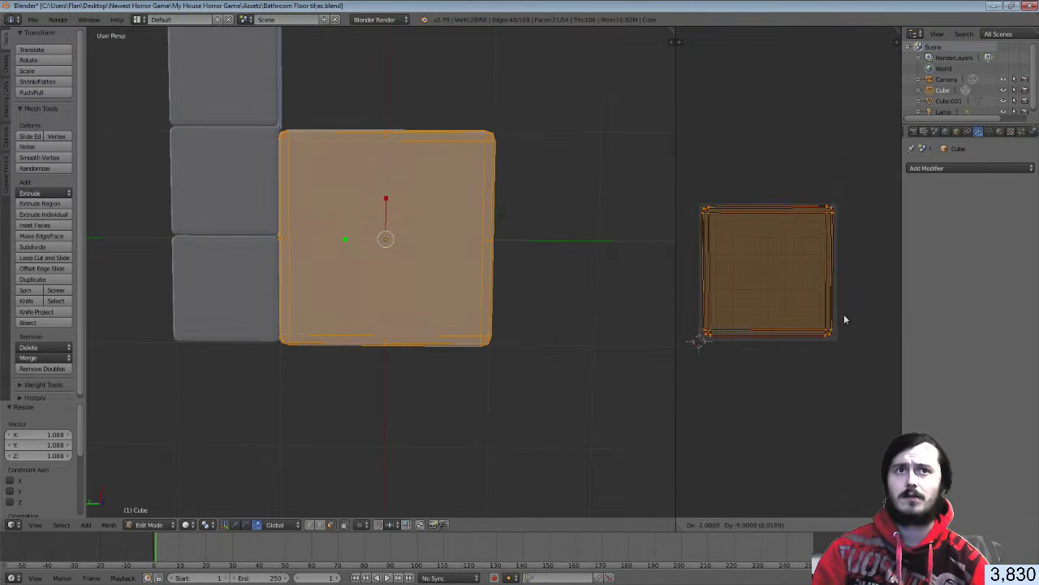
click(845, 319)
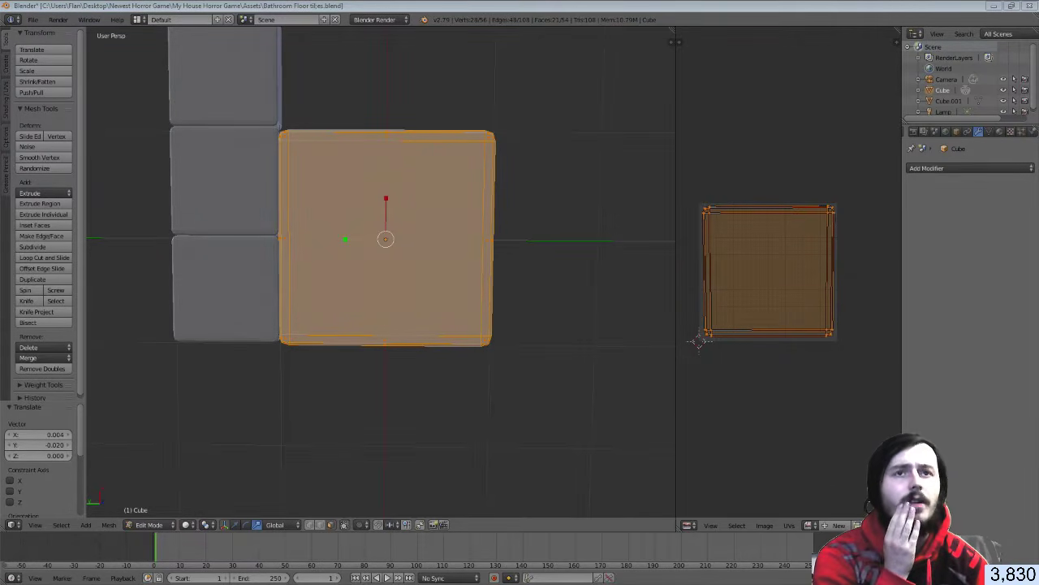
click(967, 169)
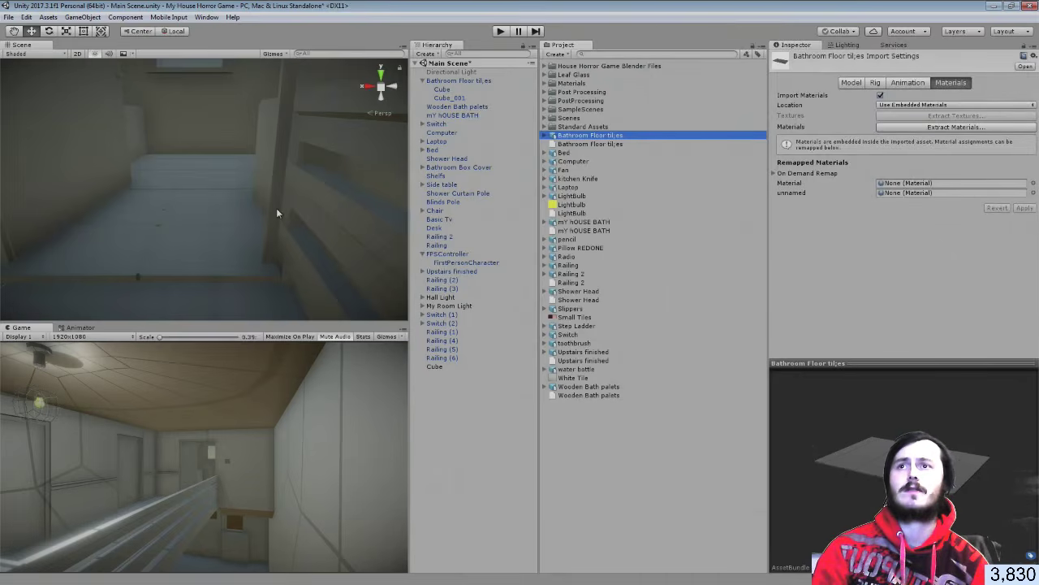
right_drag(189, 227, 139, 174)
key(w)
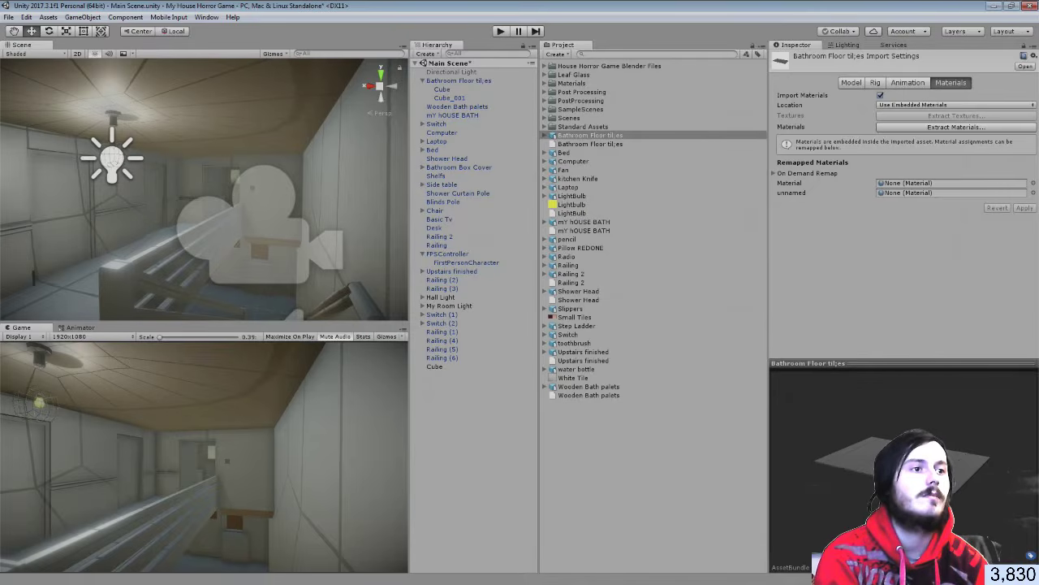
key(alt+Tab)
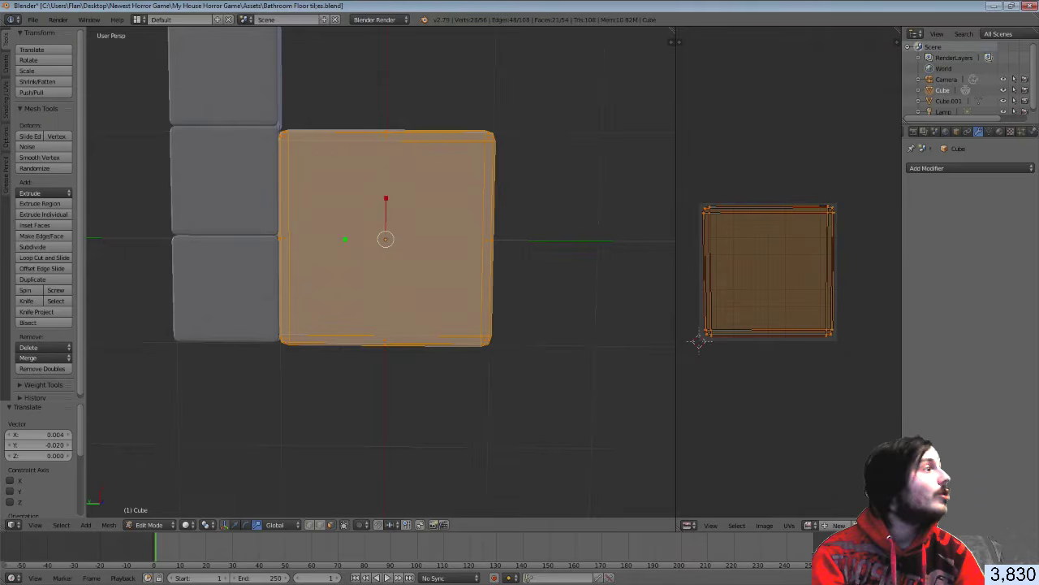
Make the tile's texture an Image or Movie type using White Tile.jpg
click(1010, 131)
click(956, 263)
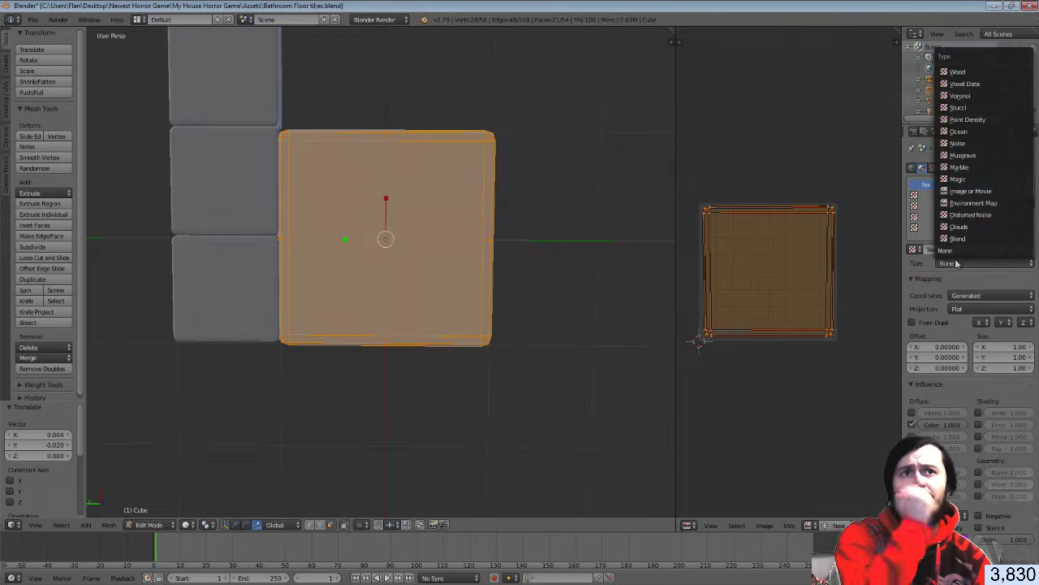
click(965, 195)
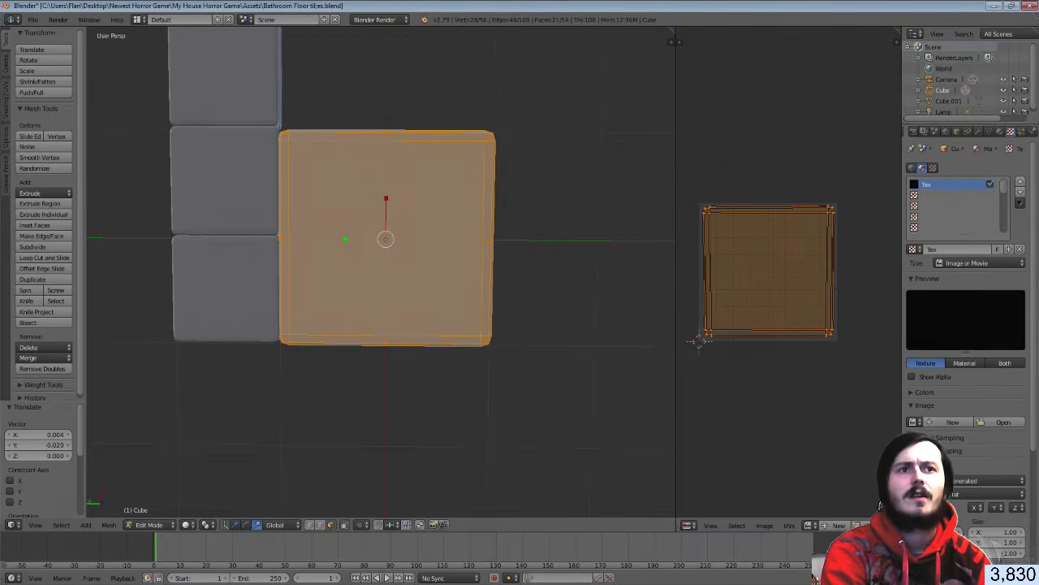
click(1001, 422)
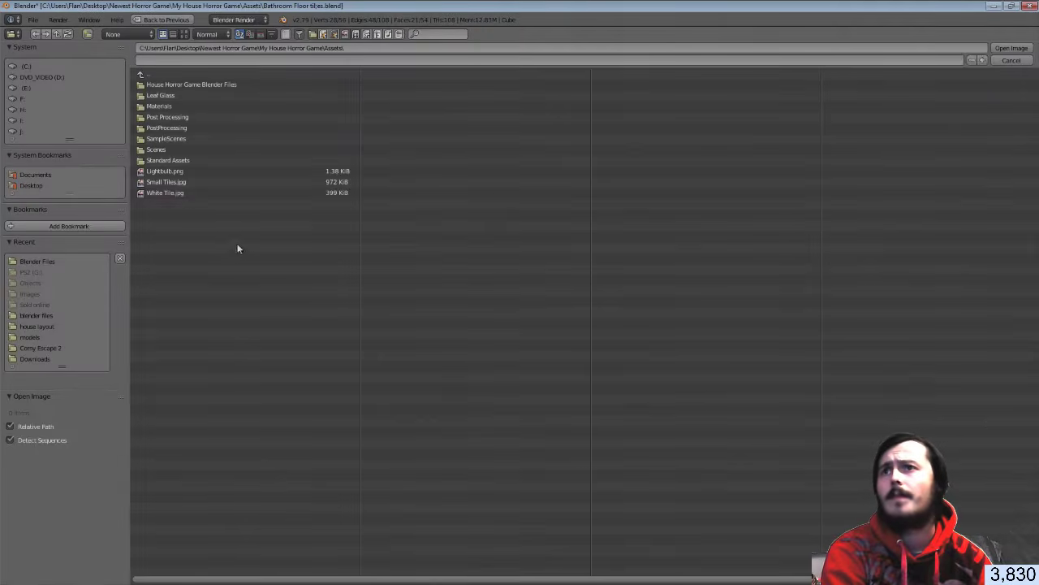
click(180, 182)
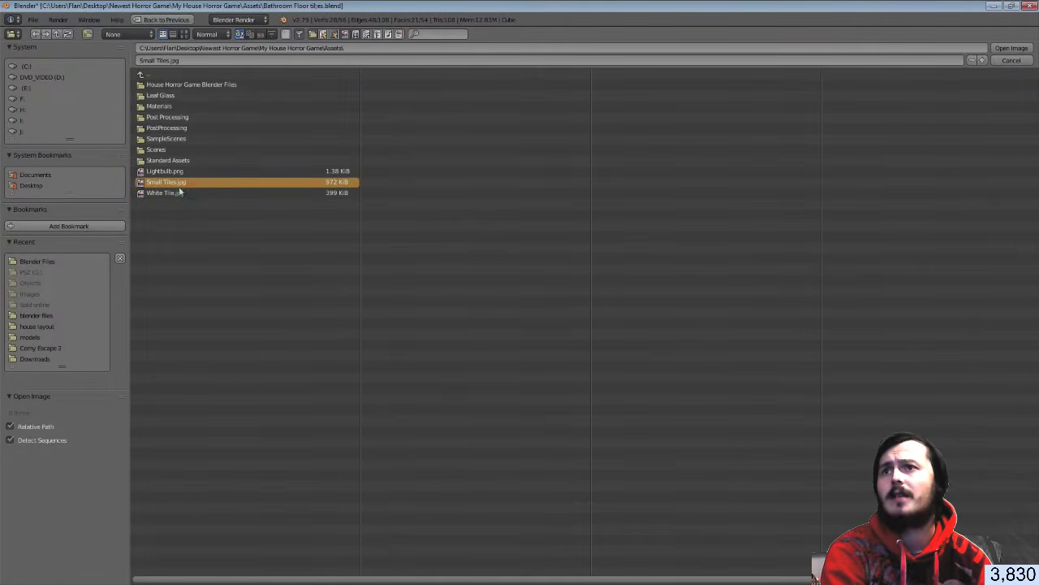
click(179, 193)
click(1012, 48)
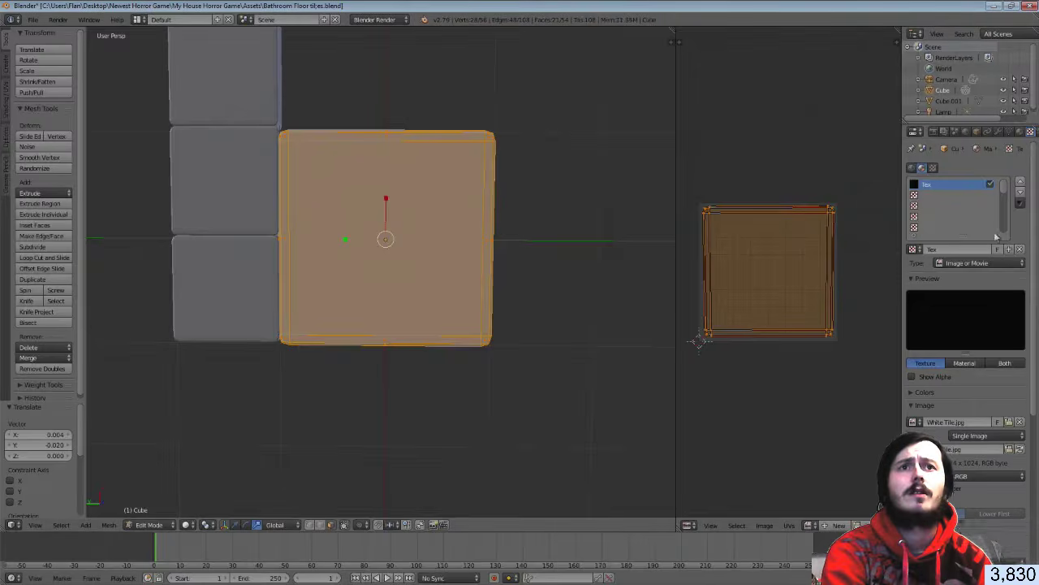
Show White Tile.jpg behind the UVs and switch viewport shading to Texture
click(914, 422)
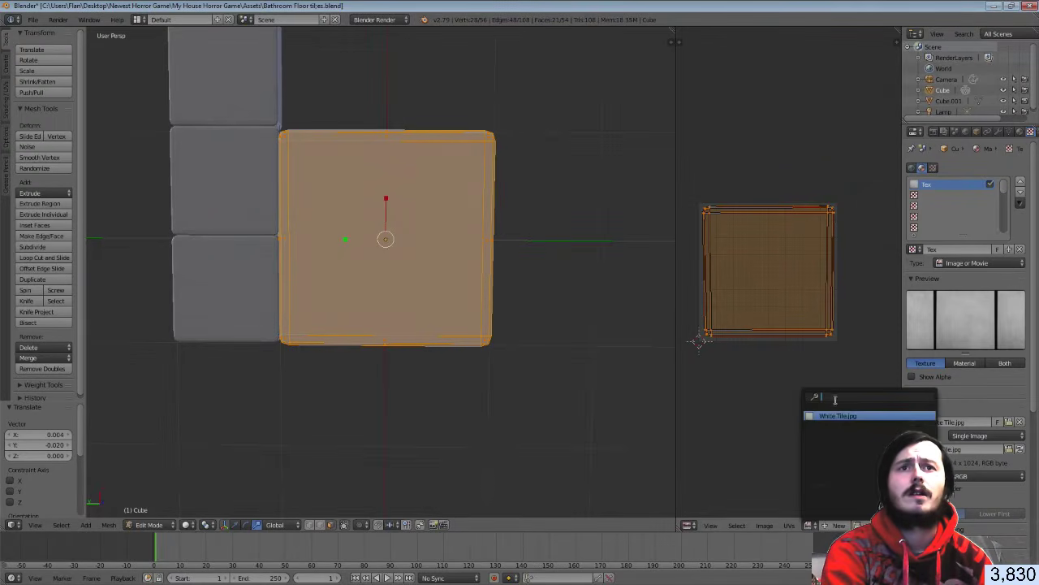
click(838, 416)
scroll(603, 399, down, 7)
scroll(801, 390, down, 6)
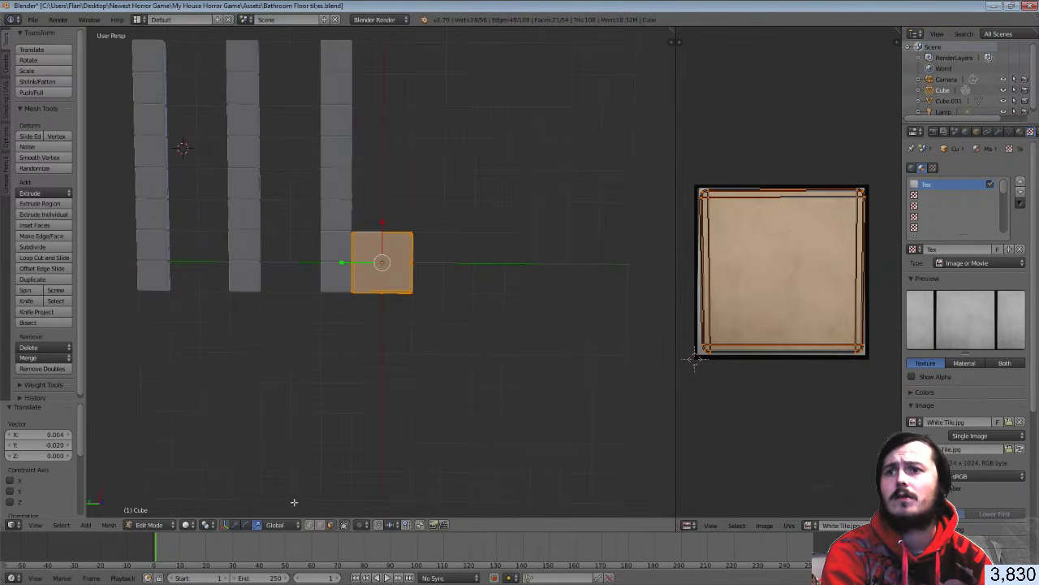
click(193, 526)
click(199, 467)
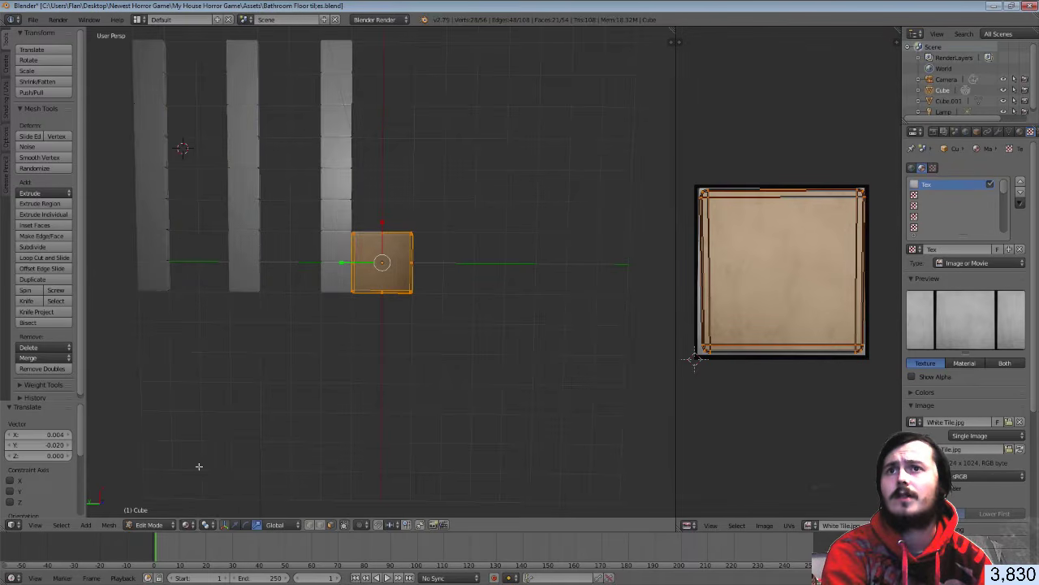
scroll(339, 361, up, 7)
Return to Object Mode and view the textured tile from the top and at an angle
key(Tab)
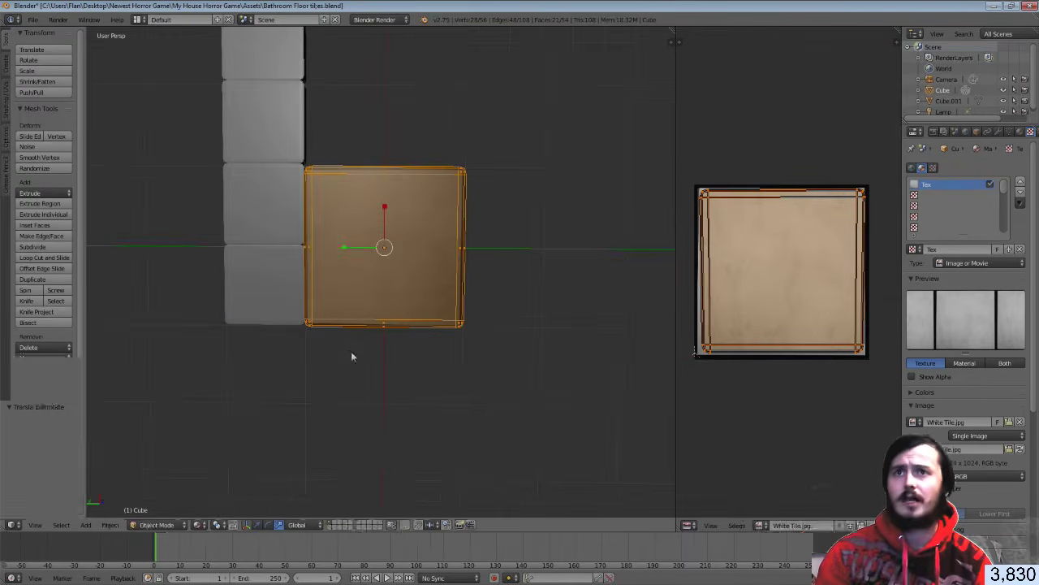
middle_drag(418, 366, 406, 301)
scroll(410, 289, up, 4)
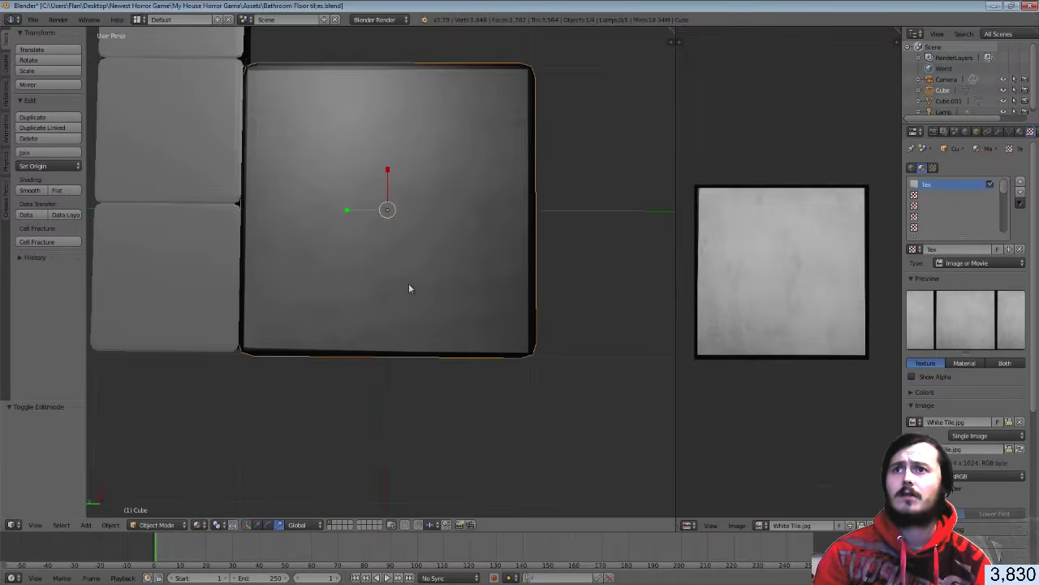
key(KP_7)
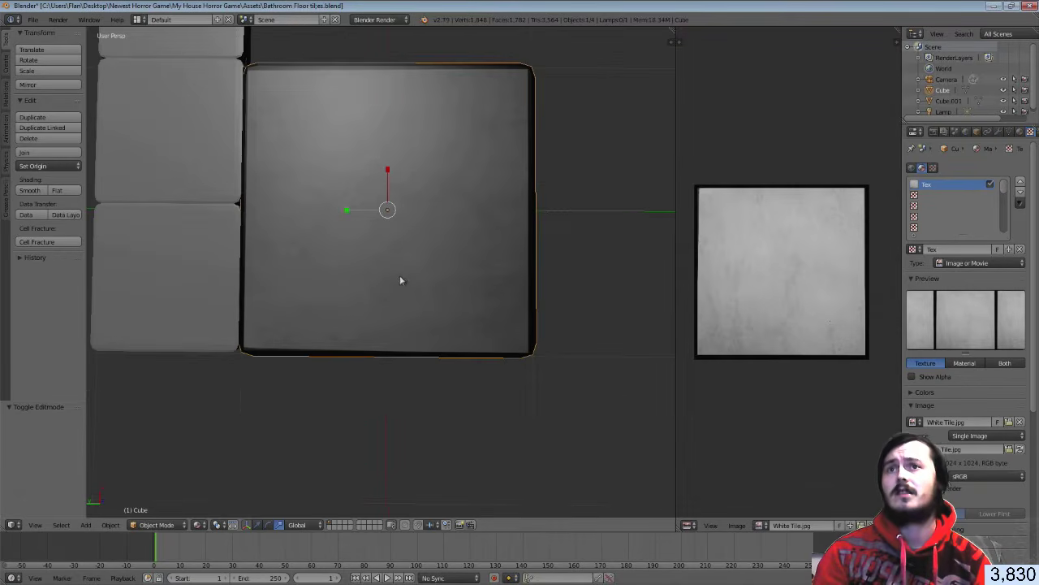
middle_drag(401, 281, 186, 220)
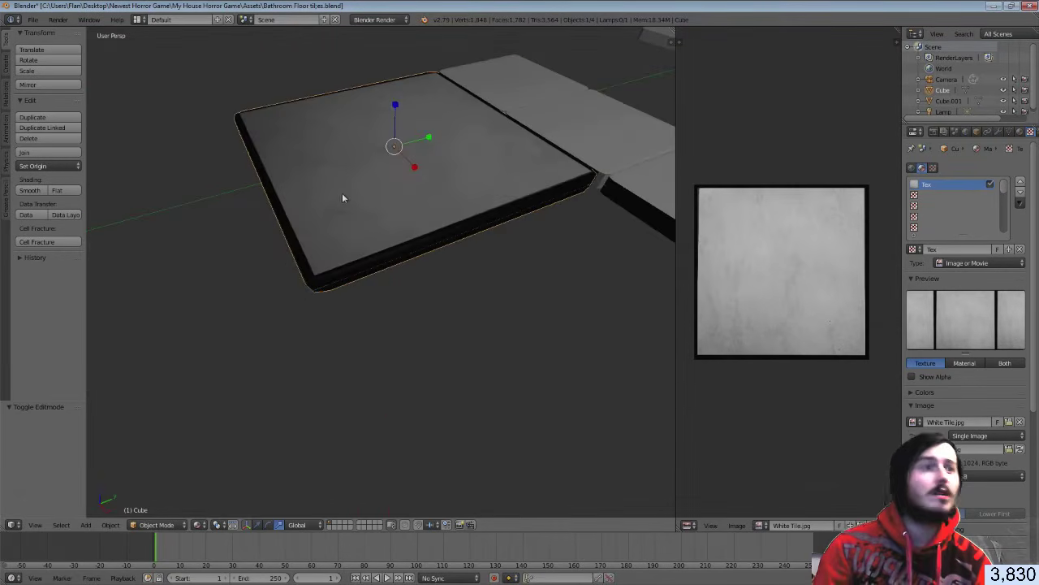
click(998, 132)
click(957, 169)
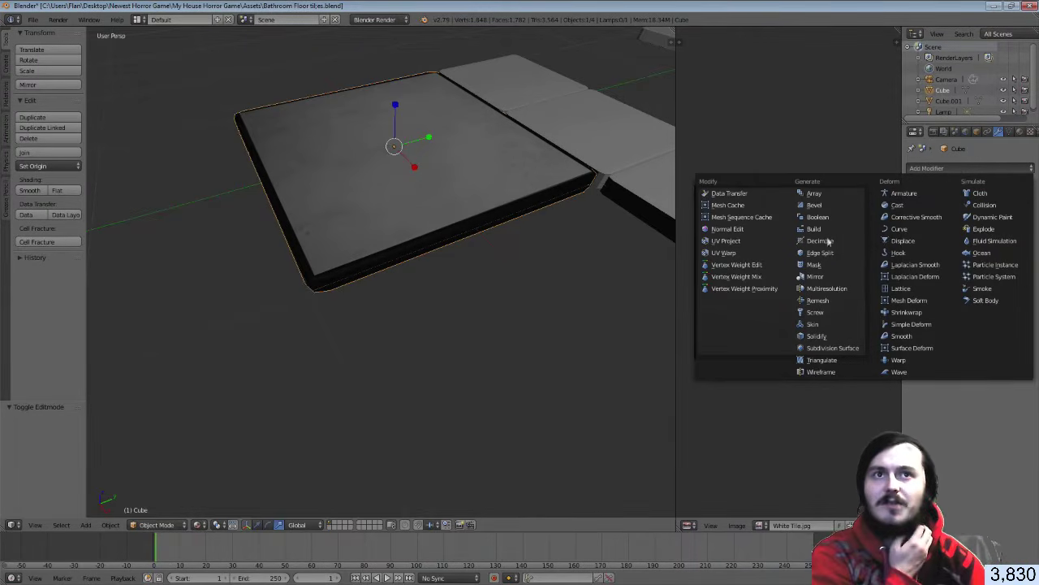
Add an Array modifier repeating the large tile four times in a row
click(821, 196)
scroll(557, 219, down, 3)
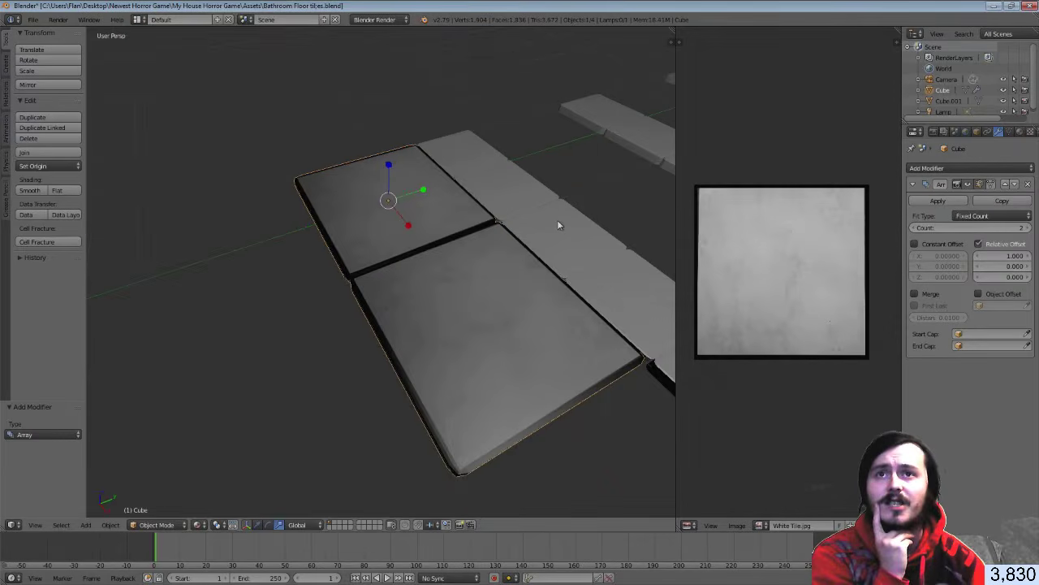
middle_drag(557, 219, 626, 215)
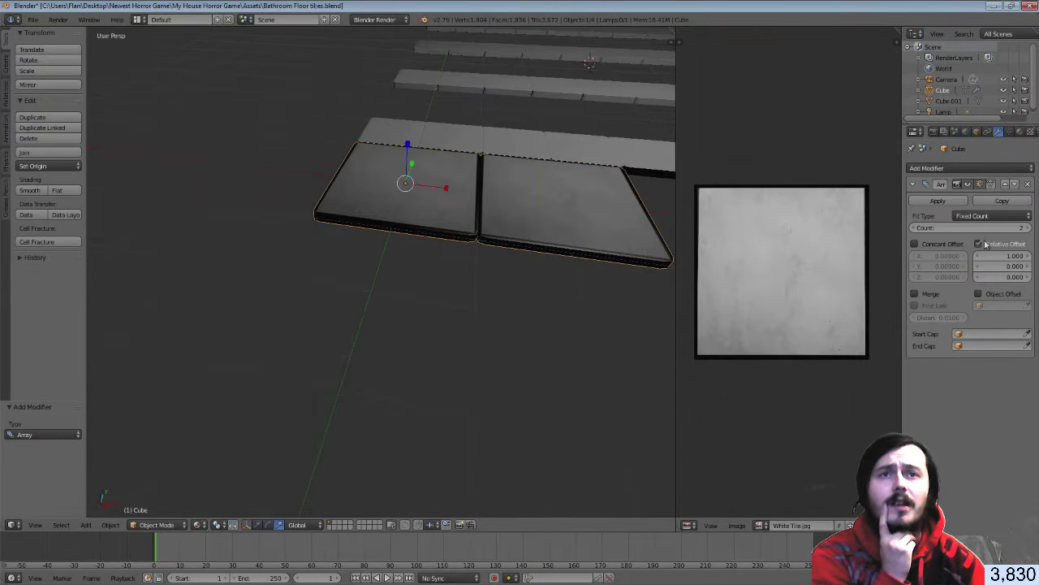
scroll(695, 231, down, 4)
scroll(576, 230, down, 4)
middle_drag(570, 229, 520, 232)
click(1027, 228)
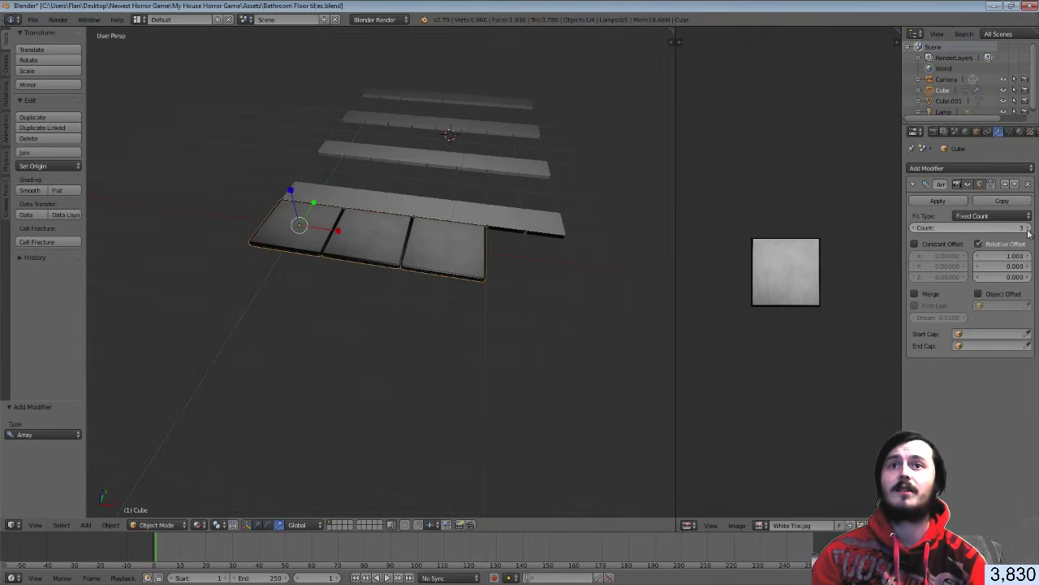
click(1028, 228)
middle_drag(553, 309, 590, 299)
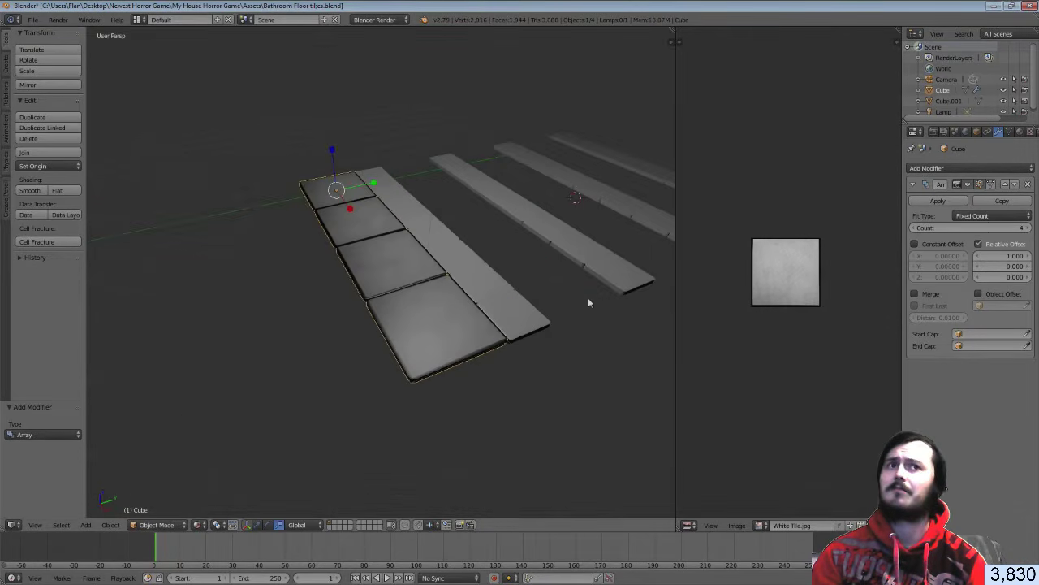
click(934, 201)
Add a second Array with count 2, offset along Y at relative offset 1.500
click(971, 168)
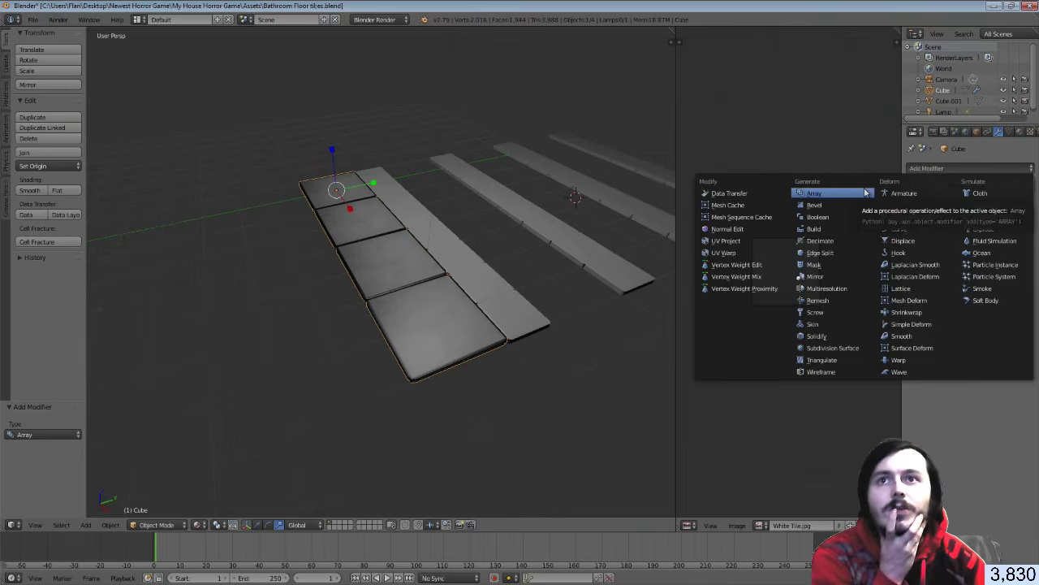
click(866, 193)
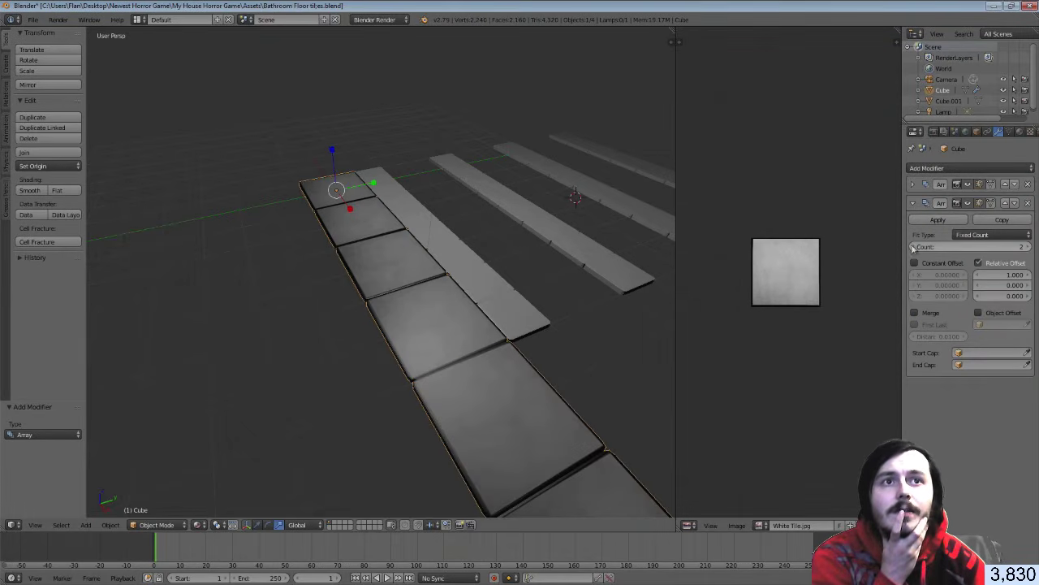
click(912, 247)
click(978, 276)
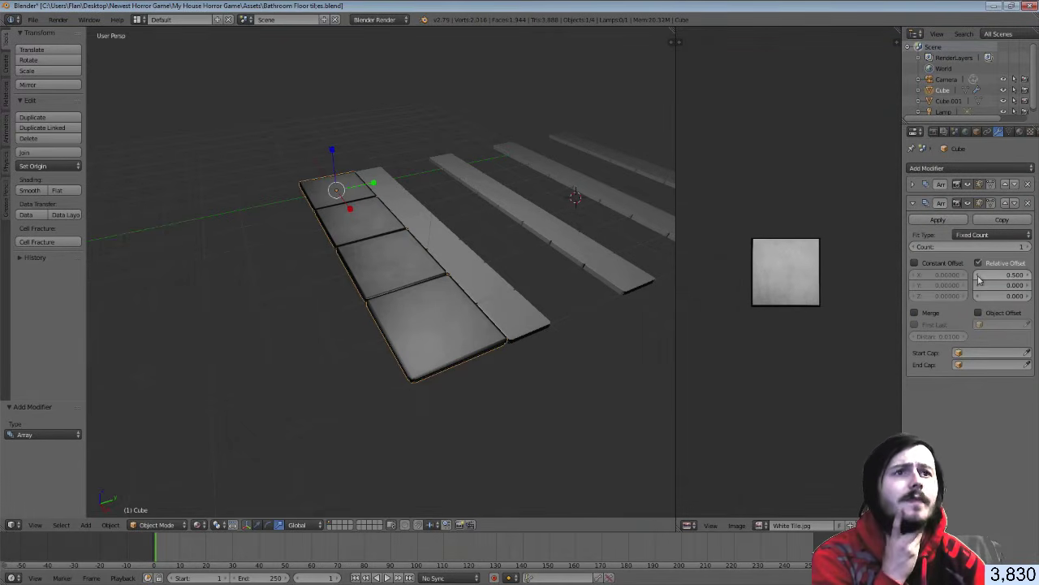
drag(979, 276, 1029, 293)
click(1028, 246)
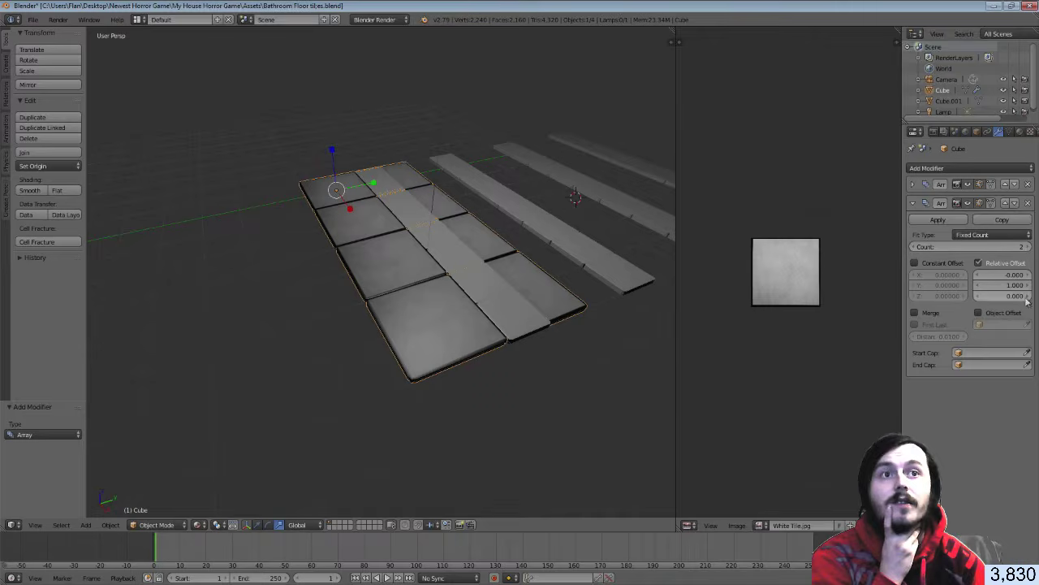
click(1030, 286)
click(1030, 286)
click(1029, 286)
click(1029, 286)
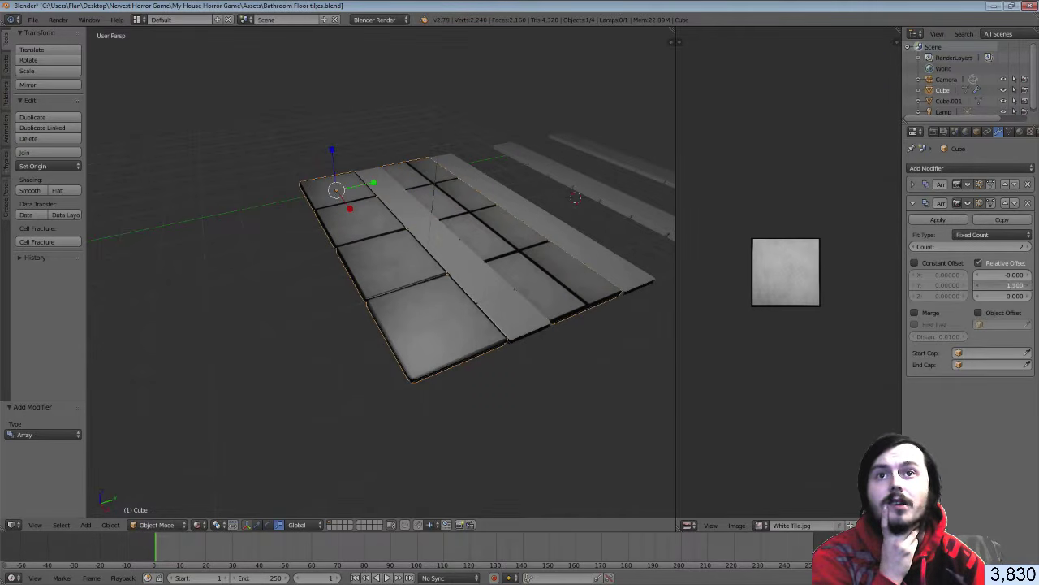
click(1030, 286)
click(1029, 286)
click(980, 285)
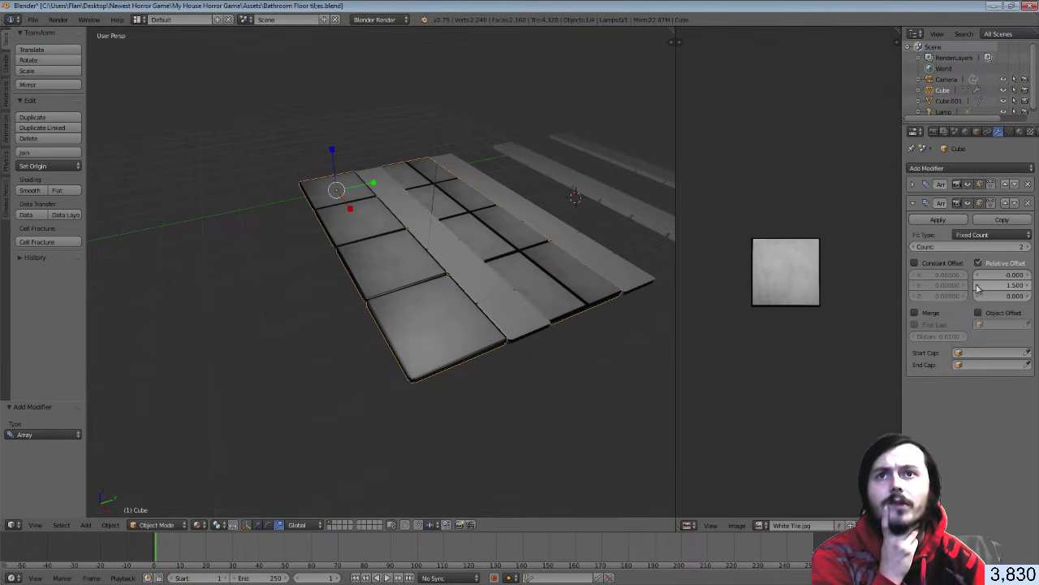
Inspect the tiled floor from above, then remove the Array.001 modifier
middle_drag(560, 246, 516, 238)
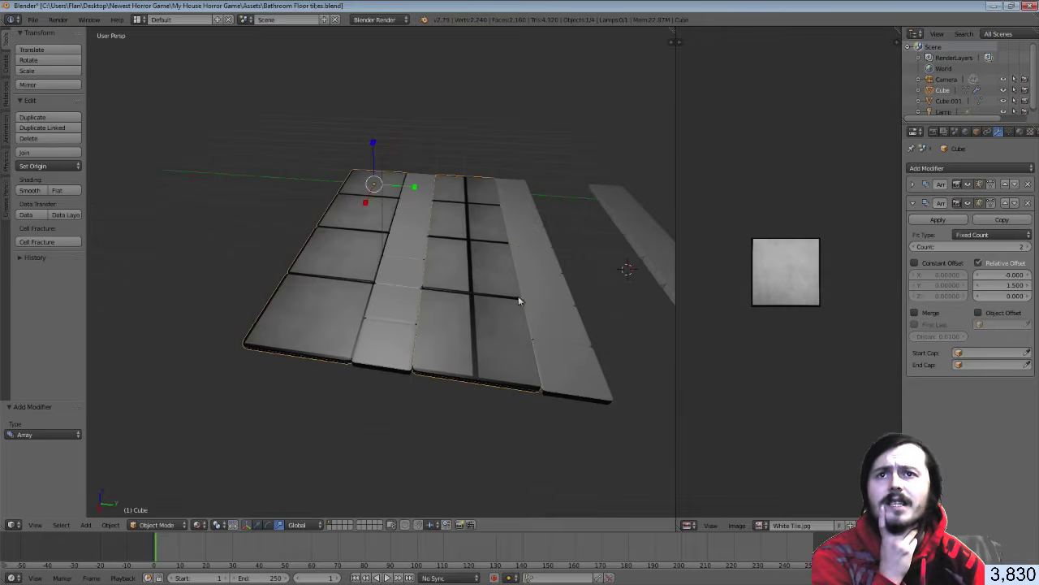
scroll(518, 301, up, 2)
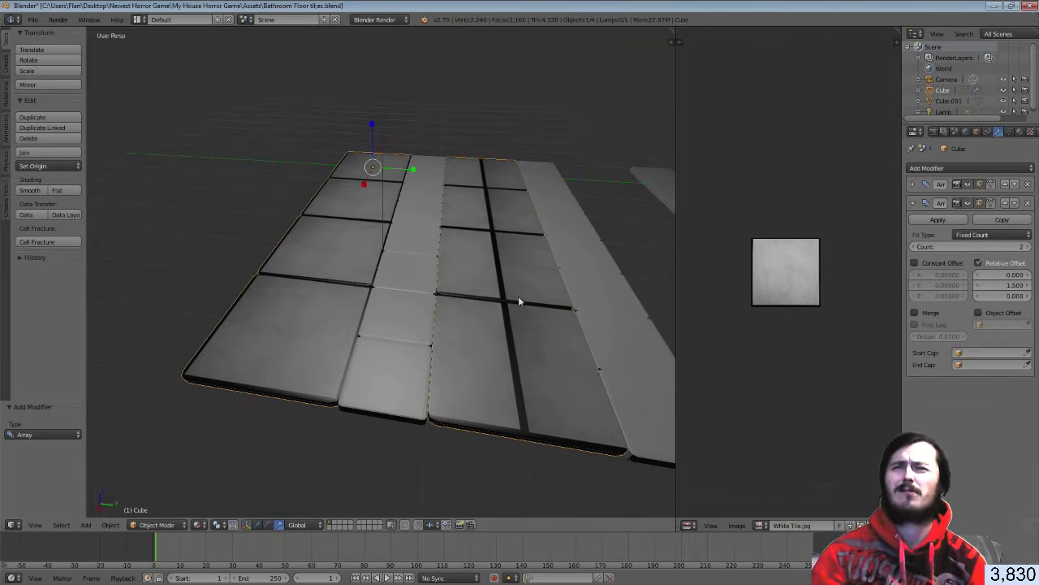
middle_drag(513, 294, 476, 332)
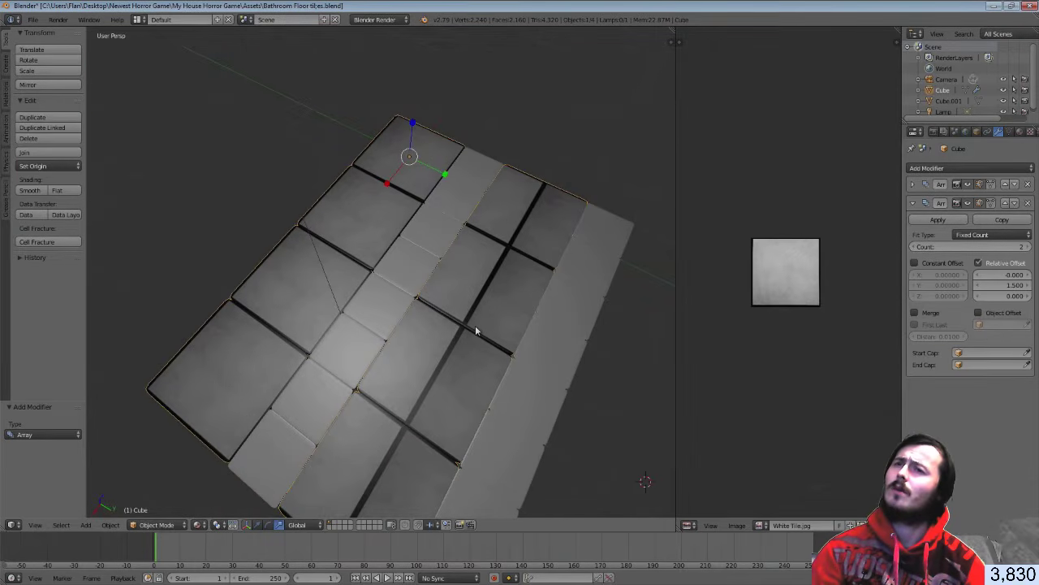
middle_drag(476, 330, 507, 347)
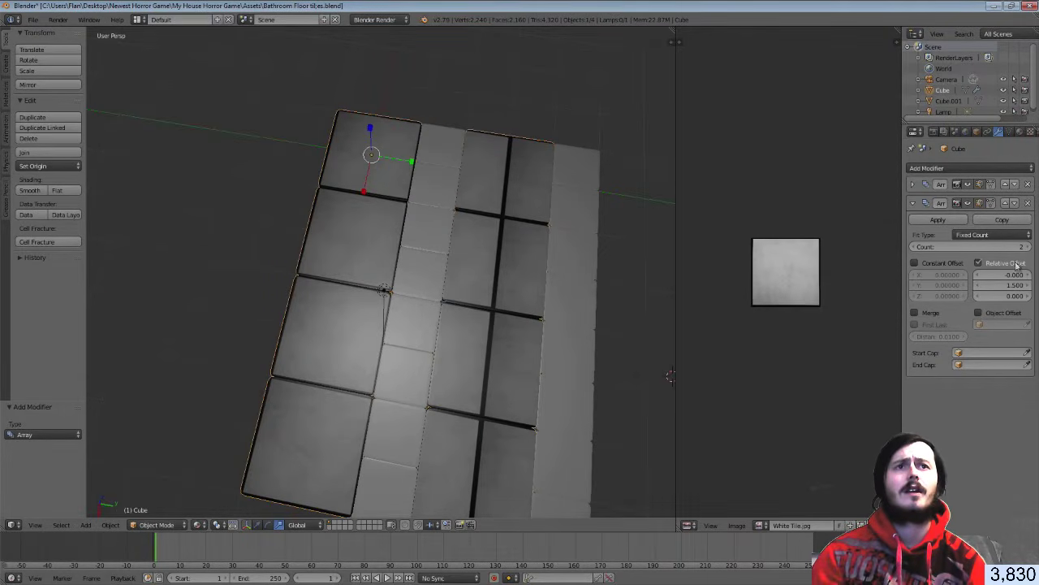
click(1029, 204)
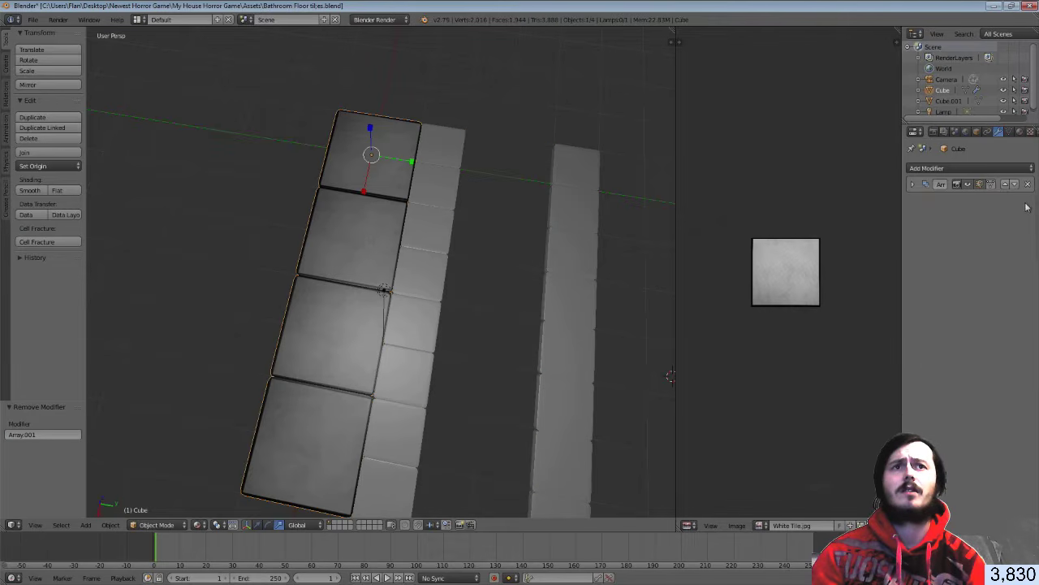
click(913, 184)
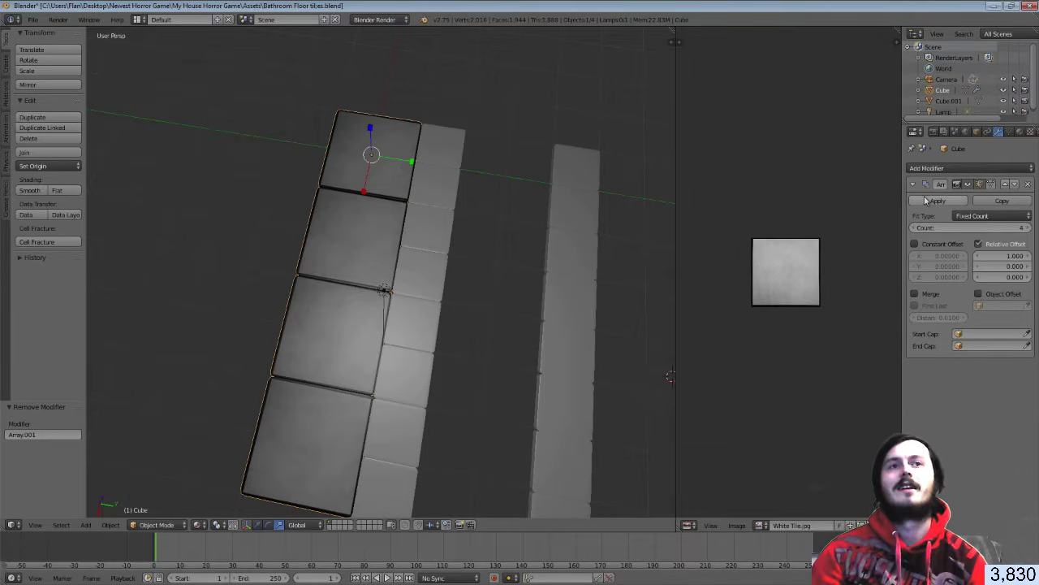
click(936, 200)
middle_drag(465, 231, 603, 268)
key(ctrl+z)
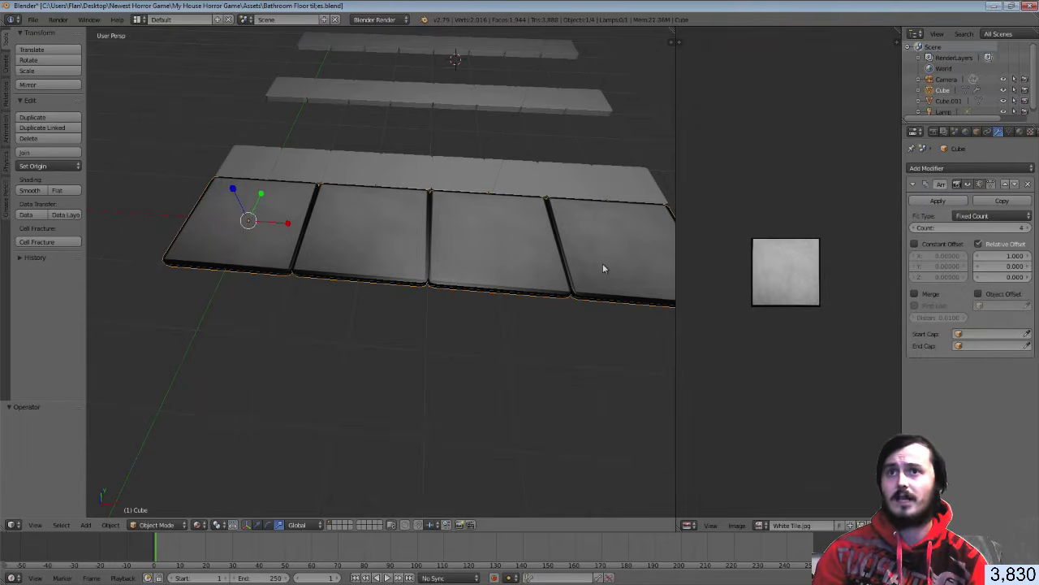
scroll(504, 242, up, 2)
middle_drag(492, 241, 393, 213)
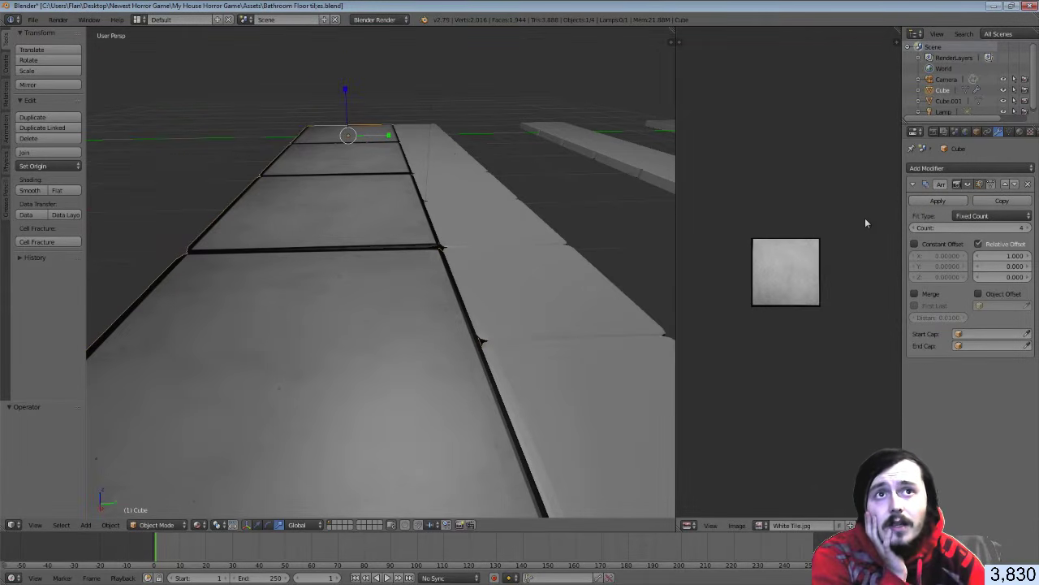
scroll(573, 195, down, 3)
middle_drag(572, 190, 541, 235)
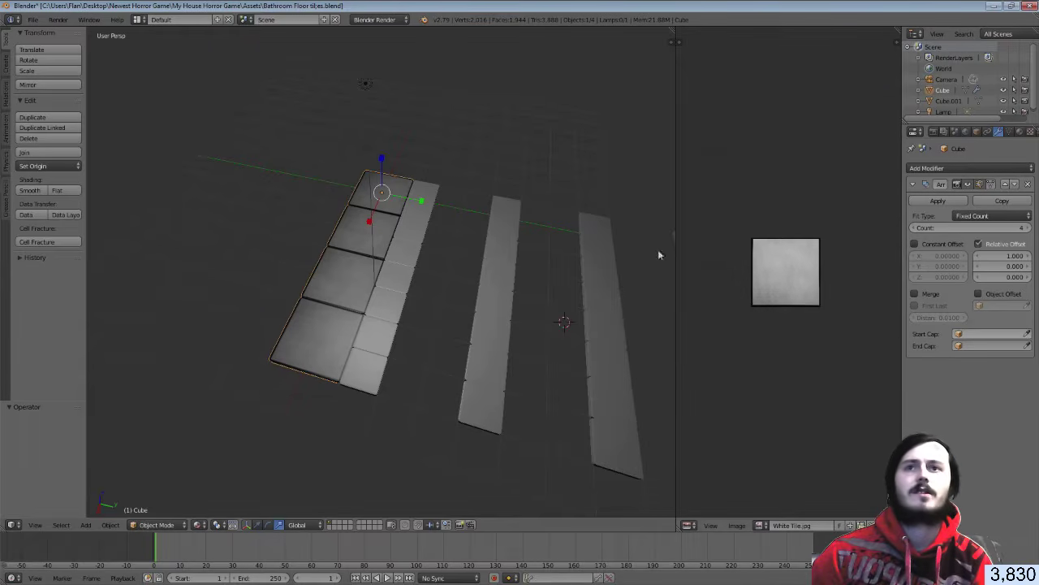
Collapse the first Array panel, then add a Bevel modifier and remove it again
click(918, 186)
click(942, 168)
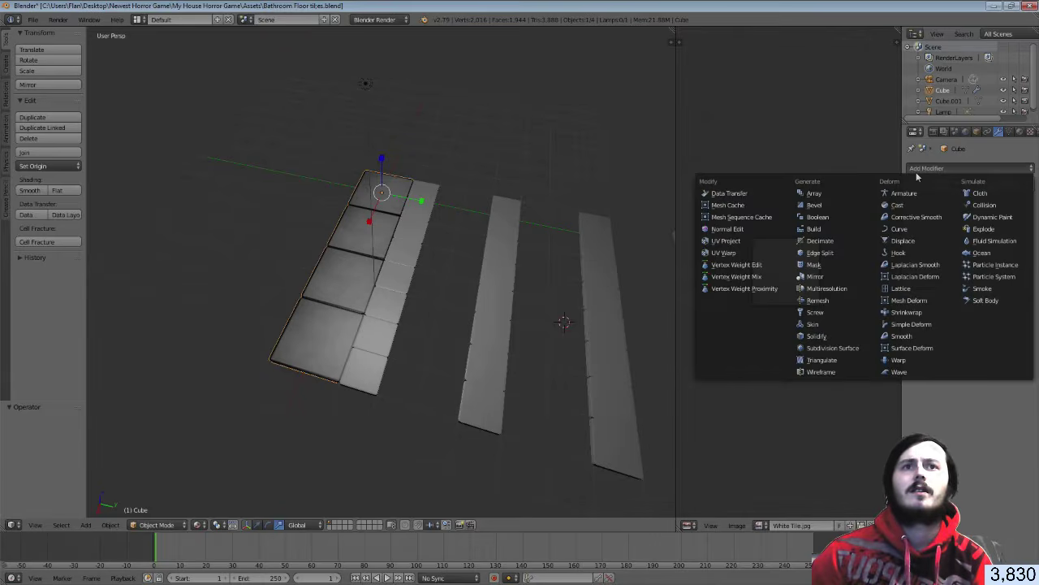
click(833, 205)
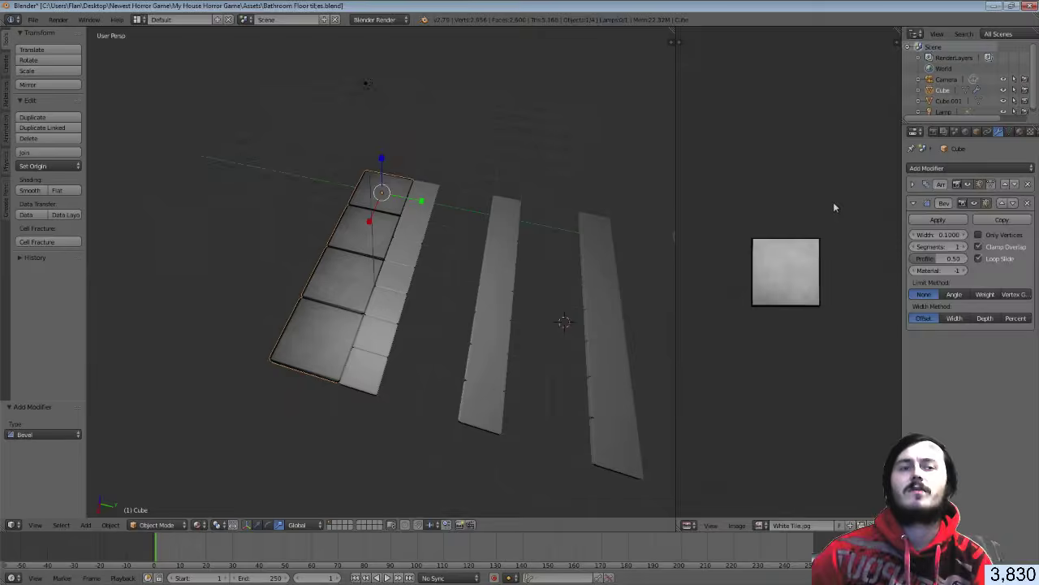
click(1027, 205)
Add a second Array modifier with X offset 0 and raise its Y relative offset
click(953, 168)
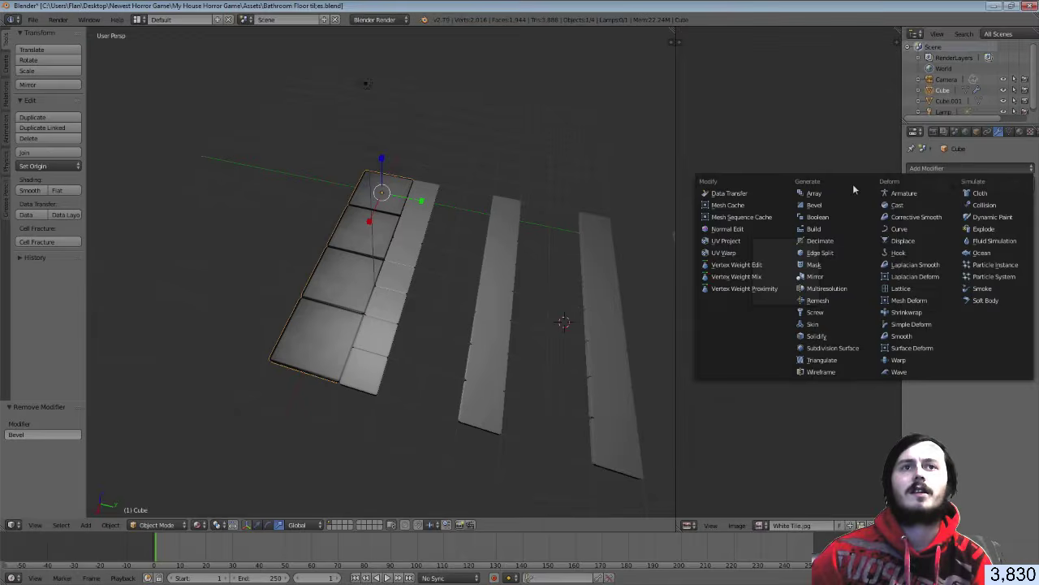
click(849, 191)
drag(1003, 275, 938, 276)
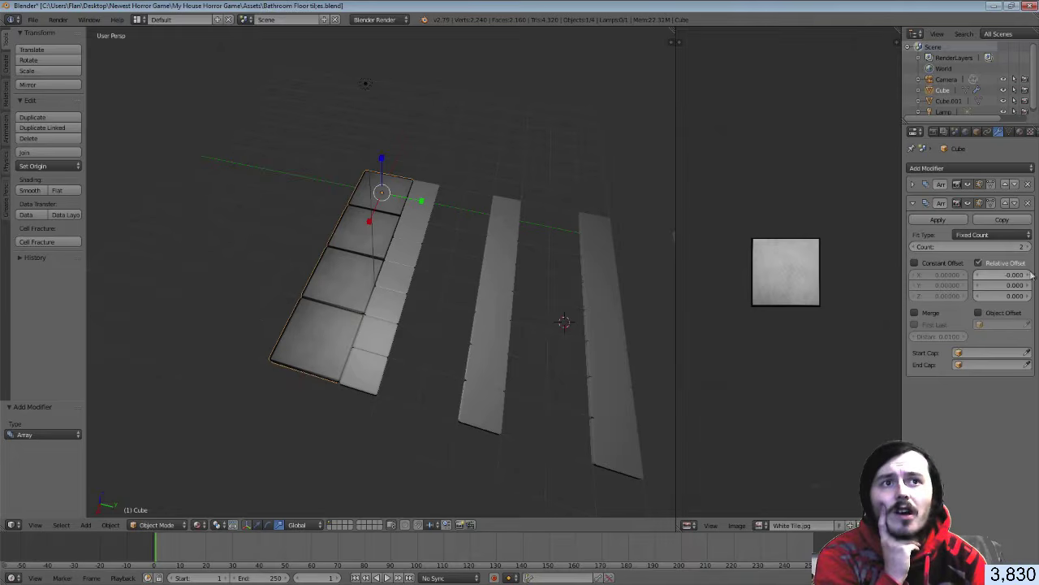
click(1029, 286)
click(1029, 286)
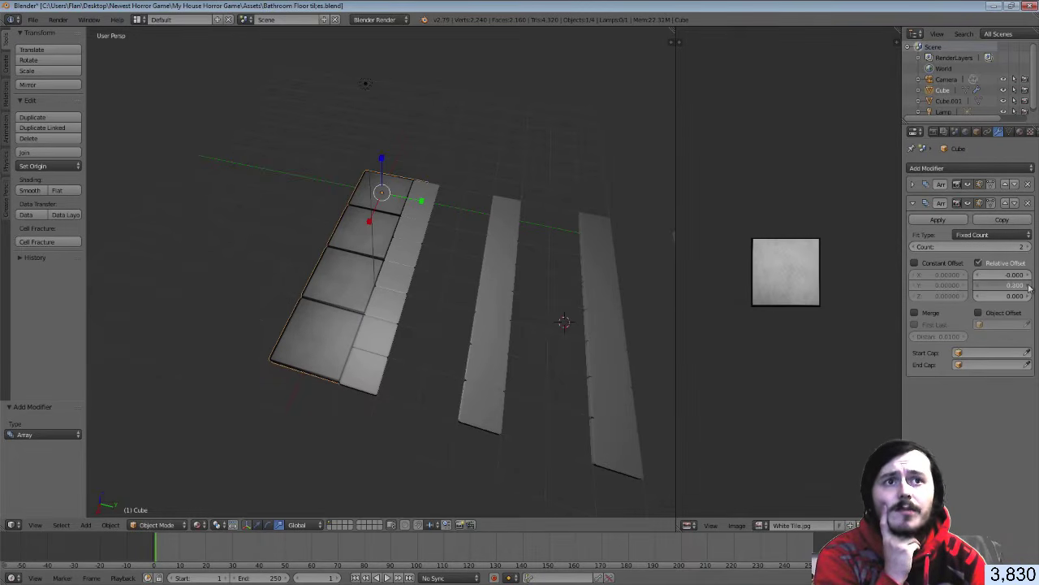
click(1029, 286)
click(1029, 286)
click(1029, 286)
click(1029, 286)
click(1029, 286)
click(1029, 286)
click(1029, 286)
click(1028, 286)
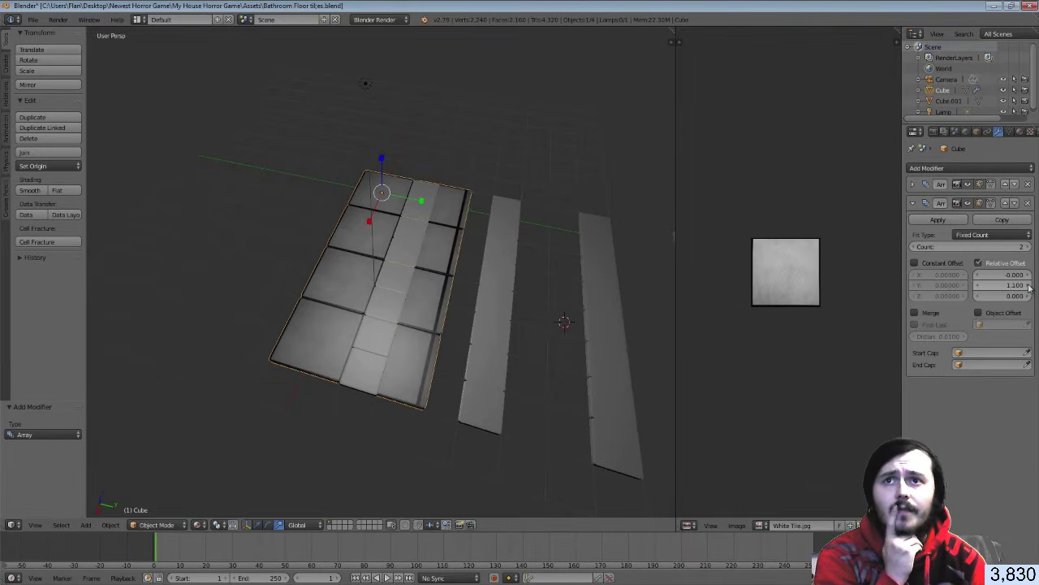
click(1029, 286)
click(1029, 286)
click(1029, 286)
click(1029, 286)
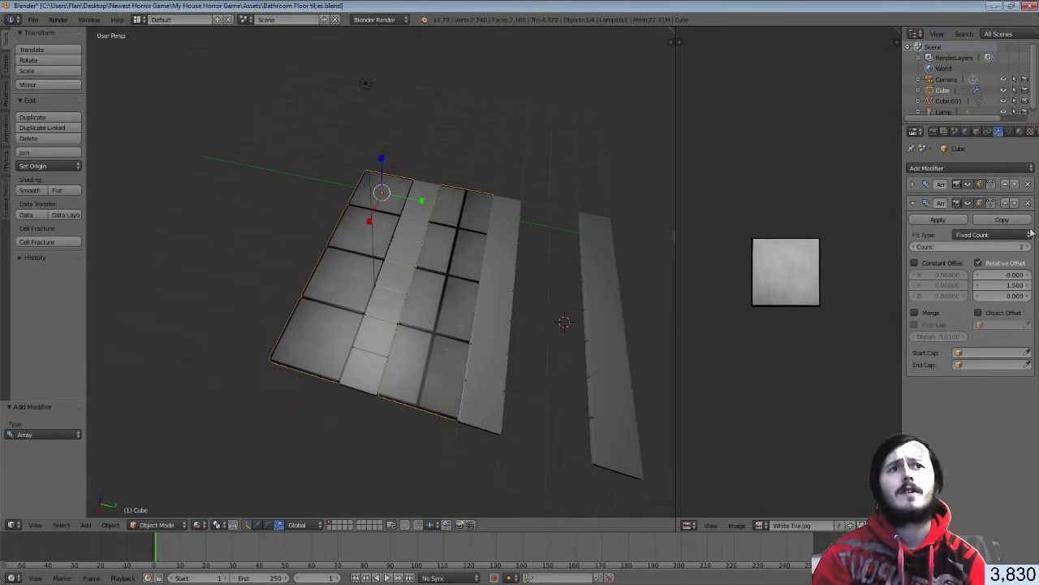
Try Count 3 and 4 on the second array, then return it to Count 2
click(1028, 246)
mouse_move(664, 322)
middle_down()
mouse_move(610, 309)
mouse_move(681, 325)
middle_up()
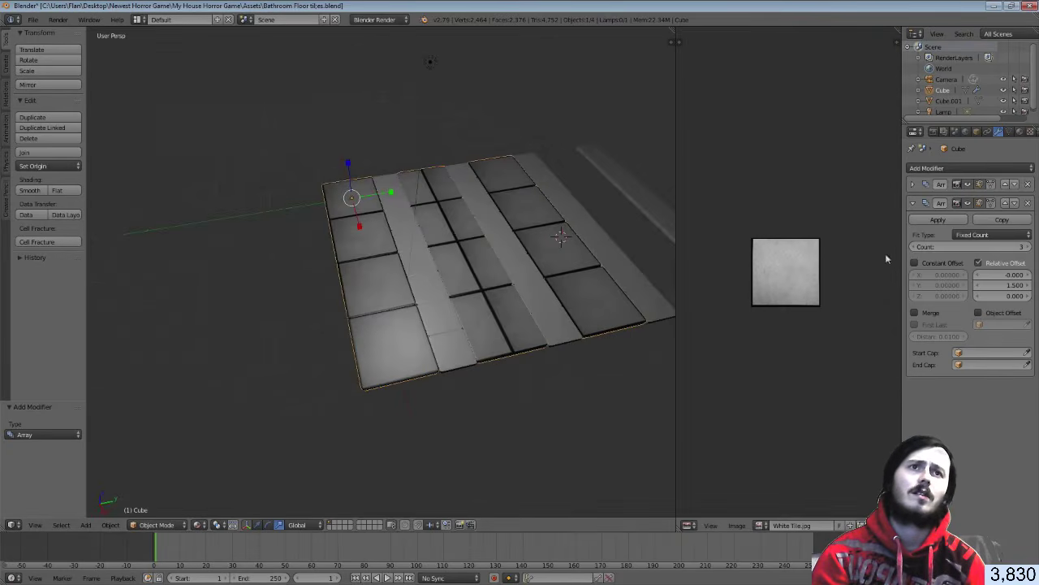
click(1027, 247)
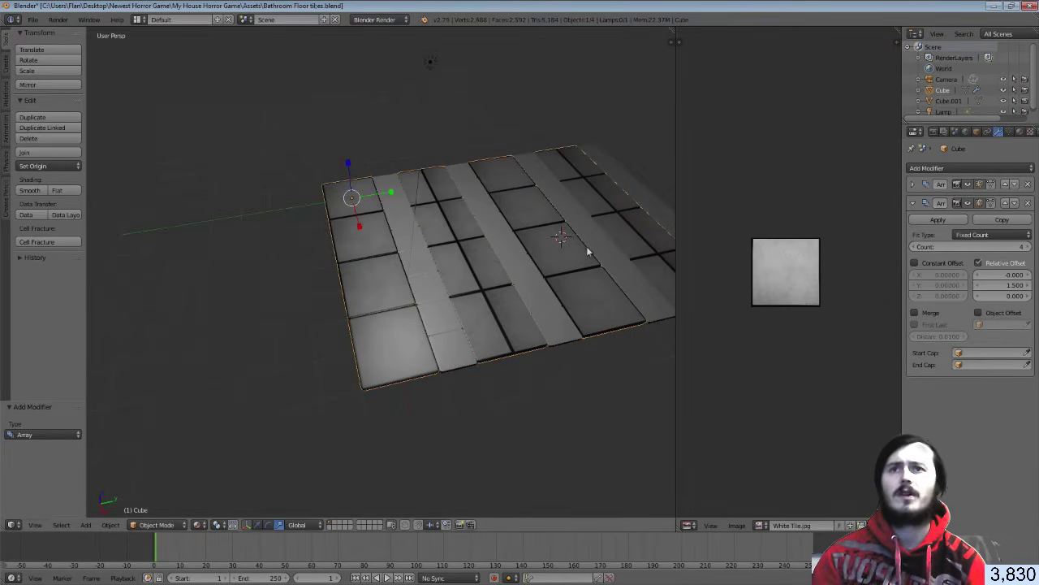
middle_drag(586, 247, 468, 238)
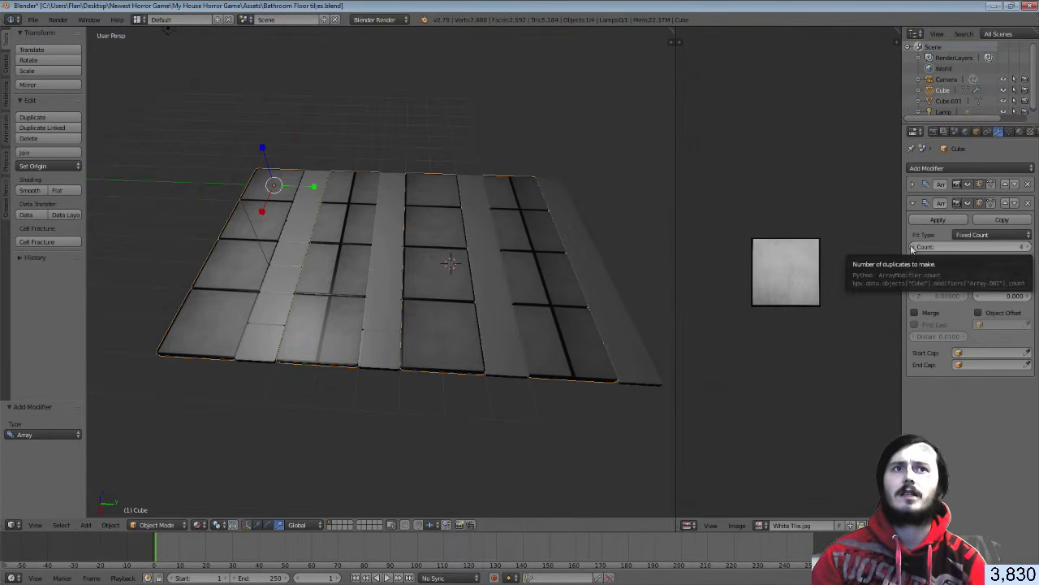
click(914, 247)
click(914, 247)
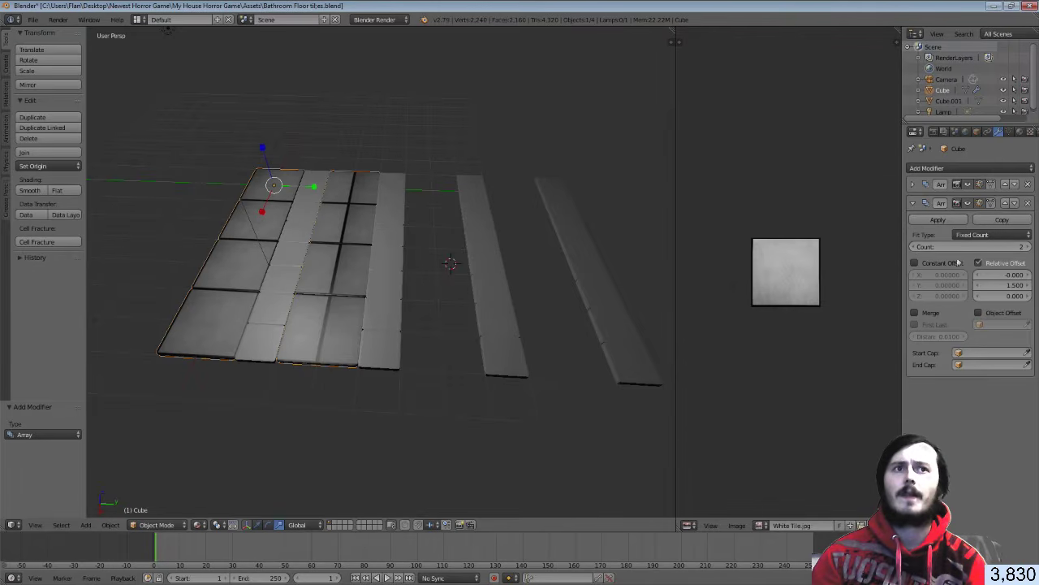
Set the second array's Y offset to 3.000 and collapse its panel
click(1029, 287)
click(1029, 287)
click(1029, 288)
click(1029, 287)
click(1030, 290)
click(1029, 289)
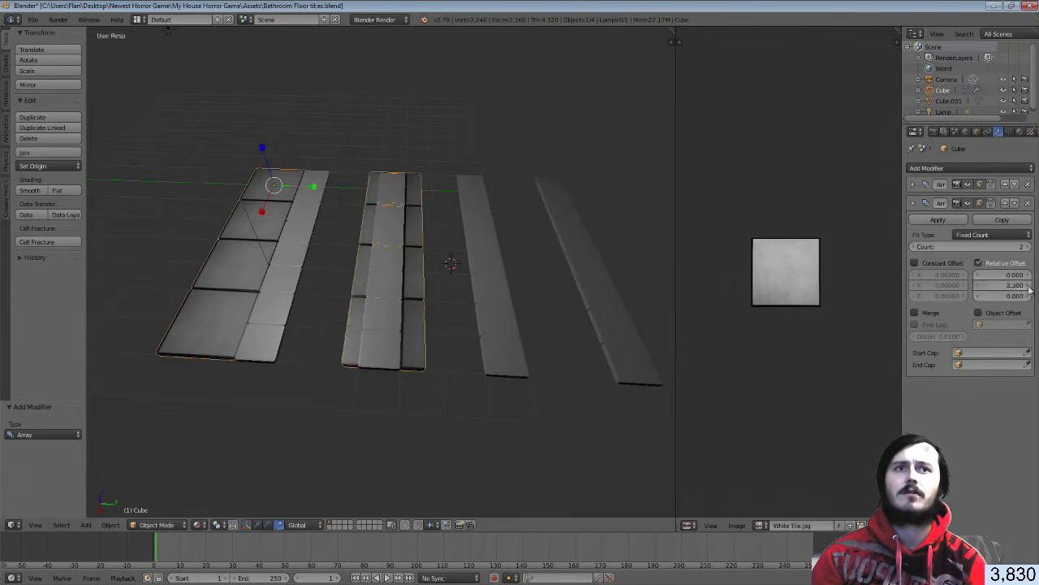
click(1030, 289)
click(1030, 289)
click(1030, 289)
click(1029, 289)
click(1029, 289)
click(1030, 288)
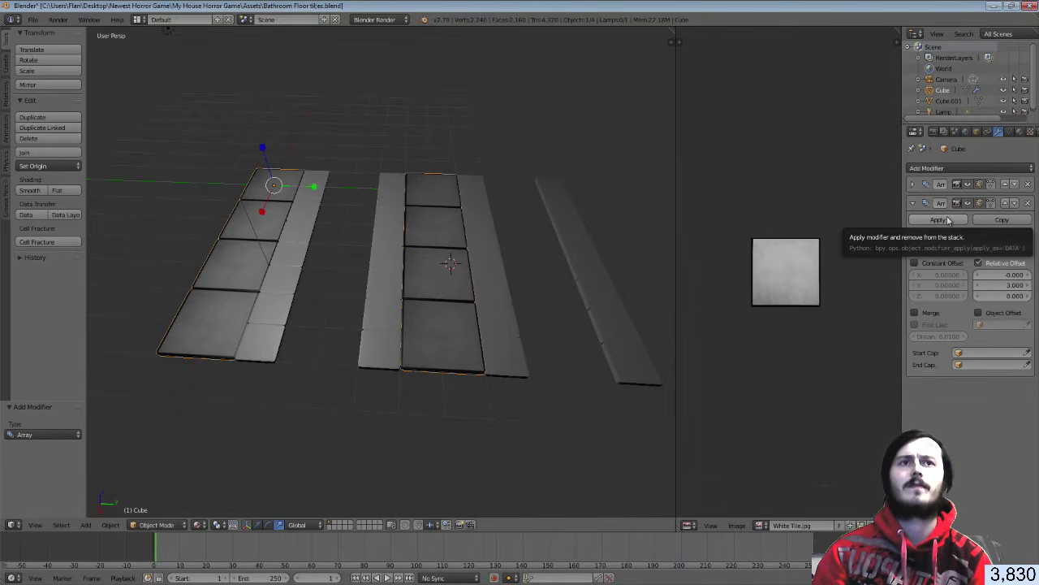
click(913, 203)
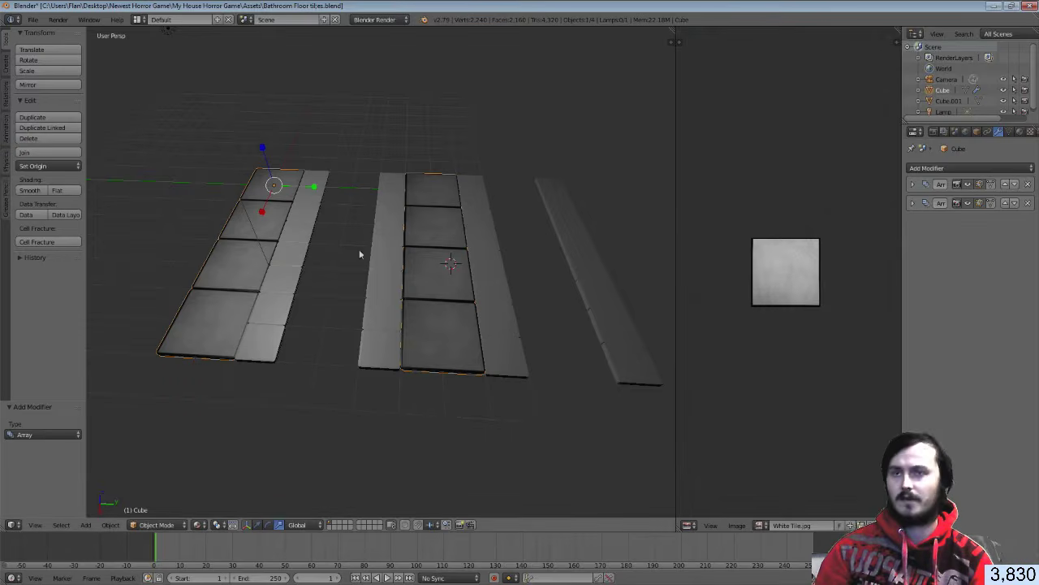
Duplicate the tile object as Cube.002, shift it about 3.018 along Y, then deselect
key(shift+d)
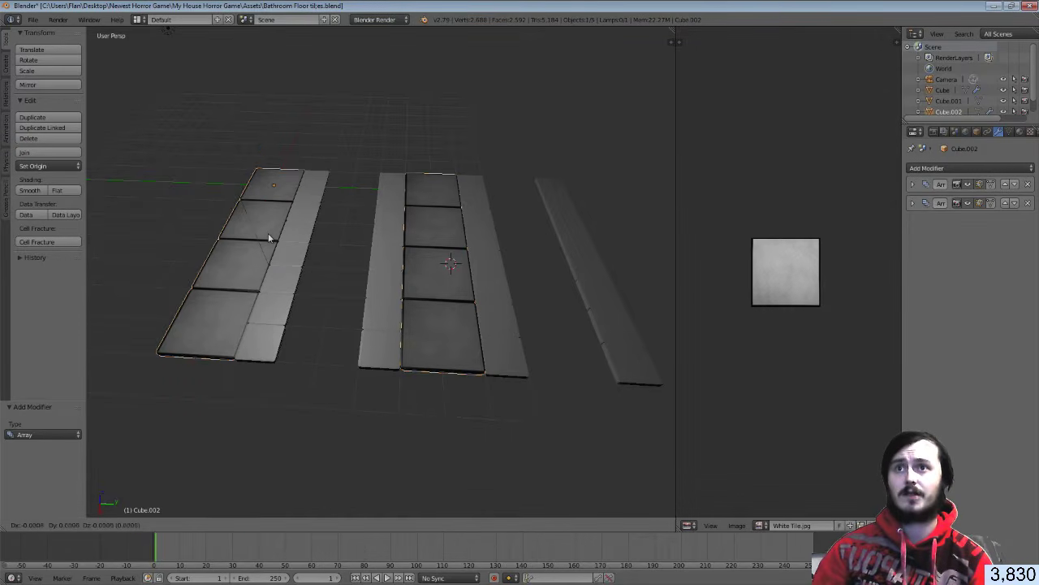
key(y)
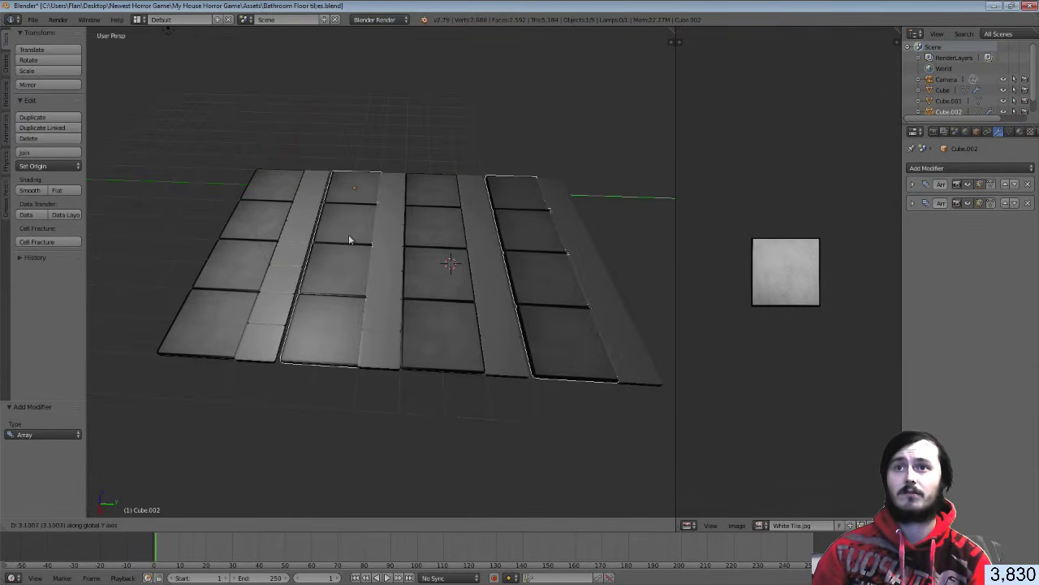
click(346, 234)
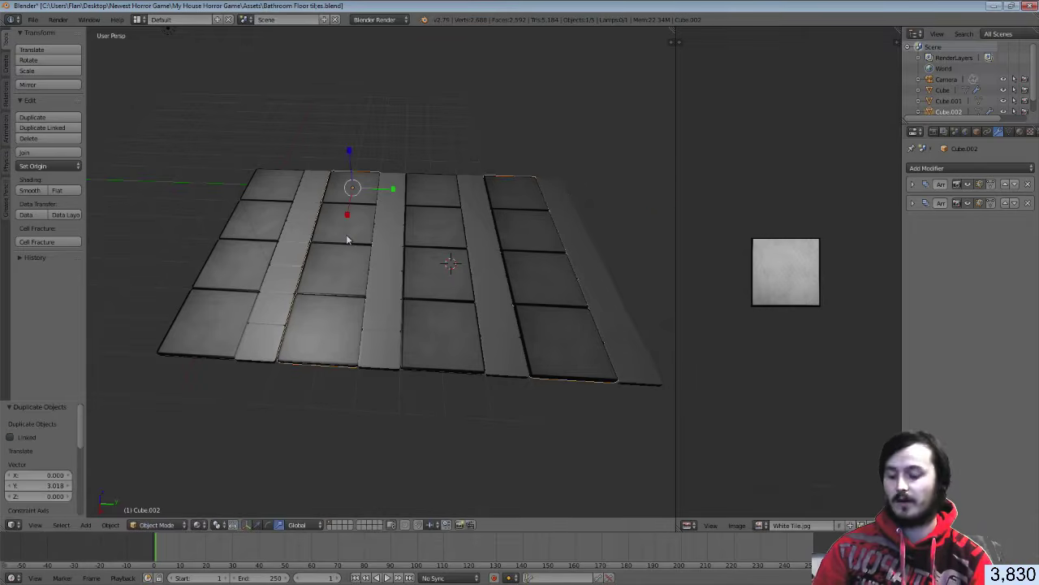
key(Tab)
middle_drag(330, 235, 382, 290)
scroll(465, 273, up, 4)
Select Cube.001, the small-tile strips object, and enter its Edit Mode
key(Tab)
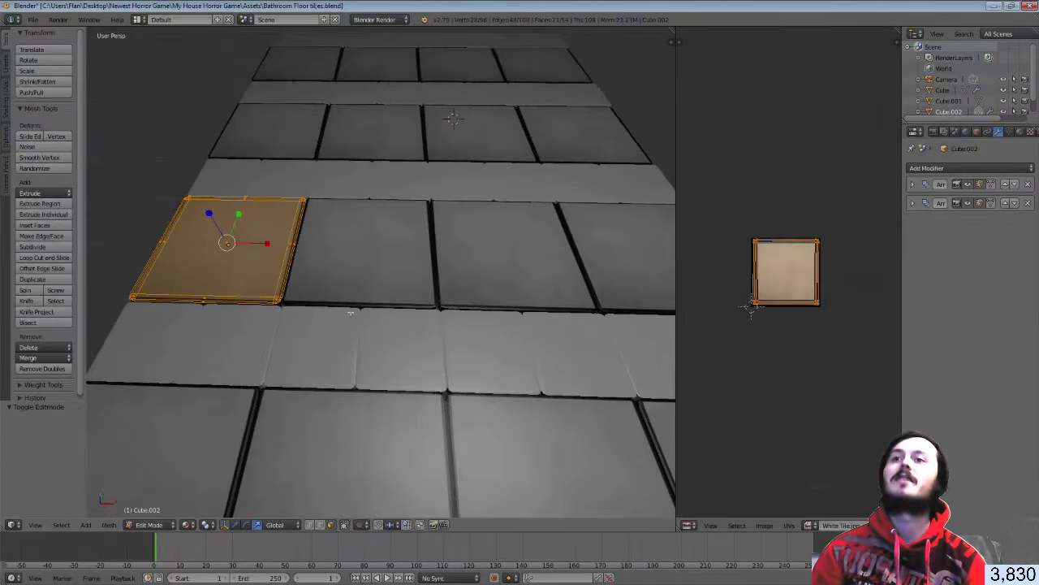
scroll(333, 319, down, 3)
key(Tab)
right_click(257, 313)
key(Tab)
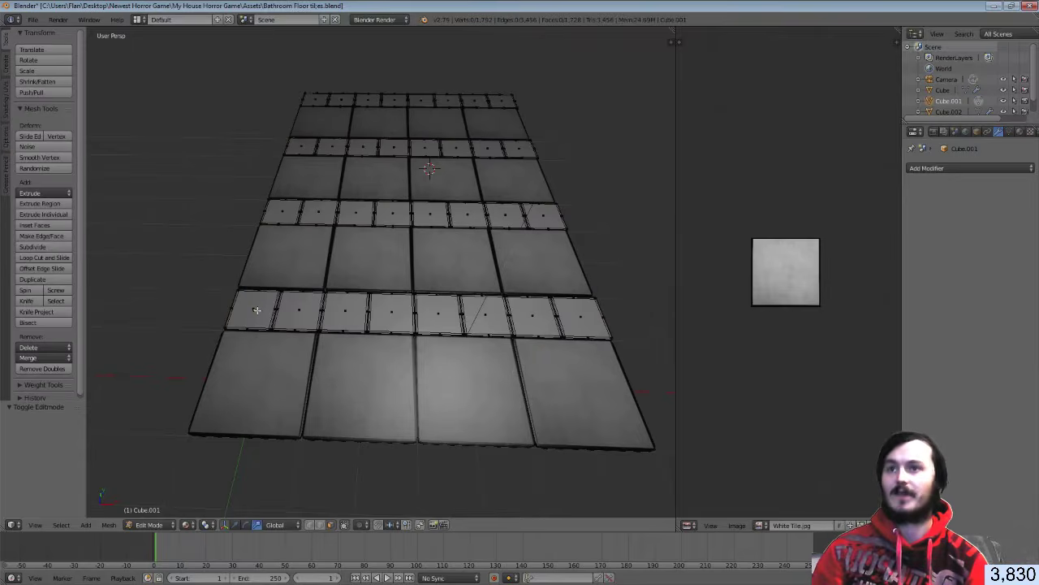
Try linked and select-all selections, clear them, then pick a single small tile face
key(l)
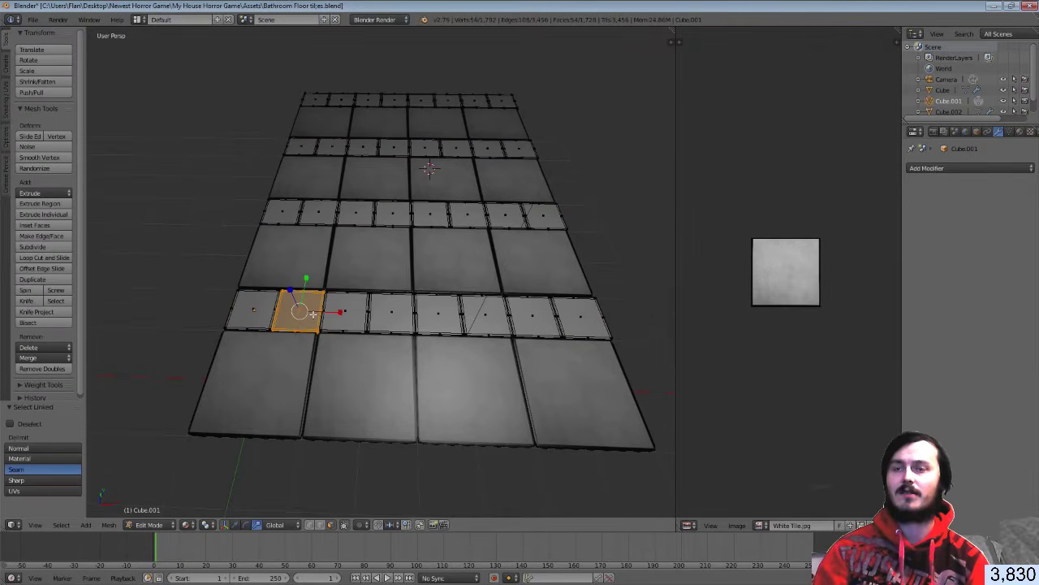
key(a)
key(a)
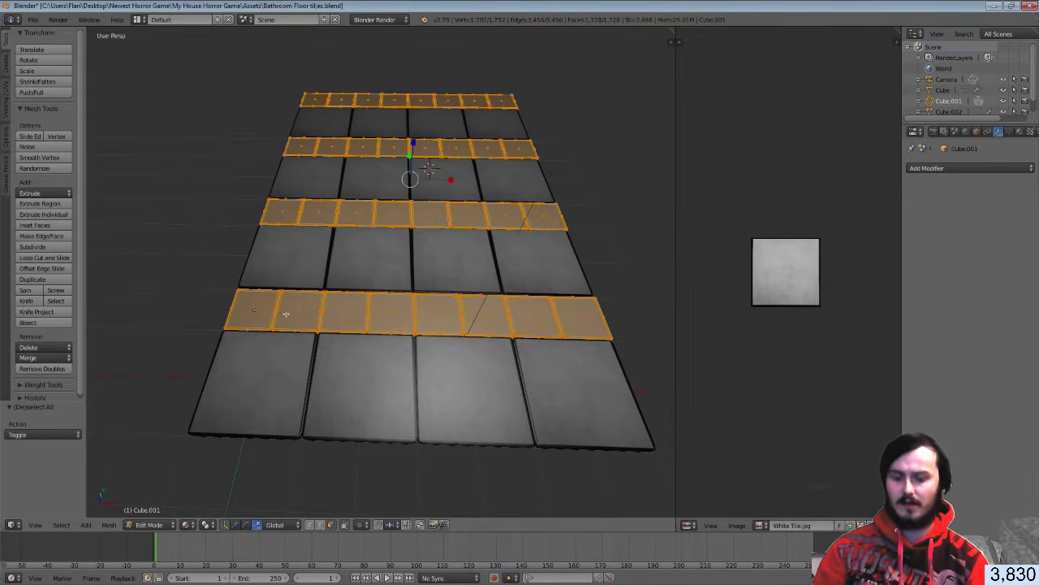
key(l)
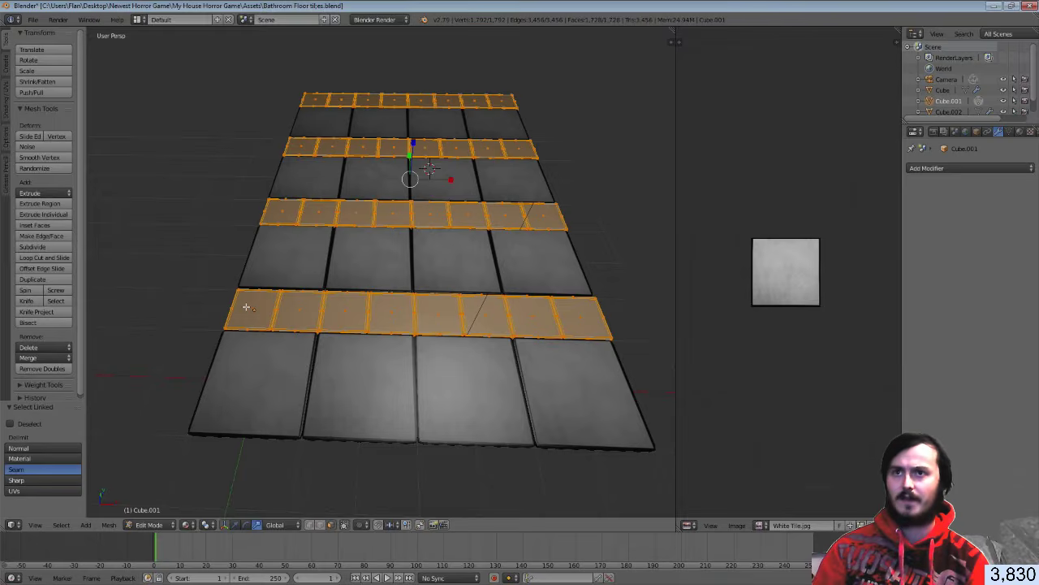
key(a)
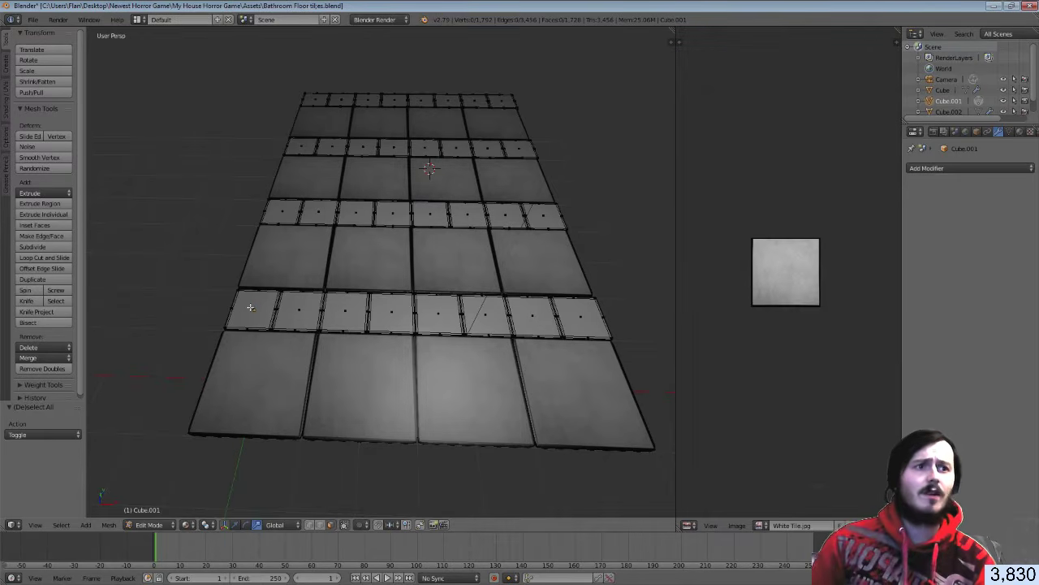
right_click(252, 309)
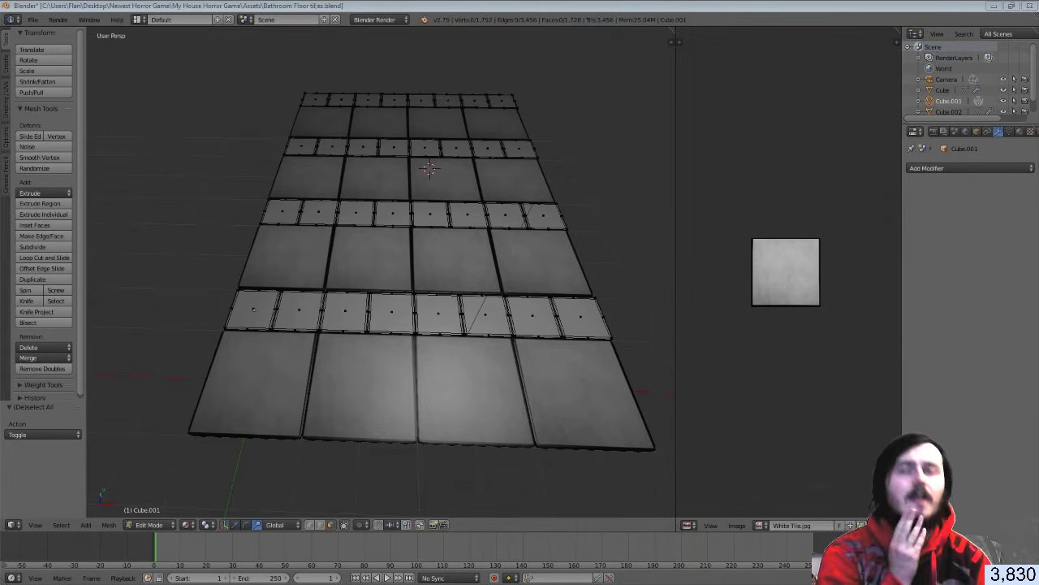
Select the linked small tiles in every narrow strip column except one tile
middle_drag(382, 313, 432, 320)
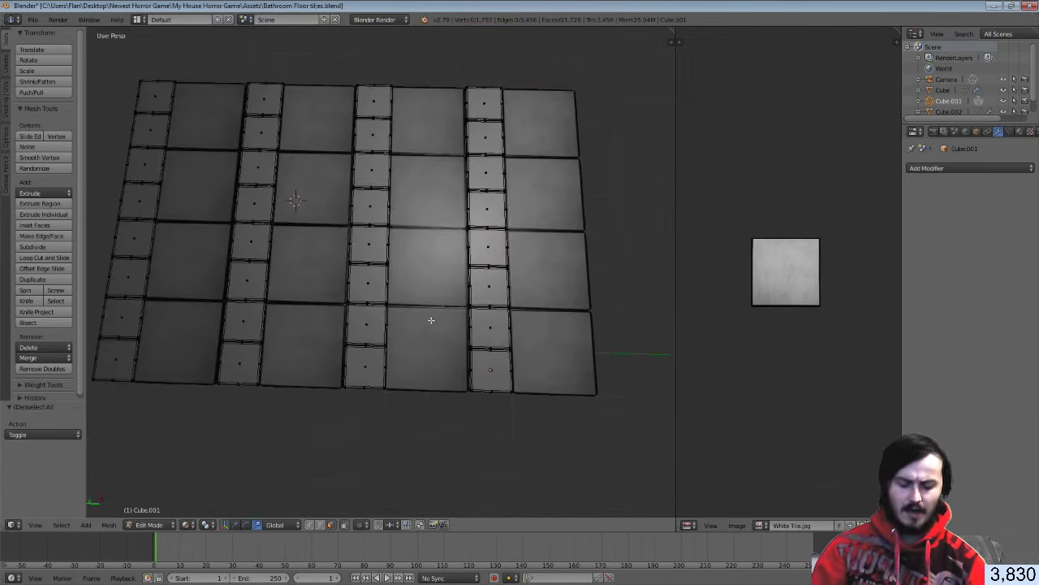
key(l)
key(shift+l)
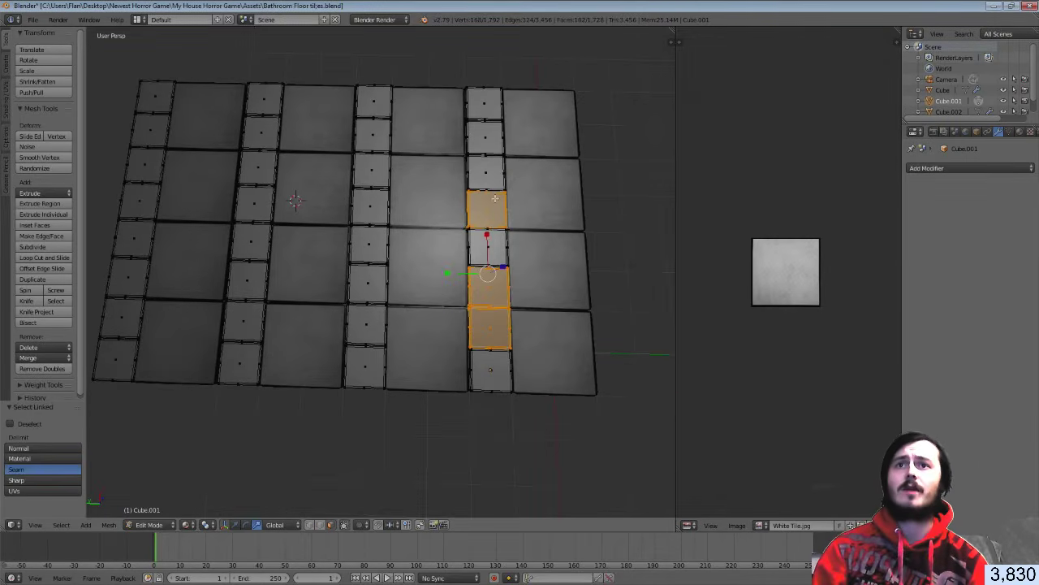
key(l)
key(l)
key(l)
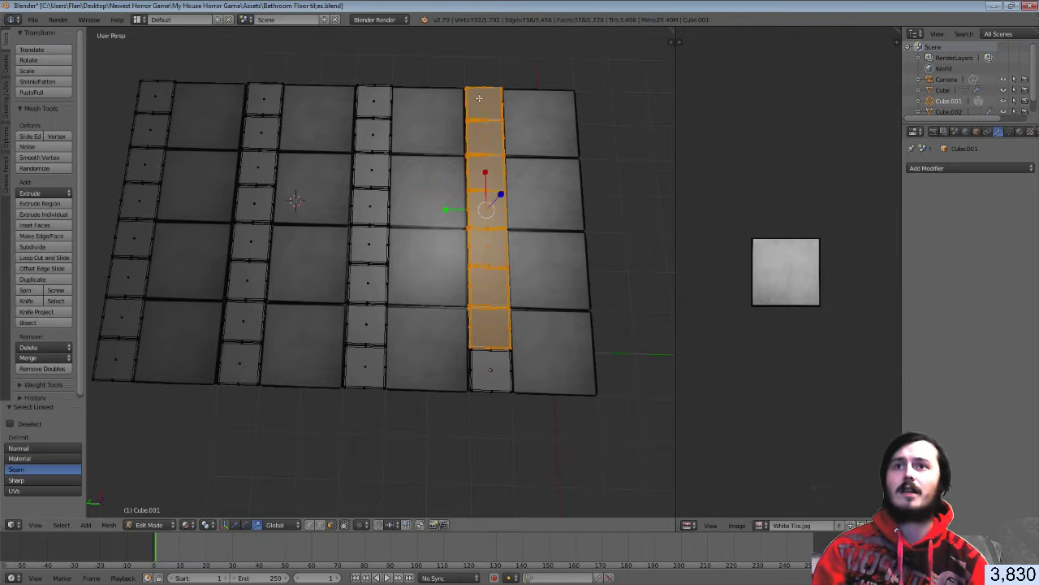
key(l)
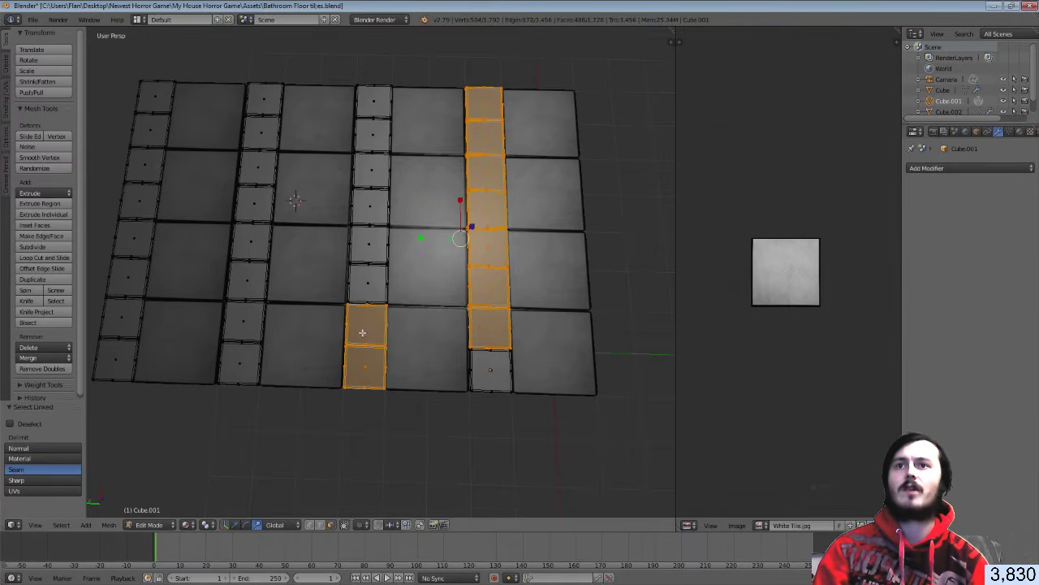
key(l)
key(l)
key(l)
key(l)
key(l)
key(l)
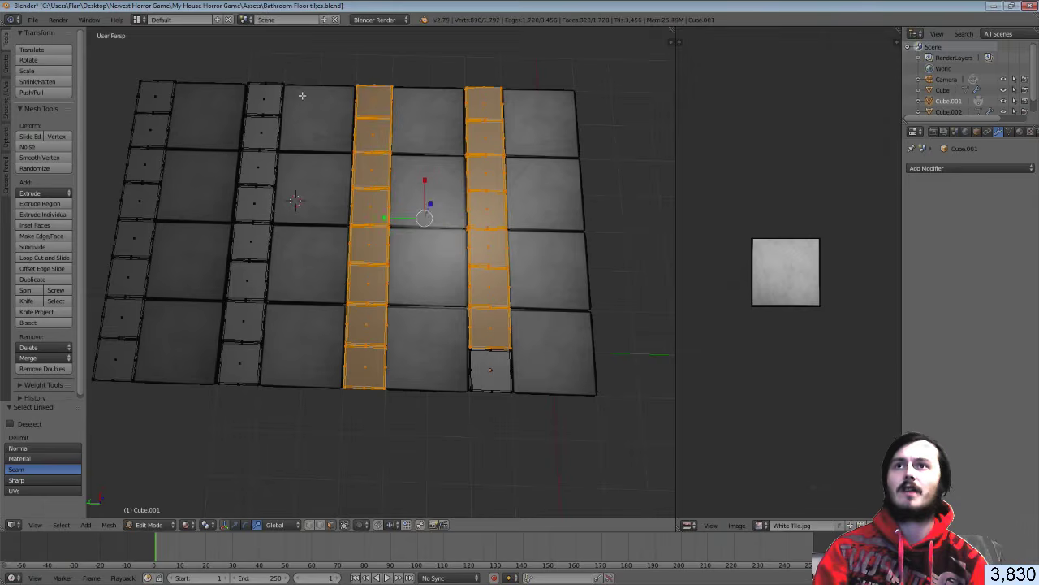
key(l)
key(l)
key(l)
key(l)
key(l)
key(l)
key(l)
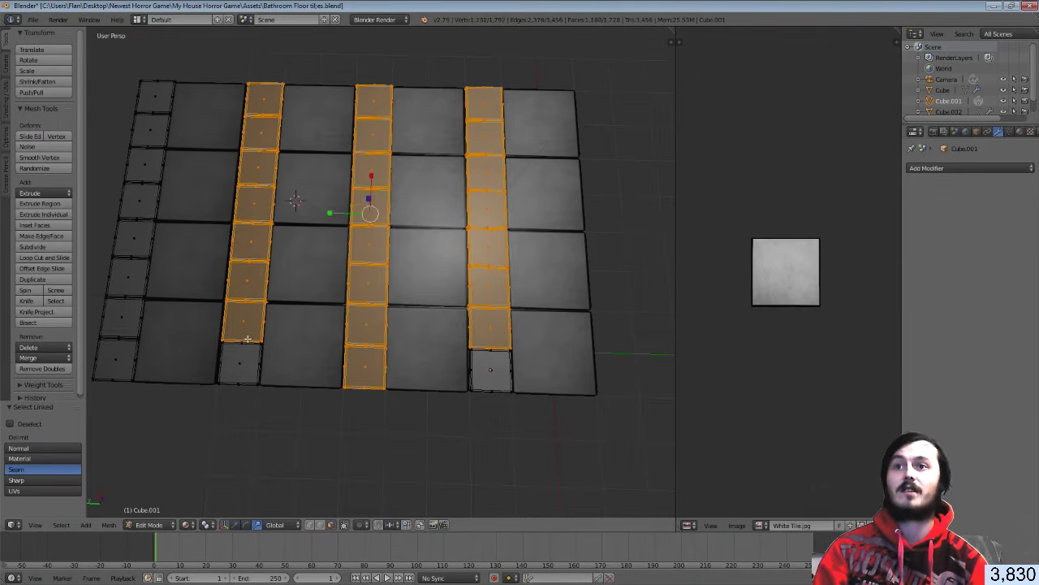
key(l)
key(l)
key(l)
key(l)
key(l)
key(l)
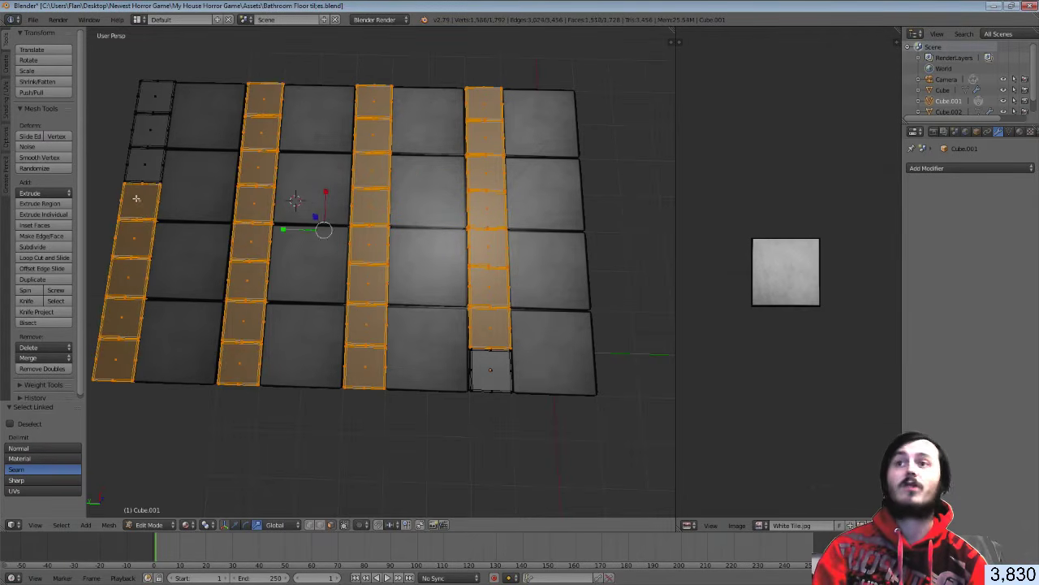
key(l)
key(l)
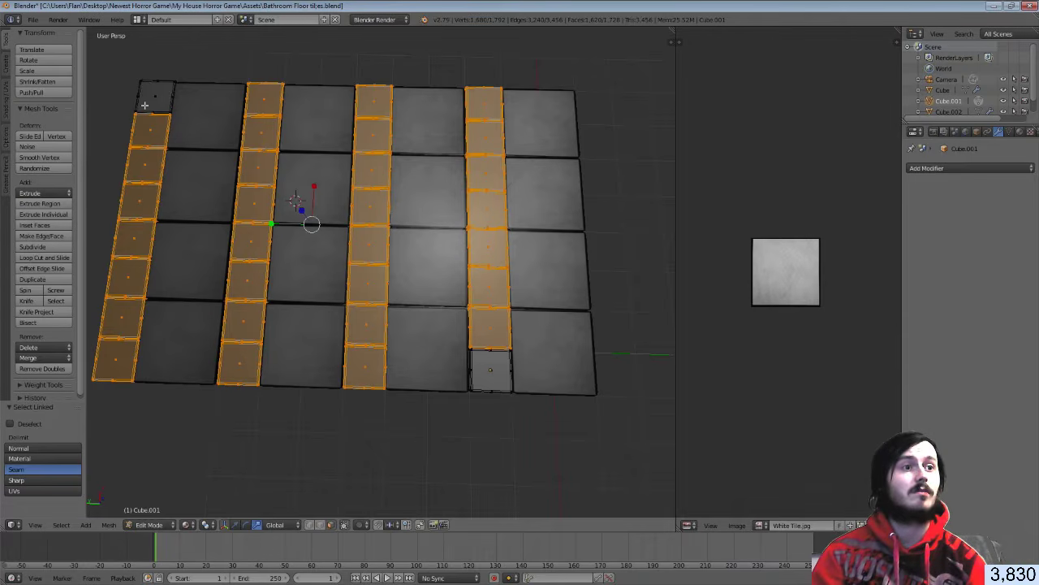
key(l)
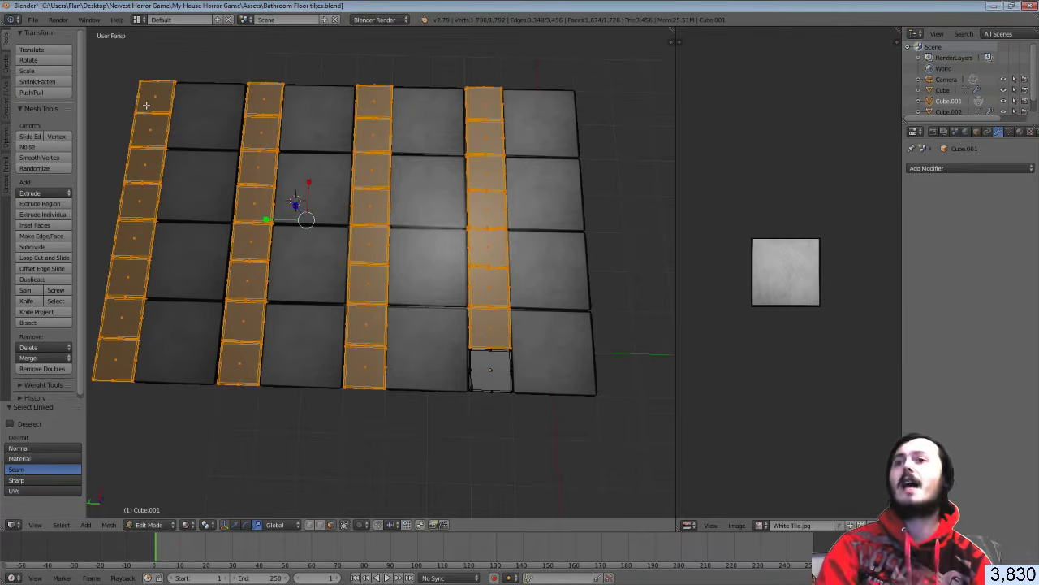
Delete the selected small-tile faces and return to Object Mode
key(x)
click(151, 106)
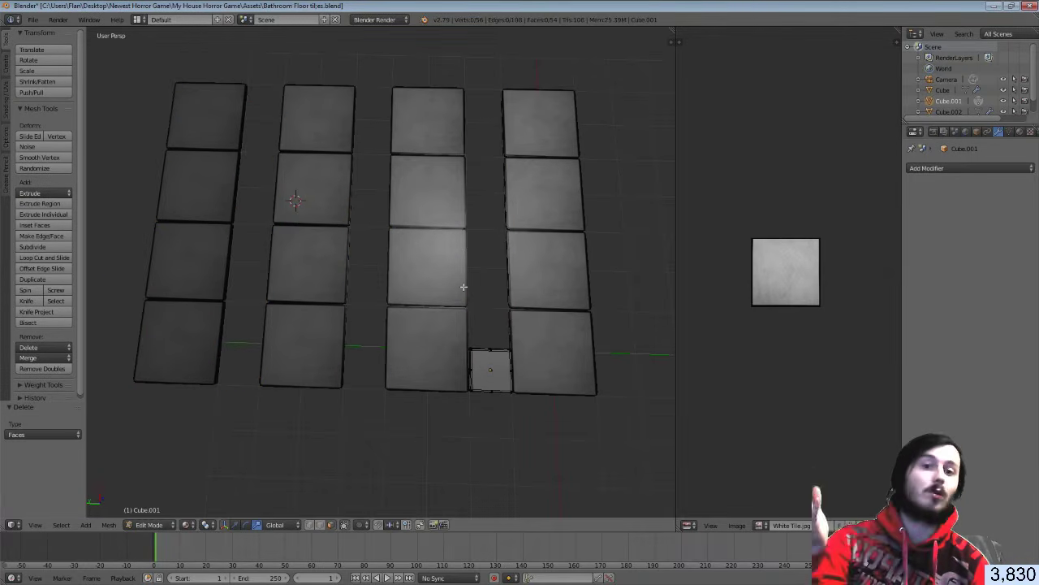
key(Tab)
middle_drag(584, 394, 464, 360)
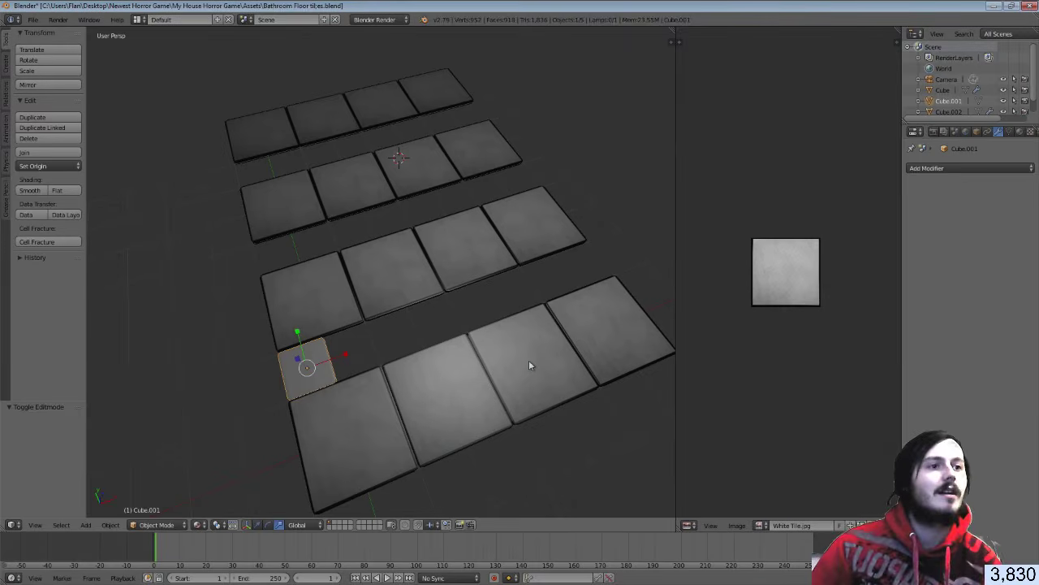
Switch to Top view, then zoom and pan so the single small tile is centred
middle_drag(486, 384, 336, 321)
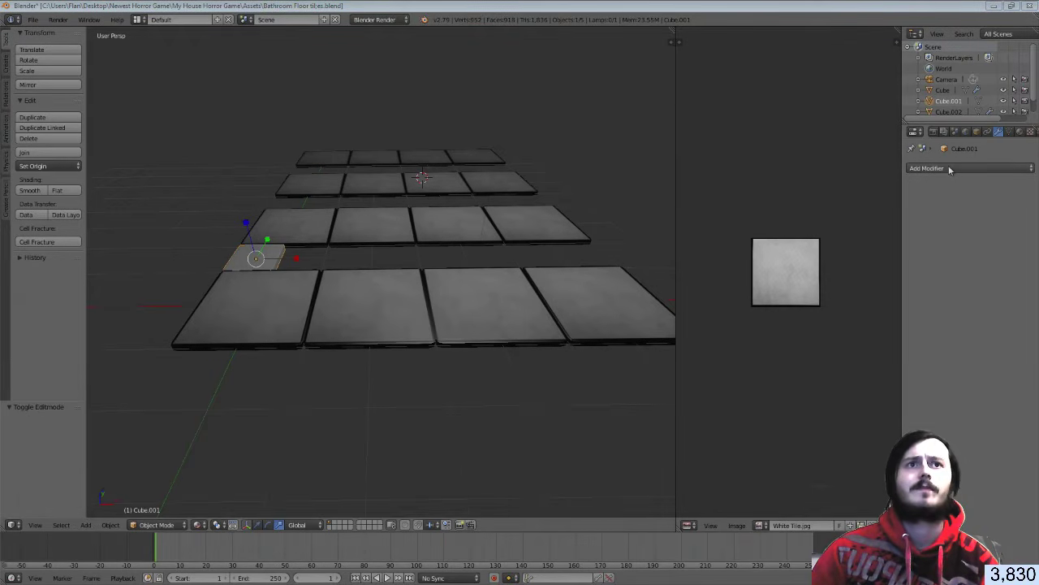
middle_drag(294, 188, 411, 242)
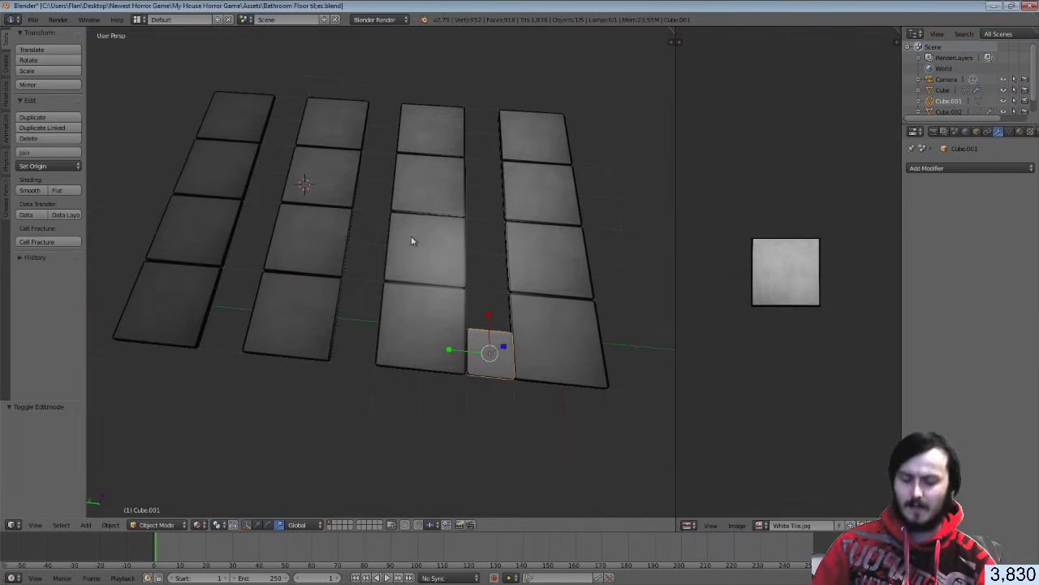
key(KP_3)
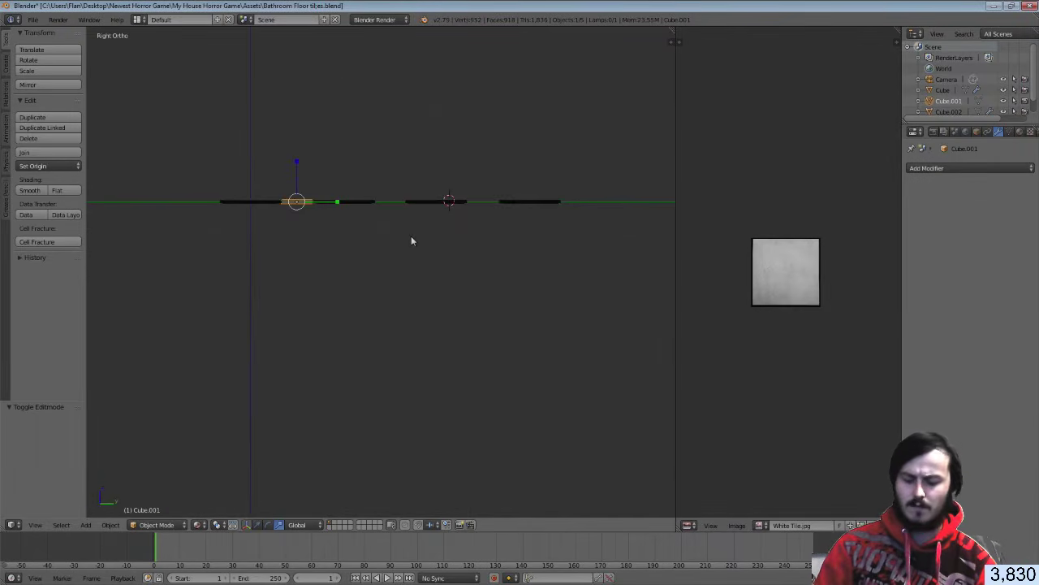
key(KP_7)
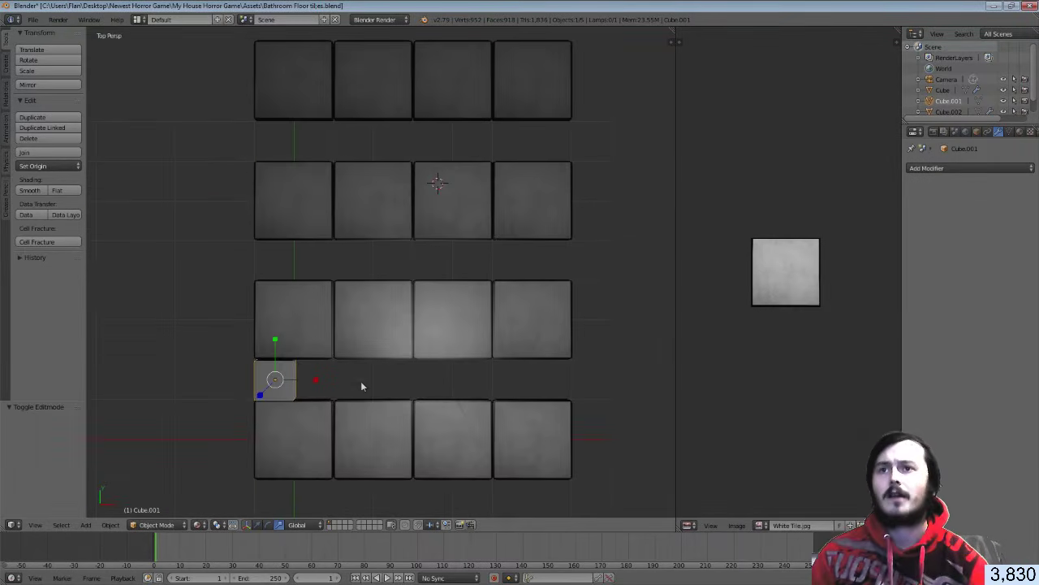
scroll(364, 387, up, 3)
shift+middle_drag(364, 387, 464, 265)
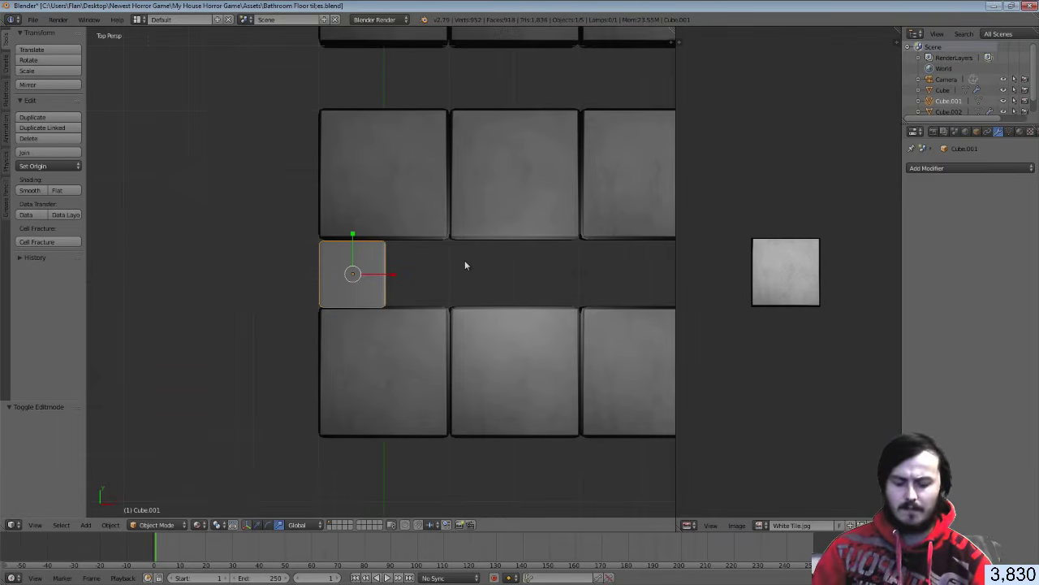
In Edit Mode, circle-select all four corner vertices of the small tile
key(Tab)
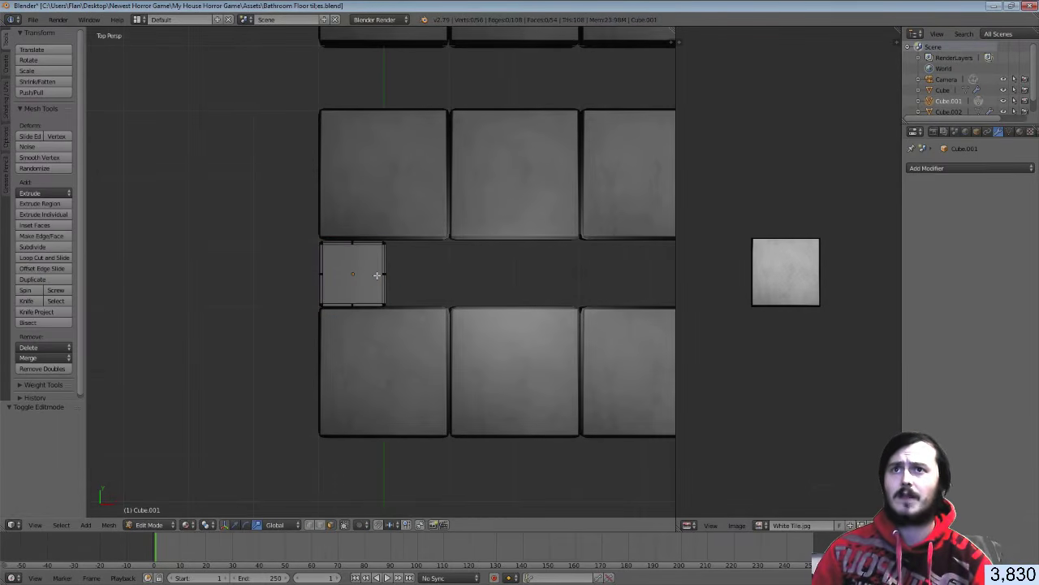
scroll(377, 276, up, 8)
scroll(377, 275, down, 6)
shift+middle_drag(364, 273, 398, 278)
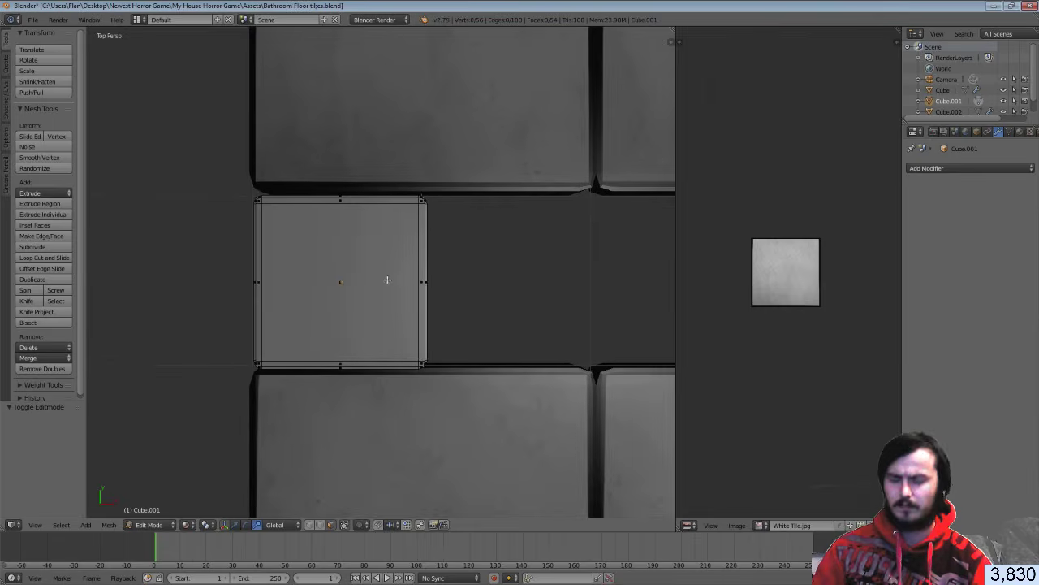
key(c)
click(341, 352)
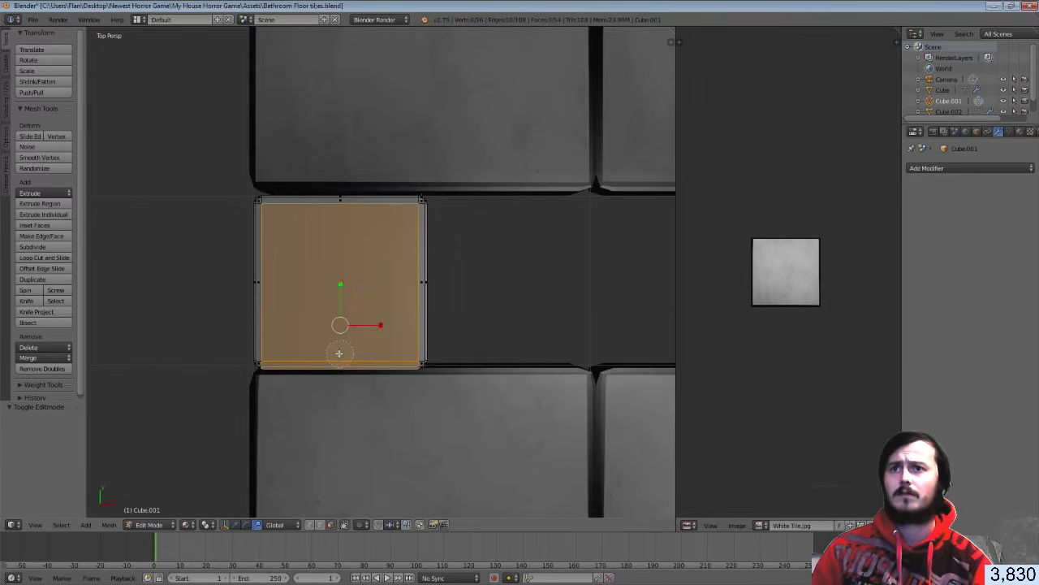
mouse_move(280, 351)
mouse_down()
mouse_move(269, 347)
mouse_move(269, 211)
mouse_up()
click(269, 211)
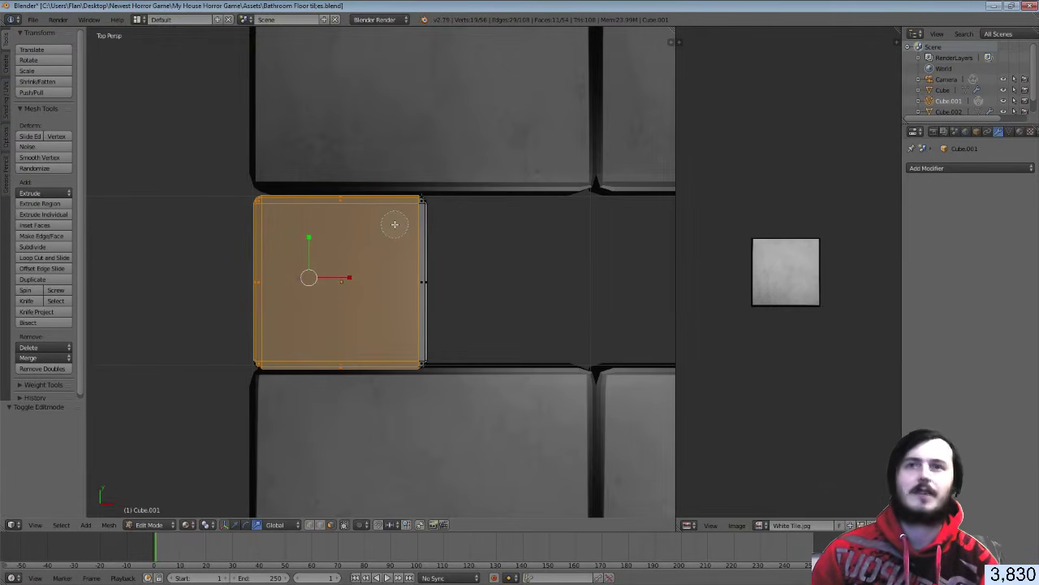
mouse_move(394, 223)
mouse_down()
mouse_move(411, 222)
mouse_move(413, 202)
mouse_up()
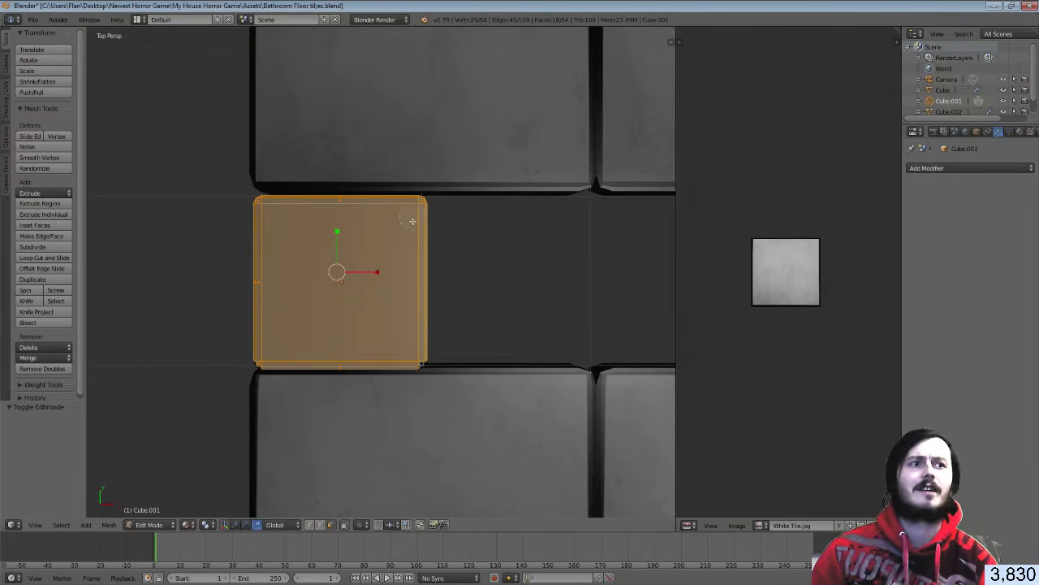
click(417, 352)
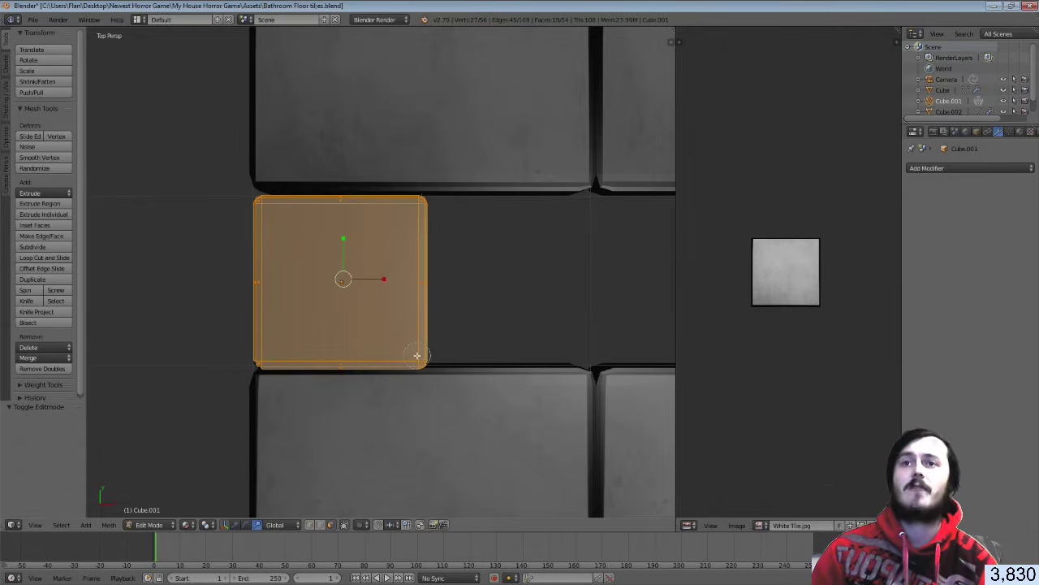
right_click(418, 355)
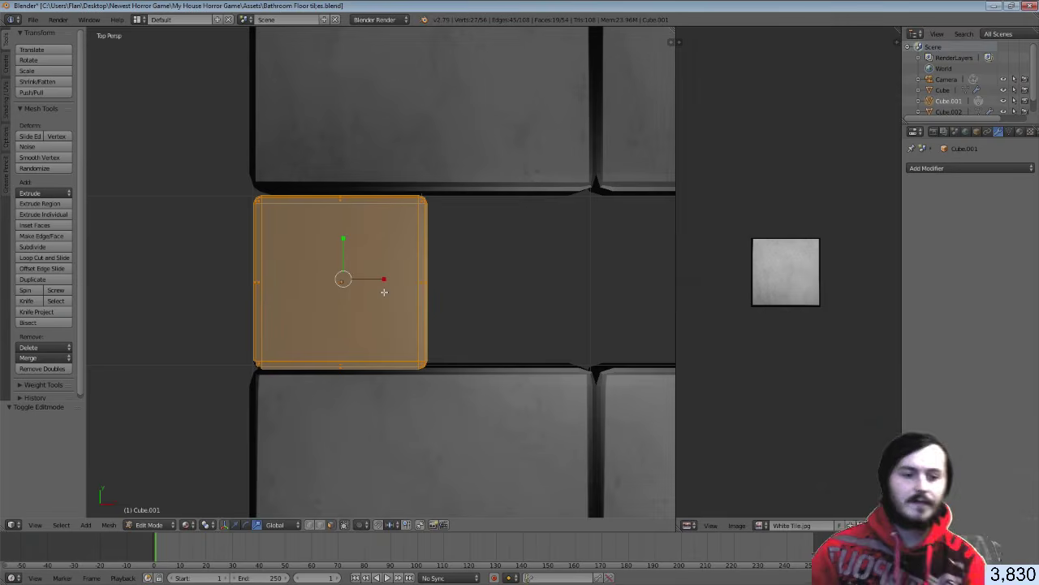
Project the tile's UVs from the top view and show the Material properties
key(u)
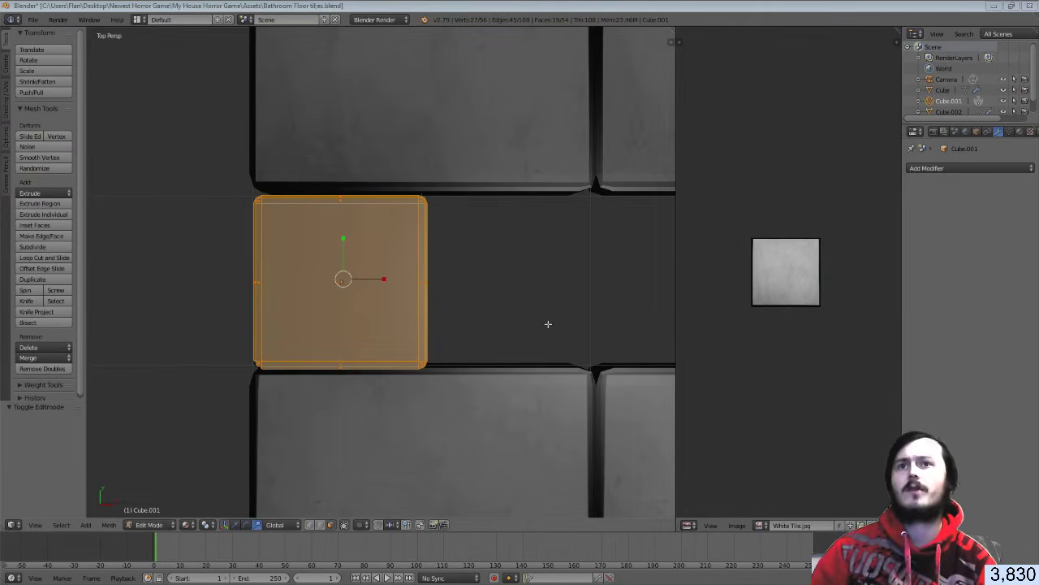
key(u)
click(410, 302)
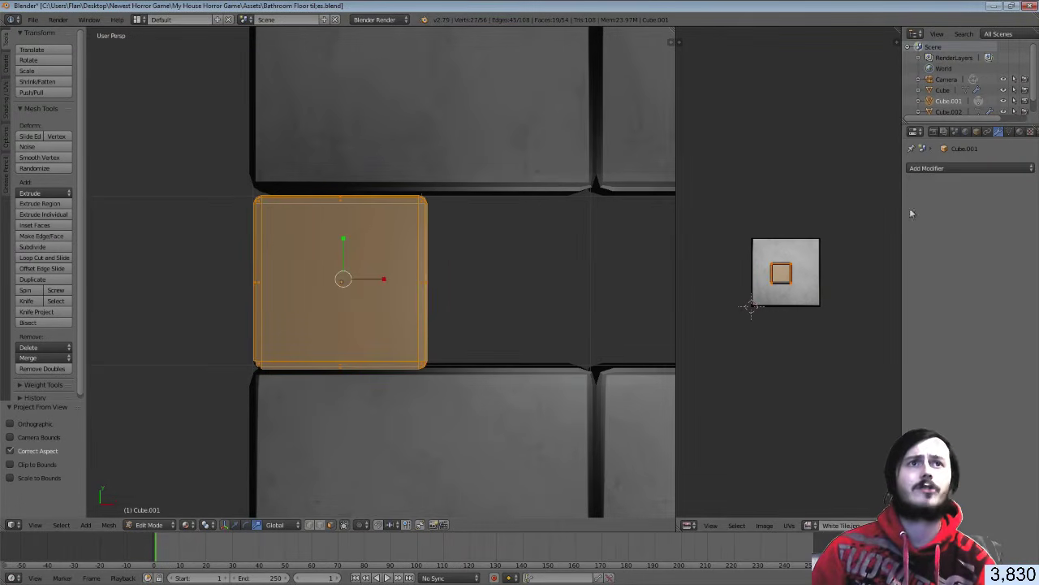
click(1000, 168)
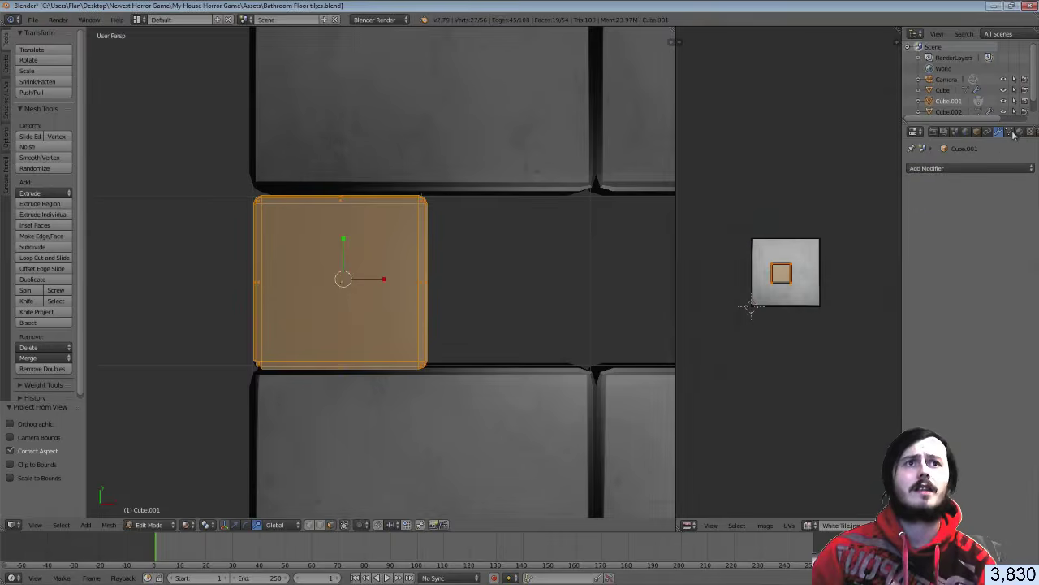
click(1020, 131)
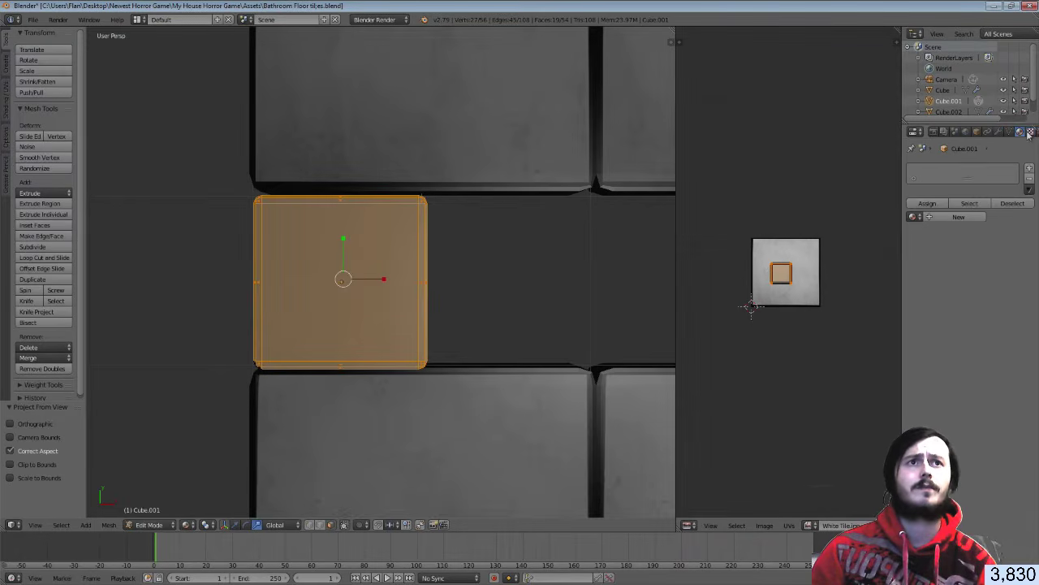
Add a material slot holding a new material named Small Tiles
click(1029, 168)
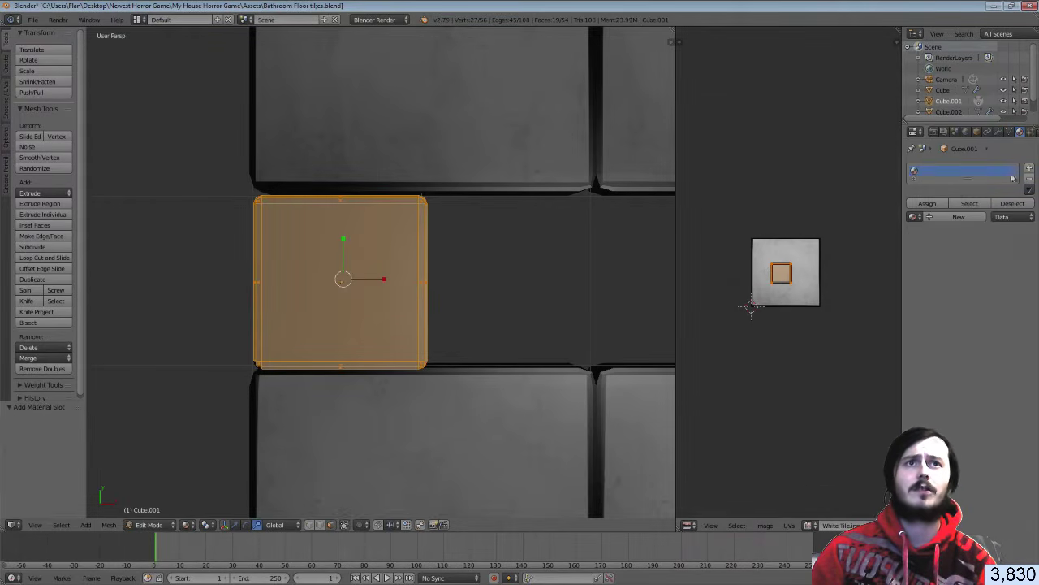
click(959, 216)
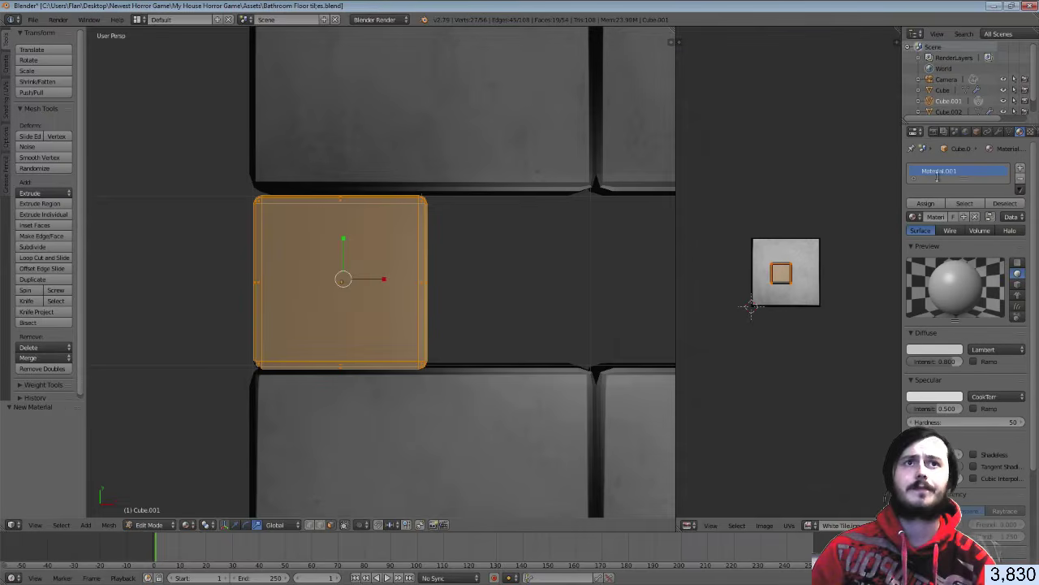
double_click(931, 170)
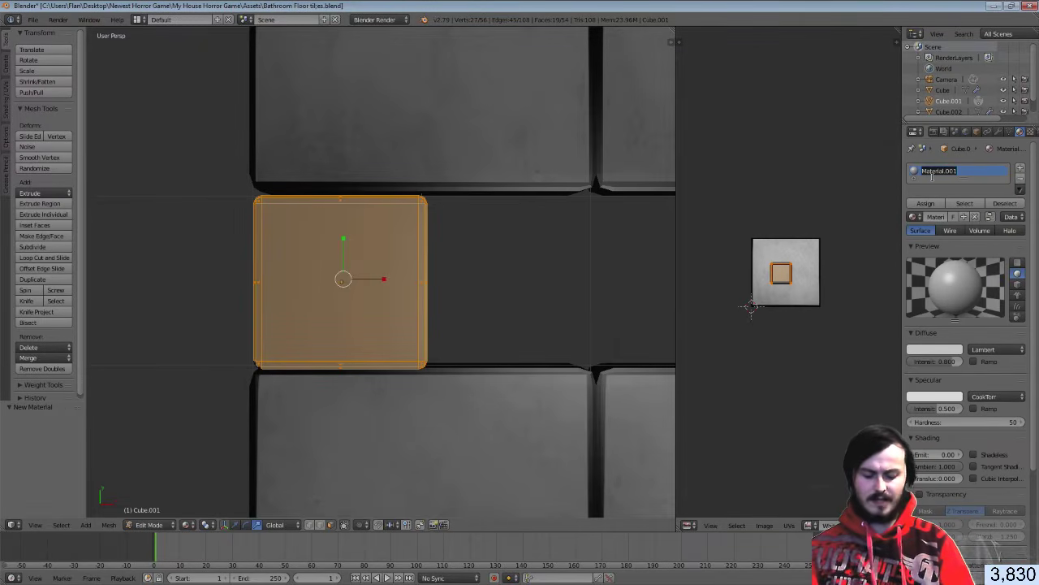
text(Small Tiles)
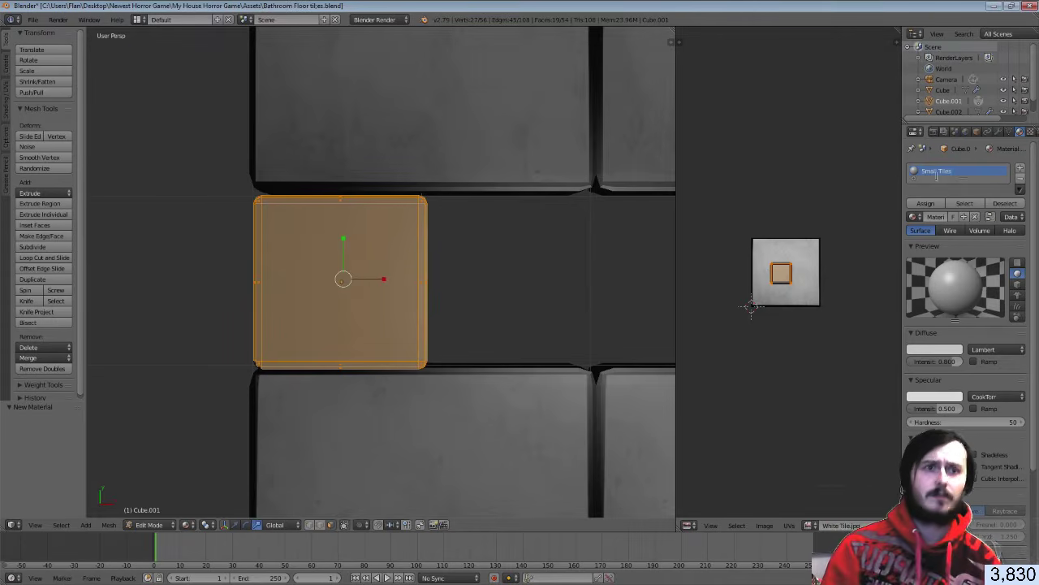
key(Return)
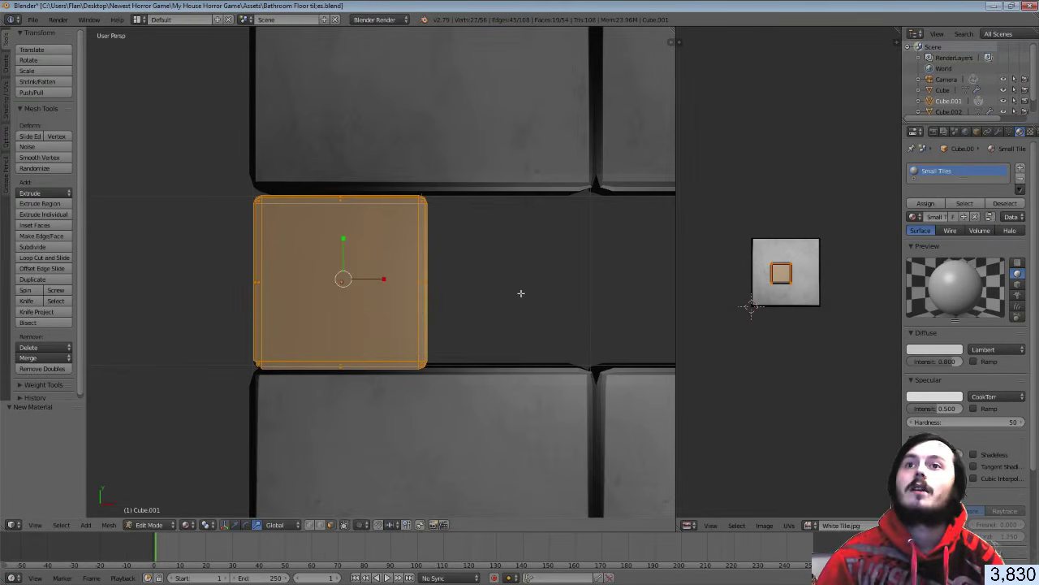
Duplicate the tile face and move it 0.979 along X beside the original
key(Tab)
key(Tab)
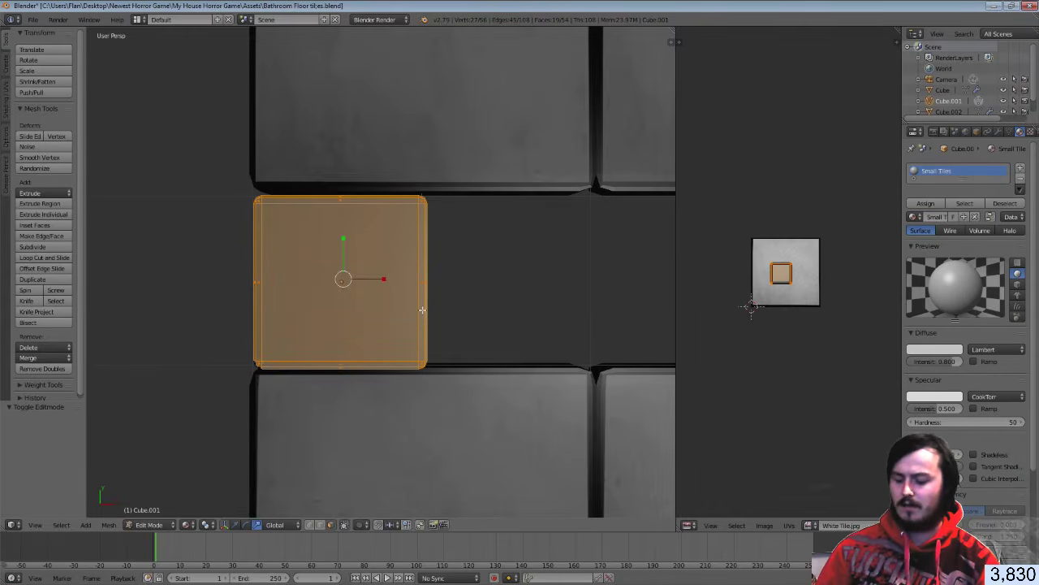
key(shift+d)
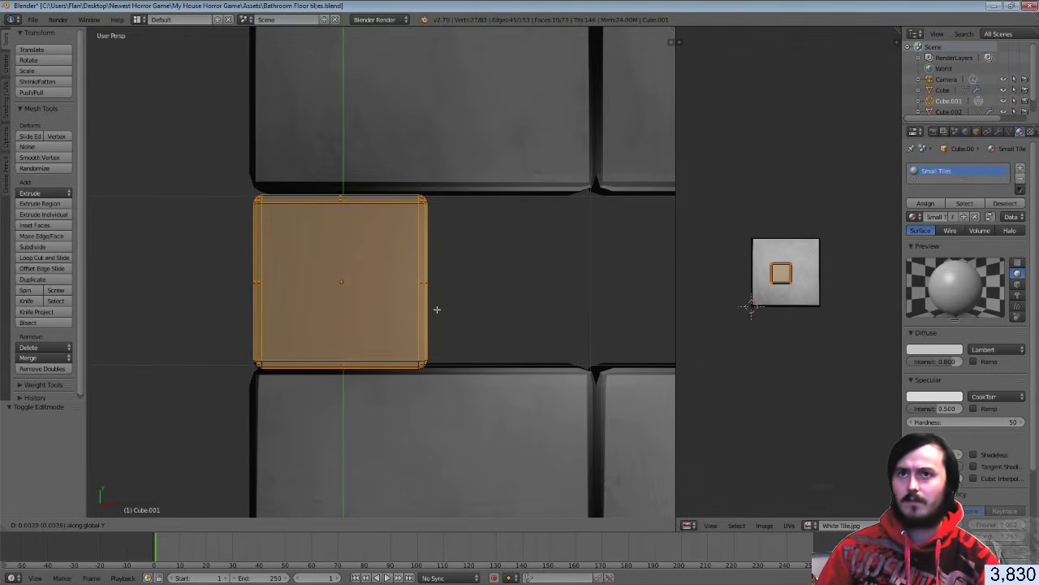
key(x)
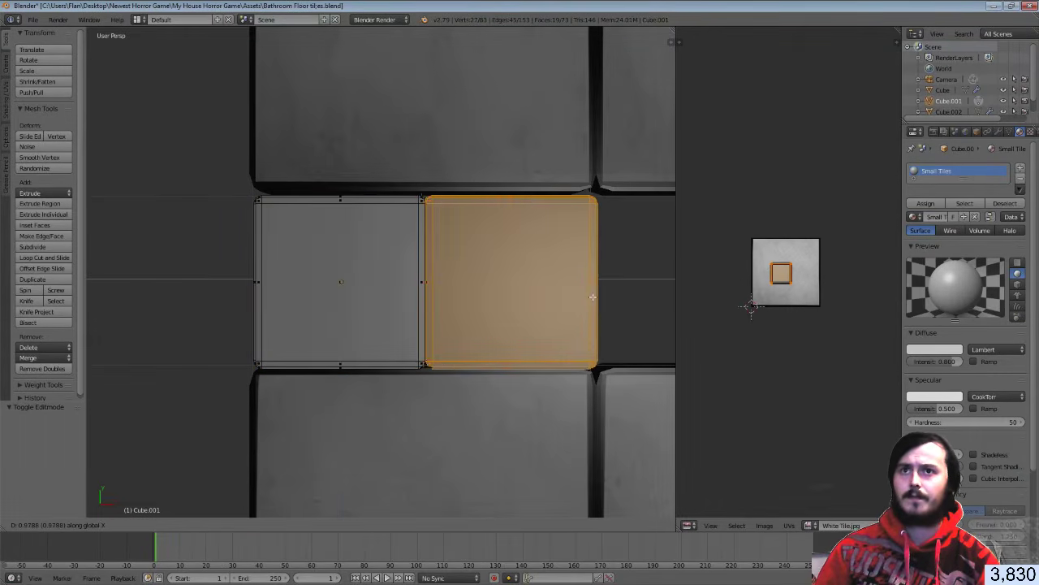
click(592, 297)
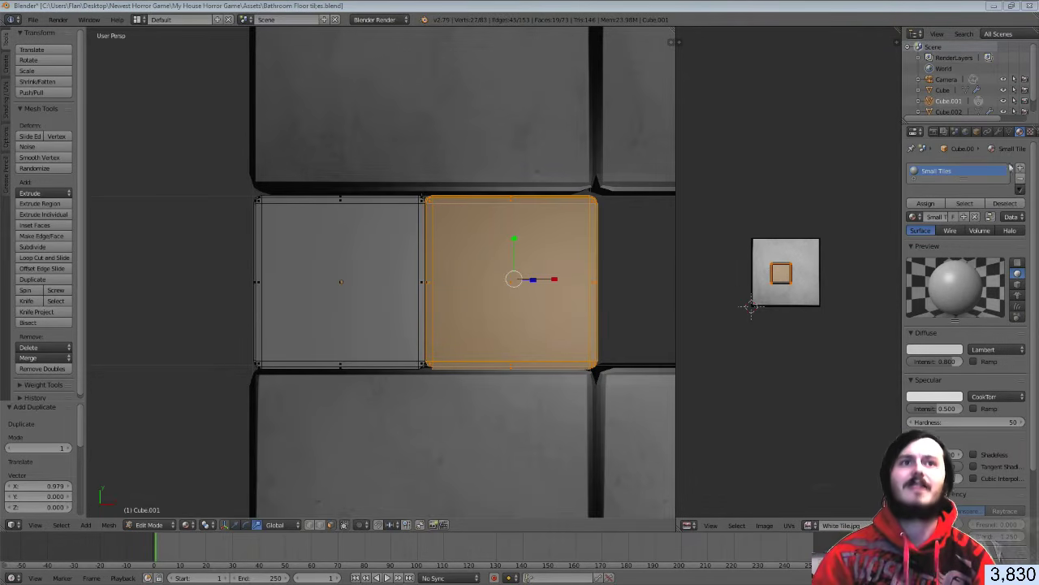
Give the material a new image texture loaded from Small Tiles.jpg and show it in the UV editor
click(1029, 131)
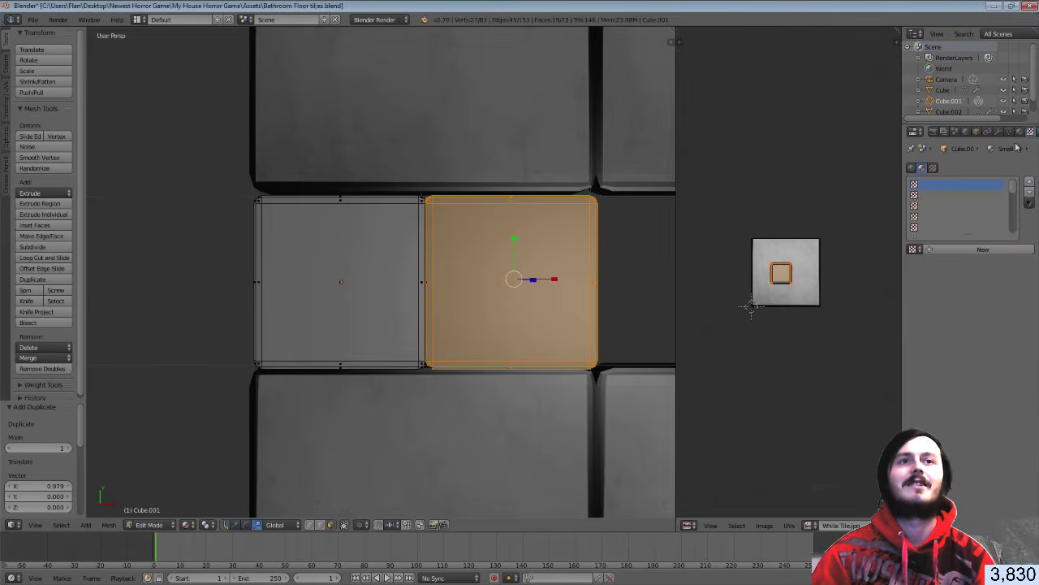
click(983, 251)
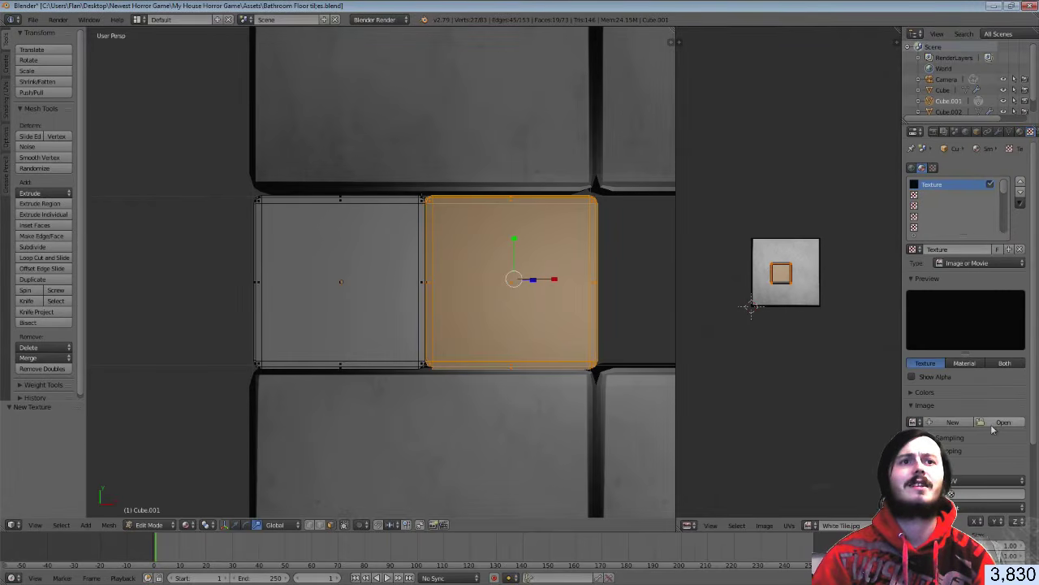
click(991, 423)
click(166, 182)
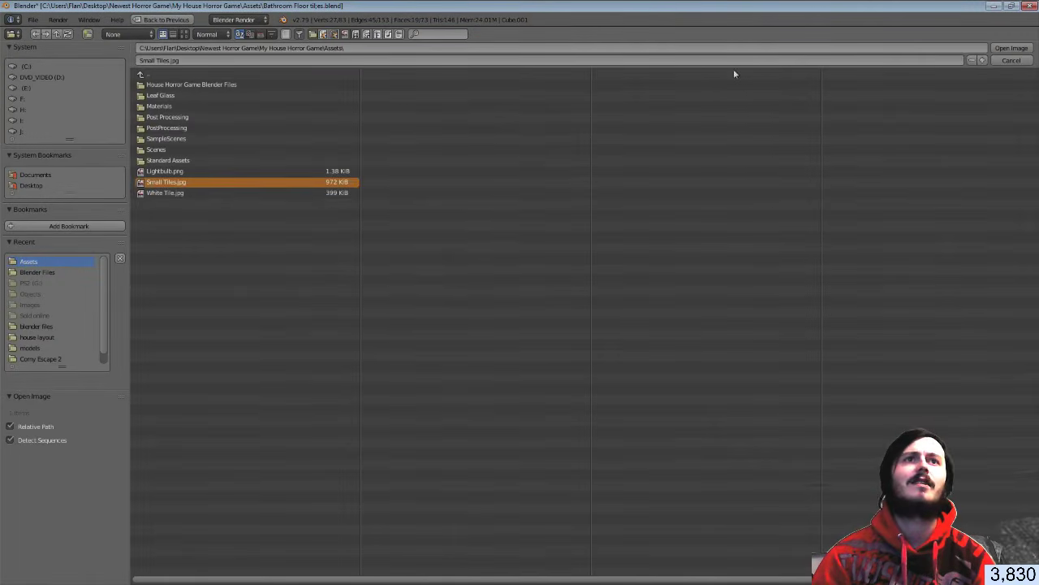
click(1009, 48)
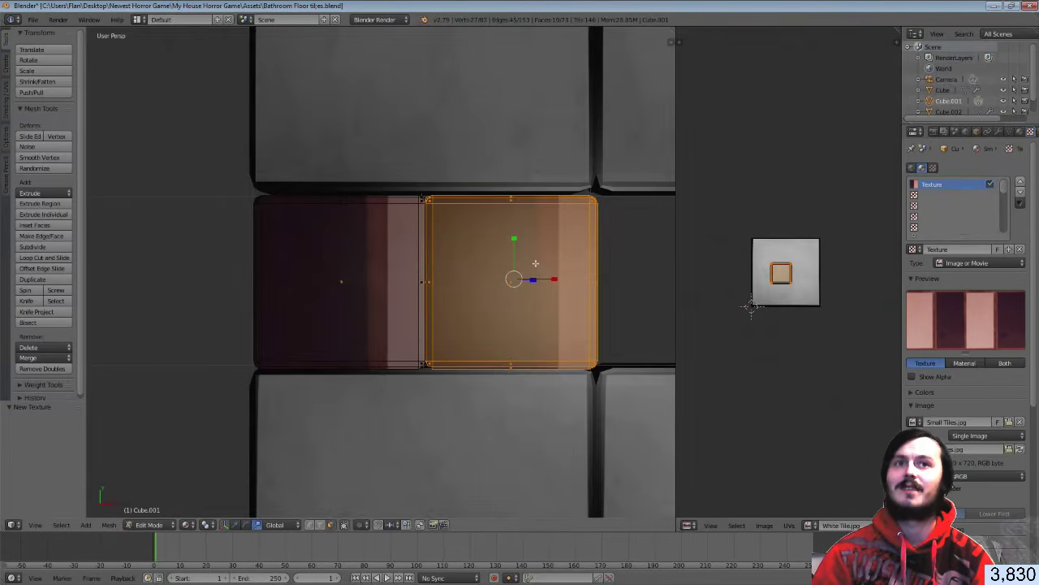
click(809, 525)
click(855, 415)
Move the right face's UVs onto the light pink tile and widen them along X
scroll(806, 343, up, 4)
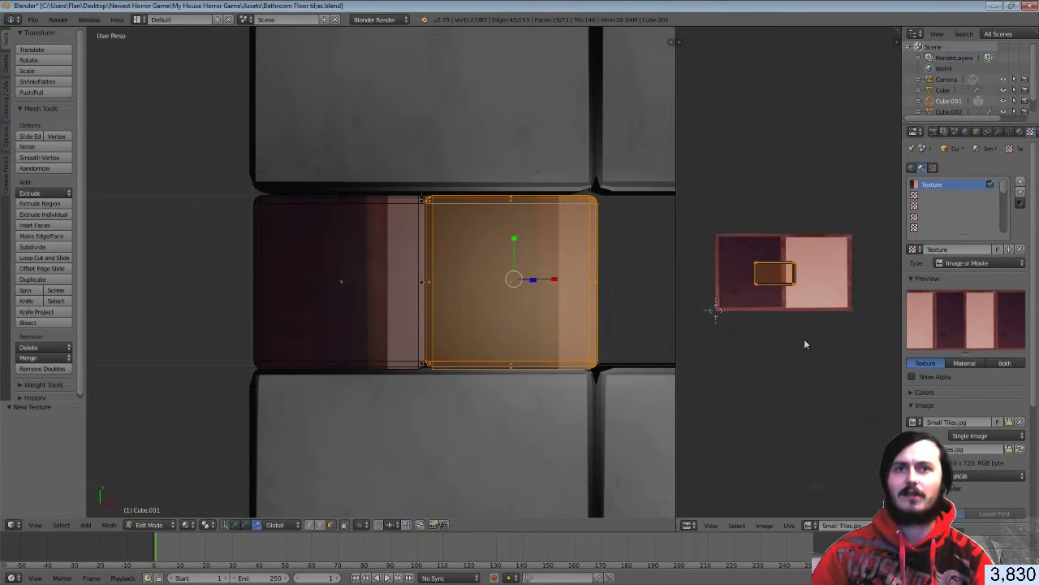
scroll(784, 307, down, 1)
key(g)
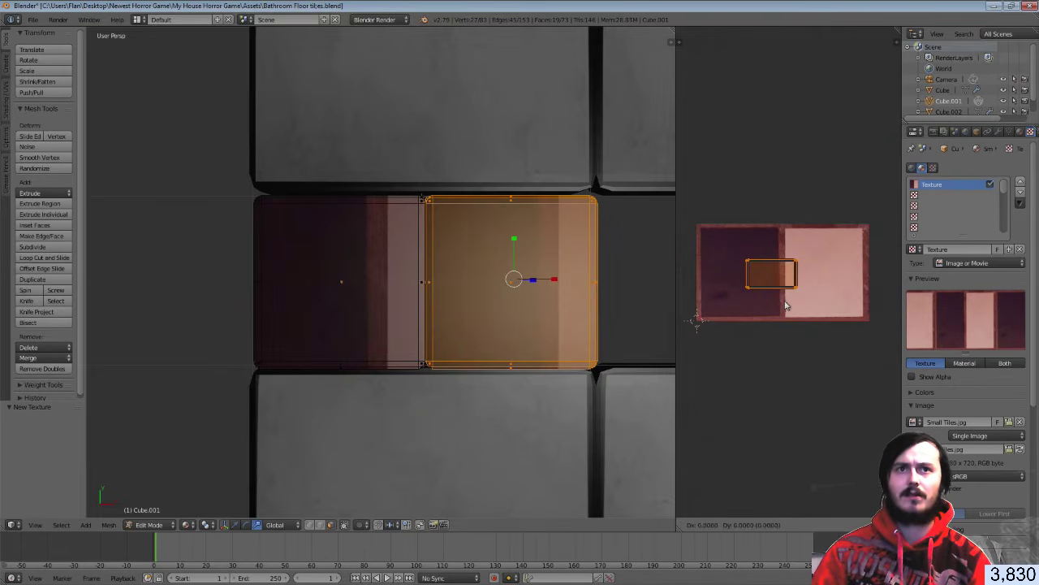
click(836, 310)
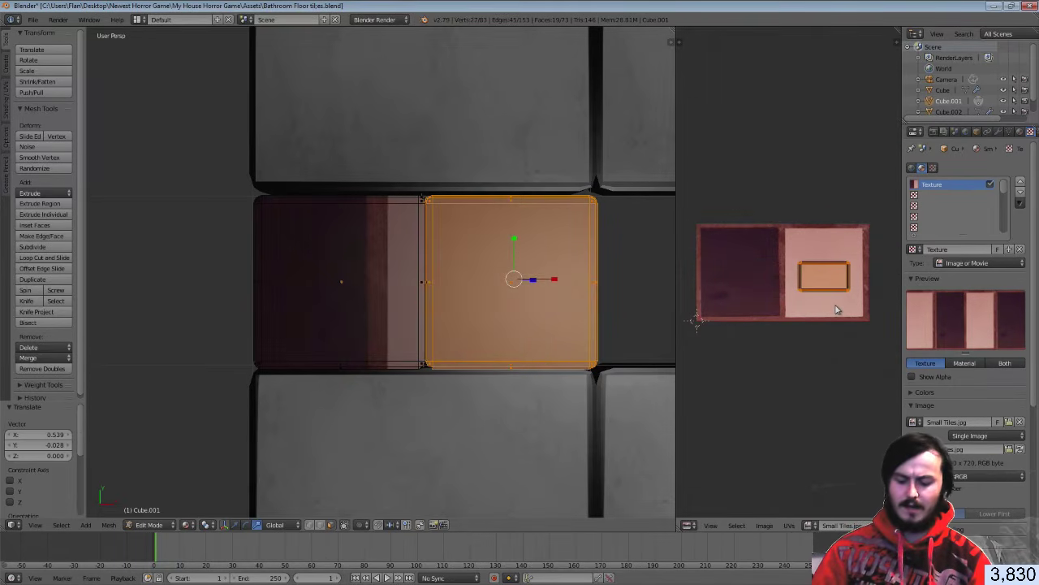
key(s)
key(x)
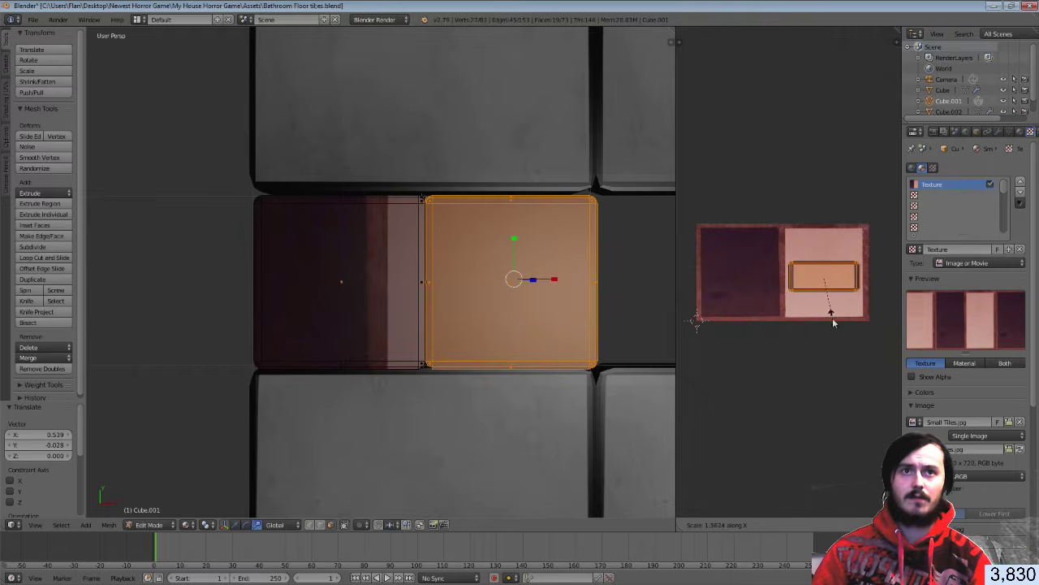
click(833, 325)
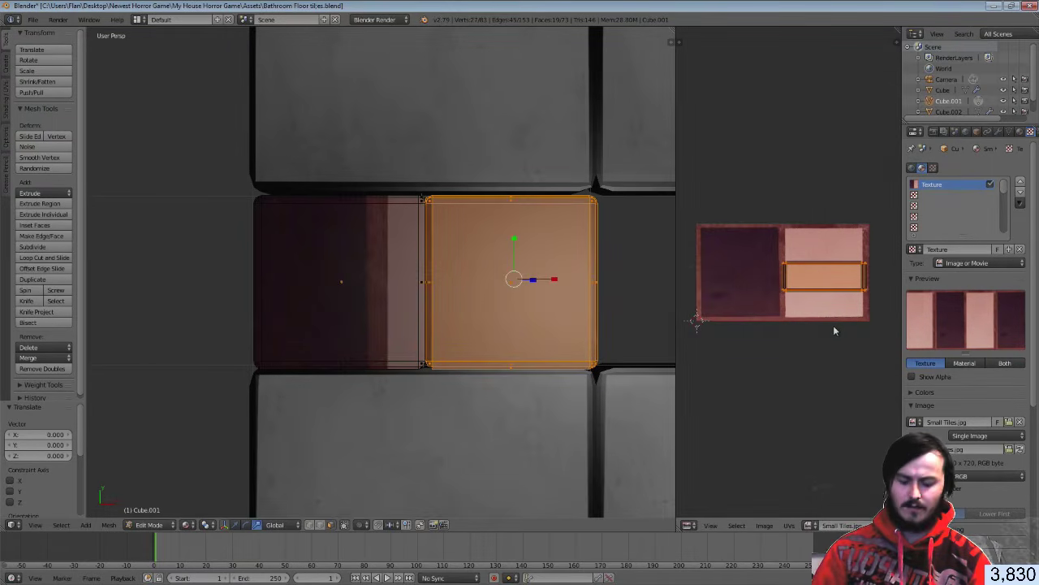
Stretch and shift the UVs along Y to fit the pink tile, then view the result in Object Mode
key(s)
key(x)
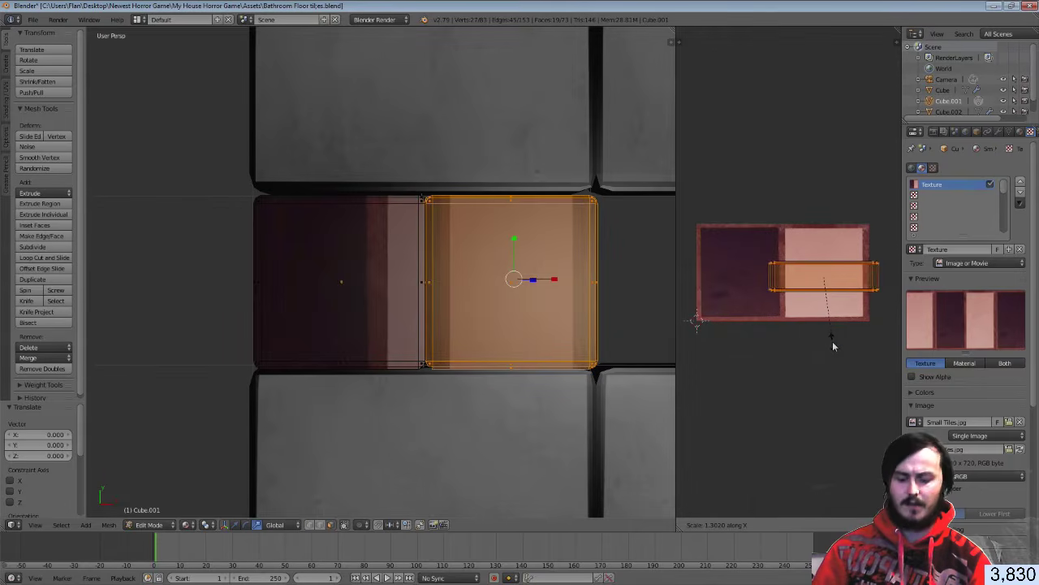
key(y)
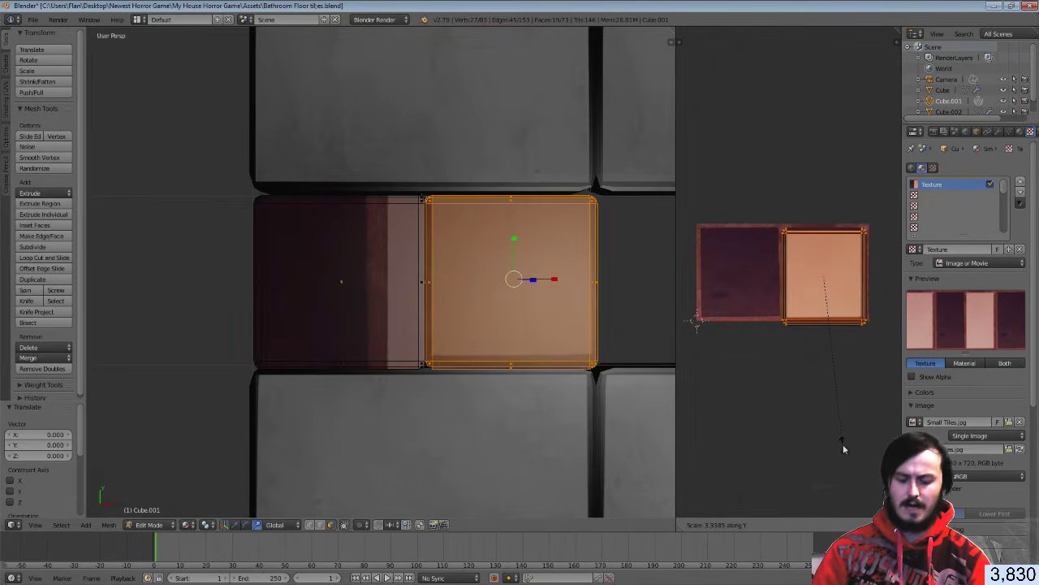
click(842, 444)
key(g)
key(y)
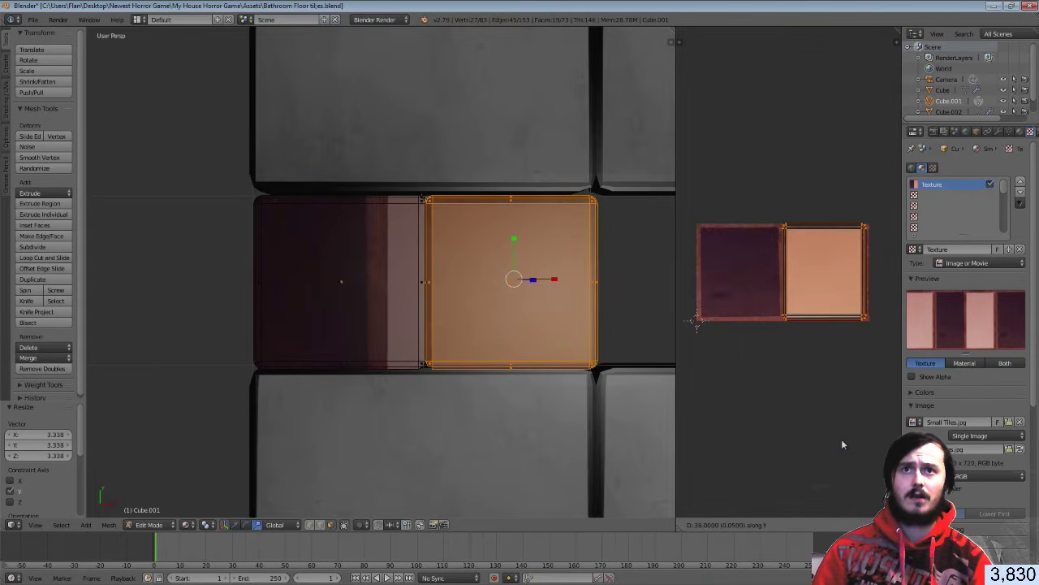
click(842, 443)
key(Tab)
middle_drag(556, 349, 541, 298)
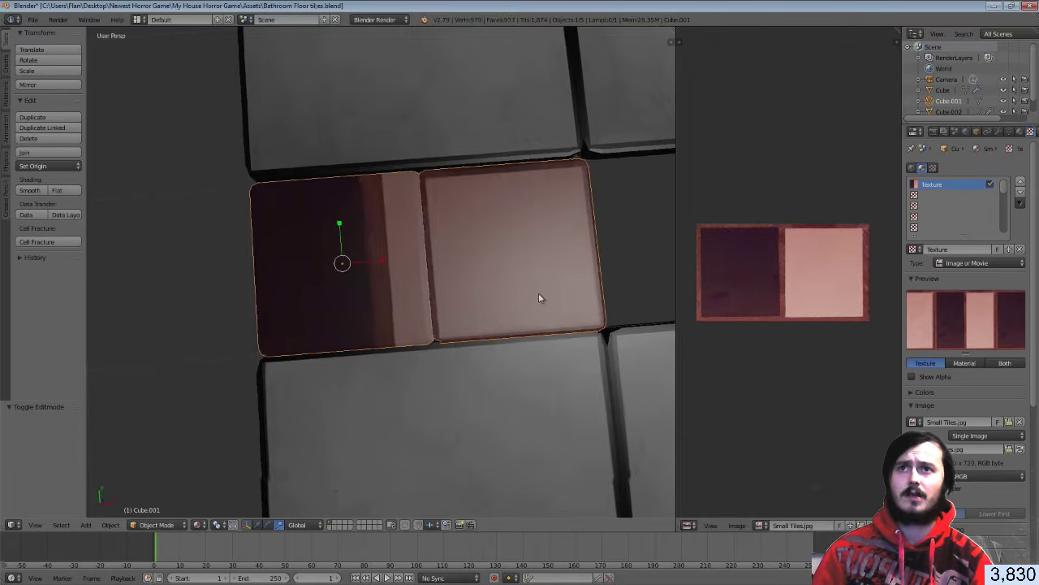
In Edit Mode, brush-select the small tile's top and edge faces from Top Ortho view
key(Tab)
key(a)
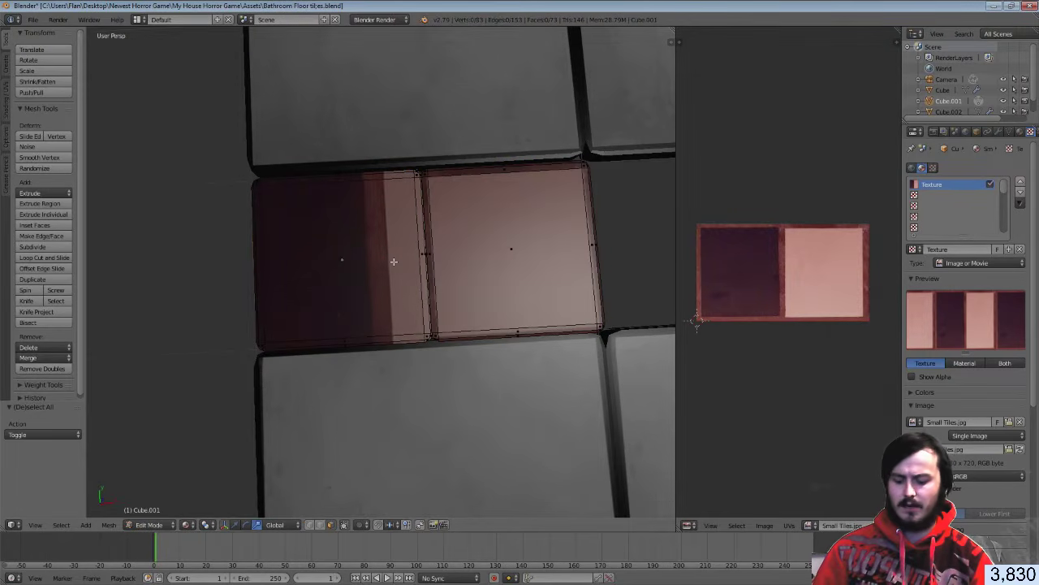
key(l)
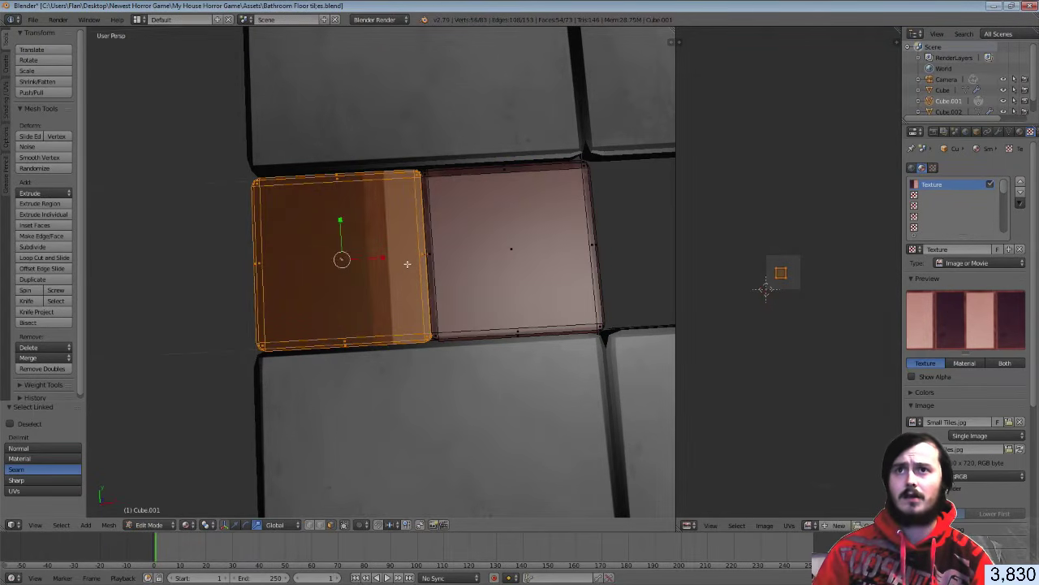
mouse_move(407, 263)
middle_down()
mouse_move(457, 204)
mouse_move(481, 193)
mouse_move(406, 232)
mouse_move(395, 273)
middle_up()
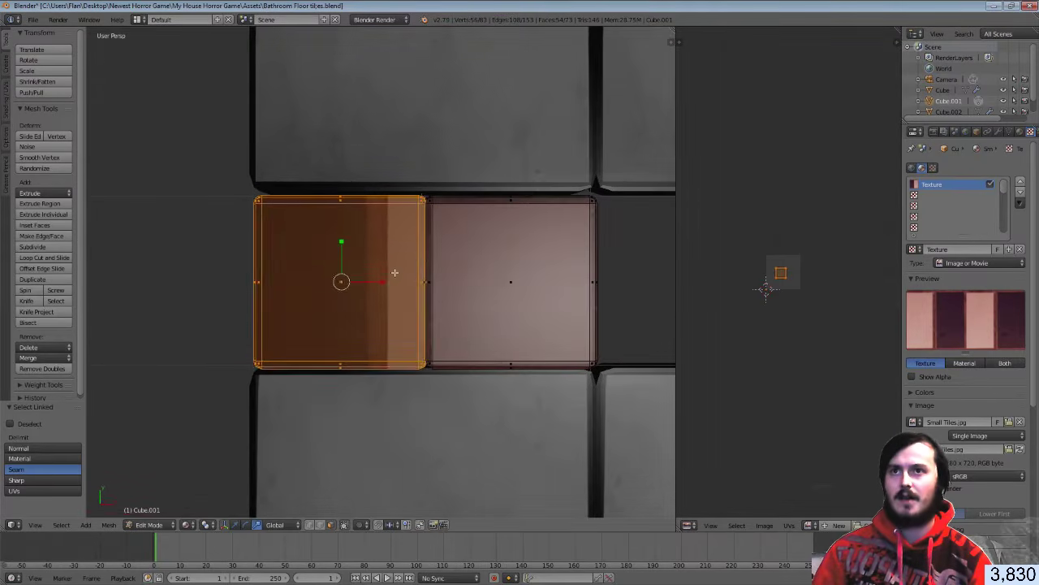
key(a)
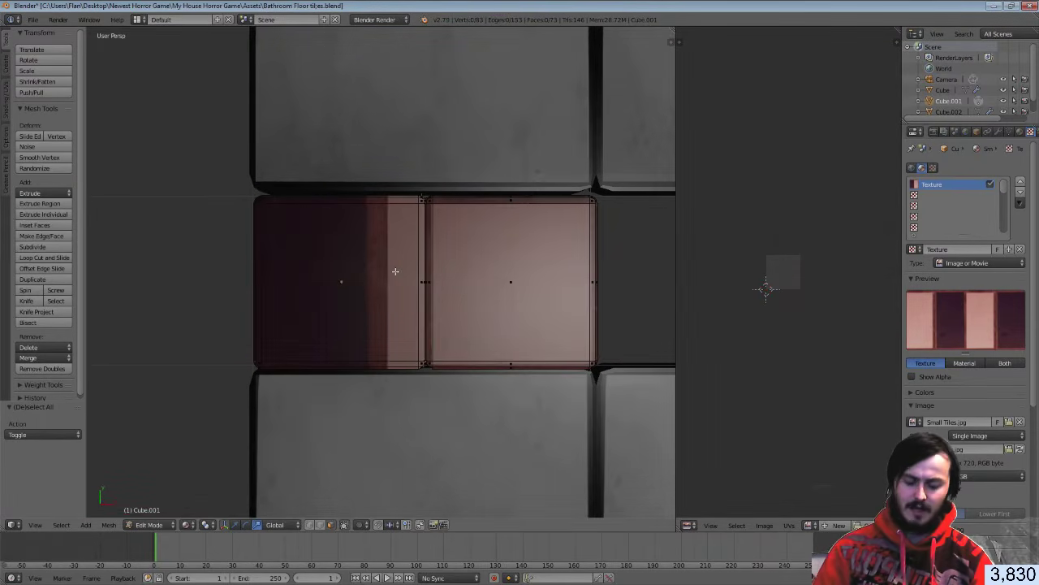
key(KP_7)
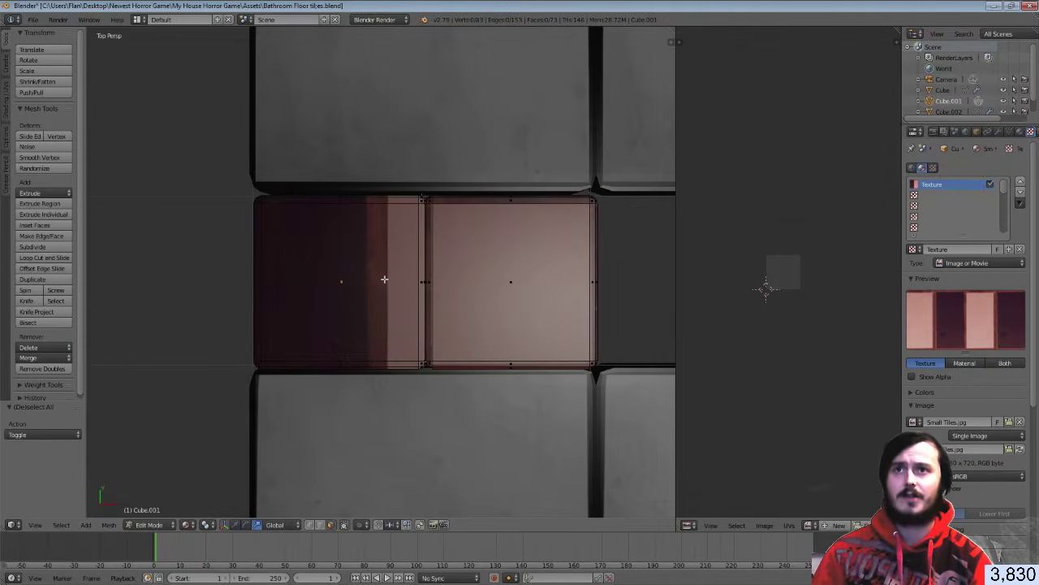
key(c)
mouse_move(370, 313)
mouse_down()
mouse_move(357, 356)
mouse_move(414, 362)
mouse_up()
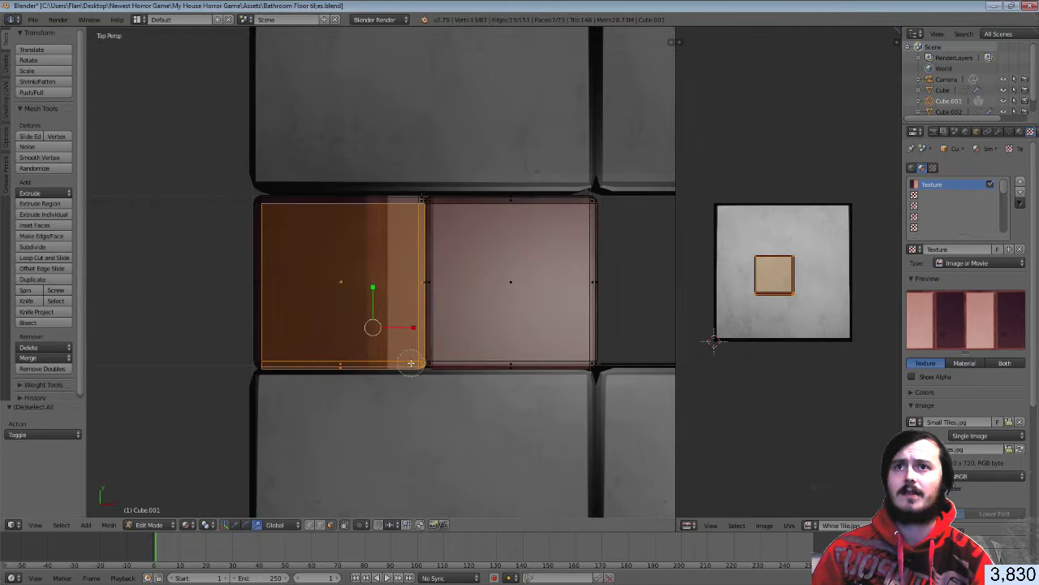
mouse_move(405, 223)
mouse_down()
mouse_move(413, 204)
mouse_move(264, 209)
mouse_move(272, 348)
mouse_move(261, 364)
mouse_up()
mouse_move(453, 267)
middle_down()
mouse_move(443, 276)
mouse_move(442, 203)
middle_up()
key(Escape)
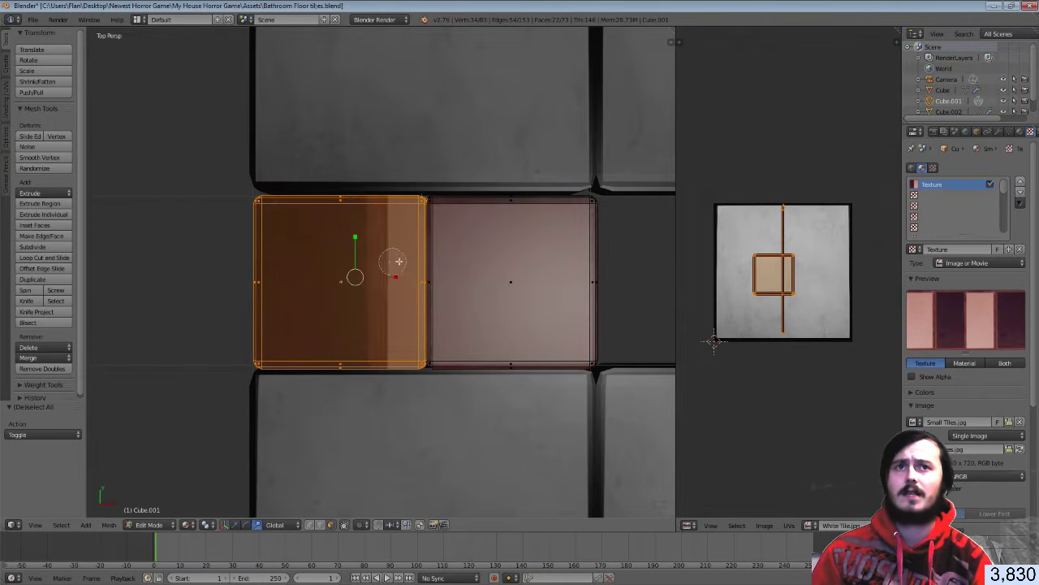
shift+right_click(455, 321)
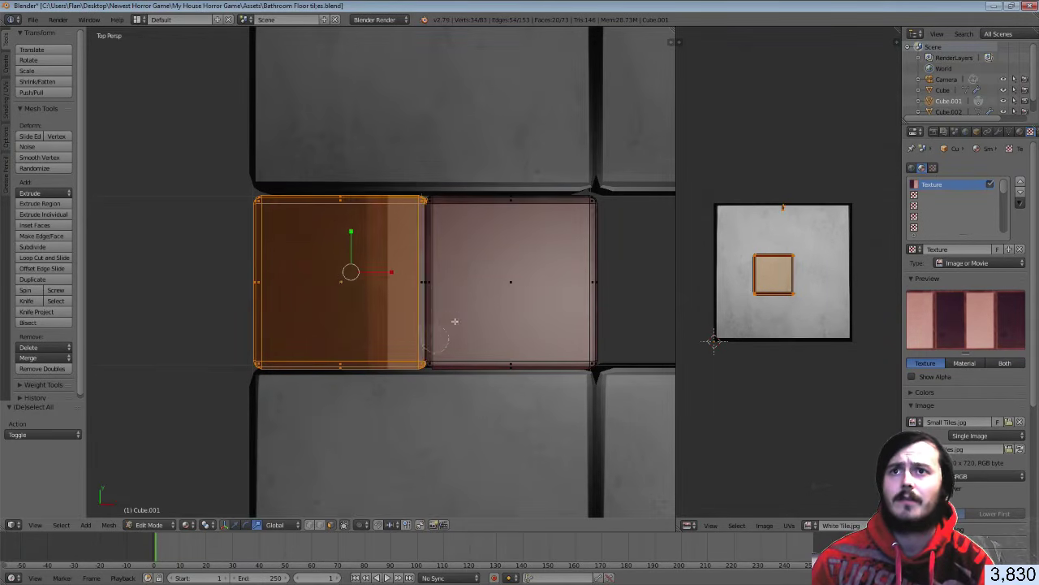
key(ctrl+z)
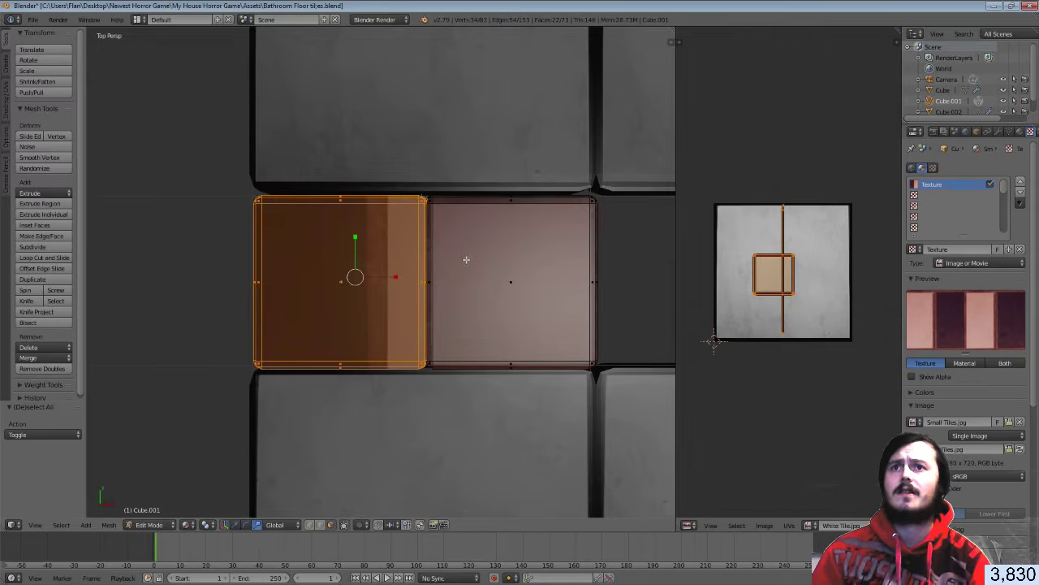
In wireframe view, add the small tile's front edges to the selection
mouse_move(466, 259)
middle_down()
mouse_move(406, 242)
mouse_move(411, 221)
mouse_move(420, 232)
middle_up()
key(z)
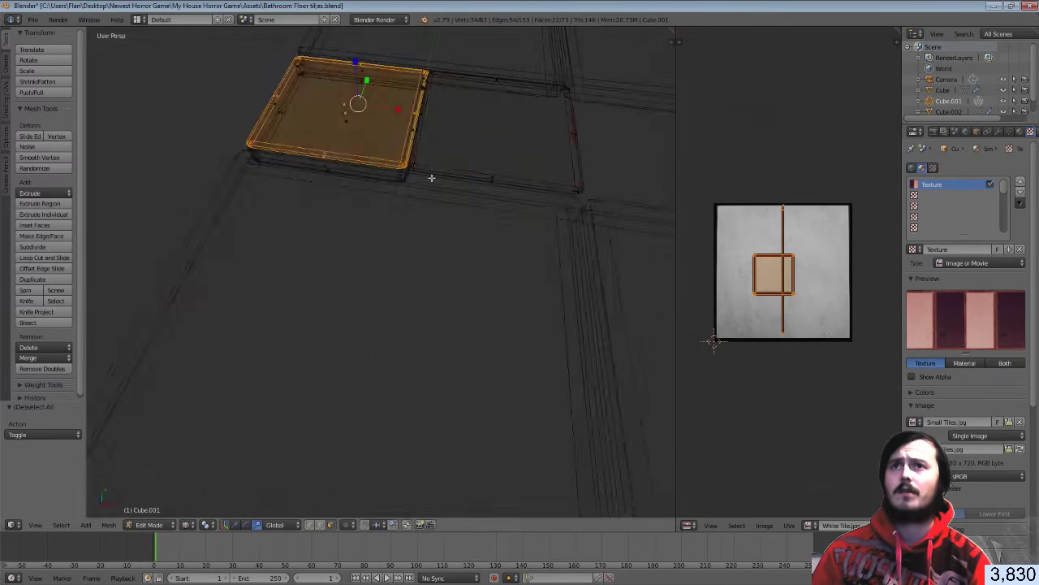
mouse_move(430, 176)
middle_down()
mouse_move(366, 186)
mouse_move(353, 165)
mouse_move(450, 186)
mouse_move(637, 144)
mouse_move(128, 149)
mouse_move(255, 154)
mouse_move(325, 87)
middle_up()
middle_drag(372, 203, 355, 231)
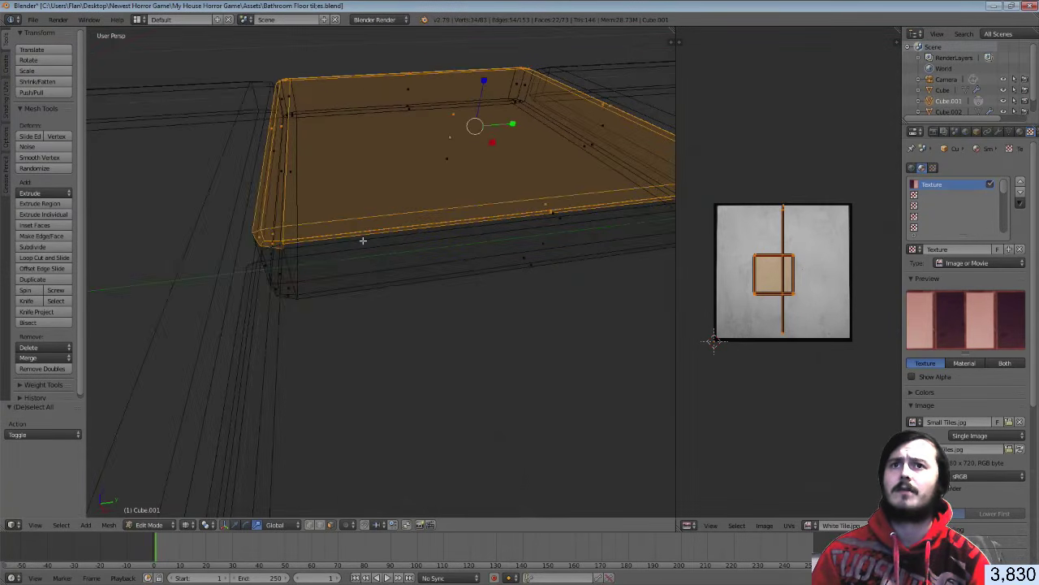
shift+right_click(552, 217)
middle_drag(549, 211, 503, 209)
shift+right_click(439, 280)
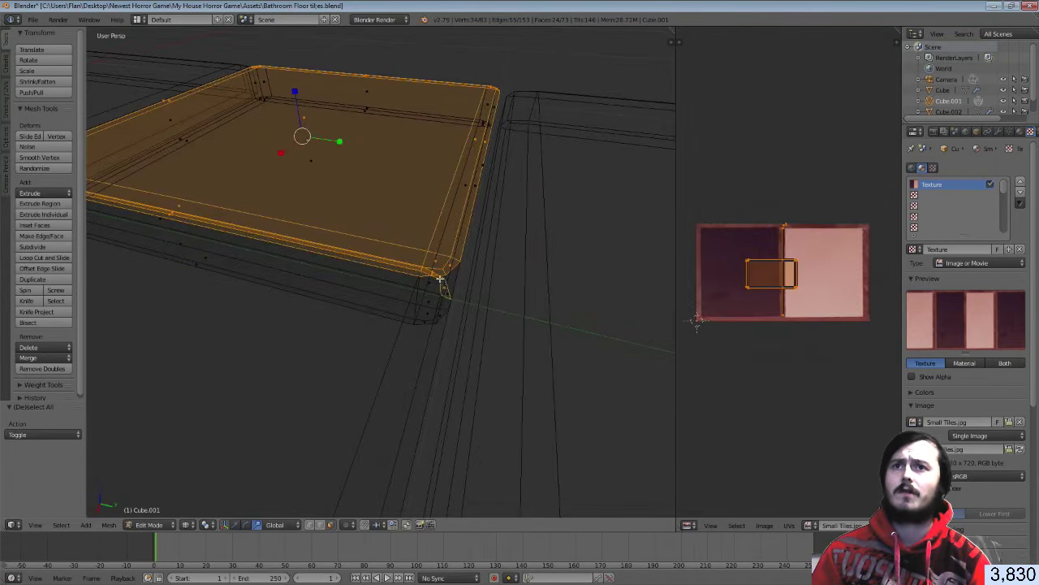
shift+right_click(439, 276)
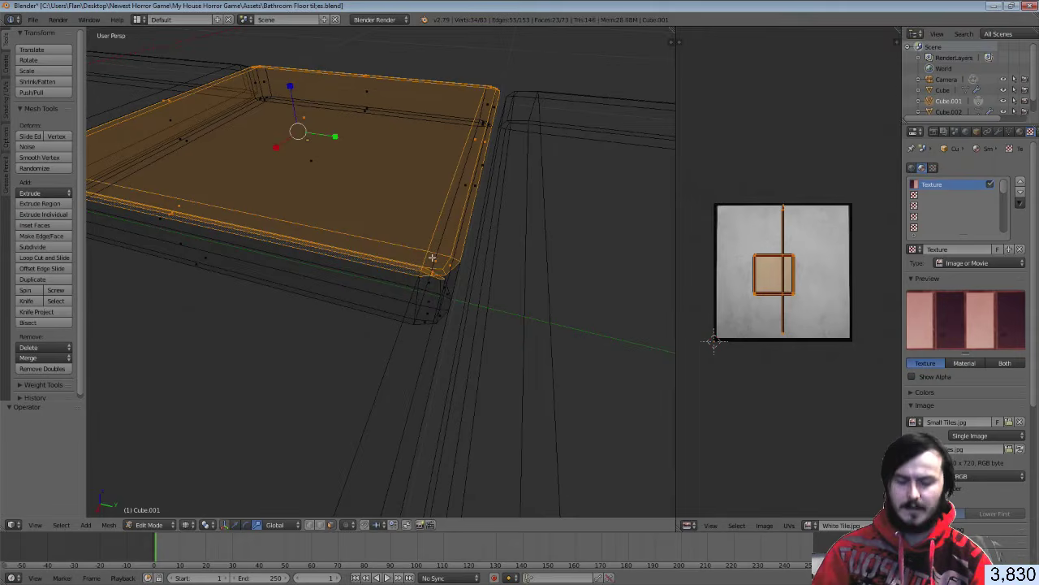
Unwrap the tile with Project From View from the top view
key(u)
click(432, 257)
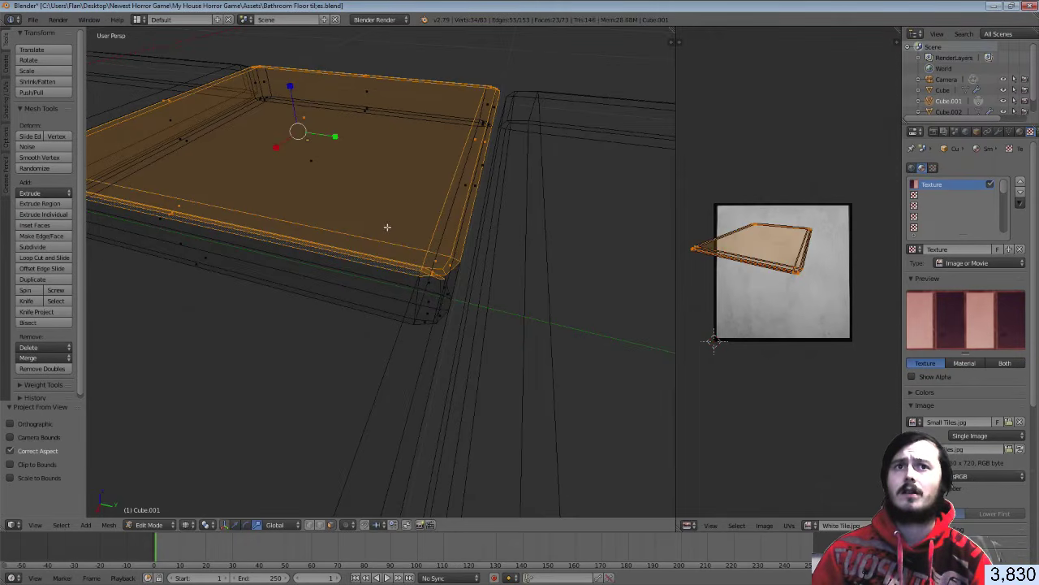
middle_drag(387, 227, 389, 229)
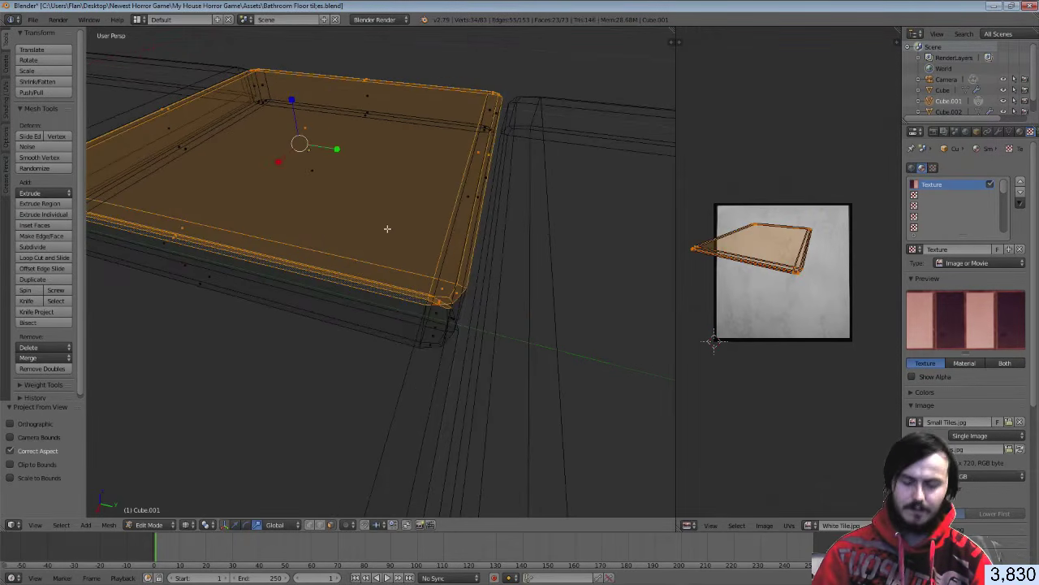
key(KP_7)
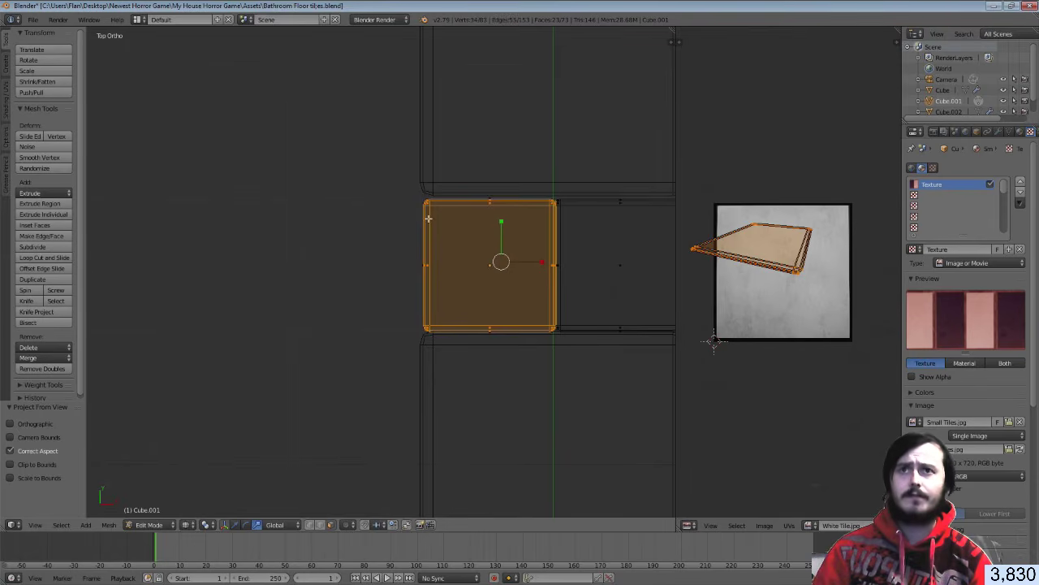
key(u)
click(431, 219)
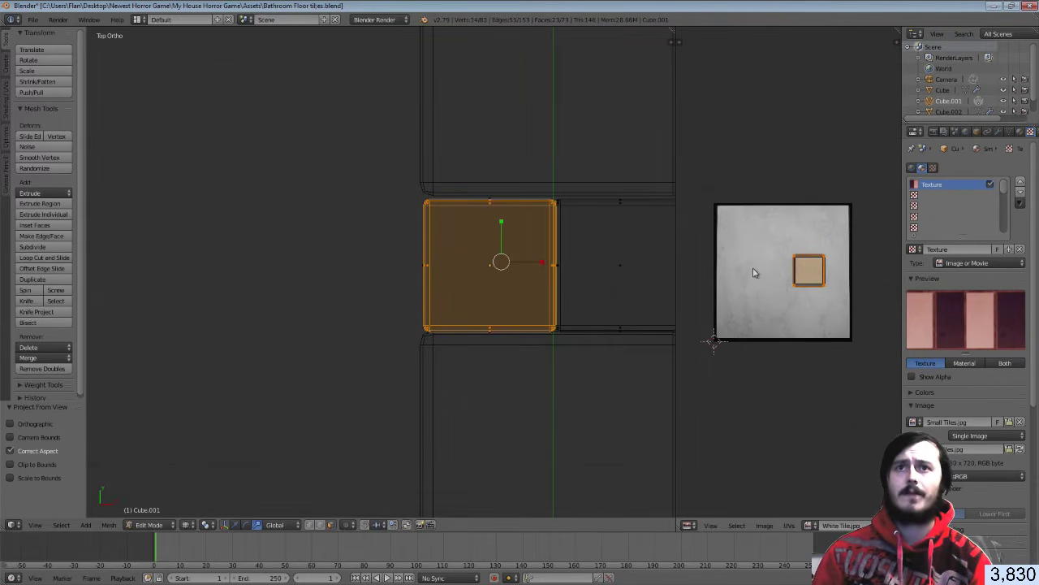
middle_drag(754, 273, 737, 272)
Load Small Tiles.jpg as the image behind the UVs
click(1020, 132)
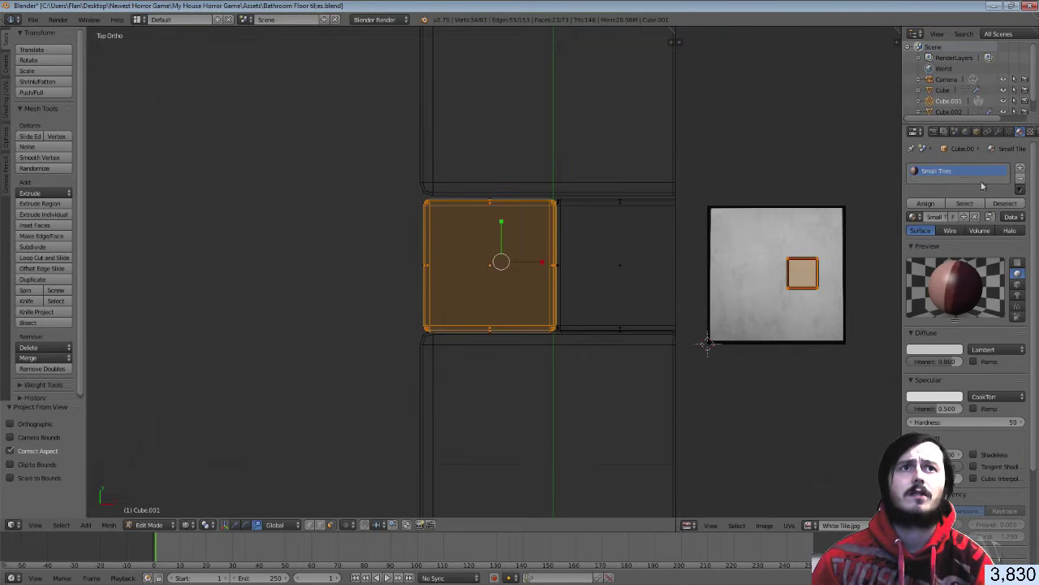
click(1030, 132)
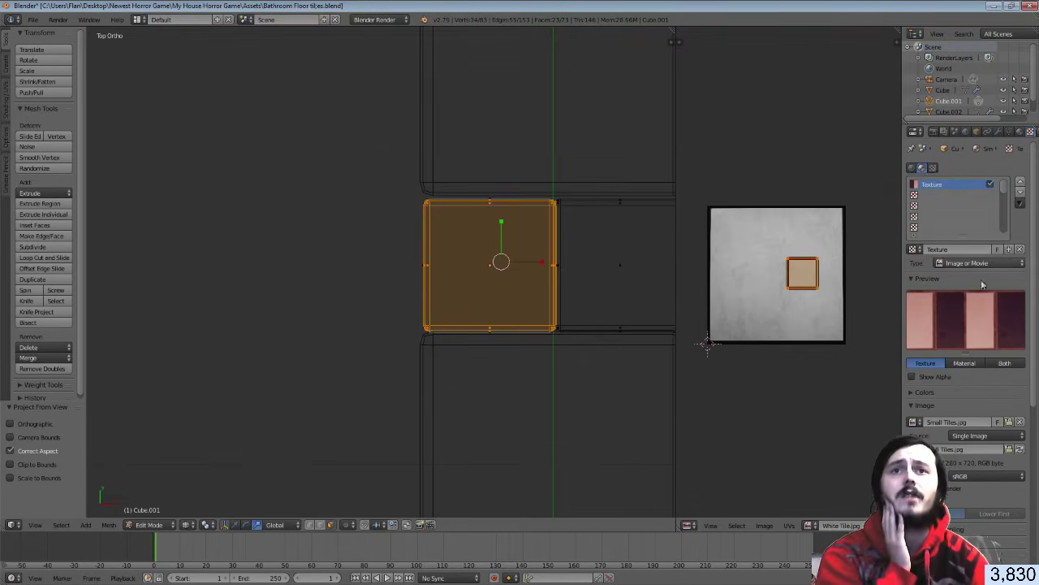
click(810, 524)
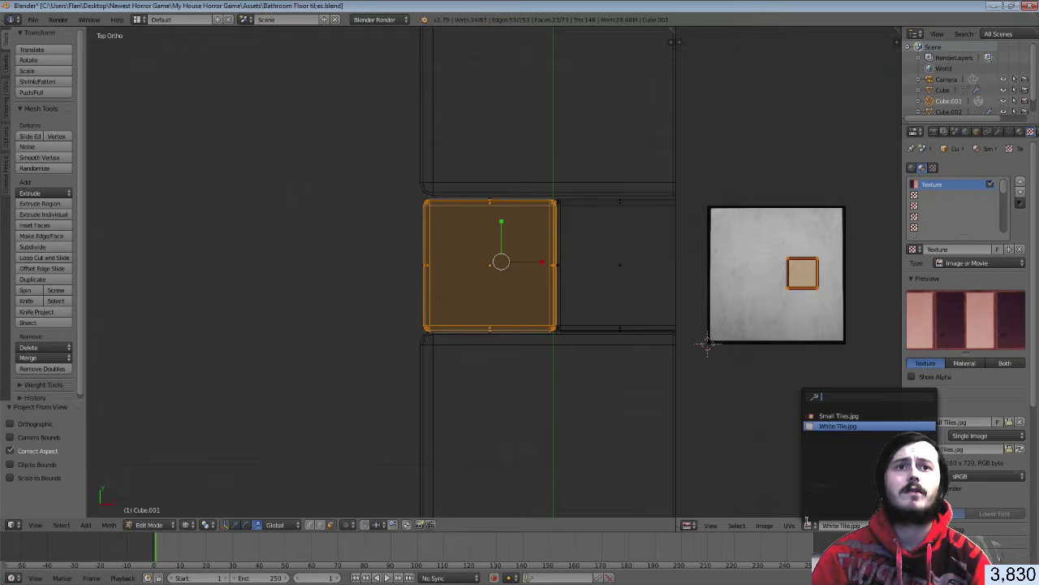
click(822, 413)
Move the UVs onto the dark tile square and scale them along X and Y to fill it
key(g)
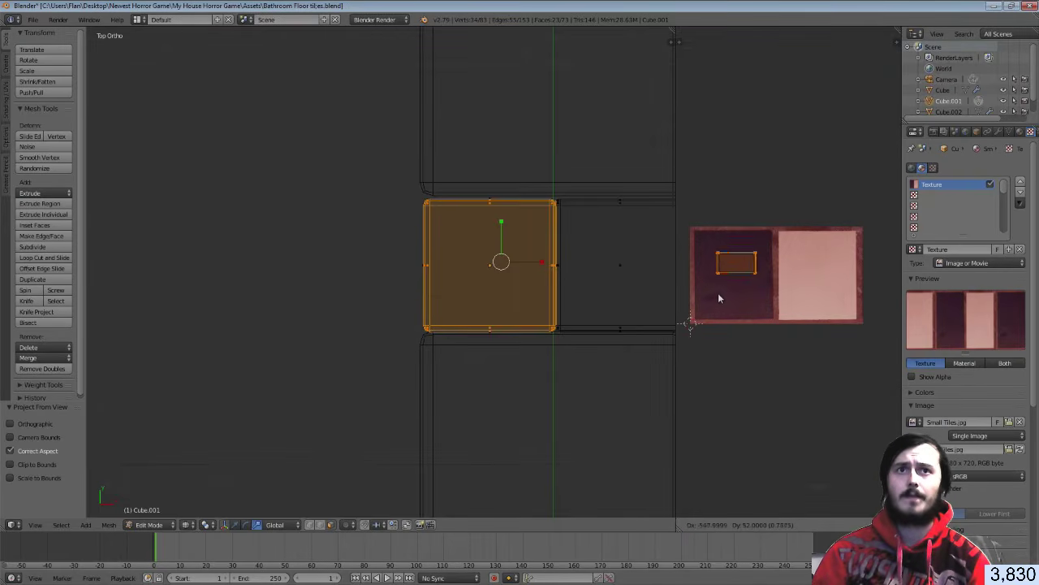
click(716, 308)
key(s)
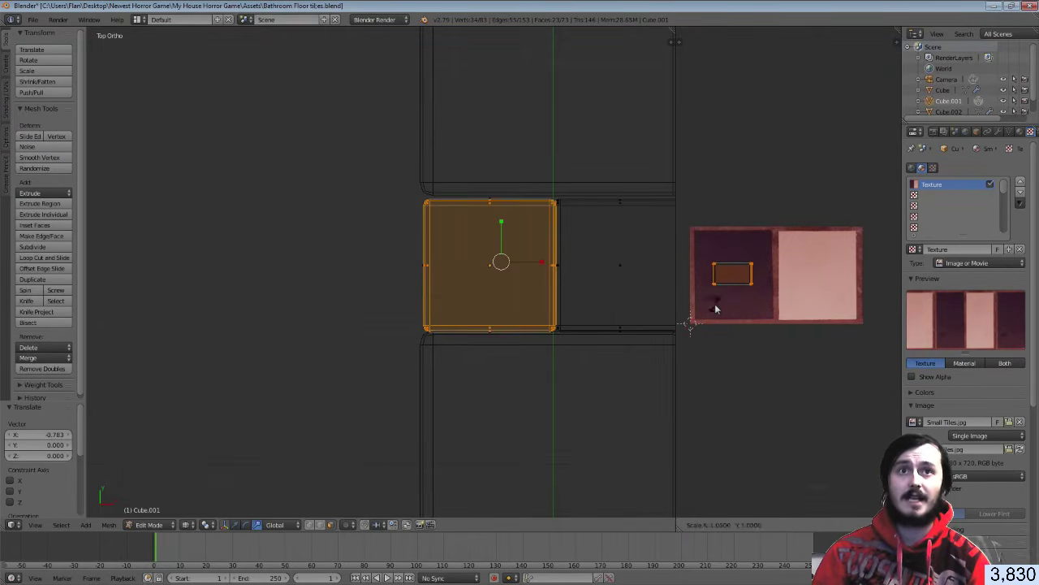
key(x)
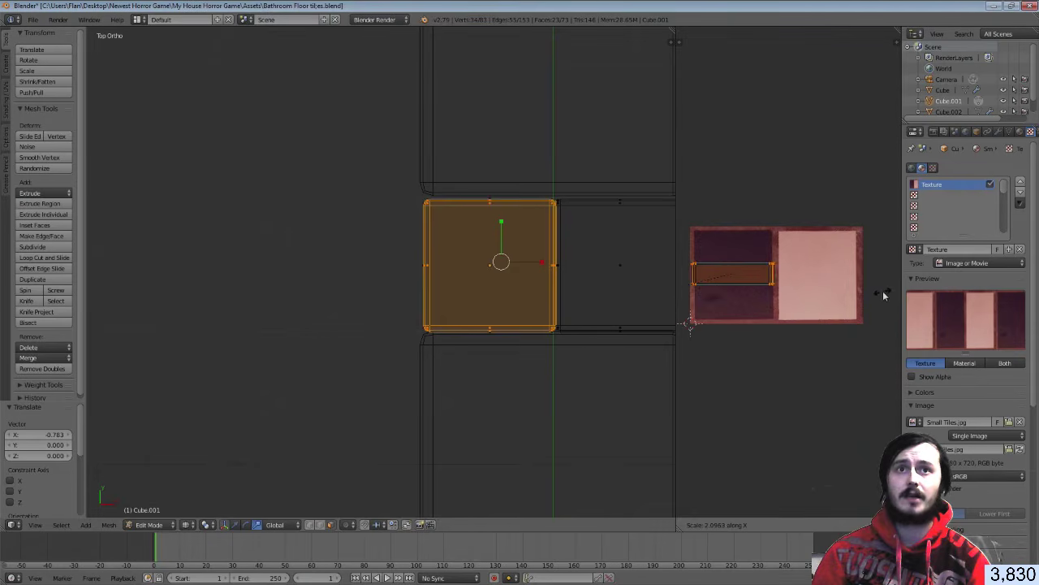
click(884, 295)
key(g)
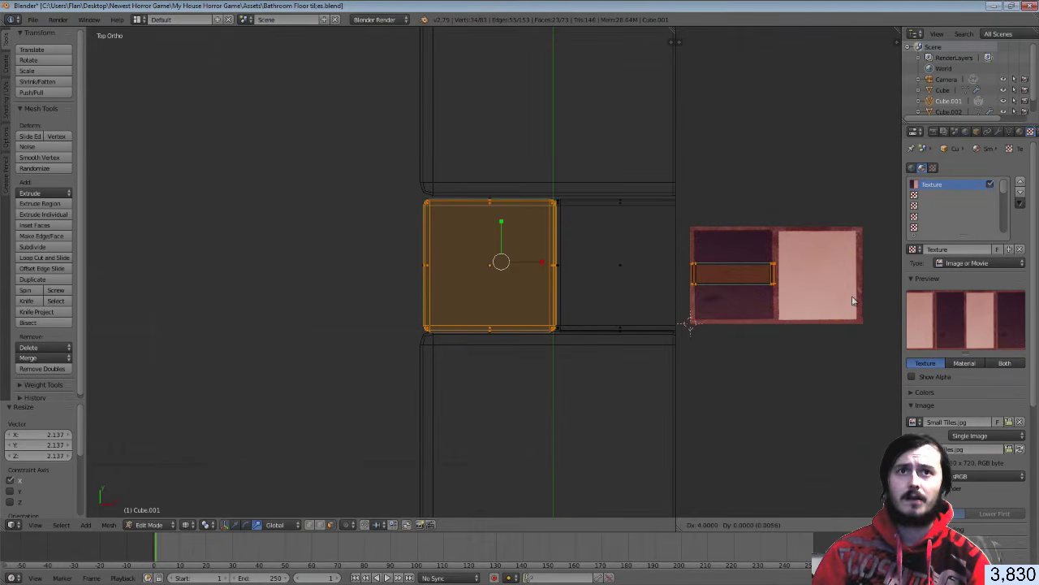
click(853, 300)
key(s)
key(y)
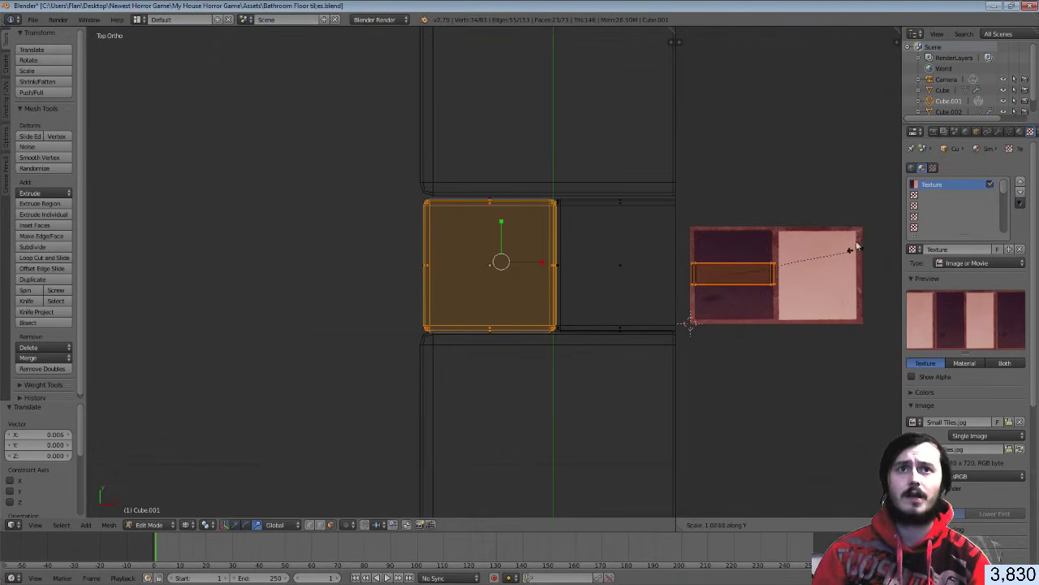
click(772, 275)
Switch the viewport to Texture shading in Object Mode
key(Tab)
key(Tab)
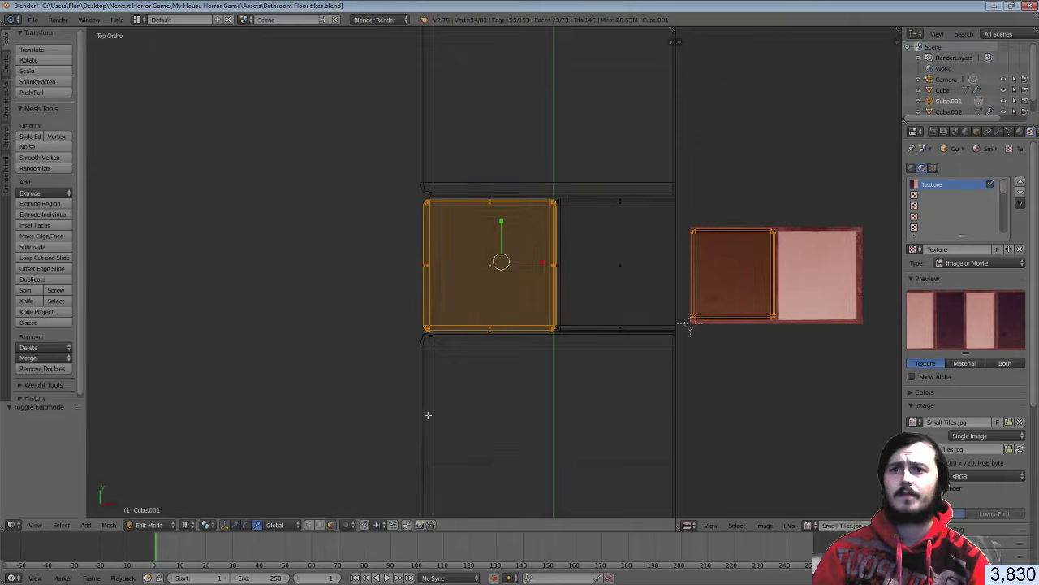
key(z)
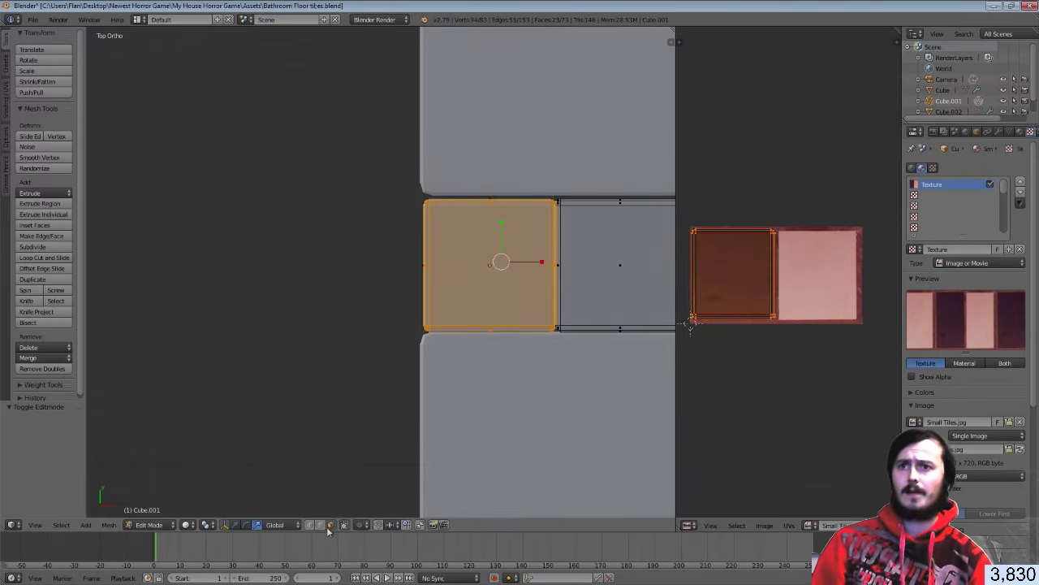
click(190, 526)
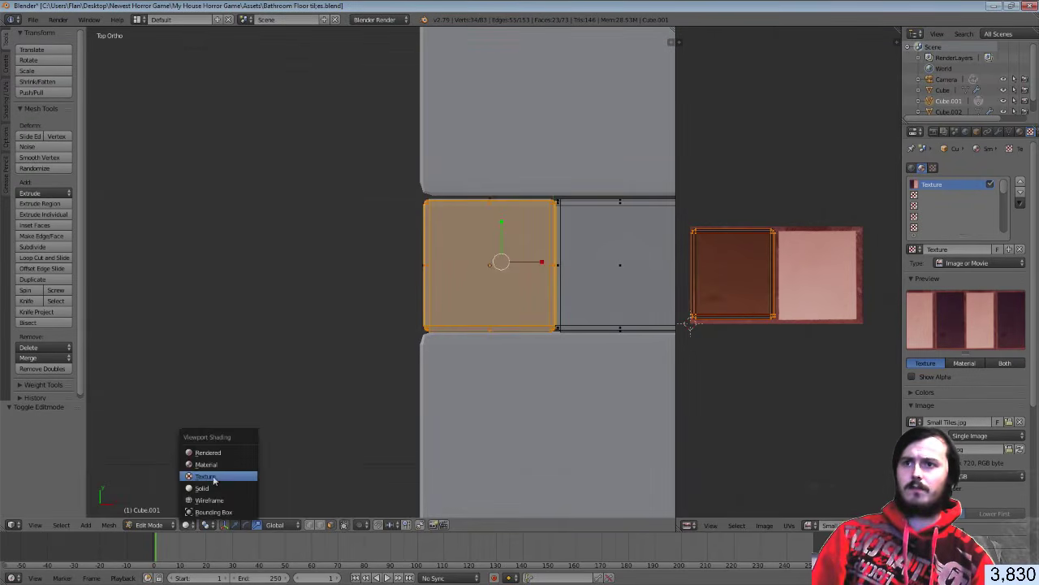
click(209, 467)
Stretch the UV island taller along Y and check the textured tile
key(Tab)
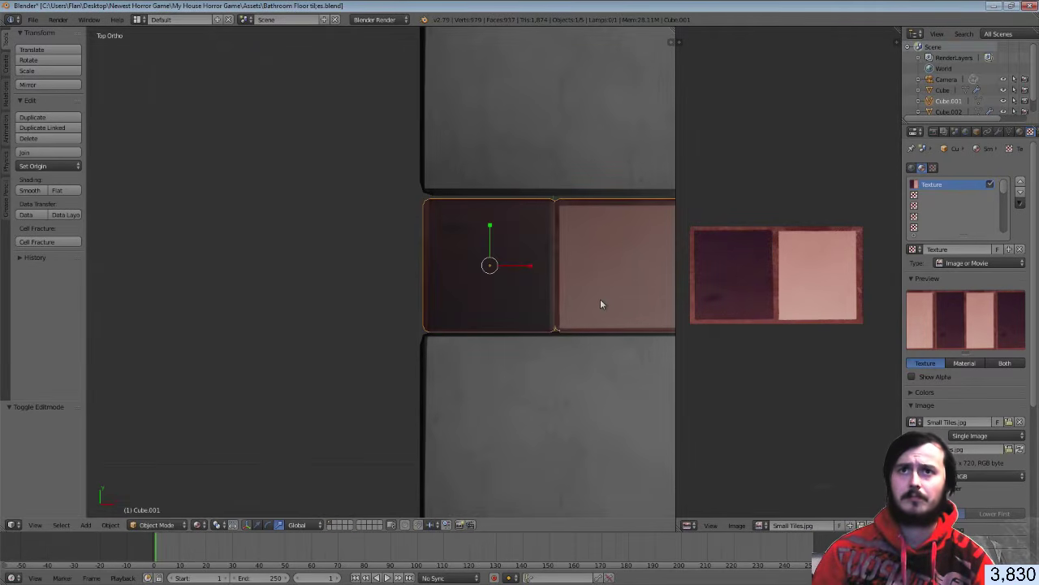
shift+middle_drag(589, 297, 481, 301)
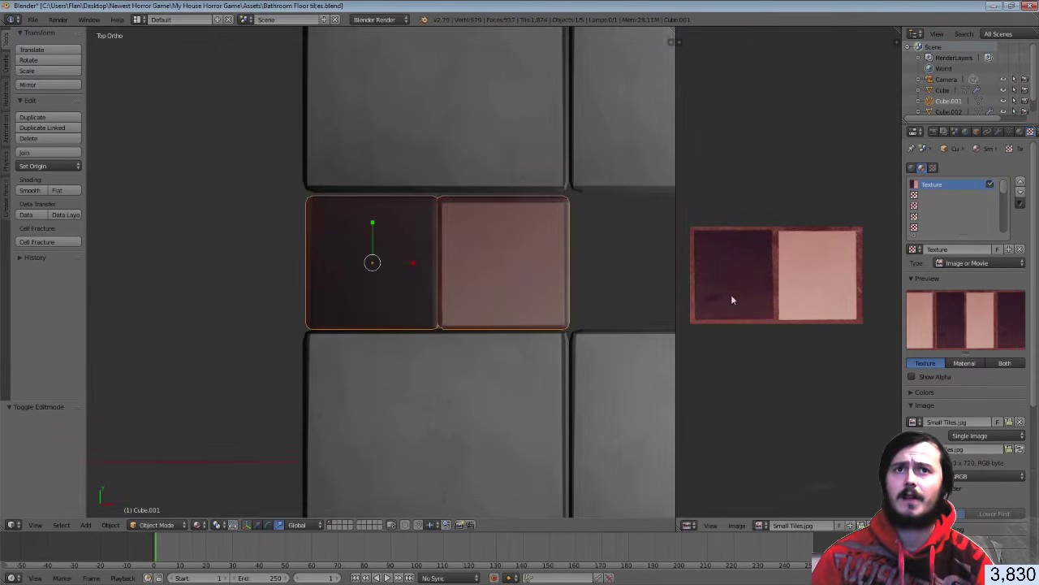
key(Tab)
key(s)
key(y)
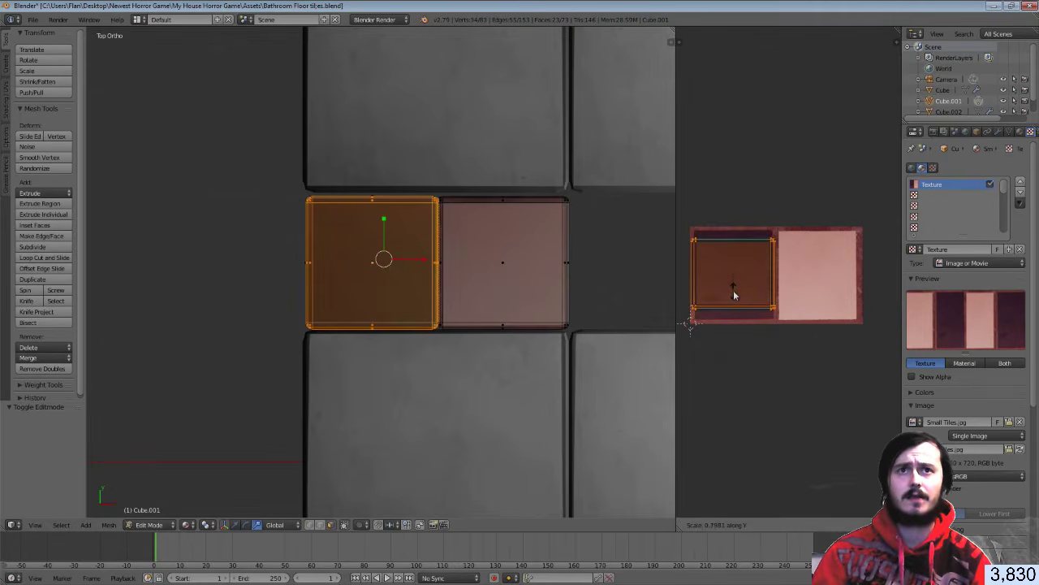
click(736, 301)
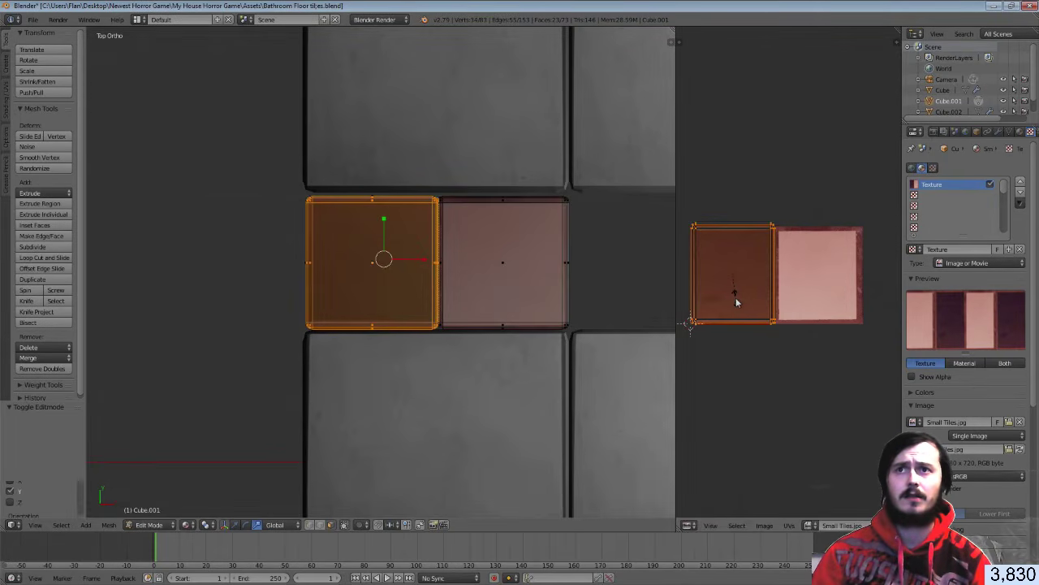
key(Tab)
key(Tab)
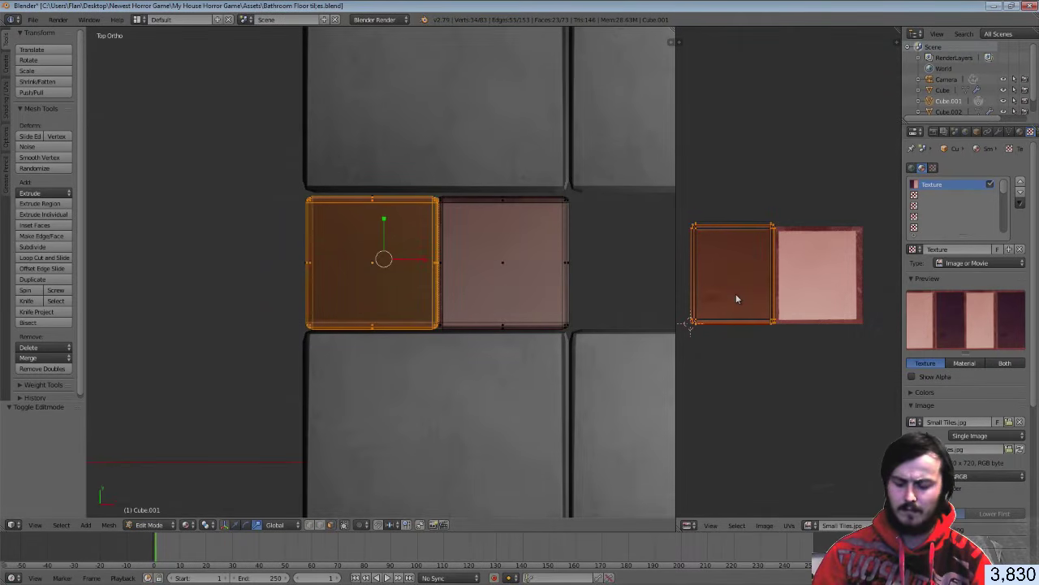
Widen the UV island slightly along X and reposition it, then return to Object Mode
key(s)
key(x)
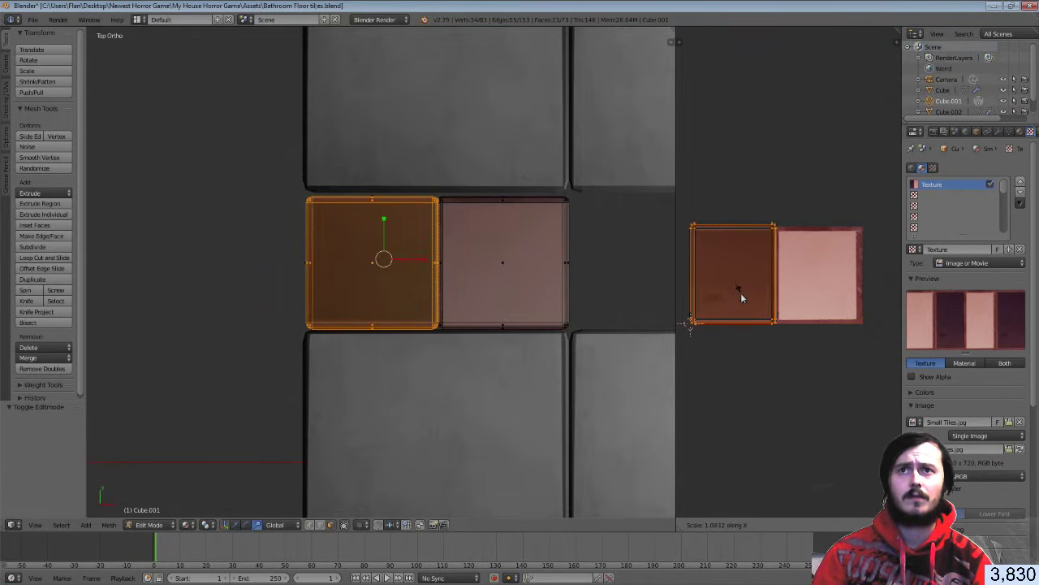
click(741, 292)
key(Tab)
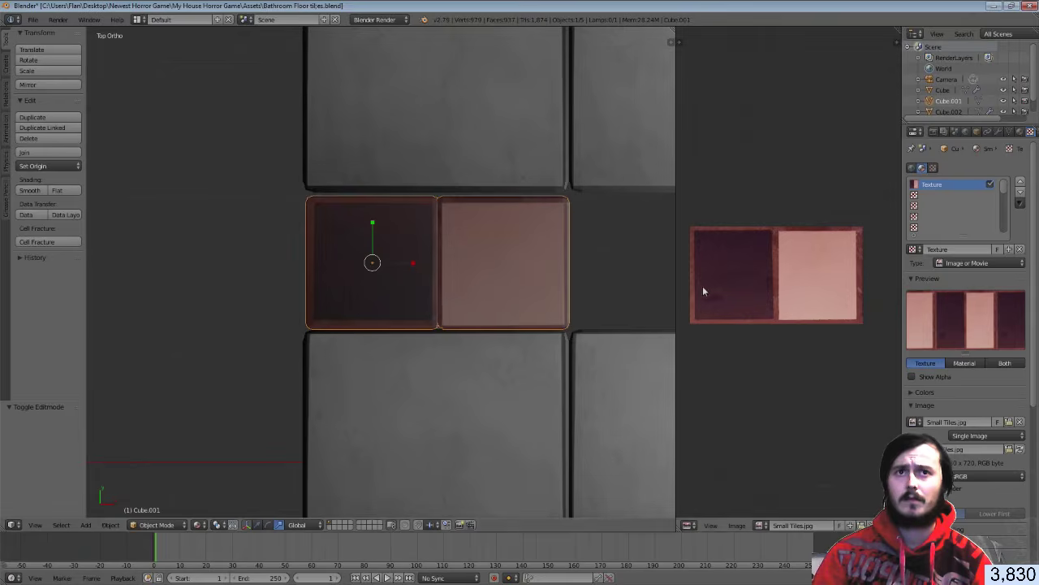
key(Tab)
key(g)
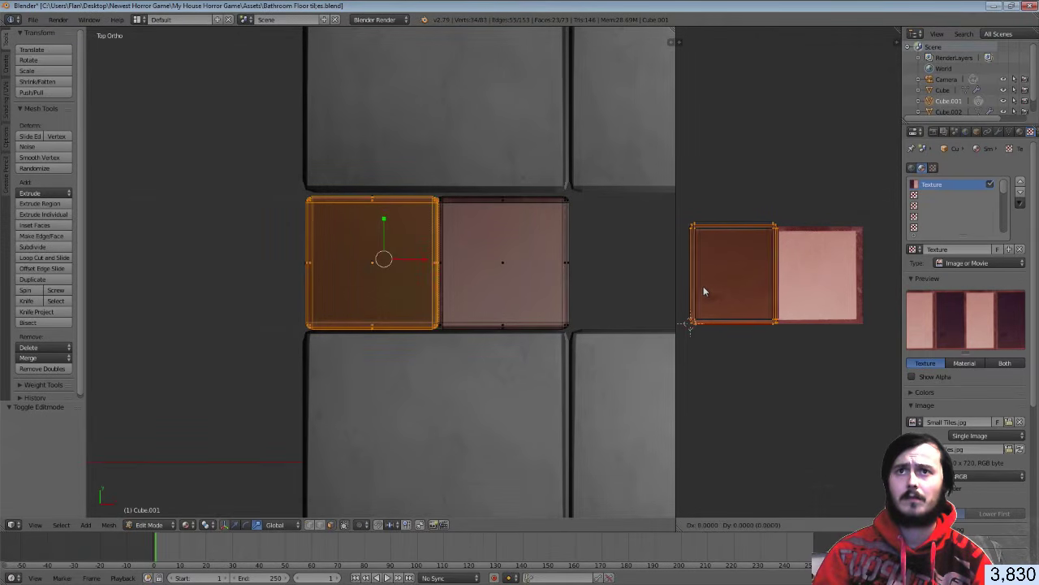
click(703, 290)
key(Tab)
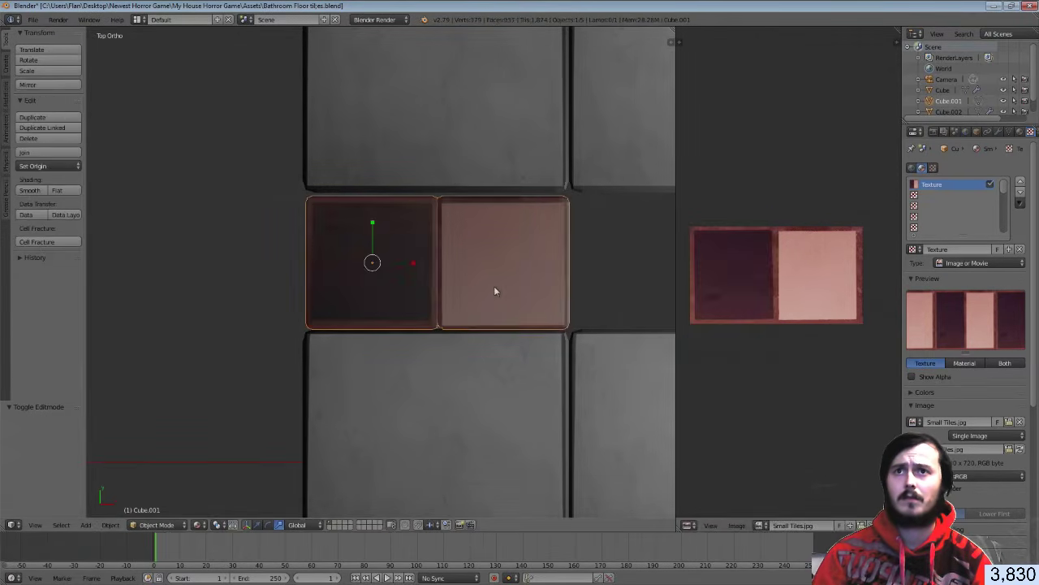
Zoom in on the red tiles and enter Edit Mode on the top tile
key(a)
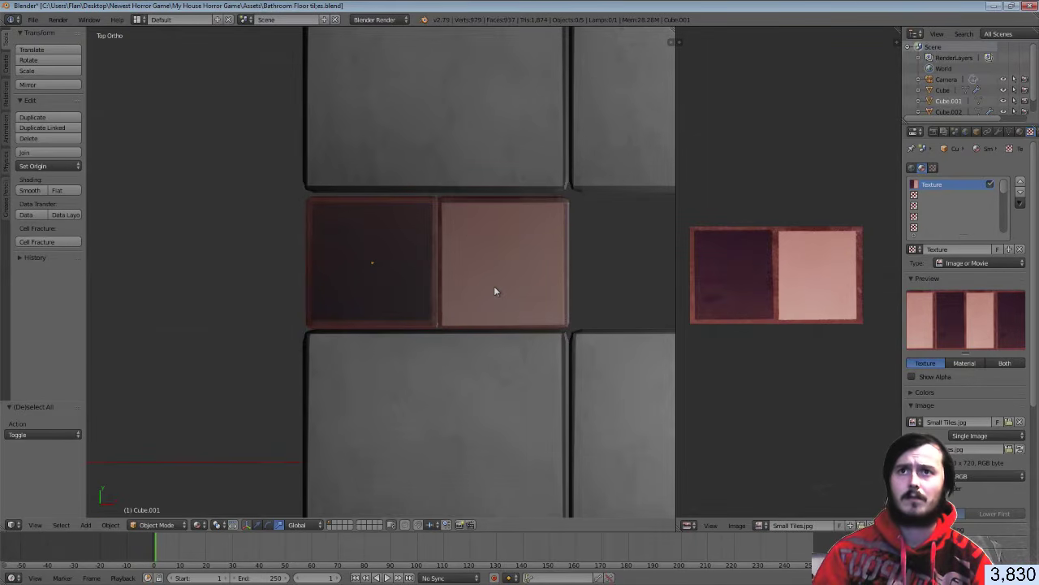
middle_drag(494, 285, 373, 246)
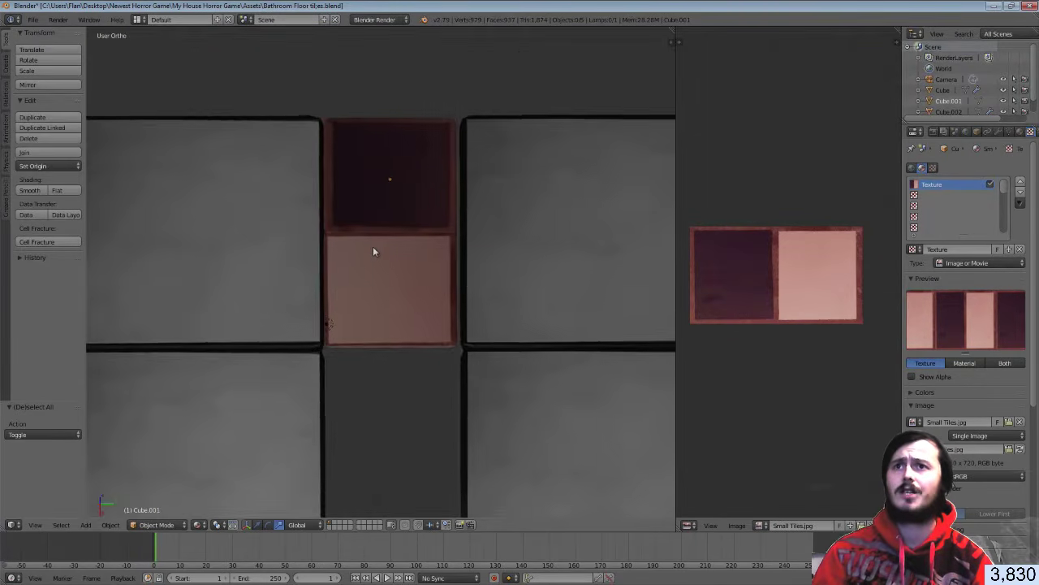
scroll(372, 239, up, 2)
shift+middle_drag(372, 197, 378, 227)
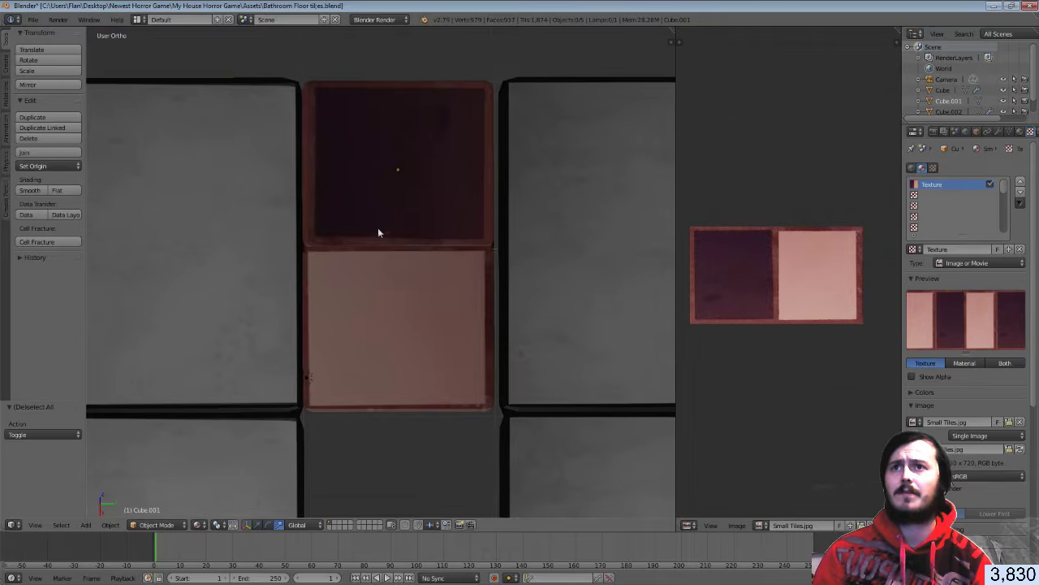
scroll(358, 176, up, 1)
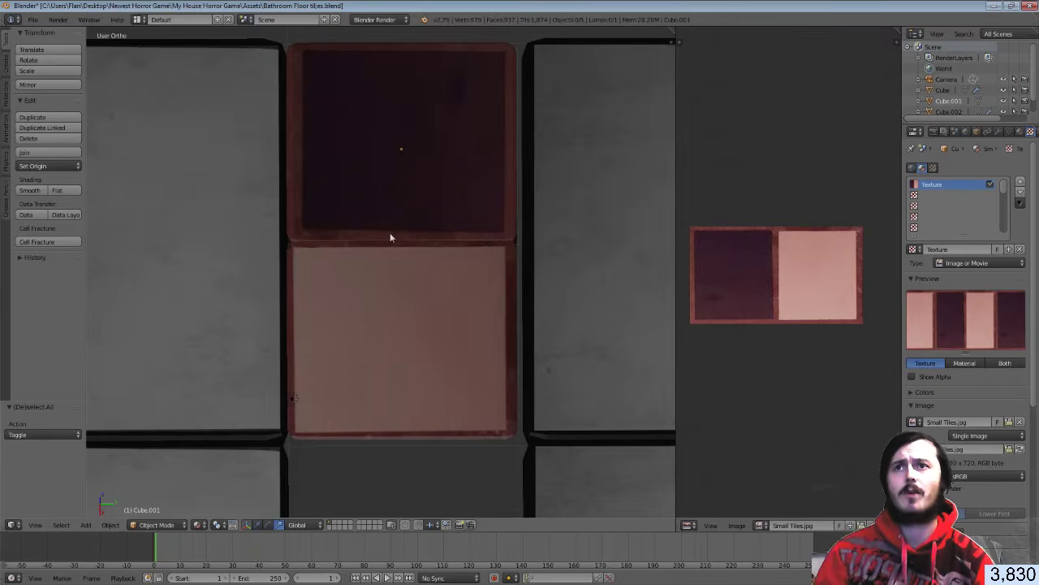
key(Tab)
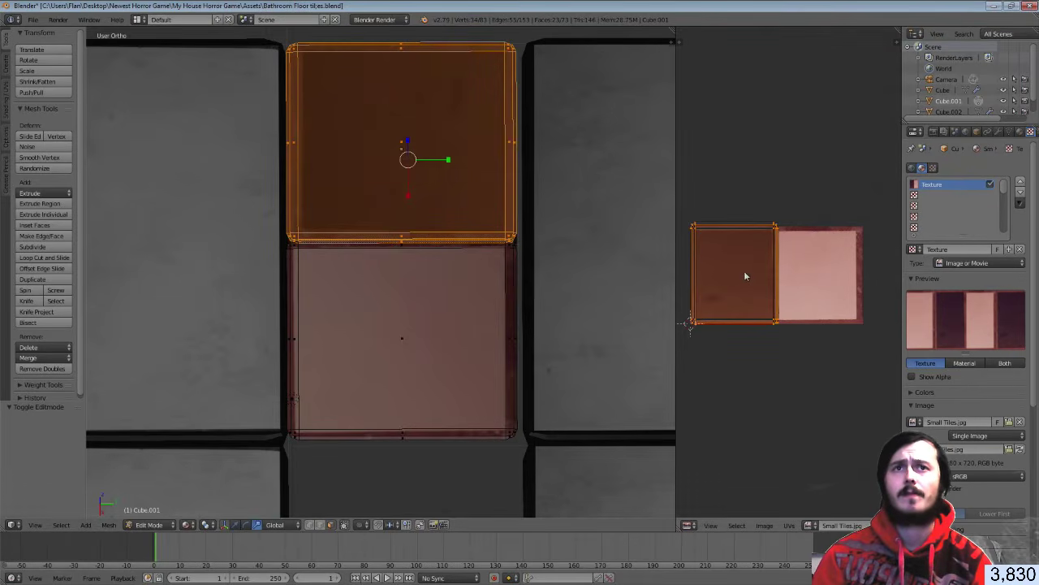
scroll(743, 271, up, 3)
Move the UV island onto the dark square and squash it along Y, back in Object Mode
click(841, 257)
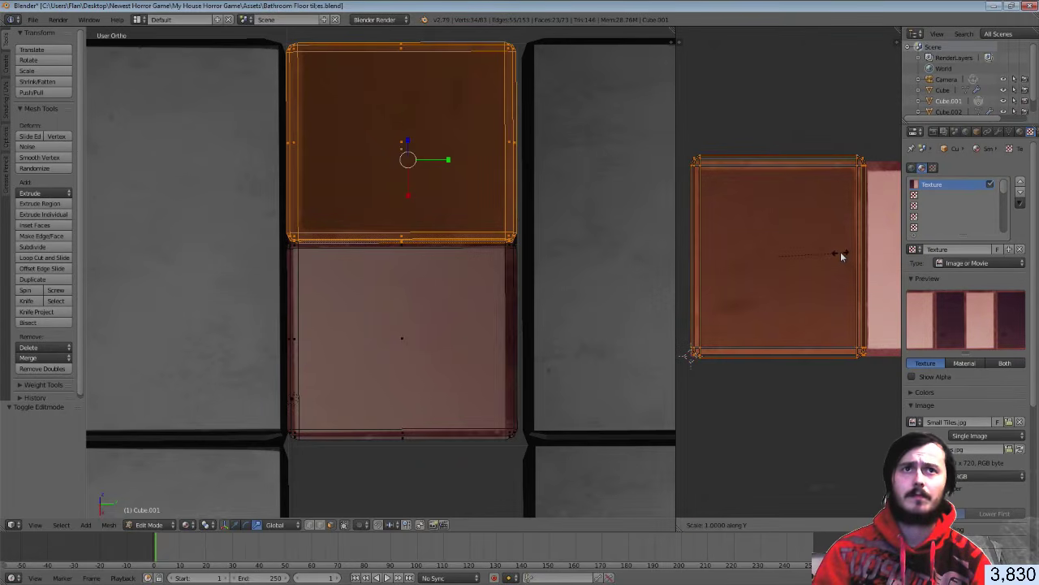
key(s)
key(y)
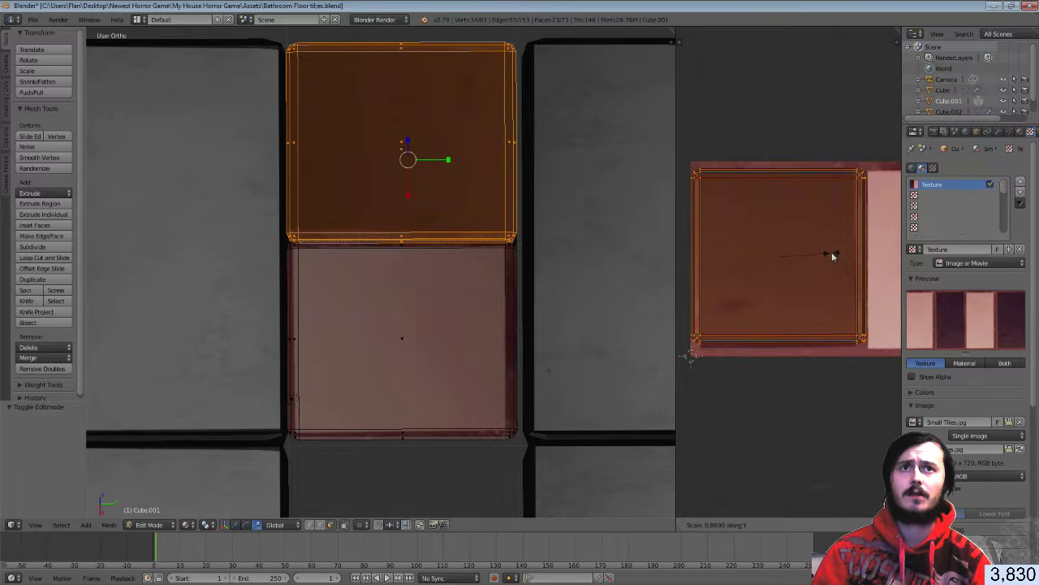
click(836, 253)
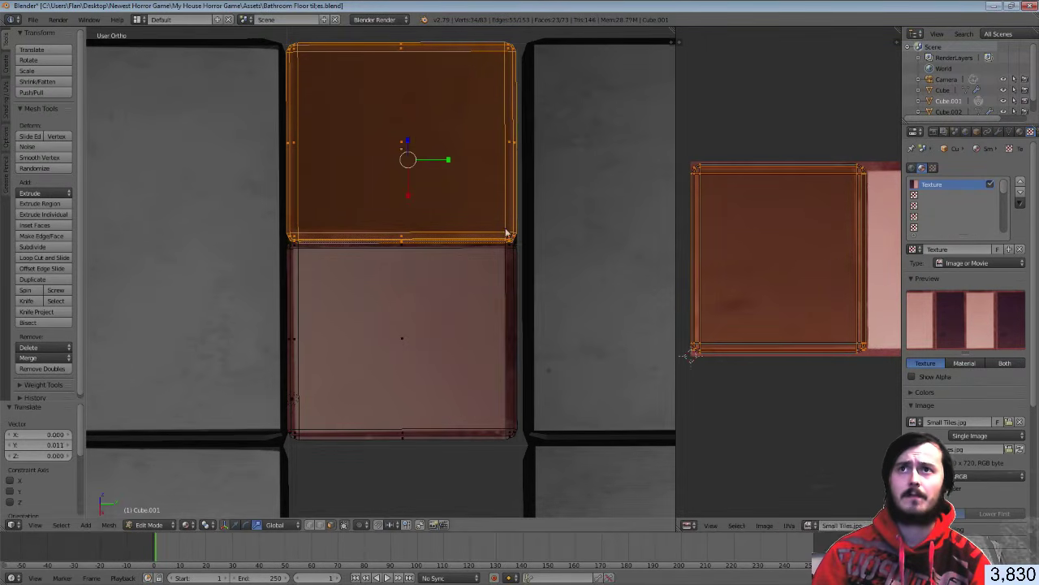
key(Tab)
middle_drag(465, 233, 581, 237)
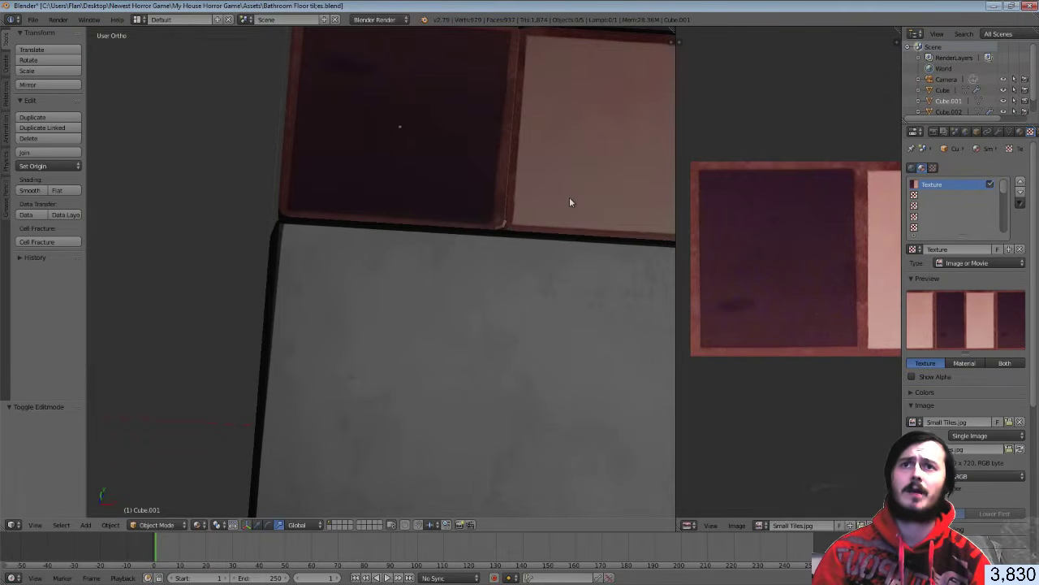
scroll(569, 197, down, 3)
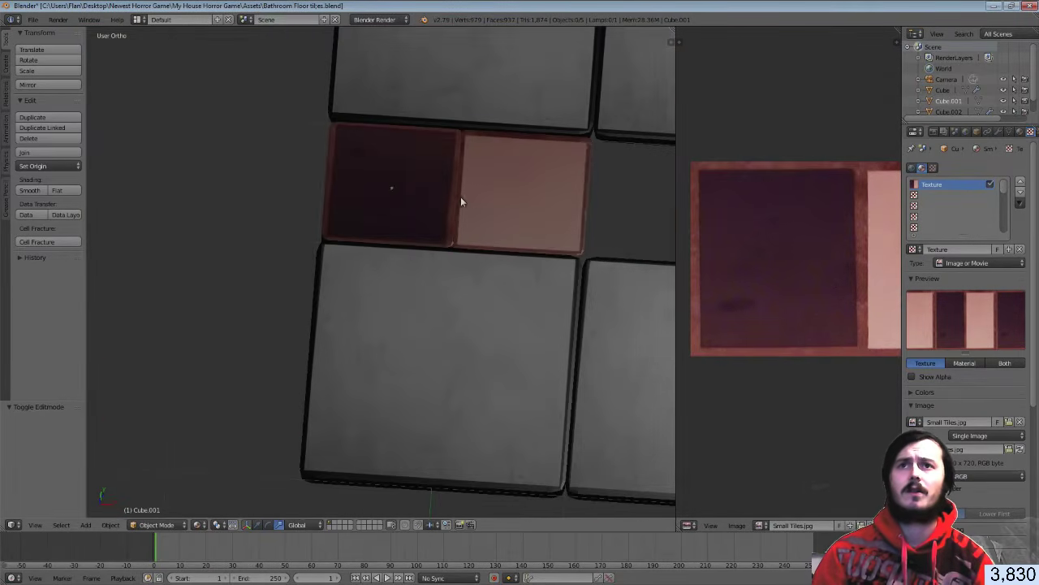
scroll(460, 197, down, 4)
shift+middle_drag(554, 203, 432, 215)
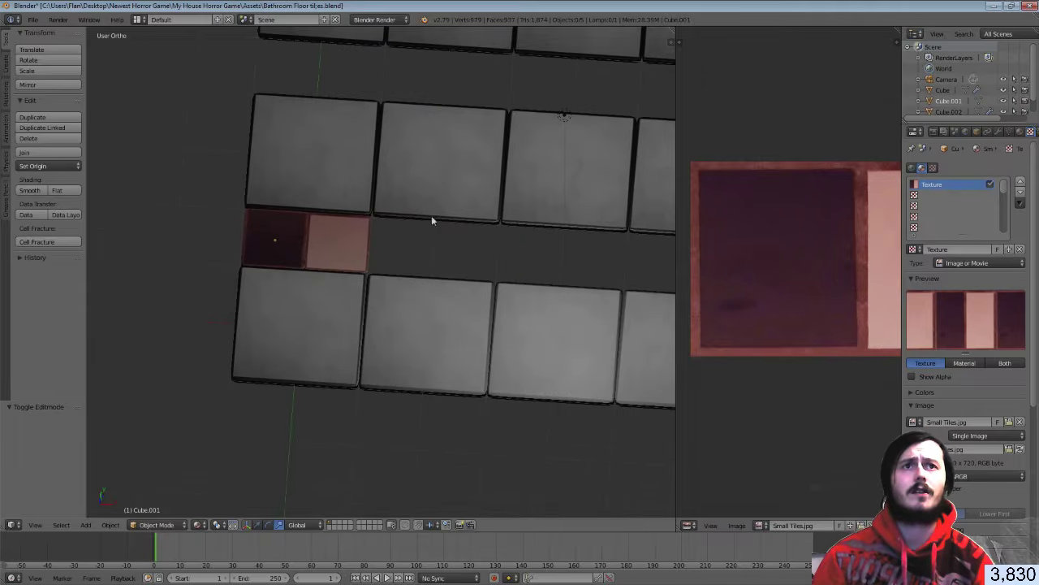
Add an Array modifier with Count 4 to the small tile and apply it
click(999, 132)
click(941, 169)
click(846, 193)
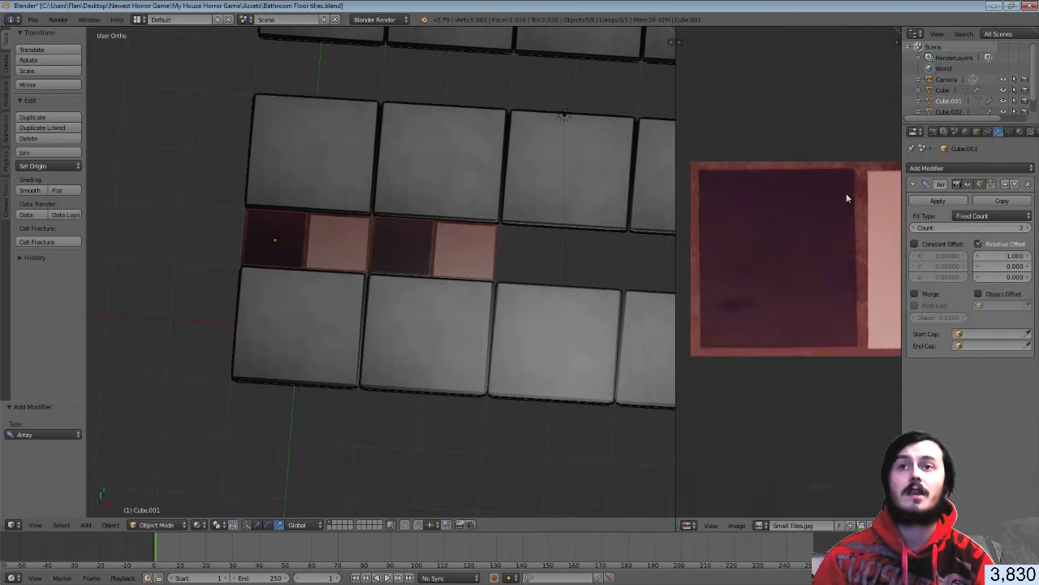
scroll(580, 267, down, 2)
shift+middle_drag(580, 267, 457, 256)
click(1027, 228)
click(1027, 228)
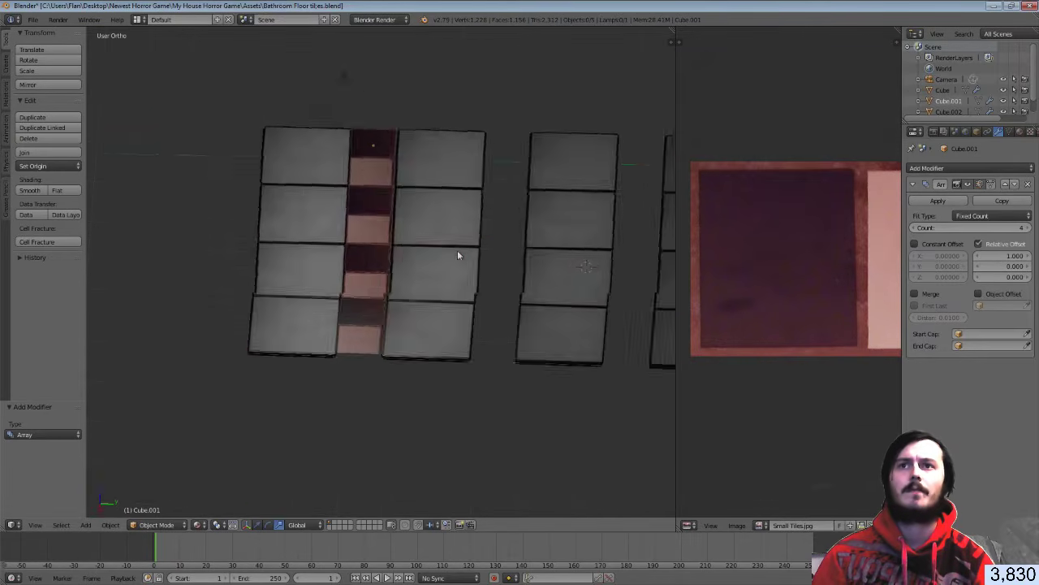
scroll(457, 256, down, 3)
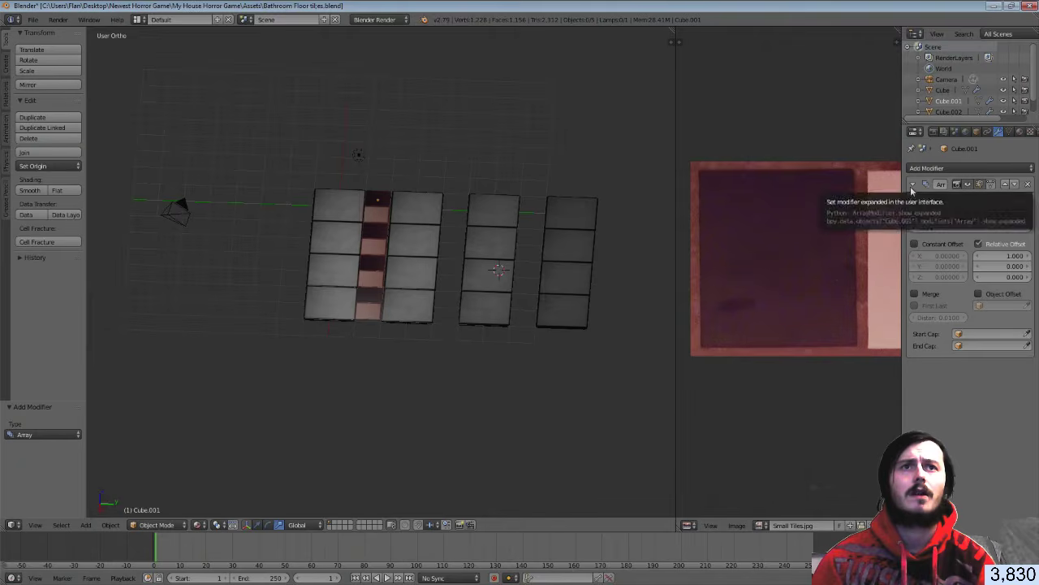
click(938, 200)
Add a second Array with Relative Offset X 0 and Y raised to 3.000
click(936, 169)
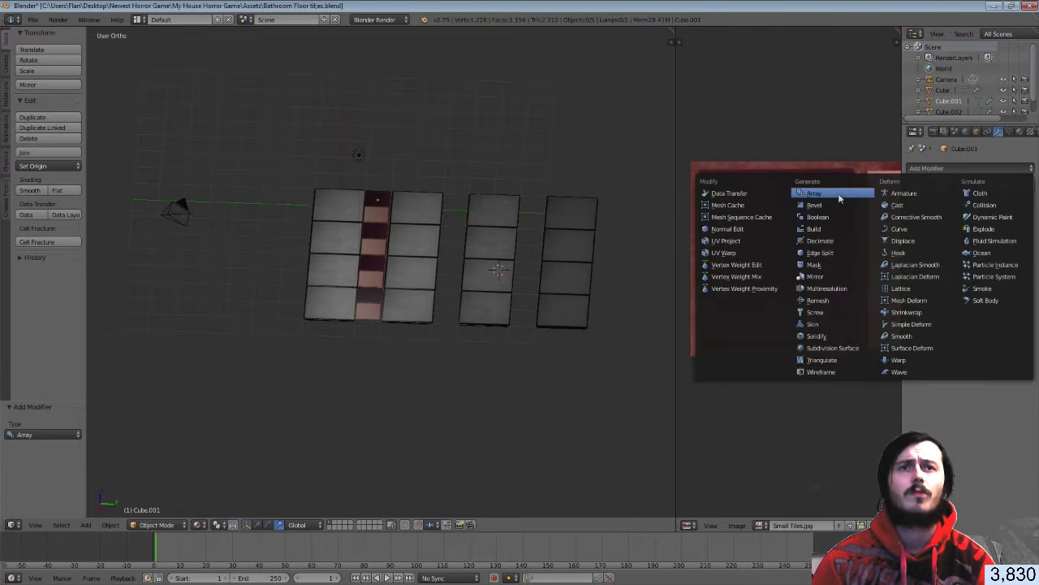
click(840, 199)
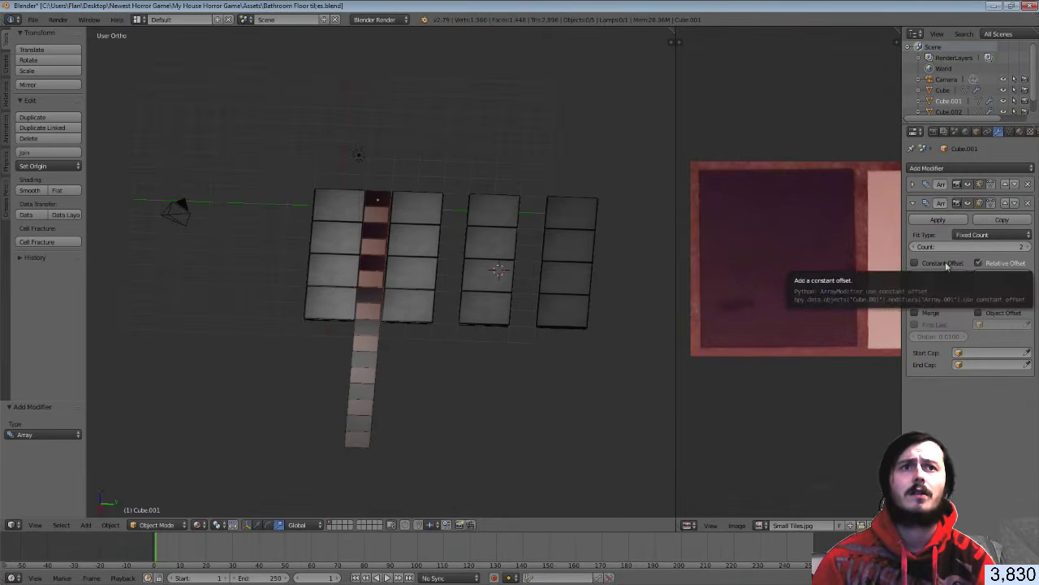
mouse_move(975, 277)
mouse_down()
mouse_move(950, 278)
mouse_move(977, 279)
mouse_up()
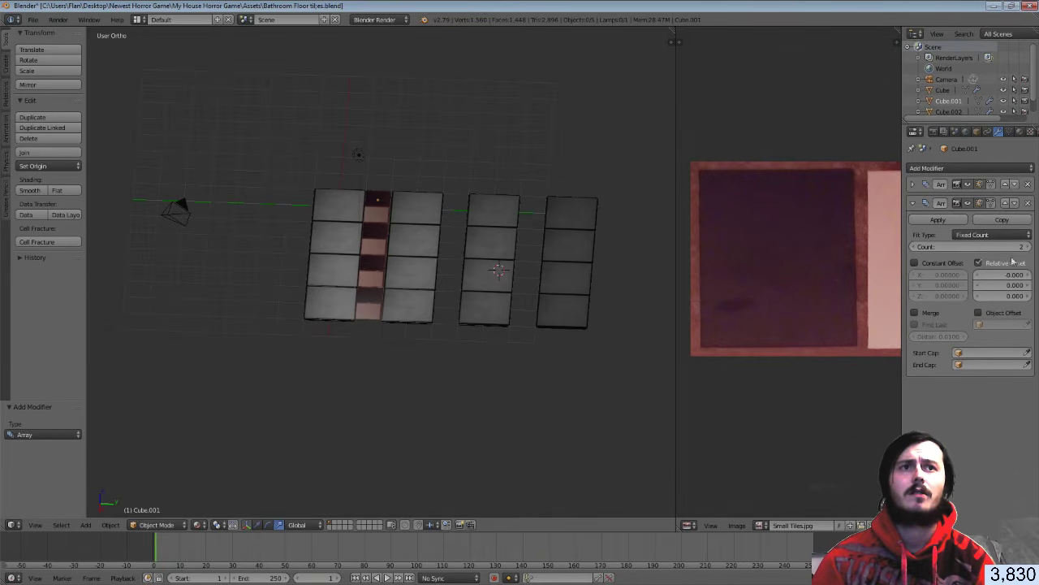
click(1029, 285)
click(1029, 286)
click(1029, 286)
click(1028, 286)
triple_click(1029, 286)
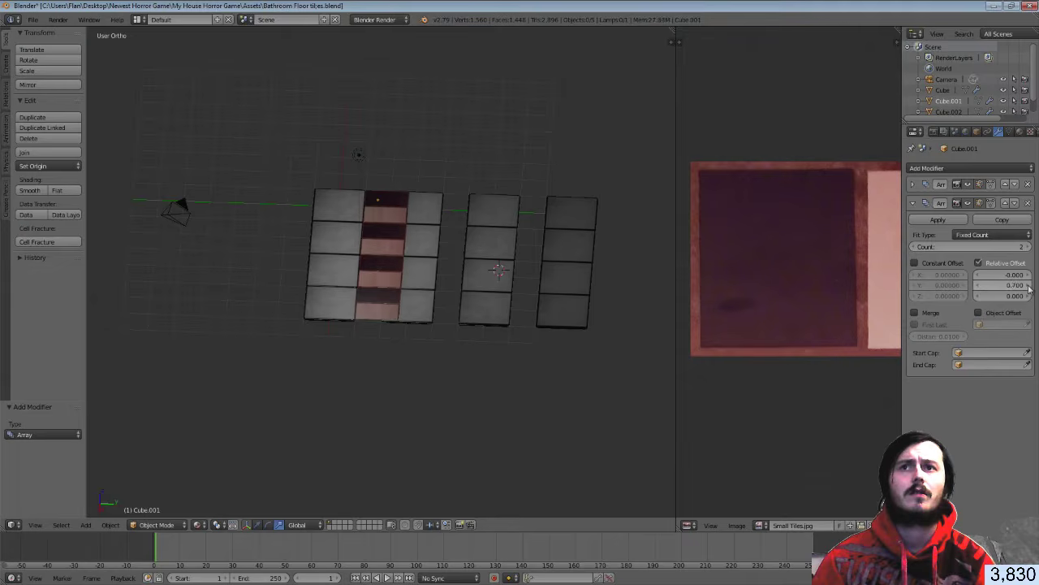
triple_click(1029, 286)
triple_click(1029, 286)
triple_click(1029, 286)
triple_click(1029, 285)
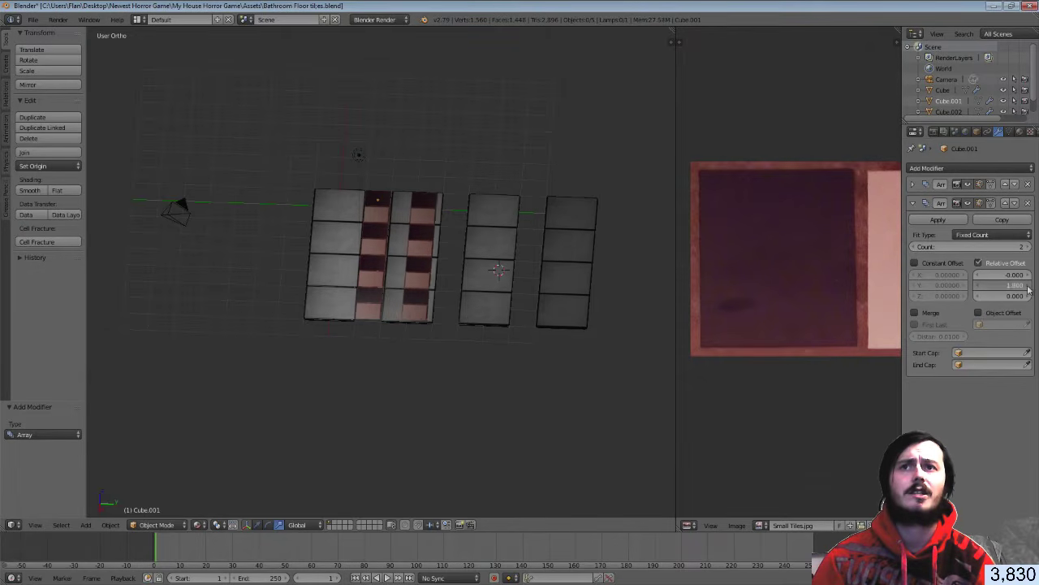
triple_click(1029, 286)
triple_click(1029, 286)
triple_click(1029, 286)
click(1029, 286)
click(1029, 286)
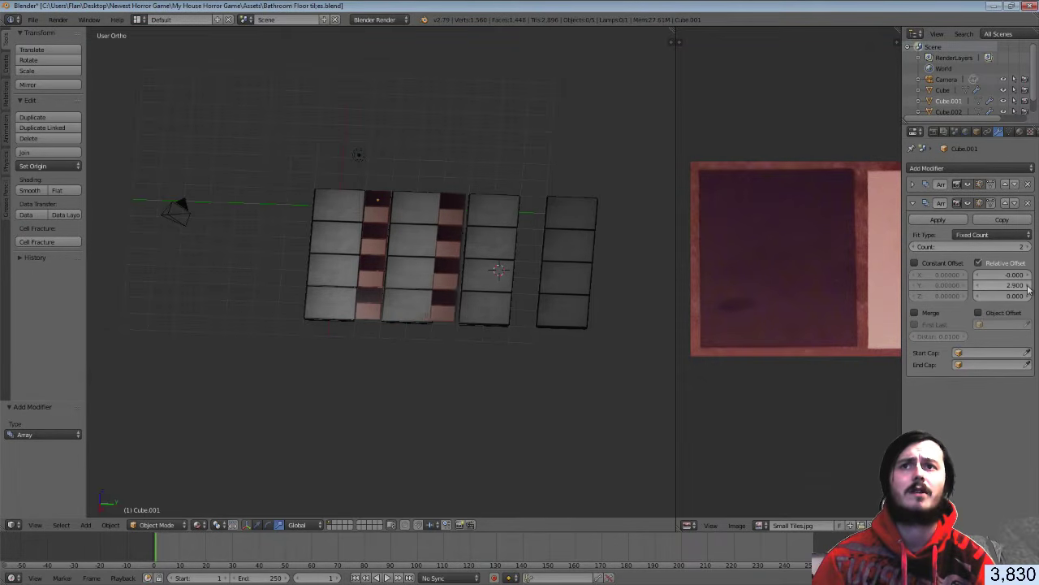
click(1029, 286)
Check from above, keep the Y offset at 3.000, and set the array Count to 3
scroll(726, 292, up, 3)
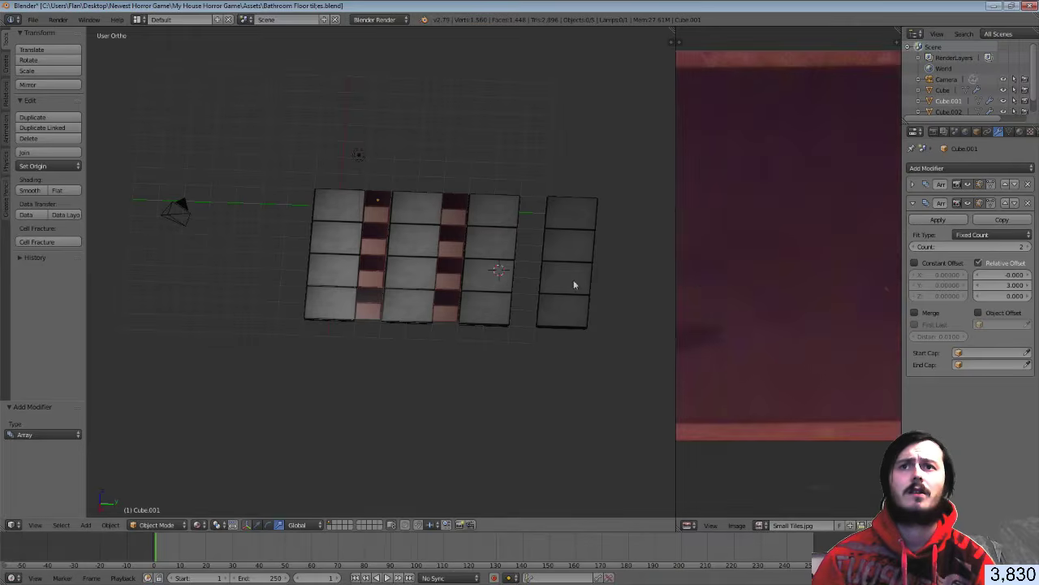
scroll(566, 282, up, 6)
mouse_move(566, 285)
middle_down()
mouse_move(545, 287)
mouse_move(562, 285)
middle_up()
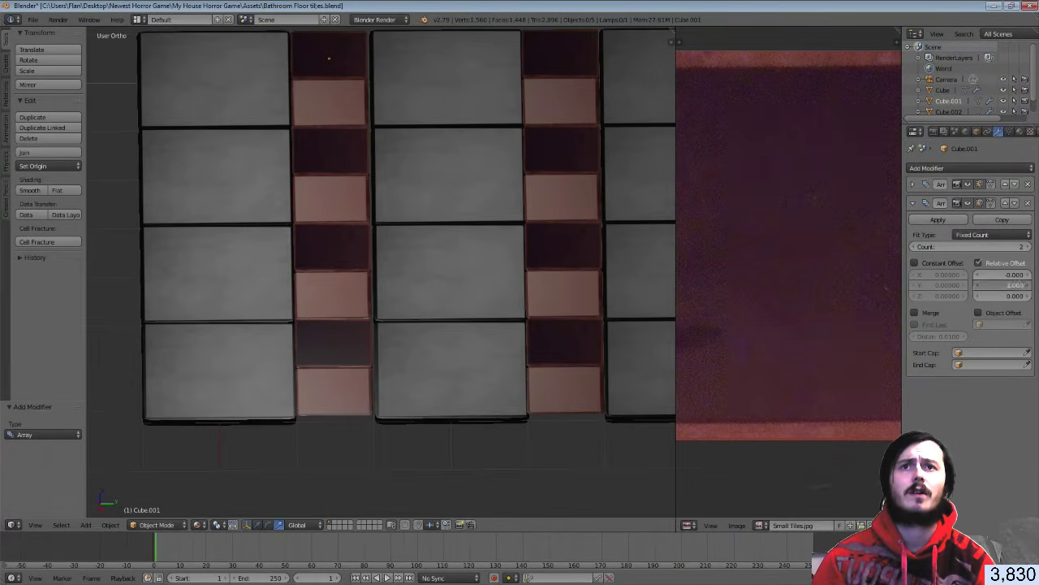
click(1028, 286)
click(977, 286)
scroll(568, 213, down, 6)
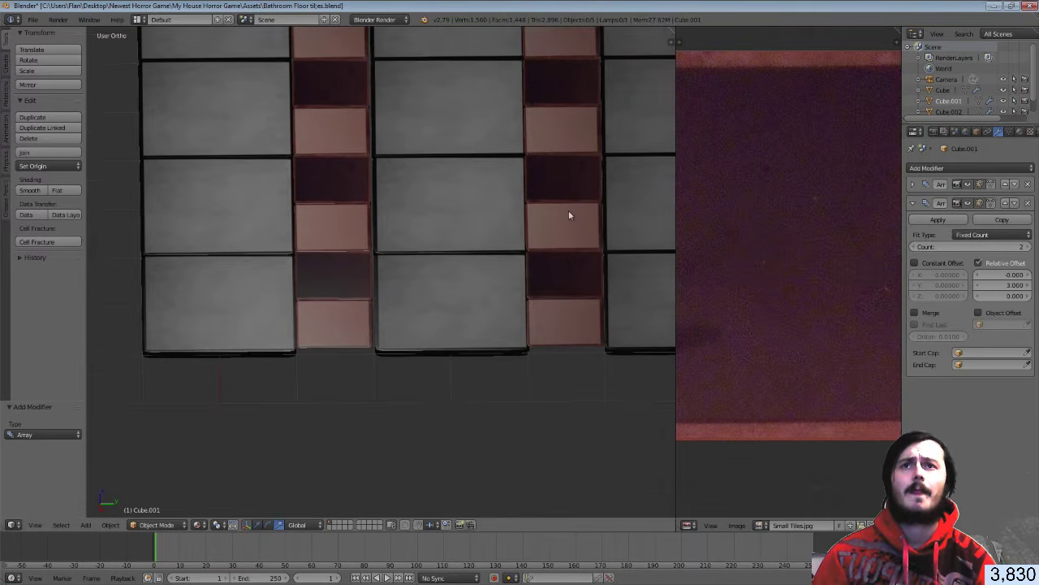
click(1029, 246)
middle_drag(560, 223, 323, 176)
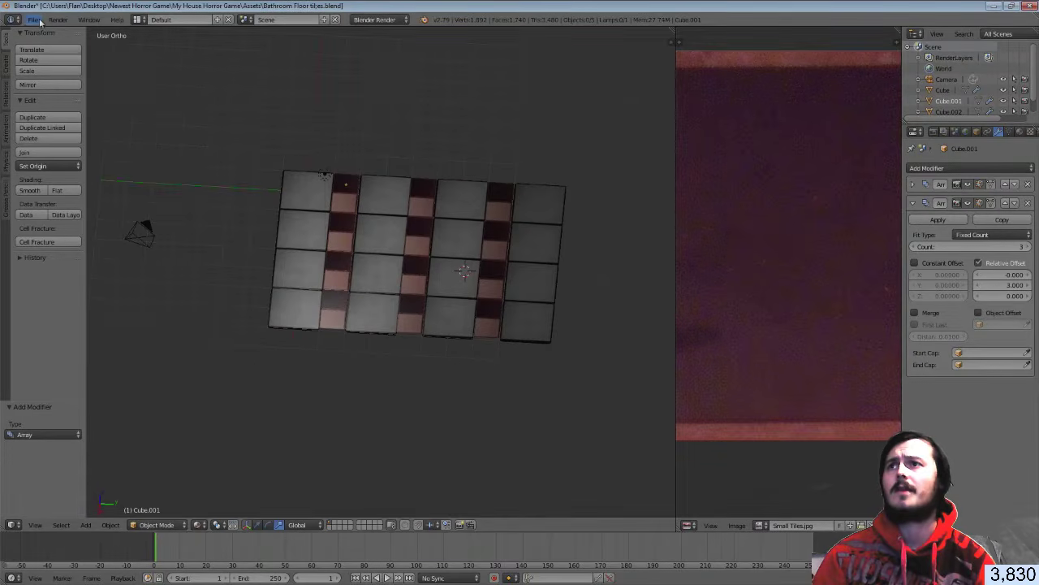
Save the Blender file via File > Save and switch over to Unity
click(32, 19)
click(59, 104)
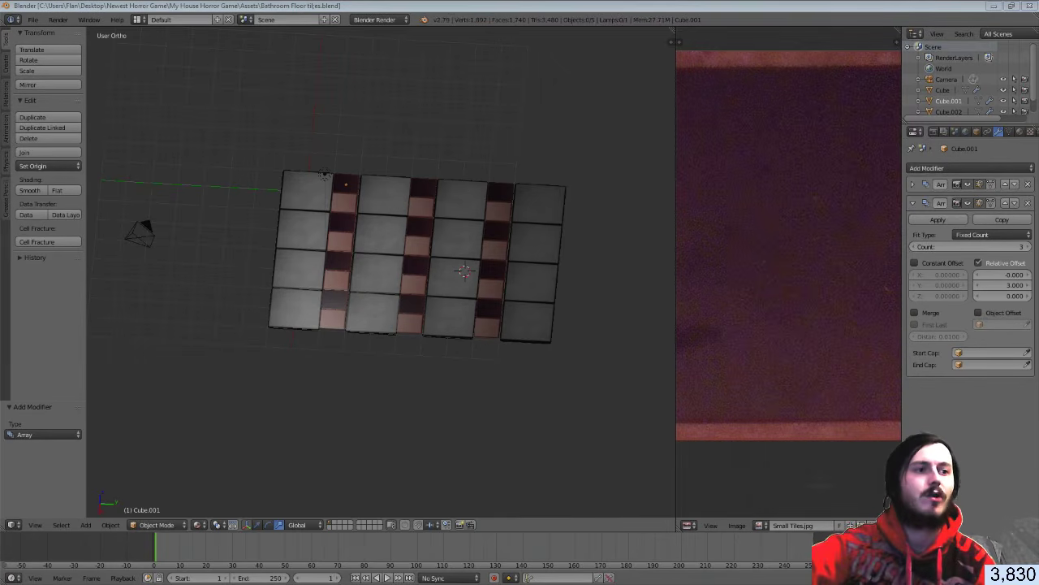
key(alt+Tab)
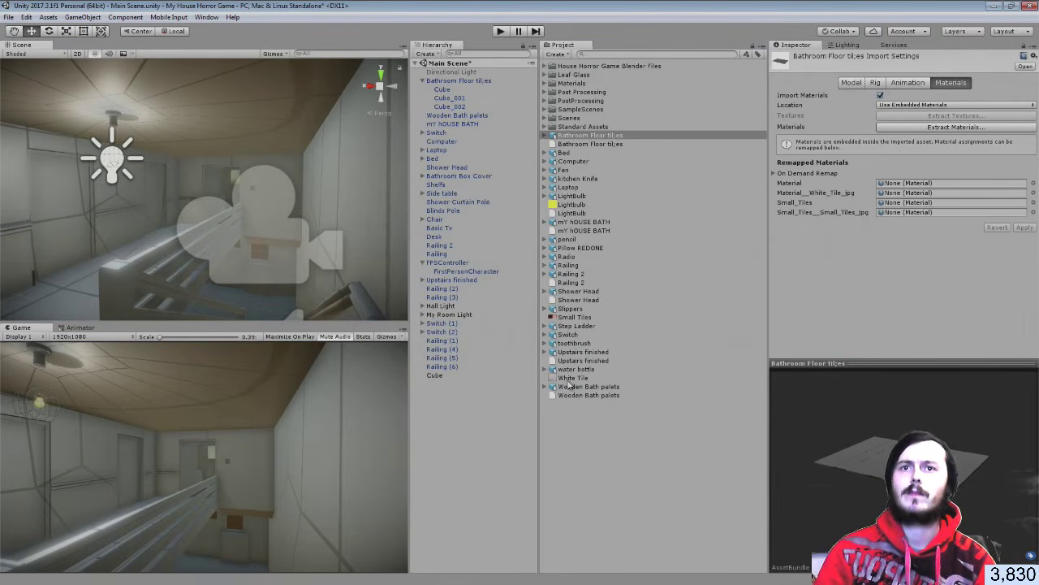
Fly the Unity Scene view into the bathroom, select the Bathroom Floor tiles, then return to Blender
right_drag(375, 299, 172, 209)
key(w)
click(200, 227)
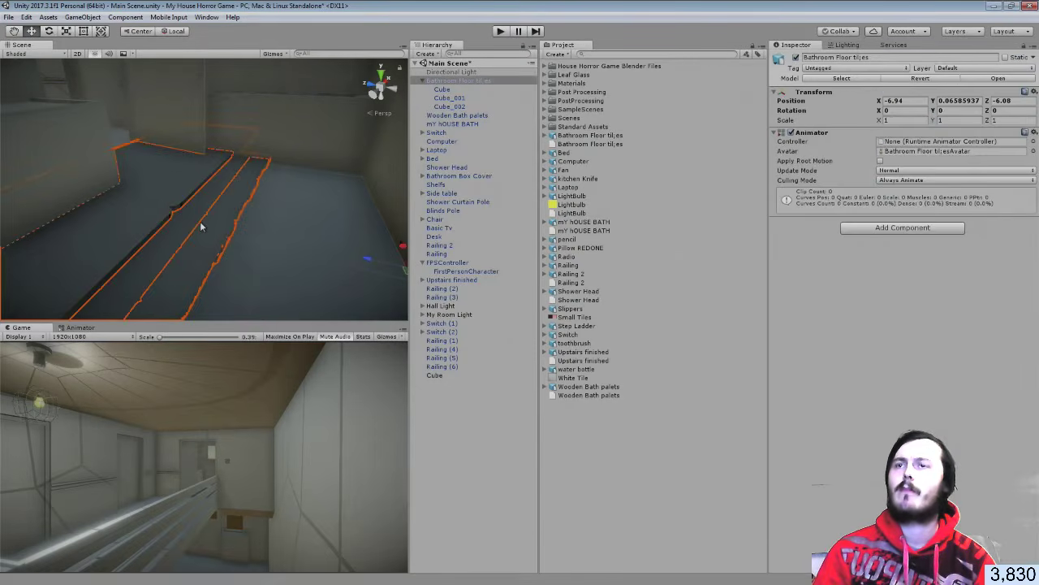
key(alt+Tab)
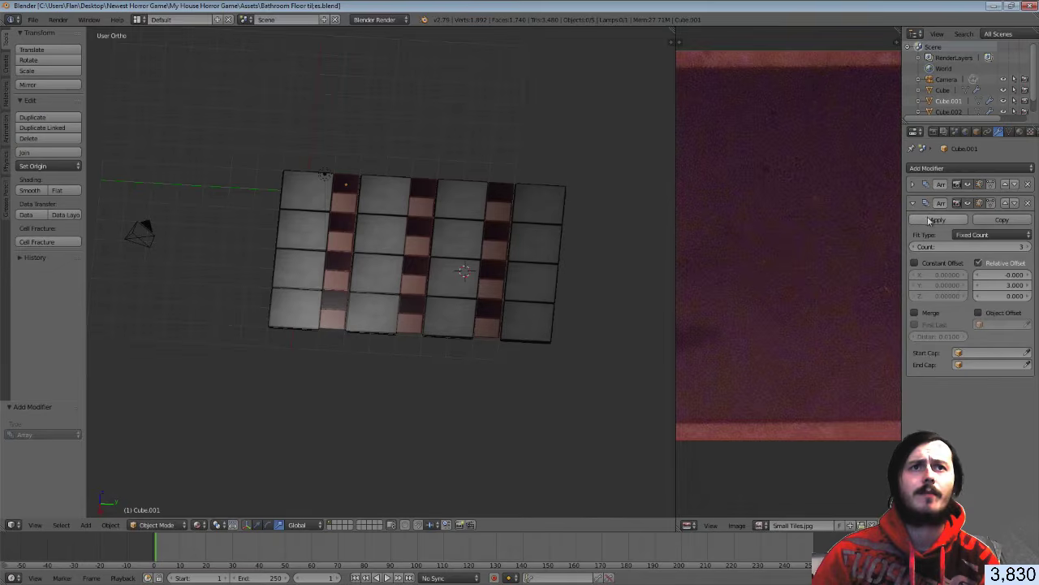
Apply the small tiles' array modifiers, undo the middle tiles' apply, and save the file
click(934, 220)
click(916, 186)
click(924, 201)
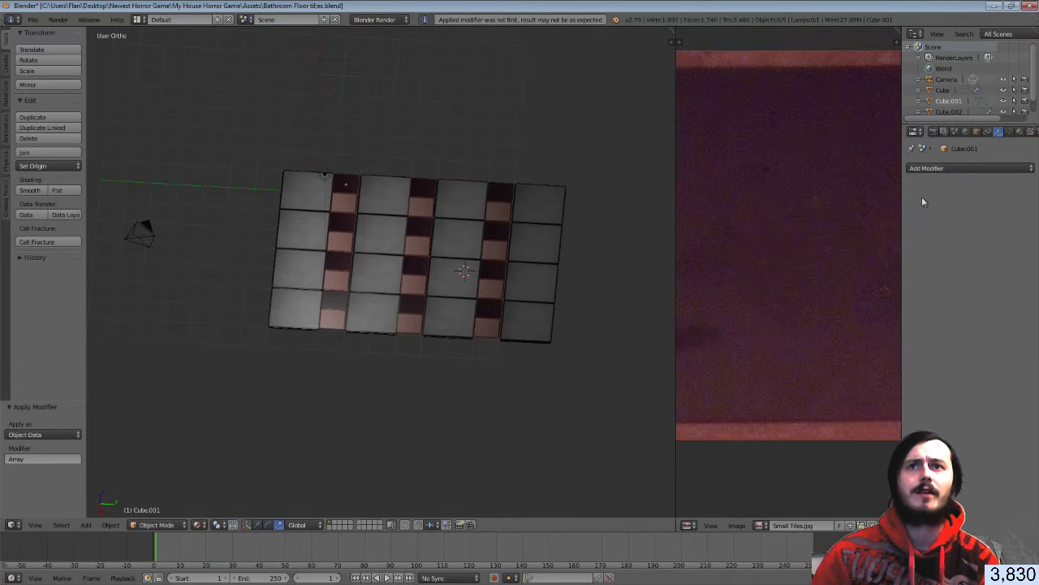
right_click(535, 251)
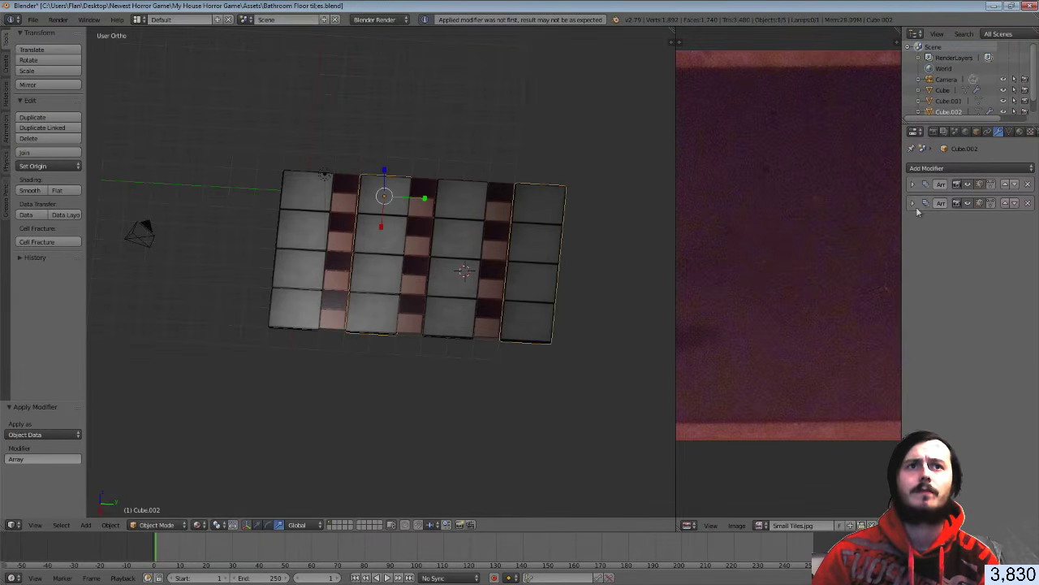
click(912, 203)
click(934, 220)
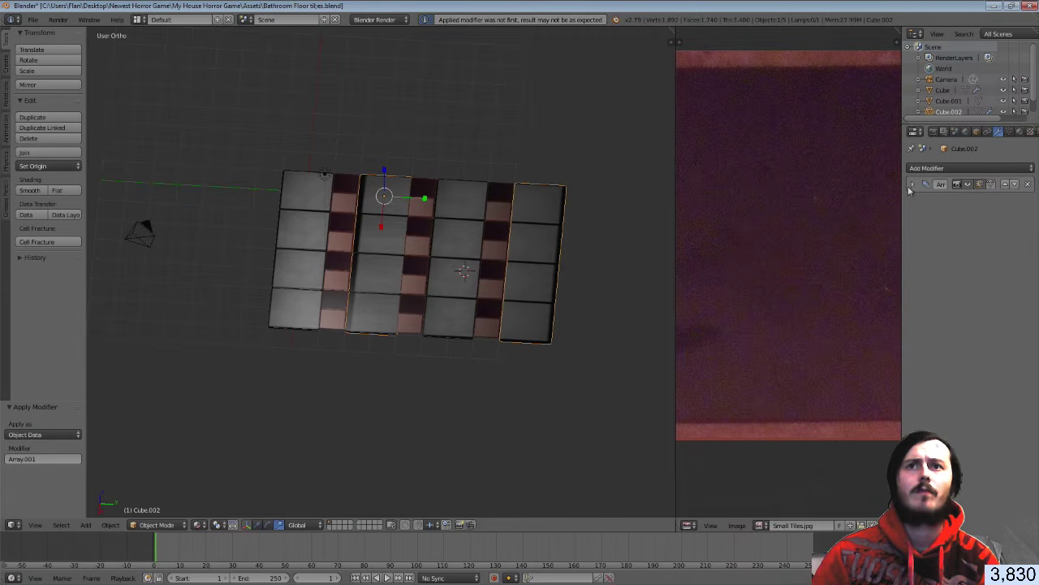
key(ctrl+z)
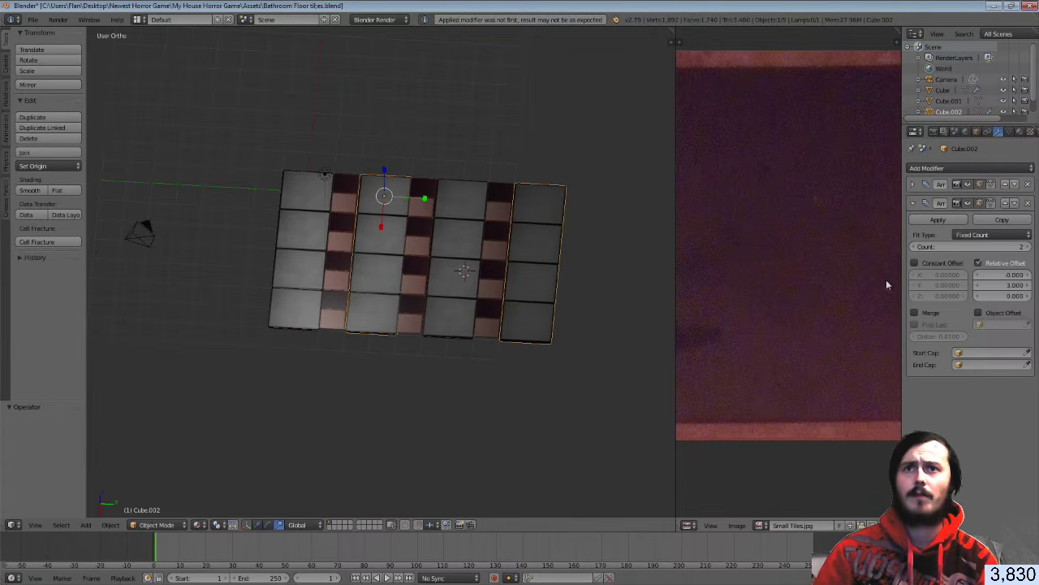
key(ctrl+z)
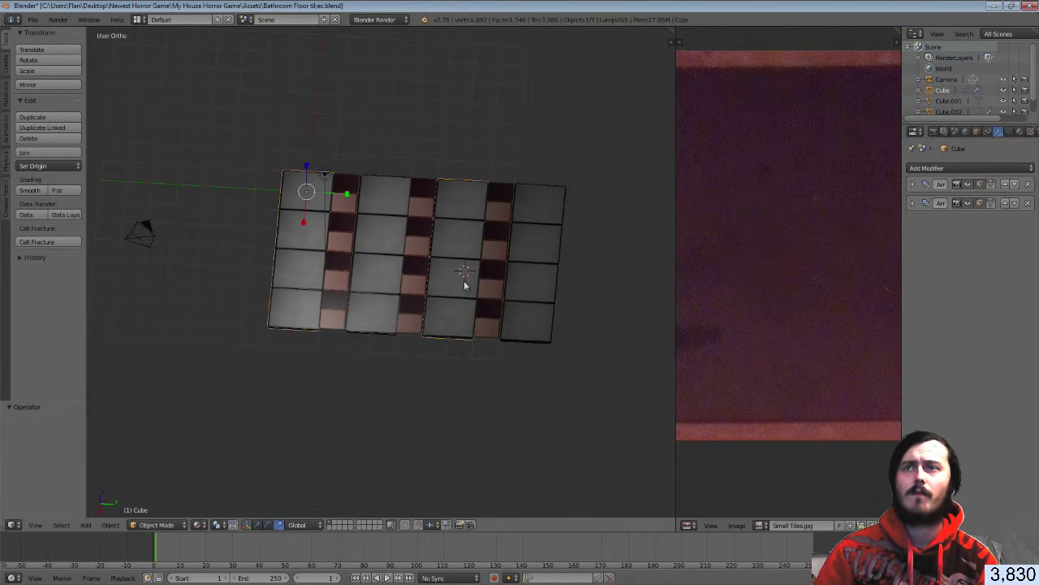
key(ctrl+s)
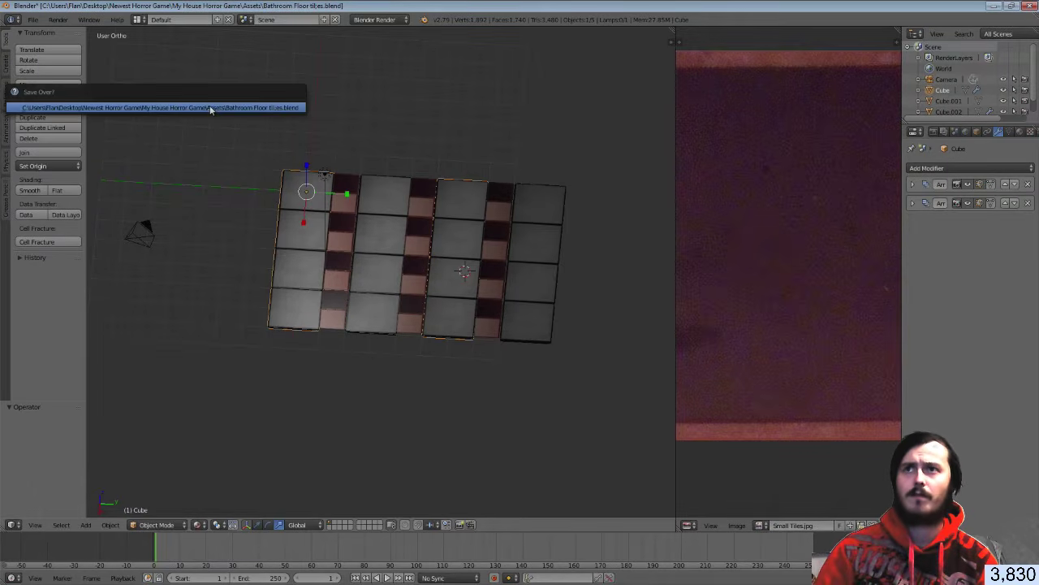
click(209, 105)
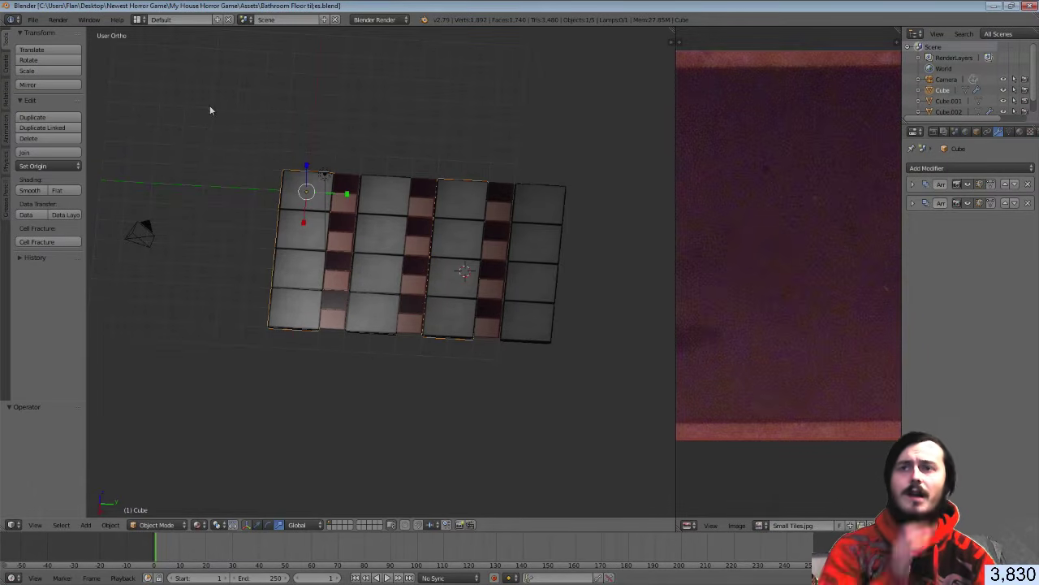
Delete the middle white tile object, remove Array.001 from the white strip, and apply its Array
right_click(393, 192)
key(x)
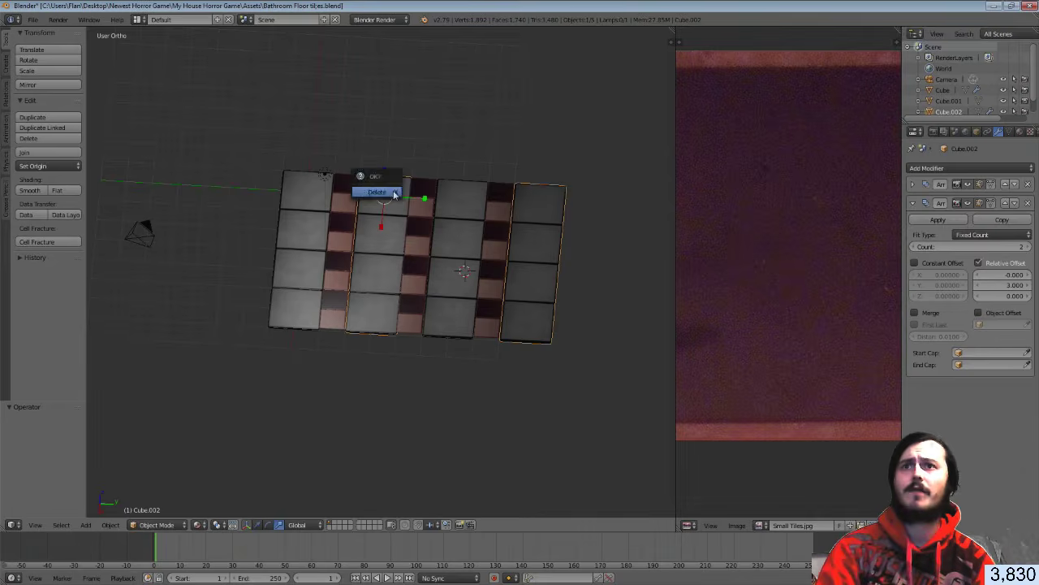
click(382, 193)
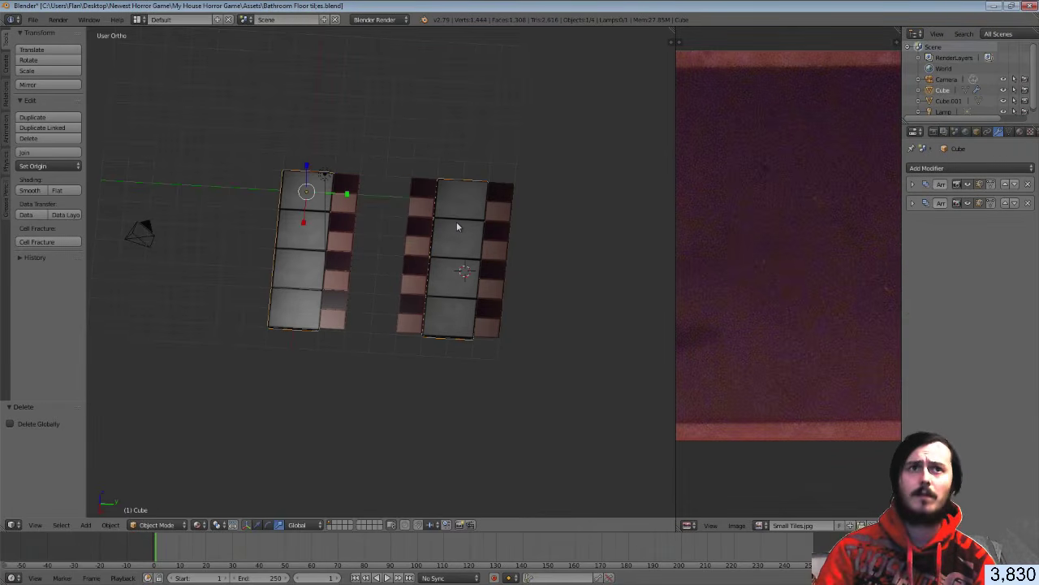
click(1028, 203)
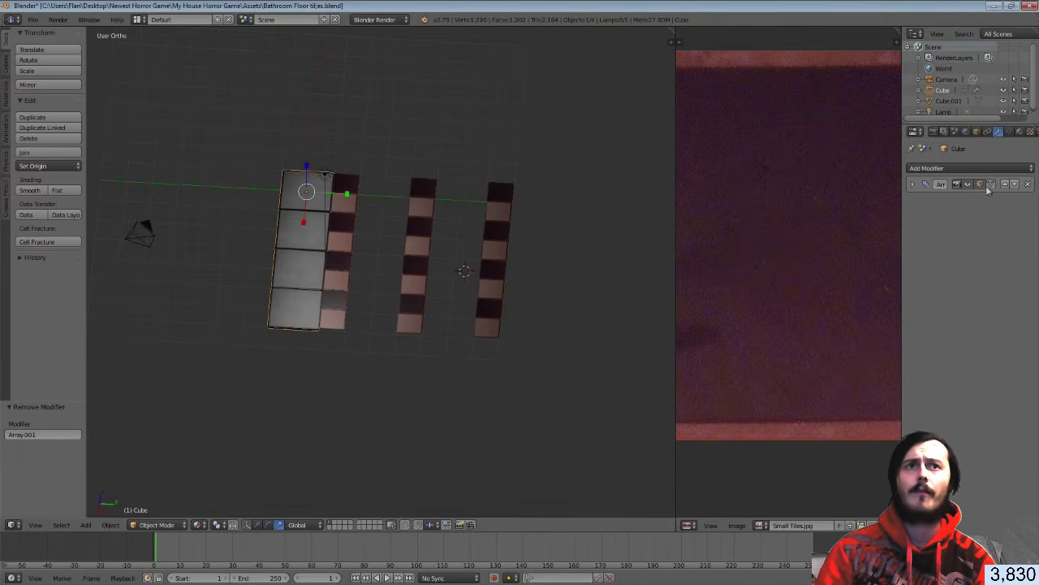
click(912, 185)
click(928, 204)
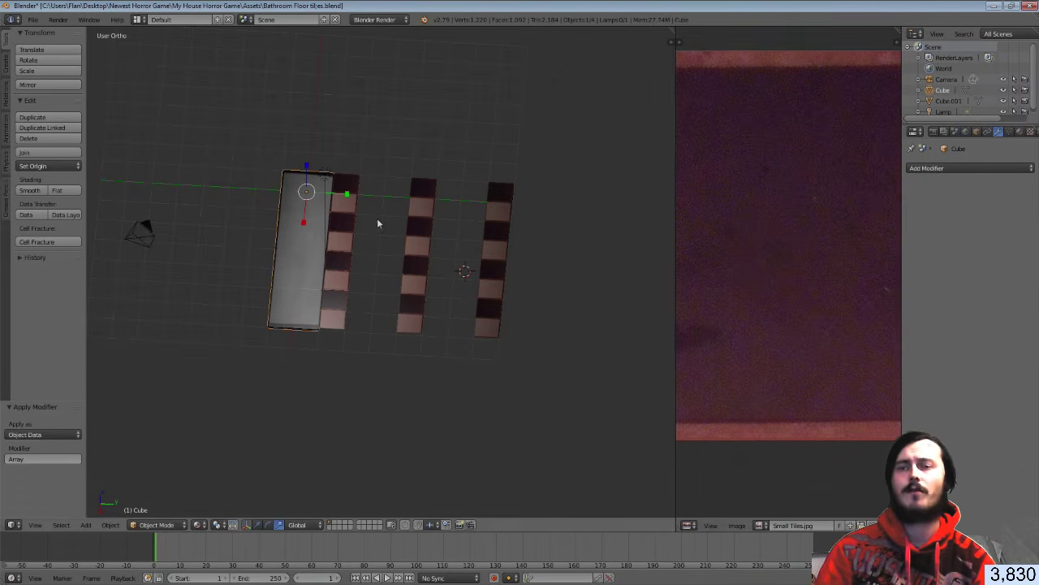
Undo the earlier apply, then apply the white strip's four-tile Array modifier into the mesh
key(ctrl+z)
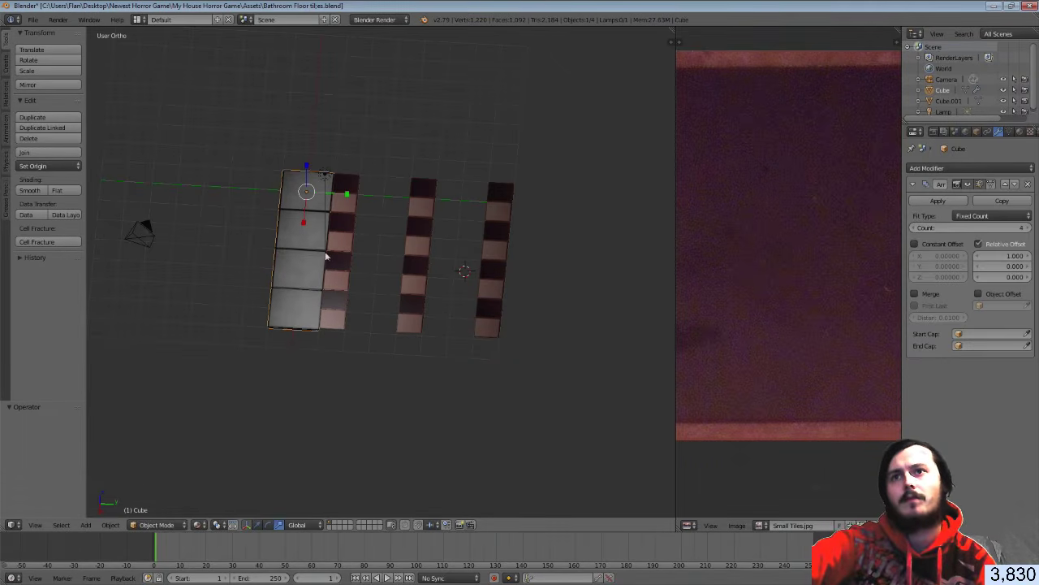
middle_drag(372, 219, 435, 242)
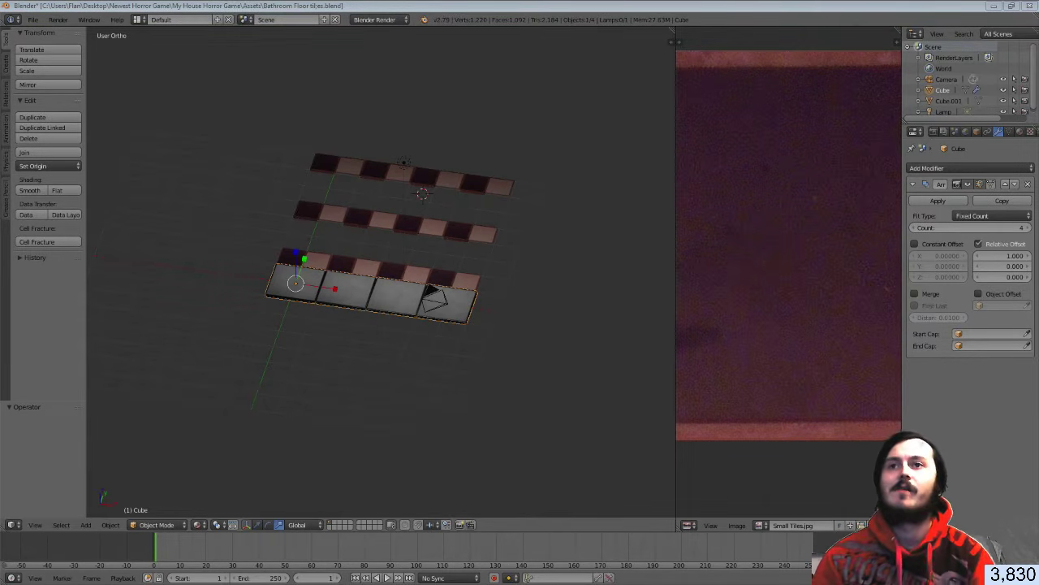
mouse_move(334, 299)
middle_down()
mouse_move(297, 290)
mouse_move(349, 284)
middle_up()
scroll(304, 285, up, 4)
click(939, 201)
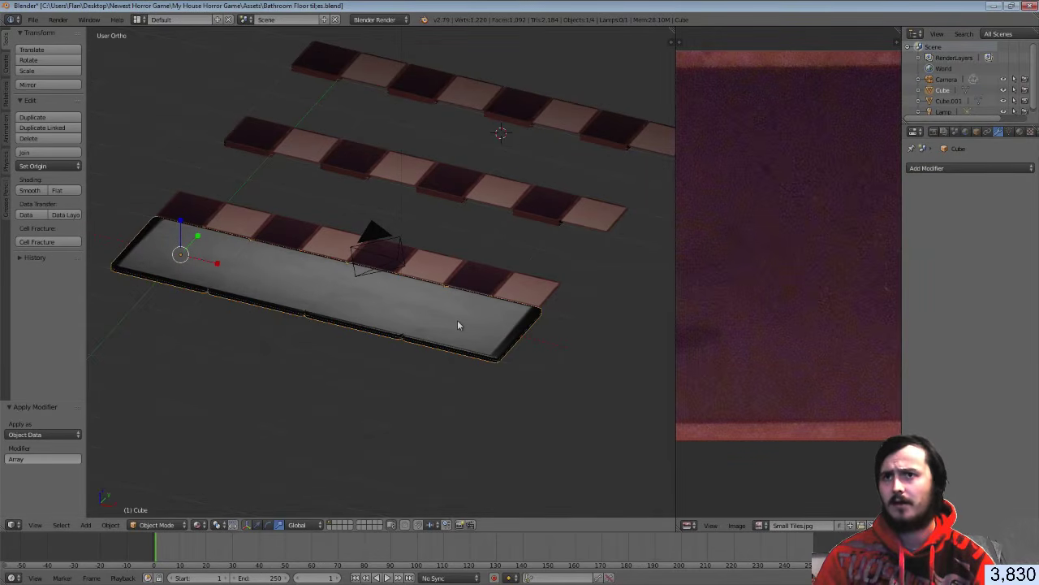
Switch to an orthographic top view of the white, dark and pink tile strips
scroll(331, 332, up, 2)
middle_drag(331, 332, 373, 312)
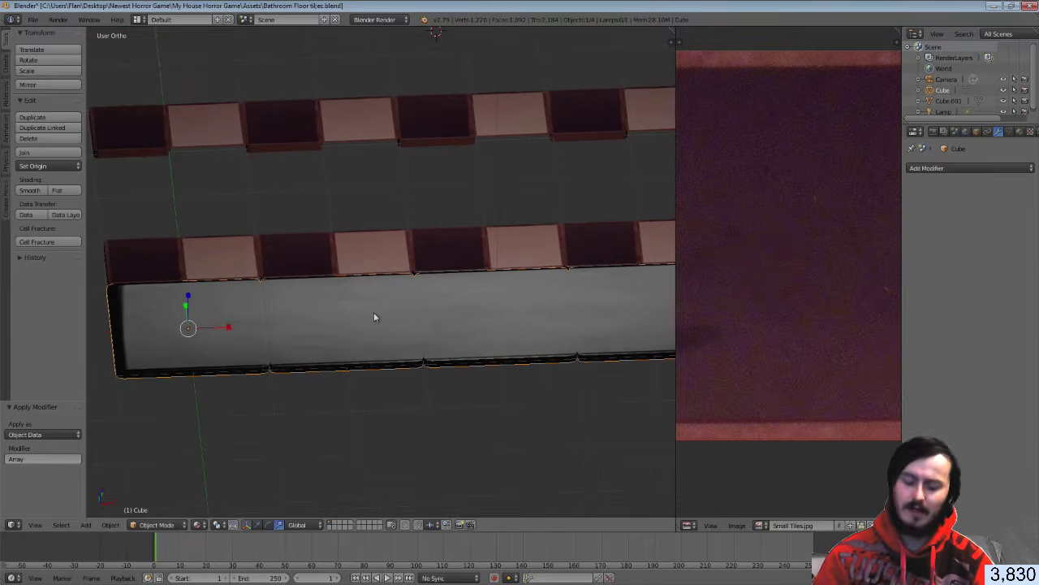
key(KP_7)
key(KP_5)
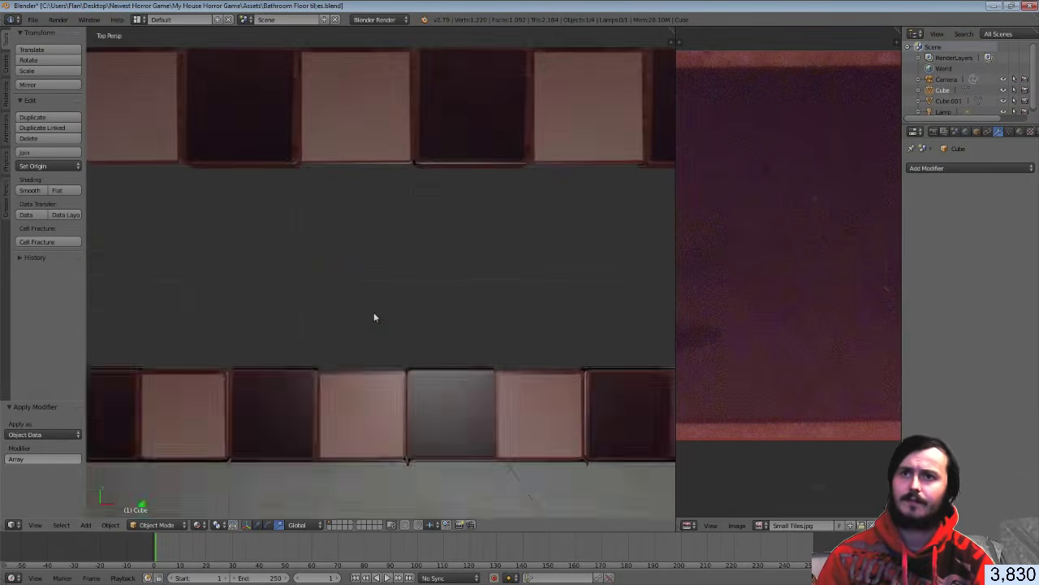
scroll(373, 312, down, 3)
Project the slab's UVs from the top view and assign White Tile.jpg to it
key(Tab)
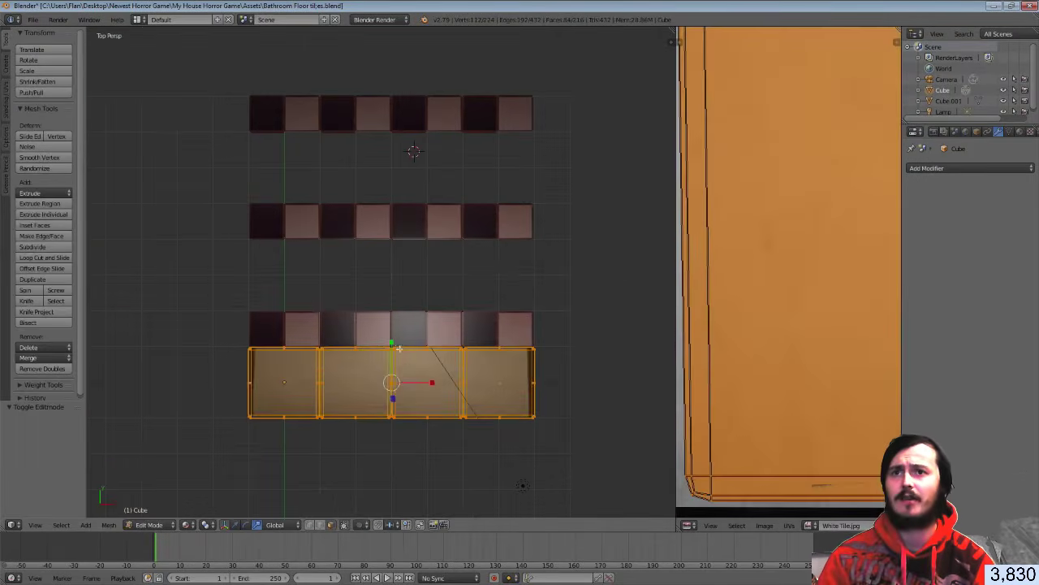
scroll(784, 299, down, 6)
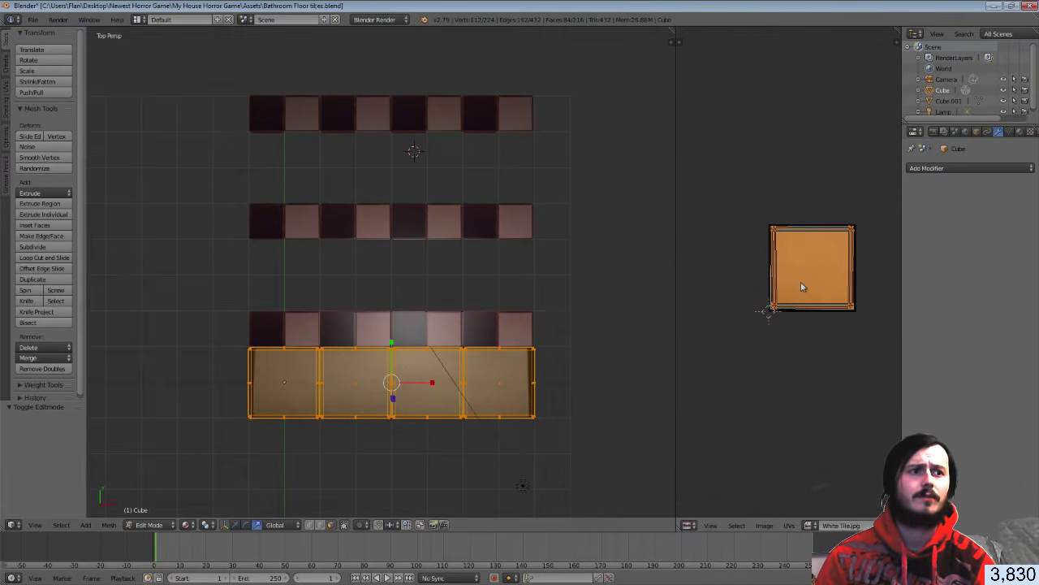
middle_drag(800, 282, 780, 289)
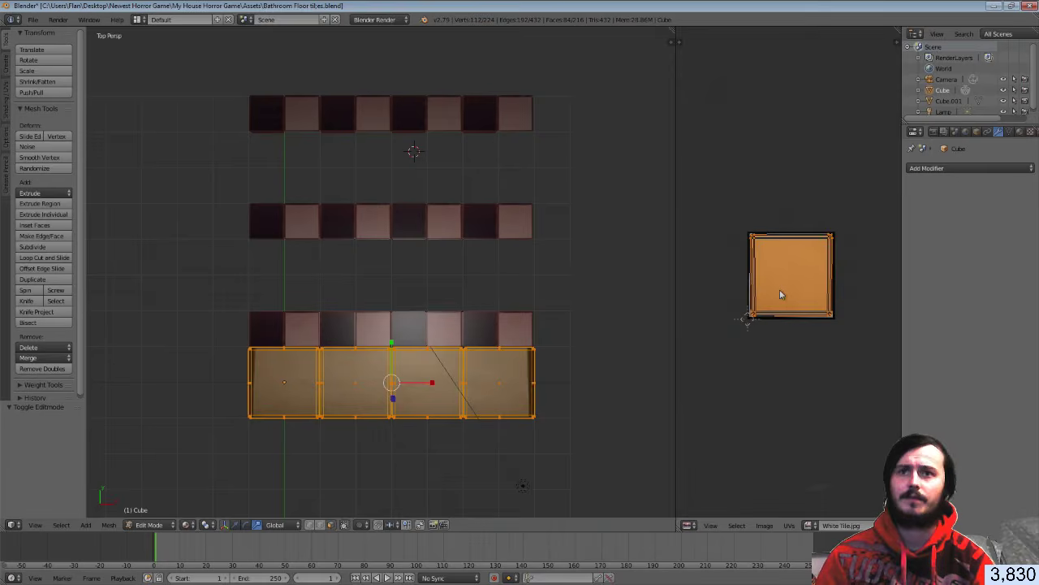
key(u)
click(390, 389)
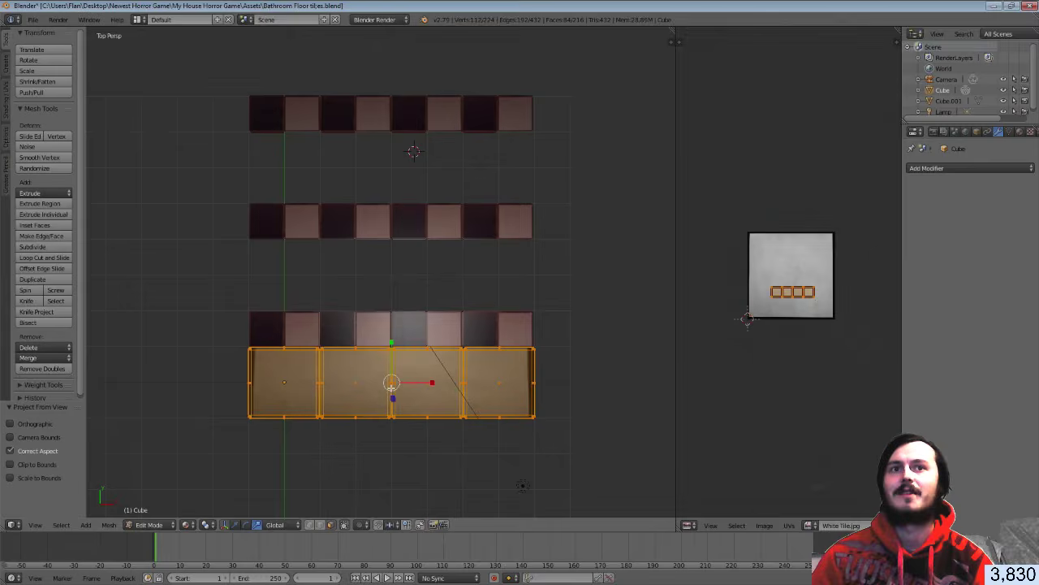
click(810, 526)
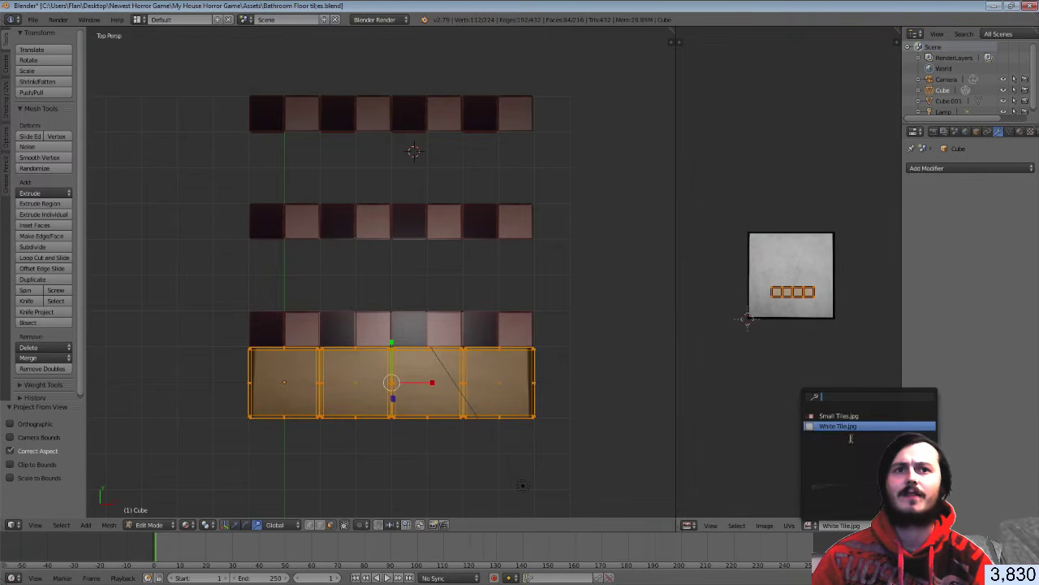
click(846, 429)
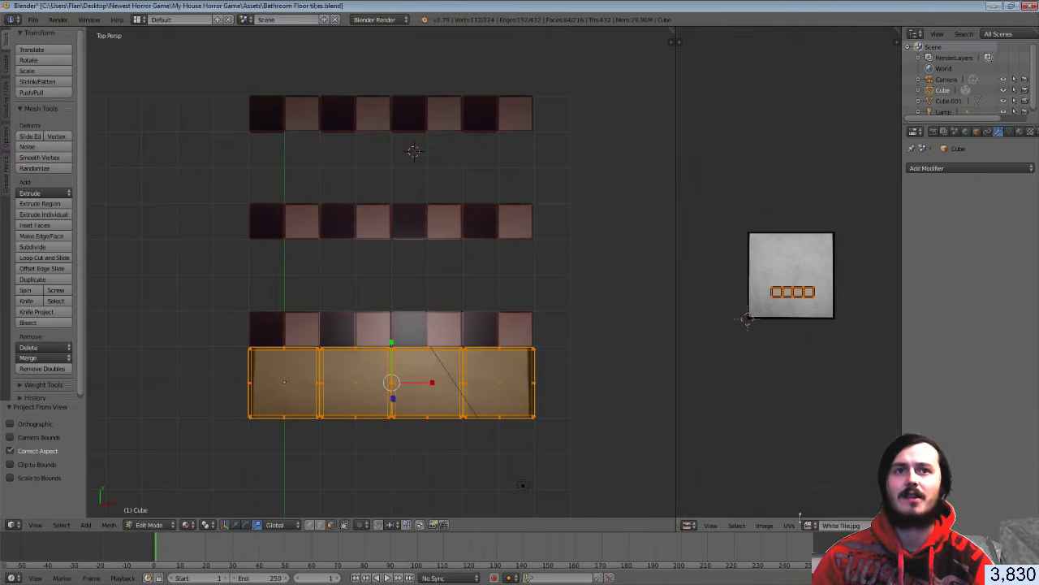
Move and scale the UVs to fit over the White Tile.jpg image, then return to Object Mode
key(g)
click(793, 330)
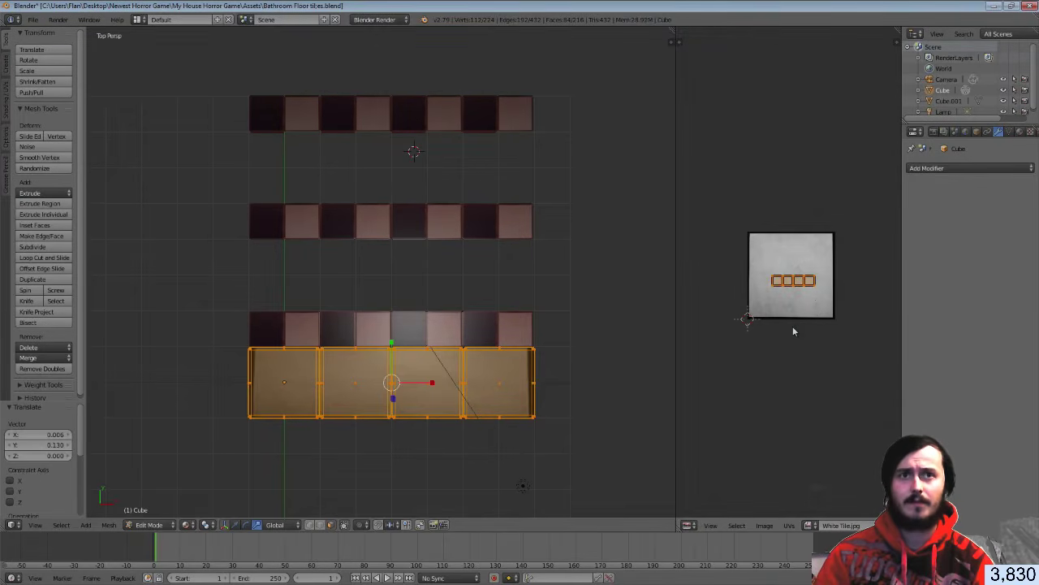
key(s)
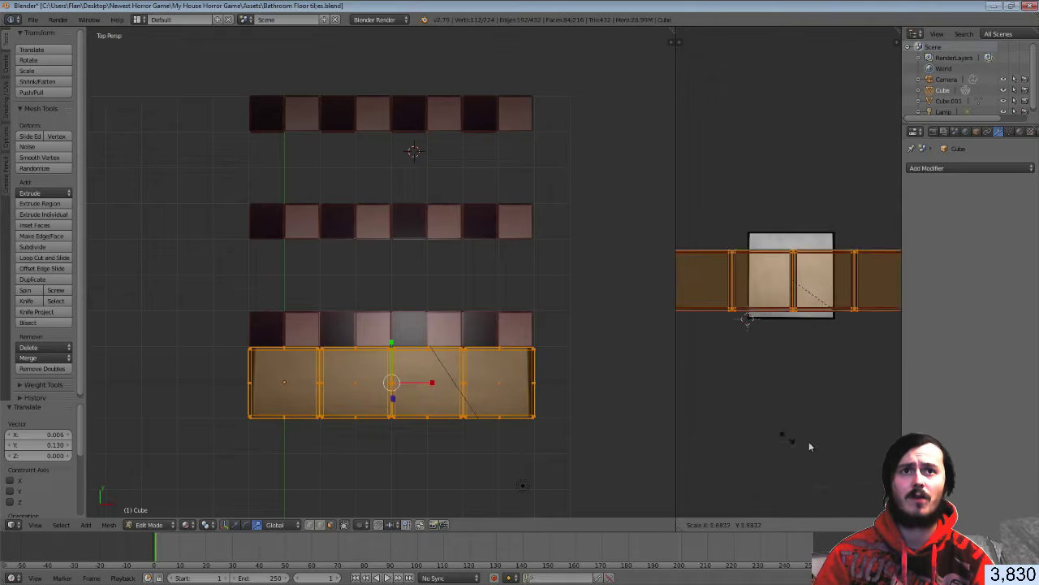
click(705, 460)
key(g)
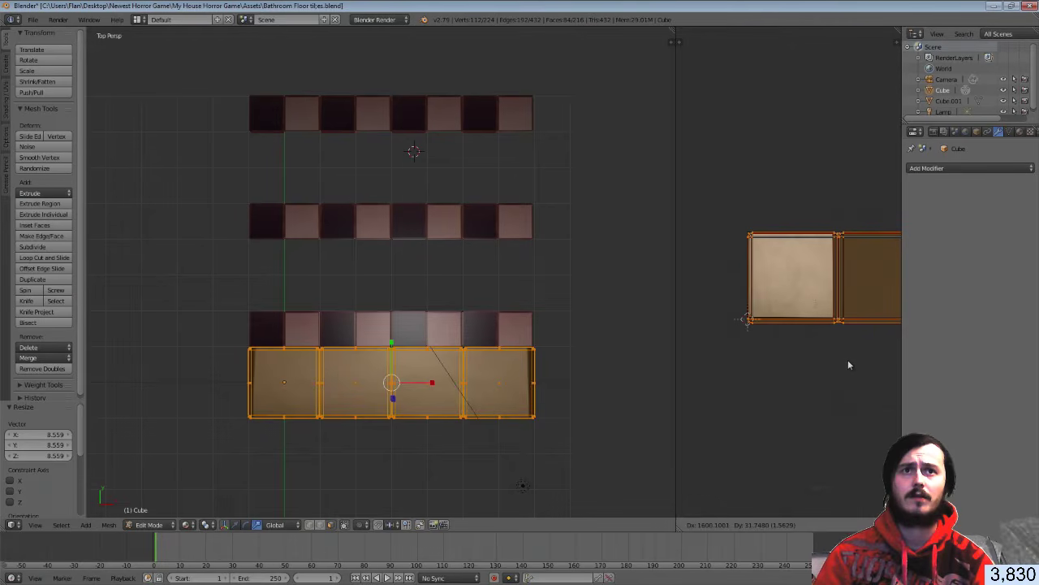
click(848, 365)
key(s)
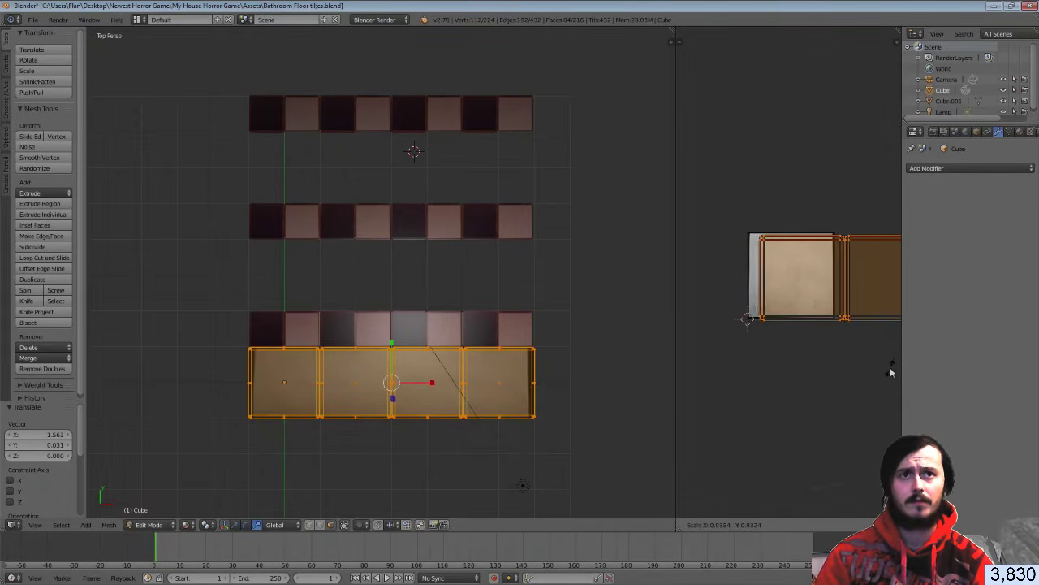
click(888, 367)
key(g)
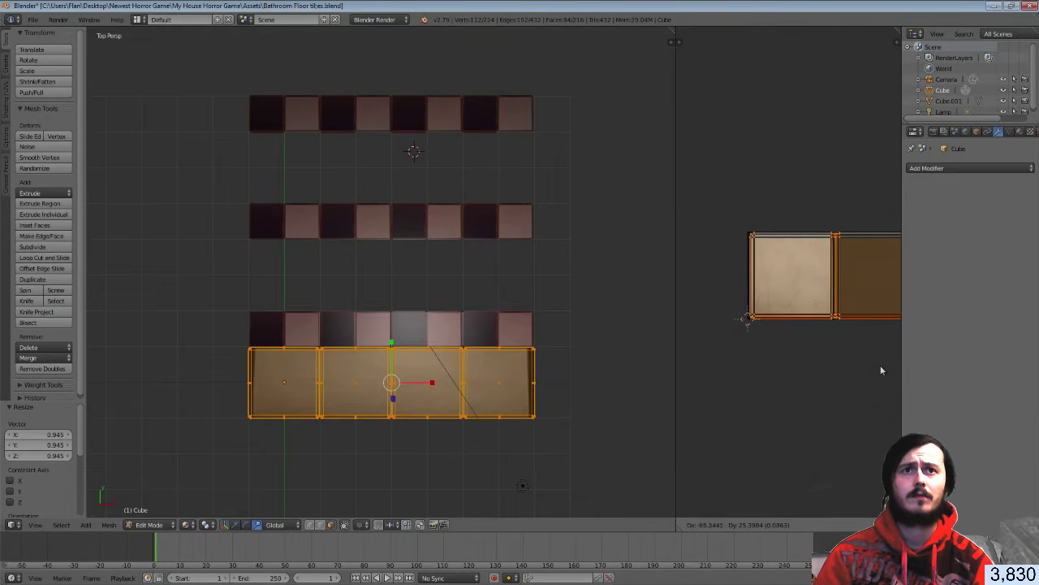
click(881, 370)
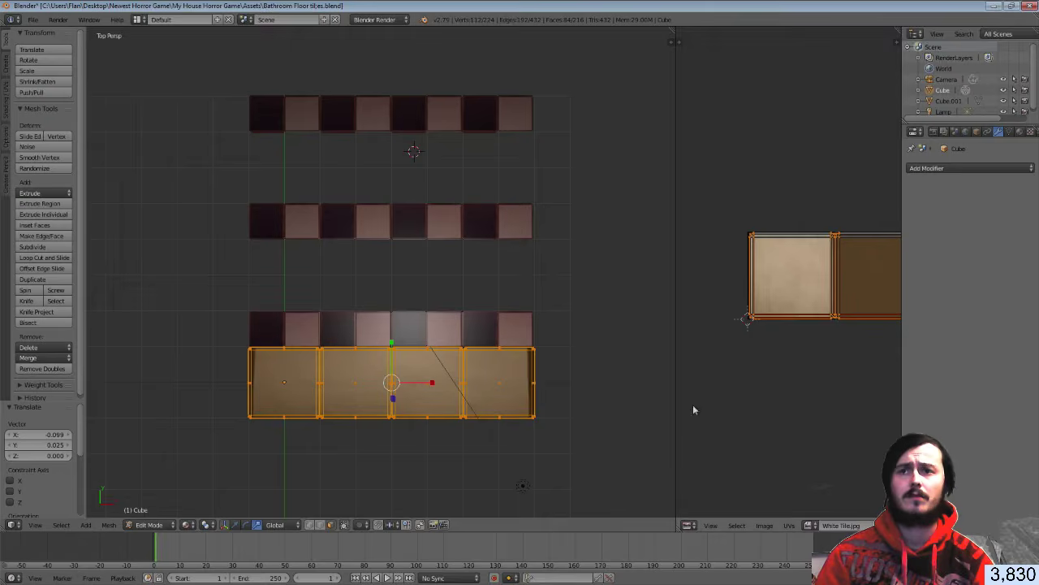
key(Tab)
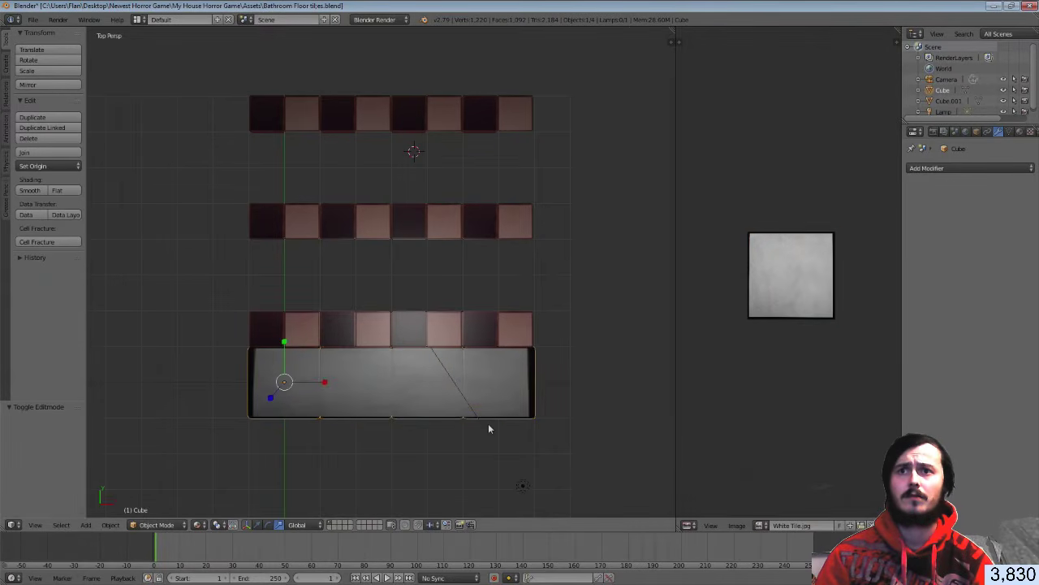
Restore the UV square so it fills the whole White Tile.jpg image
key(Tab)
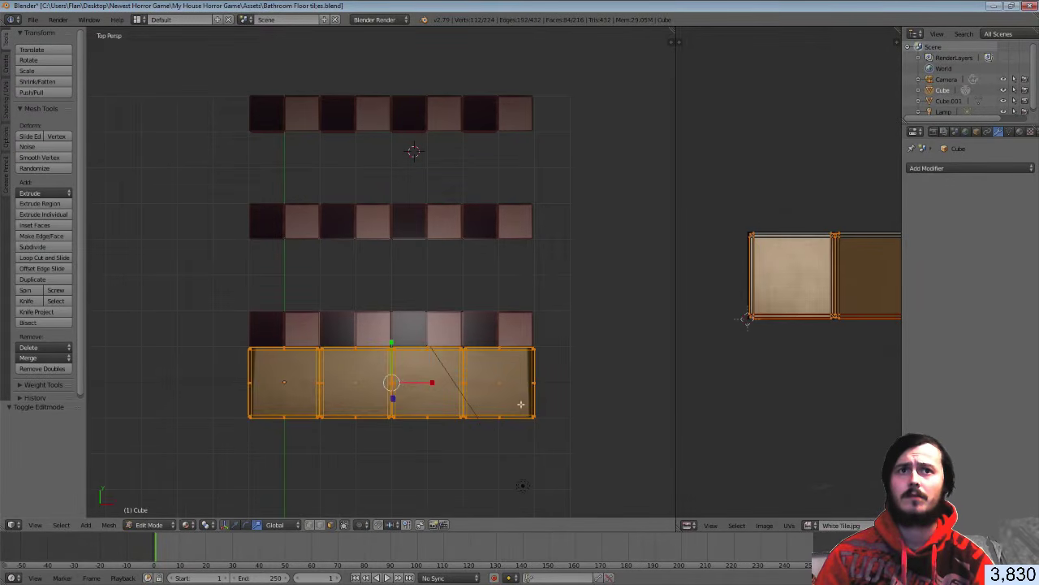
scroll(837, 317, up, 3)
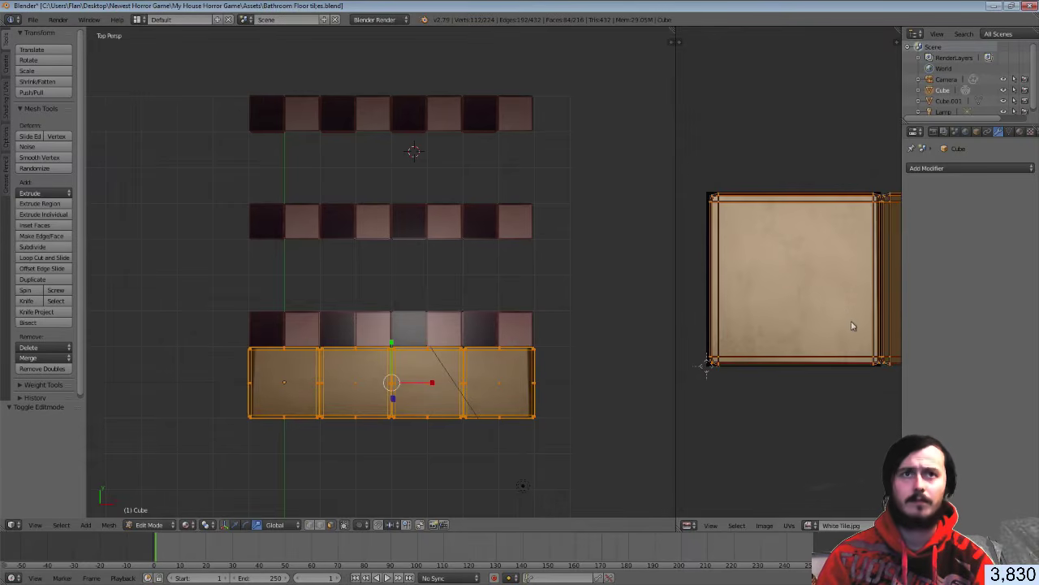
key(s)
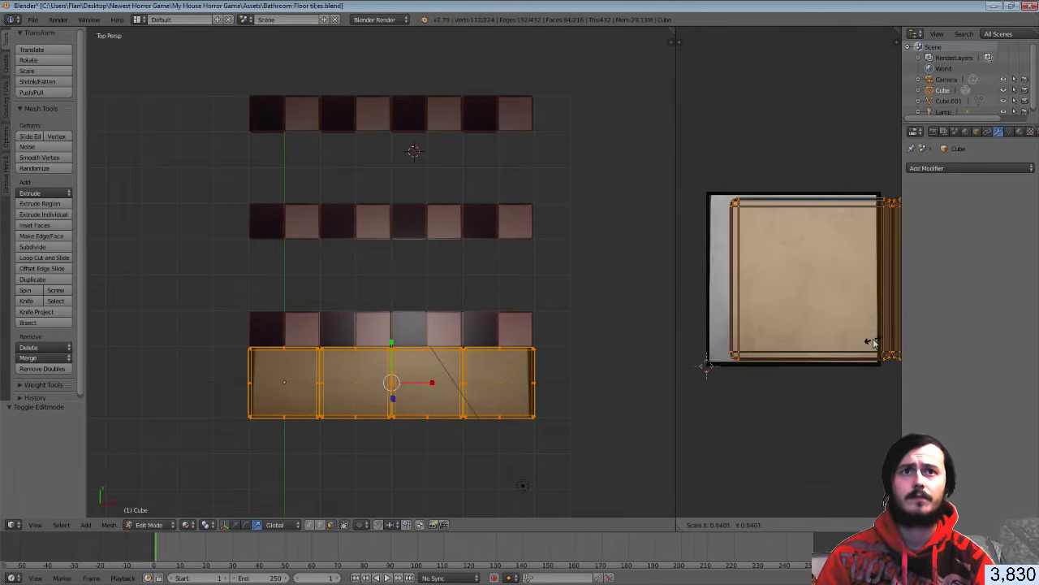
click(866, 336)
key(ctrl+z)
key(ctrl+z)
key(ctrl+z)
key(ctrl+z)
key(ctrl+z)
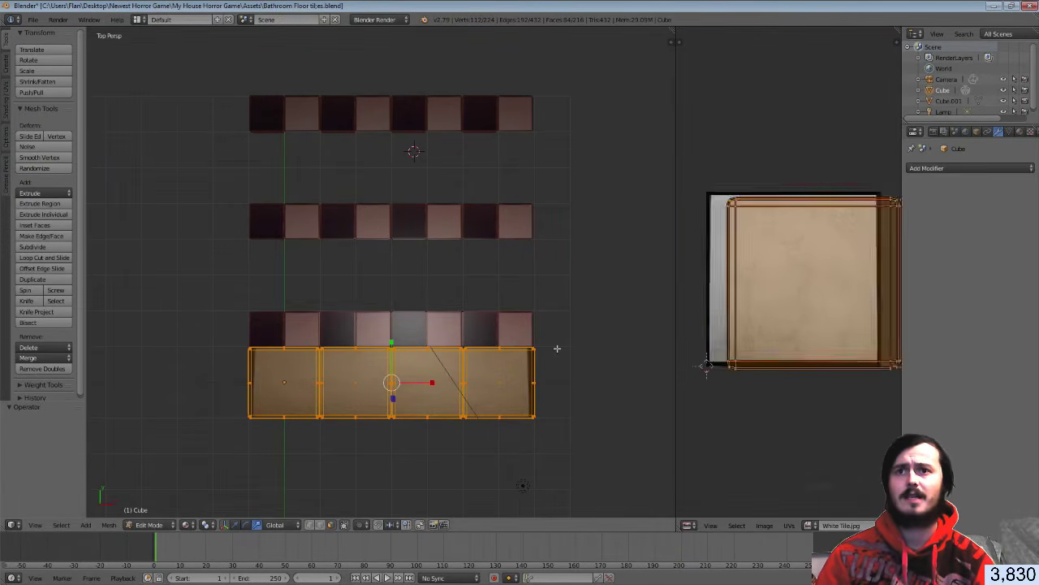
key(ctrl+z)
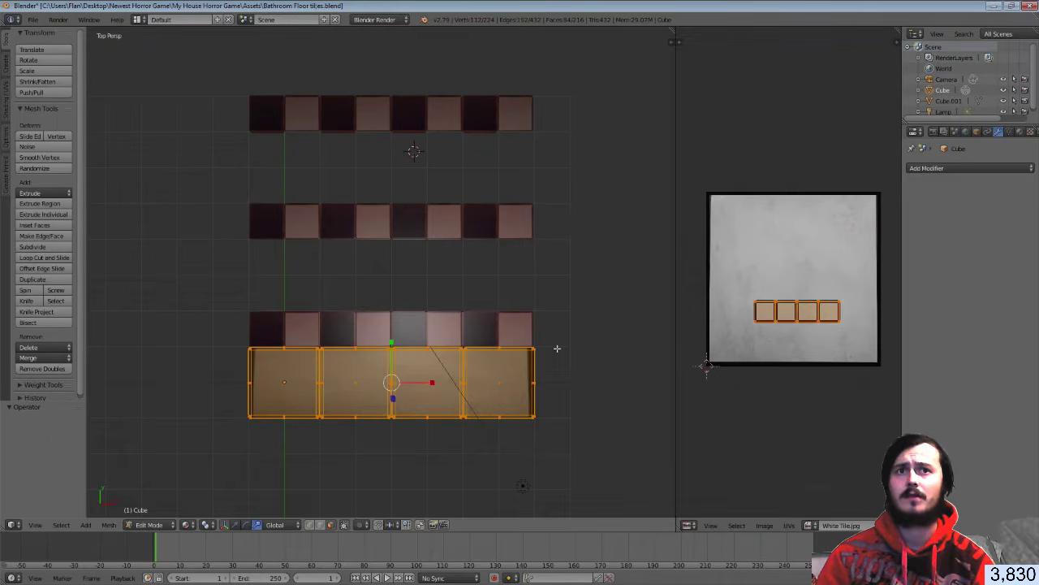
key(ctrl+z)
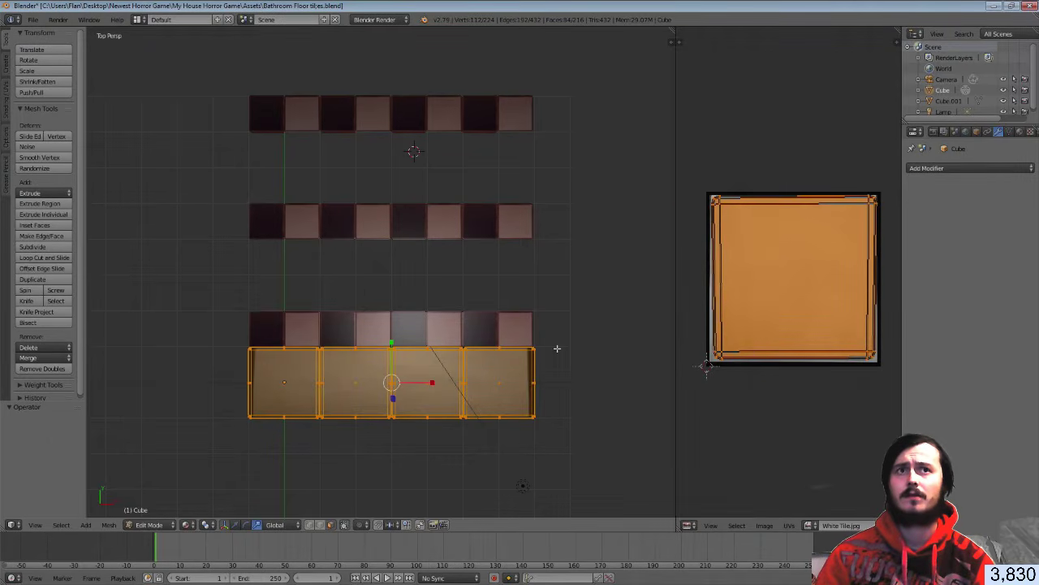
Back in Object Mode, bring back the Count 4 Array modifier for four textured tiles
key(Tab)
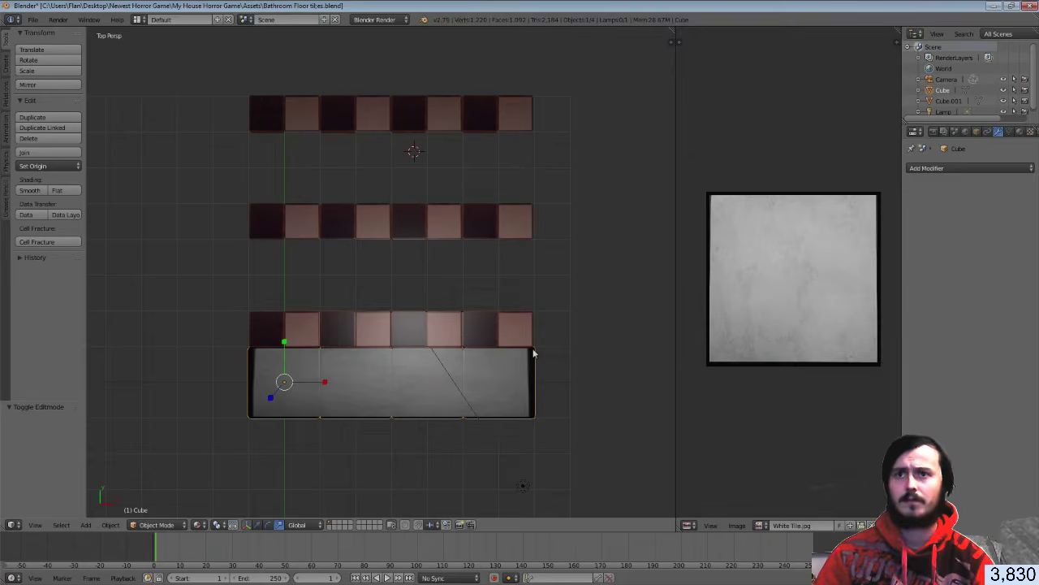
key(ctrl+z)
key(ctrl+z)
middle_drag(544, 347, 524, 323)
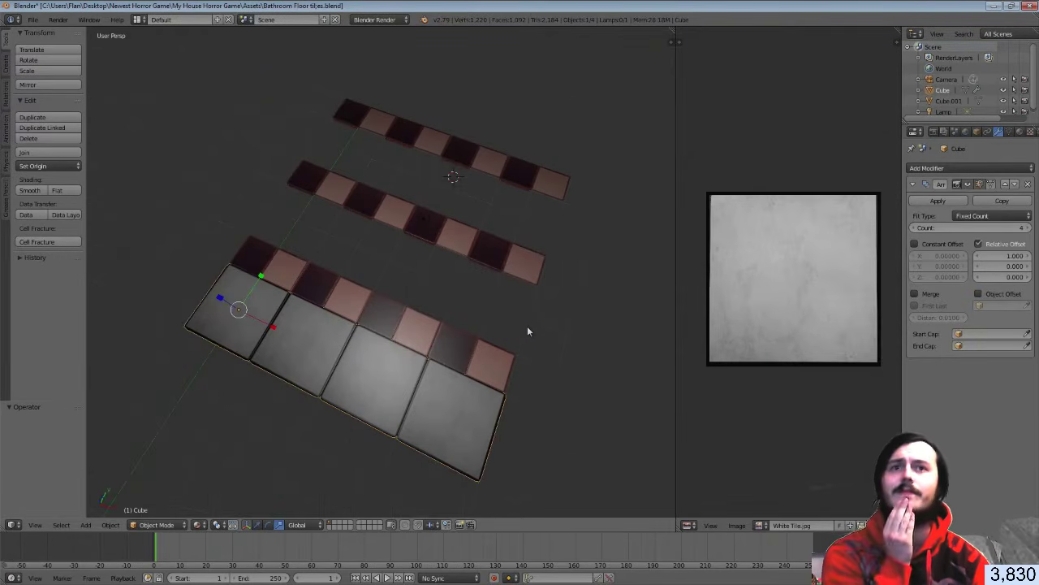
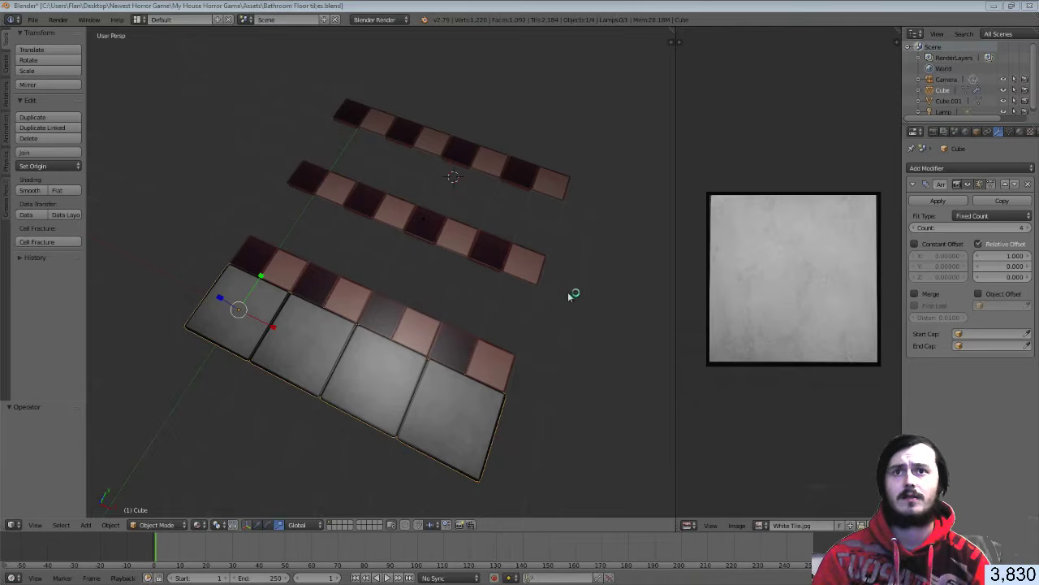
Save the floor tiles model over the existing .blend after closing the stray browser Save As dialog
middle_drag(525, 304, 499, 301)
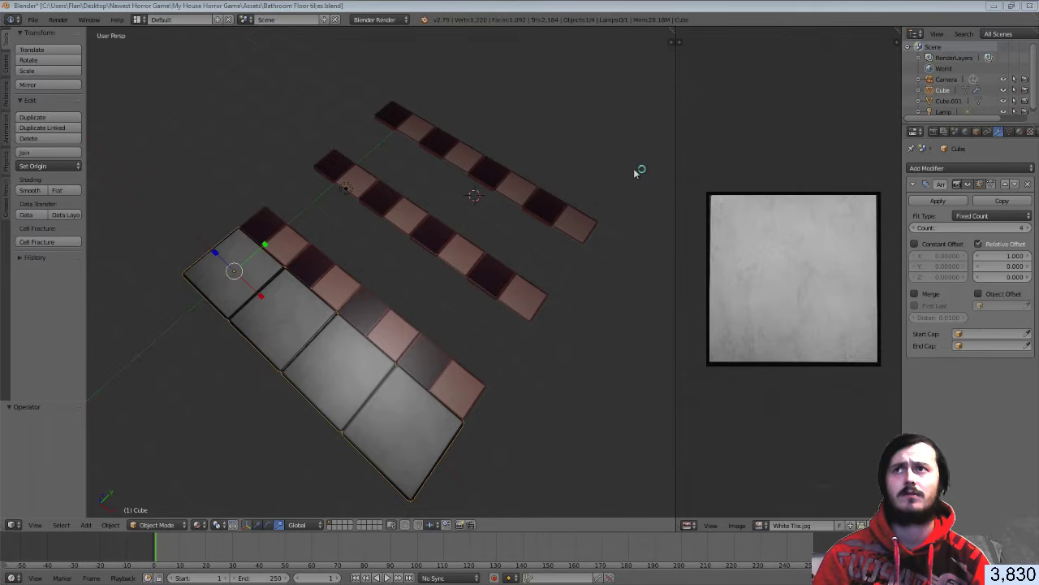
key(ctrl+s)
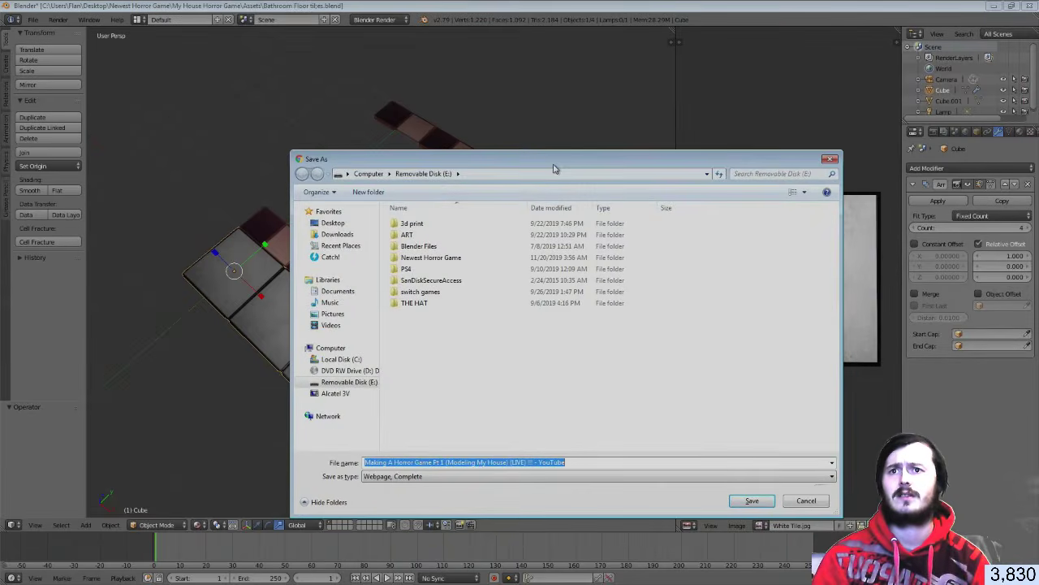
click(831, 160)
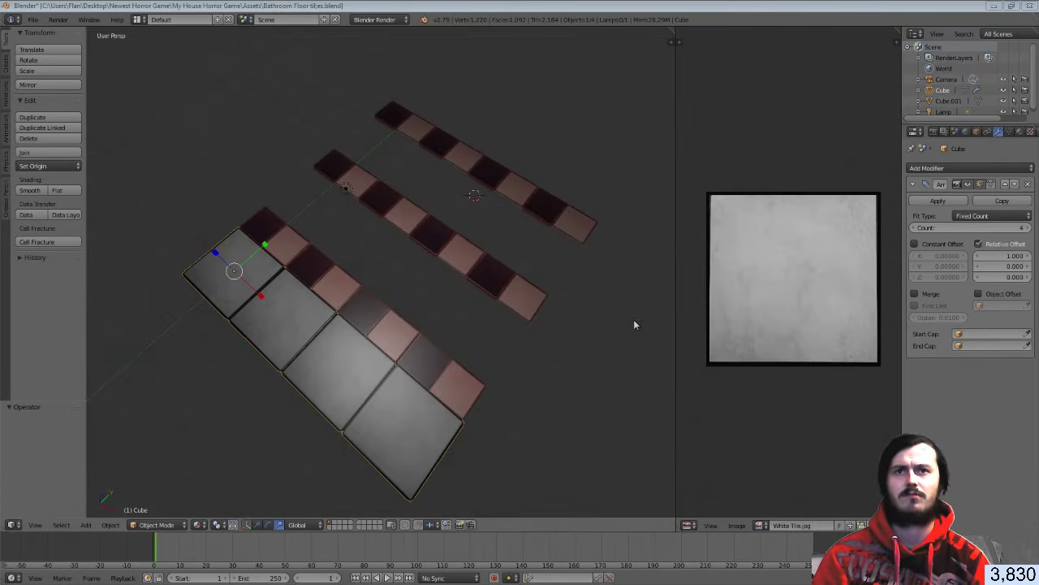
click(634, 320)
key(ctrl+s)
click(634, 321)
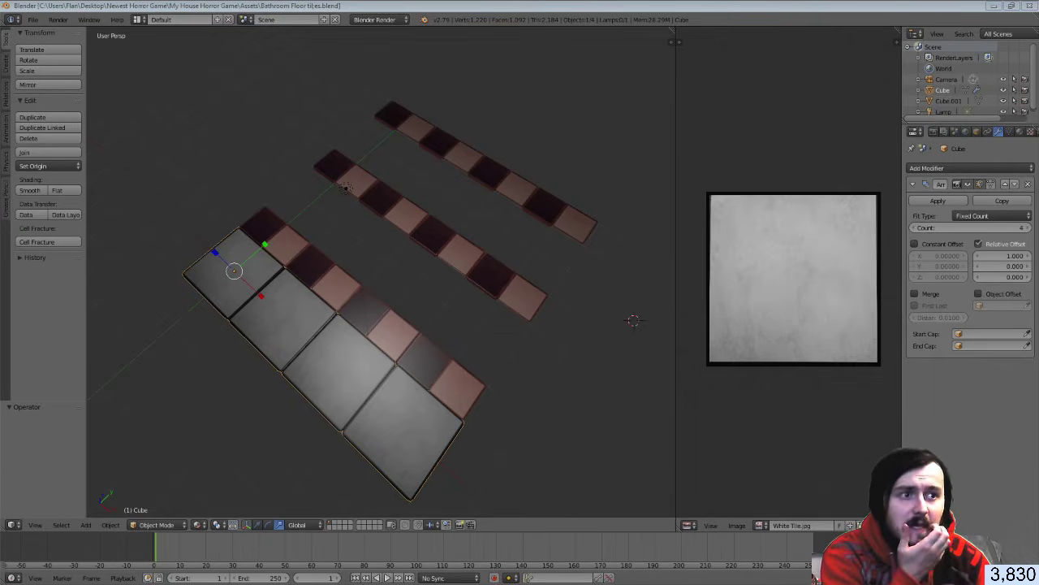
key(alt+Tab)
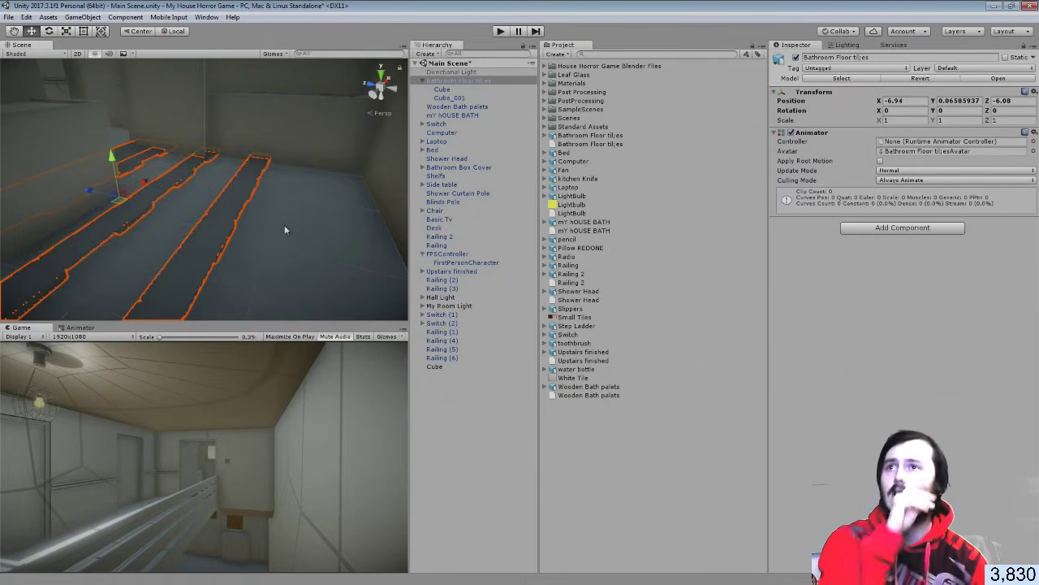
Push the bathroom floor tiles back along Z to Position Z -7.061, then look around the bathroom
drag(92, 193, 162, 212)
click(480, 427)
right_drag(252, 218, 319, 363)
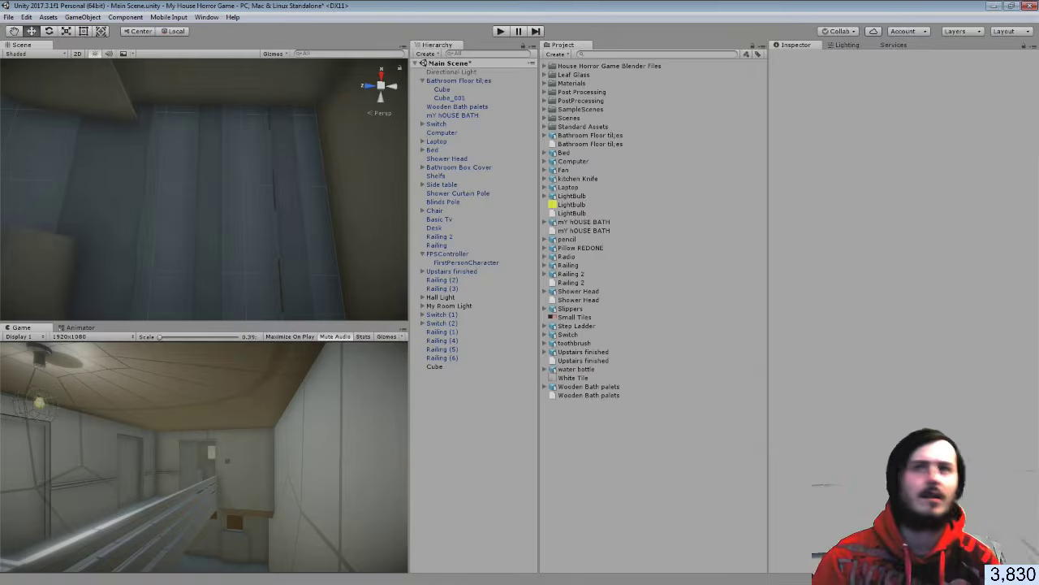
key(alt+Tab)
In Cube.001's Edit Mode, select only the two loose tile strips
middle_drag(461, 310, 456, 291)
right_click(456, 290)
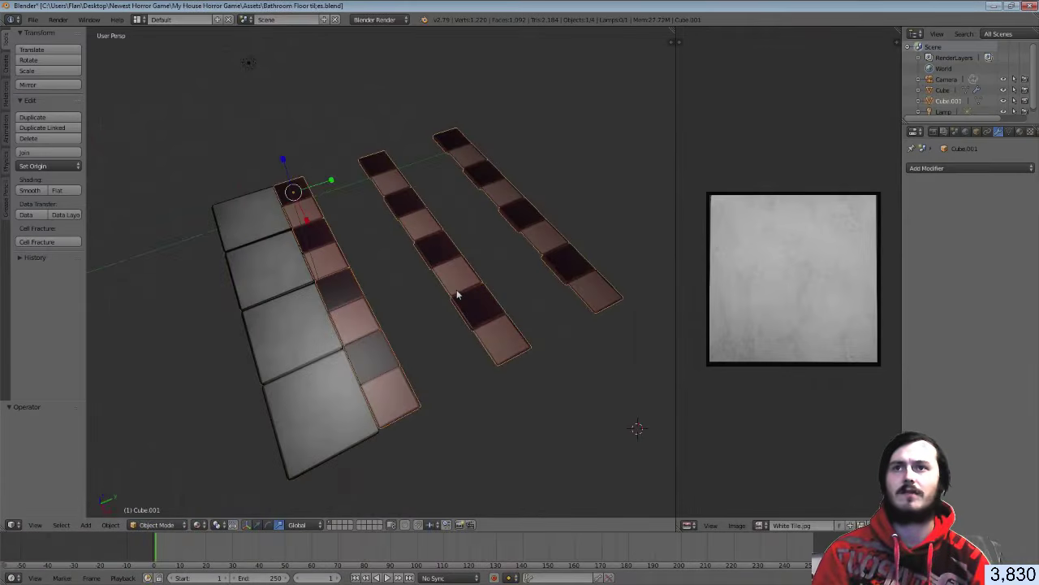
key(Tab)
key(Tab)
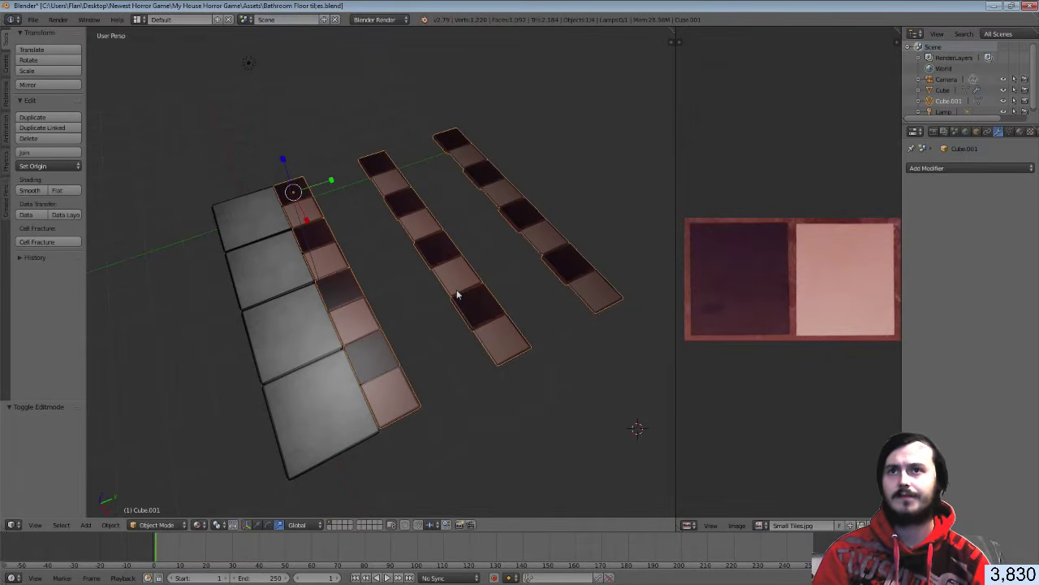
key(Tab)
key(Tab)
mouse_move(456, 289)
middle_down()
mouse_move(441, 290)
mouse_move(460, 291)
middle_up()
key(Tab)
key(a)
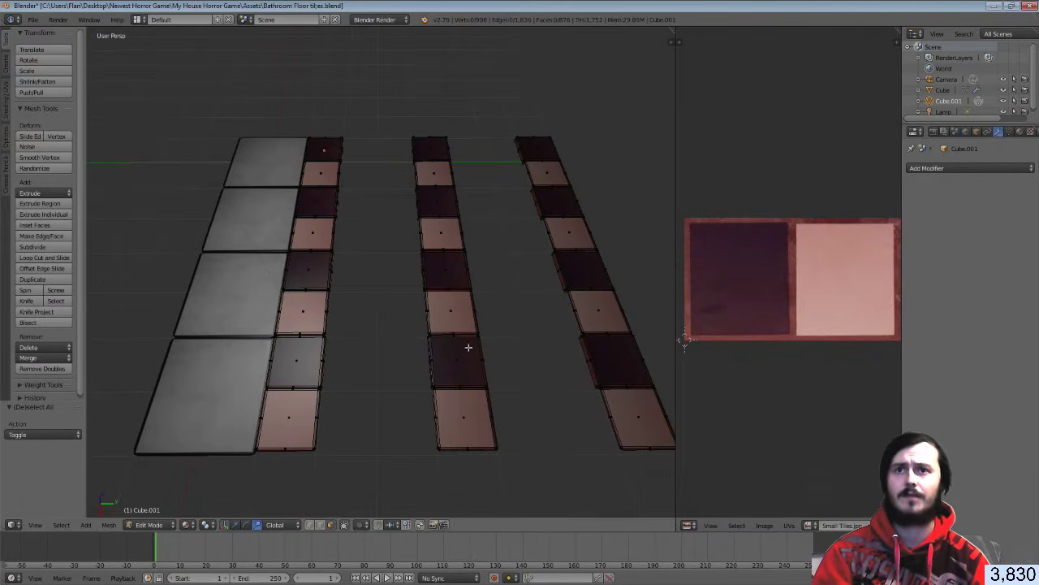
key(l)
key(l)
key(l)
key(l)
key(l)
key(l)
key(l)
key(l)
key(l)
key(l)
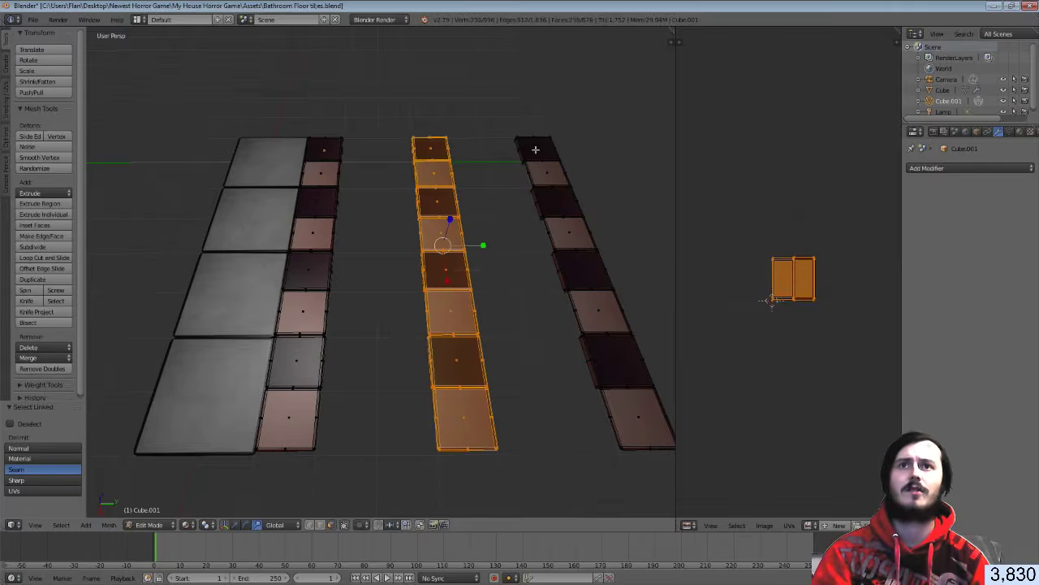
Delete the two strips' faces and save the .blend file
key(x)
click(619, 424)
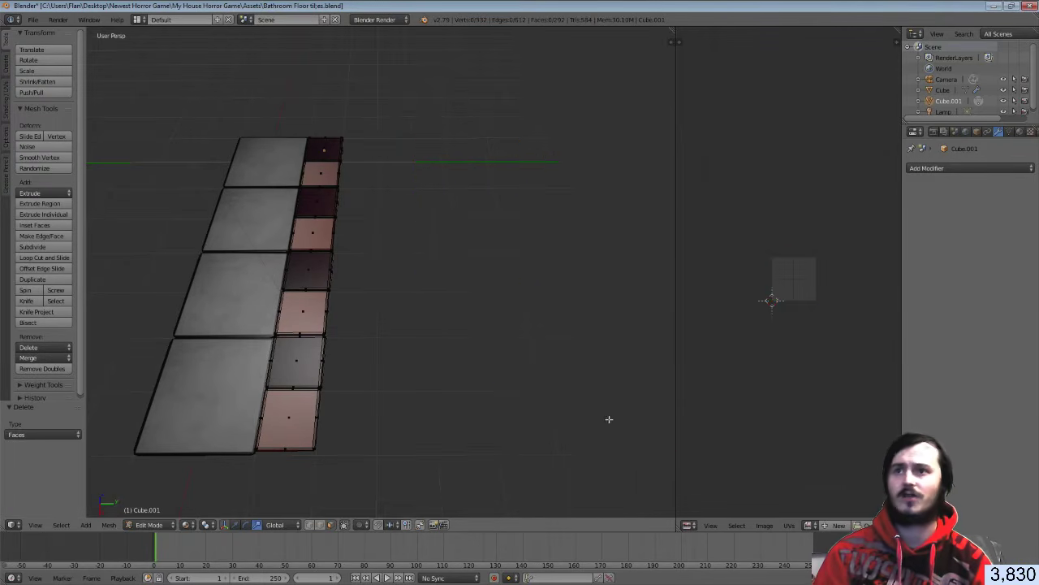
key(Tab)
key(ctrl+s)
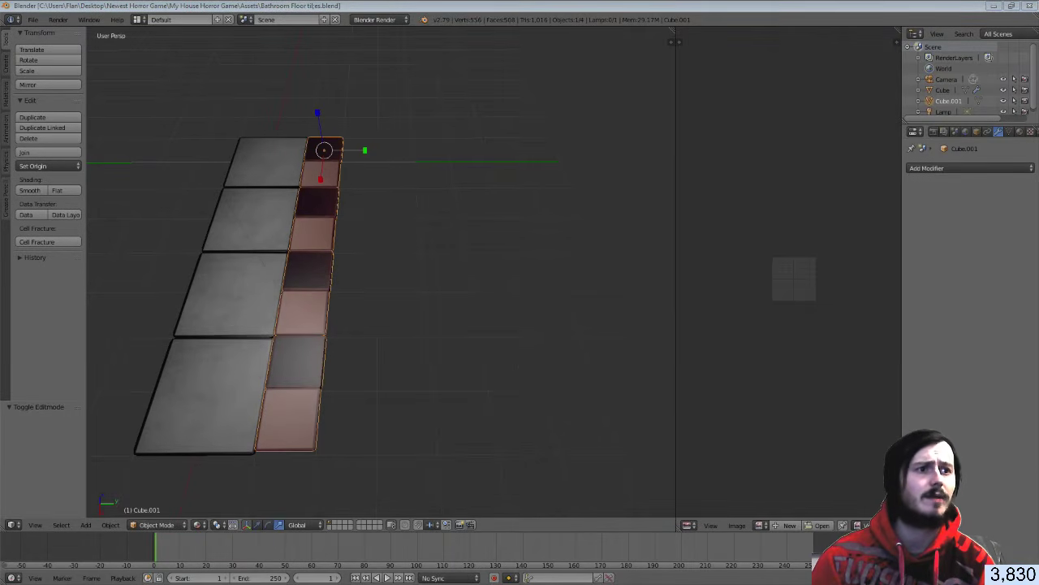
key(alt+Tab)
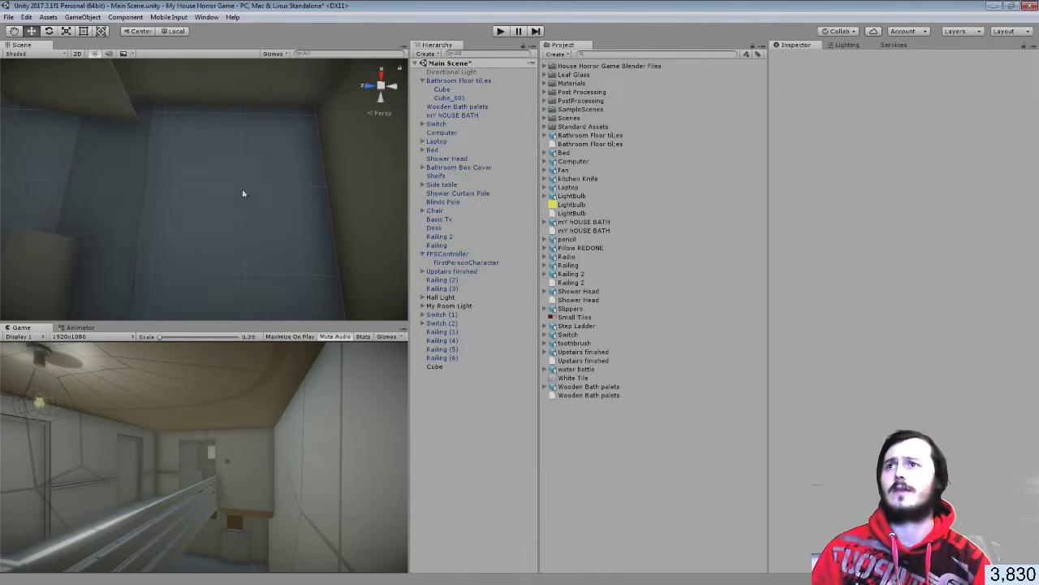
Move the Cube and Cube_001 tile pieces to the left
click(101, 169)
click(439, 91)
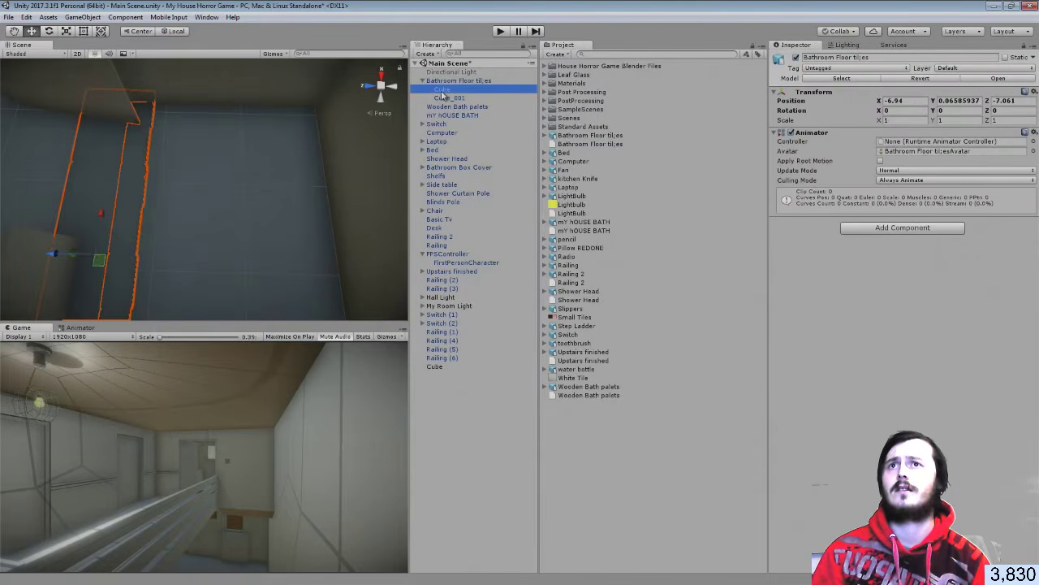
shift+click(445, 97)
drag(136, 255, 77, 254)
middle_drag(77, 254, 171, 220)
key(f)
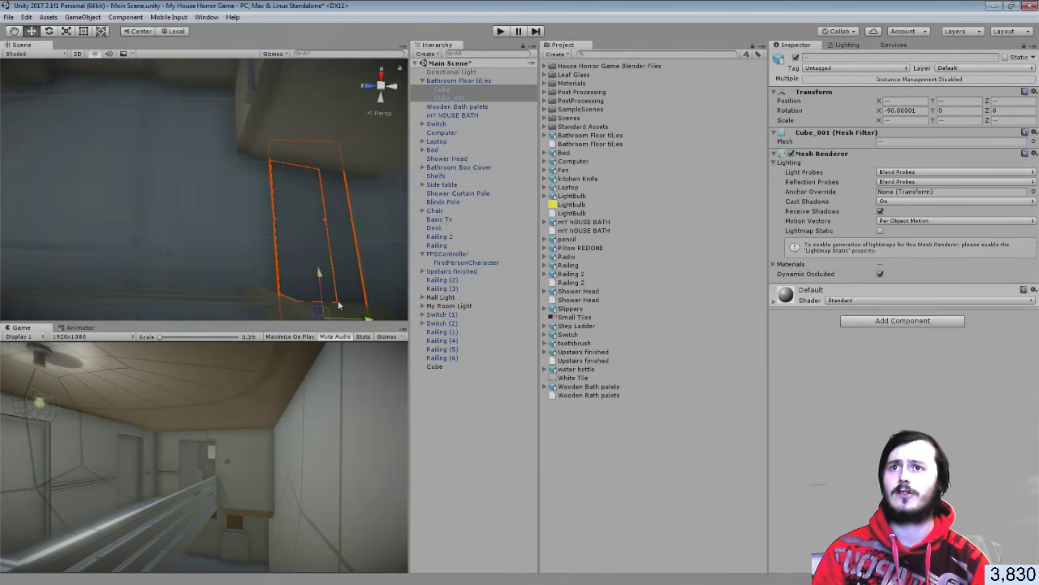
drag(361, 319, 341, 319)
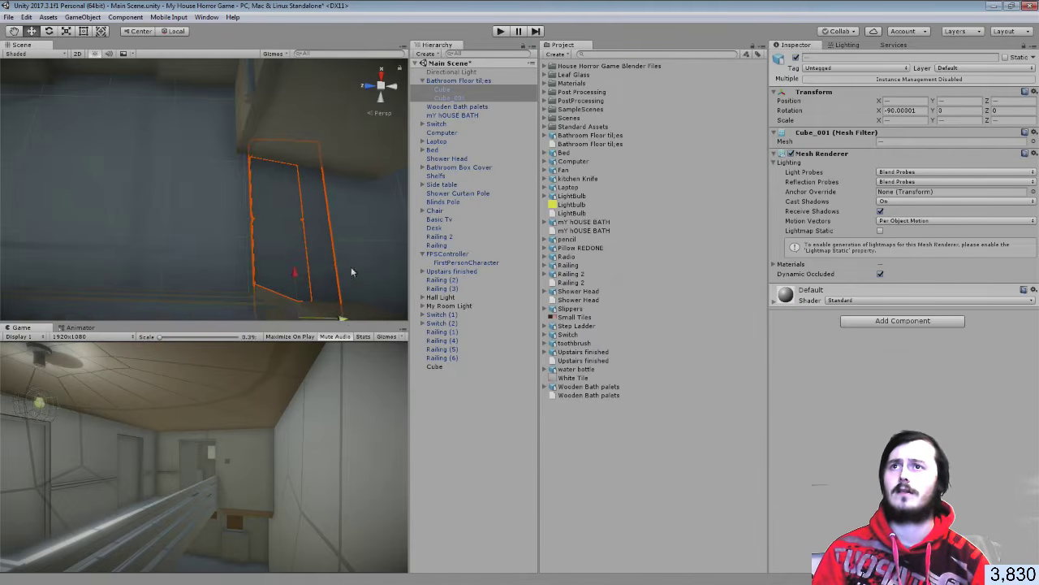
middle_drag(351, 267, 336, 260)
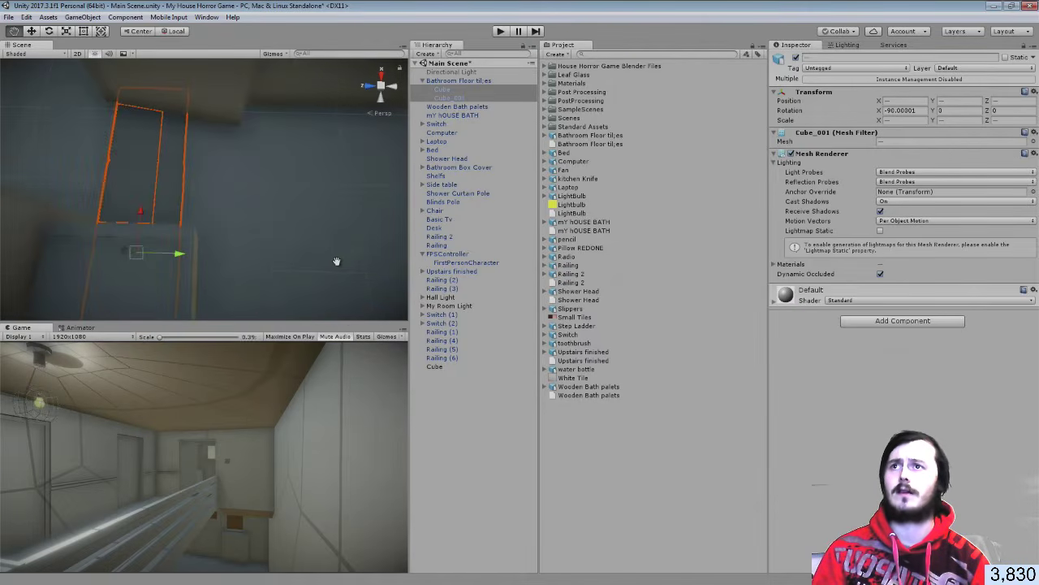
Widen Cube and Cube_001 to the right with the Rect tool and duplicate the pair
click(459, 97)
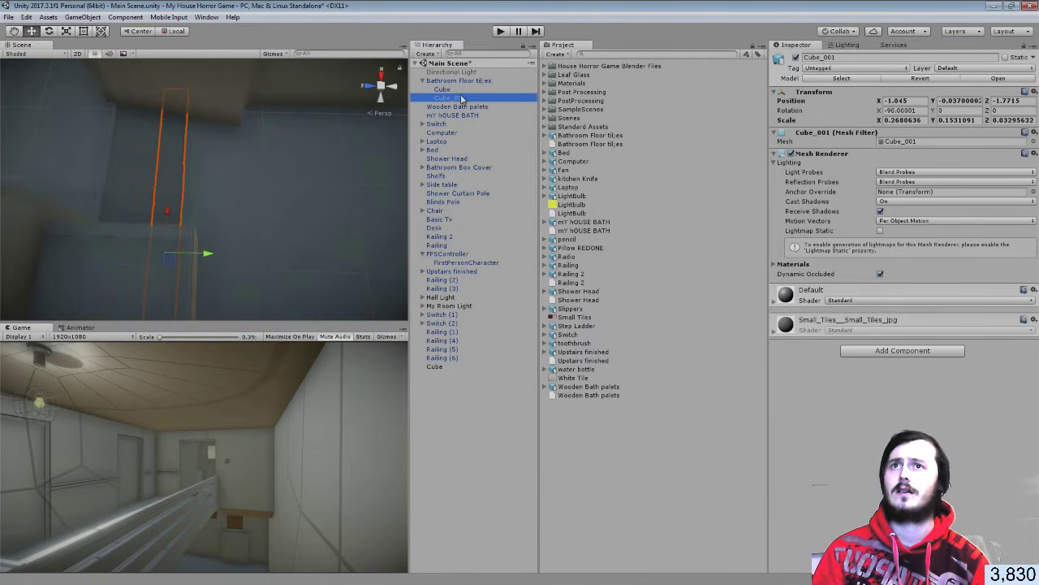
click(460, 90)
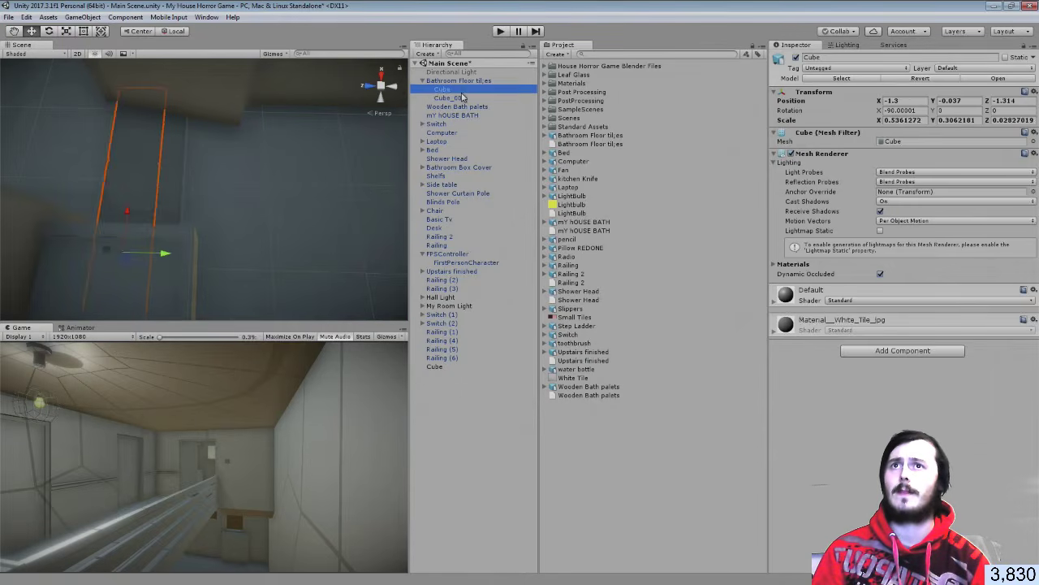
ctrl+click(460, 98)
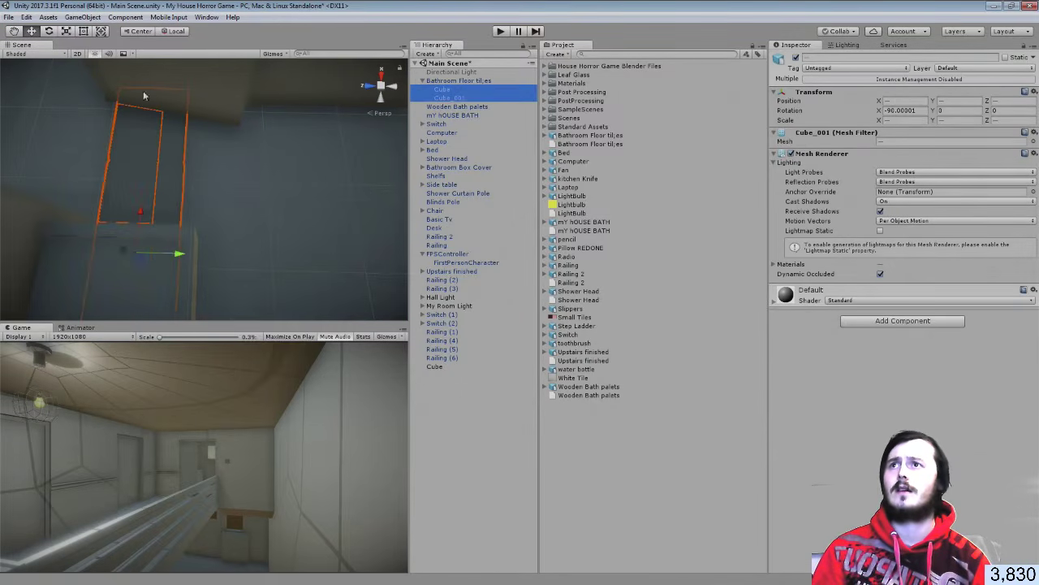
key(t)
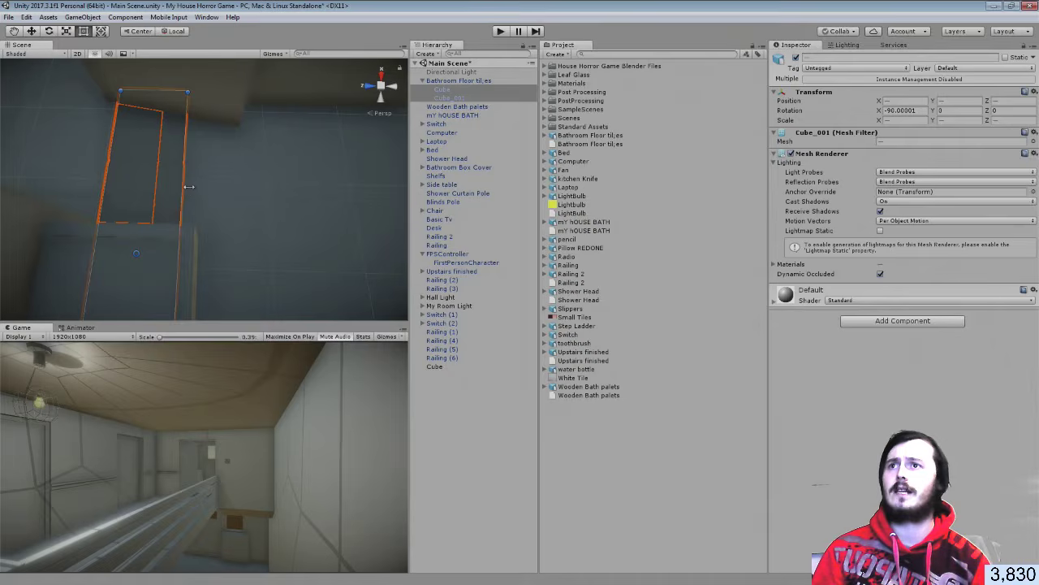
drag(184, 188, 210, 188)
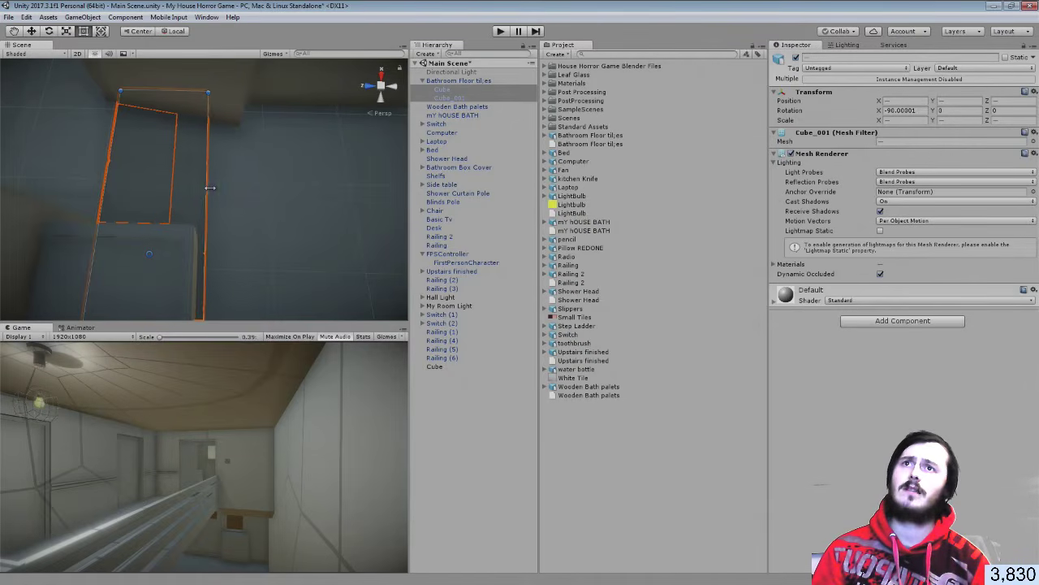
click(444, 92)
click(447, 98)
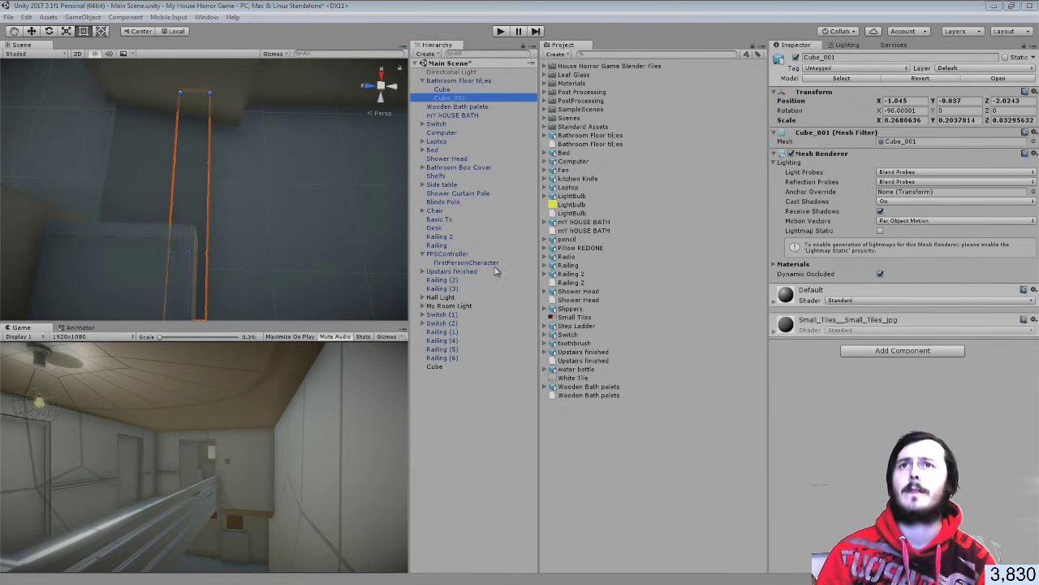
ctrl+click(442, 89)
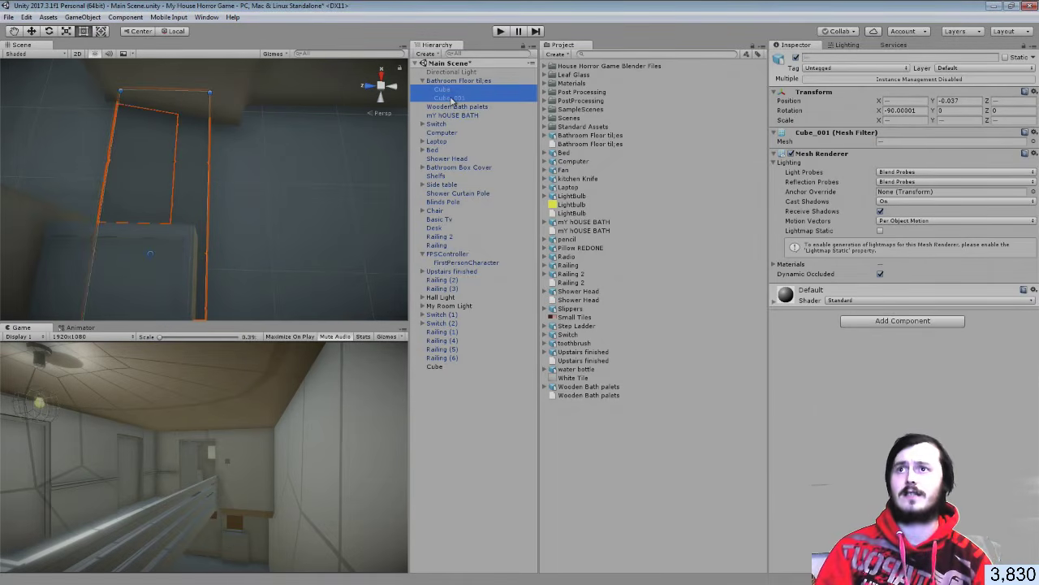
key(ctrl+d)
Lay the duplicate tile pairs Cube (1)/Cube_001 (1) and Cube (2)/Cube_001 (2) side by side along X
click(32, 31)
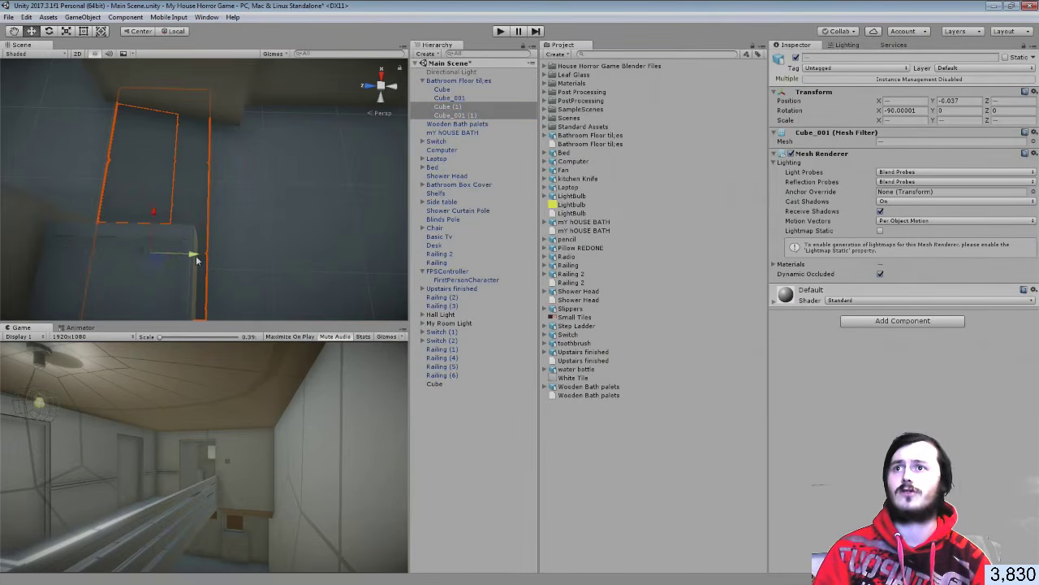
drag(255, 256, 256, 255)
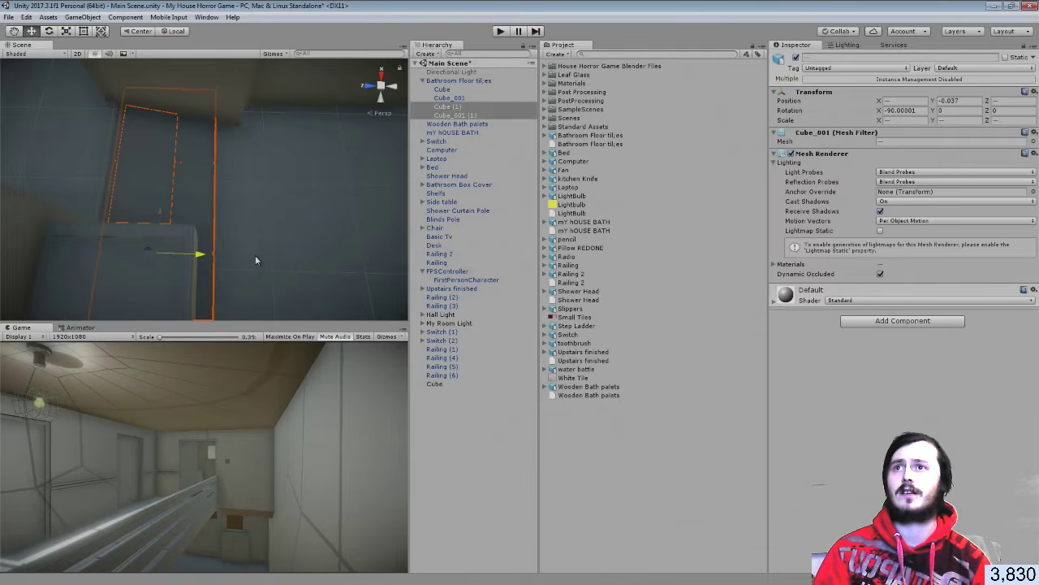
drag(255, 256, 346, 183)
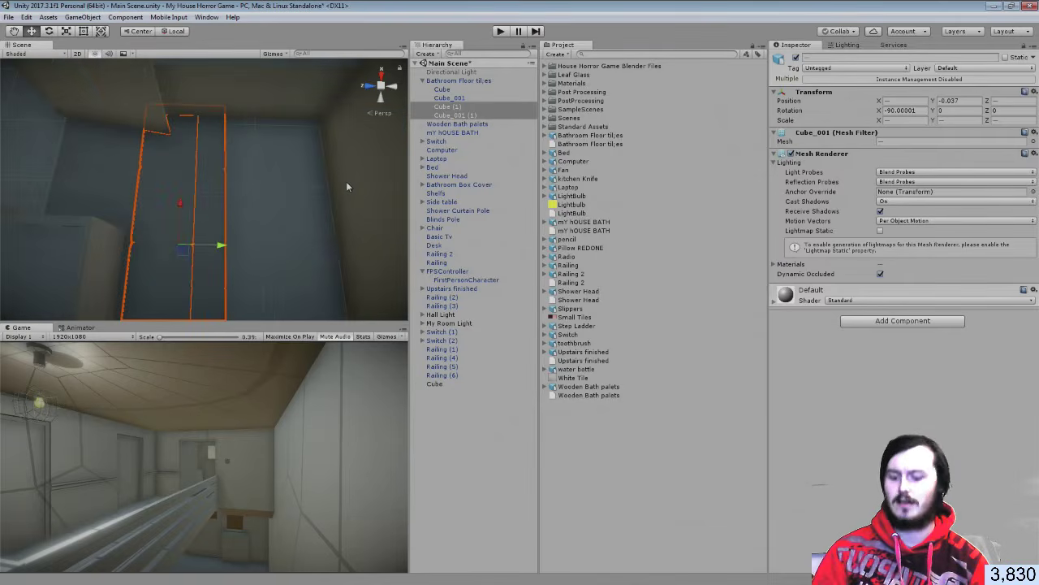
key(ctrl+d)
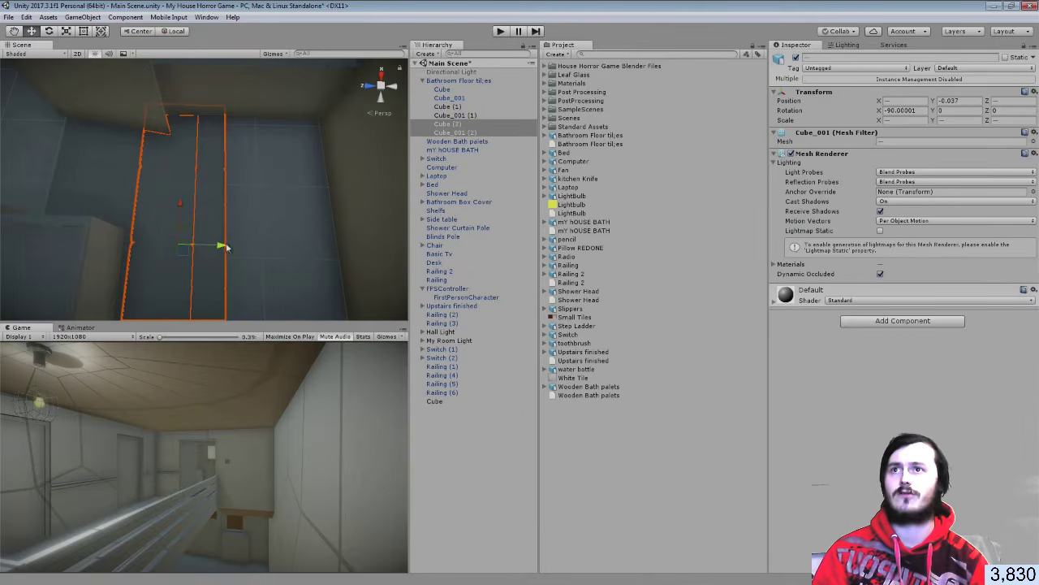
drag(221, 244, 317, 251)
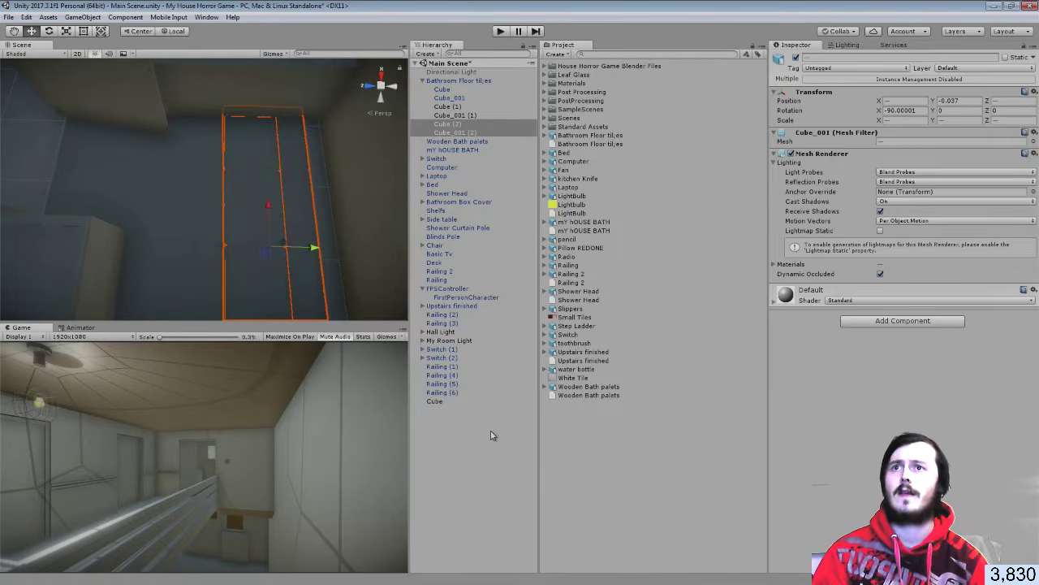
click(325, 251)
right_drag(333, 250, 215, 112)
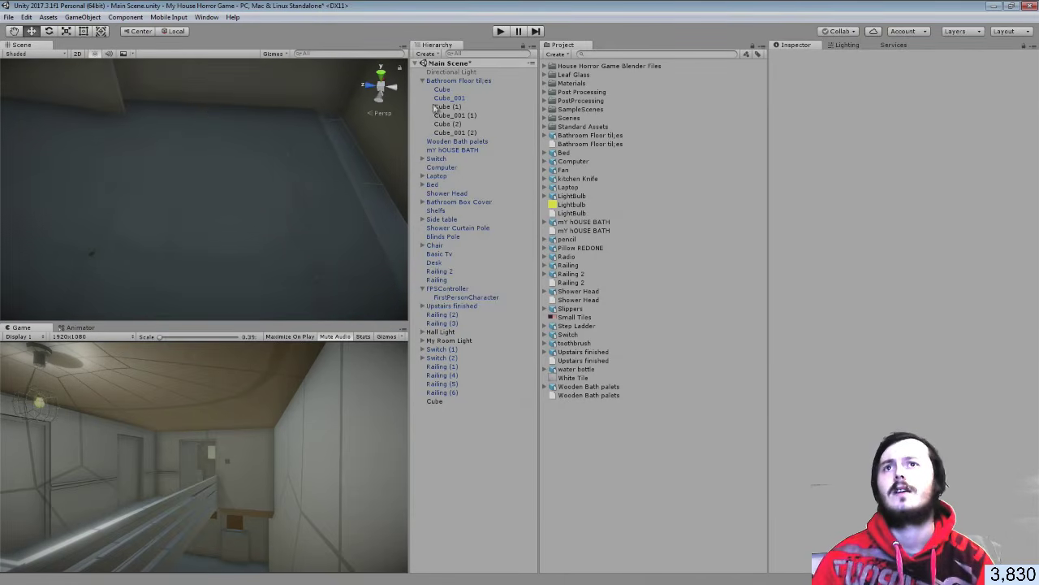
click(443, 97)
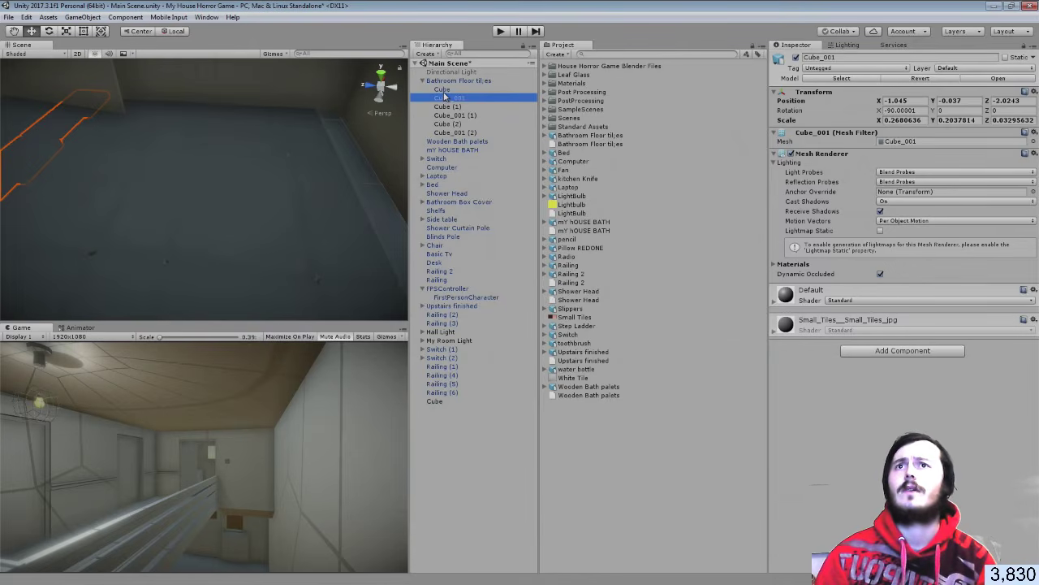
Try dropping White Tile and Small Tiles onto the floor model, undoing the Small Tiles drop
click(600, 135)
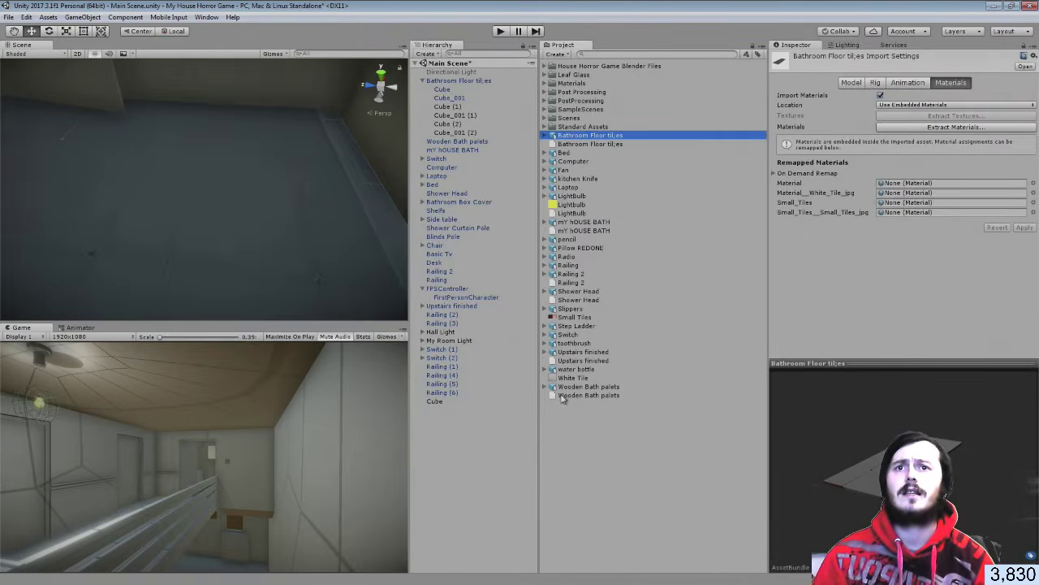
drag(564, 379, 393, 284)
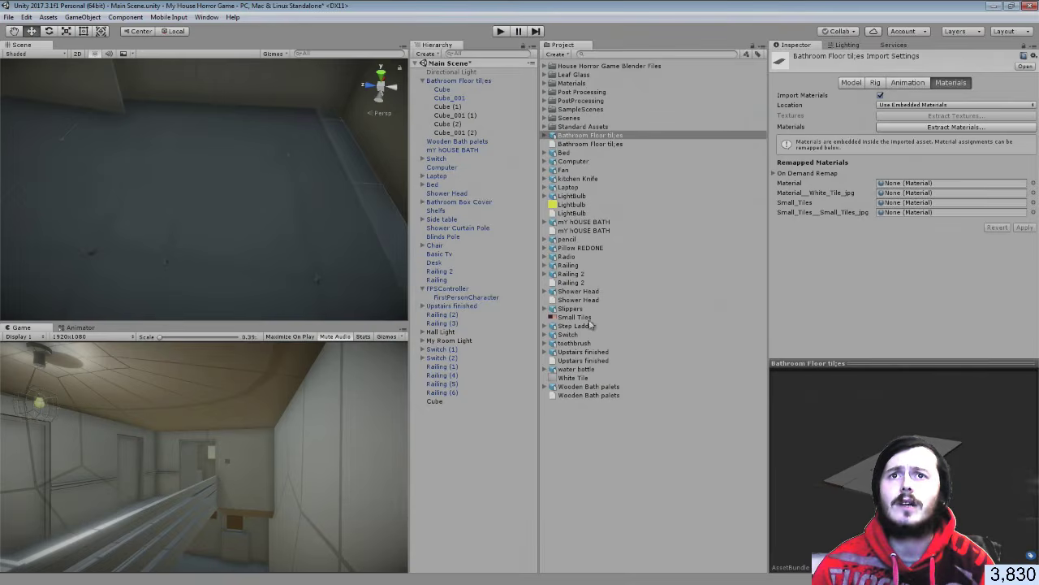
drag(575, 318, 358, 248)
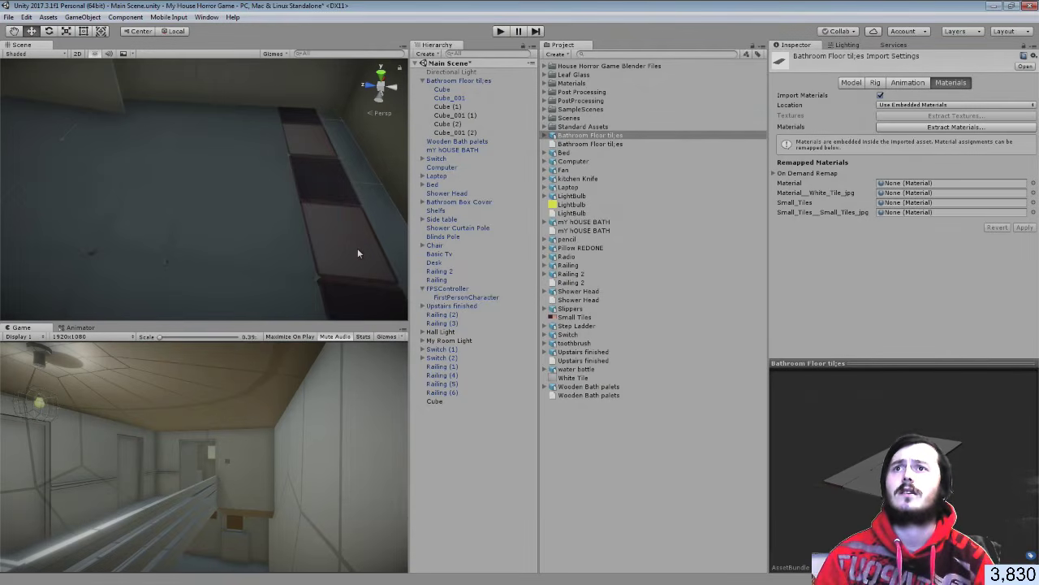
key(ctrl+z)
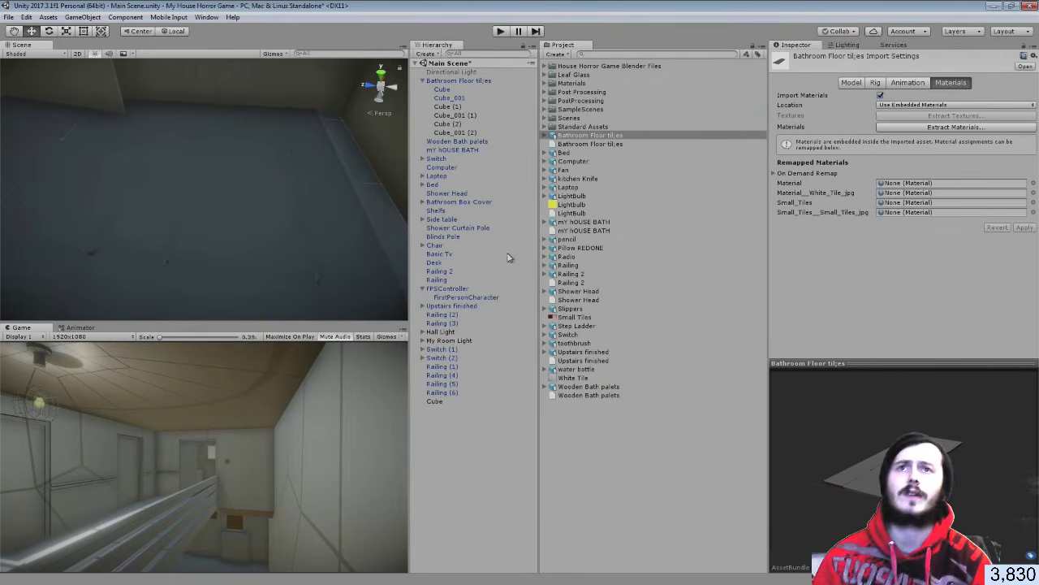
Remap the four imported material slots to White Tile and Small Tiles and apply
click(546, 83)
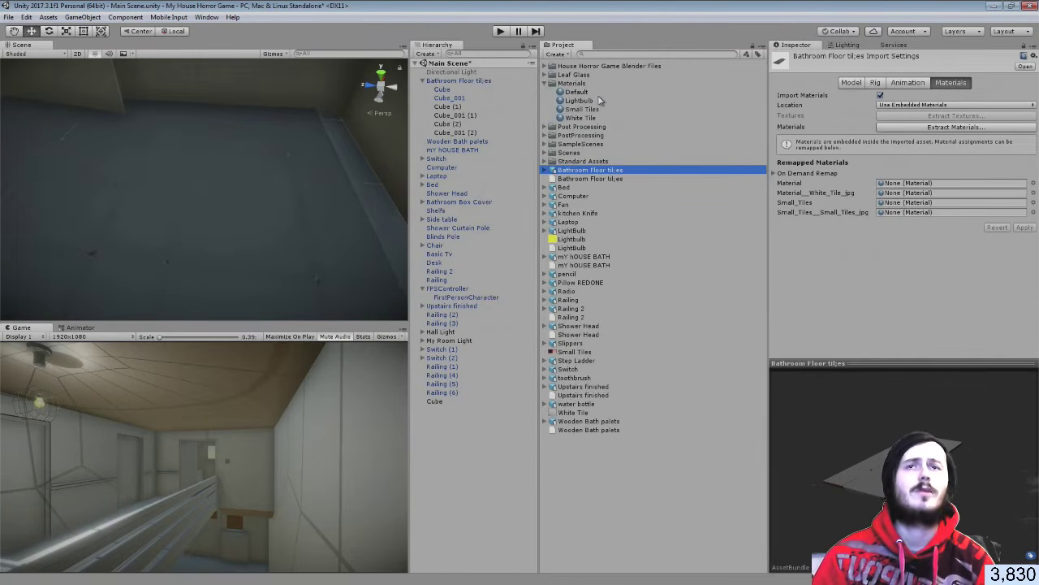
drag(582, 119, 893, 196)
drag(582, 109, 913, 203)
drag(583, 109, 910, 212)
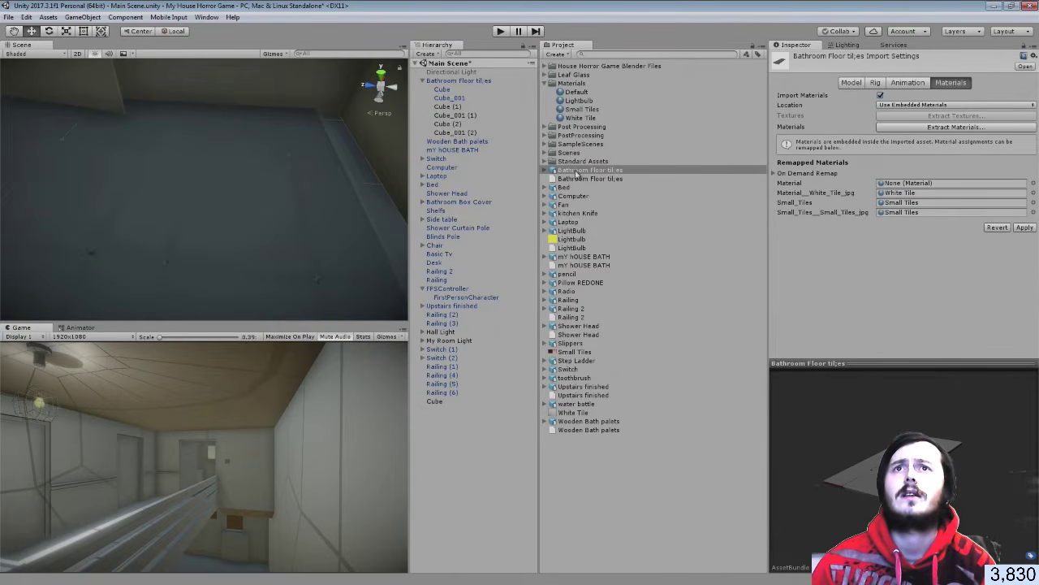
drag(574, 118, 926, 185)
click(1023, 227)
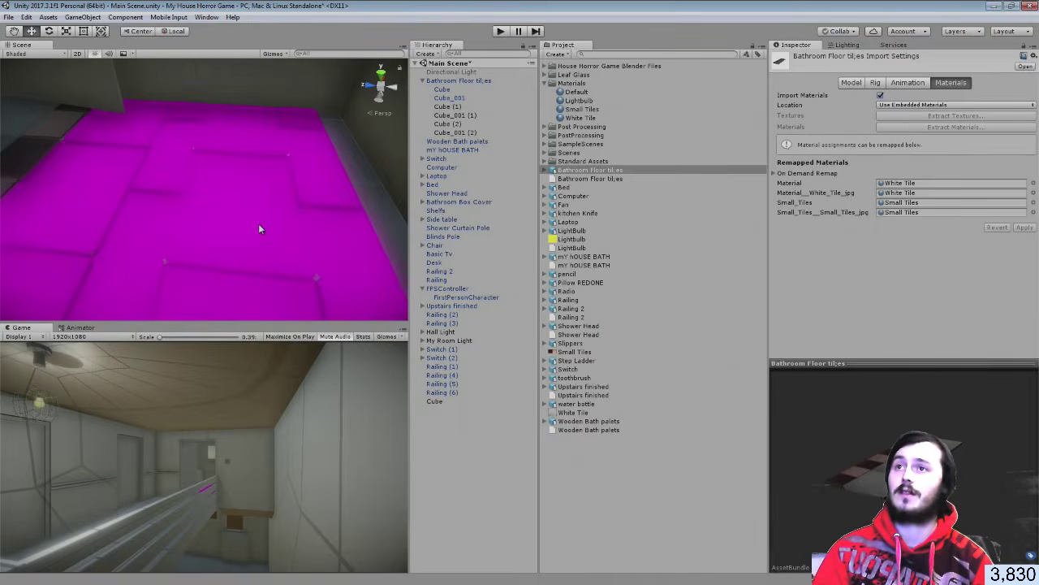
Check which material each floor piece uses to find the magenta ones
scroll(266, 228, down, 2)
right_drag(246, 213, 229, 209)
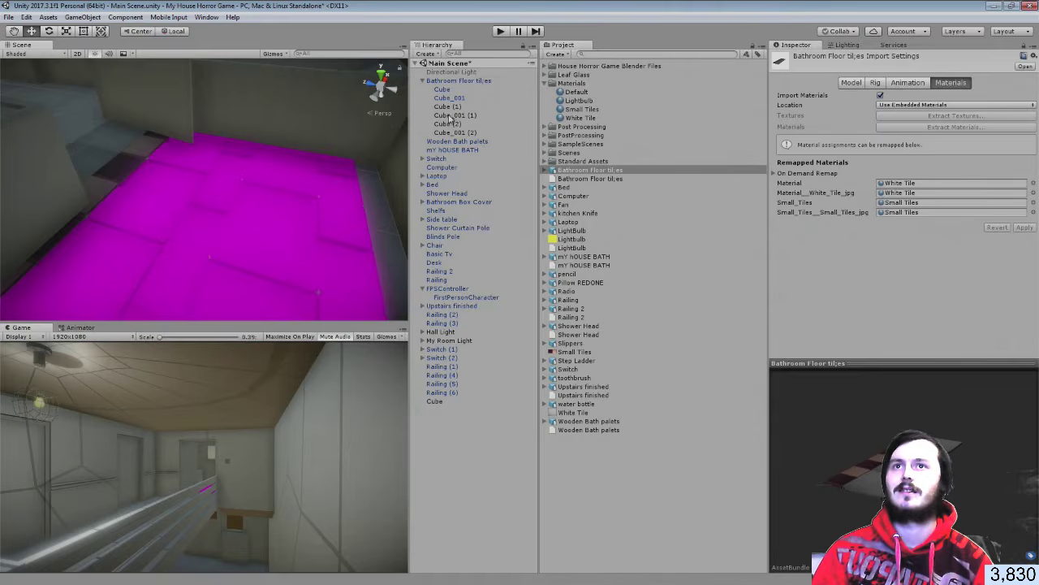
click(459, 132)
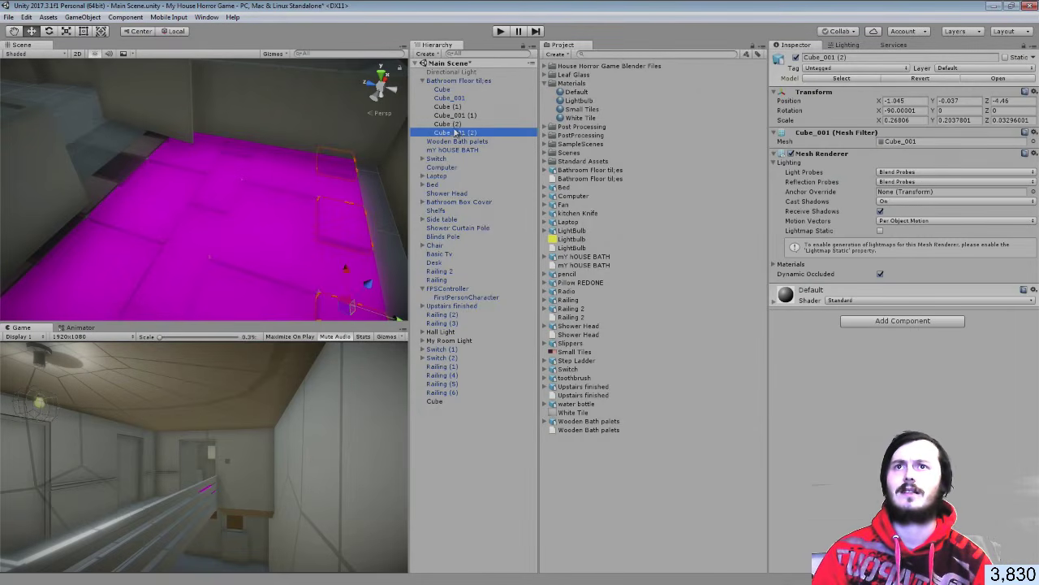
click(453, 123)
click(451, 115)
click(449, 106)
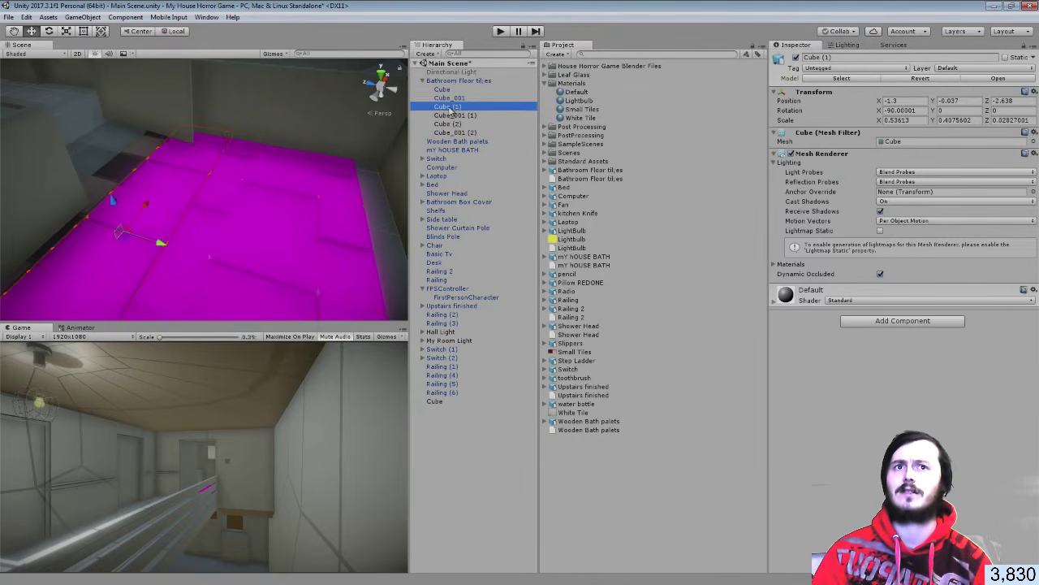
click(450, 98)
click(450, 89)
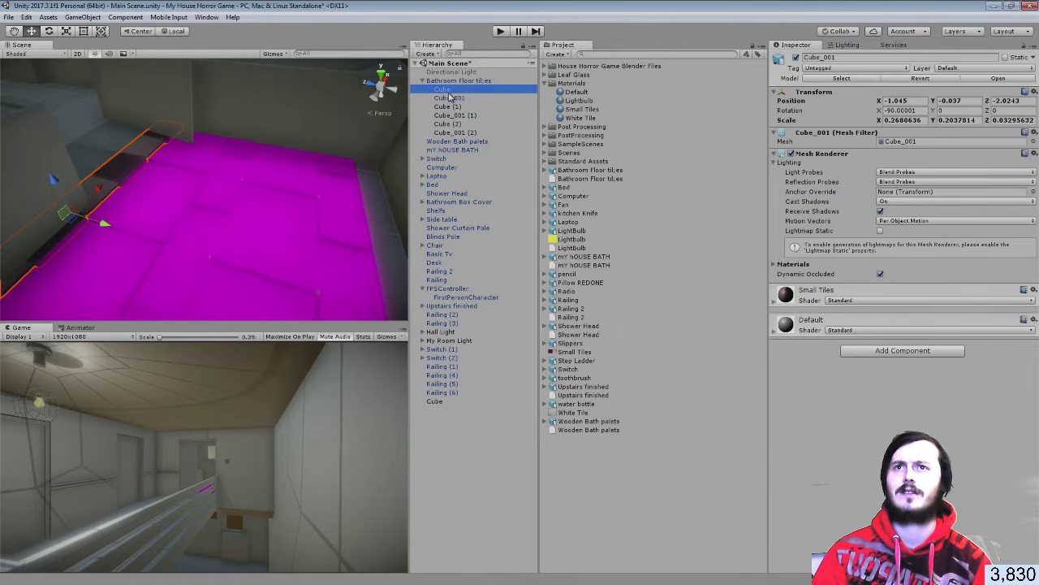
click(450, 107)
click(453, 132)
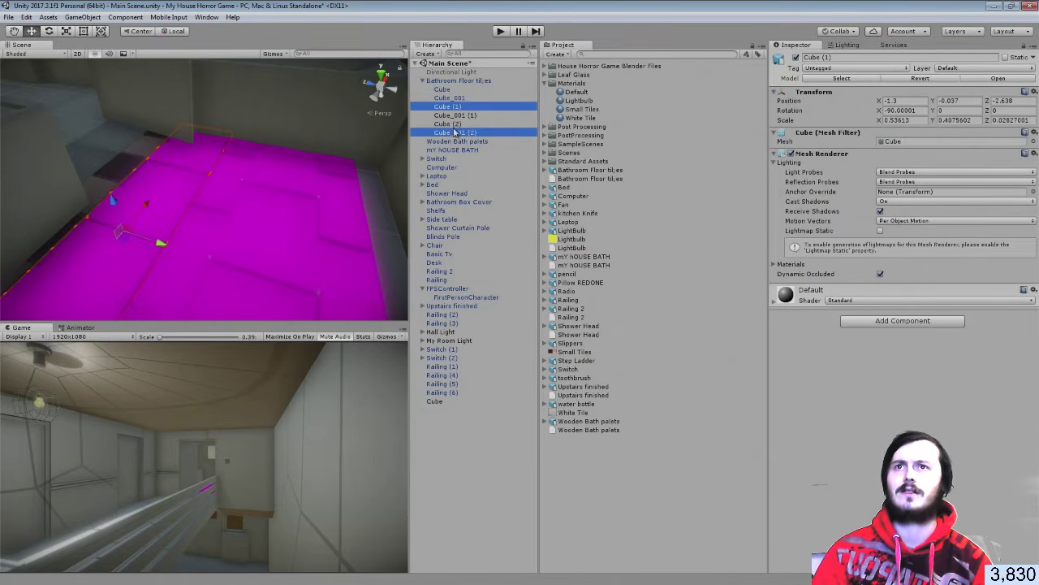
click(451, 116)
click(449, 106)
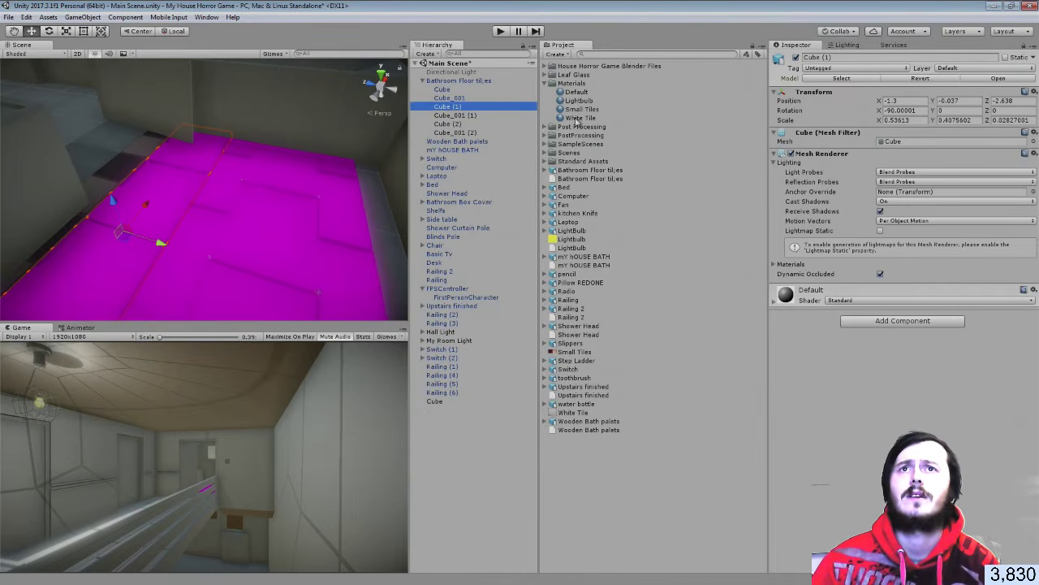
Give Cube (1), Cube (2) and Cube_001 (2) White Tile, and Cube_001 (1) Small Tiles
drag(576, 118, 921, 359)
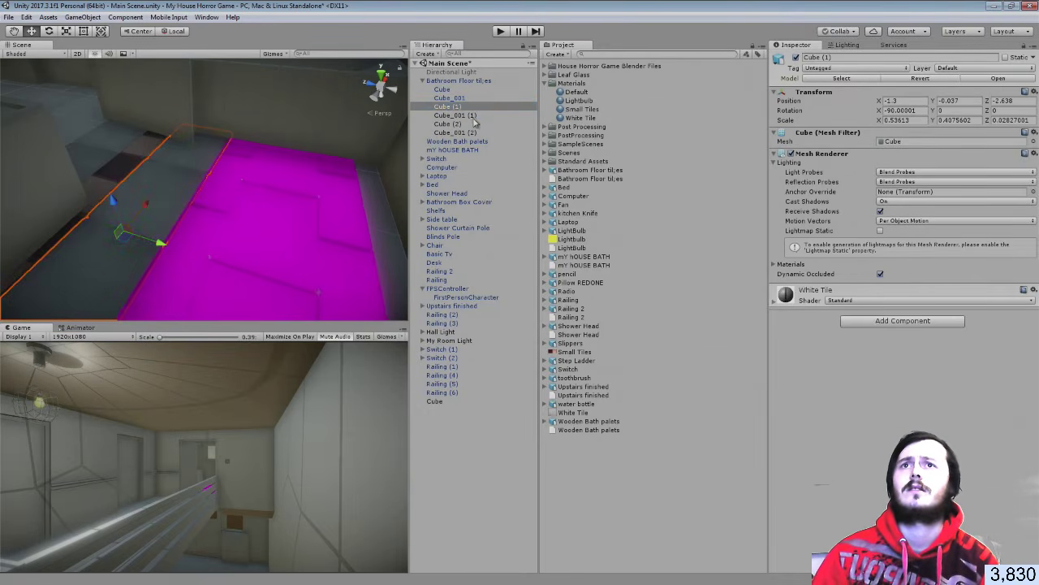
click(471, 116)
drag(582, 109, 870, 385)
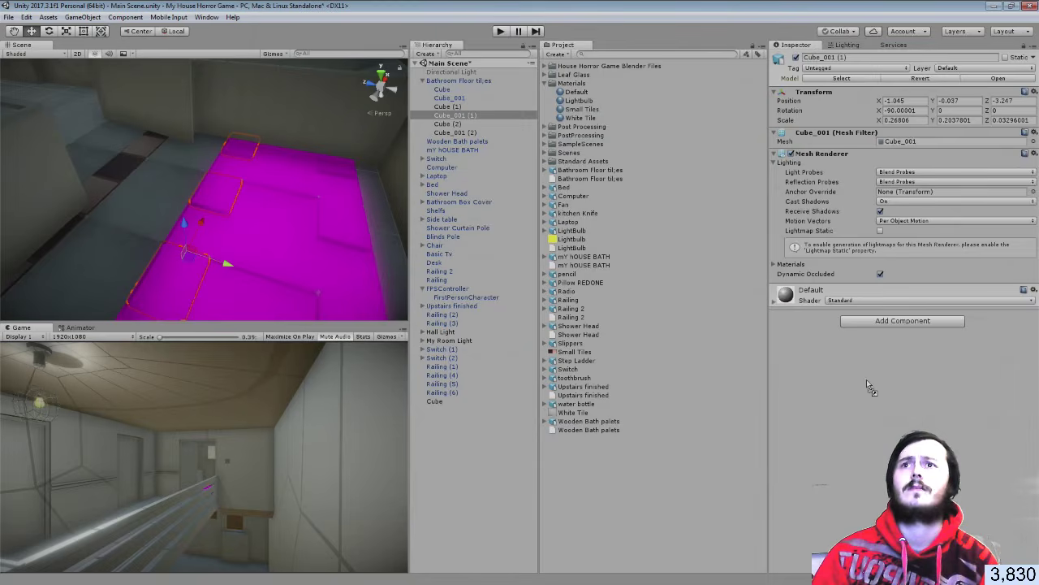
click(478, 124)
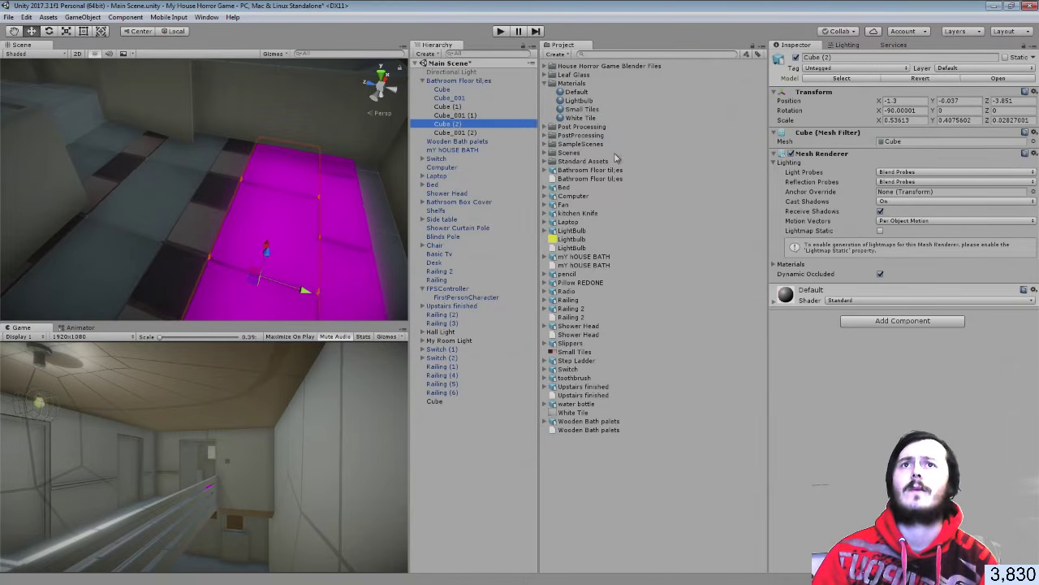
drag(580, 117, 812, 294)
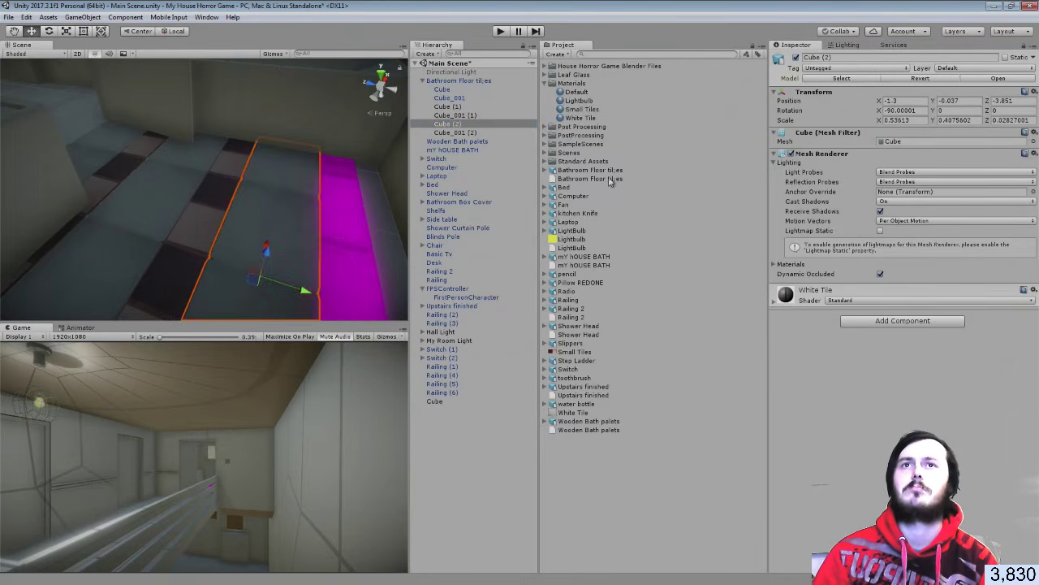
click(586, 110)
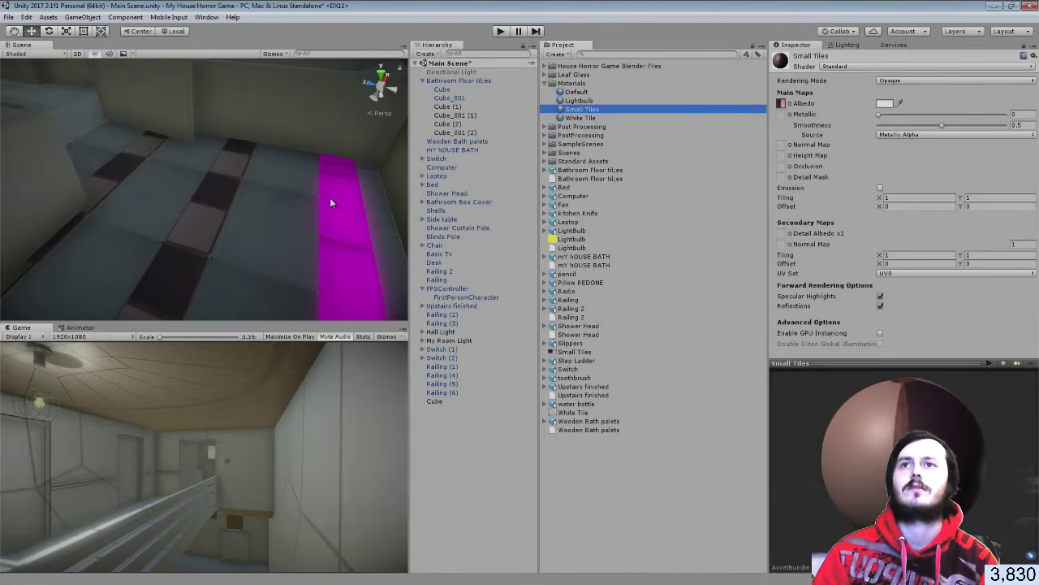
click(330, 198)
click(452, 132)
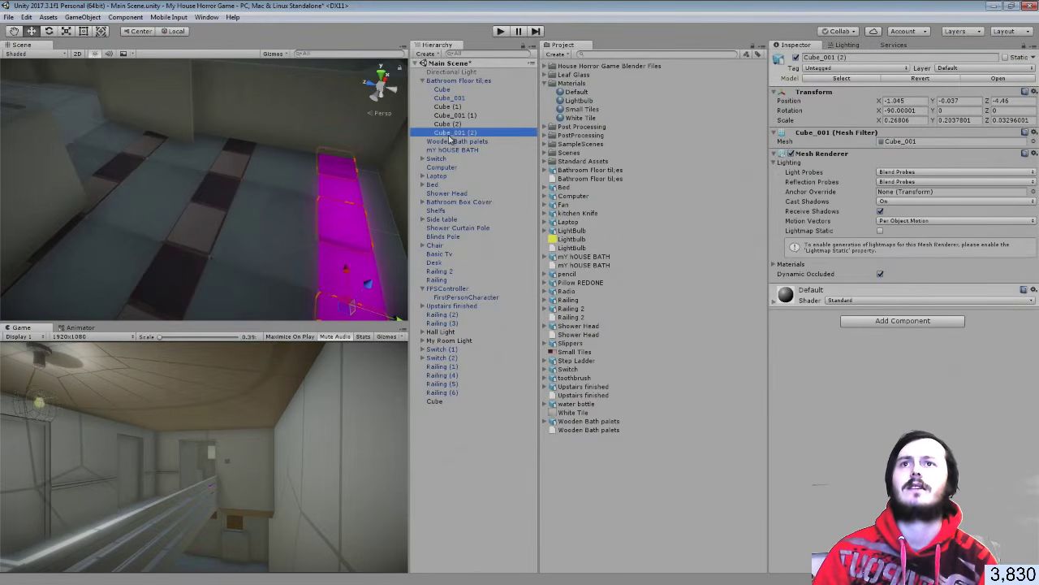
drag(576, 120, 836, 389)
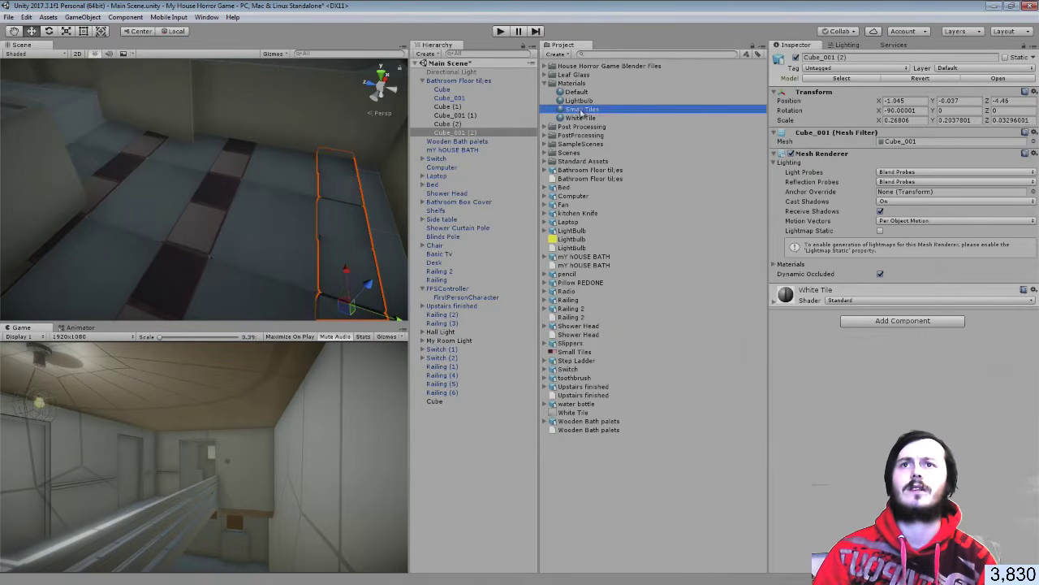
click(673, 491)
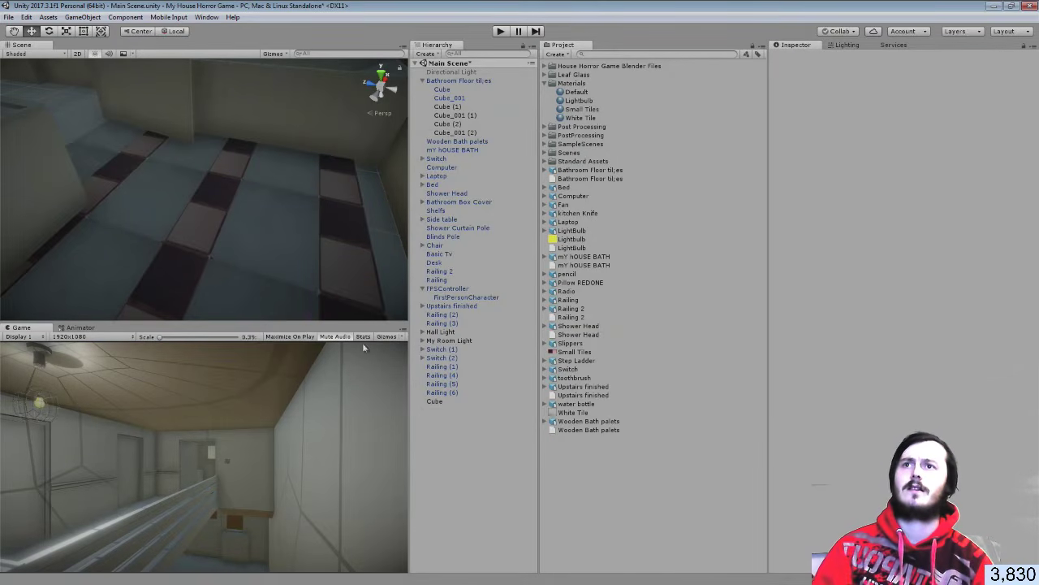
Look over the finished floor and save Main Scene with File > Save Scenes
right_drag(265, 240, 111, 136)
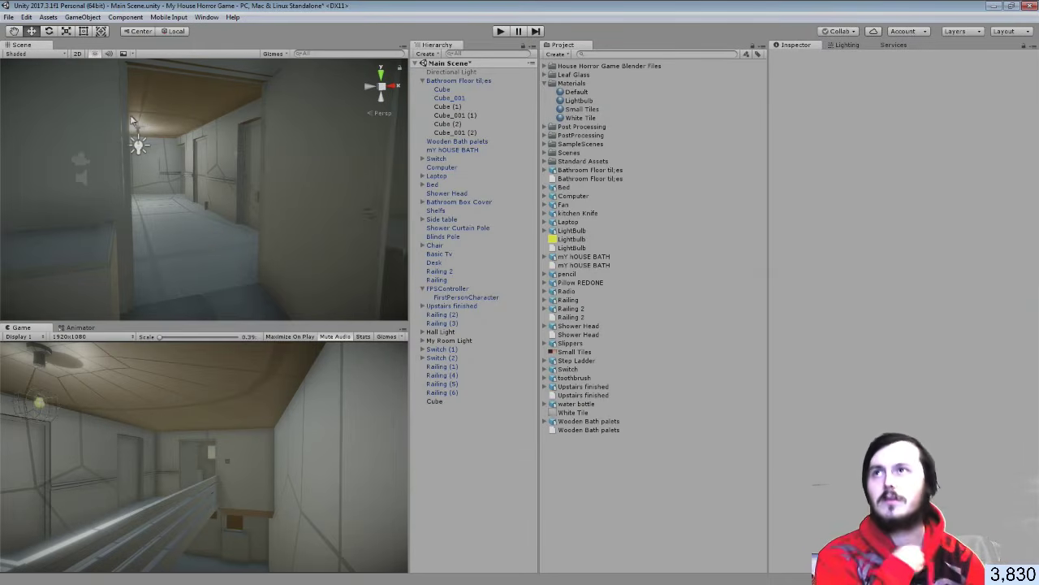
click(8, 17)
click(23, 55)
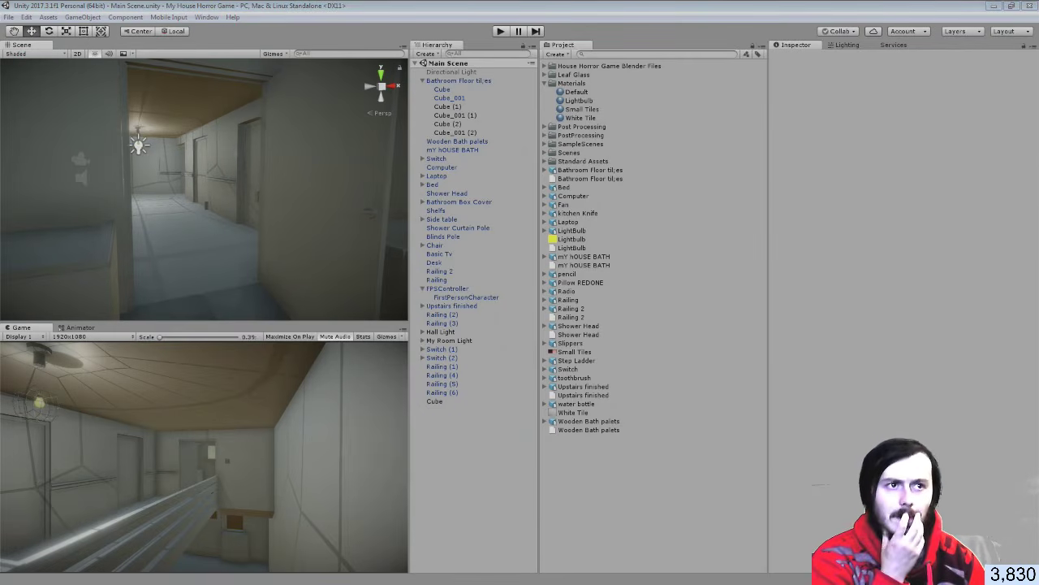
right_drag(309, 282, 320, 244)
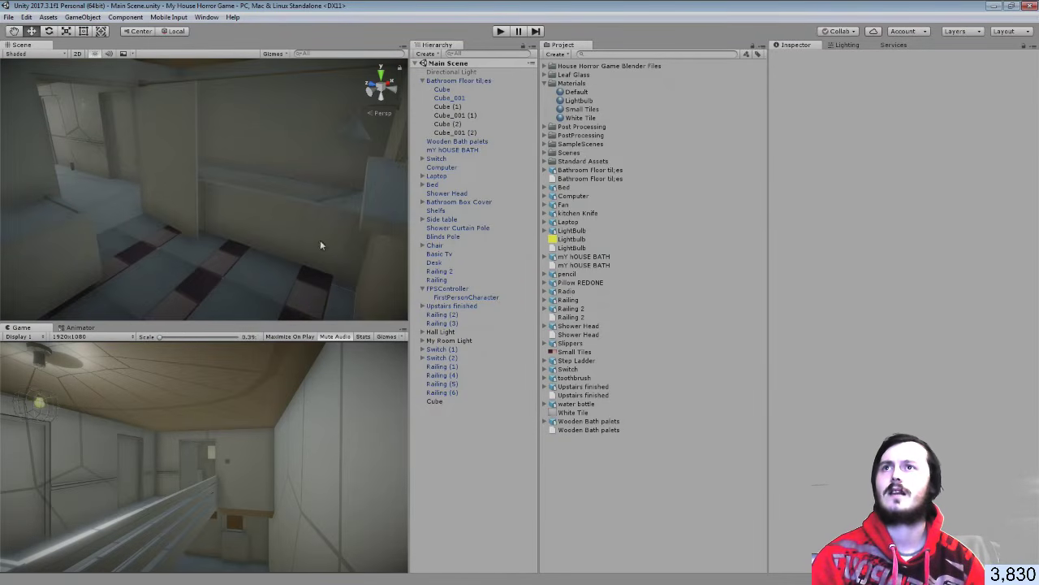
click(206, 17)
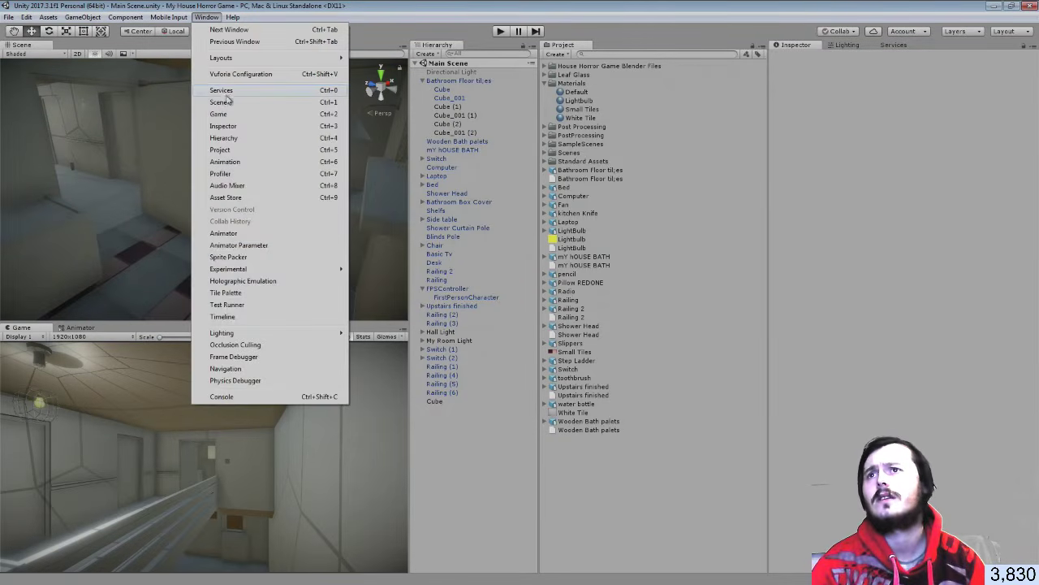
Open the Asset Store from the Window menu, undock it and maximize its window
click(236, 197)
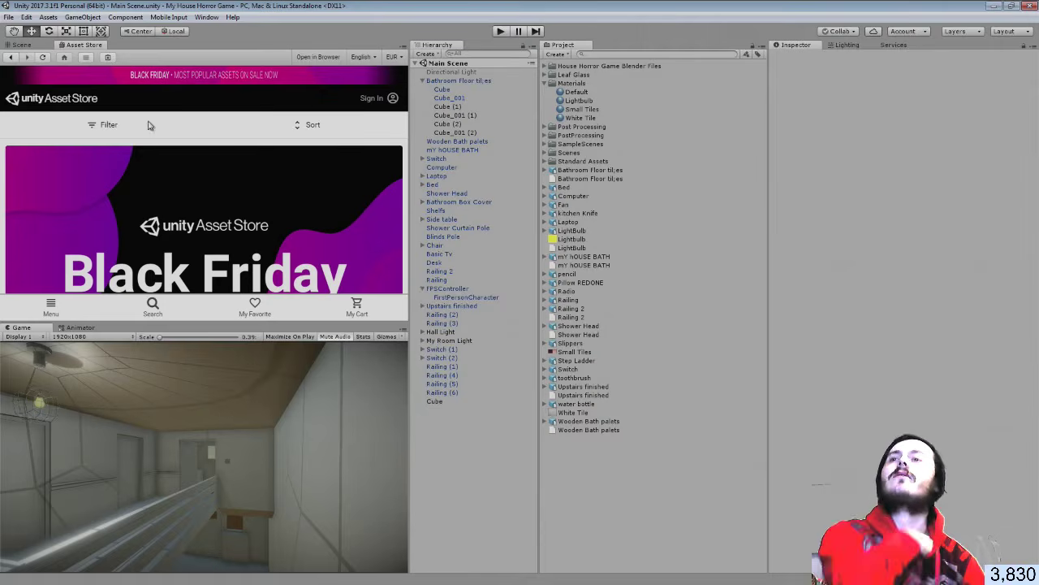
drag(83, 47, 693, 210)
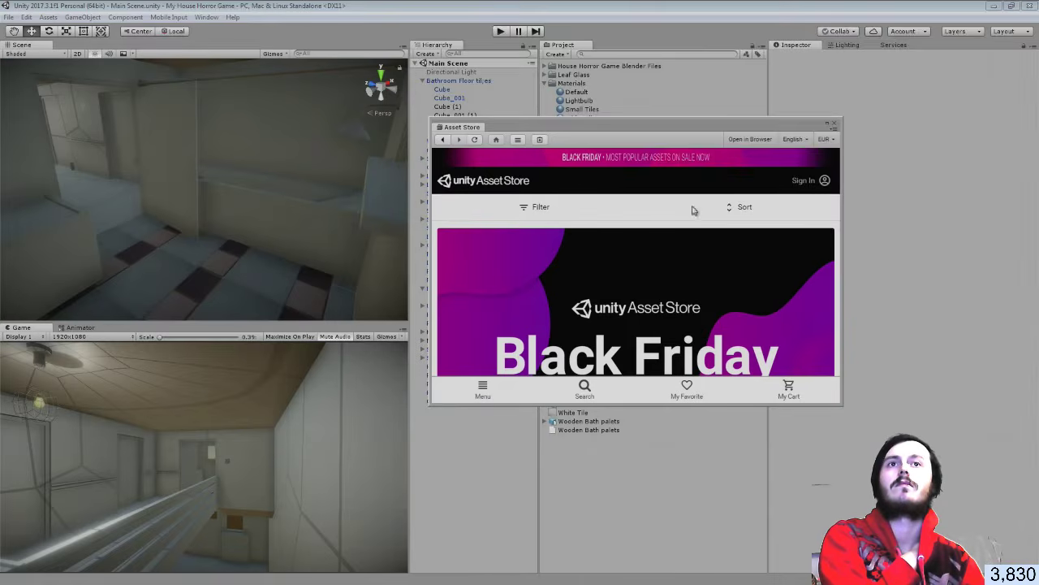
click(825, 125)
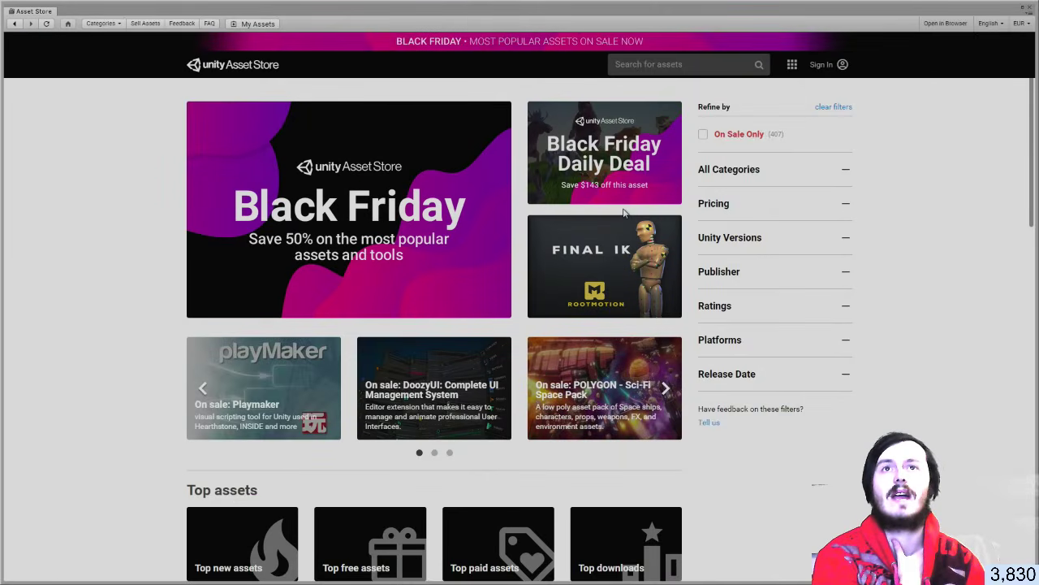
Search for 'azua', clear the search, then sign in to the Unity account
click(647, 65)
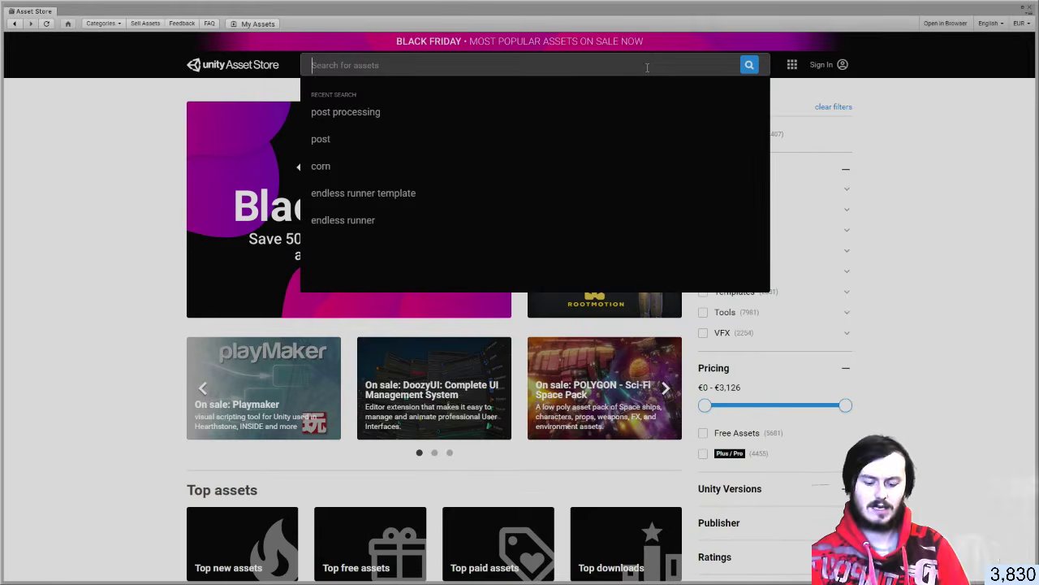
text(azua)
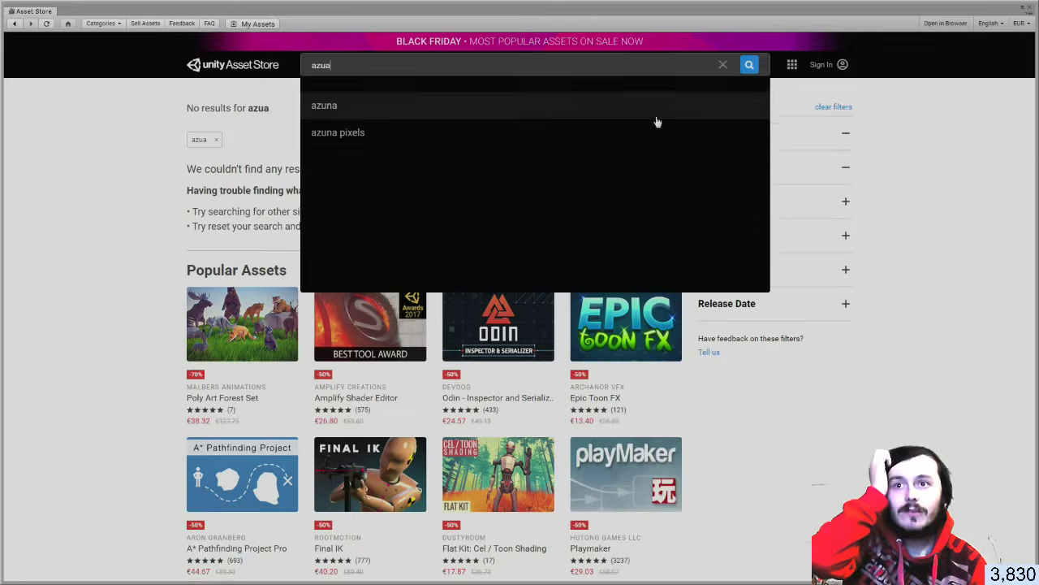
click(722, 65)
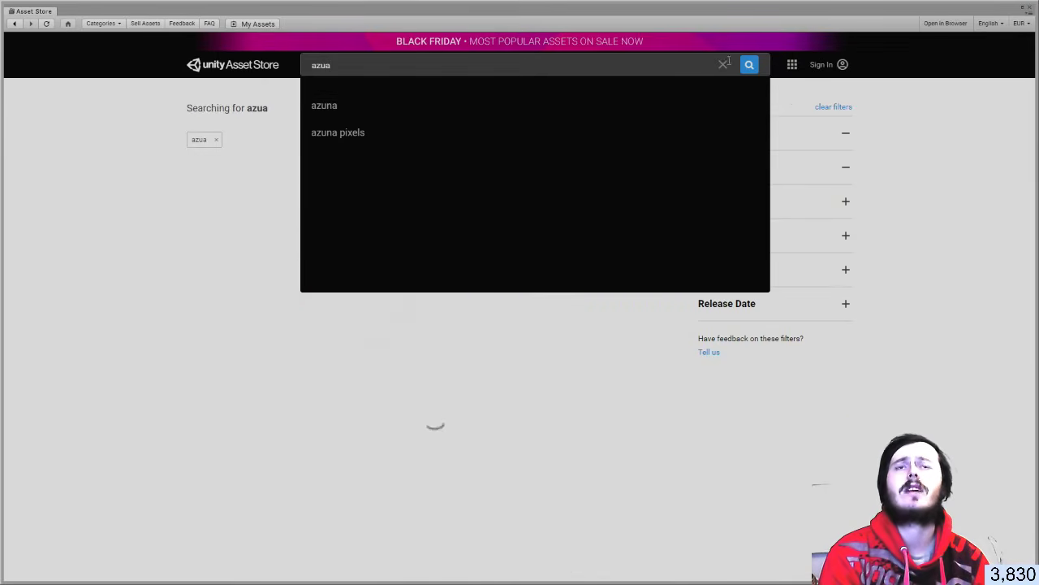
click(813, 74)
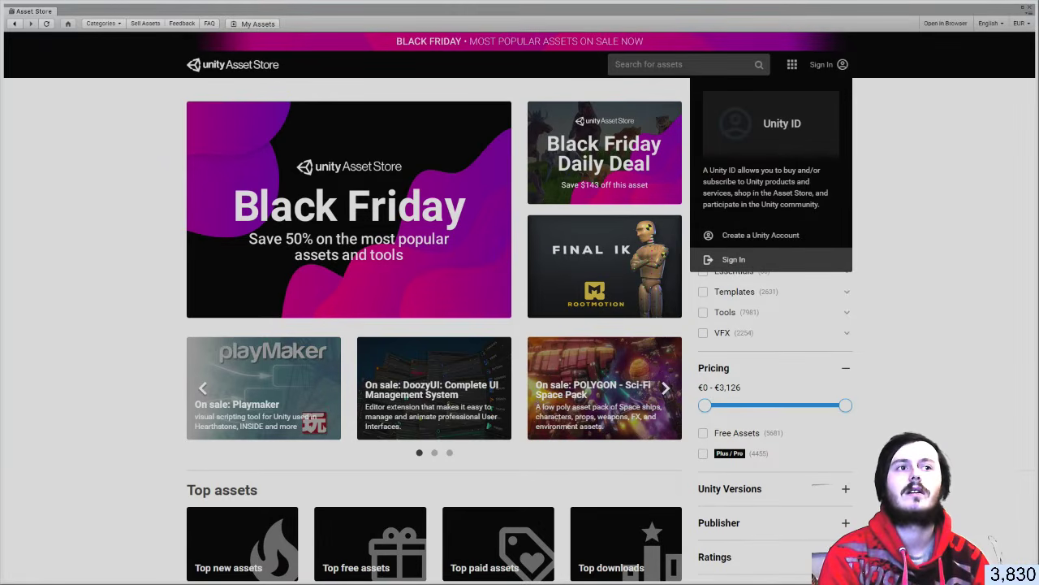
click(733, 259)
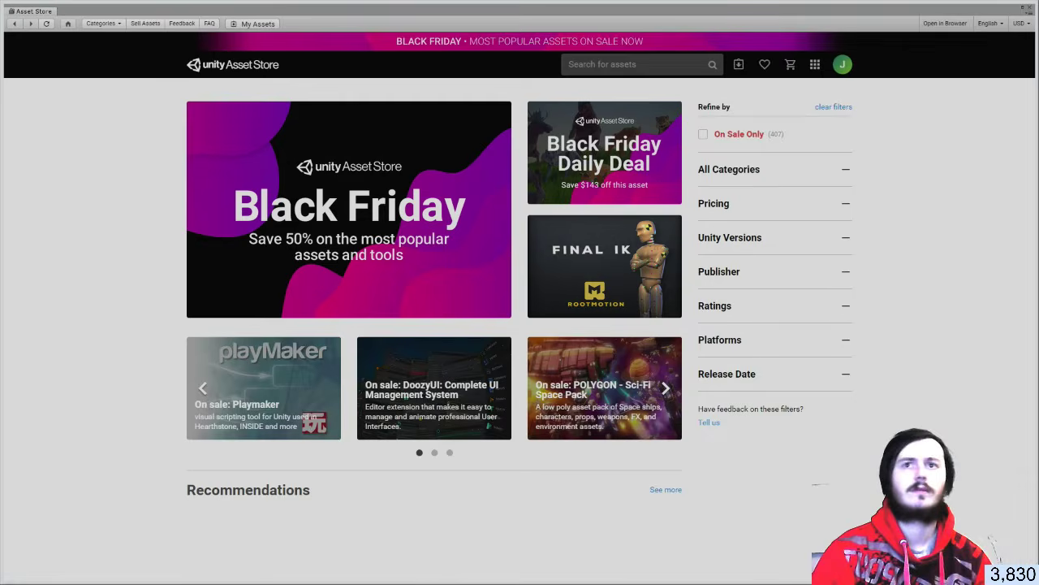
Show My Assets and scroll through the 194 purchased packages sorted by purchase date
click(738, 65)
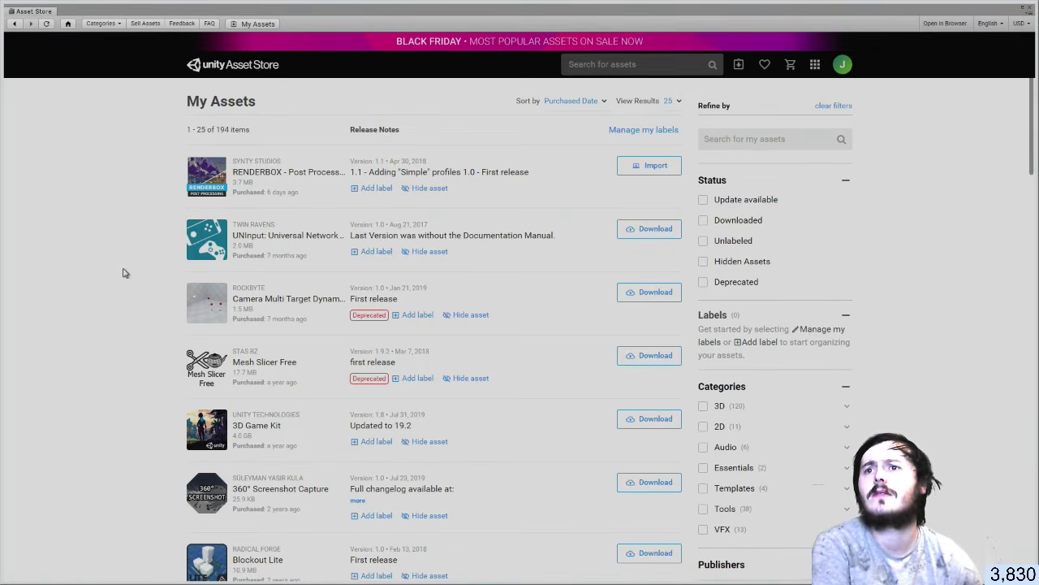
scroll(127, 281, down, 3)
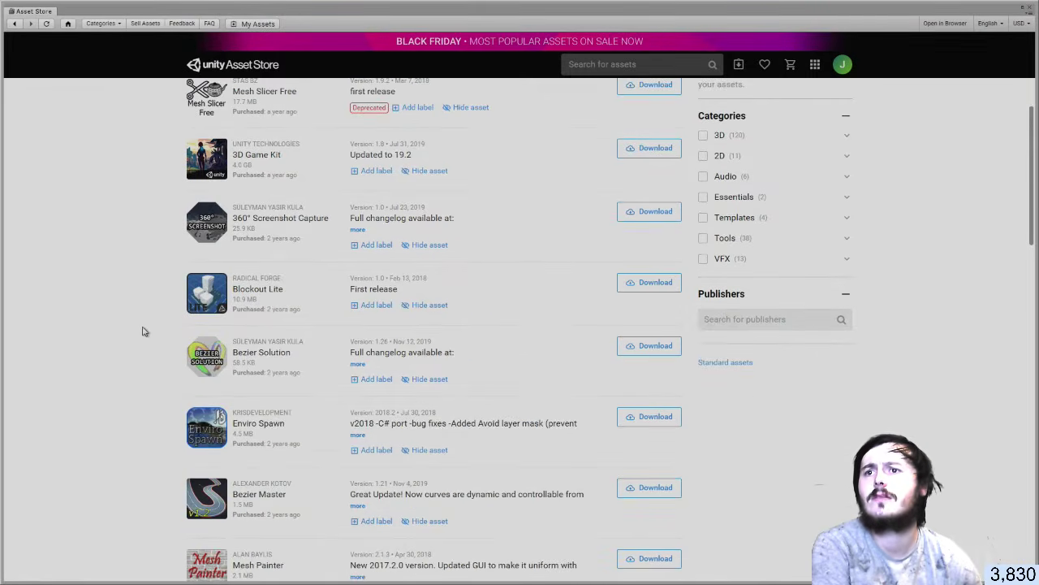
scroll(142, 331, down, 1)
scroll(142, 331, down, 2)
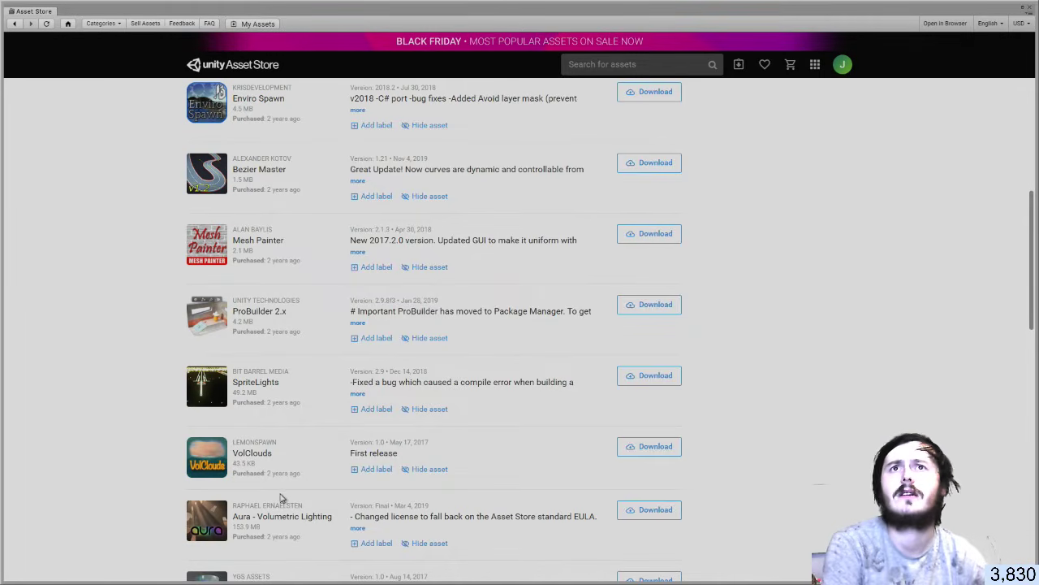
scroll(274, 503, down, 2)
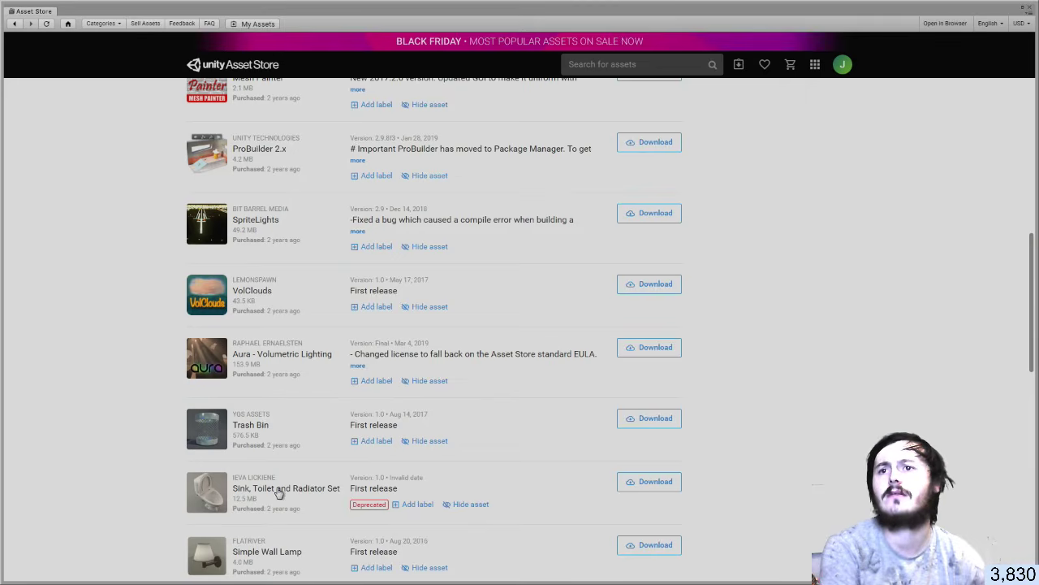
scroll(276, 494, down, 2)
scroll(171, 464, up, 15)
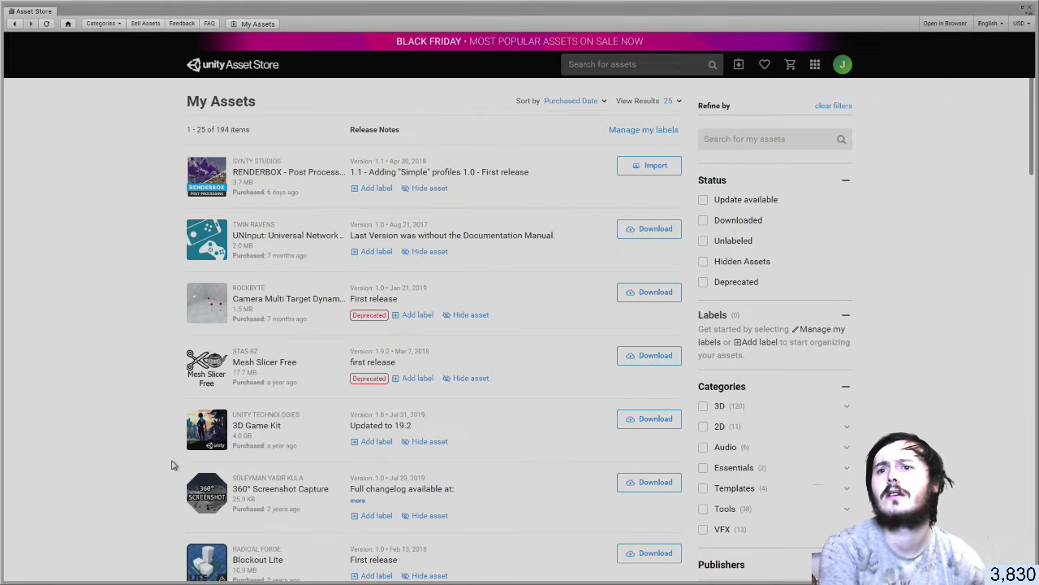
scroll(172, 465, down, 2)
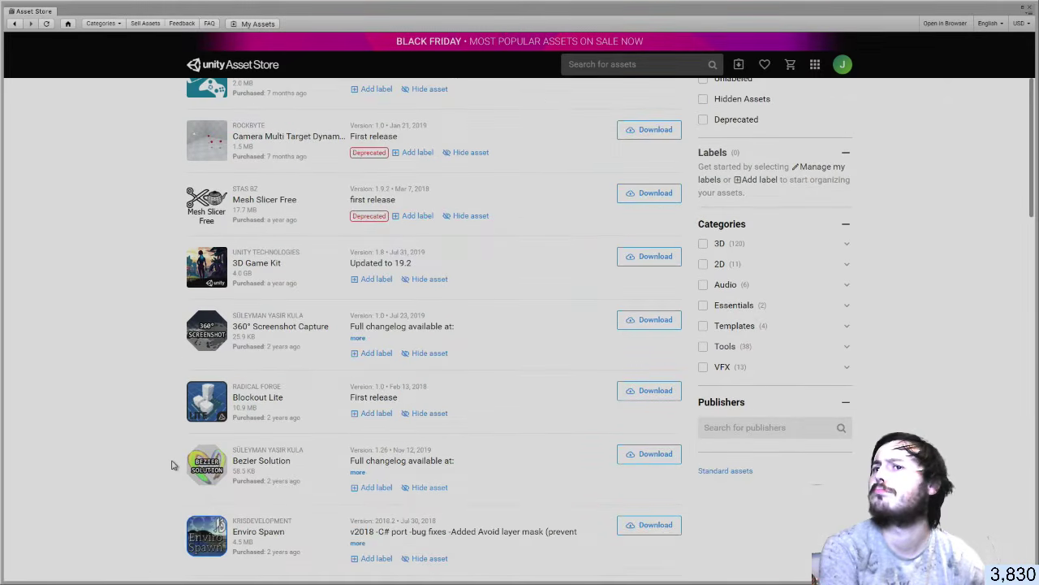
scroll(171, 465, down, 2)
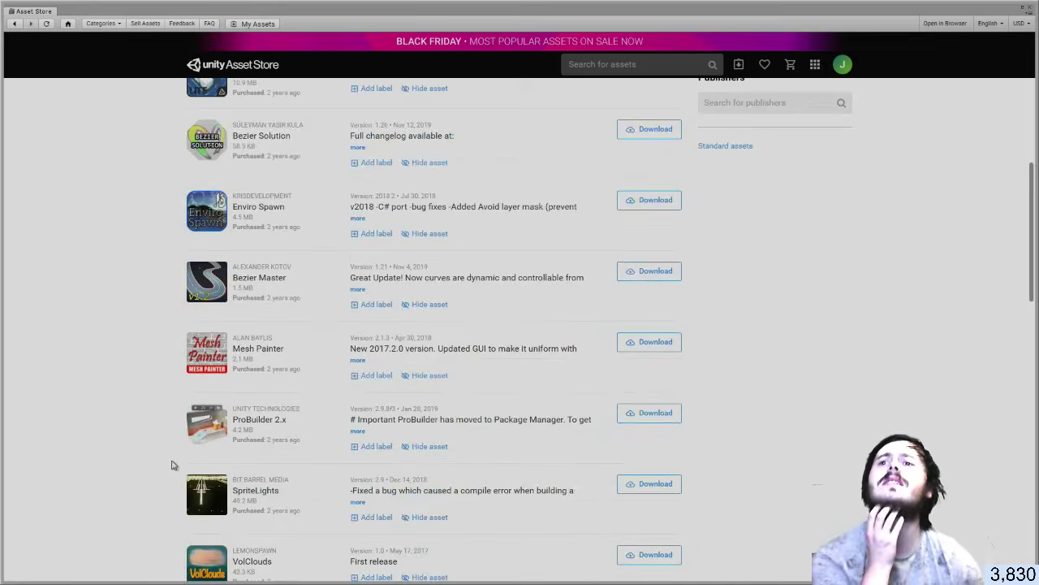
scroll(171, 465, down, 3)
scroll(171, 464, down, 2)
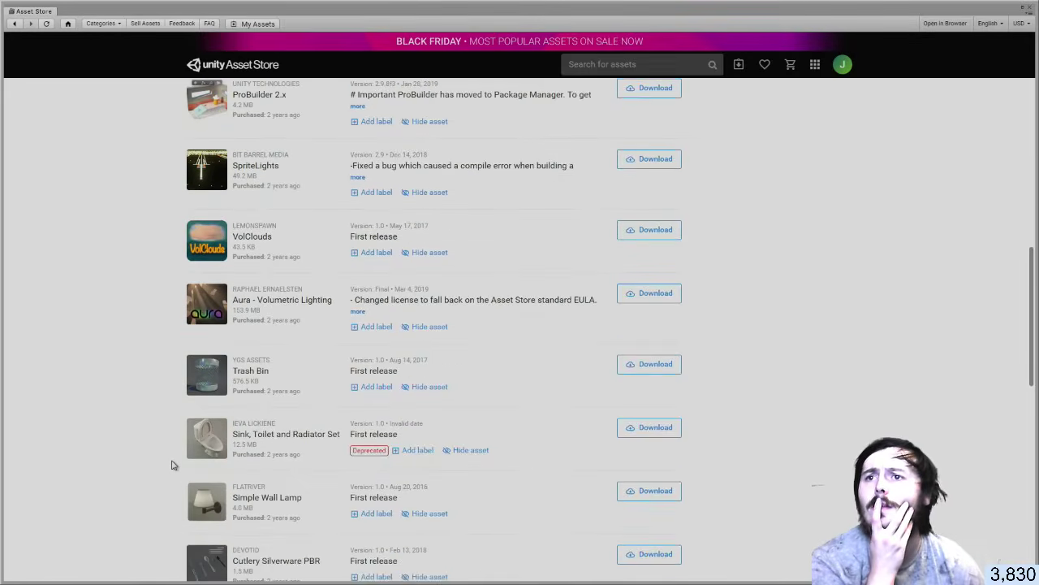
scroll(172, 464, down, 3)
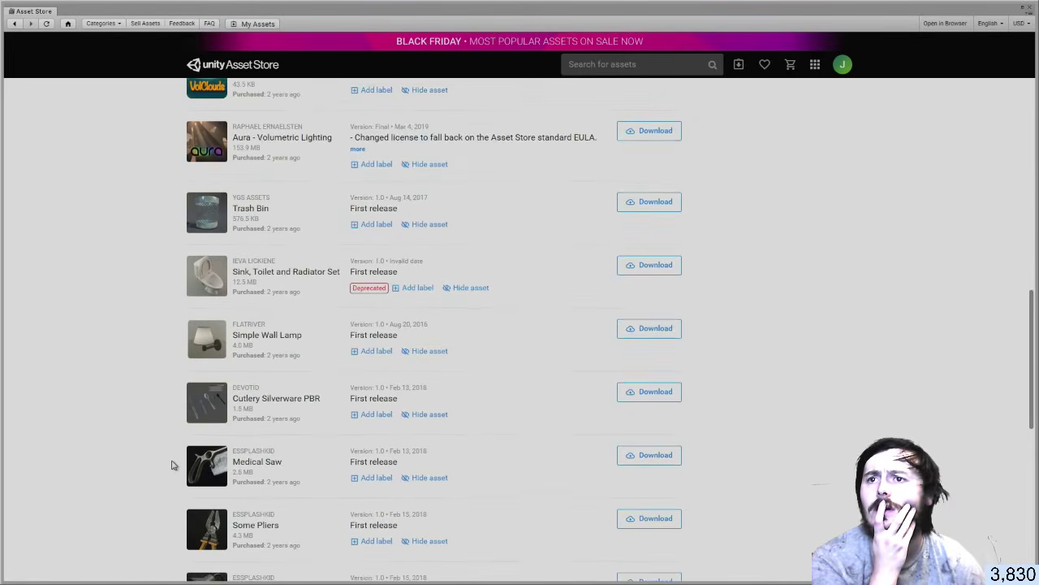
scroll(171, 465, down, 3)
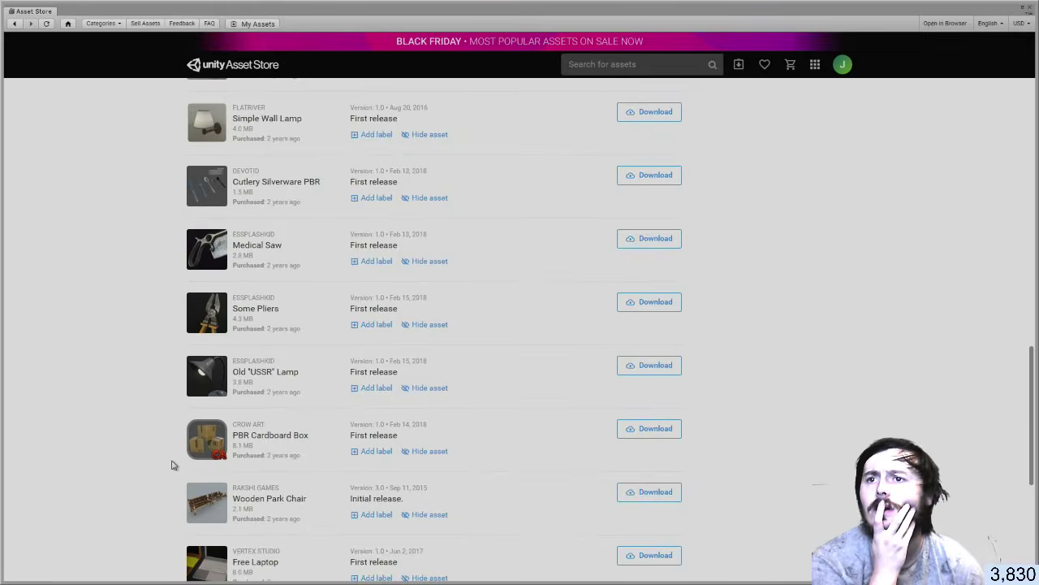
scroll(172, 465, up, 4)
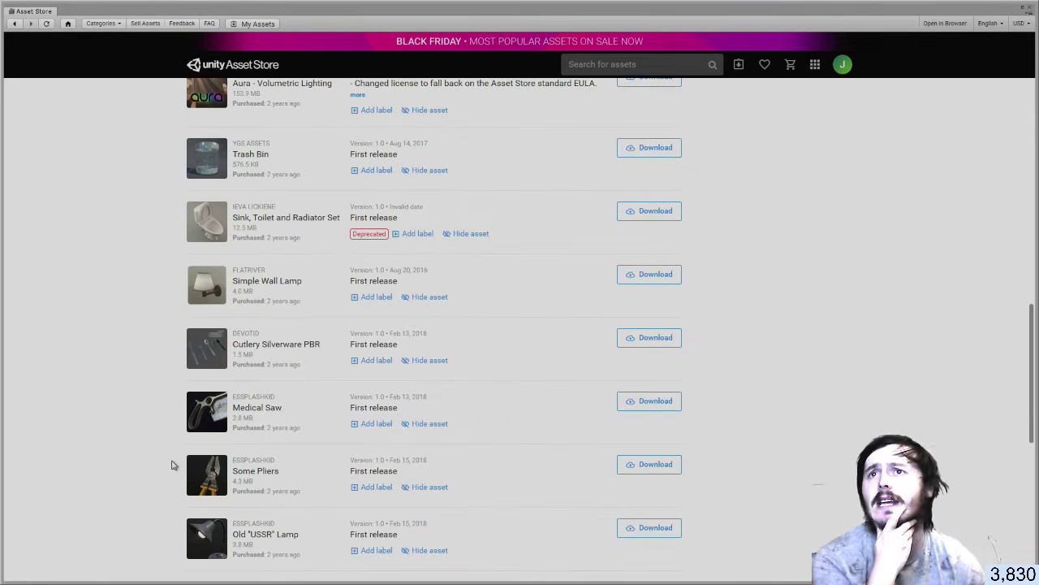
scroll(171, 464, up, 1)
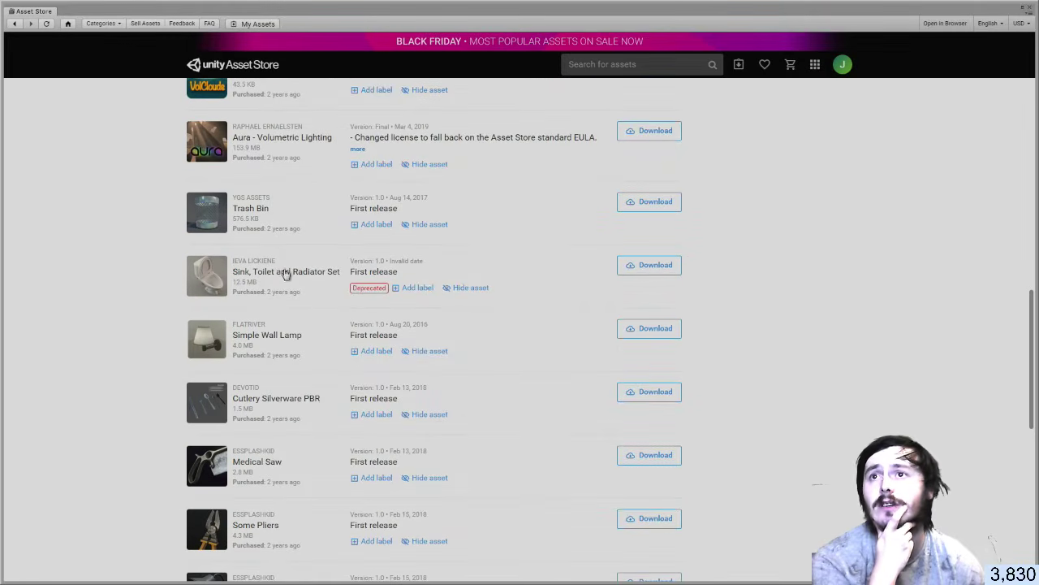
Start downloading the Sink, Toilet and Radiator Set, then bring up Windows Task Manager
click(671, 271)
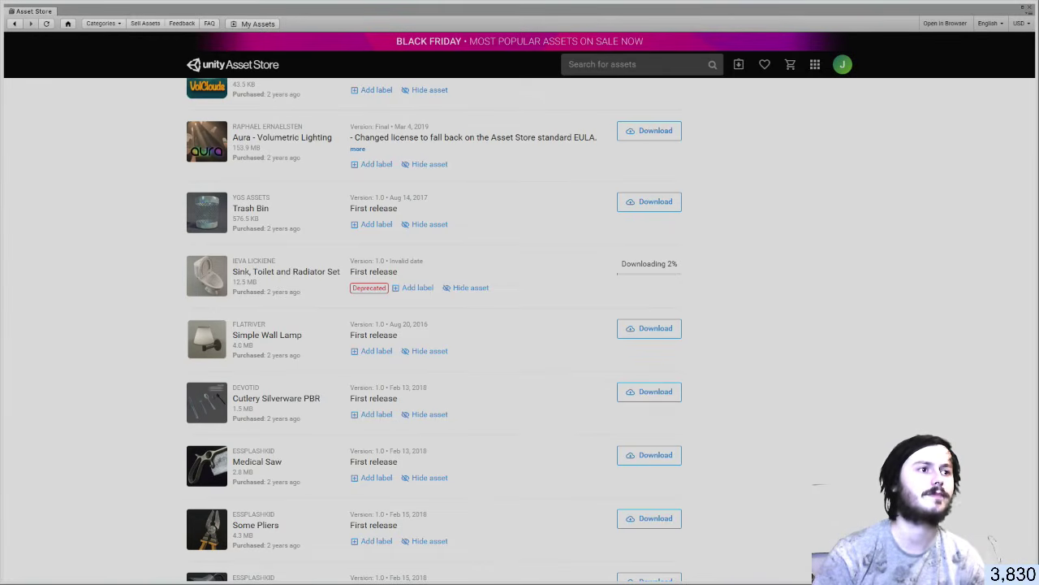
key(ctrl+shift+Escape)
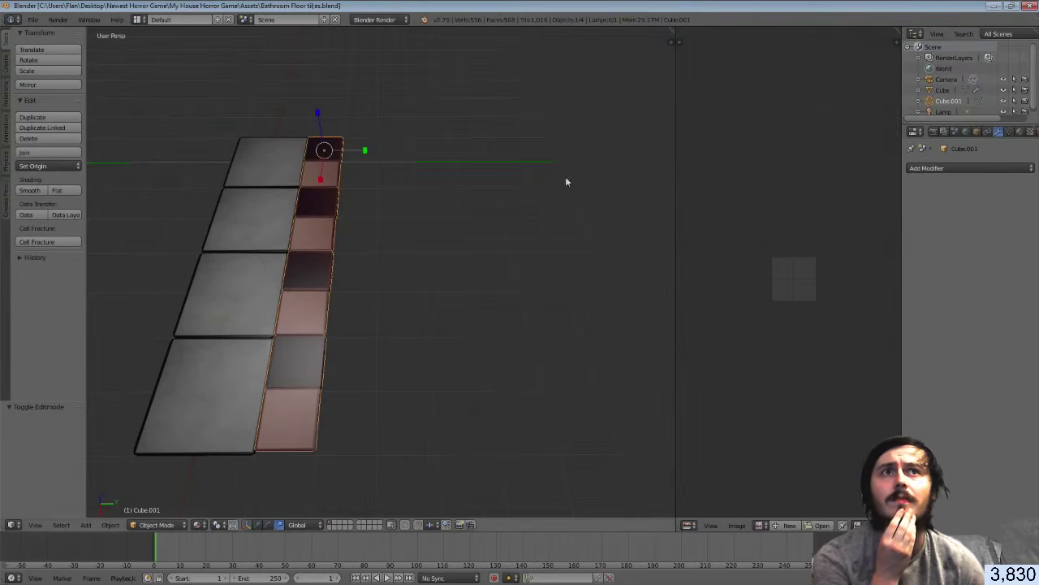
End the blender.exe process in Task Manager and close Task Manager
click(1027, 6)
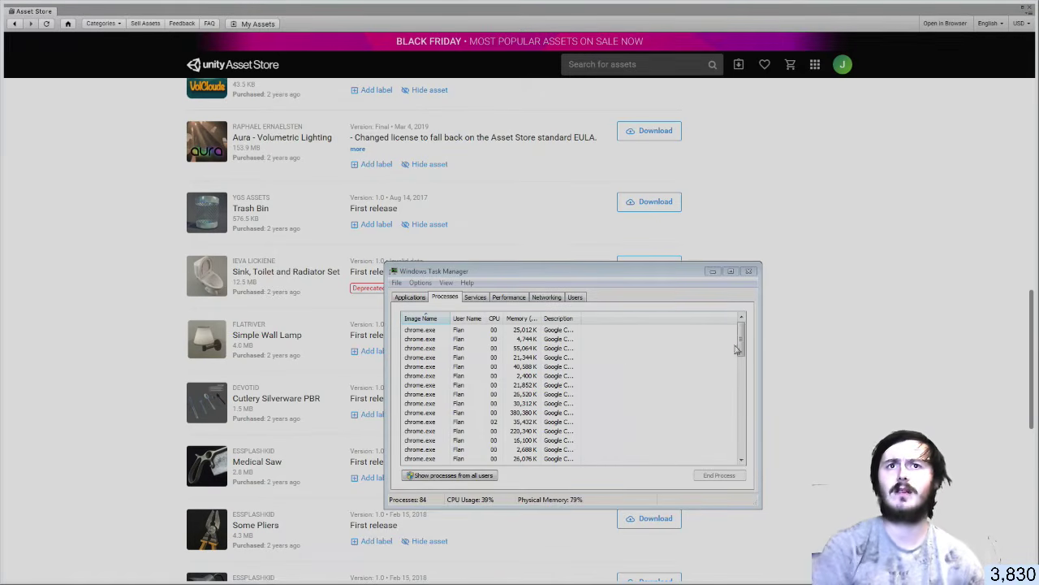
drag(740, 348, 731, 326)
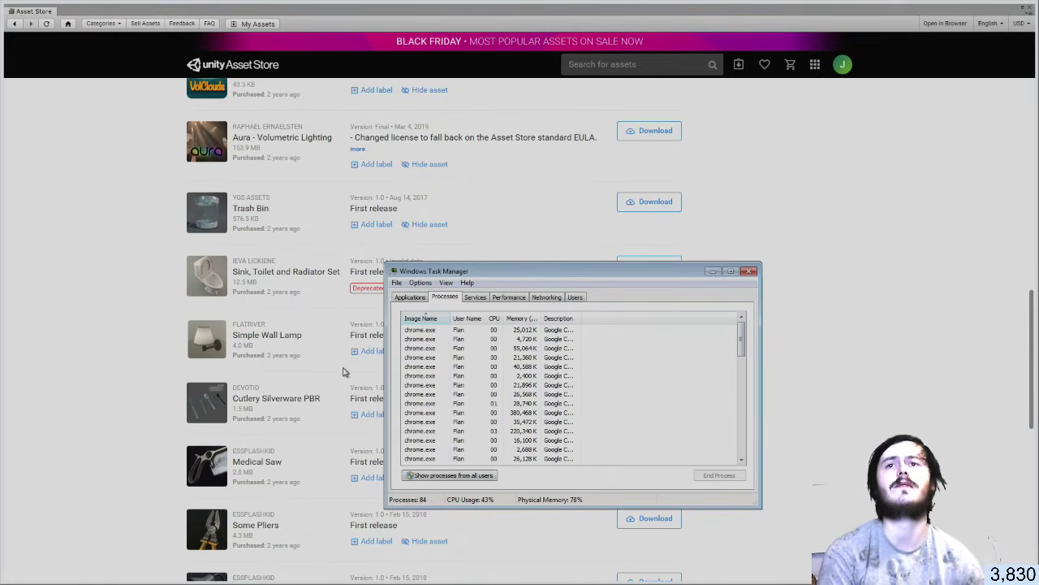
drag(740, 339, 749, 389)
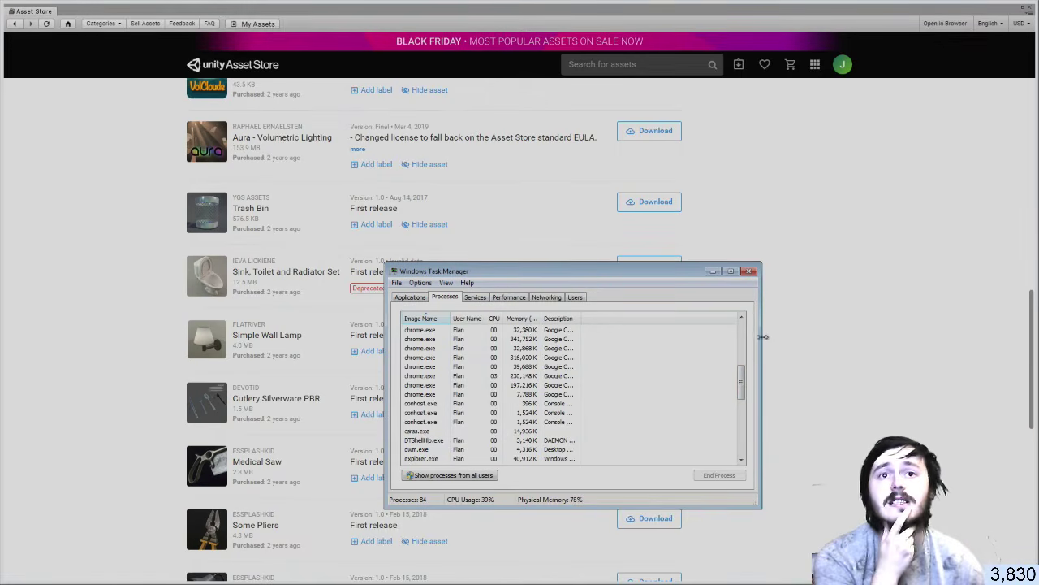
drag(741, 376, 747, 439)
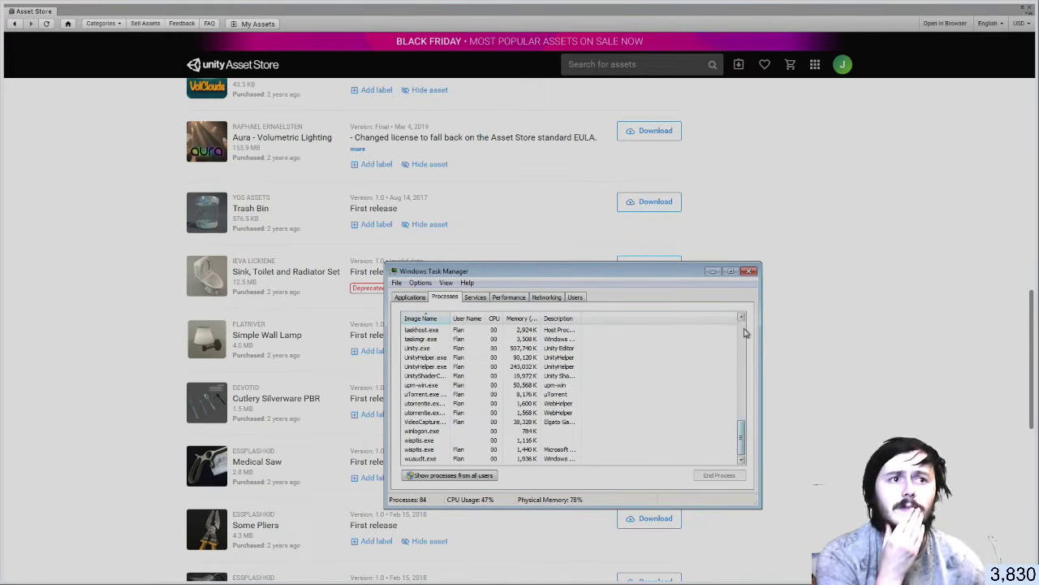
click(749, 271)
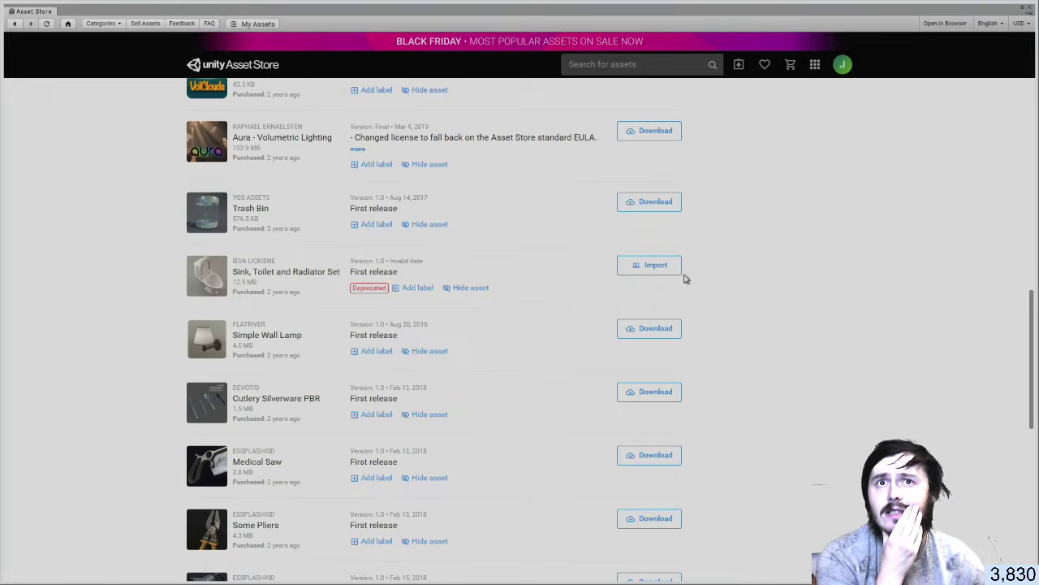
Import the Sink, Toilet and Radiator Set package with all its FBX models and materials
click(654, 266)
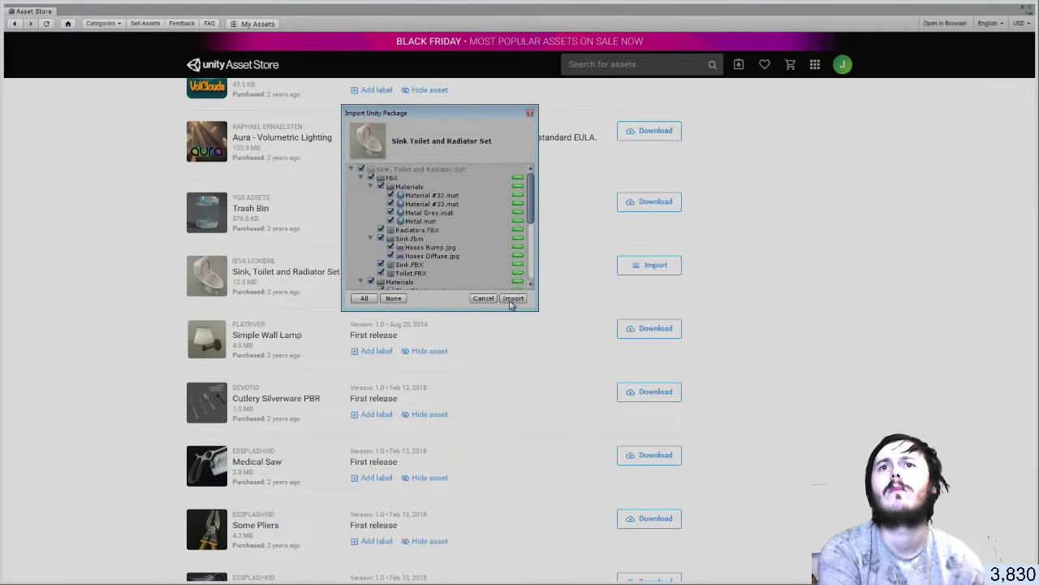
click(512, 299)
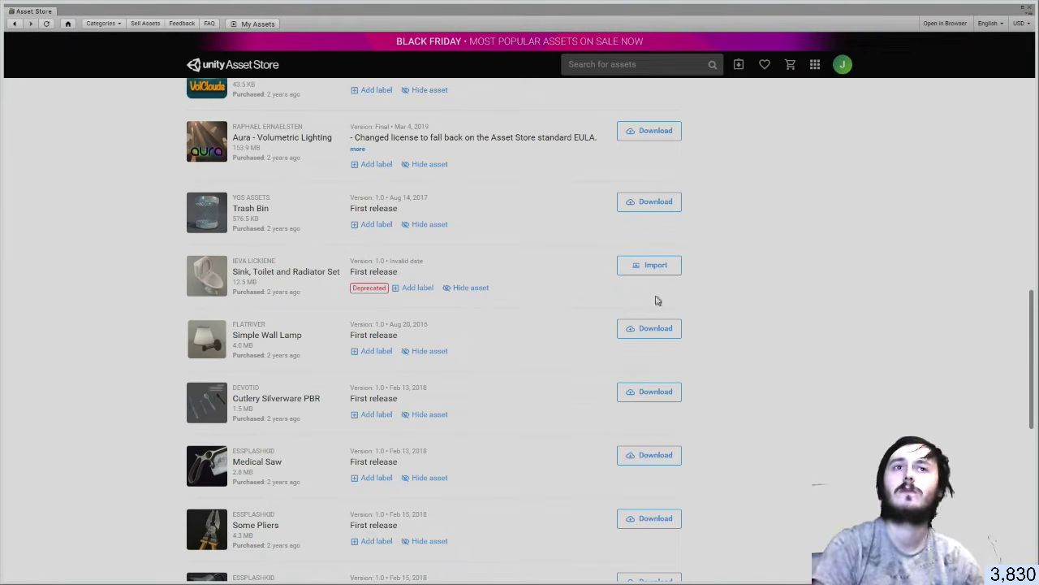
Return to the store home, view the account Settings page, then close the Asset Store window
scroll(852, 280, up, 15)
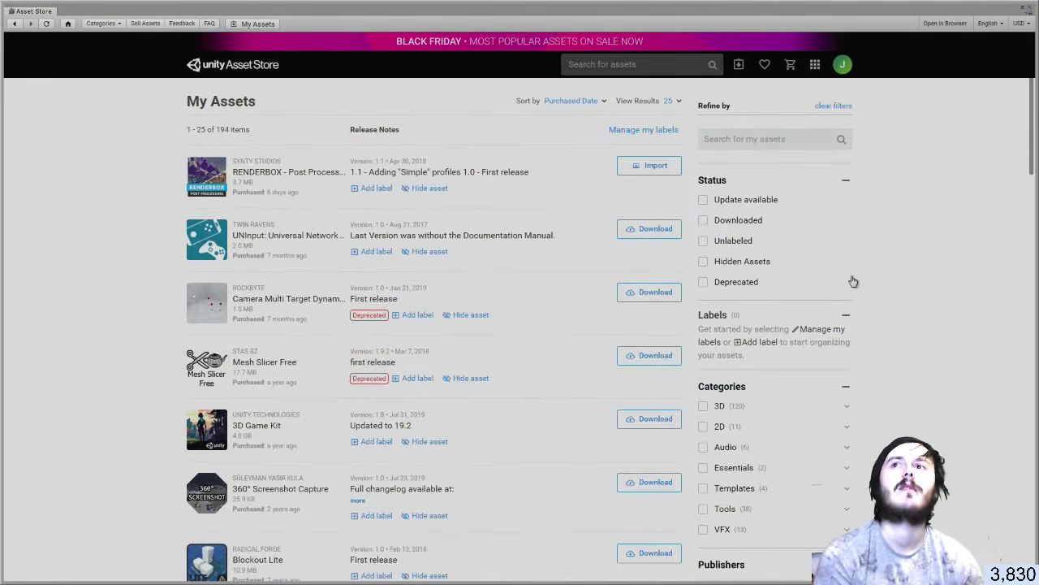
click(14, 24)
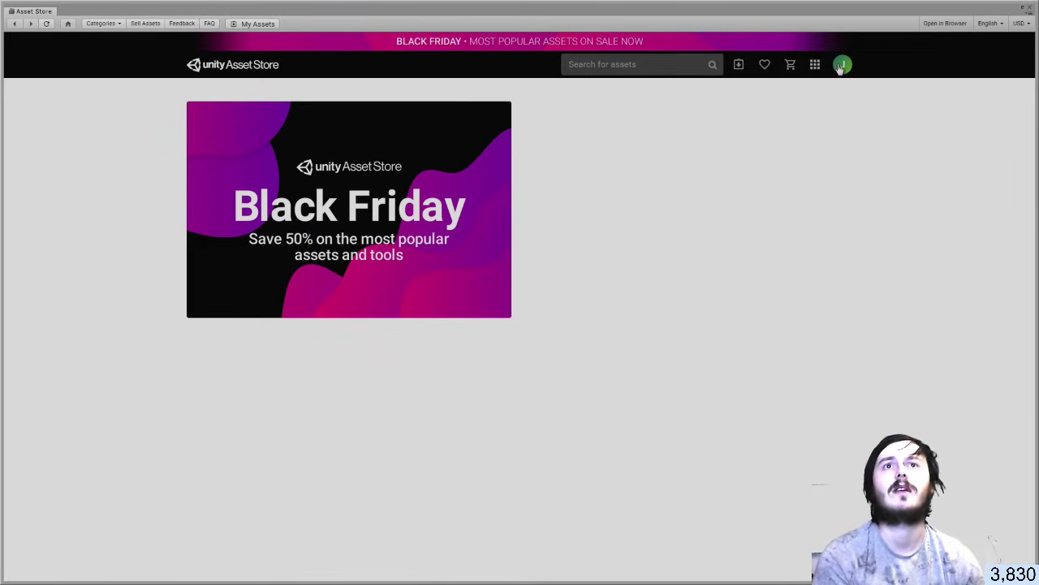
click(842, 66)
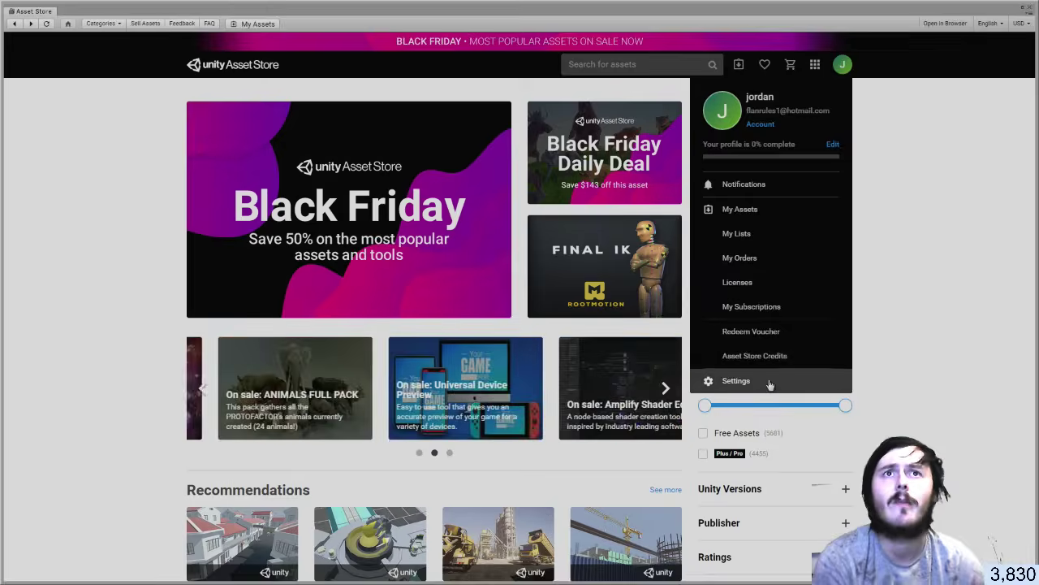
click(736, 381)
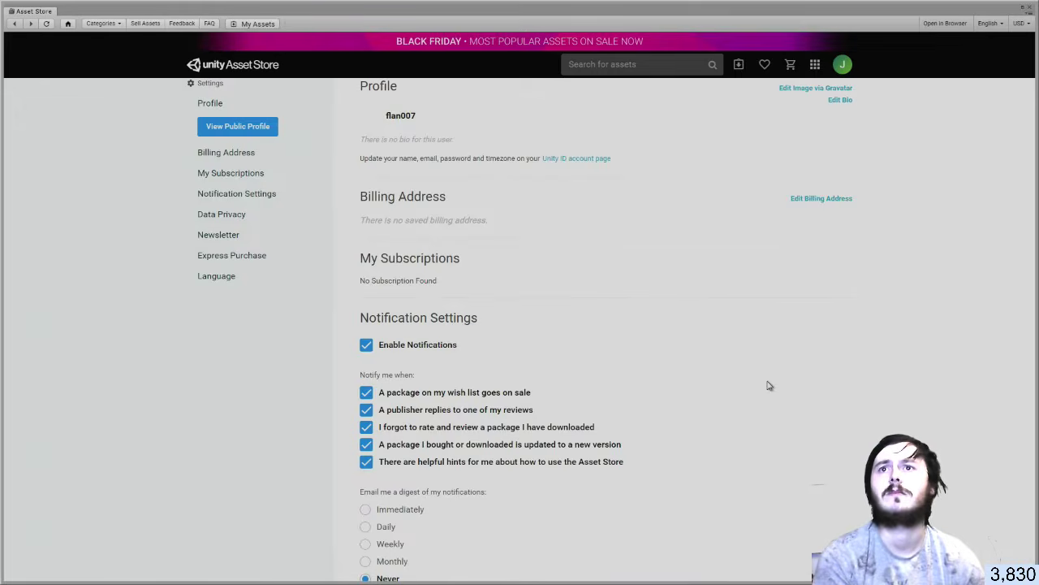
scroll(768, 383, down, 7)
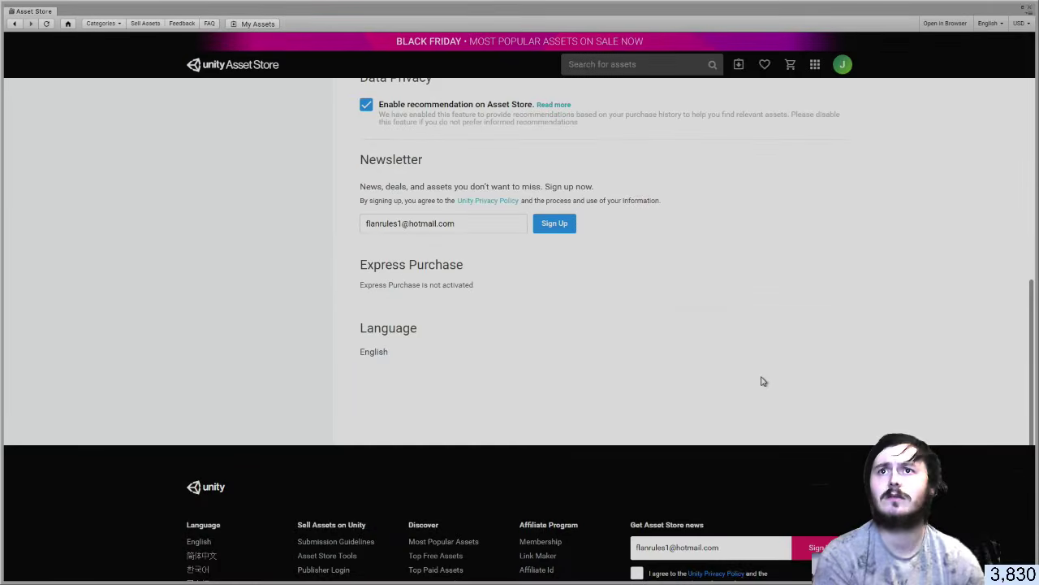
scroll(761, 378, up, 8)
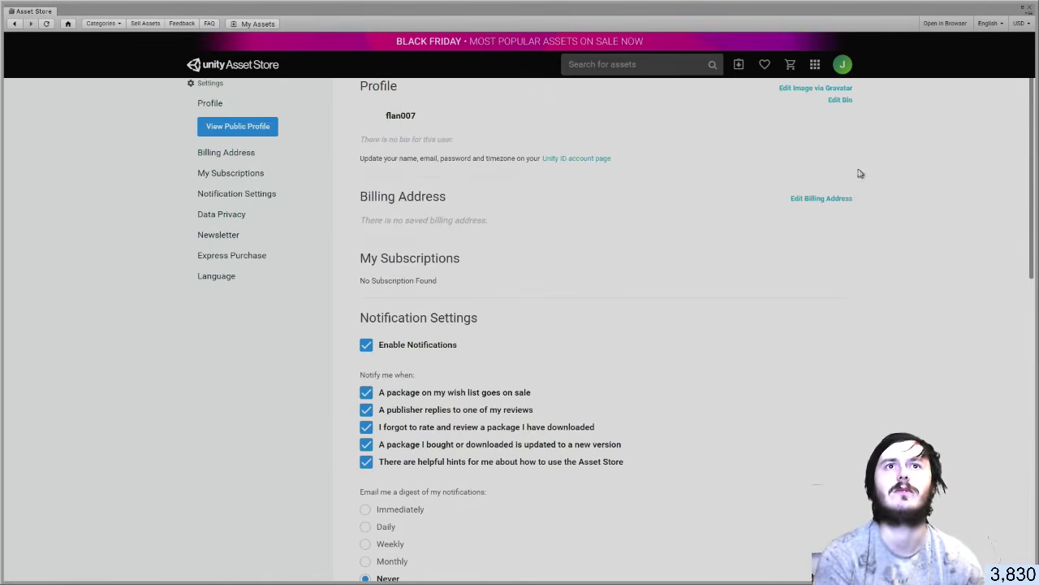
click(844, 65)
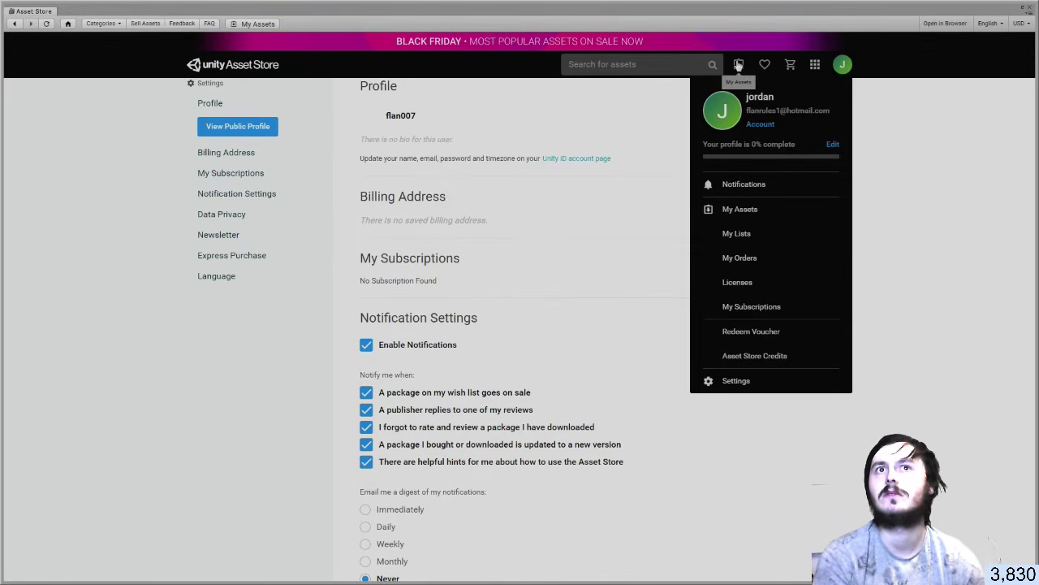
click(1030, 7)
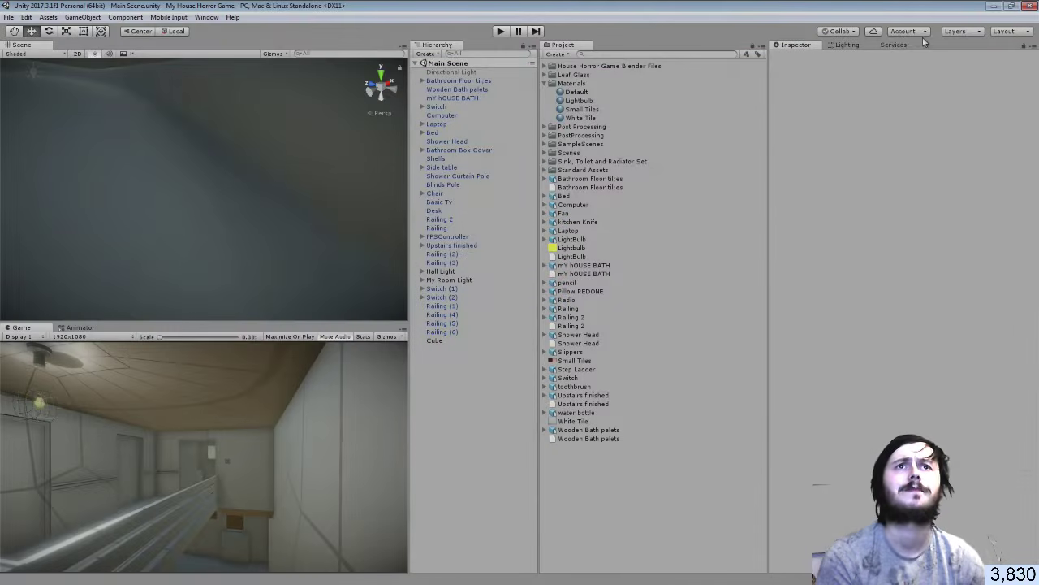
Sign out of the Unity account, then begin signing in and enter the account e-mail
click(907, 34)
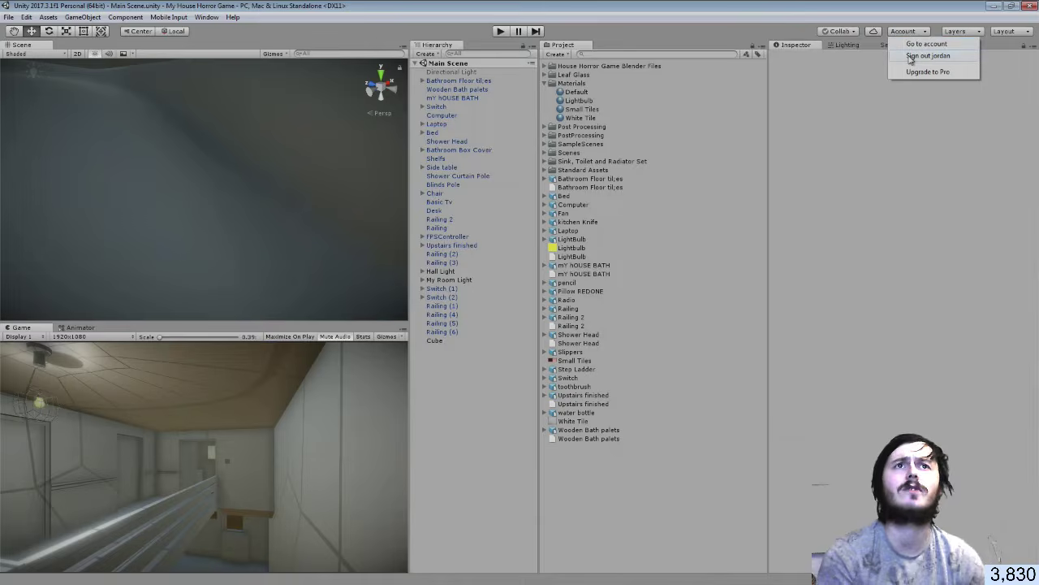
click(910, 55)
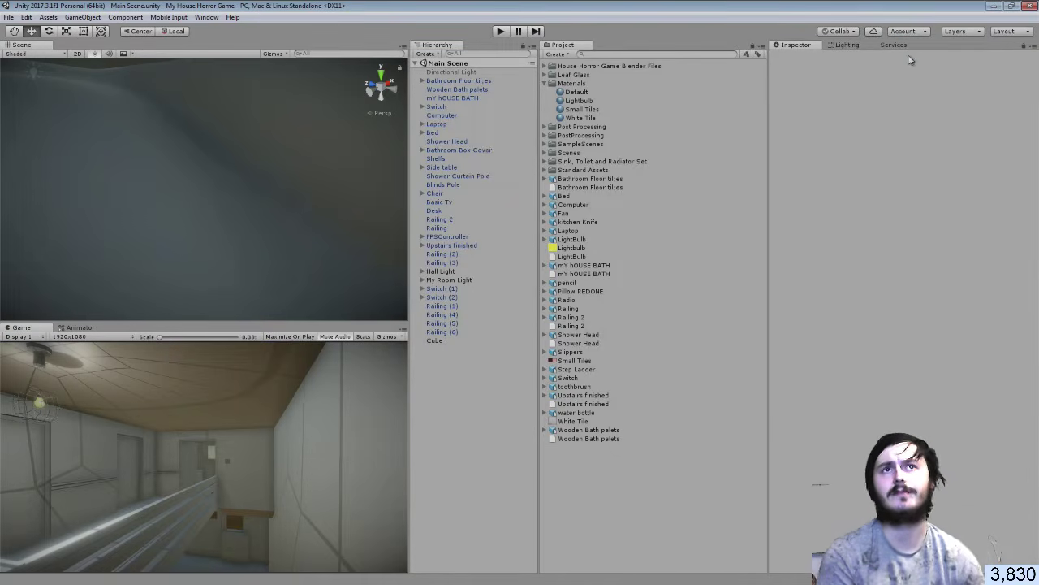
click(908, 34)
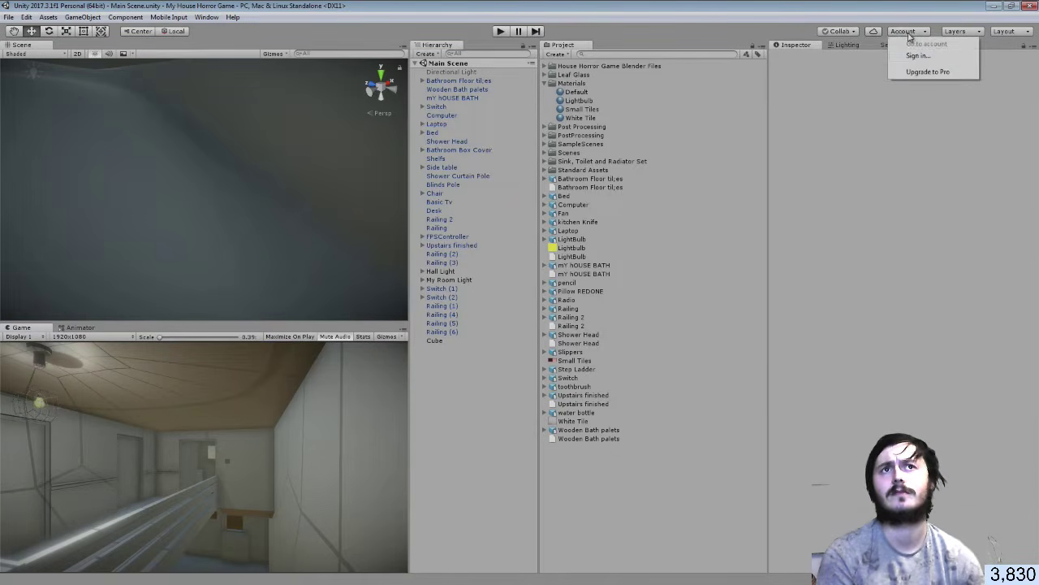
click(913, 55)
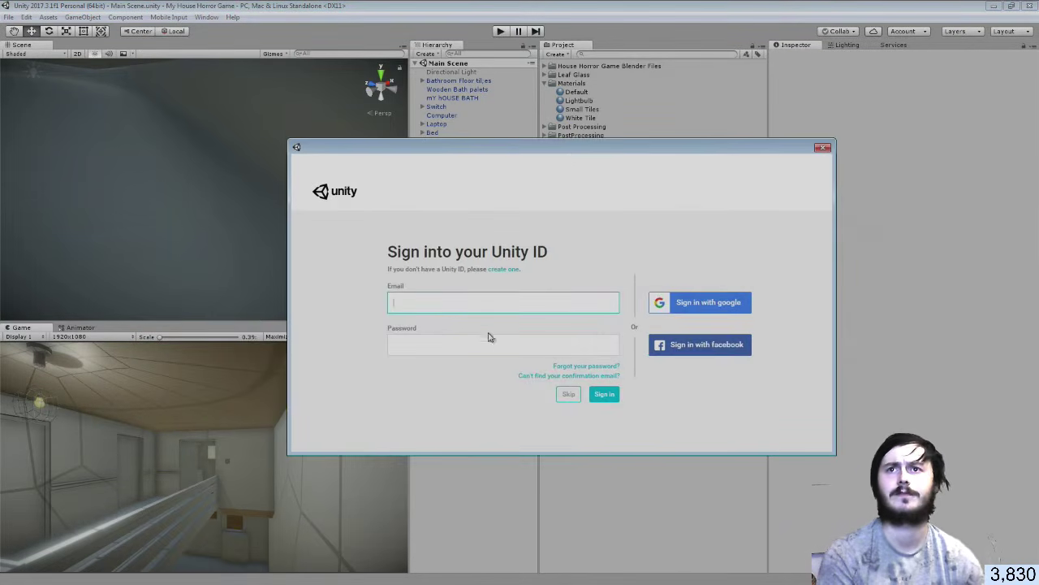
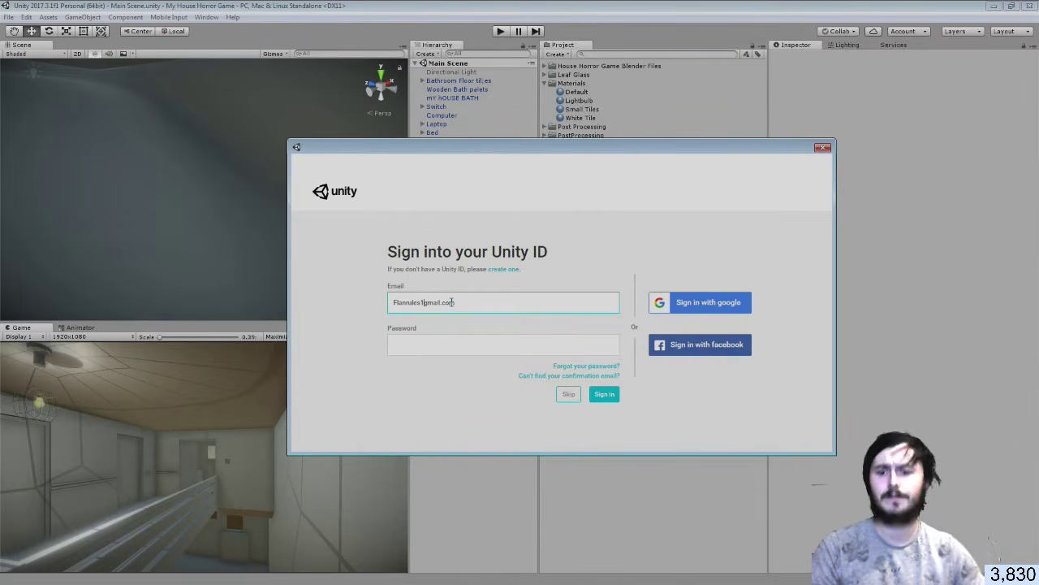
text(@)
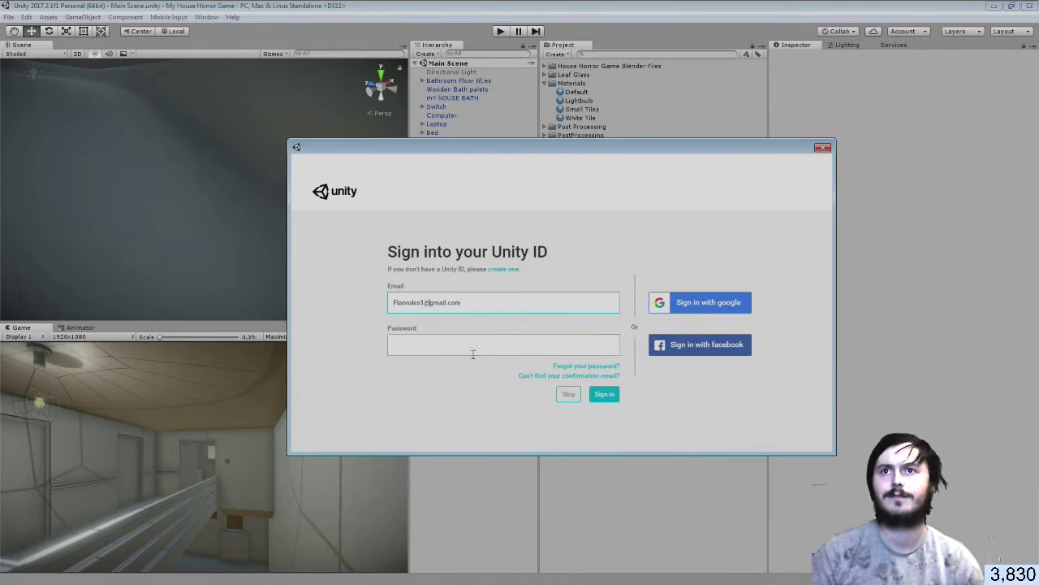
Enter the account password and submit, retrying with the corrected password after the error
click(470, 343)
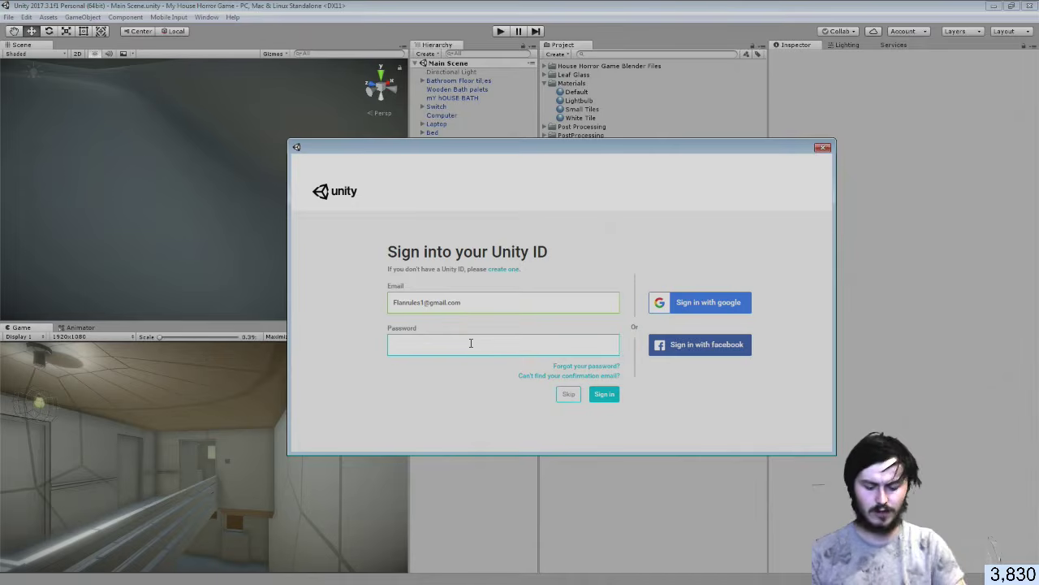
text(•••)
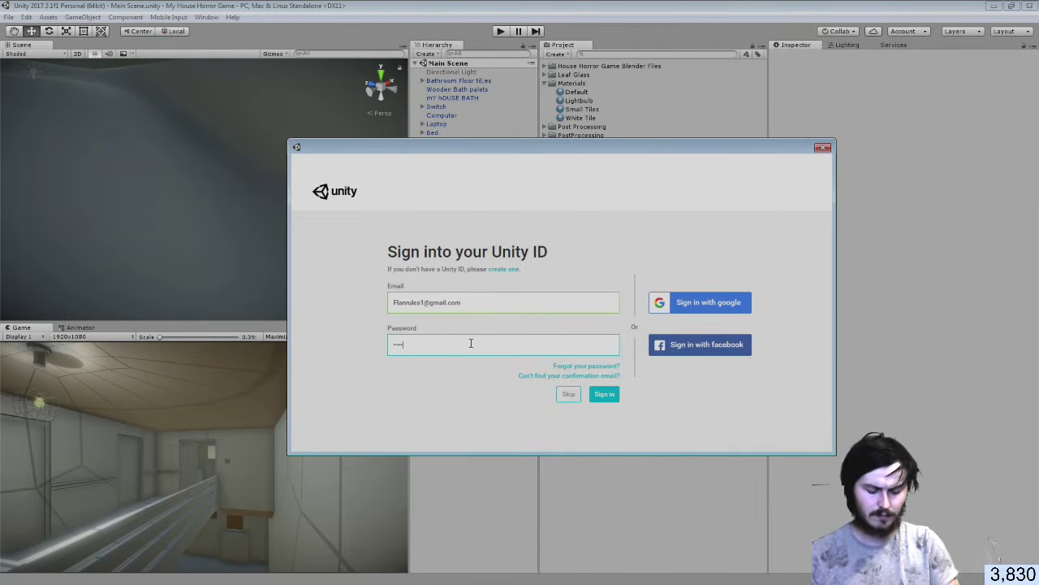
text(•••)
key(Return)
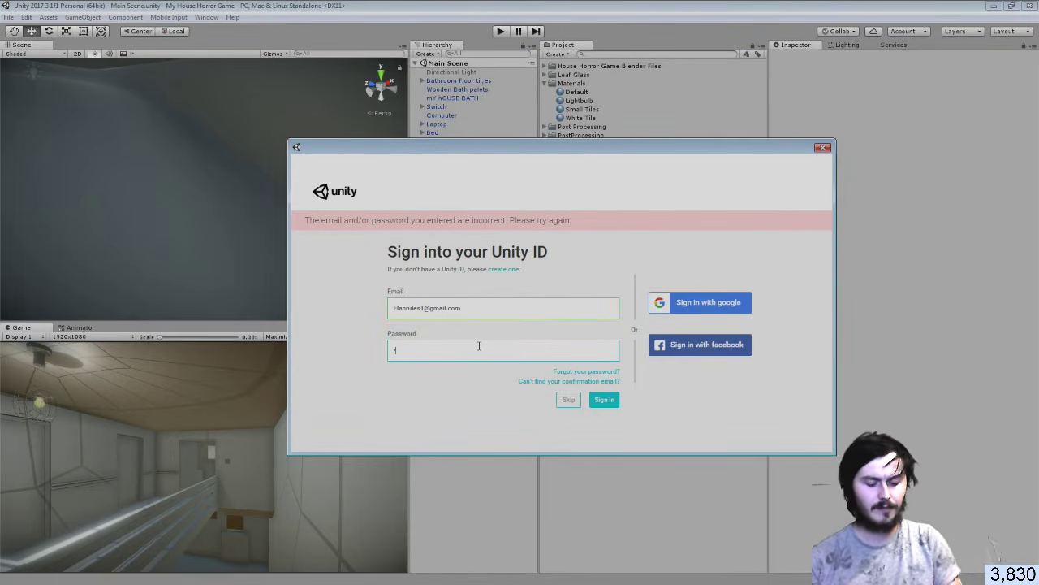
text(•••••••••)
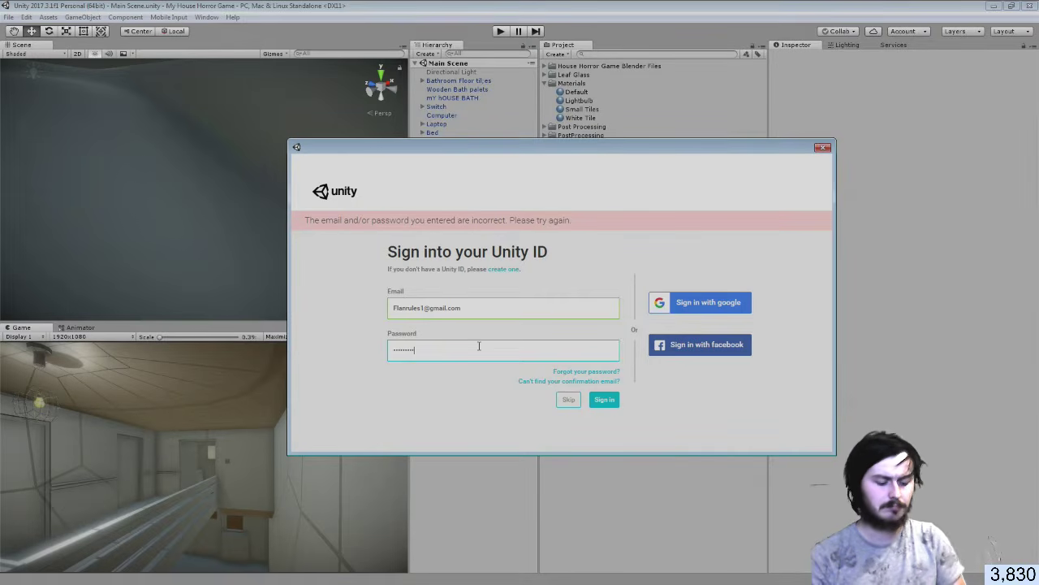
key(Return)
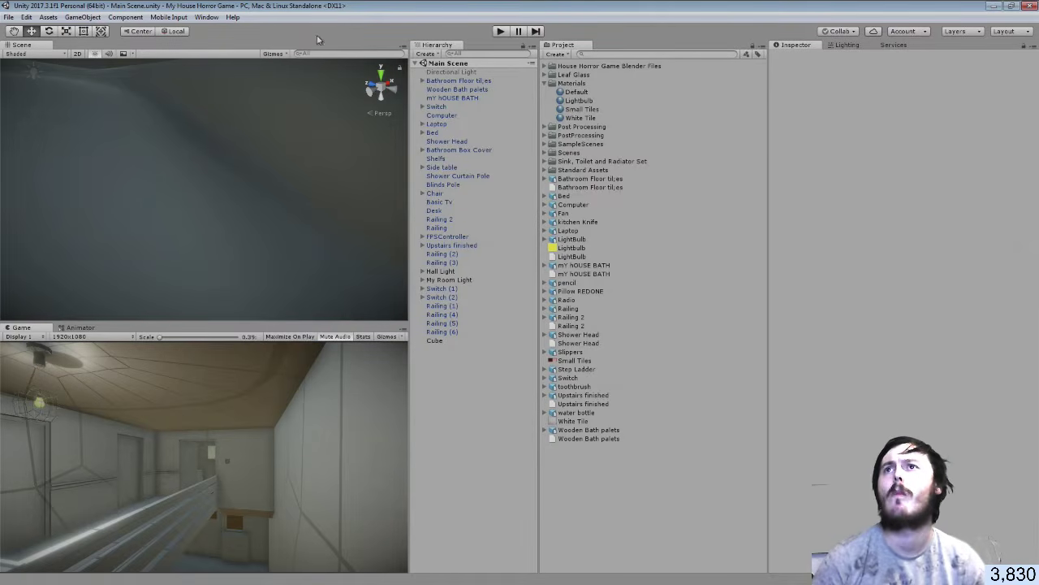
Open the Asset Store from the Window menu, float and maximize it, and show My Assets
click(207, 17)
click(227, 197)
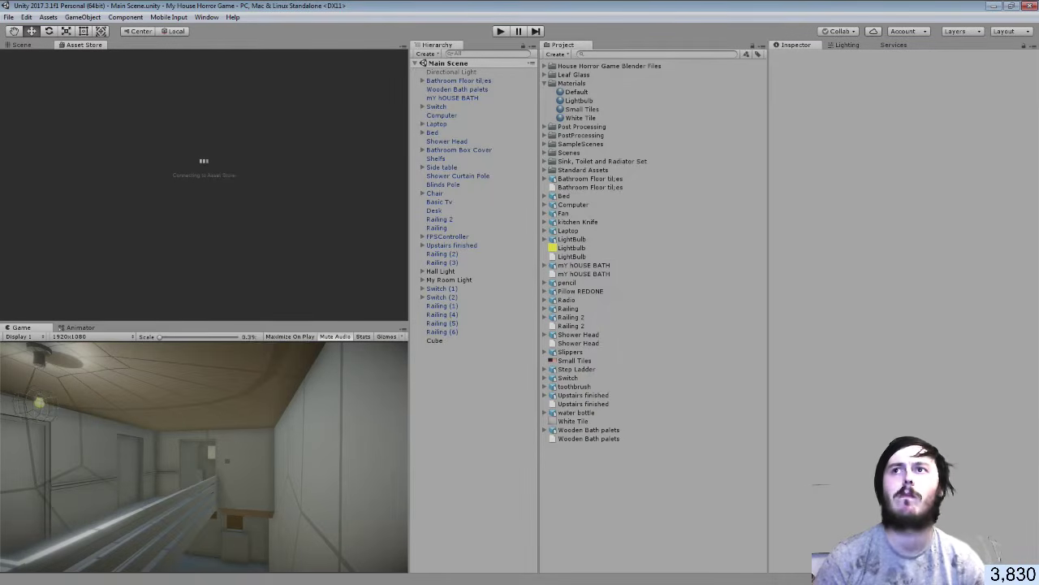
drag(89, 46, 631, 300)
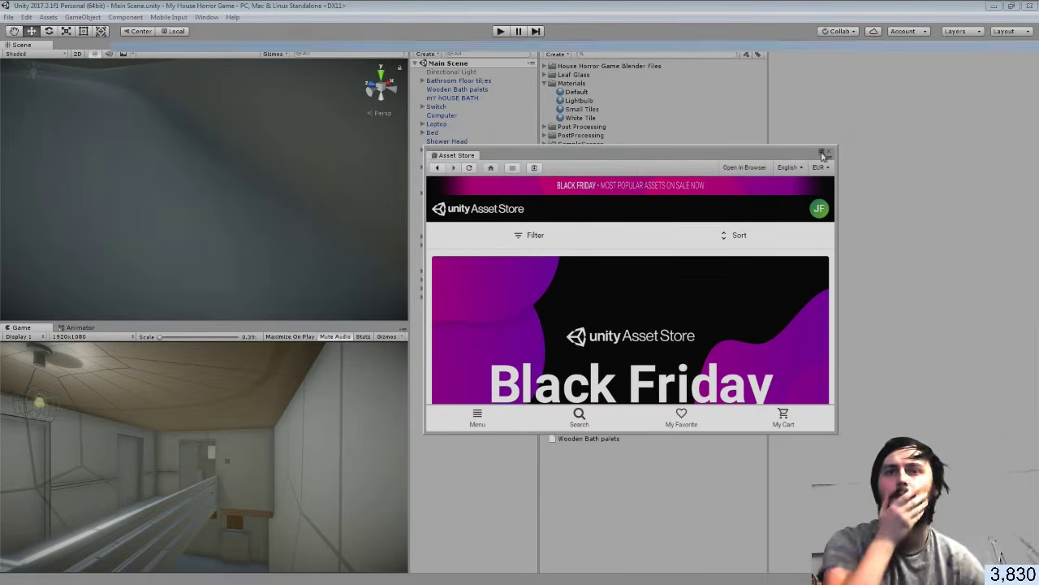
click(823, 153)
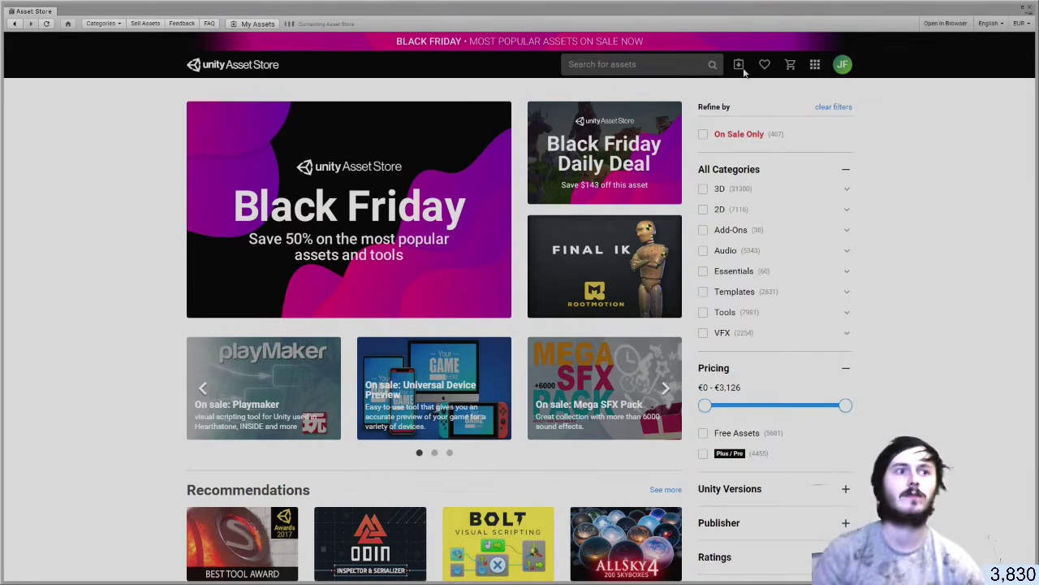
click(741, 68)
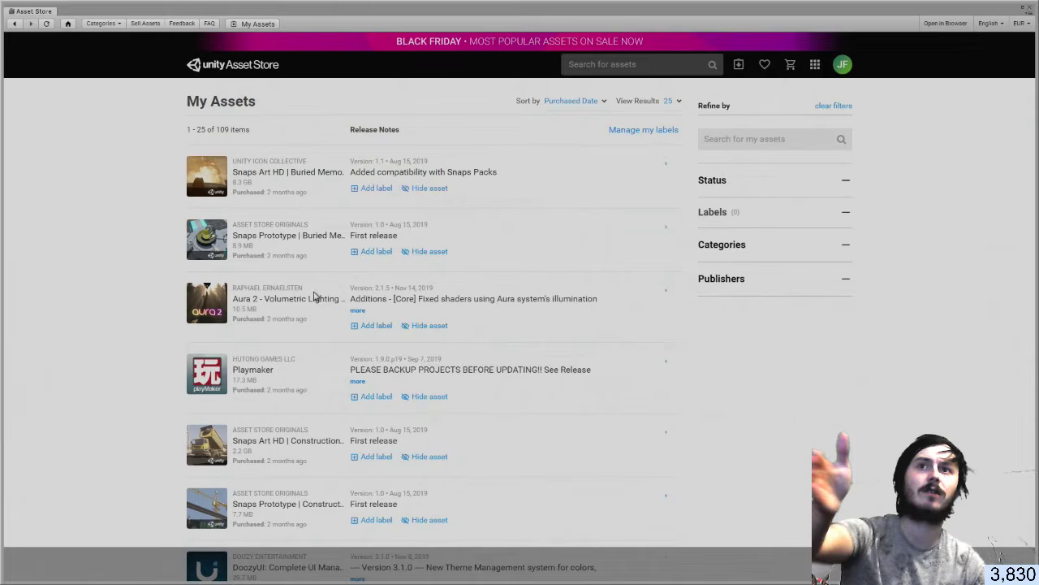
Download and import all files of Aura 2 - Volumetric Lighting, then open Task Manager
click(639, 296)
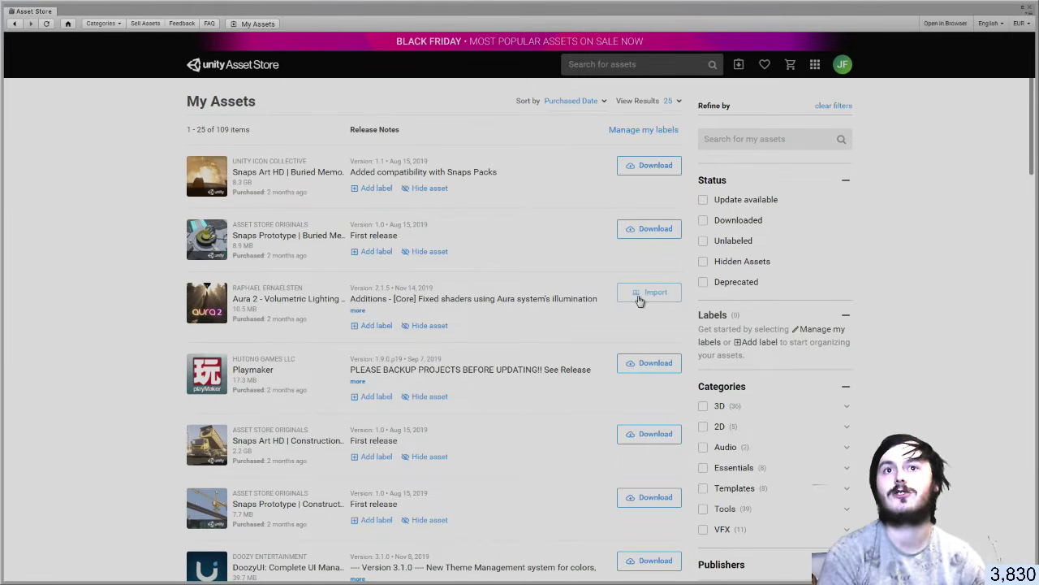
click(642, 302)
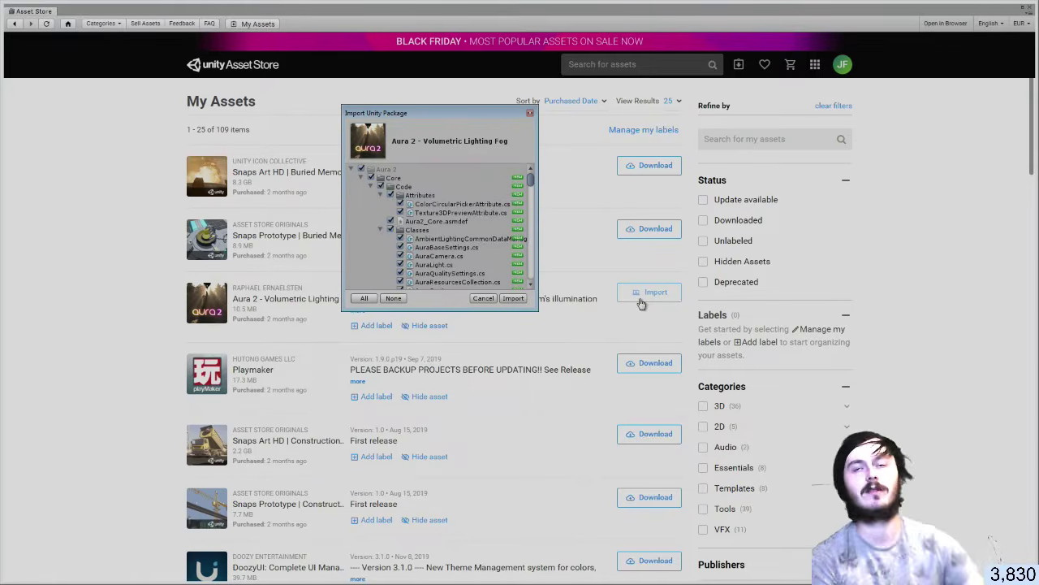
click(512, 299)
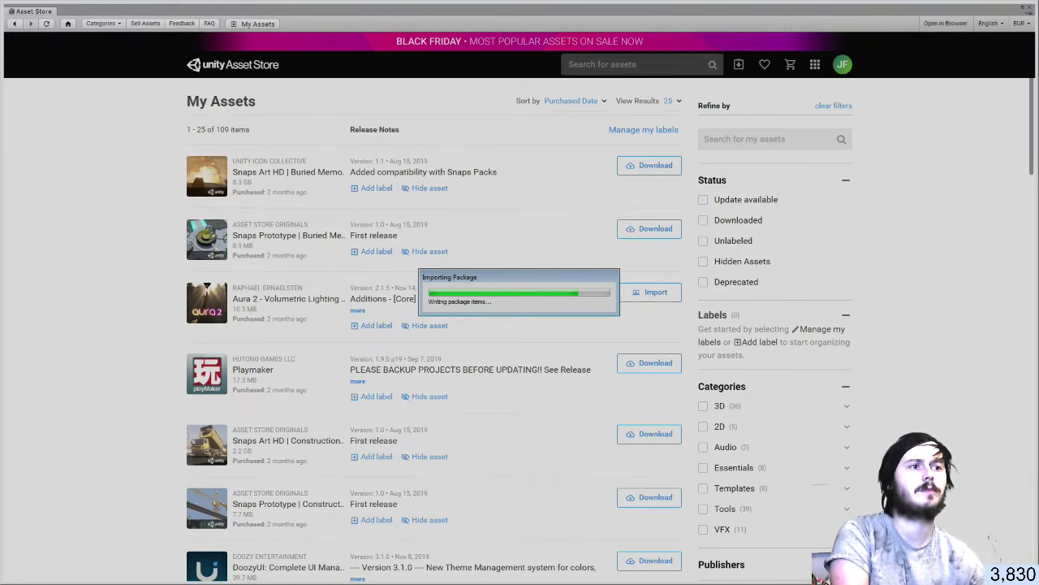
key(ctrl+shift+Escape)
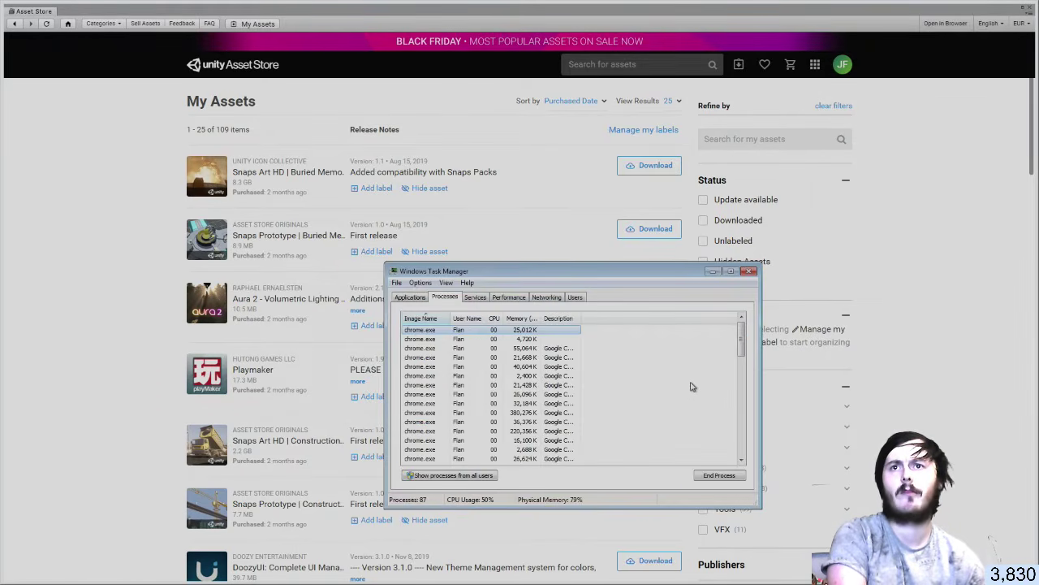
End the Small Tiles.xcf GIMP task, and choose to save the other GIMP image as it closes
click(410, 297)
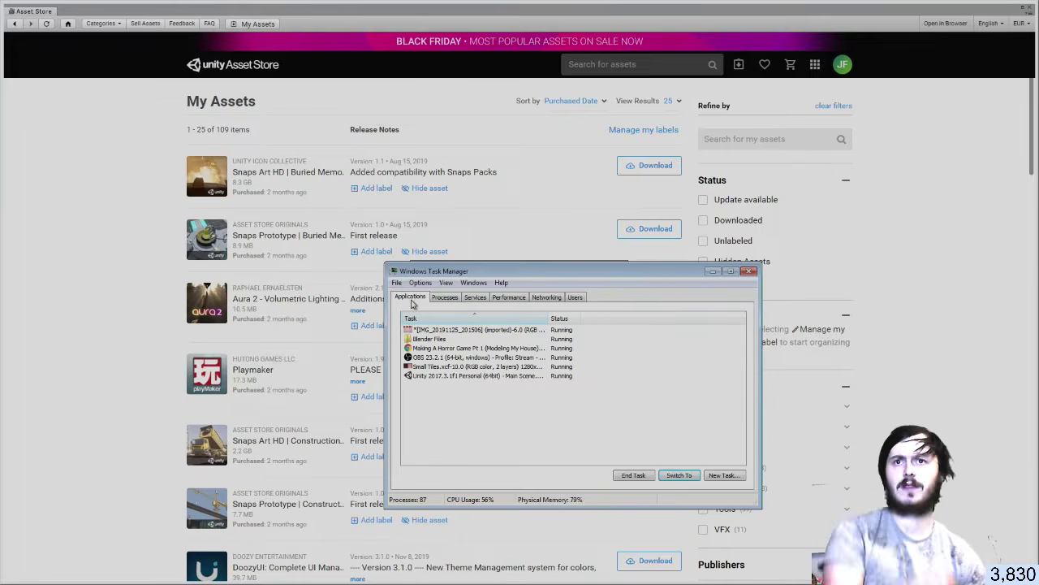
click(437, 331)
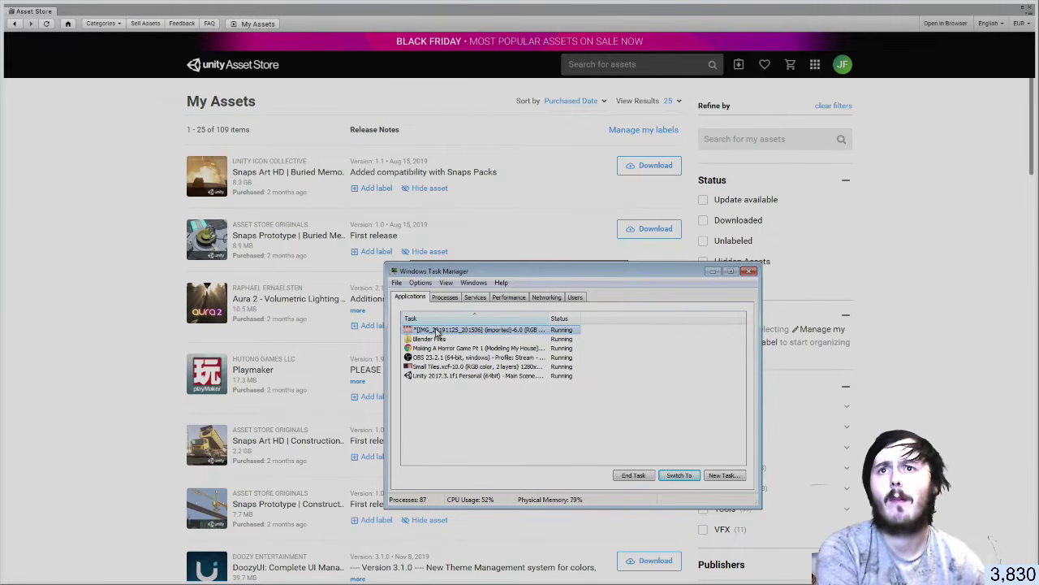
click(466, 367)
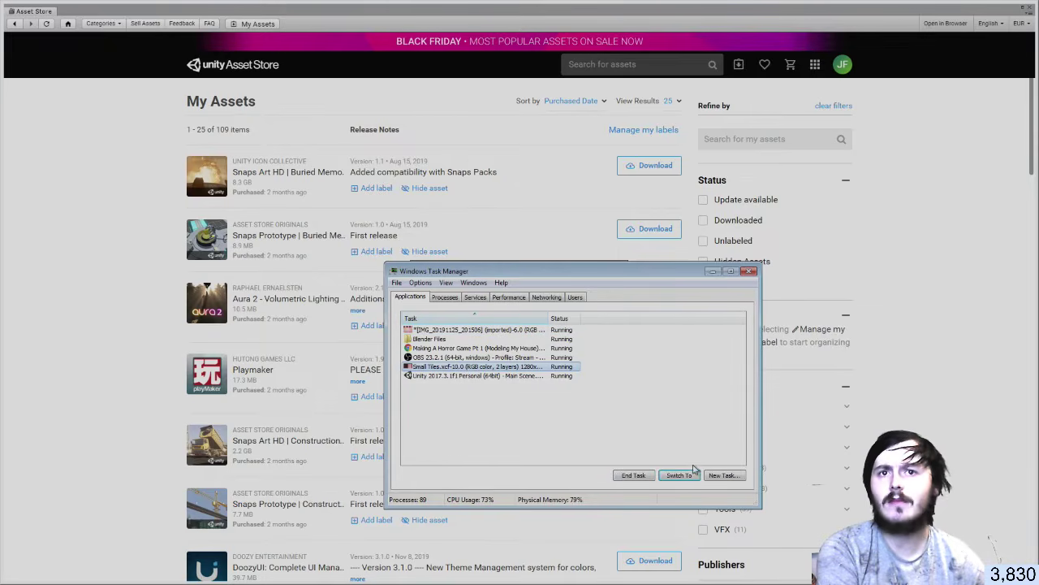
click(647, 479)
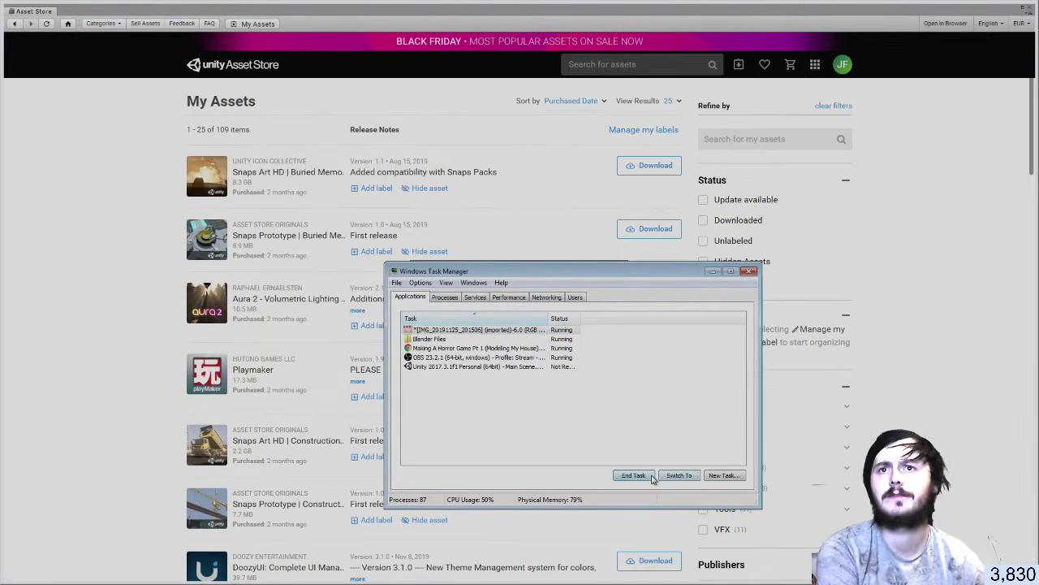
click(642, 476)
click(481, 358)
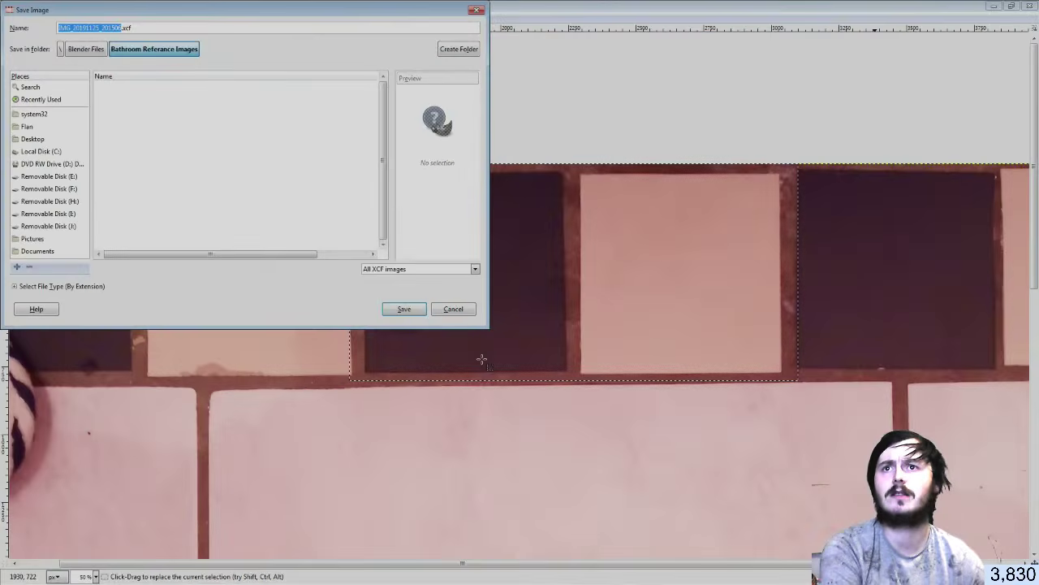
Save the image as IMG_20191125_201506.xcf in Bathroom Referance Images, then reopen Task Manager
click(402, 311)
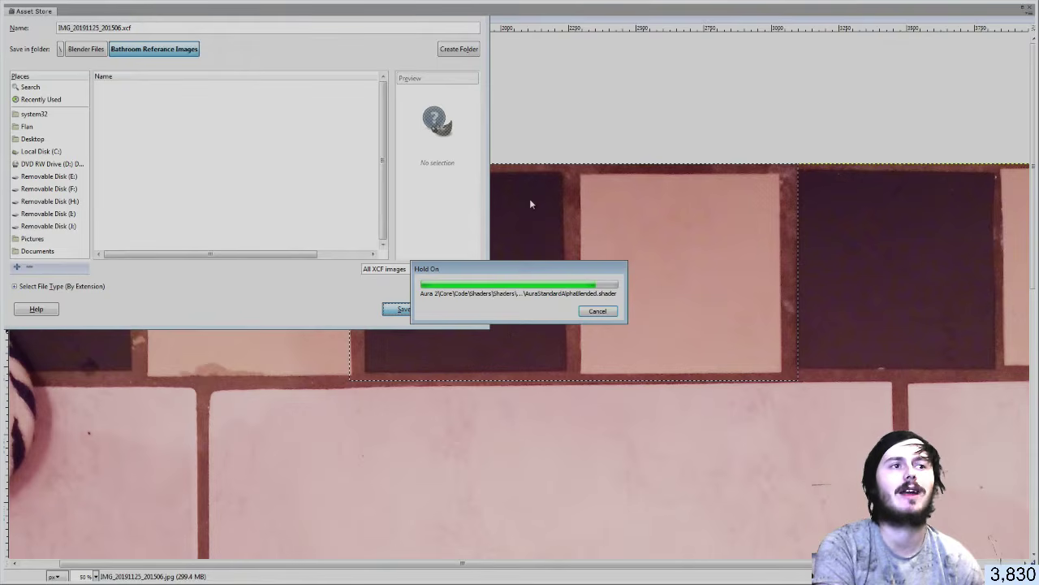
key(ctrl+shift+Escape)
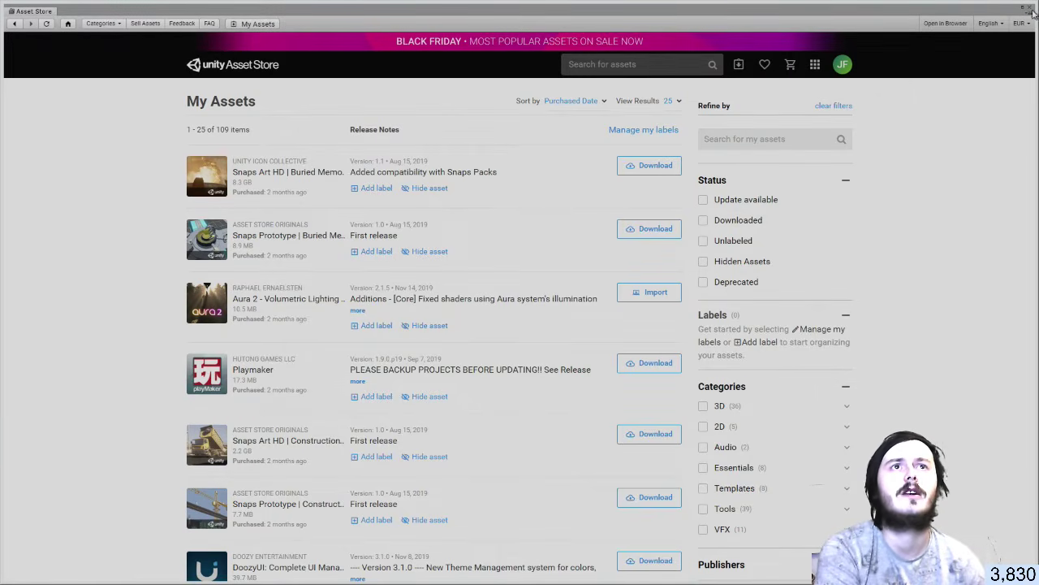
Close the Asset Store and select FirstPersonCharacter under FPSController to inspect its Level 1 post-processing camera
click(1031, 9)
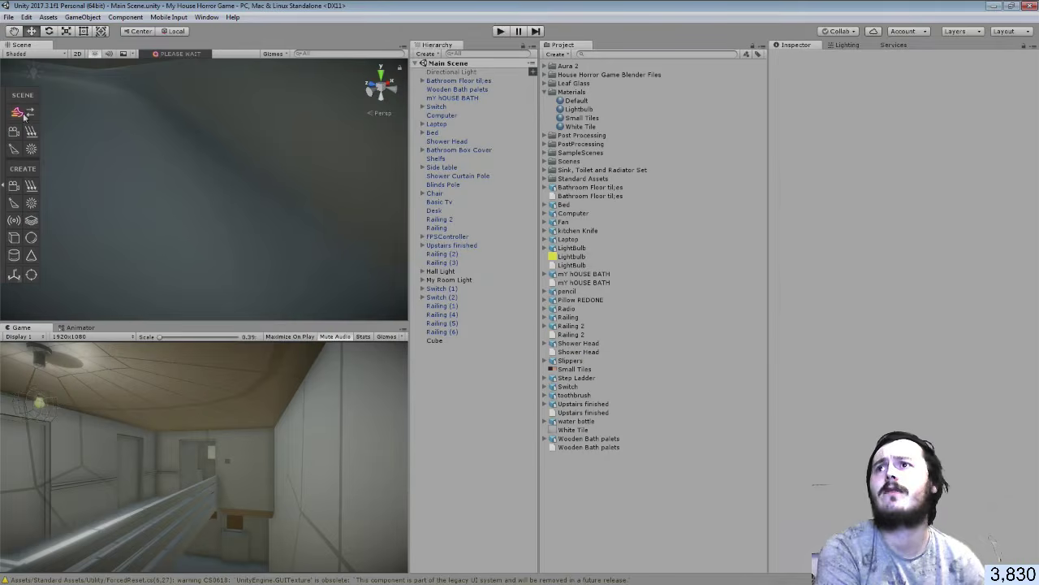
right_drag(209, 179, 511, 135)
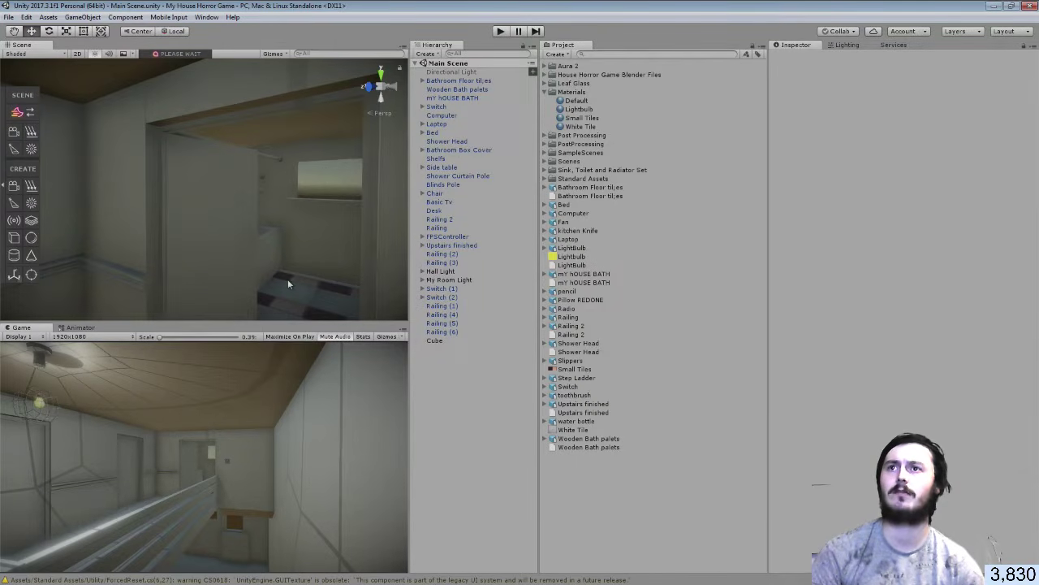
click(241, 245)
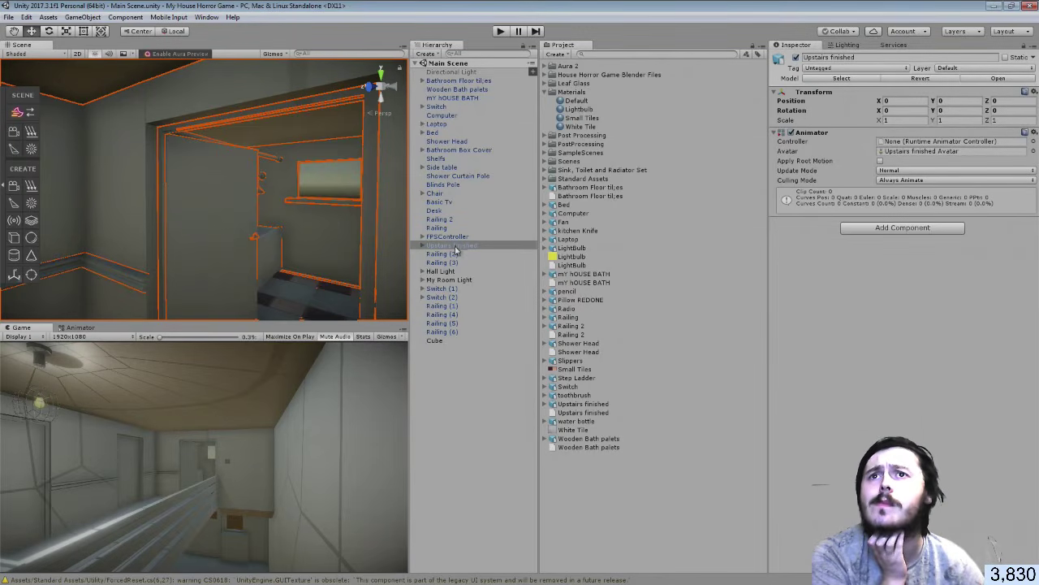
click(422, 237)
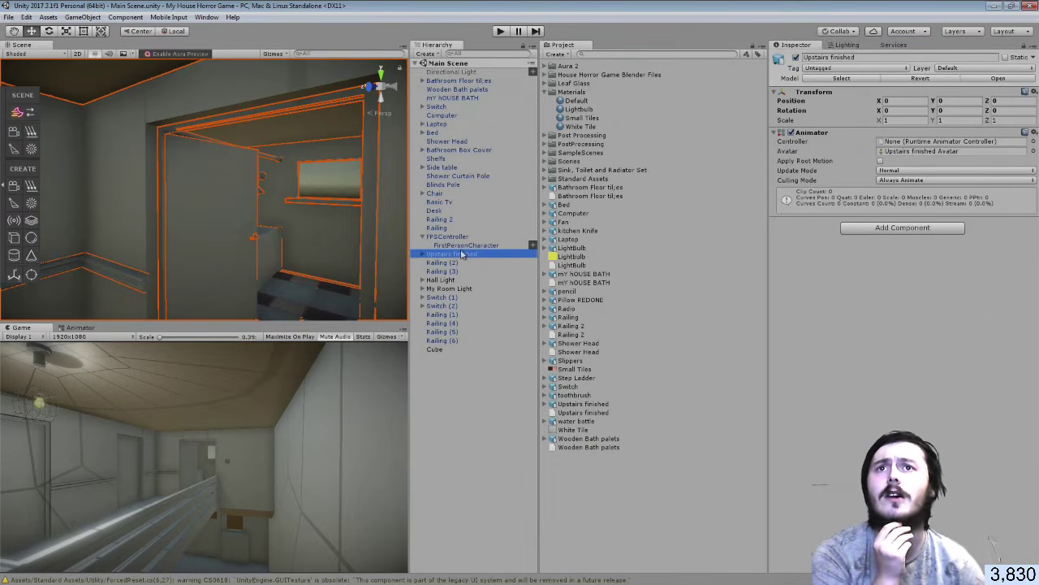
click(460, 244)
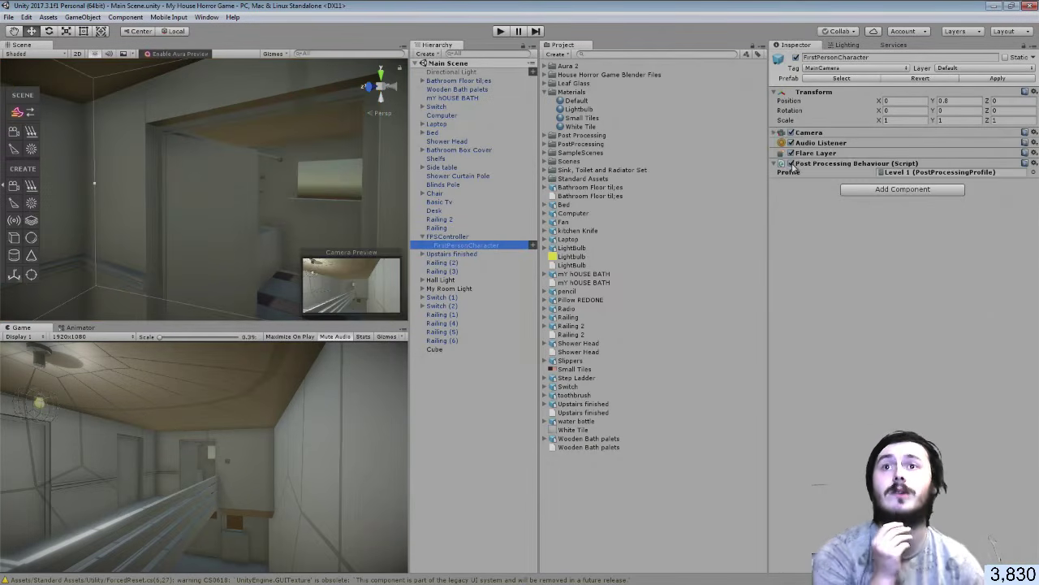
Untick Post Processing Behaviour on FirstPersonCharacter, save the Main Scene, and briefly check Task Manager
click(791, 164)
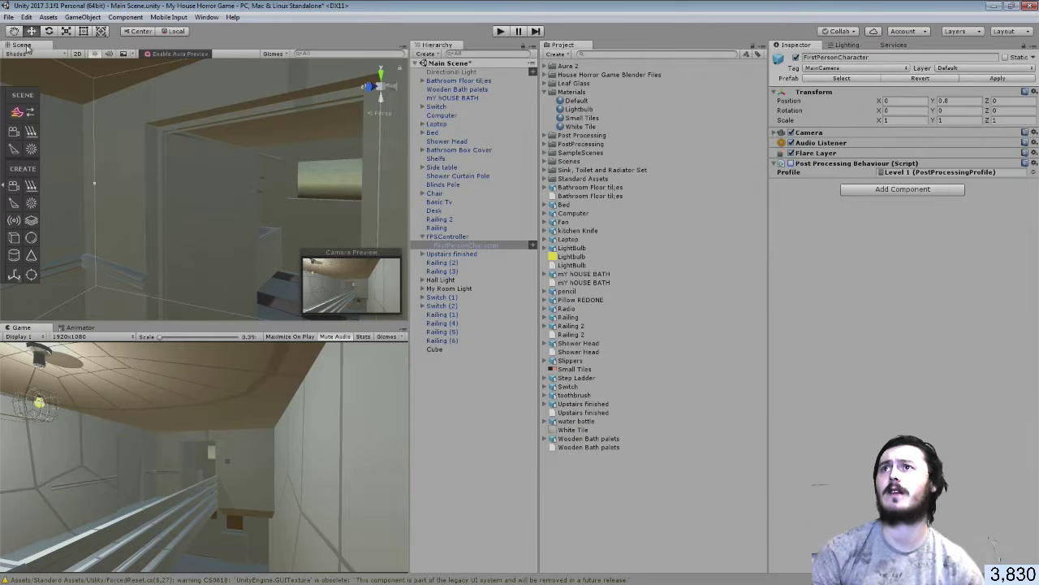
click(8, 17)
click(33, 59)
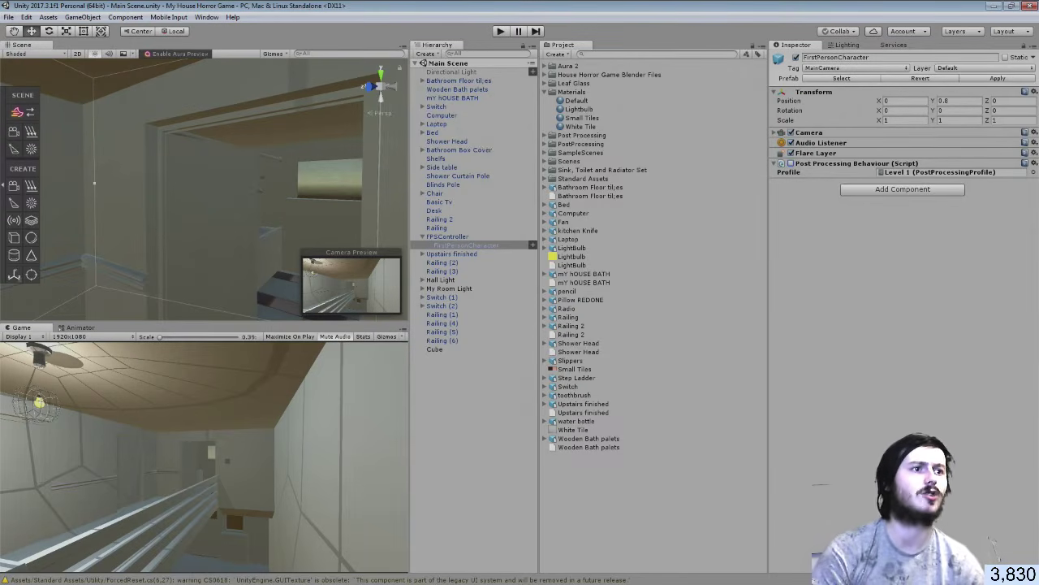
key(ctrl+shift+Escape)
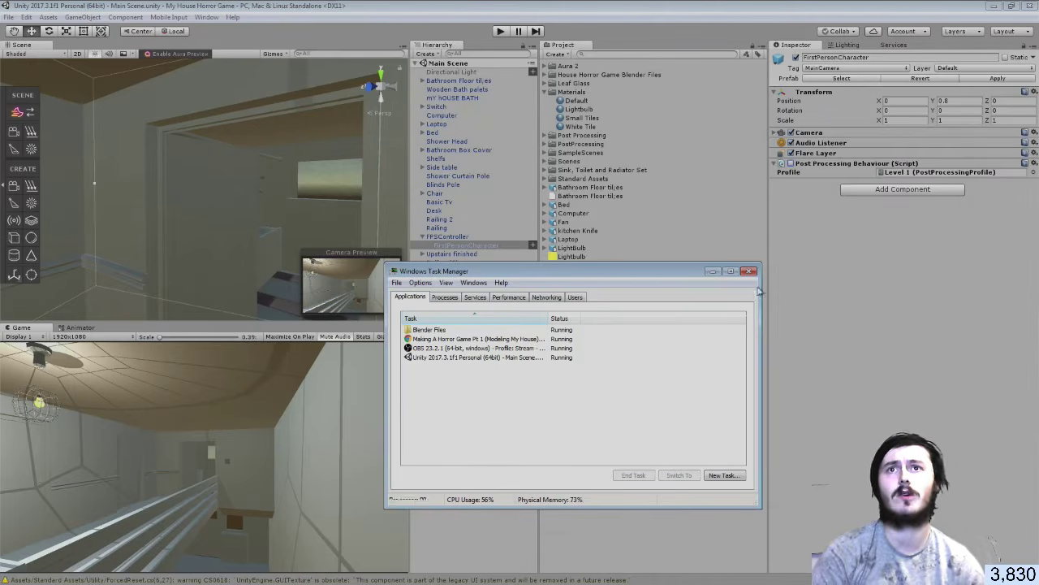
click(748, 271)
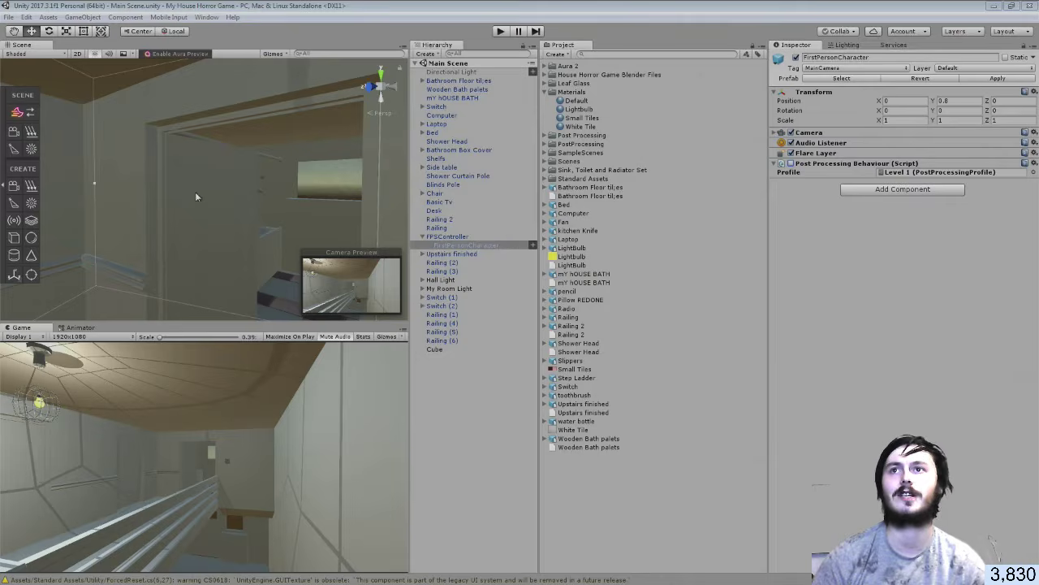
Select Door_004, swing it open to about -43° and slide it back into its frame
right_drag(196, 193, 216, 195)
click(428, 380)
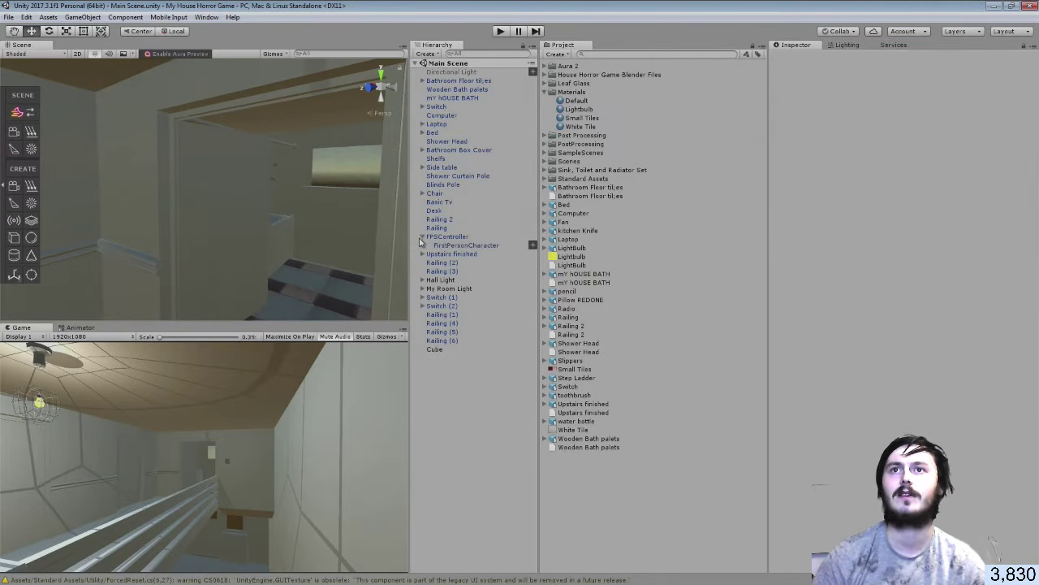
click(422, 237)
click(261, 219)
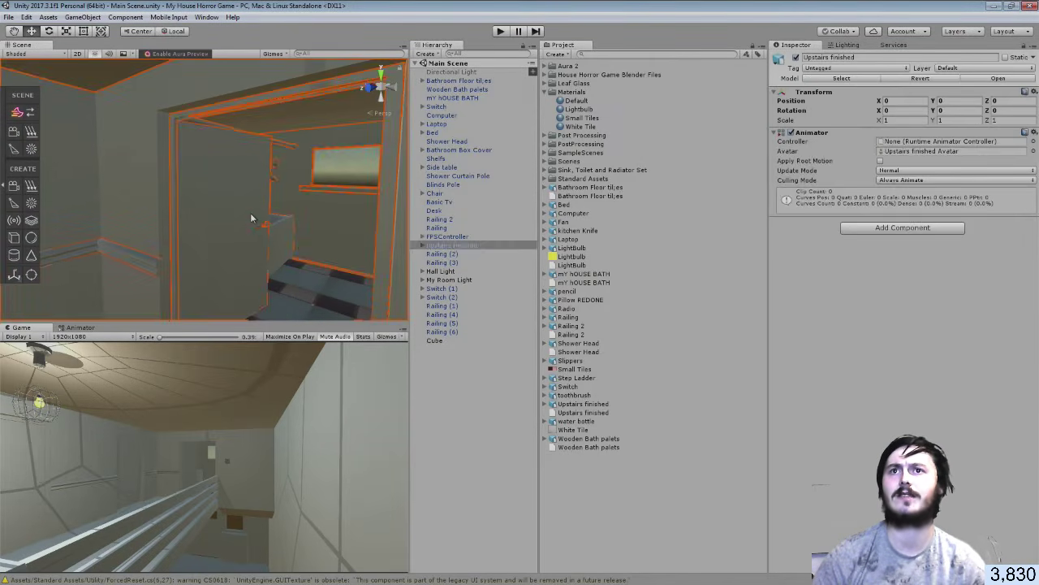
click(251, 212)
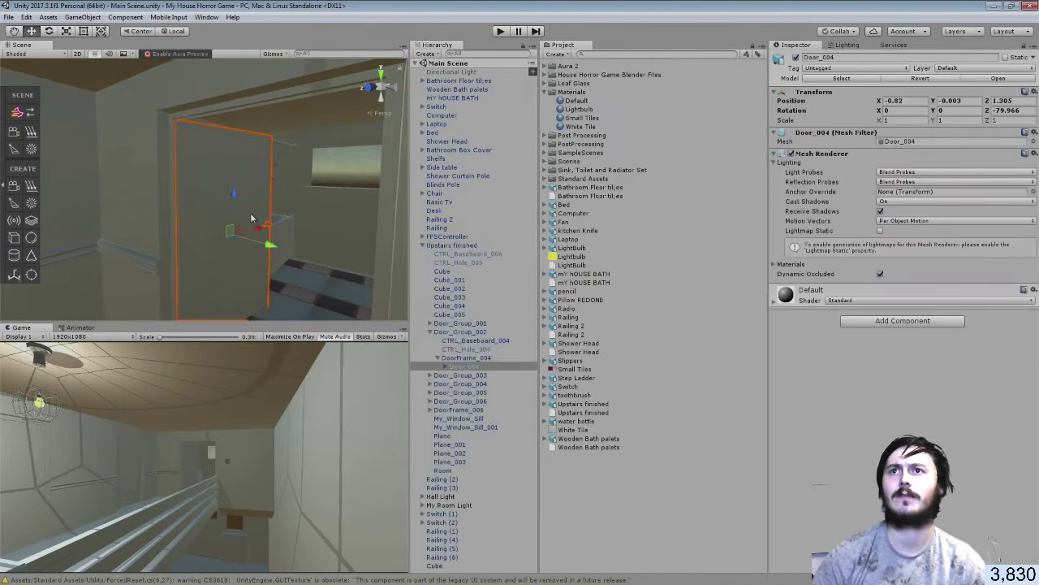
click(49, 30)
mouse_move(244, 203)
alt+mouse_down()
mouse_move(272, 182)
mouse_move(237, 212)
alt+mouse_up()
key(ctrl+z)
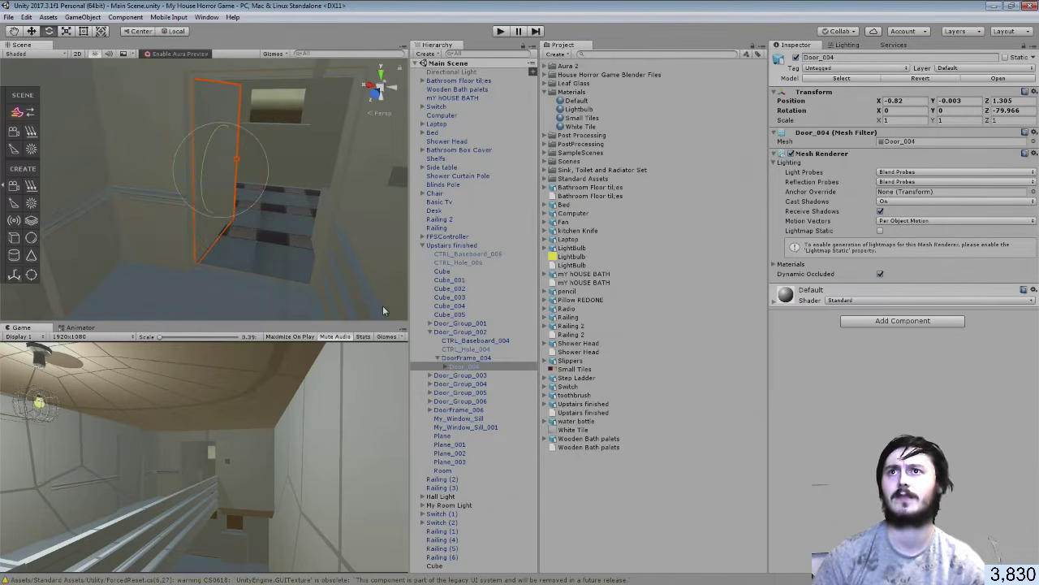
drag(245, 183, 193, 200)
click(32, 31)
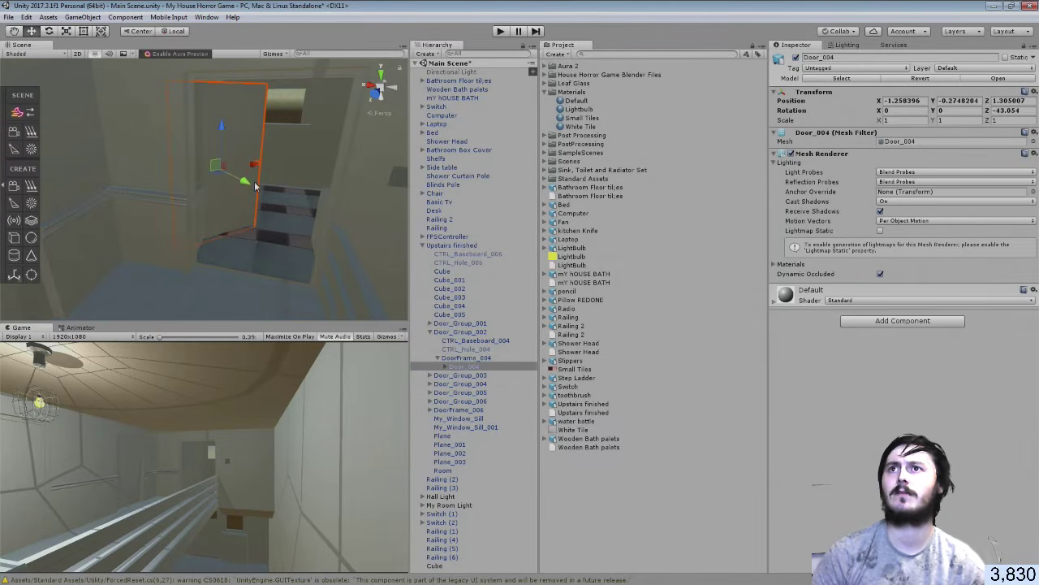
drag(253, 166, 274, 169)
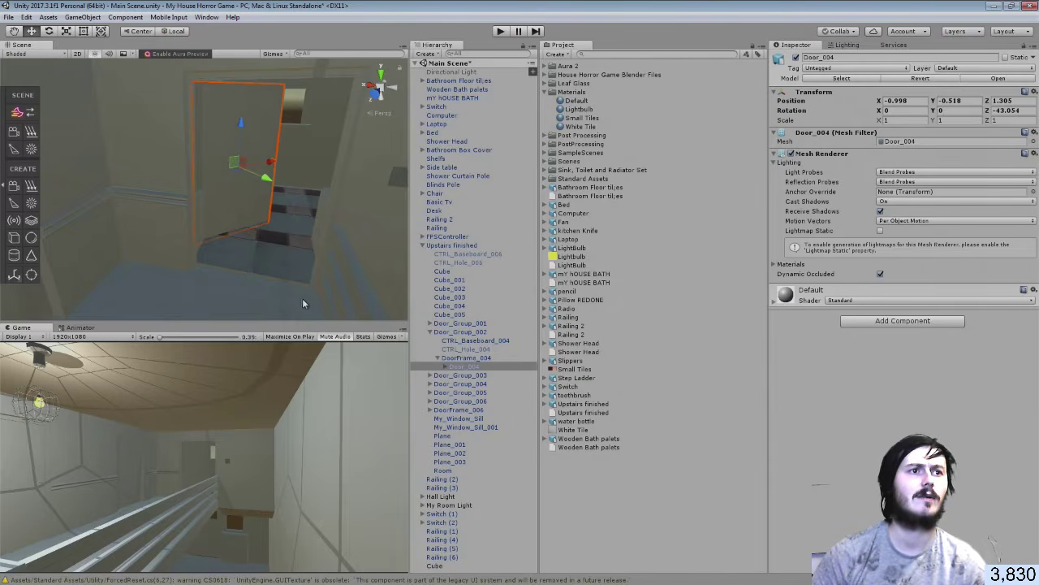
right_drag(287, 307, 34, 264)
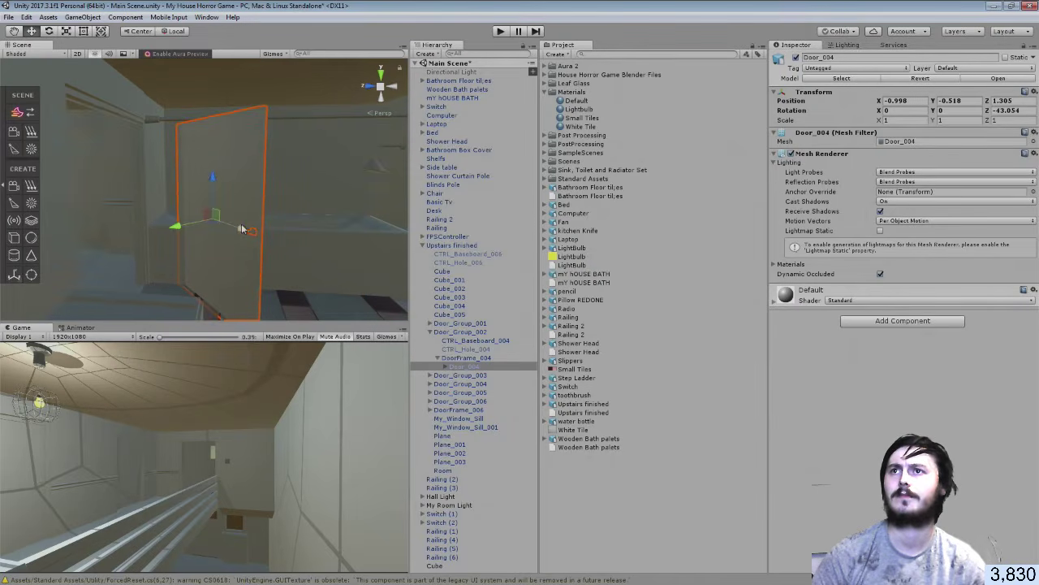
drag(236, 230, 190, 229)
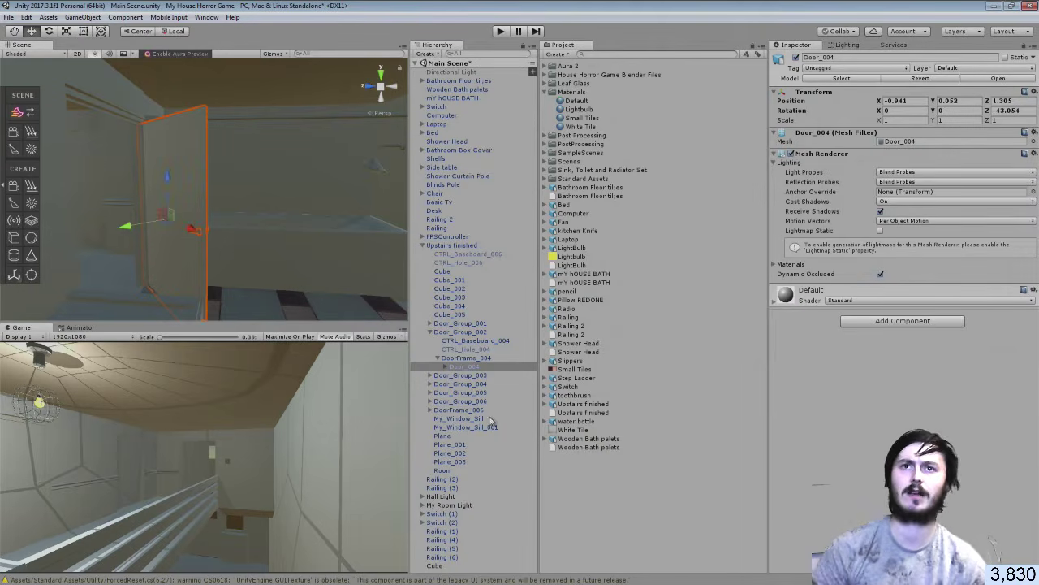
Reselect Door_004, rotate it further to about -41.3°, then deselect it
click(588, 498)
right_drag(272, 228, 186, 260)
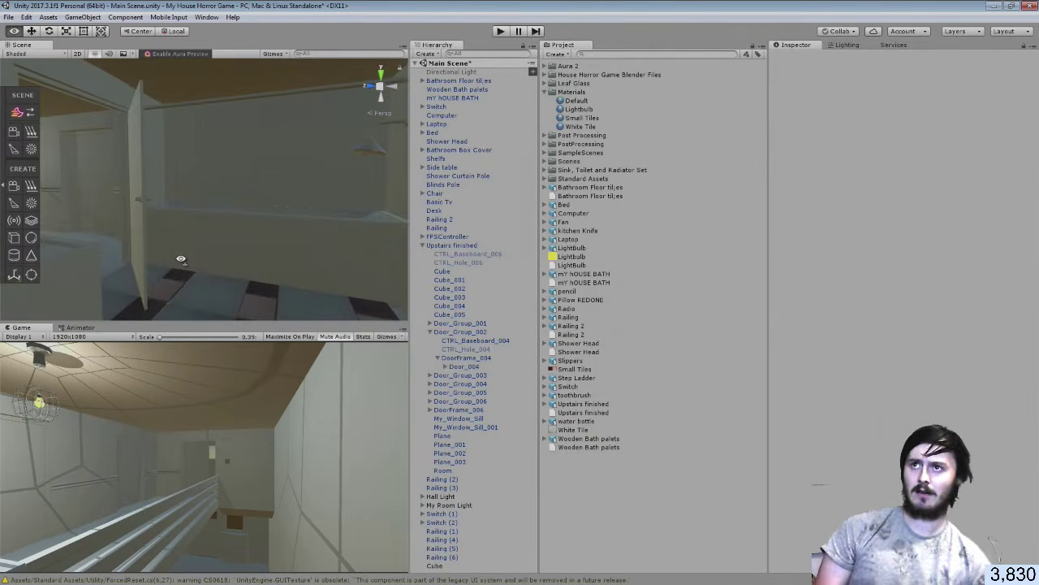
click(142, 233)
click(144, 216)
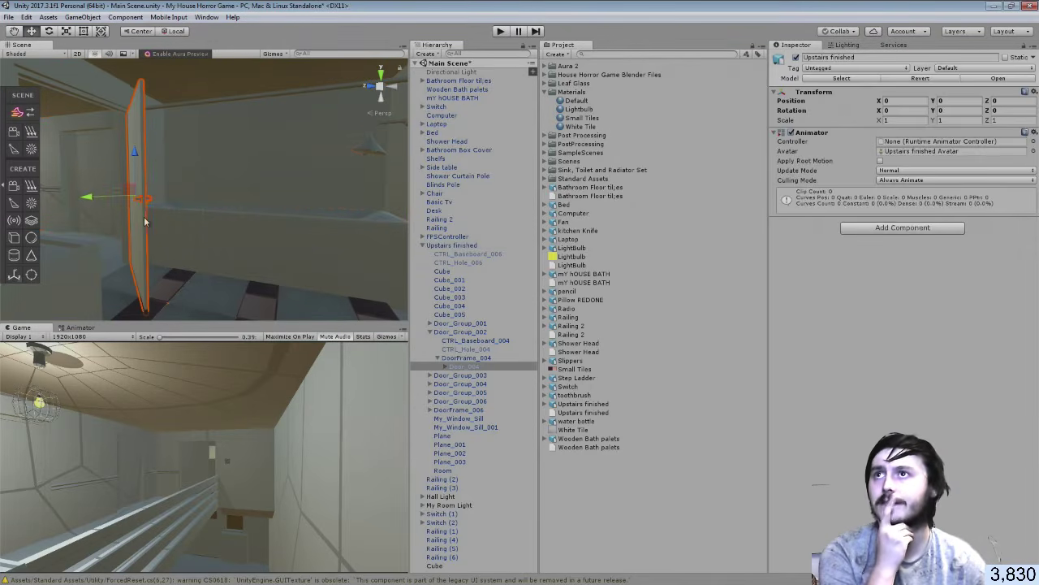
click(49, 31)
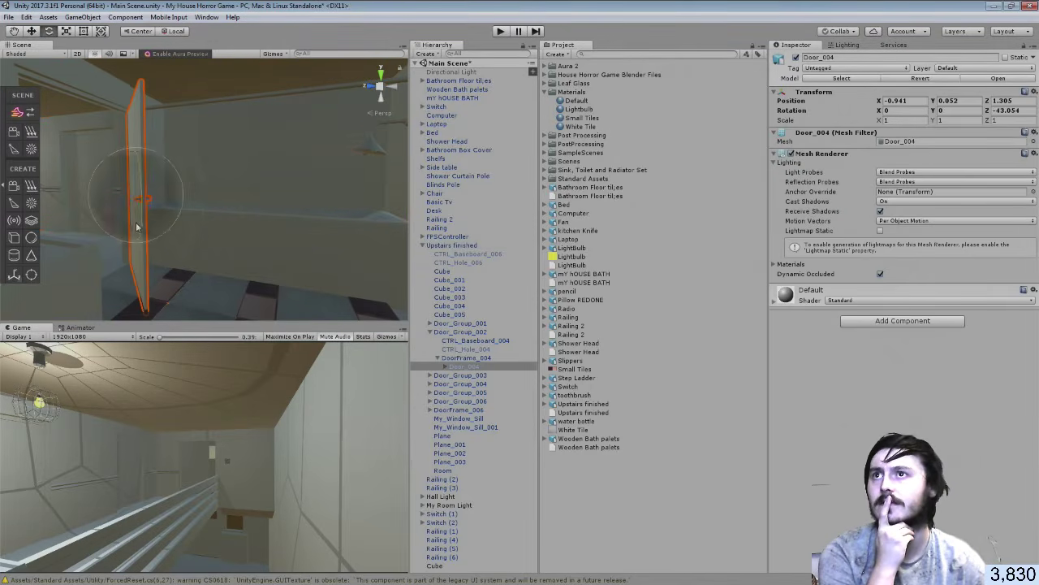
drag(167, 202, 72, 195)
click(31, 31)
click(595, 478)
right_drag(166, 222, 187, 248)
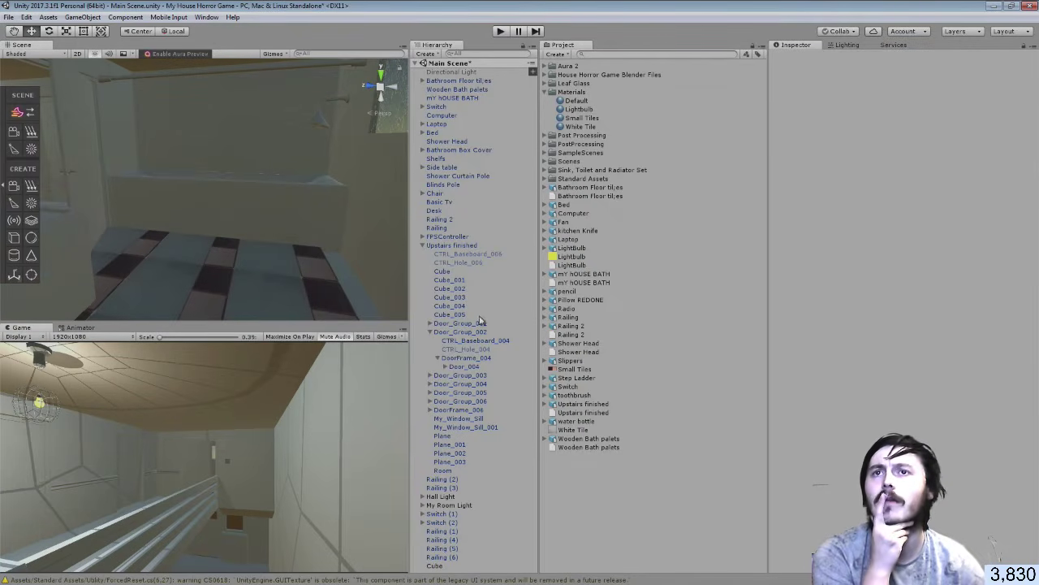
Collapse Upstairs finished in the Hierarchy and select the ceiling bulb's Point light under Hall Light
click(427, 245)
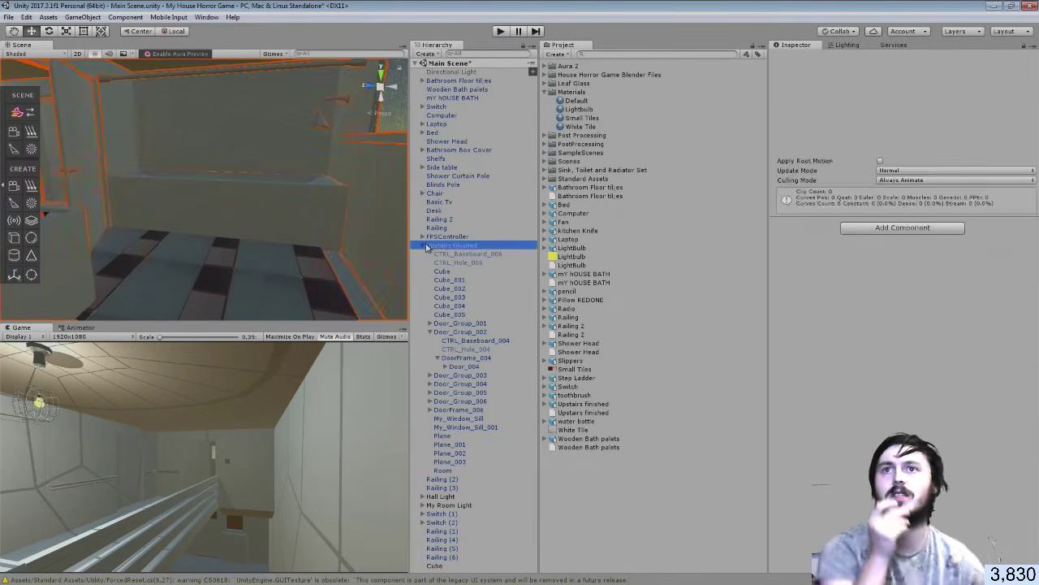
click(422, 245)
click(451, 433)
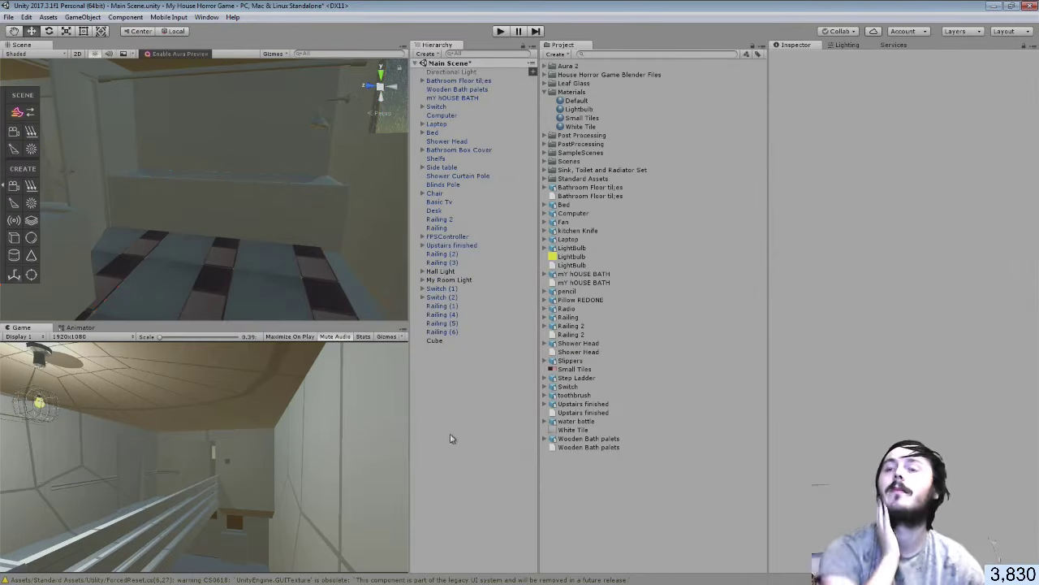
right_drag(266, 213, 257, 209)
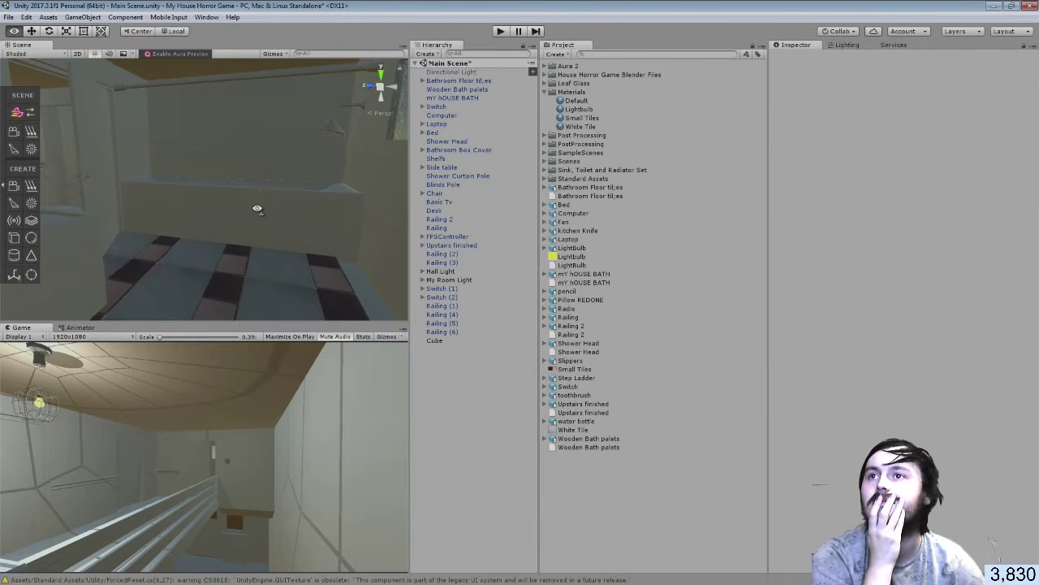
right_drag(266, 239, 133, 156)
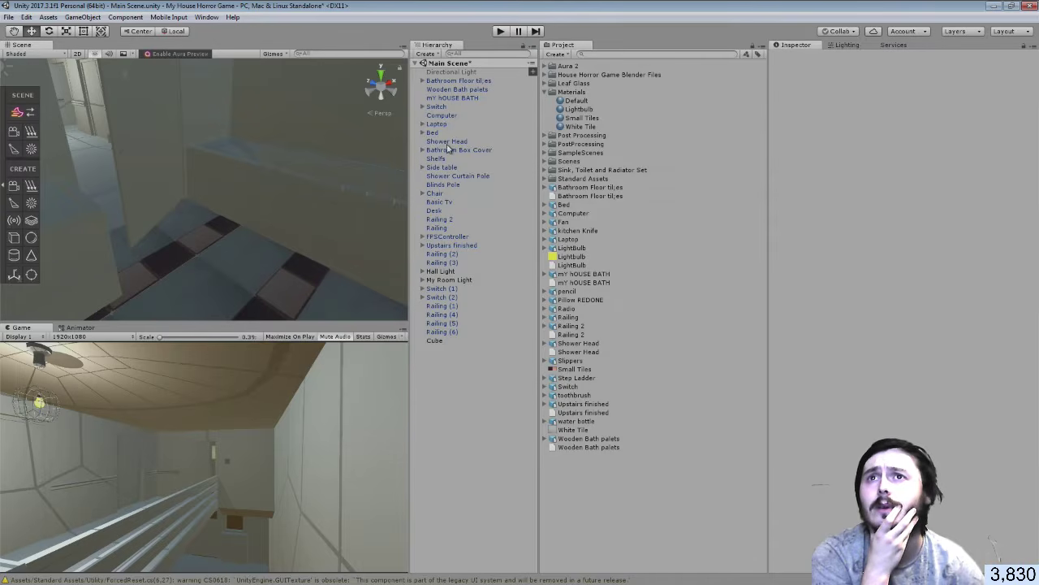
right_drag(260, 212, 128, 153)
click(183, 184)
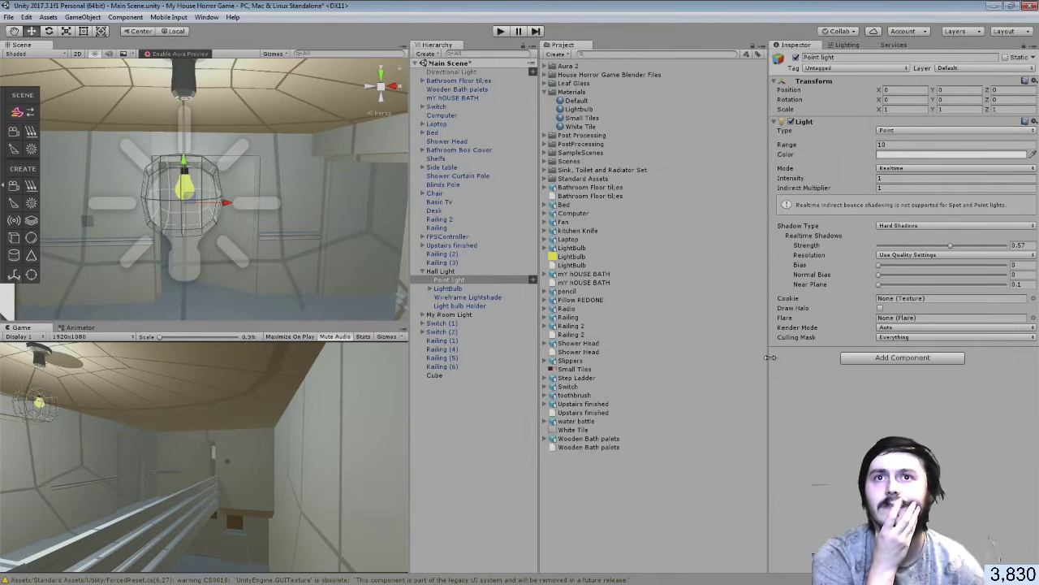
Convert the hall point light into an Aura light from the Aura toolbox
click(4, 119)
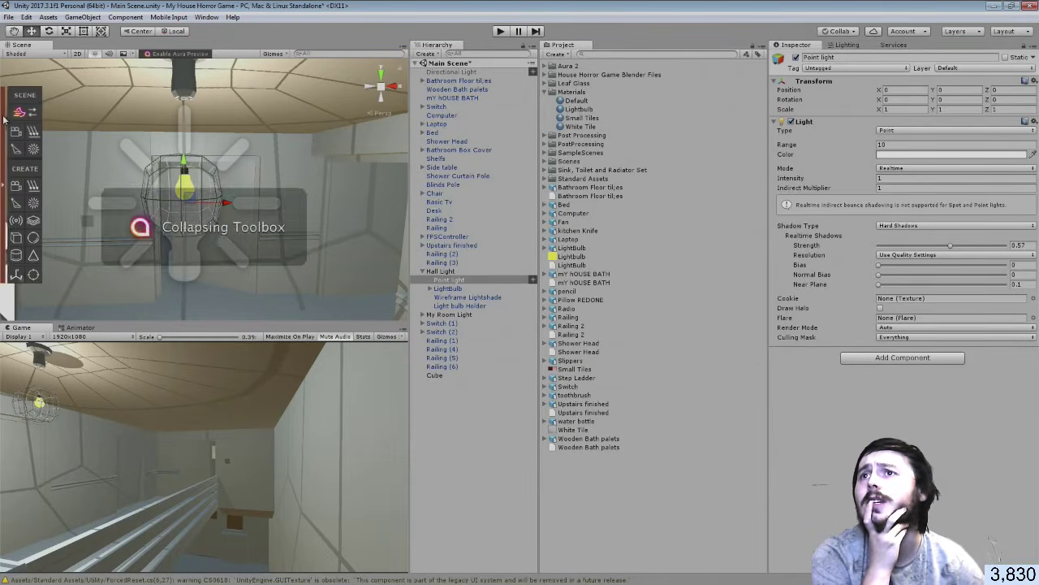
click(4, 120)
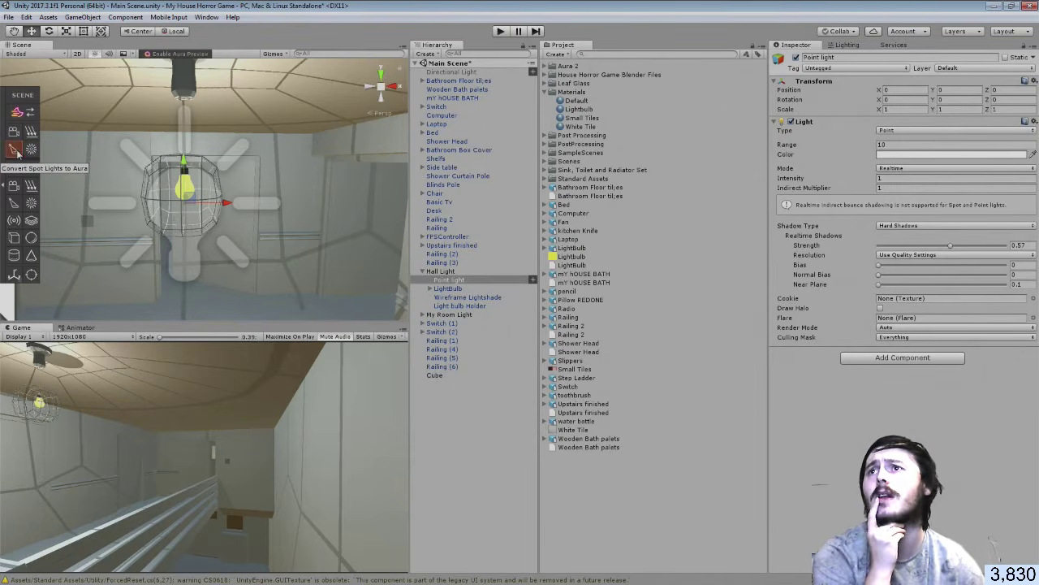
click(30, 151)
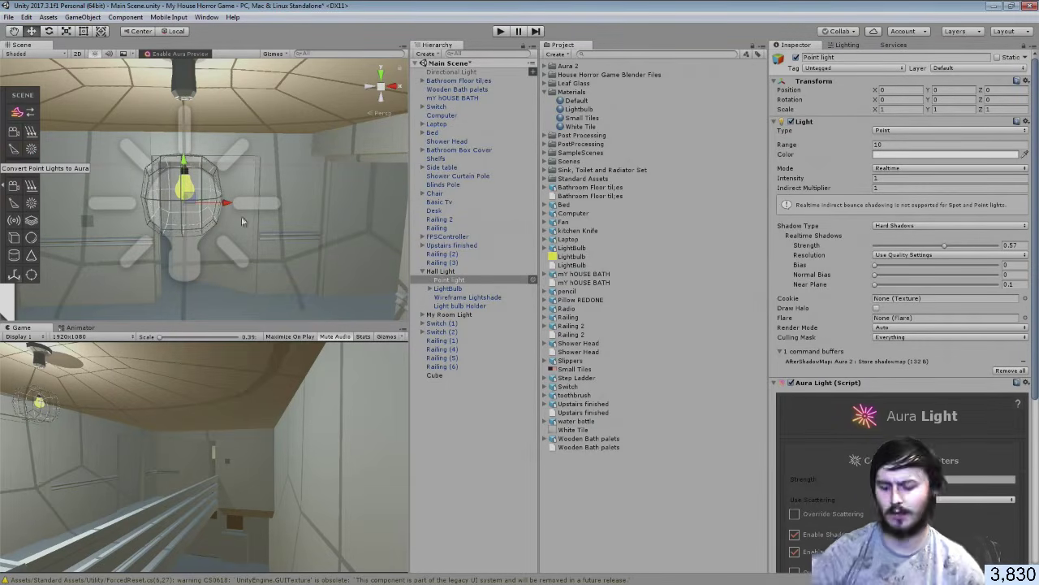
Raise the point light's Range from 12.99965 to about 13.18 and scroll to its Aura Light settings
right_drag(213, 225, 402, 223)
key(s)
key(w)
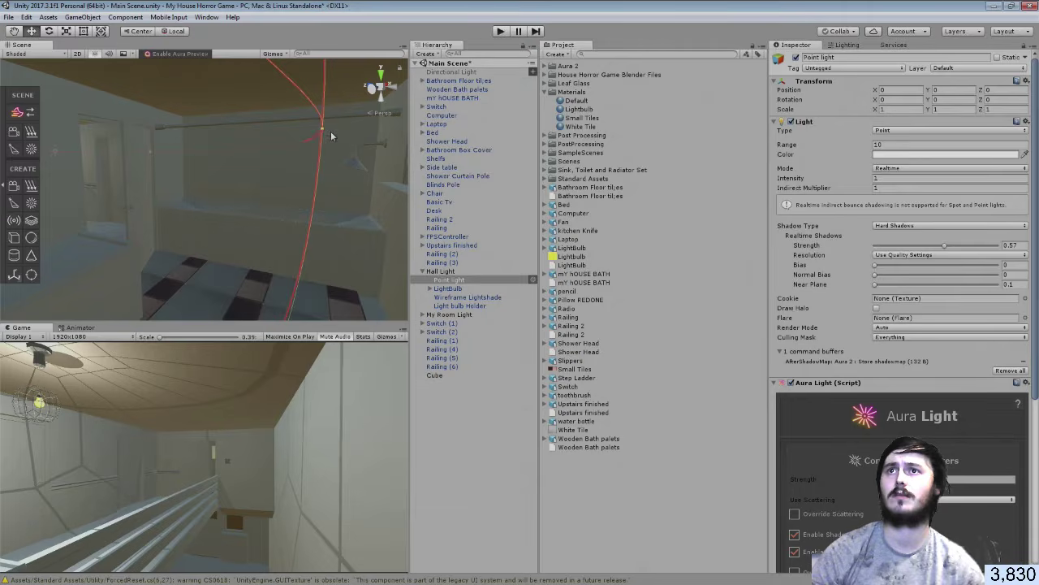
drag(331, 133, 483, 163)
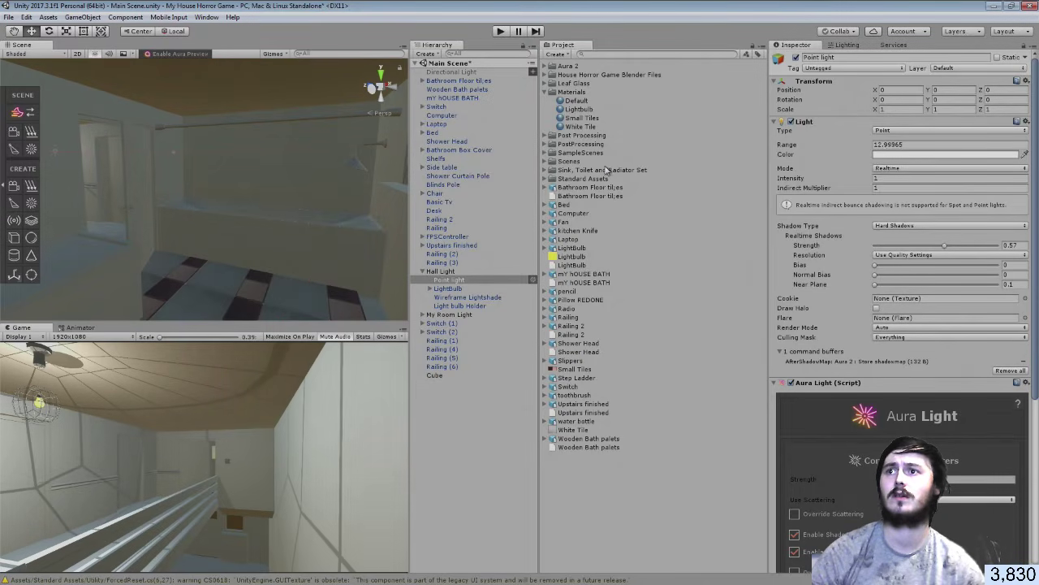
drag(605, 169, 615, 172)
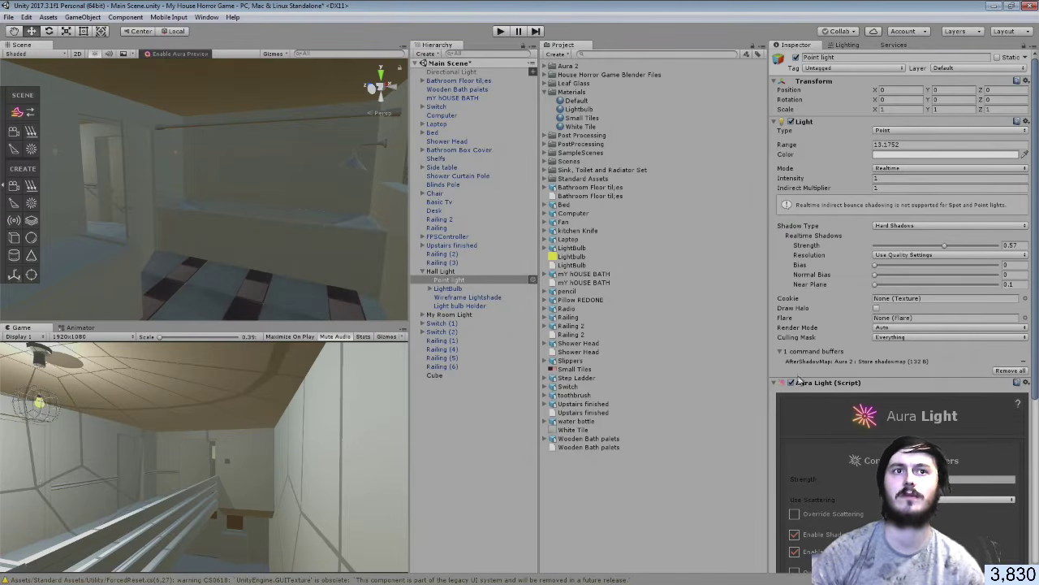
scroll(824, 372, down, 3)
scroll(828, 373, down, 5)
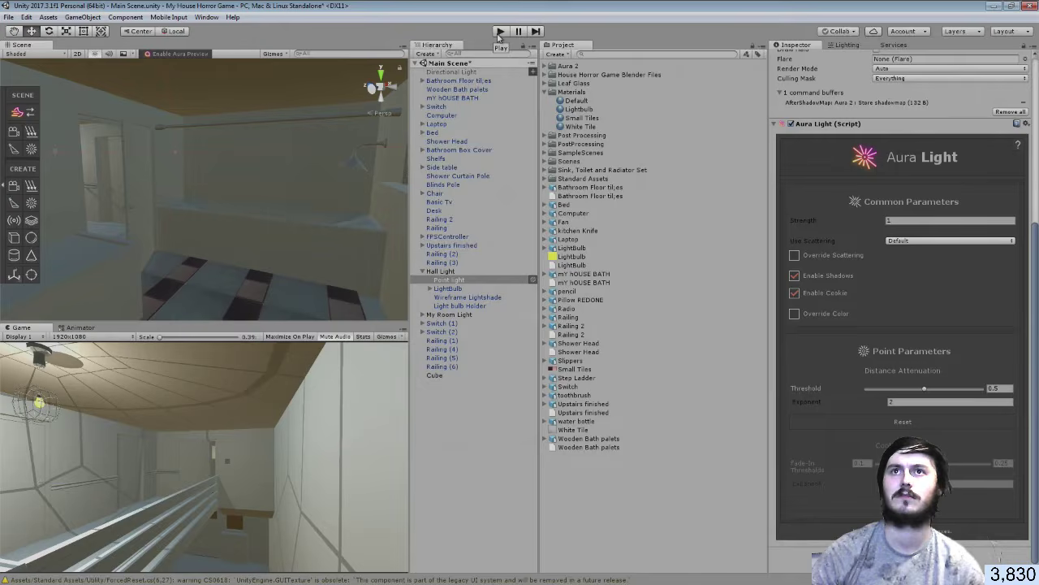
click(500, 32)
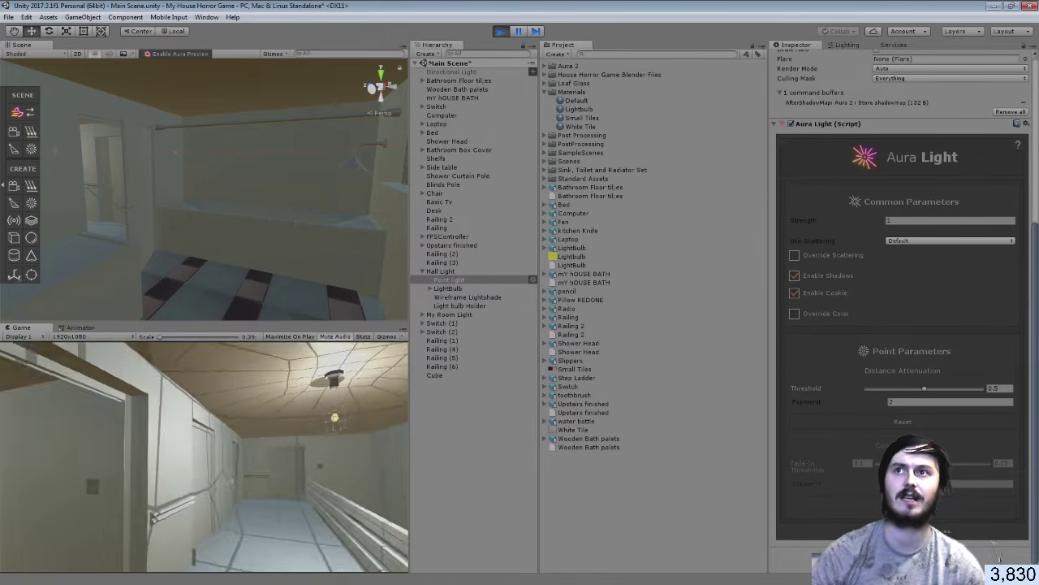
key(w)
key(w)
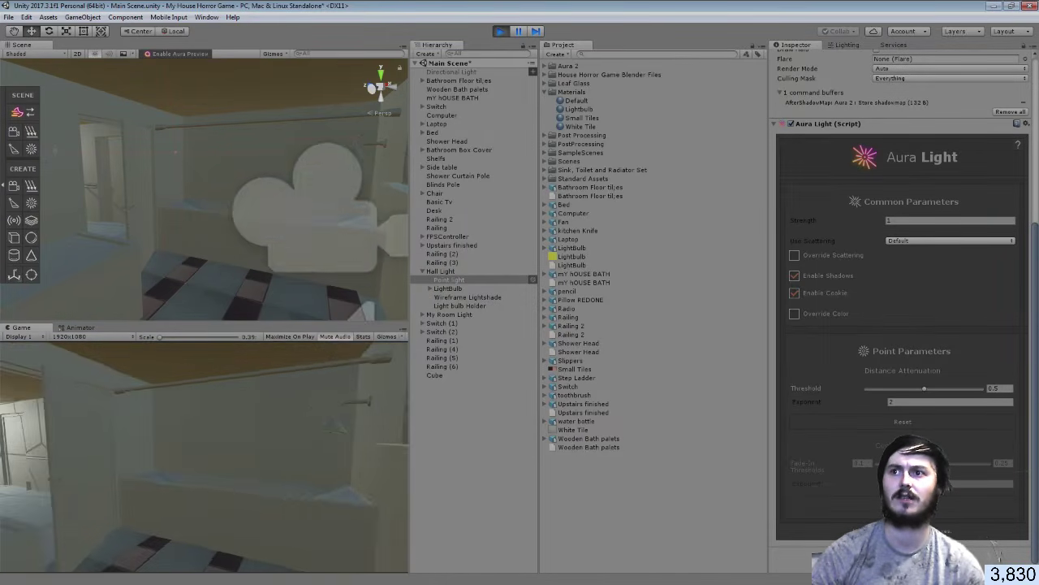
key(w)
key(s)
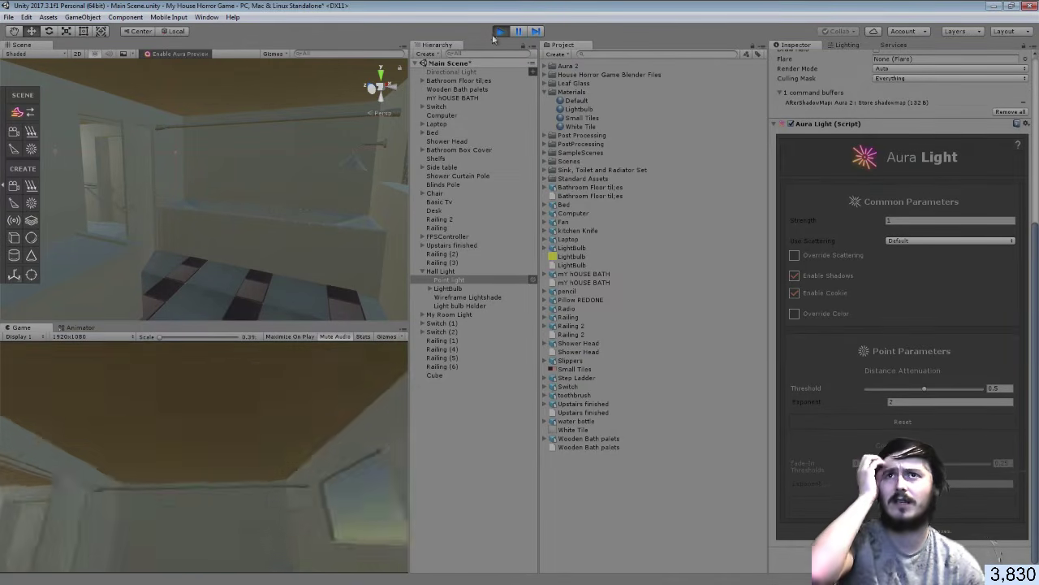
key(ctrl+p)
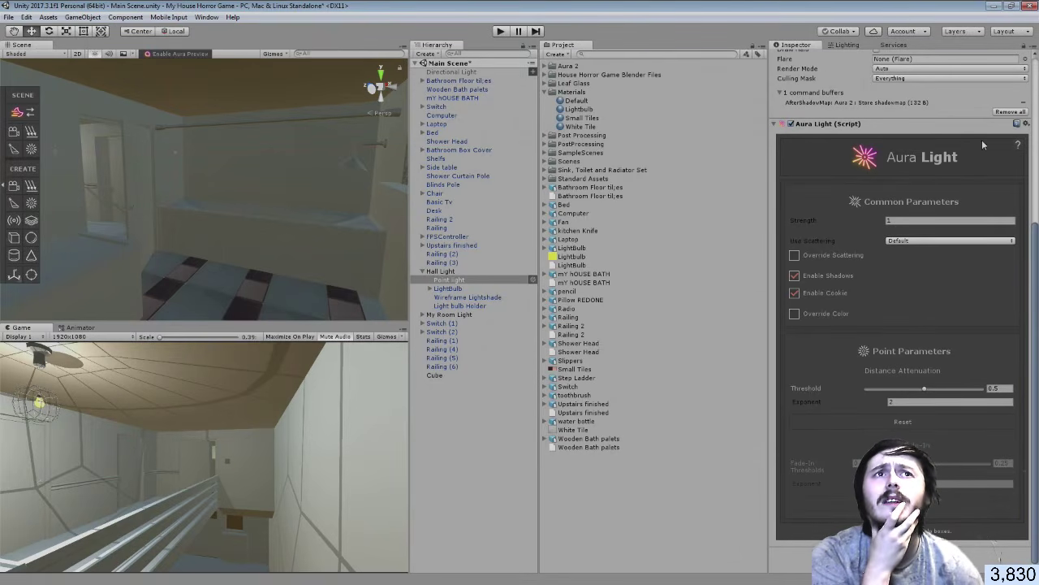
click(1025, 124)
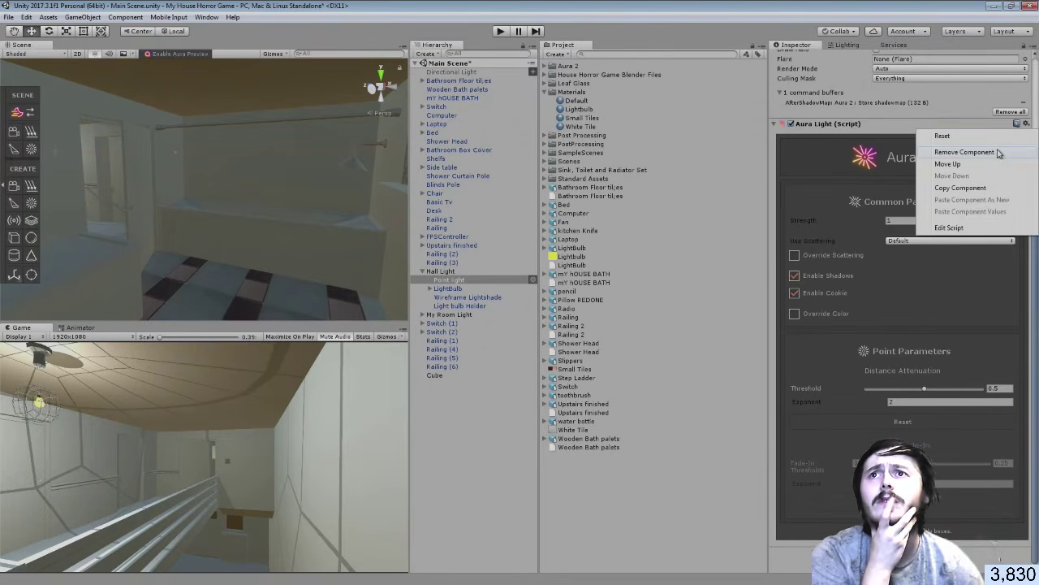
click(1000, 153)
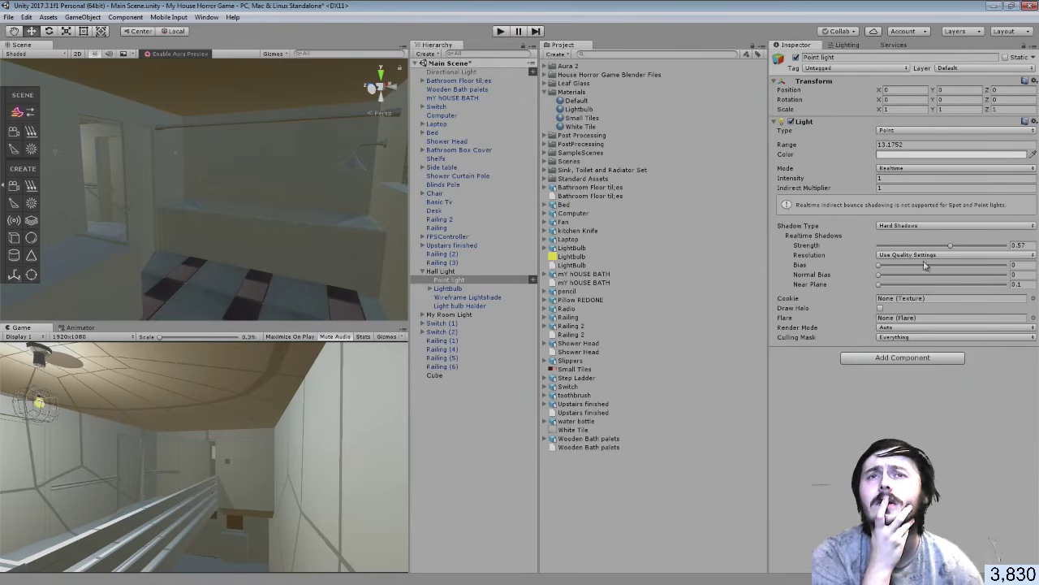
key(ctrl+z)
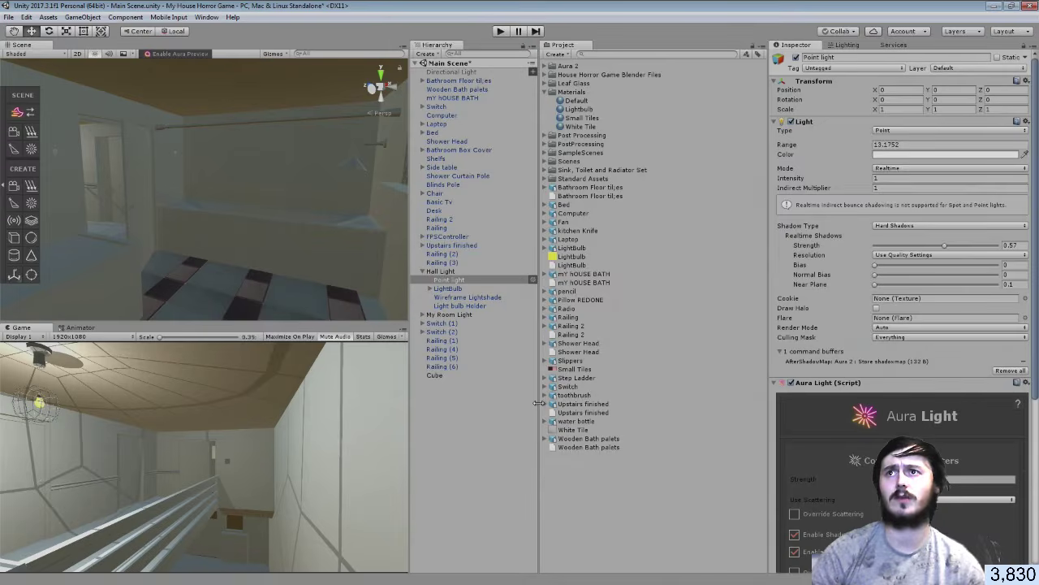
key(ctrl+z)
key(ctrl+z)
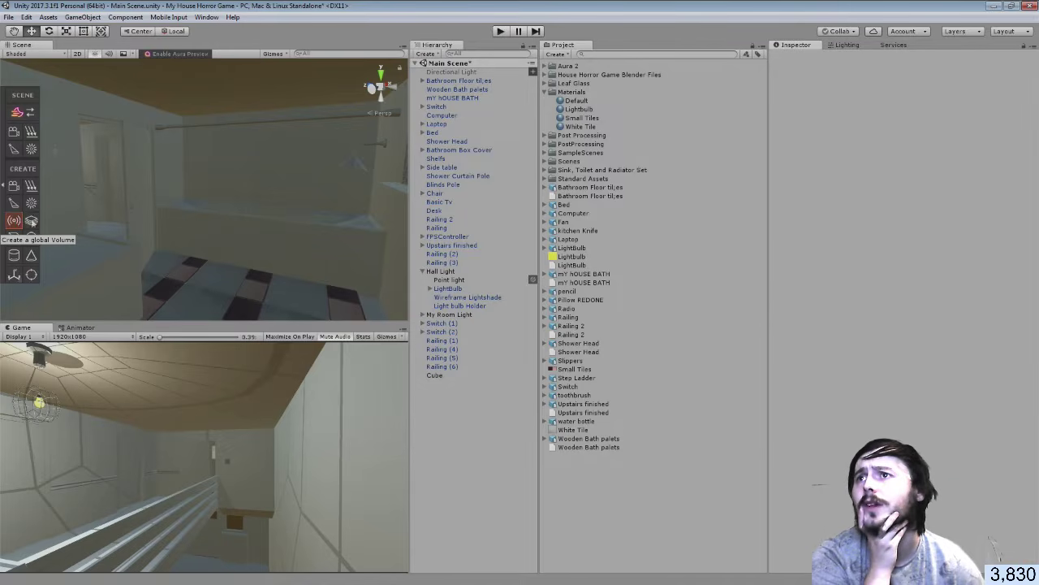
click(17, 221)
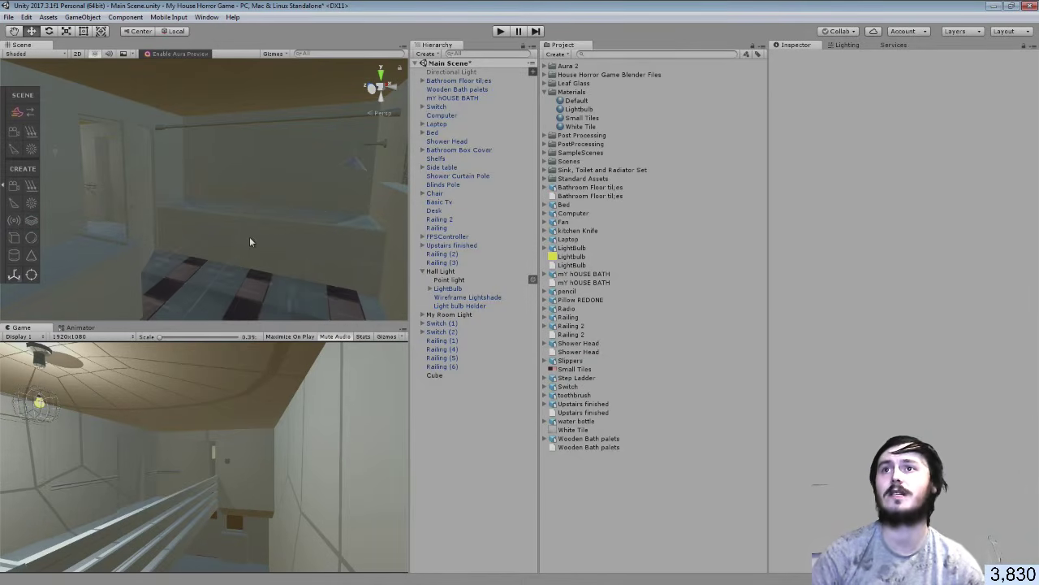
click(308, 216)
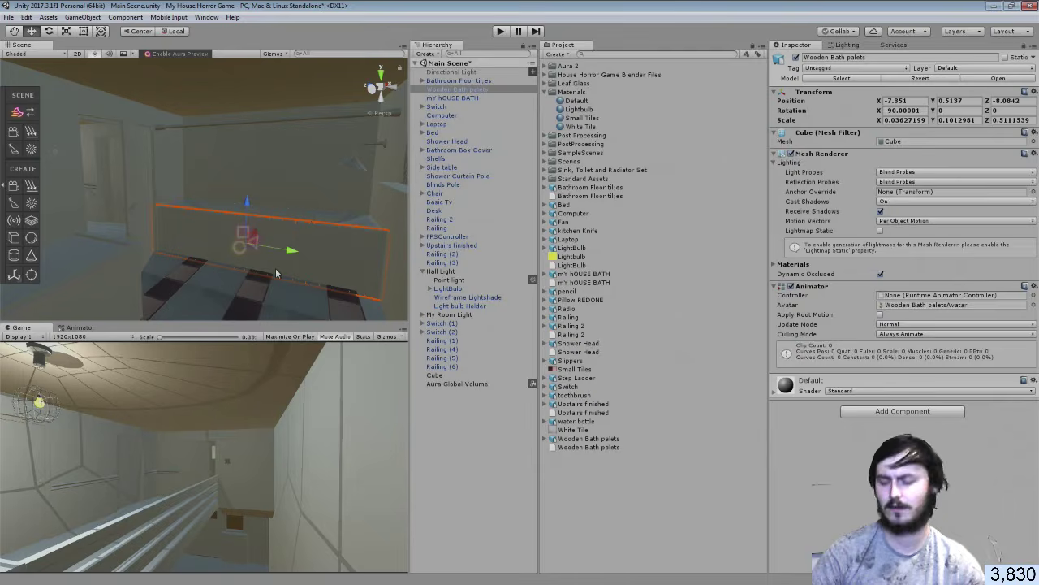
click(275, 273)
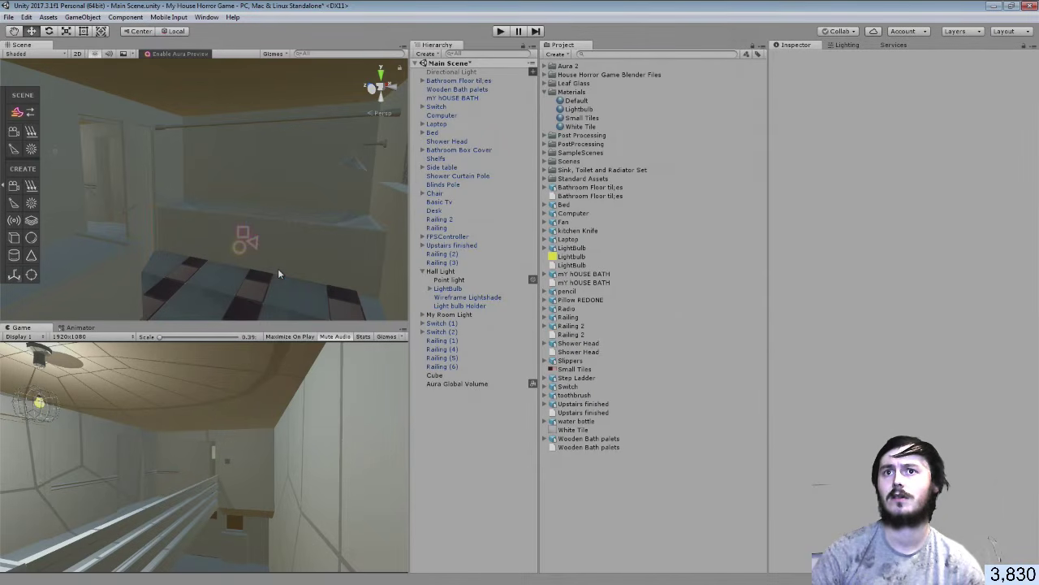
click(484, 384)
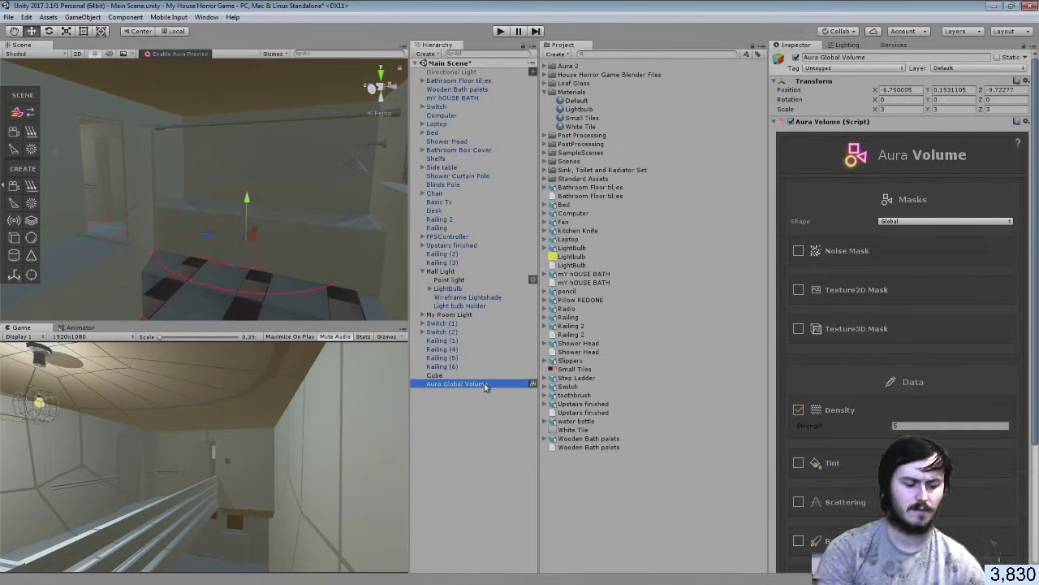
key(Delete)
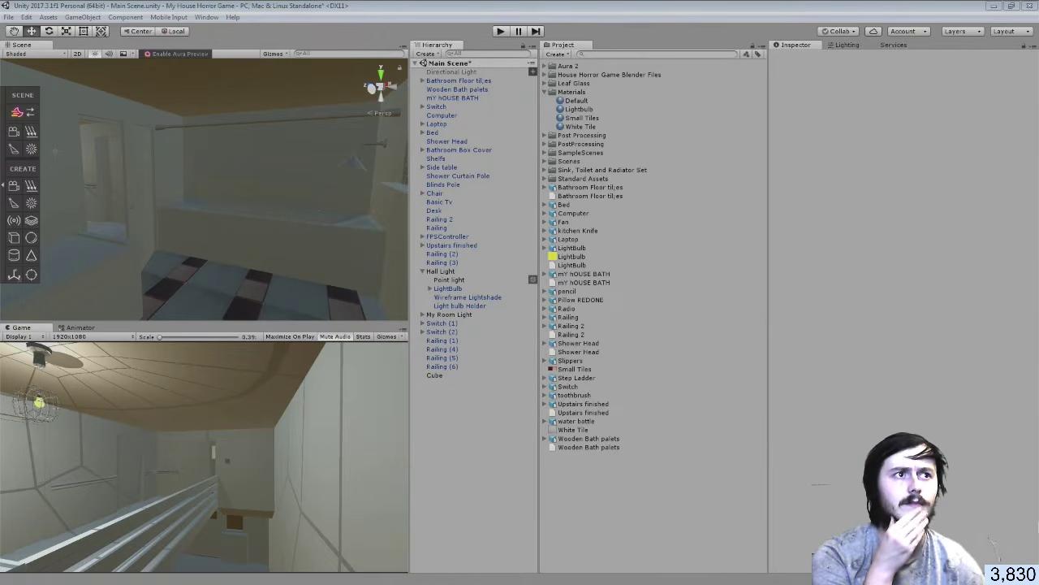
Search YouTube for 'how to use aura' and open the Unity Volumetric Lighting tutorial
drag(479, 0, 443, 0)
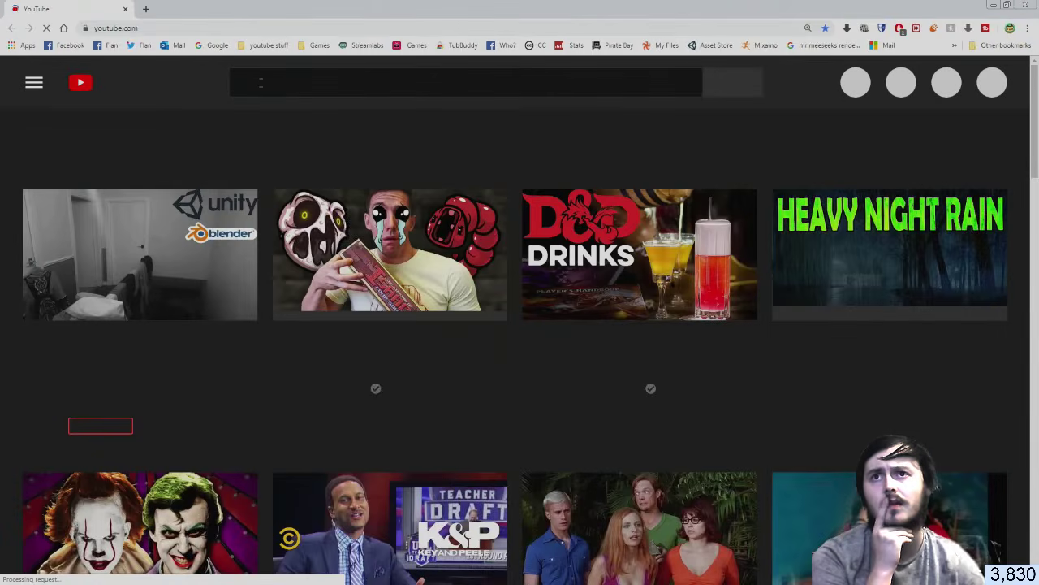
click(261, 83)
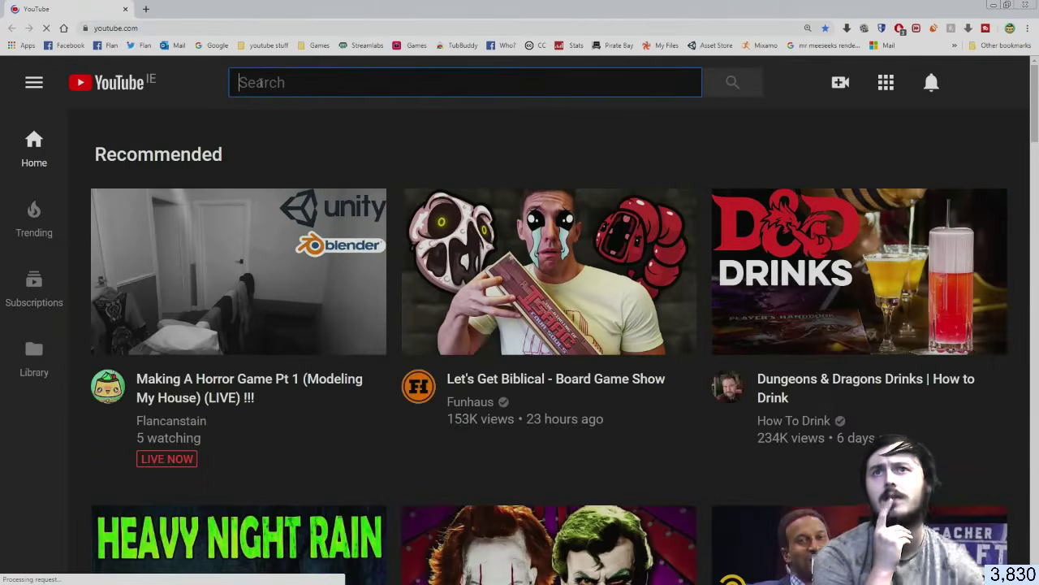
text(h)
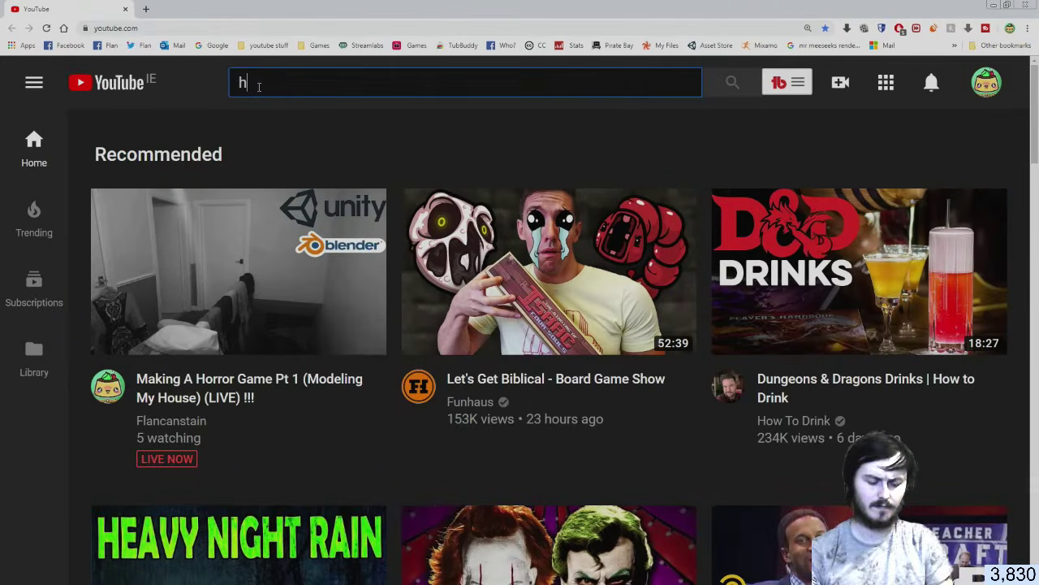
text(ow to use)
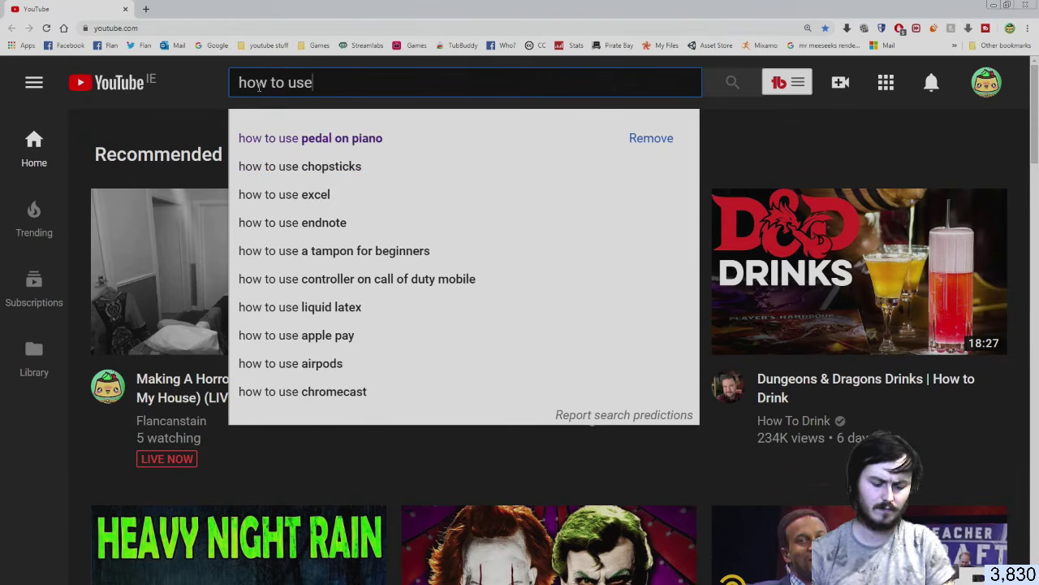
text( aura)
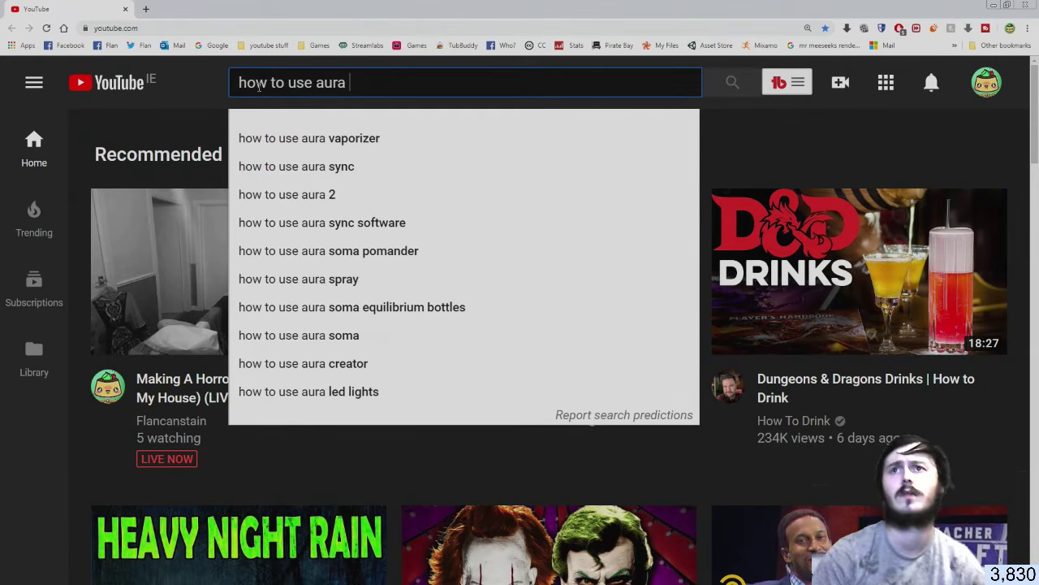
click(292, 194)
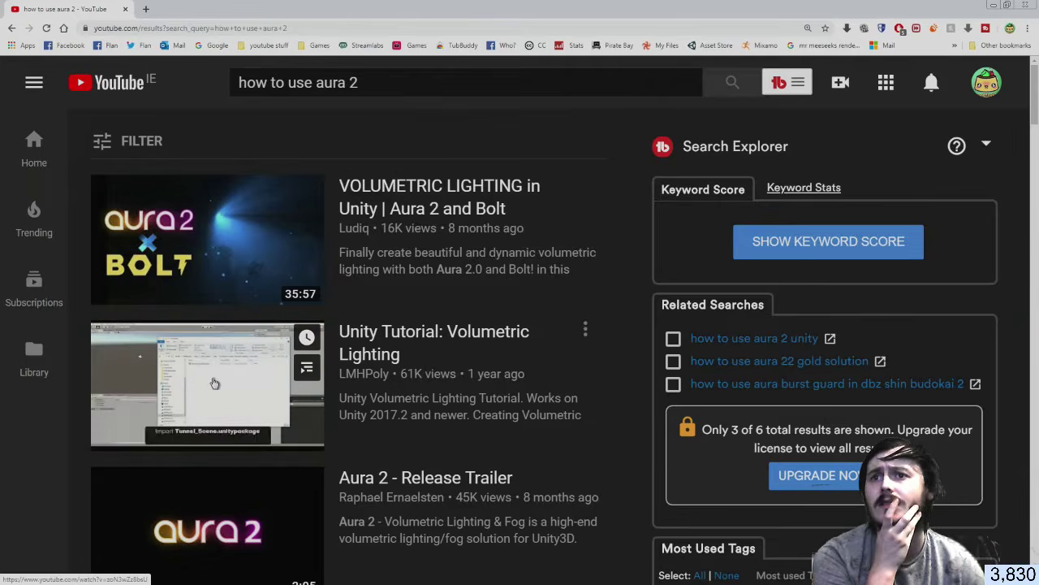
scroll(213, 369, down, 2)
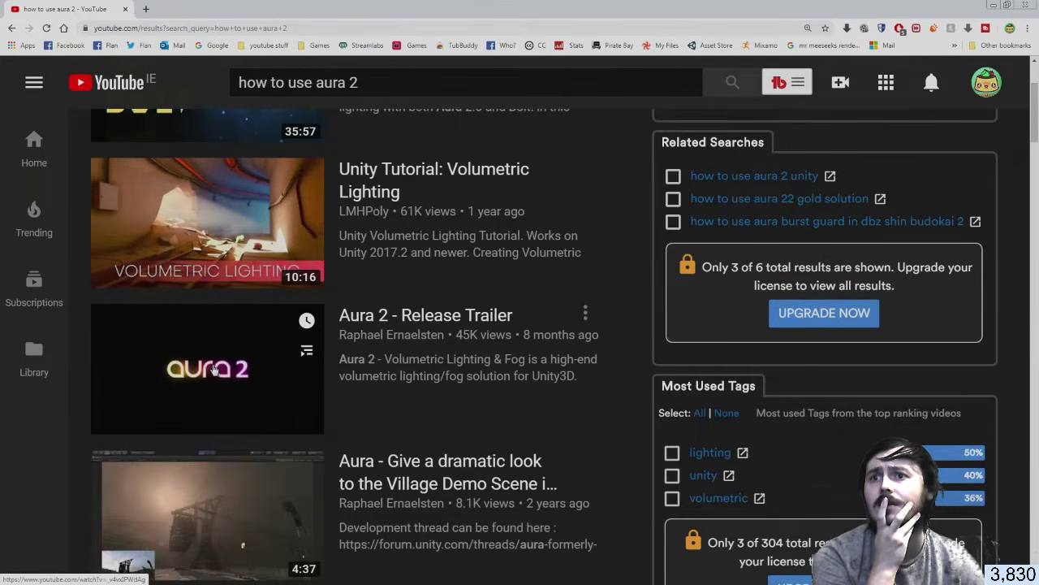
click(236, 240)
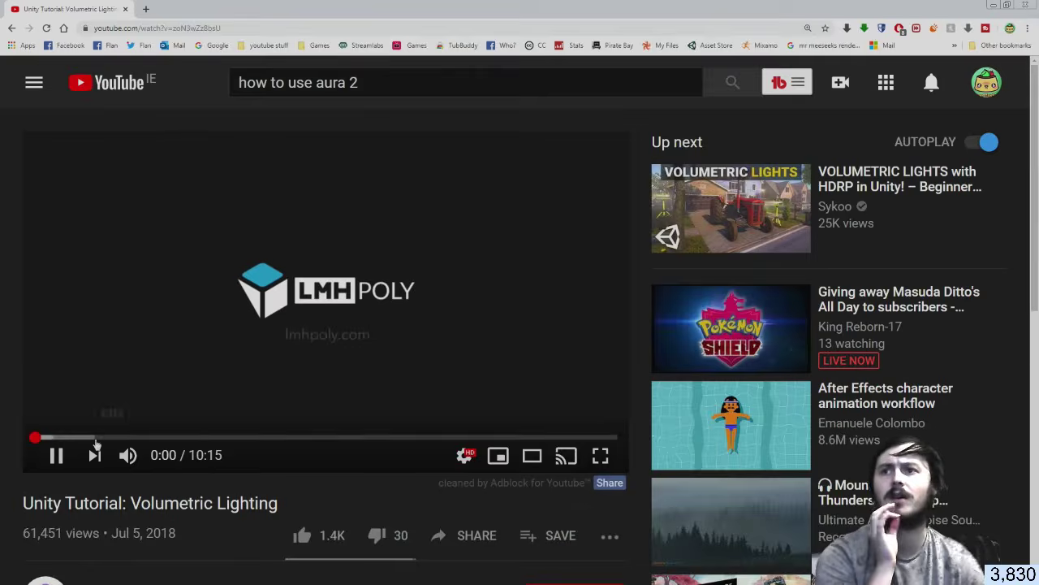
Skim the tutorial, pause it around 5:21, then close the browser window
click(99, 438)
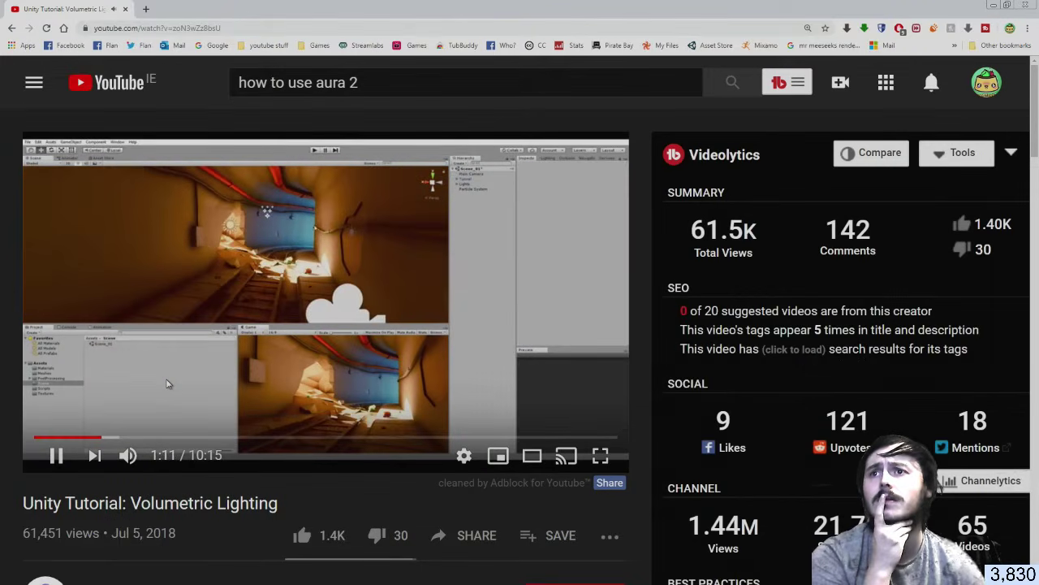
click(187, 437)
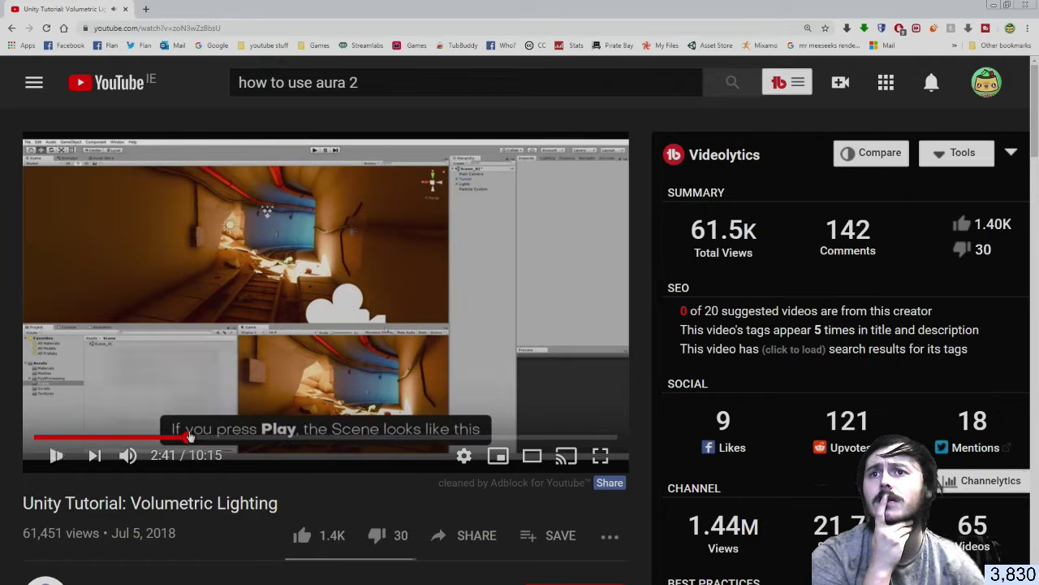
click(309, 438)
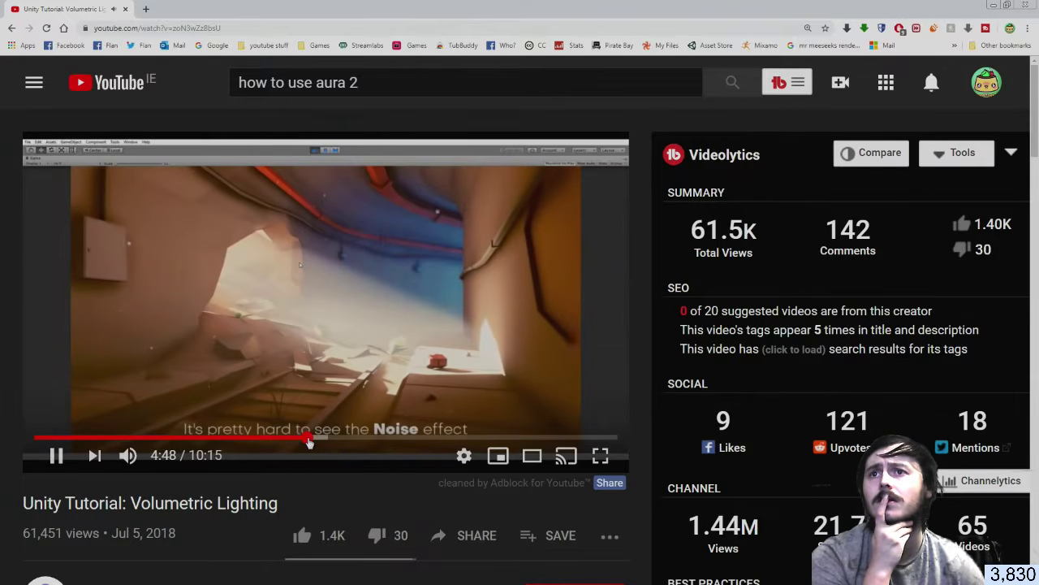
click(358, 438)
click(393, 438)
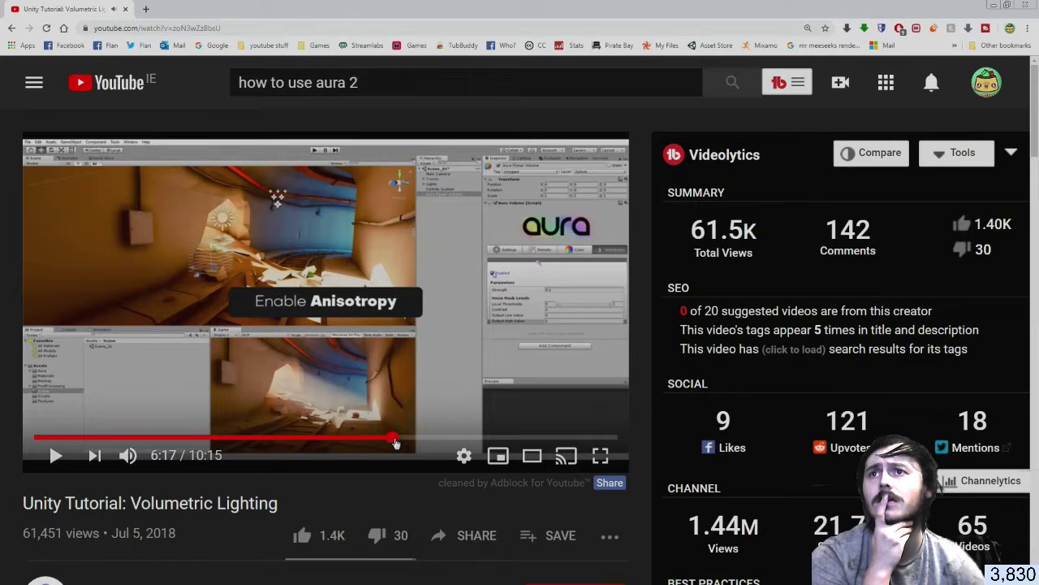
click(244, 249)
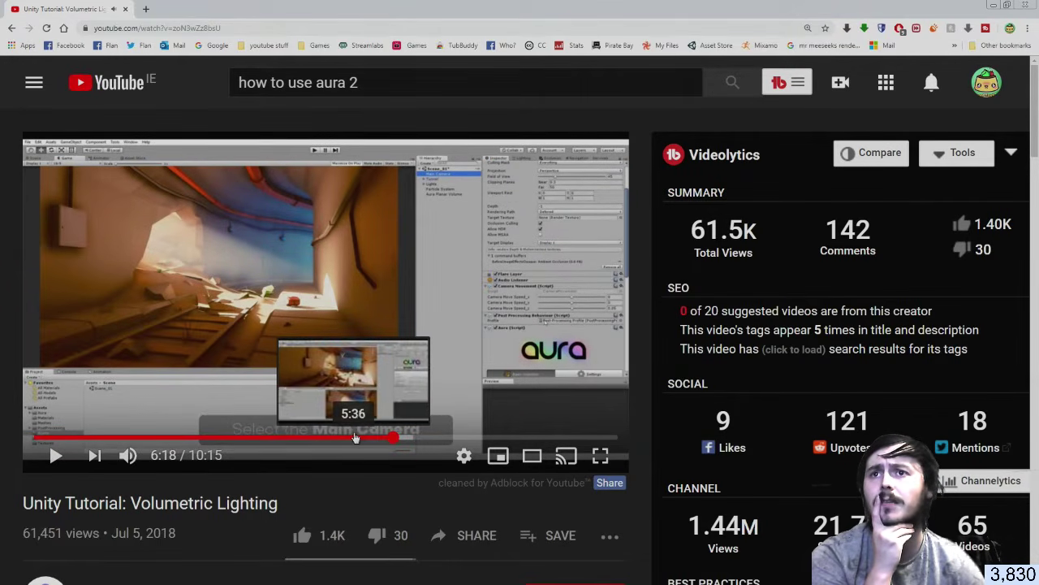
click(350, 438)
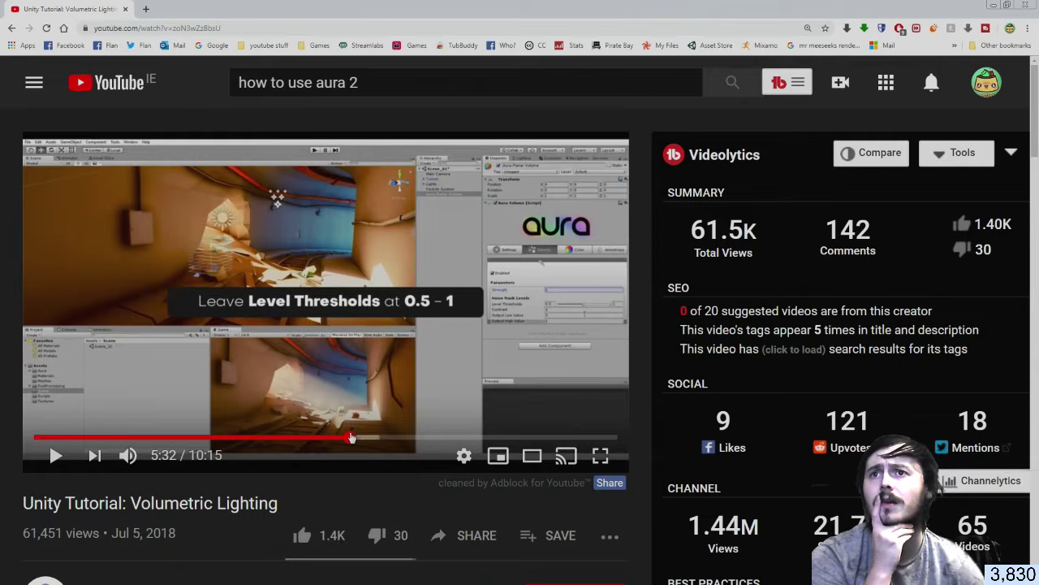
click(363, 373)
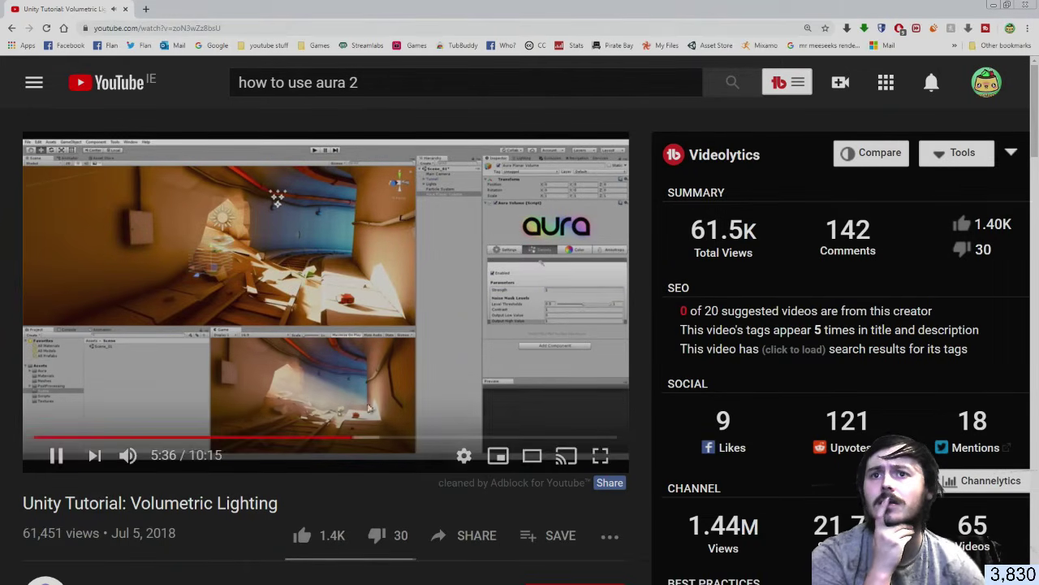
drag(358, 438, 339, 438)
click(331, 394)
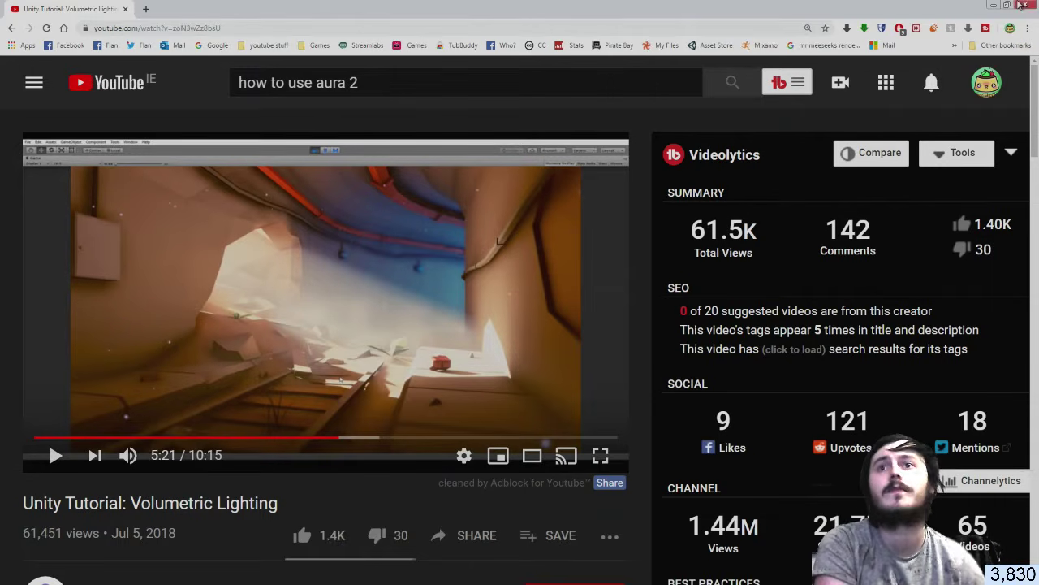
click(1026, 5)
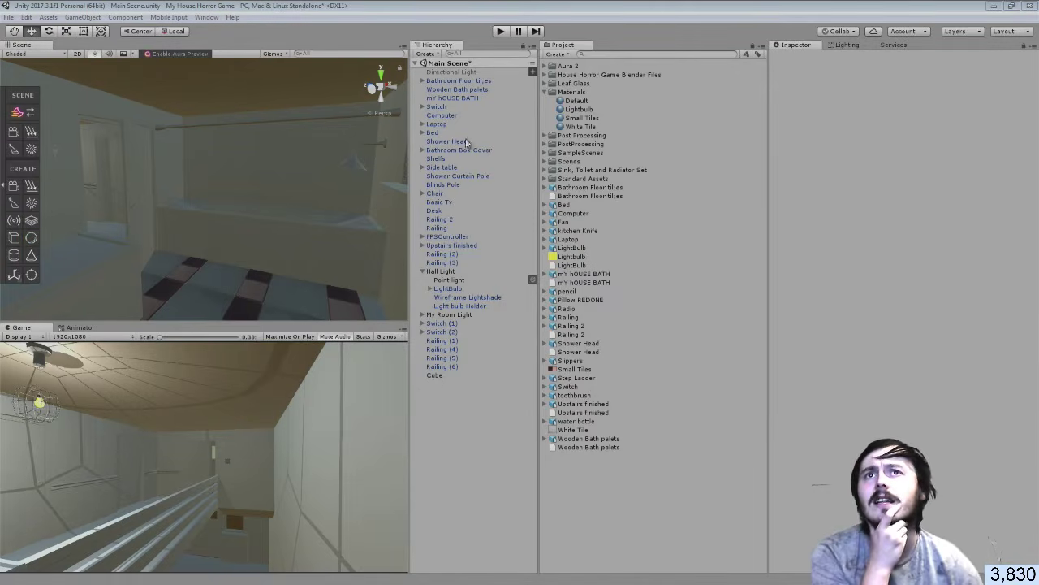
Select FirstPersonCharacter under FPSController and add an Aura Camera component by searching 'au'
click(548, 92)
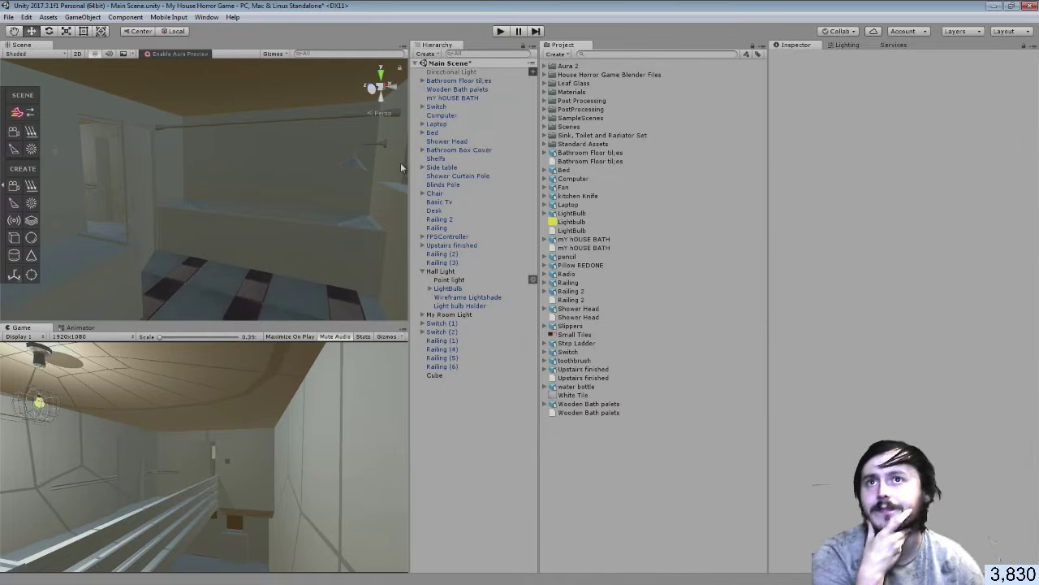
click(422, 271)
click(423, 271)
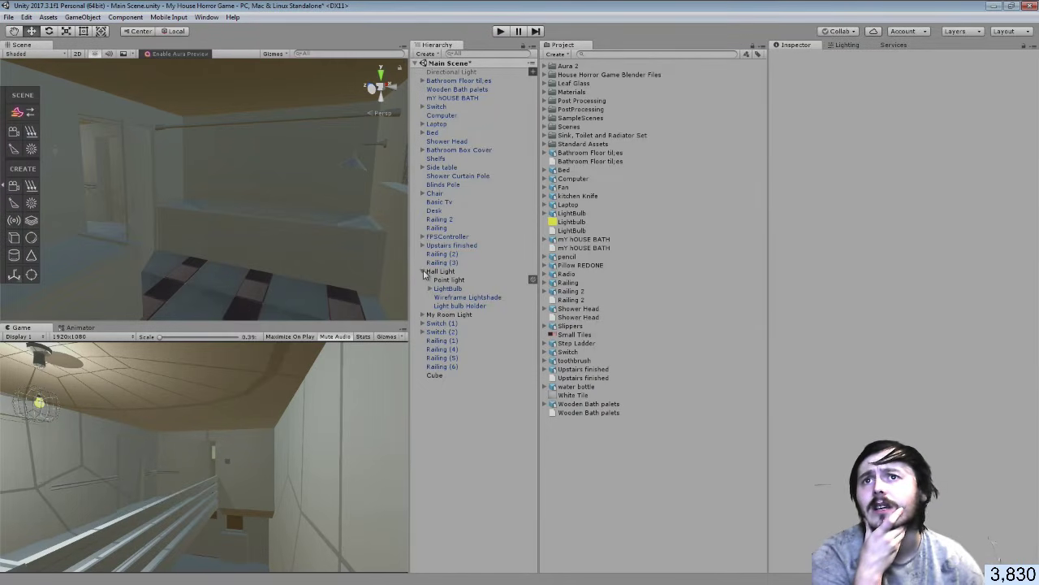
click(422, 237)
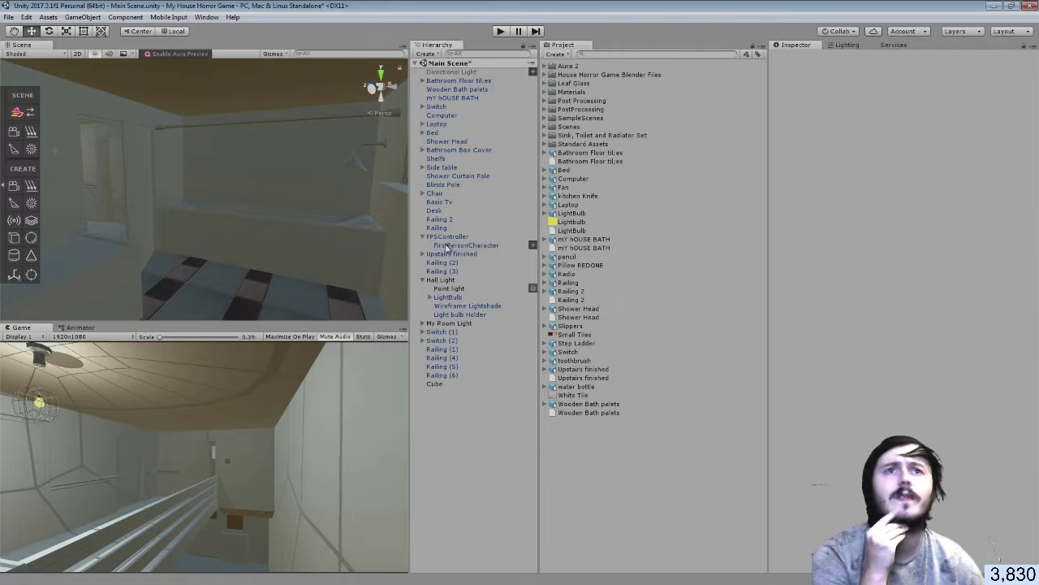
click(449, 245)
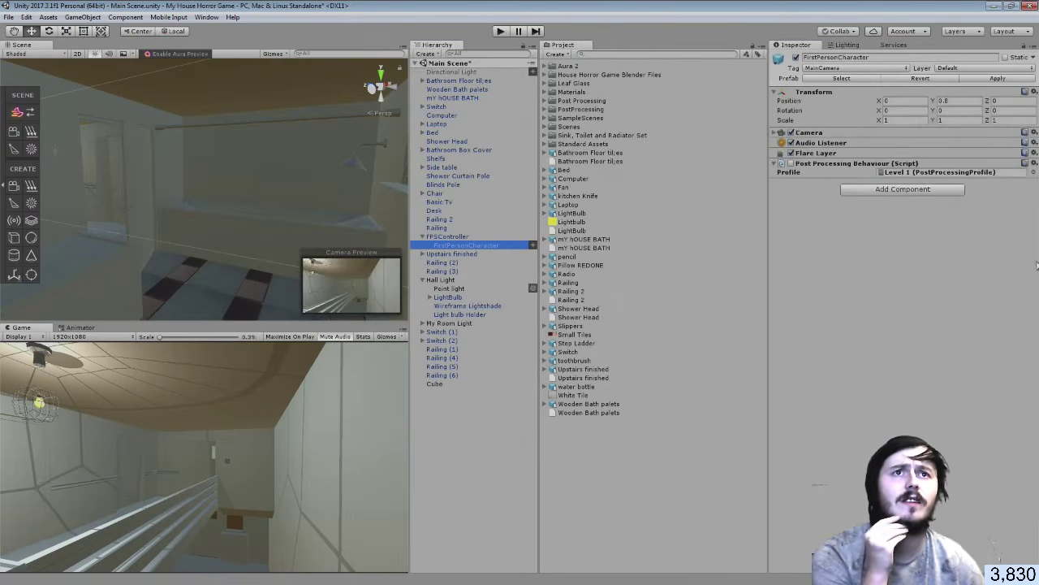
click(898, 189)
text(aura)
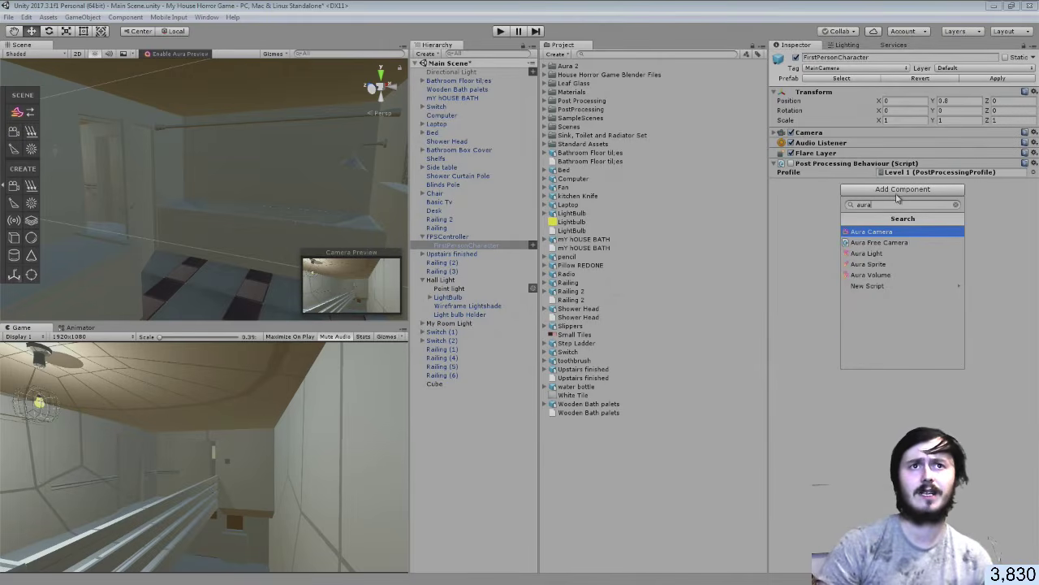
click(881, 233)
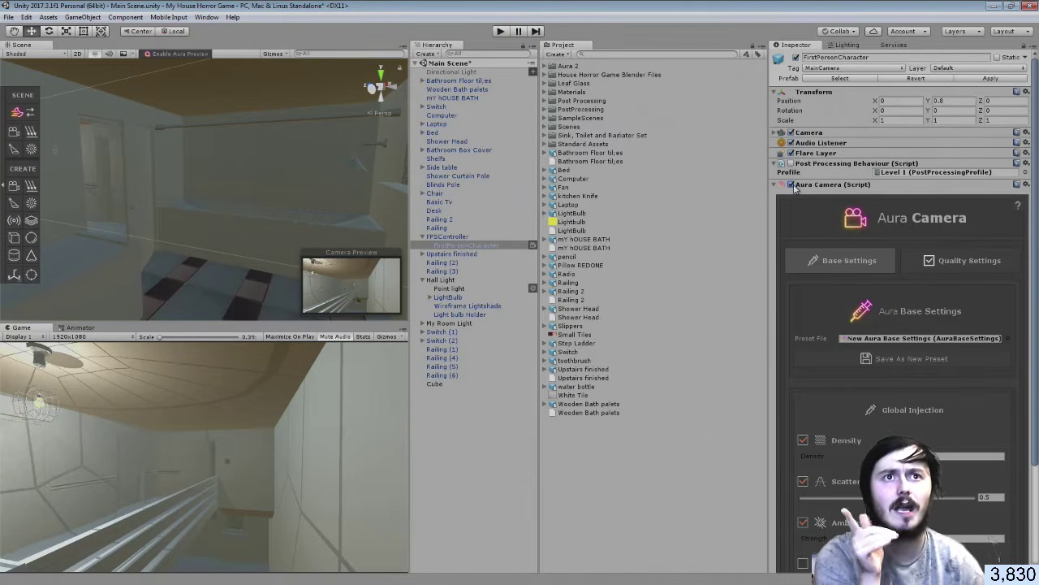
scroll(893, 272, down, 2)
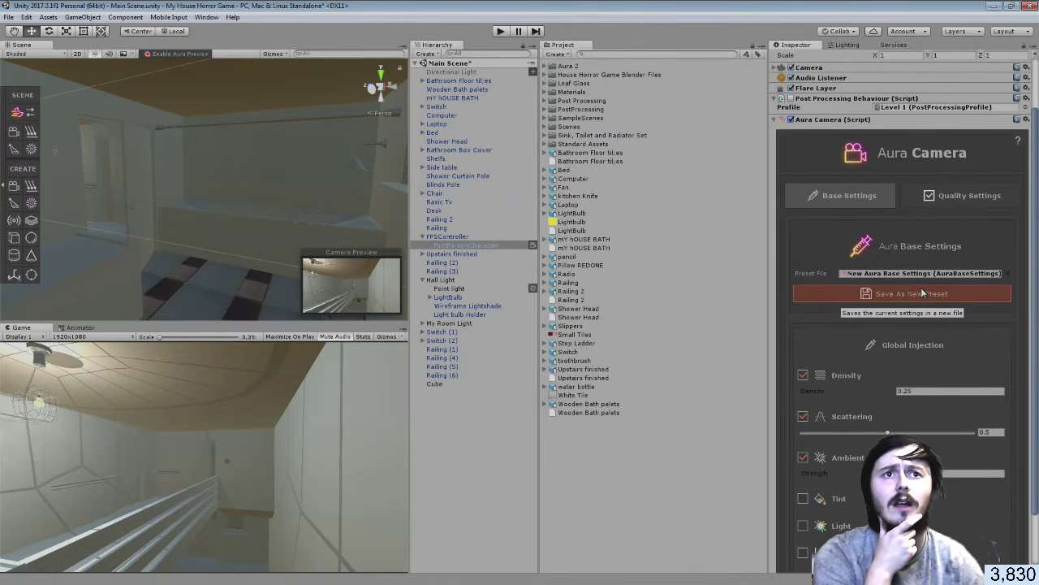
scroll(922, 292, down, 1)
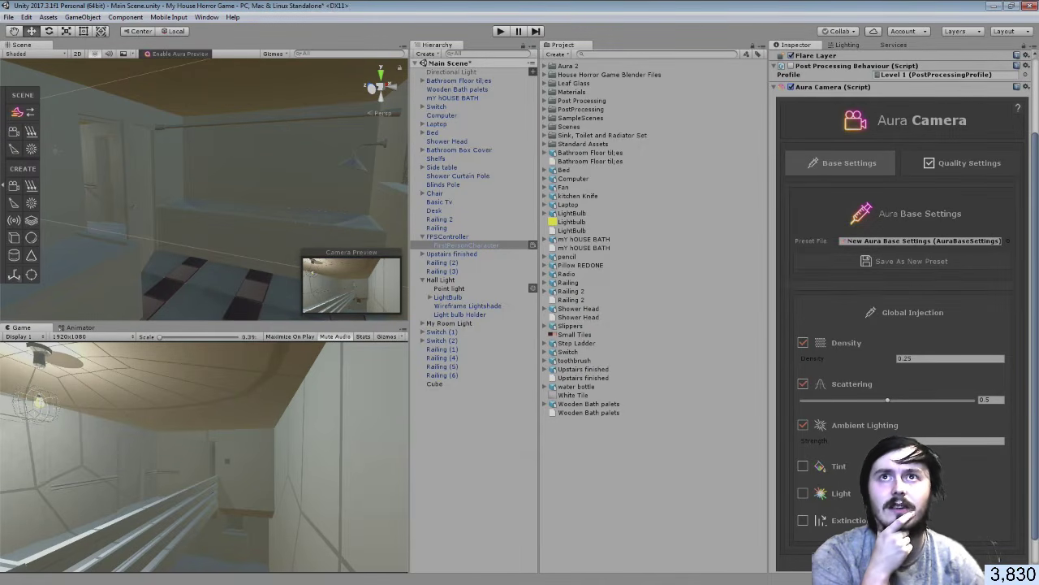
click(501, 31)
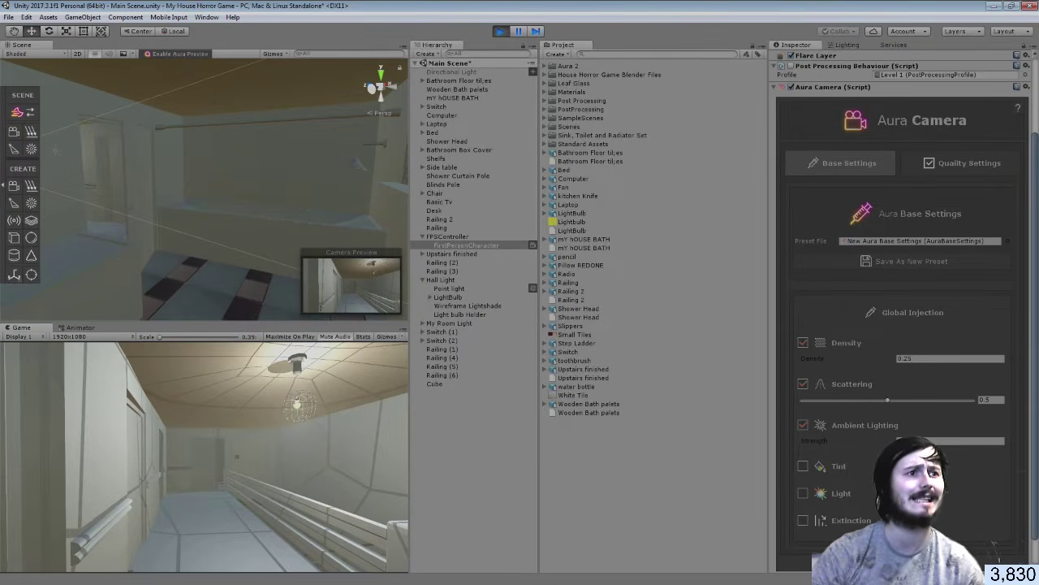
key(w)
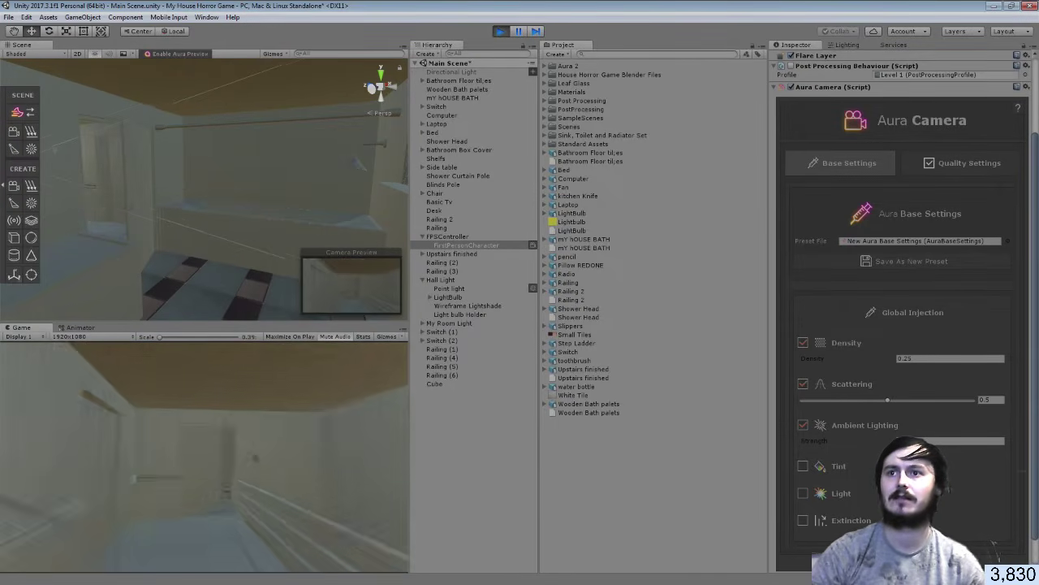
key(w)
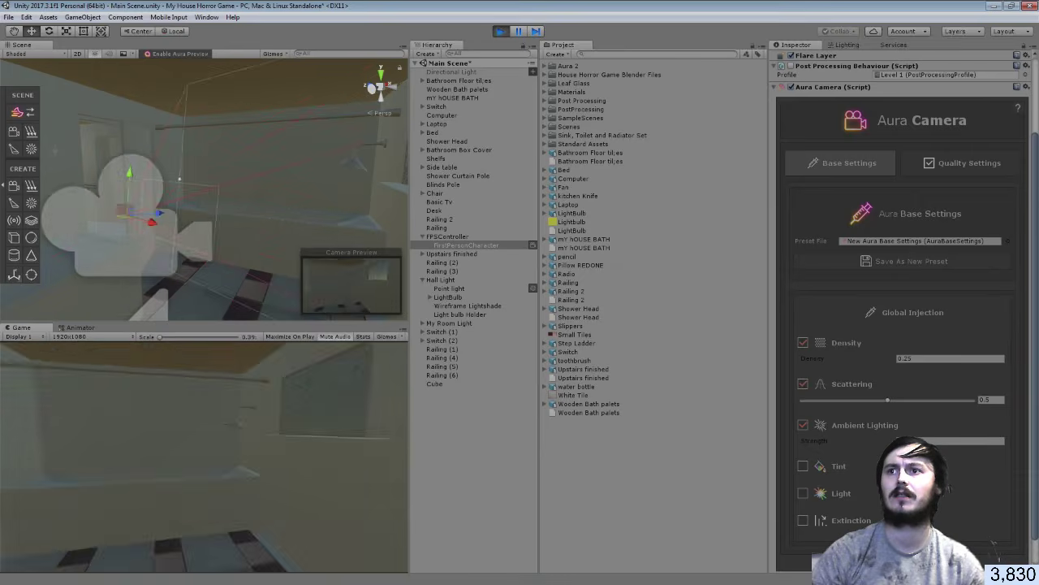
key(s)
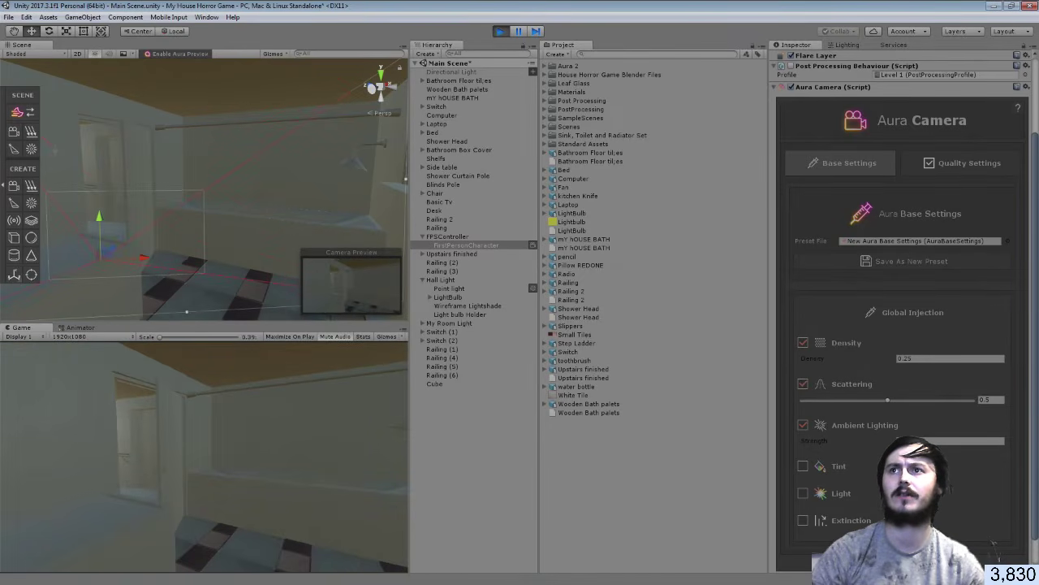
click(501, 32)
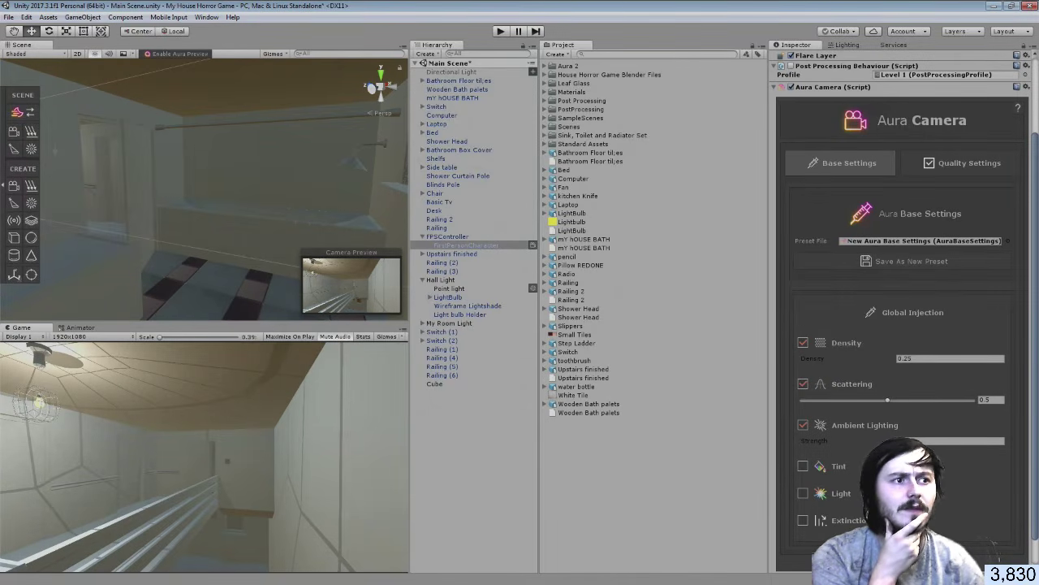
key(ctrl+shift+Escape)
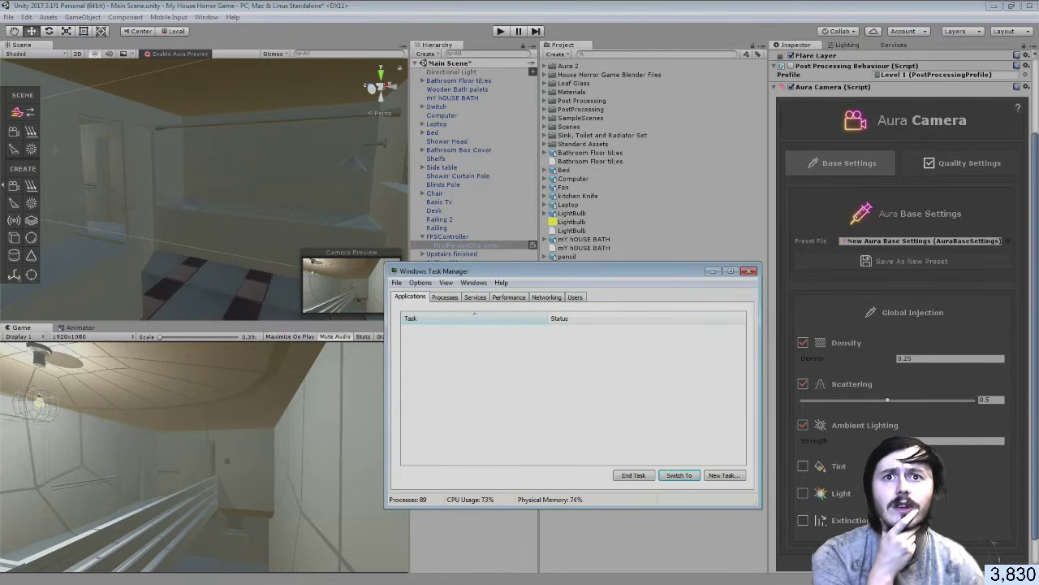
click(748, 271)
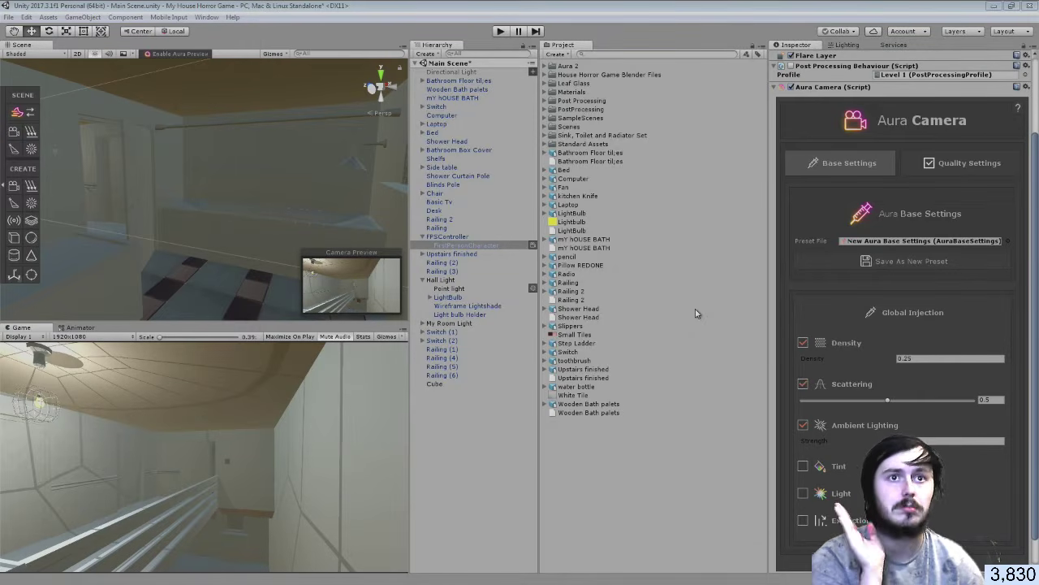
Toggle the Aura Camera's Tint injection on and off, then switch off Light injection
click(802, 467)
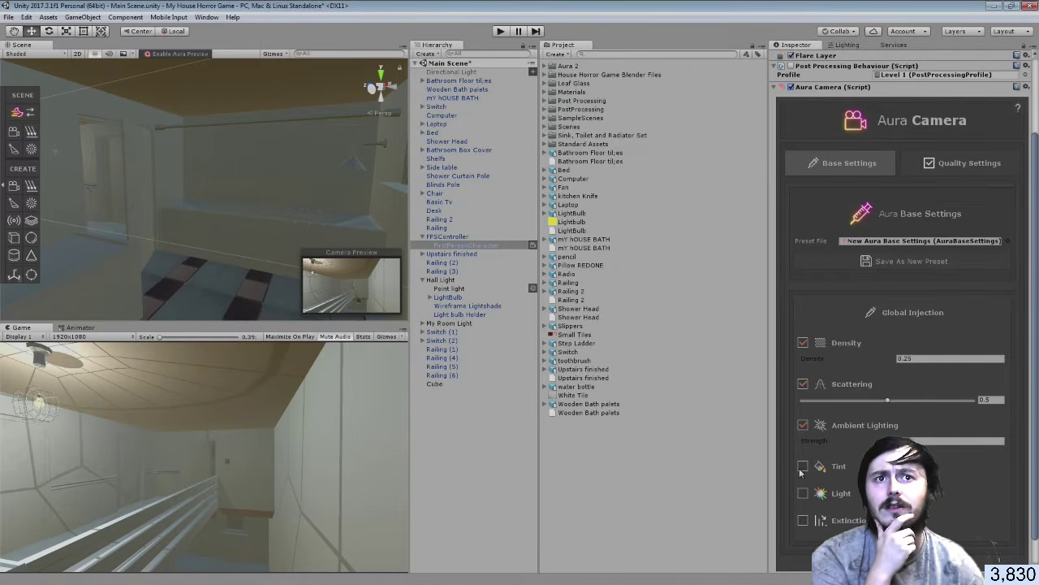
click(802, 467)
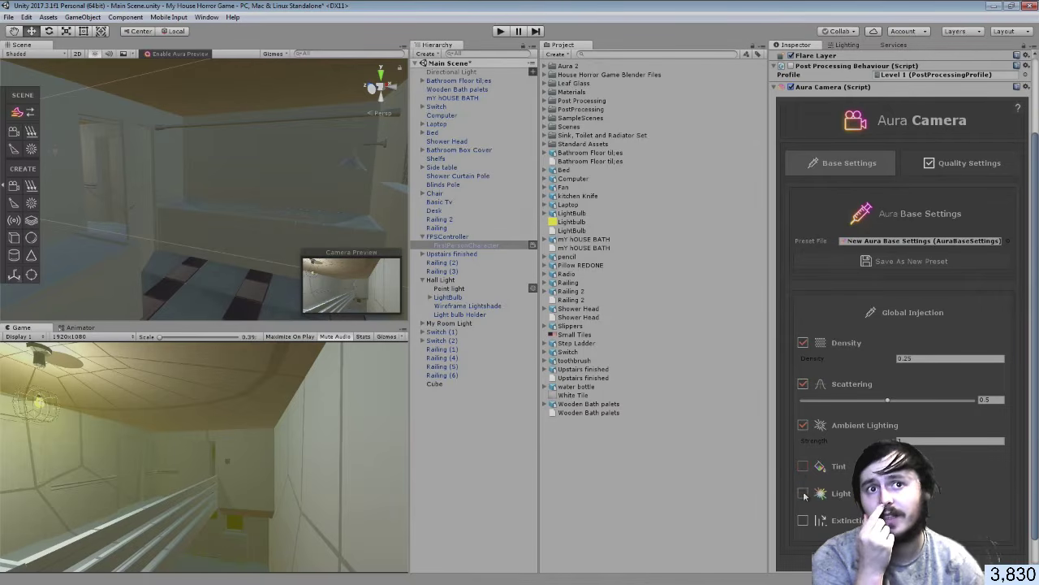
click(803, 494)
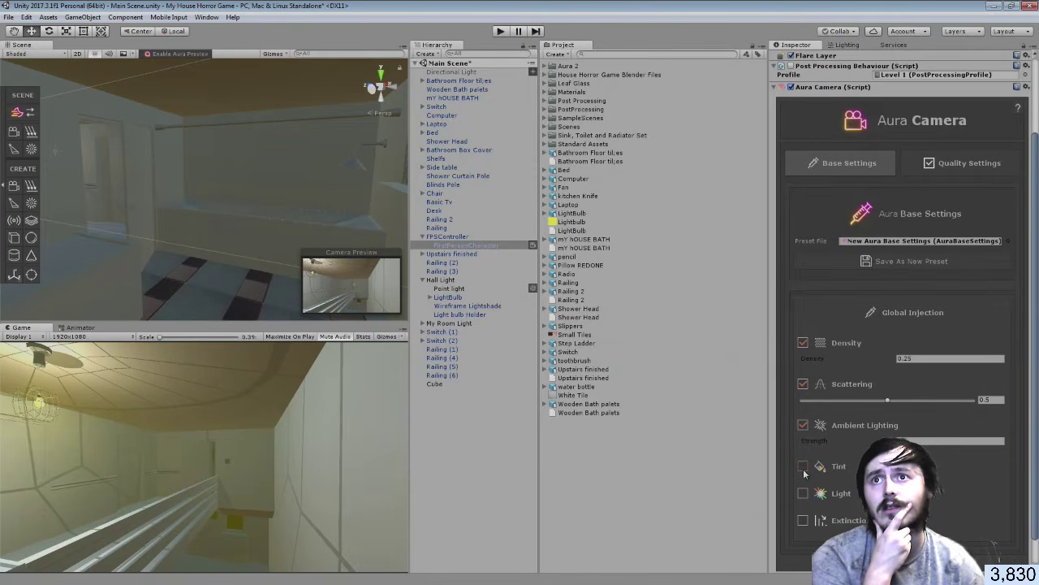
Test the lighting in Play mode, looking up at the ceiling, then stop playing
click(502, 32)
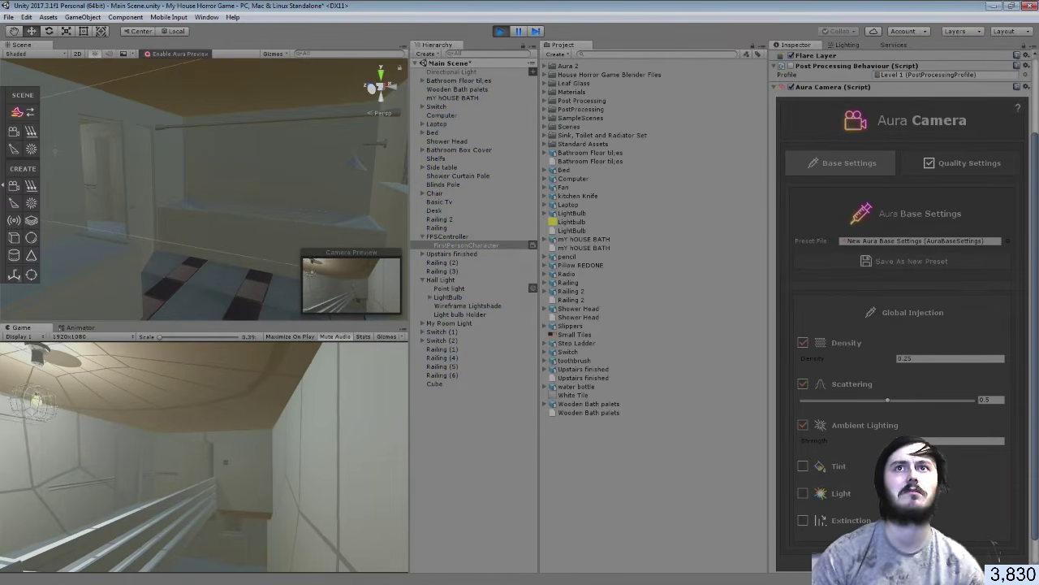
key(Escape)
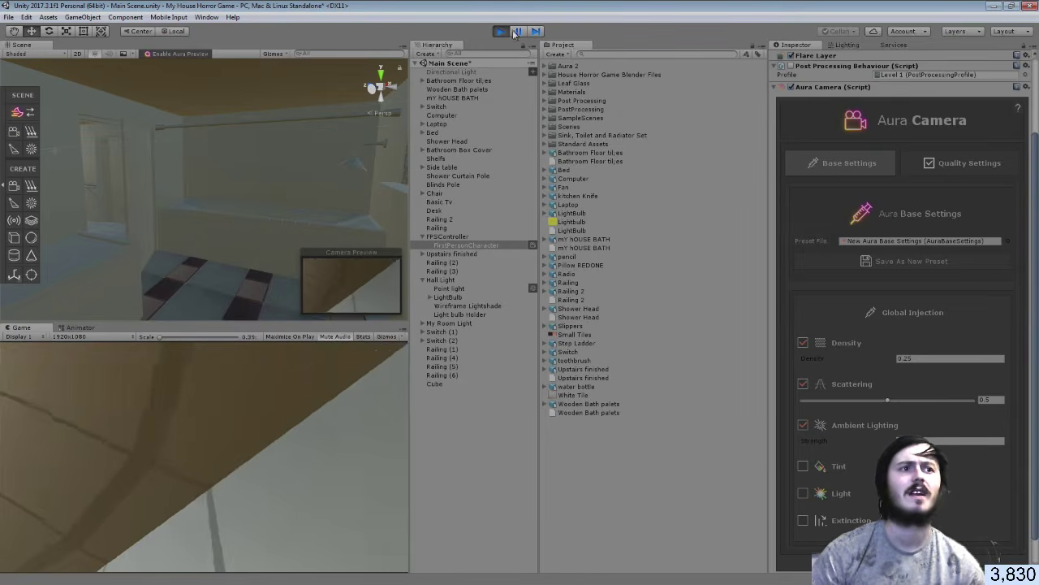
click(501, 31)
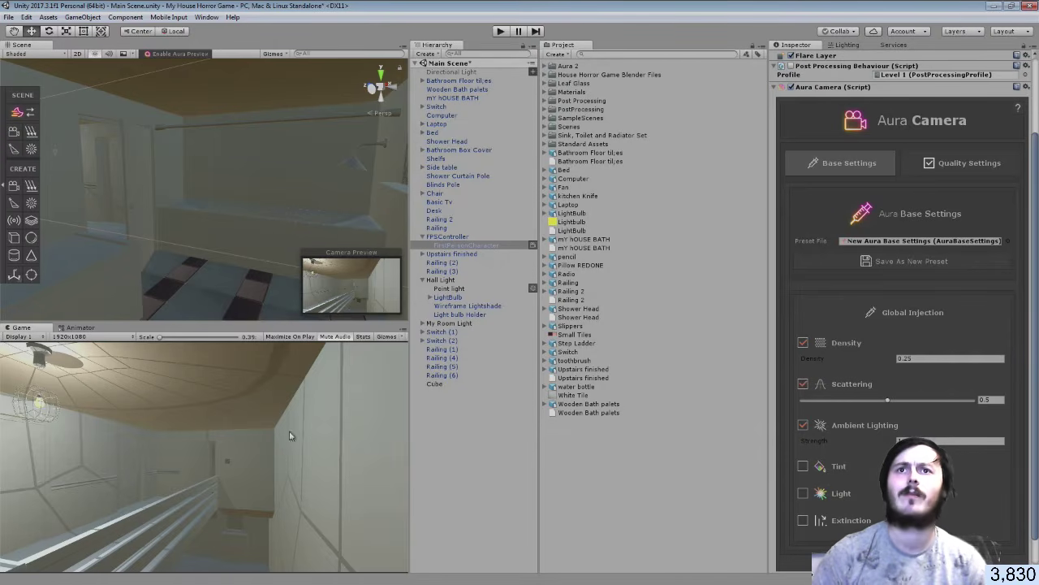
Select the hall Point light, toggle its Aura Light component off and on, then collapse it
click(461, 289)
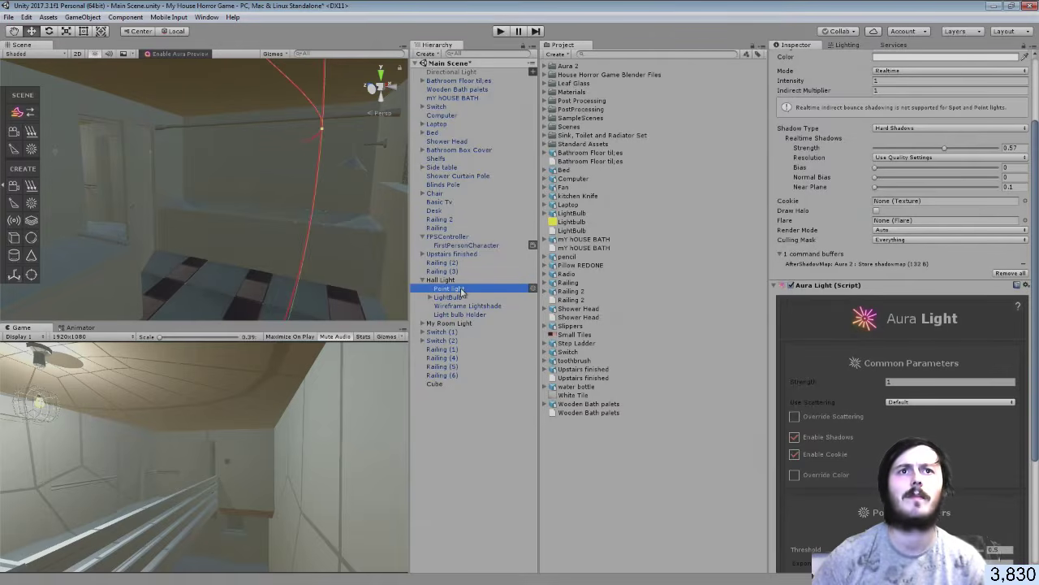
click(792, 285)
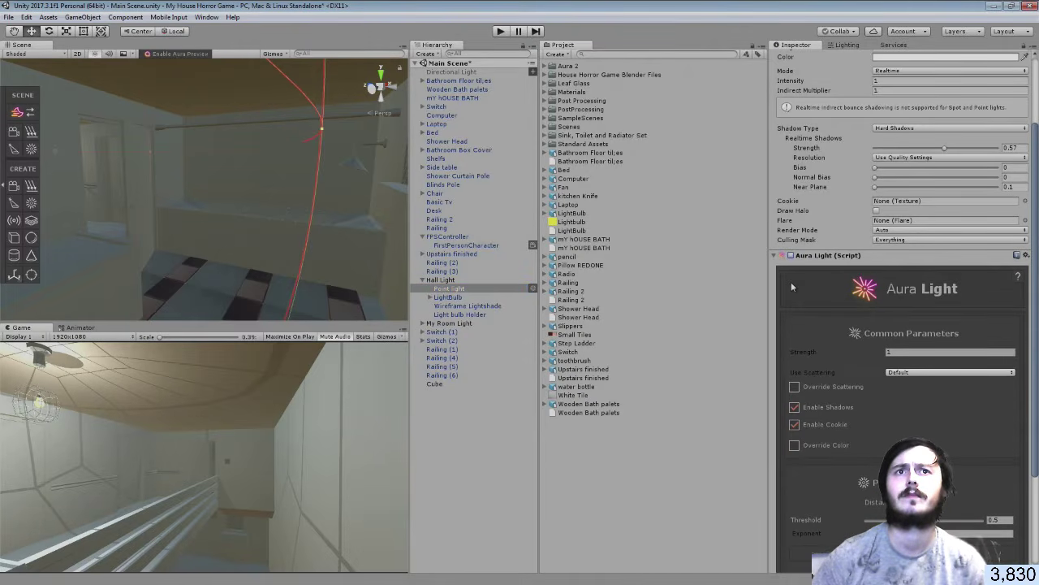
click(791, 255)
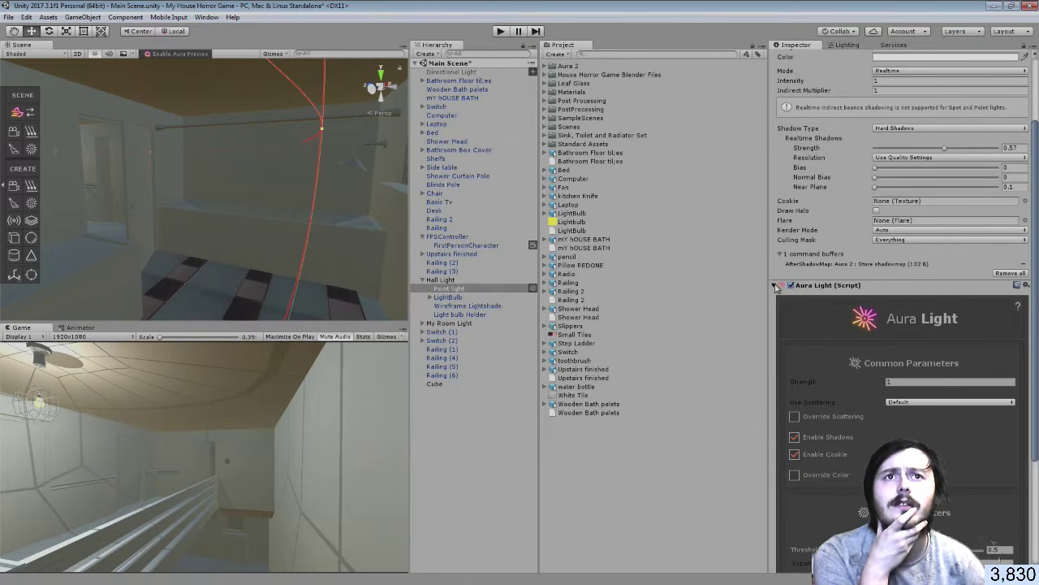
click(777, 285)
Add a trial Aura Volume component, adjust its Density, then remove the component again
click(896, 398)
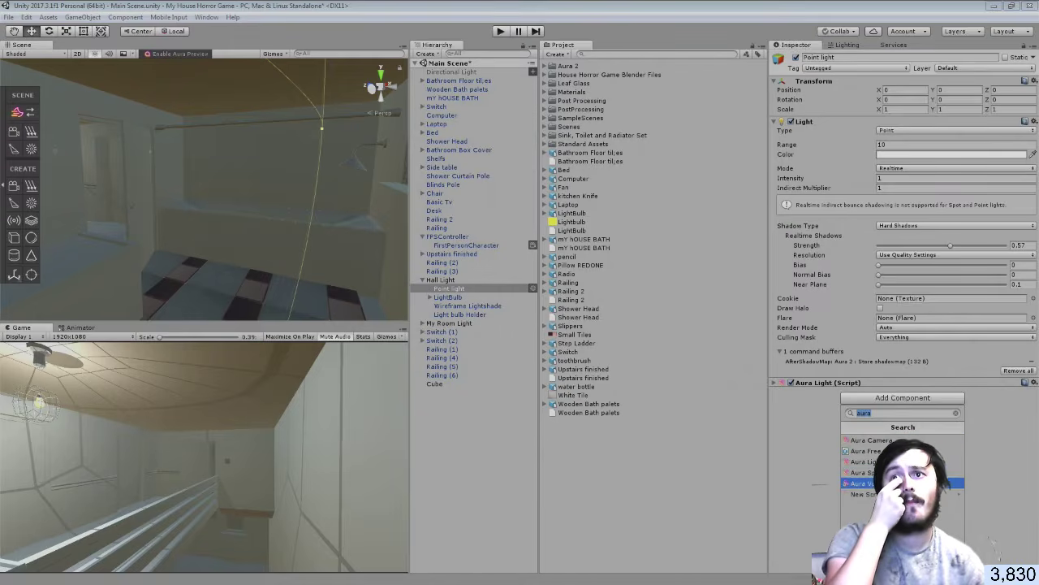
click(898, 483)
scroll(851, 443, down, 5)
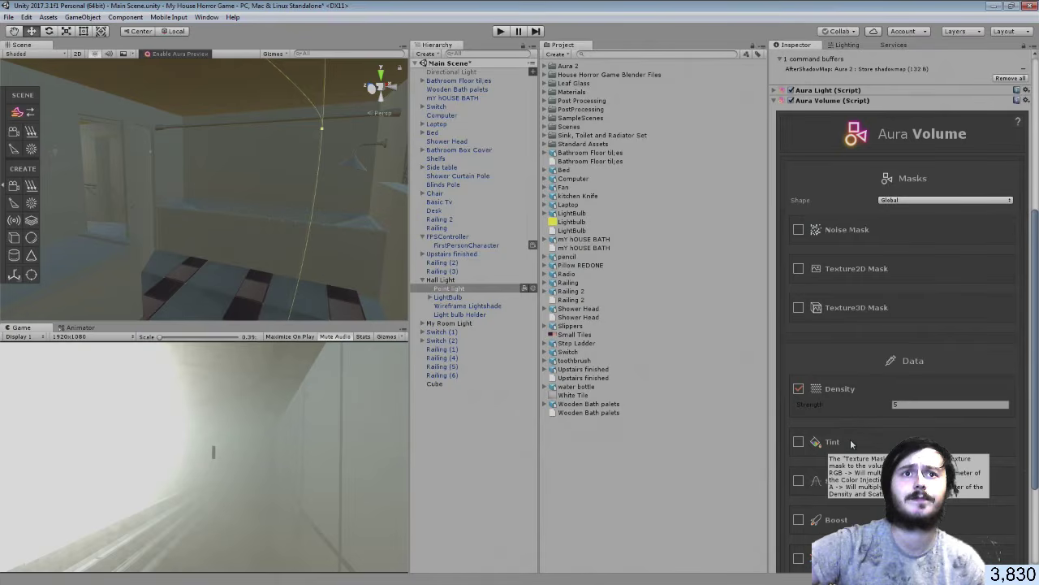
scroll(851, 443, down, 2)
mouse_move(806, 339)
mouse_down()
mouse_move(740, 347)
mouse_move(875, 346)
mouse_move(808, 339)
mouse_up()
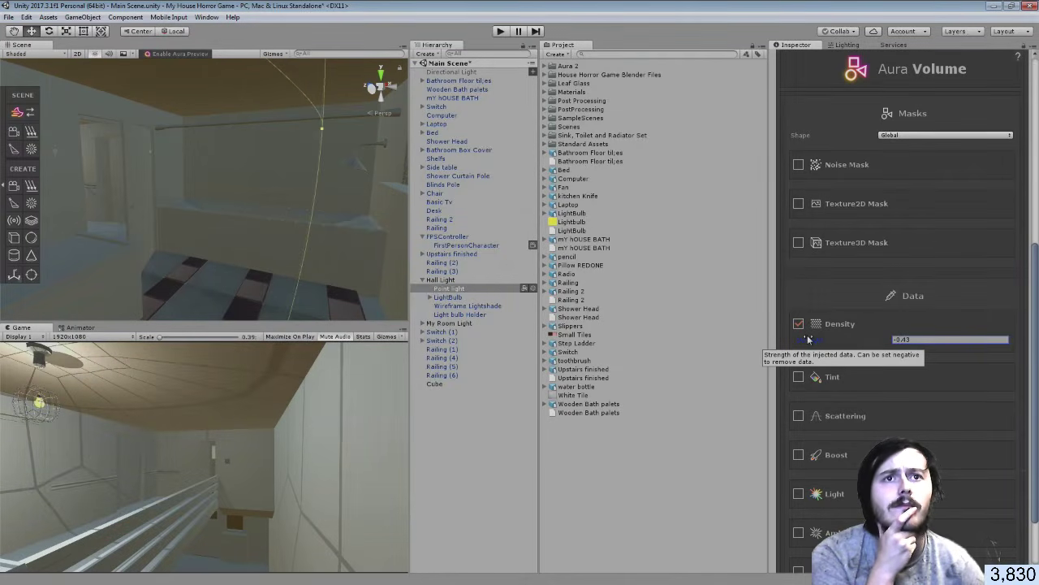
scroll(808, 339, down, 3)
scroll(808, 339, up, 3)
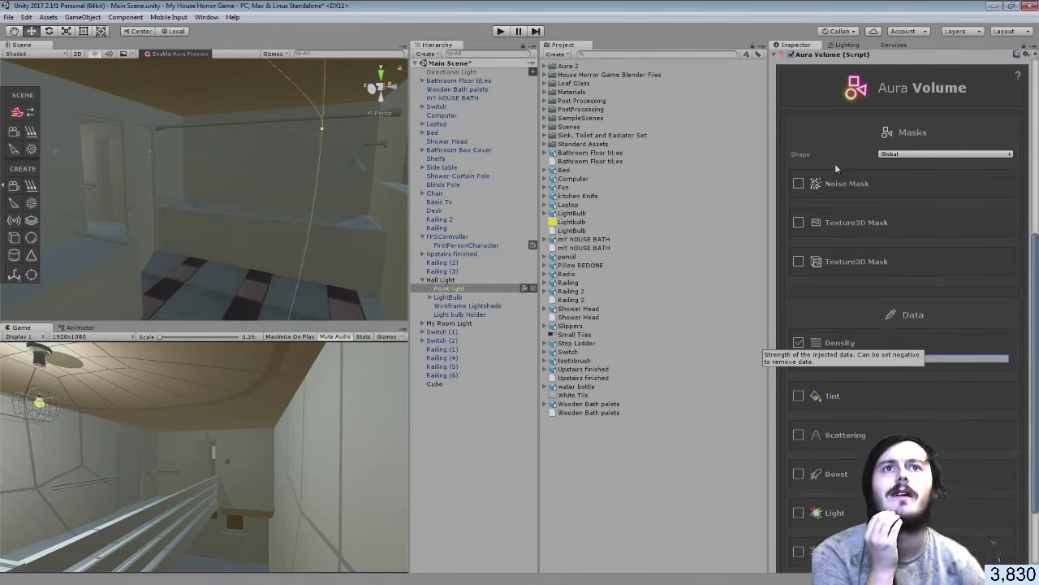
scroll(836, 168, up, 3)
click(1026, 152)
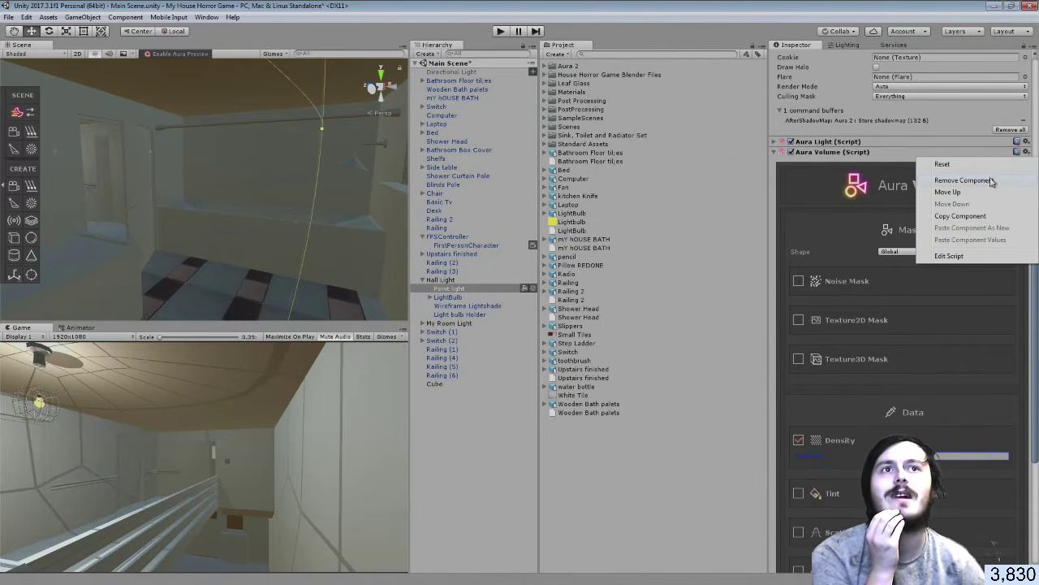
click(964, 181)
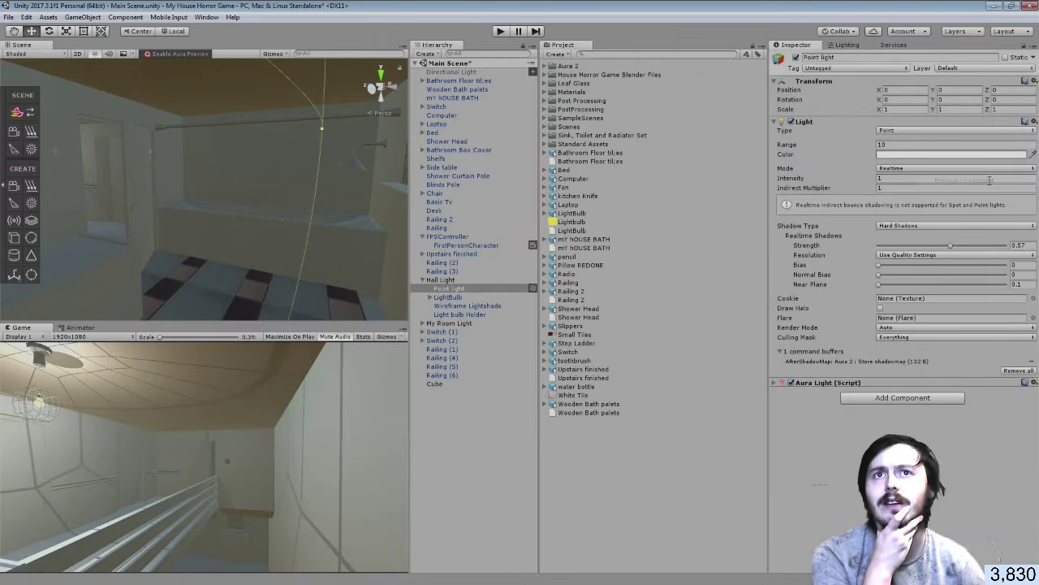
Duplicate the hall Point light and change the copy's Light Type to Spot
right_click(452, 291)
click(489, 339)
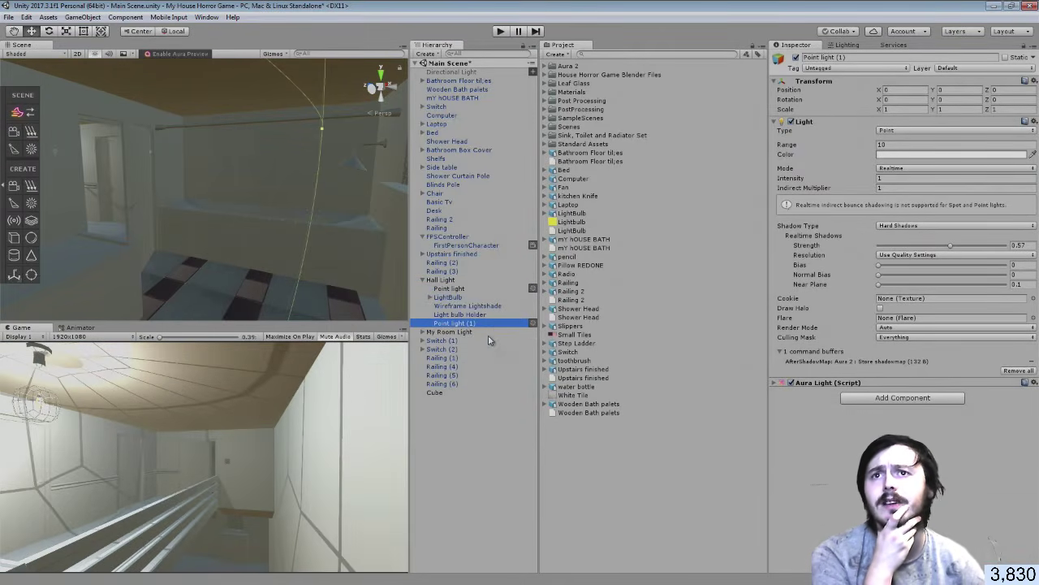
click(885, 131)
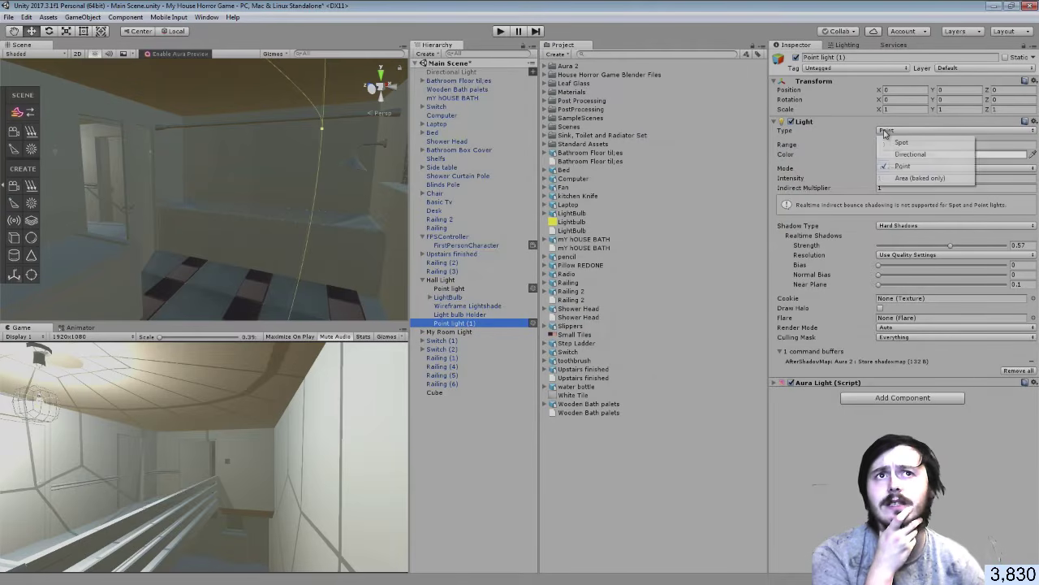
click(897, 142)
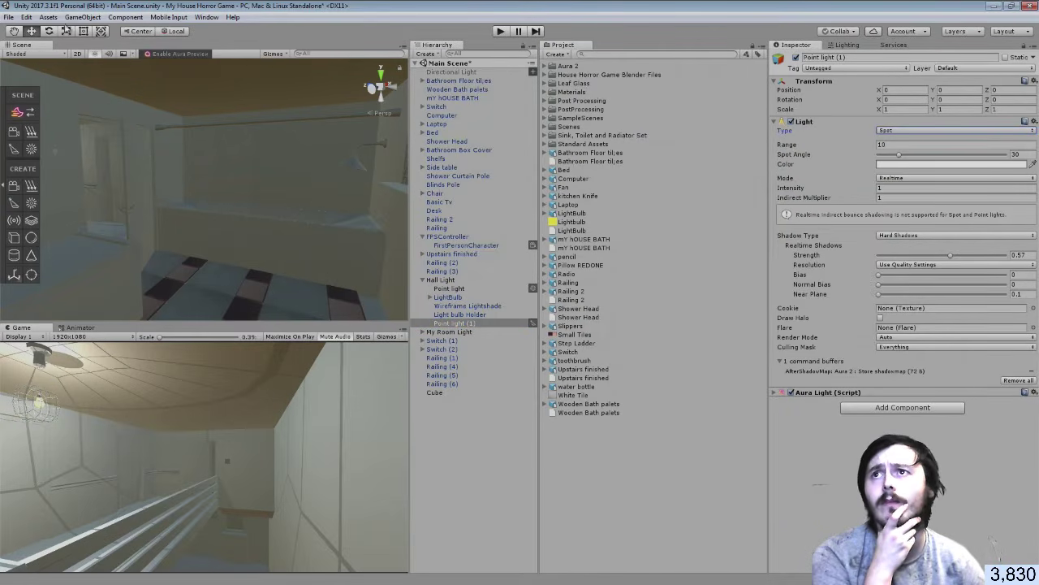
Aim Point light (1) down the hallway at X 169.349 and widen its spot angle to about 35.9
key(w)
right_drag(213, 248, 77, 202)
drag(75, 199, 89, 459)
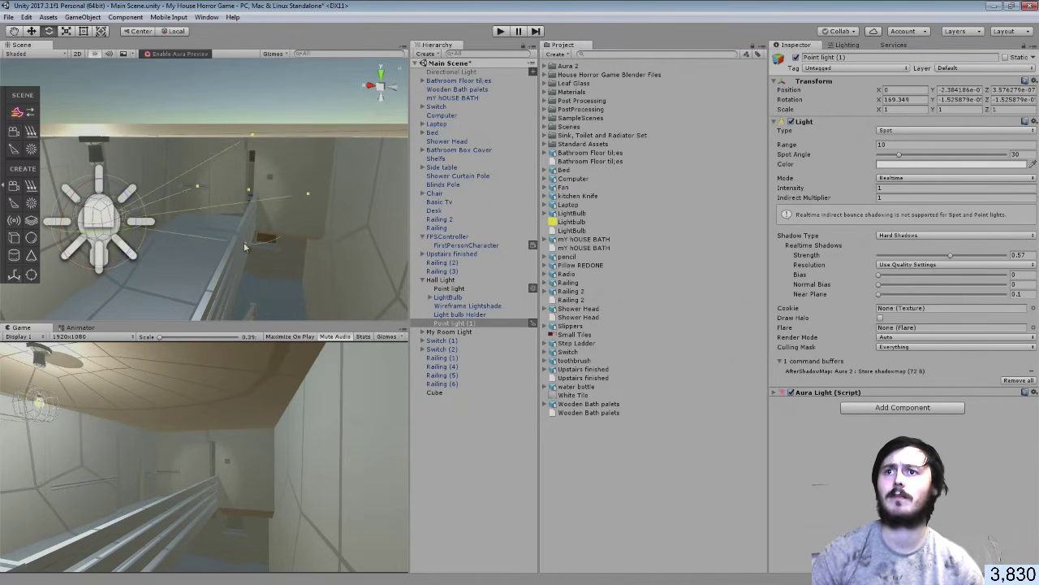
drag(246, 247, 267, 254)
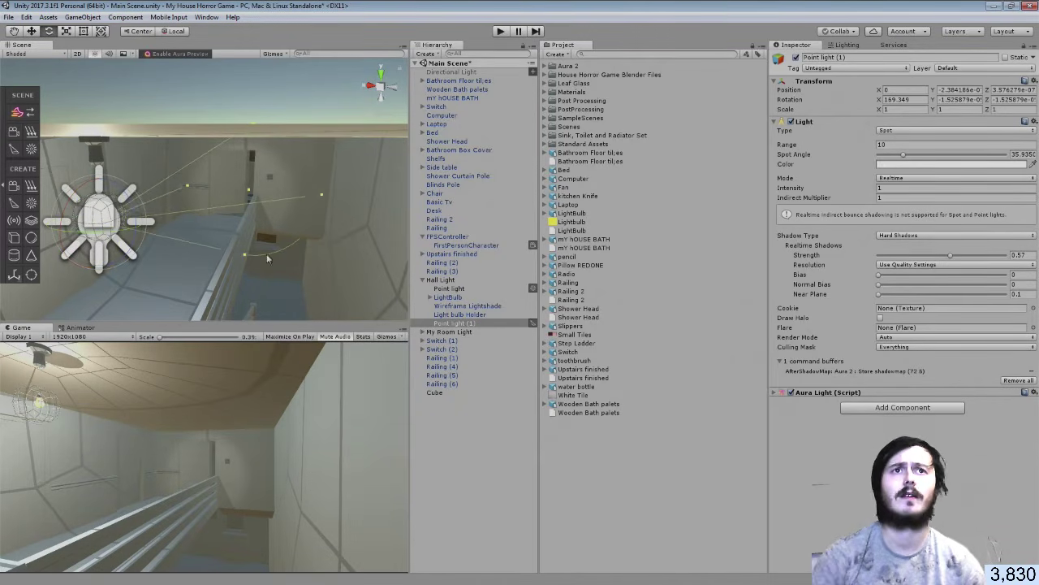
Add a trial Aura Volume to the spot light, test Noise Mask and lower Density, then remove it
click(865, 408)
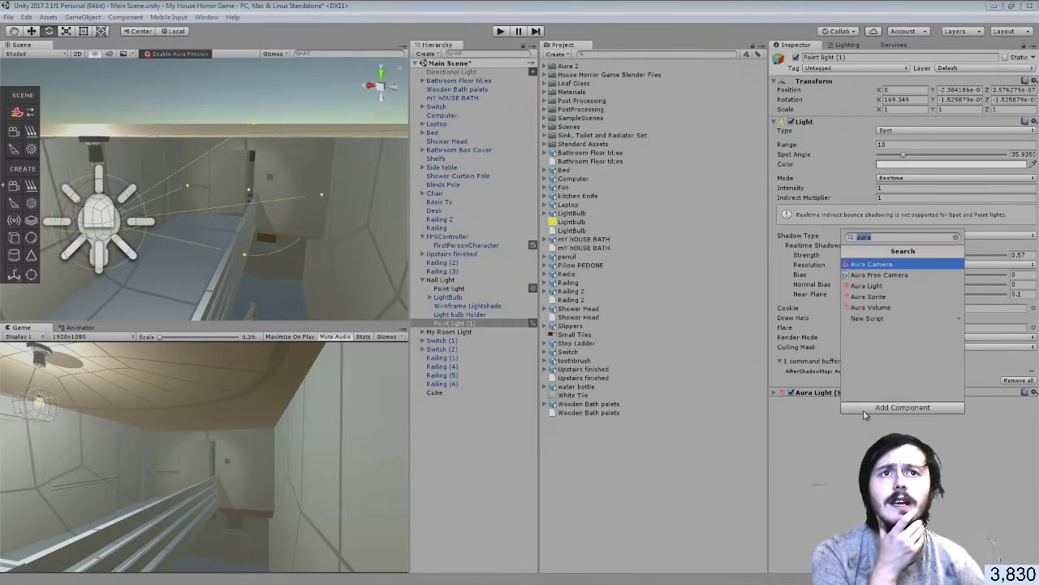
click(885, 307)
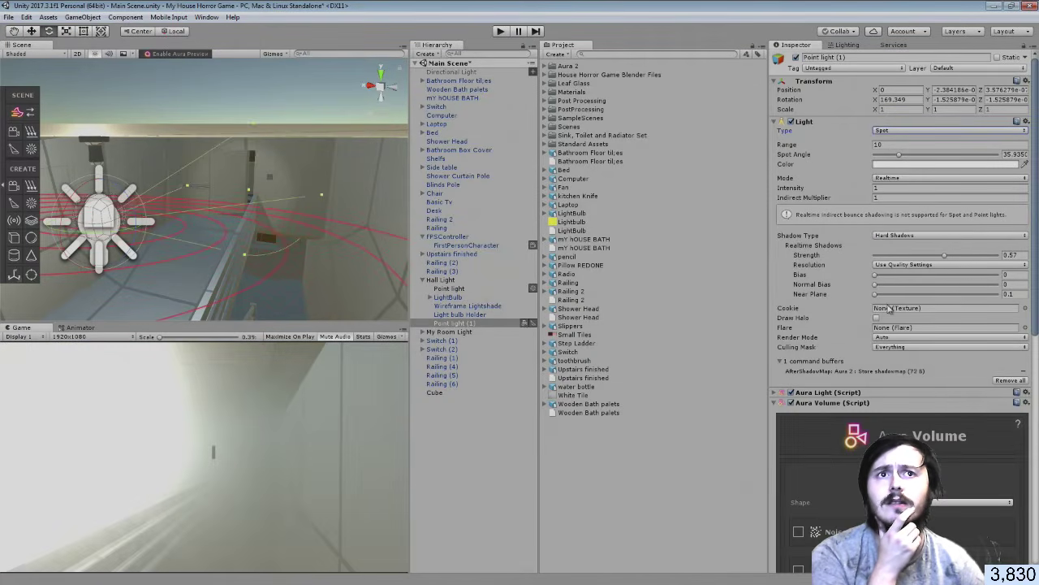
scroll(918, 276, down, 3)
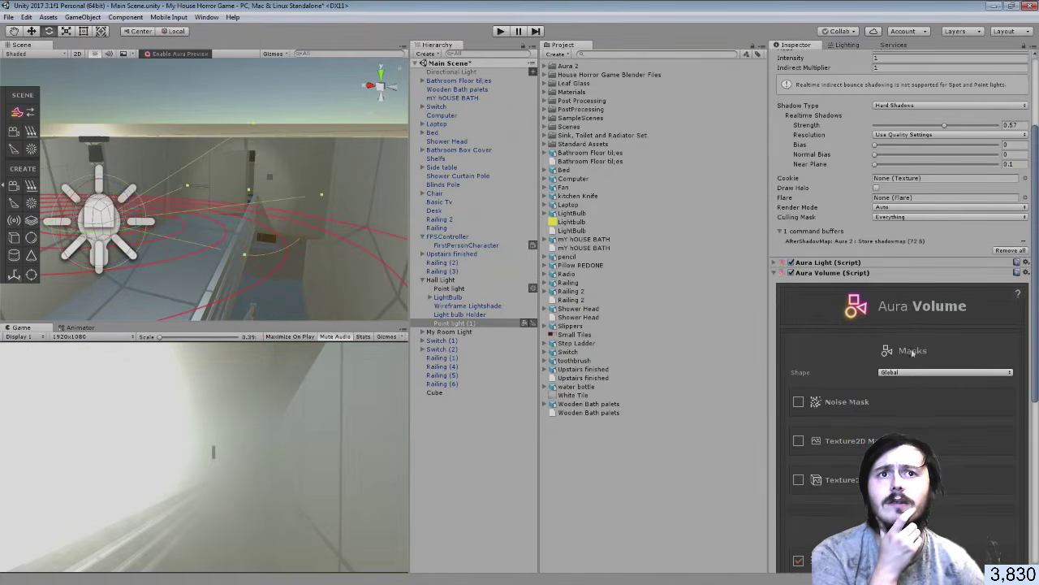
scroll(902, 374, down, 2)
click(799, 337)
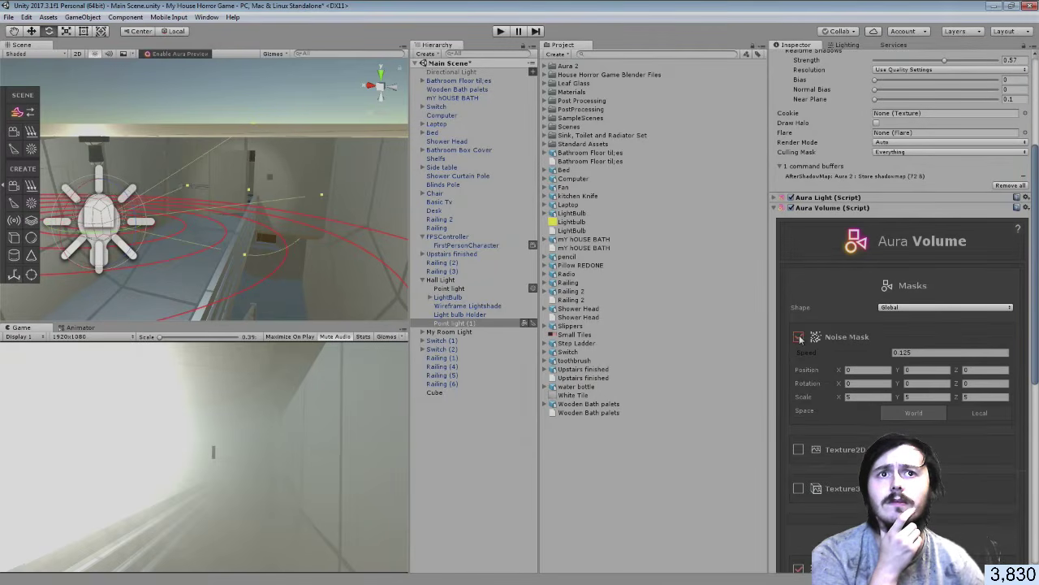
click(799, 338)
scroll(831, 362, down, 4)
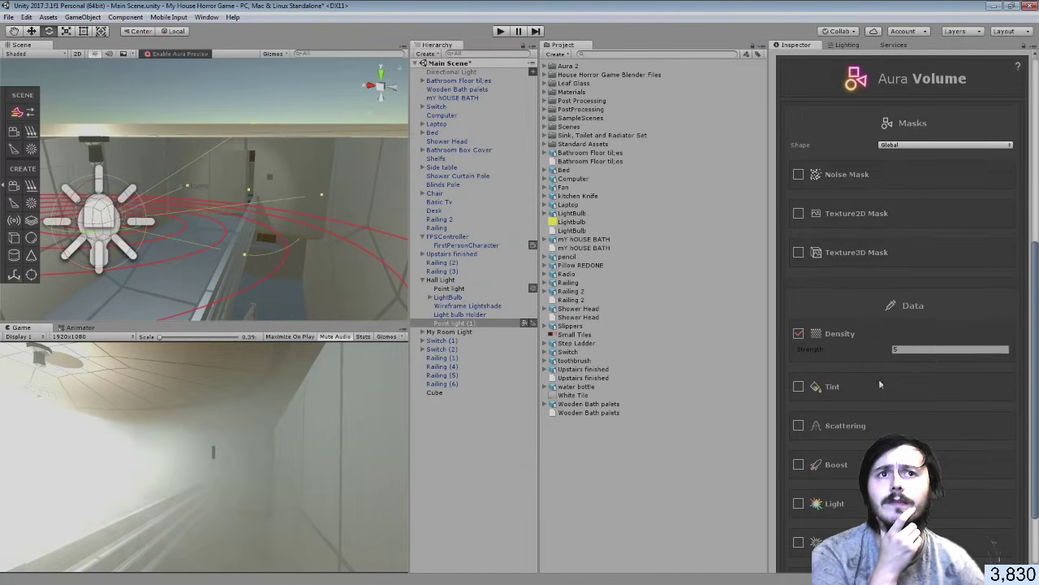
drag(934, 351, 781, 352)
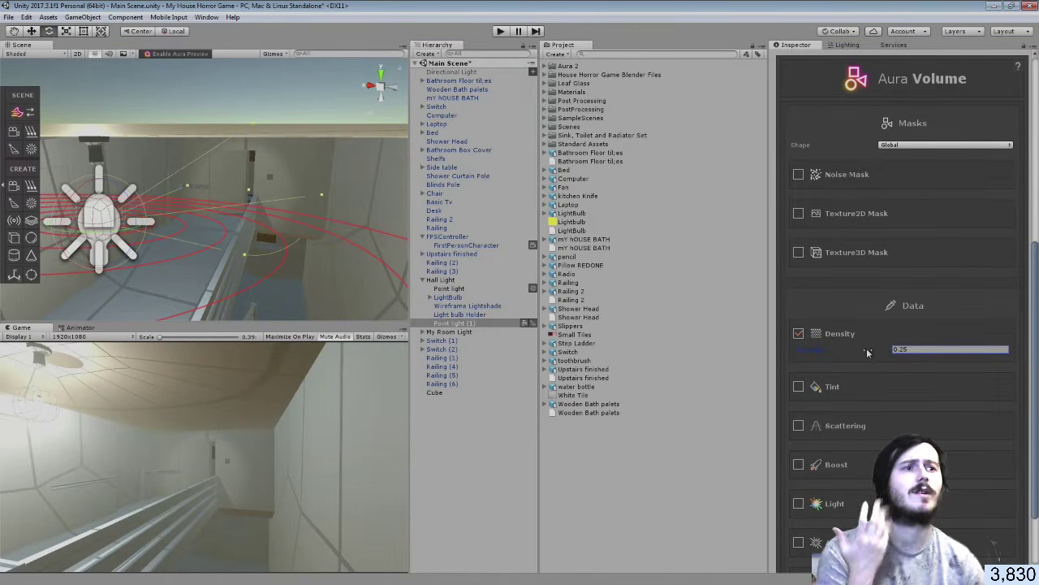
scroll(913, 222, up, 3)
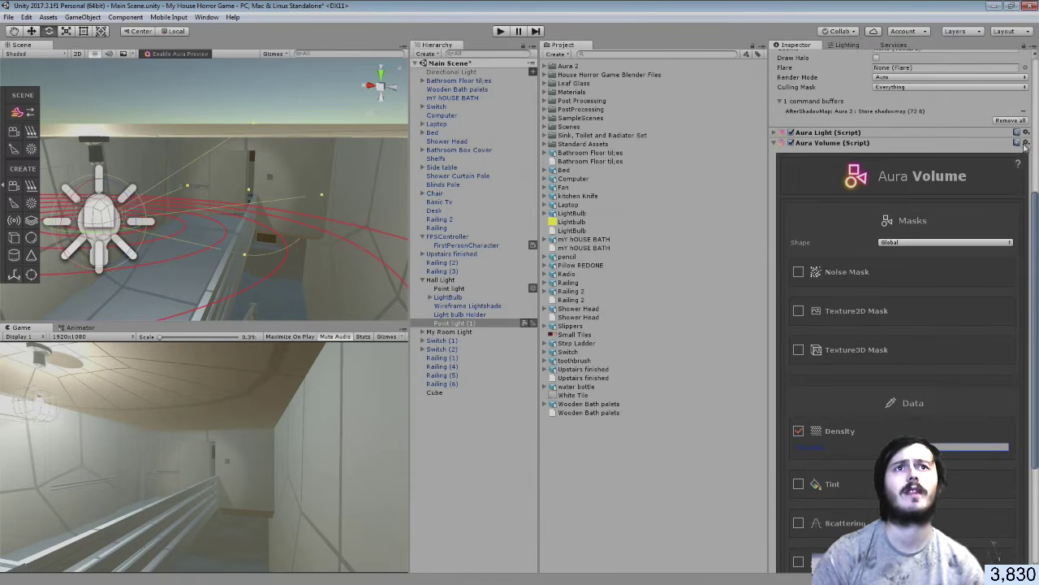
click(1027, 143)
click(1010, 170)
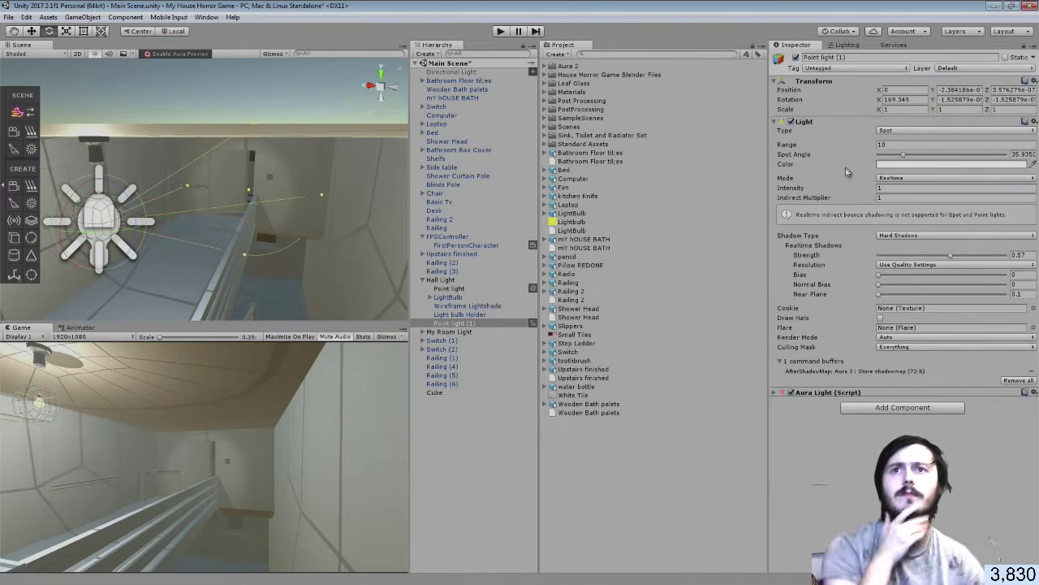
Delete the duplicate spot light Point light (1) and bring the YouTube browser window forward
click(440, 324)
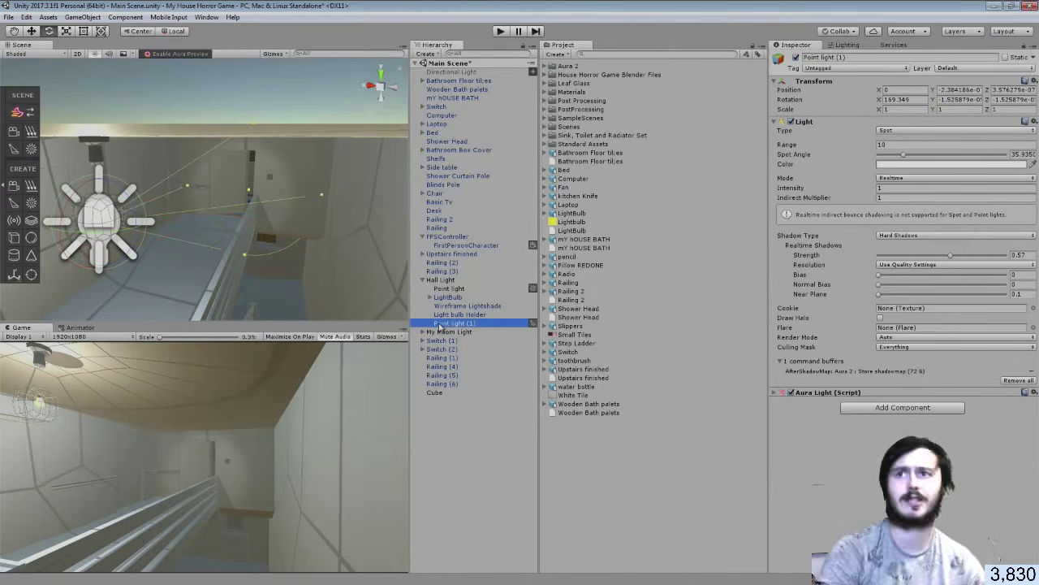
key(Delete)
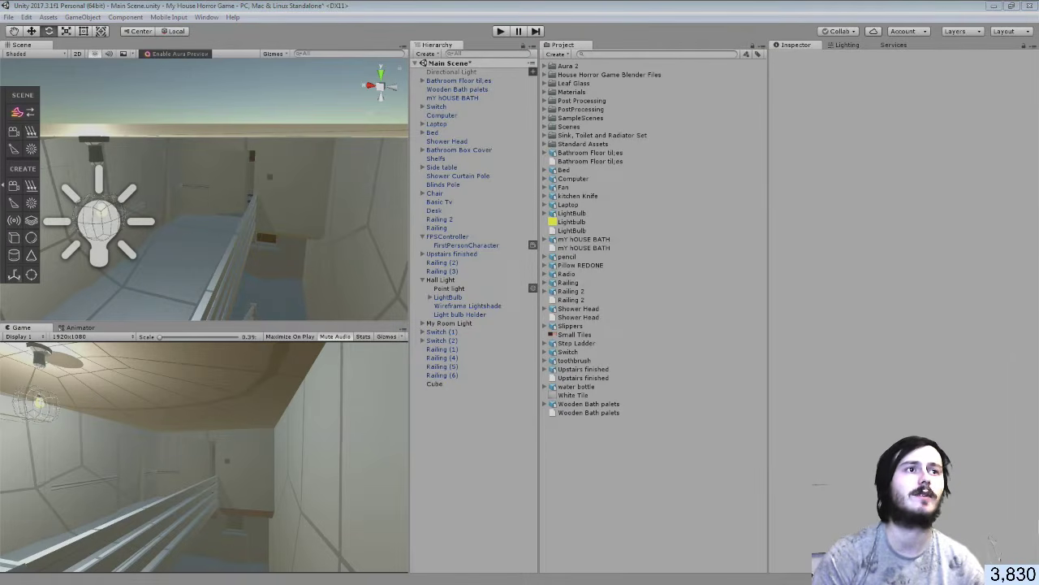
drag(1038, 122, 536, 2)
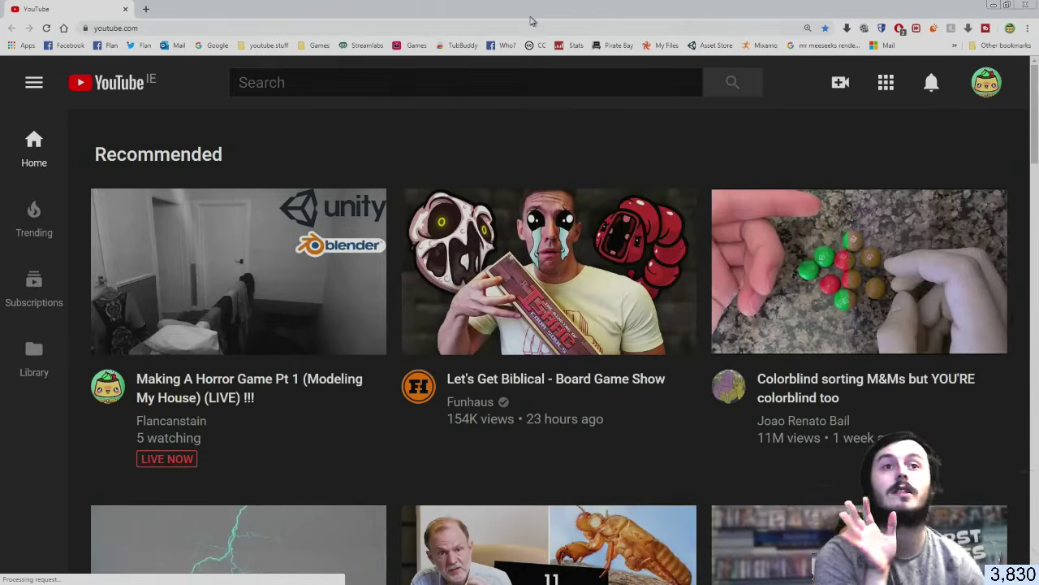
Search YouTube for 'aura 2' and open the Aura 2 - Release Trailer video
click(319, 82)
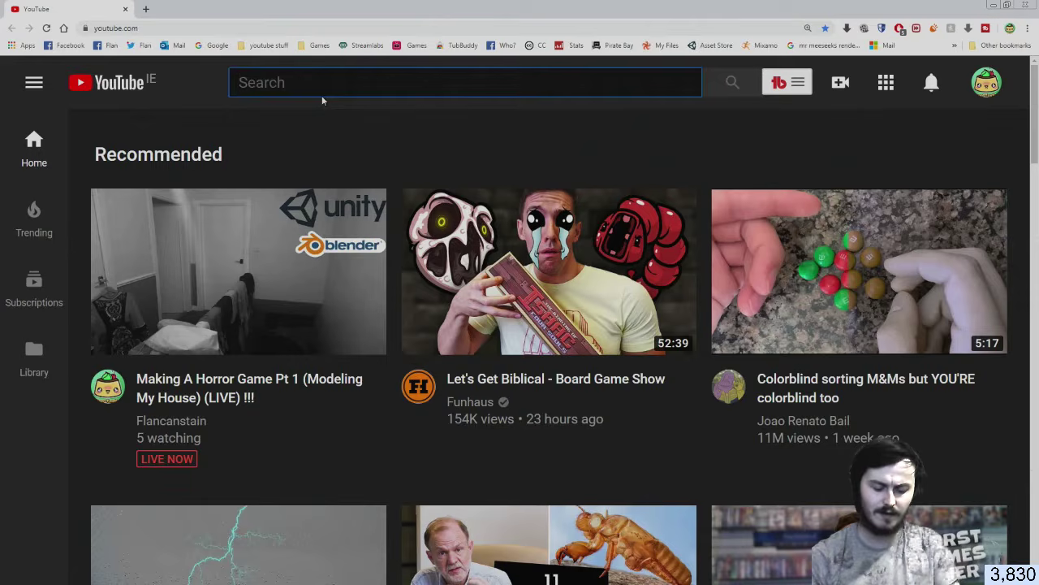
text(aura 2)
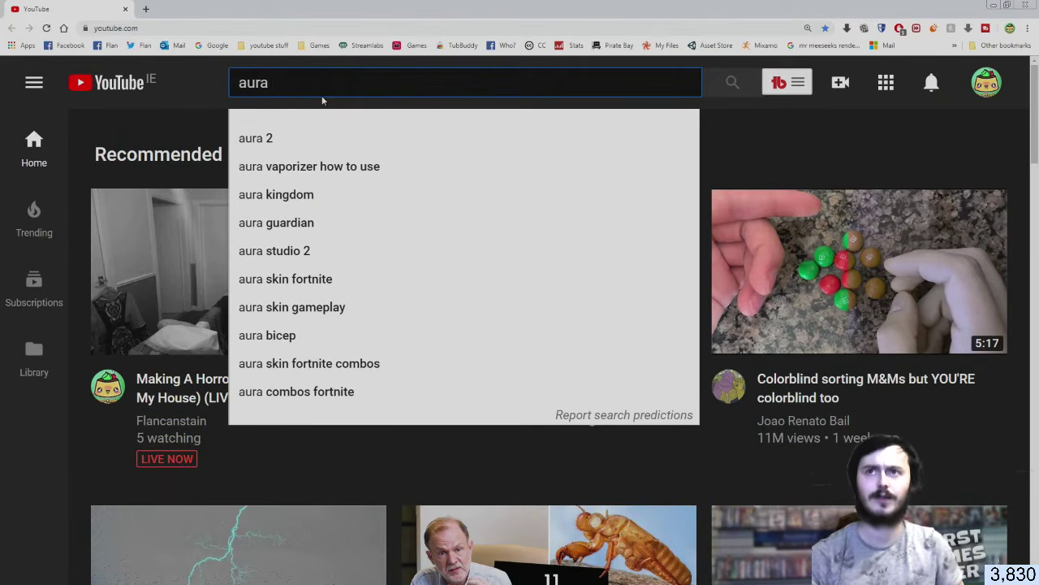
key(Return)
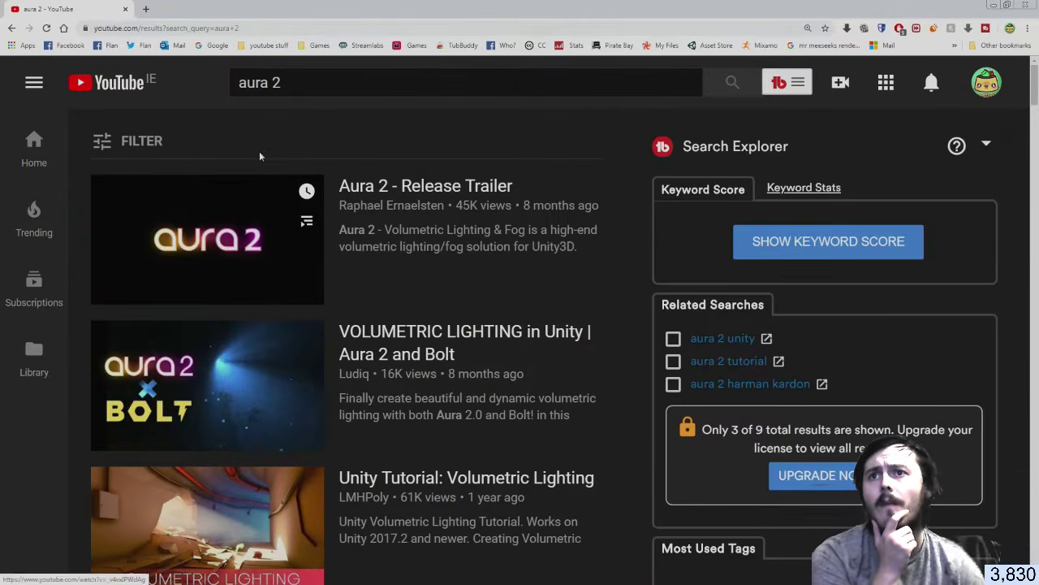
click(246, 193)
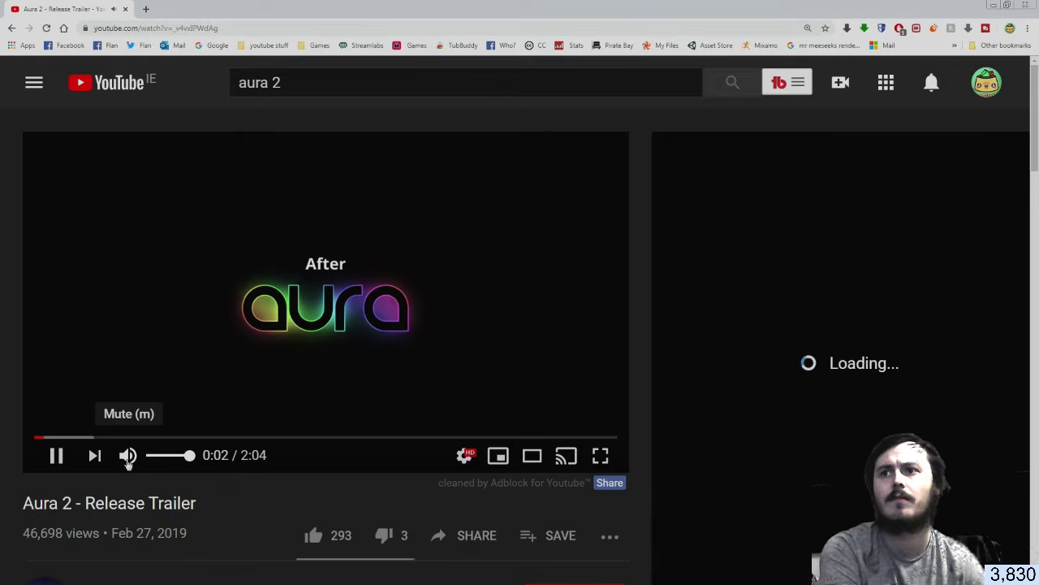
Skim the trailer ahead through 0:09, 0:18, 0:28 and 0:38 to 0:50
click(79, 439)
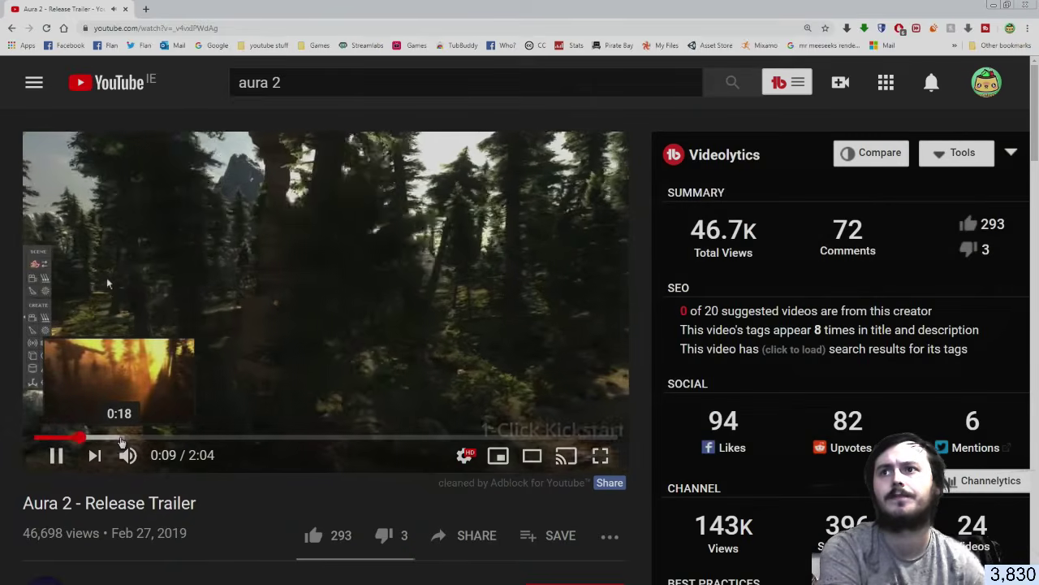
click(120, 438)
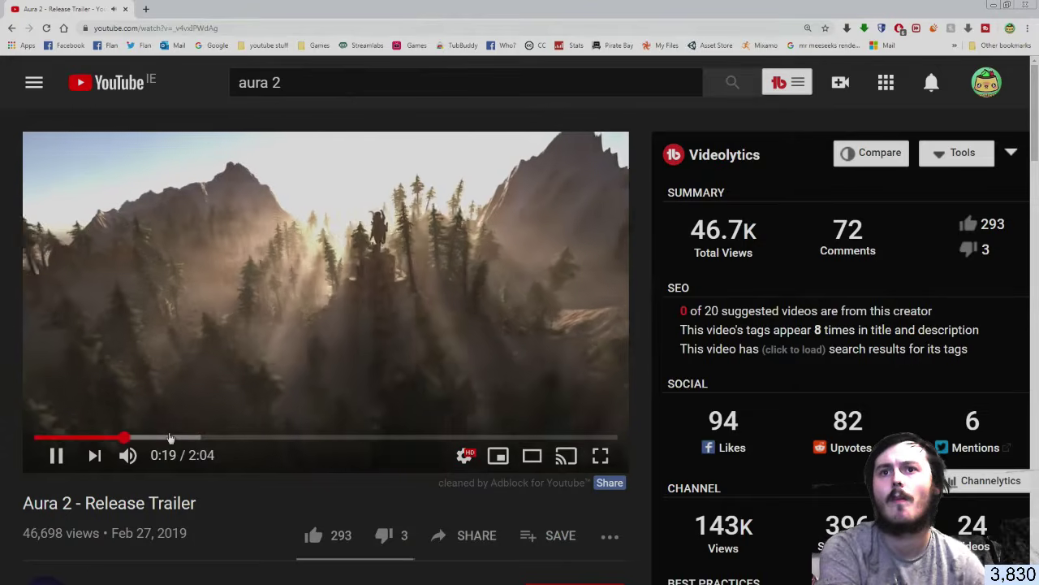
click(168, 439)
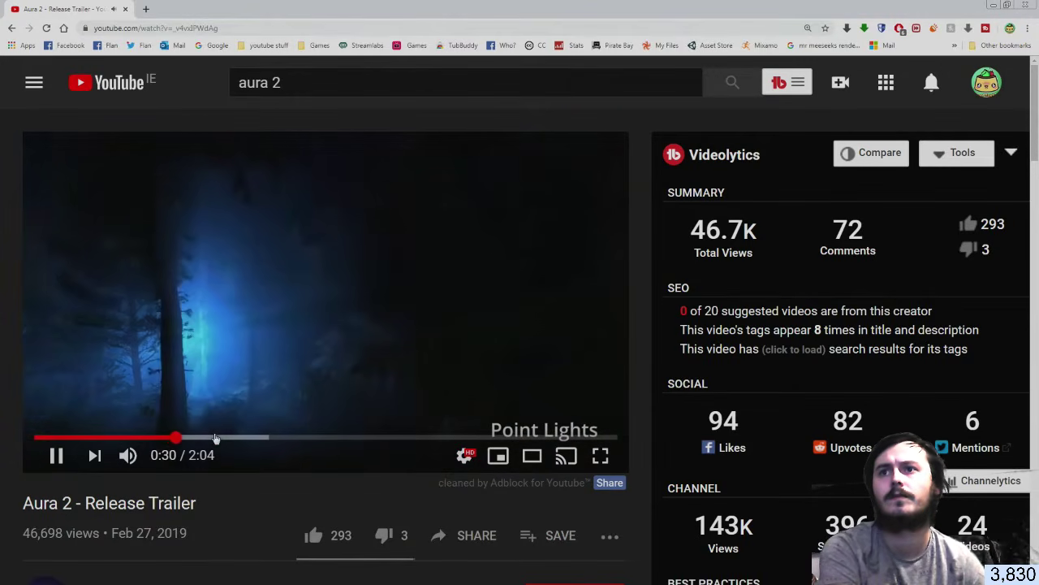
click(215, 439)
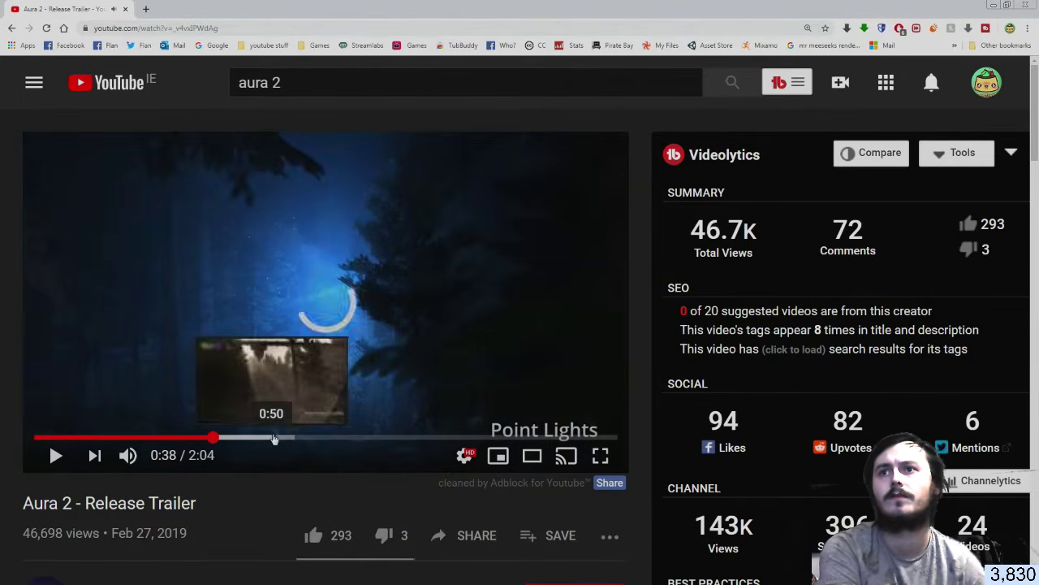
click(273, 438)
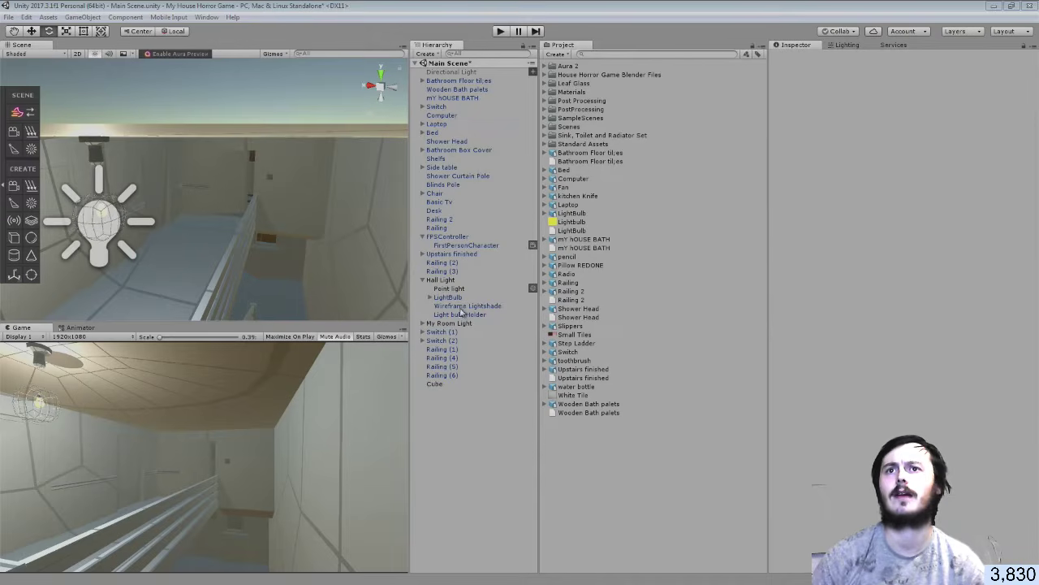
Toggle the Aura Light on the Hall Light's Point light off and back on
click(457, 298)
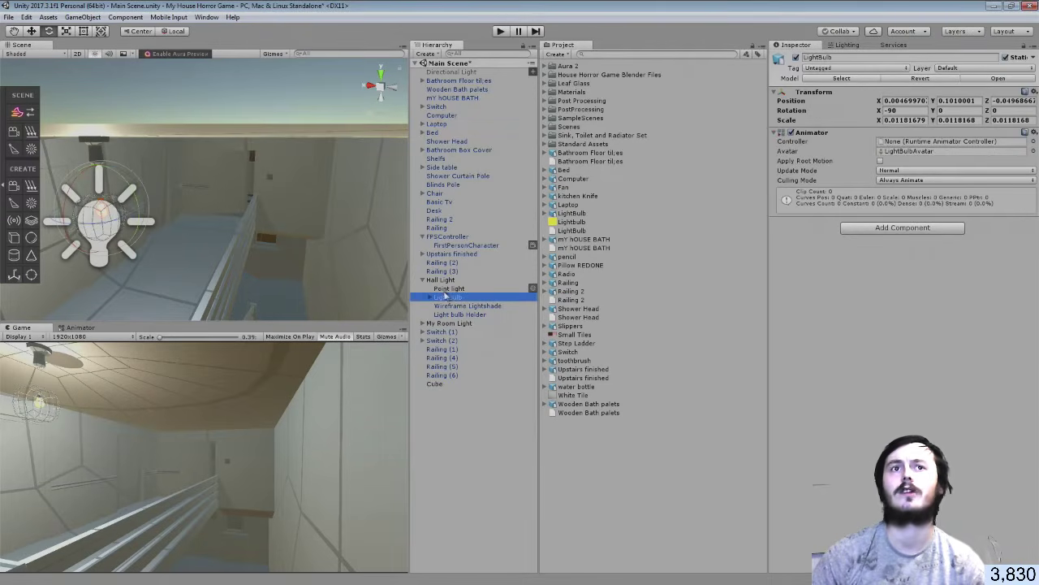
click(446, 289)
click(792, 384)
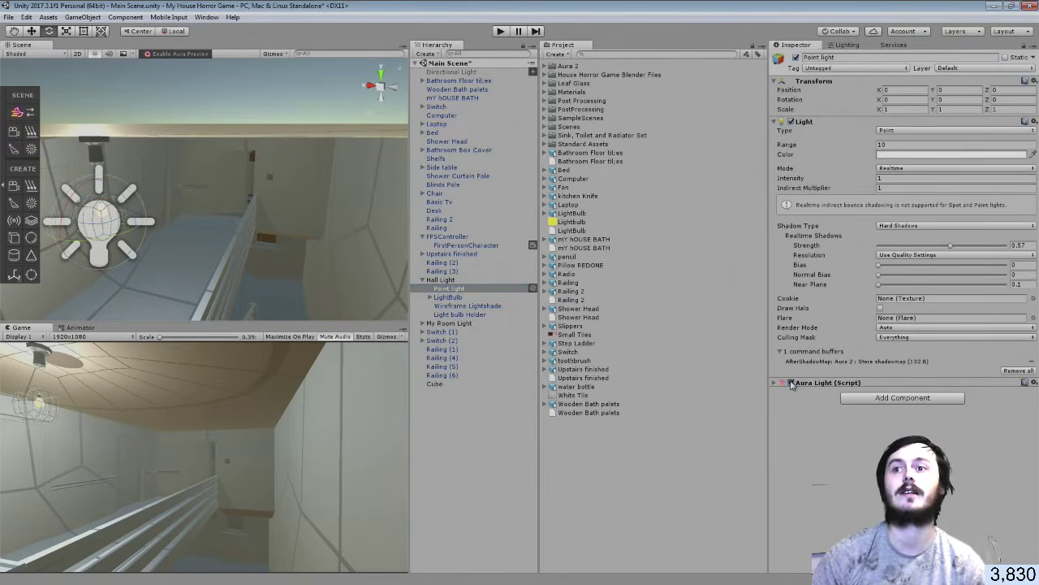
click(791, 353)
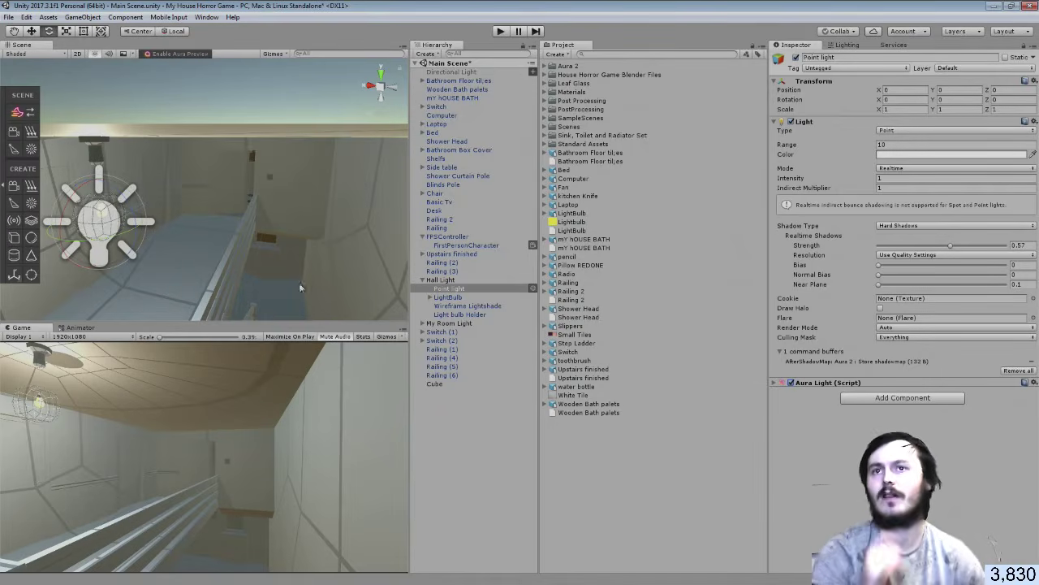
Undo recent edits four times, stepping back past the spot light copy toward Door_004
key(ctrl+z)
key(ctrl+z)
key(ctrl+z)
key(ctrl+z)
key(ctrl+z)
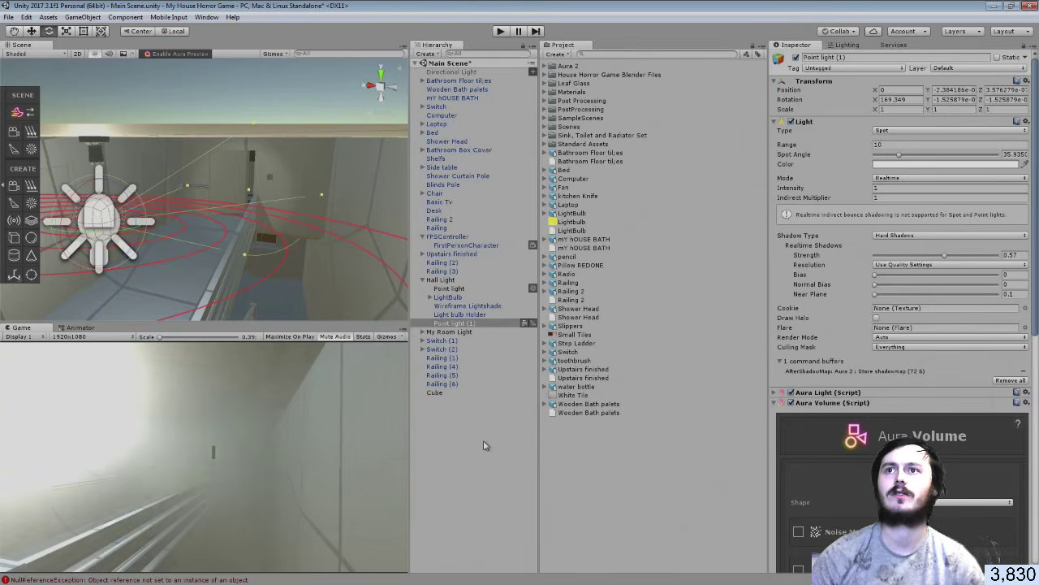
key(ctrl+z)
key(ctrl+z)
key(ctrl+z)
key(ctrl+z)
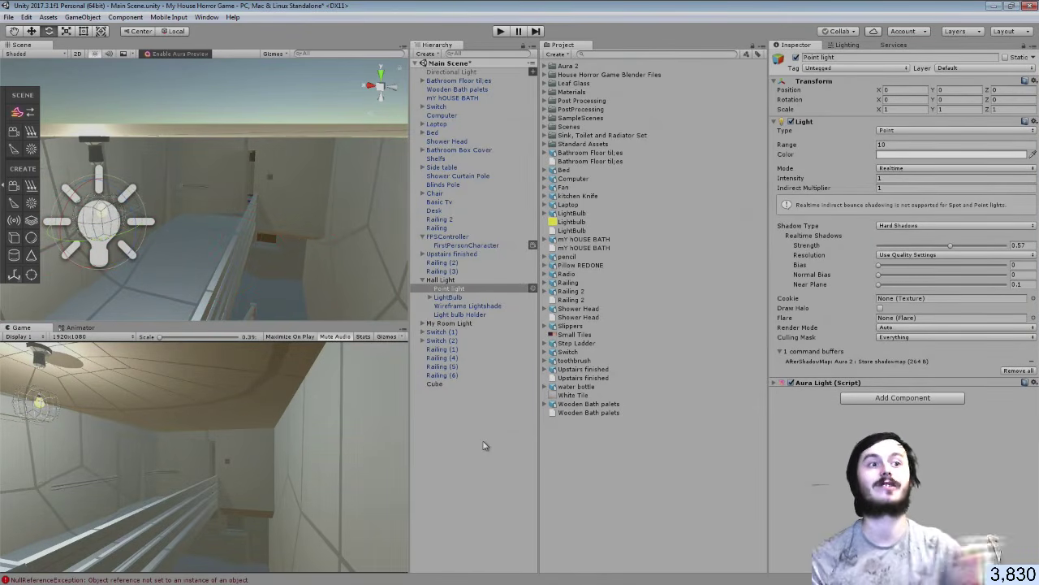
key(ctrl+z)
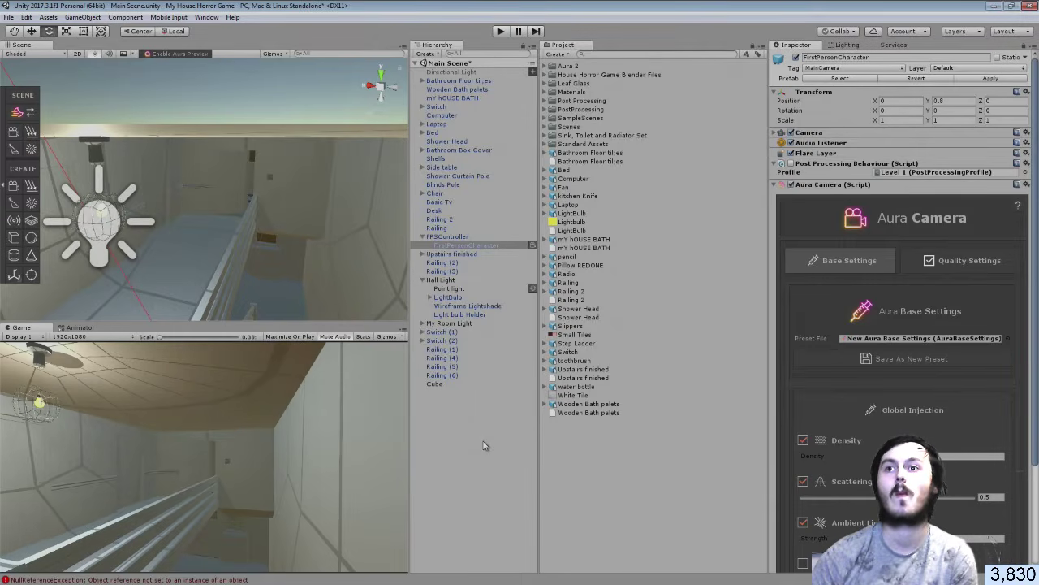
key(ctrl+z)
key(ctrl+z)
key(ctrl+z)
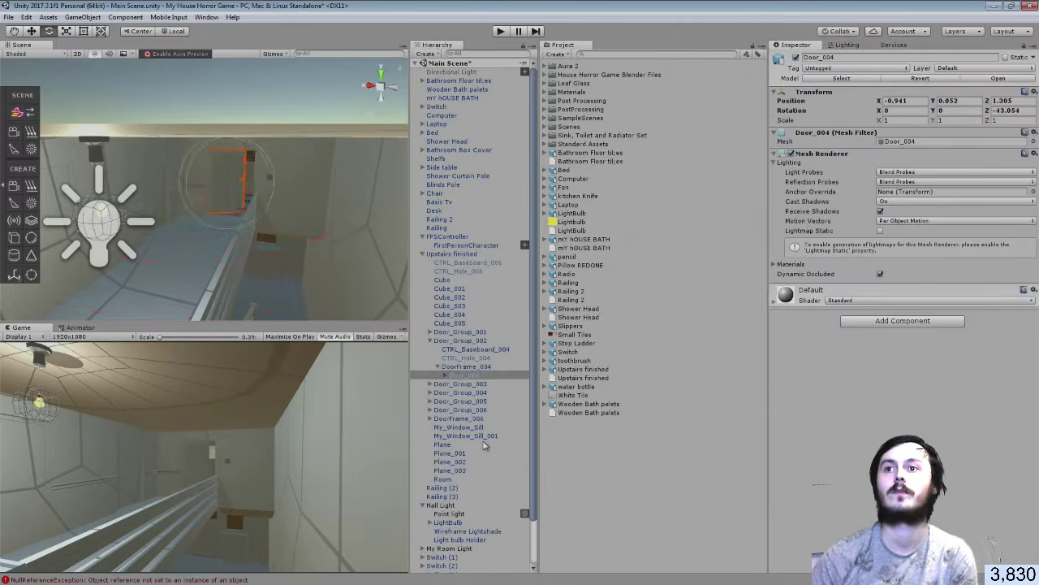
Undo Door_004 back to its rotated placement, then clear and close the error console
key(ctrl+z)
key(ctrl+z)
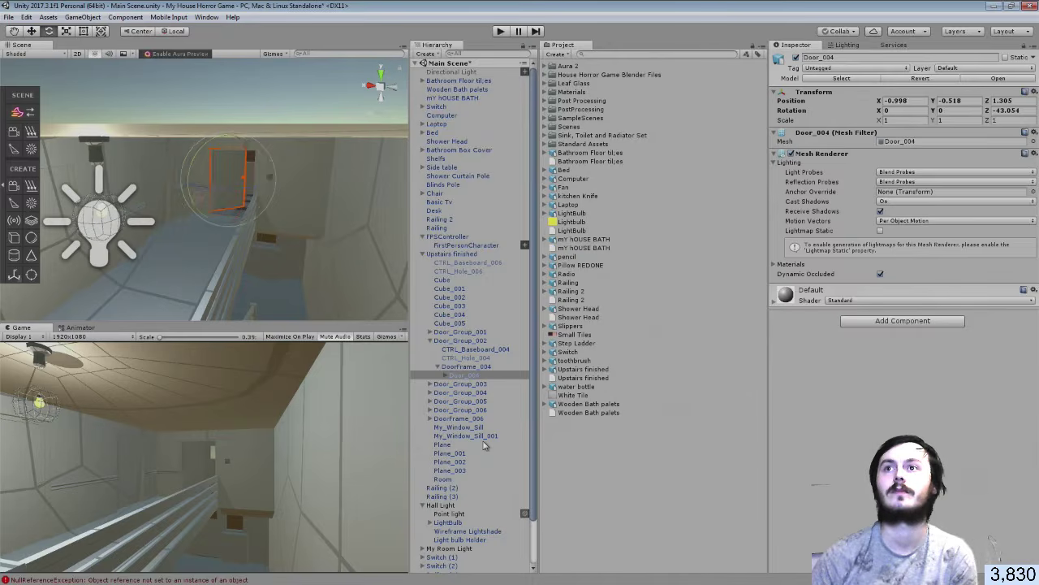
key(ctrl+z)
key(ctrl+z)
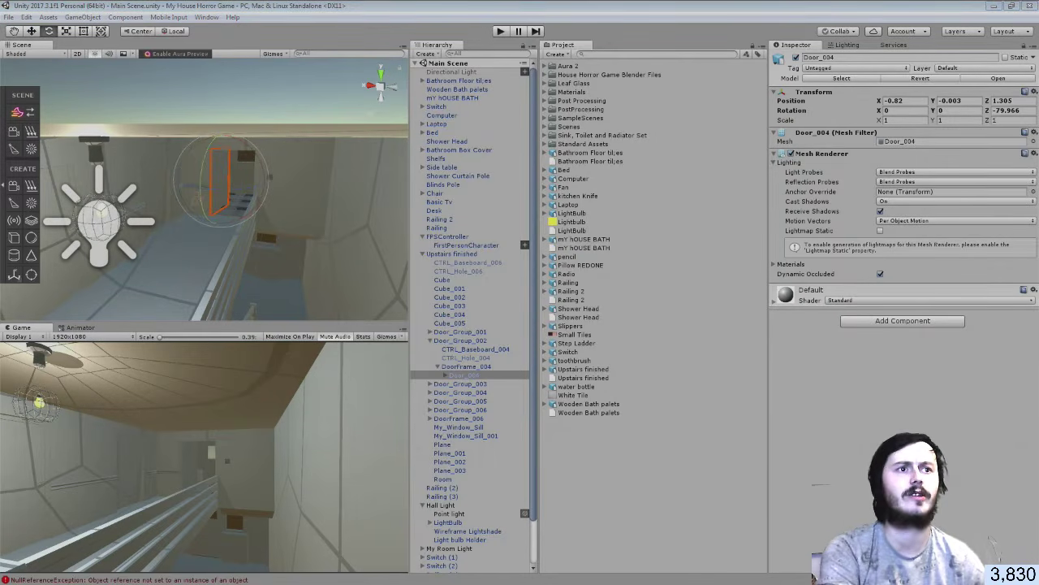
drag(1038, 282, 436, 272)
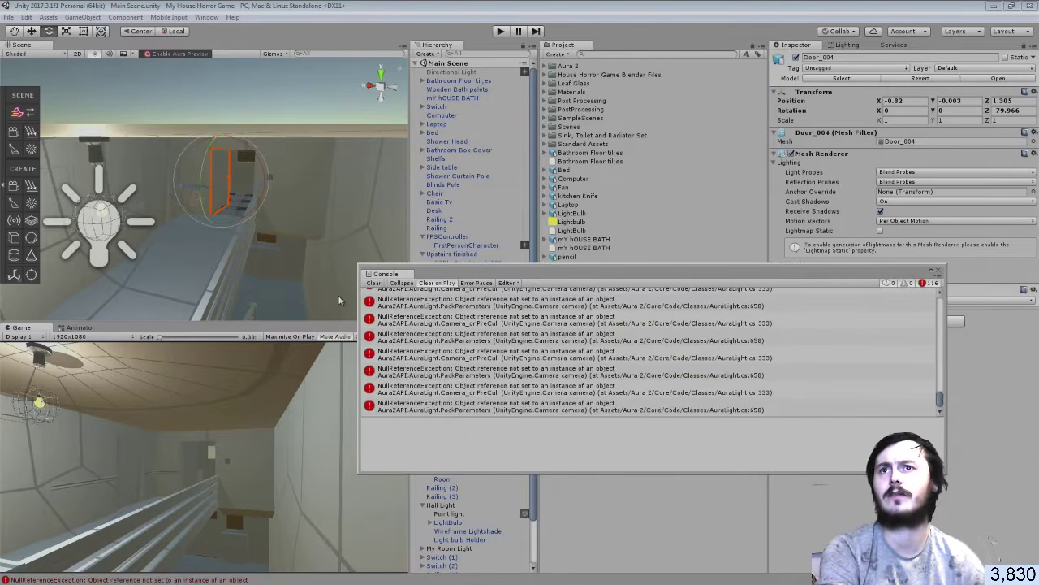
click(371, 283)
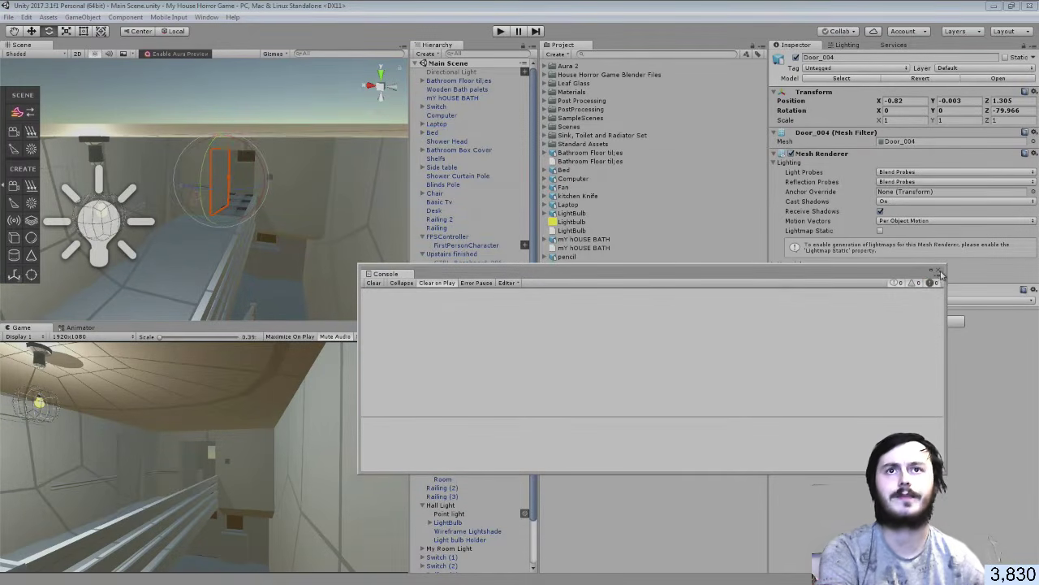
click(940, 272)
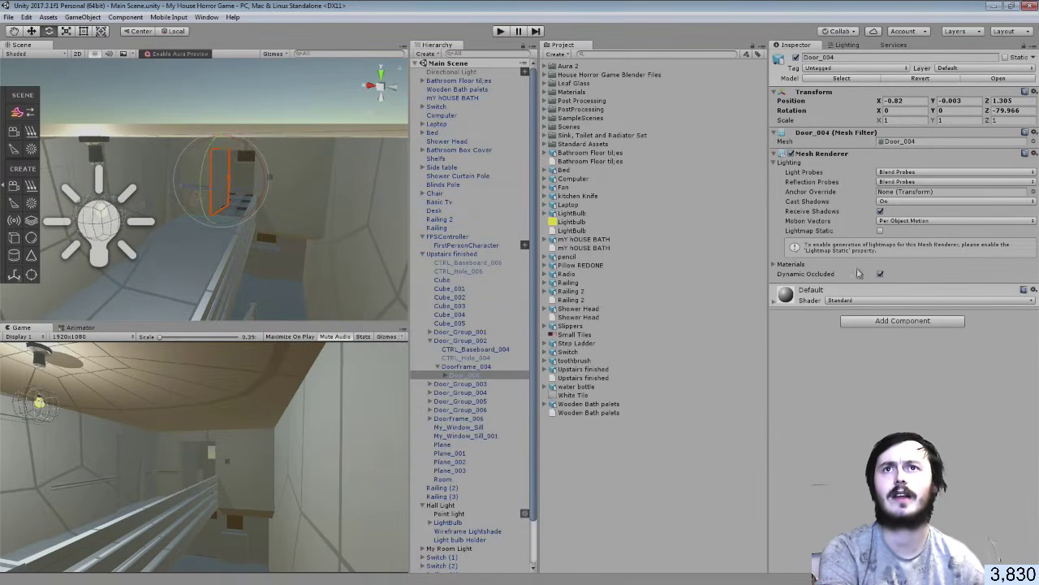
Collapse Upstairs finished and FPSController, deselect Door_004, and fly the Scene view to a windowed room
click(423, 254)
click(423, 236)
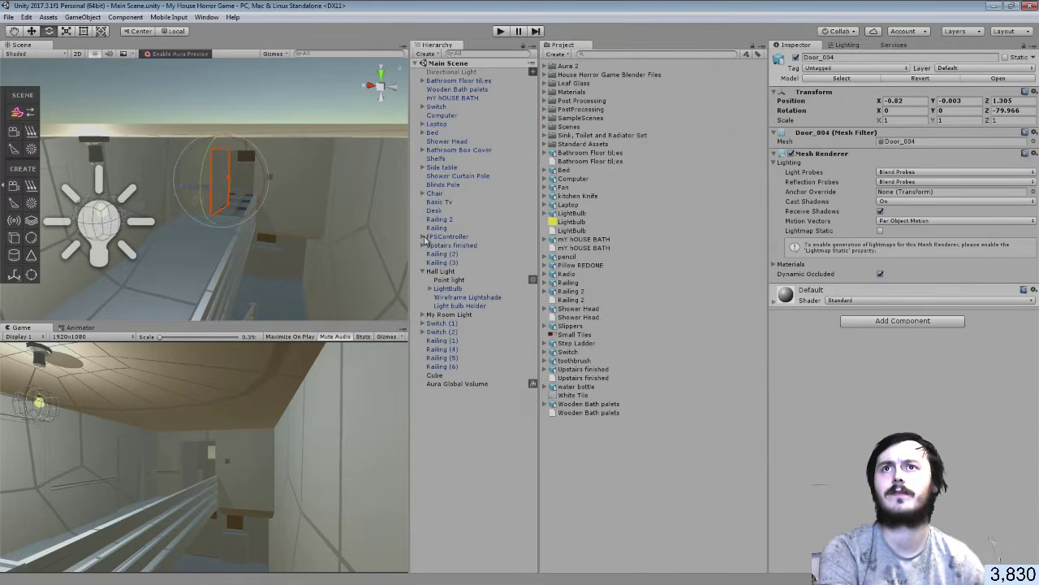
click(473, 410)
right_drag(277, 224, 285, 160)
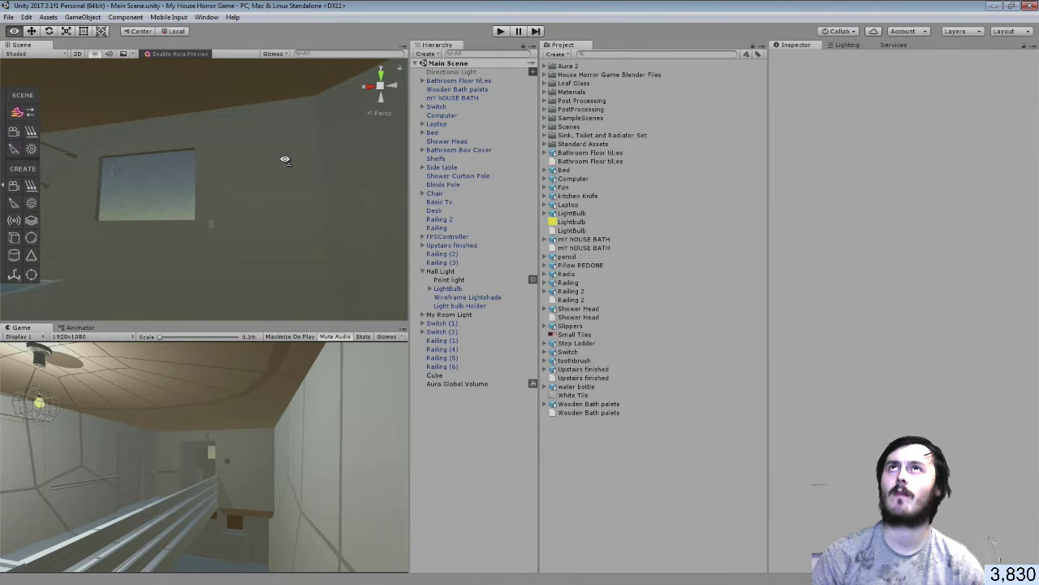
right_drag(285, 160, 460, 169)
right_drag(298, 143, 316, 167)
right_drag(216, 231, 880, 204)
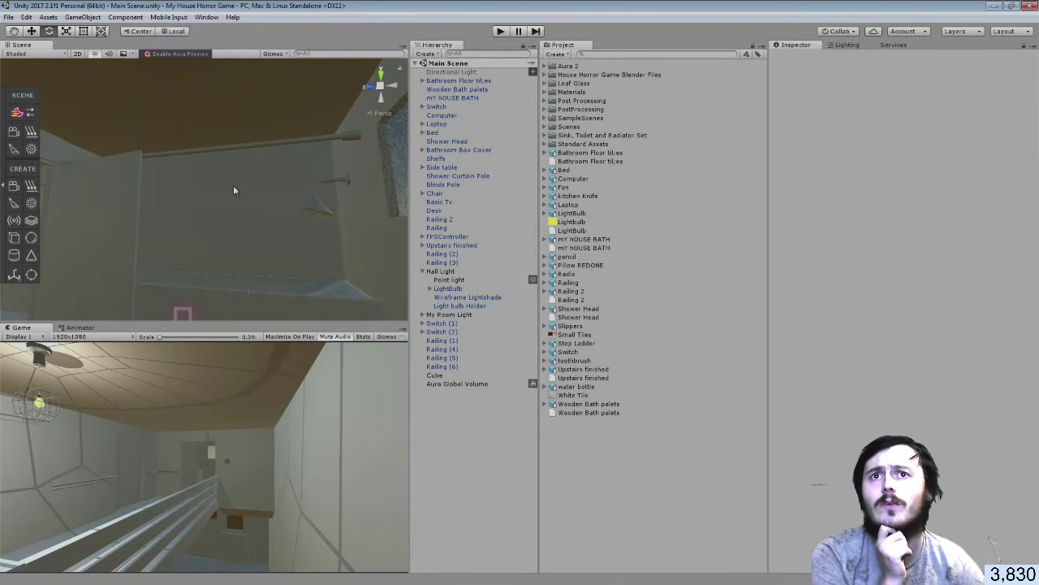
Move the model assets, Bathroom Floor tiles through Wooden Bath palets, into the House Horror Game Blender Files folder
click(551, 75)
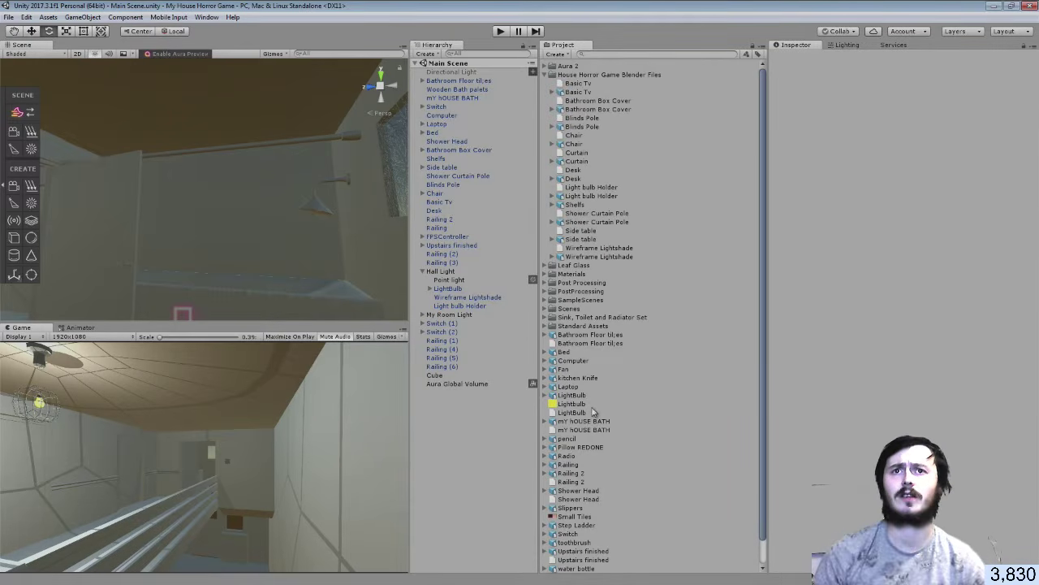
scroll(585, 341, down, 1)
click(582, 310)
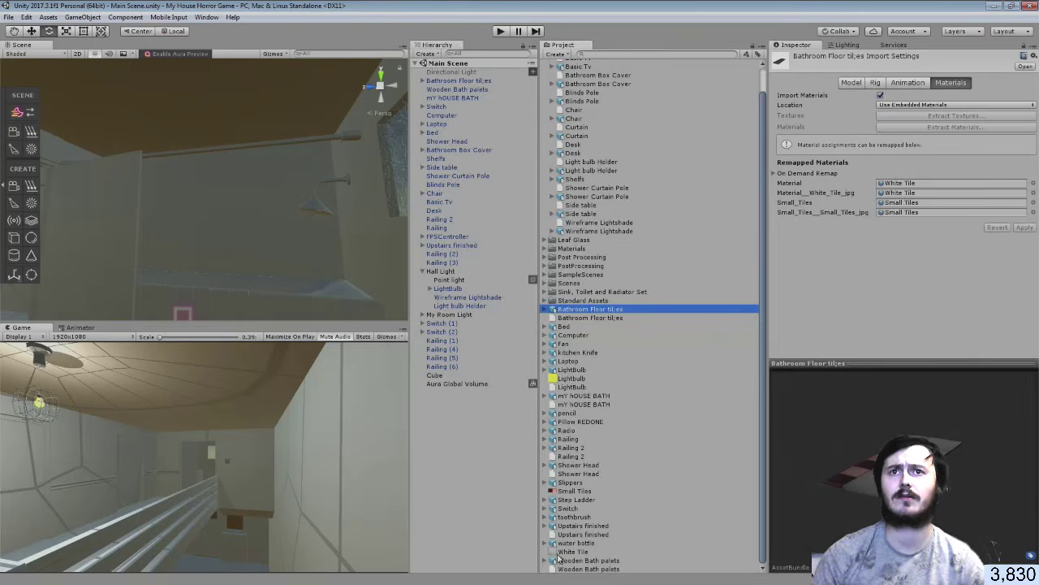
ctrl+click(572, 319)
ctrl+click(573, 326)
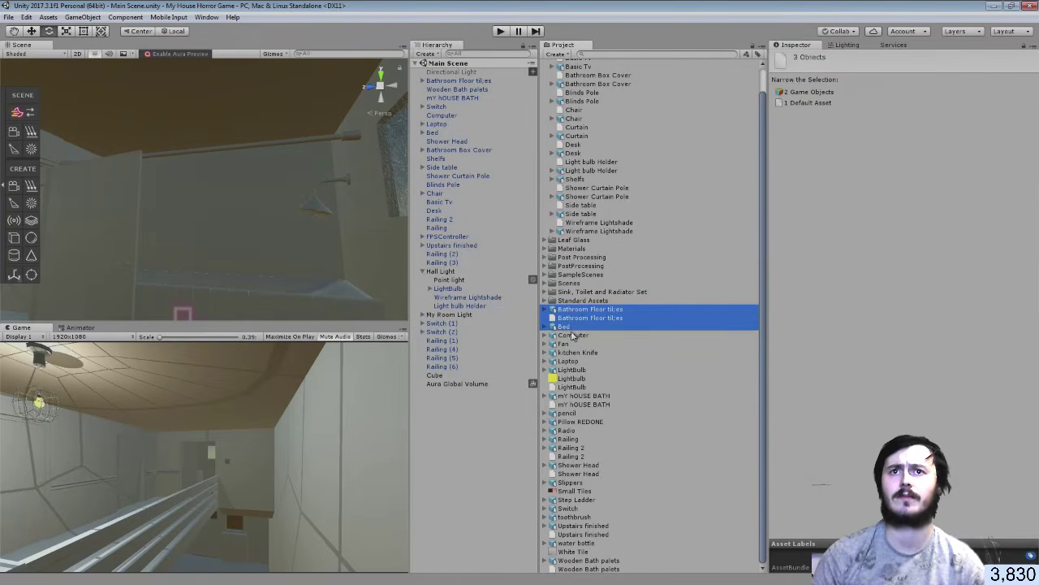
ctrl+click(573, 335)
ctrl+click(573, 344)
ctrl+click(575, 353)
ctrl+click(573, 361)
ctrl+click(573, 370)
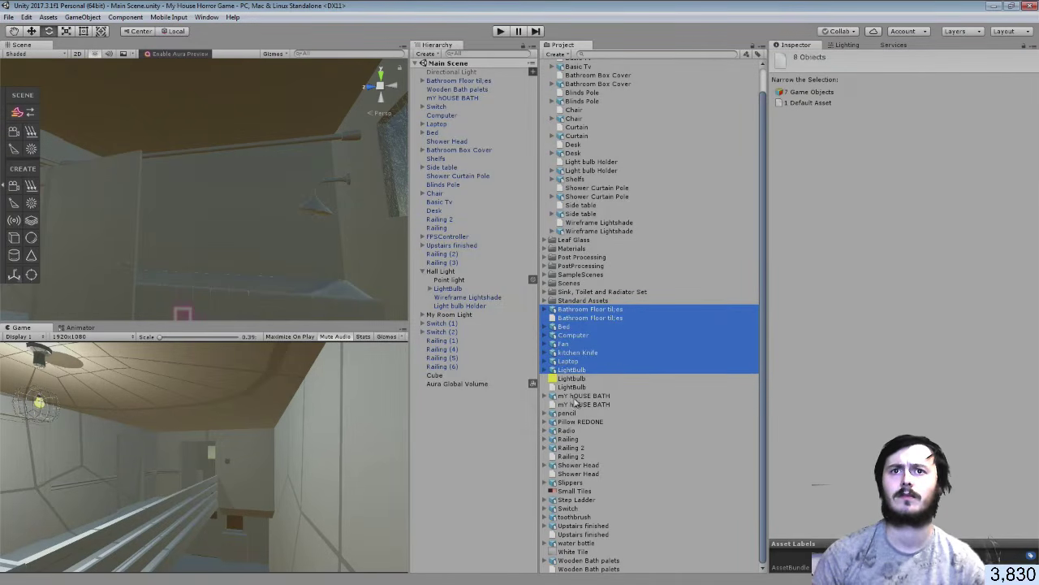
ctrl+click(576, 396)
ctrl+click(576, 404)
ctrl+click(573, 413)
ctrl+click(575, 421)
ctrl+click(574, 431)
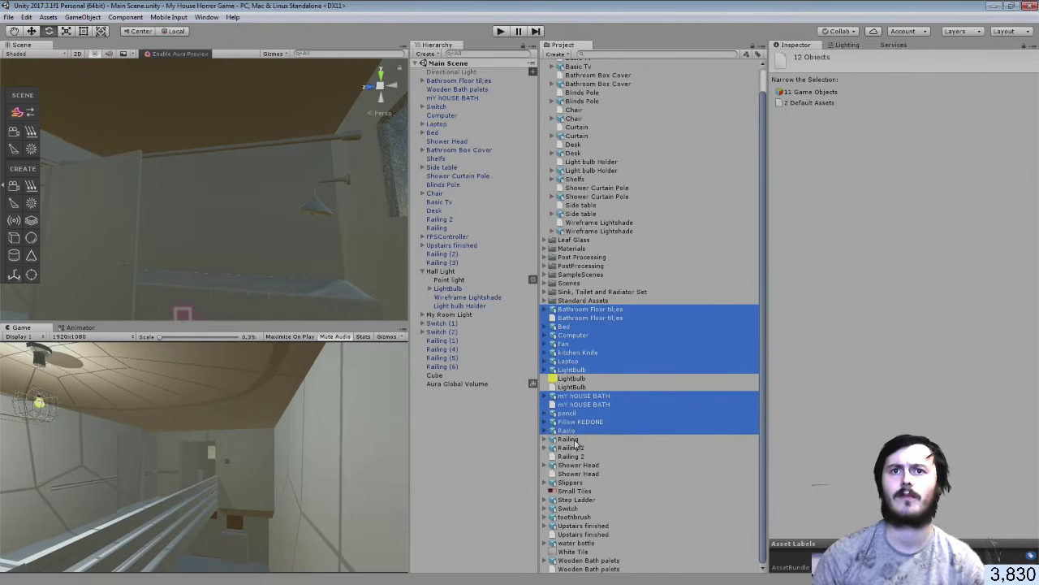
ctrl+click(574, 438)
ctrl+click(575, 447)
ctrl+click(575, 457)
ctrl+click(575, 465)
ctrl+click(575, 473)
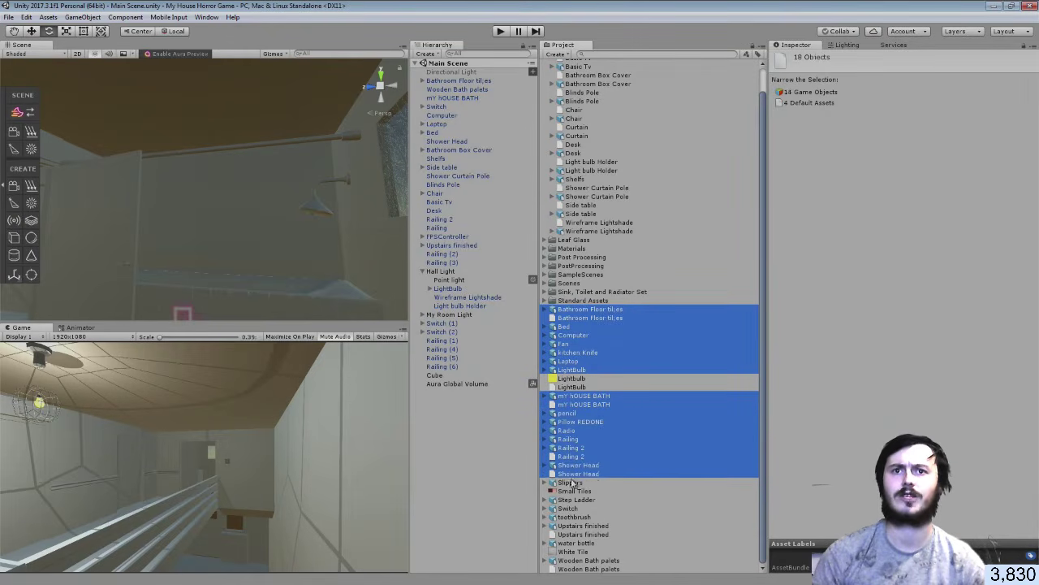
ctrl+click(574, 482)
ctrl+click(573, 499)
ctrl+click(571, 509)
ctrl+click(575, 518)
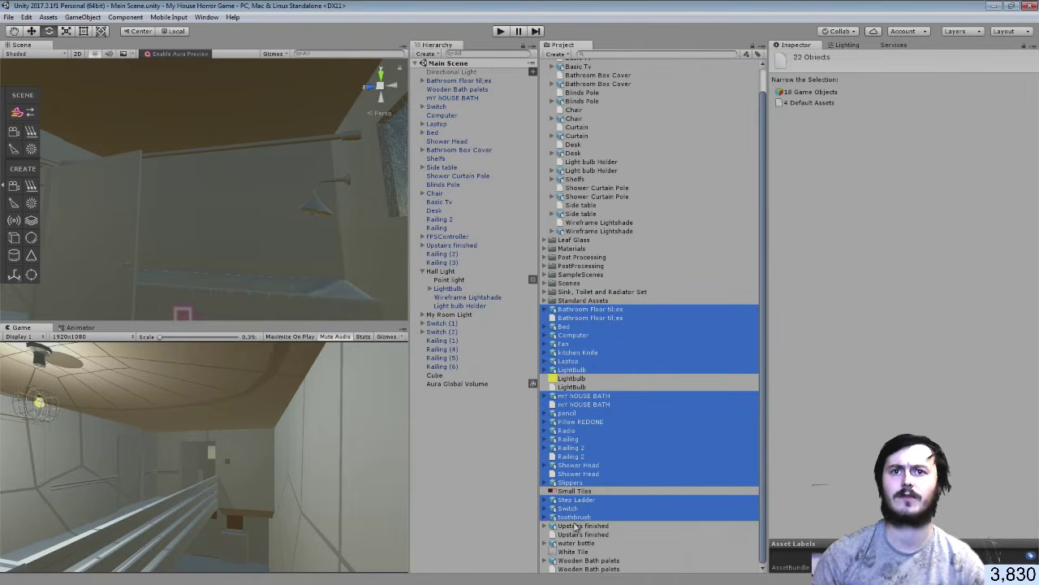
ctrl+click(577, 526)
ctrl+click(578, 527)
ctrl+click(577, 536)
ctrl+click(580, 519)
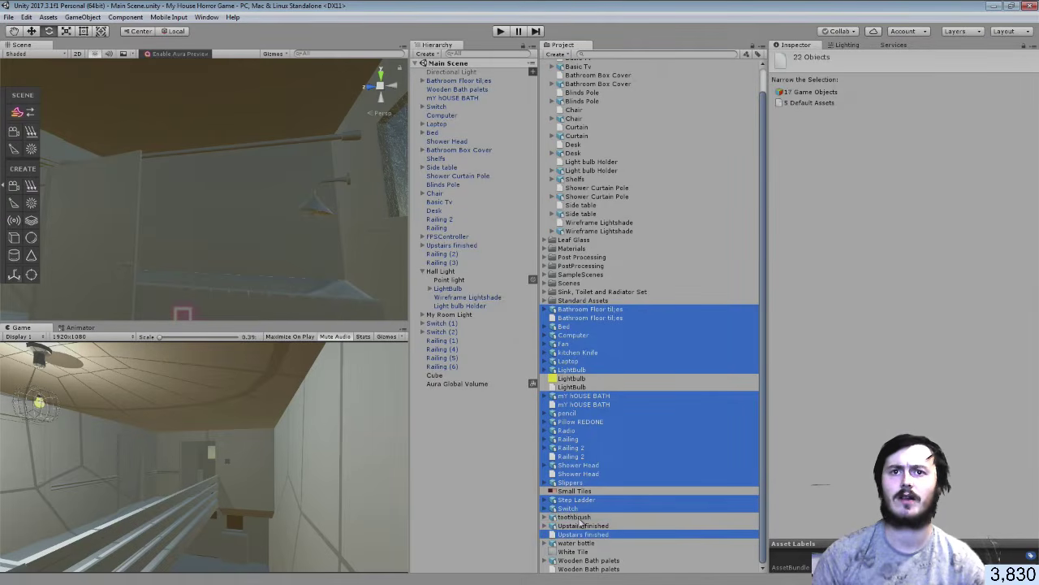
ctrl+click(579, 520)
ctrl+click(579, 521)
ctrl+click(579, 519)
ctrl+click(572, 528)
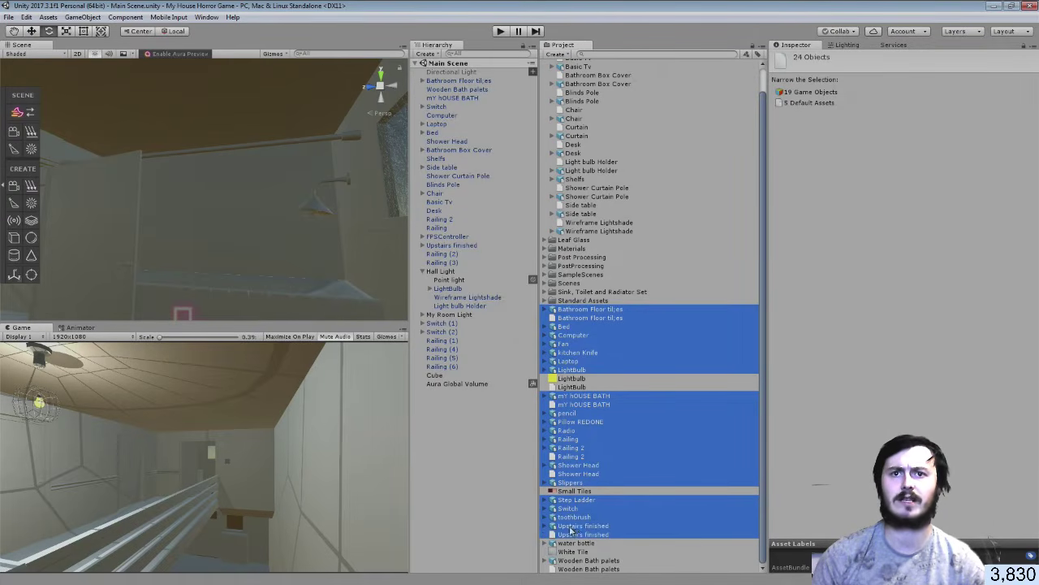
ctrl+click(574, 542)
ctrl+click(570, 561)
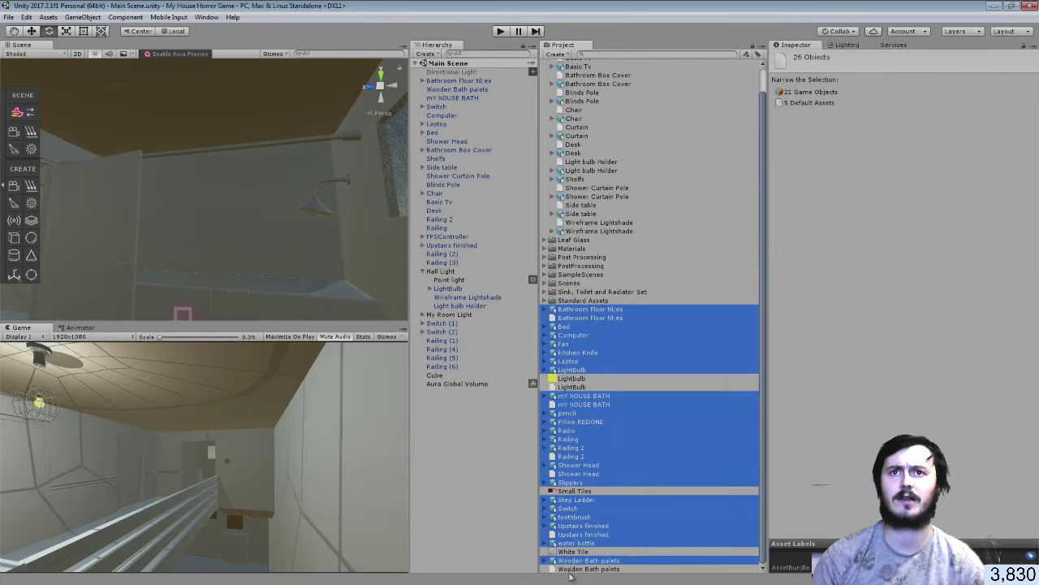
ctrl+click(572, 568)
drag(581, 371, 566, 73)
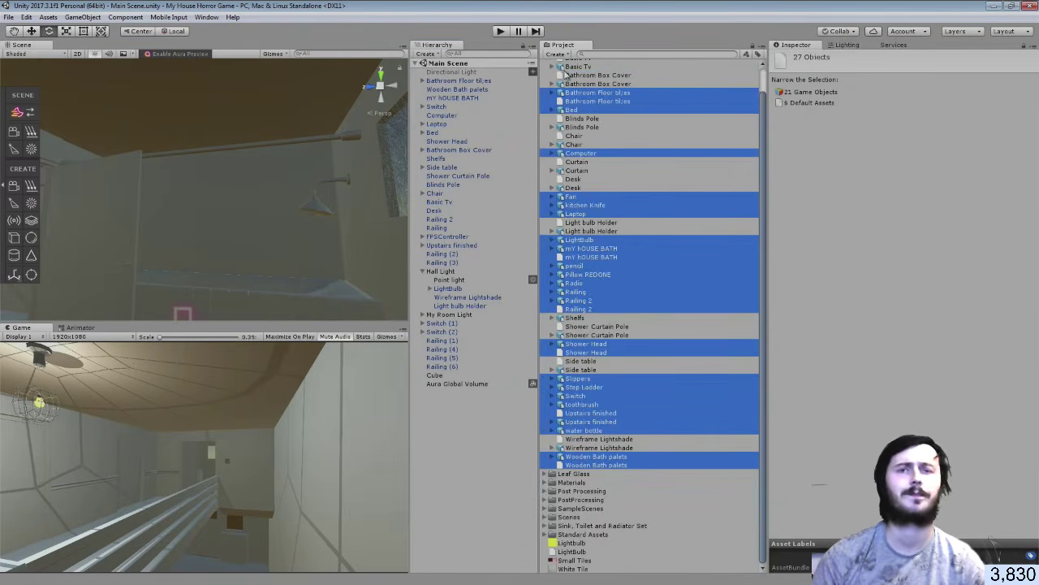
Open the Upstairs finished model in Blender
click(520, 529)
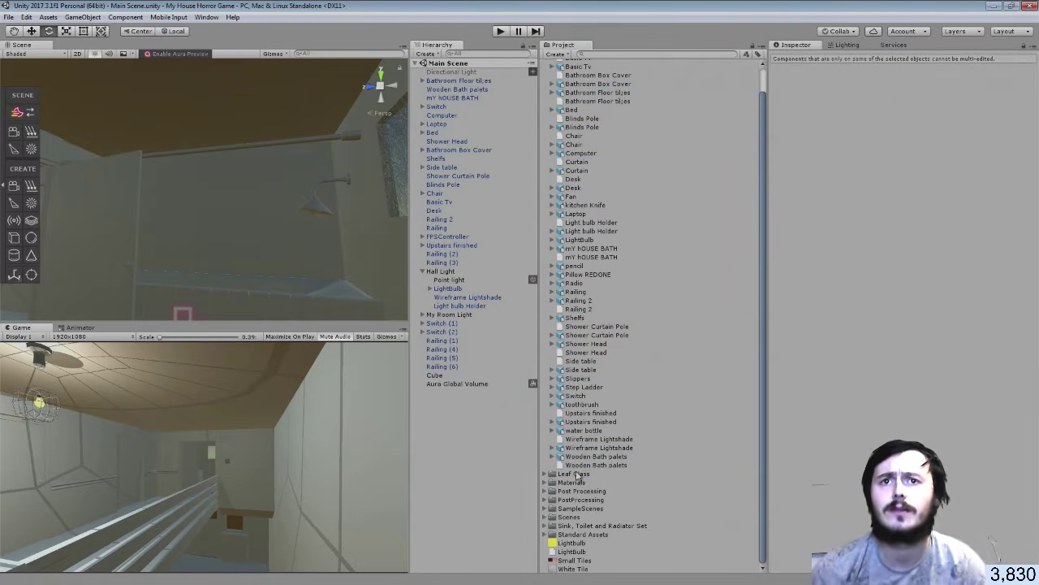
click(585, 421)
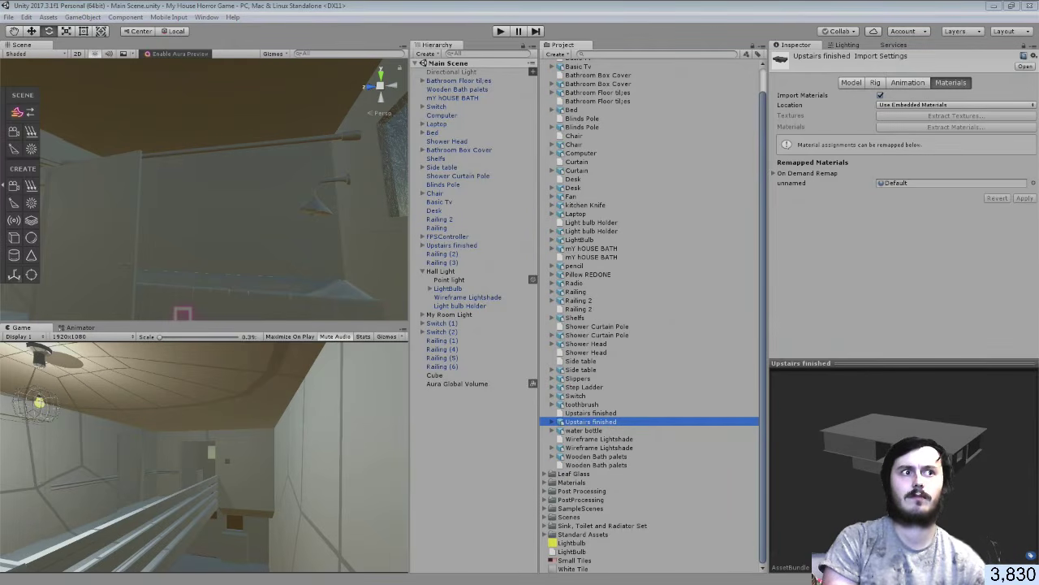
double_click(590, 422)
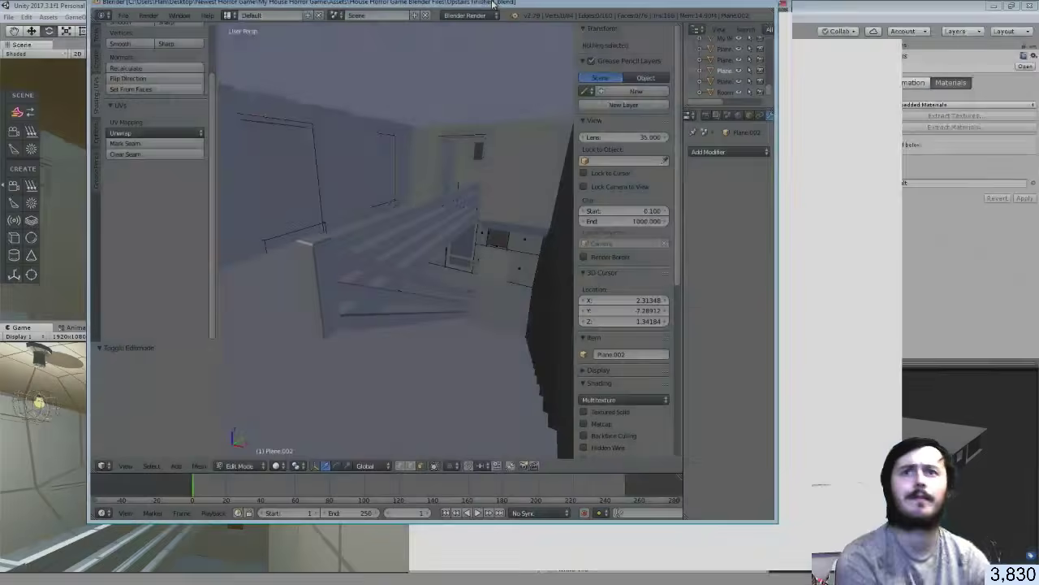
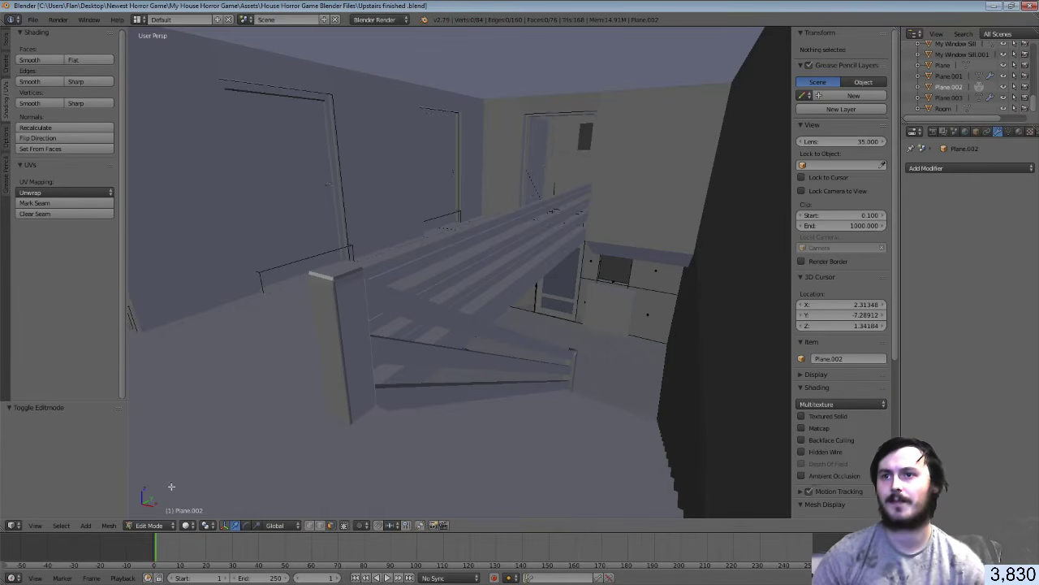
Return to Object Mode and walk up into the bathroom, facing the window wall beside the door
click(153, 525)
click(162, 510)
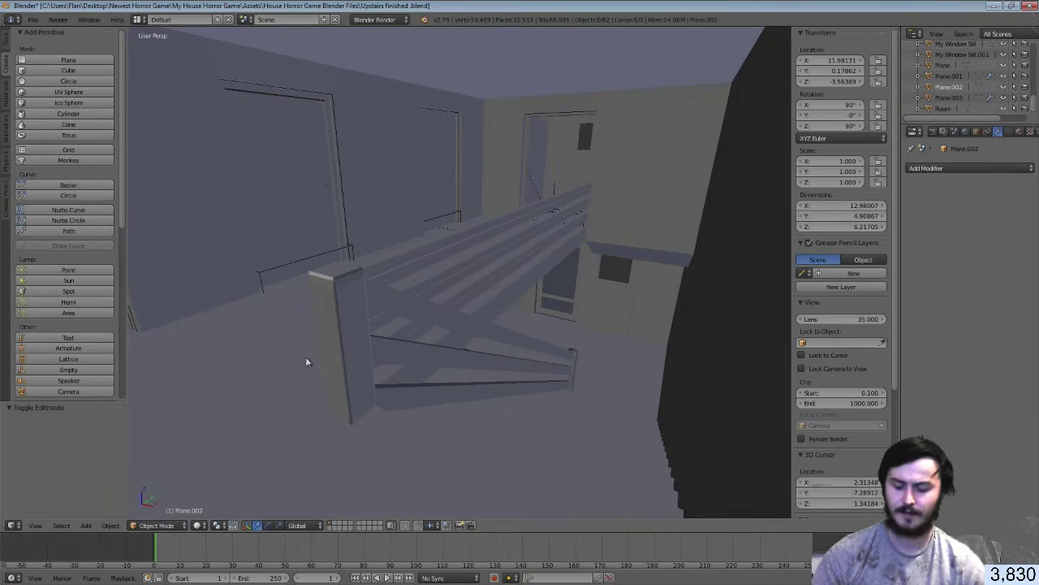
key(shift+f)
key(w)
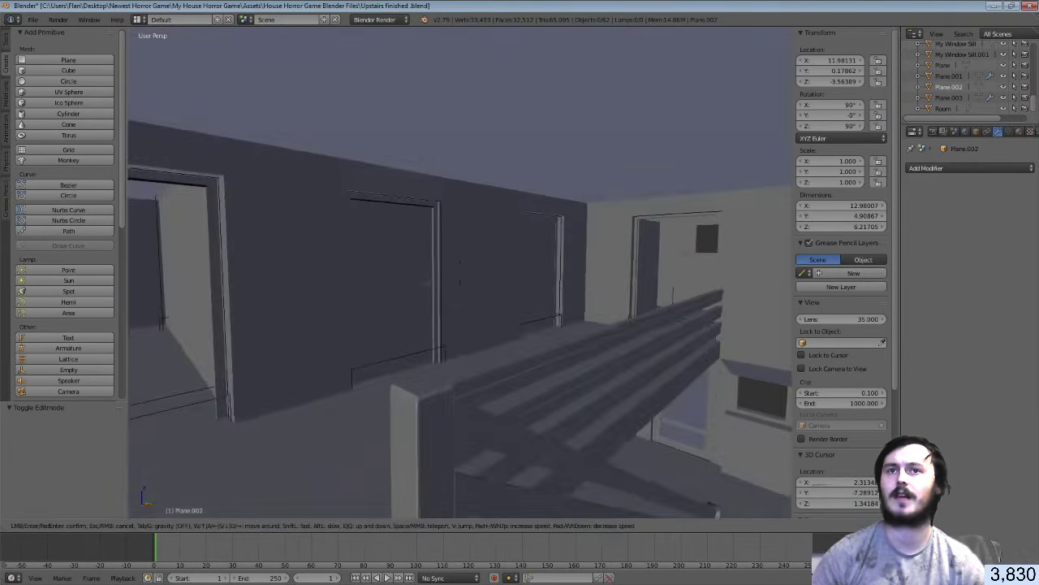
key(w)
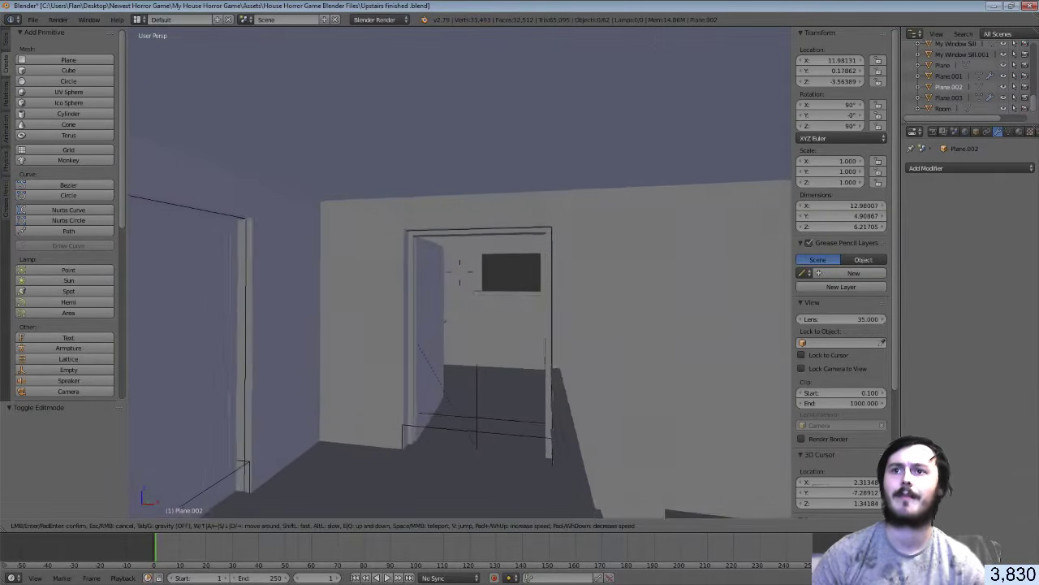
key(w)
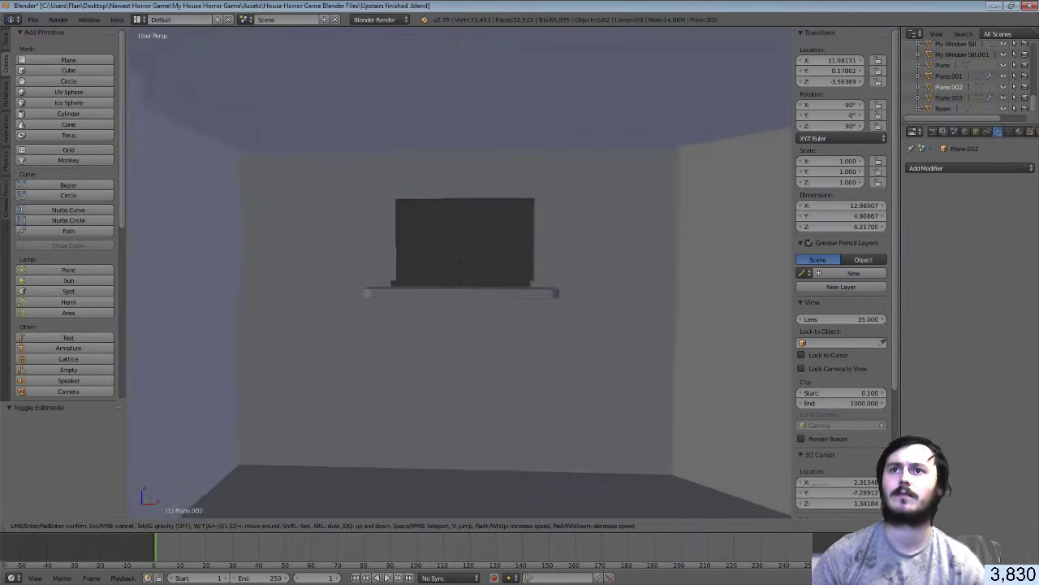
key(w)
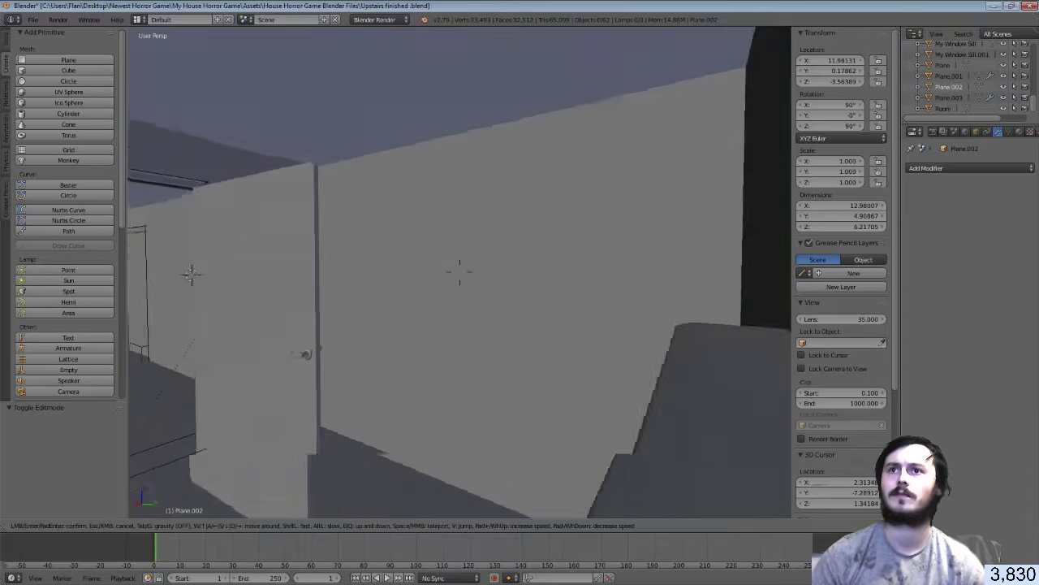
key(w)
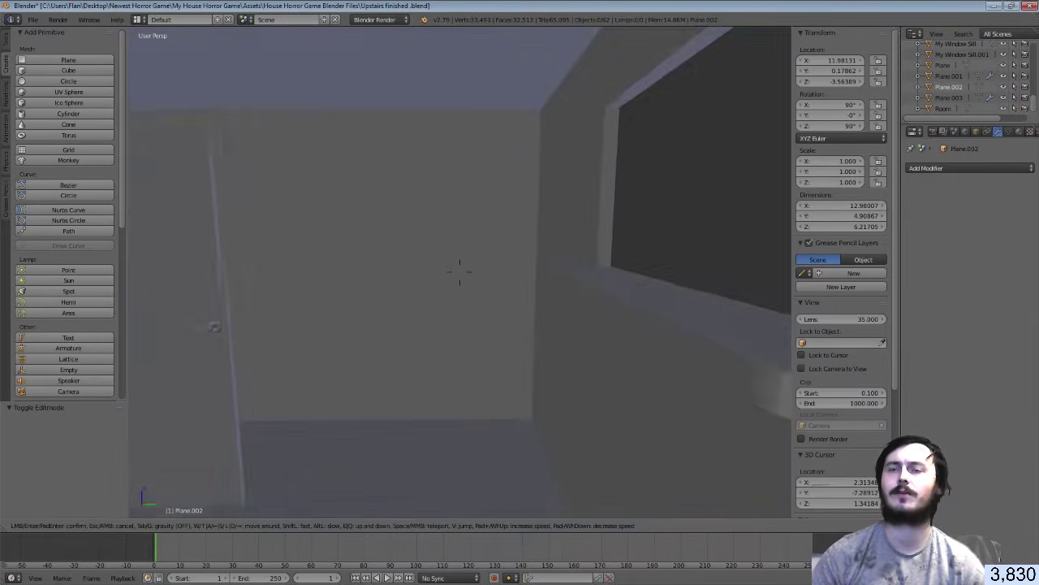
key(w)
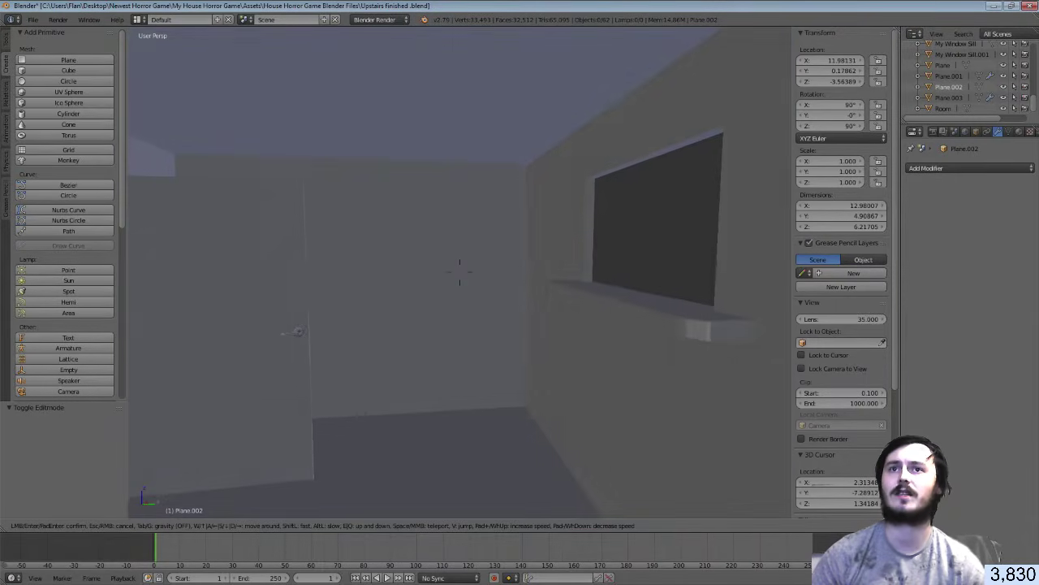
click(460, 271)
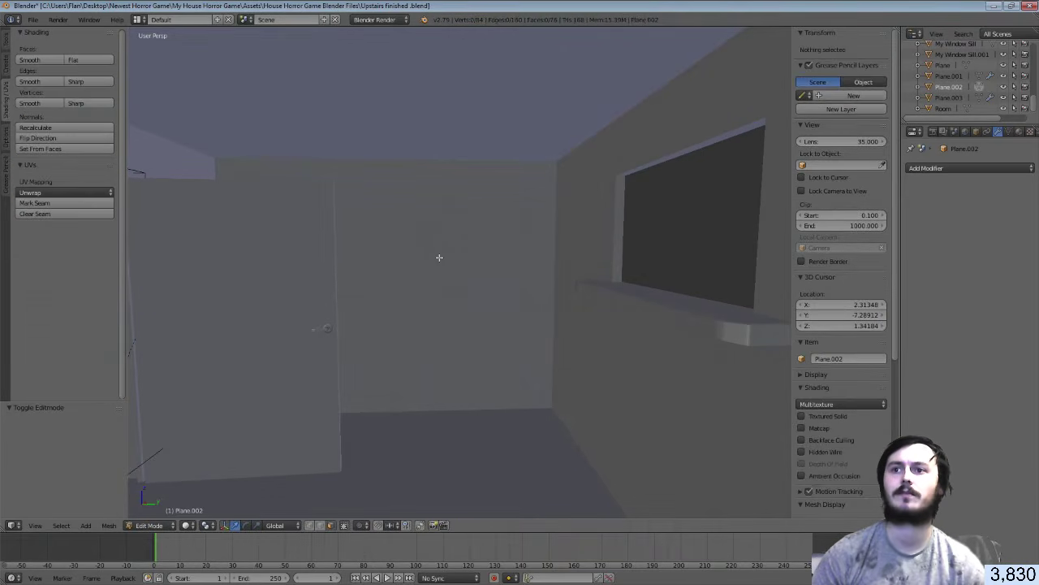
Put the Room mesh in Edit Mode and select the wall face beside the door plus the strip above
right_click(439, 262)
key(Tab)
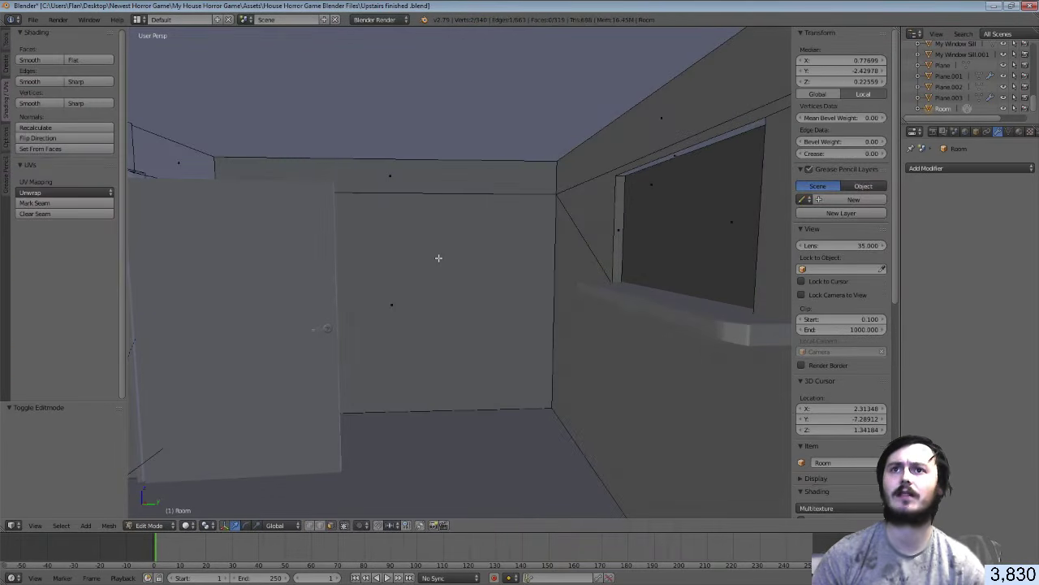
right_click(428, 277)
shift+right_click(422, 186)
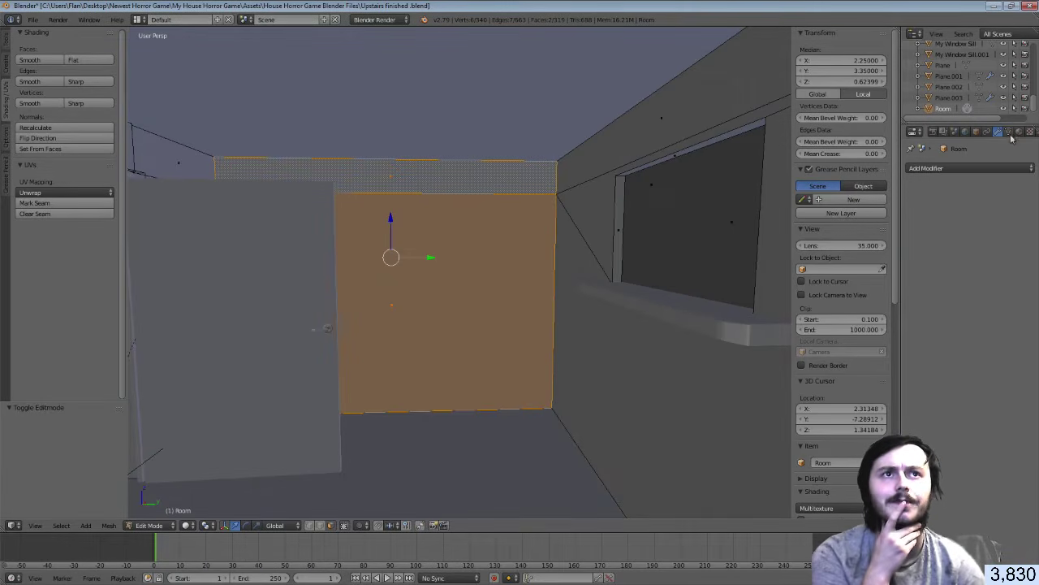
Give the Room a new material named Tiles
click(1013, 132)
click(1019, 131)
click(952, 216)
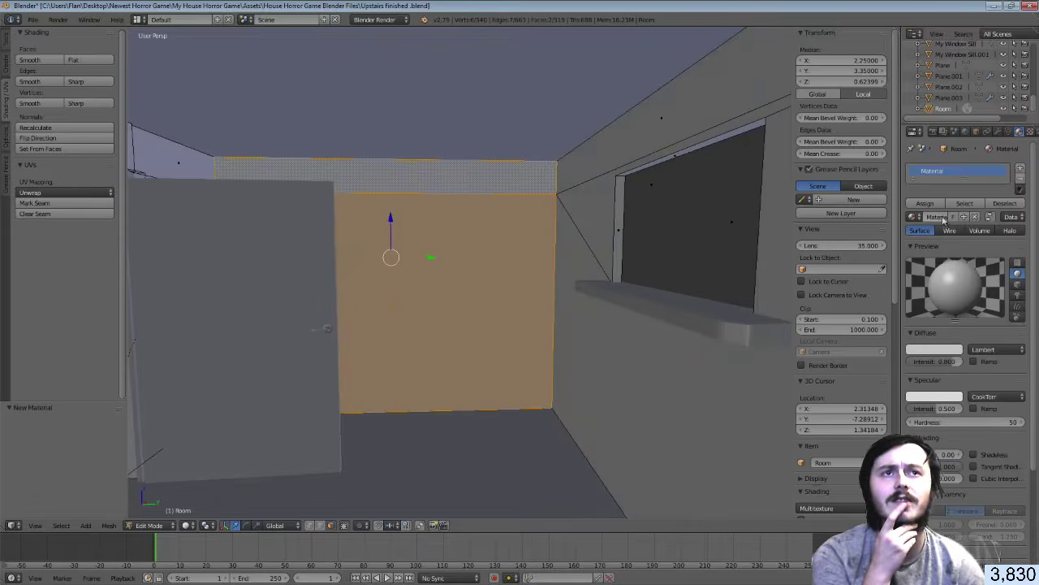
double_click(940, 173)
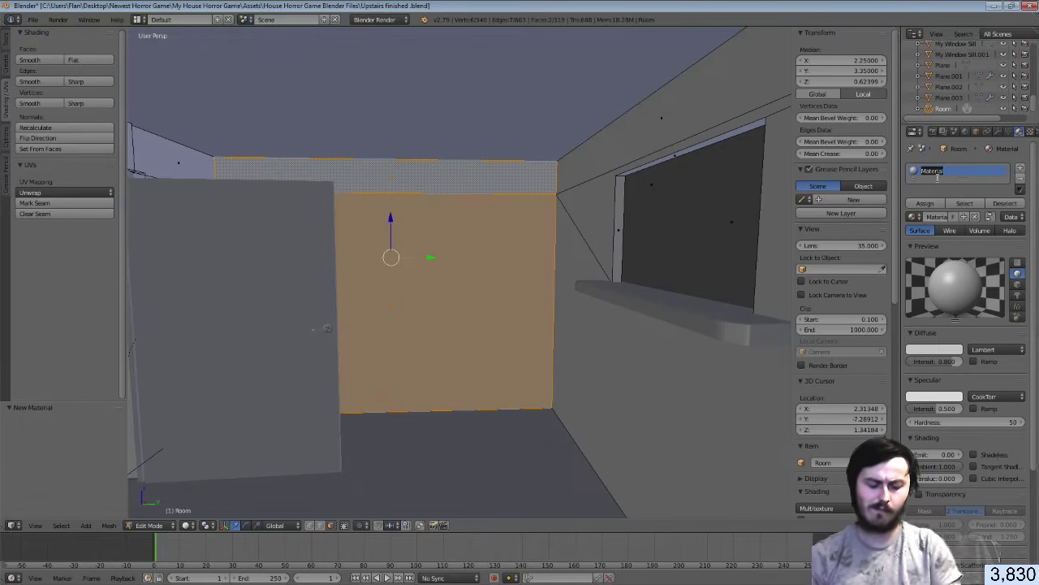
text(Tiles)
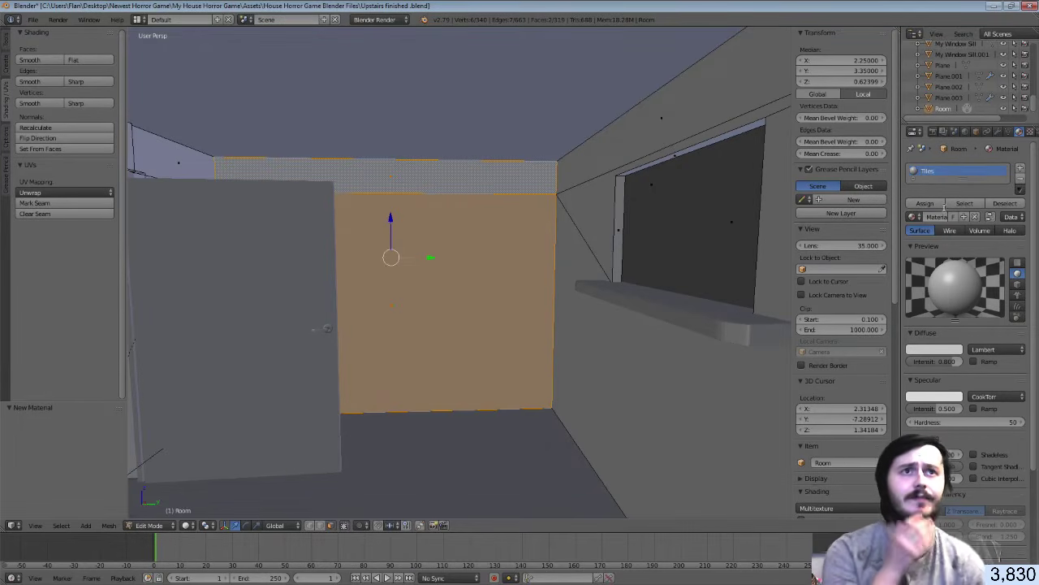
key(Return)
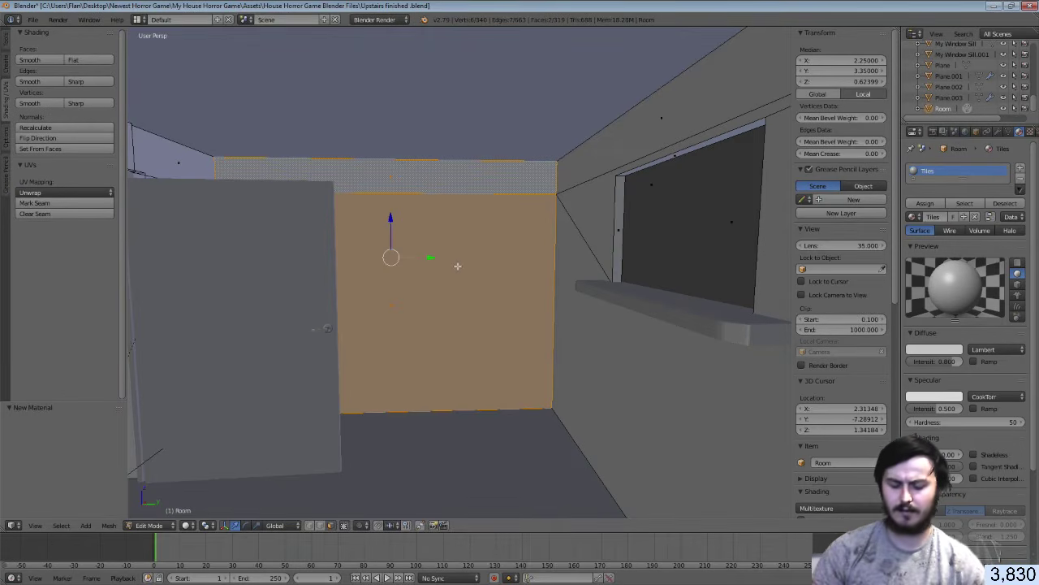
Walk toward the corridor and select the face above the doorway, the upper strip and the wall below
key(shift+f)
key(w)
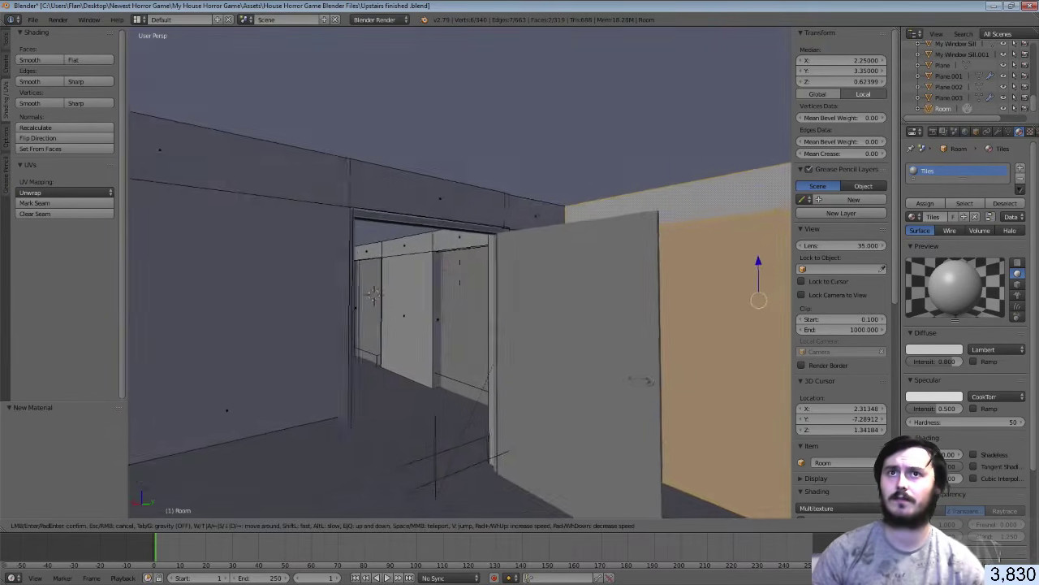
key(Return)
right_click(460, 242)
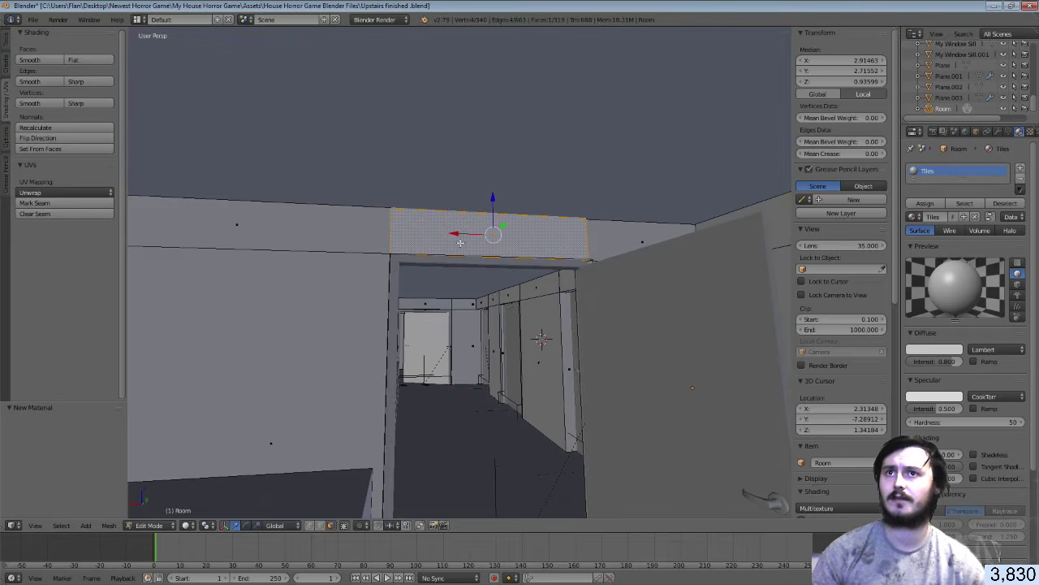
shift+right_click(278, 230)
shift+right_click(307, 320)
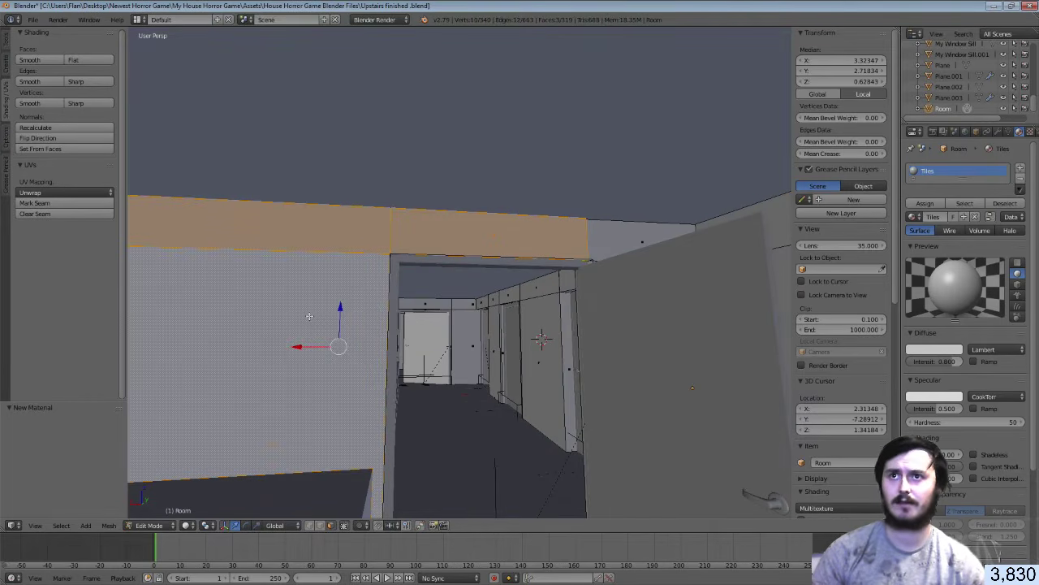
Walk through the doorway and add the next upper strip and its wall face to the selection
key(shift+f)
key(w)
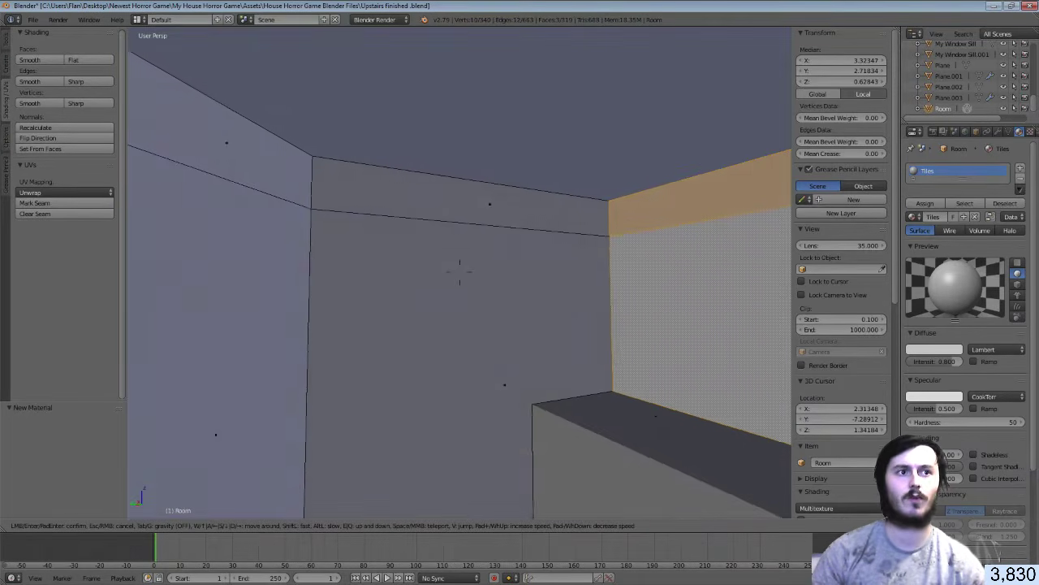
key(Return)
shift+right_click(430, 220)
shift+right_click(431, 298)
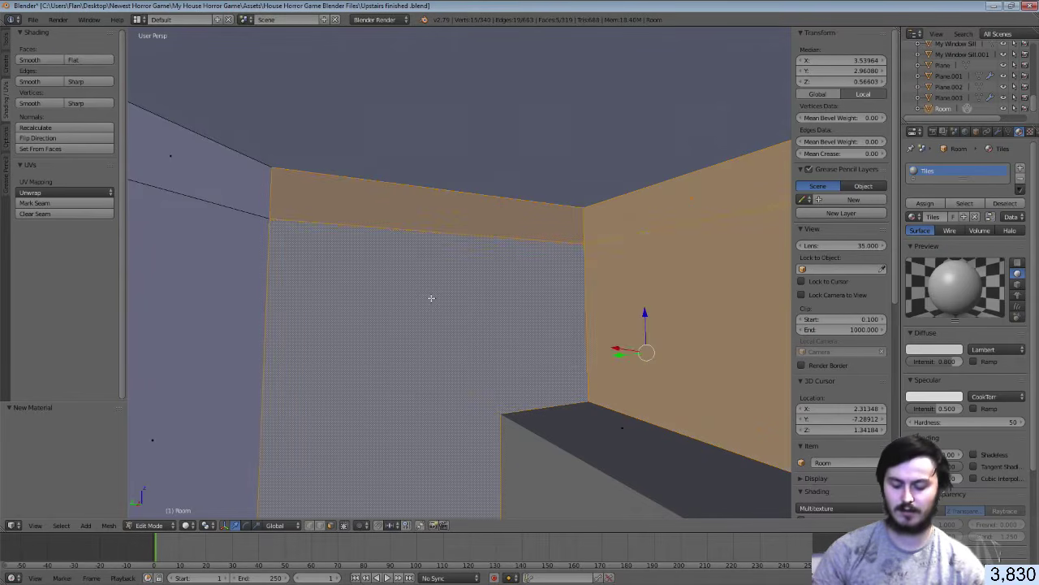
key(u)
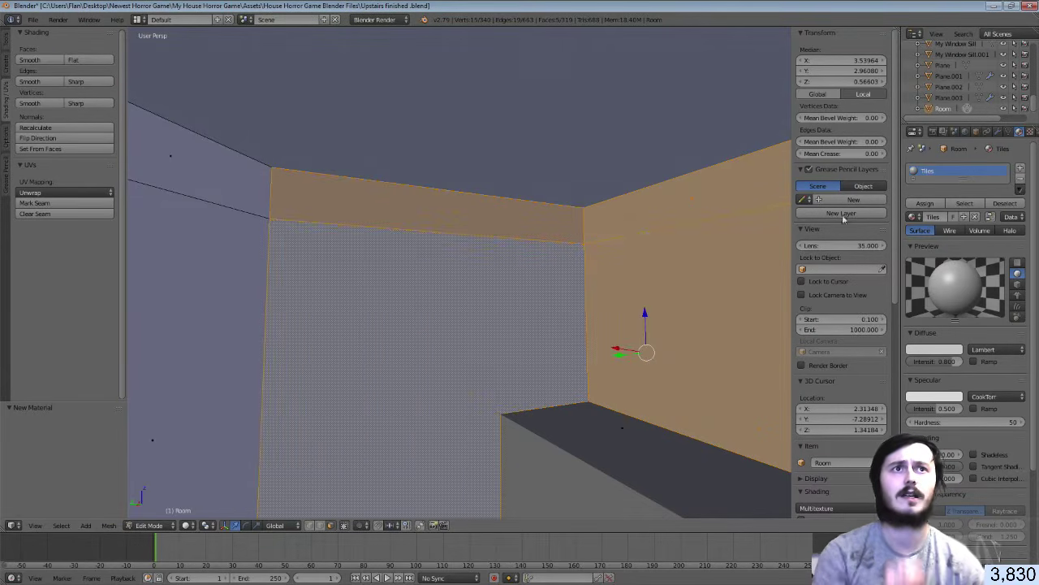
Add a second material slot with a new material named Wallpaper and assign it to the selected walls
click(1021, 168)
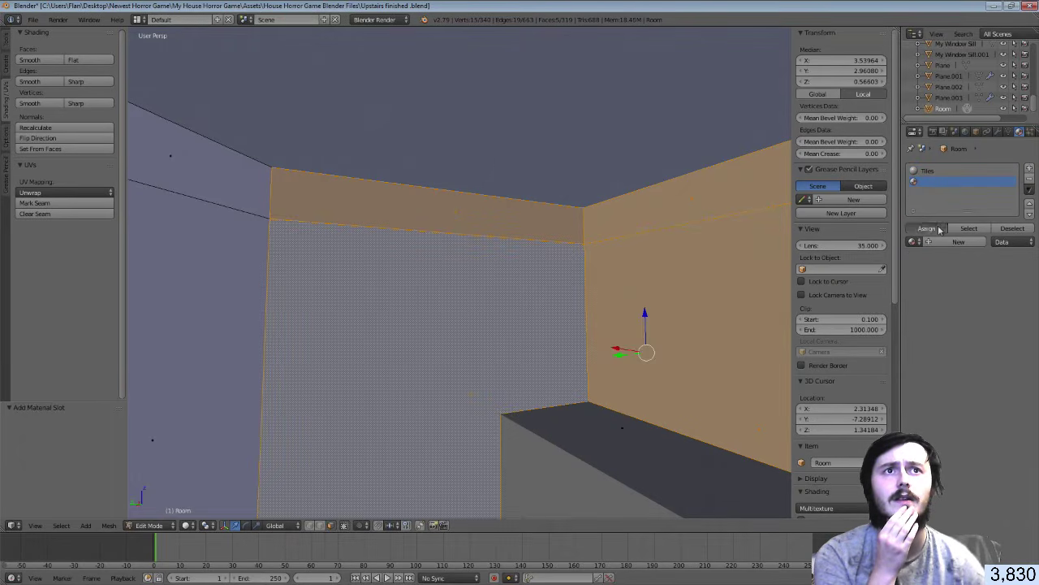
click(930, 228)
click(956, 241)
double_click(932, 183)
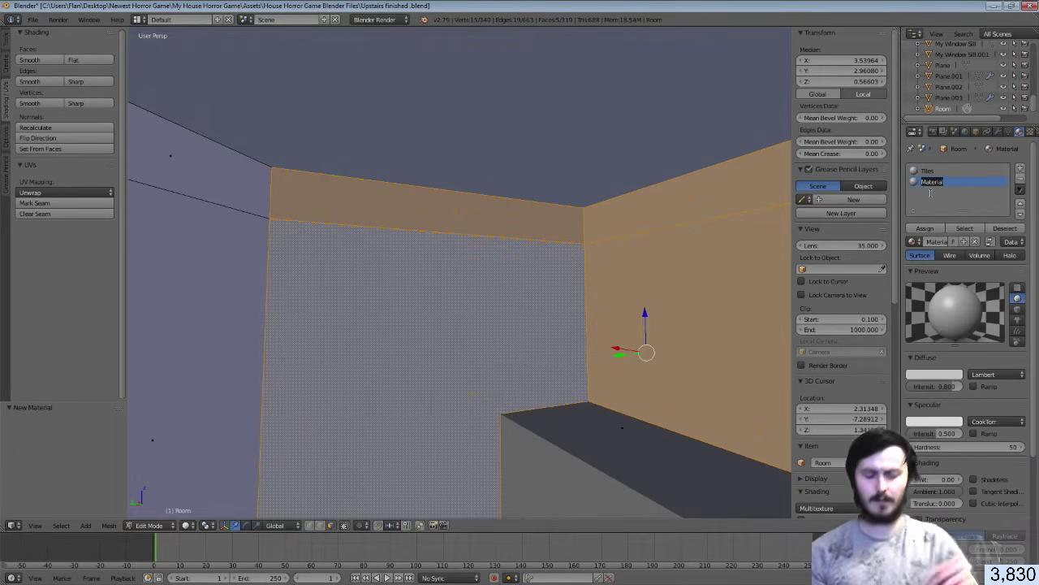
text(Wall)
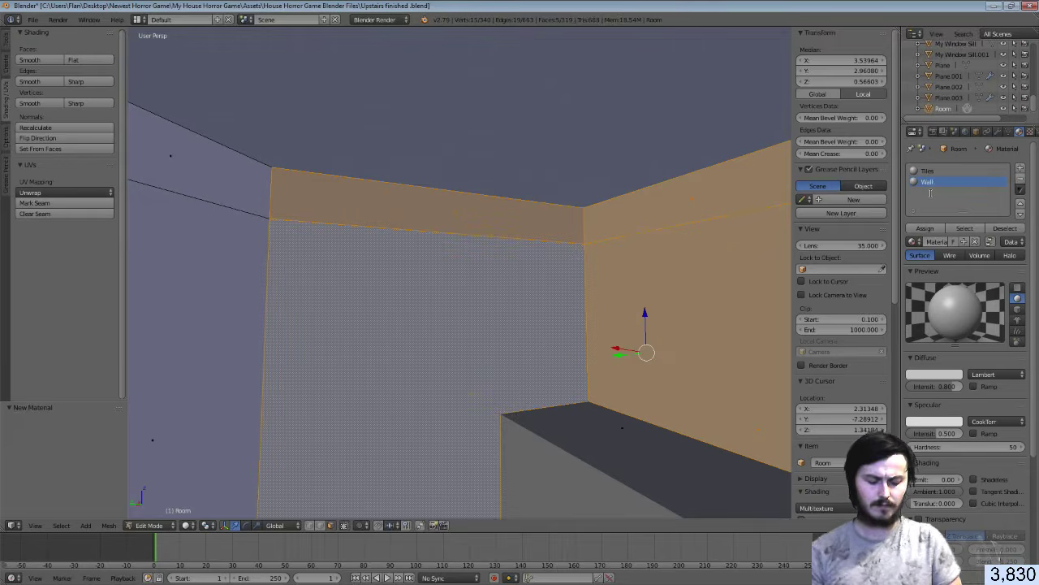
text(paper)
key(Return)
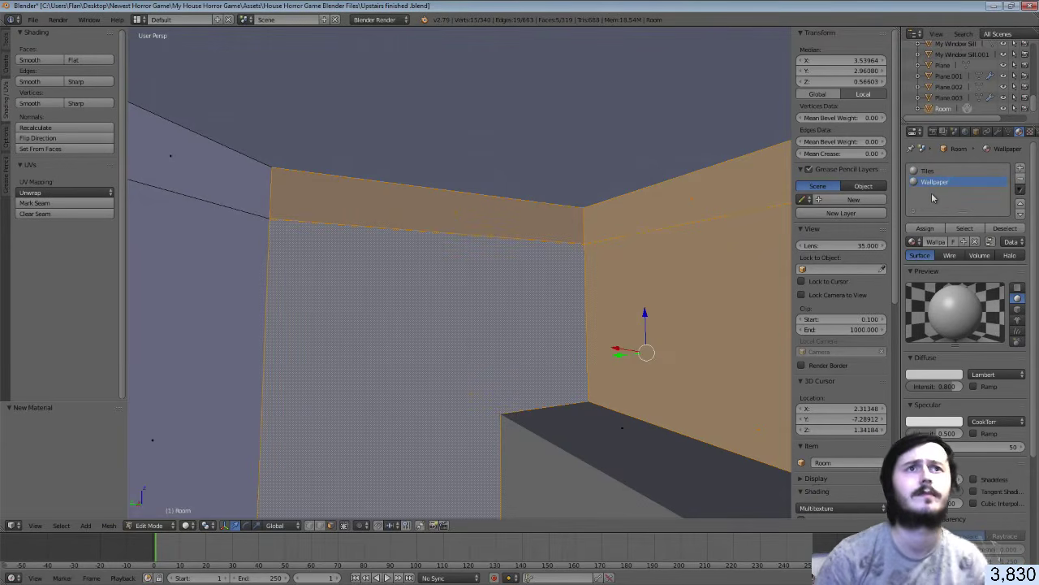
click(925, 229)
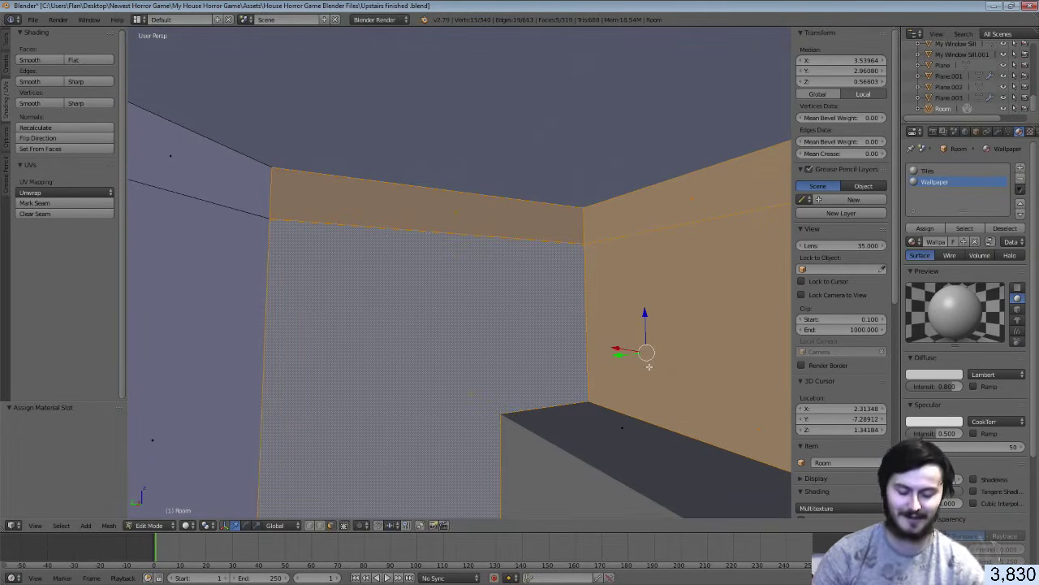
Smart UV Project the wallpaper faces and split the 3D view into two side-by-side views
key(u)
click(633, 383)
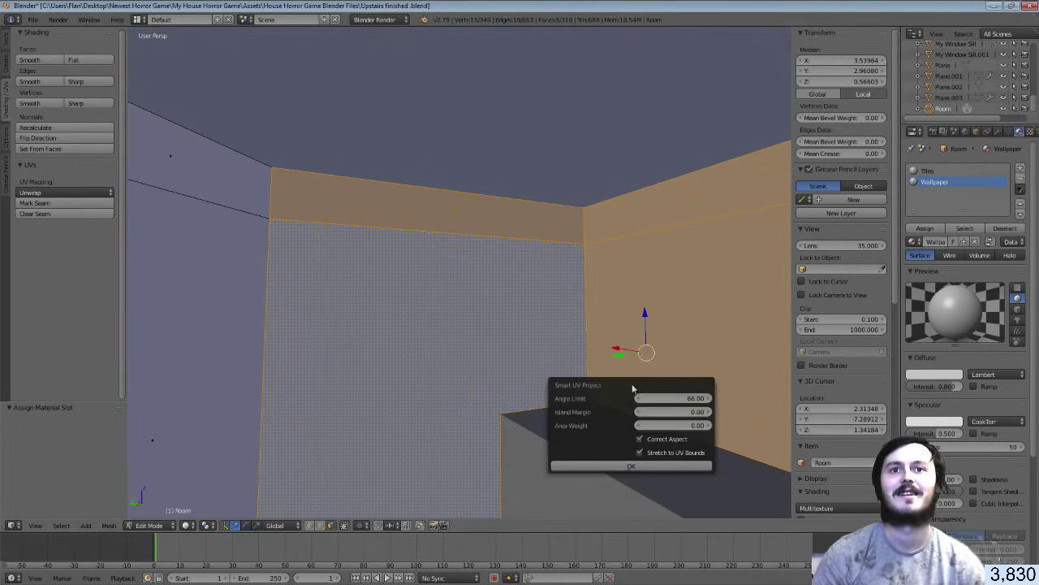
click(637, 466)
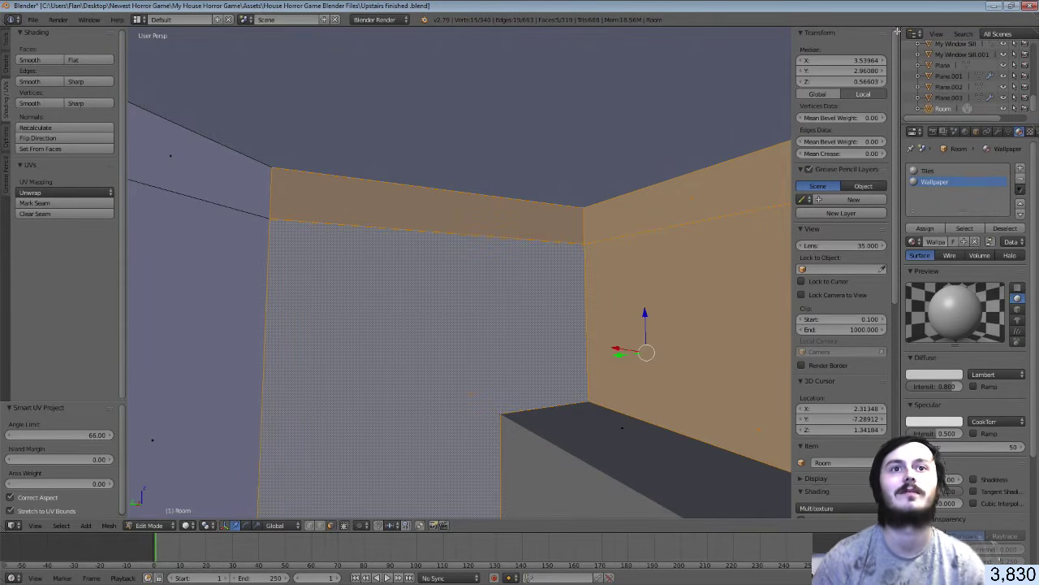
drag(897, 31, 641, 65)
Hide the side panels and turn the right pane into the UV/Image Editor
key(n)
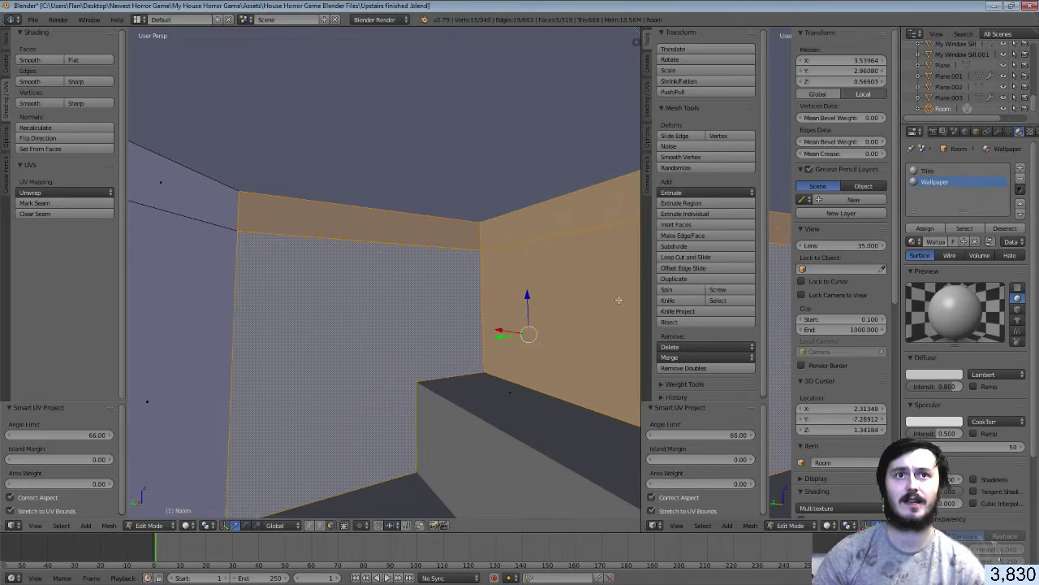
key(n)
key(t)
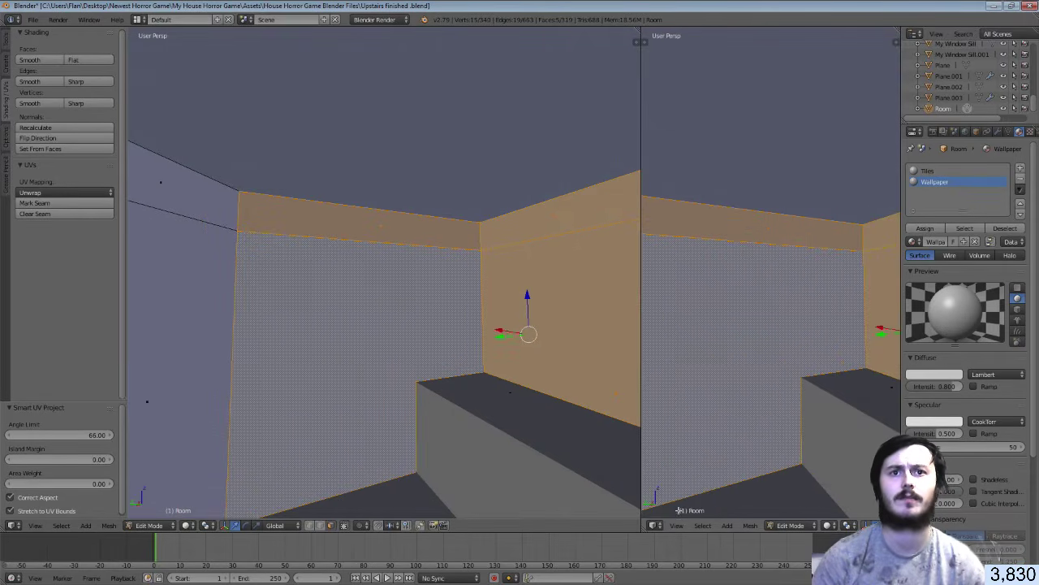
click(655, 525)
click(691, 441)
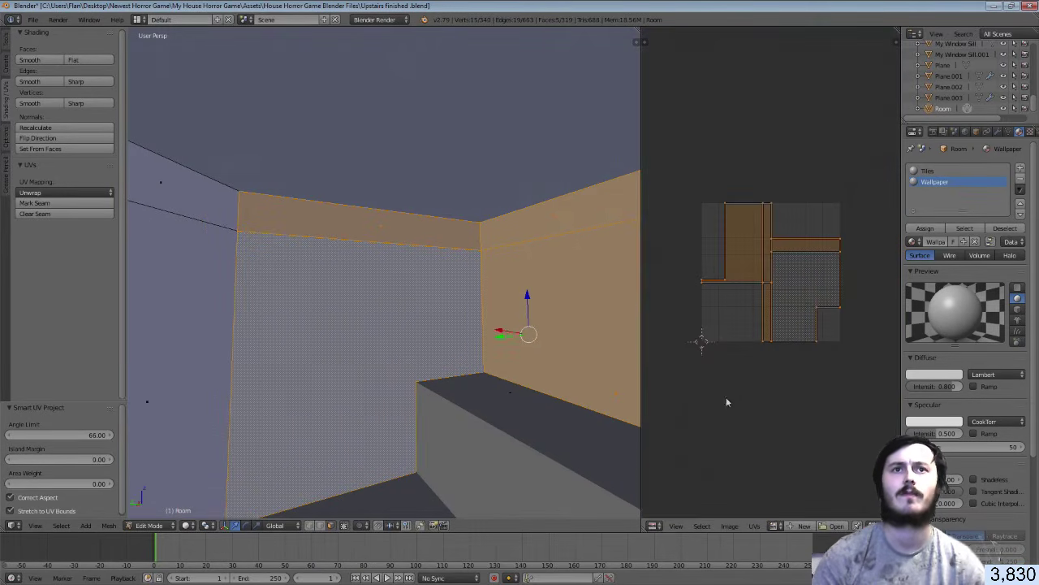
Re-project the top strip and large wall face with Smart UV Project, then show the texture settings
right_click(352, 236)
shift+right_click(375, 324)
key(u)
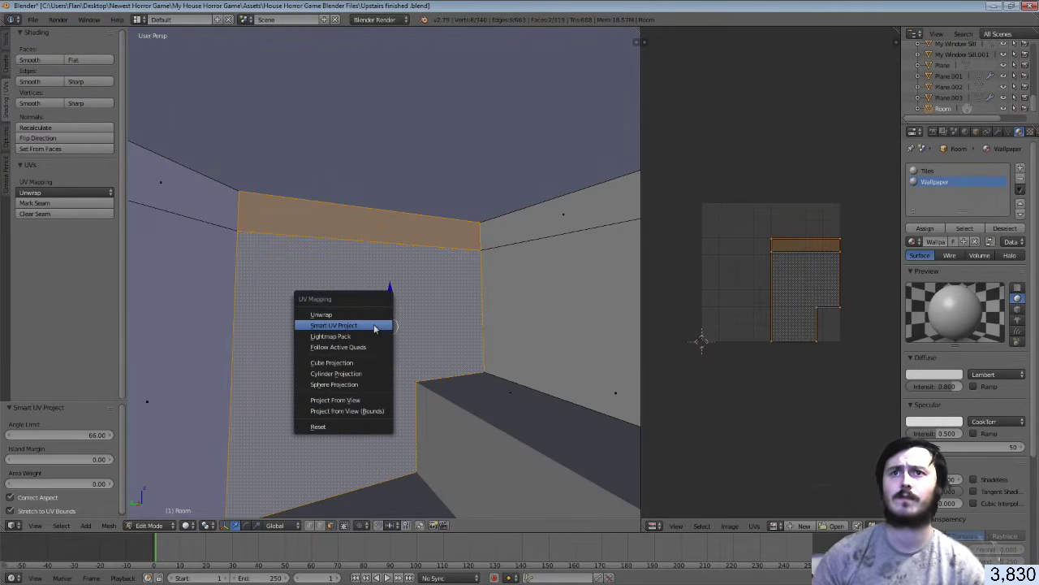
click(374, 325)
click(382, 404)
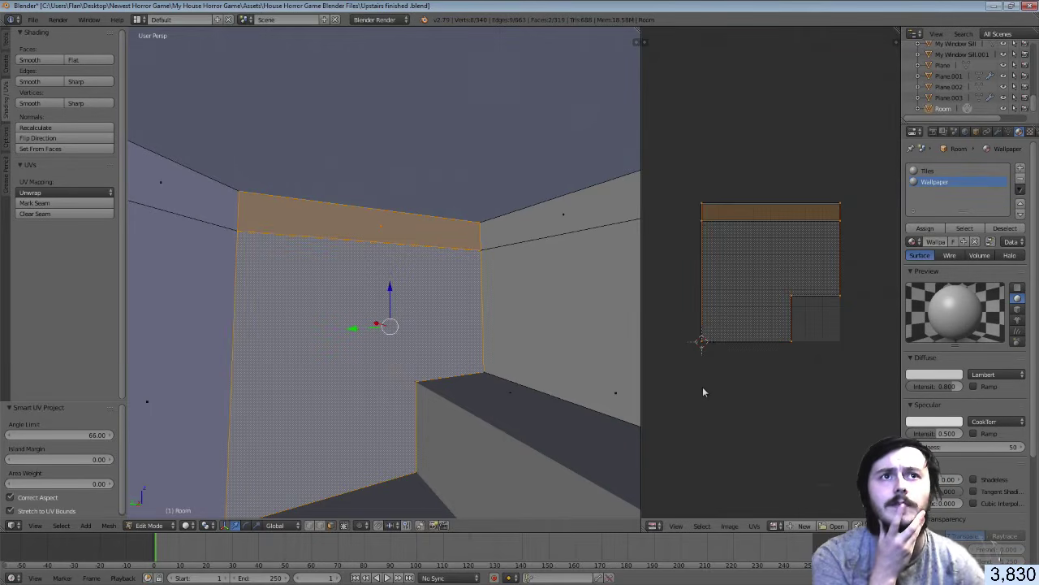
click(1029, 132)
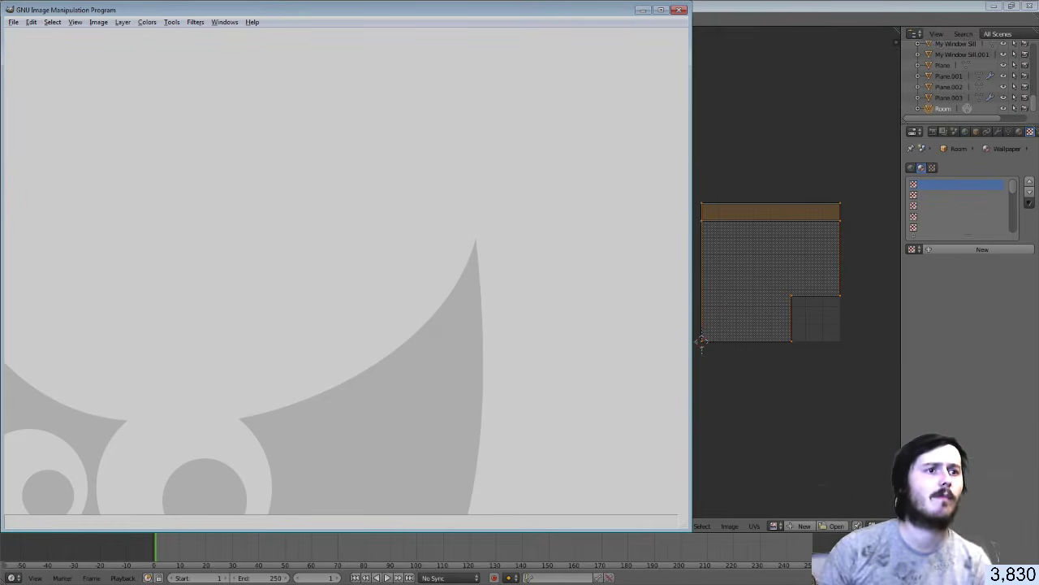
In Explorer, open E: > Blender Files > Bathroom Referance Images and drag IMG_20191125_201428 into GIMP
key(alt+Tab)
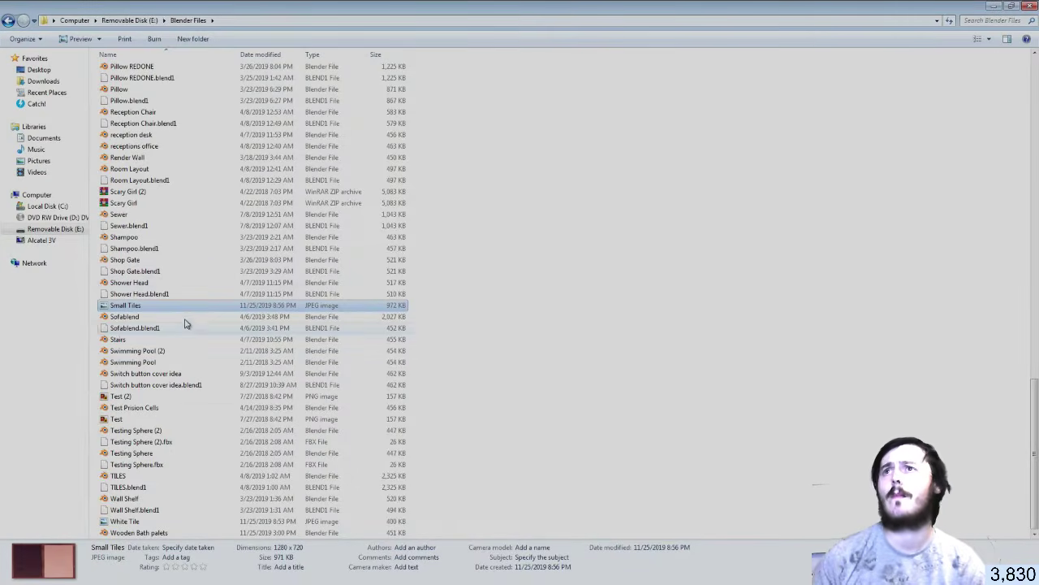
scroll(221, 283, up, 20)
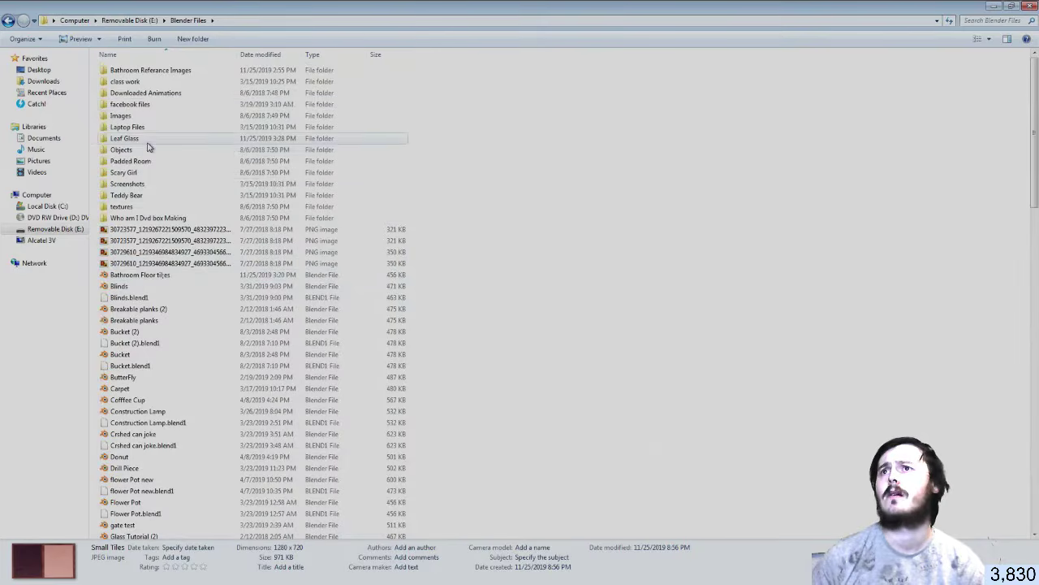
click(8, 21)
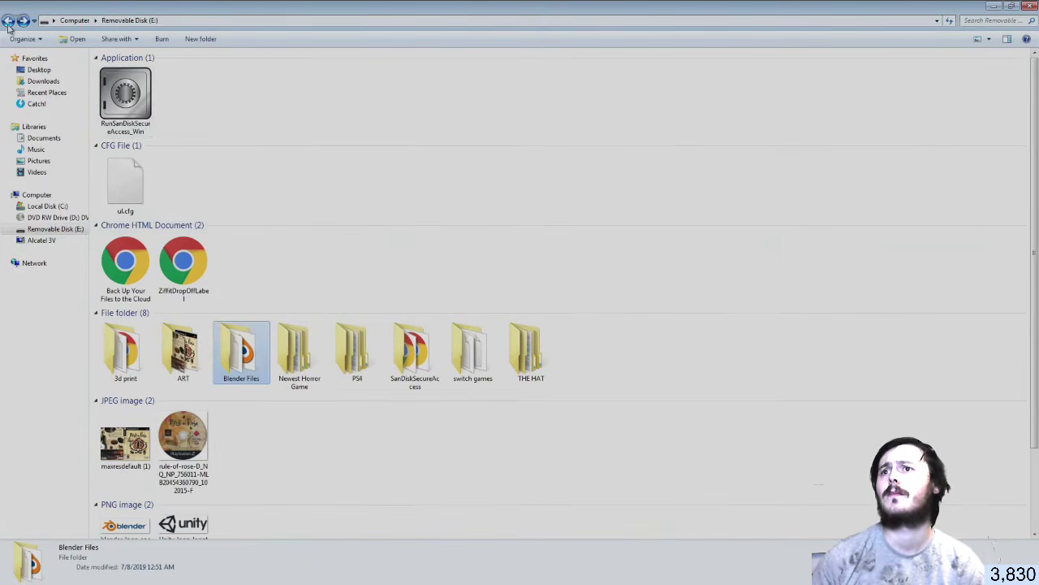
double_click(243, 358)
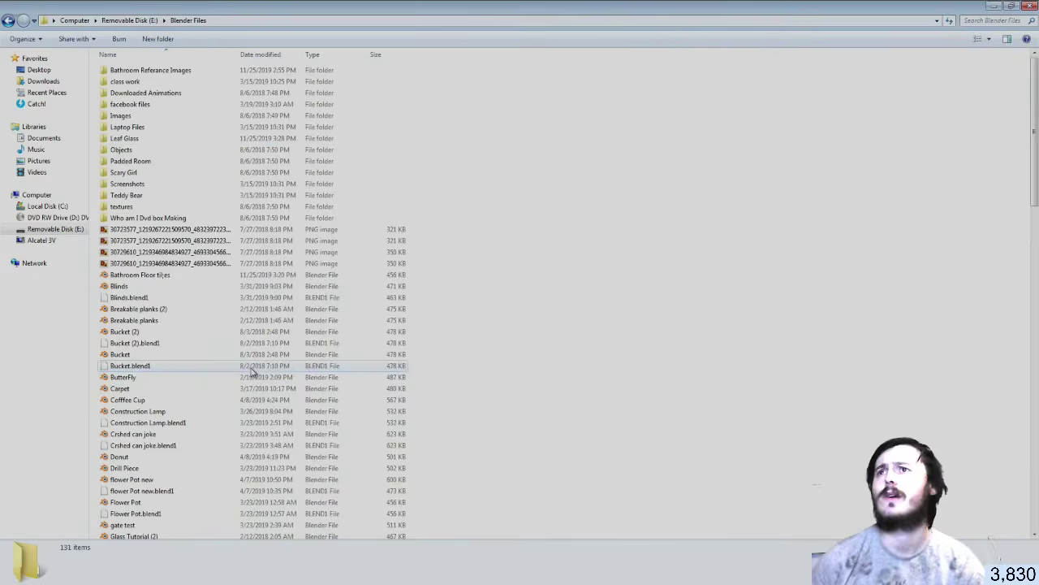
double_click(138, 71)
click(341, 130)
drag(308, 152, 439, 341)
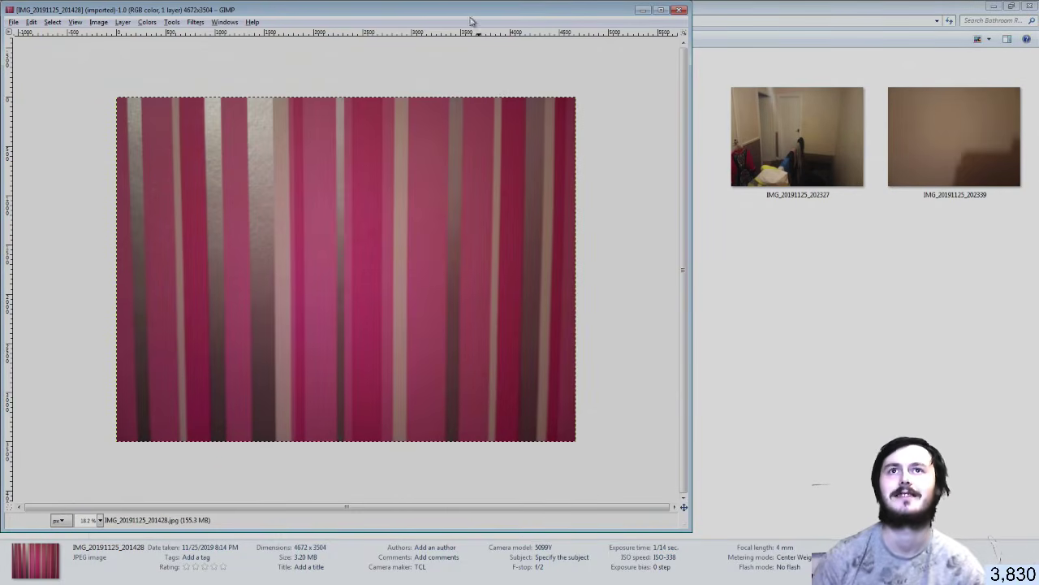
Maximize the image window and open the Layers dock and the Toolbox beside it
drag(516, 11, 595, 0)
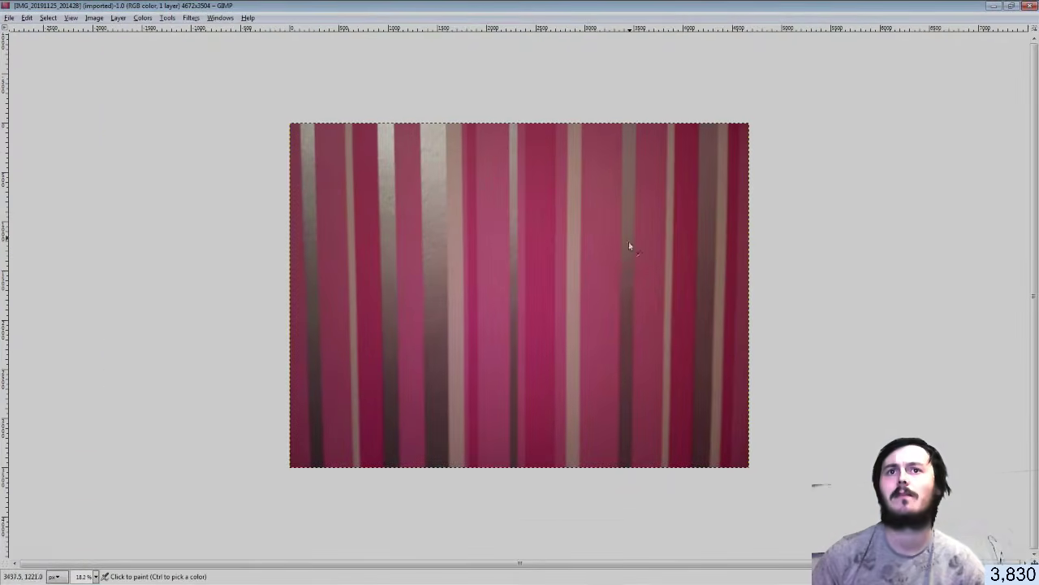
ctrl+scroll(629, 246, up, 2)
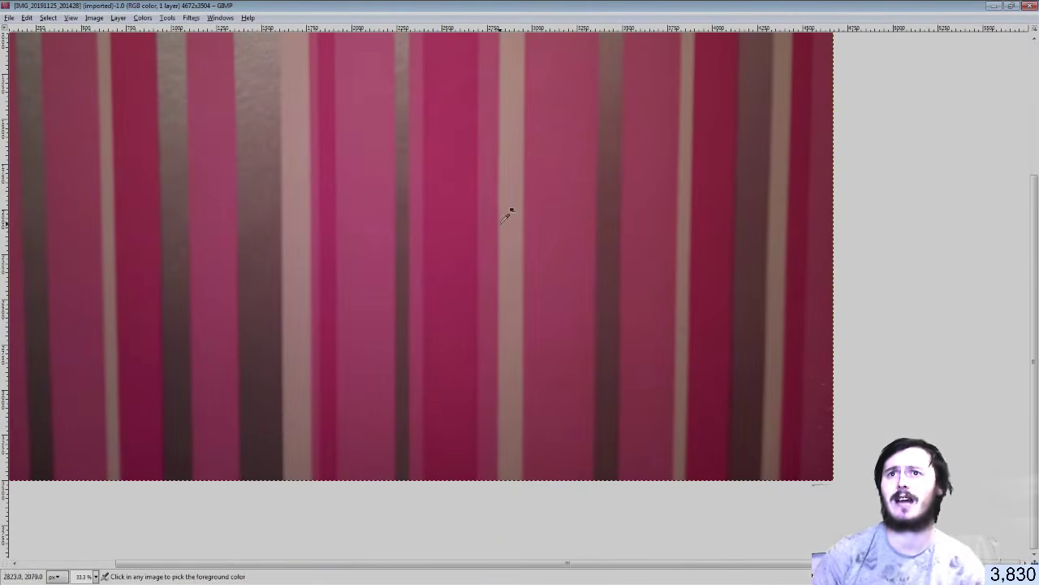
ctrl+scroll(501, 221, down, 2)
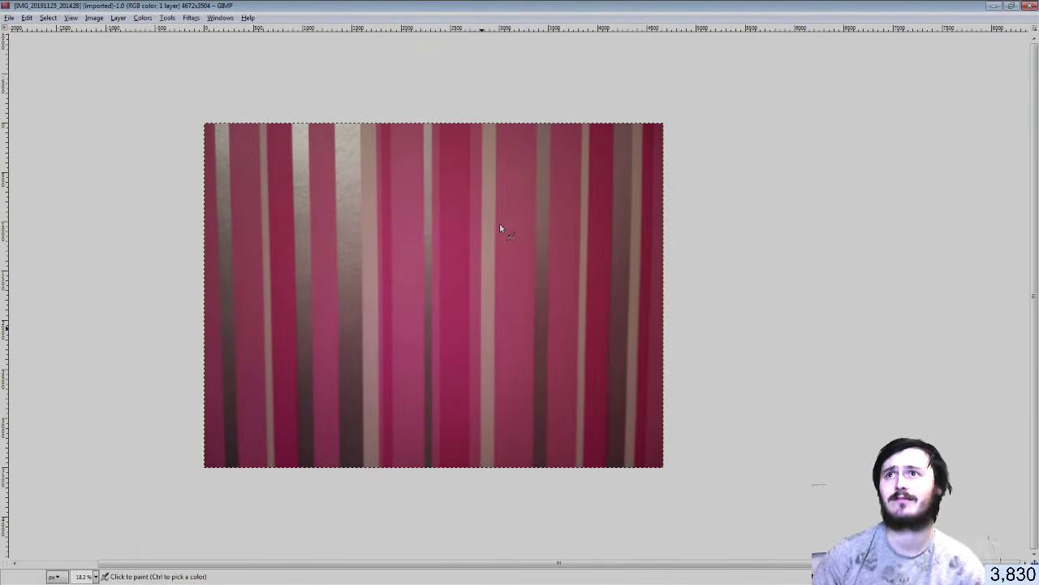
click(191, 17)
mouse_move(220, 17)
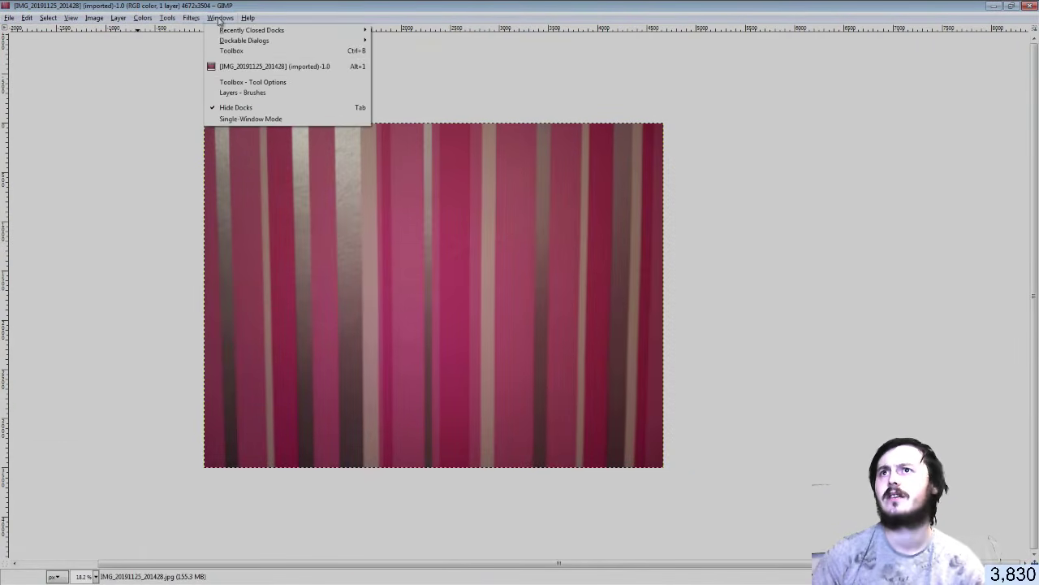
mouse_move(273, 41)
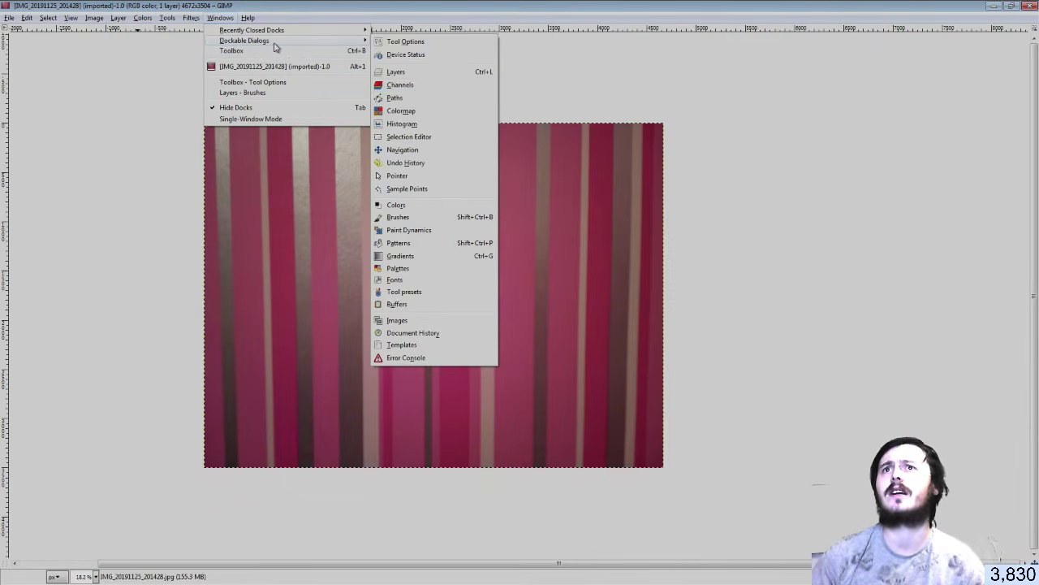
click(410, 74)
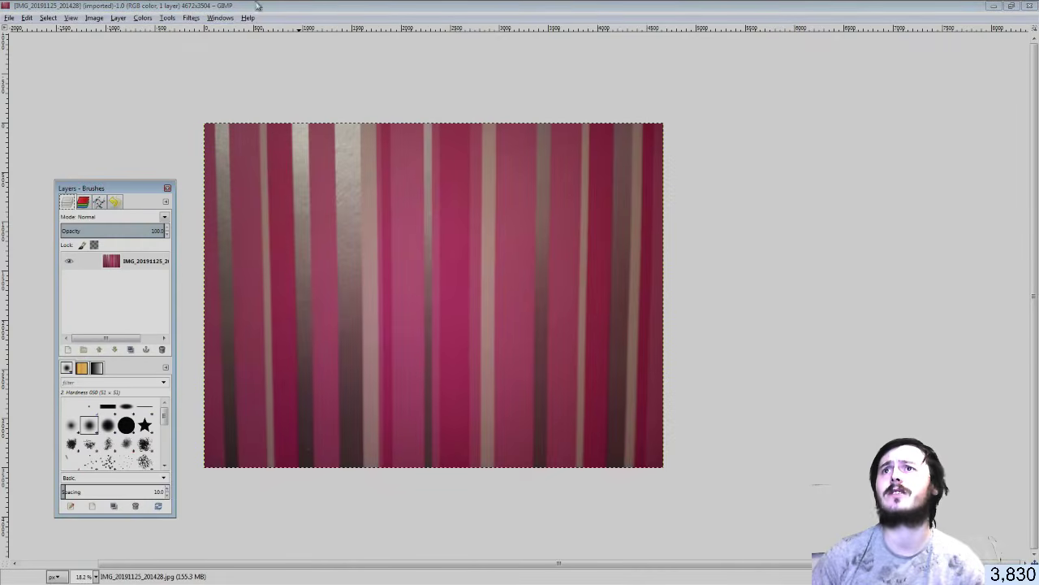
click(218, 18)
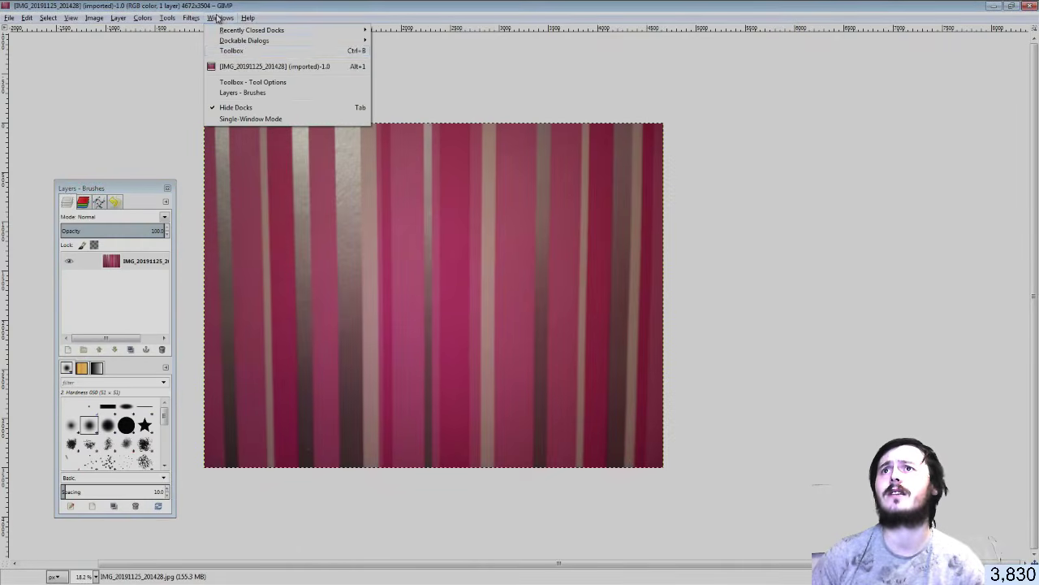
click(255, 50)
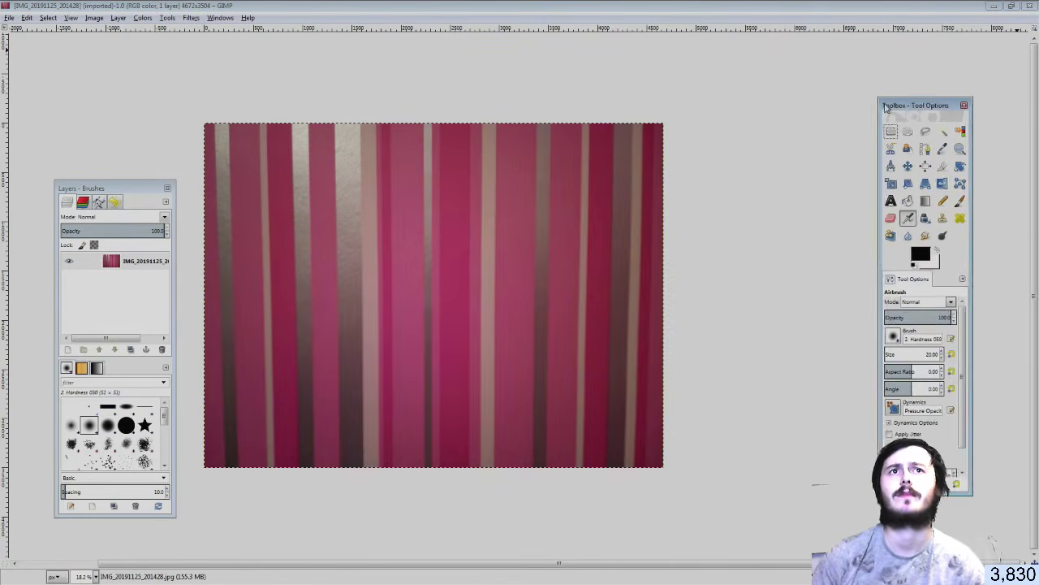
drag(913, 110, 847, 107)
Use Rectangle Select to mark a rectangle of stripes in the photo's lower middle
click(826, 133)
ctrl+scroll(469, 362, up, 1)
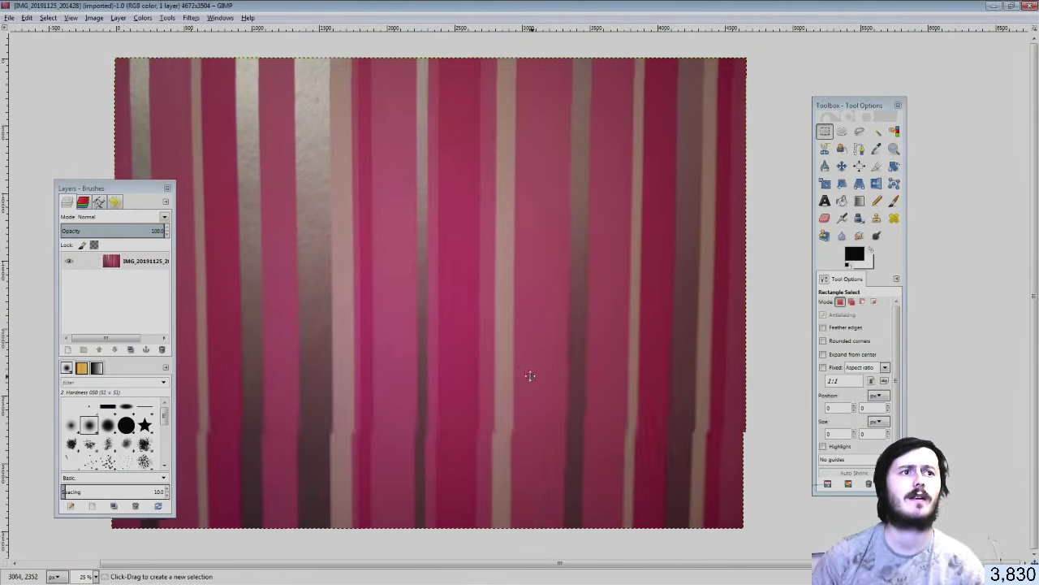
middle_drag(531, 376, 471, 303)
key(ctrl)
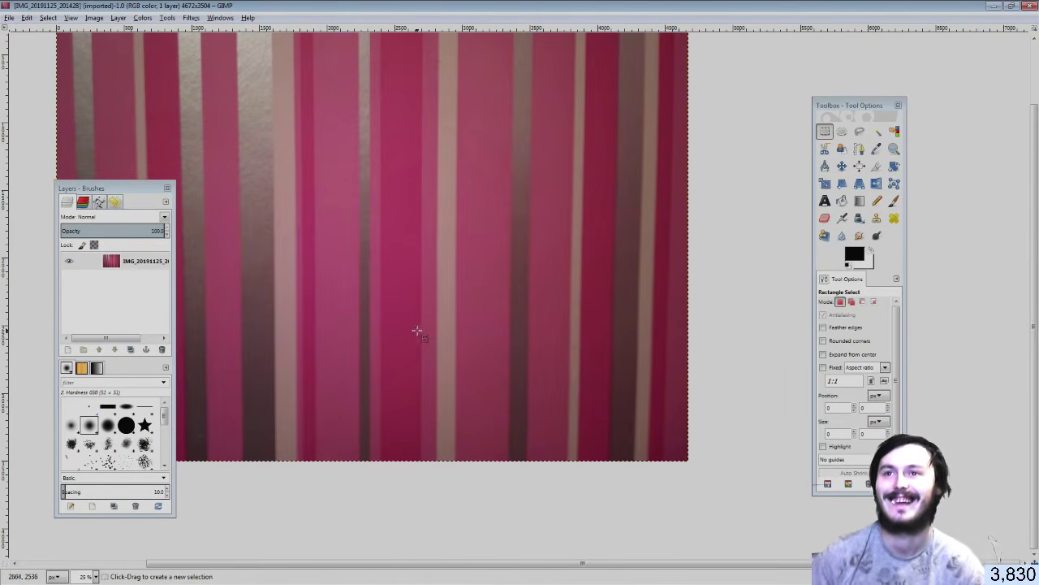
middle_drag(355, 338, 433, 313)
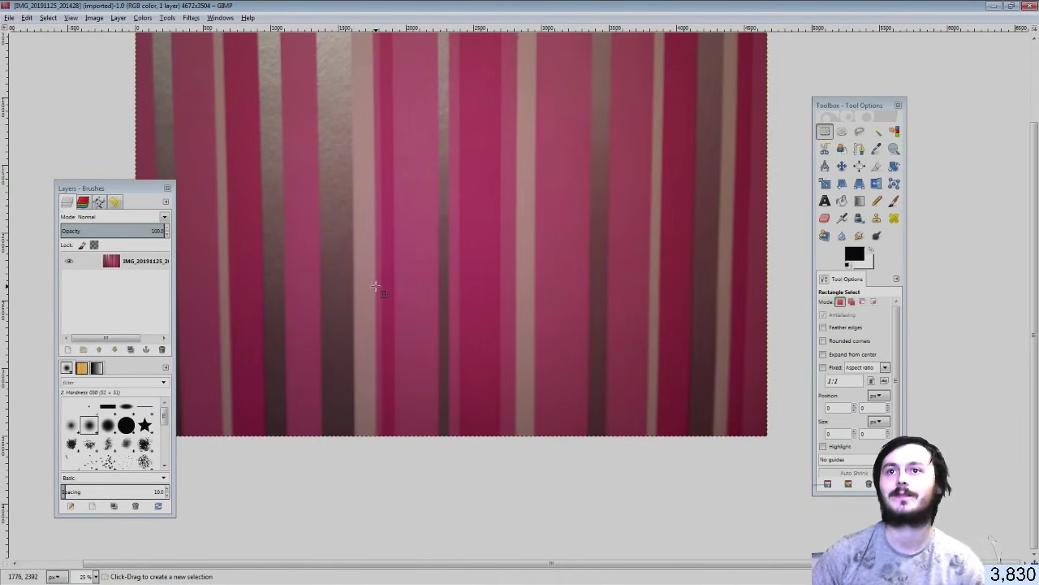
drag(376, 286, 667, 445)
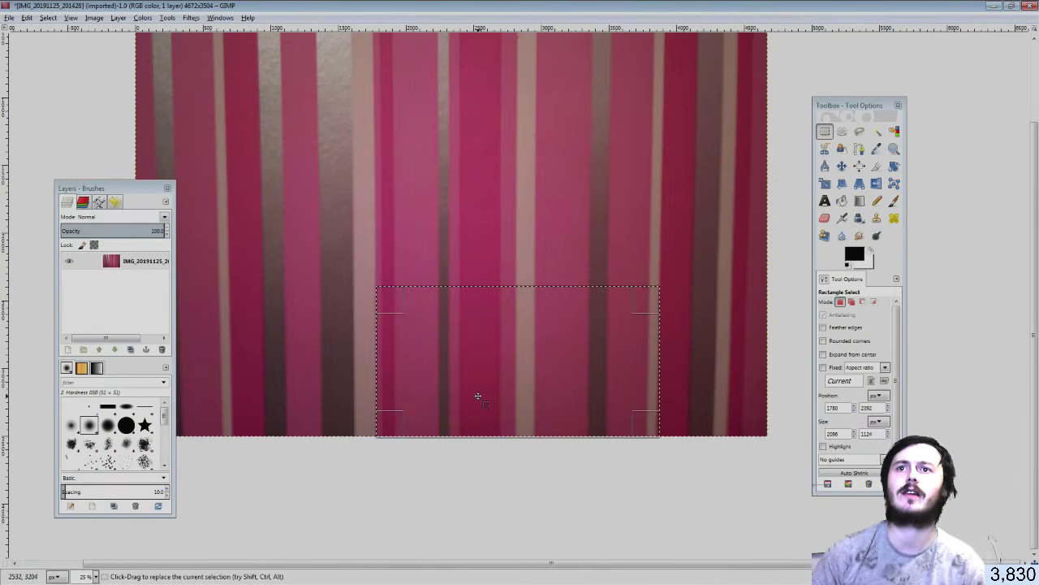
Cut the selected stripes to the clipboard and close the original photo without saving
drag(381, 364, 379, 361)
right_click(458, 364)
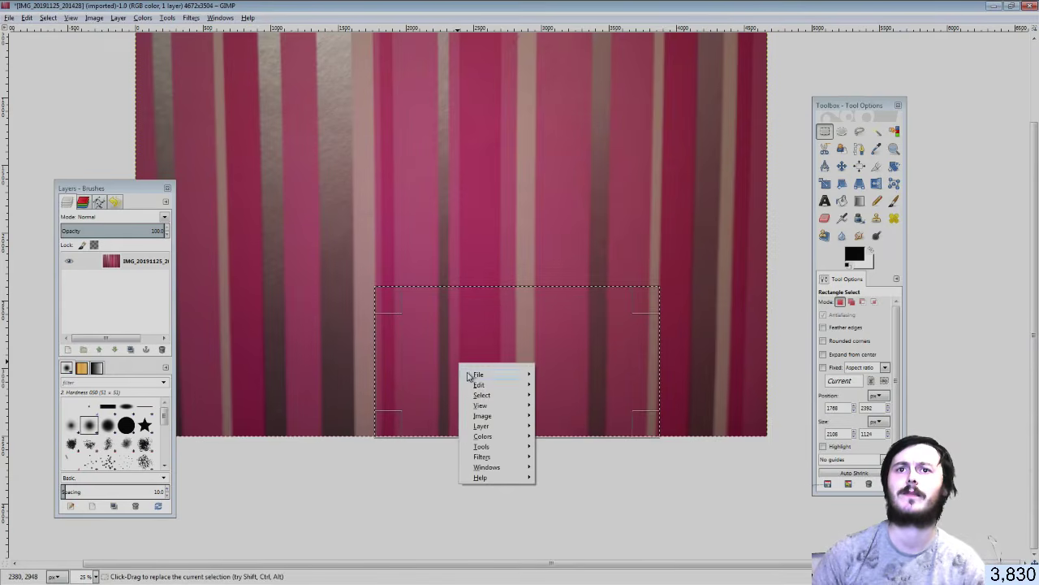
mouse_move(475, 374)
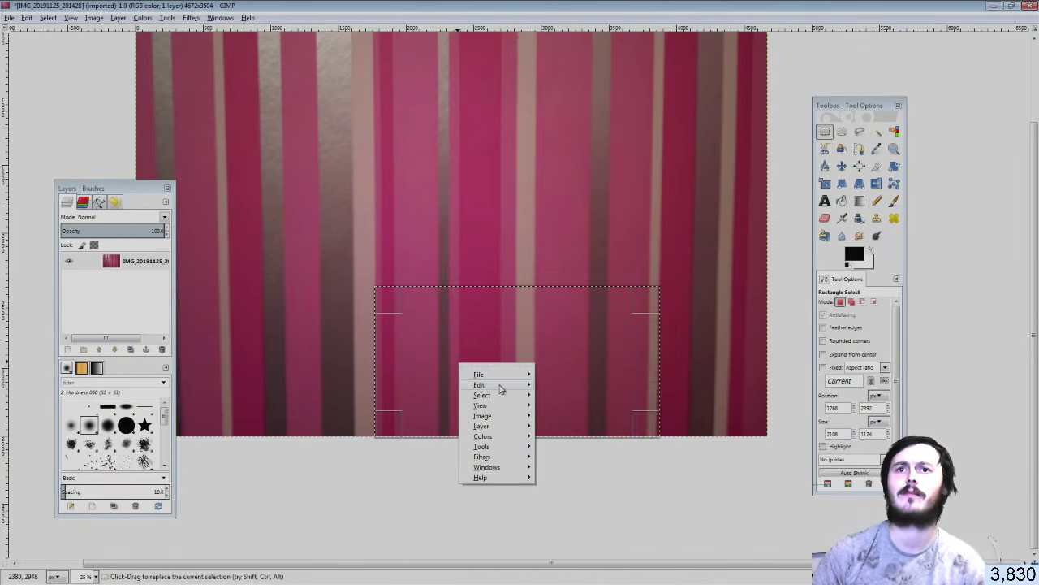
click(556, 374)
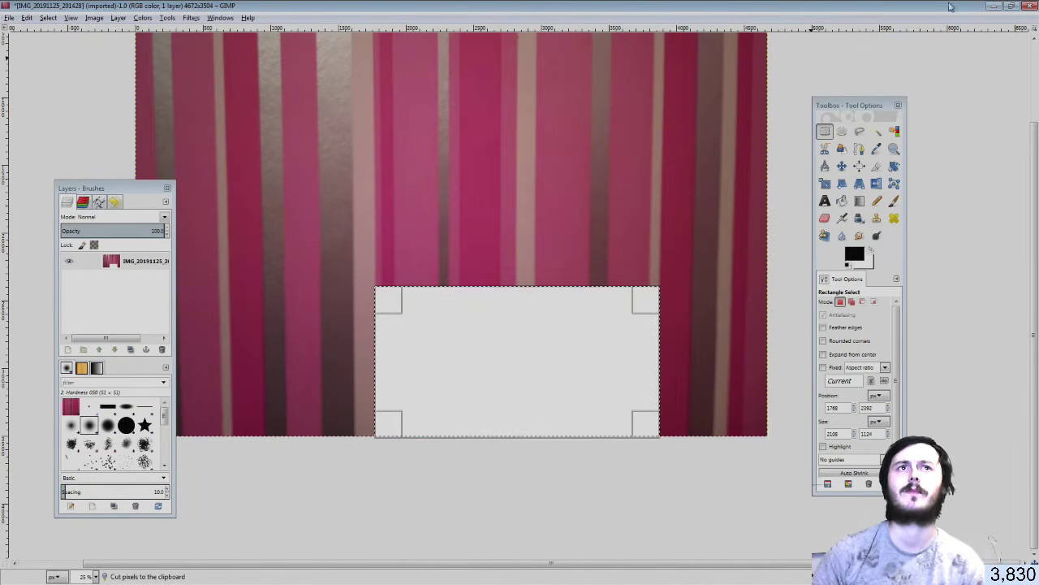
click(1029, 6)
click(522, 354)
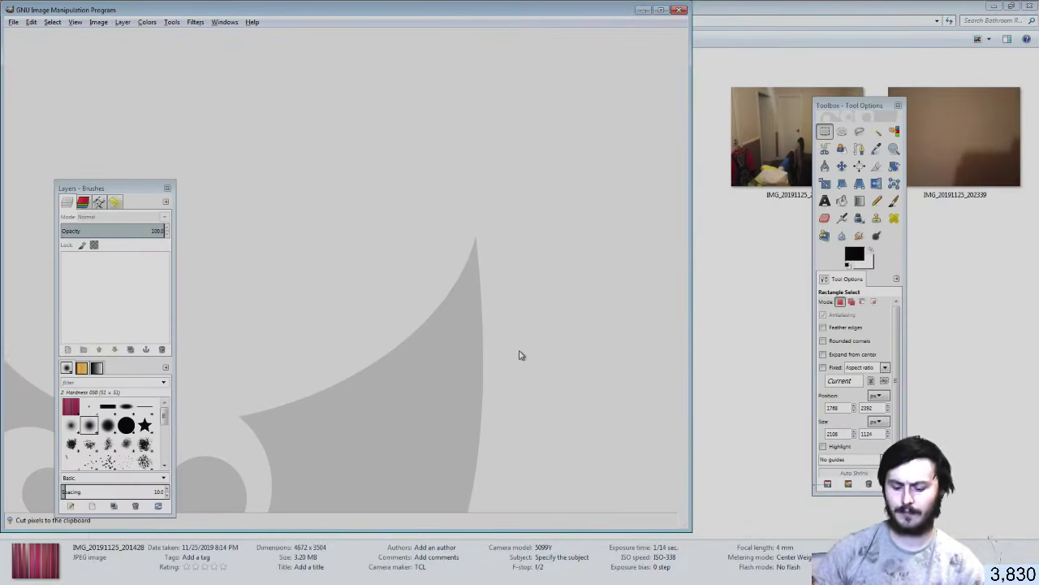
Paste the stripes as a new image at 25% zoom, add a transparent layer, and swap colours
key(ctrl+shift+v)
key(minus)
key(minus)
key(minus)
key(minus)
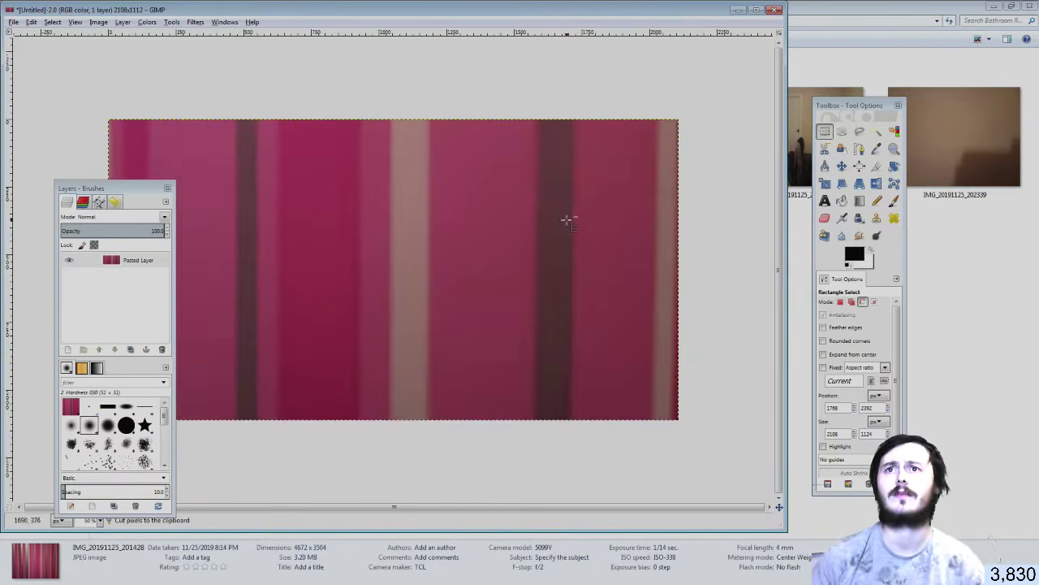
key(minus)
key(plus)
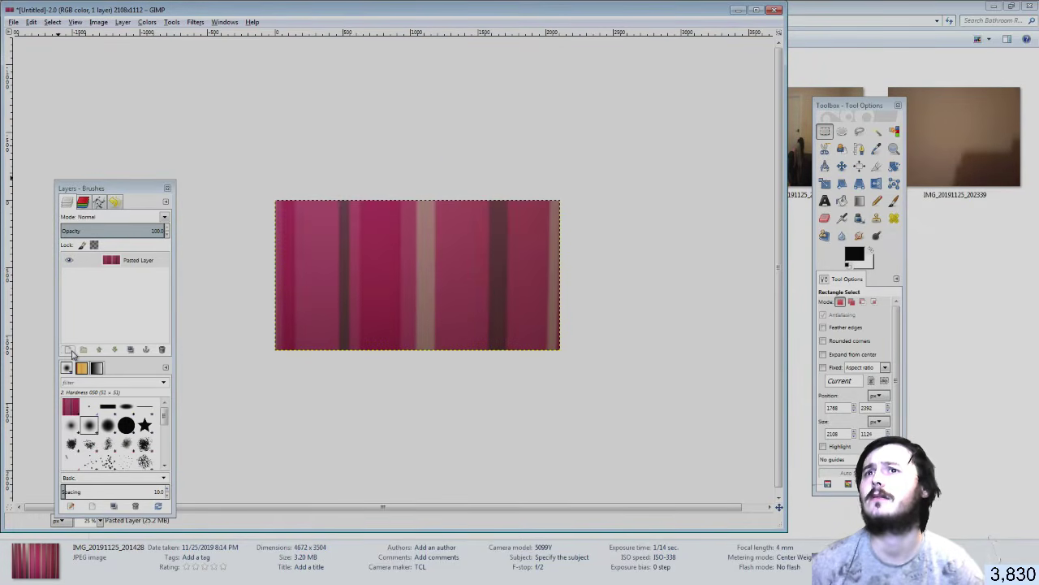
click(69, 350)
click(77, 436)
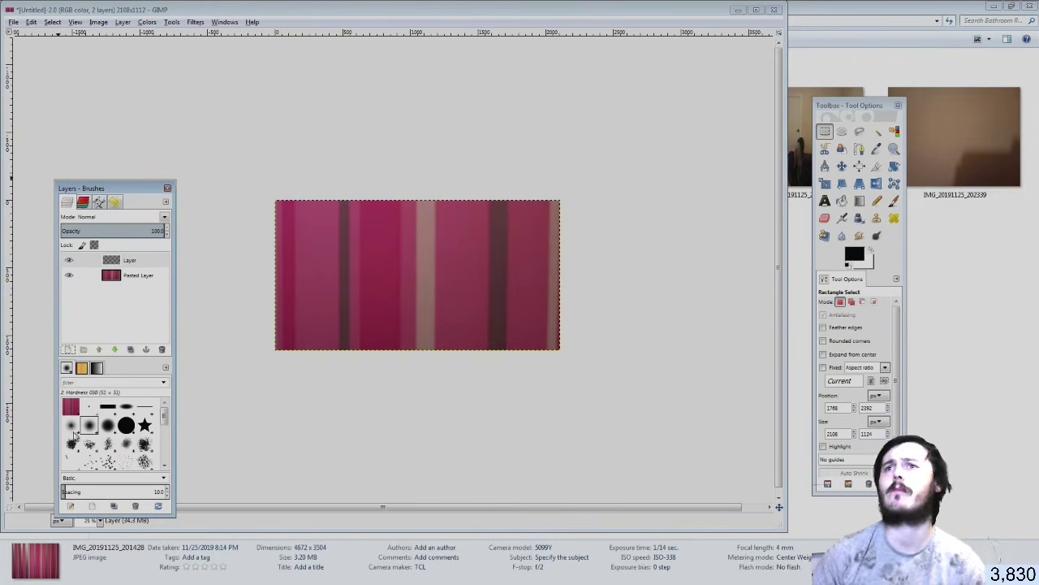
click(870, 251)
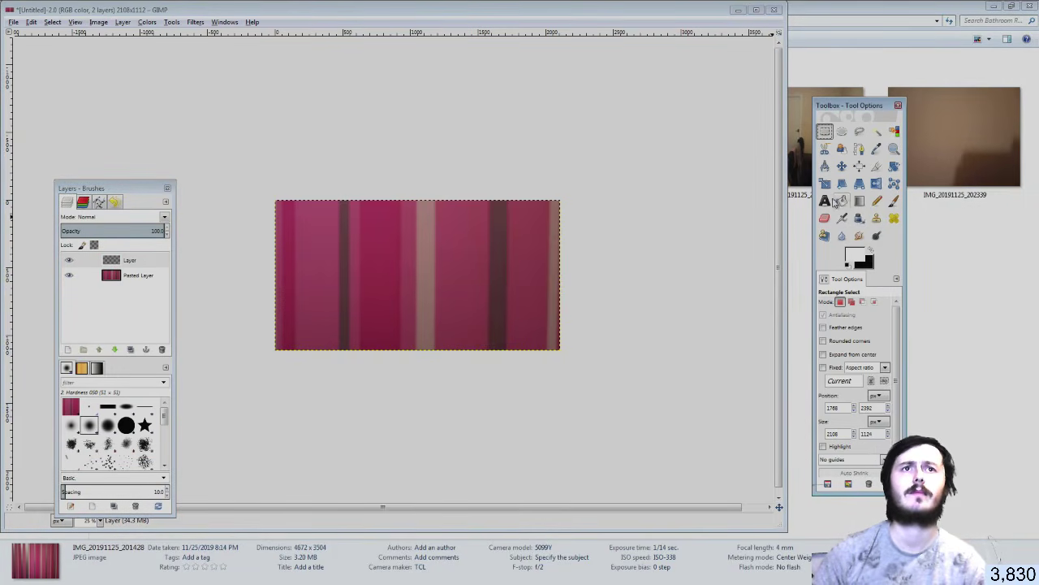
Bucket Fill the new top layer with white
click(843, 201)
click(438, 306)
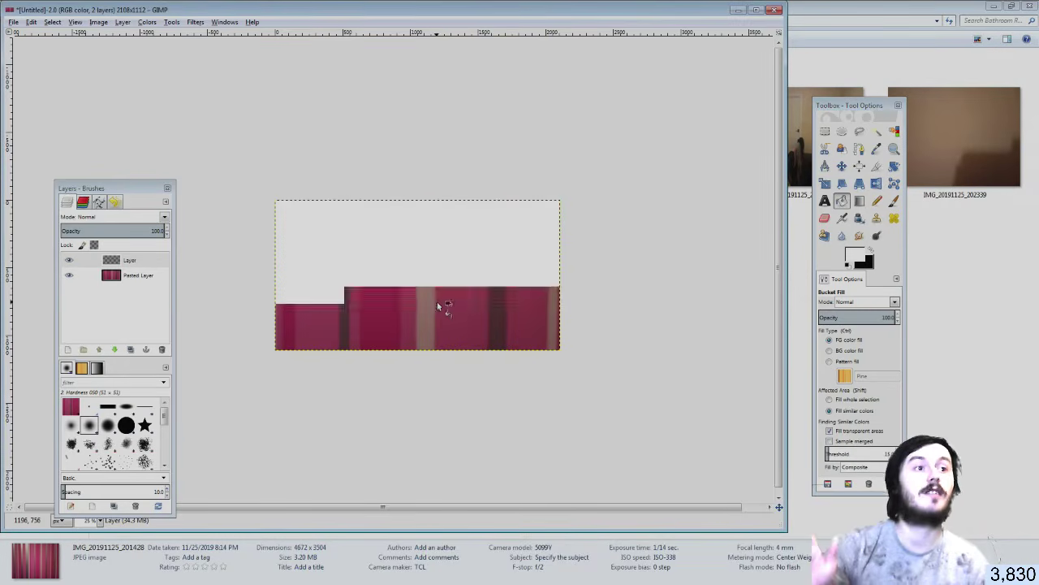
click(438, 305)
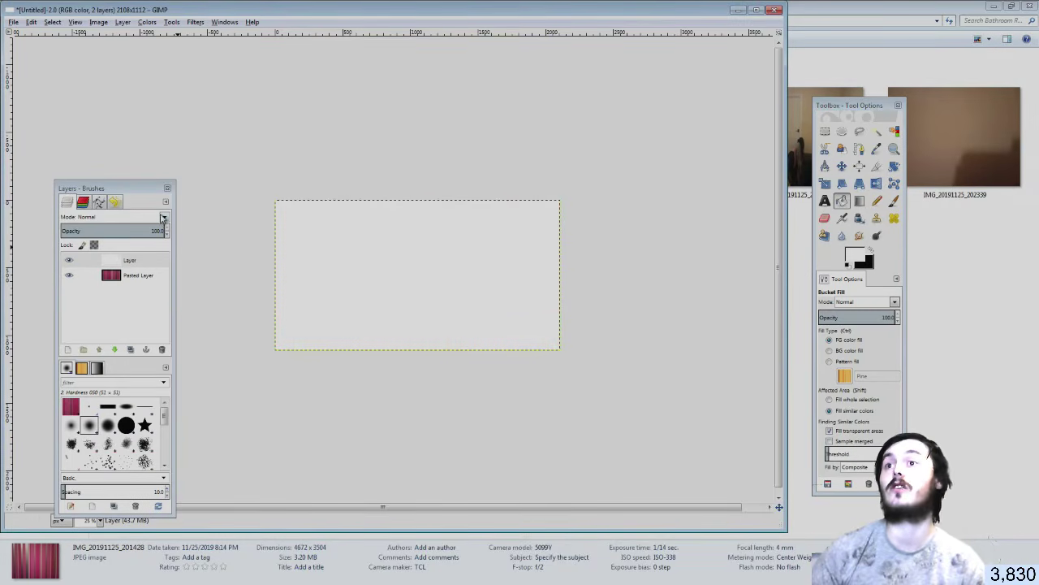
Compare the white layer's blend modes and settle on Overlay
click(162, 218)
click(154, 240)
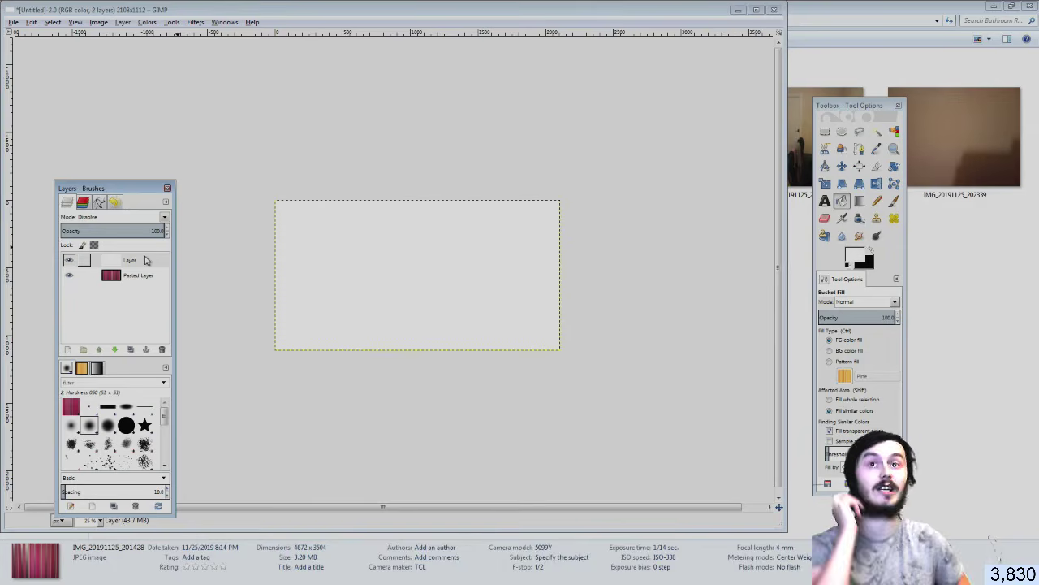
key(Down)
key(Down)
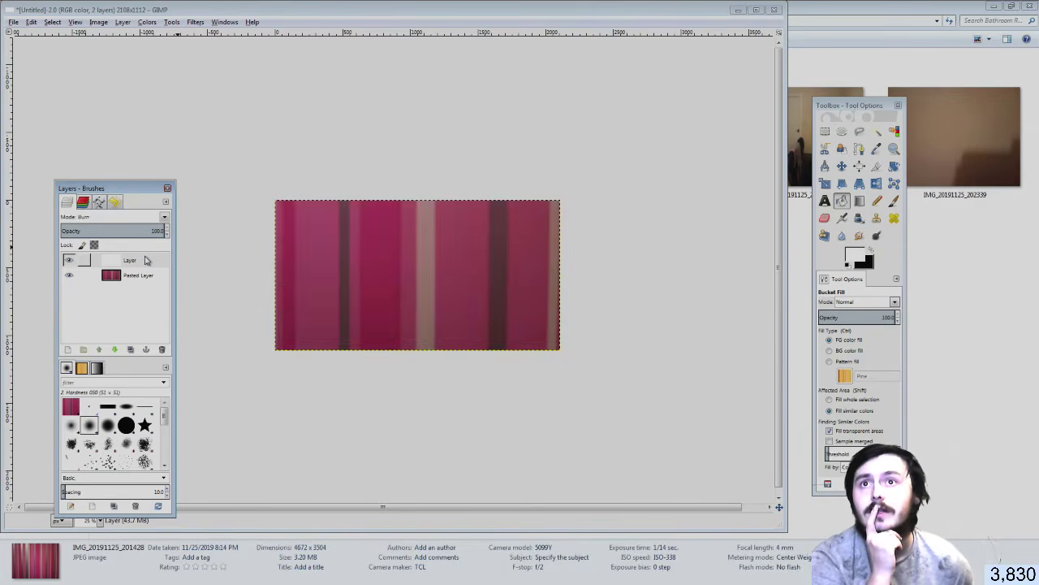
key(Down)
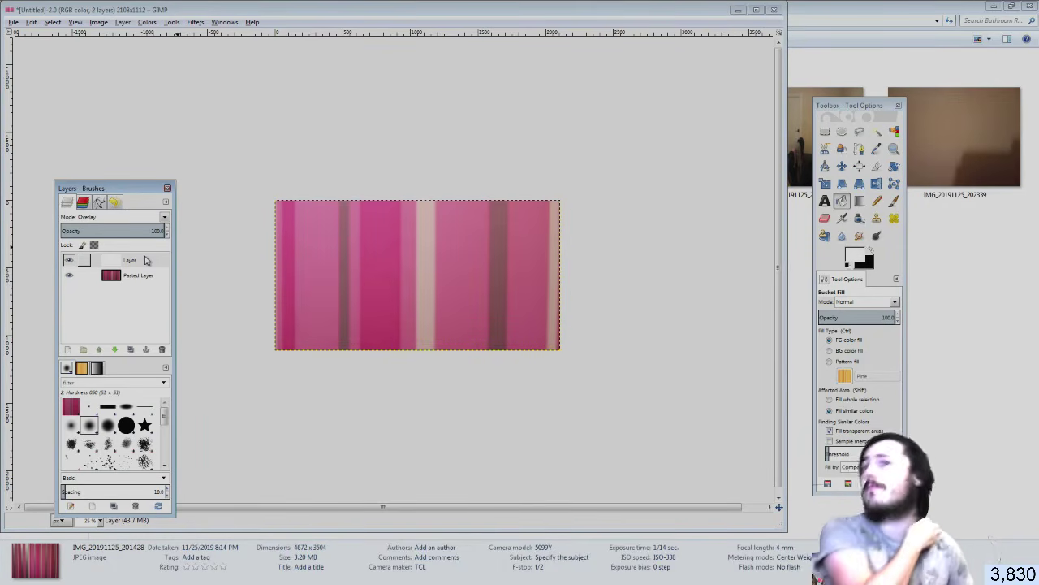
key(Down)
key(Down)
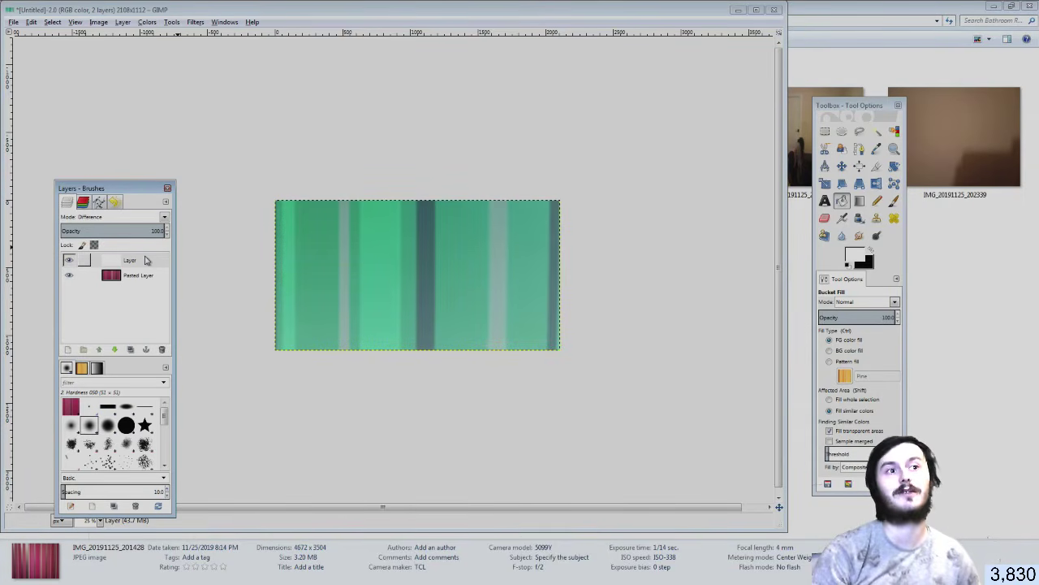
key(Down)
key(Down)
key(Down)
key(Down)
key(Down)
key(Down)
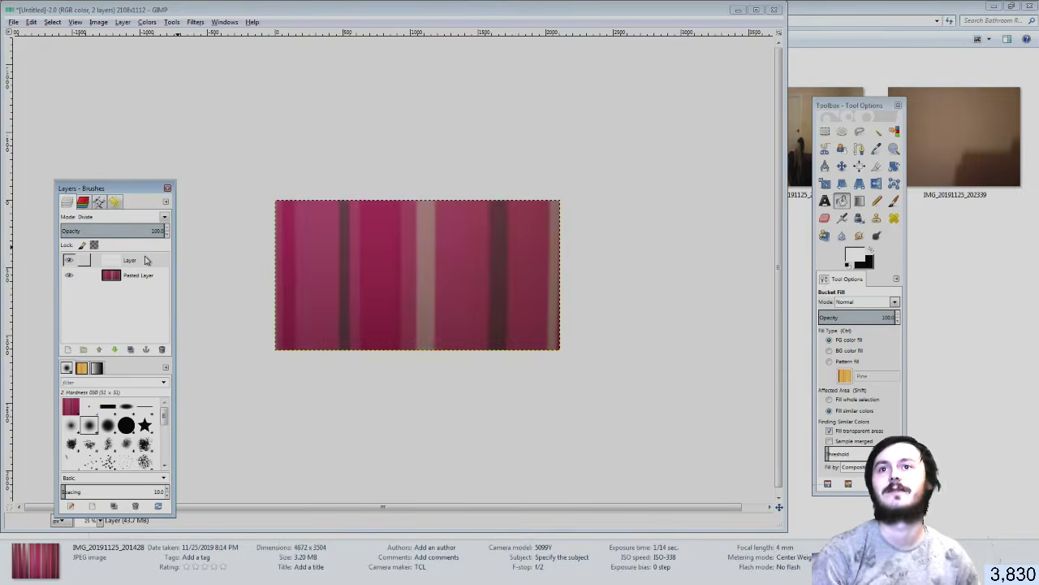
key(Up)
key(Up)
key(Up)
key(Up)
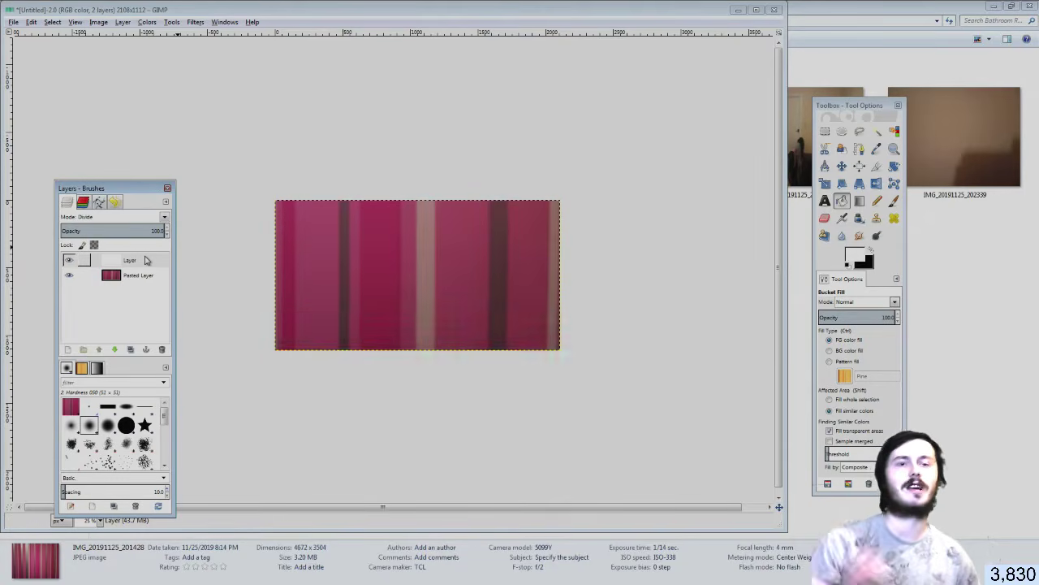
key(Up)
key(Up)
key(Up)
key(Up)
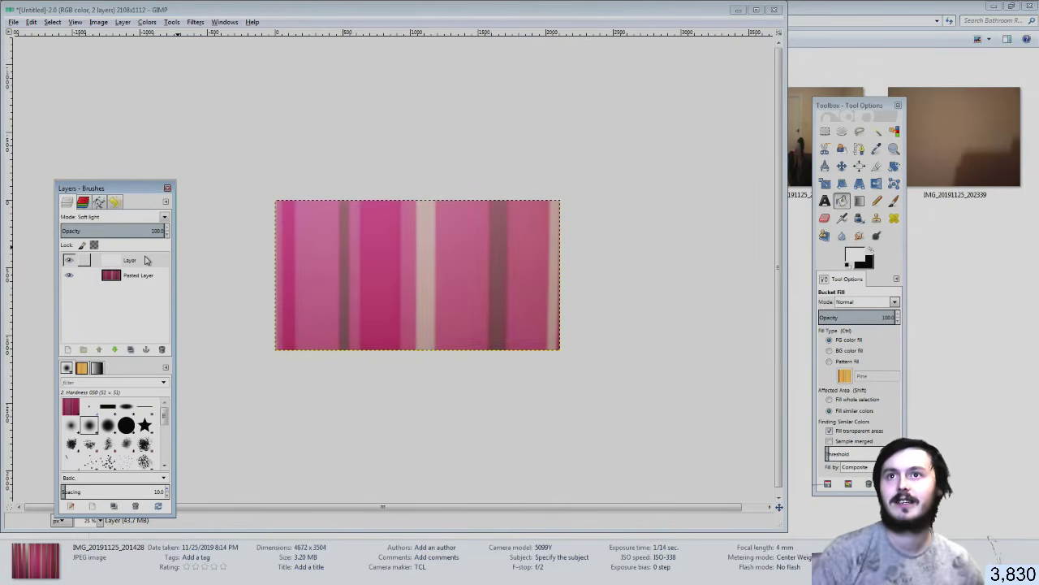
key(Down)
key(Up)
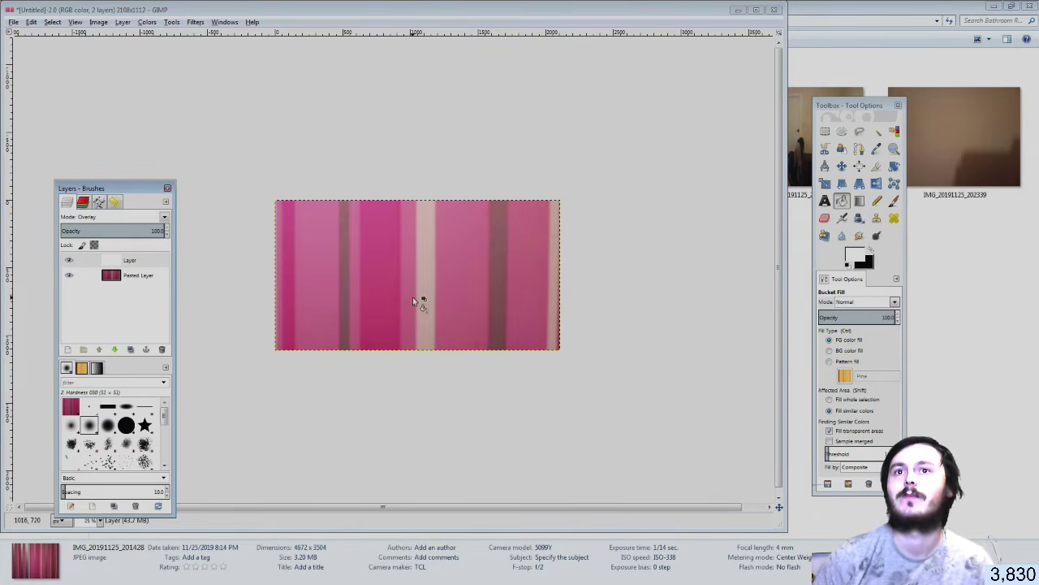
ctrl+scroll(412, 301, up, 1)
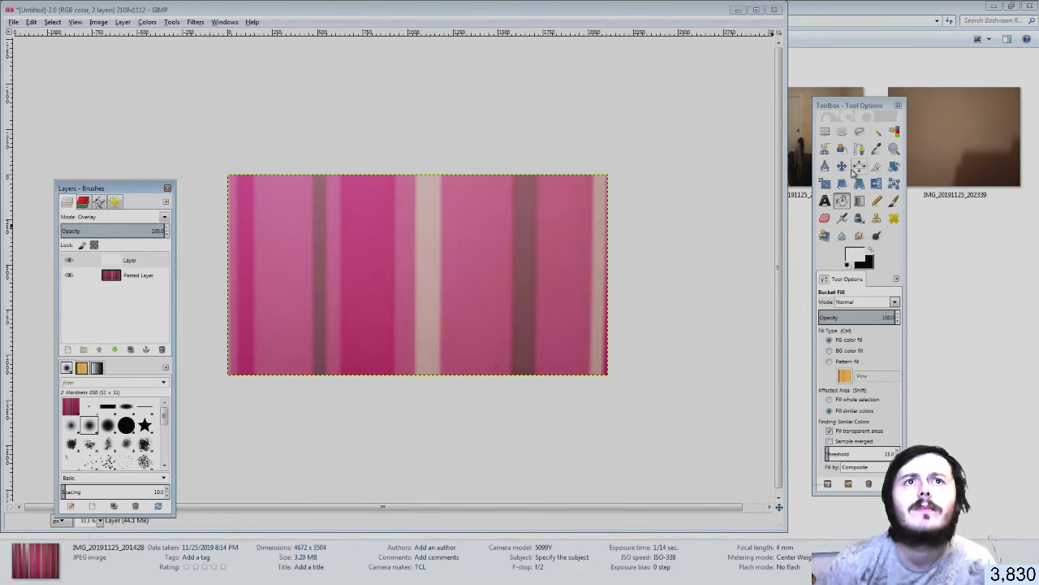
Scale the striped Pasted Layer rather than the overlay, widening it to 2120 pixels
click(825, 183)
click(613, 277)
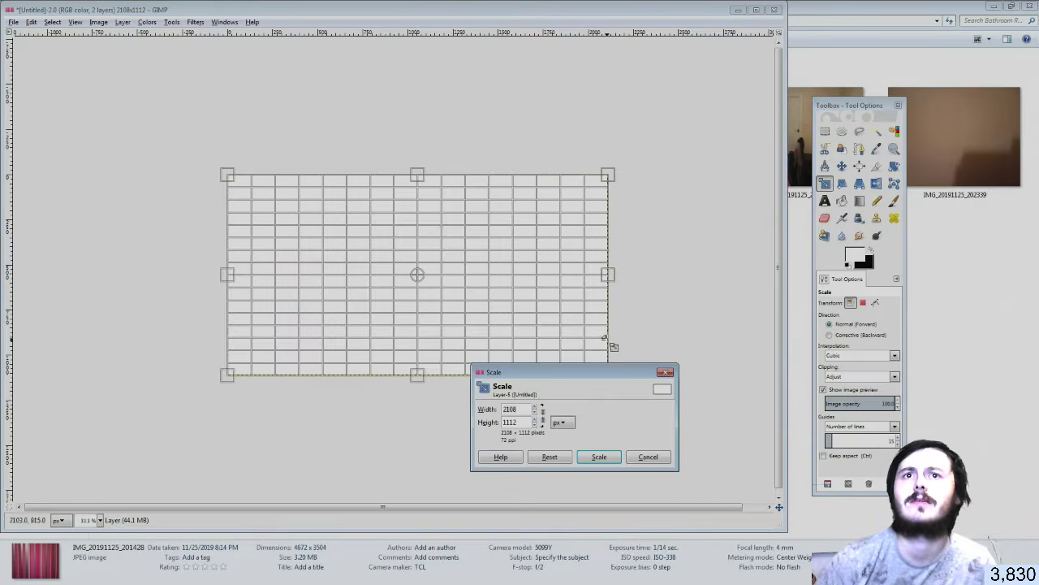
click(609, 274)
click(665, 372)
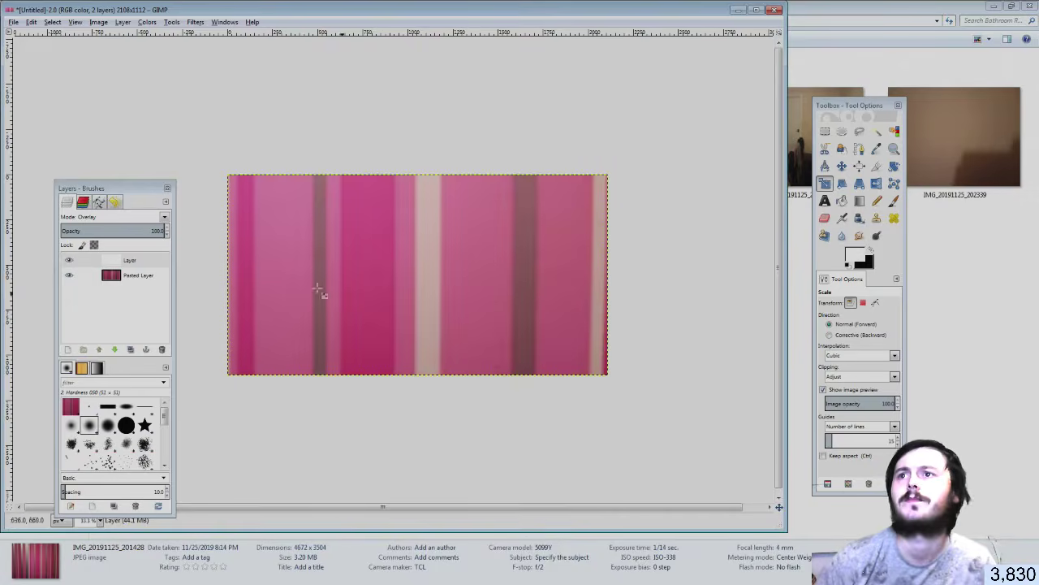
click(612, 281)
click(616, 274)
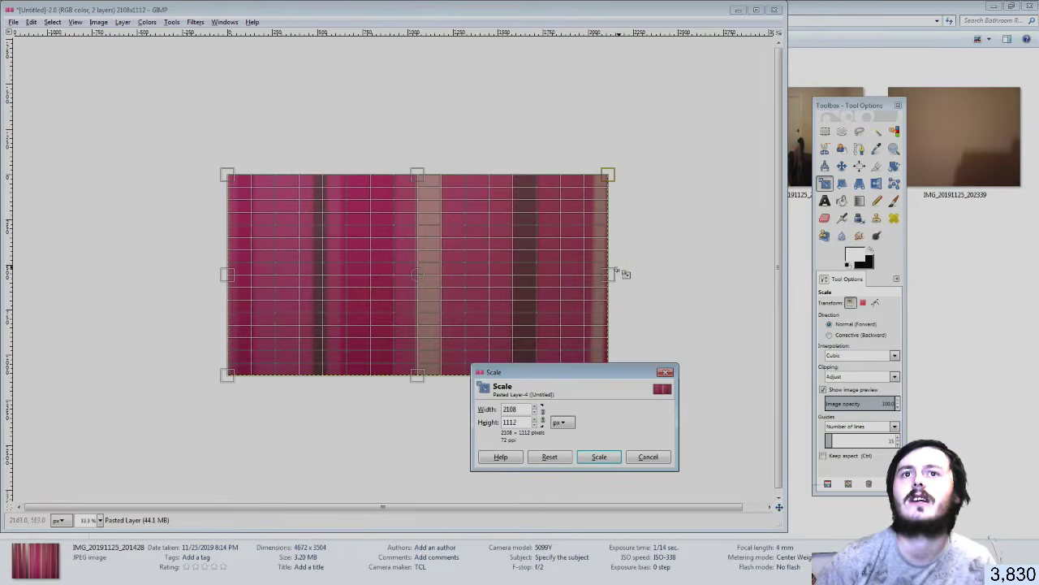
drag(615, 271, 619, 273)
click(607, 456)
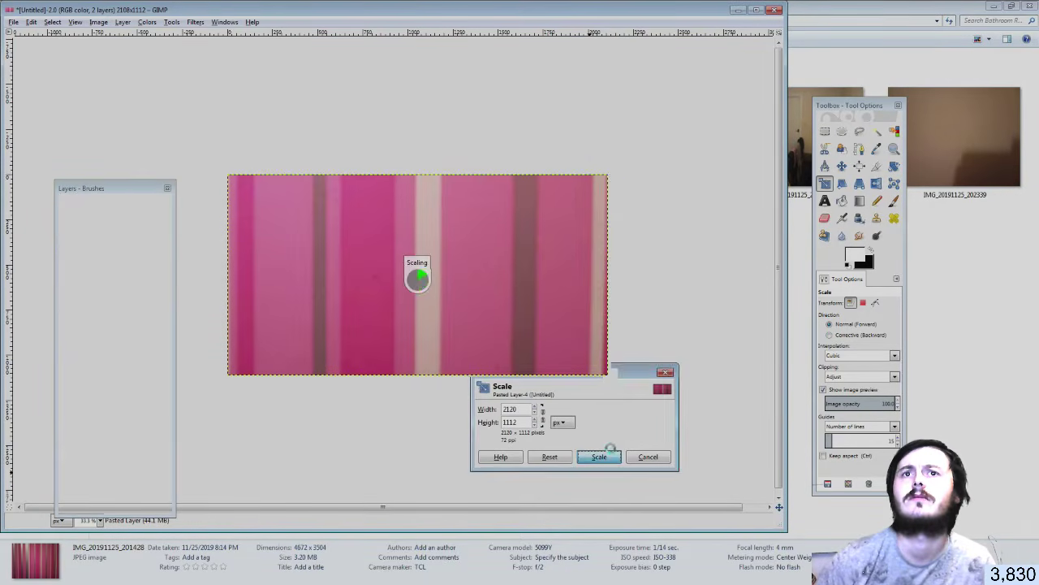
Keep widening the Pasted Layer through 2129 and 2138 to 2150 pixels
click(605, 317)
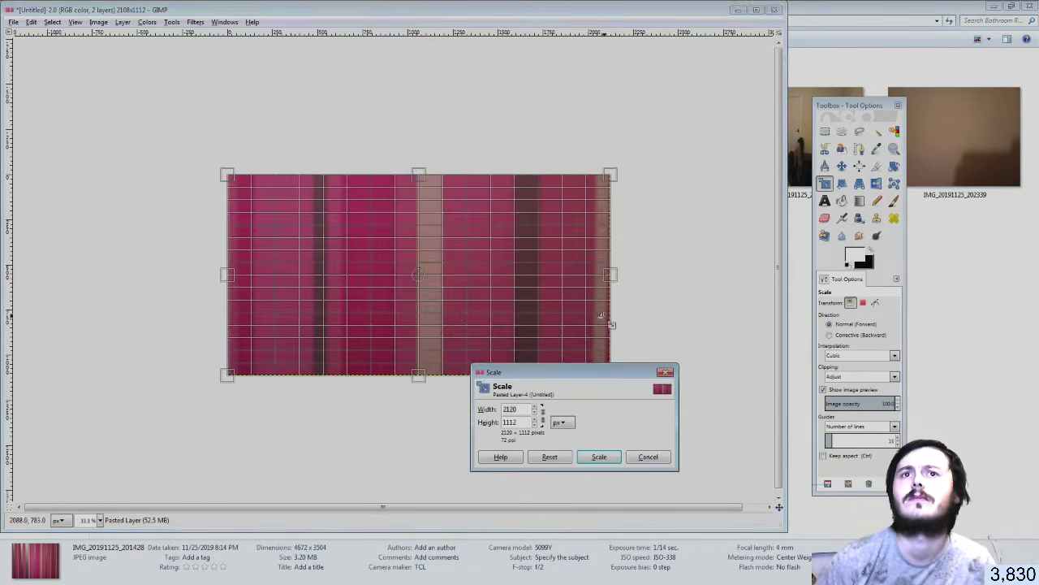
drag(610, 277, 613, 277)
click(609, 455)
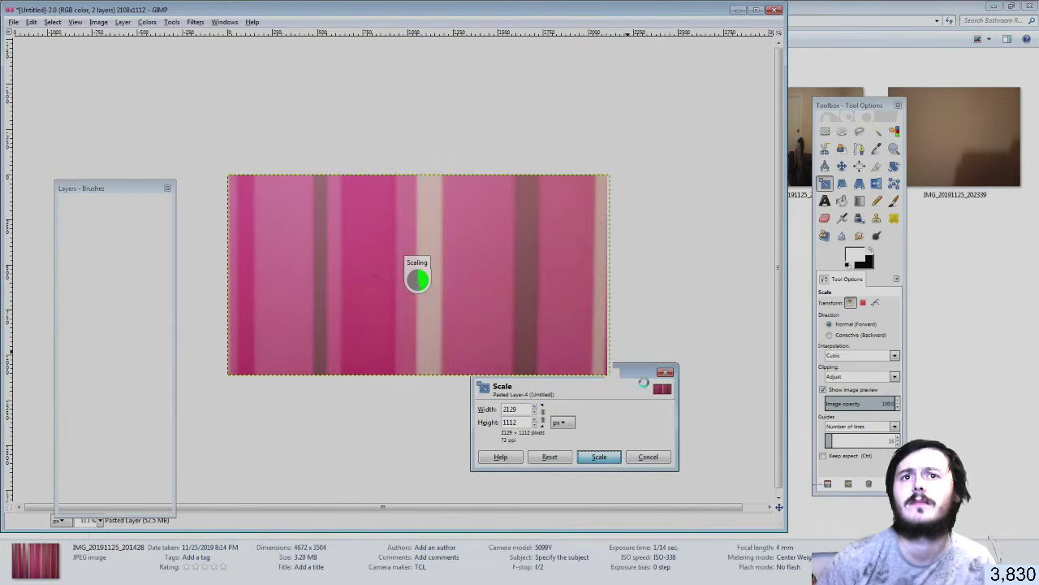
click(611, 277)
drag(613, 273, 617, 278)
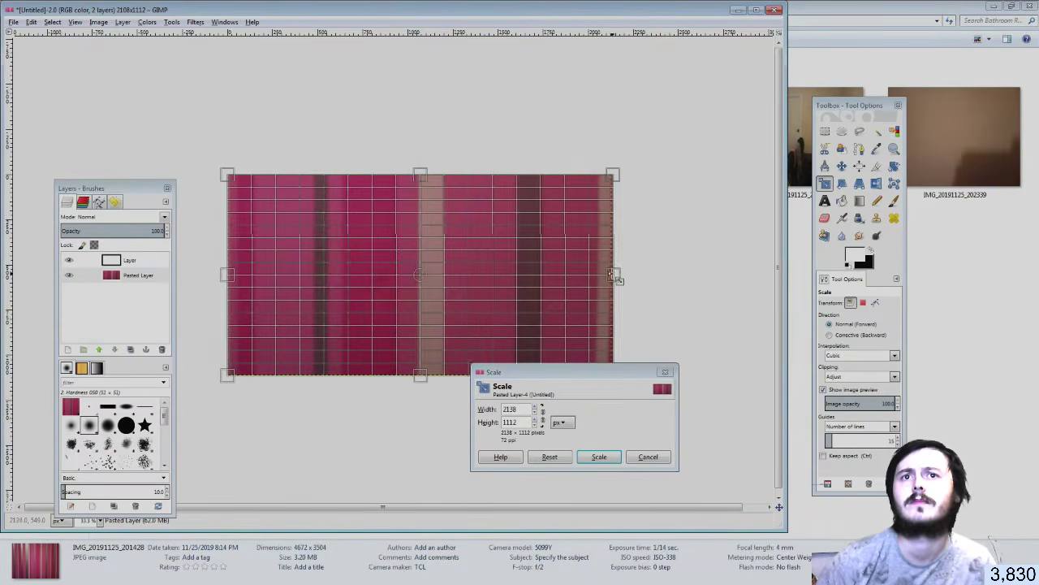
click(607, 454)
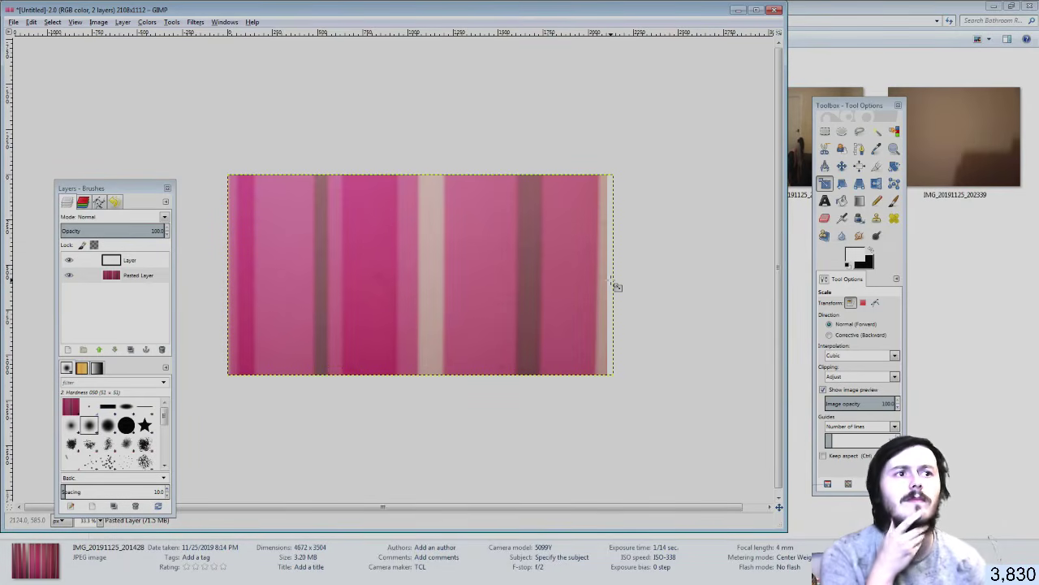
click(615, 284)
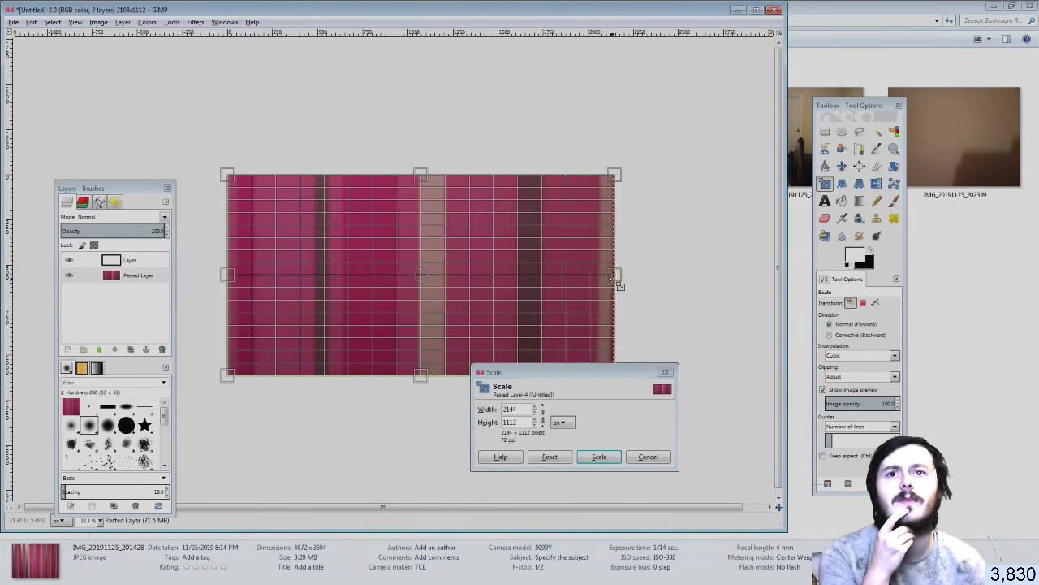
drag(618, 279, 622, 278)
click(600, 457)
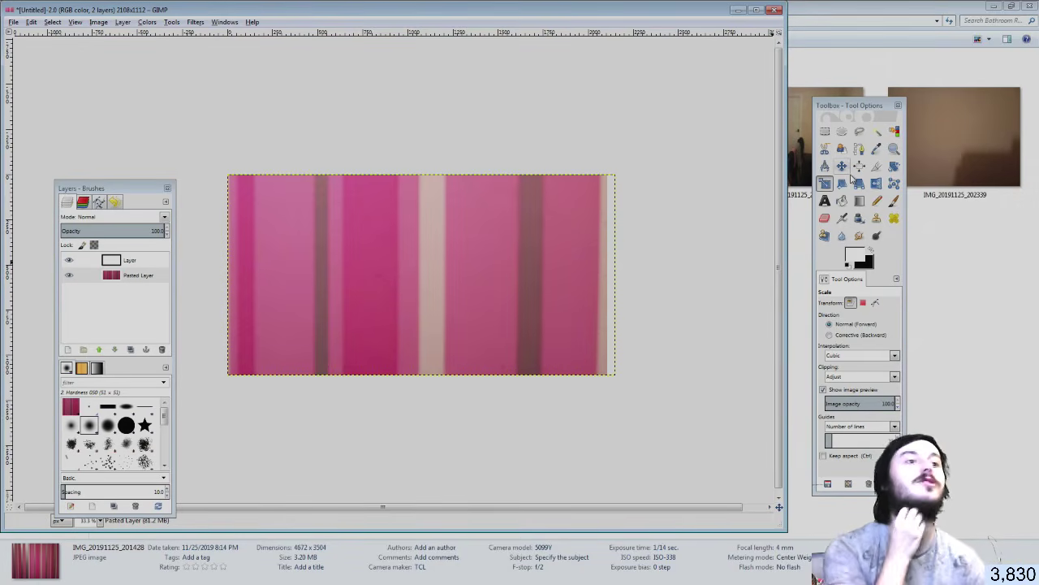
click(826, 183)
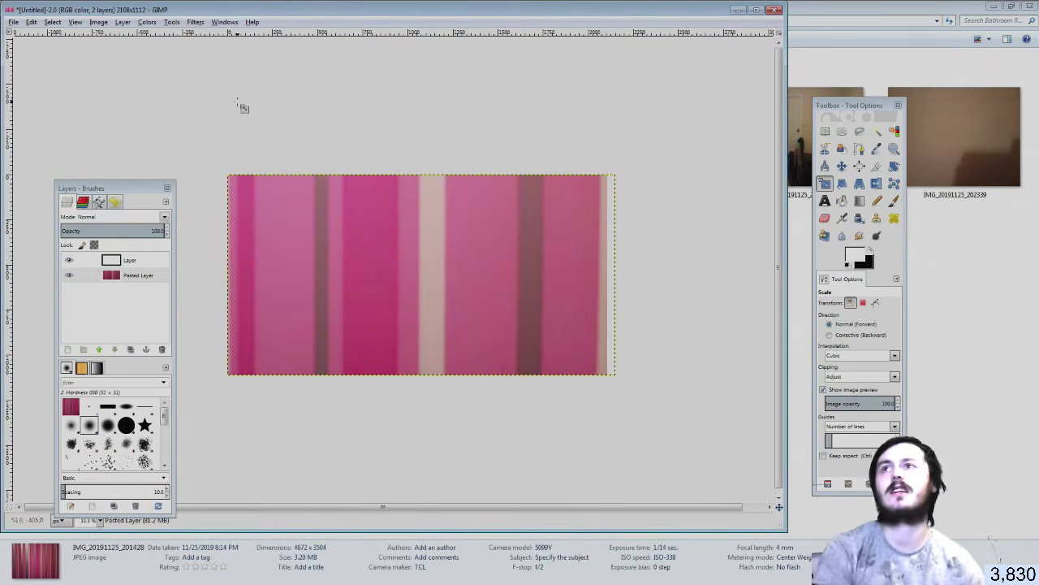
click(13, 22)
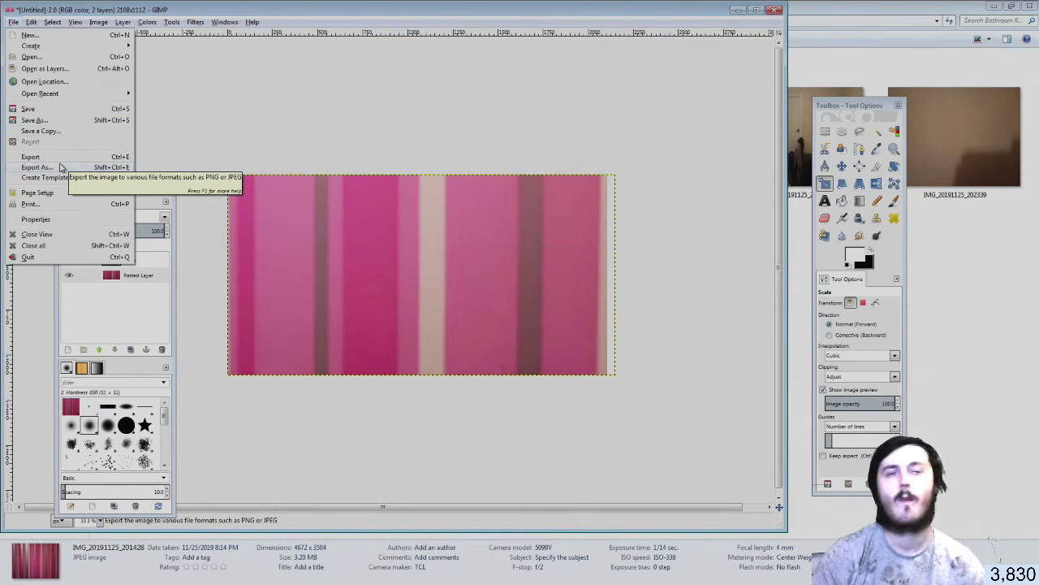
Open Export Image and choose removable disk E: as the location
click(61, 166)
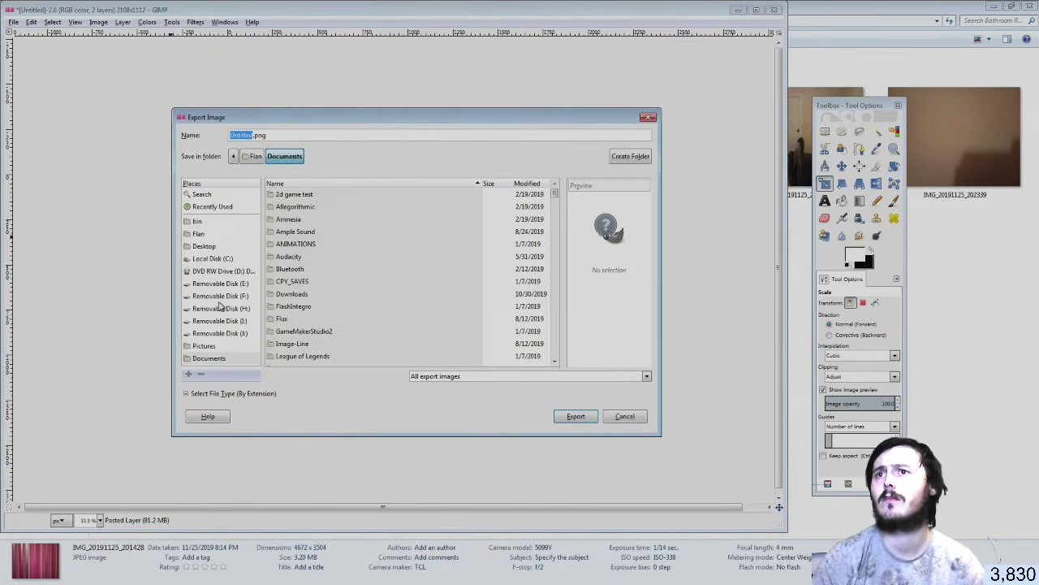
click(220, 298)
click(511, 248)
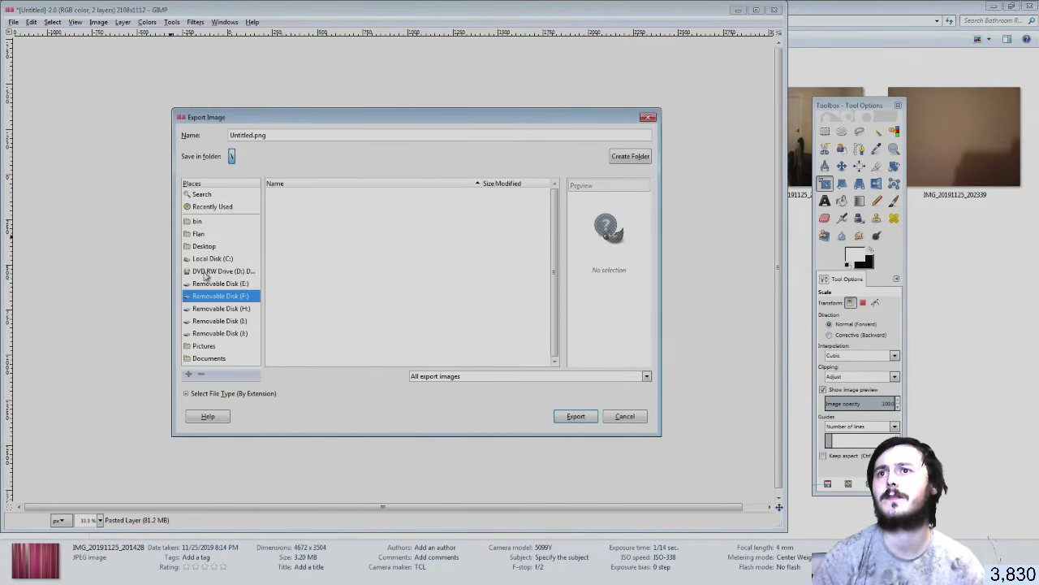
click(209, 283)
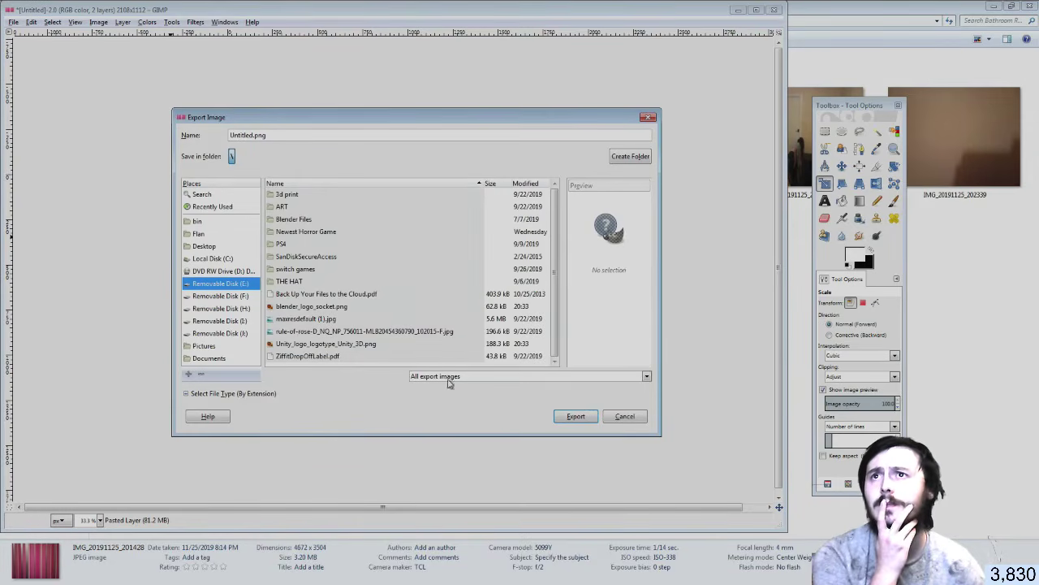
Export the image as Wallpaper.png with default PNG settings
click(256, 135)
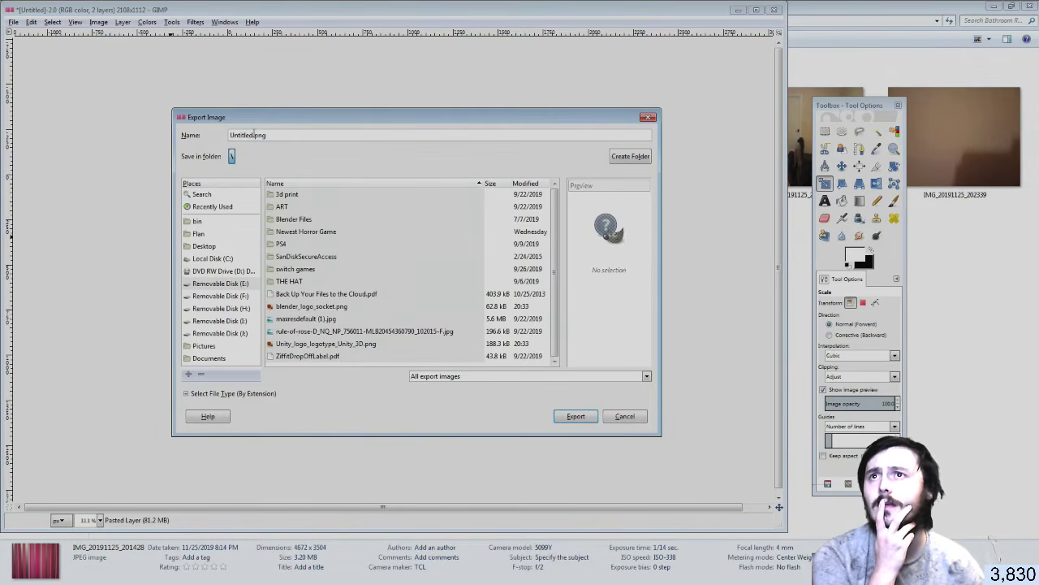
double_click(254, 135)
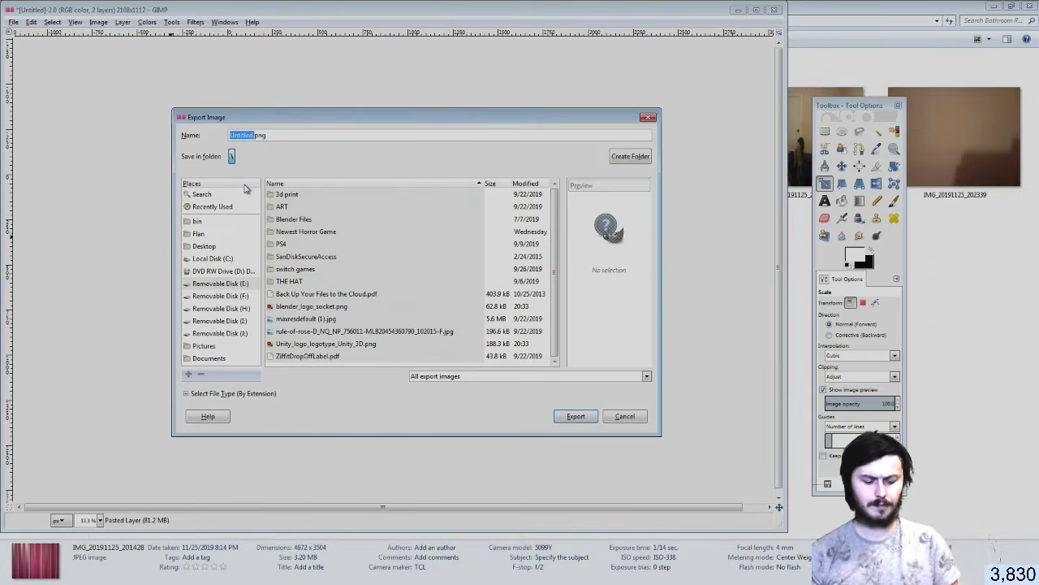
text(Wallpaper)
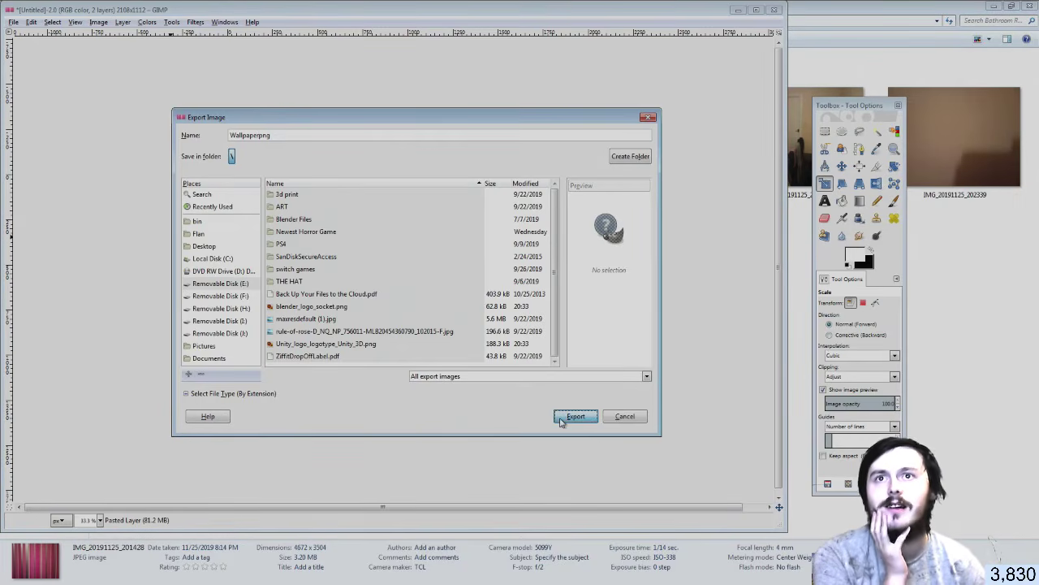
click(574, 417)
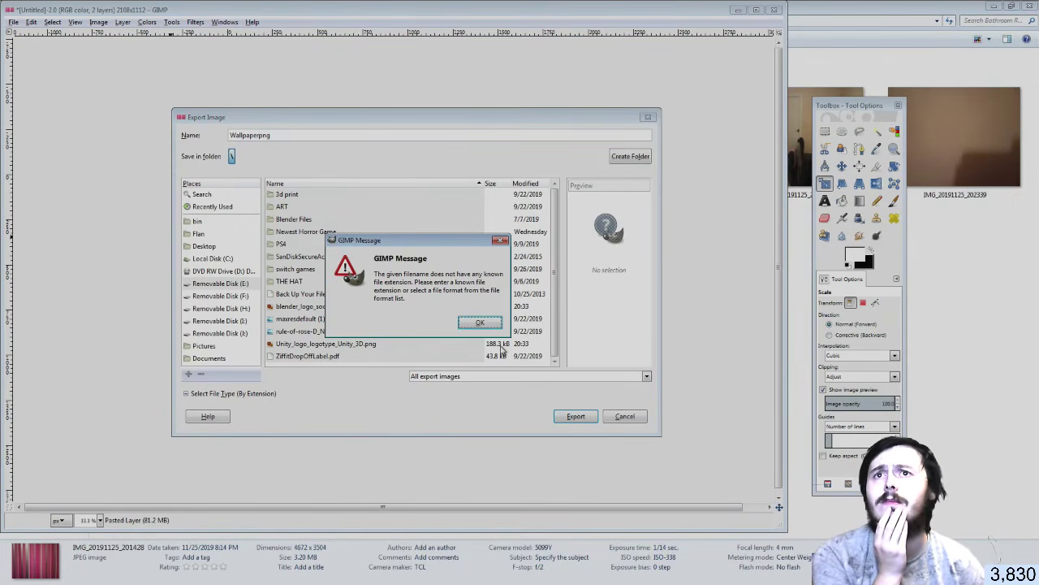
click(501, 240)
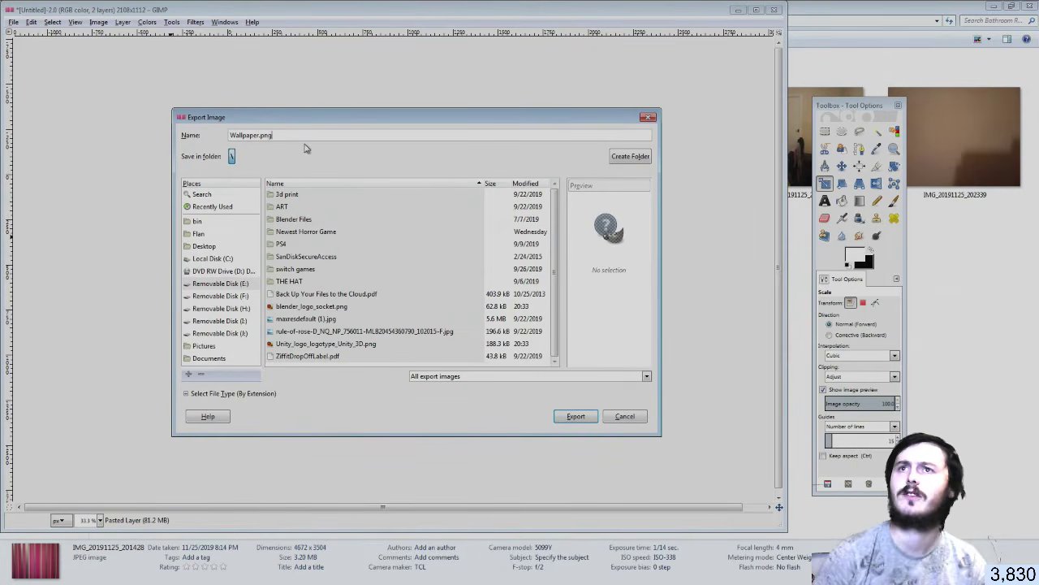
click(576, 416)
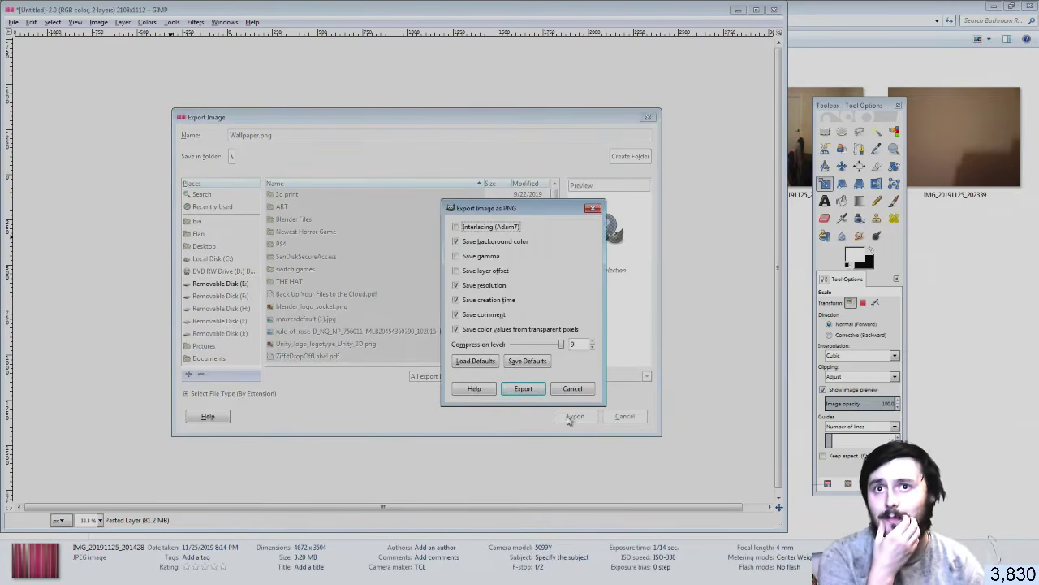
click(524, 389)
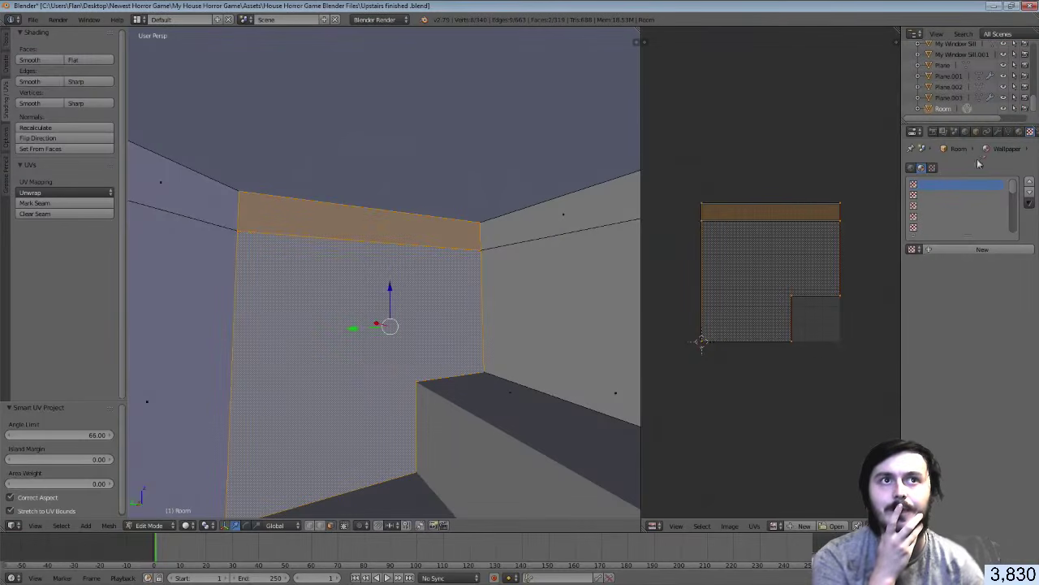
Create a new image texture for the wall material and load Wallpaper.png from drive E:
click(992, 248)
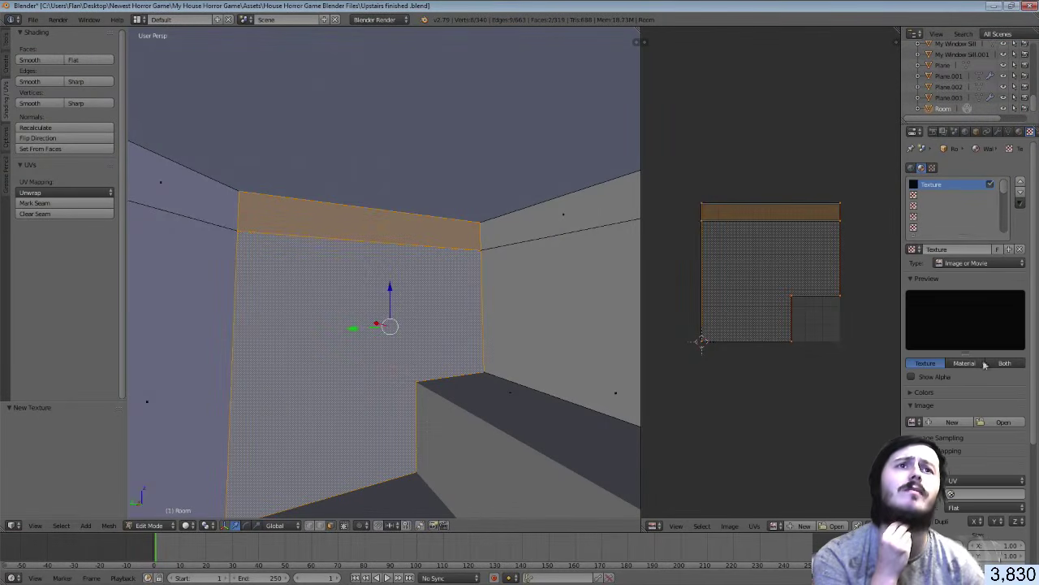
click(989, 422)
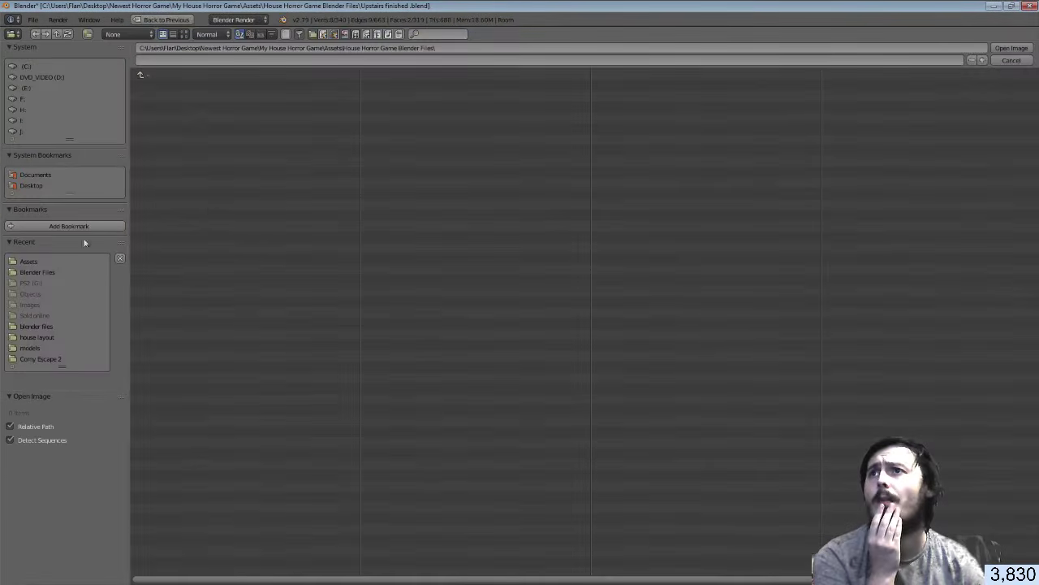
click(27, 87)
click(171, 225)
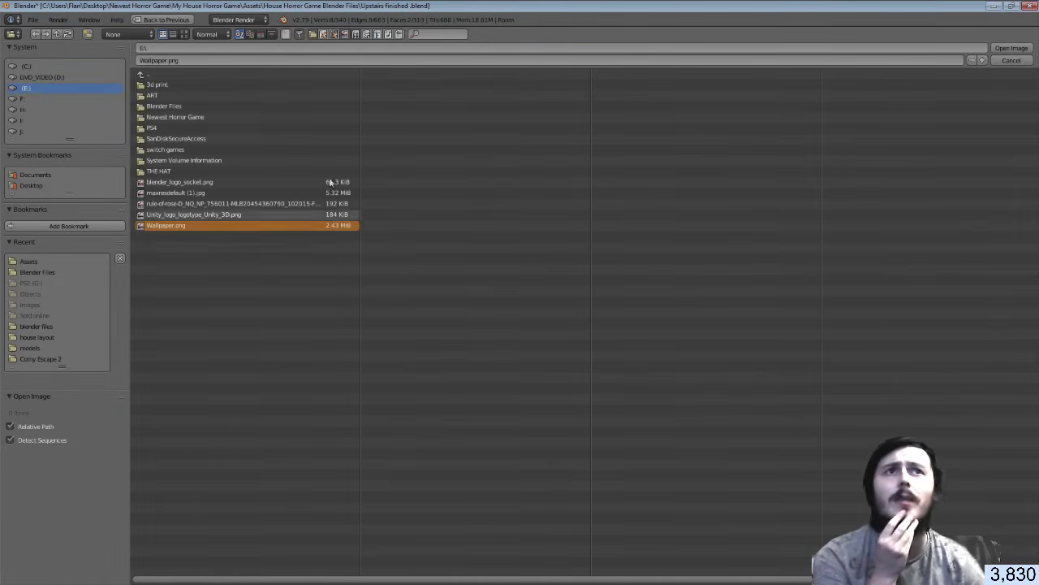
click(1012, 48)
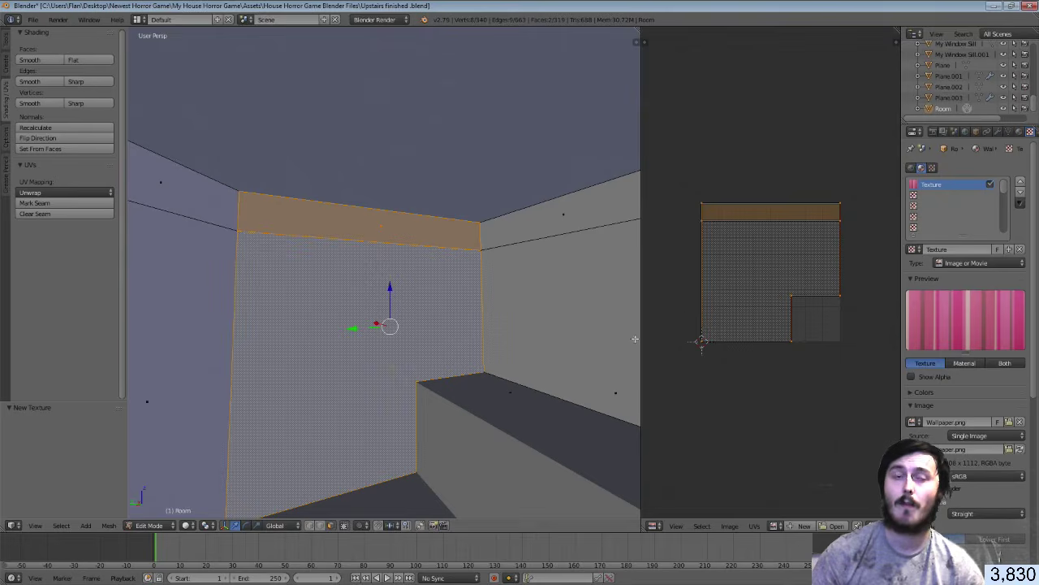
Show Wallpaper.png as the background image in the UV editor
click(777, 526)
click(825, 419)
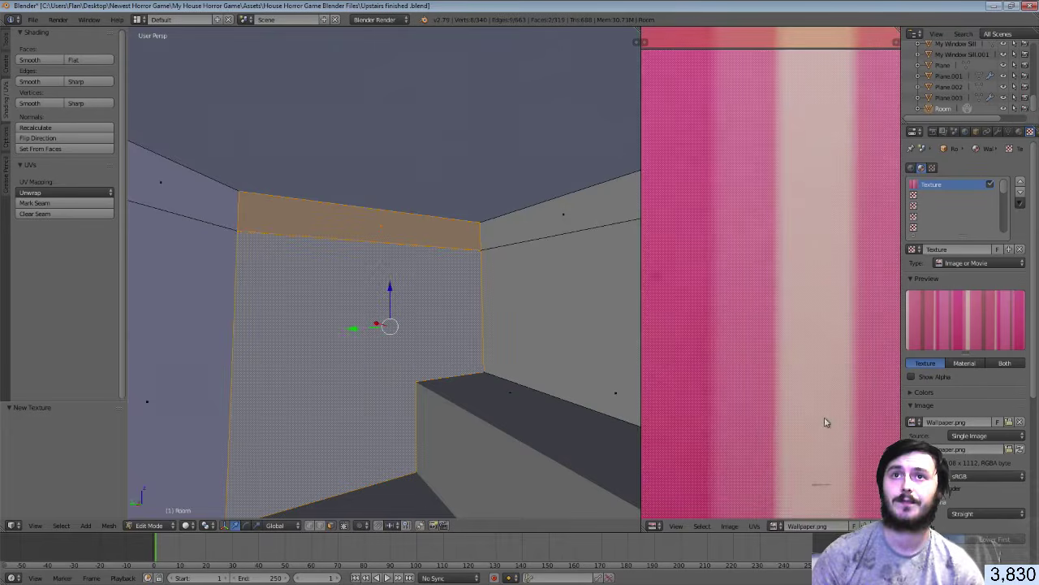
scroll(432, 374, down, 4)
scroll(706, 343, down, 8)
scroll(488, 358, up, 4)
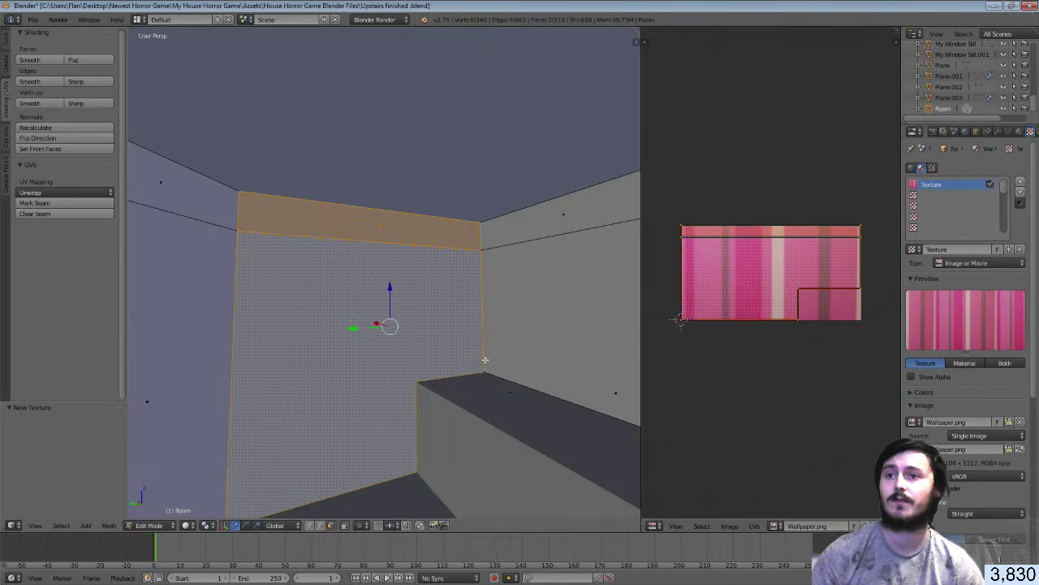
Switch the 3D viewport to Texture shading so the wall shows the wallpaper
click(193, 526)
click(212, 461)
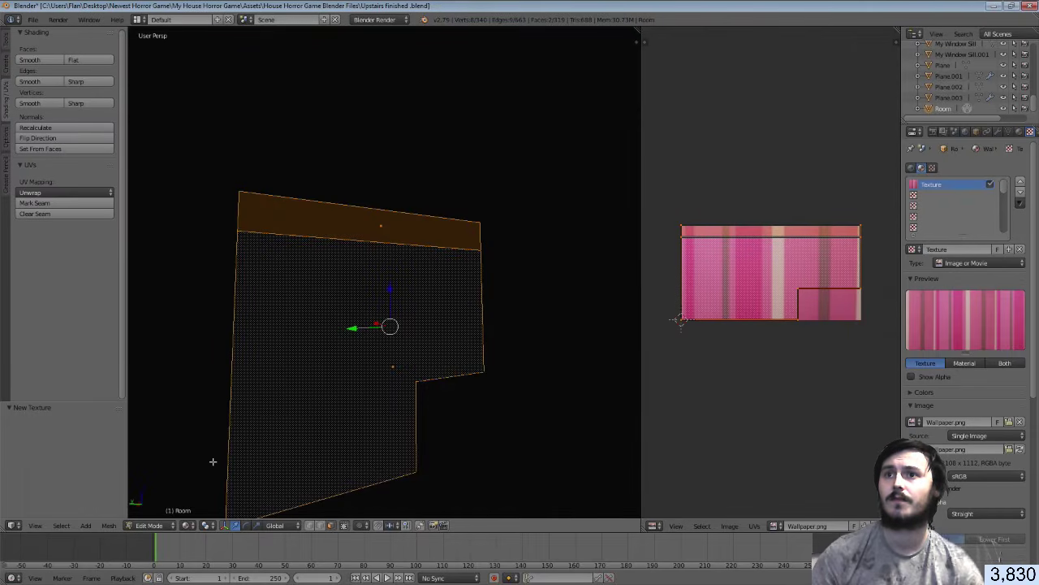
click(190, 525)
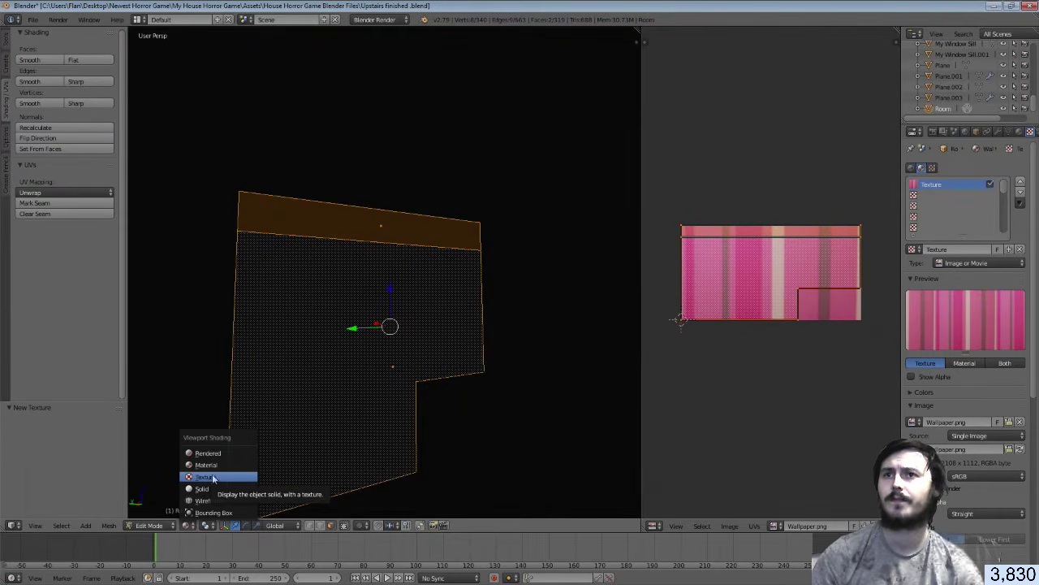
click(212, 477)
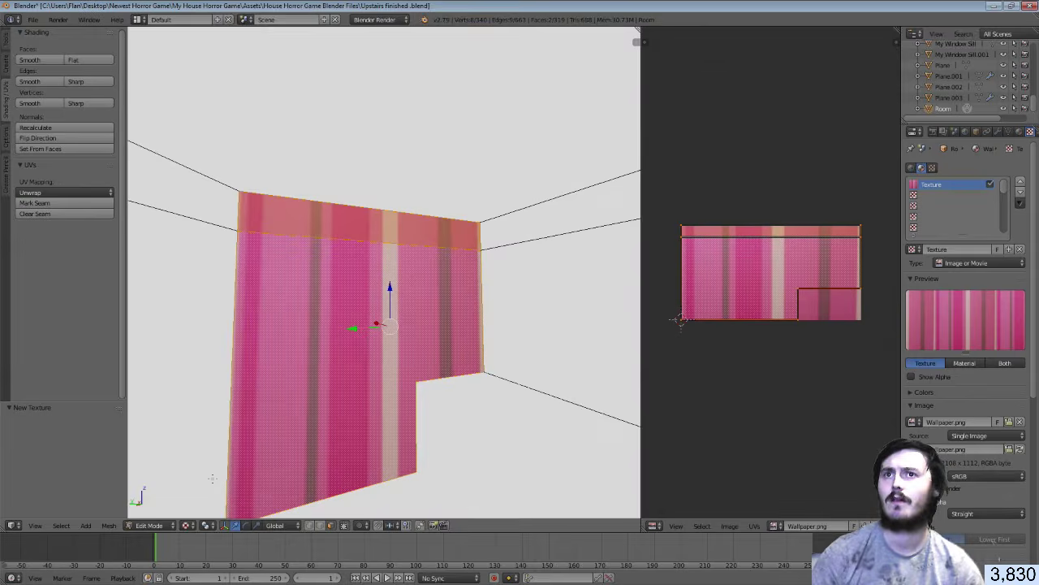
click(187, 527)
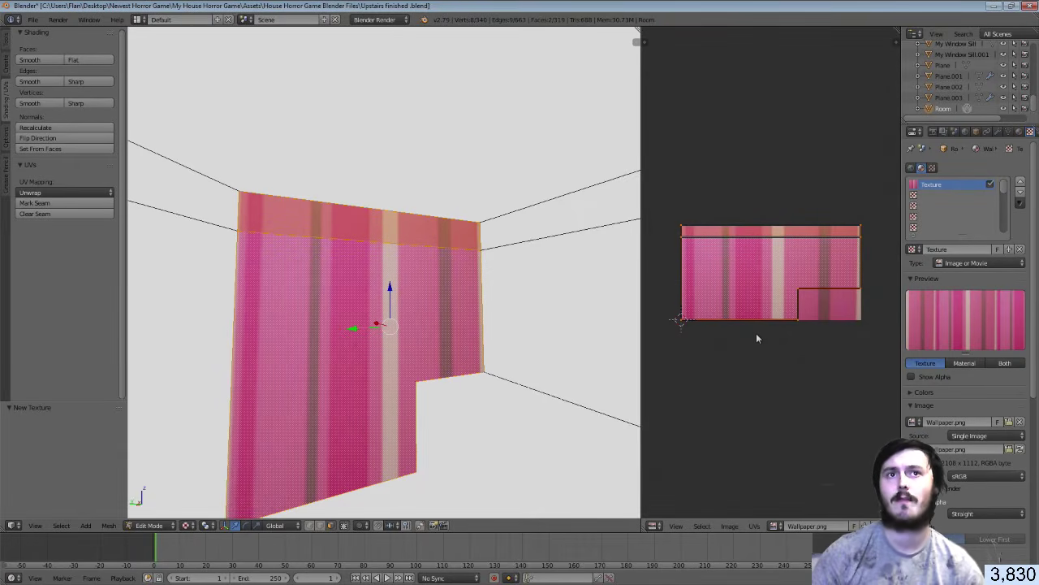
Select all the wall's UVs and scale them 5× along X only
key(a)
key(a)
key(s)
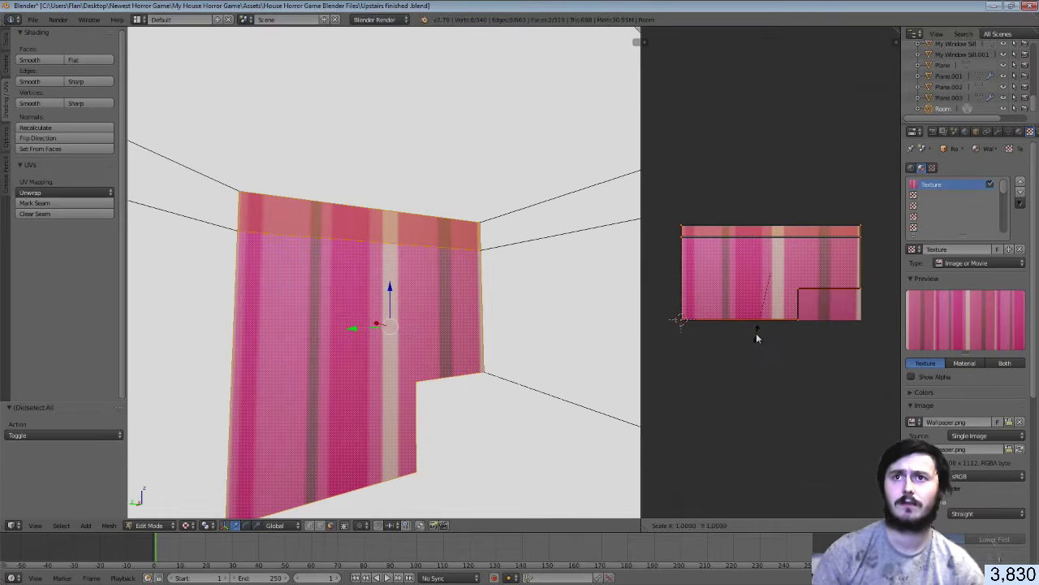
key(5)
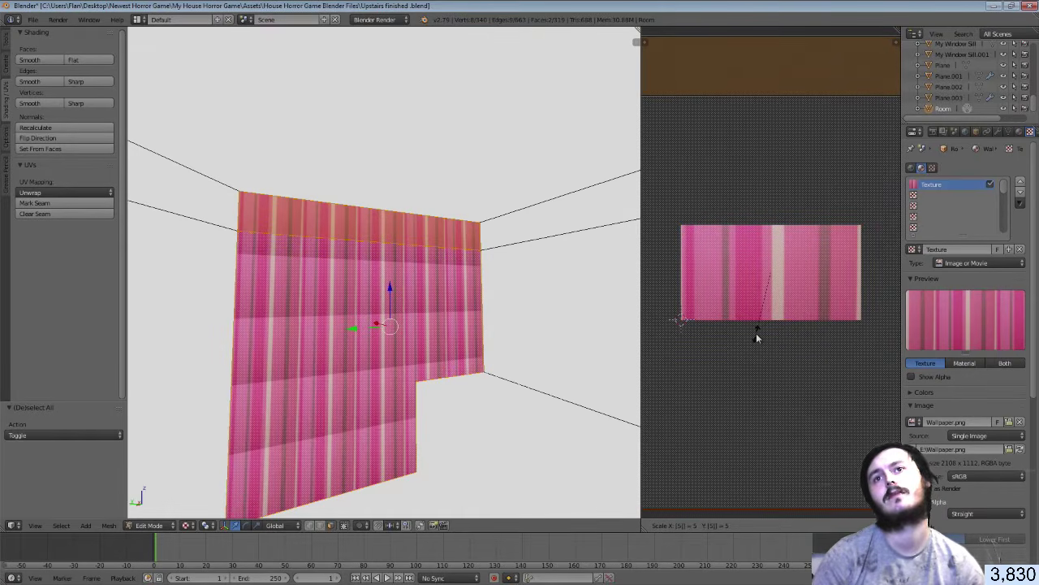
key(Return)
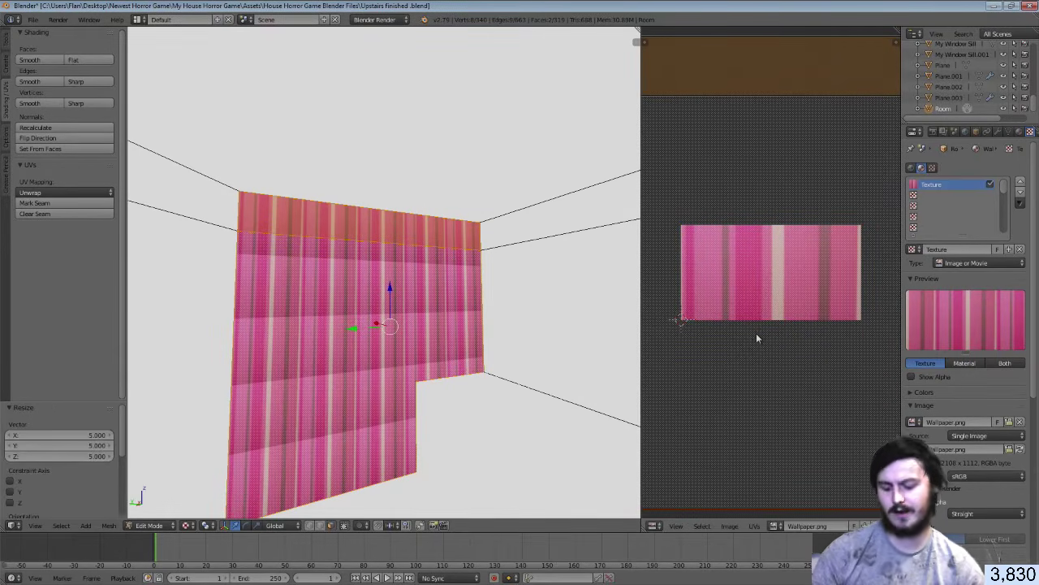
key(ctrl+z)
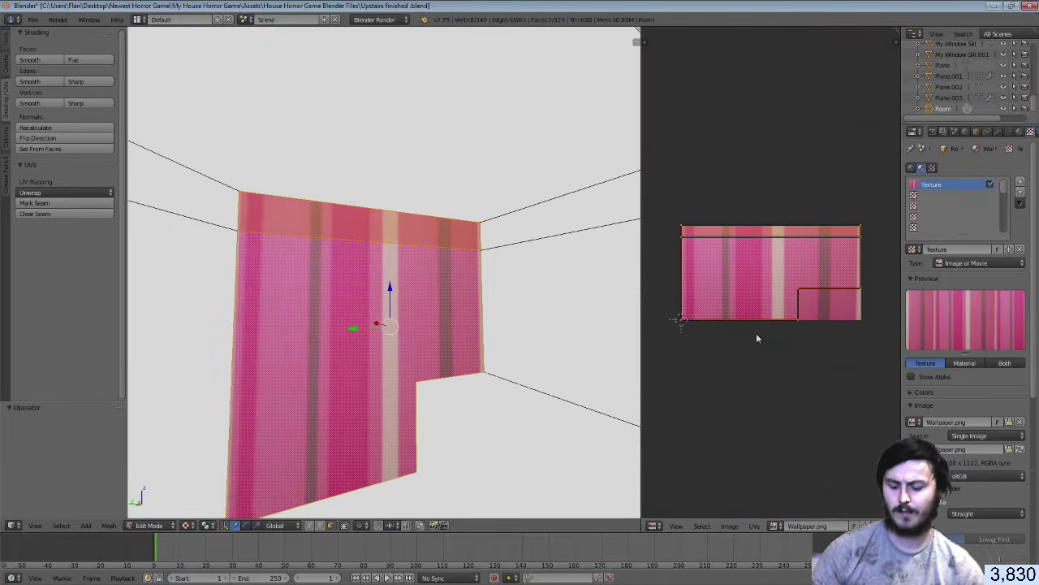
key(s)
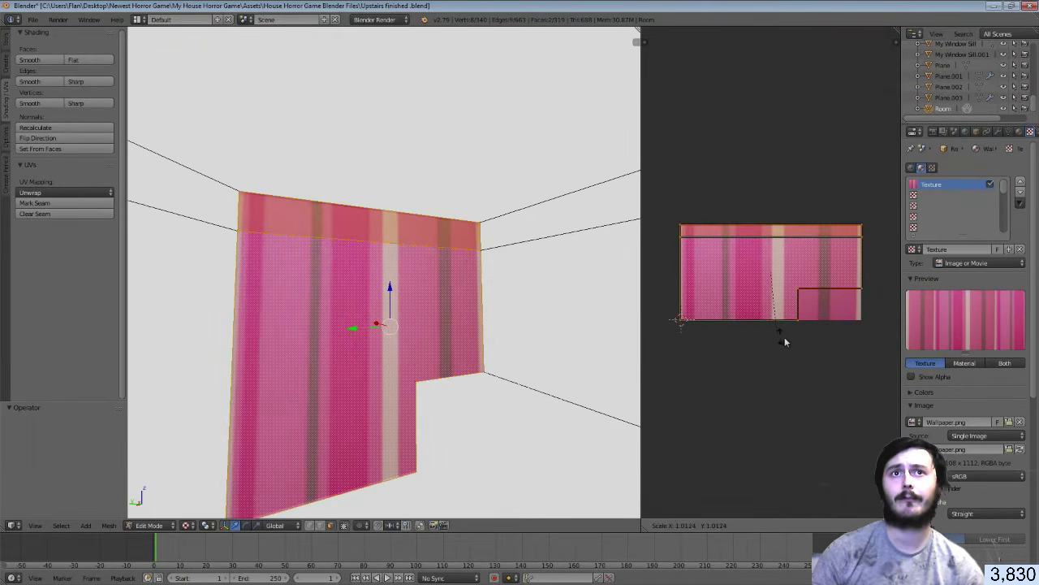
key(y)
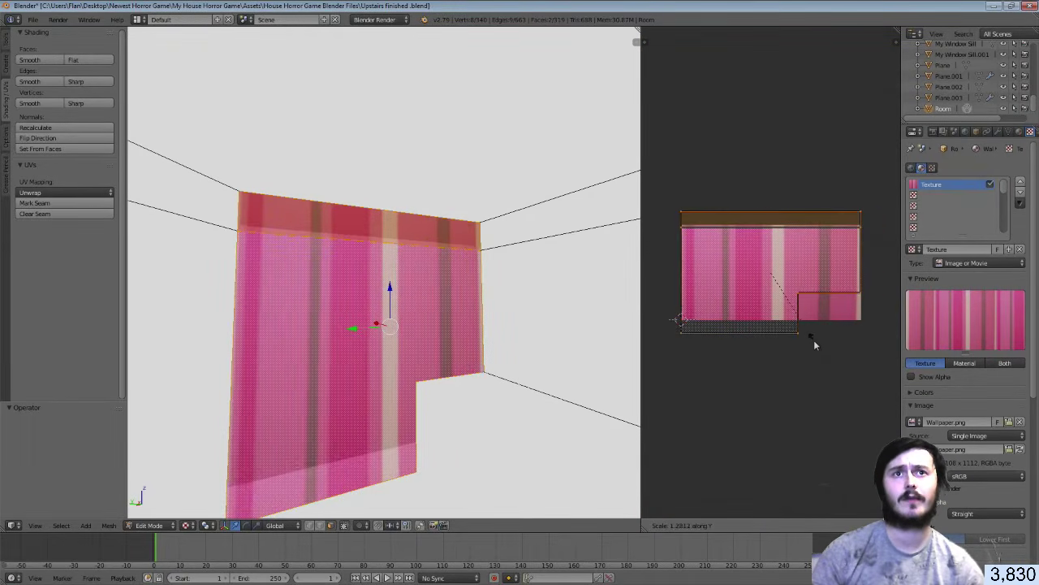
key(x)
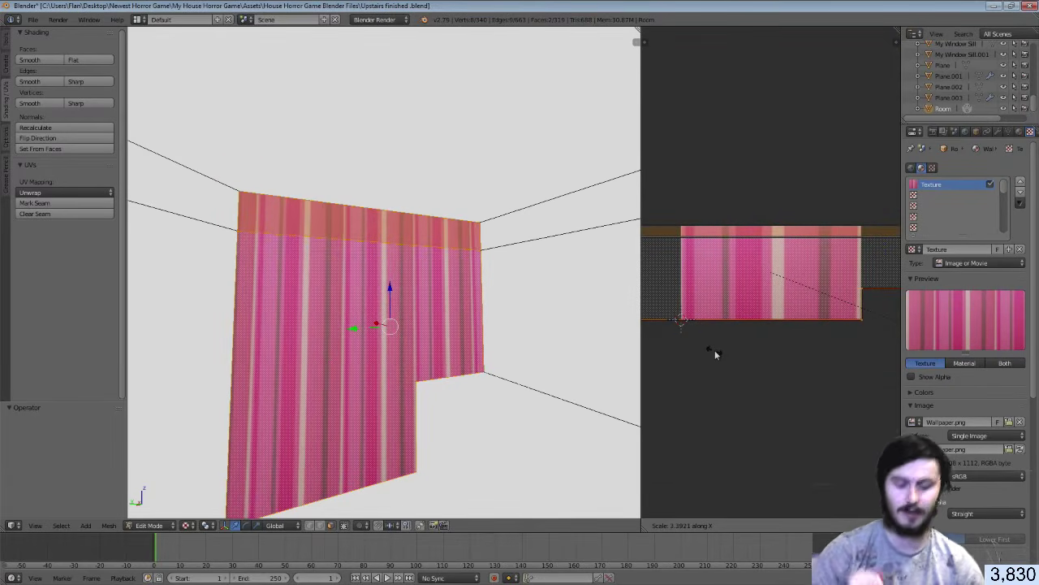
text(5)
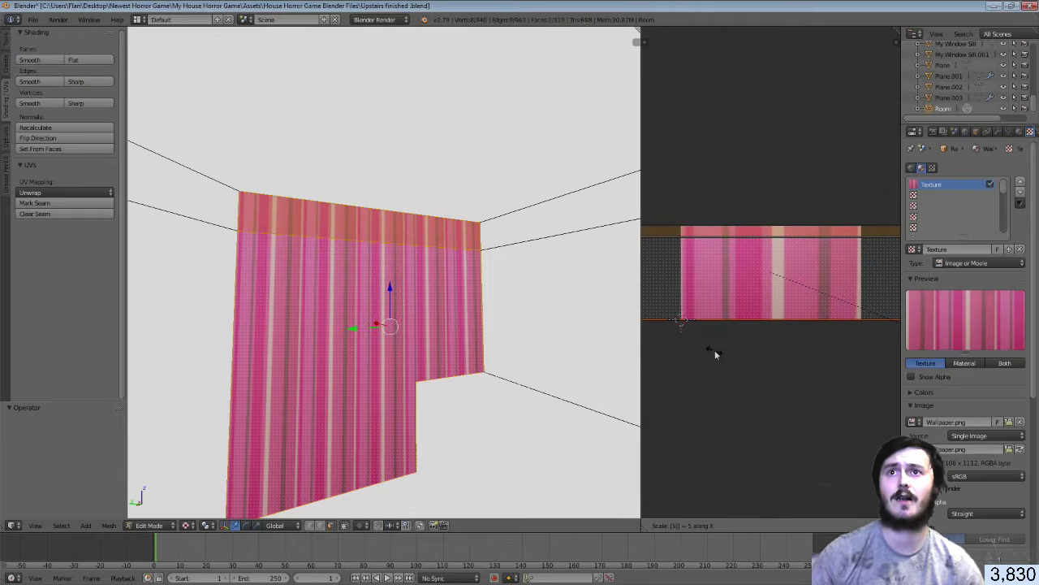
key(Return)
Return to Object Mode with Solid shading and walk toward the doorway
key(Tab)
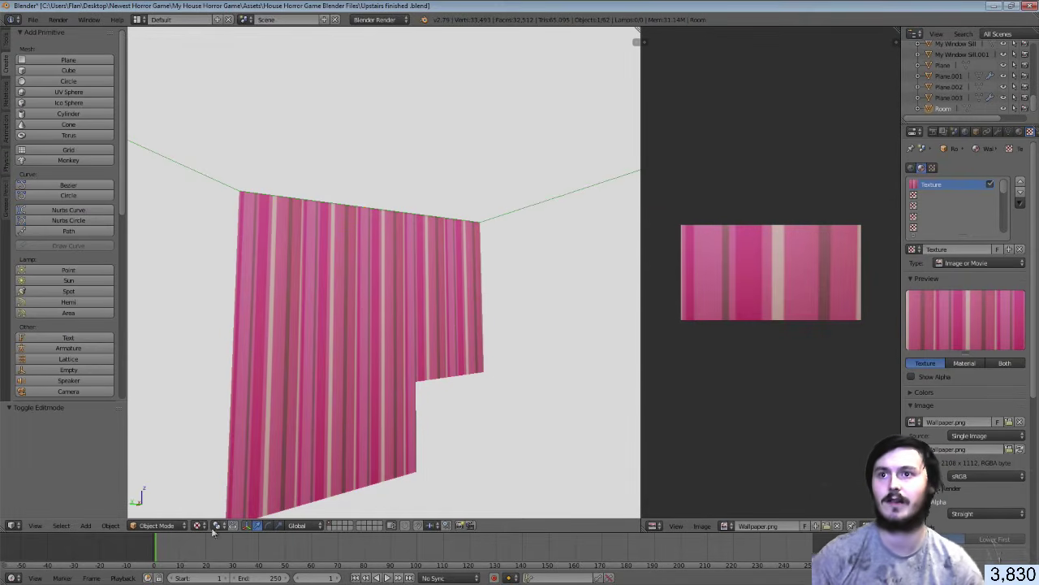
click(200, 525)
click(230, 486)
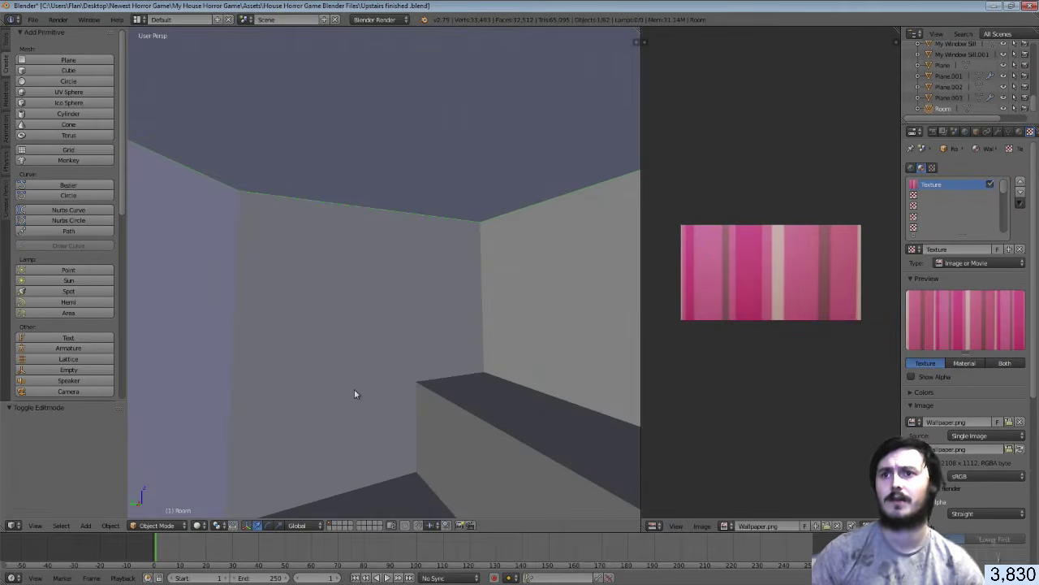
key(shift+f)
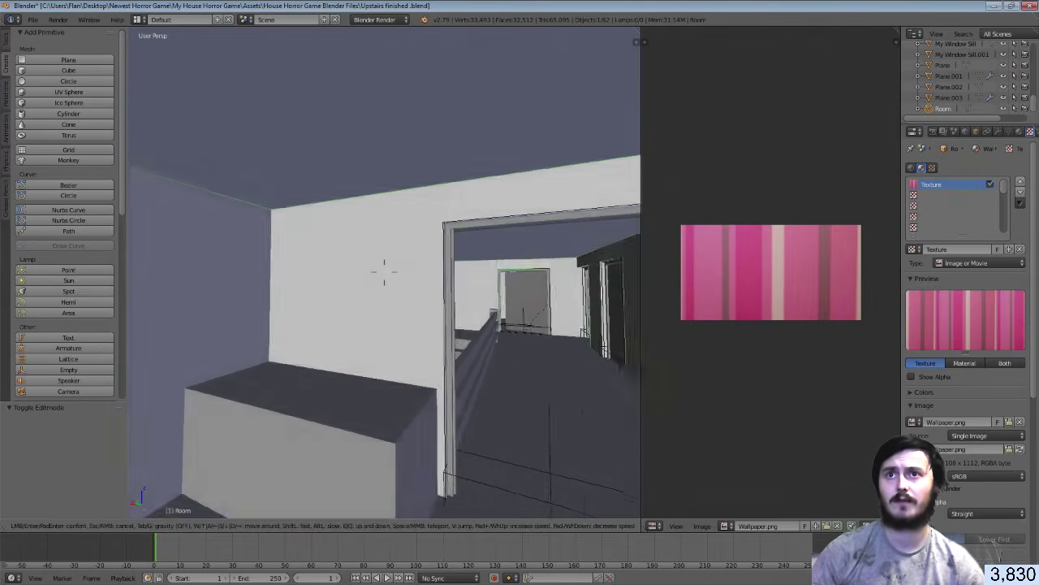
click(385, 272)
In Edit Mode, select the three wall faces around the doorway and Smart UV Project them
key(Tab)
right_click(383, 278)
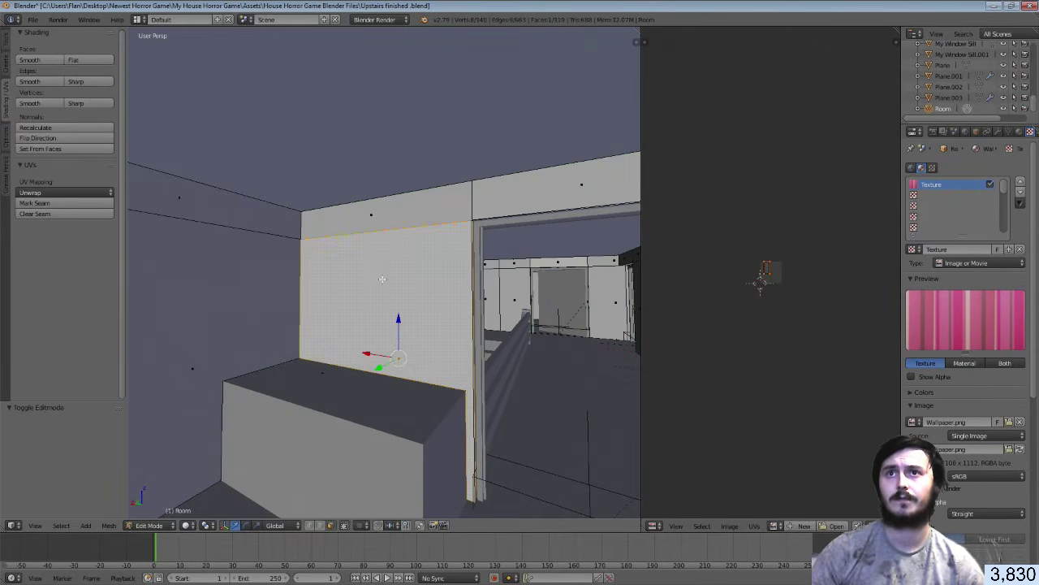
shift+right_click(383, 223)
shift+right_click(522, 207)
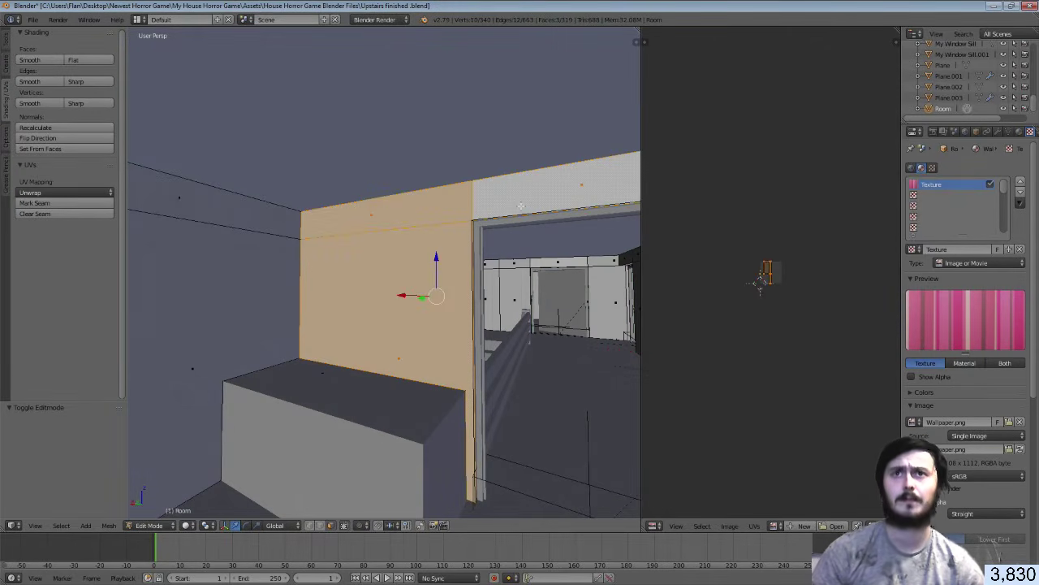
key(u)
click(521, 209)
click(508, 287)
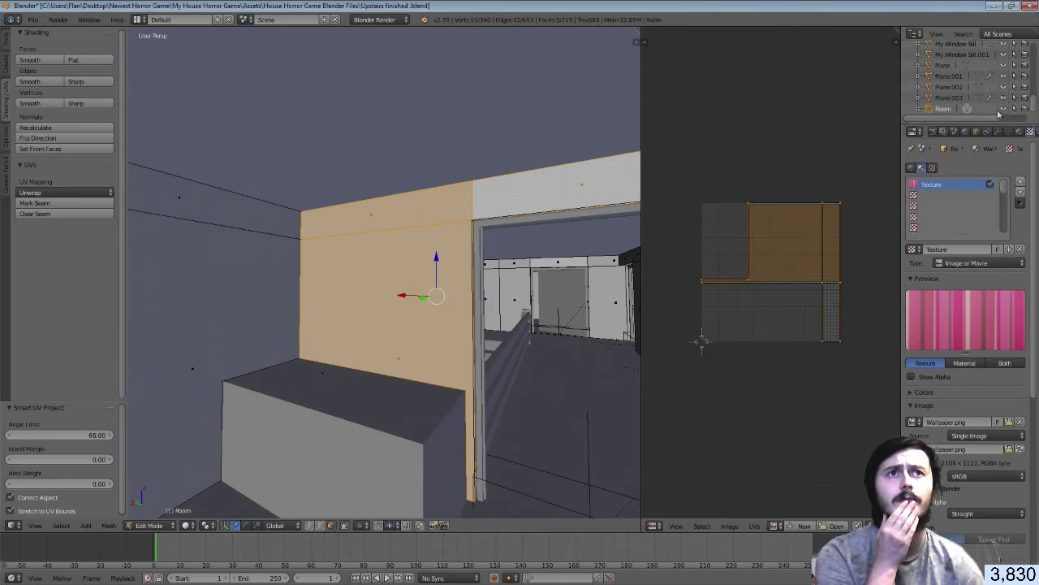
Assign the Wallpaper material to the faces, use Texture shading, and show Wallpaper.png in UVs
click(1020, 131)
click(927, 229)
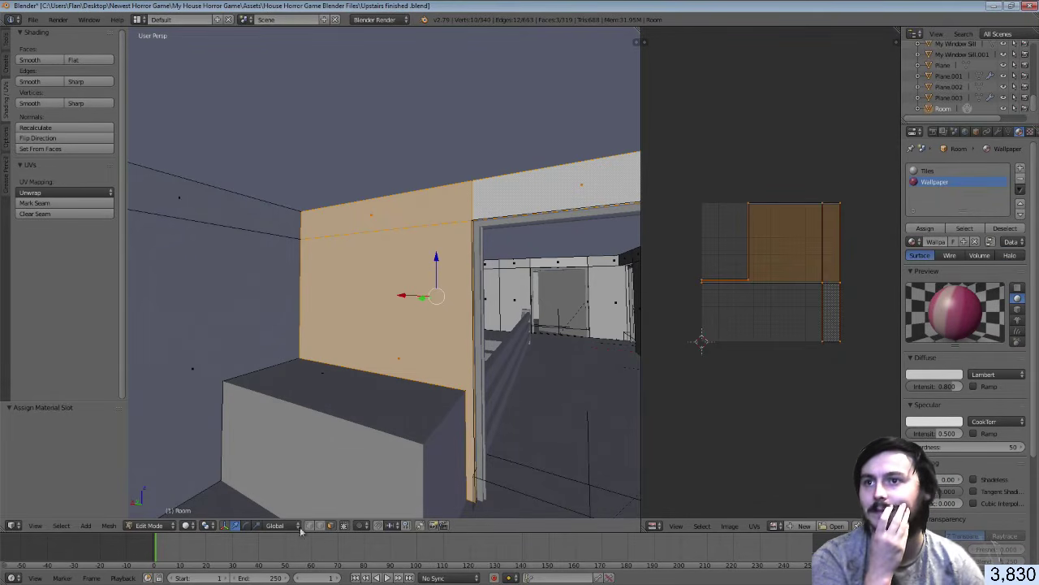
click(186, 525)
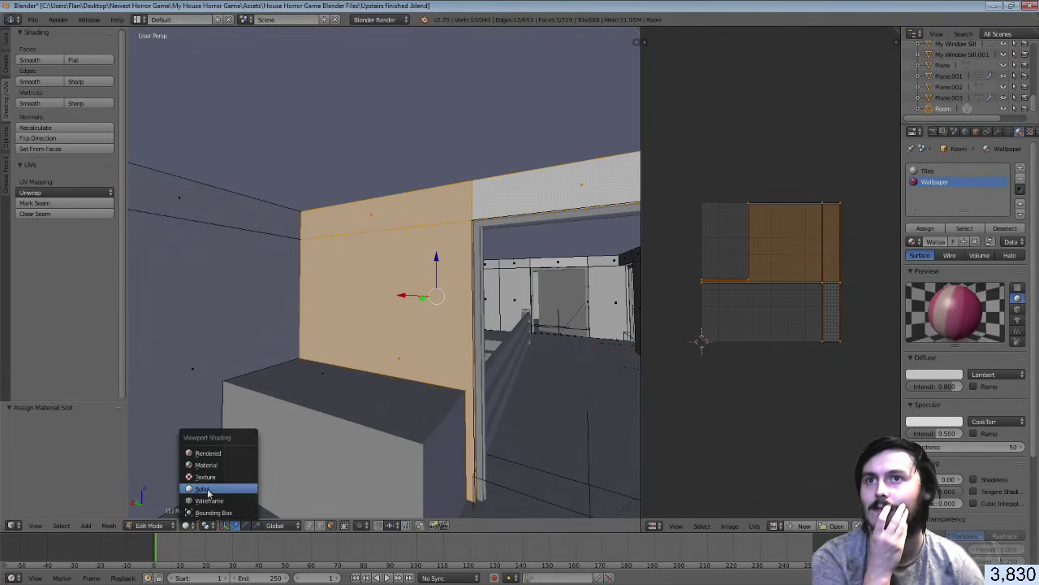
click(187, 526)
click(203, 479)
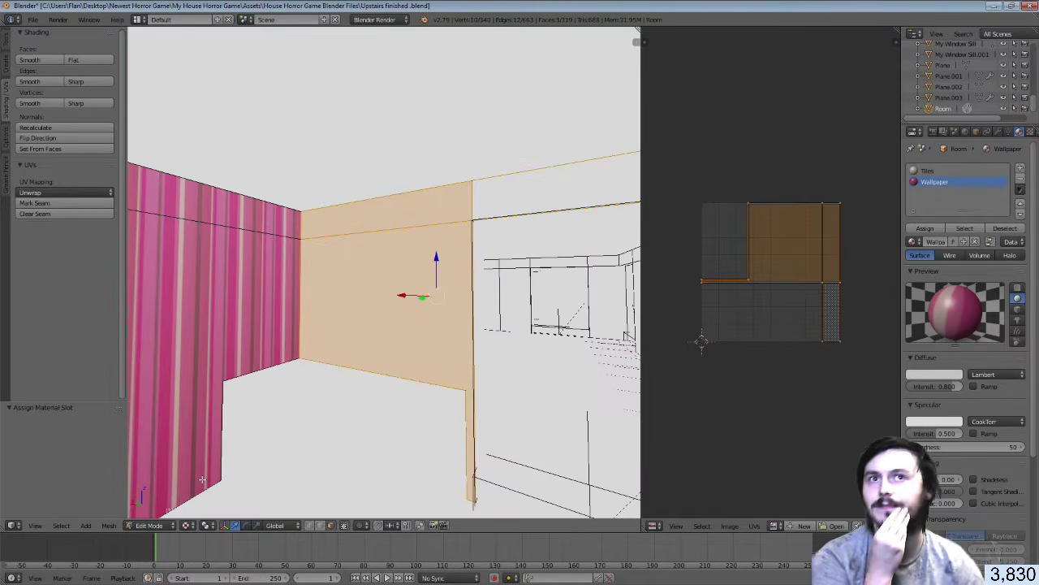
click(776, 526)
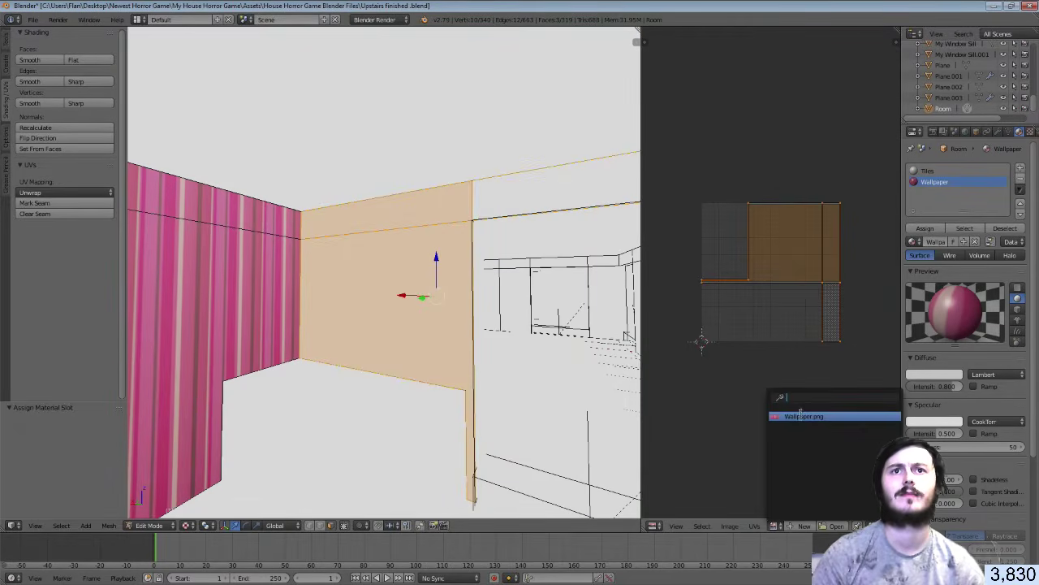
click(802, 412)
Rotate the wall's UV islands, then reselect the lower wall face and upper strip
scroll(770, 350, down, 6)
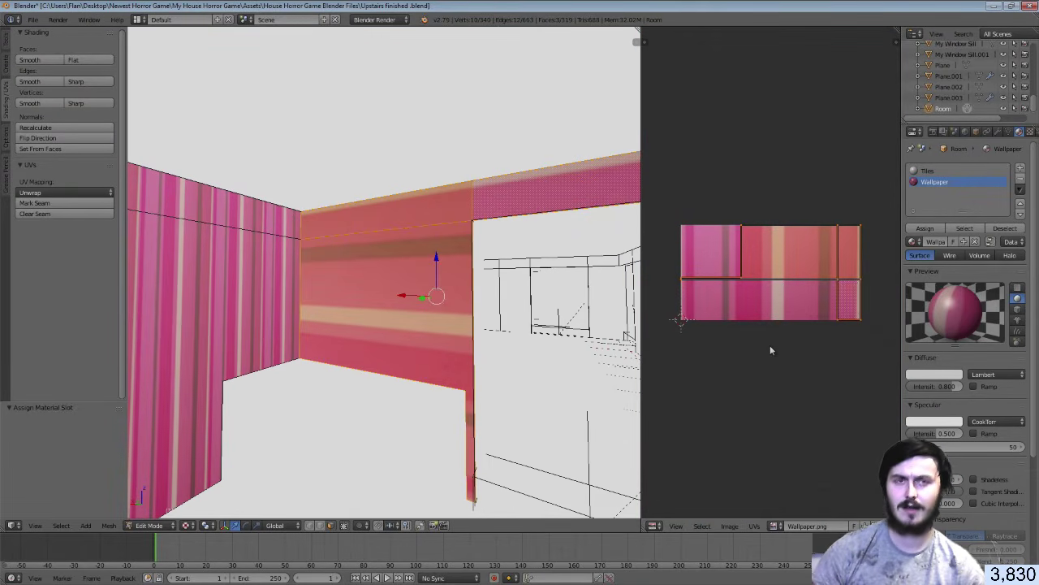
key(r)
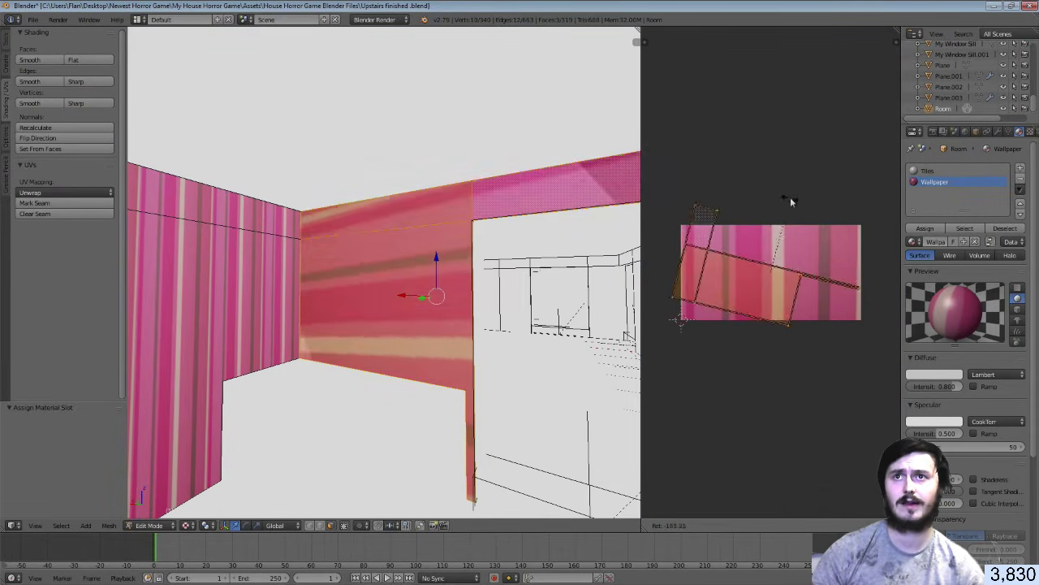
click(814, 270)
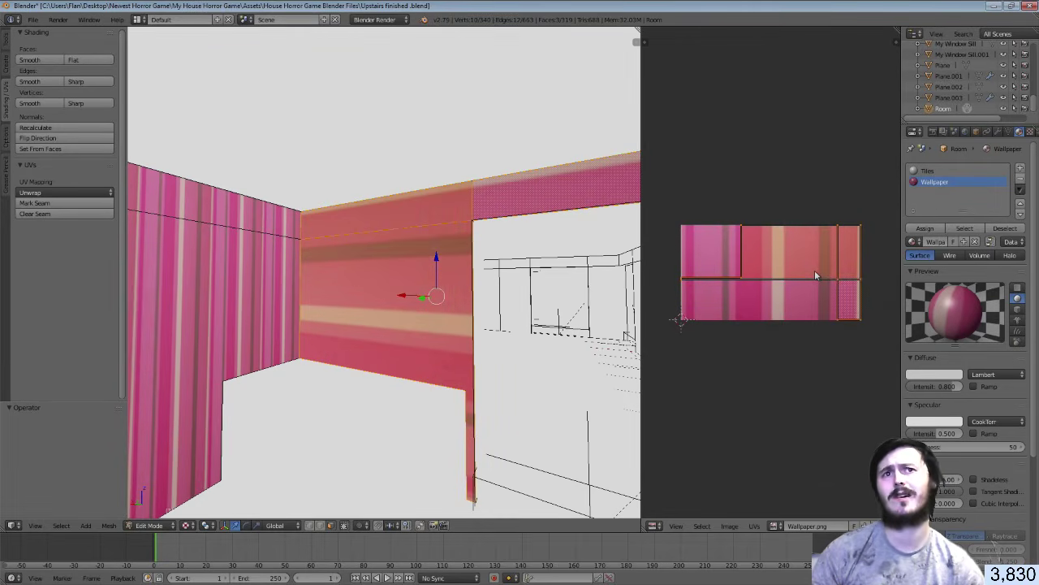
right_click(406, 254)
shift+right_click(415, 220)
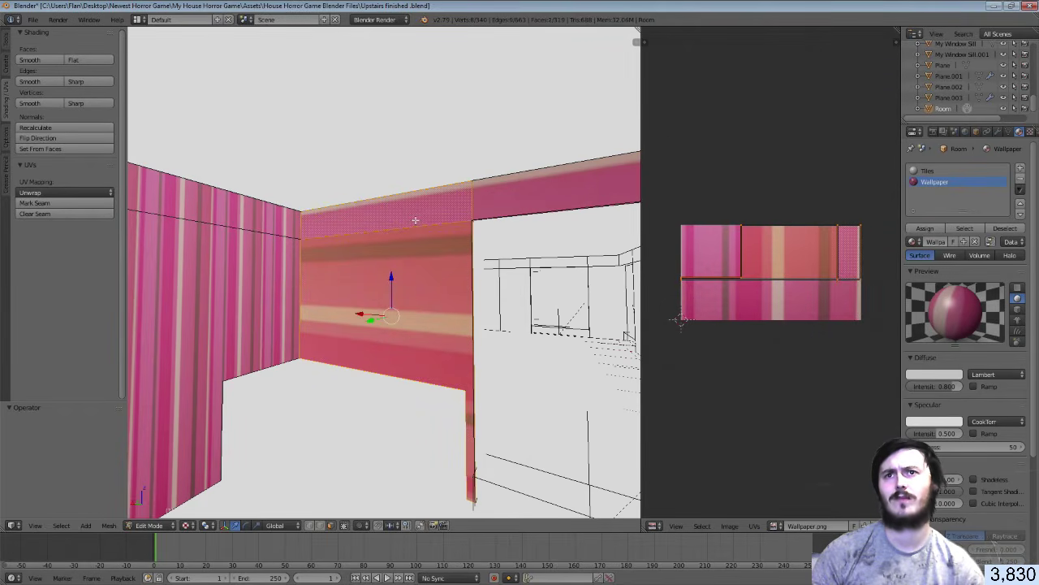
shift+right_click(415, 220)
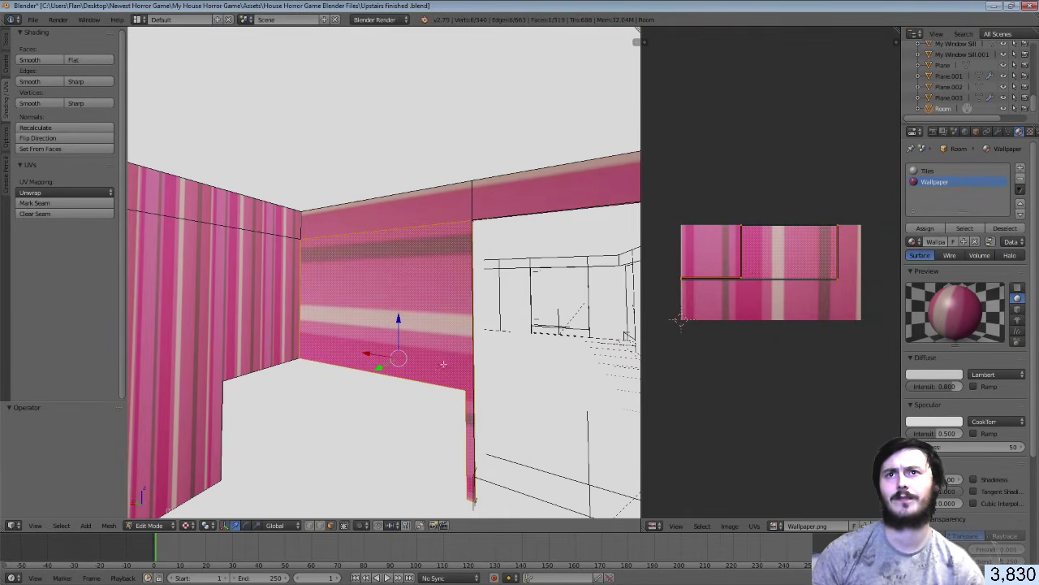
shift+right_click(391, 222)
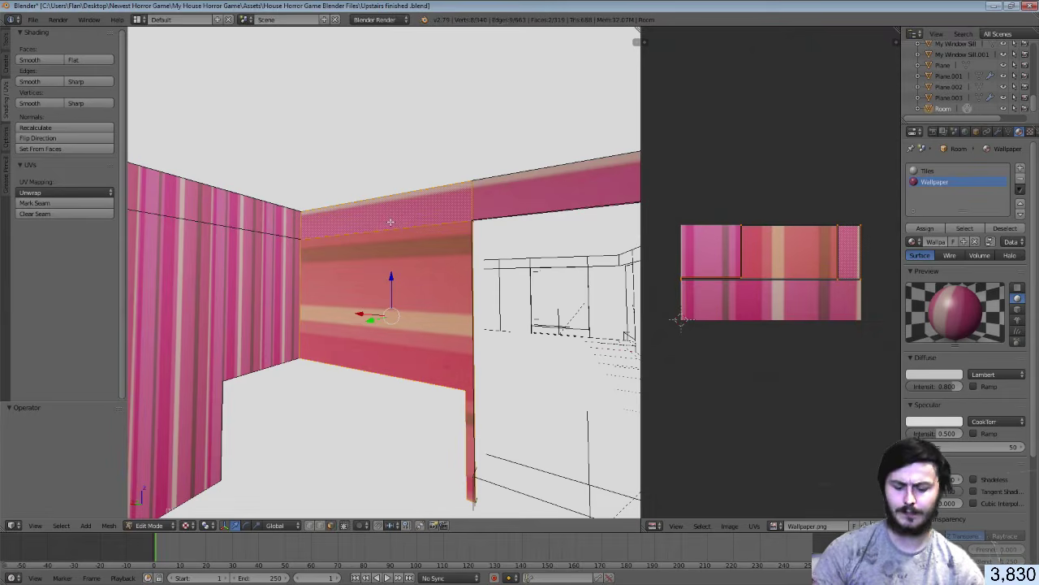
key(r)
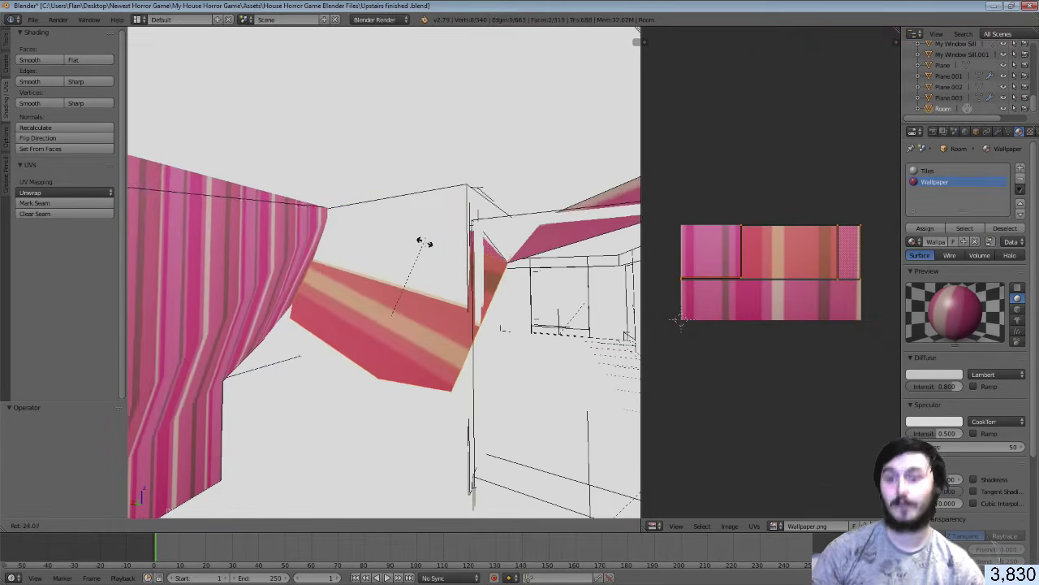
click(425, 240)
key(ctrl+z)
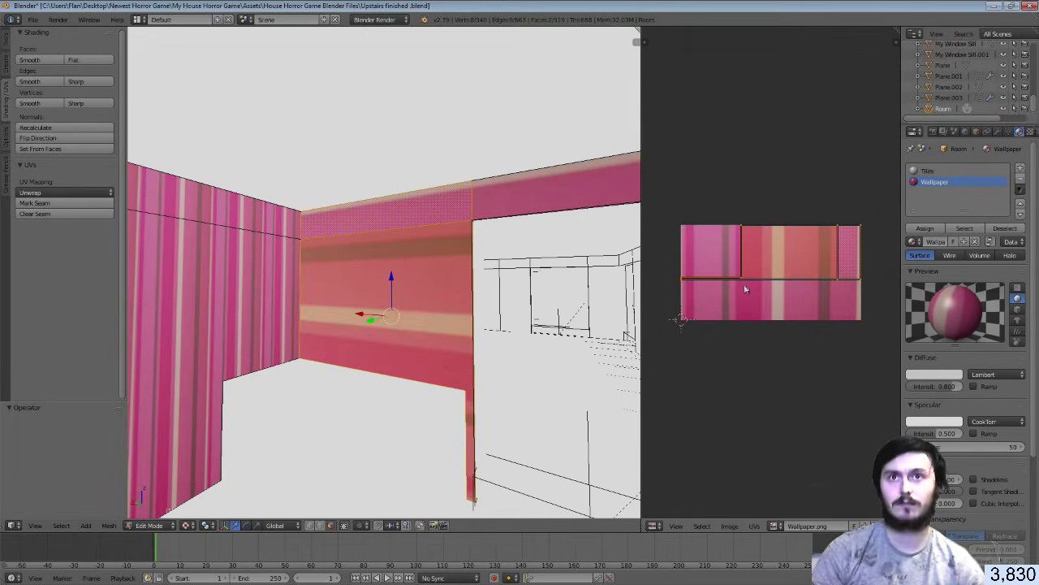
Re-unwrap the wall with Smart UV Project, stretch its UVs 5× horizontally, and exit Edit Mode
key(u)
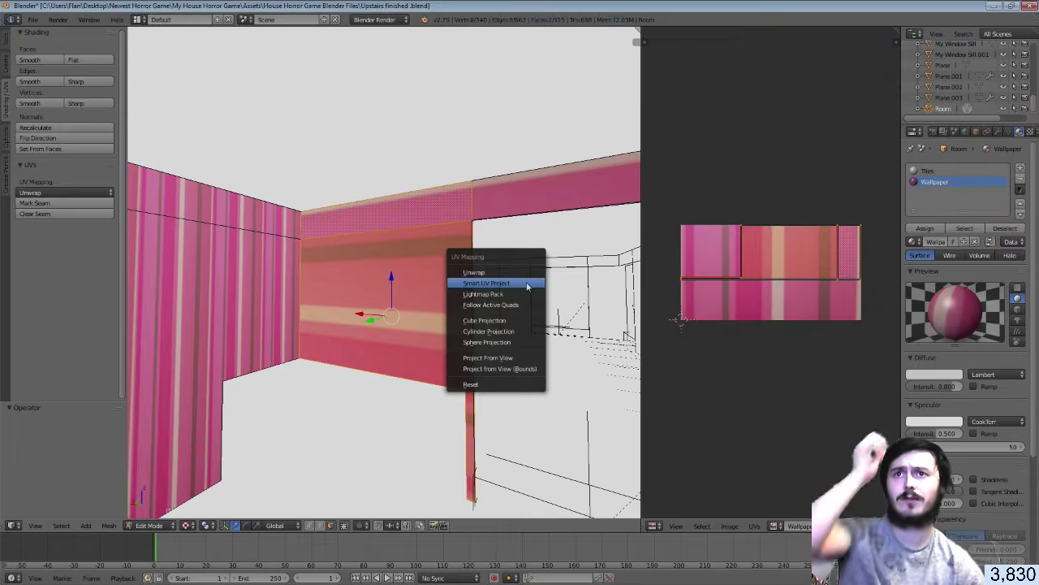
click(527, 282)
click(526, 364)
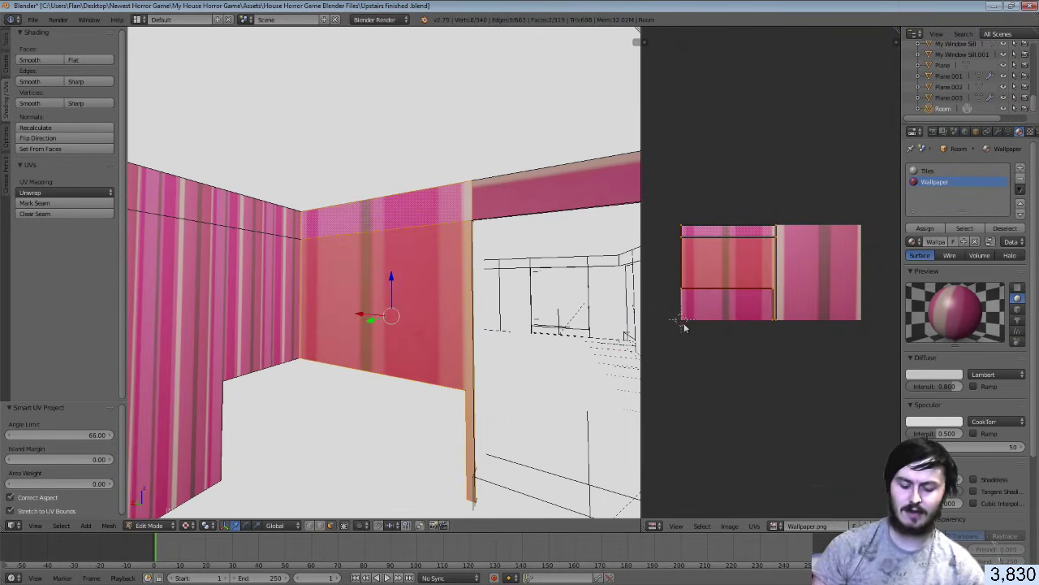
key(s)
key(y)
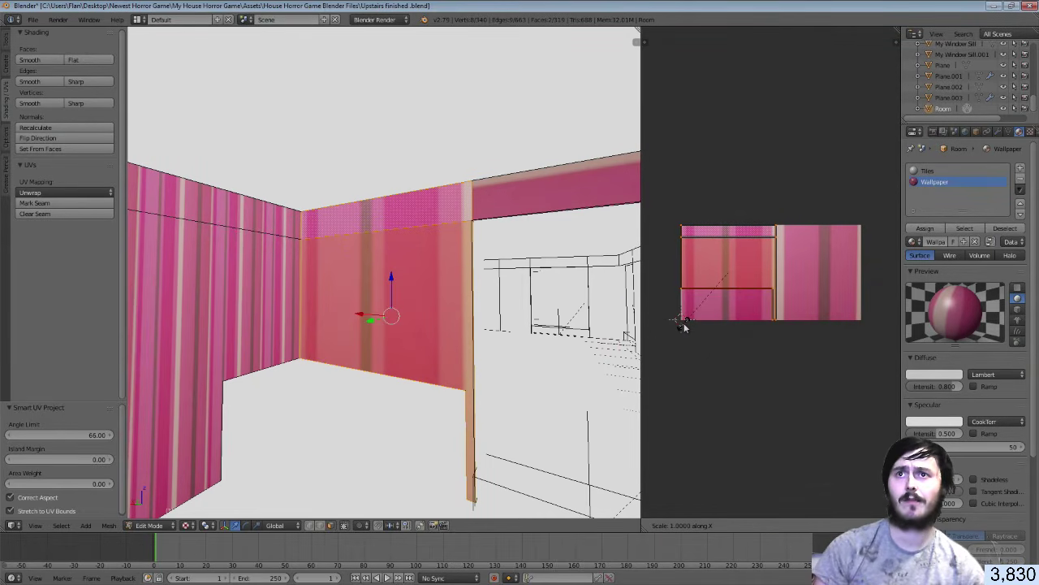
key(5)
key(Return)
key(Tab)
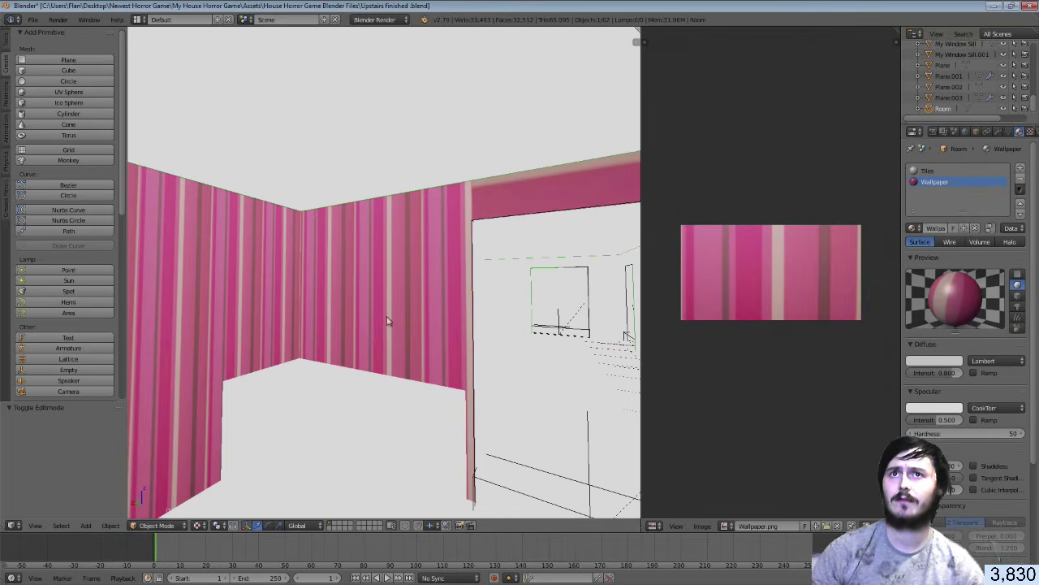
Select the beam face above the doorway in the Room mesh's Edit Mode
right_click(514, 194)
key(Tab)
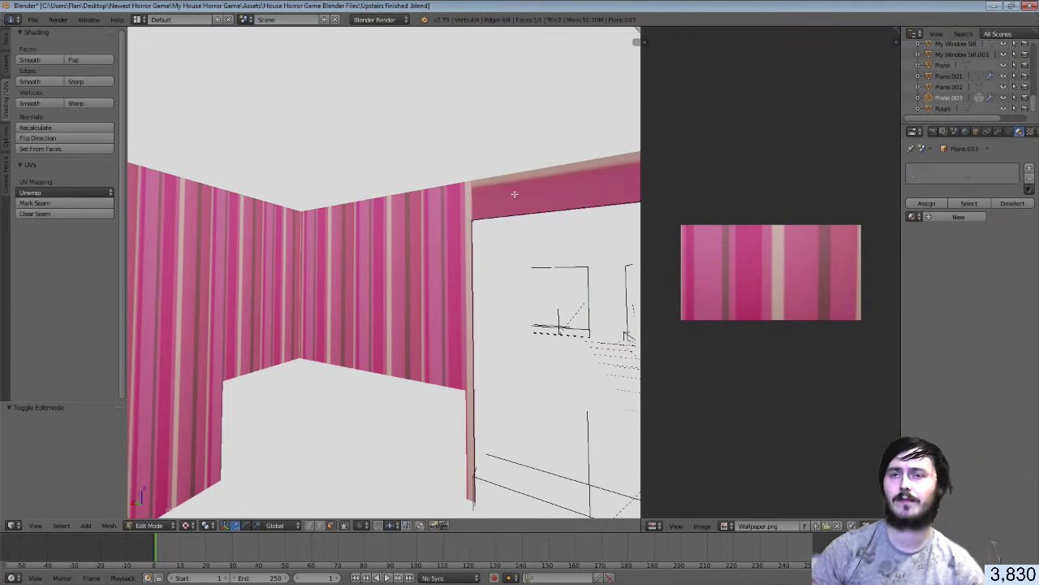
key(shift+f)
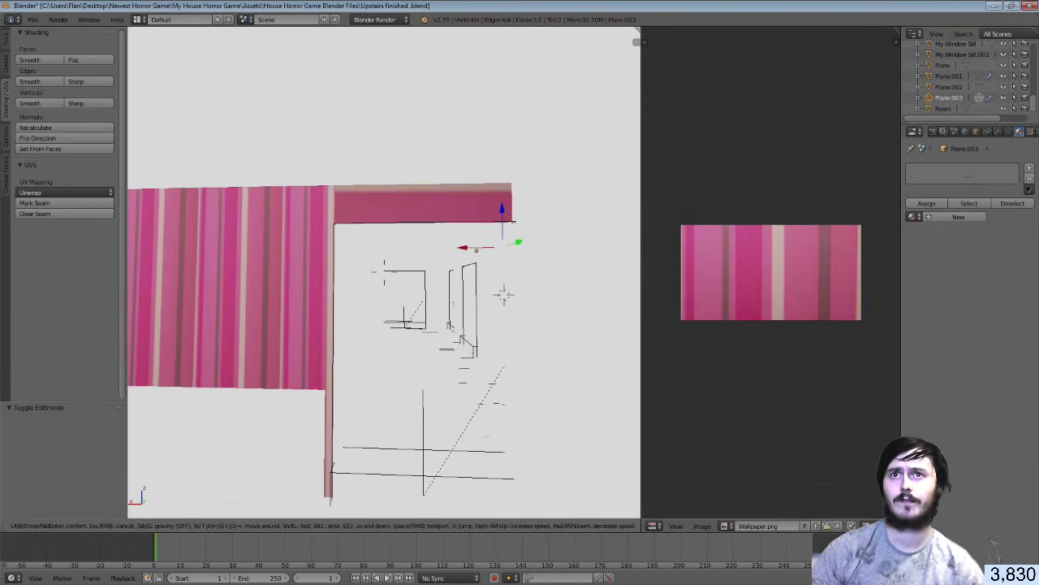
click(385, 273)
key(Tab)
right_click(404, 197)
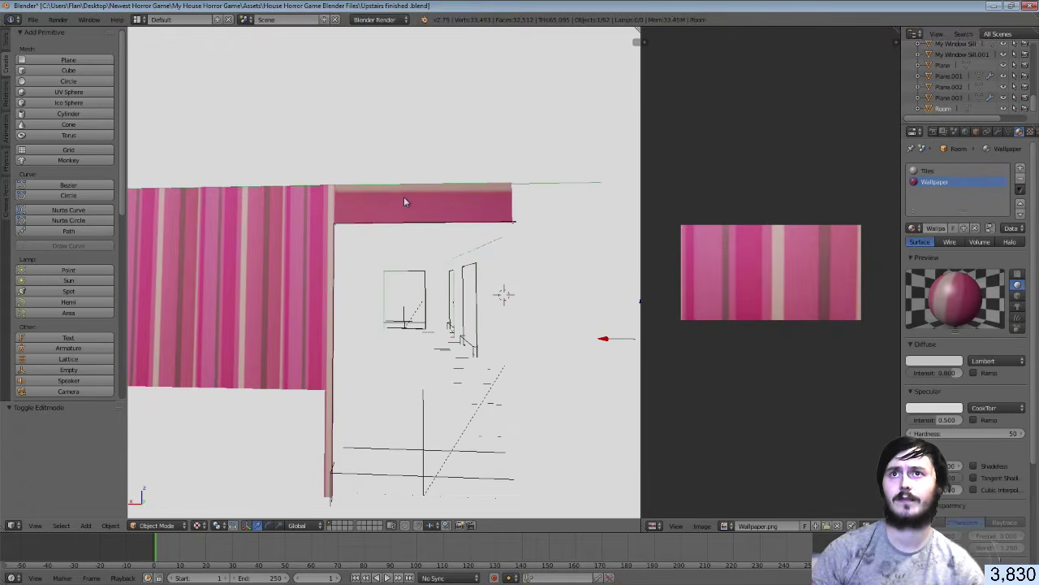
key(Tab)
right_click(404, 197)
Smart UV Project the beam face, rotate its UVs 90° and stretch them 5× along X
key(u)
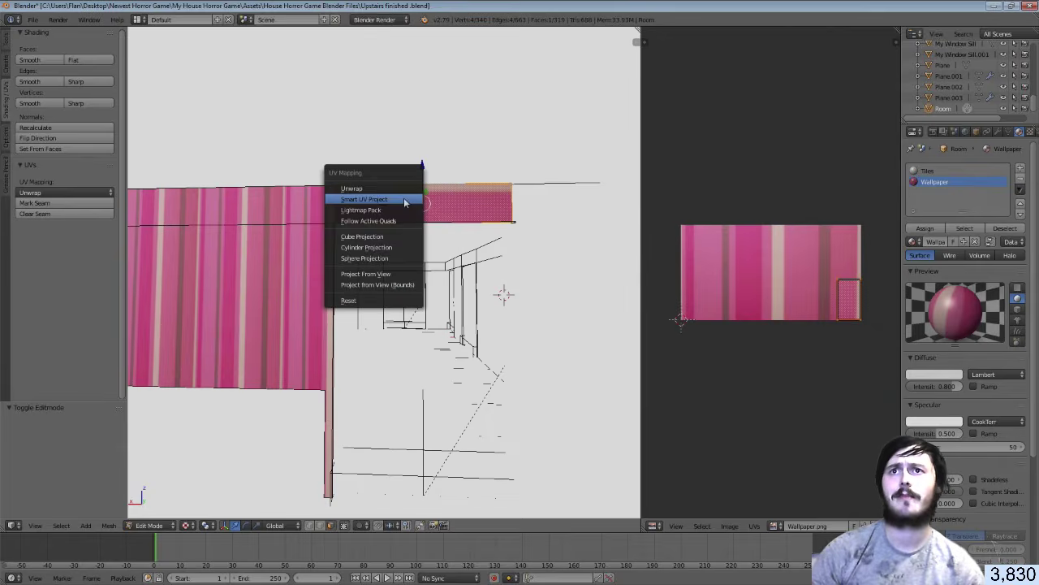
click(405, 203)
click(404, 280)
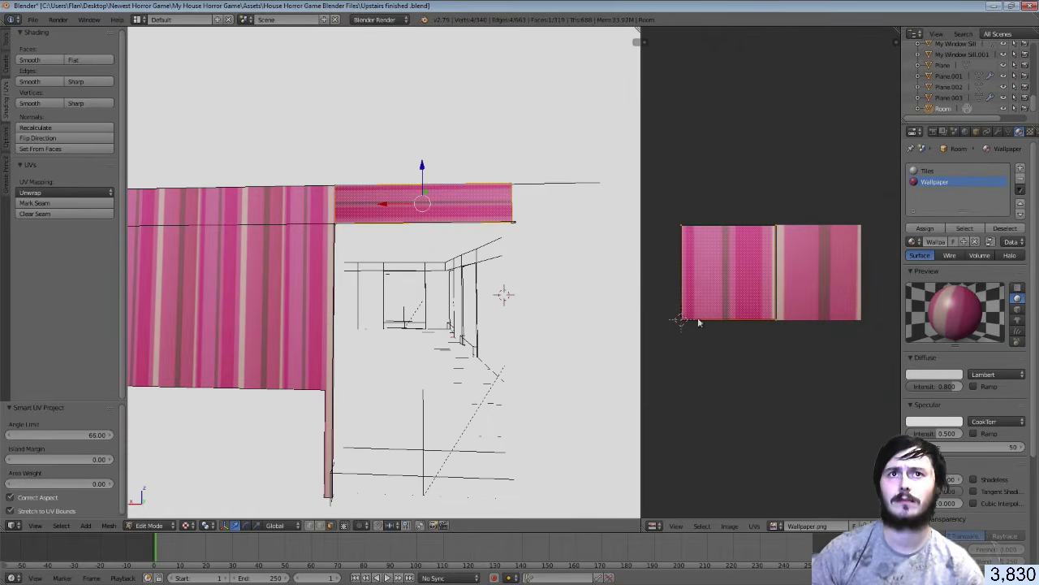
key(a)
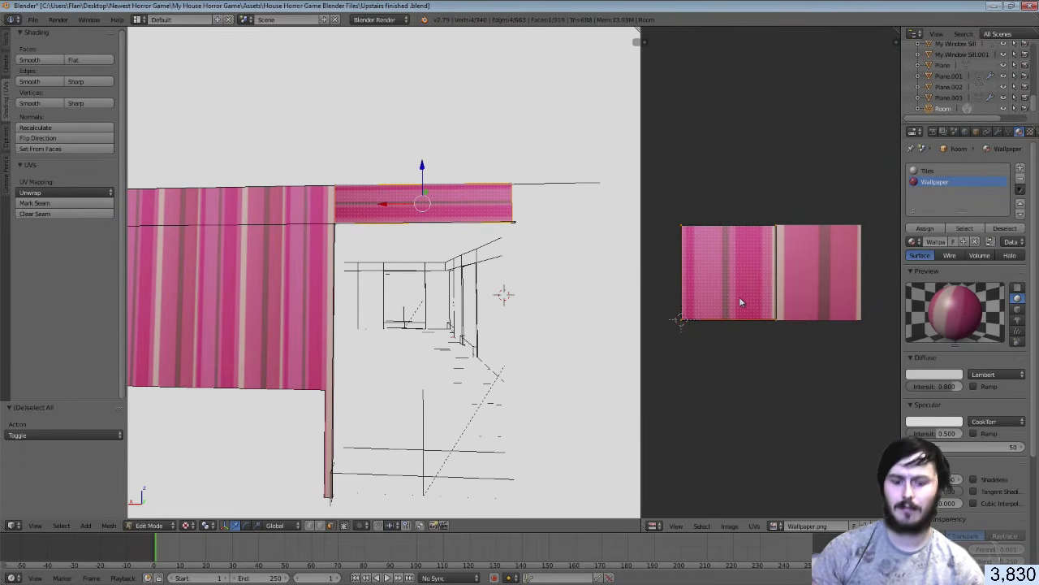
text(r)
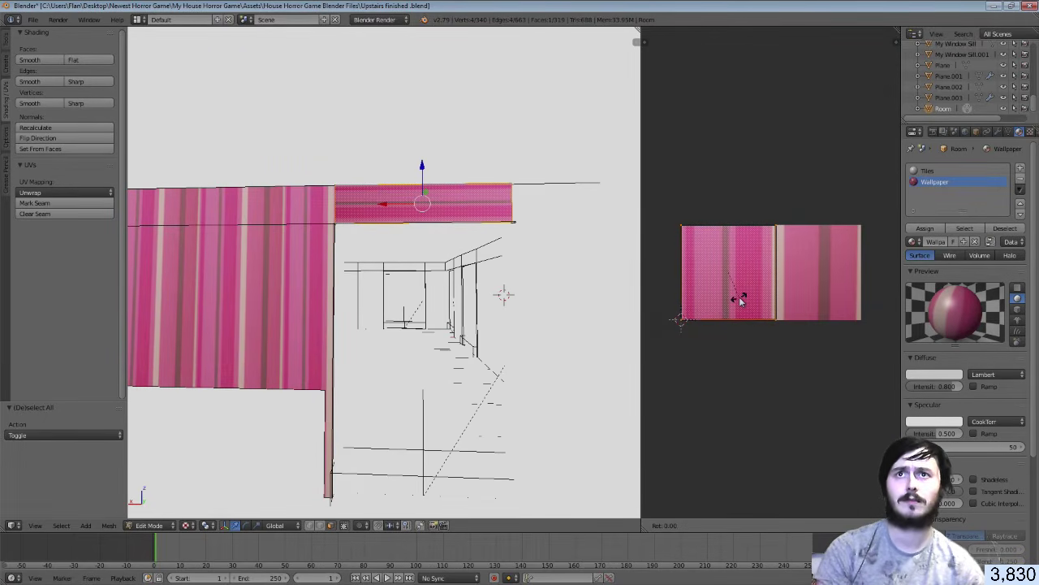
text(90|() = 90°)
key(Return)
key(s)
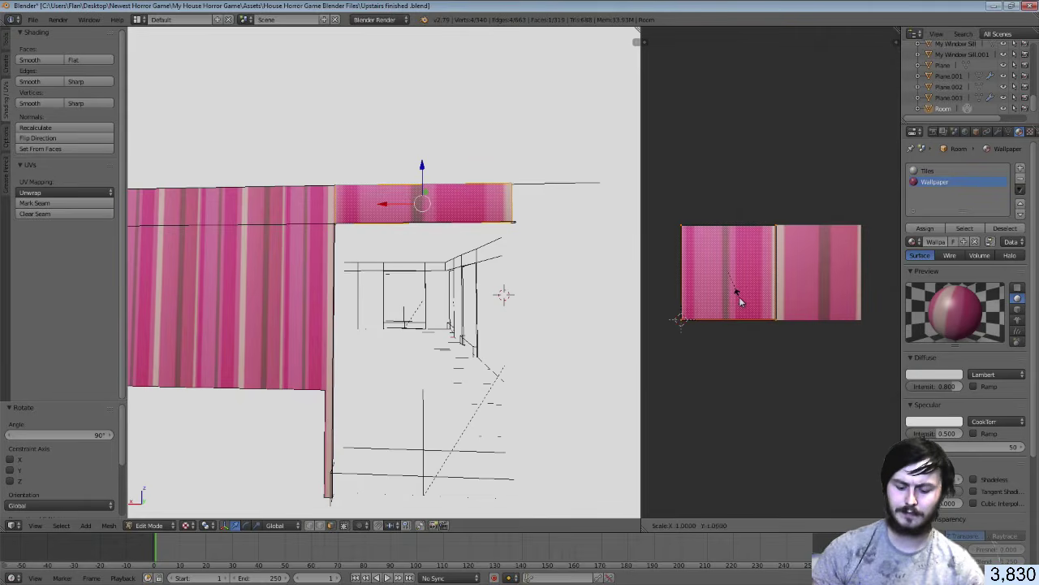
text(x)
text(5)
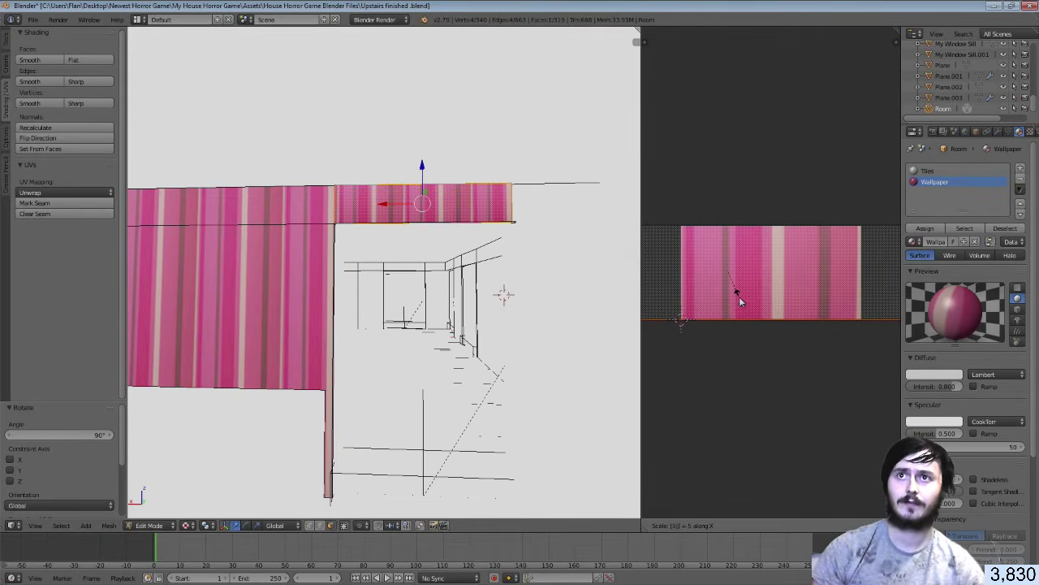
key(Return)
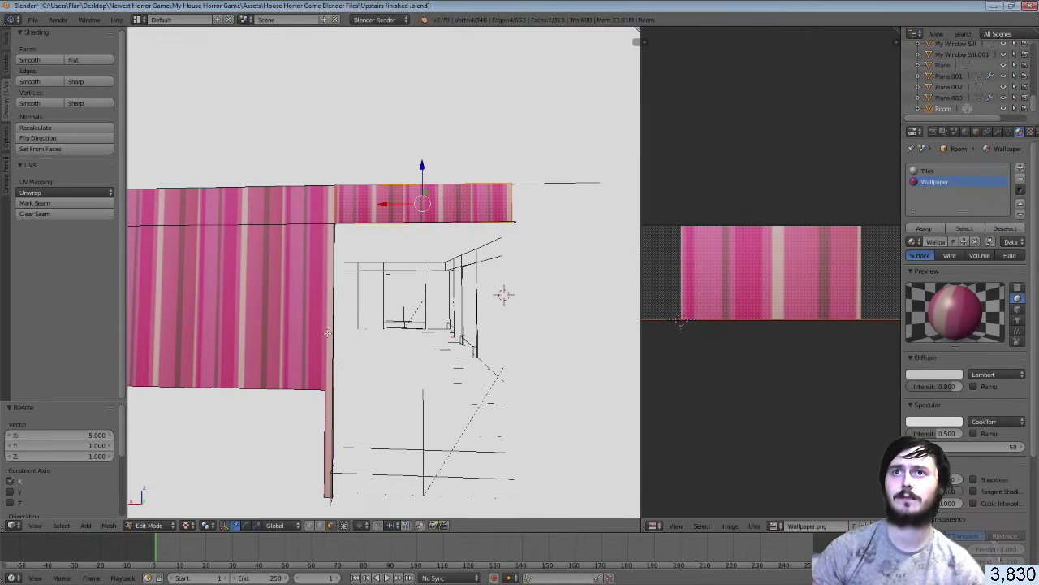
key(Tab)
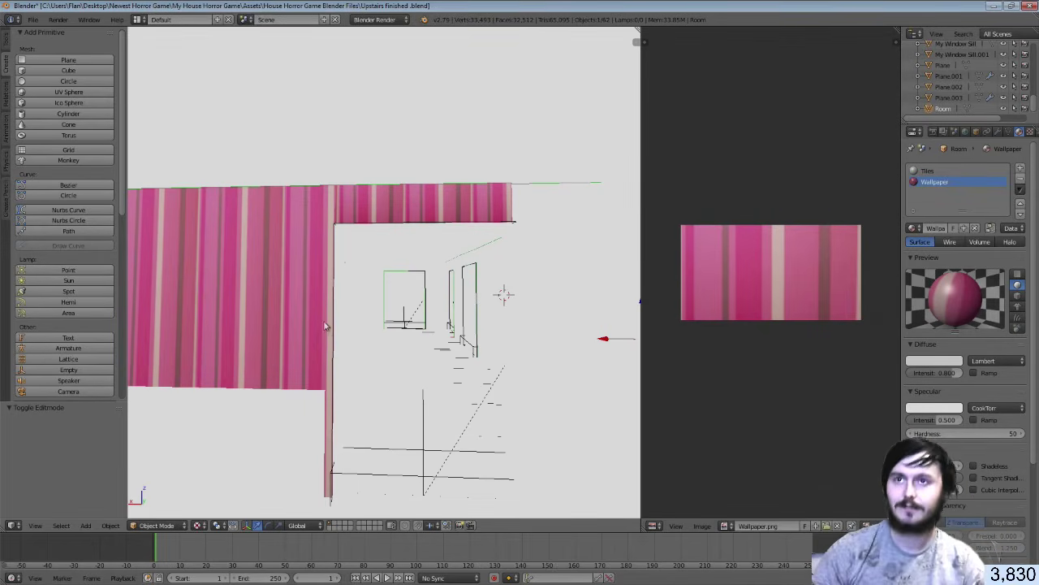
Walk toward the window and select the wall strip above it in Edit Mode
key(Tab)
key(Tab)
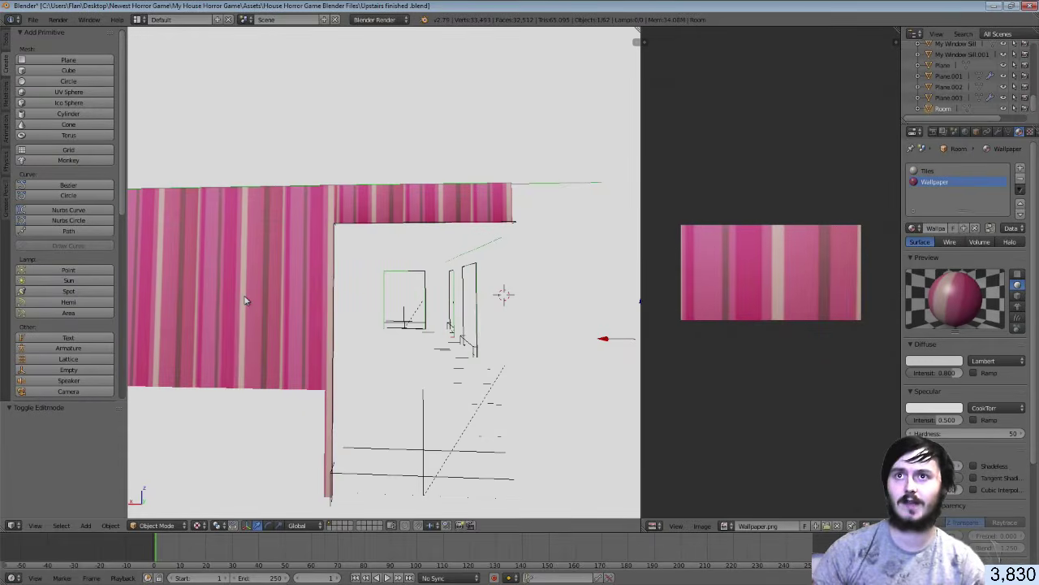
key(shift+f)
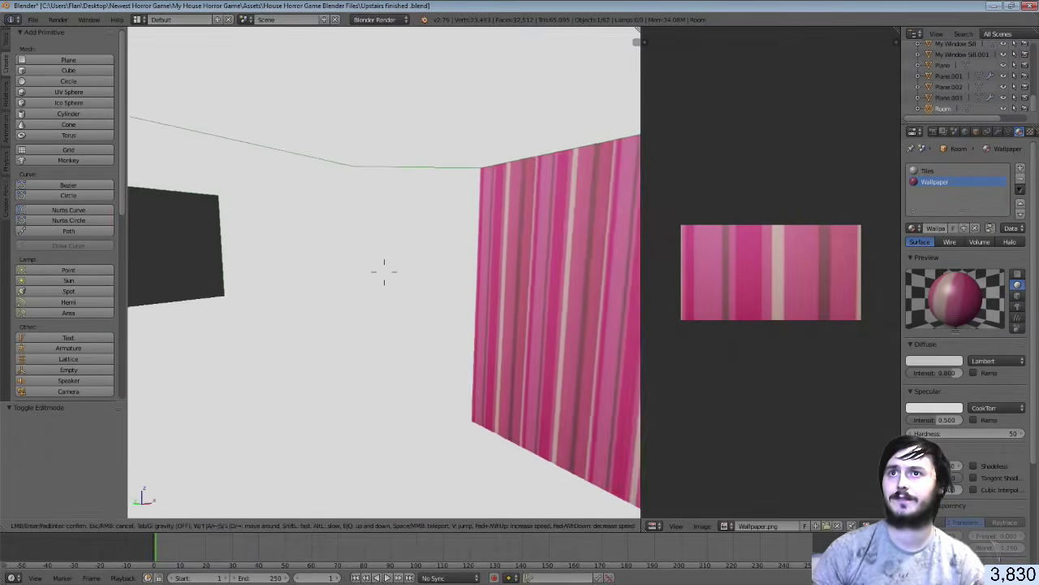
key(d)
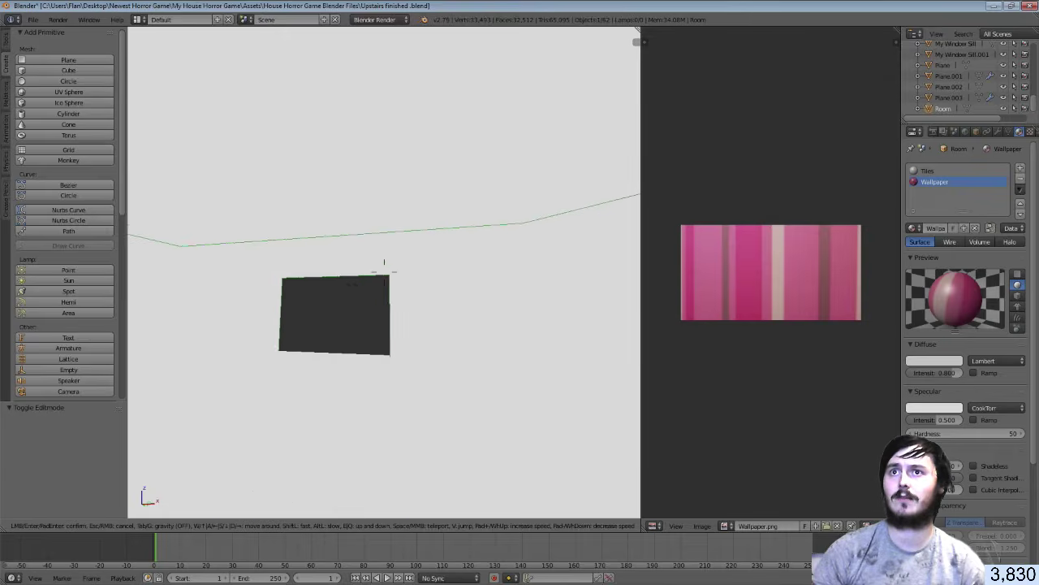
click(384, 263)
key(Tab)
right_click(376, 255)
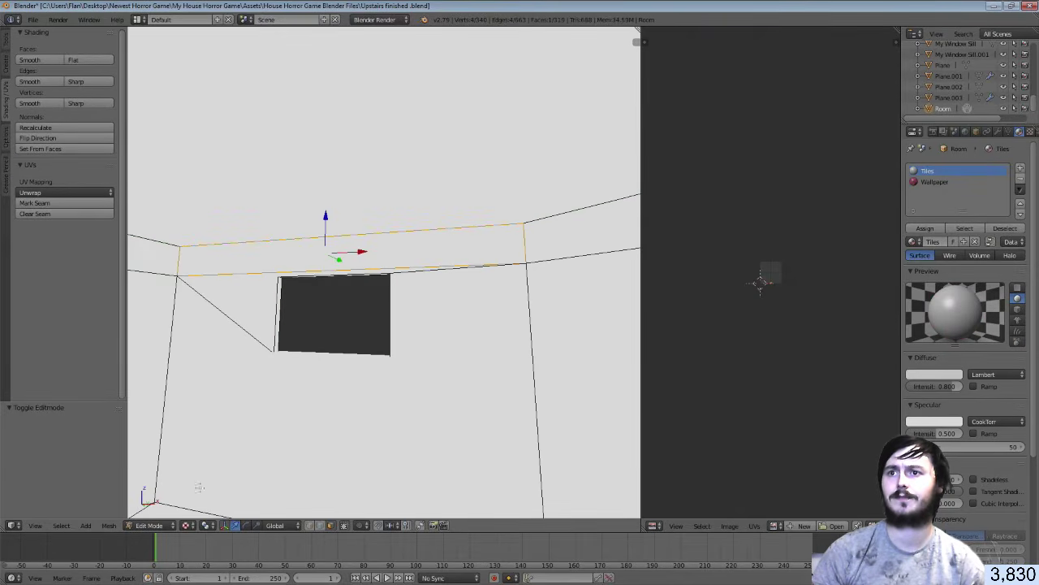
In Solid shading, face the window wall and Smart UV Project the strip above the window
click(188, 525)
click(208, 486)
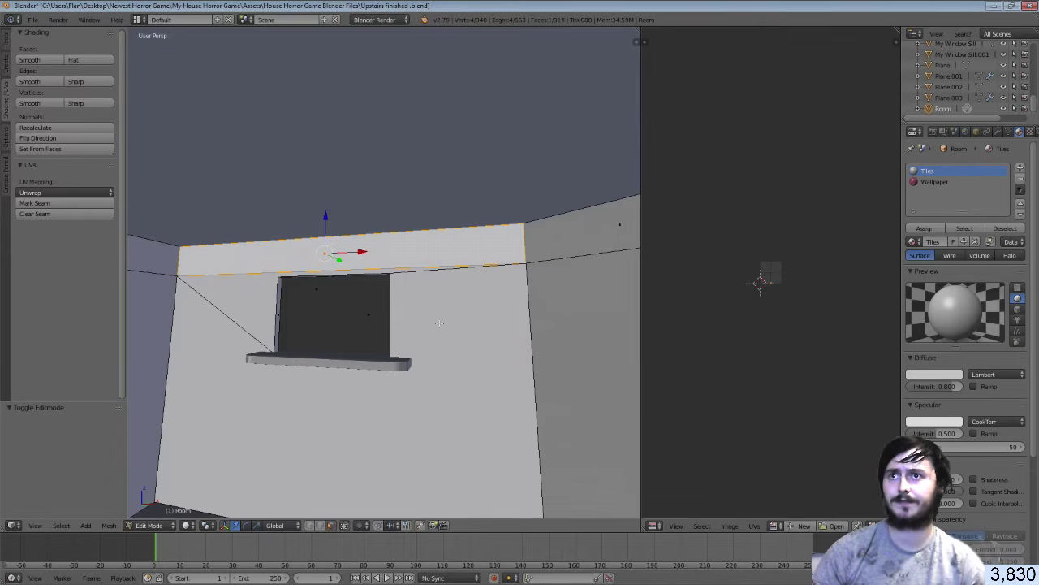
key(shift+f)
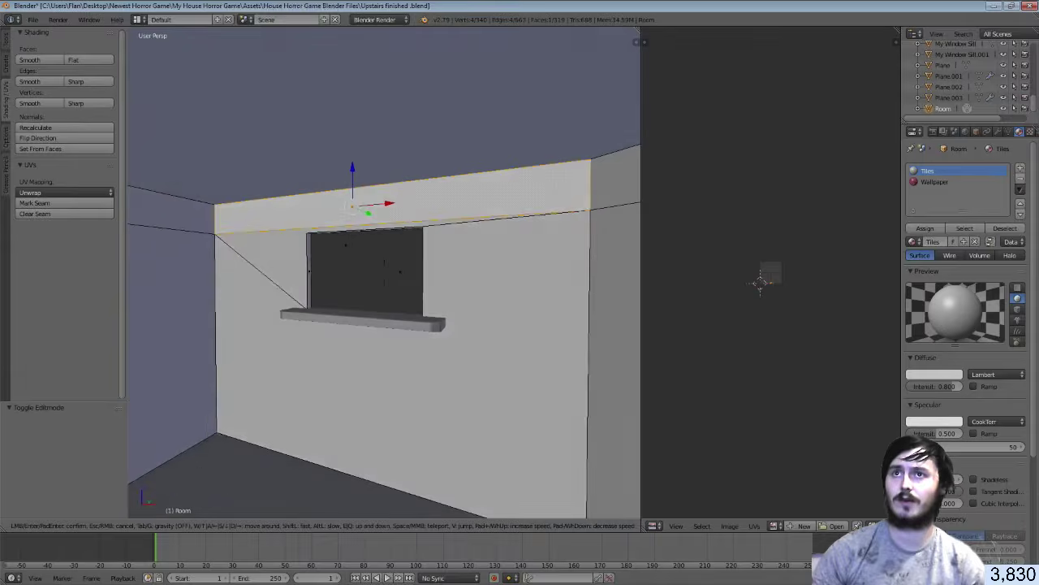
click(384, 272)
key(u)
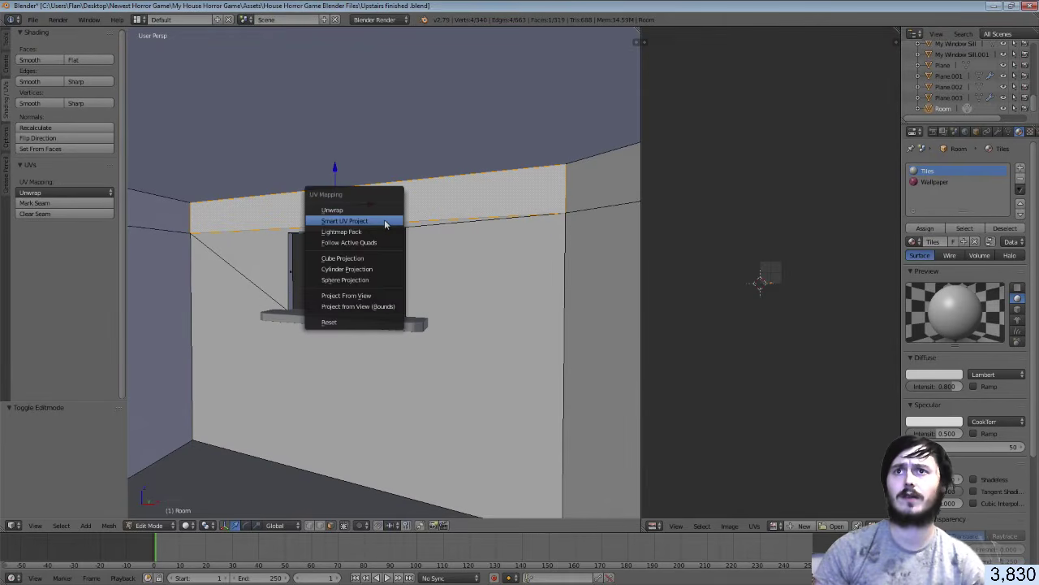
click(385, 220)
click(398, 301)
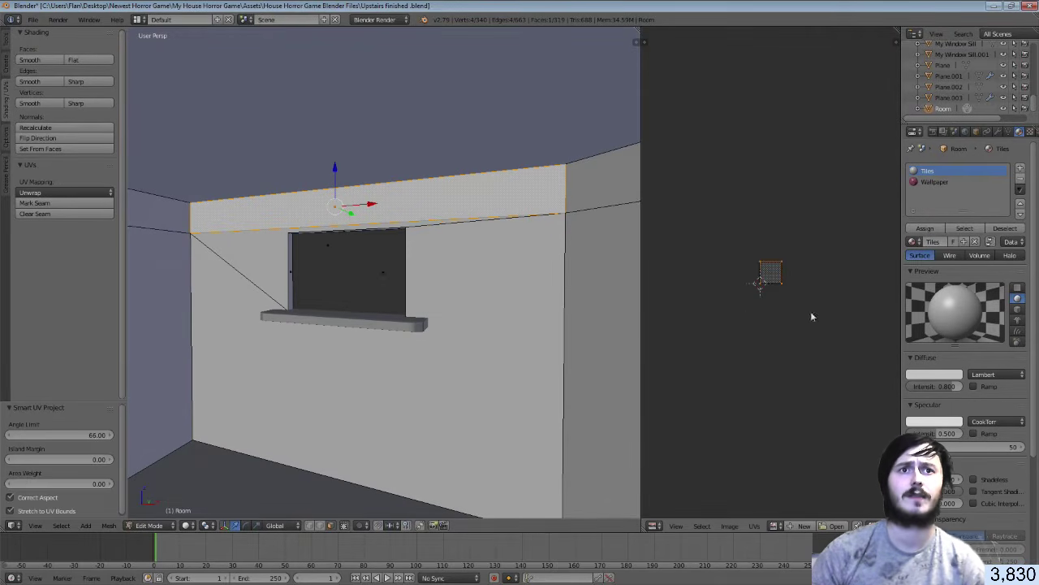
Assign the Wallpaper material to the strip, show Wallpaper.png in UVs, and use Texture shading
click(933, 182)
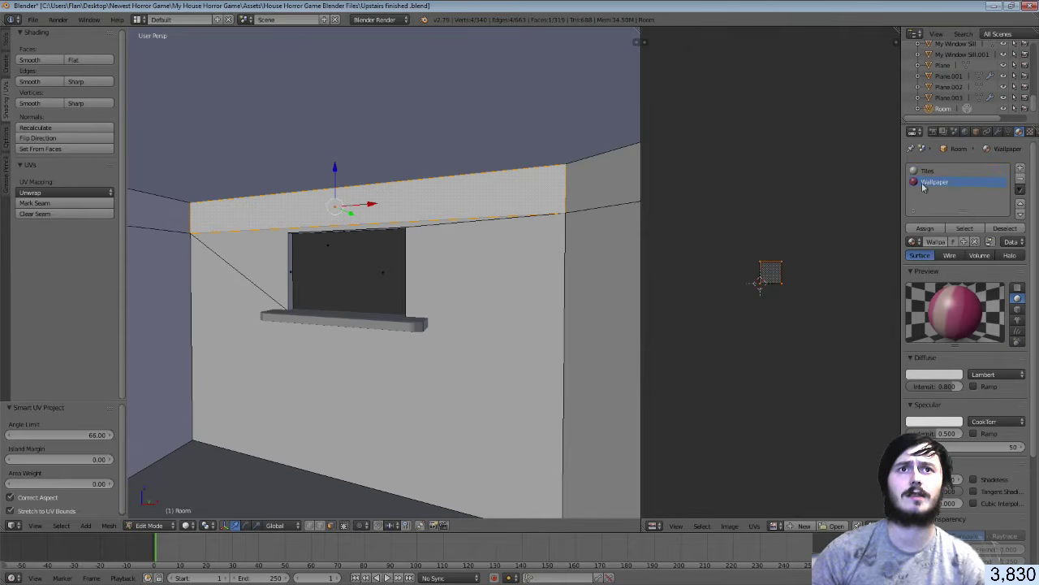
click(925, 228)
click(776, 526)
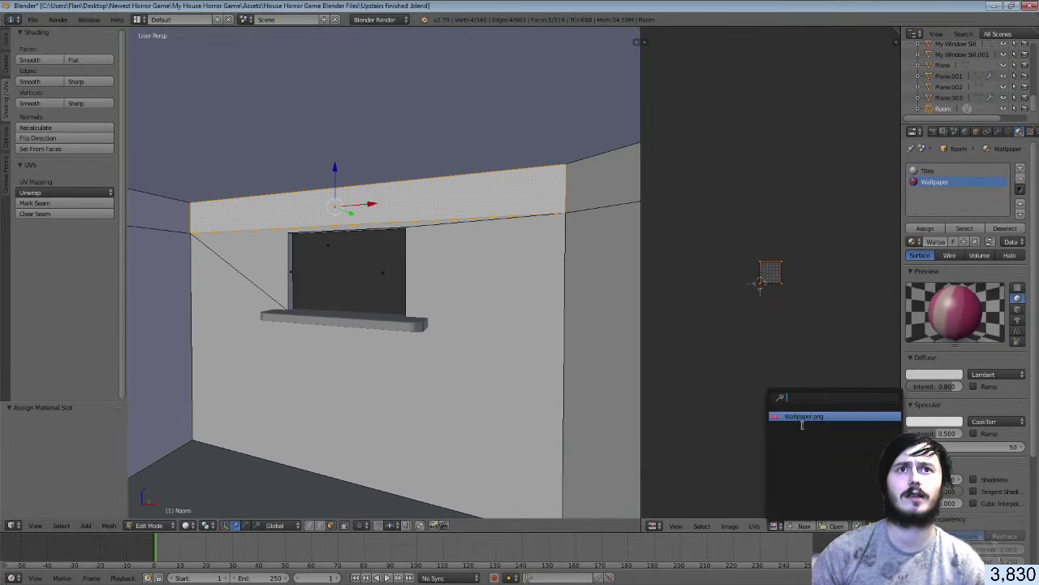
click(804, 412)
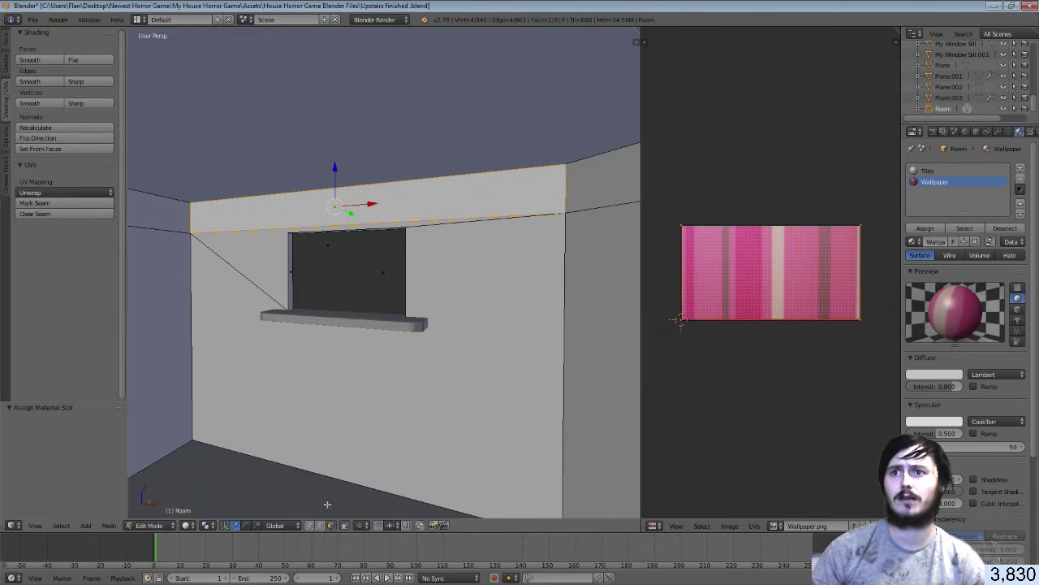
click(188, 525)
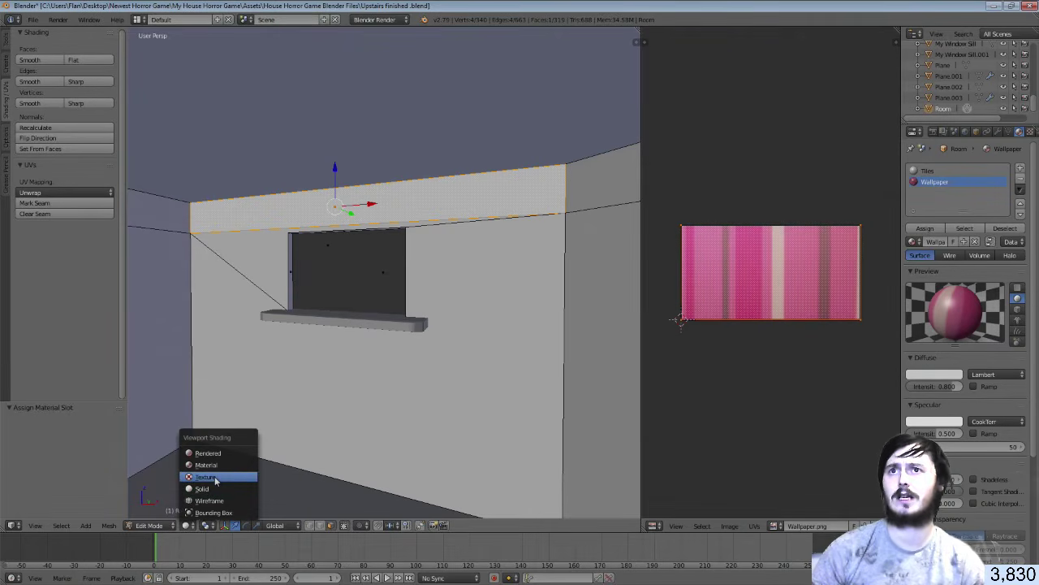
click(215, 481)
Select the strip's UV island and rotate it 90°, undoing an accidental 90× scale
key(a)
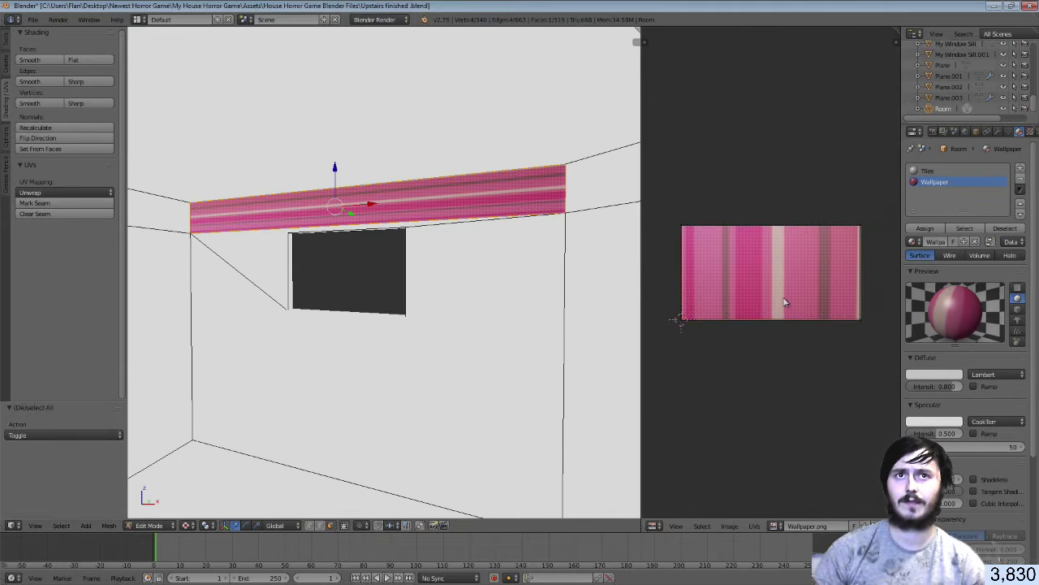
key(s)
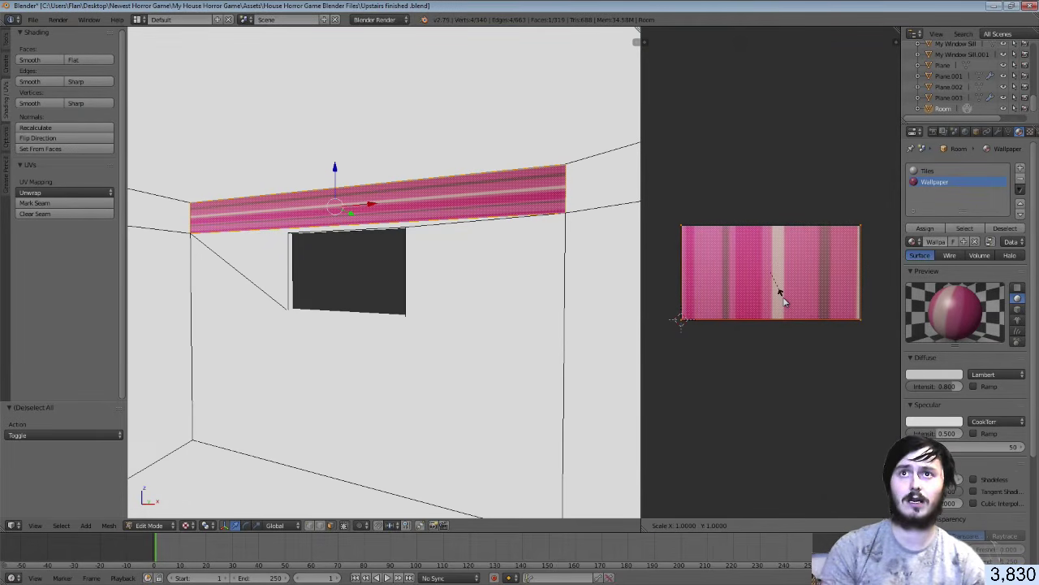
text(90)
key(Return)
key(ctrl+z)
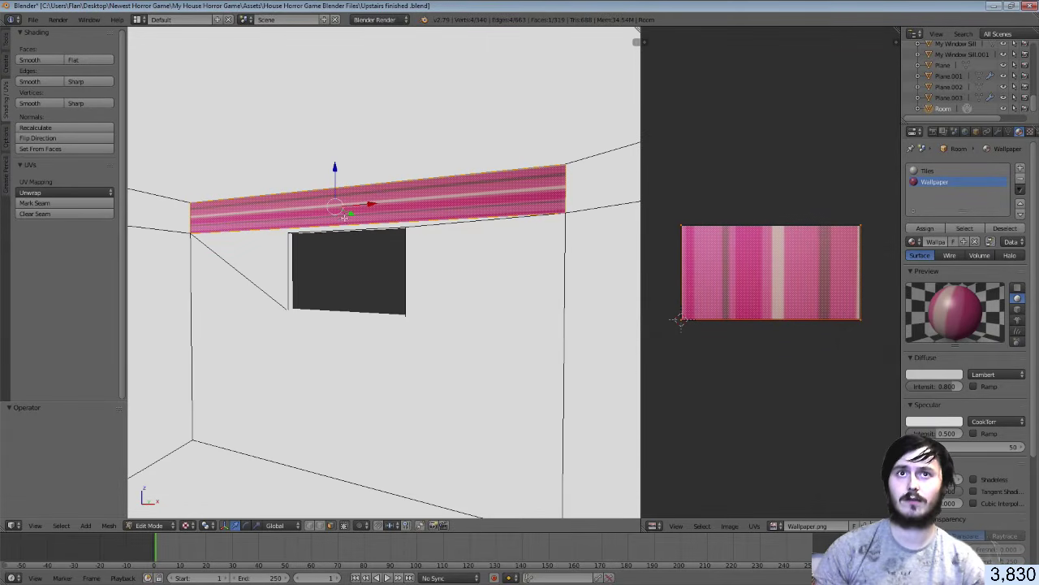
key(r)
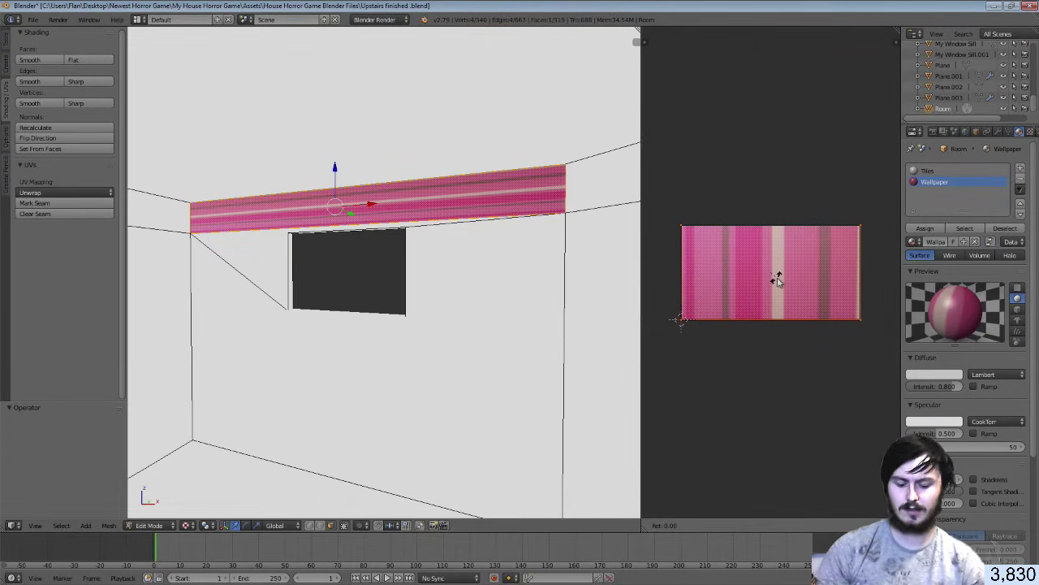
text(90)
key(Return)
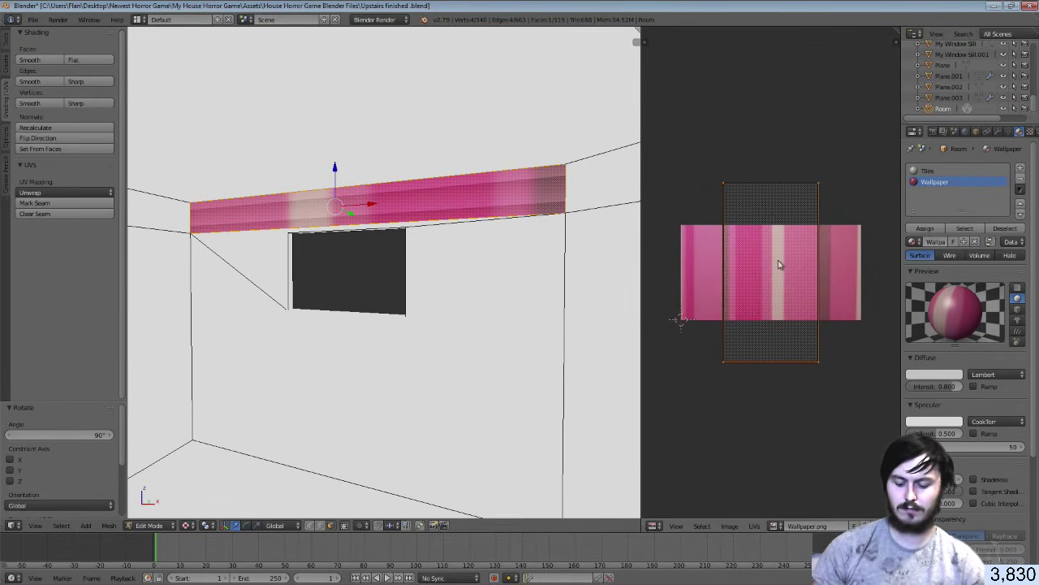
Squash the island to the image height along Y, stretch it 10× along X, and exit Edit Mode
key(s)
key(y)
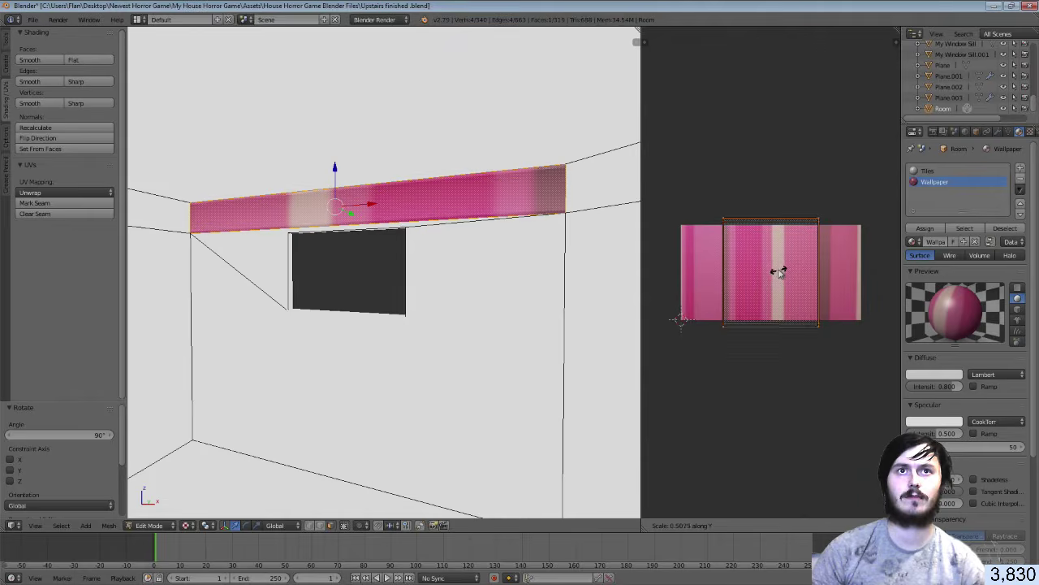
click(778, 272)
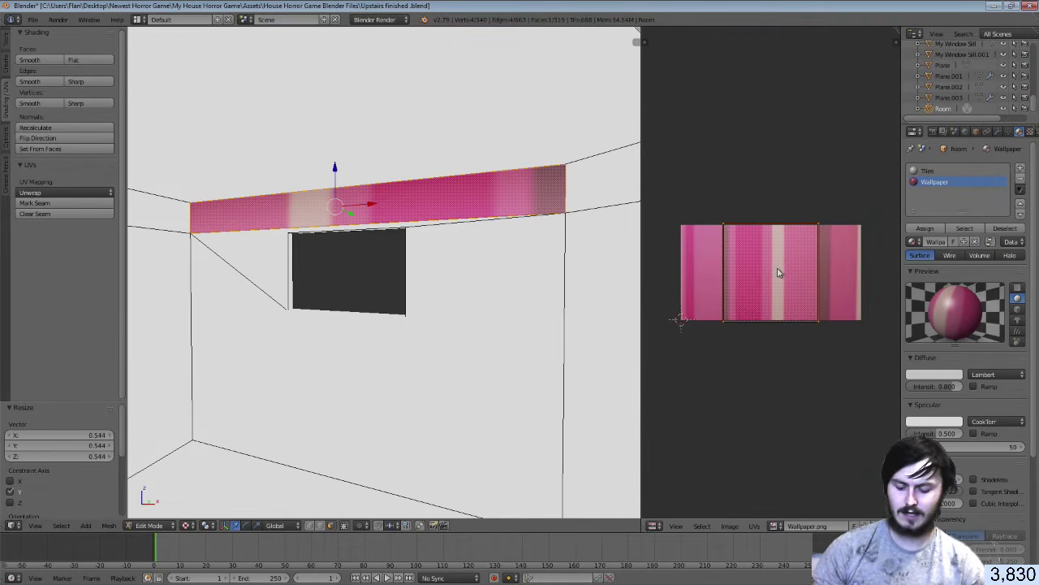
text(sx10)
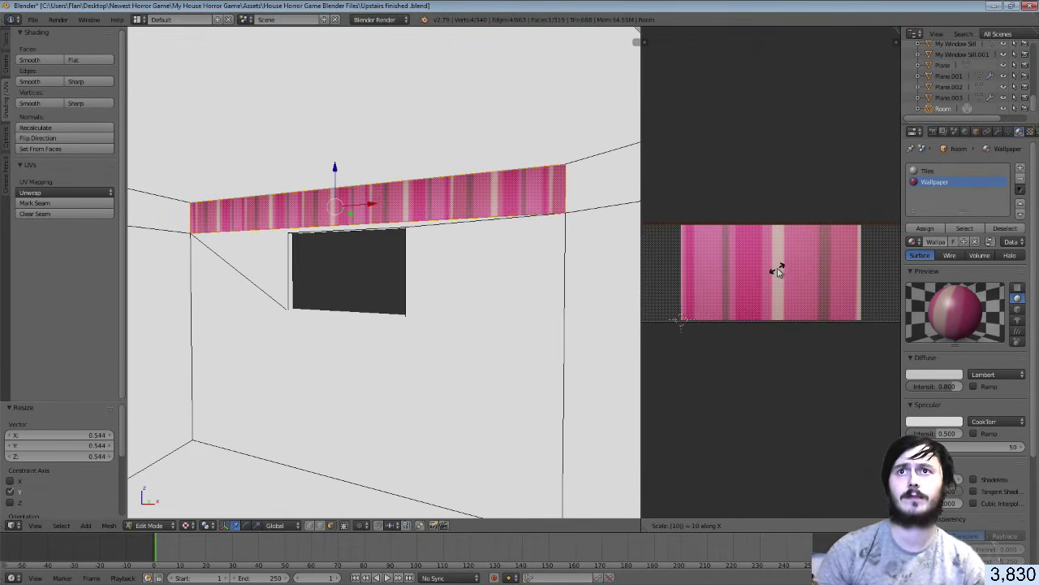
key(Return)
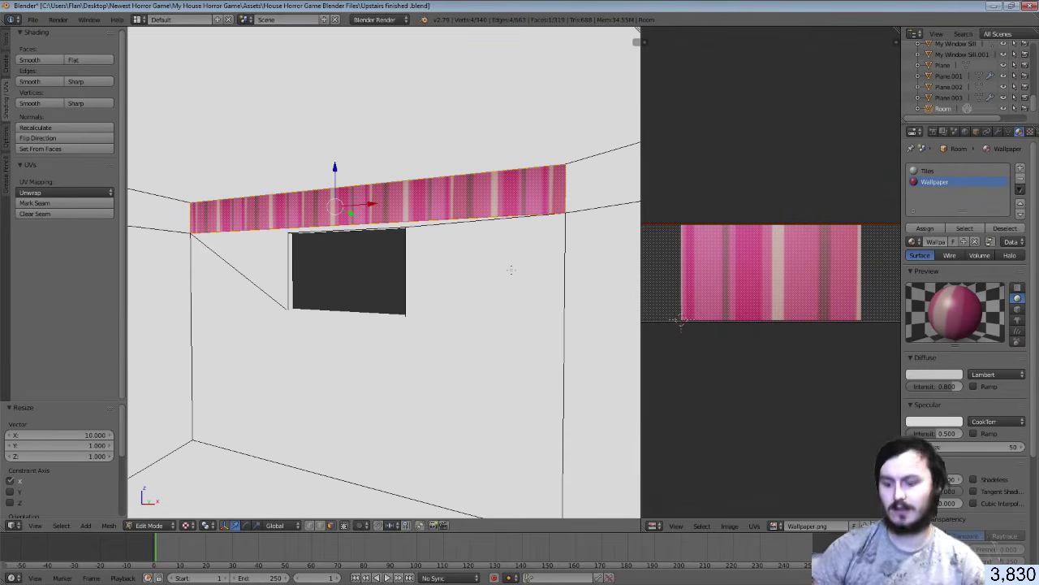
key(Tab)
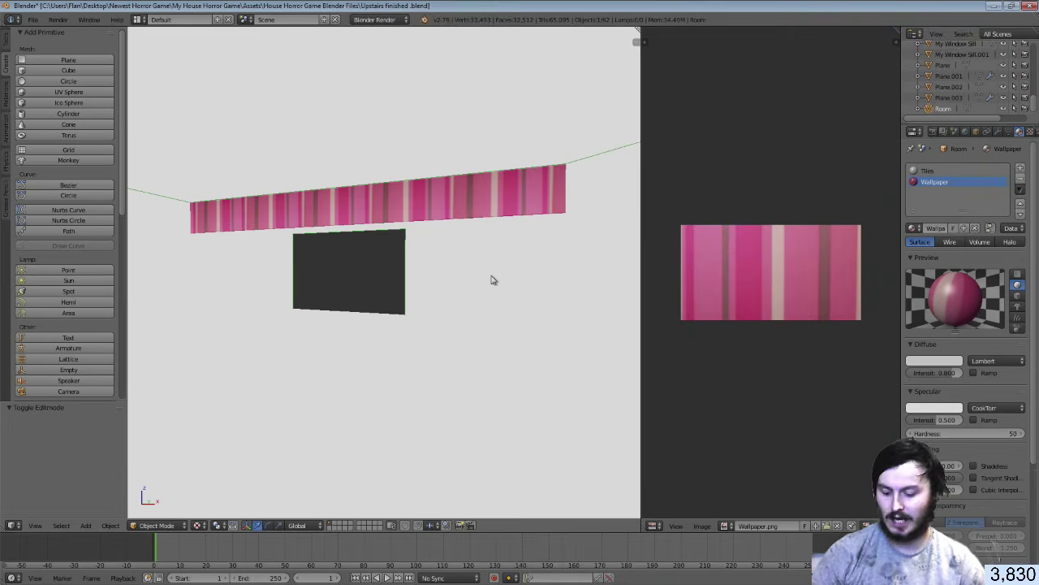
Smart UV Project the window wall's triangular and large faces, then save the blend file, overwriting it
click(197, 526)
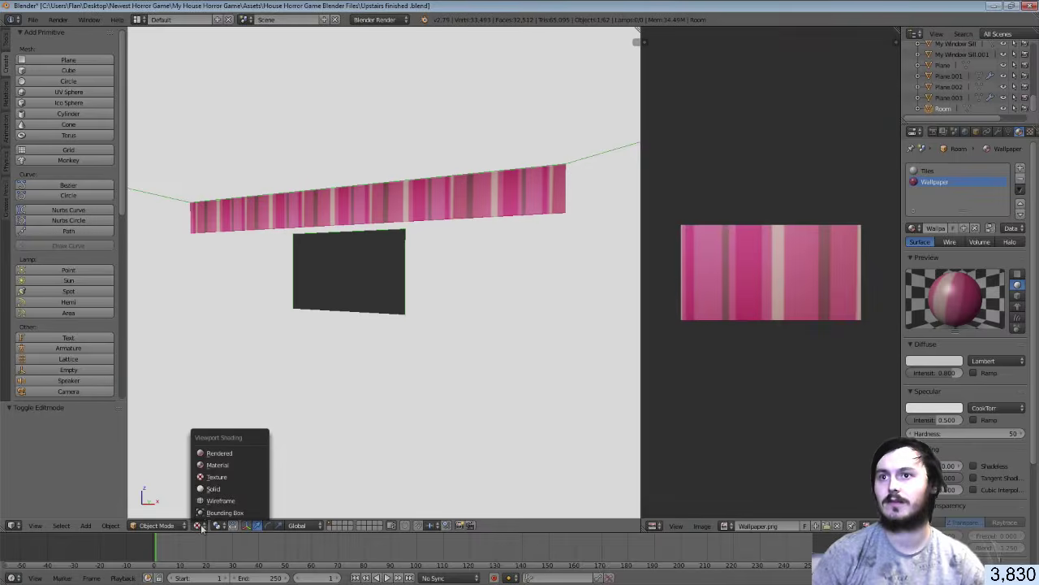
click(217, 487)
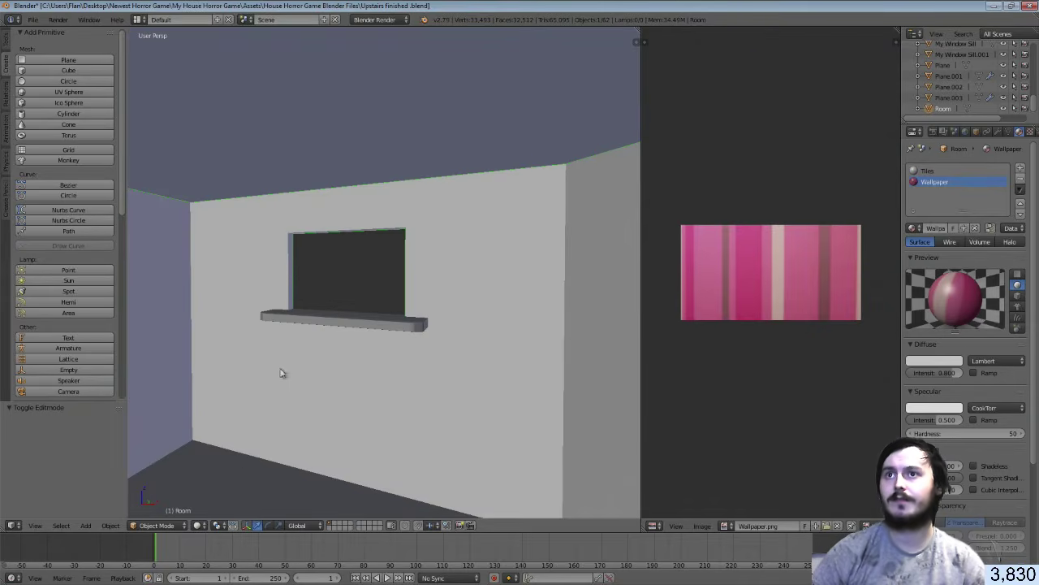
key(Tab)
right_click(256, 272)
shift+right_click(241, 278)
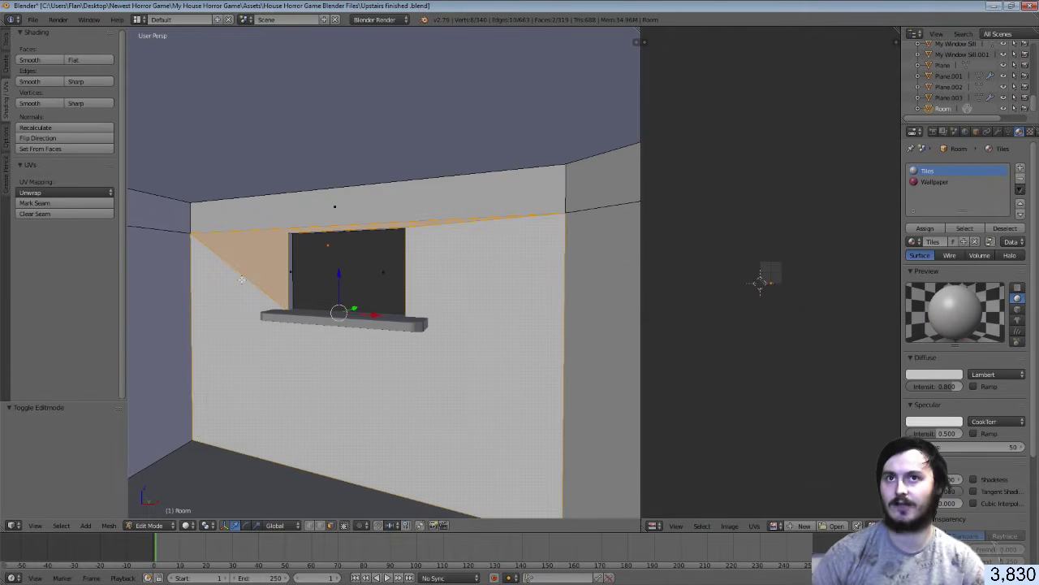
key(shift+f)
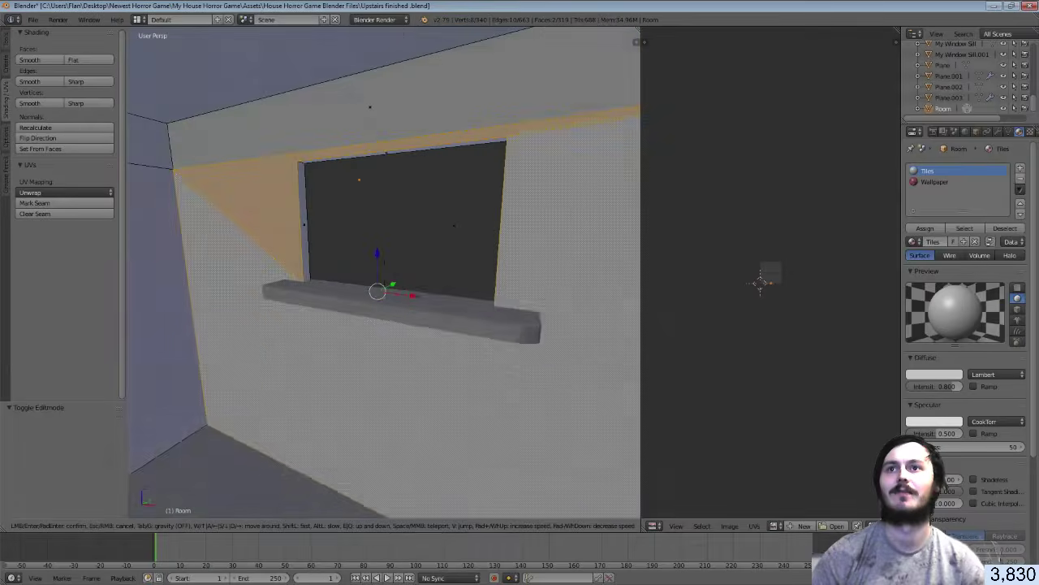
click(384, 273)
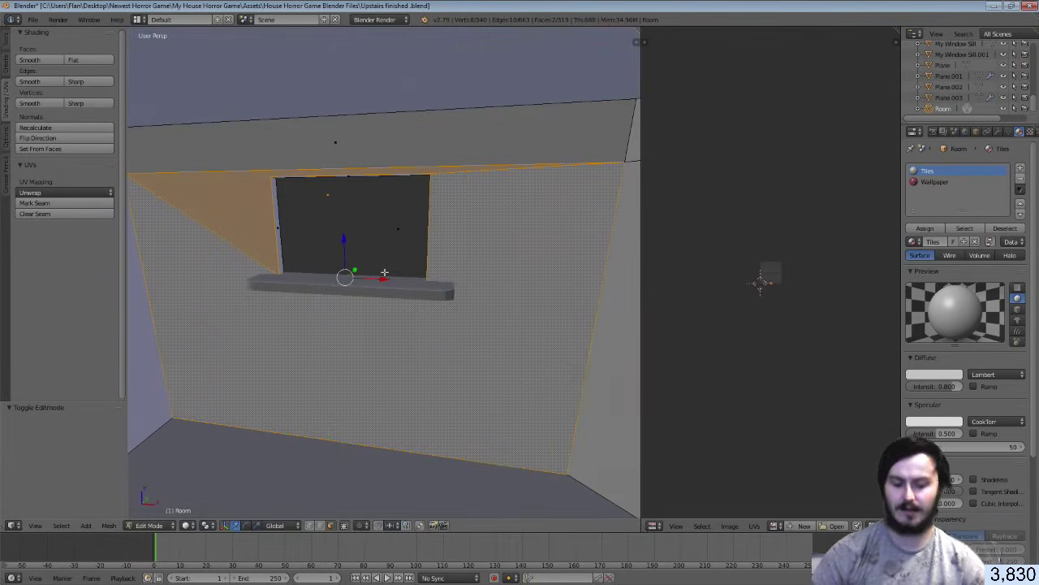
key(u)
click(383, 273)
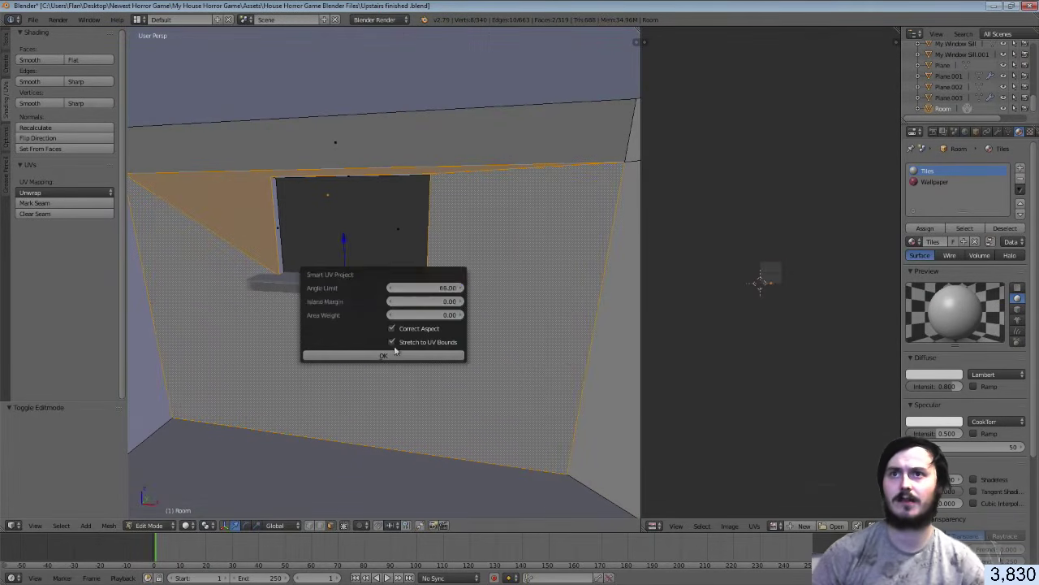
click(397, 355)
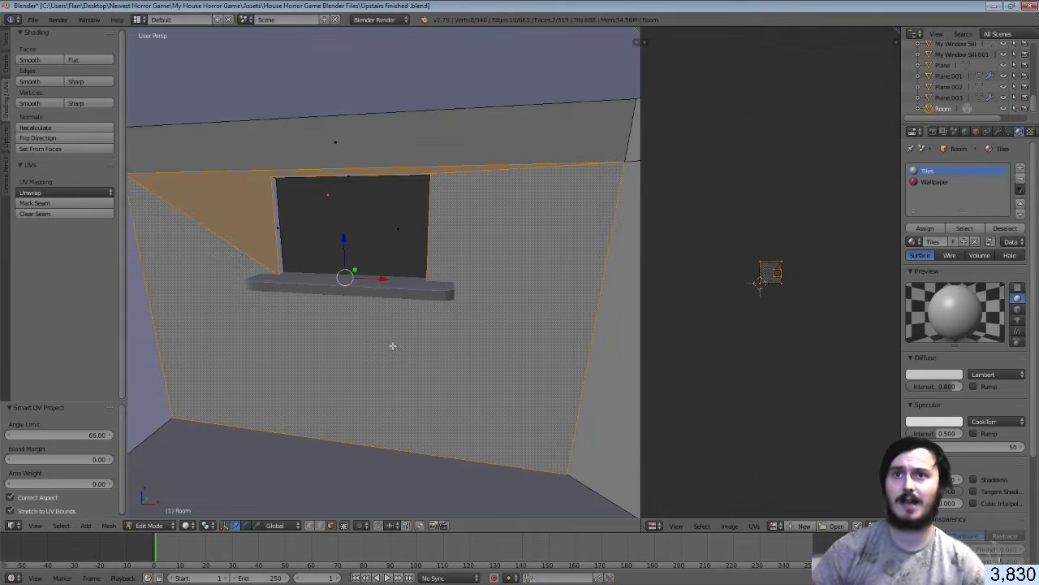
key(ctrl+s)
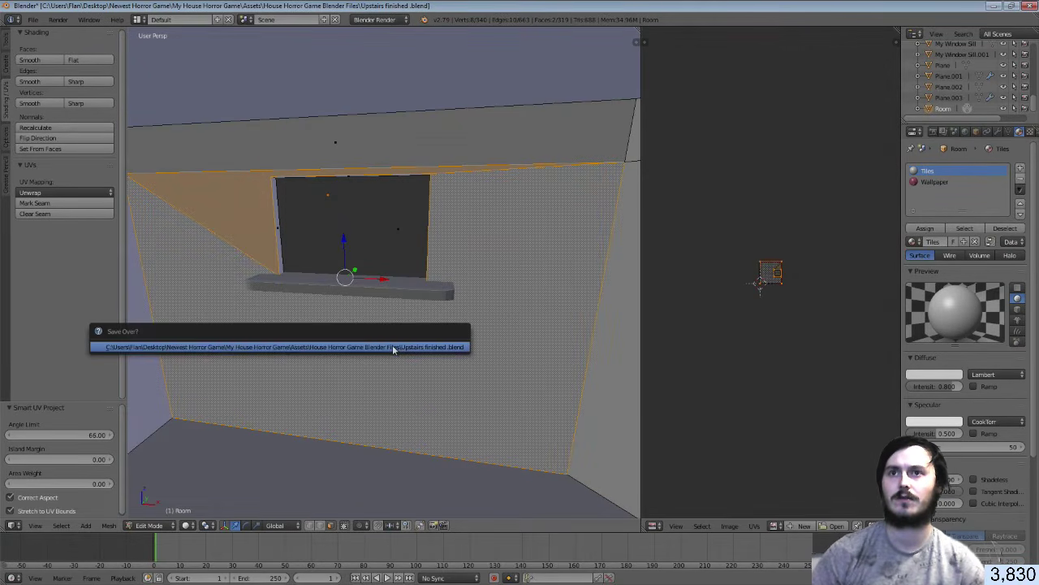
click(393, 348)
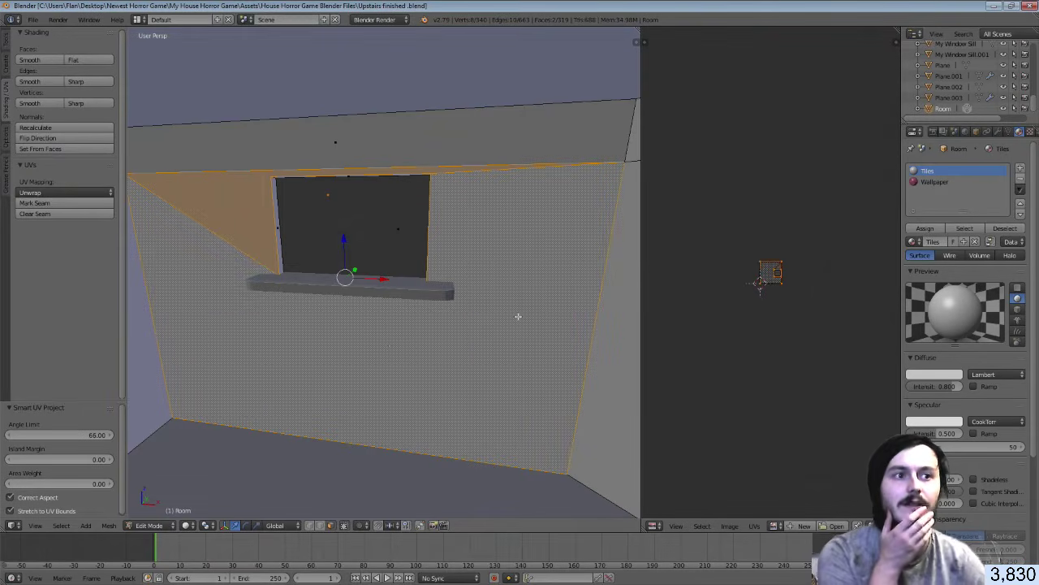
Close the striped wallpaper image in GIMP, discarding changes
key(alt+Tab)
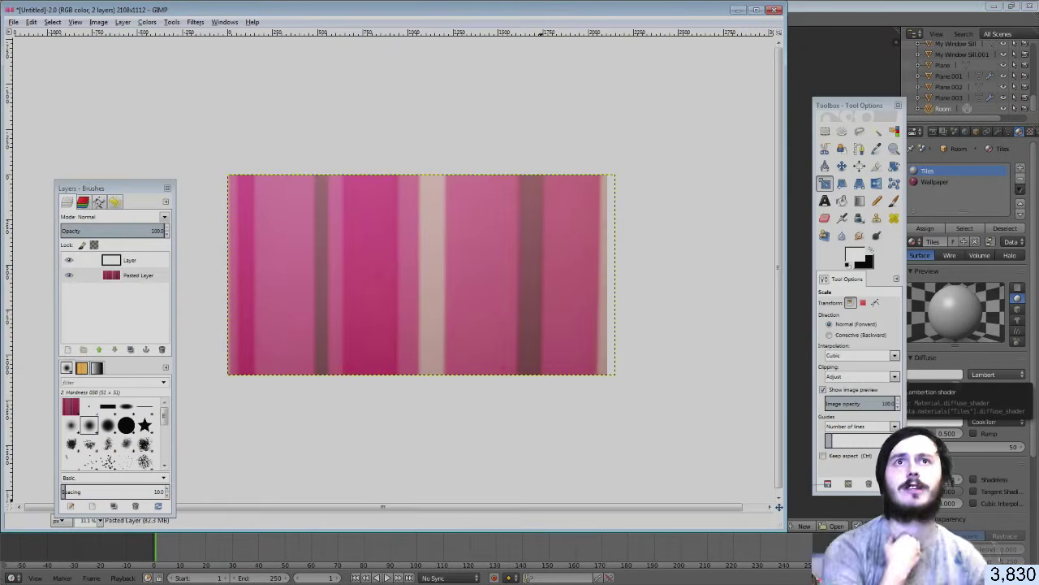
click(774, 10)
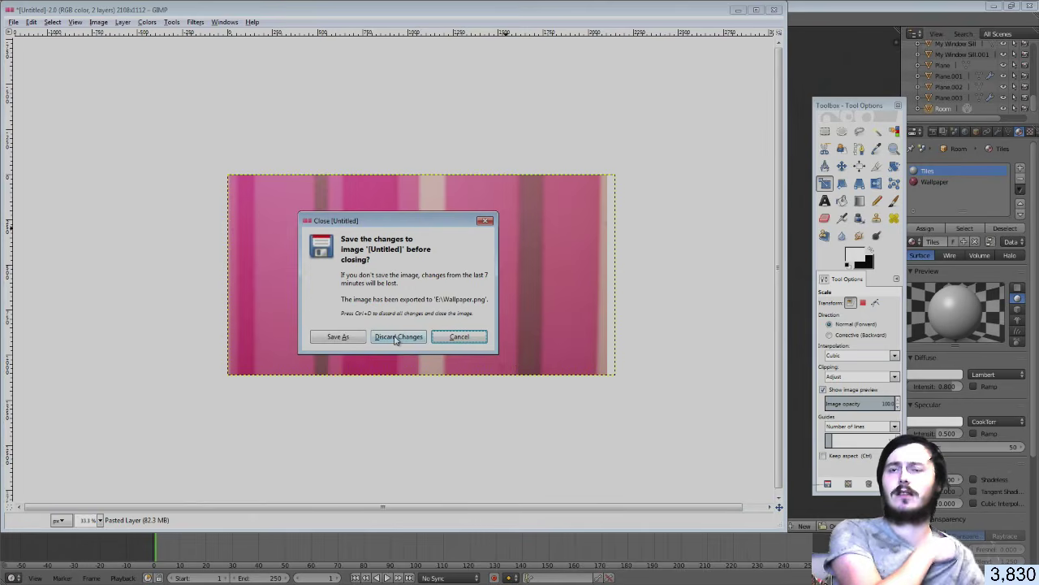
click(395, 341)
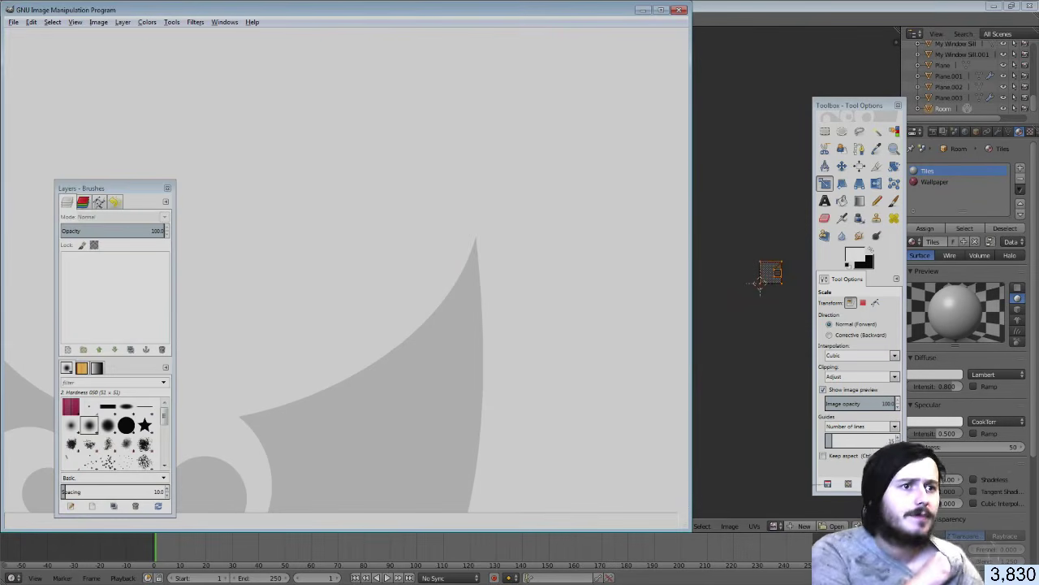
Drag the tile photo IMG_20191125_201412 from the reference folder into GIMP
key(alt+Tab)
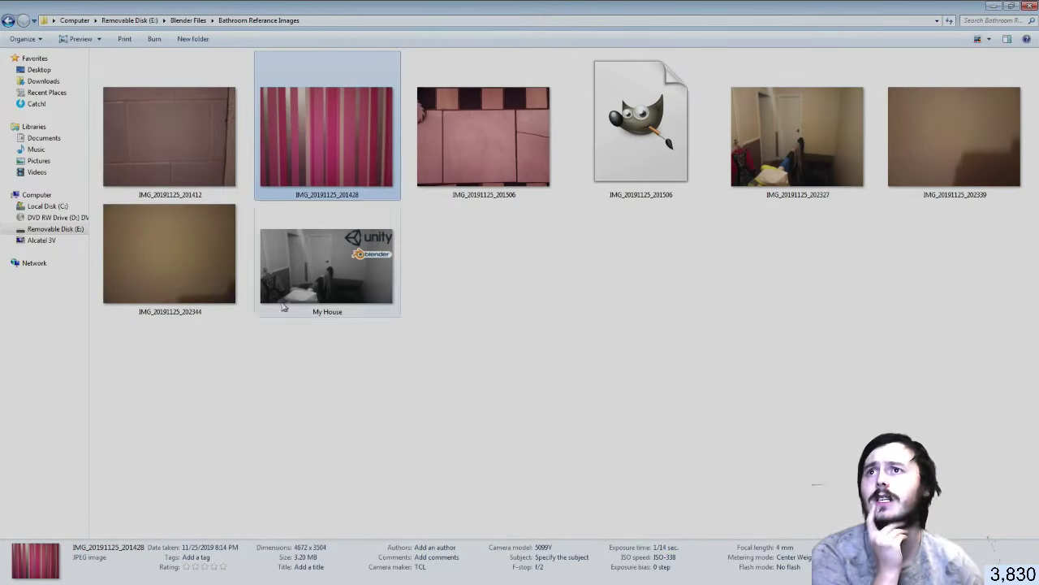
click(181, 166)
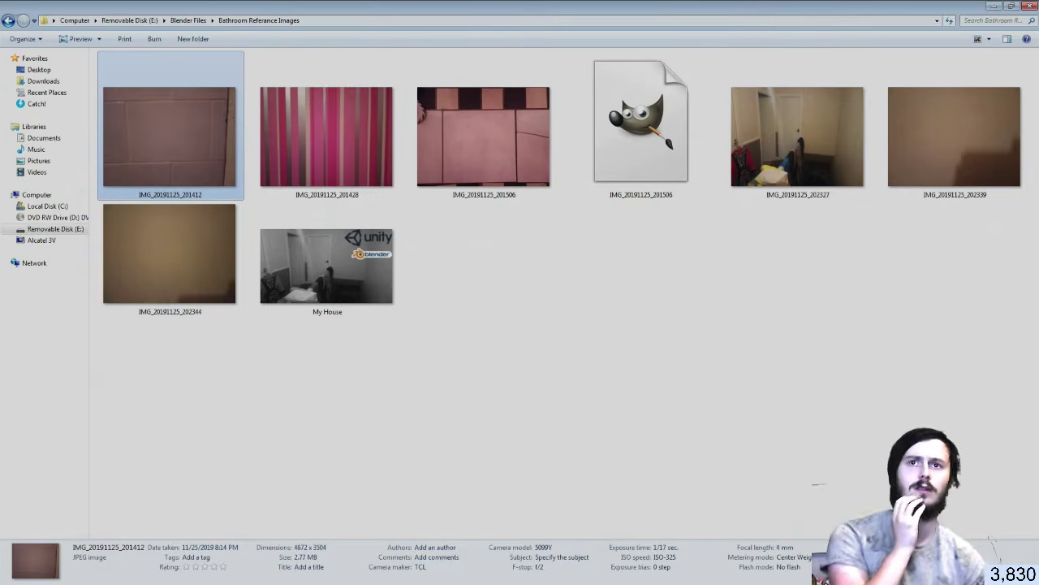
key(alt+Tab)
drag(625, 286, 626, 286)
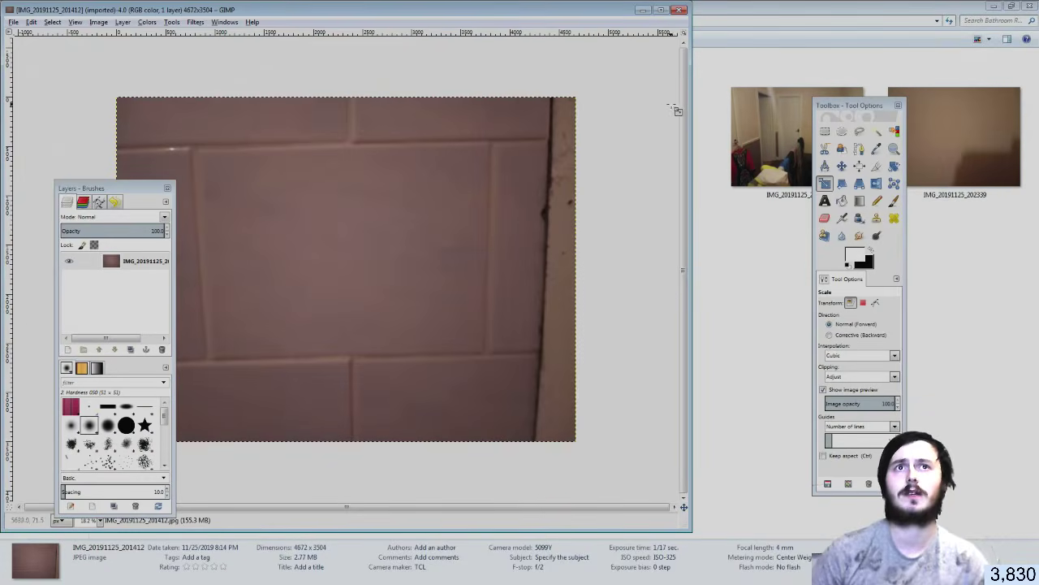
Outline a single tile in the wall photo with the Free Select tool
click(860, 133)
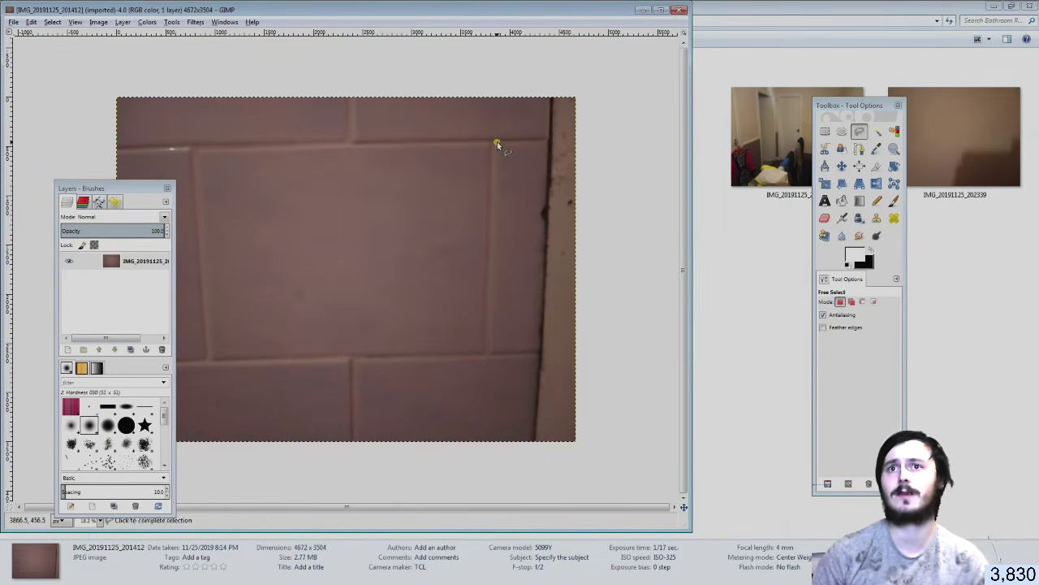
click(497, 143)
click(489, 357)
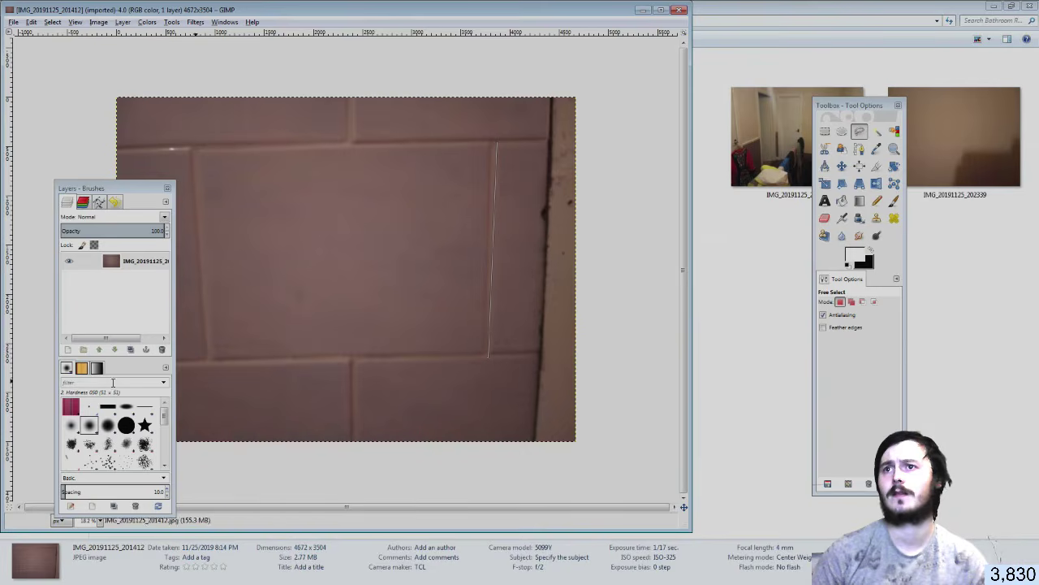
click(207, 364)
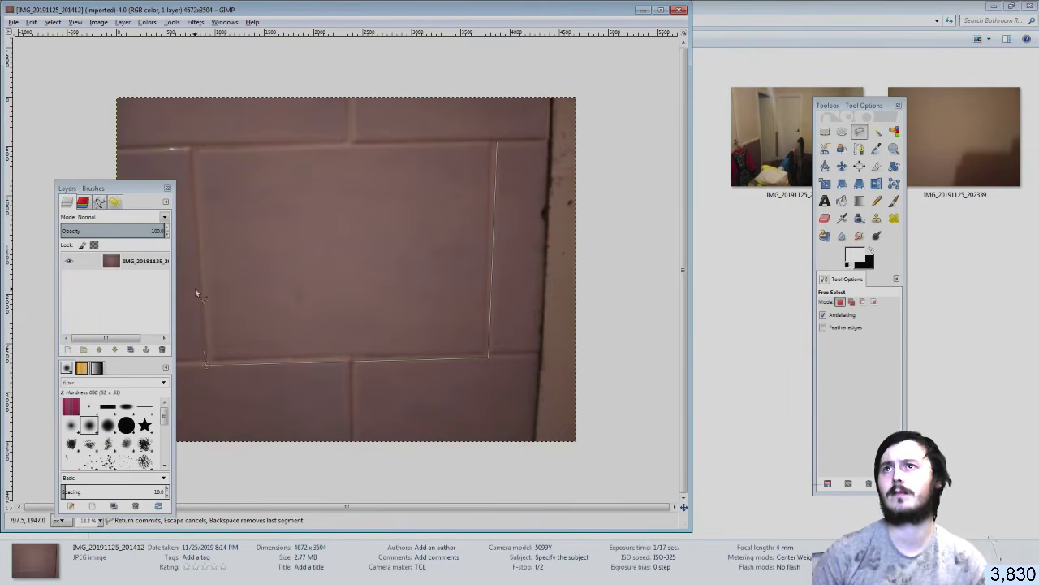
click(192, 149)
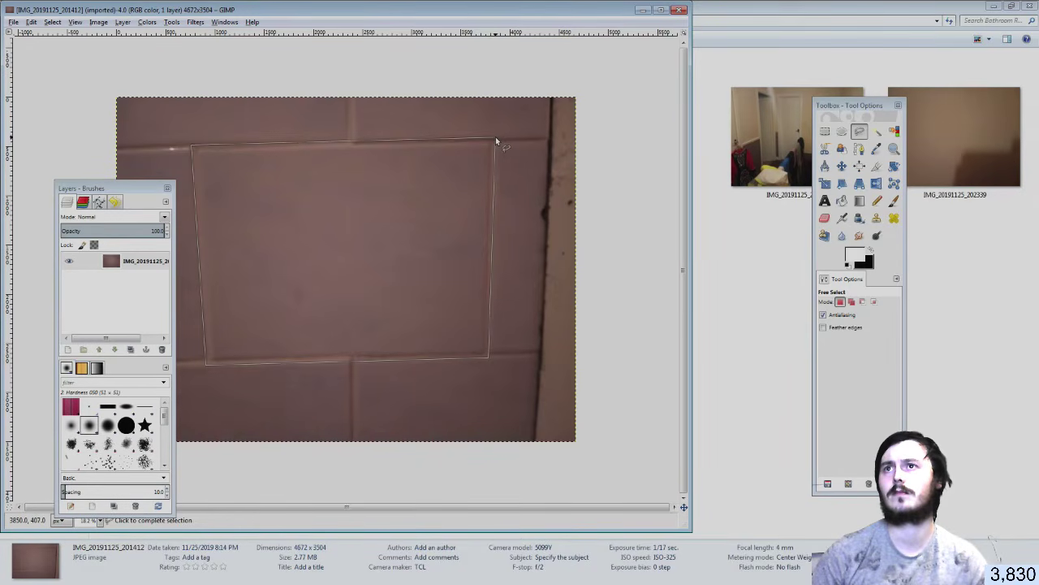
click(497, 139)
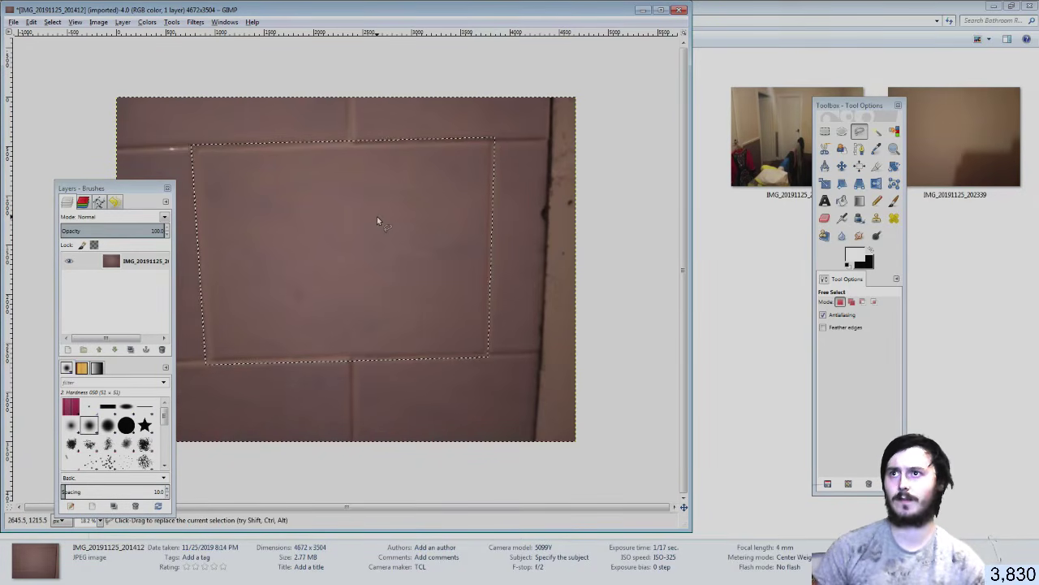
Cut the tile, close the photo discarding changes, and paste the tile as a new image
right_click(347, 251)
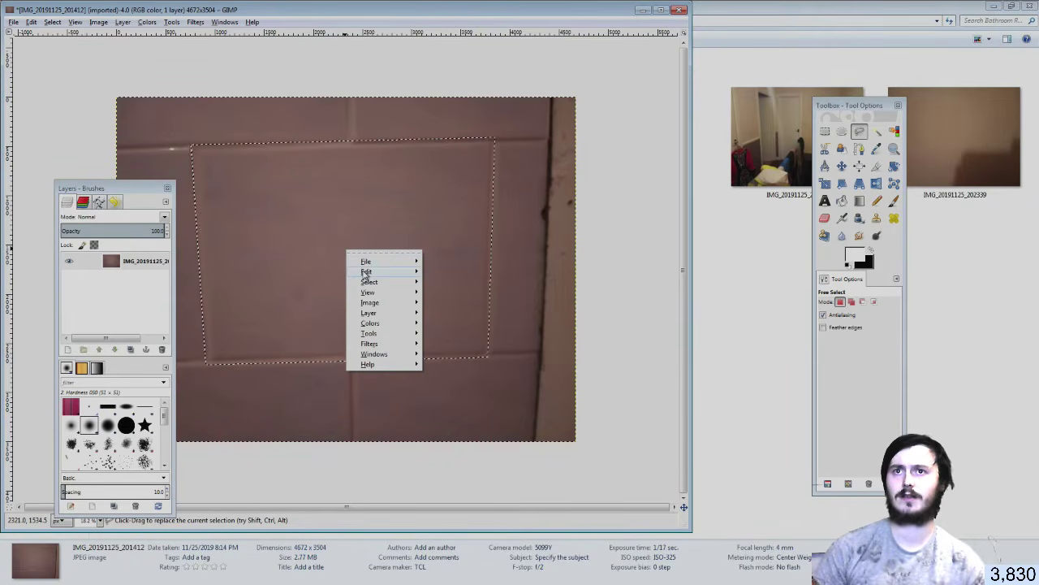
mouse_move(369, 271)
click(438, 329)
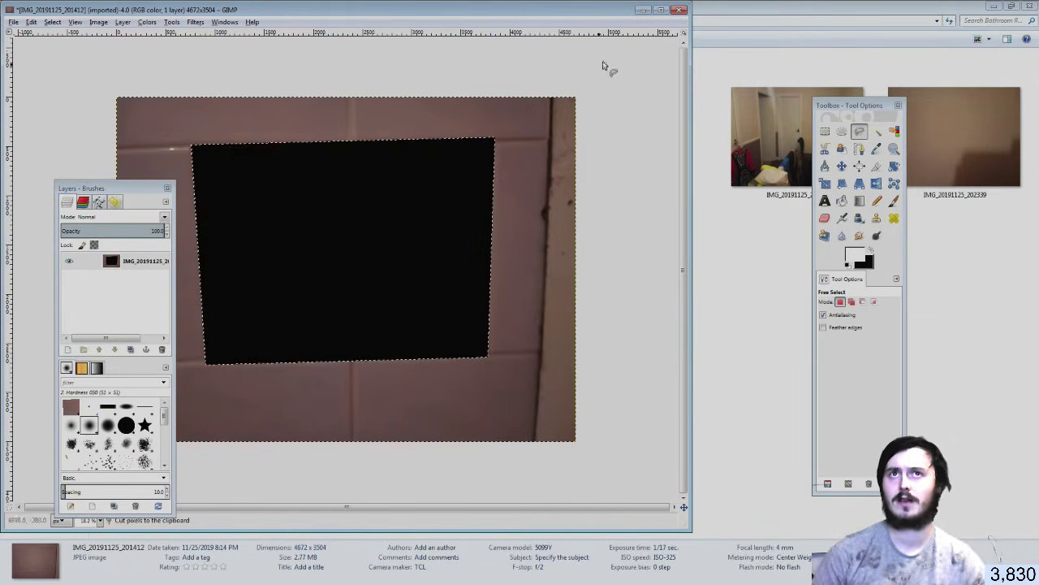
click(681, 11)
click(349, 330)
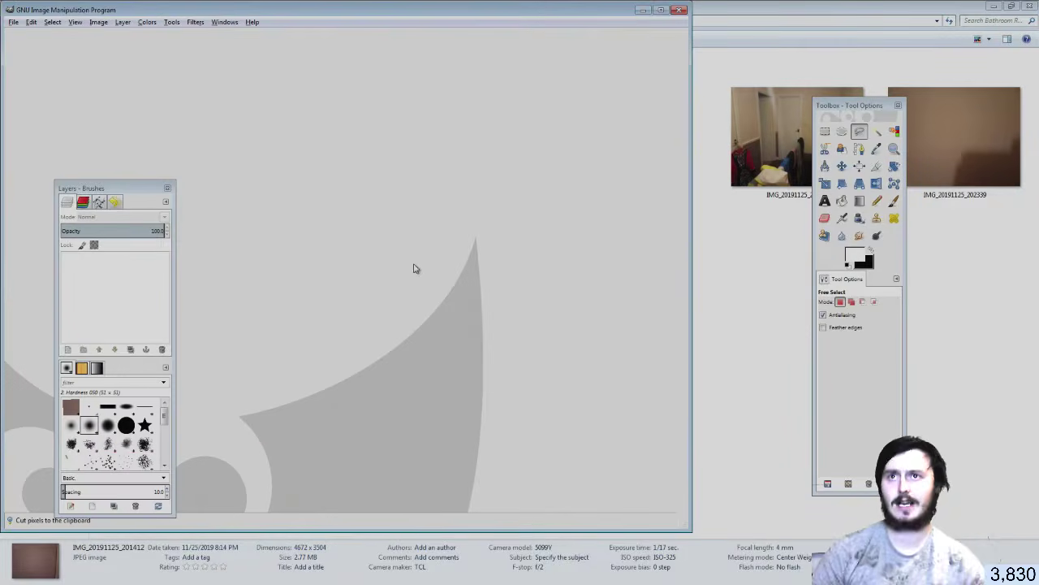
key(ctrl+shift+v)
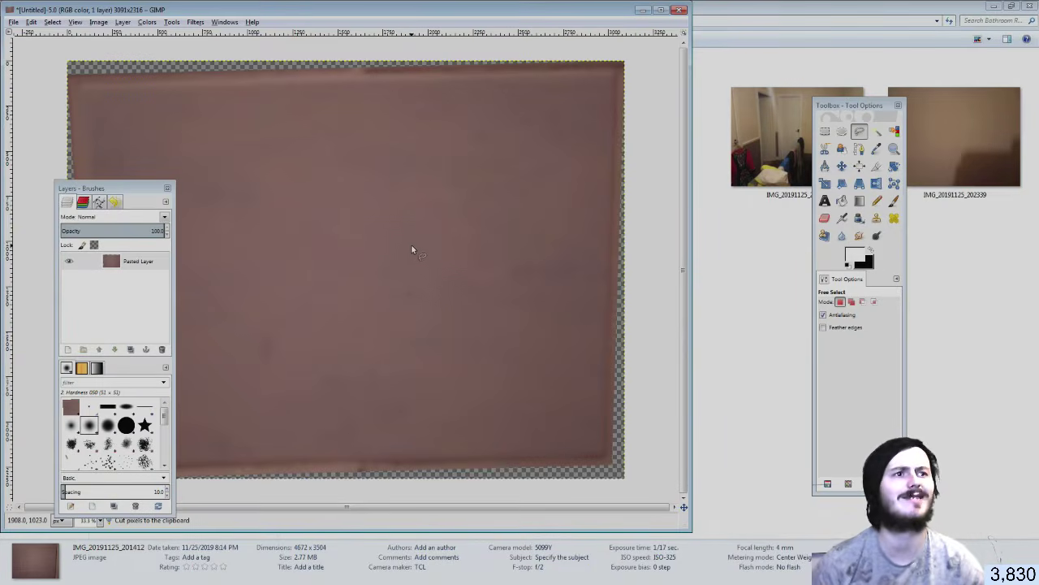
Rotate the pasted tile layer, then correct it with a -0.42° rotation
ctrl+scroll(411, 248, down, 3)
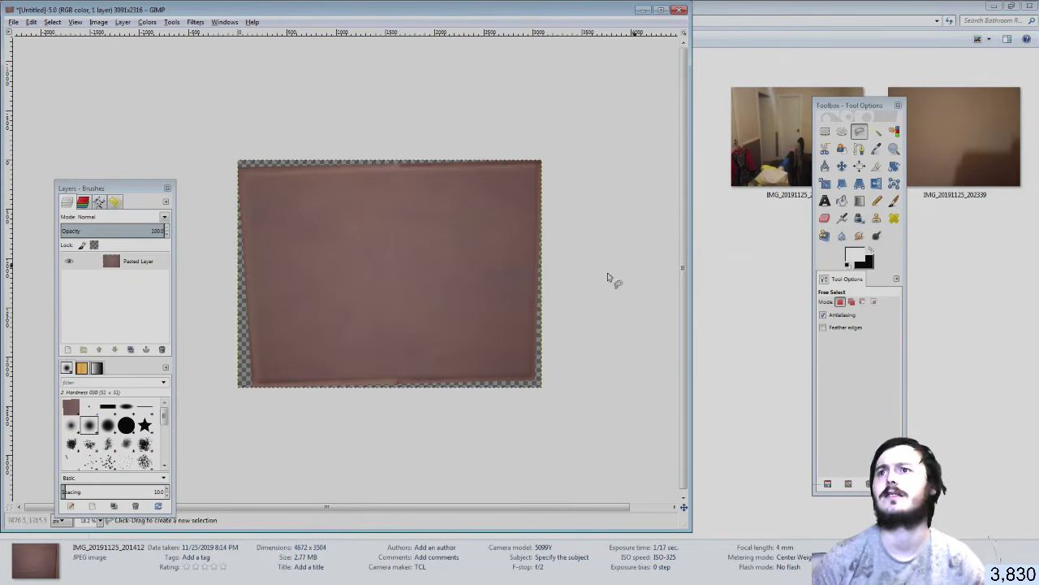
click(894, 166)
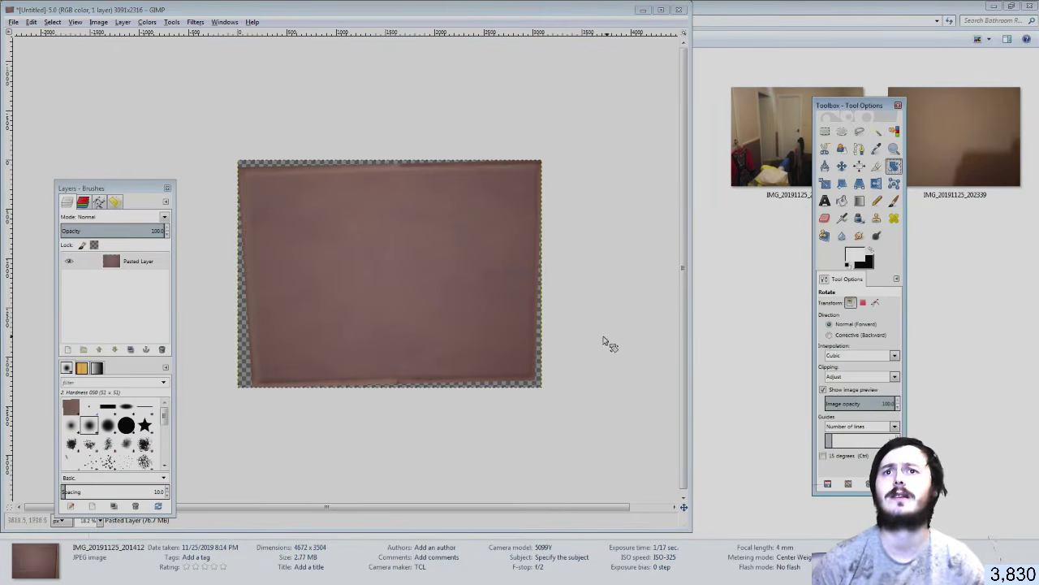
click(593, 351)
drag(588, 349, 588, 358)
key(Return)
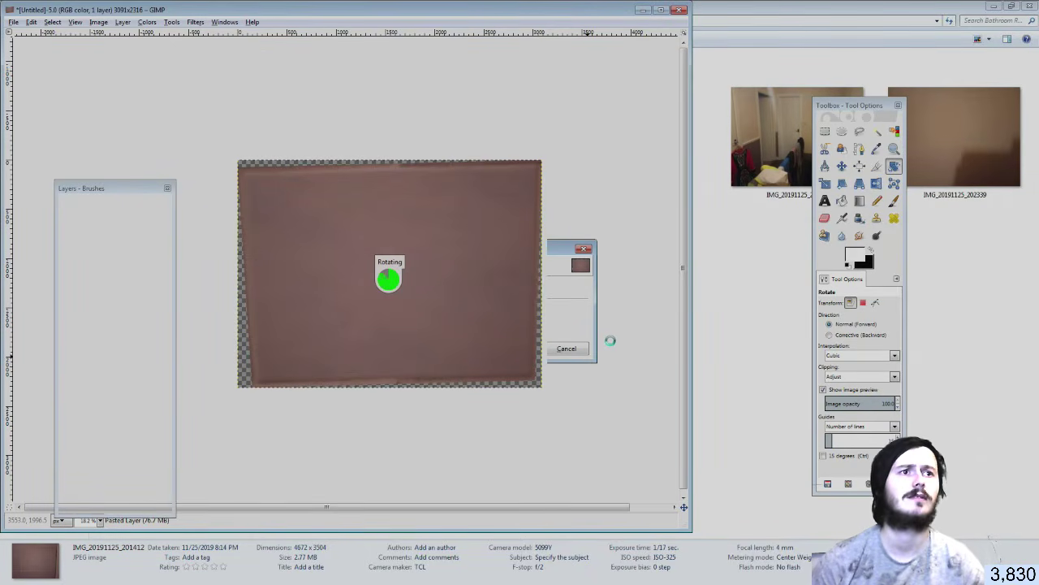
drag(596, 323, 590, 317)
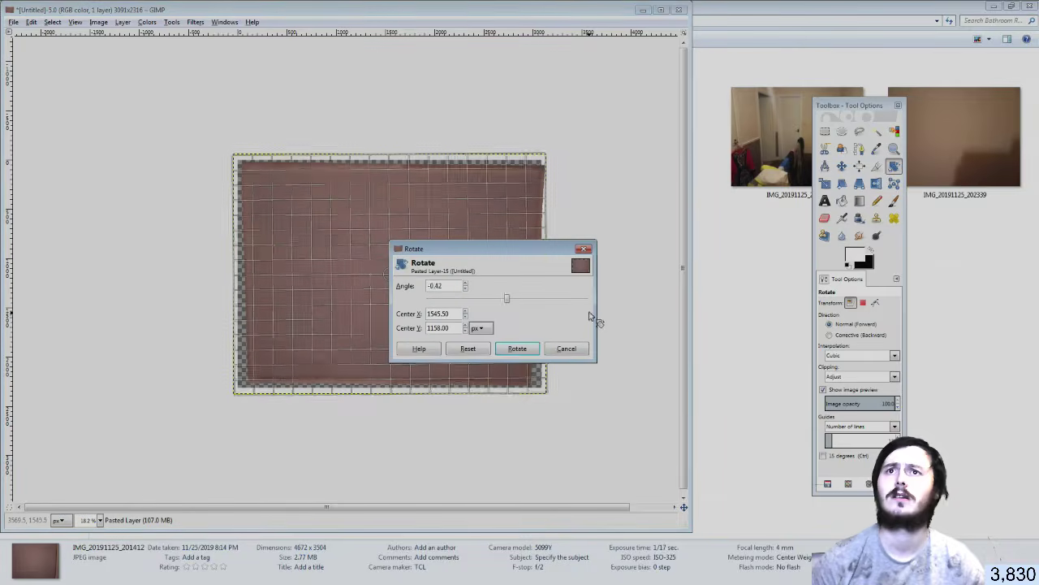
click(528, 348)
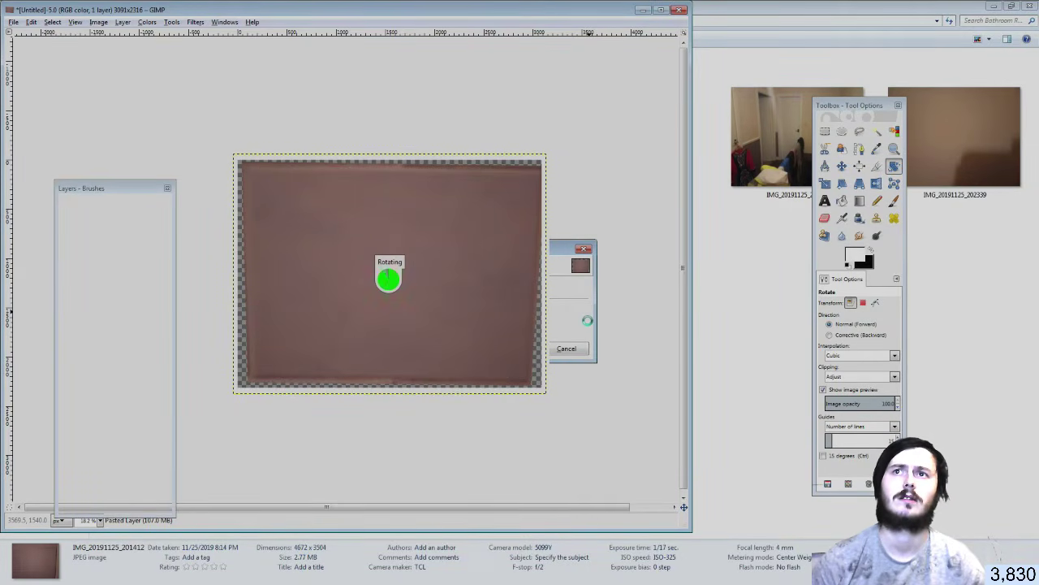
Nudge the tile layer slightly to the left with the Move tool
click(856, 165)
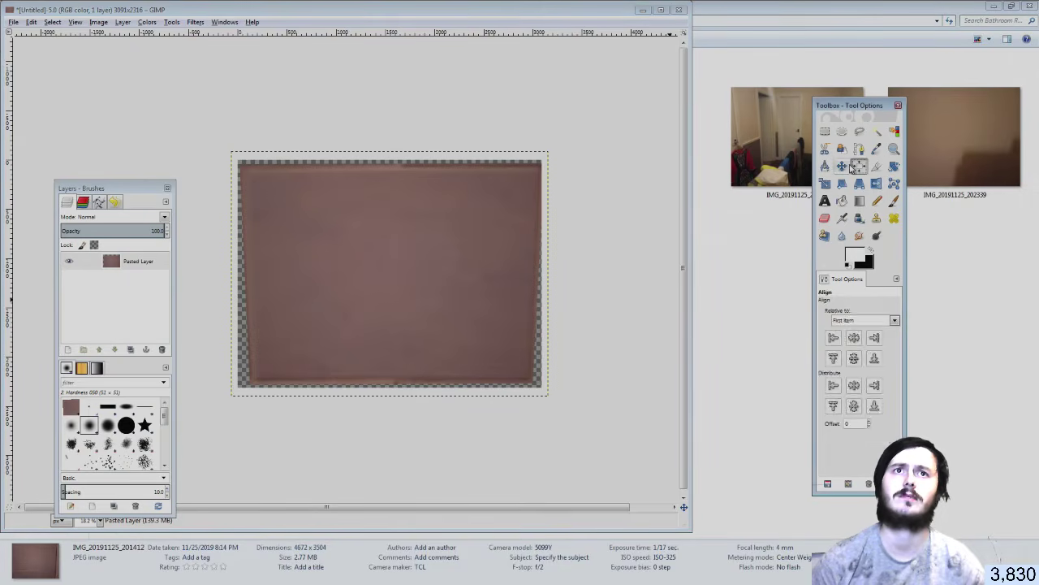
click(841, 165)
drag(501, 256, 498, 258)
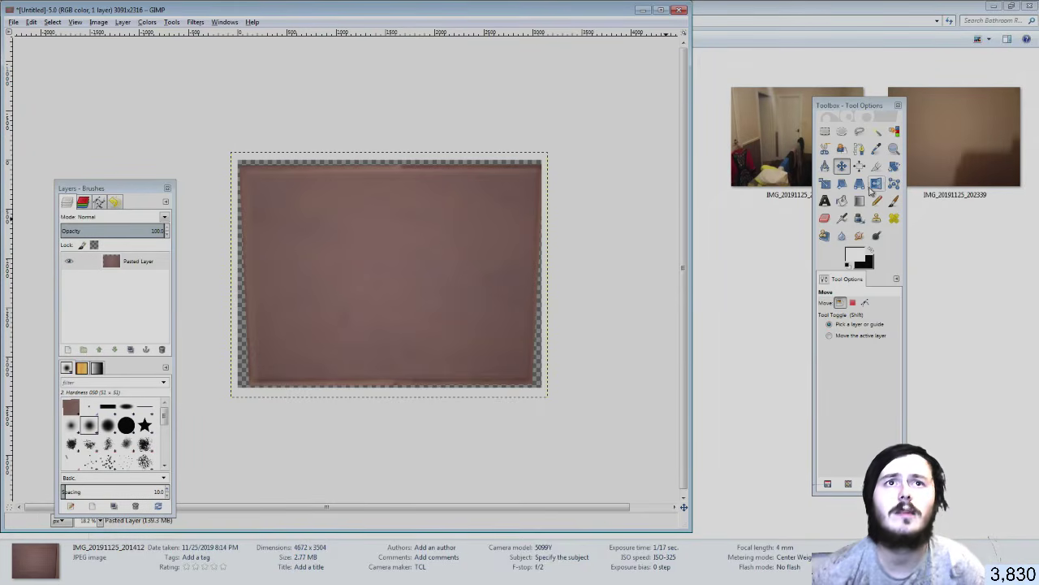
Drag the four corners of a perspective transform on the tile layer
click(859, 188)
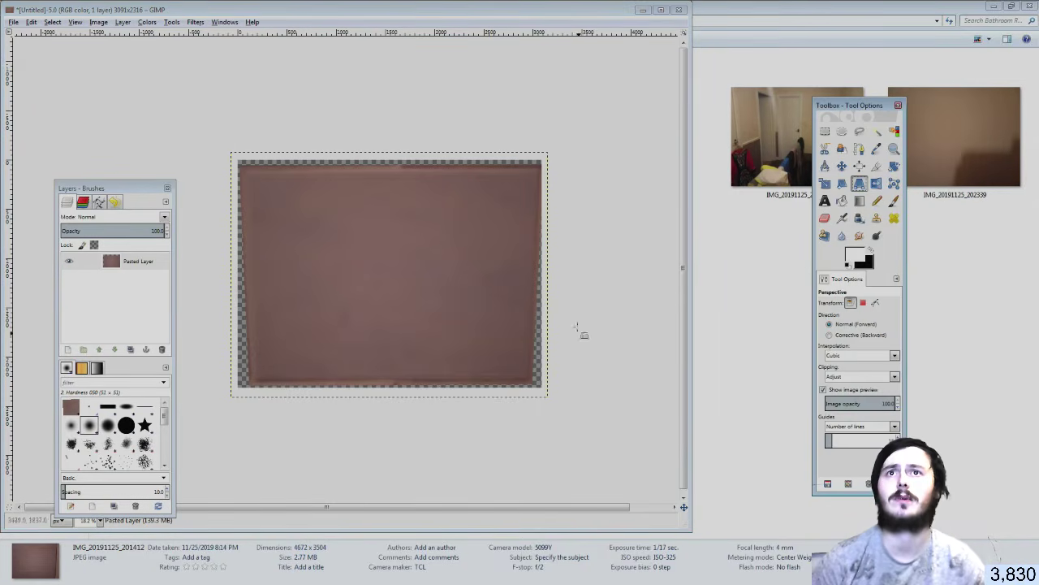
click(545, 154)
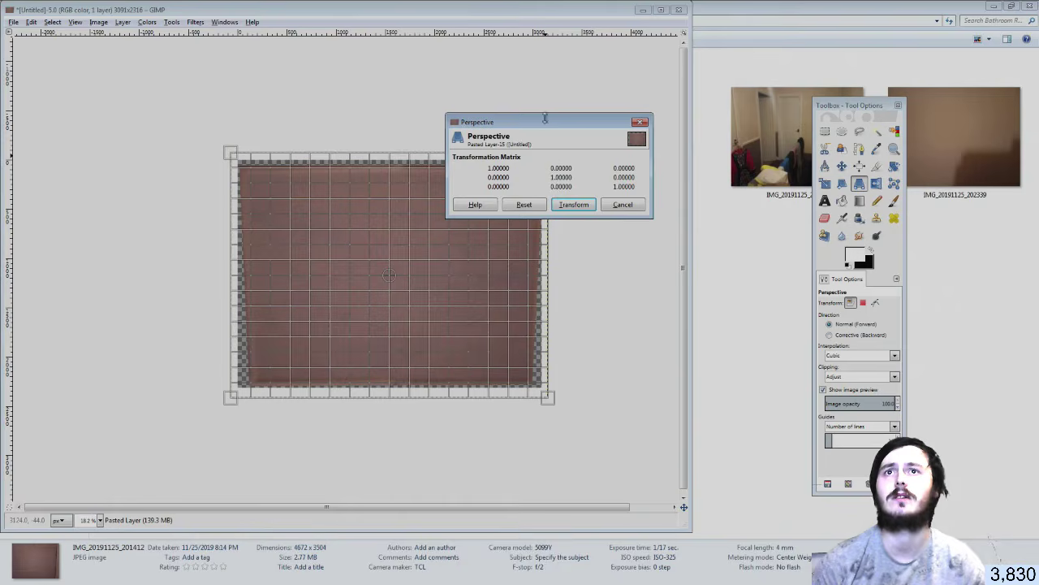
drag(581, 123, 595, 52)
mouse_move(554, 397)
mouse_down()
mouse_move(561, 410)
mouse_move(563, 400)
mouse_up()
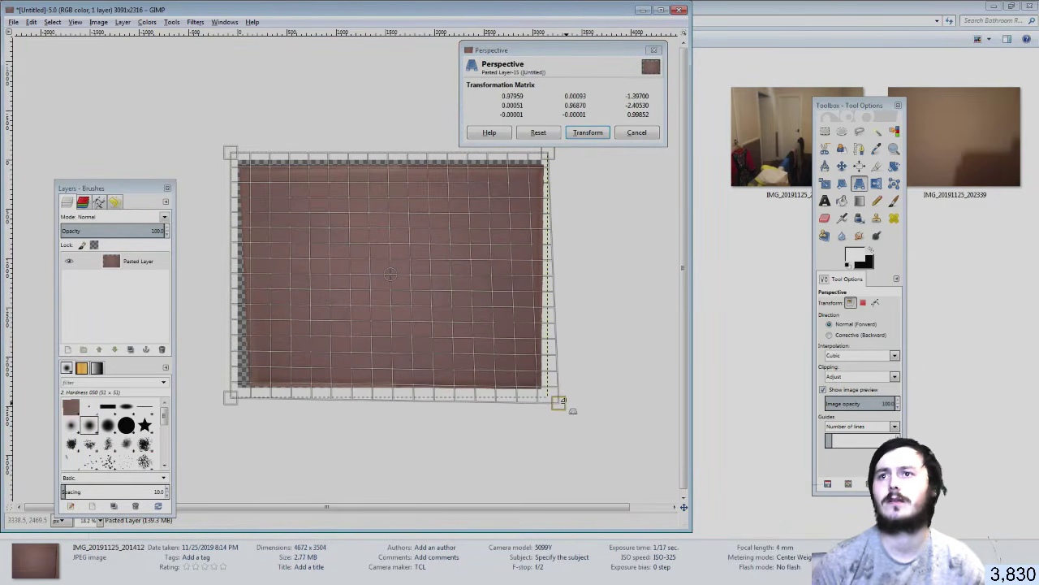
drag(230, 396, 222, 401)
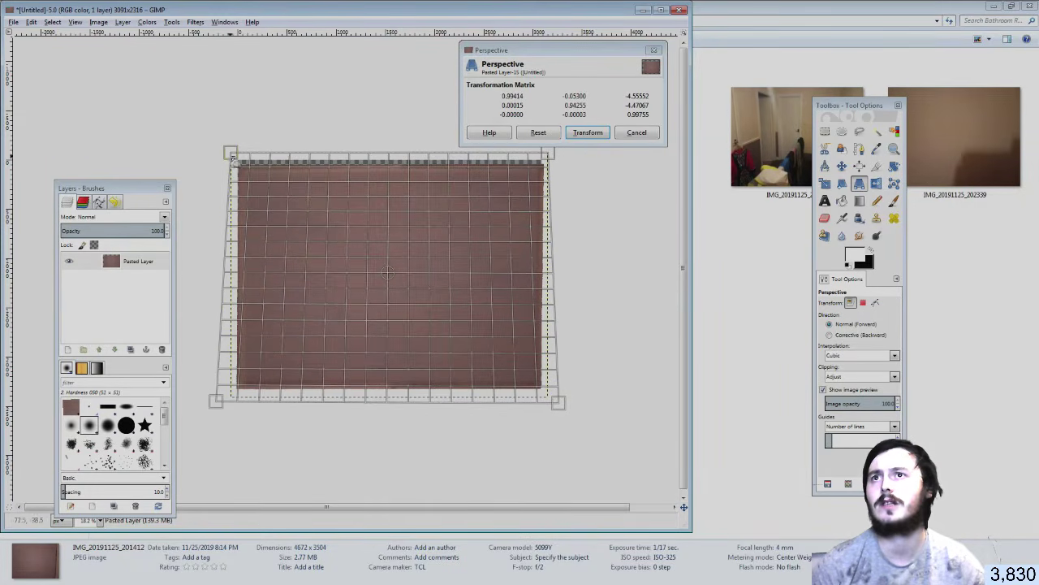
drag(232, 158, 232, 147)
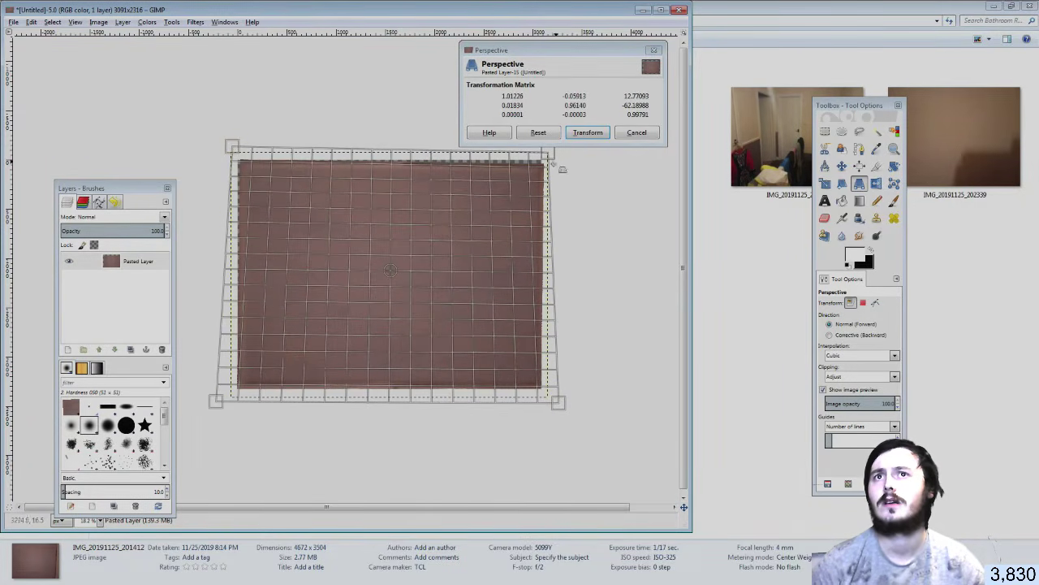
drag(559, 165, 548, 151)
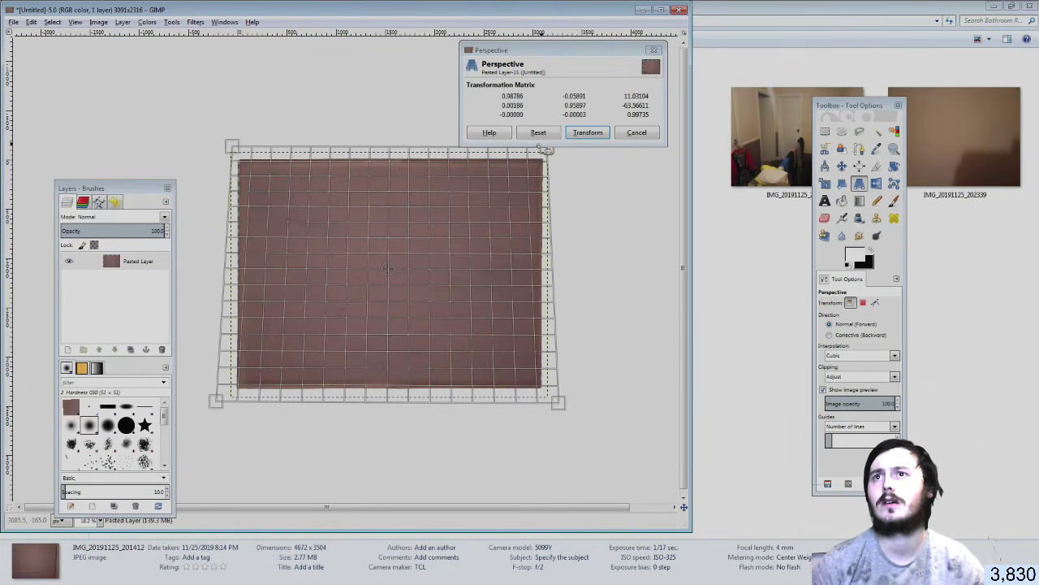
drag(233, 146, 231, 148)
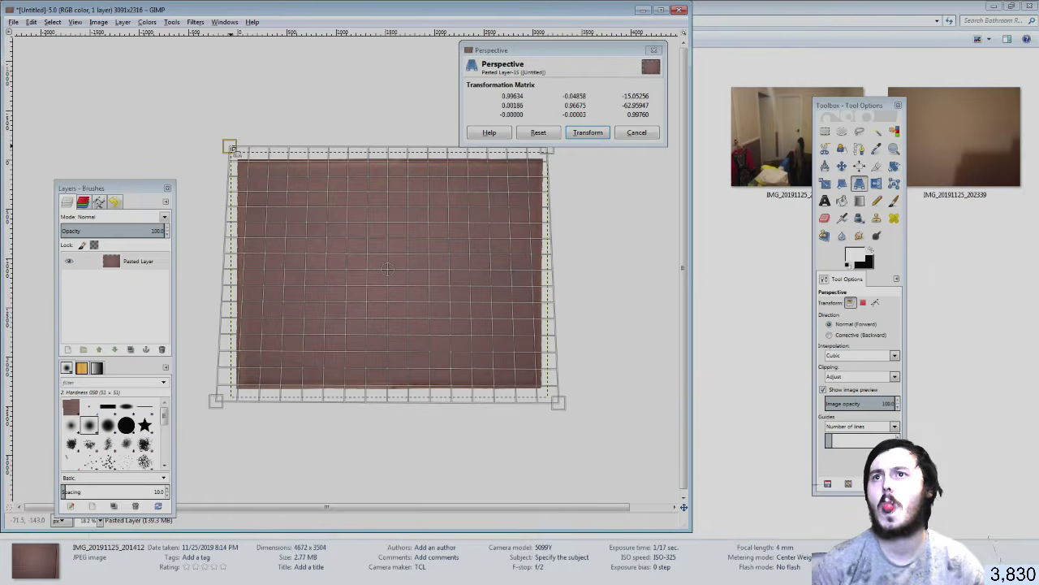
click(605, 130)
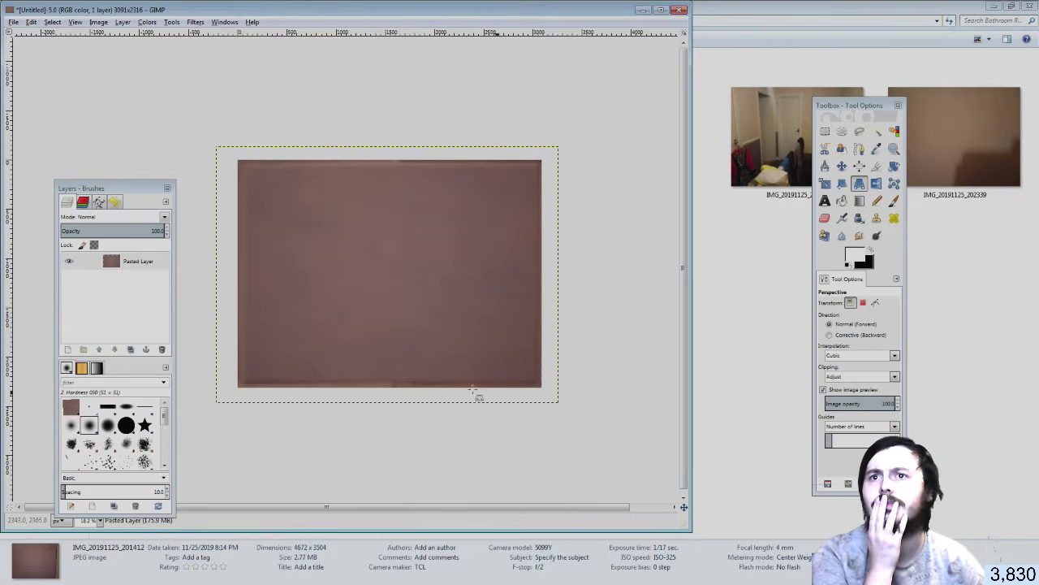
Start perspective transforms on the pasted layer again and cancel them both
click(388, 404)
drag(387, 401, 387, 404)
click(623, 204)
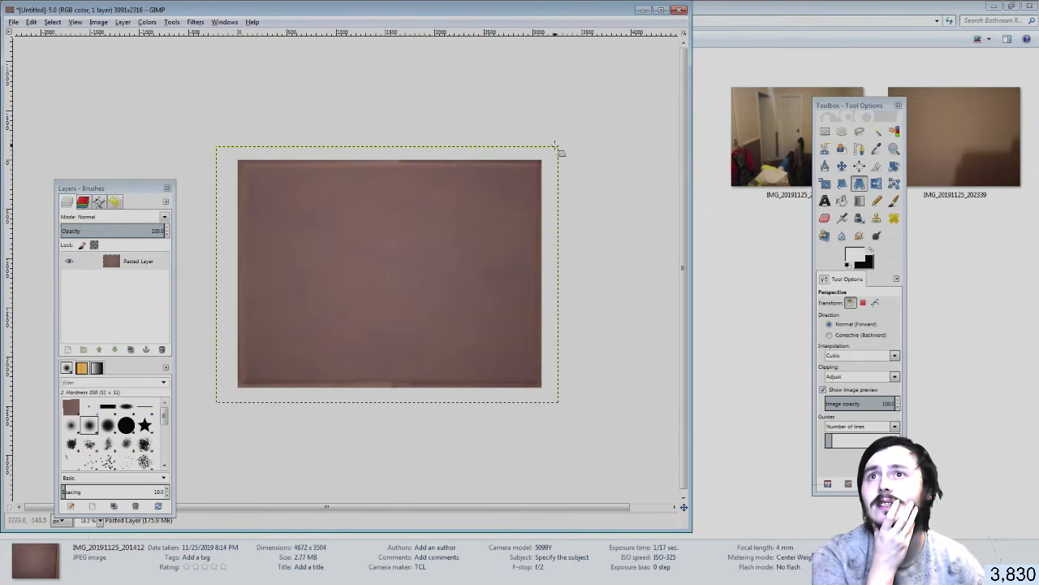
click(561, 145)
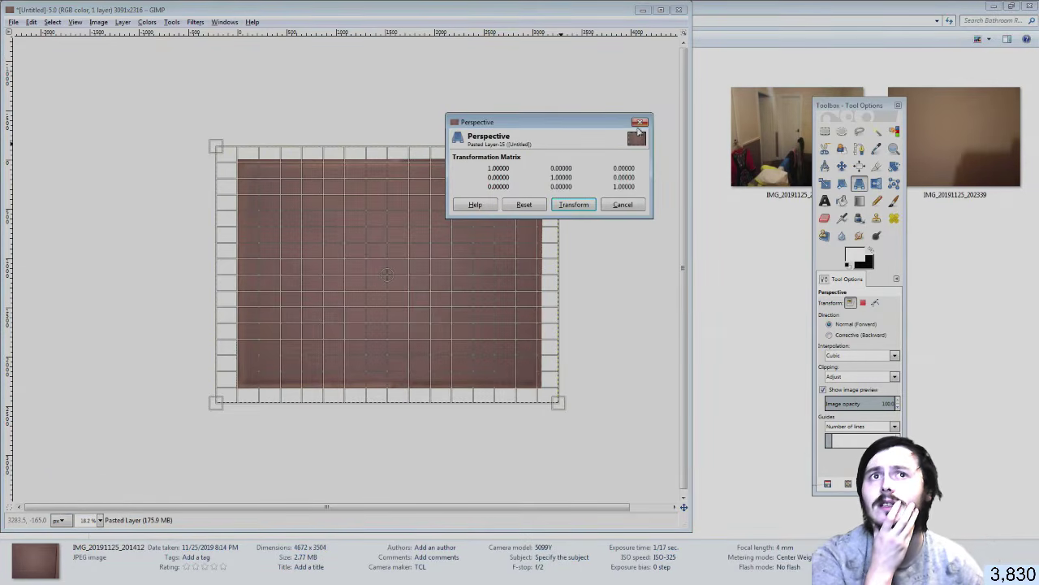
click(641, 124)
Scale the pasted layer taller to 3482×2600 pixels by raising its top edge
key(shift+s)
click(412, 140)
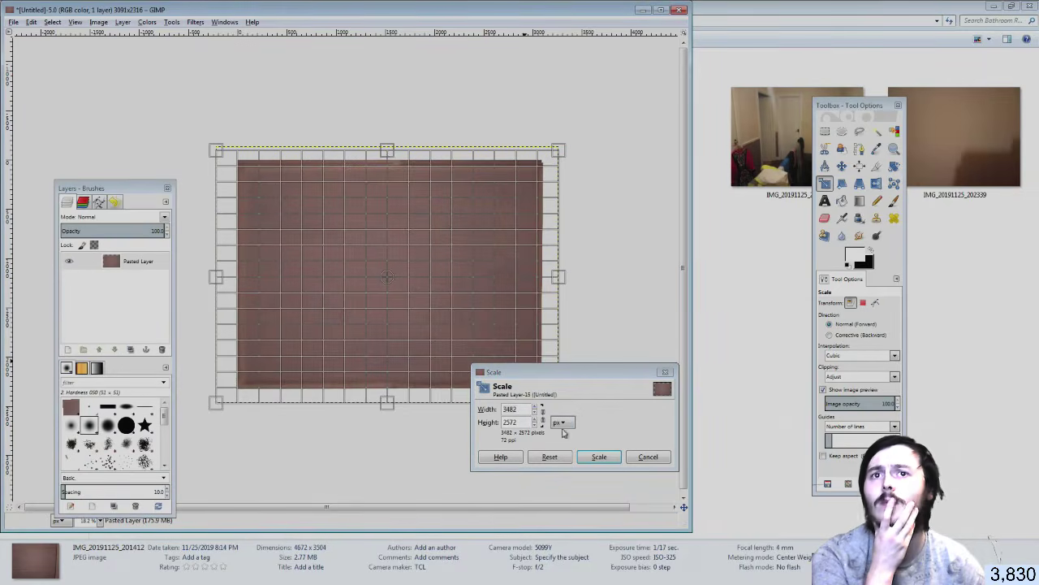
click(597, 457)
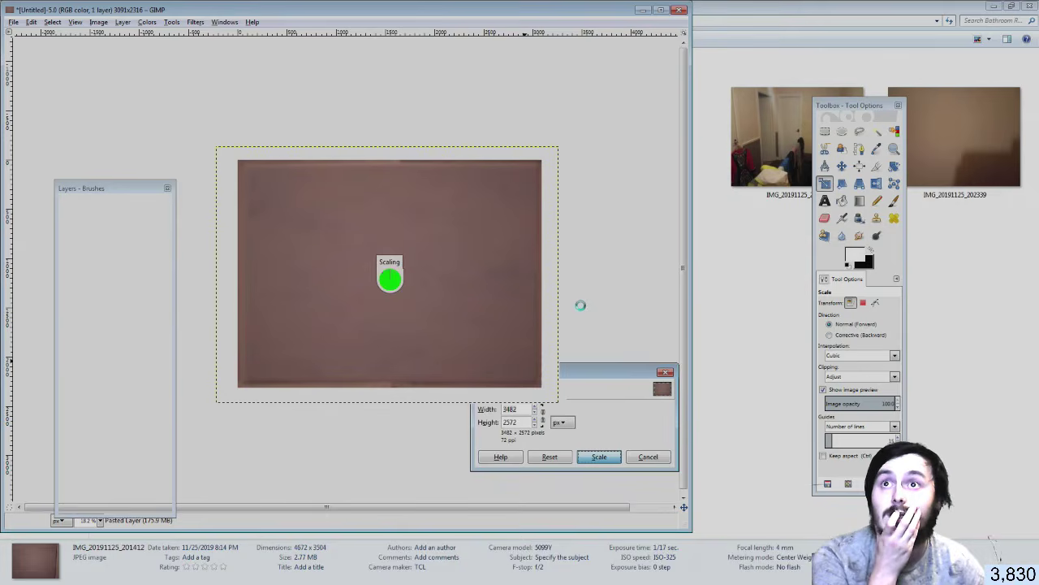
click(387, 155)
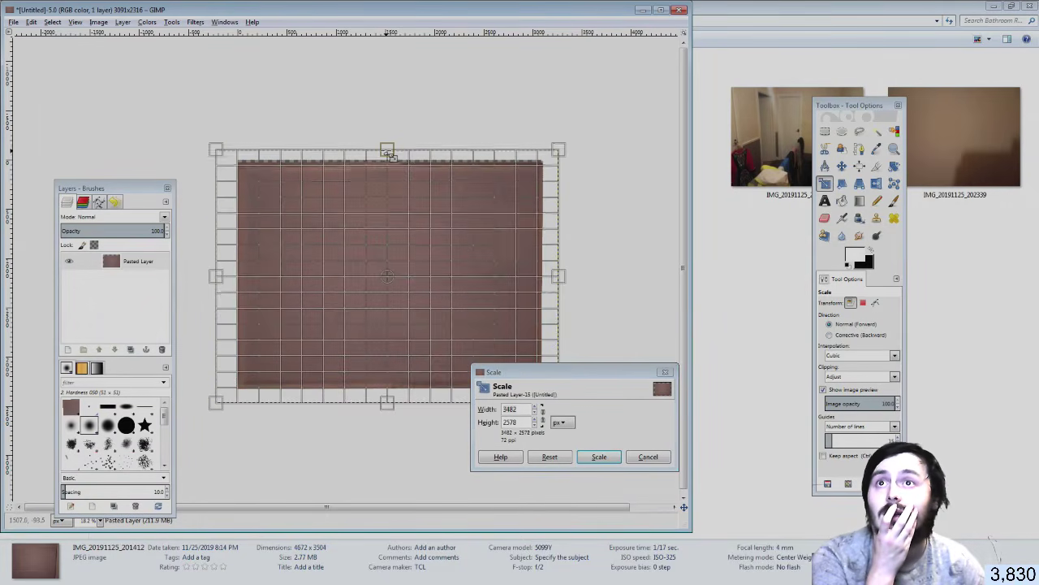
drag(389, 155, 388, 149)
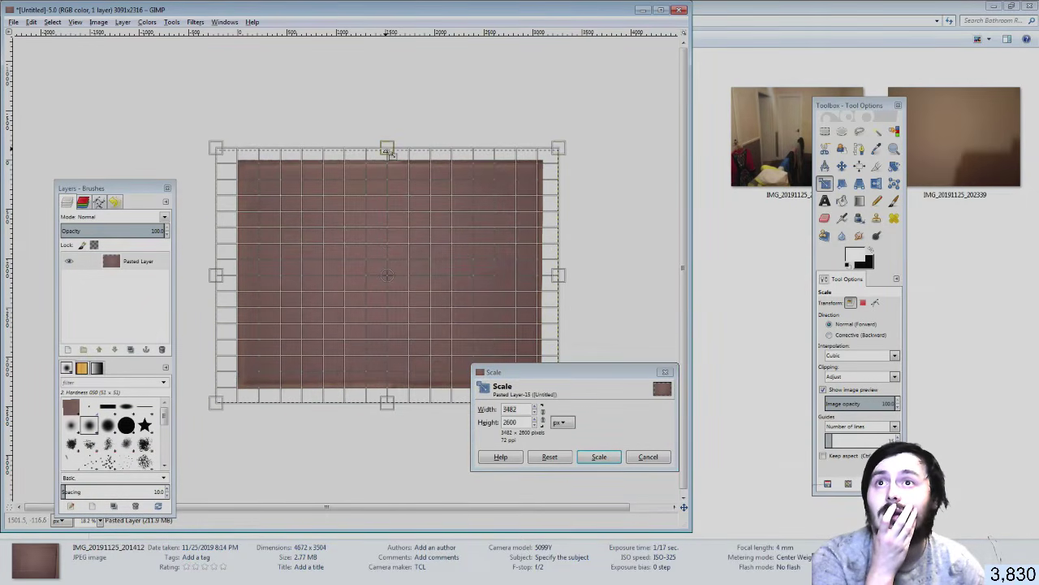
click(598, 456)
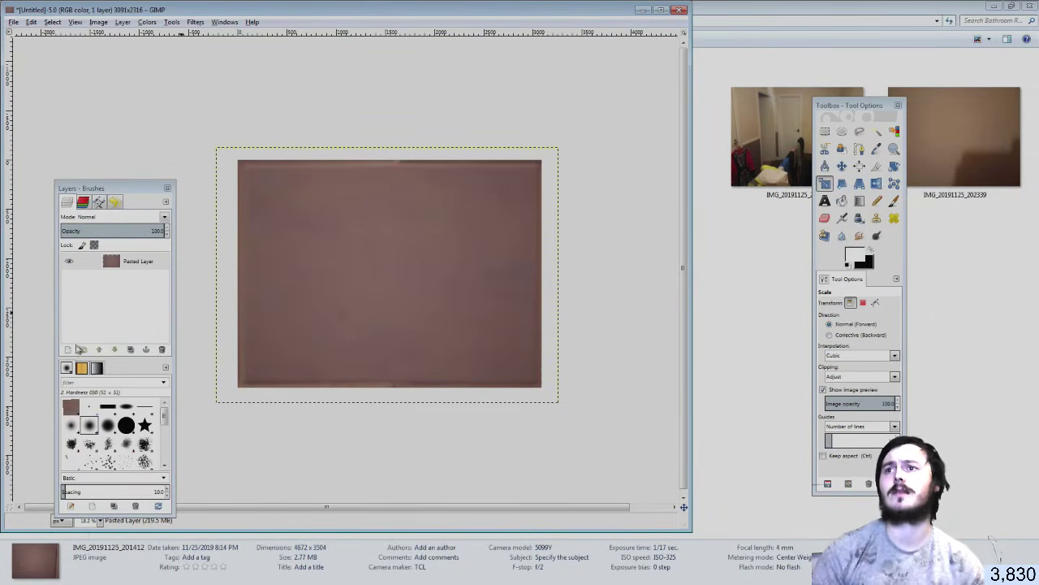
Add a new transparent layer above the photo and bucket-fill it white
key(shift+ctrl+n)
click(82, 433)
click(842, 201)
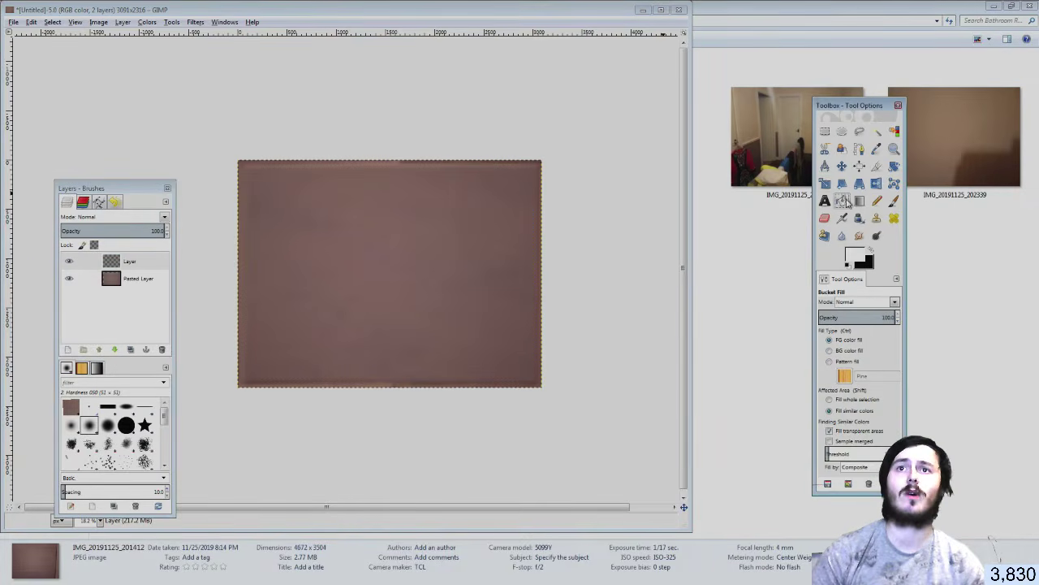
click(475, 267)
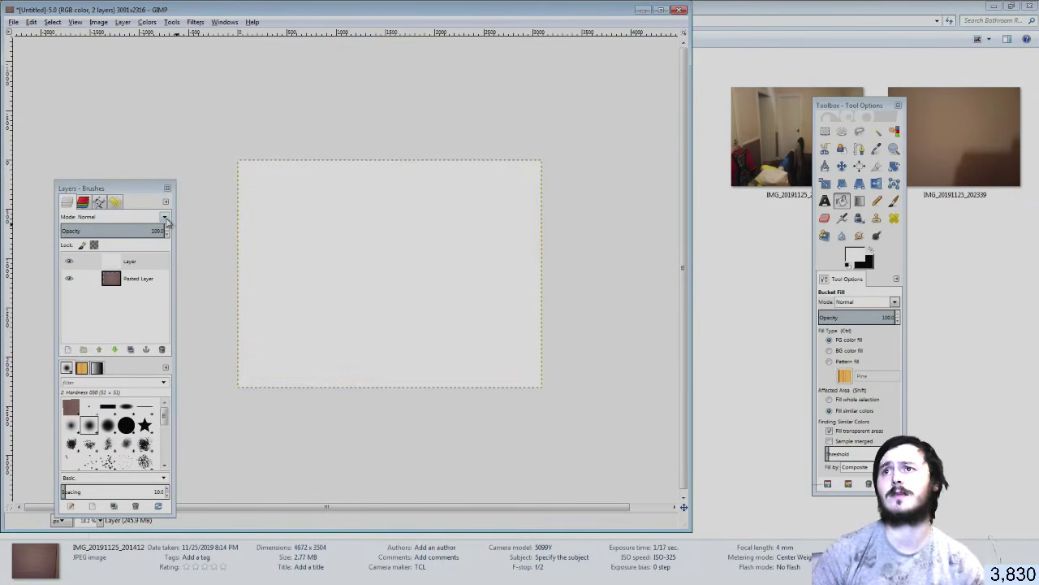
Cycle the white layer's blend modes, trying Overlay, Grain merge and Value, then settle on Soft light
click(122, 216)
click(148, 239)
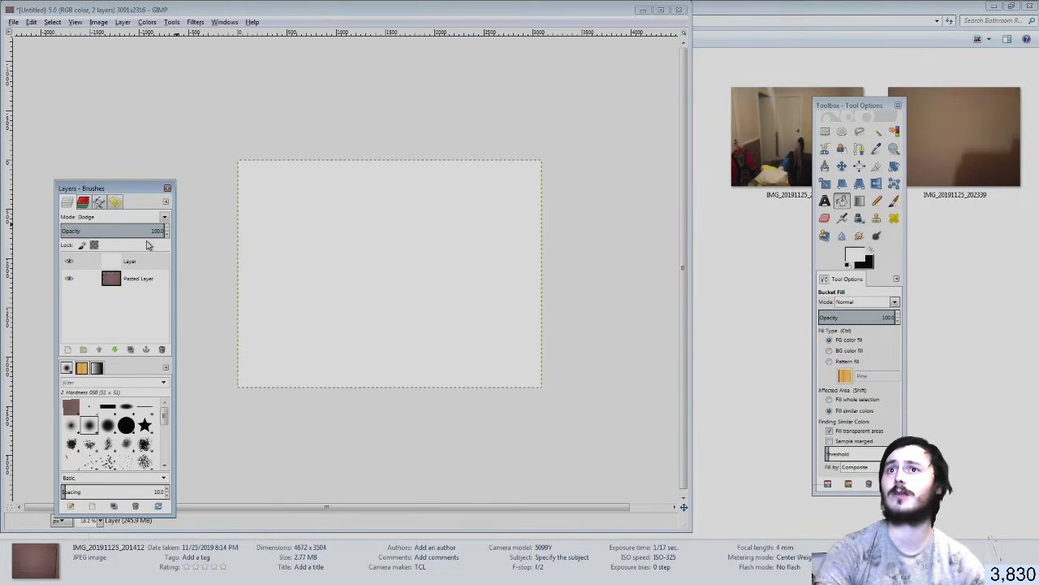
key(Down)
key(Down)
key(Down)
key(Down)
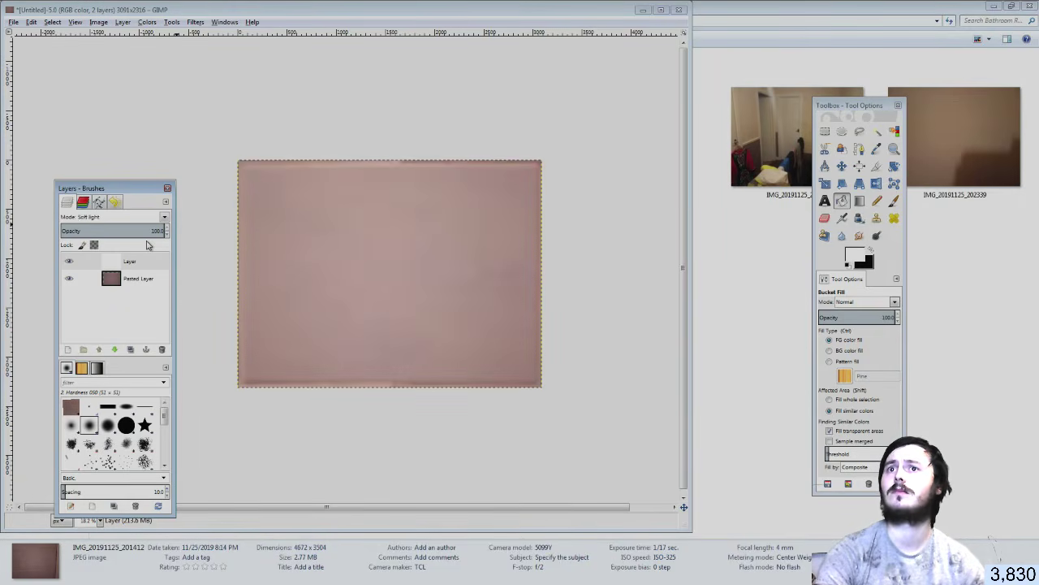
key(Down)
key(Up)
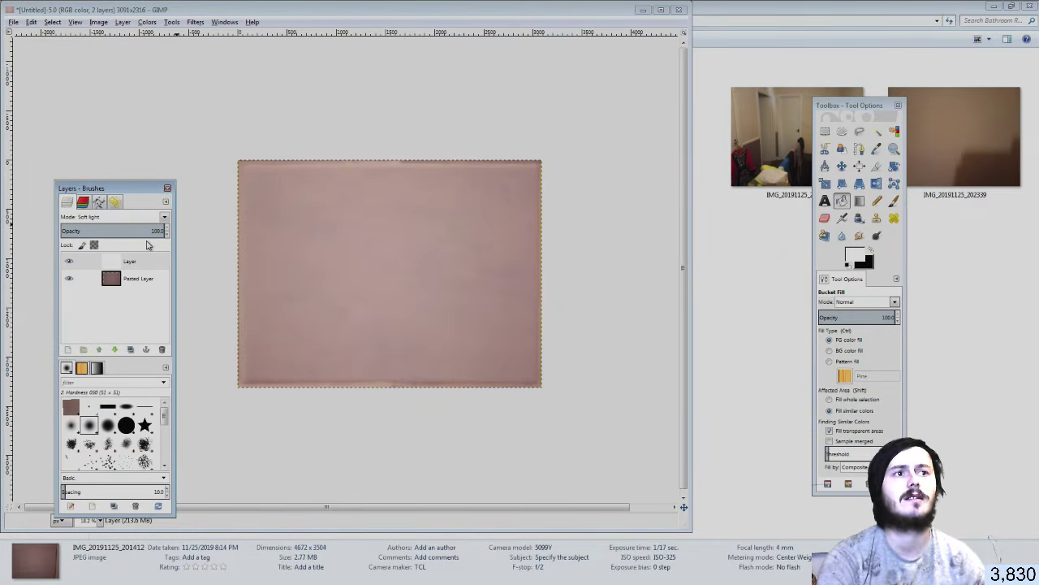
key(Down)
key(Down)
key(Down)
key(Down)
key(Down)
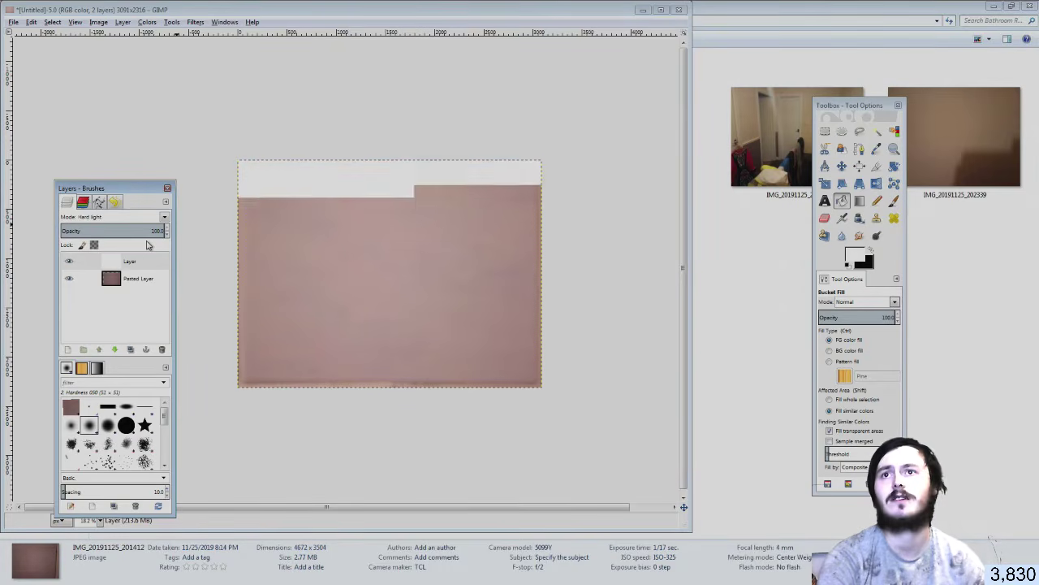
key(Down)
key(Down)
key(Down)
key(Down)
key(Down)
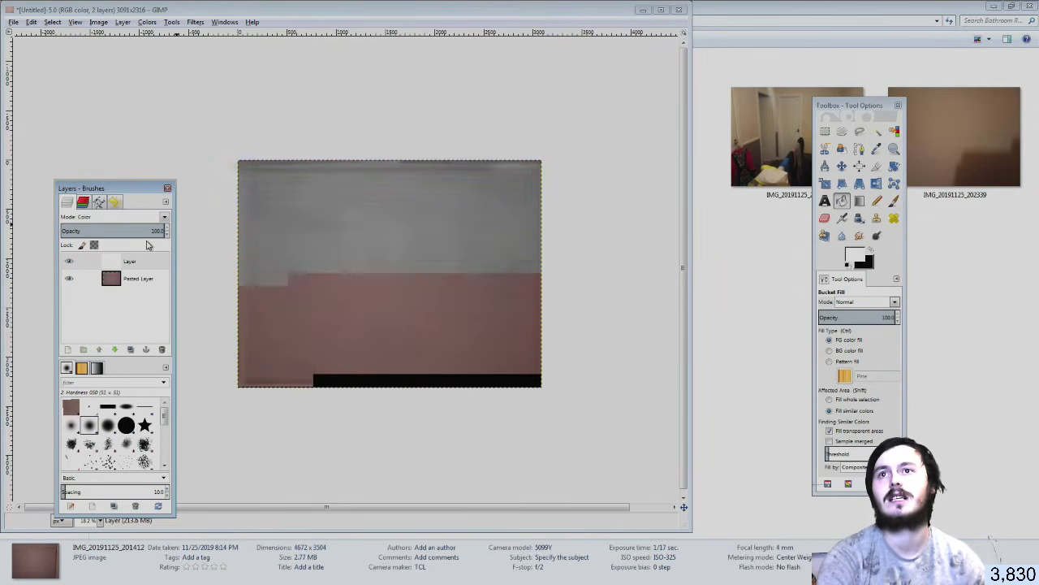
key(Up)
key(Up)
key(Up)
key(Up)
key(Up)
key(Up)
key(Up)
key(Up)
key(Up)
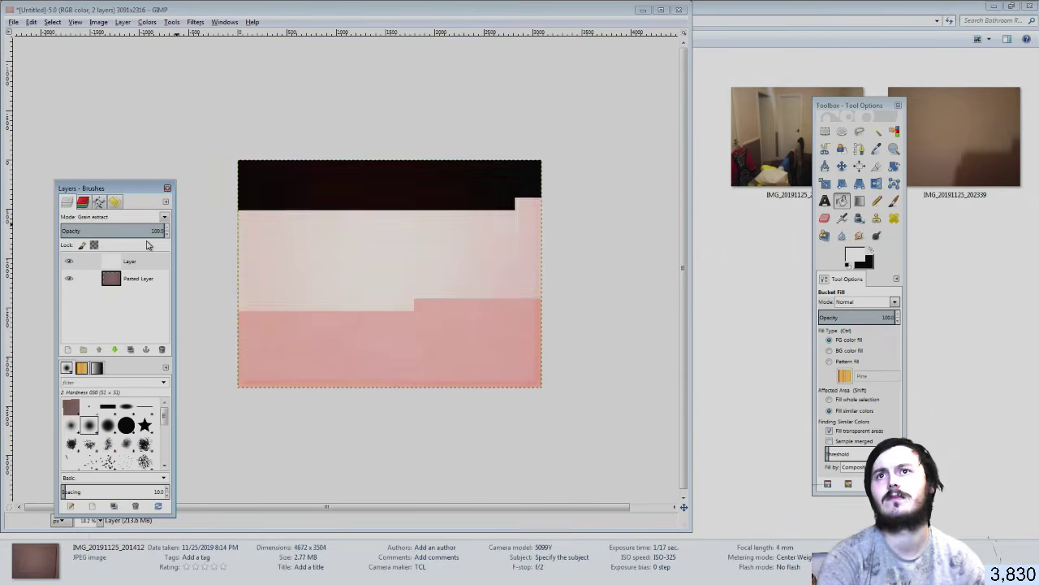
key(Up)
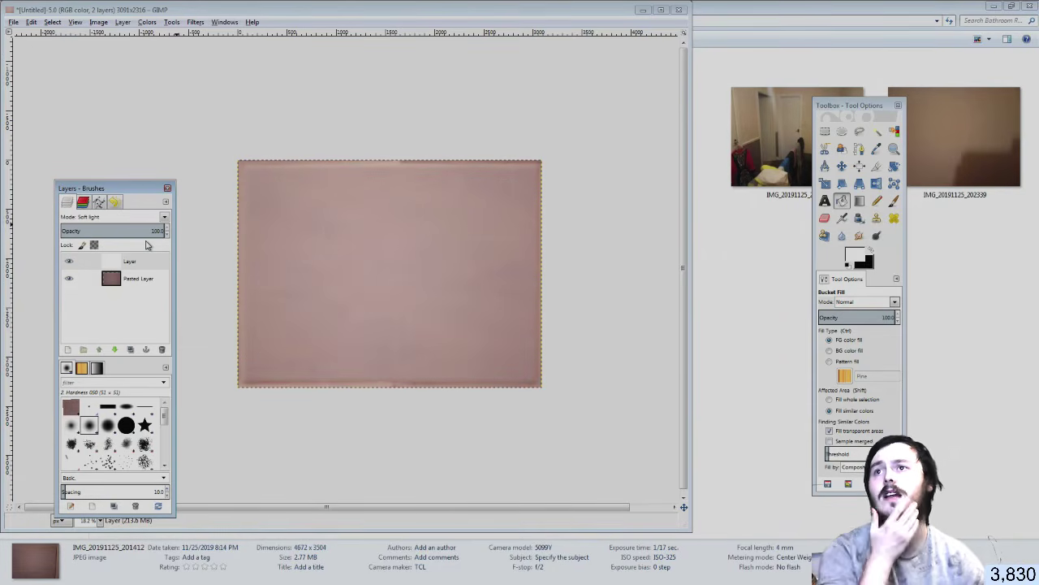
Export the image as 'tiles on wall.png', accepting the default PNG settings
click(13, 22)
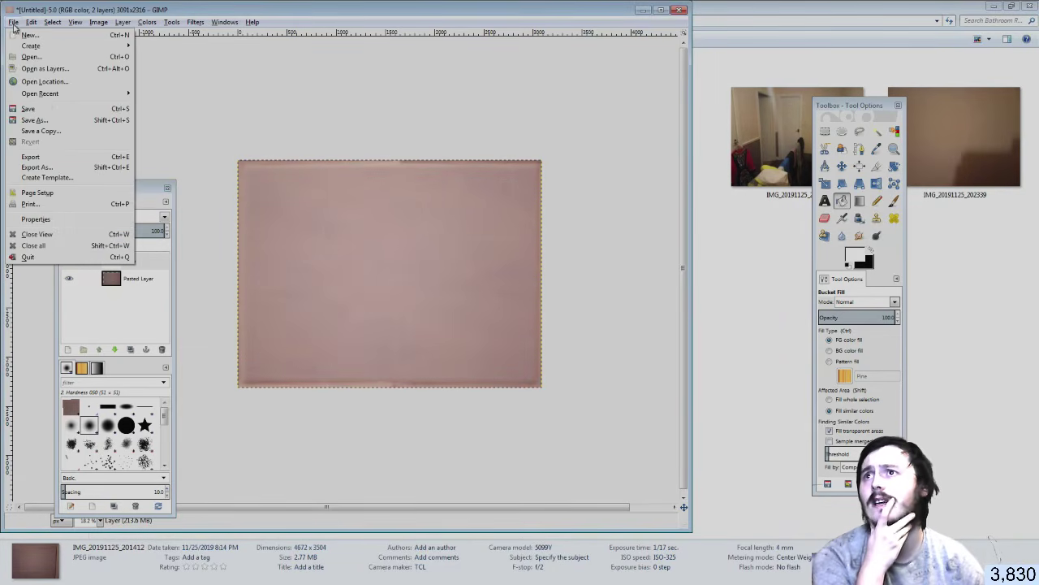
click(63, 166)
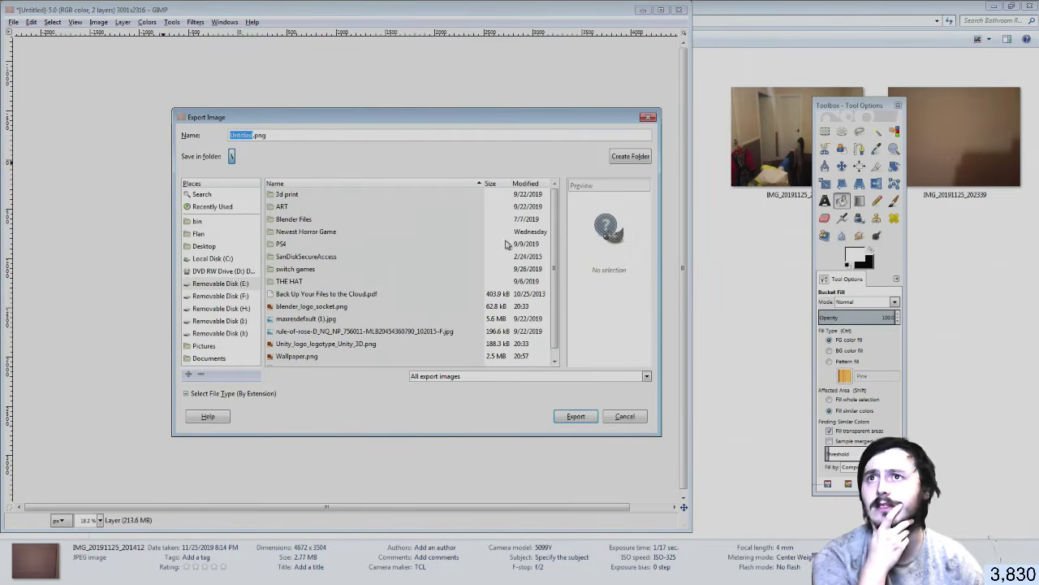
text(tiles on w)
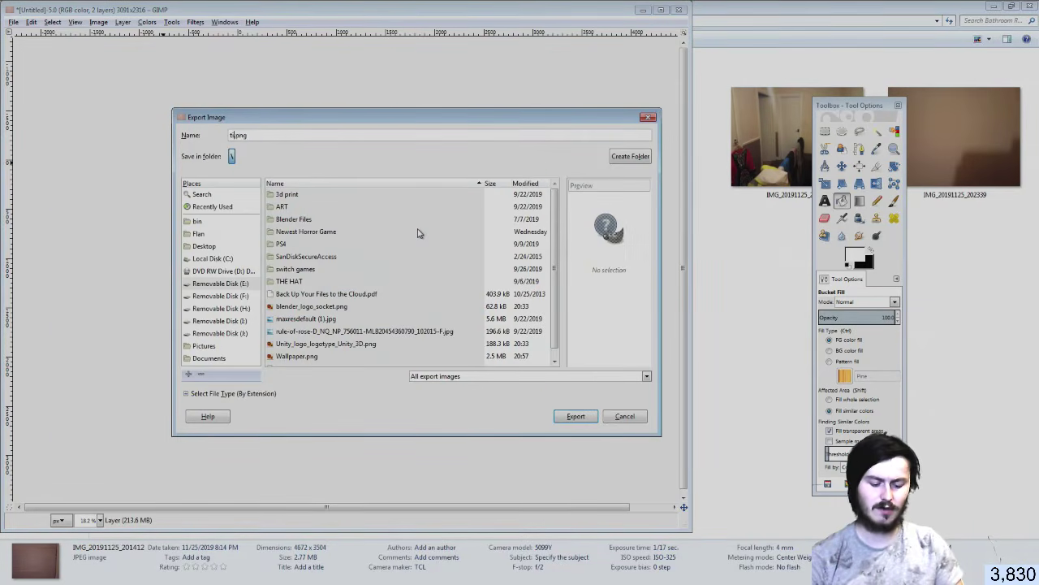
text(all)
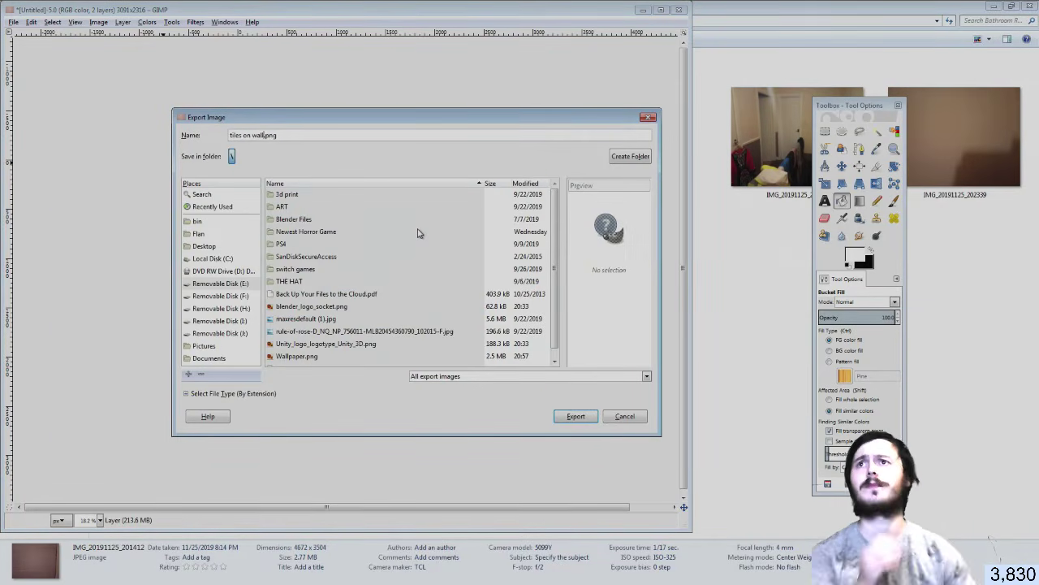
click(588, 418)
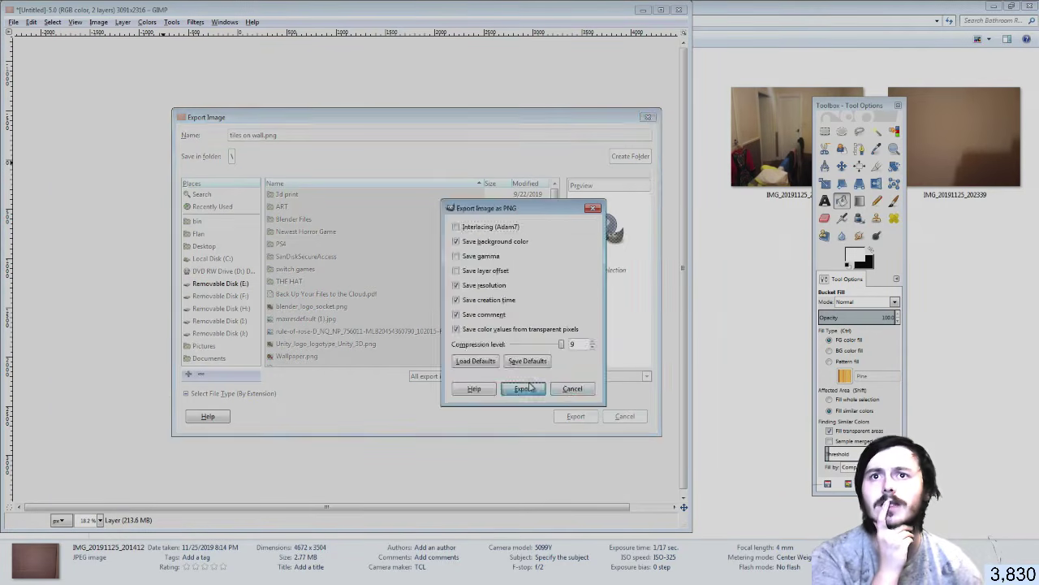
click(526, 387)
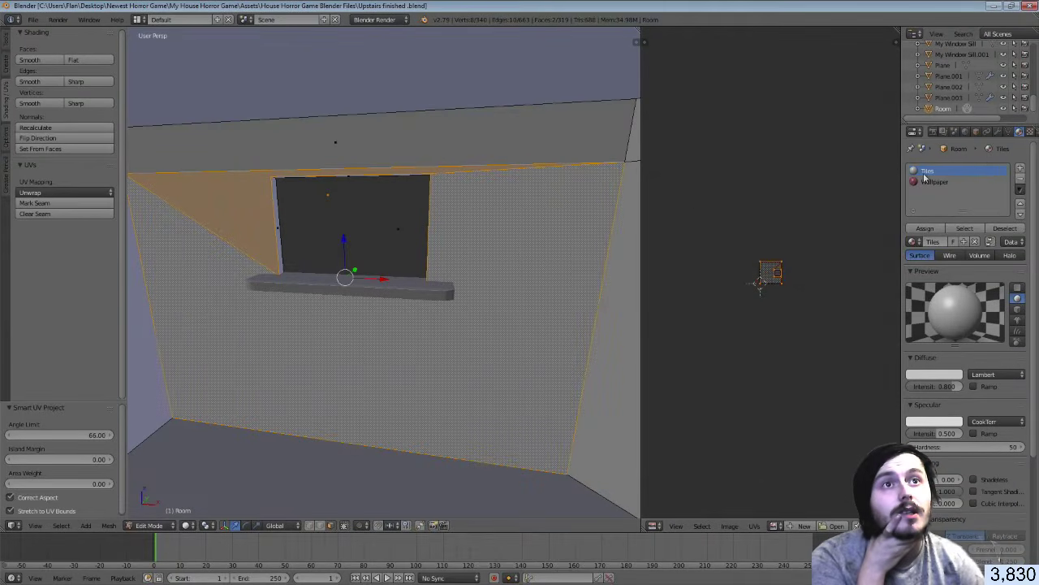
Add image texture Texture.001 to the material, browse drive E: for its image, then return to GIMP
click(1030, 130)
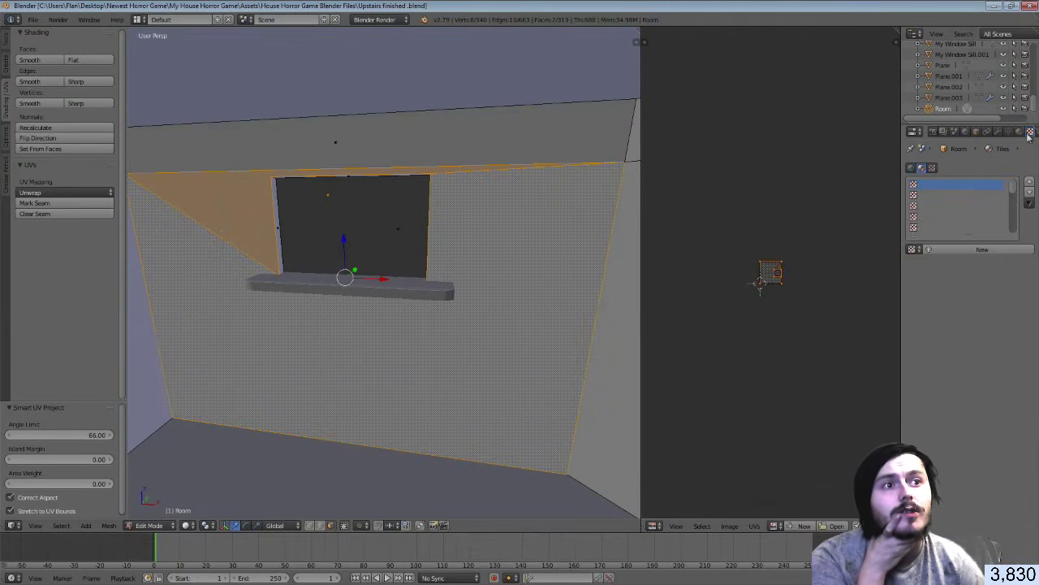
click(954, 251)
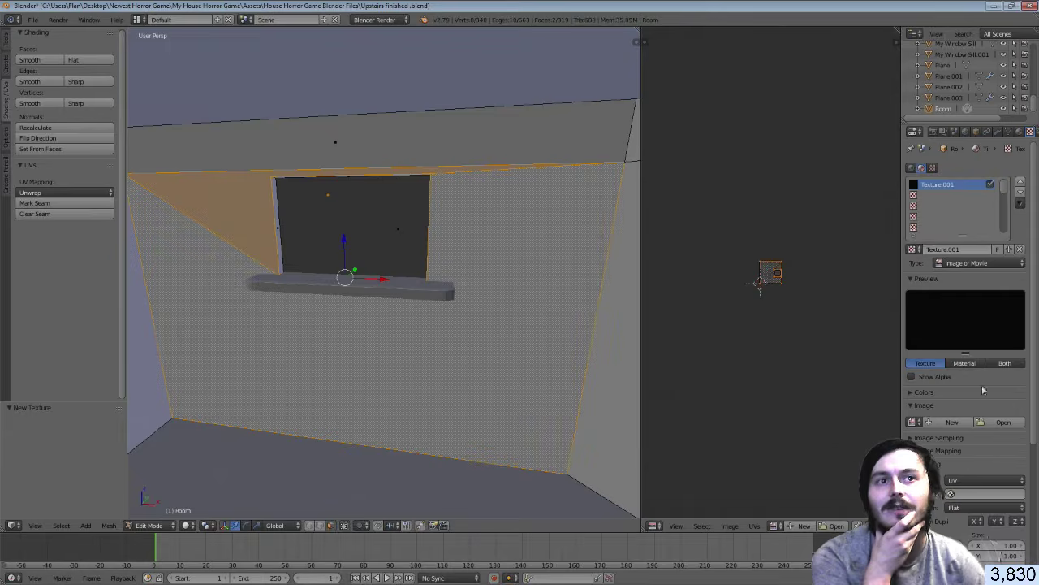
click(987, 422)
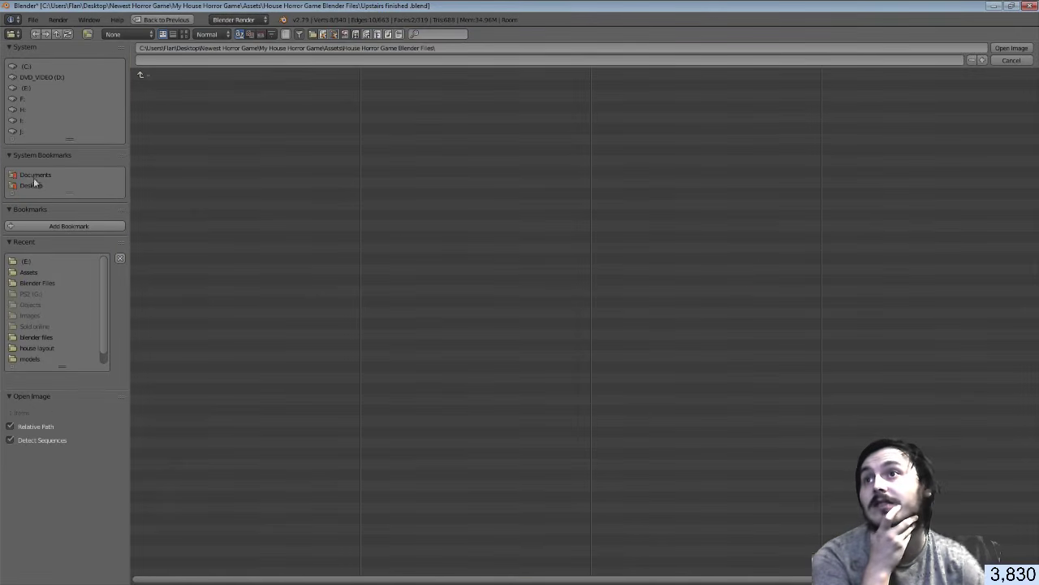
click(31, 89)
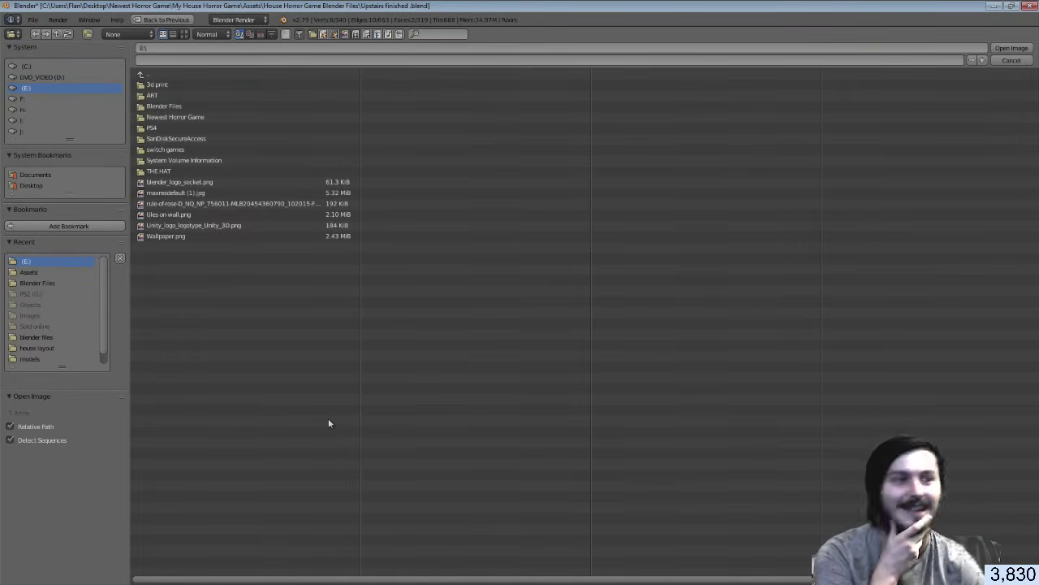
key(alt+Tab)
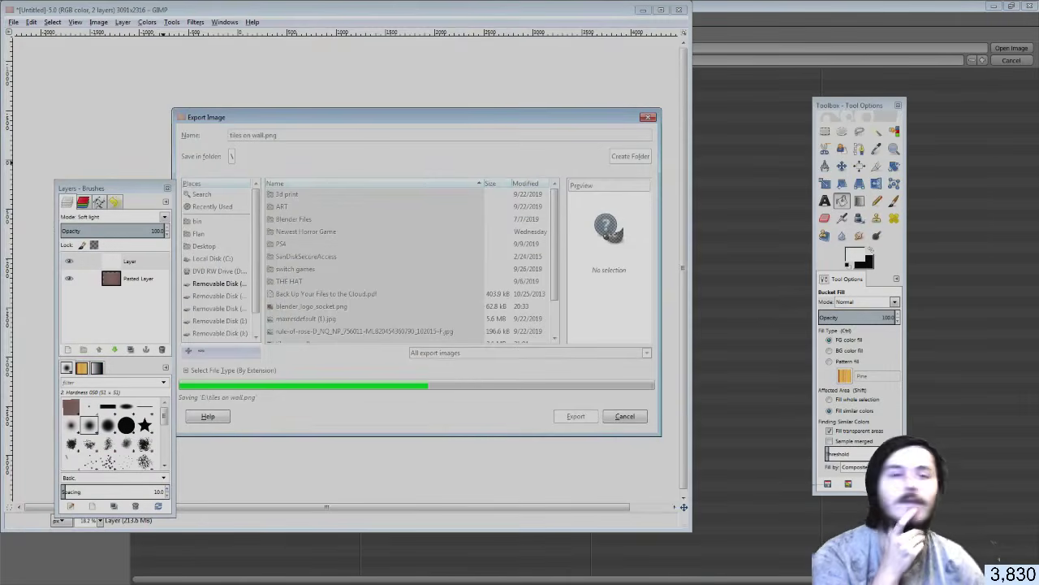
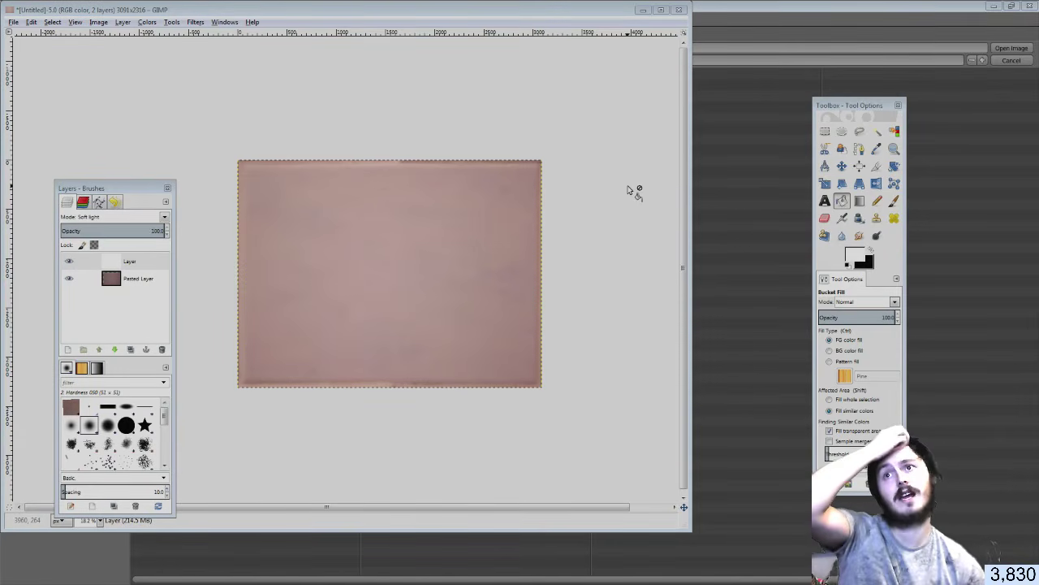
Make the pasted photo layer active, briefly opening and cancelling Brightness-Contrast
click(85, 279)
click(101, 23)
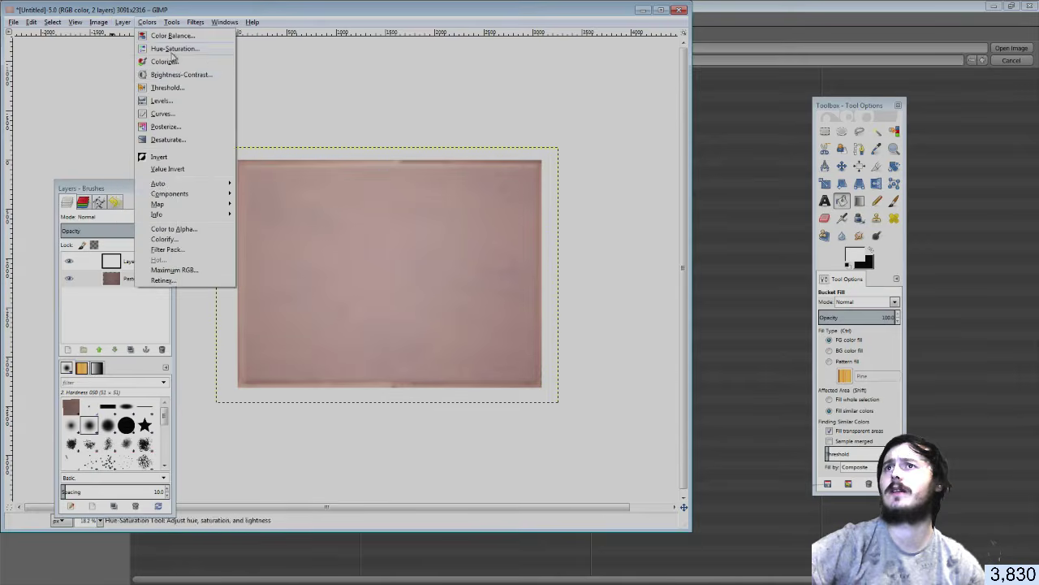
click(190, 79)
click(624, 21)
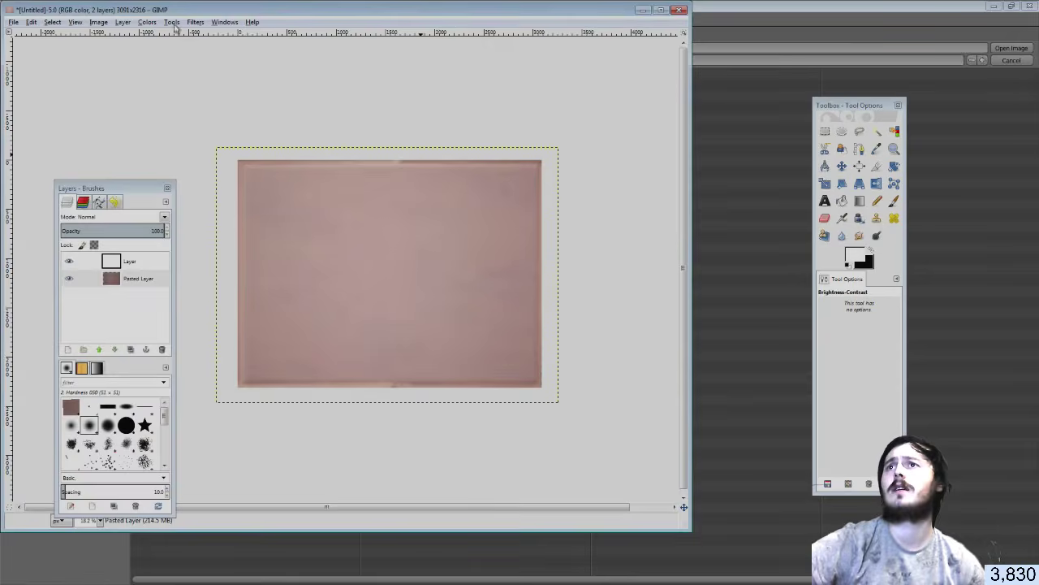
In Levels, raise the midtone gamma to 1.57 and adjust the output white level
click(172, 22)
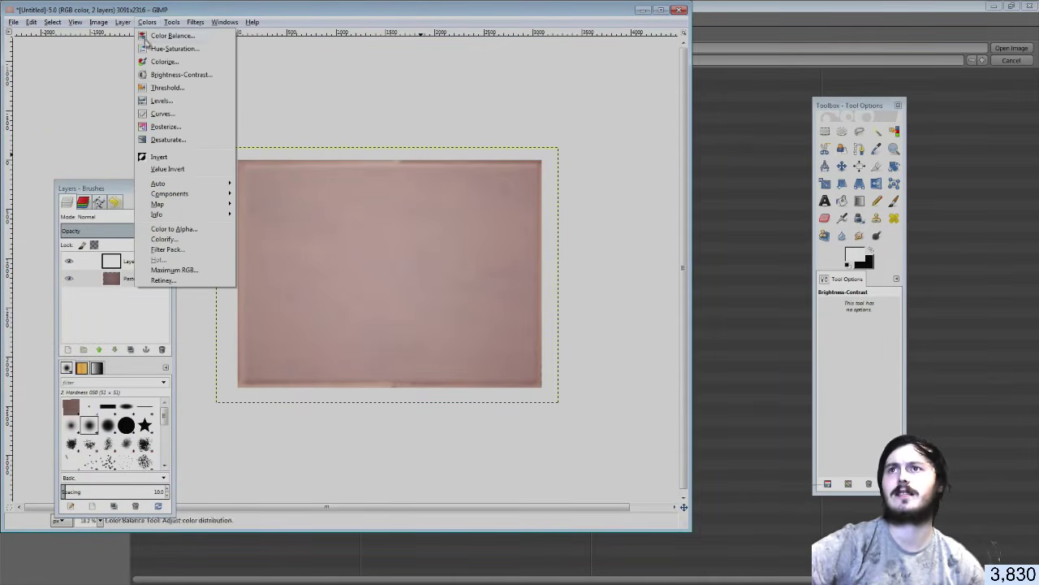
click(162, 100)
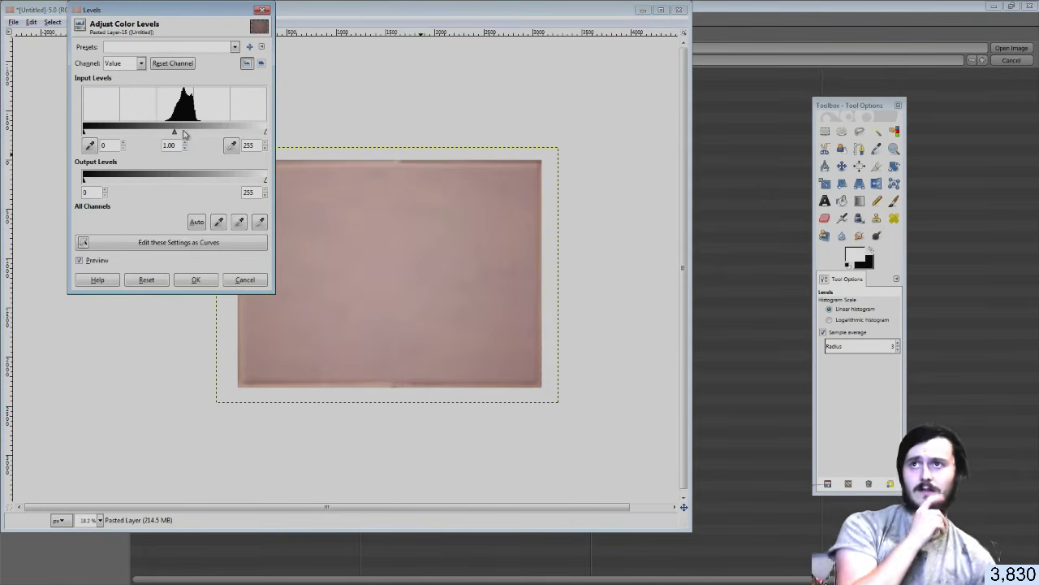
mouse_move(176, 133)
mouse_down()
mouse_move(154, 132)
mouse_move(189, 134)
mouse_move(158, 137)
mouse_up()
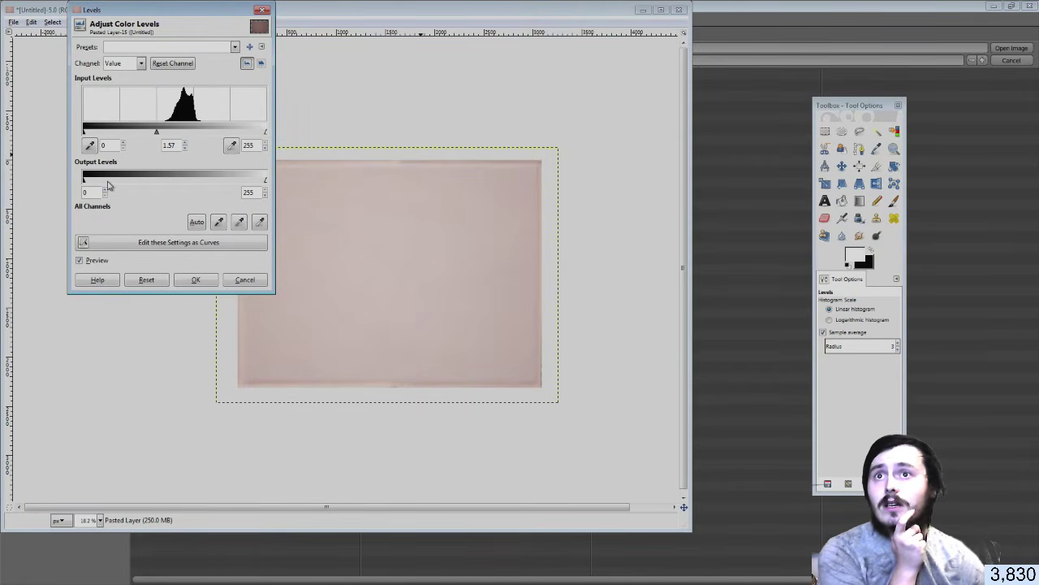
mouse_move(86, 184)
mouse_down()
mouse_move(131, 186)
mouse_move(84, 184)
mouse_up()
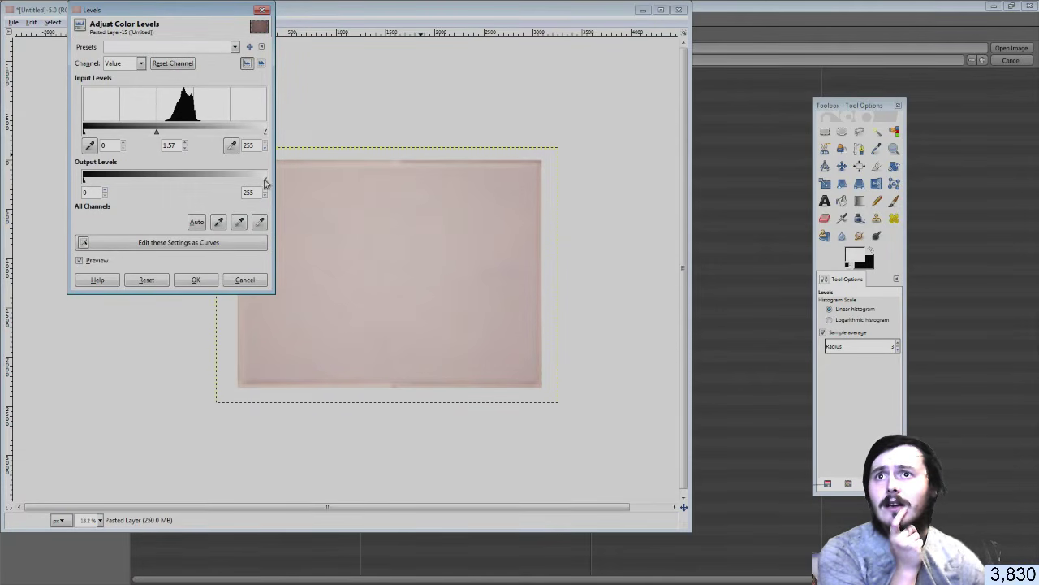
drag(265, 182, 228, 184)
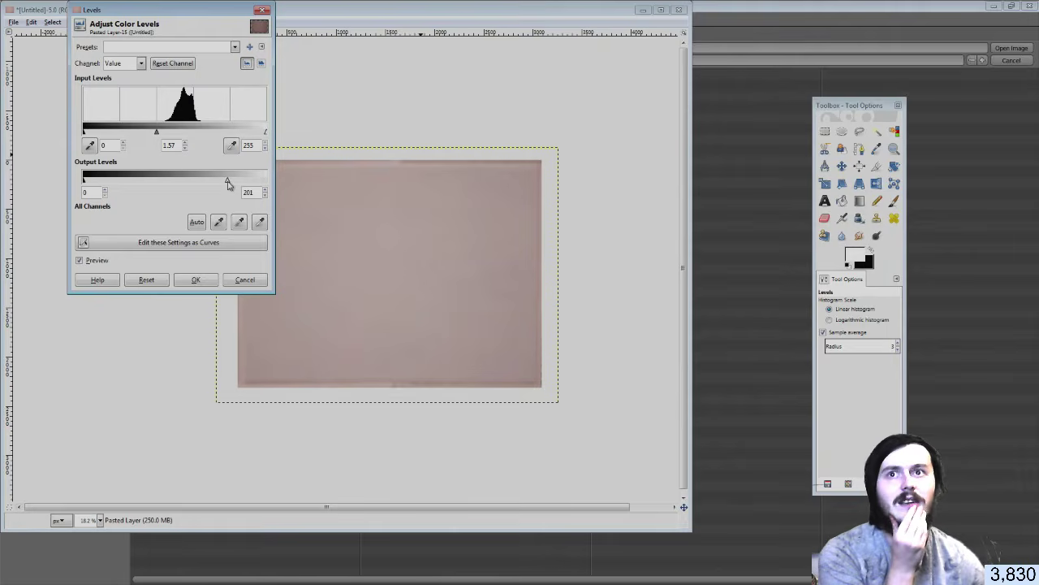
drag(228, 184, 230, 184)
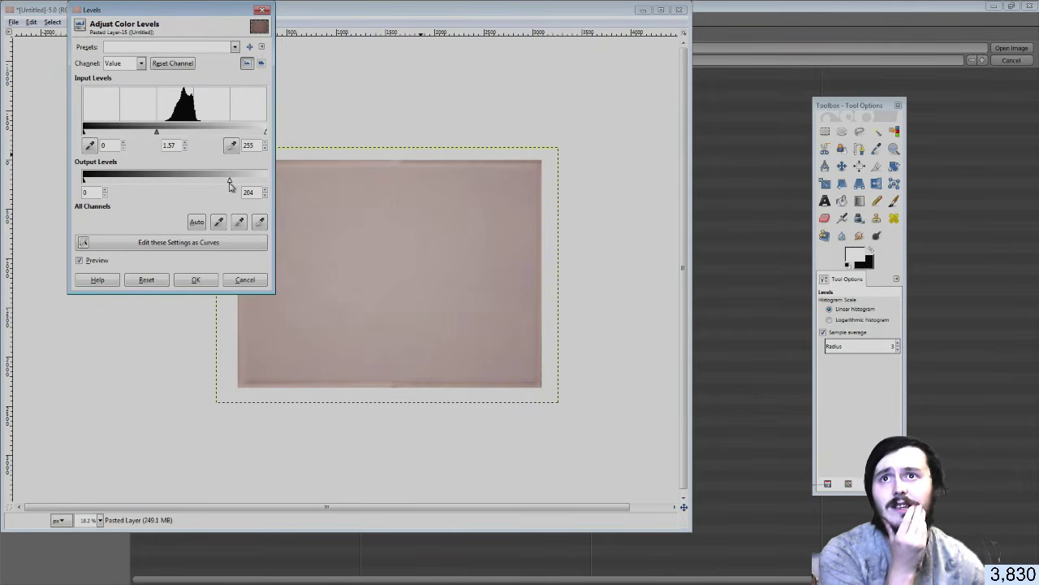
click(196, 280)
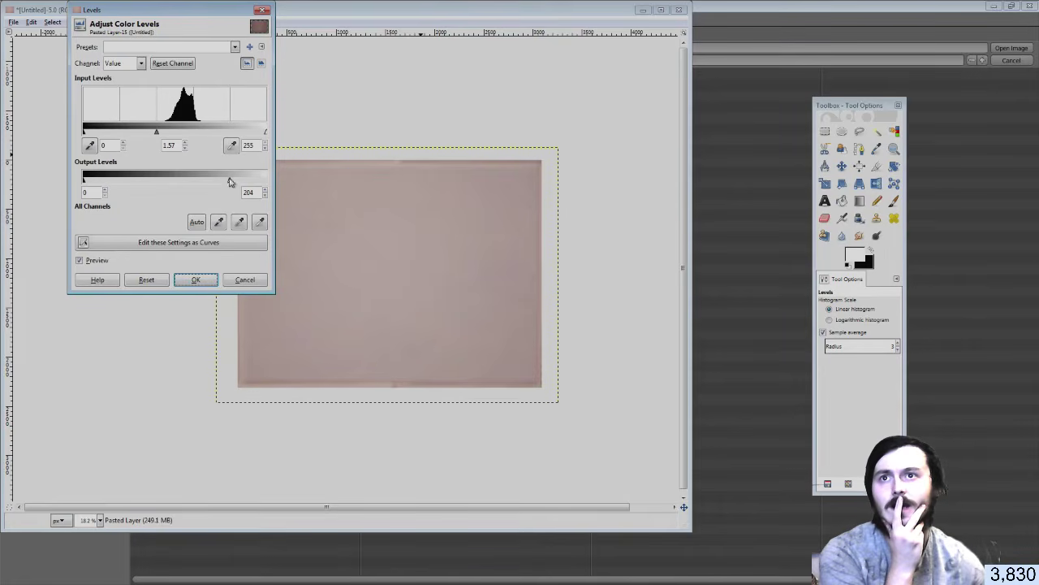
drag(230, 180, 257, 181)
Apply the Levels change and export the image over 'tiles on wall.png'
click(199, 280)
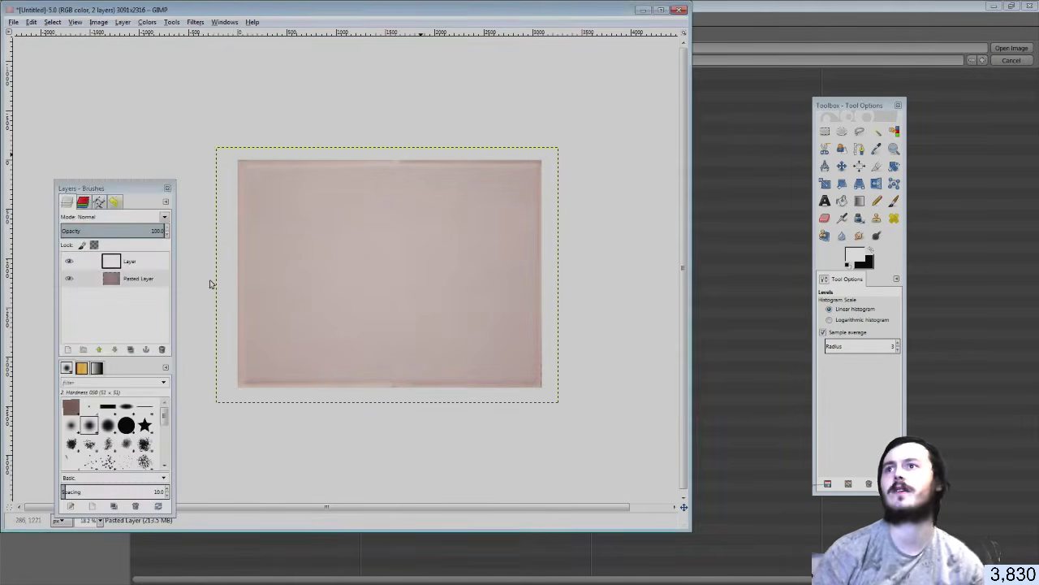
click(8, 33)
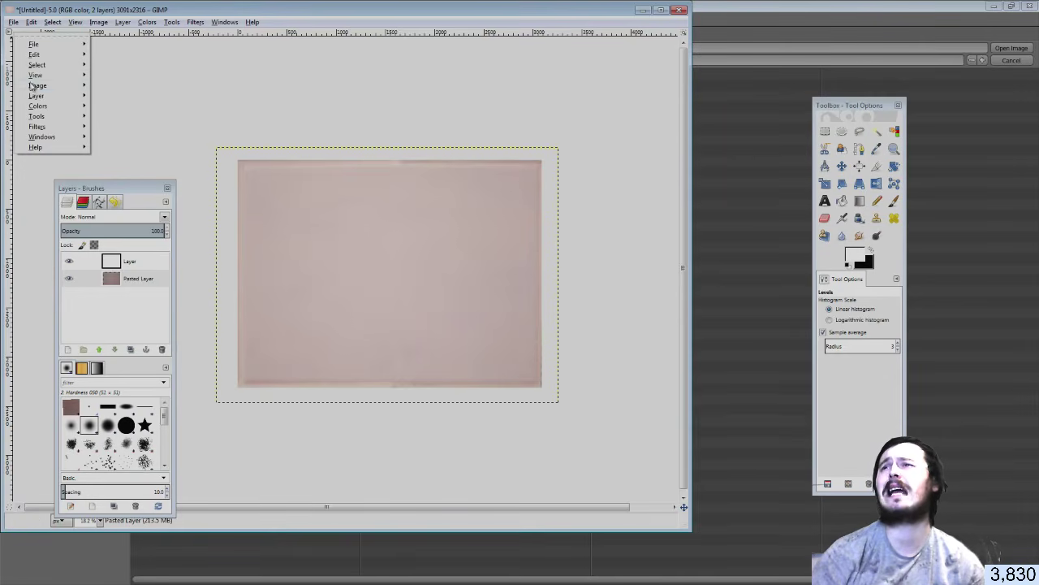
click(17, 25)
click(15, 24)
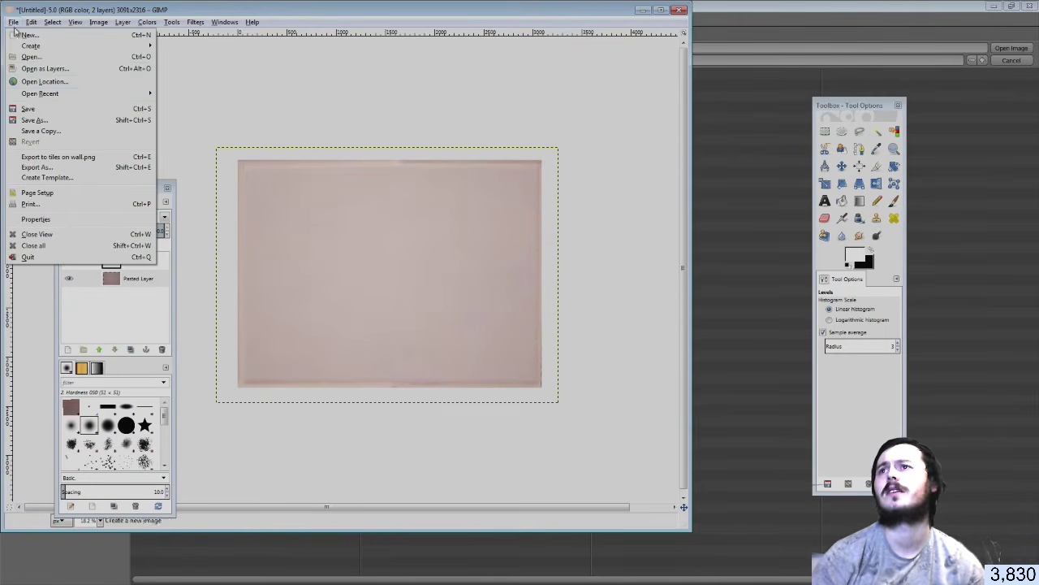
click(34, 160)
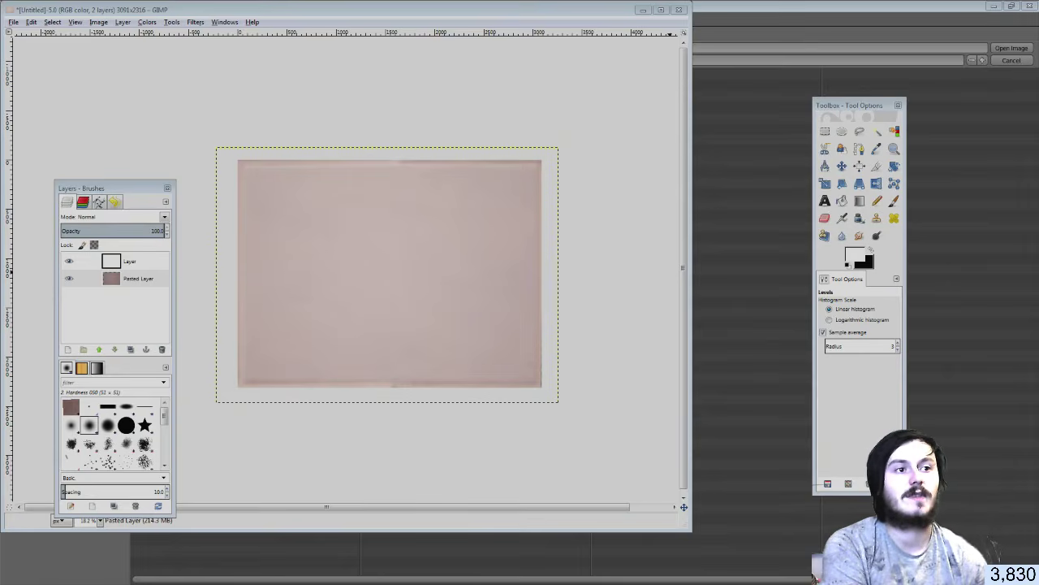
Load 'tiles on wall.png' as the texture image and display it in the UV editor
key(alt+Tab)
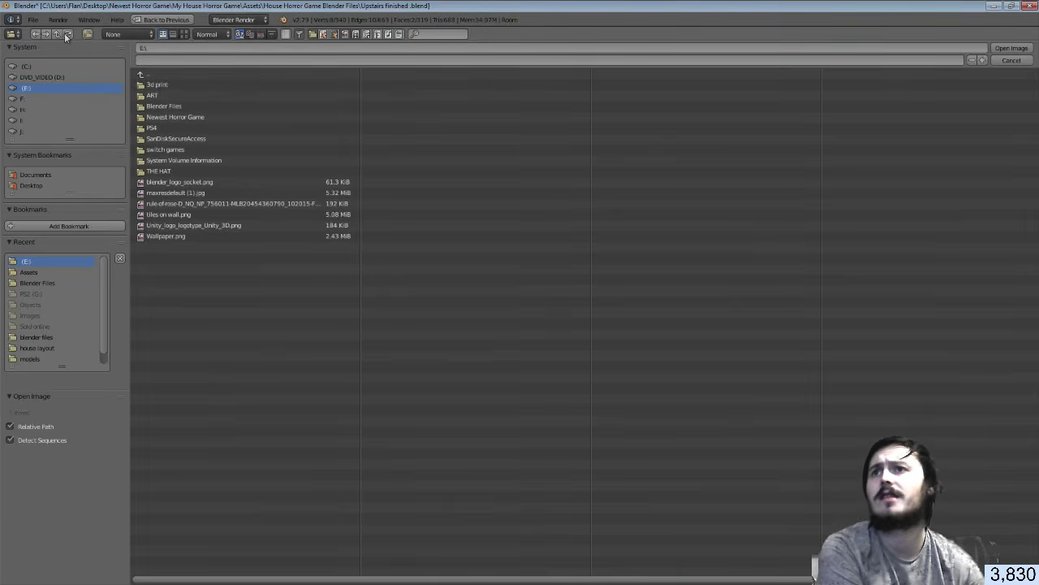
click(181, 215)
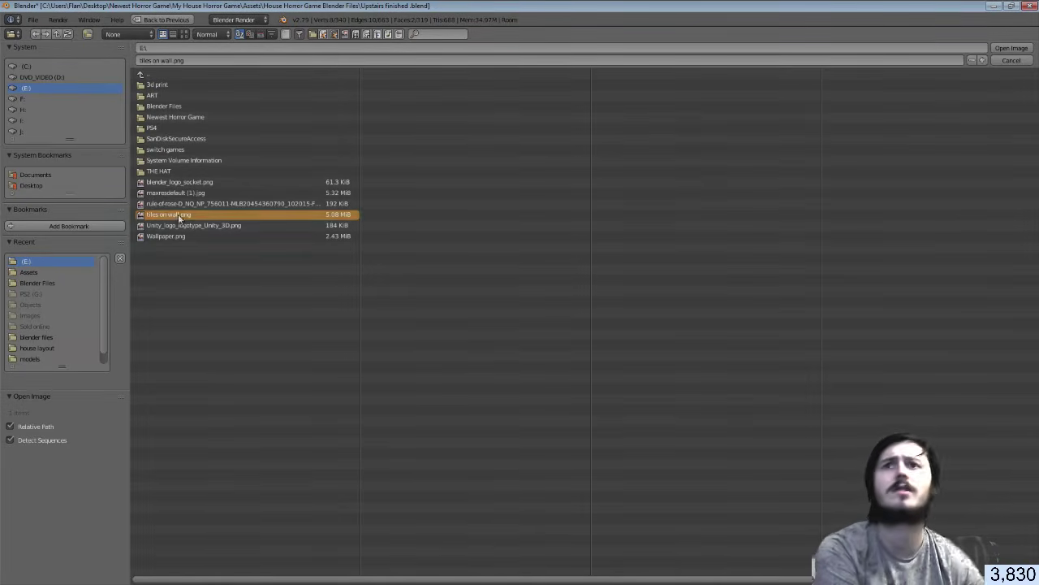
click(1012, 49)
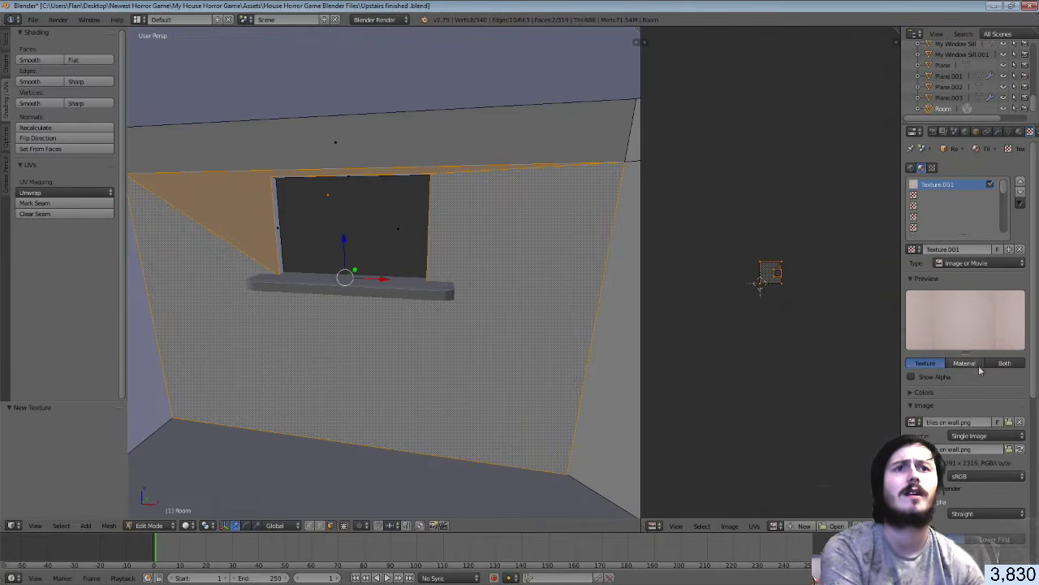
click(773, 526)
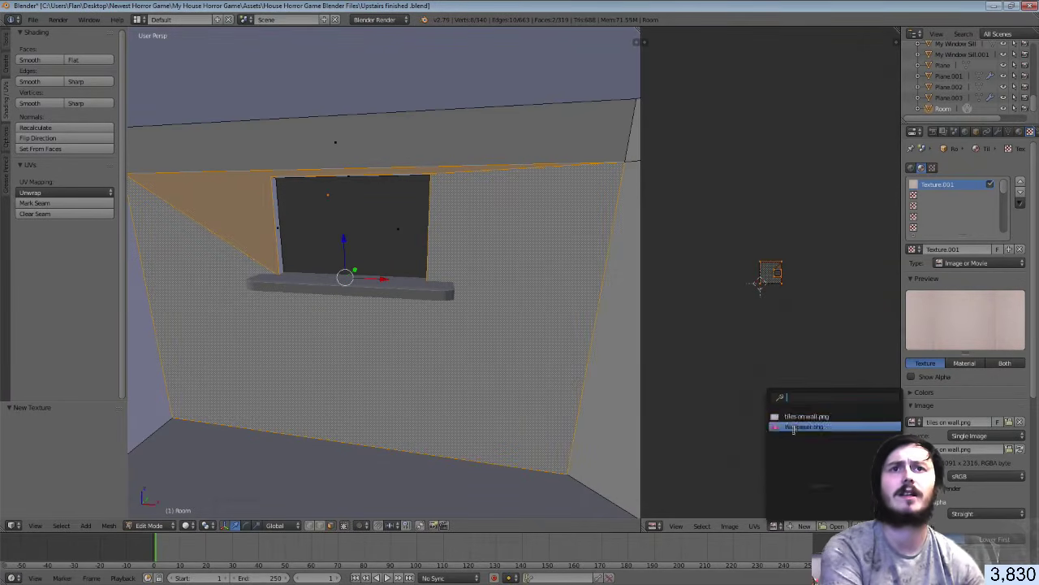
click(804, 426)
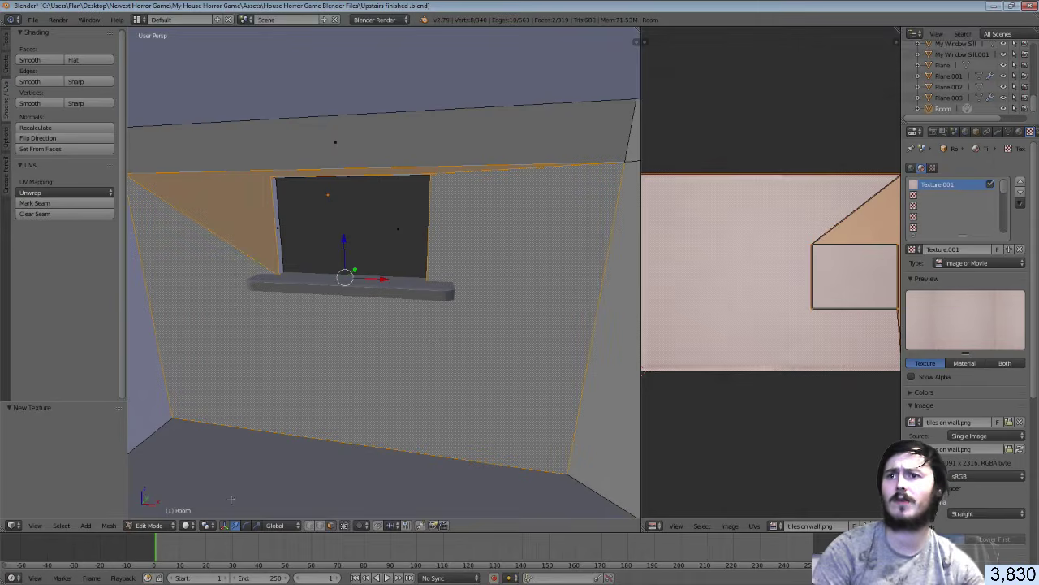
Switch viewport shading to Texture, try Smart UV Project on the wall, then undo it
click(189, 525)
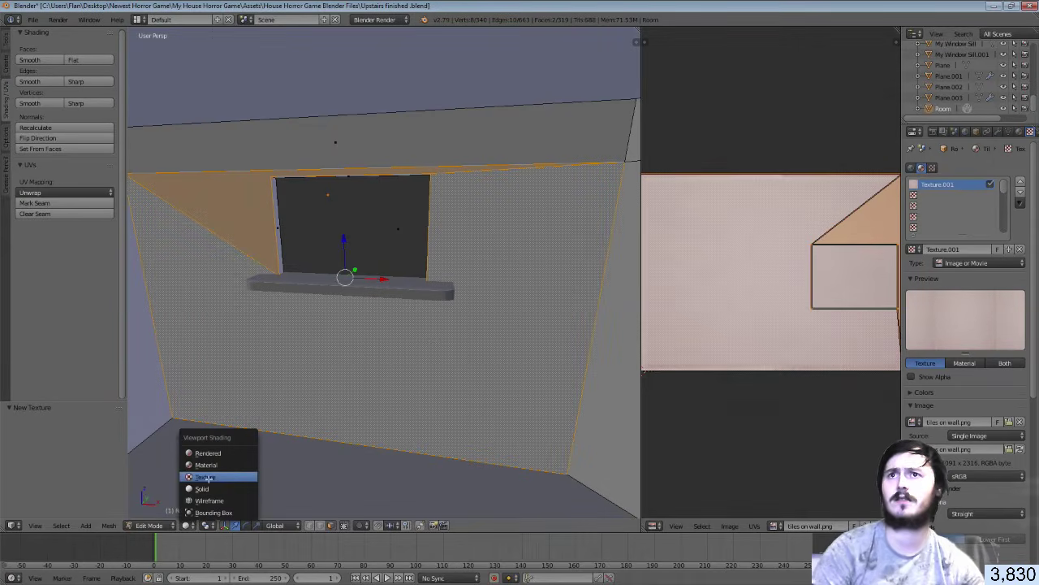
click(204, 476)
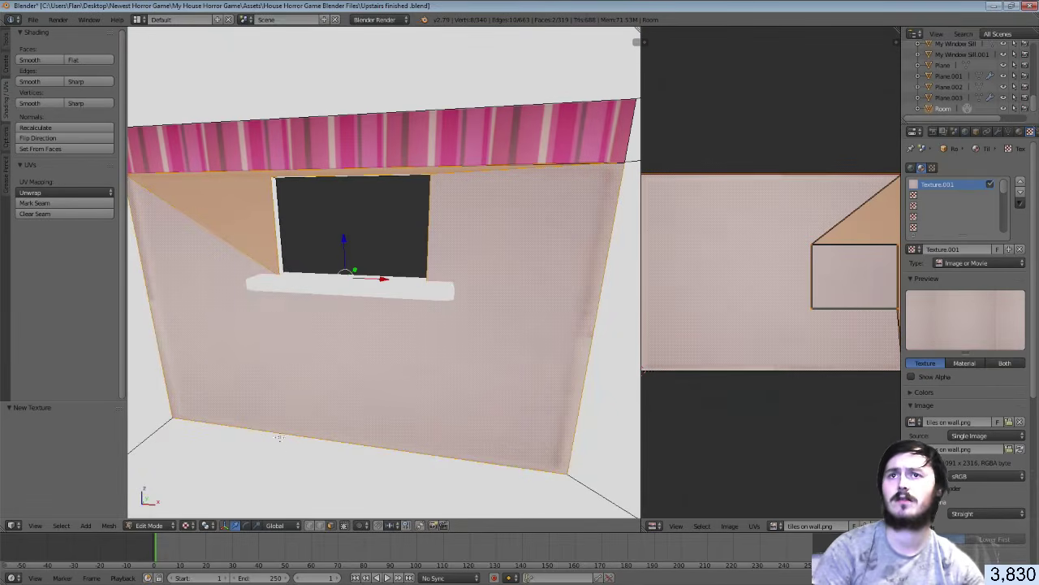
key(u)
click(300, 398)
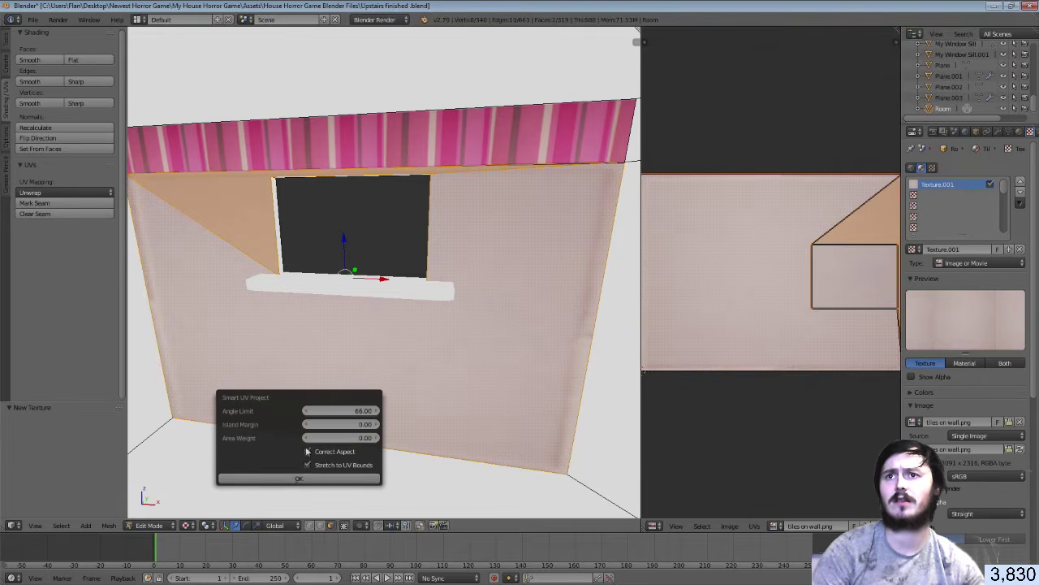
click(306, 478)
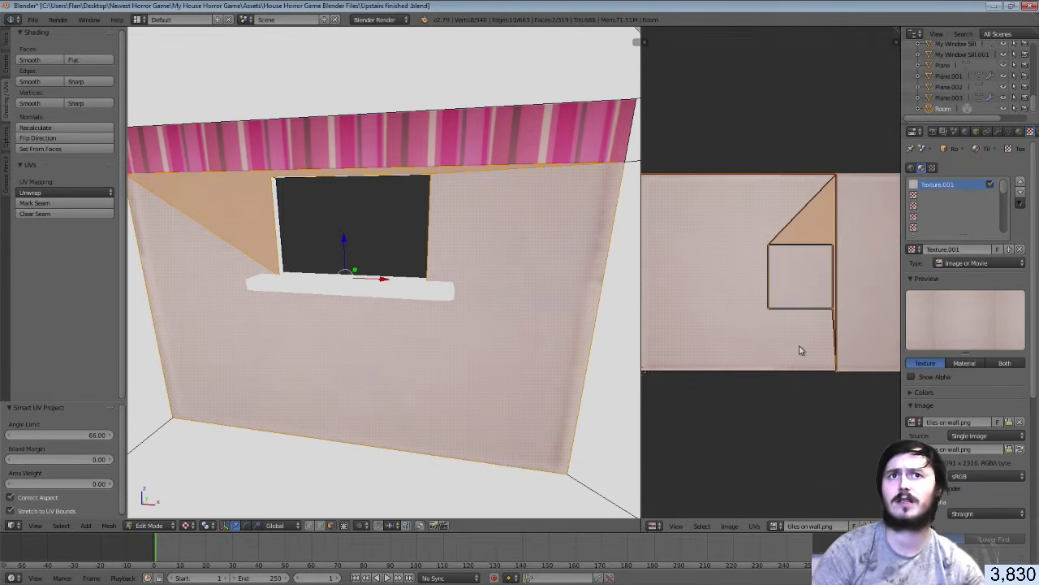
scroll(800, 351, down, 2)
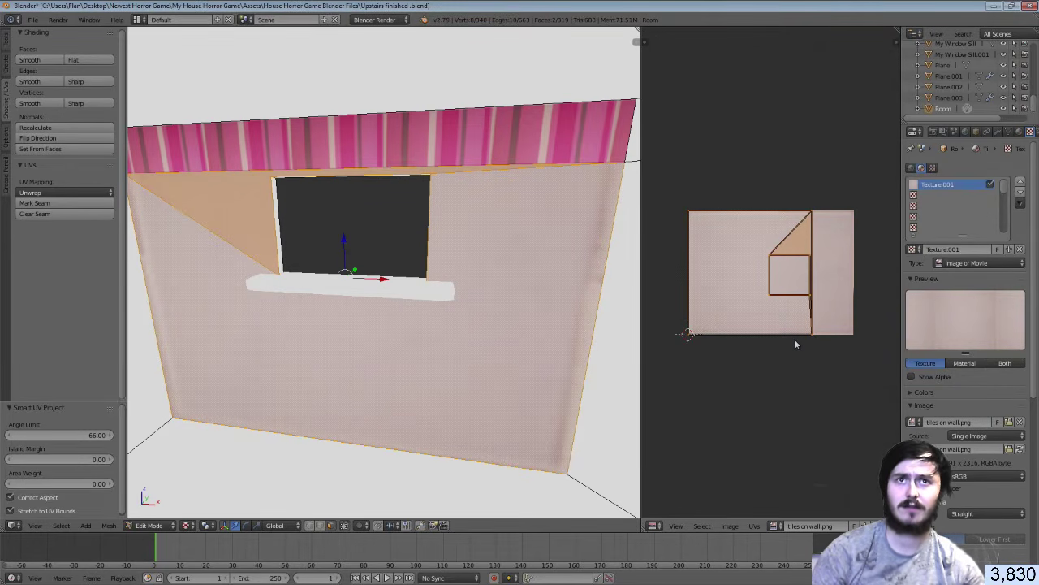
key(ctrl+z)
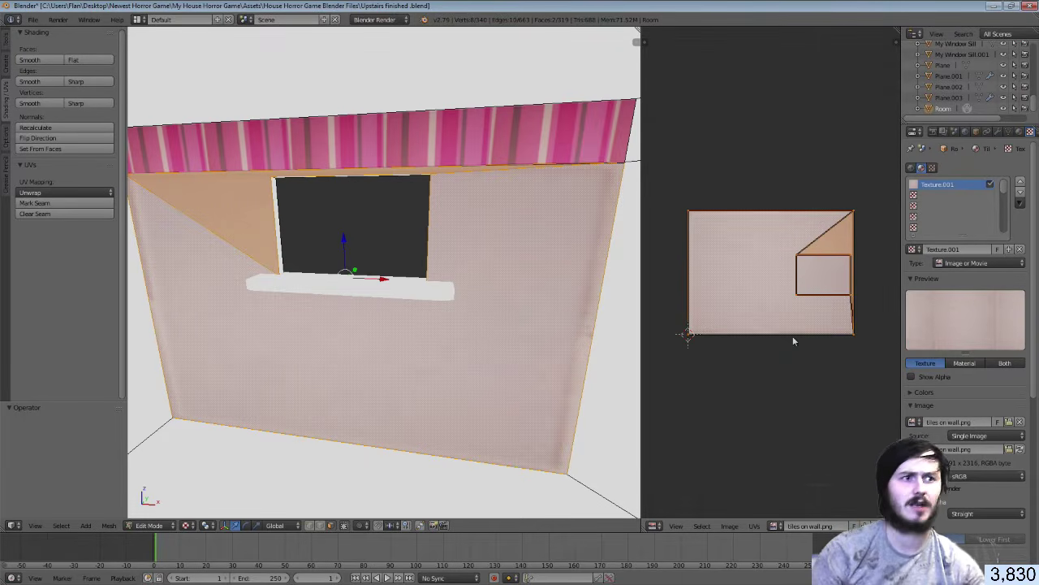
Scale the wall UVs, trying 5 and 10 before settling on 11
key(s)
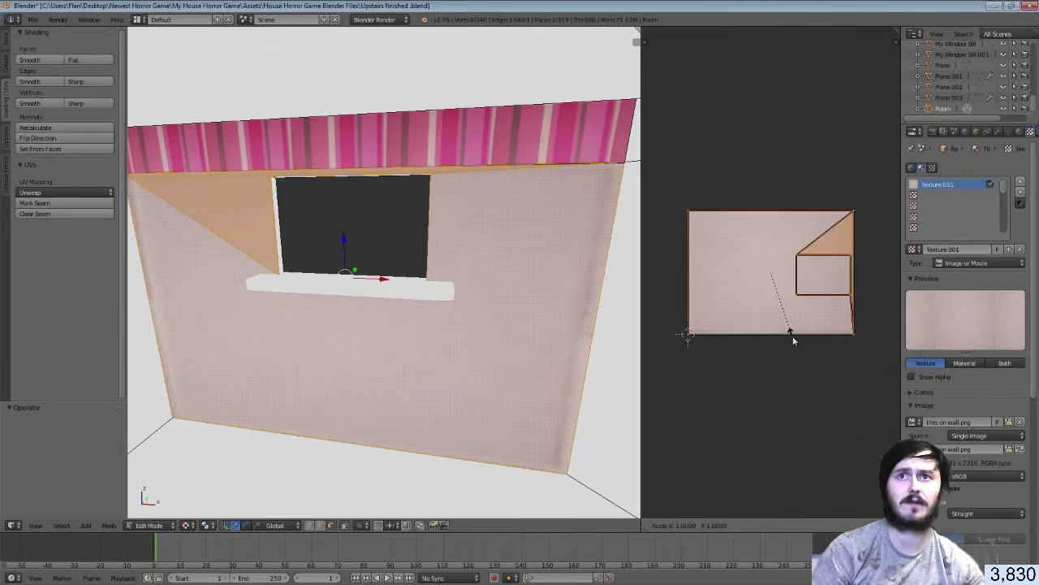
key(5)
key(Return)
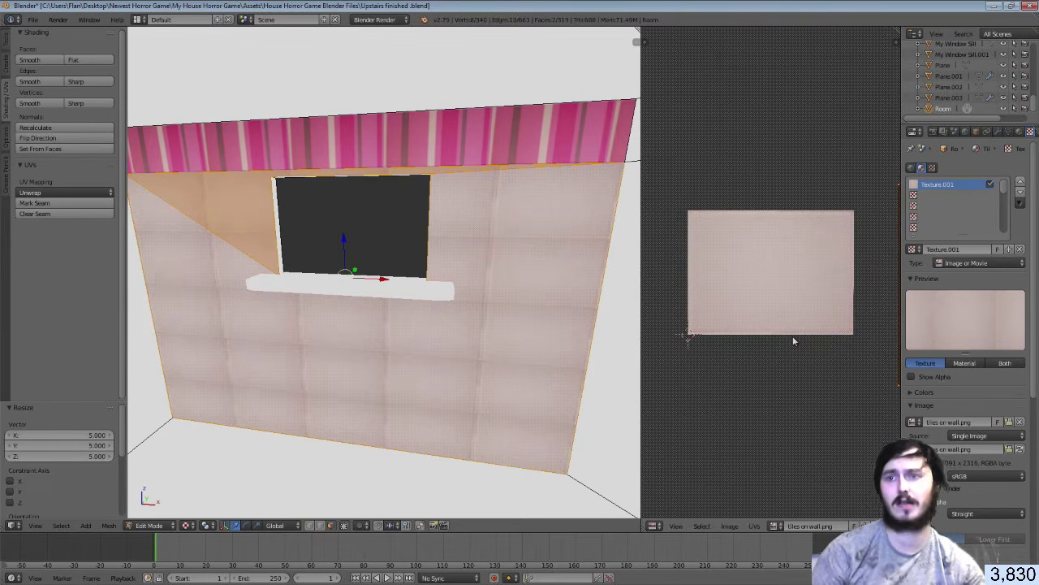
key(ctrl+z)
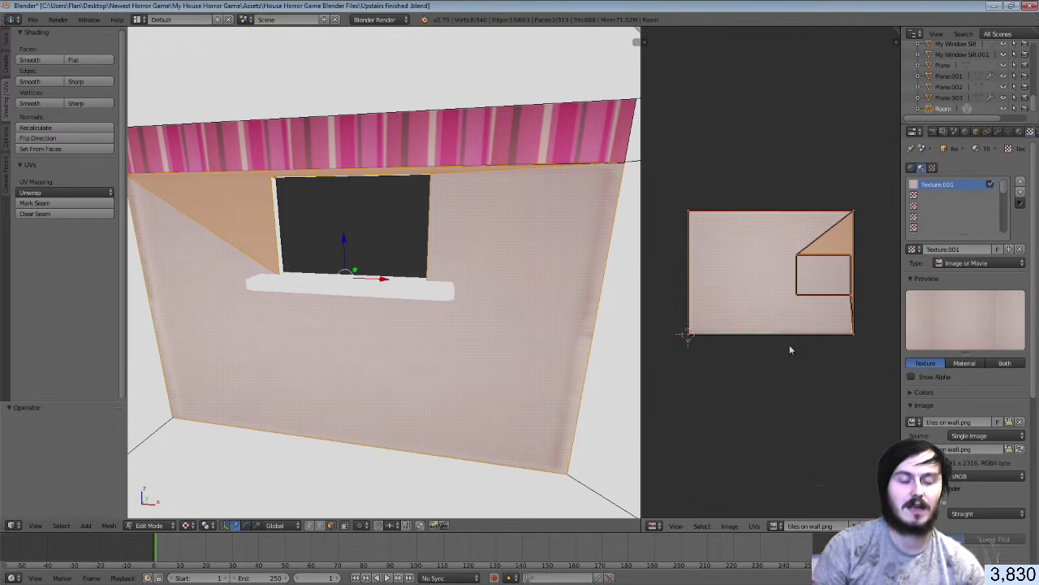
text(s10)
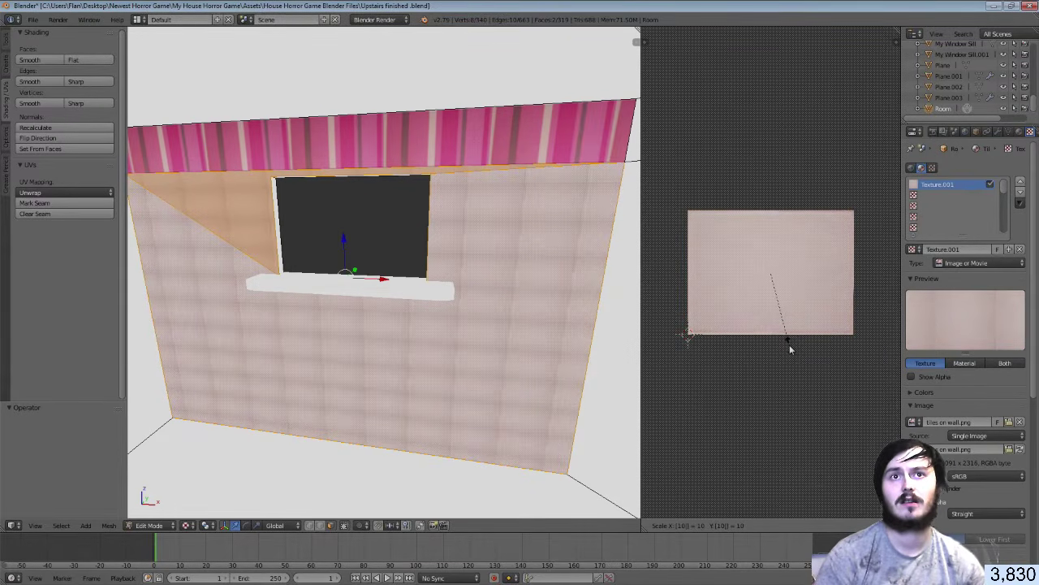
key(Return)
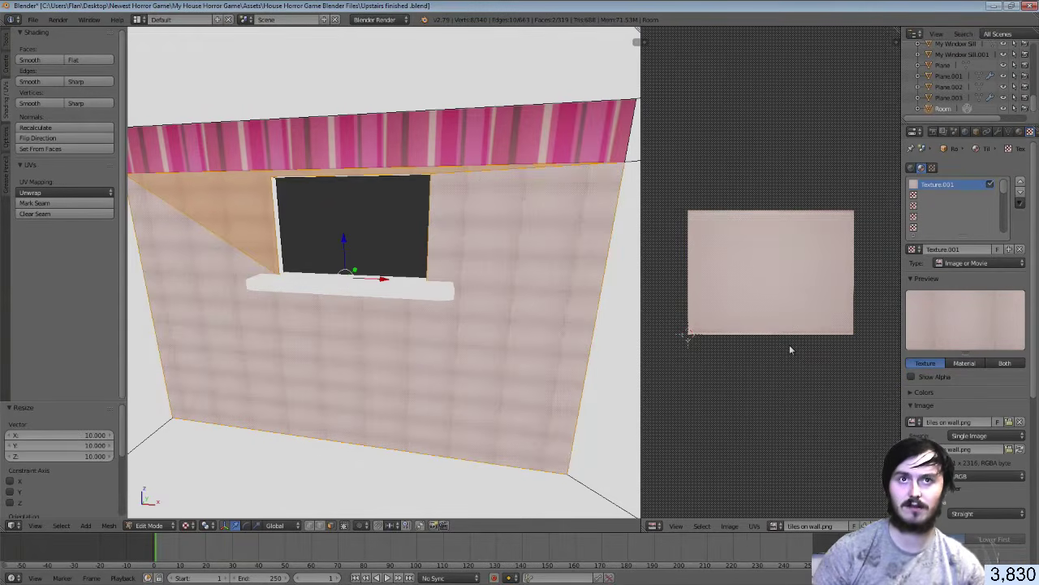
key(ctrl+z)
text(s11)
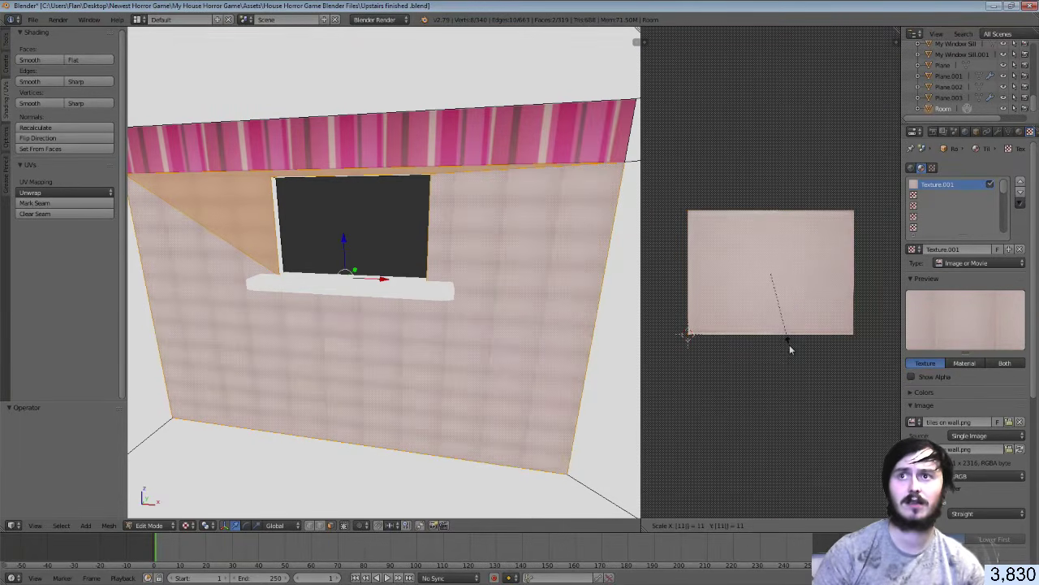
key(Return)
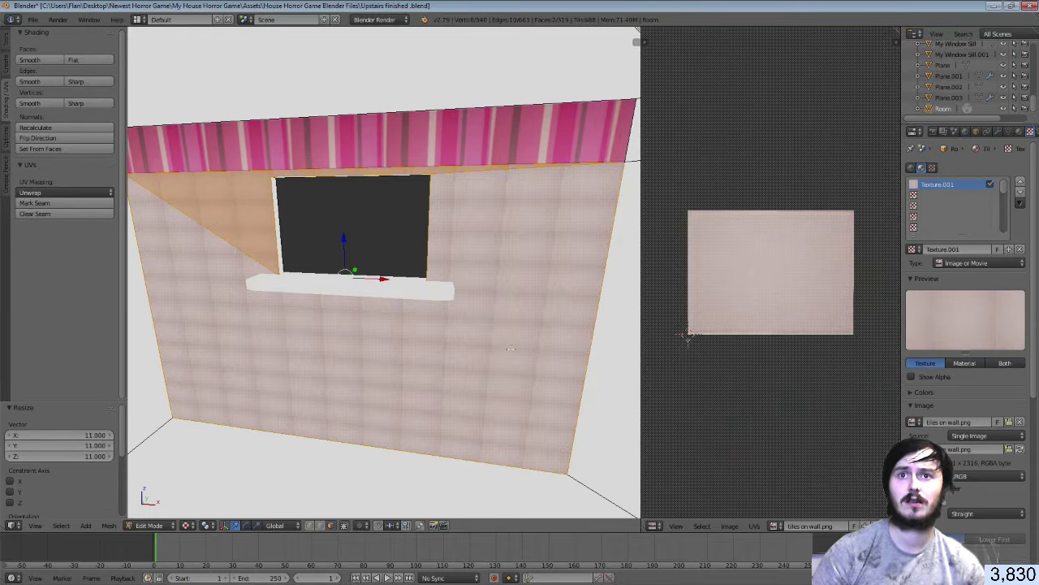
Walk up to the tiled wall to inspect it, then switch to Solid shading and Edit Mode
key(Tab)
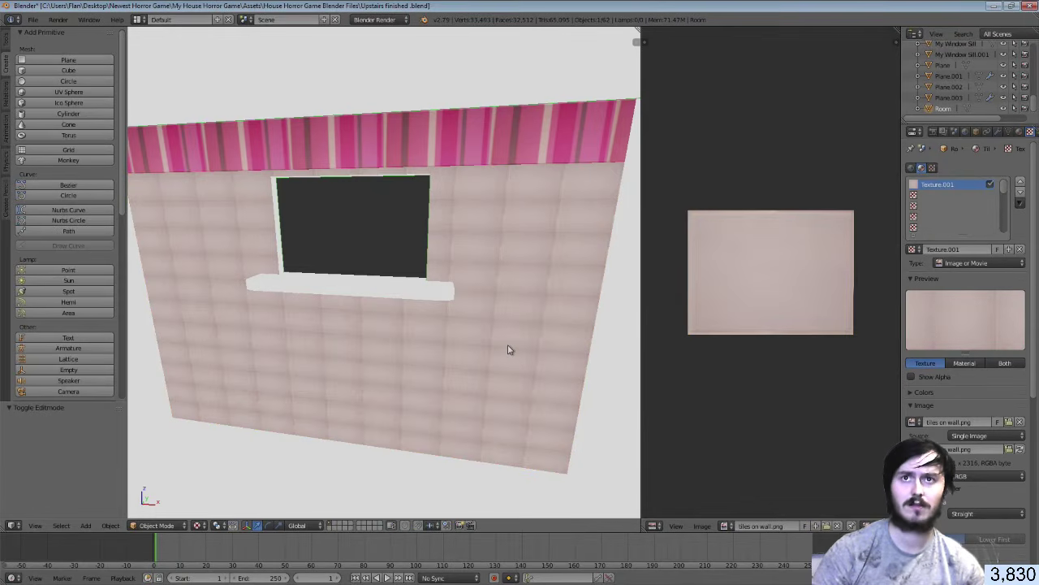
key(shift+f)
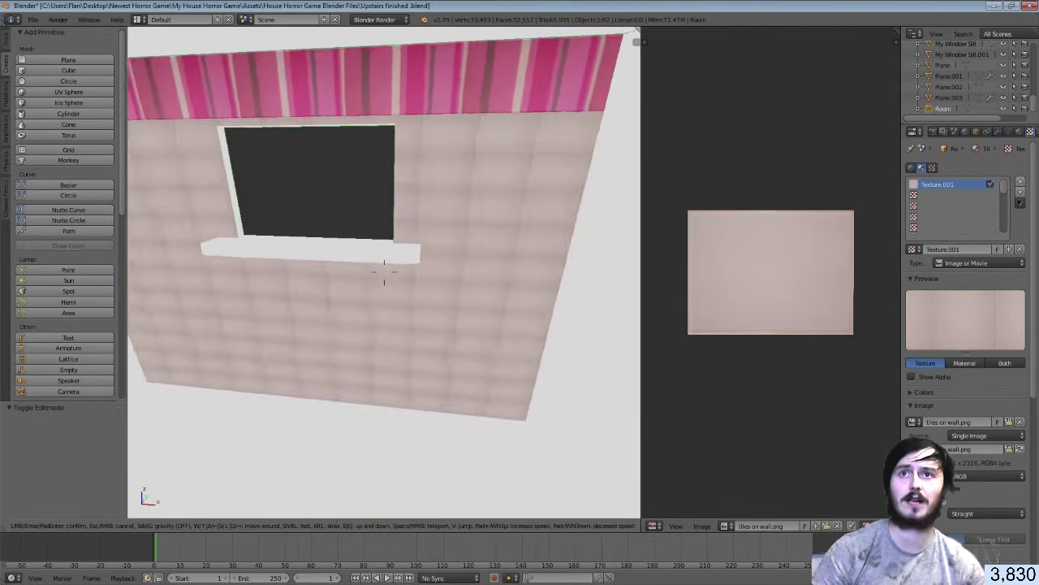
key(w)
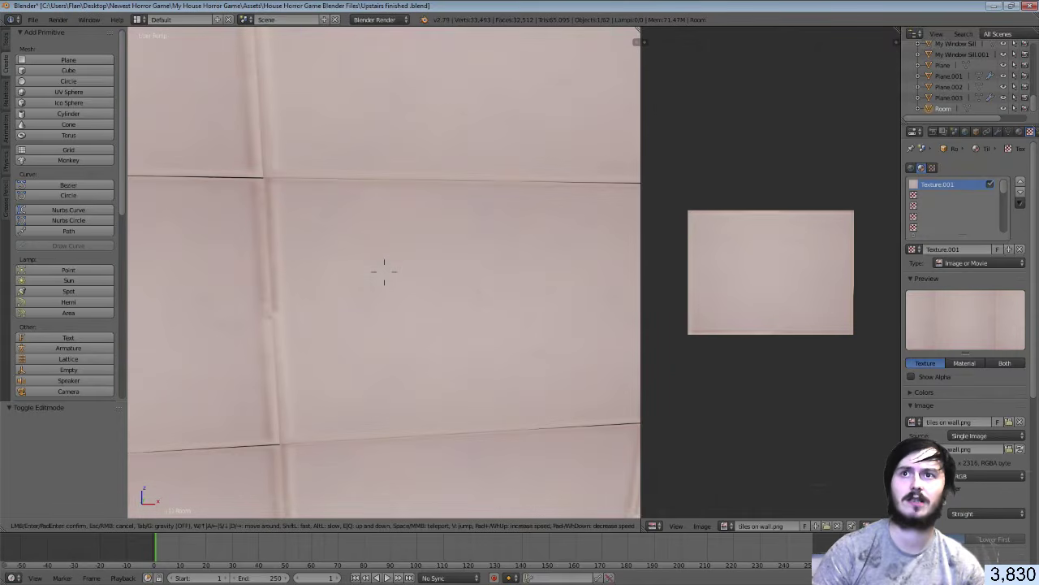
key(s)
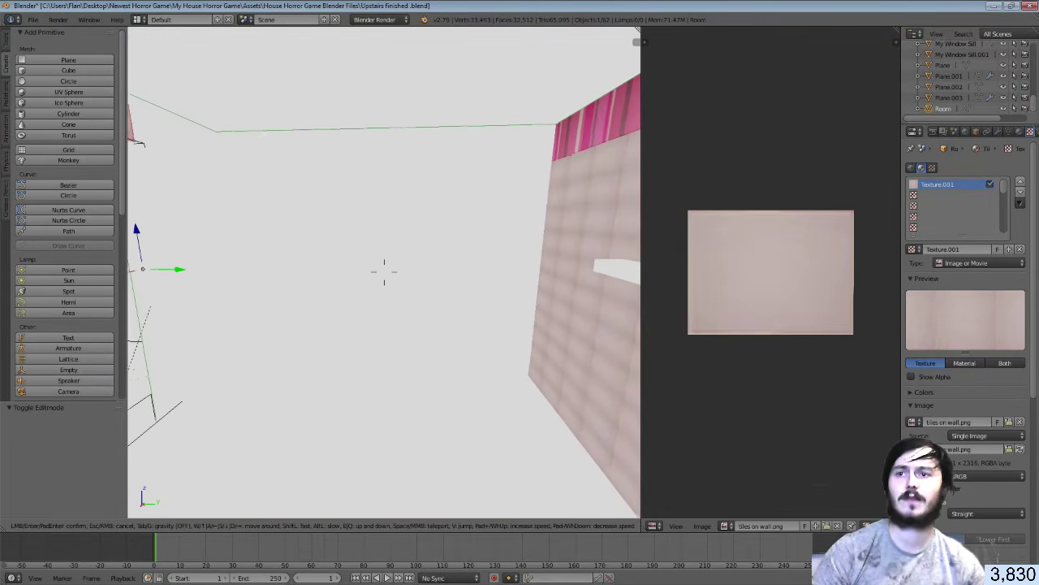
key(Return)
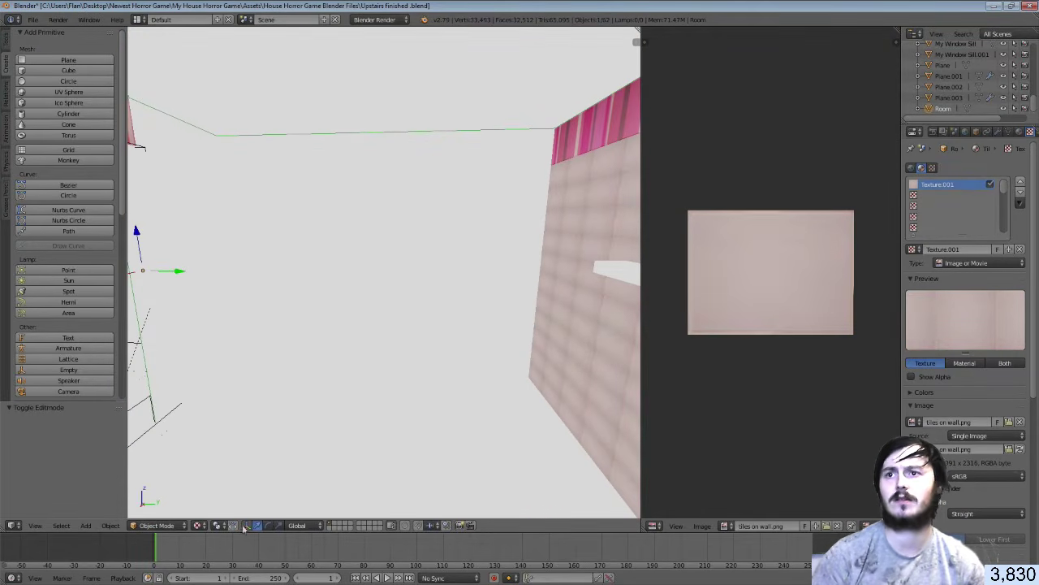
click(199, 525)
click(208, 491)
key(Tab)
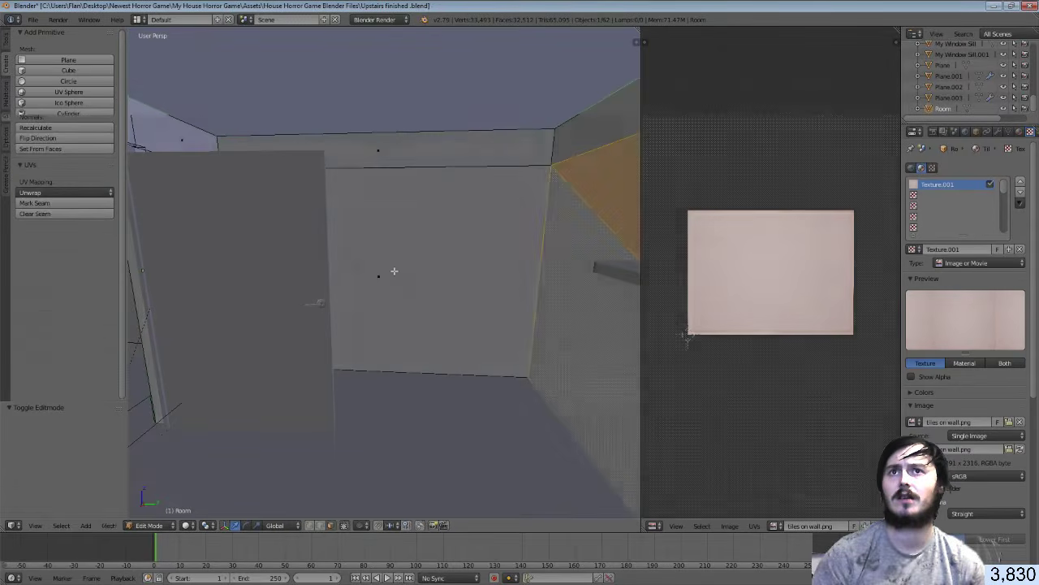
Select the back wall and top strip faces, Smart UV Project them, and assign the Tiles material
right_click(394, 272)
shift+right_click(393, 150)
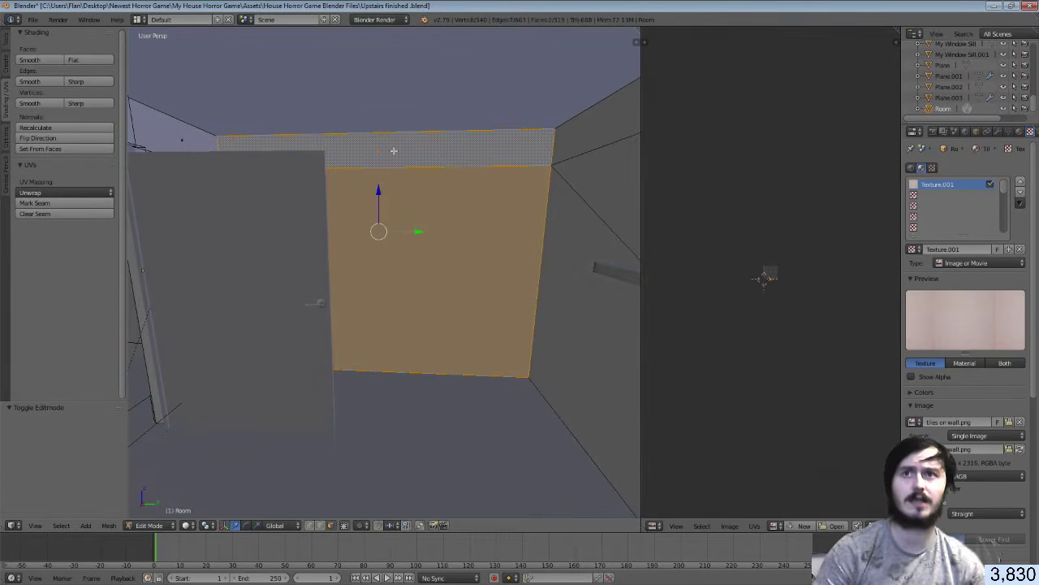
key(u)
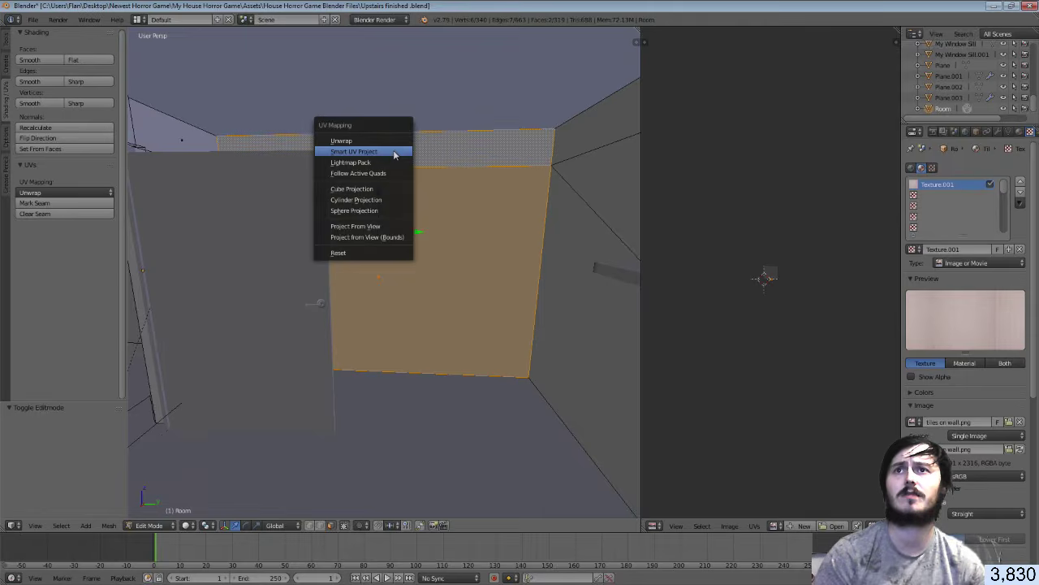
click(395, 152)
click(398, 230)
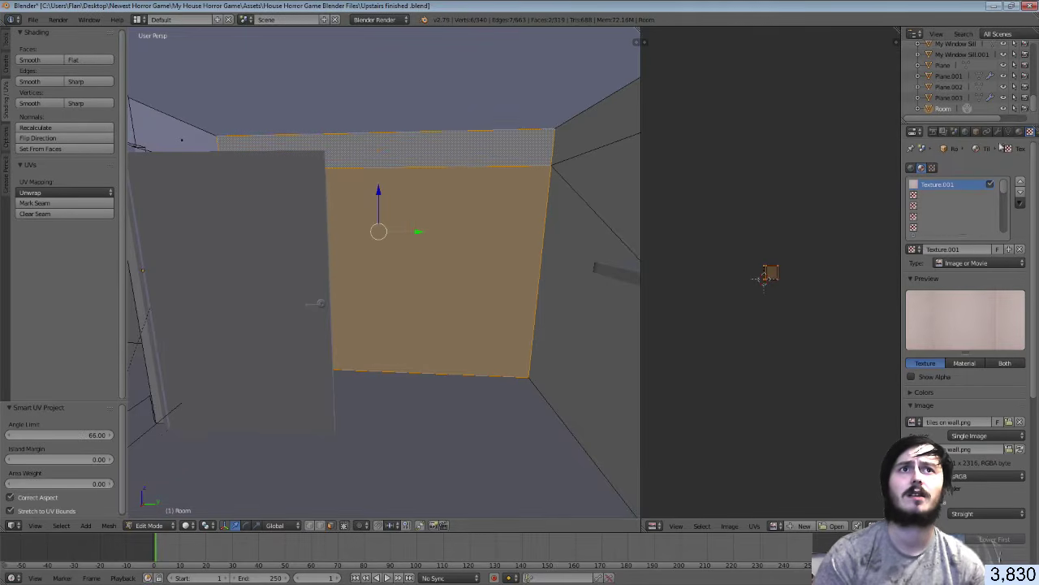
click(1019, 132)
click(926, 229)
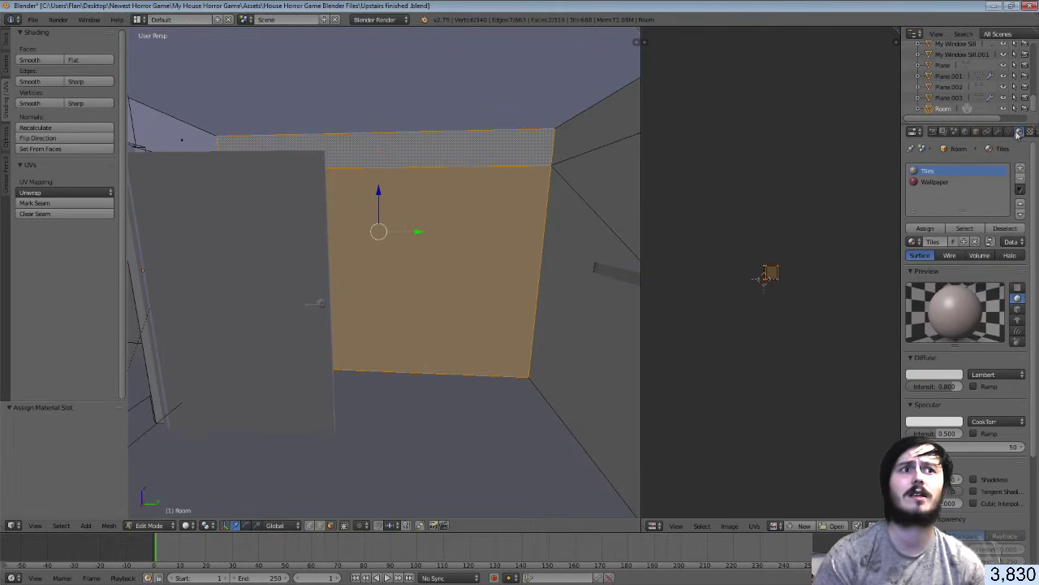
click(1030, 132)
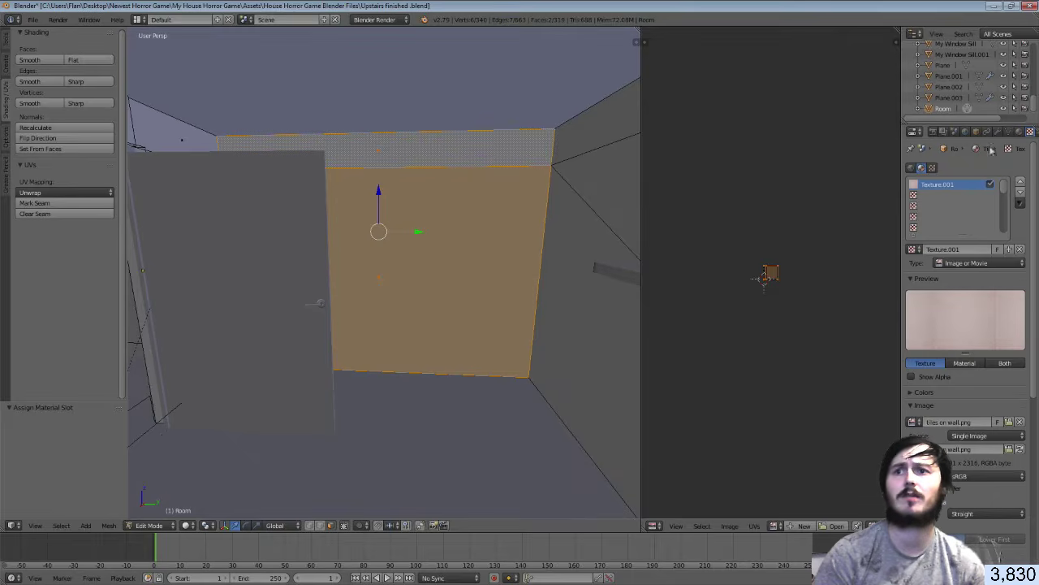
Switch to Texture shading, show tiles on wall.png, and scale the UVs by 11
click(207, 525)
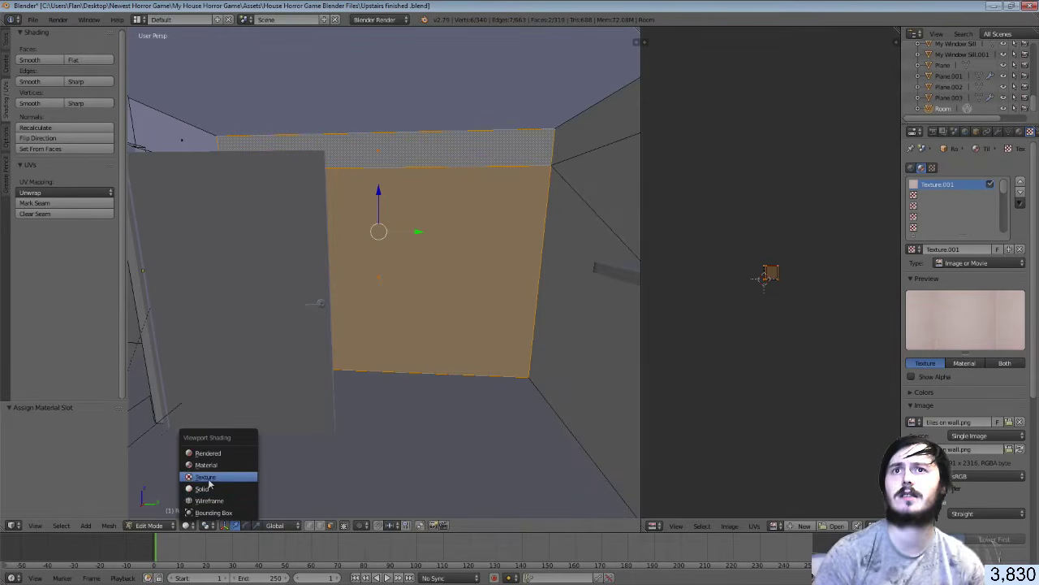
click(209, 479)
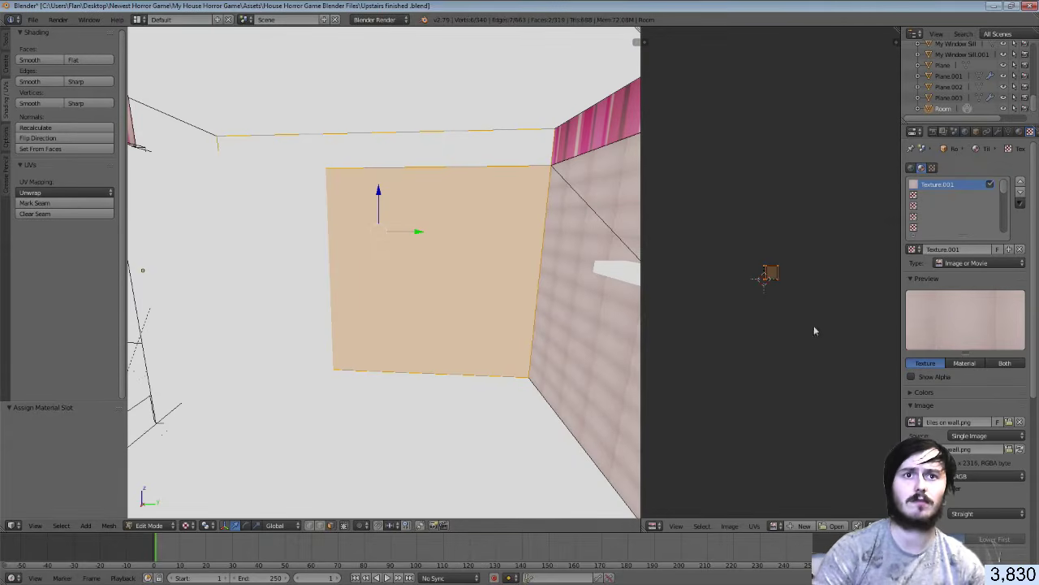
click(778, 527)
click(804, 416)
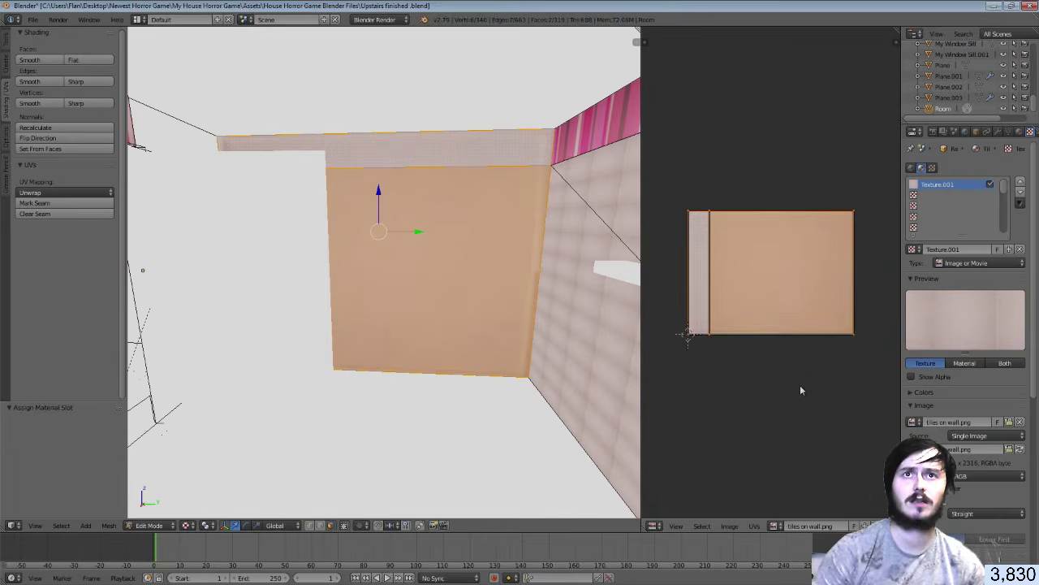
scroll(793, 355, up, 2)
scroll(794, 354, down, 1)
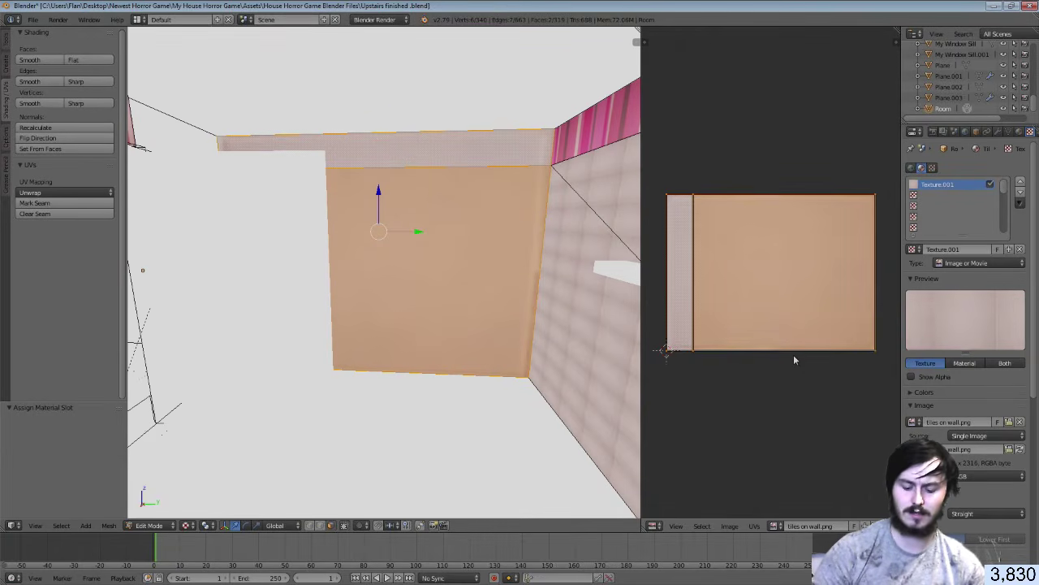
key(s)
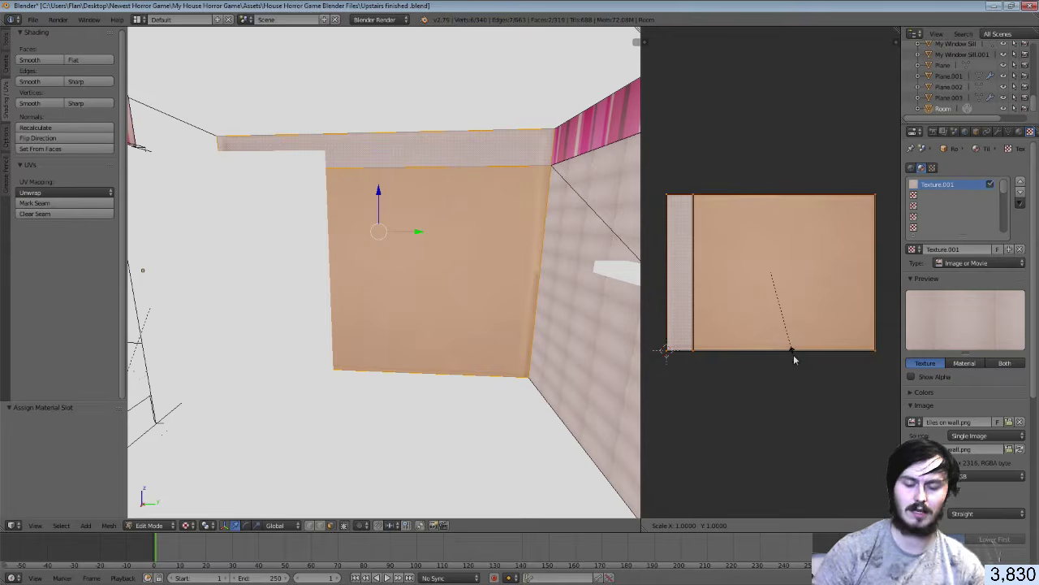
text(11)
key(Return)
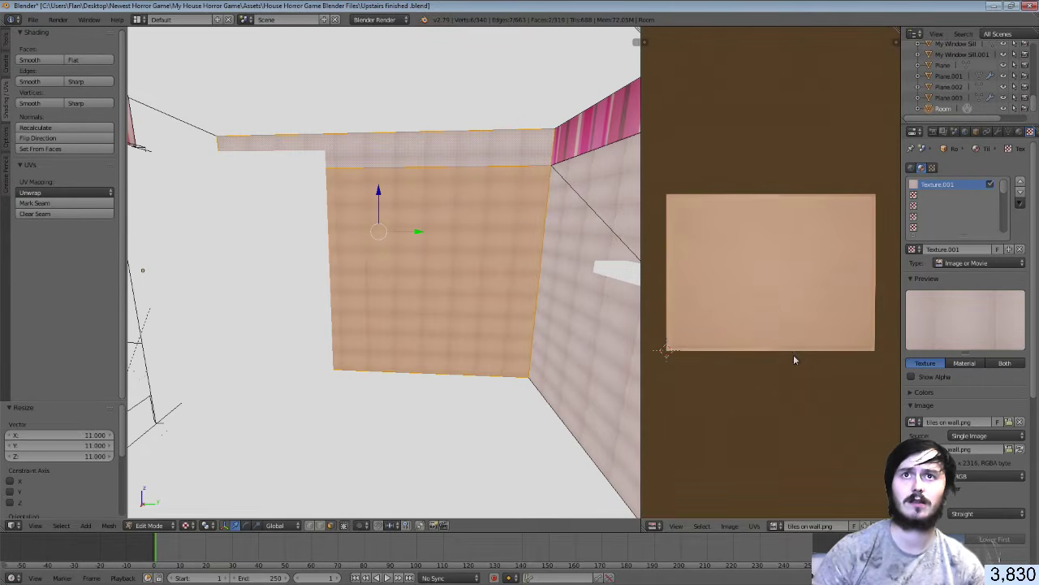
key(Tab)
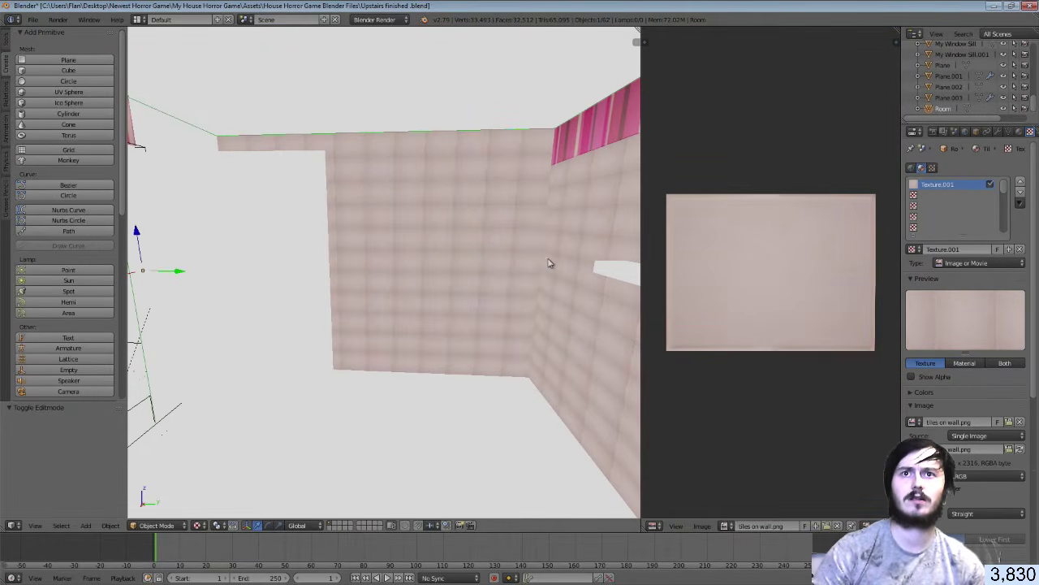
Walk up to the tiled corner to inspect it, then return to Edit Mode
key(shift+f)
key(w)
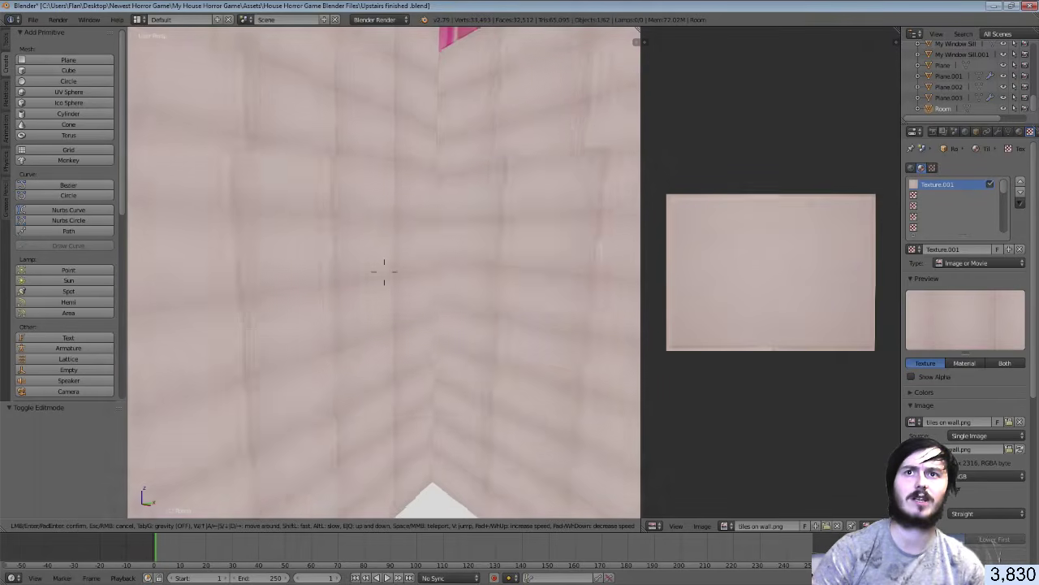
key(s)
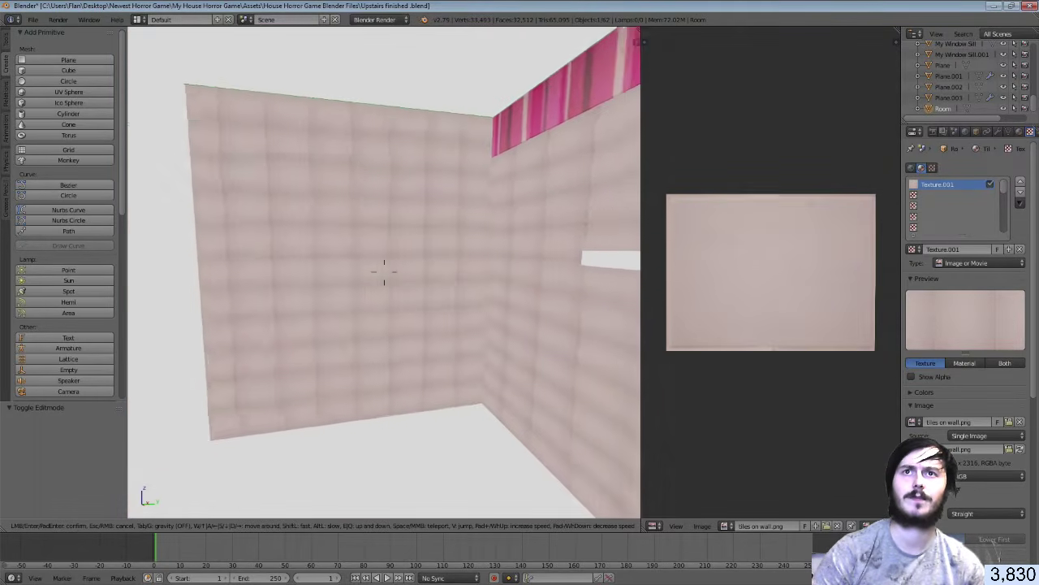
click(385, 274)
key(Tab)
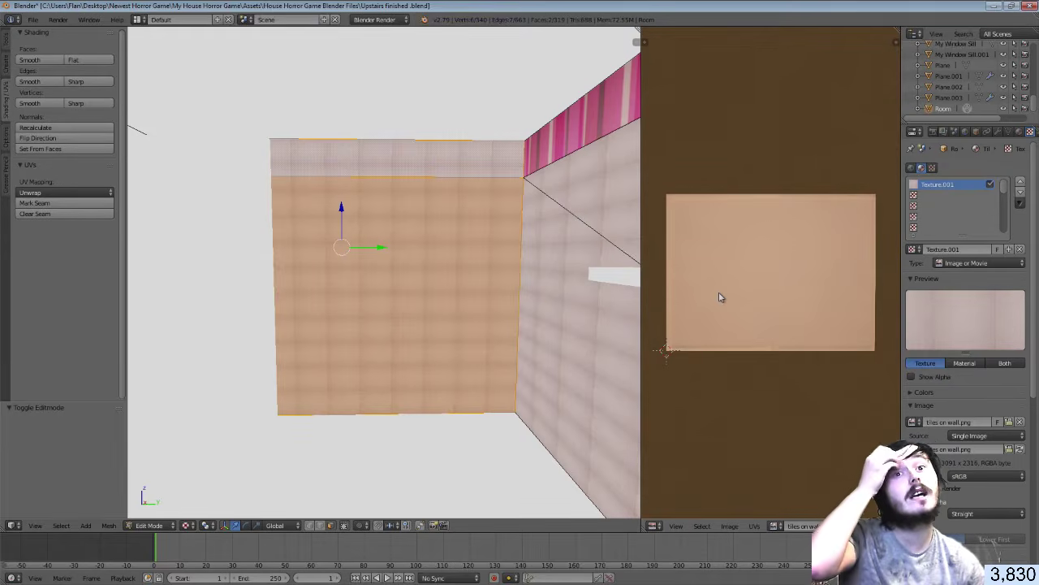
Walk toward the wall for a closer look, then undo the UV enlargement
key(shift+f)
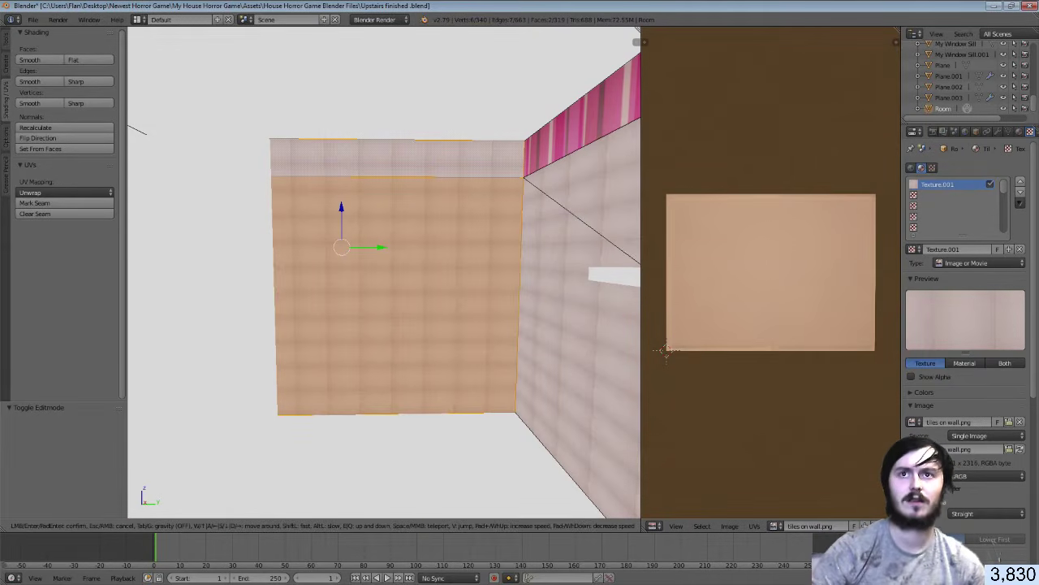
key(w)
click(384, 272)
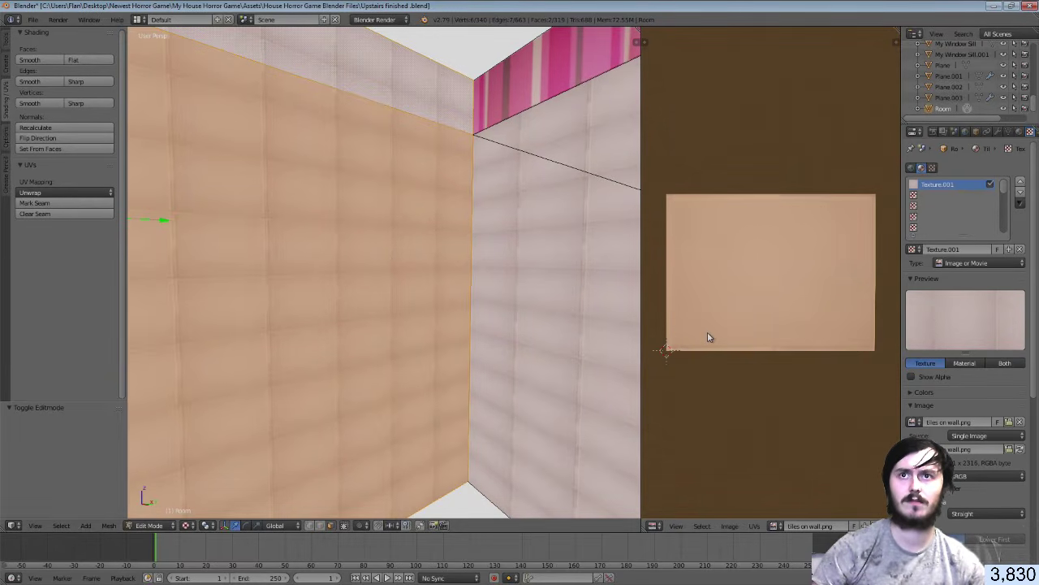
key(ctrl+z)
key(ctrl+z)
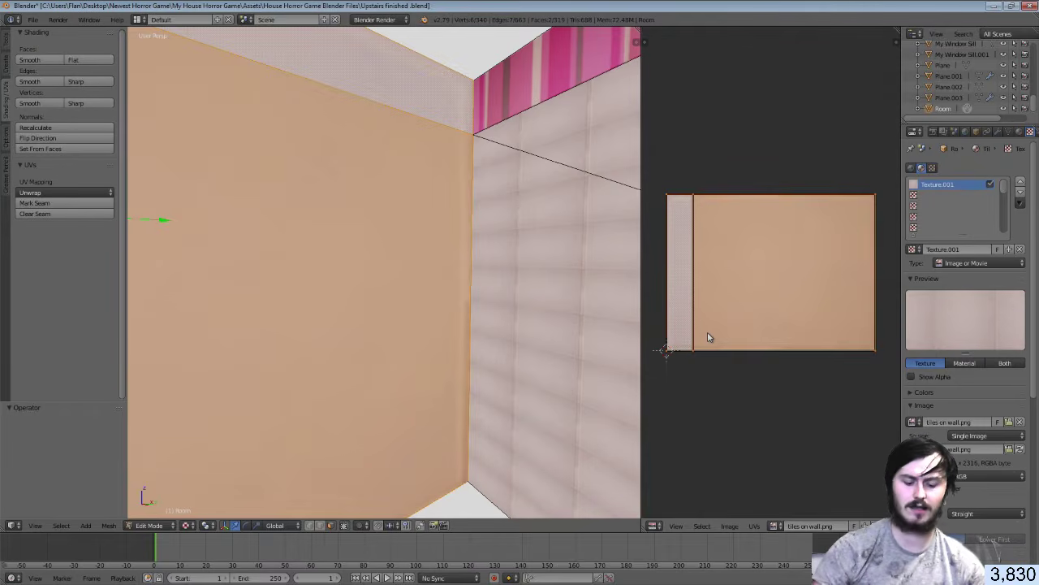
Test UV scale amounts of 9, 12 and 11, then undo the enlargement
key(s)
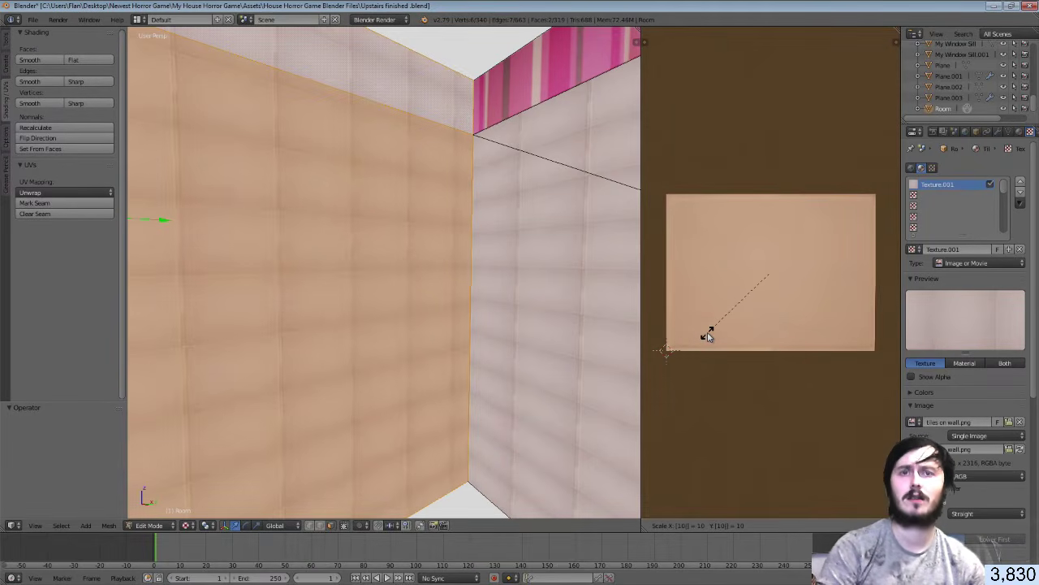
key(BackSpace)
key(BackSpace)
key(9)
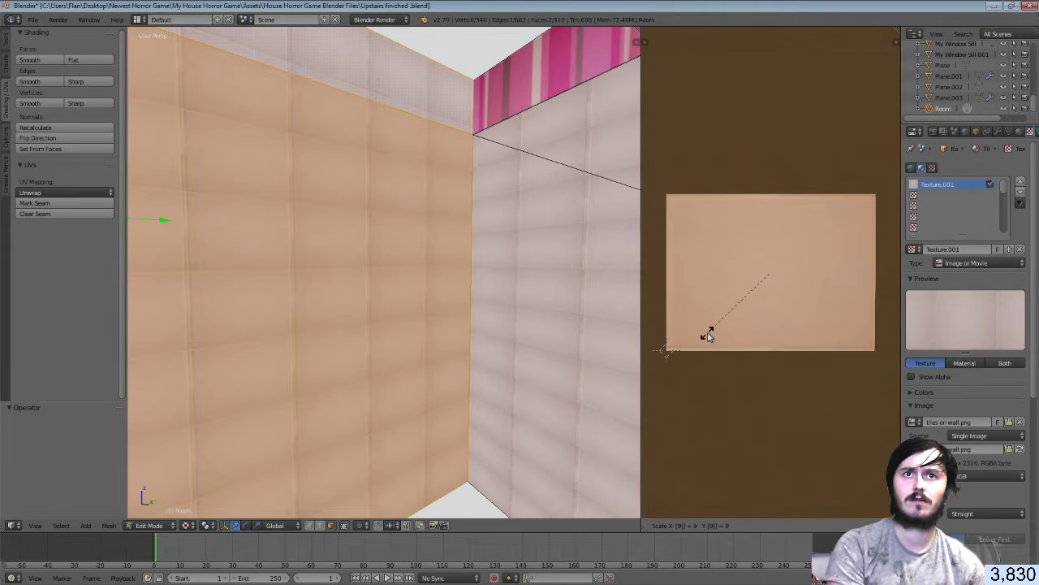
key(BackSpace)
key(1)
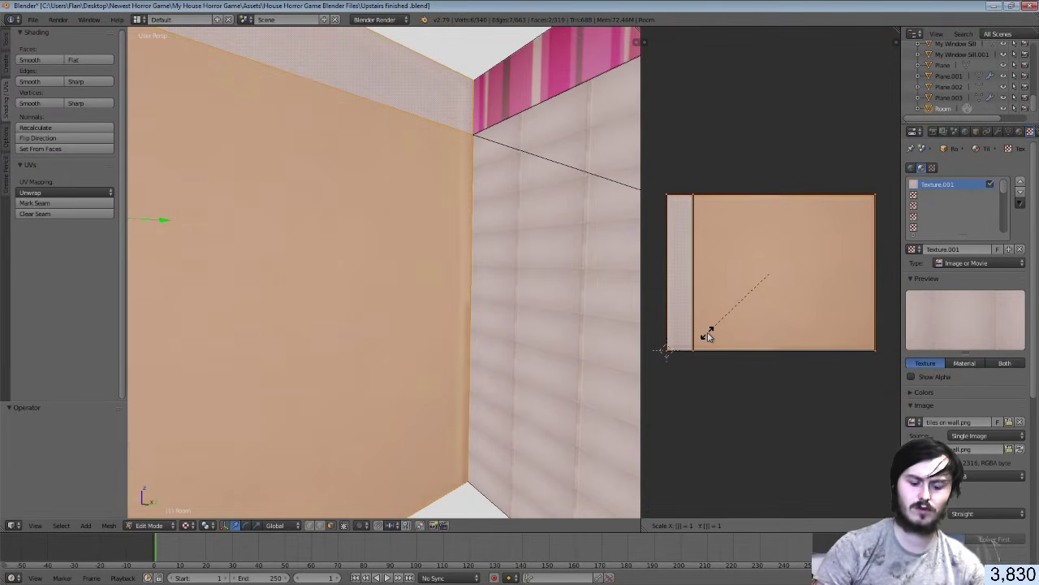
key(2)
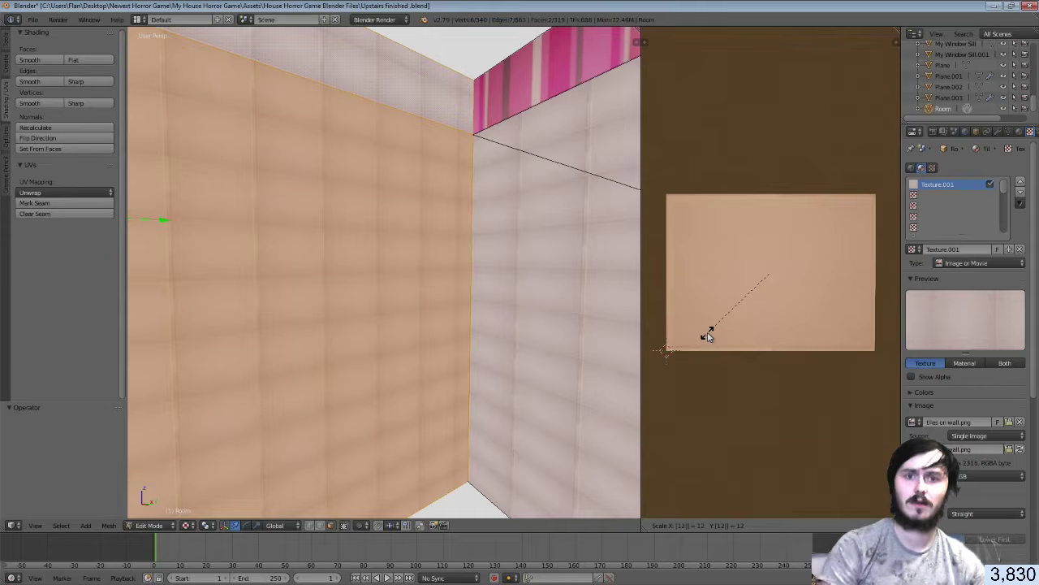
key(BackSpace)
key(1)
key(Return)
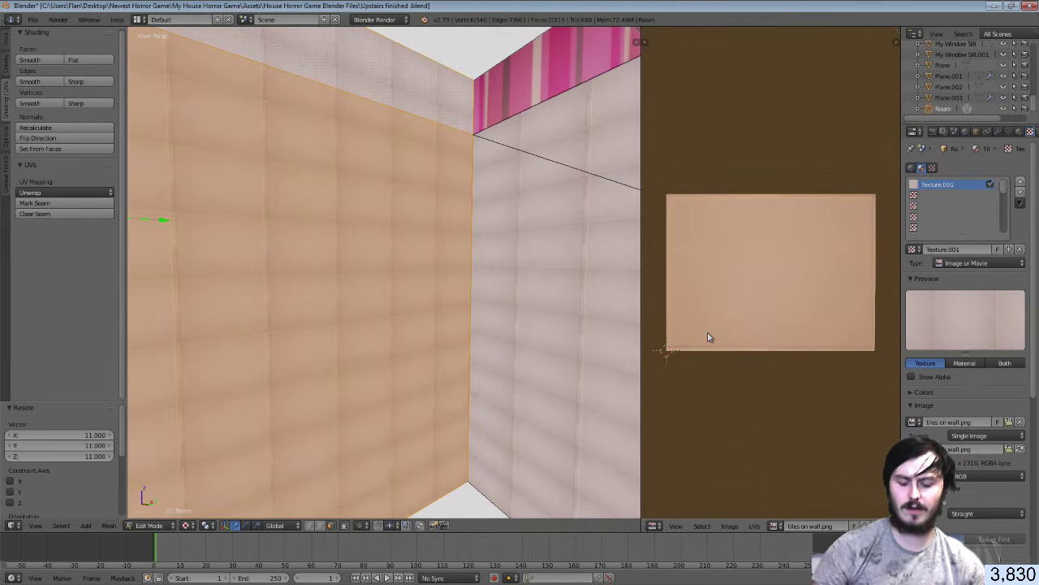
key(ctrl+z)
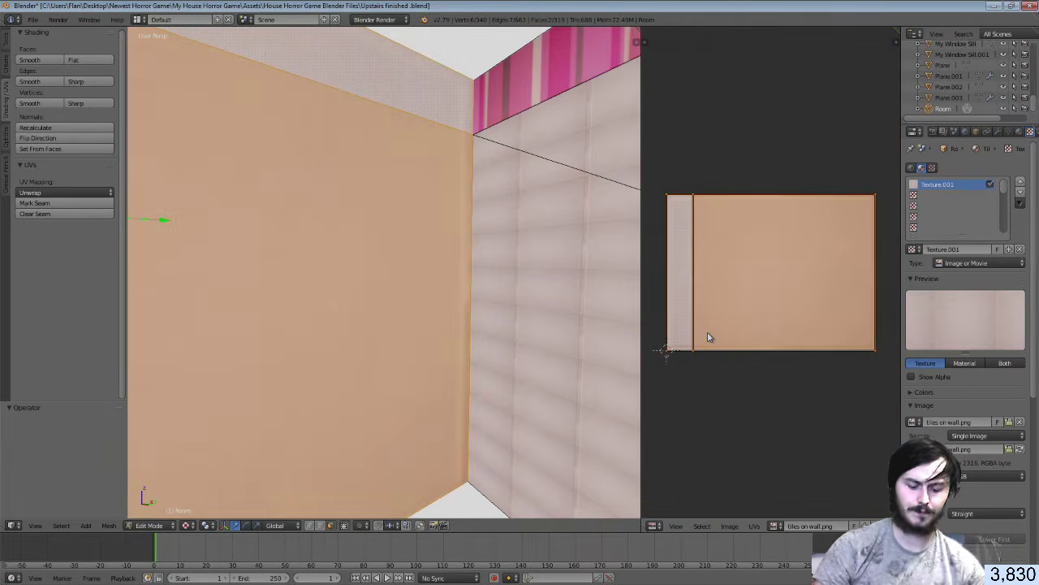
Rotate the UV island 90 degrees and shrink it vertically
key(r)
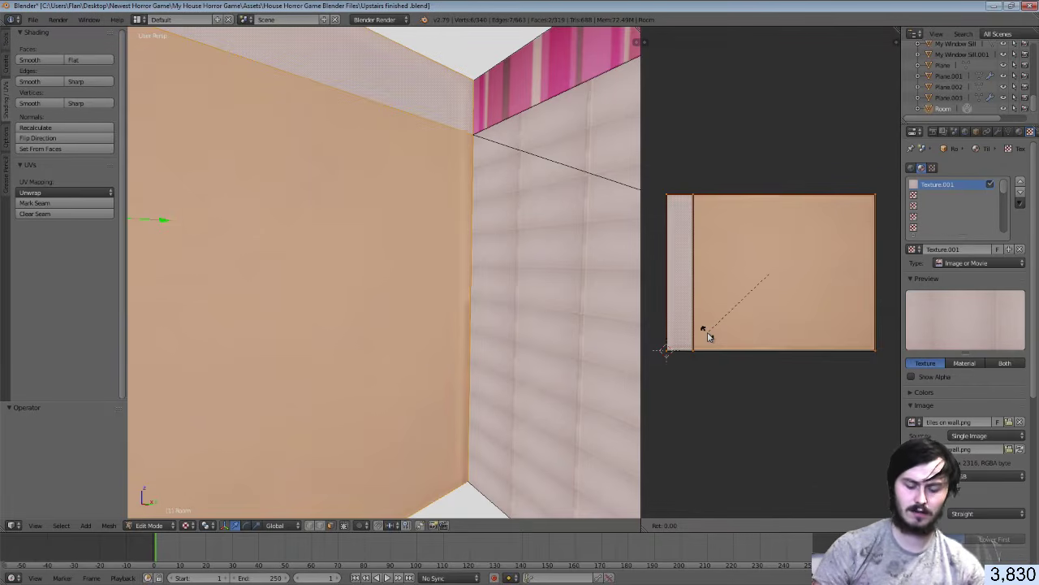
text(90)
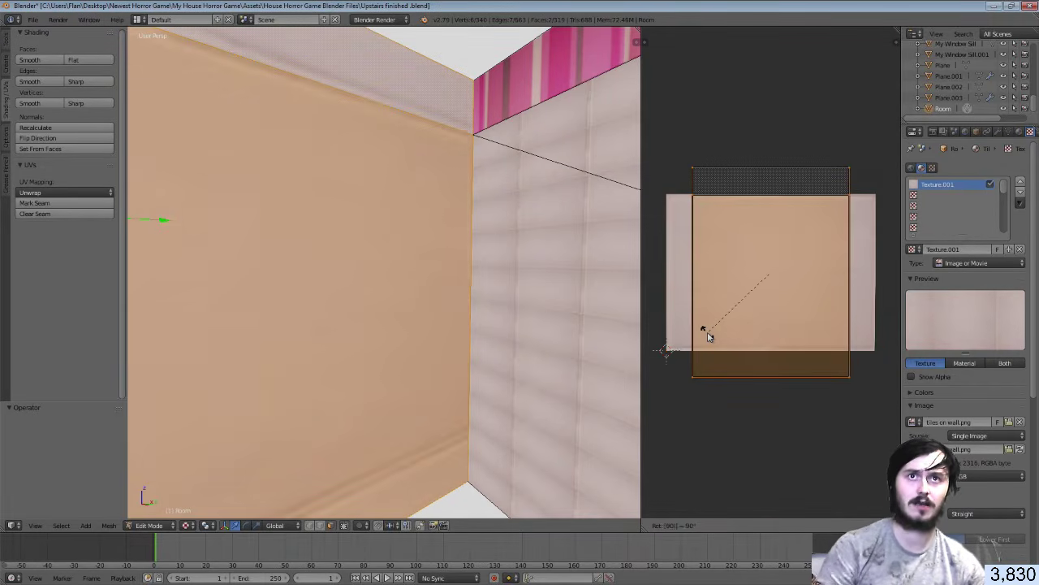
key(Return)
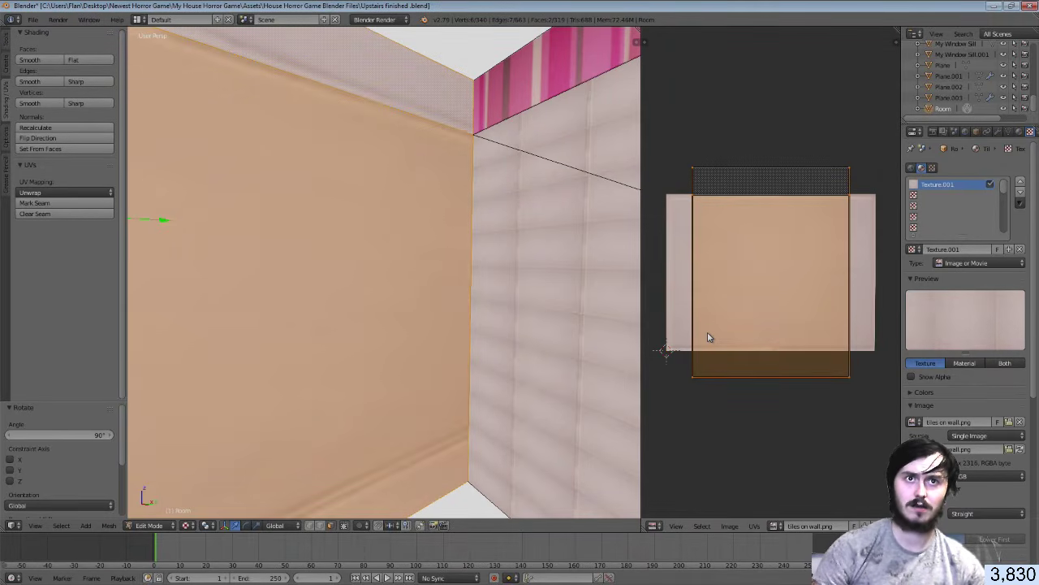
key(s)
key(y)
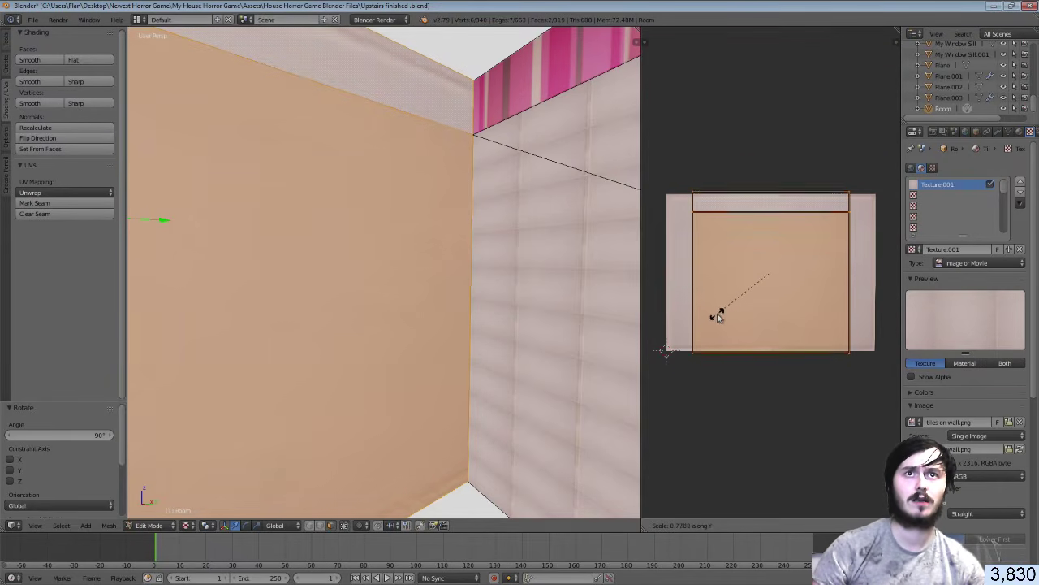
click(719, 316)
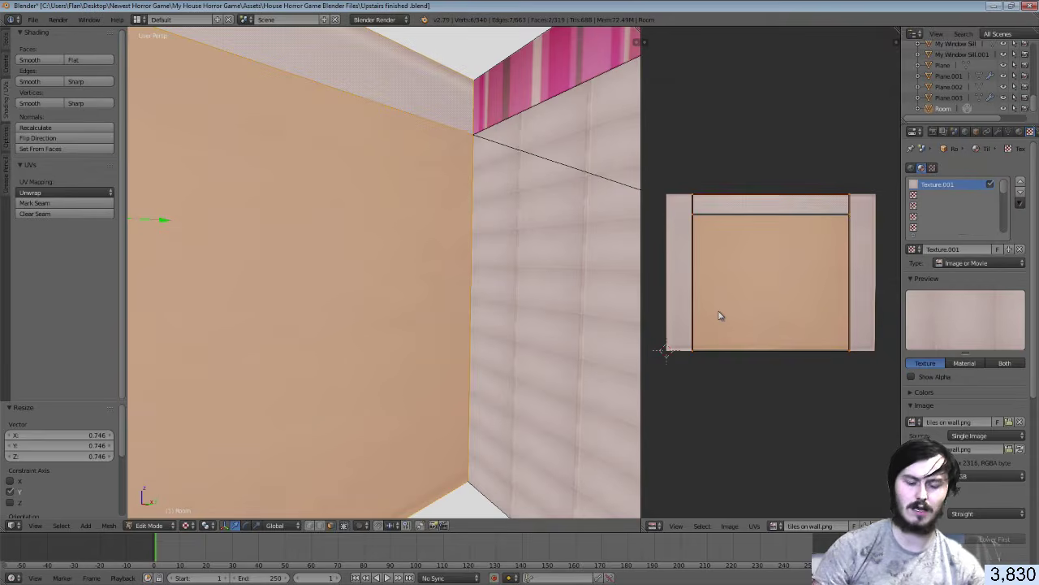
Widen the UV island horizontally, stretch it 11x along X, preview, then undo the stretch
key(s)
key(x)
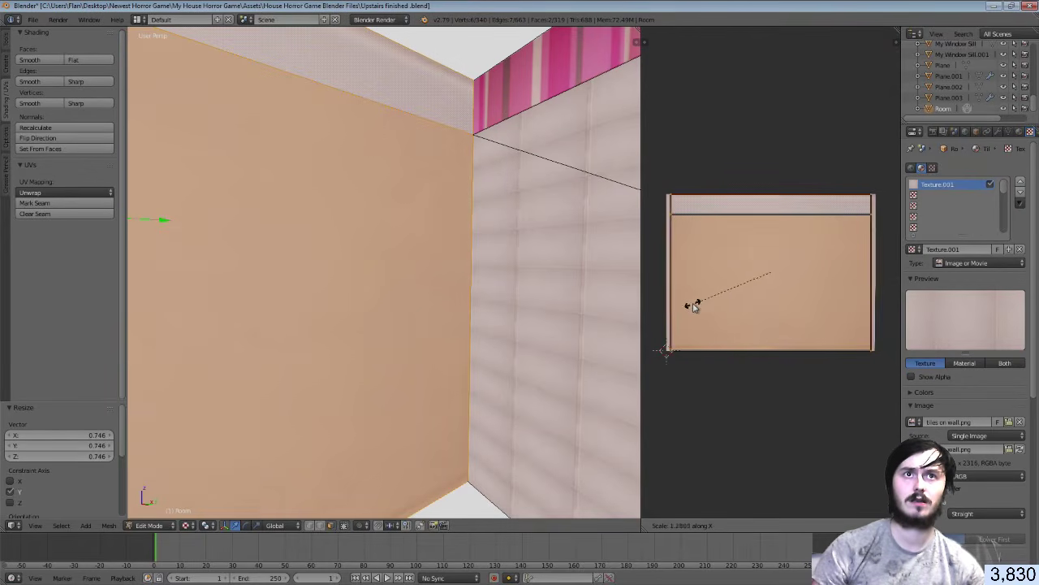
click(689, 307)
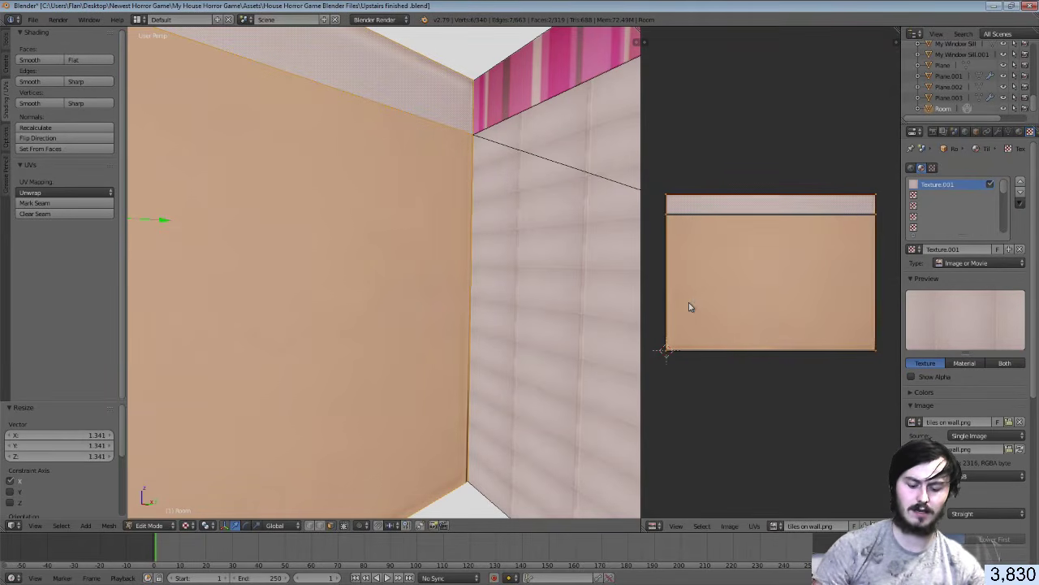
text(sx11)
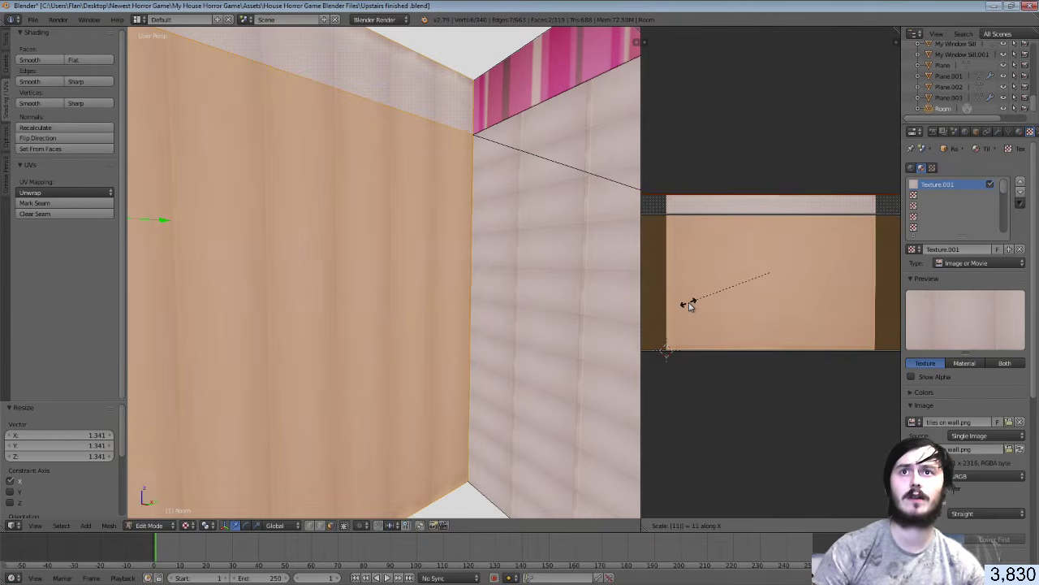
key(Return)
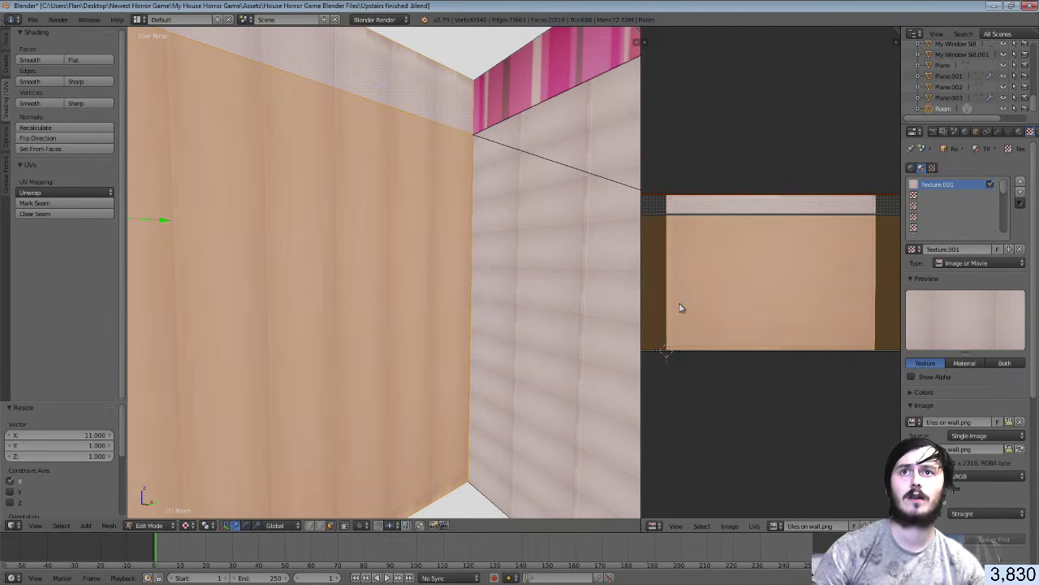
key(Tab)
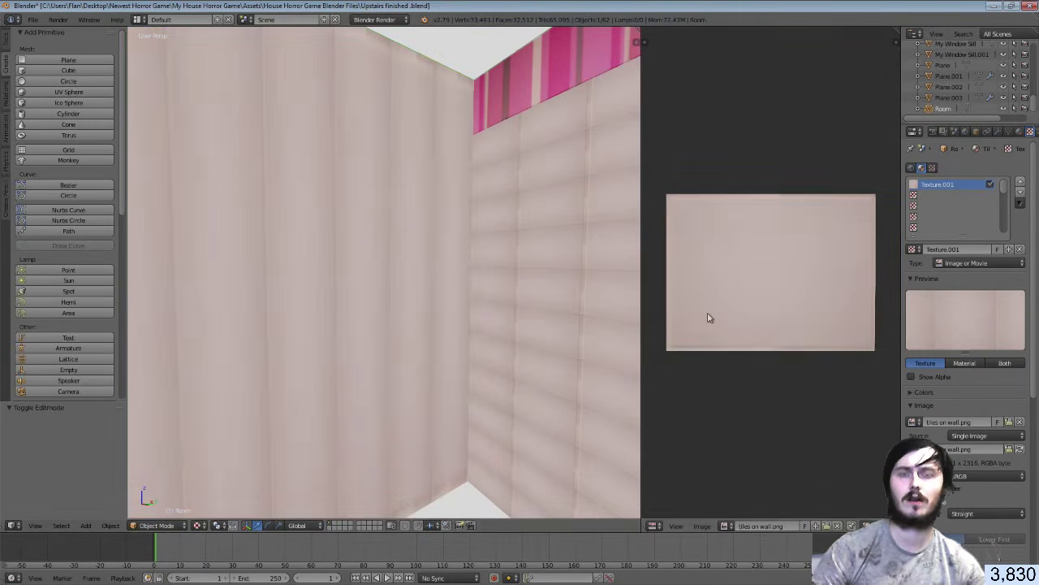
key(Tab)
key(ctrl+z)
key(ctrl+z)
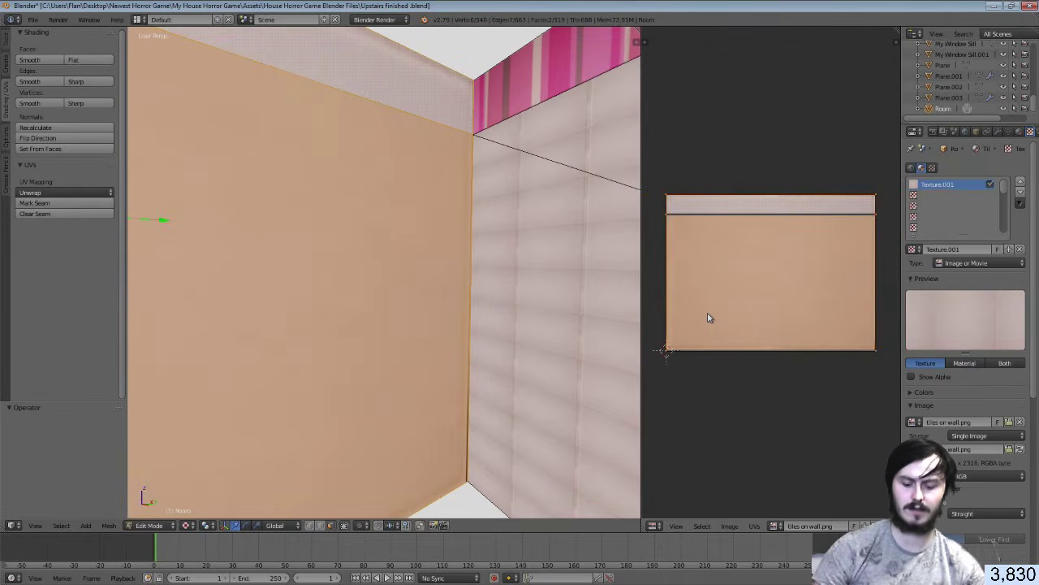
Enlarge the UV island uniformly 11 times and preview the tiled wall in Object Mode
key(s)
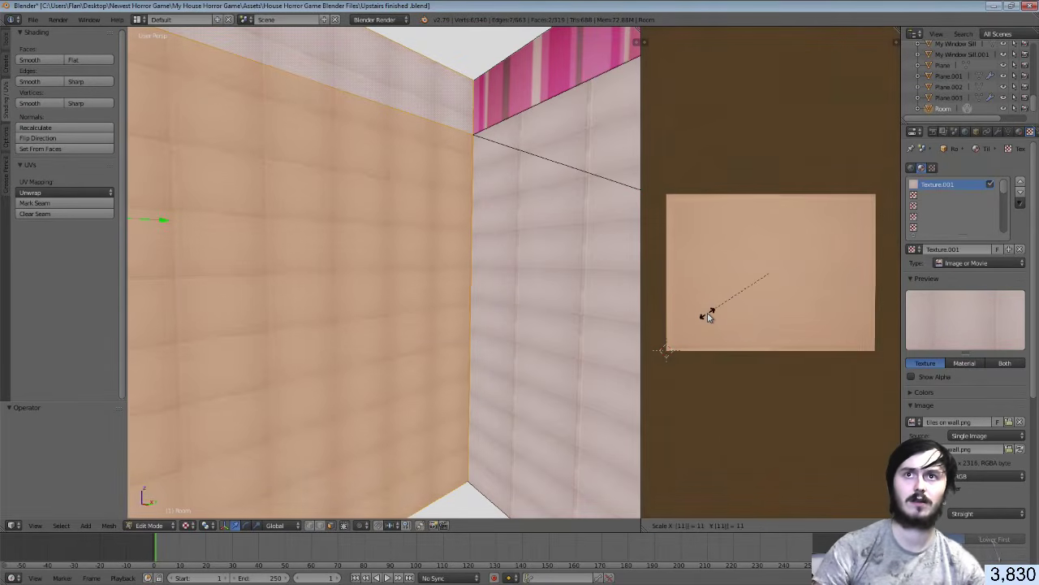
click(708, 317)
key(Tab)
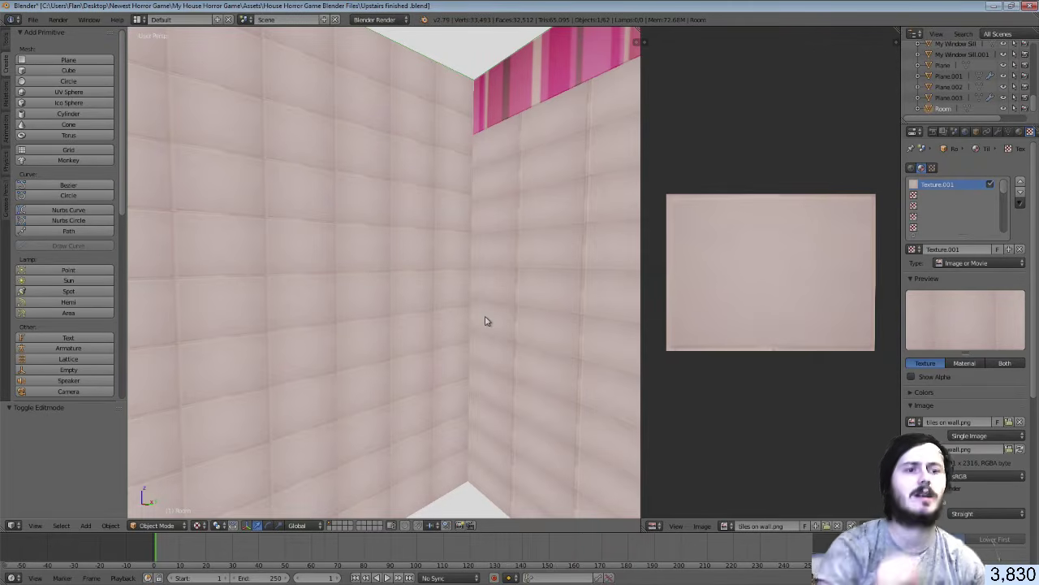
key(shift+f)
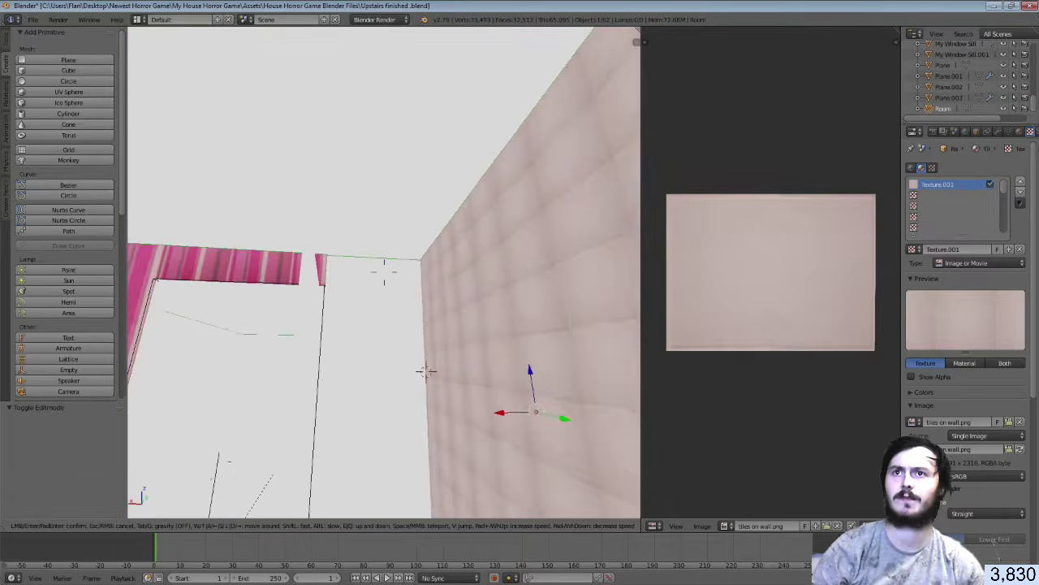
Walk to the untextured left wall and select its face plus the upper strip face
key(w)
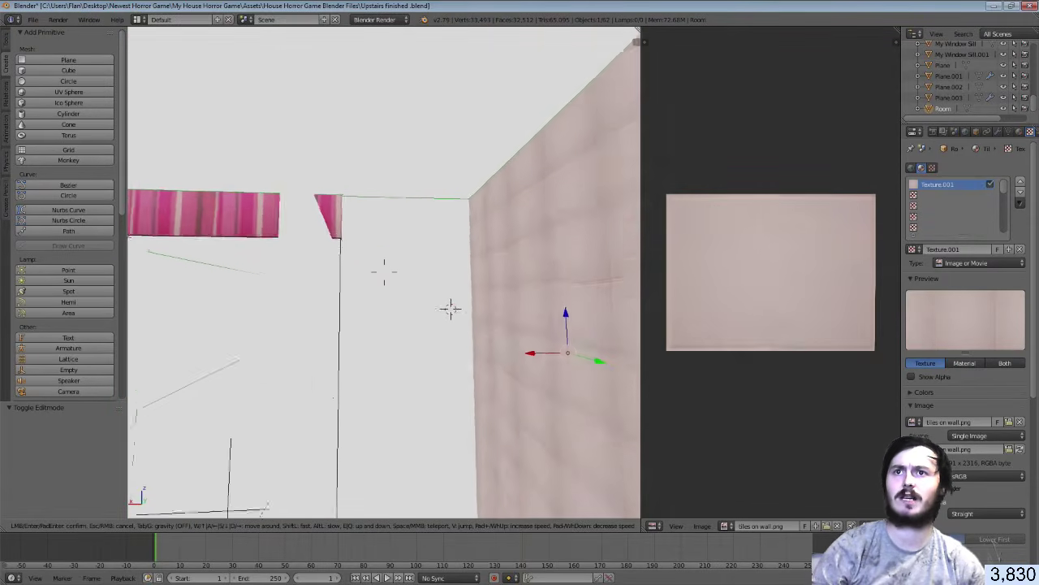
click(386, 277)
key(Tab)
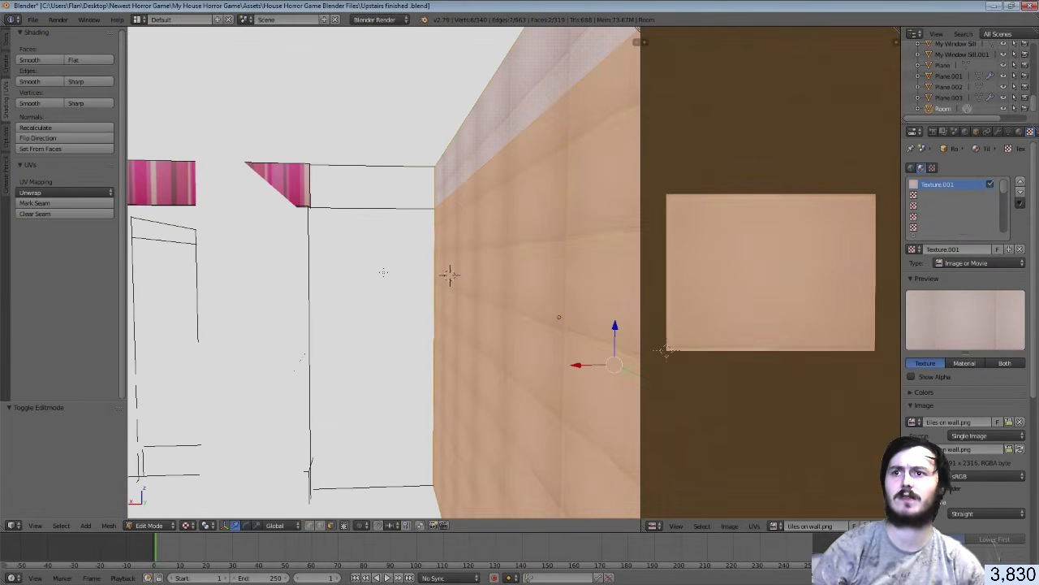
right_click(376, 307)
shift+right_click(375, 176)
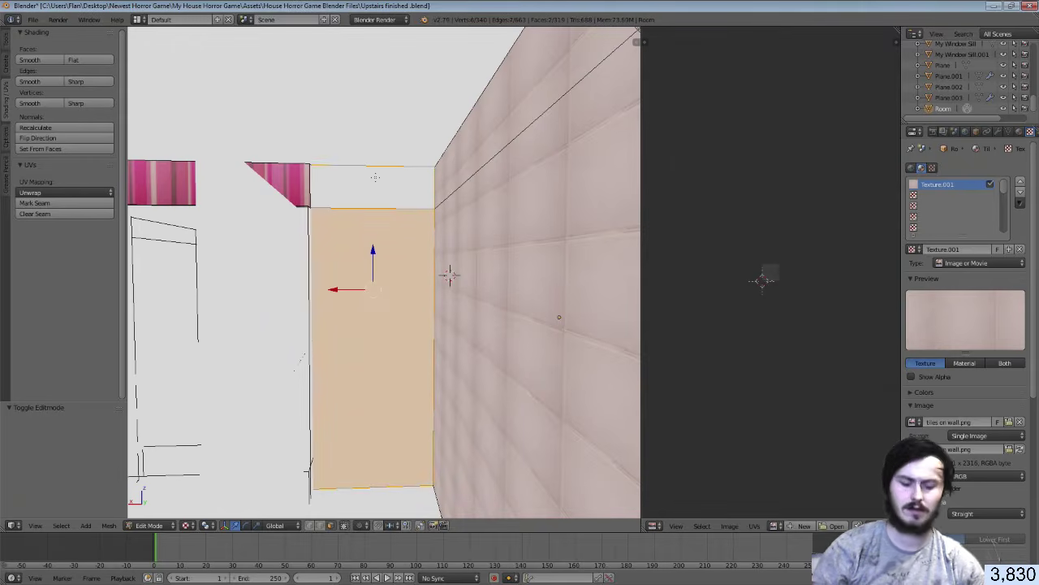
Smart UV Project the selected faces and assign them the Tiles material
key(u)
click(375, 176)
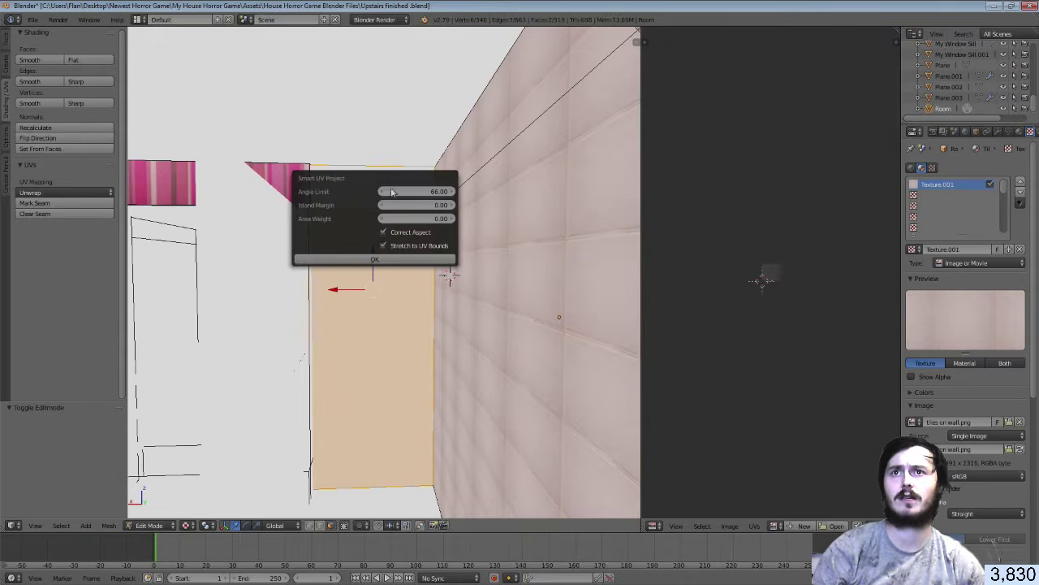
click(376, 261)
scroll(809, 345, up, 6)
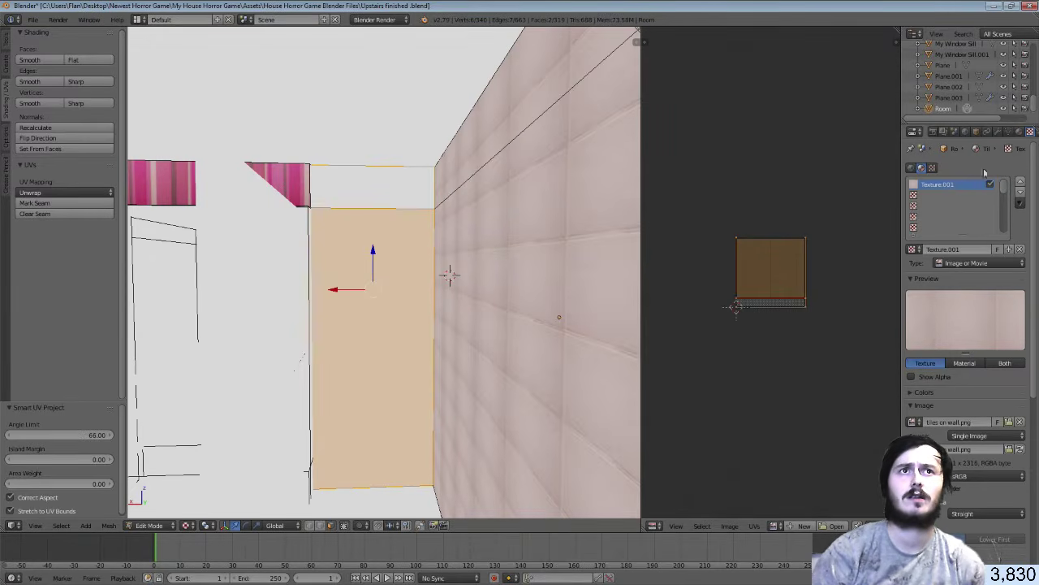
click(1008, 132)
click(1019, 131)
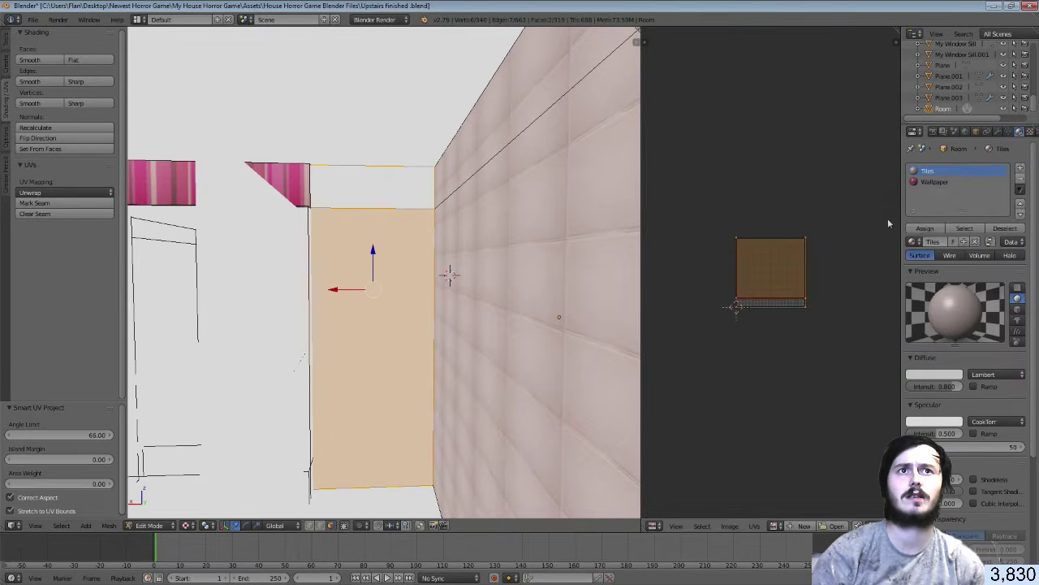
click(925, 228)
click(1030, 132)
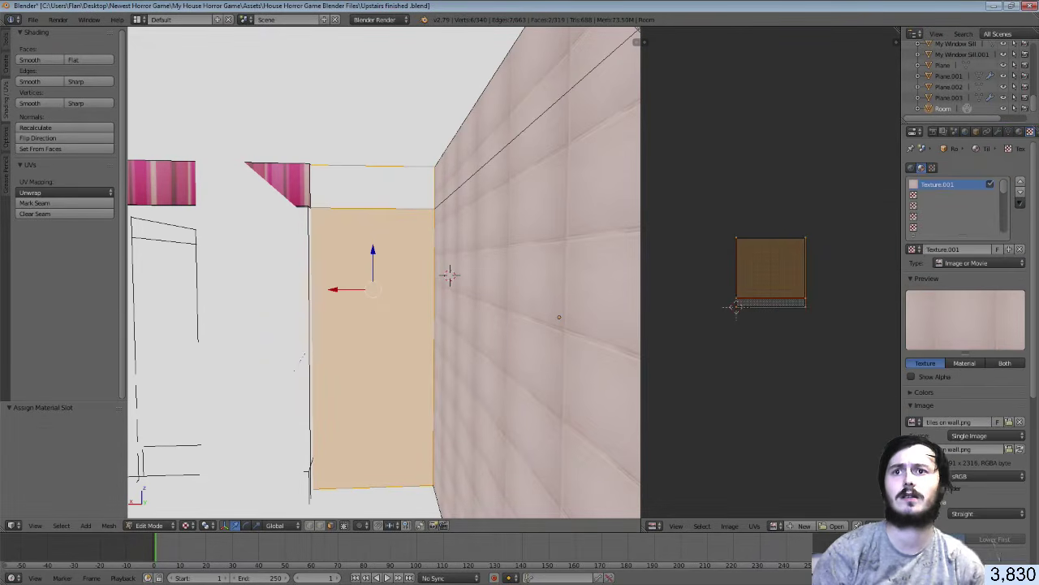
Show tiles on wall.png in the UV editor, trying a 160x X stretch then undoing it
click(776, 526)
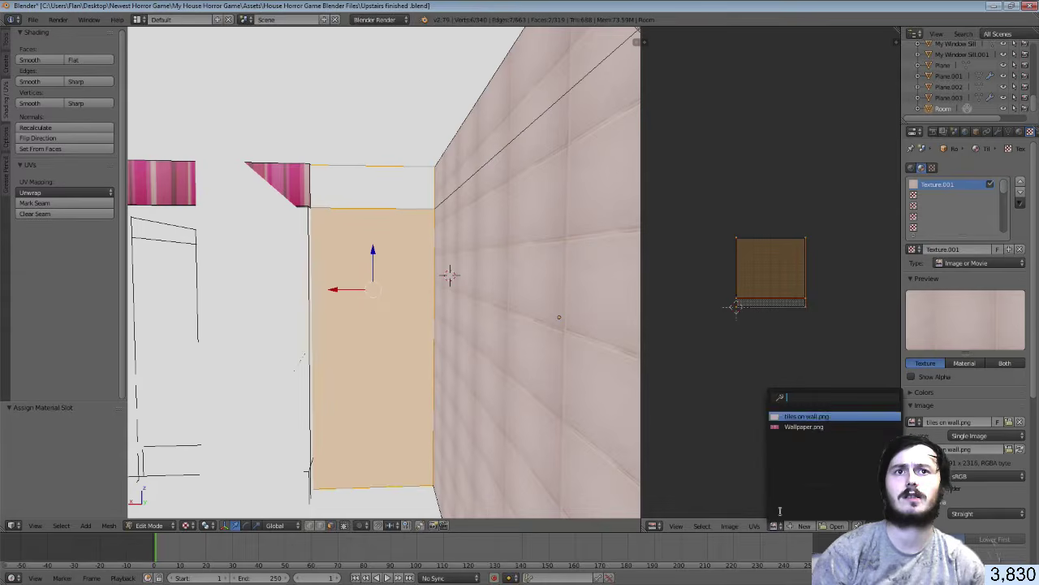
click(804, 416)
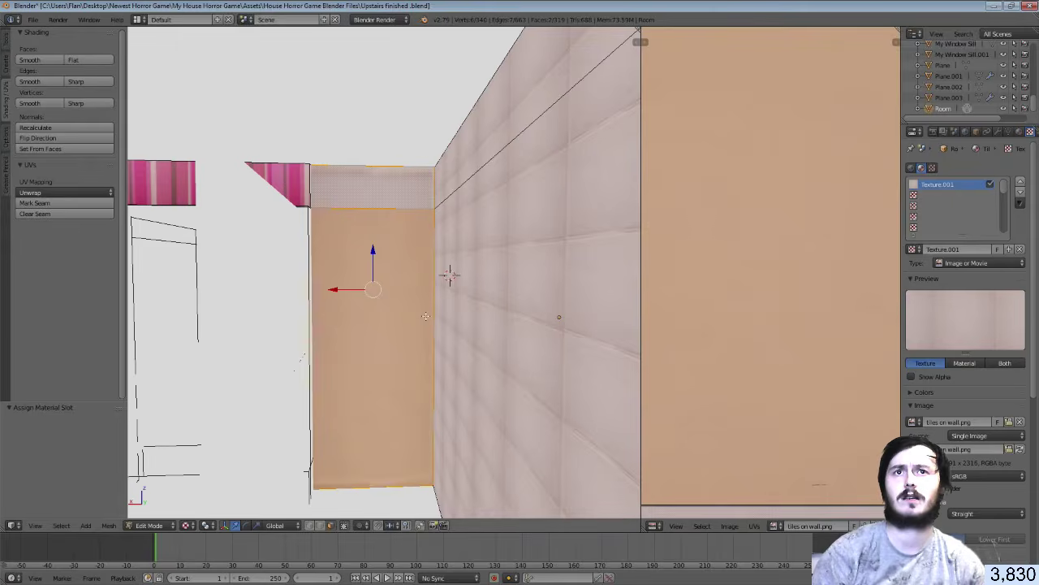
scroll(804, 321, down, 4)
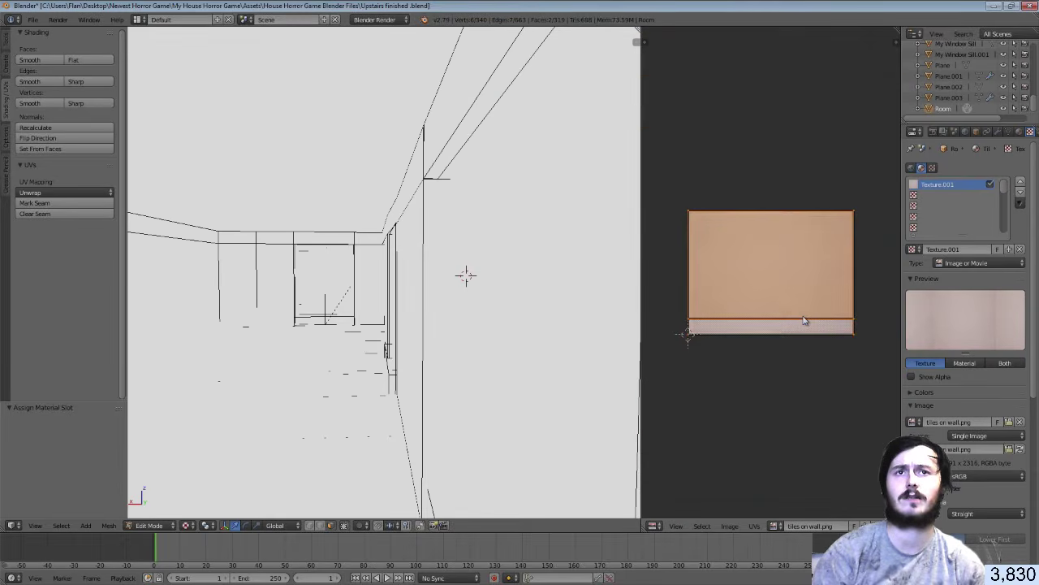
text(s)
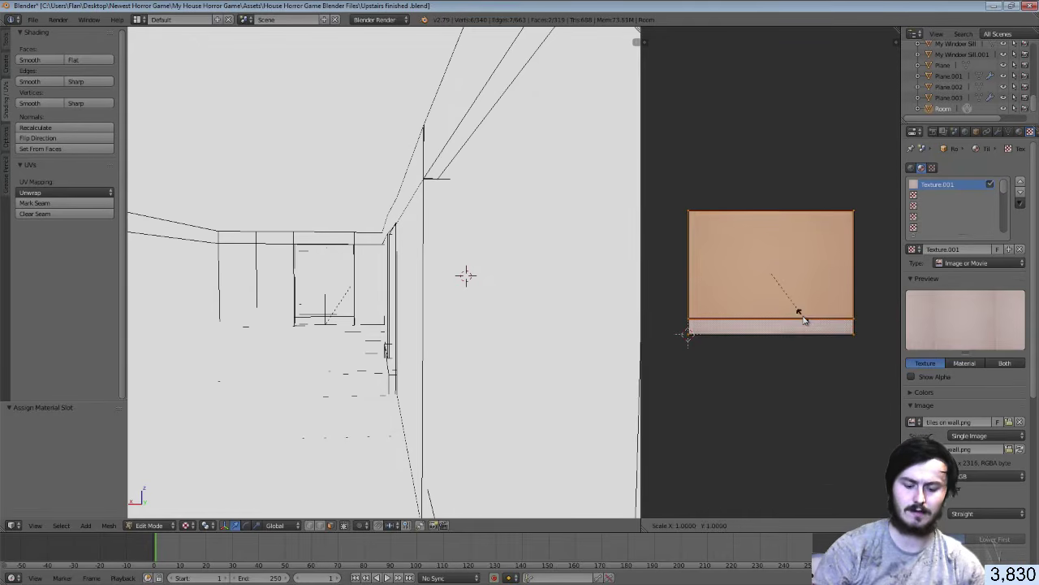
text(x160)
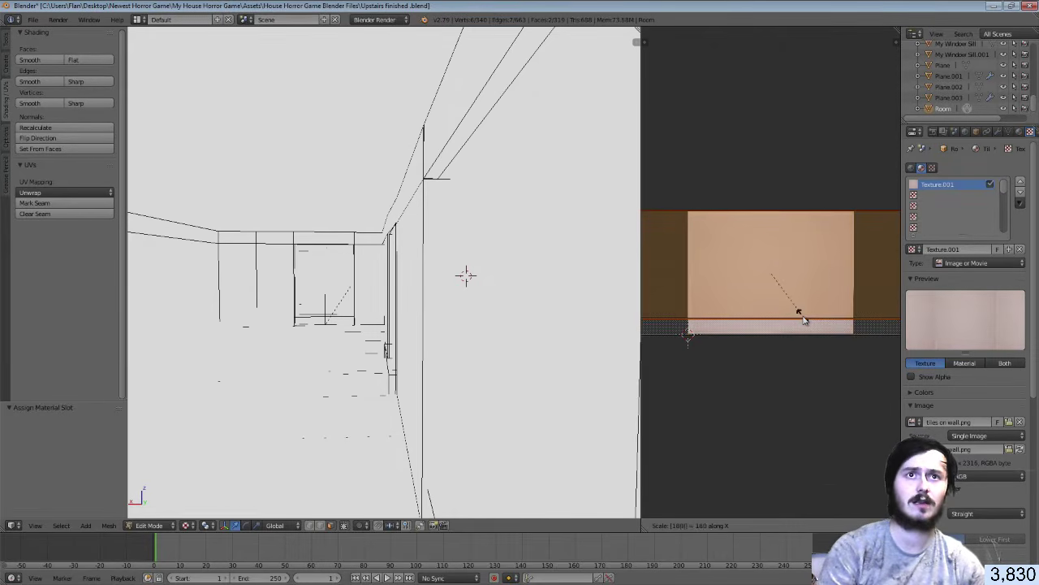
key(Return)
key(ctrl+z)
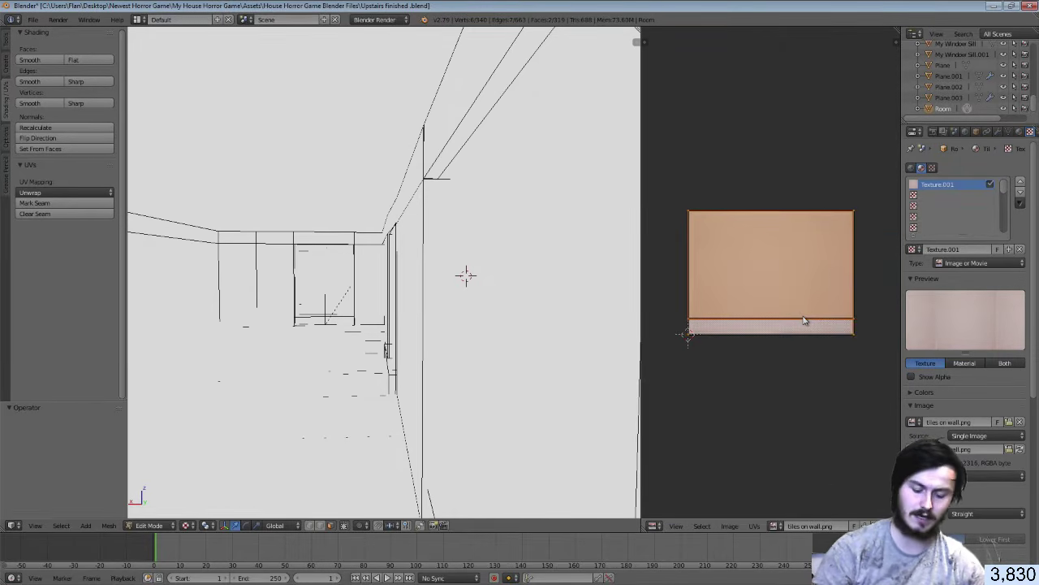
Rotate the UVs 180 degrees and scale them by 11
key(r)
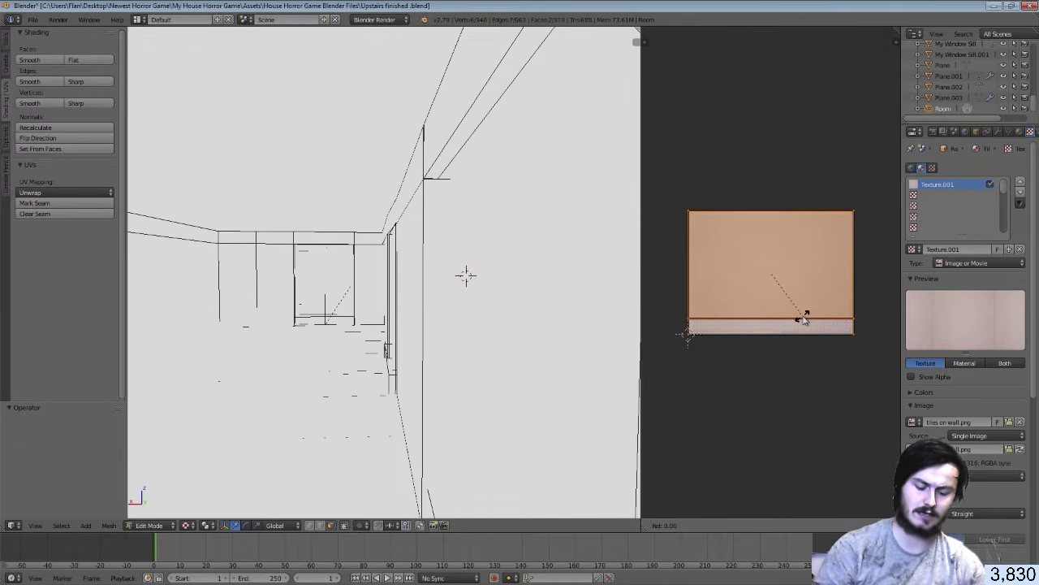
text(180)
key(Return)
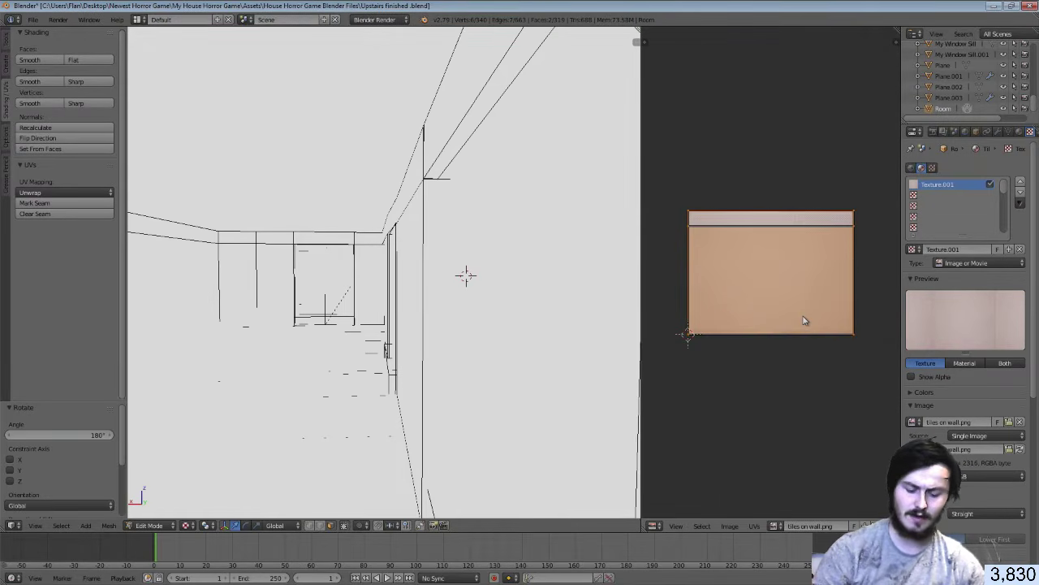
text(s11)
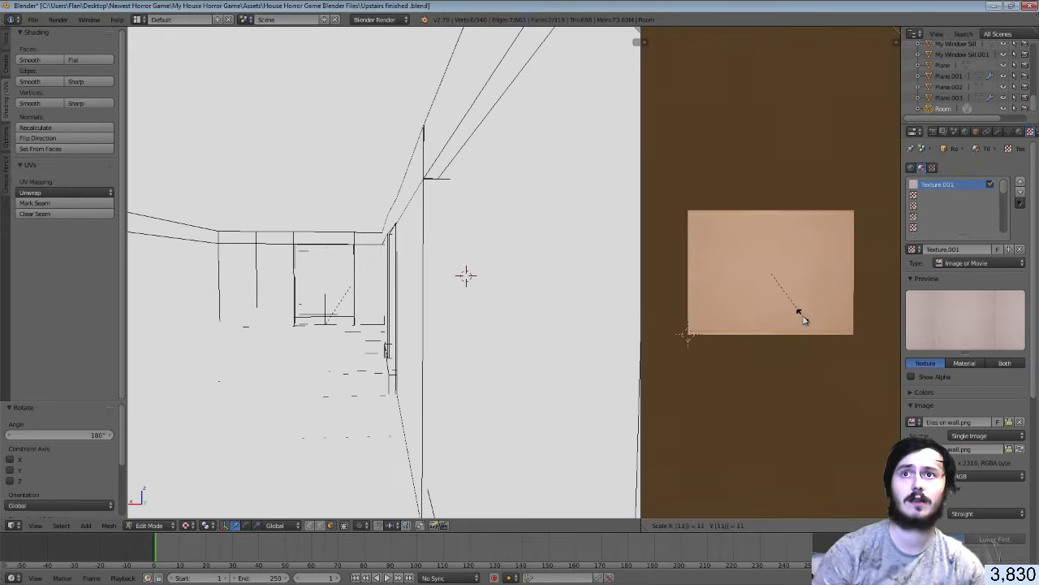
key(Return)
Keep Texture shading and walk through the room to inspect the newly tiled wall
click(185, 525)
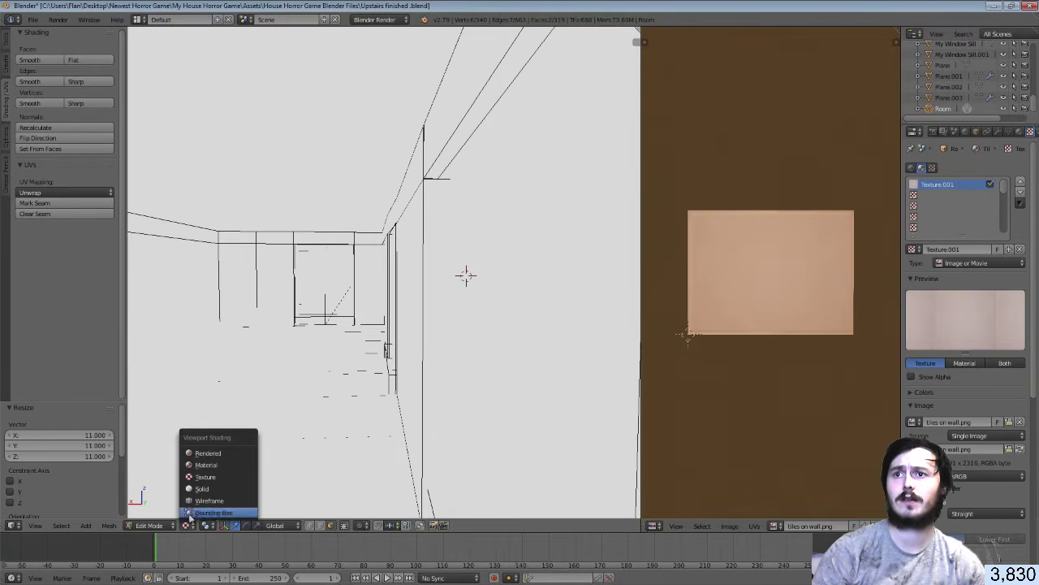
click(203, 478)
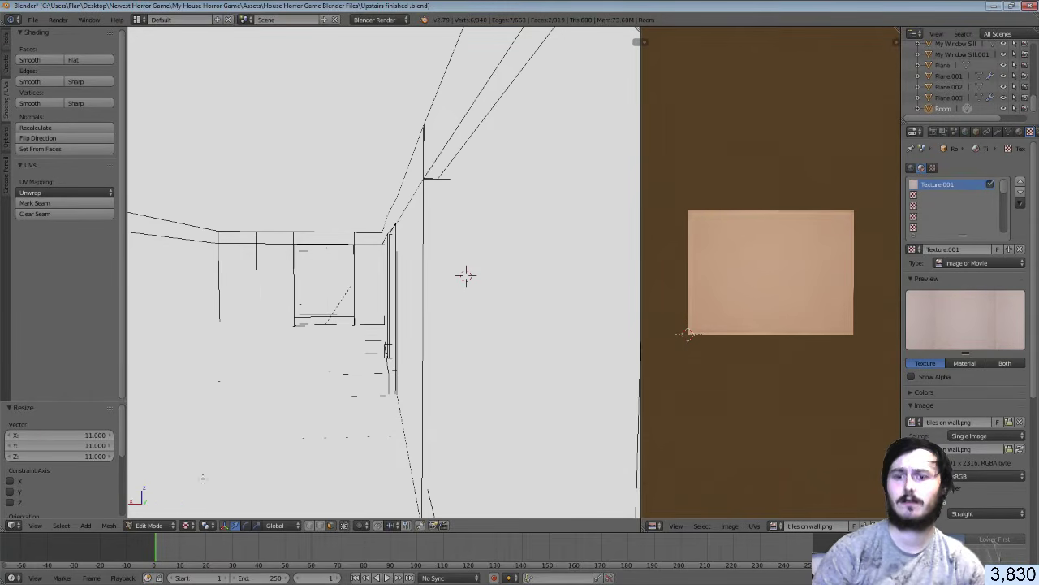
key(shift+f)
key(w)
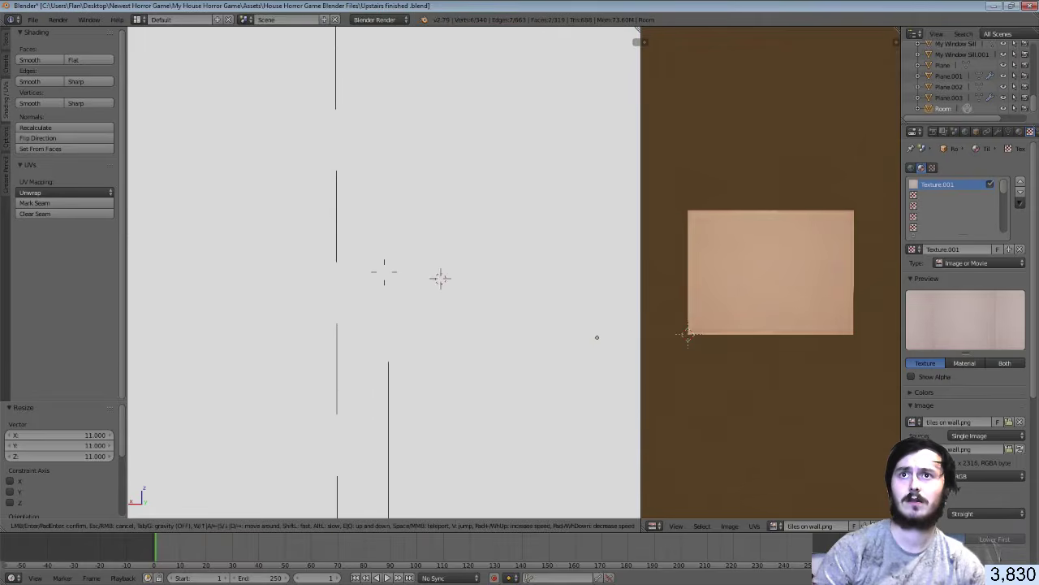
key(s)
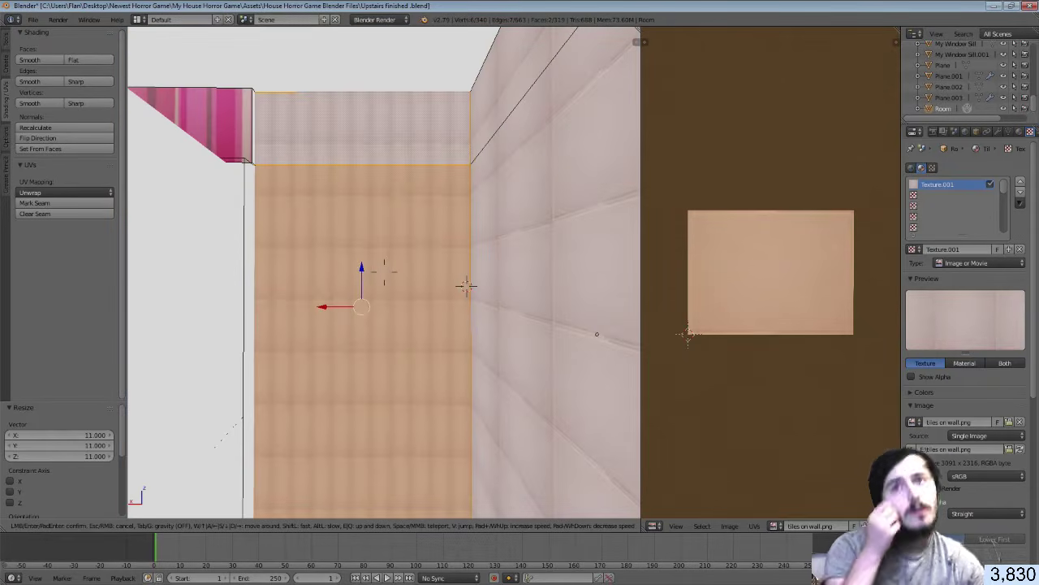
click(465, 285)
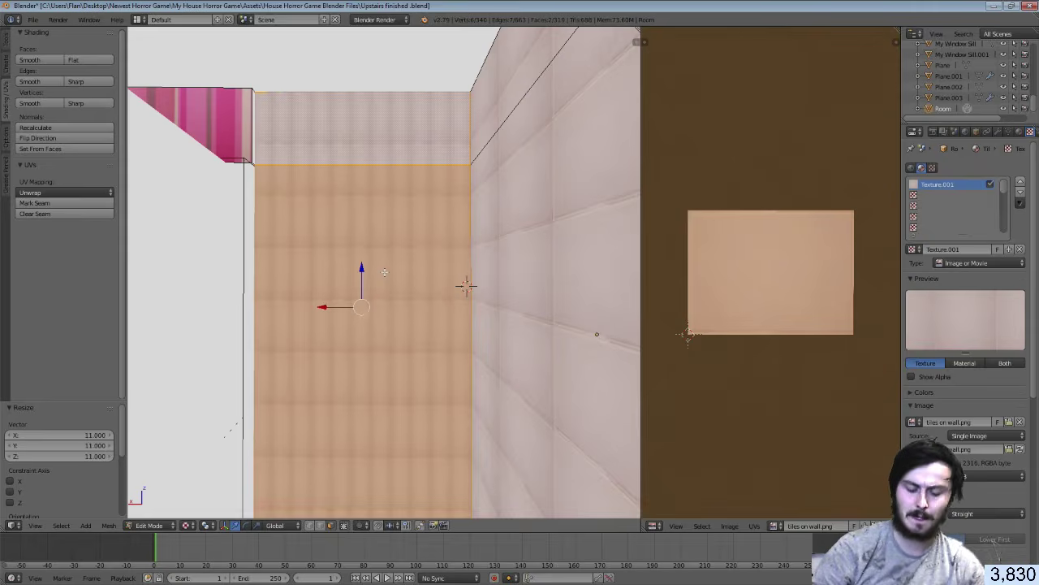
key(shift+f)
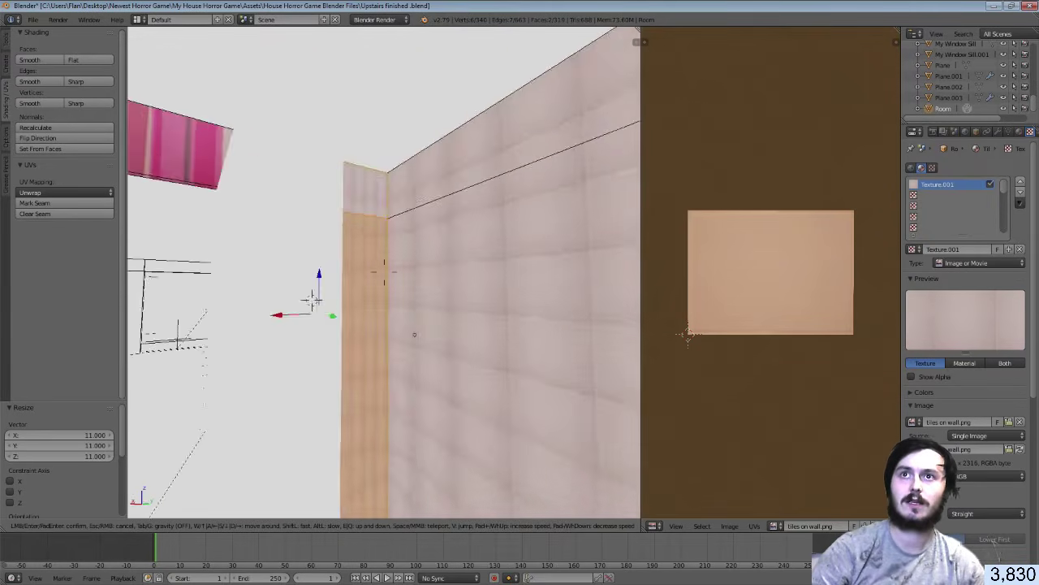
key(s)
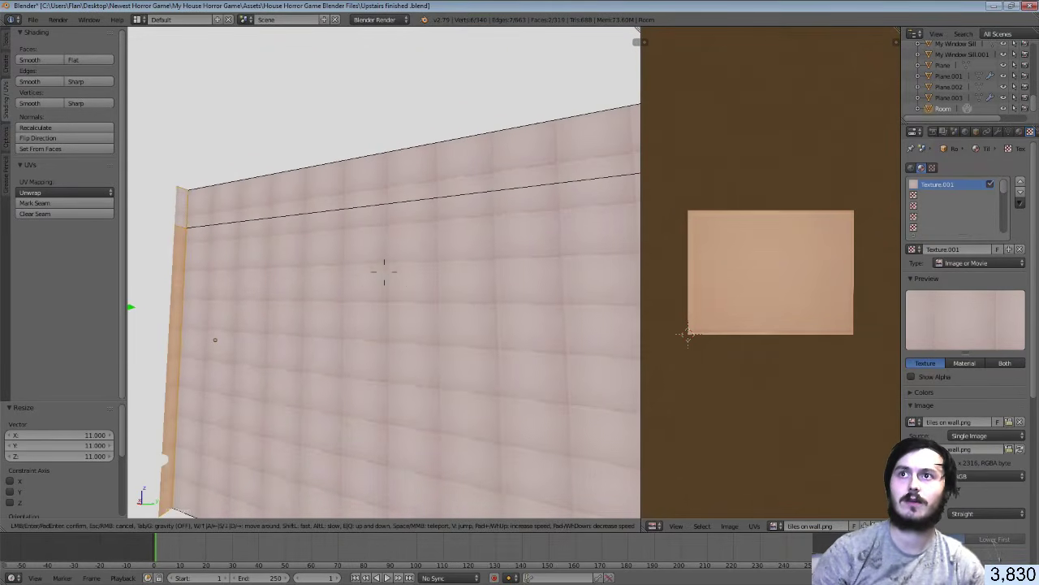
click(275, 229)
Add the top wall strip and the two faces beside the window to the selection
shift+right_click(273, 213)
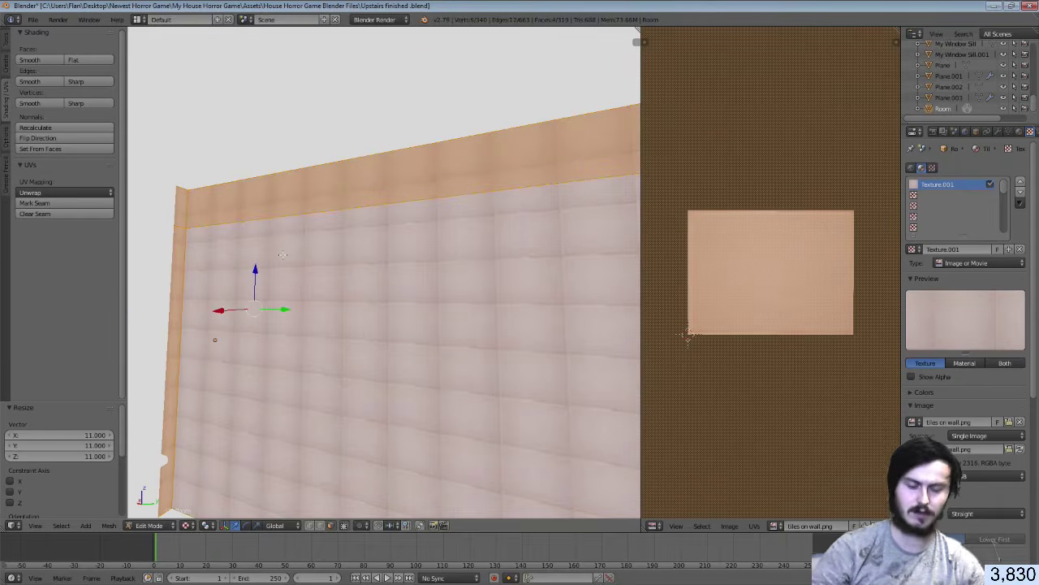
key(shift+f)
key(s)
click(382, 274)
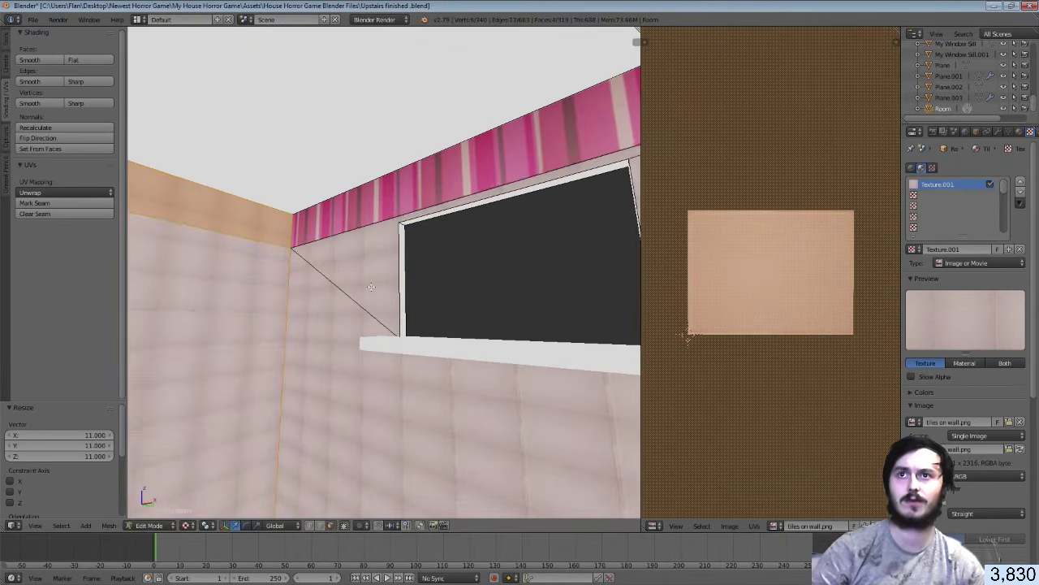
shift+right_click(371, 287)
shift+right_click(345, 315)
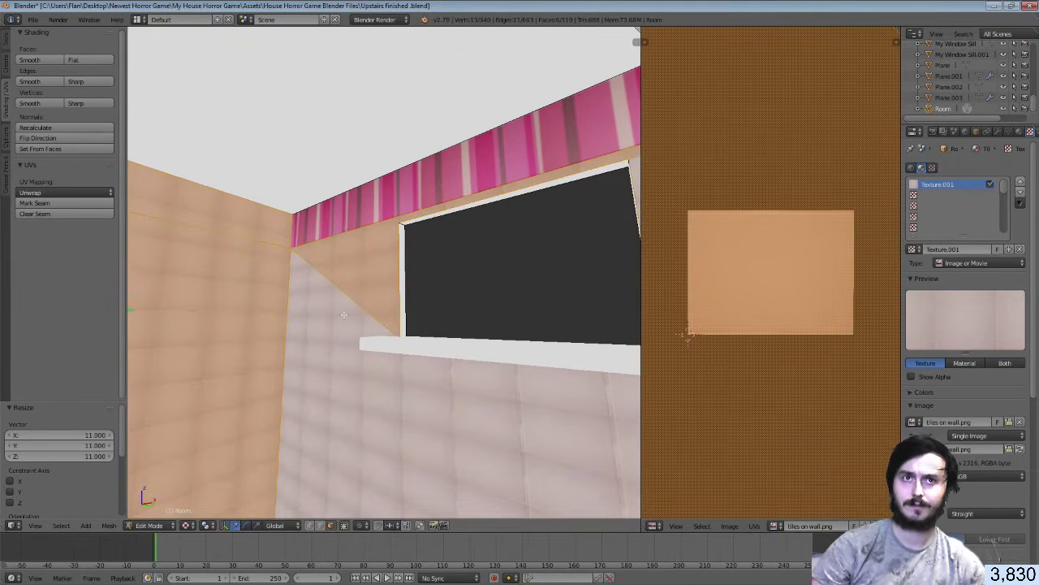
Smart UV Project the window-wall faces, enlarge their UVs, and return to Object Mode
key(u)
click(344, 315)
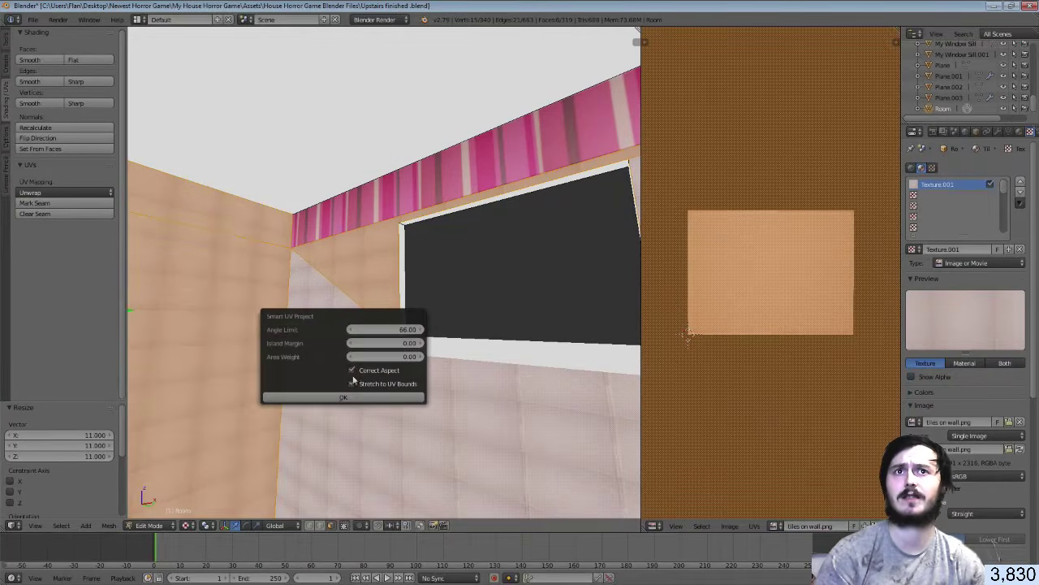
click(349, 396)
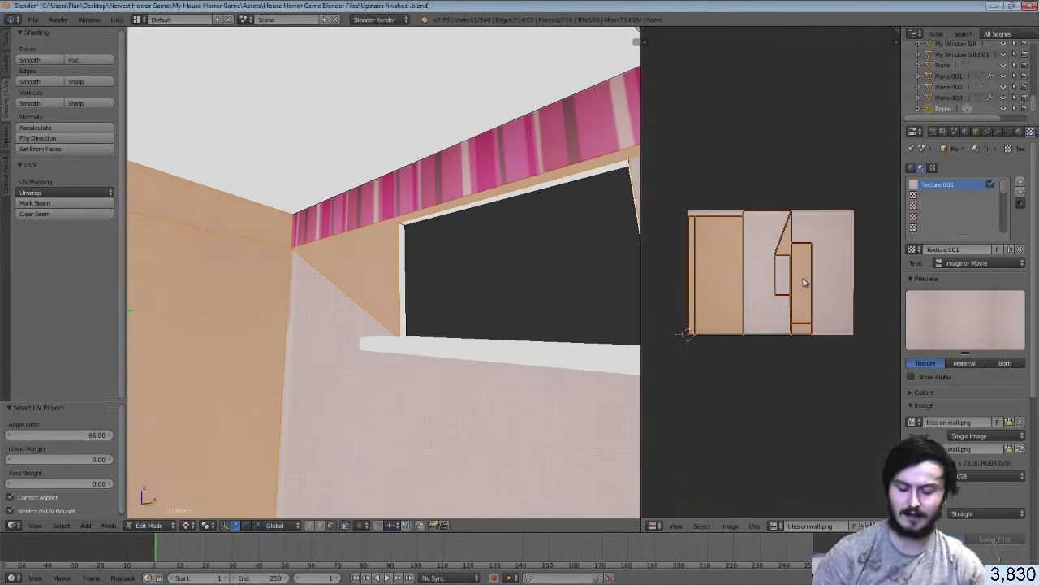
key(a)
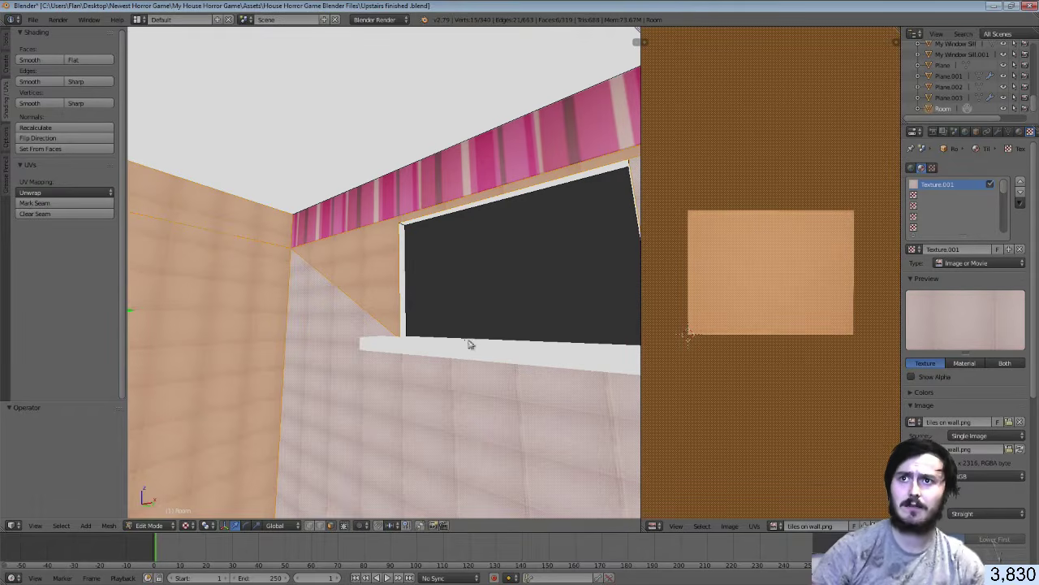
key(Tab)
key(shift+f)
key(w)
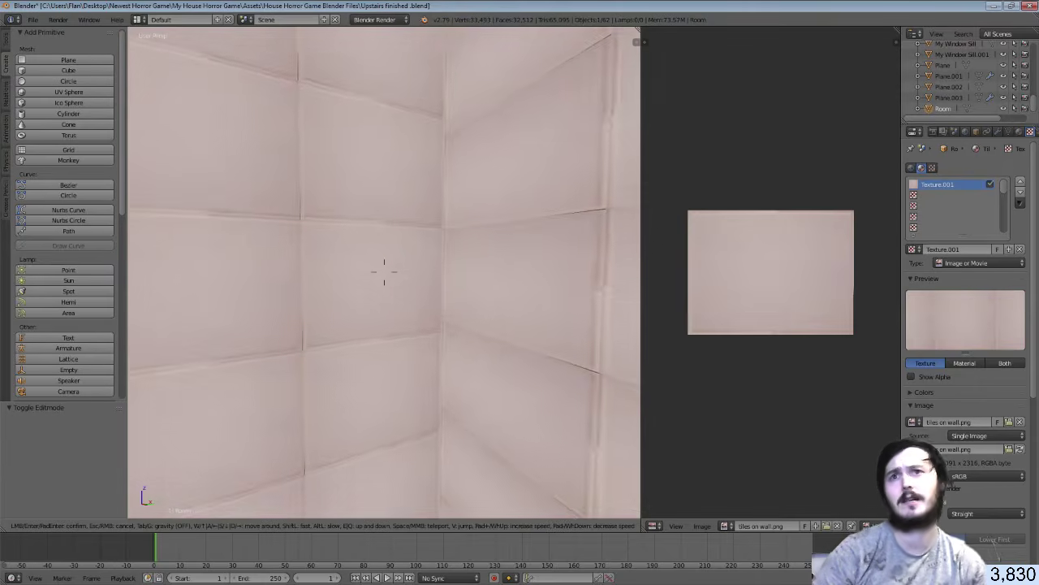
In Edit Mode, select just the large wall face and its upper strip
key(s)
click(334, 306)
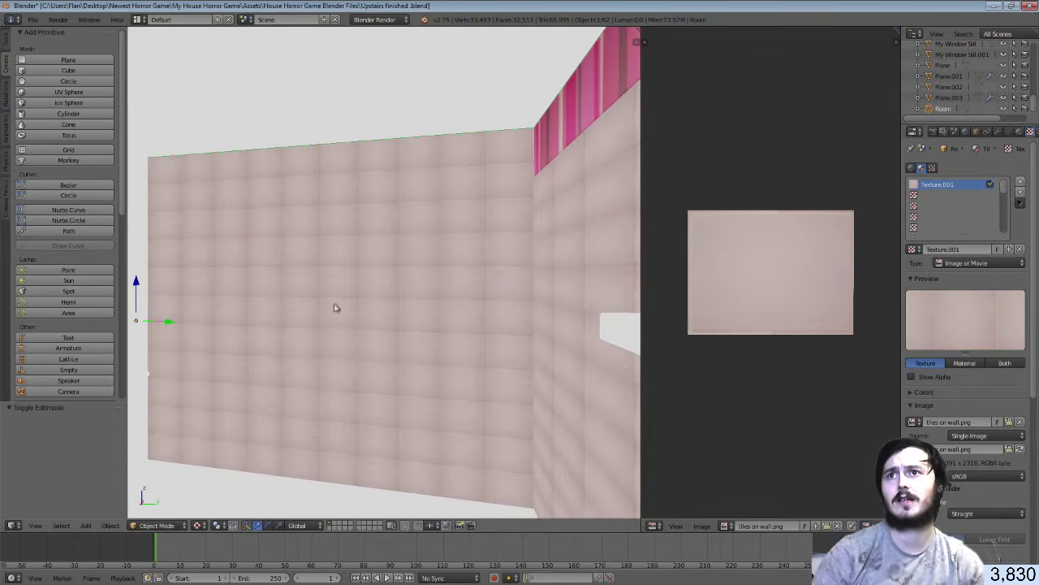
key(Tab)
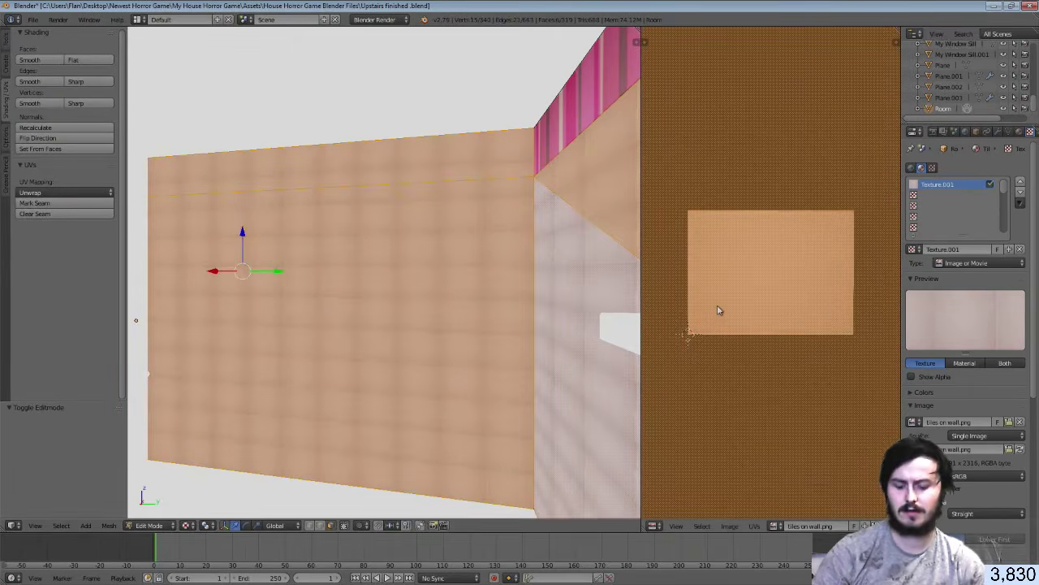
key(ctrl+z)
key(ctrl+z)
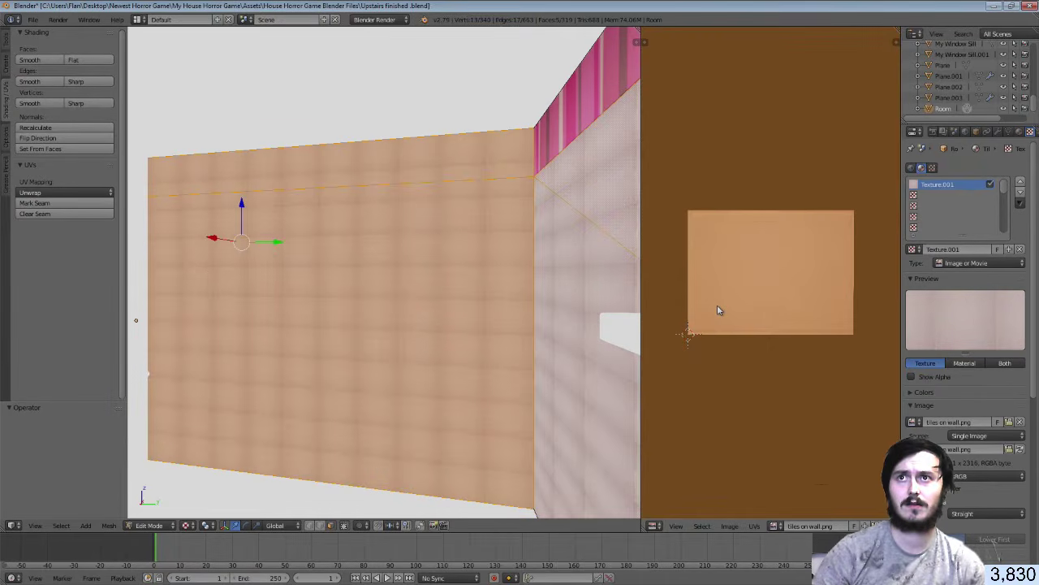
right_click(368, 288)
shift+right_click(370, 185)
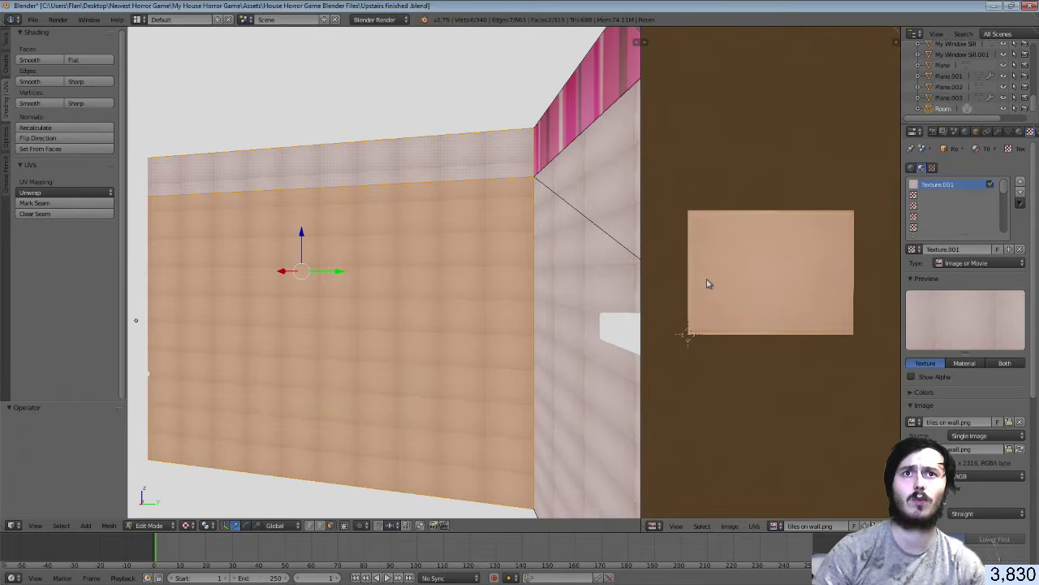
Try UV scales of -62.891 and -11, undo them, and return to Object Mode
key(s)
key(Return)
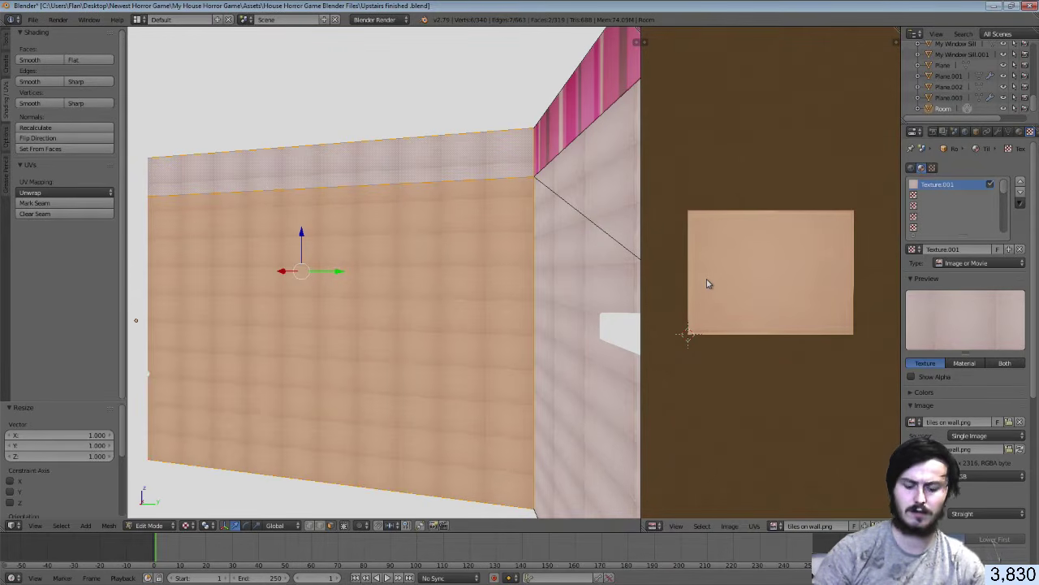
key(s)
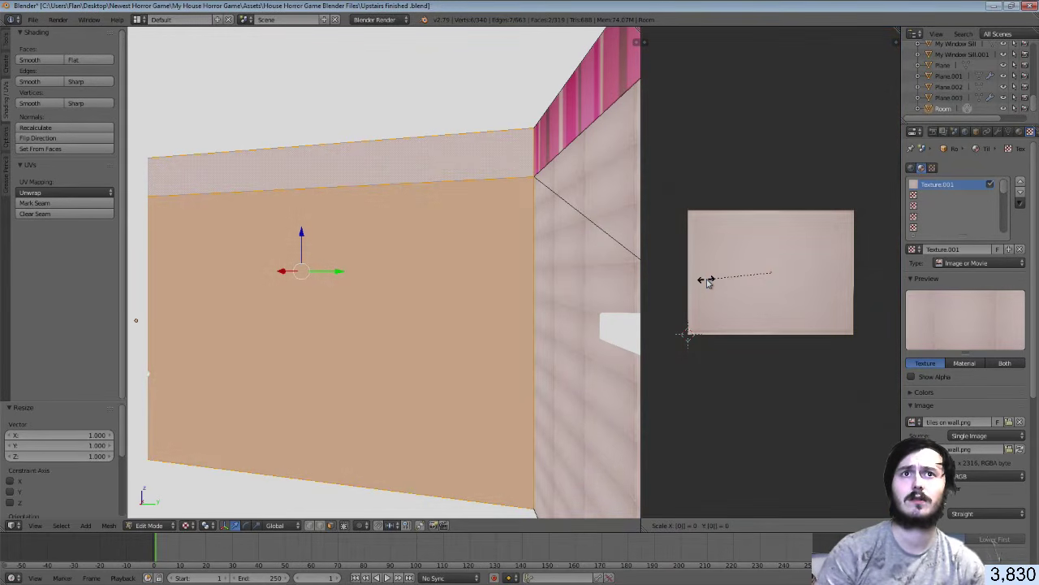
key(Return)
key(s)
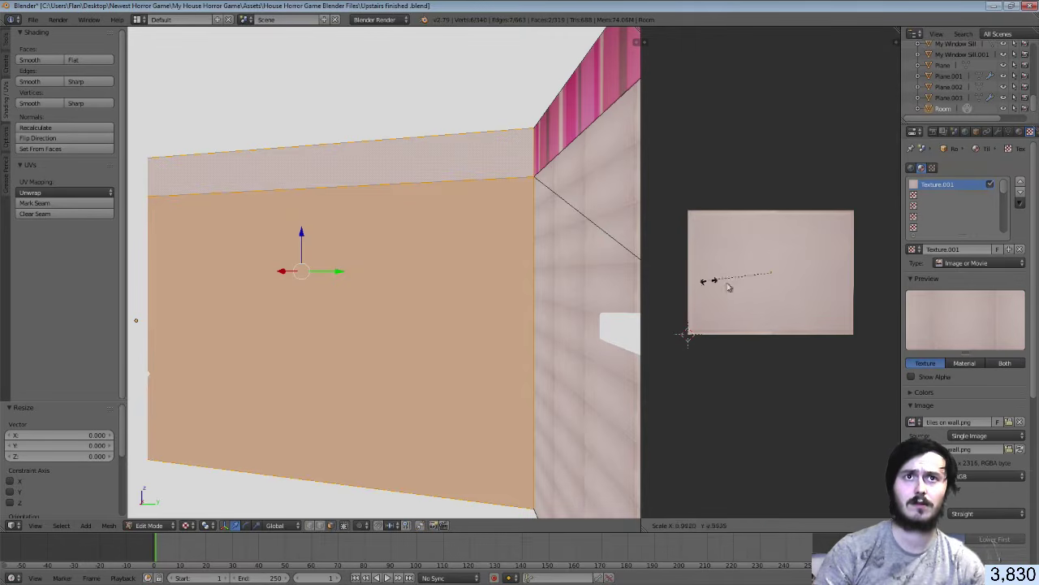
key(Return)
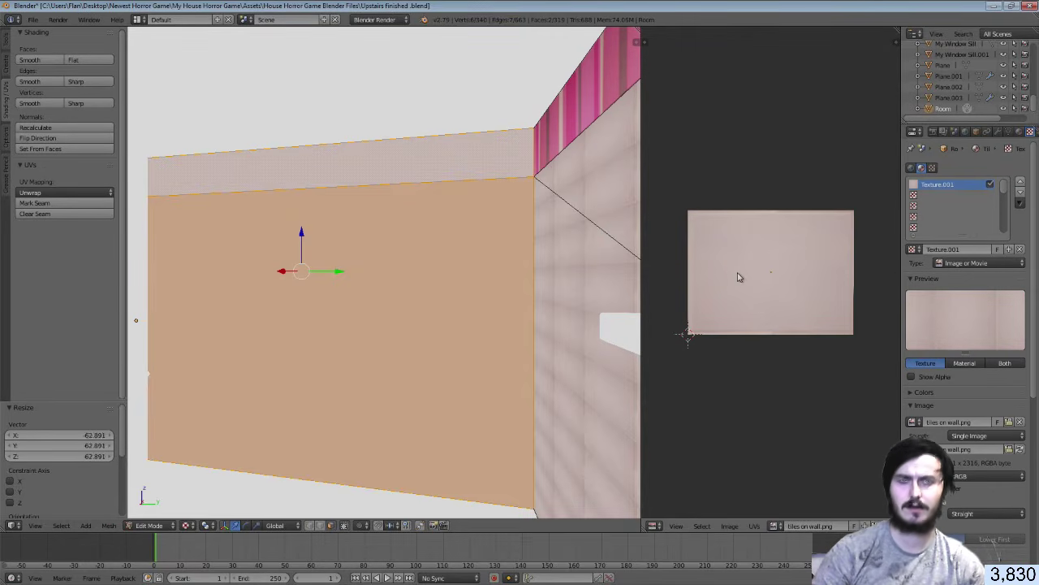
key(ctrl+z)
key(ctrl+z)
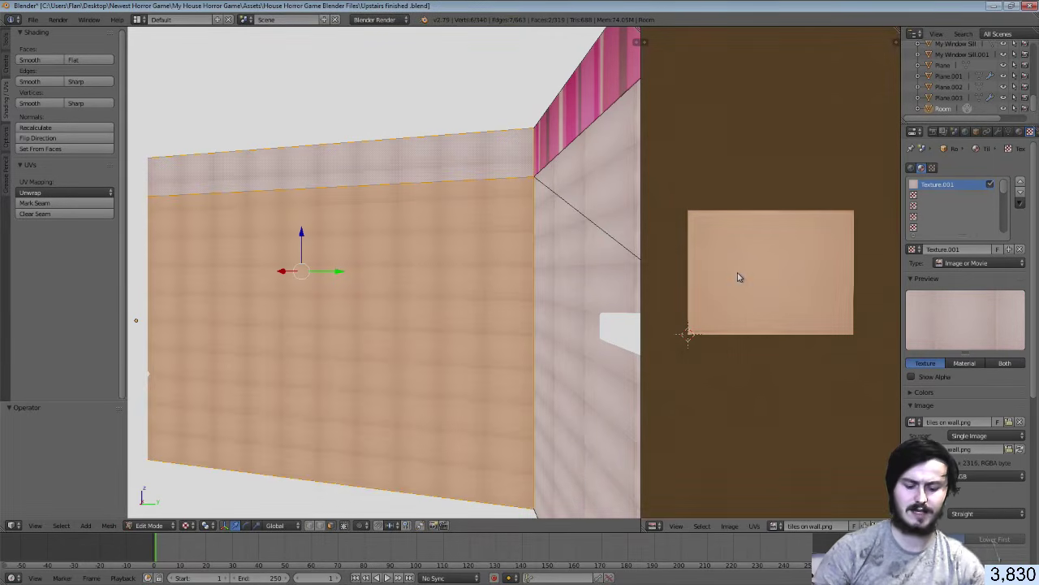
text(s)
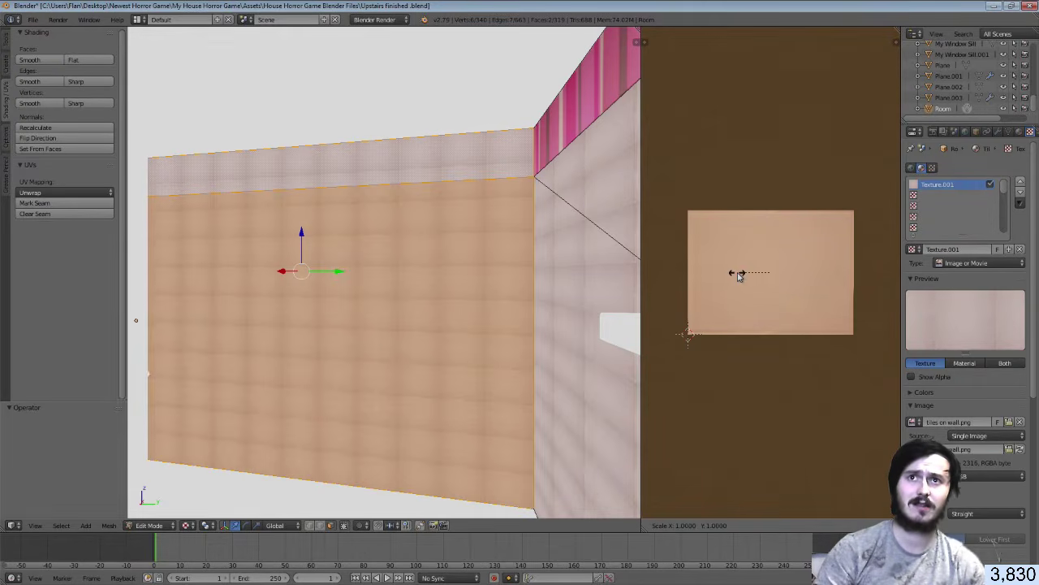
text(-11)
key(Return)
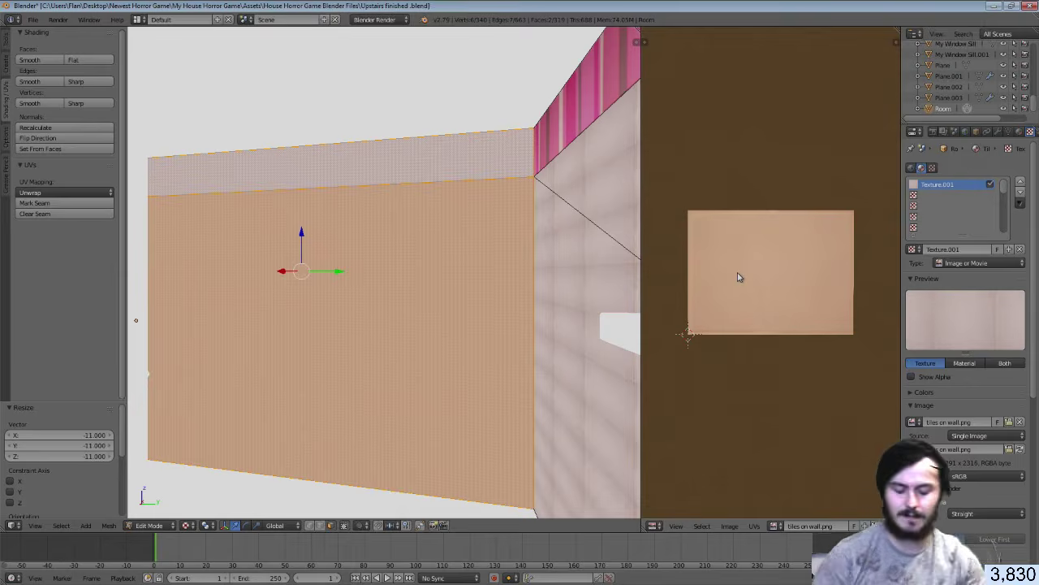
key(ctrl+z)
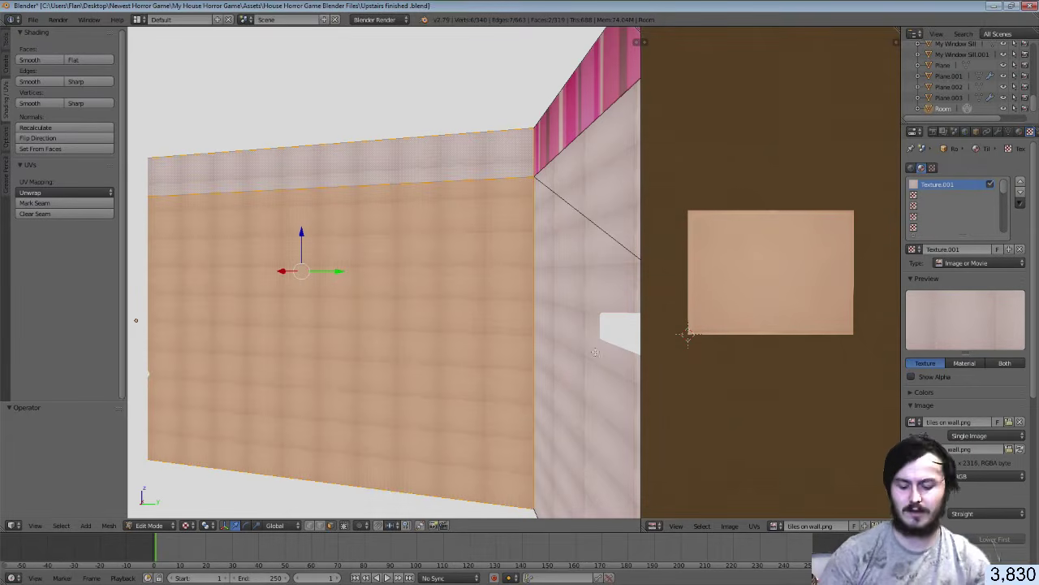
key(Tab)
key(shift+f)
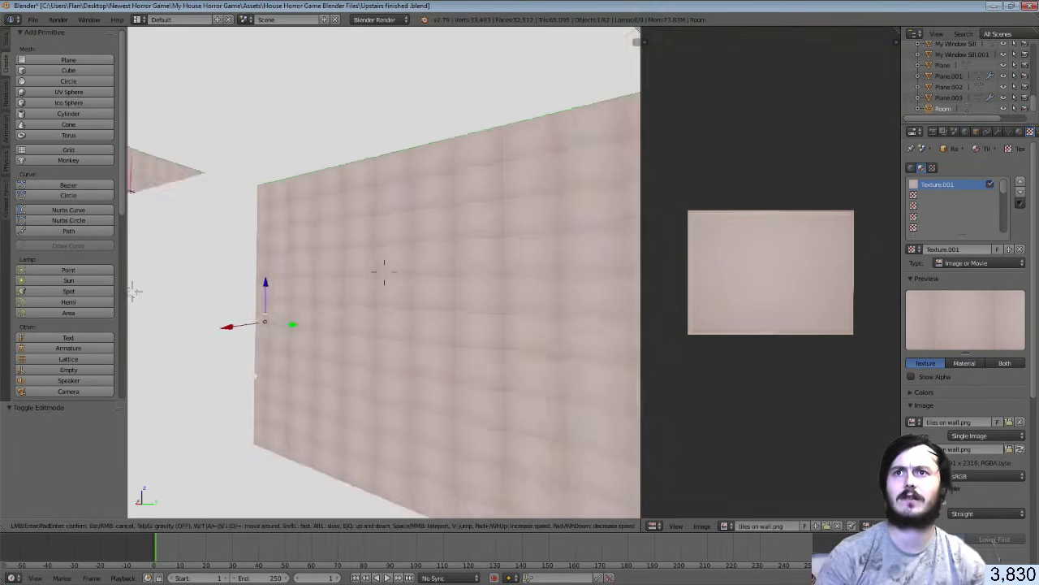
Select the Room's top strip and the wall face below, then scale their UVs horizontally
click(384, 272)
right_click(387, 276)
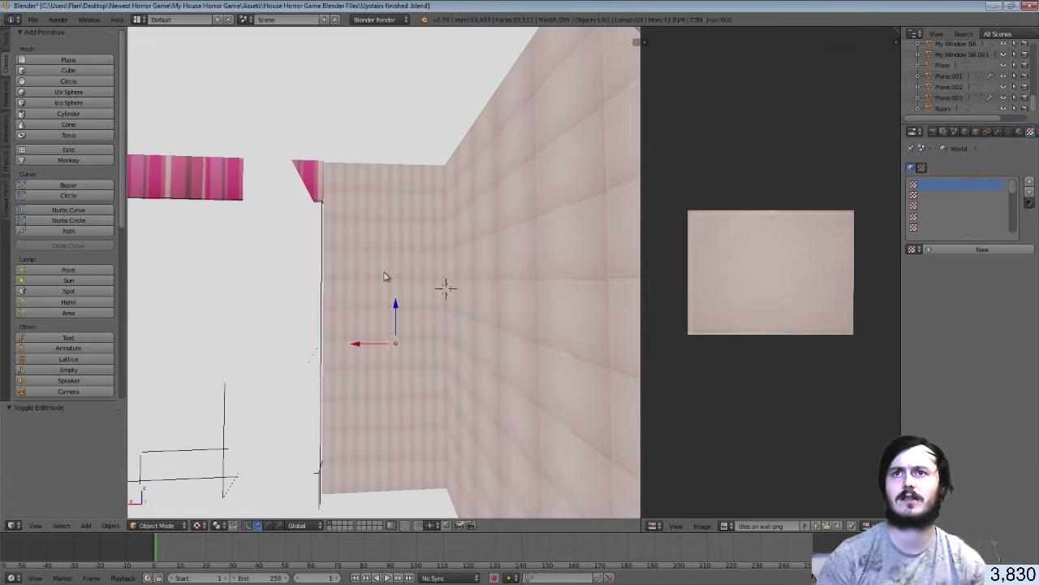
key(Tab)
key(Tab)
right_click(391, 213)
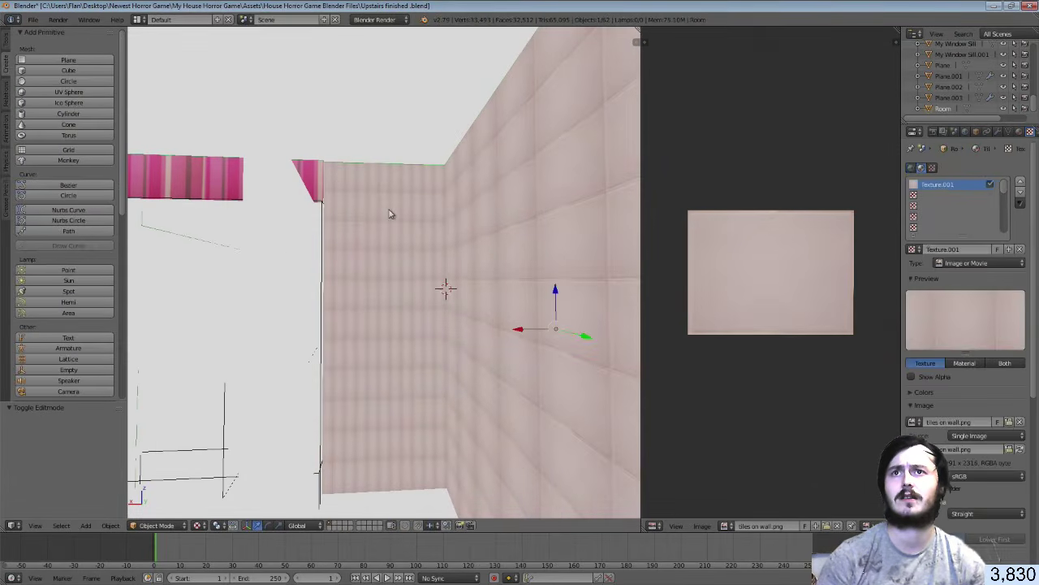
key(Tab)
right_click(386, 187)
shift+right_click(392, 243)
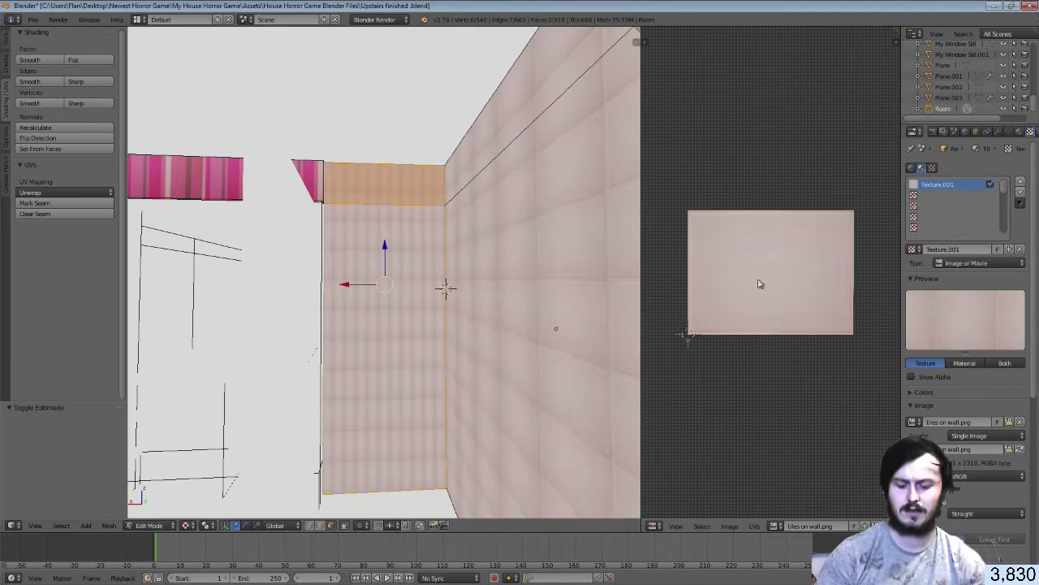
key(s)
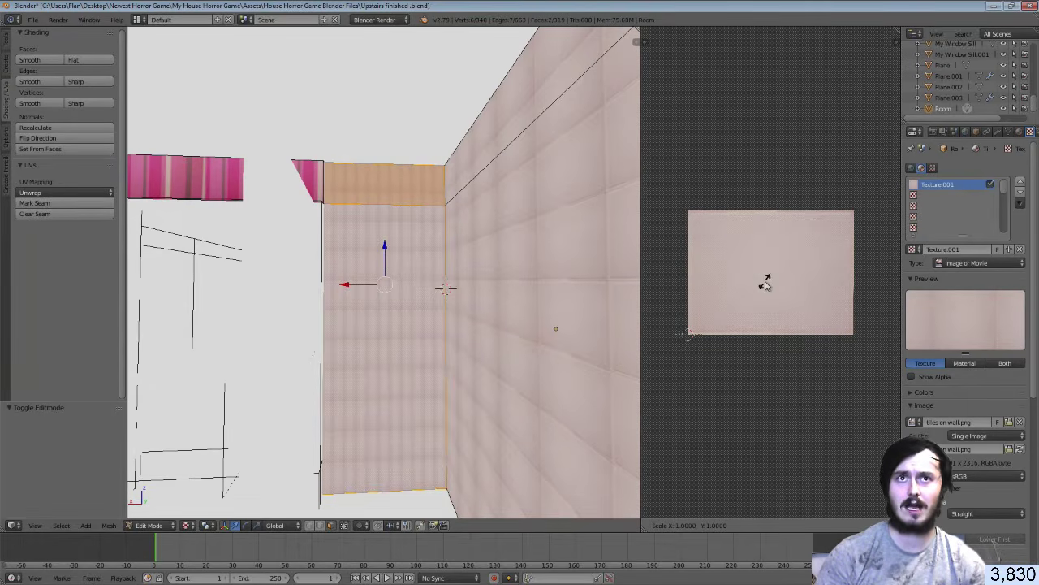
key(x)
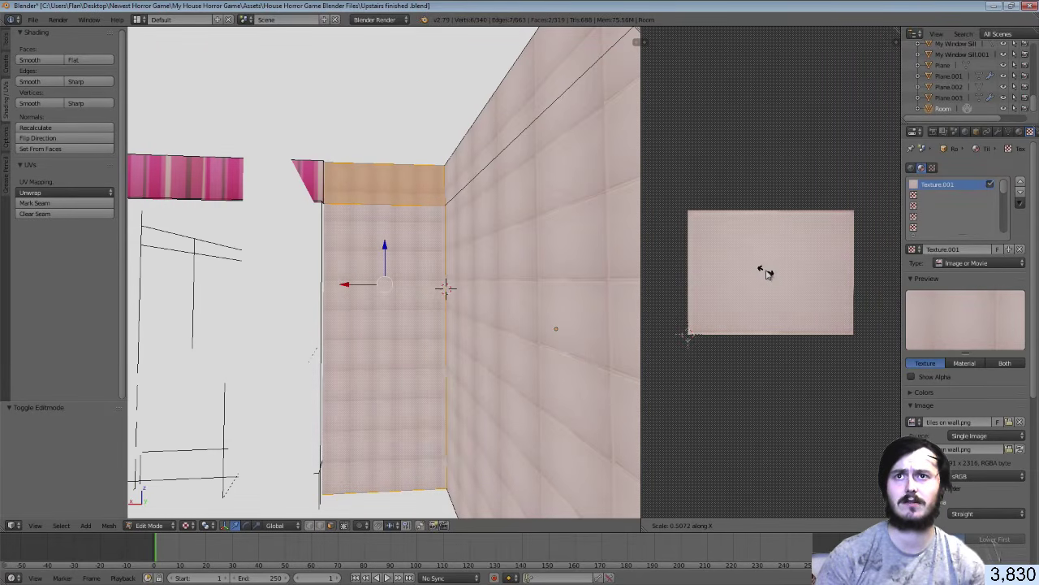
click(766, 273)
key(Tab)
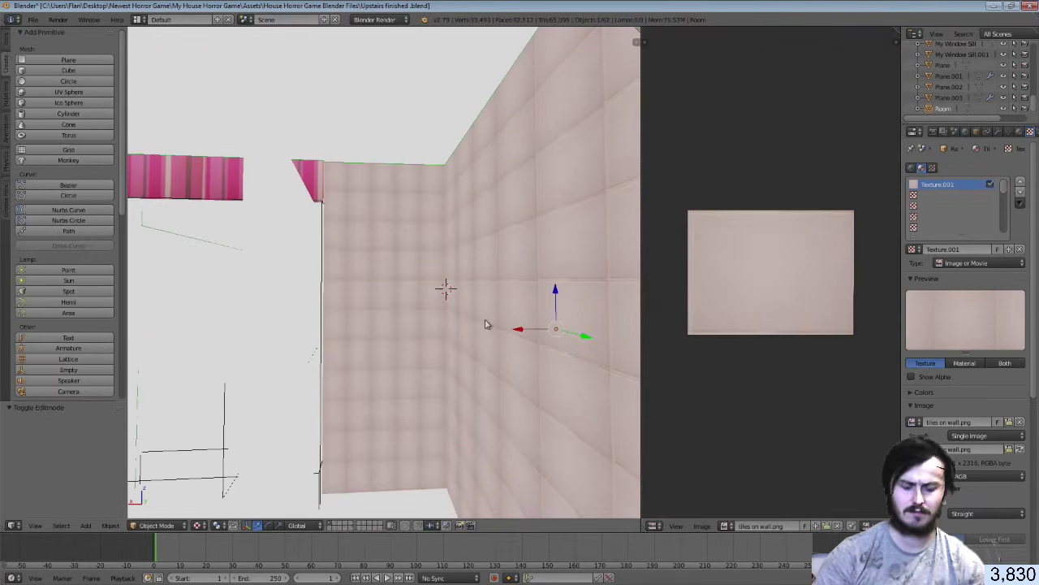
Walk to the window wall and select its two wall faces in Edit Mode
key(shift+f)
key(w)
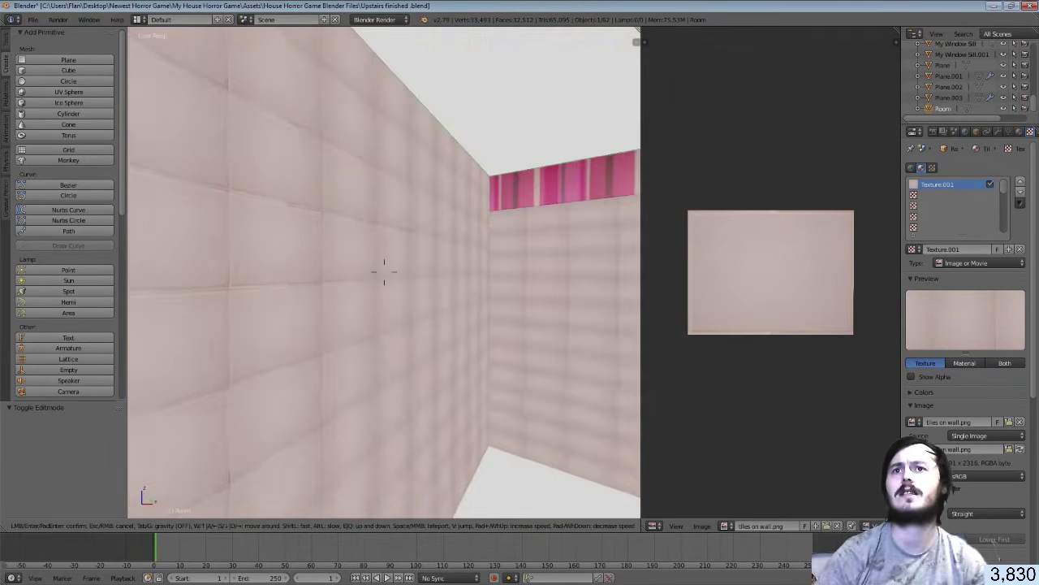
key(w)
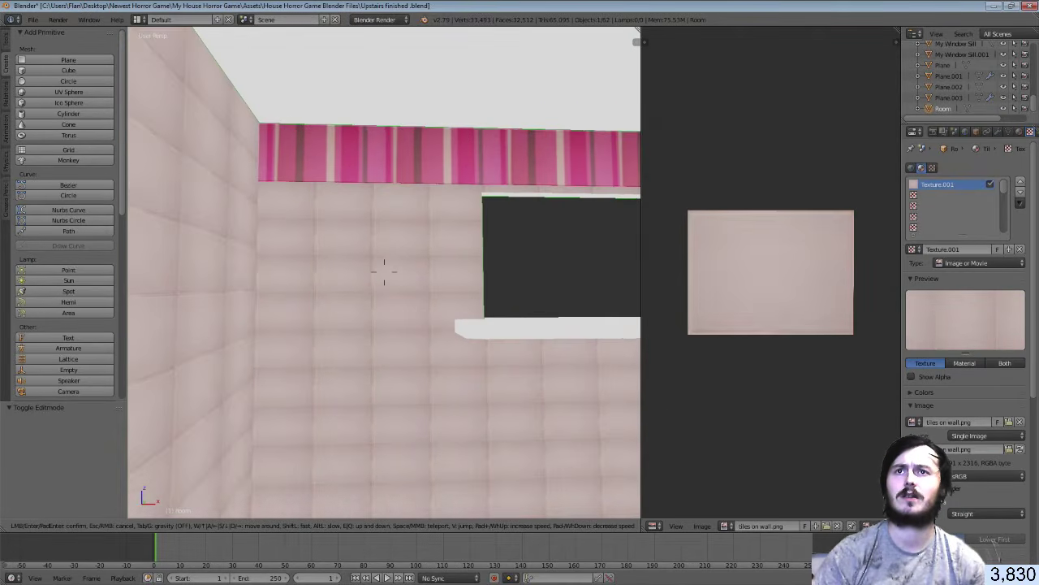
click(391, 261)
key(Tab)
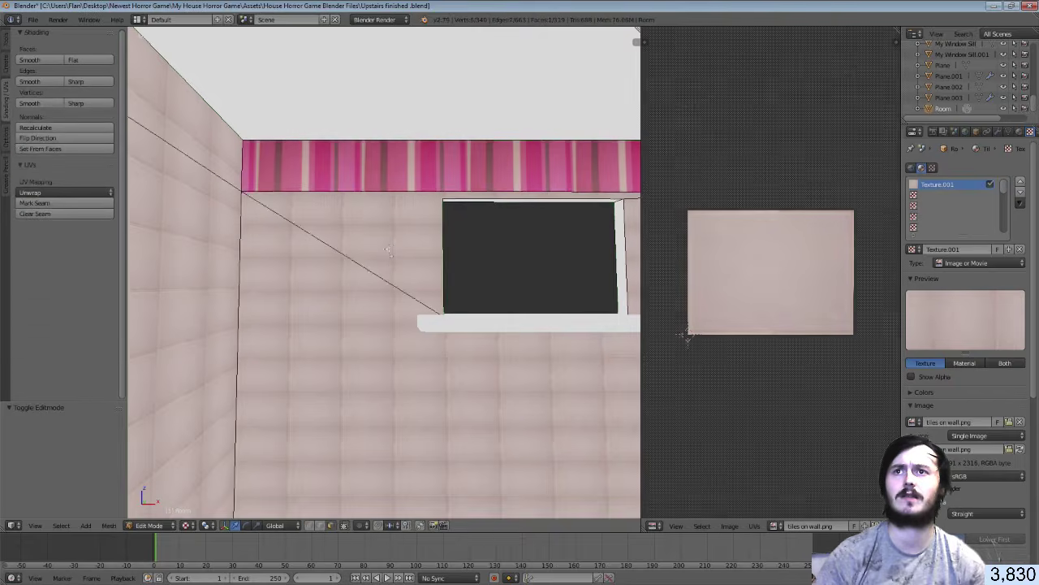
right_click(389, 246)
shift+right_click(338, 281)
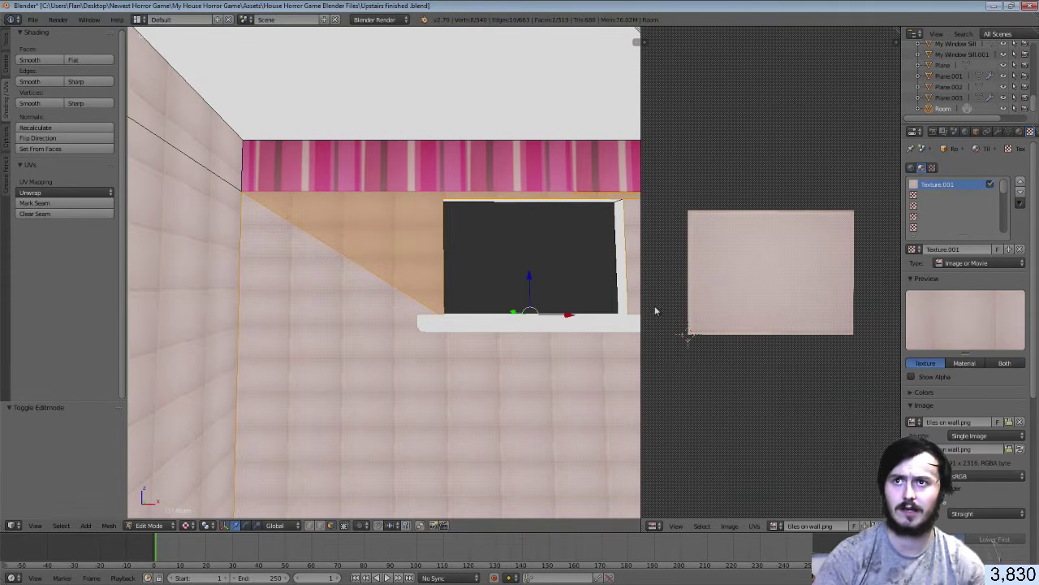
Narrow the wall's UVs horizontally to 0.848 and shift them 0.070 along X
key(s)
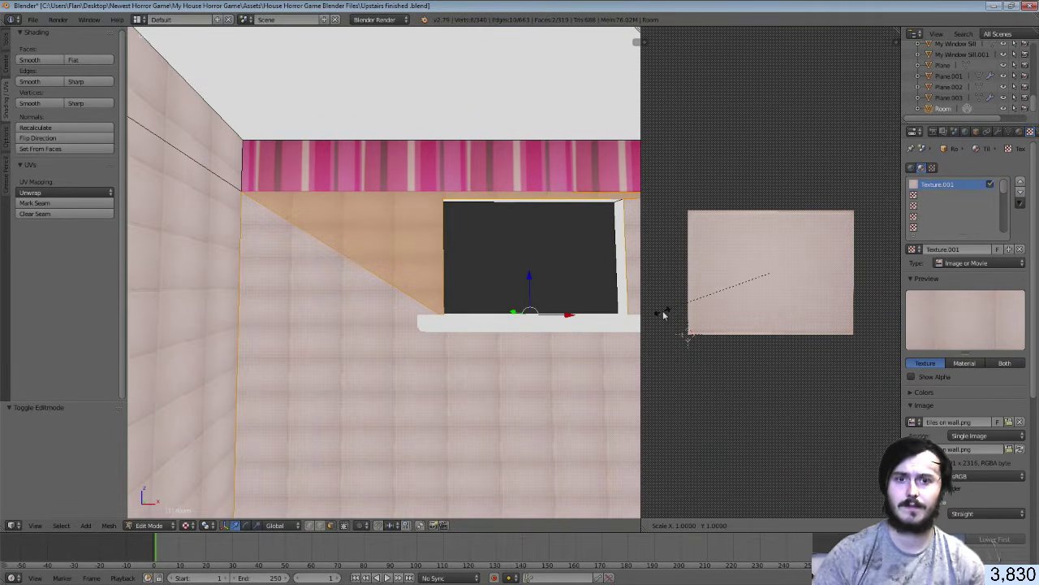
key(x)
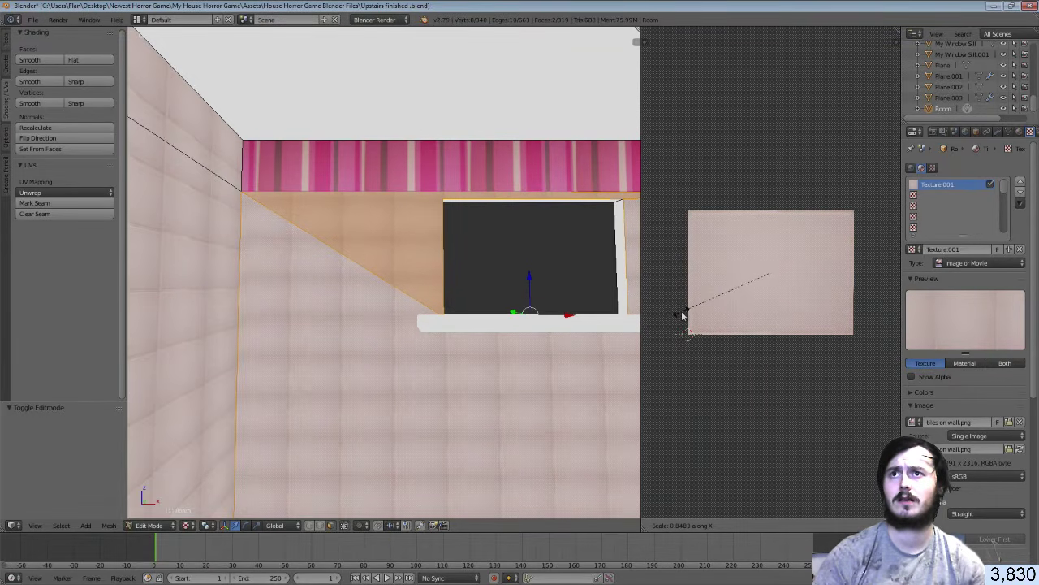
click(683, 315)
key(g)
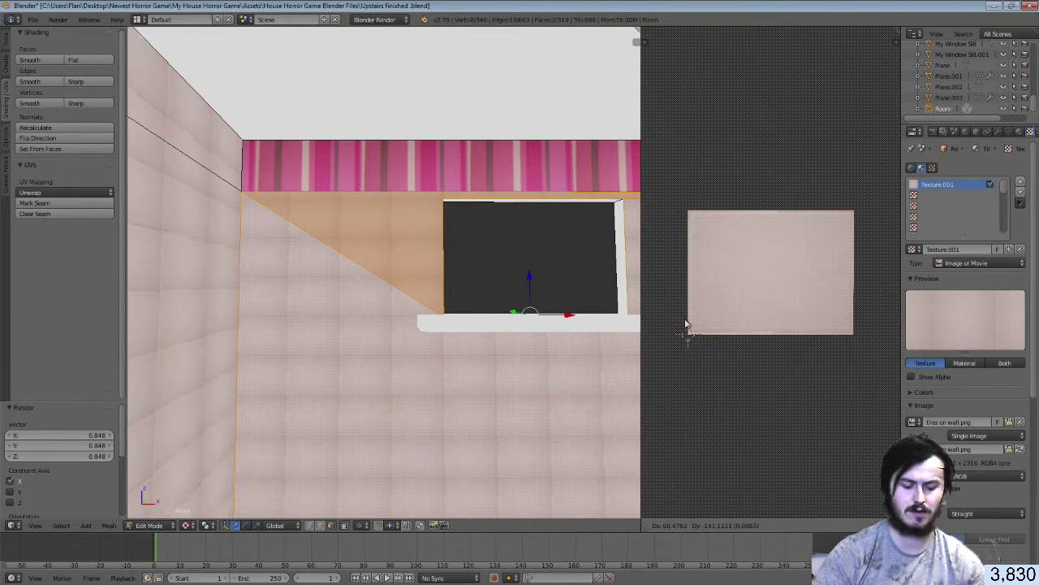
key(y)
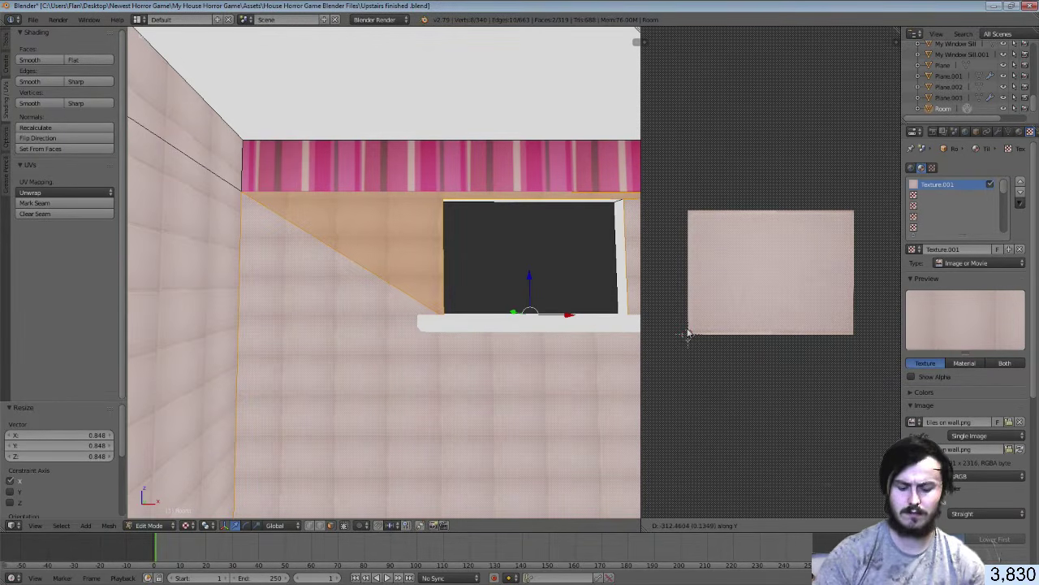
key(x)
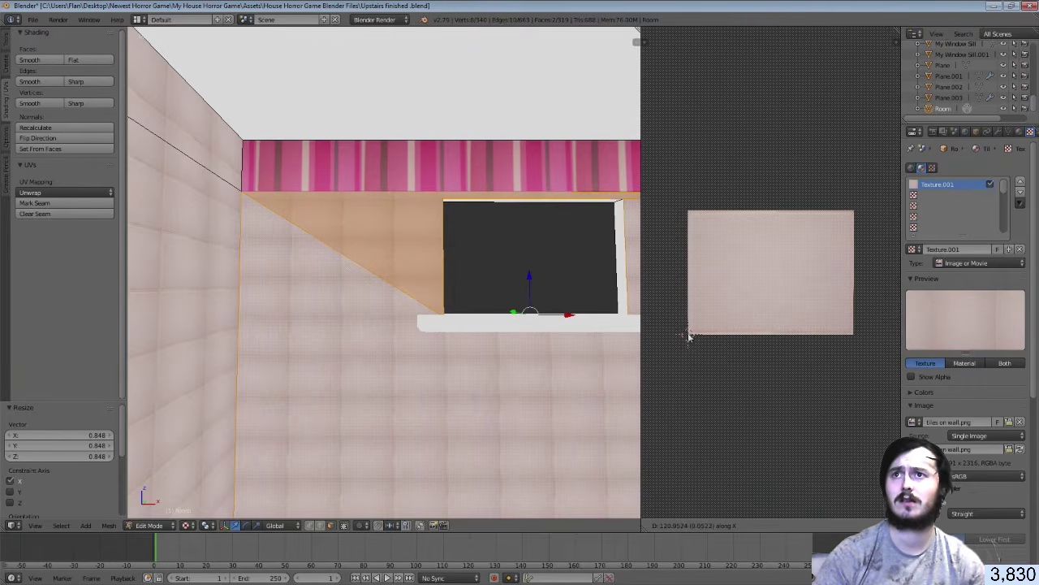
click(691, 362)
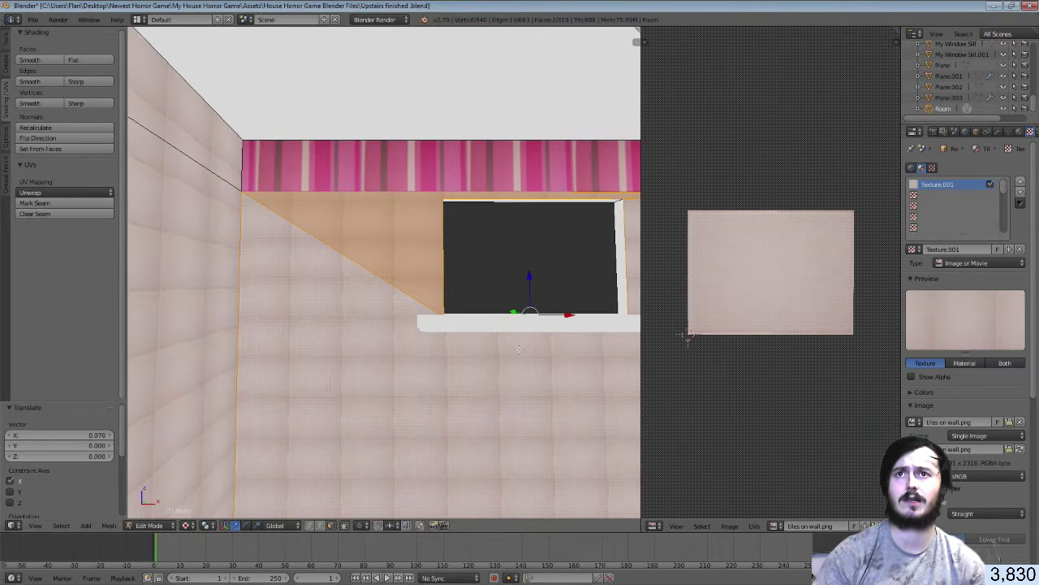
Select the large wall face and upper-left face, then Smart UV Project them
shift+middle_drag(401, 264, 376, 258)
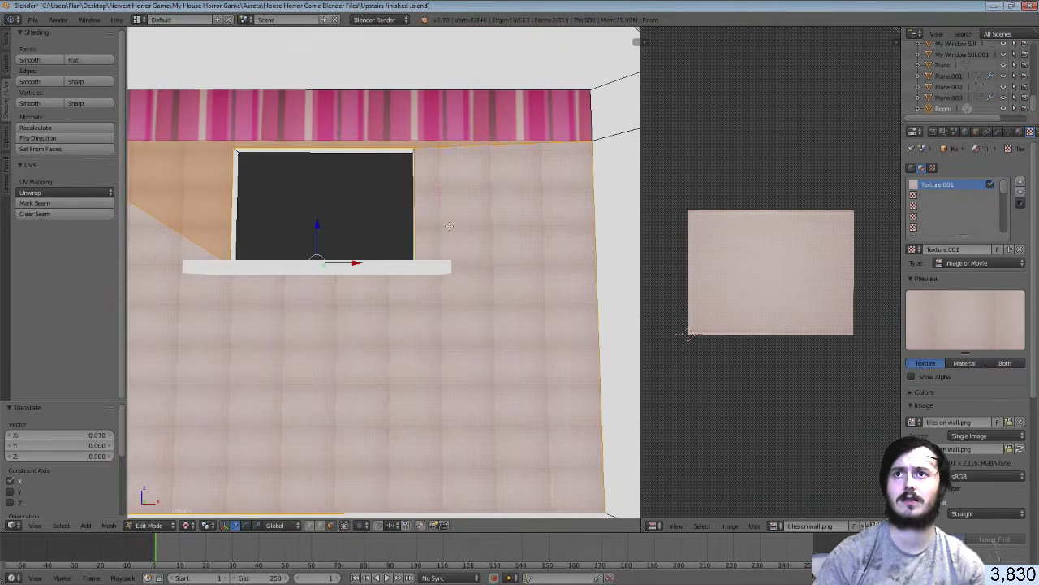
right_click(449, 226)
shift+right_click(194, 207)
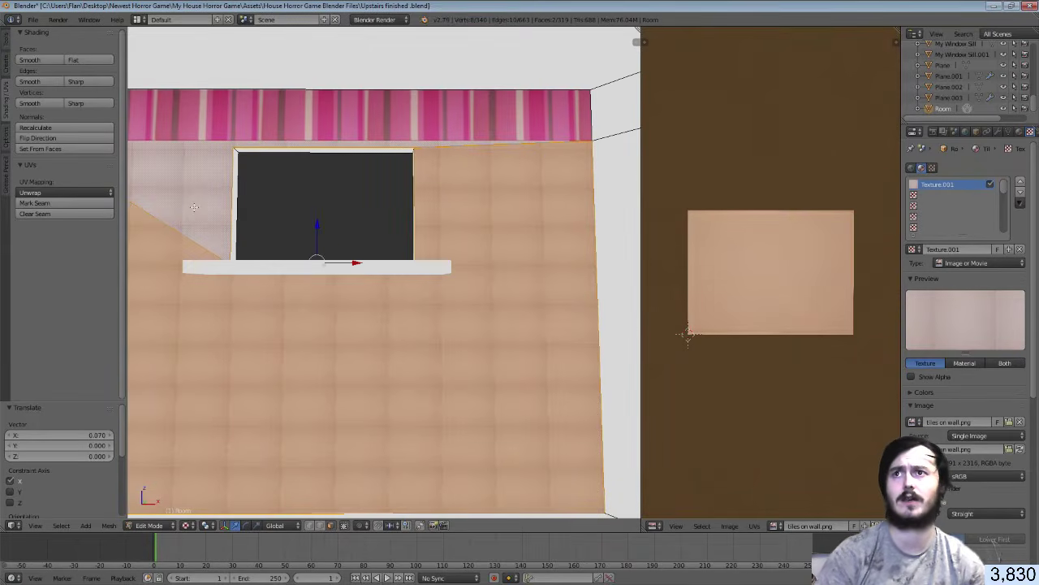
key(u)
click(198, 207)
click(215, 291)
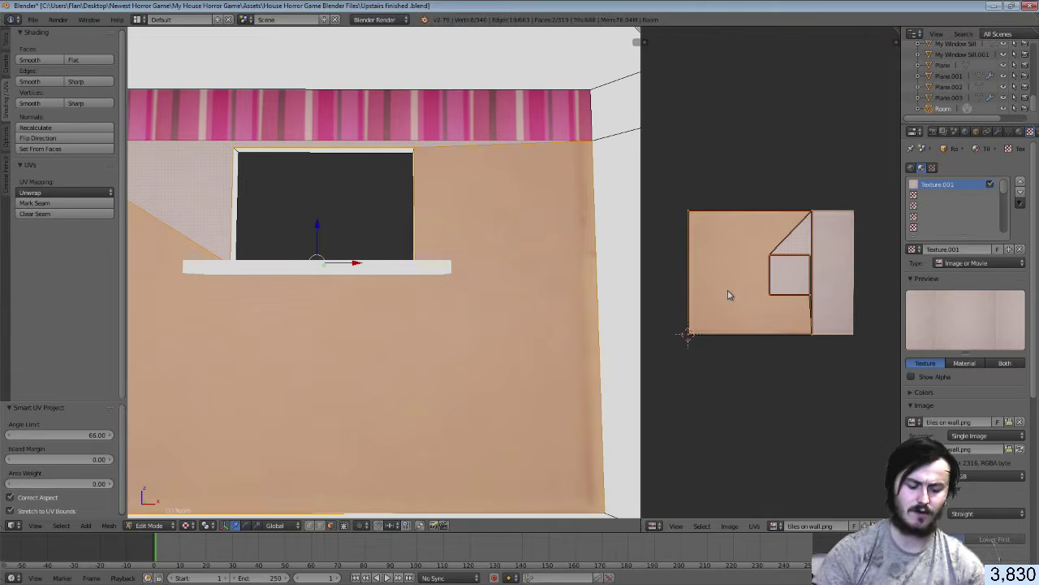
Rotate the new UV islands -90 degrees, shift them along X, and stretch them to 1.330 width
key(r)
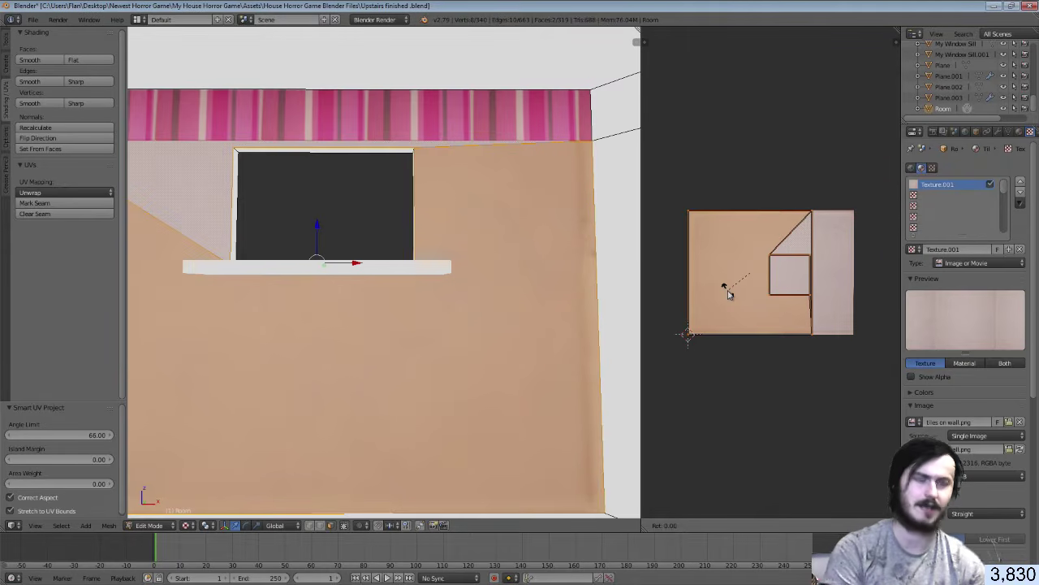
click(729, 294)
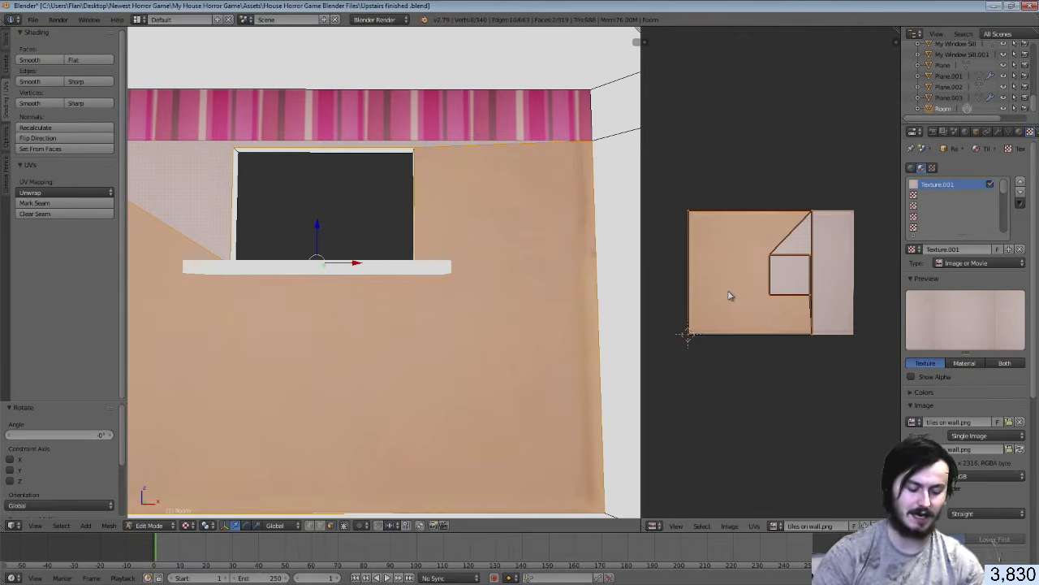
text(r-90)
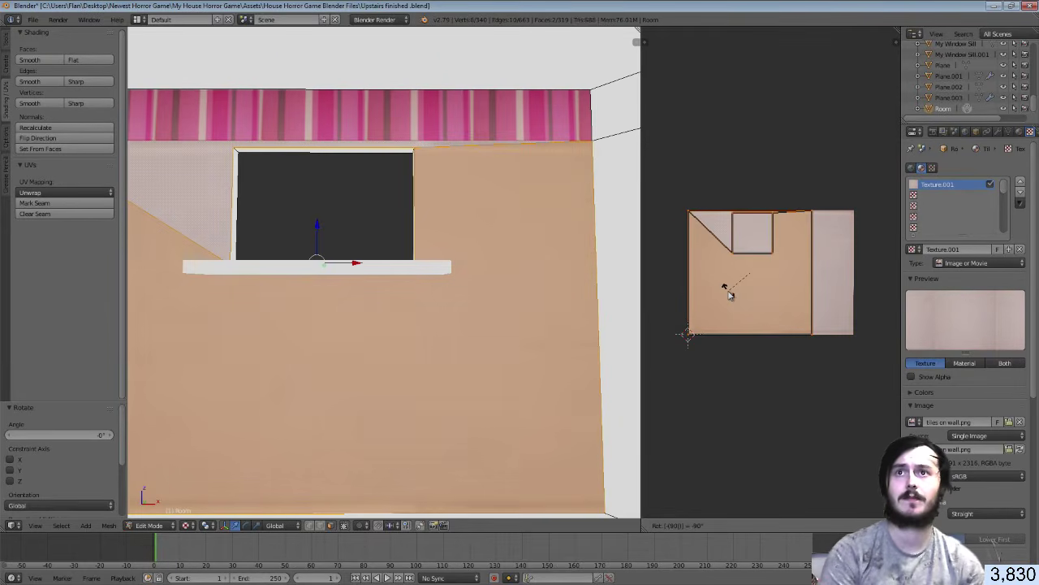
key(Return)
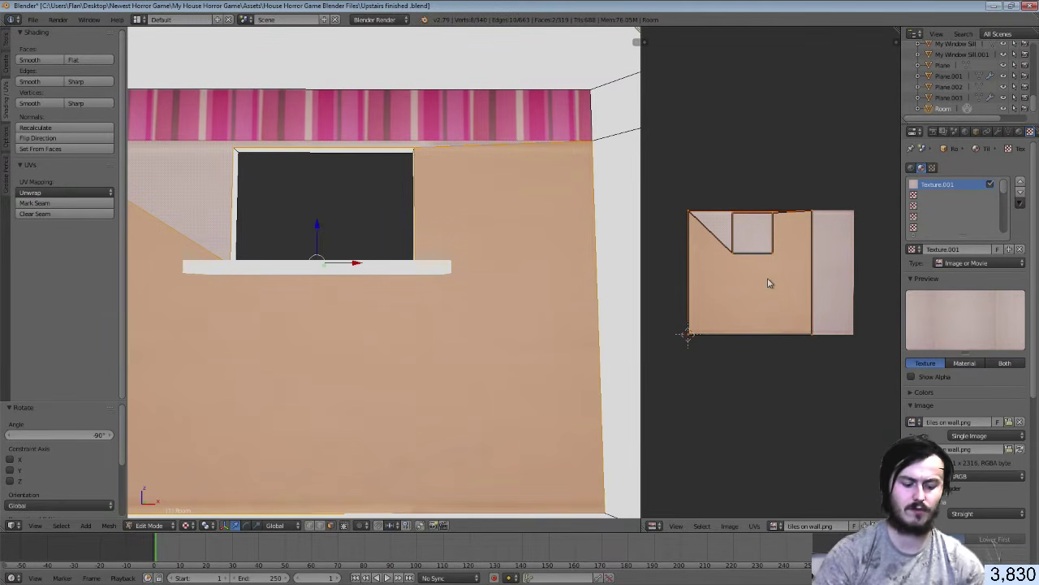
key(g)
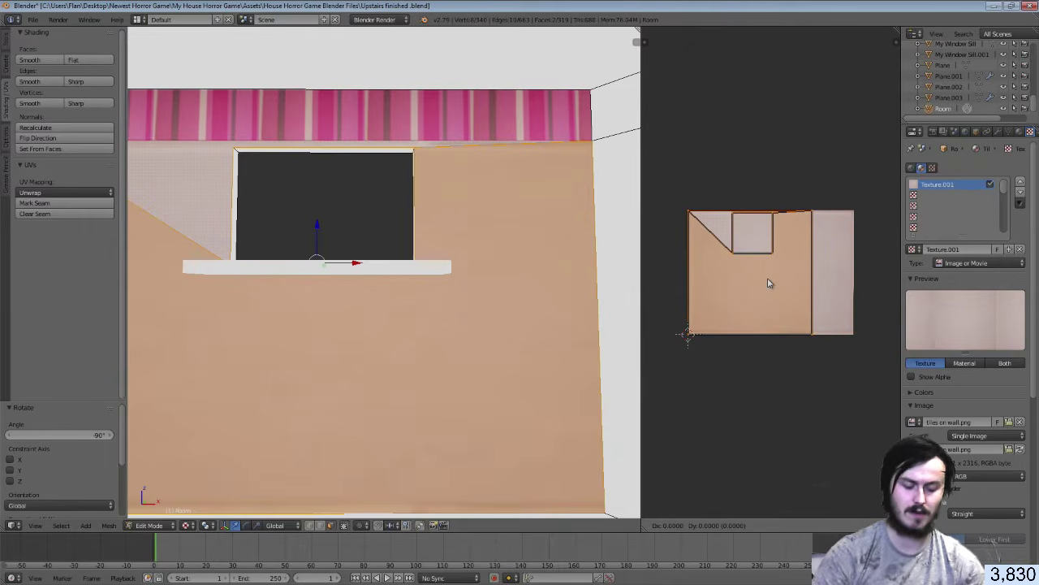
key(x)
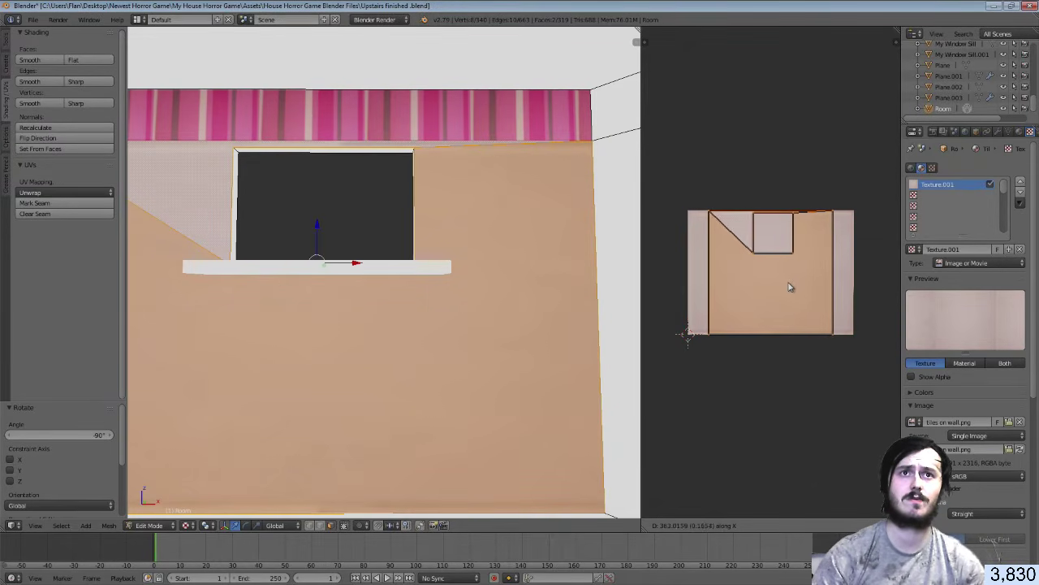
click(790, 286)
key(s)
key(x)
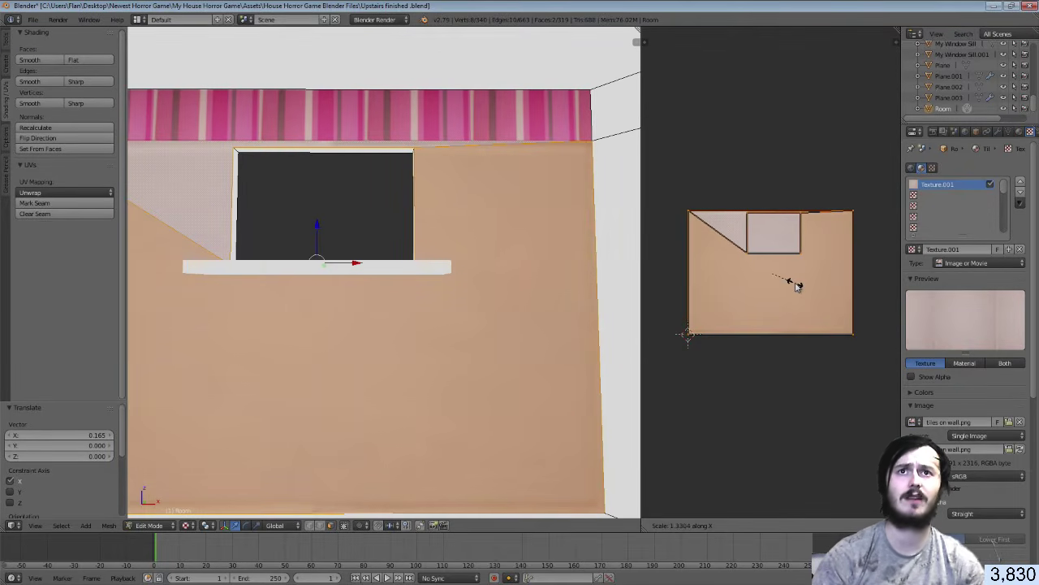
click(795, 286)
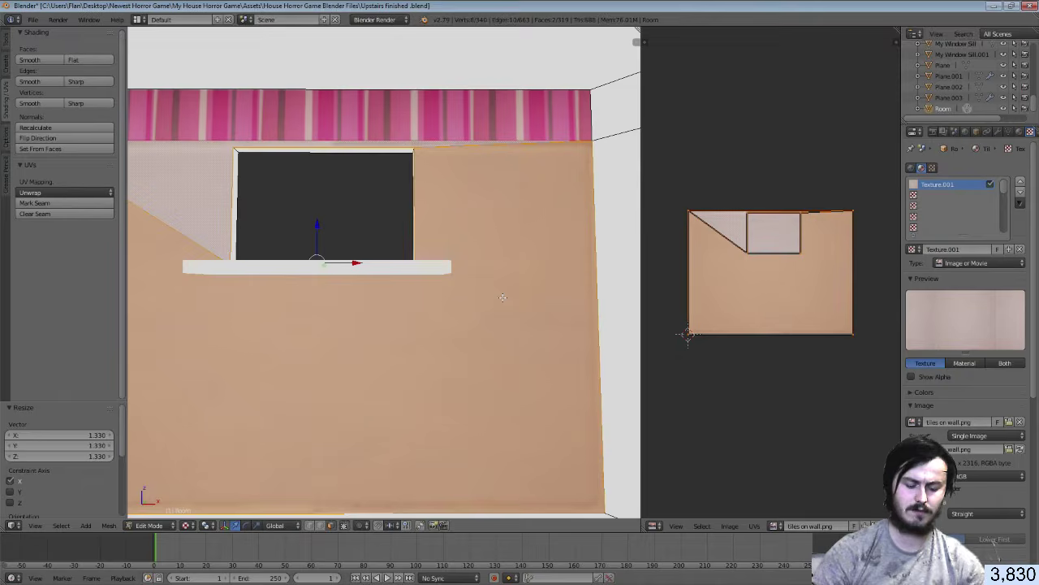
Scale the UVs up 11 times so the tiles repeat densely, then leave Edit Mode
text(s11)
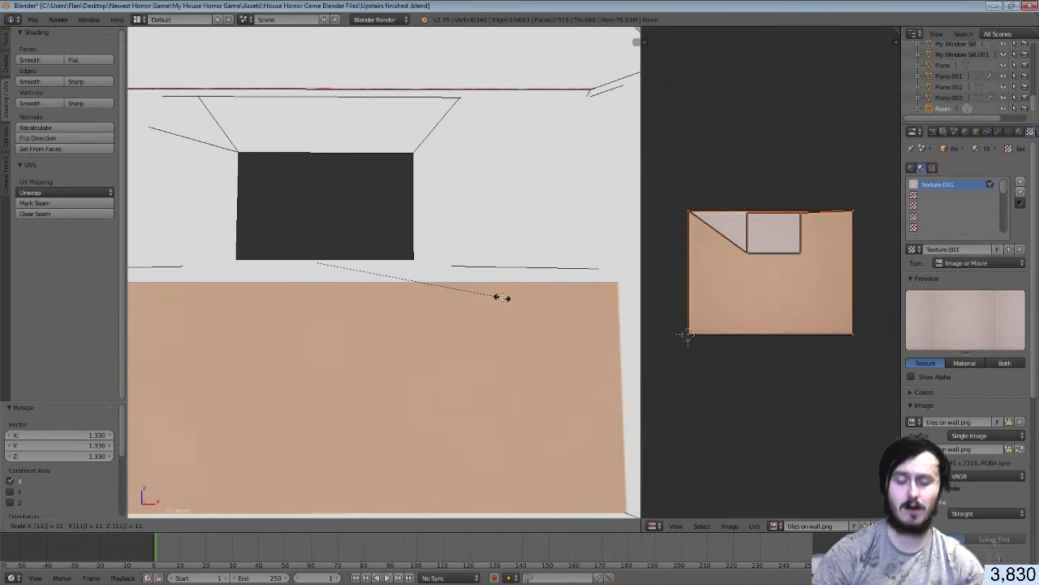
key(Return)
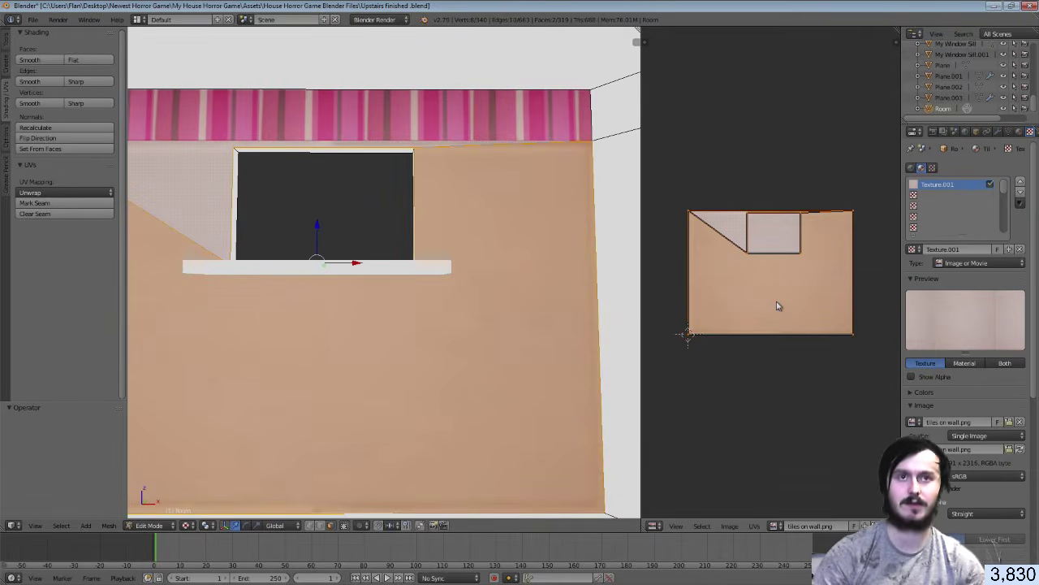
text(s11)
key(Return)
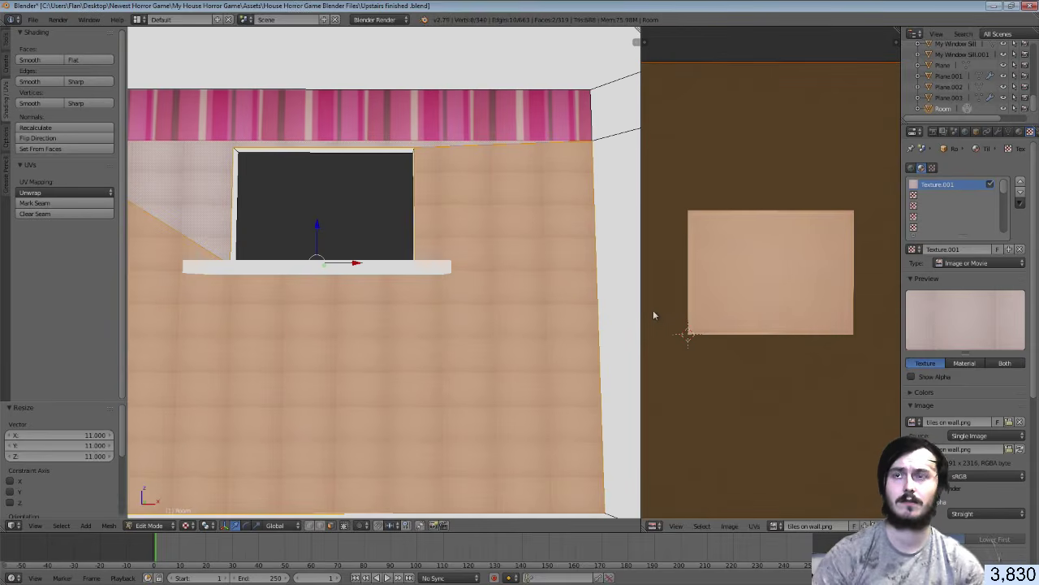
key(Tab)
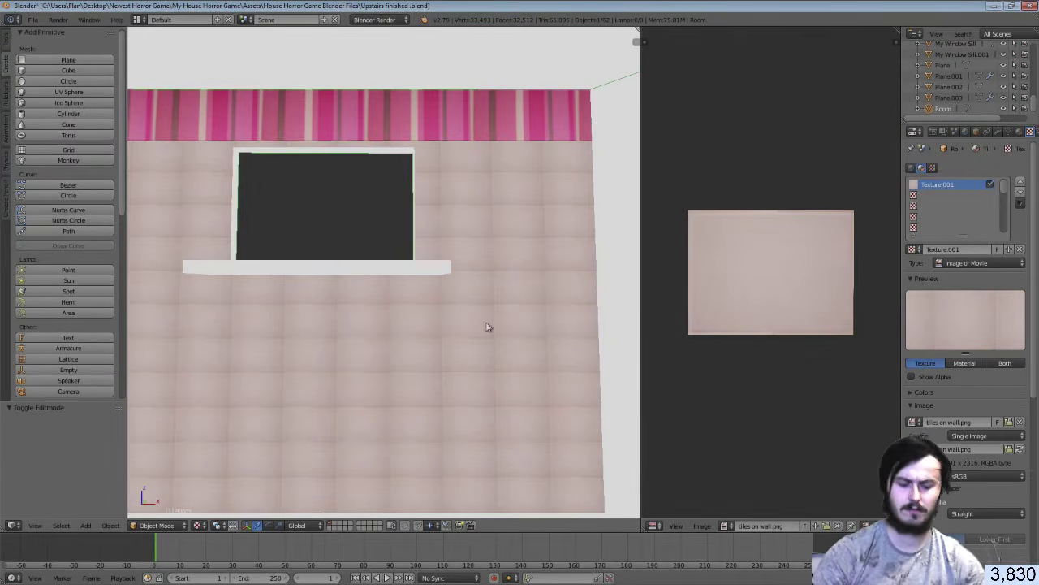
Walk around the room to inspect the tiles, then re-enter Edit Mode
key(shift+f)
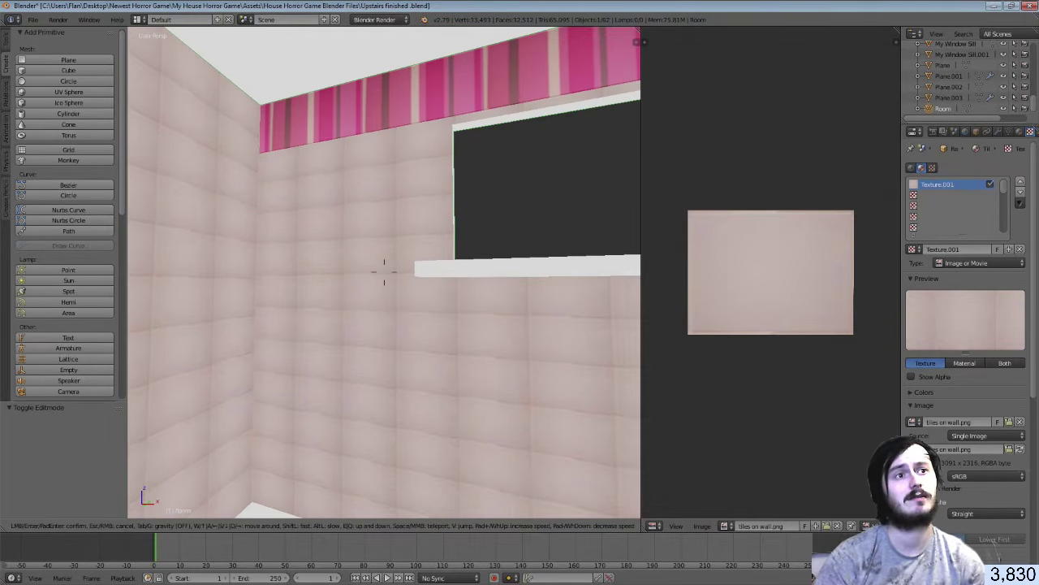
click(384, 272)
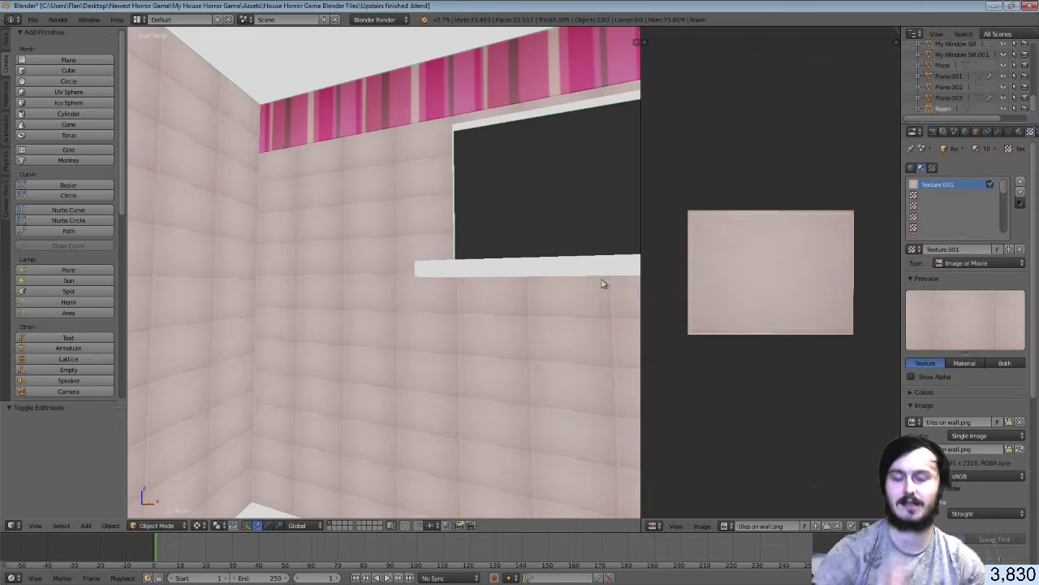
key(Tab)
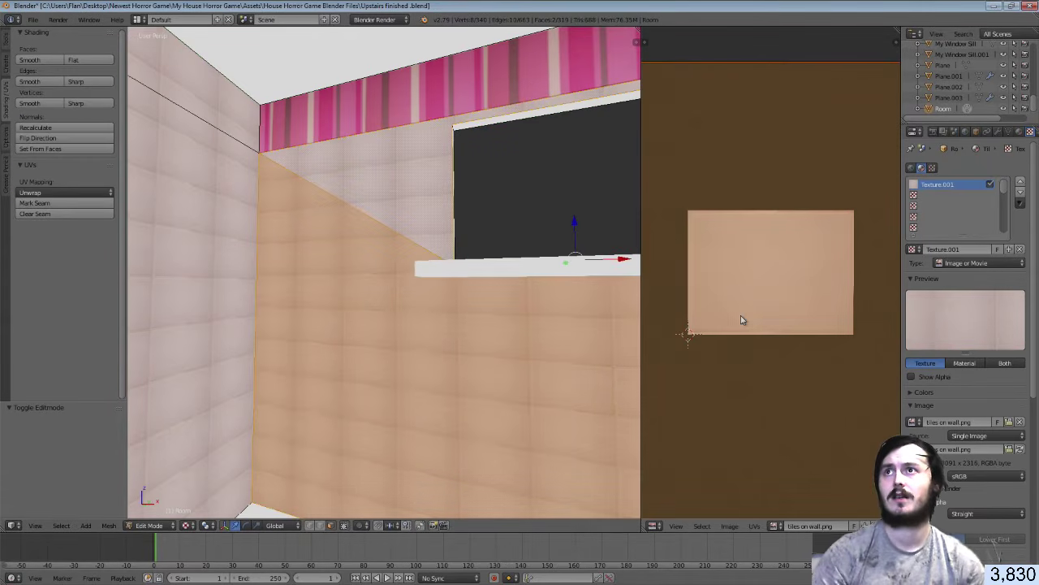
Save the blend file via File > Save and switch to Unity
click(32, 18)
click(55, 103)
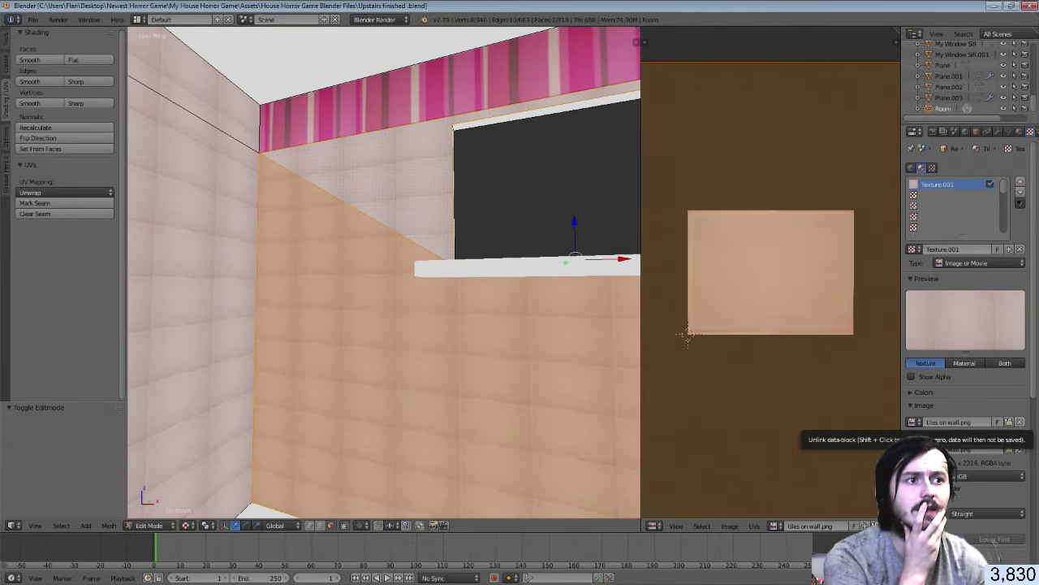
key(alt+Tab)
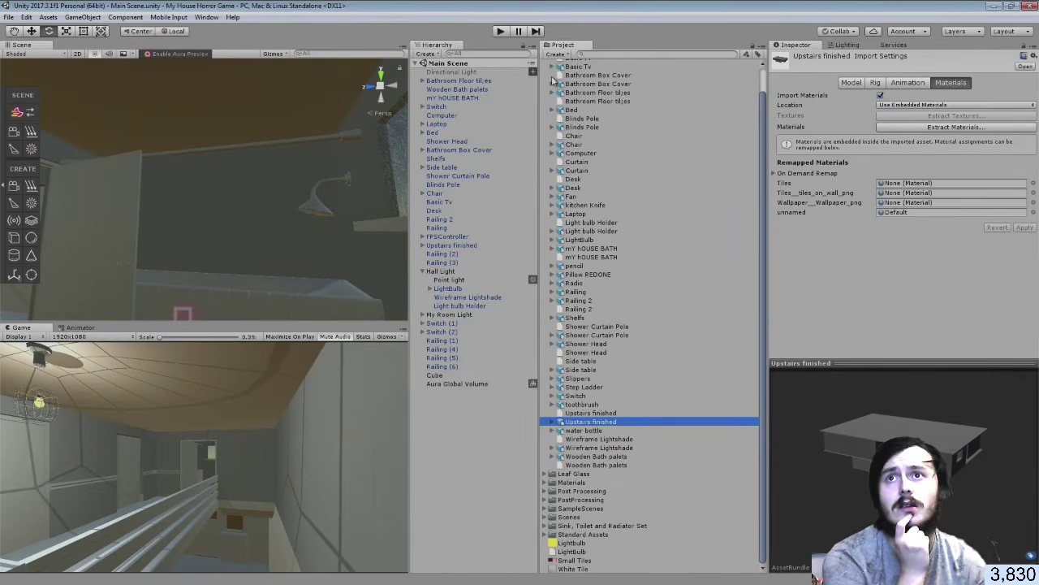
Delete the Aura Global Volume object from the Unity scene
right_drag(394, 217, 377, 269)
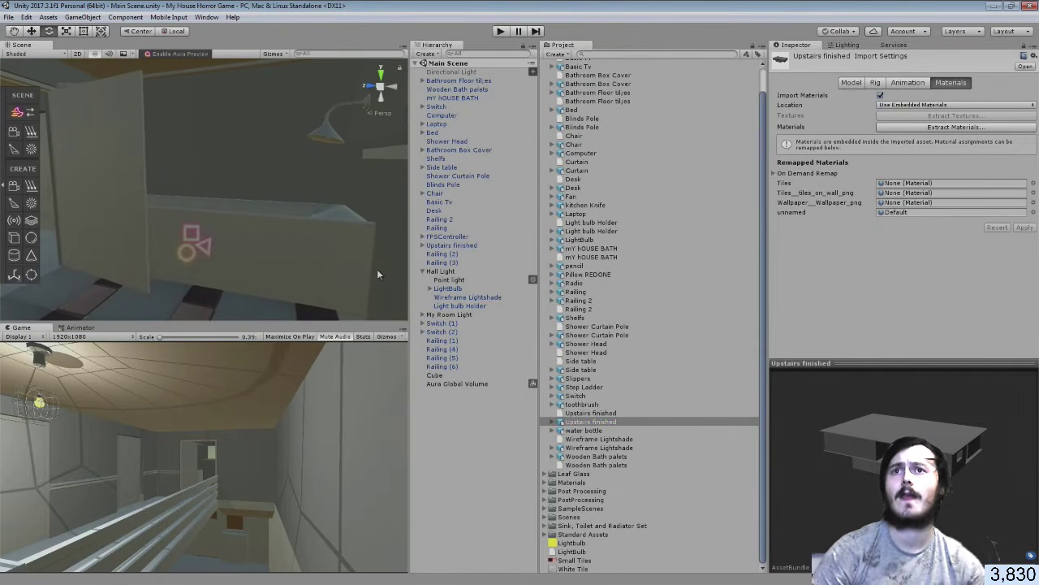
click(436, 385)
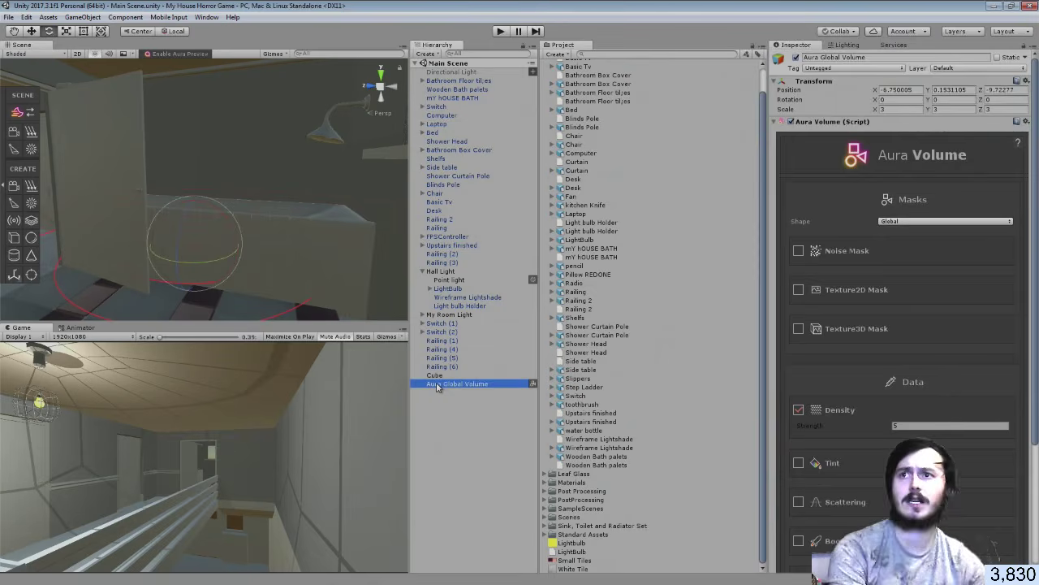
key(Delete)
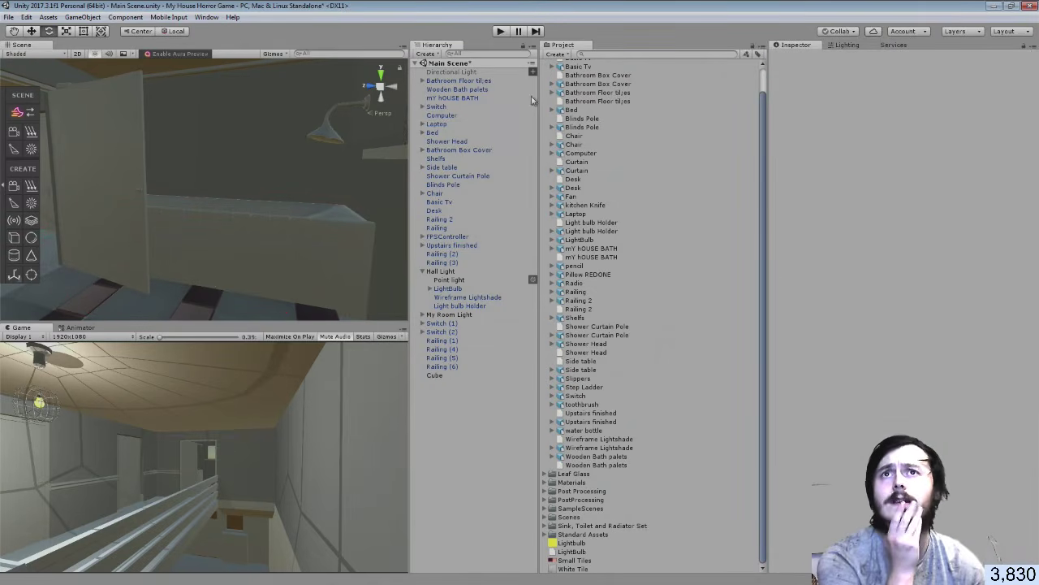
Collapse the House Horror Game Blender Files folder and switch to the file browser
scroll(549, 105, up, 1)
click(553, 74)
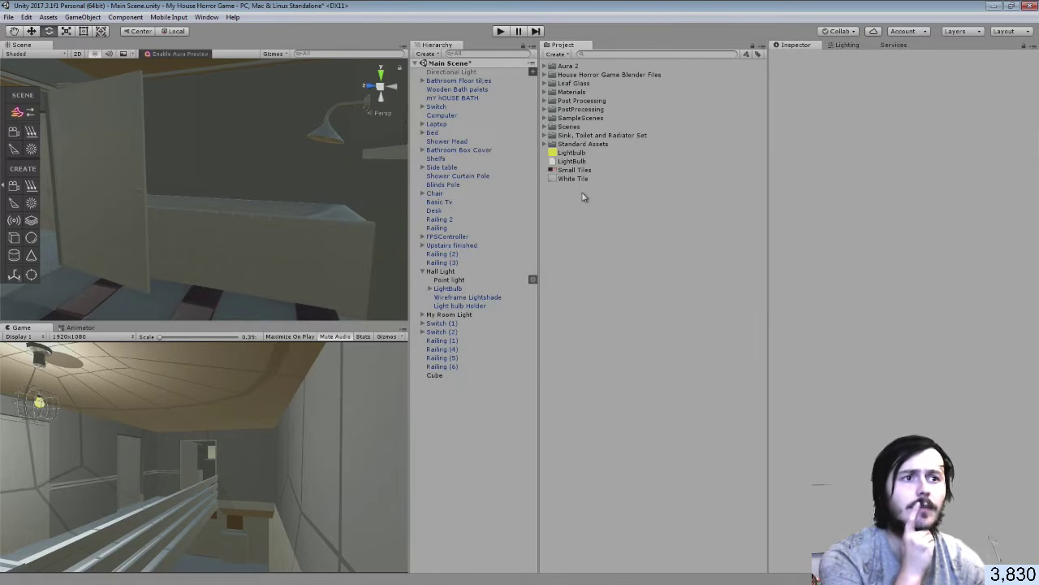
key(alt+Tab)
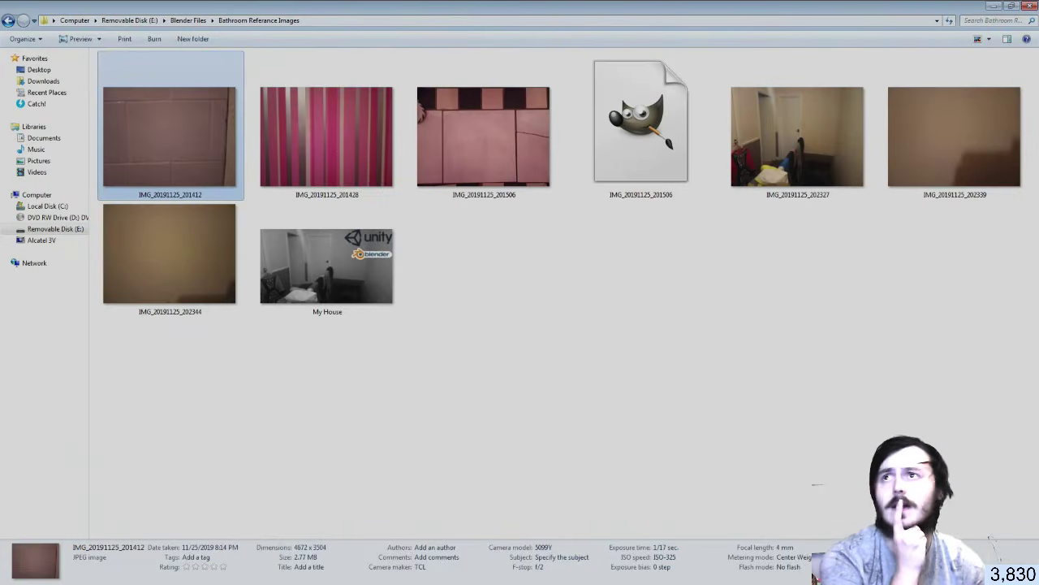
click(8, 20)
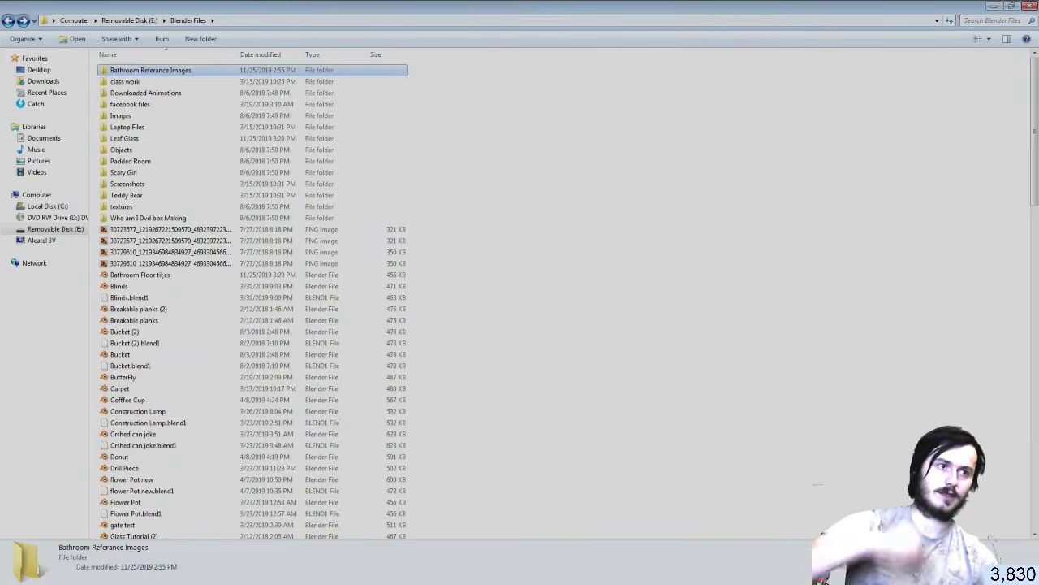
key(alt+Tab)
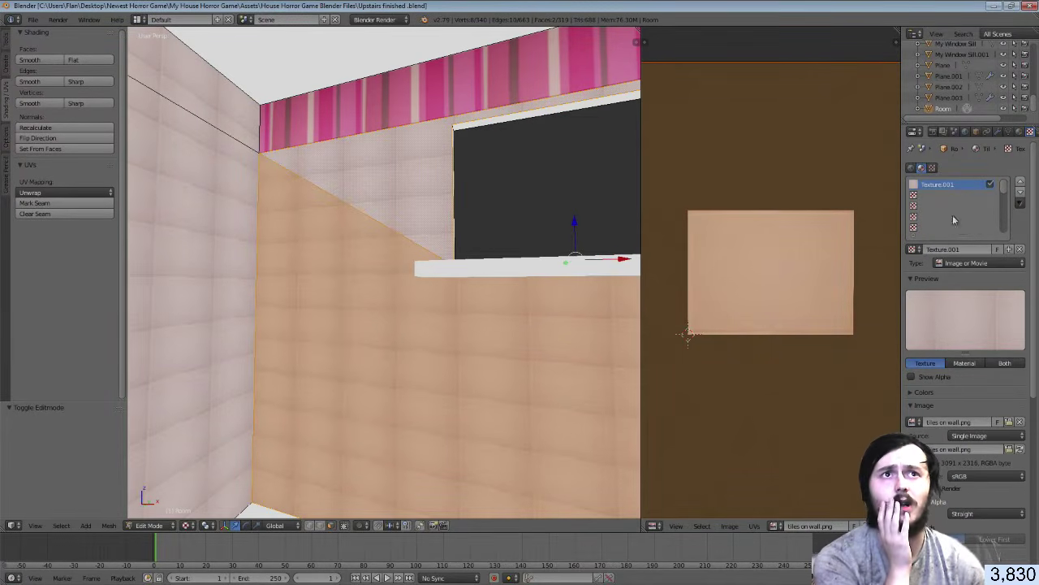
click(1020, 132)
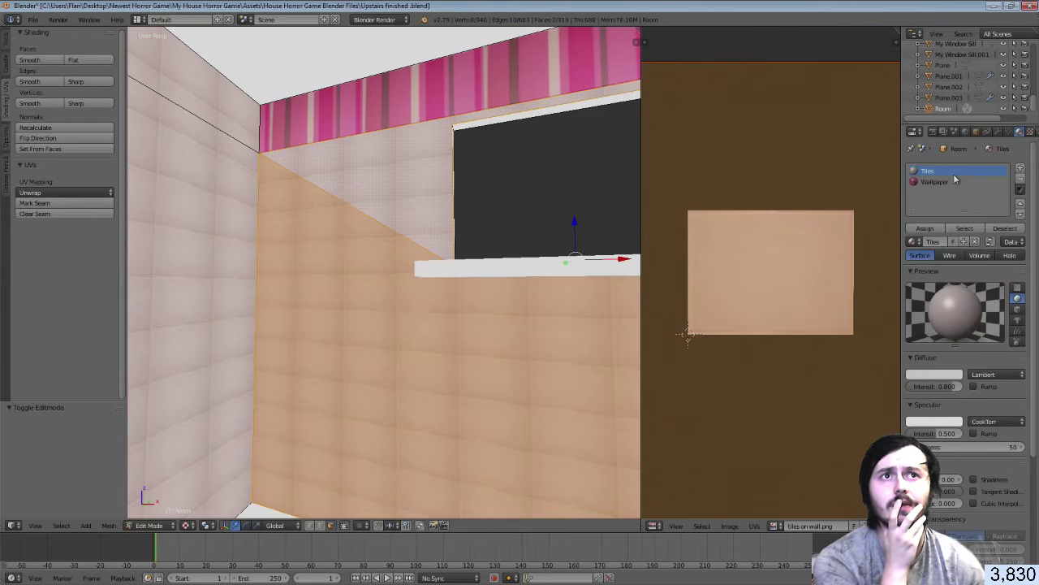
click(952, 180)
click(1028, 131)
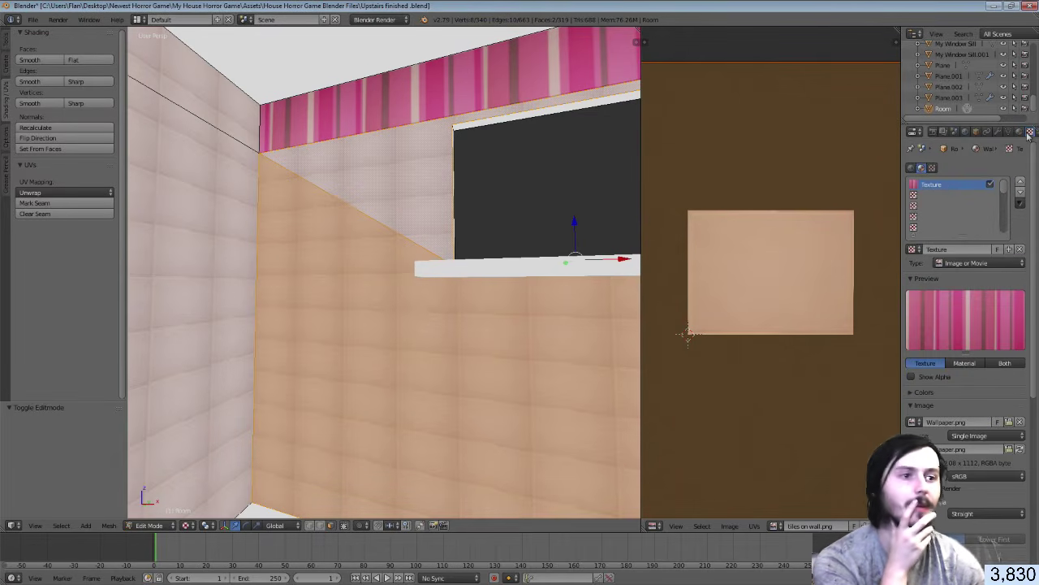
key(alt+Tab)
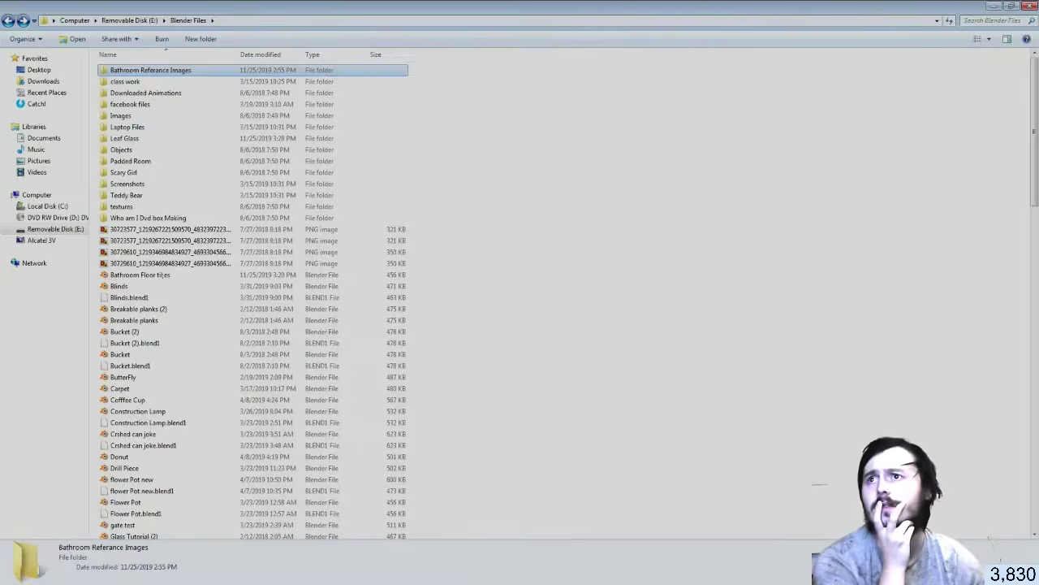
Select the 'tiles on wall' and 'Wallpaper' images on Removable Disk (E:) and carry them into Unity
click(300, 324)
text(tiles)
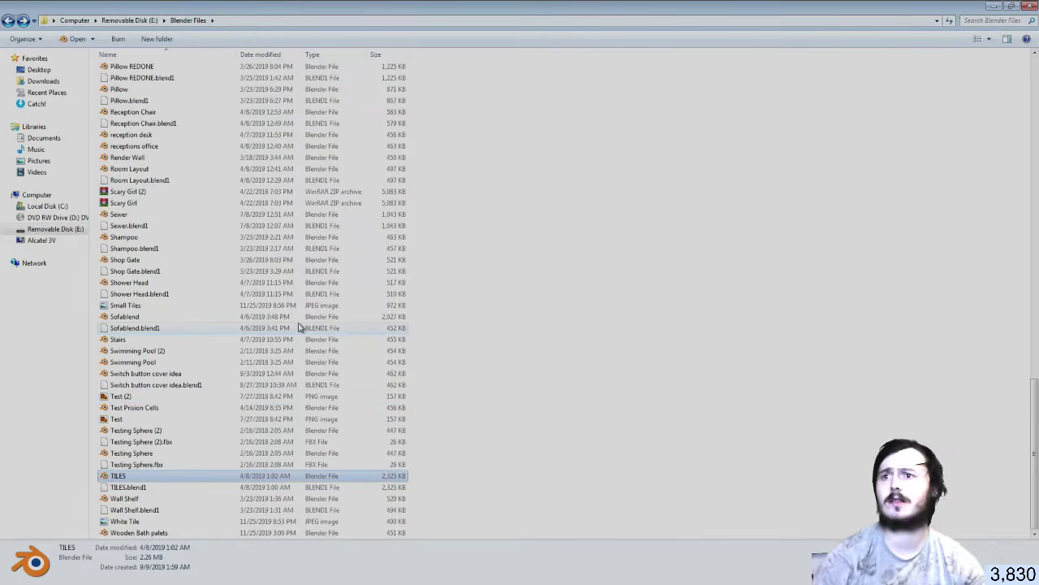
scroll(216, 414, up, 15)
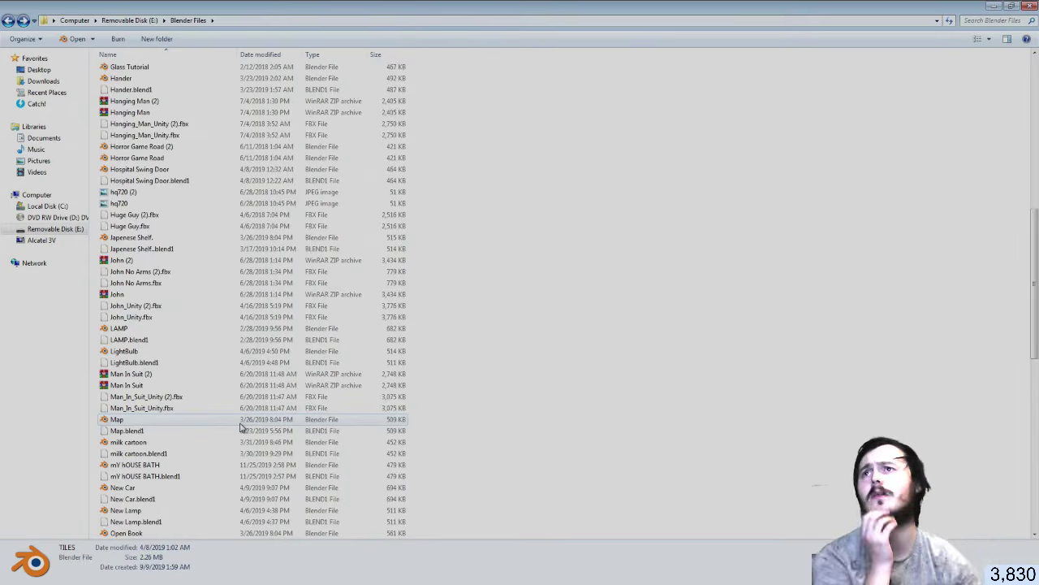
scroll(243, 430, up, 14)
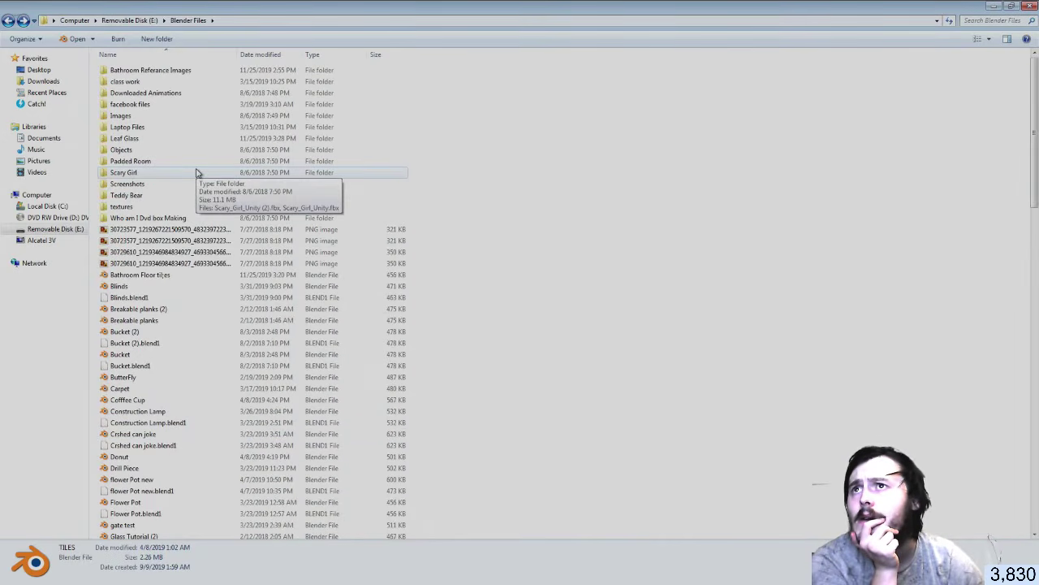
click(130, 20)
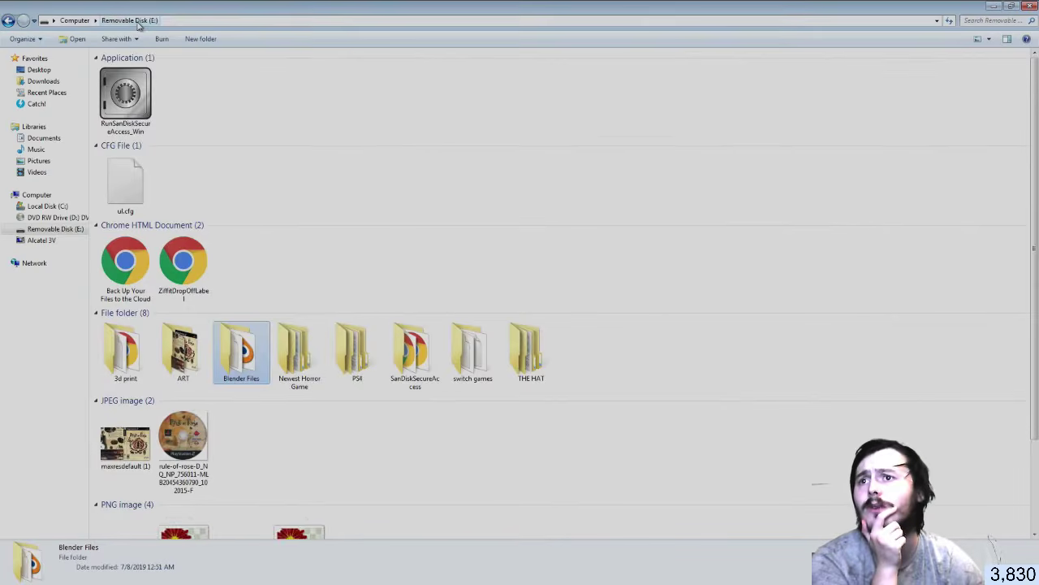
scroll(303, 387, down, 3)
click(199, 410)
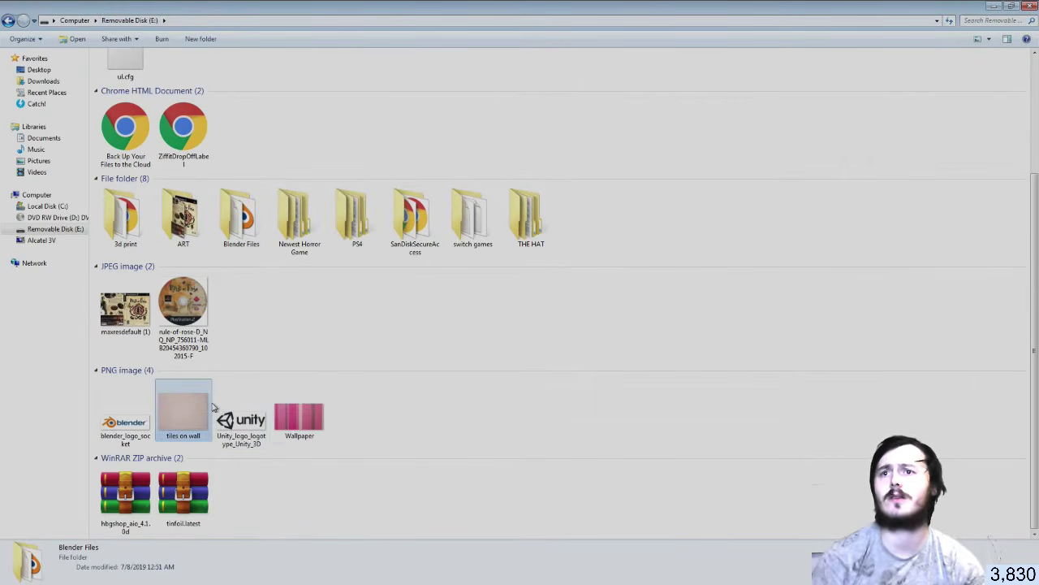
ctrl+click(296, 411)
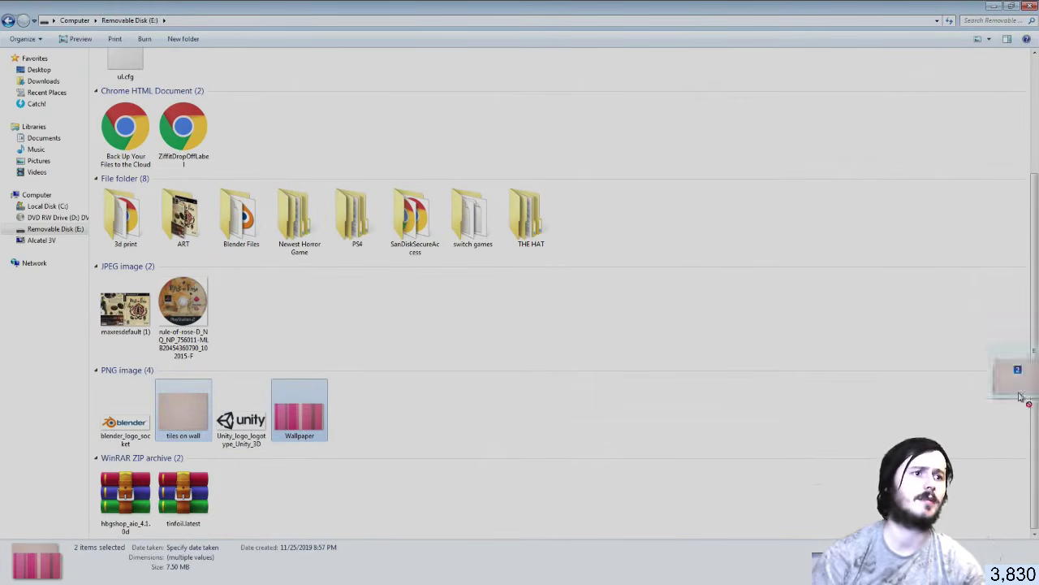
key(alt+Tab)
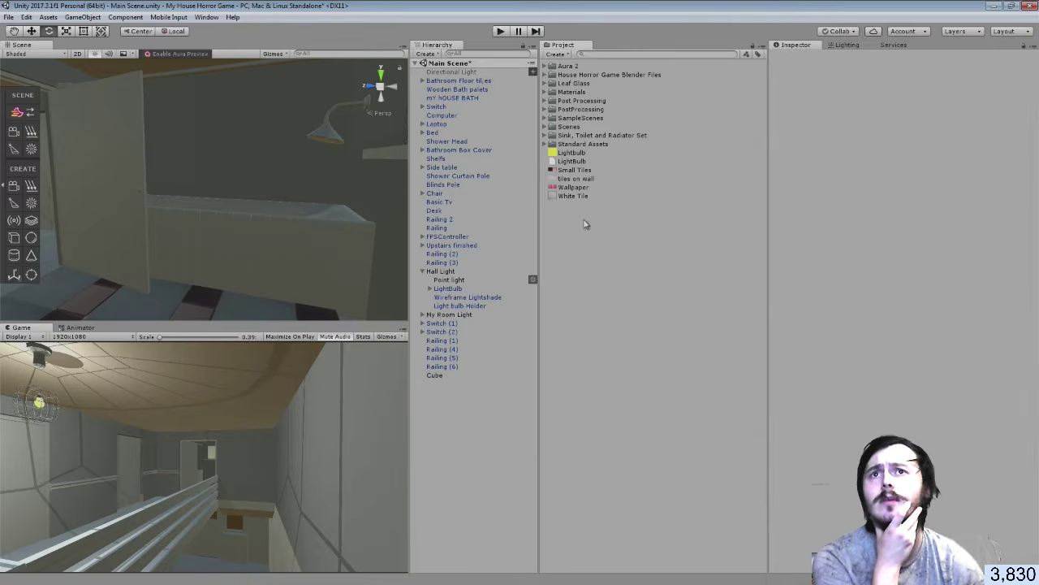
Drop the Wallpaper material onto the Room mesh and orbit to check the pink walls
right_drag(138, 155, 894, 106)
drag(573, 187, 341, 156)
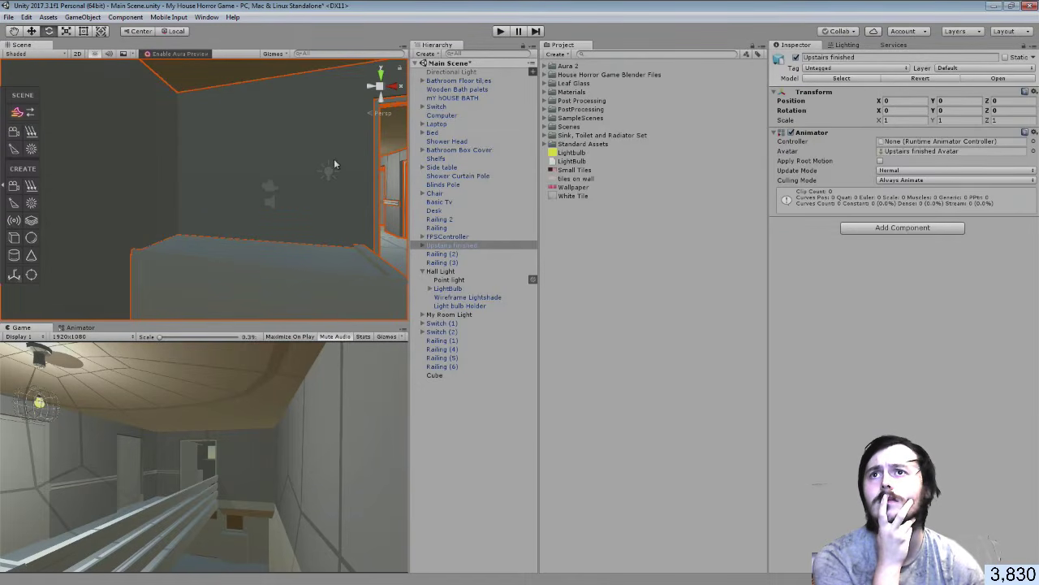
click(334, 158)
drag(560, 188, 287, 191)
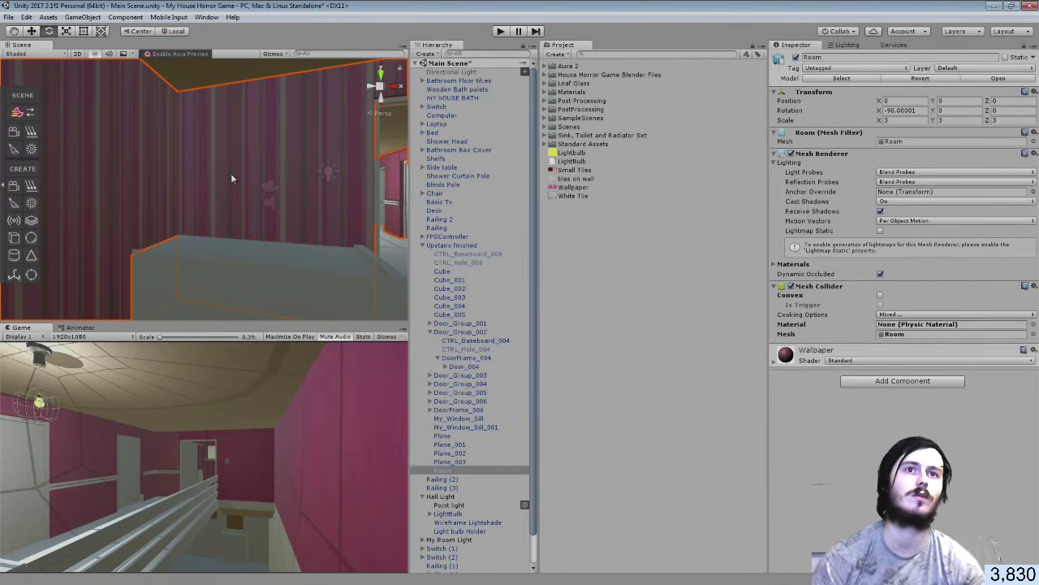
alt+drag(231, 173, 523, 182)
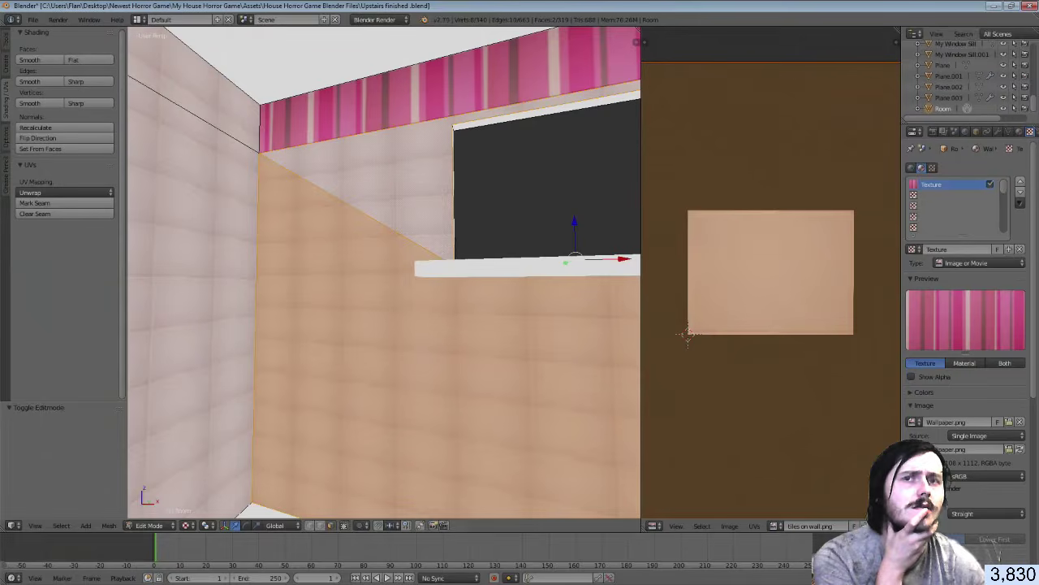
Deselect all faces, walk through the room, switch to Rendered shading, and return to Object Mode
key(a)
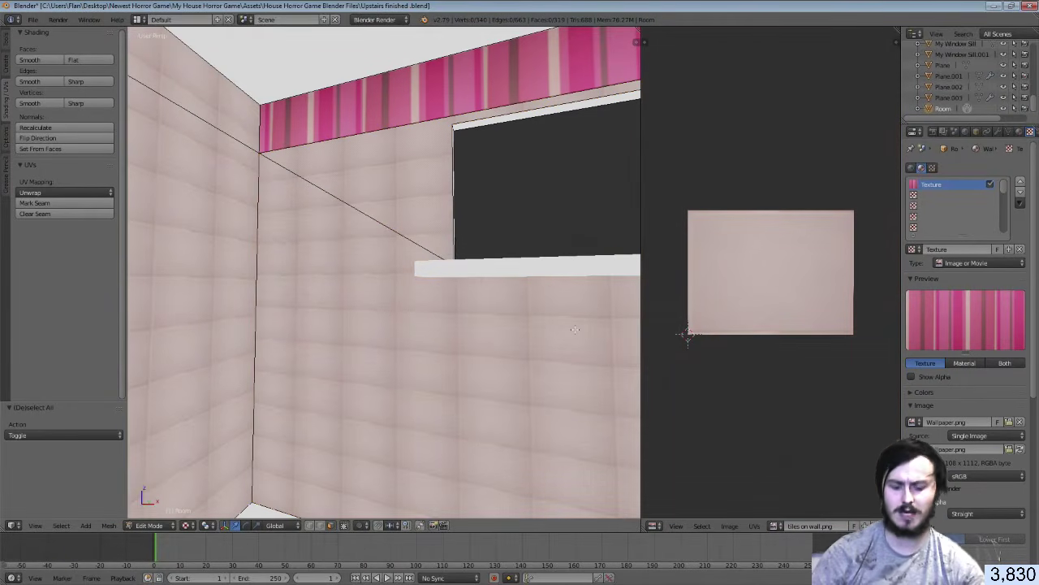
key(shift+f)
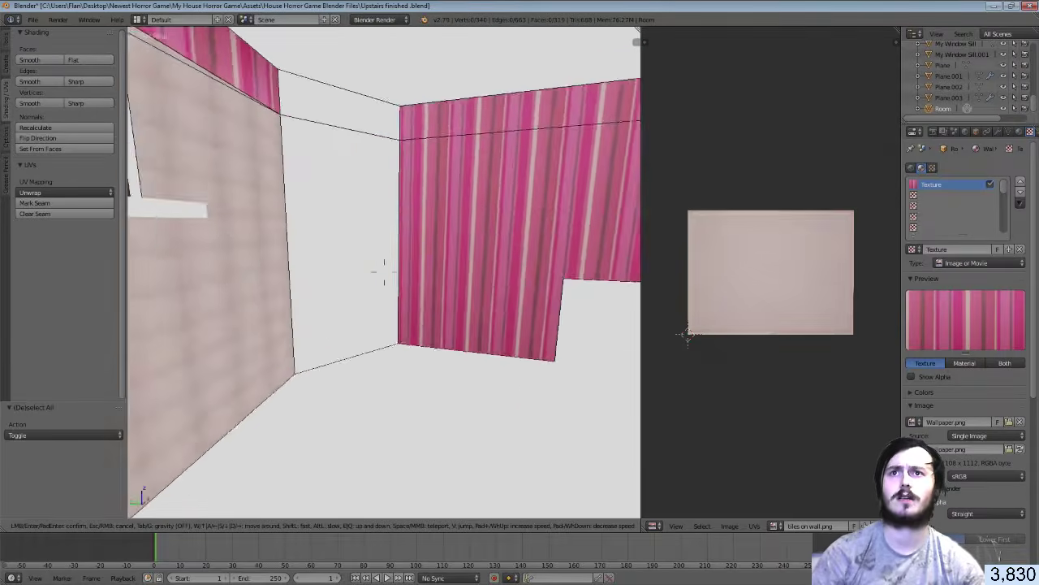
click(384, 272)
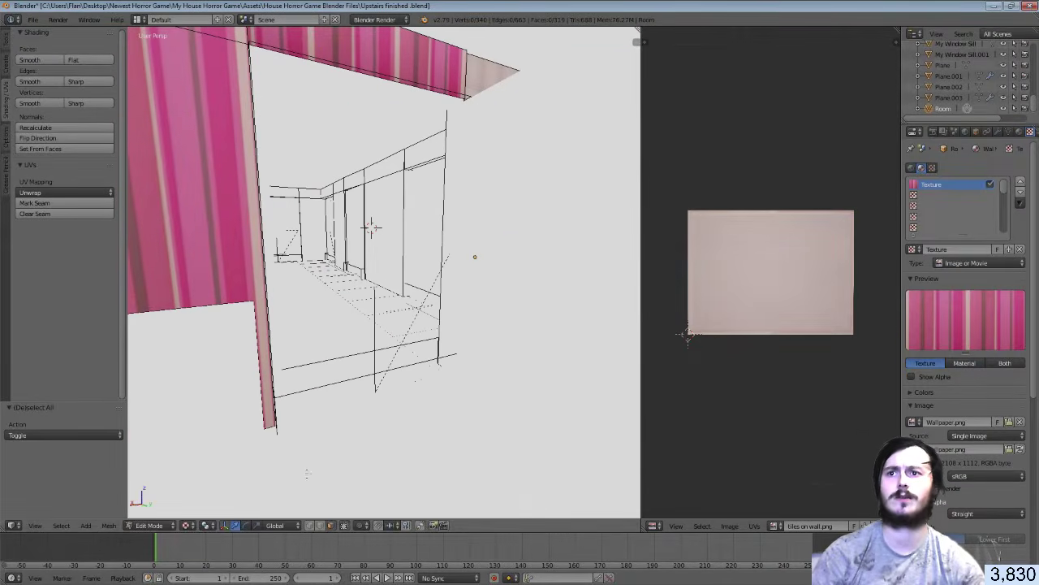
click(191, 526)
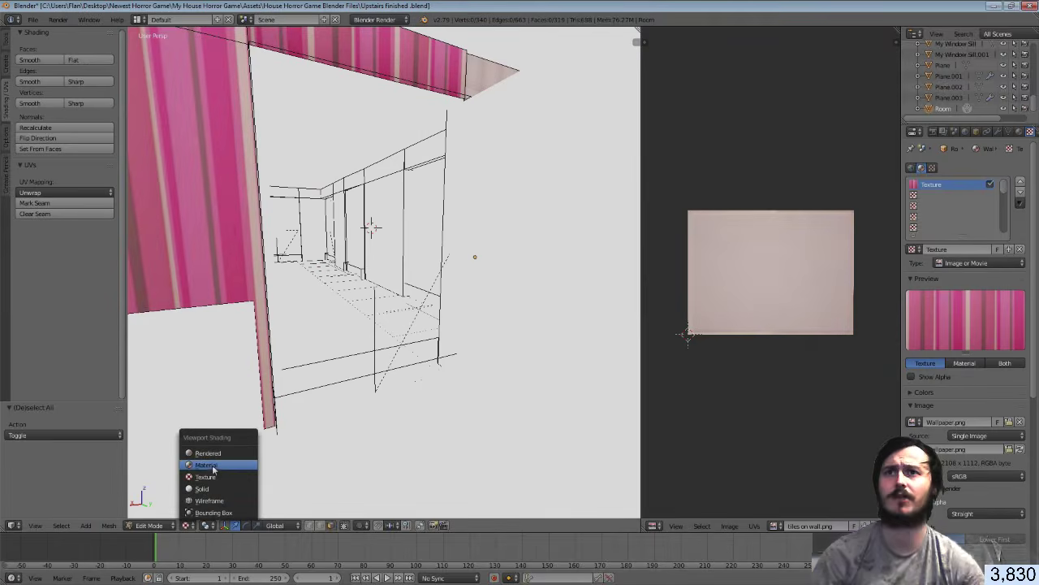
click(220, 460)
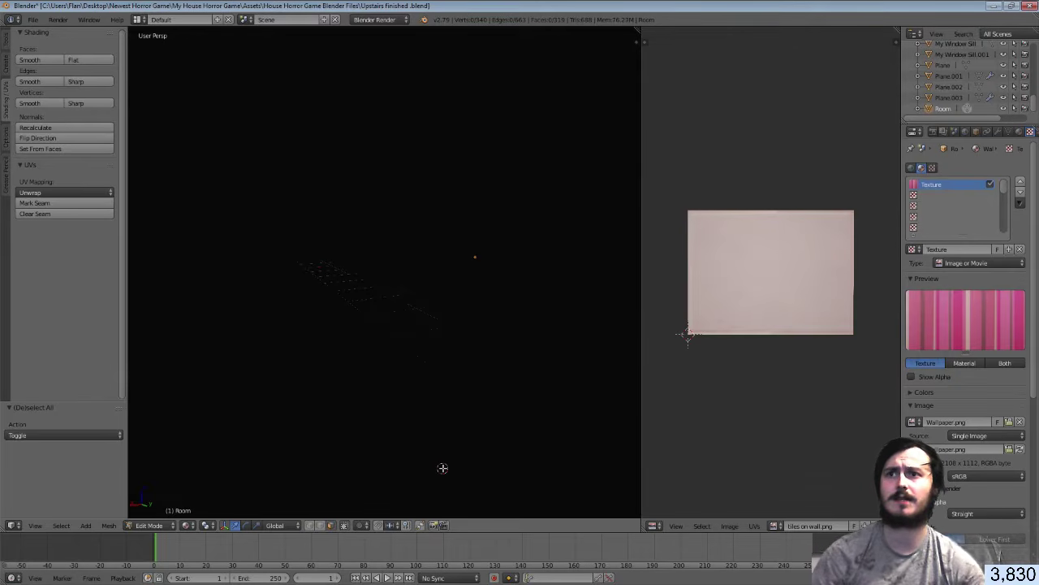
key(Tab)
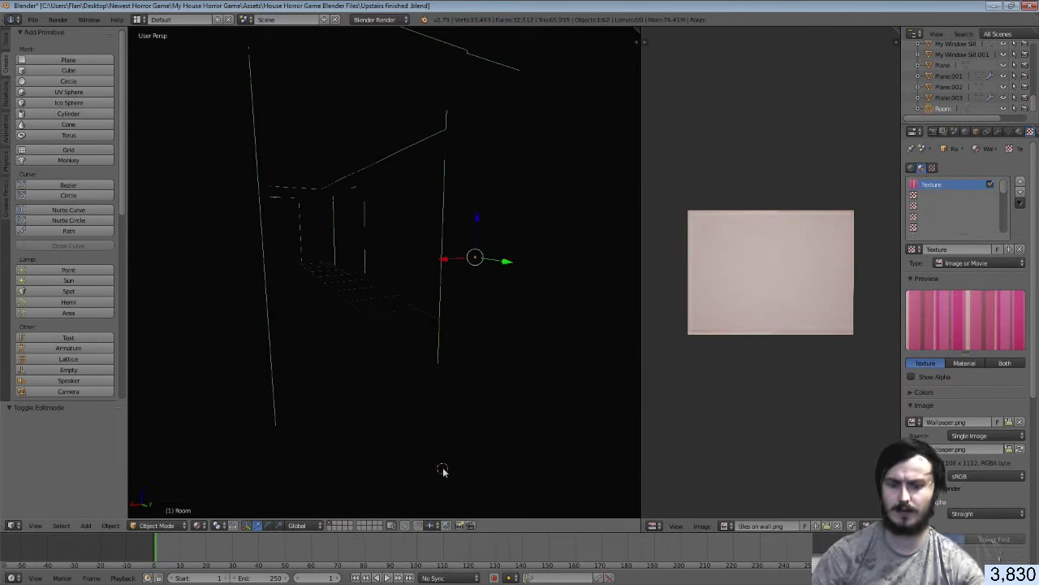
Add a Point lamp in the hallway and nudge it 0.312 along Y
key(shift+a)
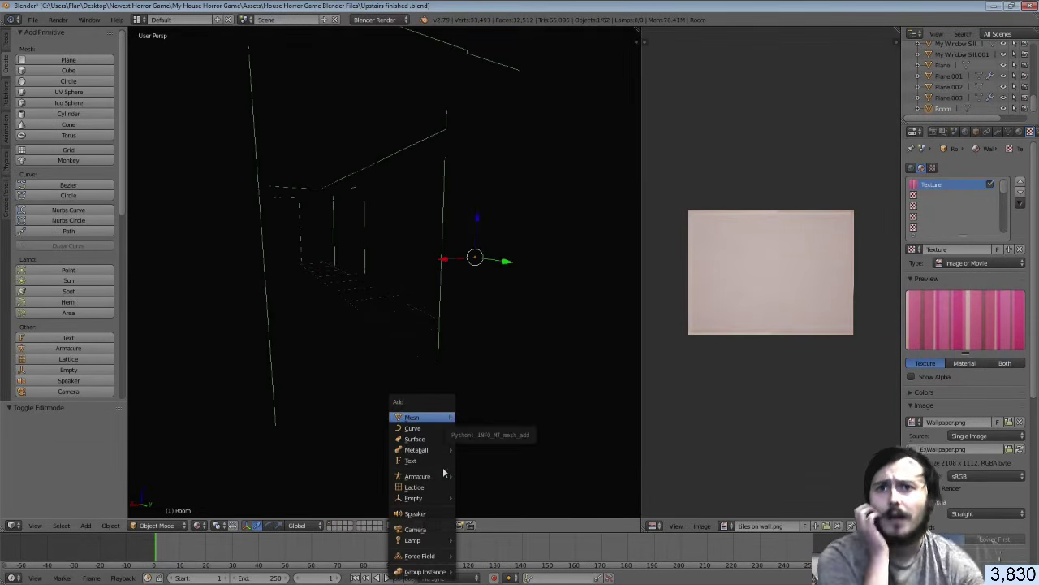
mouse_move(445, 542)
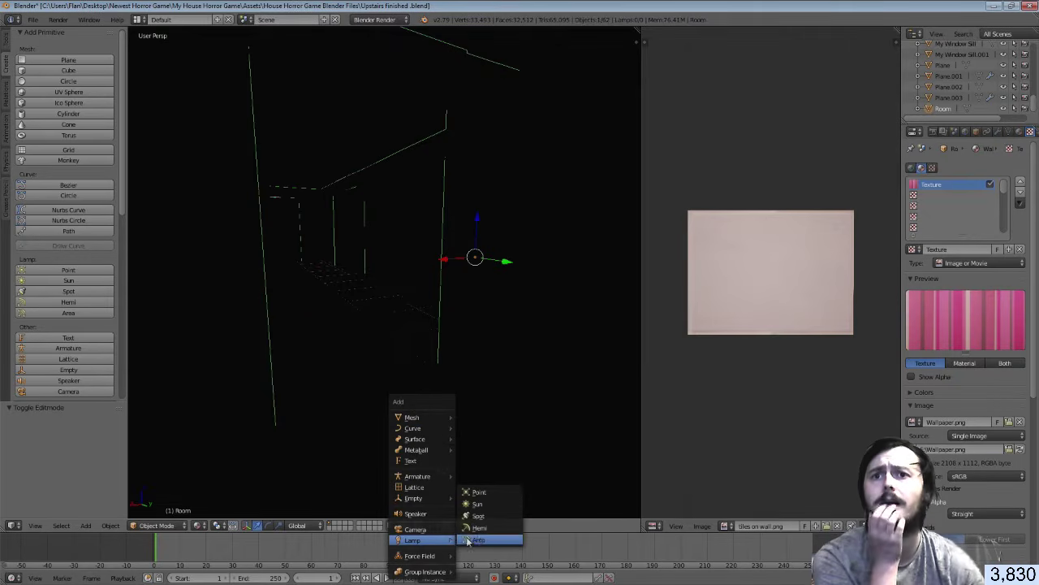
click(490, 495)
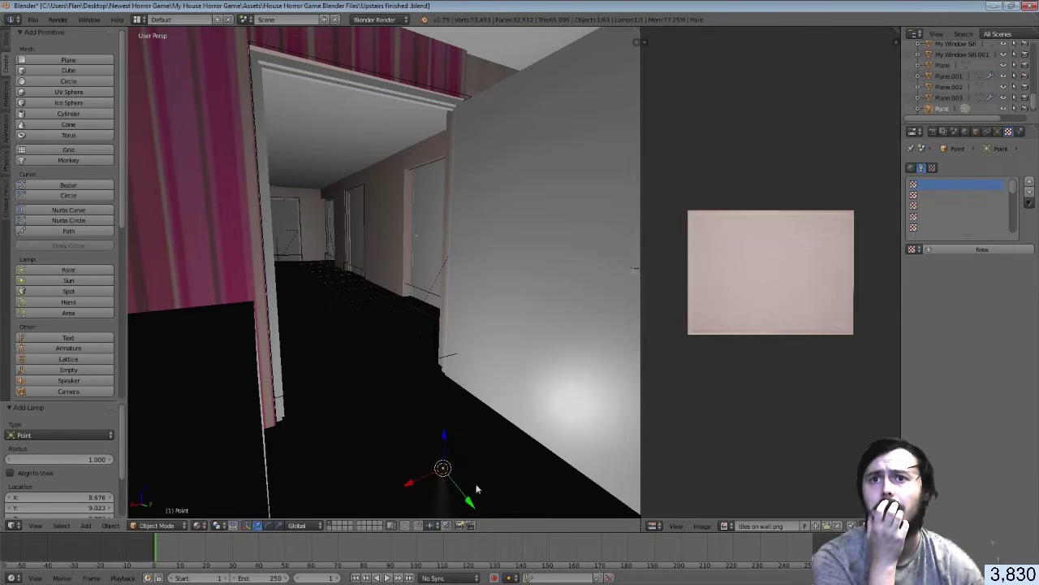
drag(472, 505, 508, 546)
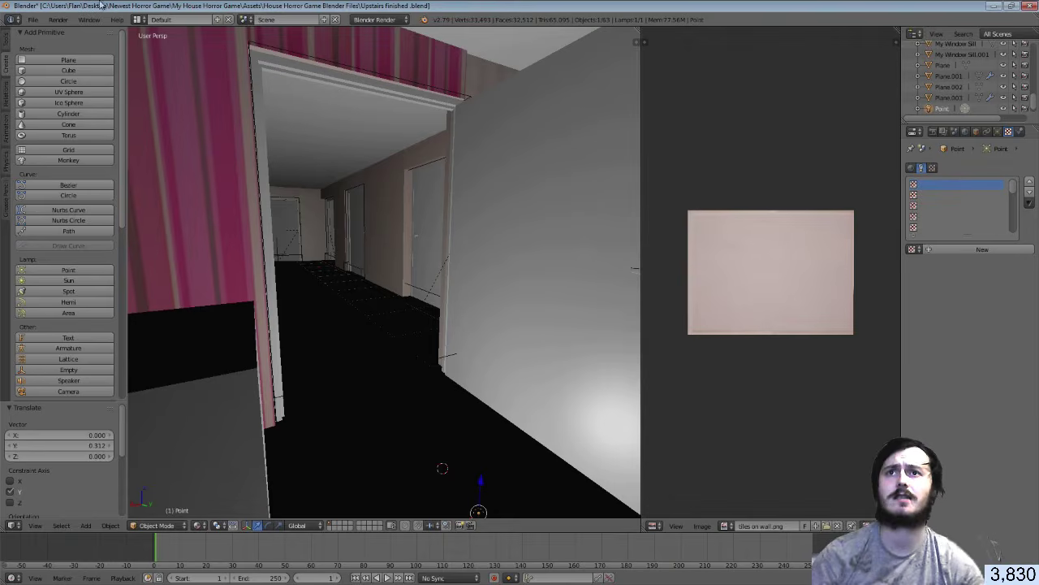
scroll(419, 311, down, 12)
scroll(424, 312, up, 12)
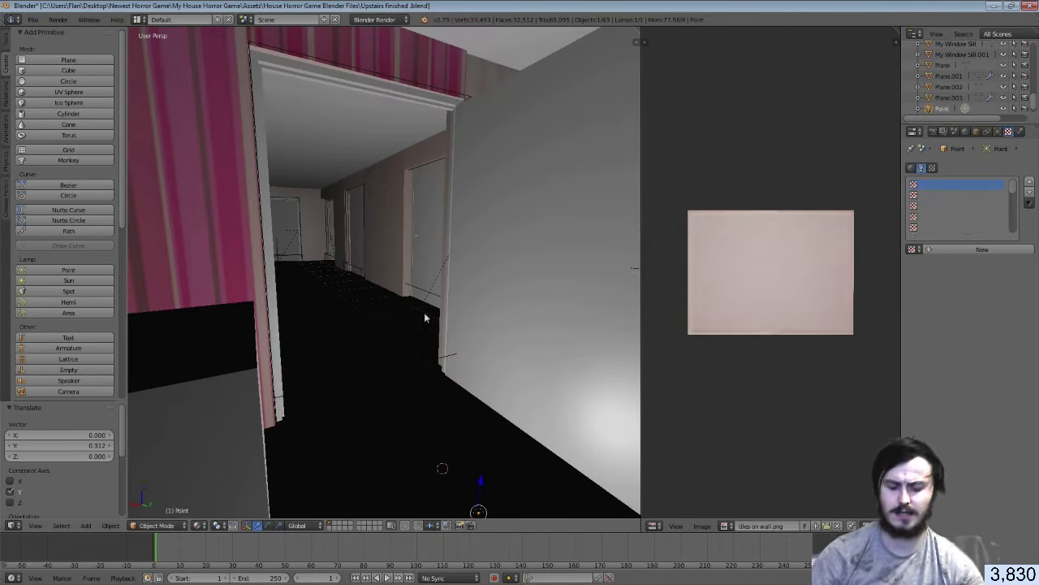
Walk through the lit hallway and pink-striped room, then switch back to Unity
key(shift+f)
key(w)
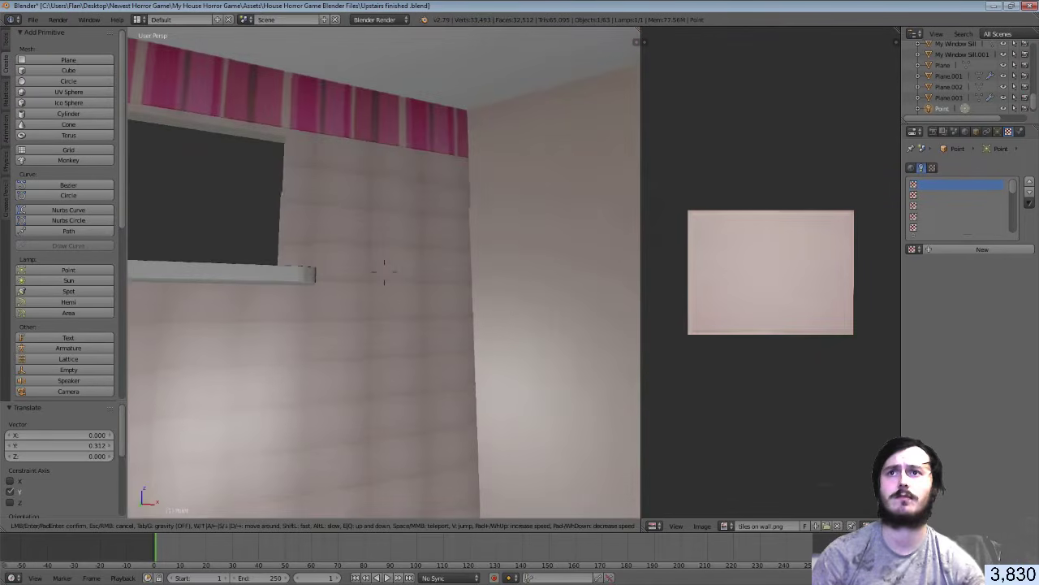
key(w)
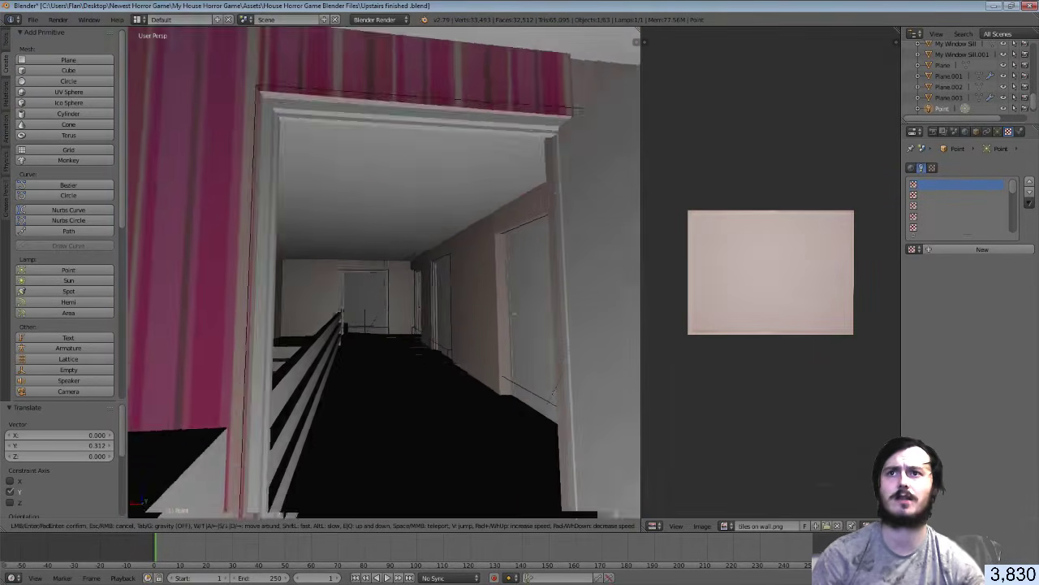
key(w)
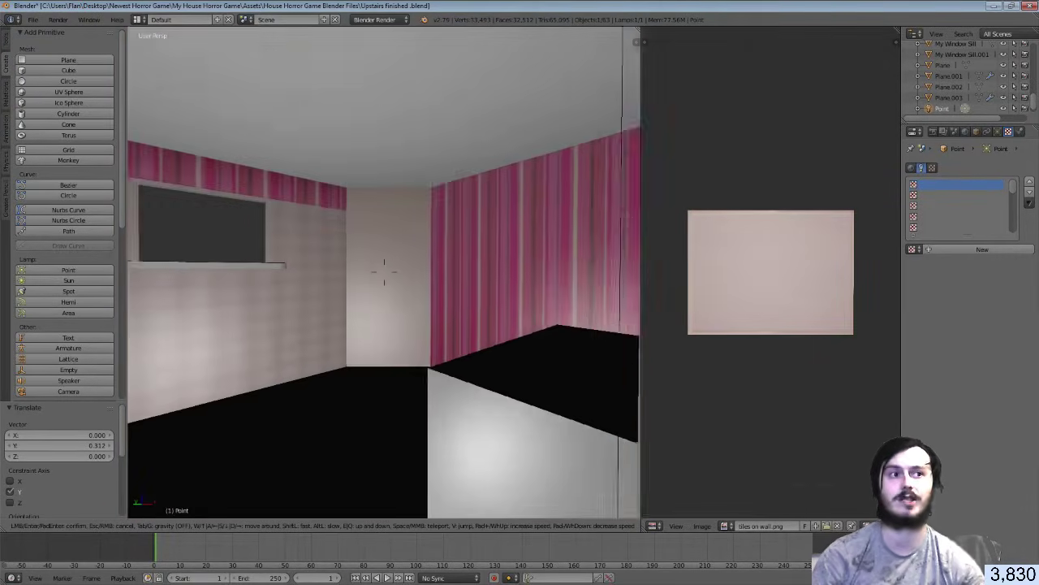
key(w)
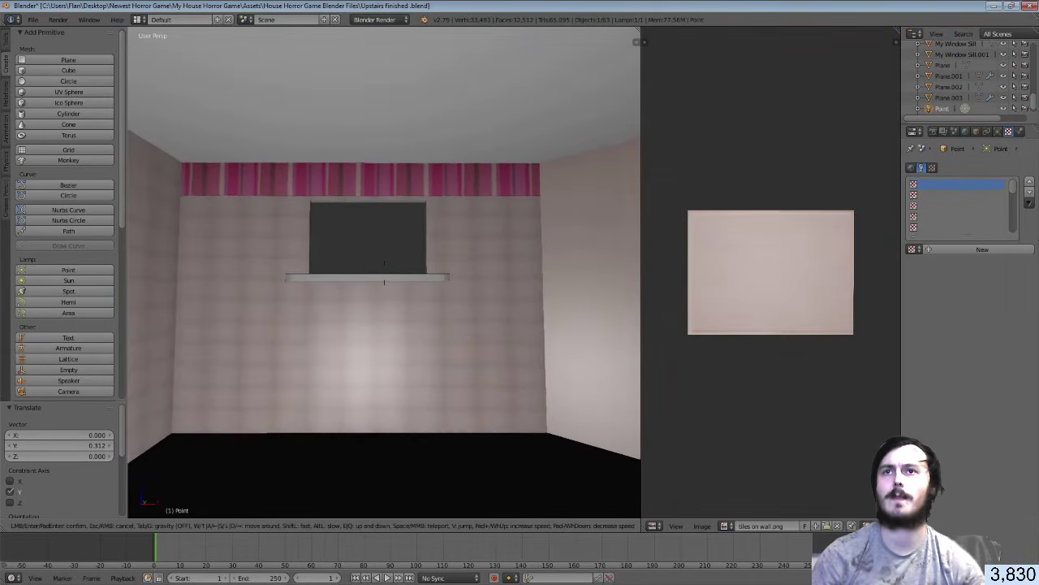
key(w)
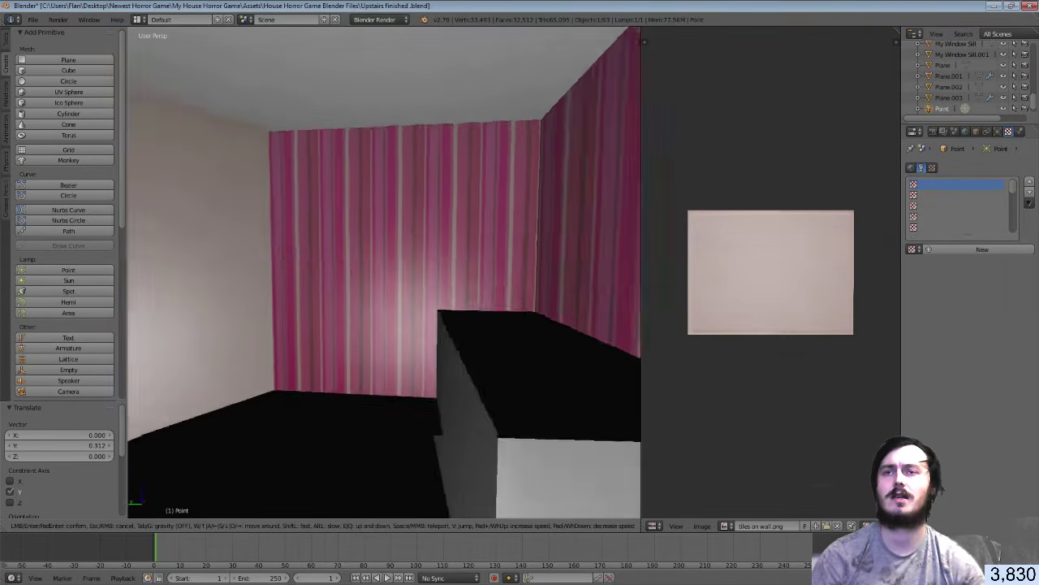
key(Return)
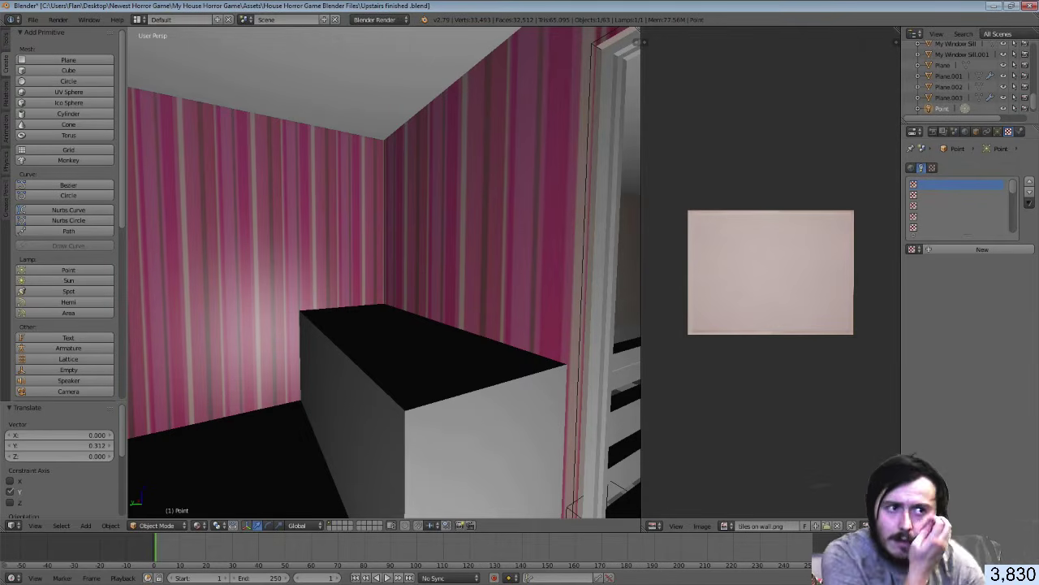
key(alt+Tab)
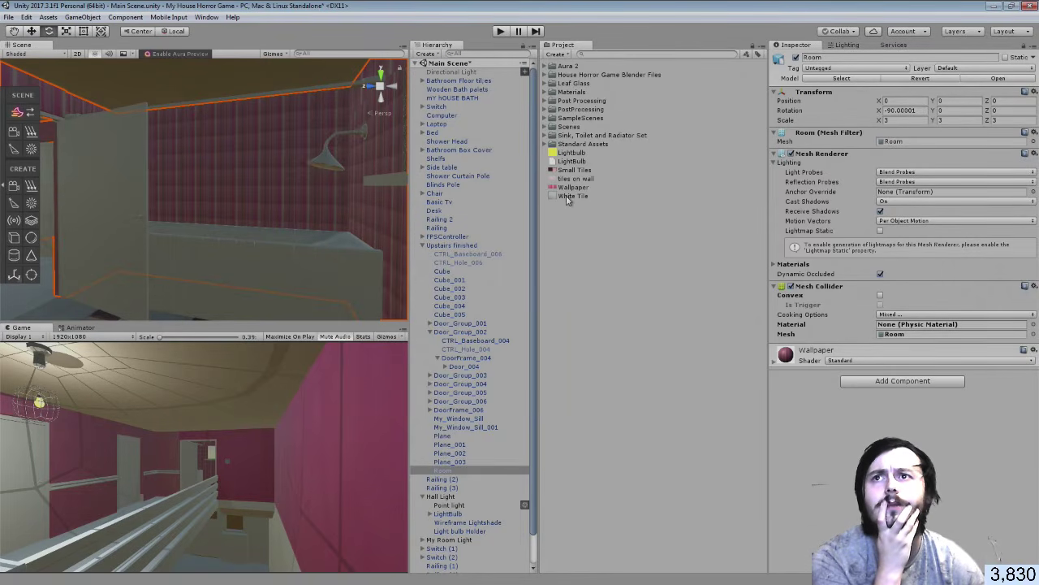
Drop the White Tile material onto the Room, then frame it and fly into the tiled bathroom
drag(571, 196, 224, 203)
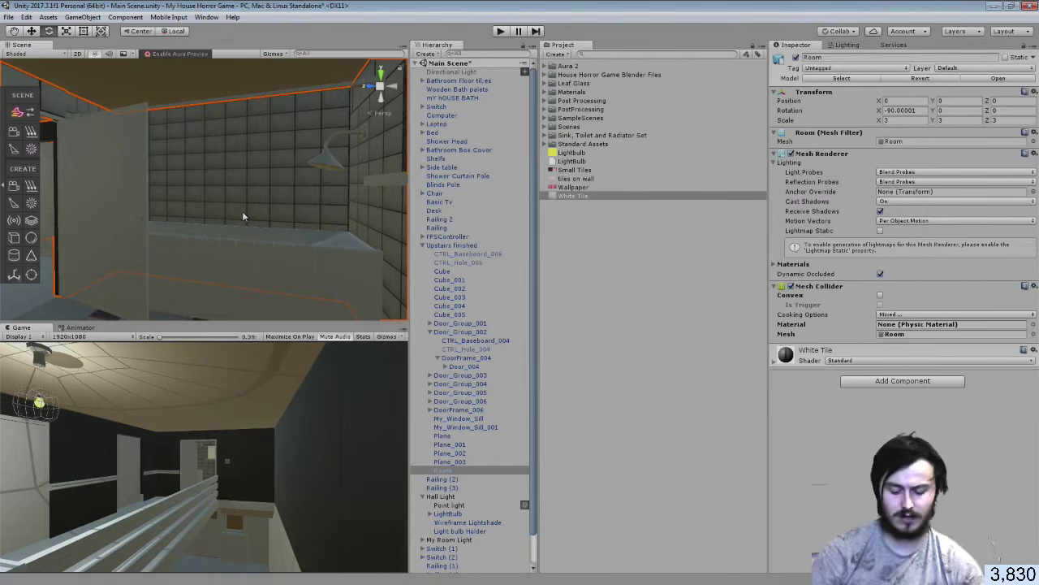
key(f)
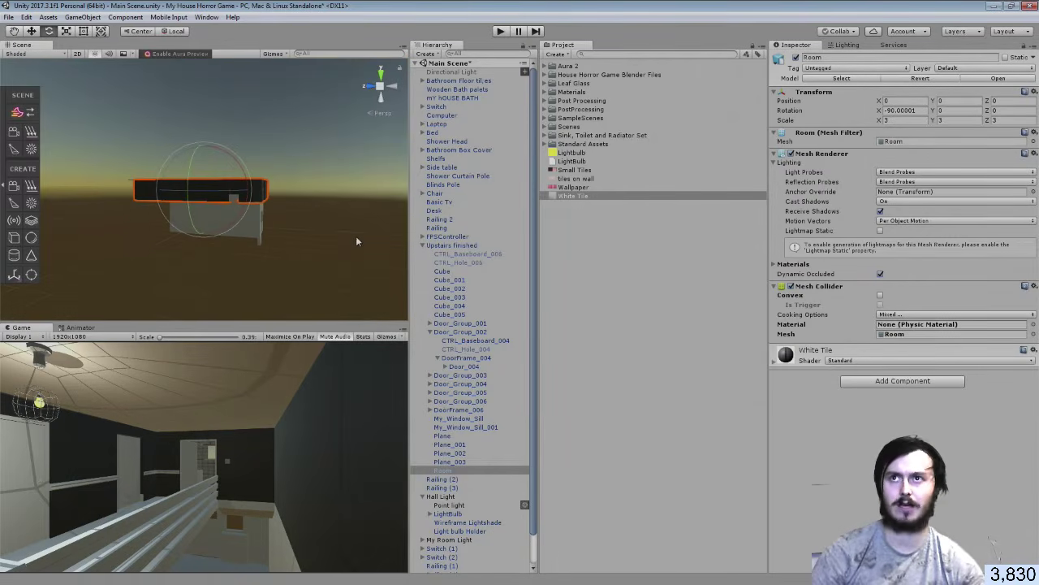
key(w)
mouse_move(298, 226)
right_down()
mouse_move(294, 211)
mouse_move(297, 232)
right_up()
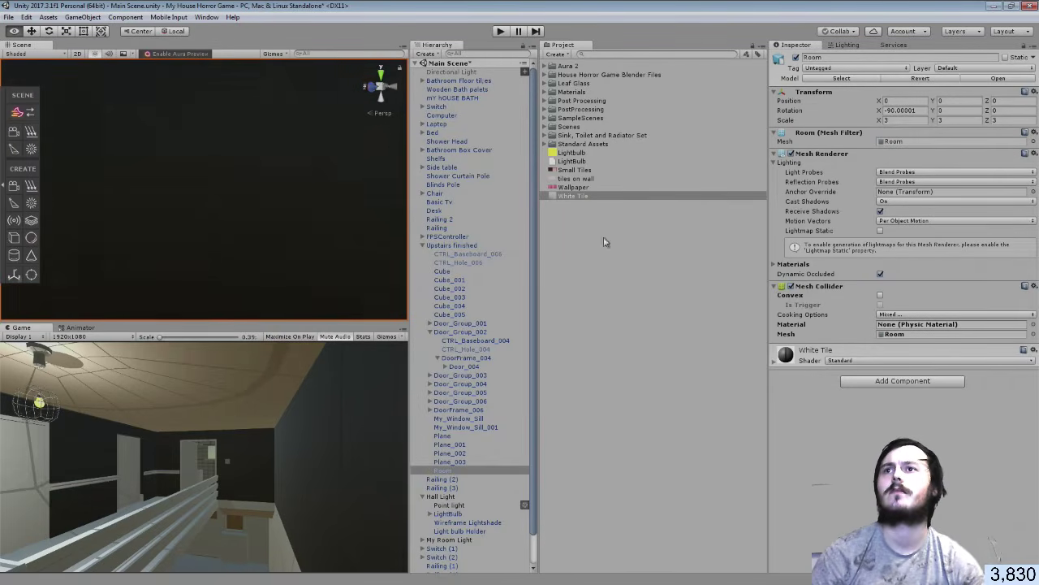
right_drag(700, 242, 352, 217)
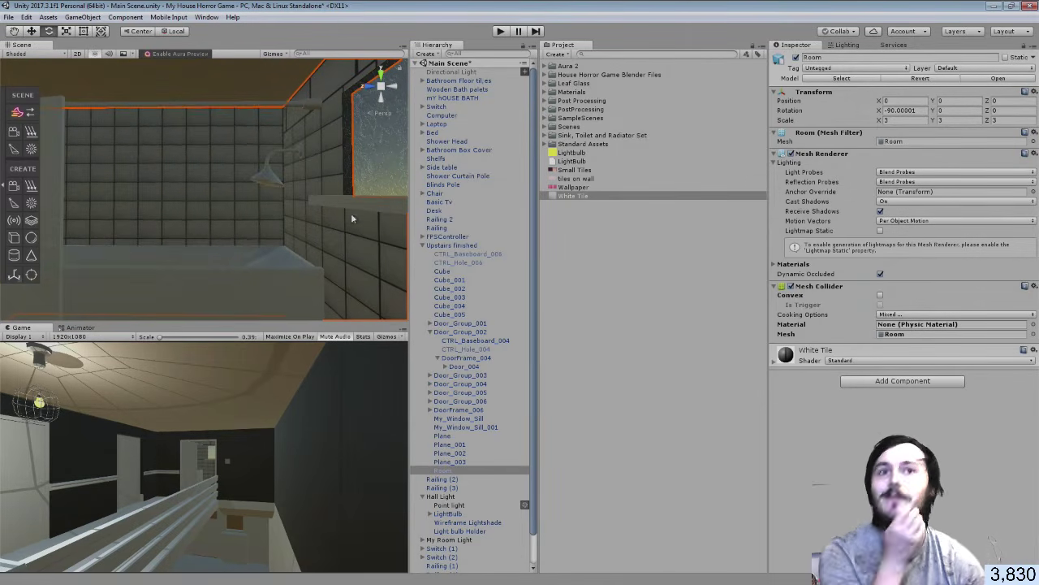
Open the import settings of the Upstairs finished model from the Blender files folder
click(551, 75)
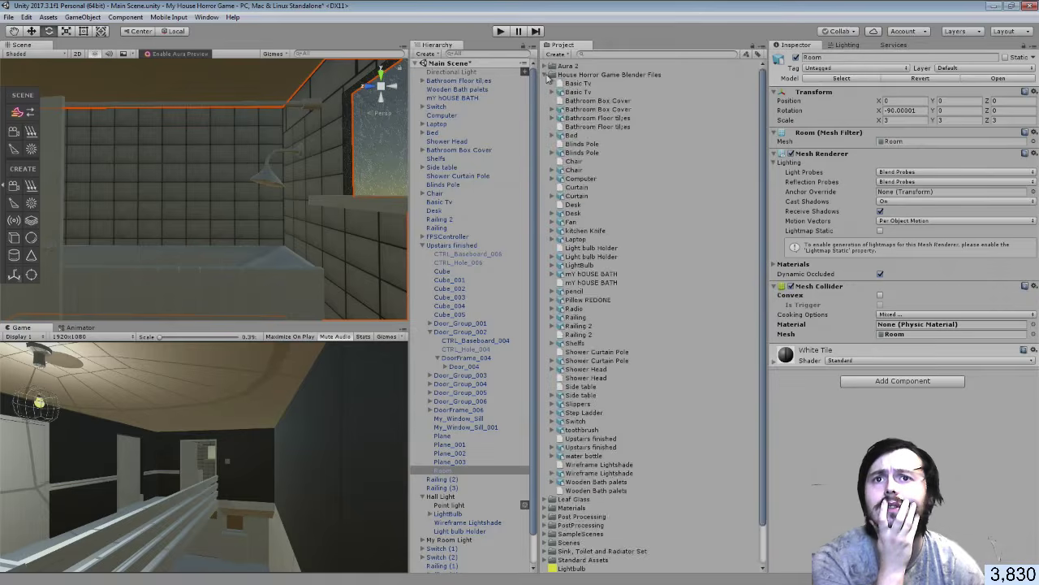
scroll(650, 491, down, 5)
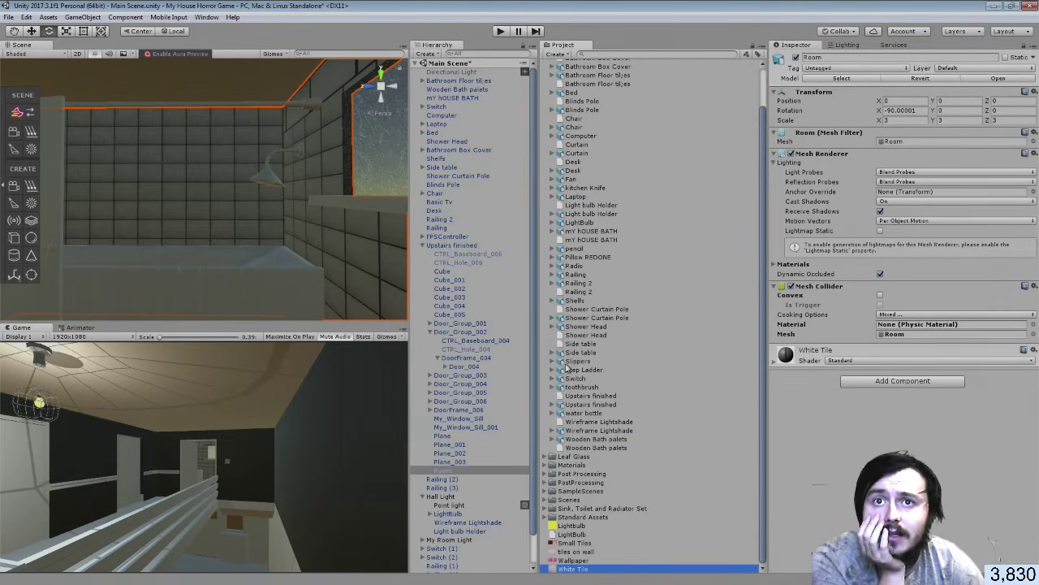
click(553, 406)
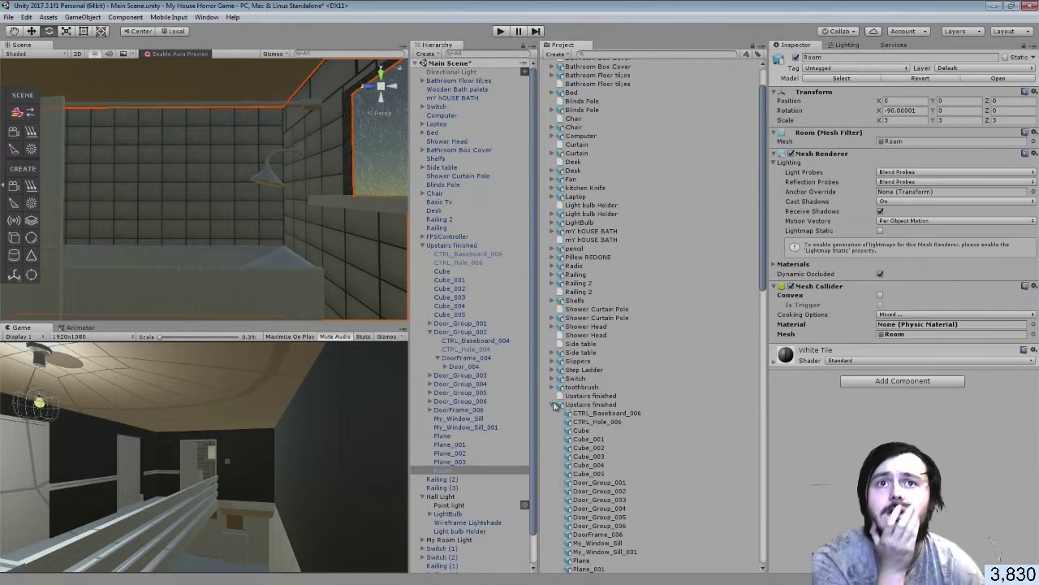
click(555, 405)
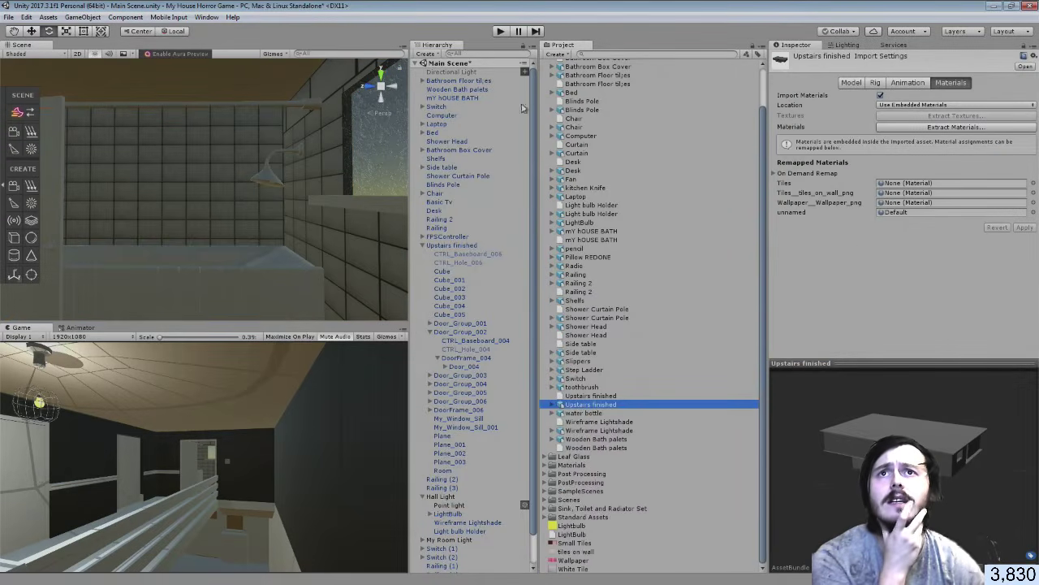
scroll(554, 91, up, 2)
click(549, 75)
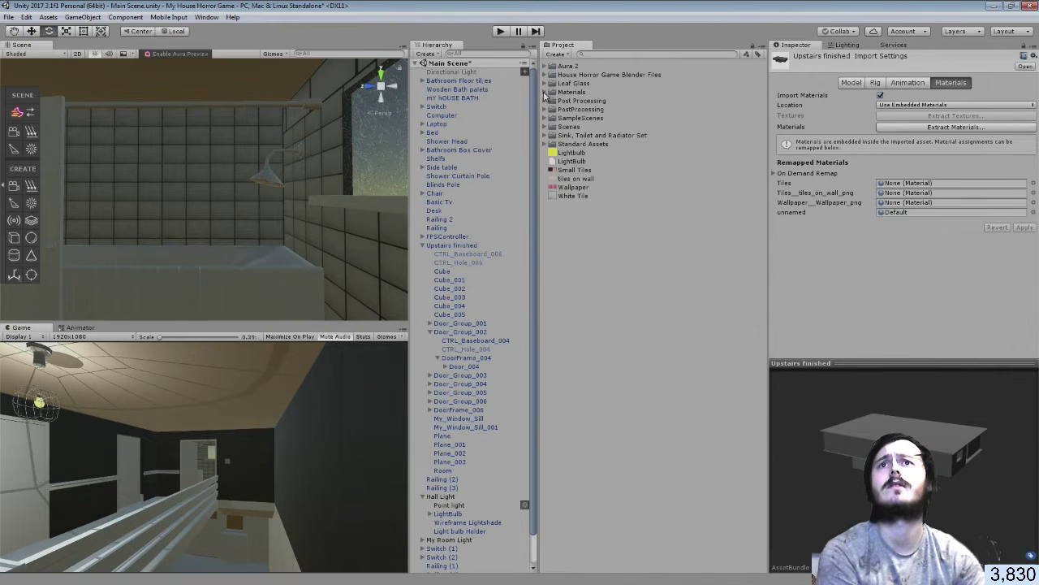
Remap the wallpaper material to Wallpaper and the wall-tiles material to White Tile
click(545, 93)
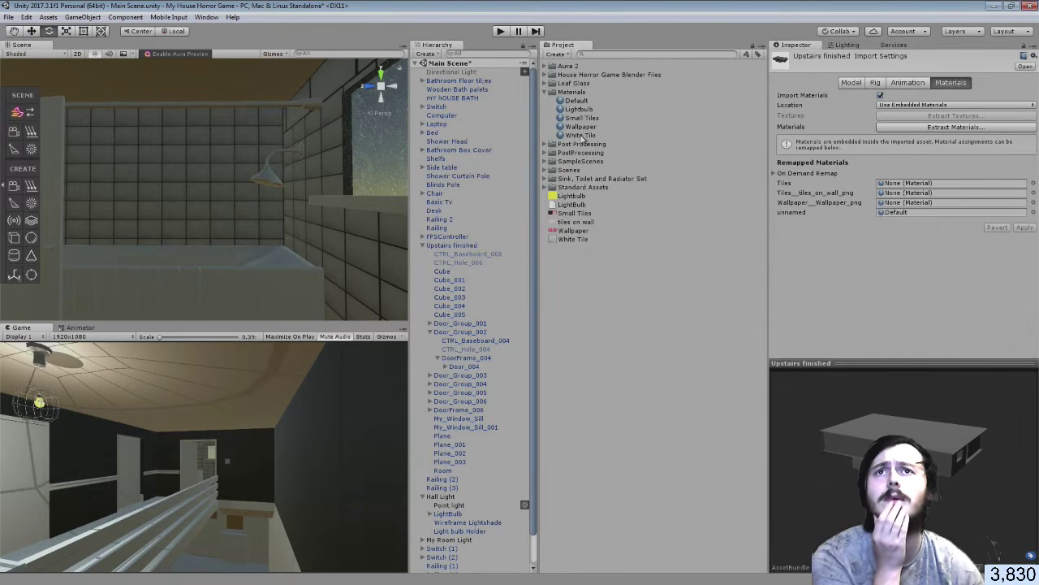
drag(581, 128, 904, 198)
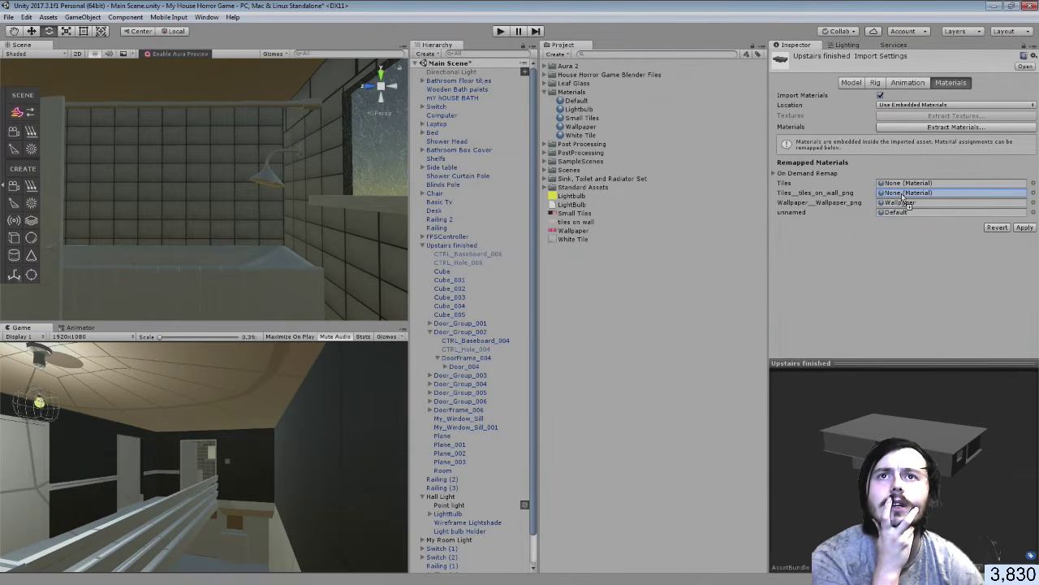
drag(902, 197, 903, 197)
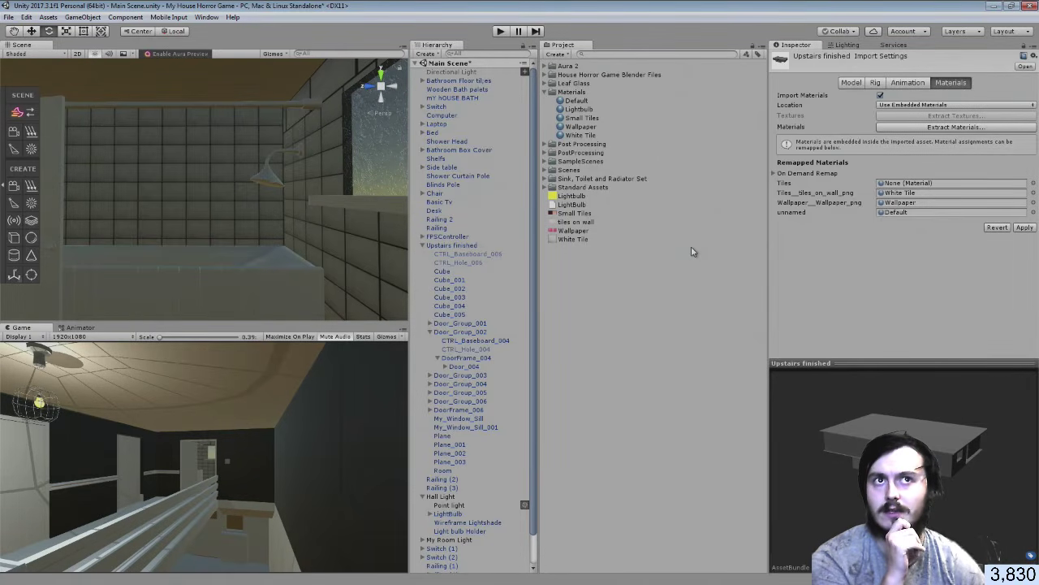
Apply the Upstairs finished material remapping and look toward the door and tiled wall
click(1024, 227)
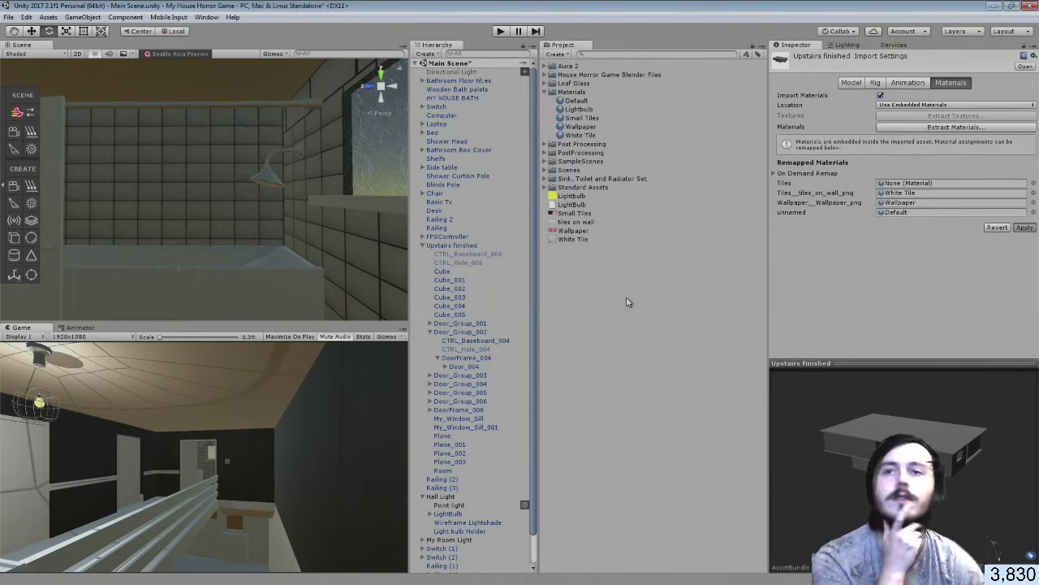
right_drag(358, 187, 311, 204)
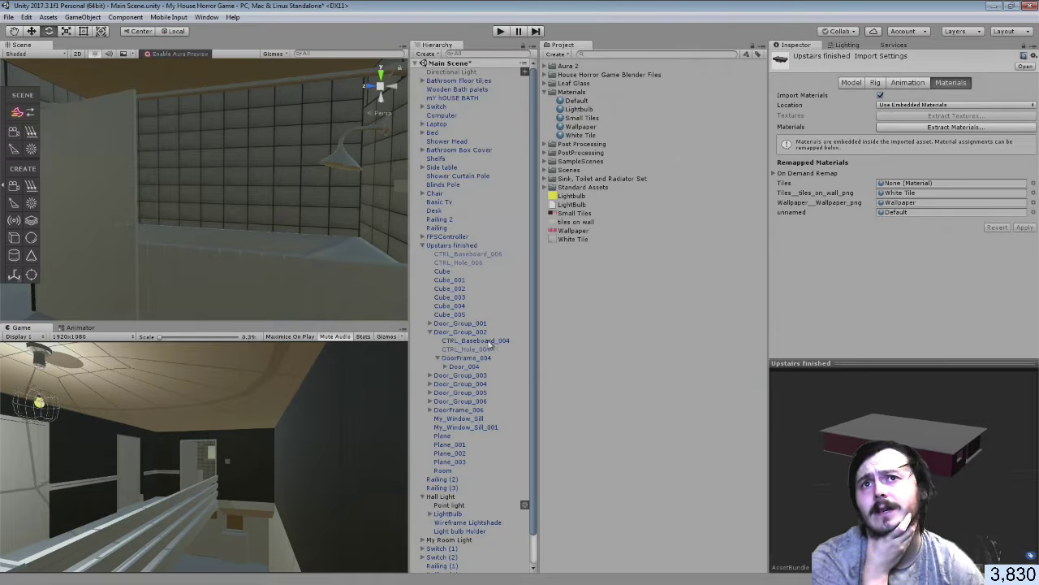
Drop the tiles on wall texture onto the wall to create a tiles on wall material
click(576, 224)
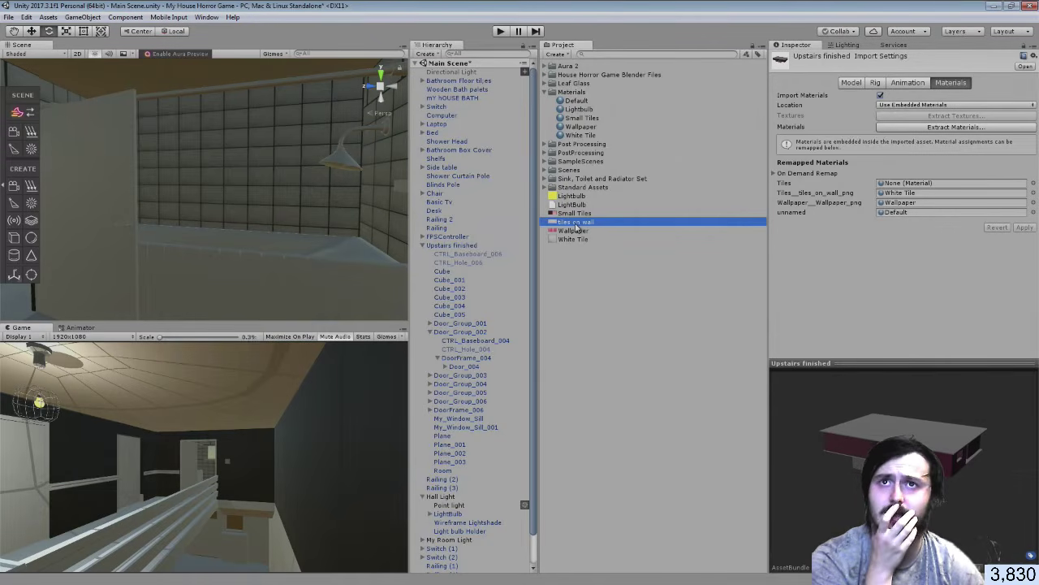
drag(576, 229, 310, 214)
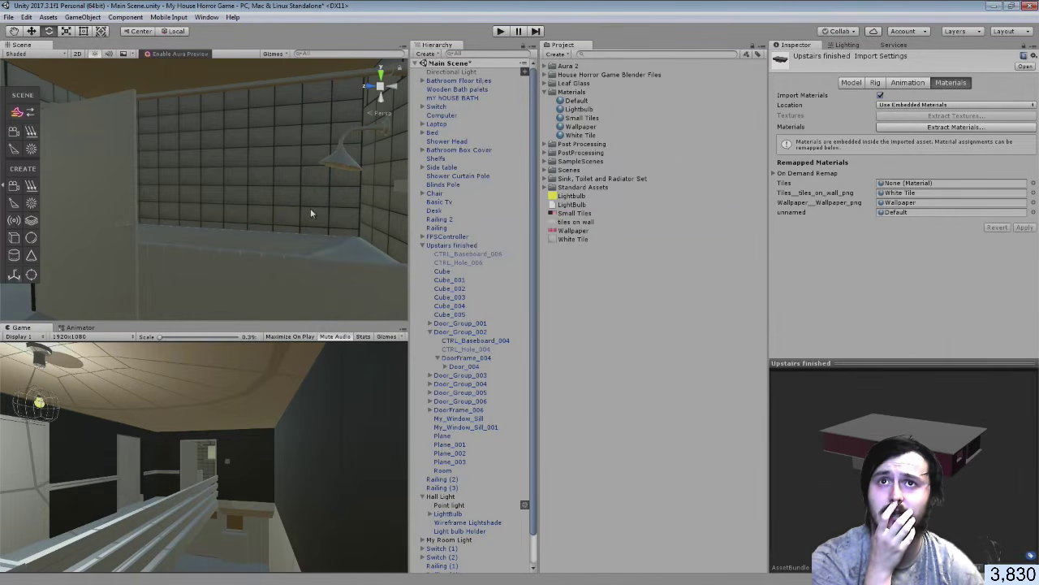
drag(561, 222, 153, 276)
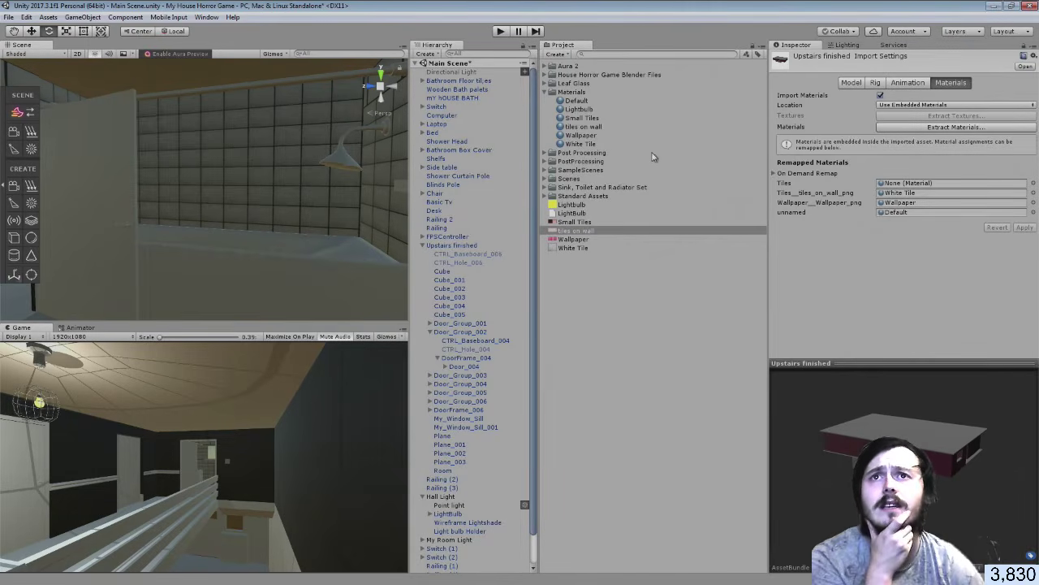
Remap the wall-tiles slot to tiles on wall and try Wallpaper and Lightbulb on the unnamed slot
drag(581, 127, 939, 194)
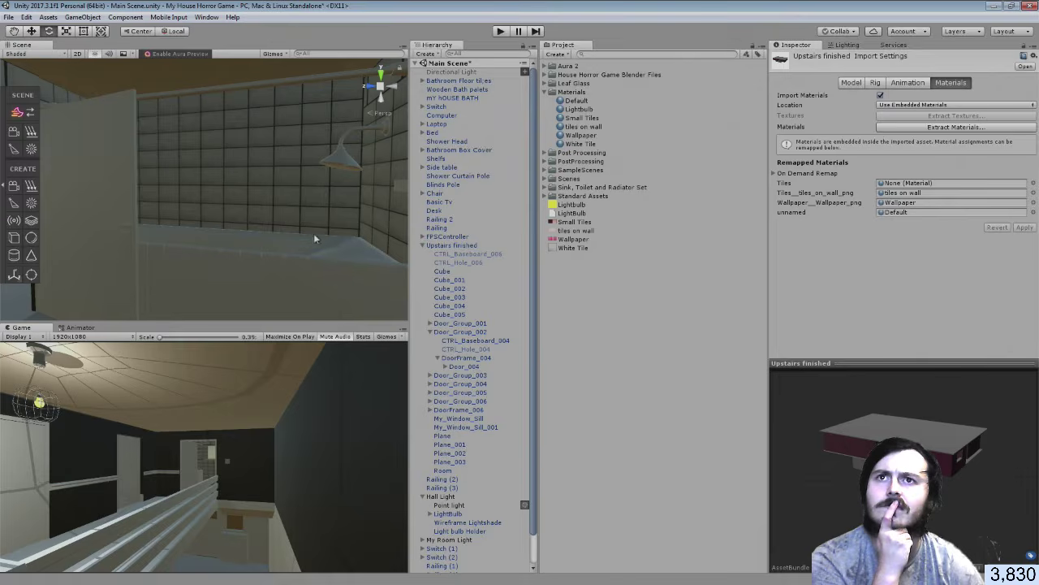
mouse_move(270, 208)
right_down()
mouse_move(424, 214)
mouse_move(252, 198)
right_up()
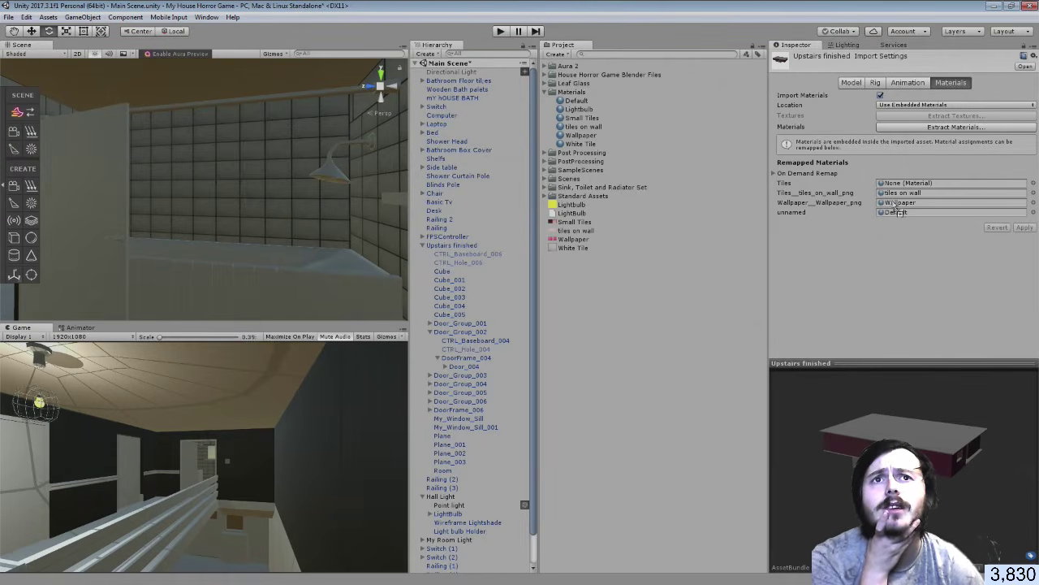
drag(896, 208, 898, 210)
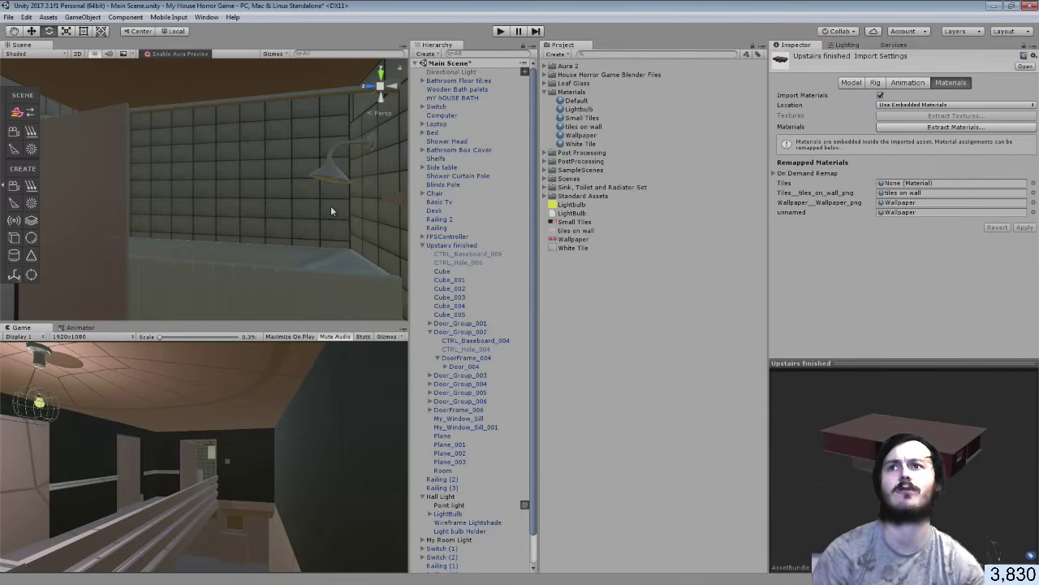
right_drag(328, 212, 174, 209)
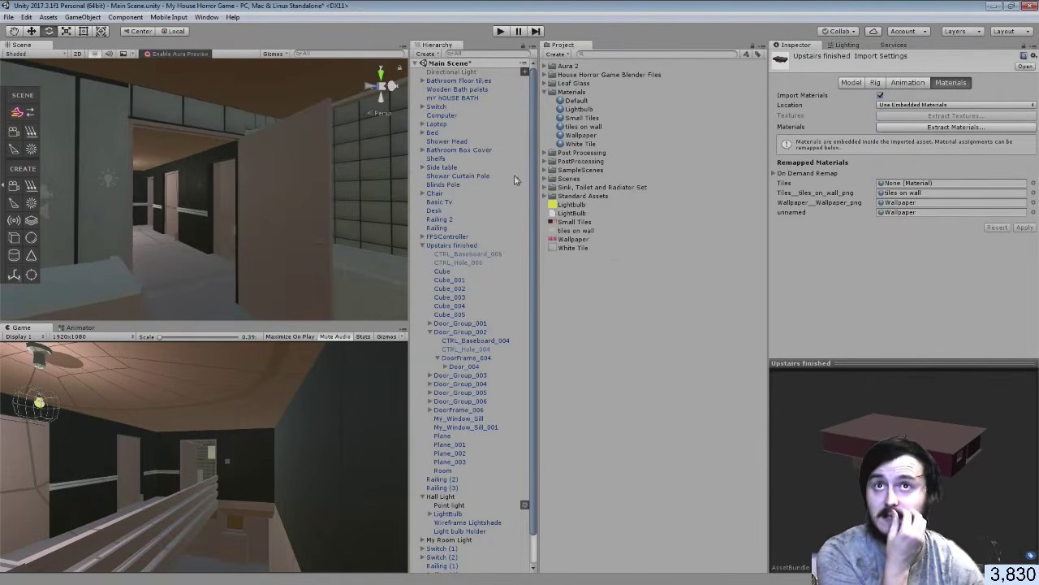
drag(579, 108, 900, 213)
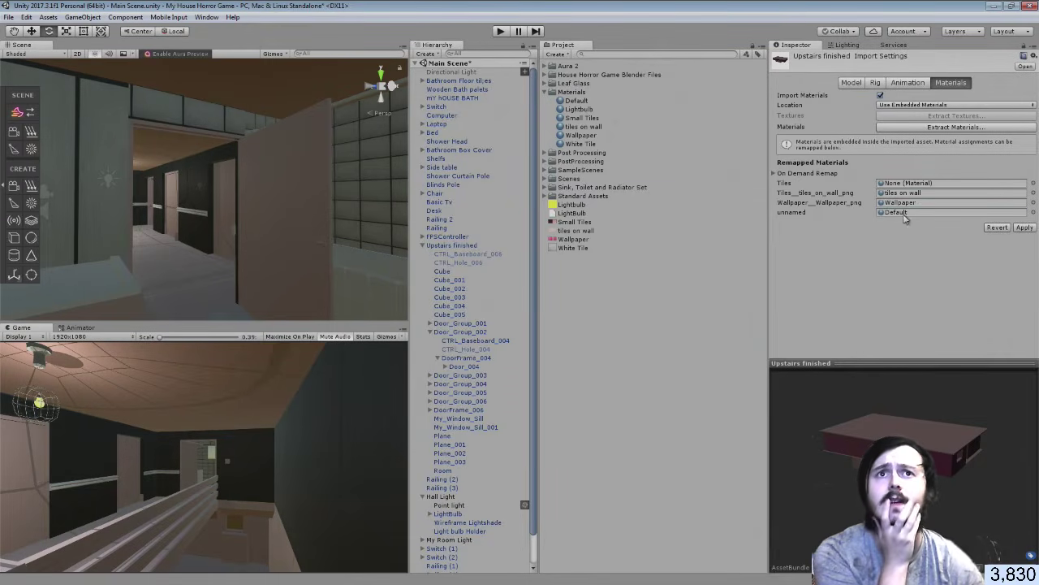
click(577, 240)
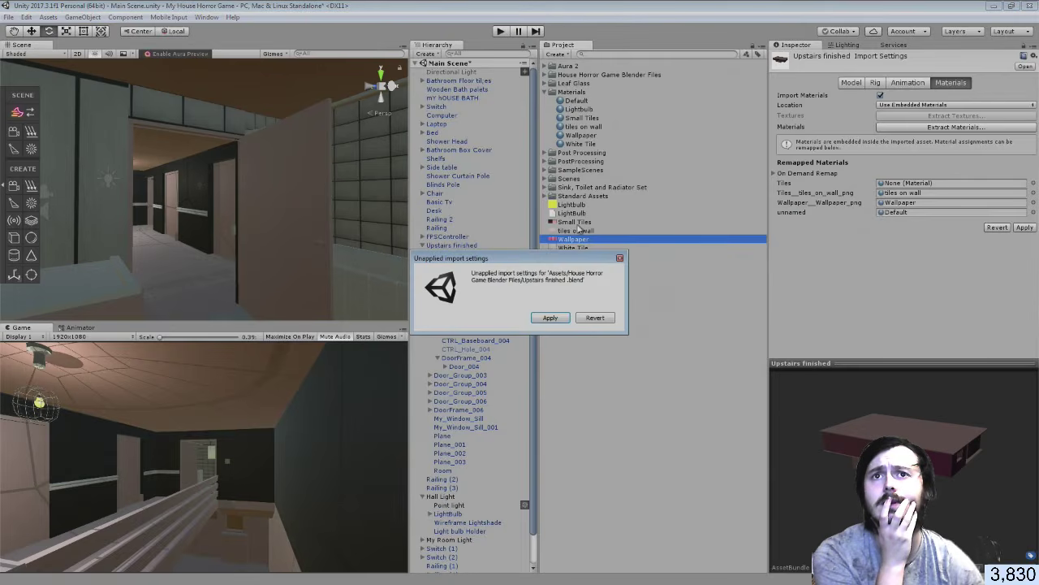
click(621, 258)
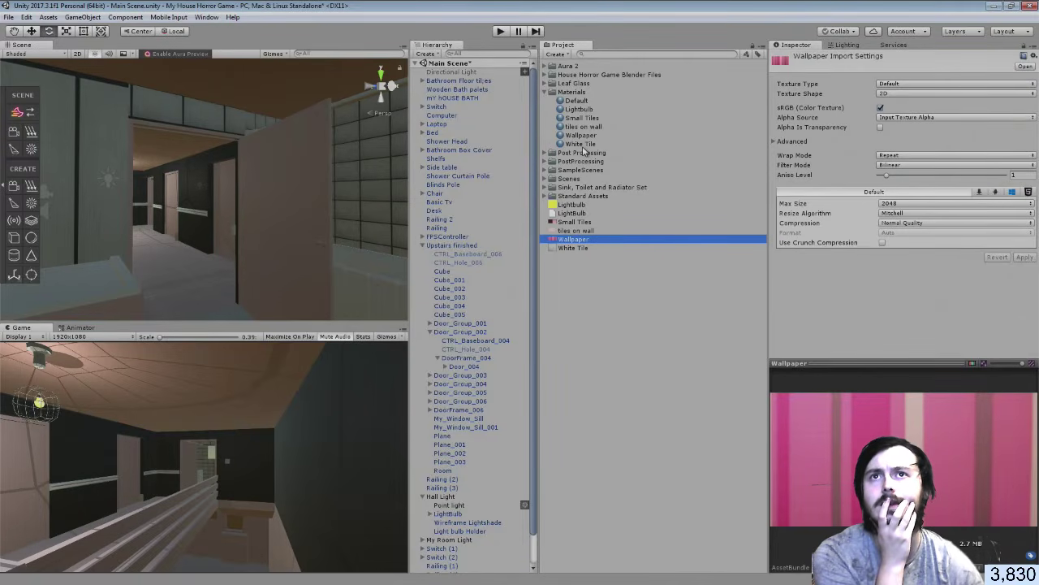
In the reopened import settings, set unnamed to Default and Tiles to Wallpaper, then apply
click(546, 75)
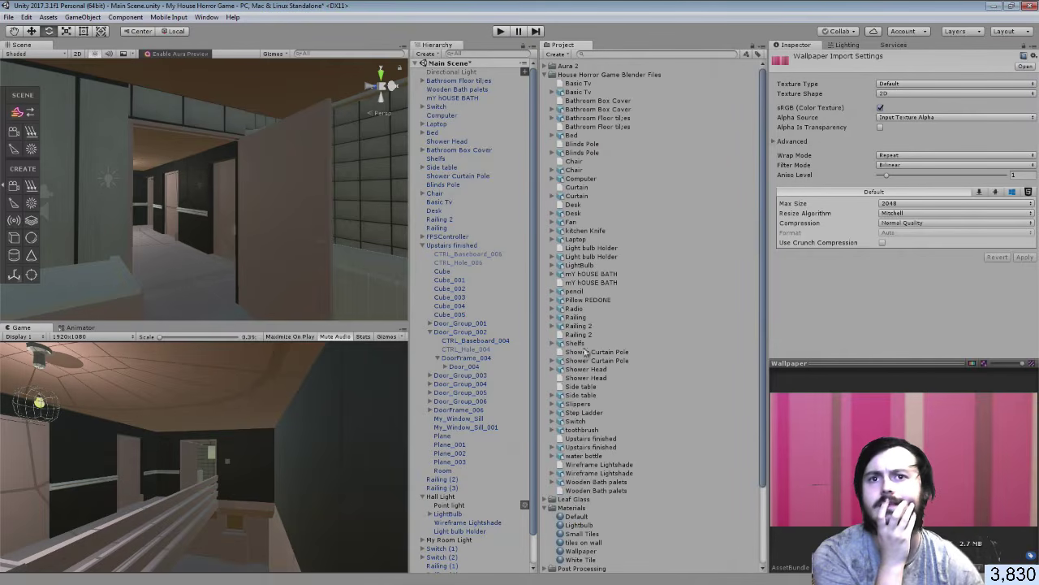
click(582, 447)
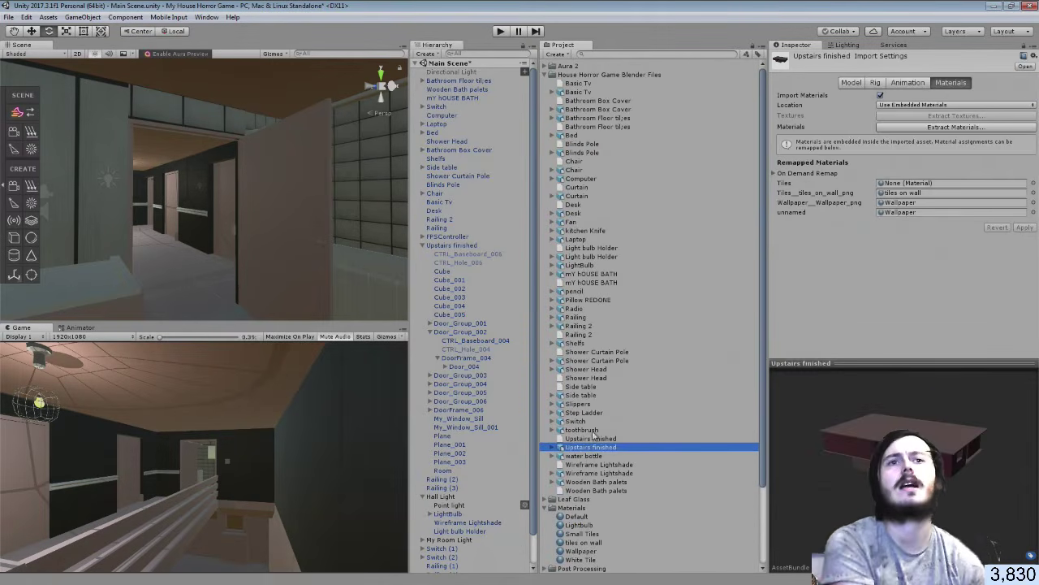
click(552, 74)
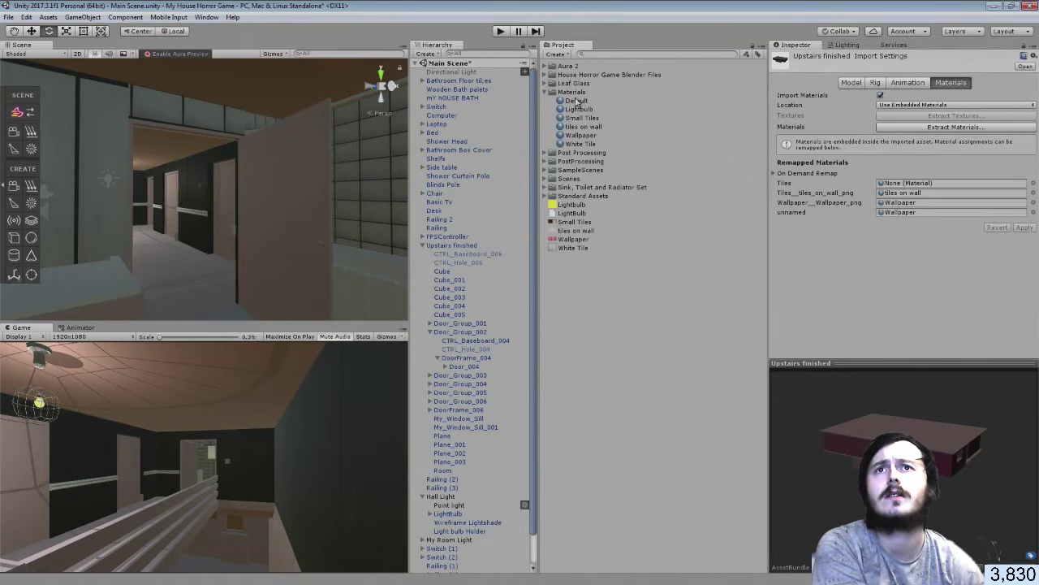
drag(576, 100, 912, 212)
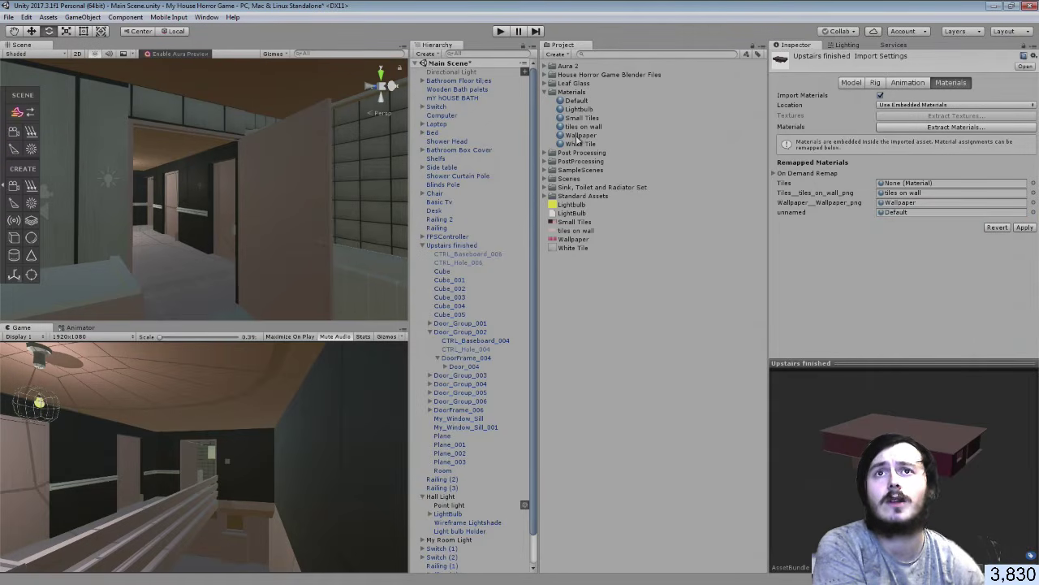
drag(576, 136, 971, 195)
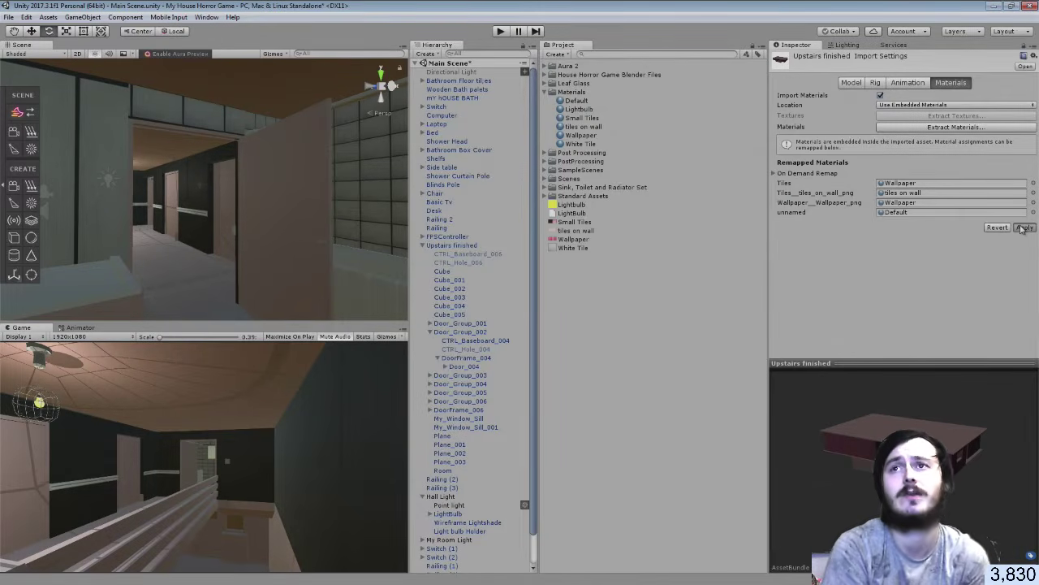
click(1024, 228)
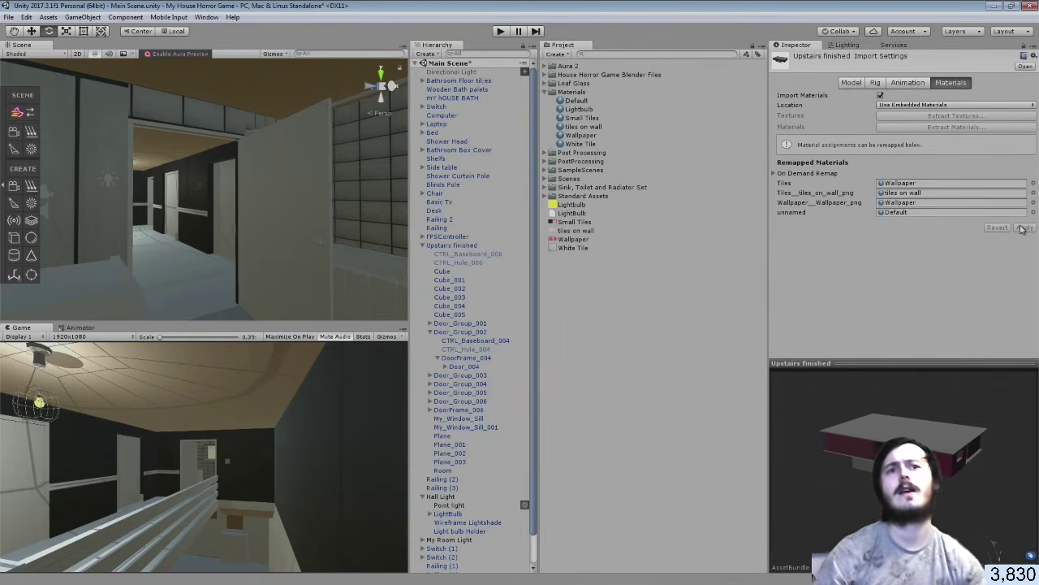
Fly the Unity camera around the house and back into the bathroom, then switch to Blender
right_drag(351, 172, 68, 167)
key(s)
key(w)
key(w)
key(w)
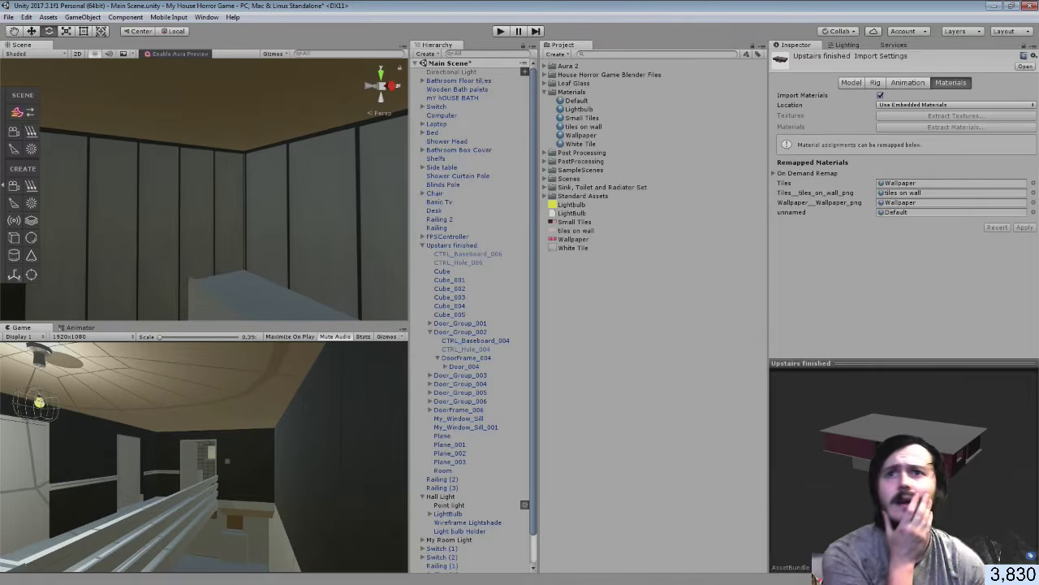
key(alt+Tab)
click(33, 19)
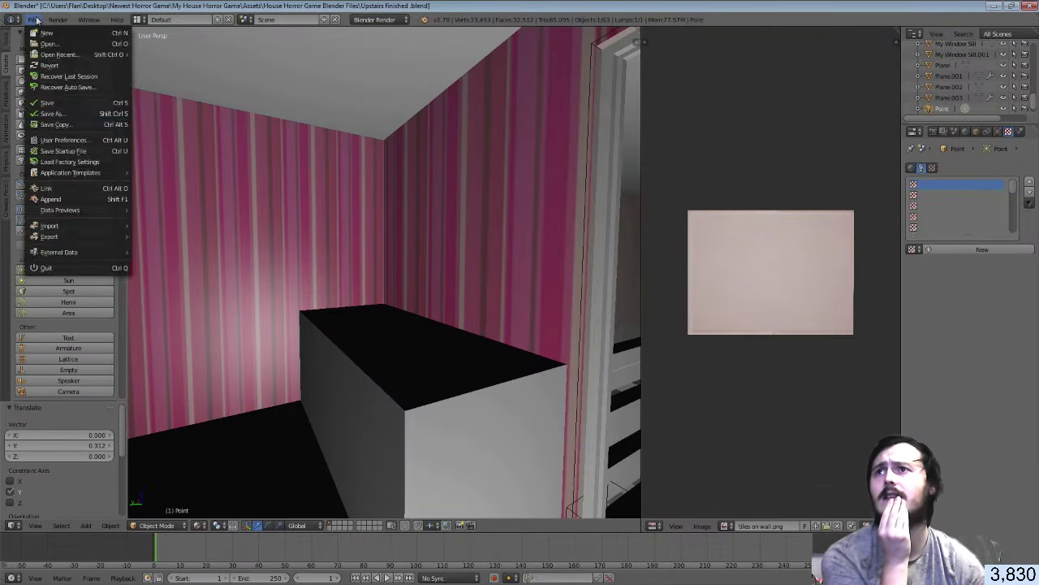
Save the upstairs .blend so Unity reimports it, then put the Room mesh into Edit Mode
click(36, 103)
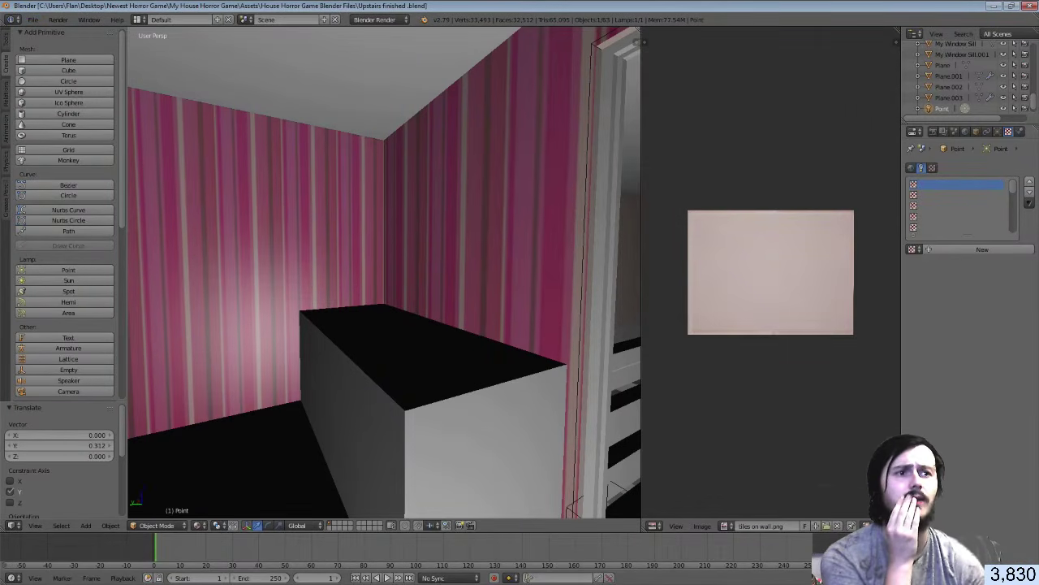
key(alt+Tab)
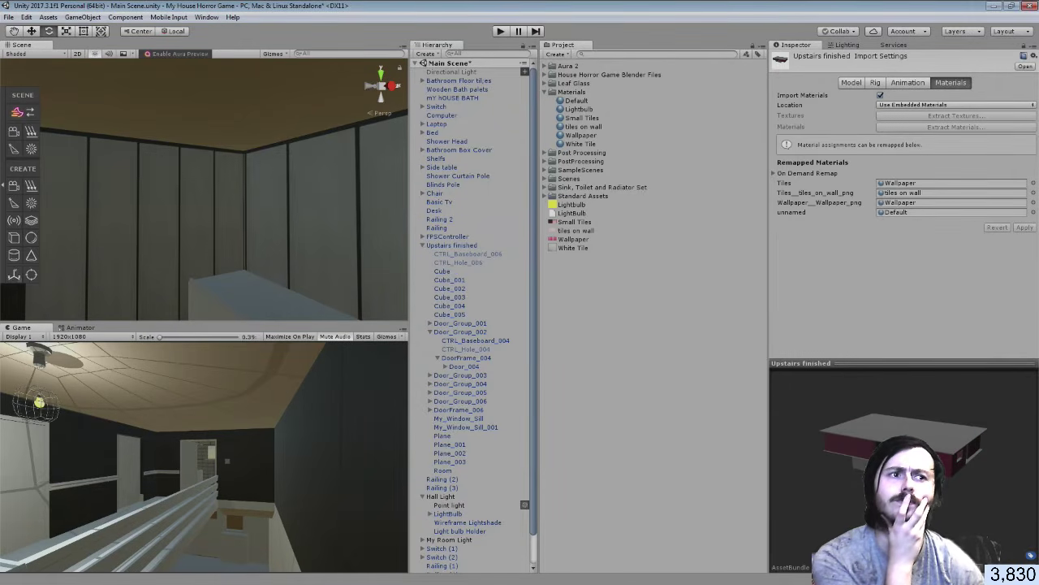
key(alt+Tab)
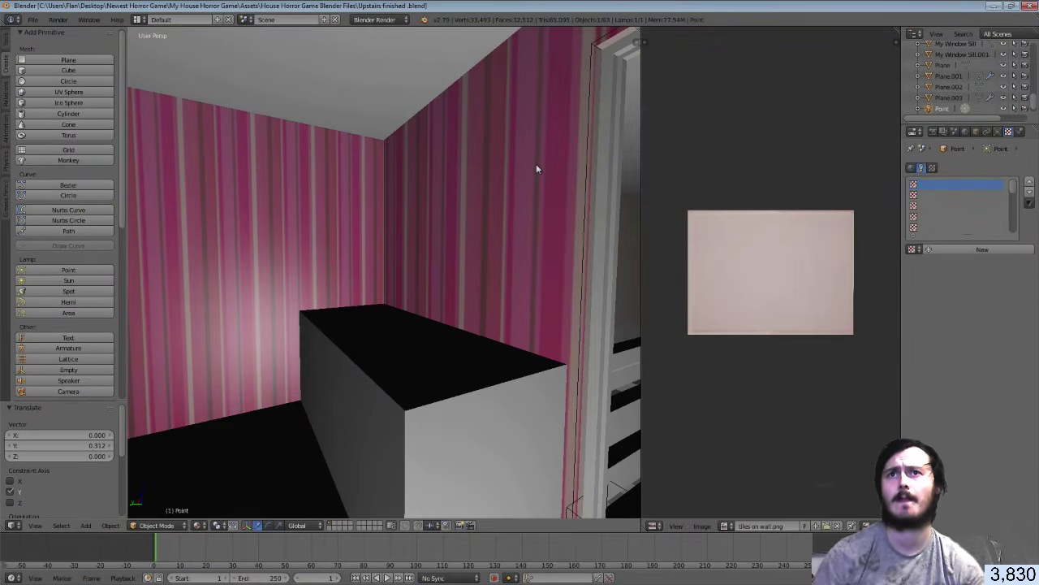
right_click(520, 179)
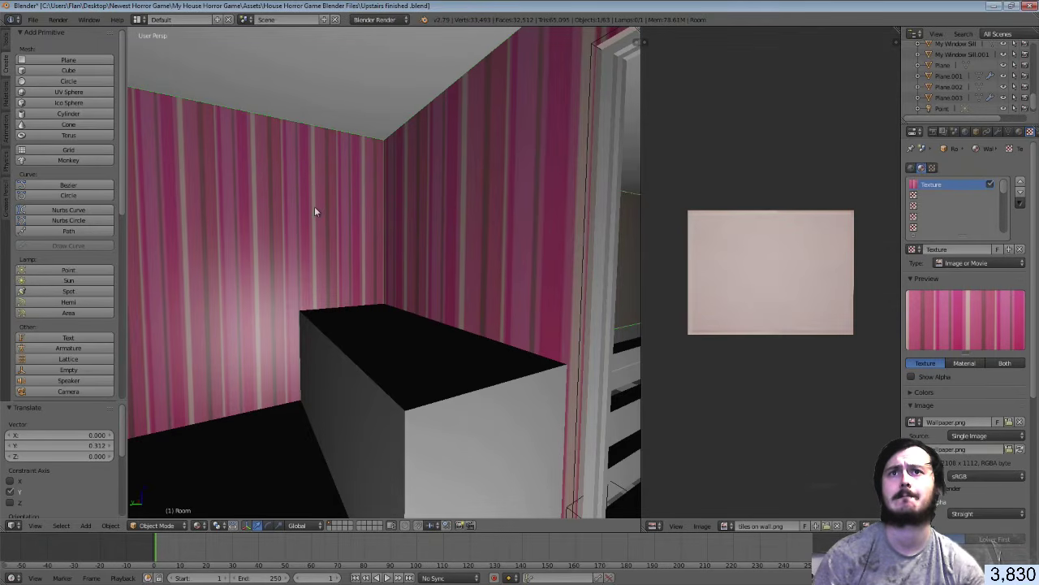
key(Tab)
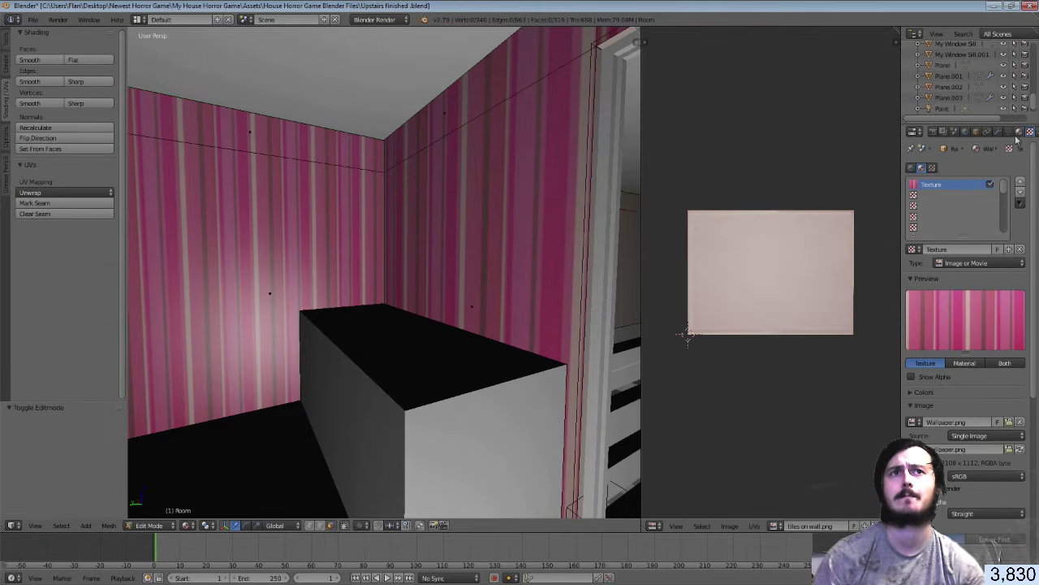
Assign the Wallpaper material to the upper wall strips, including the strip above the door
right_click(342, 155)
shift+right_click(334, 203)
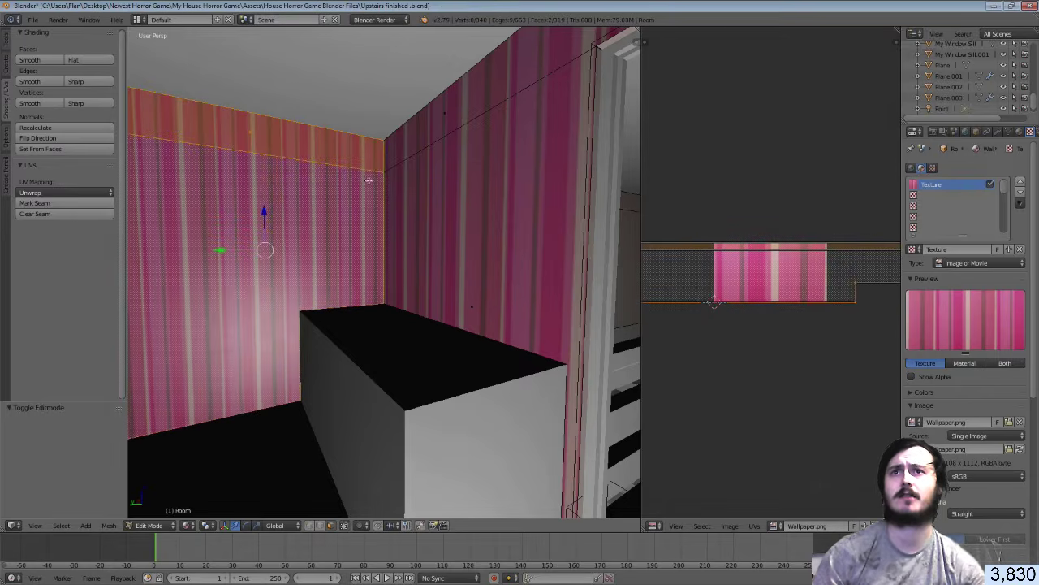
shift+right_click(451, 123)
shift+right_click(453, 184)
key(shift+f)
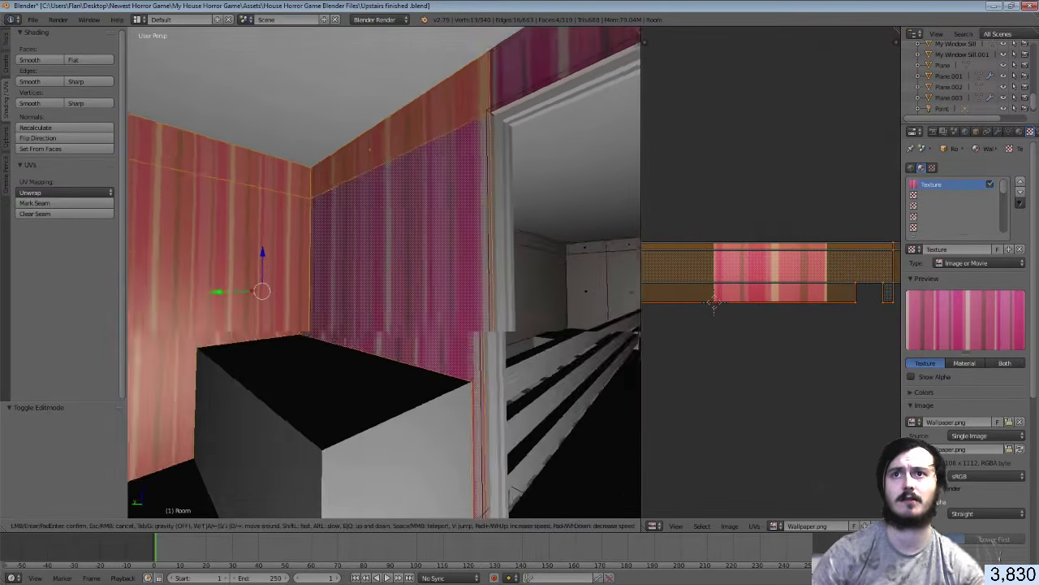
key(s)
click(384, 273)
shift+right_click(407, 194)
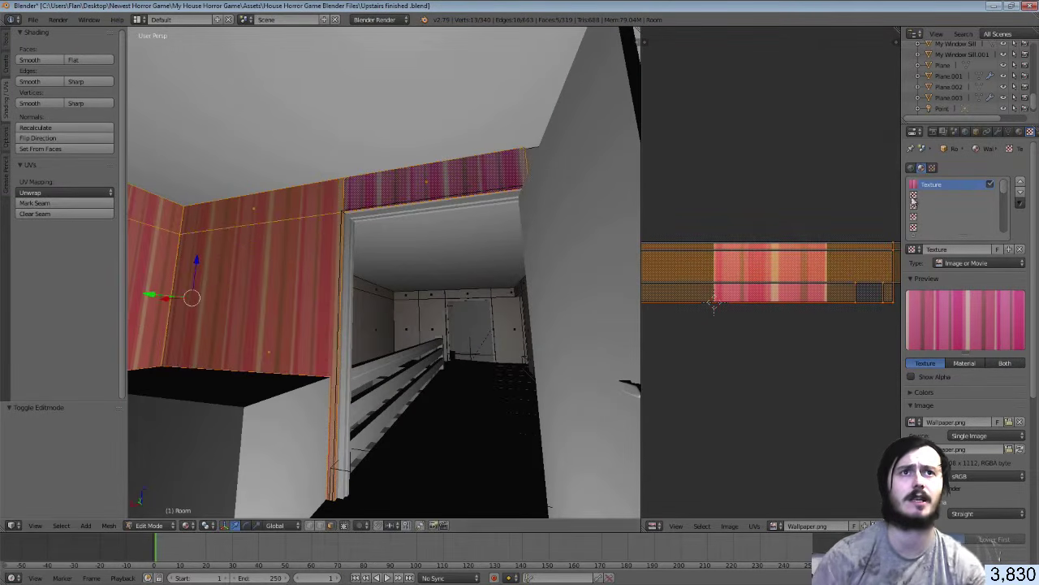
click(1019, 132)
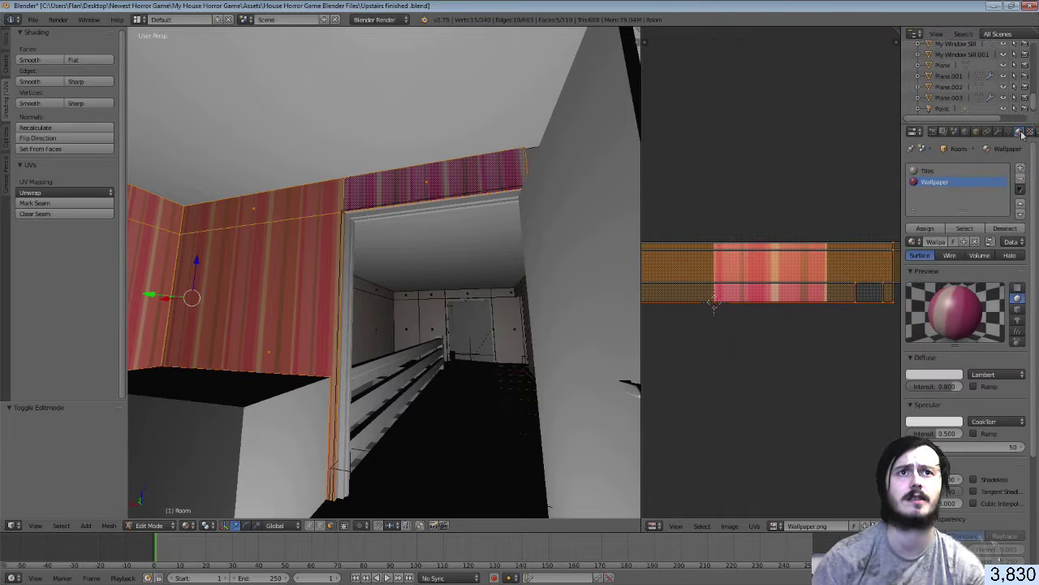
click(929, 230)
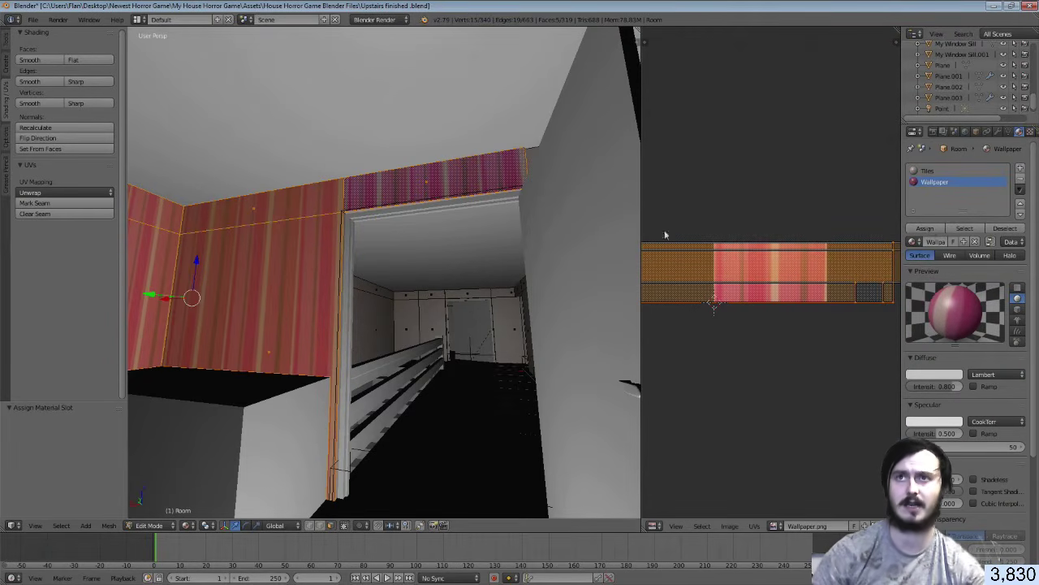
Turn to the window wall and briefly check the wallpaper in Object Mode
key(shift+f)
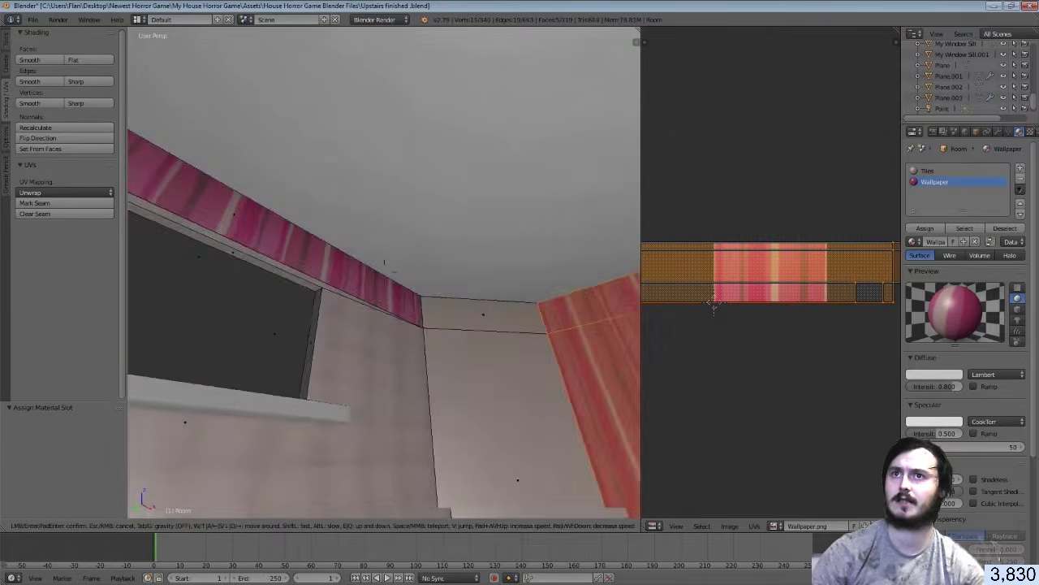
click(385, 273)
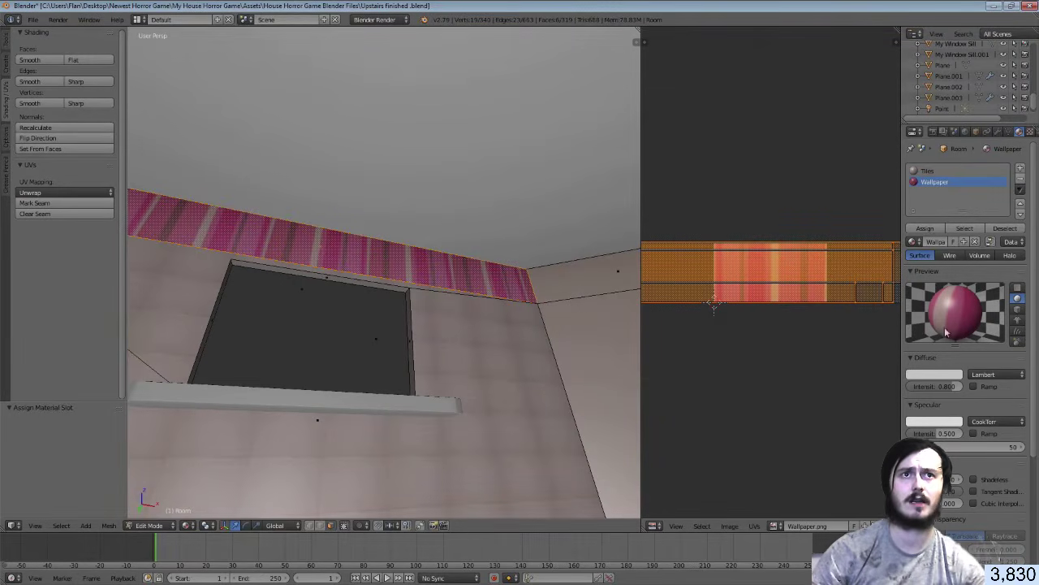
key(Tab)
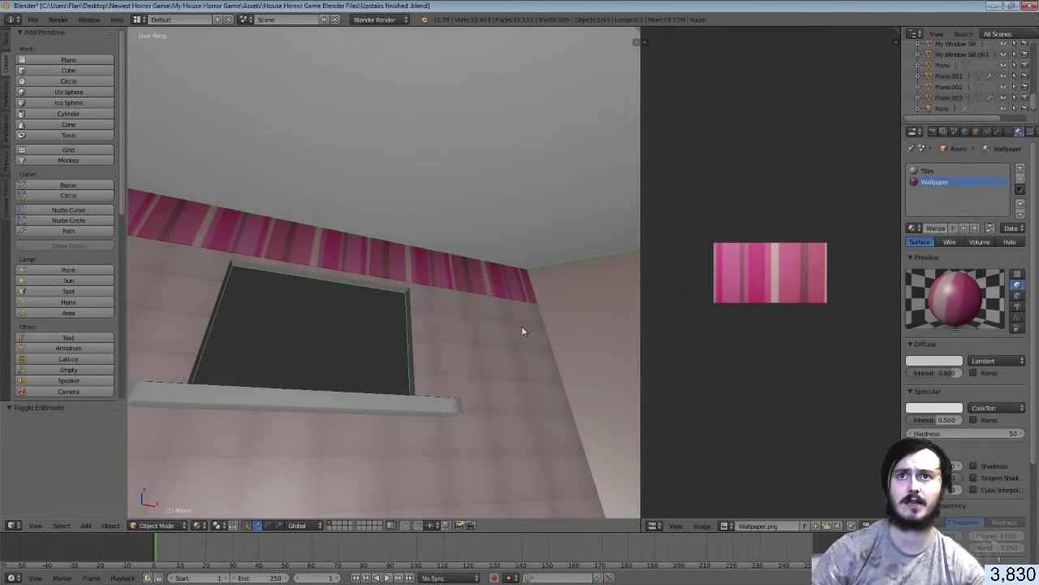
key(Tab)
Assign the Tiles material to the lower wall faces and return to Object Mode
right_click(514, 330)
key(shift+f)
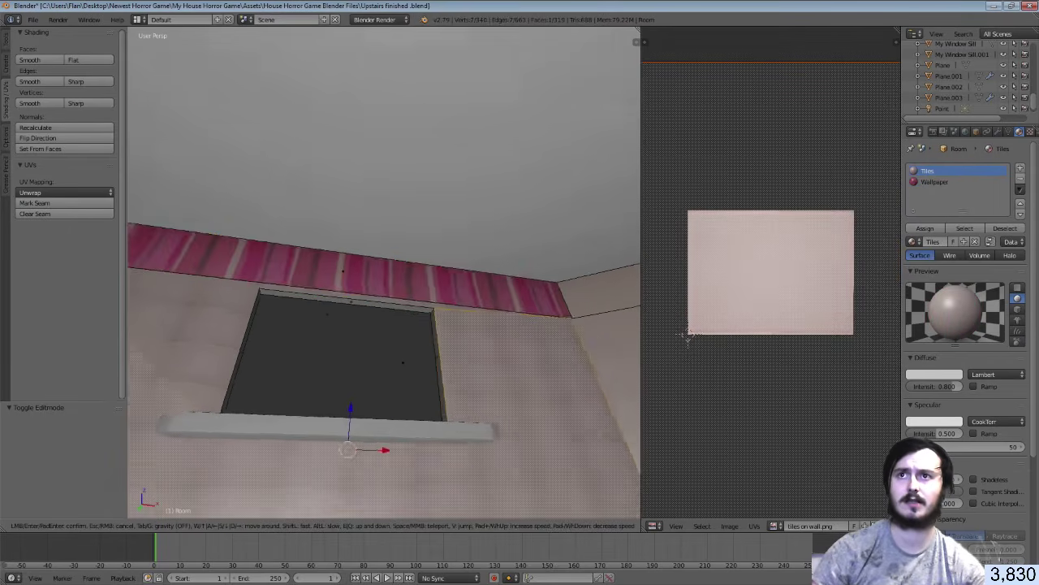
click(387, 263)
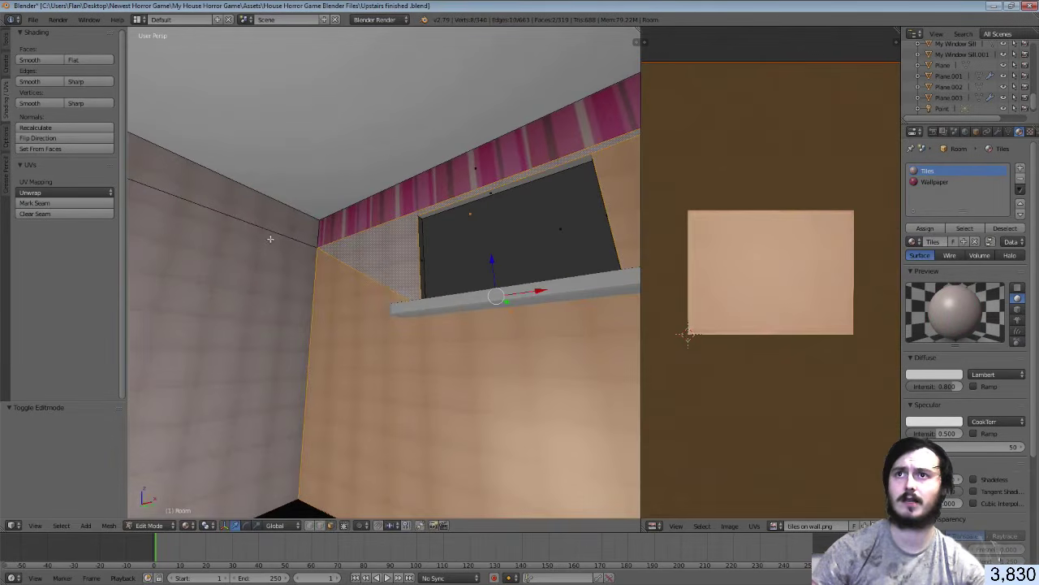
shift+right_click(268, 237)
key(shift+f)
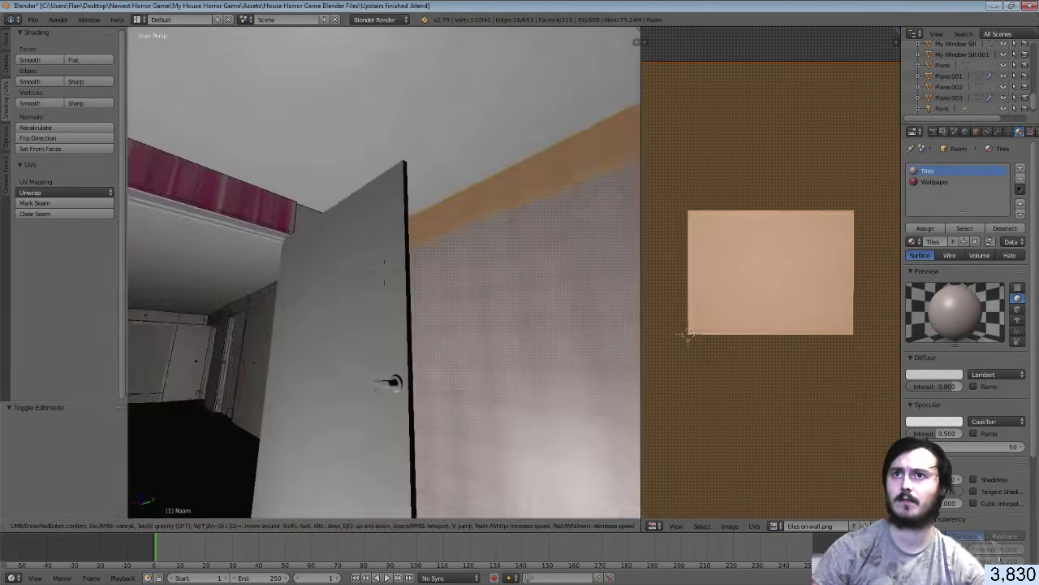
click(384, 268)
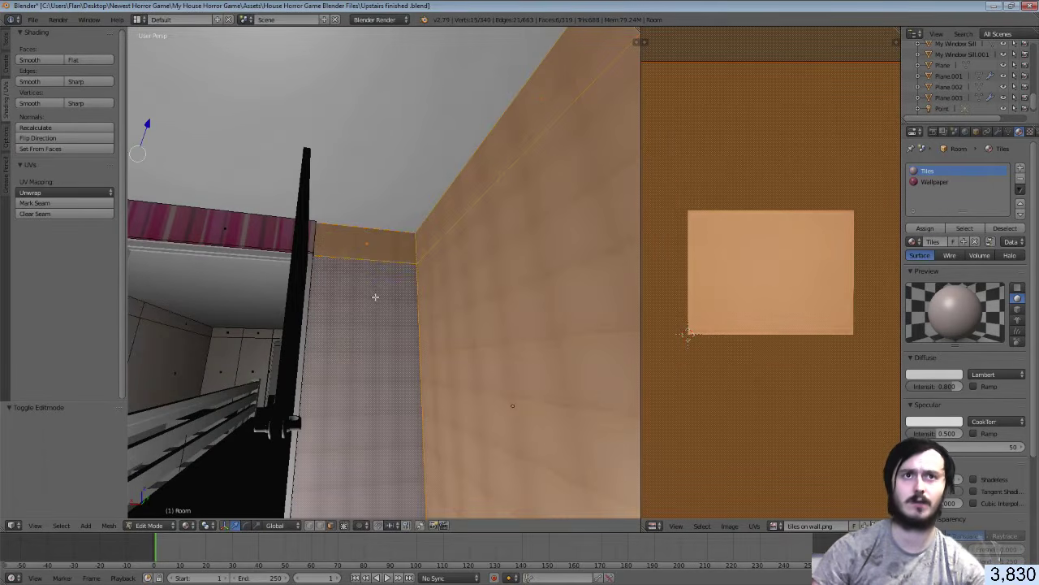
click(928, 230)
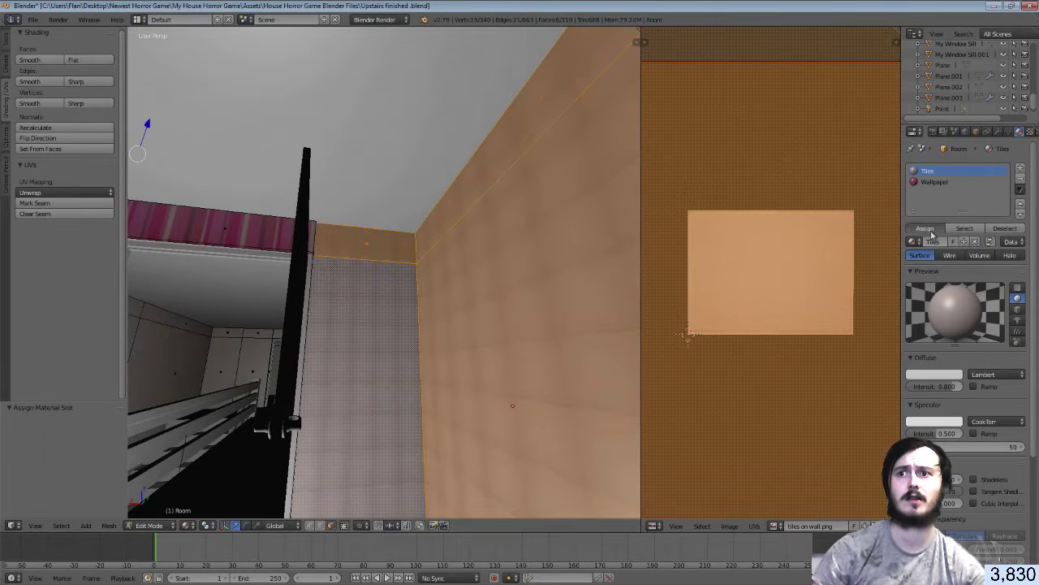
key(Tab)
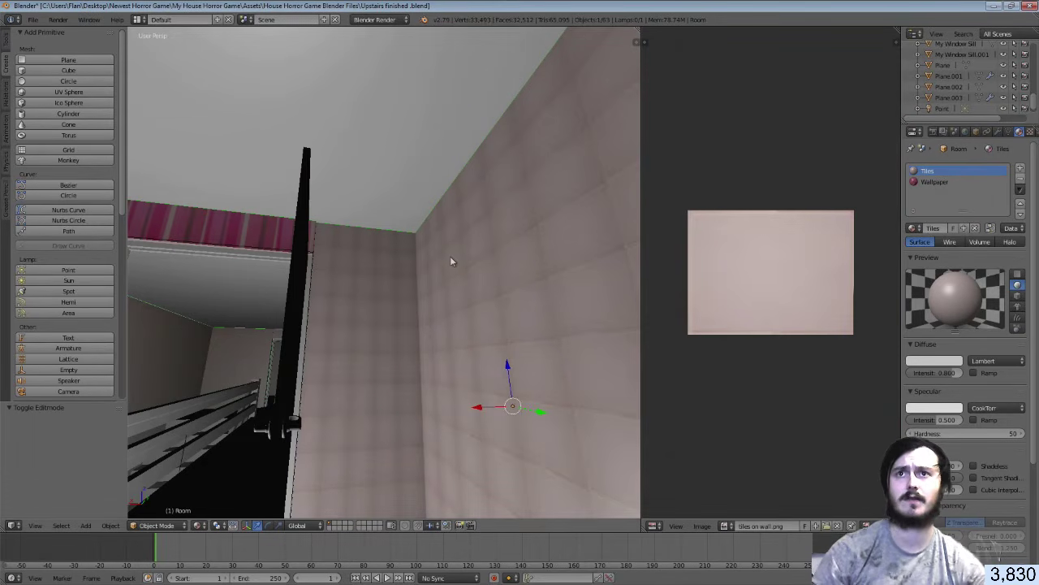
key(space)
key(Escape)
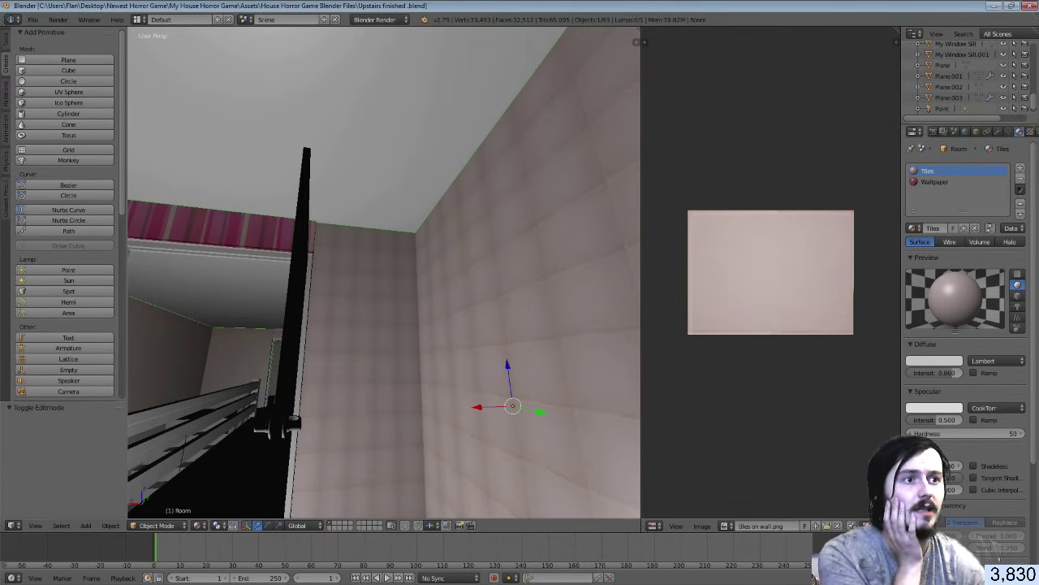
Alt-Tab back to Unity to see the reimported Upstairs finished model
key(alt+Tab)
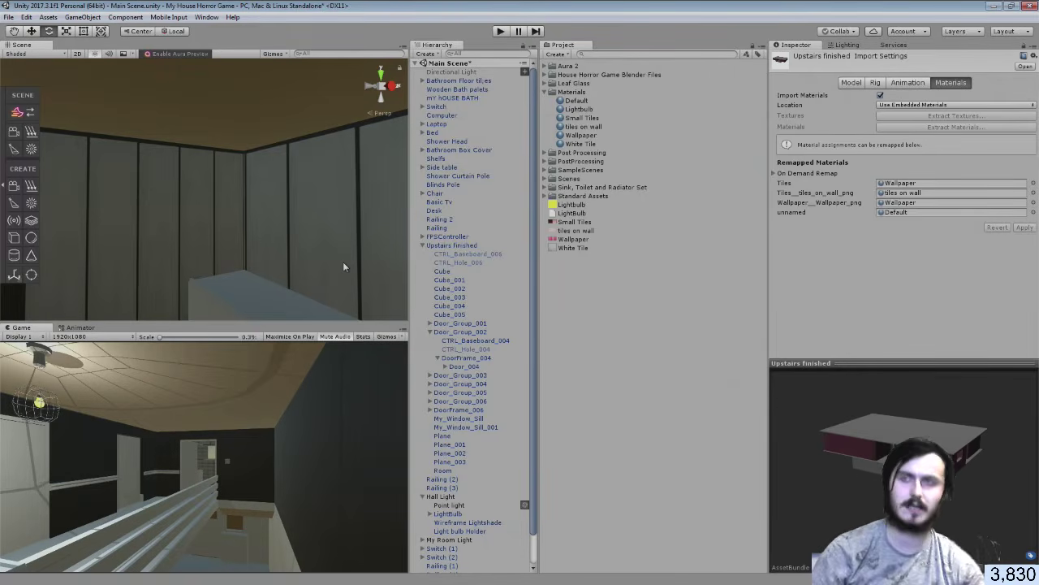
Frame the house in the scene and set the Tiles remapped material to None
key(f)
alt+drag(295, 236, 262, 213)
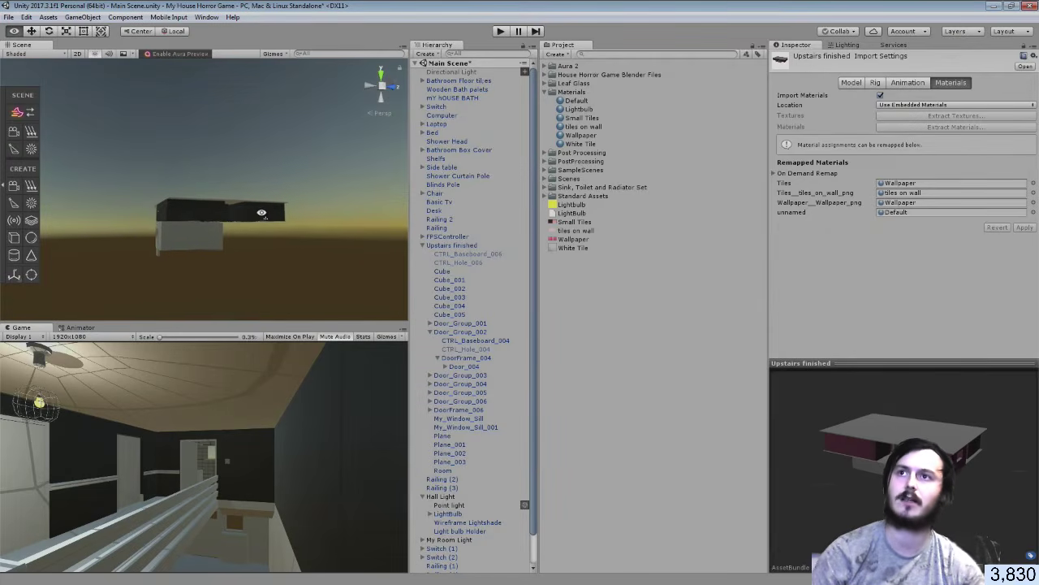
key(w)
right_drag(261, 212, 750, 234)
click(914, 183)
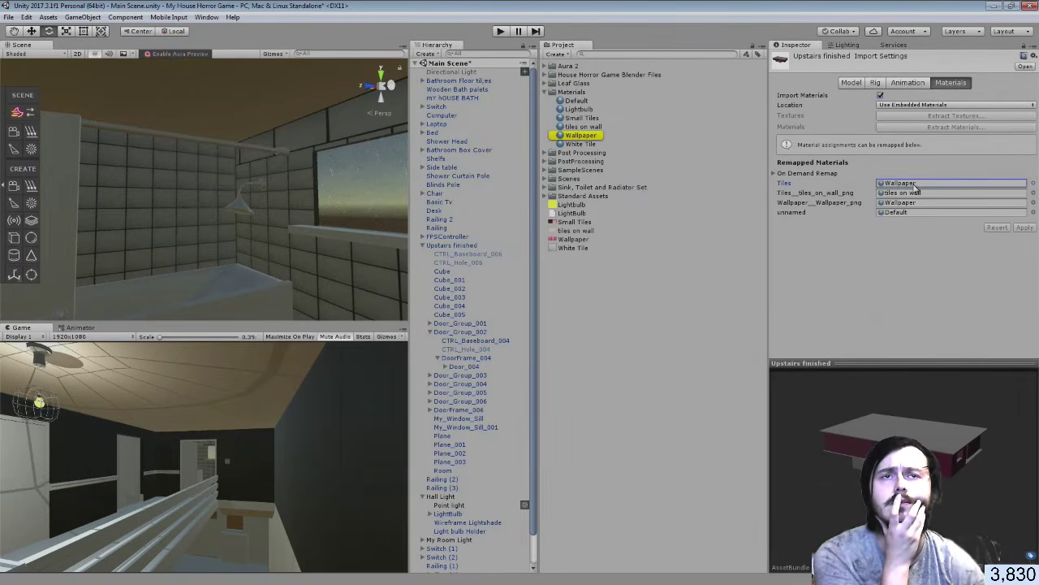
click(1033, 183)
drag(708, 298, 709, 188)
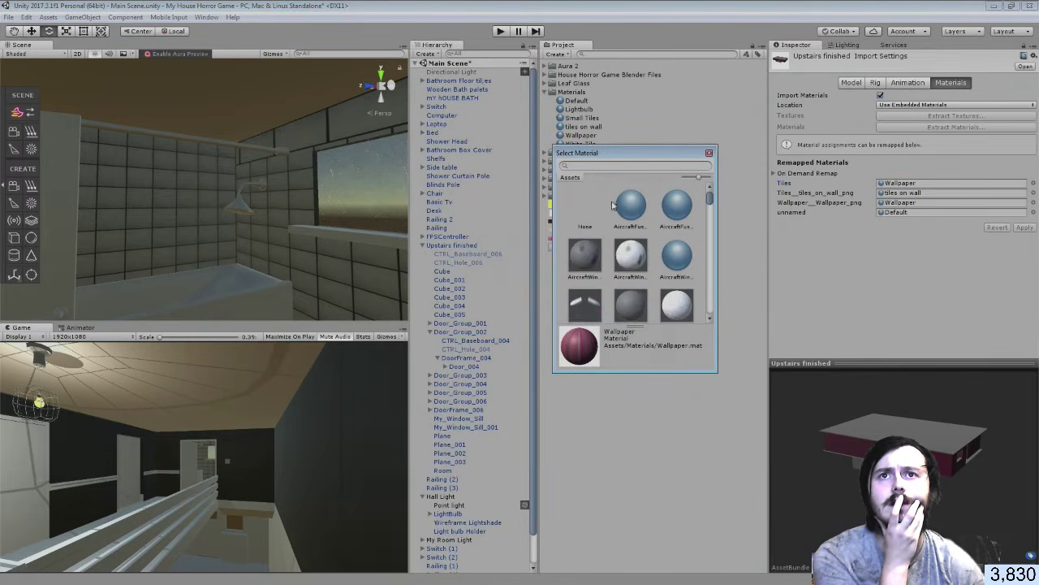
double_click(603, 206)
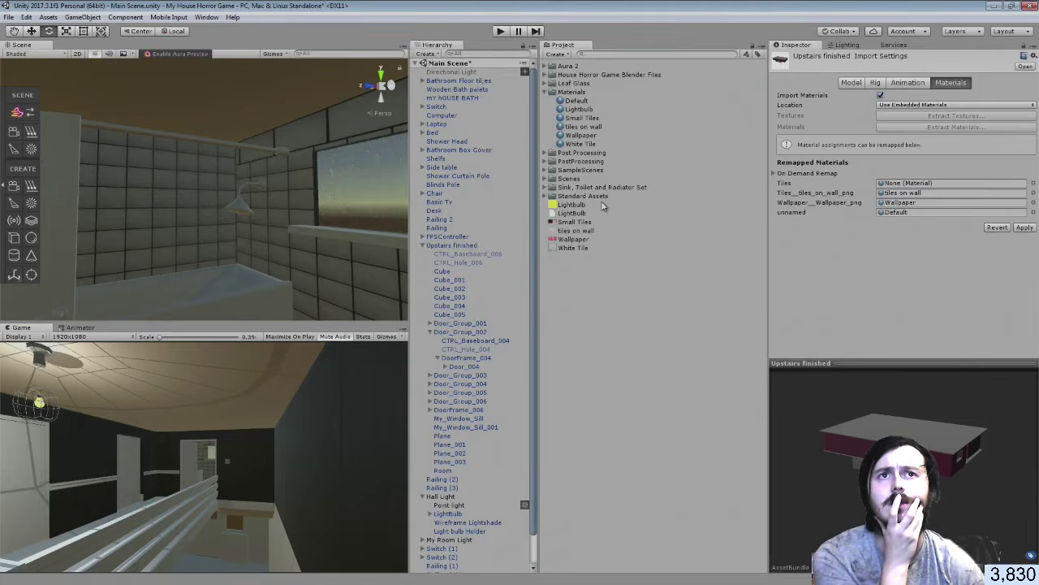
Set the tiles-on-wall and Wallpaper remapped materials to None as well
click(1033, 192)
drag(710, 289, 710, 188)
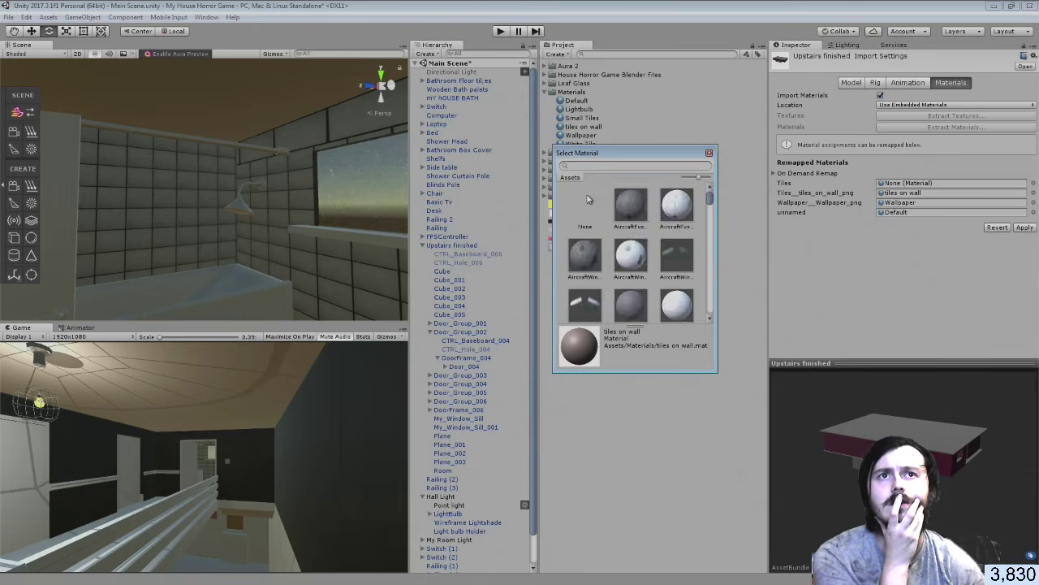
double_click(589, 201)
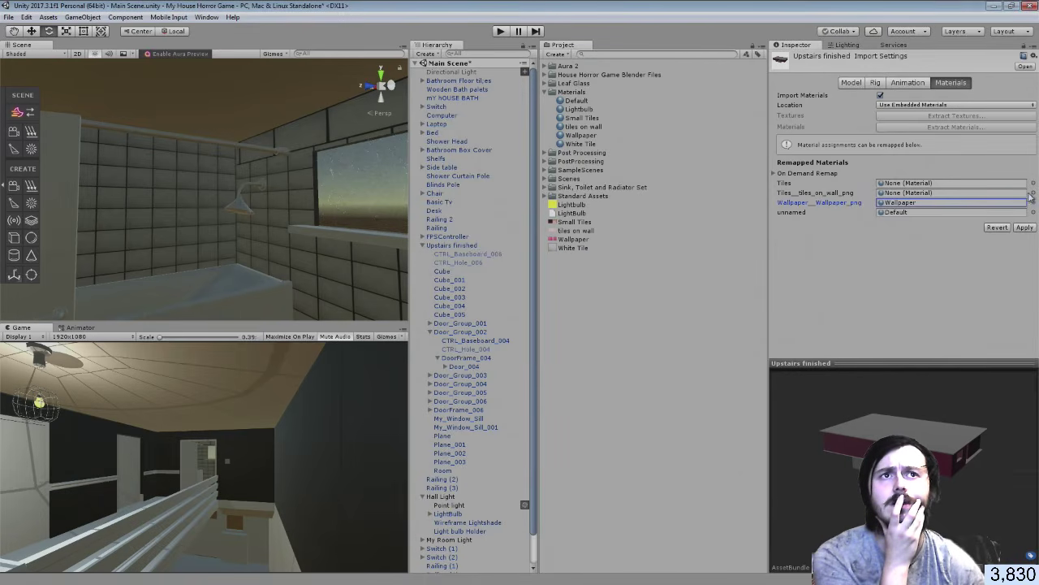
click(1033, 202)
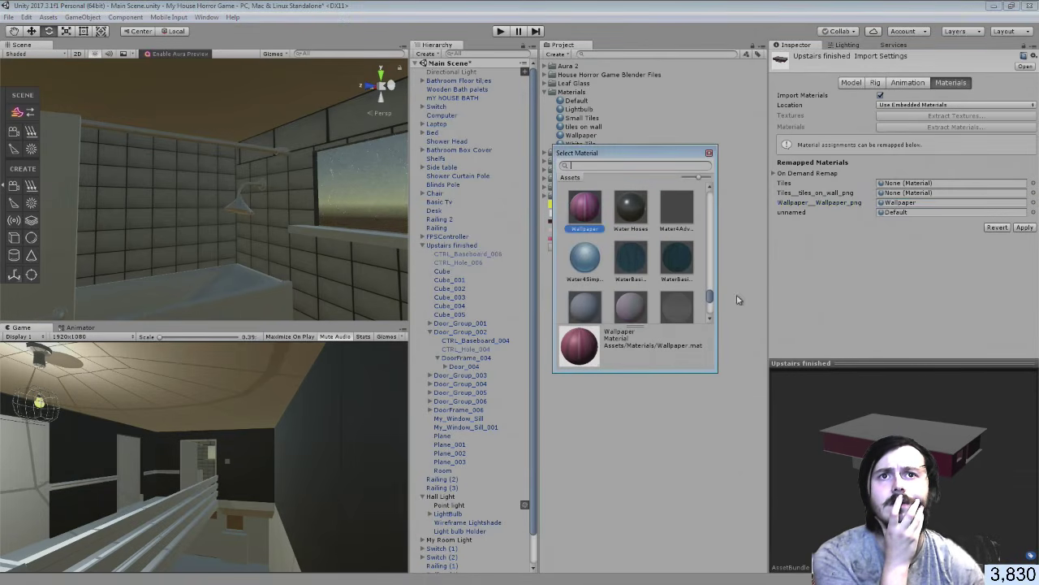
drag(715, 297, 708, 183)
double_click(585, 207)
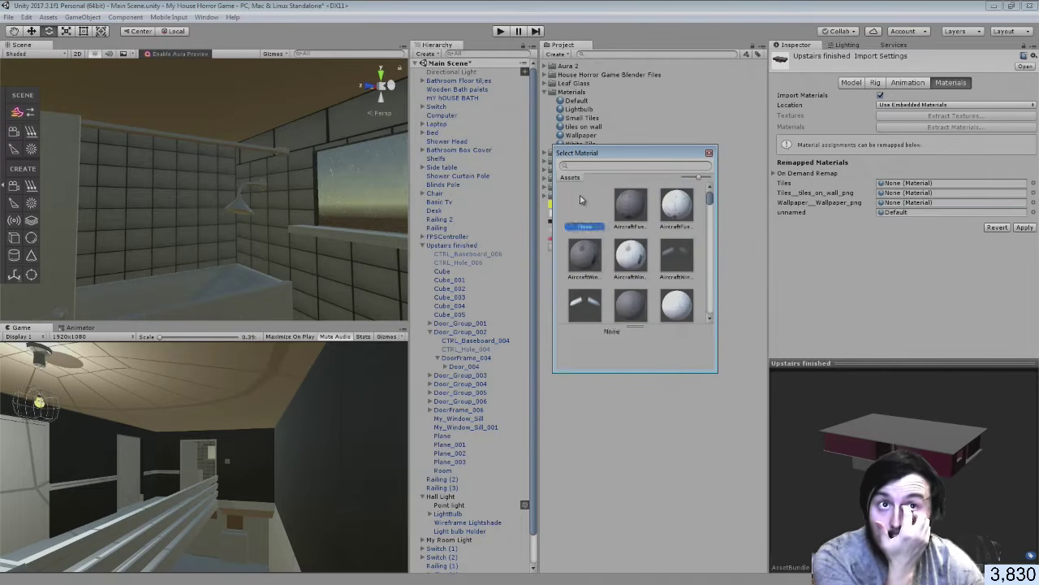
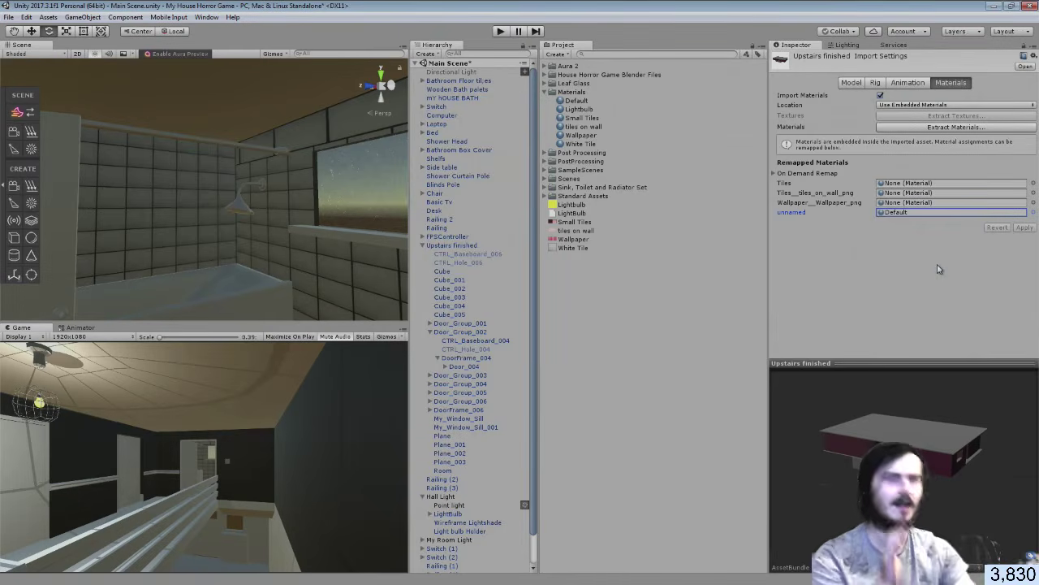
Select the Room mesh under Upstairs finished and face the bathroom door, then switch to Blender
click(197, 208)
click(197, 209)
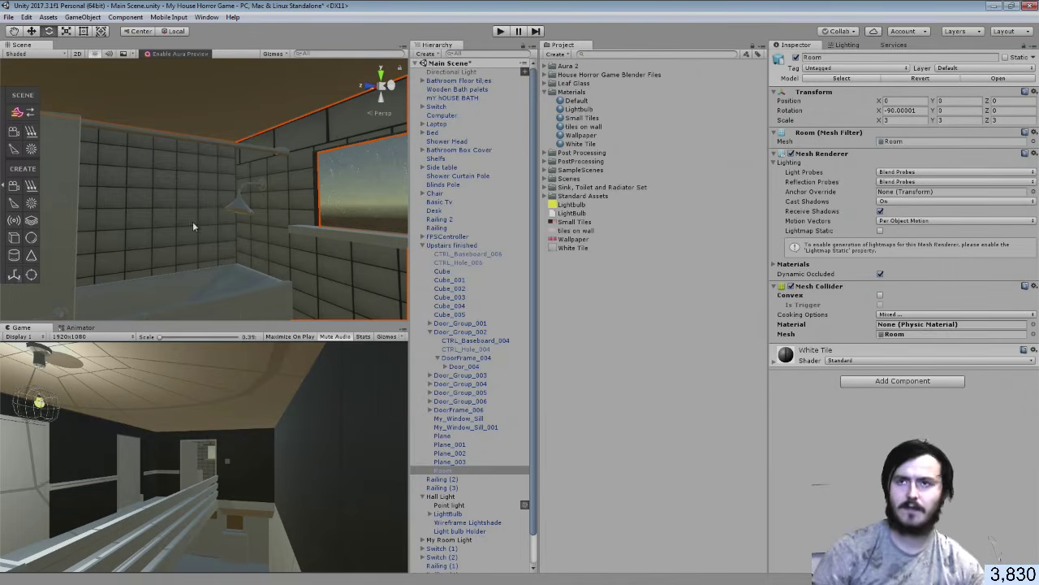
right_drag(184, 221, 346, 242)
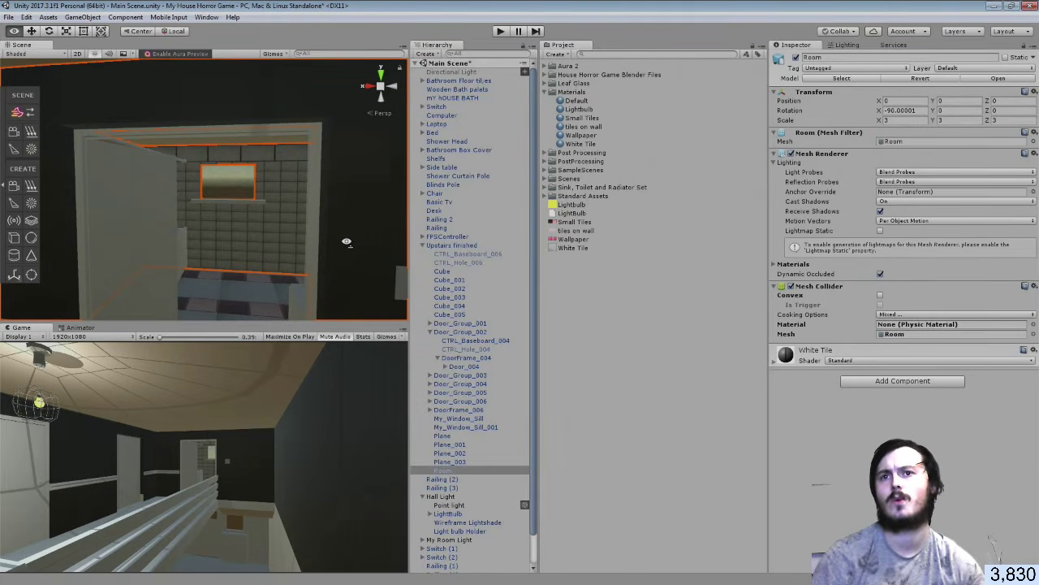
right_drag(346, 242, 346, 241)
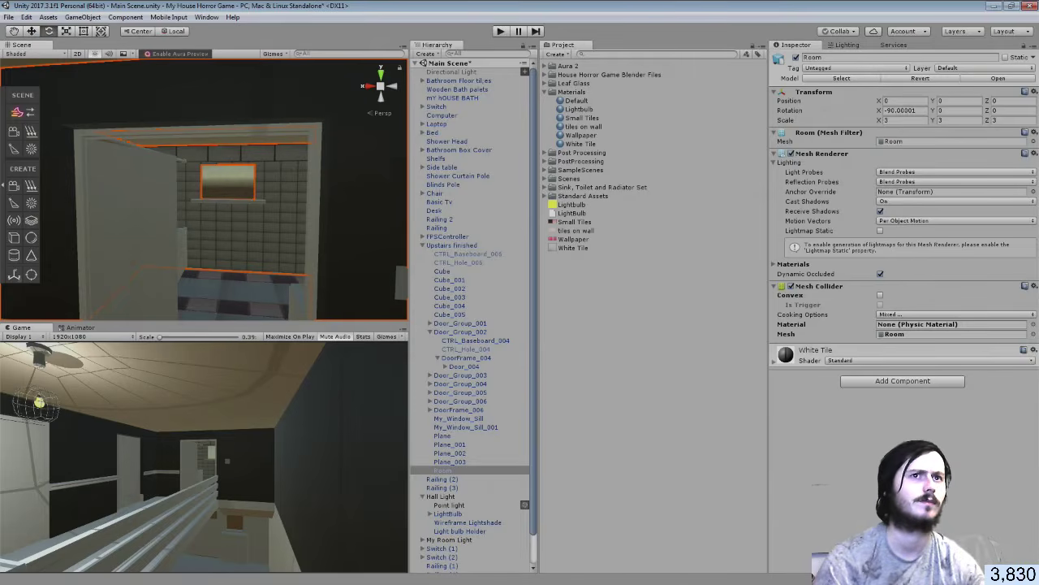
key(alt+Tab)
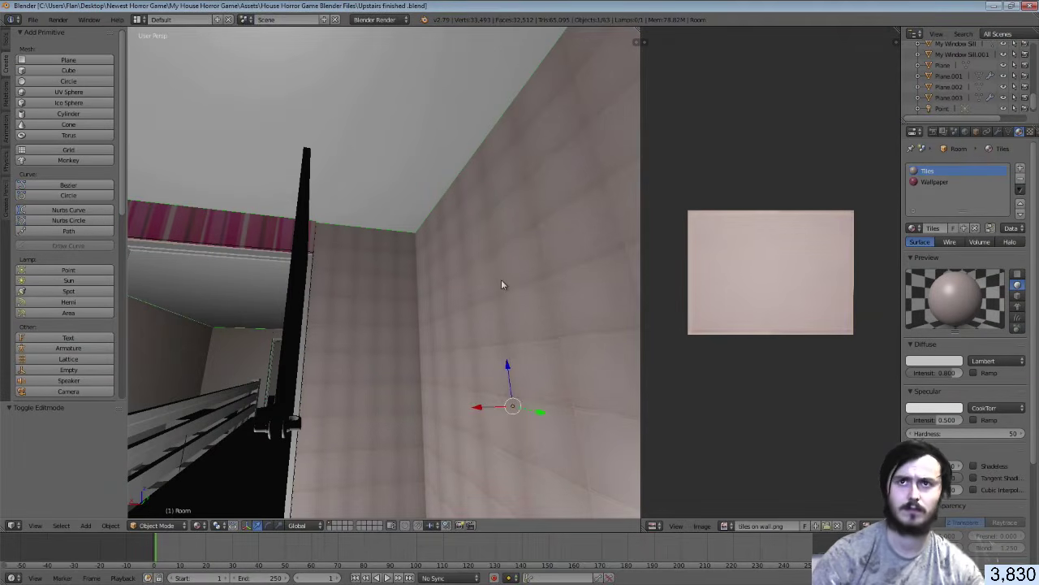
Walk the Blender view into the tiled room, then return to Unity
key(shift+f)
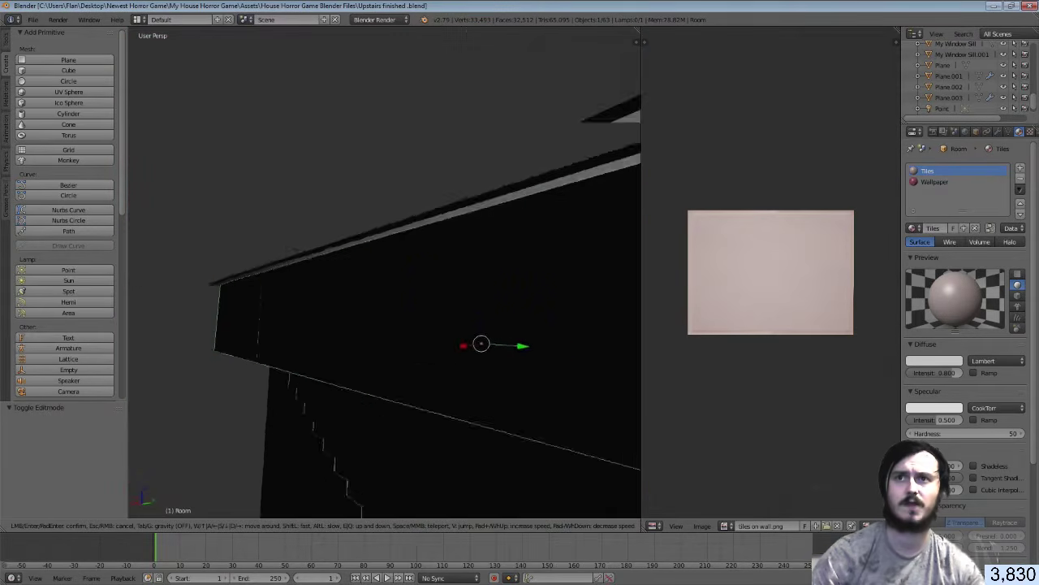
key(s)
key(a)
key(w)
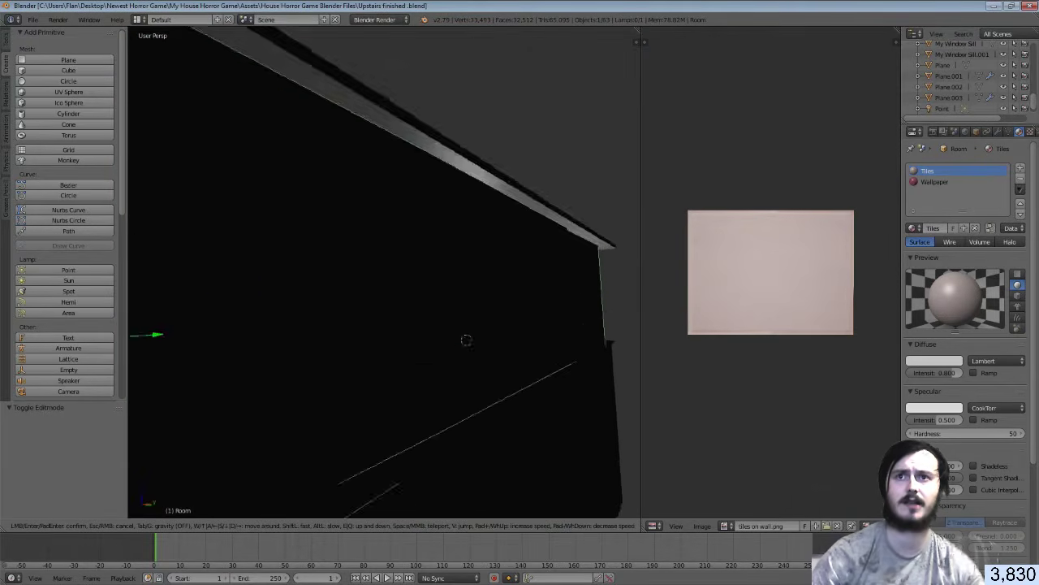
key(w)
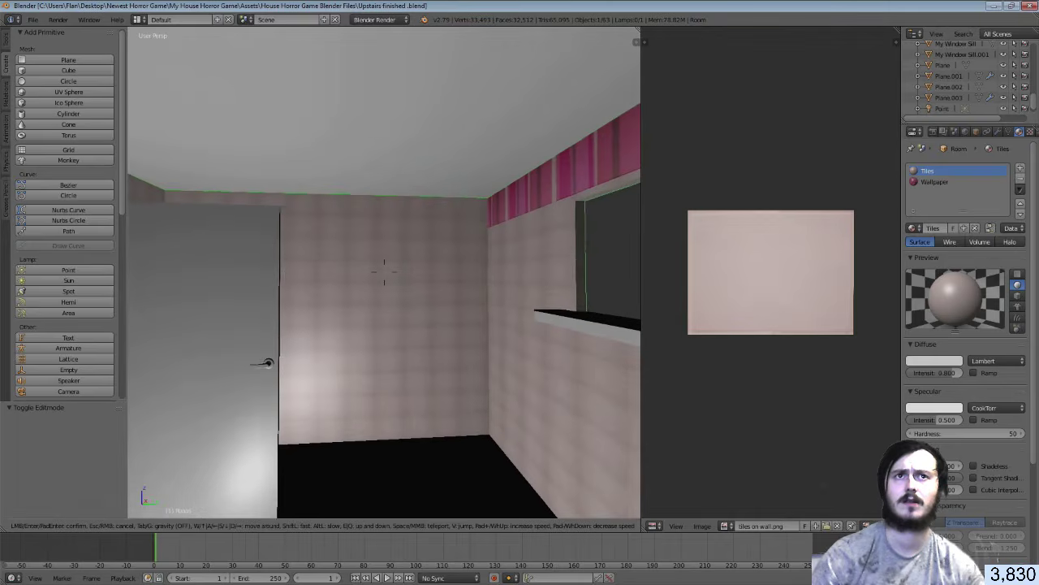
click(385, 275)
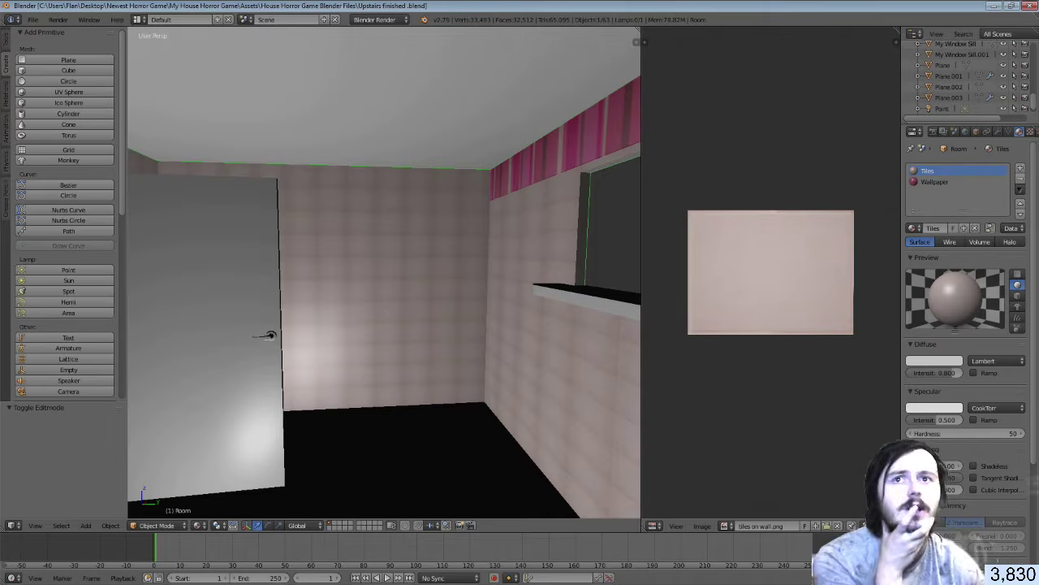
key(alt+Tab)
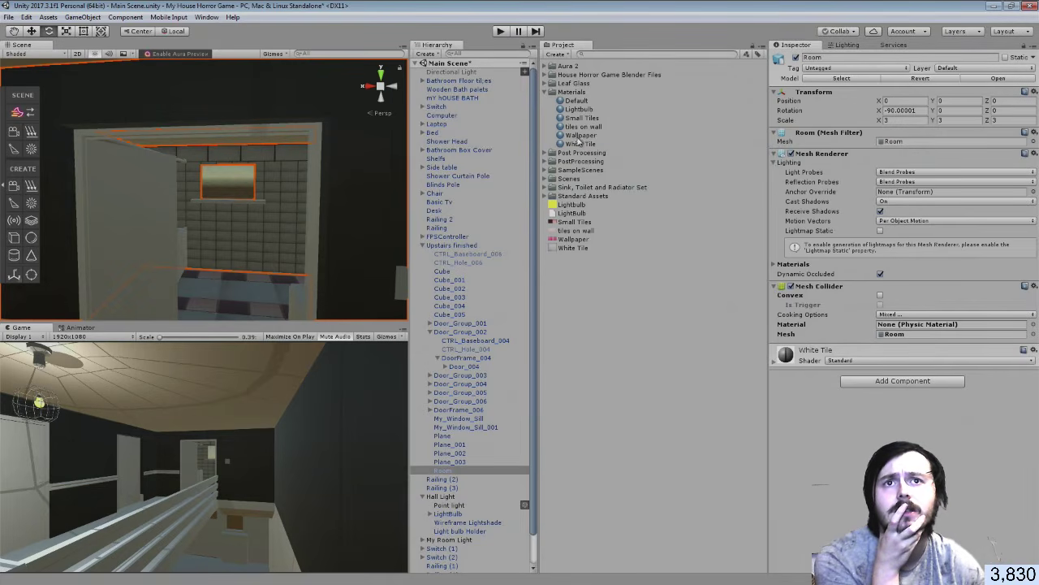
Try the Wallpaper material on the Room walls, inspect it in the bathroom, then undo it
drag(579, 135, 844, 437)
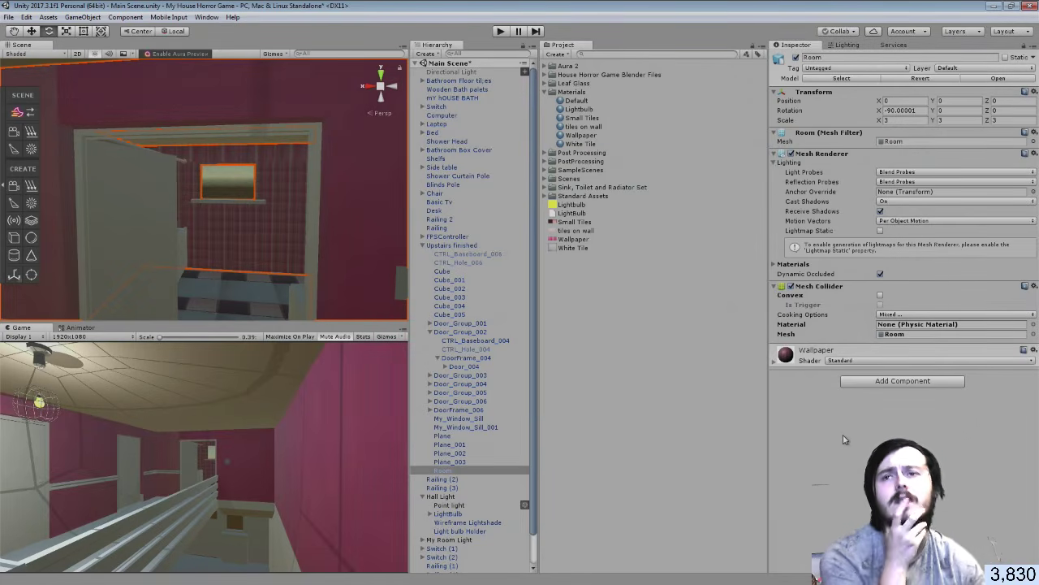
key(w)
right_drag(287, 224, 169, 234)
key(e)
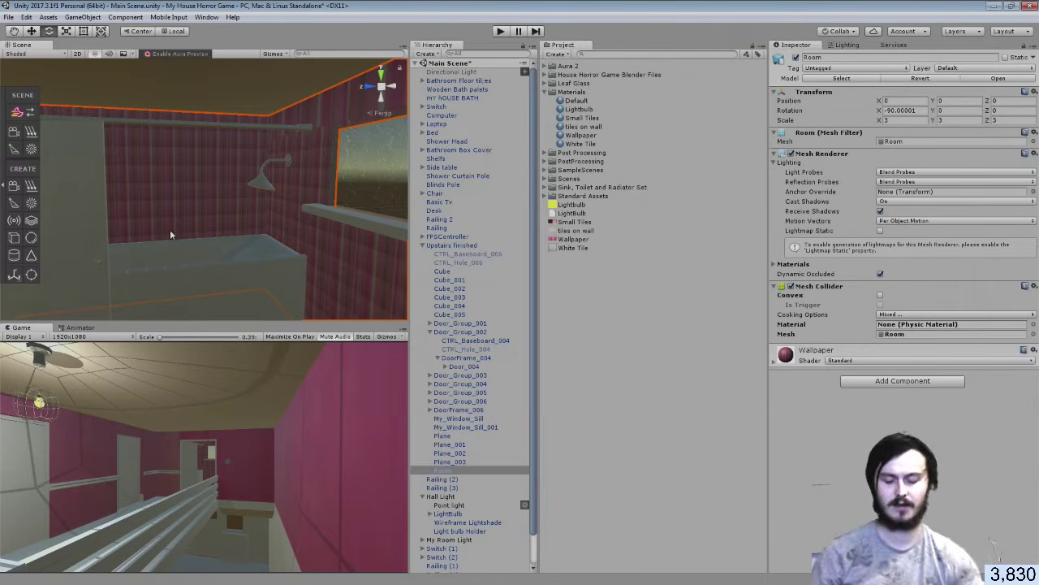
key(ctrl+z)
key(ctrl+z)
key(ctrl+z)
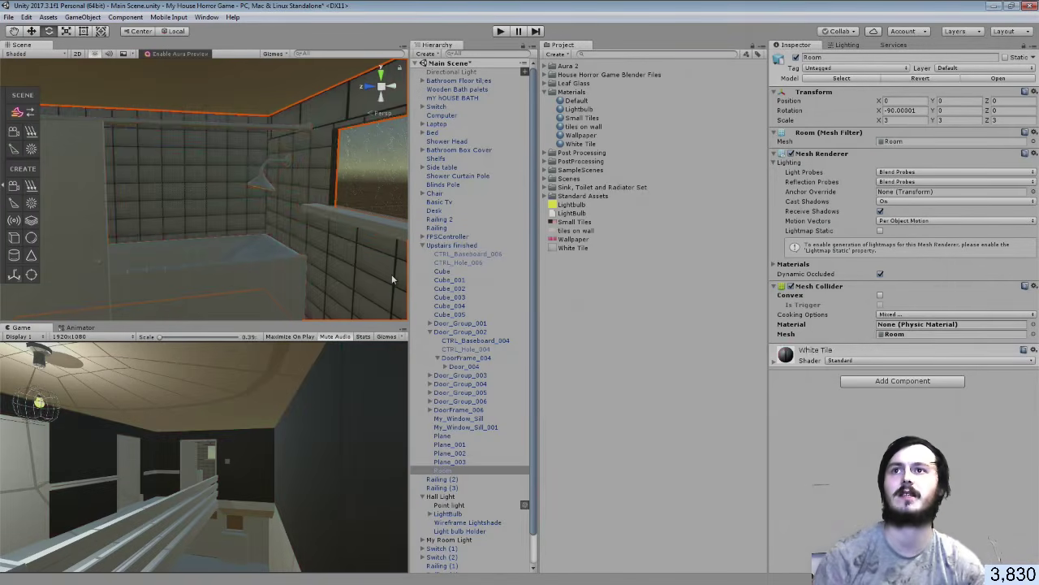
key(ctrl+y)
key(ctrl+y)
key(ctrl+y)
key(ctrl+y)
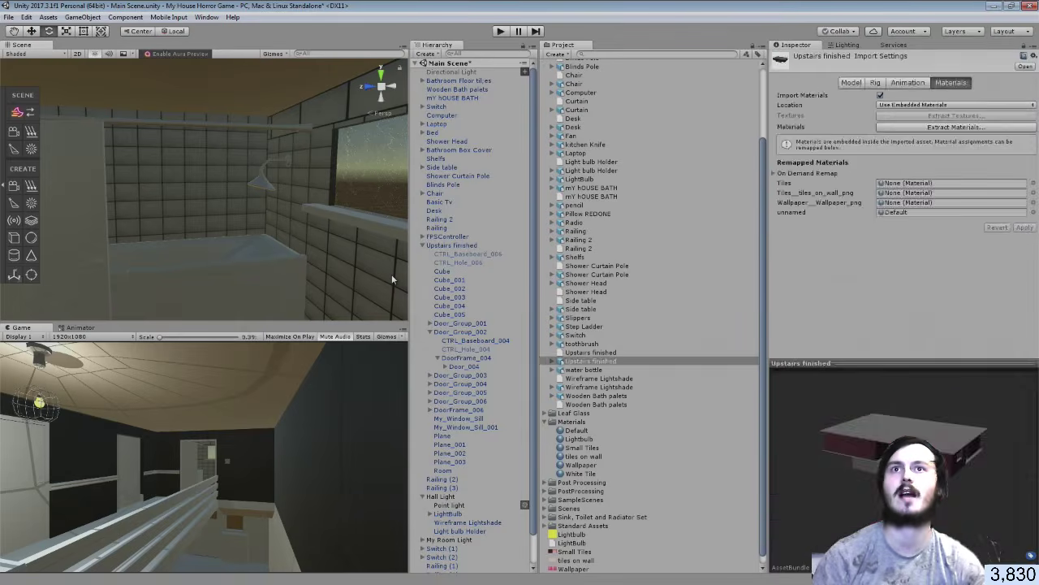
Undo back to the white-tile walls and collapse the House Horror Game Blender Files folder
key(ctrl+z)
key(ctrl+z)
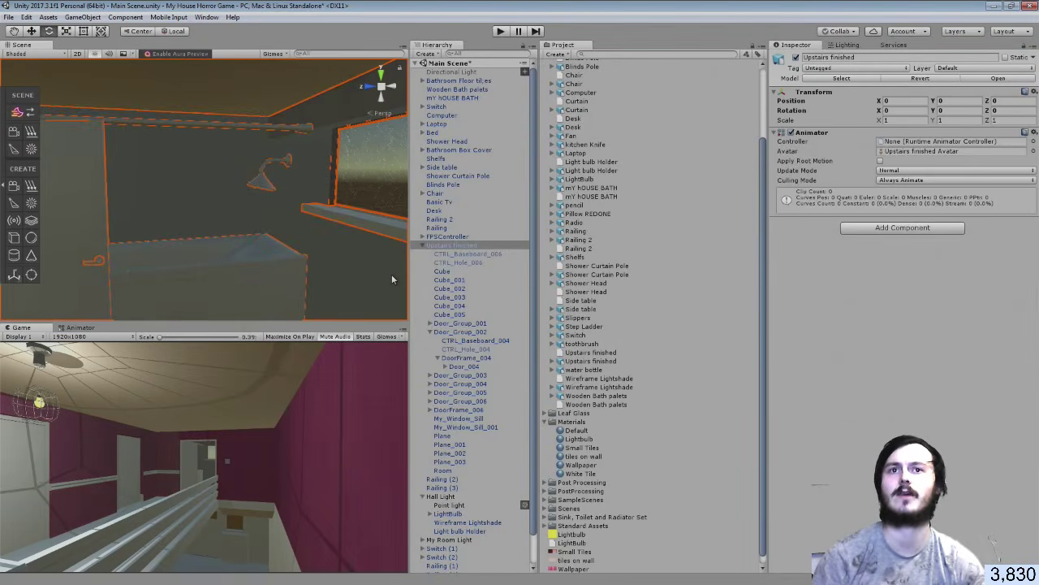
scroll(630, 174, up, 5)
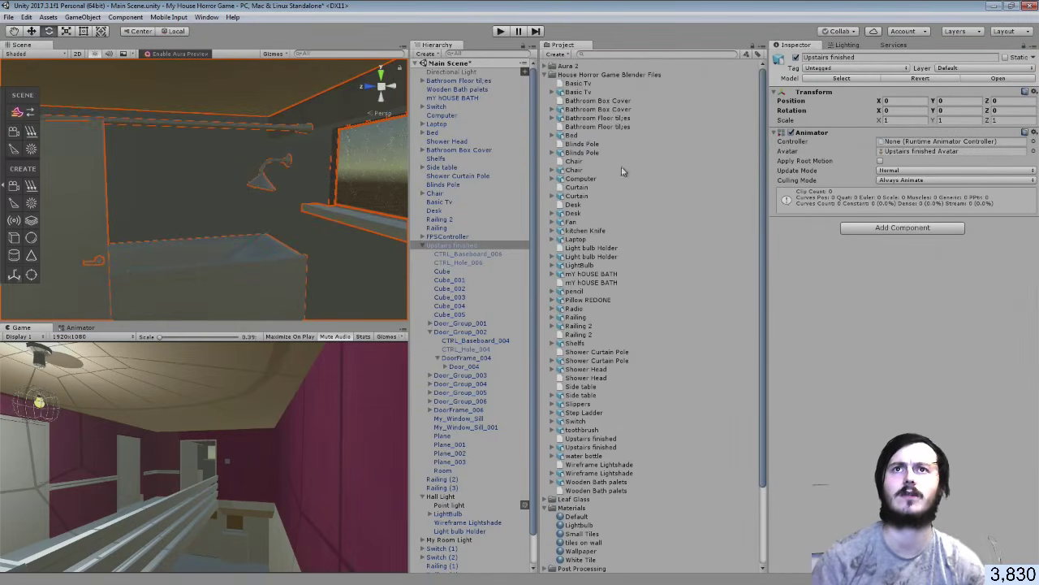
click(544, 75)
click(592, 398)
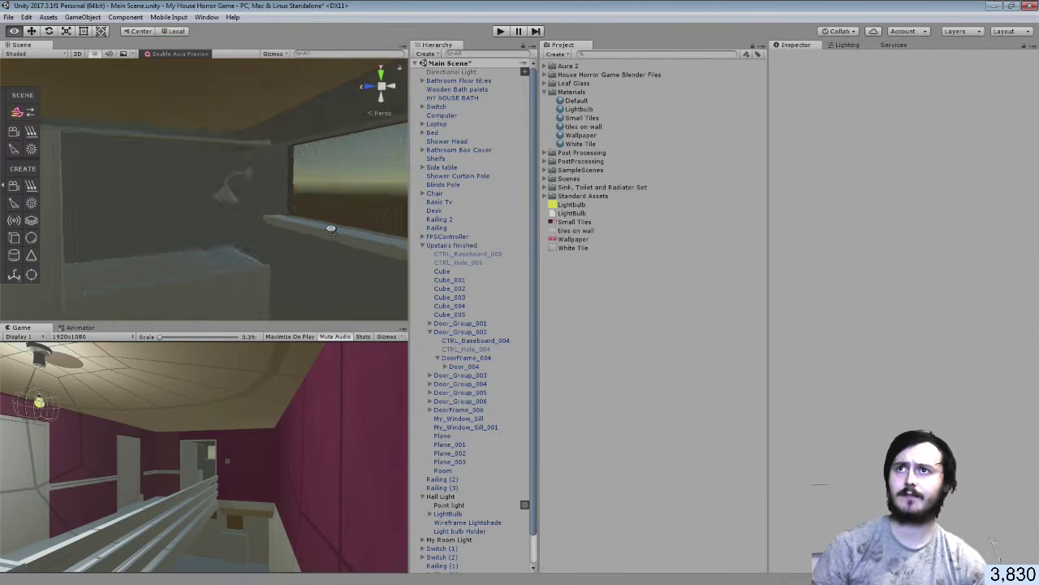
mouse_move(331, 229)
right_down()
mouse_move(504, 265)
mouse_move(476, 203)
mouse_move(652, 204)
mouse_move(350, 227)
right_up()
key(ctrl+z)
key(ctrl+z)
key(ctrl+z)
key(ctrl+z)
key(ctrl+z)
key(ctrl+z)
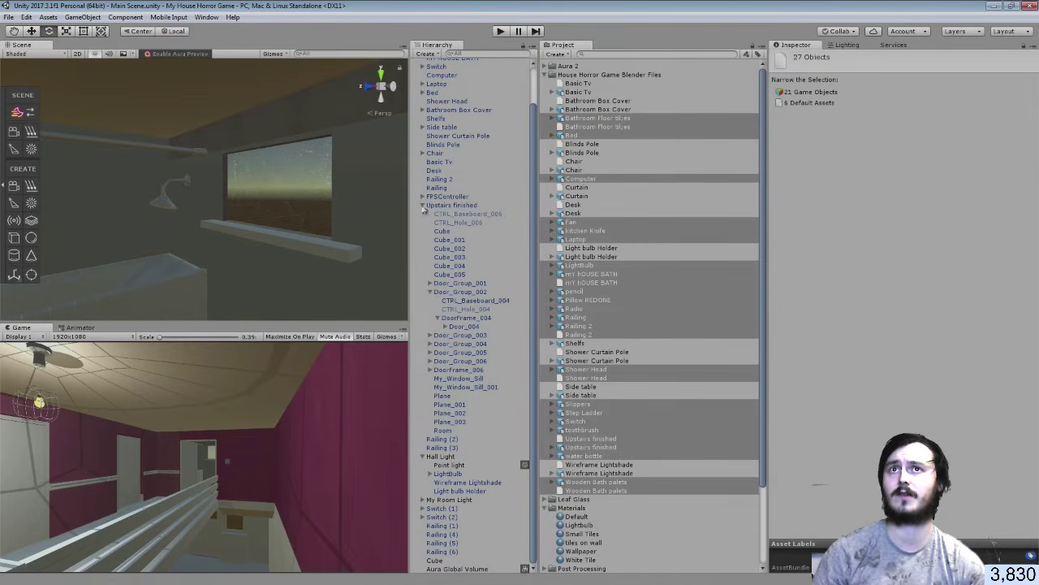
click(546, 74)
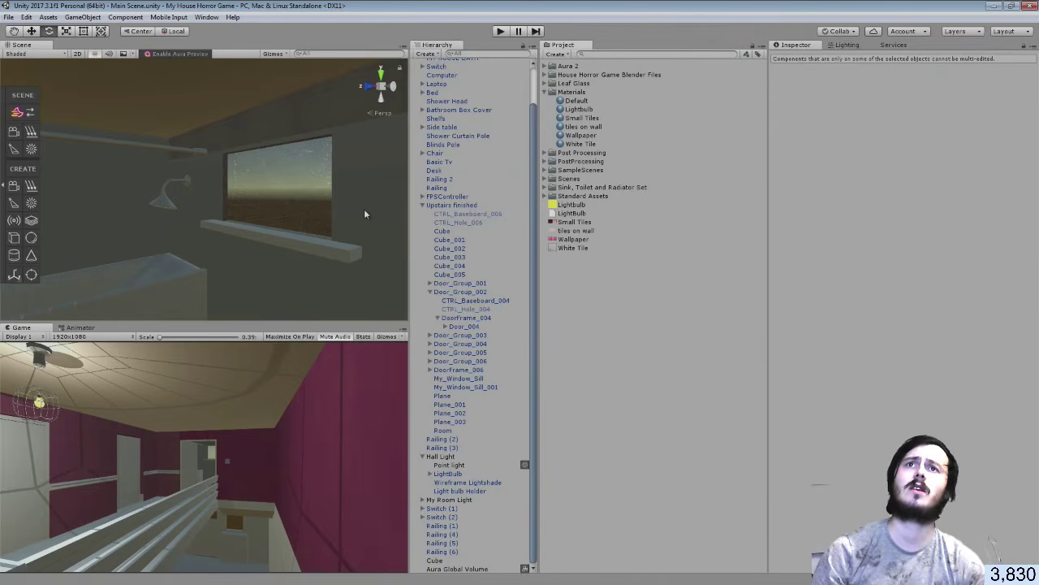
right_drag(364, 209, 156, 228)
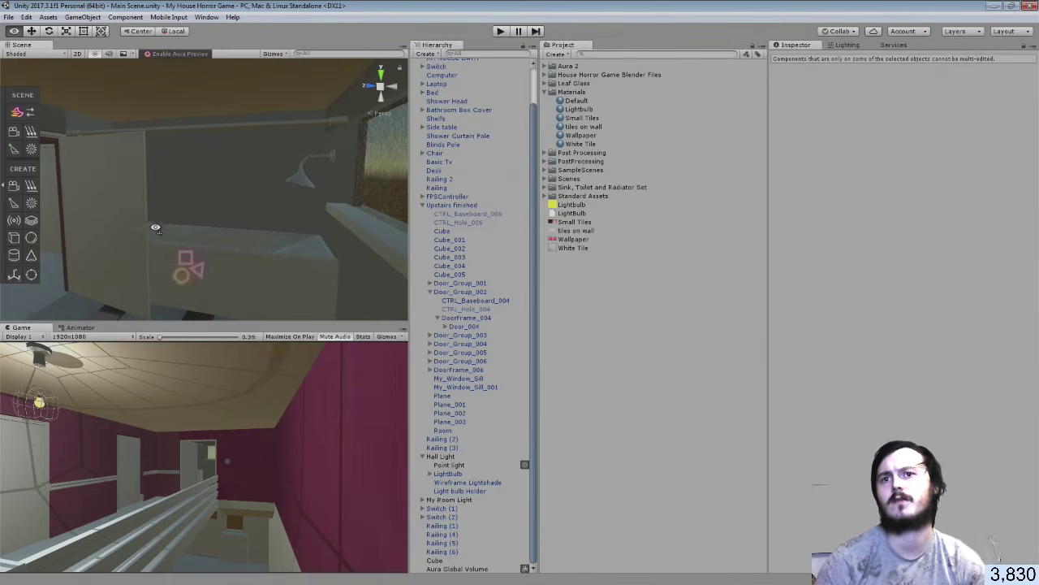
Delete the Aura Global Volume, save the scene, and switch to Blender
click(423, 214)
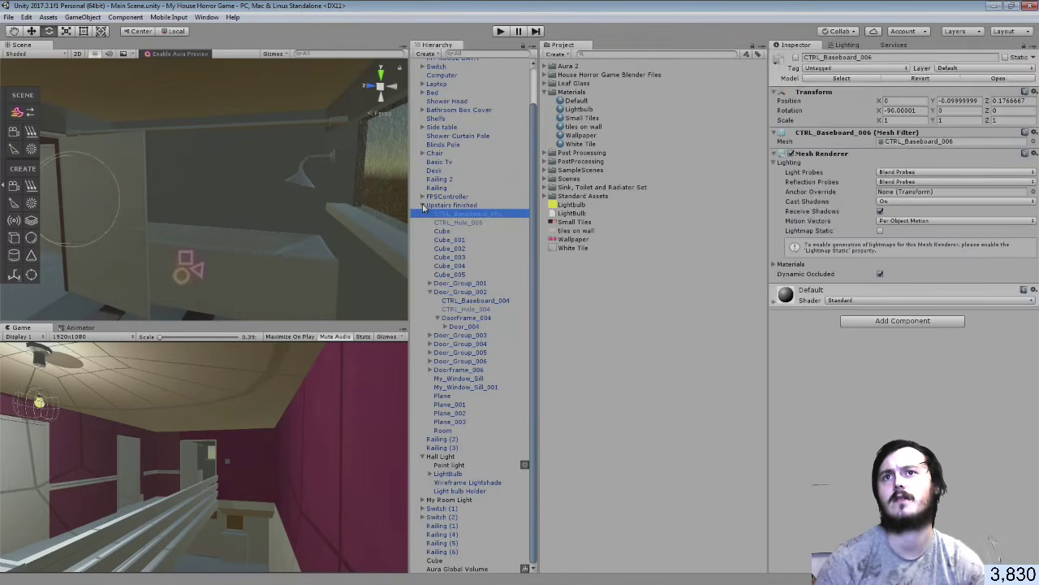
click(423, 205)
click(455, 383)
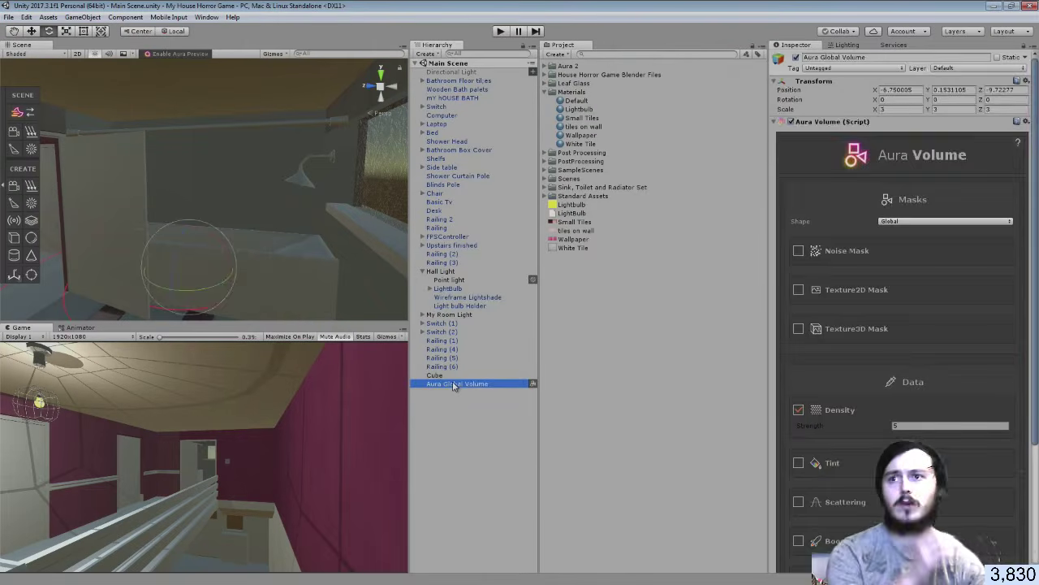
key(Delete)
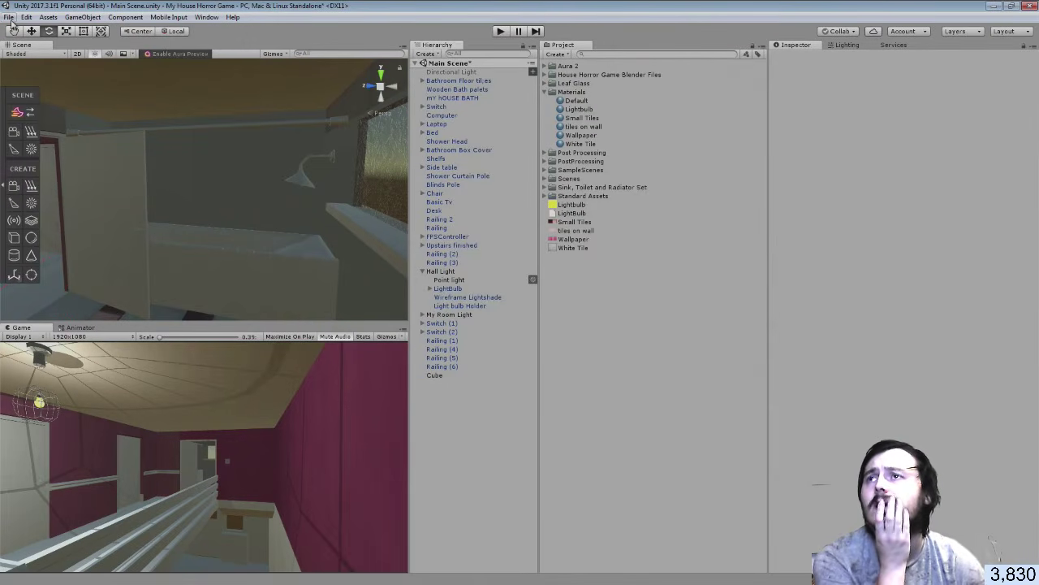
click(10, 17)
click(17, 60)
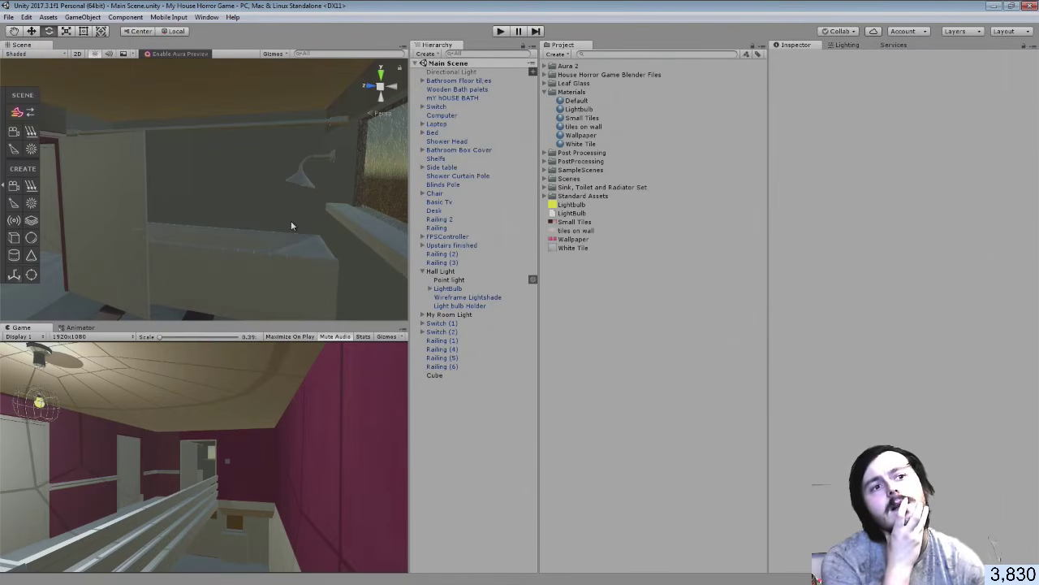
key(alt+Tab)
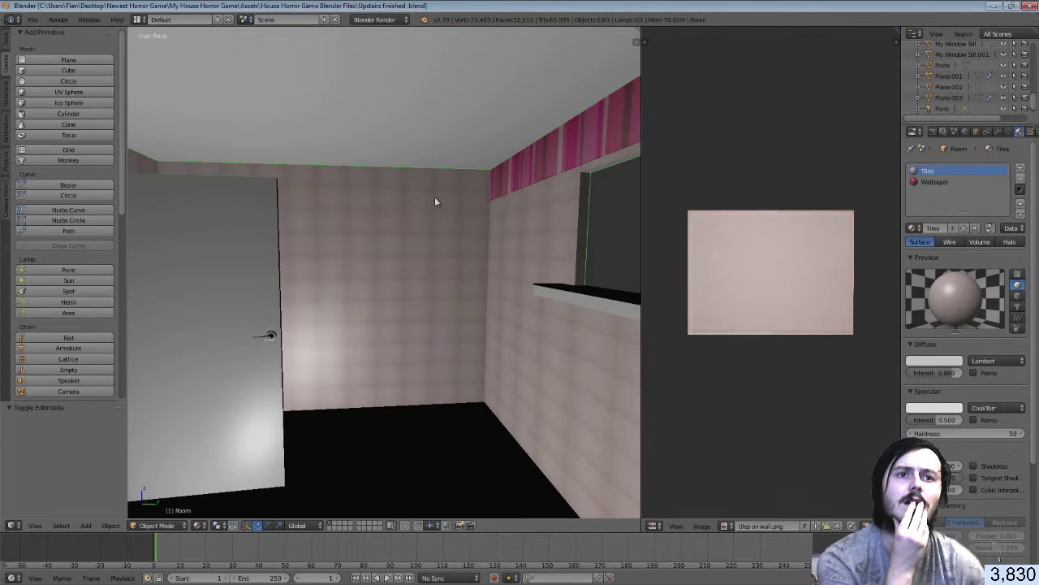
Inspect the Tiles and Wallpaper material textures, showing Wallpaper.png in the image editor
click(1030, 132)
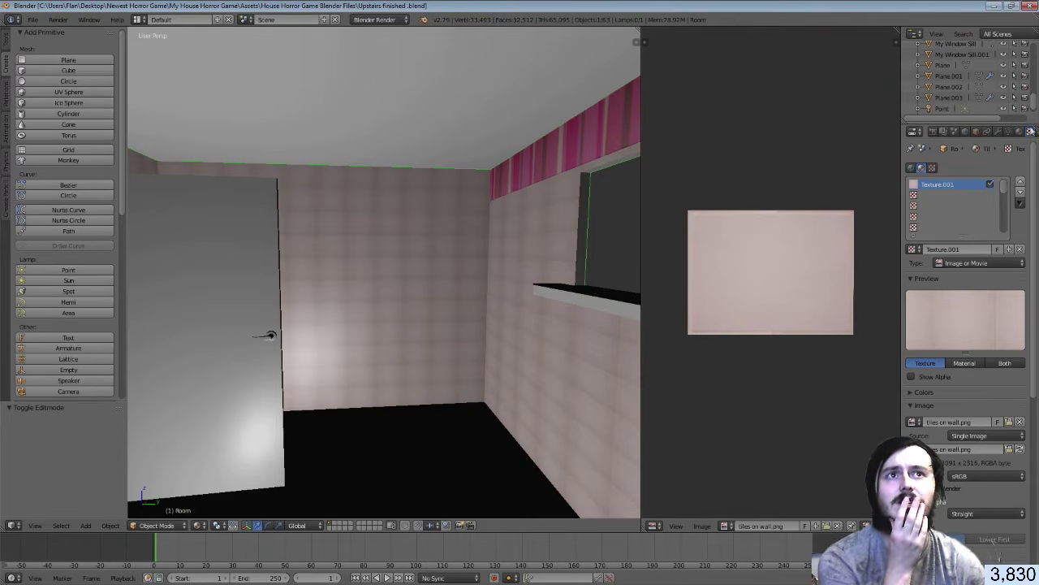
click(1020, 131)
click(934, 182)
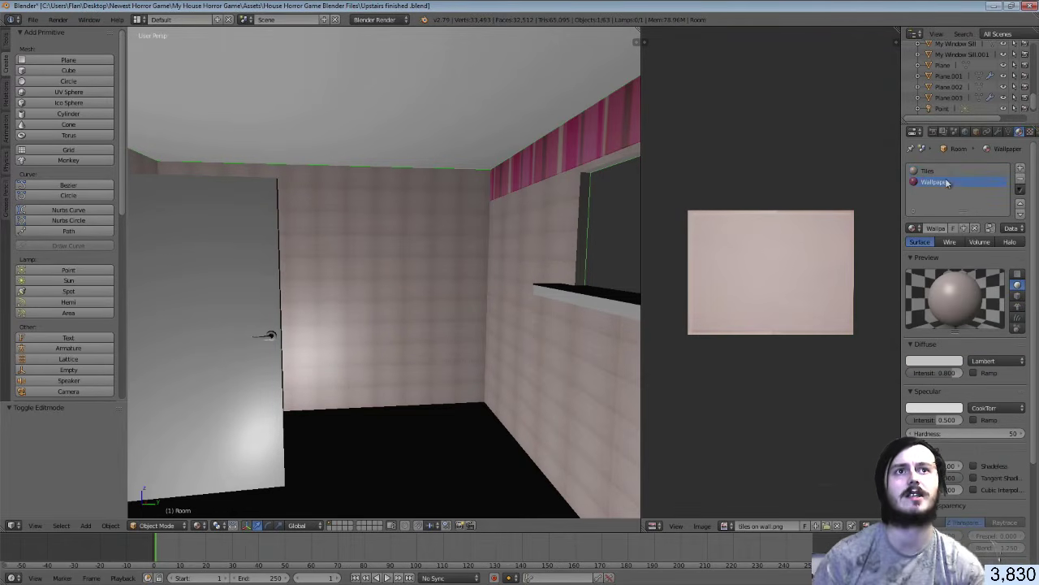
click(1030, 132)
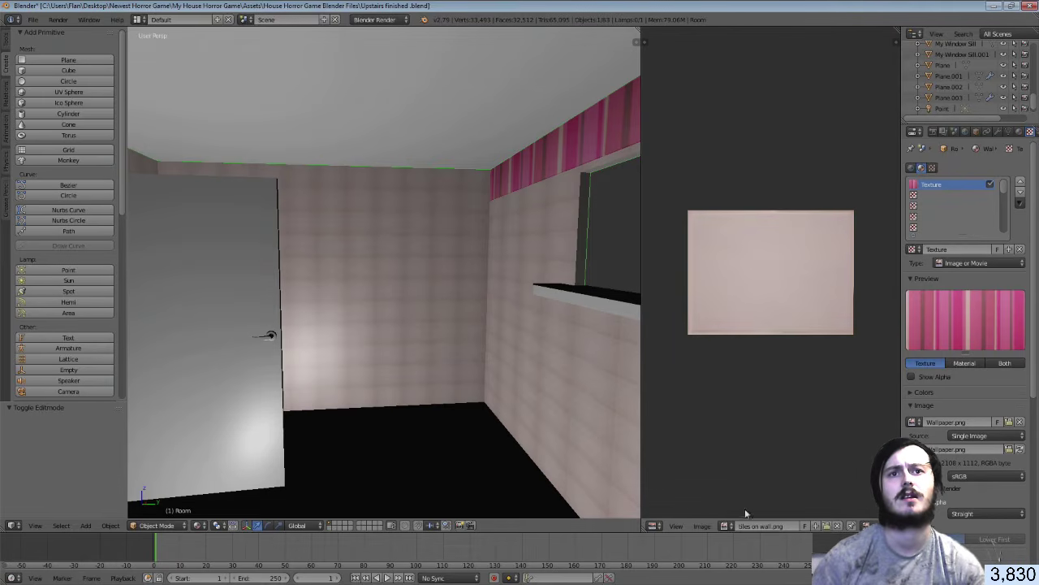
click(726, 525)
click(753, 427)
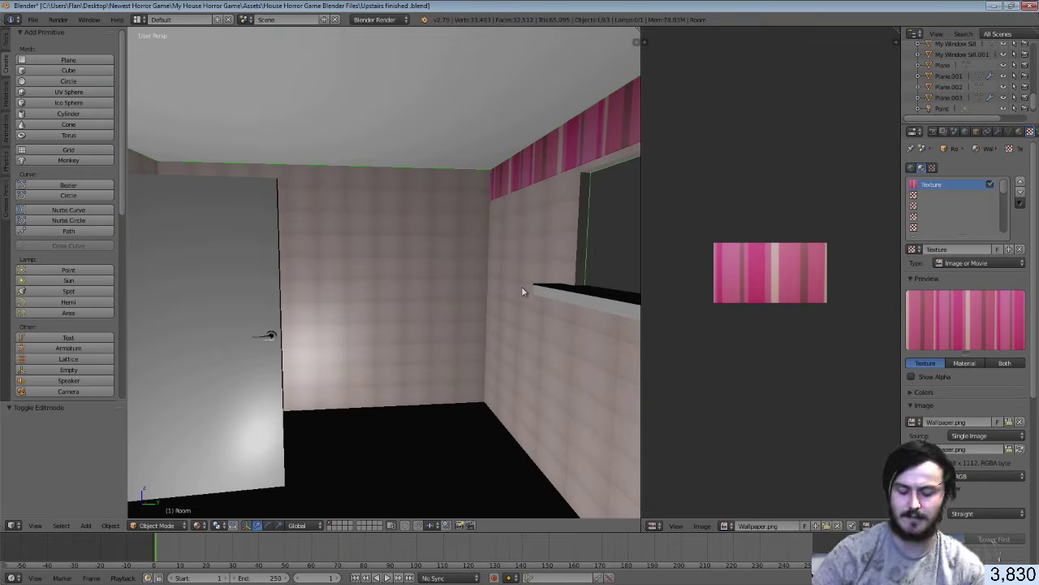
Walk the view down the hallway and through the doorway into the wallpapered room
key(shift+f)
key(w)
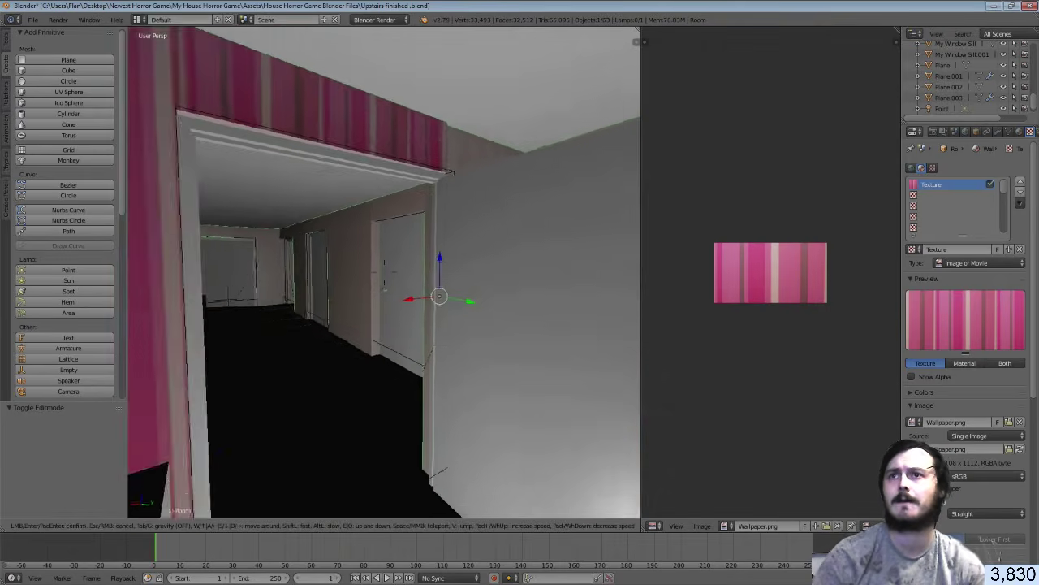
key(w)
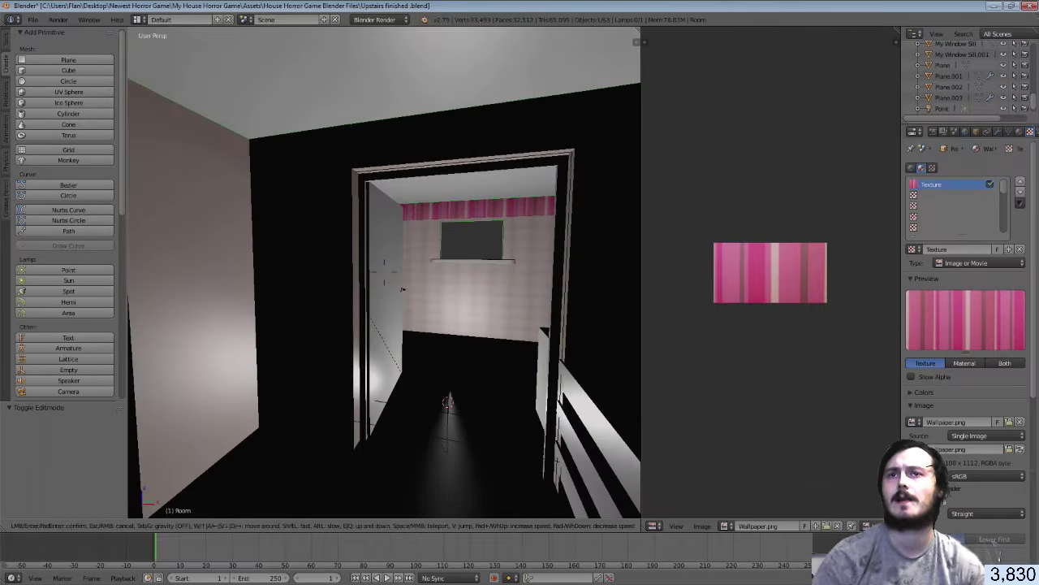
key(w)
key(w)
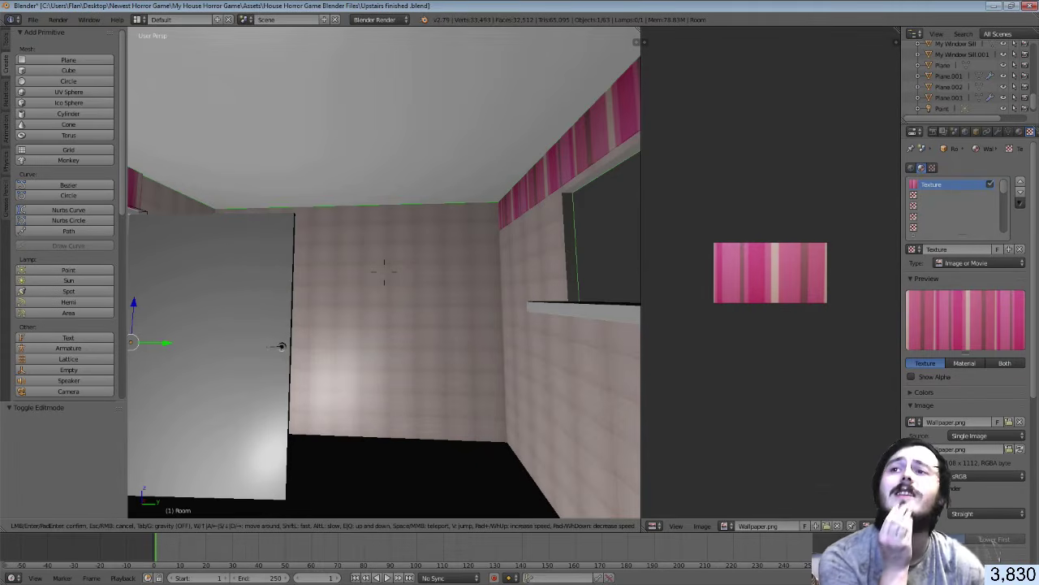
click(384, 272)
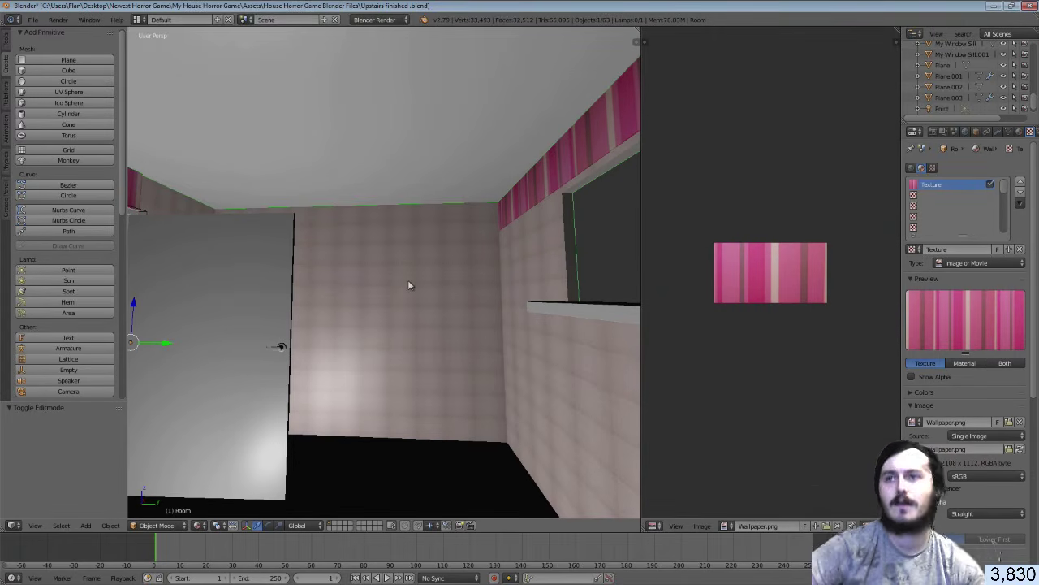
In Edit Mode, select the pink wall faces and wallpaper strips on two walls
key(Tab)
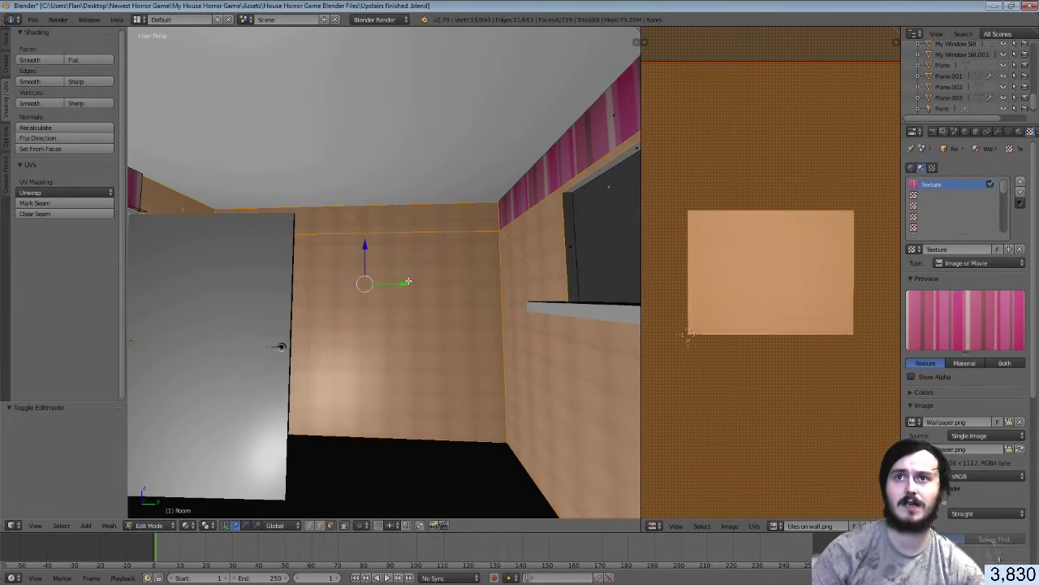
middle_drag(408, 281, 389, 248)
right_click(384, 273)
right_click(395, 257)
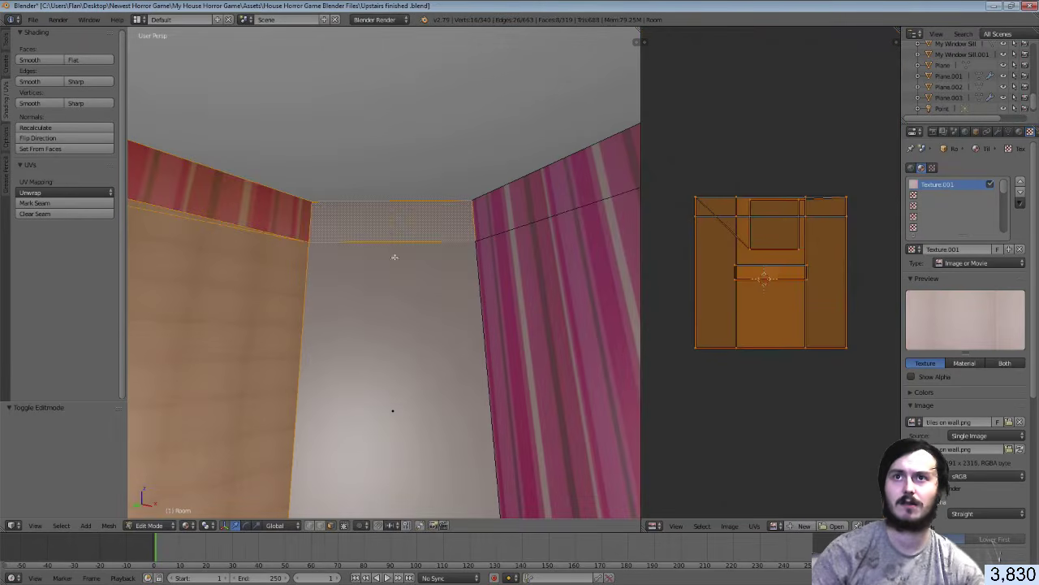
right_click(394, 314)
middle_drag(394, 309, 394, 234)
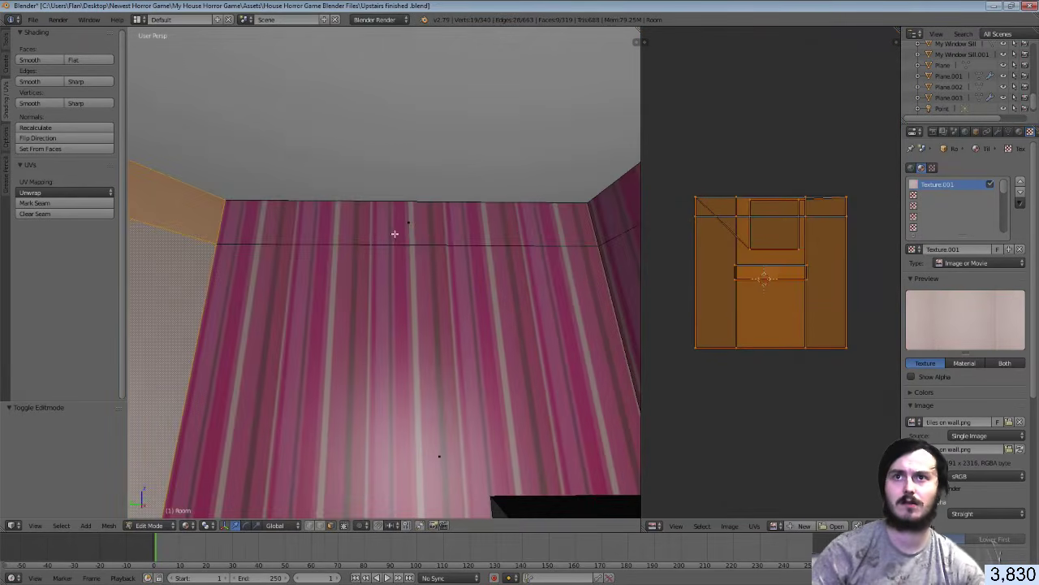
right_click(415, 301)
middle_drag(415, 305, 328, 280)
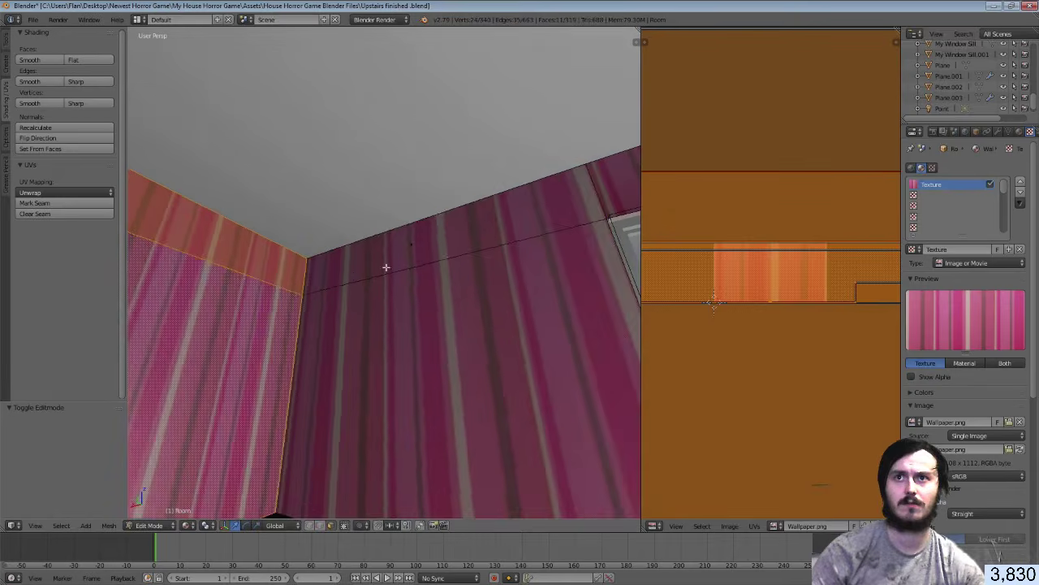
shift+right_click(385, 266)
shift+right_click(399, 341)
Add the wallpaper strip above the door to the face selection
key(shift+f)
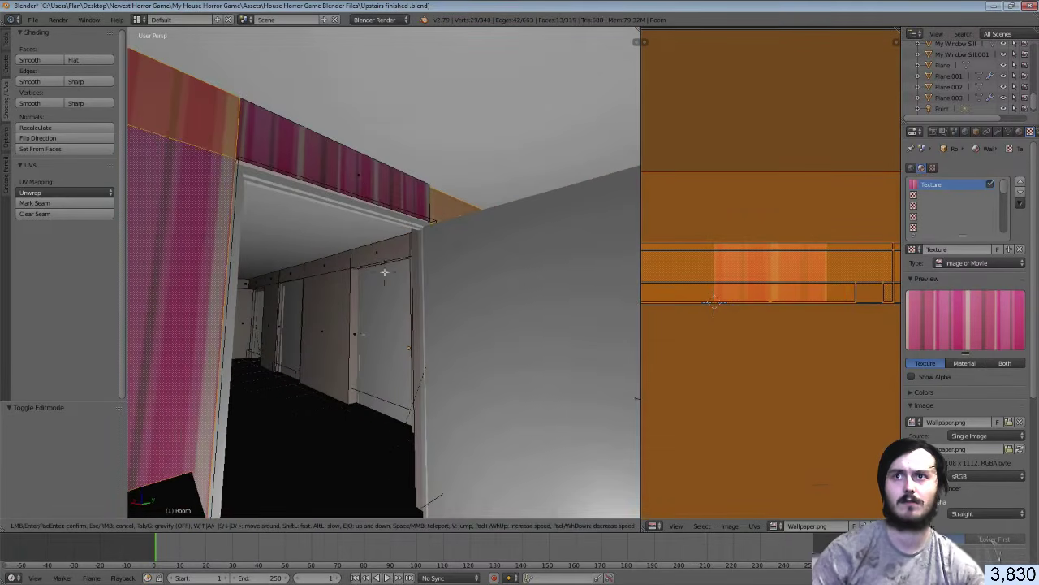
click(385, 272)
shift+right_click(360, 183)
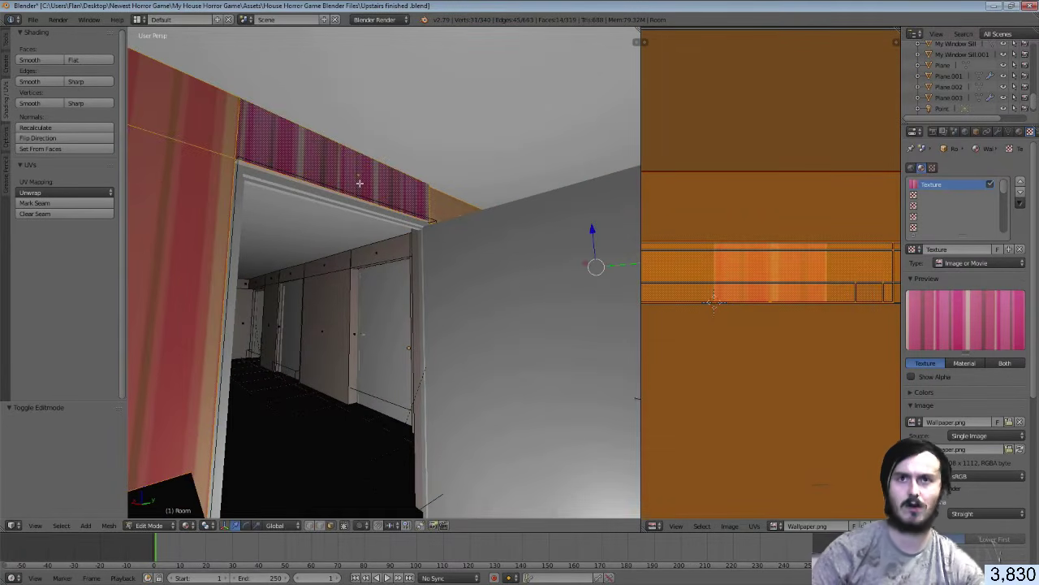
key(shift+f)
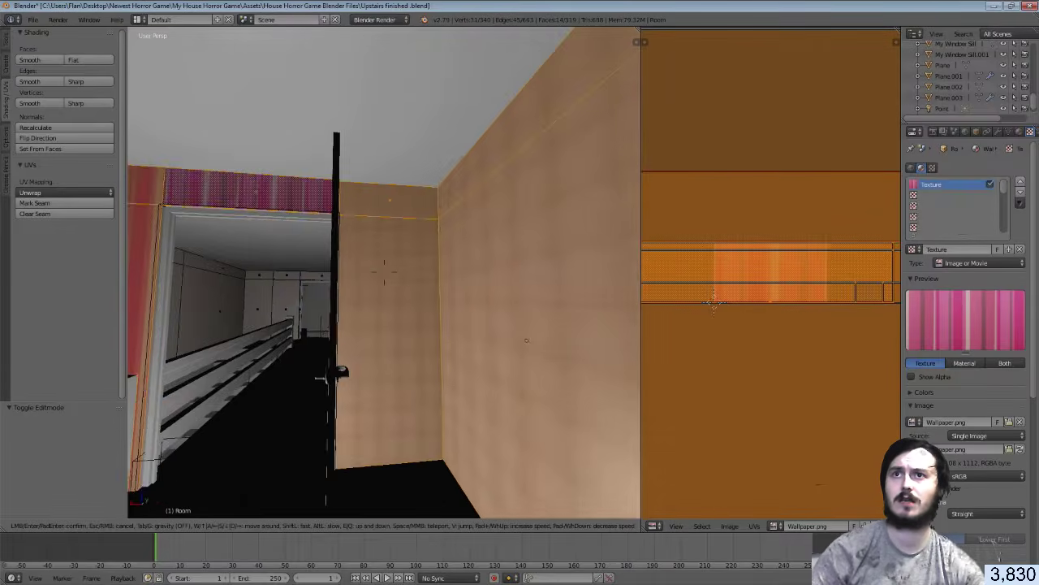
key(a)
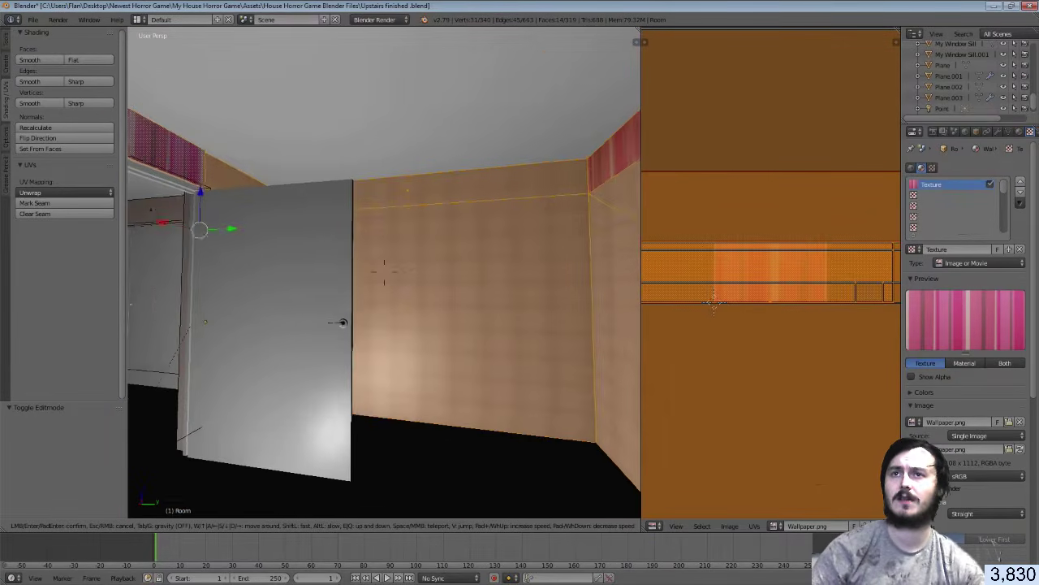
click(385, 272)
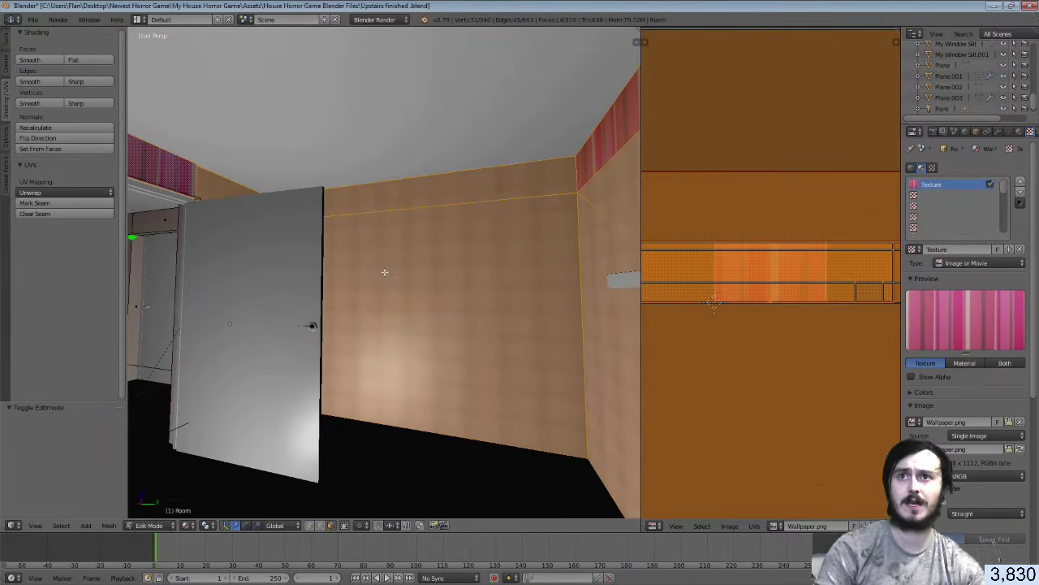
Separate the selected faces into their own object and move it aside
key(p)
click(357, 273)
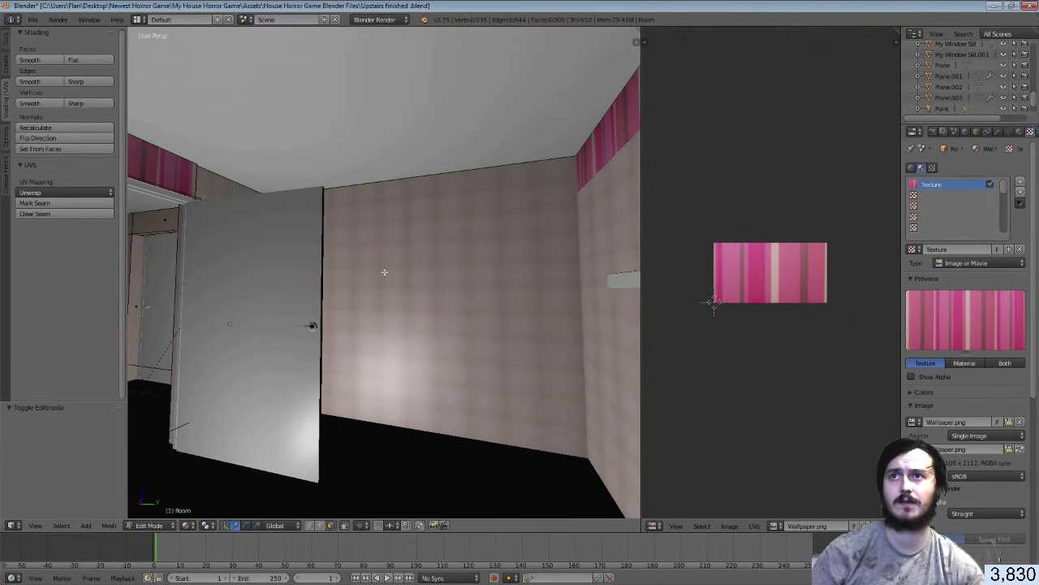
key(Tab)
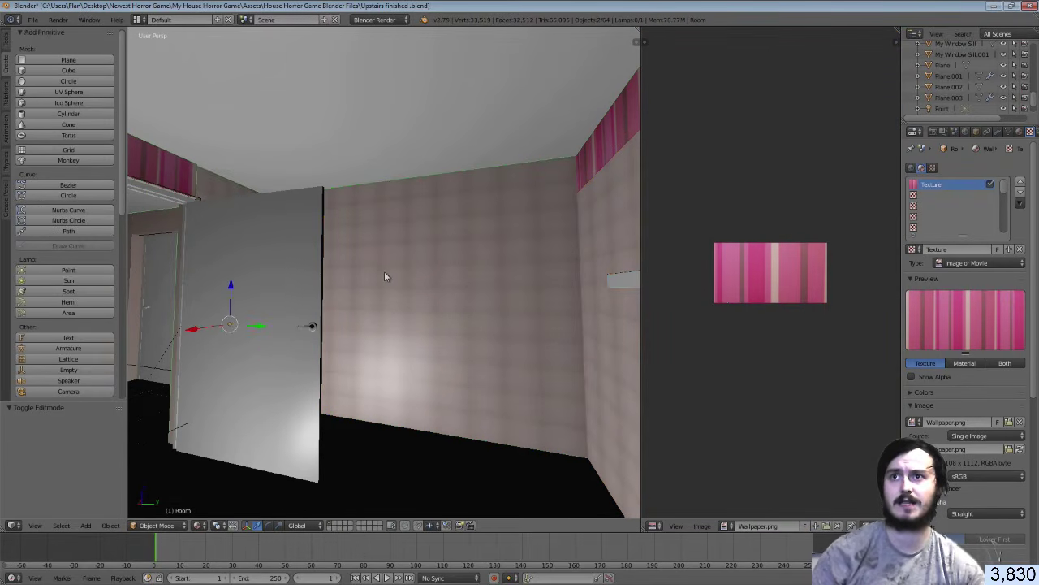
key(g)
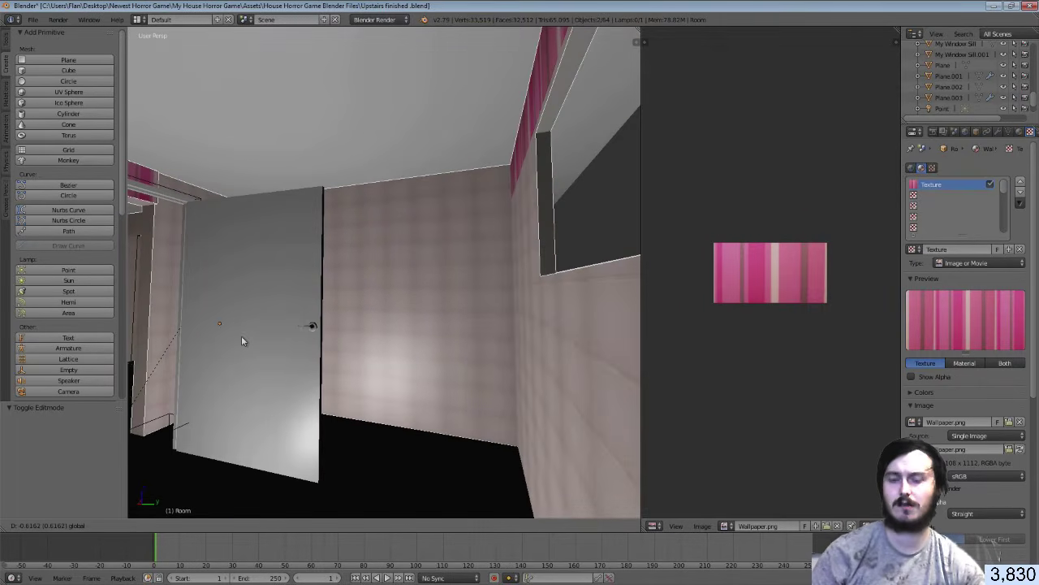
click(241, 341)
Undo the move, reposition Room.001, overwrite-save the Blender file, and return to Unity
key(ctrl+z)
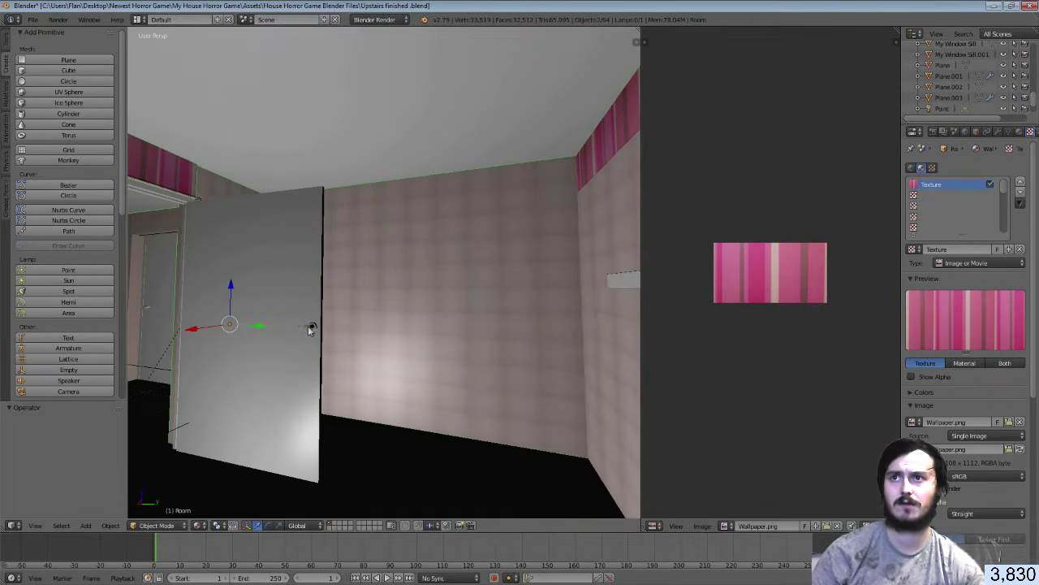
key(shift+d)
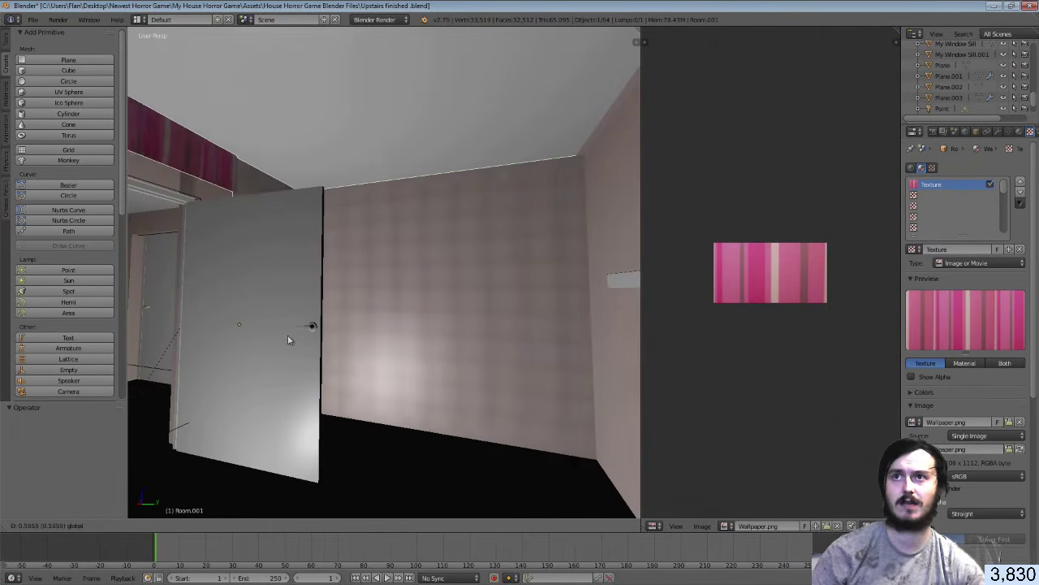
click(293, 340)
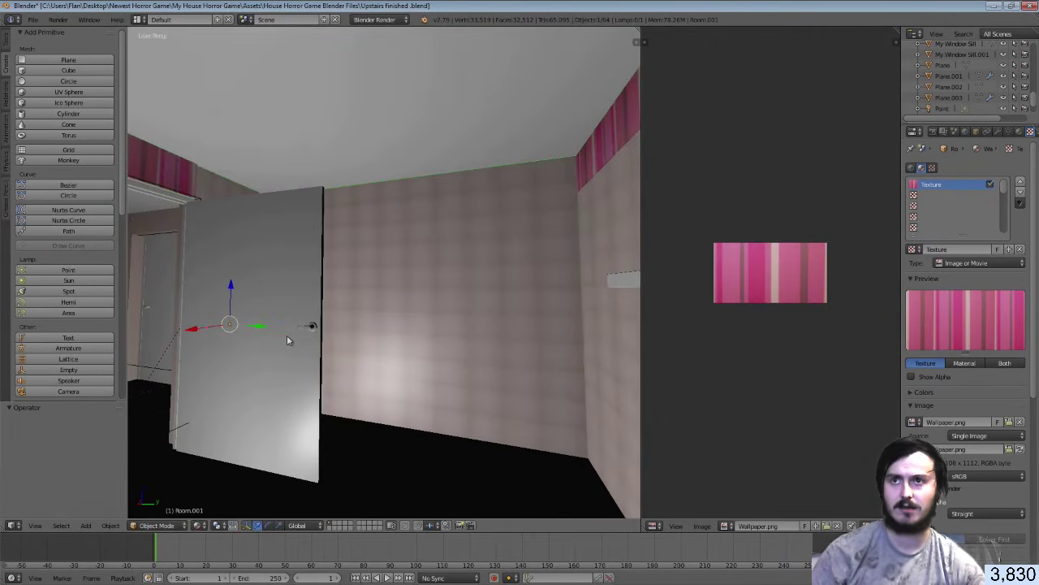
key(ctrl+s)
click(286, 341)
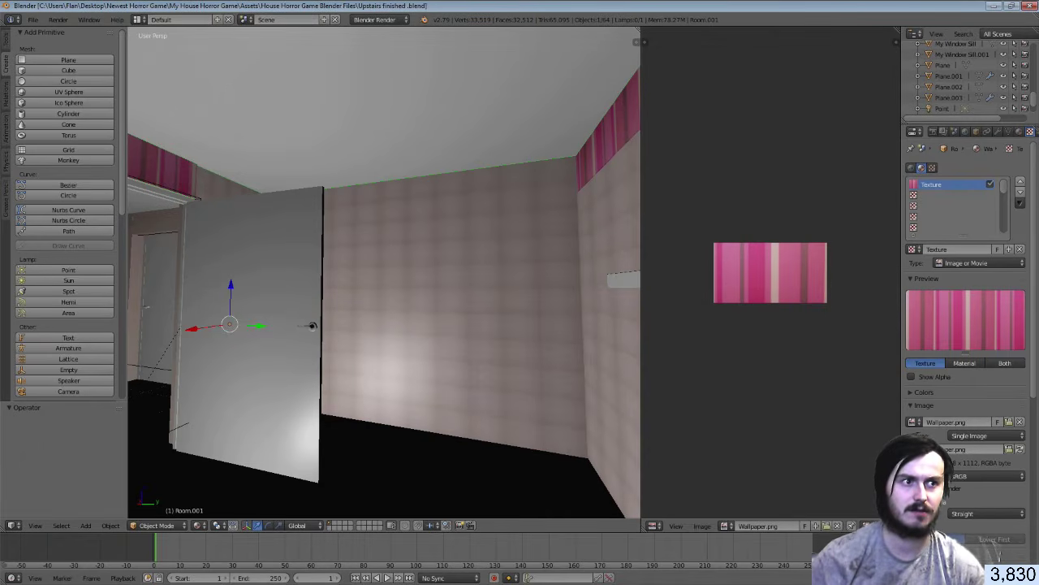
key(alt+Tab)
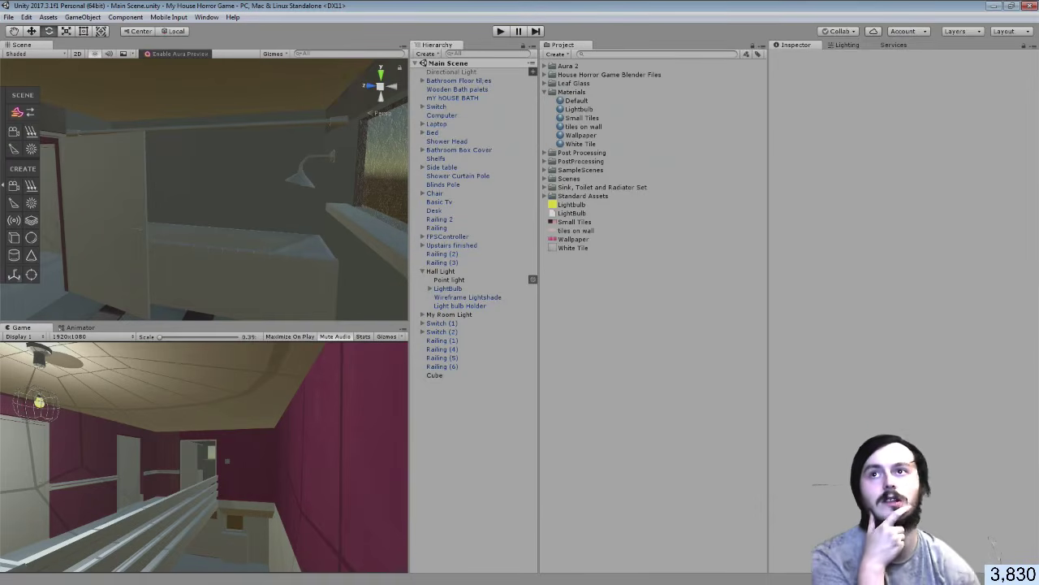
Select Room_001 and inspect its Tiles and tiles-on-wall materials around the bathroom ceiling
click(237, 203)
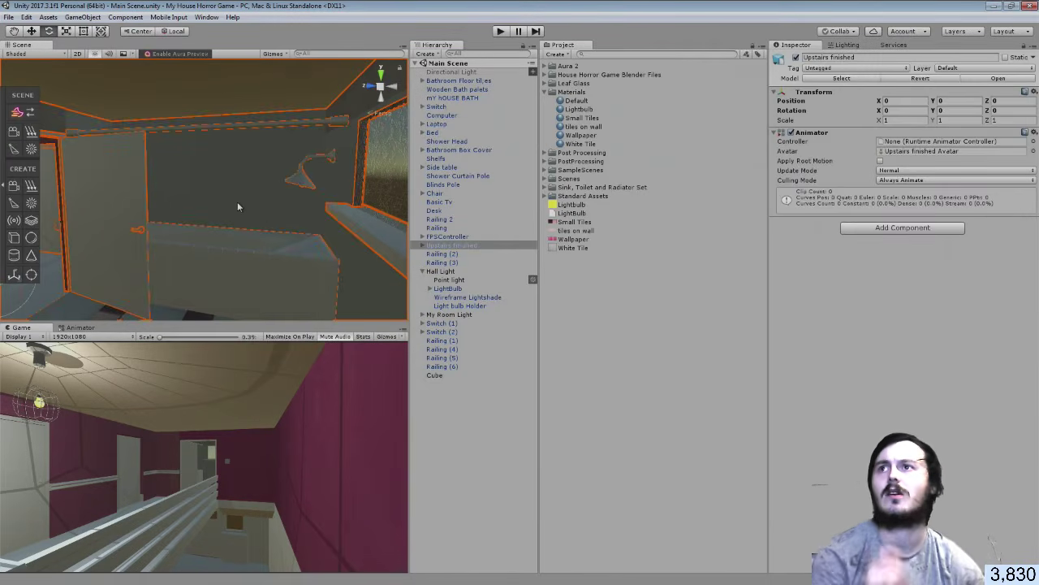
click(673, 448)
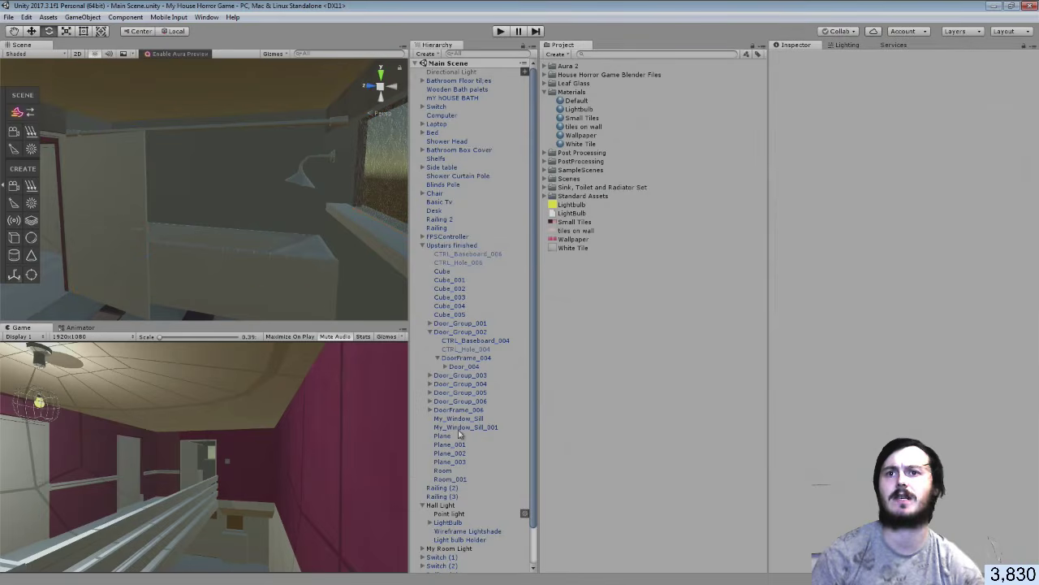
click(292, 202)
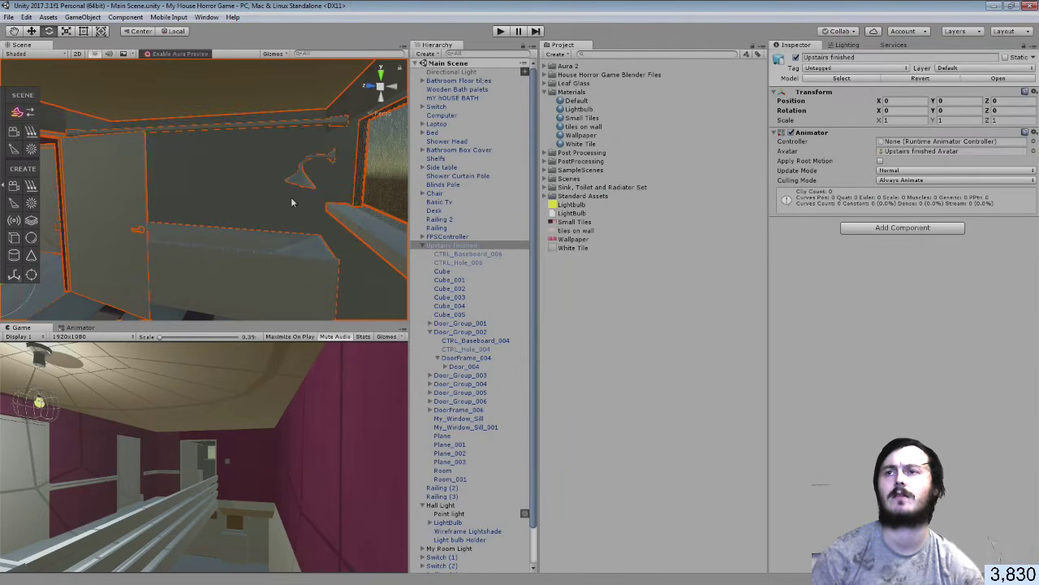
click(257, 188)
alt+drag(275, 186, 228, 180)
right_drag(227, 180, 289, 208)
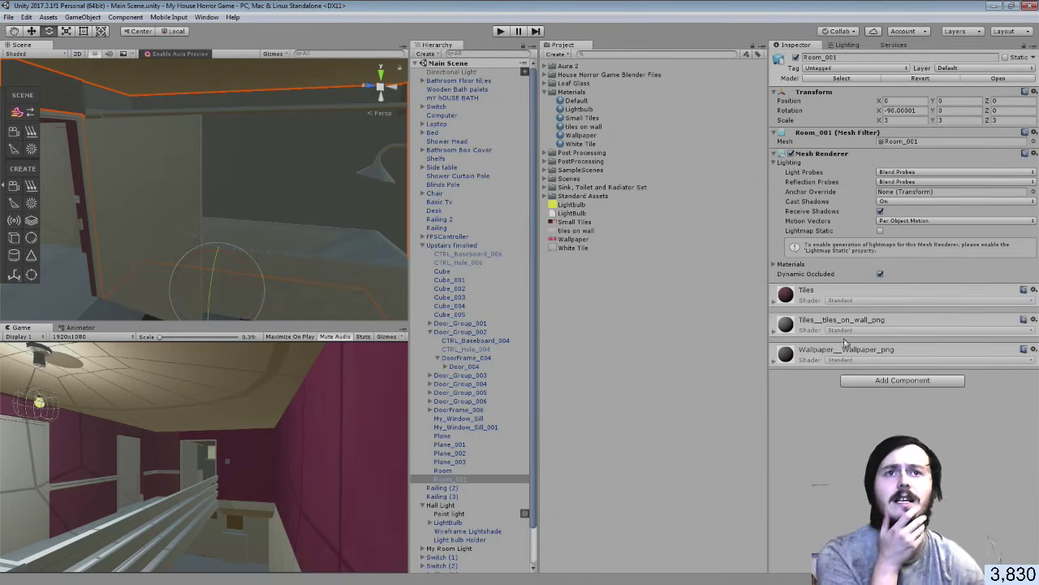
click(775, 301)
click(775, 302)
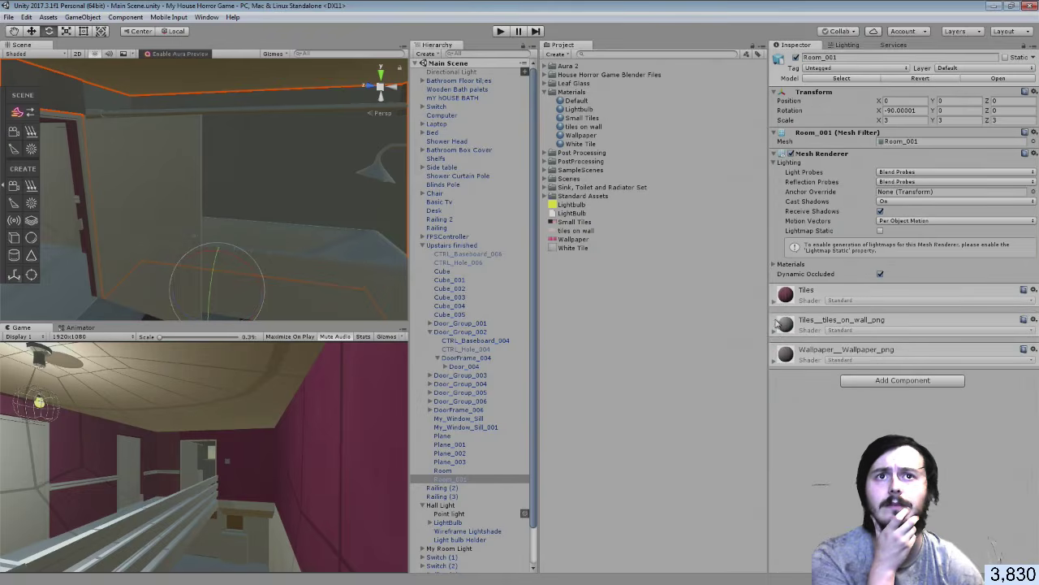
click(776, 331)
click(775, 332)
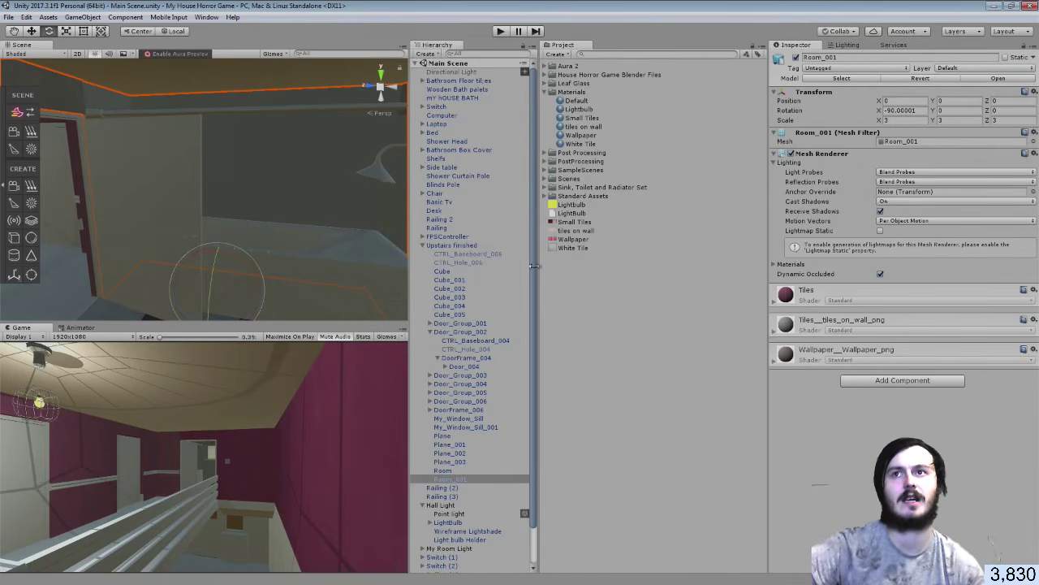
right_drag(357, 230, 374, 224)
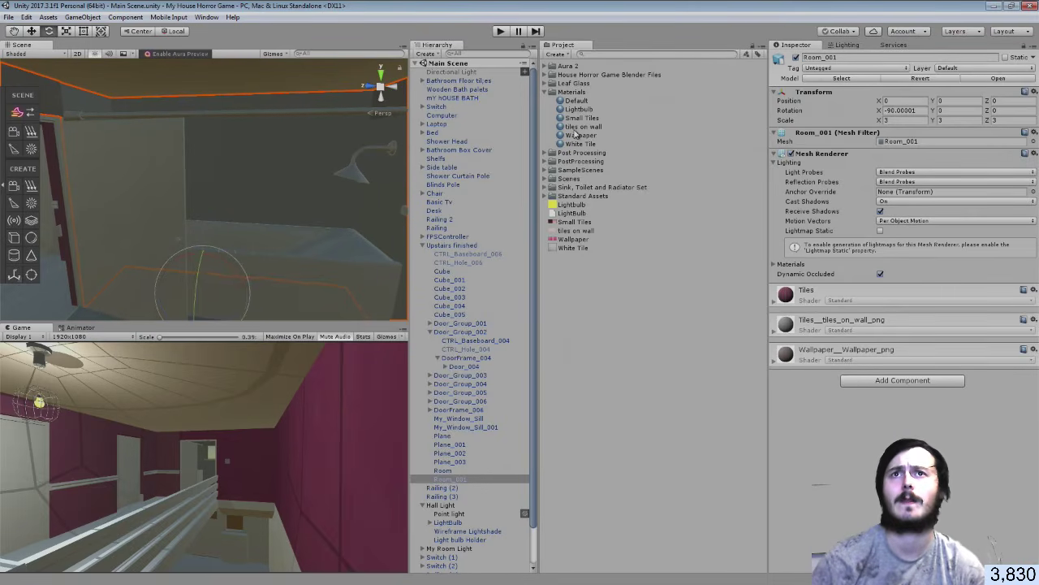
Give Room_001 the tiles on wall material and expand the House Horror Game Blender Files folder
drag(576, 131, 796, 413)
drag(800, 416, 800, 414)
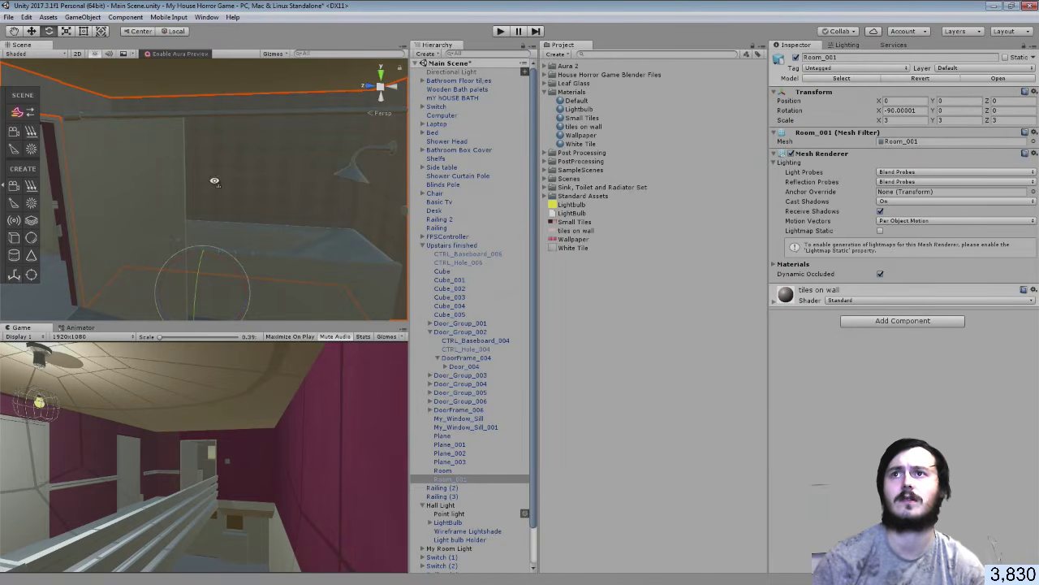
right_drag(213, 181, 143, 166)
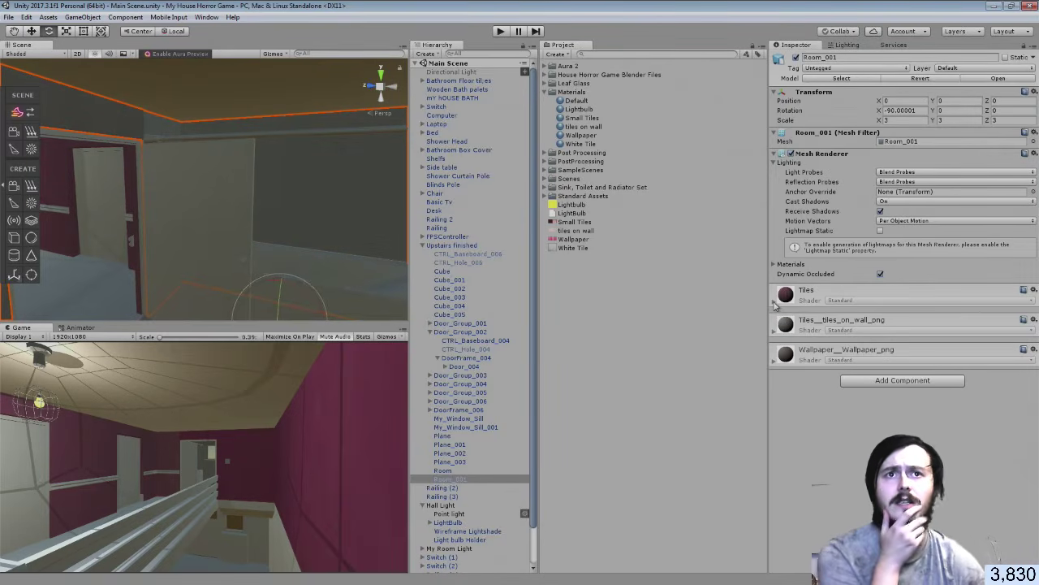
click(775, 302)
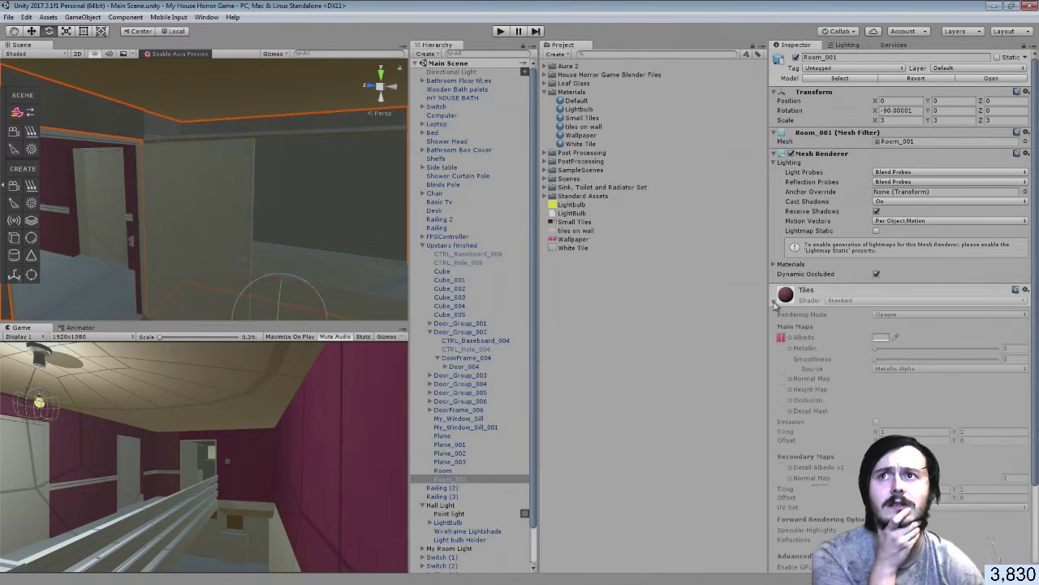
click(775, 303)
click(775, 303)
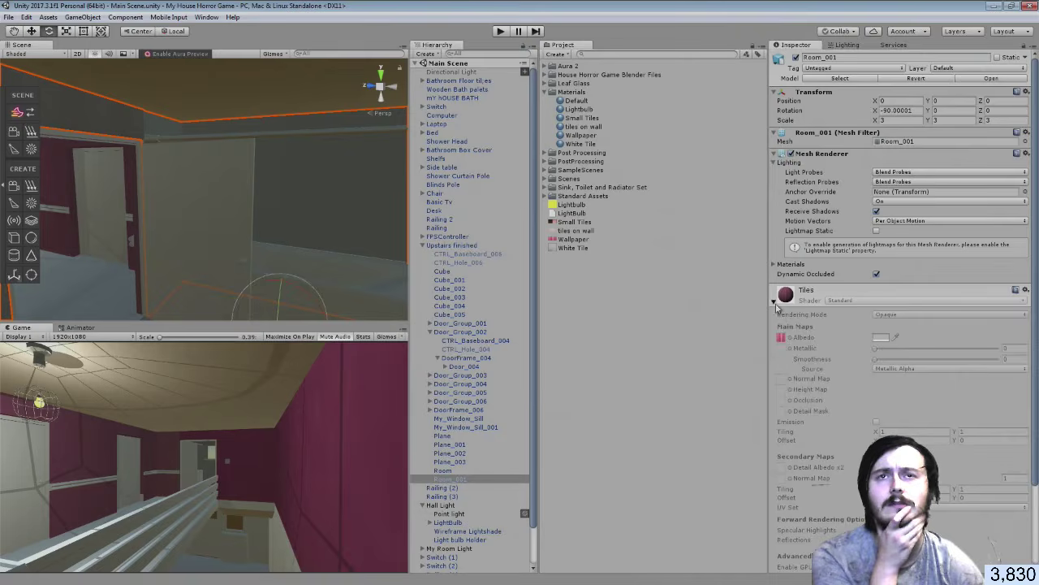
click(775, 302)
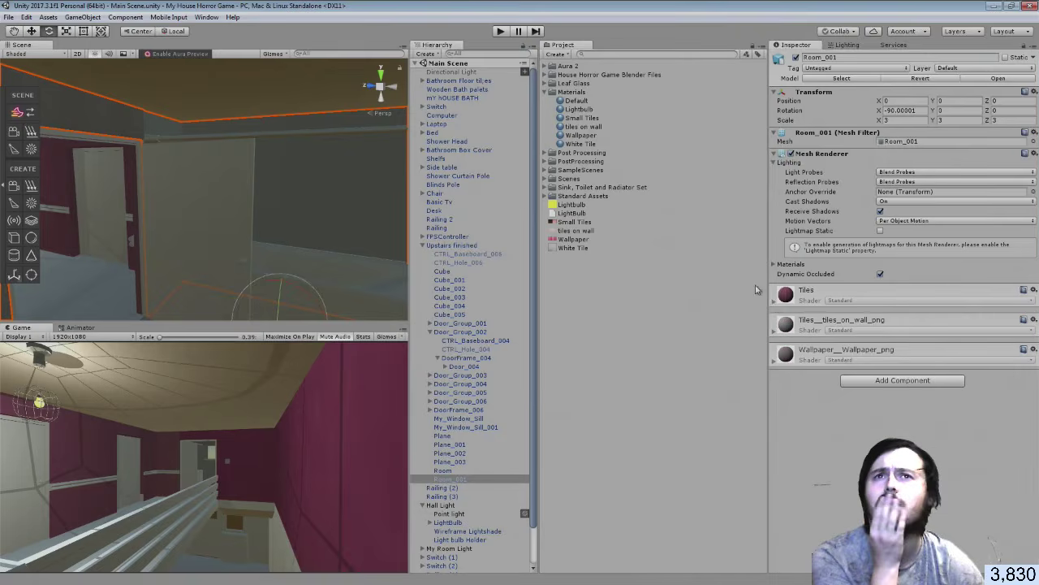
click(547, 76)
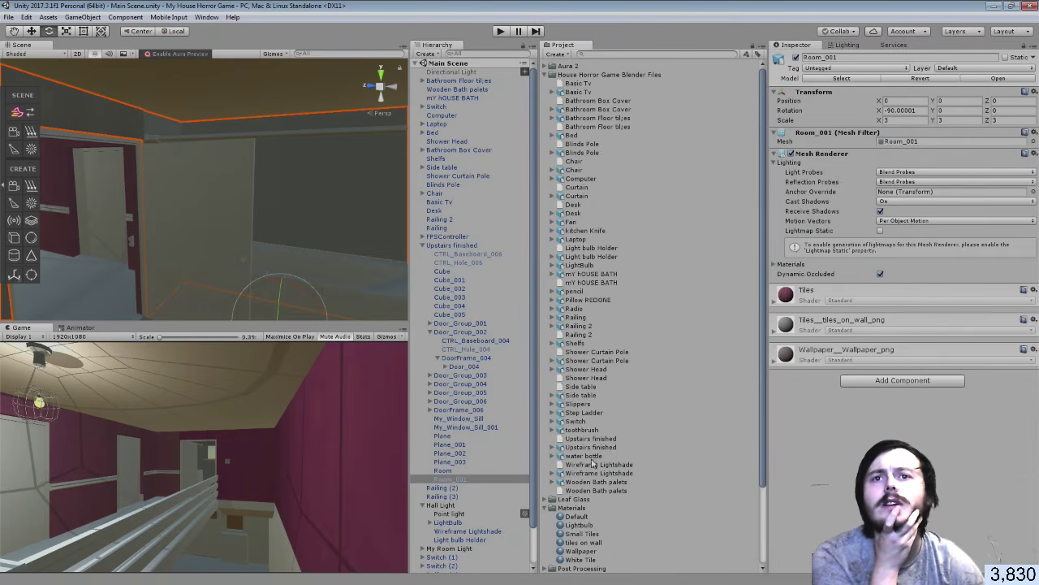
Remap Upstairs finished materials to Wallpaper and tiles on wall, then fly into the bathroom
click(585, 448)
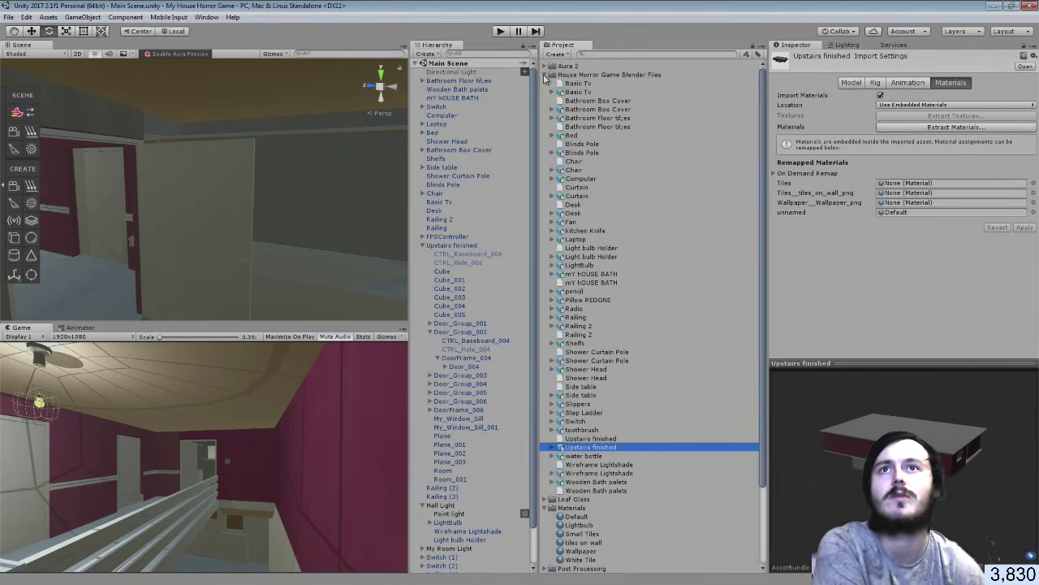
click(546, 74)
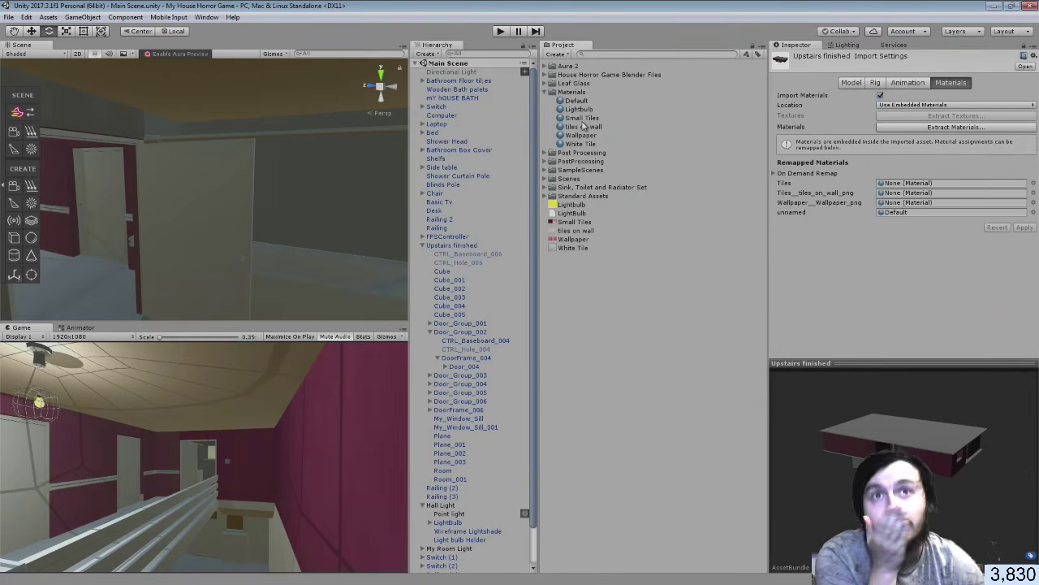
drag(590, 136, 888, 203)
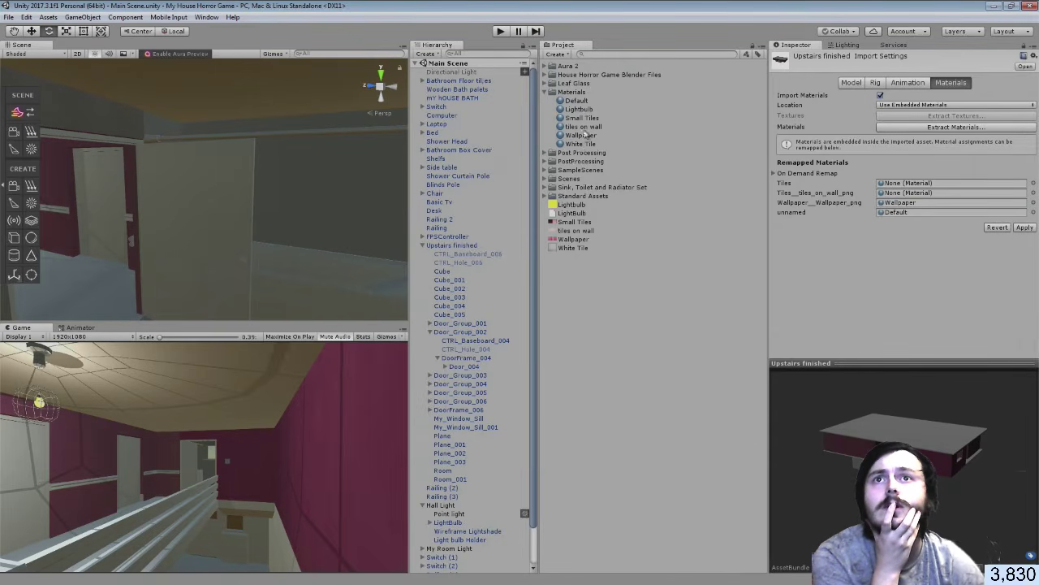
drag(594, 132, 924, 197)
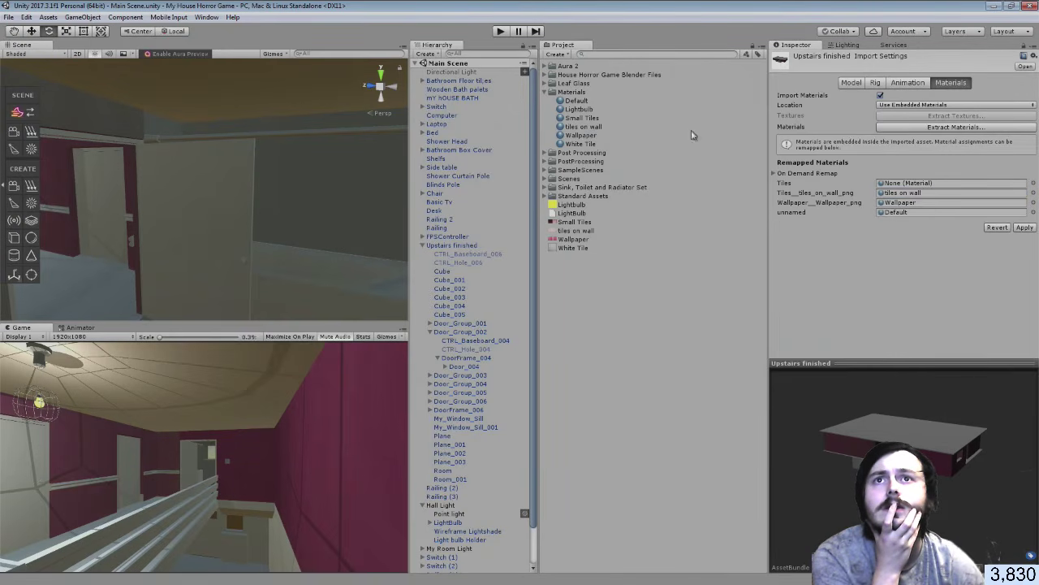
drag(595, 130, 915, 183)
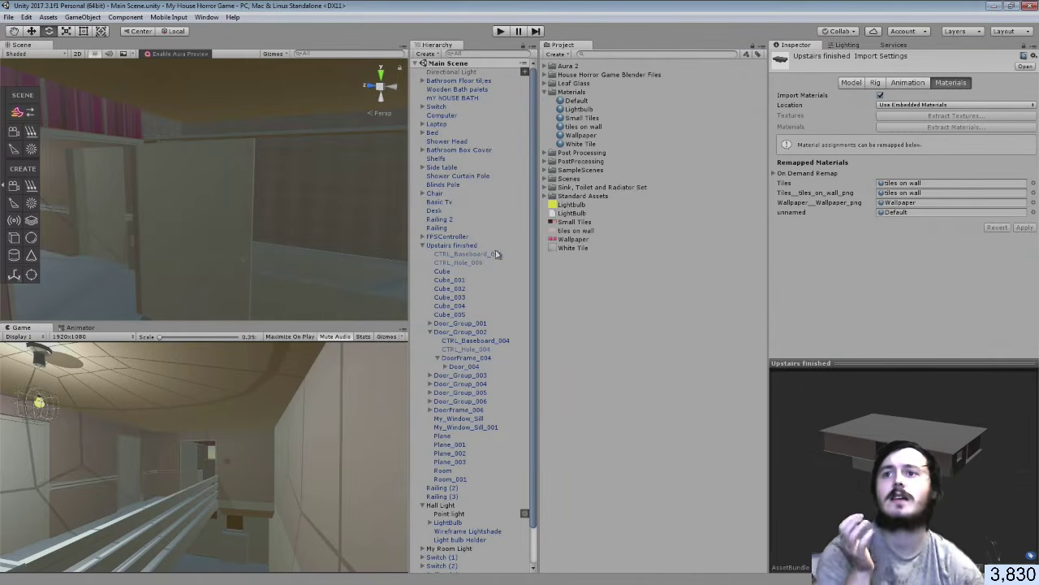
right_drag(270, 230, 467, 218)
key(w)
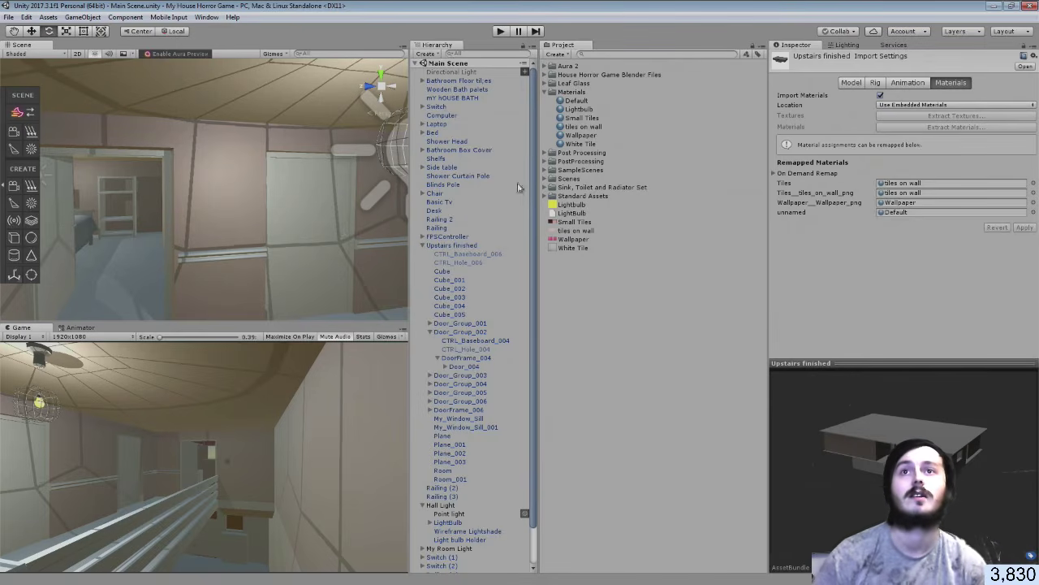
Collapse the Materials folder and fly through the upstairs toward the shelf, desk and chair
click(547, 91)
click(620, 280)
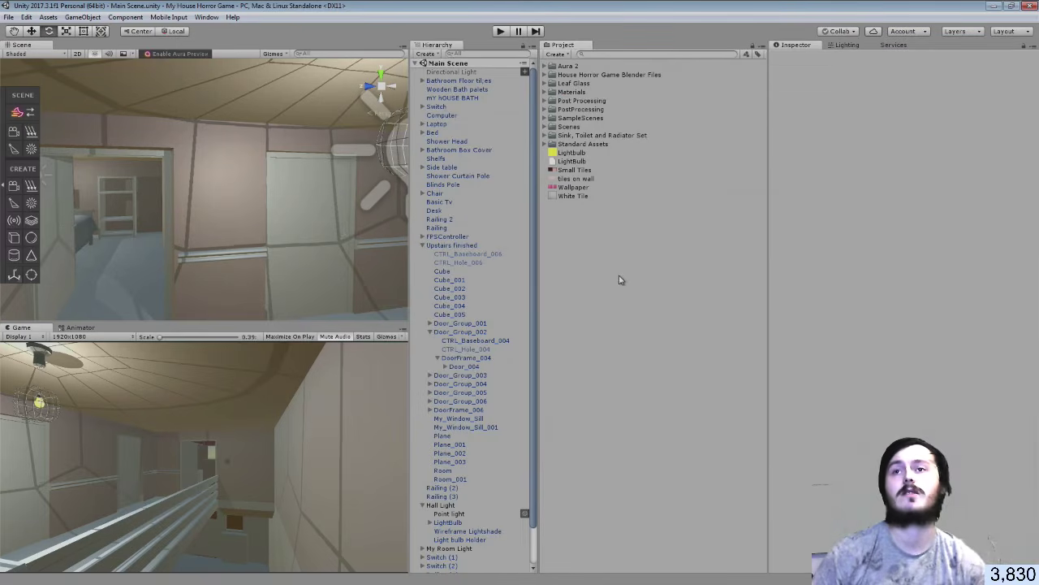
right_drag(236, 207, 256, 179)
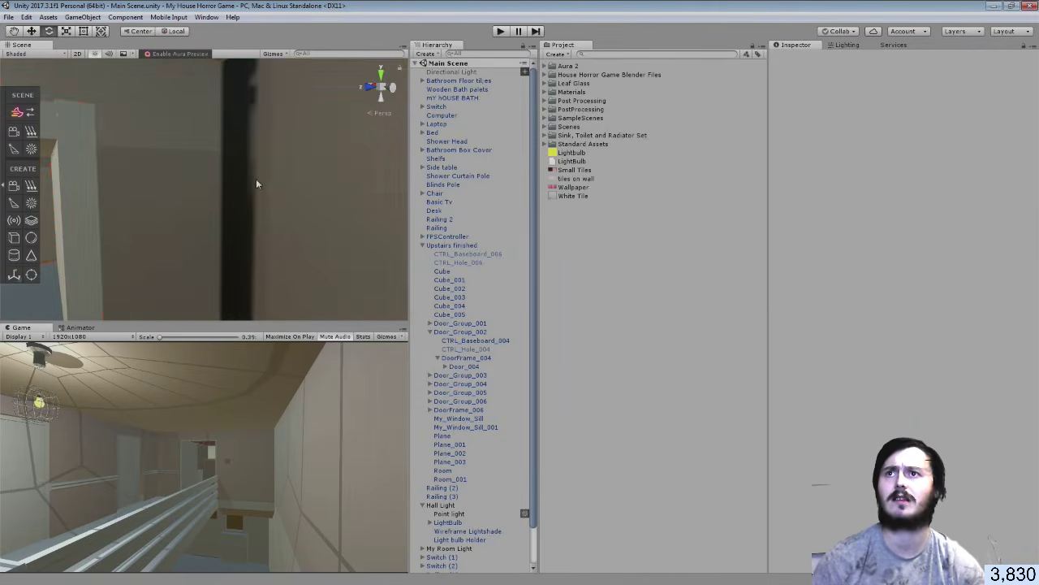
click(245, 173)
click(232, 225)
right_drag(233, 225, 203, 207)
key(Up)
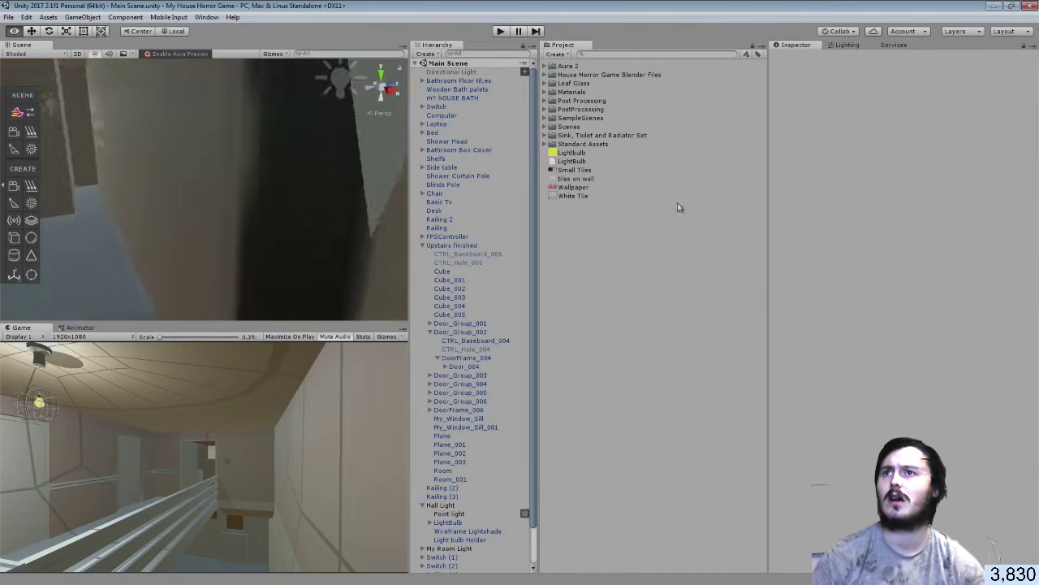
right_drag(357, 220, 129, 219)
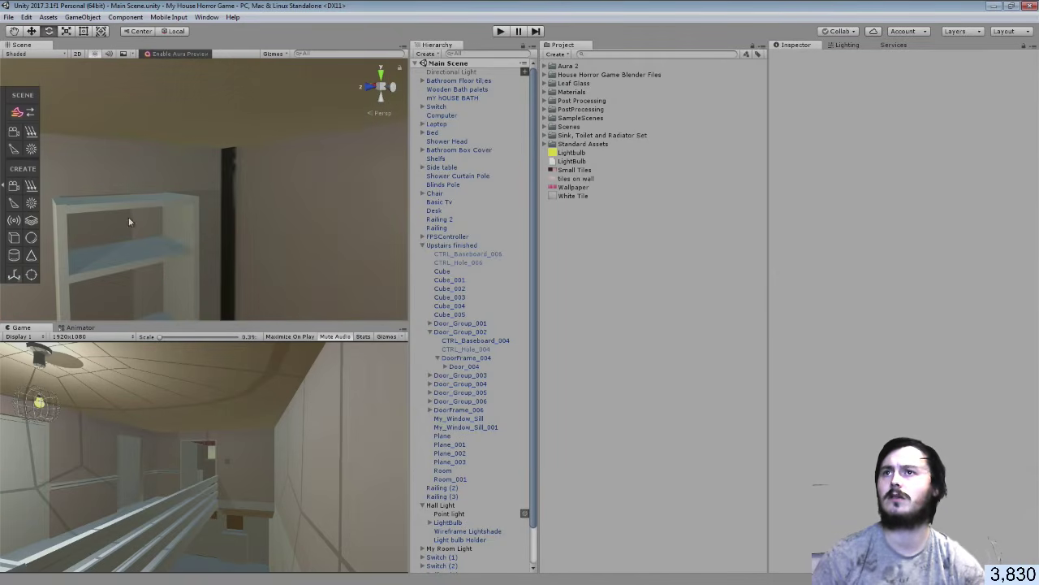
right_drag(208, 214, 877, 233)
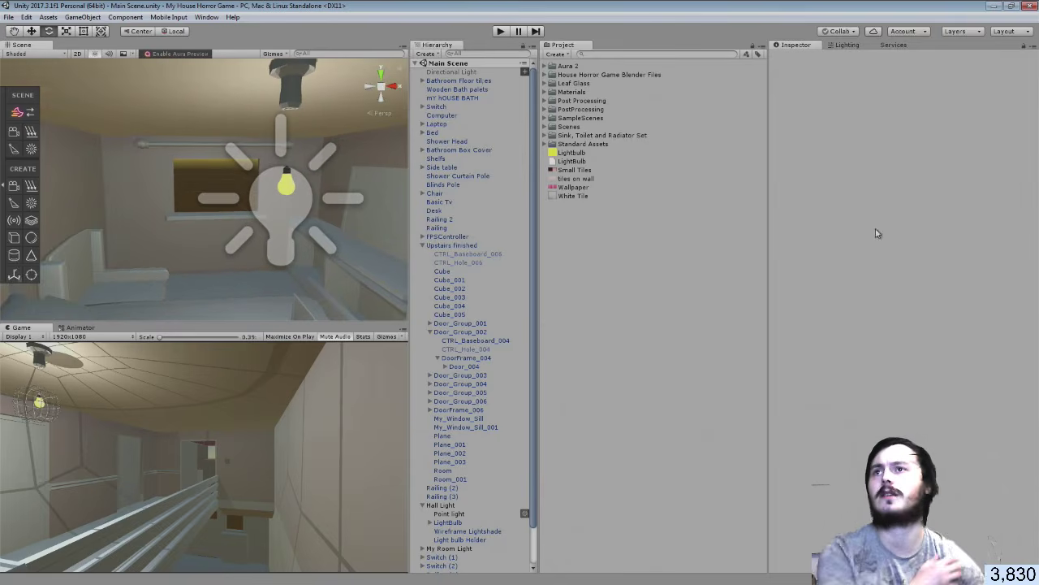
Save the scene, collapse Upstairs finished in the Hierarchy, and switch to GIMP
click(8, 17)
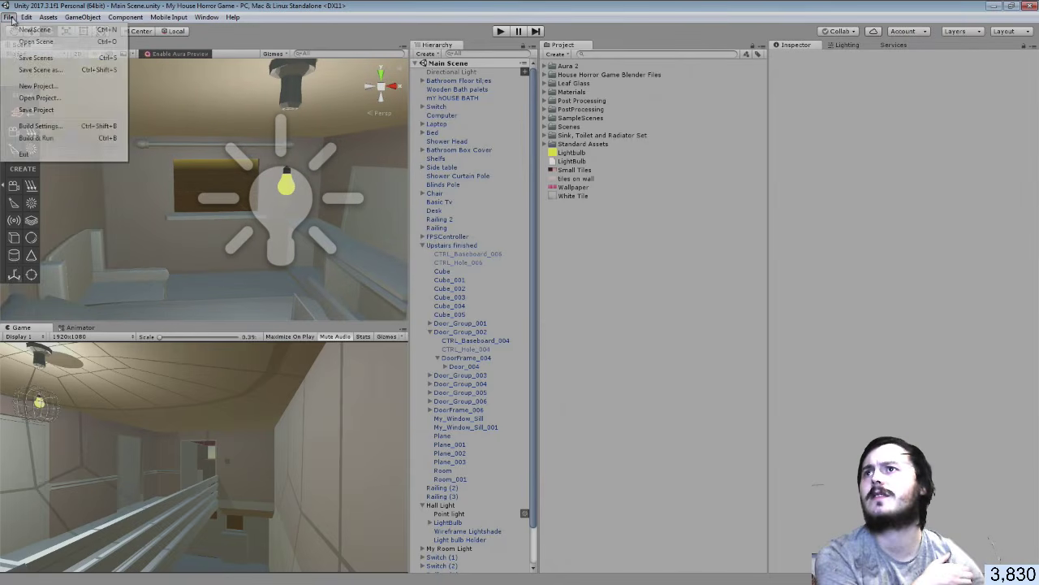
click(24, 71)
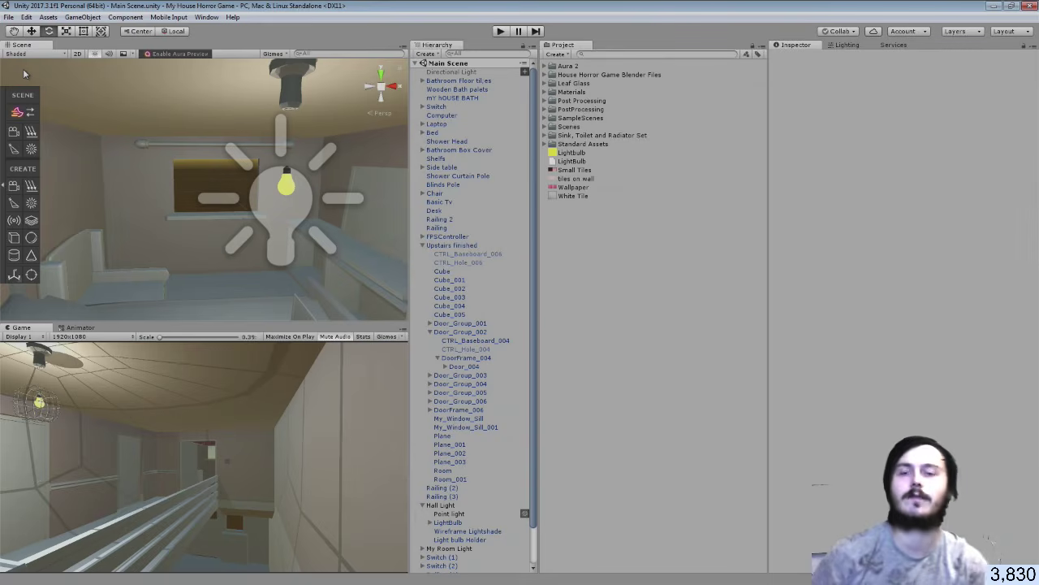
click(422, 246)
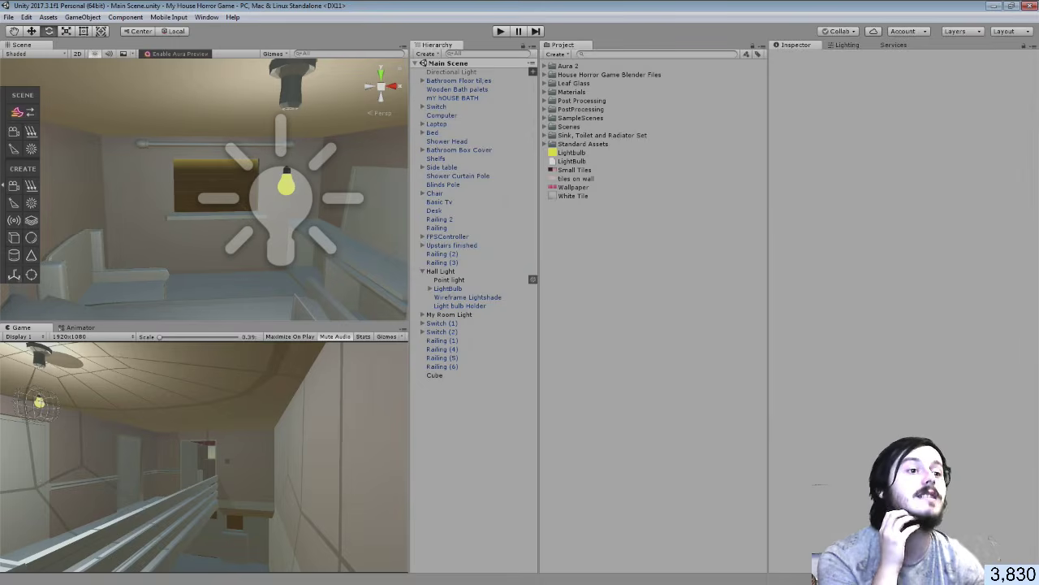
key(alt+Tab)
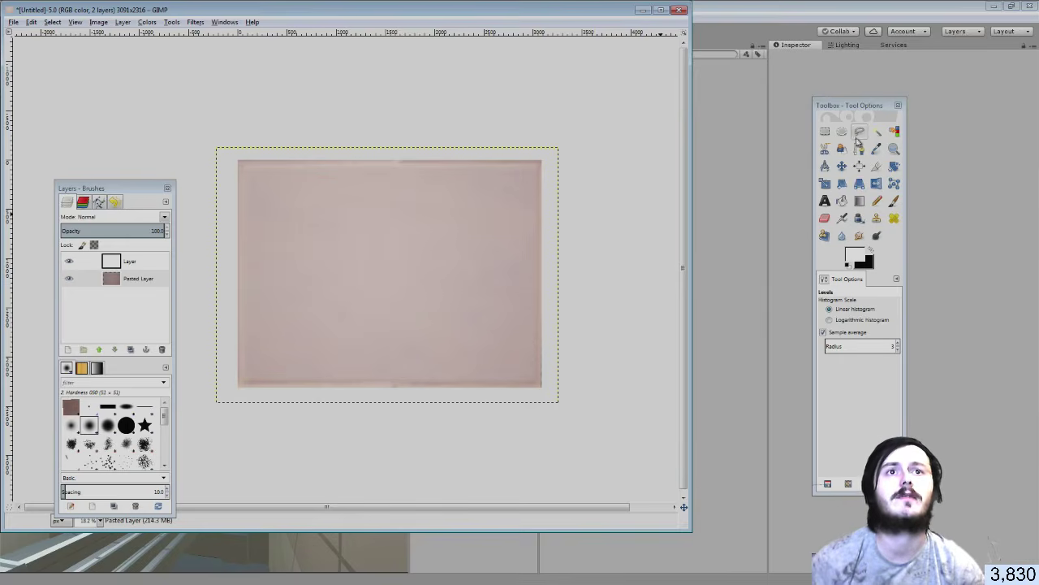
Set the GIMP foreground colour to light teal
click(863, 256)
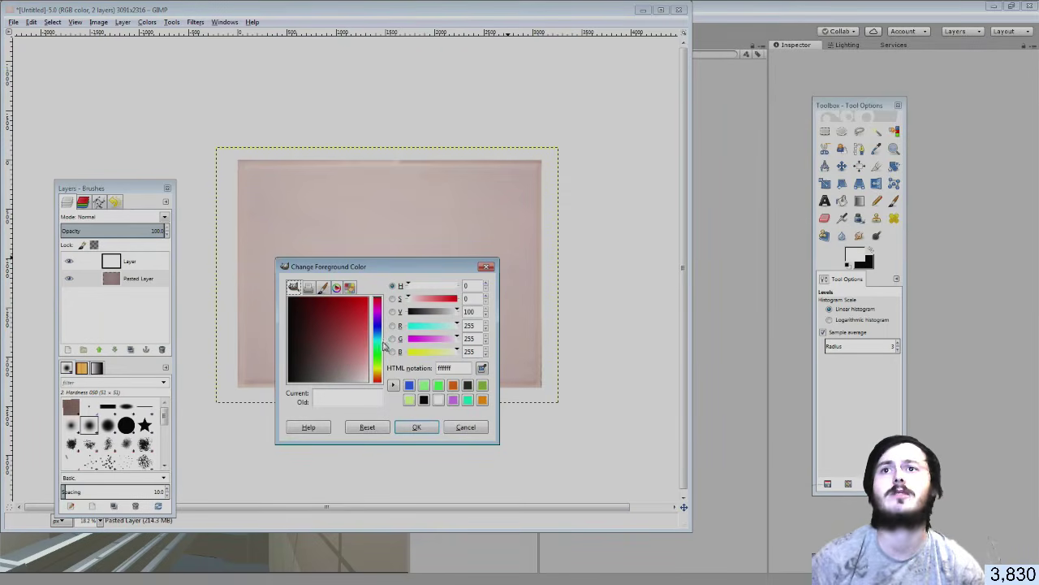
click(377, 345)
drag(337, 351, 365, 361)
click(416, 426)
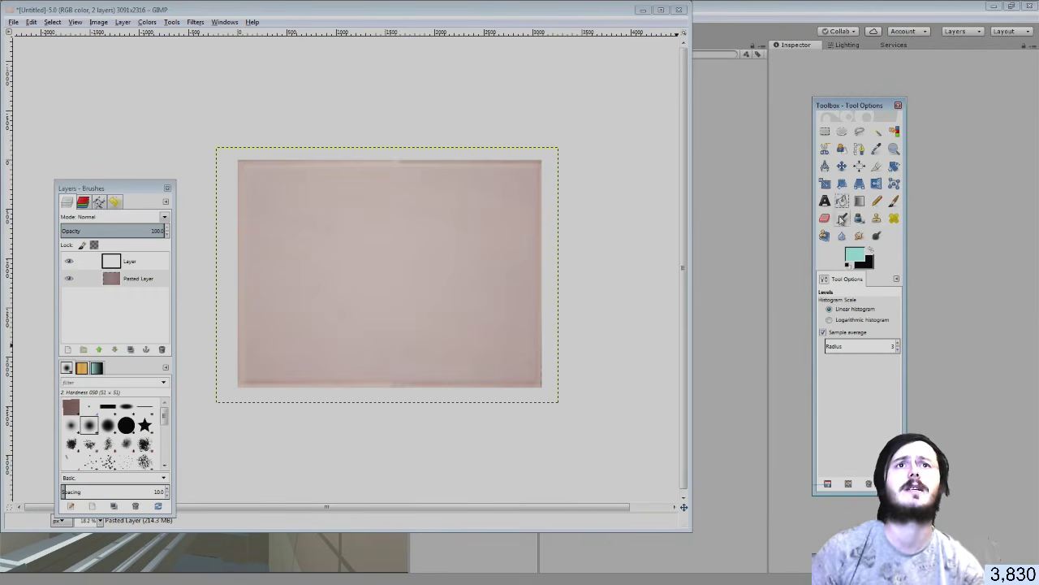
Select the right half of the texture and paint it teal with a huge brush of about 1142
click(825, 130)
drag(370, 127, 557, 416)
click(137, 278)
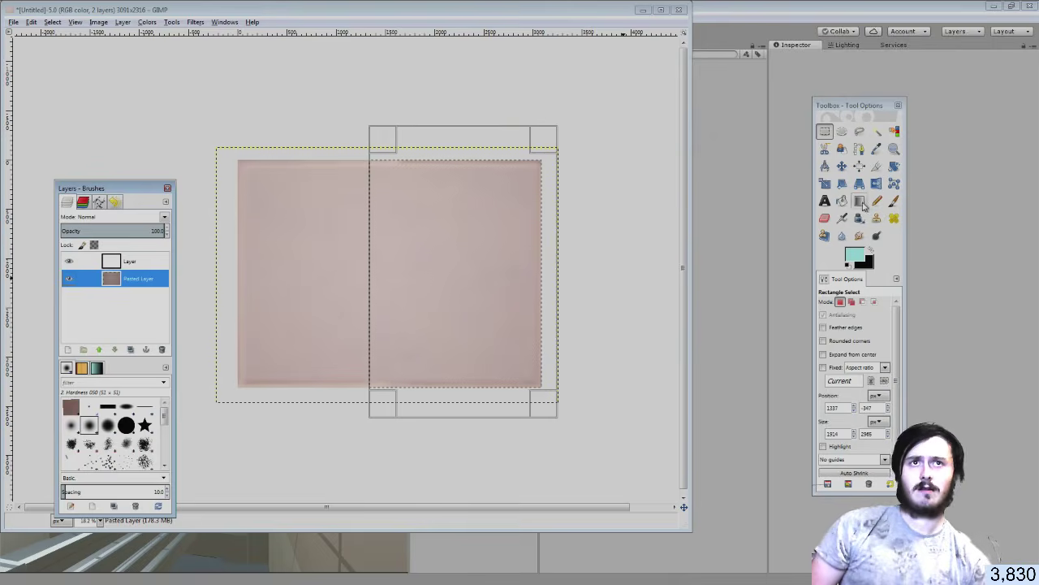
click(842, 201)
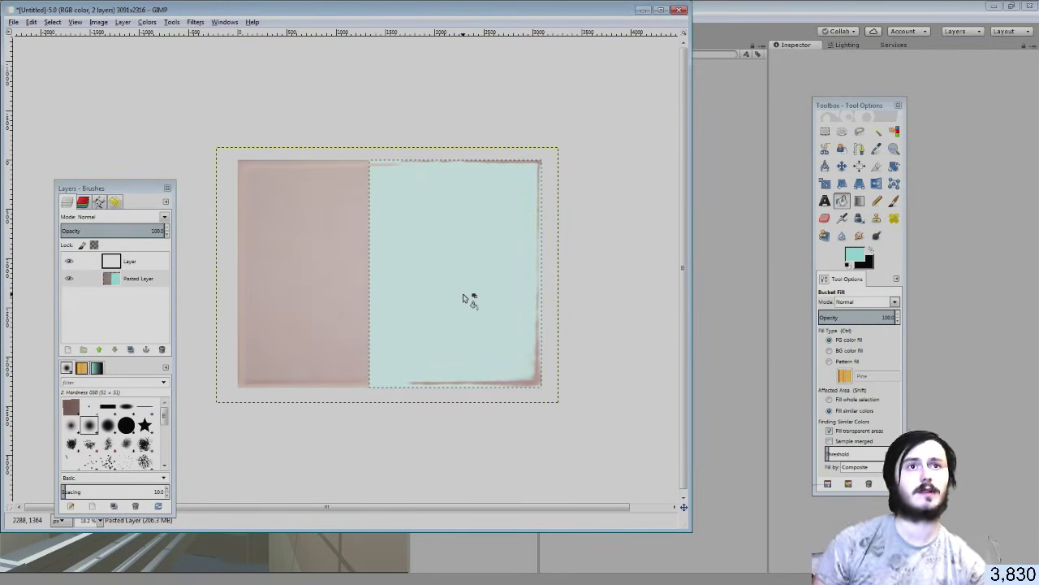
key(ctrl+z)
click(894, 201)
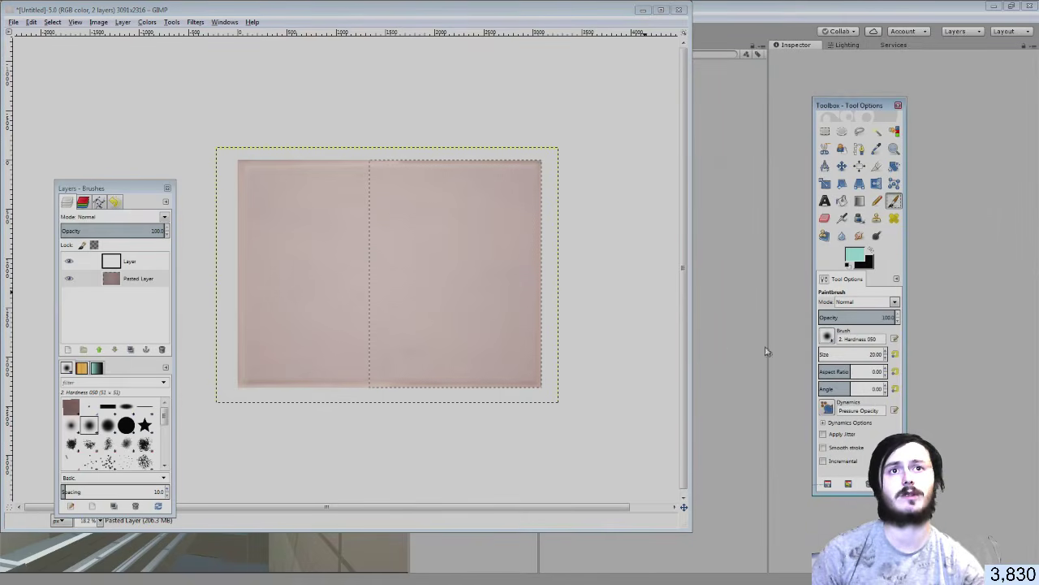
drag(841, 354, 885, 354)
mouse_move(475, 360)
mouse_down()
mouse_move(588, 333)
mouse_move(539, 374)
mouse_up()
mouse_move(474, 303)
mouse_down()
mouse_move(331, 379)
mouse_move(441, 360)
mouse_move(539, 374)
mouse_up()
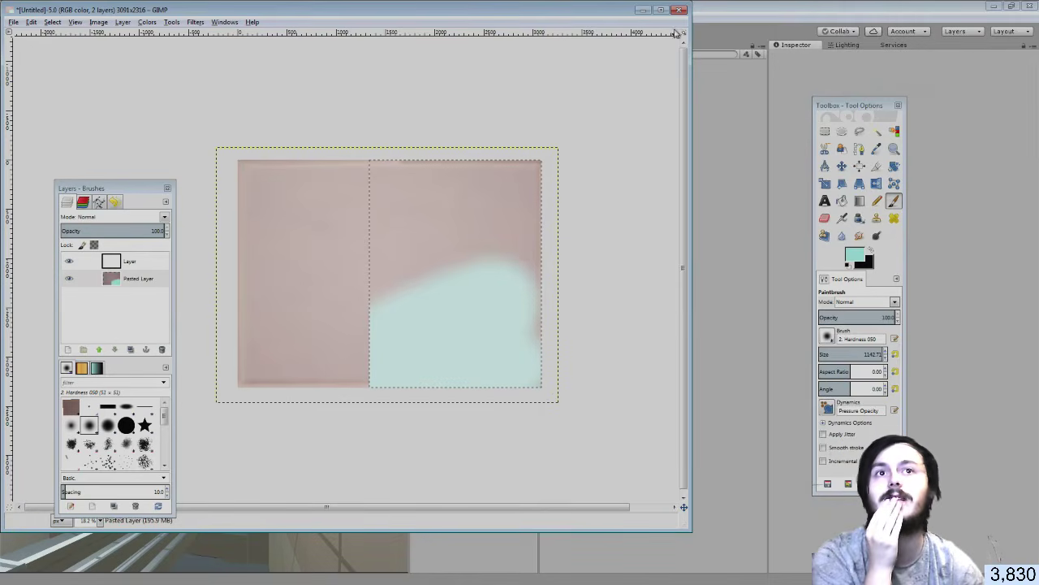
Sample the pinkish-brown wall colour, then close the texture image, discarding changes
click(871, 249)
click(876, 149)
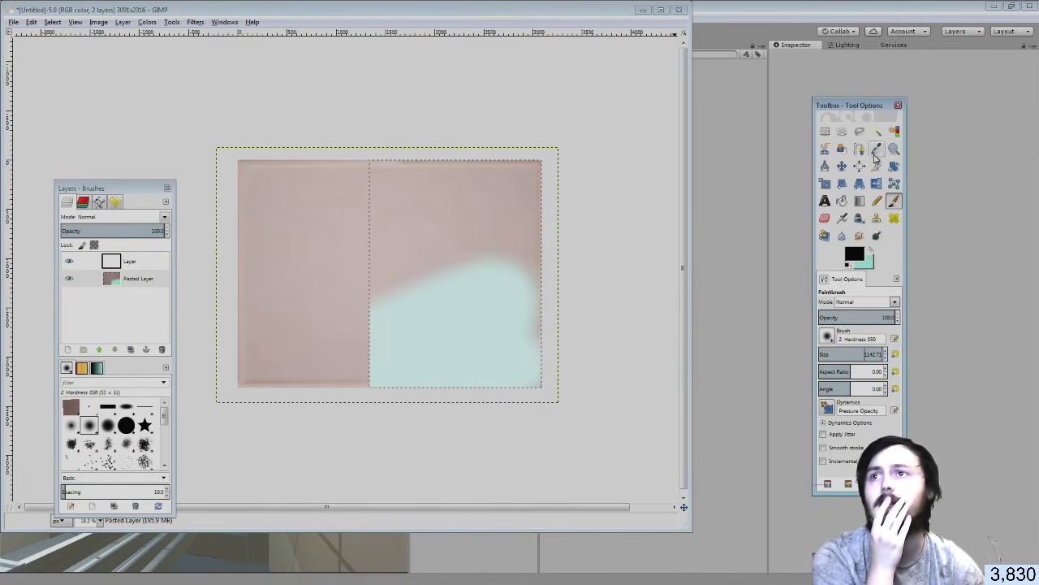
click(309, 248)
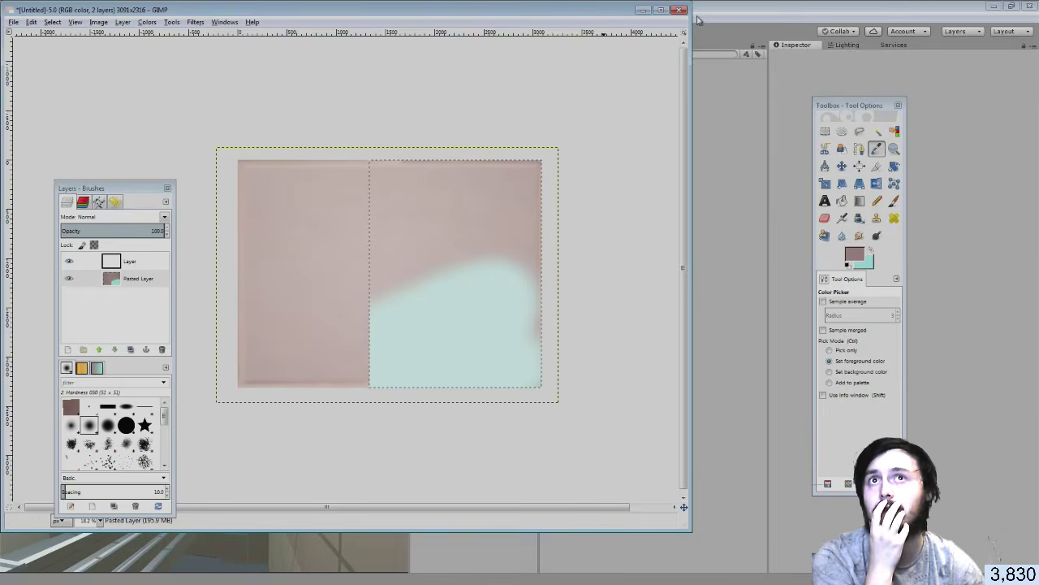
click(679, 10)
click(341, 328)
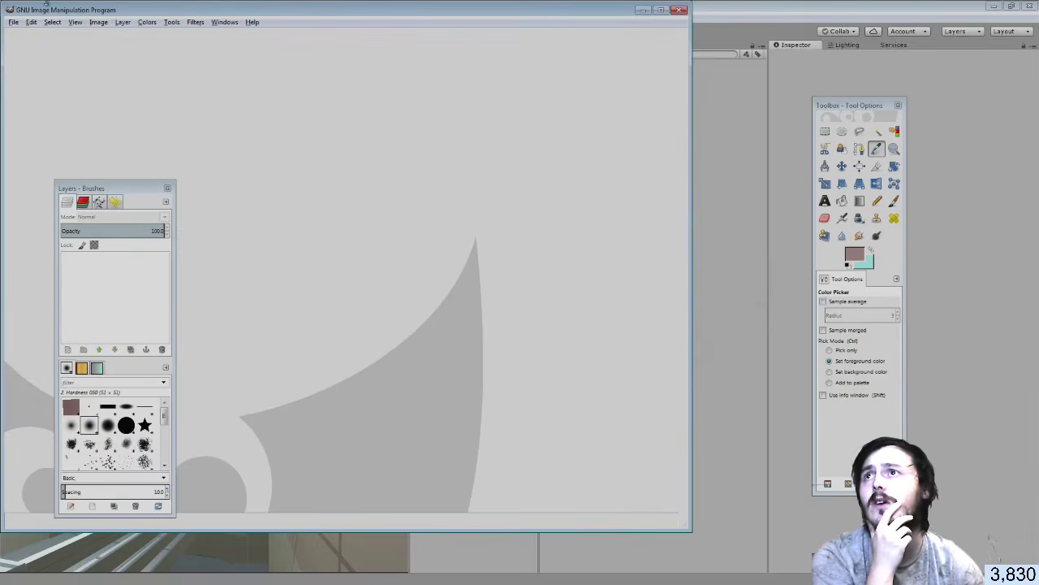
Create a new 640×400 image, then select its left half and fill it brown
click(17, 25)
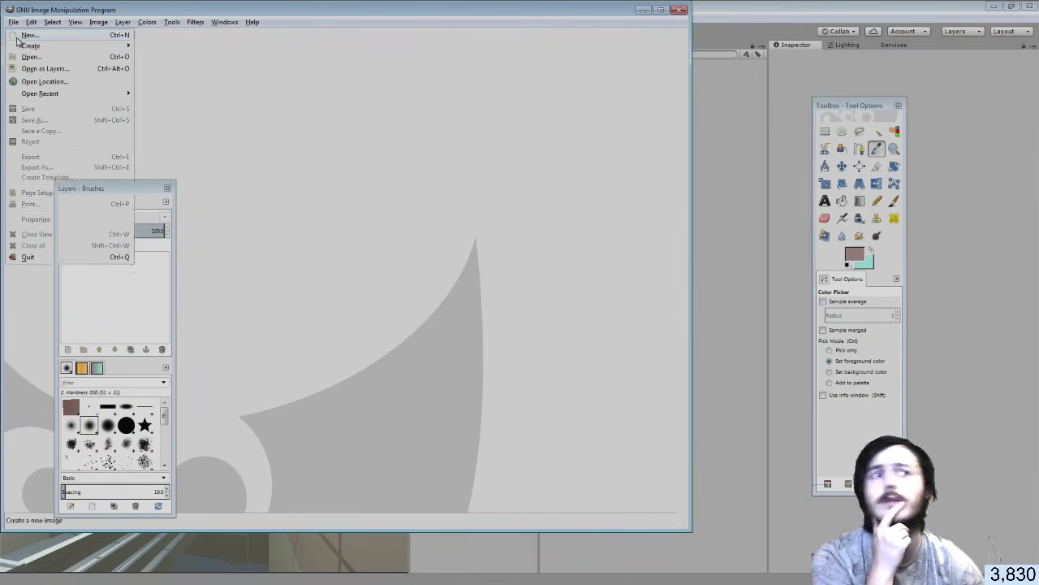
click(18, 37)
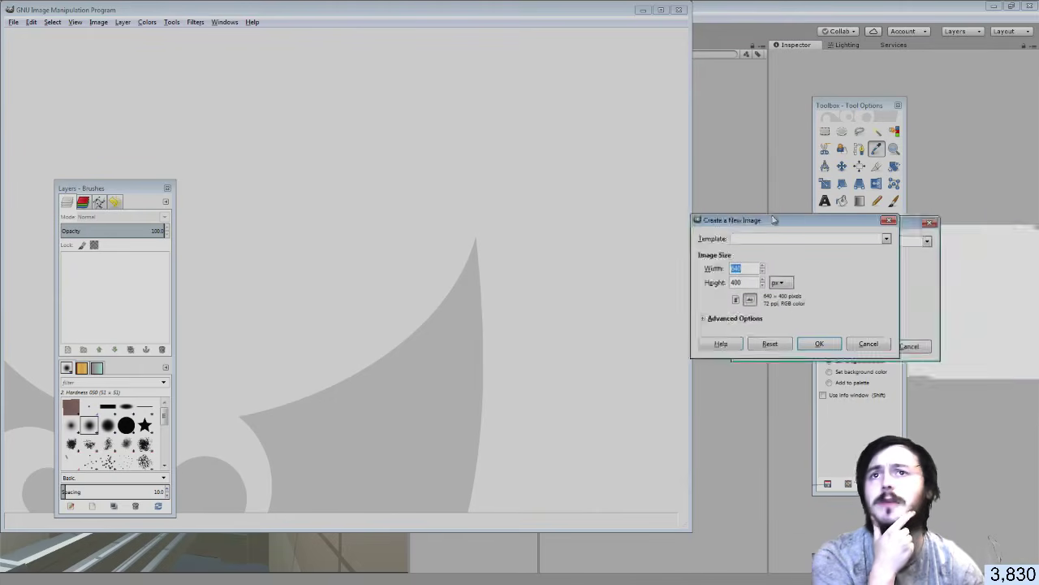
click(589, 331)
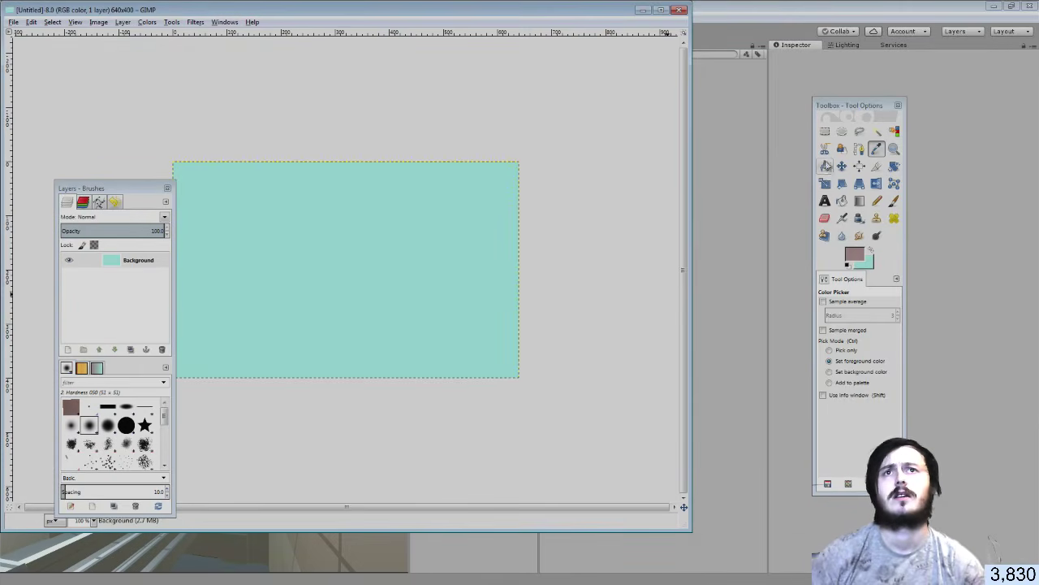
click(825, 131)
mouse_move(334, 132)
mouse_down()
mouse_move(295, 279)
mouse_move(180, 420)
mouse_move(169, 420)
mouse_up()
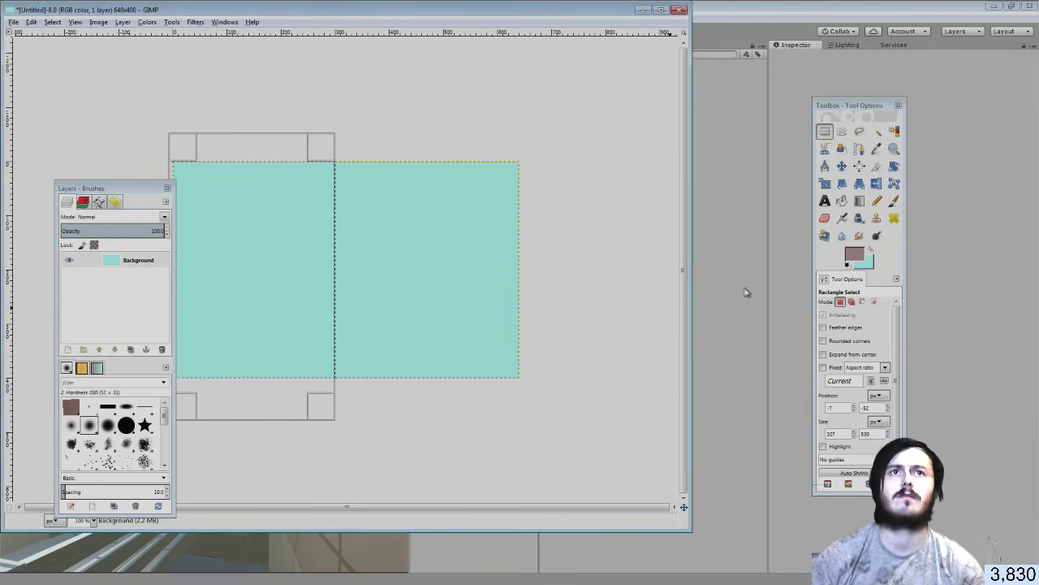
click(859, 201)
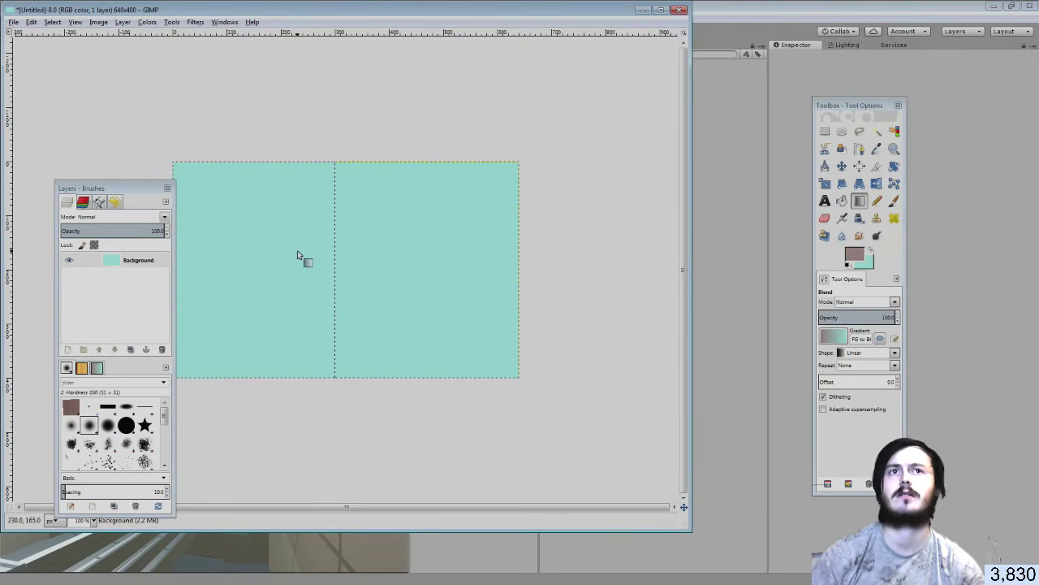
click(842, 201)
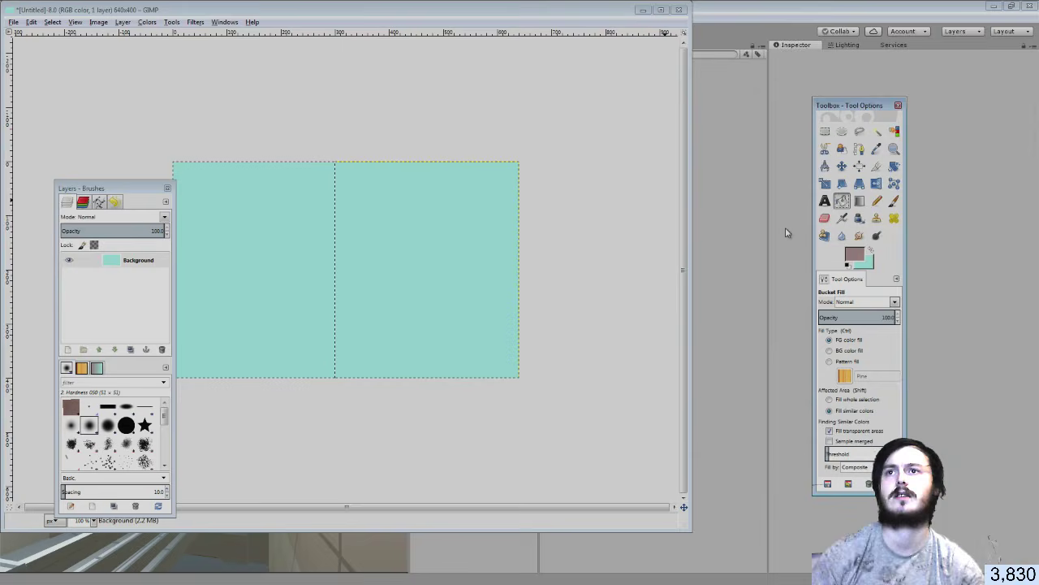
click(284, 275)
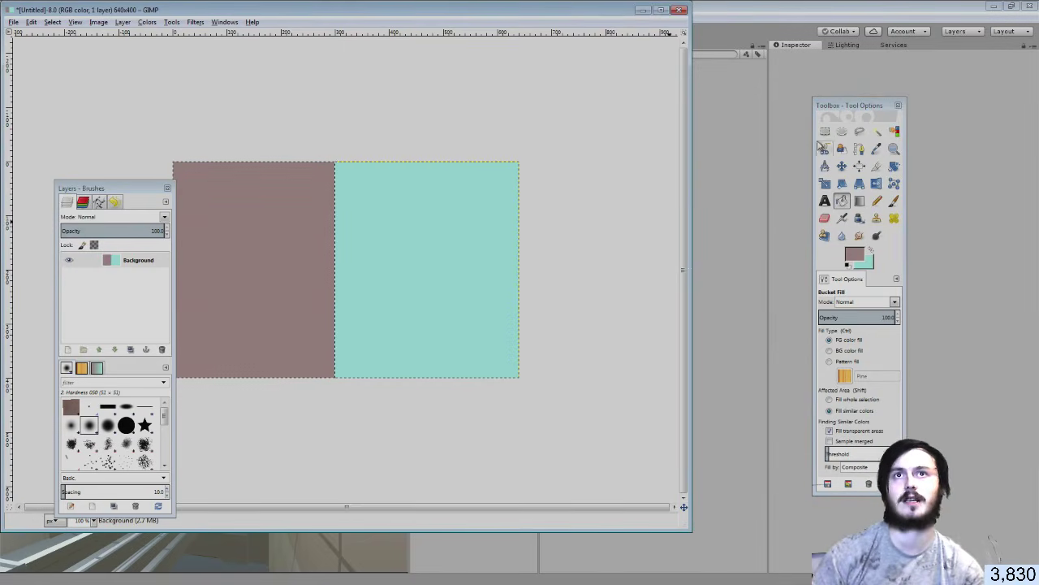
key(r)
click(278, 113)
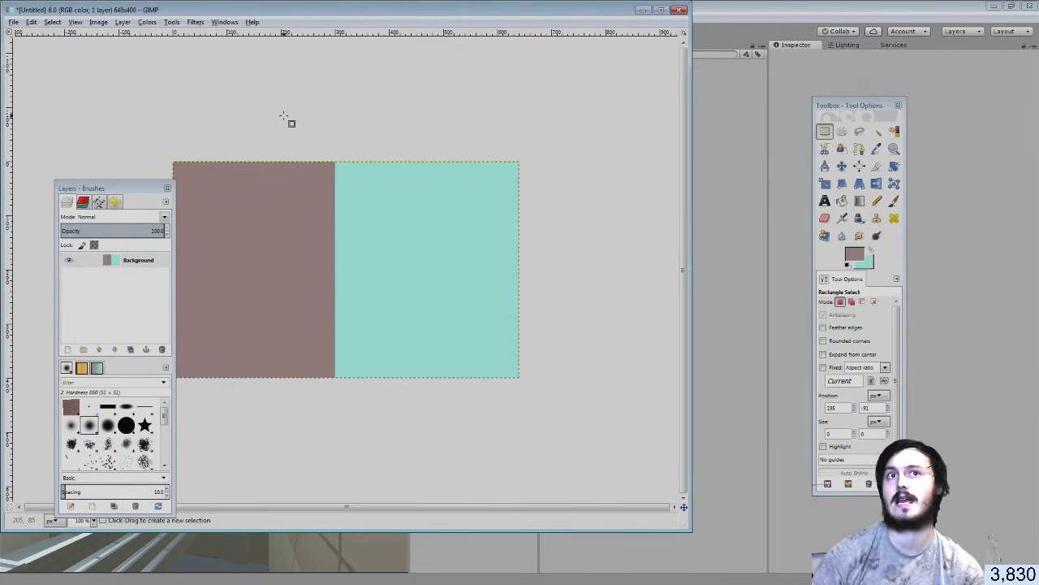
Pick light beige (efd4bc) as foreground, refill the left half beige and deselect
click(855, 259)
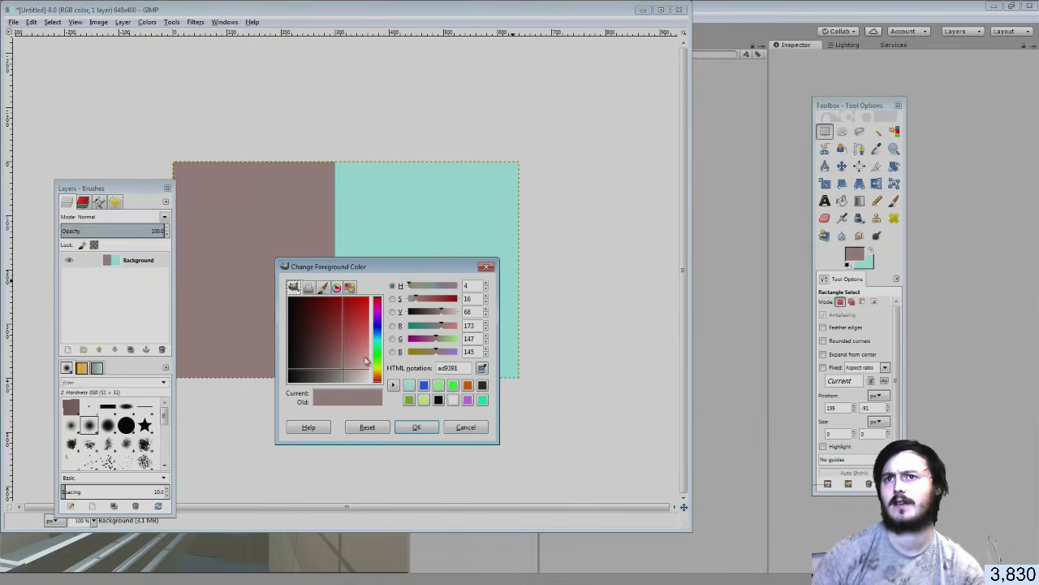
drag(375, 377, 364, 369)
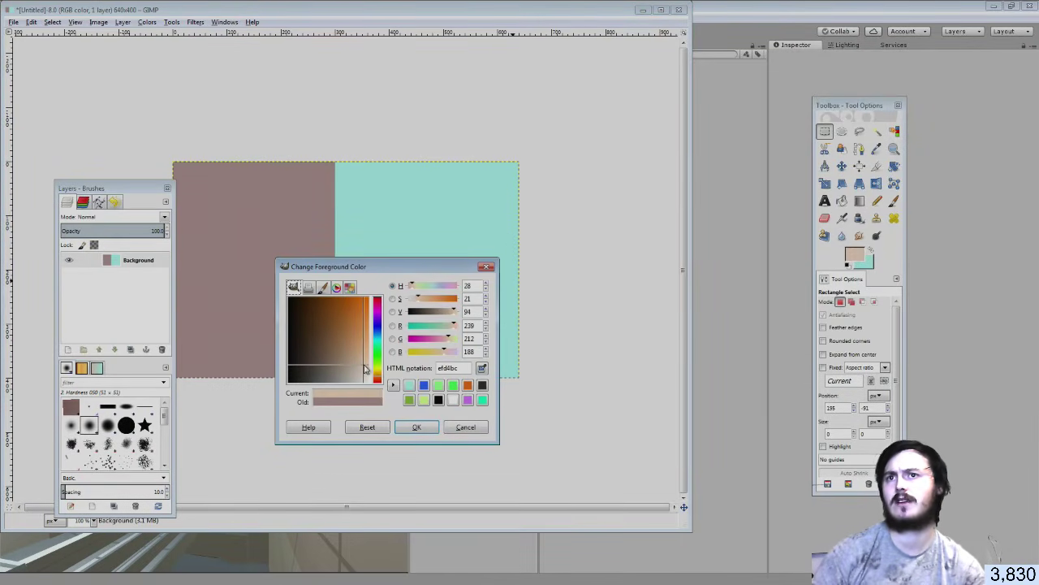
click(416, 428)
key(Delete)
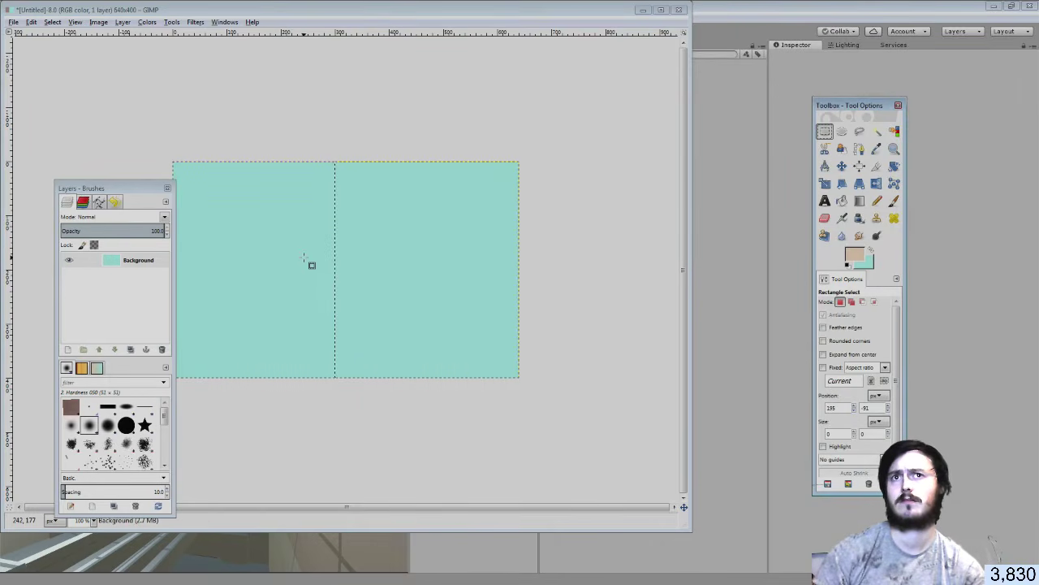
click(841, 201)
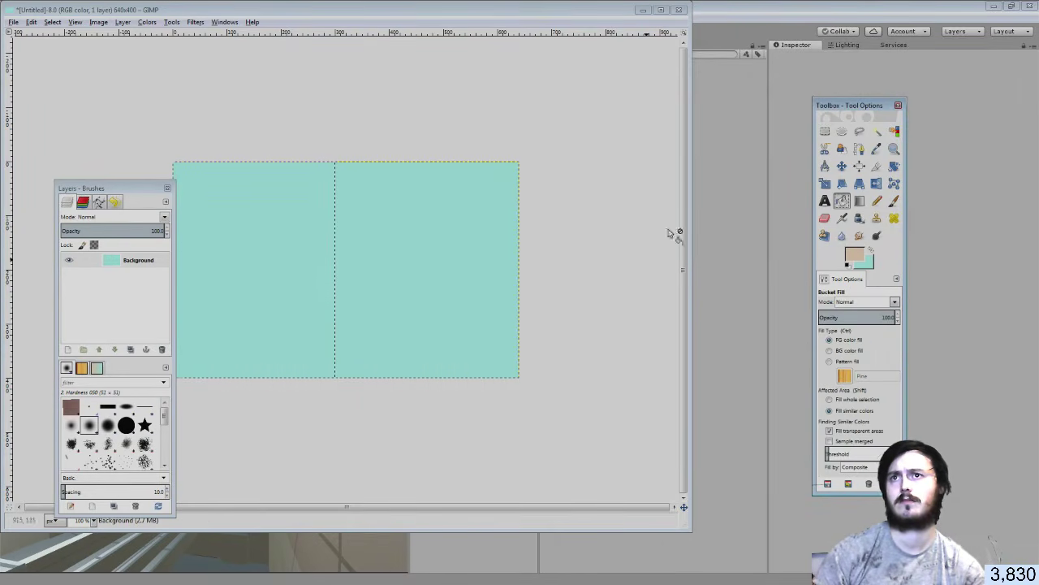
click(300, 251)
click(825, 131)
click(501, 128)
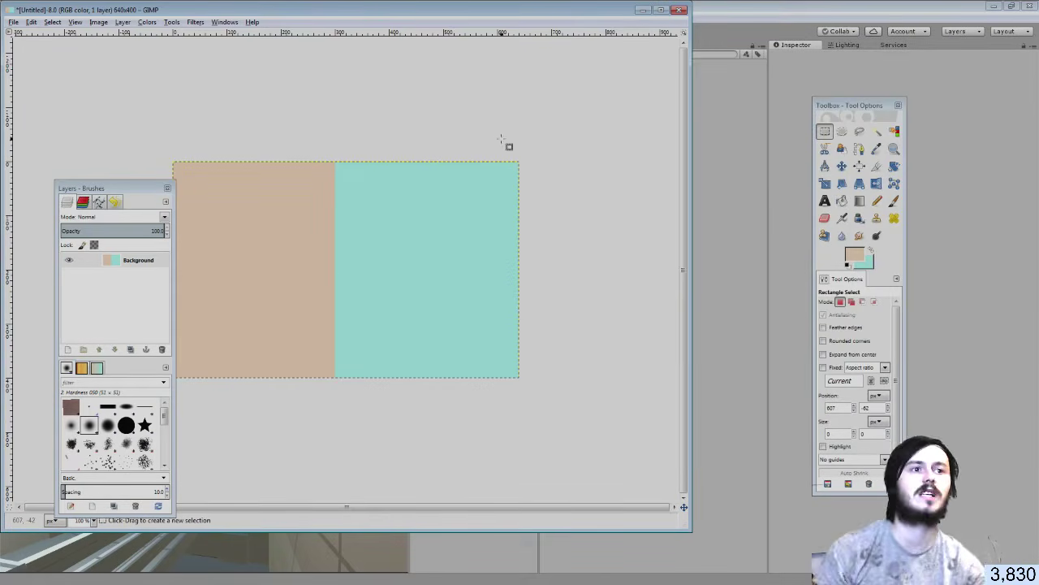
click(9, 22)
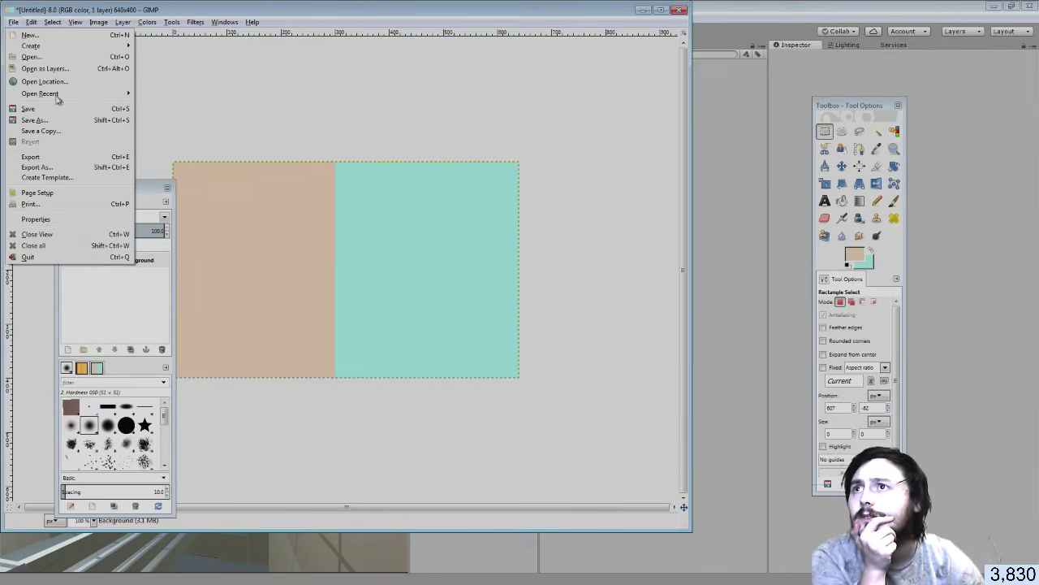
Export the two-colour image to drive E as the PNG 'Flanns Wall.png'
click(50, 167)
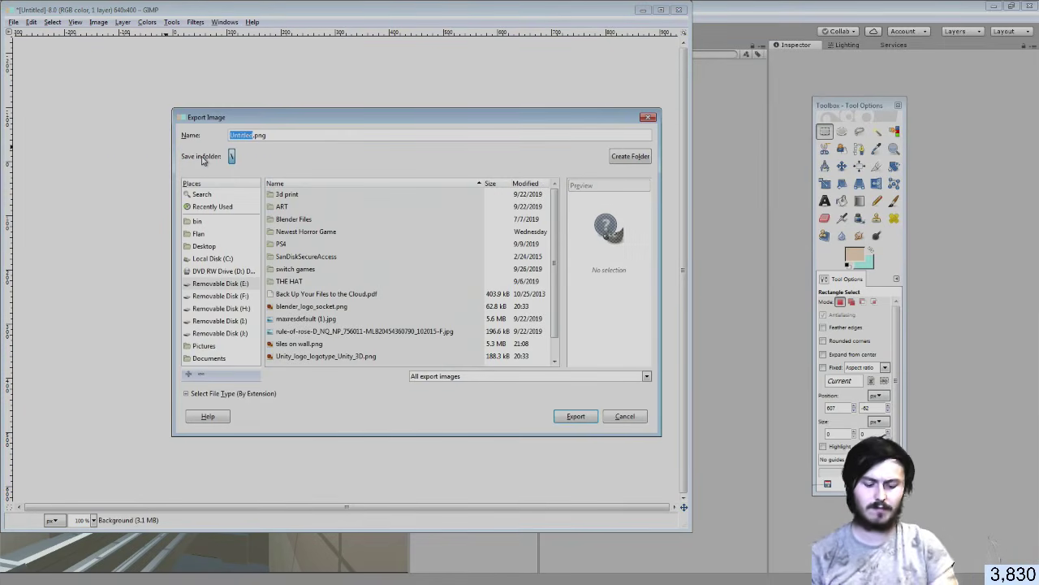
text(fa)
text(LANS WALL)
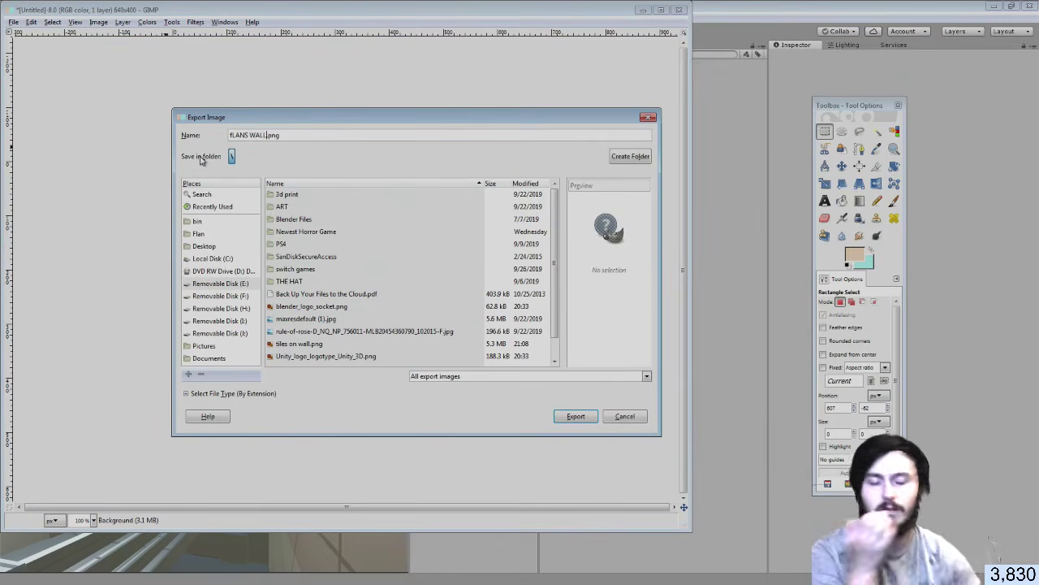
key(BackSpace)
key(BackSpace)
key(BackSpace)
key(BackSpace)
key(BackSpace)
key(BackSpace)
key(BackSpace)
key(BackSpace)
key(BackSpace)
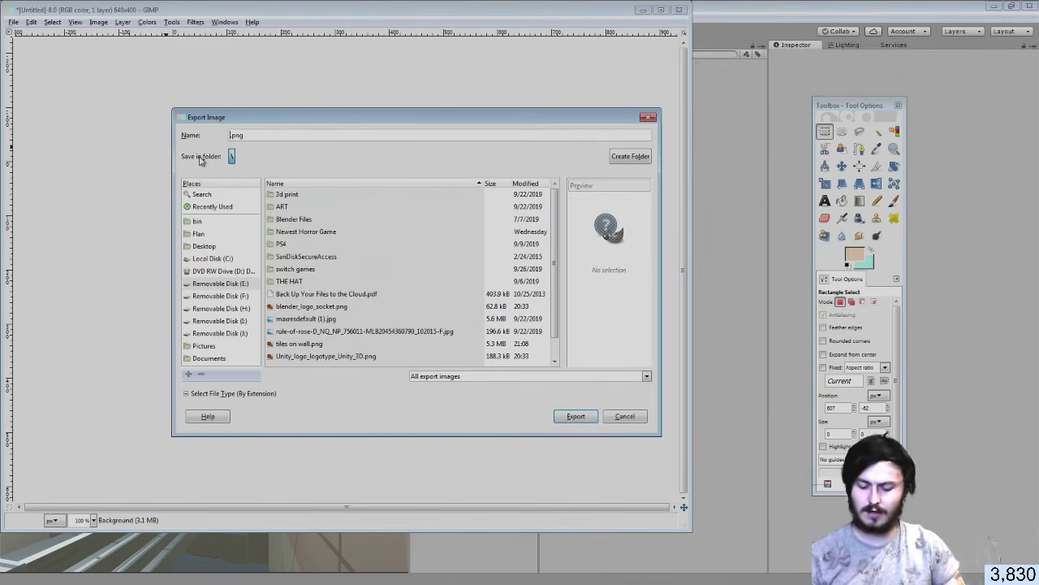
text(Fla)
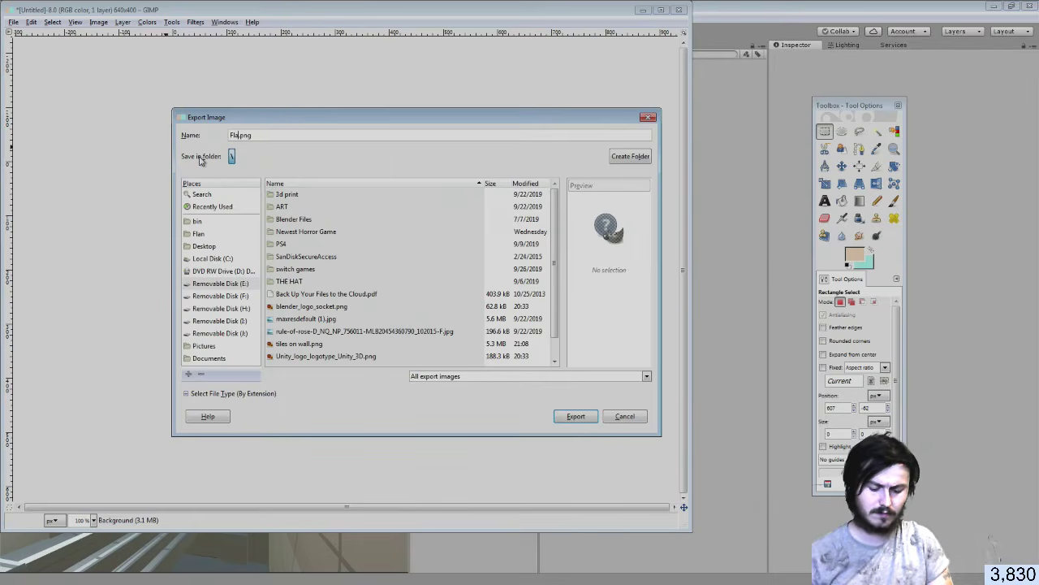
text(nns Wall)
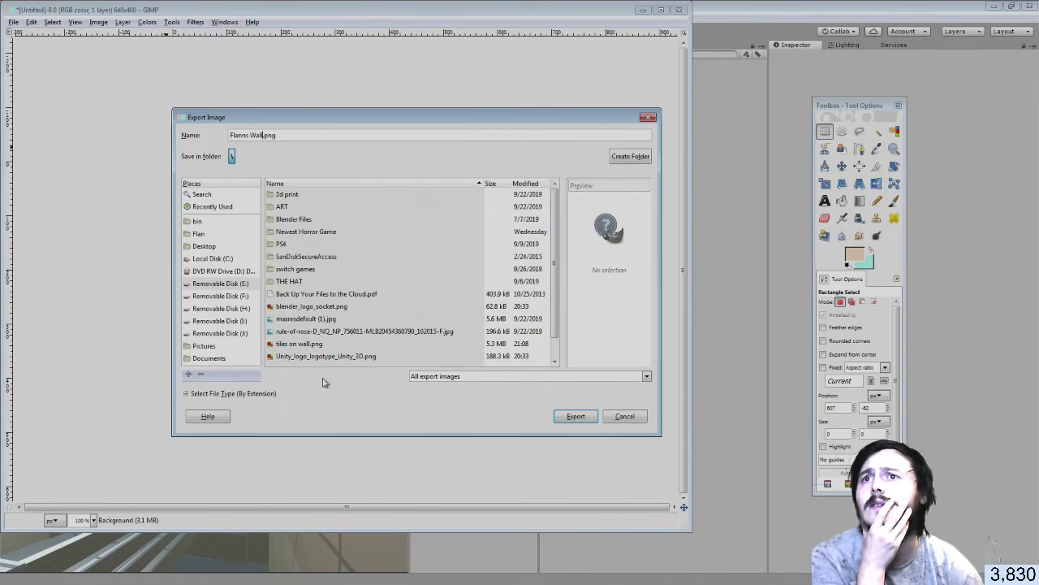
click(575, 416)
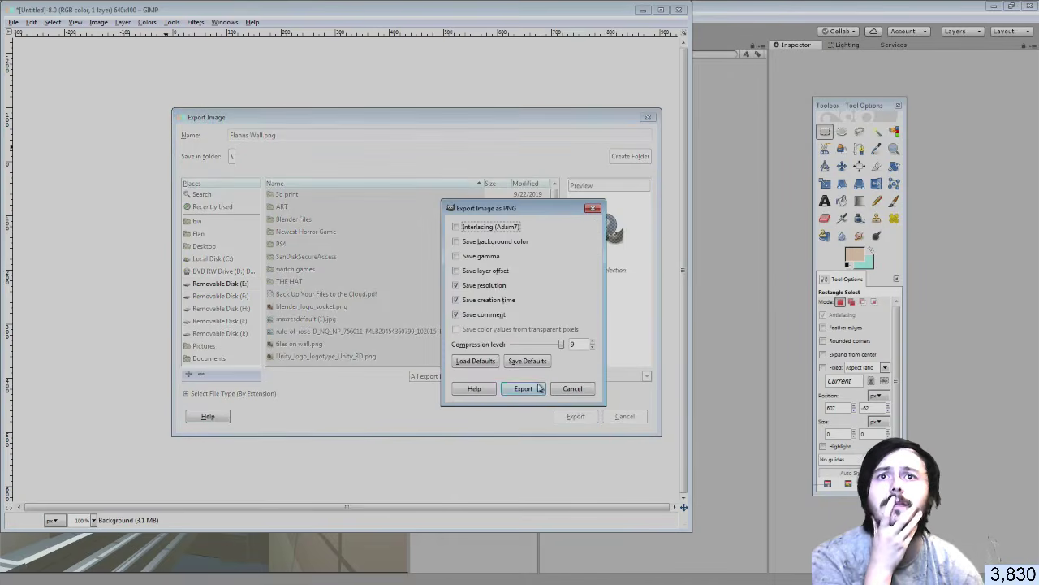
click(540, 389)
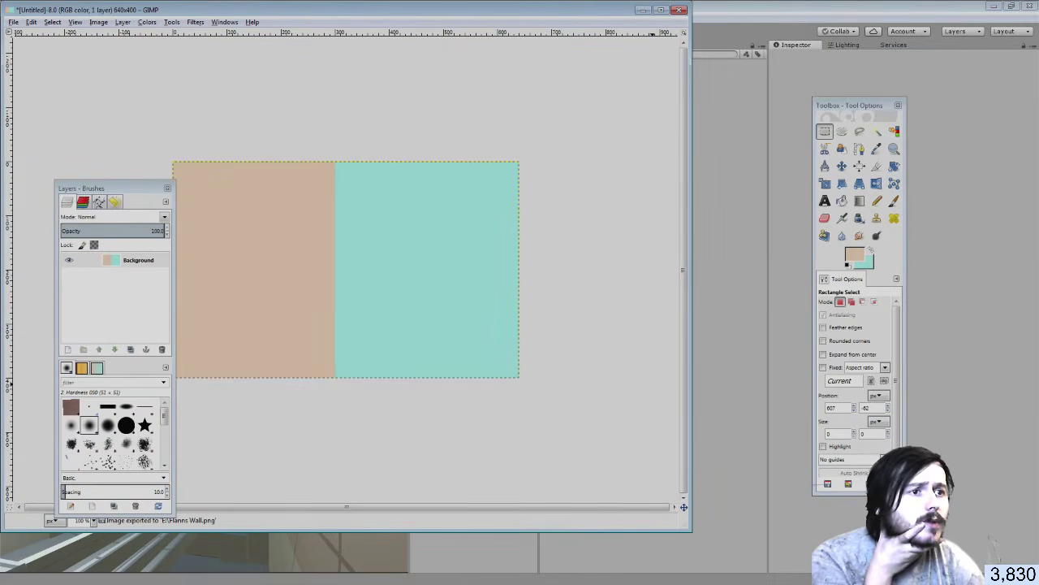
key(alt+Tab)
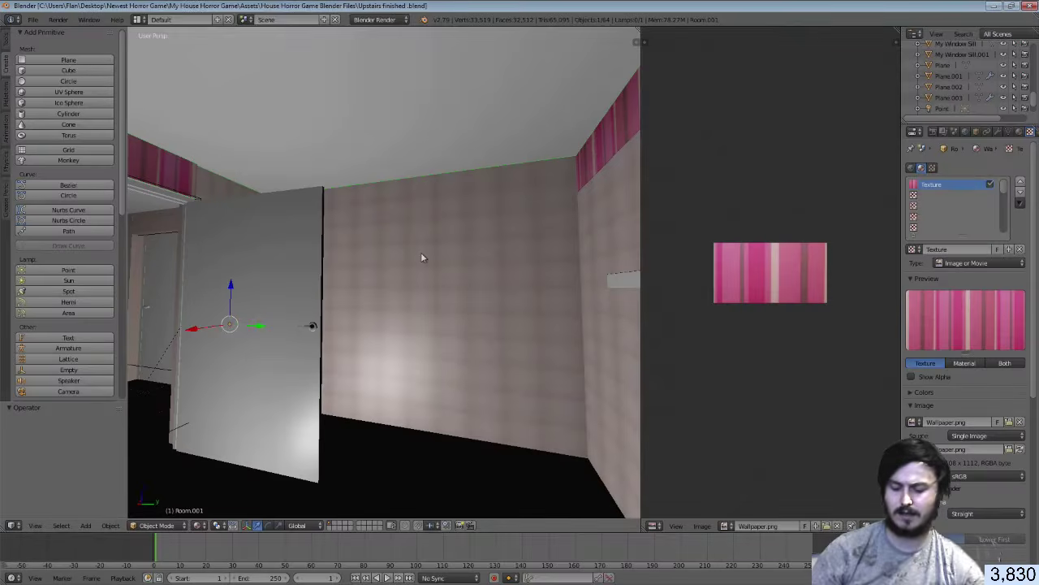
Walk into the dark room and select the Room mesh's wall faces around the window in Edit Mode
key(shift+f)
key(w)
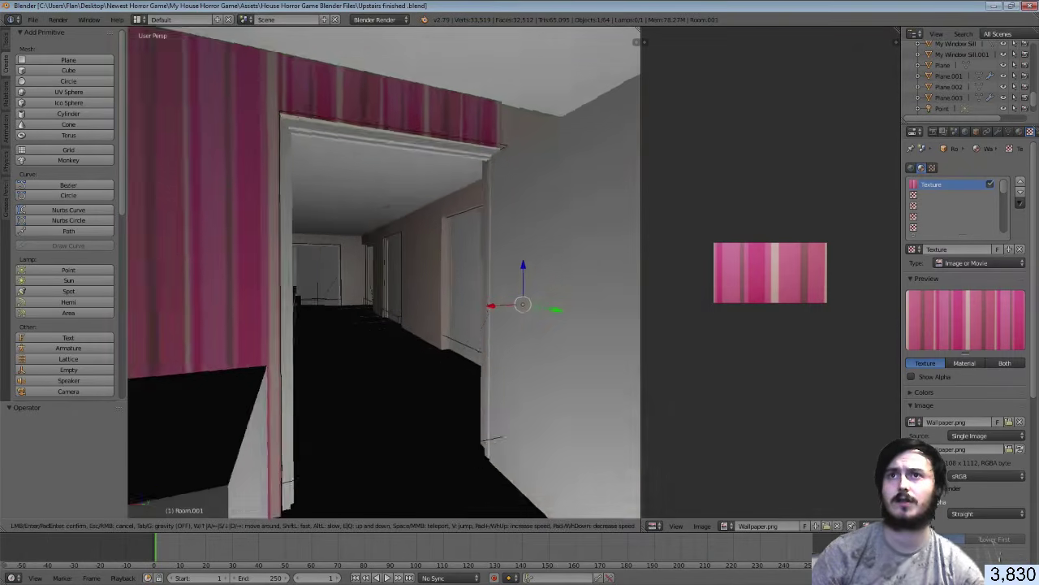
key(w)
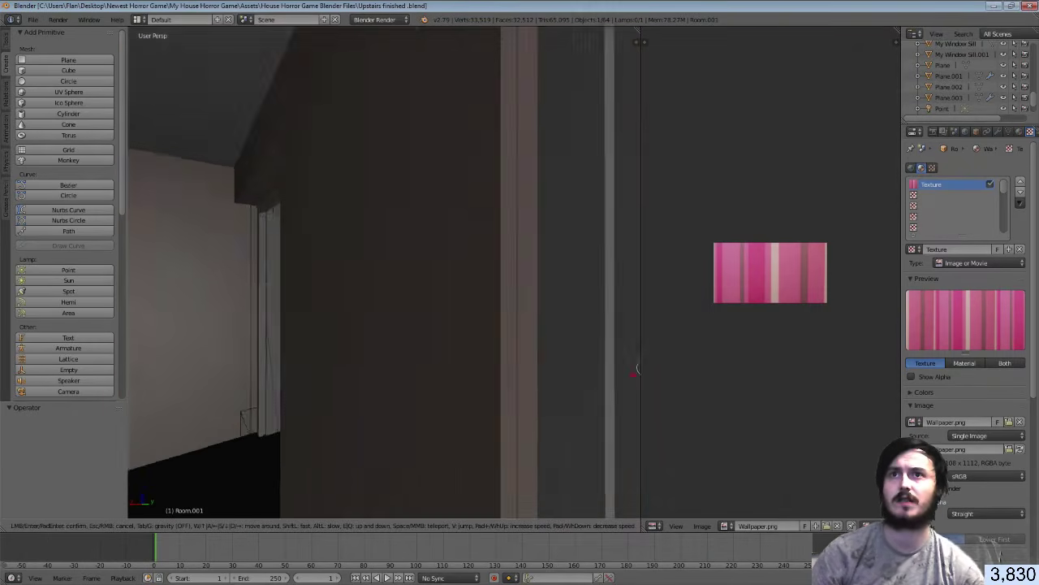
key(w)
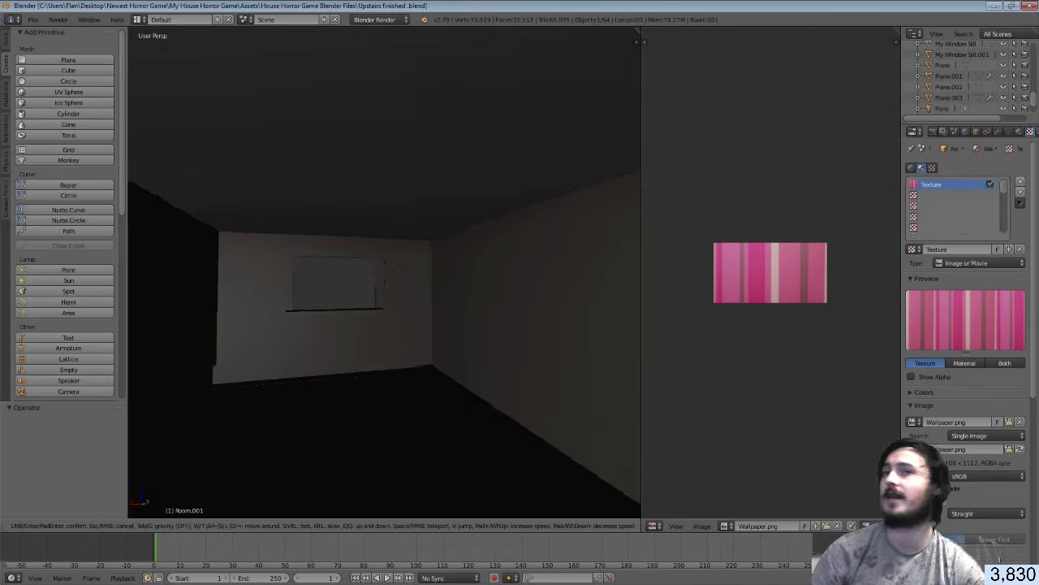
click(384, 273)
right_click(386, 271)
key(Tab)
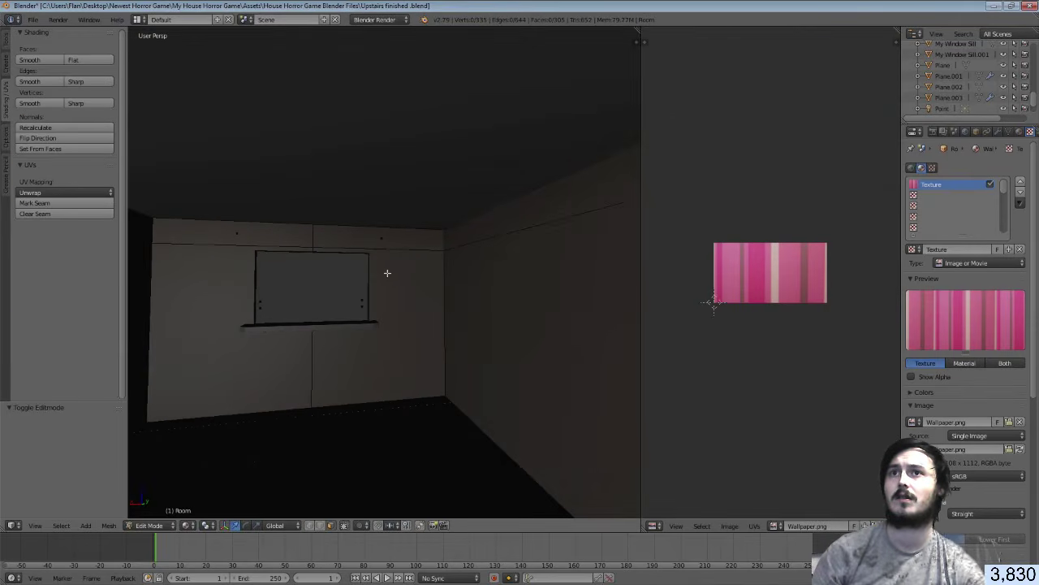
right_click(387, 272)
shift+right_click(382, 238)
shift+right_click(287, 234)
shift+right_click(225, 302)
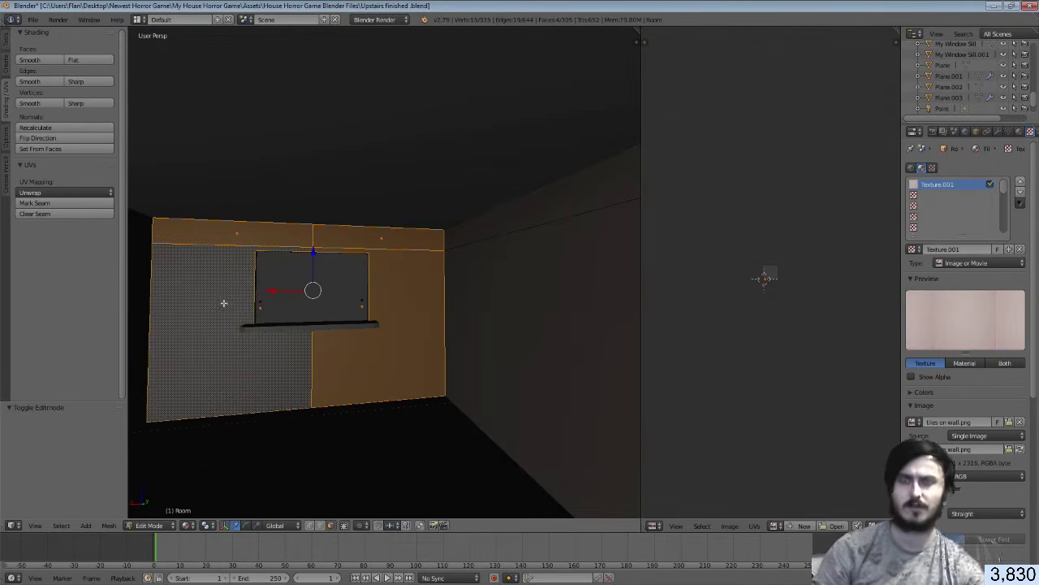
Smart UV project the wall faces (angle limit 66) and add an empty third material slot
key(u)
click(225, 299)
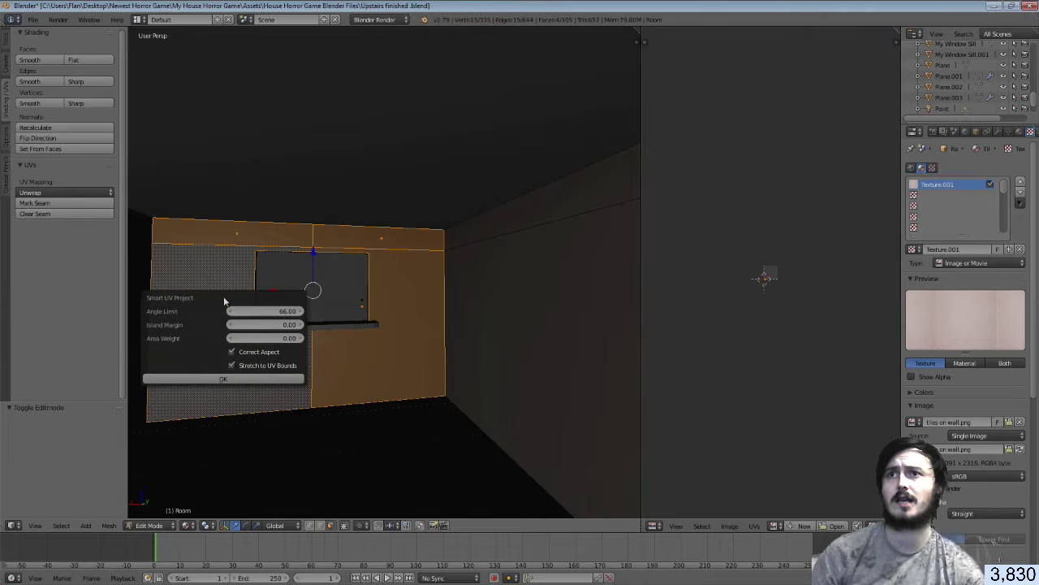
click(238, 377)
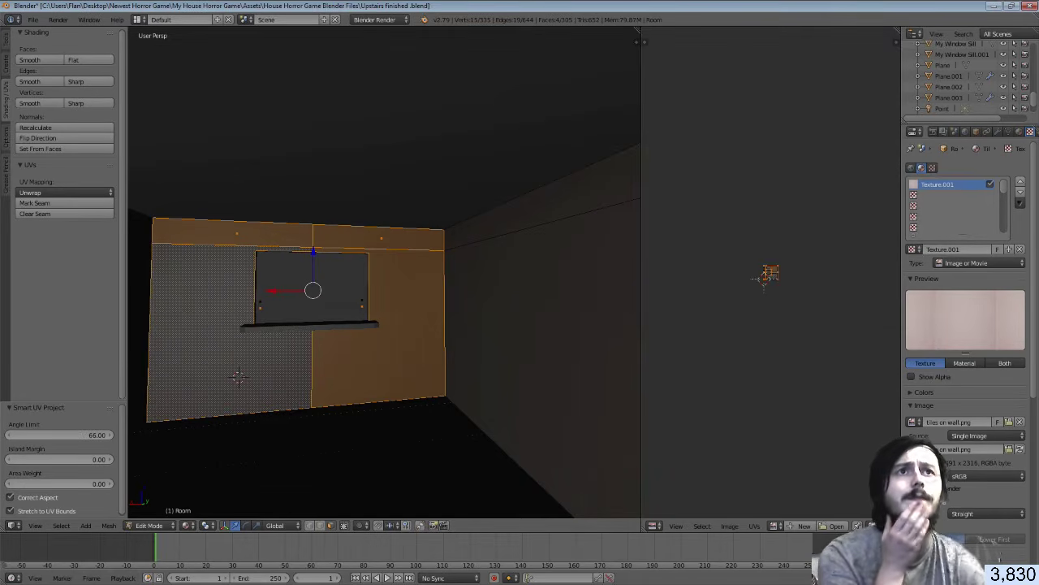
click(1020, 131)
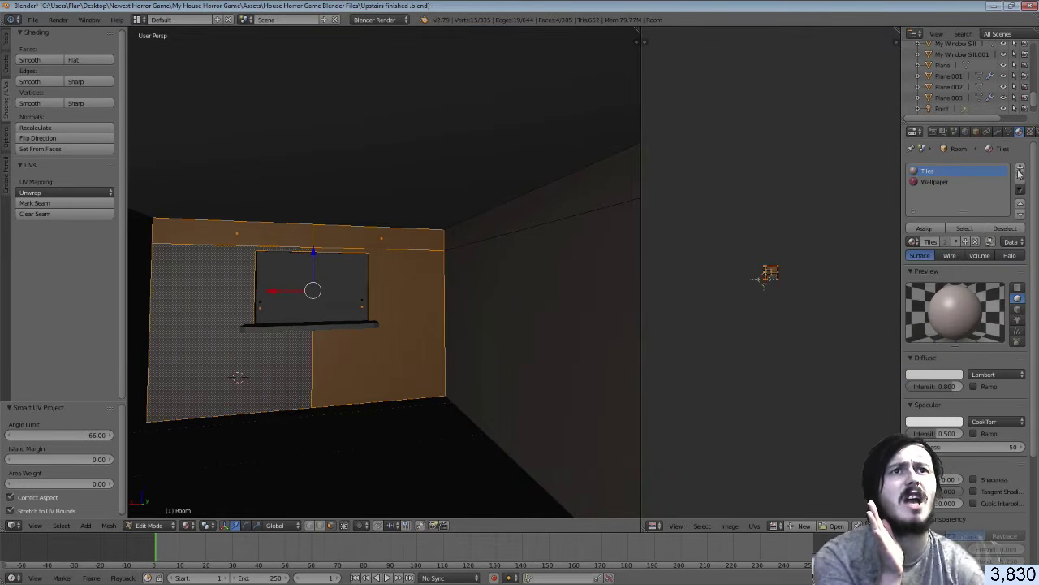
click(1021, 169)
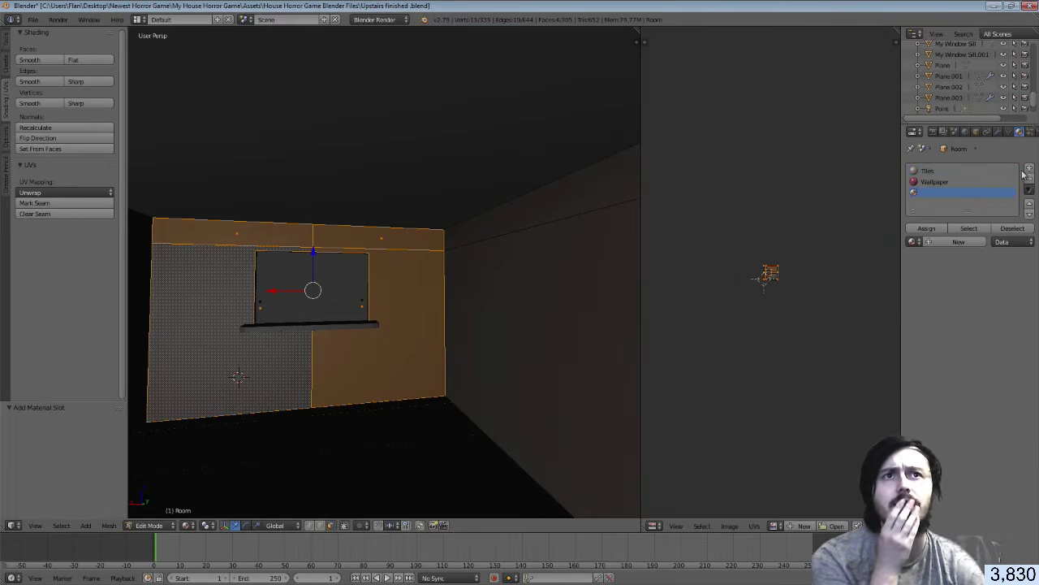
Create a new material in the empty slot and rename it Flans
click(951, 242)
double_click(925, 193)
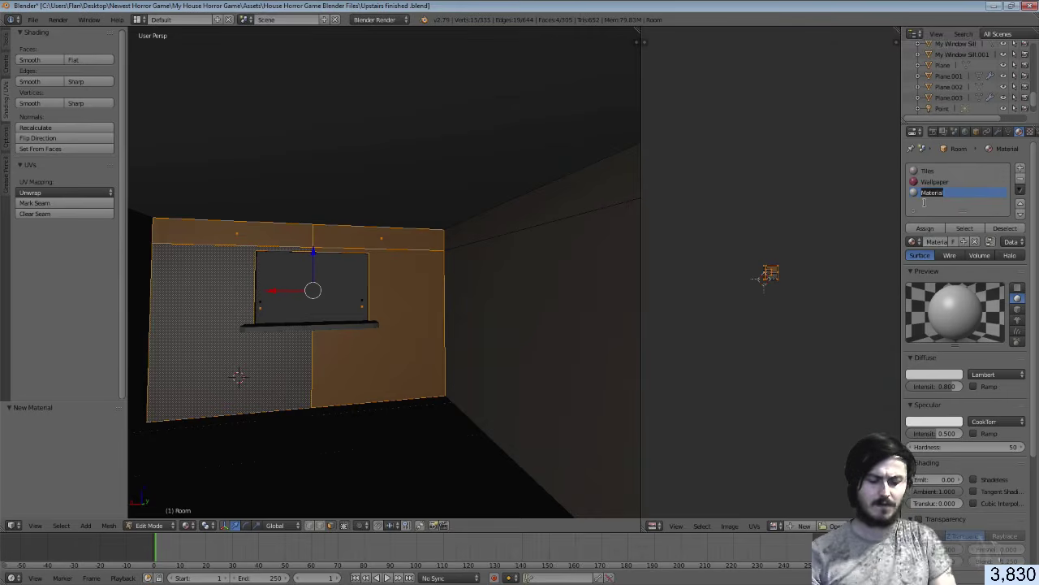
text(Walls)
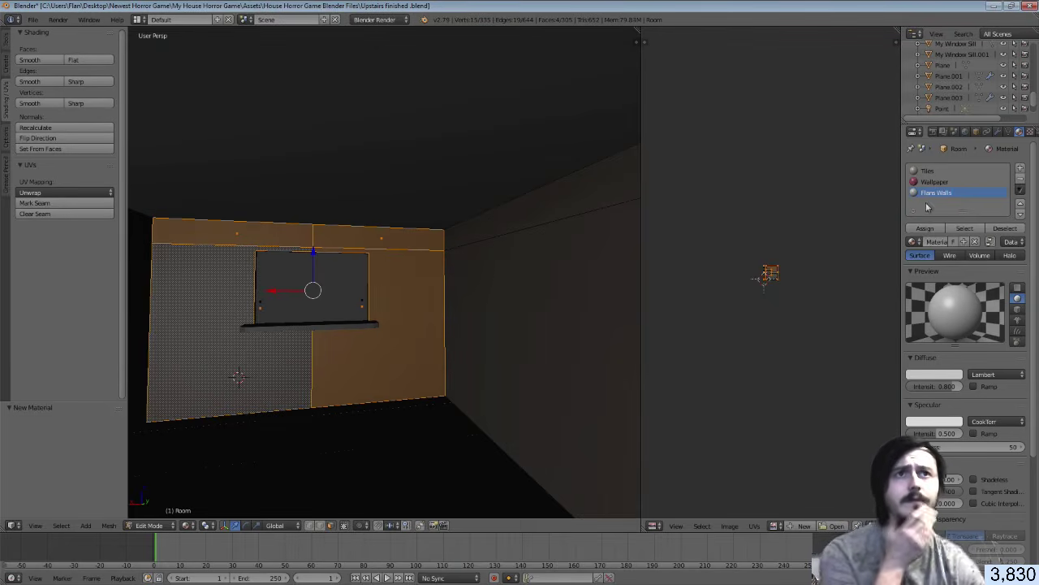
key(Return)
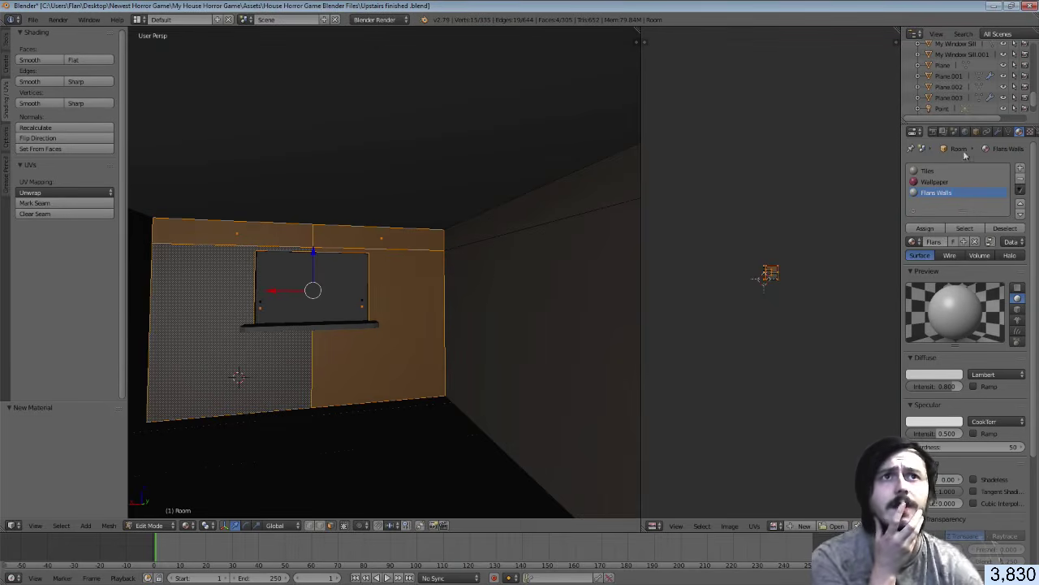
Add a new image texture to the material, loaded from E:\Flanns Wall.png
click(1019, 131)
click(960, 250)
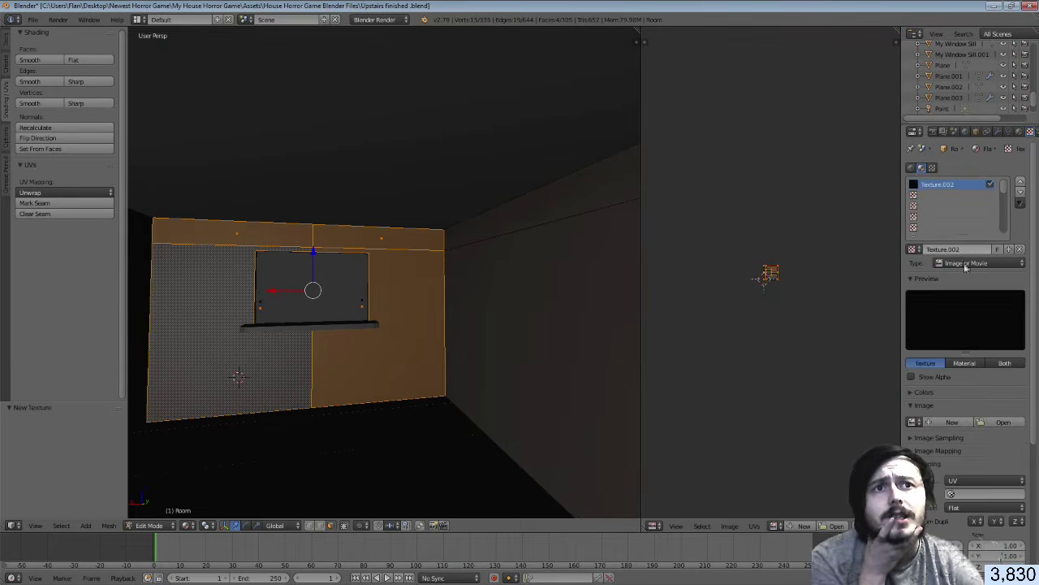
click(985, 423)
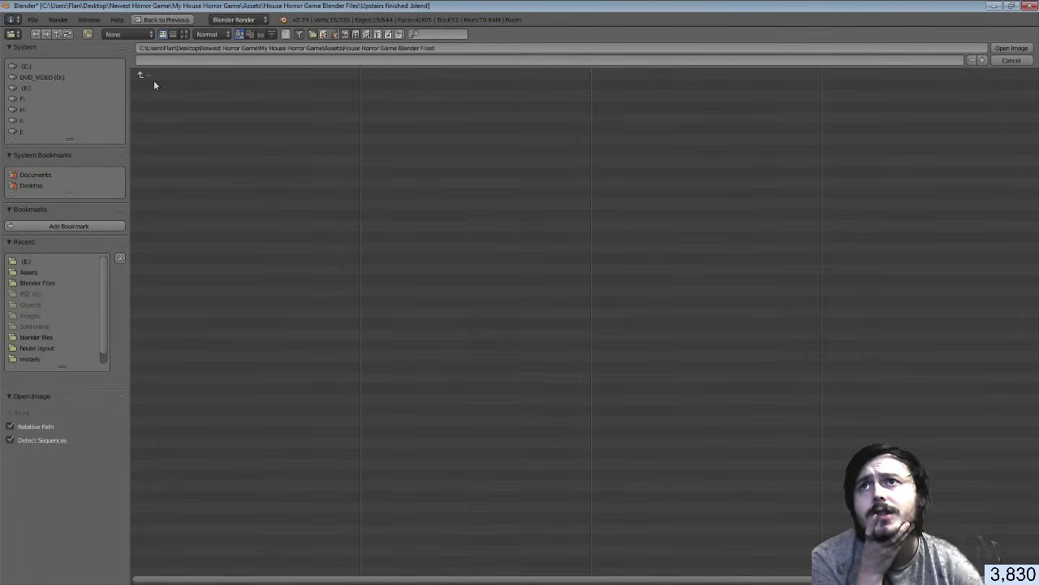
click(39, 283)
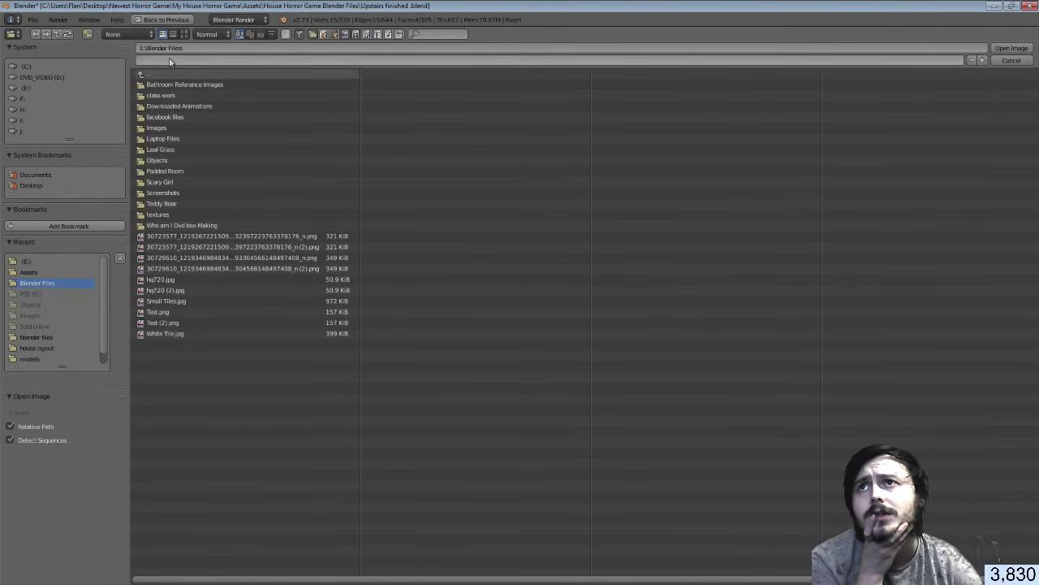
click(28, 87)
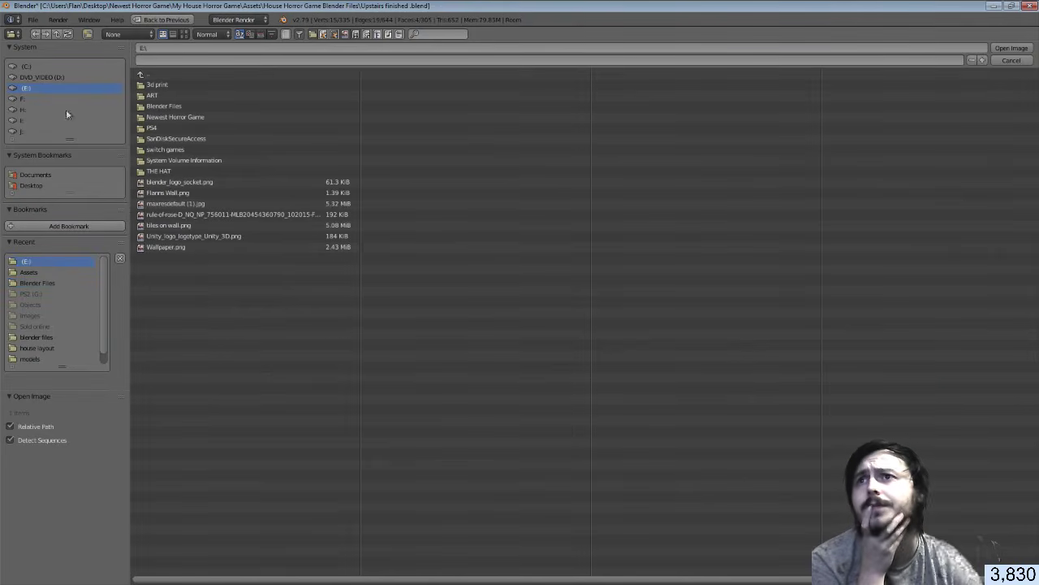
click(180, 195)
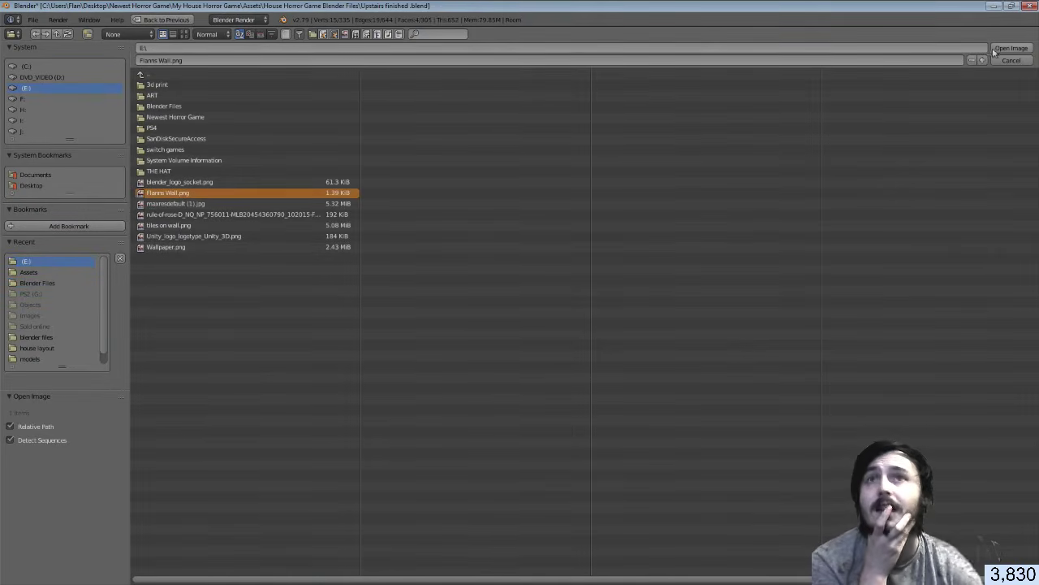
click(1000, 49)
scroll(795, 279, up, 9)
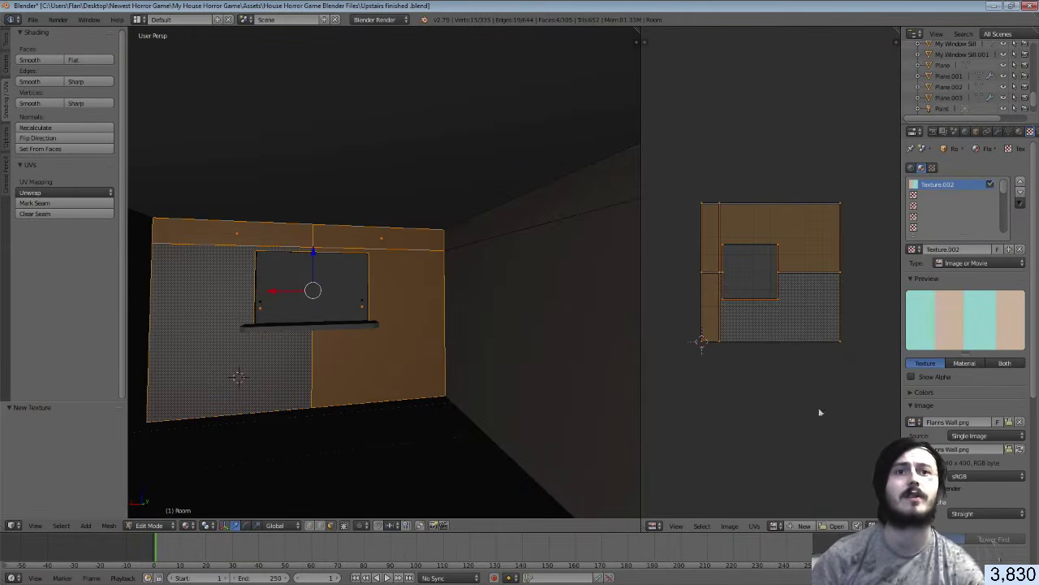
Show Flanns Wall.png in the UV editor and rotate the wall's UVs 90°
click(776, 525)
click(797, 417)
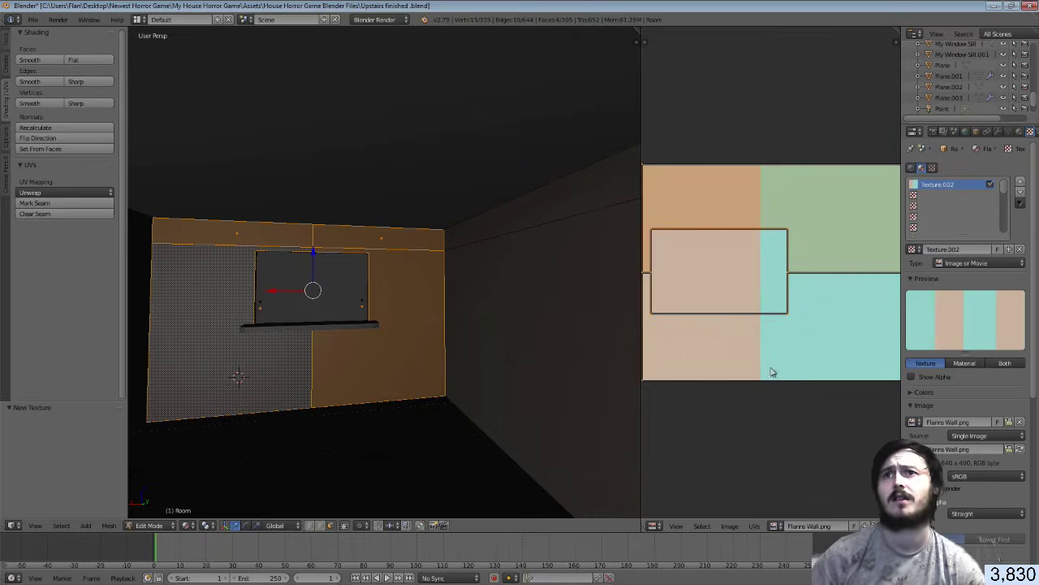
key(a)
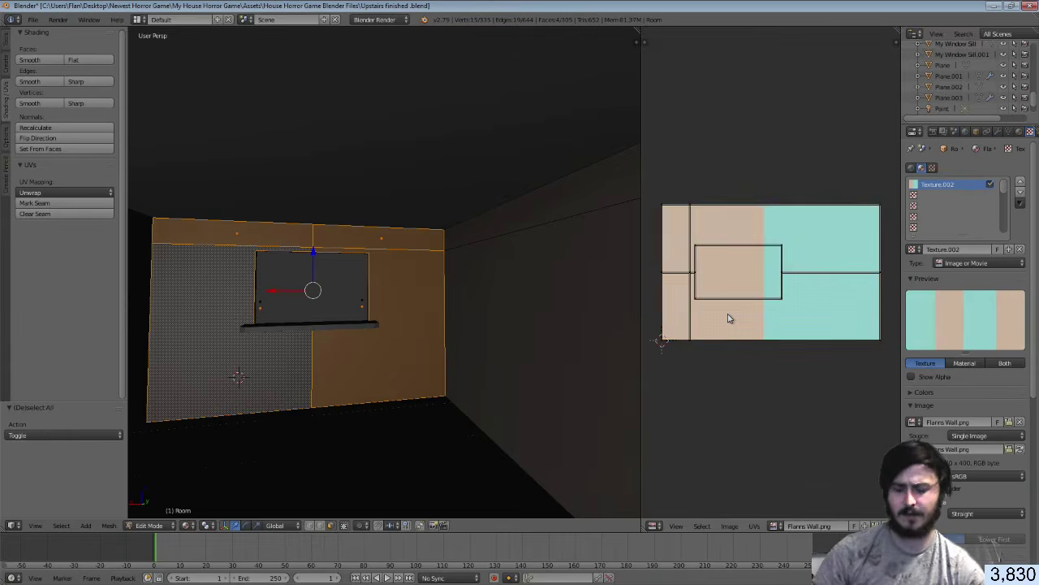
key(a)
key(r)
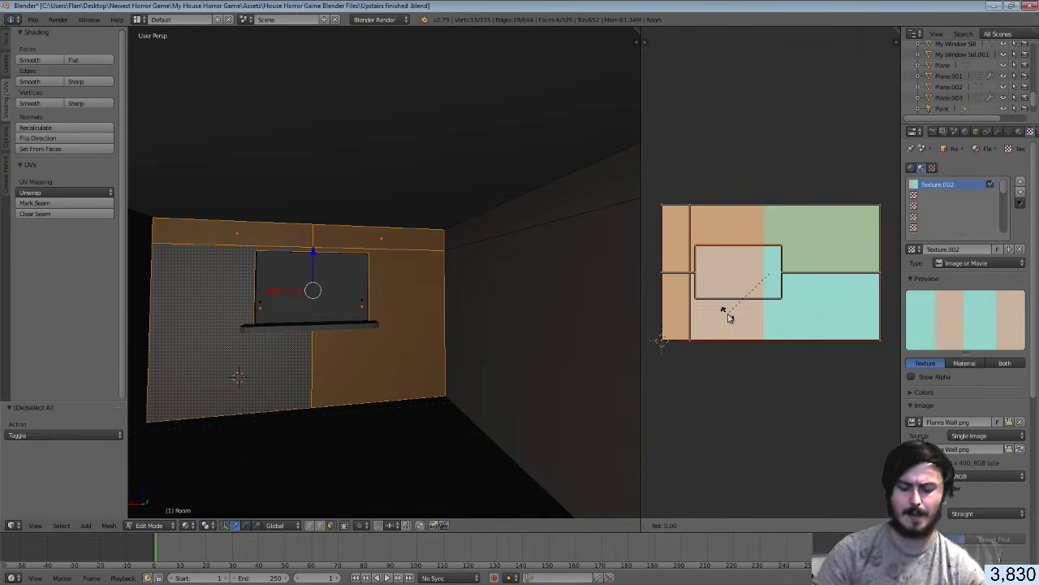
text(90)
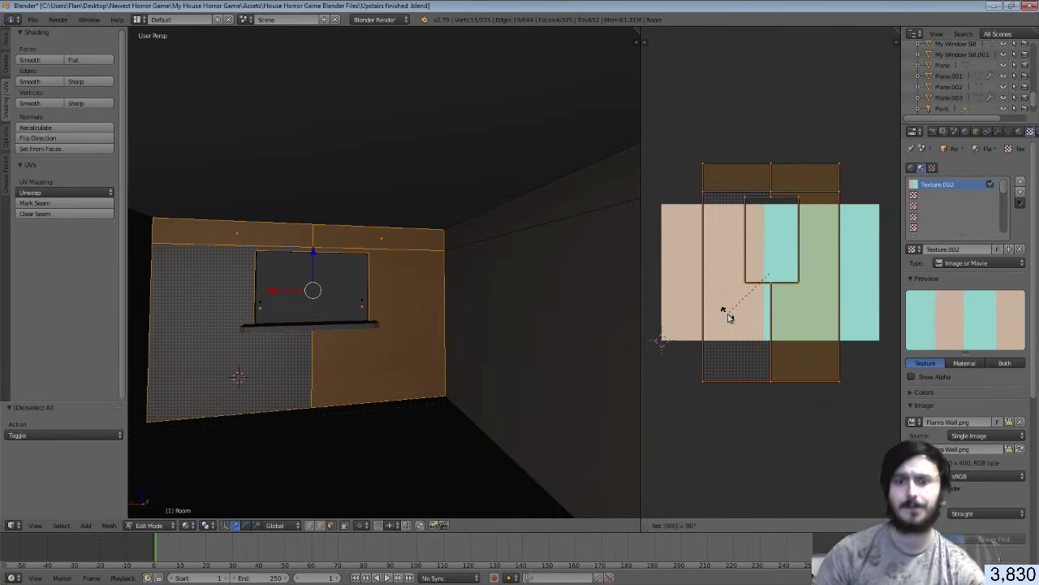
key(Return)
Stretch the UVs along X, squash along Y, shrink to about 0.3 and place them on the beige half
key(s)
key(x)
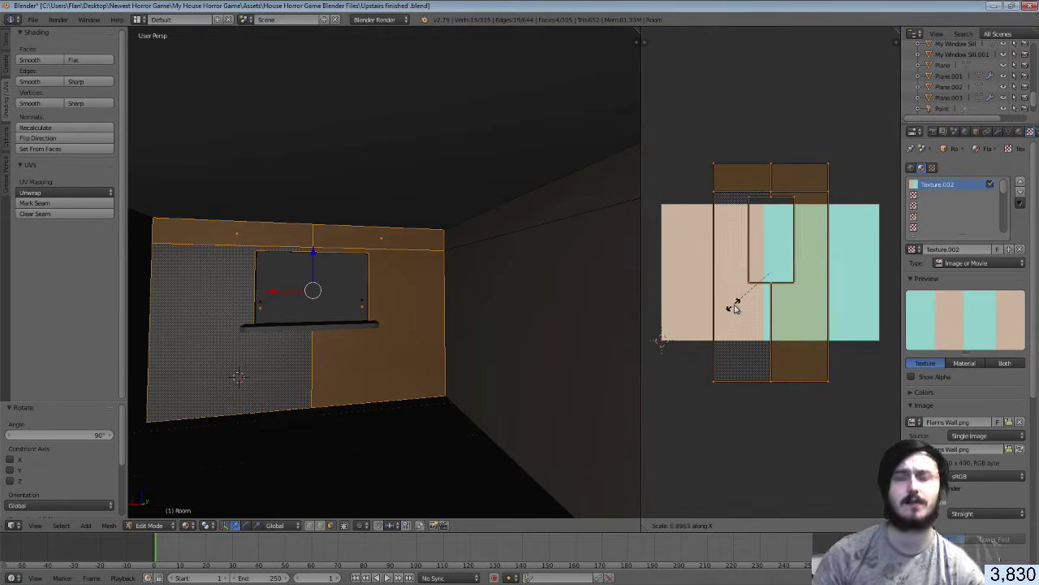
click(780, 364)
key(s)
key(y)
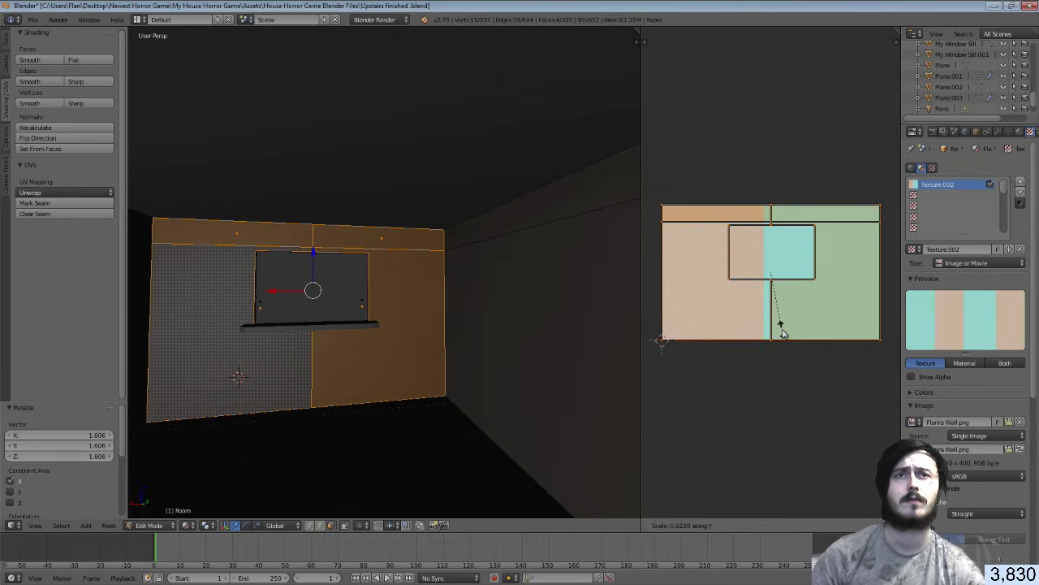
click(783, 333)
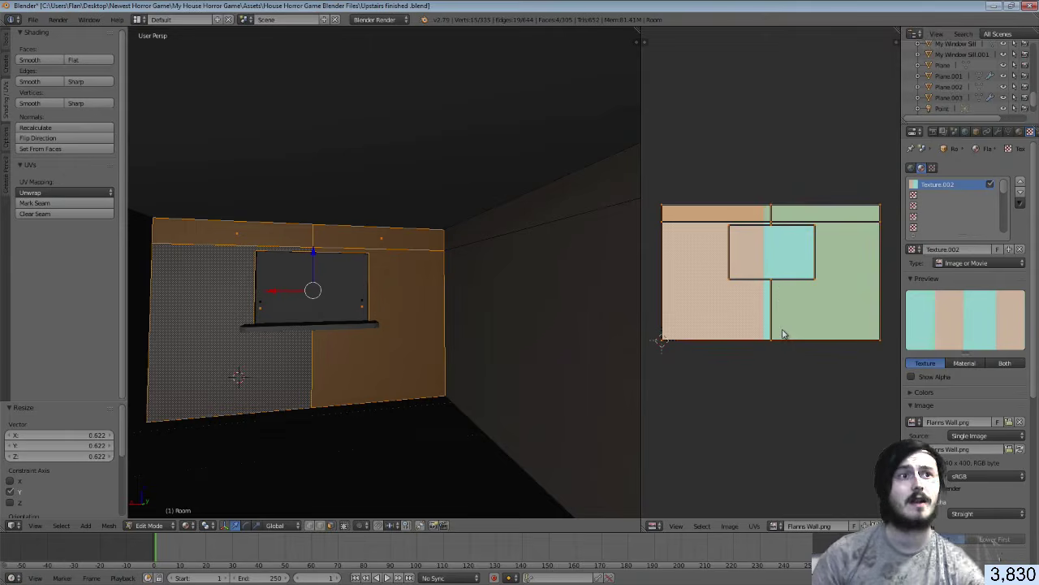
key(s)
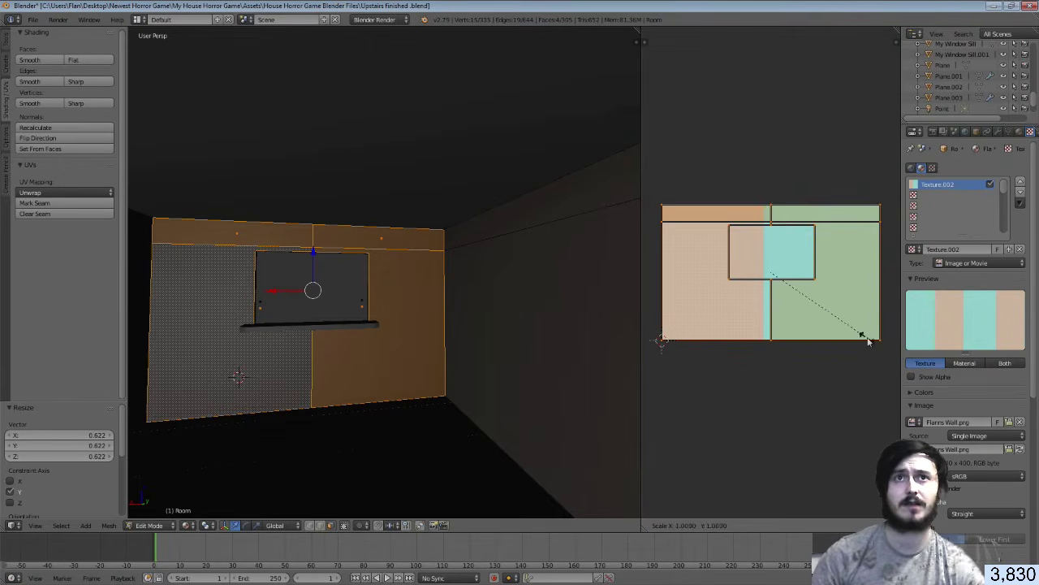
click(800, 298)
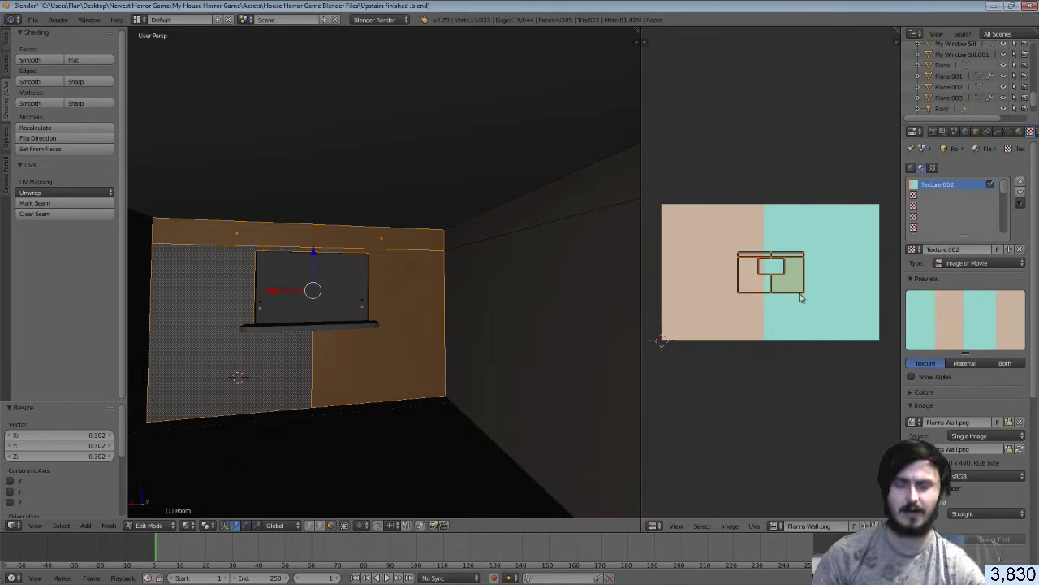
key(g)
click(739, 292)
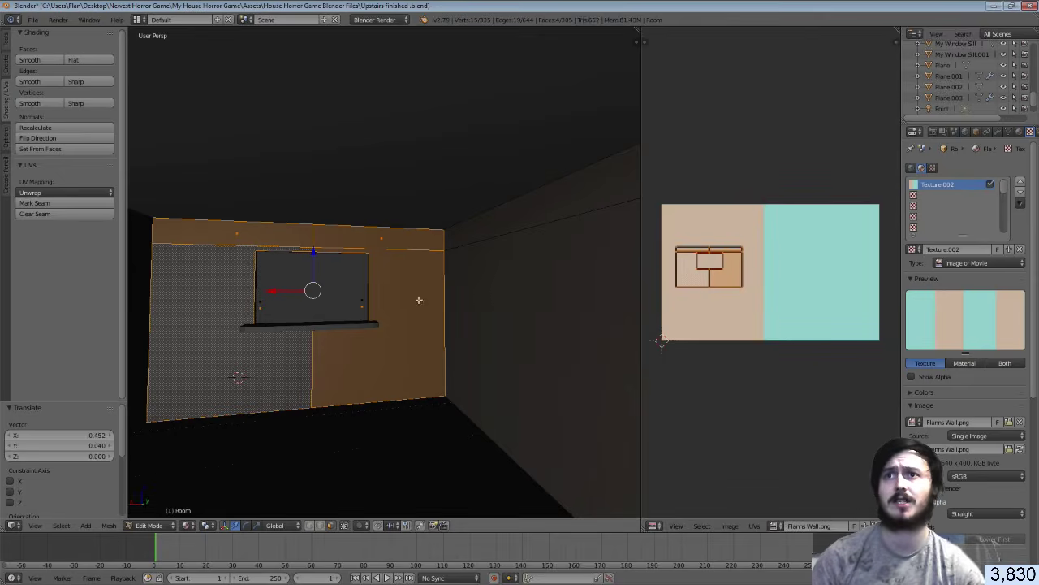
Assign the Flans Walls material to the selected wall faces and leave Edit Mode
key(Tab)
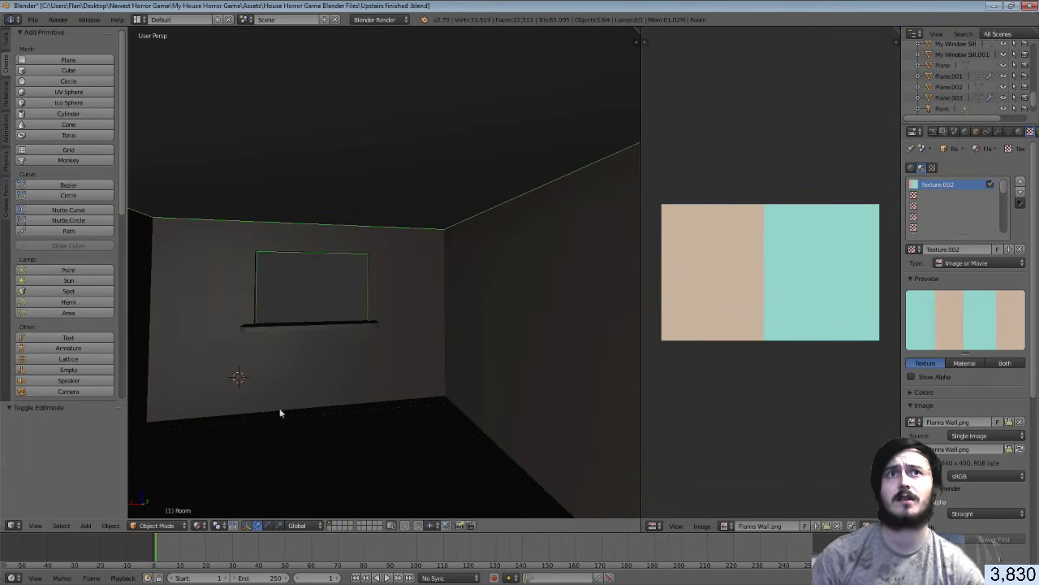
click(1020, 132)
key(Tab)
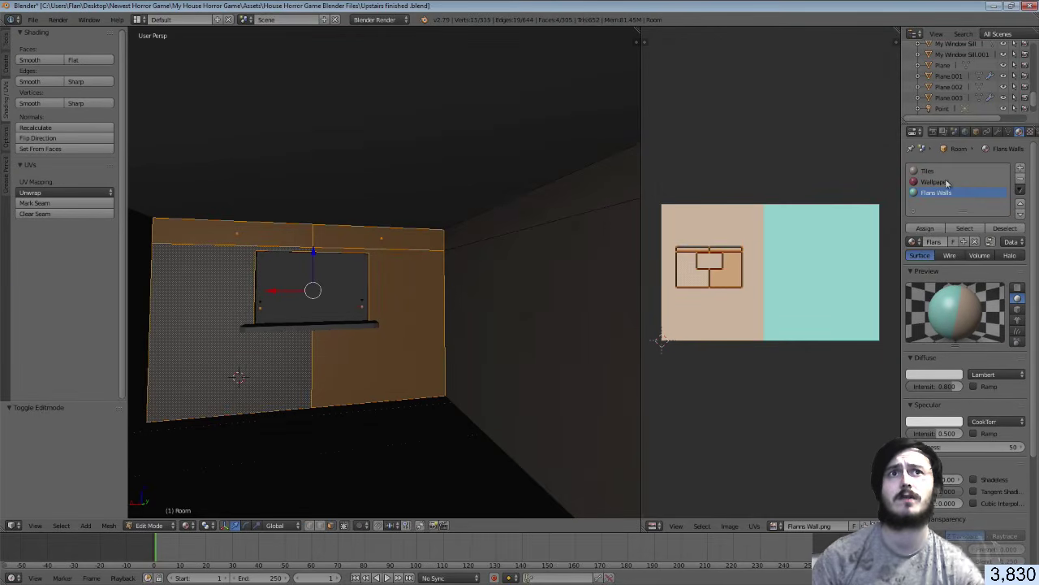
click(925, 228)
key(Tab)
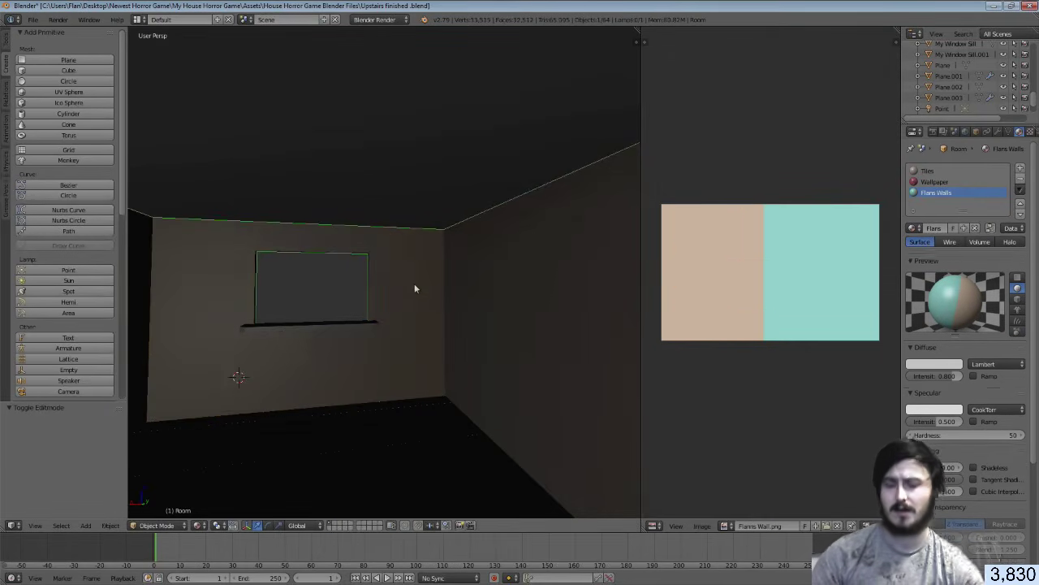
key(shift+f)
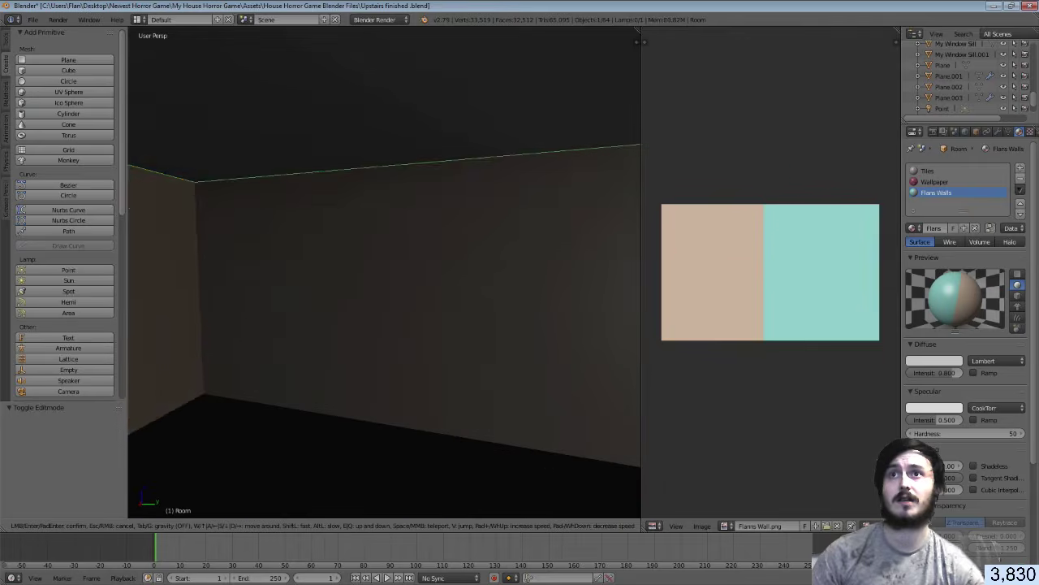
Select the next wall's lower face and upper strip and Smart UV project them
click(385, 272)
key(Tab)
right_click(389, 260)
shift+right_click(423, 189)
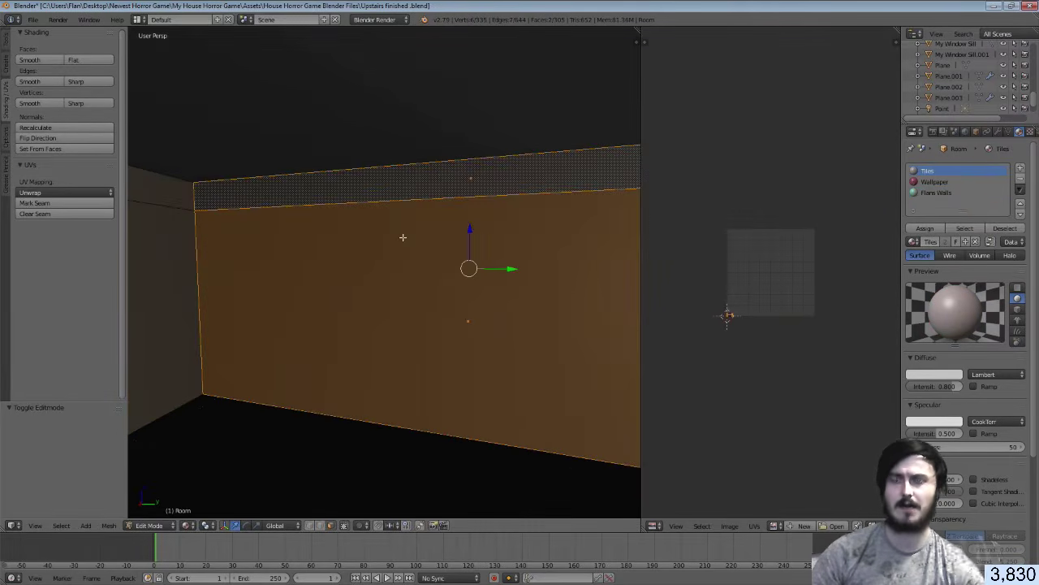
key(shift+f)
click(385, 272)
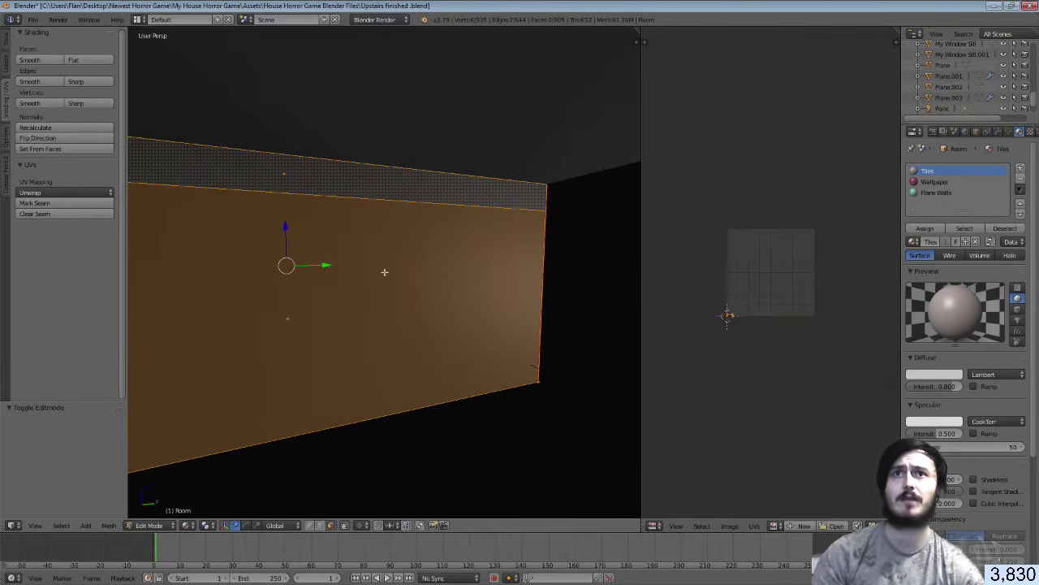
key(u)
click(387, 272)
click(393, 352)
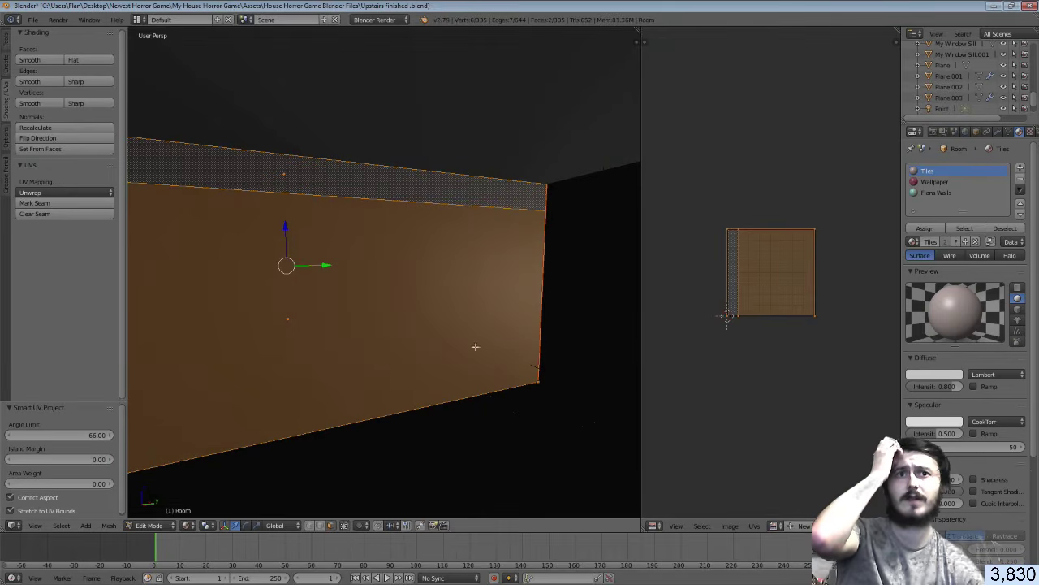
Show Flanns Wall.png behind the new UVs and assign Flans Walls to the wall
click(776, 526)
click(815, 416)
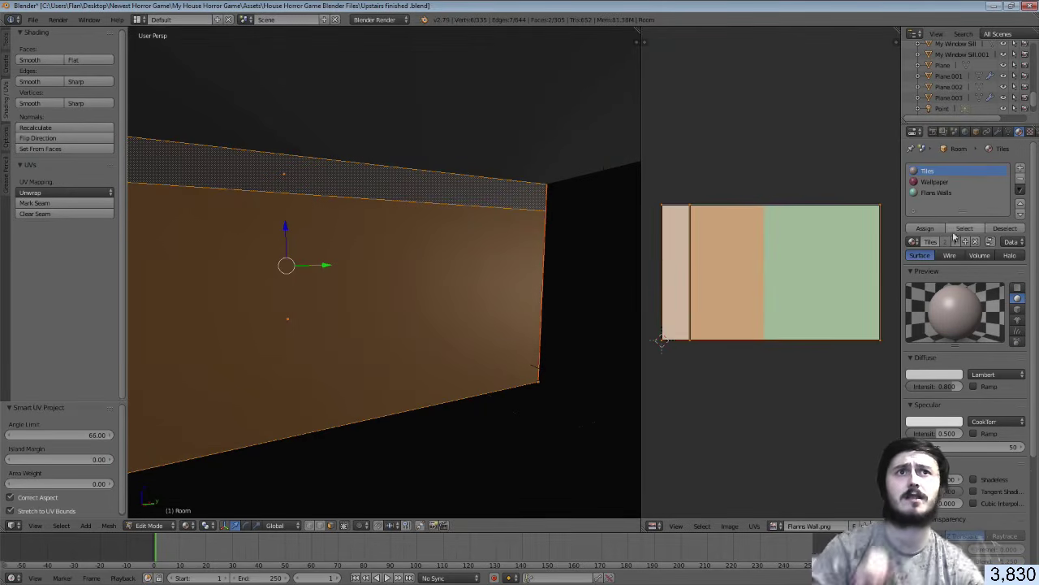
click(925, 228)
click(933, 193)
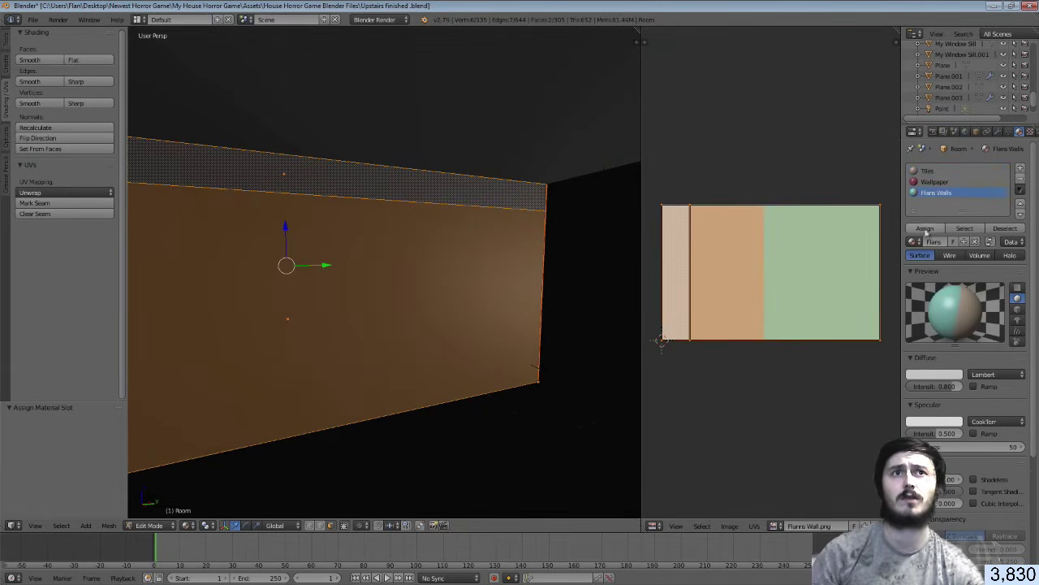
click(925, 228)
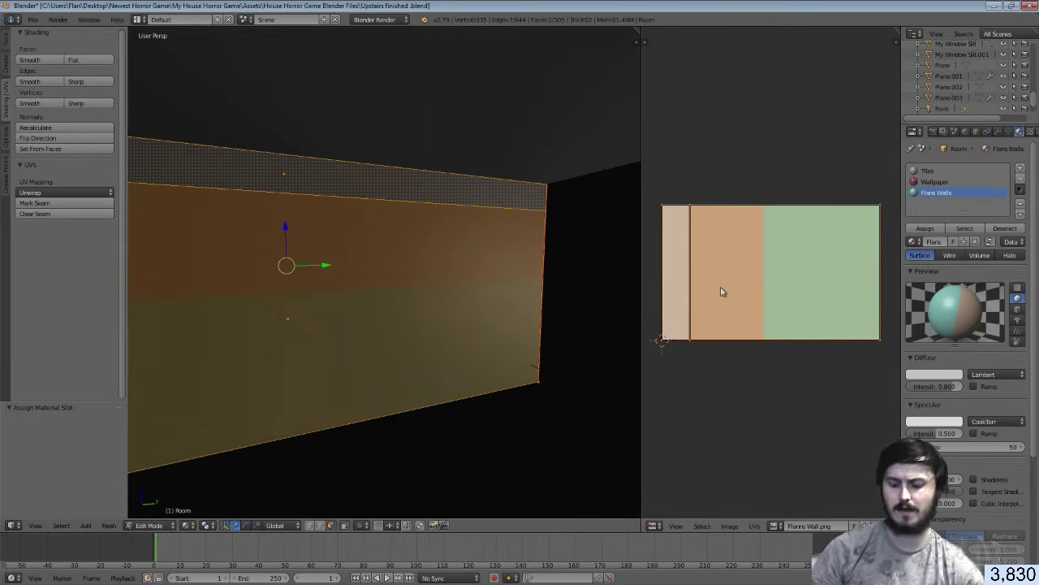
Shrink the wall's UVs to about 0.3 and move them onto the teal half, then exit Edit Mode
key(a)
key(a)
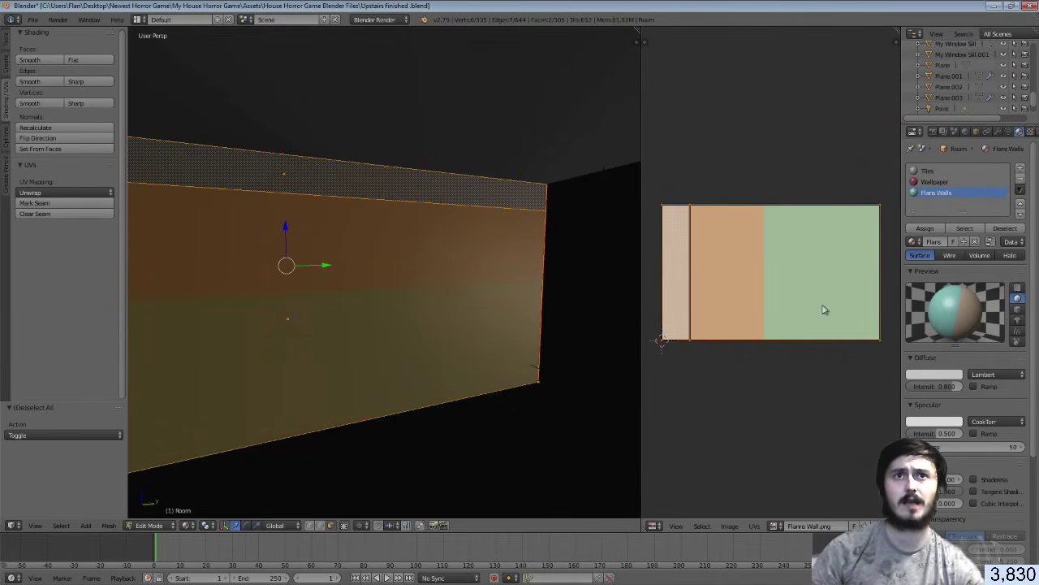
key(s)
click(770, 295)
key(g)
click(820, 298)
key(Tab)
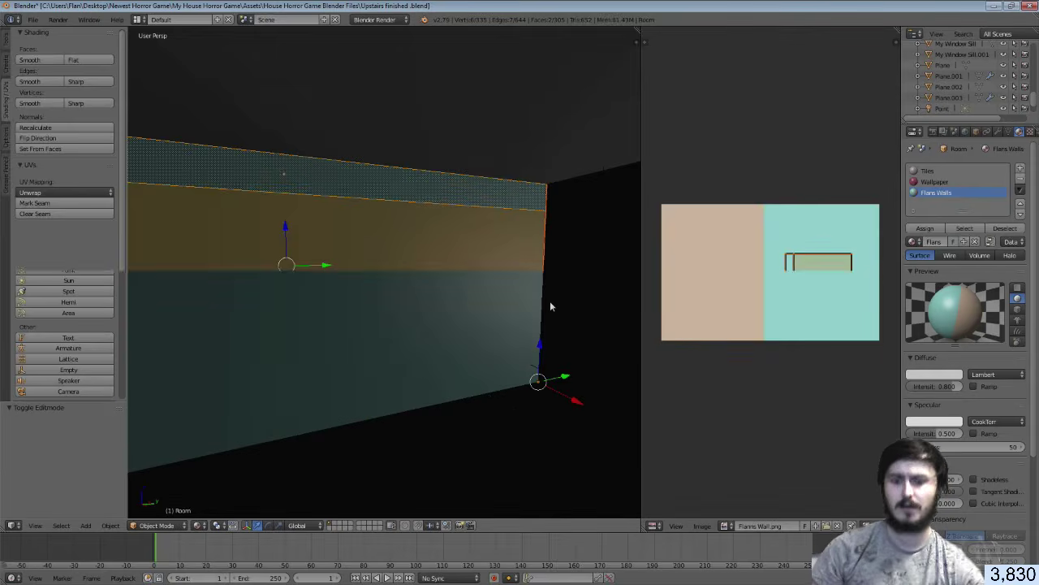
key(shift+f)
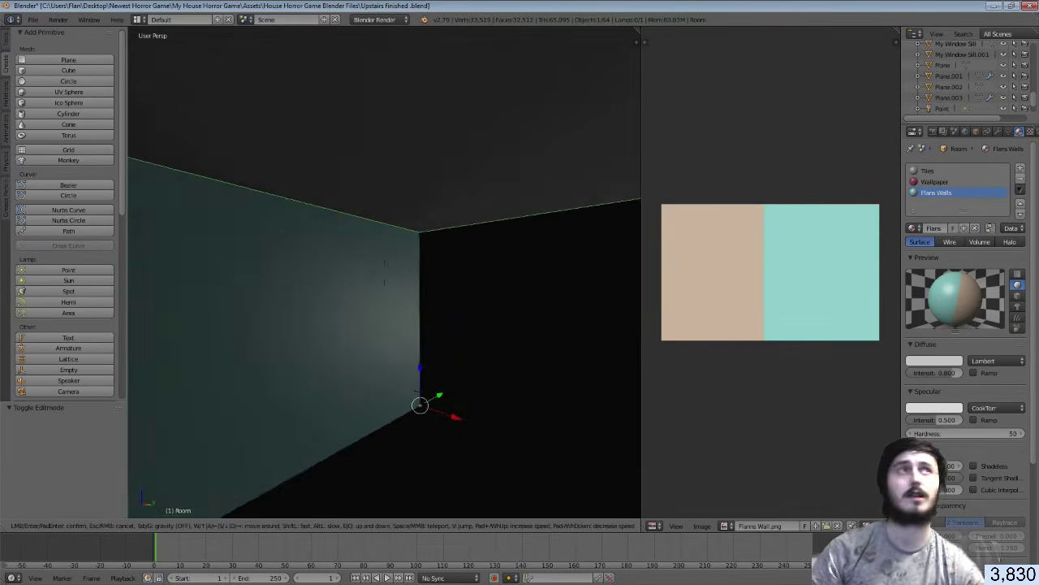
Select the back wall face and its top strip and Smart UV project them
click(370, 290)
key(Tab)
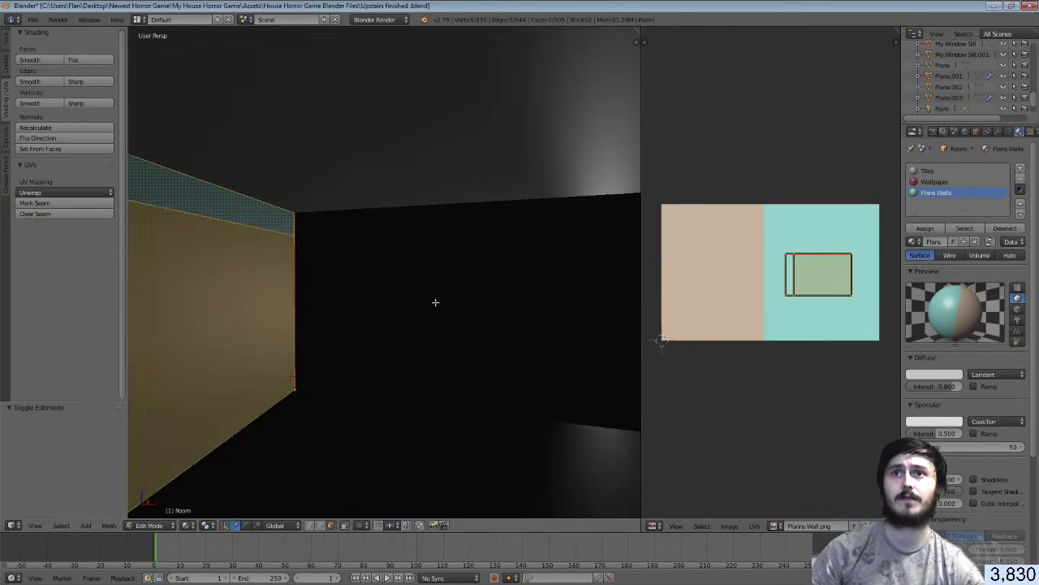
right_click(445, 279)
shift+right_click(439, 224)
key(shift+f)
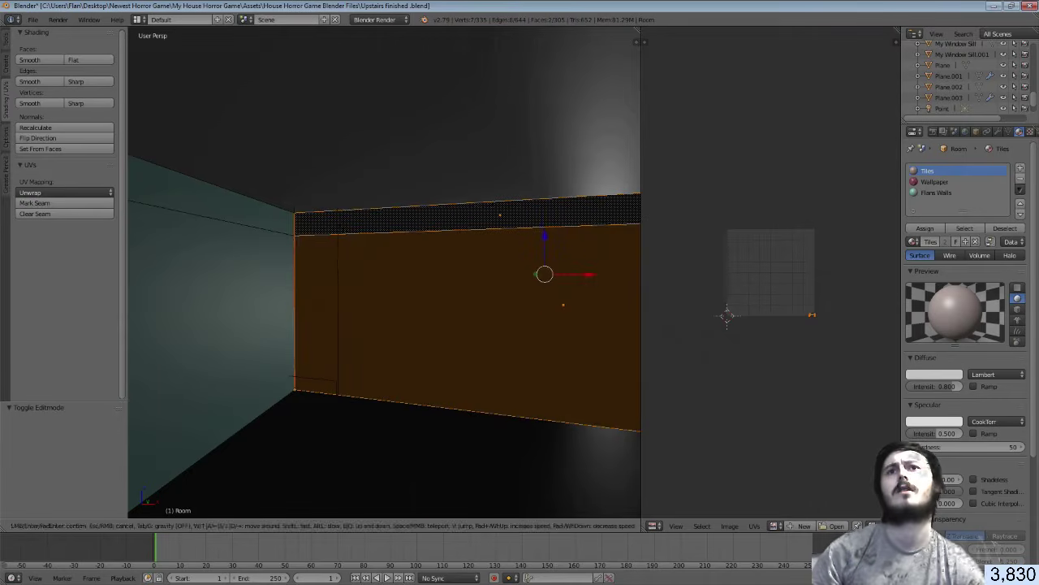
click(384, 272)
key(u)
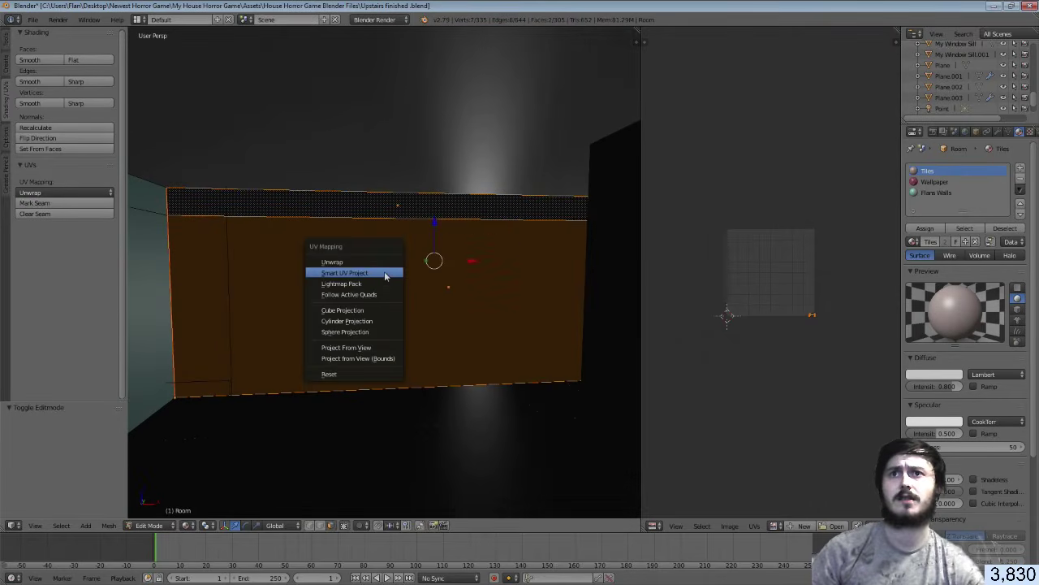
click(385, 273)
click(411, 361)
Show the Flanns Wall image behind the UVs and assign Flans Walls to the faces
click(776, 525)
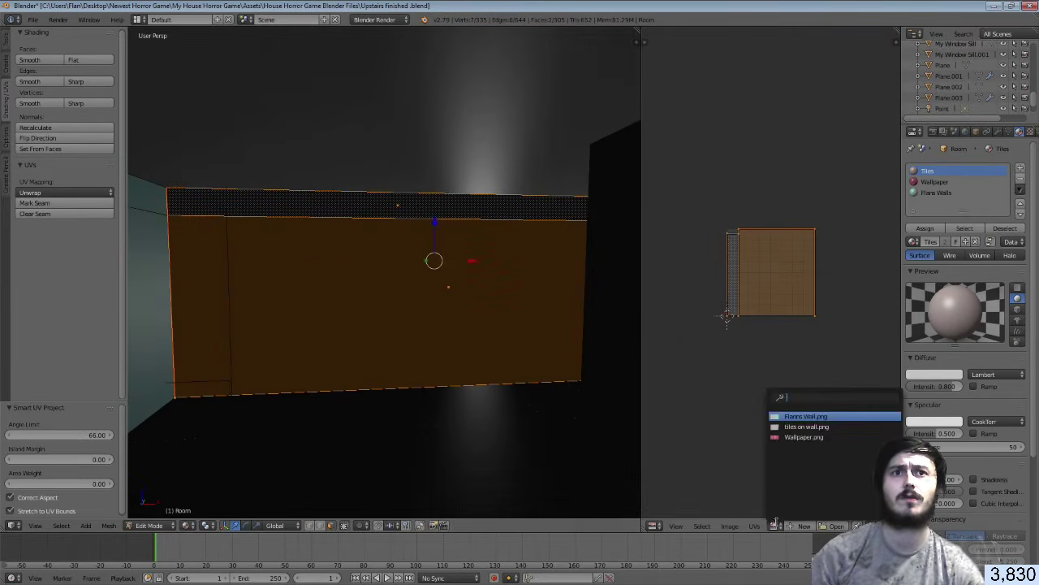
click(812, 415)
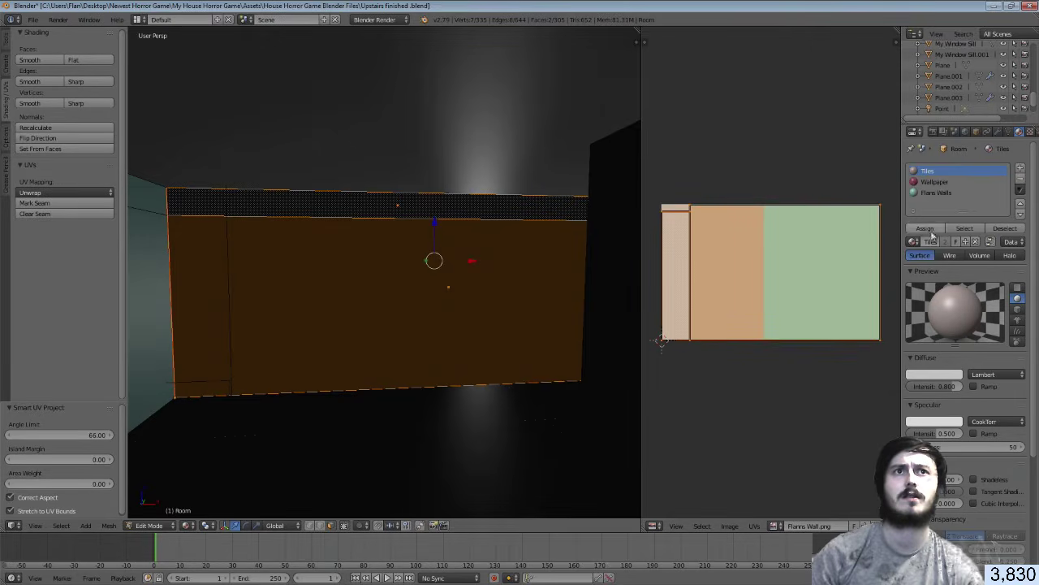
click(936, 193)
click(926, 228)
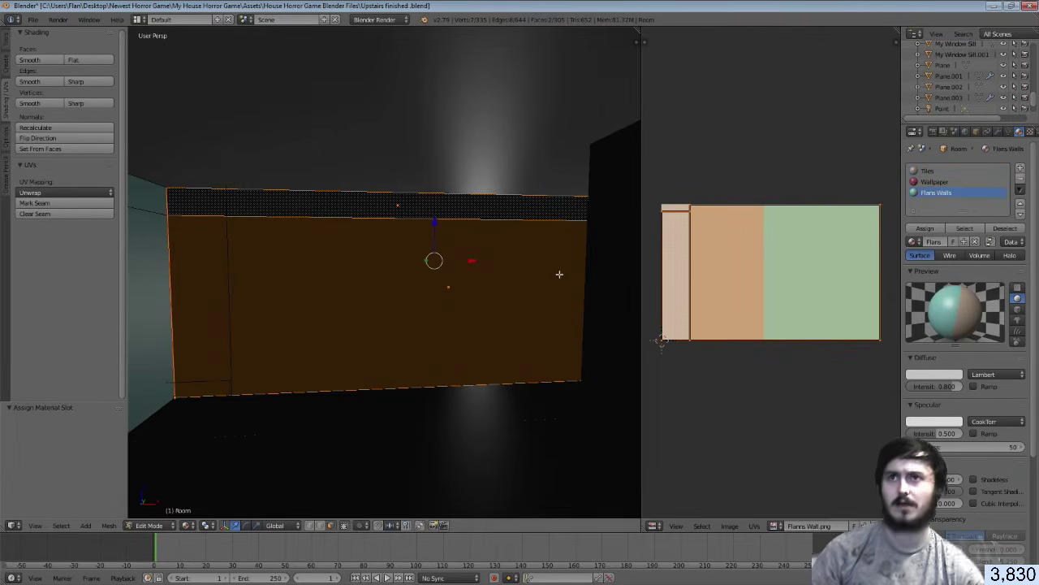
Shrink the back wall's UVs to 0.486, place them on the beige half and return to Object Mode
key(a)
key(a)
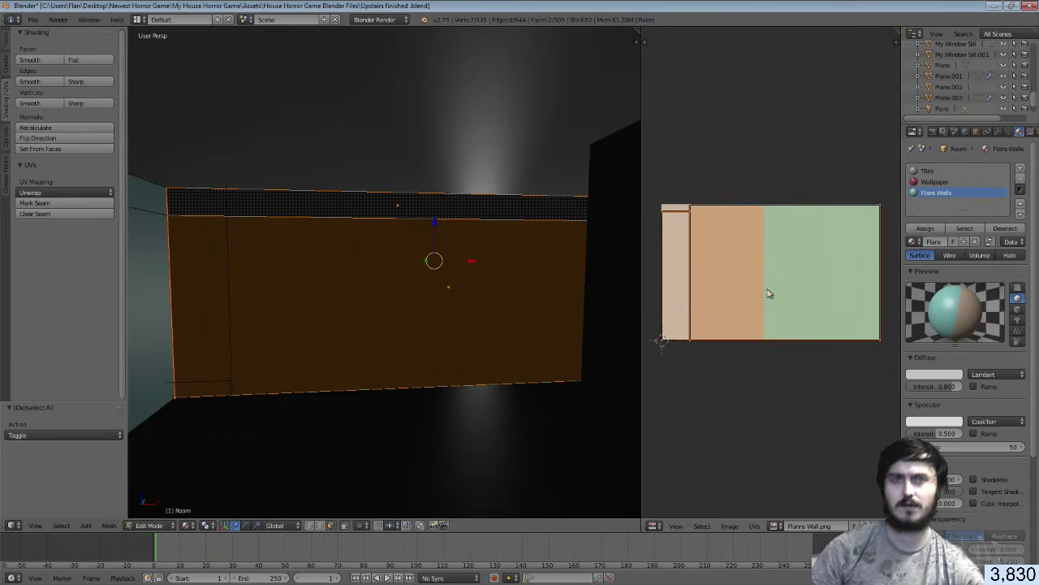
key(a)
key(s)
click(779, 281)
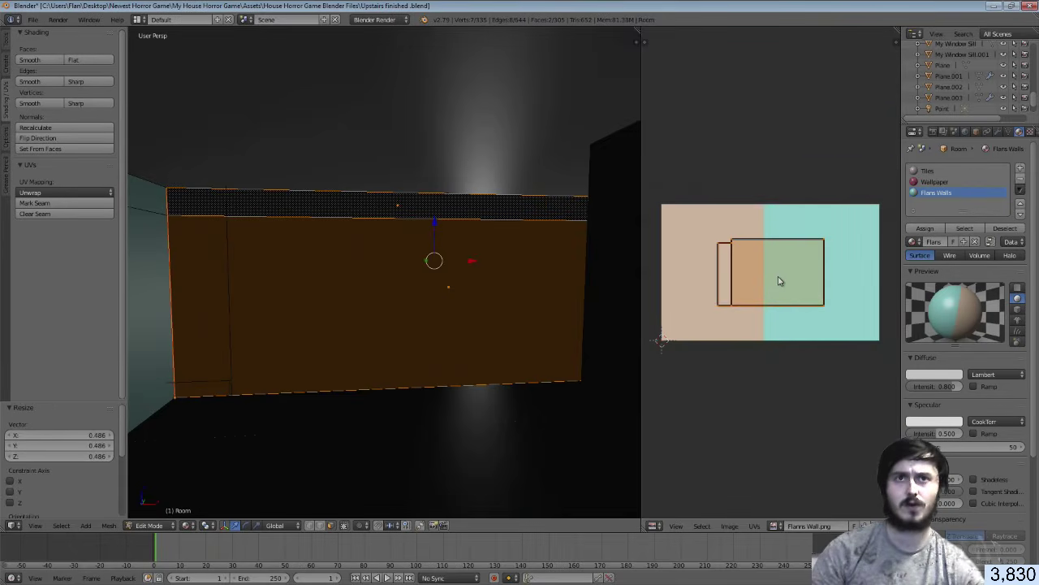
key(g)
click(718, 280)
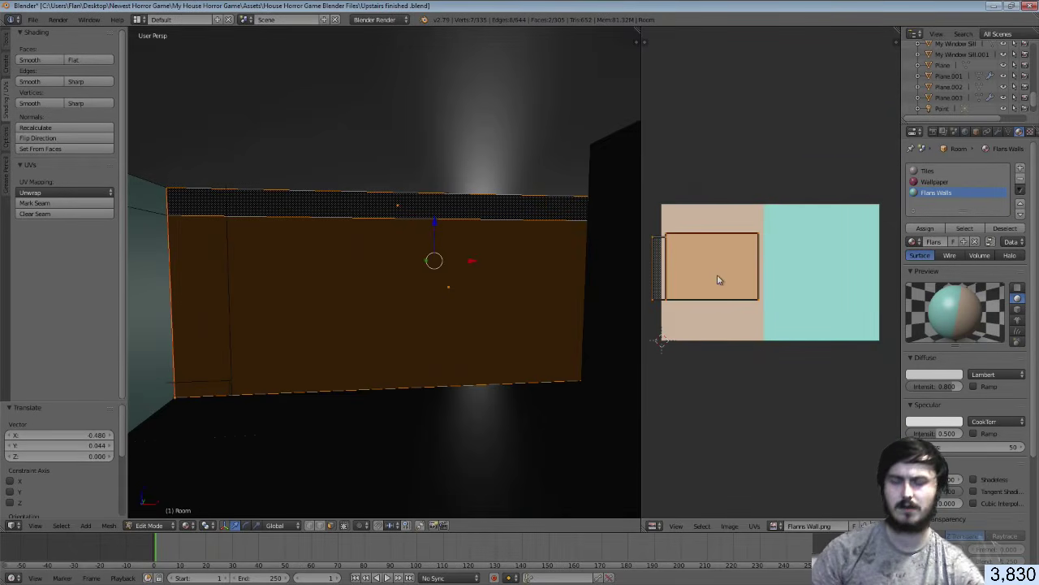
key(a)
key(Tab)
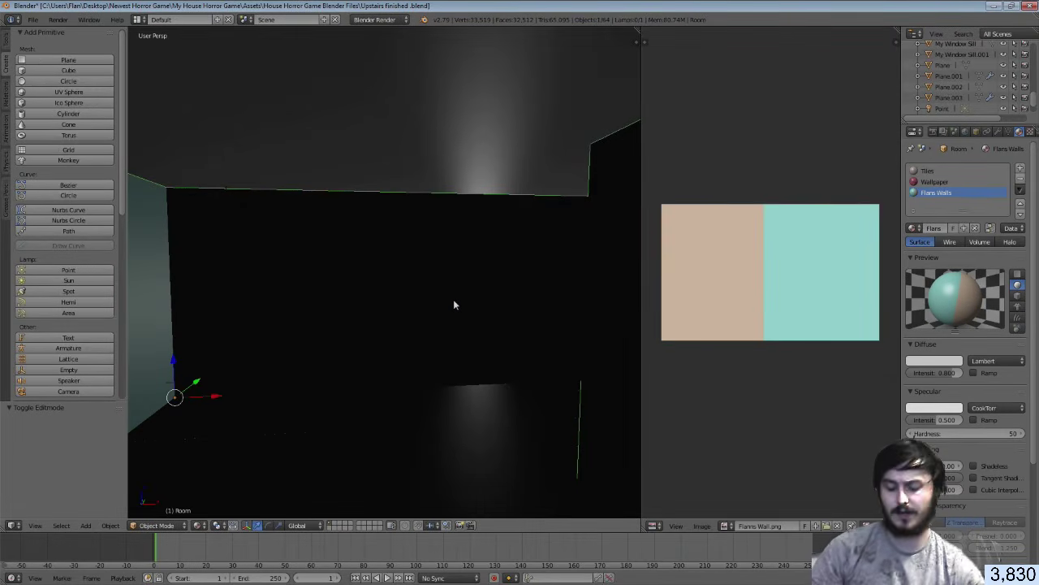
Walk into the hallway and Smart UV Project the beam face above the doorway
key(shift+f)
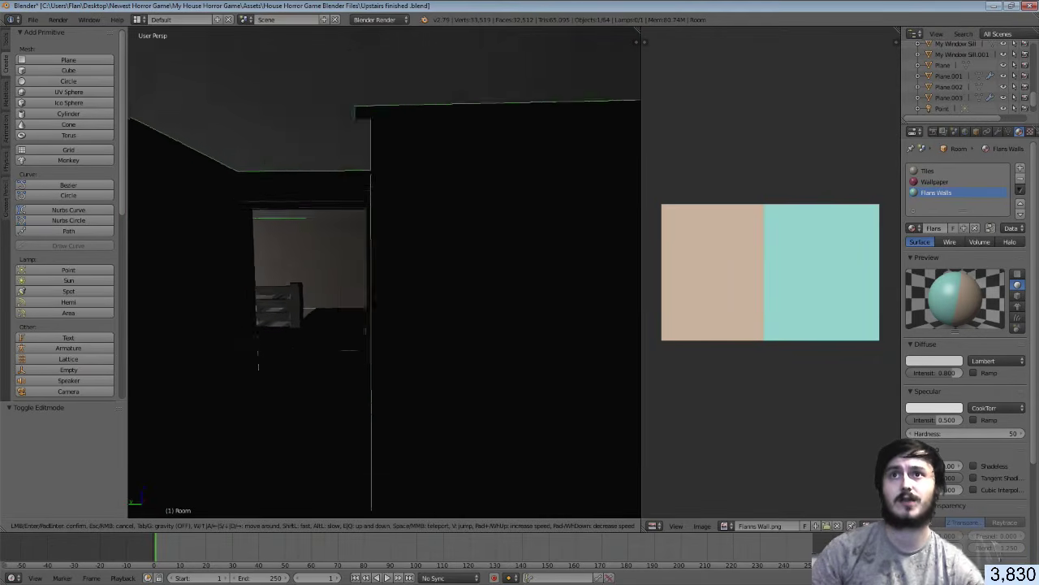
key(w)
click(356, 251)
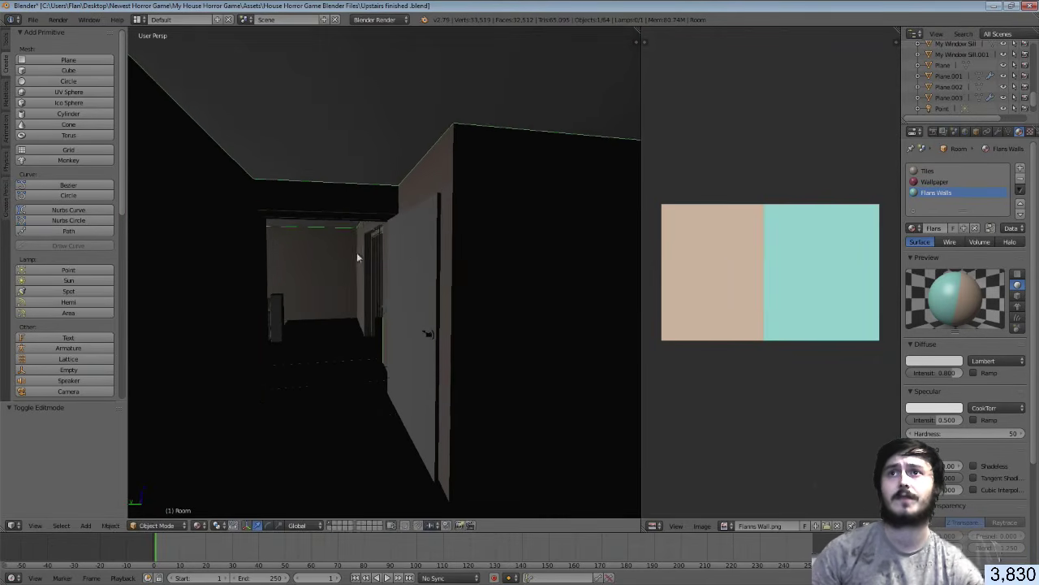
key(Tab)
right_click(323, 200)
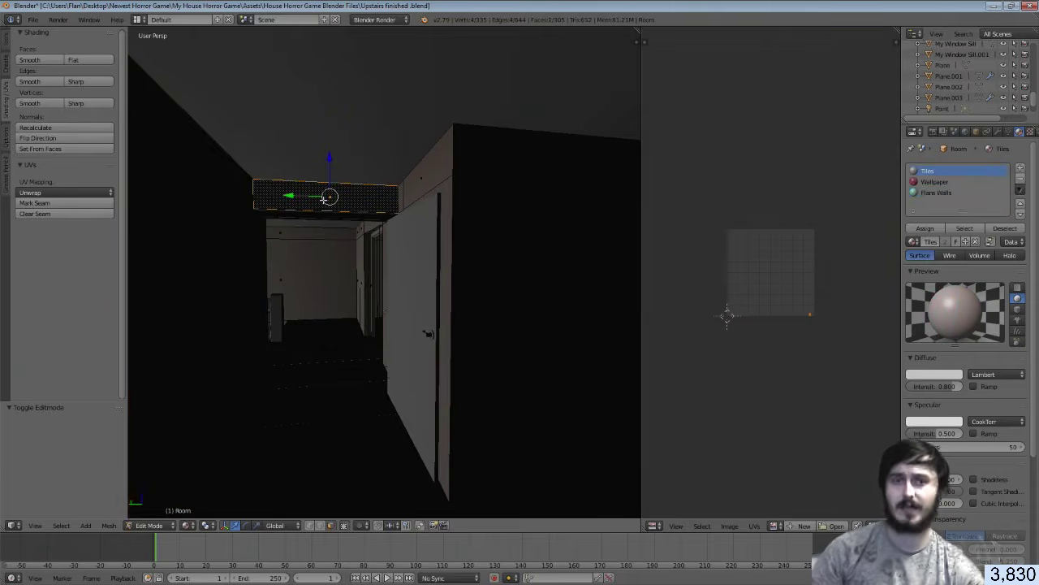
key(u)
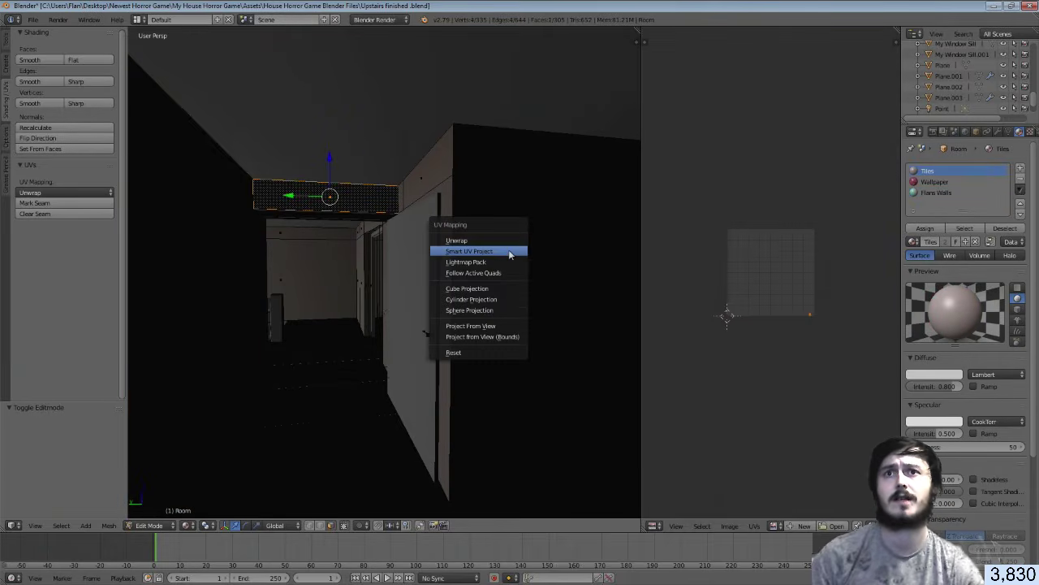
click(512, 251)
click(512, 333)
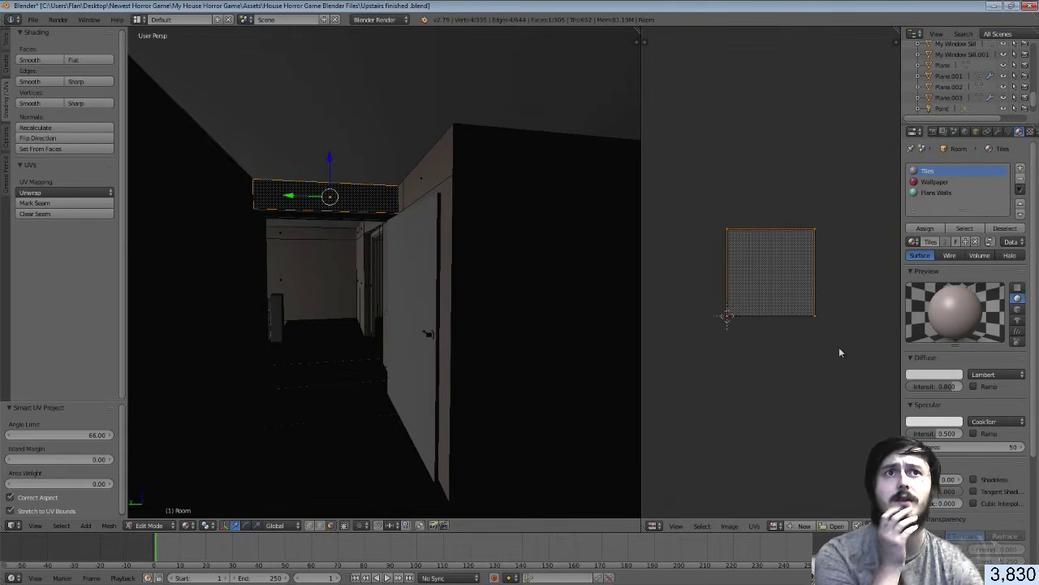
Assign Flans Walls to the beam face and shrink its UVs to 0.208 onto beige
click(935, 193)
click(925, 228)
click(777, 526)
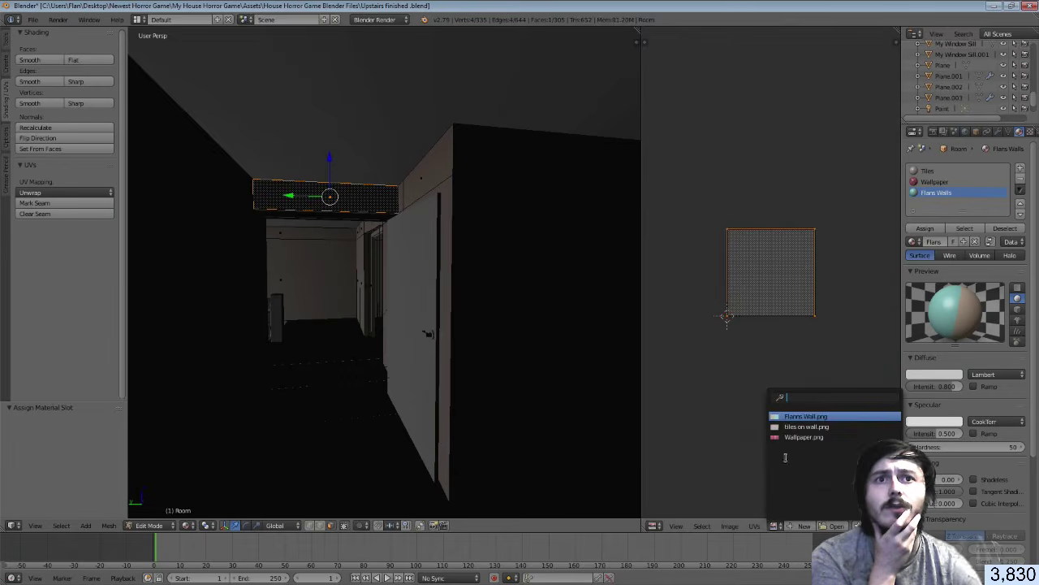
click(800, 416)
key(s)
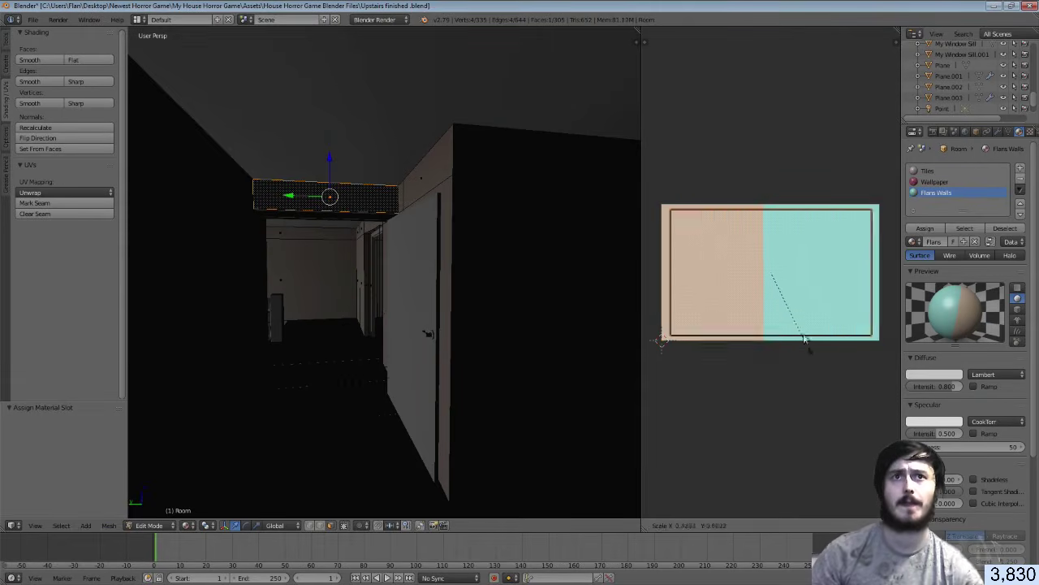
click(784, 294)
key(g)
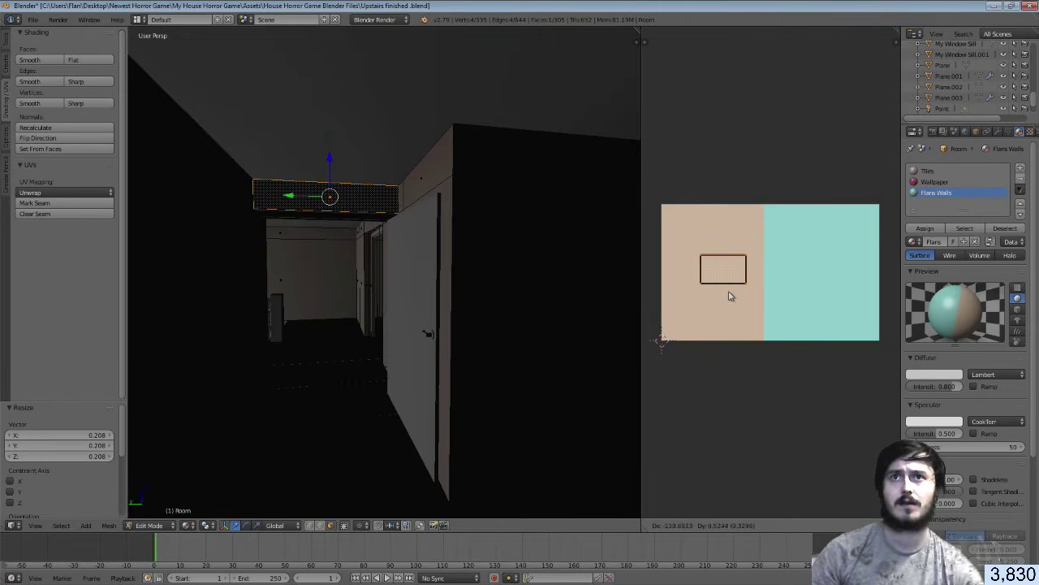
click(723, 295)
key(Tab)
key(Tab)
right_click(446, 170)
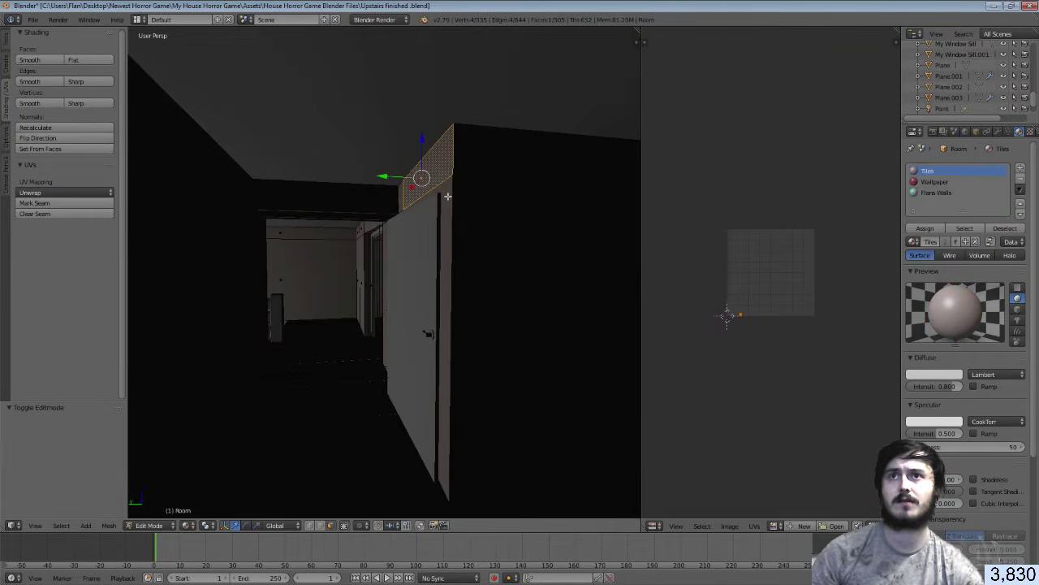
Select the edge strip, wall, top, side and small top faces around the doorway
shift+right_click(447, 196)
shift+right_click(400, 187)
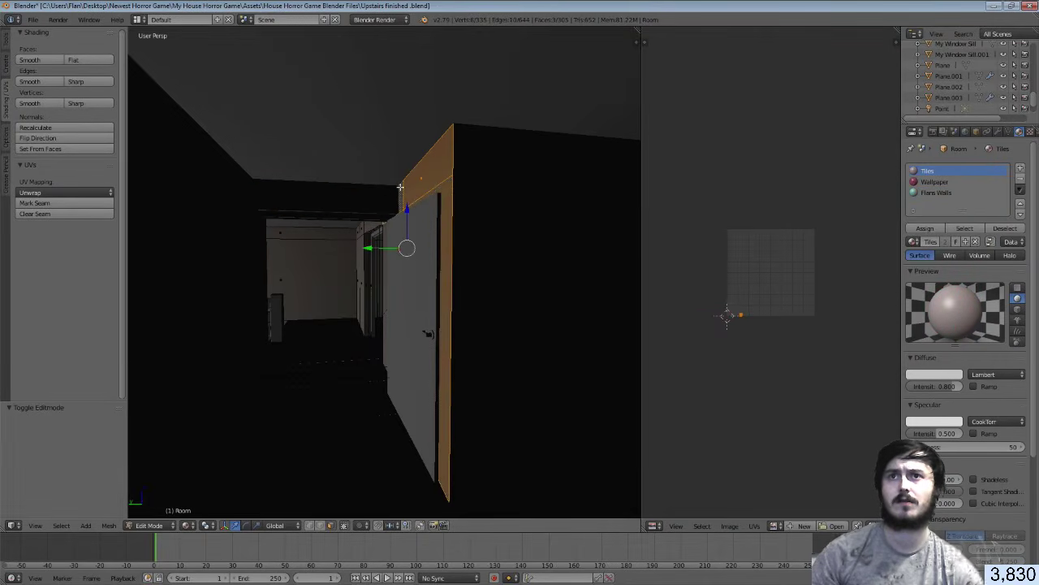
shift+right_click(518, 240)
shift+right_click(509, 164)
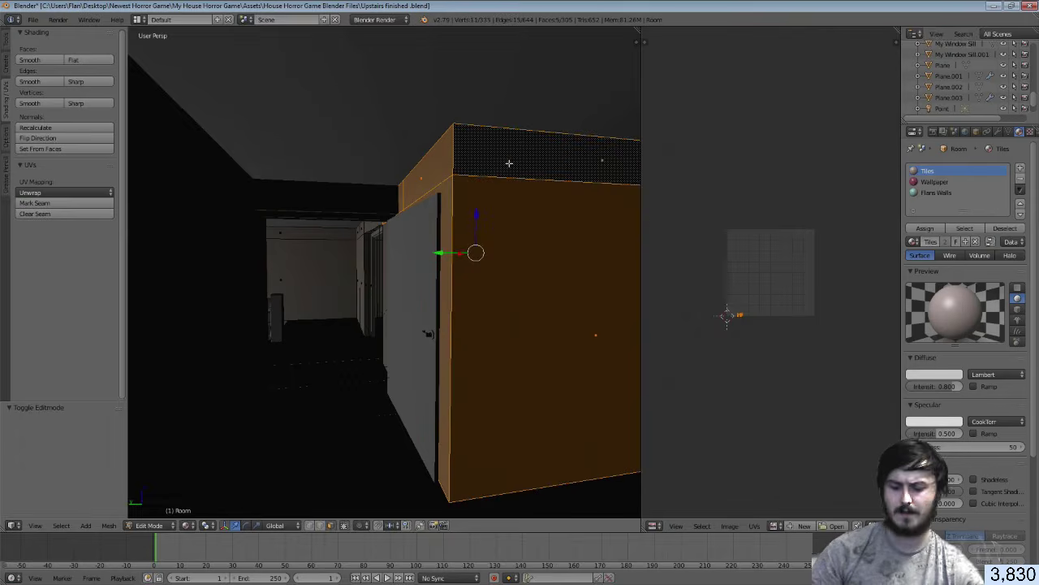
middle_drag(509, 163, 516, 255)
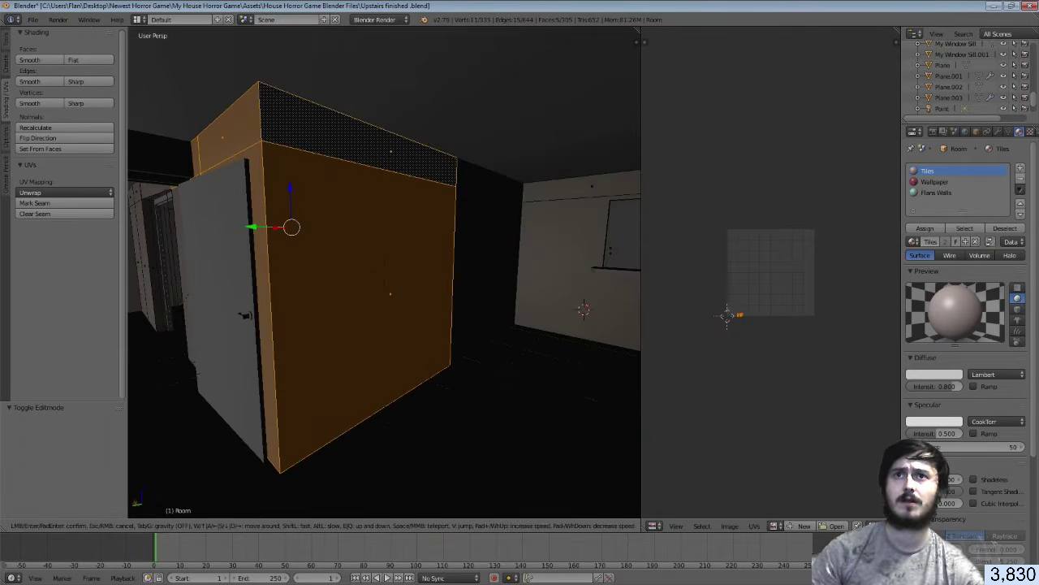
shift+right_click(508, 254)
shift+right_click(493, 186)
Walk to the beam corner and slide its vertical edge along the X axis
key(shift+f)
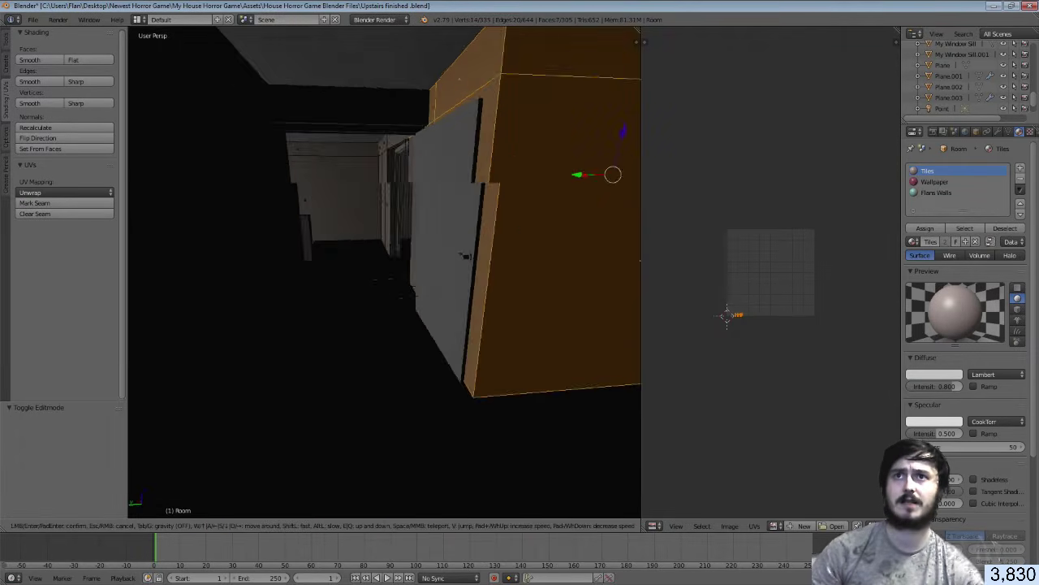
key(s)
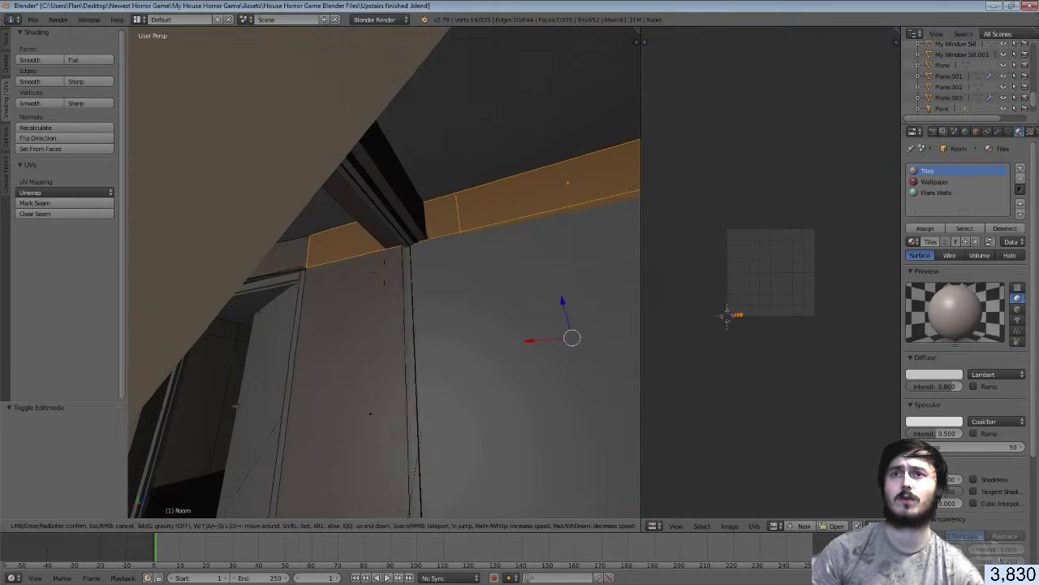
key(a)
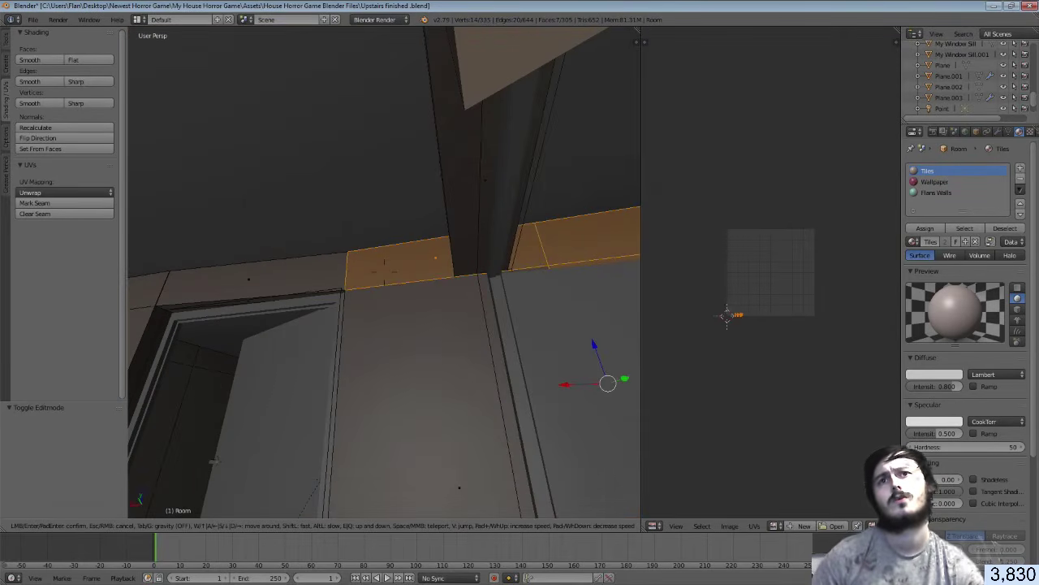
key(d)
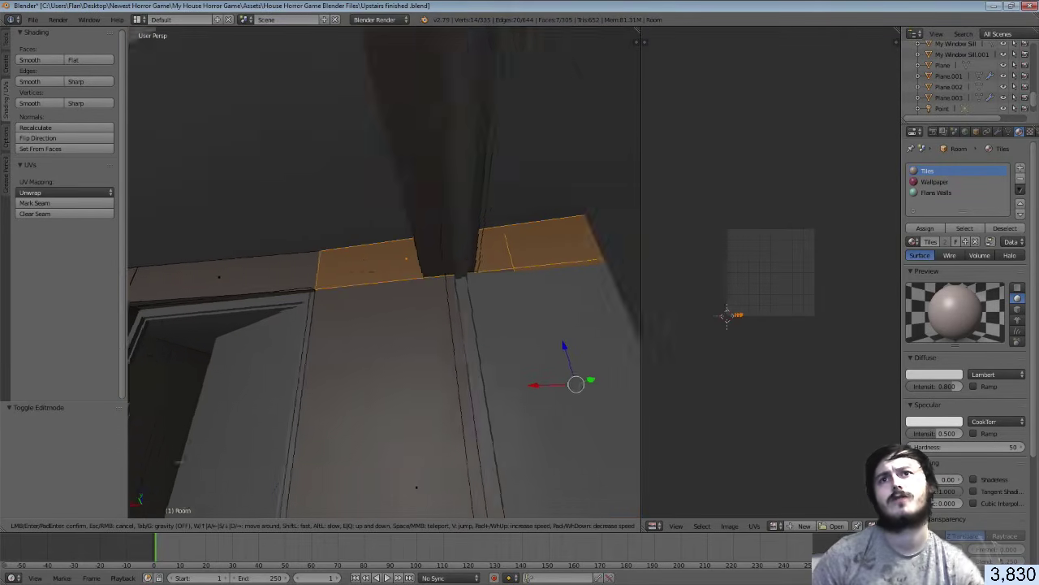
click(384, 272)
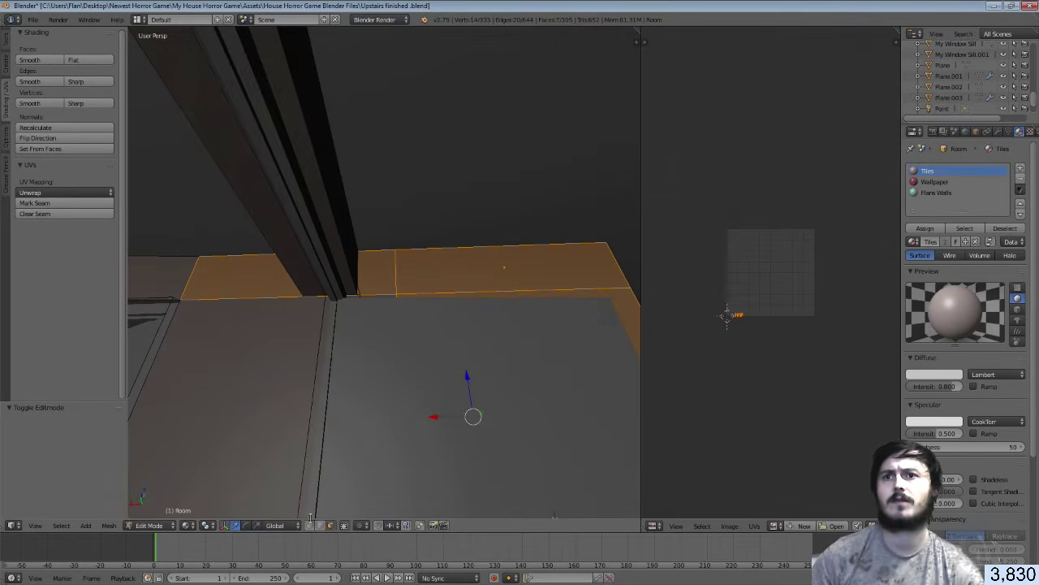
right_click(395, 272)
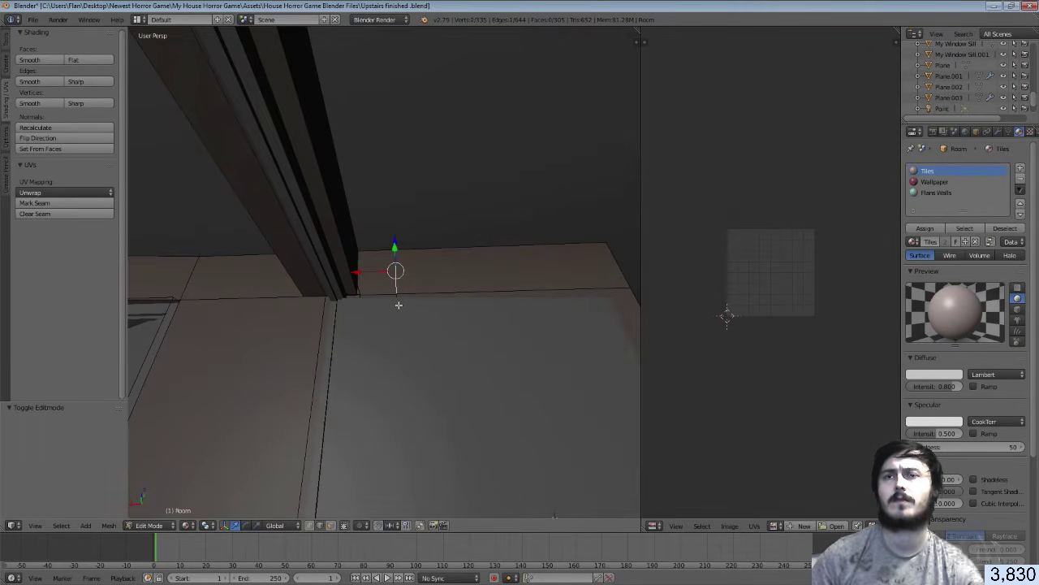
key(g)
key(x)
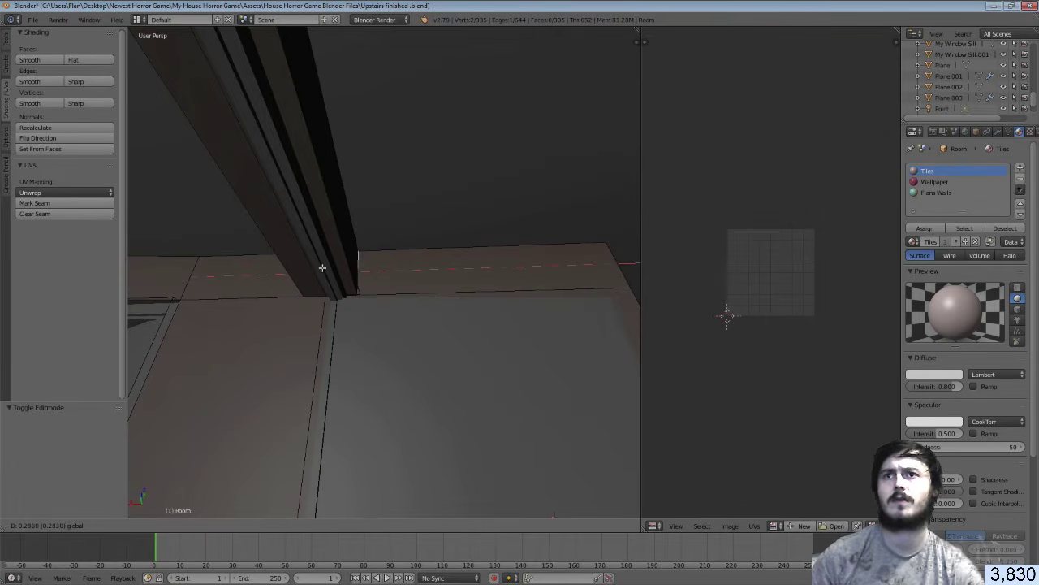
click(323, 268)
In wireframe face-select mode, check the far wall's faces, then return to solid shading
key(z)
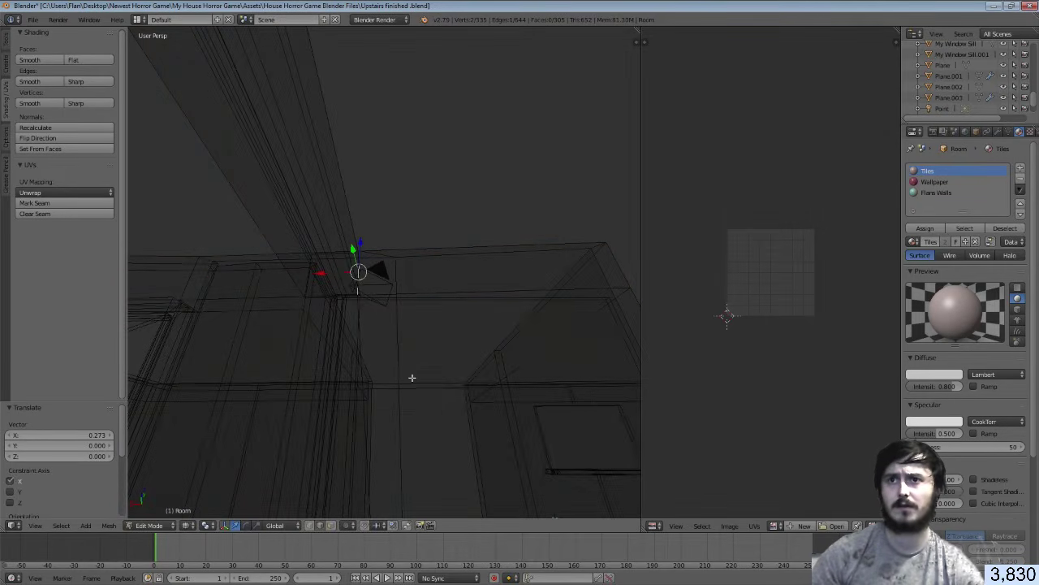
click(331, 526)
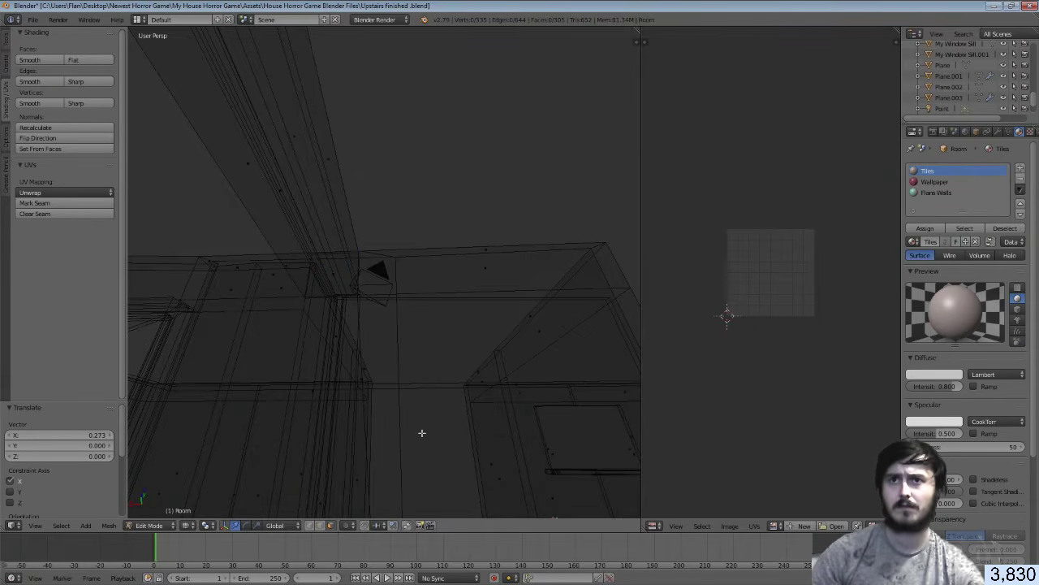
key(shift+f)
click(417, 292)
right_click(434, 372)
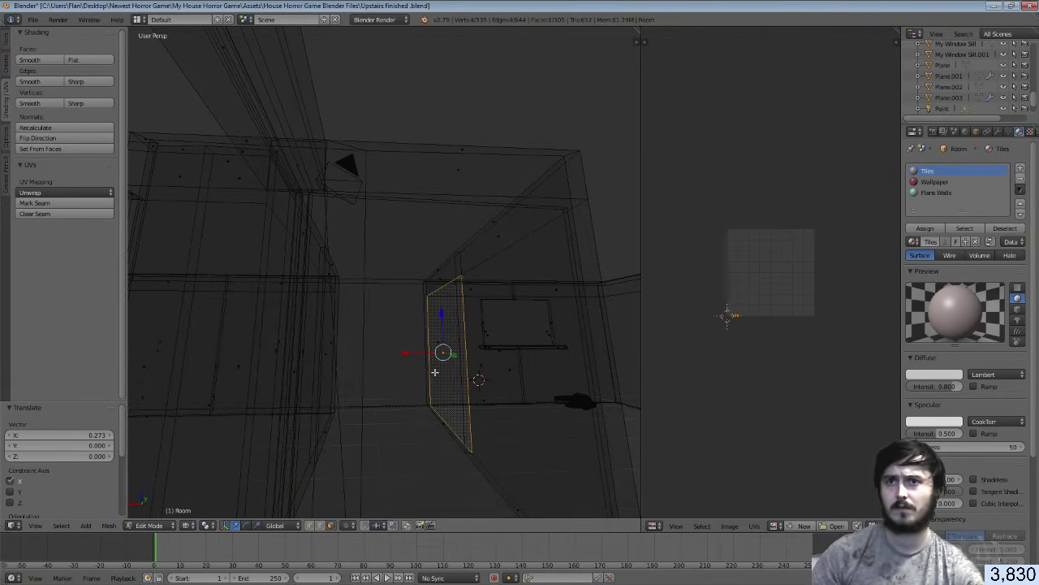
key(a)
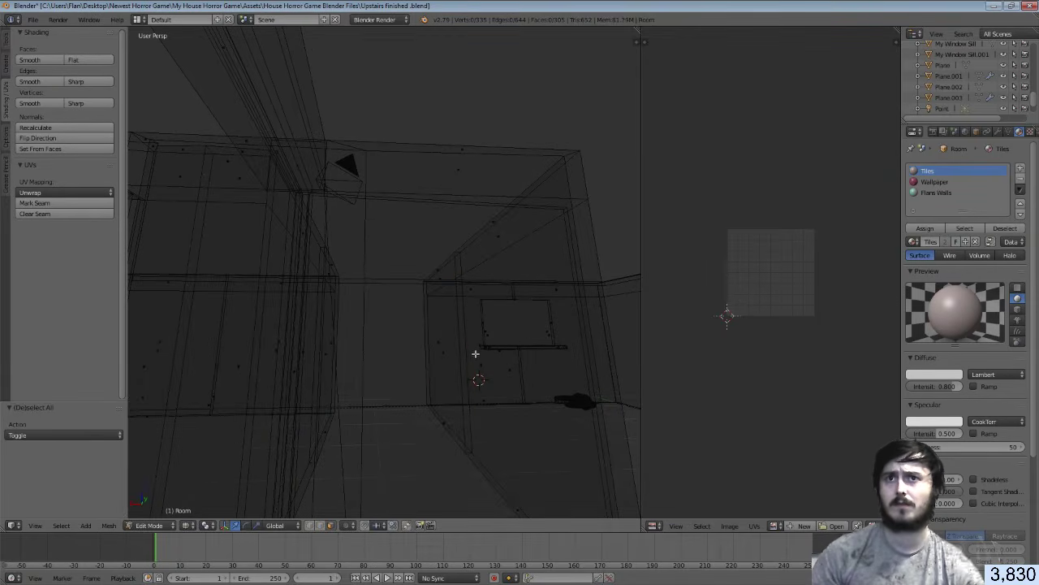
right_click(477, 351)
key(a)
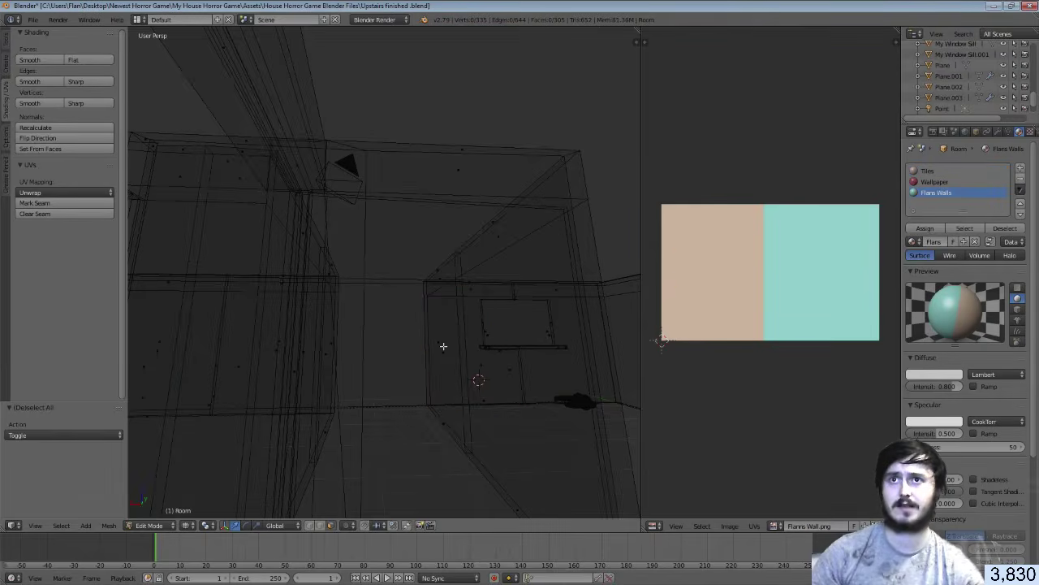
key(z)
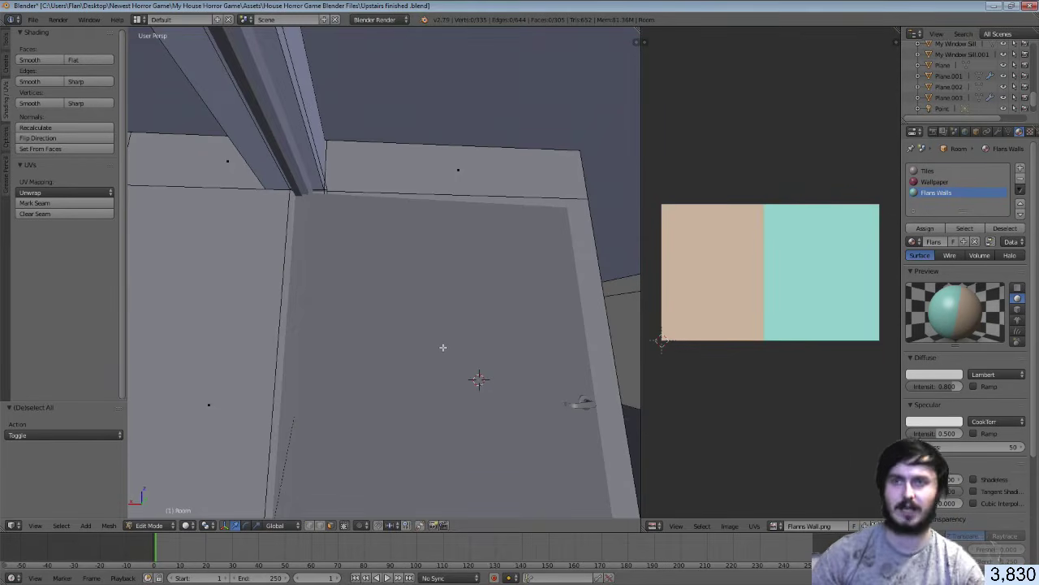
Select the wall-top ledge face and the slanted side face, then walk toward the wall
key(shift+f)
click(385, 263)
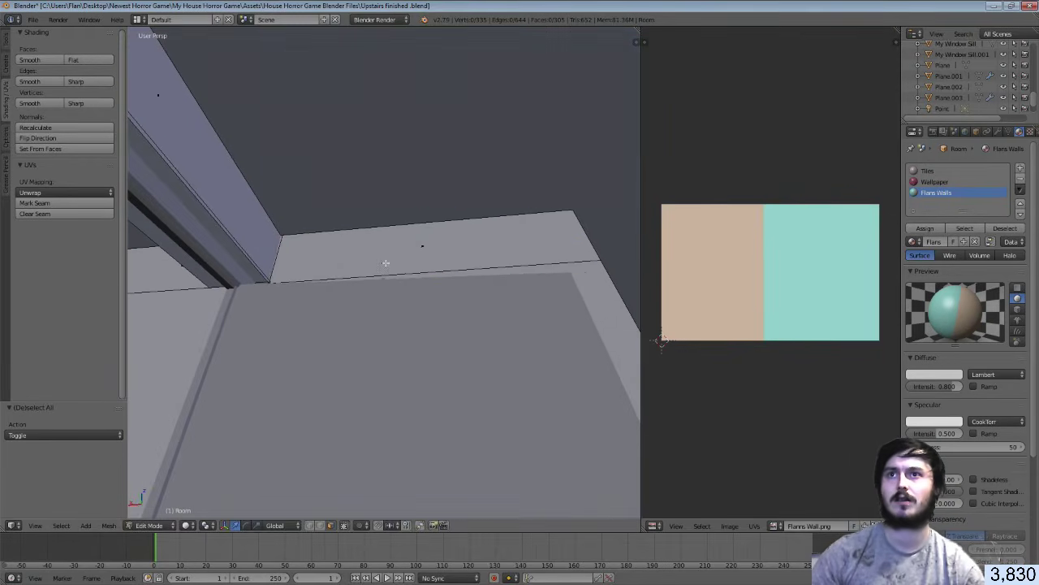
right_click(386, 263)
shift+right_click(620, 336)
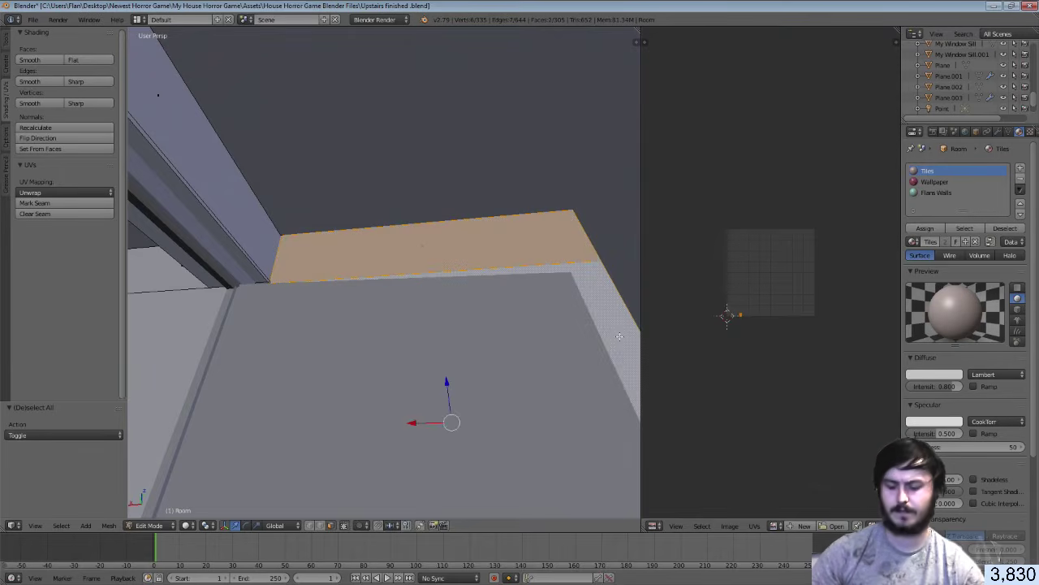
key(shift+f)
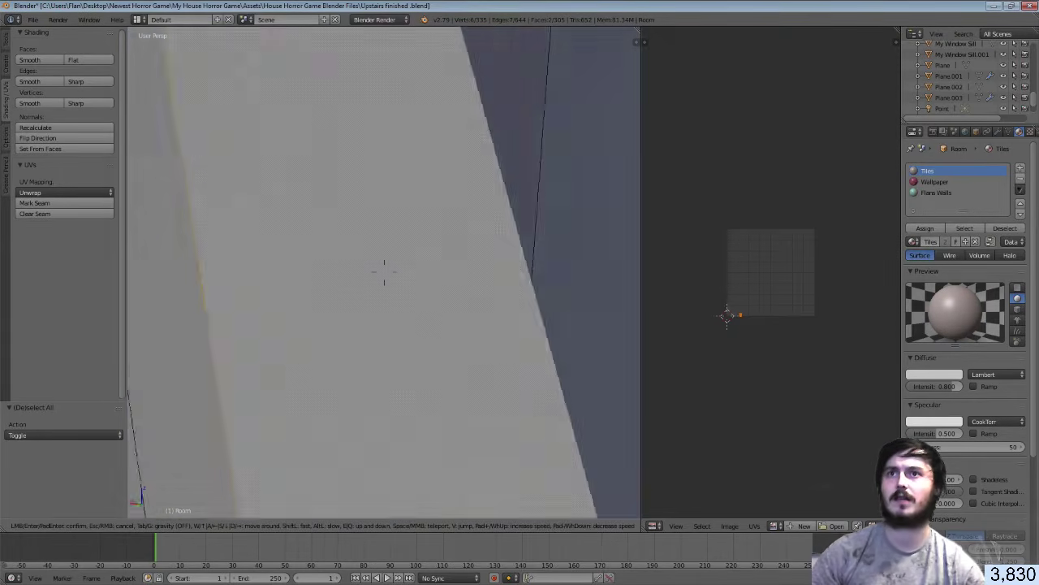
key(s)
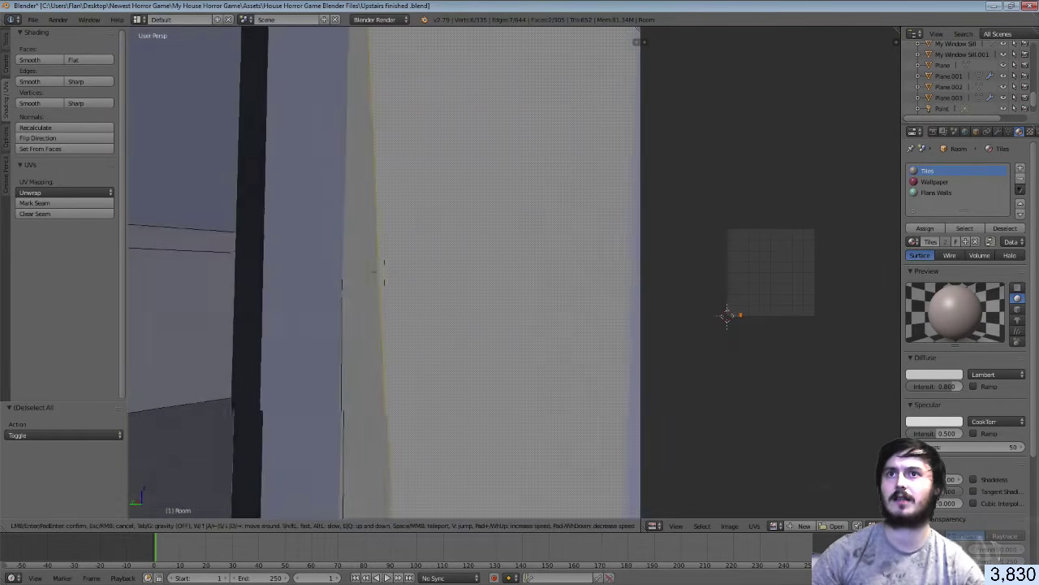
click(384, 272)
key(shift+f)
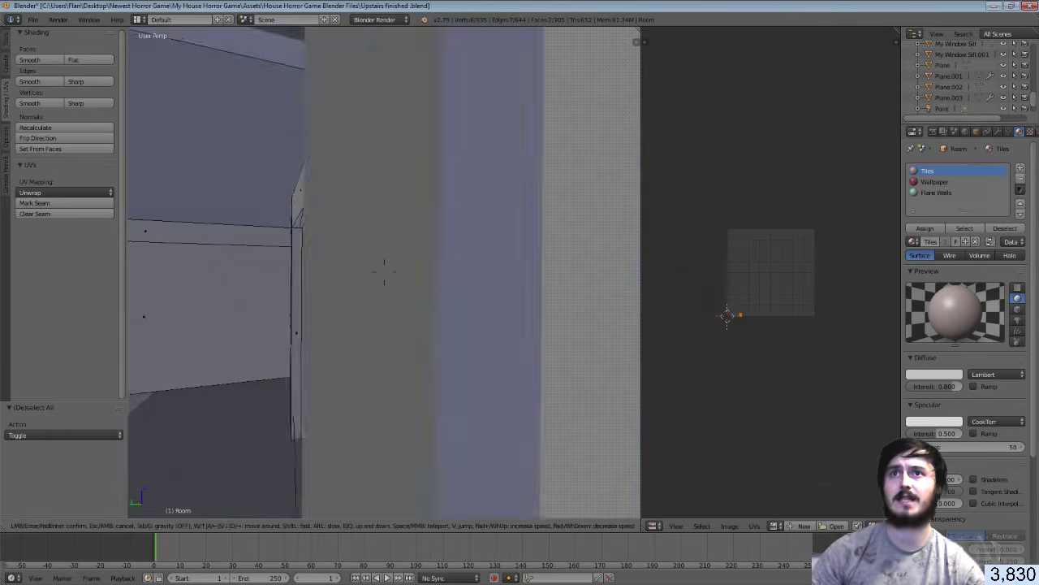
key(w)
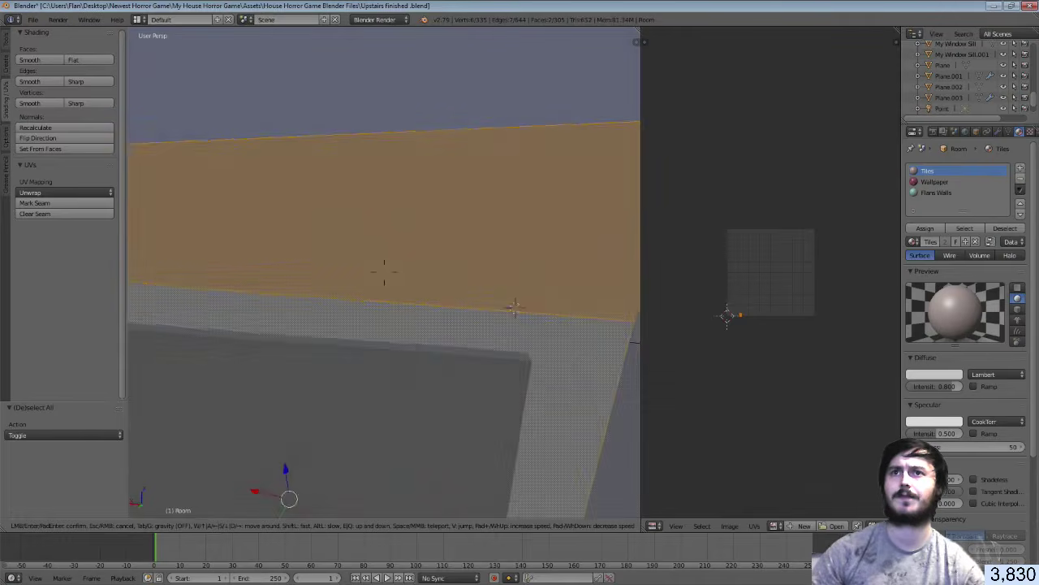
Select four bathroom wall faces and Smart UV Project them
key(w)
click(608, 354)
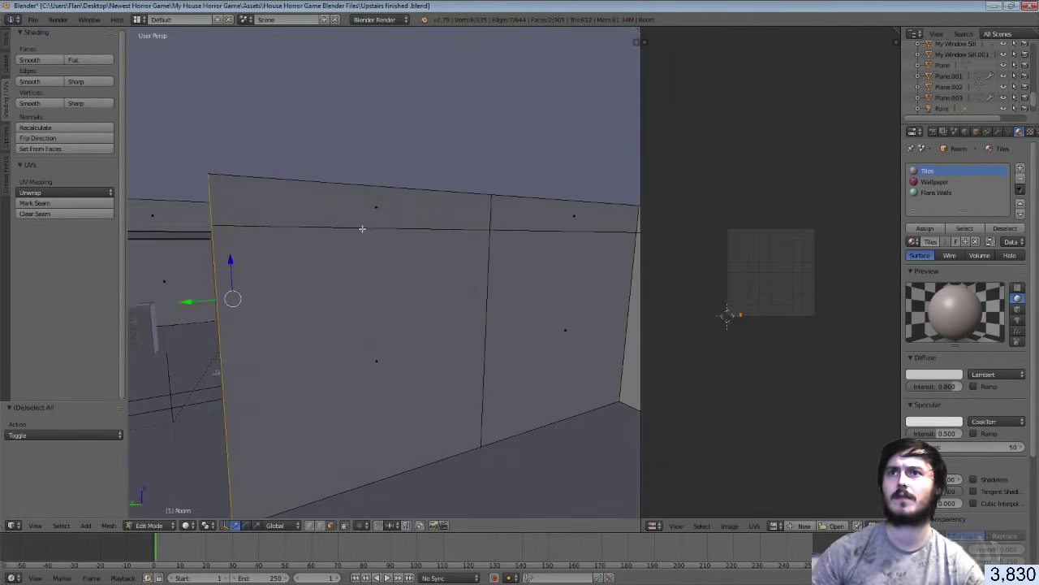
right_click(353, 212)
shift+right_click(376, 302)
shift+right_click(499, 301)
shift+right_click(523, 224)
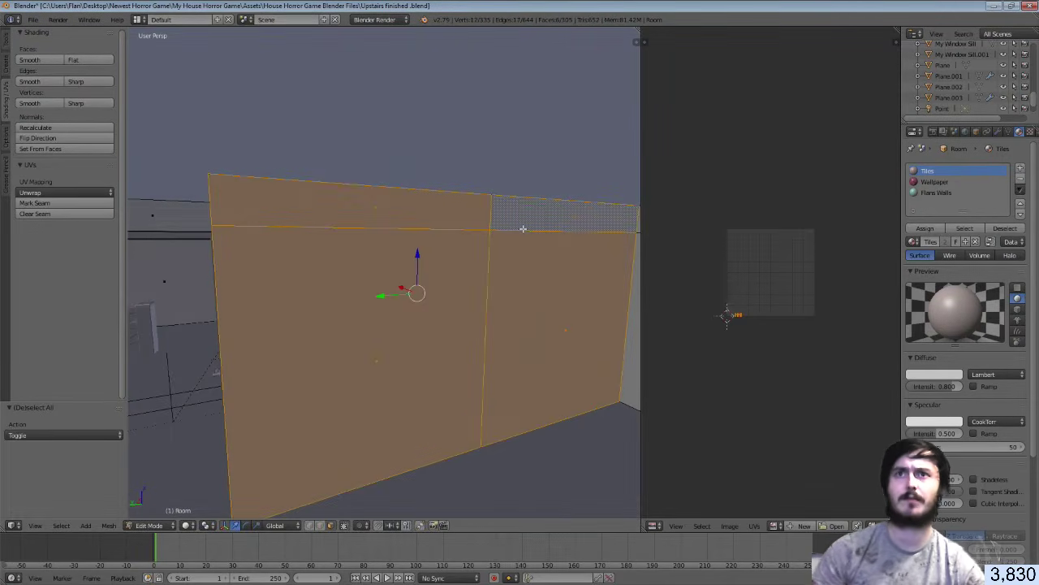
key(u)
click(523, 228)
click(517, 313)
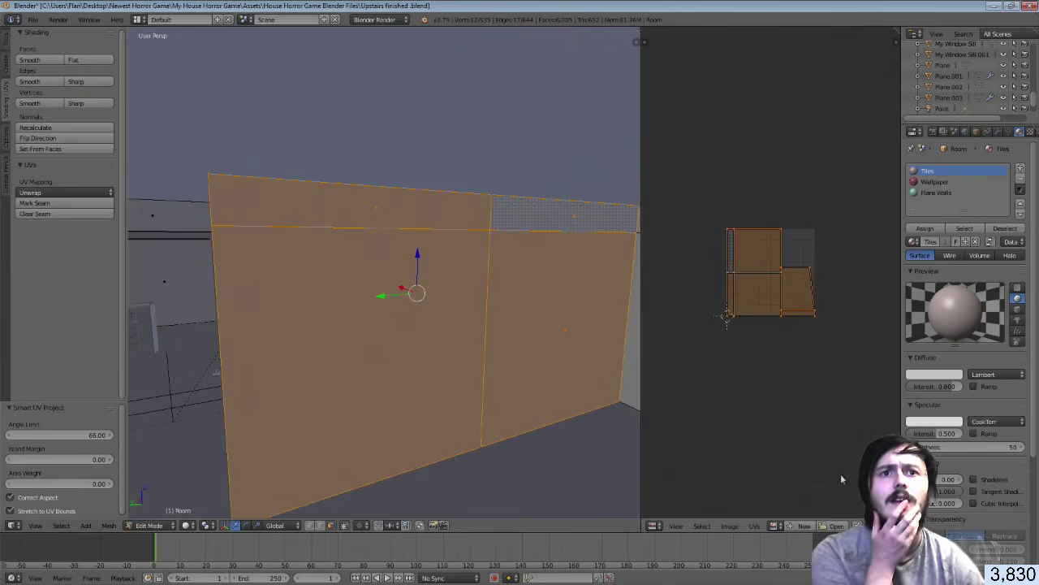
Shrink the UVs onto the cyan half of Flans Wall.png, assign Flans Walls, and return to Unity
click(775, 526)
click(821, 436)
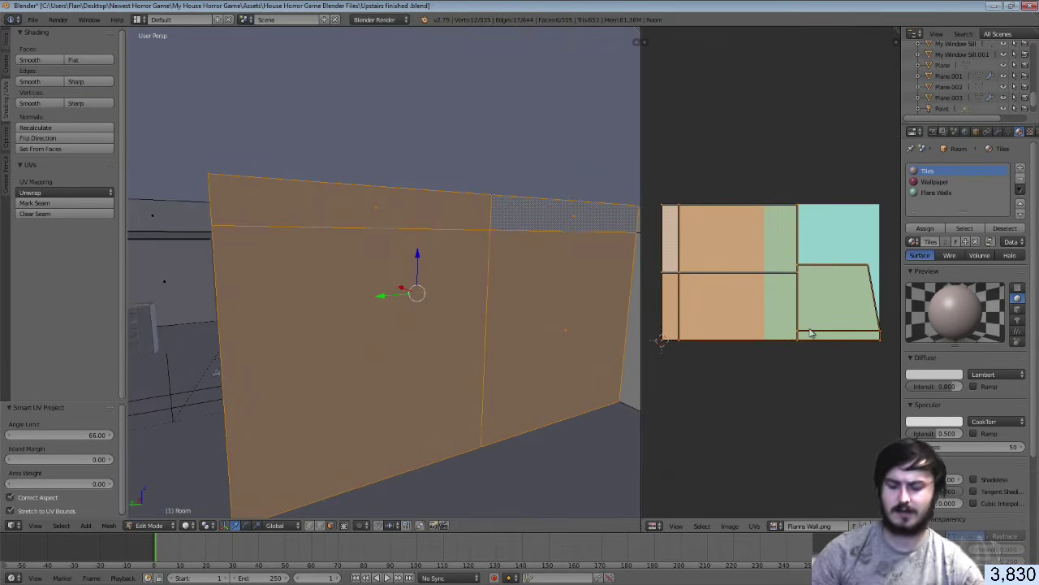
key(s)
click(790, 299)
key(g)
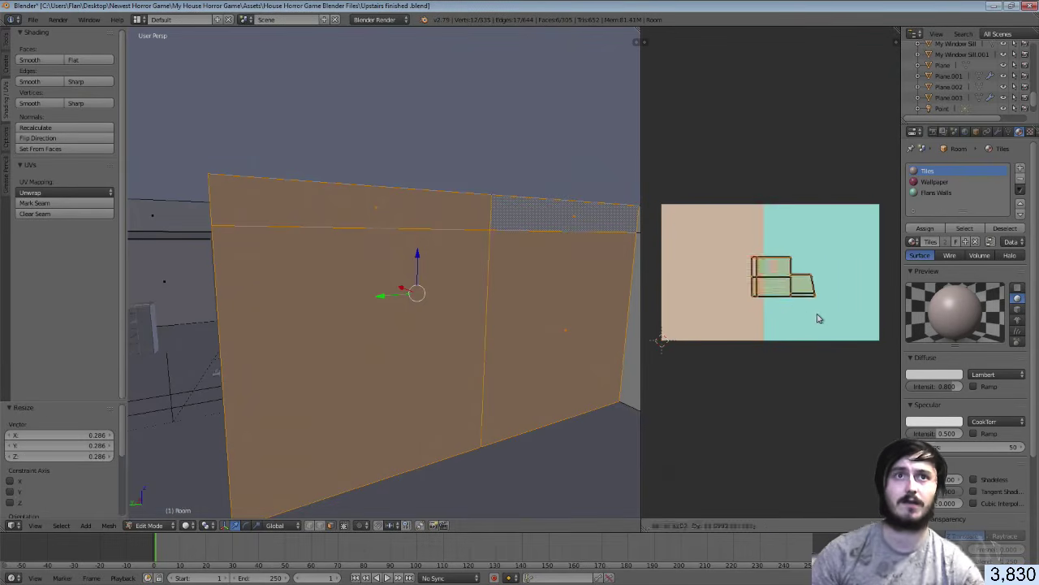
click(828, 317)
click(936, 192)
click(929, 229)
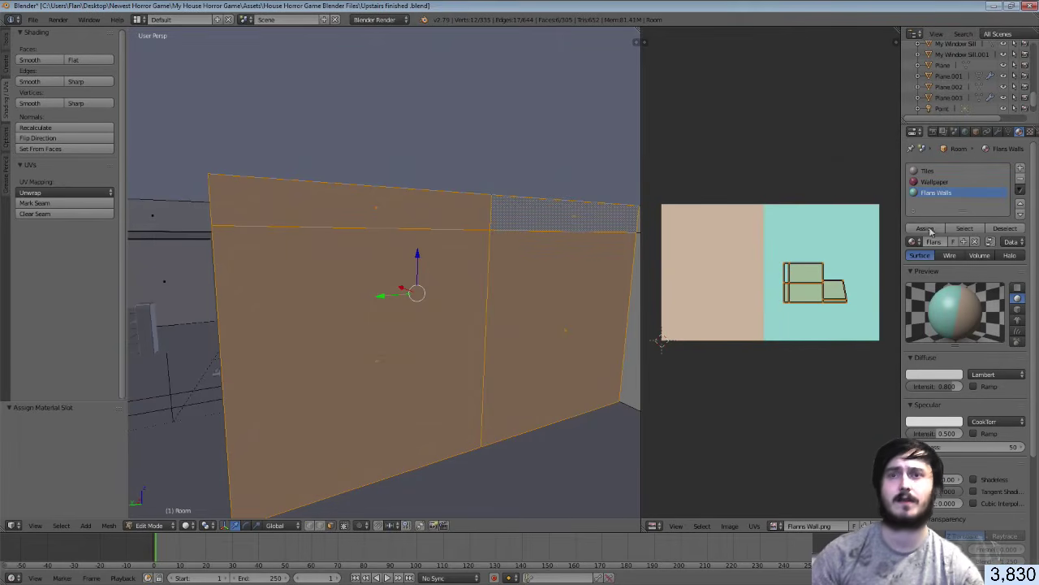
key(Tab)
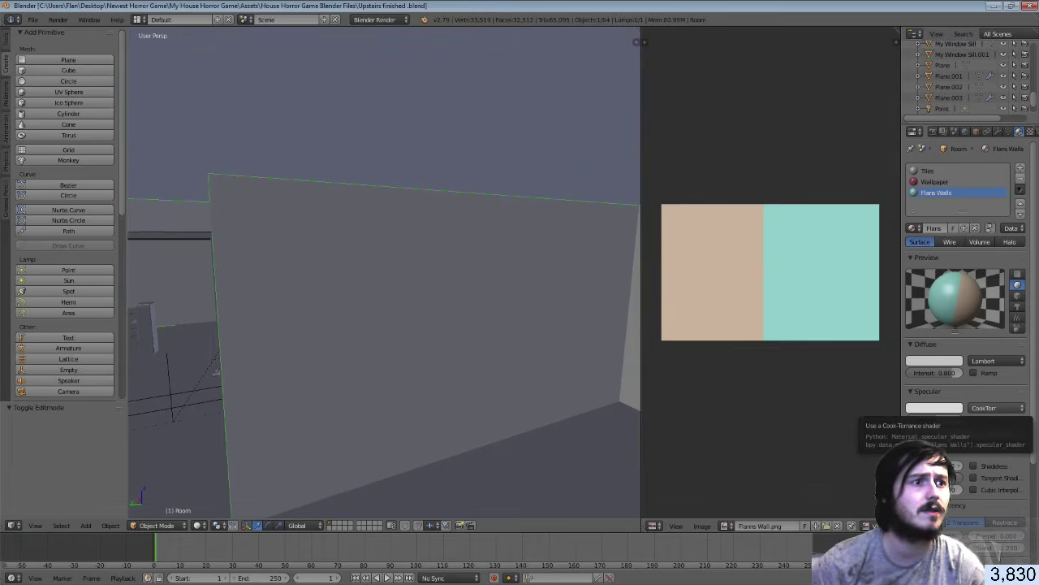
key(alt+Tab)
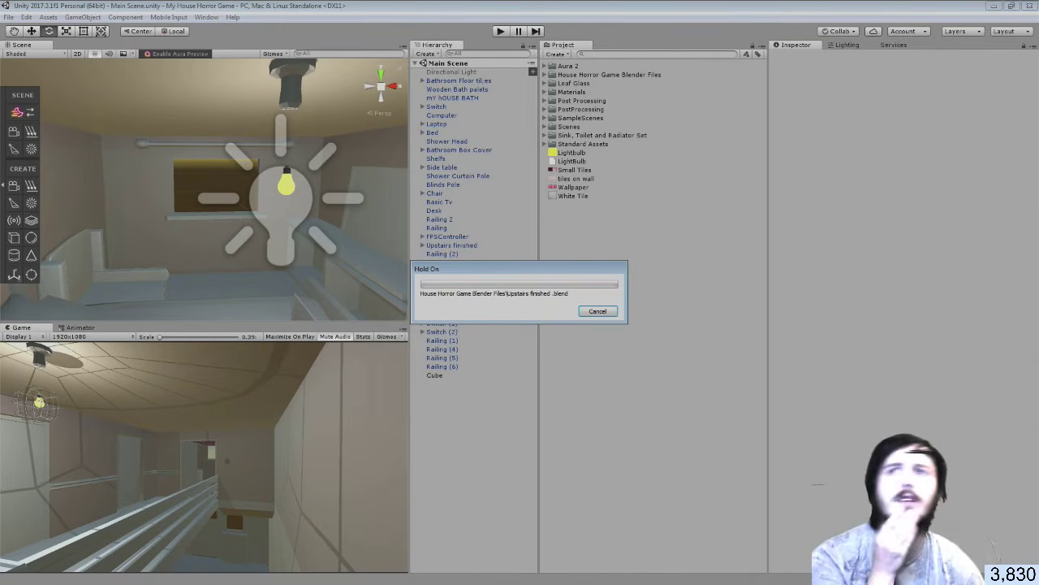
Drag Flanns Wall.png from the E: removable drive into Unity's Project panel
key(alt+Tab)
drag(355, 415, 989, 538)
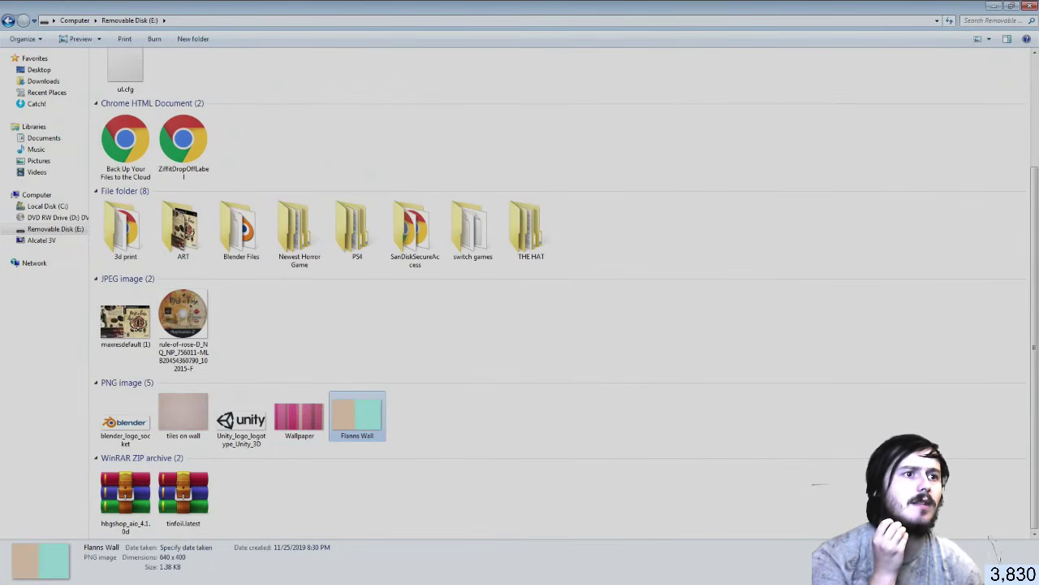
drag(989, 539, 910, 392)
drag(660, 314, 650, 301)
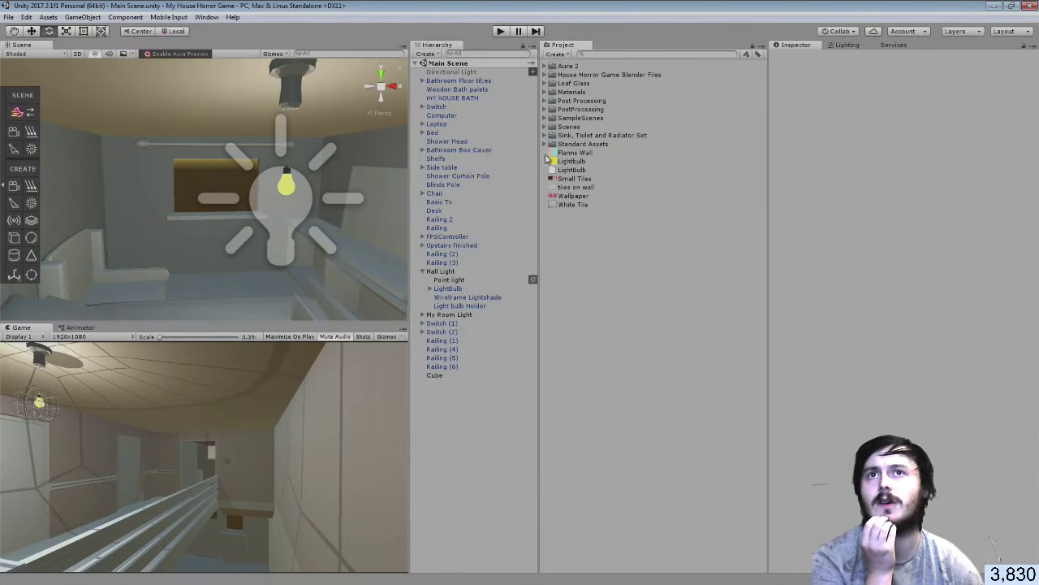
Inspect the Flanns Wall texture and frame the Cube in the Scene view
click(561, 153)
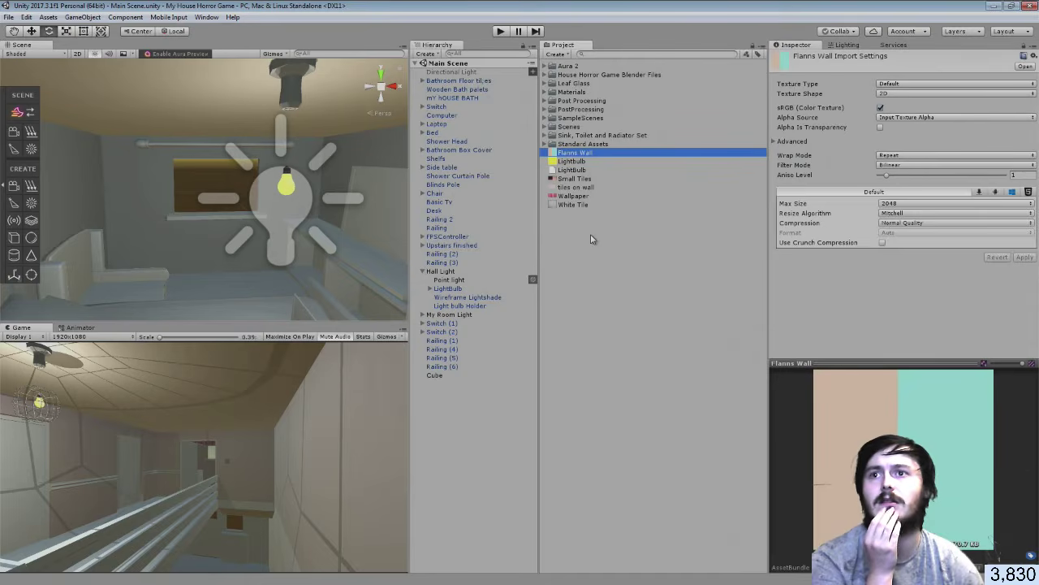
click(592, 240)
right_drag(291, 208, 691, 195)
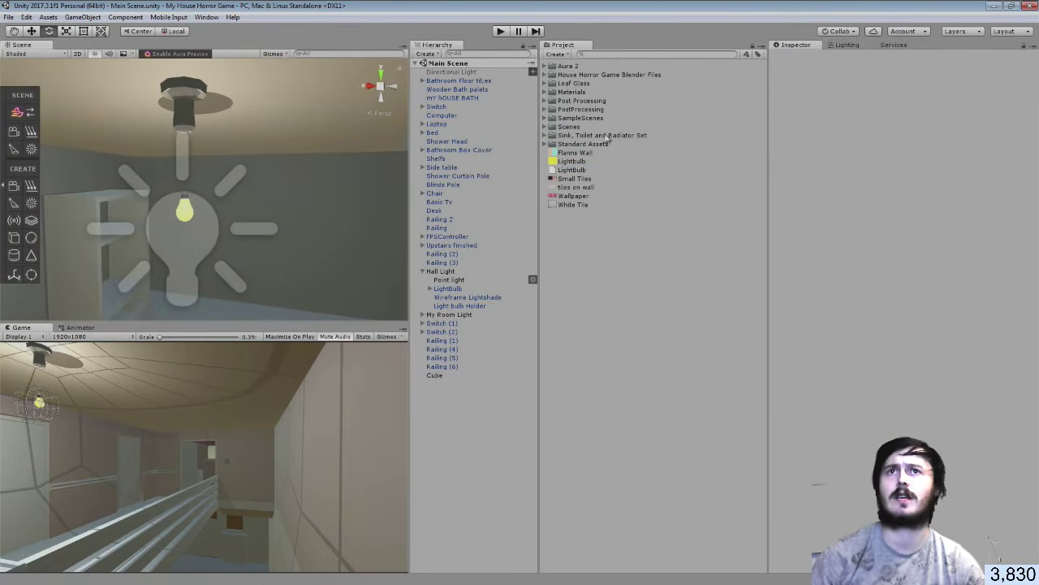
click(569, 154)
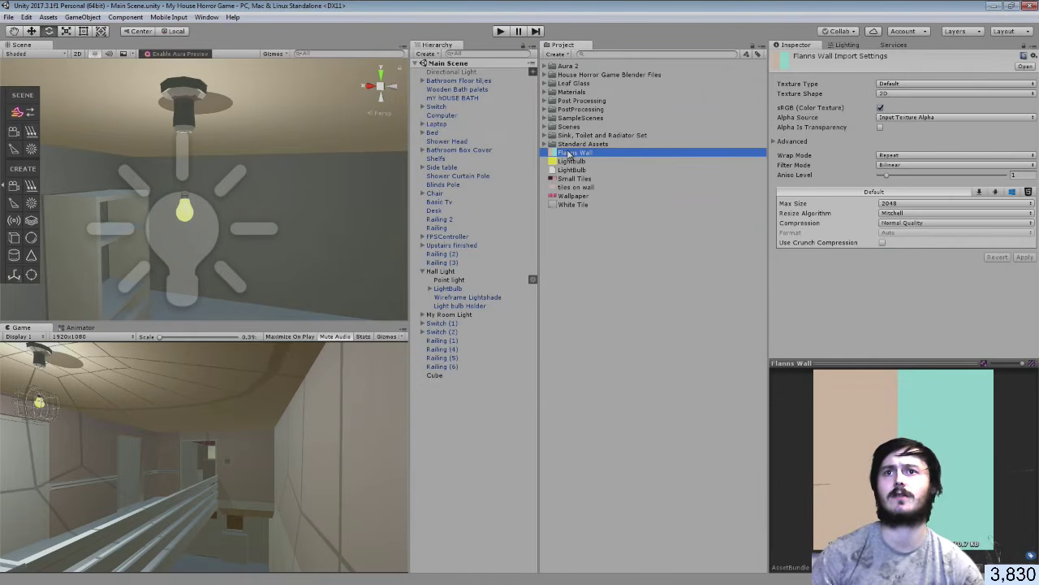
double_click(454, 379)
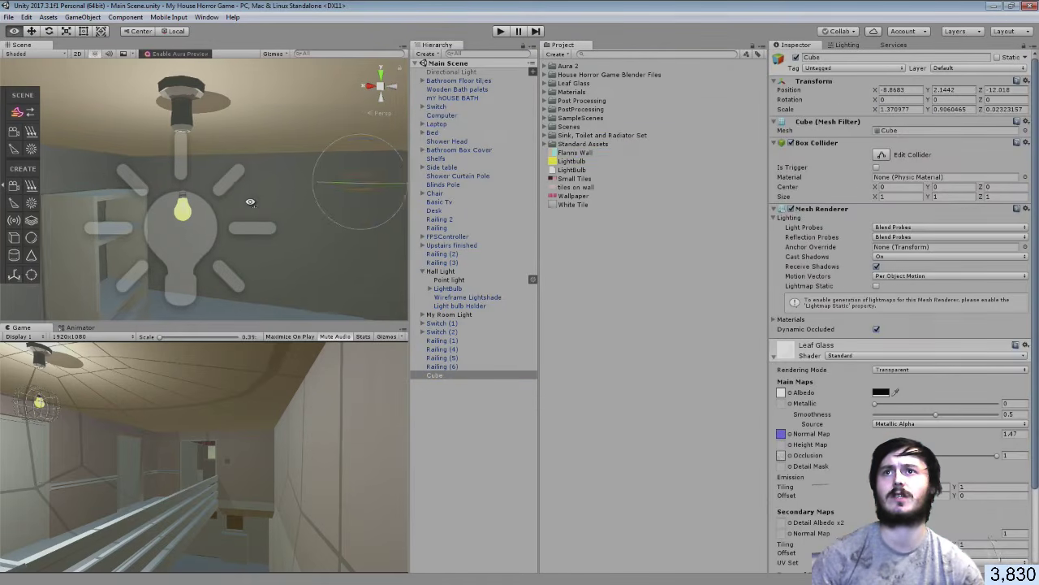
Try Flanns Wall on the Cube, undo it, and expand the House Horror Game Blender Files folder
right_drag(302, 181, 390, 180)
drag(573, 151, 177, 252)
key(ctrl+z)
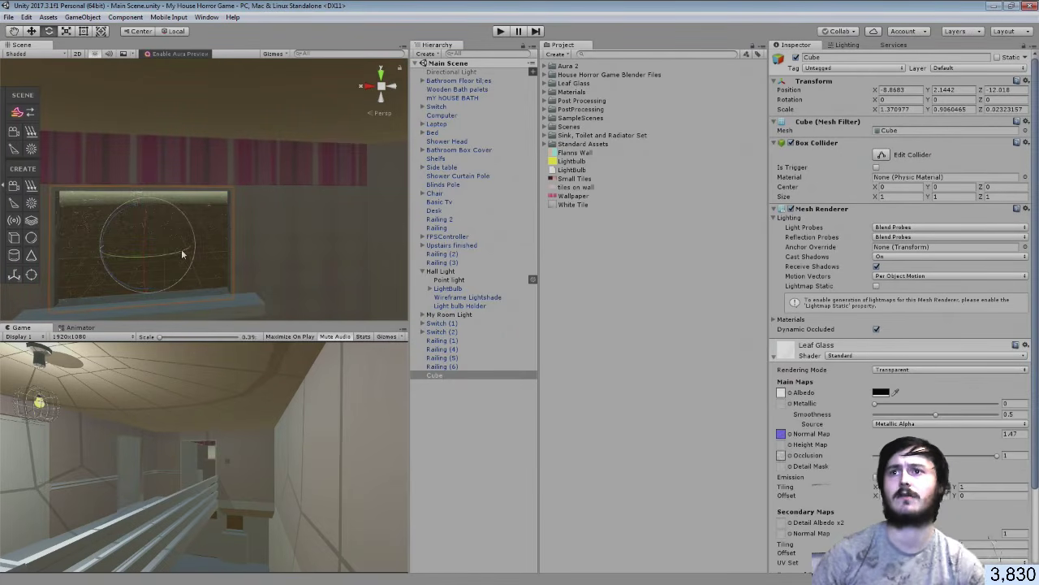
right_drag(320, 146, 177, 153)
click(547, 74)
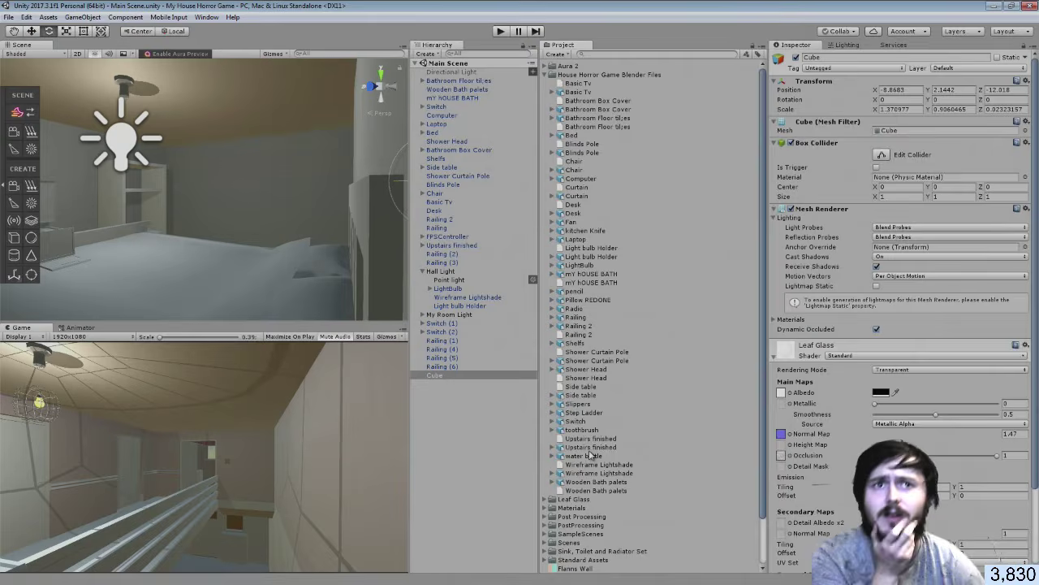
Remap the Upstairs finished model's Flans_Walls material to Flanns Wall and apply
click(592, 447)
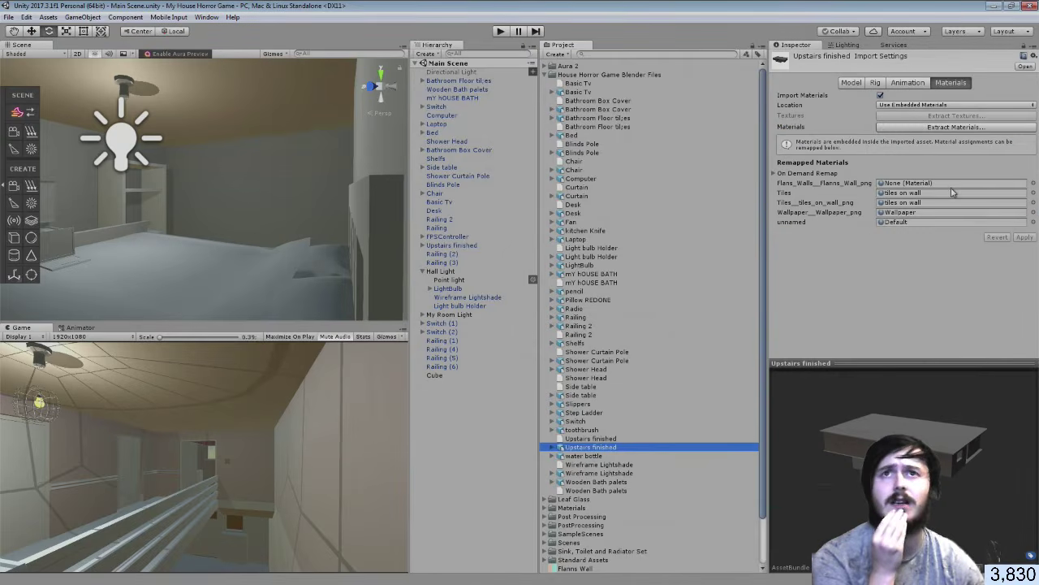
click(547, 74)
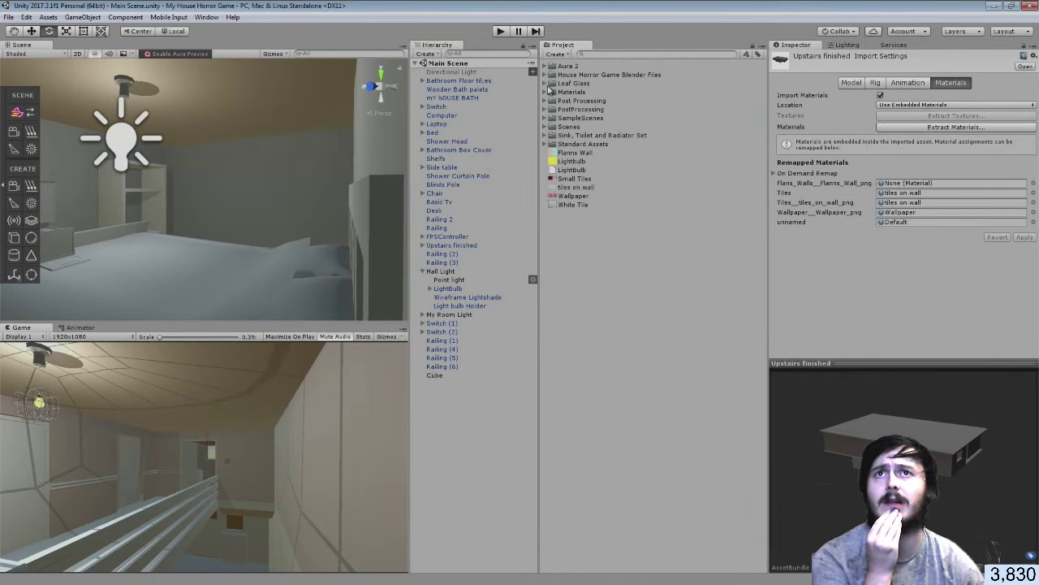
click(546, 92)
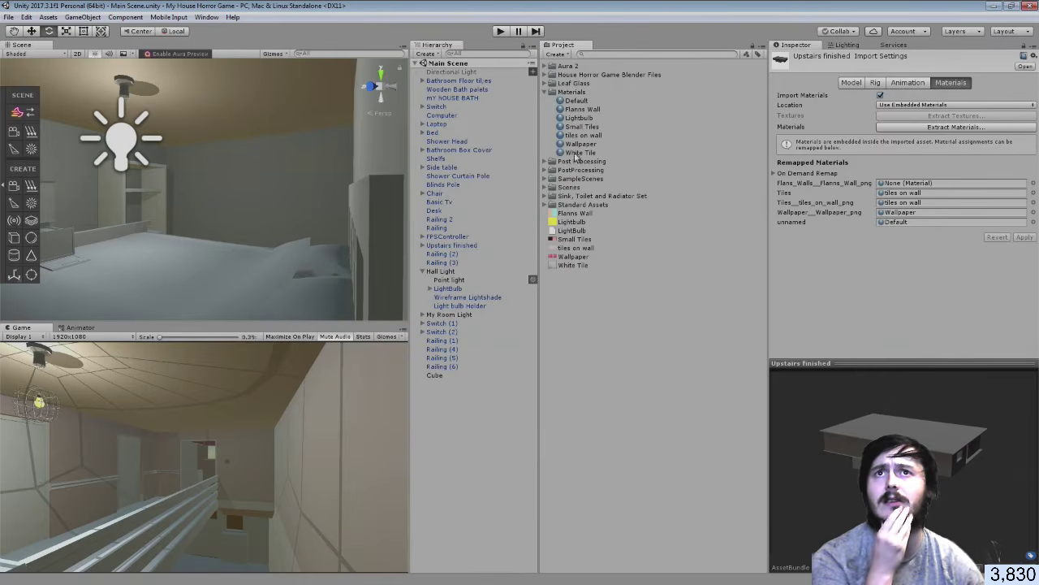
drag(581, 109, 926, 183)
click(1025, 237)
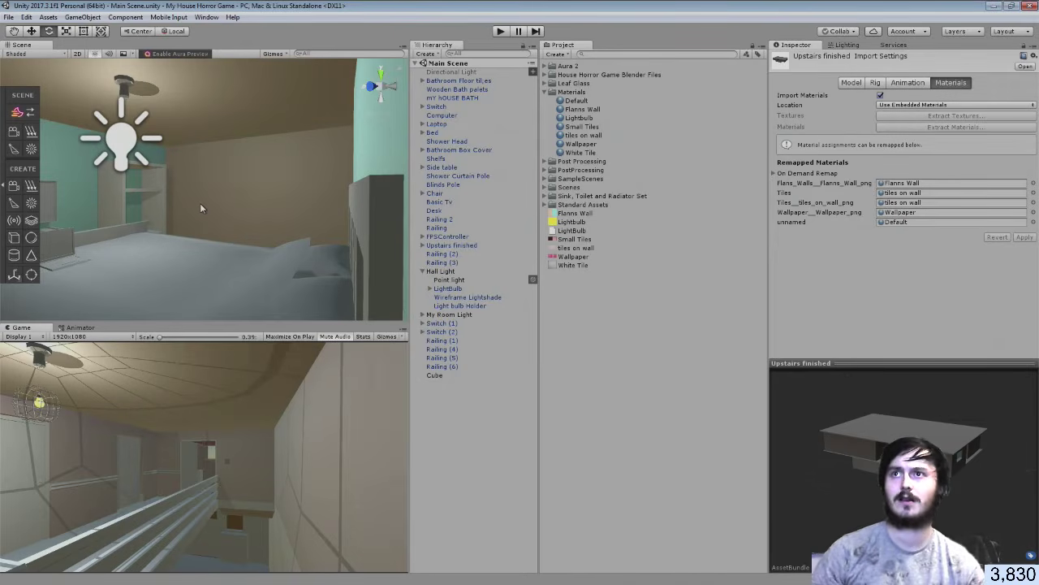
Fly the Scene view toward the teal wall, save the scene, and open Flanns Wall
scroll(200, 203, down, 10)
right_drag(181, 191, 616, 221)
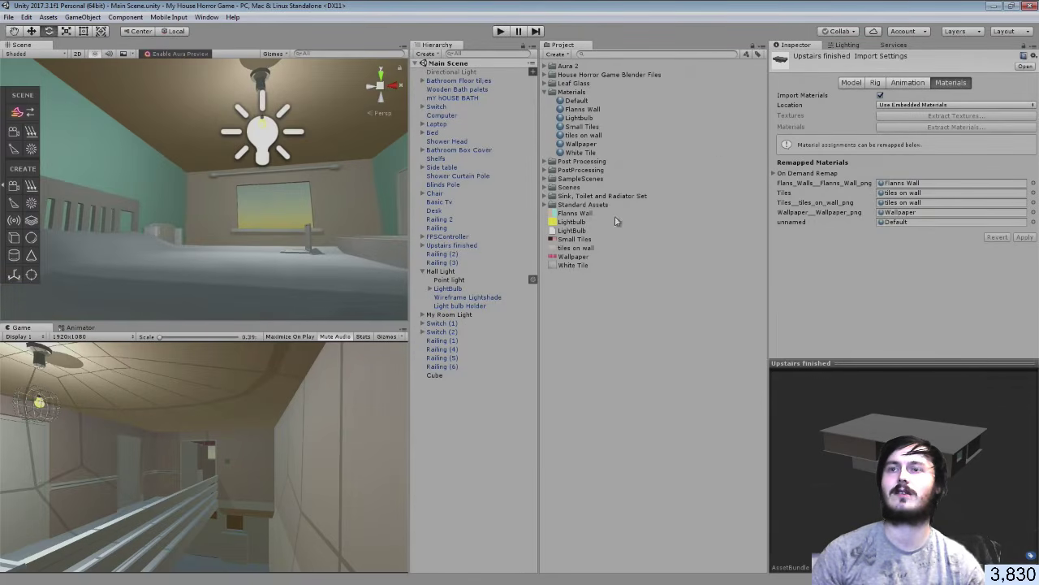
right_drag(234, 278, 649, 287)
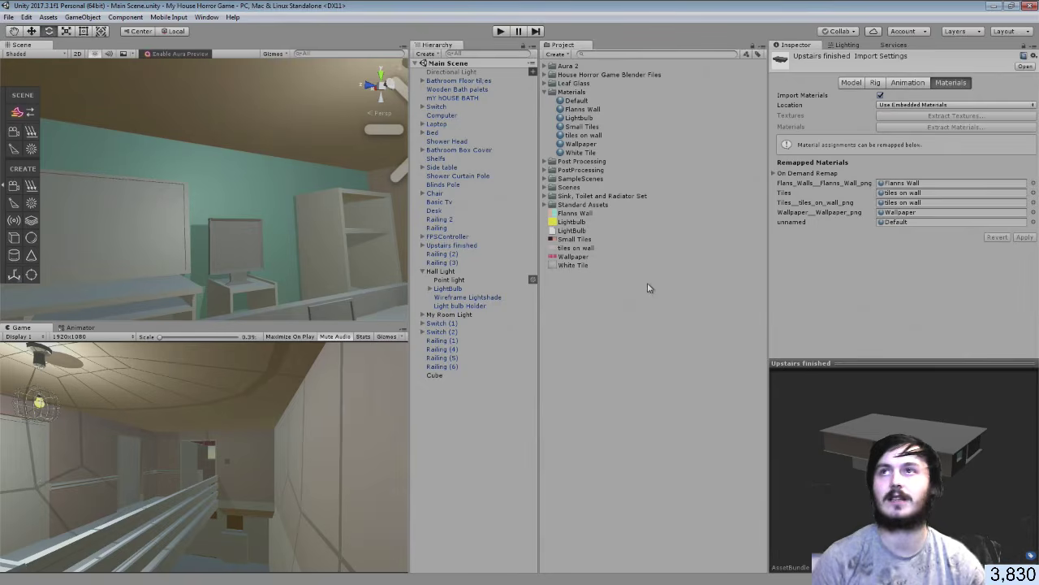
click(8, 17)
click(16, 56)
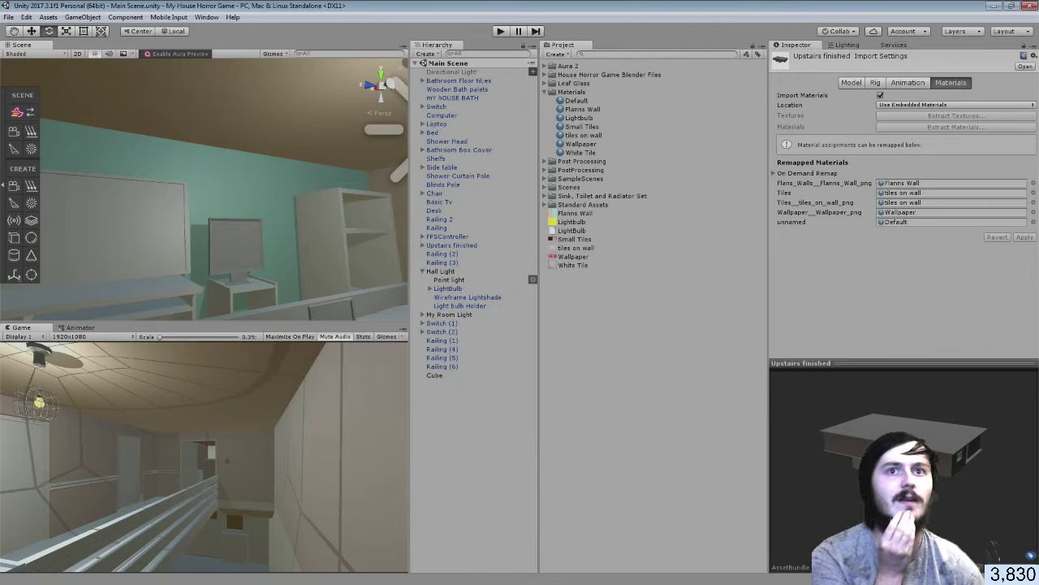
double_click(573, 214)
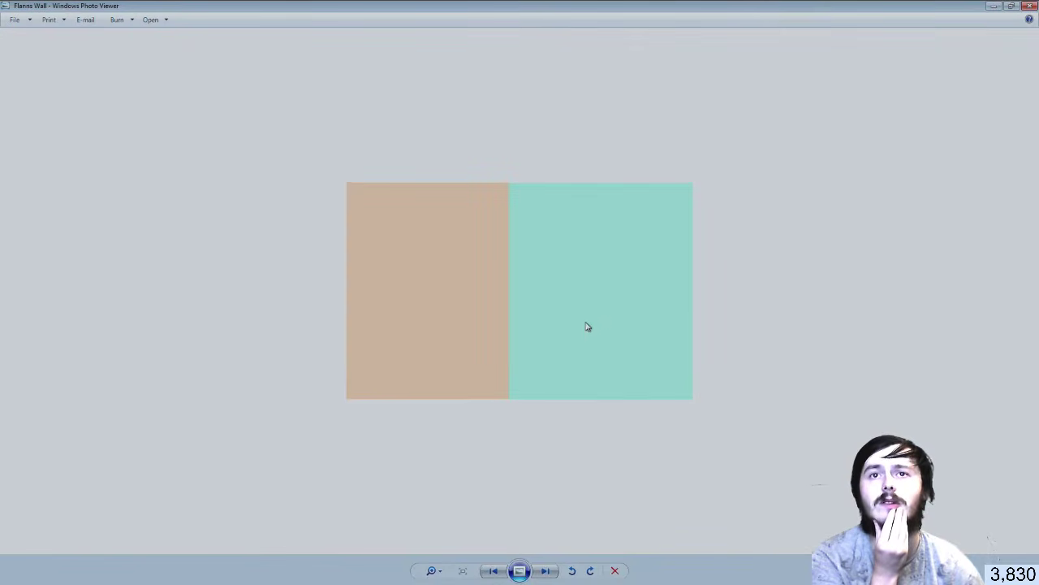
Dismiss the image's options menu, close Photo Viewer, and reopen the Flanns Wall image
right_click(586, 324)
mouse_move(601, 329)
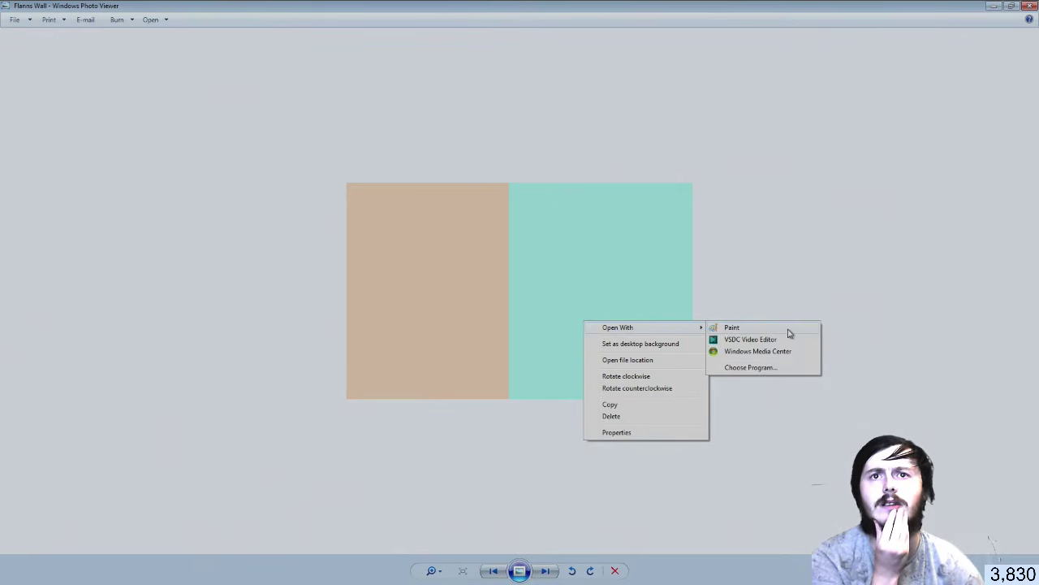
click(1029, 6)
click(1029, 6)
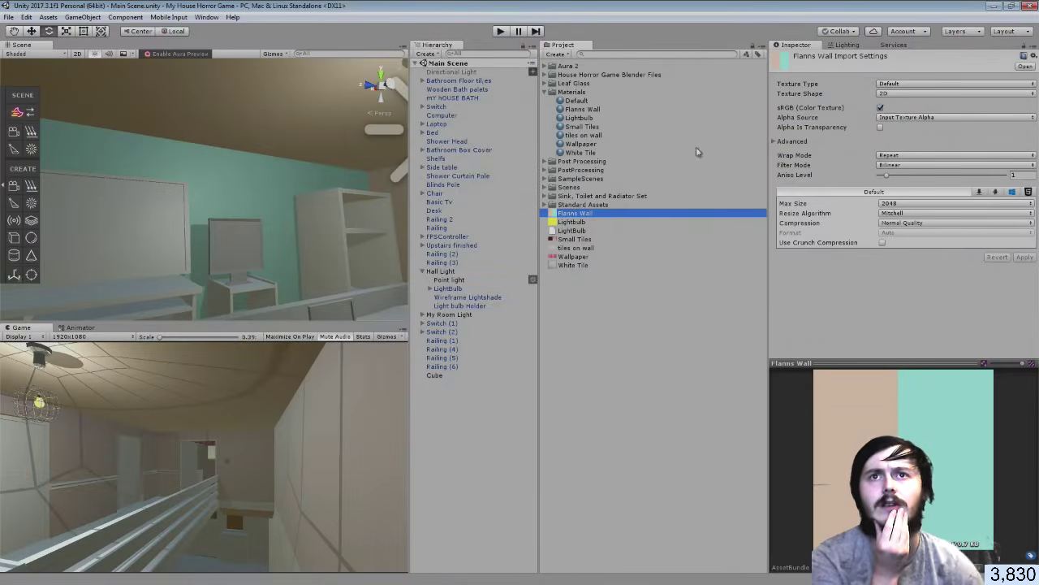
double_click(568, 214)
Open Flanns Wall with gimp-2.8 from Program Files\GIMP 2\bin
right_click(483, 256)
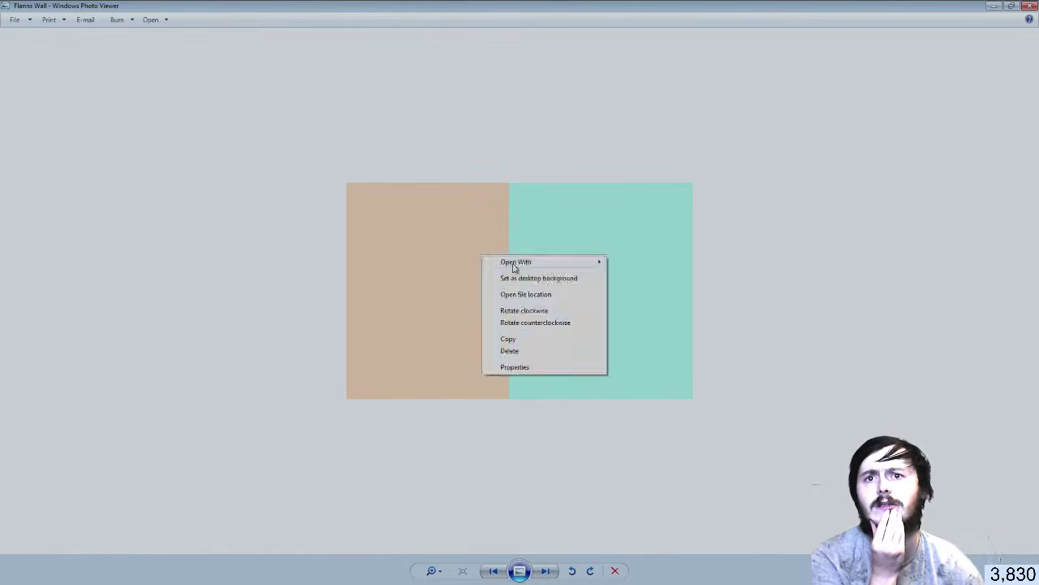
mouse_move(525, 268)
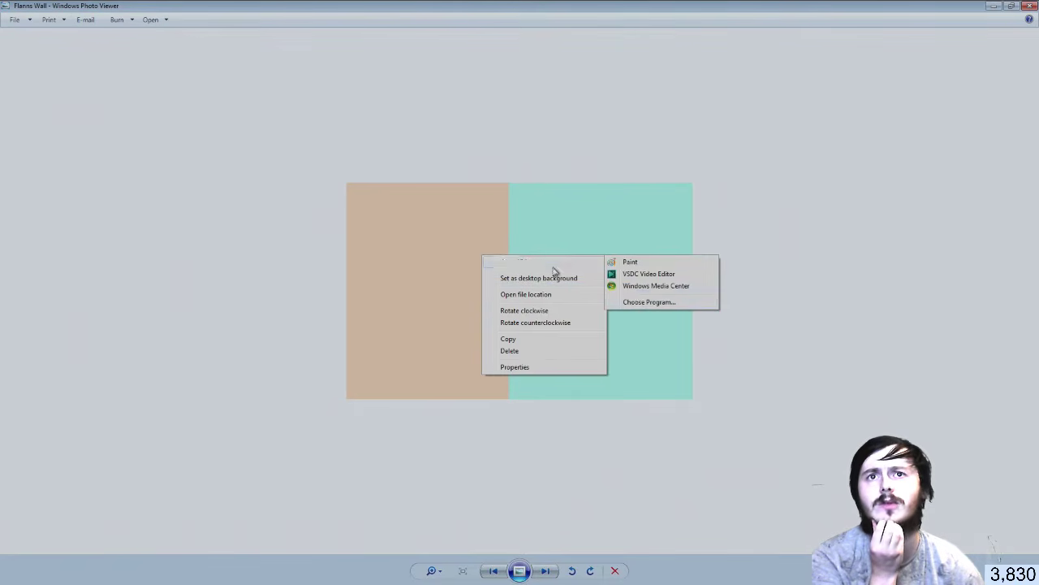
click(635, 298)
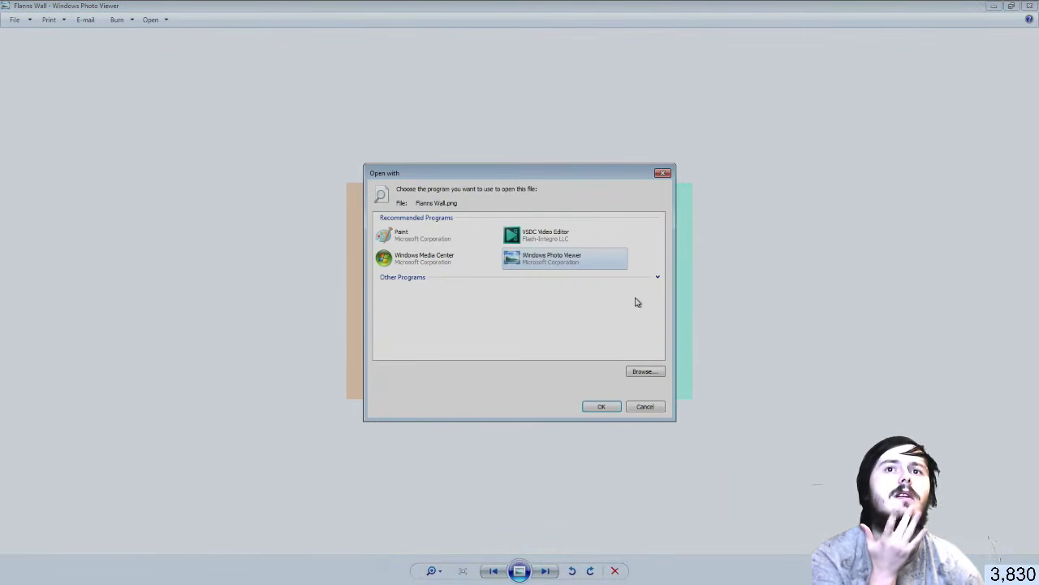
click(641, 373)
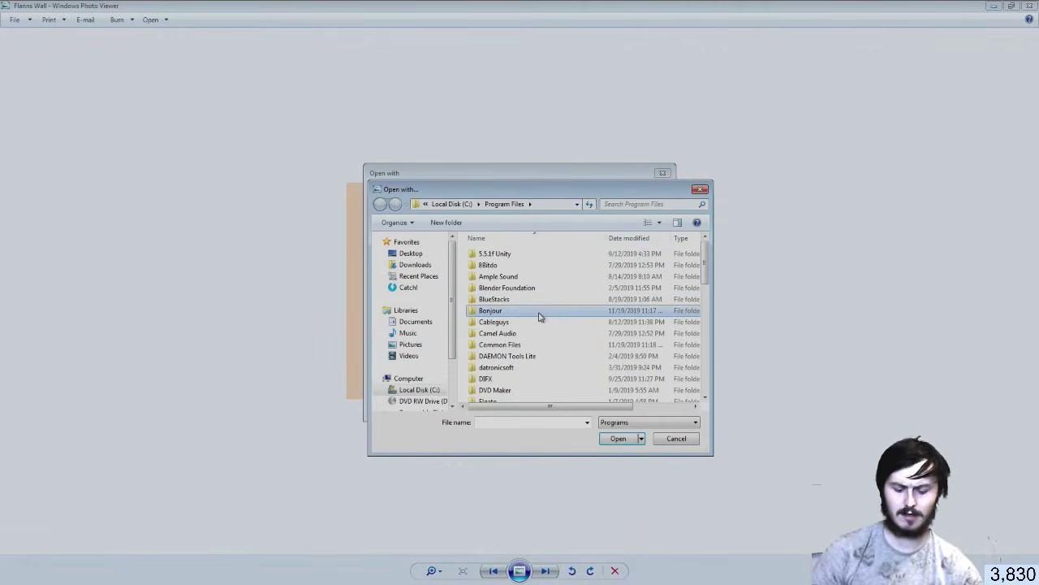
scroll(539, 318, down, 6)
scroll(516, 254, up, 1)
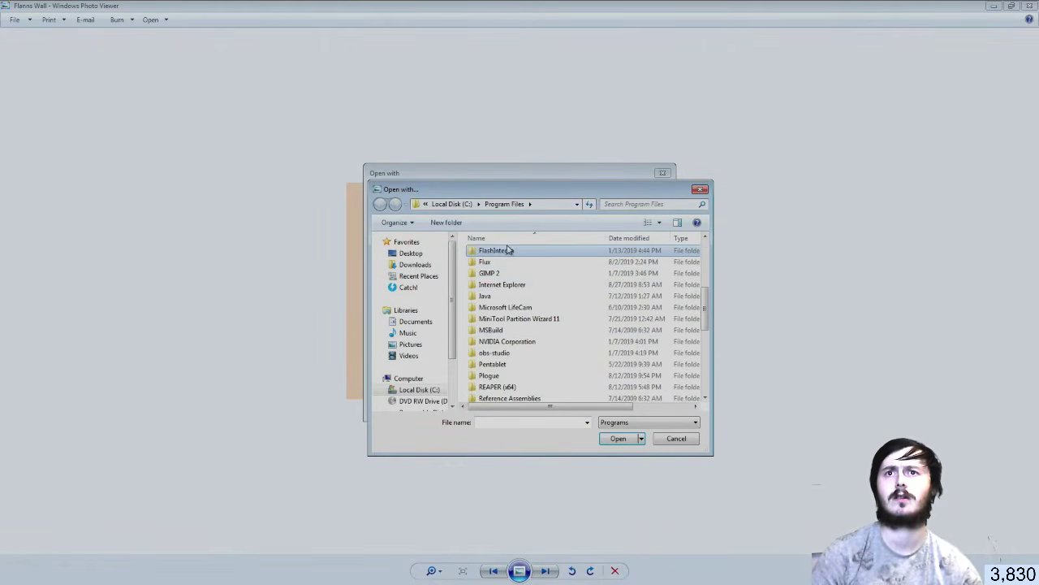
double_click(509, 276)
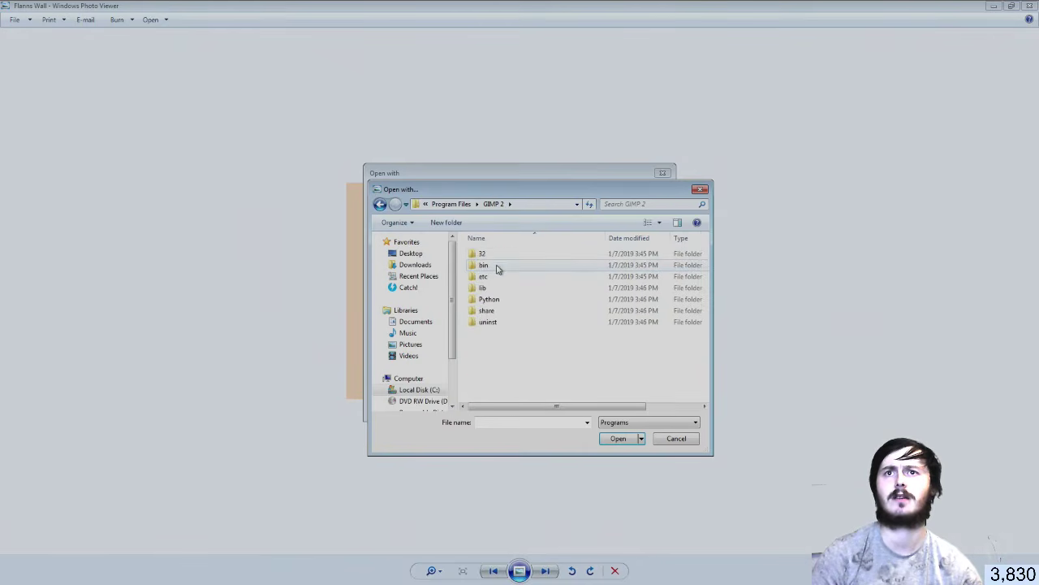
double_click(501, 265)
click(515, 267)
click(619, 439)
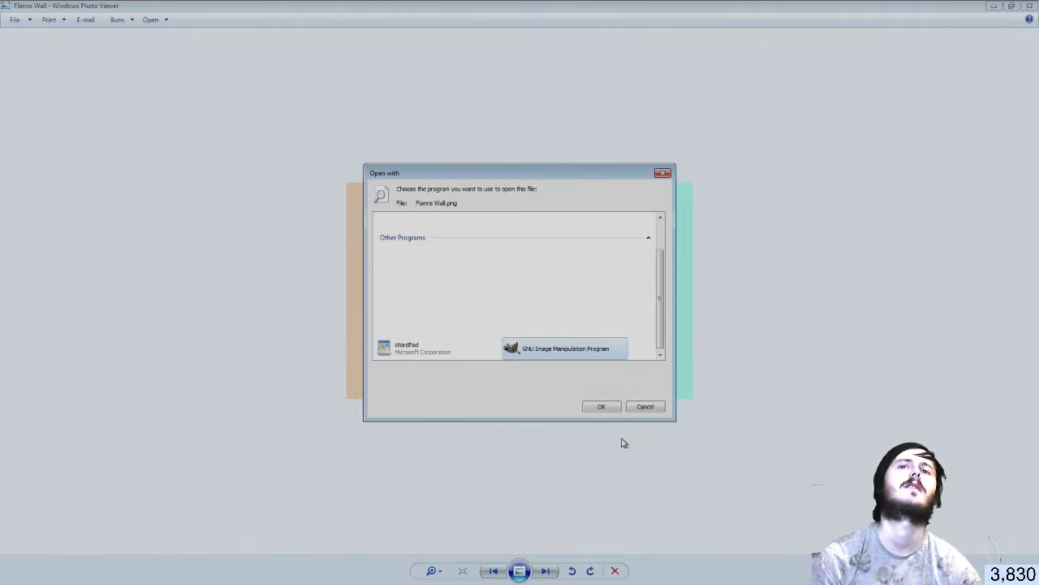
click(605, 409)
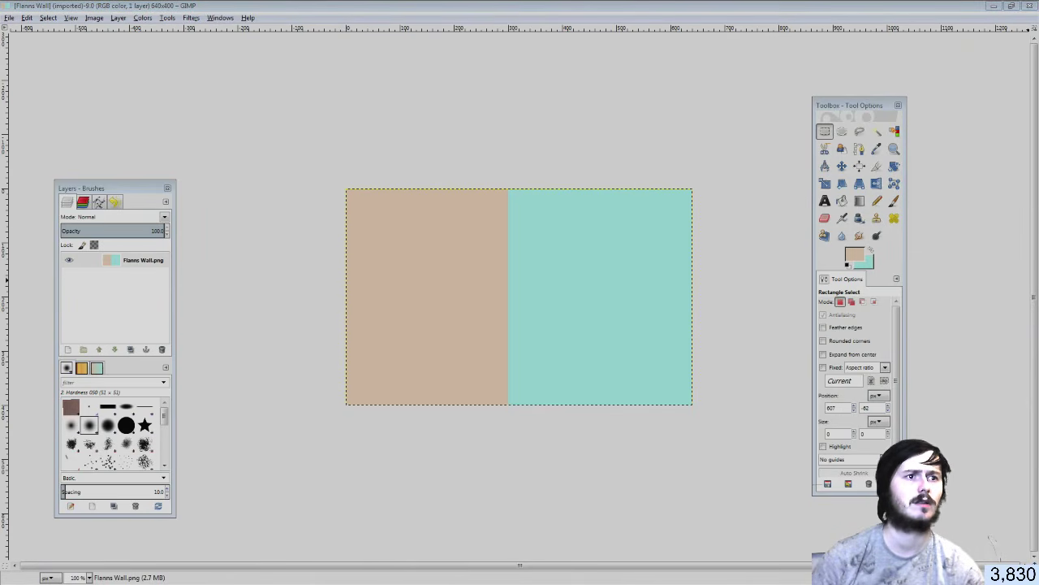
Close the stray Untitled image, discarding its changes
key(alt+Tab)
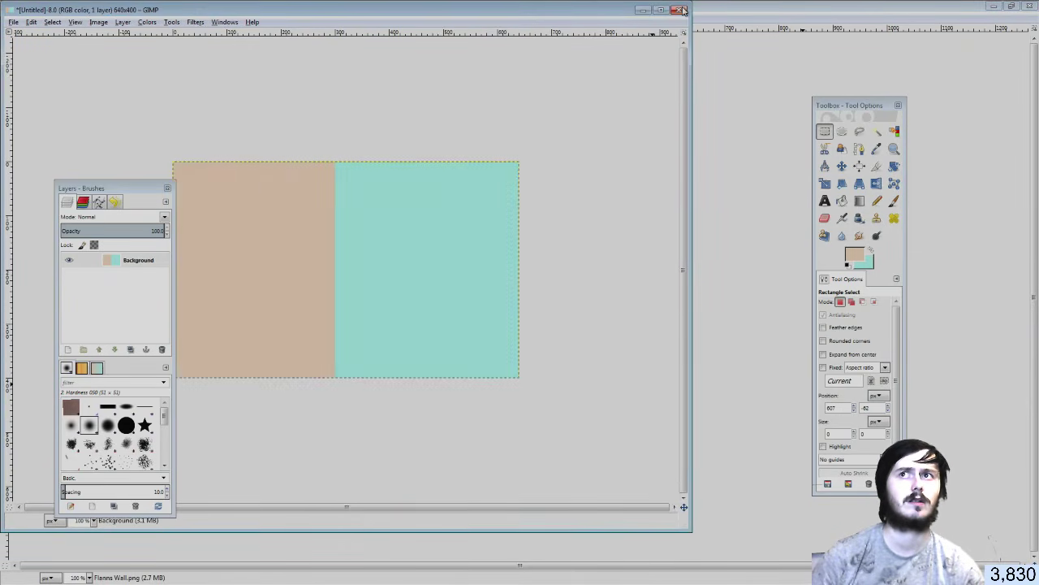
click(680, 10)
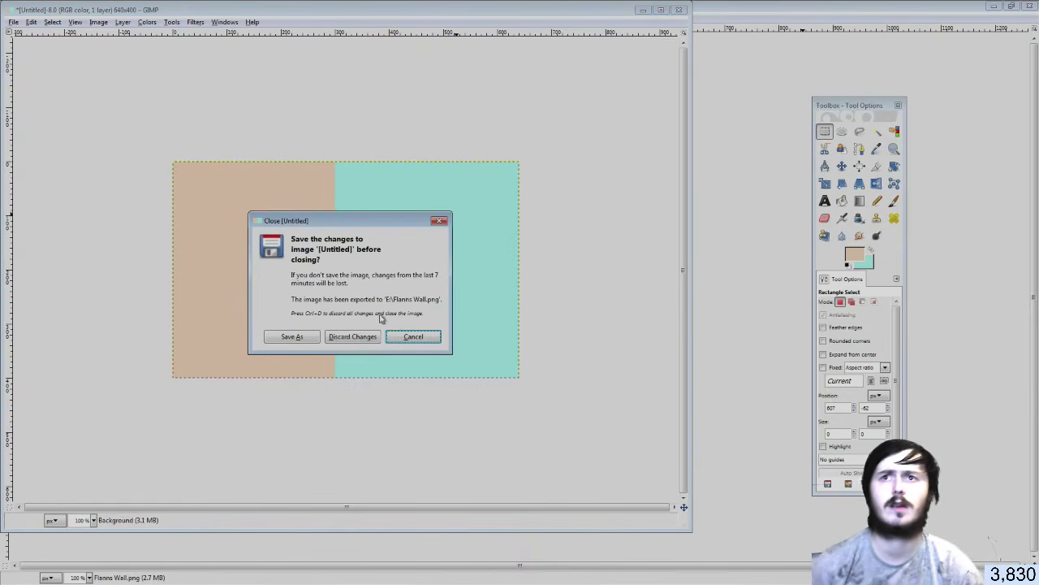
click(362, 336)
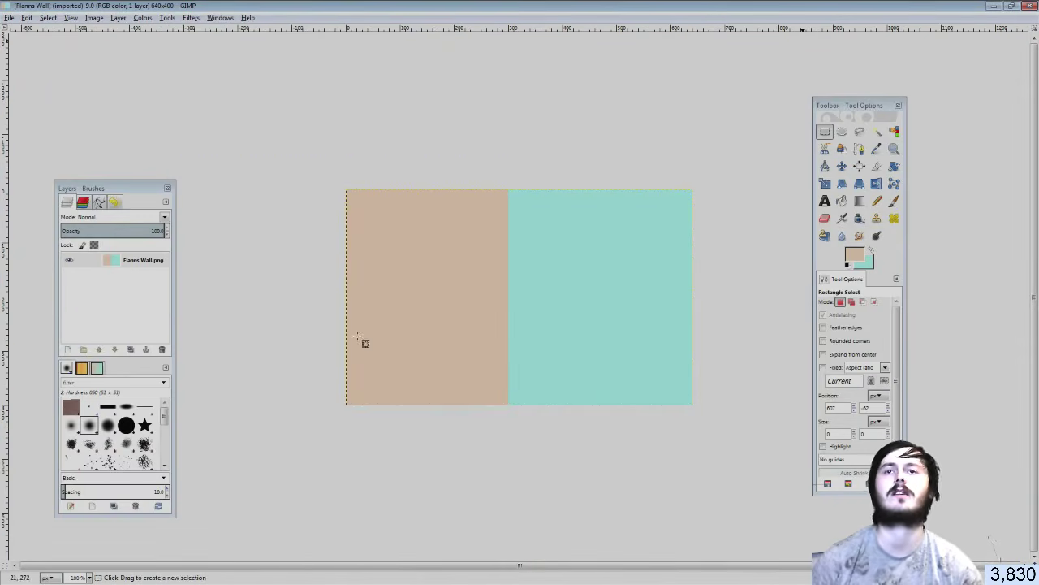
Rectangle-select the teal right half of the Flanns Wall texture
click(830, 133)
ctrl+scroll(671, 167, up, 1)
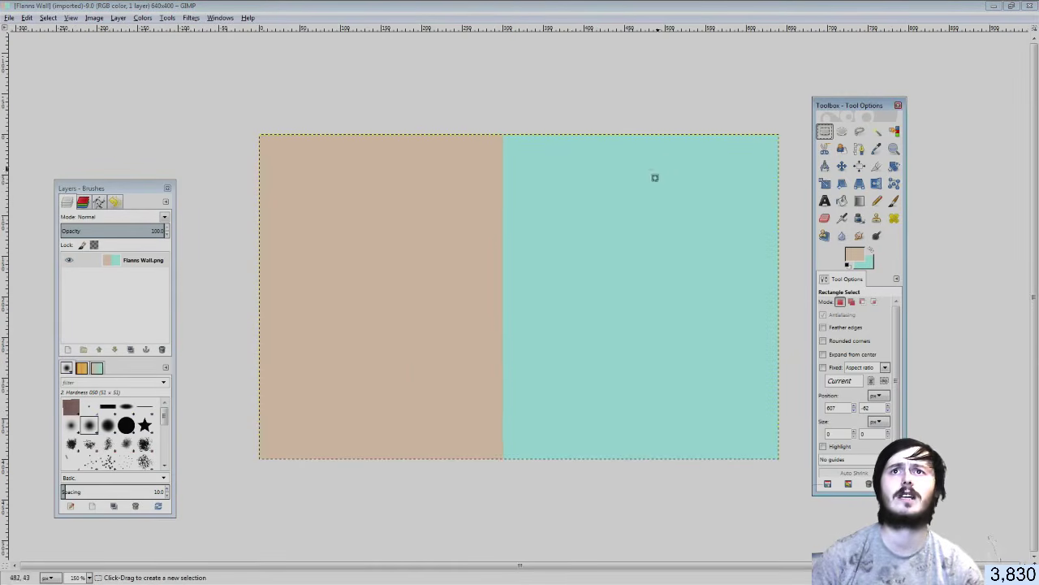
drag(501, 116, 782, 469)
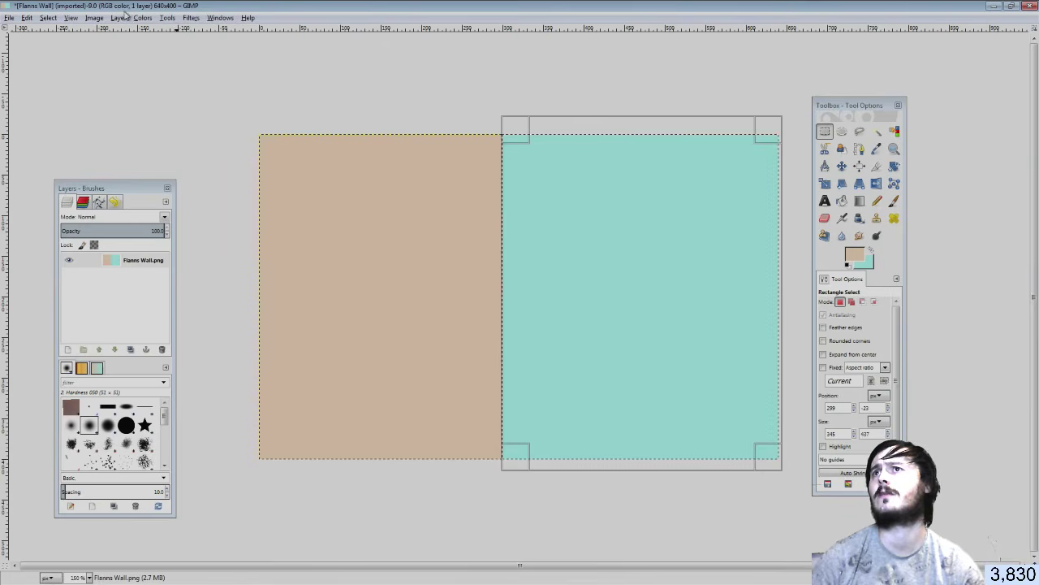
click(142, 17)
Shift the selected teal half's hue to light blue with Hue-Saturation
click(151, 43)
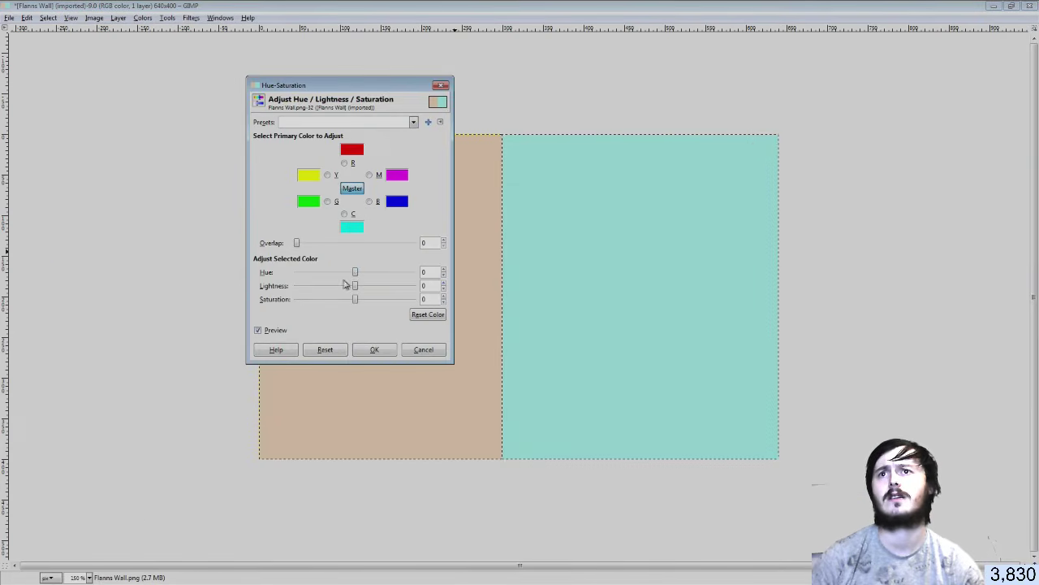
mouse_move(355, 272)
mouse_down()
mouse_move(374, 275)
mouse_move(351, 288)
mouse_move(349, 299)
mouse_move(365, 302)
mouse_move(350, 290)
mouse_up()
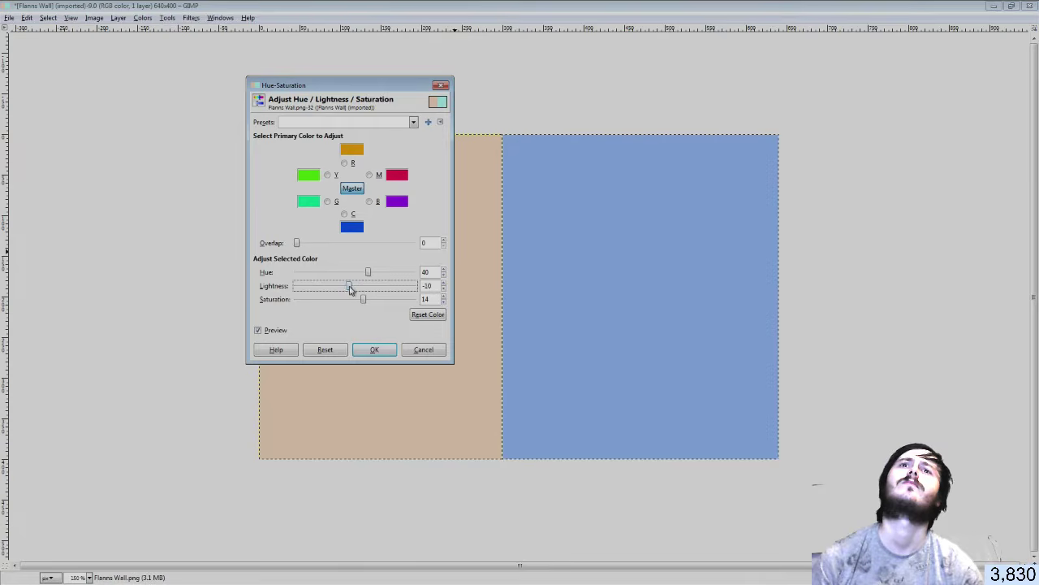
click(376, 349)
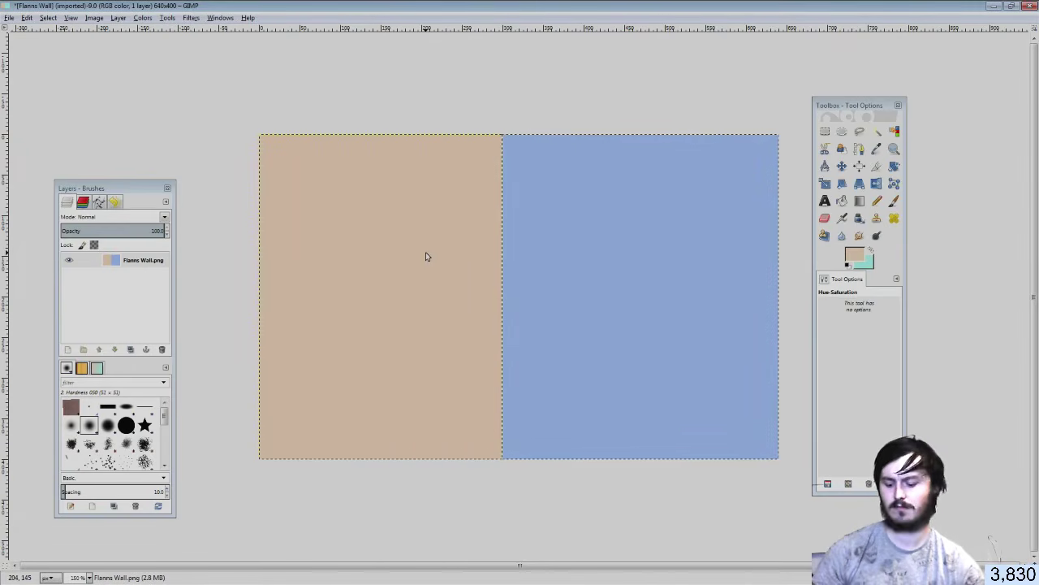
Save the edit as XCF and overwrite Flanns Wall.png with the blue version
key(ctrl+s)
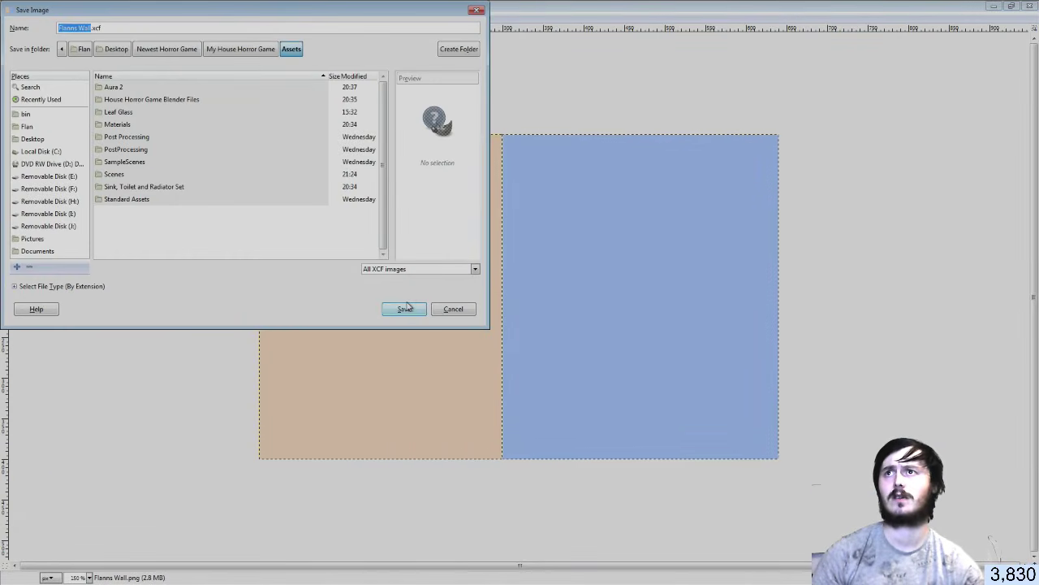
click(406, 308)
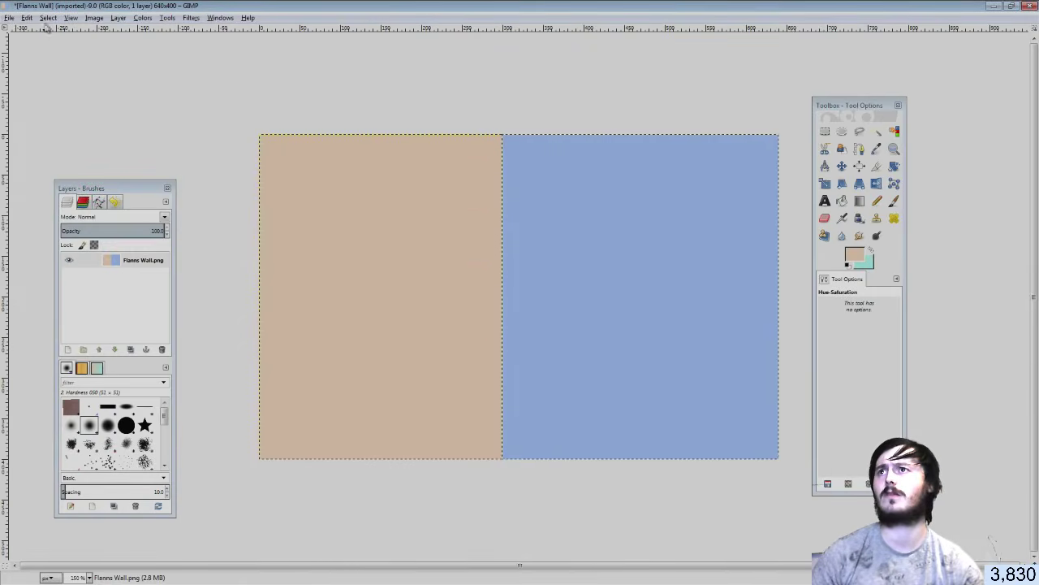
click(9, 18)
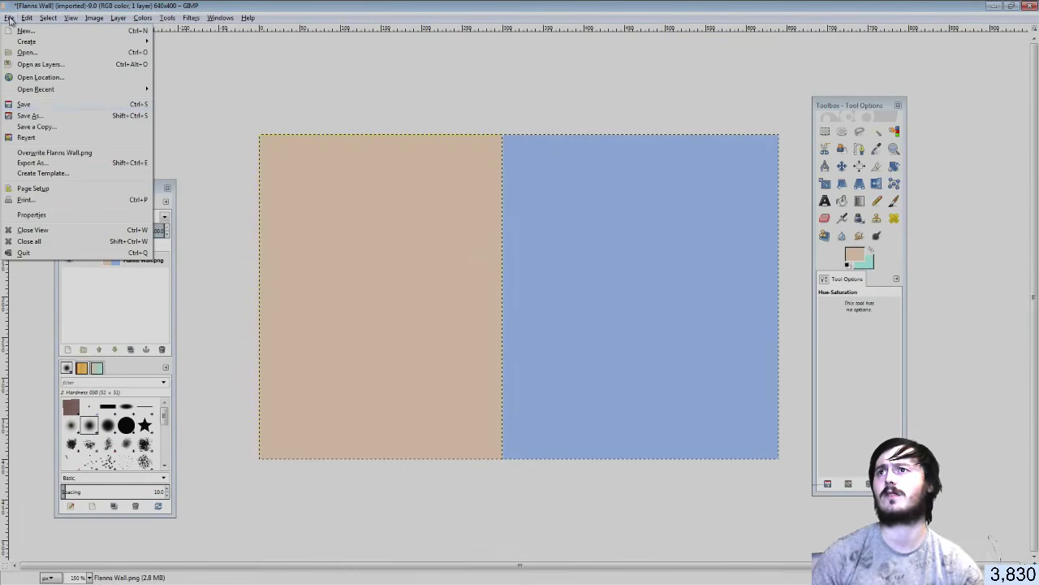
click(51, 152)
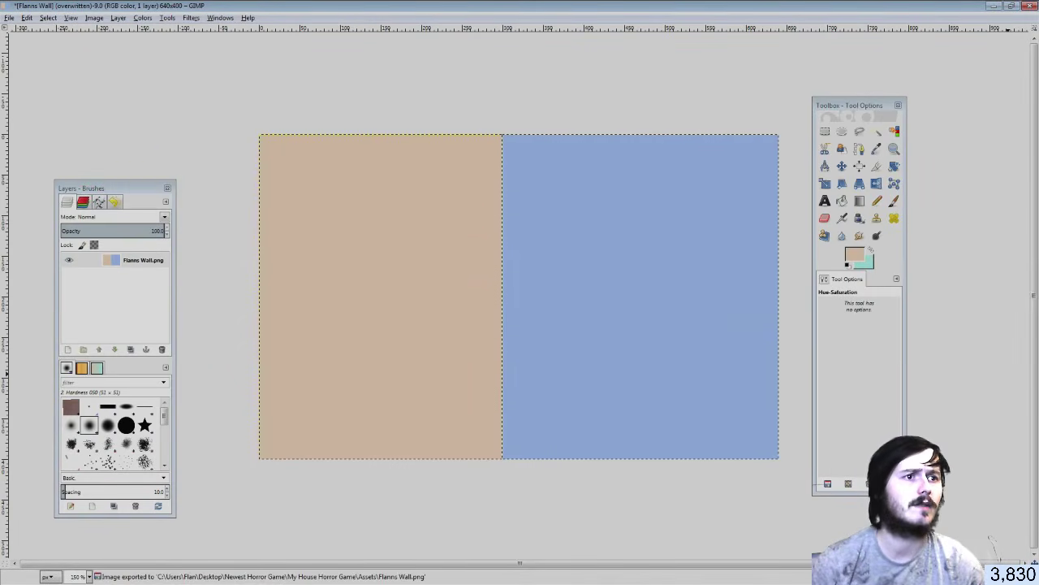
key(alt+Tab)
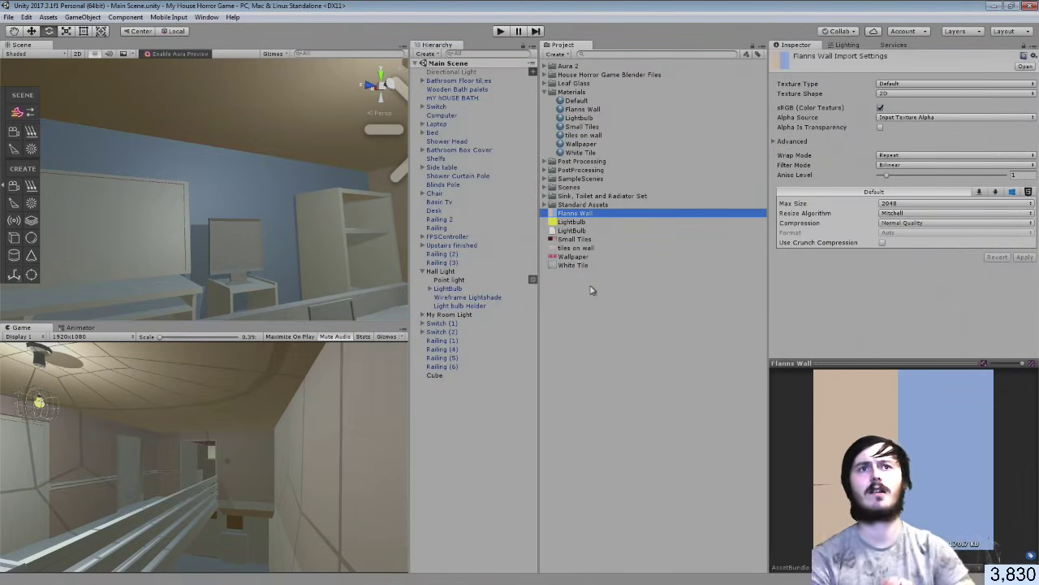
Raise the White Tile material's Metallic on floor strip Cube (2) to about 0.656
right_drag(195, 248, 110, 421)
key(w)
key(w)
key(w)
key(w)
key(w)
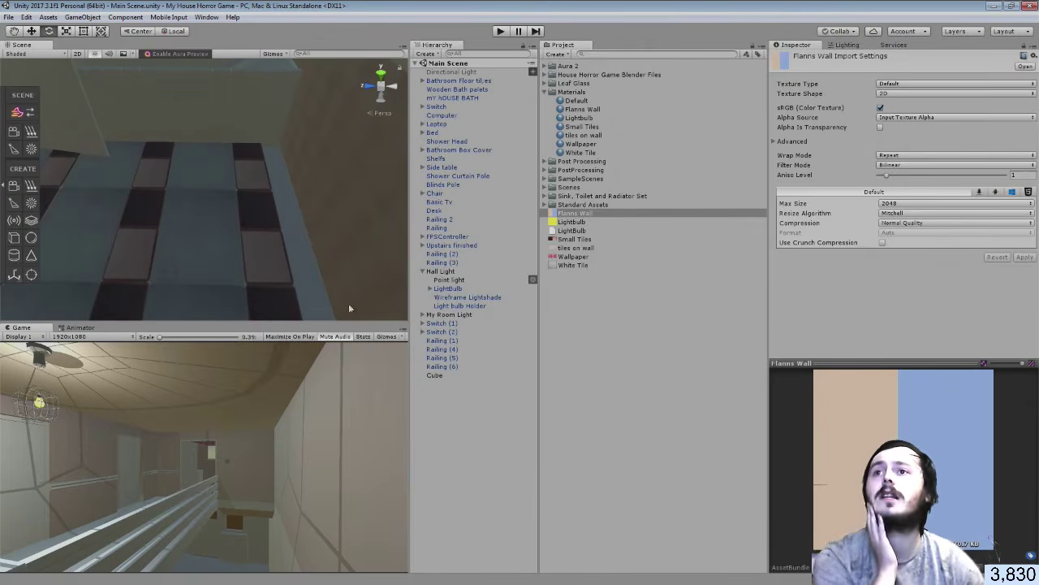
click(195, 247)
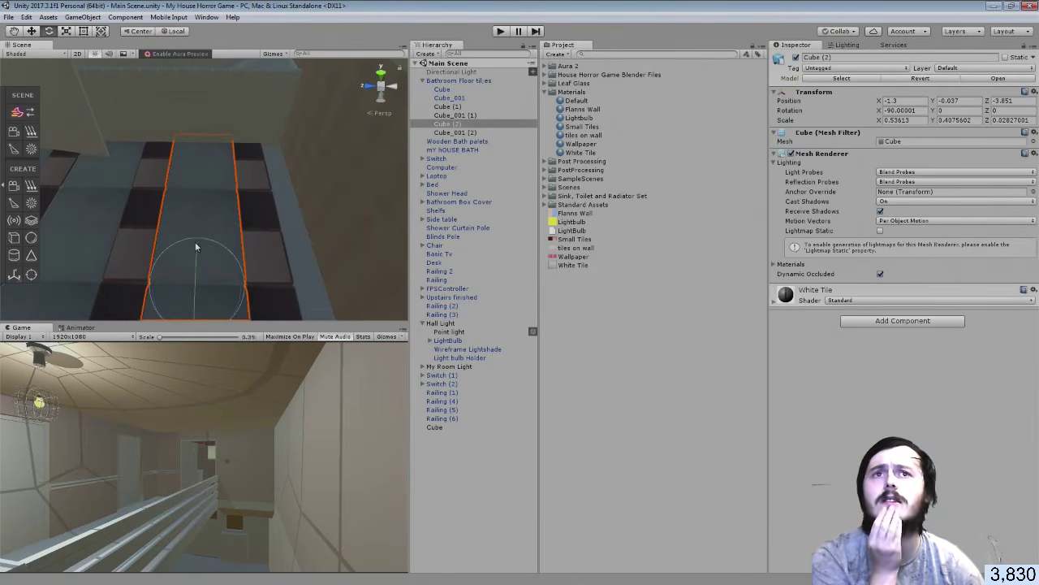
click(775, 303)
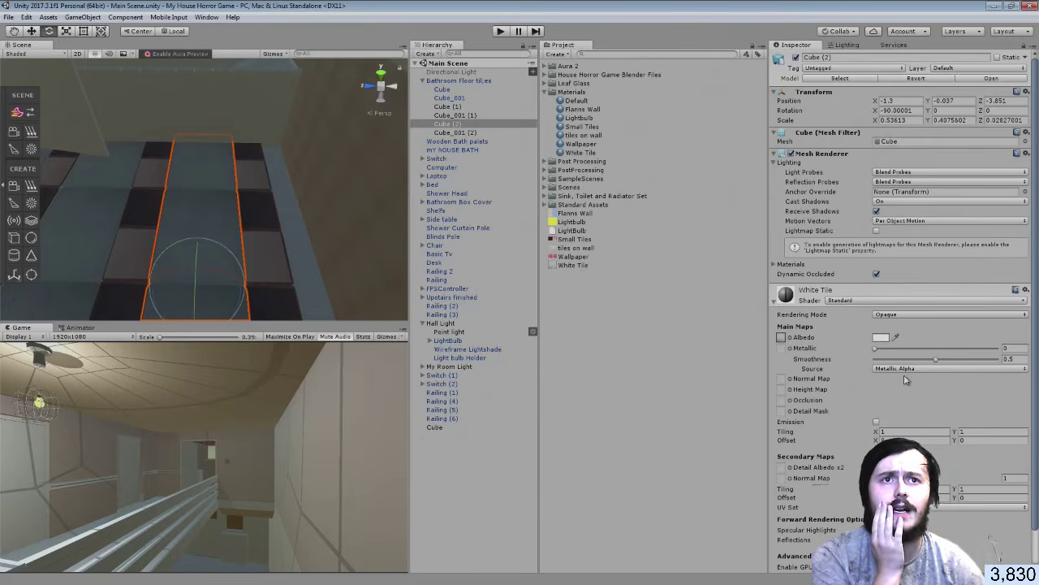
drag(877, 348, 884, 349)
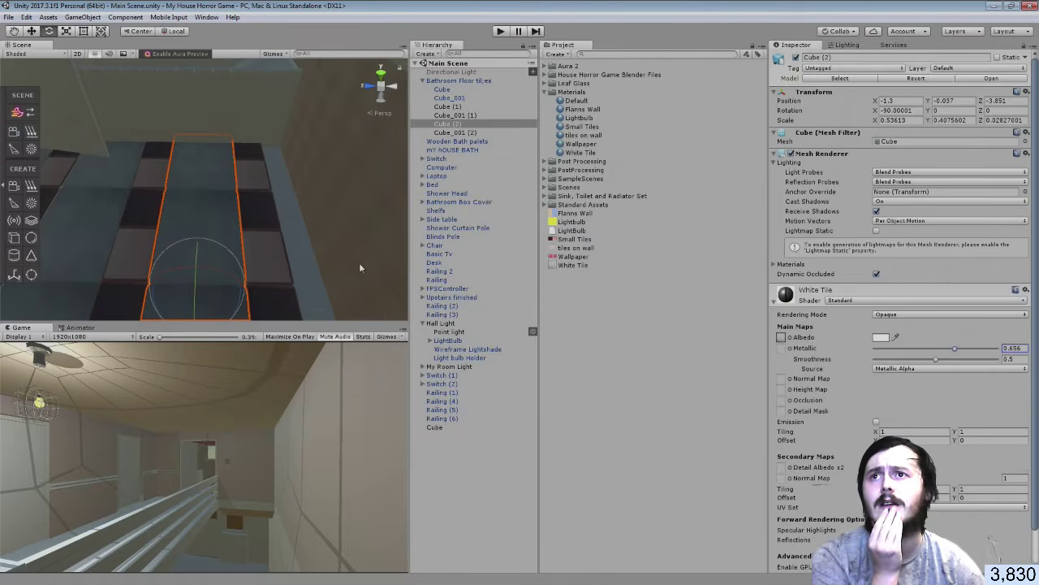
Raise the Small Tiles material's Metallic to 0.695 on the small floor tile strip
click(253, 220)
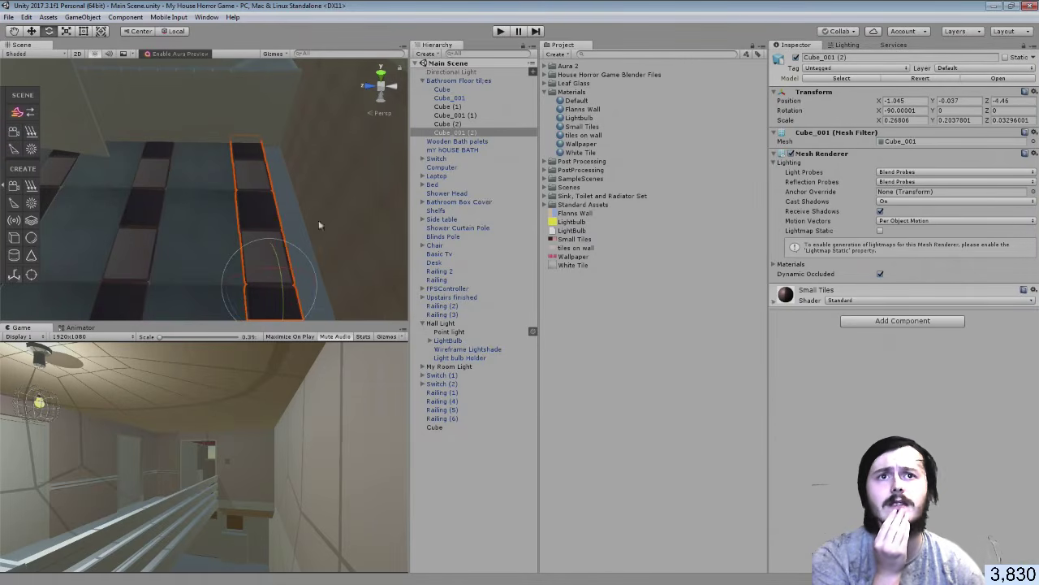
click(773, 301)
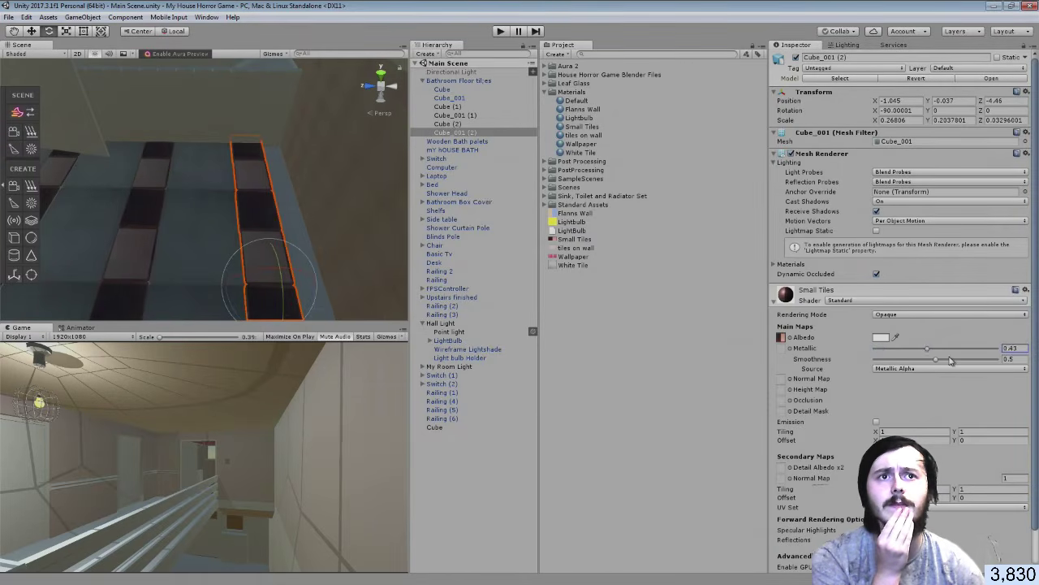
drag(961, 360, 960, 357)
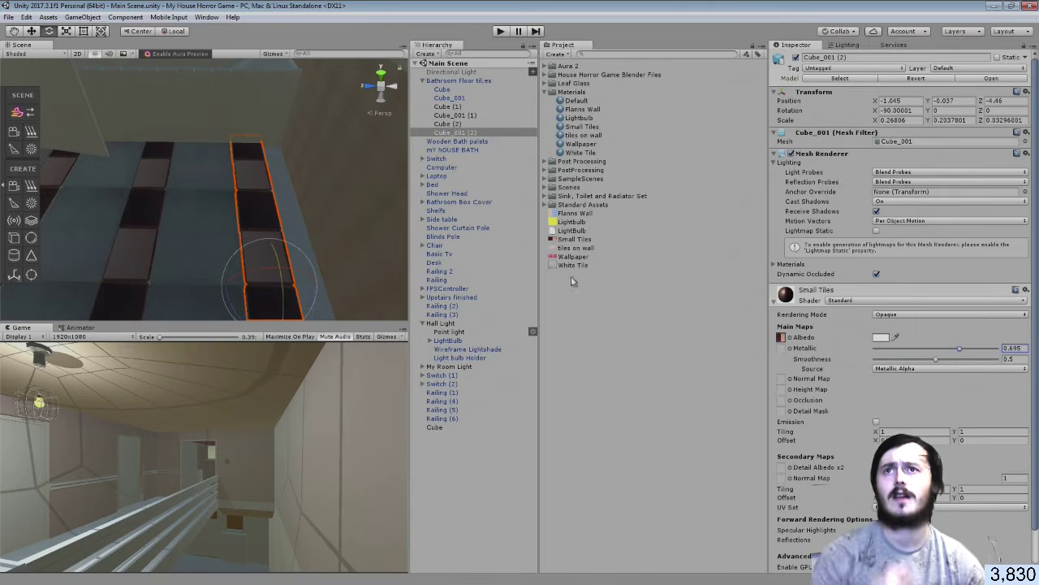
click(422, 80)
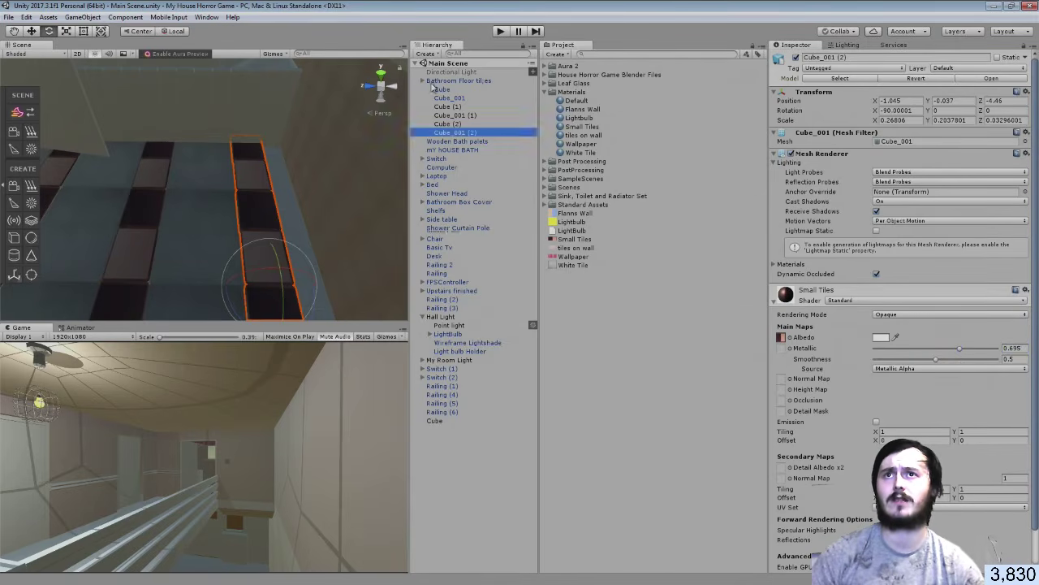
Add a Reflection Probe under the Bathroom Floor tiles group
right_click(438, 81)
mouse_move(496, 236)
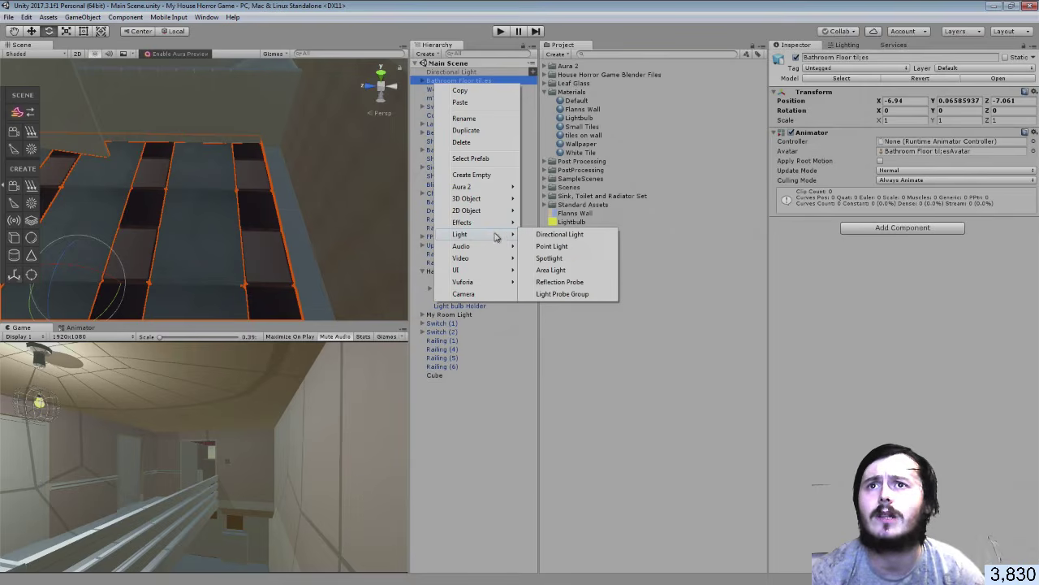
click(564, 282)
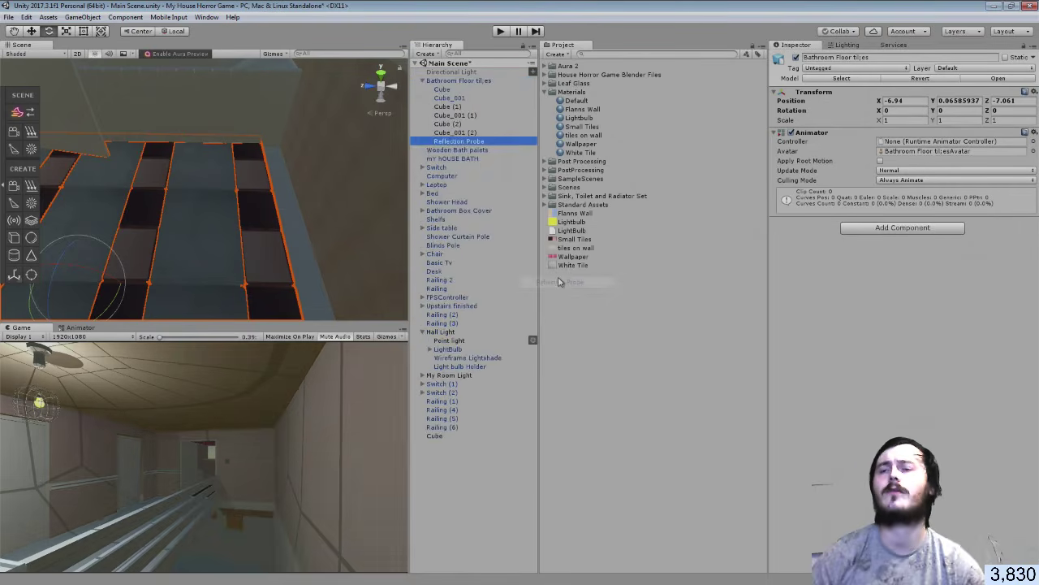
Move the reflection probe along Z and X into the bathroom
right_drag(207, 195, 99, 101)
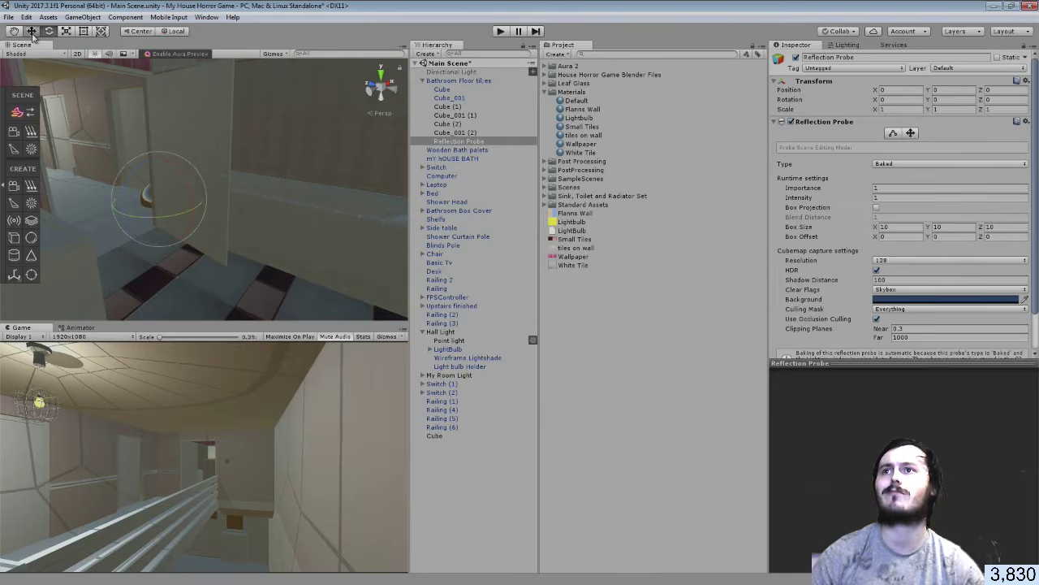
click(32, 32)
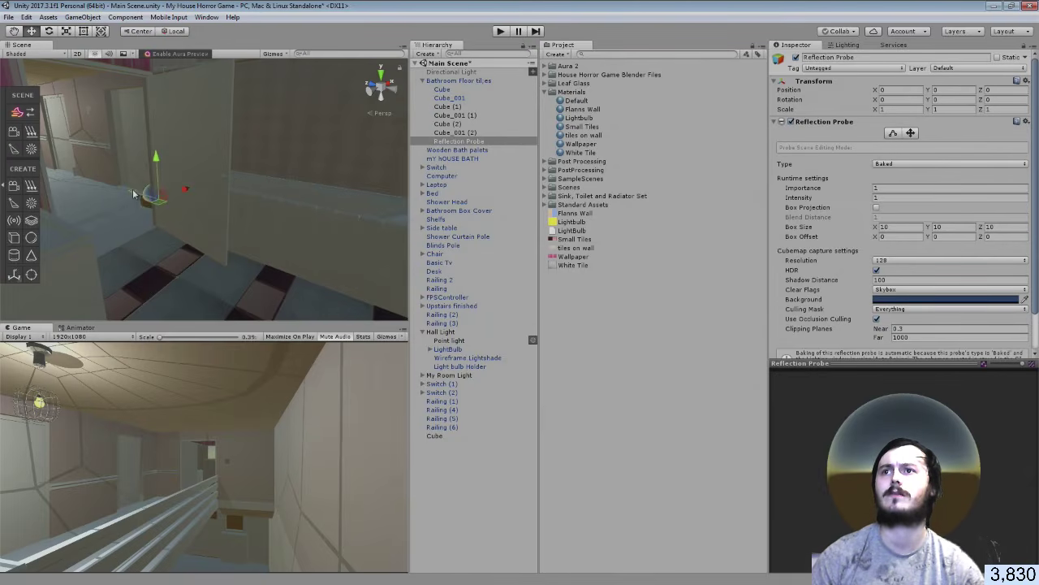
drag(194, 227, 275, 123)
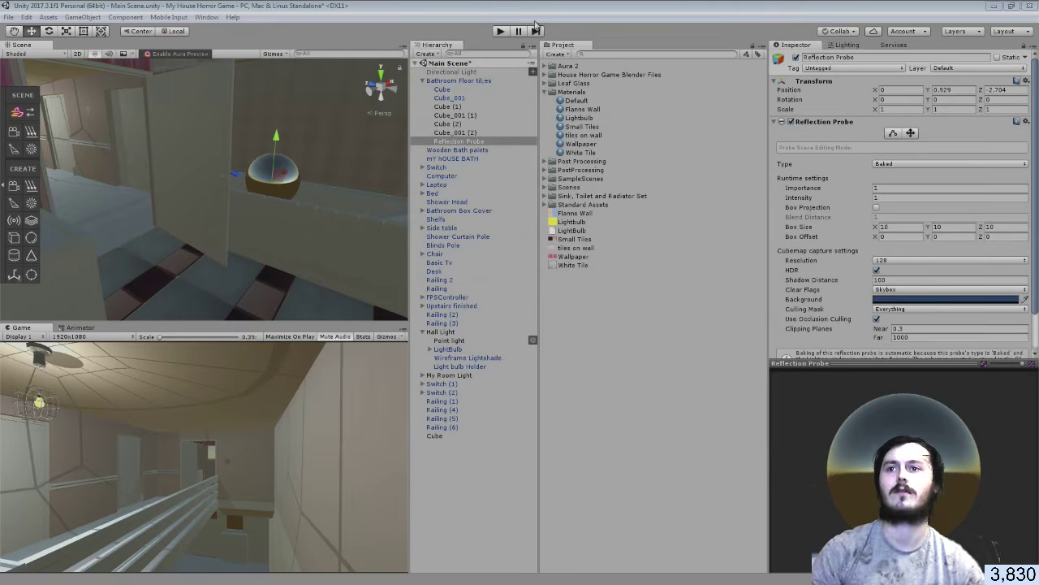
right_drag(336, 172, 199, 163)
scroll(192, 145, up, 8)
key(s)
drag(309, 237, 177, 225)
scroll(177, 214, down, 10)
right_drag(175, 202, 149, 201)
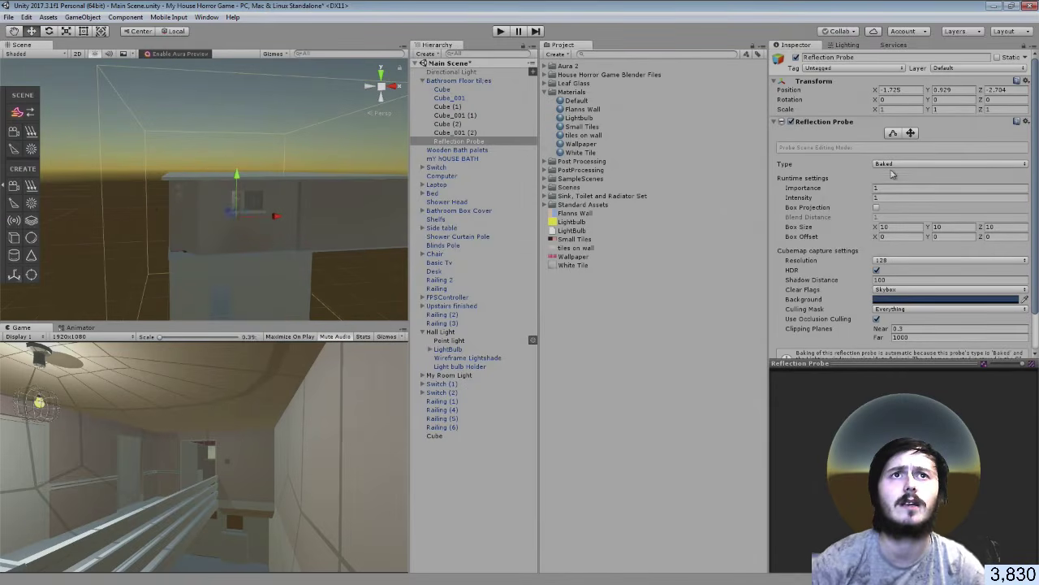
Pull the probe box's left, right, bottom and top sides in to the bathroom walls
click(893, 132)
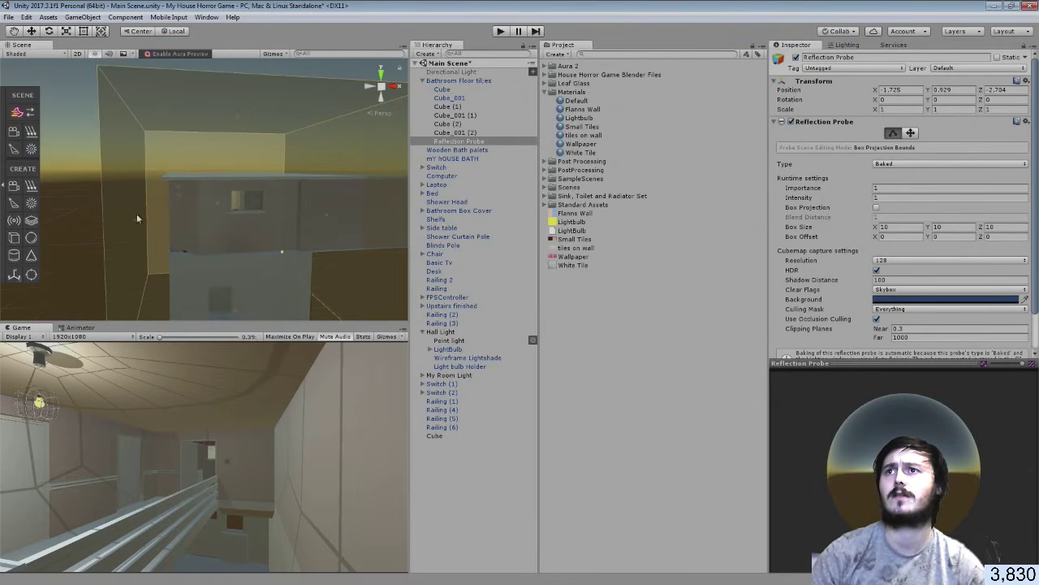
drag(134, 220, 172, 219)
drag(328, 215, 278, 206)
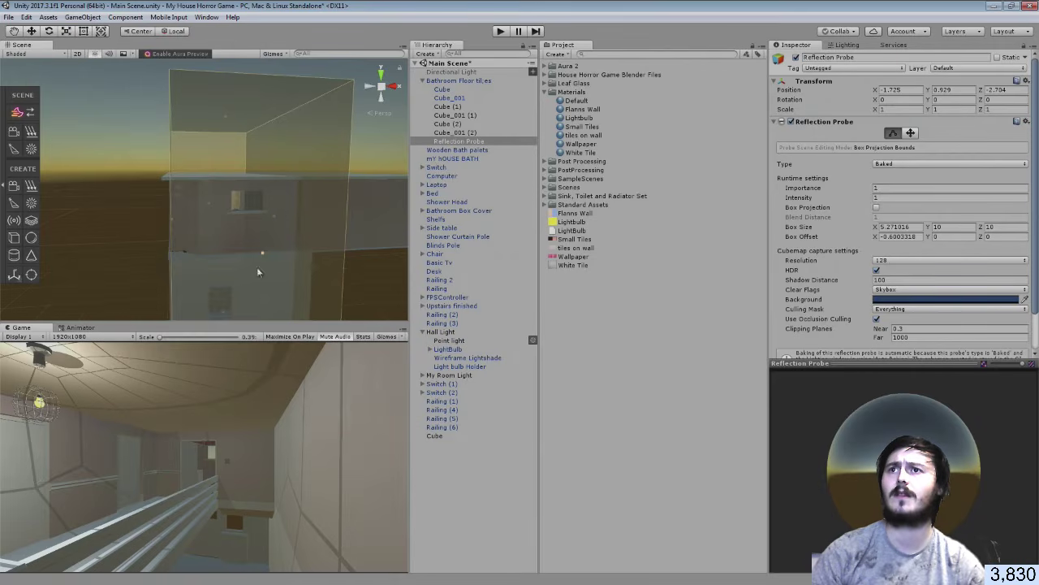
right_drag(257, 267, 255, 309)
drag(226, 265, 225, 198)
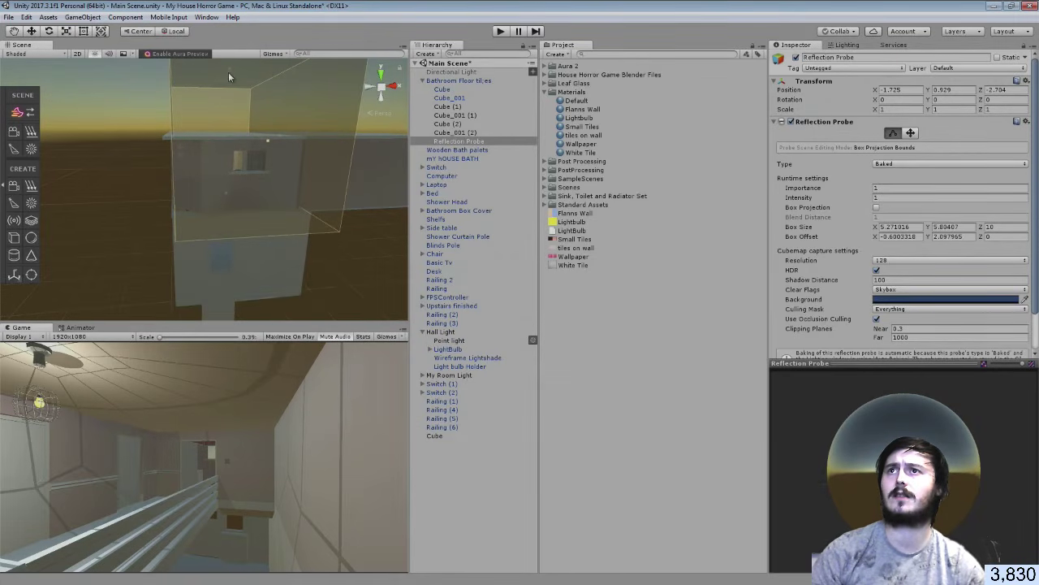
drag(228, 73, 228, 134)
Shrink the probe box's depth to fit the bathroom, about 5.27 × 3.08 × 3.92
right_drag(229, 164, 316, 170)
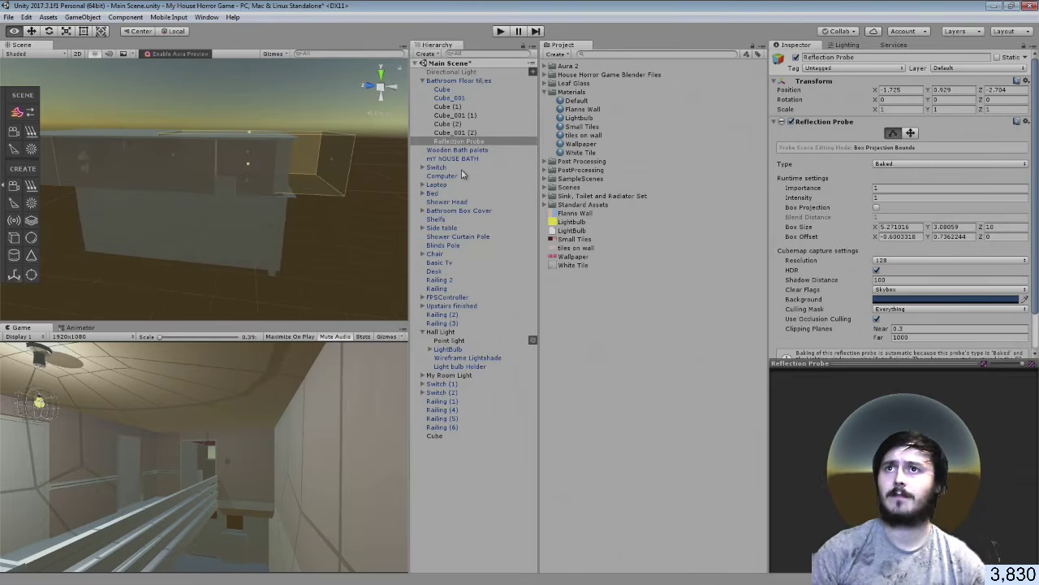
drag(329, 167, 301, 166)
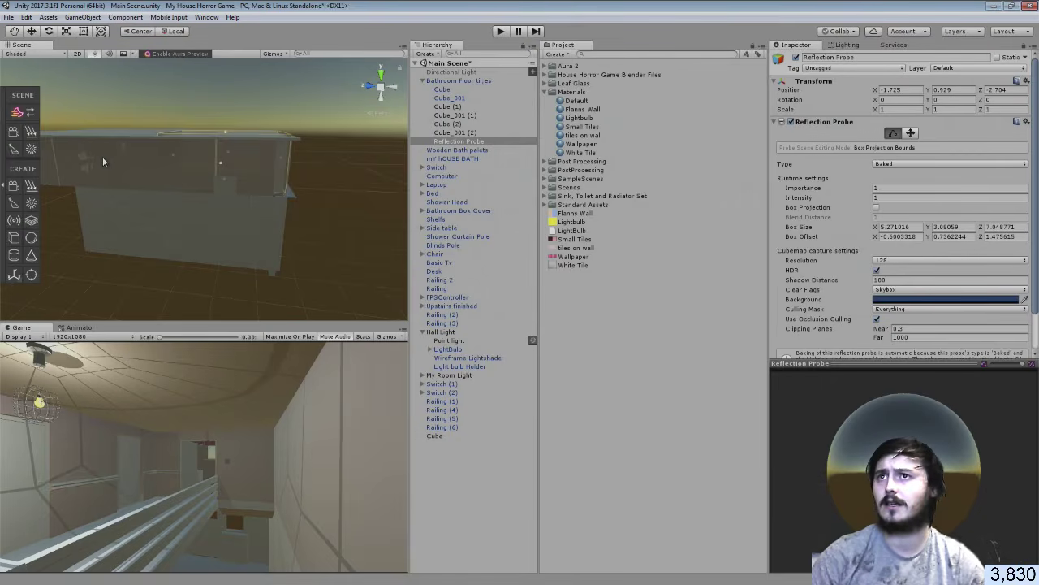
right_drag(102, 156, 95, 126)
drag(133, 187, 194, 192)
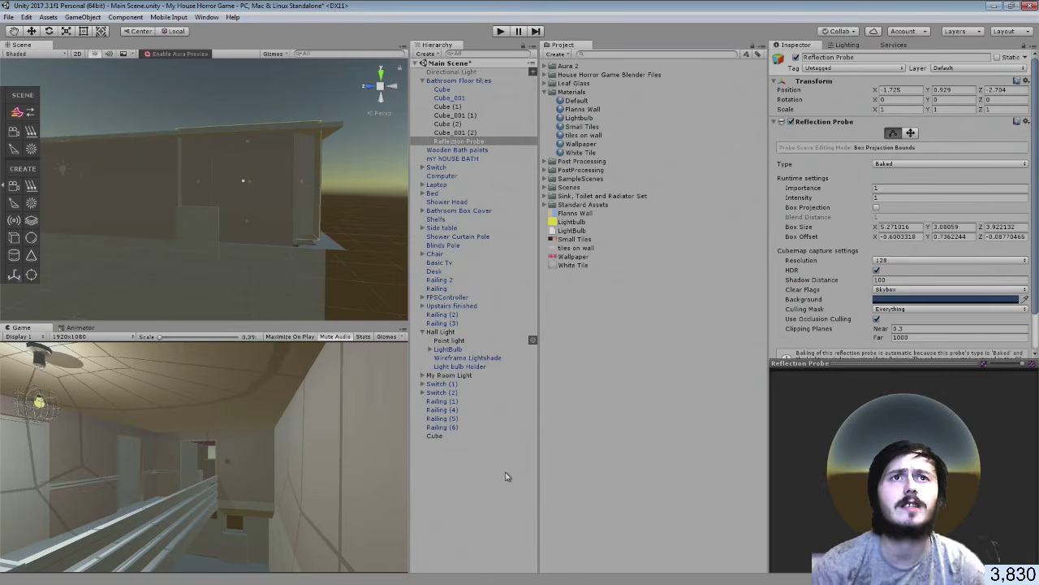
Set the reflection probe's Type to Realtime and frame it in the view
click(901, 164)
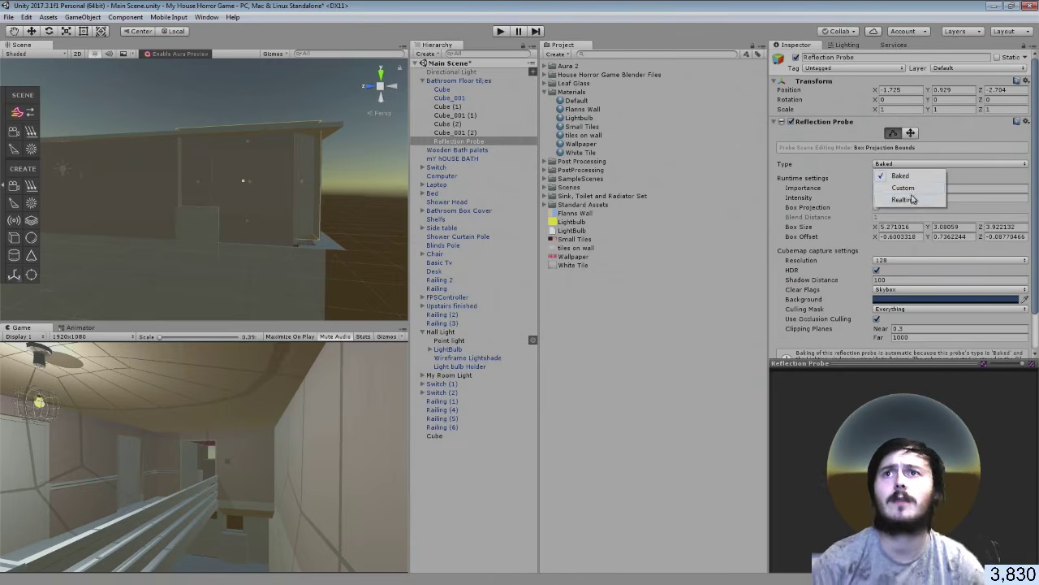
click(902, 199)
click(477, 518)
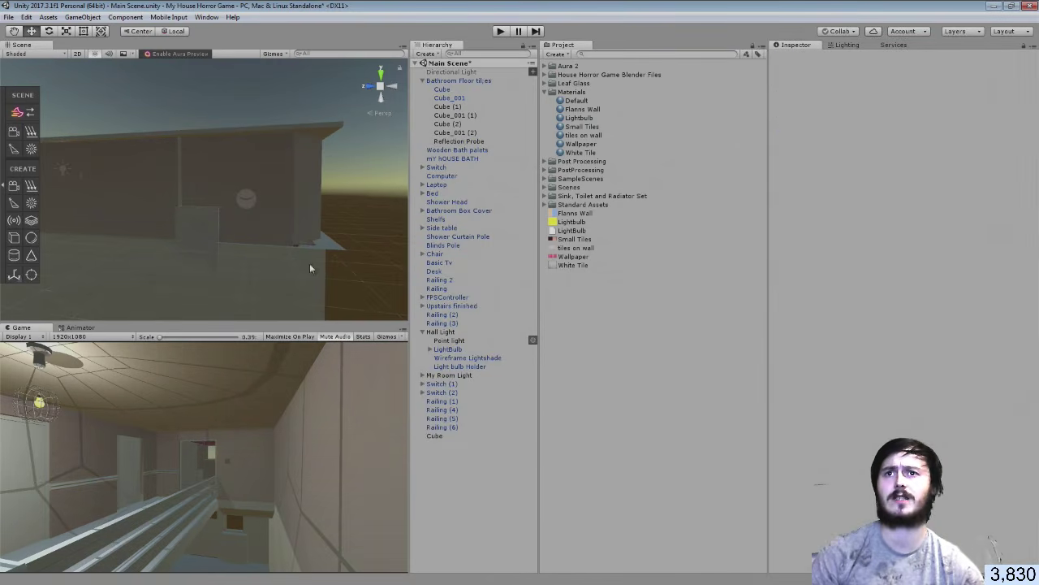
click(460, 141)
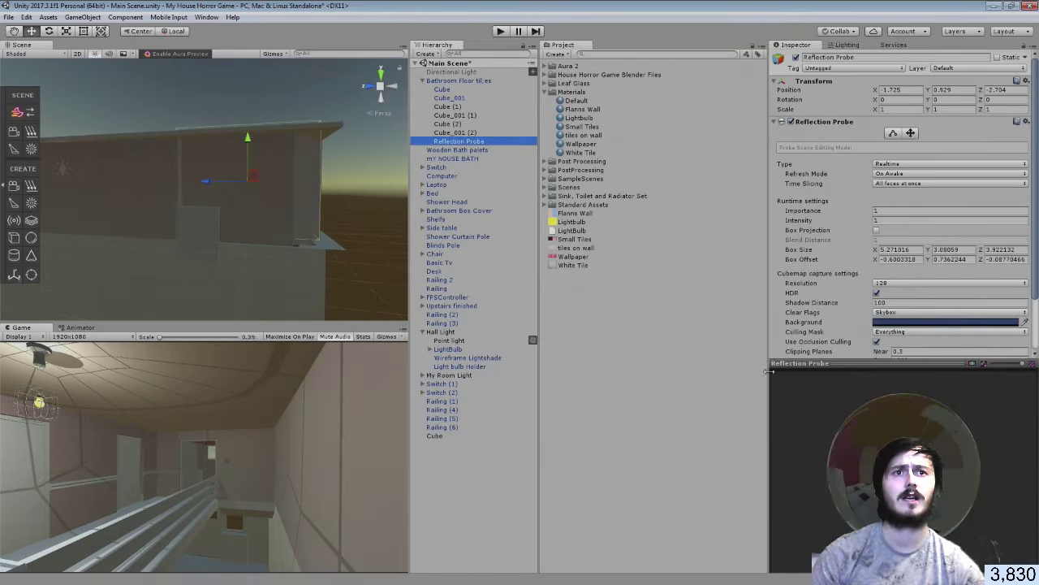
mouse_move(965, 486)
mouse_down()
mouse_move(979, 488)
mouse_move(937, 431)
mouse_move(862, 473)
mouse_move(798, 435)
mouse_move(877, 479)
mouse_move(909, 484)
mouse_move(838, 480)
mouse_move(832, 497)
mouse_move(956, 477)
mouse_up()
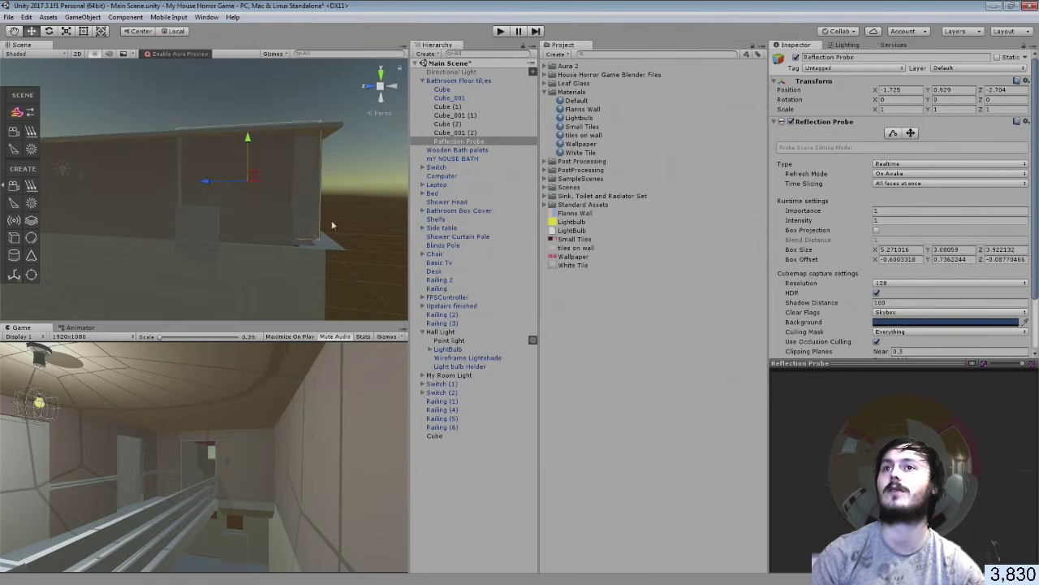
key(f)
Select Room_001 and raise the tiles on wall material's Metallic to about 0.478
right_drag(341, 221, 348, 295)
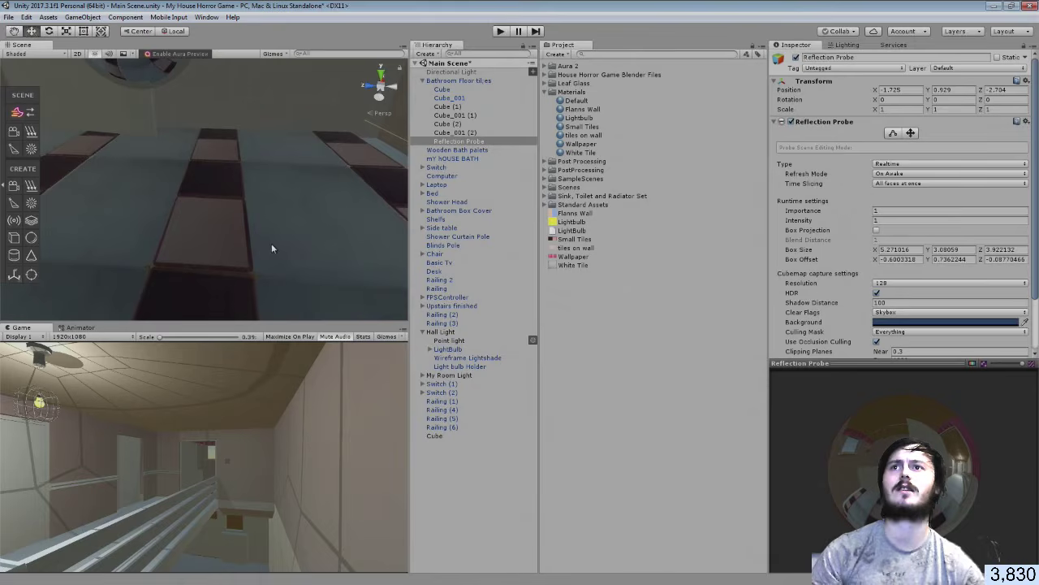
right_drag(312, 144, 355, 97)
click(346, 156)
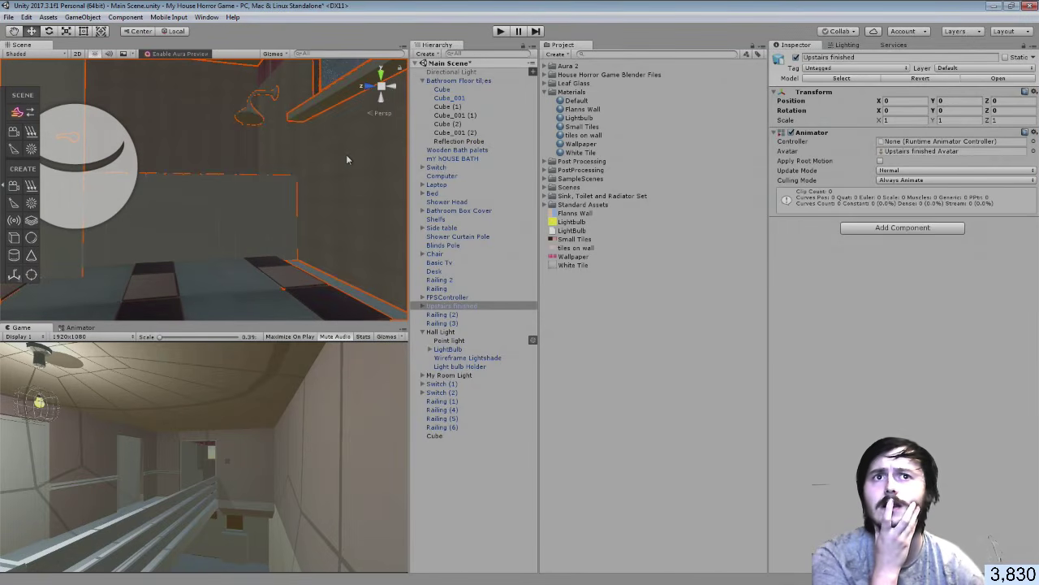
click(346, 154)
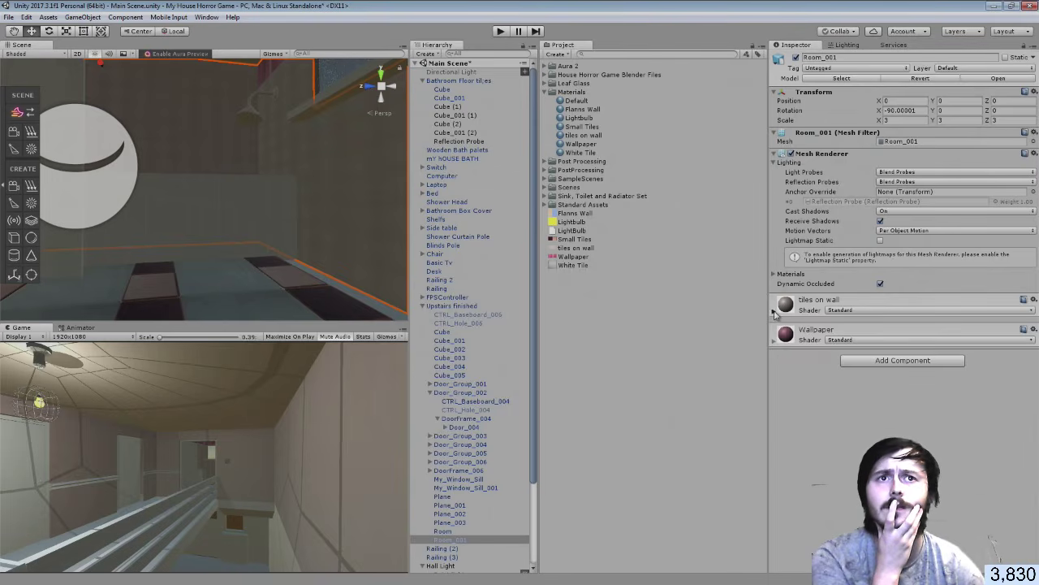
click(812, 302)
drag(883, 360, 986, 370)
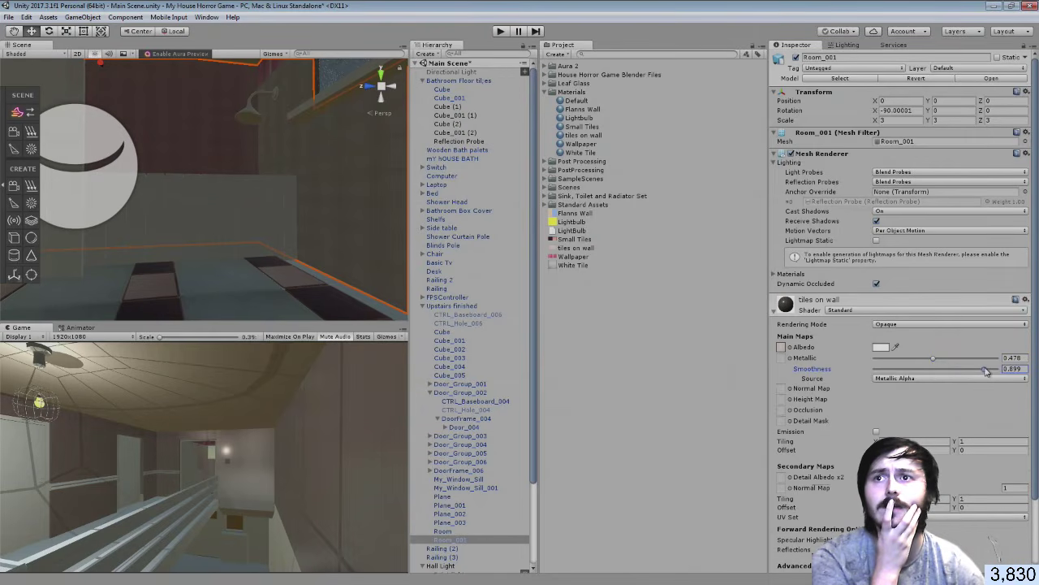
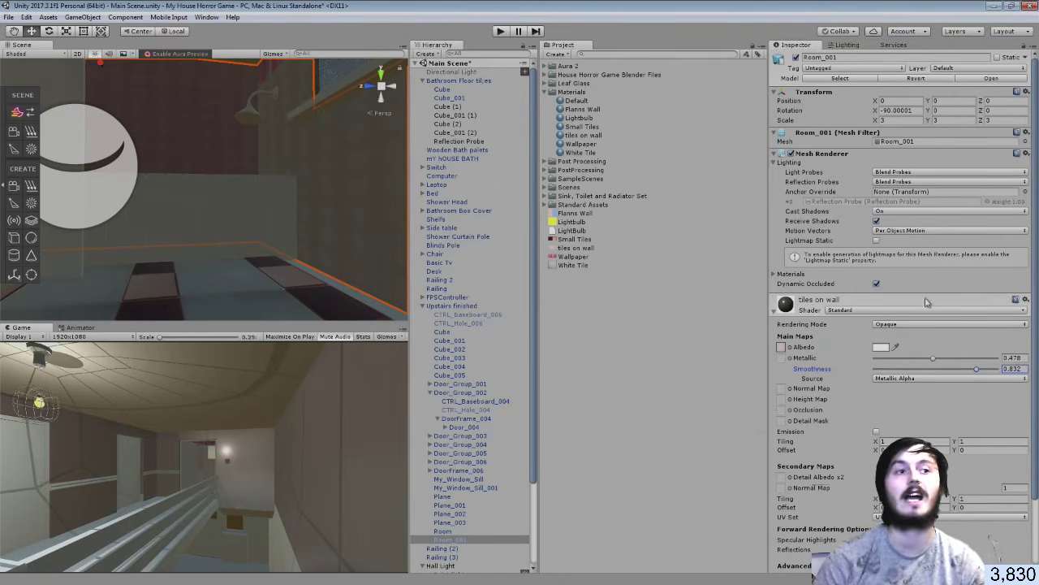
Orbit the Scene view around the bathroom and shower to check the tiles on wall material
mouse_move(311, 235)
right_down()
mouse_move(209, 232)
mouse_move(306, 244)
mouse_move(294, 234)
right_up()
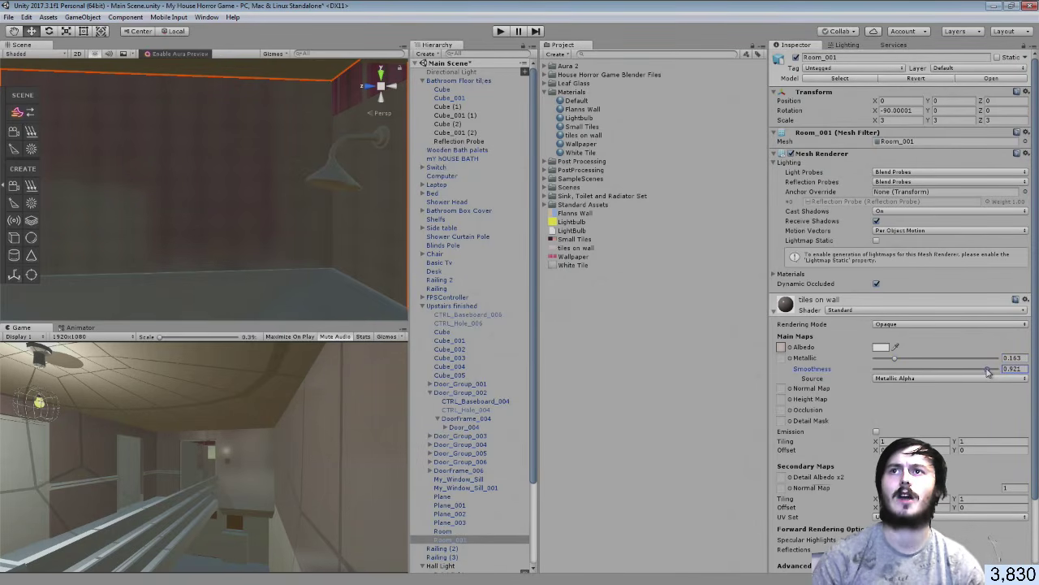
right_drag(132, 216, 358, 219)
right_drag(480, 195, 156, 210)
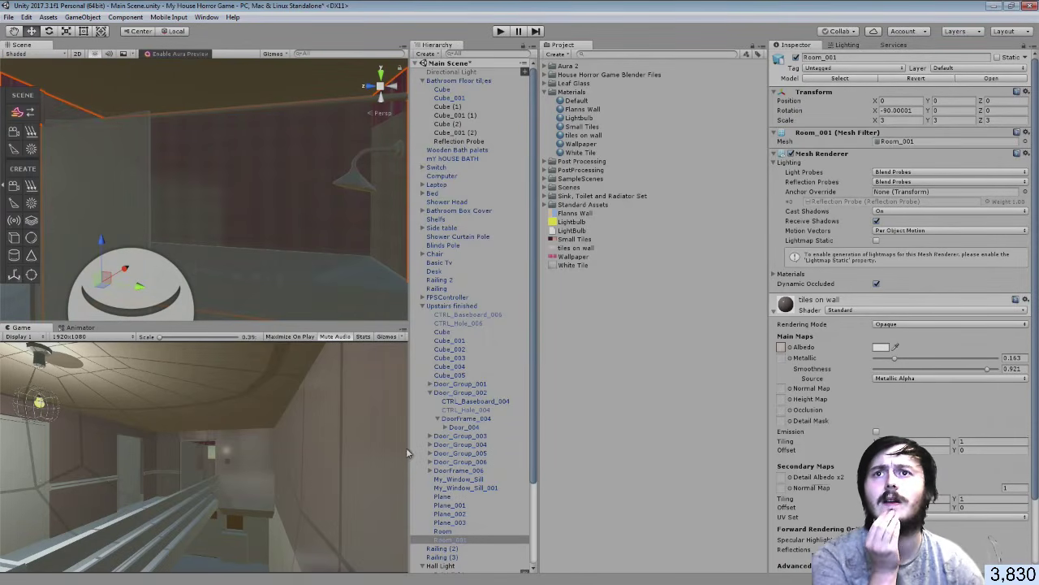
Select the bathroom's Reflection Probe and enable Box Projection
click(422, 307)
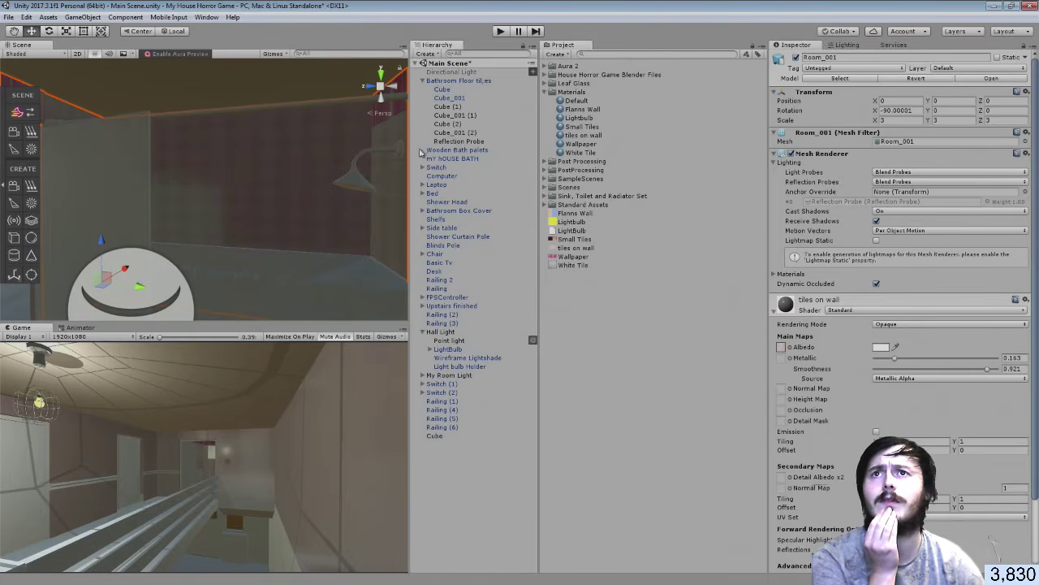
click(447, 141)
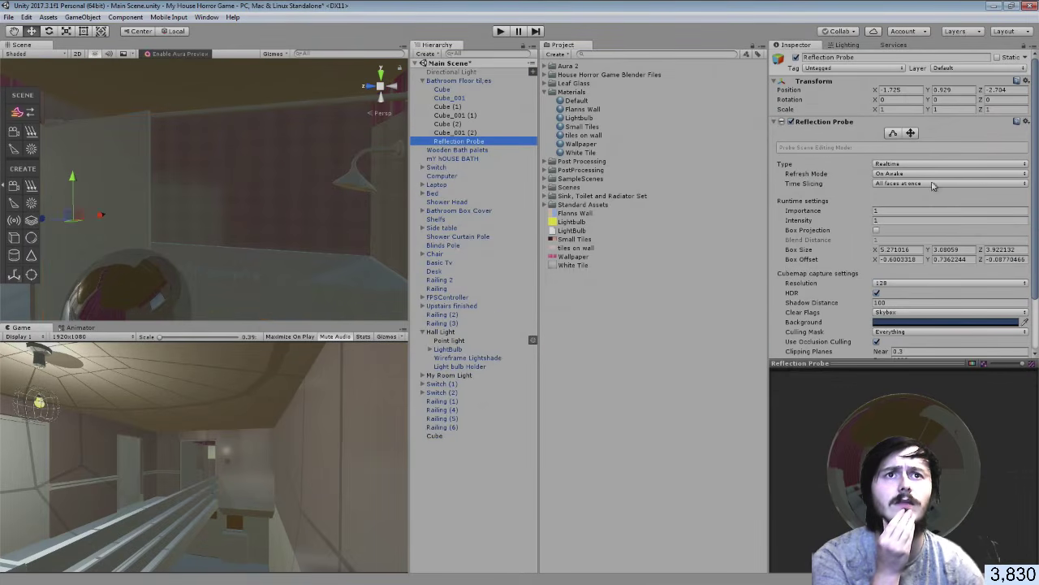
scroll(921, 290, down, 1)
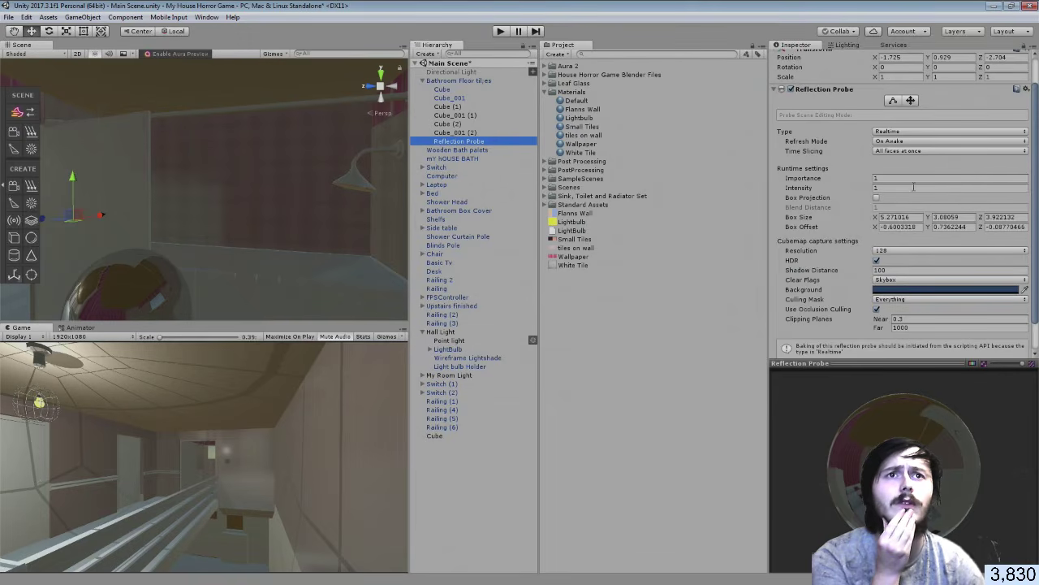
scroll(916, 203, down, 1)
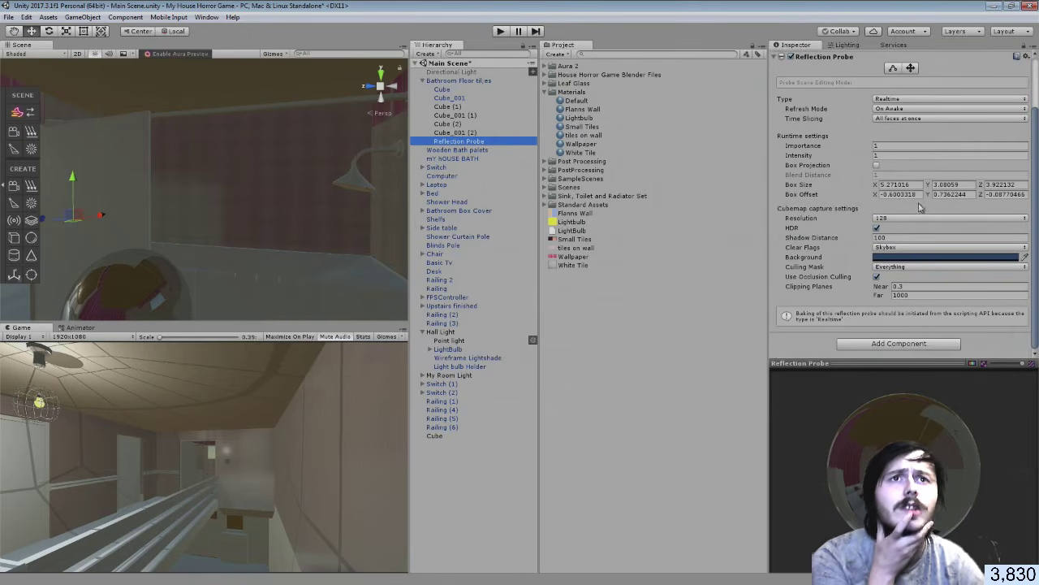
click(877, 165)
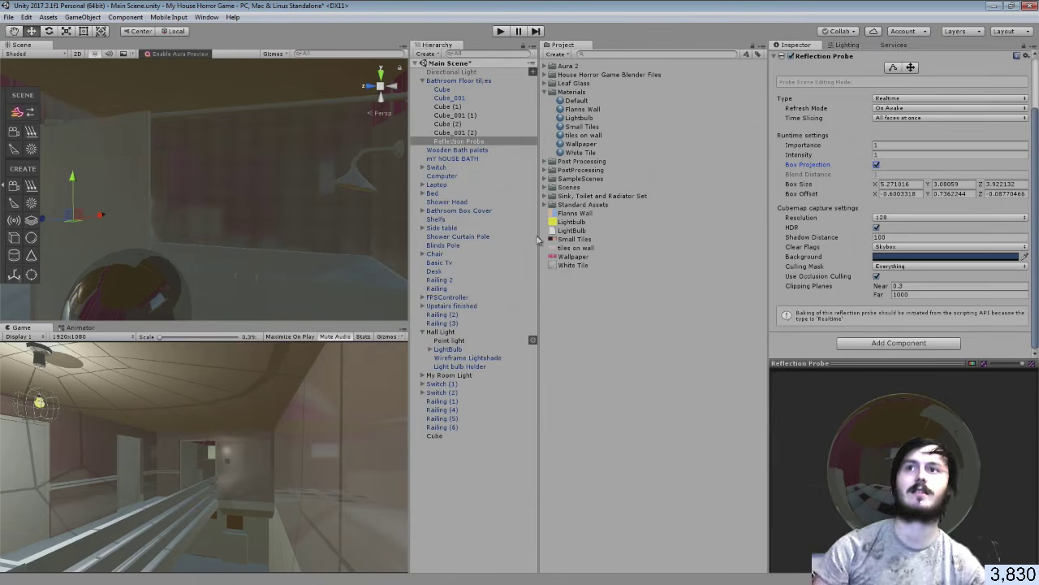
Toggle Box Projection off and back on to compare, then look into the lit hallway
right_drag(172, 234, 248, 234)
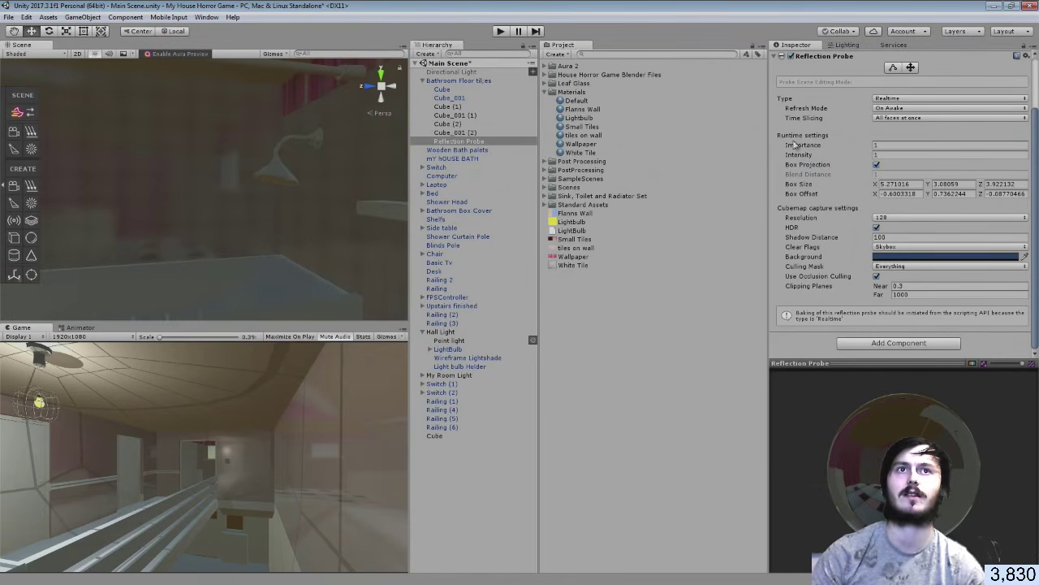
click(877, 168)
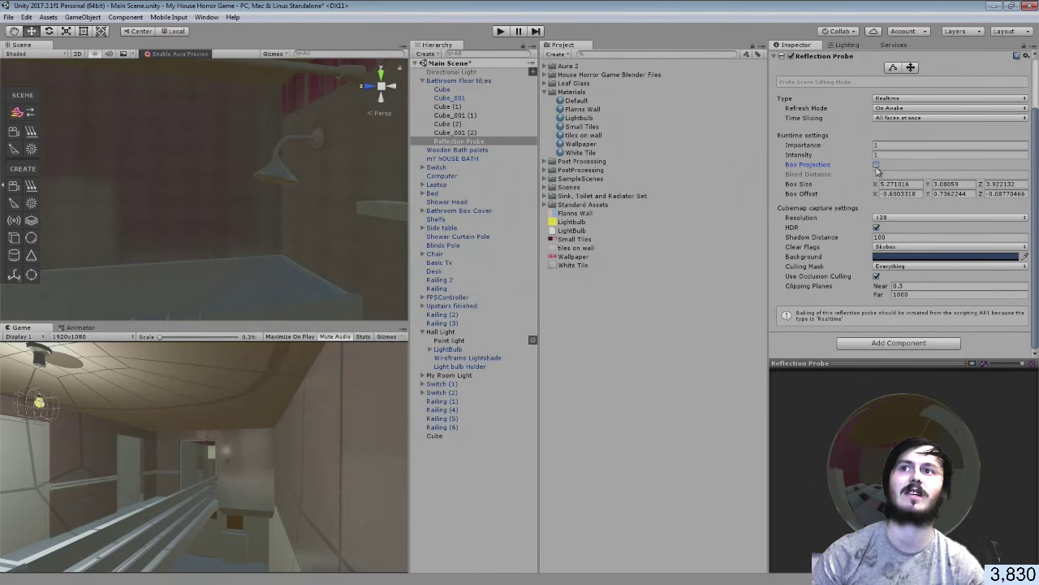
click(877, 167)
right_drag(272, 232, 536, 215)
right_drag(122, 203, 942, 203)
key(w)
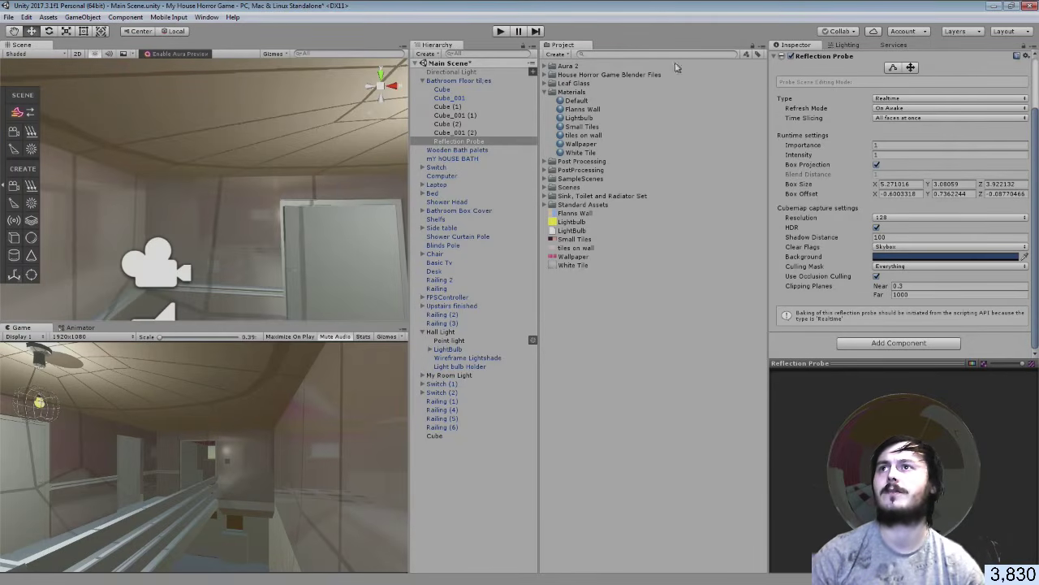
Save the Main Scene, collapse the Materials folder, and switch to GIMP
click(9, 17)
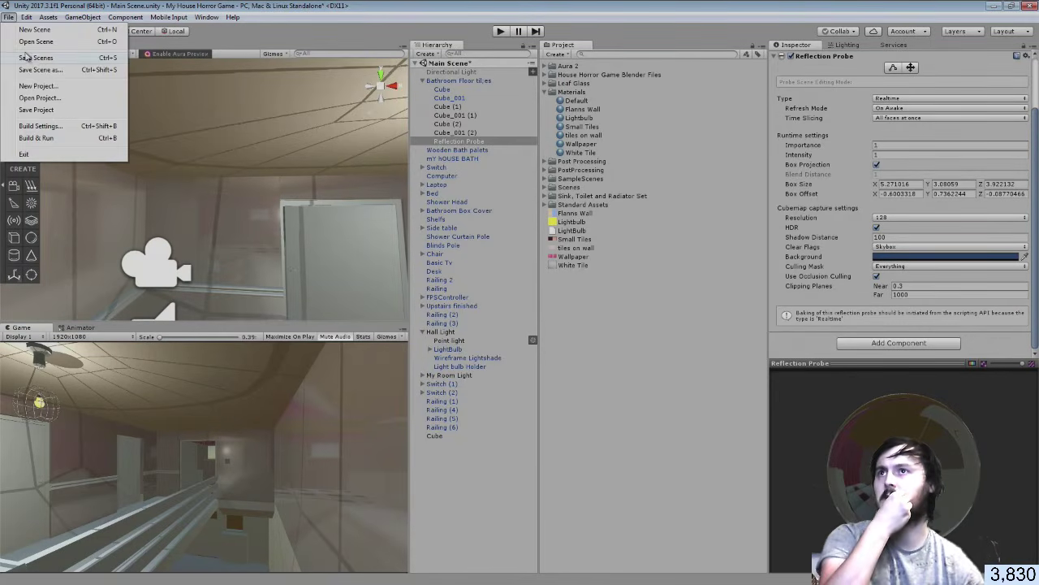
click(31, 58)
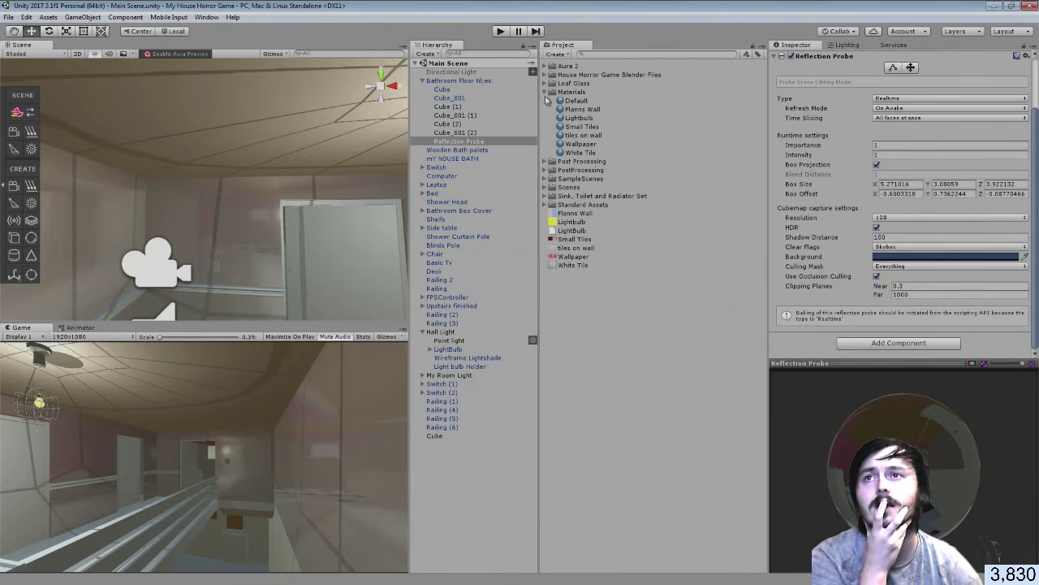
click(545, 91)
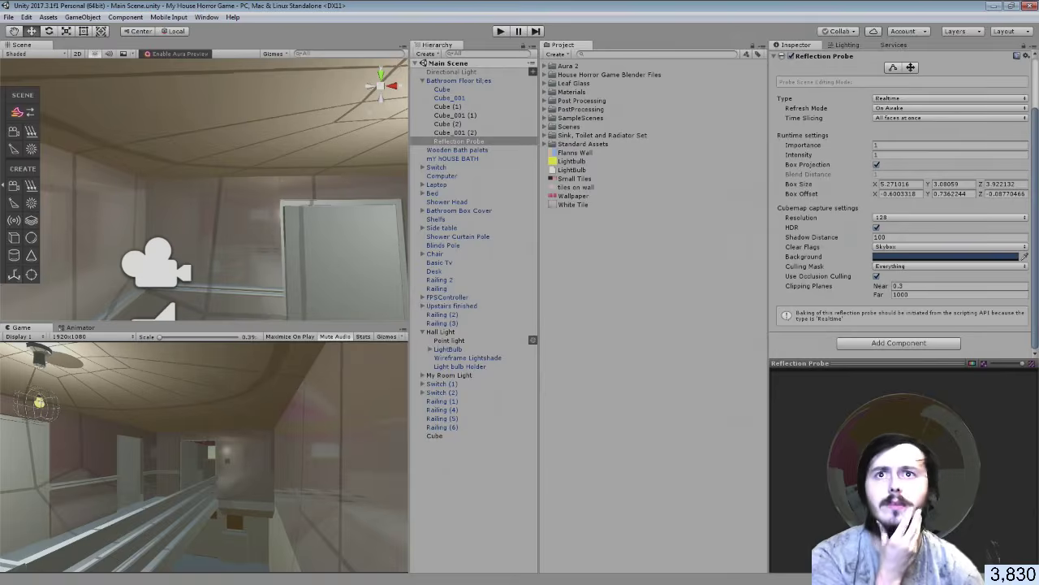
key(alt+Tab)
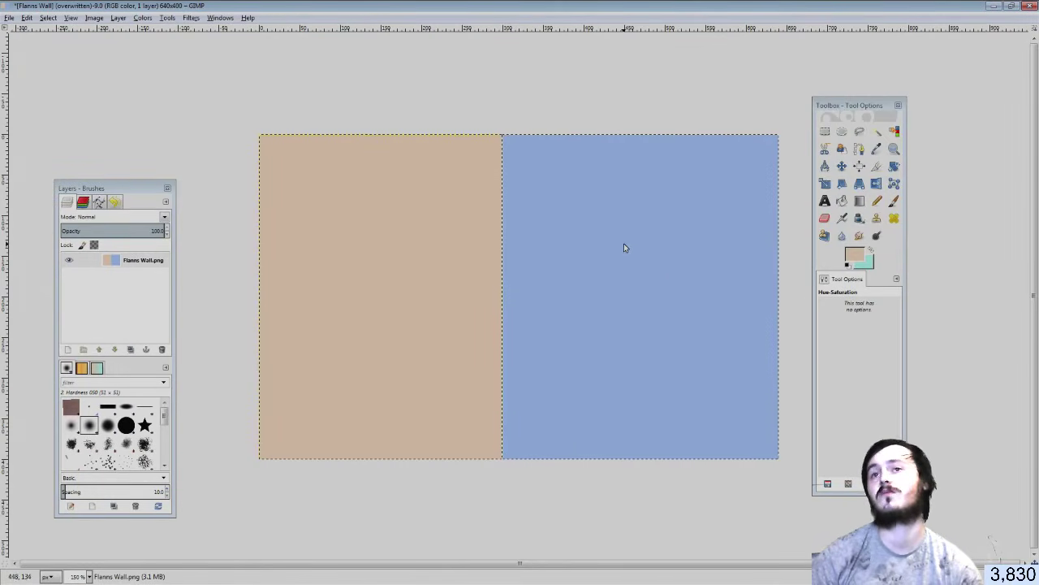
Fill the left half of the wall texture with light beige
click(854, 255)
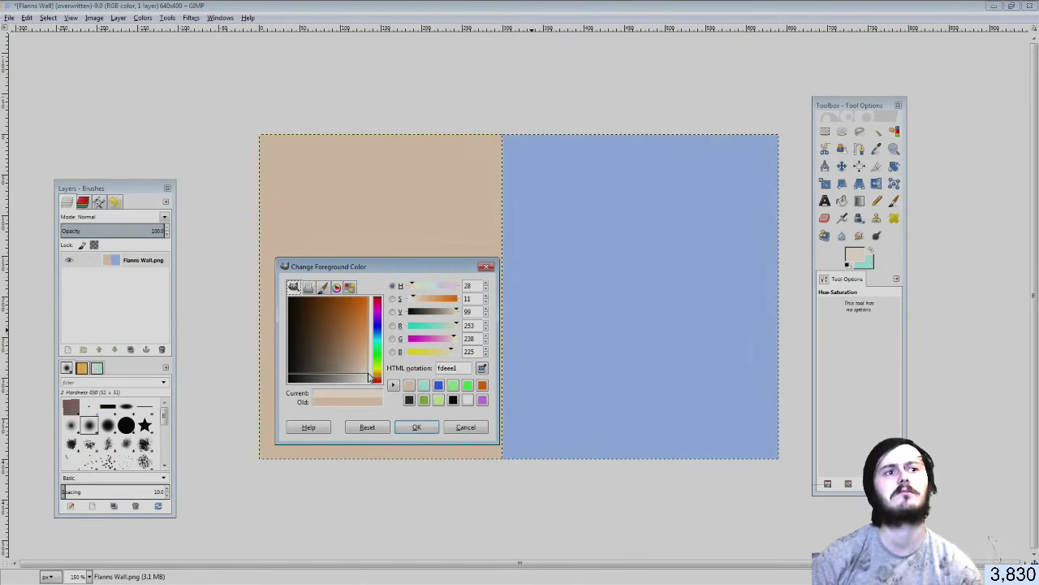
click(415, 426)
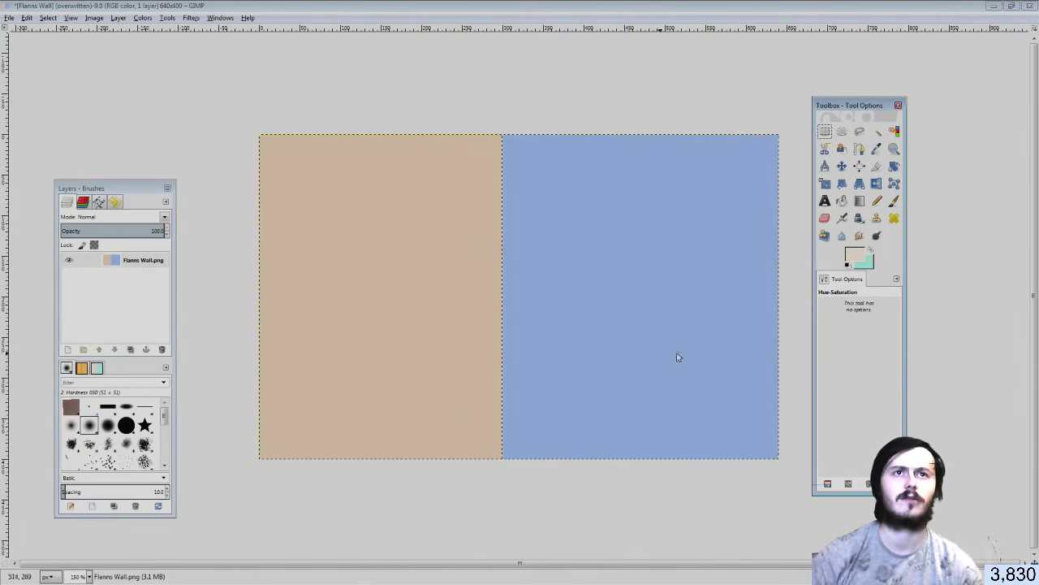
click(826, 202)
click(842, 201)
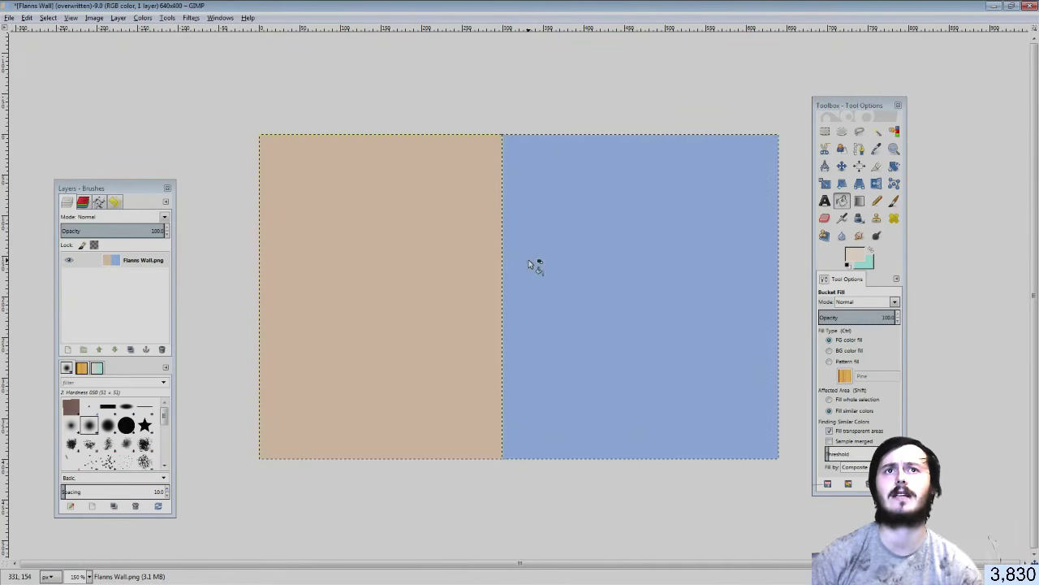
click(825, 131)
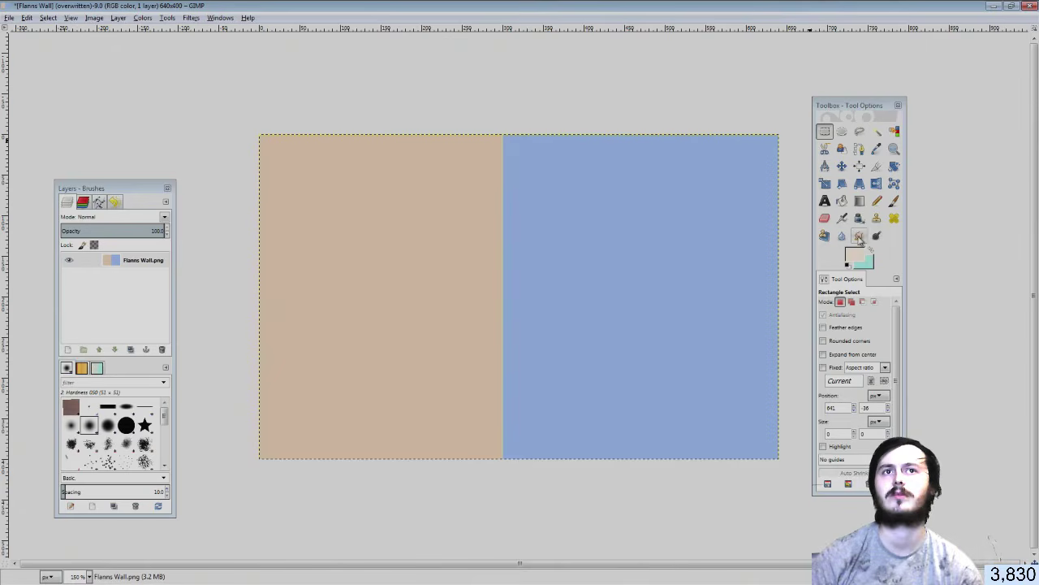
click(843, 202)
click(403, 292)
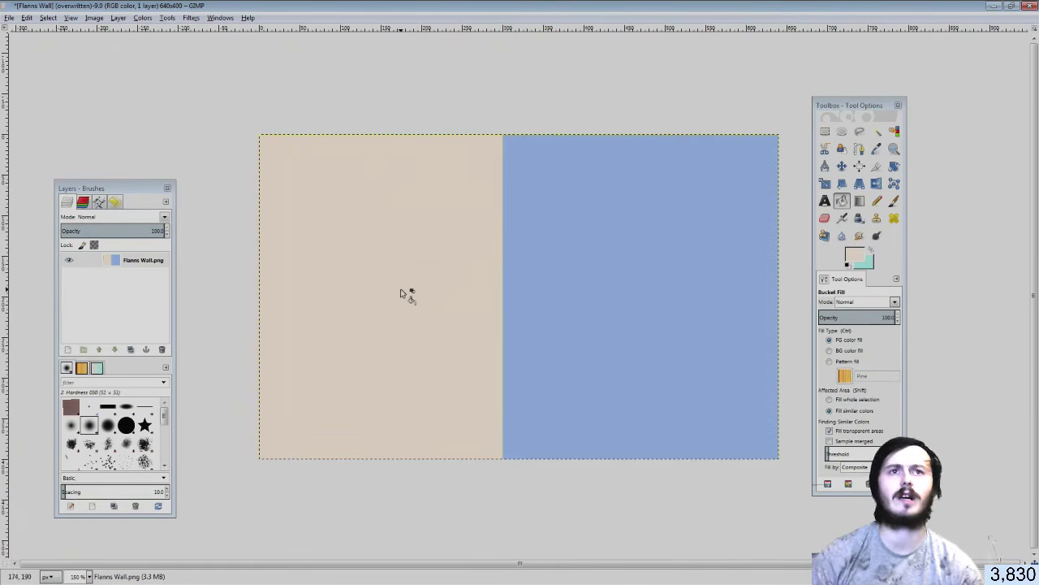
Fill the blue right half with a darker orange-brown
click(872, 253)
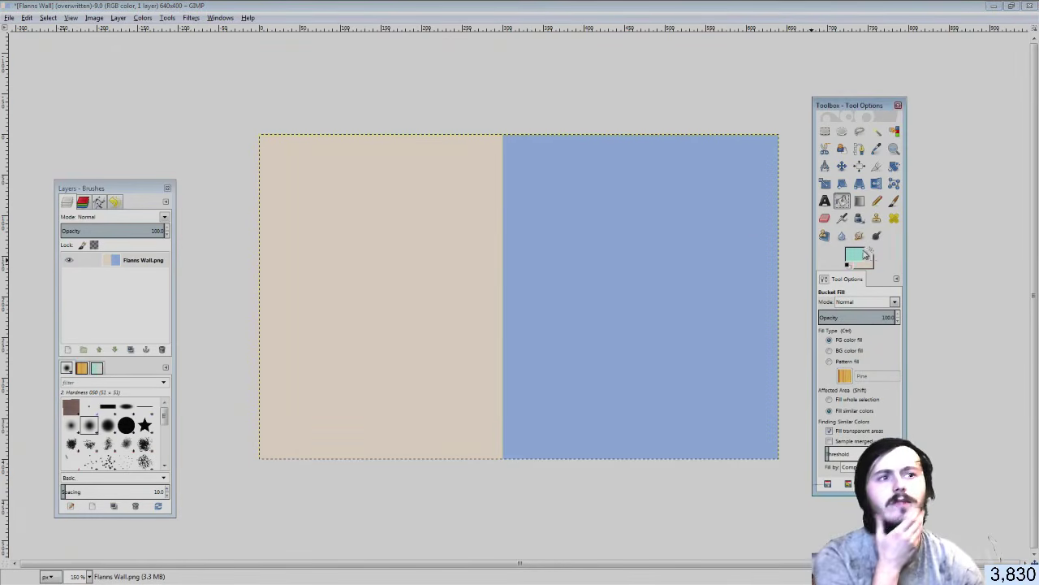
click(863, 254)
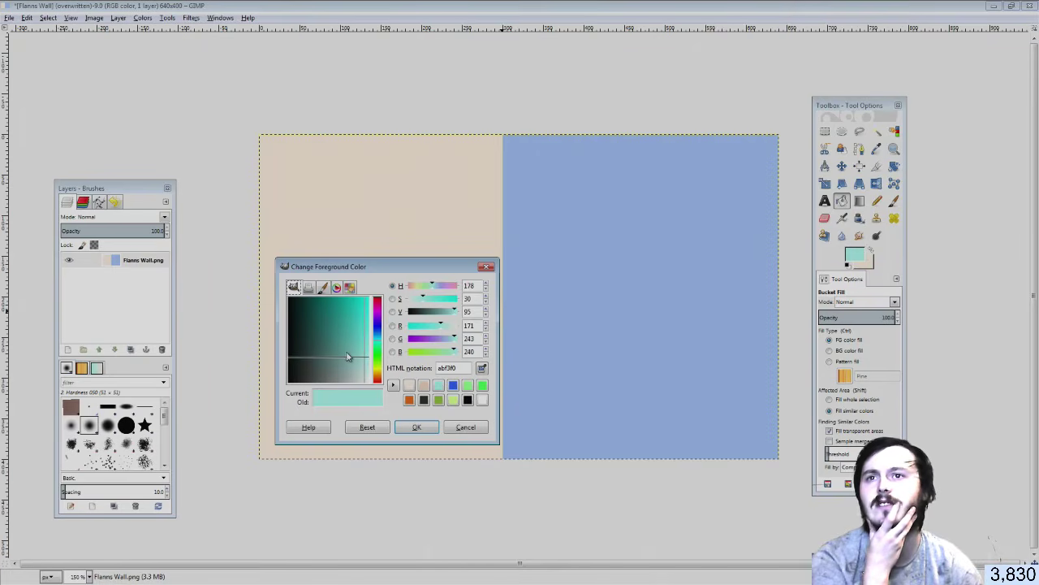
drag(378, 366, 351, 322)
click(402, 427)
click(534, 345)
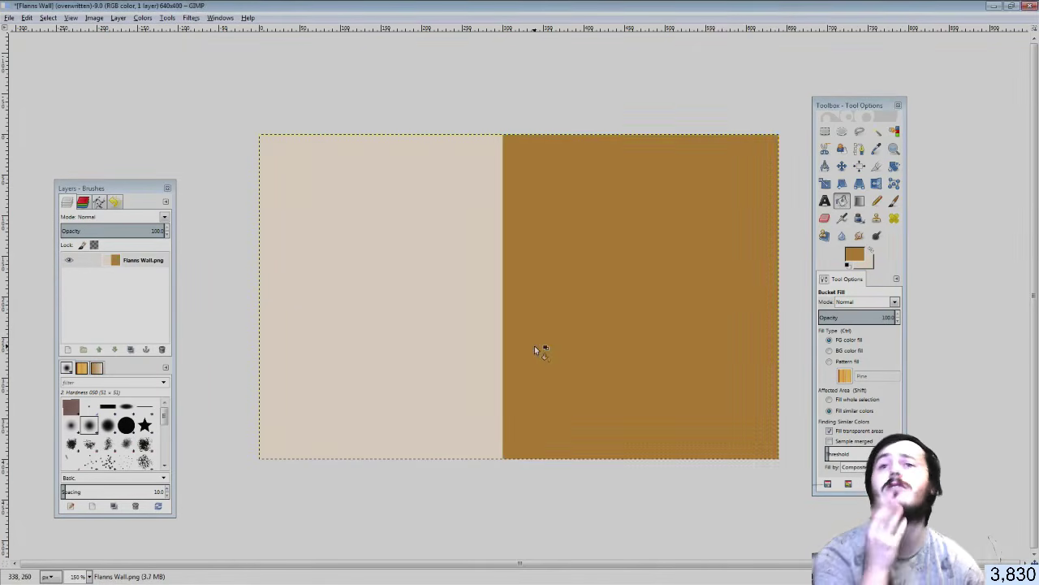
click(9, 19)
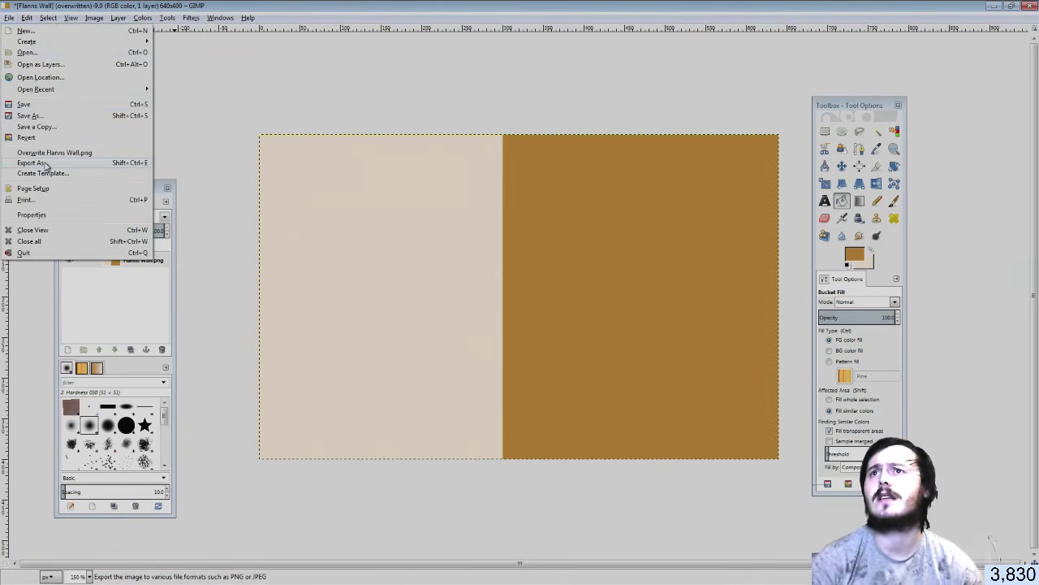
Export the image as Hallway Walls.png into the game's Assets folder, adding the missing extension
click(47, 165)
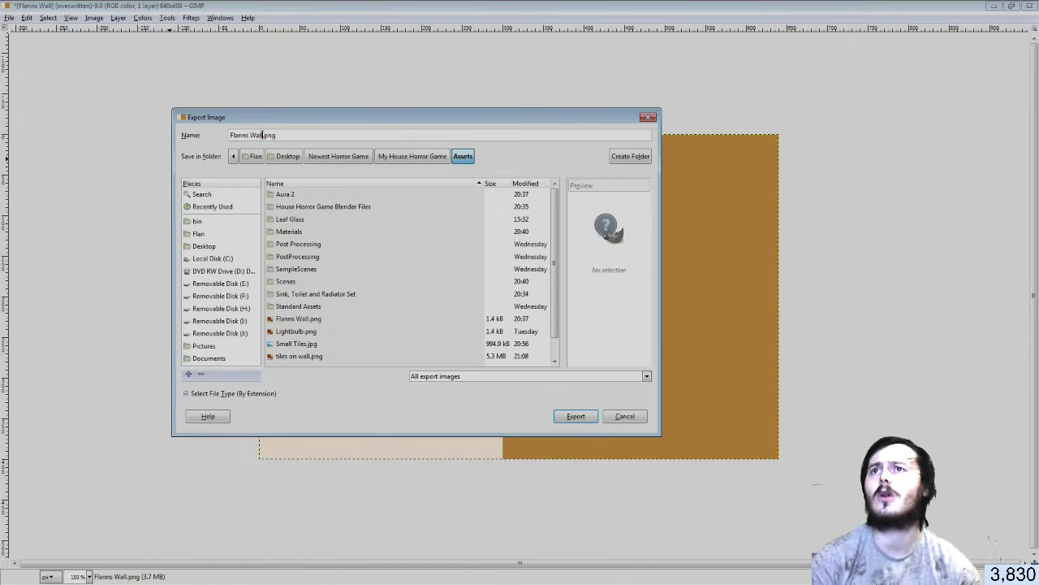
text(H)
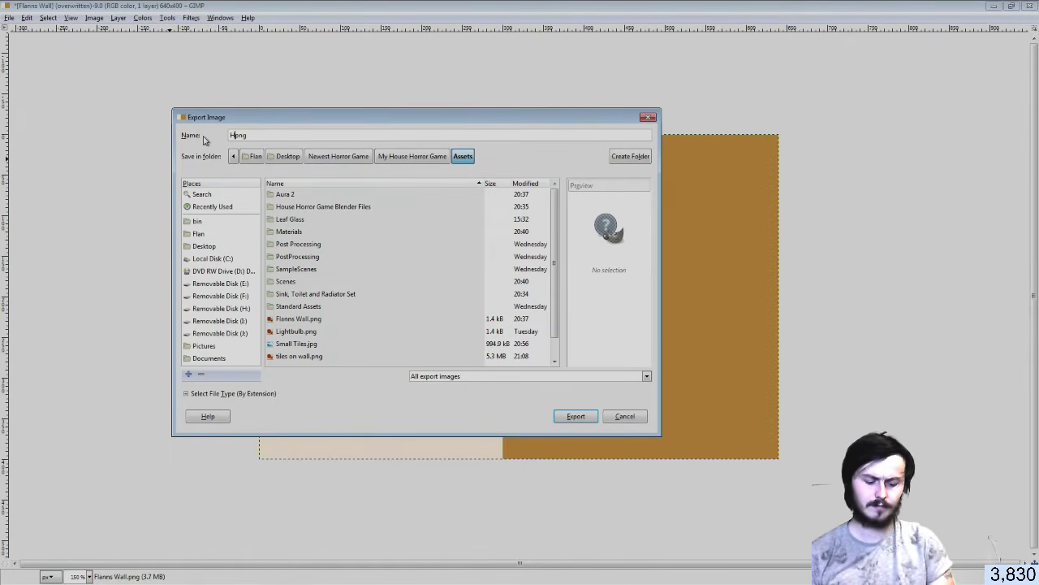
text(allway Wall)
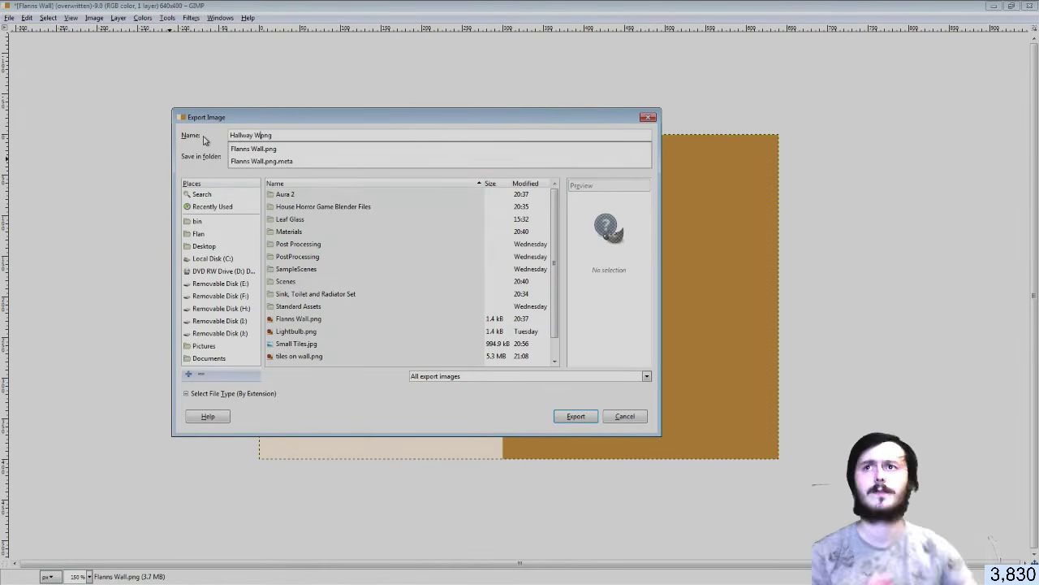
click(385, 413)
click(576, 415)
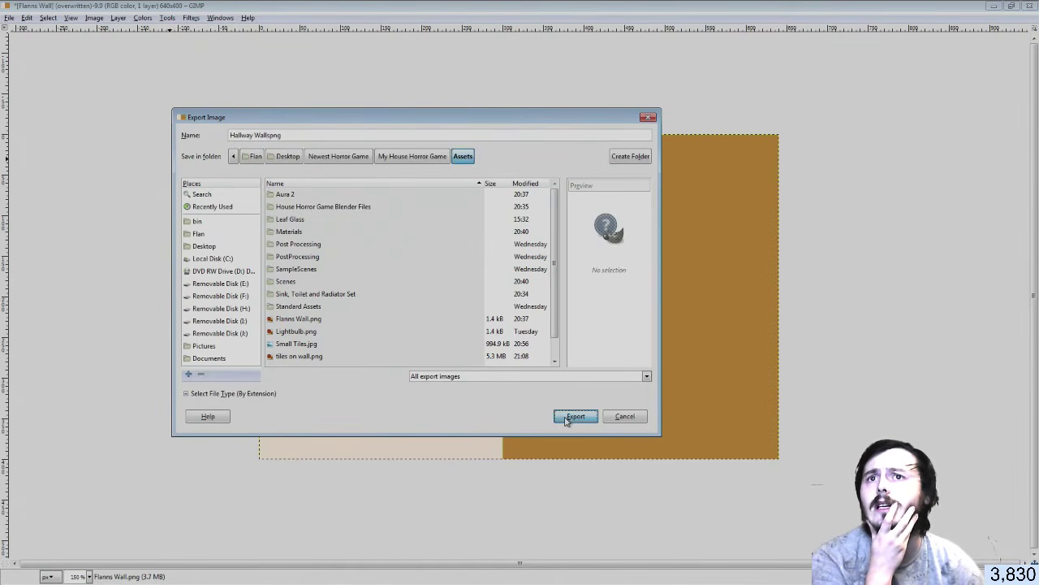
click(479, 323)
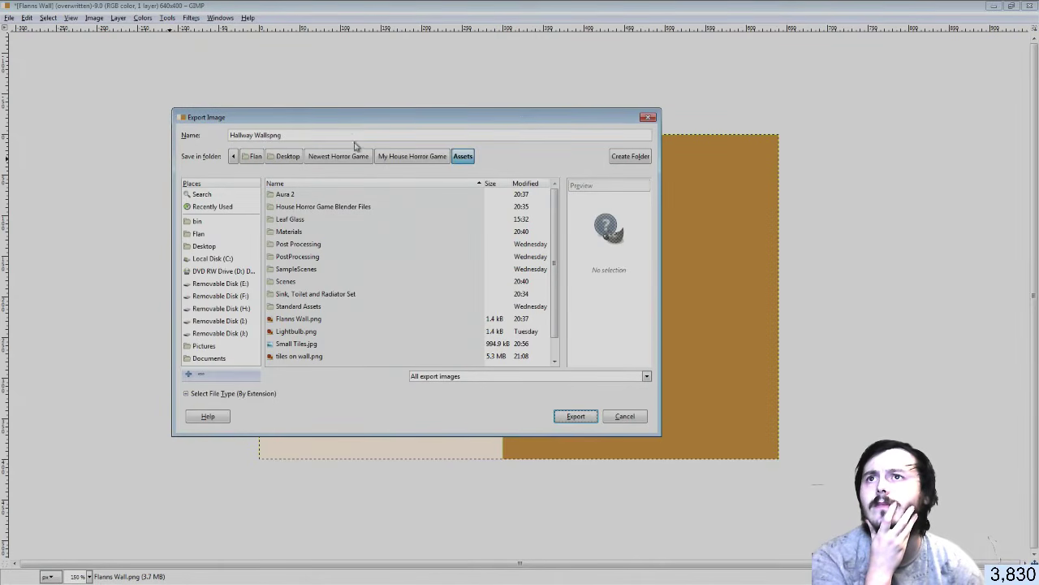
triple_click(268, 131)
click(269, 135)
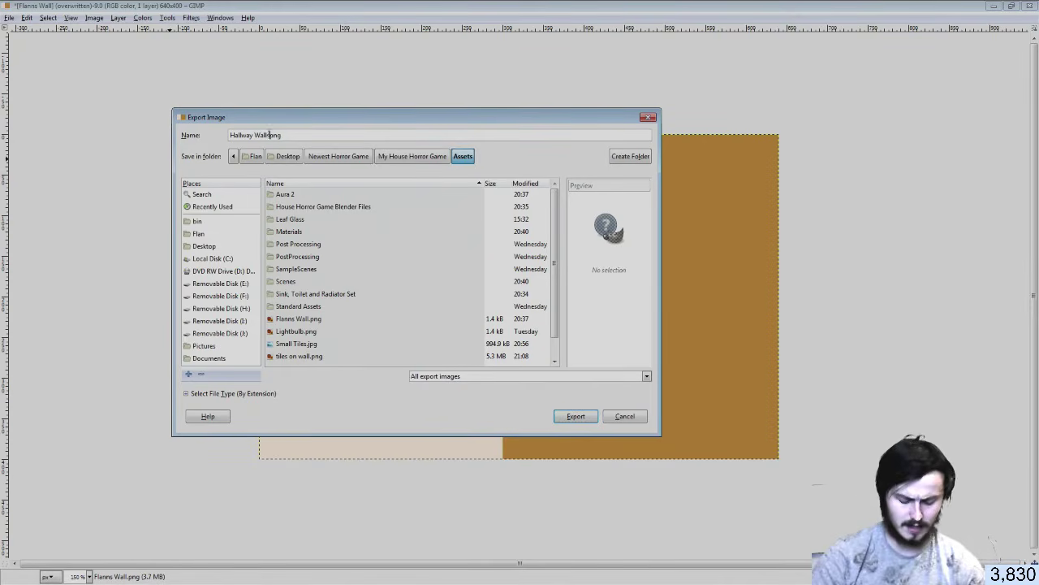
text(.)
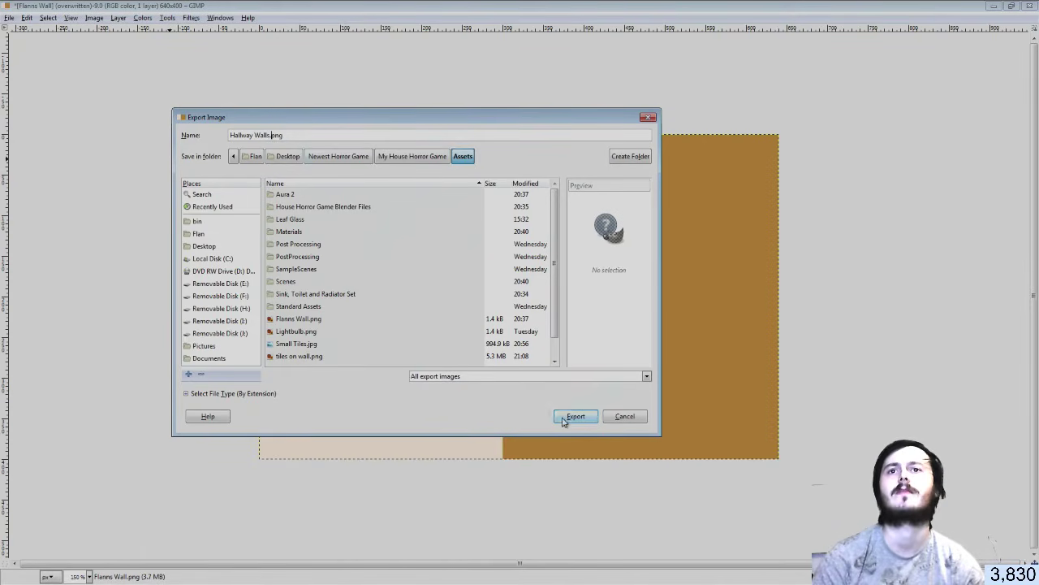
click(573, 416)
click(538, 389)
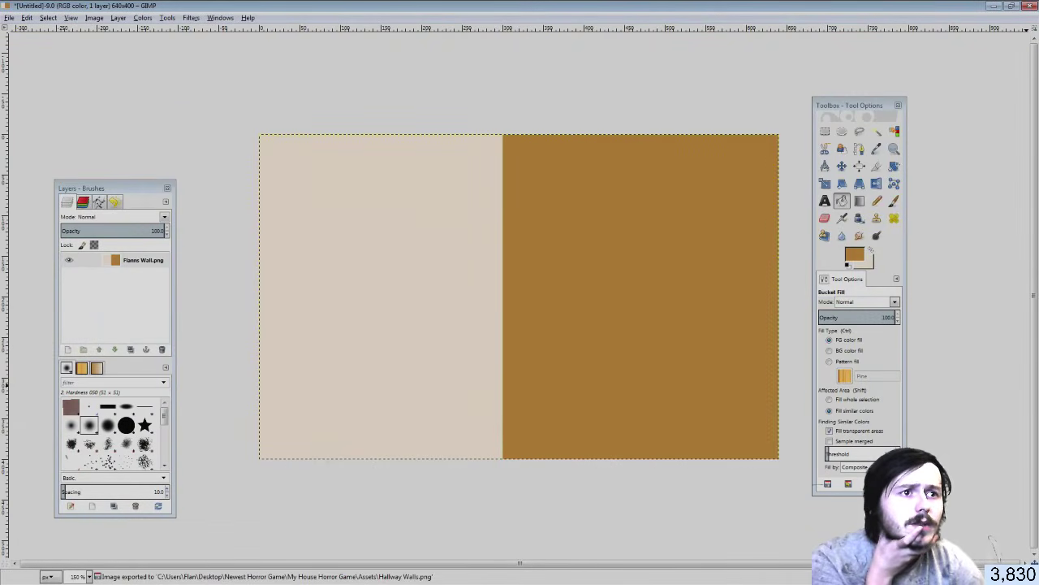
Walk through the Blender hallway in first person toward the wall with doors, then return to Unity
key(alt+Tab)
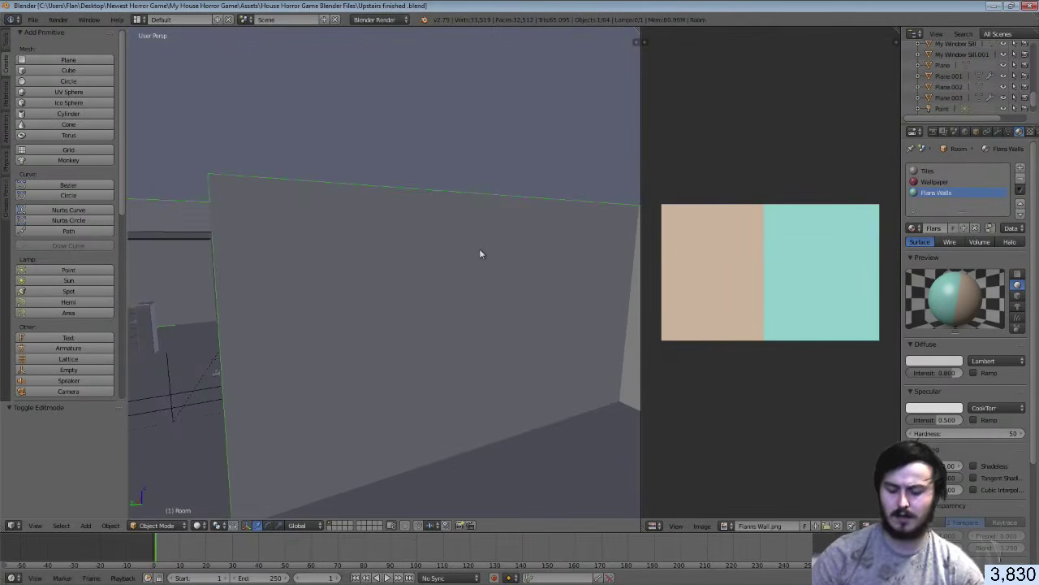
key(shift+f)
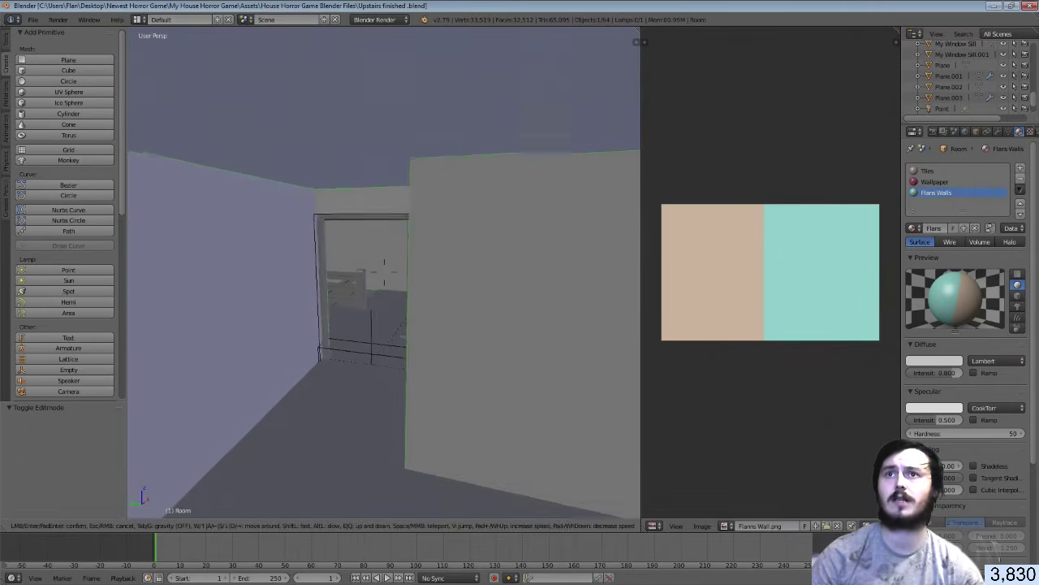
key(w)
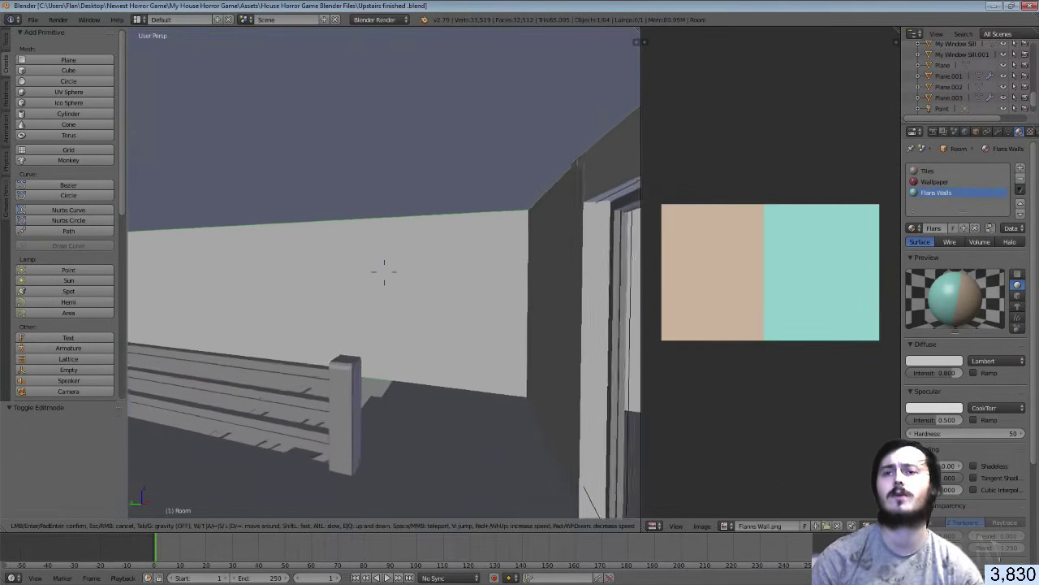
key(w)
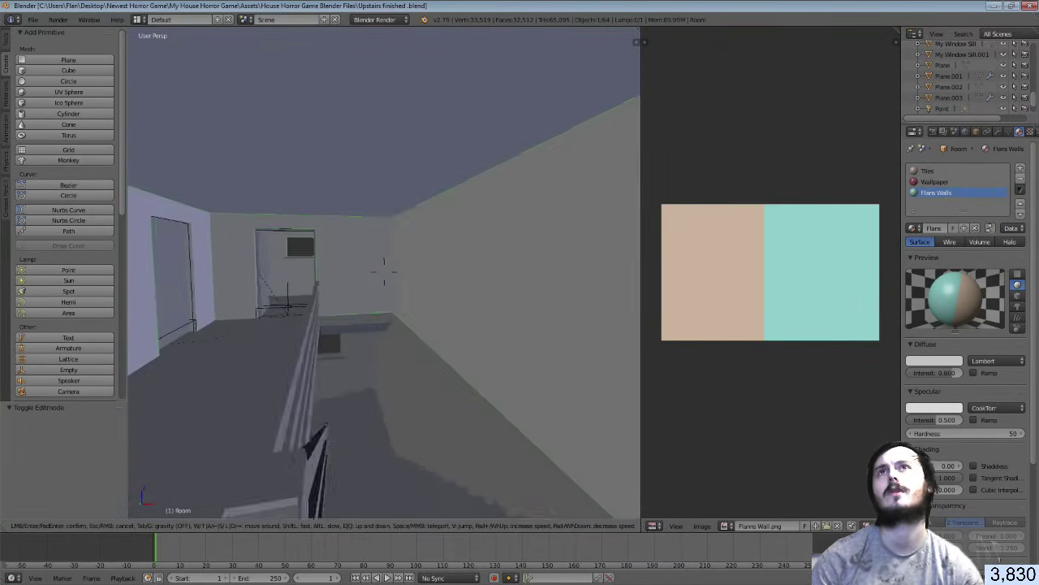
key(a)
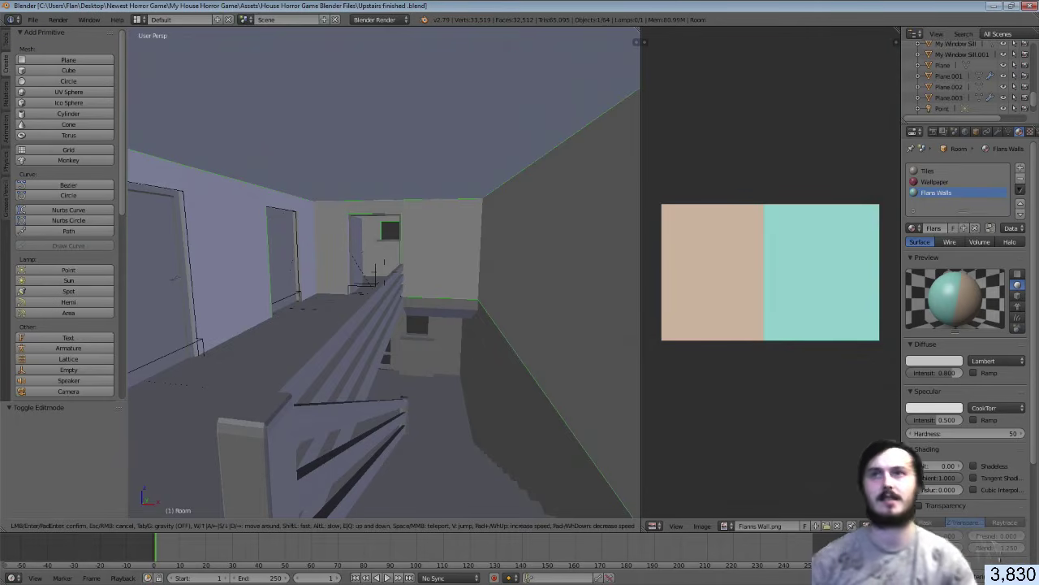
key(w)
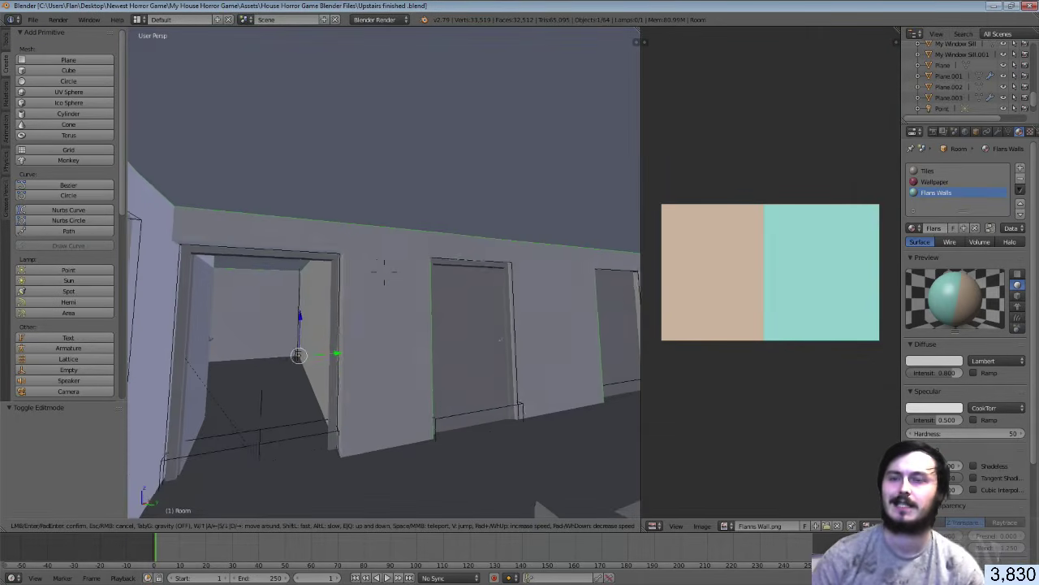
click(385, 273)
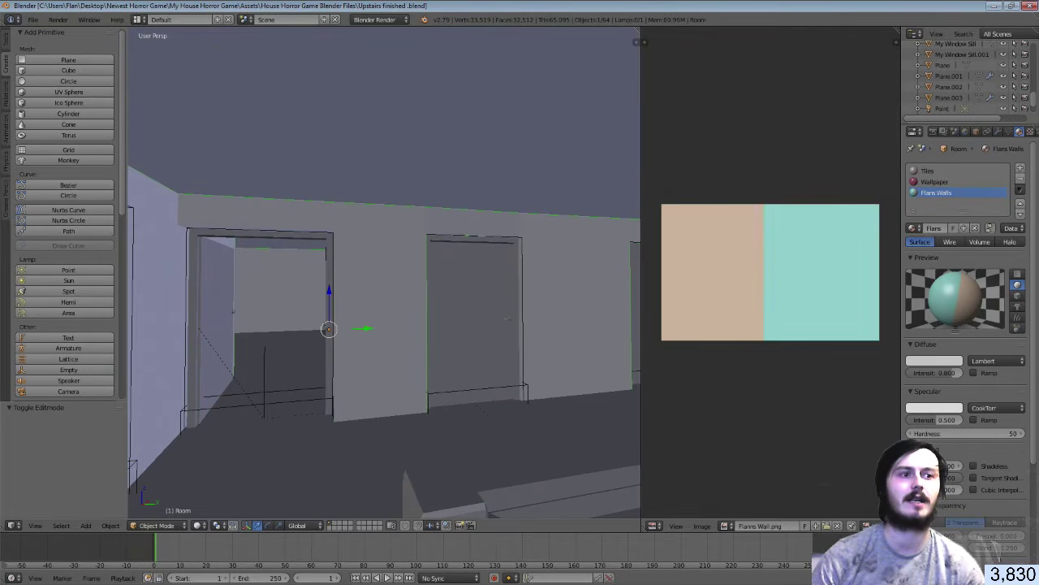
key(alt+Tab)
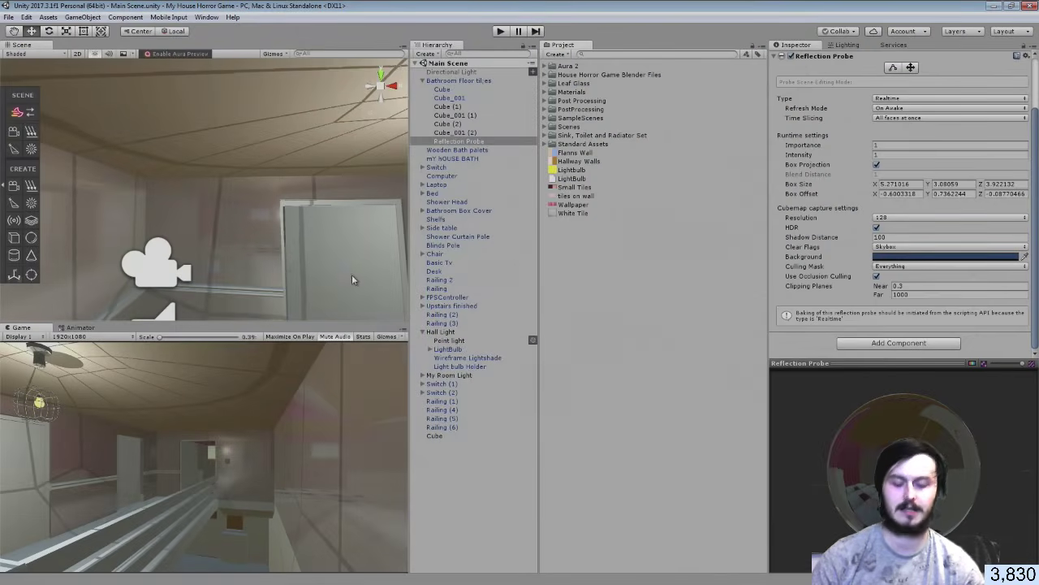
Fly the Unity Scene camera into the hallway
right_drag(247, 251, 132, 296)
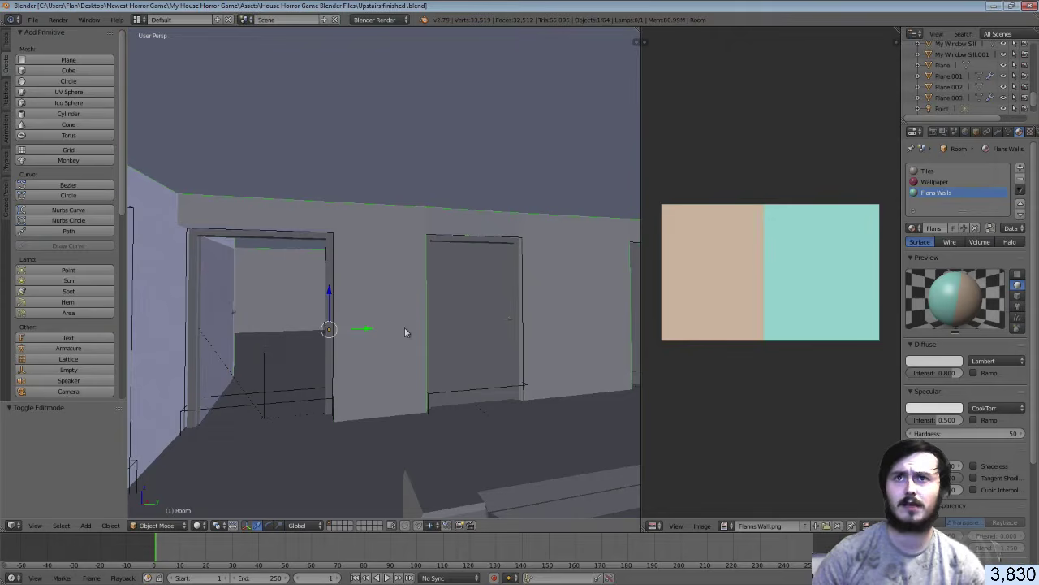
Walk to the wall with doors, enter Edit Mode, and move to the doorway corner
key(shift+f)
key(w)
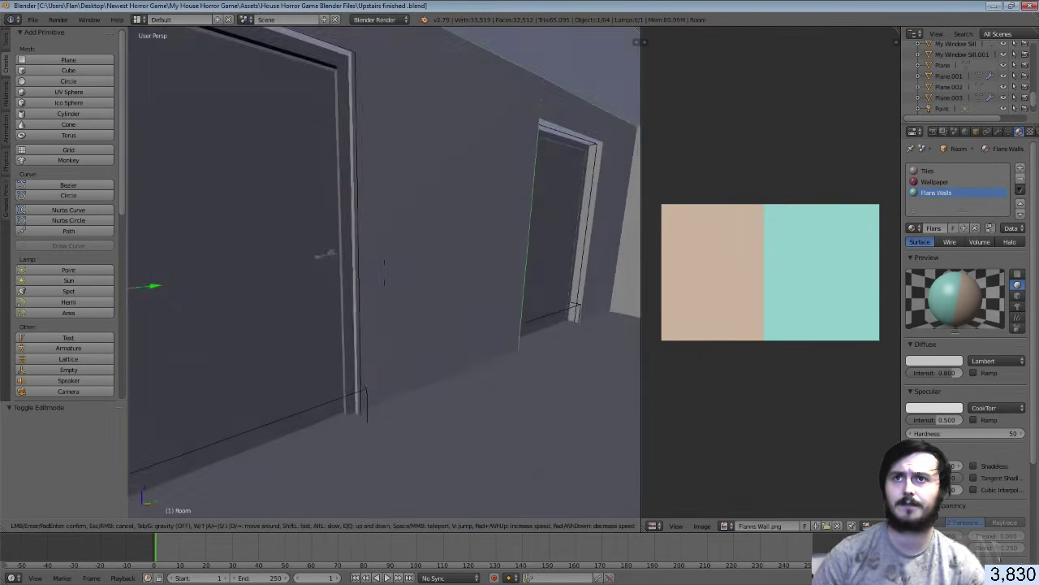
key(s)
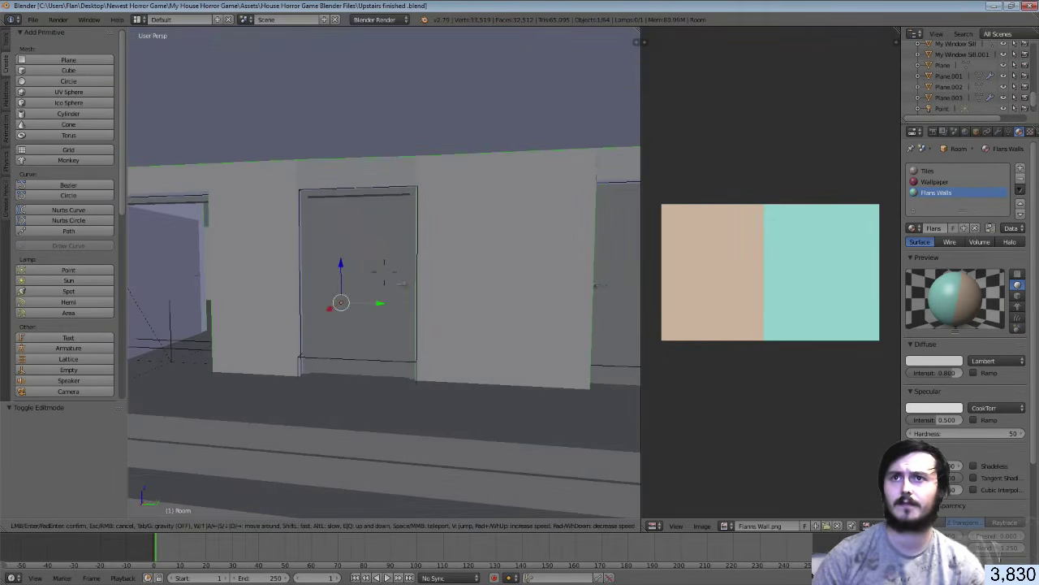
click(384, 276)
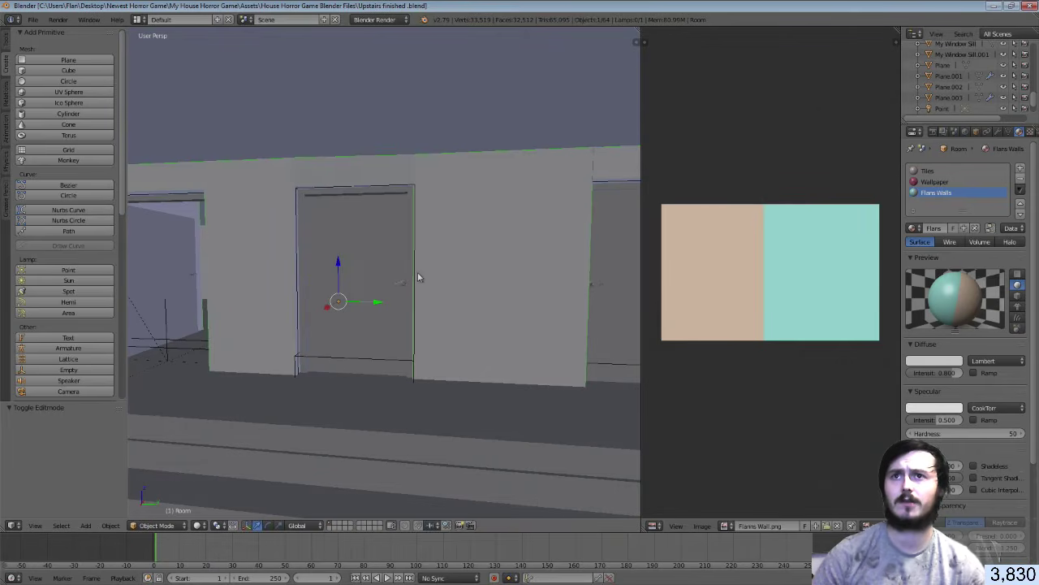
key(Tab)
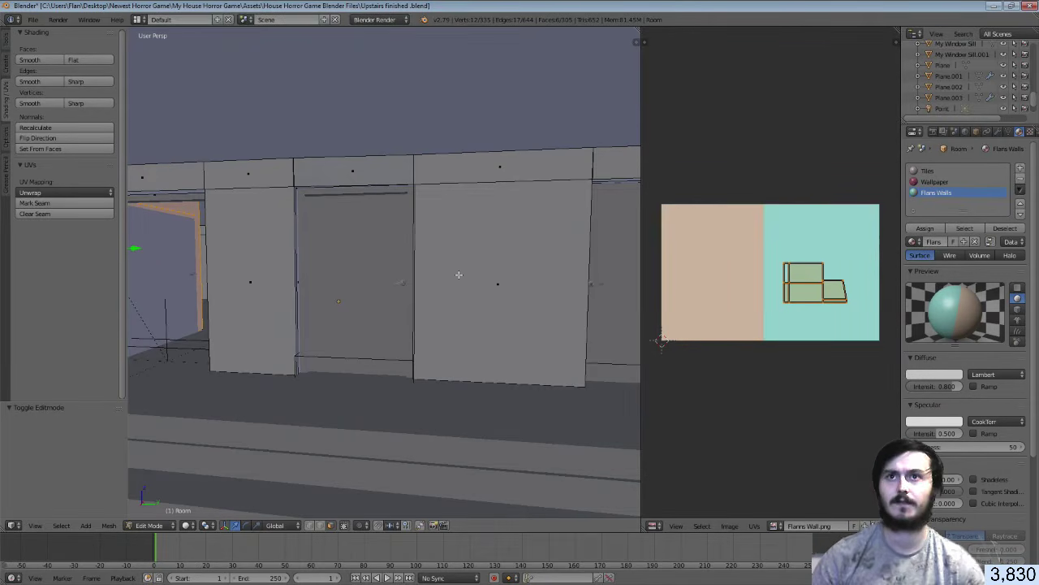
key(shift+f)
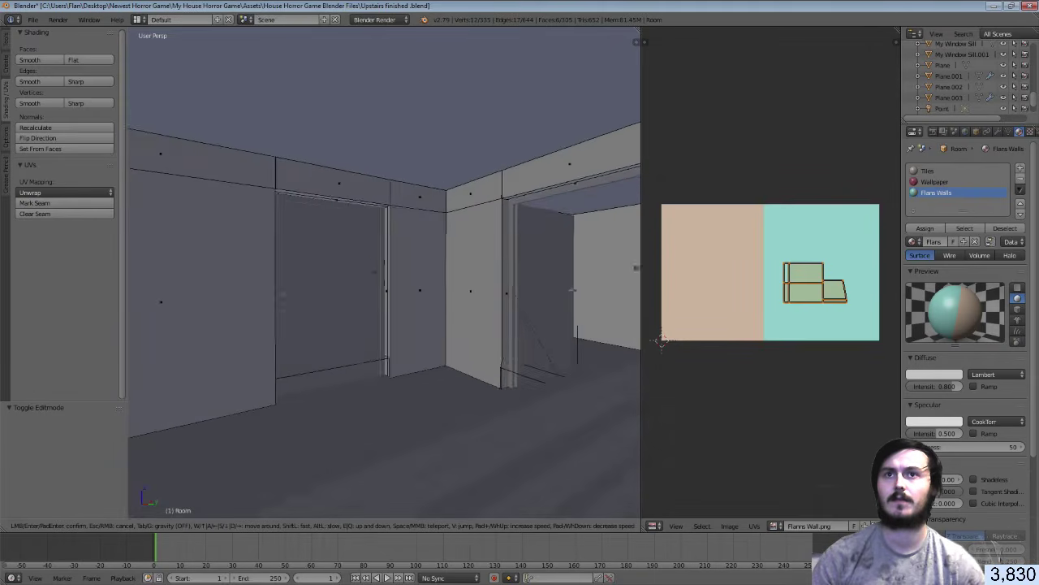
key(w)
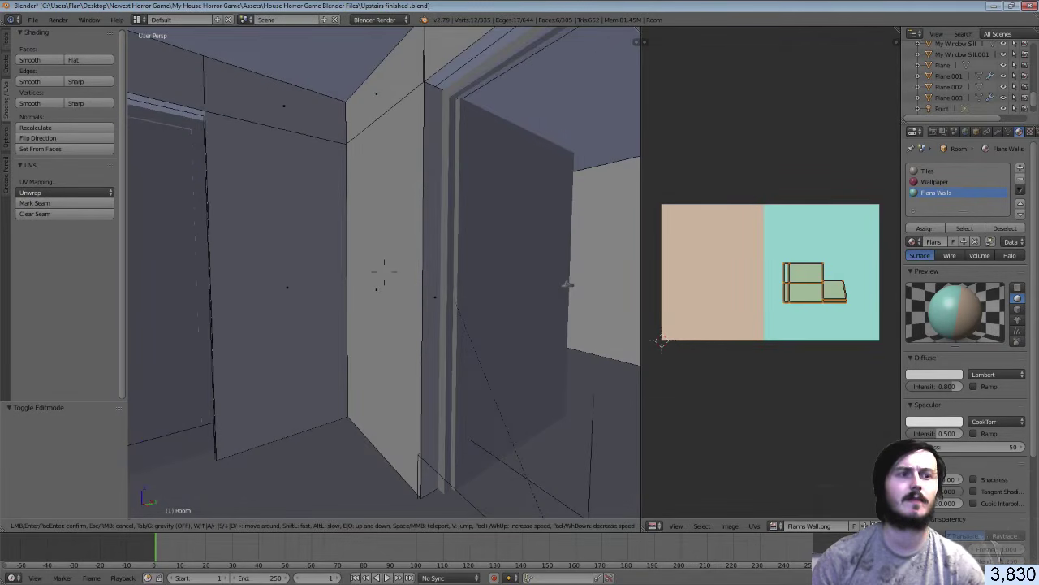
click(418, 281)
Try selecting wall faces beside the door frame, then deselect all and cancel a first loop cut
shift+right_click(430, 284)
shift+right_click(394, 279)
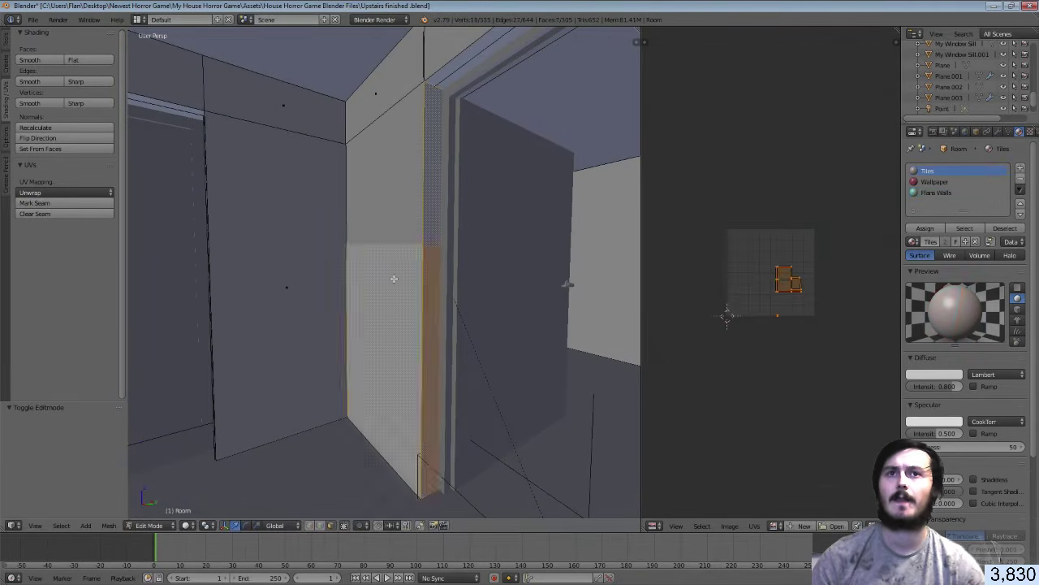
shift+right_click(308, 279)
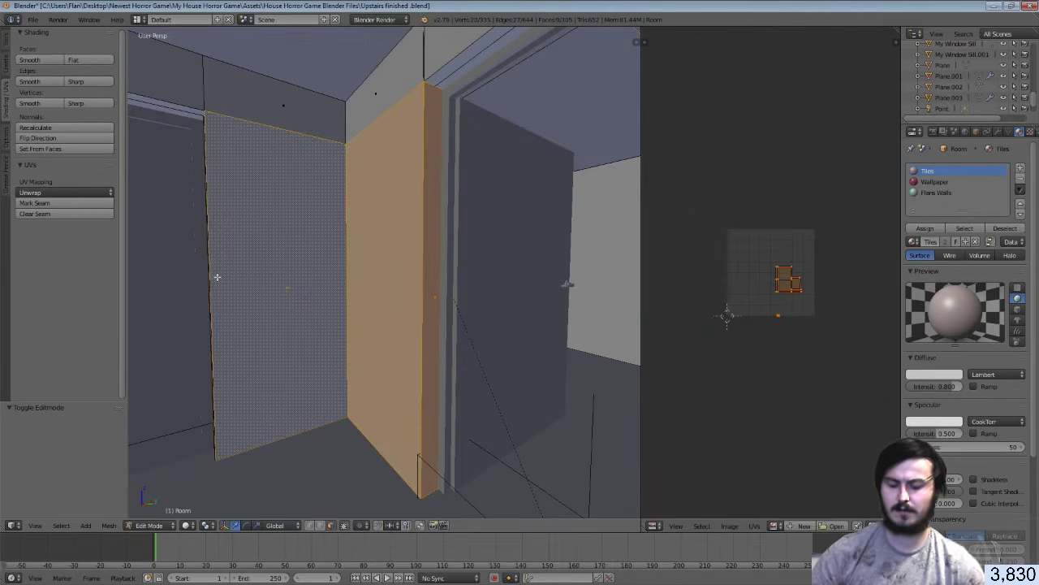
key(a)
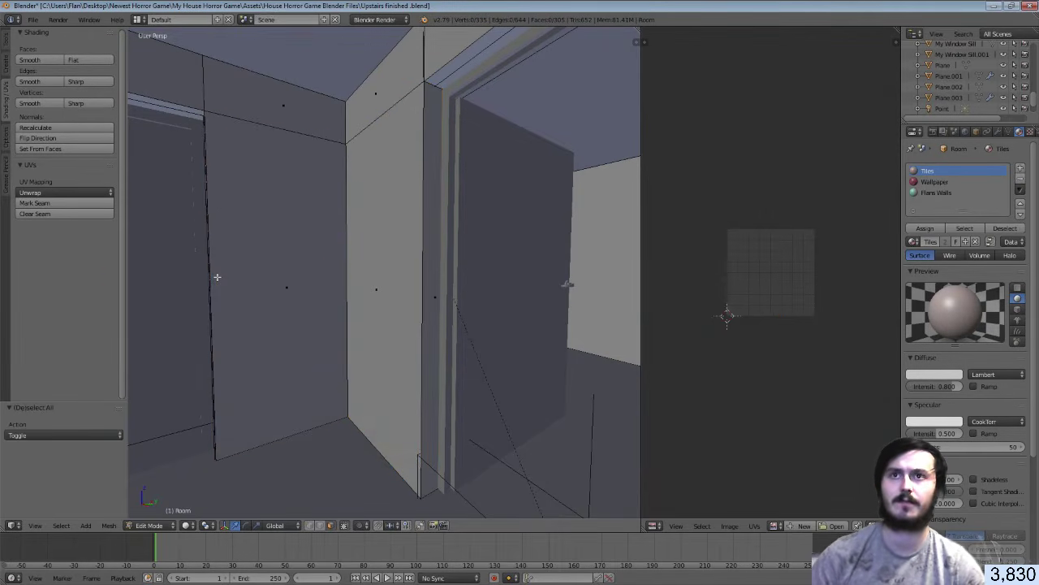
key(ctrl+r)
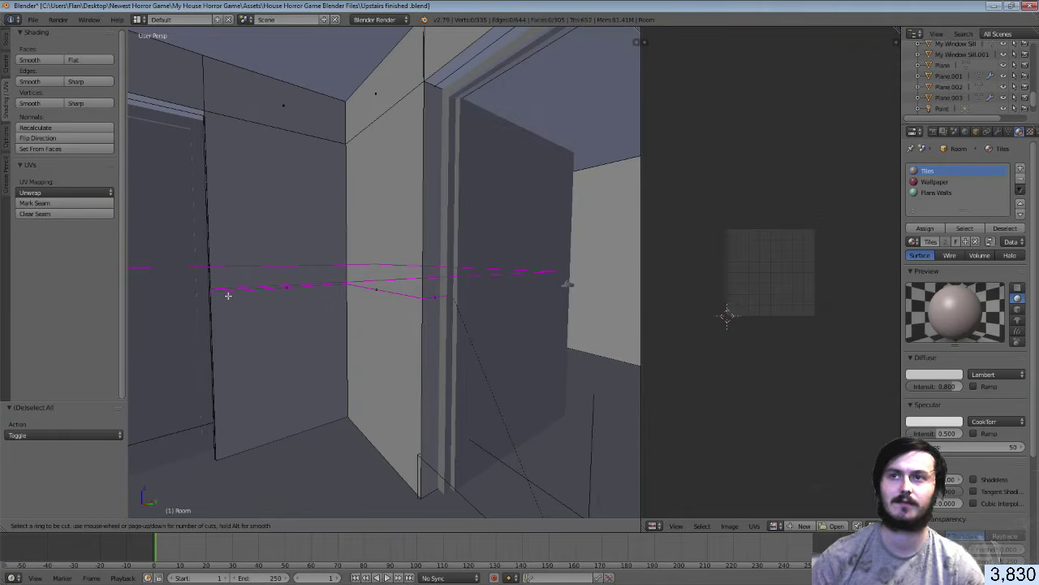
key(Escape)
Add a horizontal edge loop across the other door's wall at mid height
key(shift+f)
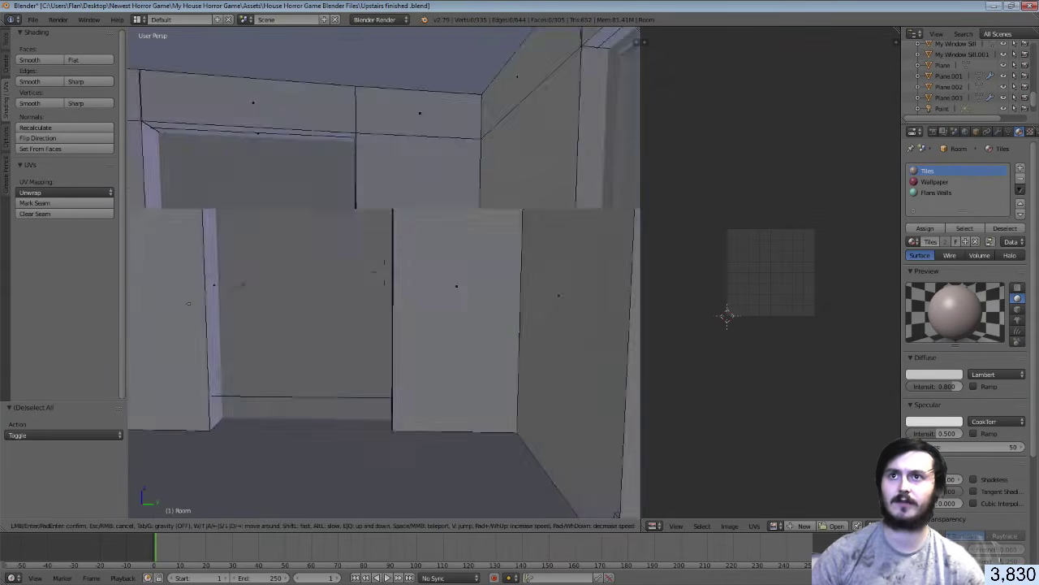
key(w)
click(387, 271)
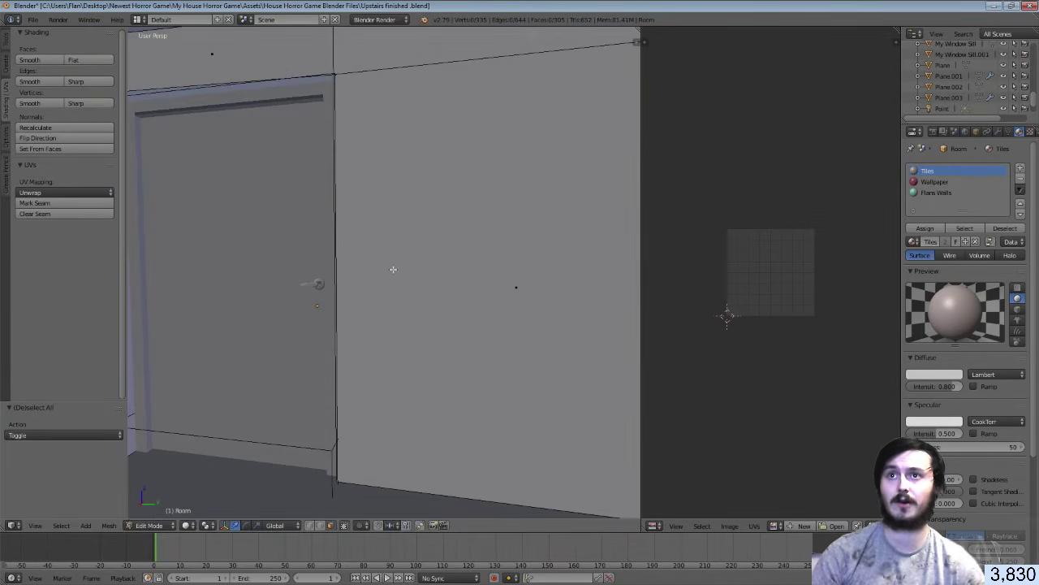
key(ctrl+r)
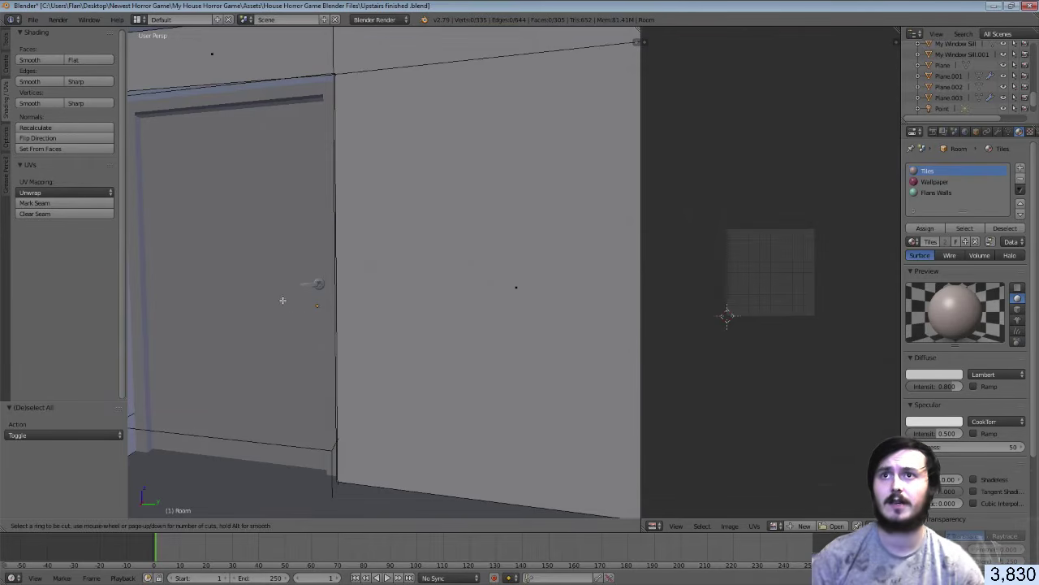
click(333, 302)
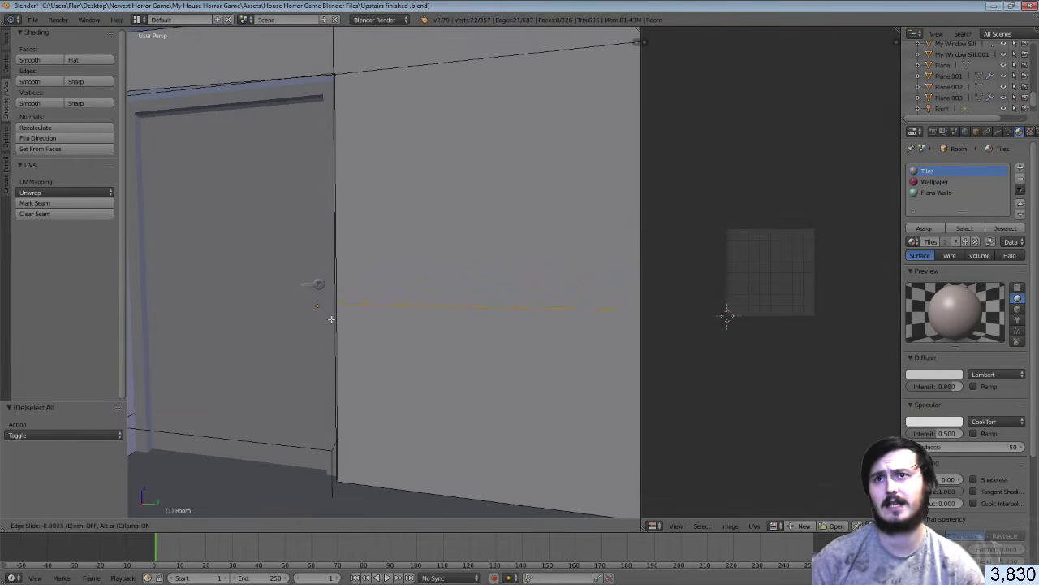
click(330, 319)
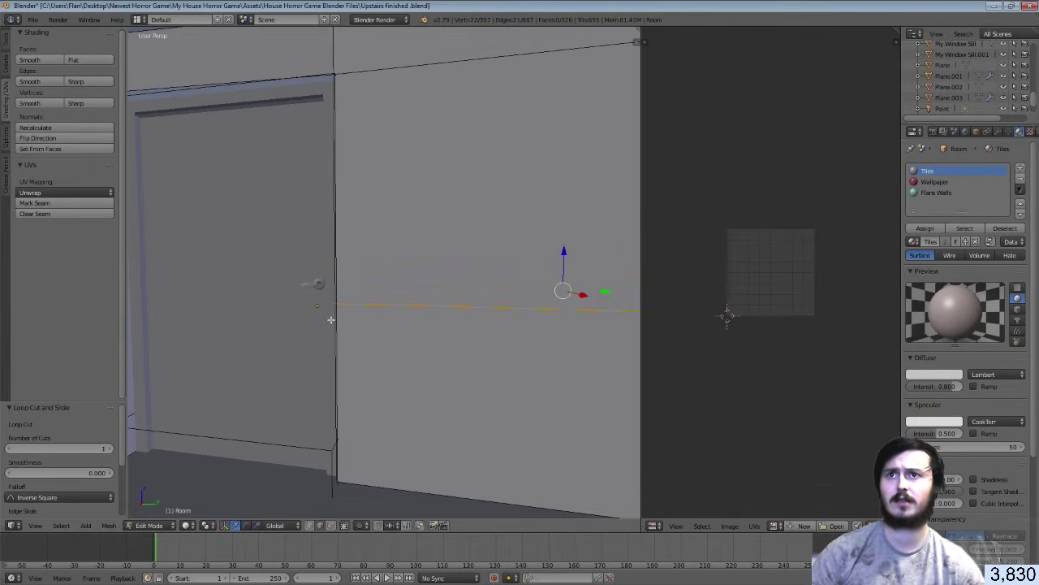
Walk along the hallway to inspect the new edge loop, ending in face select mode
key(shift+f)
key(s)
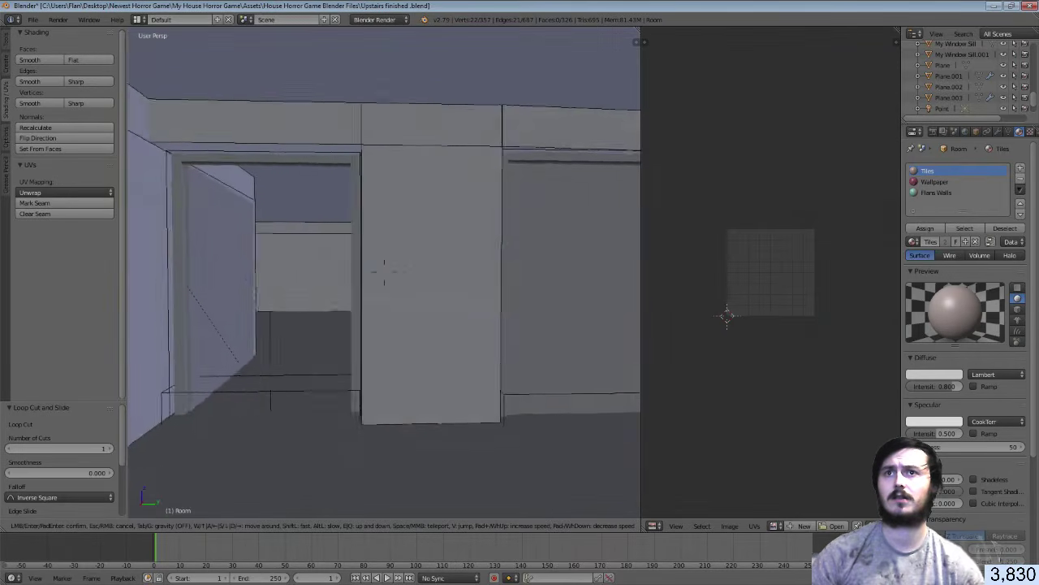
key(a)
key(w)
key(s)
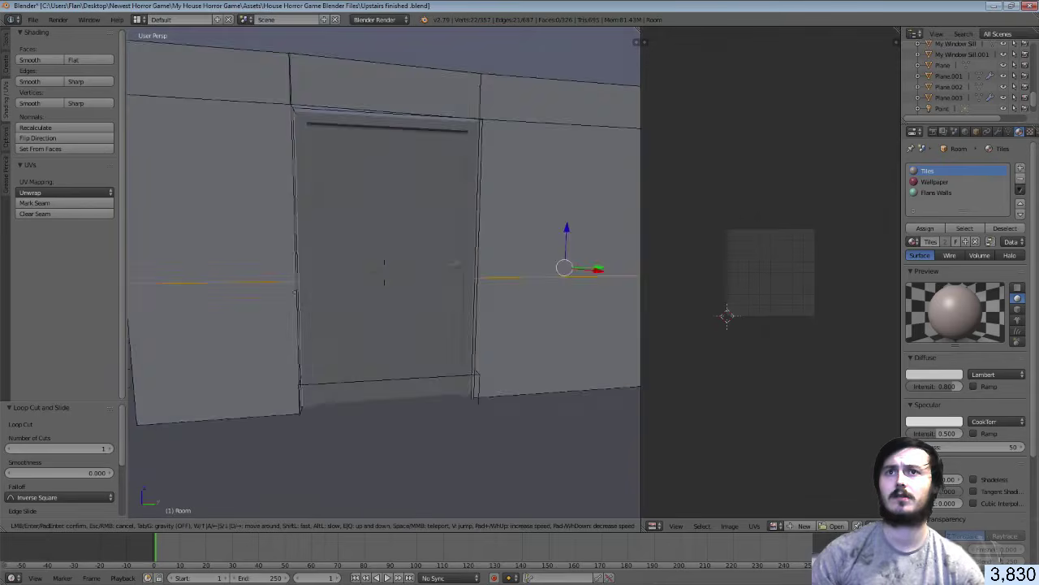
key(w)
key(w)
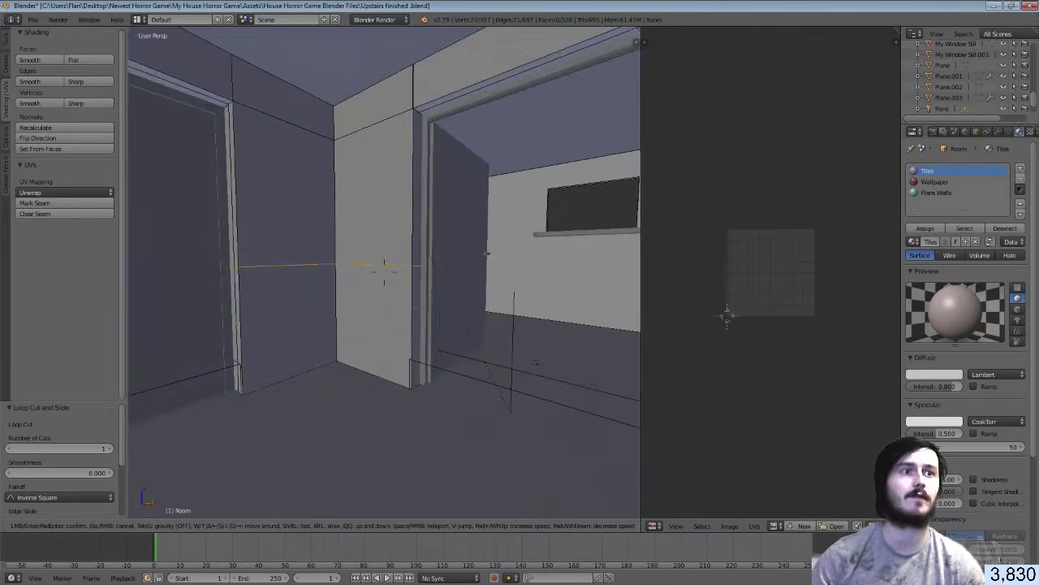
click(385, 272)
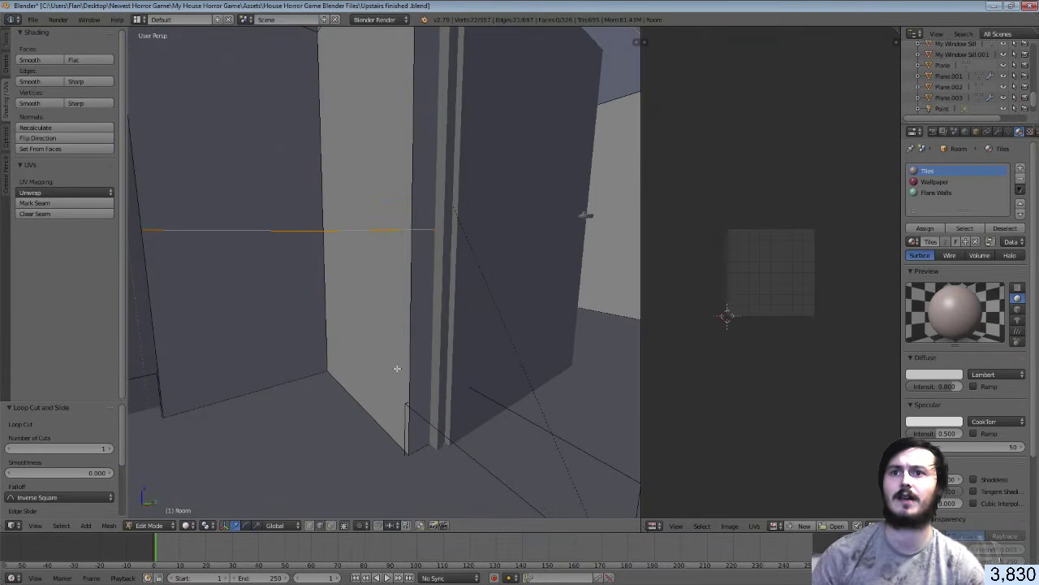
click(332, 524)
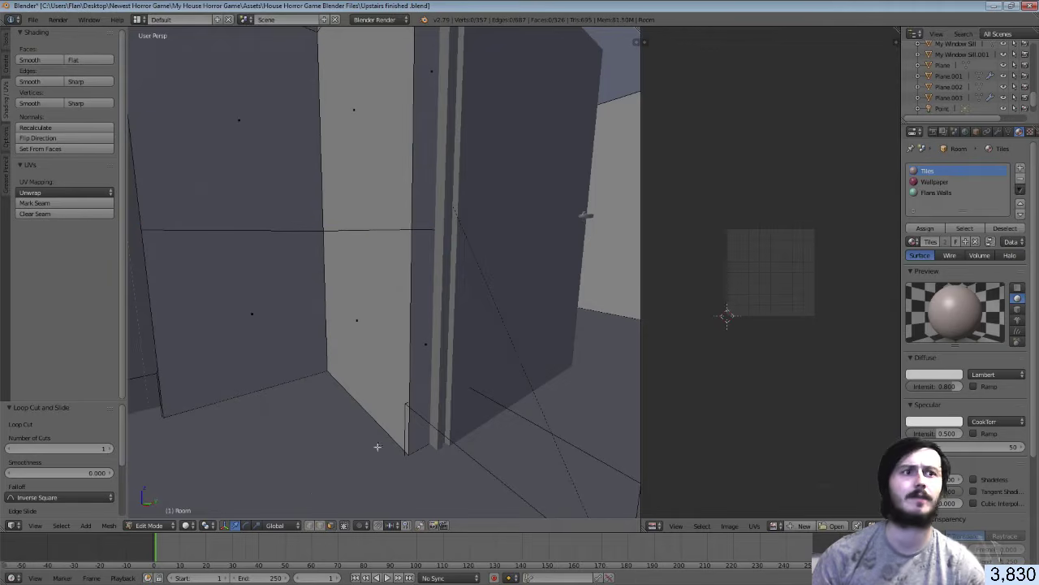
Select the lower wall faces near the first doorway and along the door wall
right_click(425, 343)
shift+right_click(366, 309)
shift+right_click(268, 277)
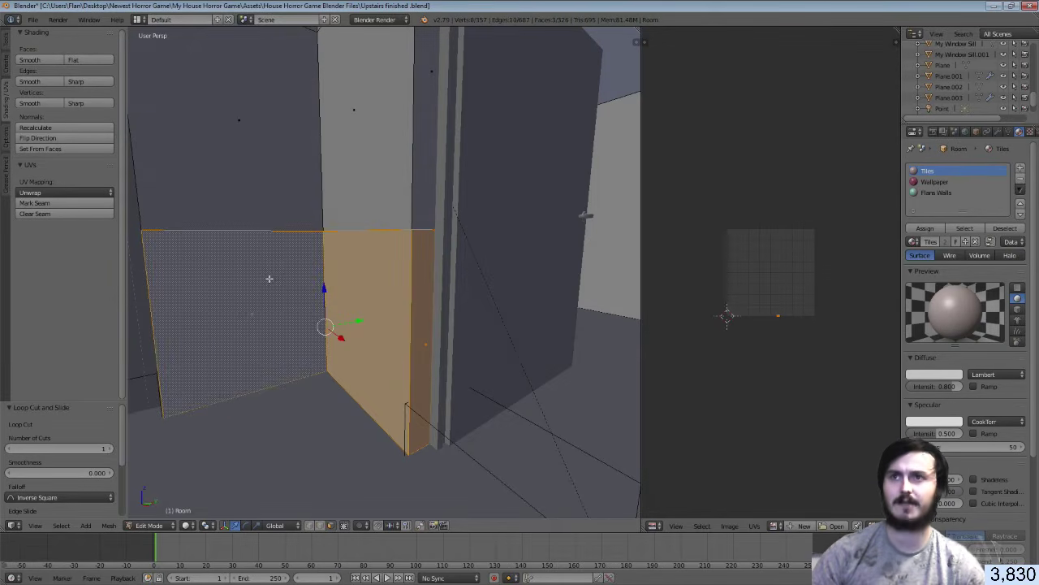
key(shift+f)
click(385, 273)
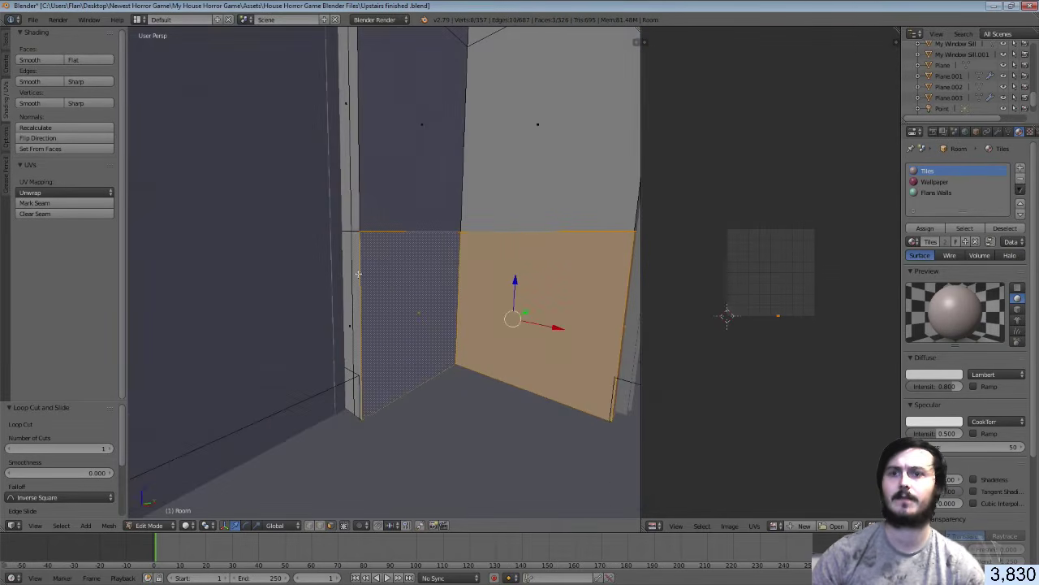
key(shift+f)
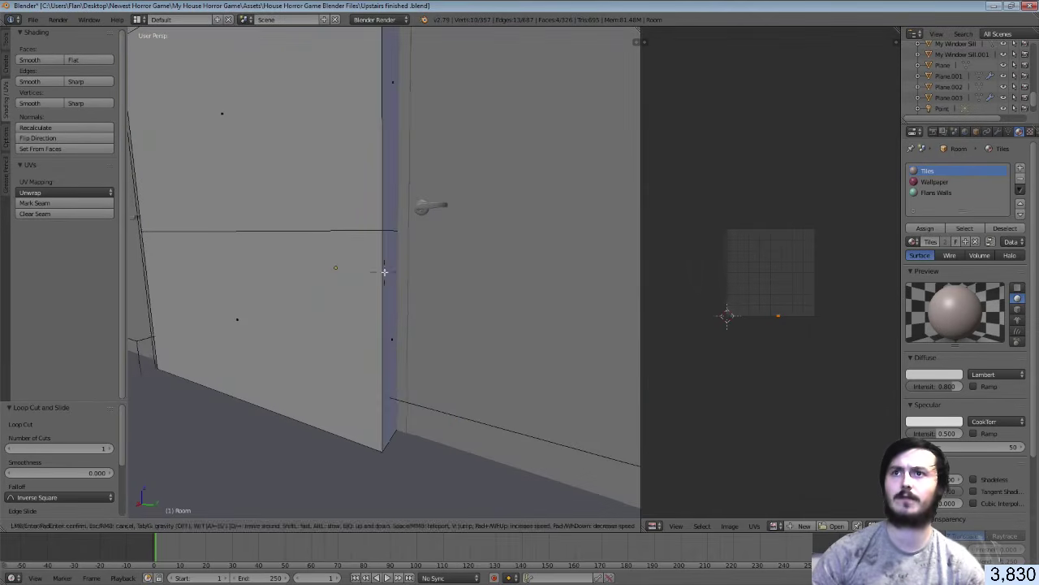
click(385, 272)
shift+right_click(387, 275)
shift+right_click(350, 289)
Add the lower wall faces beside the other door, leaving the white left wall unselected
key(shift+f)
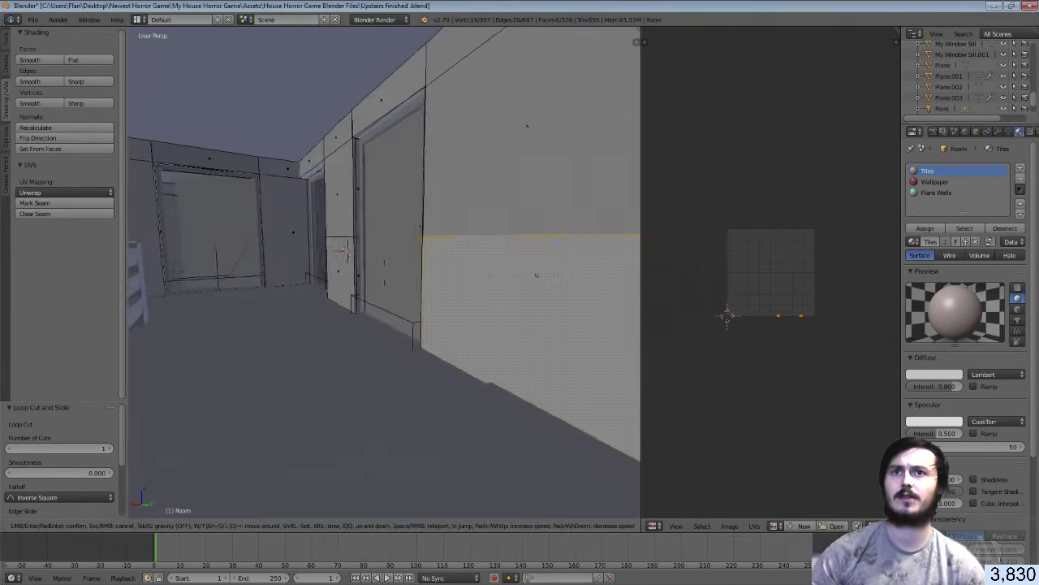
click(395, 277)
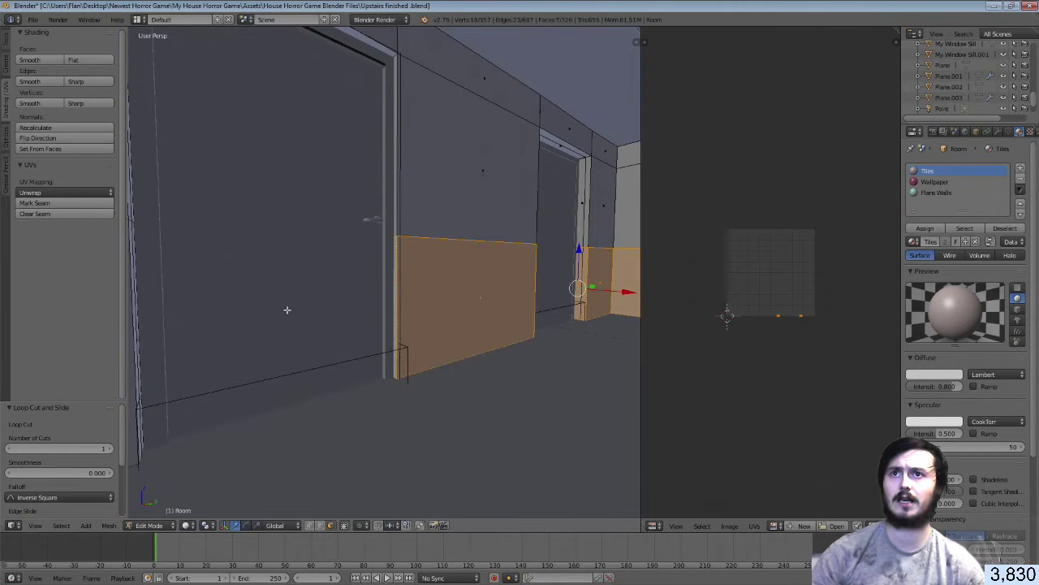
key(shift+f)
click(385, 273)
shift+right_click(385, 272)
shift+right_click(343, 272)
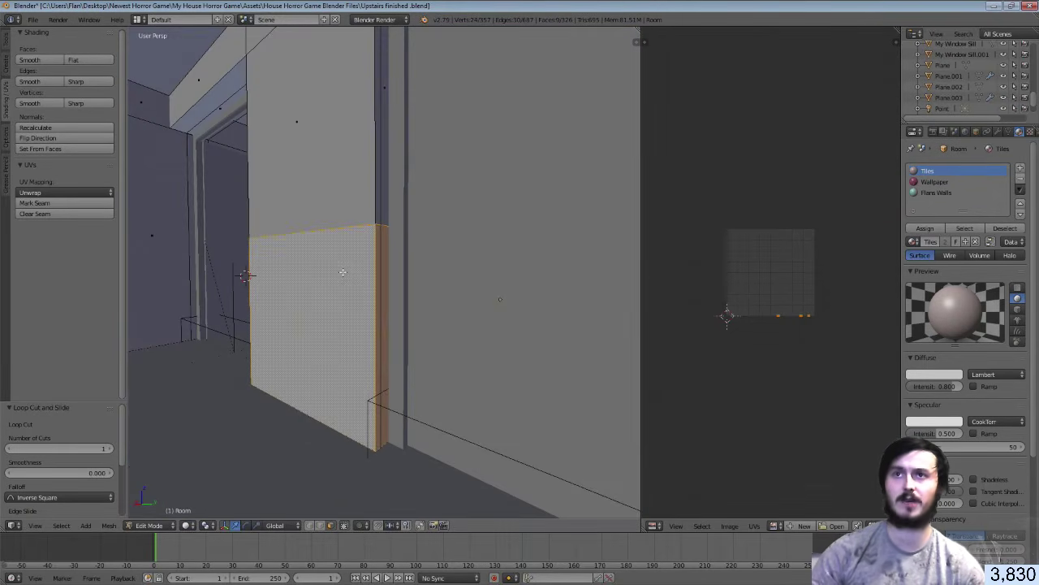
key(shift+f)
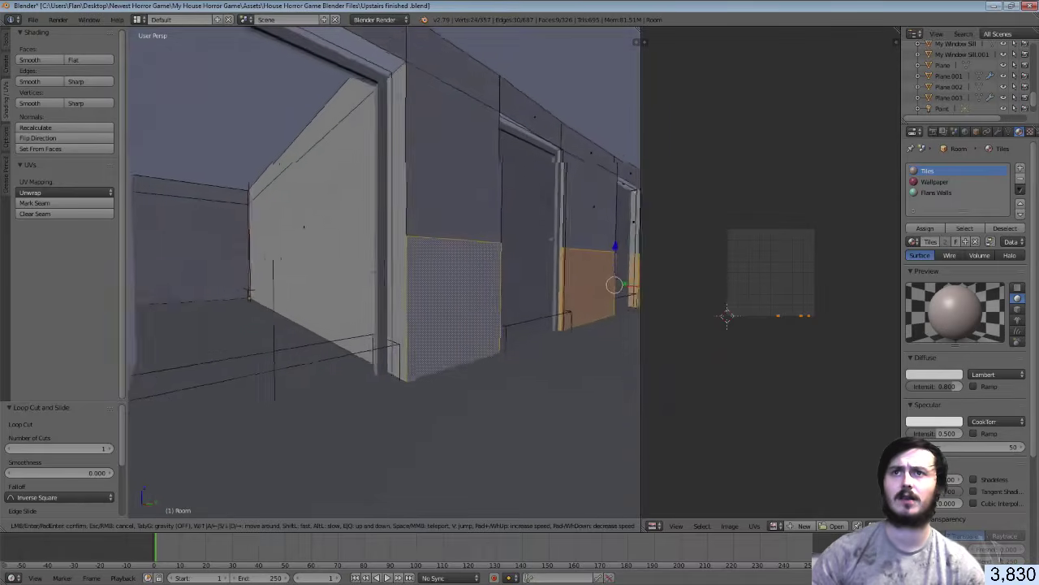
click(384, 272)
shift+right_click(384, 272)
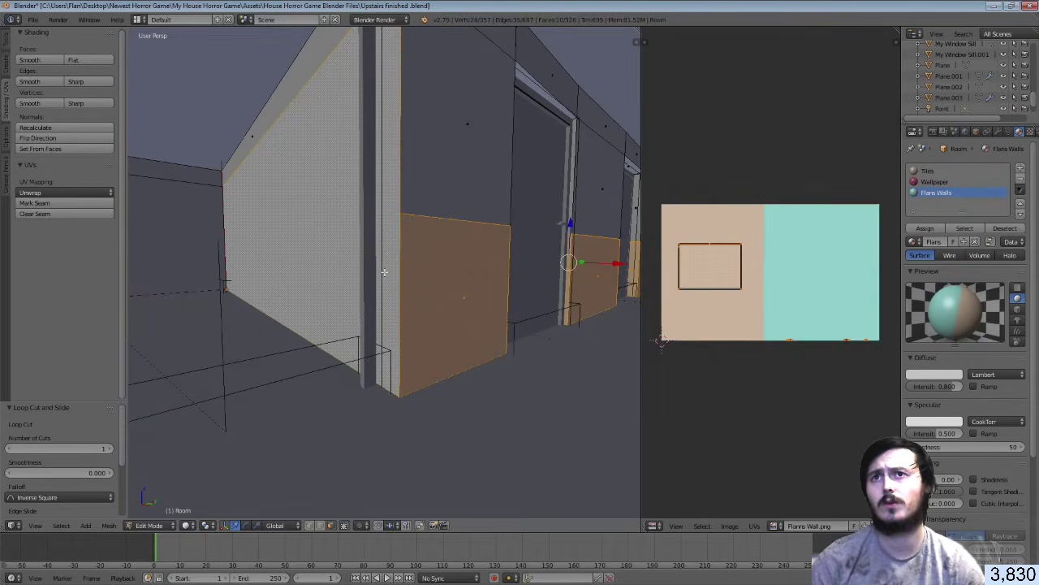
shift+right_click(387, 275)
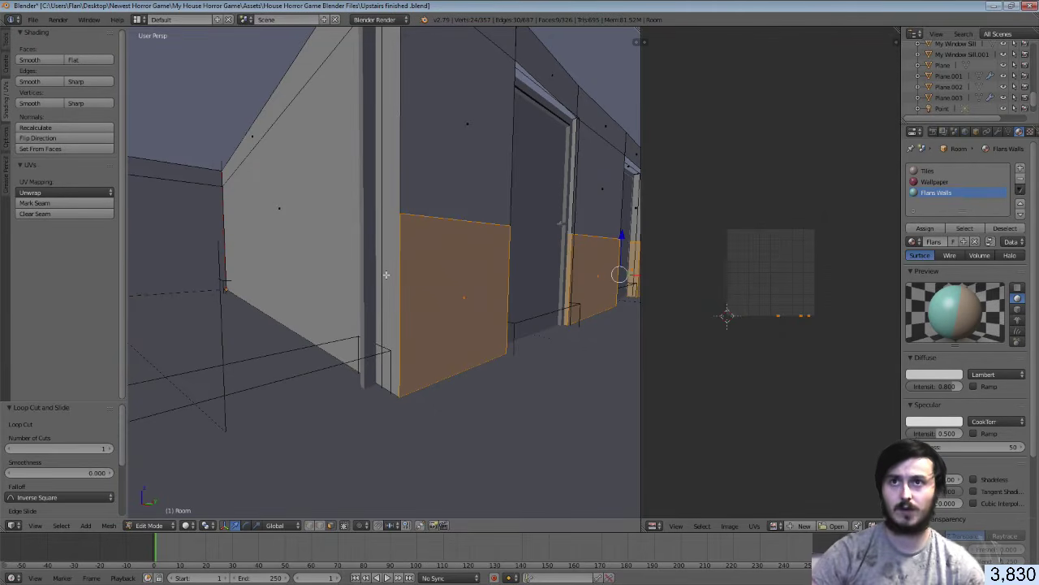
Unwrap the selected hallway wall faces with Smart UV Project
key(u)
click(386, 275)
click(391, 354)
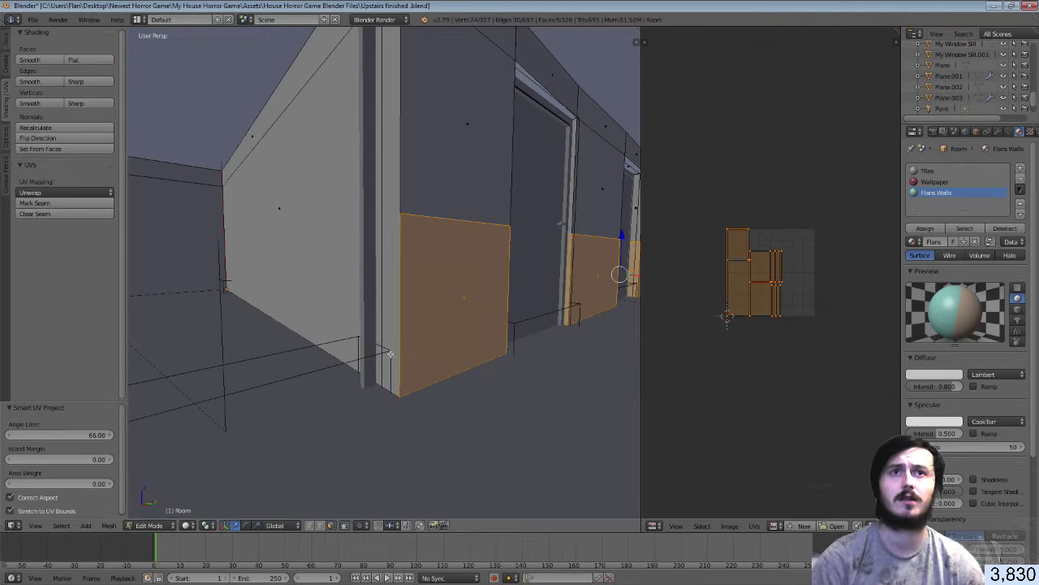
Add a new material slot to the Room mesh with a material named Hallways
scroll(768, 352, up, 3)
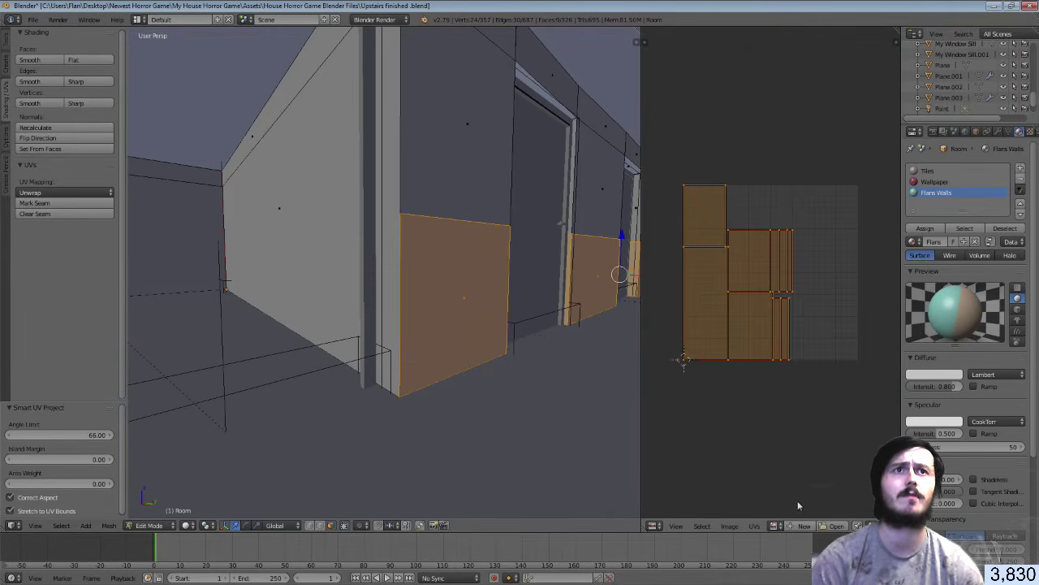
click(1022, 168)
click(932, 241)
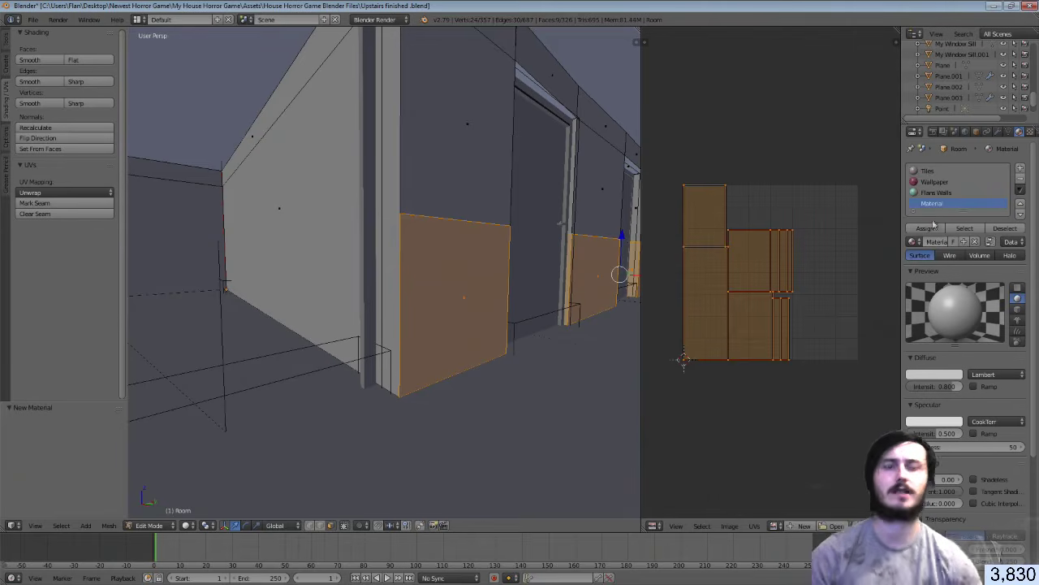
double_click(927, 206)
text(H)
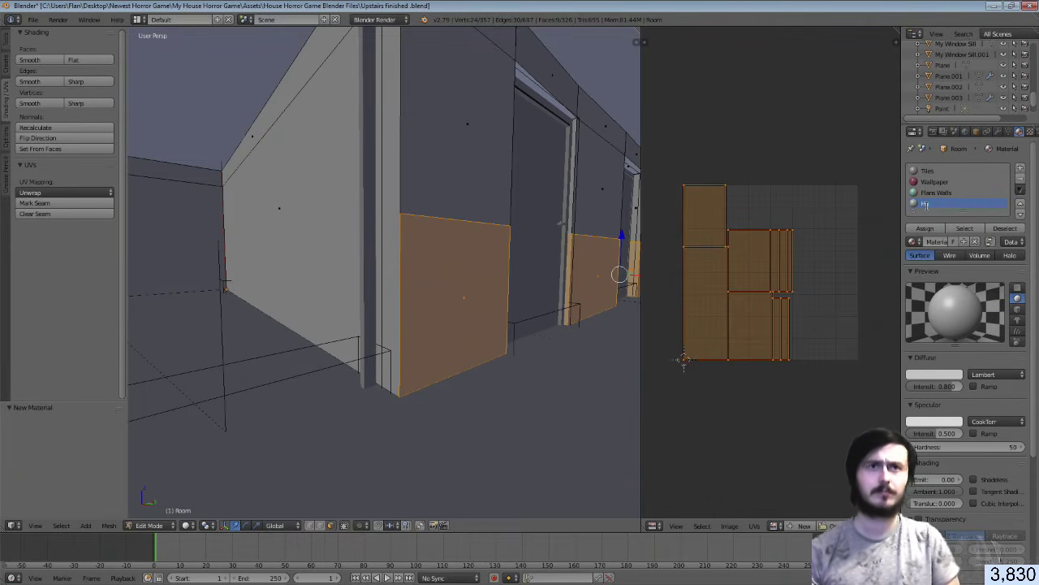
text(allway)
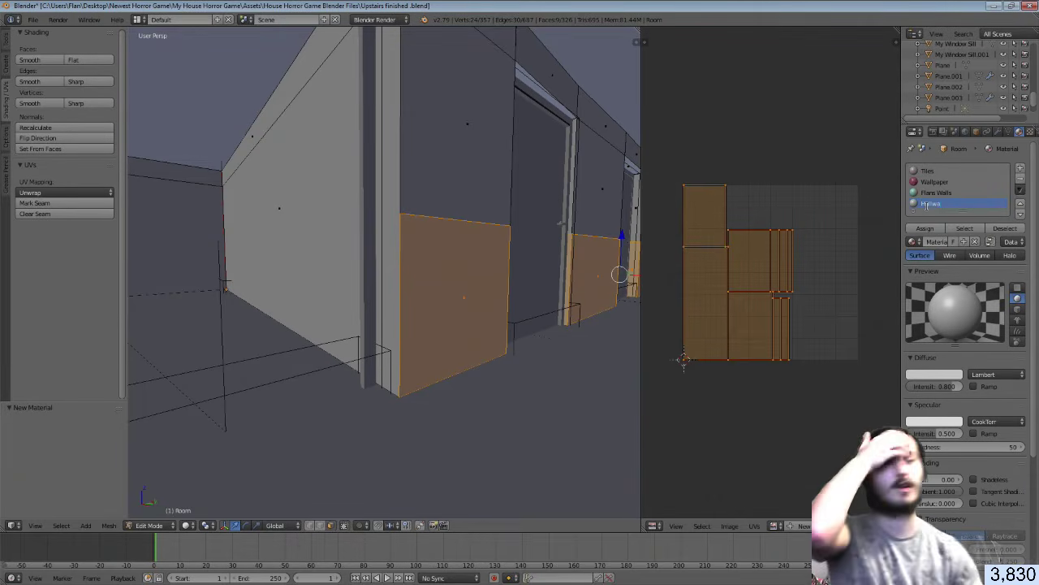
text(s)
key(Return)
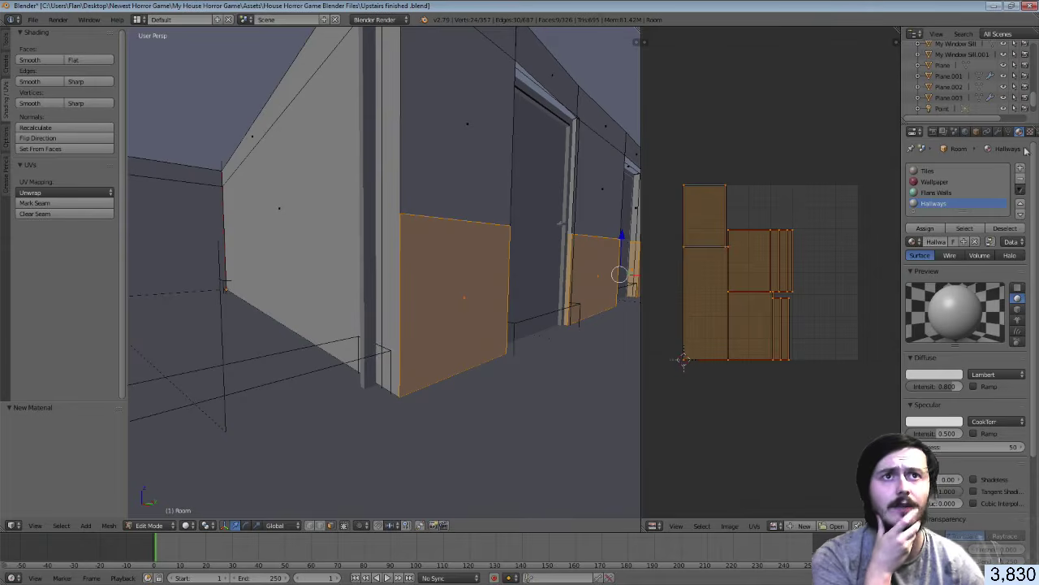
click(1030, 131)
Give the Hallways material a new image texture loaded from Assets/Hallway Walls.png
click(965, 249)
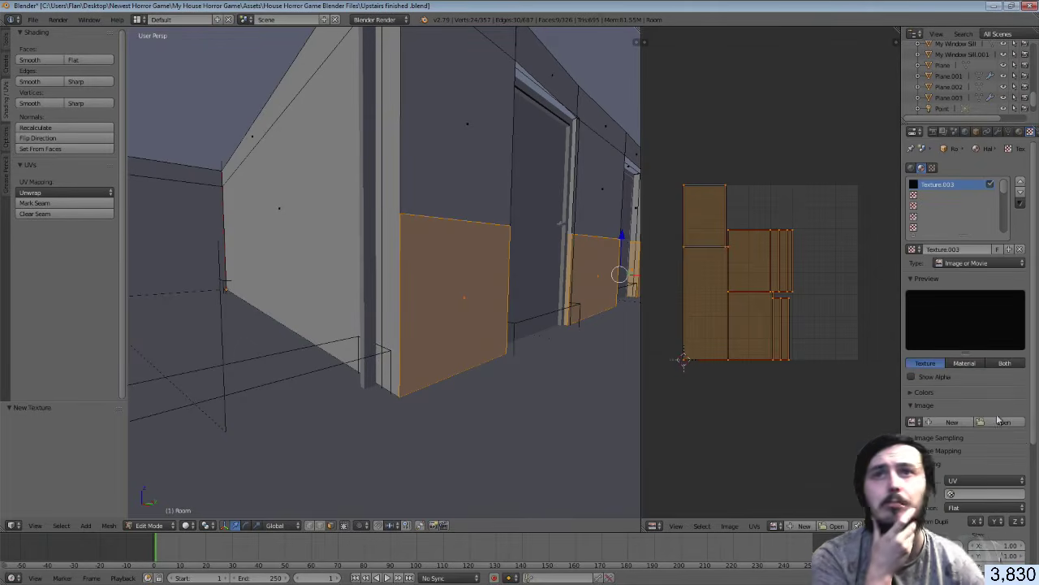
click(1002, 421)
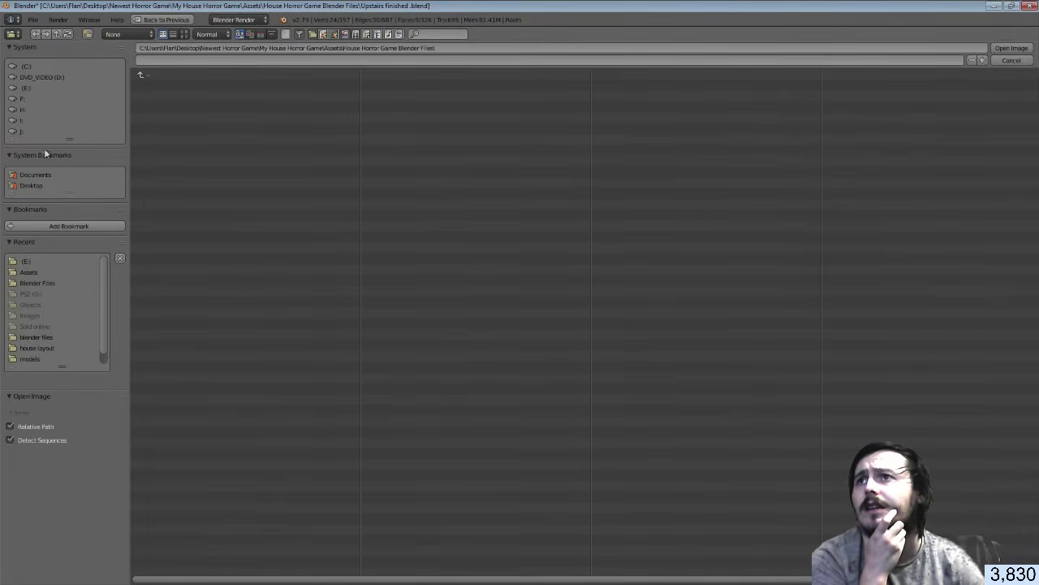
click(32, 88)
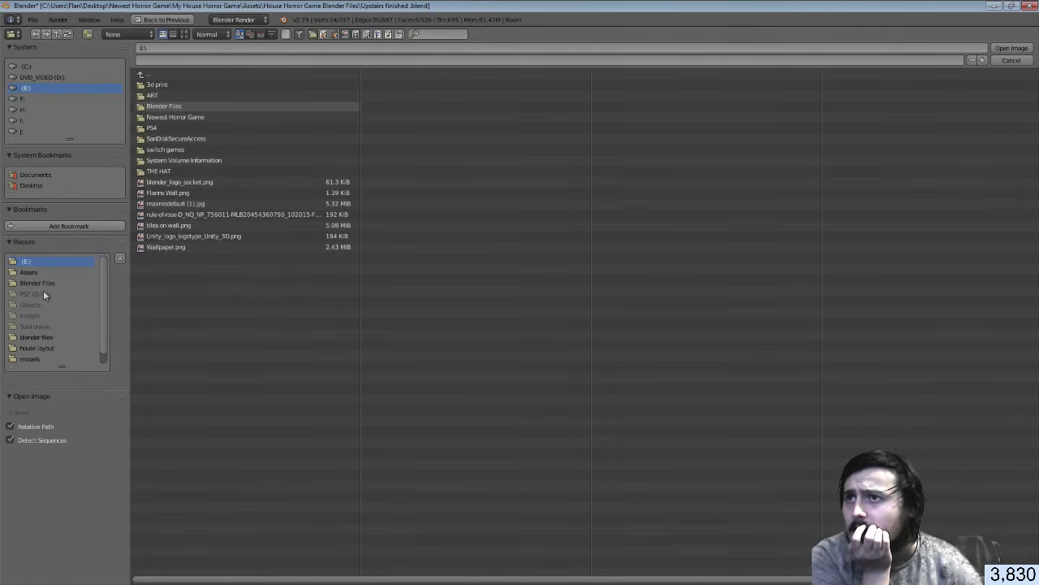
click(30, 272)
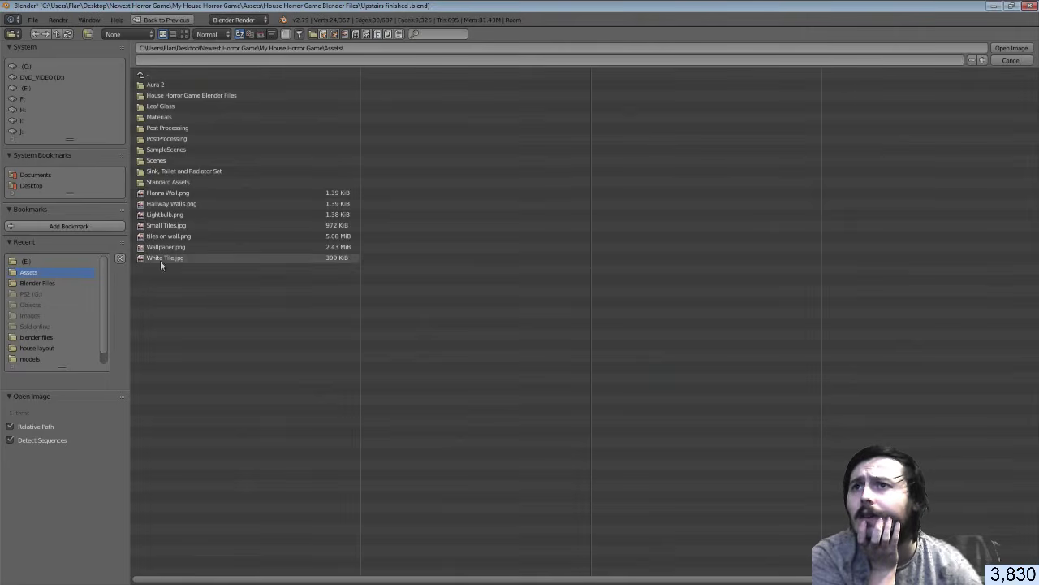
click(171, 204)
click(1011, 48)
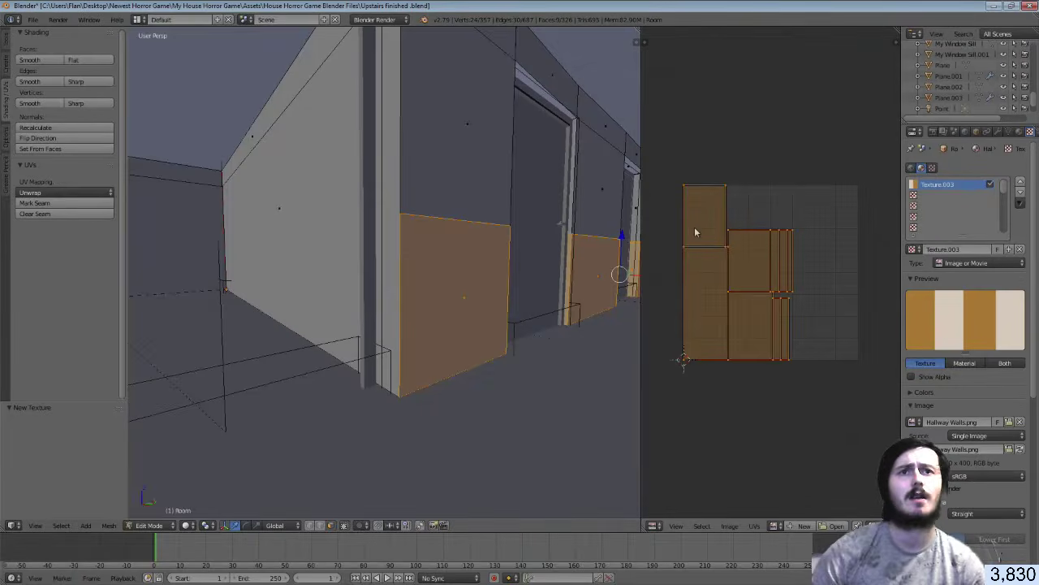
Show Hallway Walls.png in the UV editor and shrink the UV islands onto its orange area
click(773, 526)
click(810, 426)
click(1019, 131)
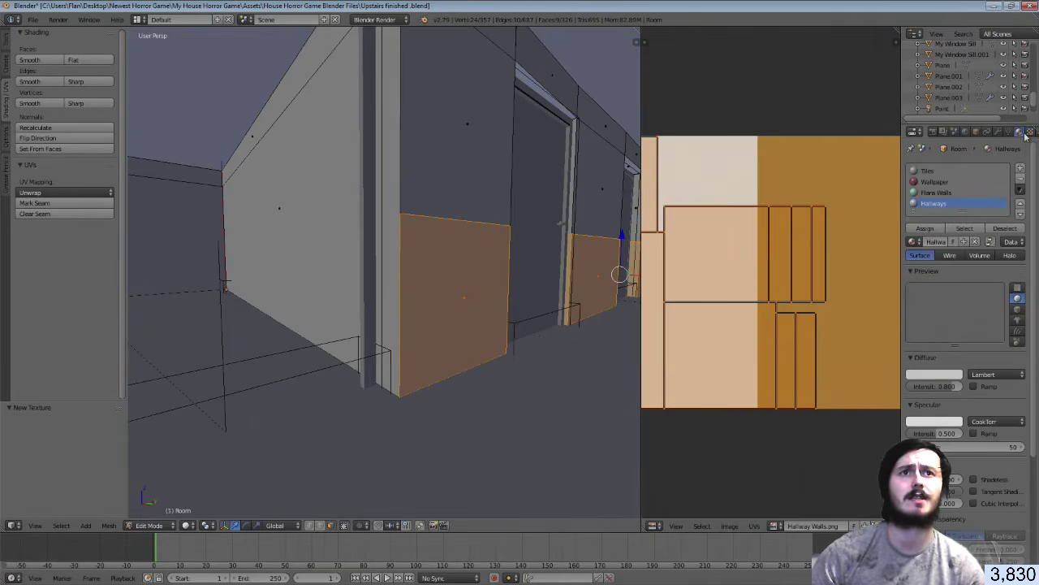
click(1031, 131)
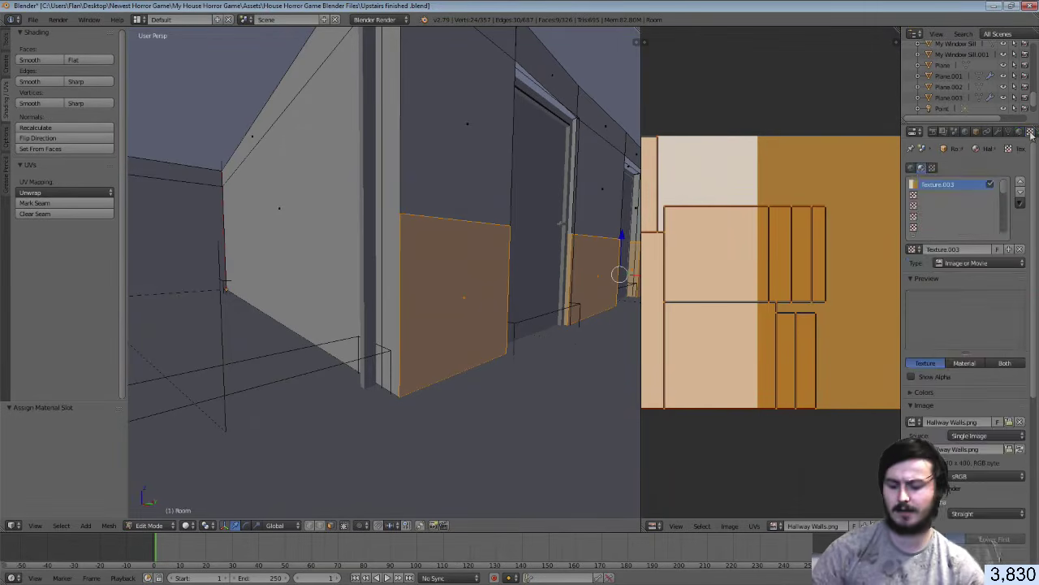
key(a)
key(a)
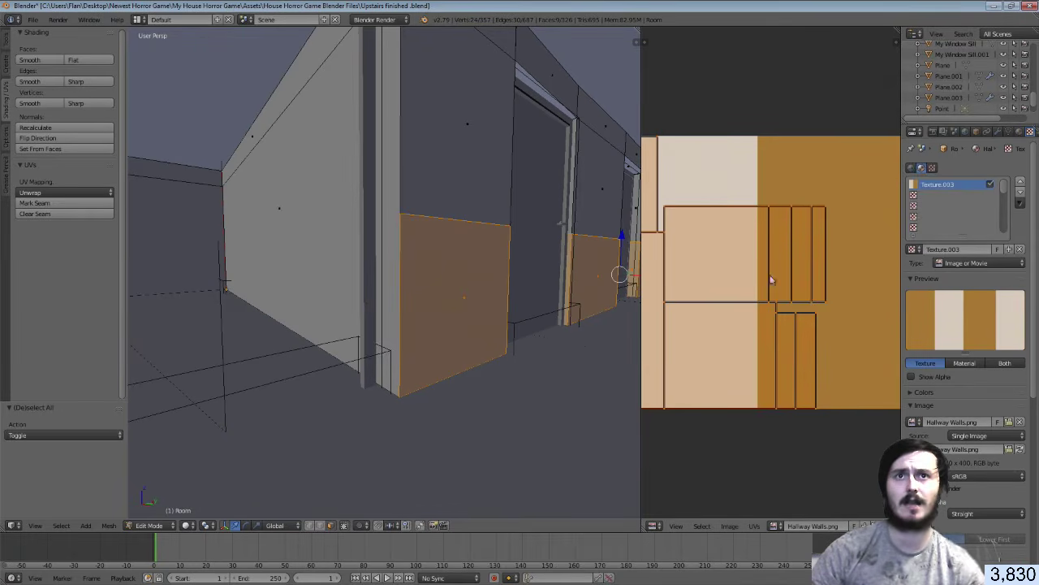
key(s)
click(729, 268)
key(g)
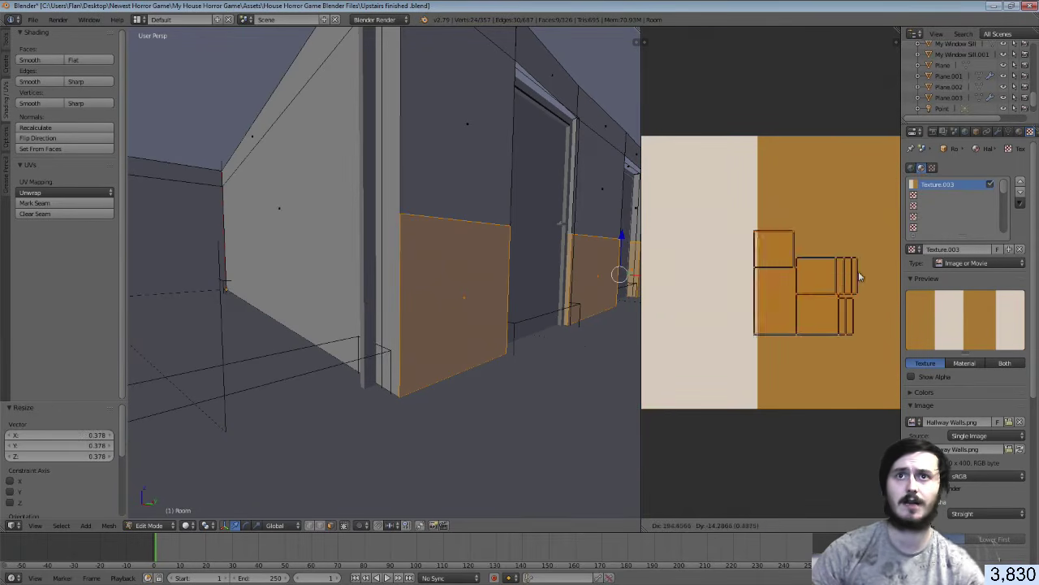
click(861, 271)
Return to object mode, save the .blend over the existing file, and switch to Unity
key(Tab)
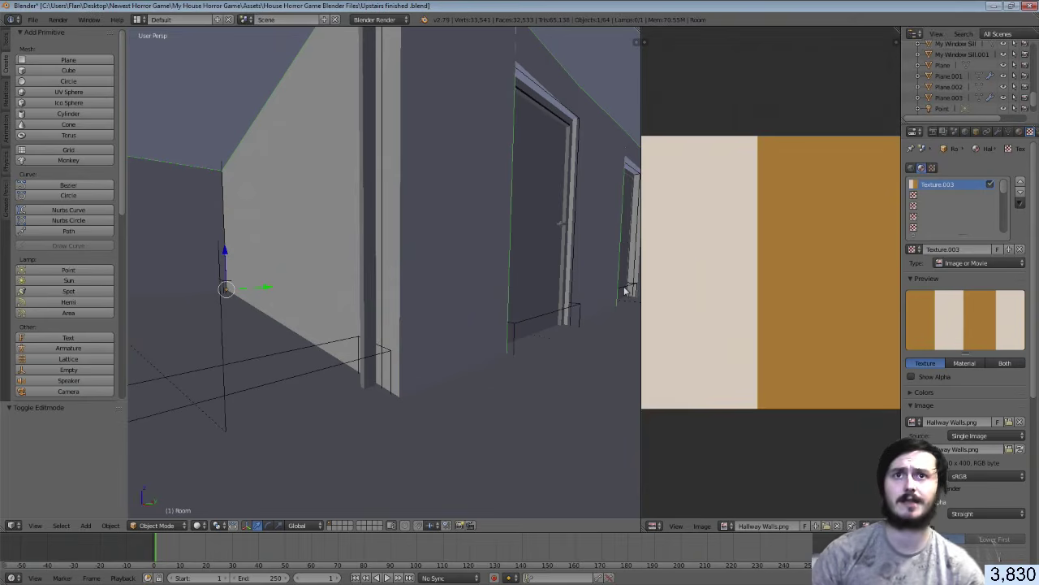
key(ctrl+s)
click(630, 289)
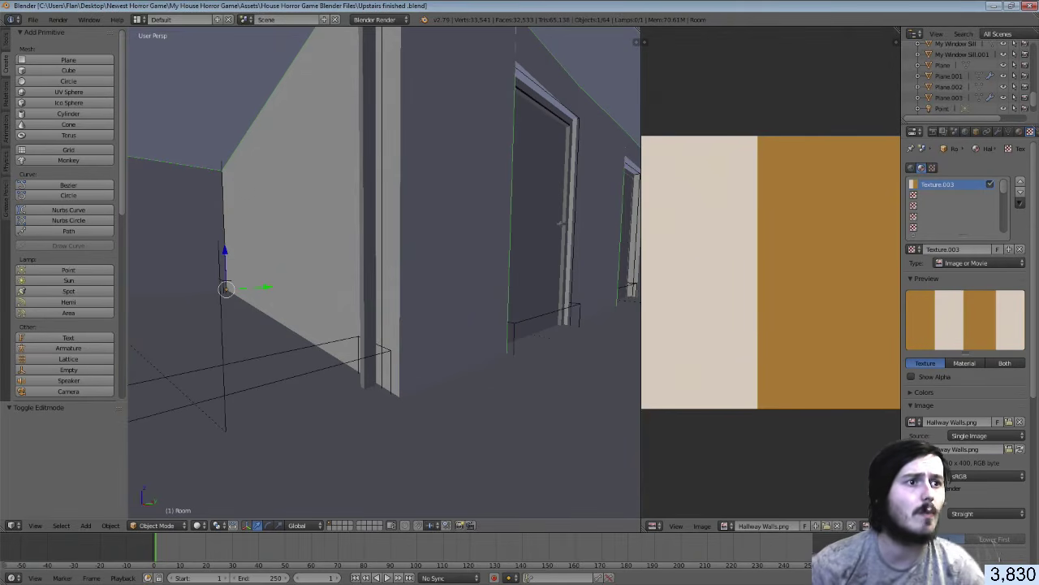
key(alt+Tab)
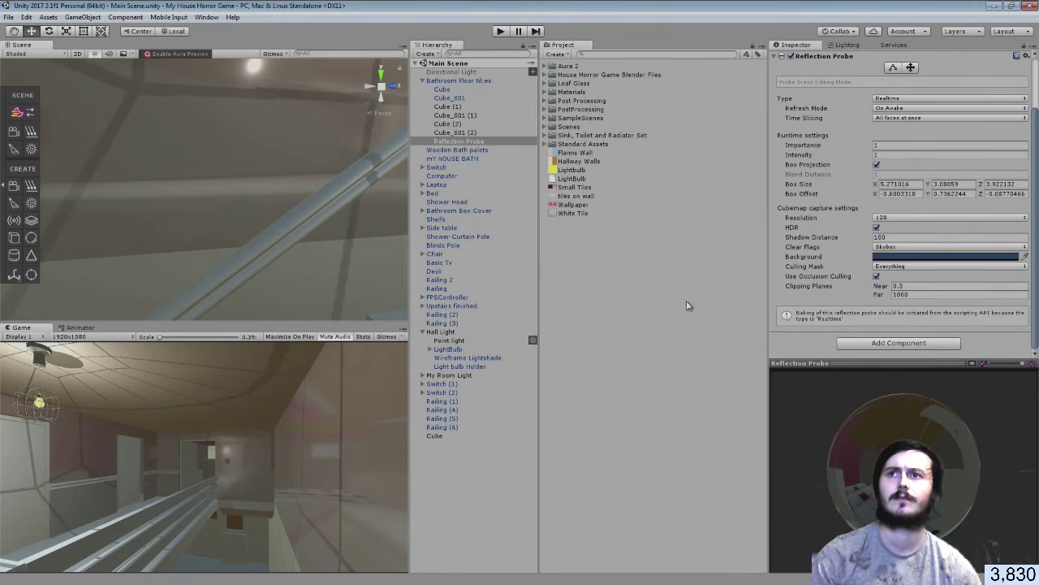
Try the Hallway Walls material on the glass wall cube, then undo it
right_drag(275, 219, 128, 219)
click(128, 218)
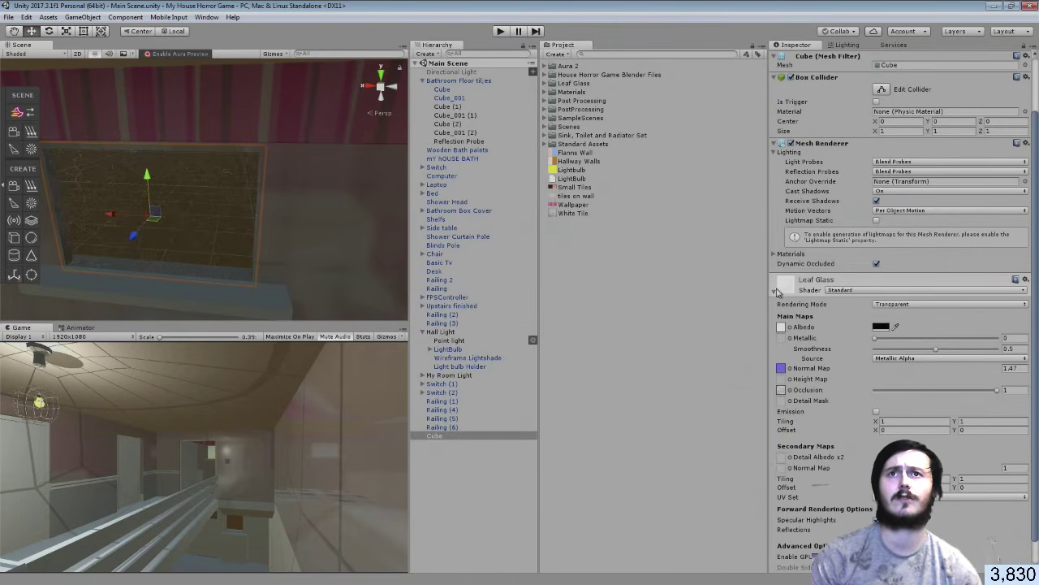
scroll(779, 289, up, 3)
drag(579, 161, 822, 405)
key(ctrl+z)
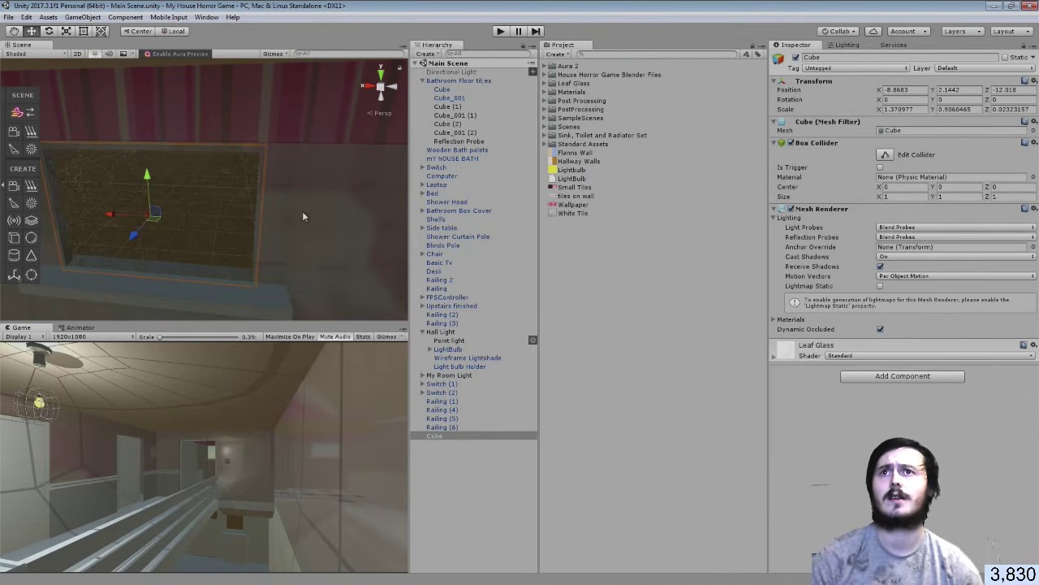
Move the Upstairs finished model from the Blender Files folder to the root Assets folder
click(548, 75)
scroll(603, 352, down, 2)
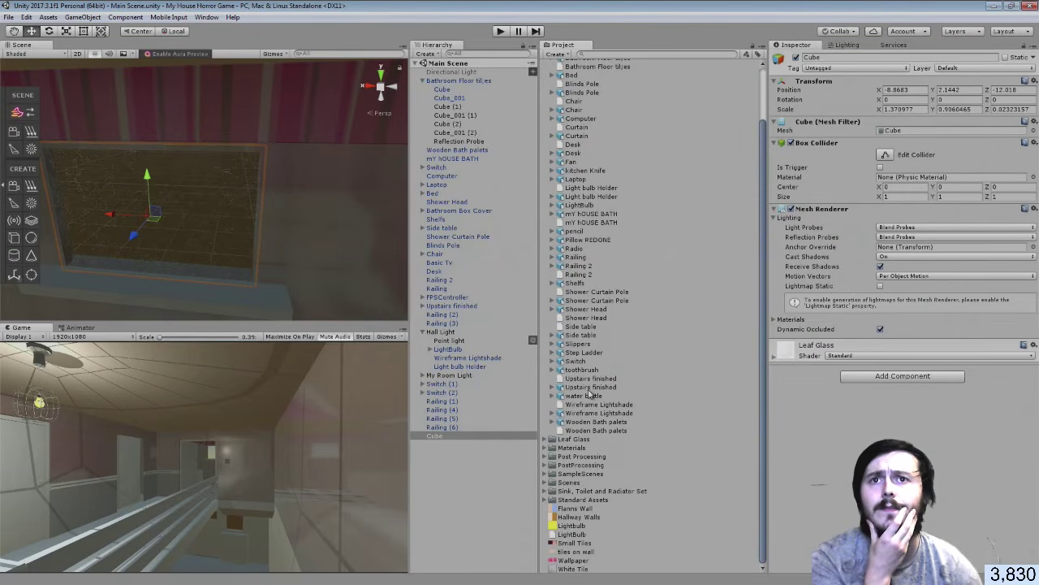
drag(586, 387, 610, 517)
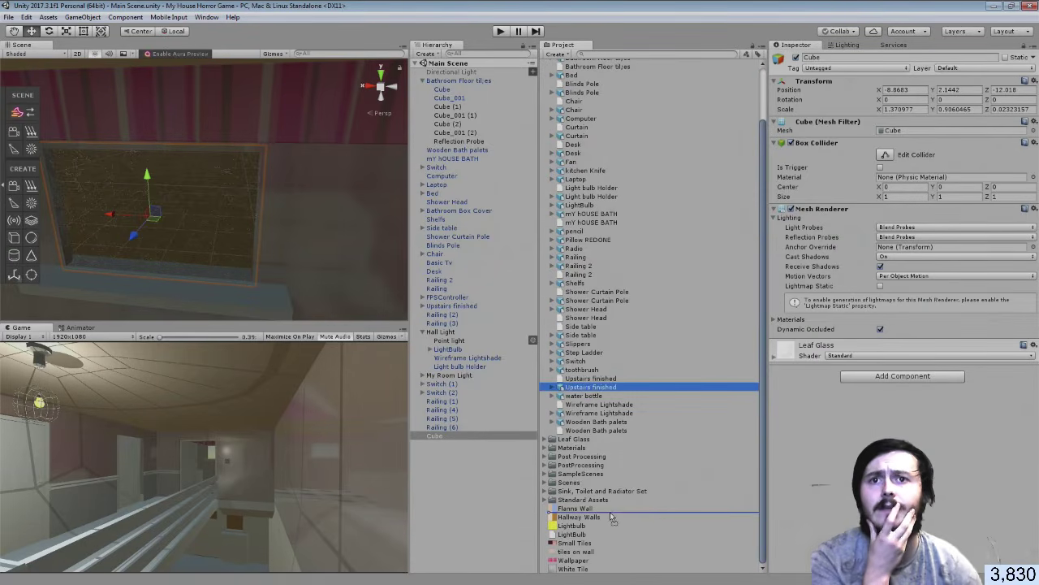
scroll(557, 109, up, 3)
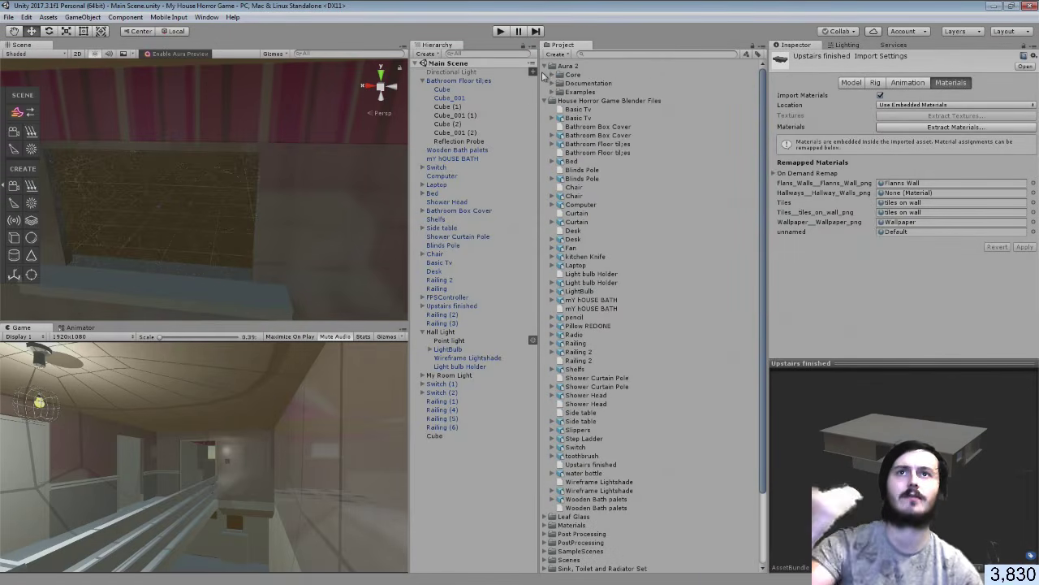
Assign Hallway Walls to the model's Hallways_Hallway_Walls_png remapped material slot
click(545, 65)
click(544, 74)
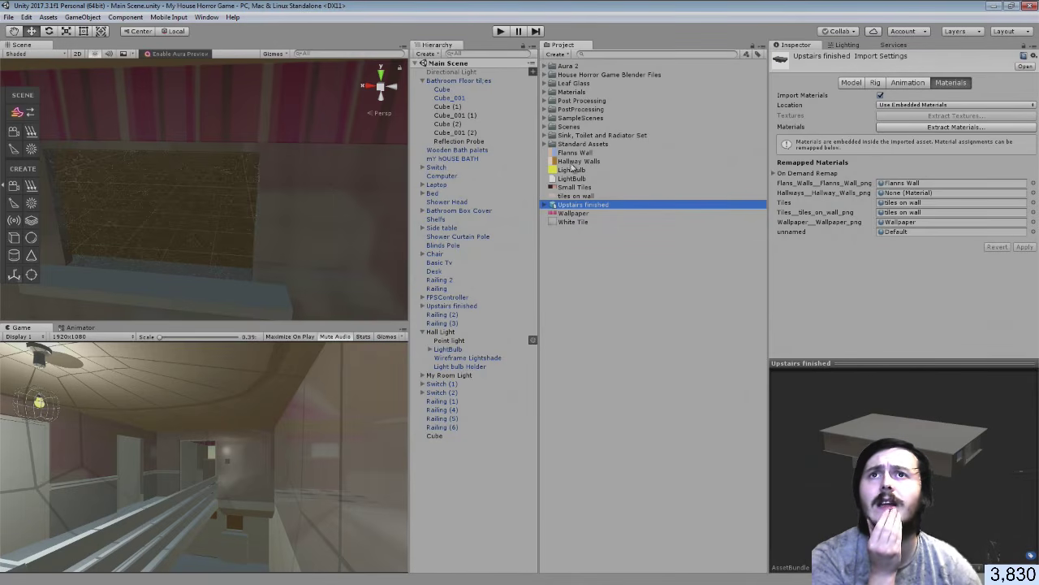
click(545, 92)
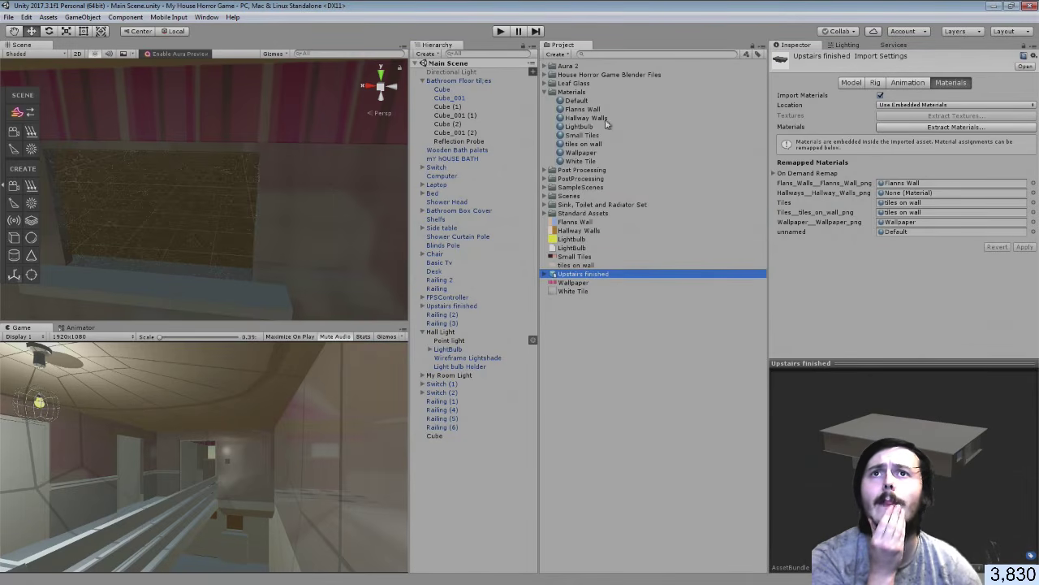
drag(586, 119, 910, 193)
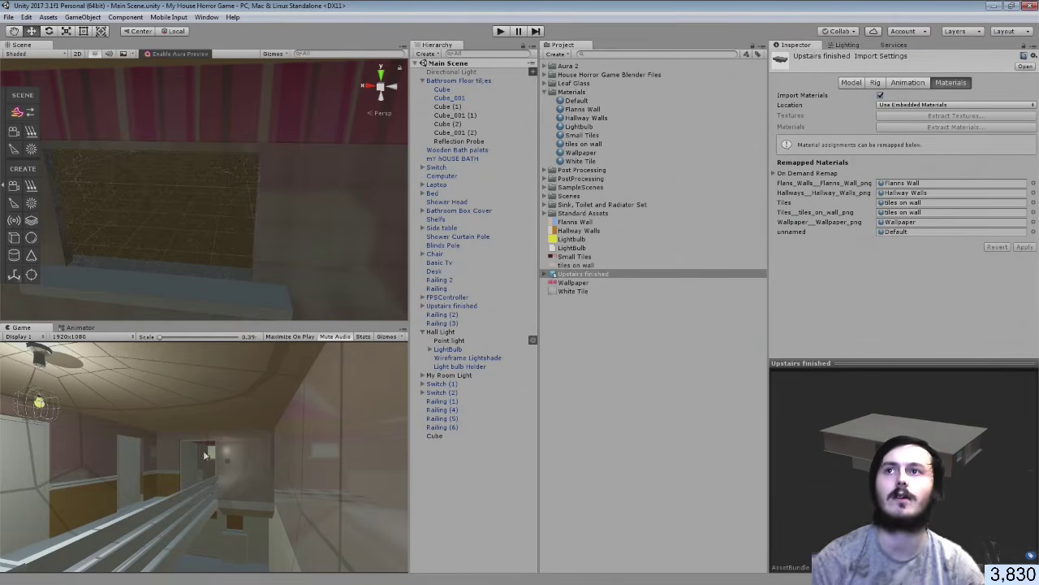
Fly along the hallway past the railing and doorway to inspect the walls, then return to Blender
right_drag(315, 253, 116, 221)
key(w)
key(s)
key(a)
key(w)
right_drag(189, 184, 864, 236)
key(w)
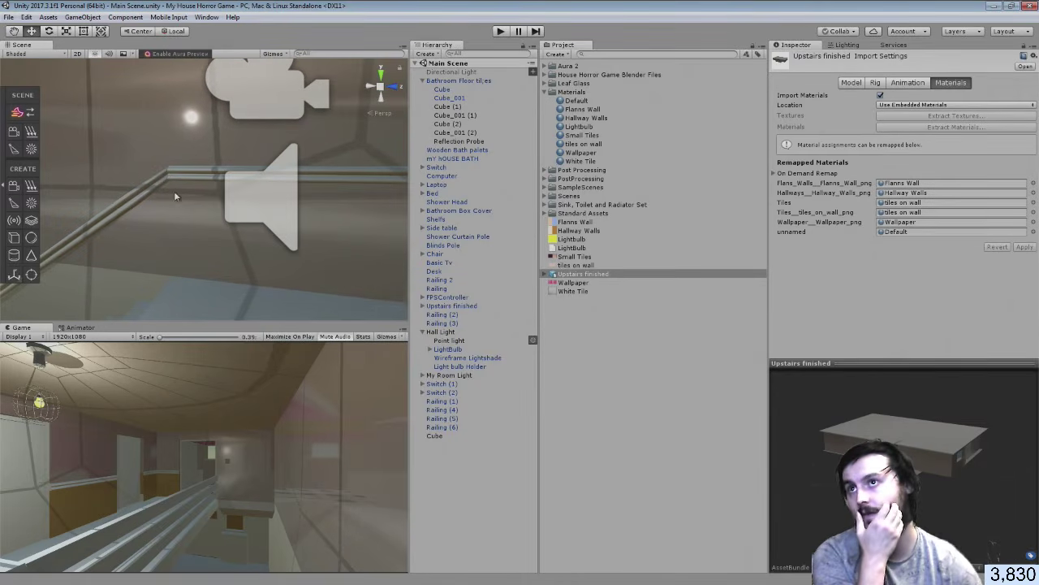
right_drag(151, 218, 200, 212)
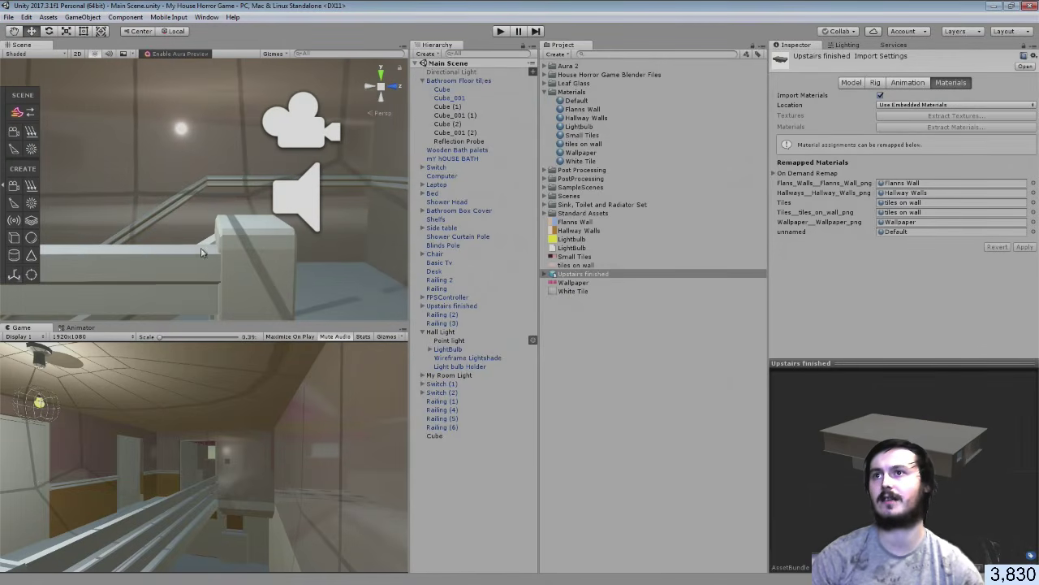
right_drag(201, 252, 114, 262)
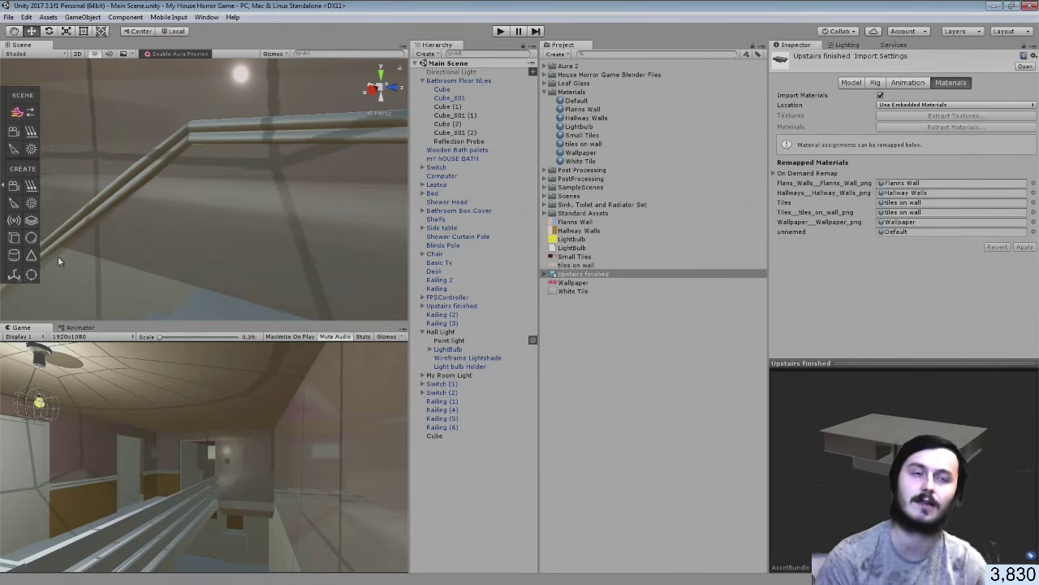
key(alt+Tab)
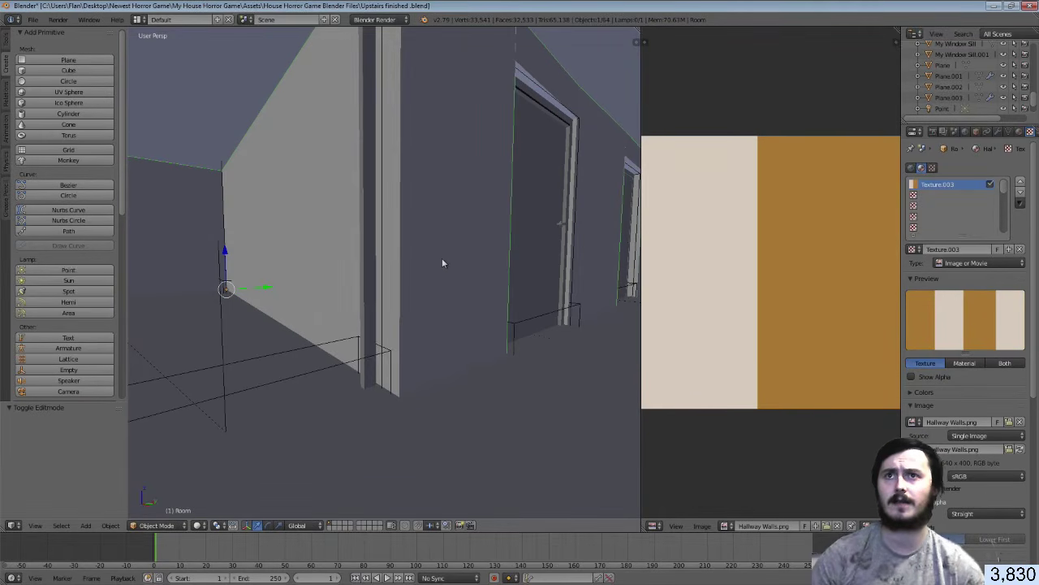
Enter Edit Mode on the Room mesh and walk down the hallway to the wall
key(Tab)
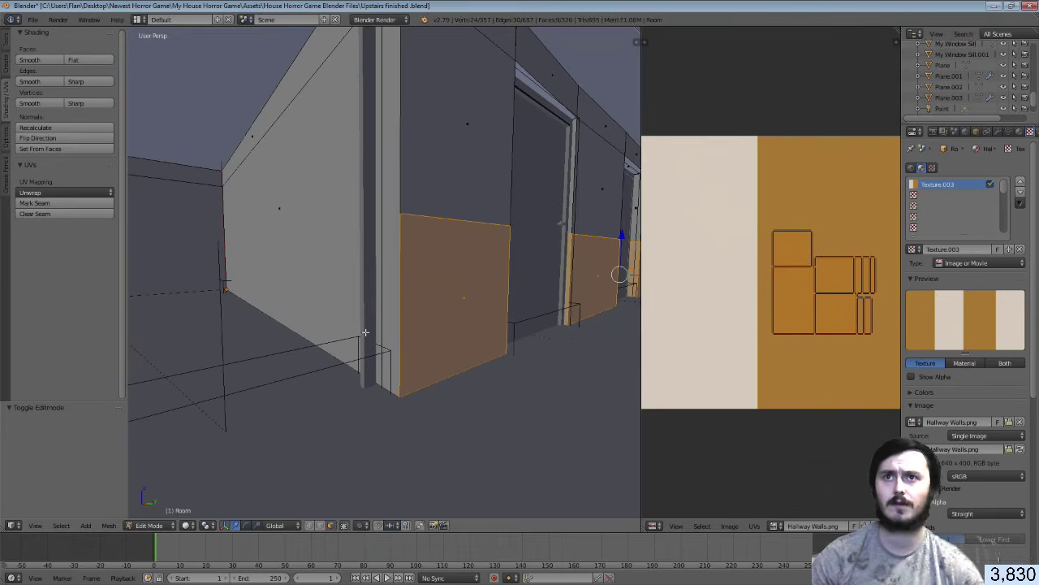
key(shift+f)
key(w)
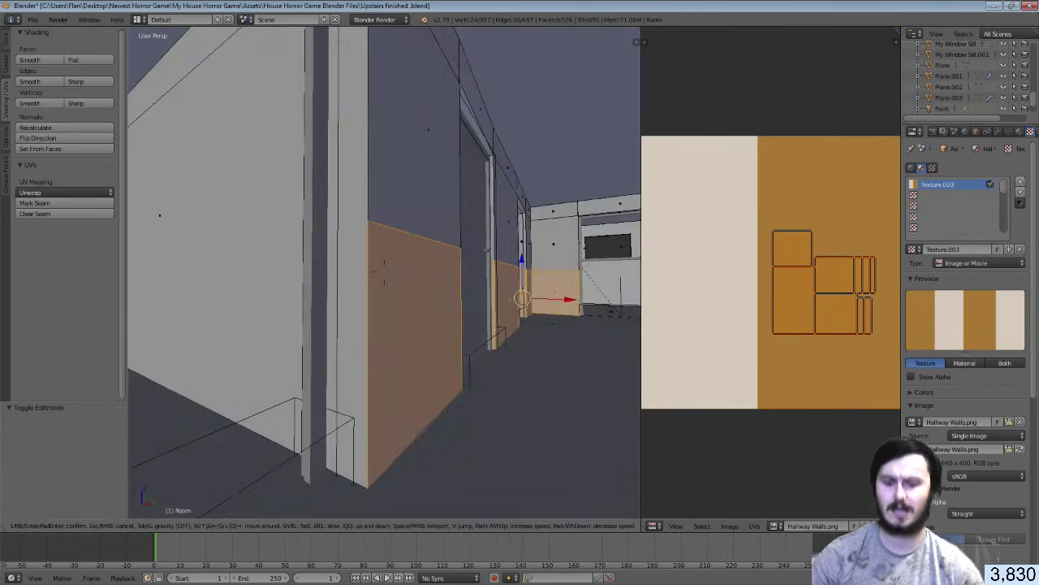
click(385, 272)
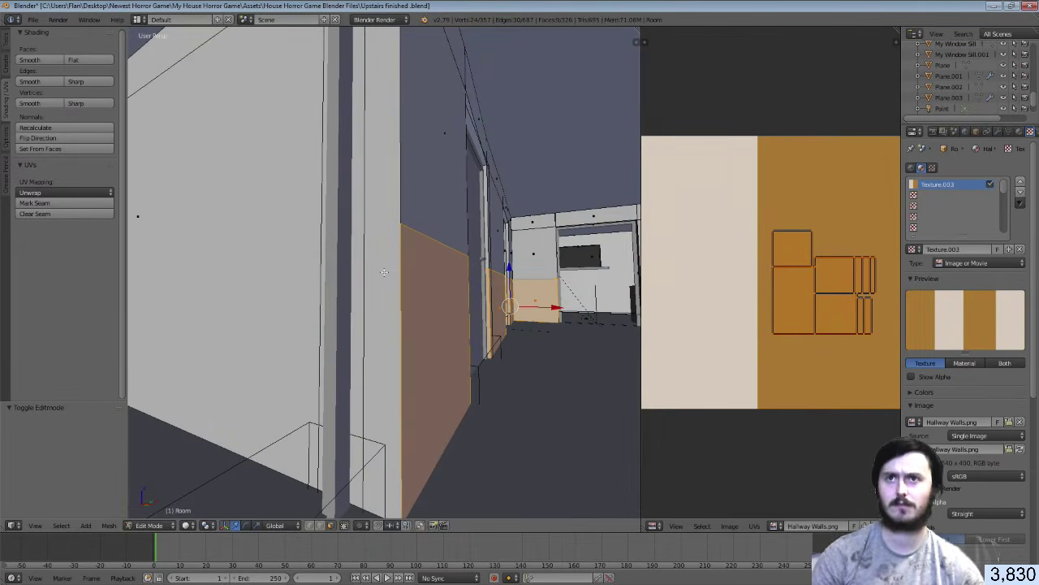
Knife-cut a new edge across the hallway wall from its corner vertex to its edge
key(k)
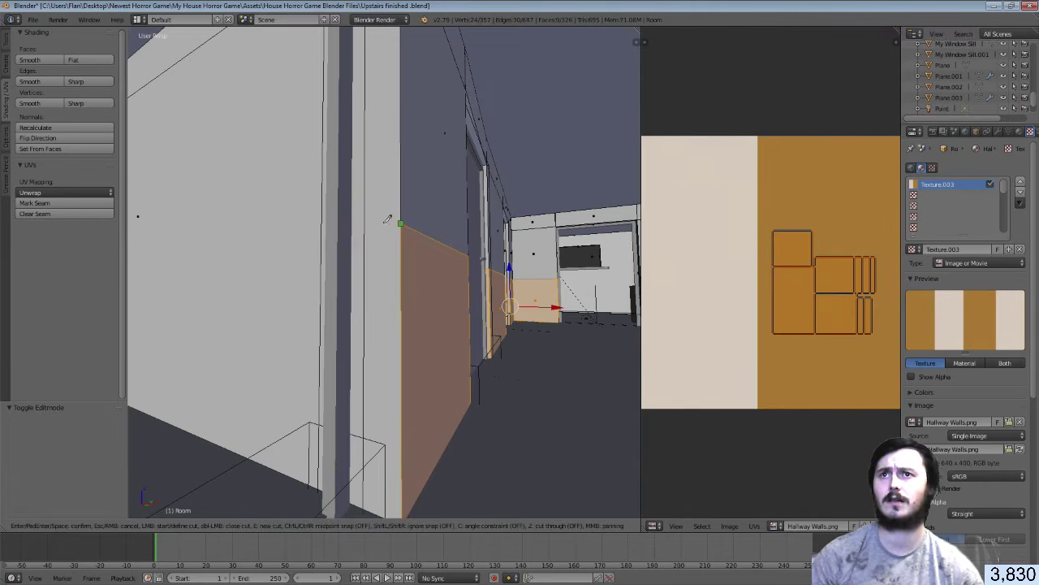
click(388, 219)
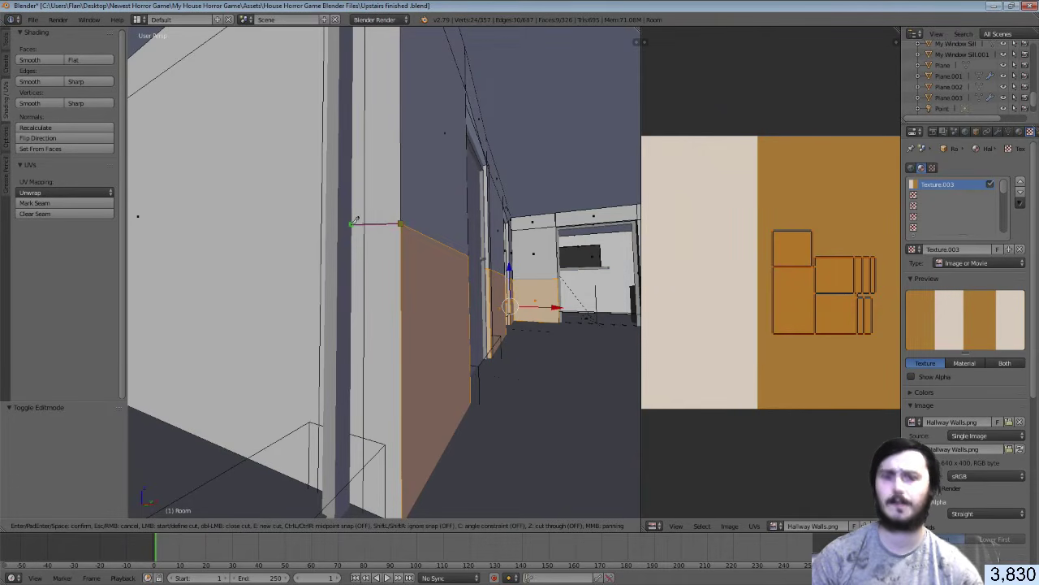
click(354, 222)
key(Return)
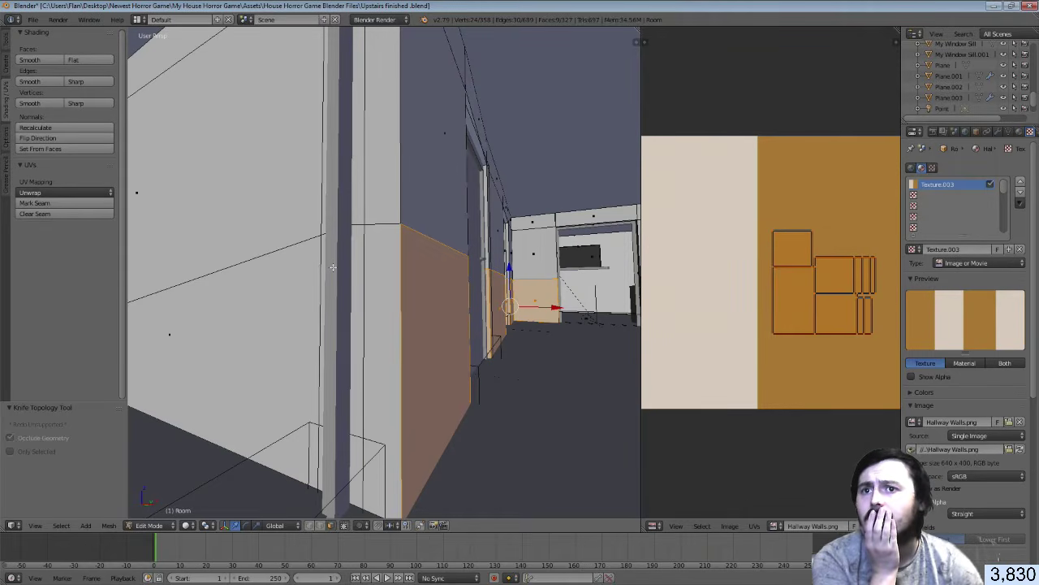
right_click(371, 411)
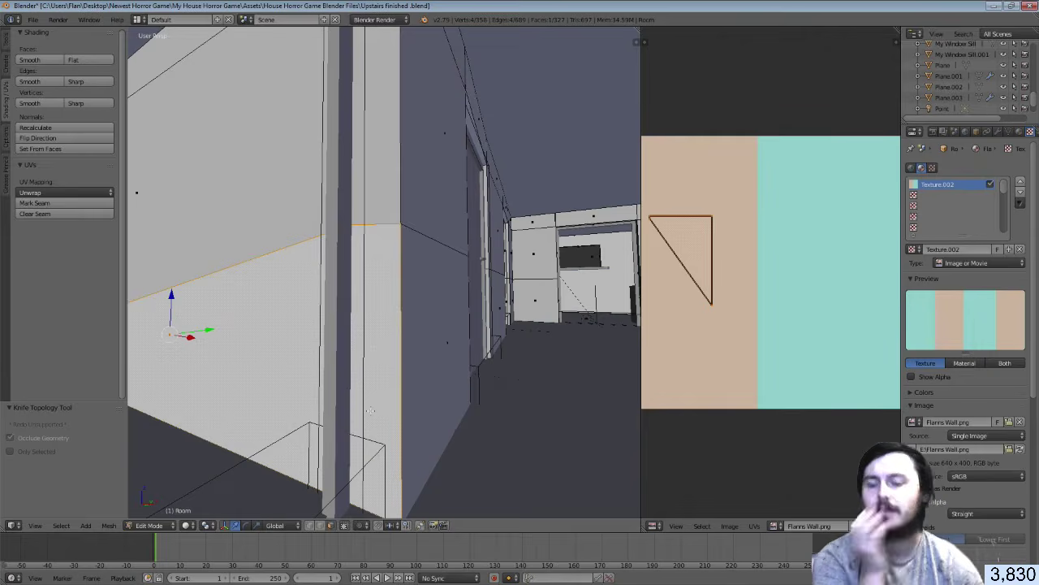
key(ctrl+z)
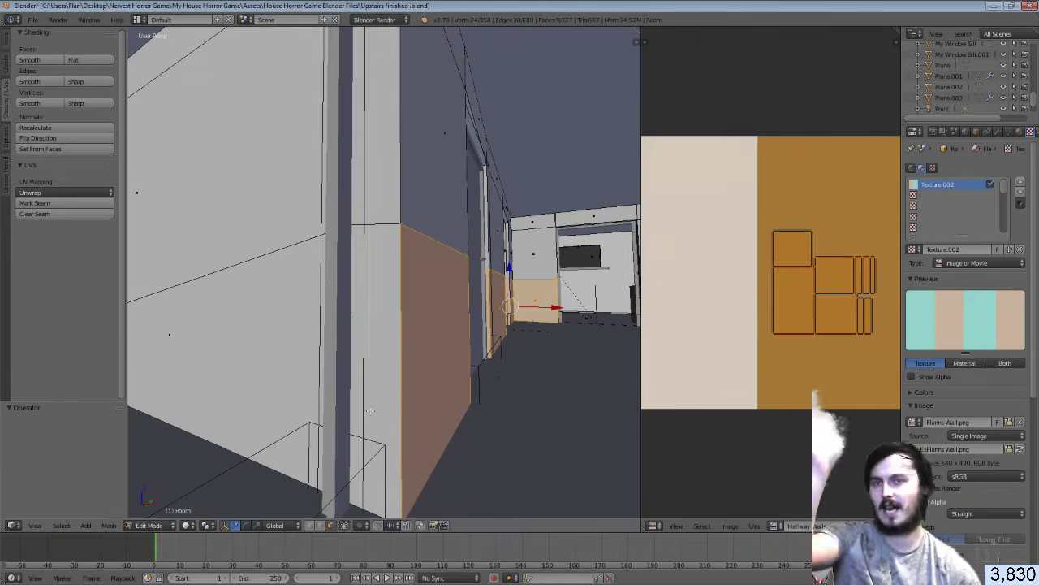
Deselect everything and add an edge loop across the hallway walls
key(a)
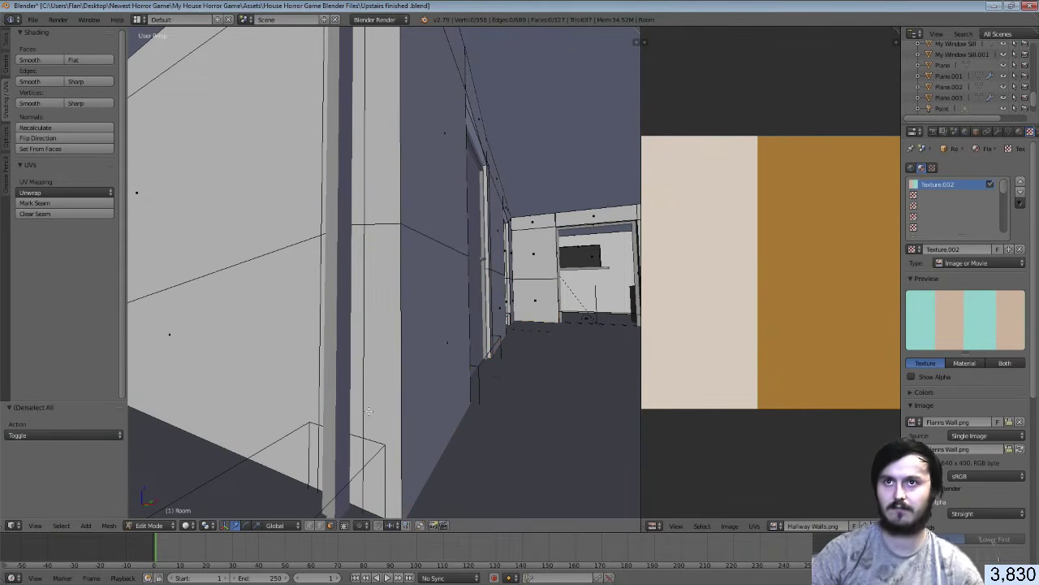
key(shift+f)
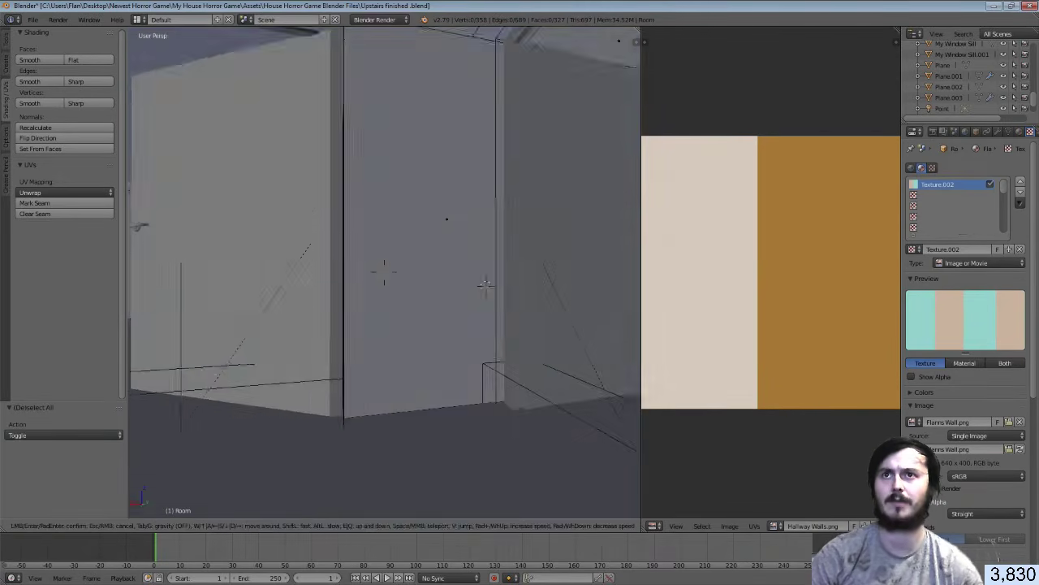
click(385, 272)
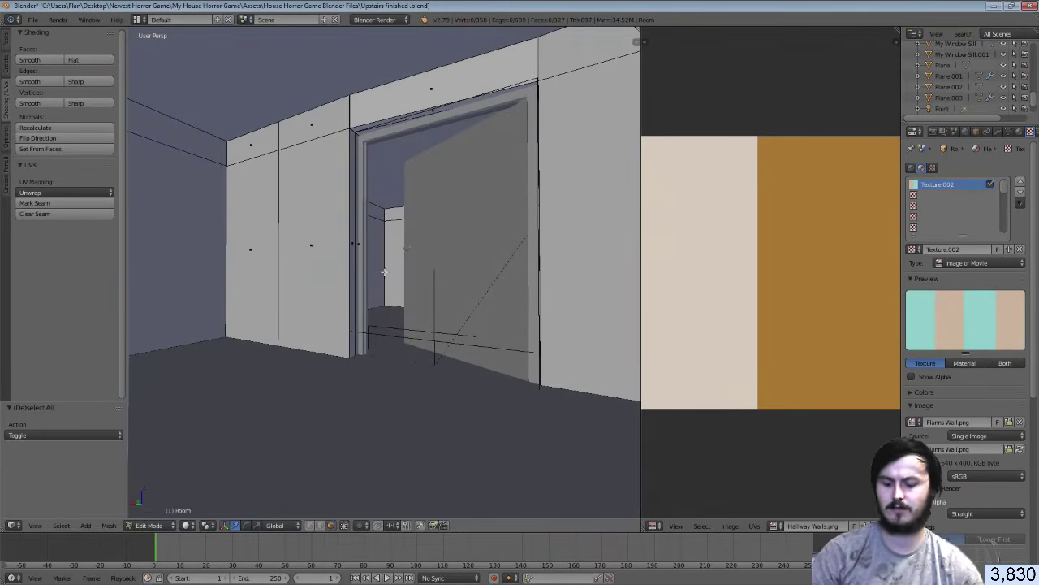
key(ctrl+r)
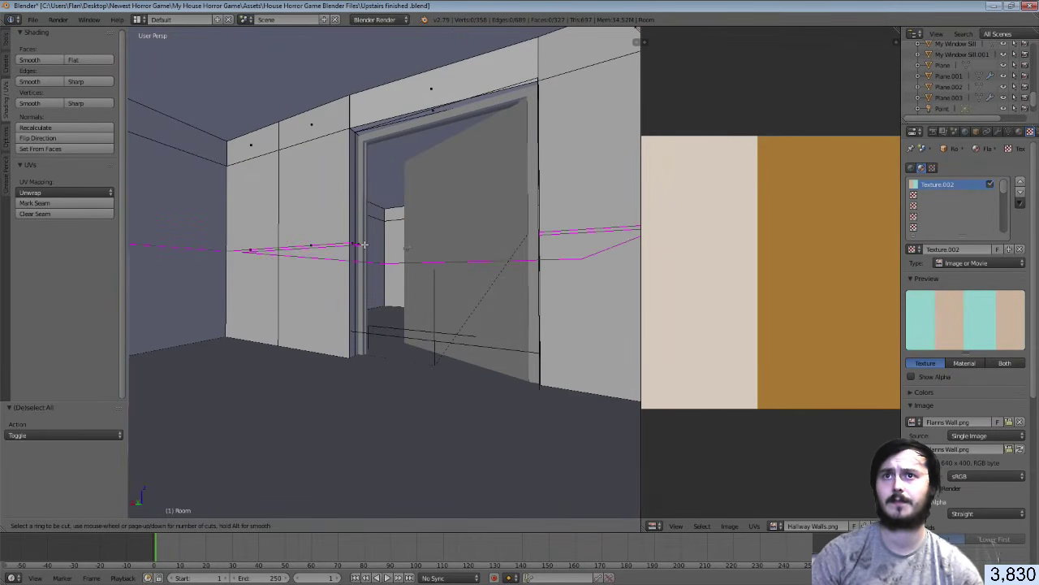
click(365, 244)
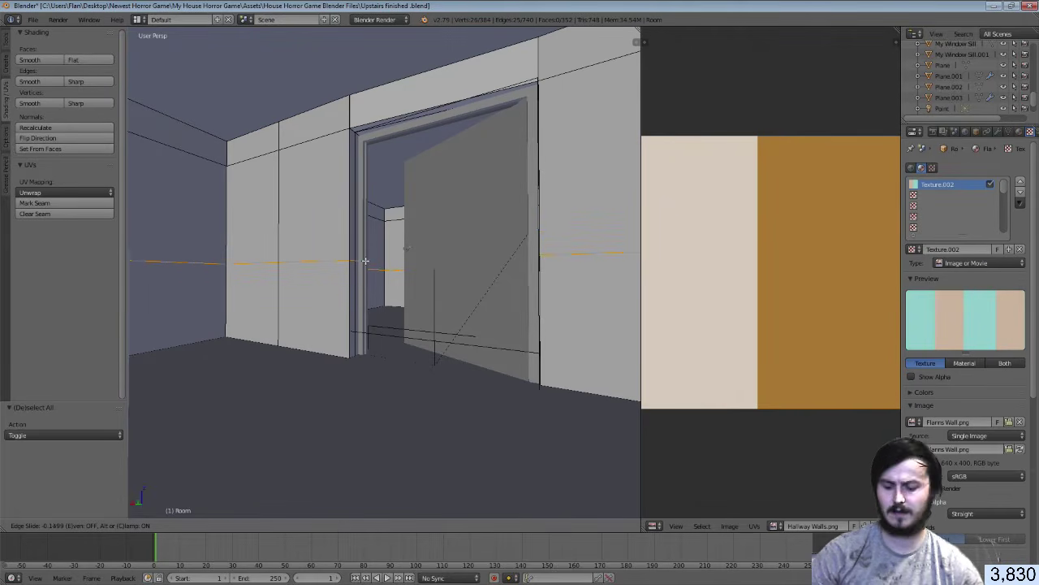
click(365, 261)
Switch to face selection and select the middle wall face between the two doors
key(shift+f)
key(w)
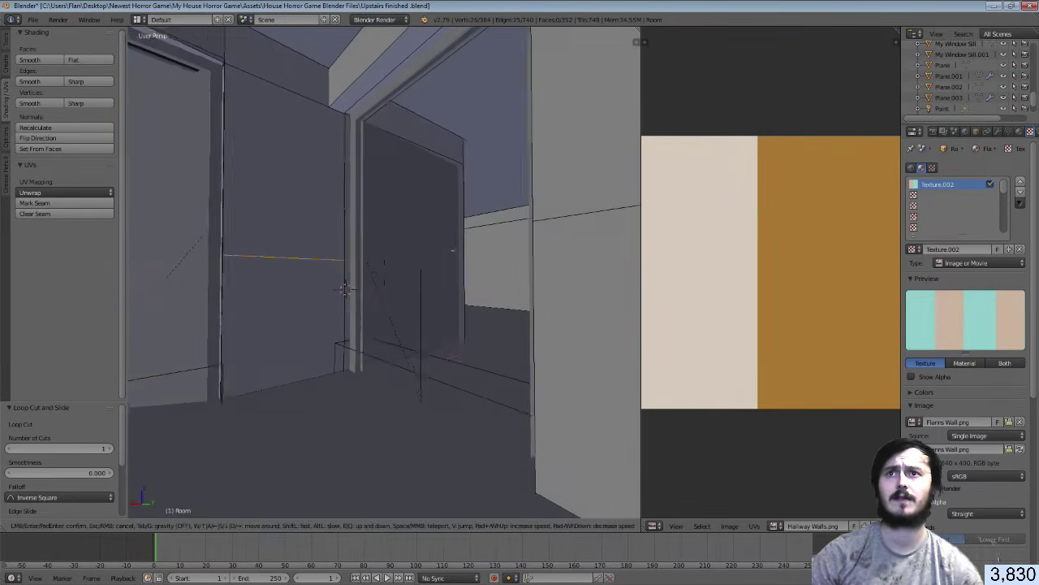
key(d)
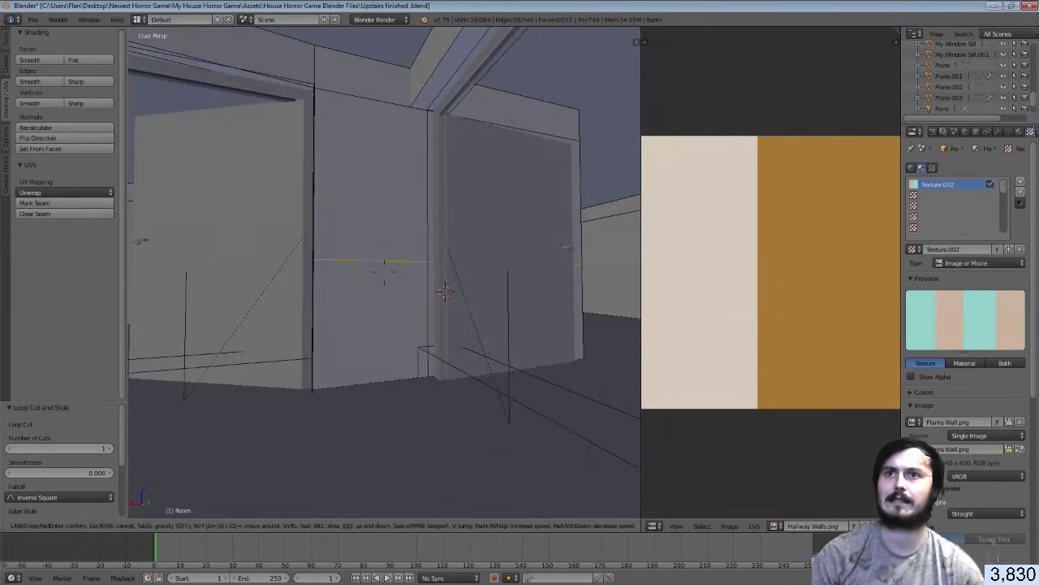
key(d)
click(383, 332)
click(331, 525)
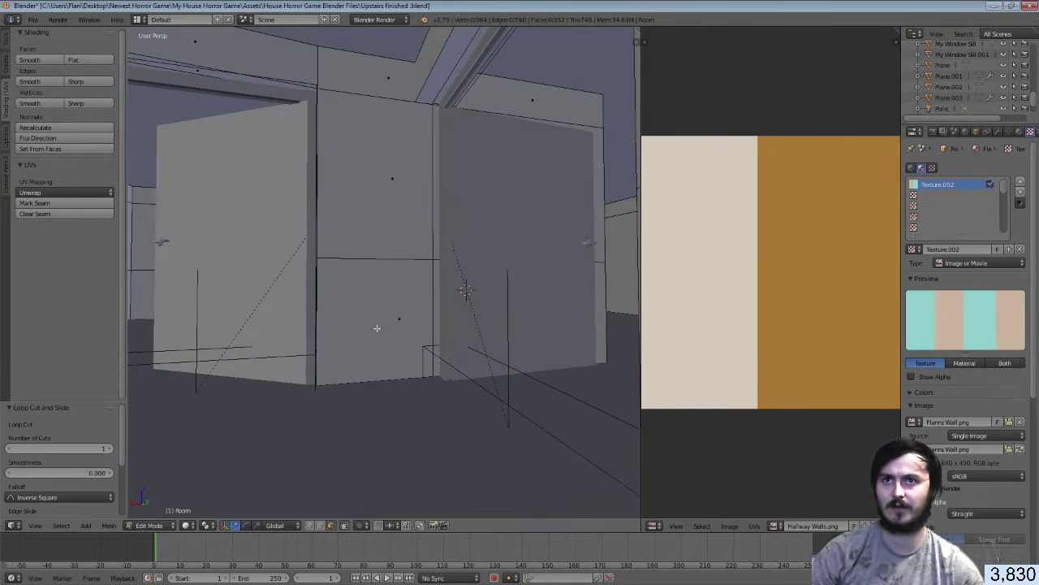
right_click(383, 309)
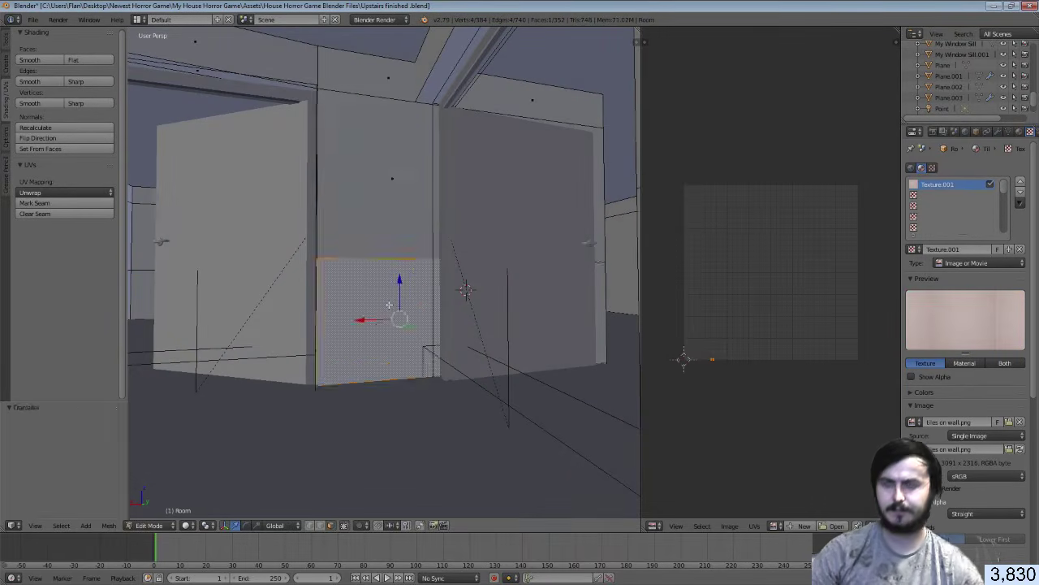
Add the adjoining lower hallway wall faces to the selection
key(shift+f)
key(a)
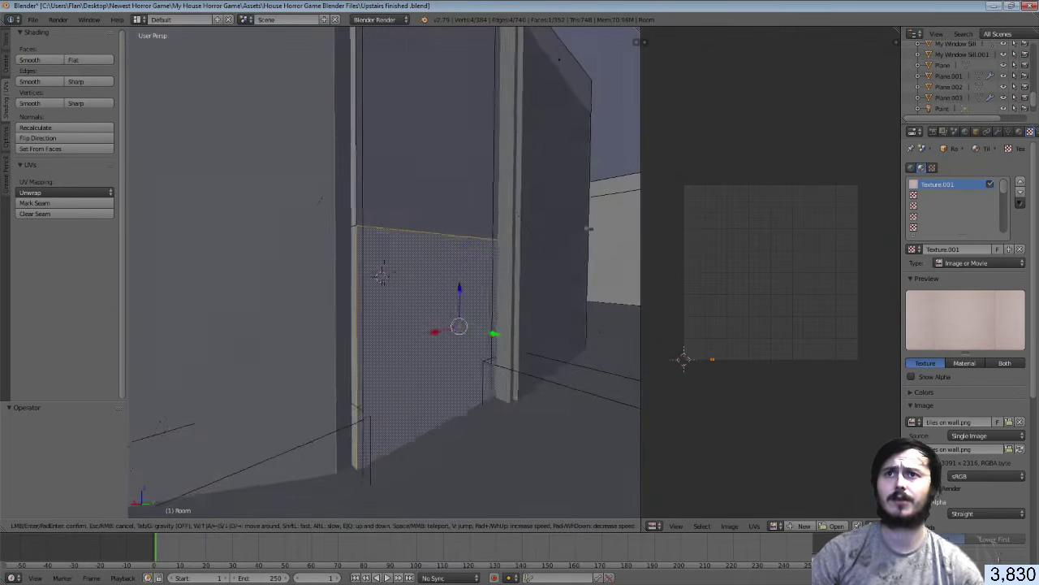
click(379, 277)
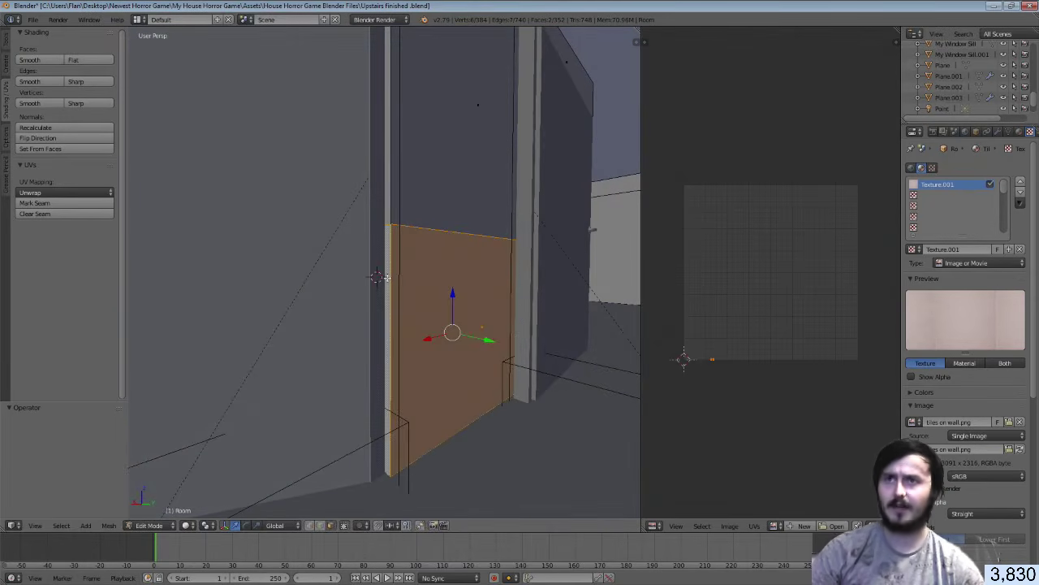
key(shift+f)
click(384, 272)
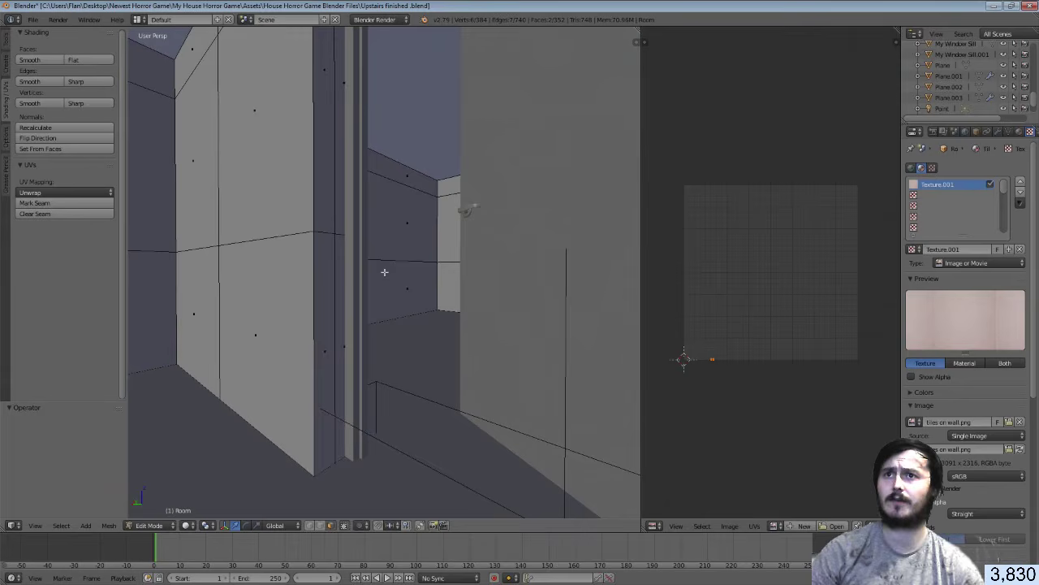
shift+right_click(343, 293)
shift+right_click(332, 300)
shift+right_click(294, 301)
shift+right_click(203, 301)
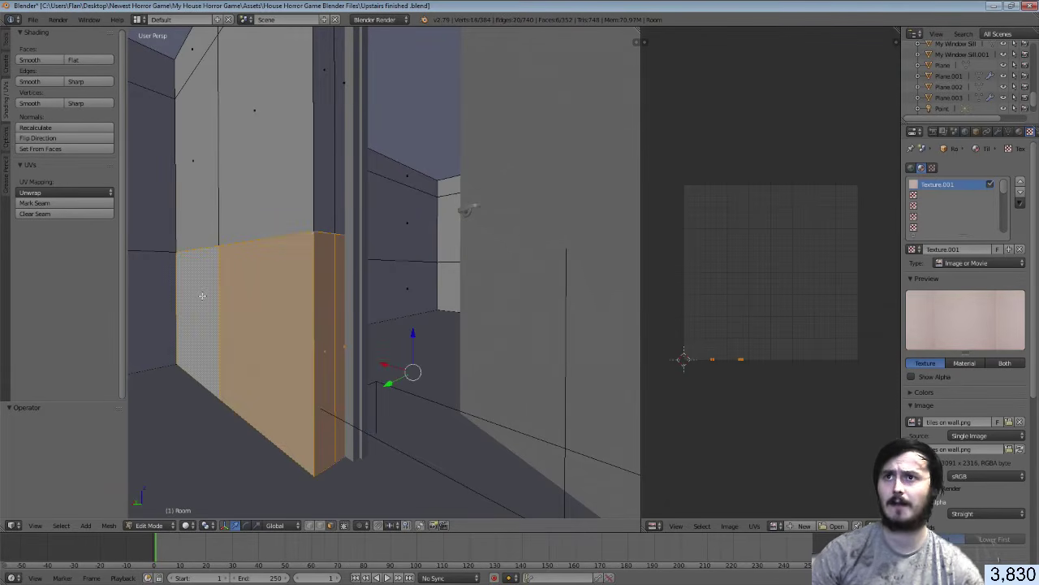
Add the lower face of the opposite wall to the selection
key(shift+f)
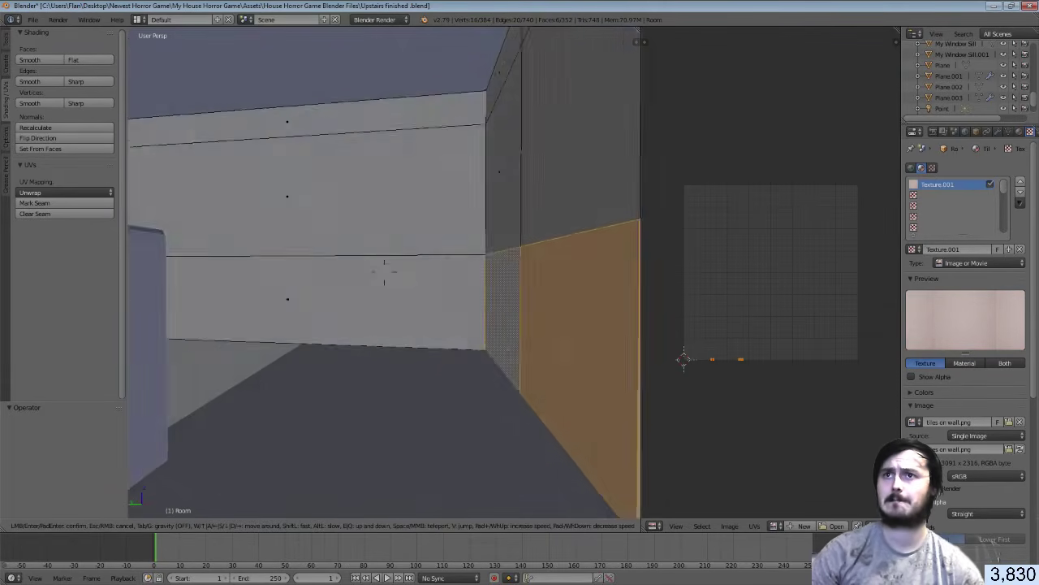
key(d)
key(w)
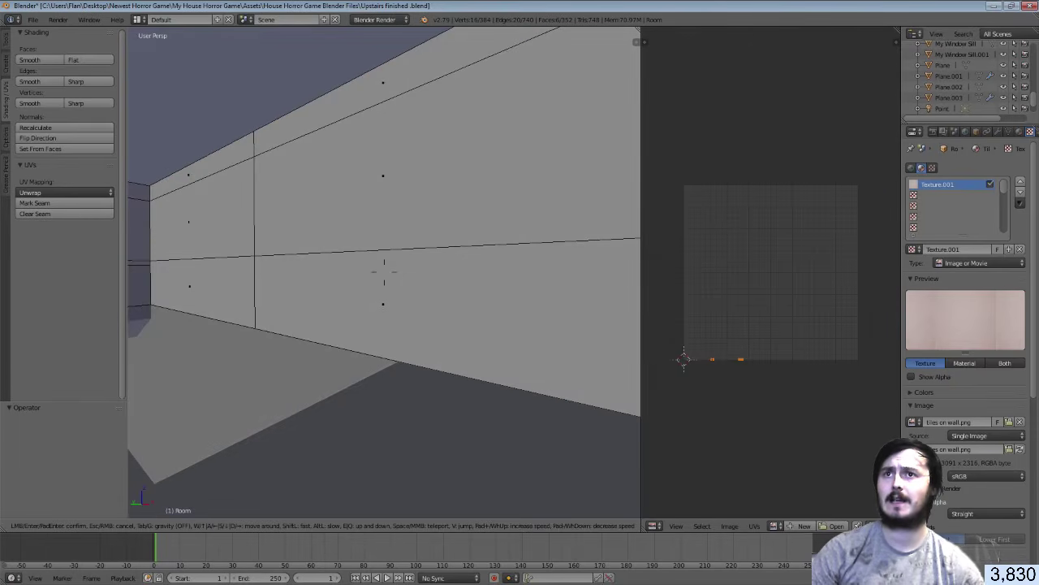
key(s)
click(385, 273)
shift+right_click(392, 303)
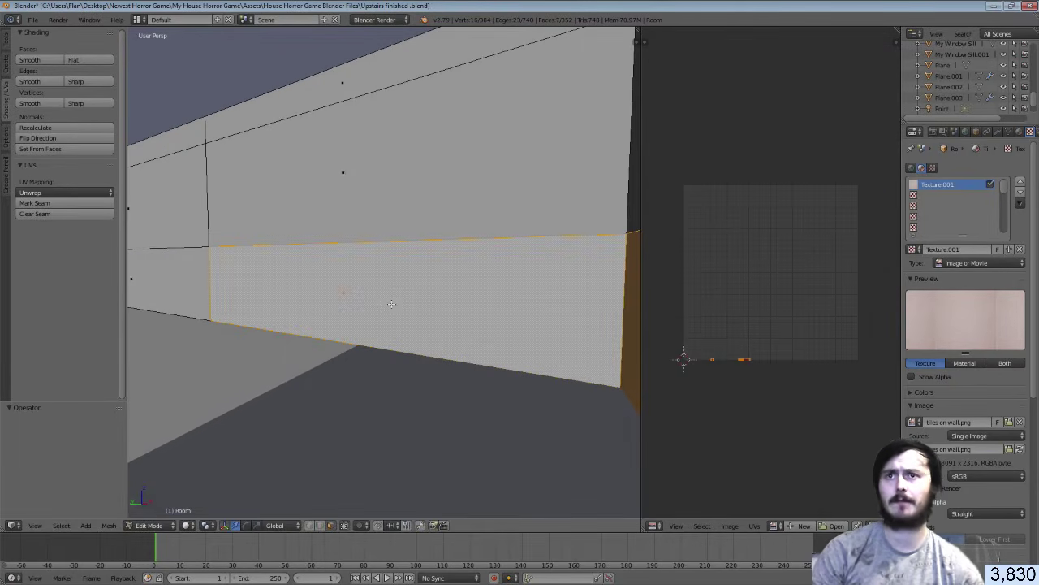
Smart UV Project the selected faces and assign them the Hallways material
key(u)
click(395, 306)
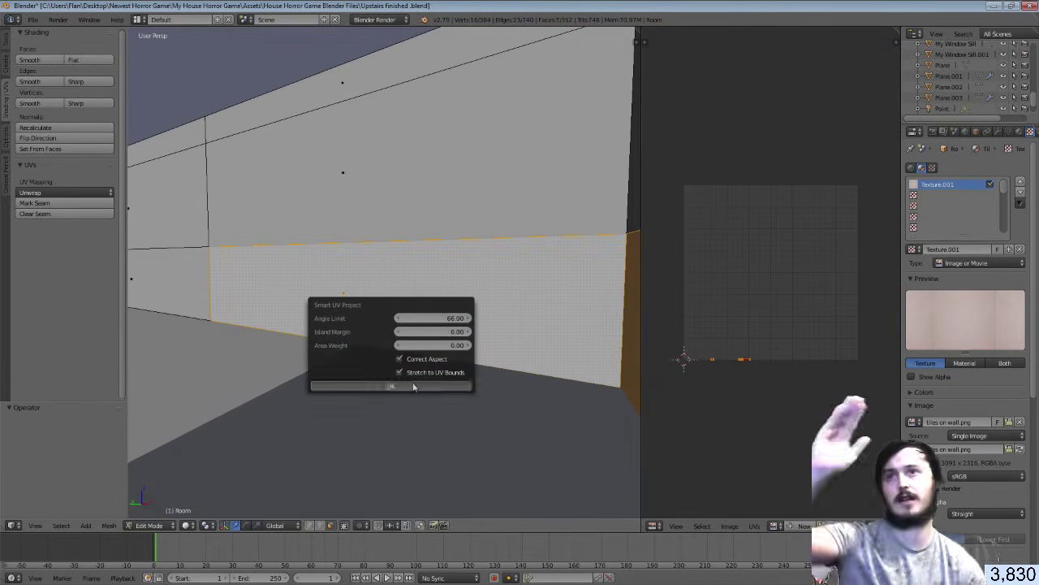
click(411, 380)
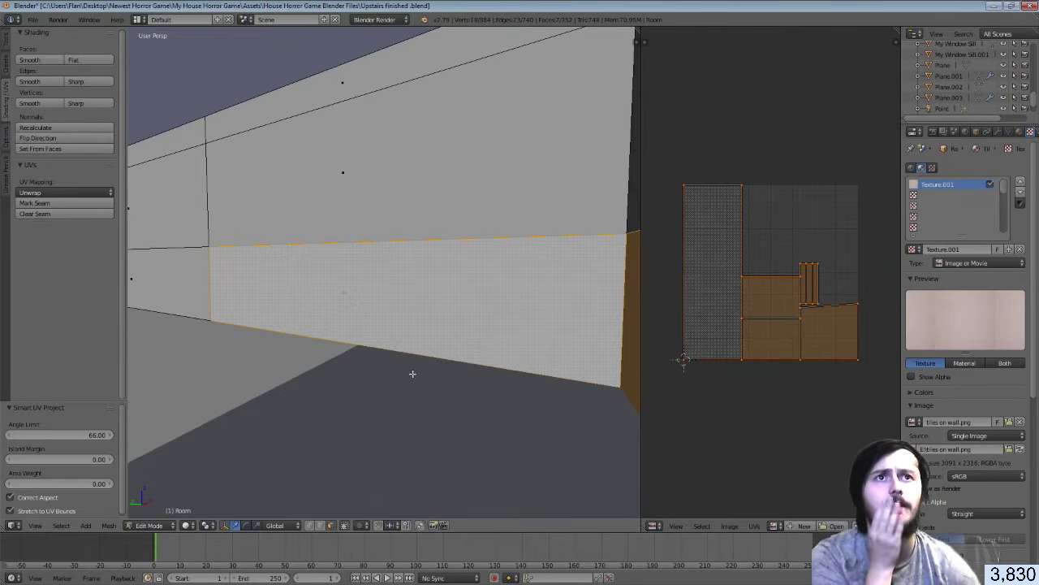
click(1020, 132)
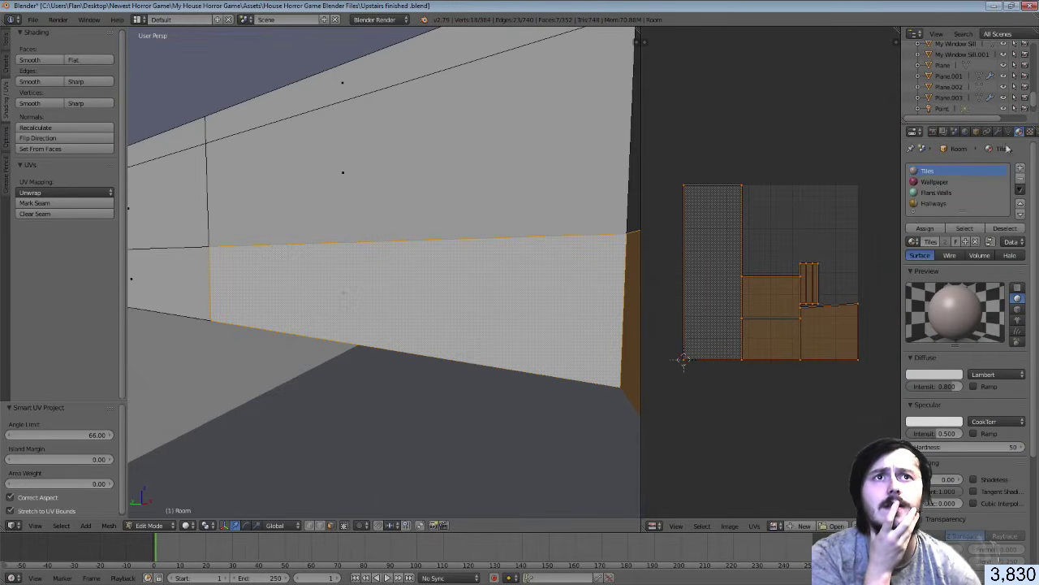
click(933, 204)
click(925, 228)
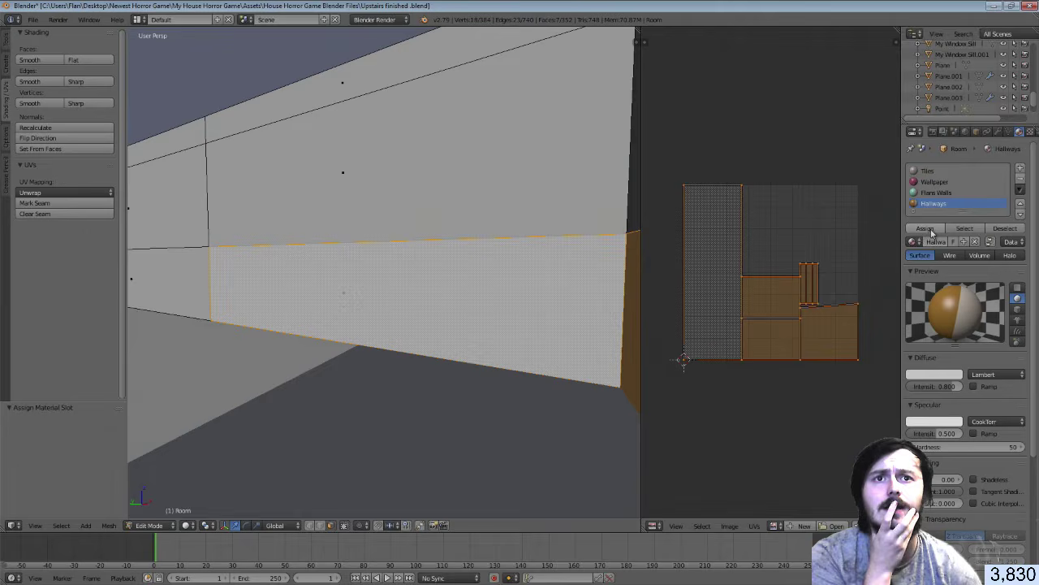
Show Hallway Walls.png in the UV editor and shrink the islands to 0.219 onto its orange area
click(776, 525)
click(800, 426)
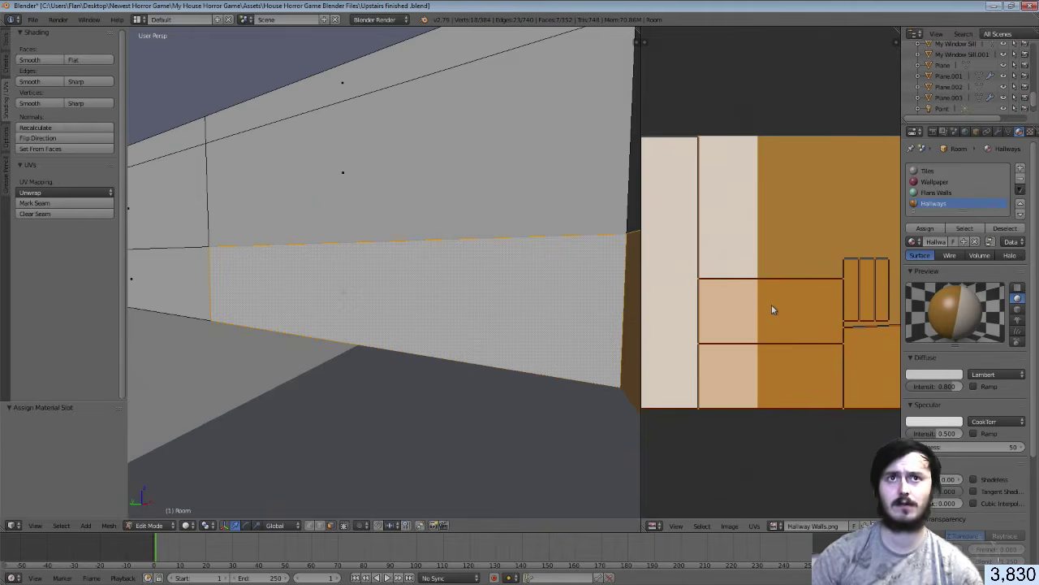
key(a)
key(a)
key(s)
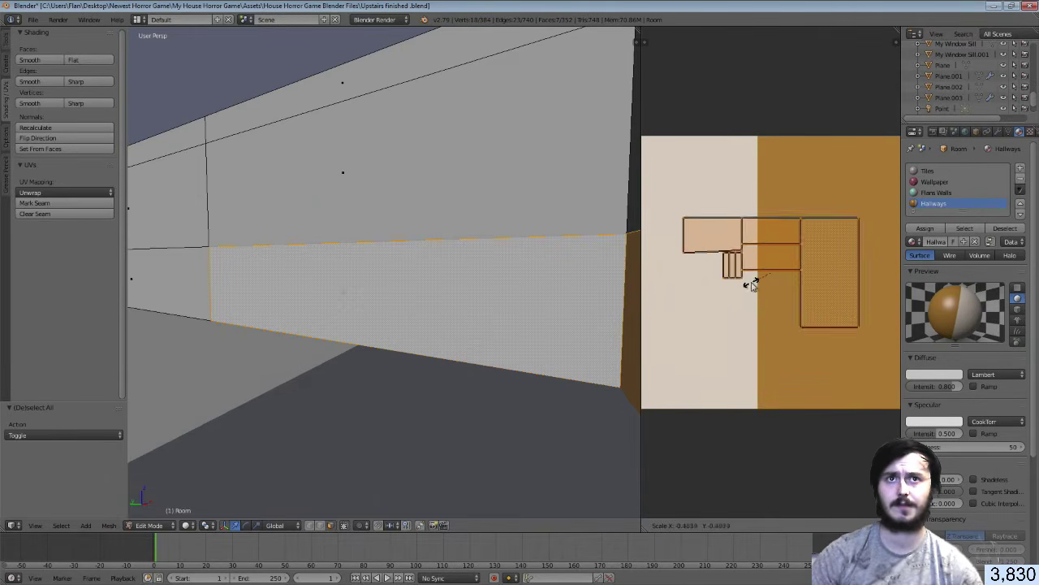
click(775, 282)
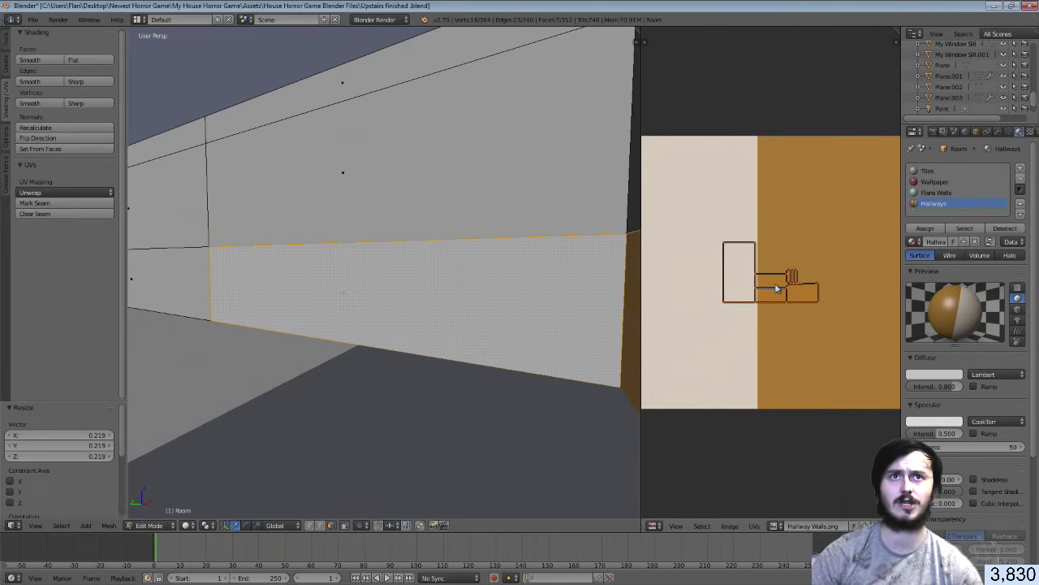
key(g)
click(853, 284)
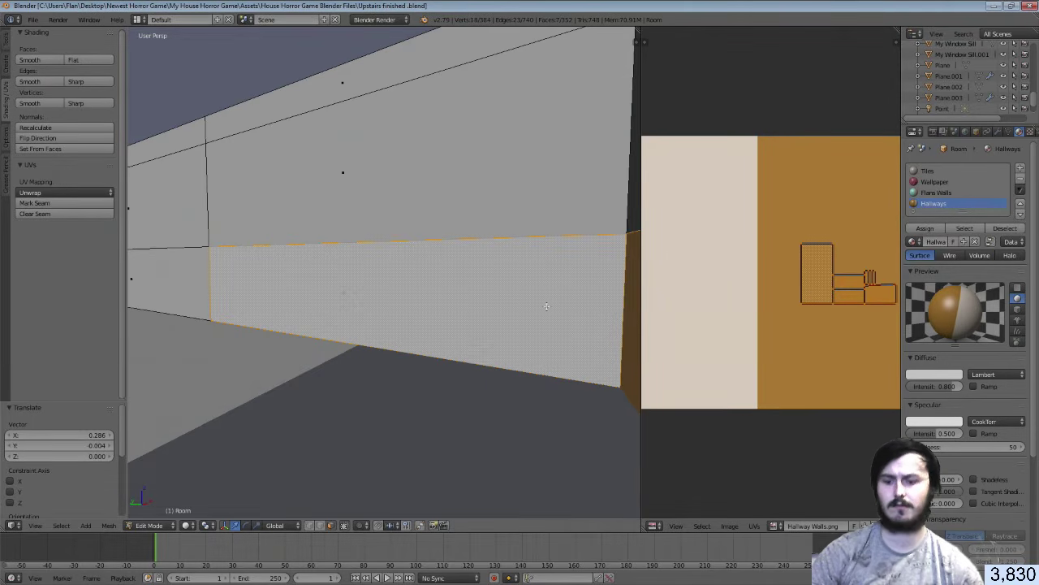
Return to object mode and save the Blender file
key(Tab)
key(space)
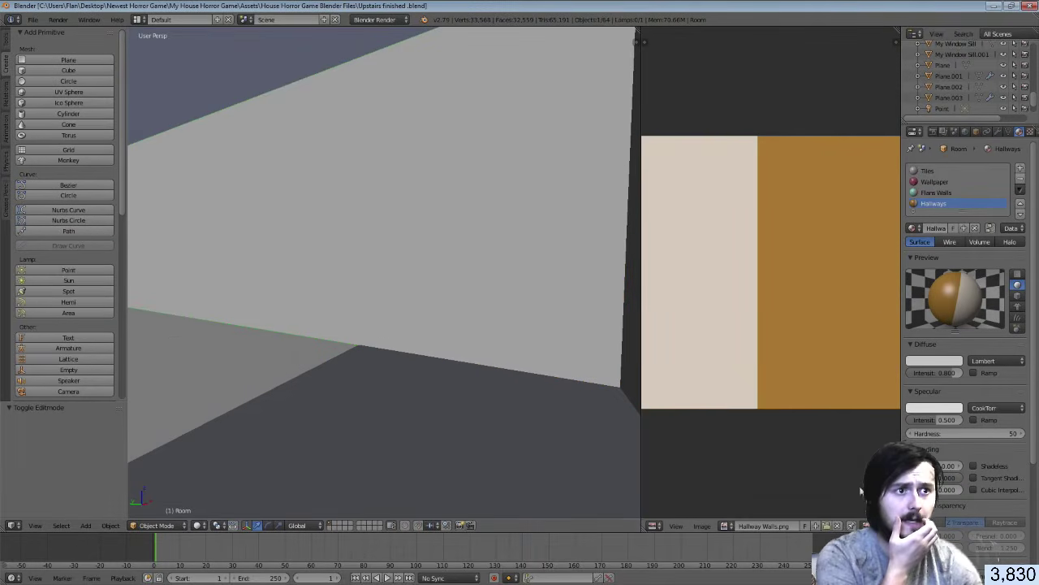
key(ctrl+s)
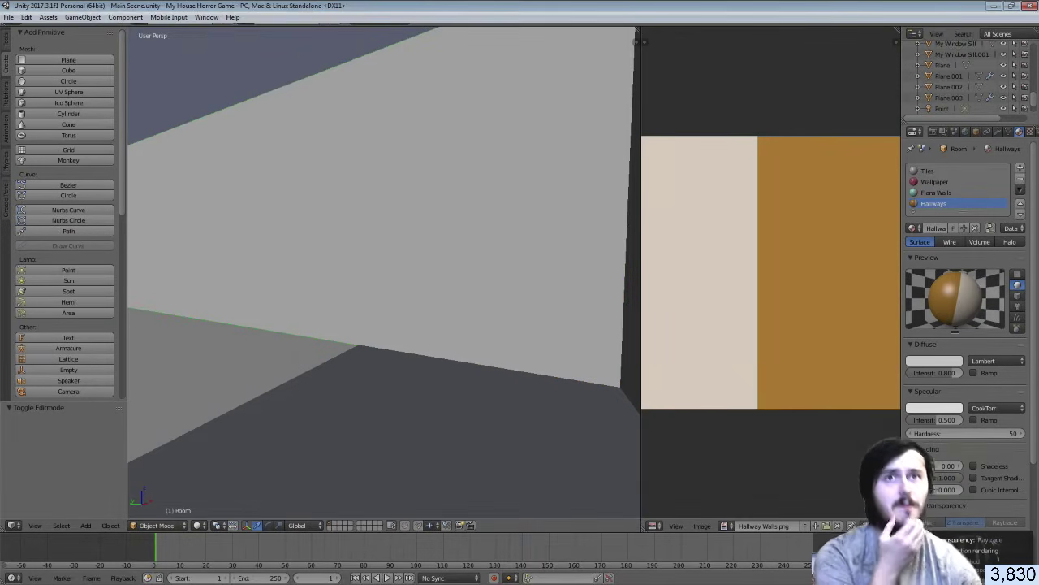
Check the re-imported Upstairs finished model in Unity's Scene view, then return to Blender
key(alt+Tab)
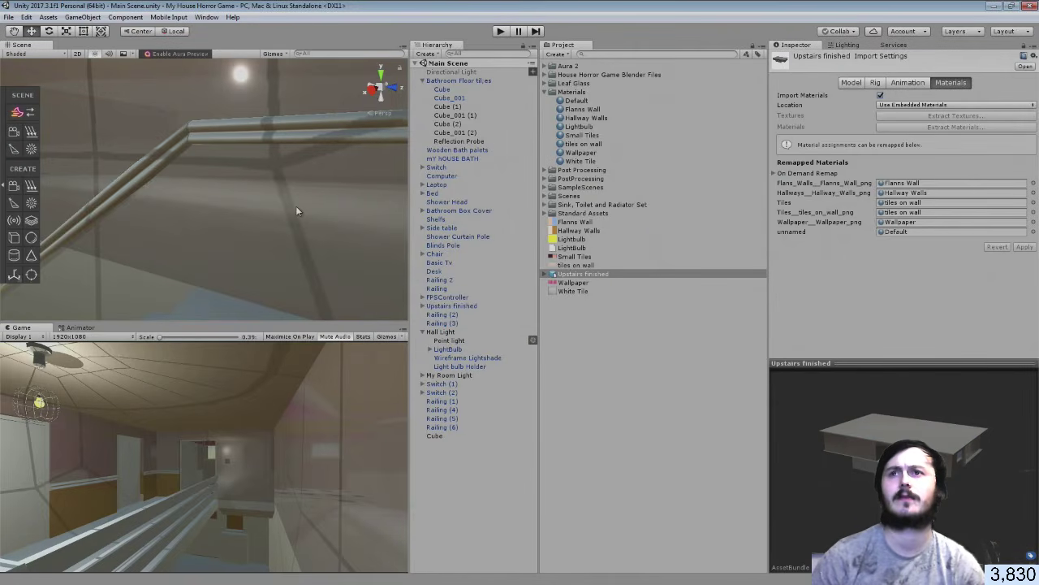
right_drag(299, 211, 569, 173)
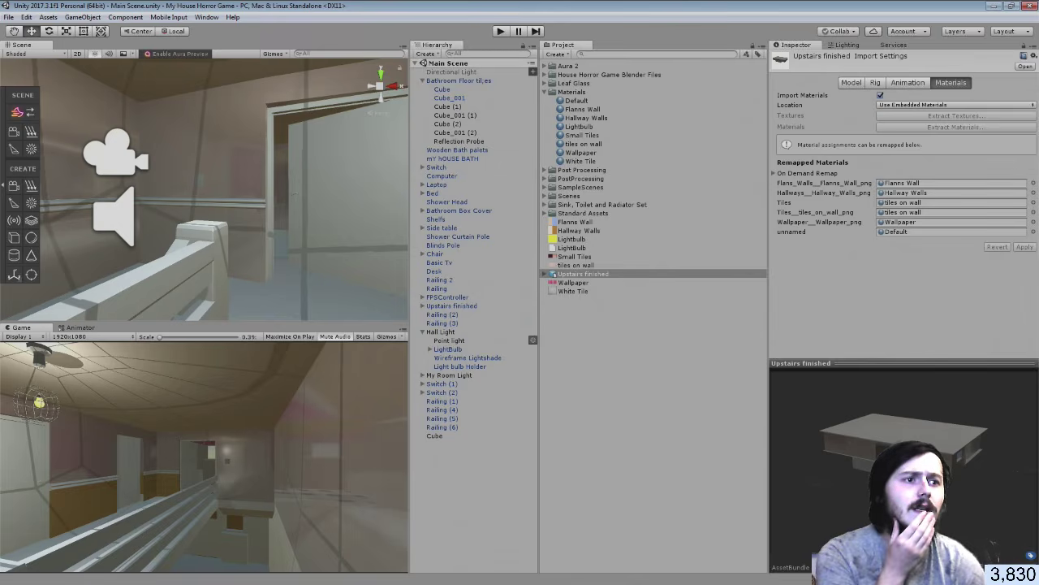
key(alt+Tab)
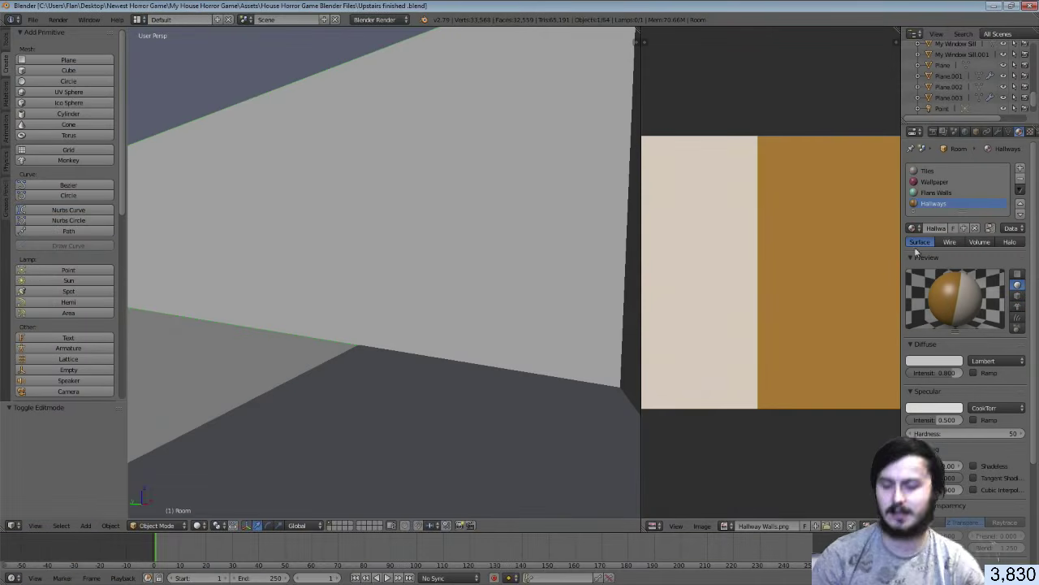
Reassign Hallways to the selected faces and recheck Hallway Walls.png against tiles on wall.png in the UV view
key(Tab)
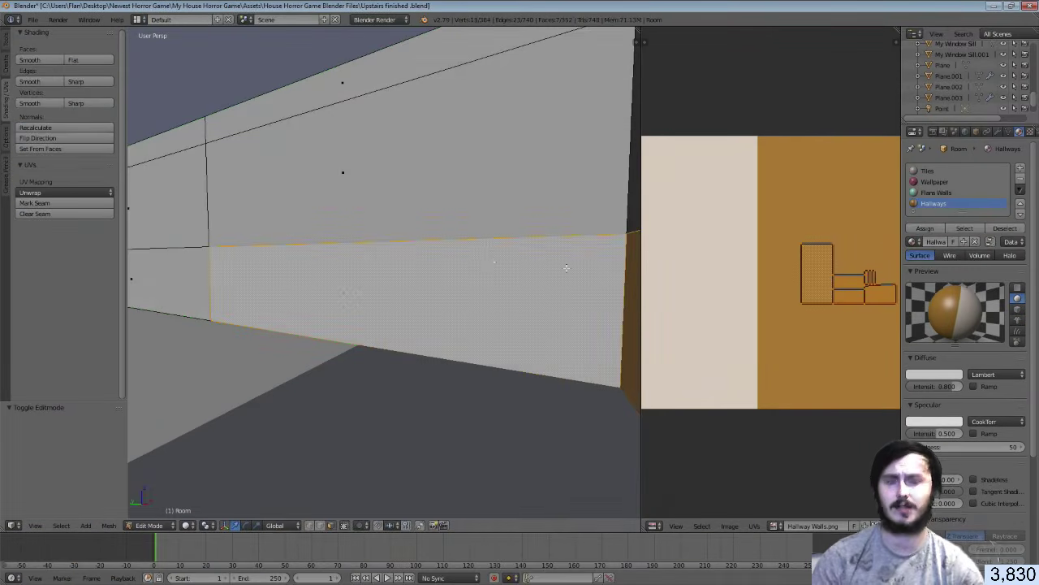
click(927, 228)
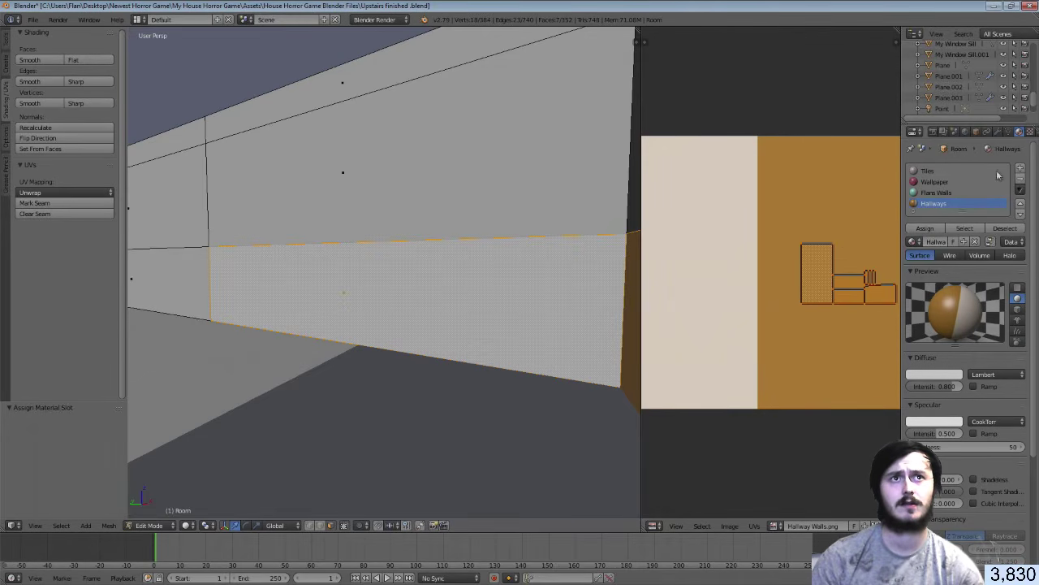
click(1030, 131)
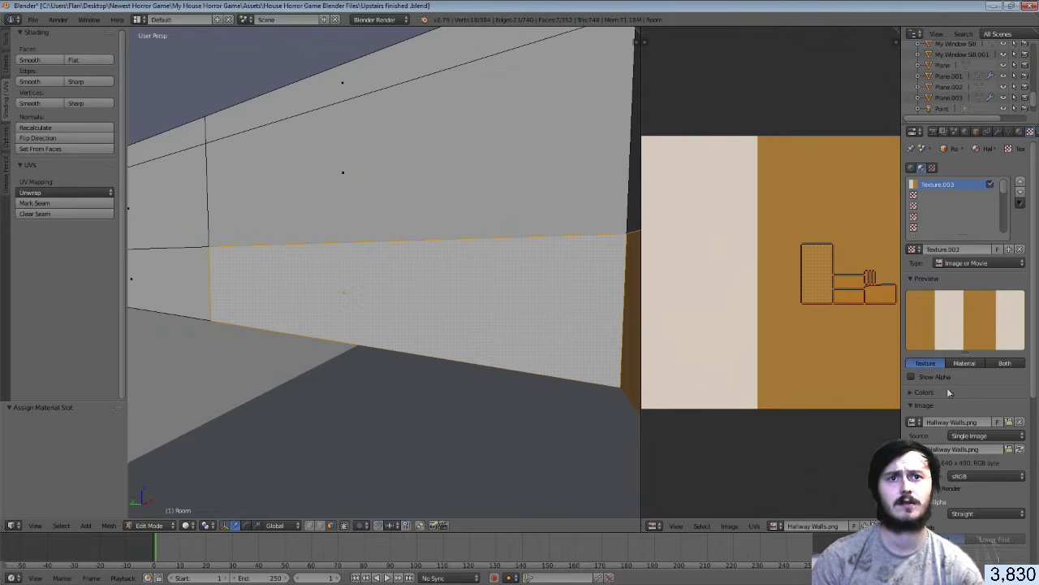
click(779, 526)
click(795, 443)
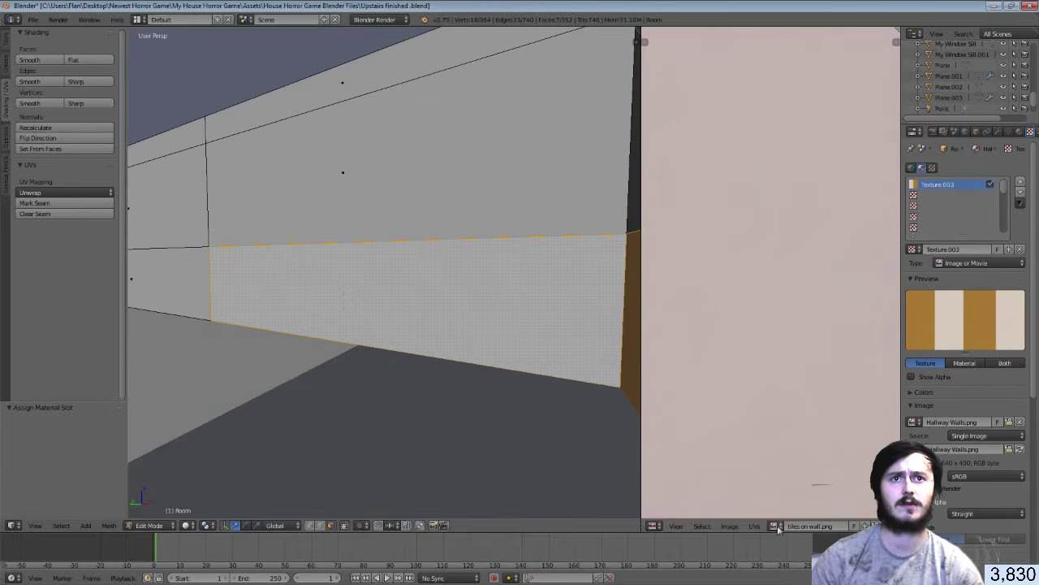
click(778, 524)
click(813, 425)
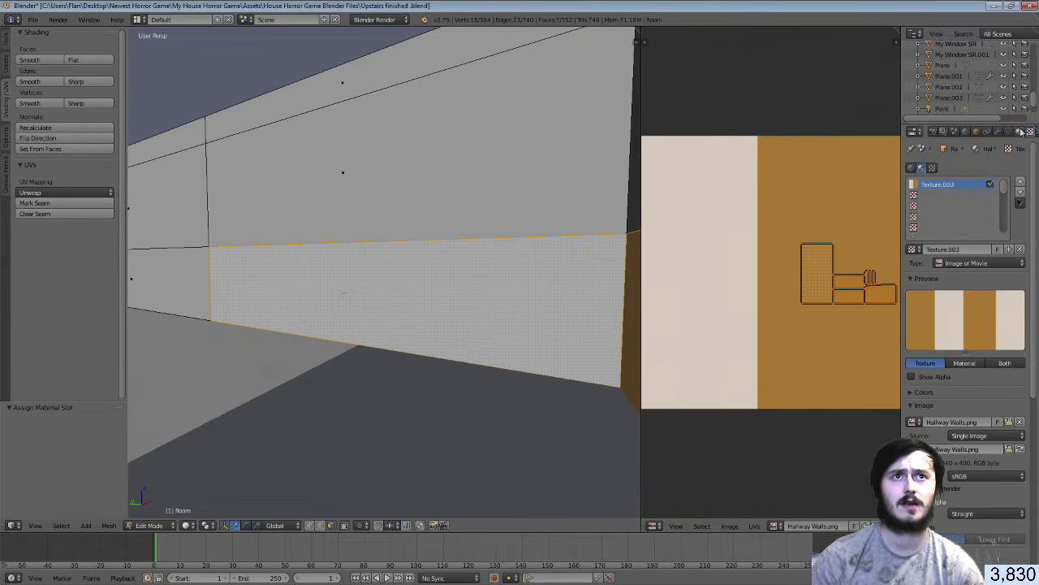
click(1019, 130)
Preview the hallway walls in material and texture shading while walking through the rooms
key(Tab)
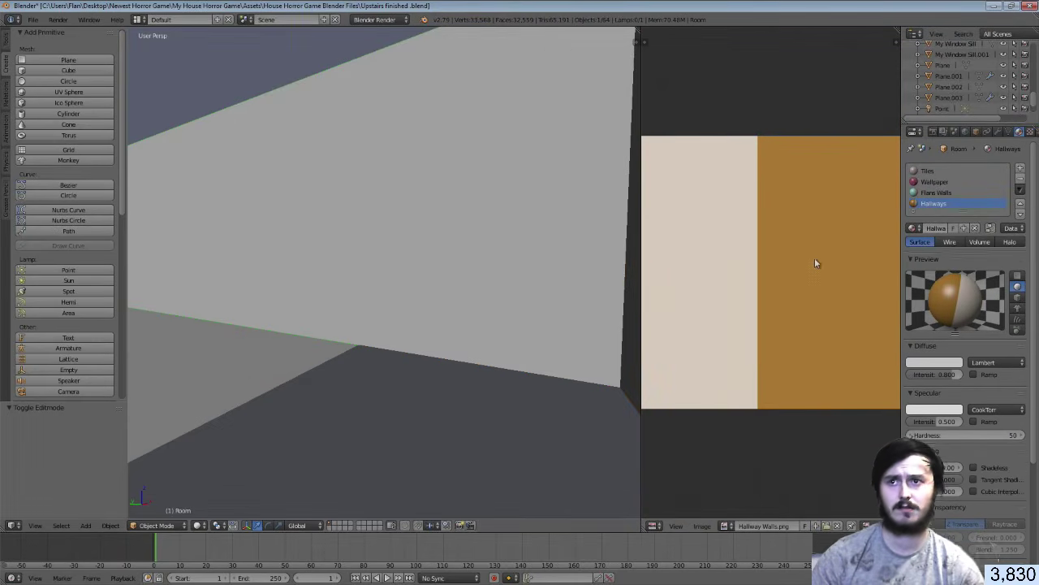
click(203, 525)
click(224, 464)
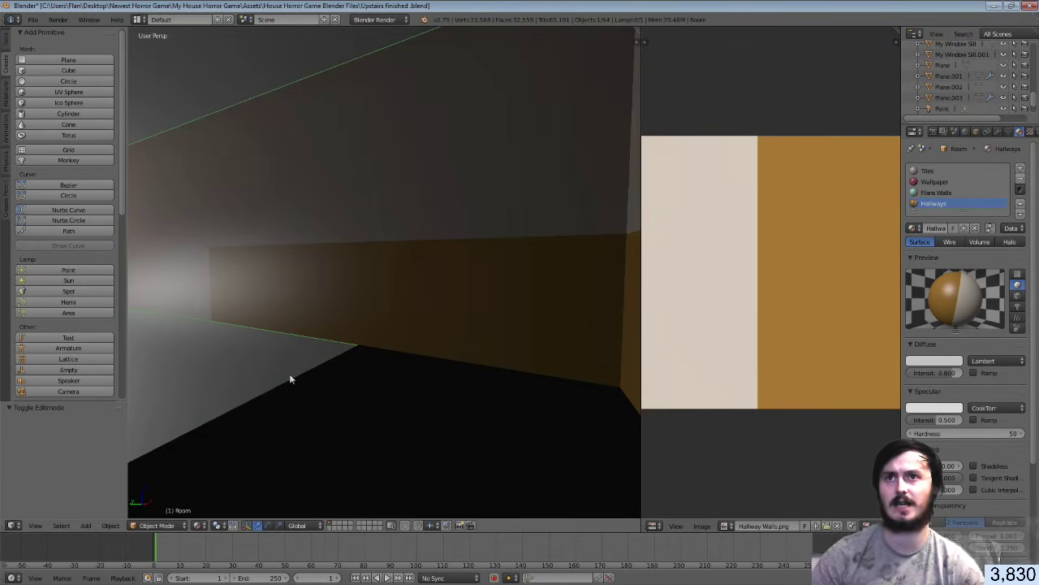
key(shift+f)
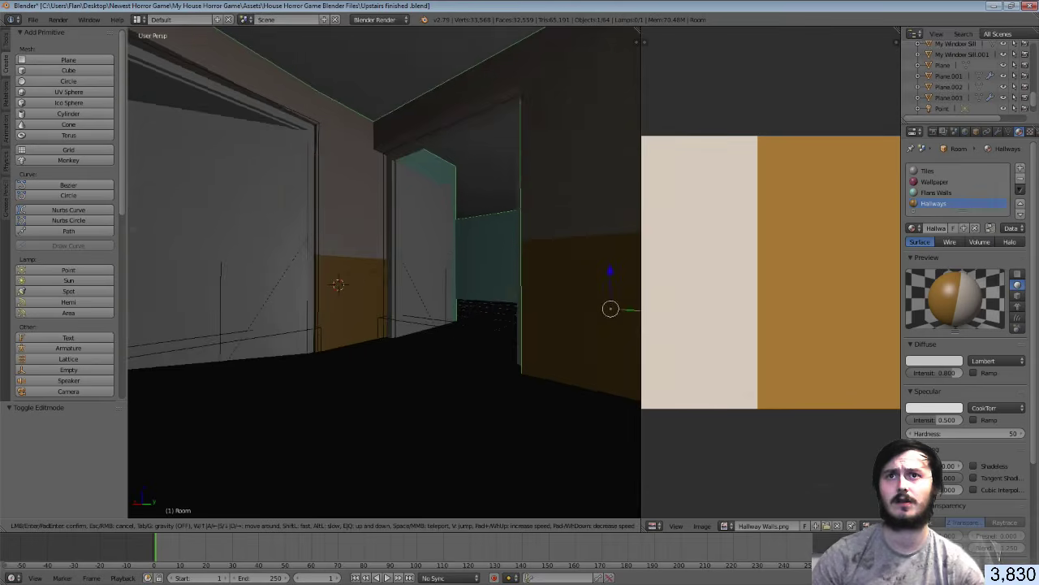
key(w)
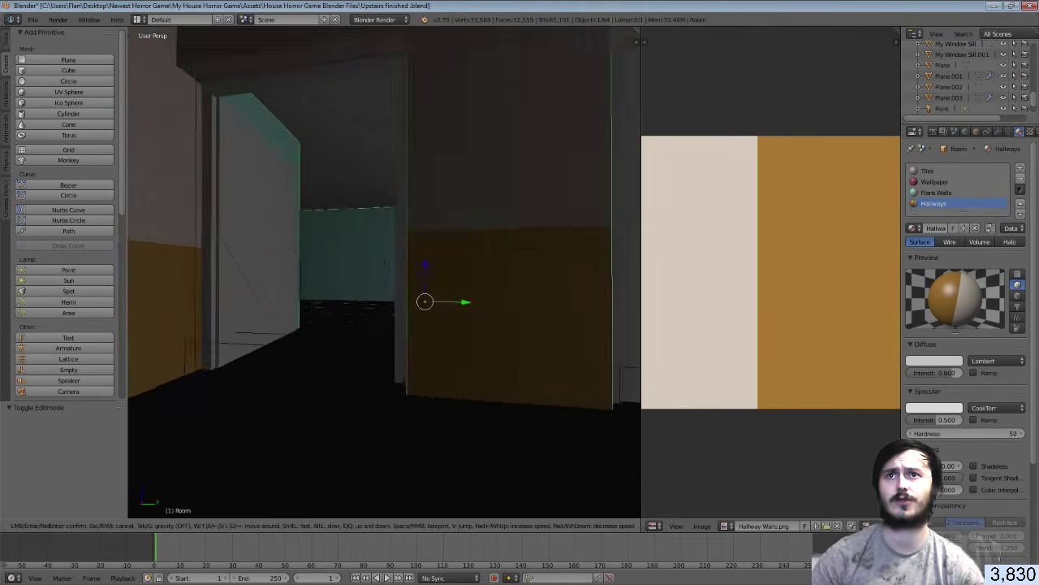
key(w)
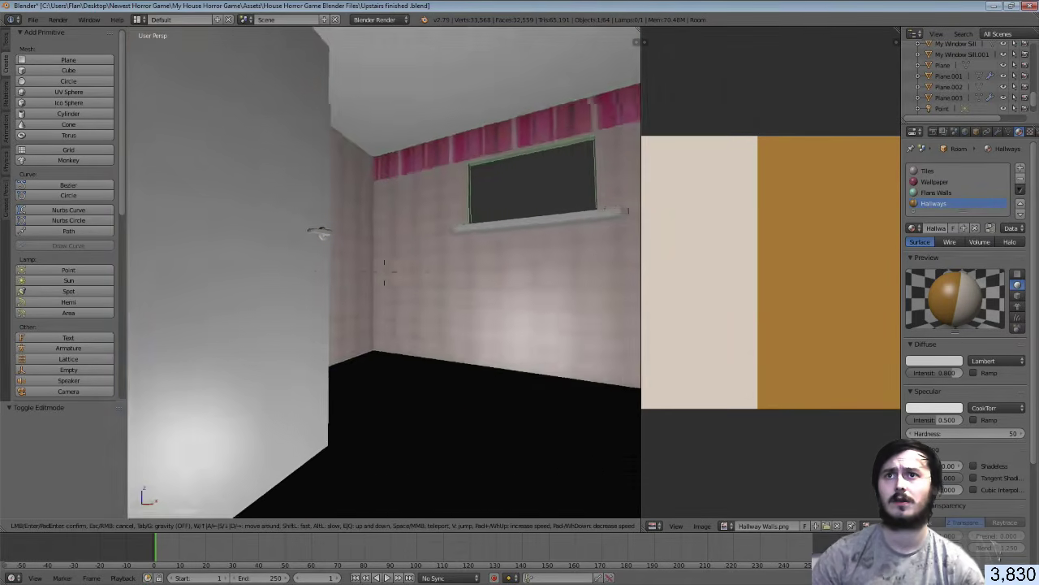
key(w)
click(384, 272)
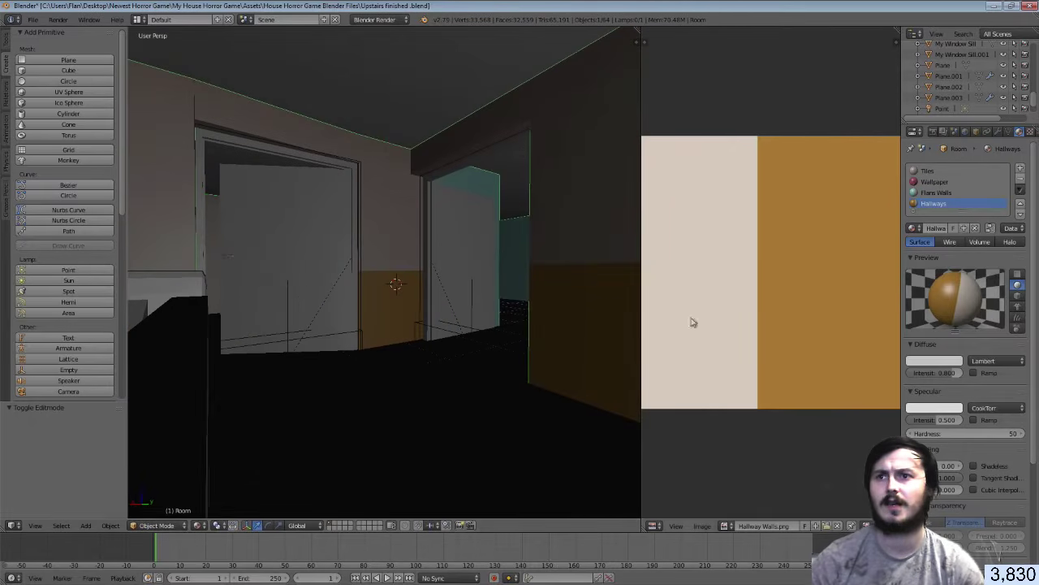
click(205, 525)
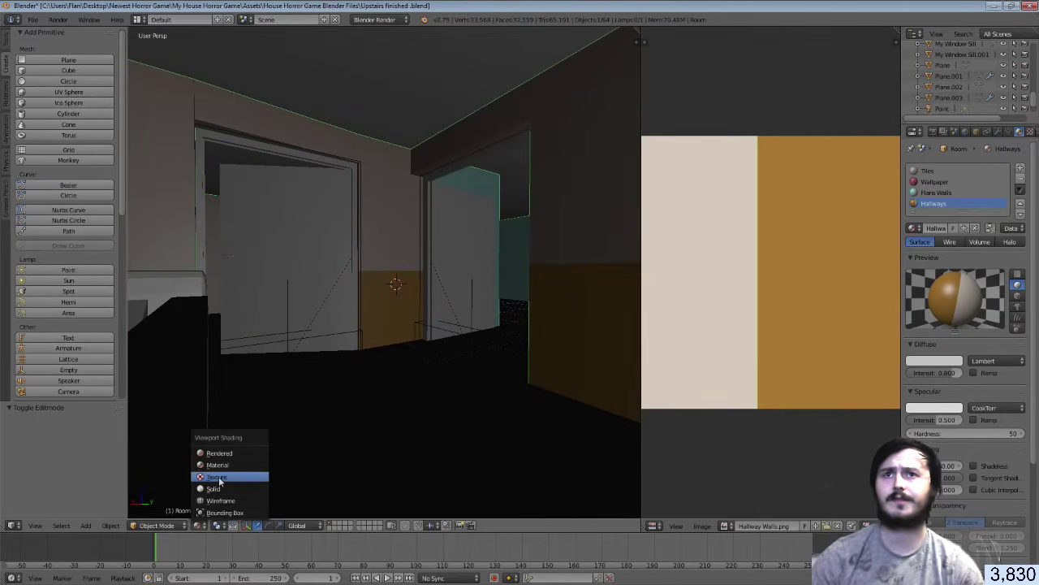
click(218, 482)
Save the .blend over the existing file and switch to Unity
key(ctrl+s)
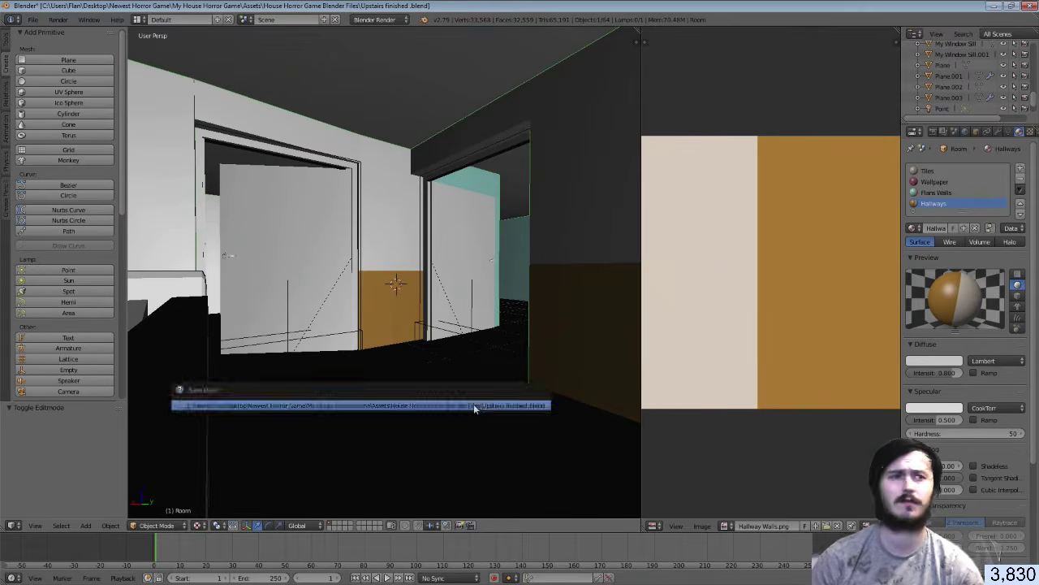
click(473, 403)
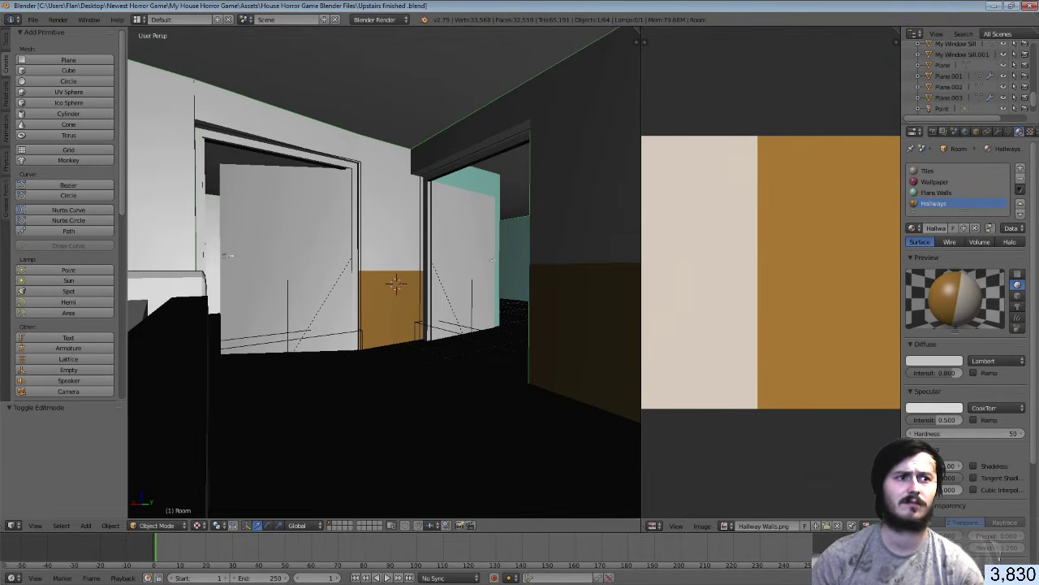
key(alt+Tab)
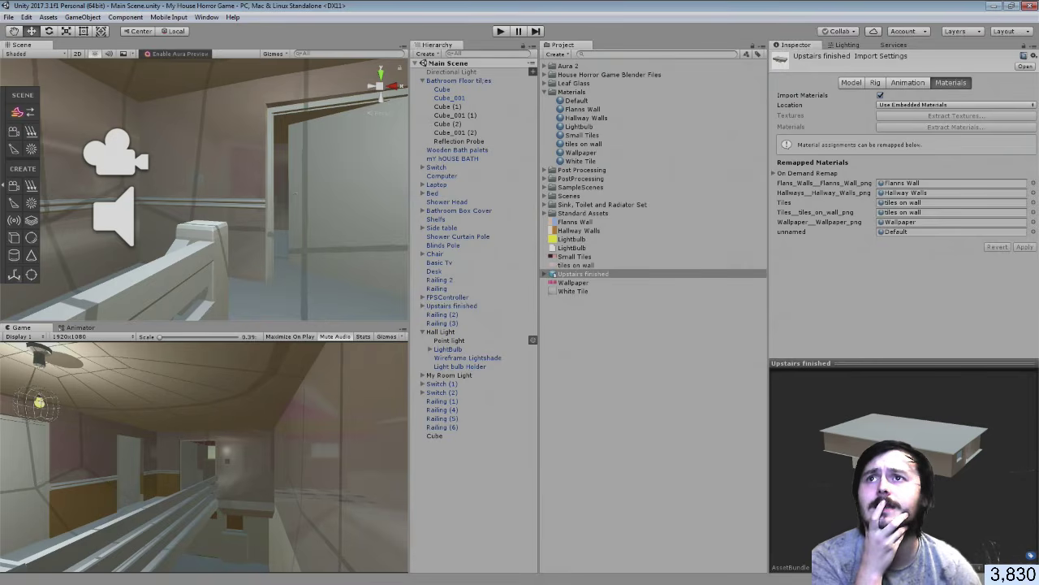
Select the Room mesh under Upstairs finished and show its Hallway Walls material settings
click(246, 164)
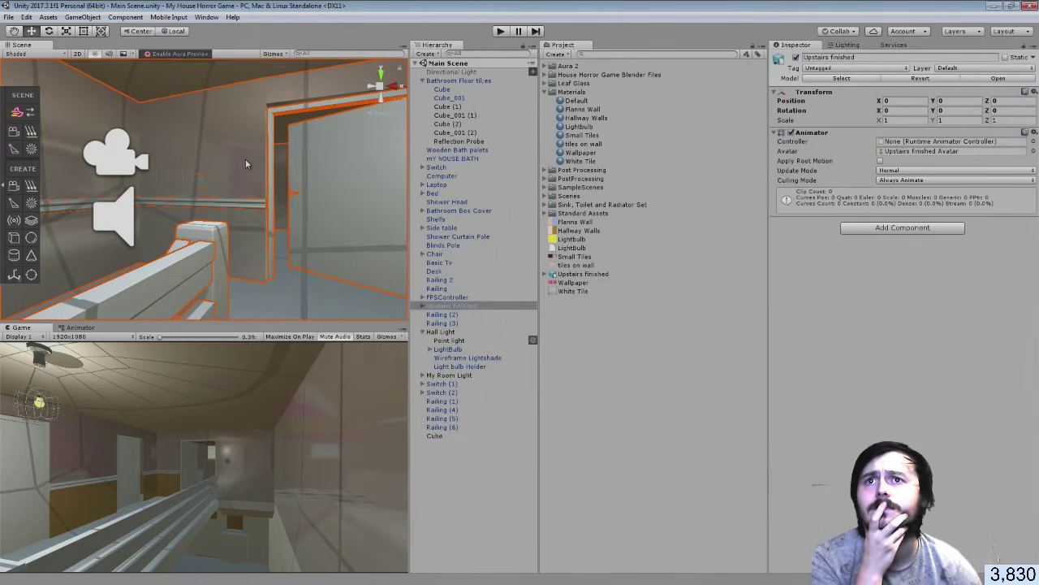
click(246, 158)
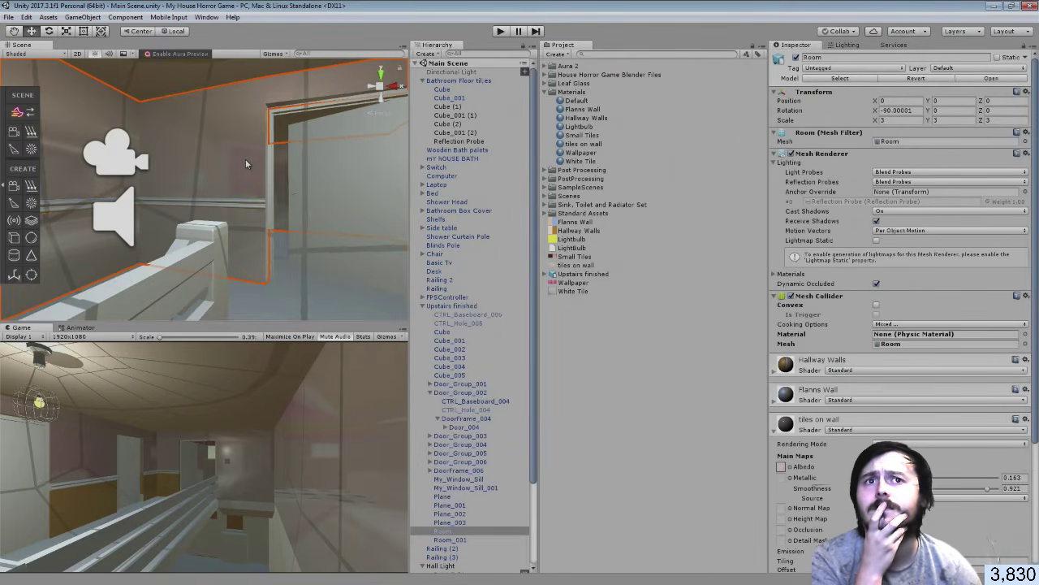
click(775, 431)
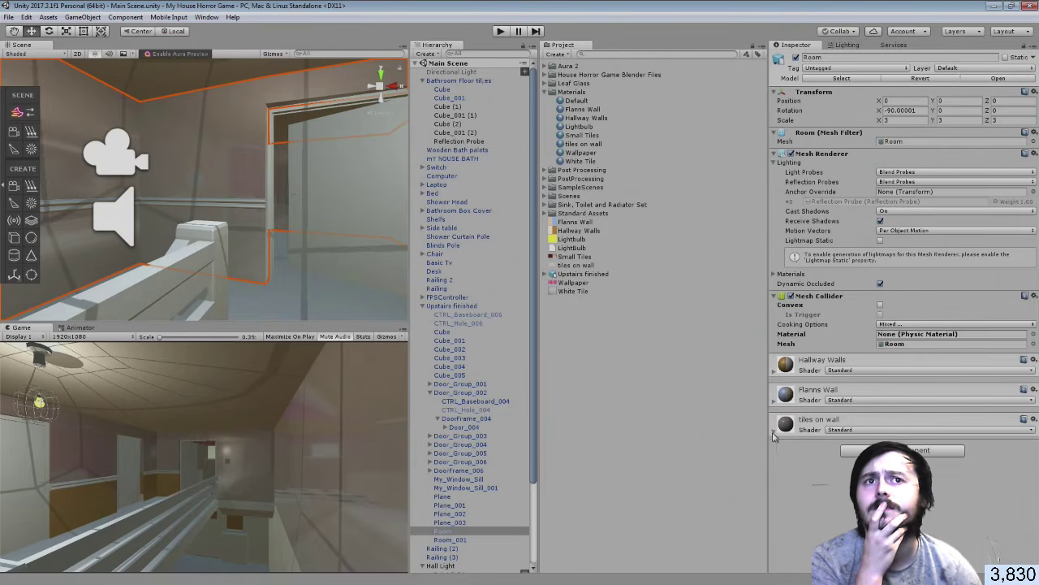
click(774, 375)
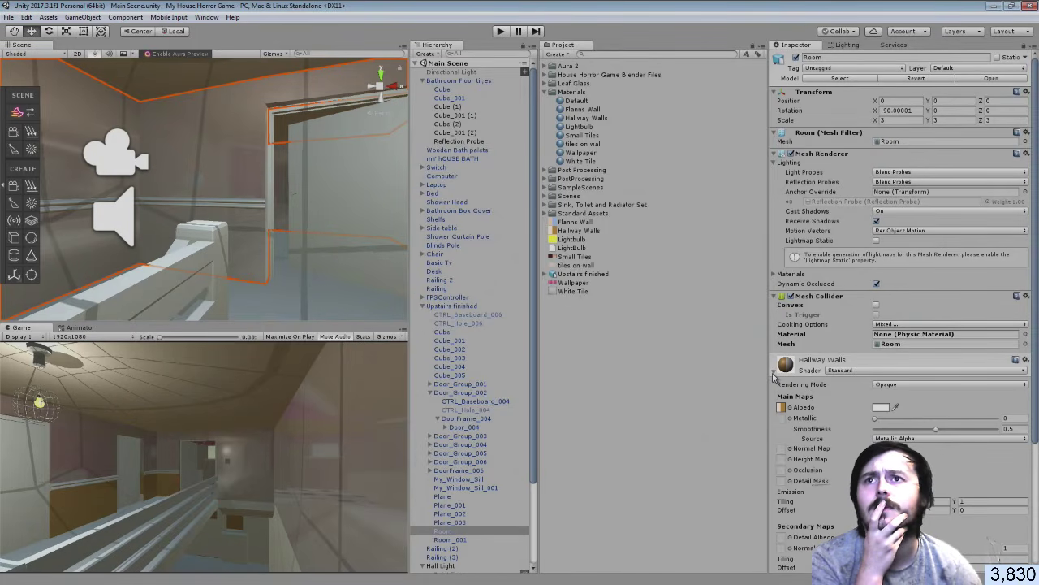
right_drag(346, 254, 431, 268)
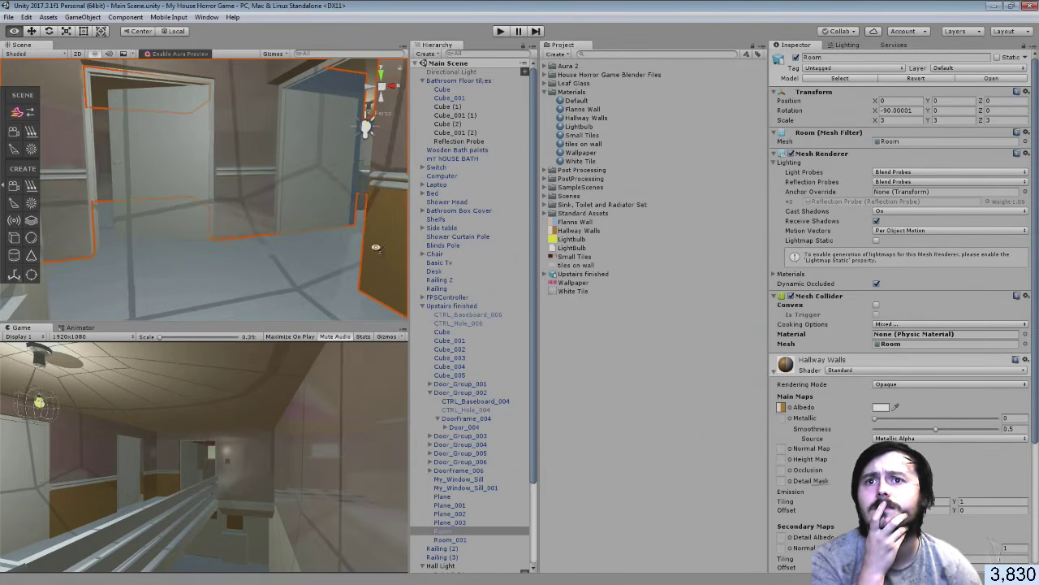
right_drag(379, 249, 349, 242)
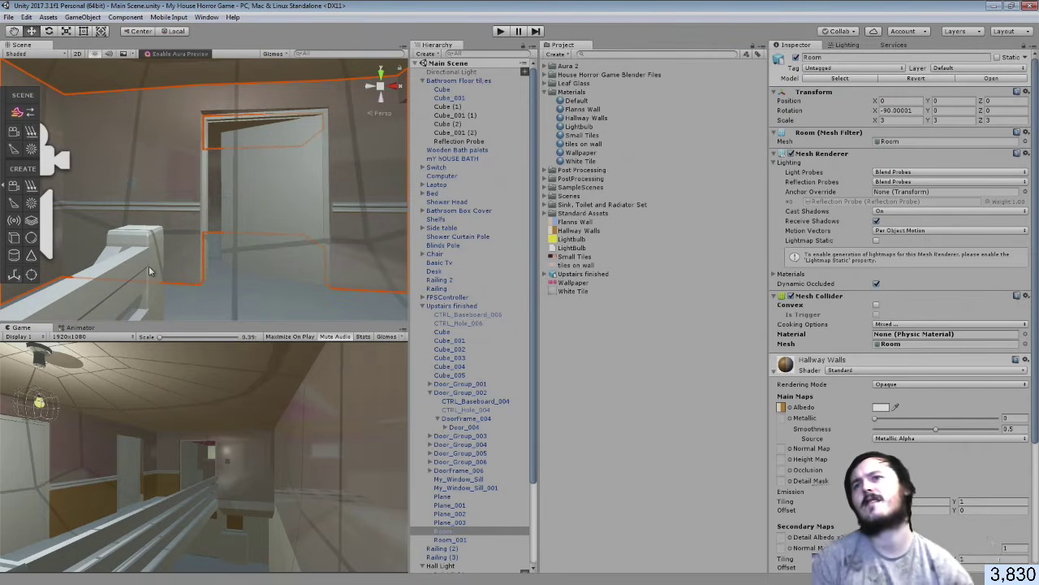
click(148, 171)
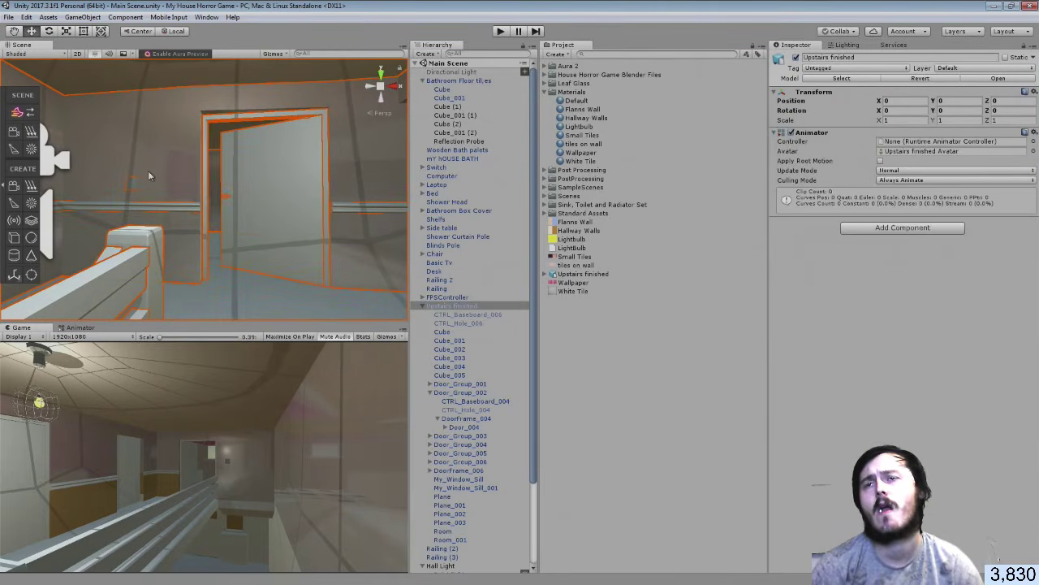
click(148, 170)
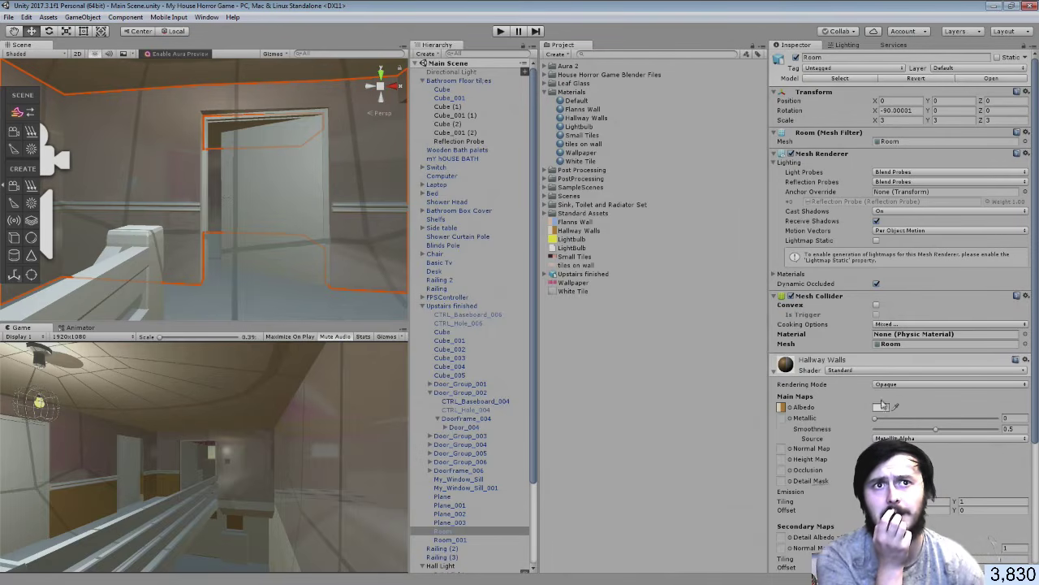
Adjust the Hallway Walls material to Metallic 0.124 and Smoothness 0.721
drag(937, 433, 982, 433)
drag(878, 423, 909, 423)
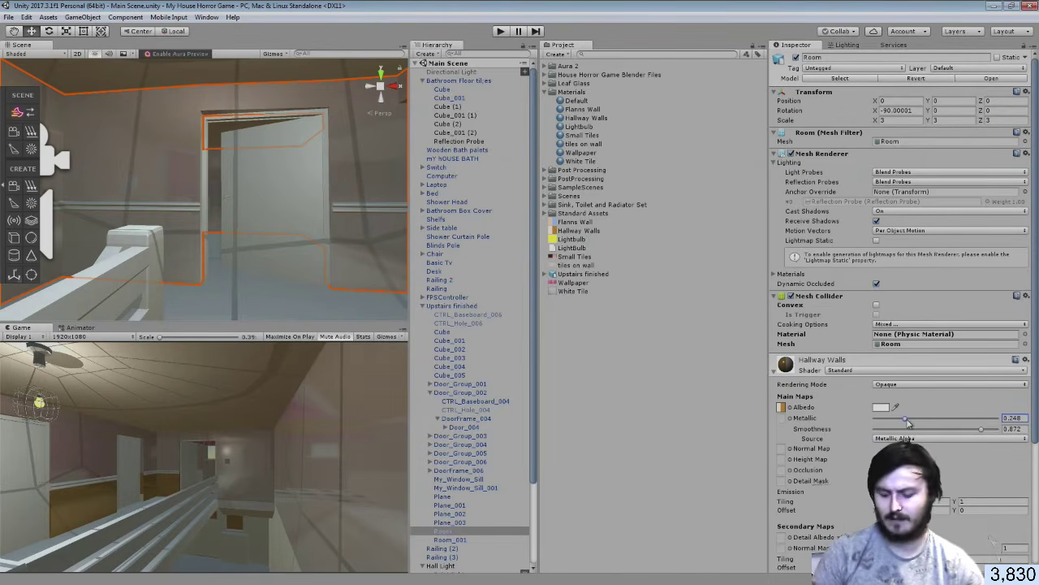
text(0)
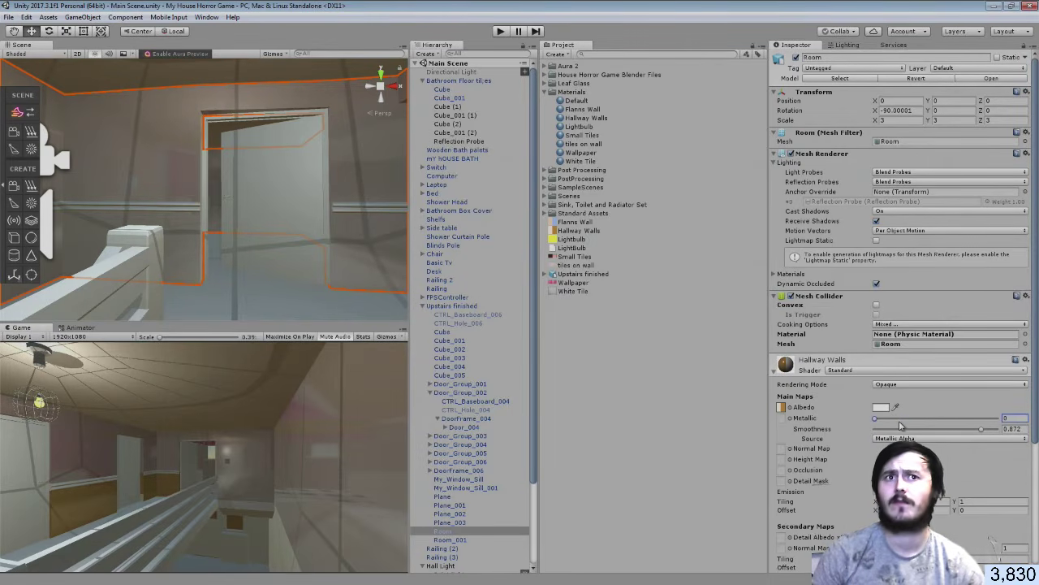
key(ctrl+z)
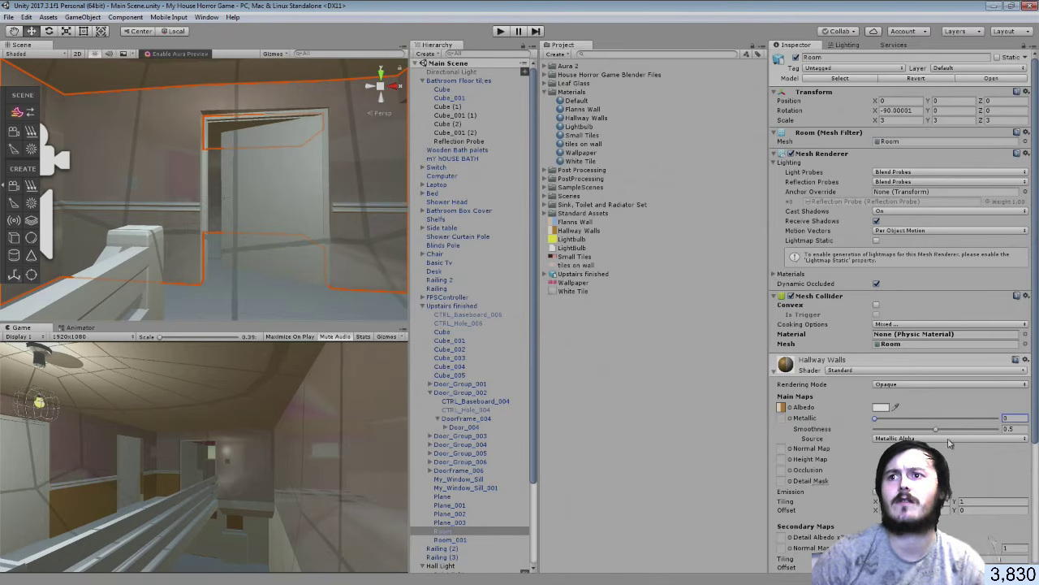
drag(936, 435, 950, 433)
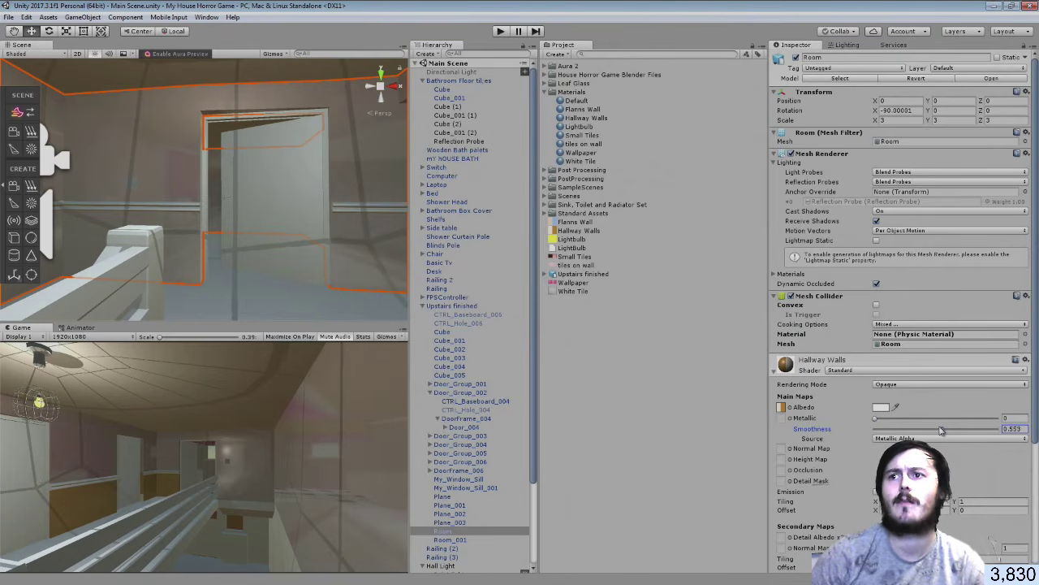
click(884, 421)
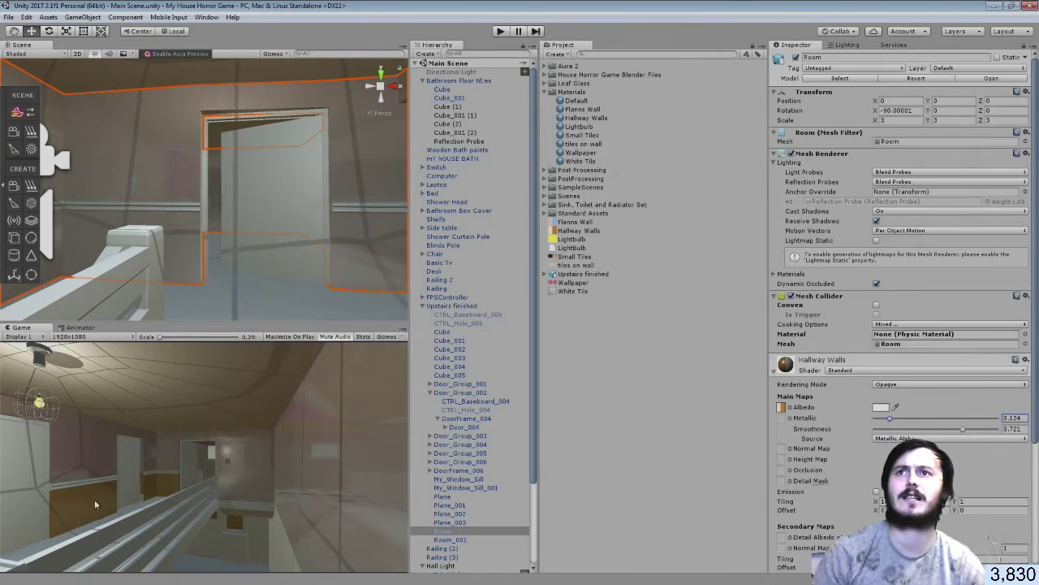
right_drag(287, 205, 342, 213)
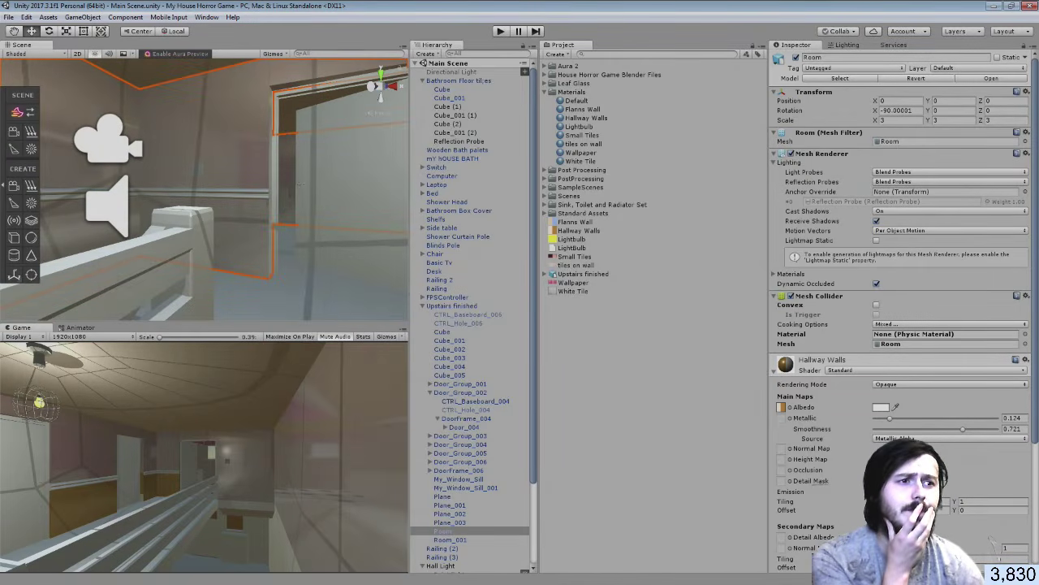
Back in Blender, edit the Room mesh and slide the orange wall's corner vertex along Y
key(alt+Tab)
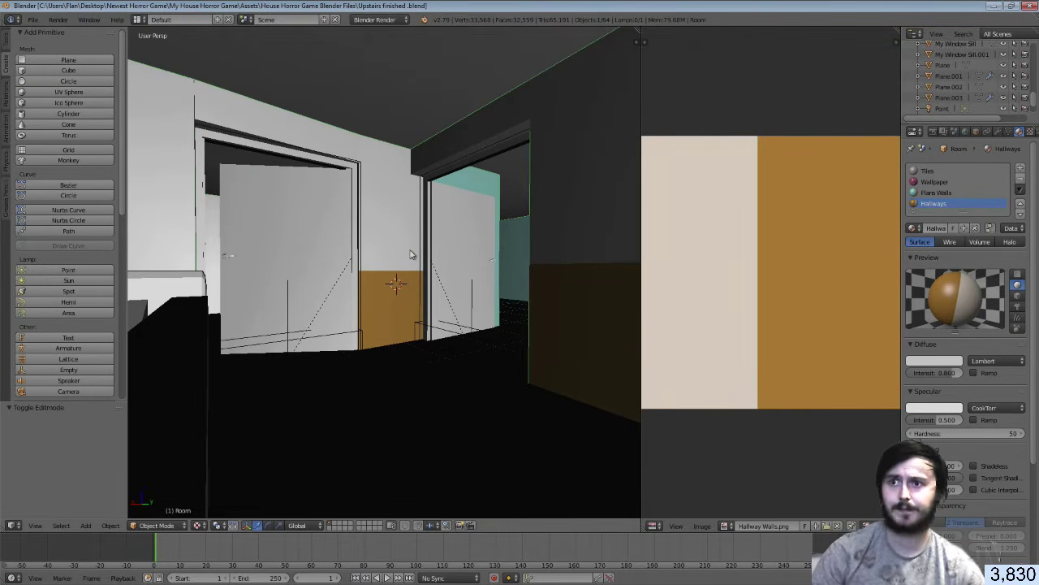
key(Tab)
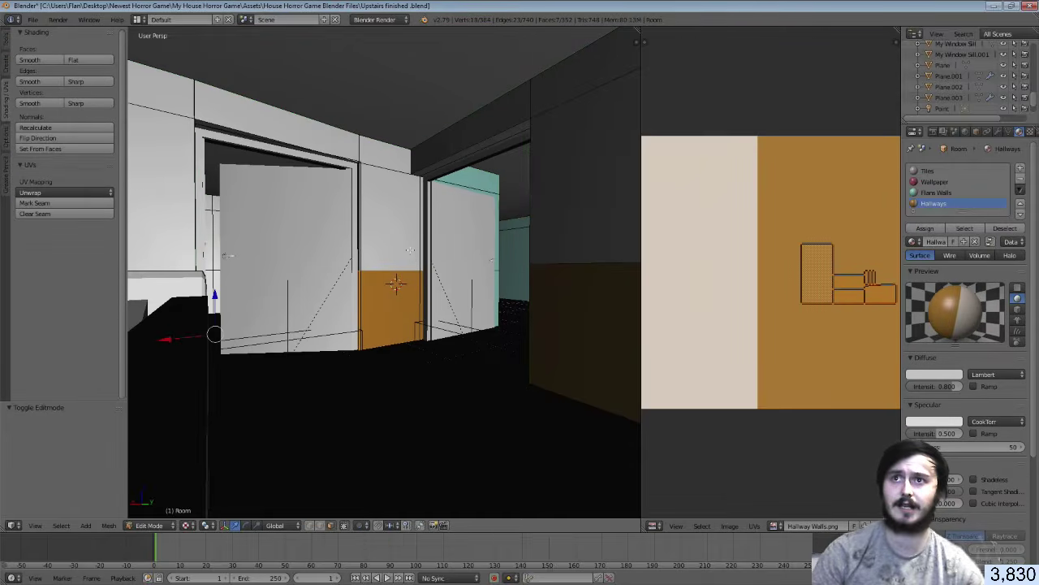
key(shift+f)
key(w)
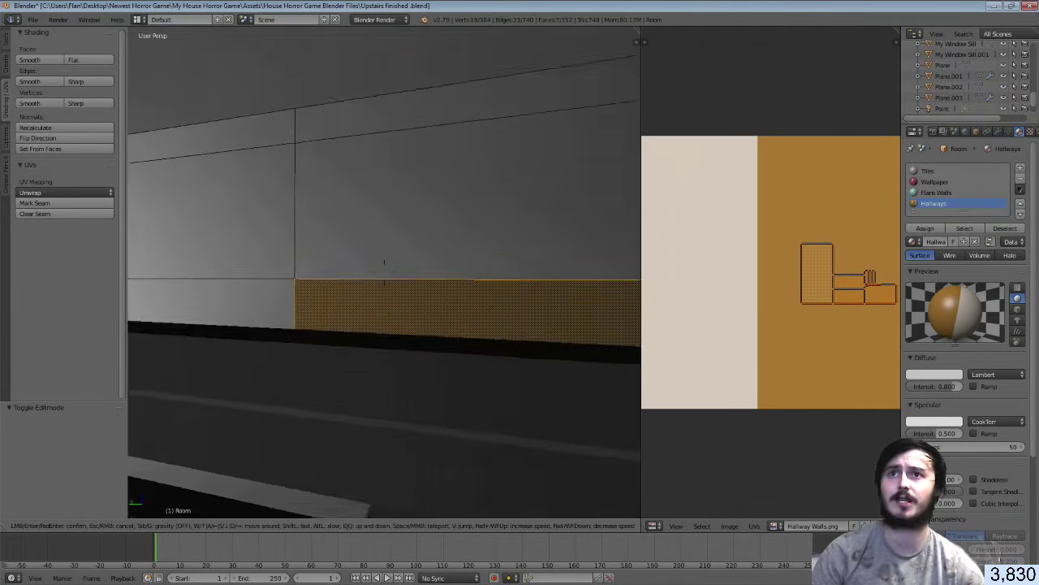
key(s)
key(w)
click(384, 273)
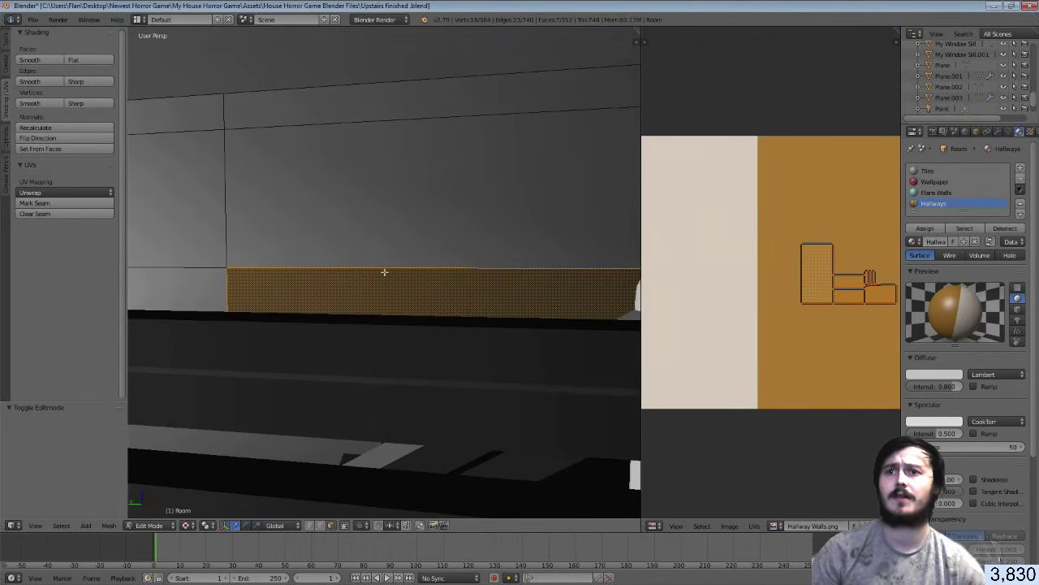
click(310, 527)
right_click(225, 270)
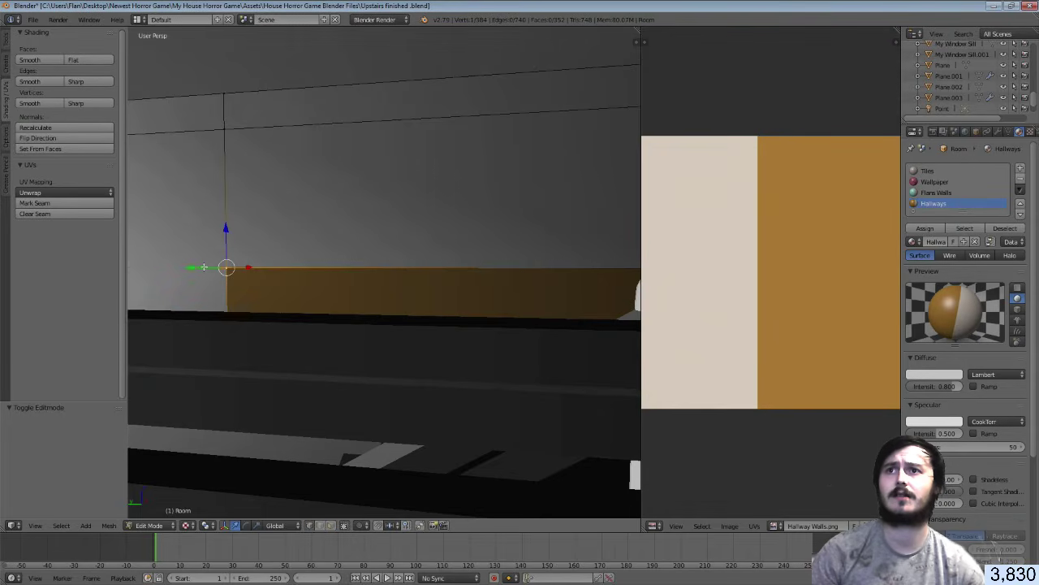
key(g)
key(x)
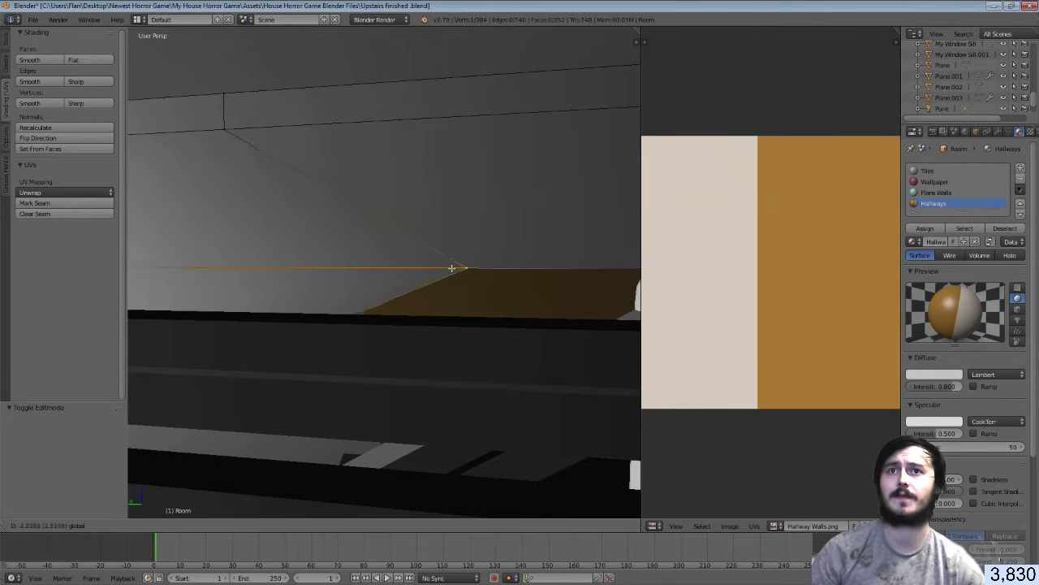
click(511, 268)
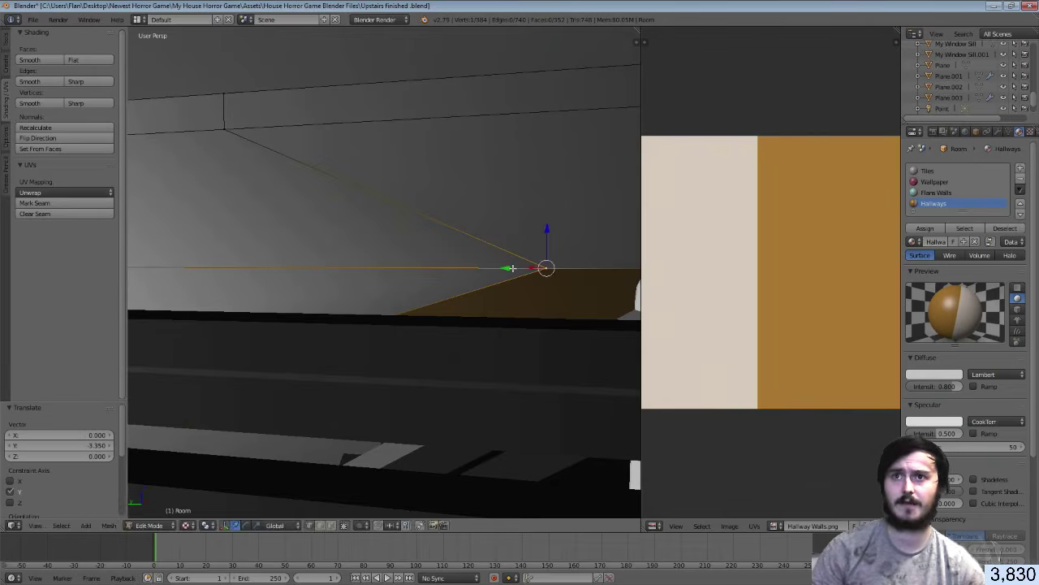
Slide the wall-end and wall-corner vertices along Y to reshape the hallway wall
key(shift+f)
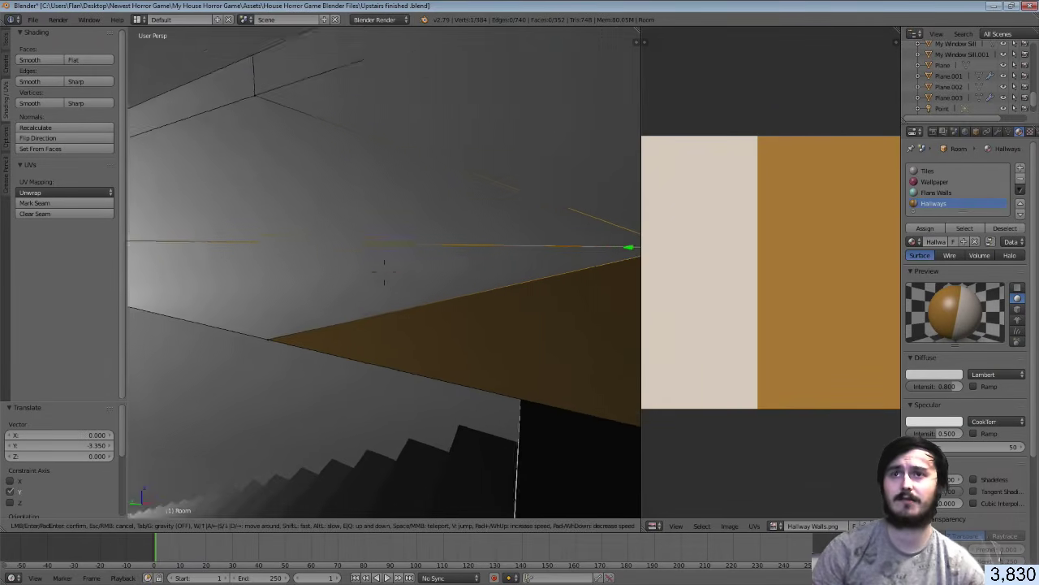
key(s)
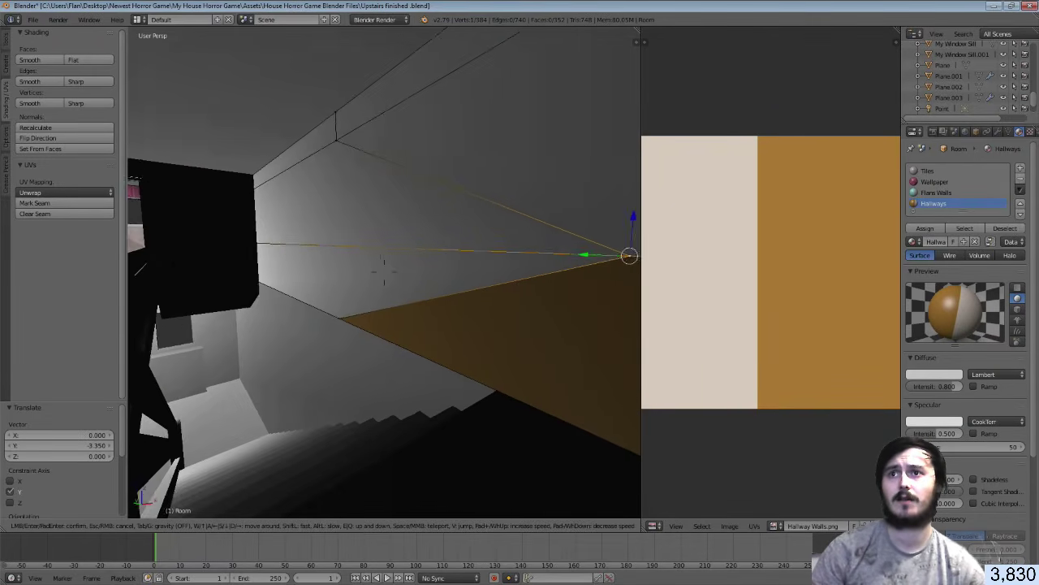
click(240, 345)
right_click(232, 362)
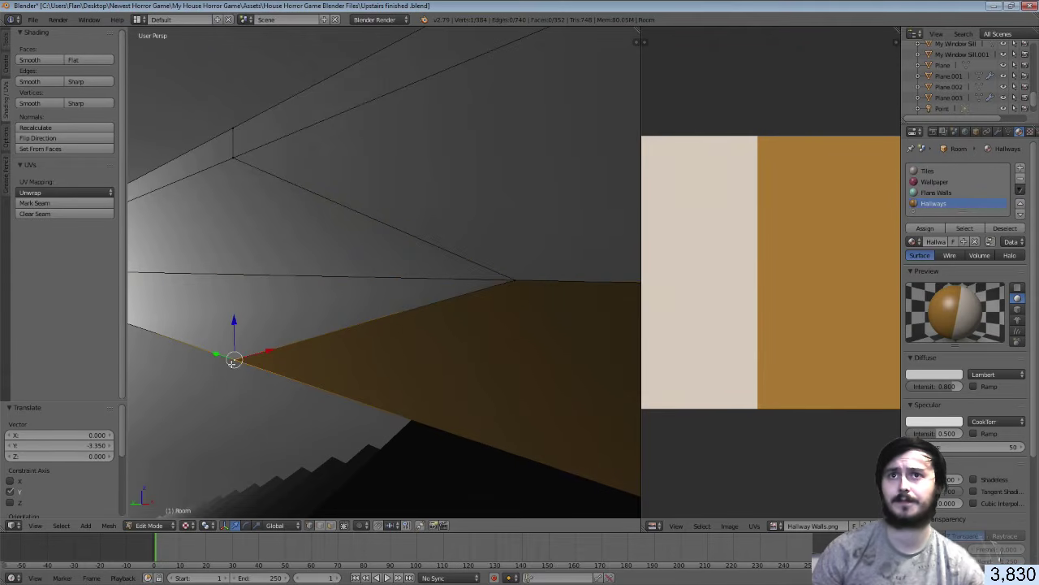
drag(213, 354, 566, 295)
right_click(528, 281)
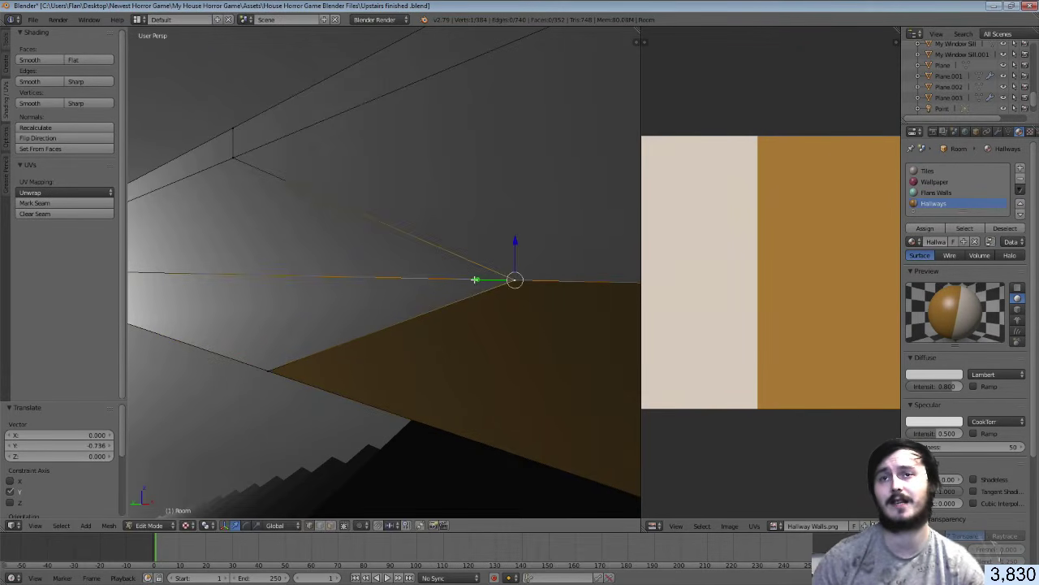
drag(476, 281, 441, 274)
key(shift+s)
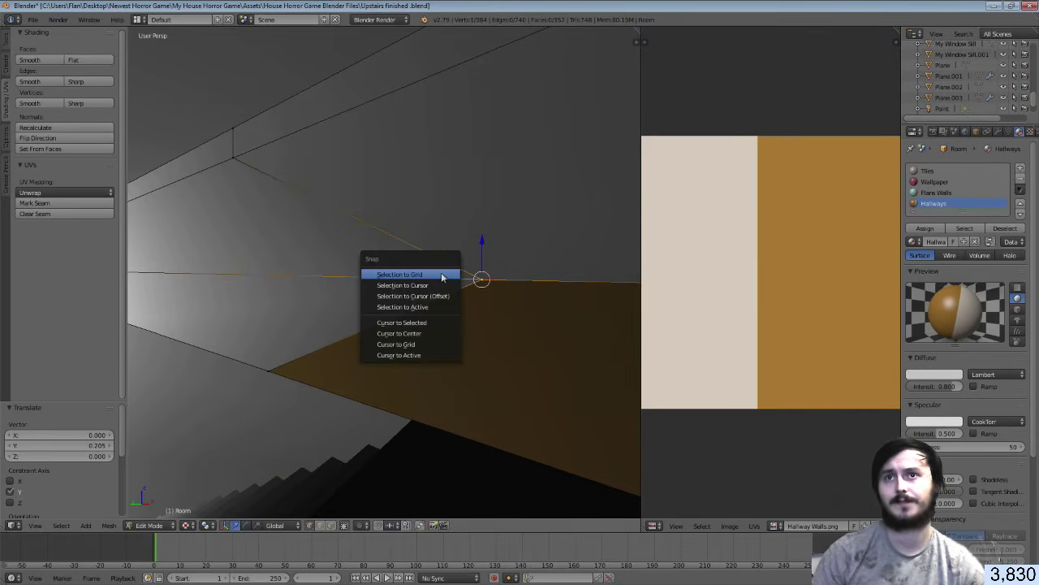
key(Tab)
key(Tab)
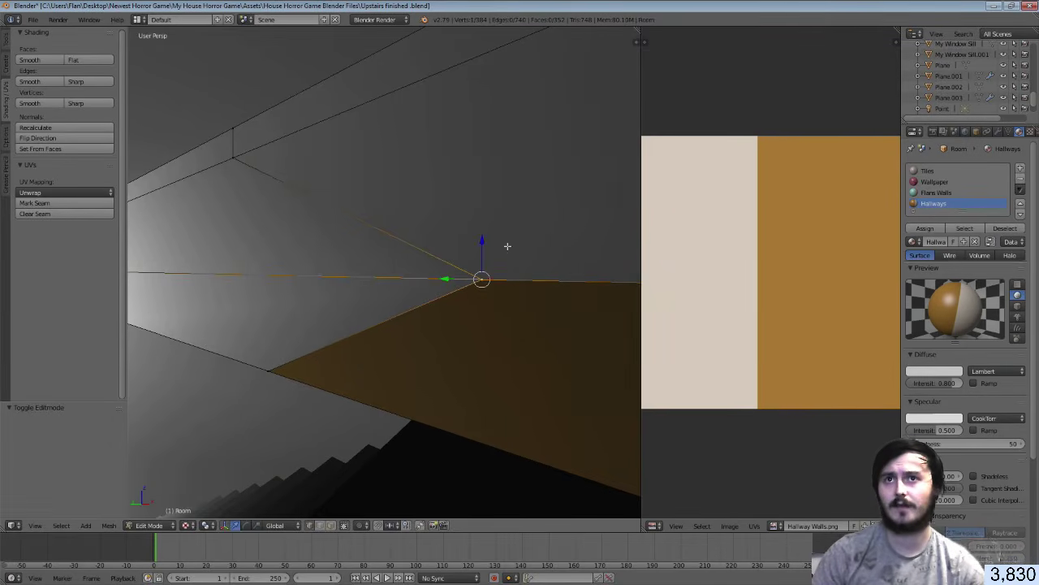
key(Tab)
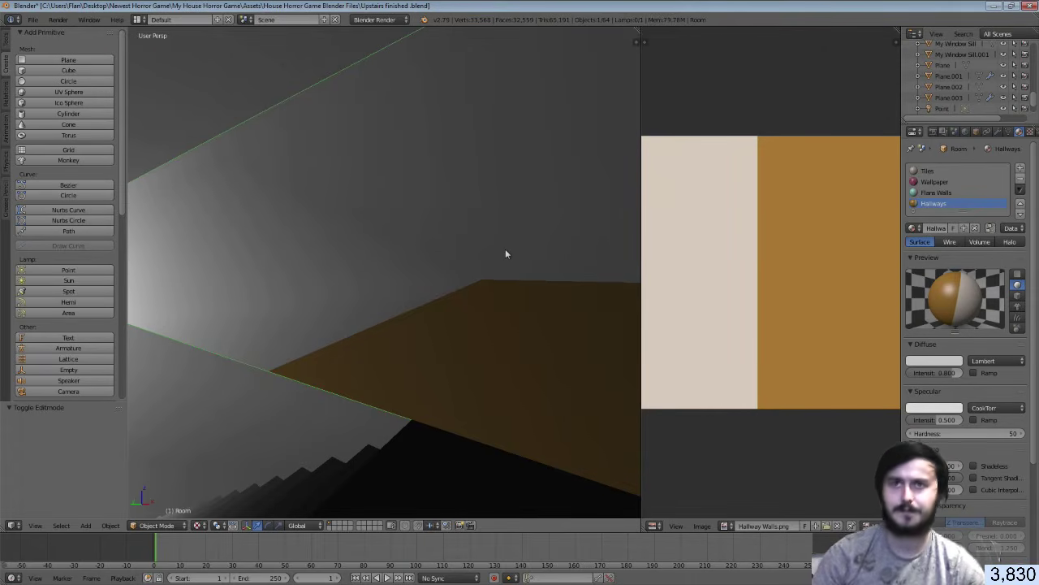
In Edit Mode, select the left wall faces, the upper band, and the large white wall face
key(Tab)
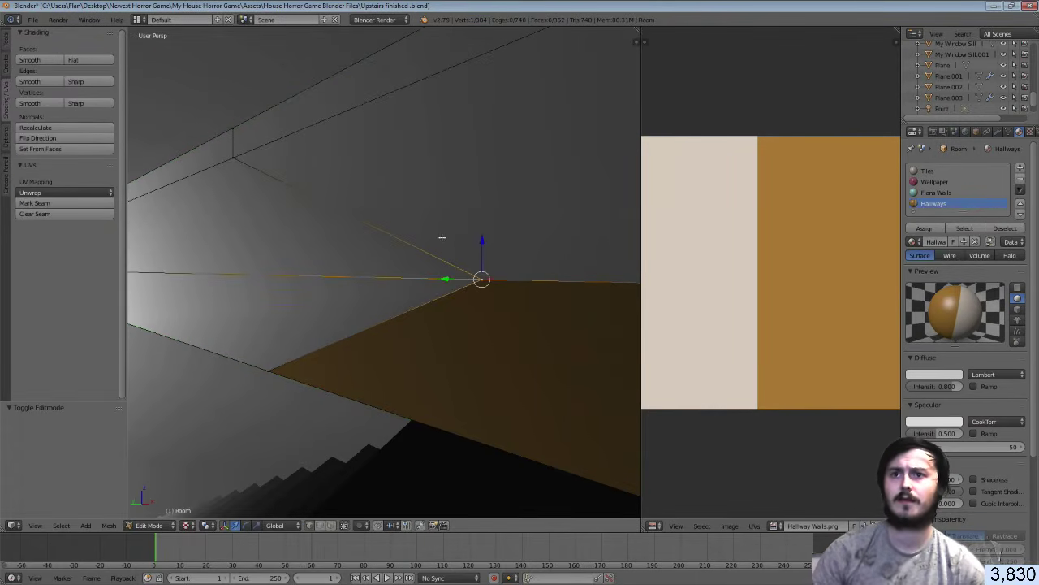
key(a)
right_click(242, 295)
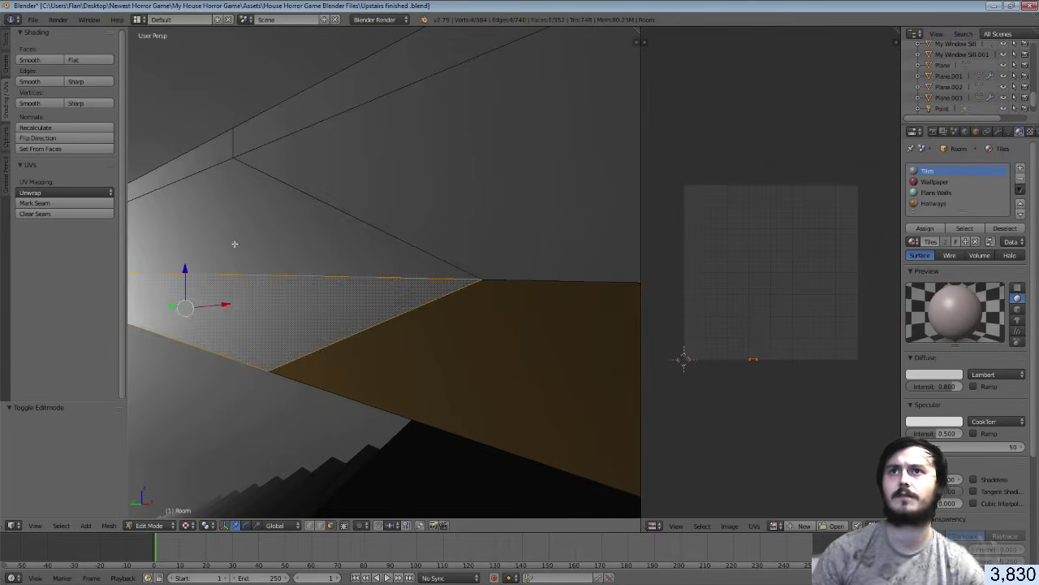
shift+right_click(234, 243)
shift+right_click(457, 195)
shift+right_click(374, 107)
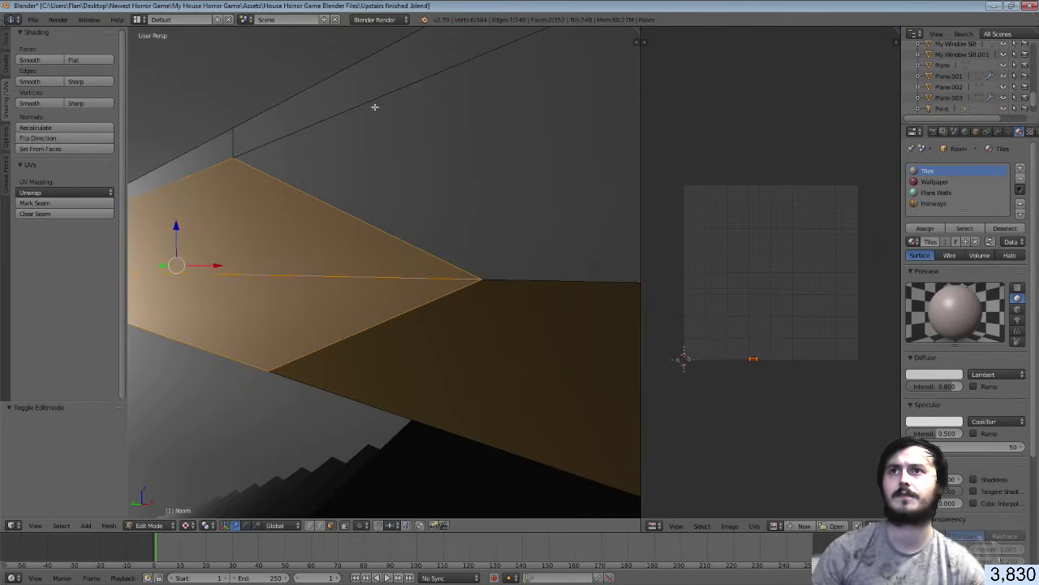
shift+right_click(279, 128)
key(shift+f)
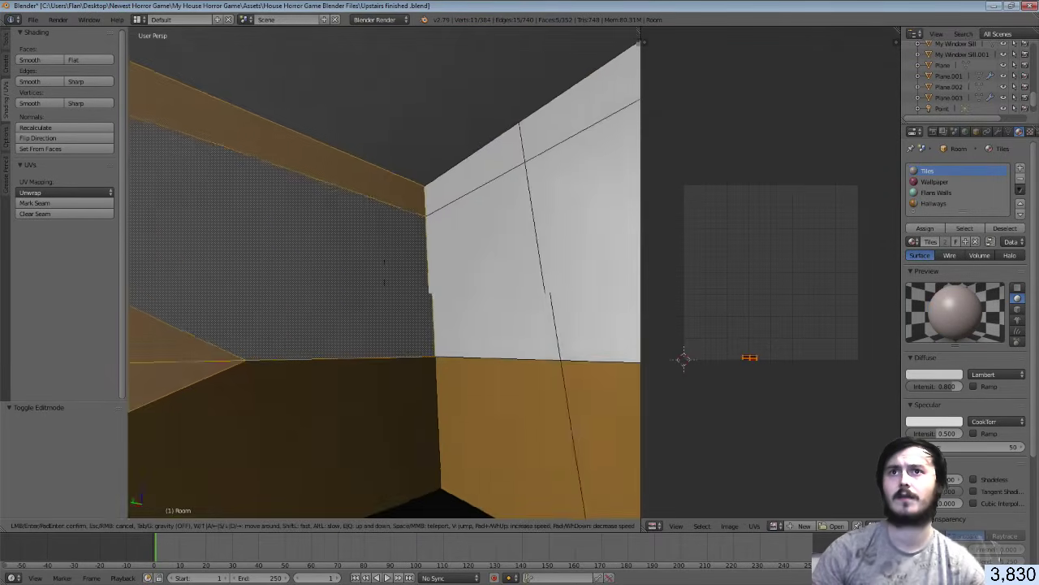
click(424, 279)
shift+right_click(424, 280)
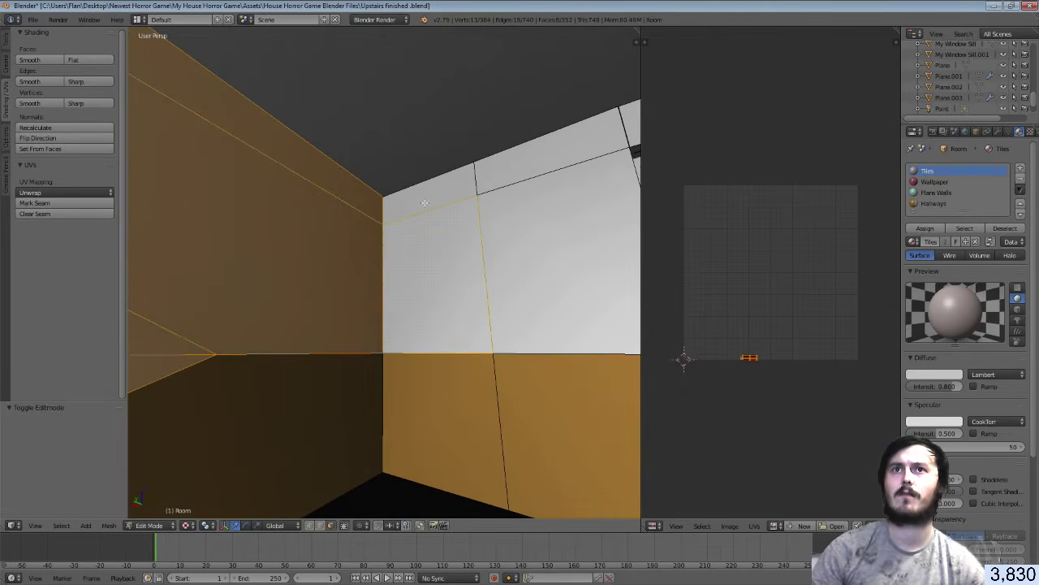
shift+right_click(558, 192)
Add the strip above the doorway, the piece beside it, and the lintel faces
key(shift+f)
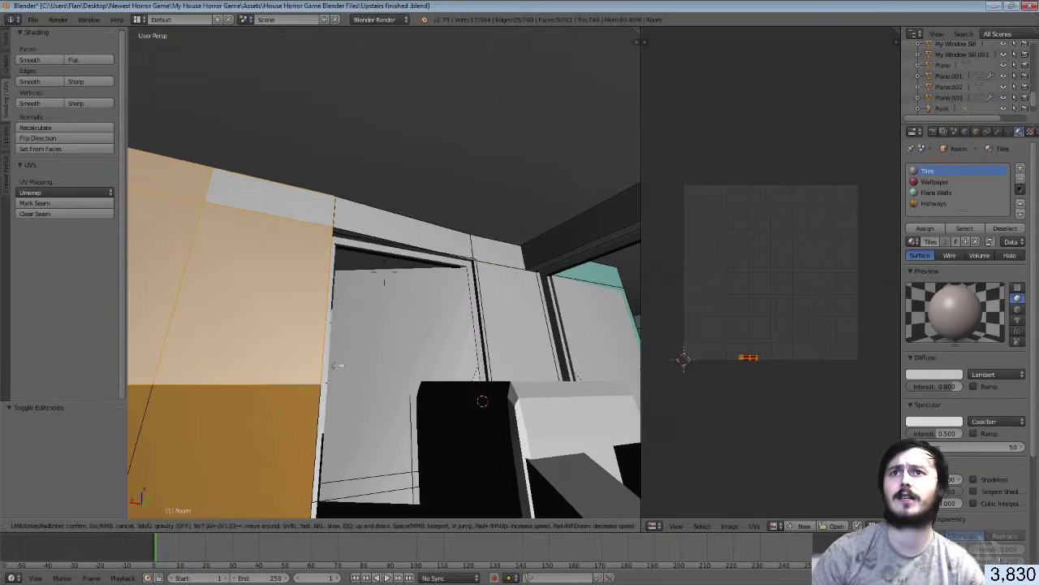
click(390, 219)
shift+right_click(499, 246)
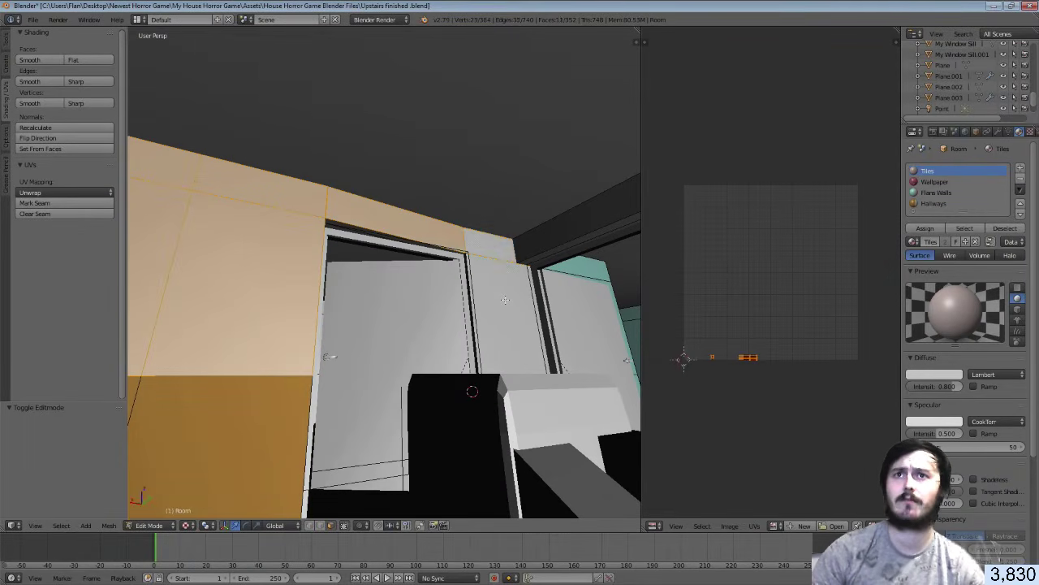
shift+right_click(505, 300)
key(shift+f)
key(w)
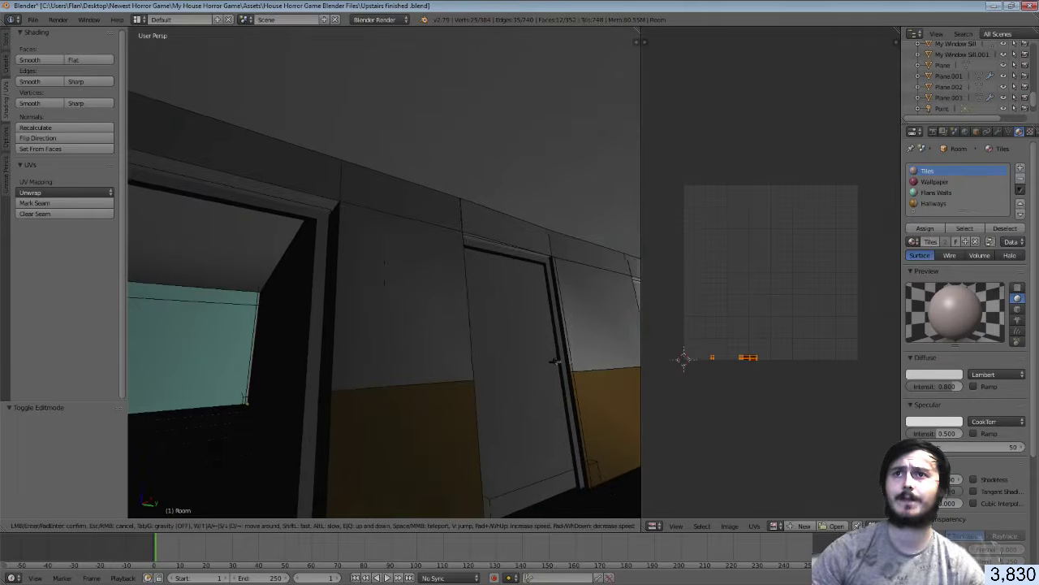
click(332, 279)
shift+right_click(506, 276)
shift+right_click(512, 335)
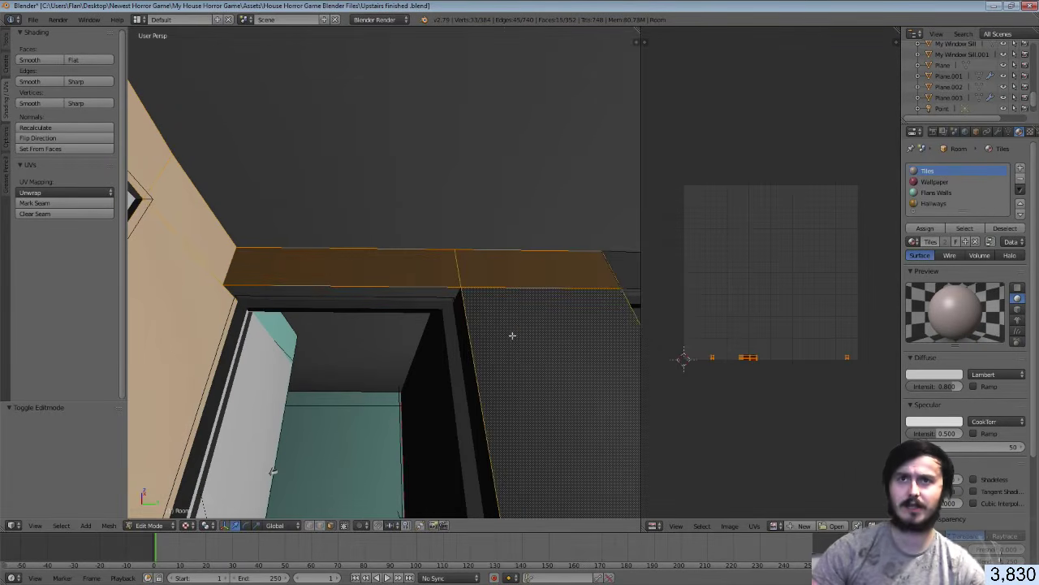
Add the door lintels, the wall face below them, and the faces above the next door
key(shift+f)
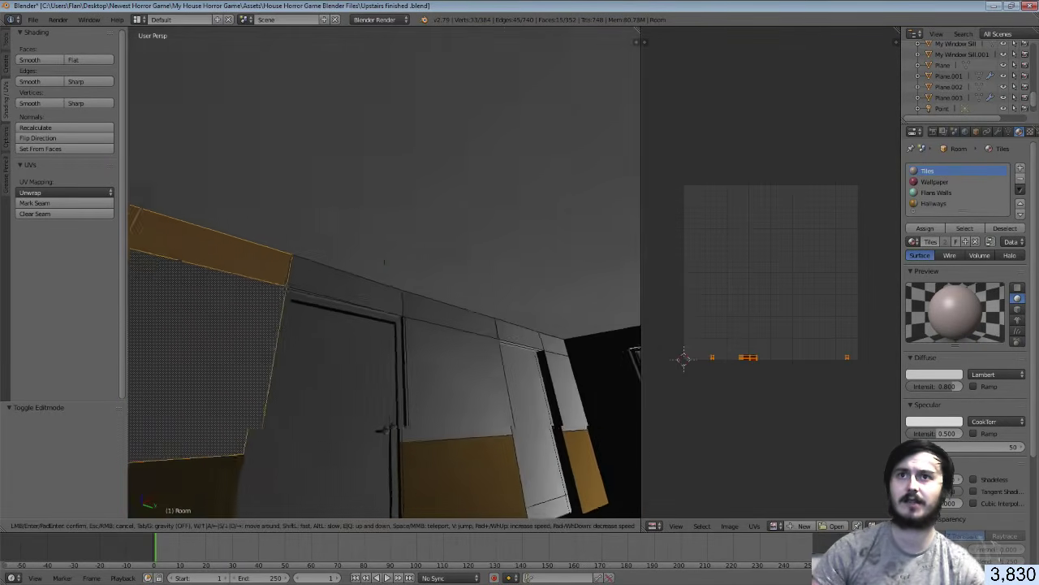
click(385, 273)
shift+right_click(388, 275)
shift+right_click(453, 287)
shift+right_click(474, 349)
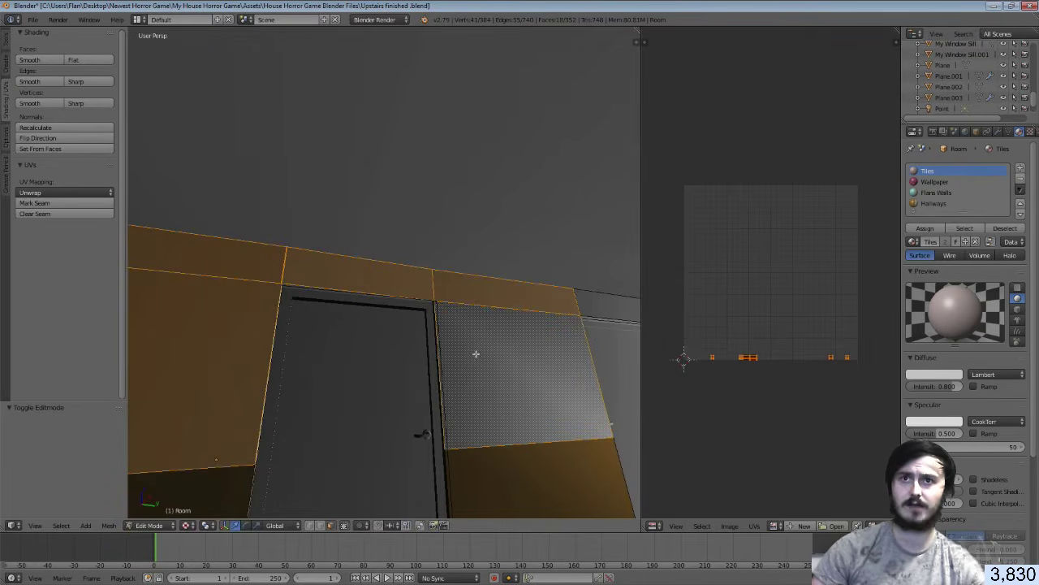
key(shift+f)
key(w)
click(385, 273)
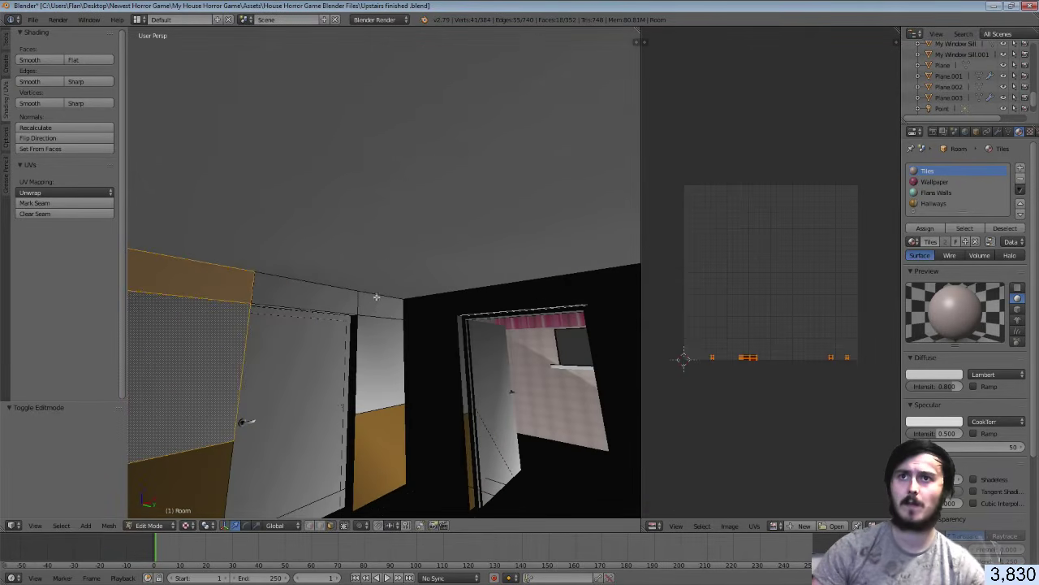
shift+right_click(376, 302)
shift+right_click(314, 308)
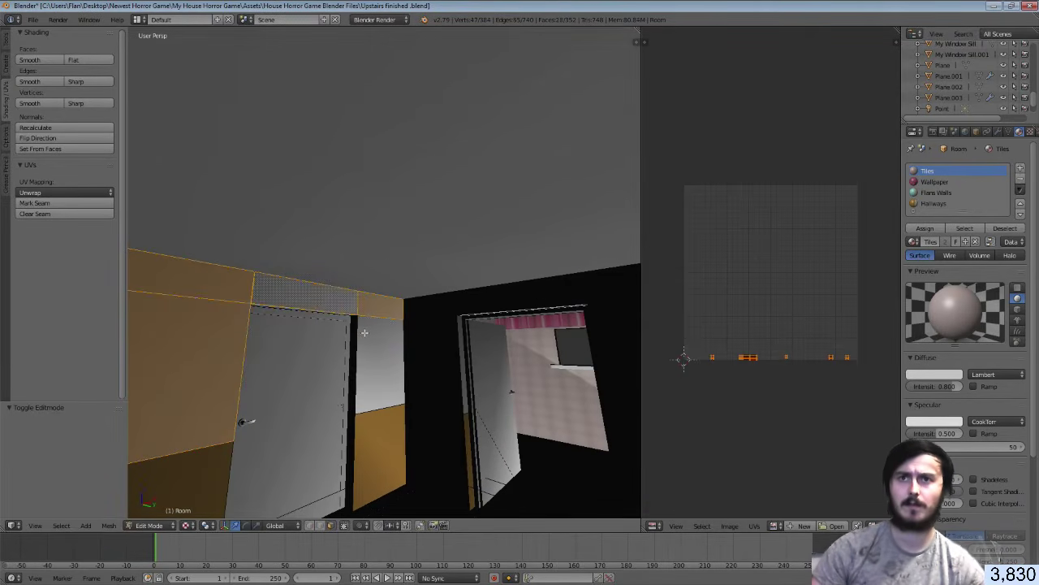
Add the panels beside the doorway, the strips above them, and the black wall panel
key(shift+f)
click(385, 273)
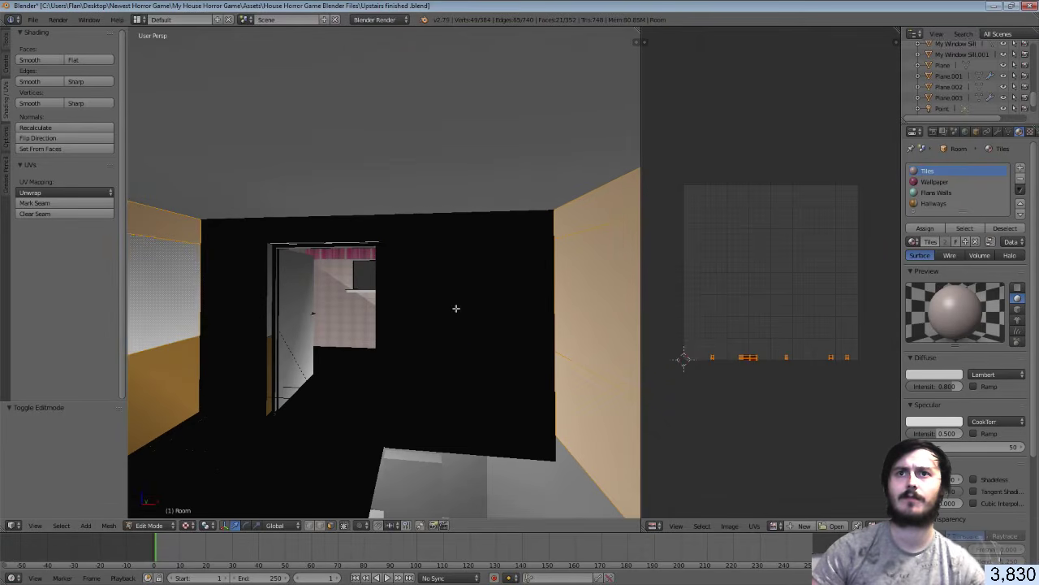
shift+right_click(457, 303)
shift+right_click(501, 296)
shift+right_click(497, 383)
shift+right_click(430, 383)
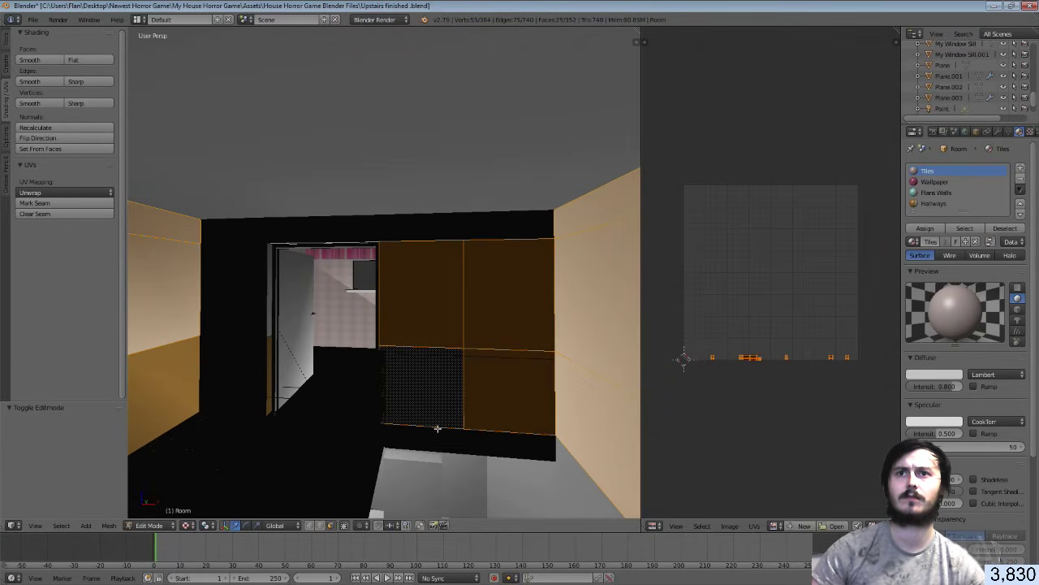
shift+right_click(499, 225)
shift+right_click(406, 224)
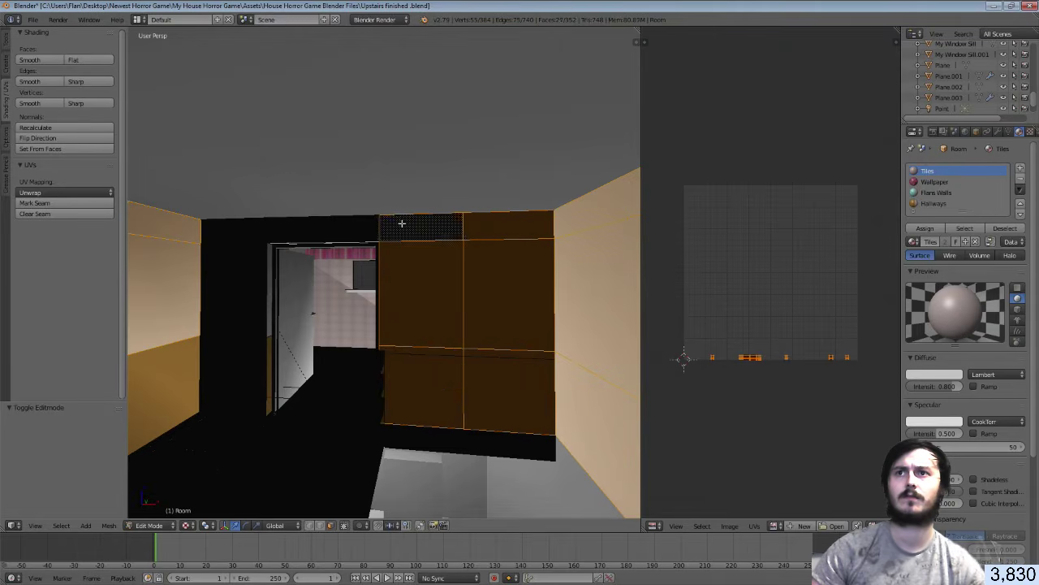
shift+right_click(290, 224)
shift+right_click(237, 230)
shift+right_click(240, 287)
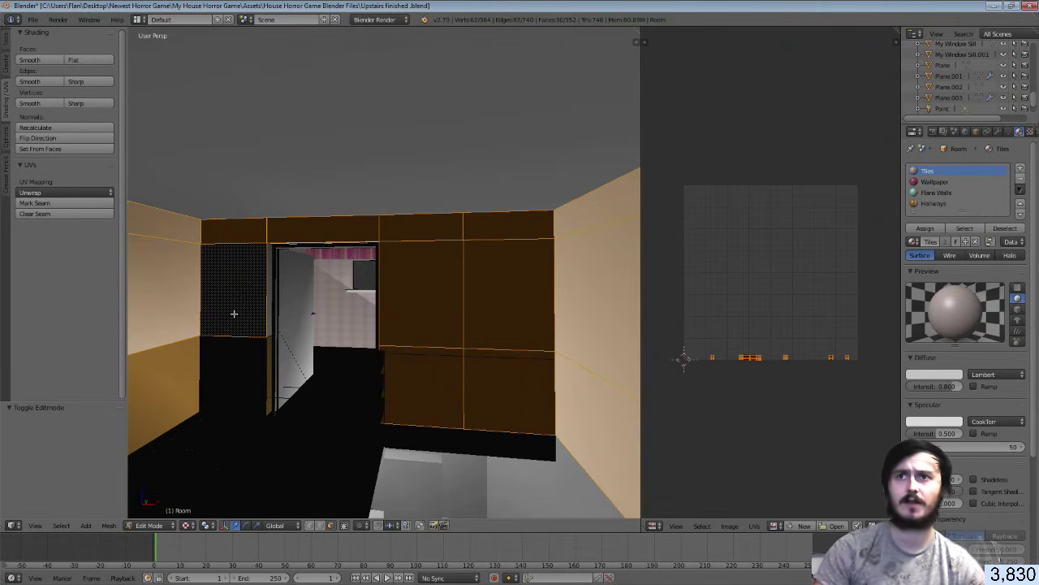
Smart UV Project the selected wall faces and assign them the Hallways material
key(u)
click(234, 315)
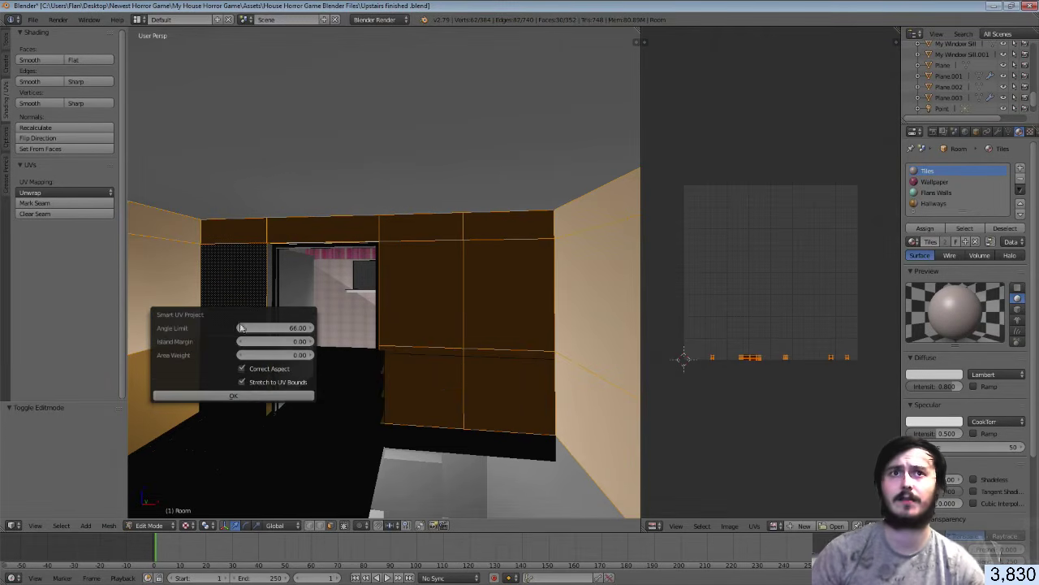
click(244, 396)
click(934, 204)
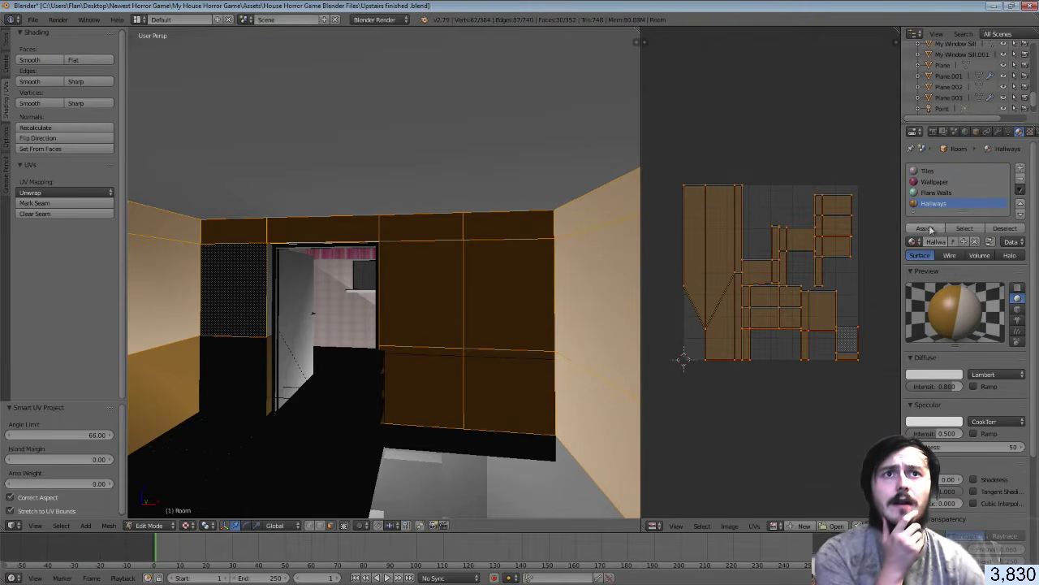
click(930, 229)
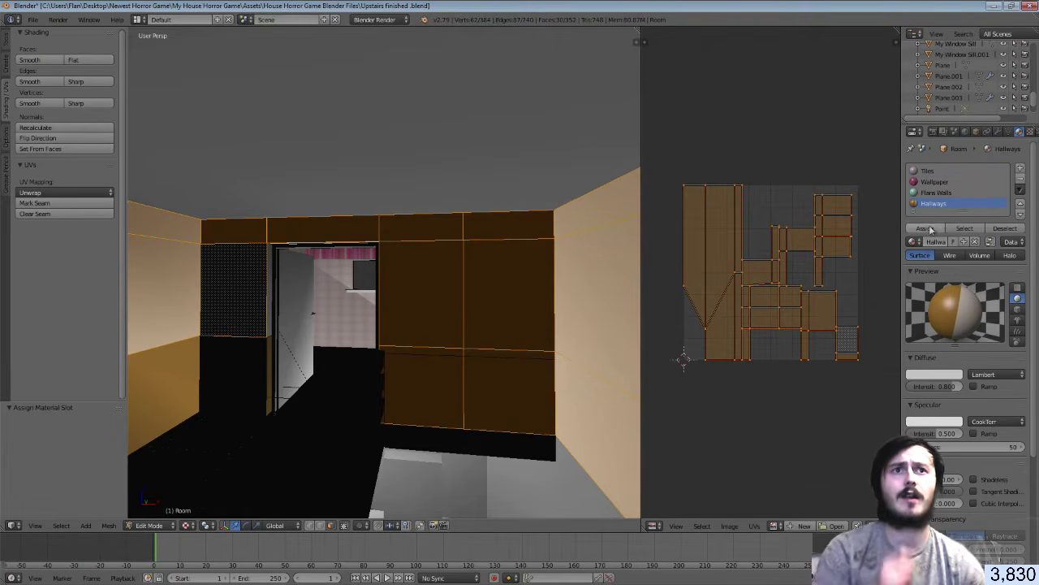
Scale the UVs to 0.184 over Hallway Walls.png, position them, and save the file
click(774, 525)
click(804, 427)
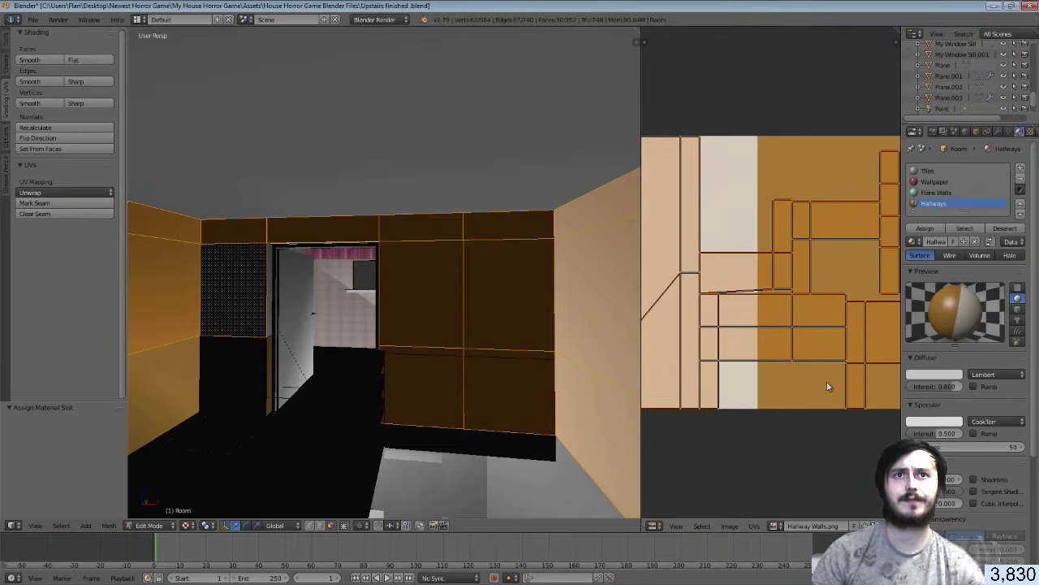
key(s)
click(792, 293)
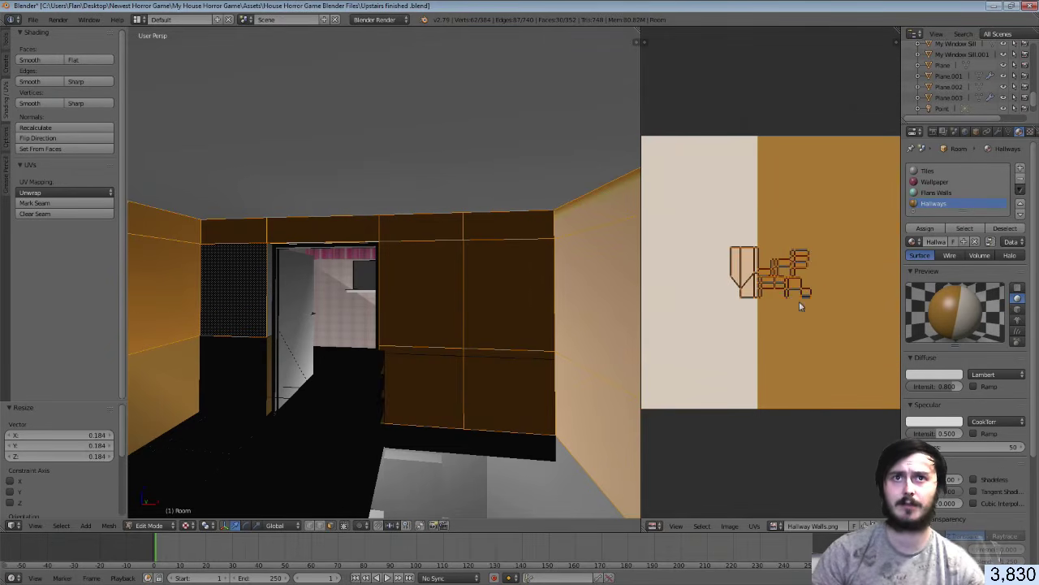
key(g)
click(727, 295)
key(Tab)
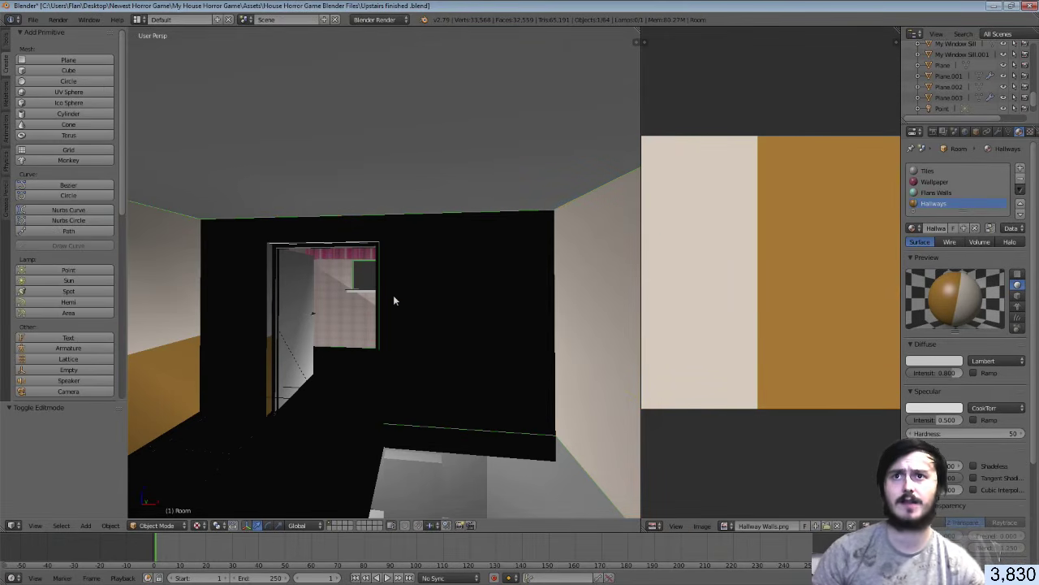
key(ctrl+s)
click(393, 295)
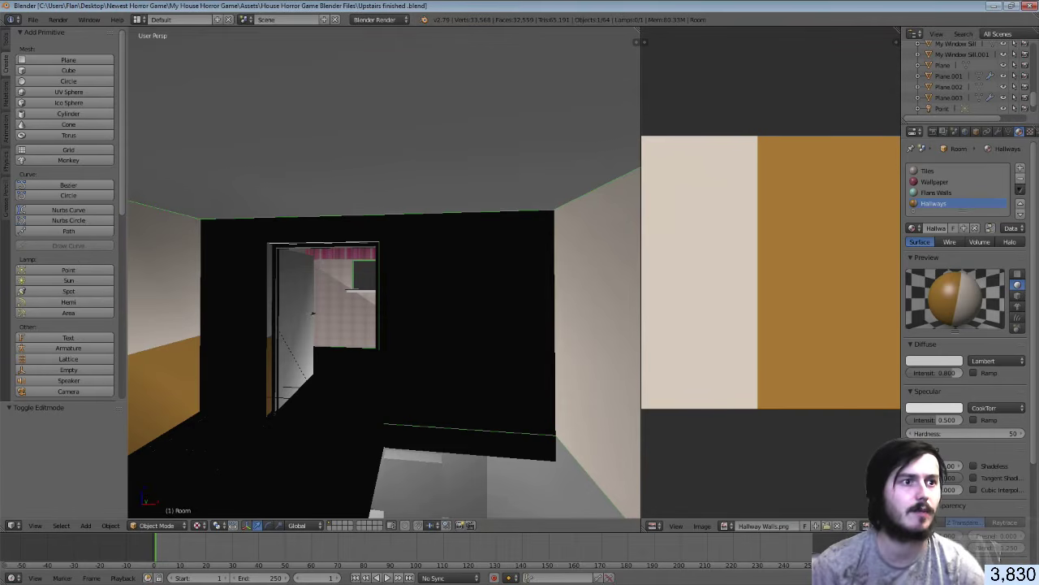
key(alt+Tab)
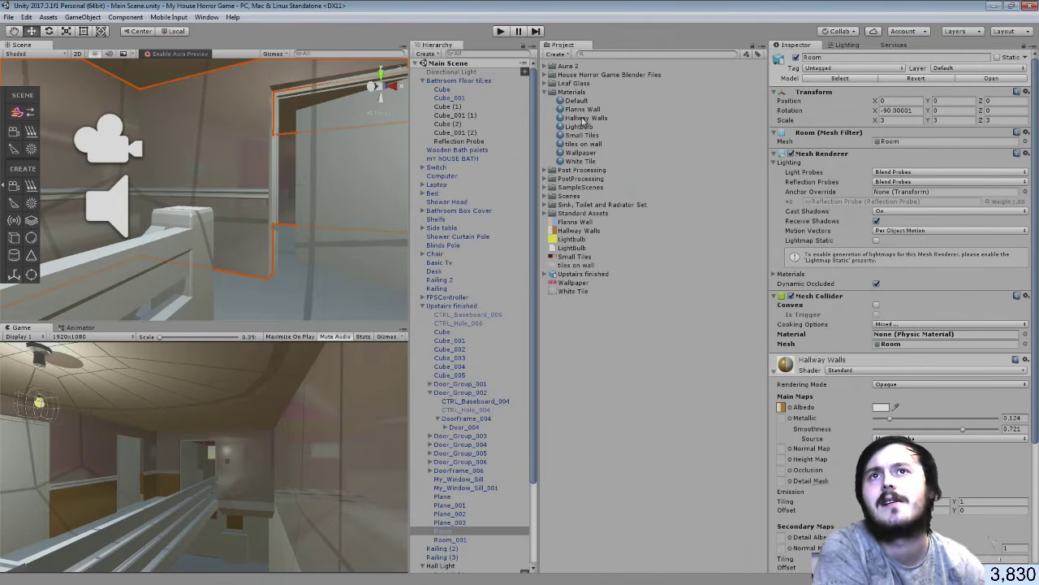
click(574, 277)
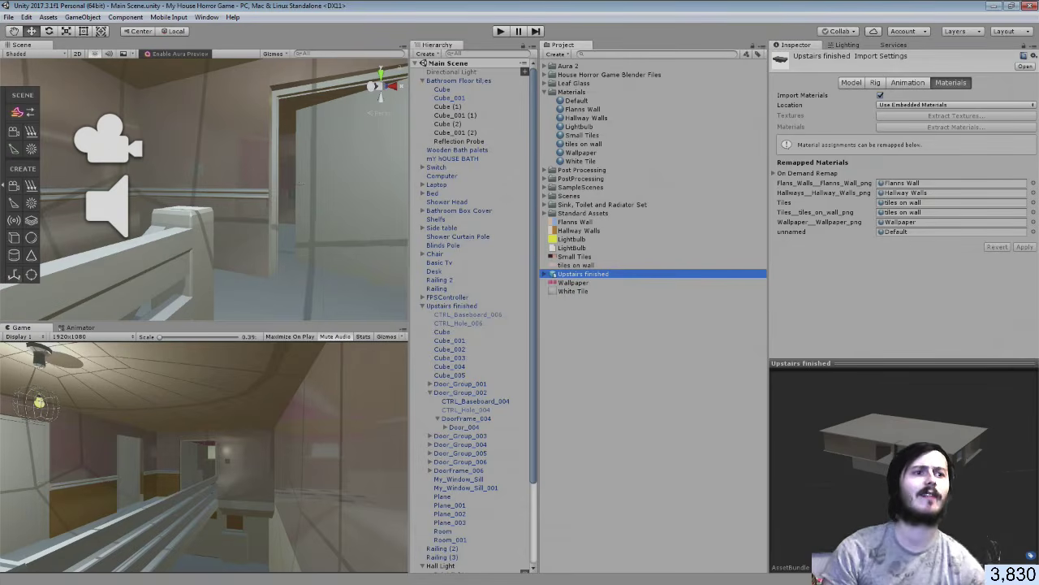
key(alt+Tab)
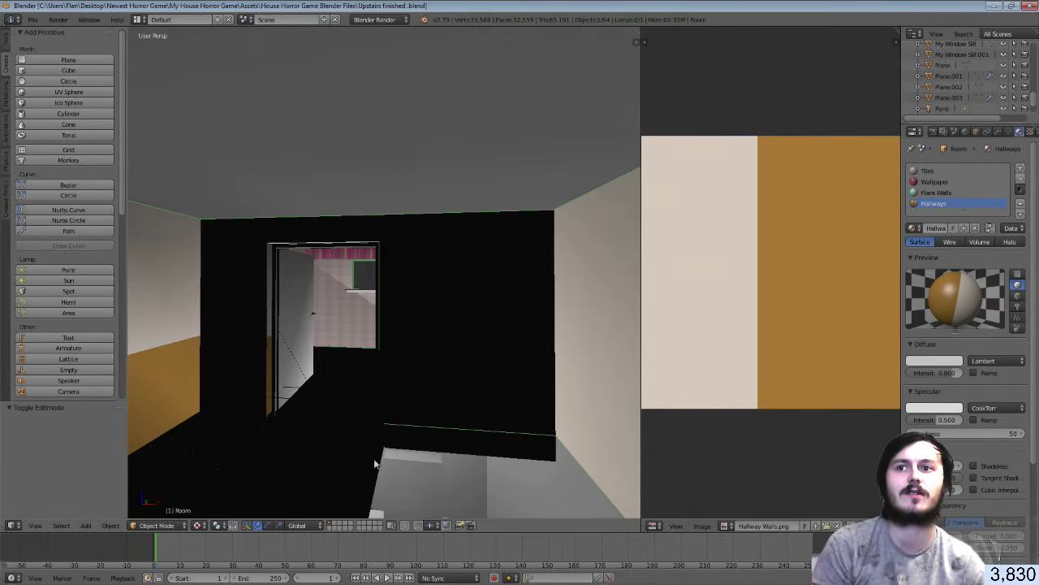
Switch the viewport to material shading and add a point lamp to the hallway
click(197, 525)
click(217, 465)
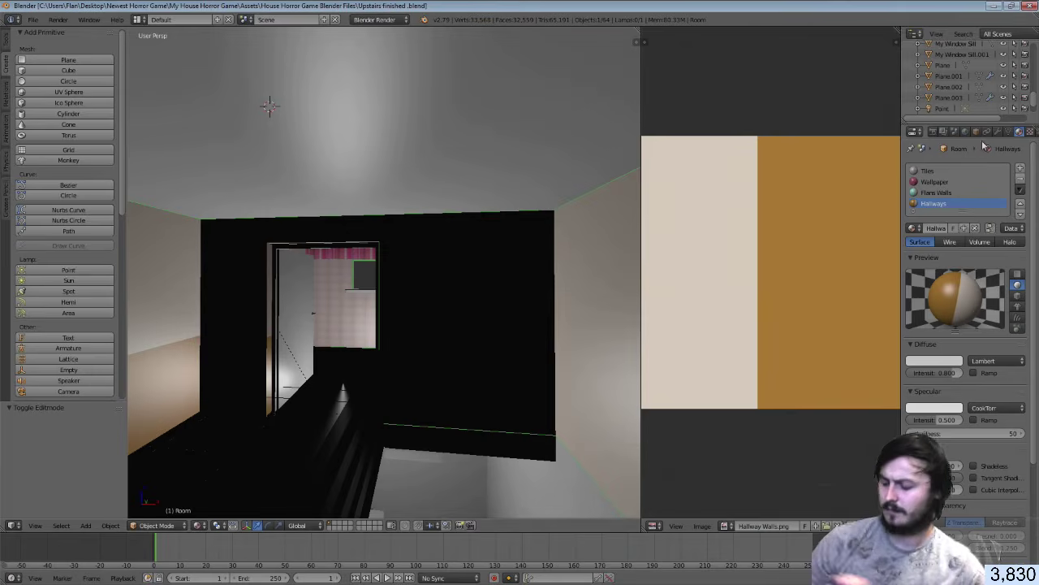
key(ctrl+a)
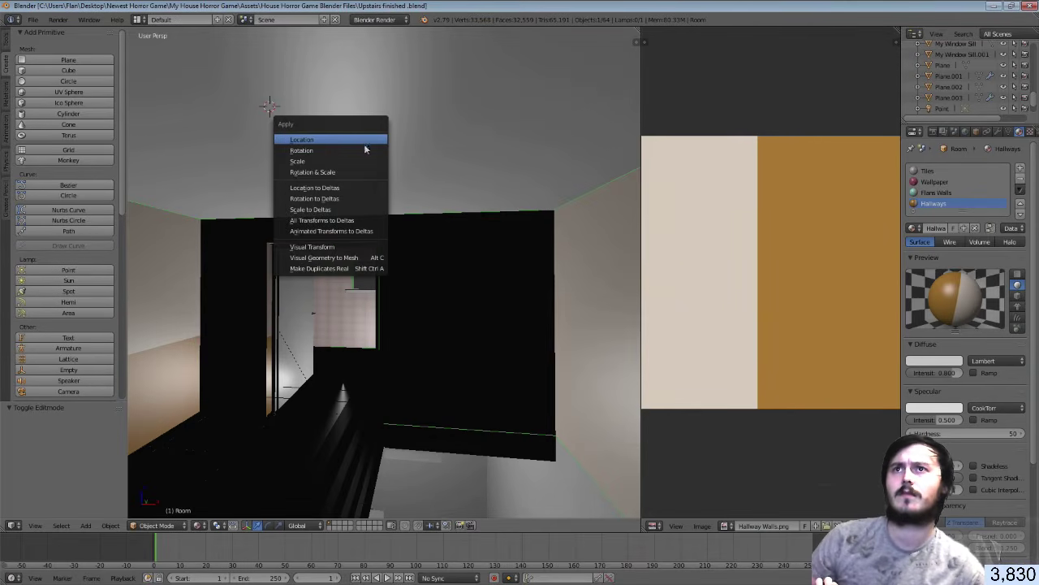
key(Escape)
key(shift+a)
mouse_move(411, 120)
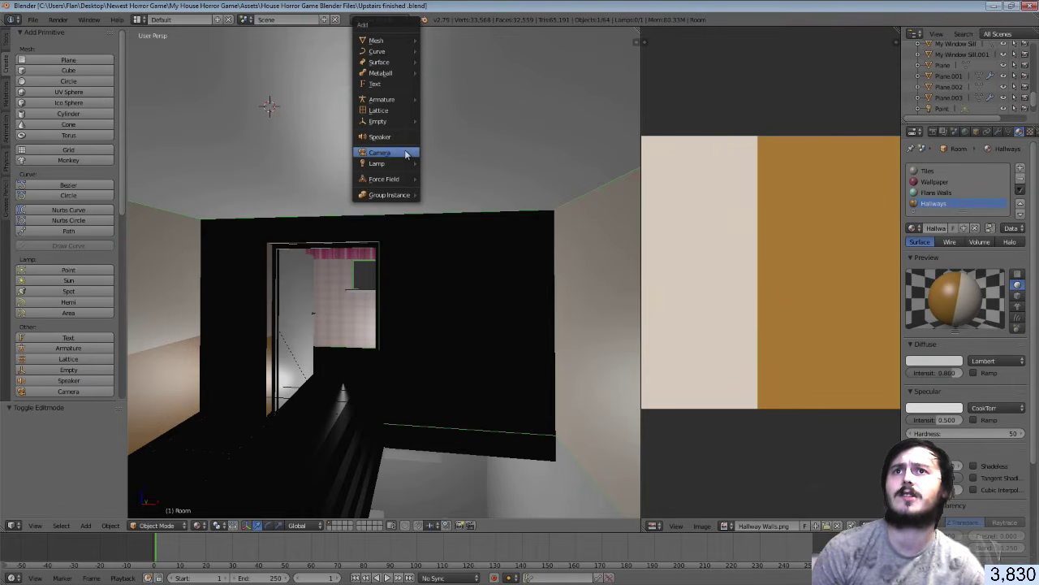
mouse_move(411, 163)
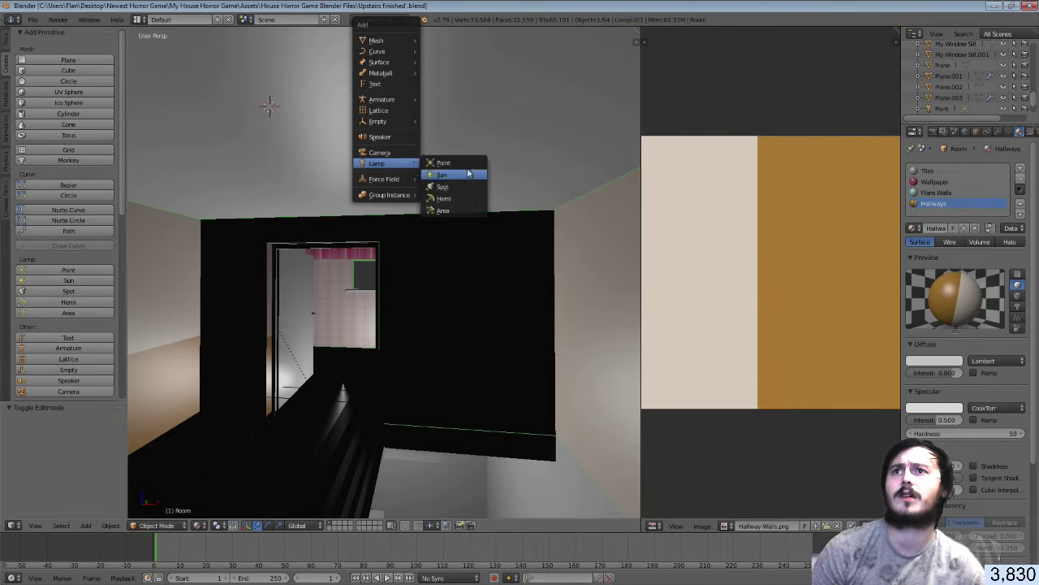
click(442, 162)
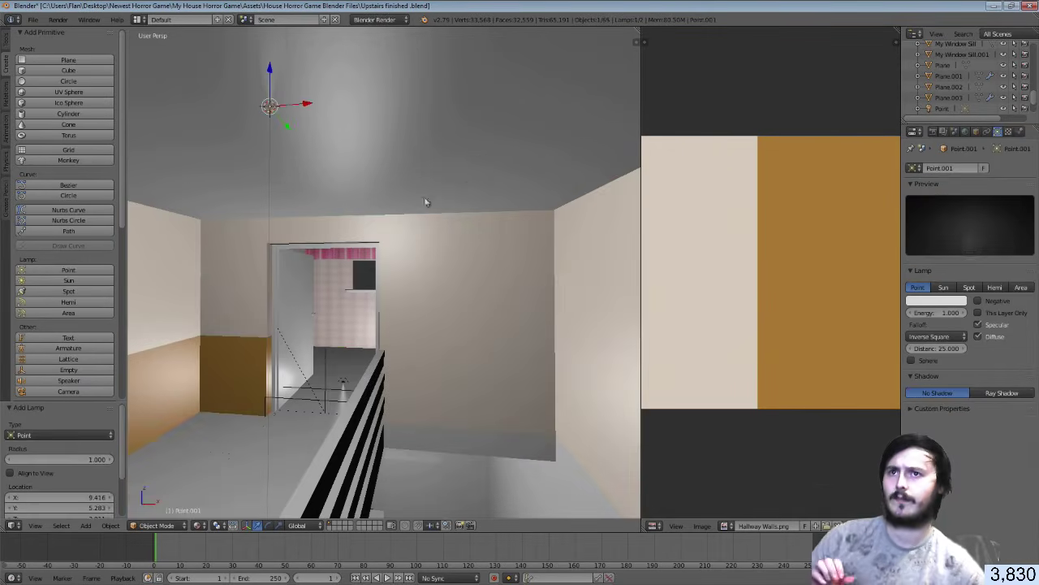
Walk through the hallway past the stairs and doors, then select the Room wall mesh
key(shift+f)
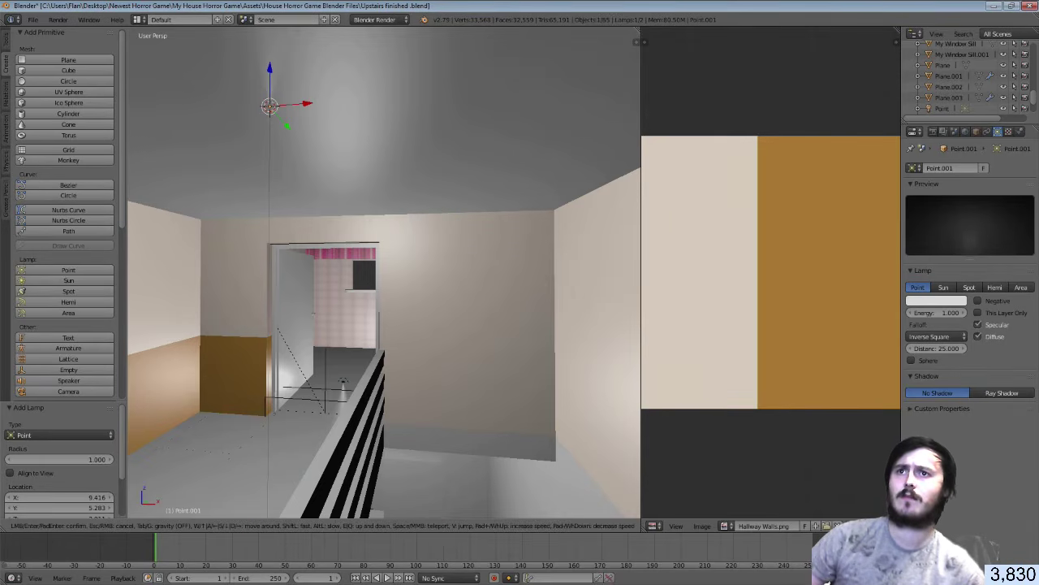
key(w)
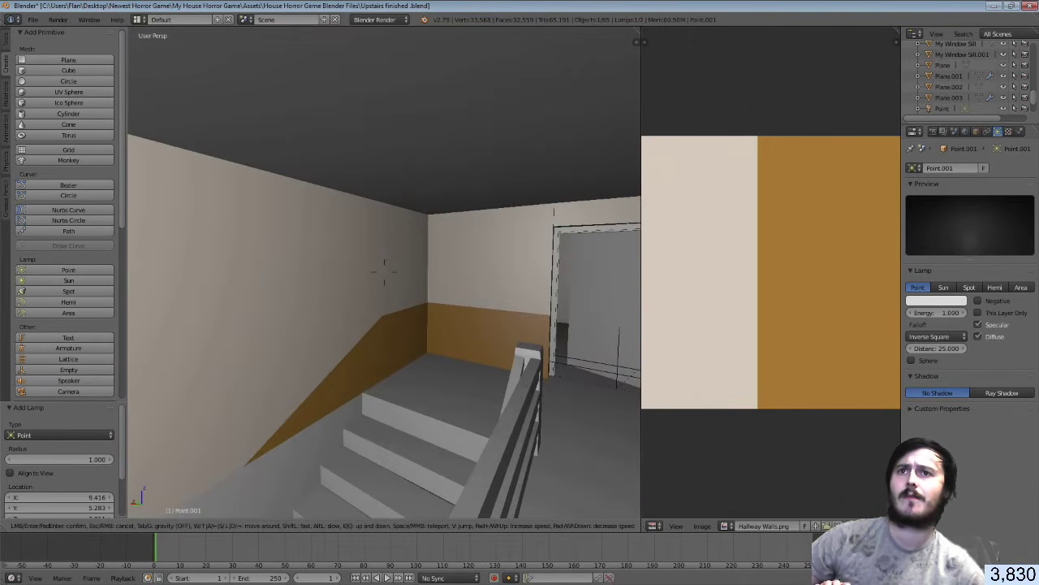
key(d)
key(w)
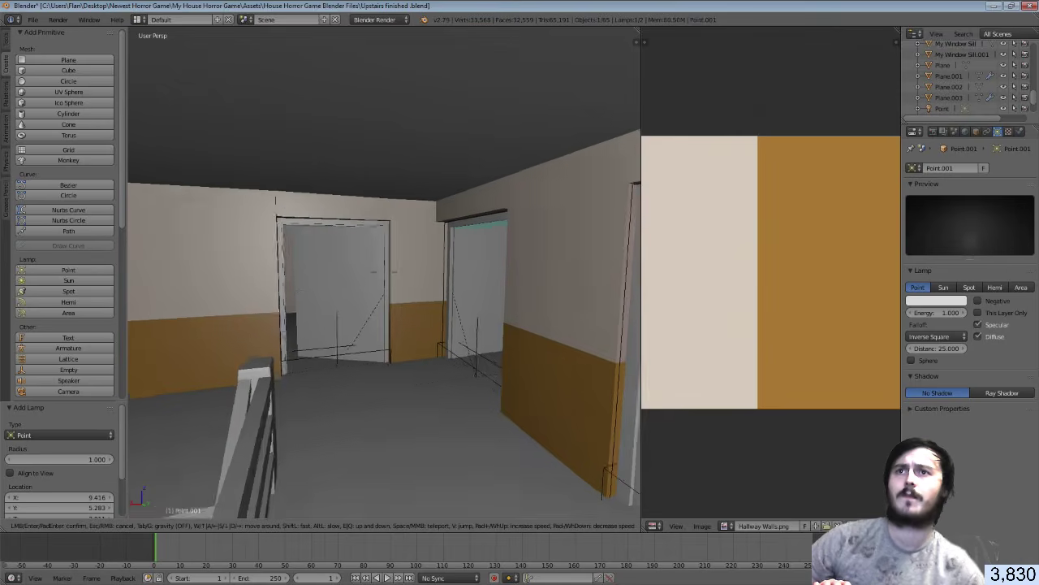
key(s)
click(385, 276)
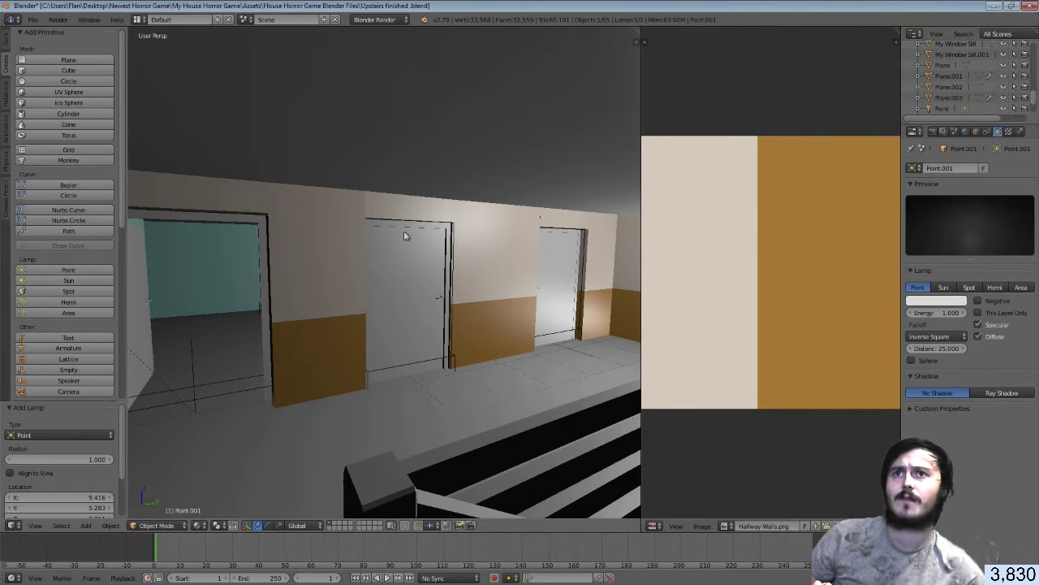
right_click(350, 211)
Assign Hallways to the Room wall faces, overwrite-save the .blend, and switch to Unity
key(Tab)
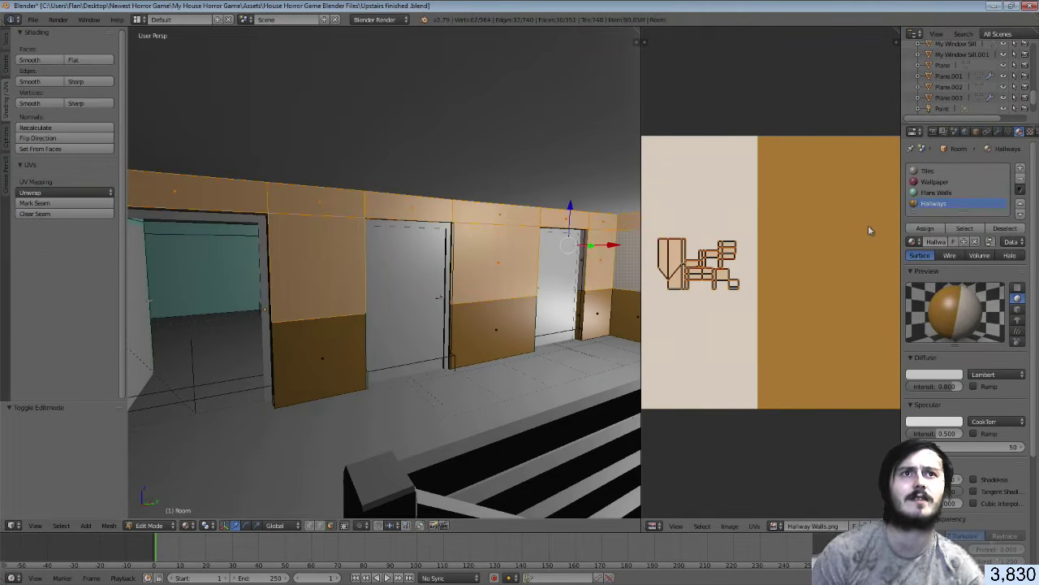
click(921, 228)
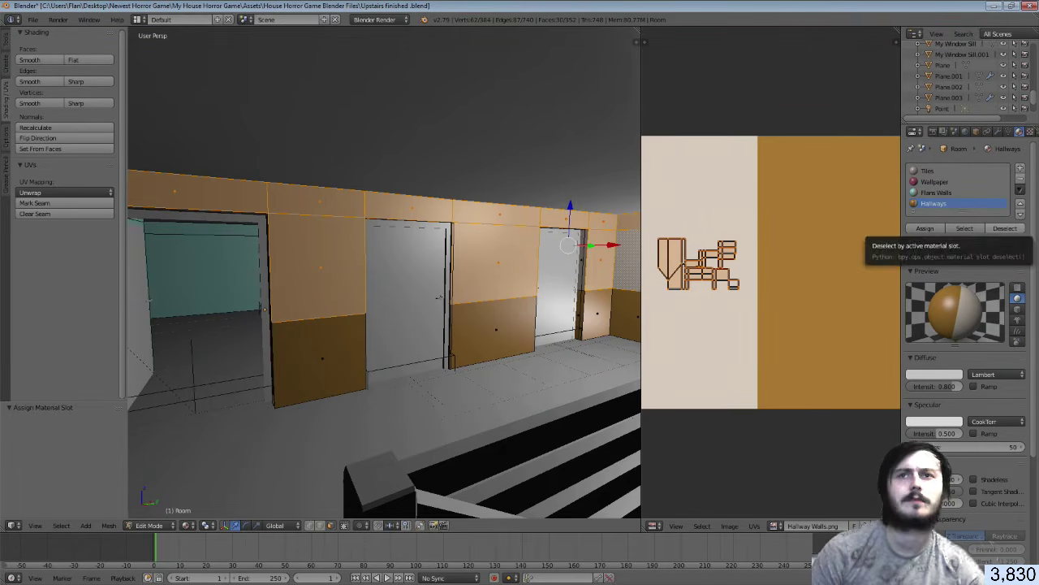
key(ctrl+s)
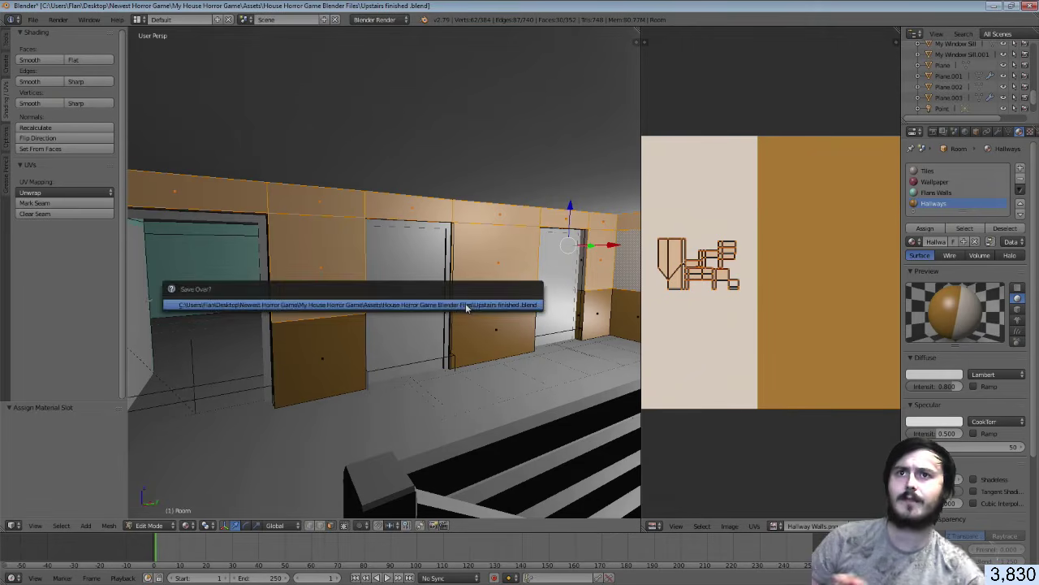
click(467, 306)
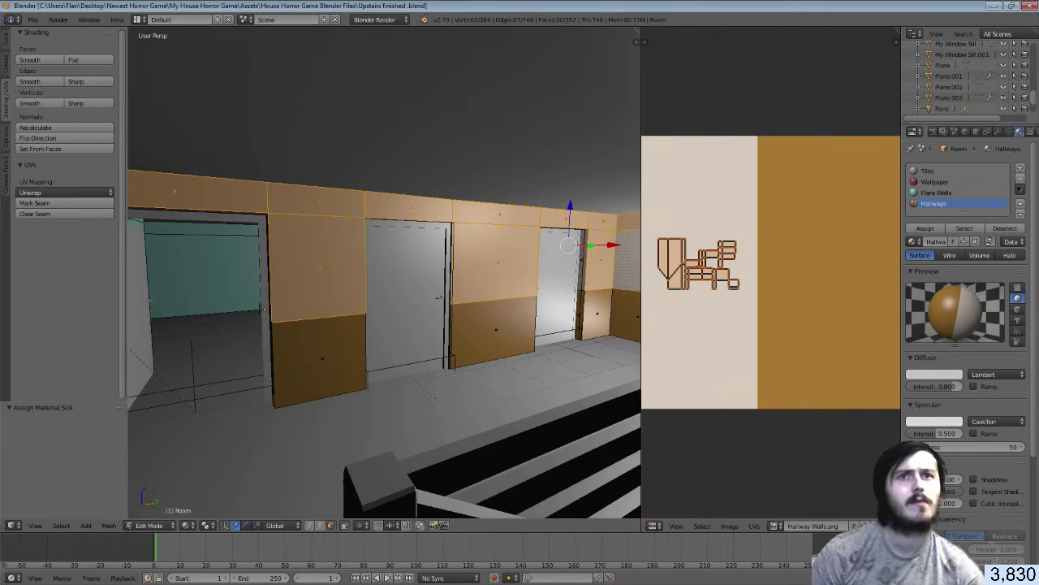
key(alt+Tab)
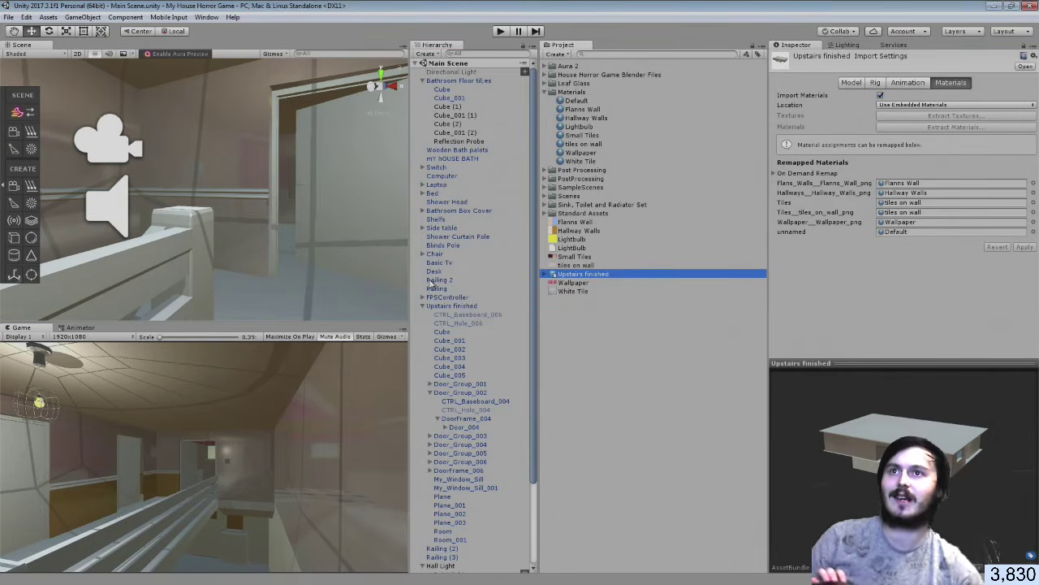
Select Room under Upstairs finished and inspect its Hallway Walls, Flanns Wall and tiles on wall materials
right_drag(361, 280, 349, 277)
right_drag(569, 272, 844, 307)
right_drag(920, 290, 292, 225)
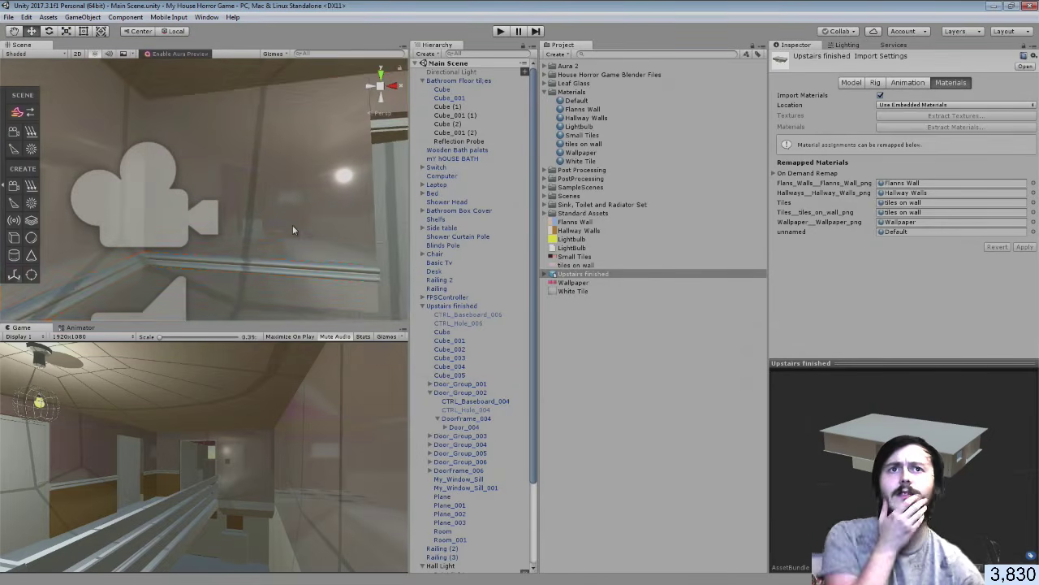
click(293, 225)
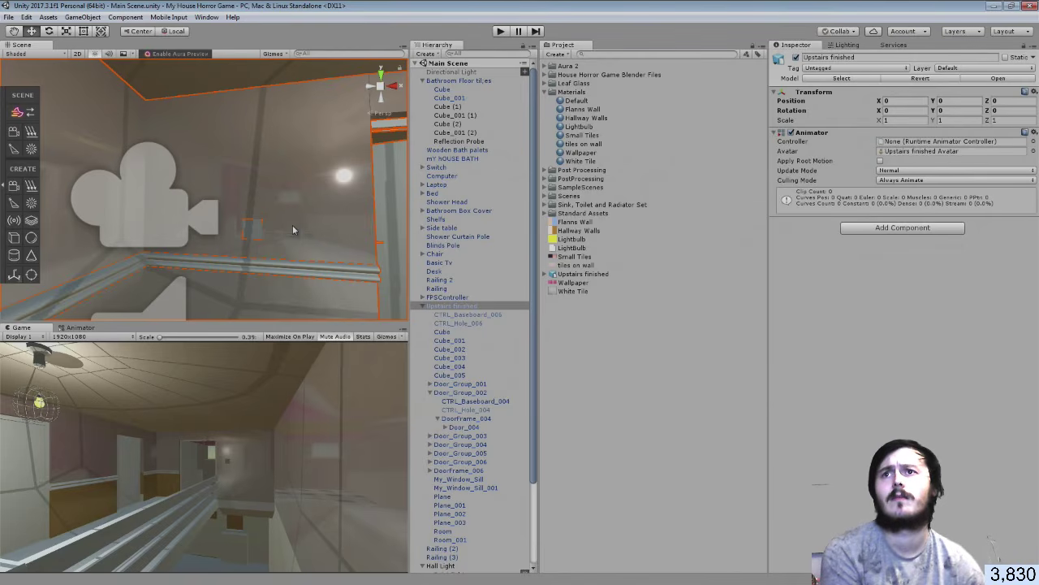
click(292, 225)
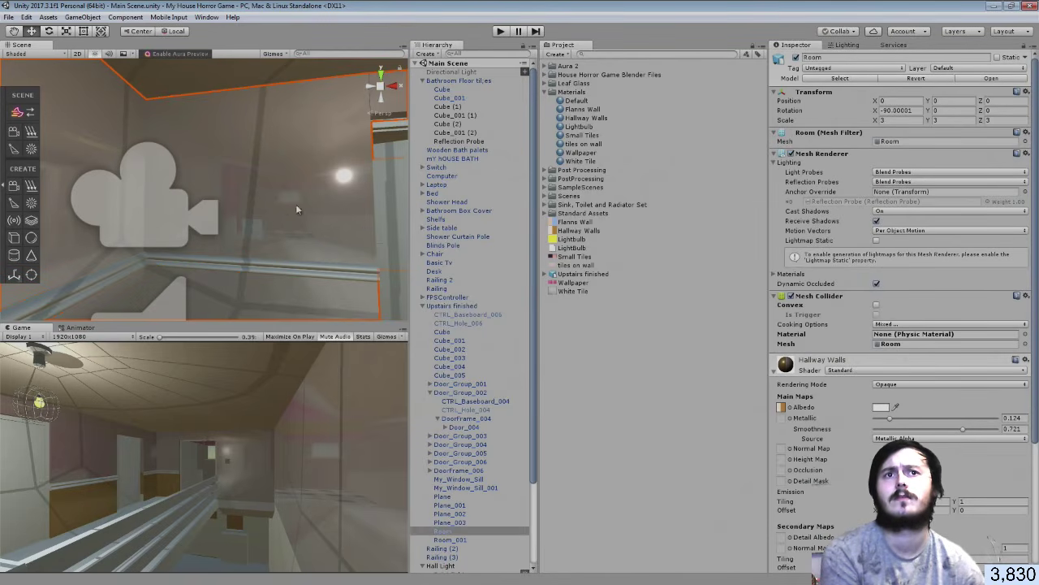
scroll(785, 361, down, 4)
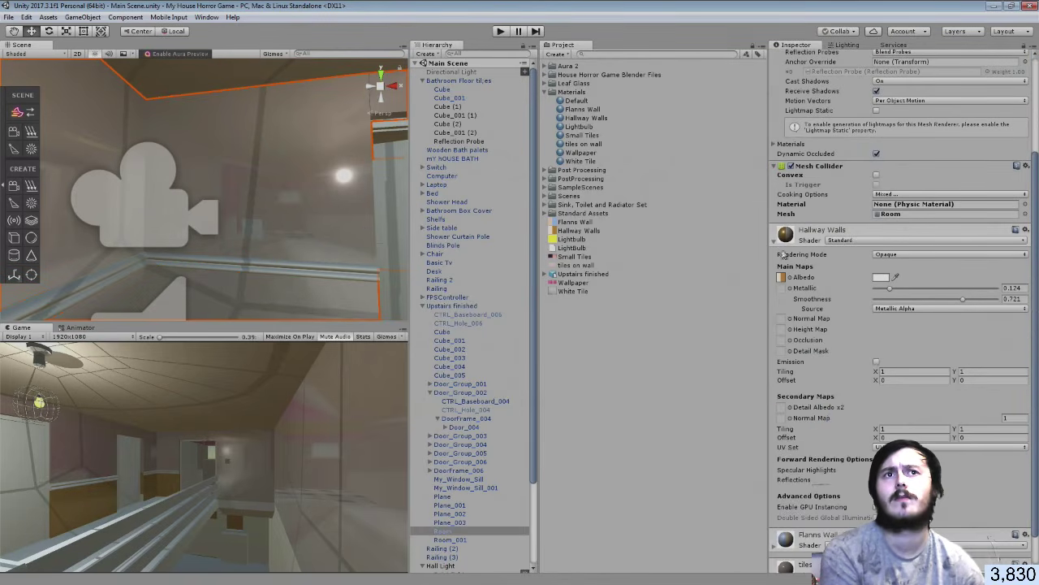
click(775, 244)
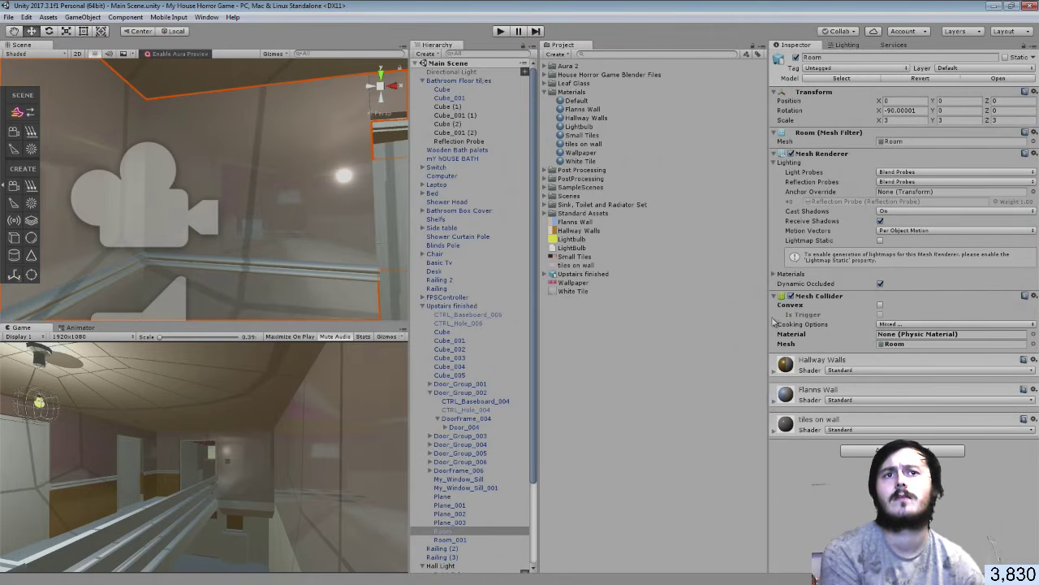
click(774, 431)
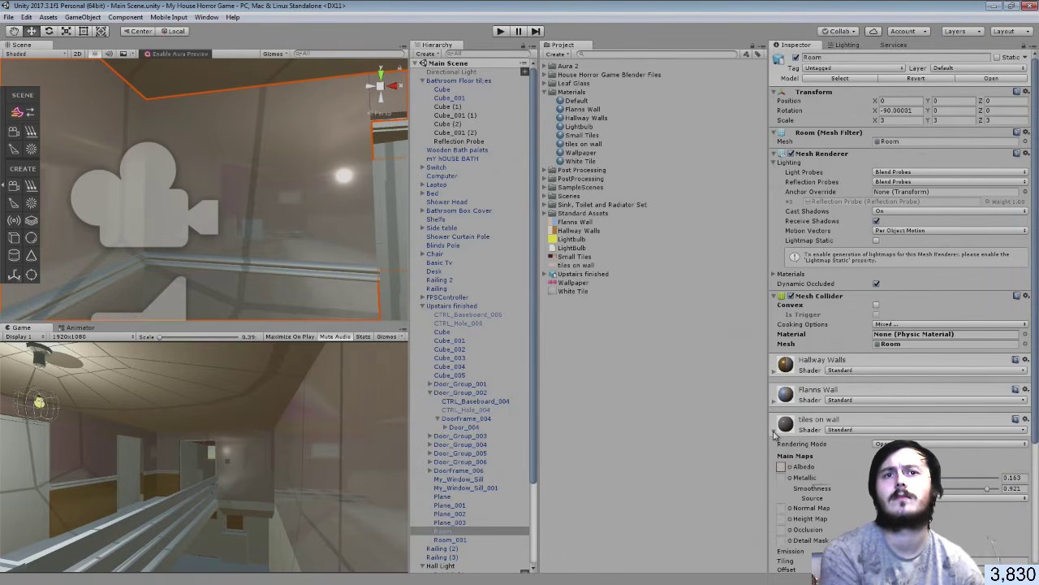
click(774, 431)
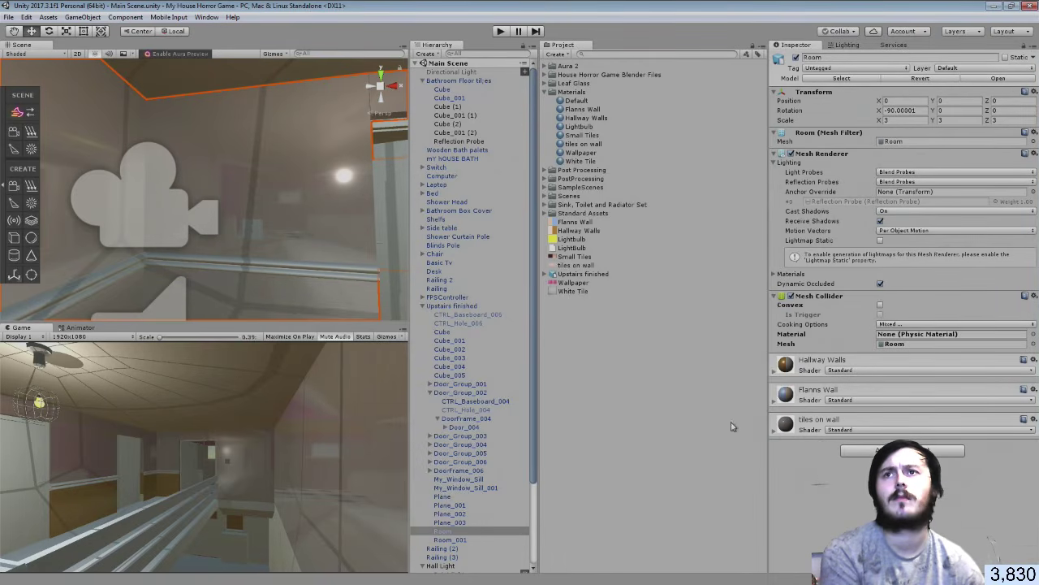
right_drag(251, 257, 694, 268)
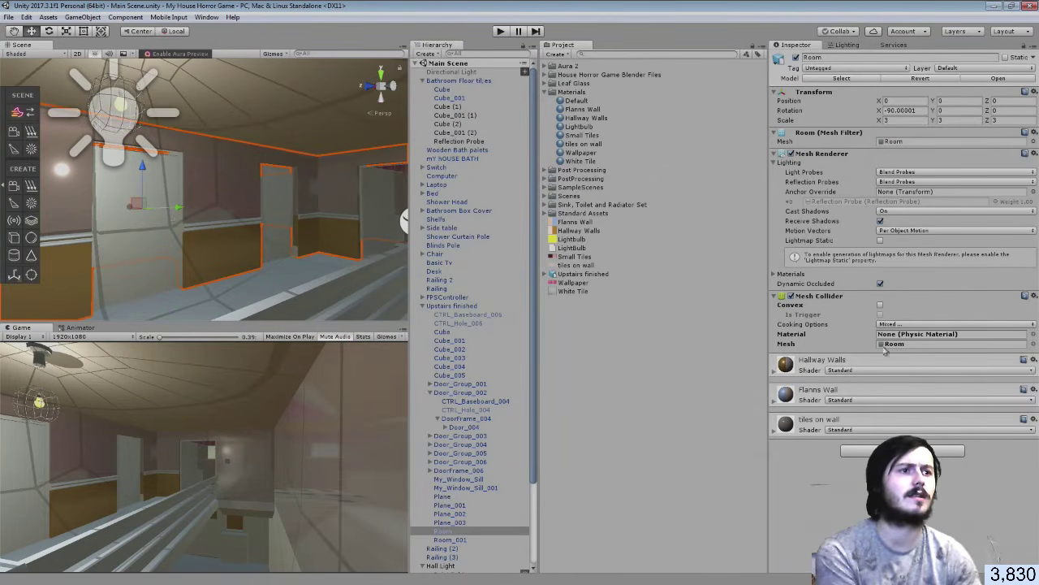
Back in Blender, walk to the orange hallway corner and add five lower wall faces to the selection
key(alt+Tab)
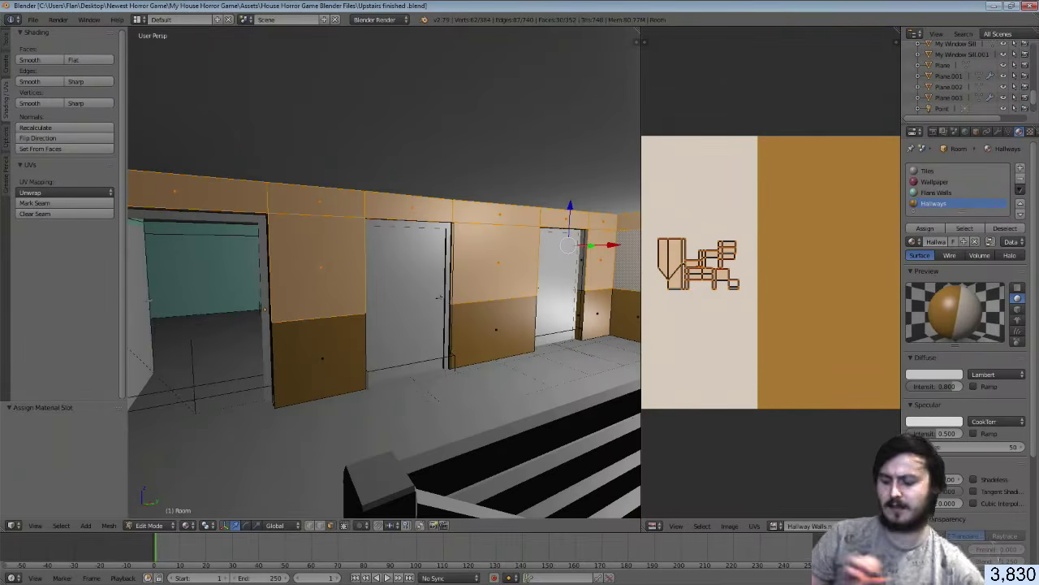
key(shift+f)
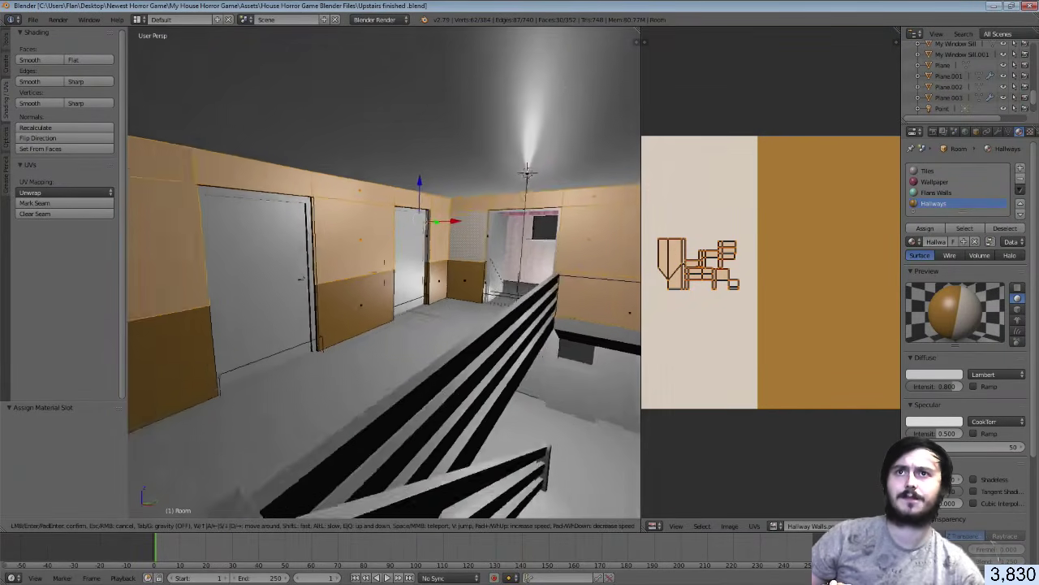
key(w)
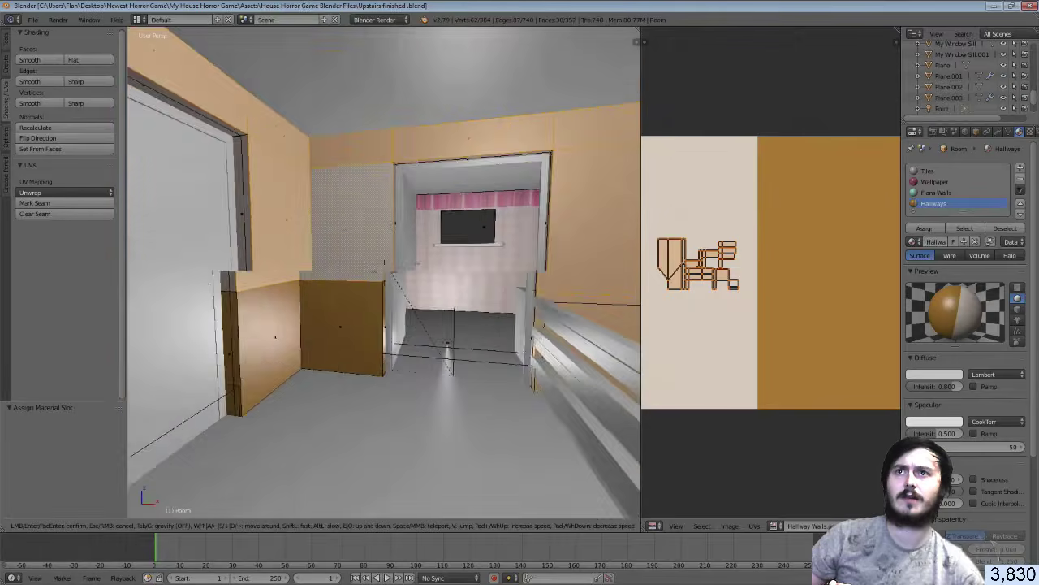
key(w)
key(d)
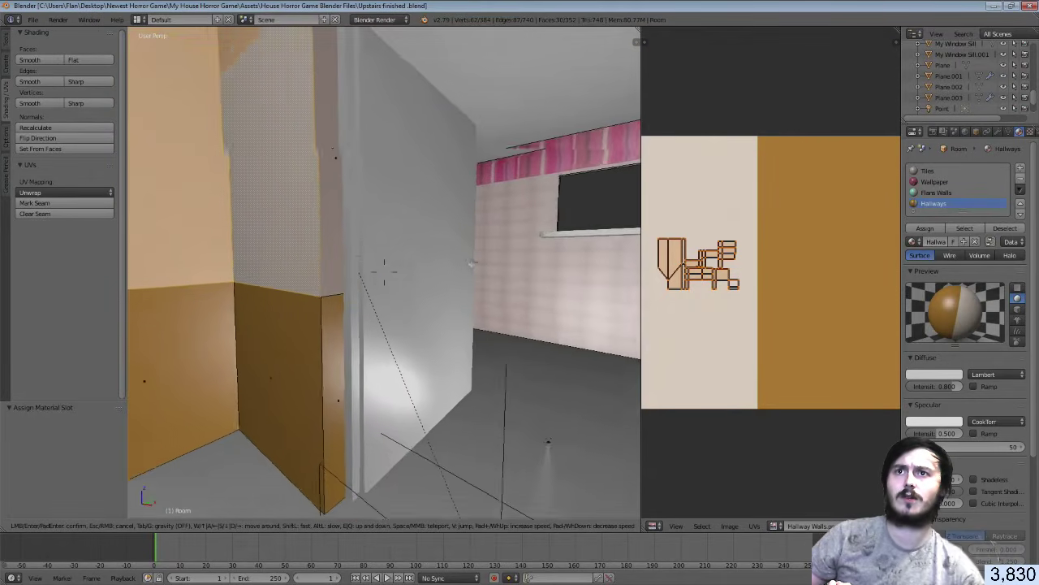
key(a)
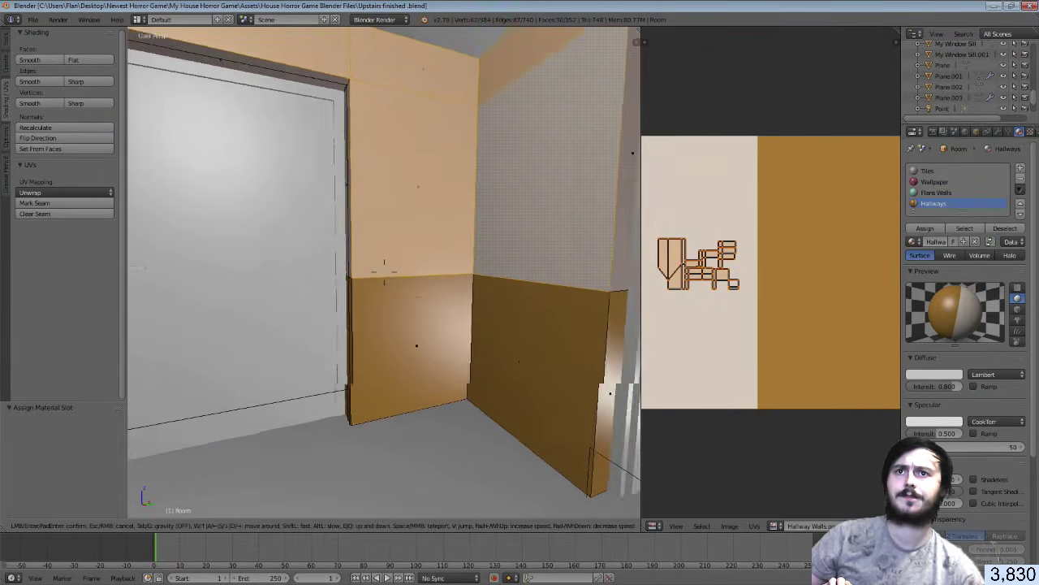
click(384, 272)
shift+right_click(483, 300)
shift+right_click(434, 299)
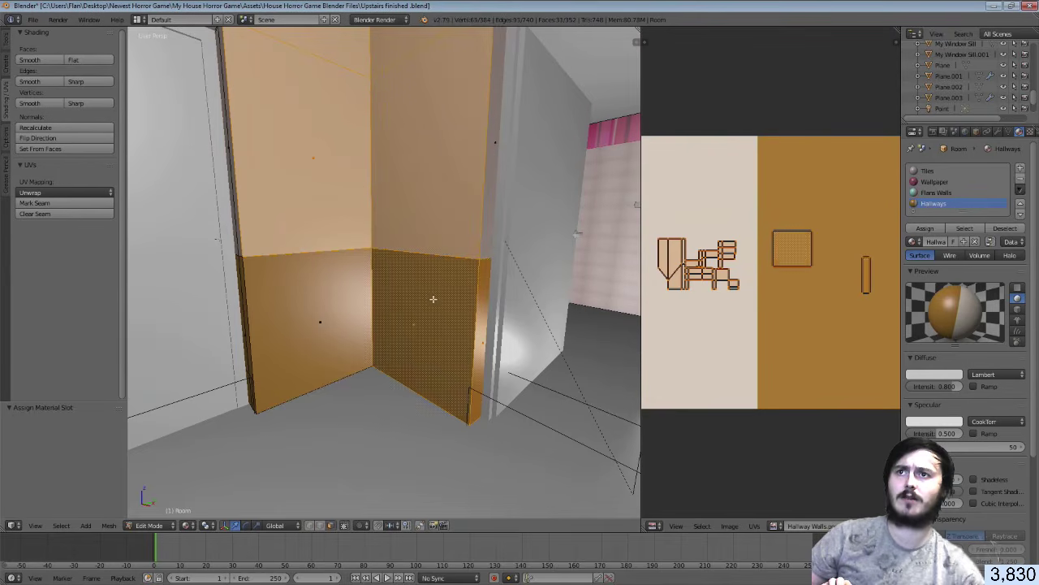
shift+right_click(325, 303)
shift+right_click(241, 303)
shift+right_click(240, 241)
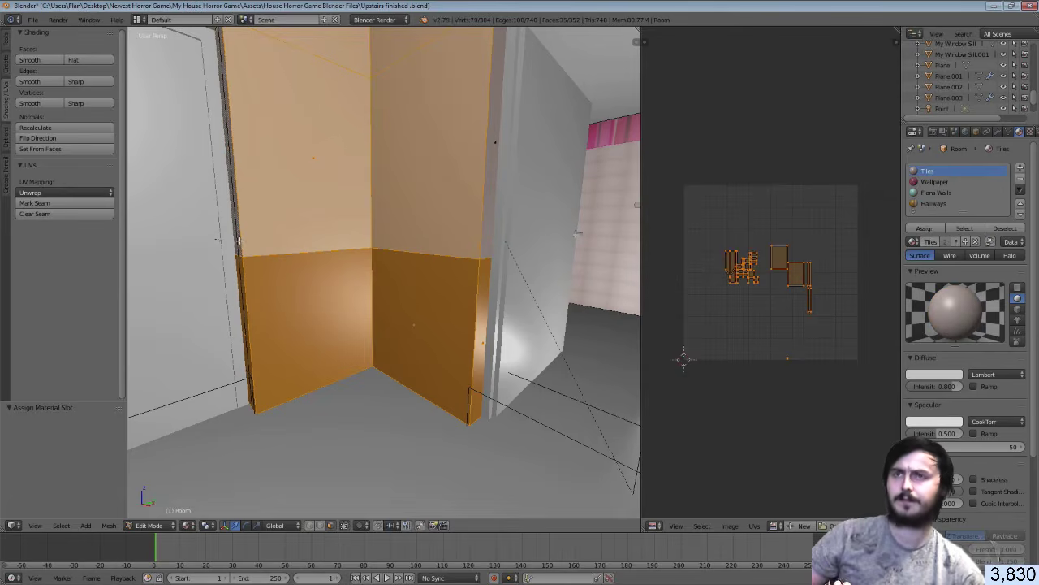
Near the white door, add the narrow door-side face and two more lower hallway wall faces
key(shift+f)
key(w)
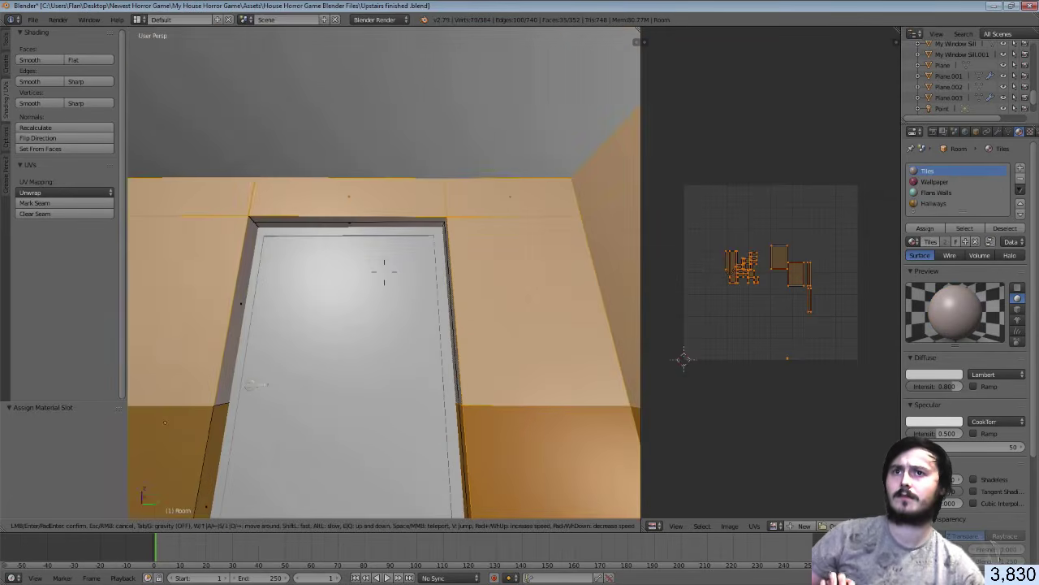
click(384, 272)
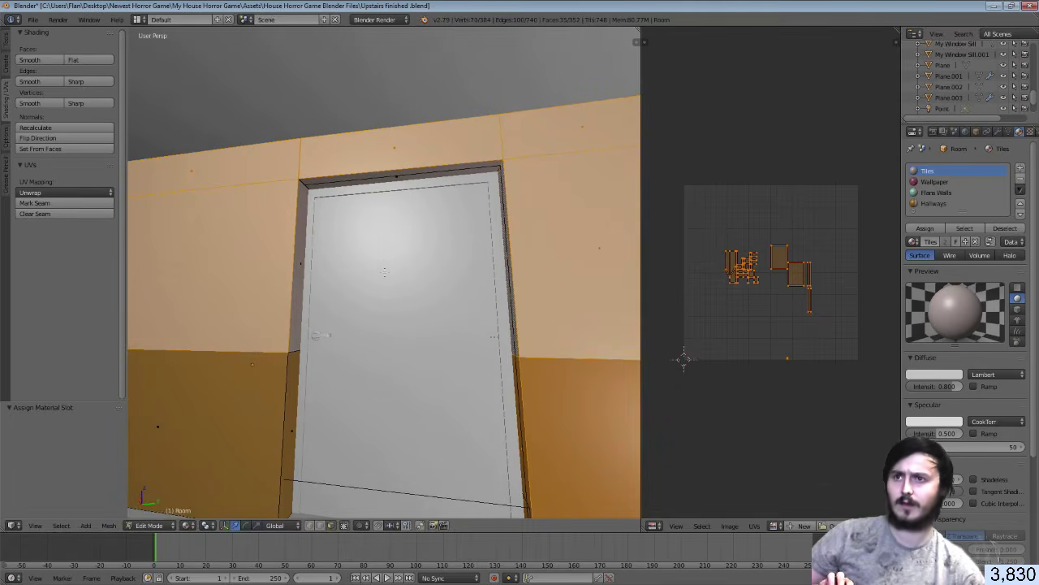
key(shift+f)
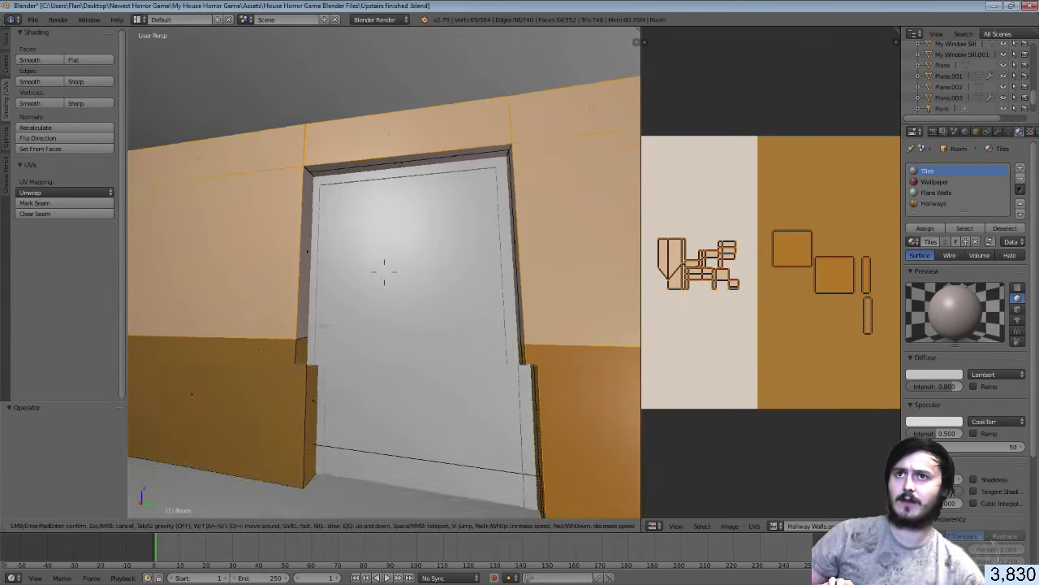
key(w)
click(384, 272)
shift+right_click(373, 307)
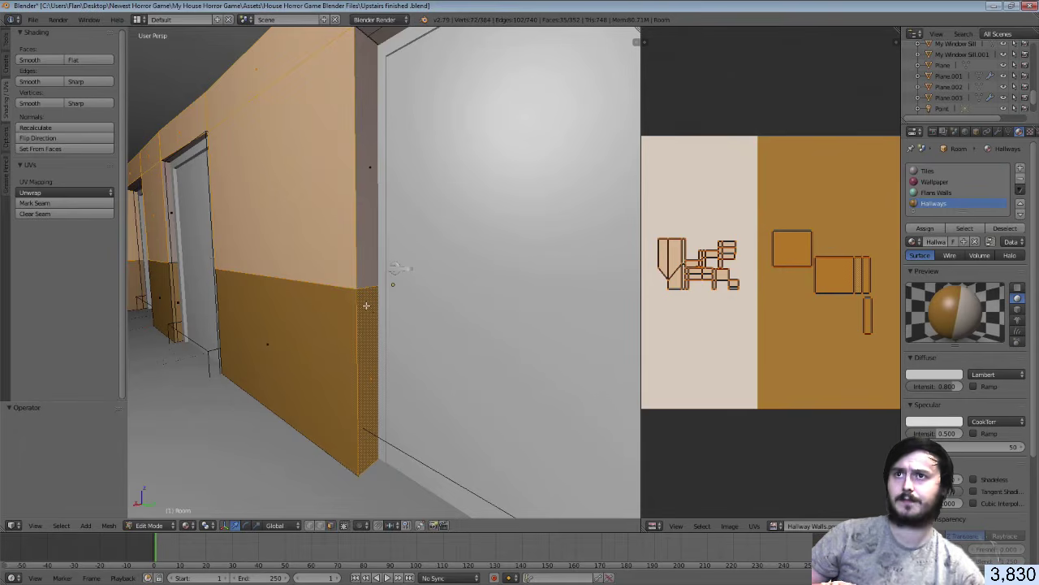
key(shift+f)
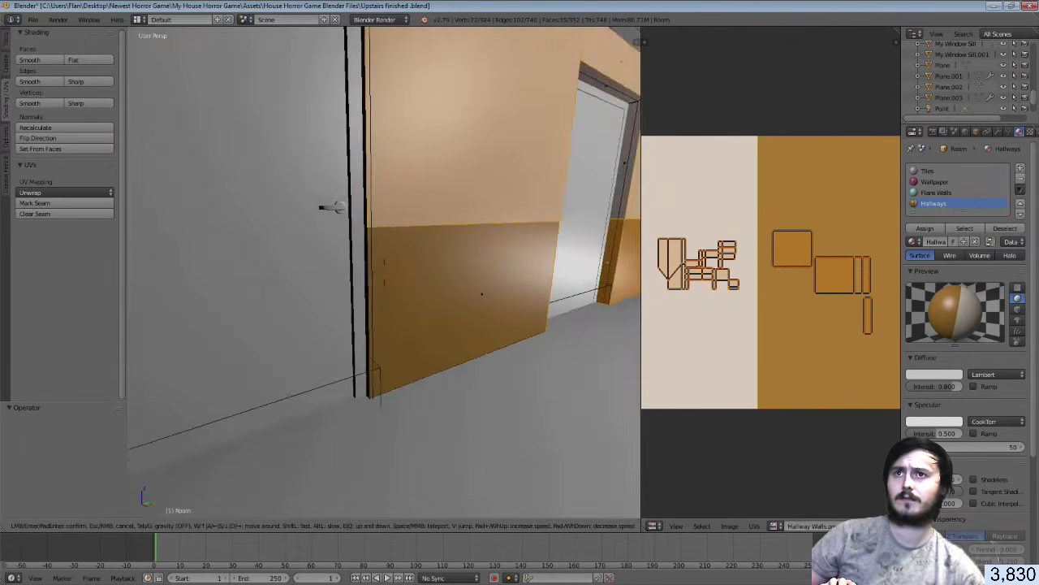
click(384, 272)
shift+right_click(373, 276)
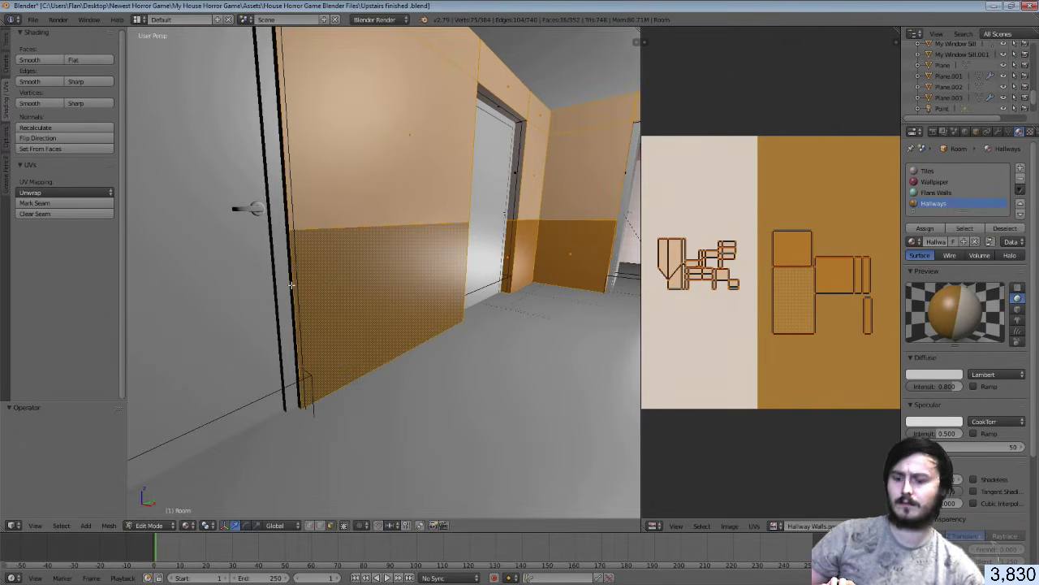
shift+right_click(292, 284)
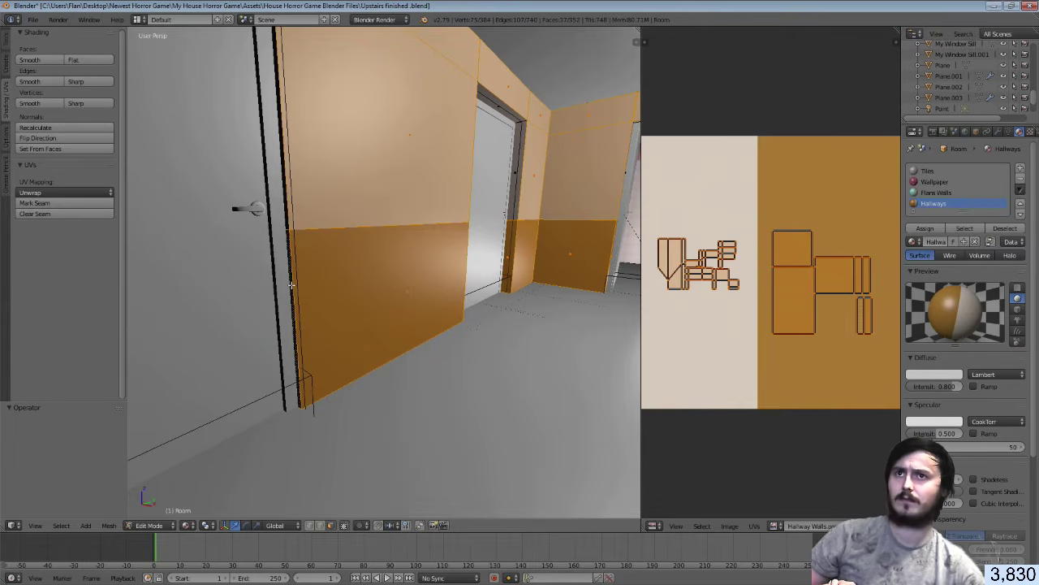
Add the thin wall edge and the lower door-side wall faces to the selection
key(shift+f)
click(384, 273)
shift+right_click(437, 299)
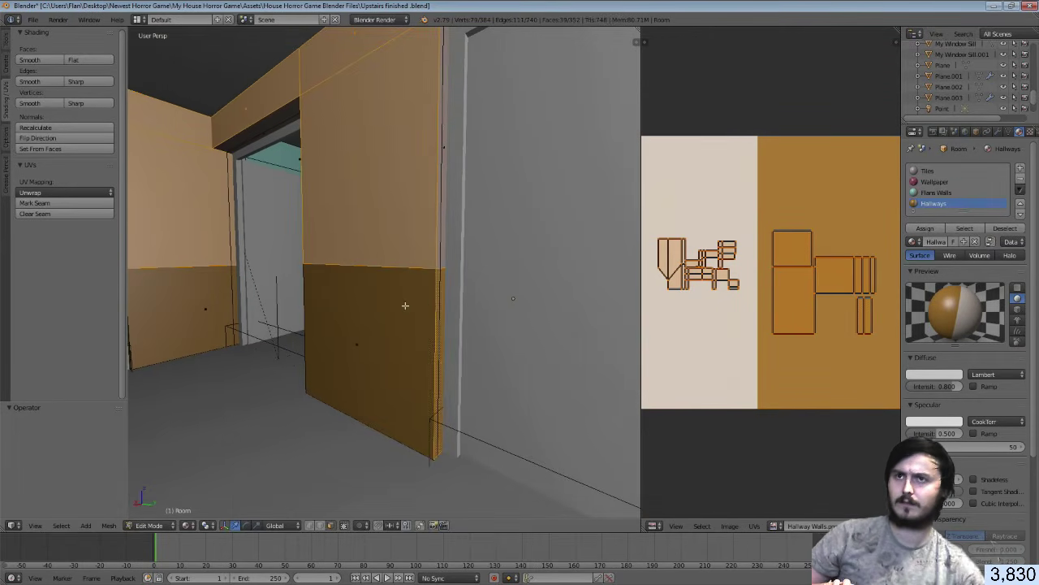
shift+right_click(407, 304)
key(shift+f)
key(w)
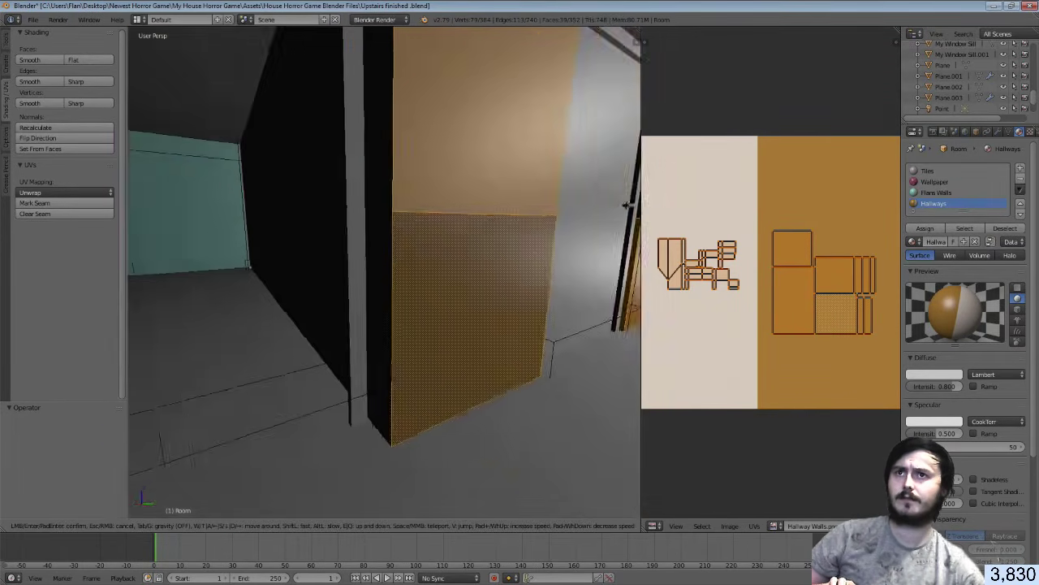
click(386, 272)
key(shift+f)
key(w)
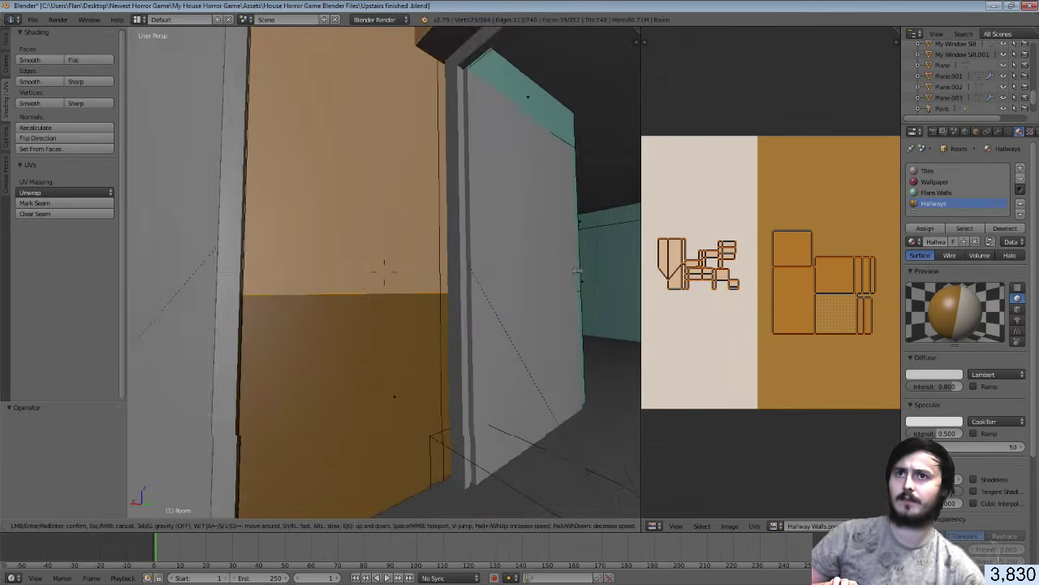
click(386, 273)
shift+right_click(398, 308)
Add the thin edge, the face beside the door, a narrow face and the large lower-left face
key(shift+f)
key(s)
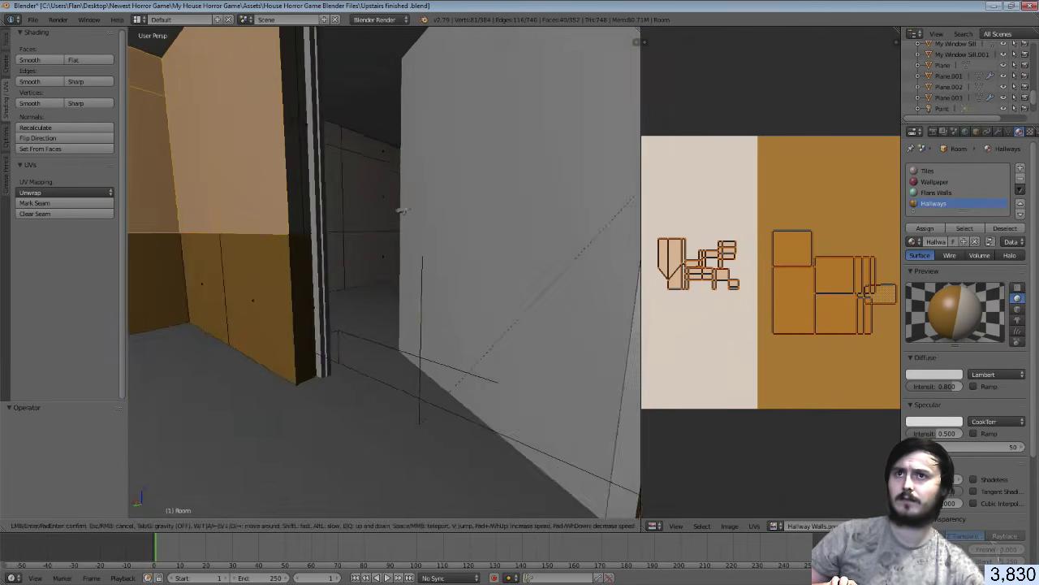
click(386, 272)
shift+right_click(398, 278)
shift+right_click(363, 275)
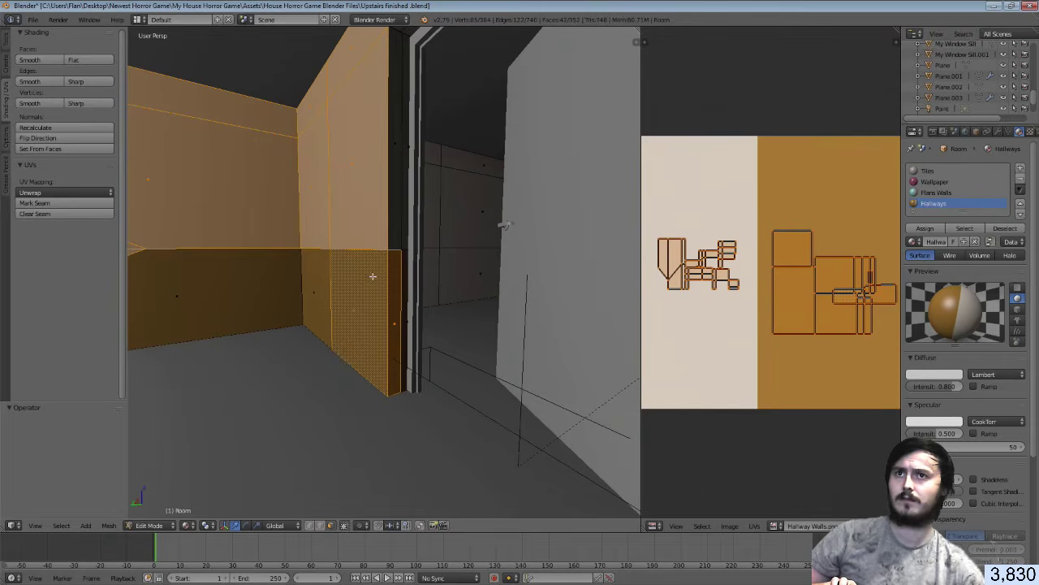
shift+right_click(324, 279)
shift+right_click(265, 283)
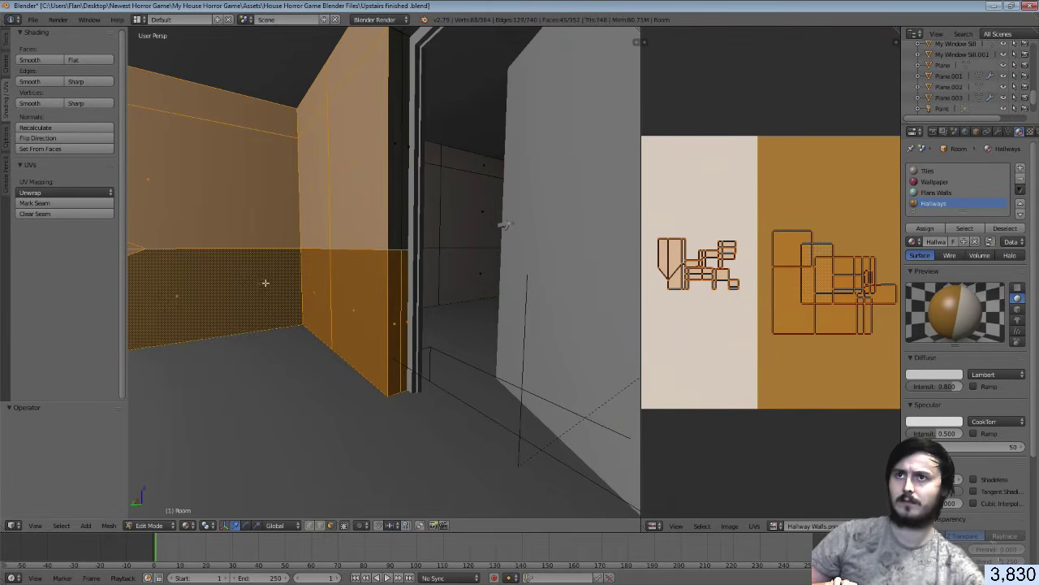
Separate the selected lower wall faces from the Room mesh by selection (P)
key(shift+f)
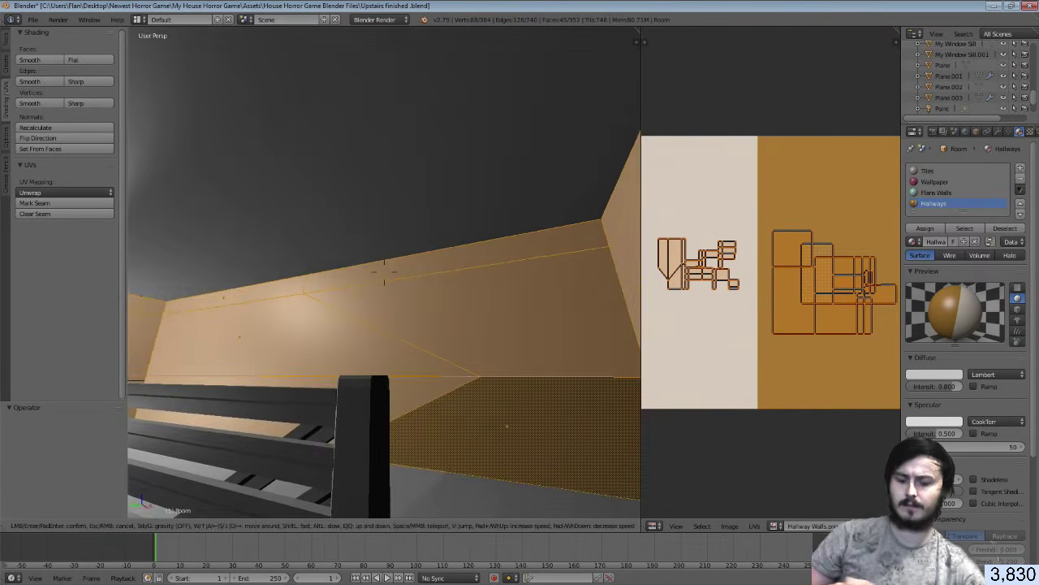
click(384, 271)
key(p)
click(384, 272)
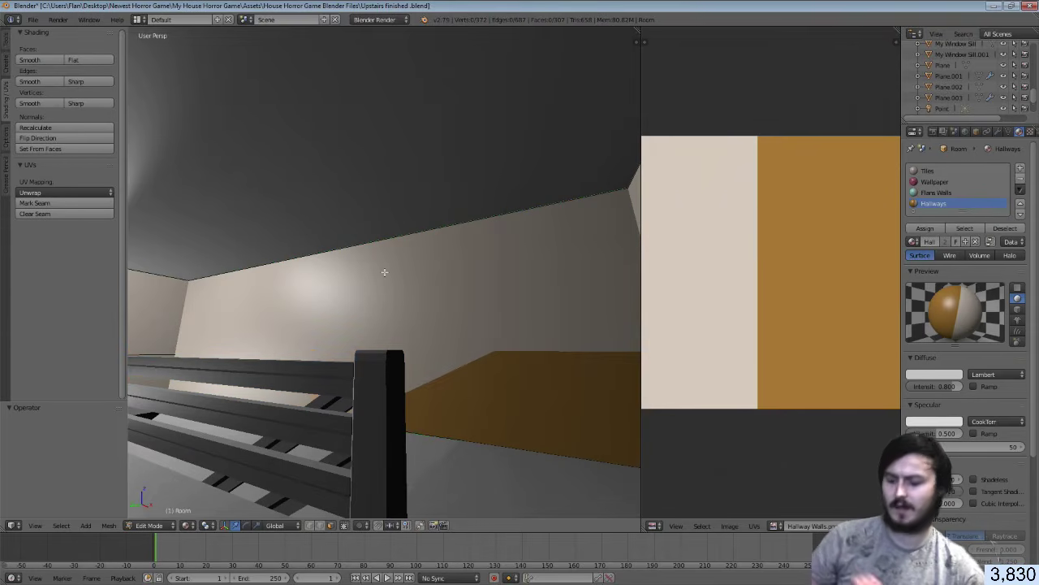
Save over the existing .blend file and return to Unity
key(space)
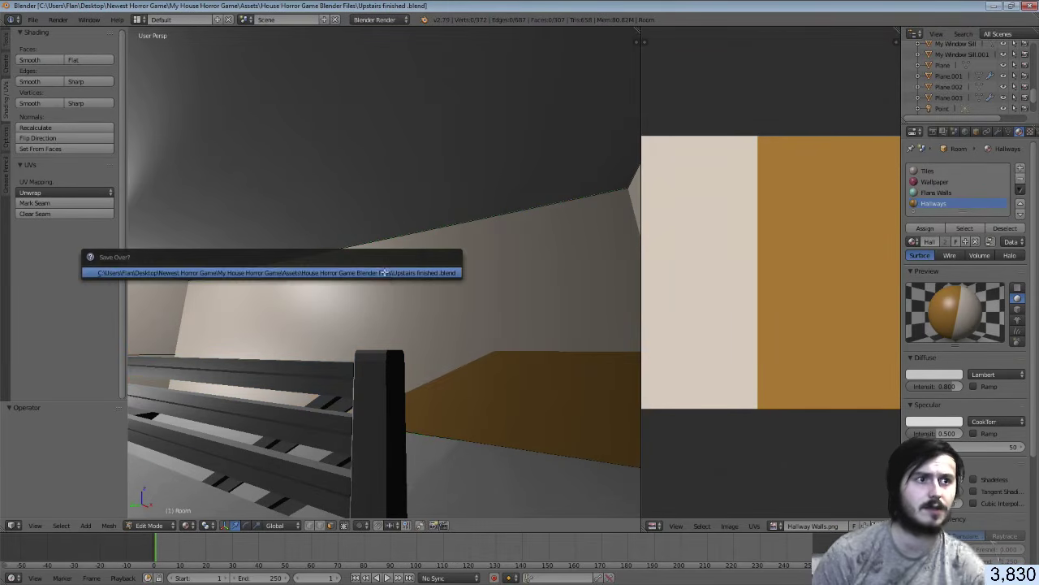
key(Escape)
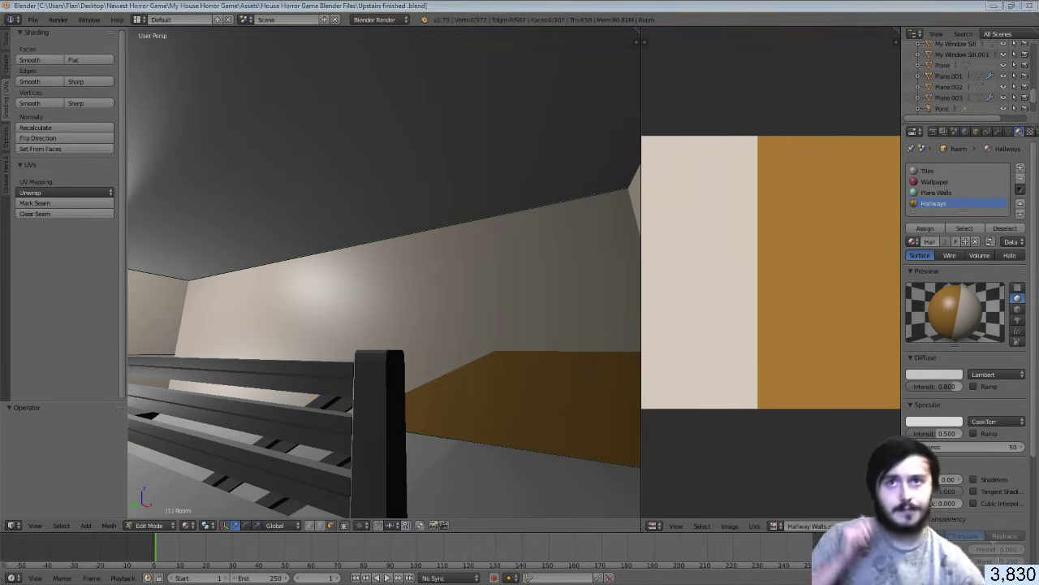
key(alt+Tab)
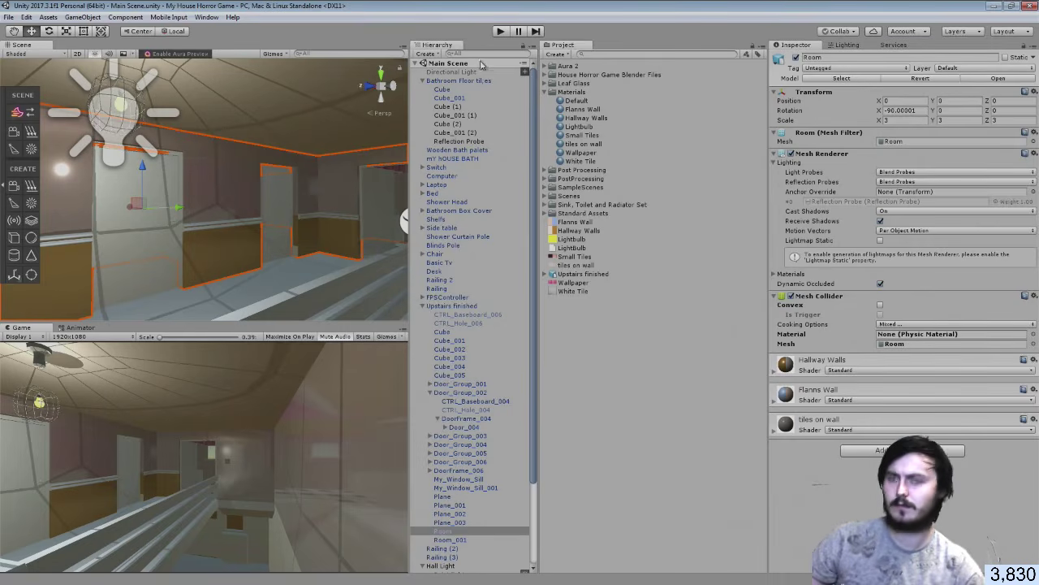
scroll(383, 107, down, 10)
right_drag(309, 139, 815, 167)
key(w)
key(s)
click(121, 164)
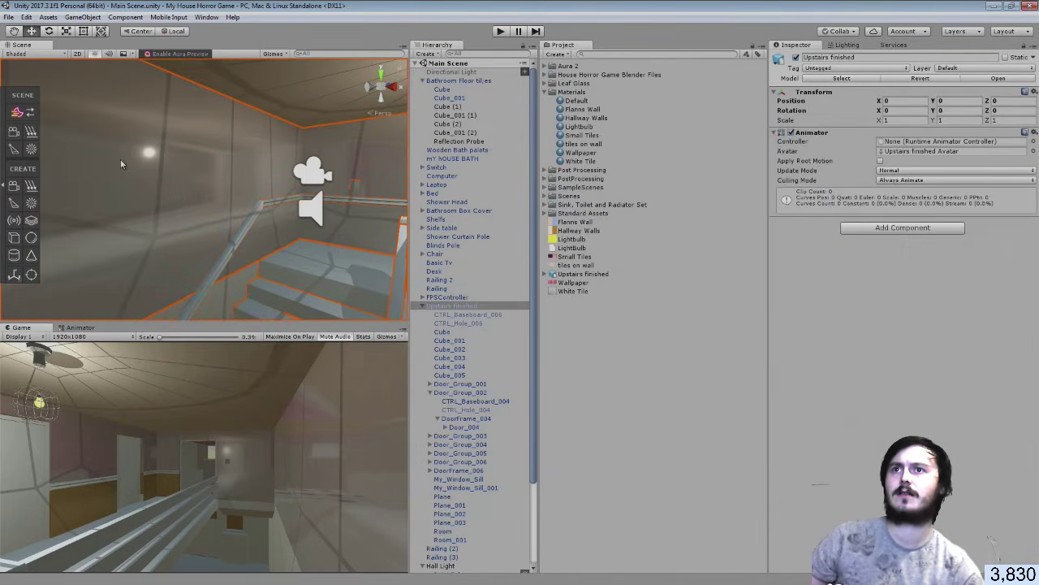
click(133, 158)
key(f)
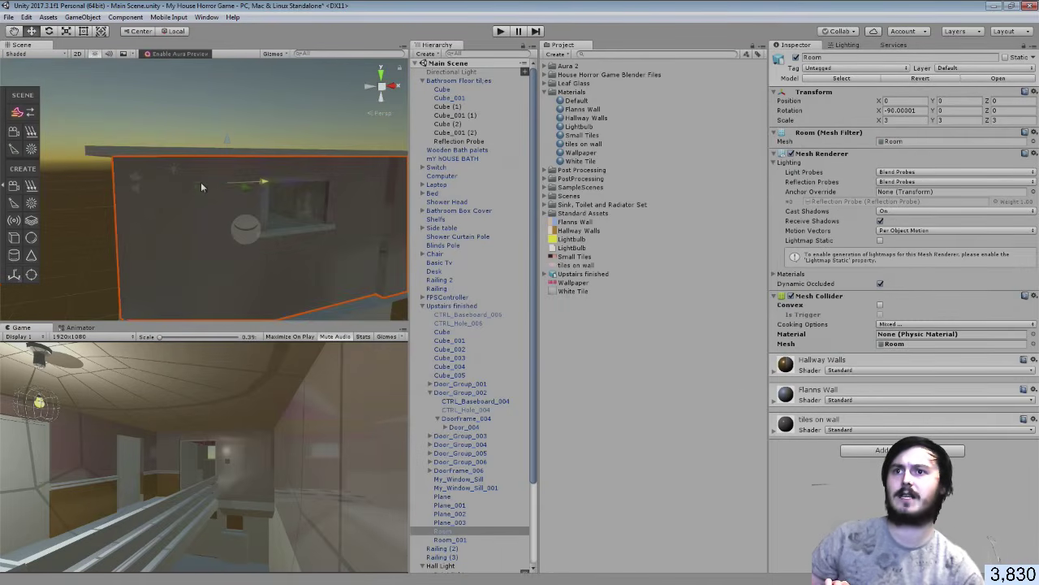
drag(200, 182, 58, 180)
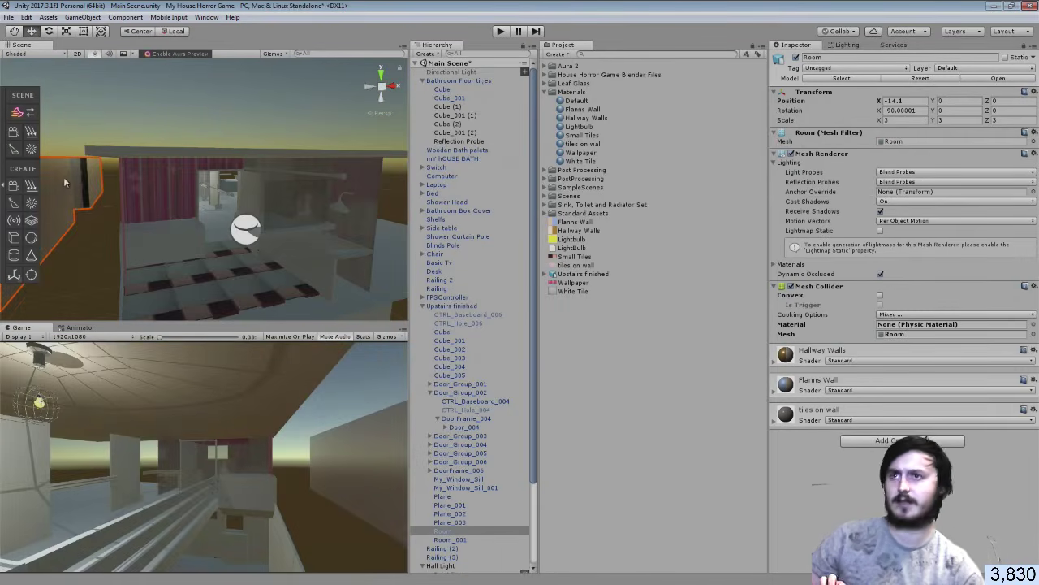
key(ctrl+z)
alt+drag(184, 212, 178, 205)
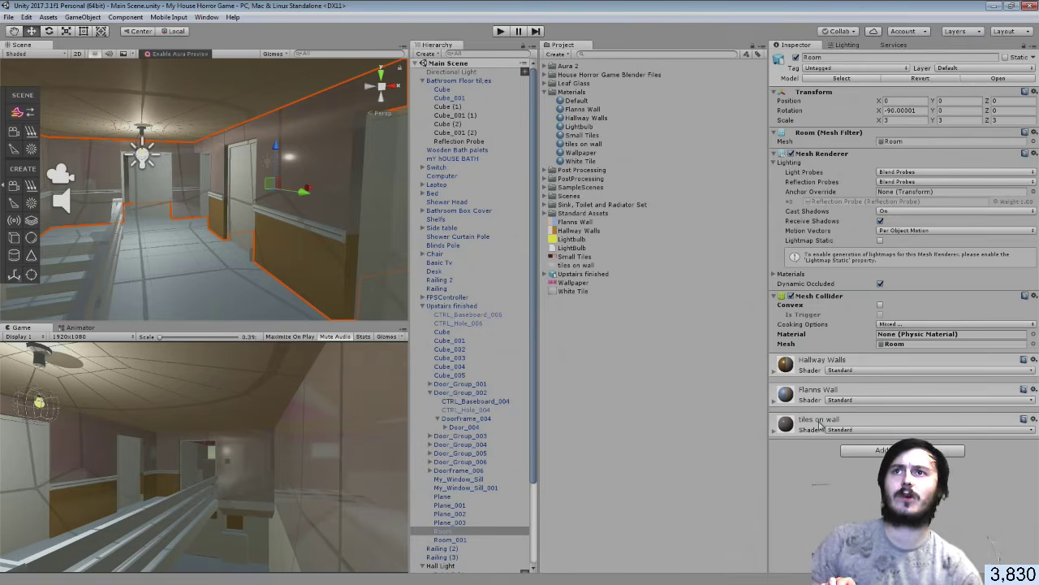
right_drag(255, 206, 190, 175)
key(a)
key(w)
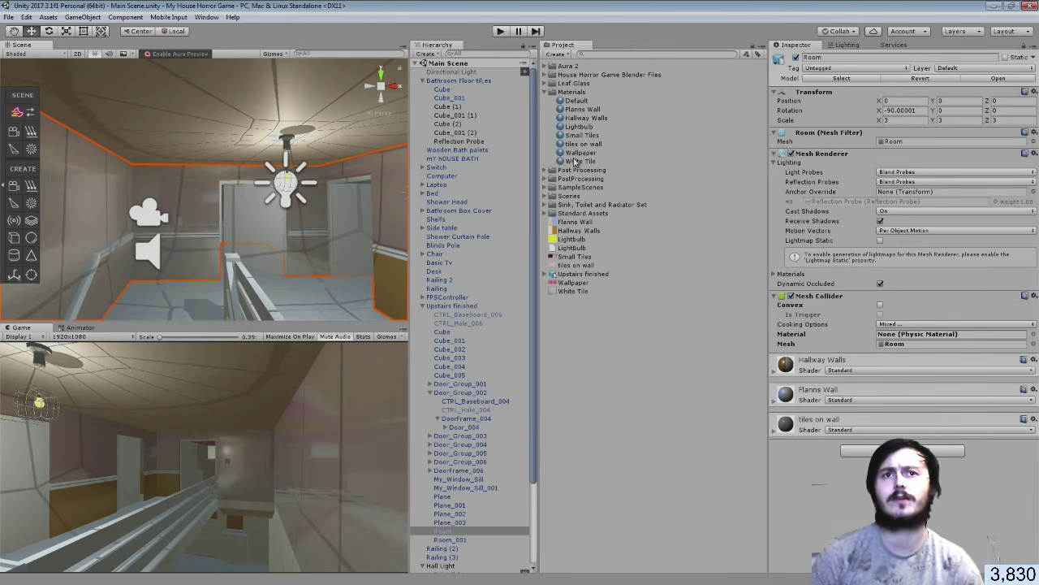
Set the Flanns Wall material's Albedo texture to None
click(774, 398)
click(782, 438)
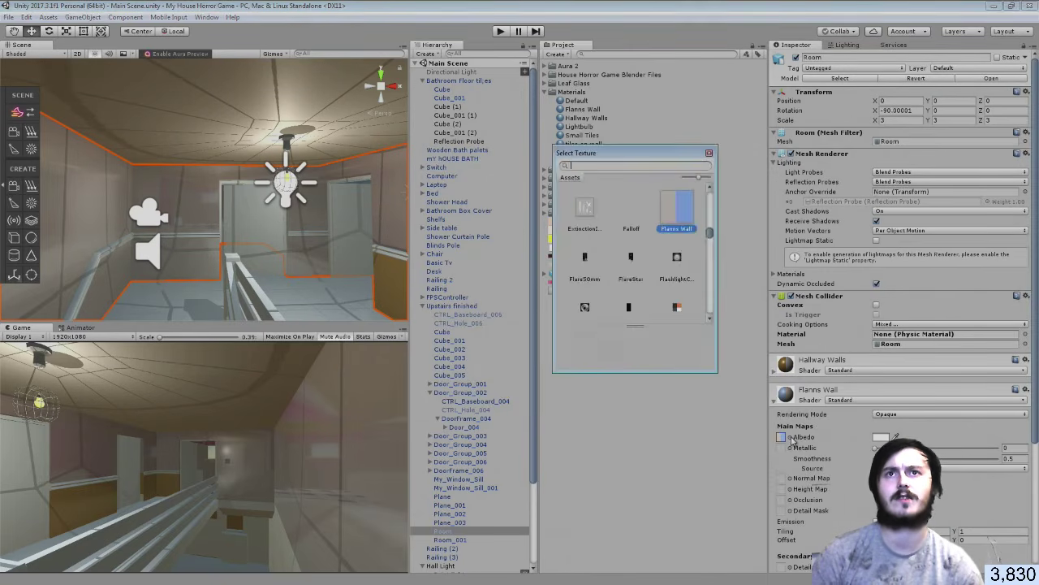
scroll(703, 234, up, 10)
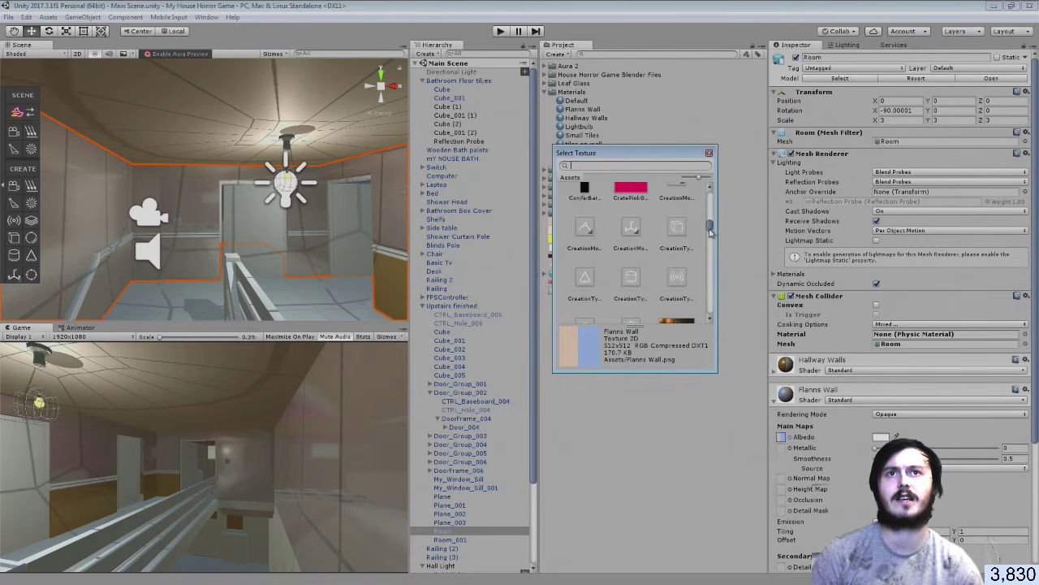
click(583, 207)
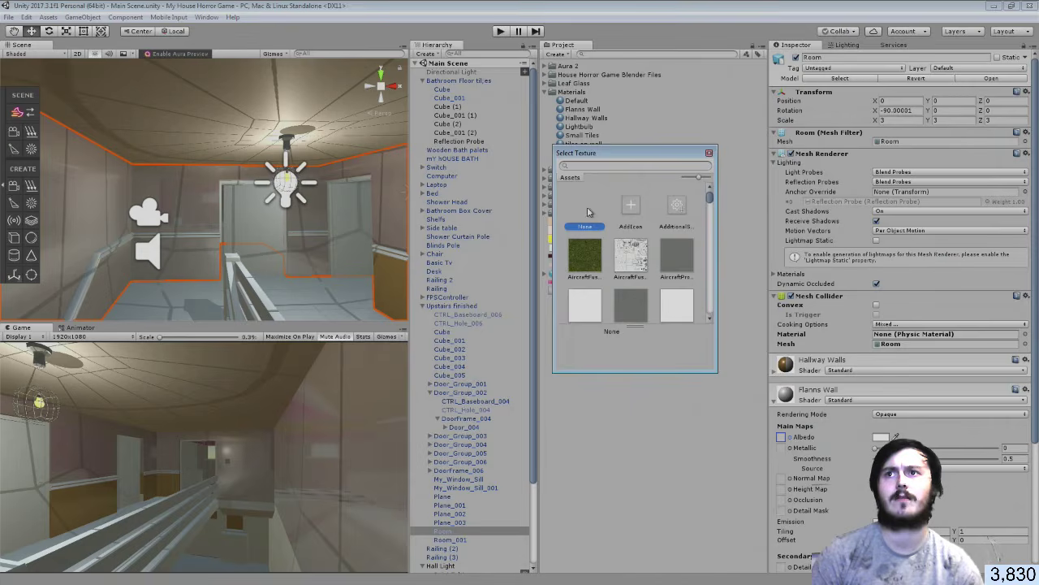
double_click(589, 212)
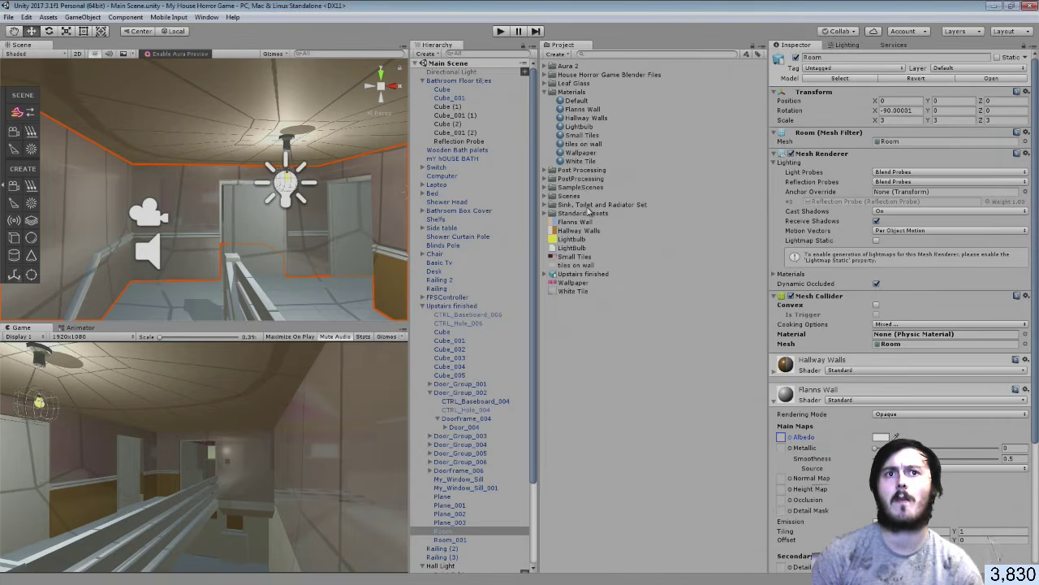
click(773, 403)
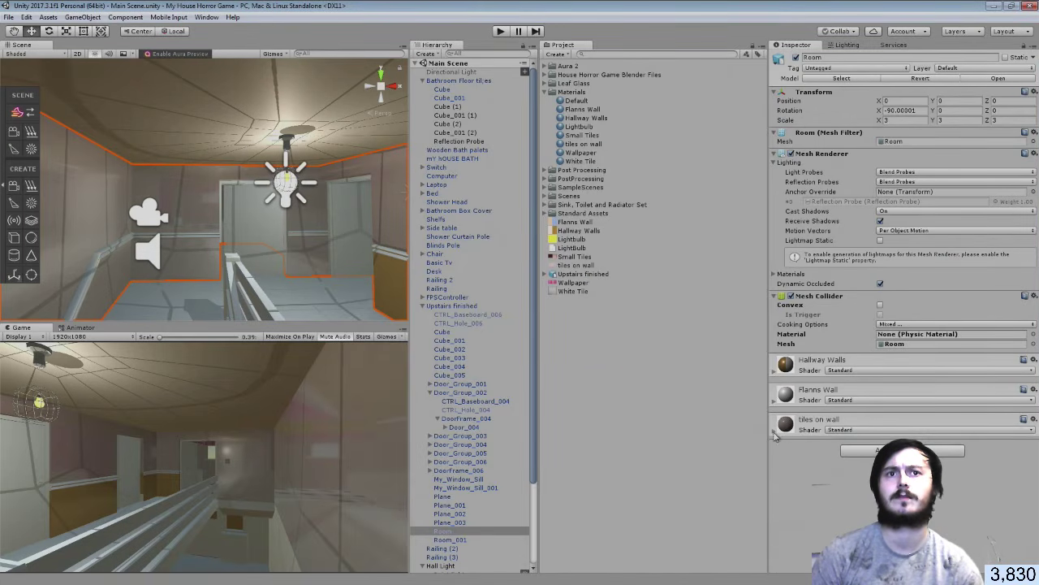
Set the tiles on wall material's Albedo texture to None and check the hallway walls
click(774, 432)
click(792, 469)
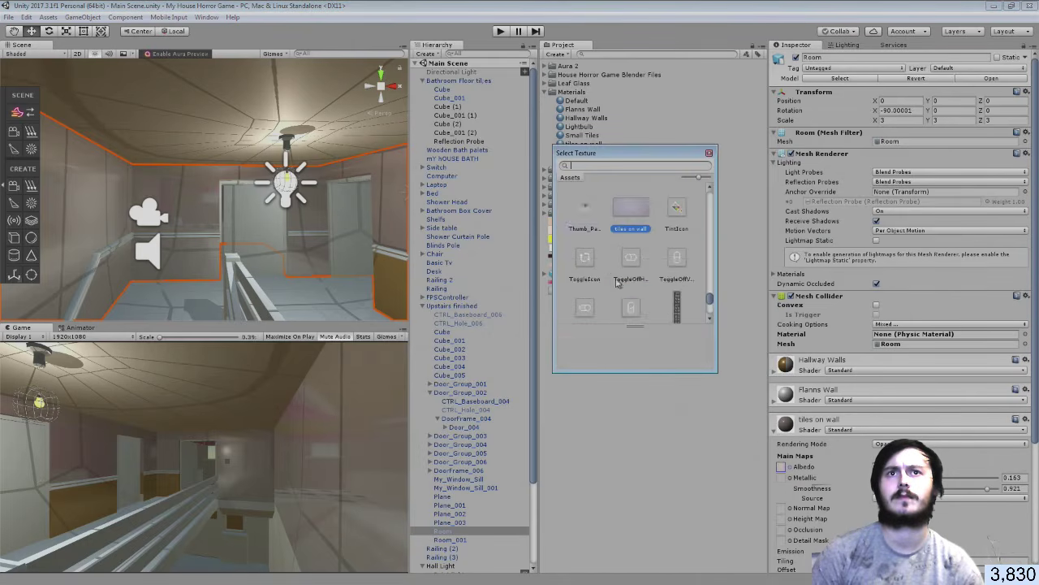
drag(709, 297, 715, 177)
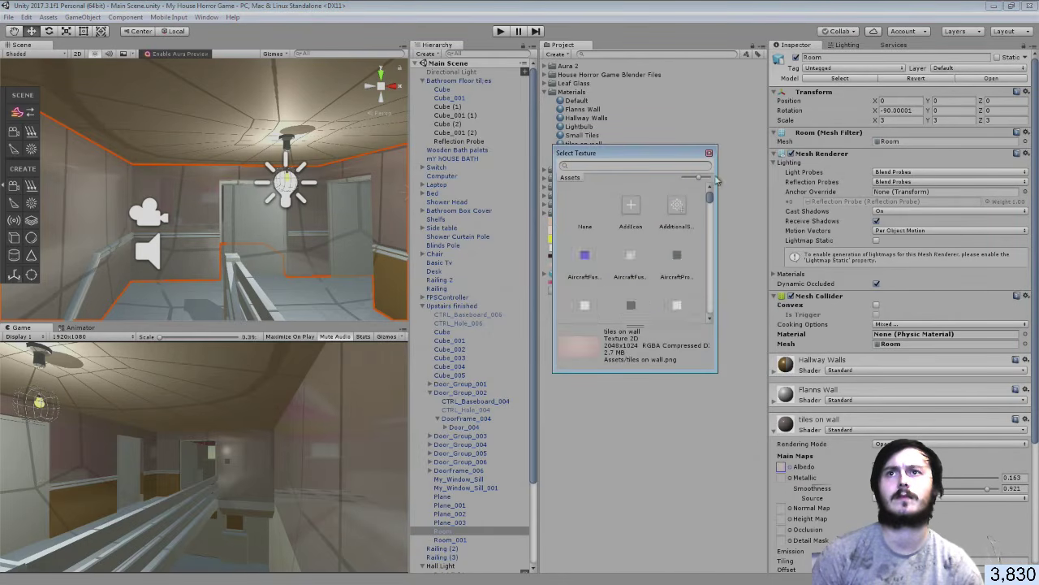
double_click(585, 206)
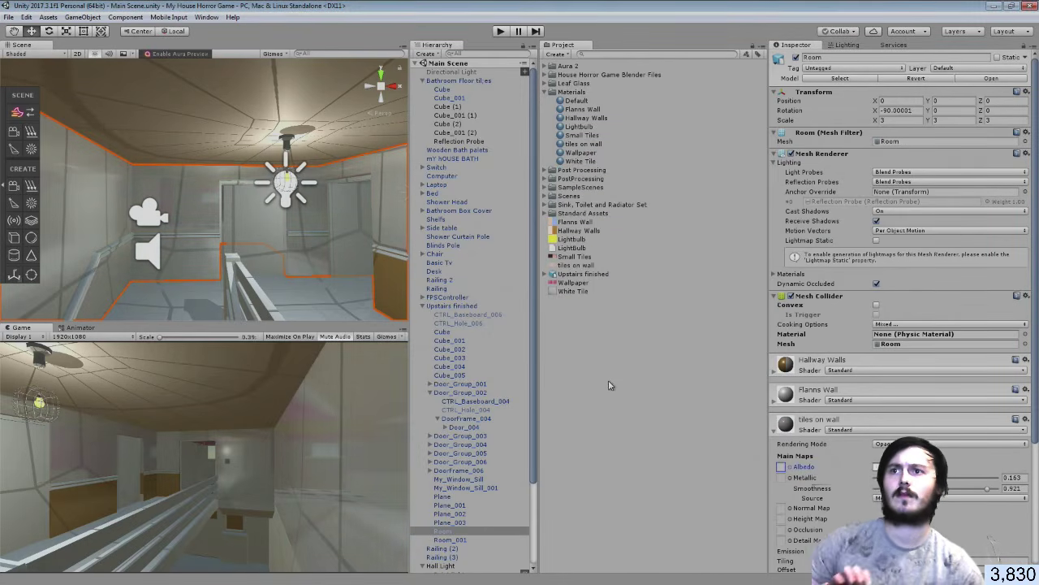
click(609, 383)
right_drag(305, 215, 338, 224)
click(335, 219)
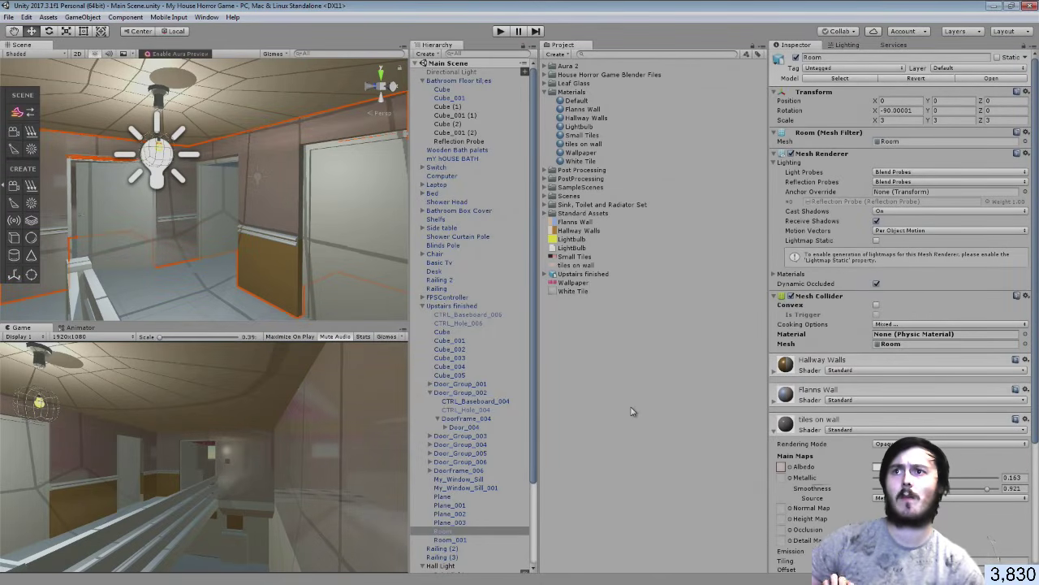
right_drag(334, 220, 191, 219)
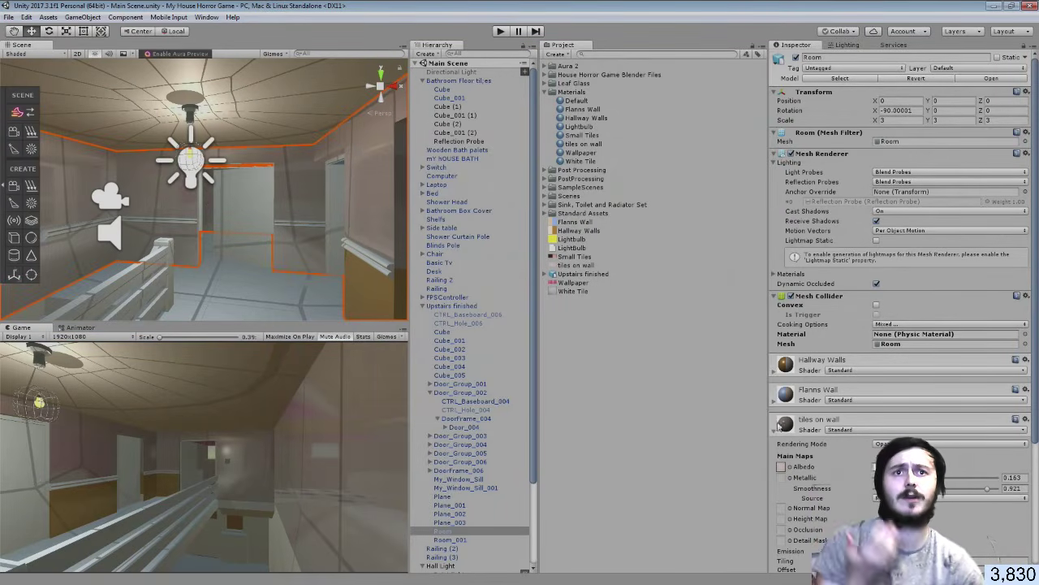
click(773, 430)
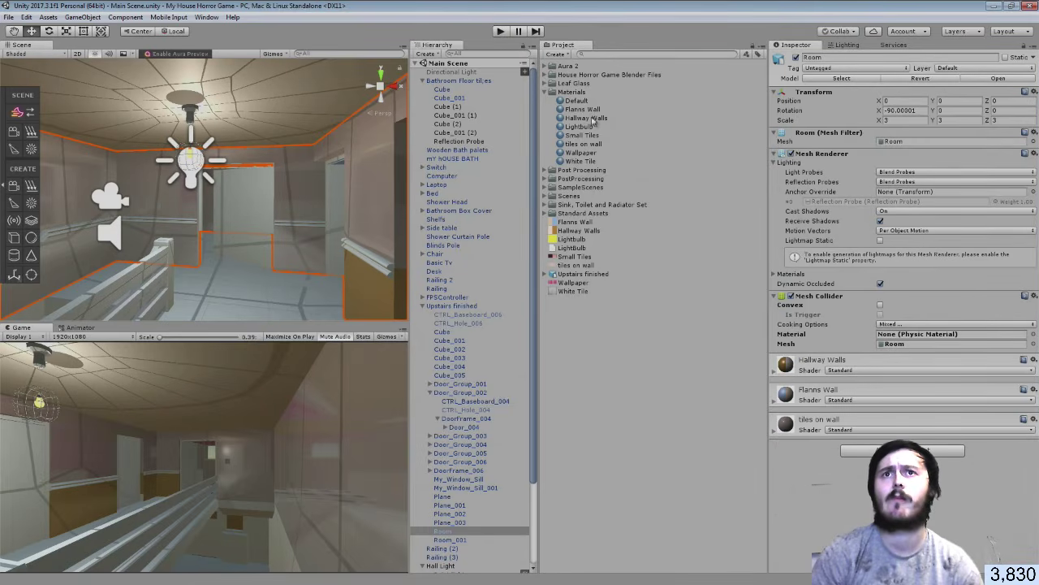
Undo the Wallpaper material on Room and apply the Hallway Walls material instead
drag(585, 153, 808, 479)
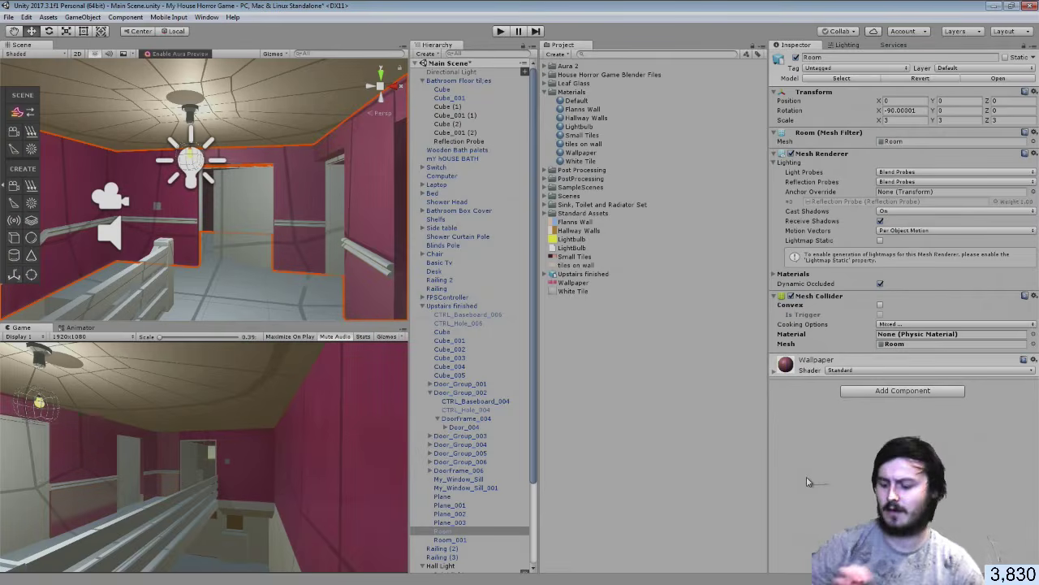
key(ctrl+z)
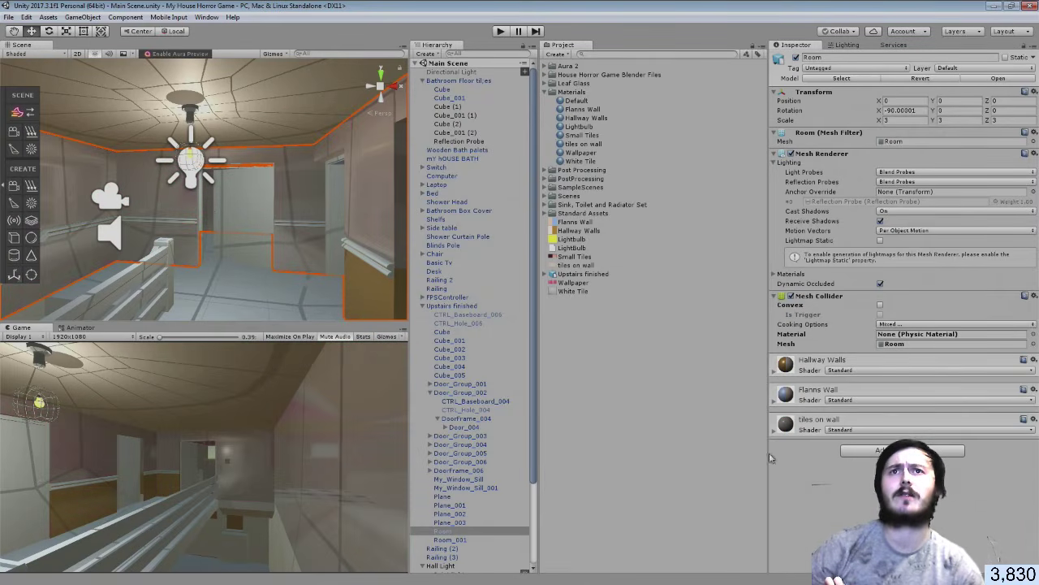
drag(585, 117, 835, 499)
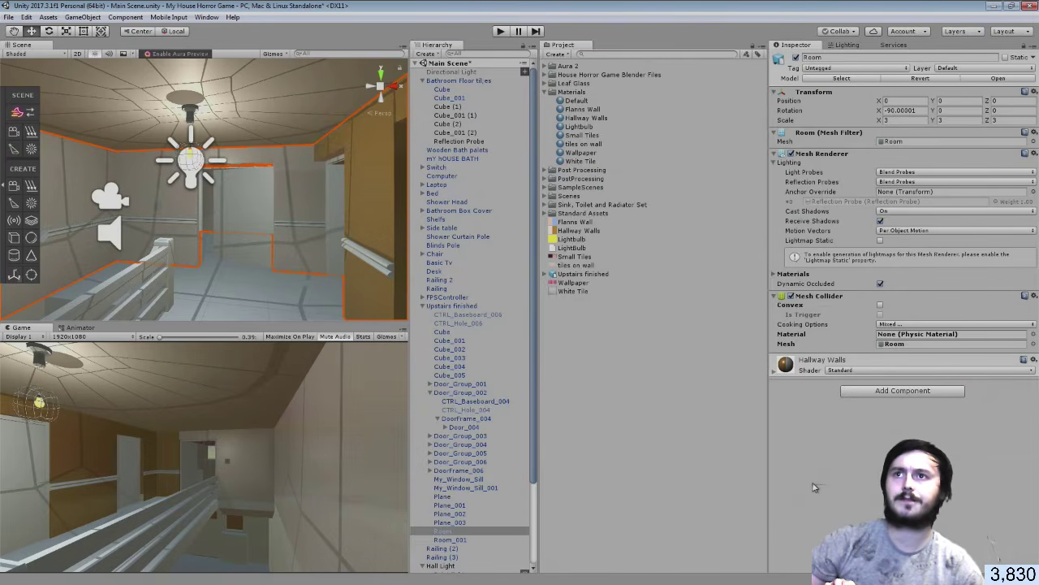
Inspect the brown-and-cream walls, select the Upstairs finished model, then return to Blender
right_drag(303, 217, 692, 236)
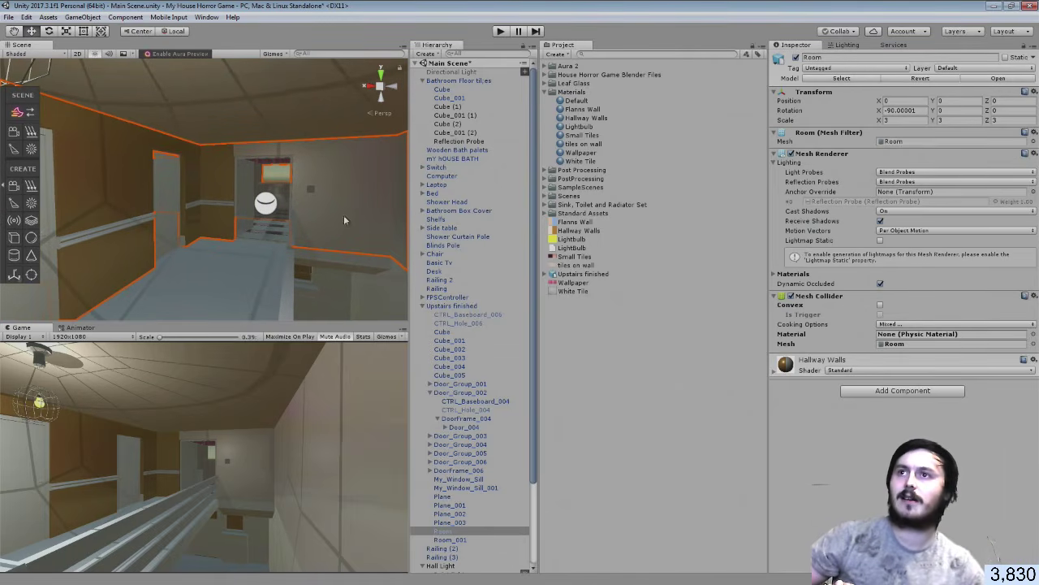
right_drag(344, 220, 108, 194)
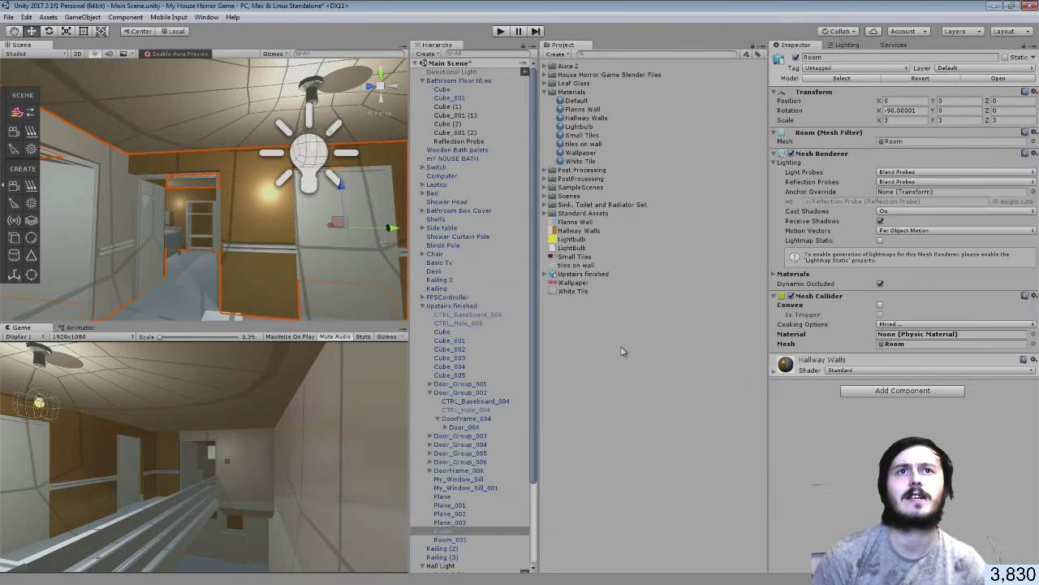
click(583, 274)
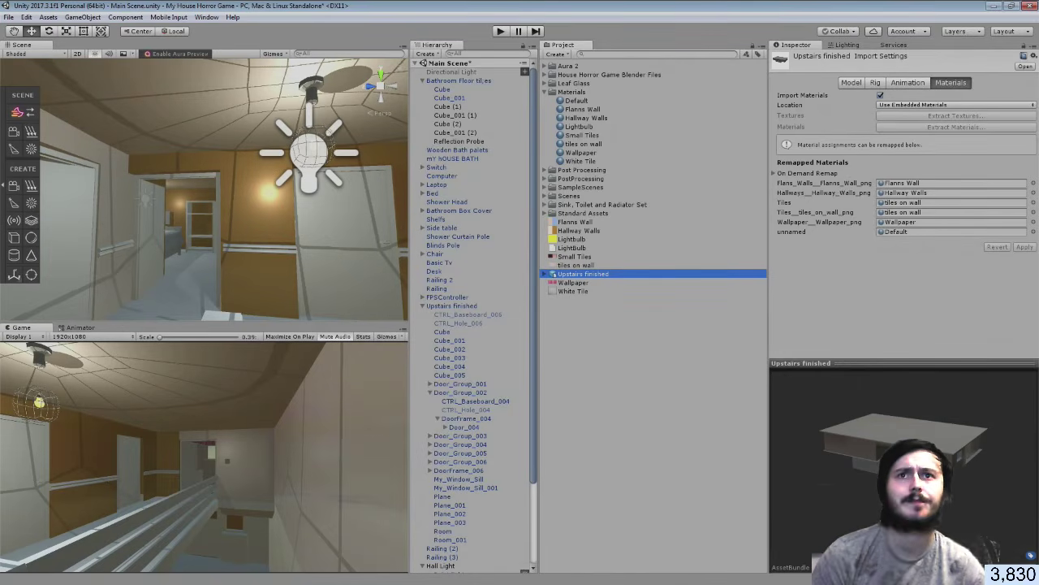
key(alt+Tab)
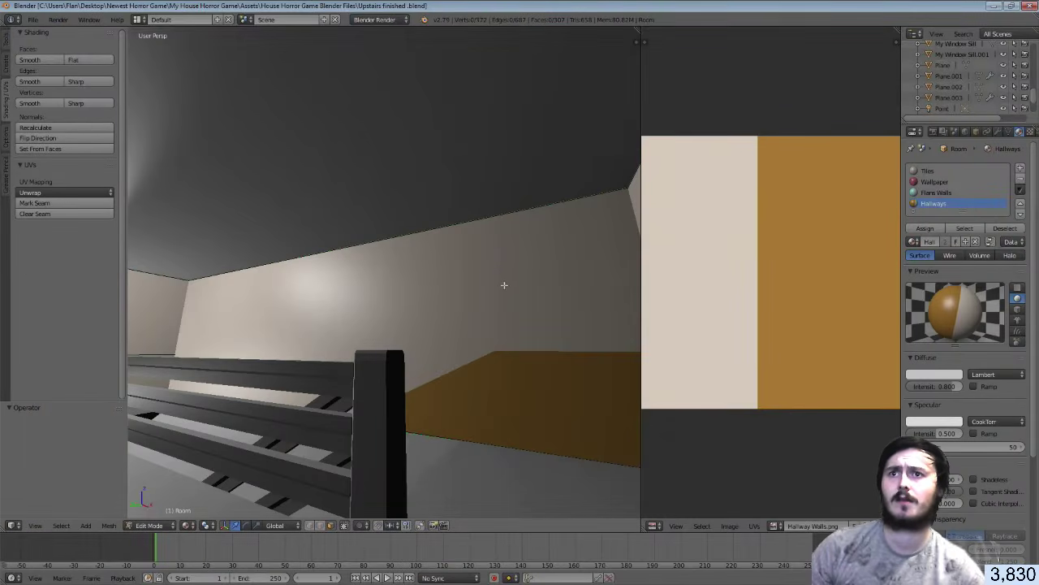
key(Tab)
key(Tab)
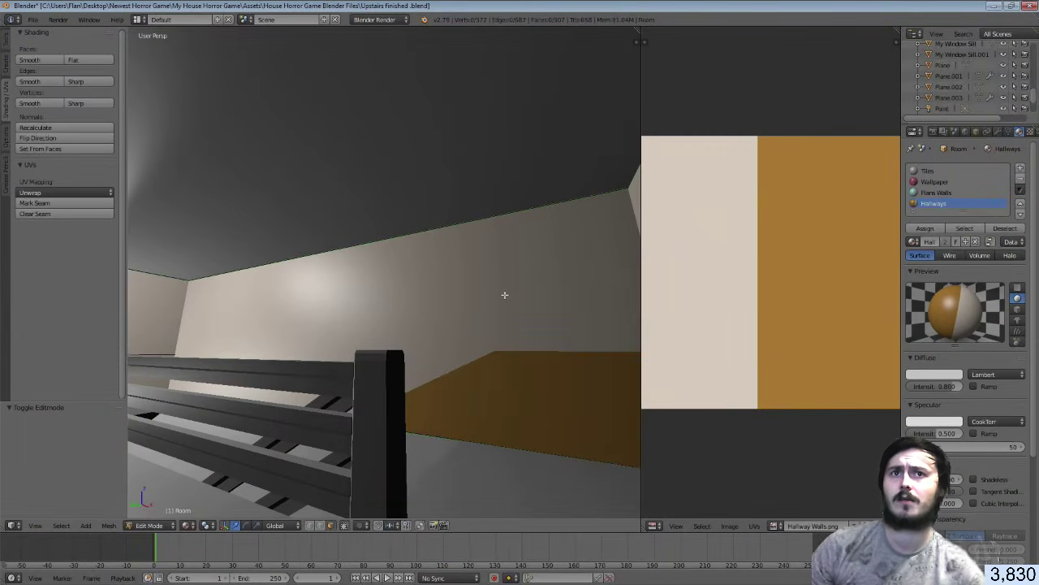
key(Tab)
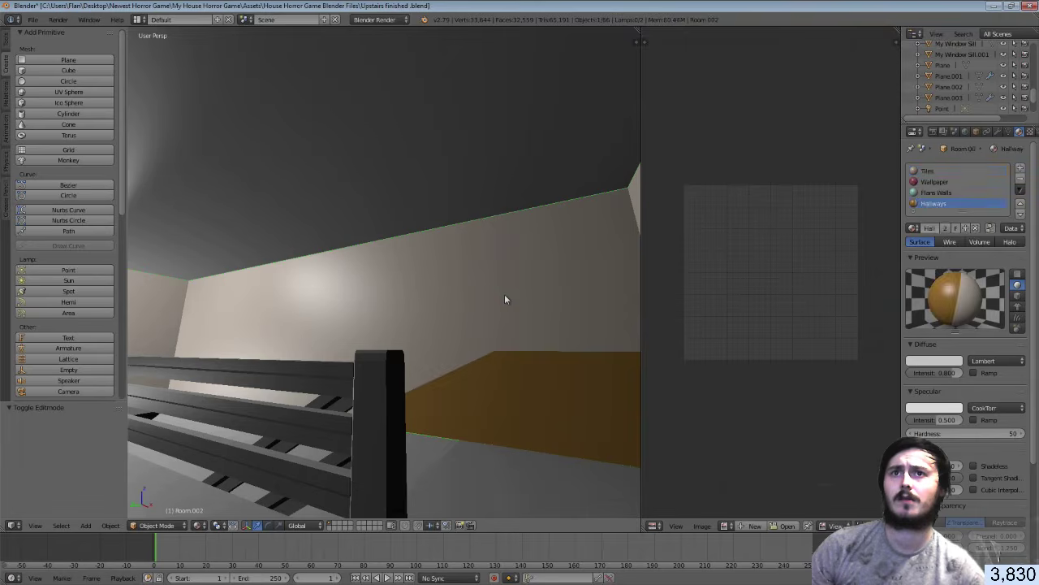
key(Tab)
key(Tab)
right_click(505, 294)
key(Tab)
right_click(504, 294)
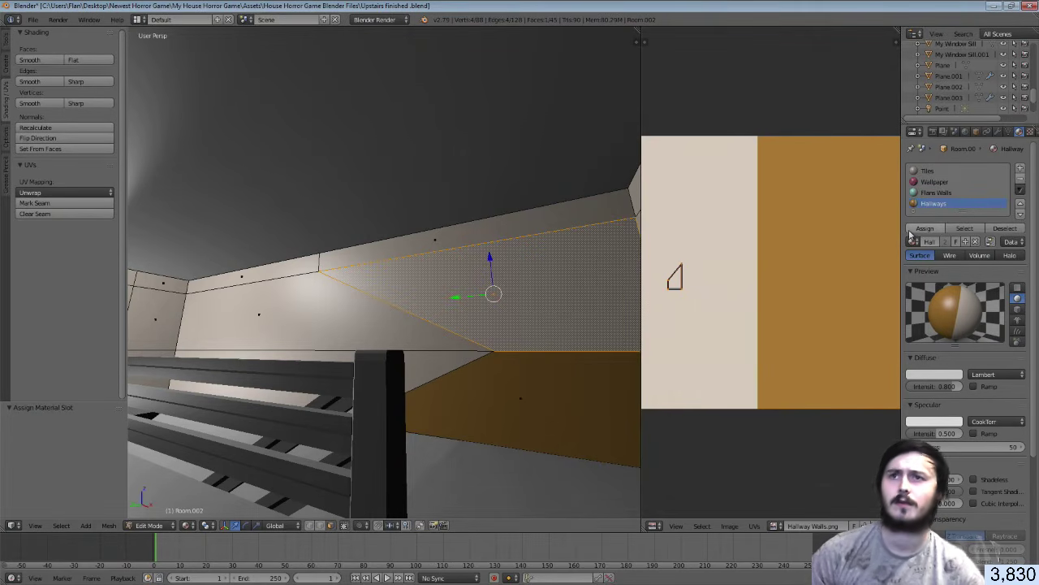
key(shift+f)
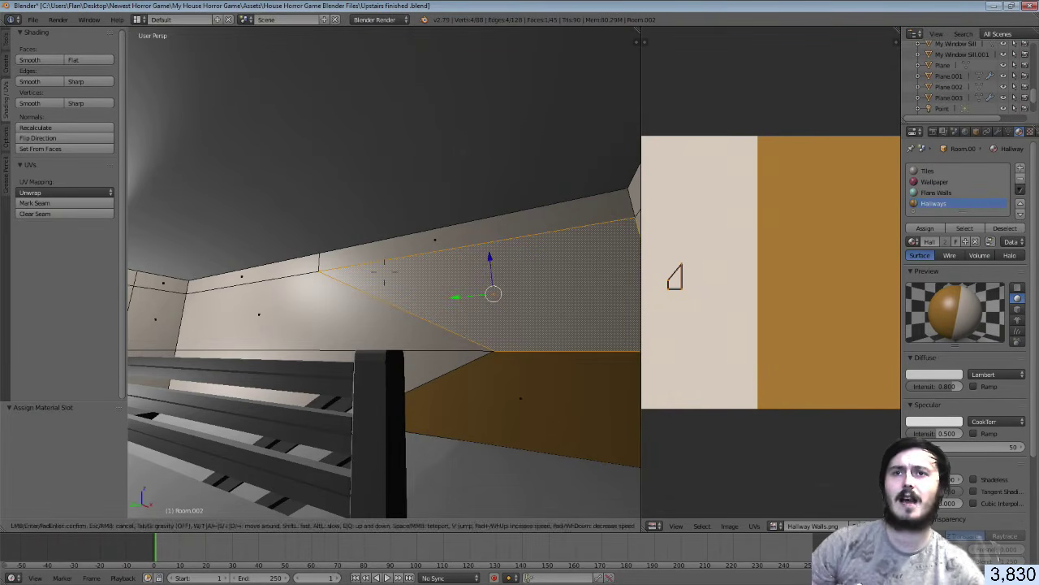
key(s)
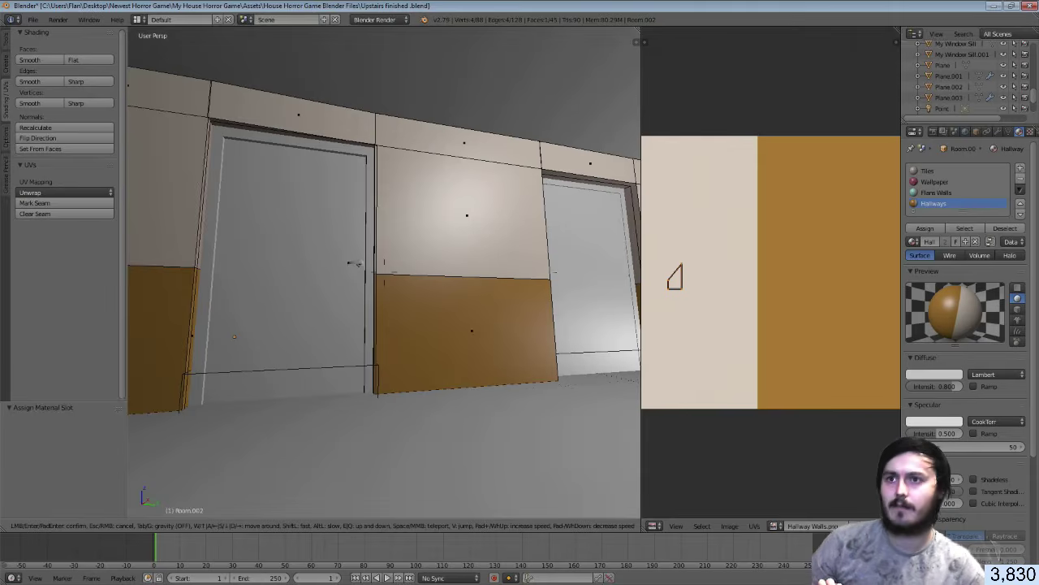
click(385, 274)
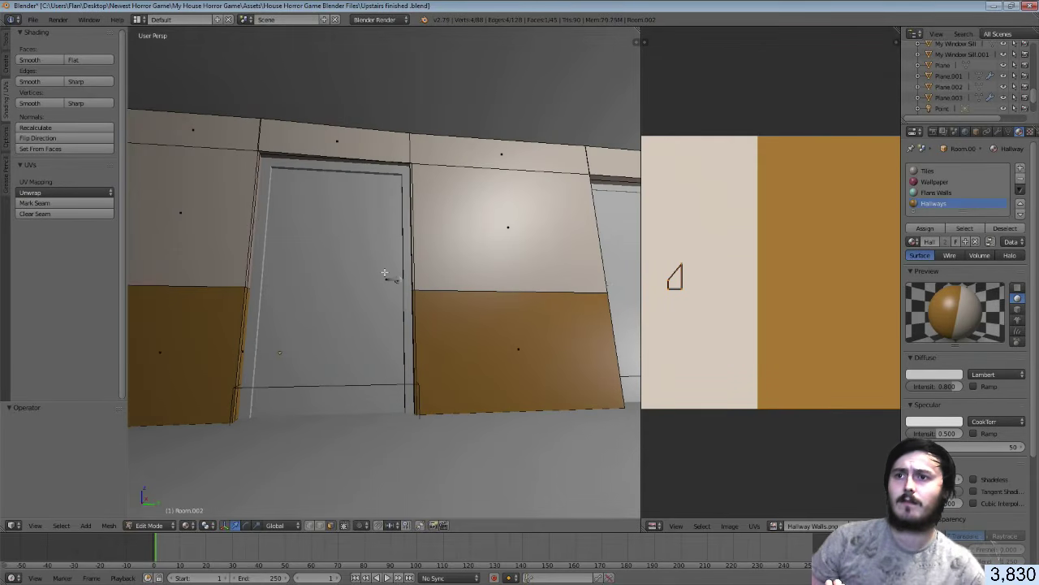
key(a)
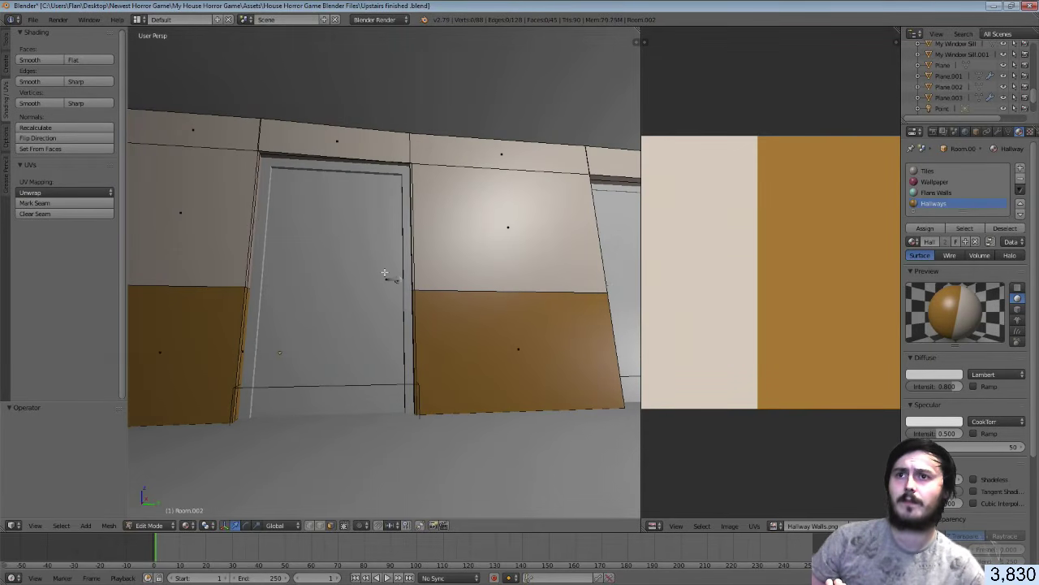
key(Tab)
key(shift+f)
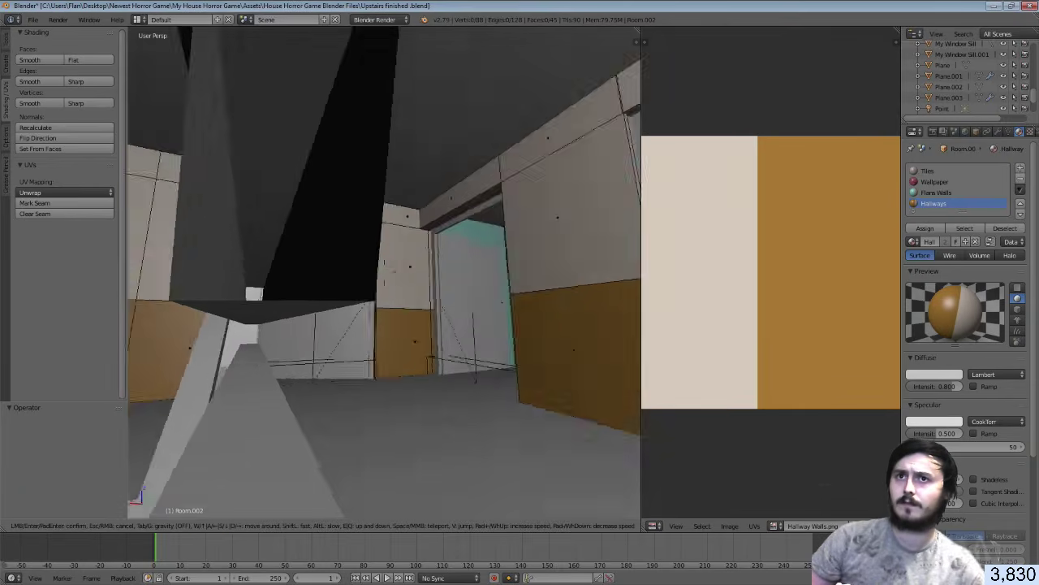
click(385, 277)
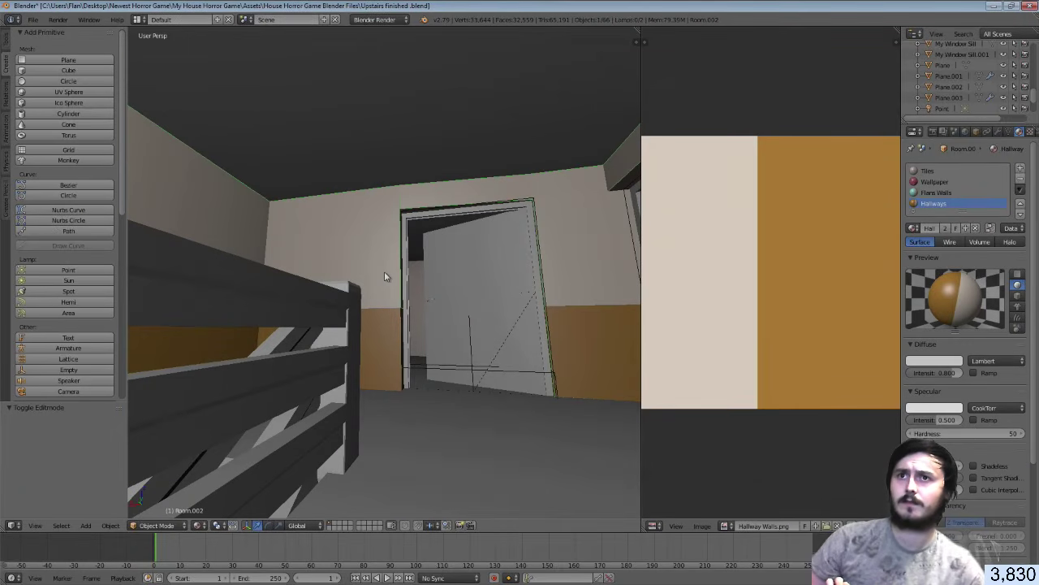
Select the Room and the hallway lamp Point.001, nudge the lamp, then restore it
right_click(384, 272)
key(ctrl+z)
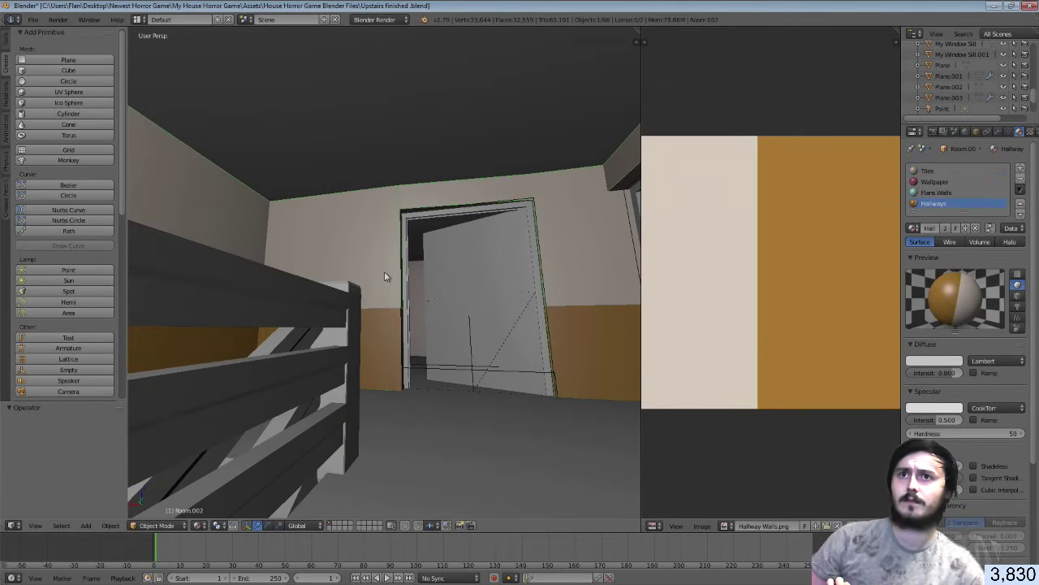
right_click(385, 276)
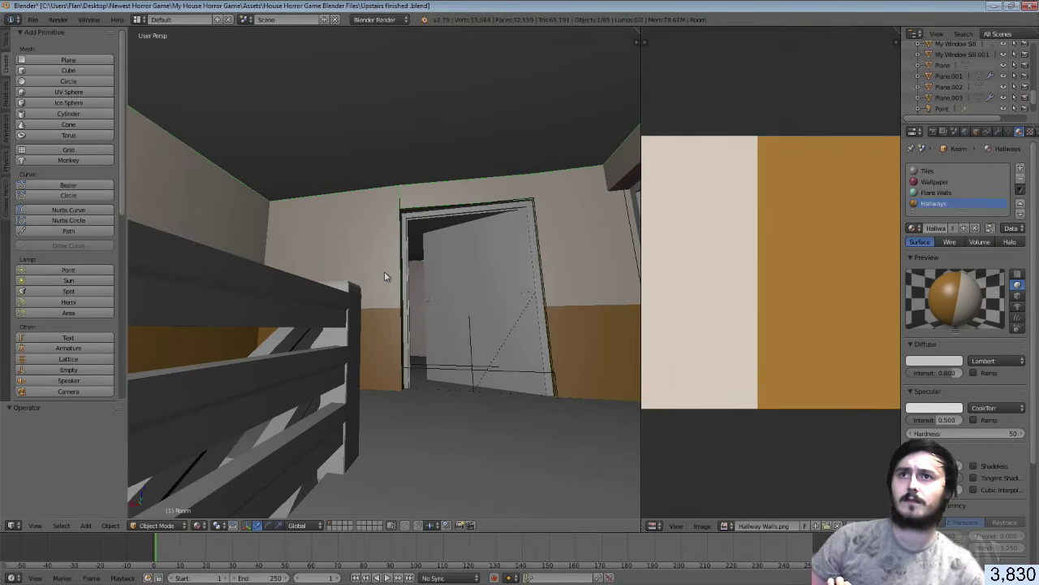
right_click(384, 271)
key(shift+f)
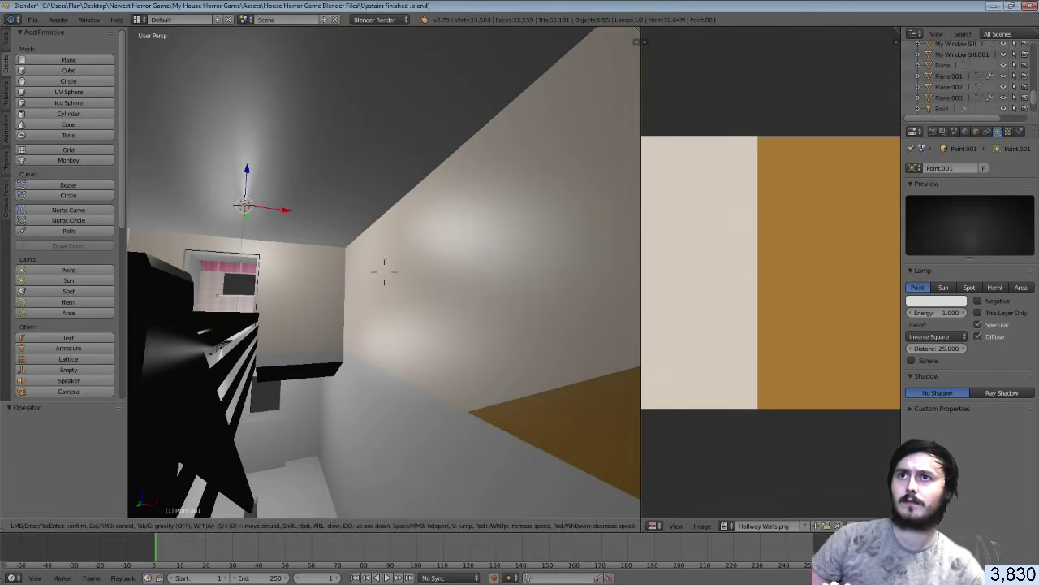
click(385, 271)
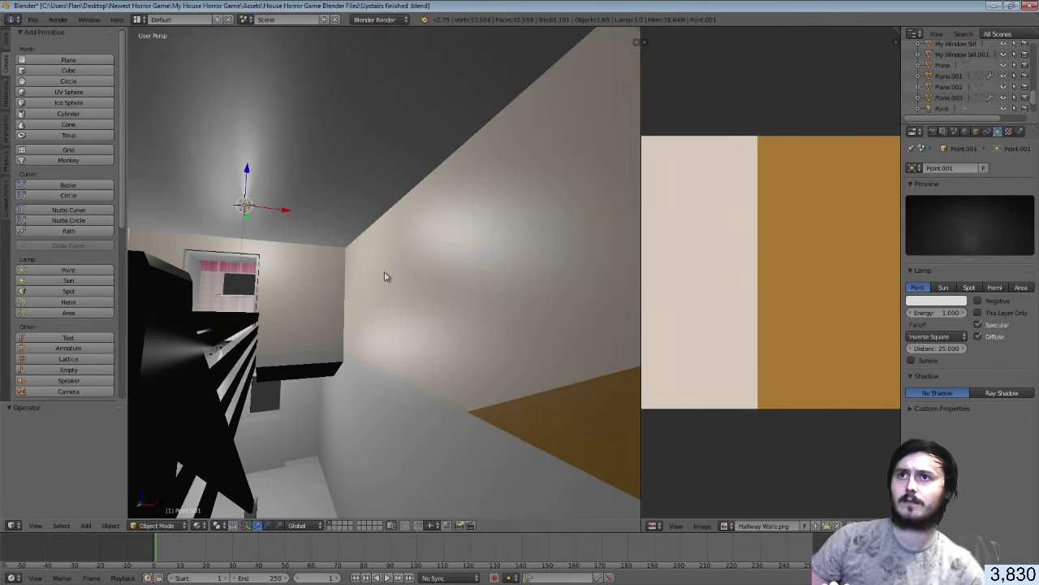
drag(274, 215, 317, 216)
right_click(317, 216)
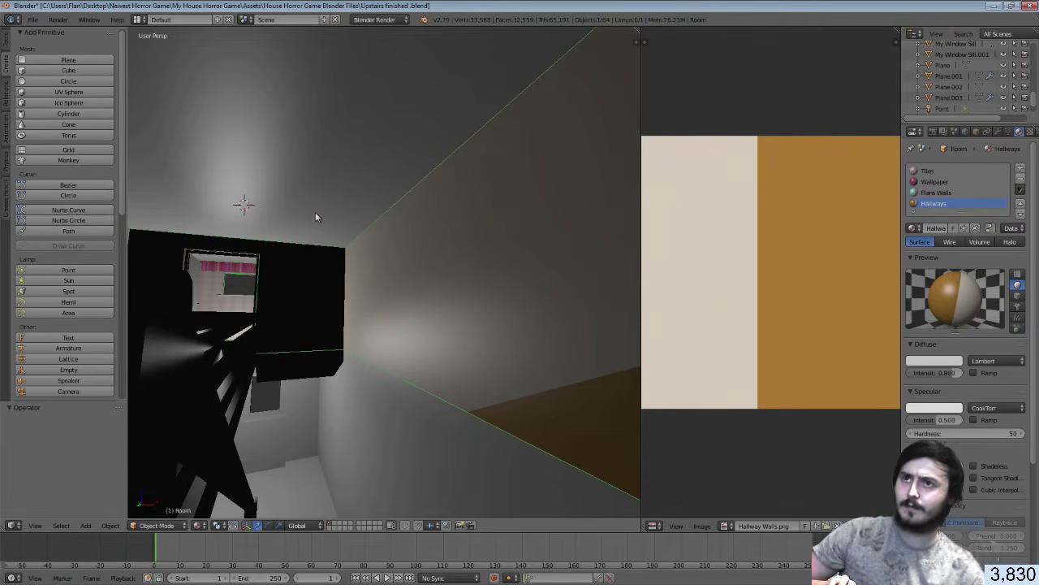
key(ctrl+shift+z)
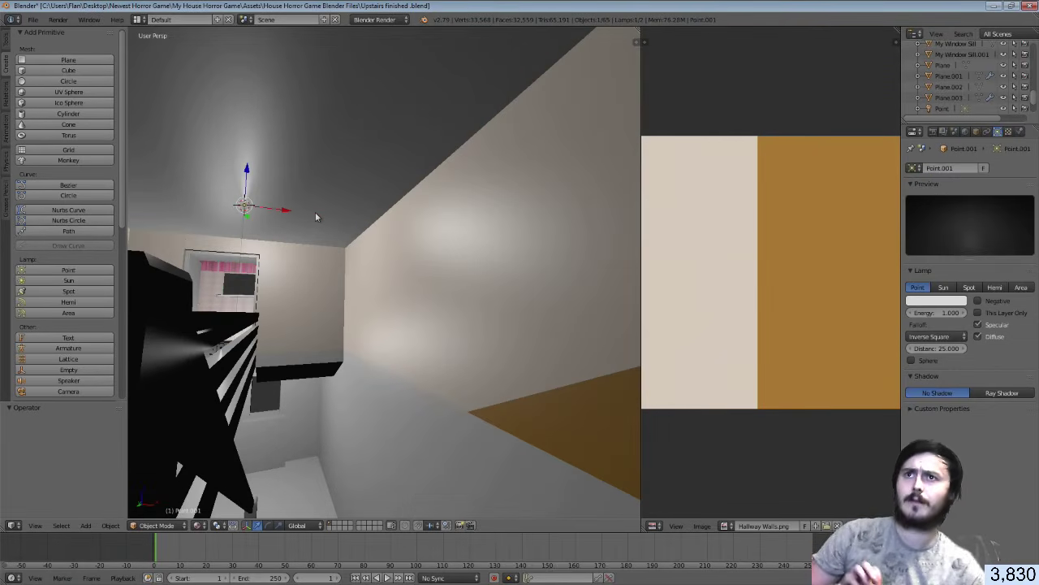
Save over the Upstairs finished blend file and return to Unity
key(ctrl+s)
click(315, 213)
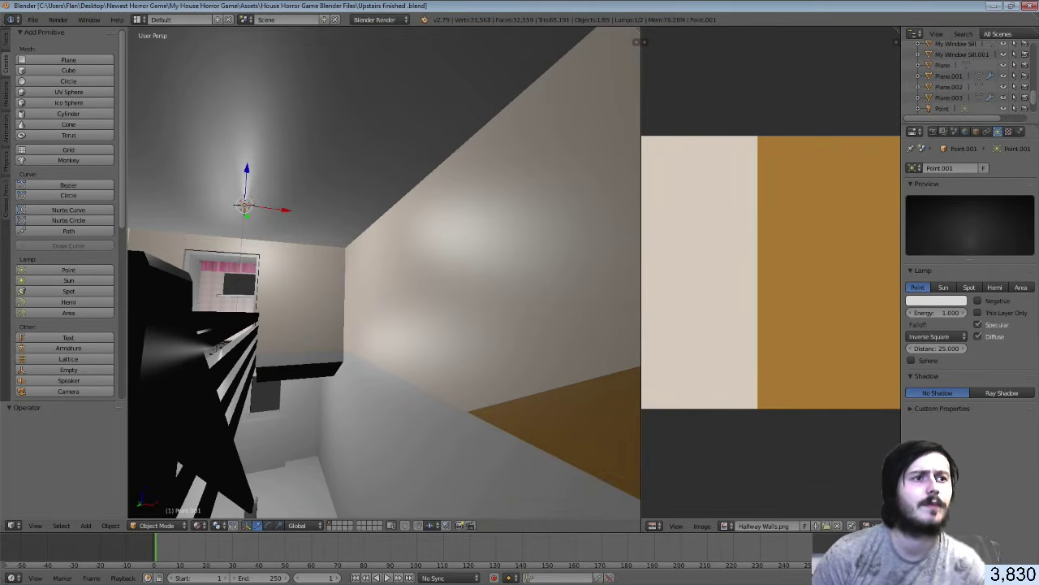
key(alt+Tab)
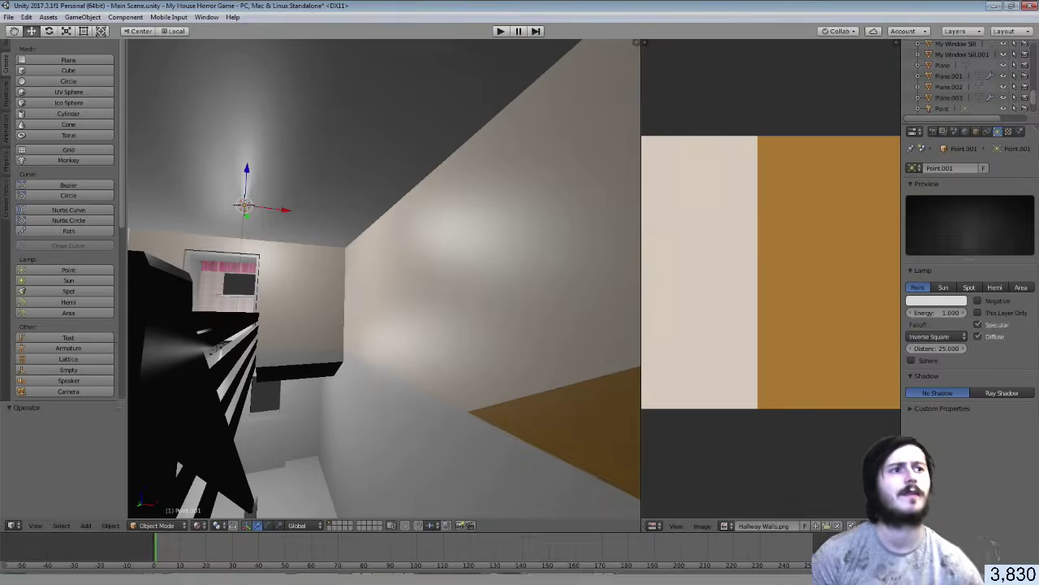
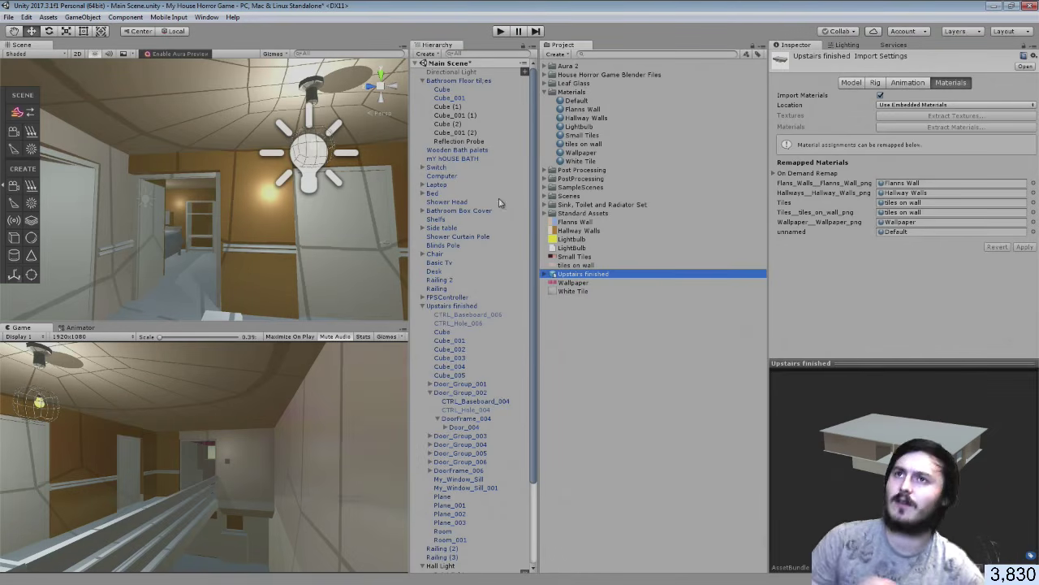
In Unity, test-move the Room wall mesh along its axis, undo it, then go back to Blender
right_drag(166, 253, 203, 263)
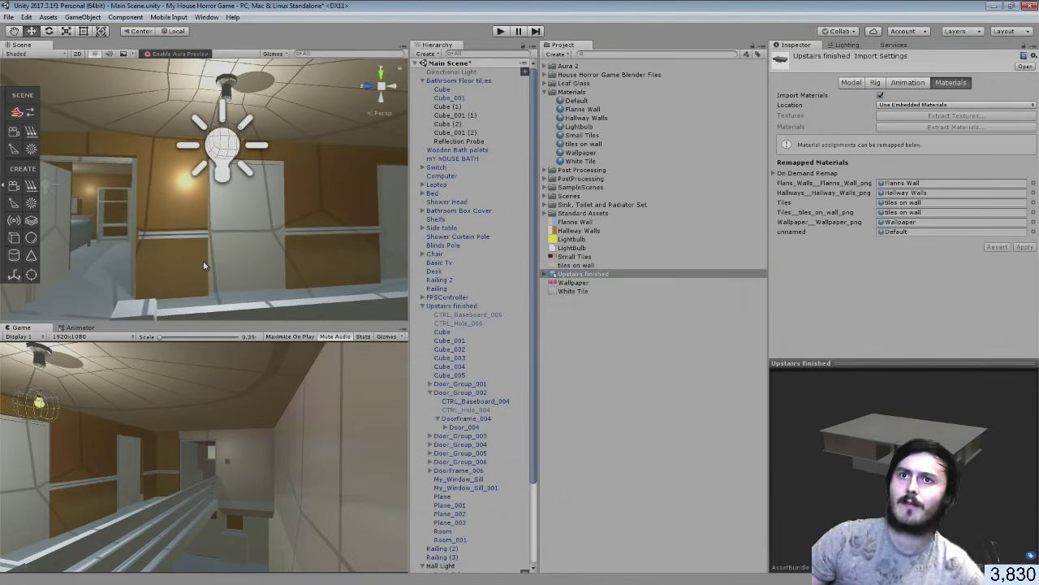
click(333, 201)
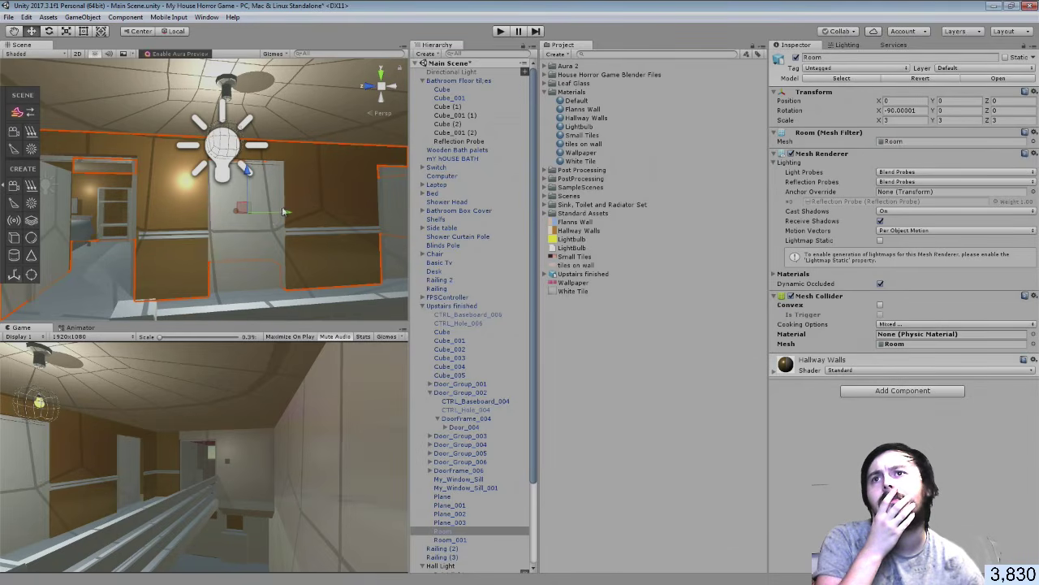
drag(284, 210, 88, 231)
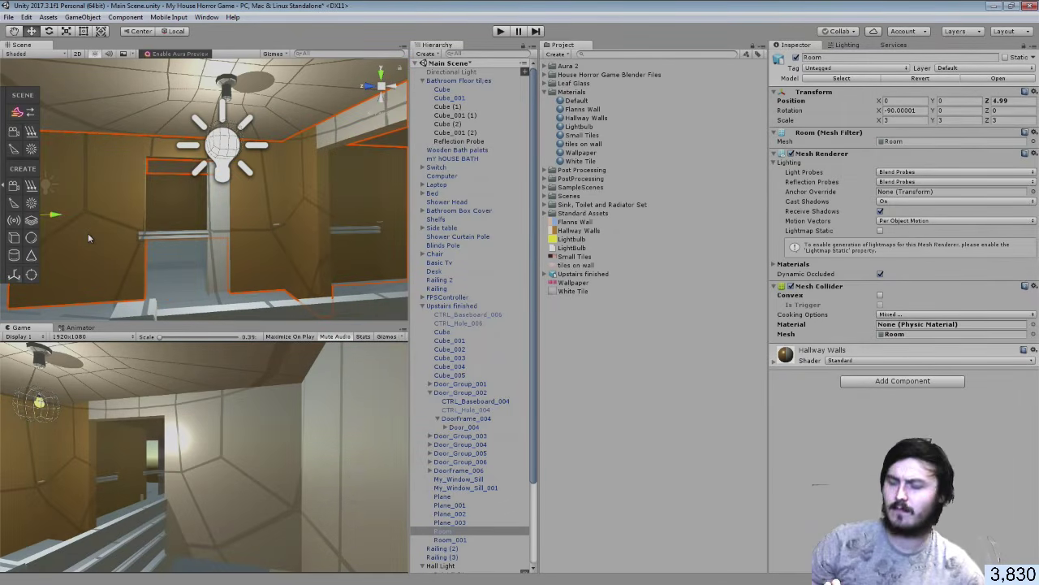
key(ctrl+z)
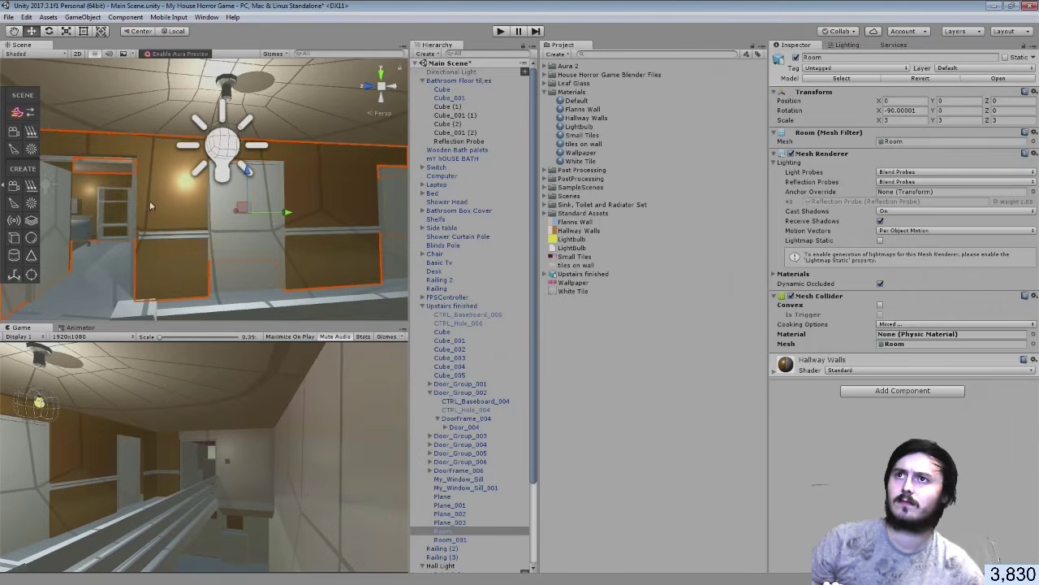
click(176, 195)
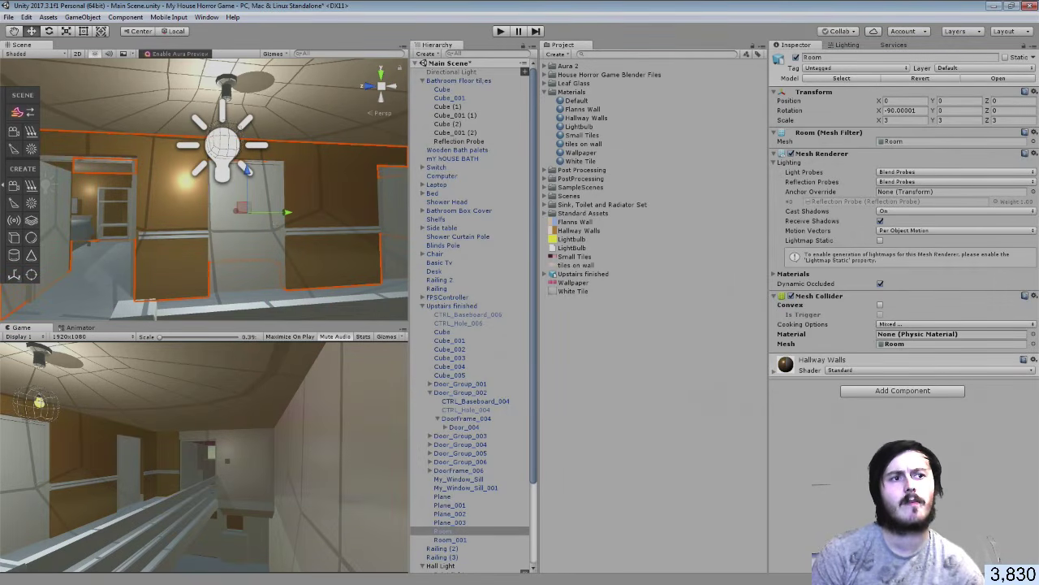
key(alt+Tab)
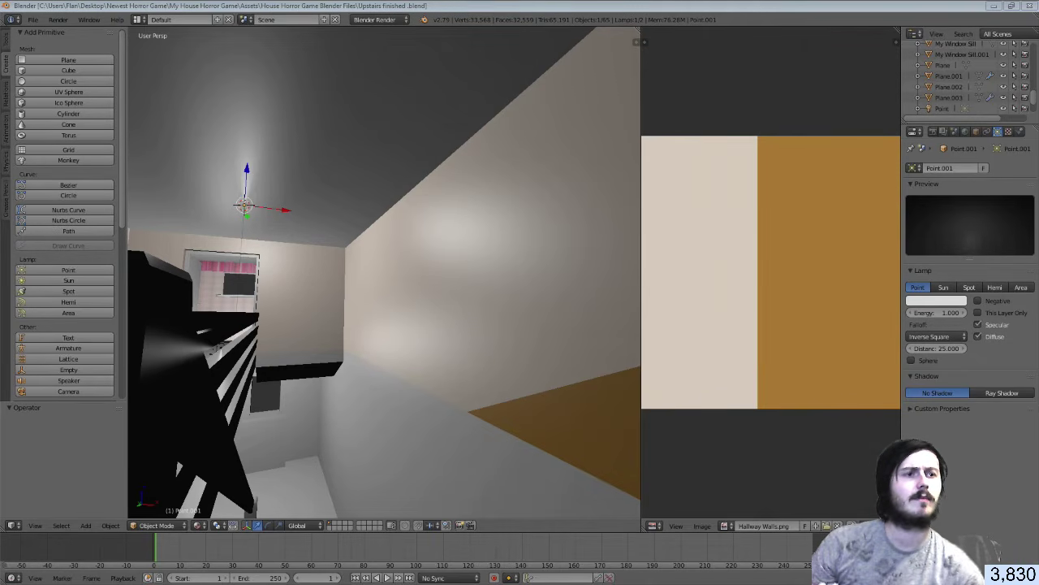
Select the Room mesh instead of the lamp and enter Edit Mode on it
right_click(531, 207)
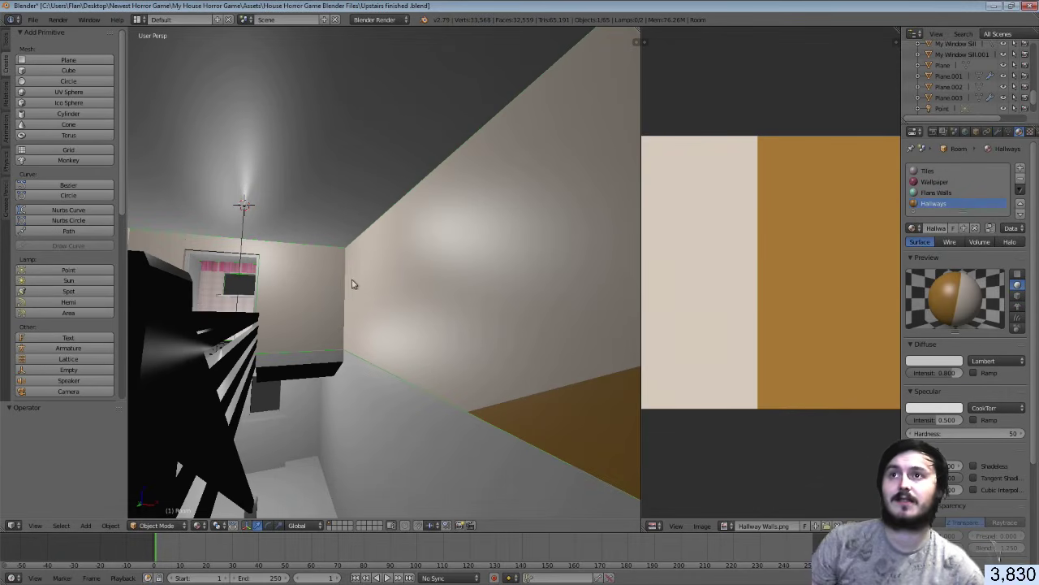
key(Tab)
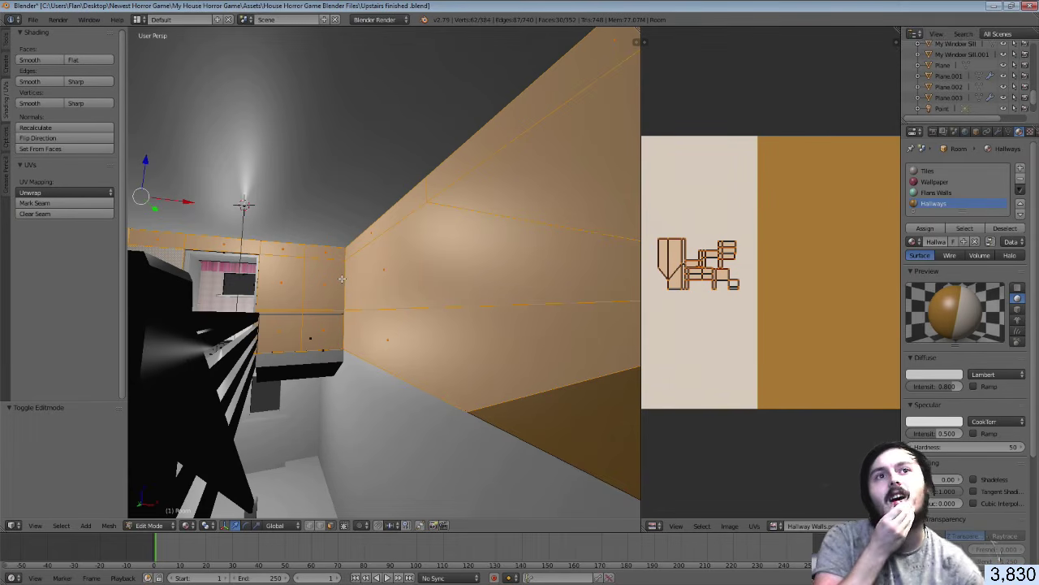
Assign the Hallways material to the selected upper wall faces and save the file
click(928, 228)
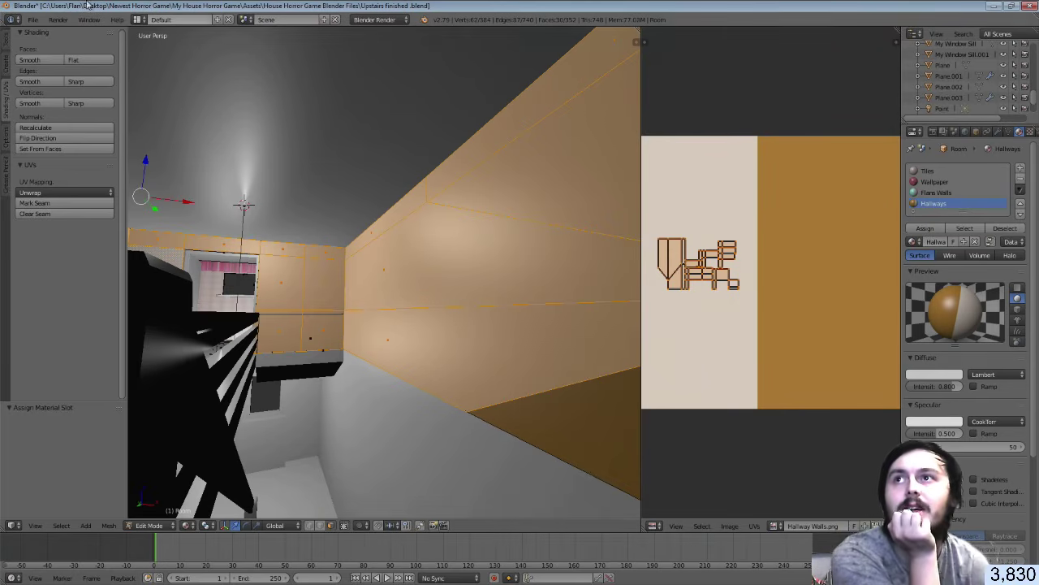
click(33, 19)
click(59, 104)
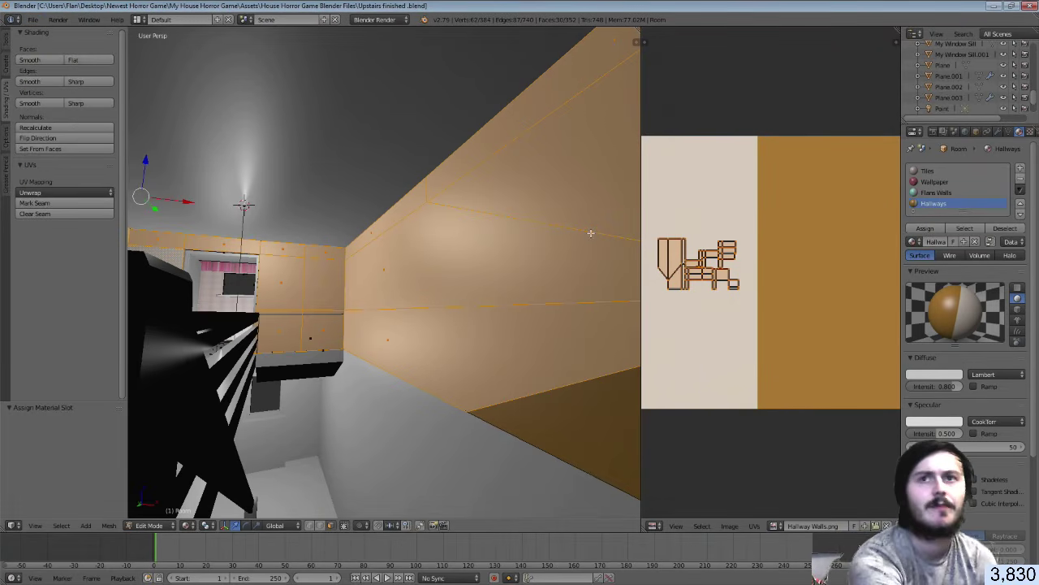
Walk through the hallway to check the walls, then leave Edit Mode and close Blender
key(shift+f)
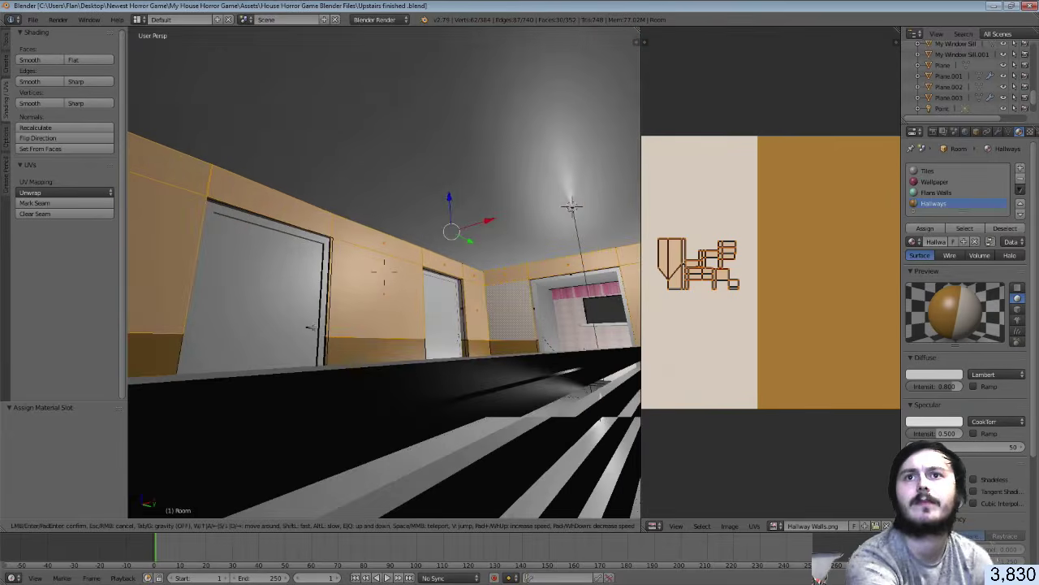
key(w)
key(d)
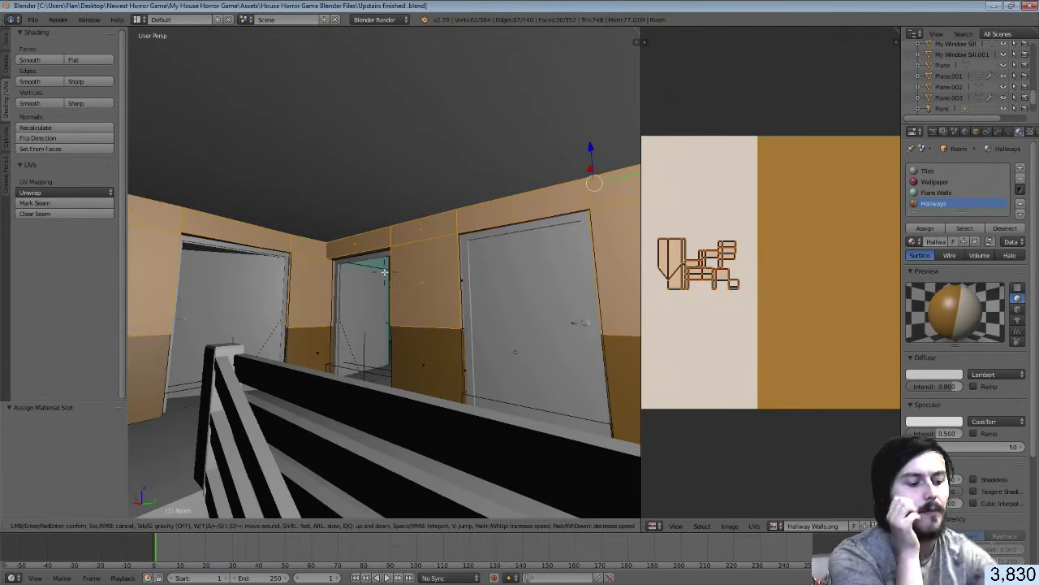
click(388, 279)
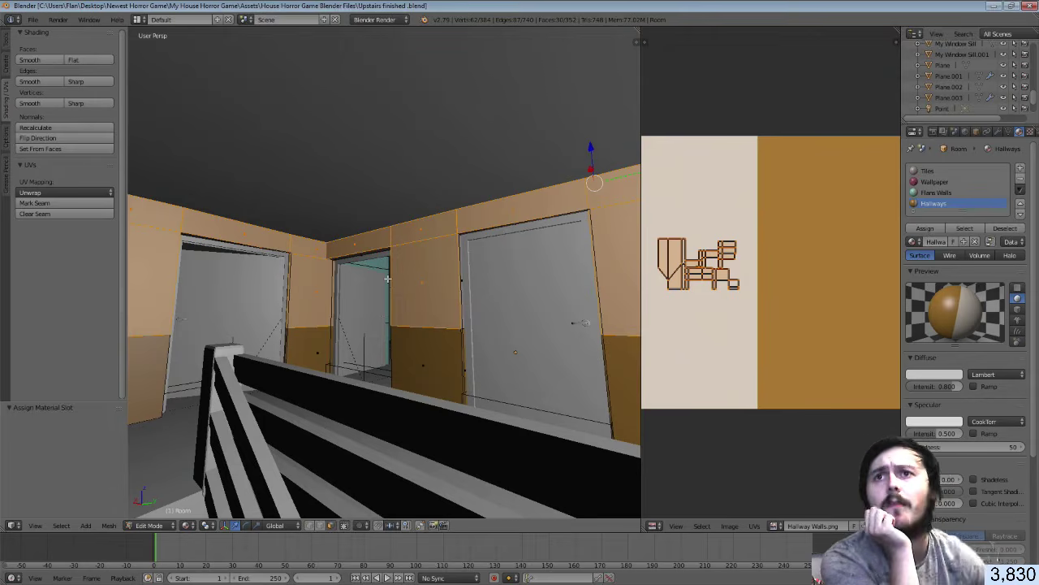
key(p)
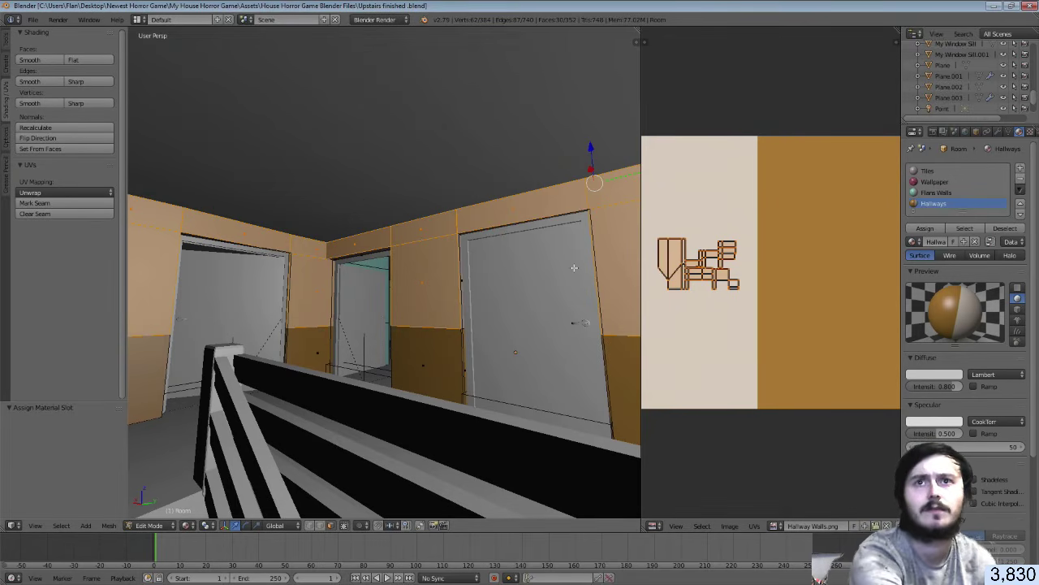
key(ctrl+z)
key(Tab)
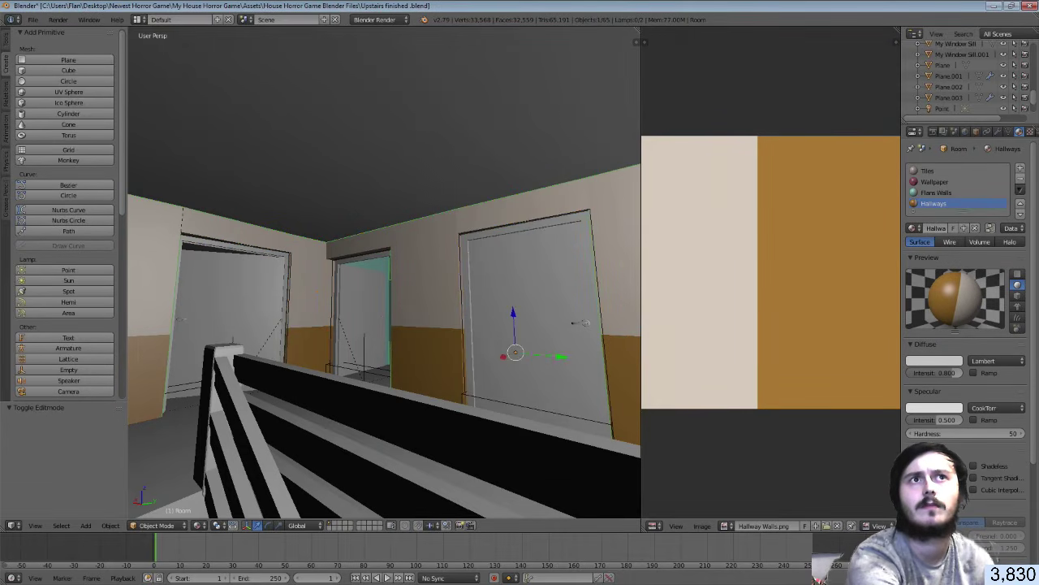
click(1029, 6)
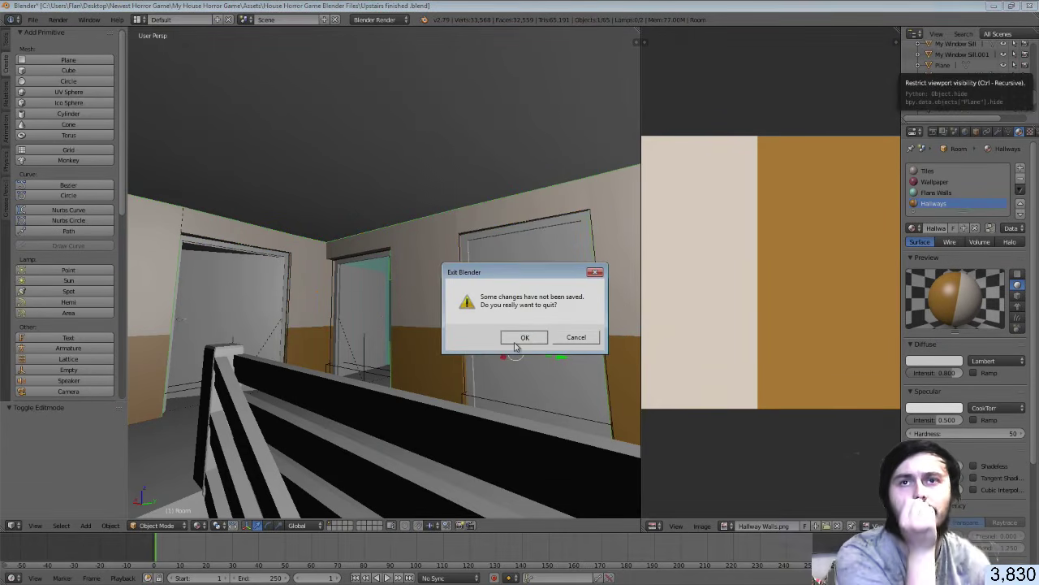
Confirm quitting Blender and switch back to Unity
click(514, 346)
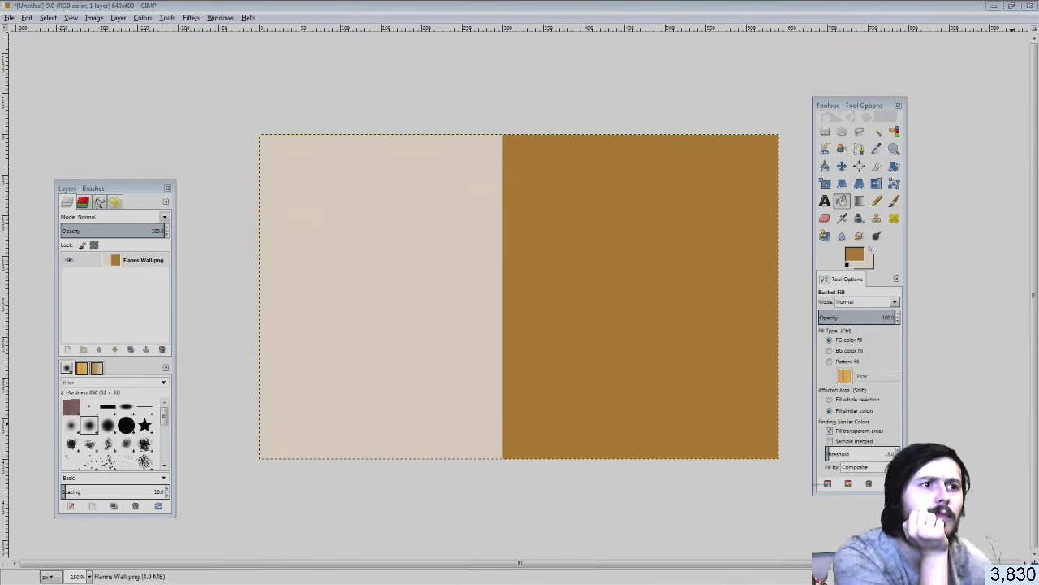
key(alt+Tab)
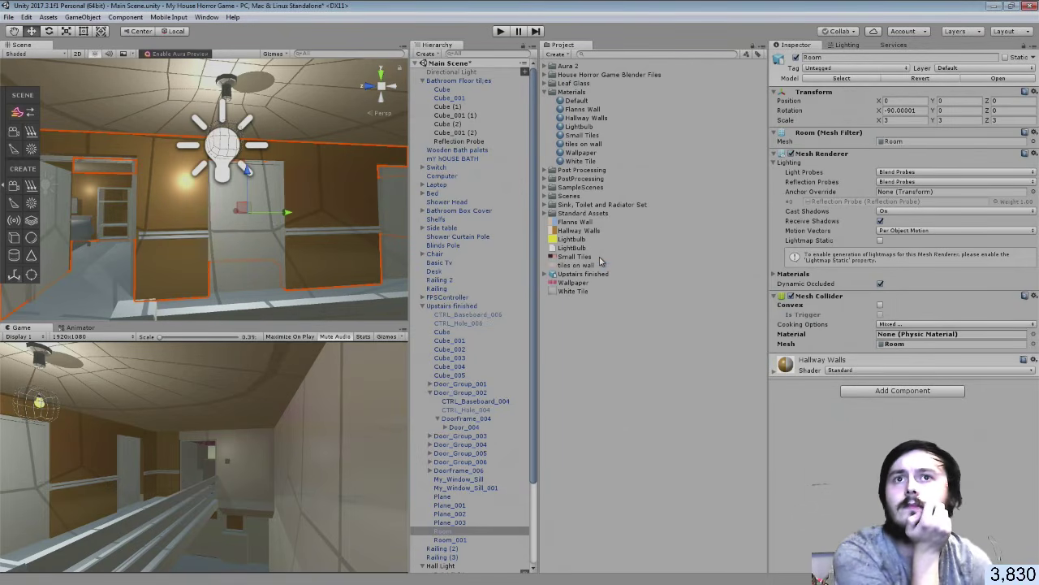
Show the Upstairs finished model's import settings from the Project panel
click(588, 276)
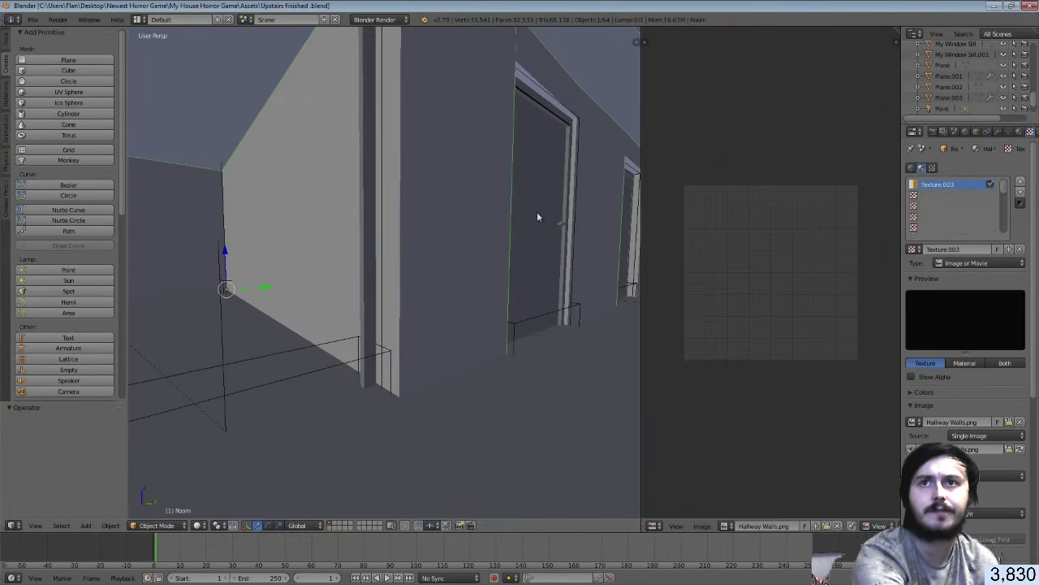
Enter Edit Mode on the Room mesh, walk past the railing to the far wall, then return to Unity
key(Tab)
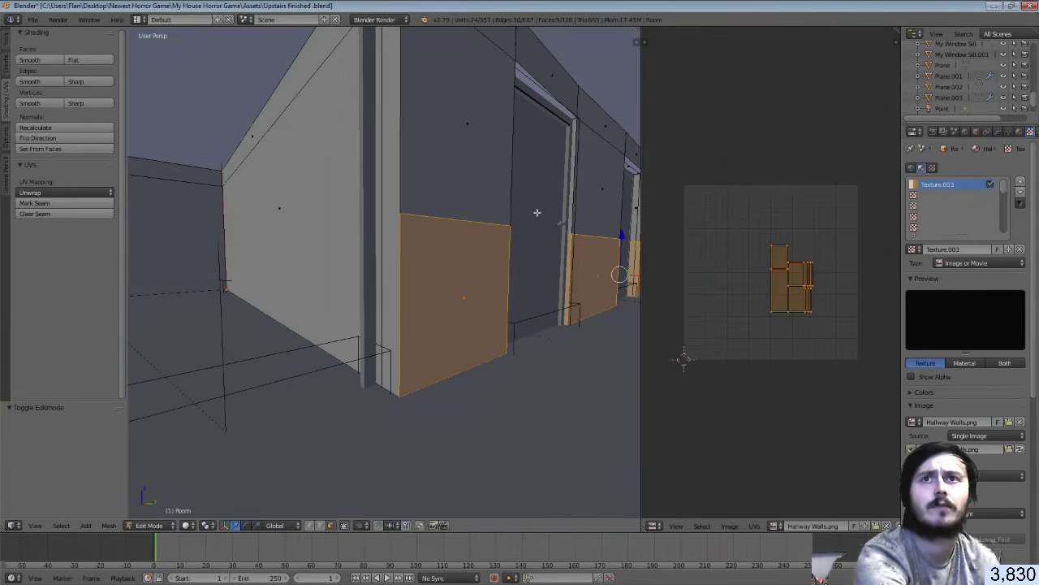
key(shift+f)
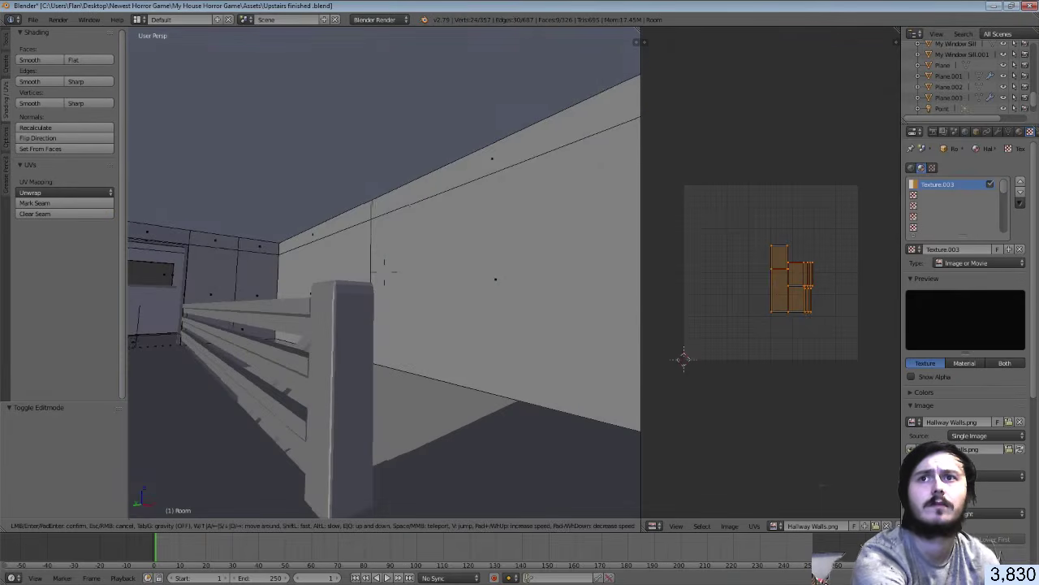
key(d)
key(w)
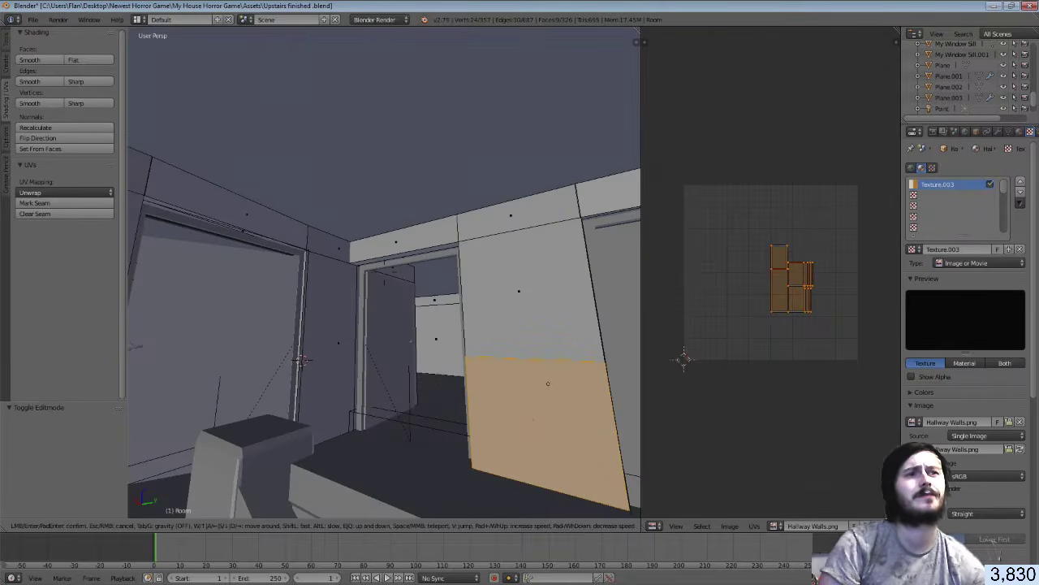
key(Return)
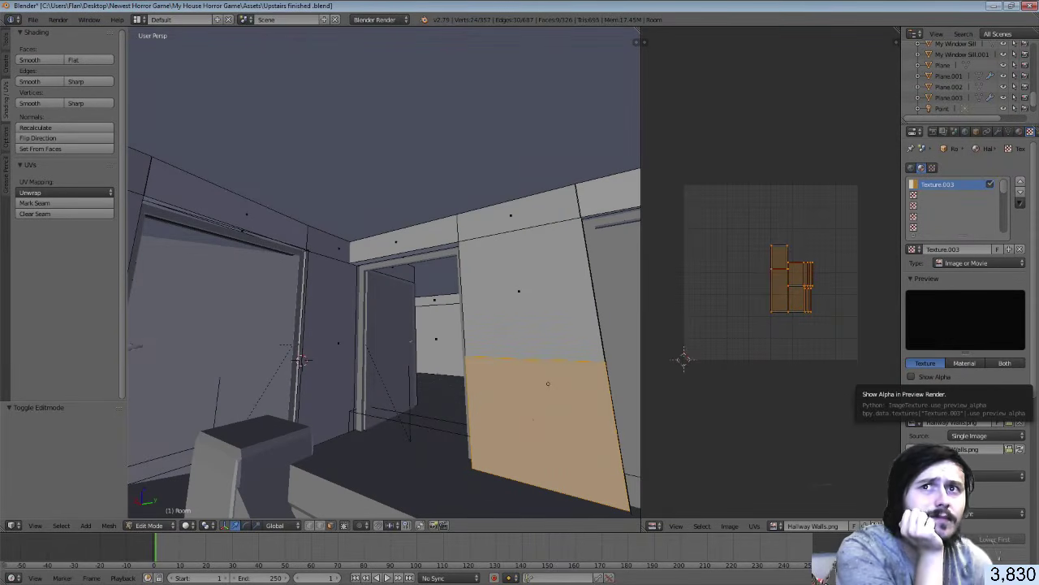
key(alt+Tab)
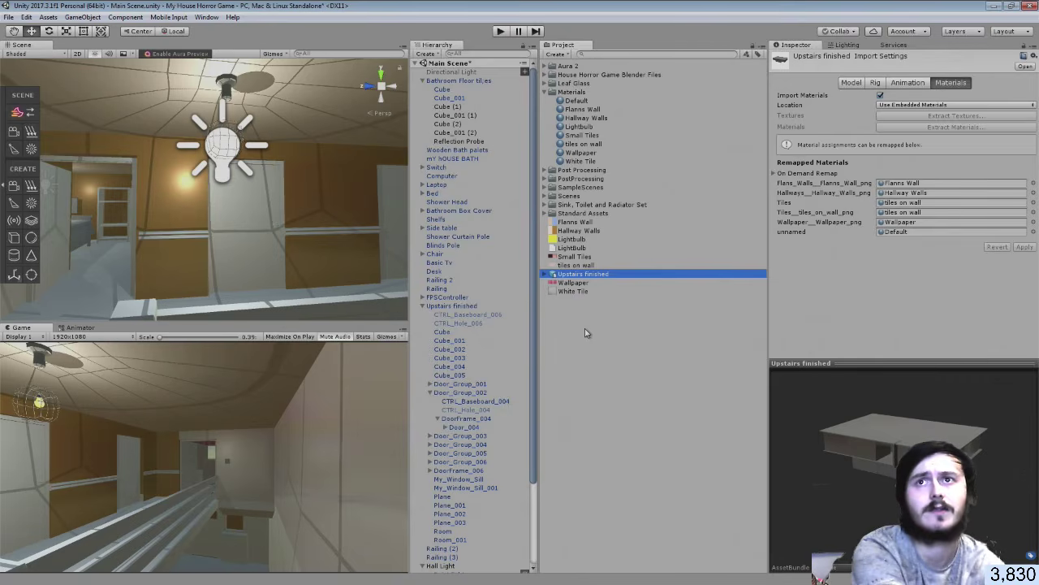
key(ctrl+z)
key(ctrl+z)
key(ctrl+z)
key(ctrl+z)
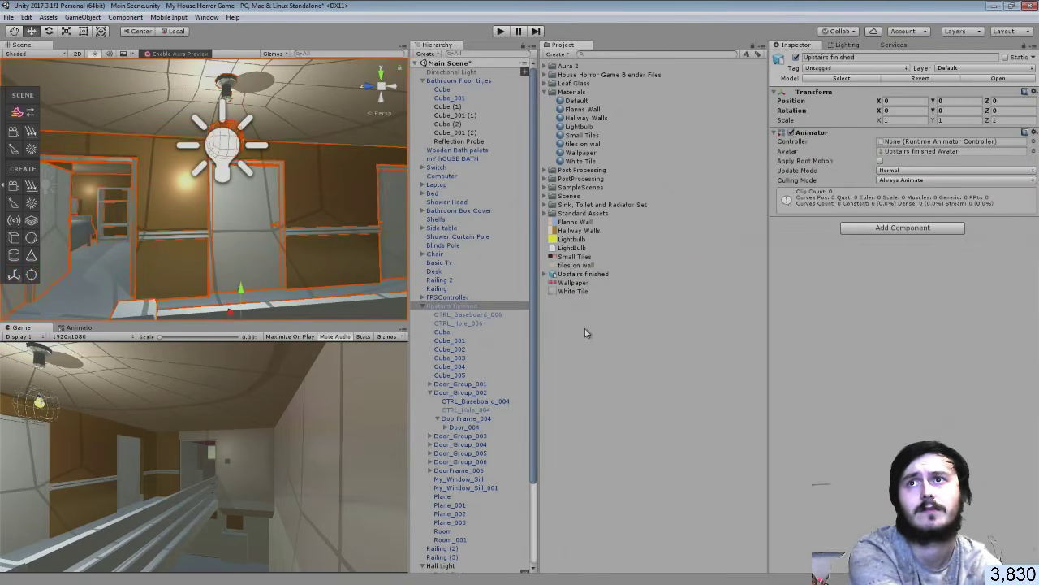
key(ctrl+z)
key(ctrl+z)
key(ctrl+z)
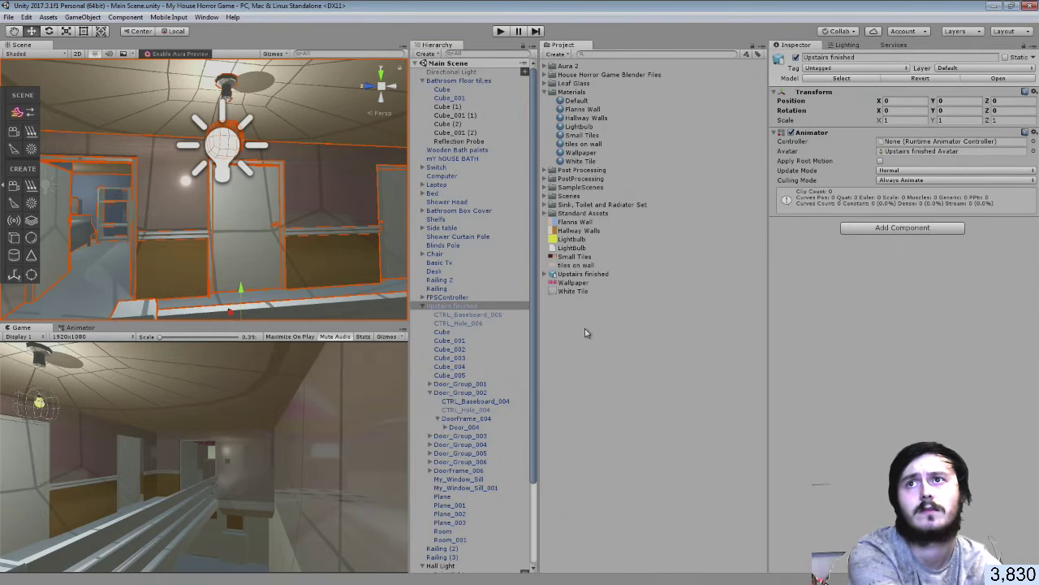
key(ctrl+z)
key(ctrl+z)
key(ctrl+z)
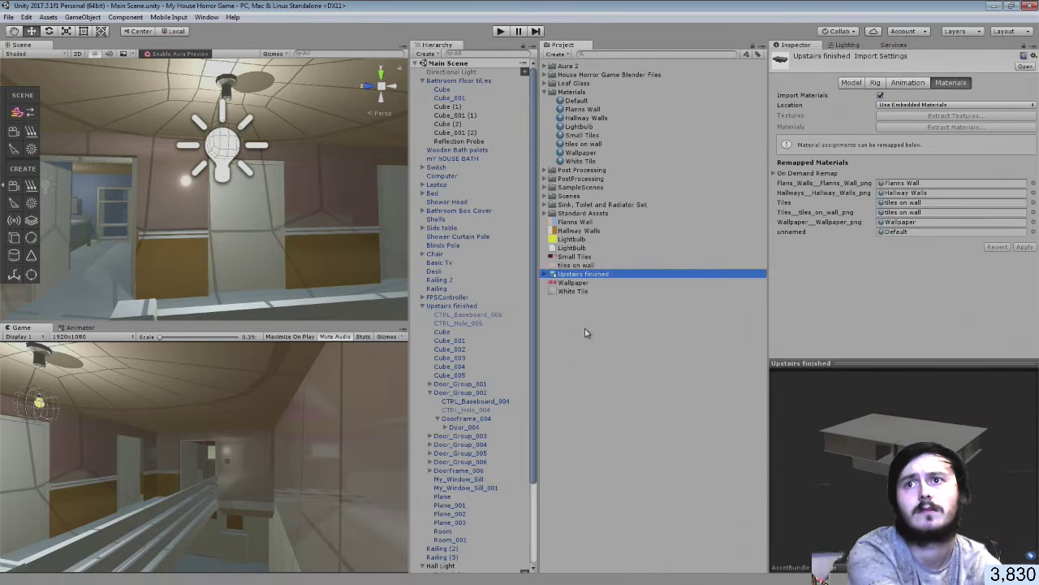
key(ctrl+z)
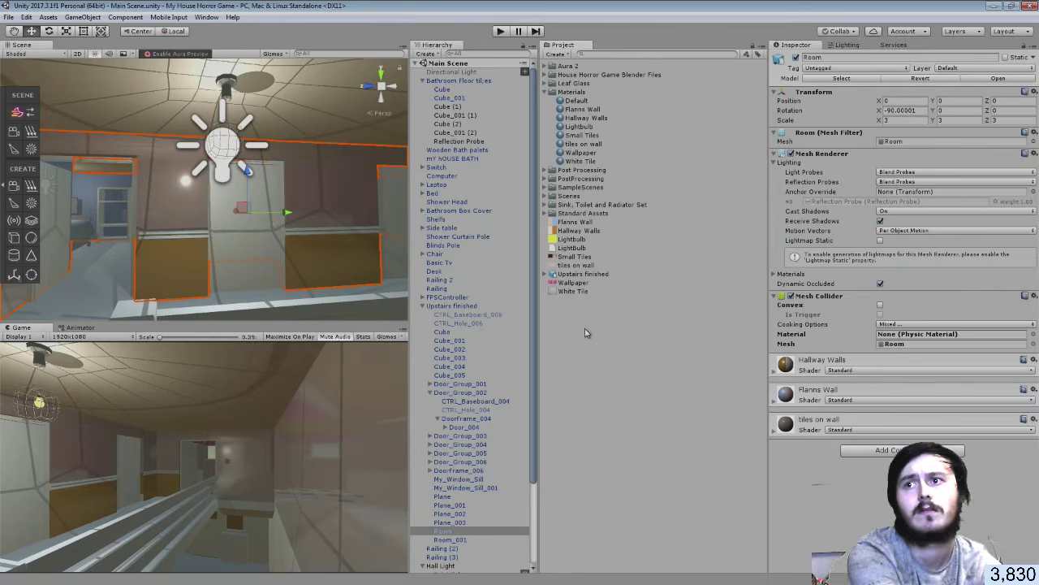
key(ctrl+z)
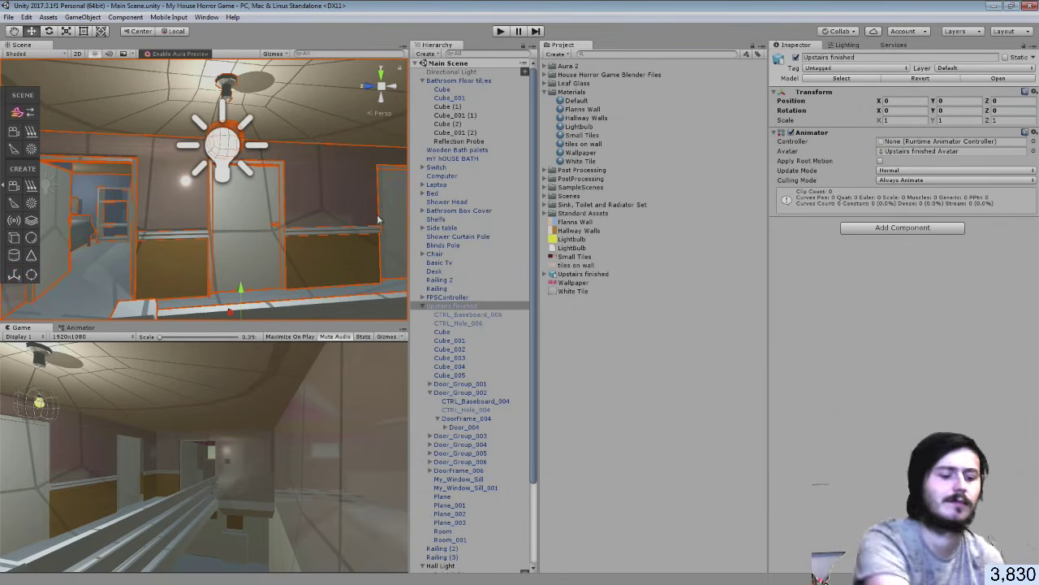
right_drag(357, 216, 535, 237)
click(659, 331)
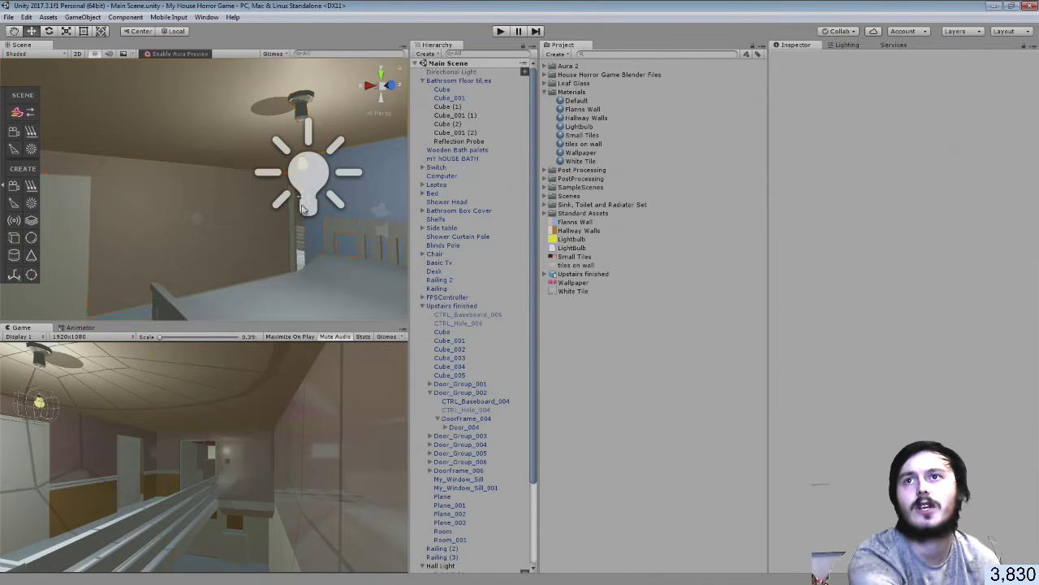
right_drag(280, 202, 196, 212)
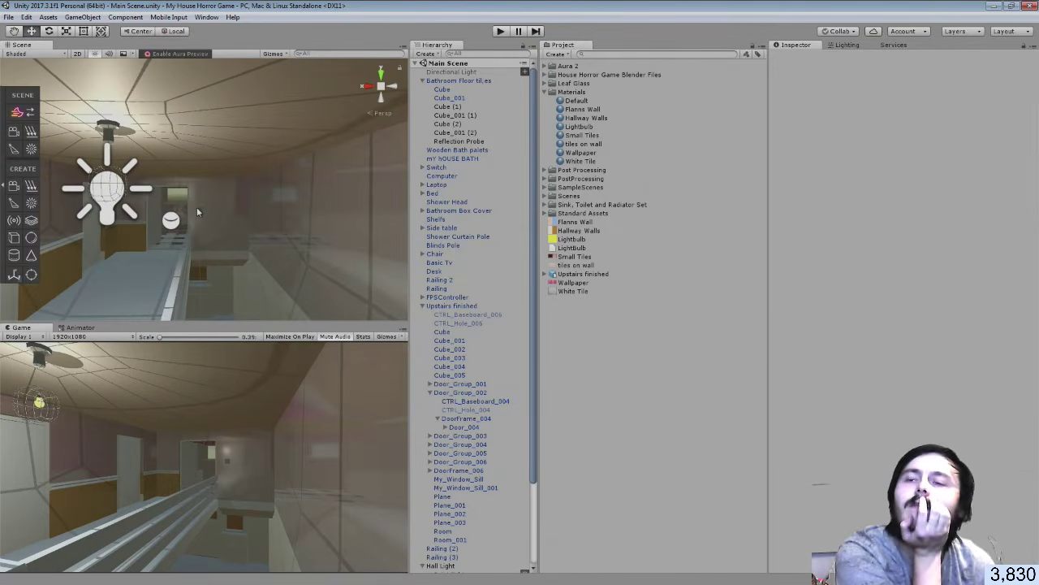
click(300, 194)
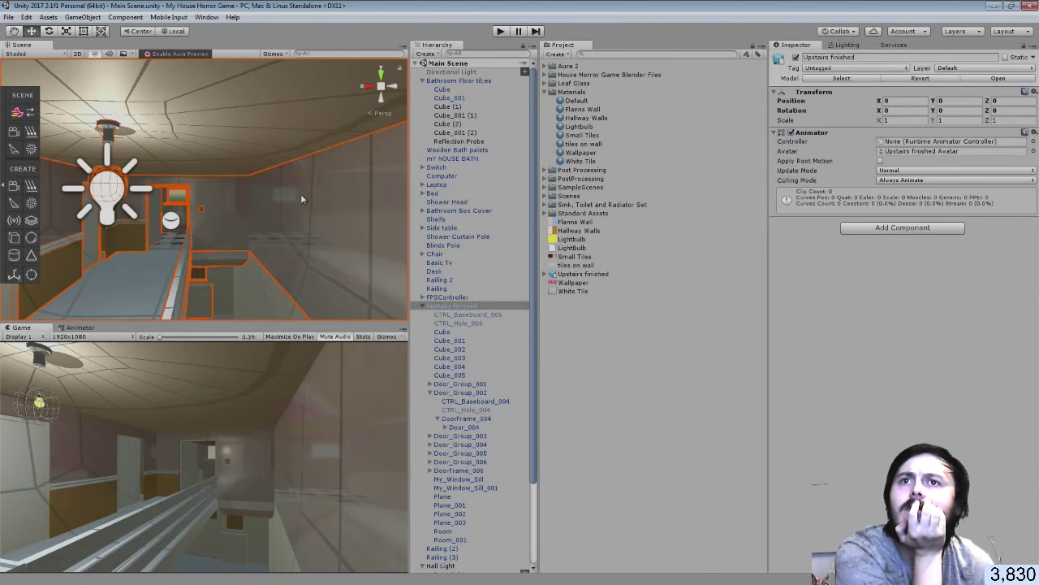
Review Upstairs finished's children from CTRL_Baseboard_006 through Cube_005 and the door groups, collapsing Door_Group_002
click(477, 308)
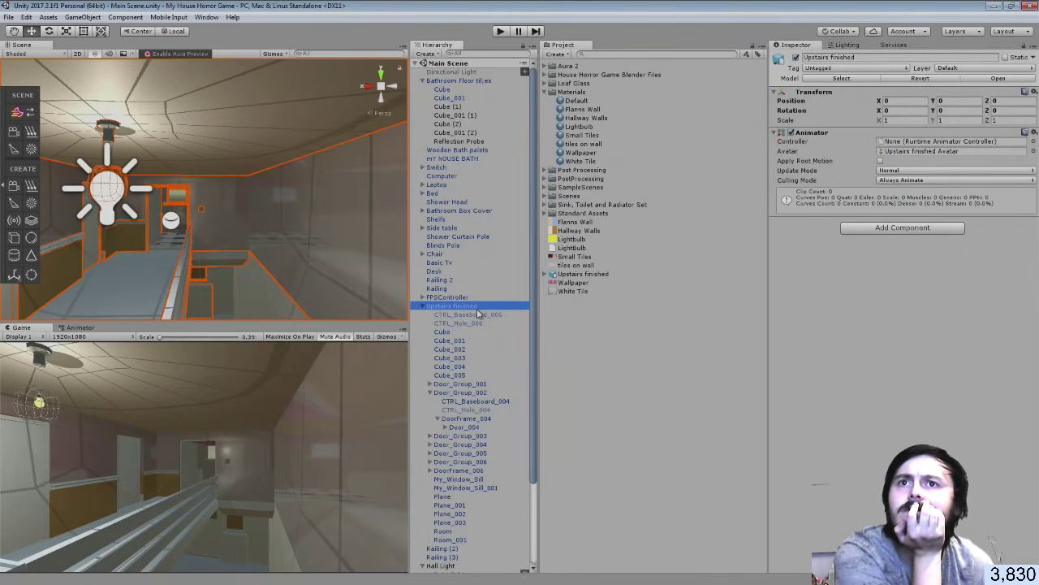
key(Down)
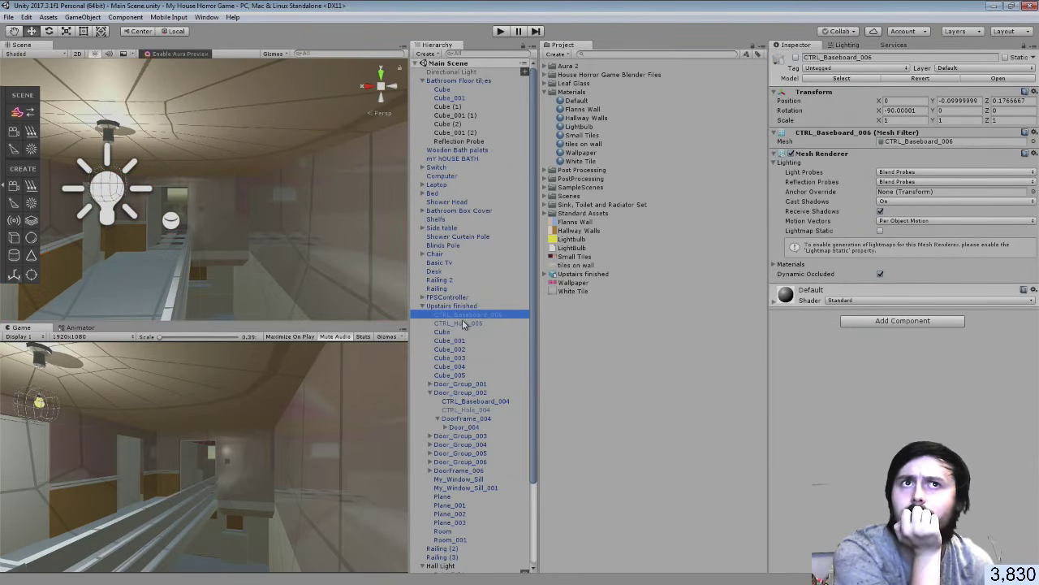
click(465, 332)
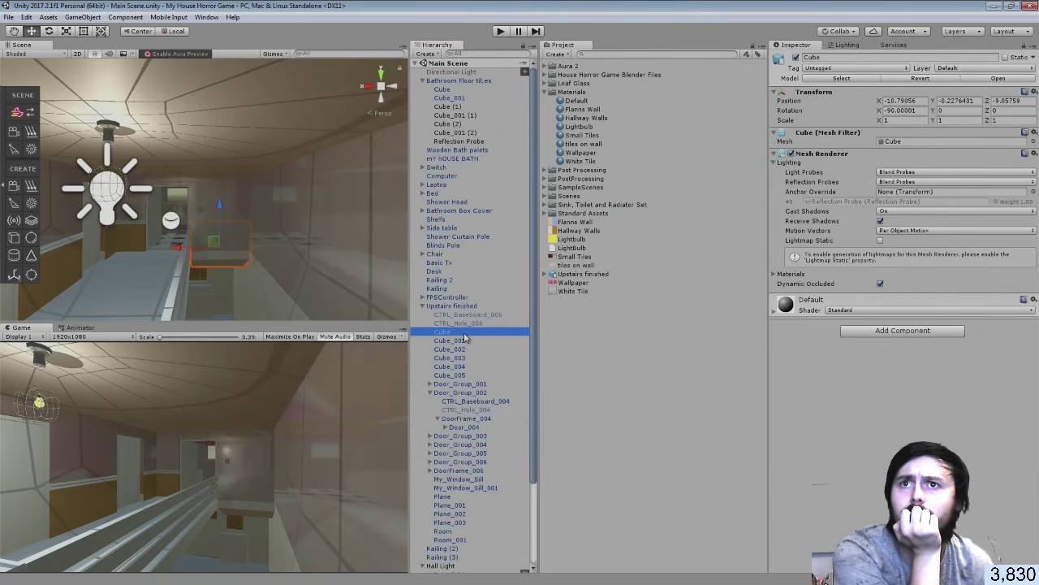
click(464, 341)
click(465, 350)
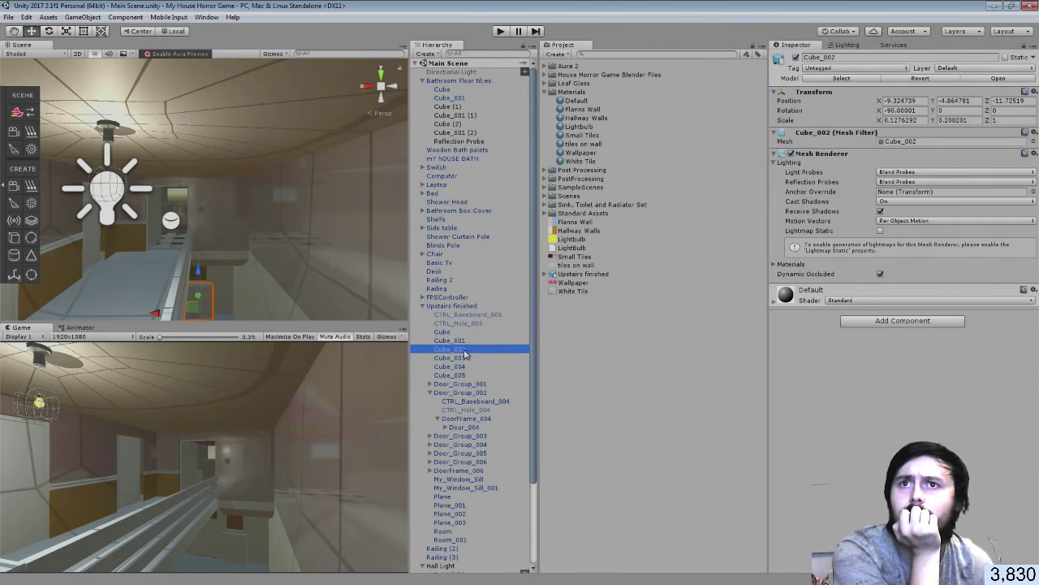
click(464, 358)
click(464, 367)
click(464, 376)
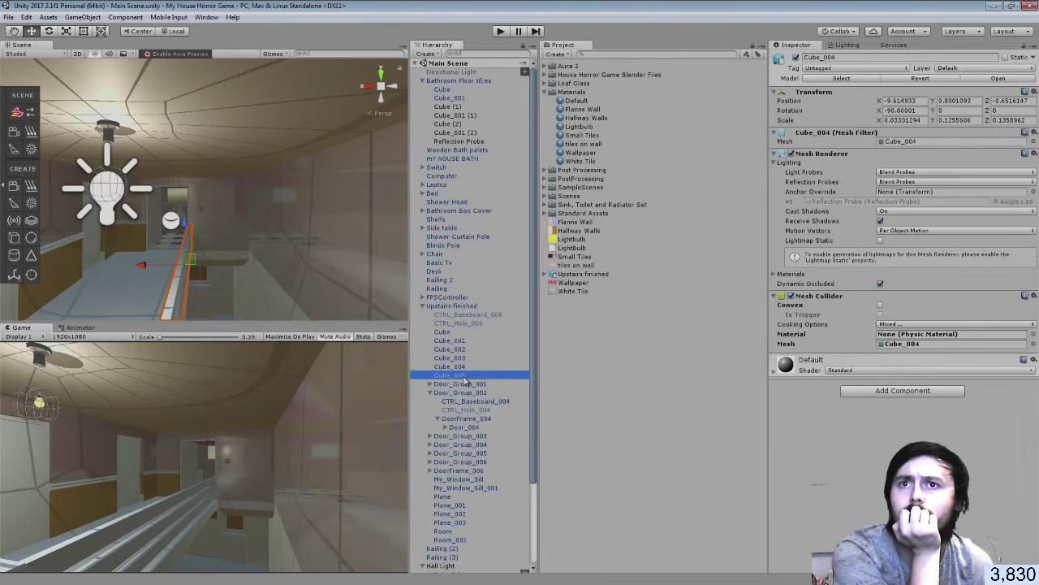
click(465, 384)
click(443, 393)
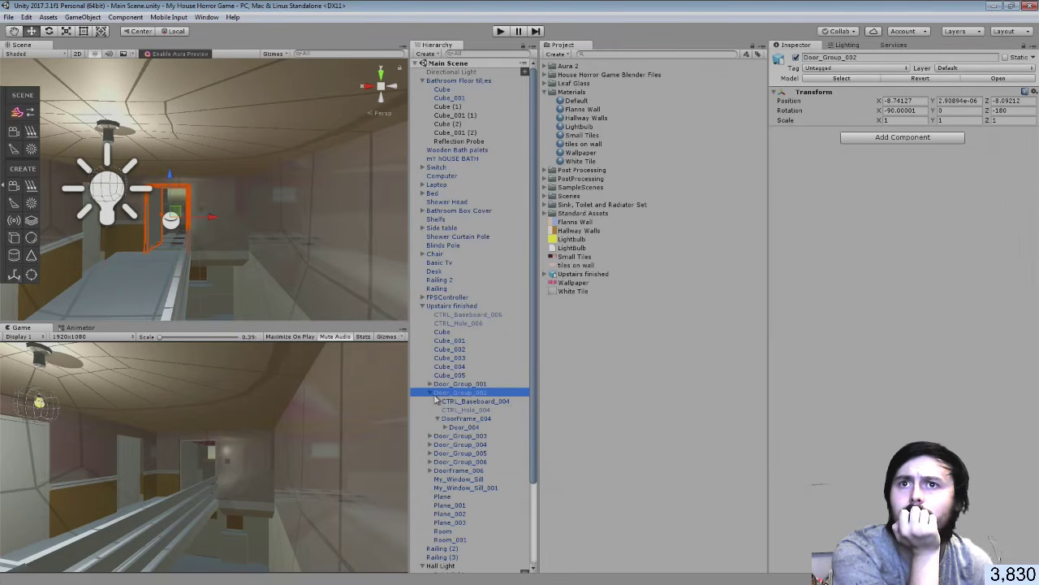
click(431, 393)
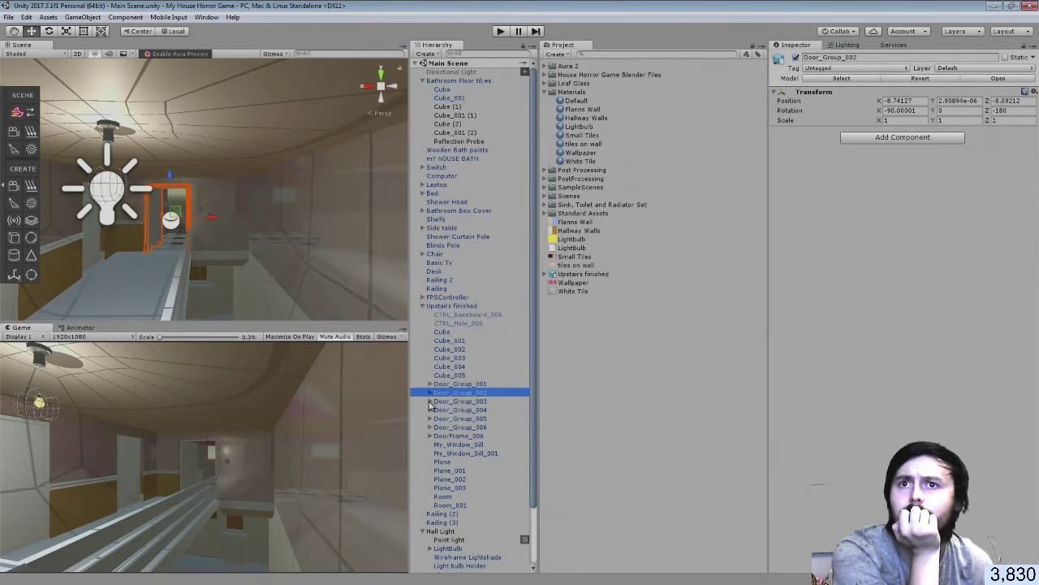
Inspect the window sills, Plane through Plane_003, and the Room and Room_001 materials
click(463, 445)
click(464, 453)
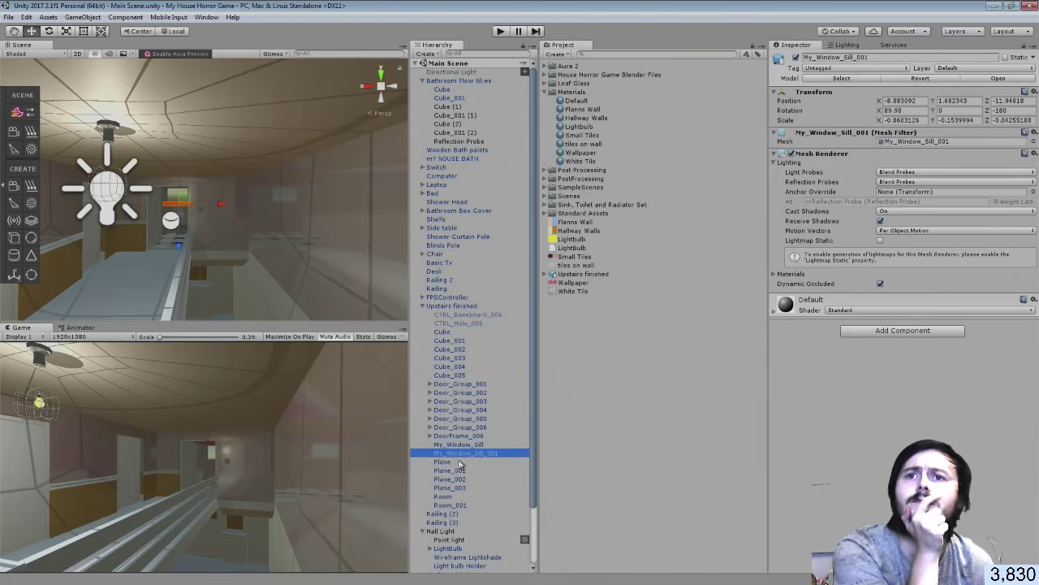
click(459, 462)
scroll(461, 462, down, 3)
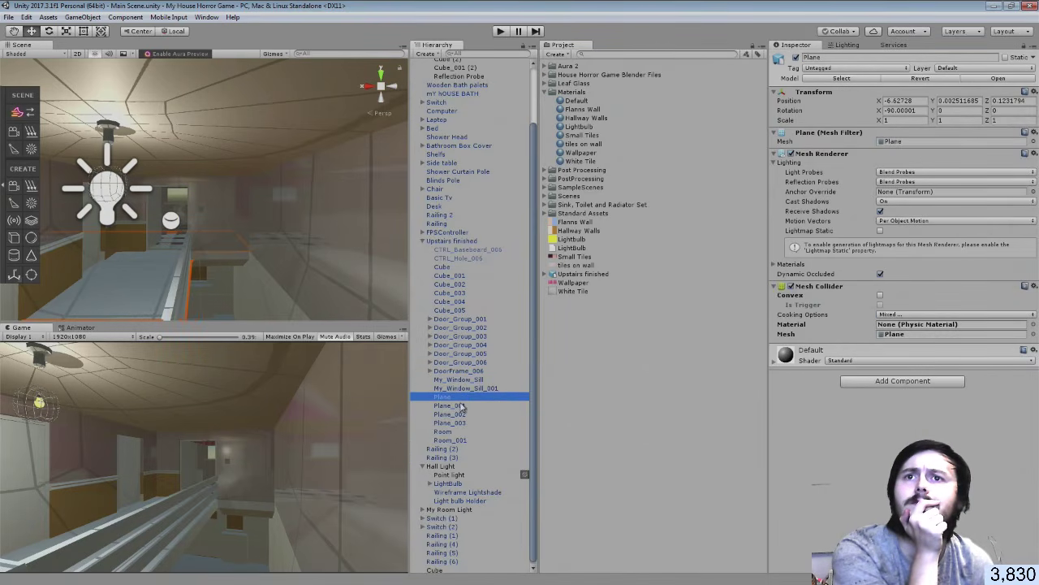
click(461, 407)
click(459, 415)
click(457, 423)
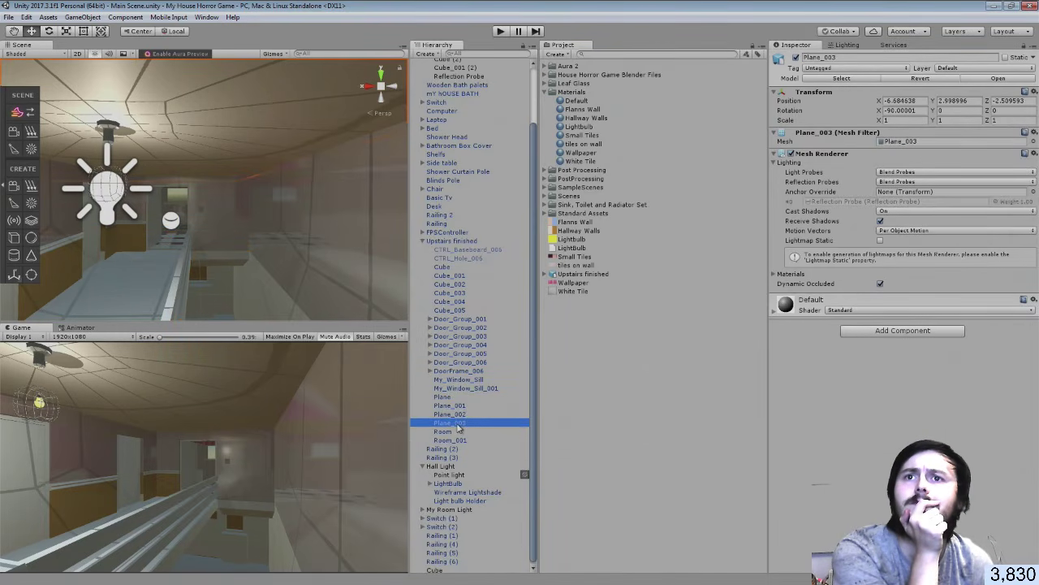
click(458, 432)
click(457, 441)
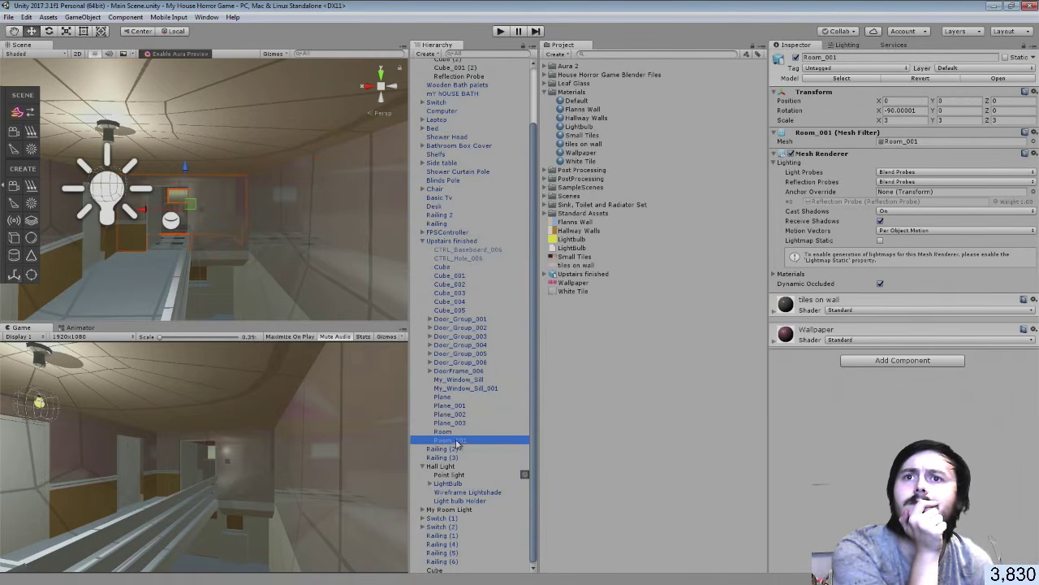
click(456, 434)
click(457, 441)
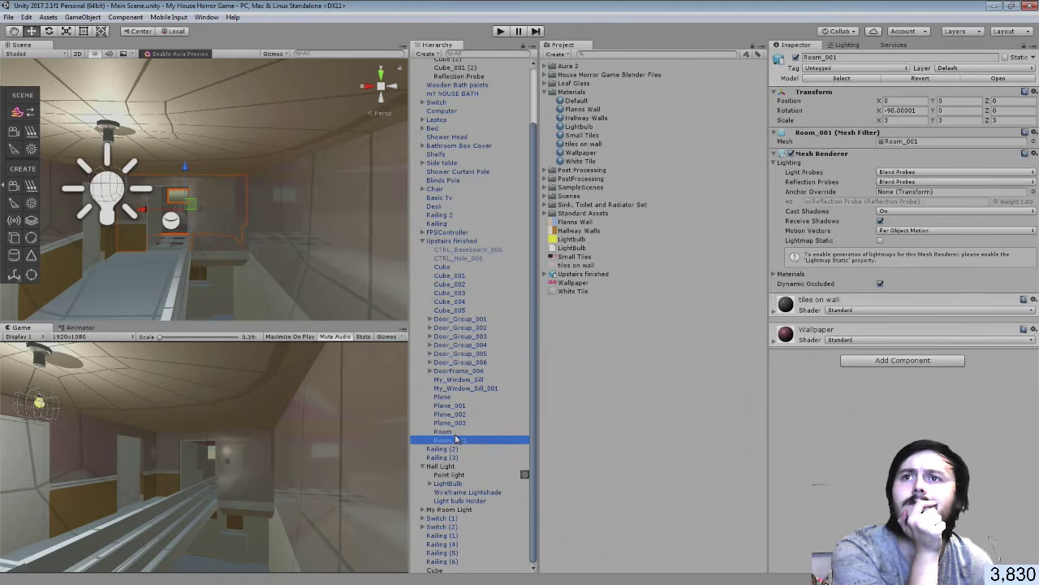
click(445, 431)
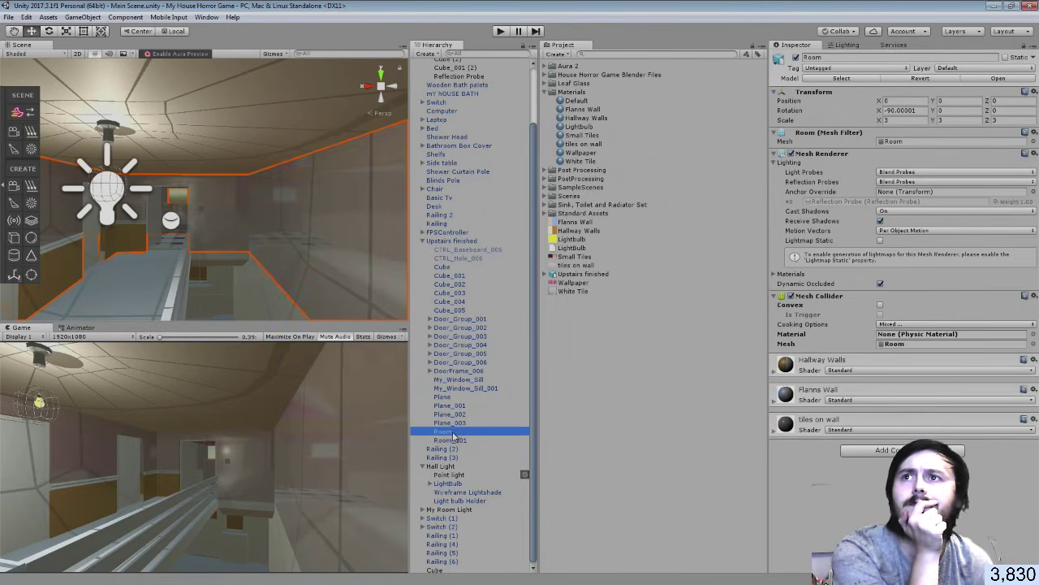
Orbit the Scene view through the doorway toward the hallway light, then return to Blender
alt+drag(296, 226, 35, 214)
right_drag(34, 214, 257, 244)
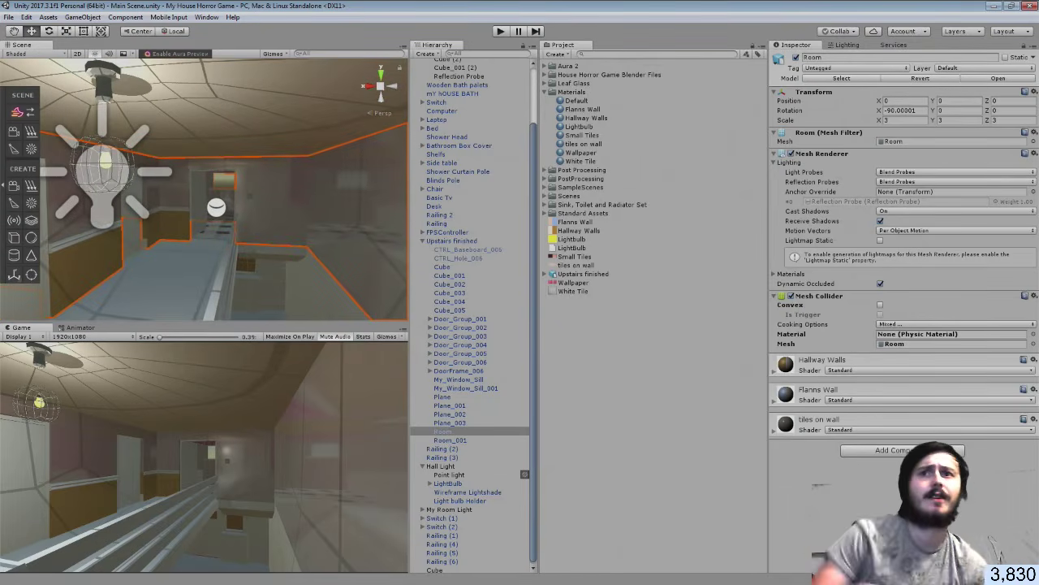
key(alt+Tab)
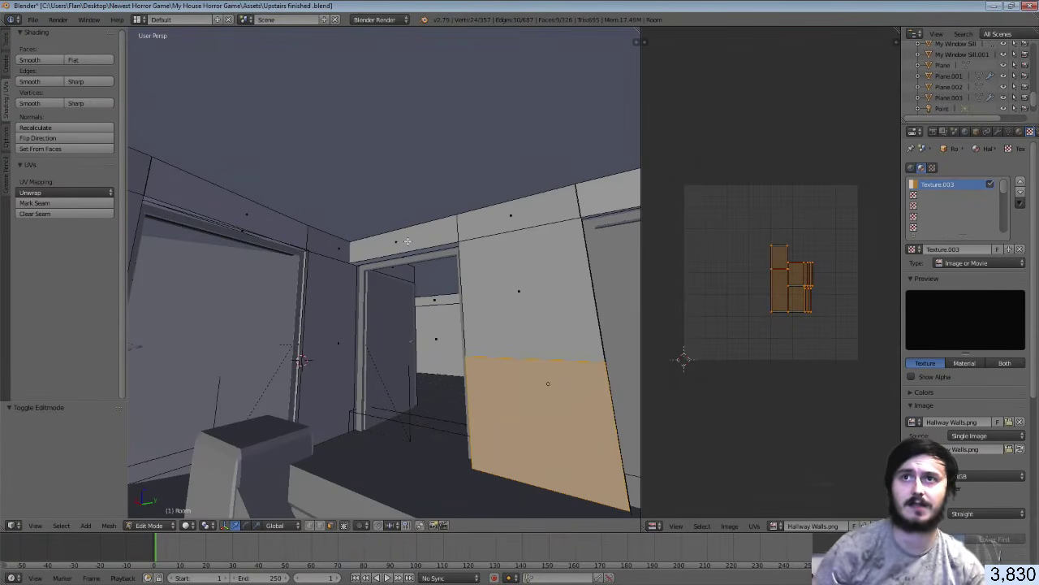
Select the ceiling strip faces and two wall panel faces near the corner
right_click(341, 241)
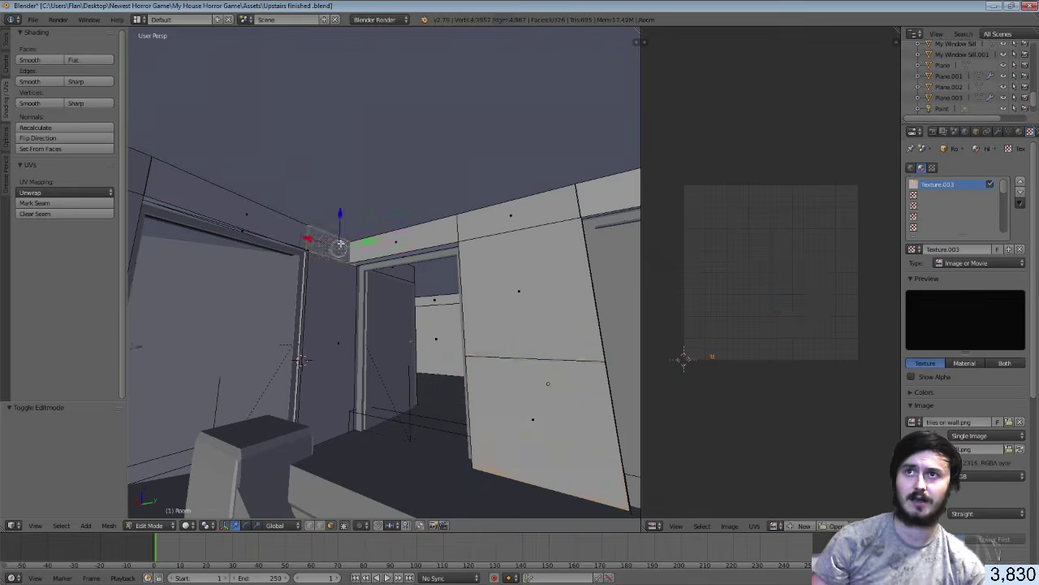
shift+right_click(269, 220)
shift+right_click(139, 182)
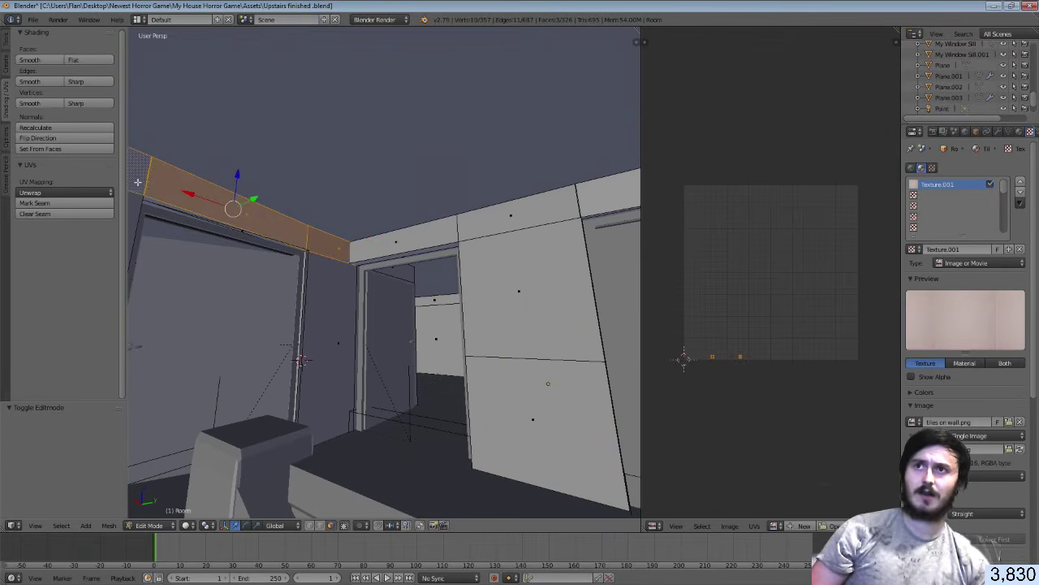
key(shift+f)
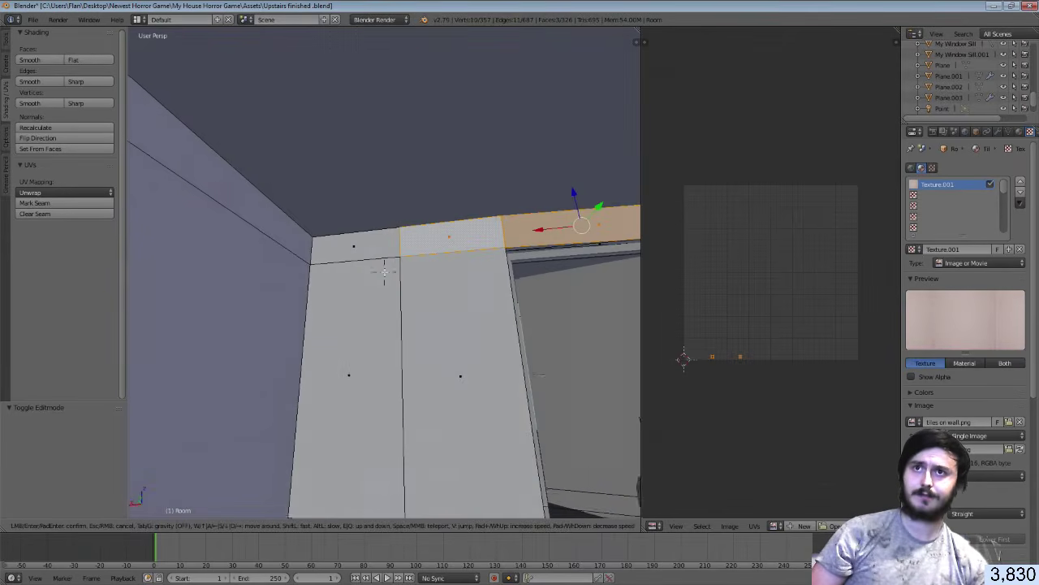
click(384, 273)
shift+right_click(377, 251)
shift+right_click(367, 308)
shift+right_click(497, 302)
Add the tiled wall's faces and its thin top-border strips to the selection
key(shift+f)
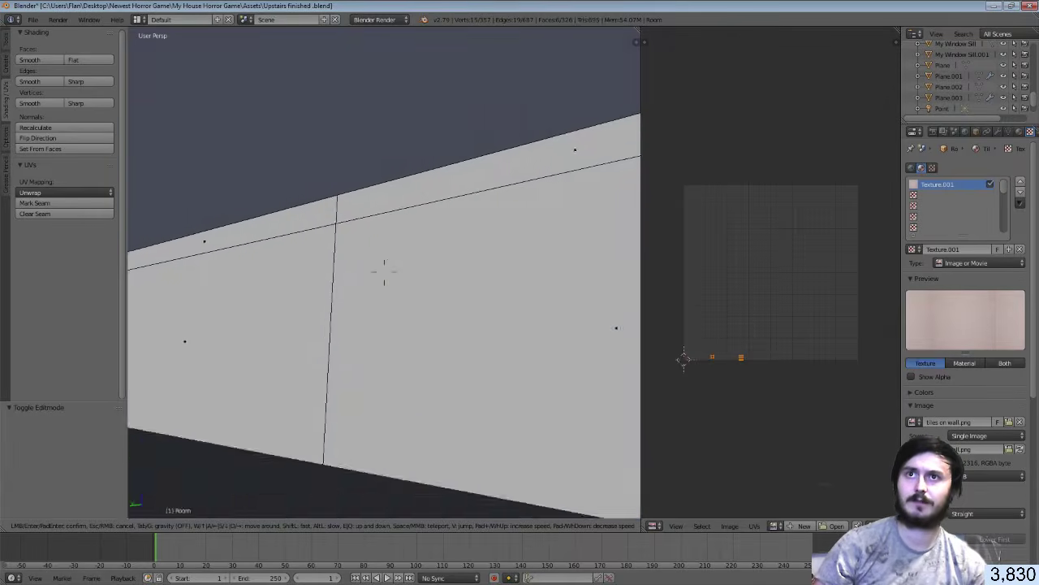
key(s)
click(384, 273)
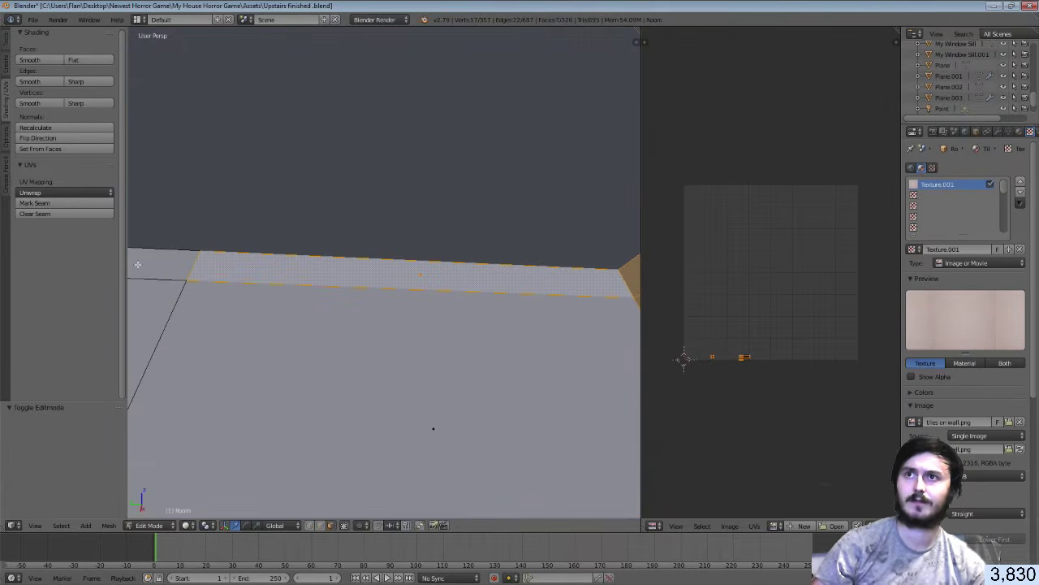
key(shift+f)
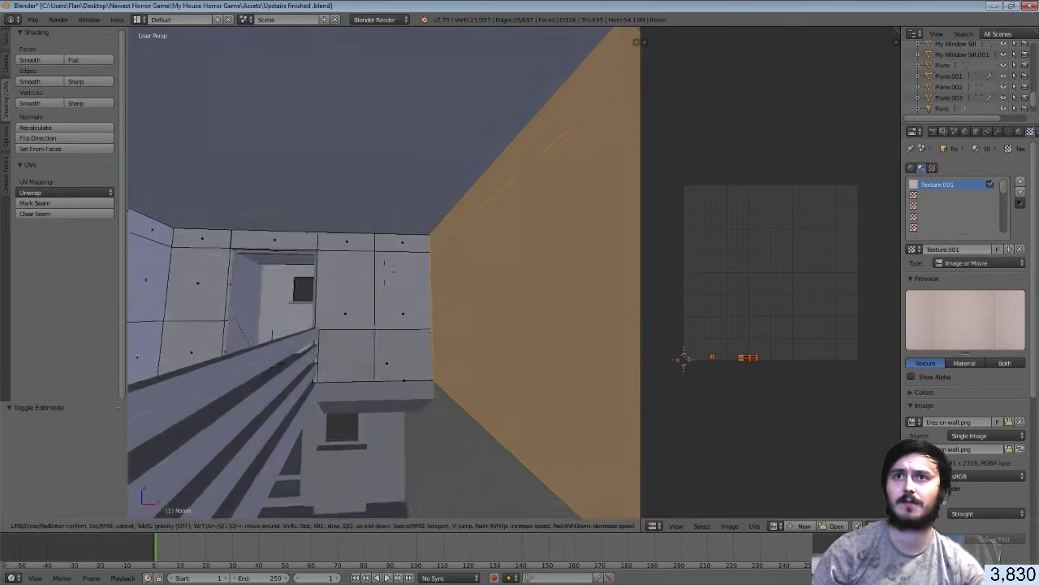
click(384, 273)
shift+right_click(439, 332)
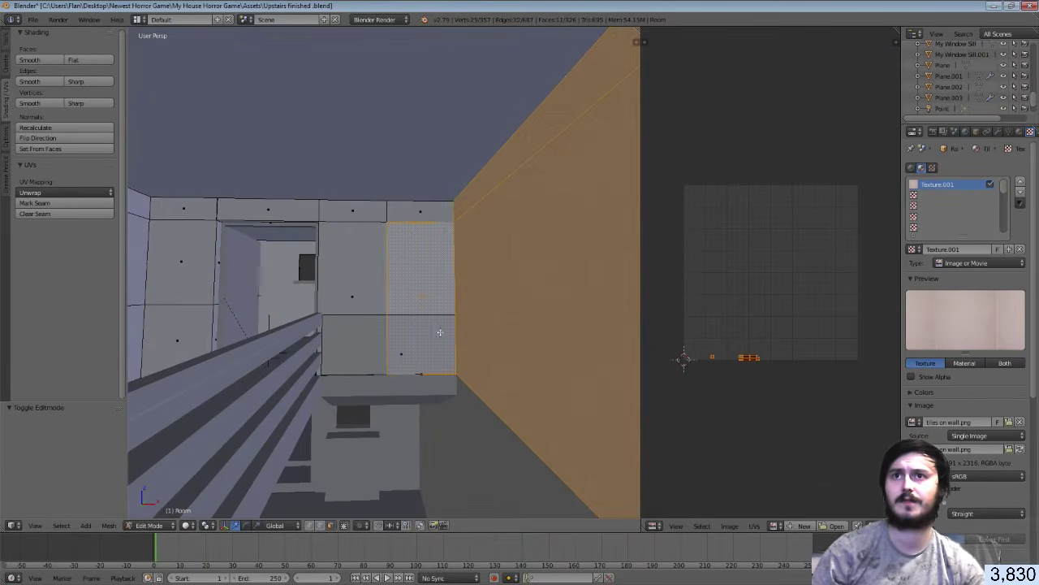
shift+right_click(350, 300)
shift+right_click(367, 209)
shift+right_click(420, 210)
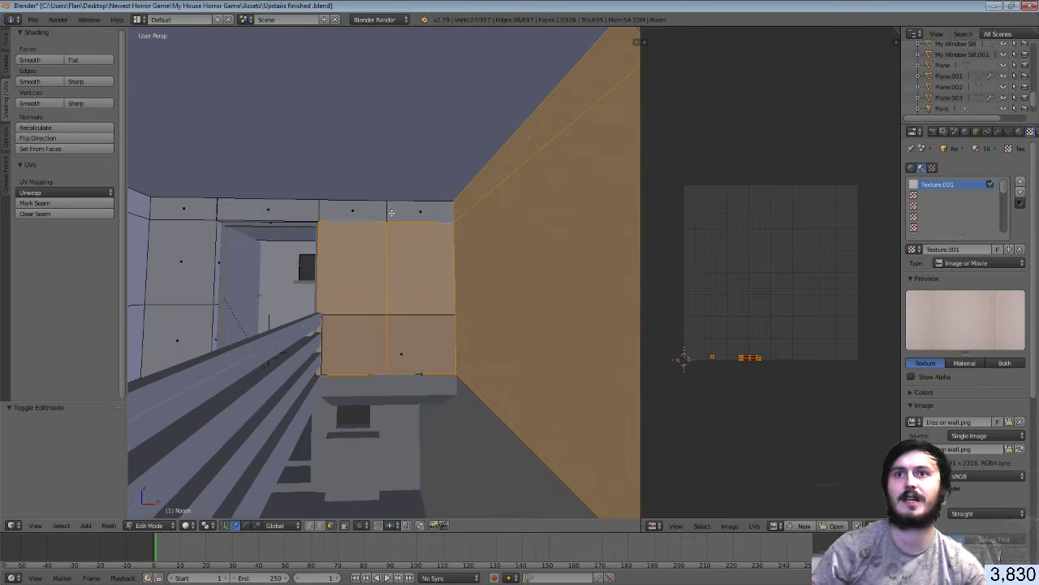
shift+right_click(367, 206)
shift+right_click(305, 210)
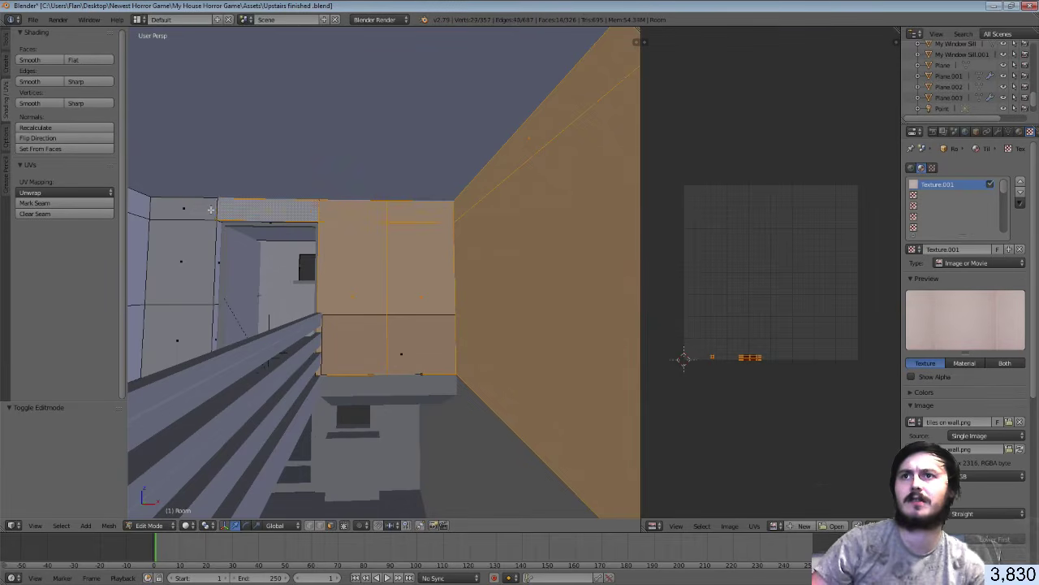
shift+right_click(210, 209)
shift+right_click(211, 292)
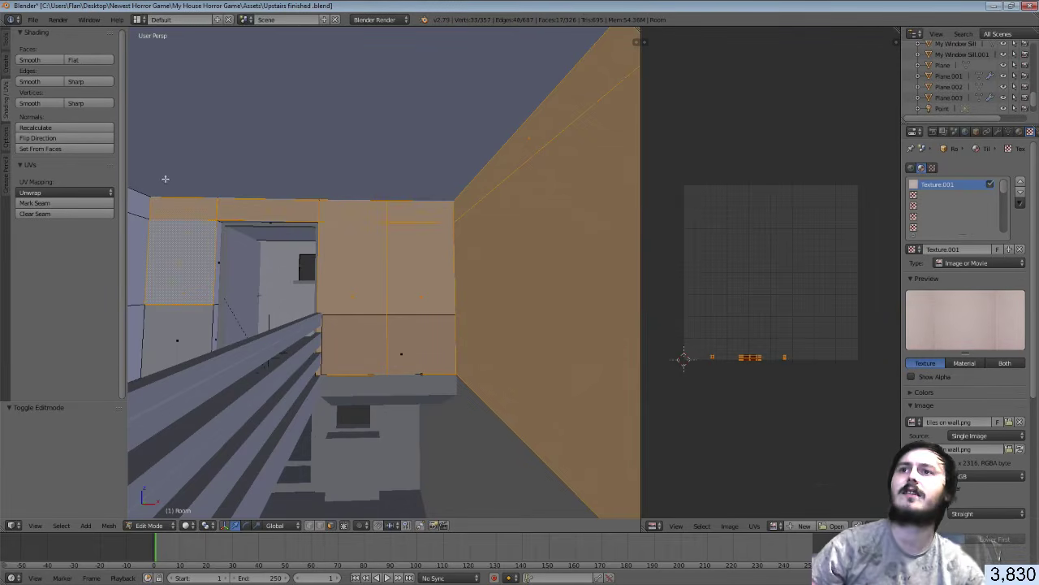
shift+right_click(195, 311)
Add the doorway wall's jamb faces, left wall faces, upper strip and top-left ledge
key(shift+f)
key(w)
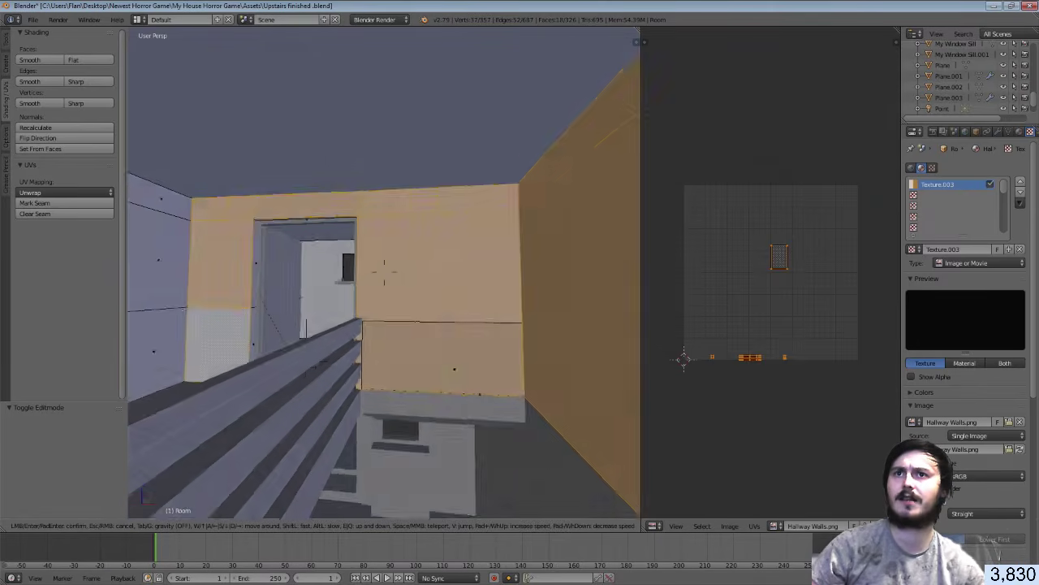
click(426, 258)
shift+right_click(434, 257)
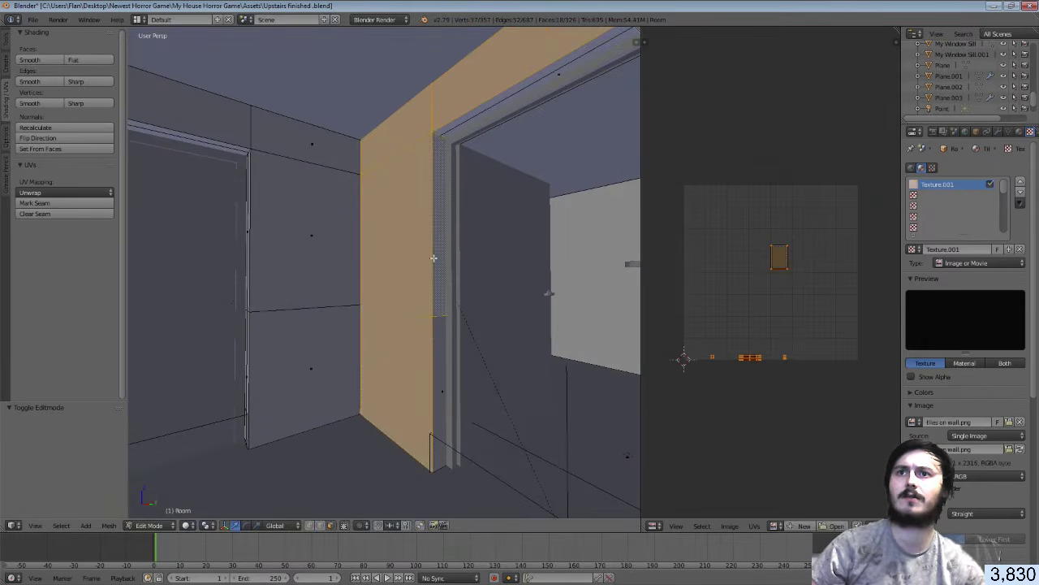
shift+right_click(440, 339)
shift+right_click(280, 329)
shift+right_click(290, 263)
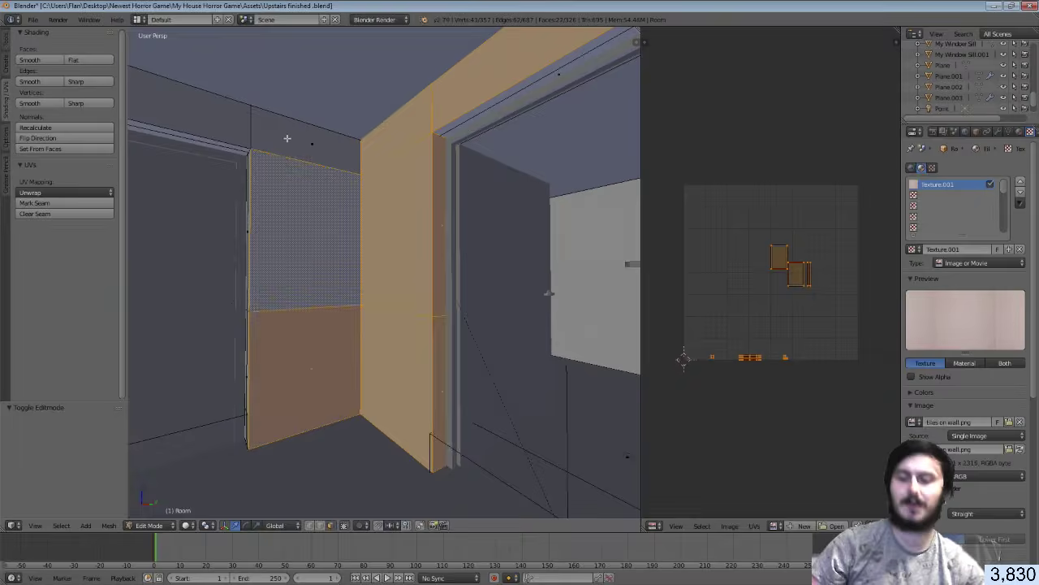
shift+right_click(288, 139)
shift+right_click(234, 120)
Add the door wall's upper strip, left wall faces and both door jamb faces
key(shift+f)
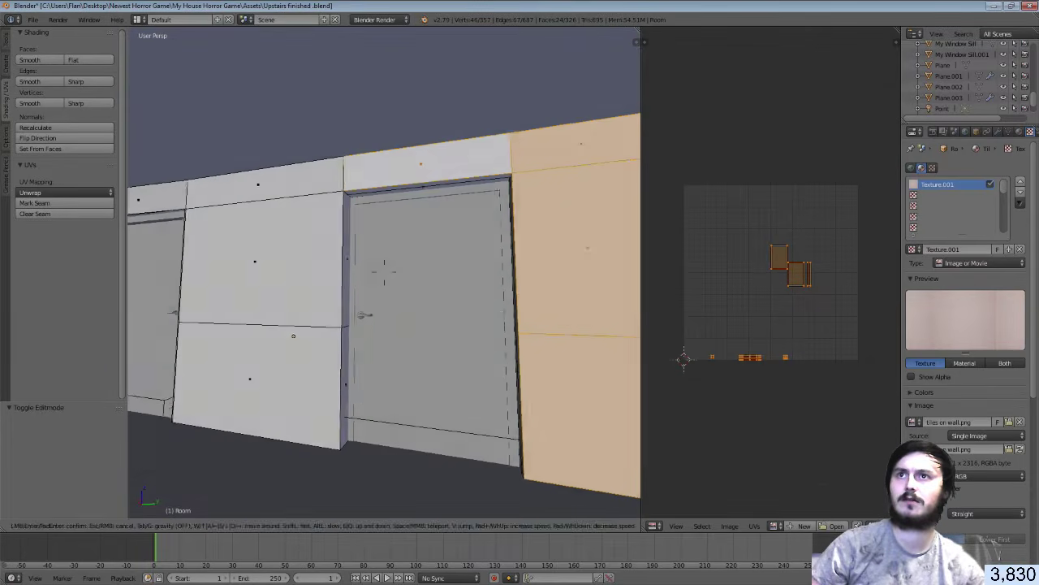
click(289, 203)
shift+right_click(272, 186)
shift+right_click(284, 244)
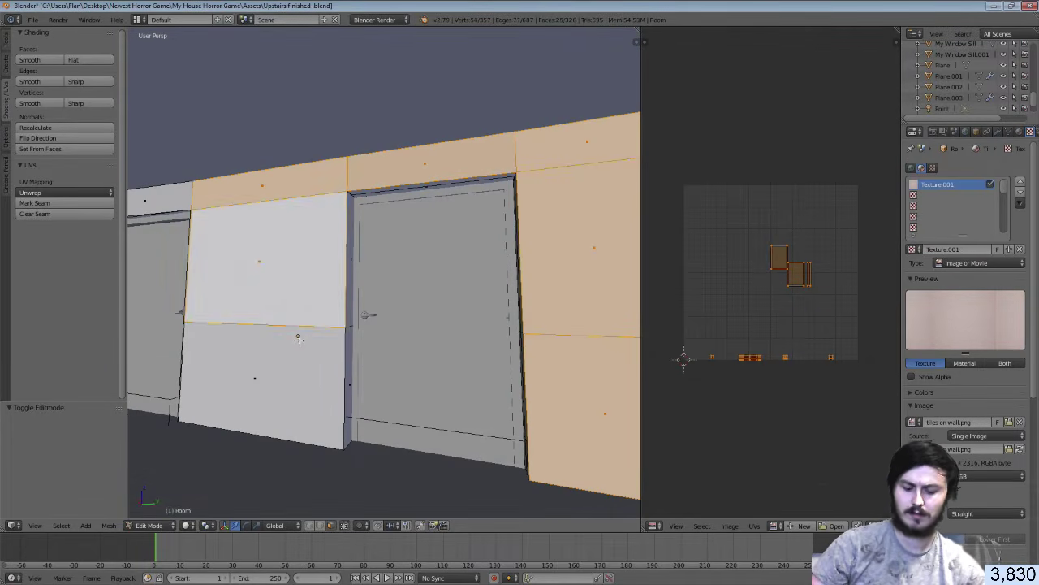
shift+right_click(298, 337)
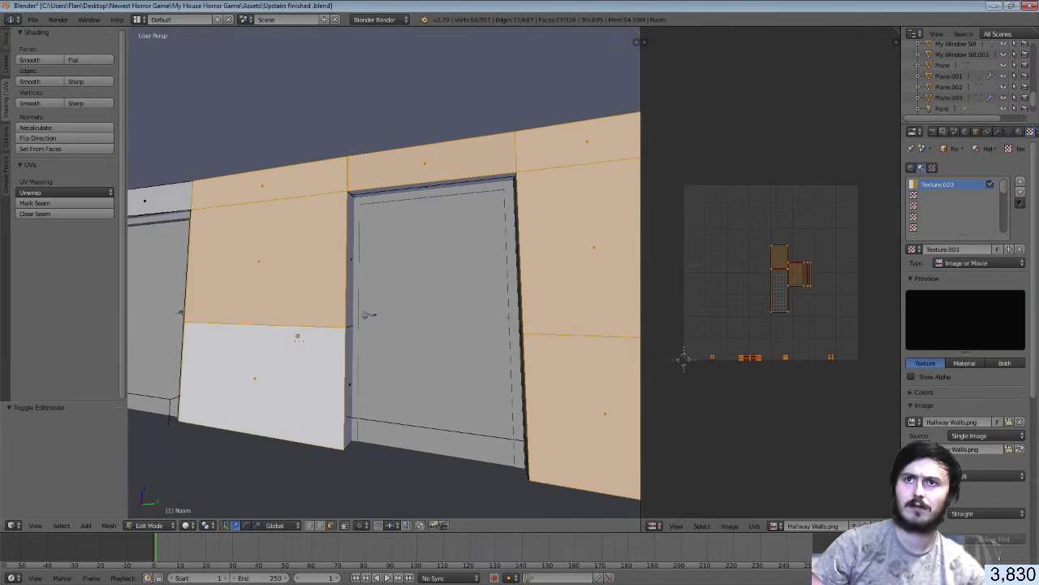
shift+right_click(350, 372)
middle_drag(350, 371, 297, 244)
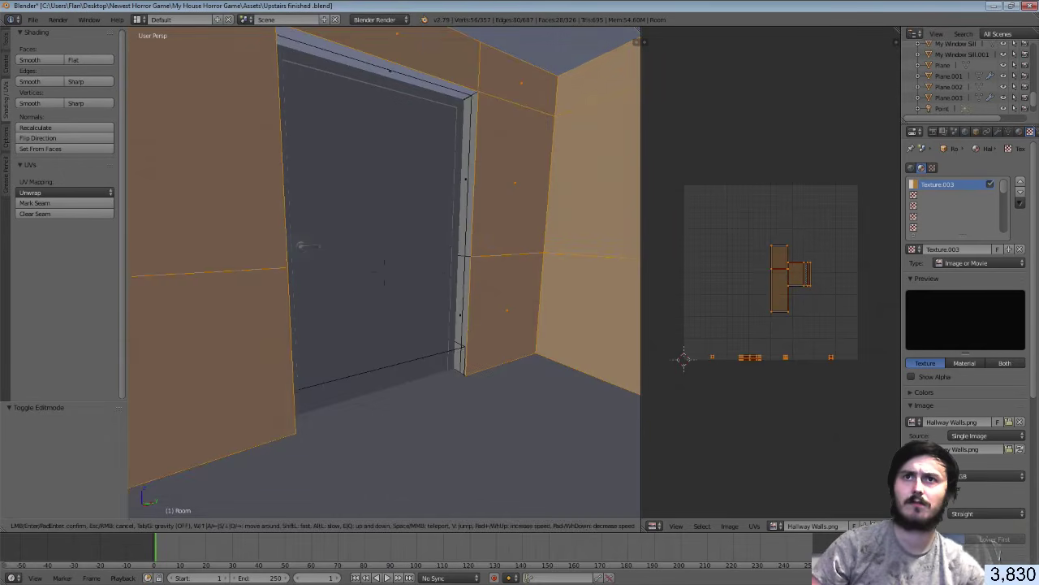
shift+right_click(460, 292)
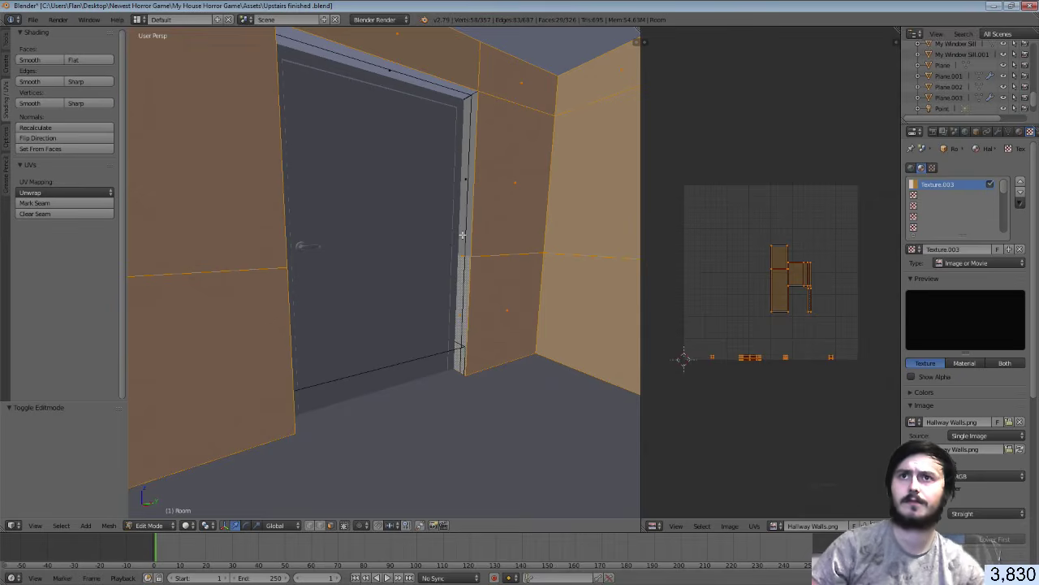
Along the corridor, add the lower wall face, narrow jamb, white wall face and upper wall strips
key(shift+f)
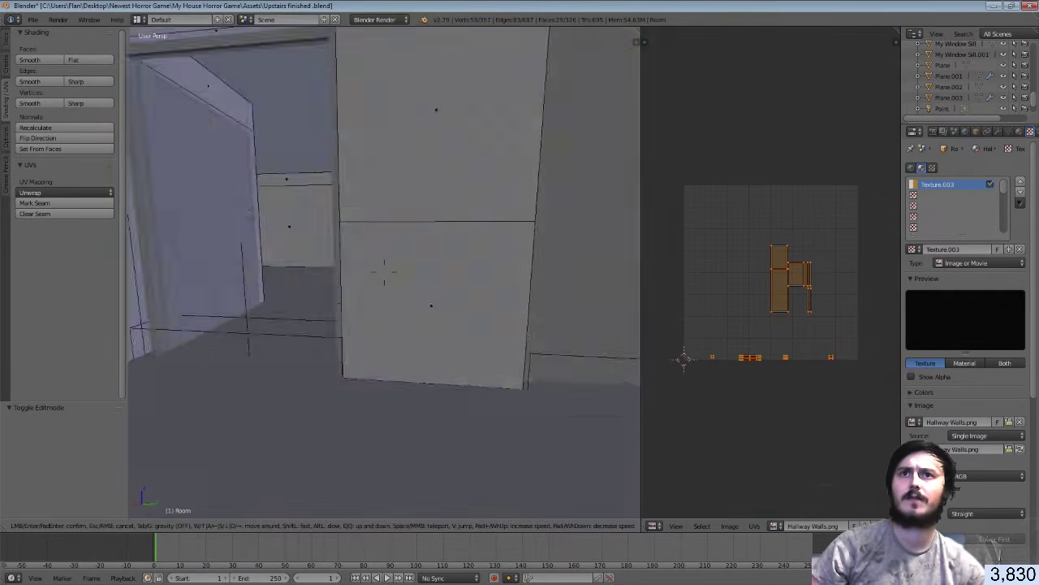
click(496, 263)
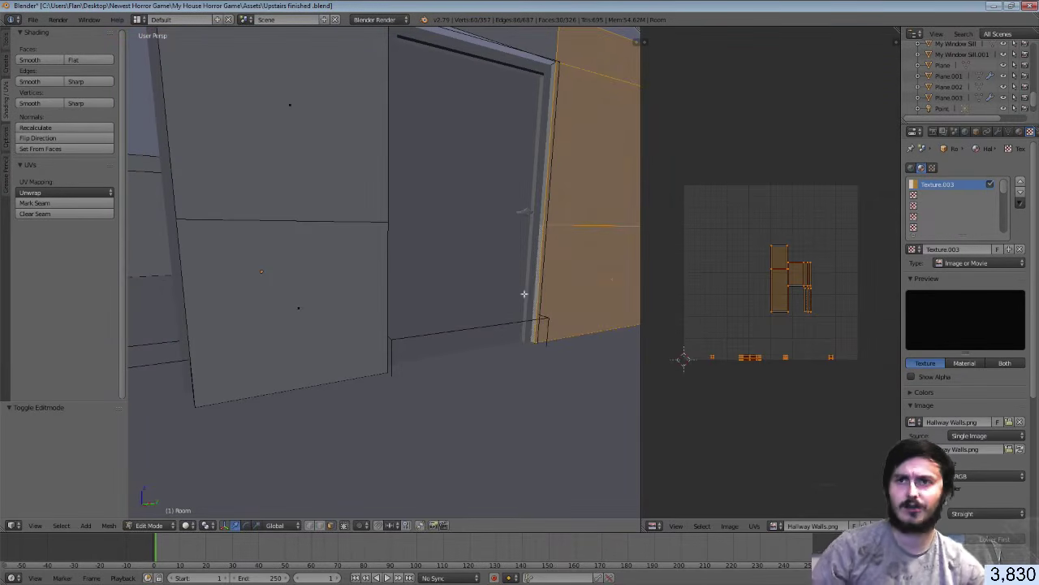
shift+right_click(346, 286)
key(shift+f)
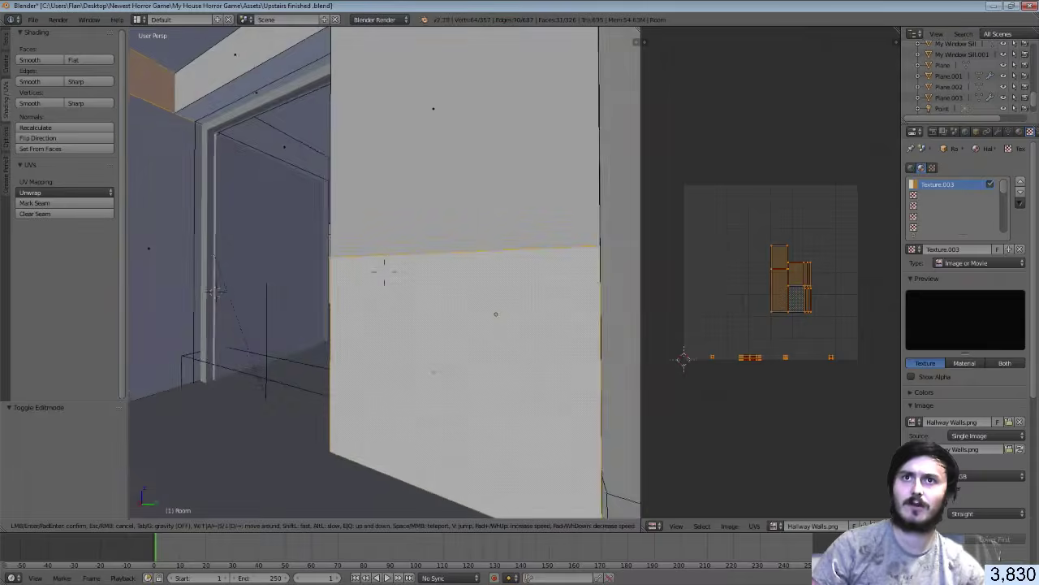
click(394, 275)
shift+right_click(496, 326)
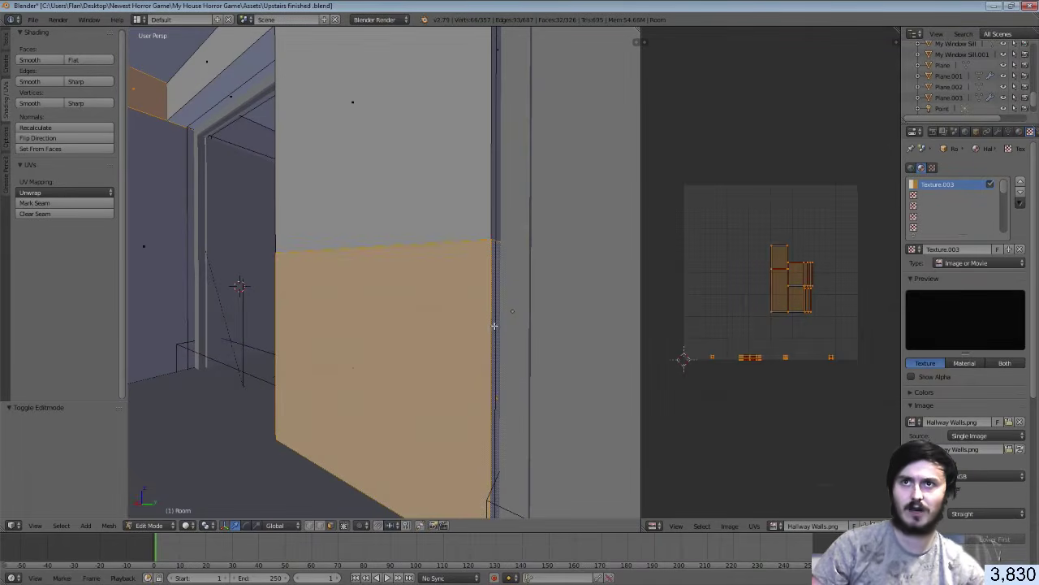
key(shift+f)
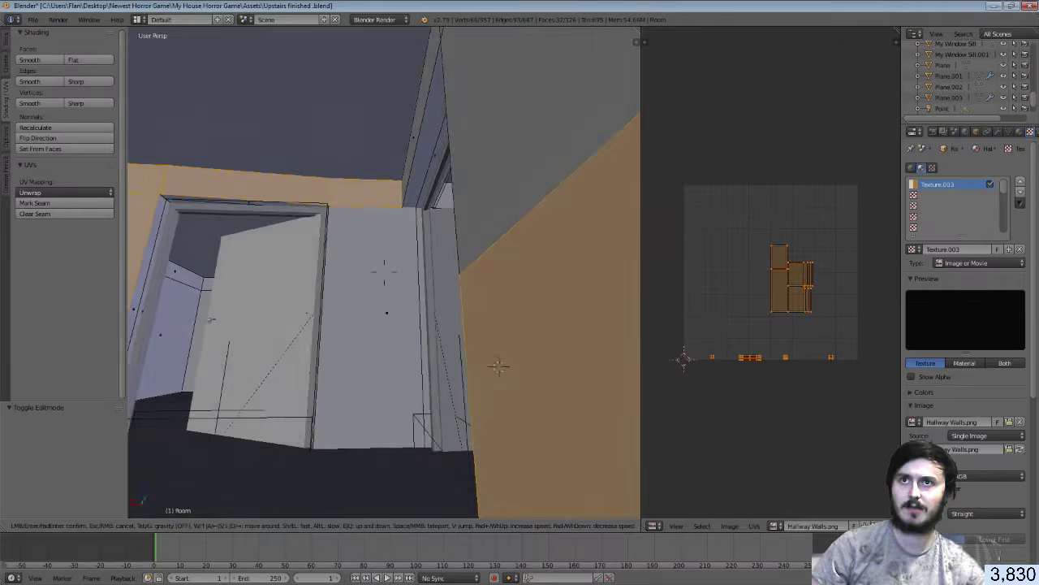
click(384, 273)
shift+right_click(385, 275)
key(shift+f)
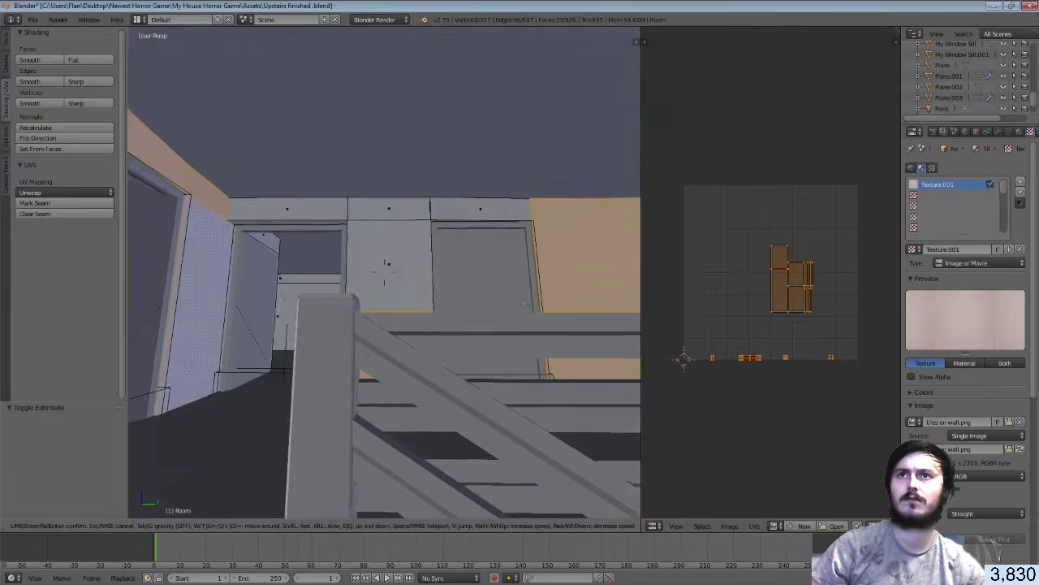
click(387, 263)
shift+right_click(379, 238)
shift+right_click(377, 215)
shift+right_click(325, 208)
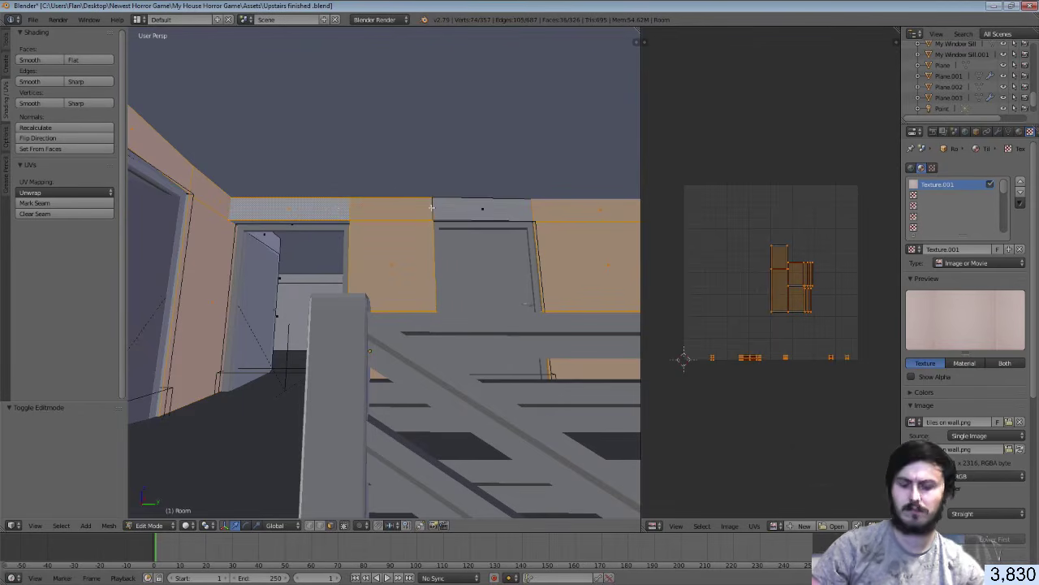
shift+right_click(441, 208)
Review the selected faces and separate them by Selection into a new object
key(shift+f)
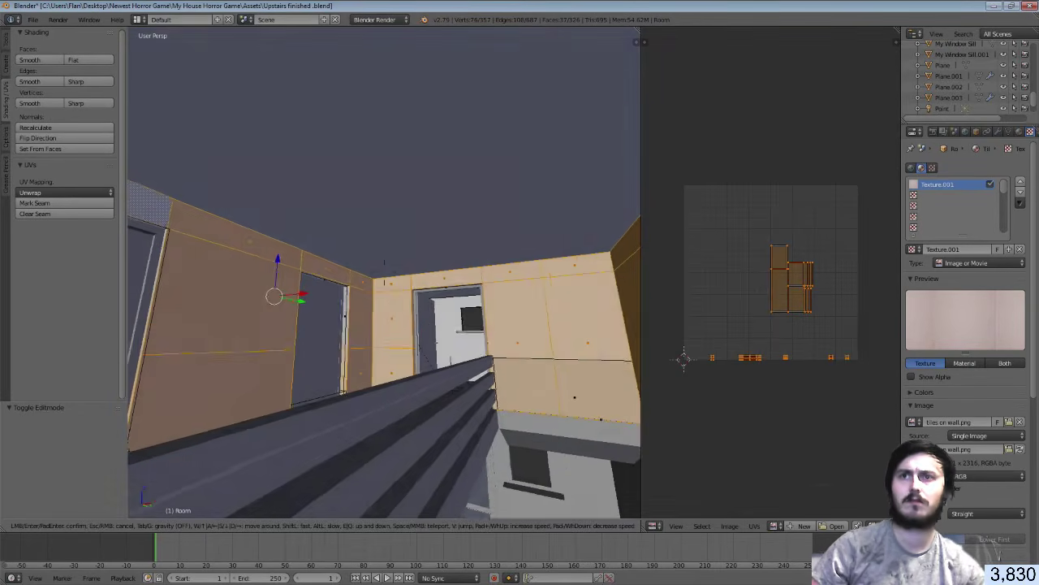
click(384, 274)
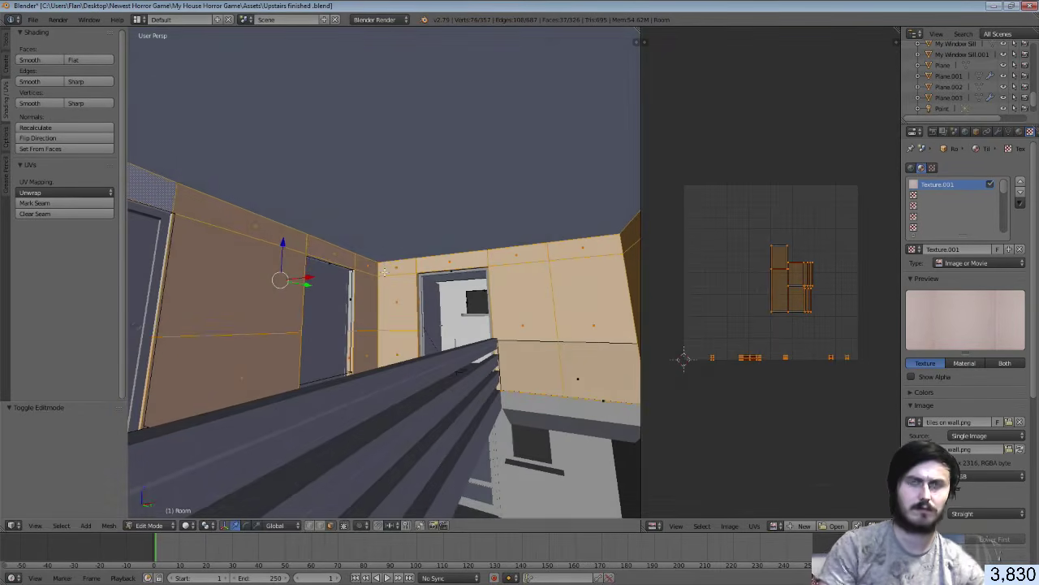
key(p)
click(387, 275)
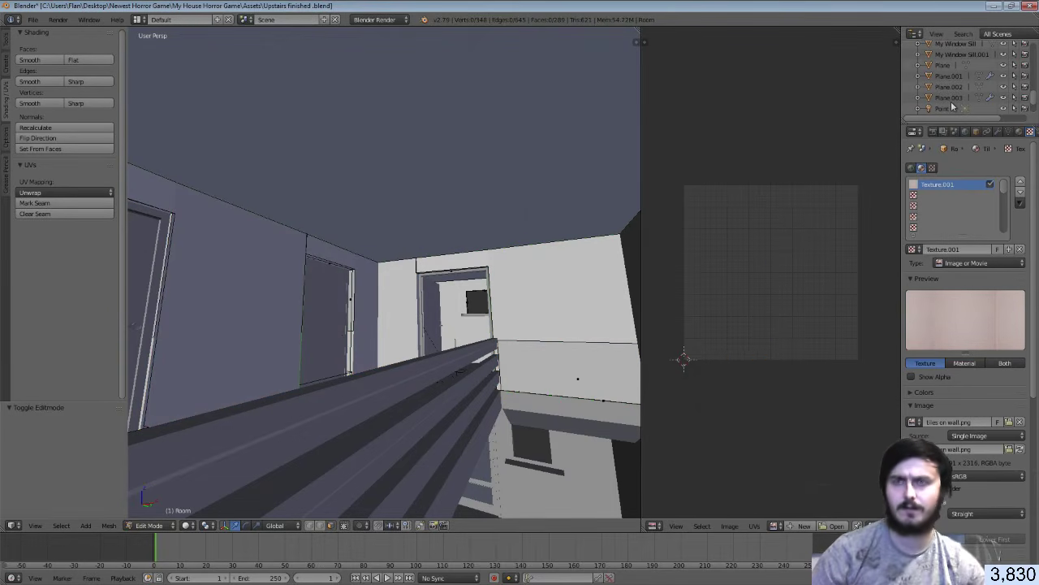
Back in Object Mode, test-move the Room object along X and undo it
key(Tab)
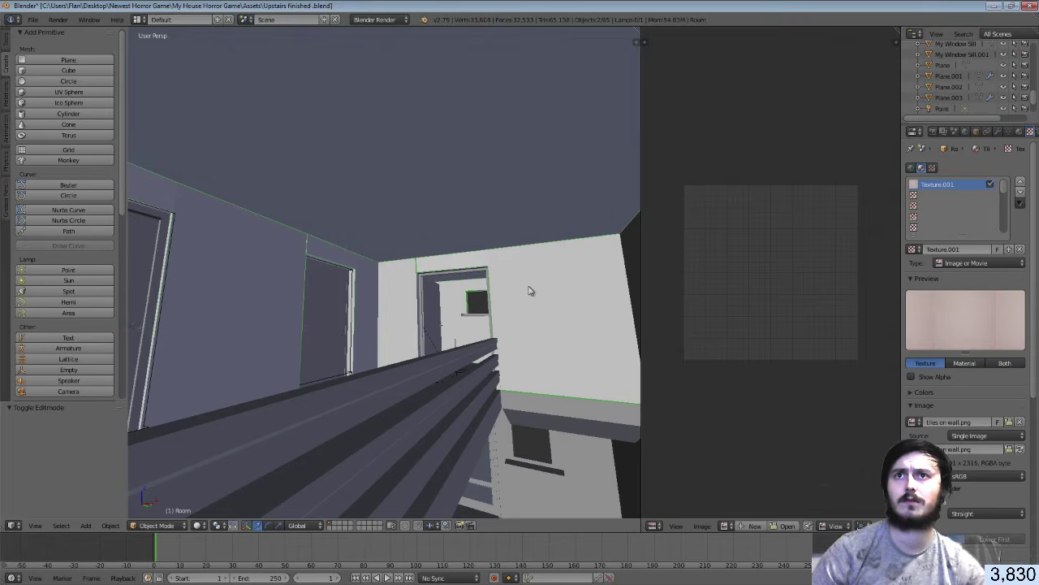
right_click(530, 291)
right_click(529, 291)
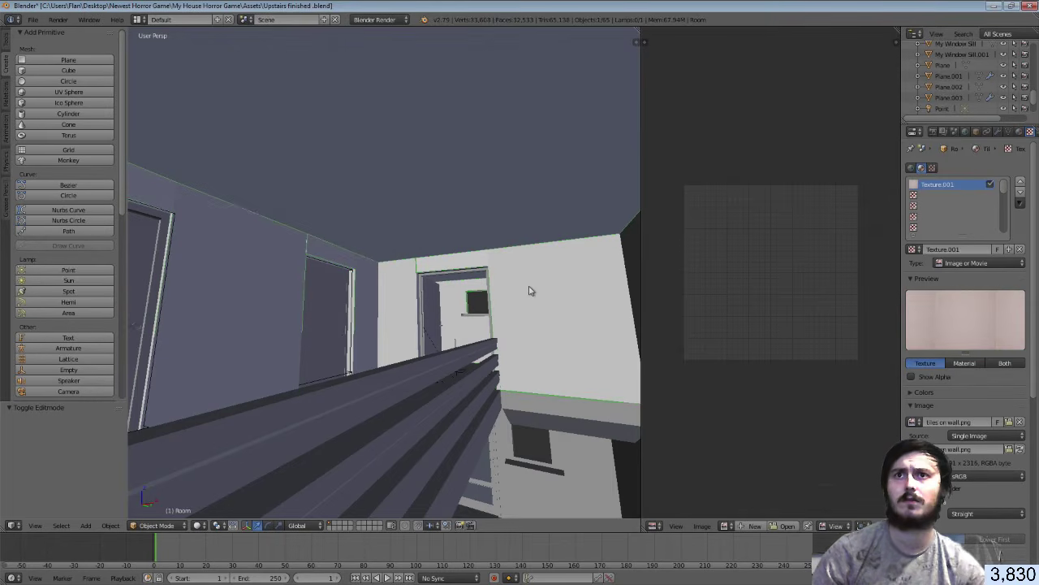
scroll(530, 290, down, 10)
drag(317, 290, 424, 288)
key(ctrl+z)
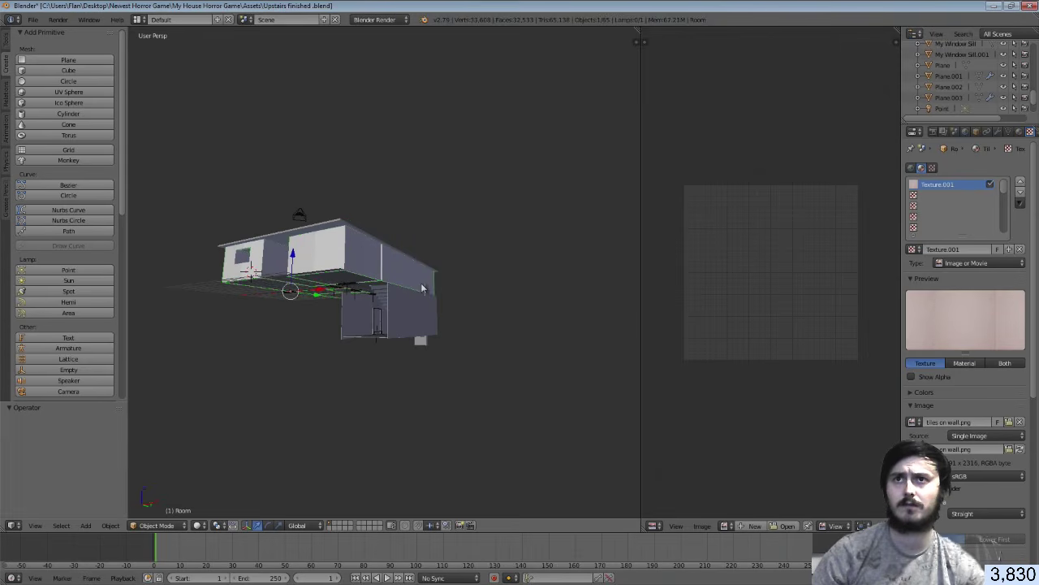
Frame Room.002, then try moving one Room wall vertex along X and undo it
right_click(396, 274)
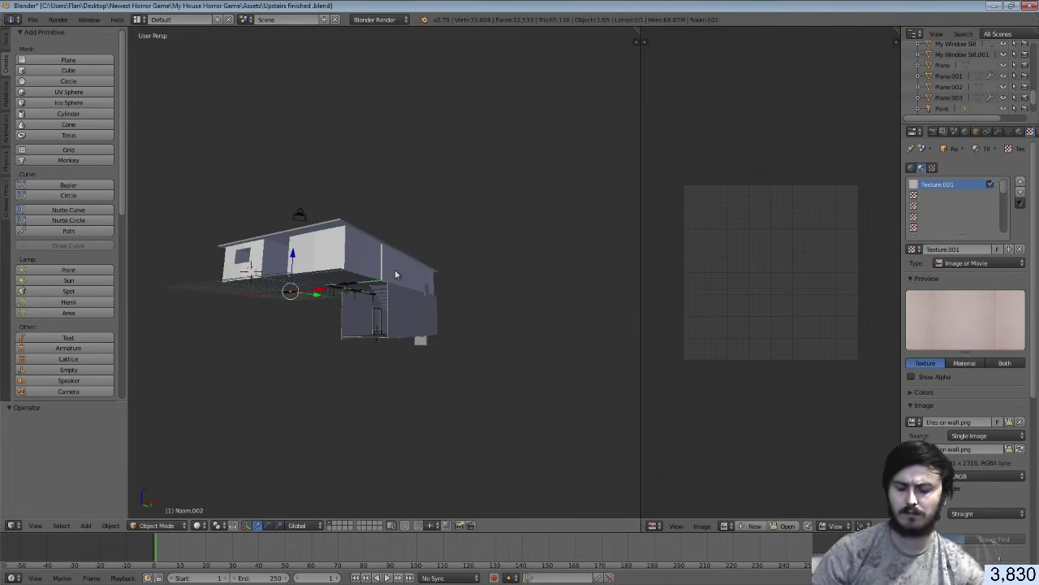
key(KP_Decimal)
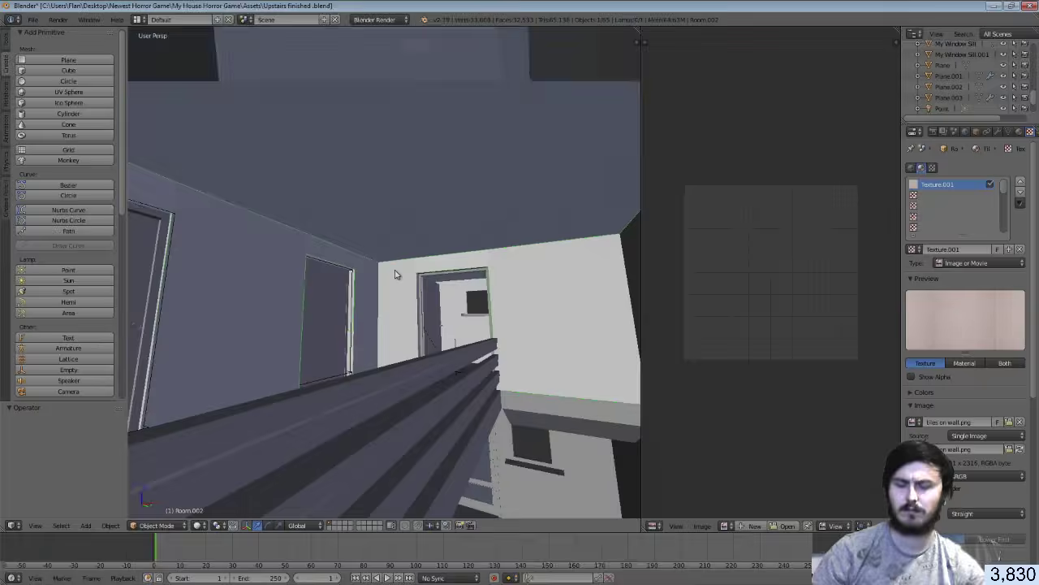
right_click(396, 274)
key(Tab)
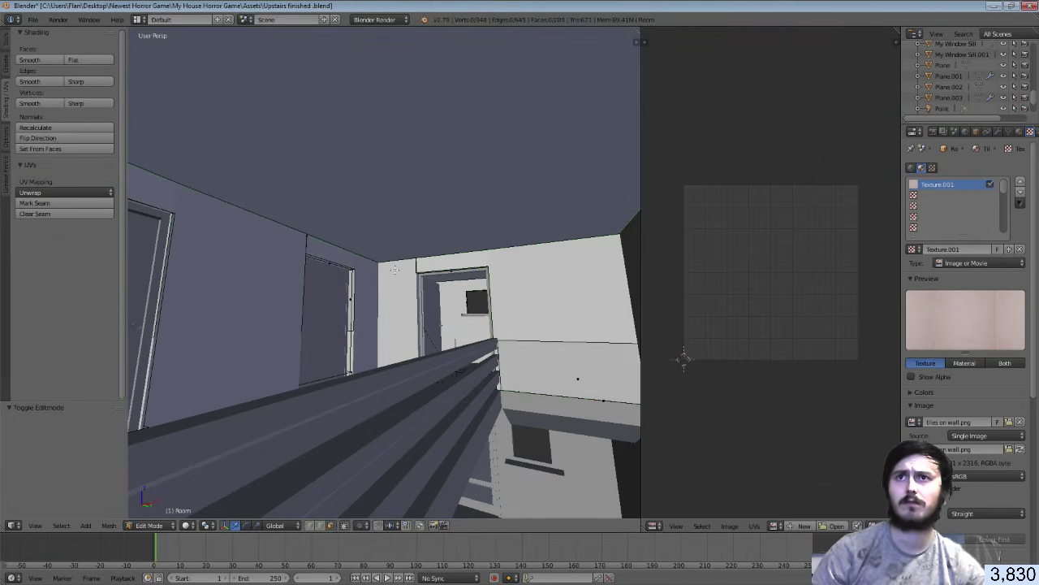
right_click(391, 279)
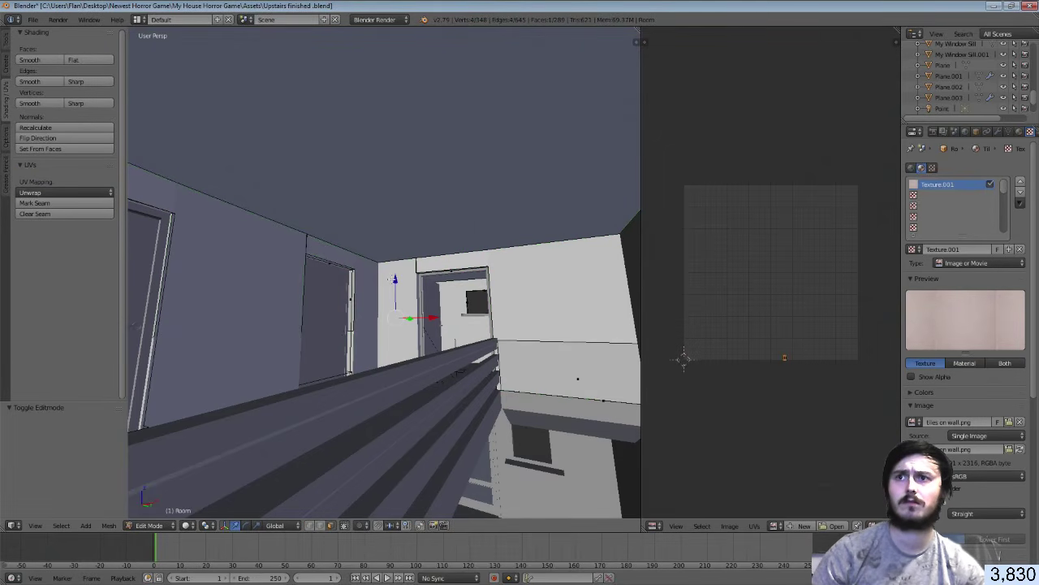
drag(434, 317, 532, 316)
key(ctrl+z)
key(Tab)
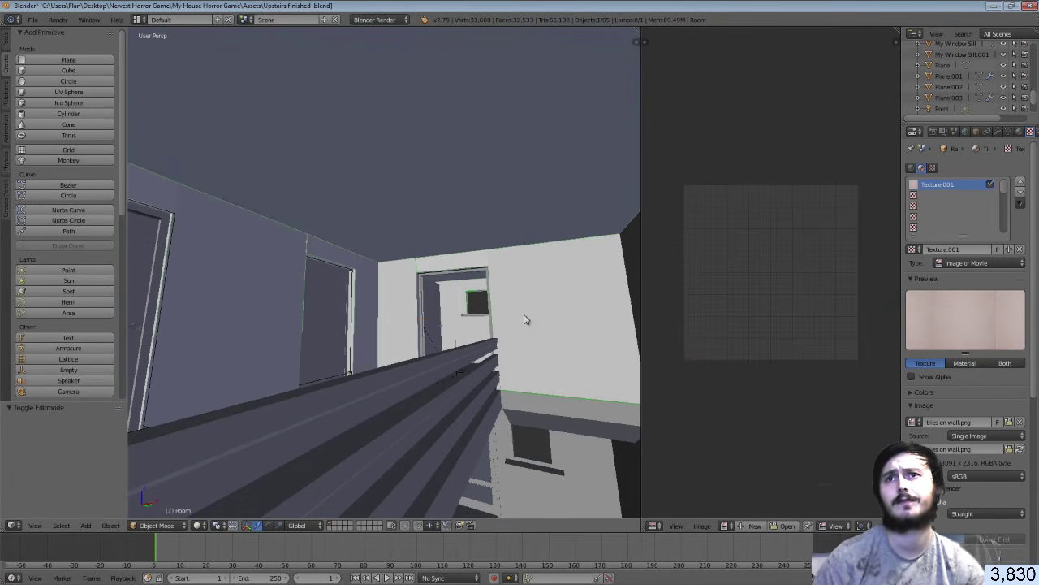
Move Room.002 to new positions twice with G, undoing each move
right_click(373, 282)
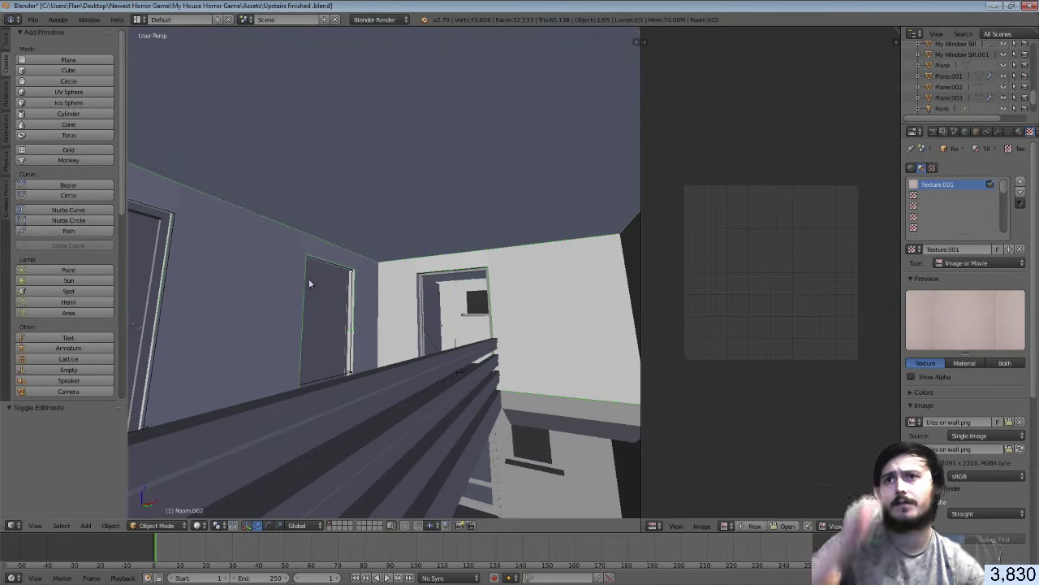
key(KP_Decimal)
key(g)
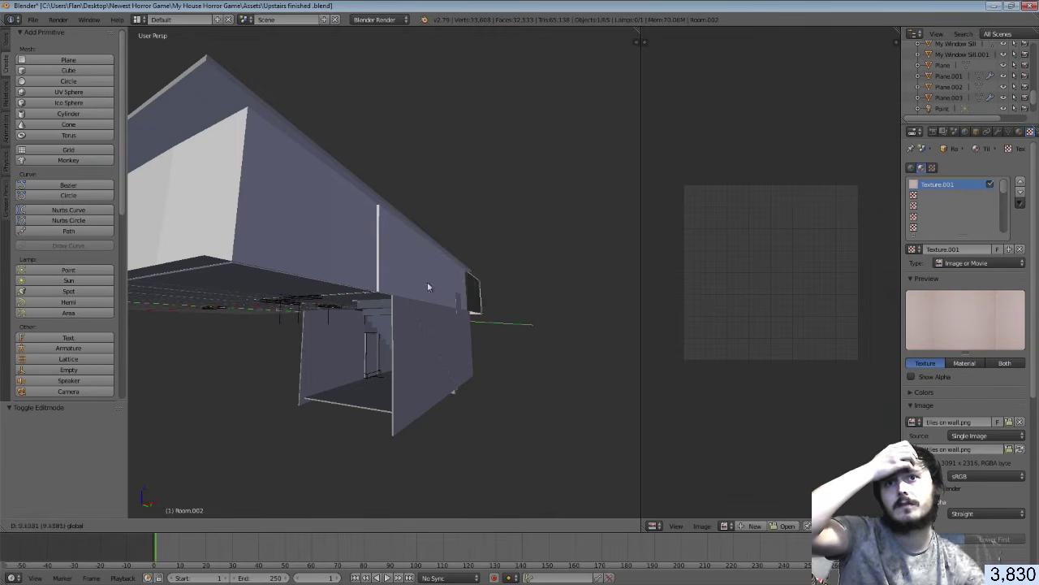
click(361, 259)
key(ctrl+z)
scroll(361, 258, up, 7)
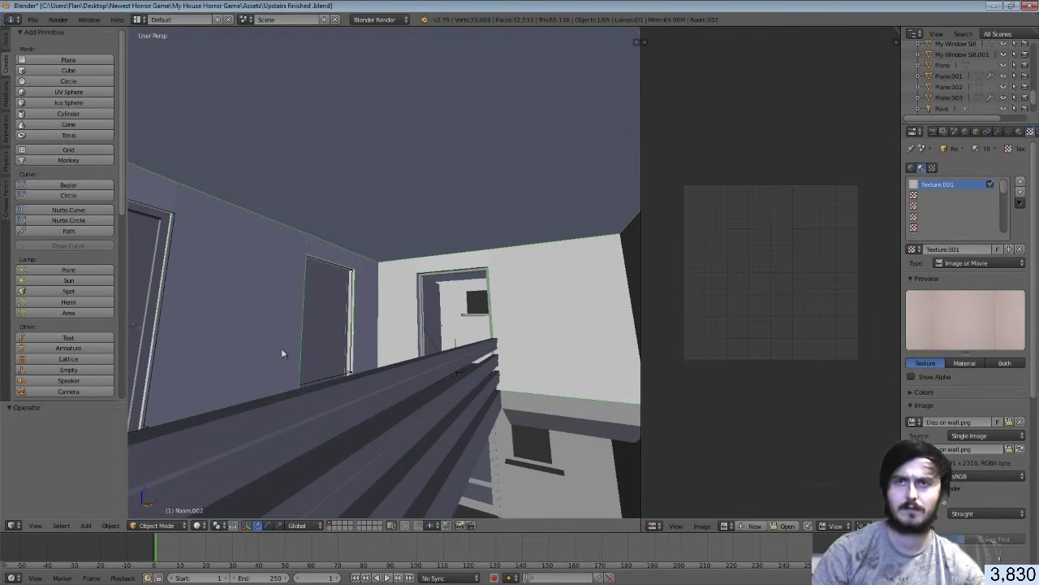
key(g)
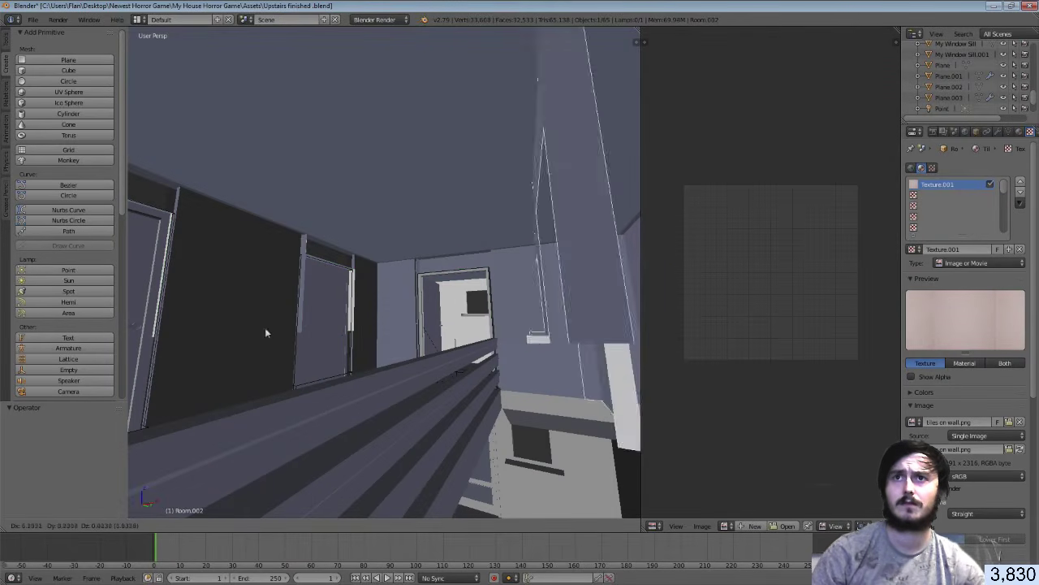
click(439, 319)
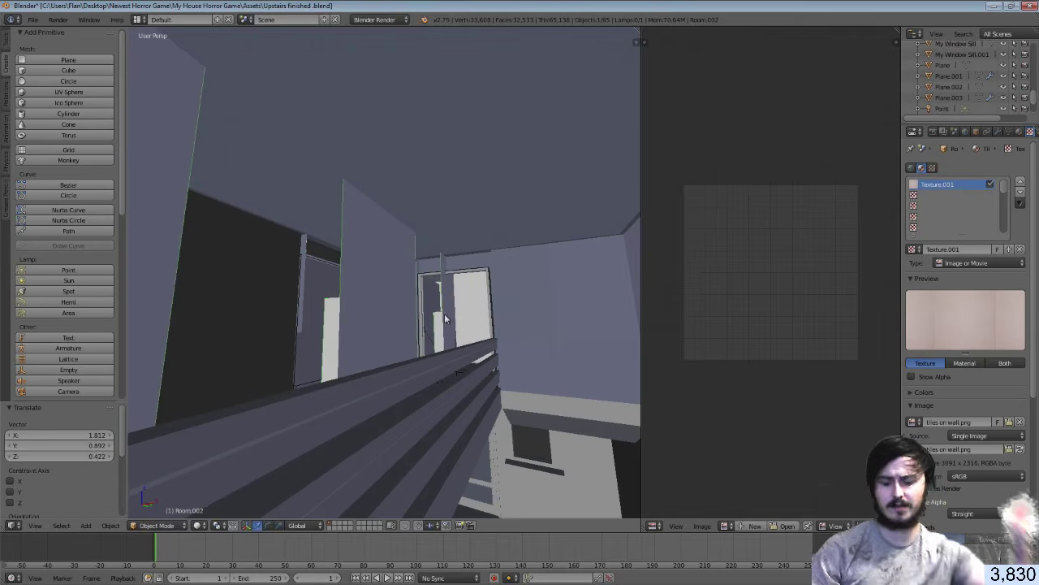
key(ctrl+z)
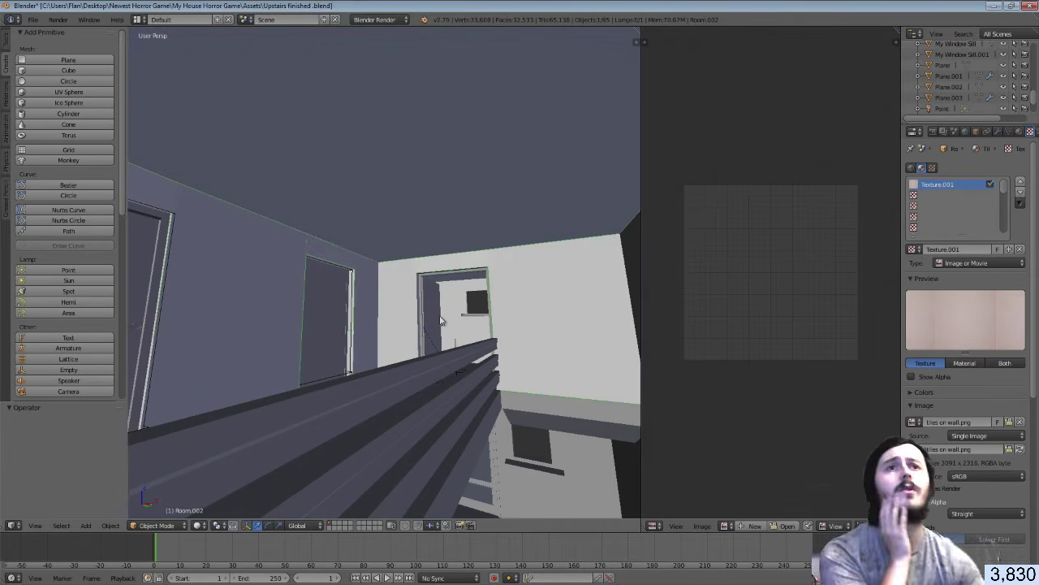
Rename the Room.002 object to Hallway in its Object properties
click(976, 132)
click(948, 168)
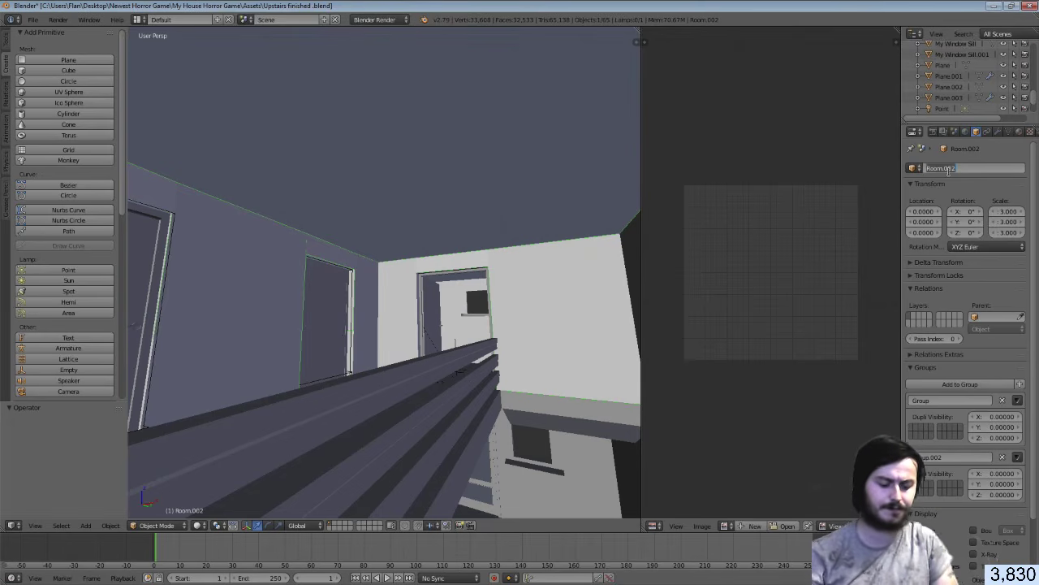
text(Hallway)
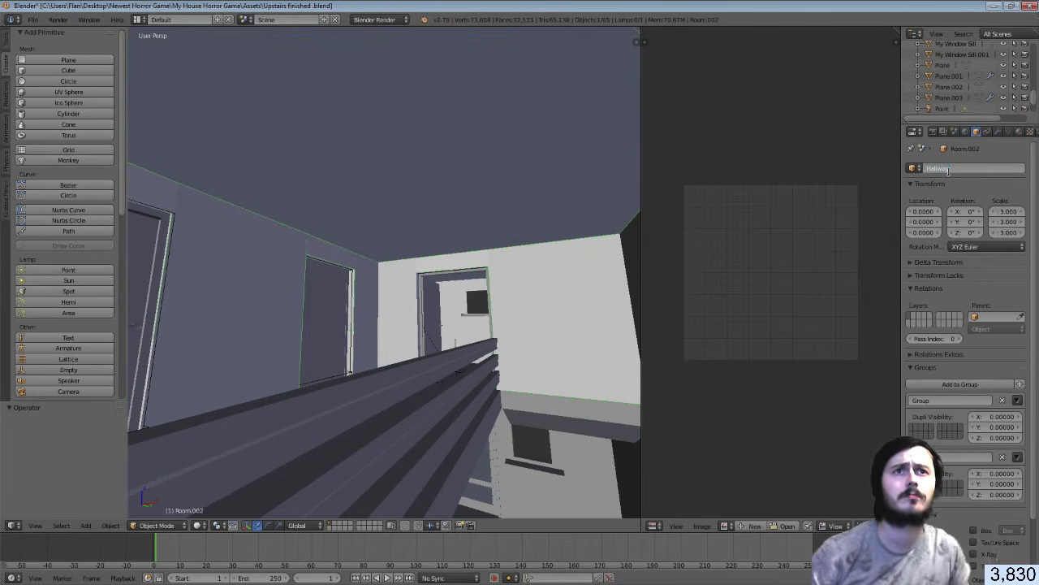
key(Return)
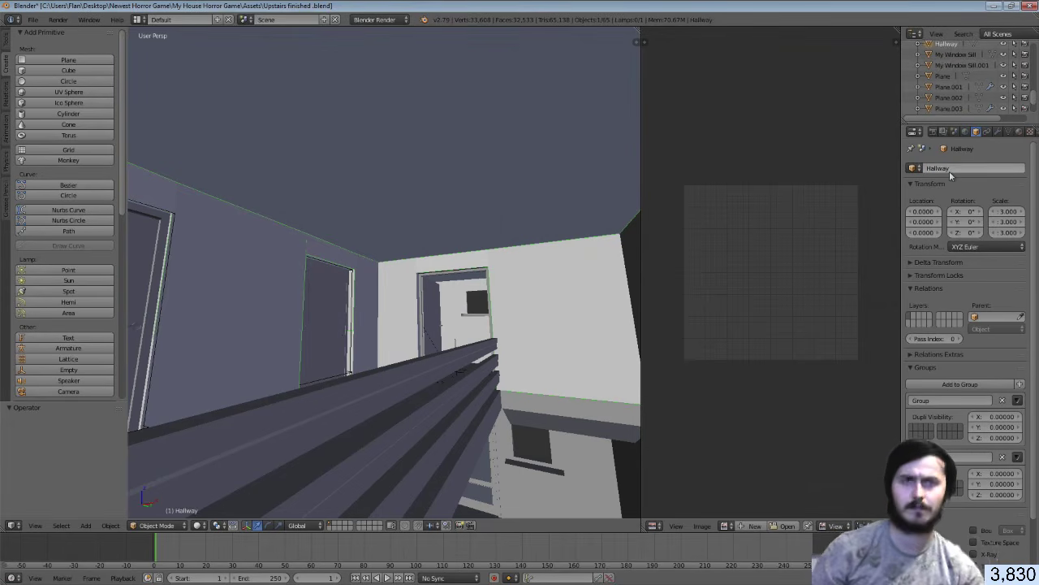
Save over the Upstairs finished blend file and switch to Unity
key(ctrl+s)
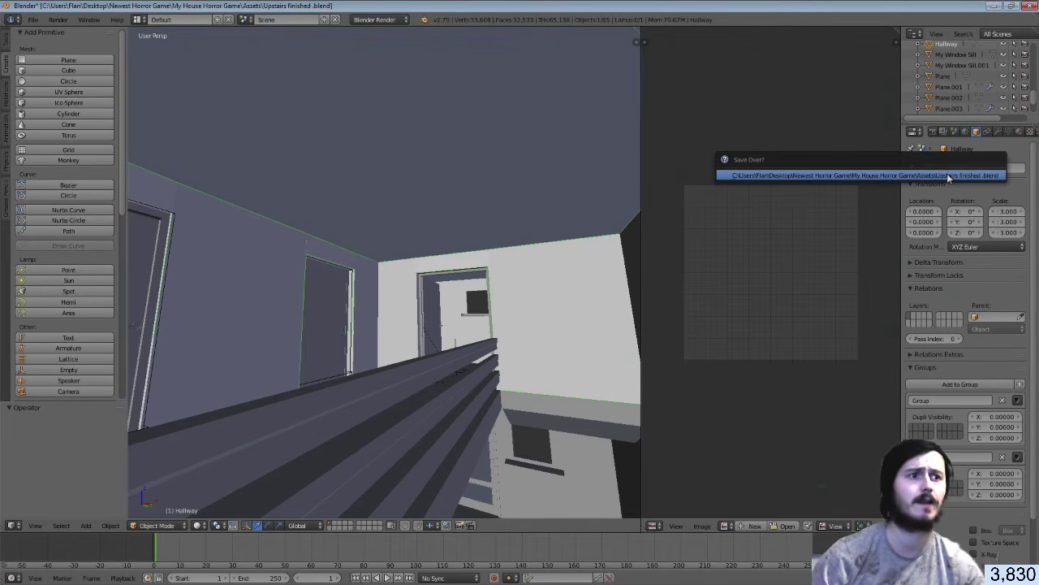
click(947, 173)
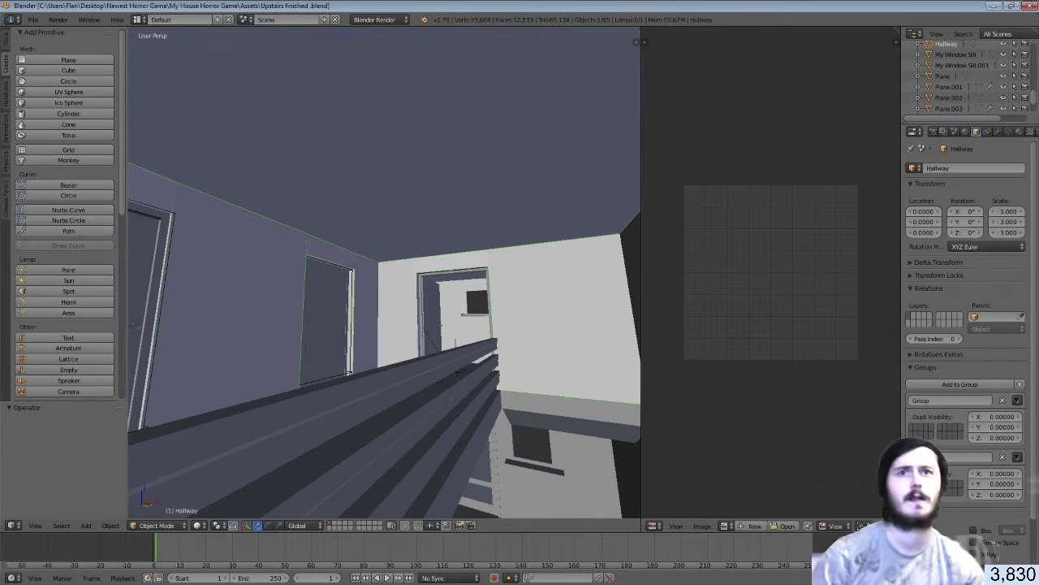
key(alt+Tab)
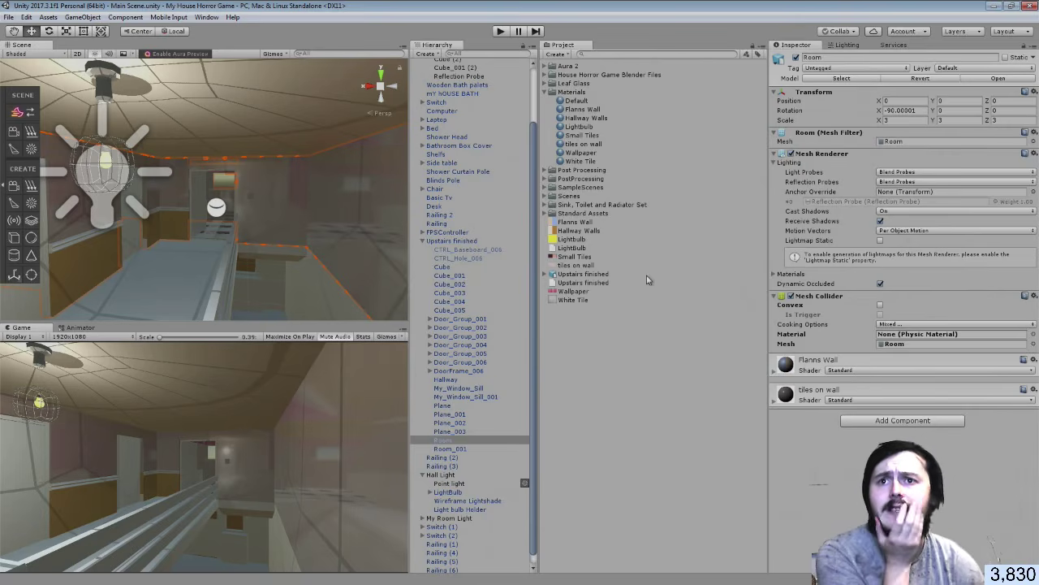
Expand Upstairs finished in the Hierarchy and select Hallway to inspect its Hallway Walls and tiles on wall materials
click(423, 475)
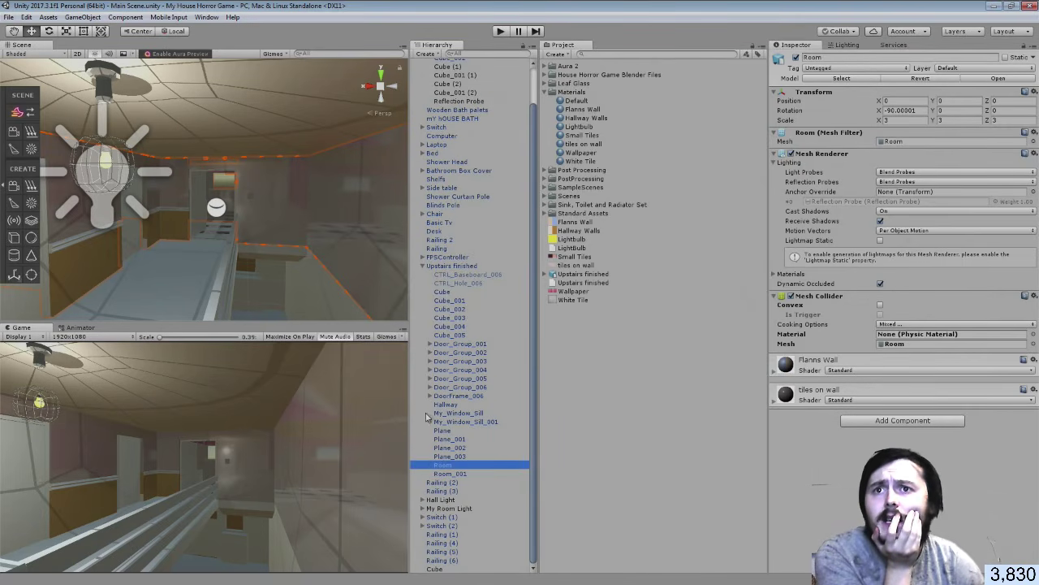
click(434, 267)
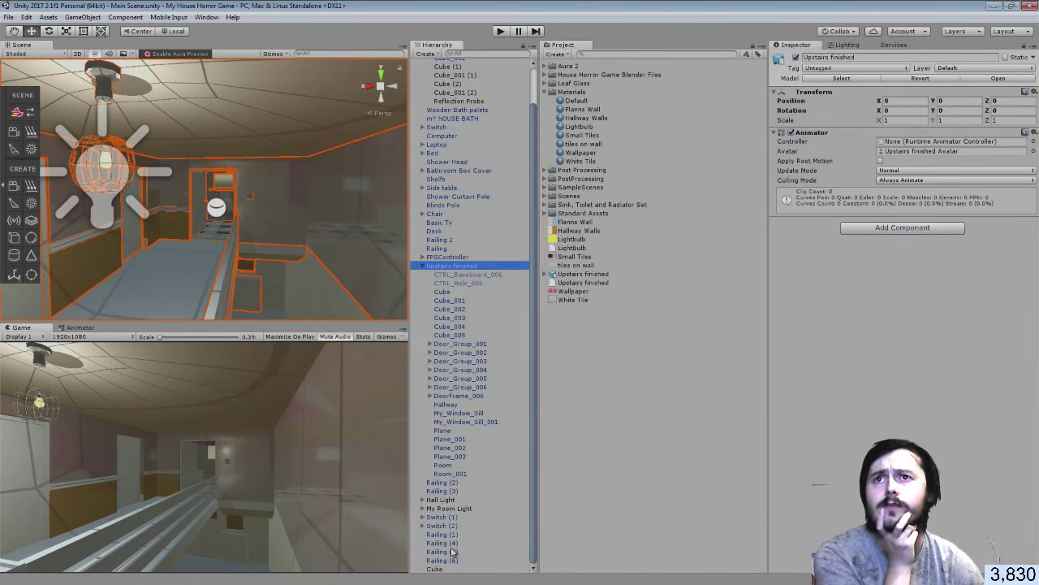
click(422, 267)
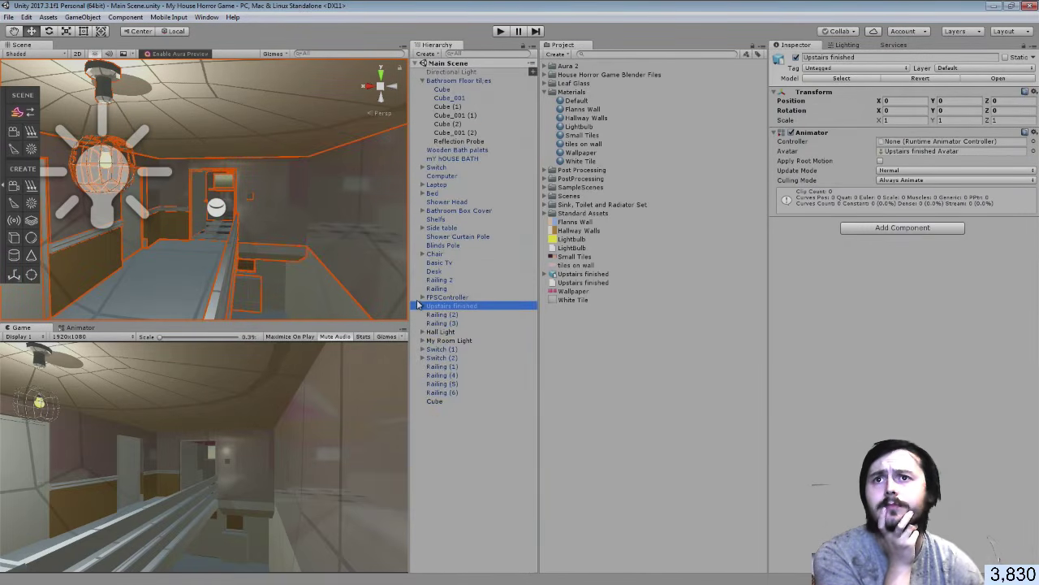
click(423, 307)
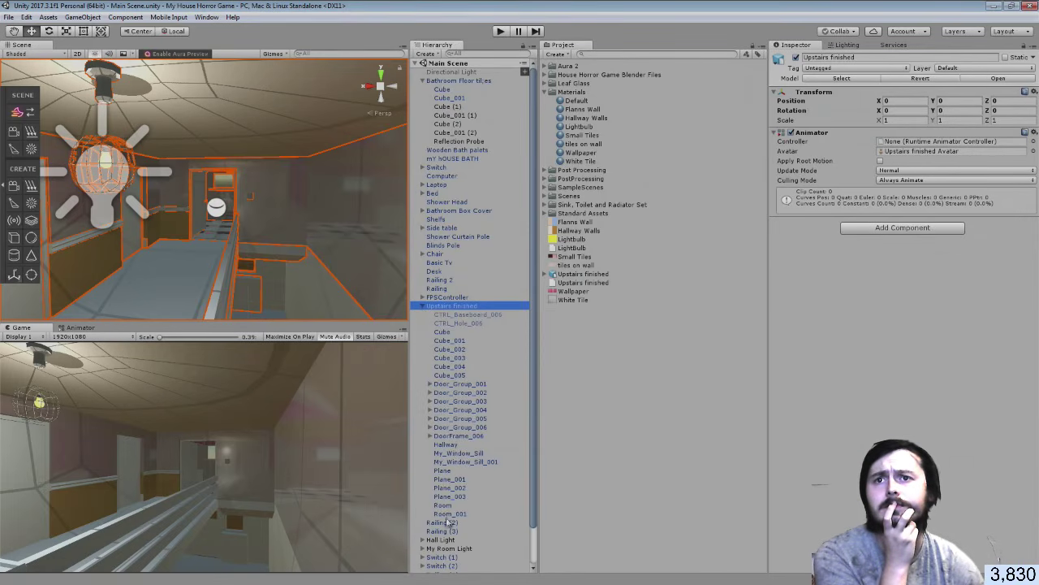
click(446, 444)
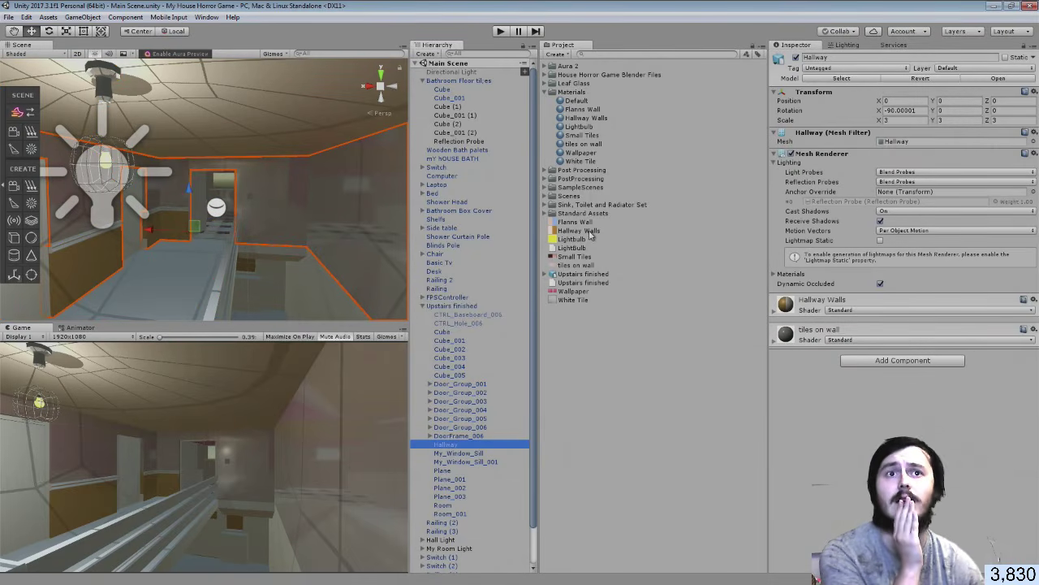
drag(593, 235, 857, 395)
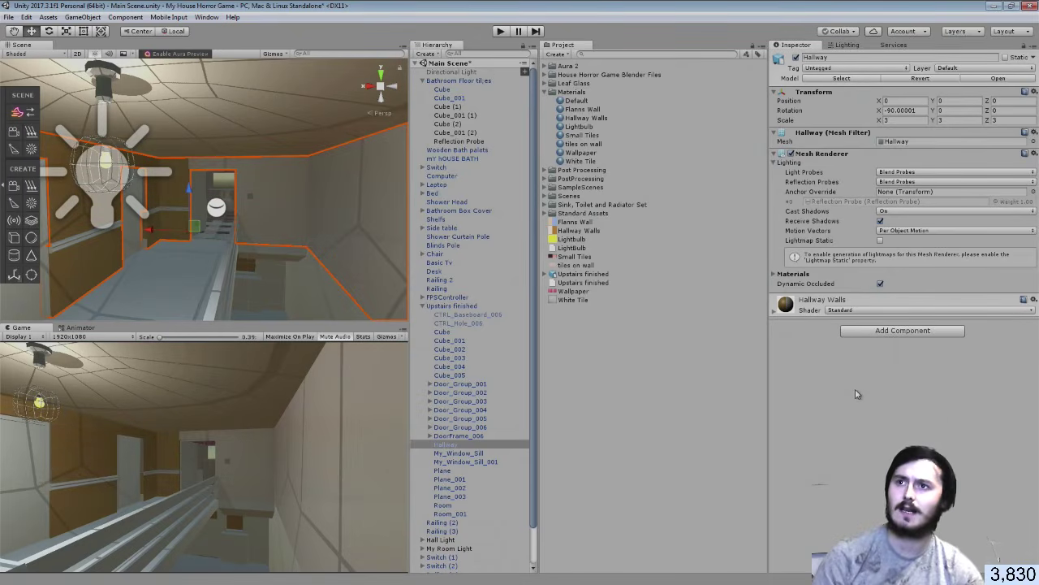
key(ctrl+z)
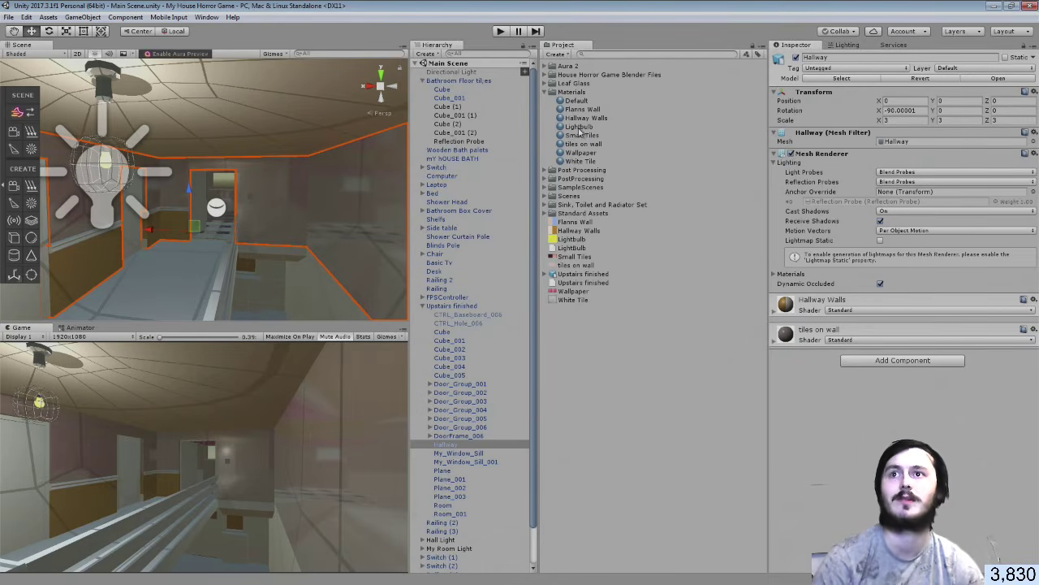
drag(580, 130, 804, 410)
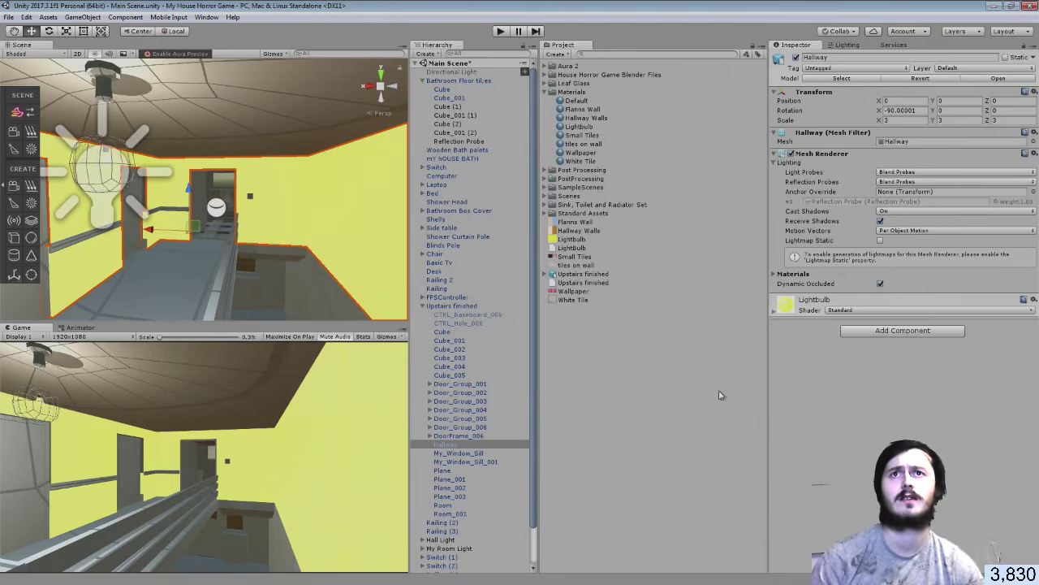
key(ctrl+z)
drag(577, 101, 835, 394)
drag(575, 109, 828, 452)
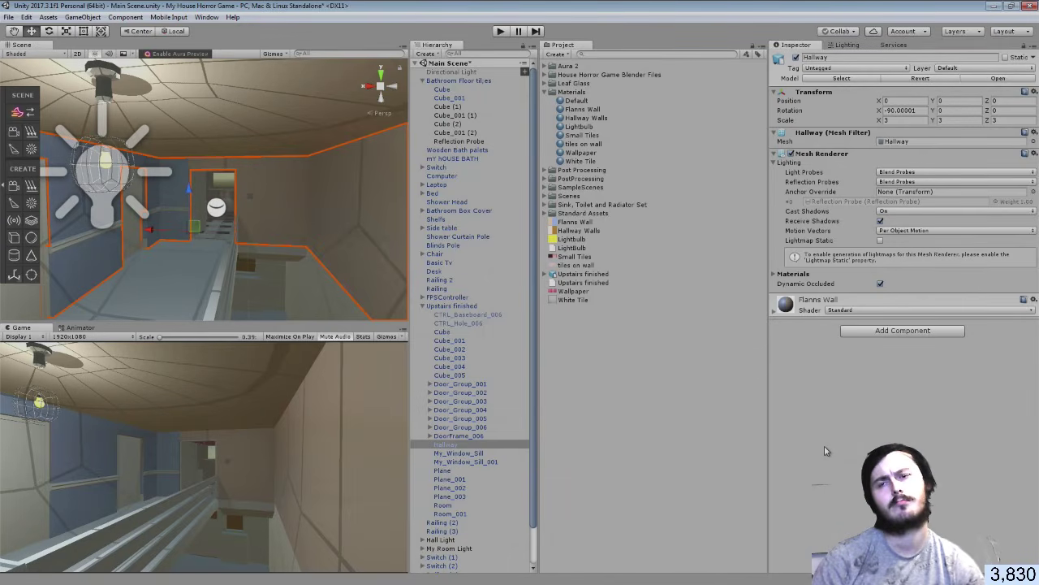
key(ctrl+z)
key(ctrl+z)
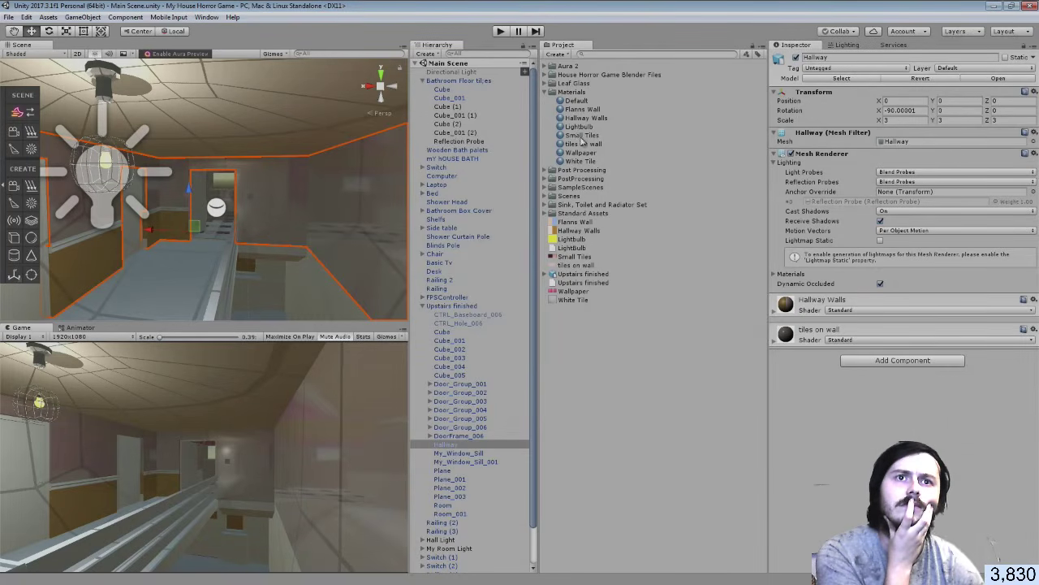
Try the Small Tiles and tiles on wall materials on the Hallway, undoing each
drag(582, 138, 821, 379)
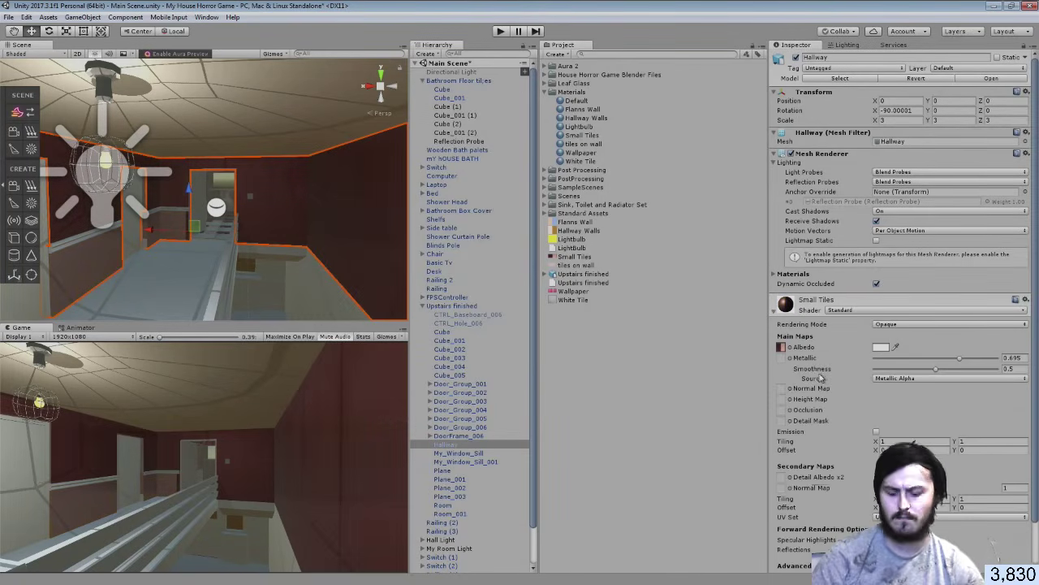
key(ctrl+z)
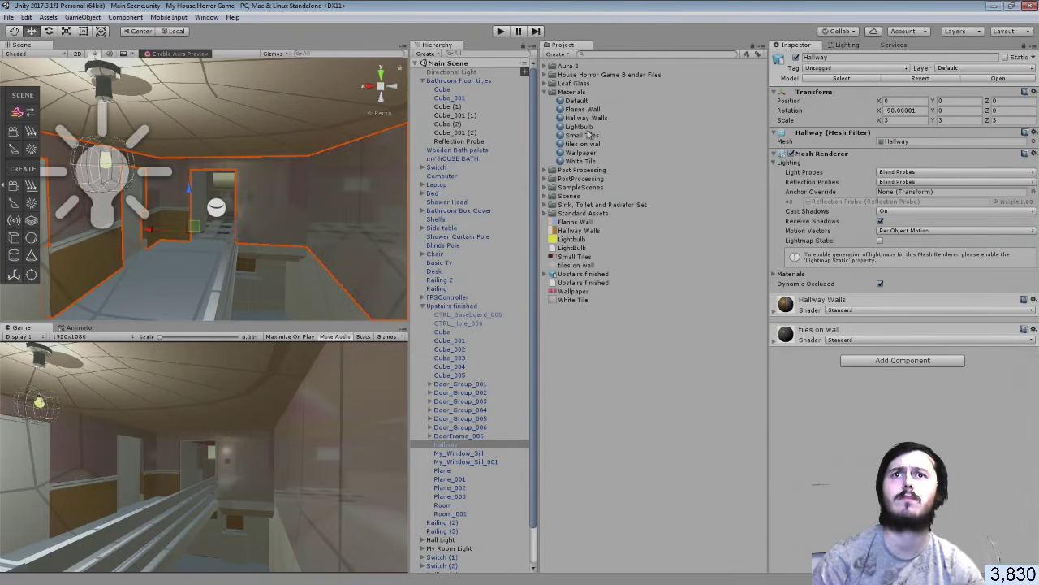
drag(585, 143, 835, 426)
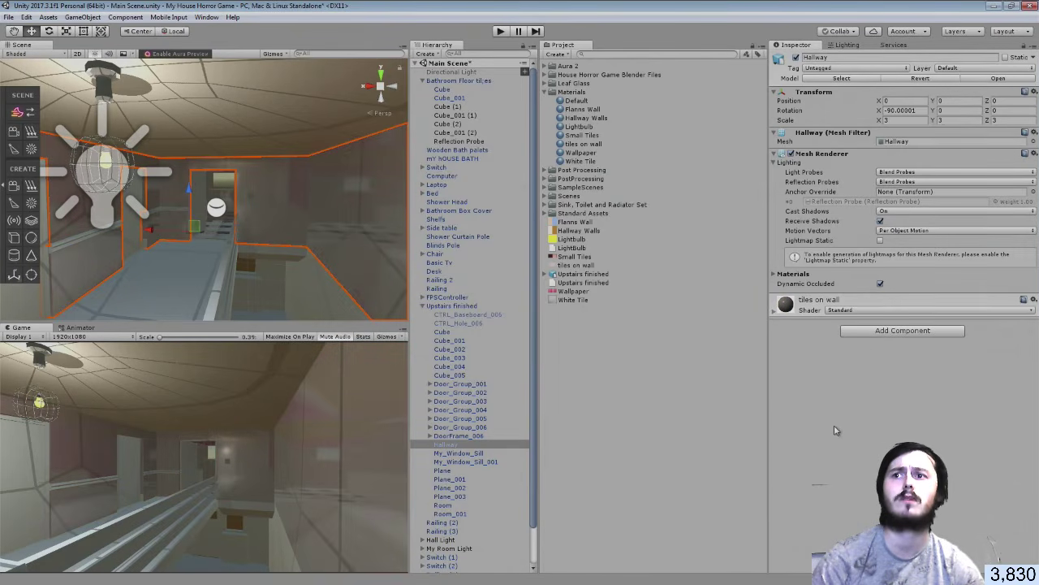
key(ctrl+z)
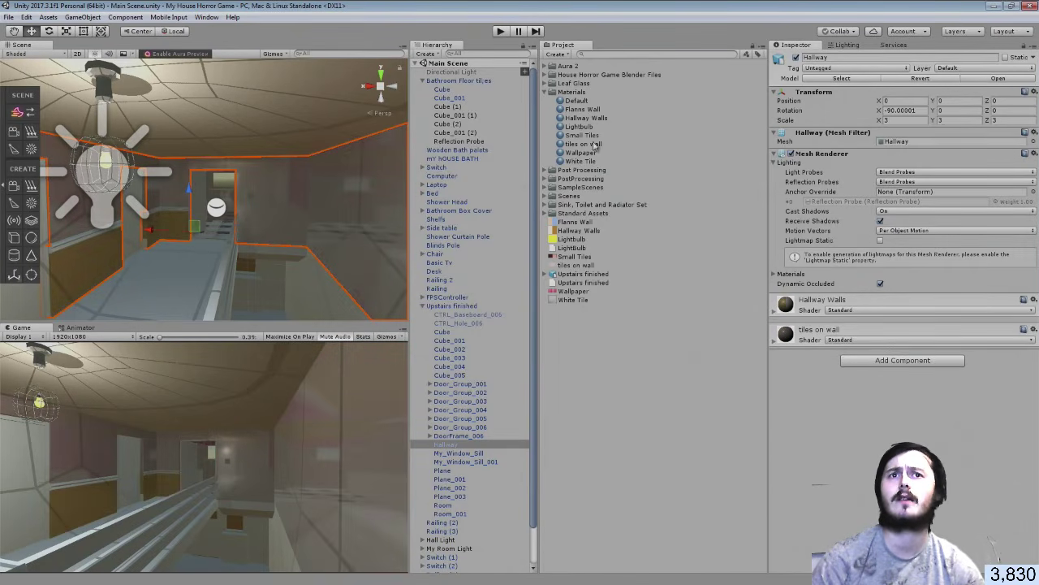
drag(595, 145, 835, 430)
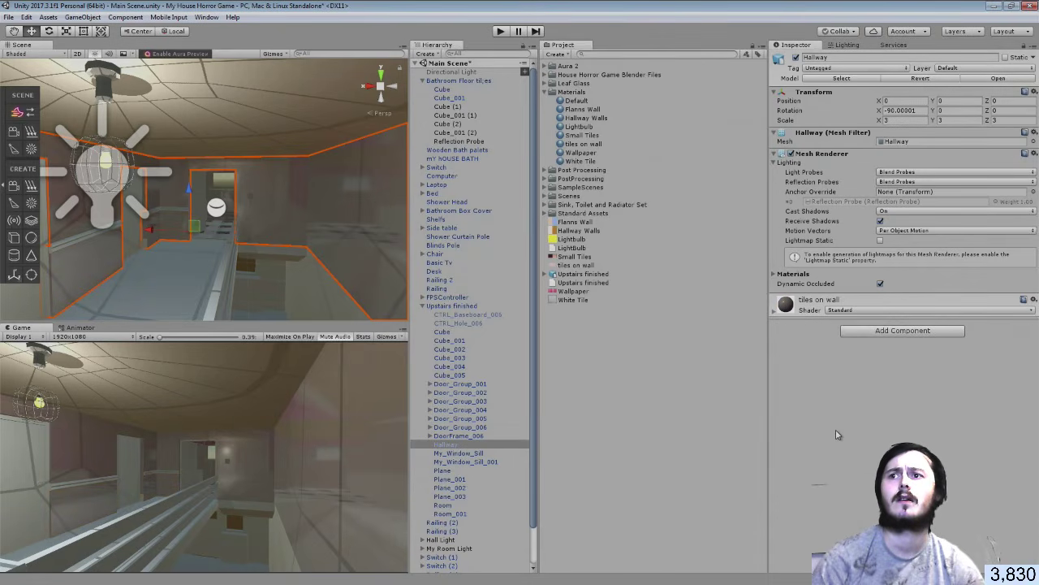
key(ctrl+z)
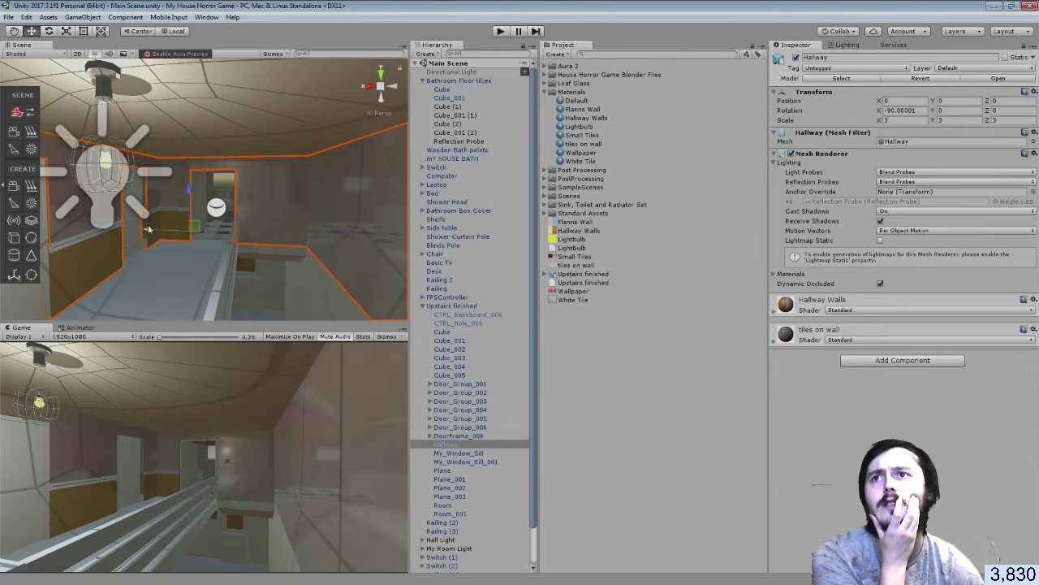
Undo an X shift of the Hallway, try Wallpaper, then leave White Tile applied
drag(151, 225, 218, 236)
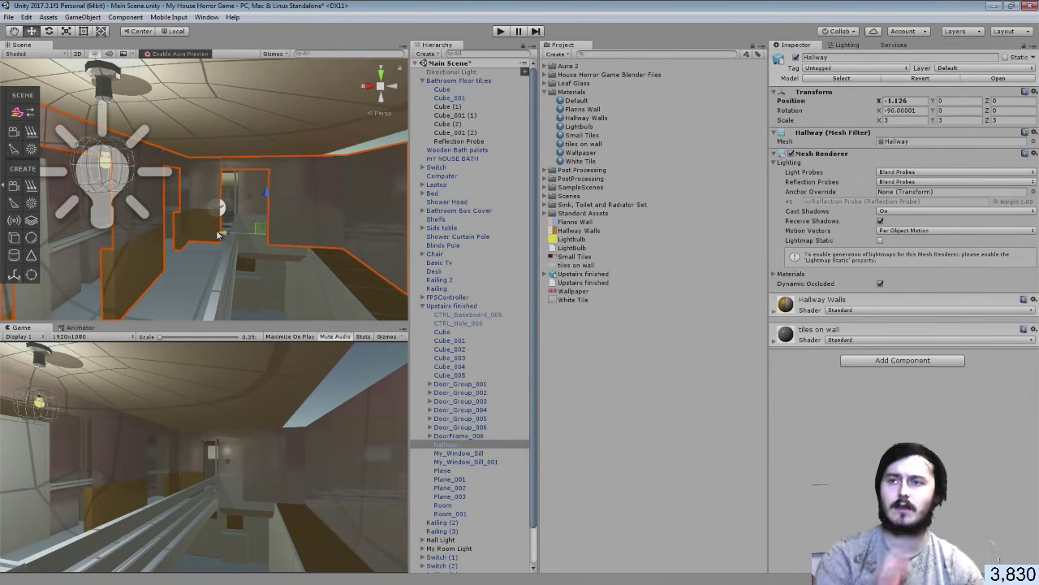
key(ctrl+z)
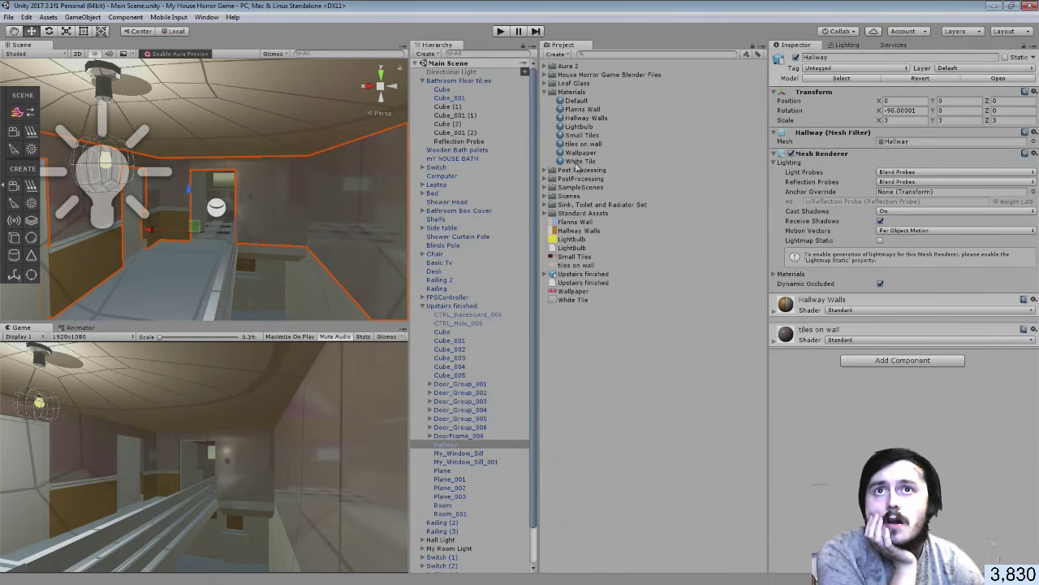
drag(577, 159, 793, 402)
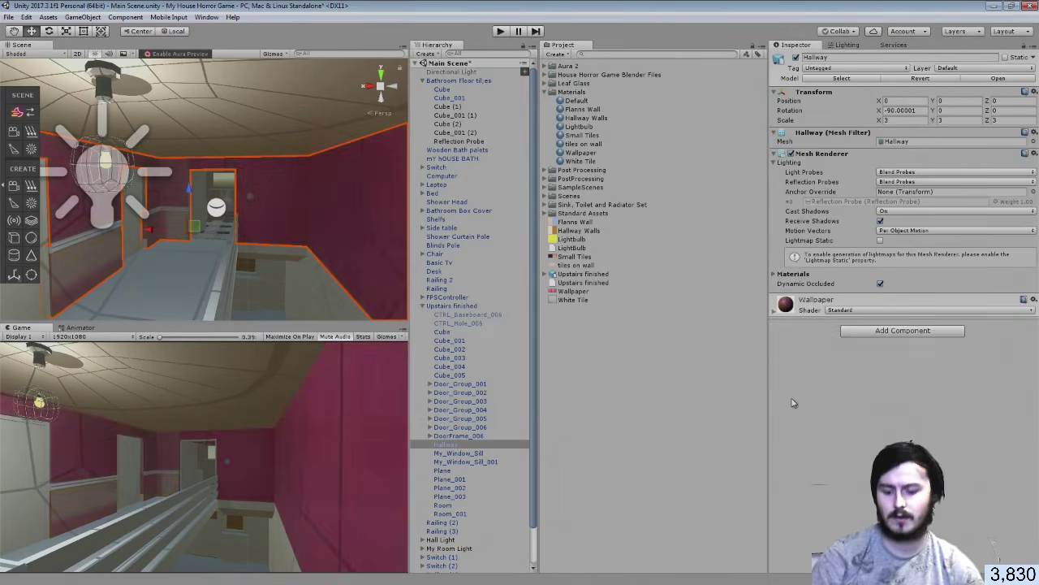
key(ctrl+z)
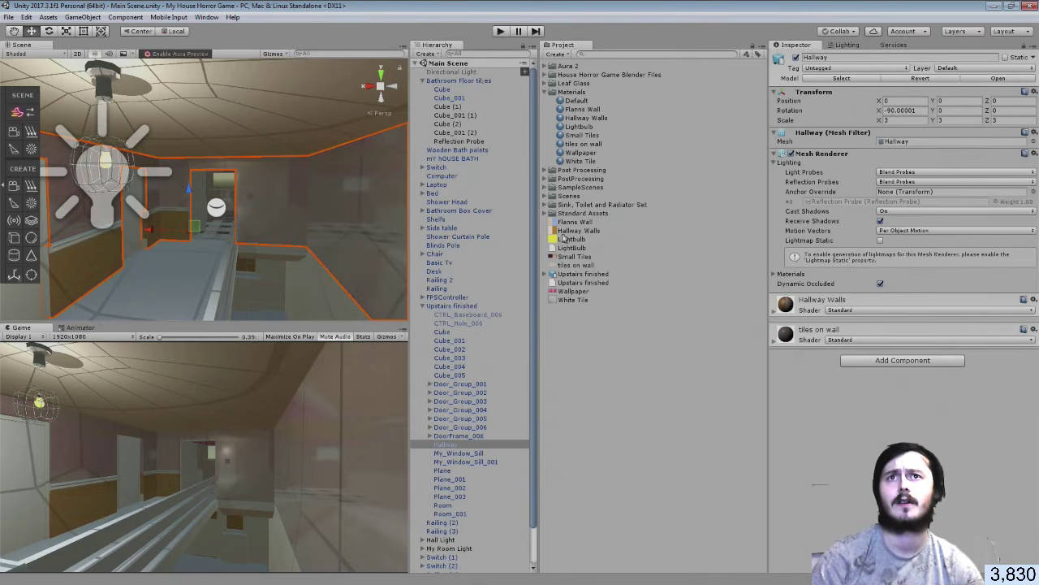
drag(589, 163, 812, 414)
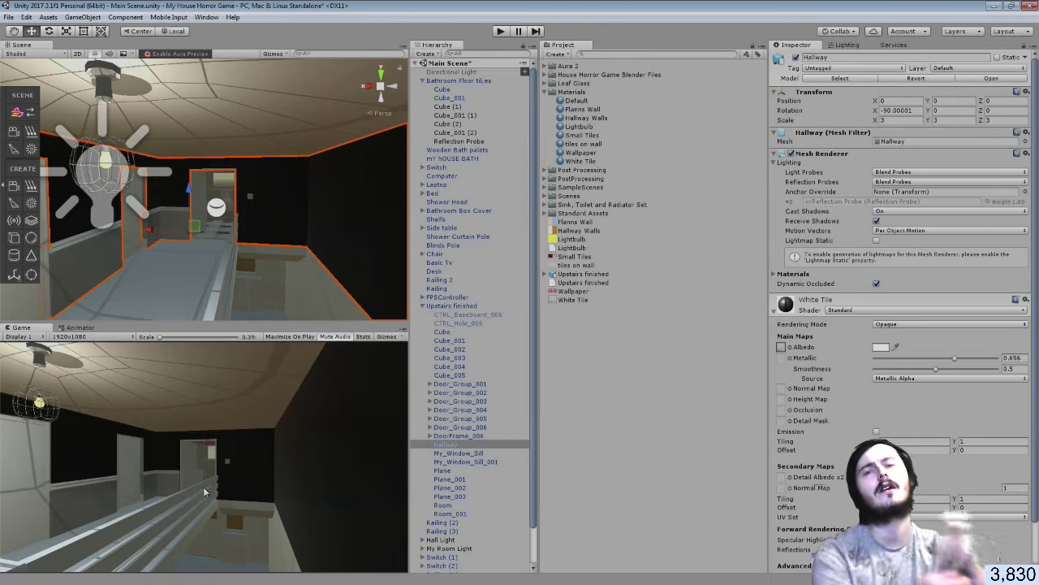
Undo the White Tile material, fly the Scene view through the hallway, and return to Blender
key(ctrl+z)
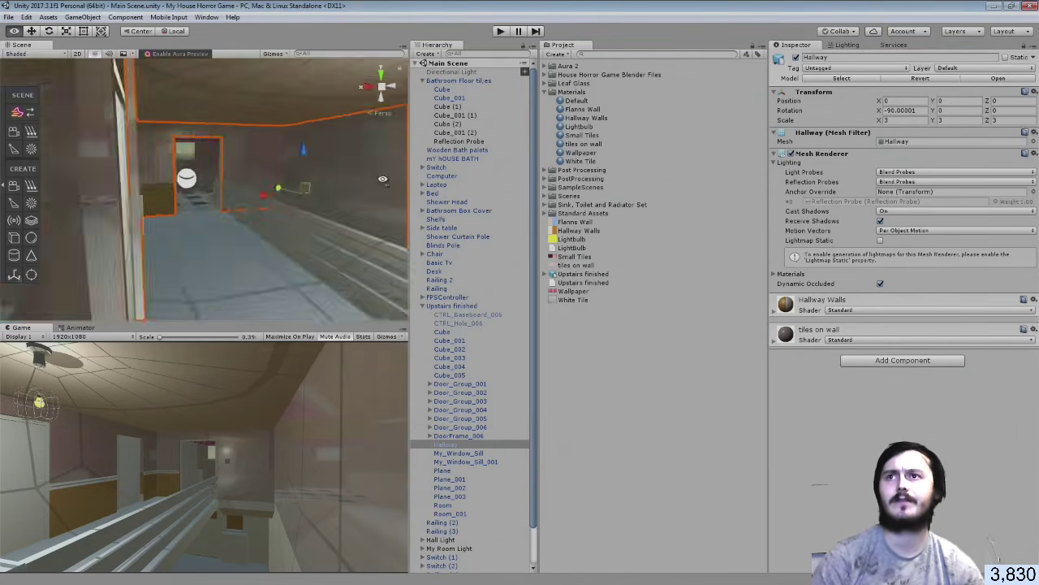
right_drag(702, 163, 966, 166)
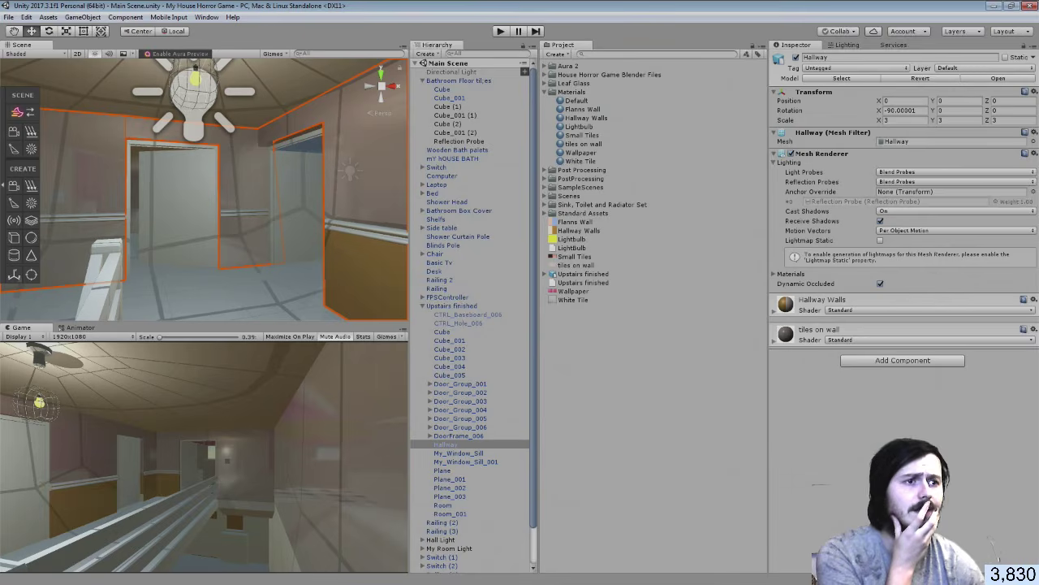
key(alt+Tab)
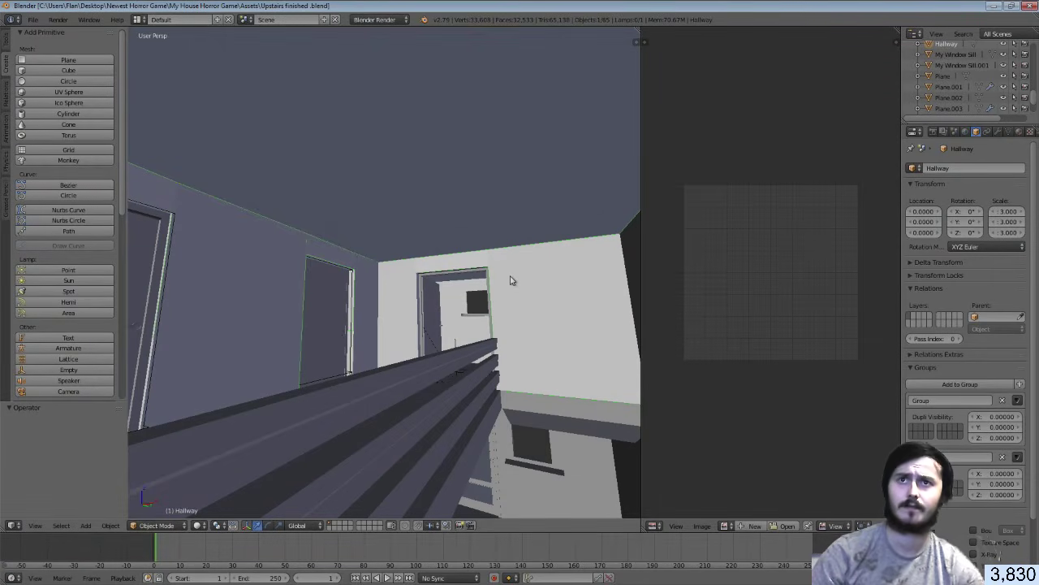
In Edit Mode, pick the Hallways material slot and select all Hallway faces
key(Tab)
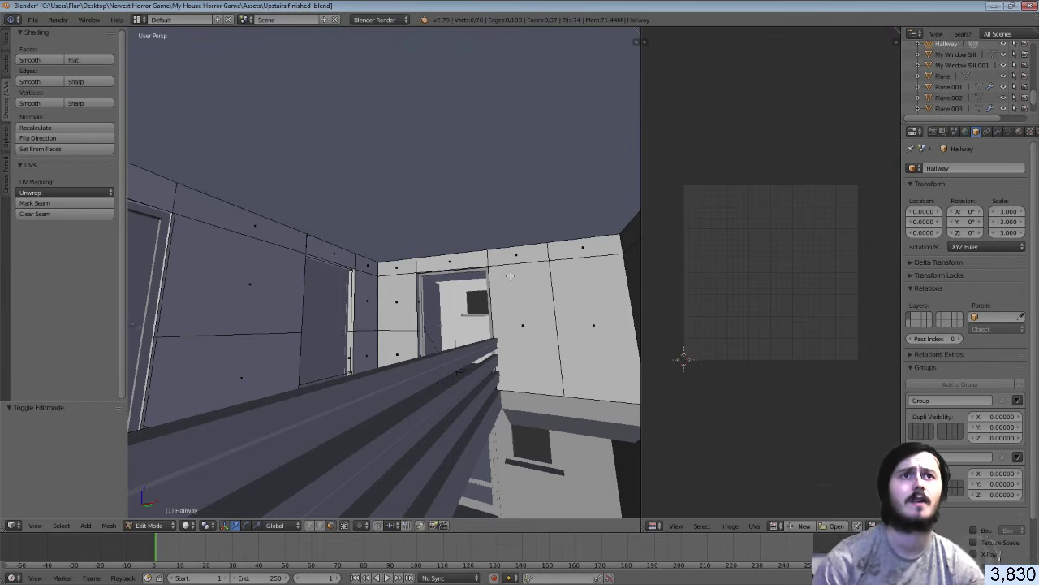
click(1020, 131)
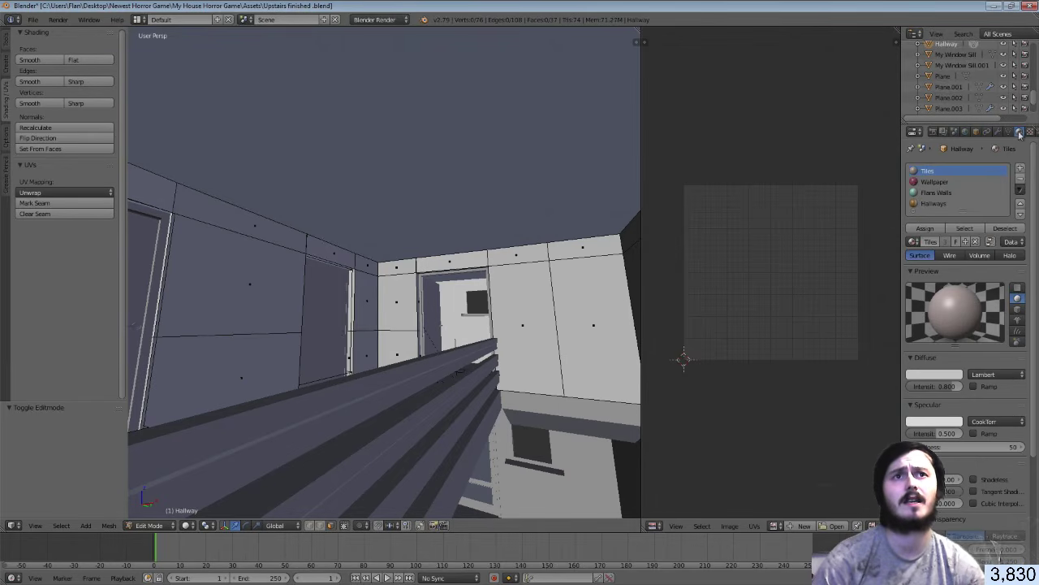
click(949, 203)
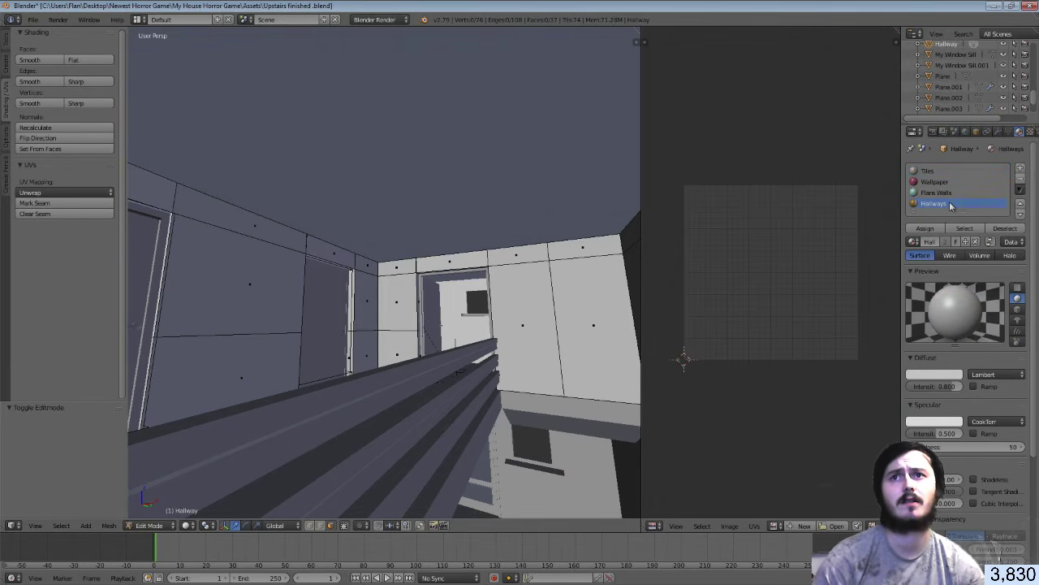
click(928, 231)
key(a)
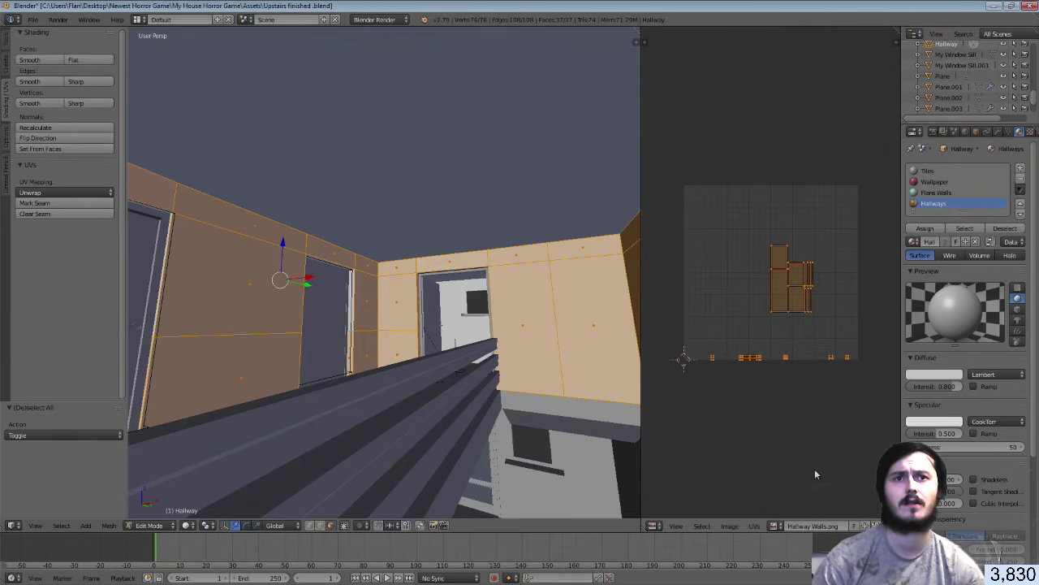
Assign the Hallways material to the faces, keeping Hallway Walls.png behind the UVs
click(774, 526)
click(805, 428)
click(923, 230)
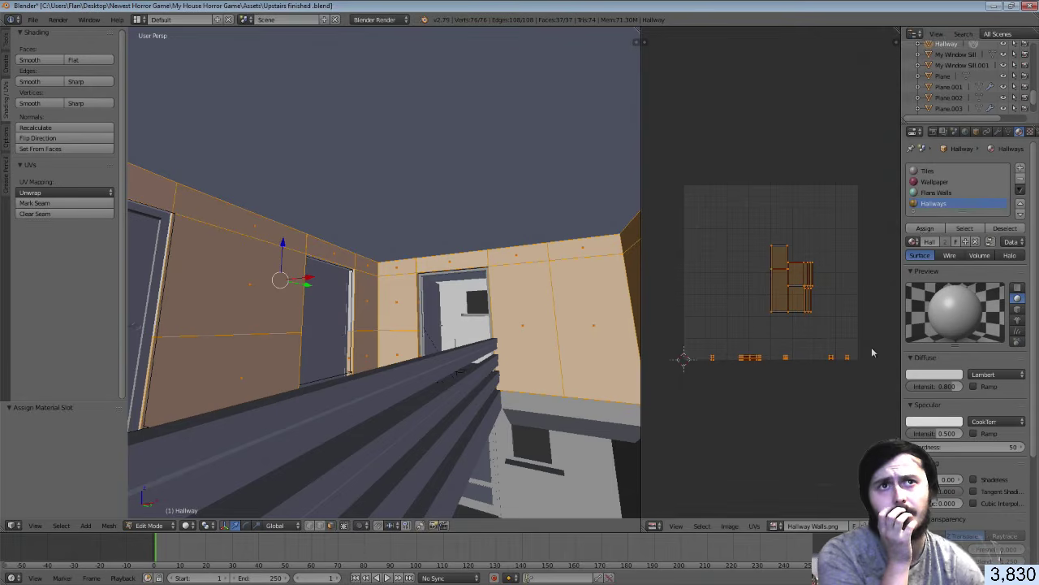
click(776, 526)
click(802, 431)
scroll(777, 335, up, 1)
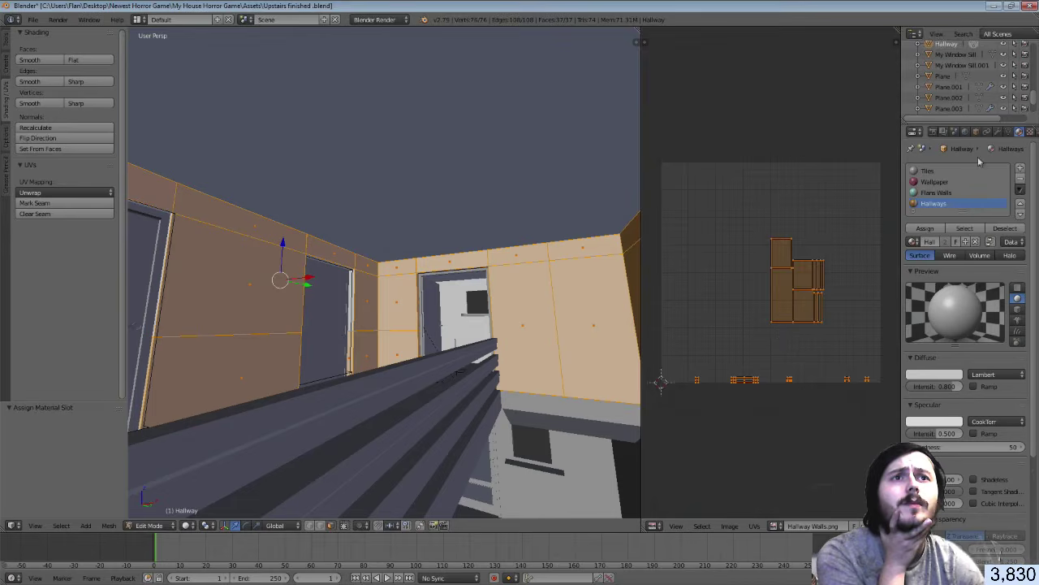
Set the Hallways texture to the Hallway Walls image and launch the Open Image file browser
click(1029, 132)
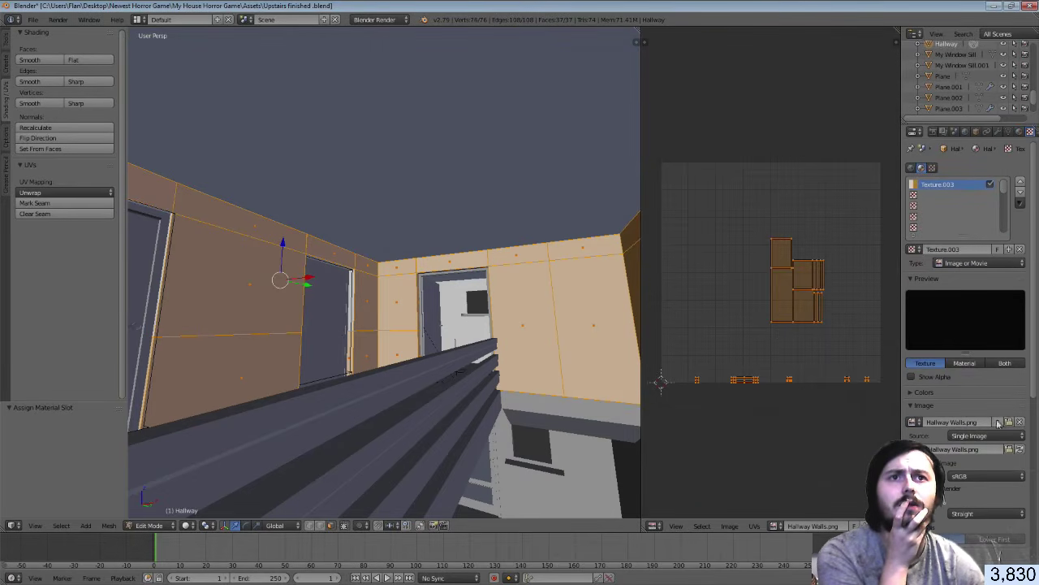
click(914, 422)
click(839, 450)
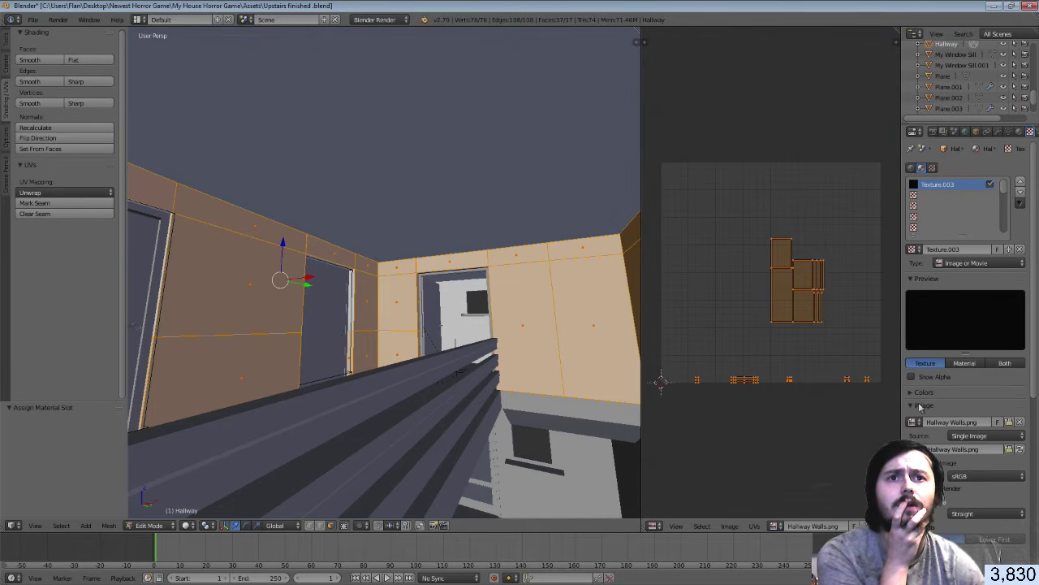
click(774, 527)
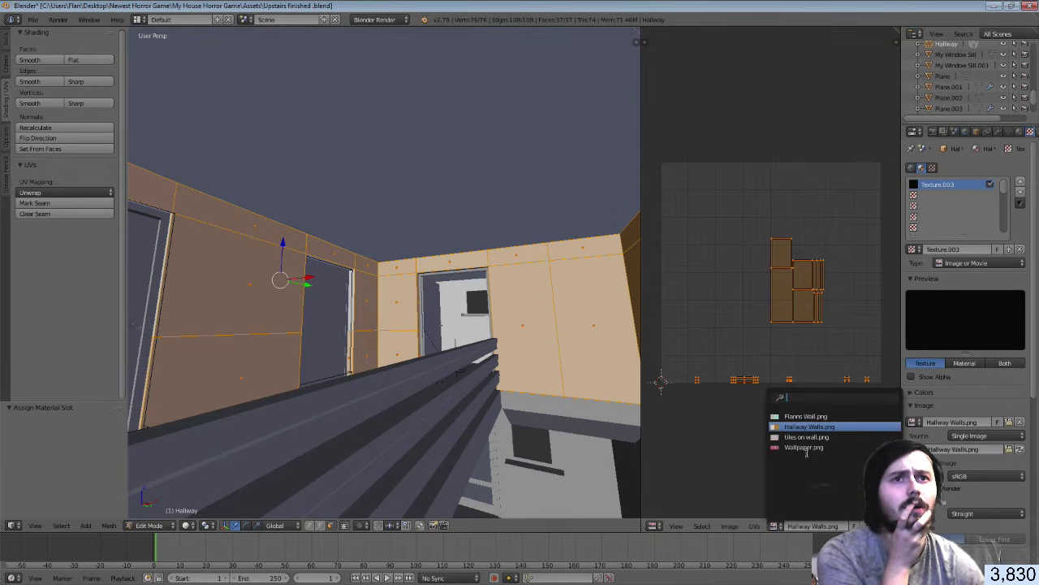
click(808, 428)
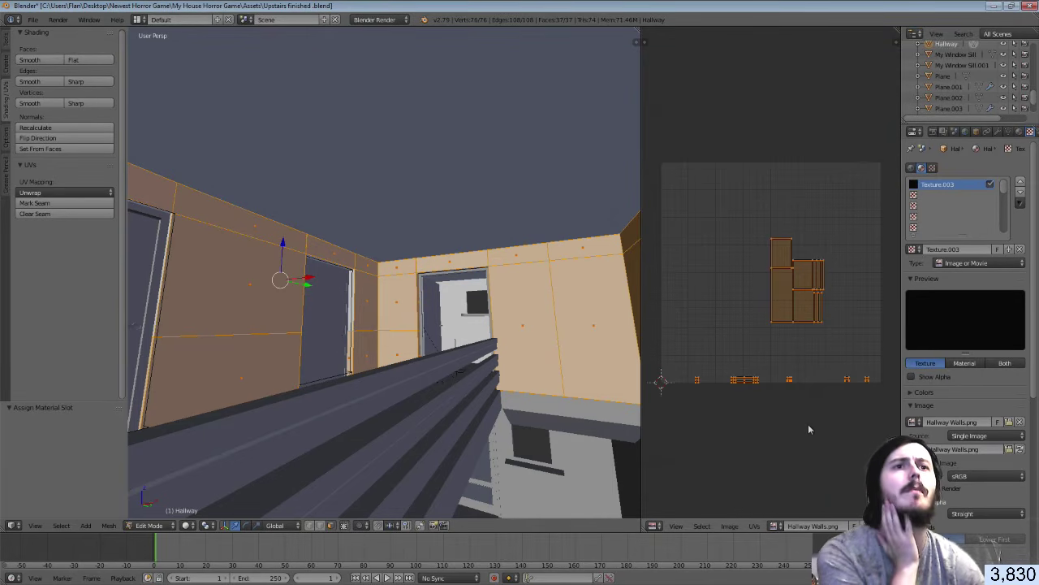
click(1010, 423)
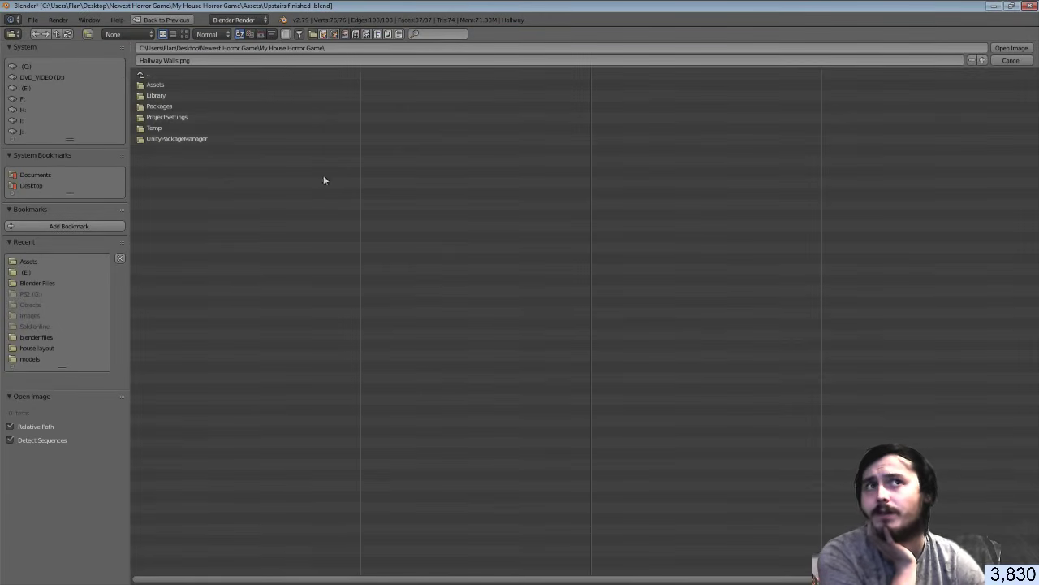
Cancel the file browser at the E: drive and inspect the Hallway Walls texture in Unity
click(27, 272)
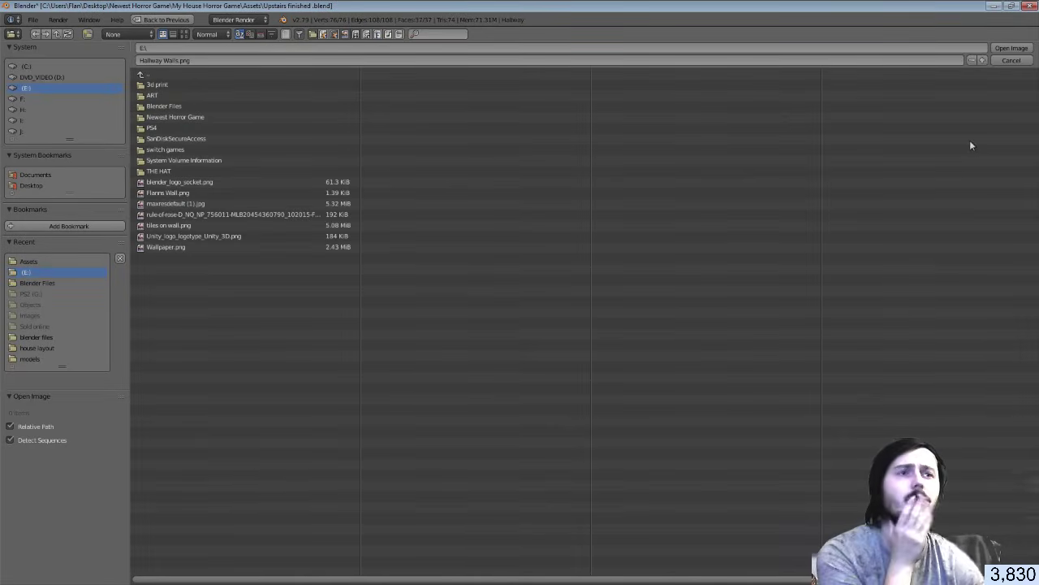
click(1010, 61)
key(alt+Tab)
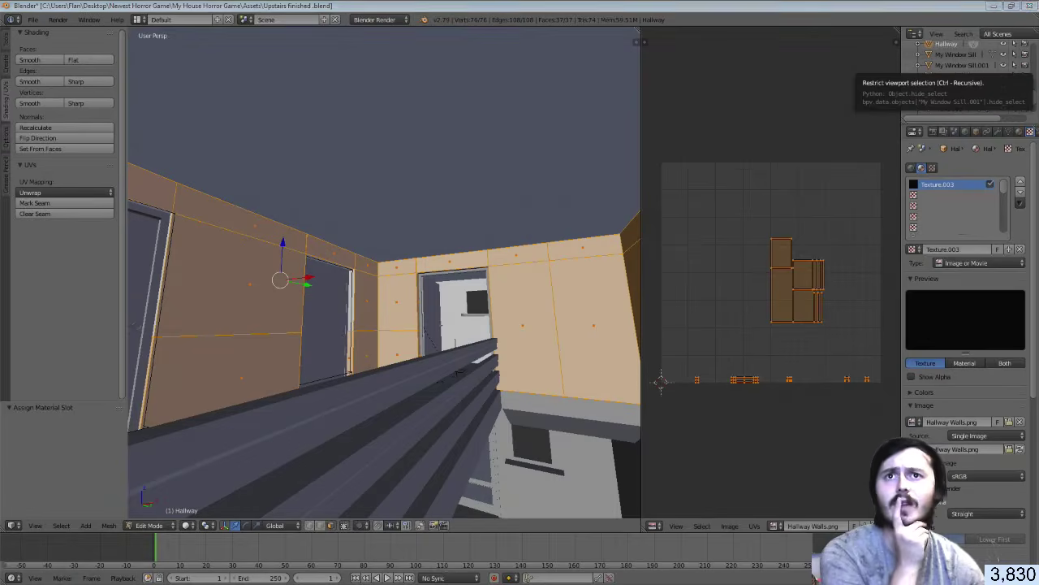
click(580, 231)
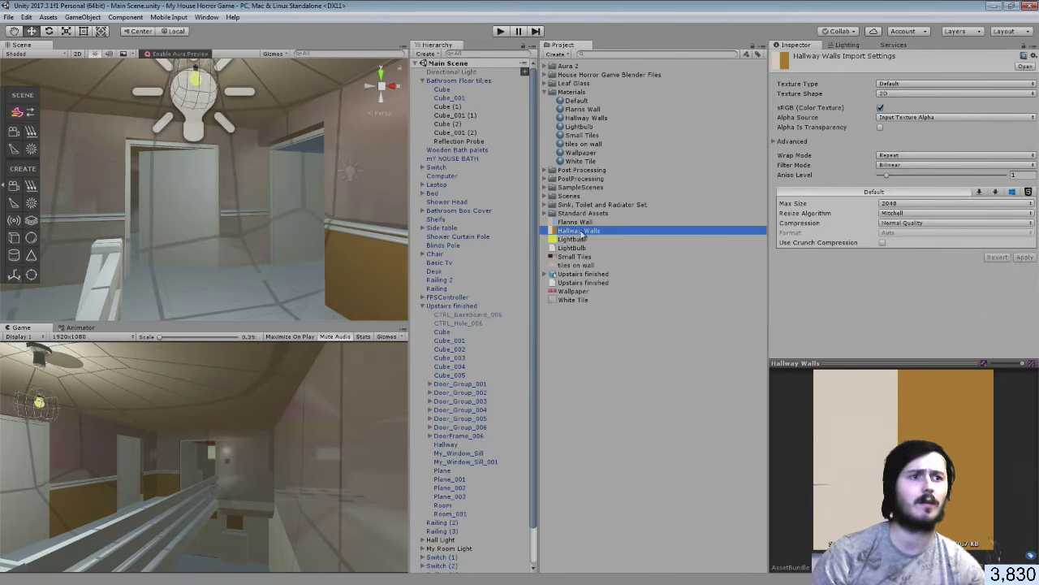
Copy the Hallway Walls texture from Unity's Project panel onto the E: drive, then return to Blender
drag(582, 234, 614, 255)
key(alt+Tab)
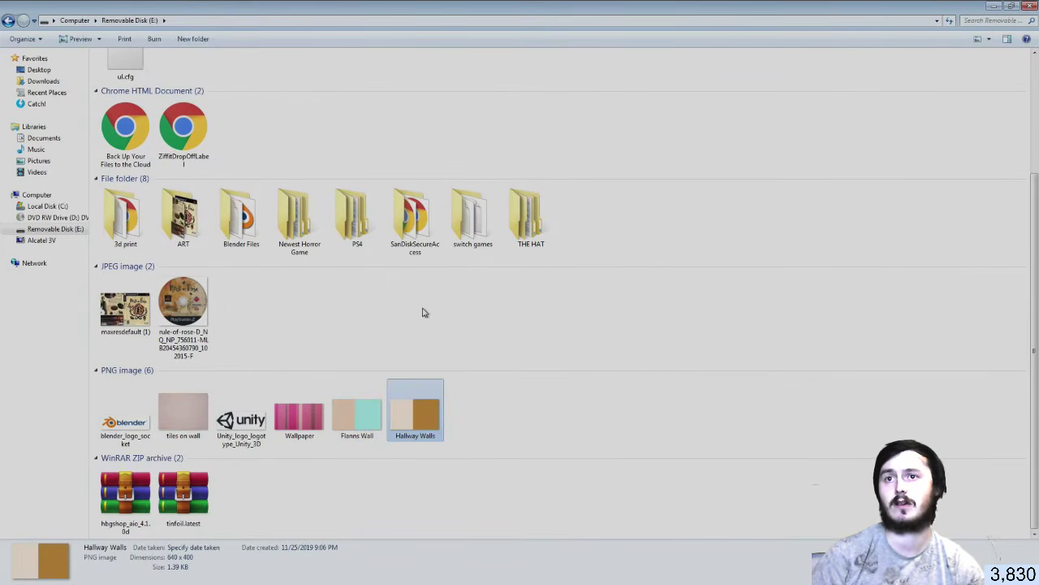
click(481, 417)
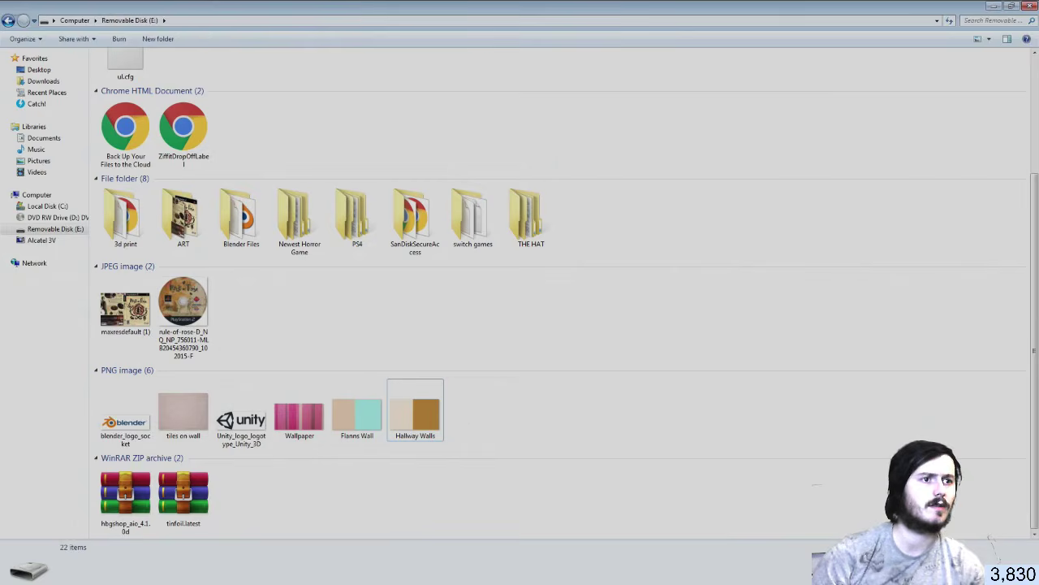
key(alt+Tab)
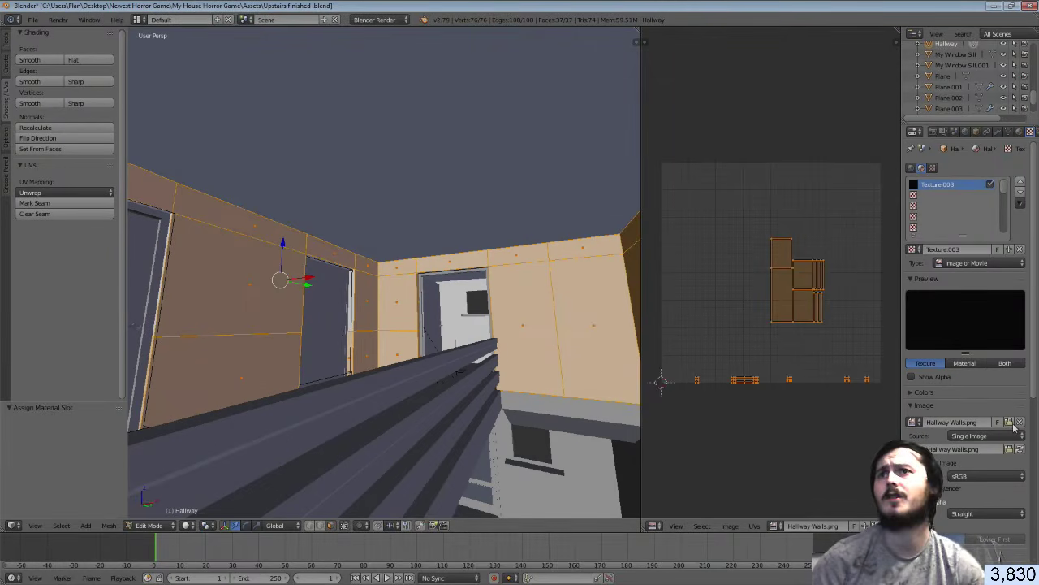
Load Hallway Walls.png from the E: drive and show it as Hallway Walls.png.001 behind the UVs
click(1020, 423)
click(42, 272)
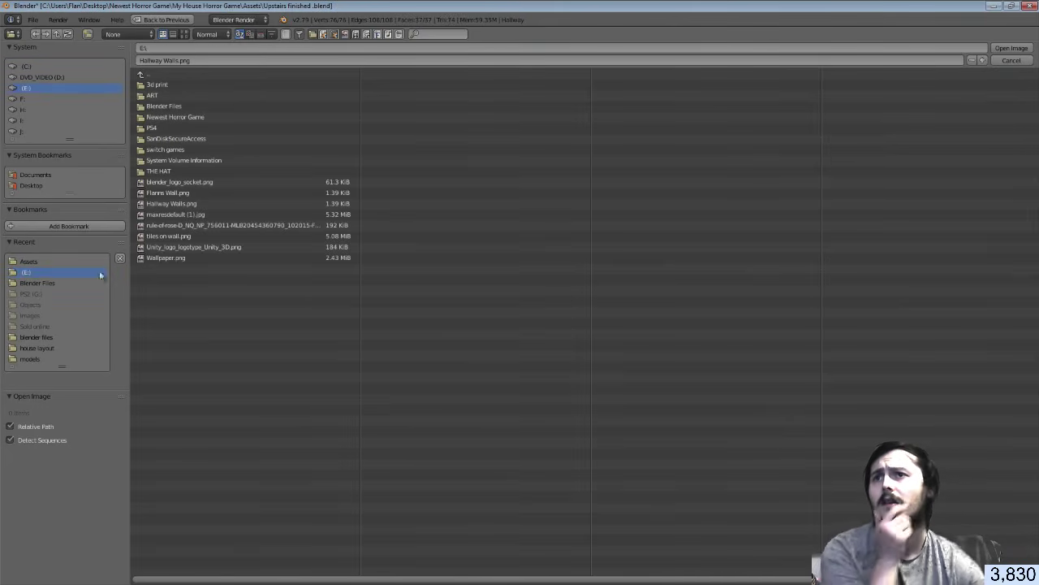
click(171, 203)
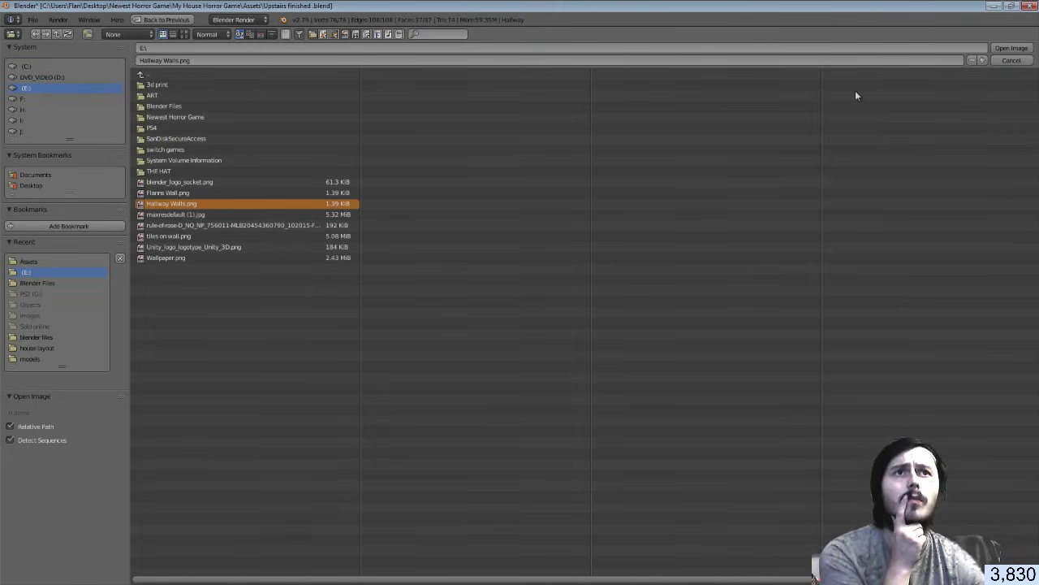
click(1012, 48)
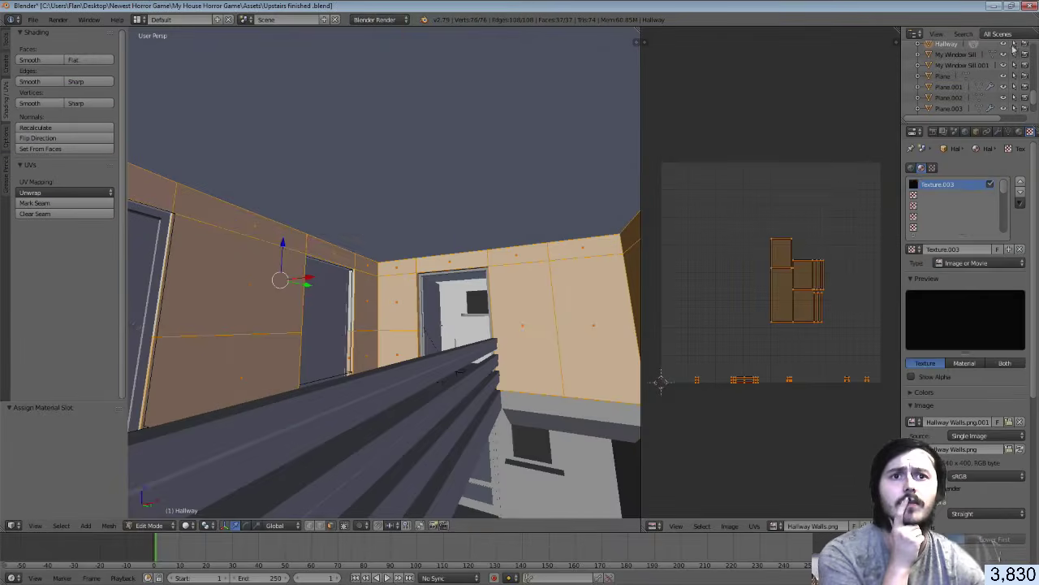
click(787, 528)
click(800, 434)
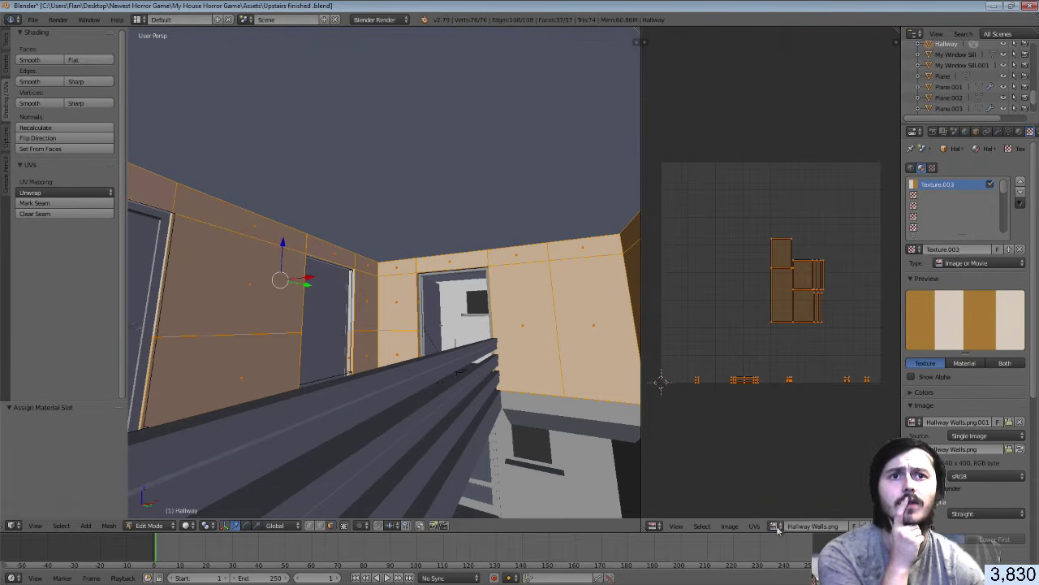
click(777, 528)
click(802, 434)
Scale the upper wall UVs to about 0.082 inside the texture's brown half
scroll(772, 349, down, 2)
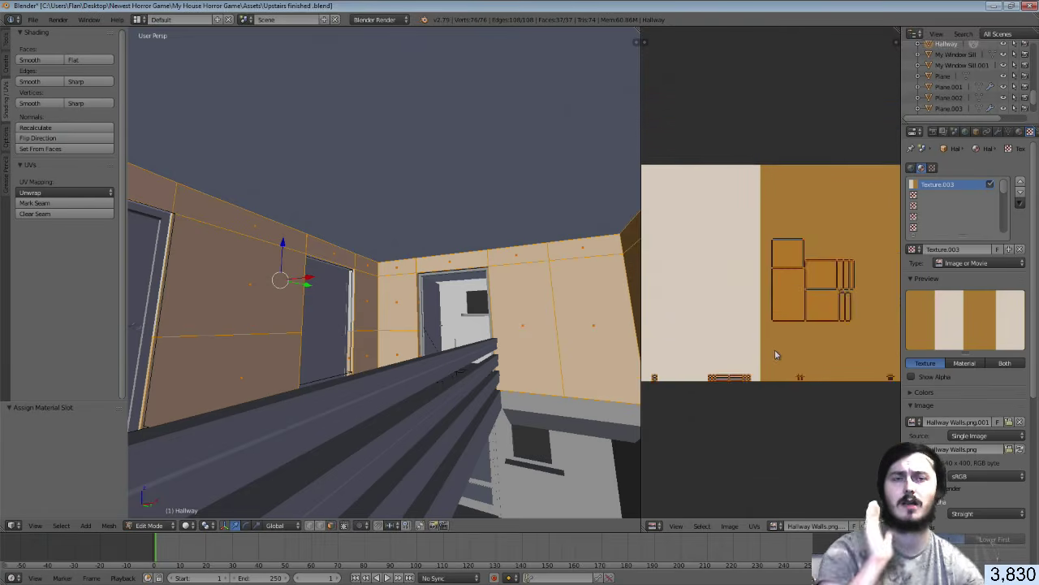
scroll(775, 354, down, 2)
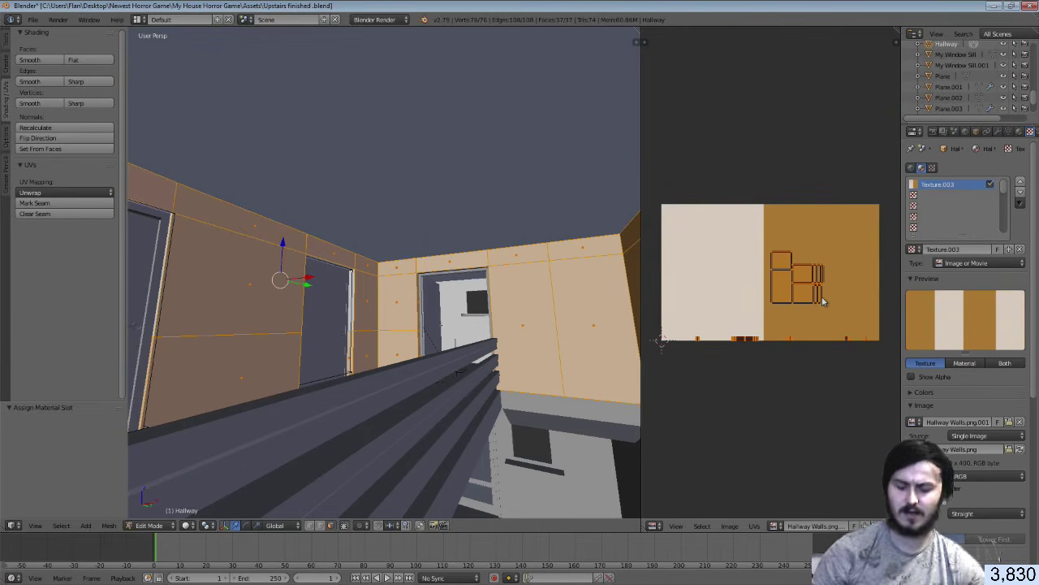
key(s)
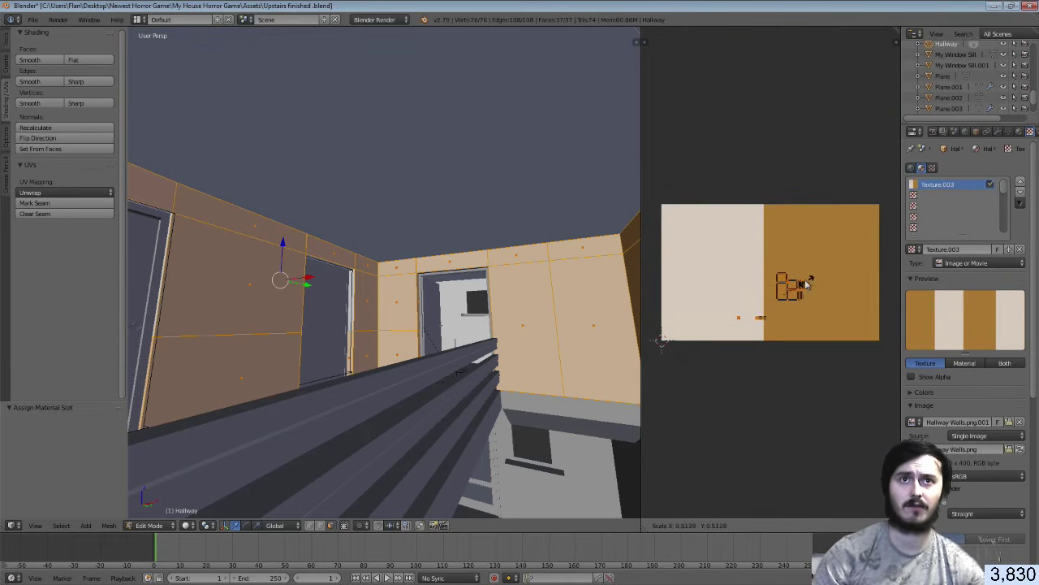
click(788, 294)
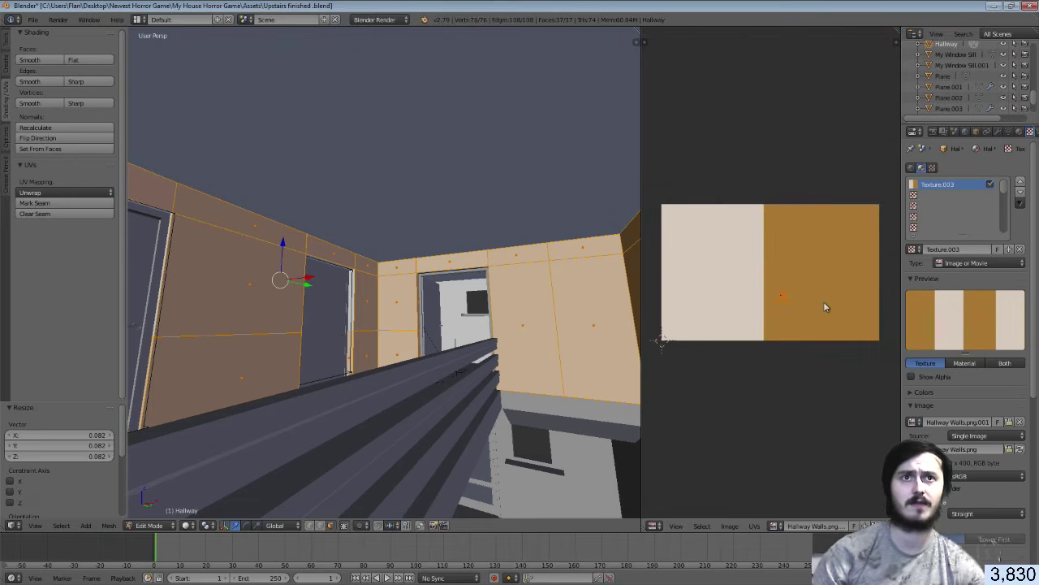
Save over the blend file, show the Hallways material settings, and switch to Unity
key(ctrl+s)
click(825, 303)
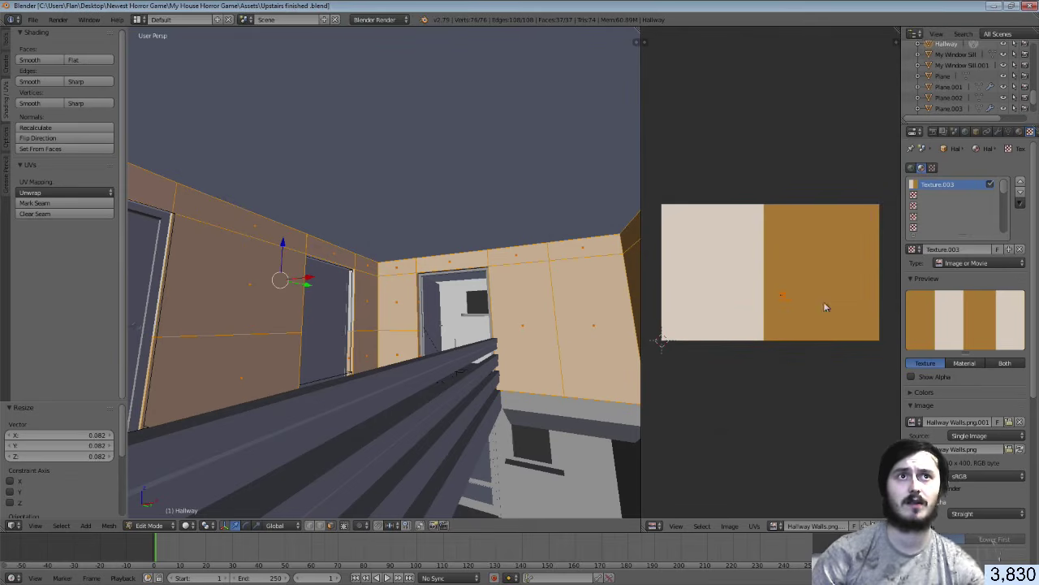
click(1018, 133)
click(925, 228)
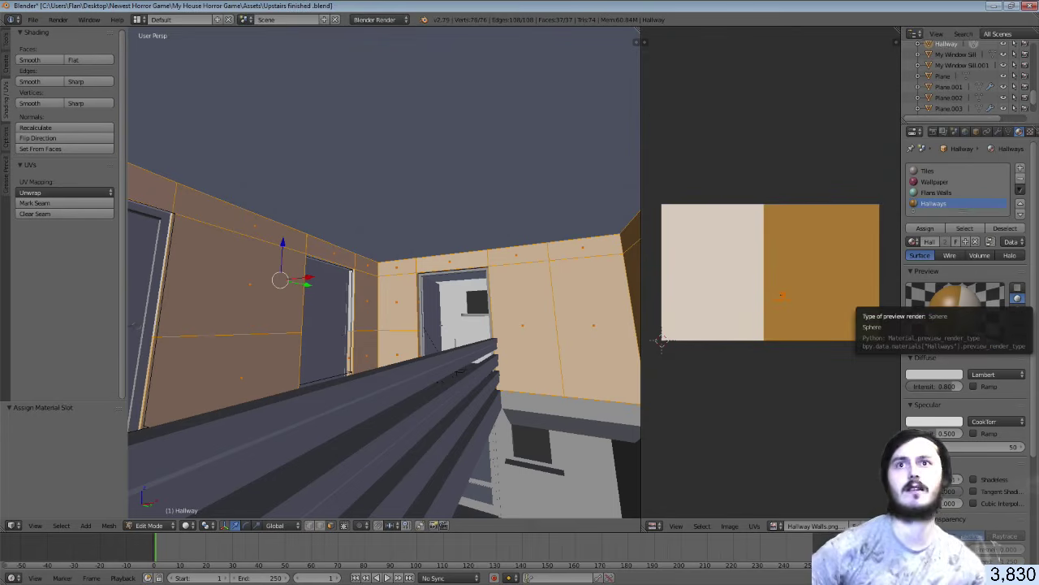
key(alt+Tab)
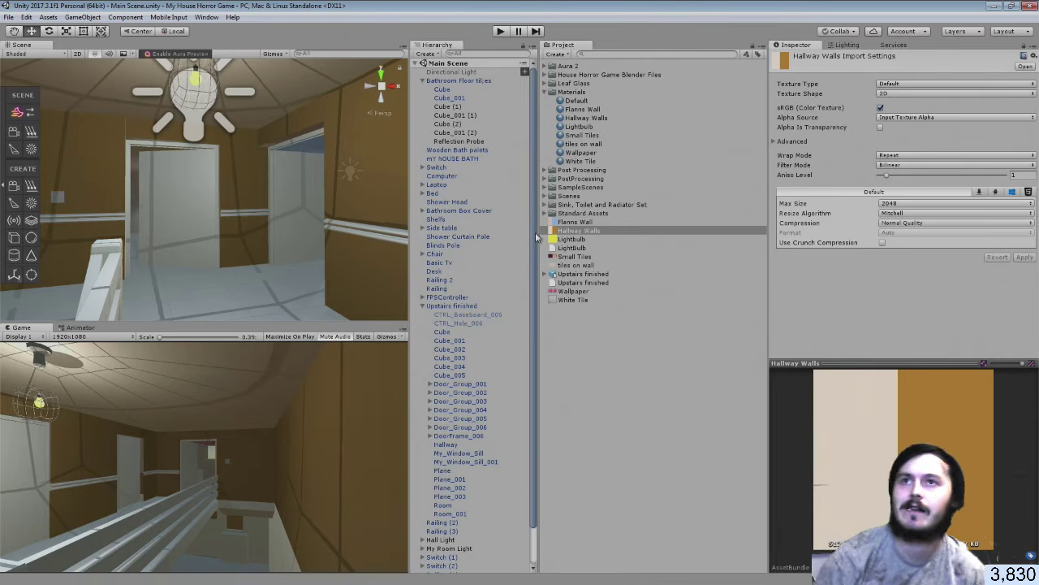
Orbit Unity's Scene view to check the brown hallway walls, then return to Blender
right_drag(253, 172, 674, 223)
key(s)
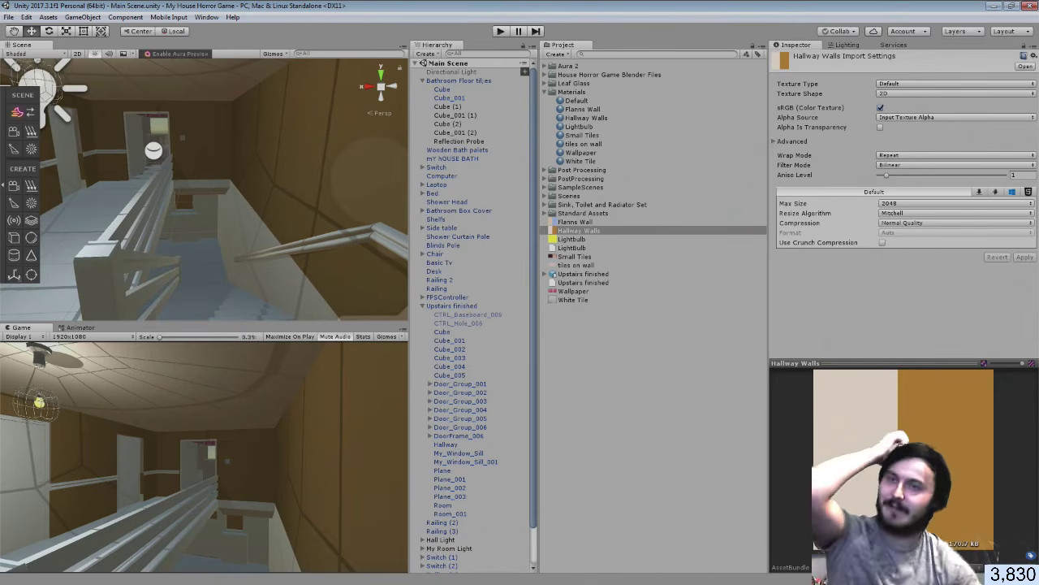
key(alt+Tab)
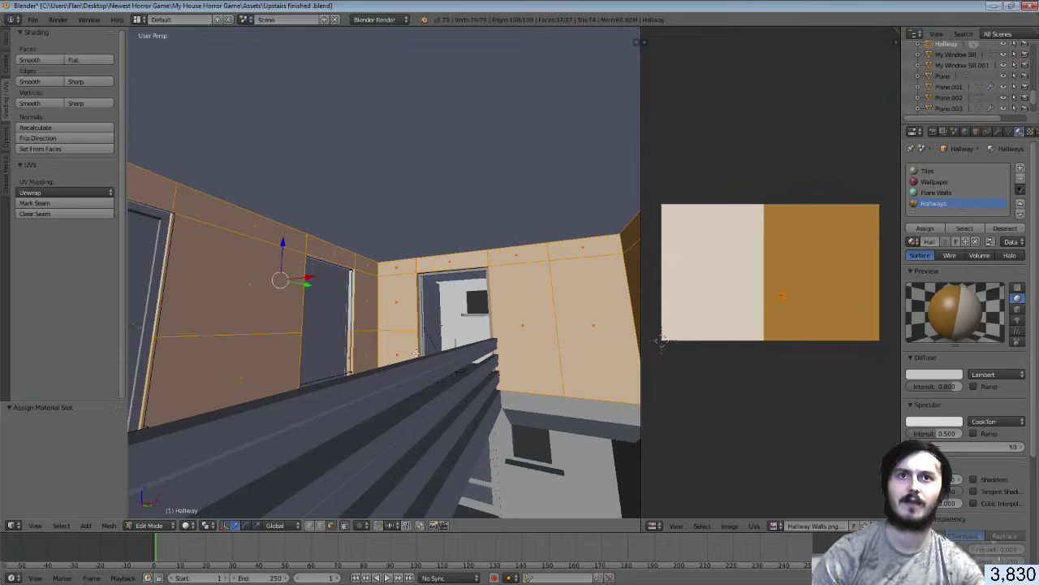
Walk into the hallway and deselect the four lower wall faces near the doorway
key(shift+f)
key(w)
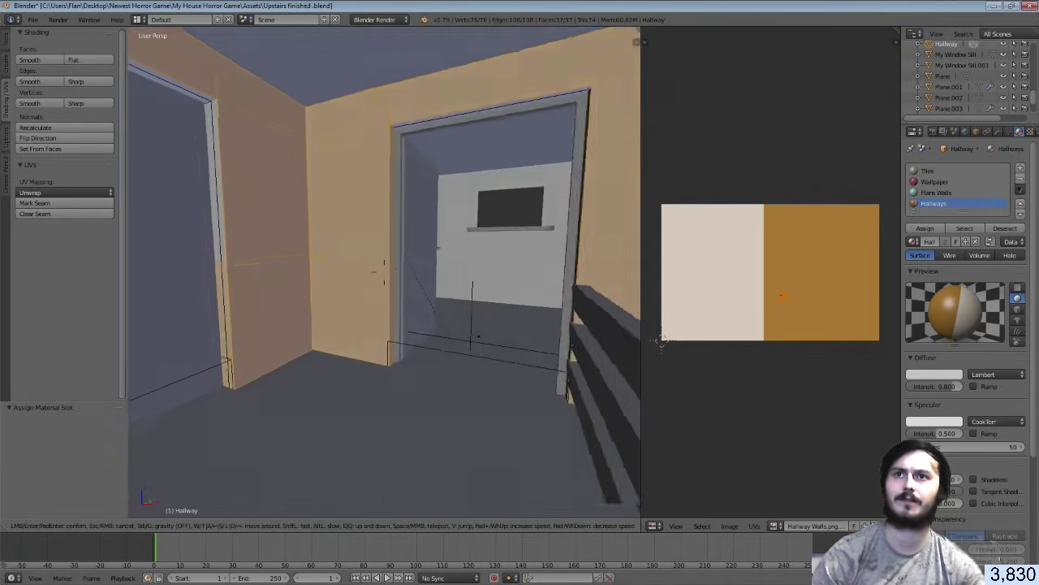
key(w)
key(s)
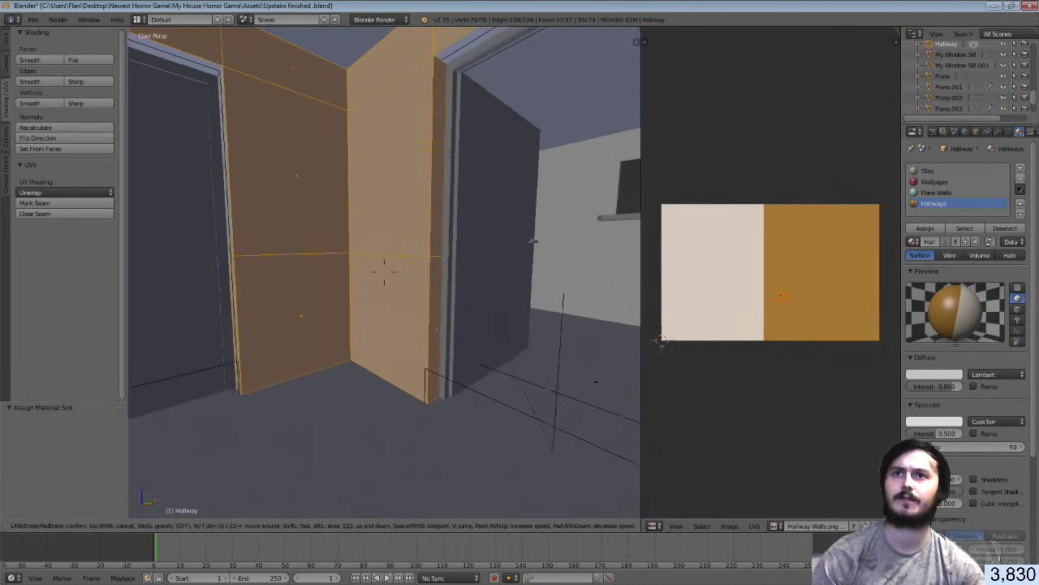
key(s)
click(384, 273)
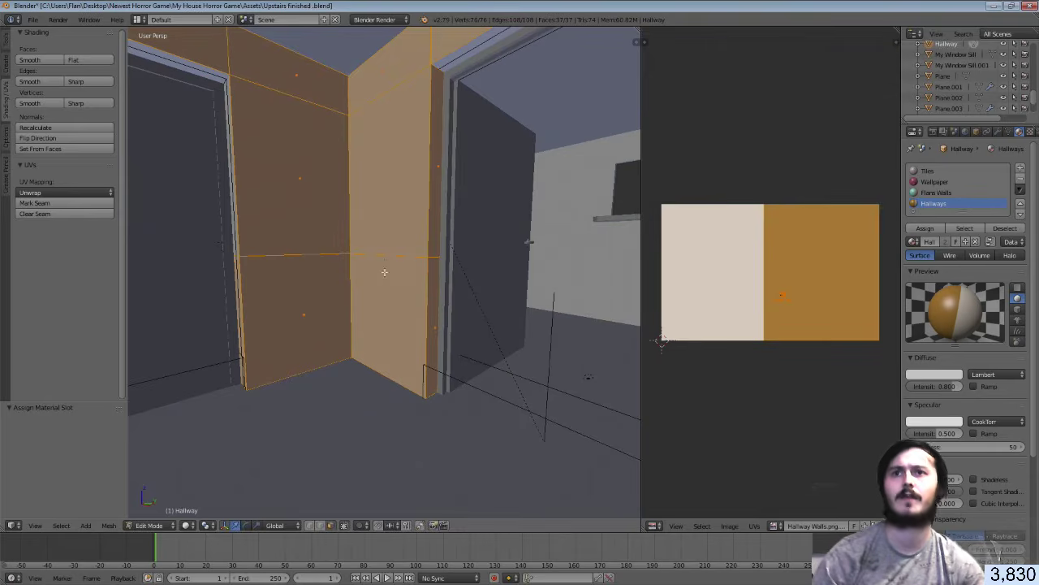
shift+right_click(436, 300)
shift+right_click(402, 297)
shift+right_click(327, 285)
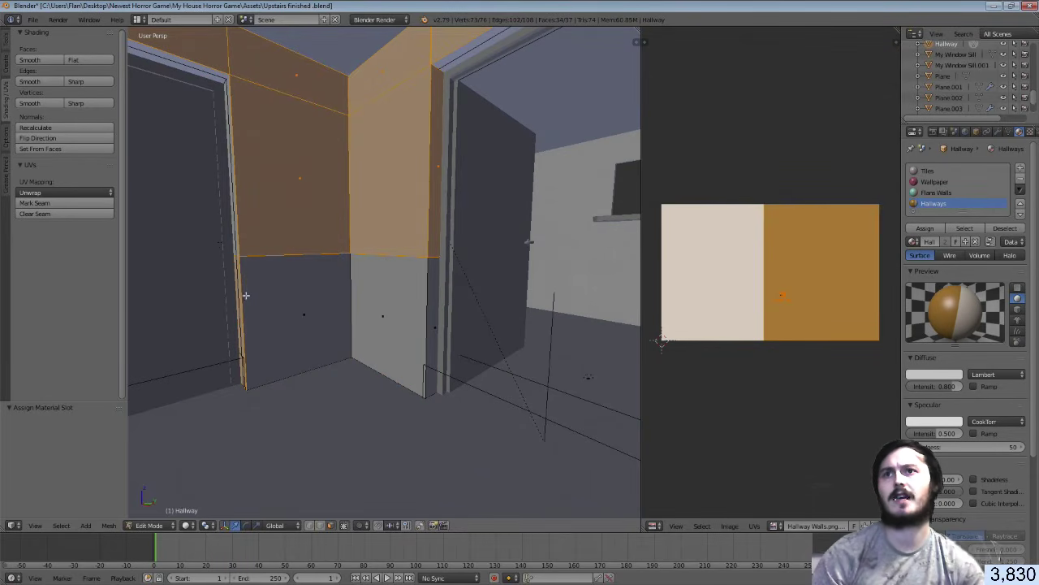
shift+right_click(241, 294)
Deselect more lower wall faces by the orange wall, the door edge and the left strip
key(shift+f)
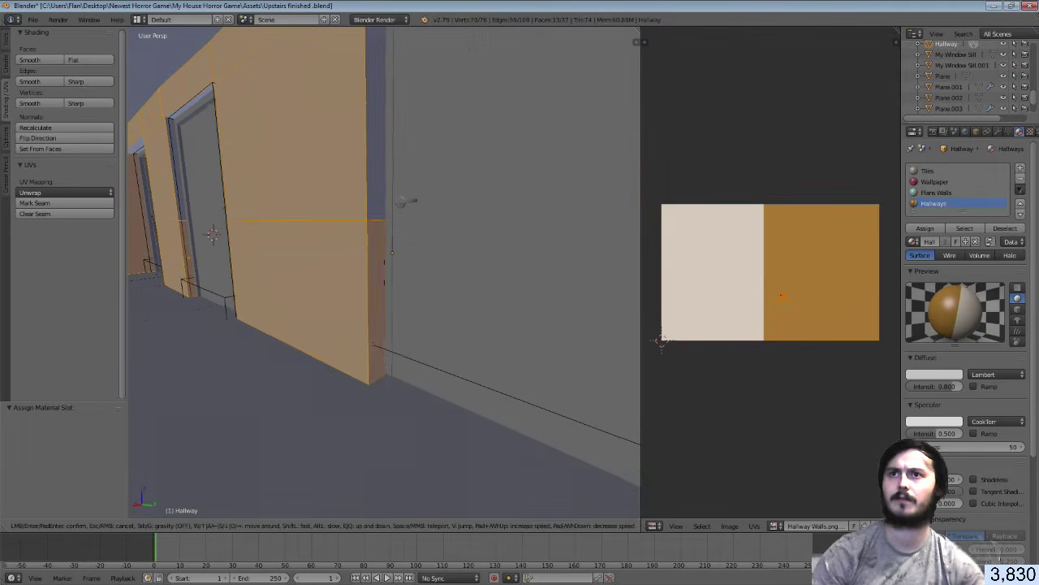
click(384, 272)
shift+right_click(381, 272)
shift+right_click(332, 262)
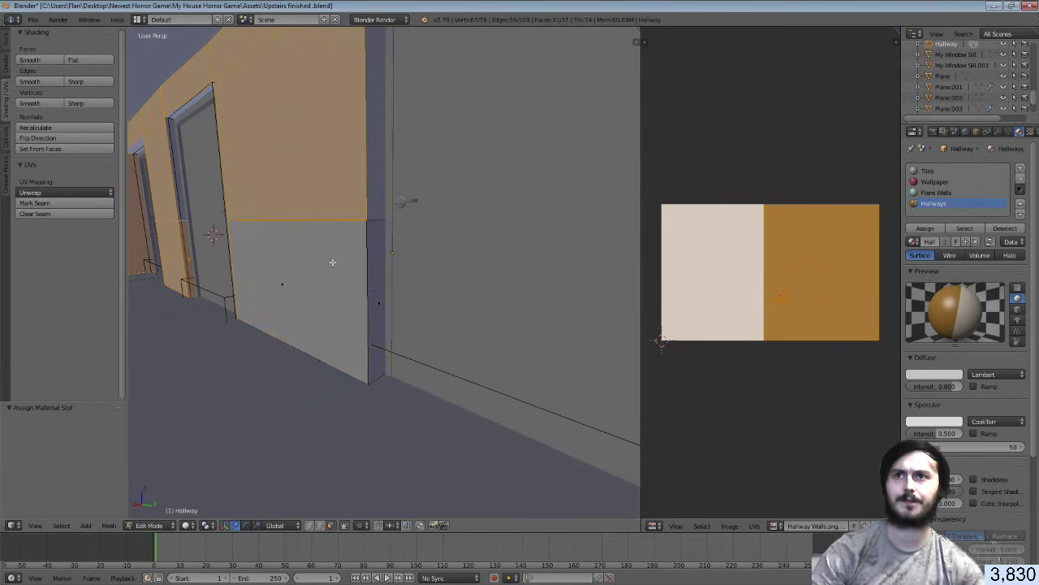
key(shift+f)
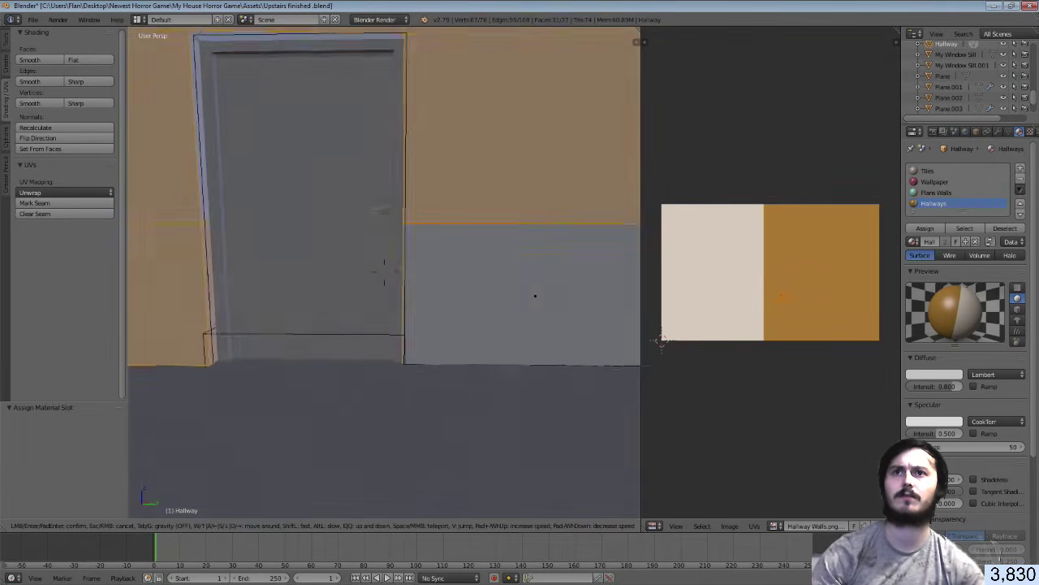
click(397, 272)
shift+right_click(397, 272)
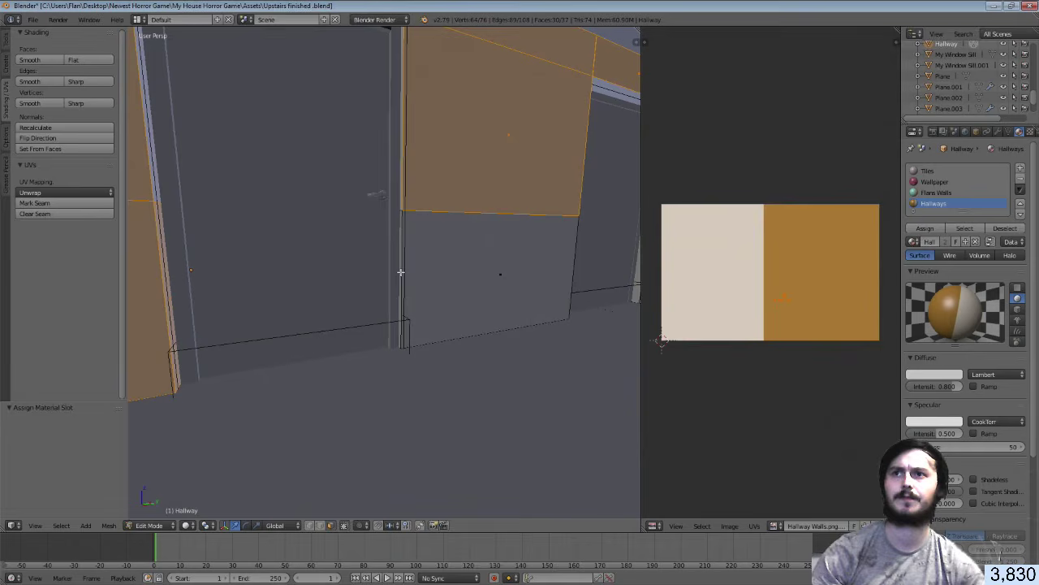
shift+right_click(163, 285)
shift+right_click(167, 283)
Inspect the walls from inside the corridor and start a Ctrl+R loop cut
key(shift+f)
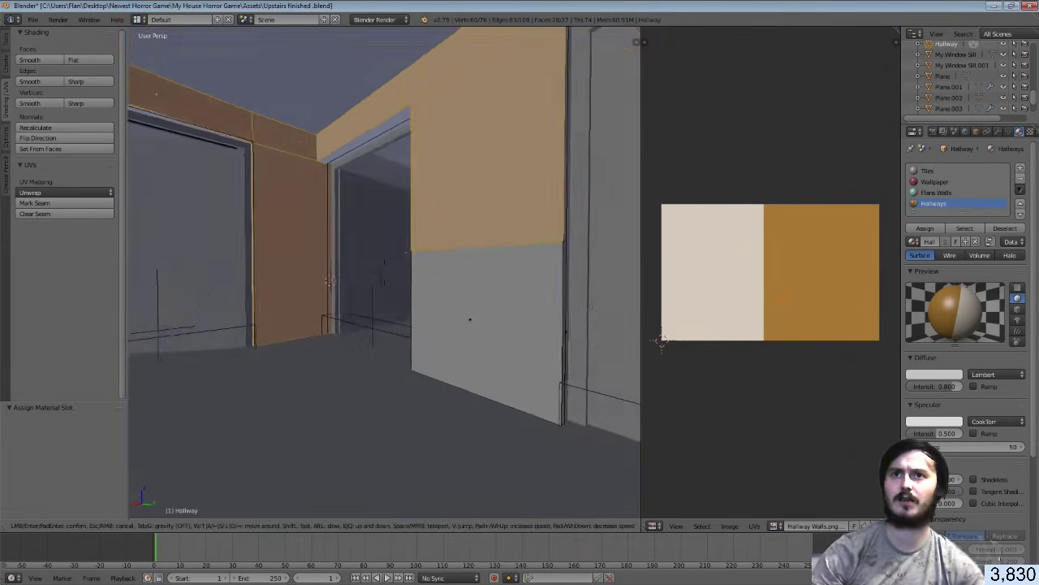
key(w)
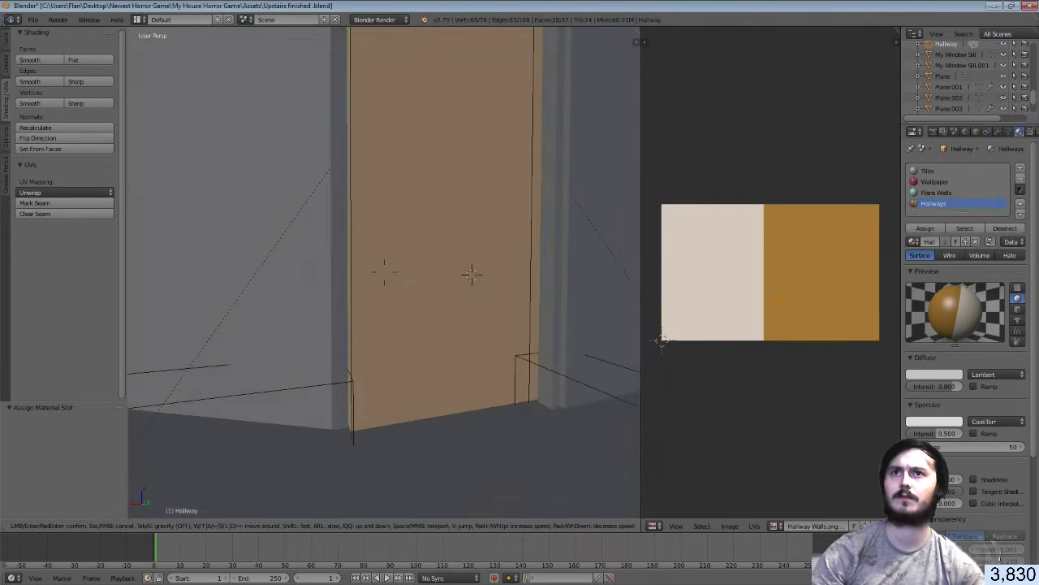
key(s)
key(w)
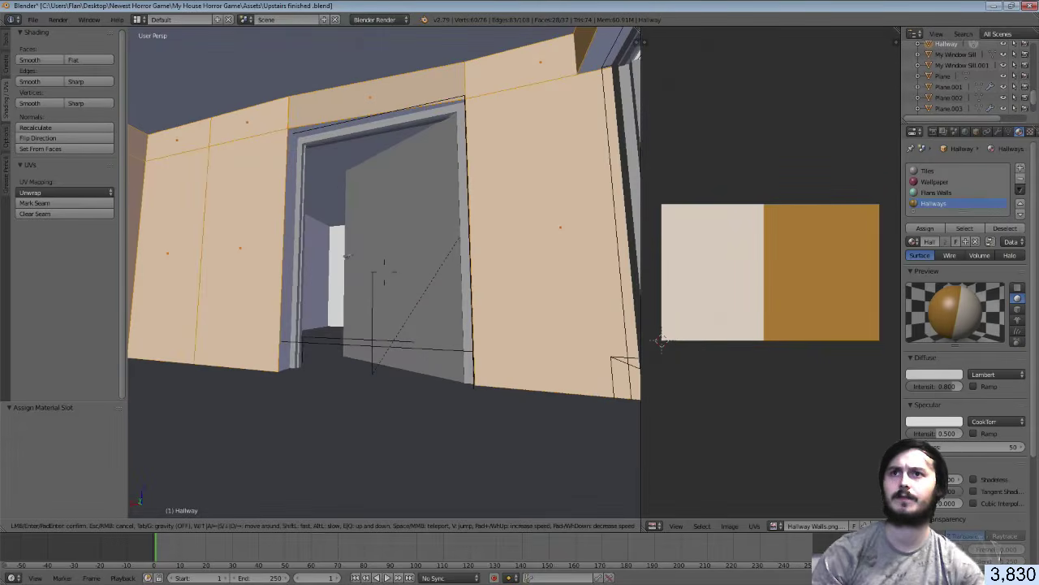
key(s)
key(w)
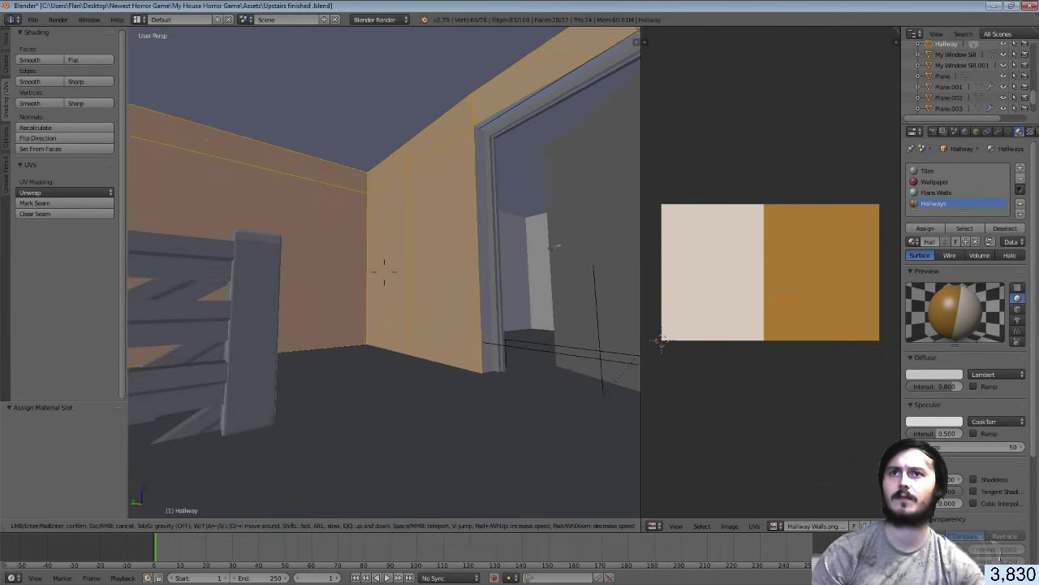
key(Return)
key(ctrl+r)
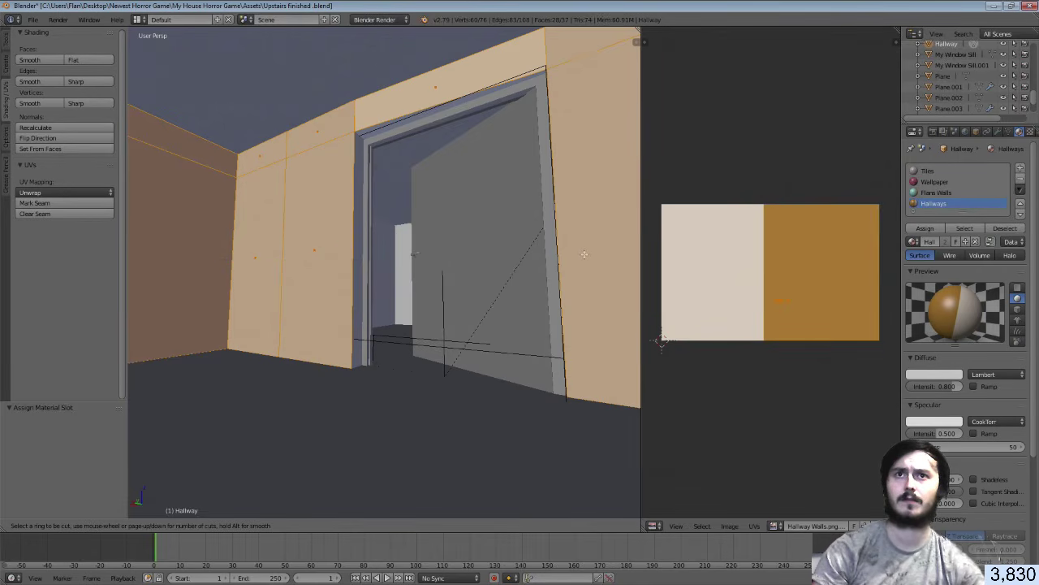
Cut a horizontal edge loop across the right wall and back the view up
click(576, 235)
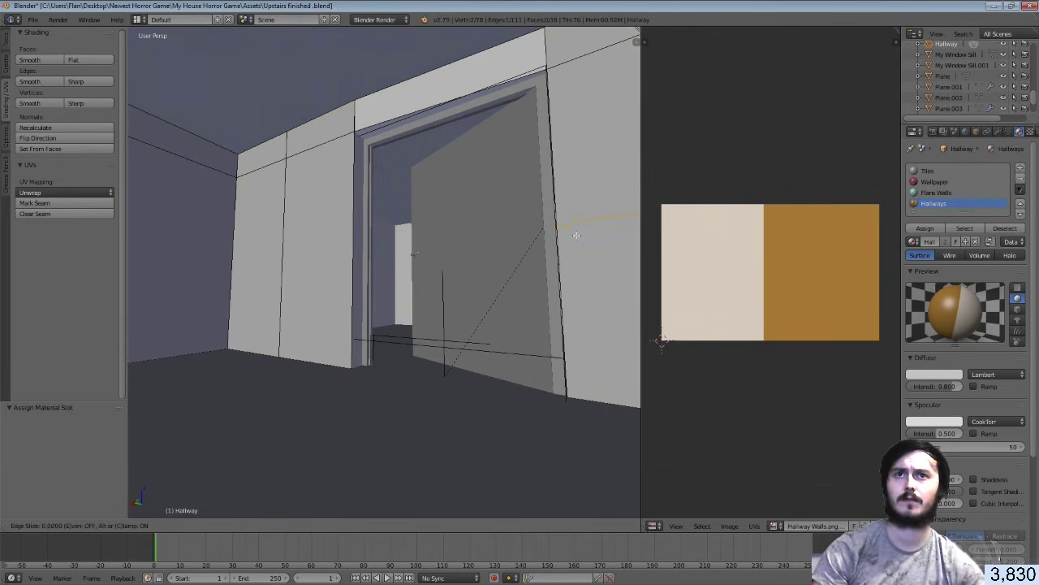
click(577, 251)
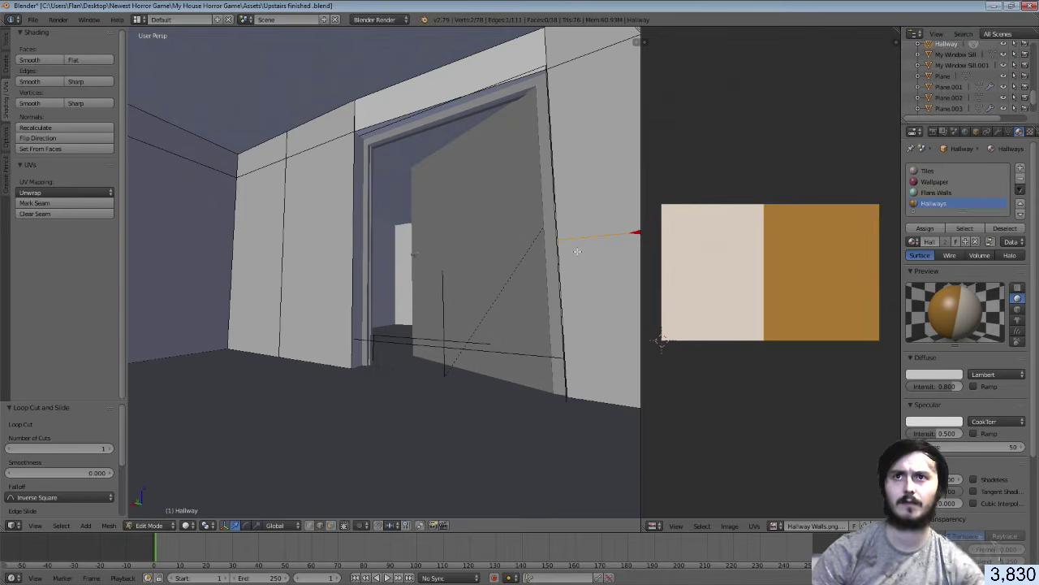
key(a)
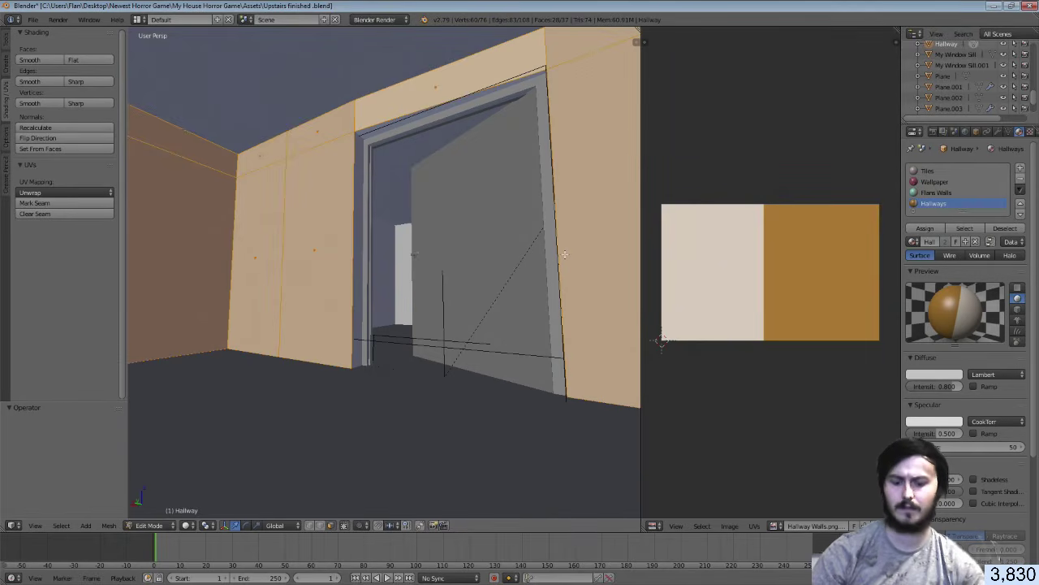
key(a)
key(shift+f)
key(s)
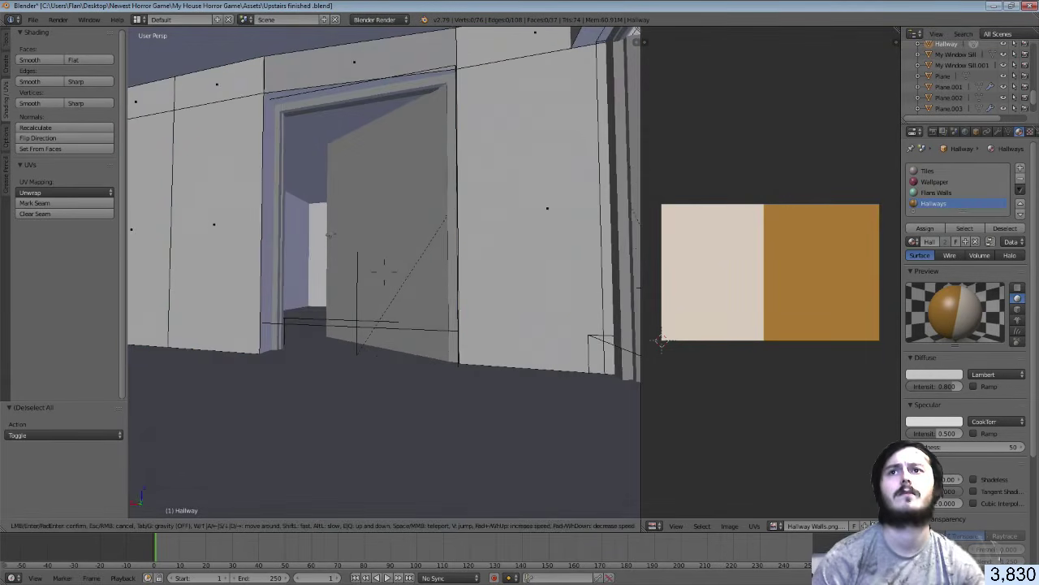
click(383, 272)
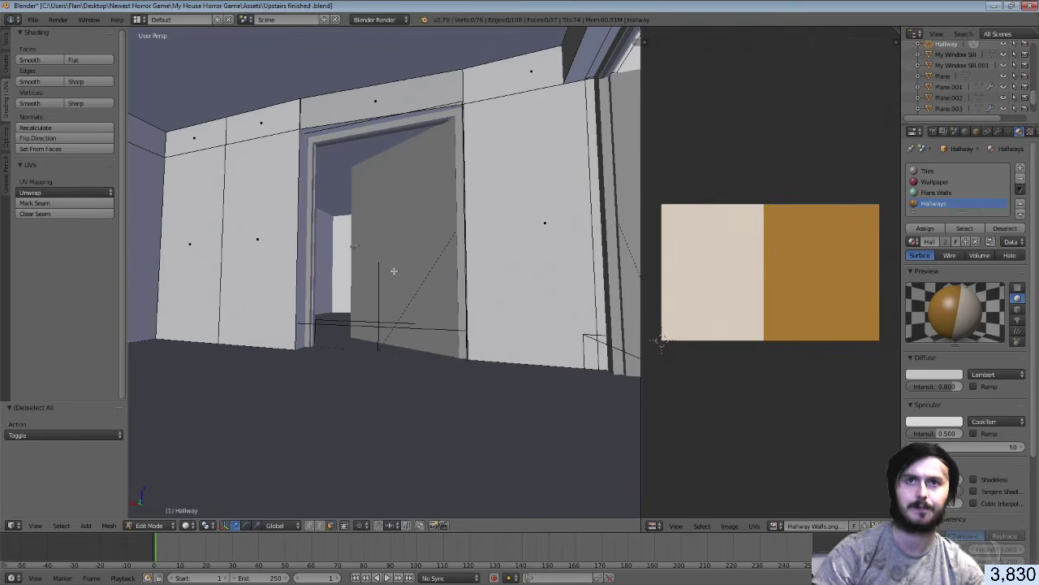
Add horizontal loop cuts across the right and left walls, then select the whole mesh
key(ctrl+r)
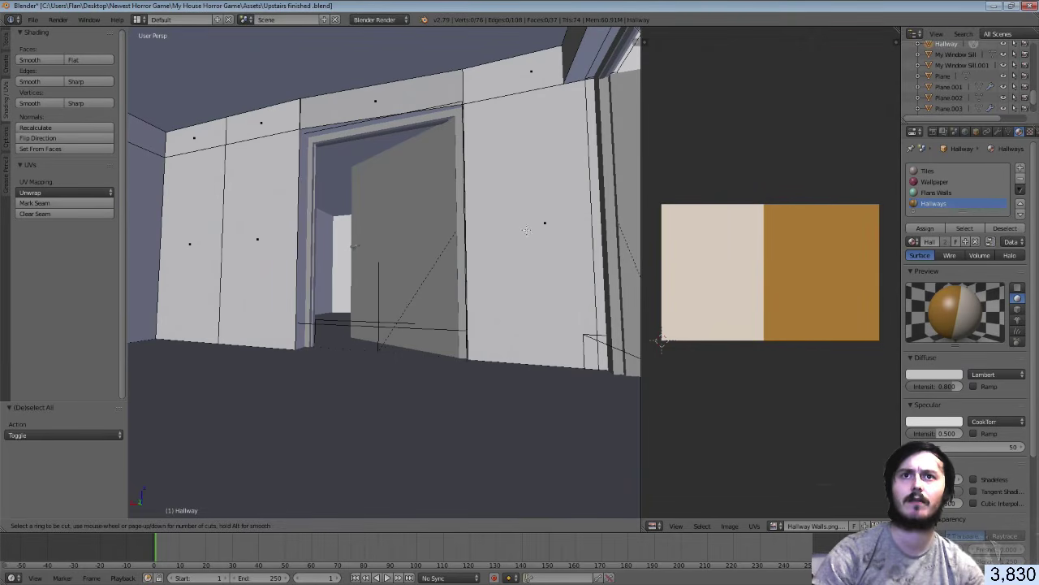
click(480, 221)
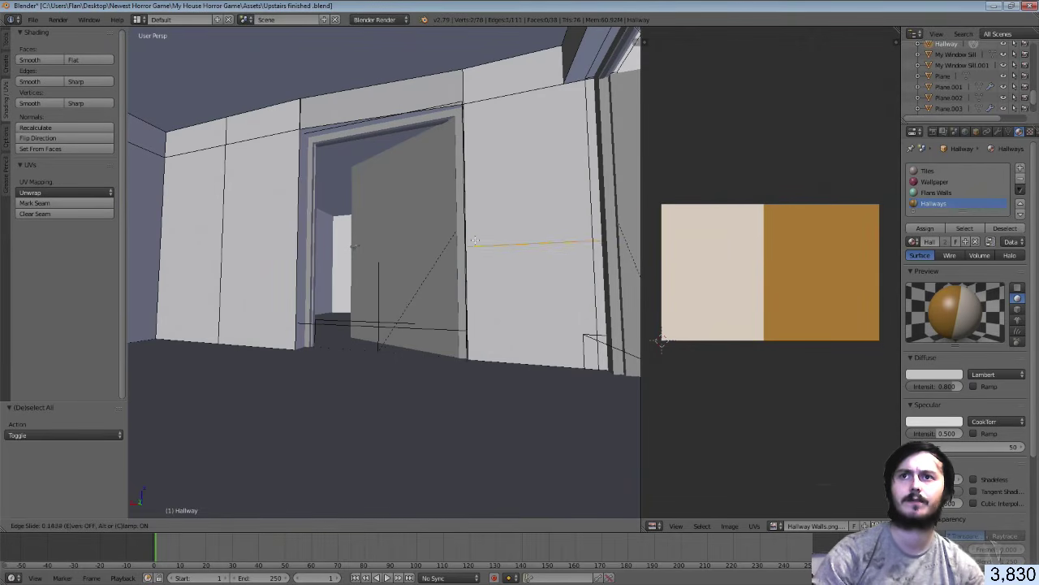
click(474, 242)
key(ctrl+r)
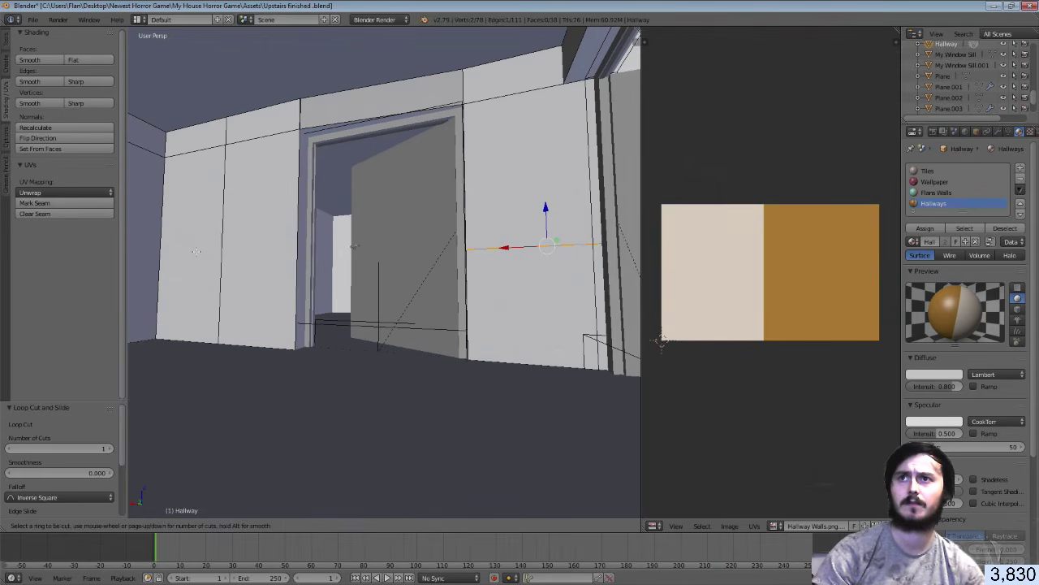
click(209, 251)
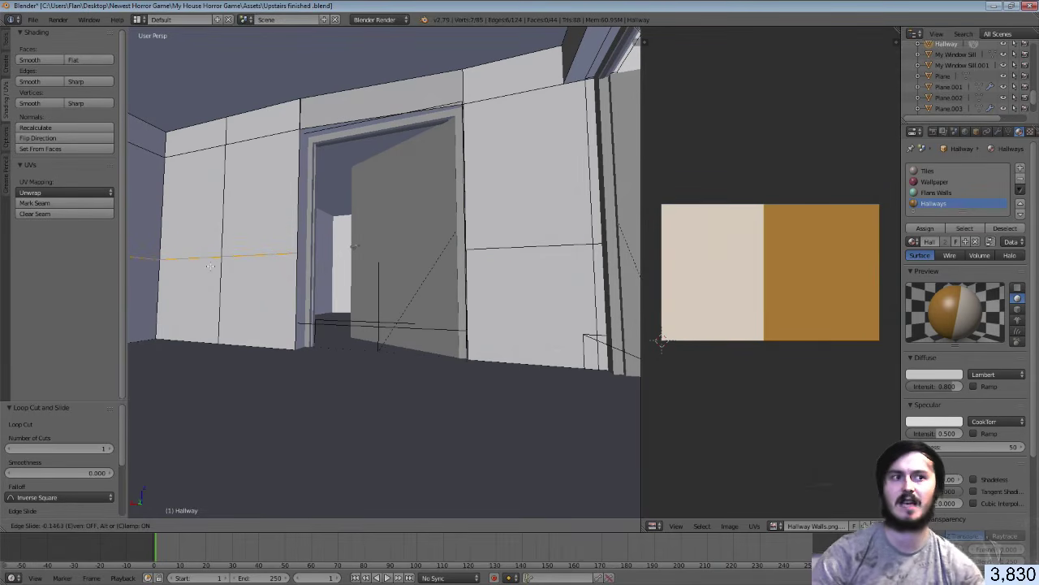
click(210, 265)
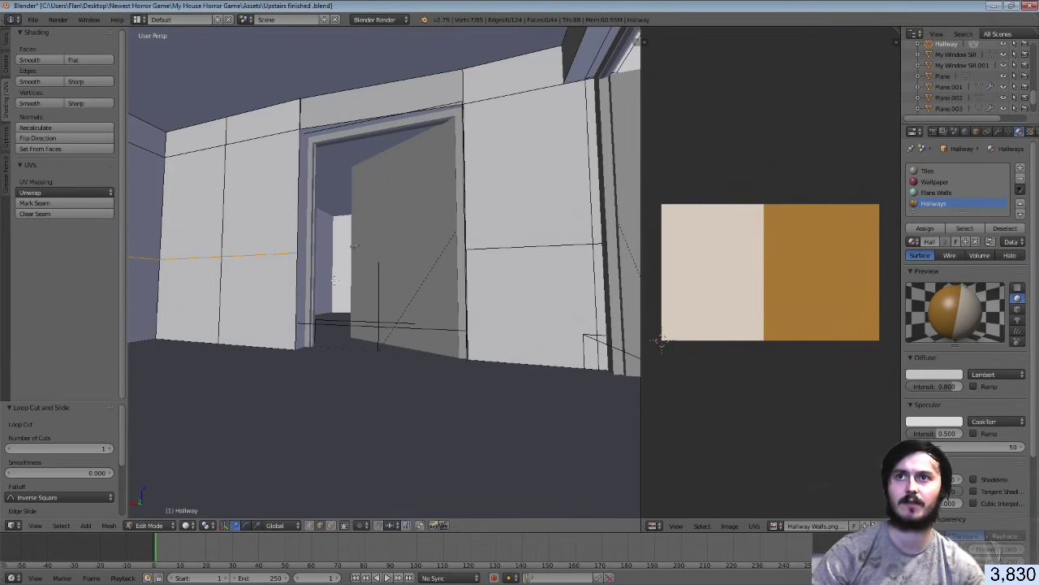
key(a)
key(a)
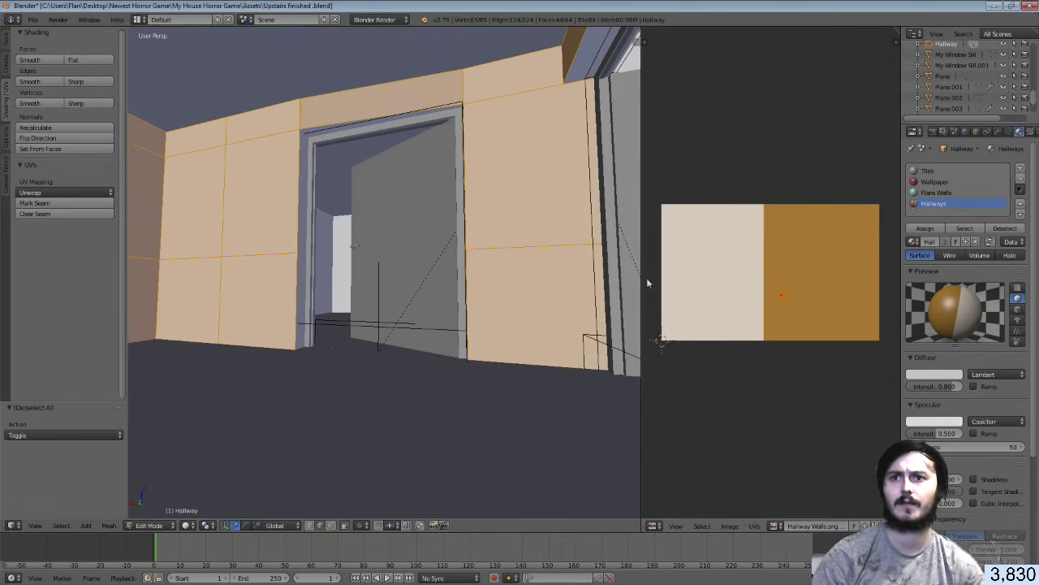
In face mode, invert the selection and deselect the lower wall faces one by one
click(331, 525)
right_click(545, 320)
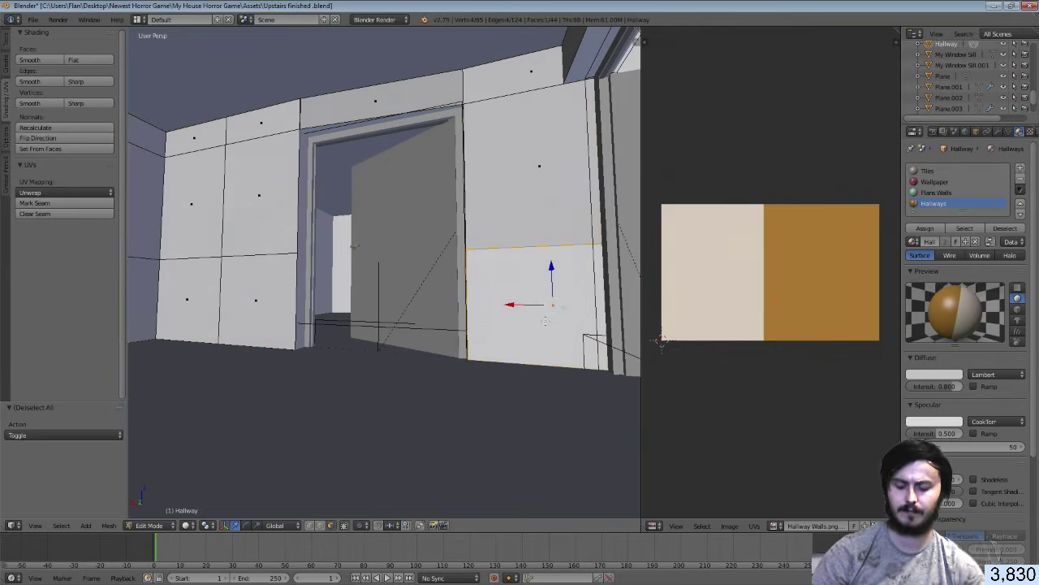
key(ctrl+i)
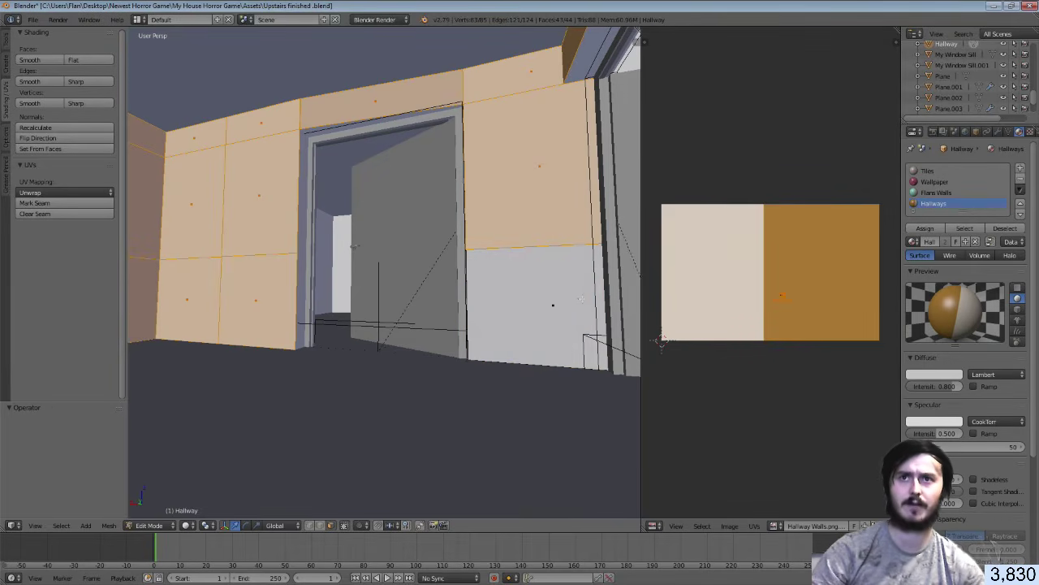
key(shift+f)
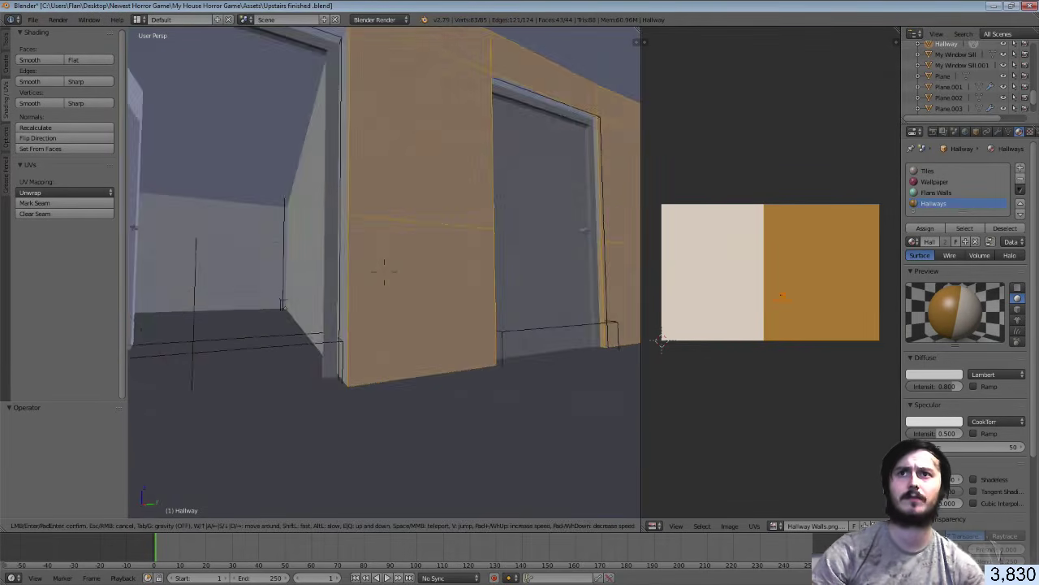
click(384, 273)
shift+right_click(390, 272)
shift+right_click(597, 287)
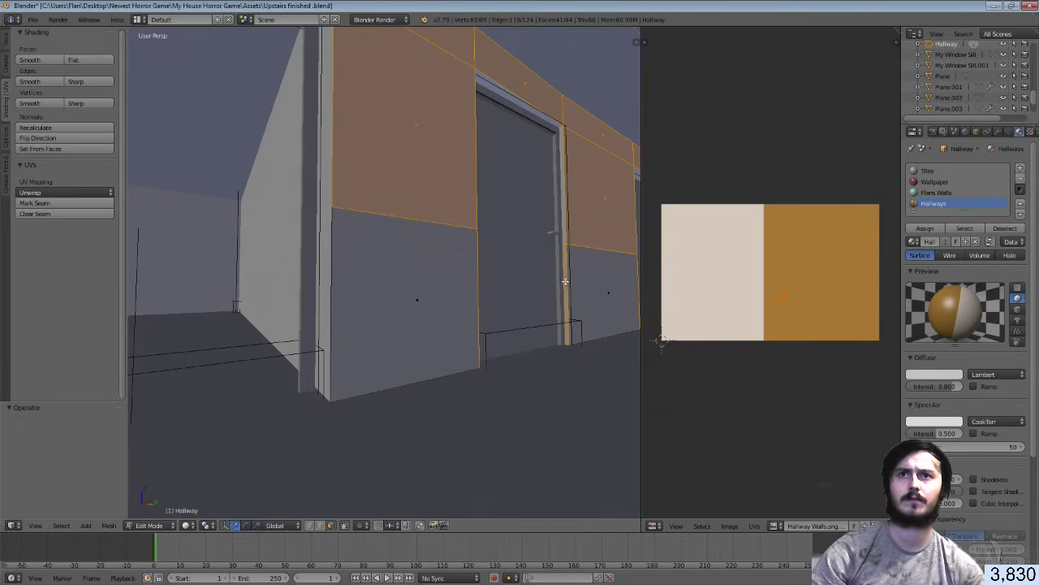
shift+right_click(566, 281)
shift+right_click(480, 283)
shift+right_click(479, 283)
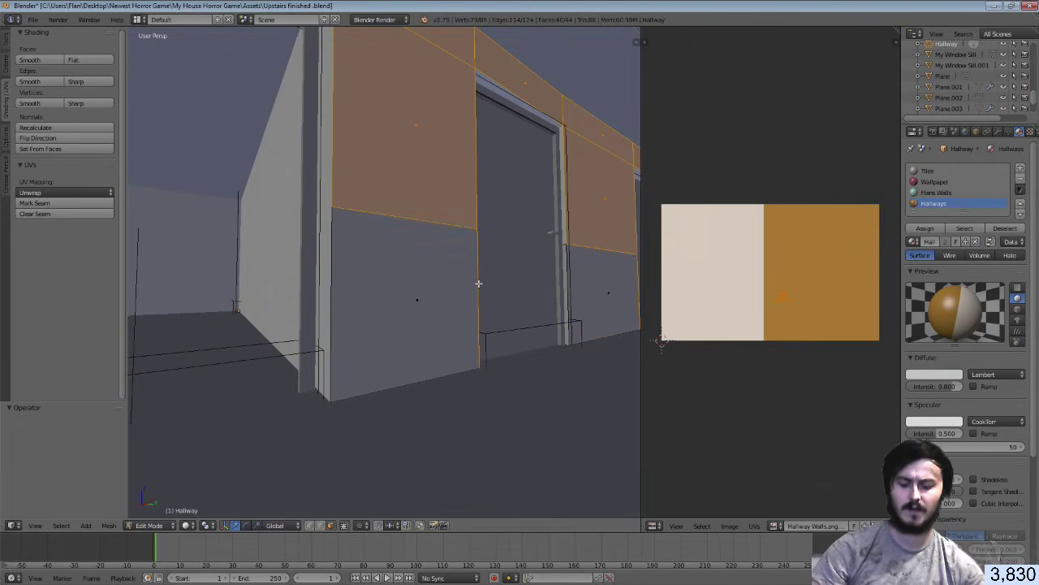
key(z)
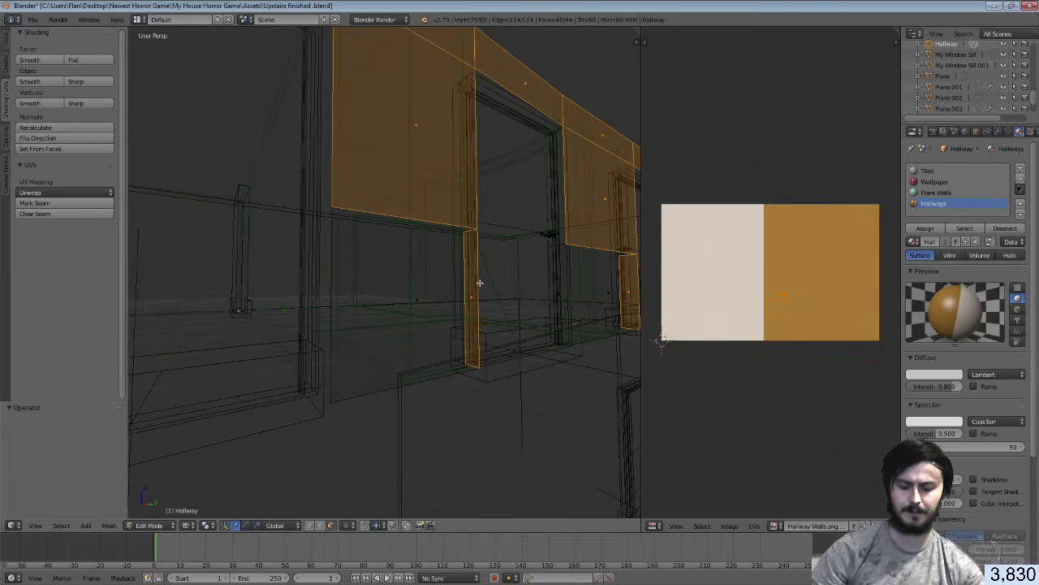
shift+right_click(468, 294)
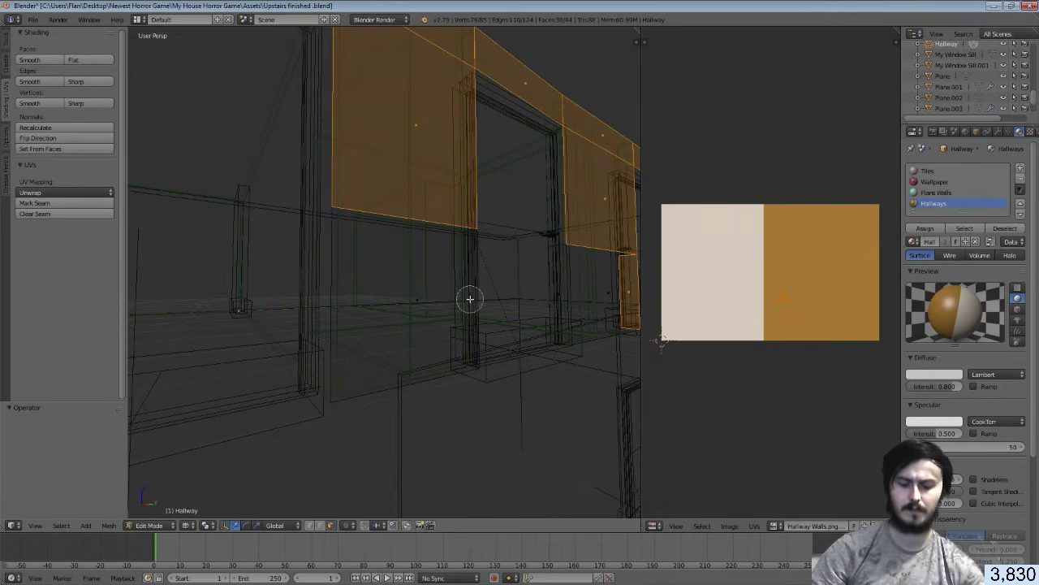
Circle-deselect the remaining lower wall strips from several hallway viewpoints
key(shift+f)
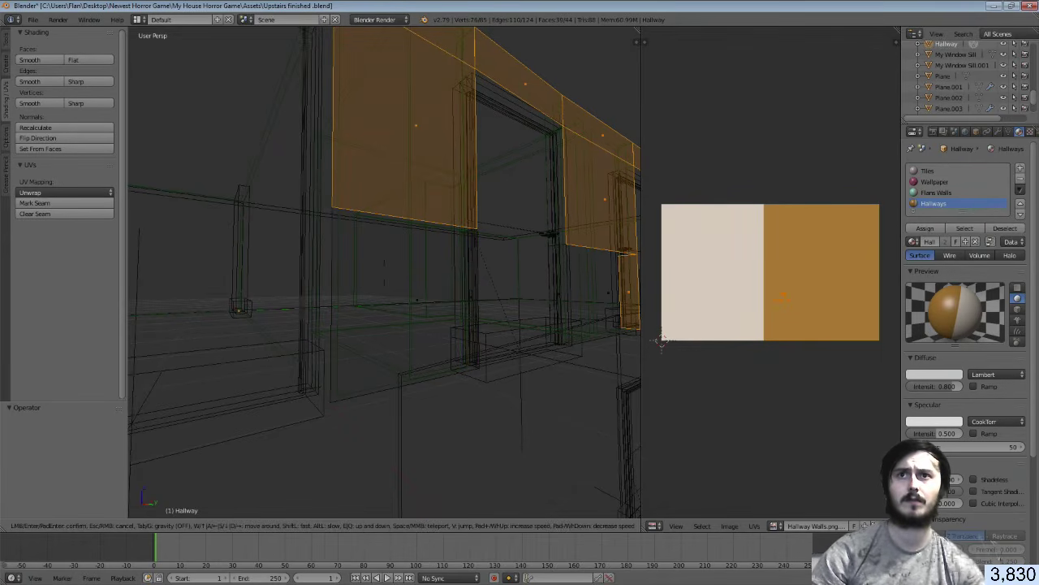
click(384, 272)
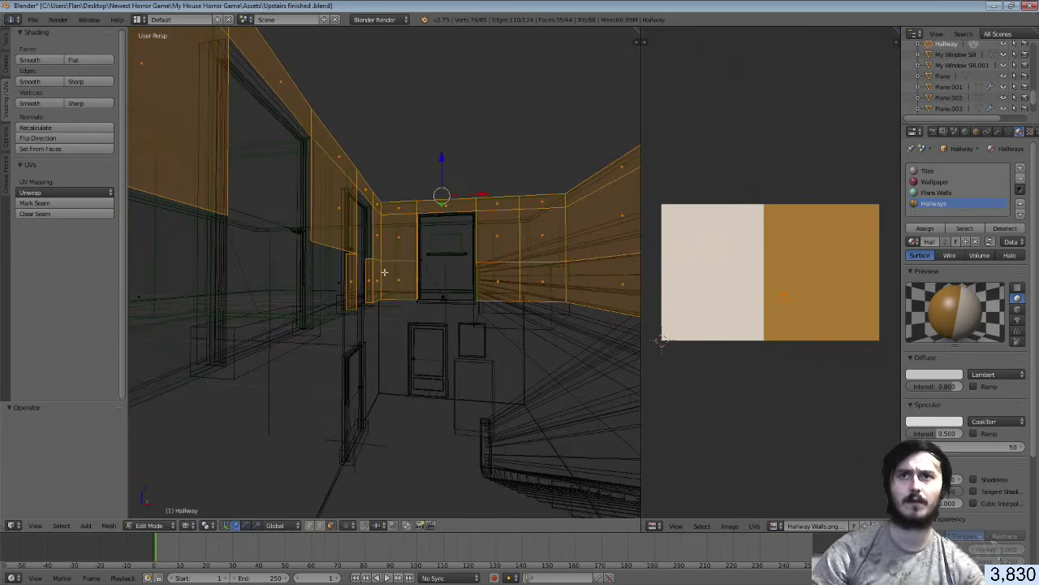
key(c)
mouse_move(487, 274)
middle_down()
mouse_move(538, 293)
mouse_move(347, 286)
middle_up()
right_click(348, 286)
key(shift+f)
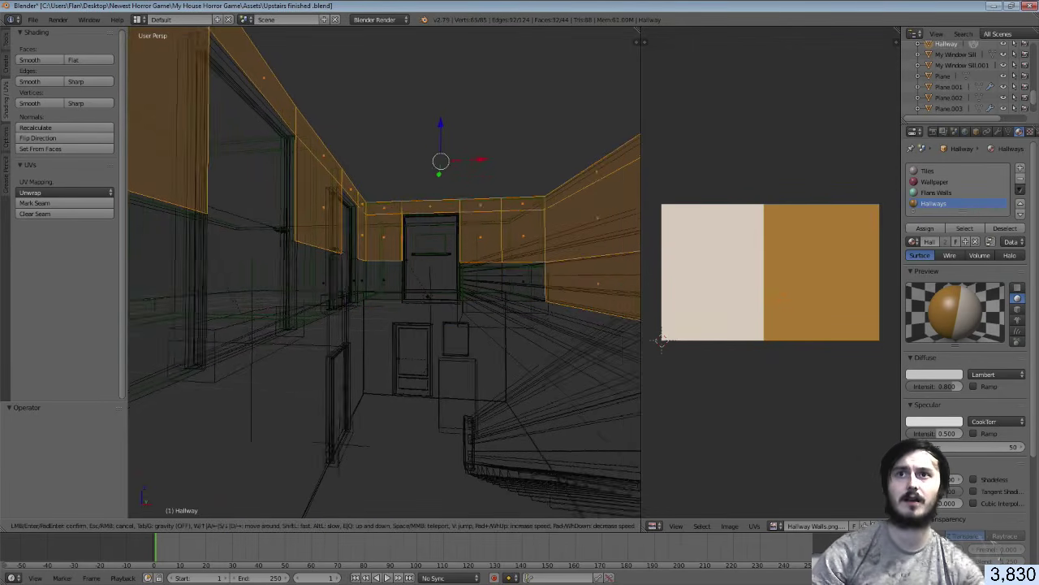
click(390, 271)
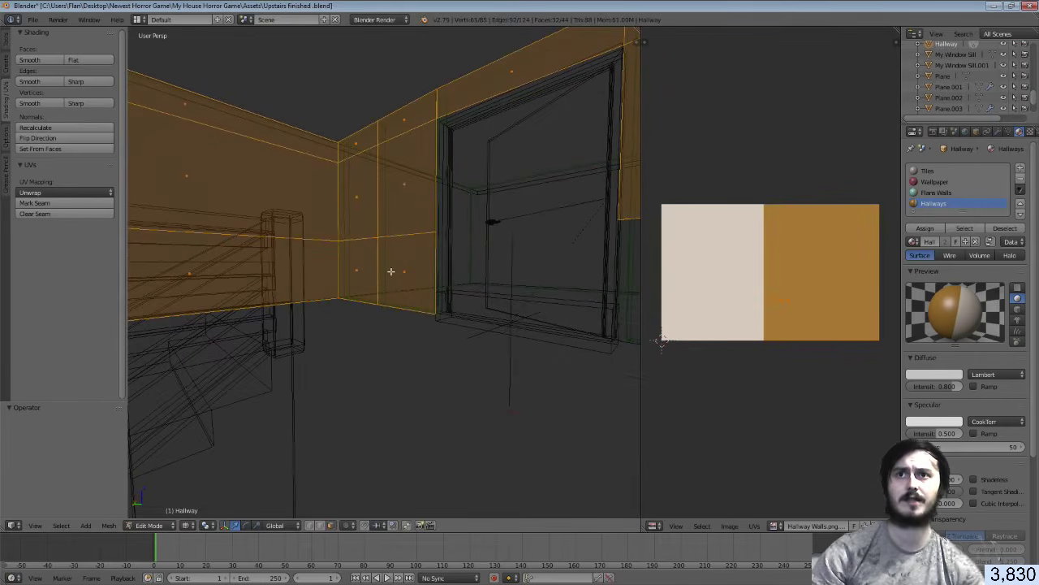
key(c)
middle_drag(390, 269, 366, 269)
right_click(368, 269)
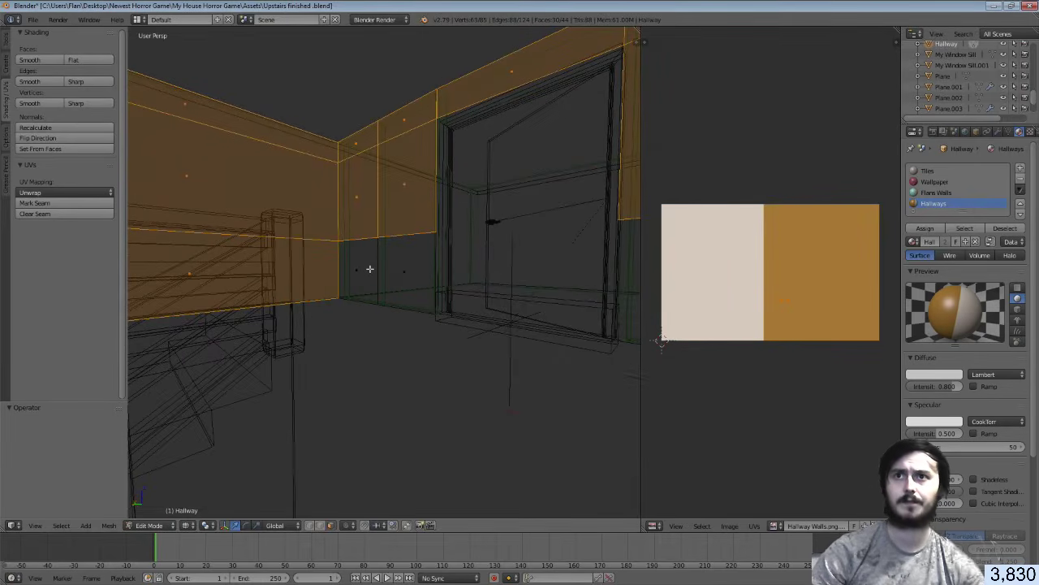
key(shift+f)
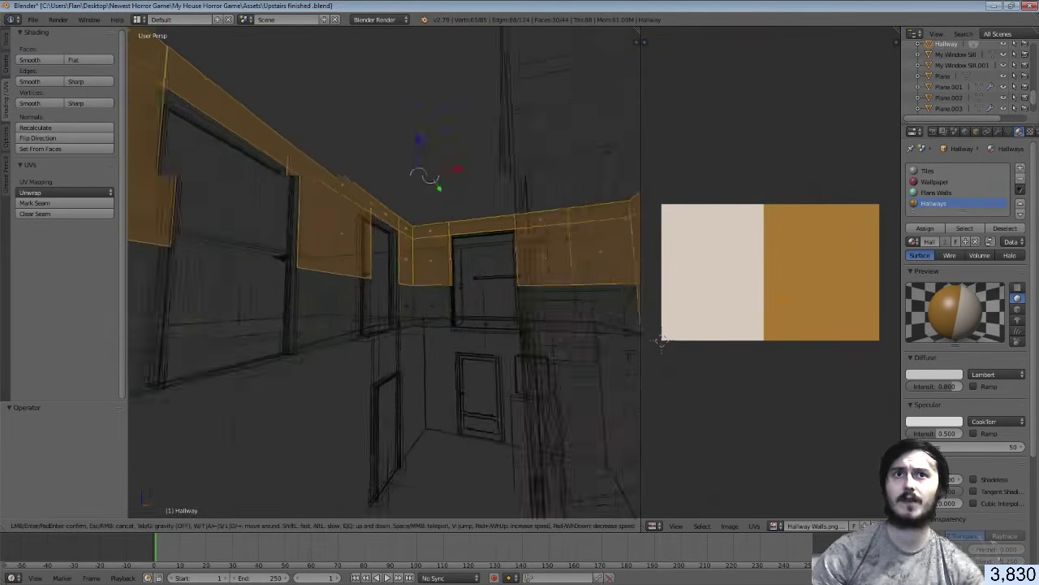
click(385, 274)
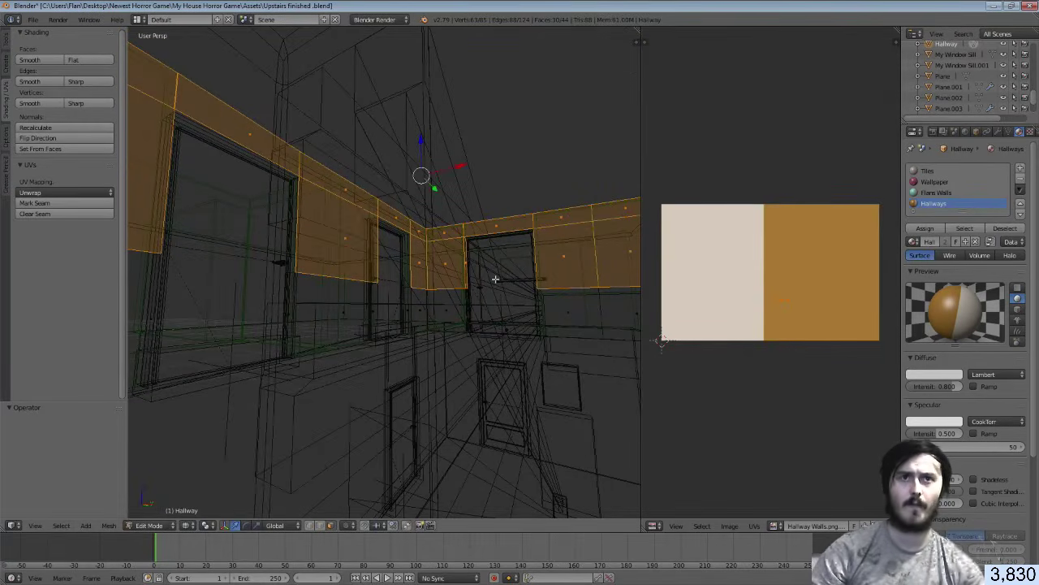
Move the upper-wall UVs onto the cream half and save Upstairs finished.blend
key(g)
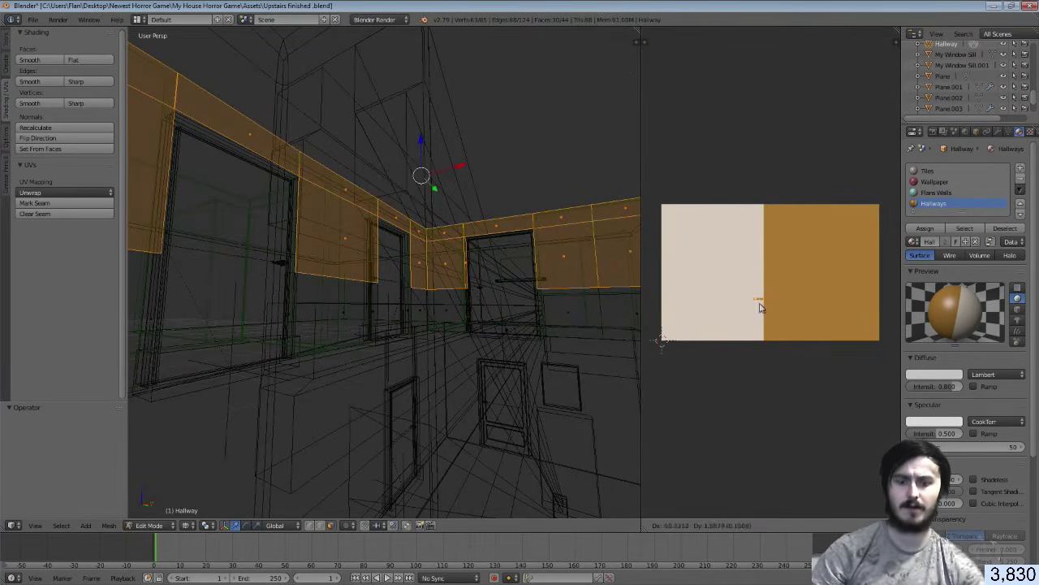
click(726, 295)
key(ctrl+s)
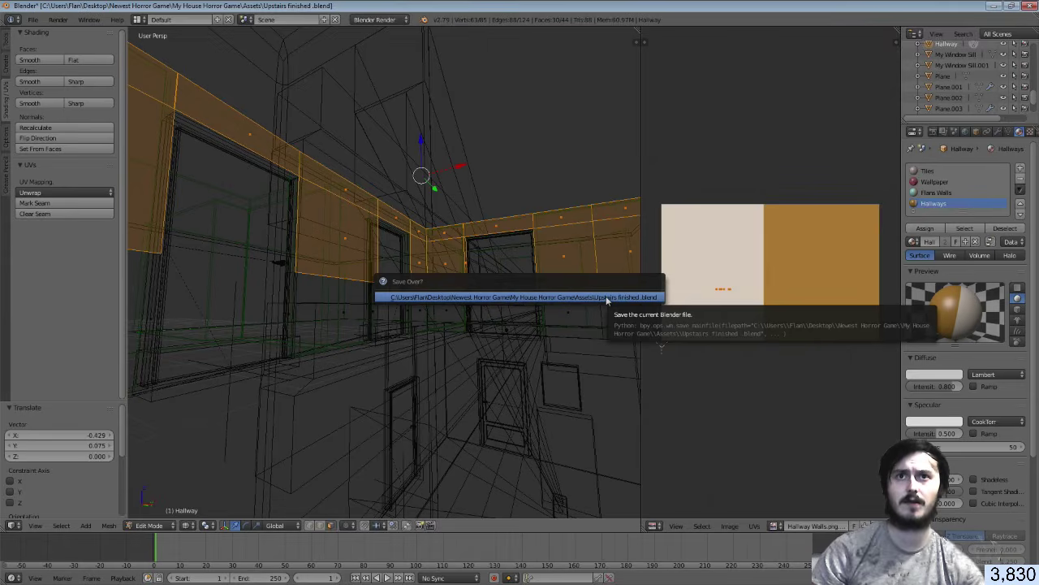
click(607, 299)
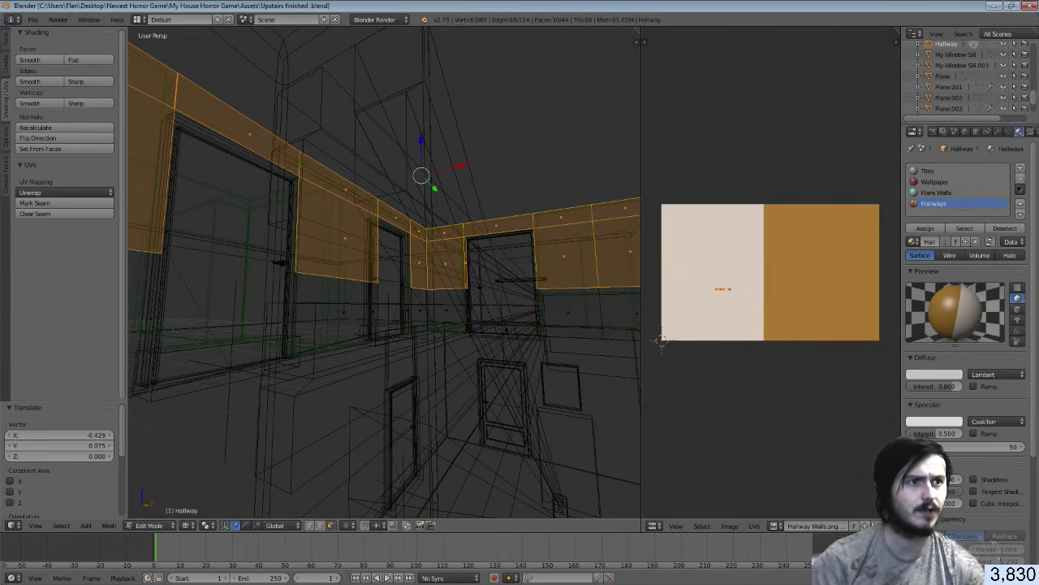
key(alt+Tab)
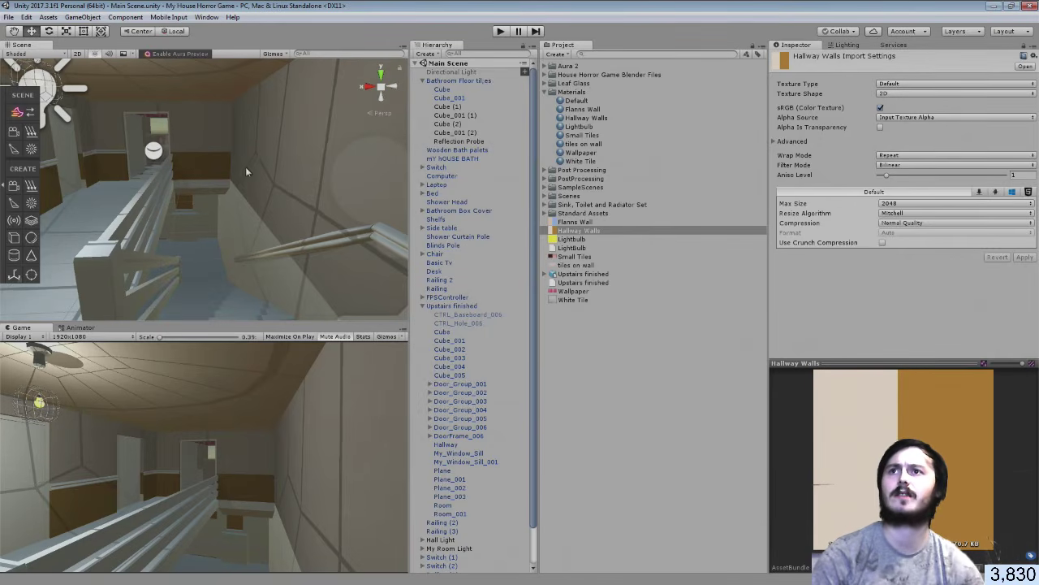
Fly Unity's Scene view toward the hallway doorway, then return to Blender
right_drag(245, 167, 426, 143)
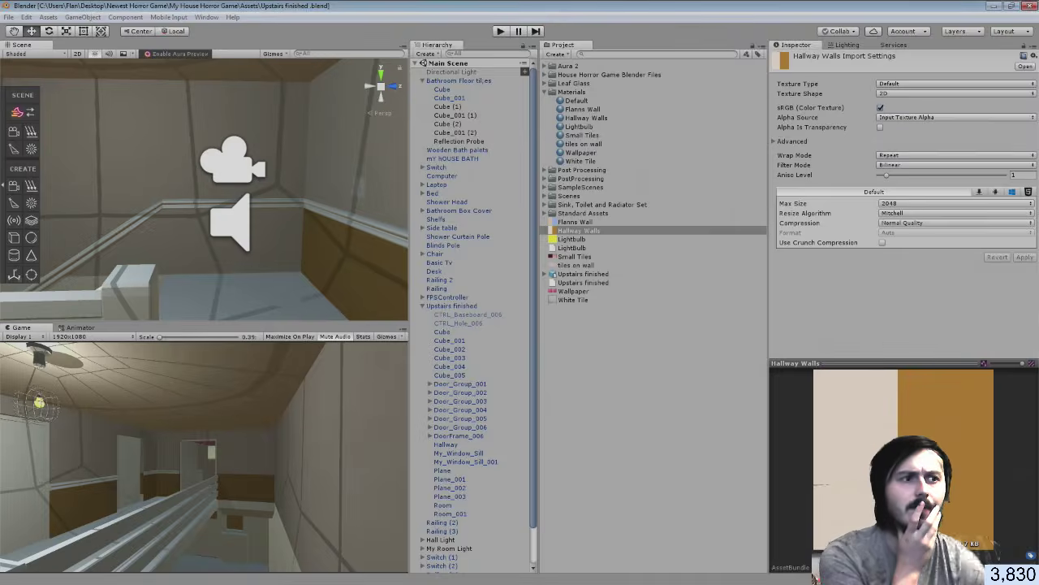
key(alt+Tab)
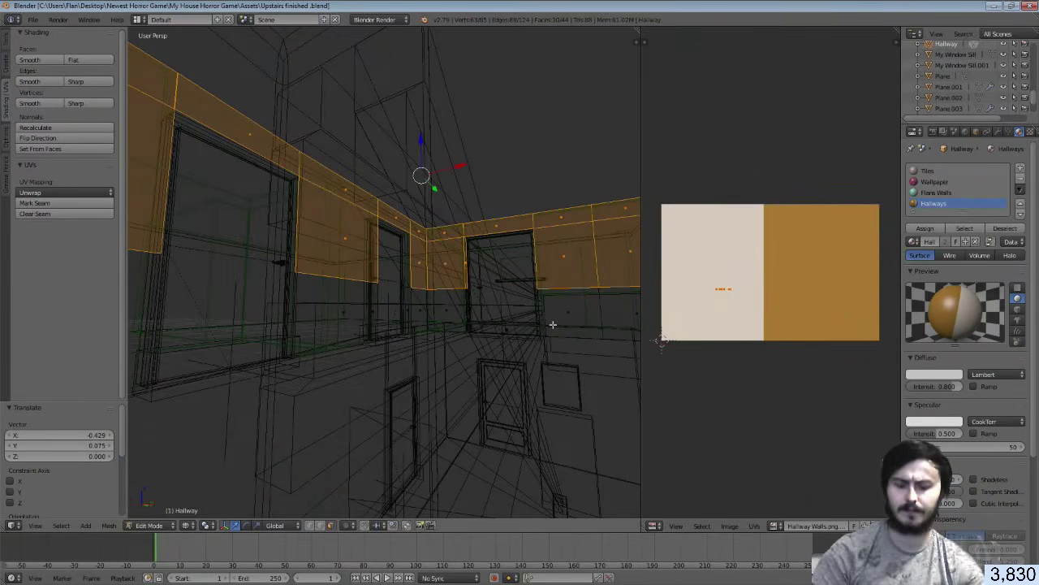
Smart UV Project two upper wall faces, scale their UVs to 0.197, and save
right_click(602, 316)
key(shift+f)
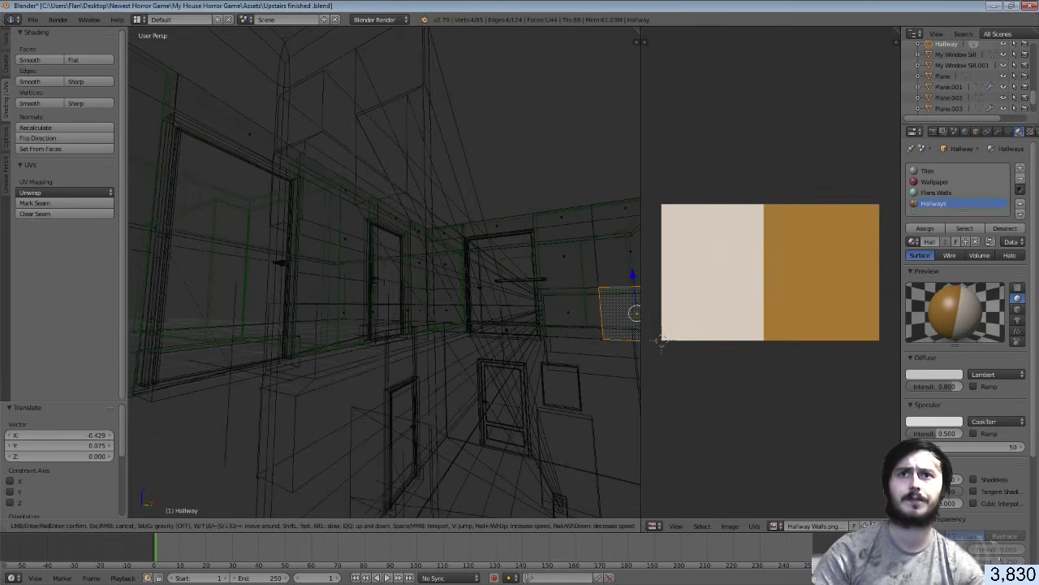
key(w)
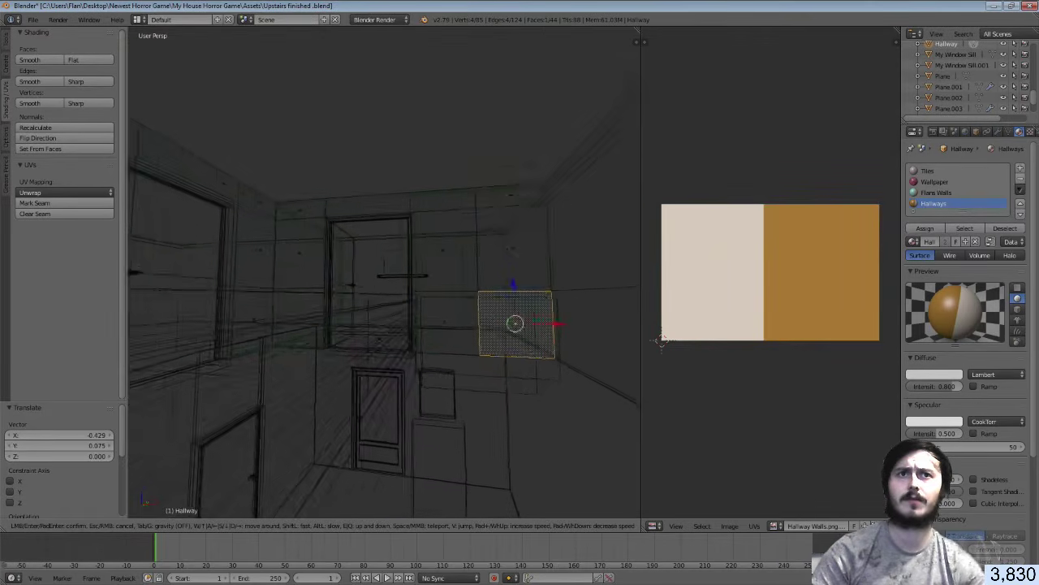
click(284, 316)
shift+right_click(411, 329)
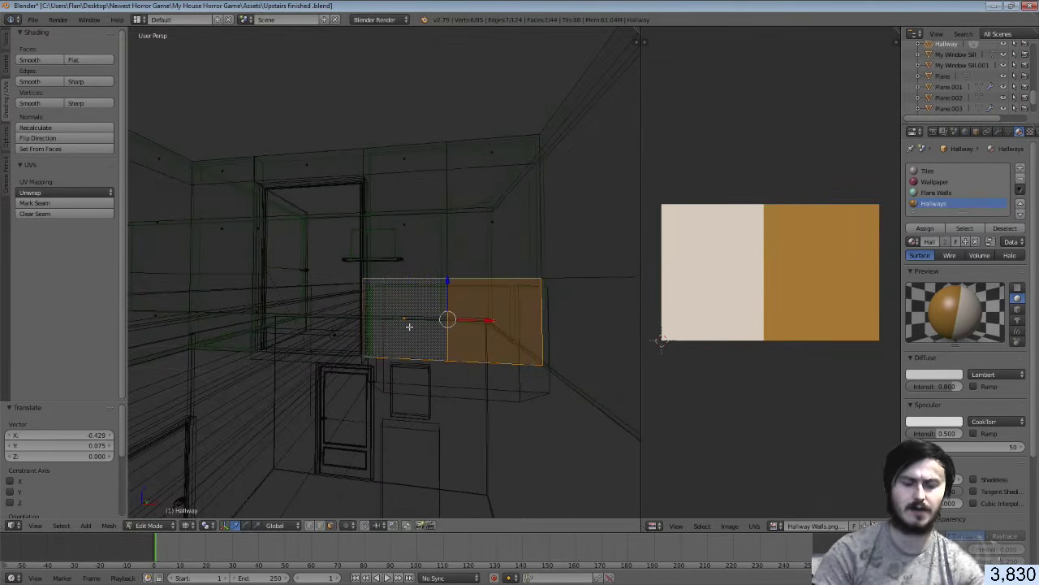
key(u)
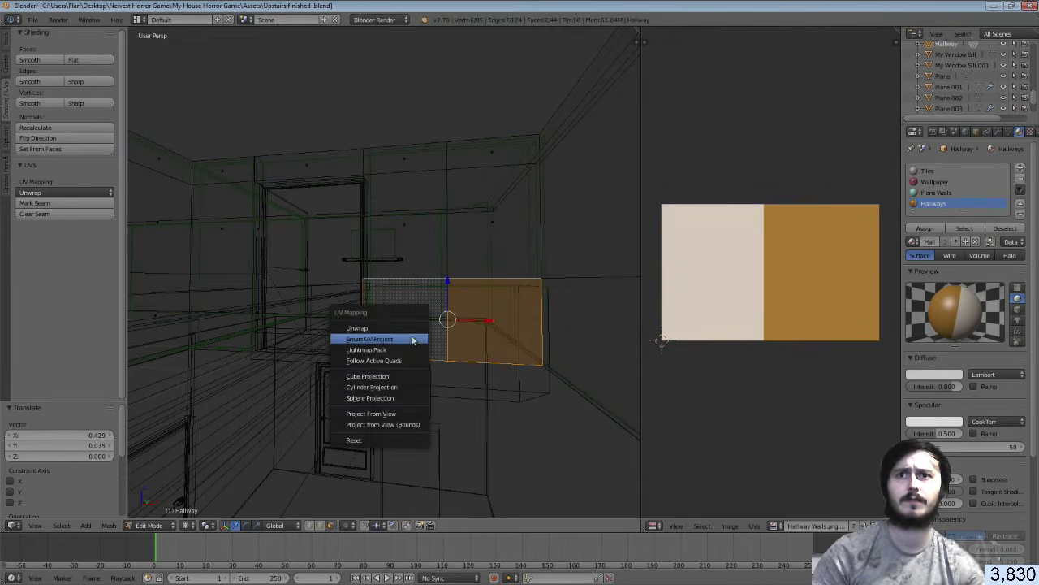
click(412, 341)
click(444, 418)
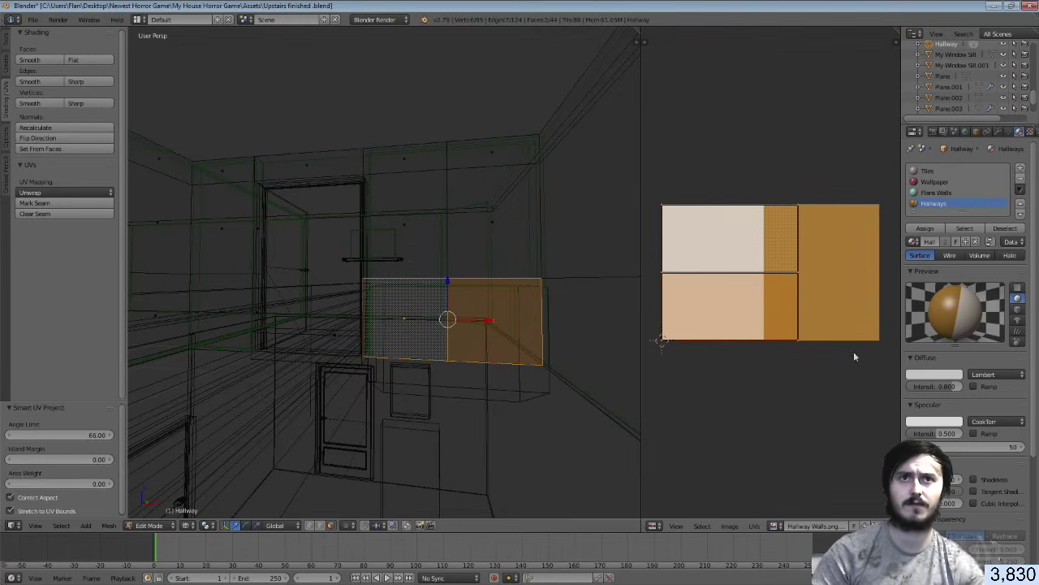
key(s)
click(742, 297)
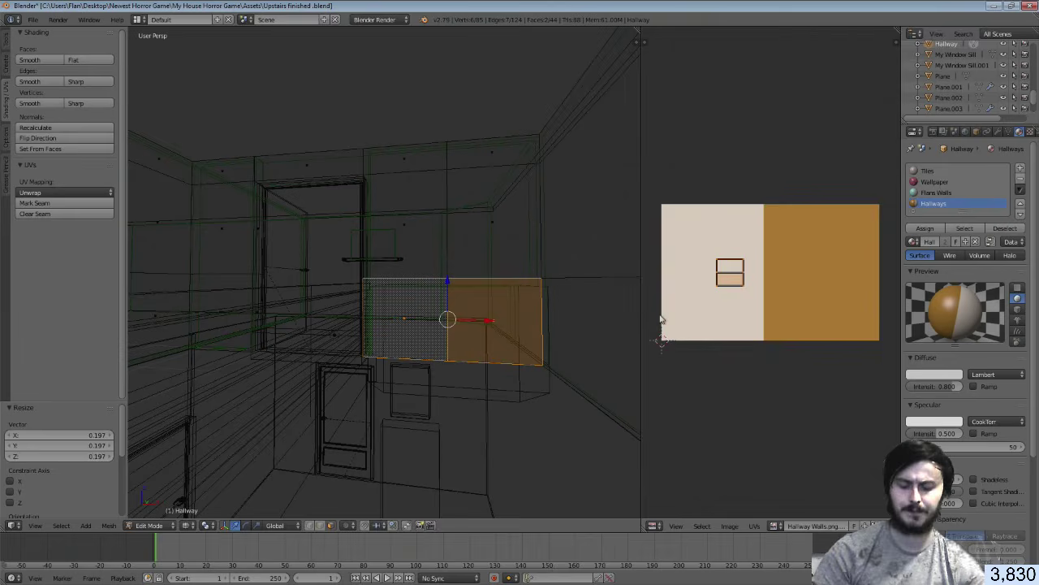
key(ctrl+s)
click(530, 331)
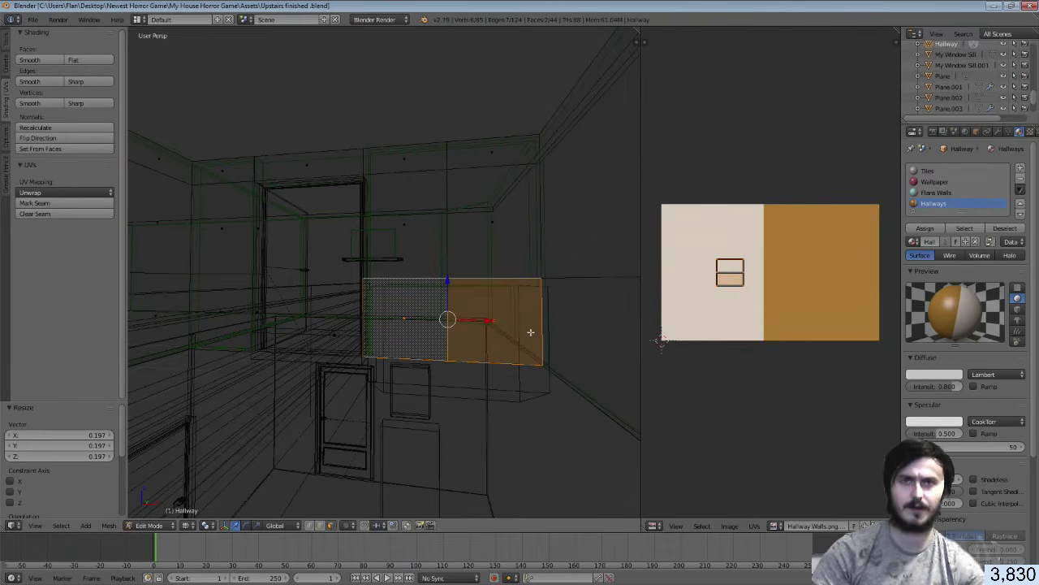
Move a vertical wall edge −2.516 along Y, save, and switch to Unity
key(shift+f)
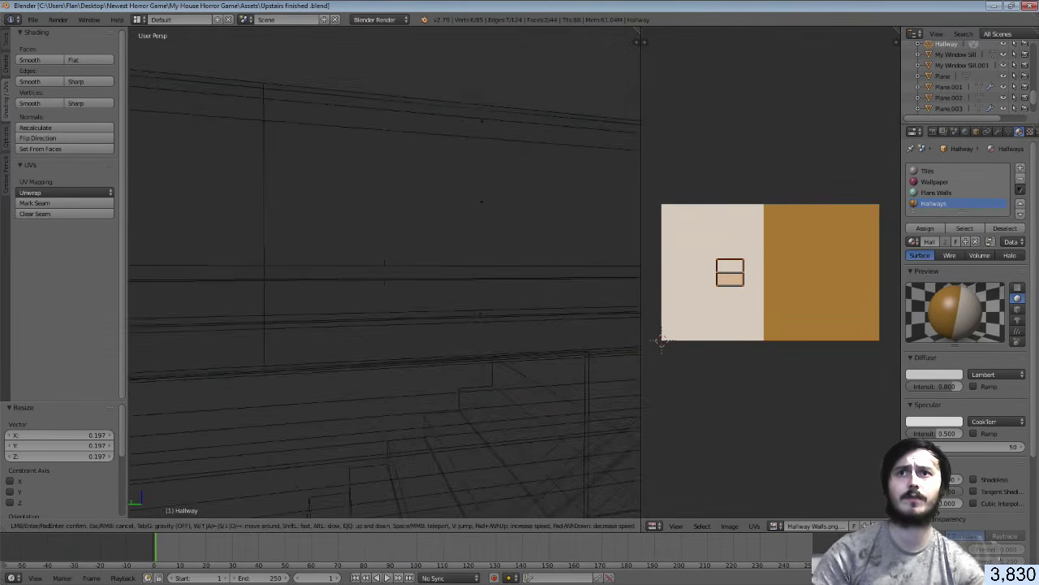
click(385, 272)
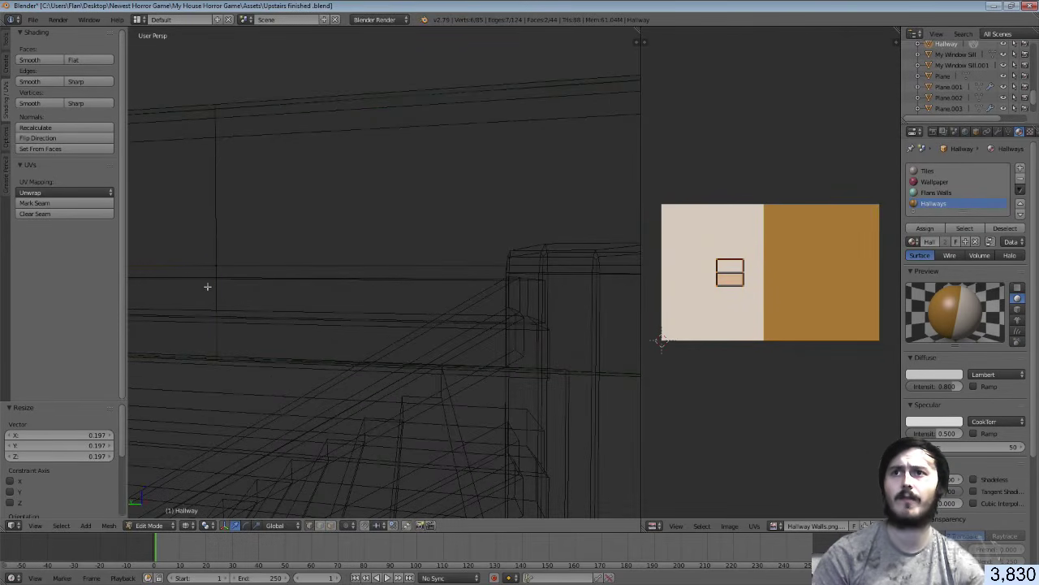
right_click(210, 284)
key(g)
key(y)
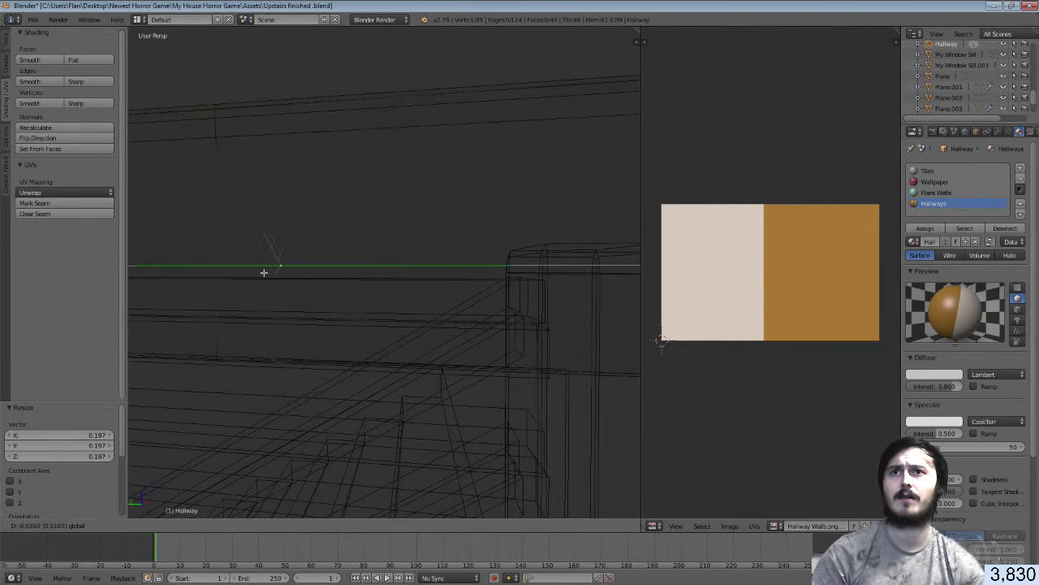
click(401, 278)
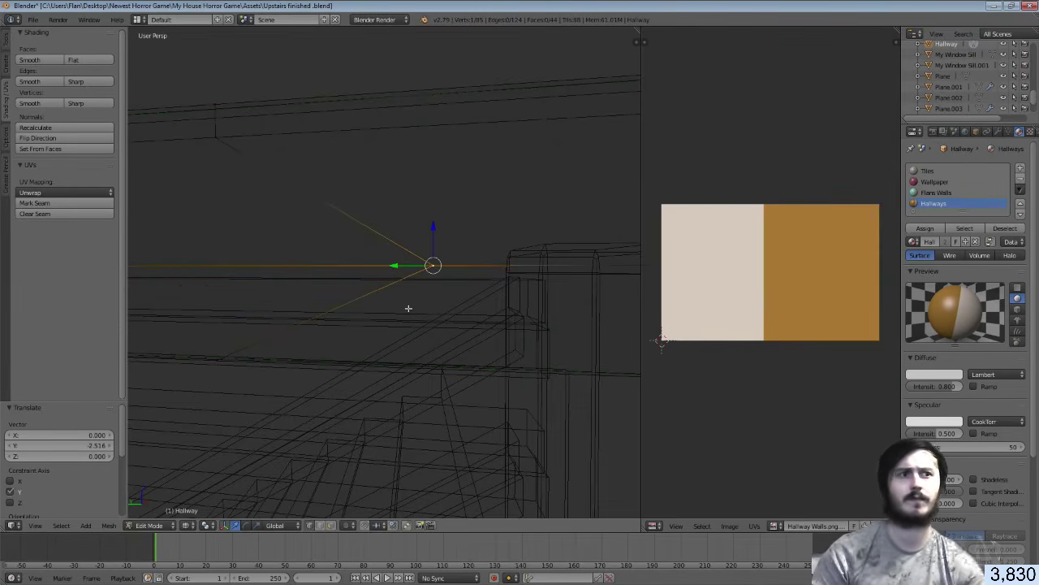
key(ctrl+s)
click(408, 308)
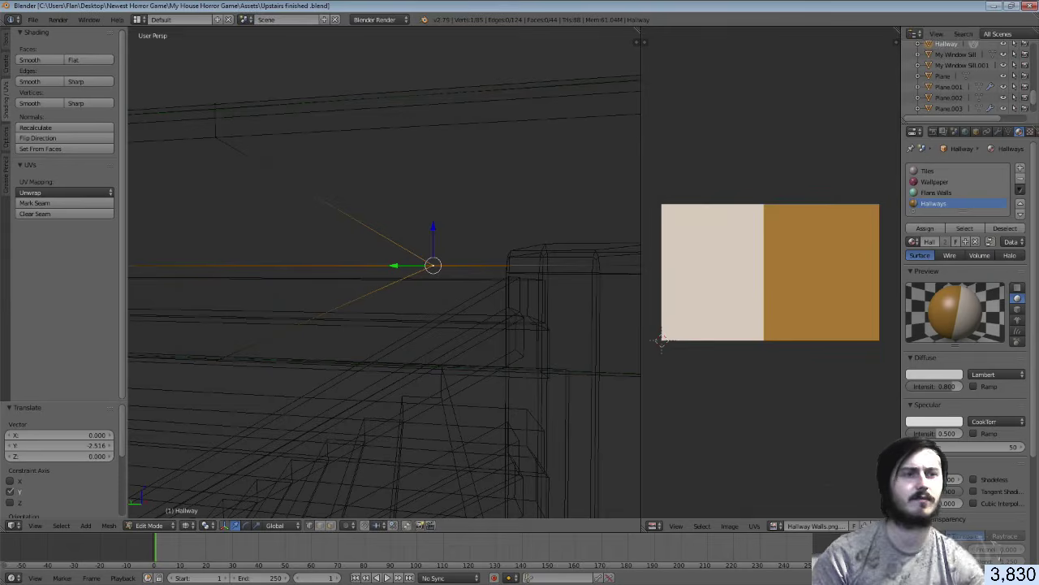
key(alt+Tab)
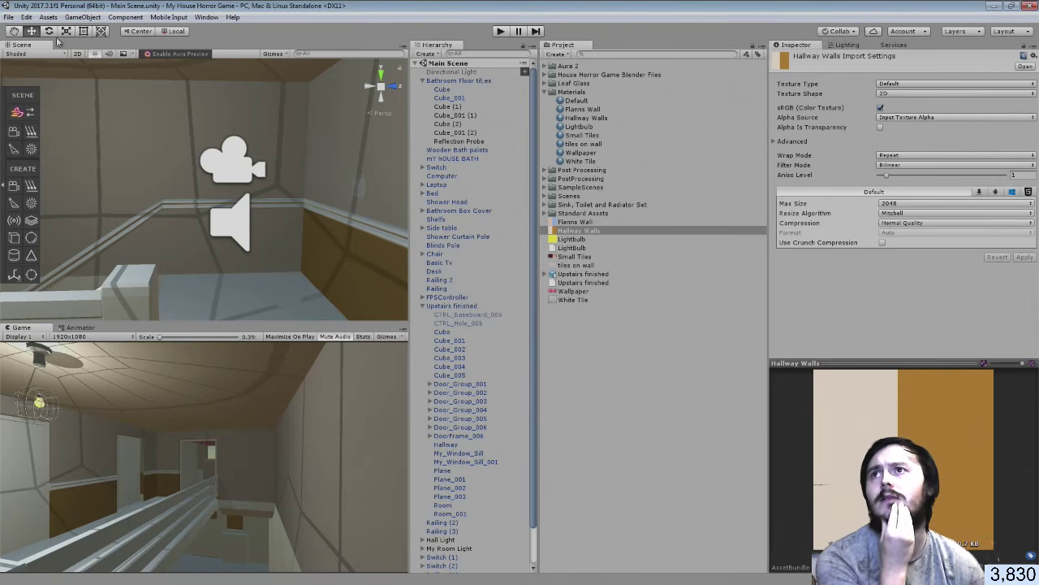
Save the Main Scene via File > Save Scenes and tilt the Scene view over the hallway
click(8, 17)
click(26, 59)
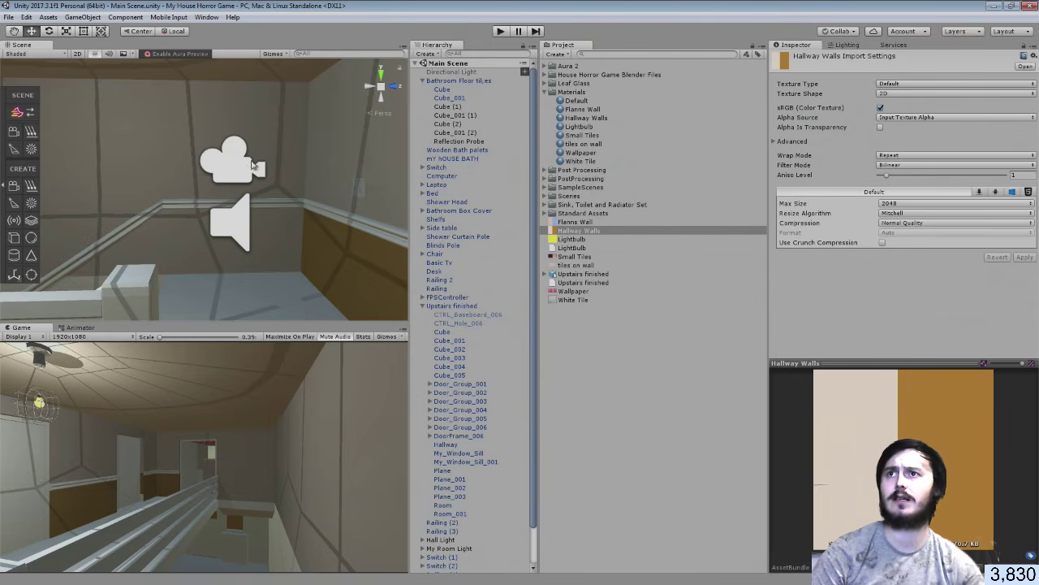
scroll(251, 162, down, 5)
scroll(252, 162, up, 5)
right_drag(253, 164, 198, 208)
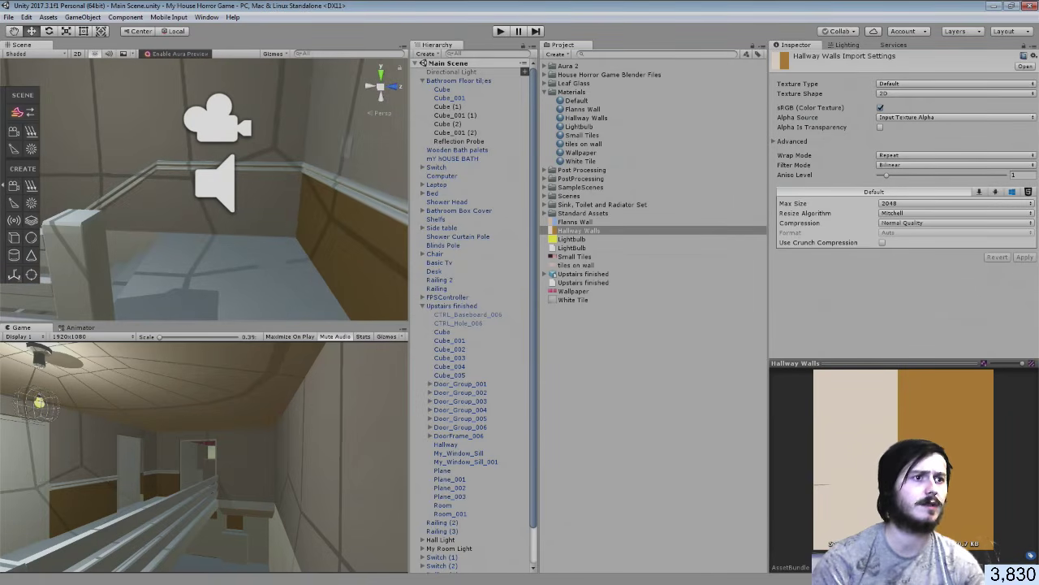
Move the floor face's UV island onto the brown half of the texture and save
key(alt+Tab)
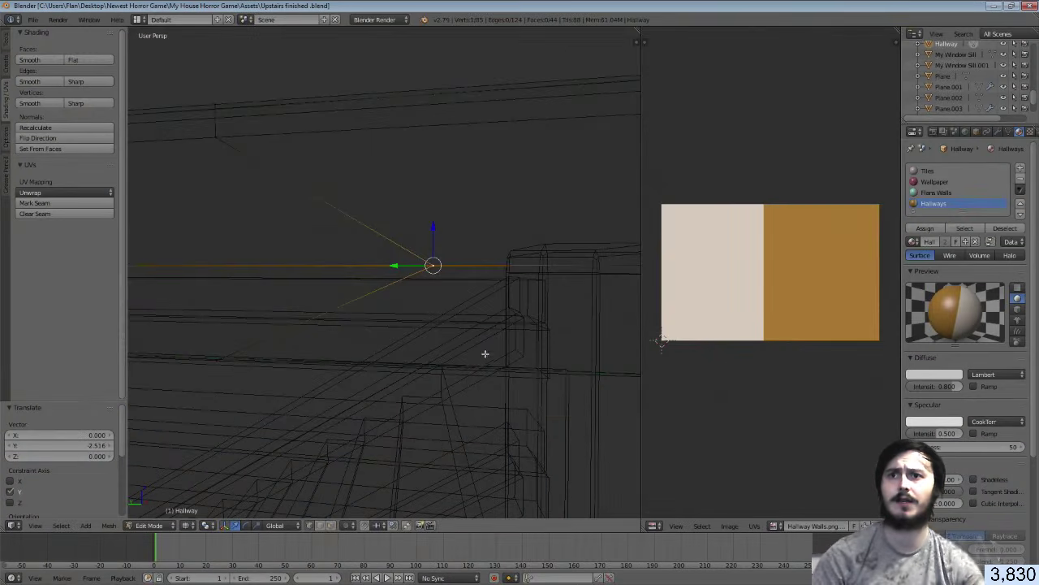
click(331, 525)
right_click(463, 299)
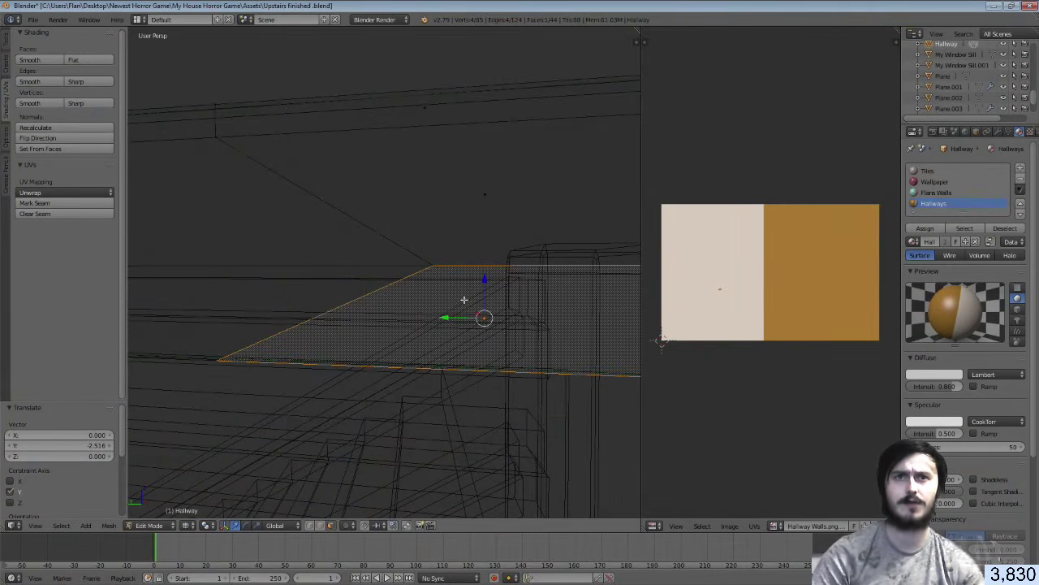
key(g)
click(857, 294)
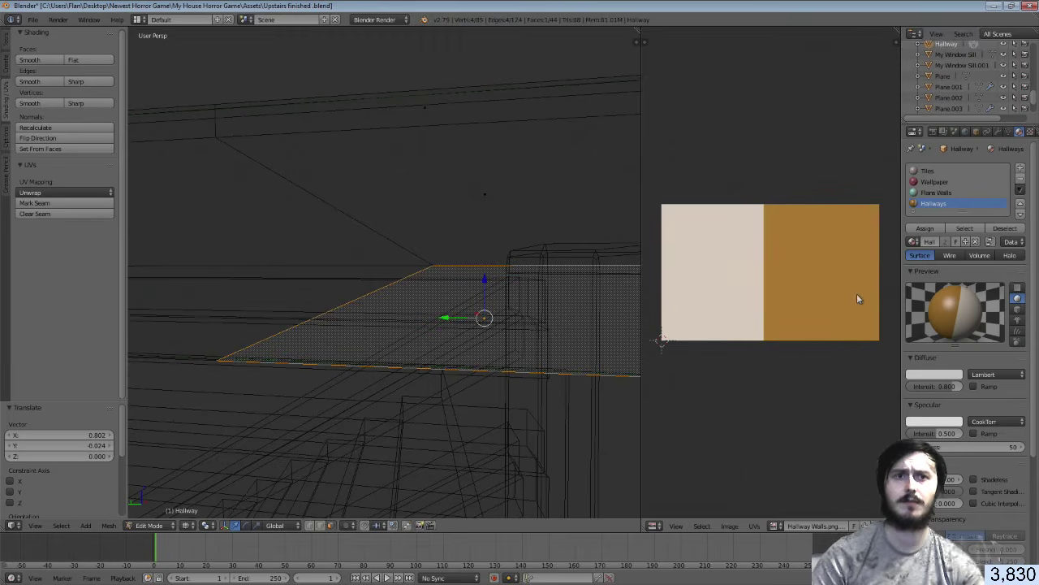
key(g)
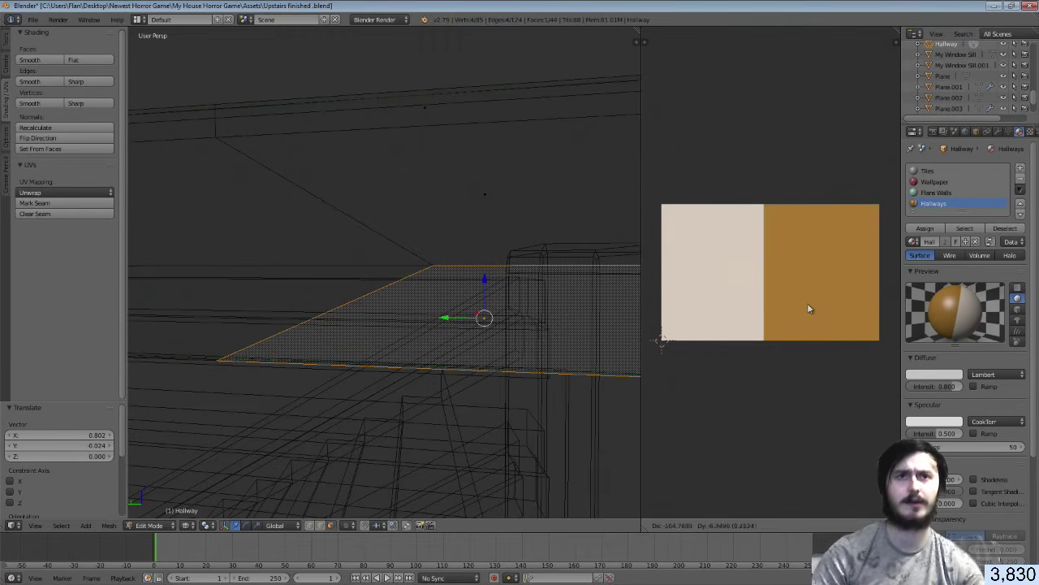
click(807, 303)
key(ctrl+s)
click(807, 305)
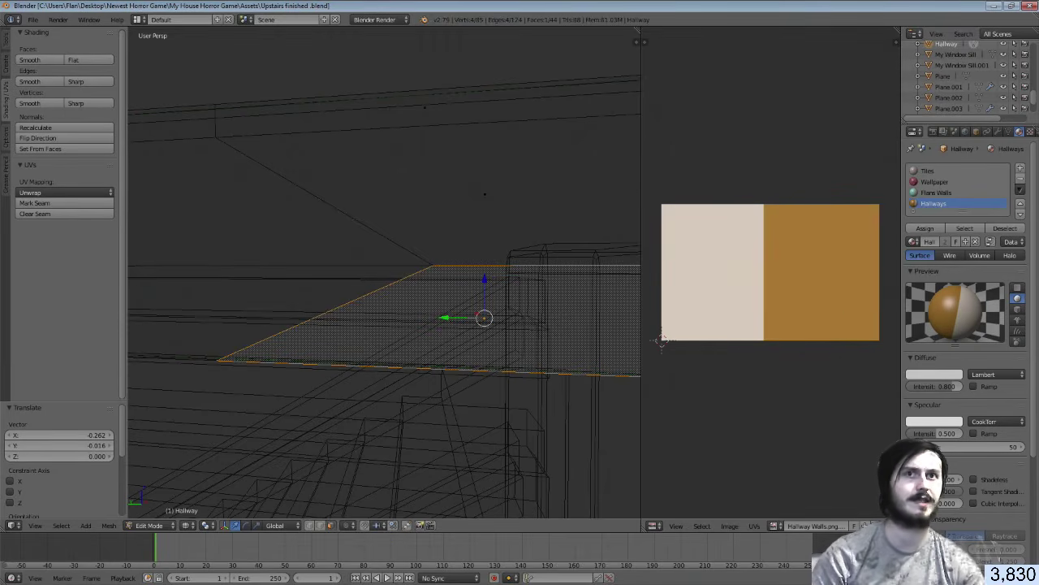
key(alt+Tab)
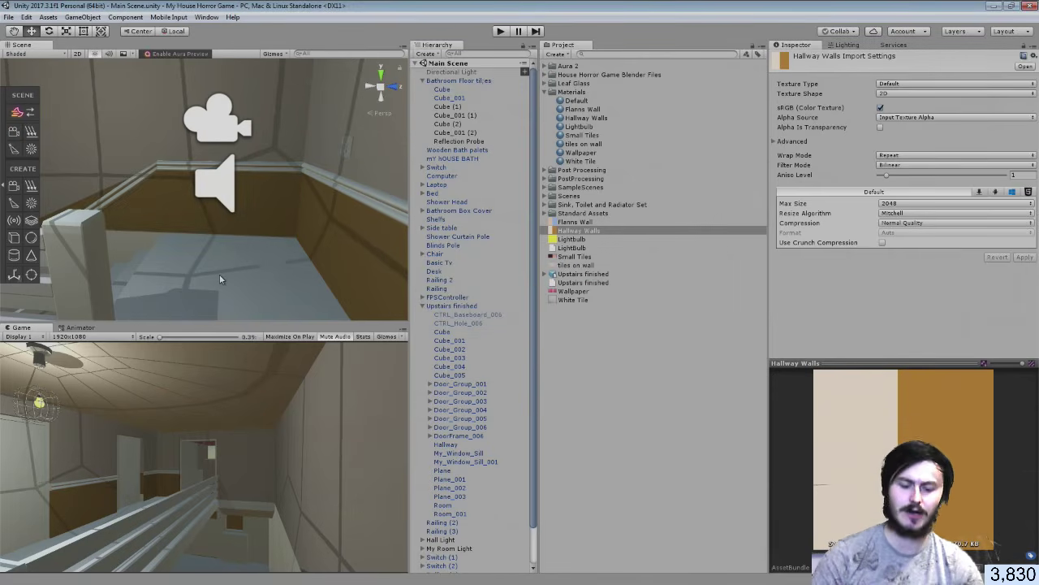
Look up at the ceiling and railing in Unity's Scene view, then return to Blender
right_drag(227, 226, 181, 216)
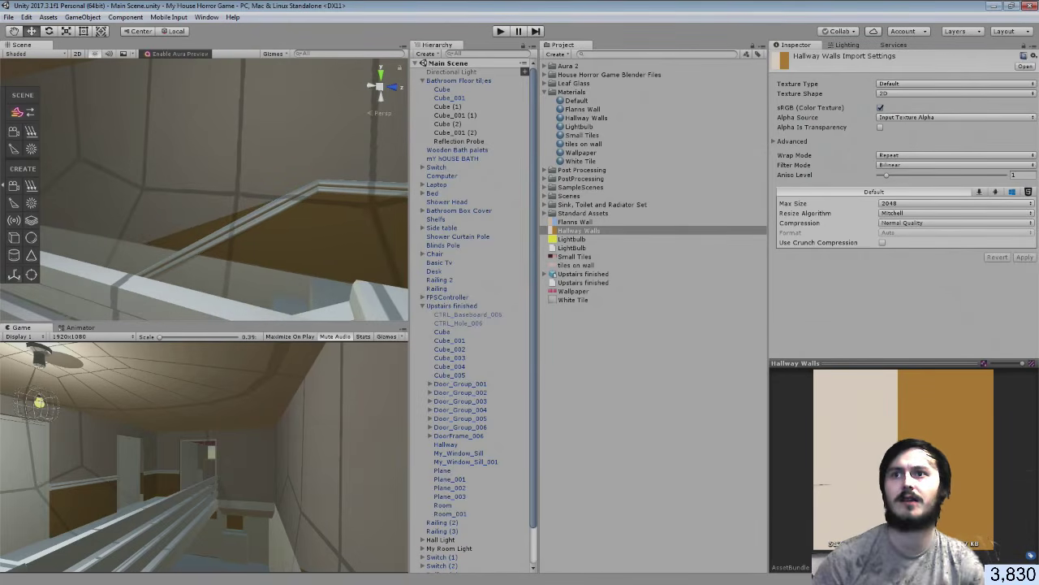
key(alt+Tab)
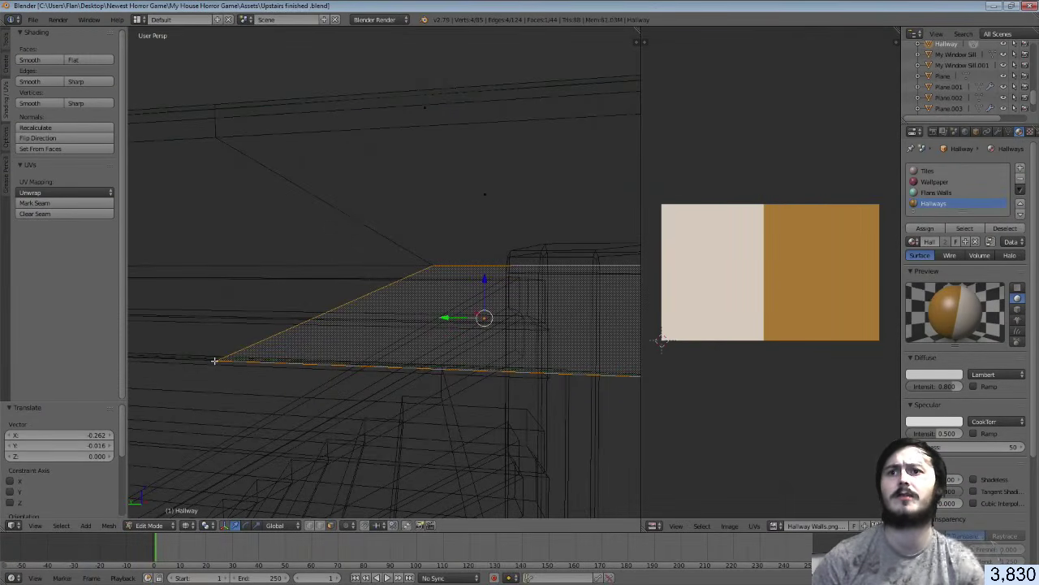
Nudge the plane's front-left corner vertex along Y and save the file
right_click(224, 363)
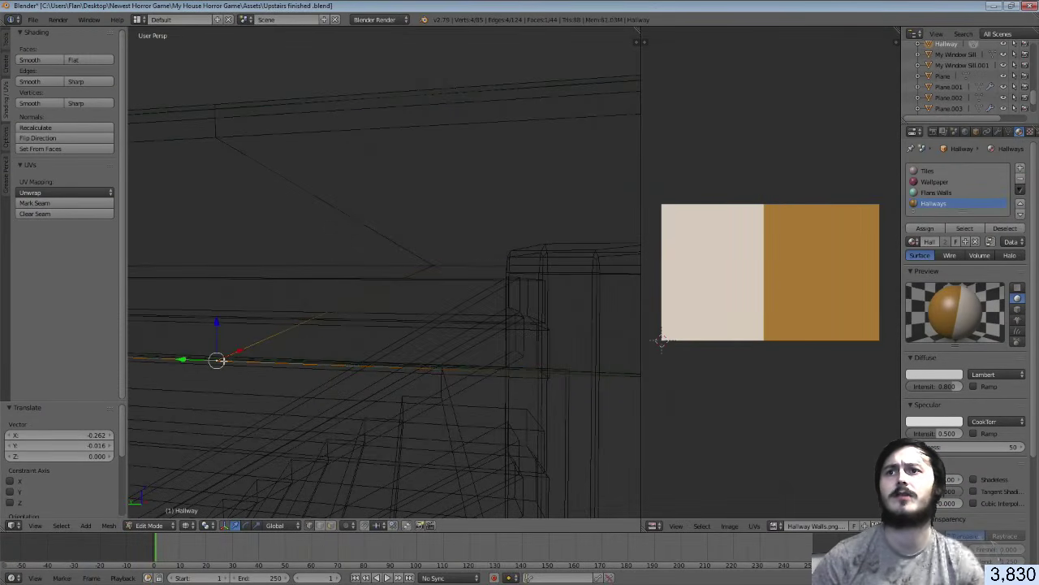
key(g)
key(y)
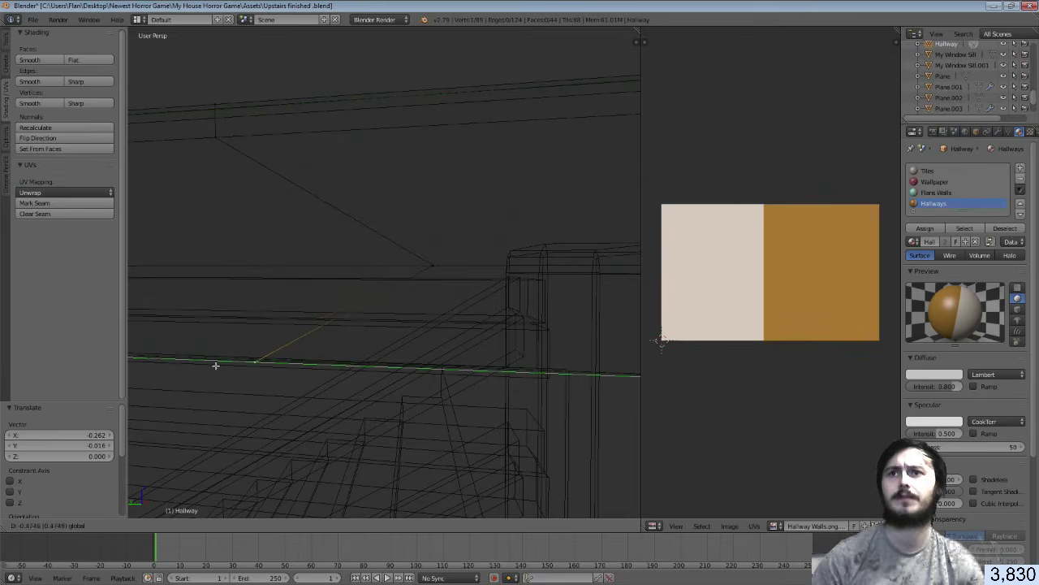
click(227, 366)
key(ctrl+s)
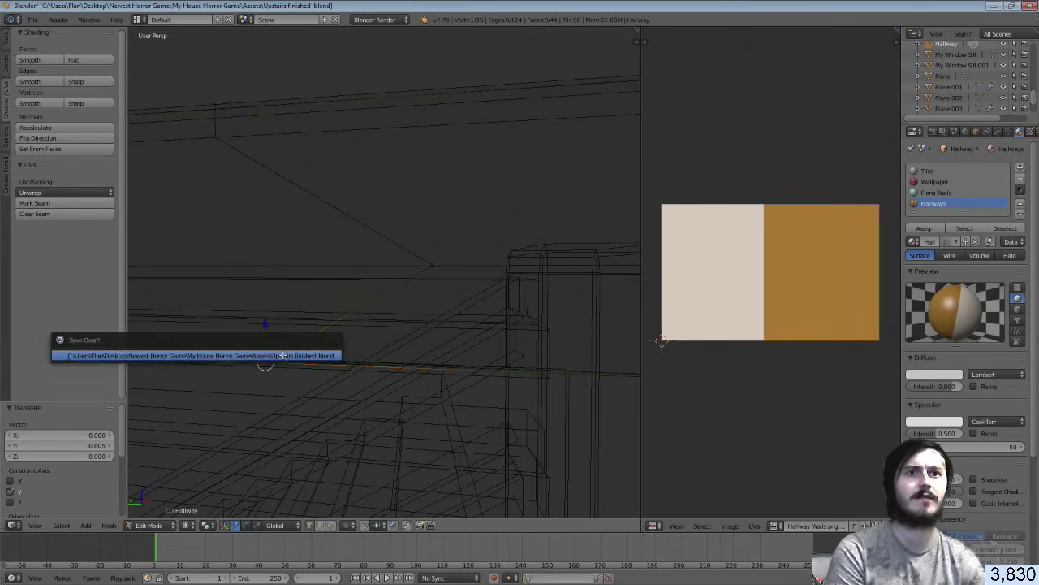
click(316, 363)
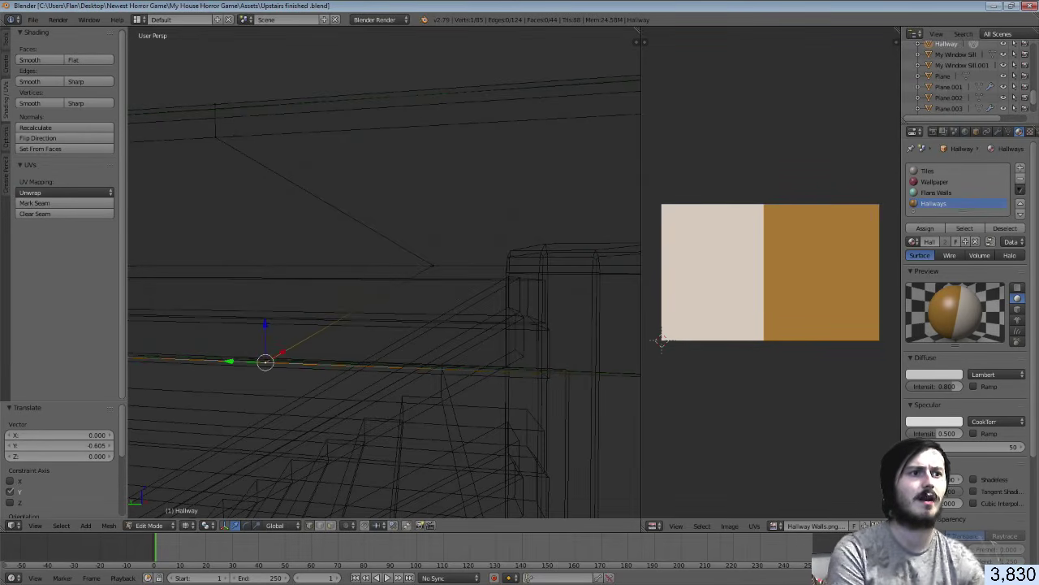
key(alt+Tab)
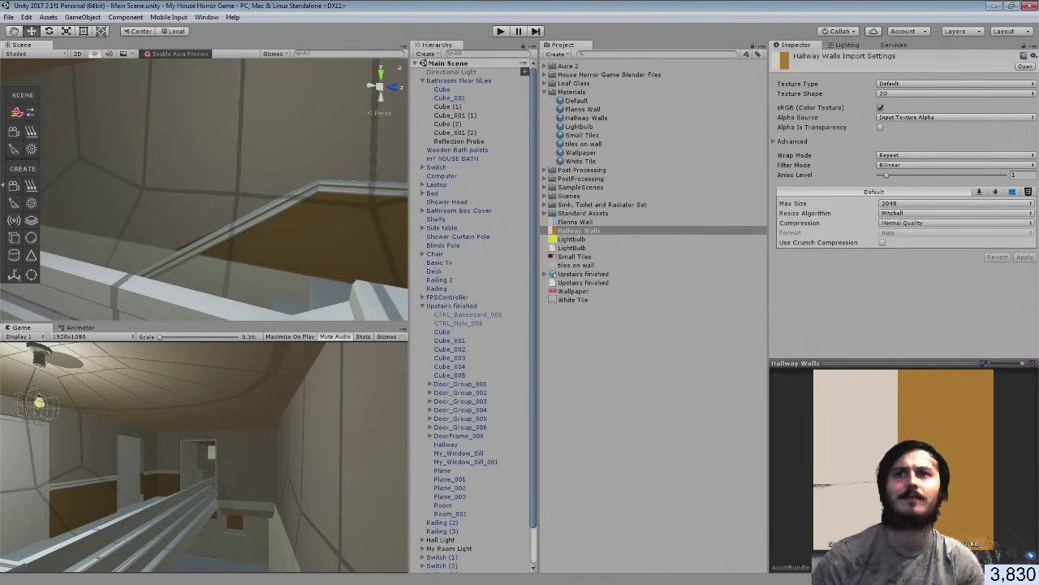
Shift the selected edge -0.235 along Y, then return to Unity
key(alt+Tab)
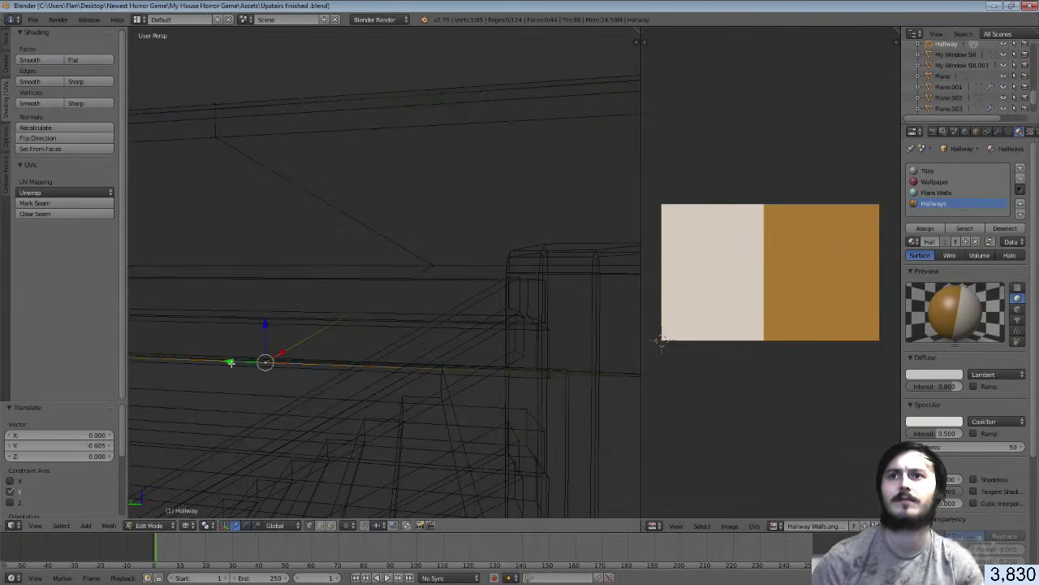
key(g)
key(y)
click(250, 368)
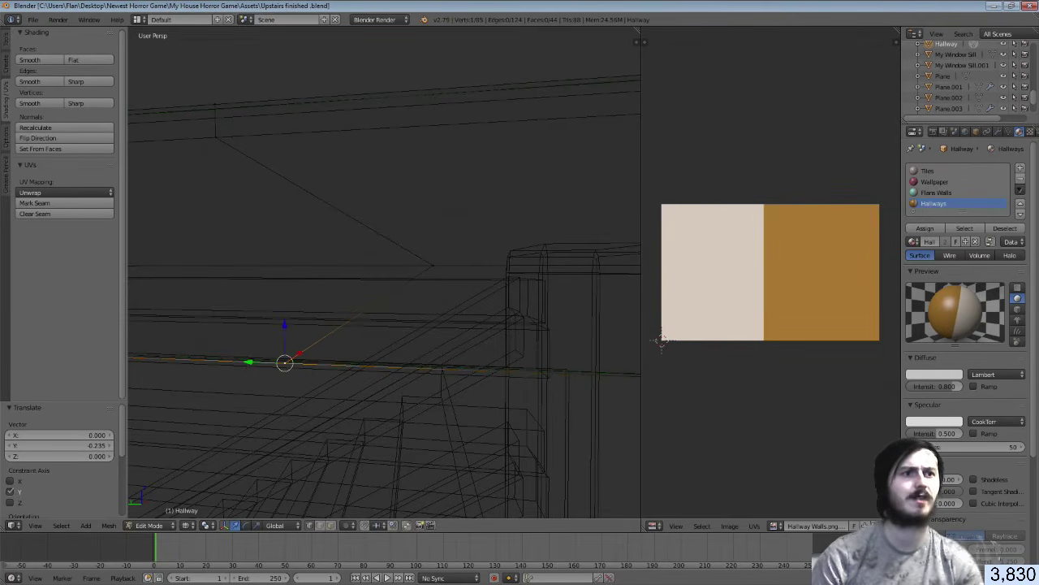
key(alt+Tab)
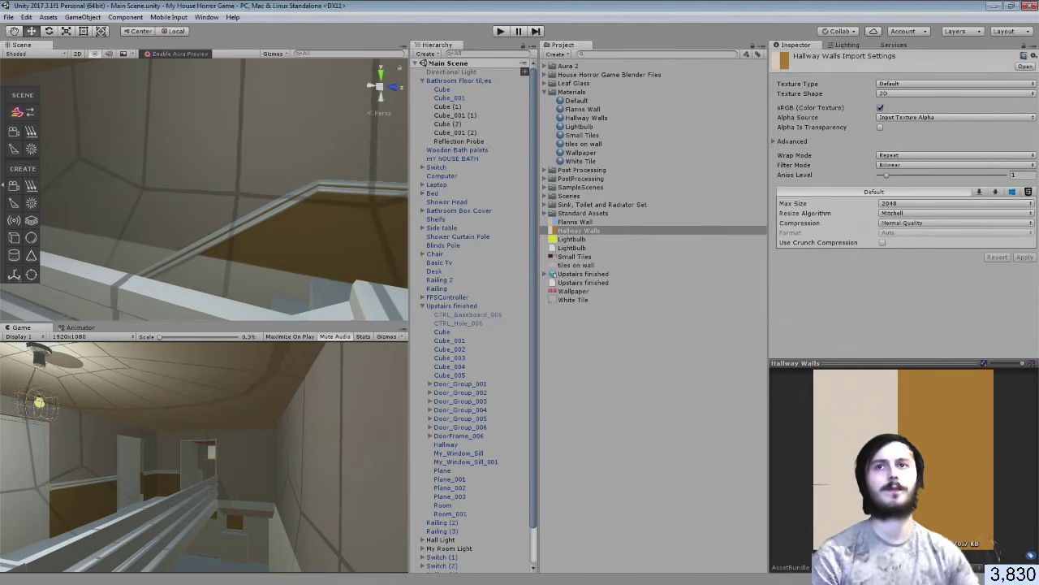
Deselect the Hallway Walls texture and fly the Unity Scene view through the hallway to inspect the walls
click(667, 376)
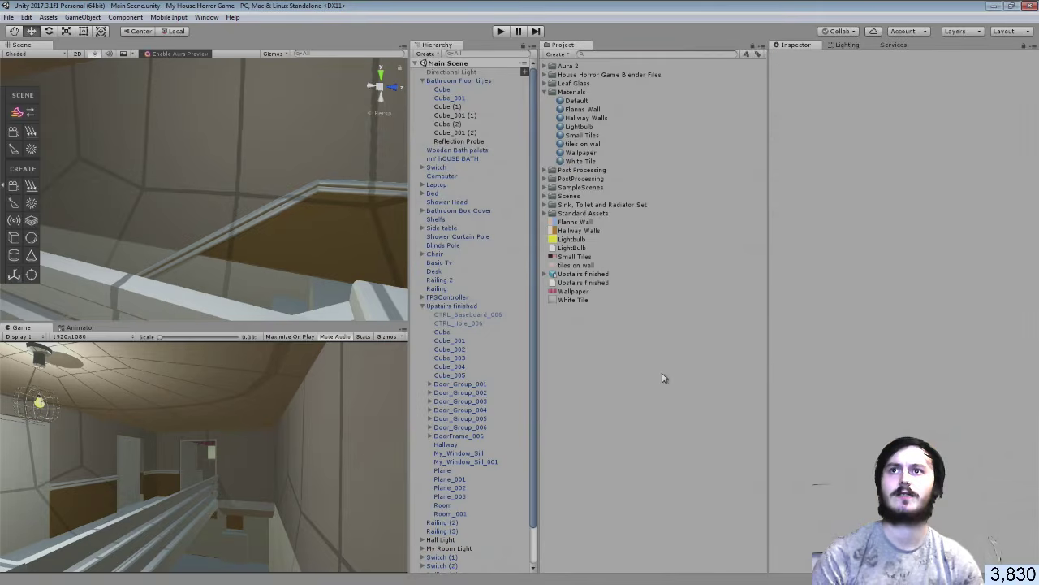
right_drag(261, 195, 754, 179)
key(s)
key(w)
right_drag(323, 243, 636, 347)
Save the Unity scene via File > Save Scenes and return to Blender
click(9, 17)
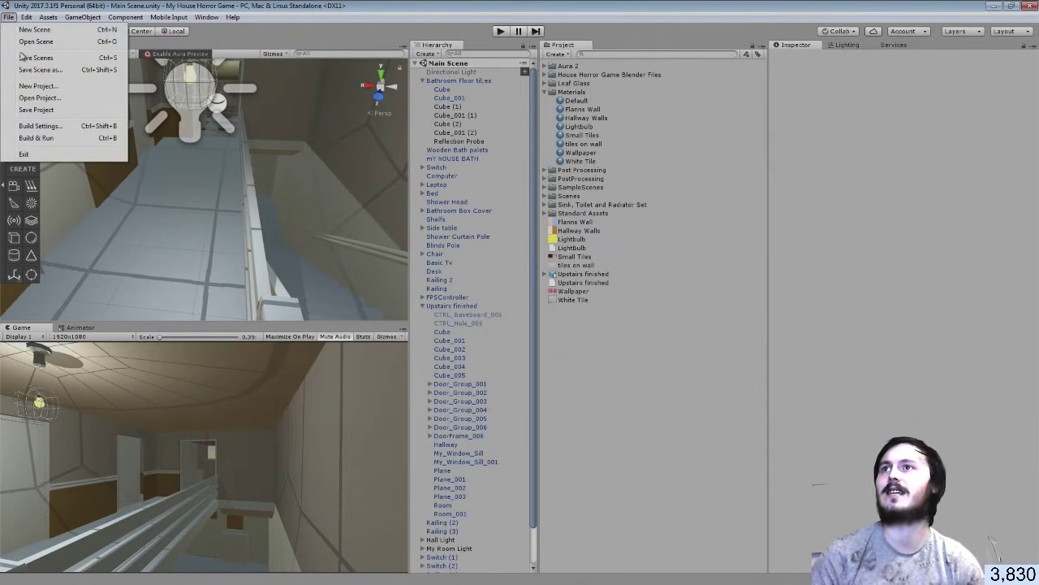
click(25, 58)
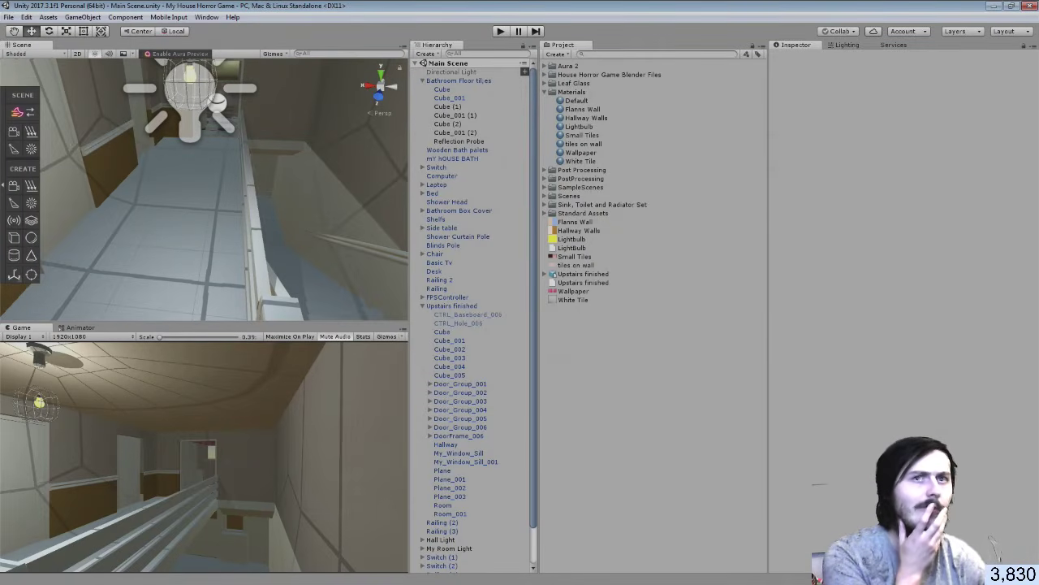
key(alt+Tab)
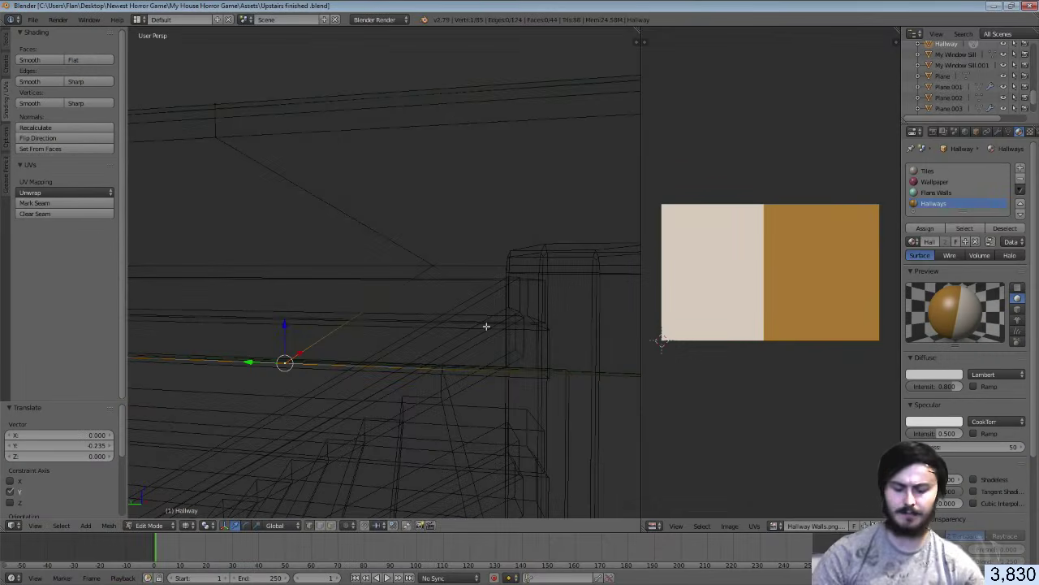
Switch to solid shading, deselect the Hallway mesh, walk to a new view, and leave edit mode
key(z)
key(a)
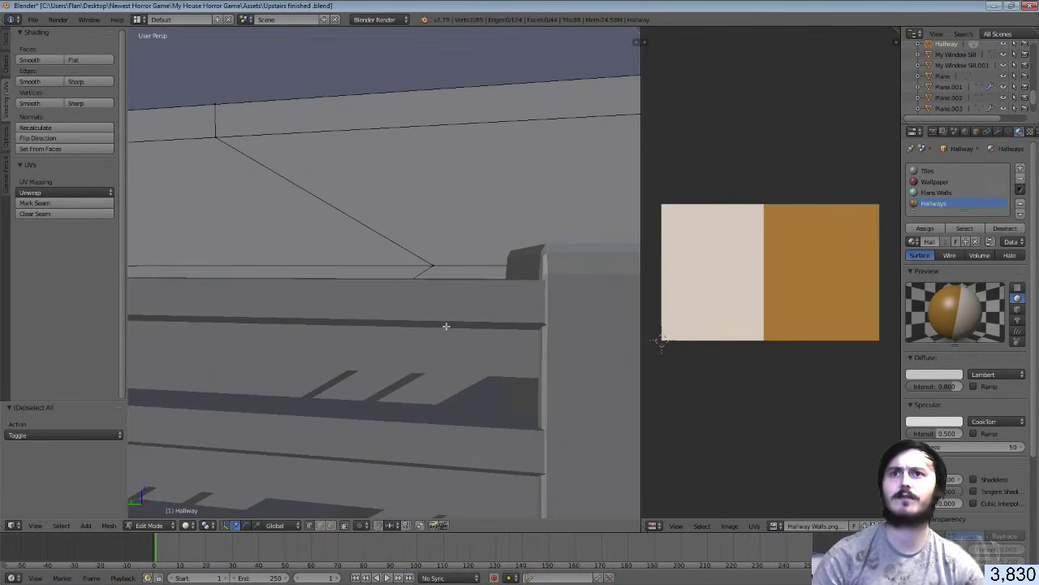
key(shift+f)
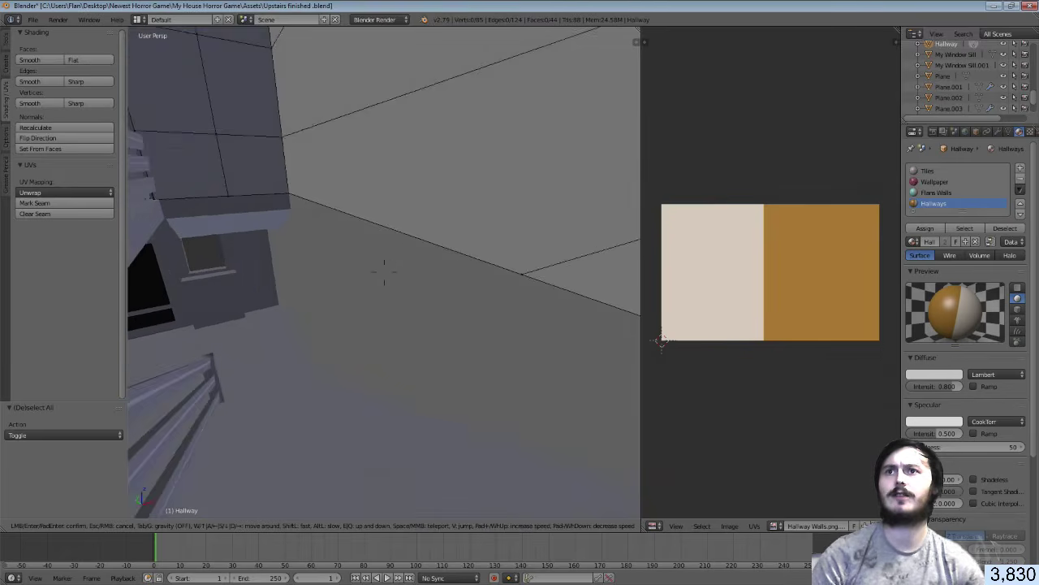
click(363, 290)
key(Tab)
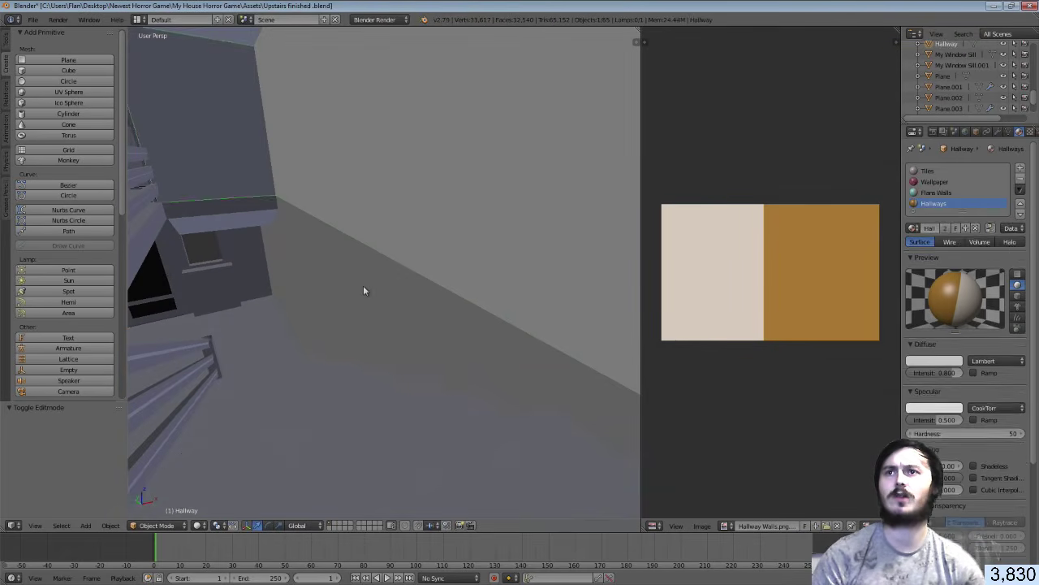
Parent Plane.002 to the Hallway object with Object (Keep Transform)
right_click(363, 290)
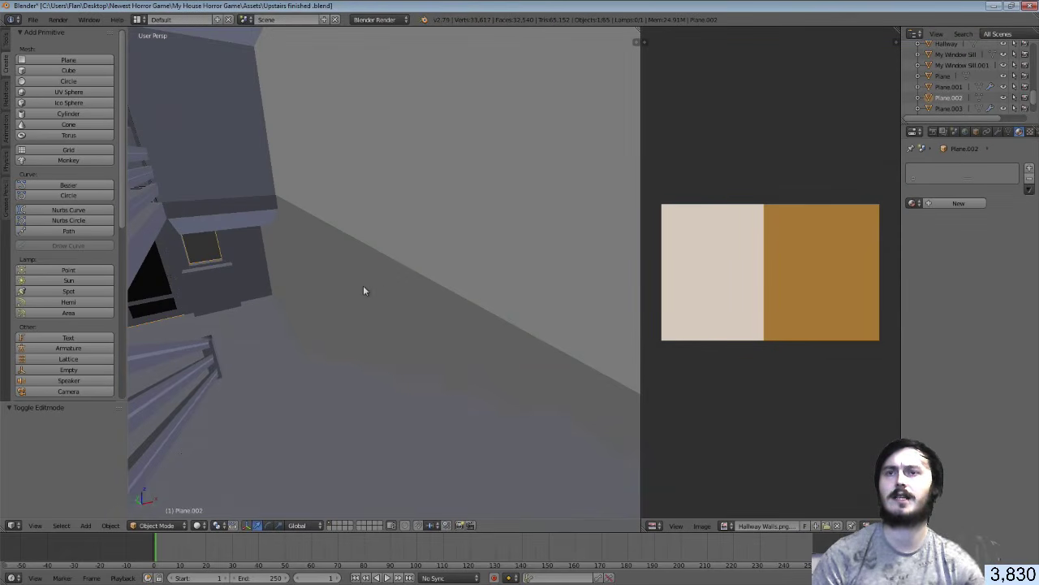
right_click(399, 160)
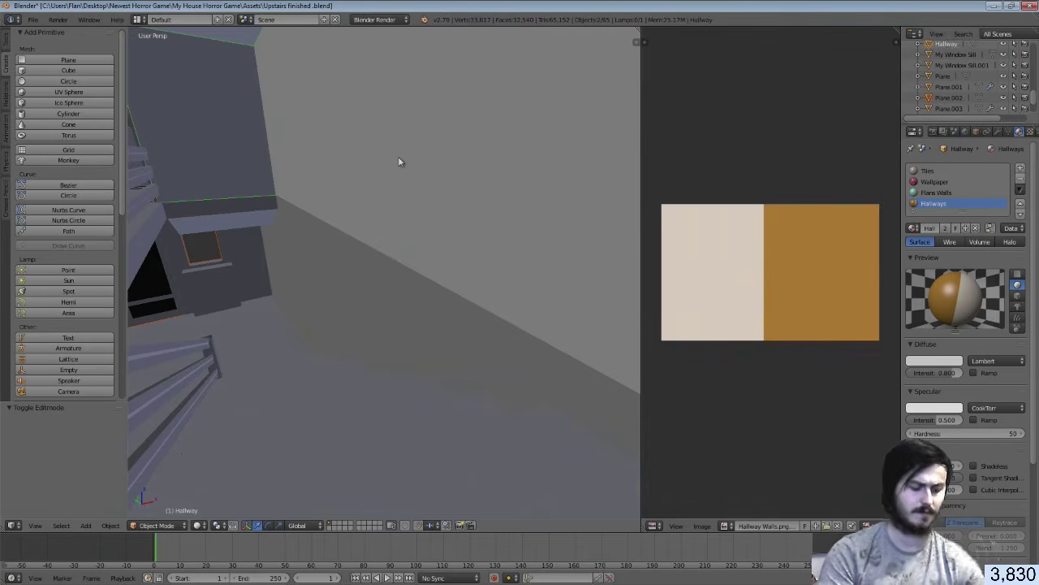
key(ctrl+p)
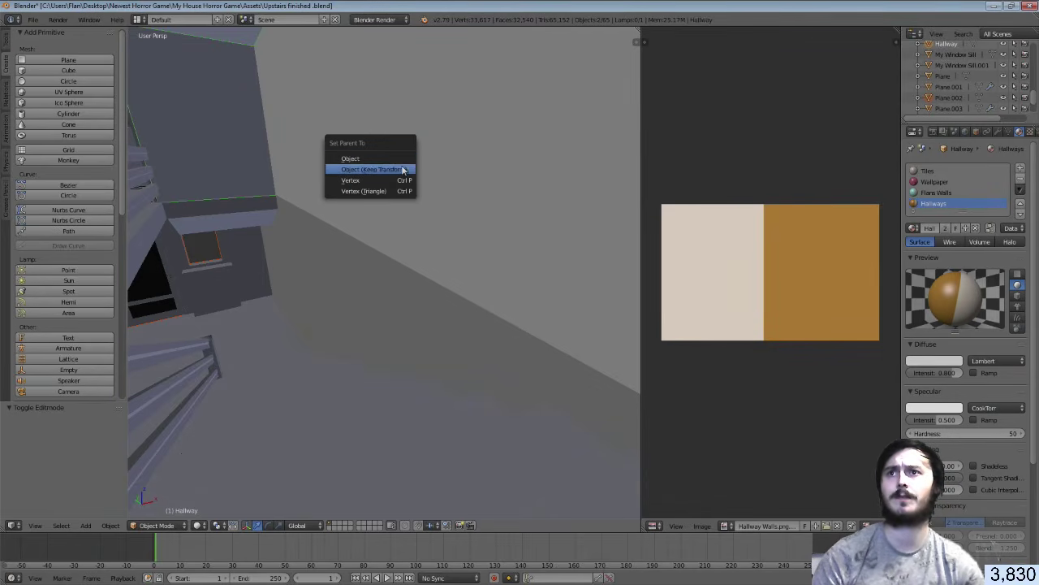
click(403, 169)
Check the Hallway and Plane.002 in edit mode, then undo to make Hallway active again
key(Tab)
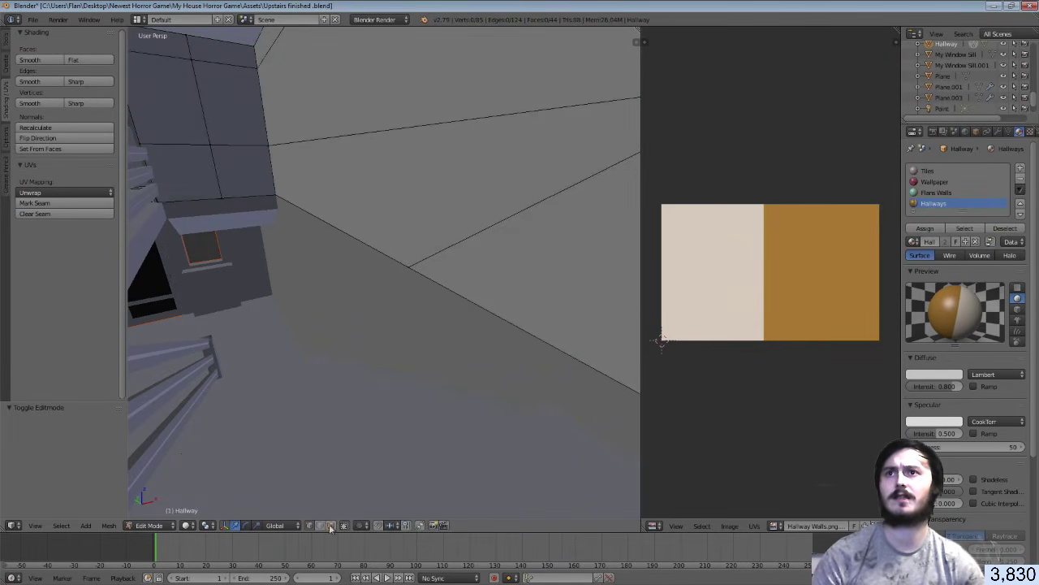
key(Tab)
right_click(365, 289)
key(Tab)
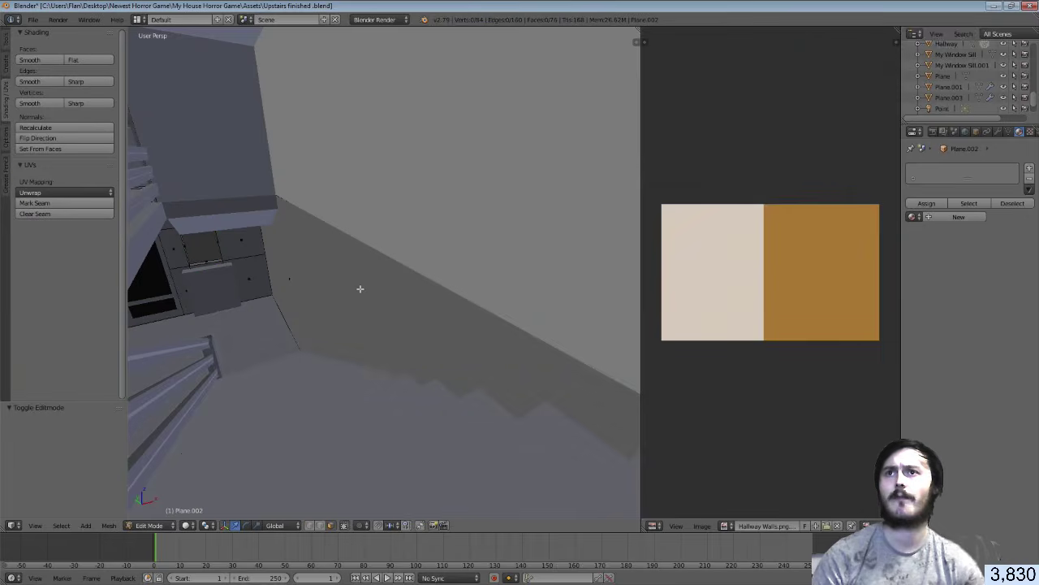
key(Tab)
right_click(386, 220)
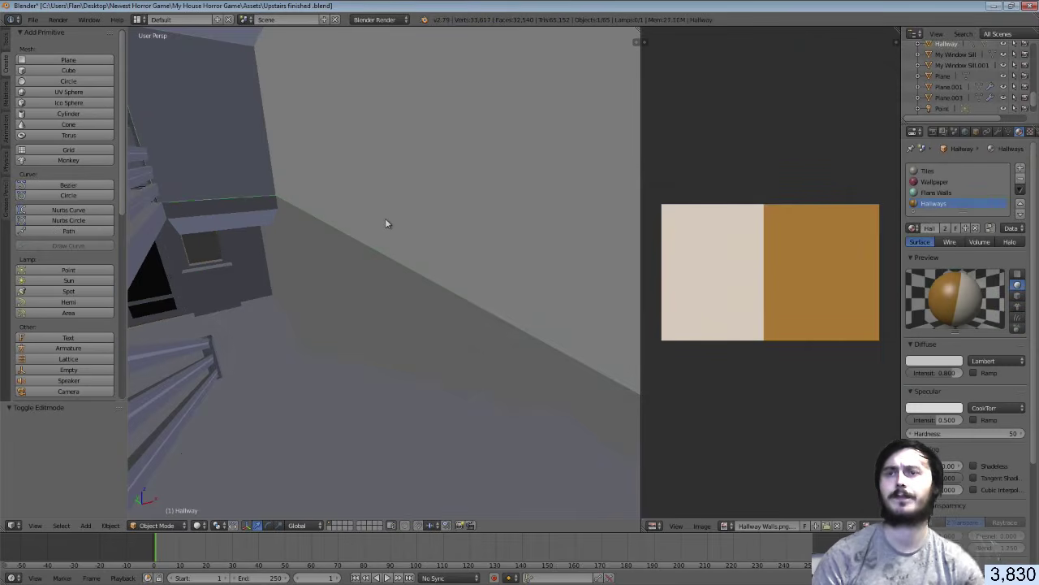
right_click(356, 285)
key(ctrl+z)
key(ctrl+z)
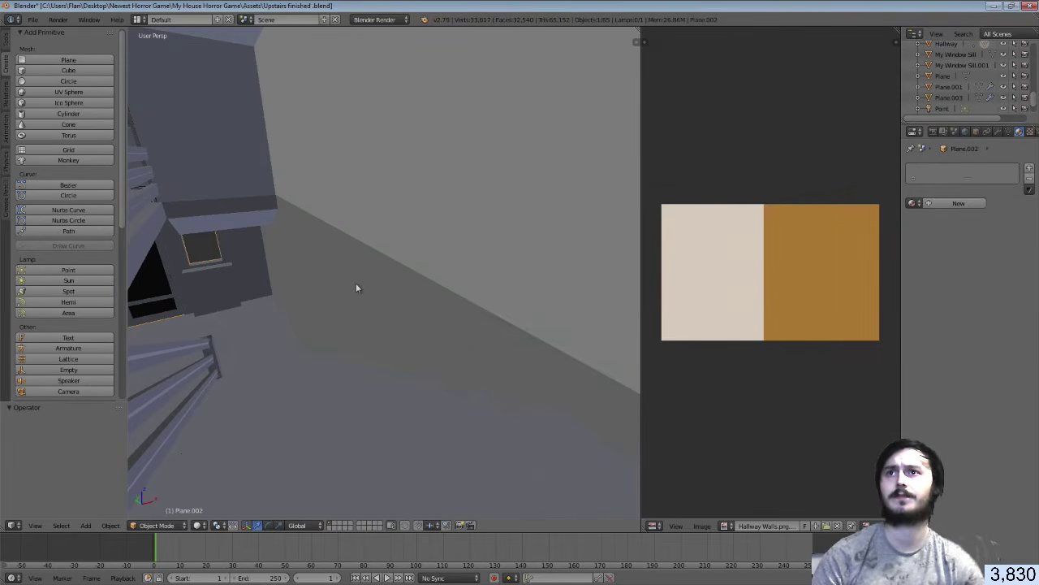
key(ctrl+z)
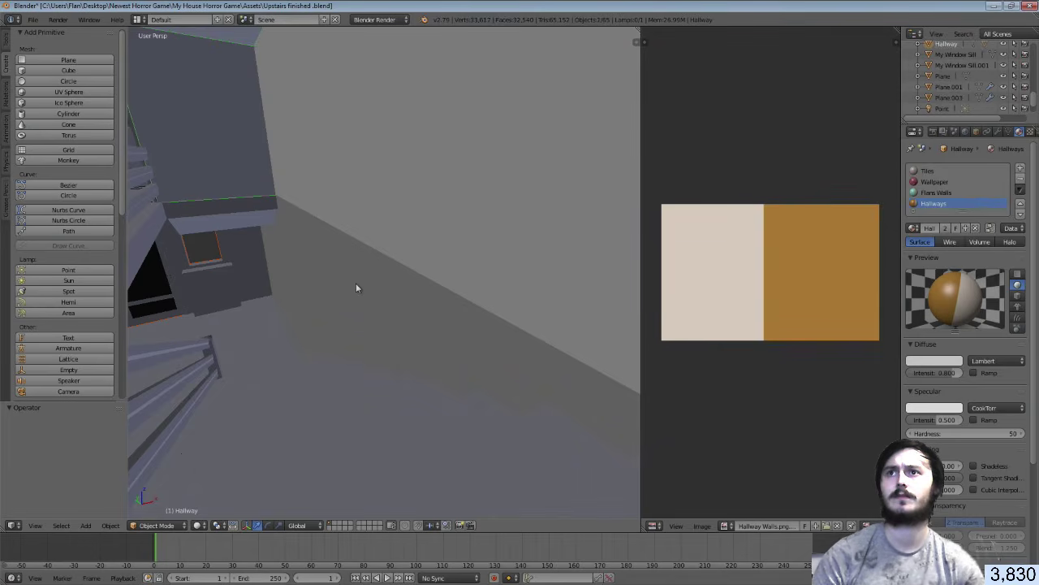
Frame Plane.002 up close in edit mode, then switch to editing the Hallway mesh
right_click(355, 287)
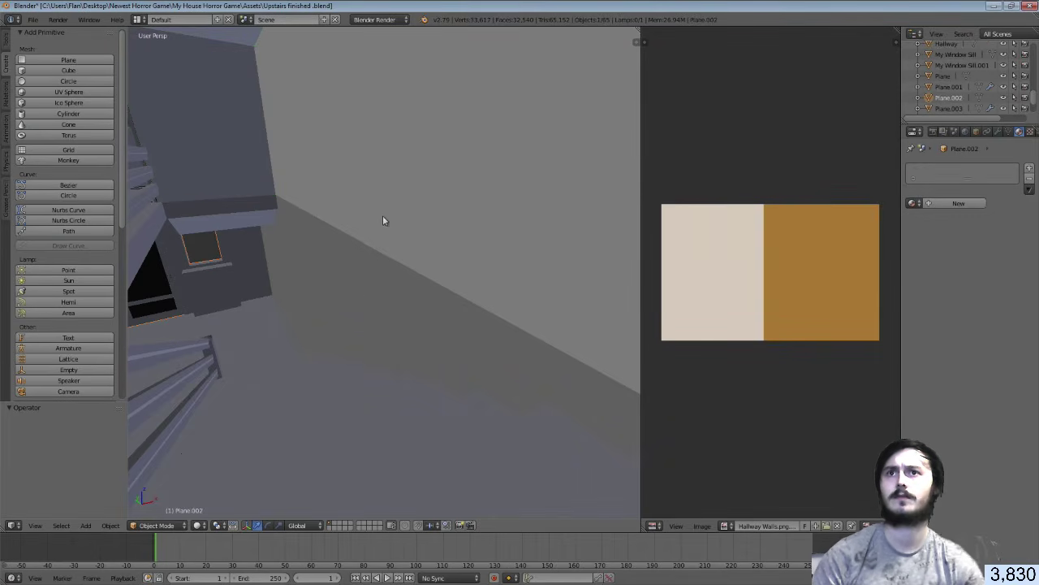
key(Tab)
key(KP_Decimal)
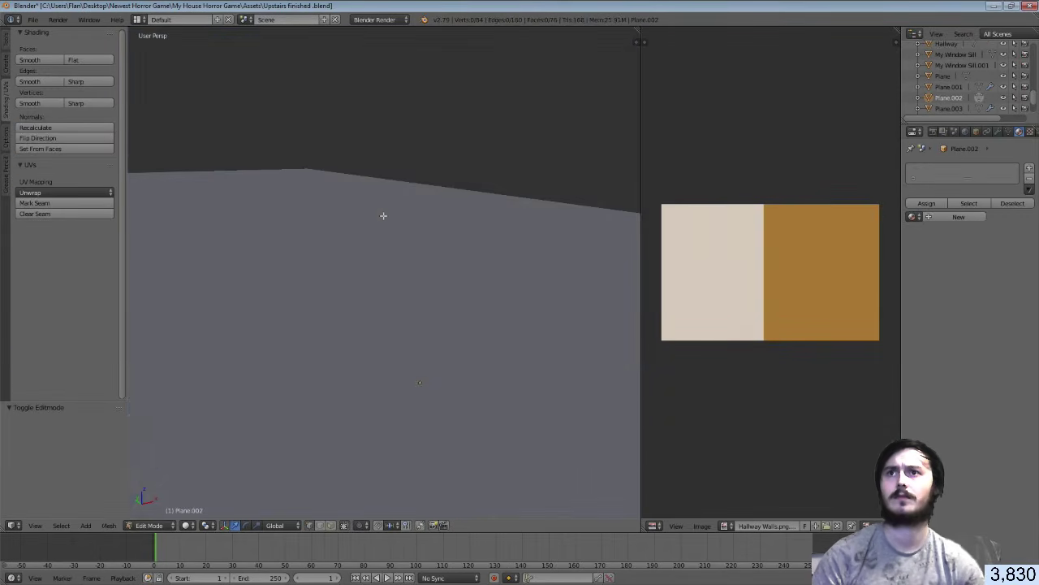
scroll(383, 215, up, 6)
key(Tab)
right_click(383, 215)
key(Tab)
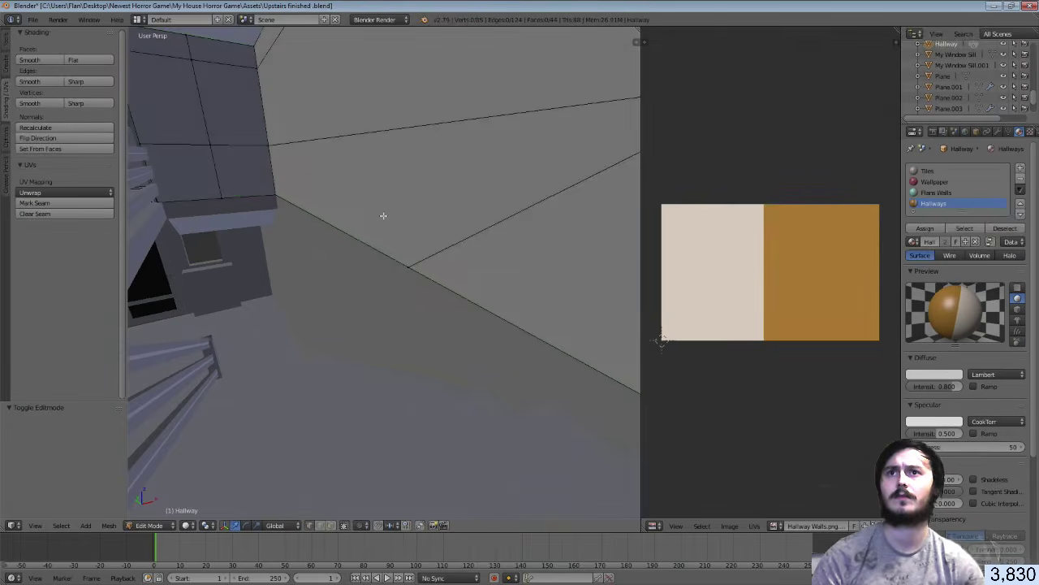
scroll(384, 216, down, 4)
Walk the view to face the railing, return to object mode, save over the blend file, and switch to Unity
key(shift+f)
key(w)
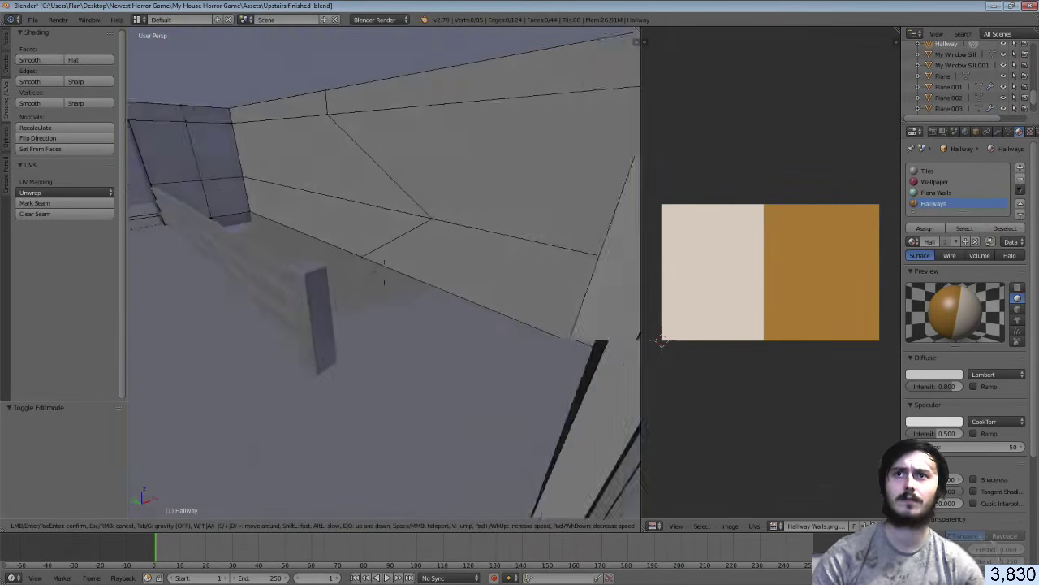
click(384, 272)
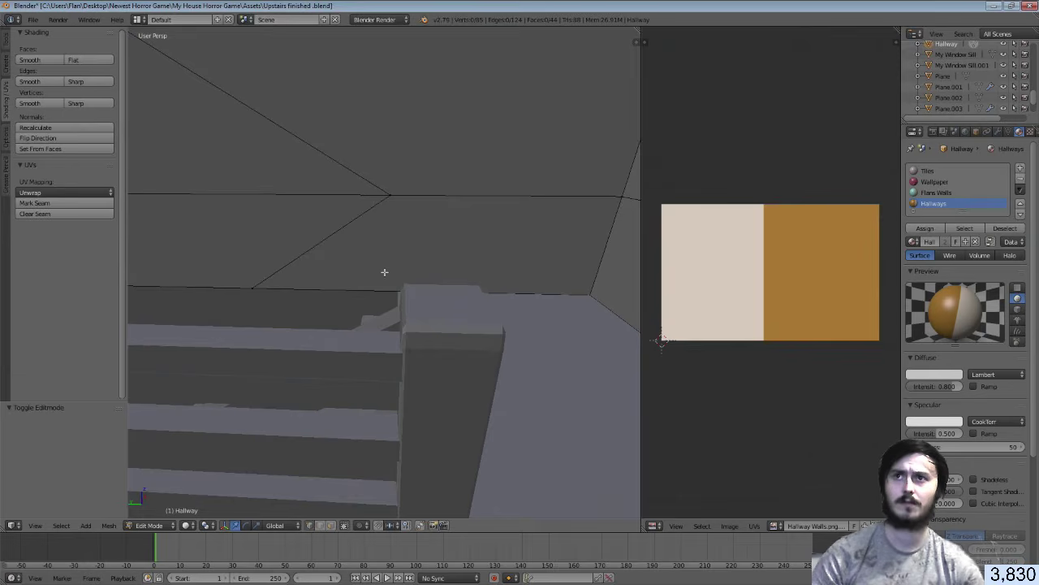
key(Tab)
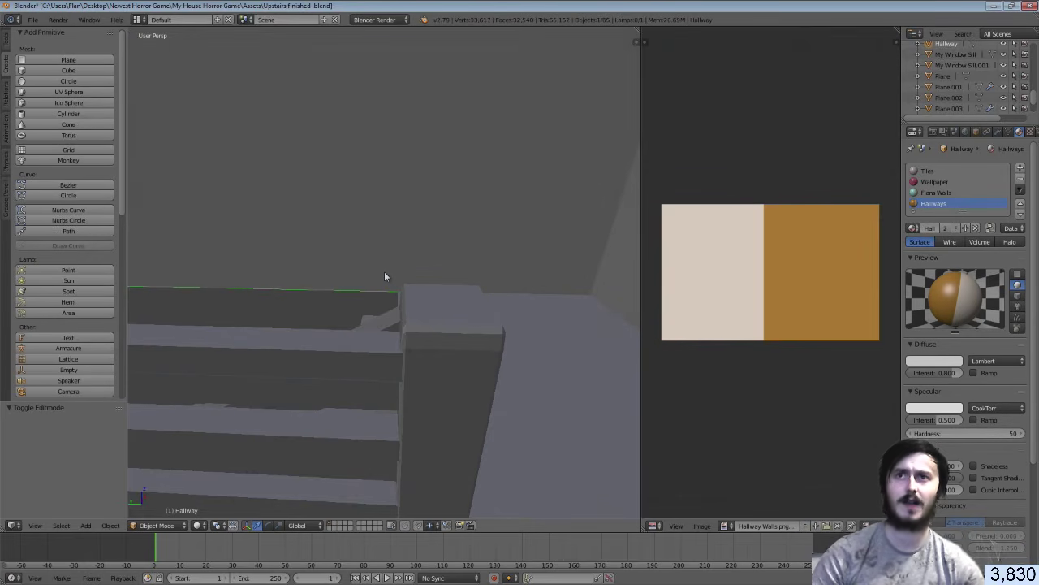
key(ctrl+s)
click(385, 273)
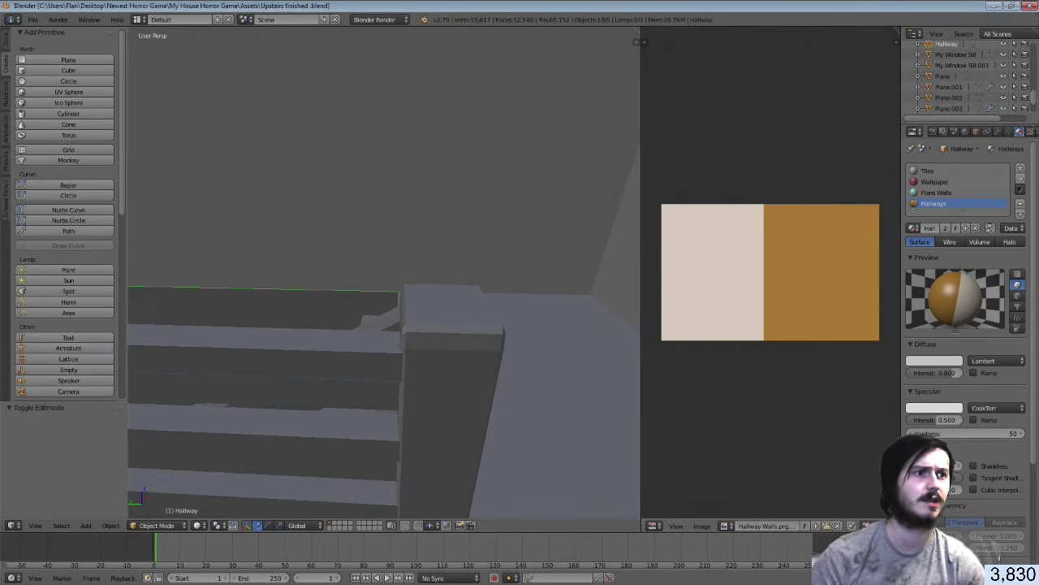
key(alt+Tab)
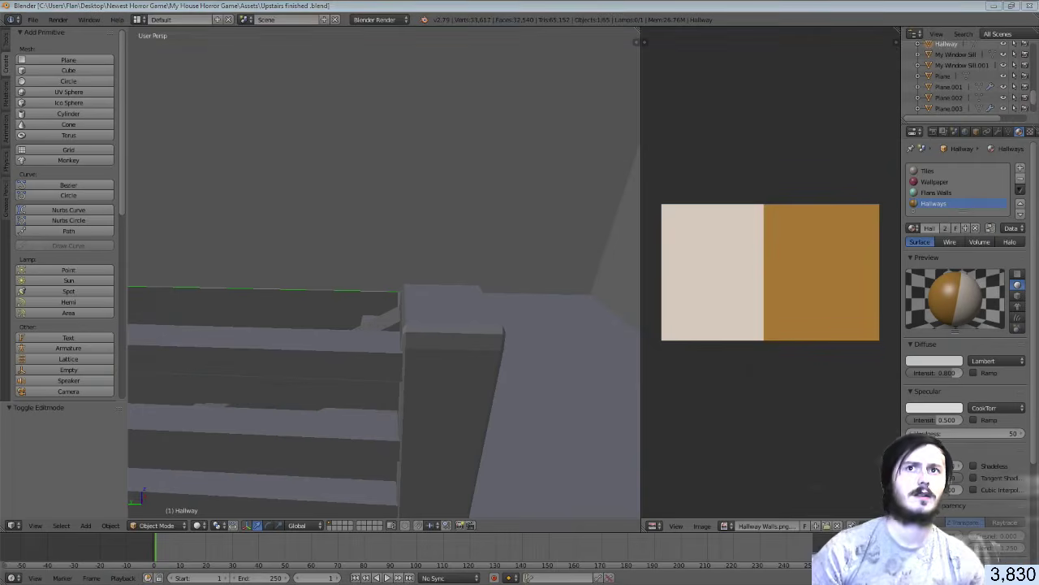
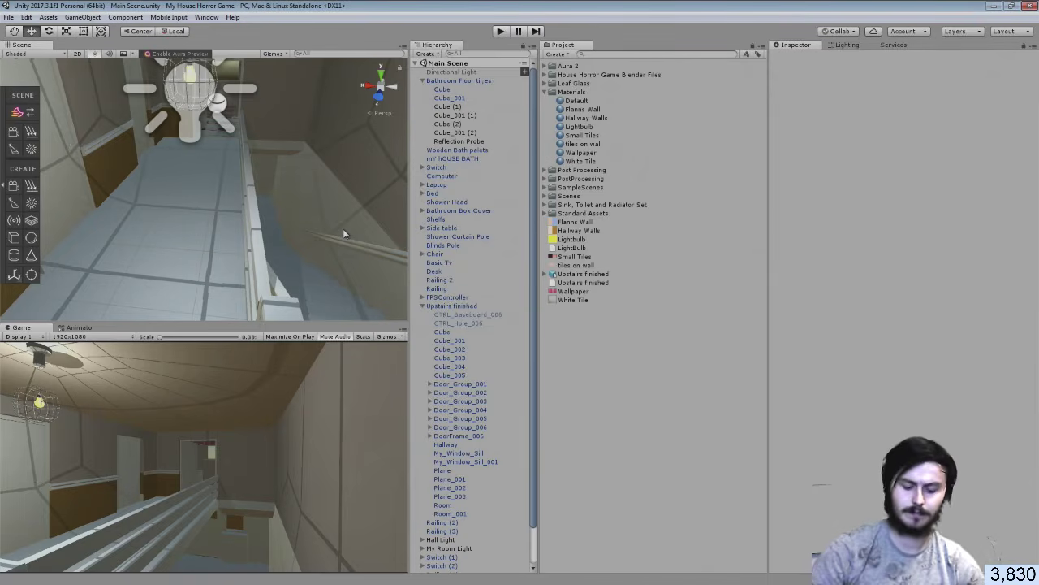
Fly the Scene view to the staircase and select the stair railing Railing 2
right_drag(343, 234, 630, 194)
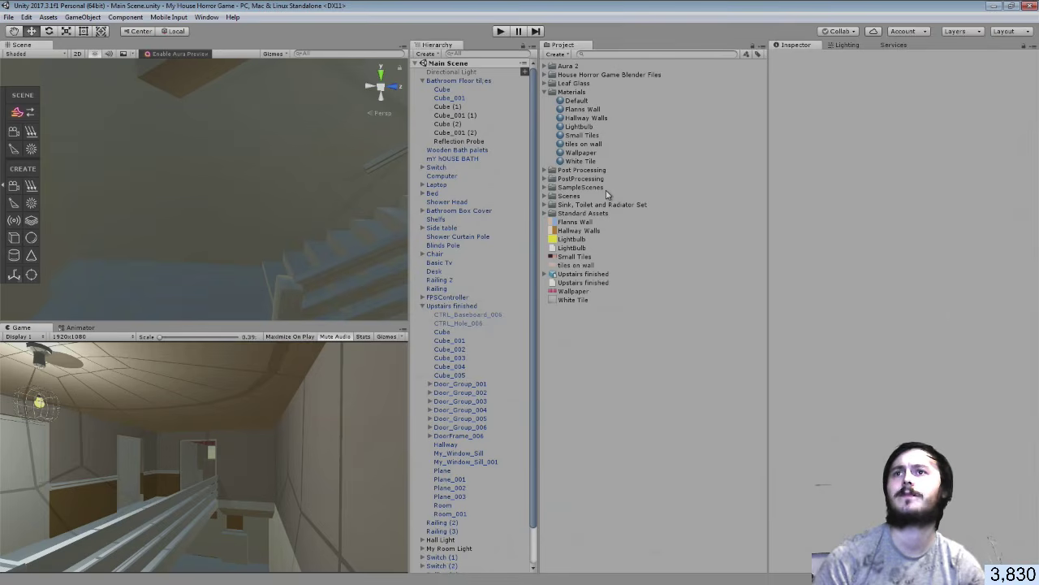
right_drag(304, 198, 298, 192)
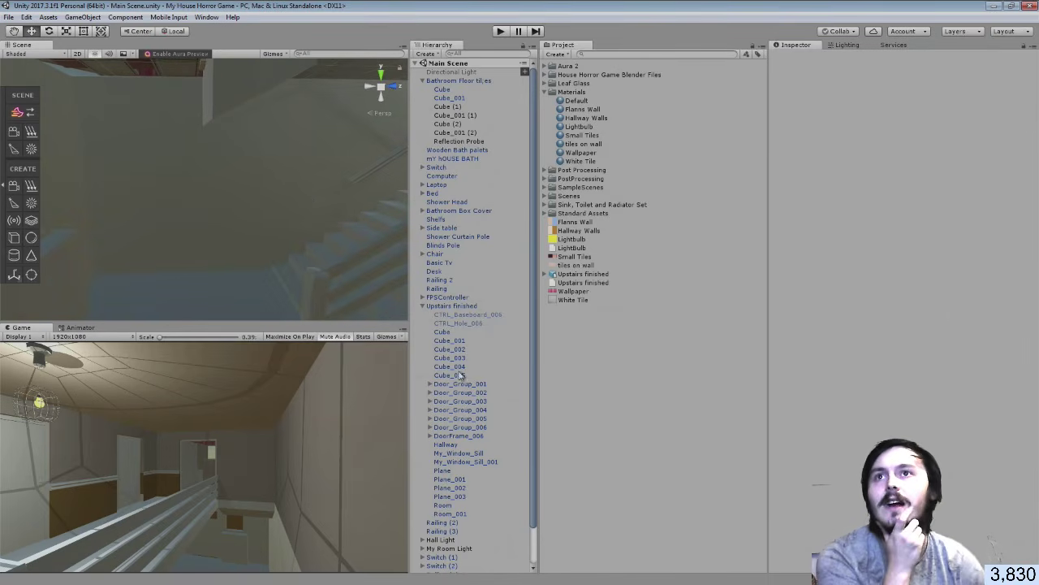
click(356, 183)
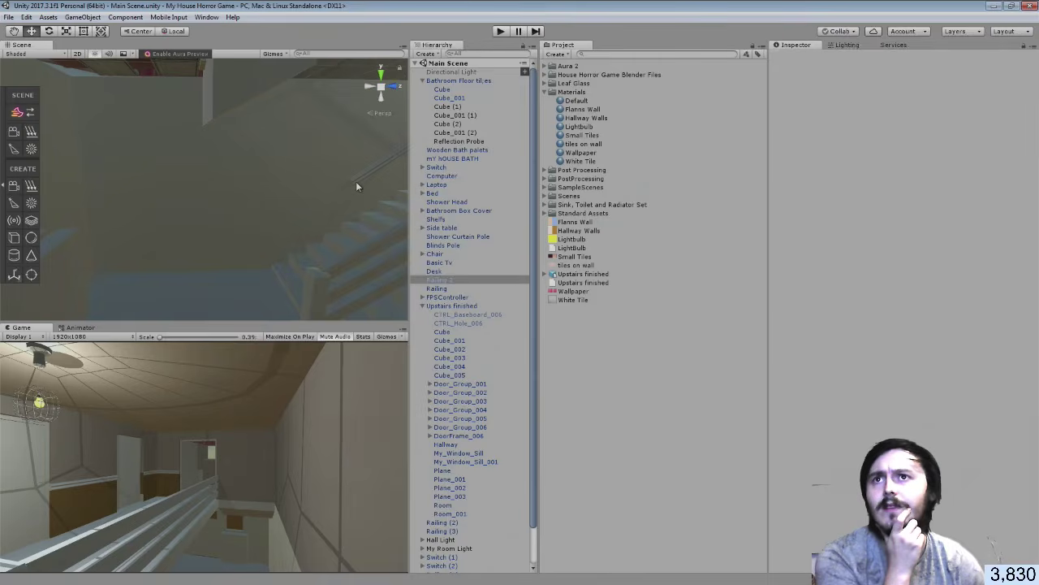
right_drag(357, 184, 368, 173)
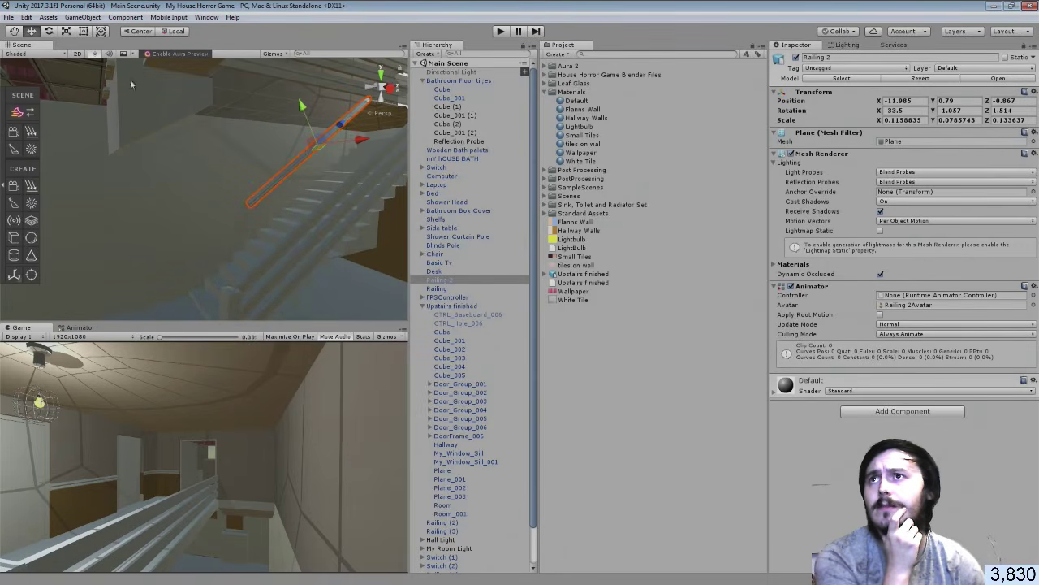
With the Rect tool, stretch Railing 2's lower end down the stairs, then pull it back
click(83, 31)
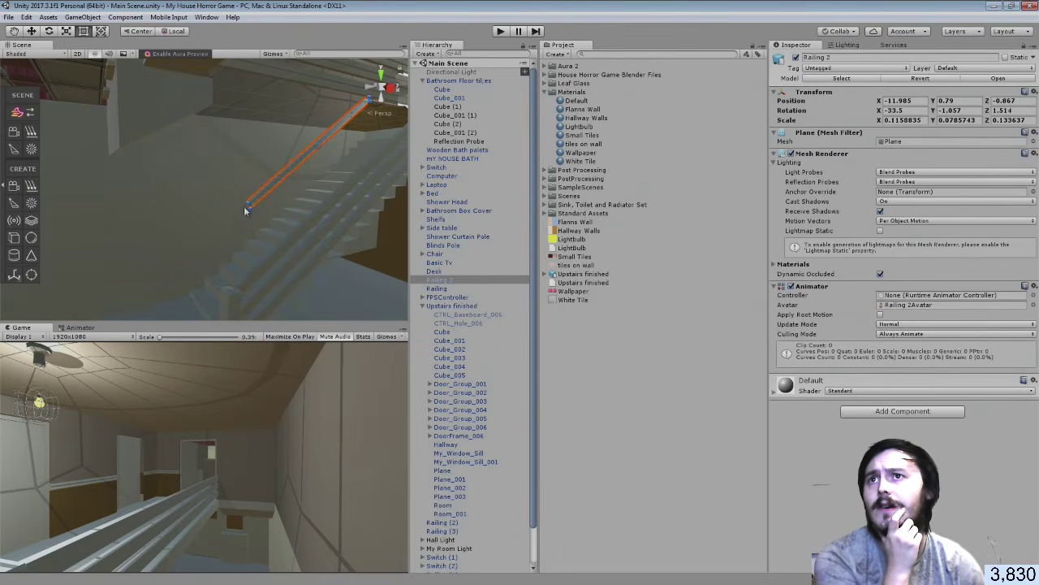
drag(247, 204, 199, 249)
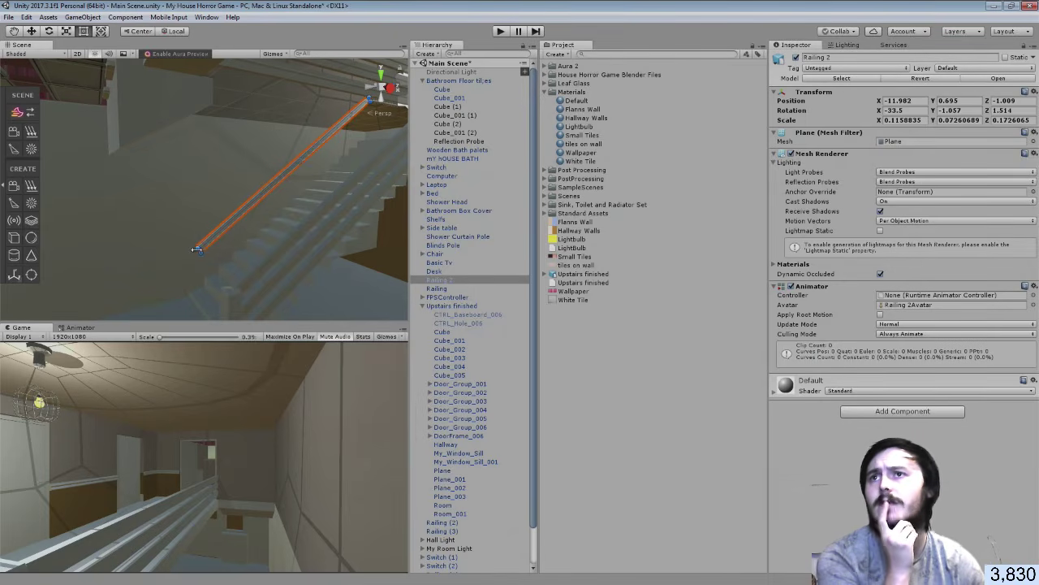
right_drag(284, 260, 264, 249)
mouse_move(265, 249)
middle_down()
mouse_move(255, 227)
mouse_move(268, 241)
middle_up()
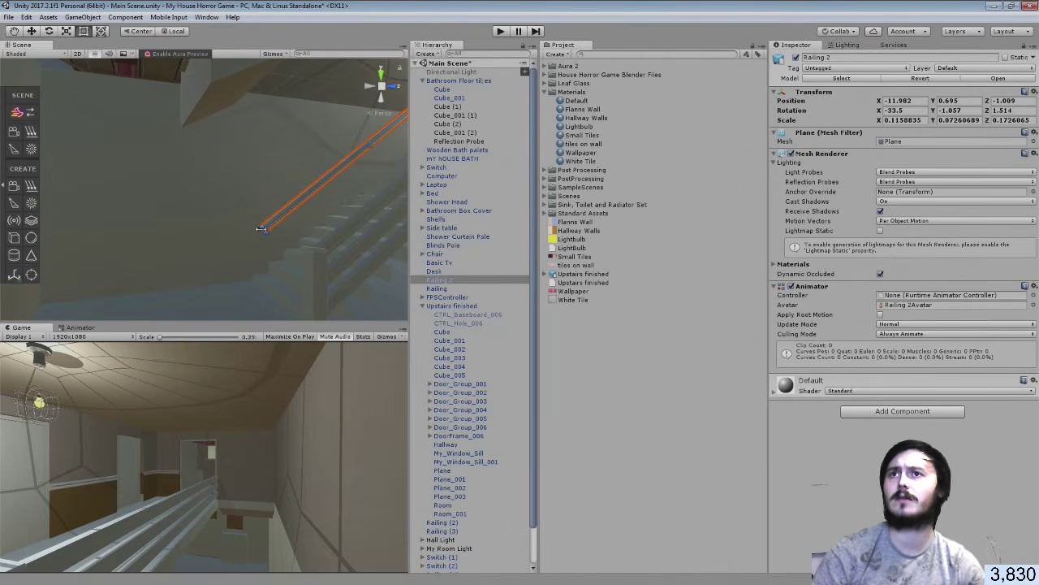
drag(262, 229, 275, 214)
key(ctrl+s)
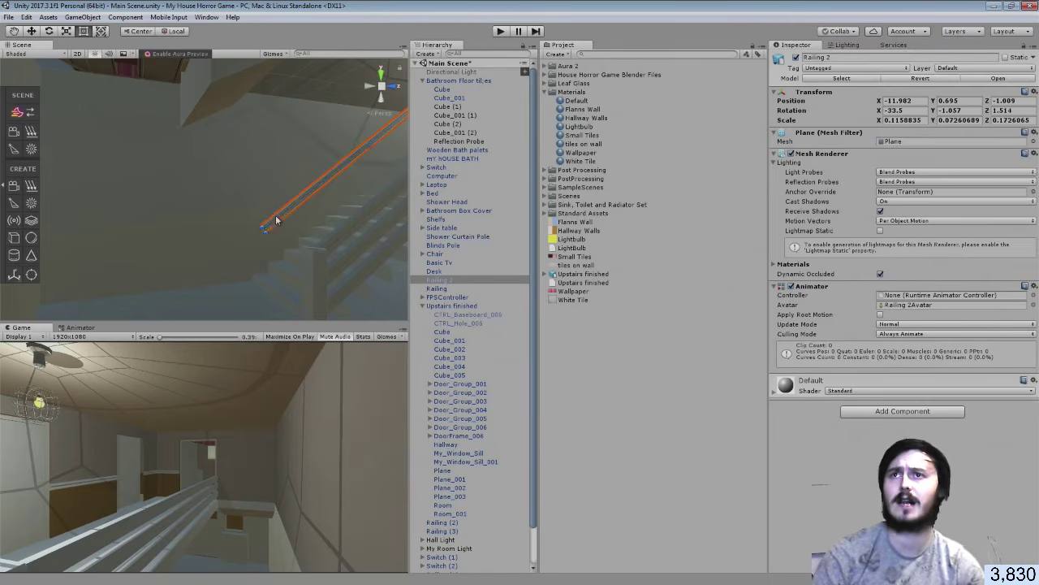
Lengthen Railing 2 toward the stair bottom, bringing its Z scale to about 0.17
scroll(322, 198, up, 4)
scroll(328, 194, down, 2)
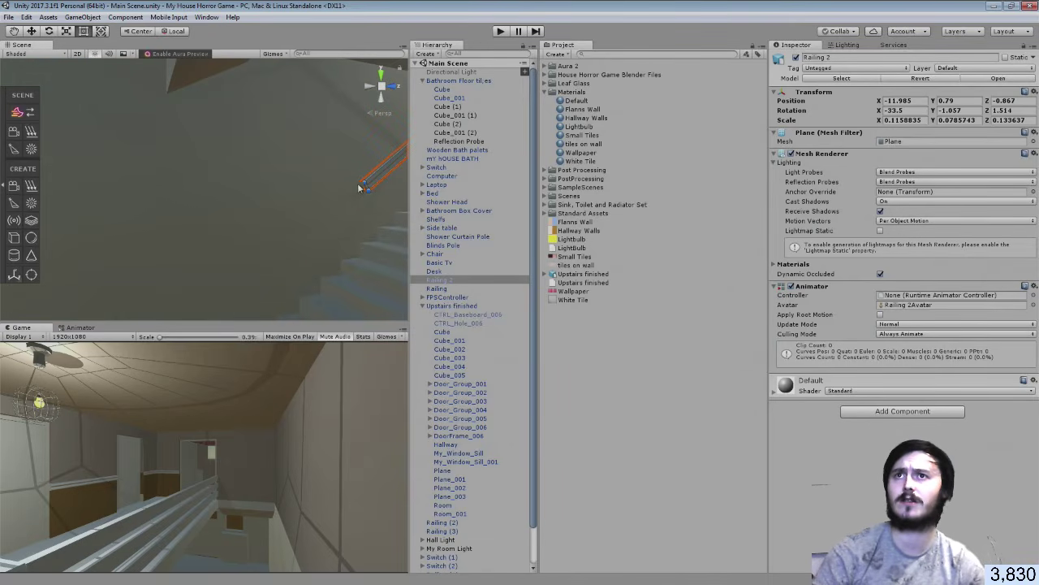
drag(366, 185, 299, 243)
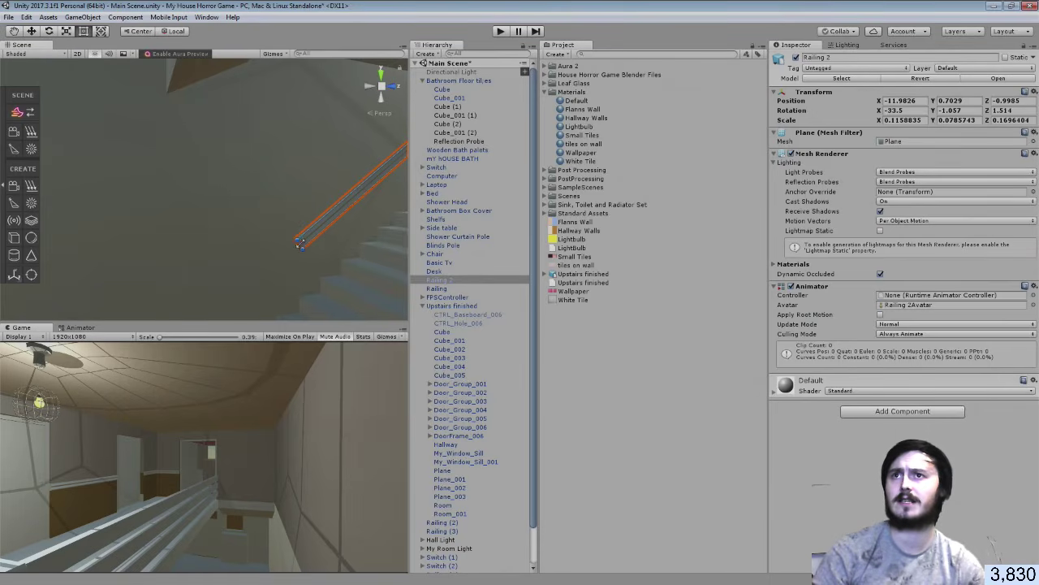
scroll(294, 240, down, 2)
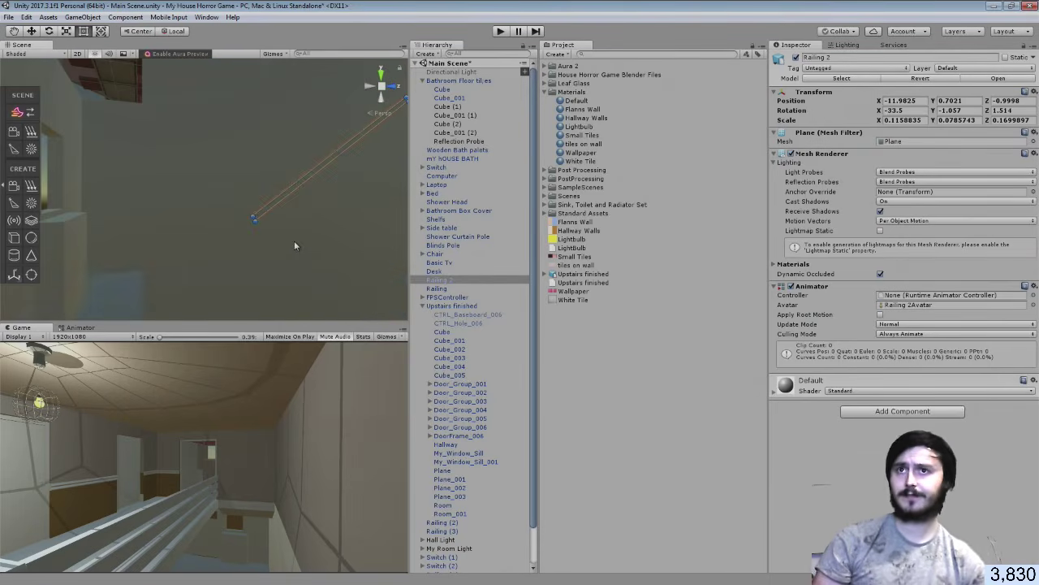
scroll(294, 240, up, 1)
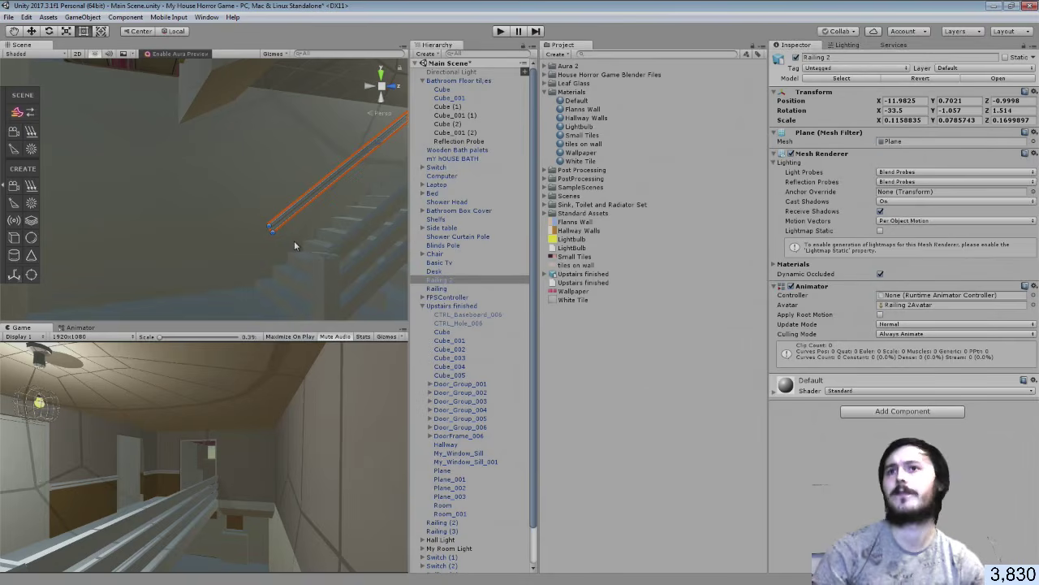
alt+drag(298, 237, 268, 244)
alt+drag(376, 162, 345, 163)
Duplicate the short railing piece Railing (2)
click(280, 179)
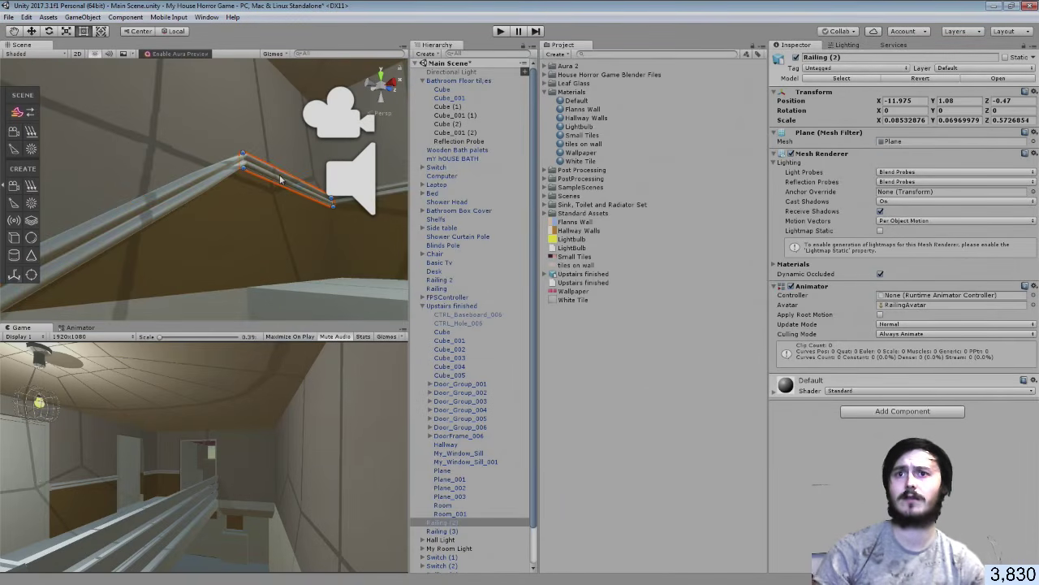
right_click(460, 524)
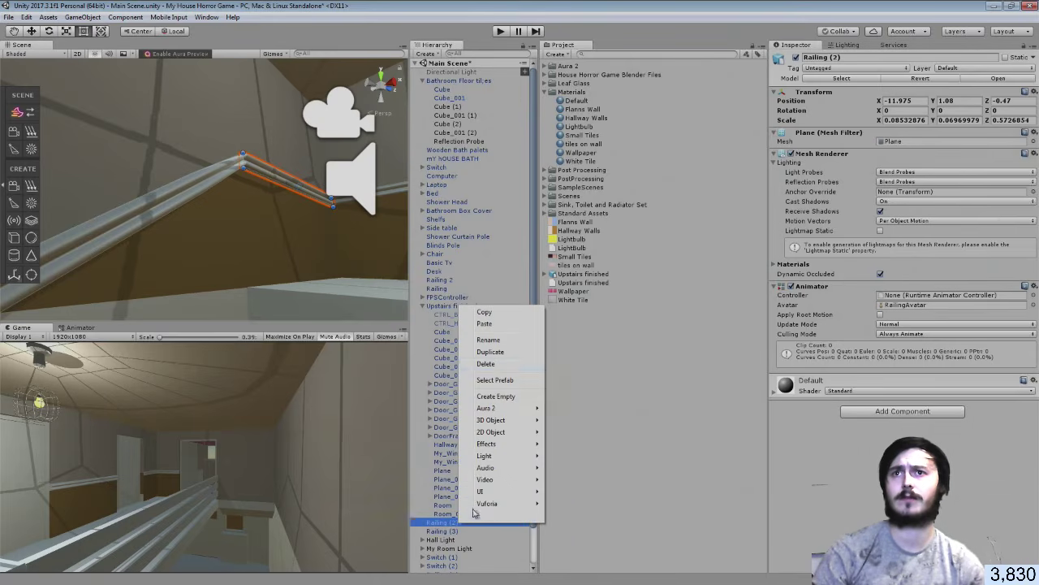
click(490, 351)
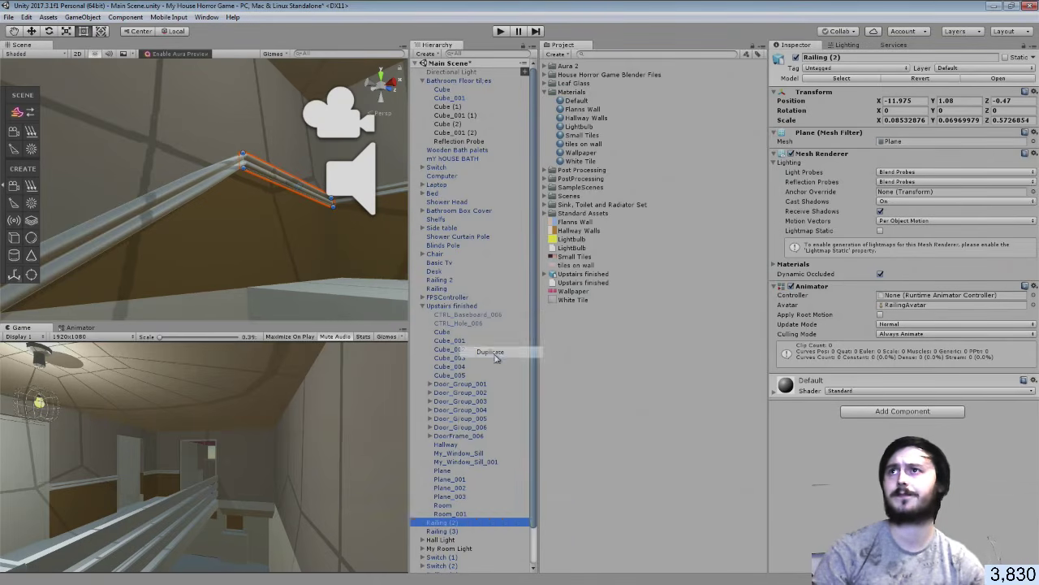
Move the copied railing along the wall to about Z -9.3 and down to Y -3.28
click(35, 31)
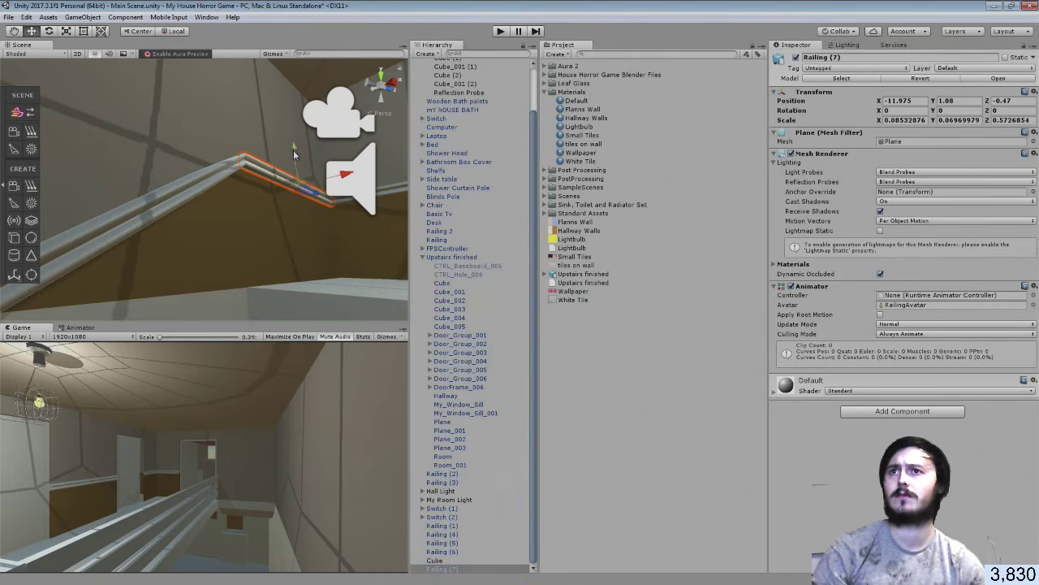
drag(298, 152, 305, 234)
right_drag(283, 292, 158, 333)
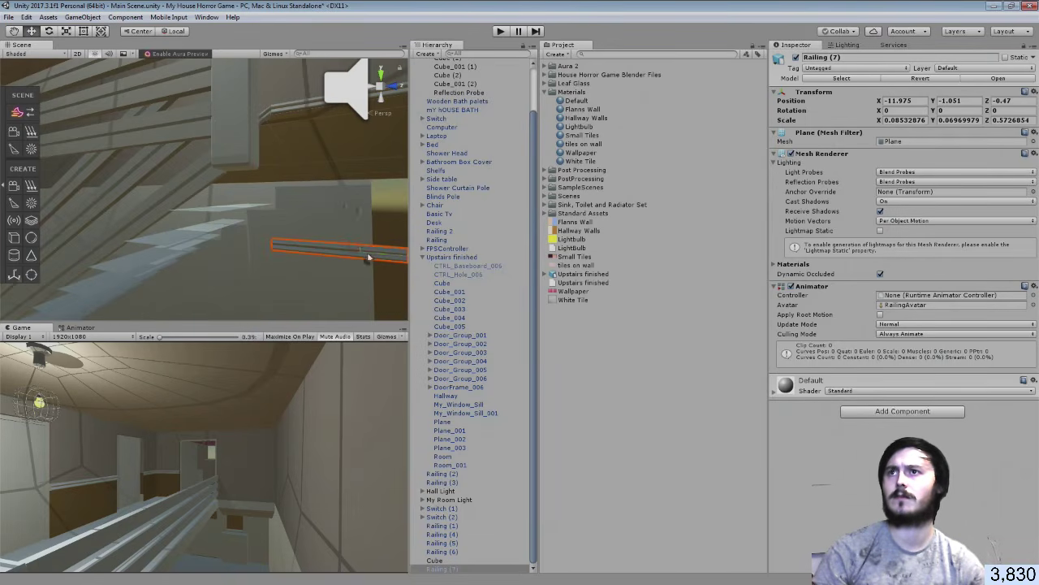
drag(378, 257, 100, 257)
right_drag(130, 272, 210, 134)
drag(210, 134, 150, 124)
key(ctrl+z)
right_drag(174, 142, 141, 164)
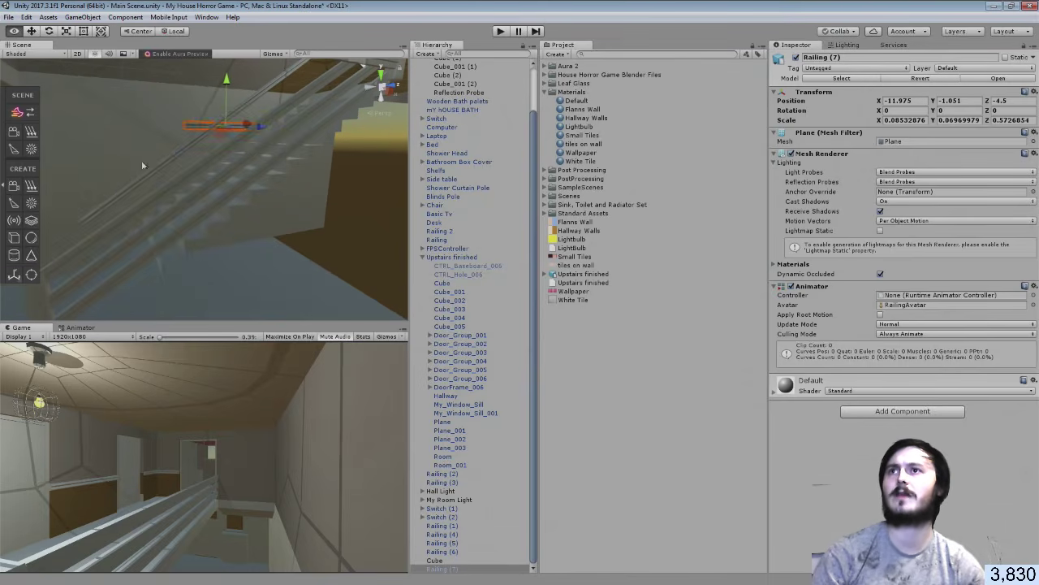
drag(262, 122, 115, 124)
right_drag(313, 169, 208, 152)
drag(242, 108, 261, 206)
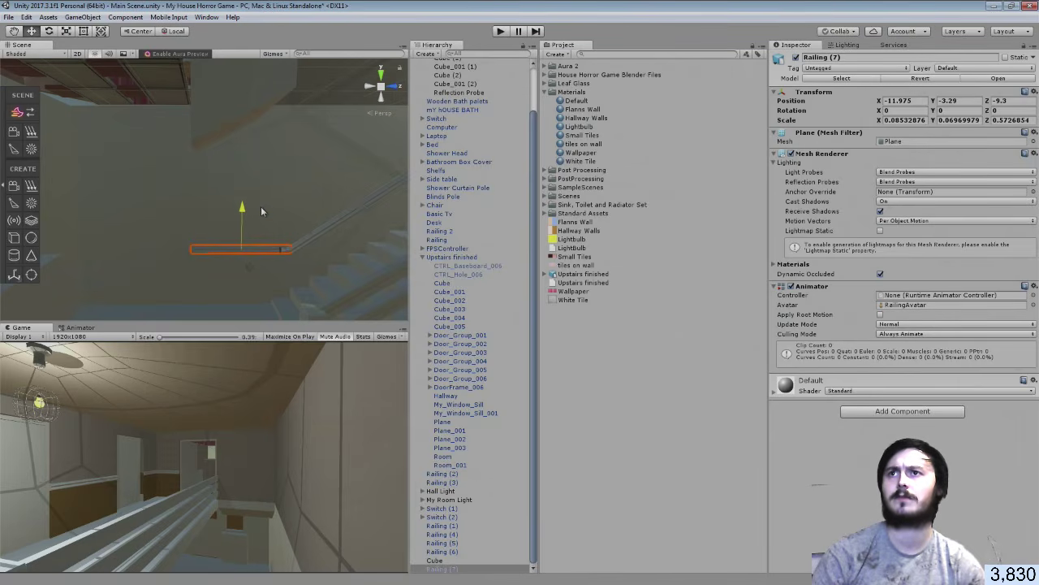
Stretch the copy's left end with the Rect tool to a Z scale of about 1.30
click(80, 33)
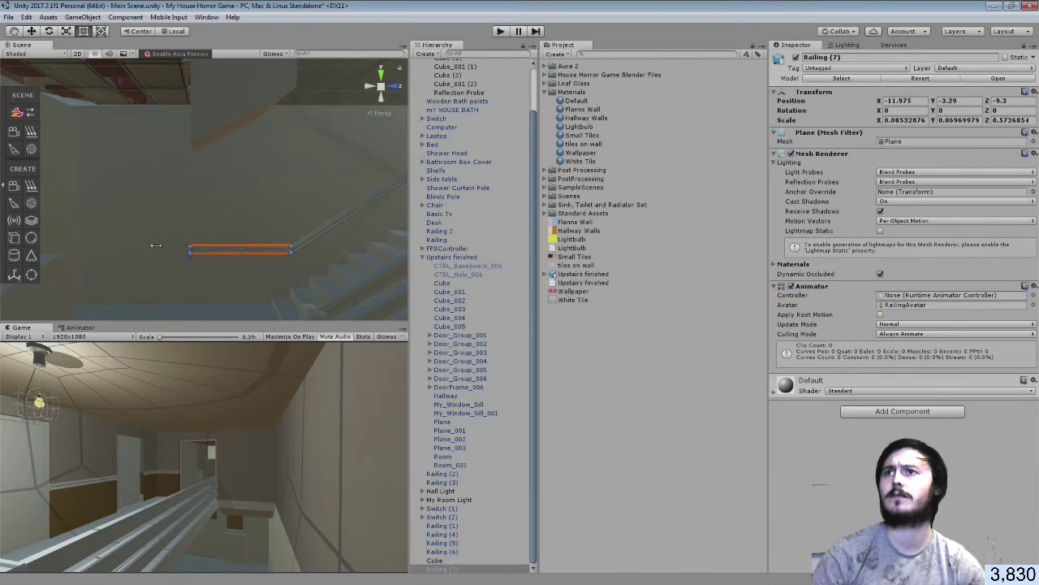
drag(156, 245, 63, 234)
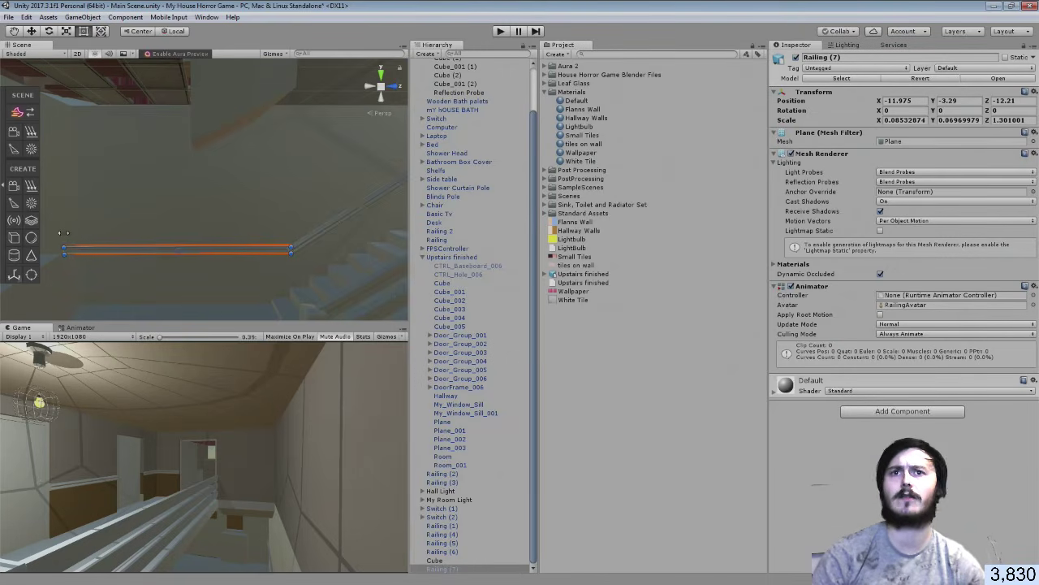
click(617, 472)
right_drag(306, 271, 162, 302)
right_drag(140, 337, 140, 275)
Nudge the copied railing along X toward the wall
click(181, 219)
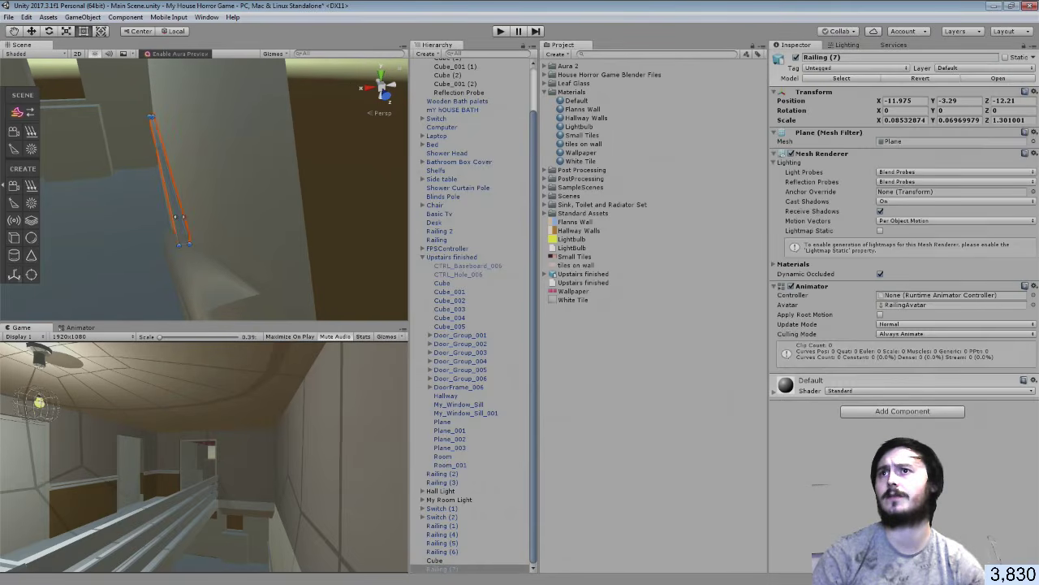
click(32, 32)
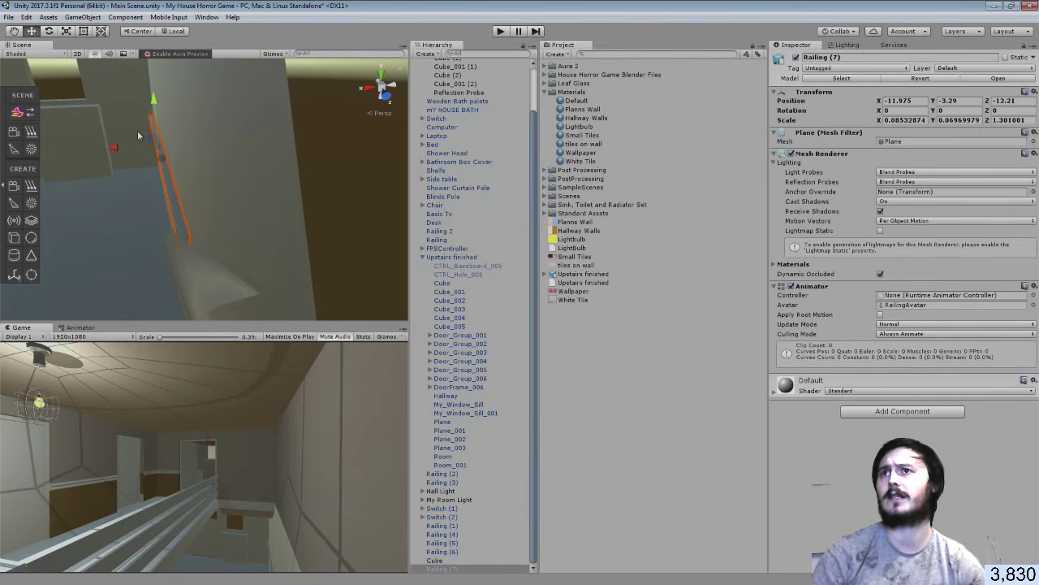
drag(118, 148, 113, 147)
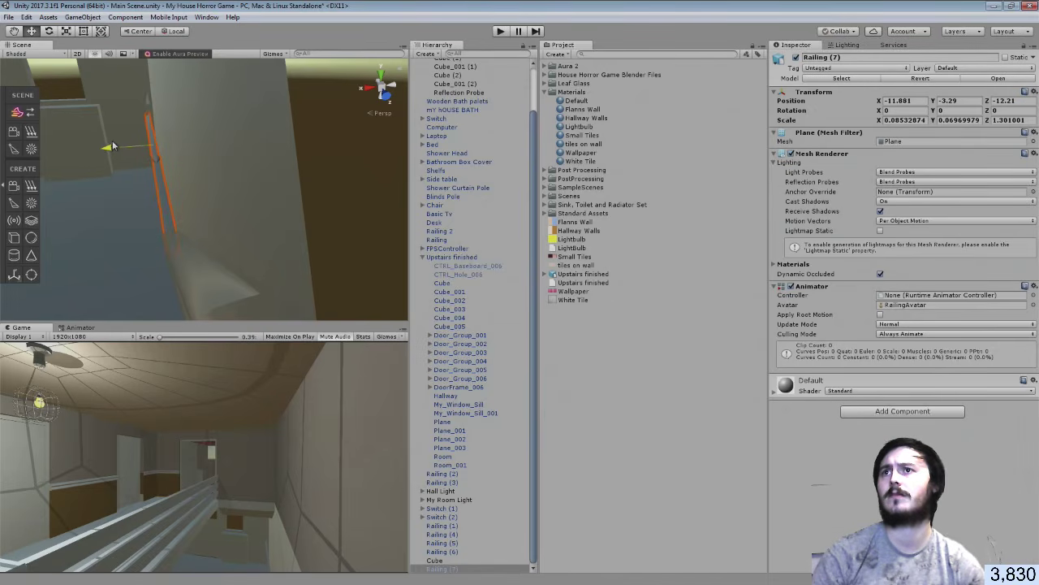
click(630, 446)
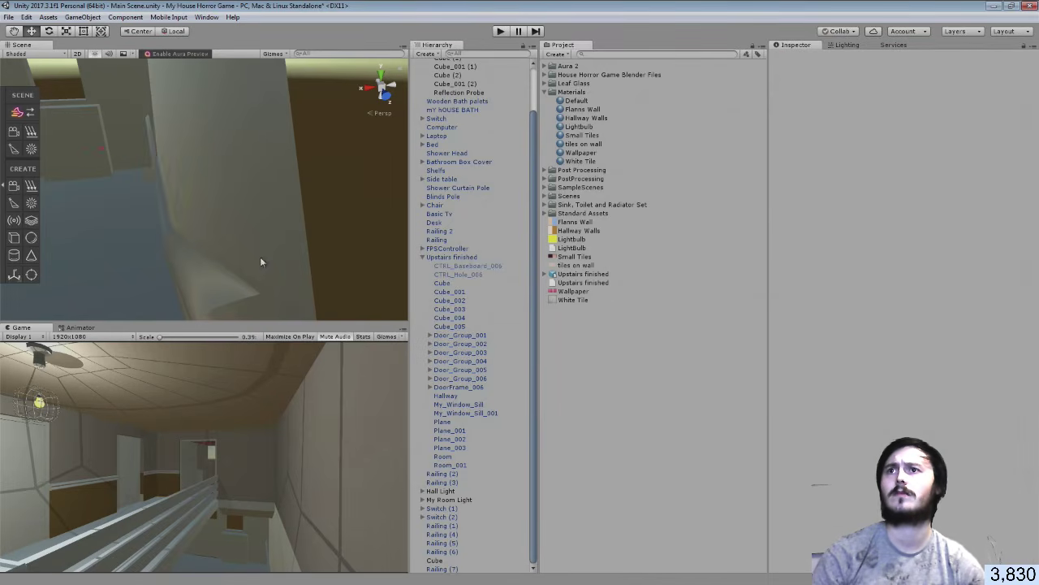
right_drag(260, 257, 8, 22)
Save the Unity scene and return to Blender
click(8, 17)
click(32, 63)
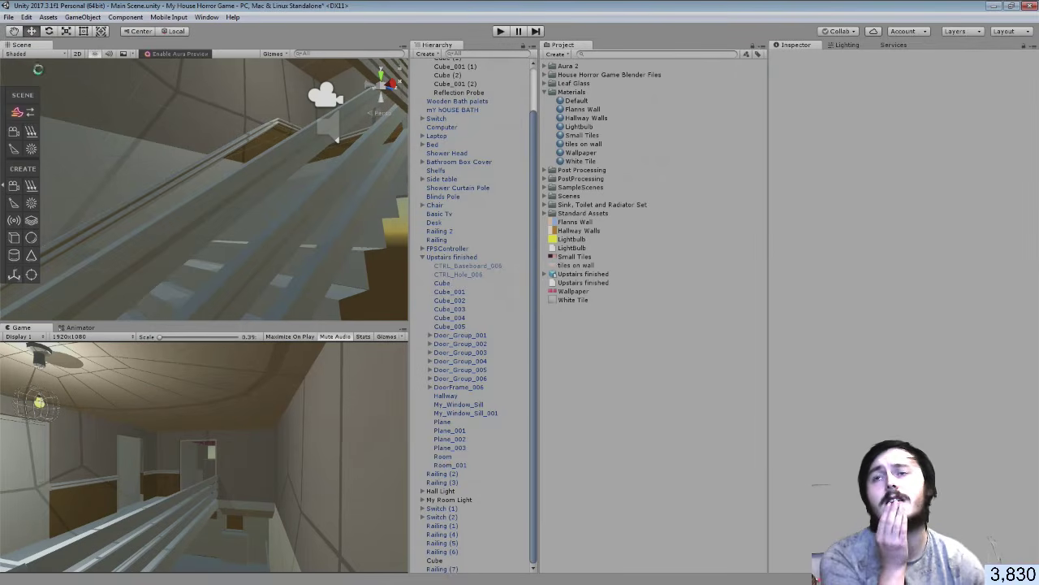
right_drag(254, 185, 149, 253)
key(alt+Tab)
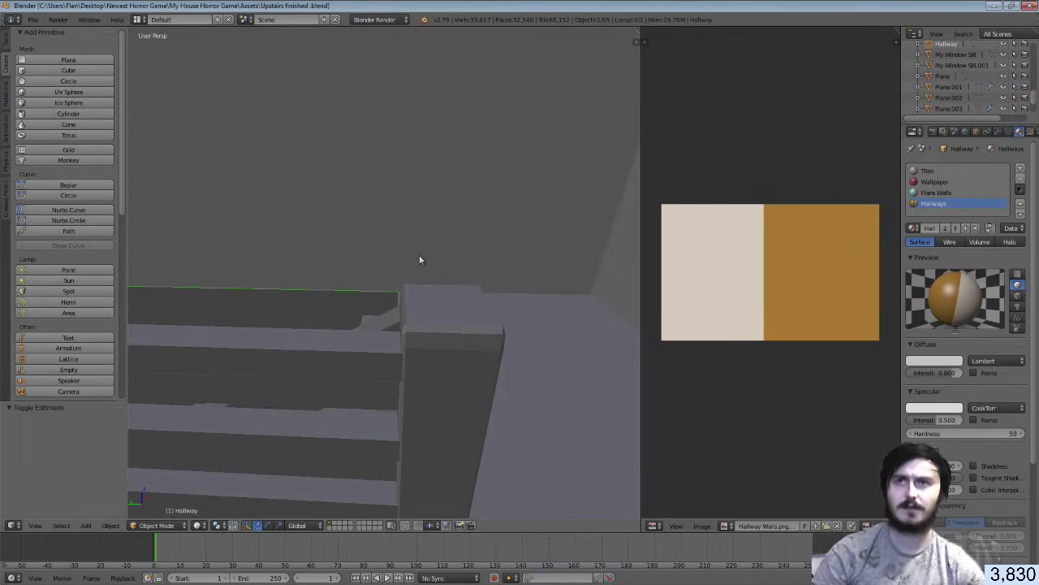
key(shift+f)
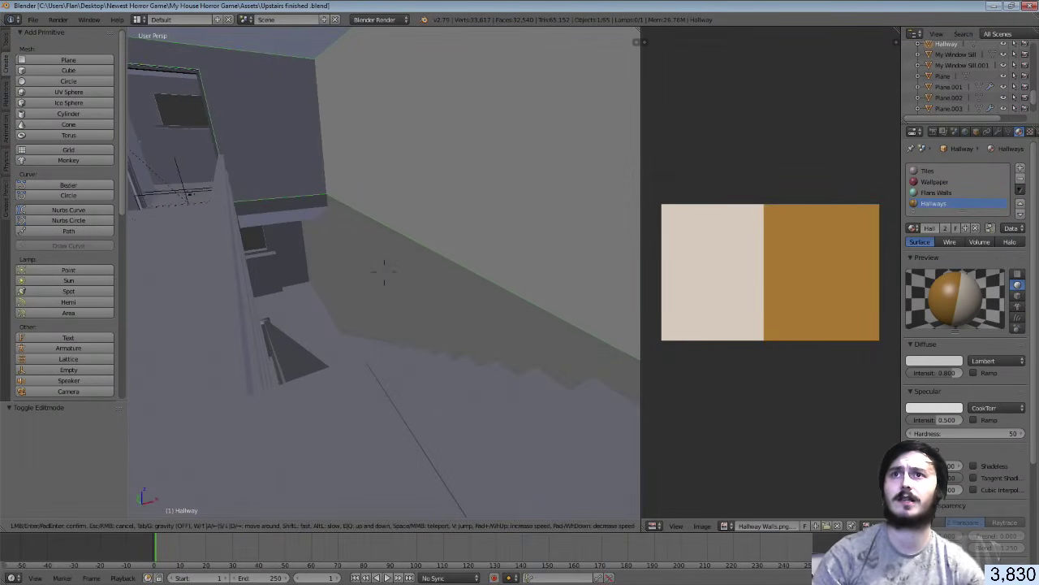
click(385, 272)
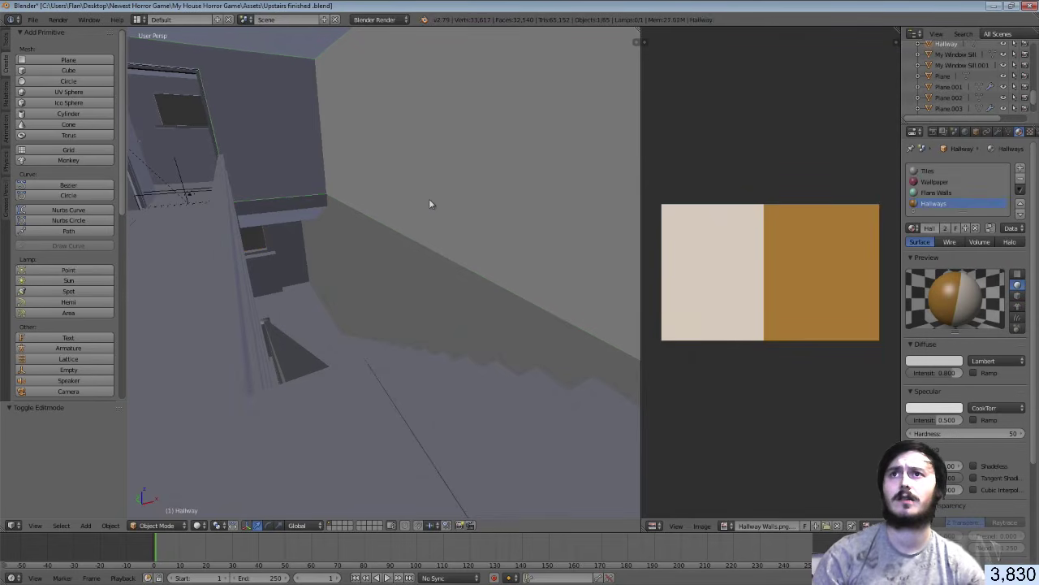
right_click(397, 262)
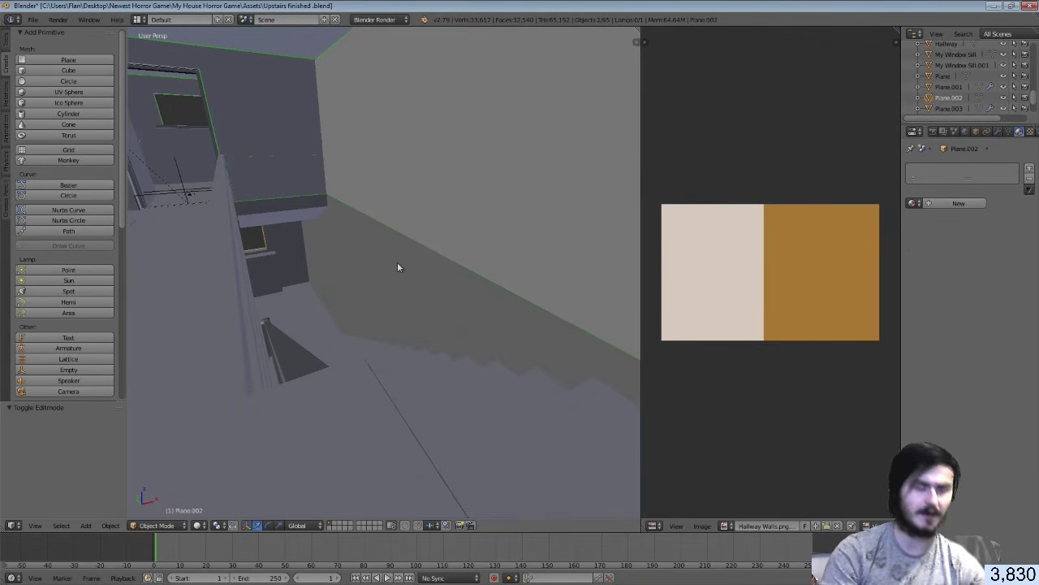
key(ctrl+p)
click(397, 262)
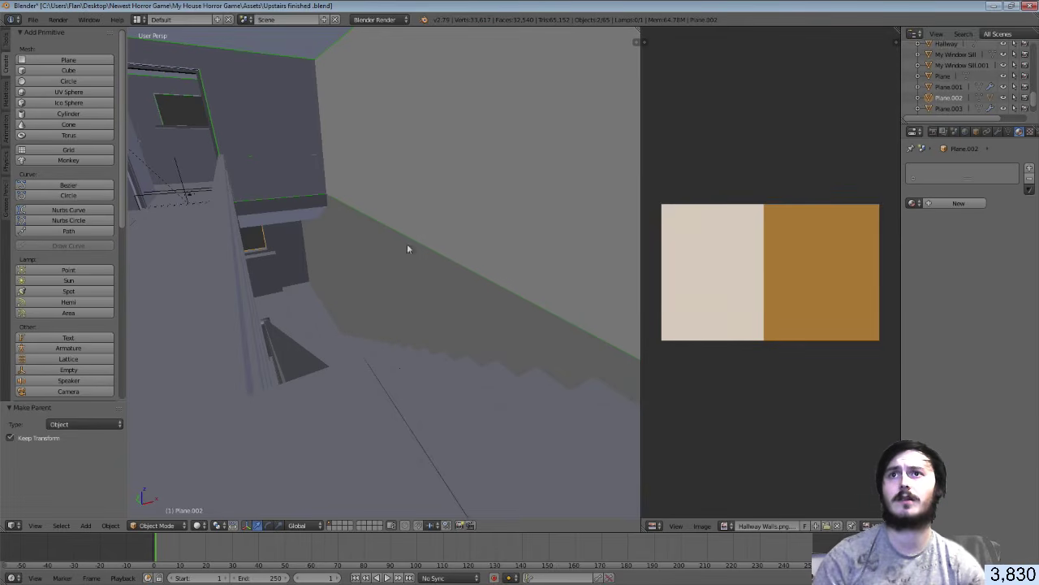
right_click(432, 209)
right_click(432, 209)
key(Tab)
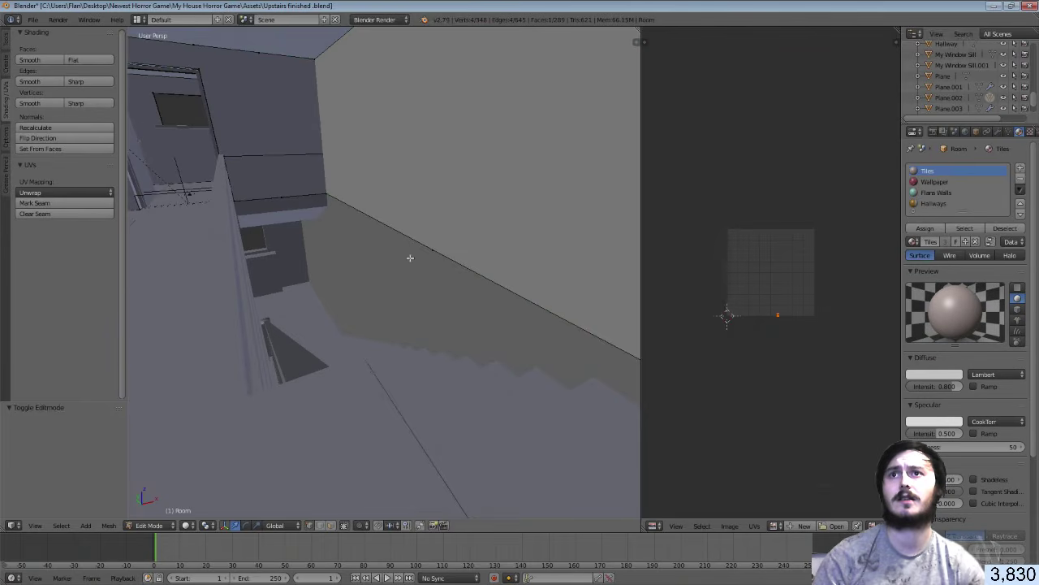
click(342, 525)
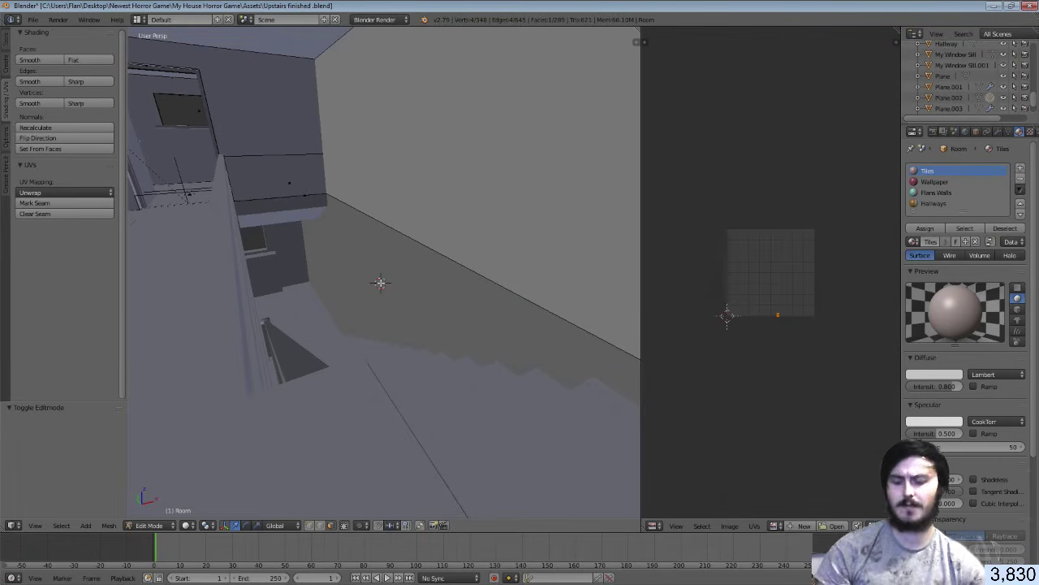
click(309, 525)
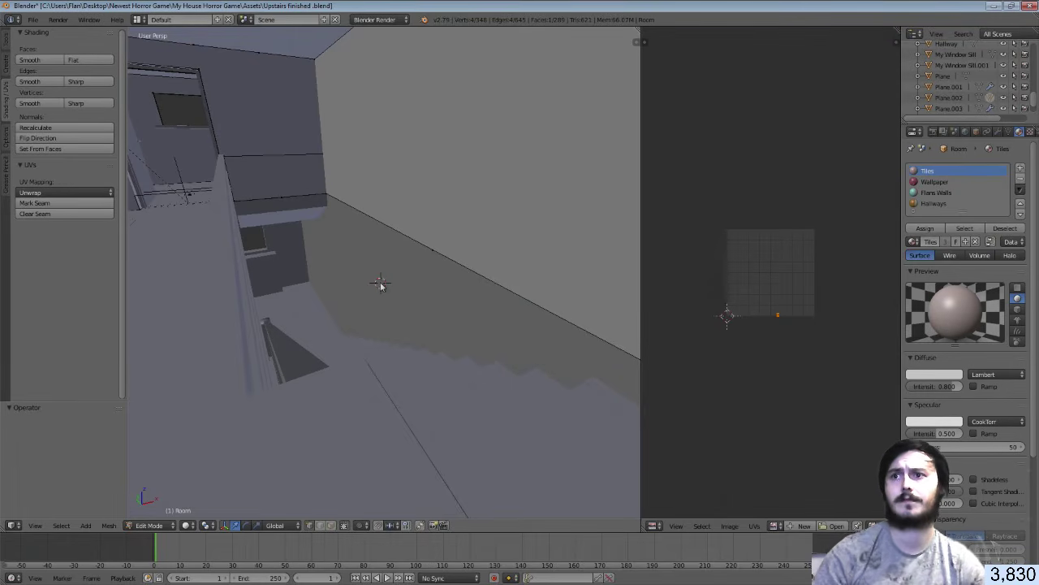
key(Tab)
right_click(381, 283)
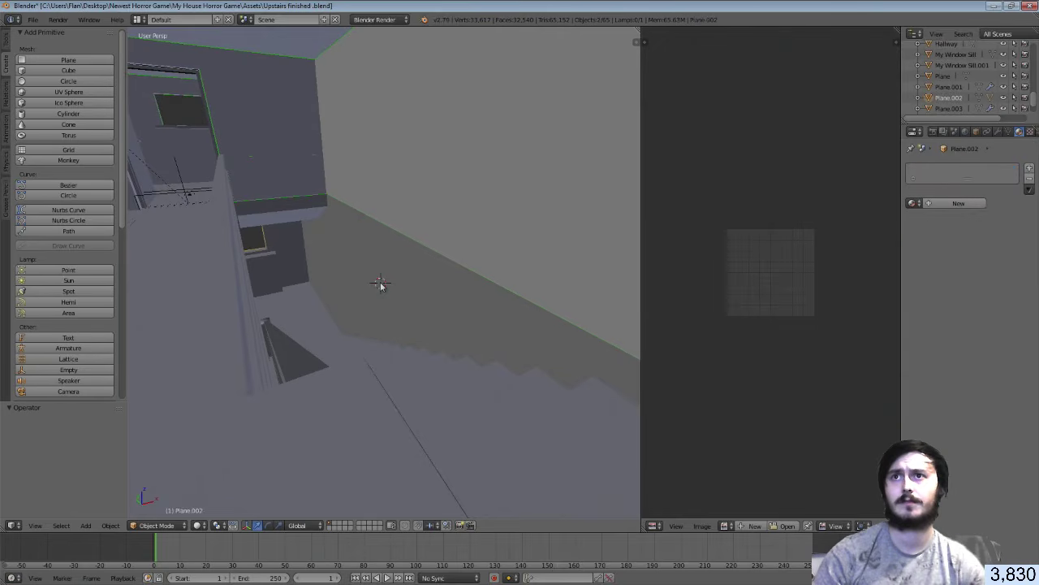
key(KP_Decimal)
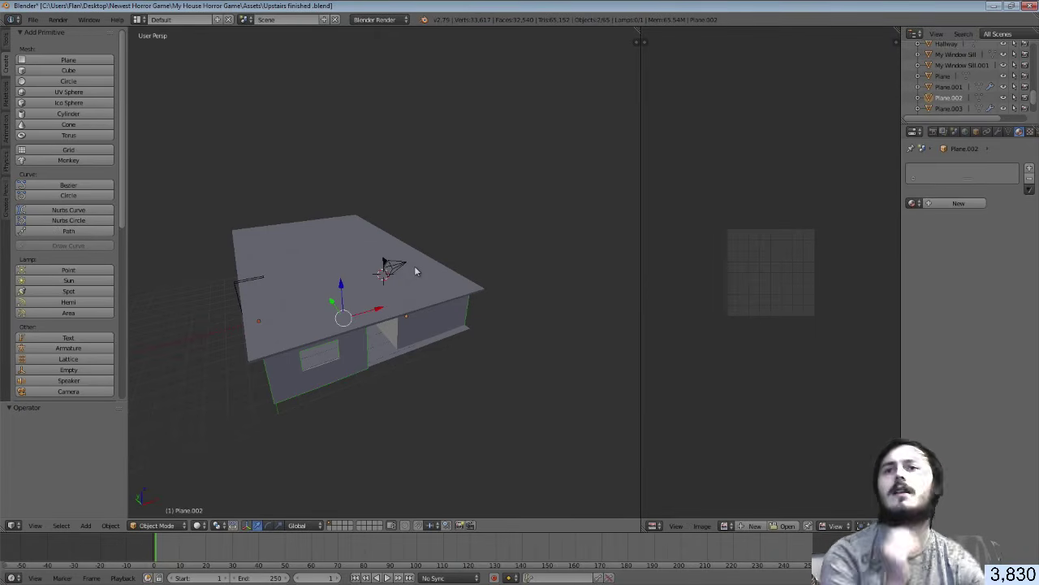
scroll(415, 266, up, 6)
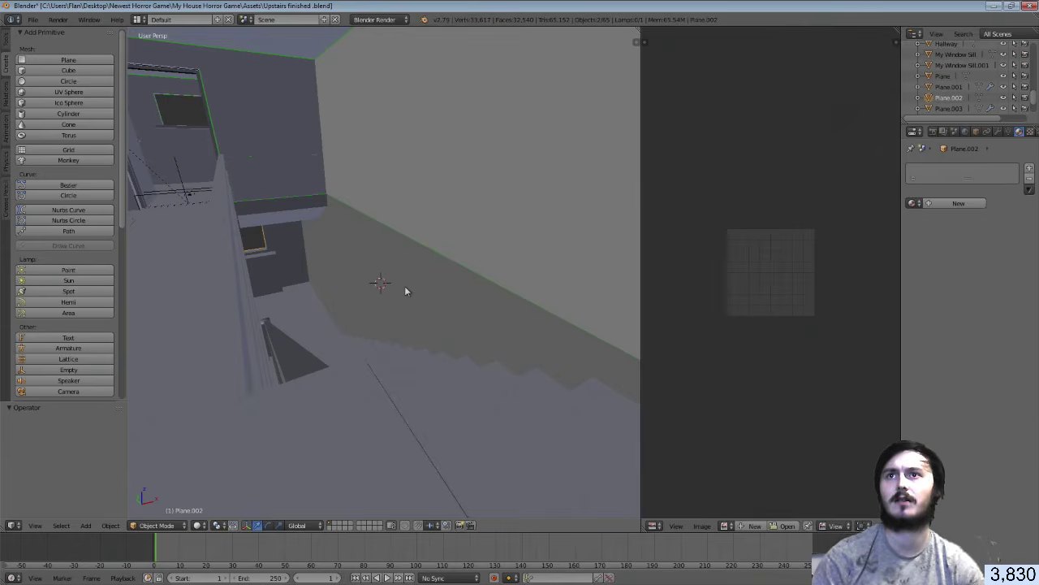
right_click(406, 289)
shift+right_click(429, 198)
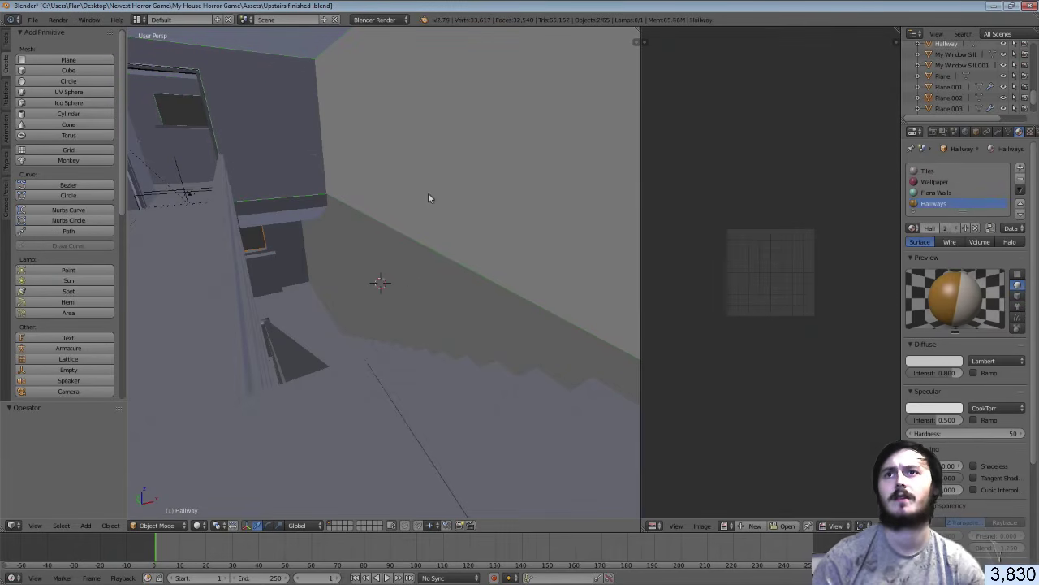
right_click(402, 180)
right_click(402, 181)
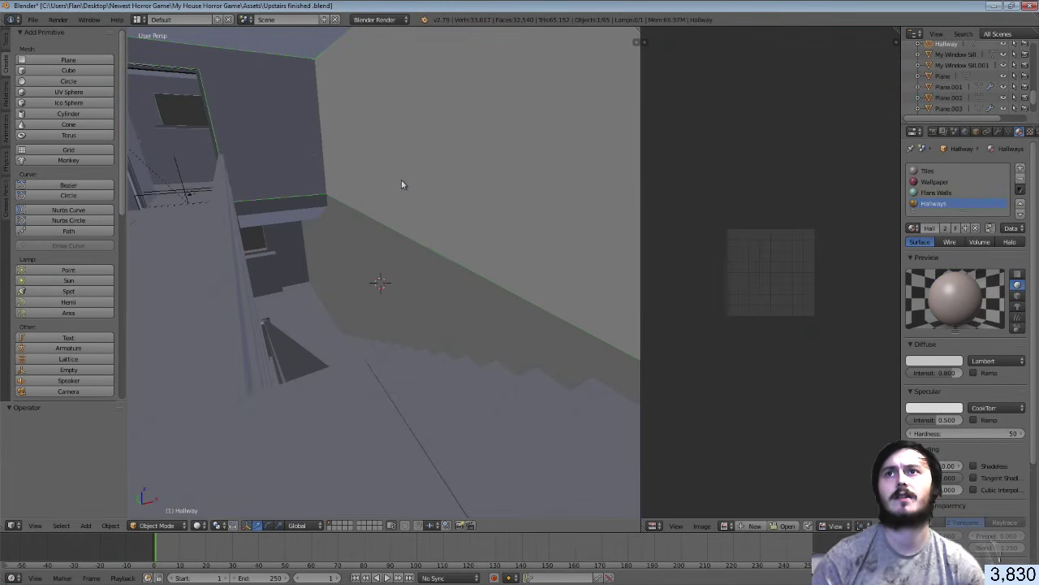
key(KP_Decimal)
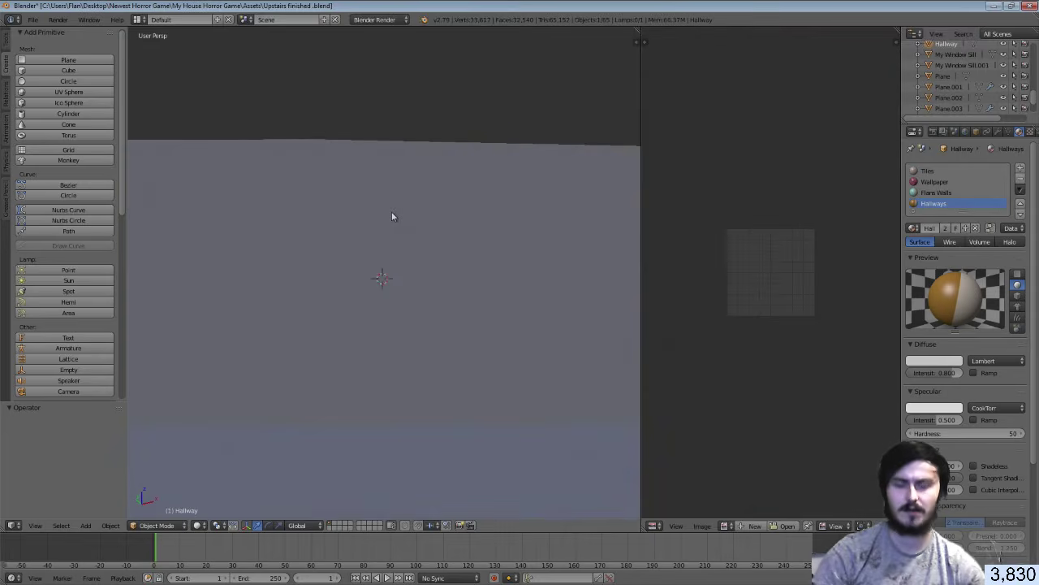
key(shift+f)
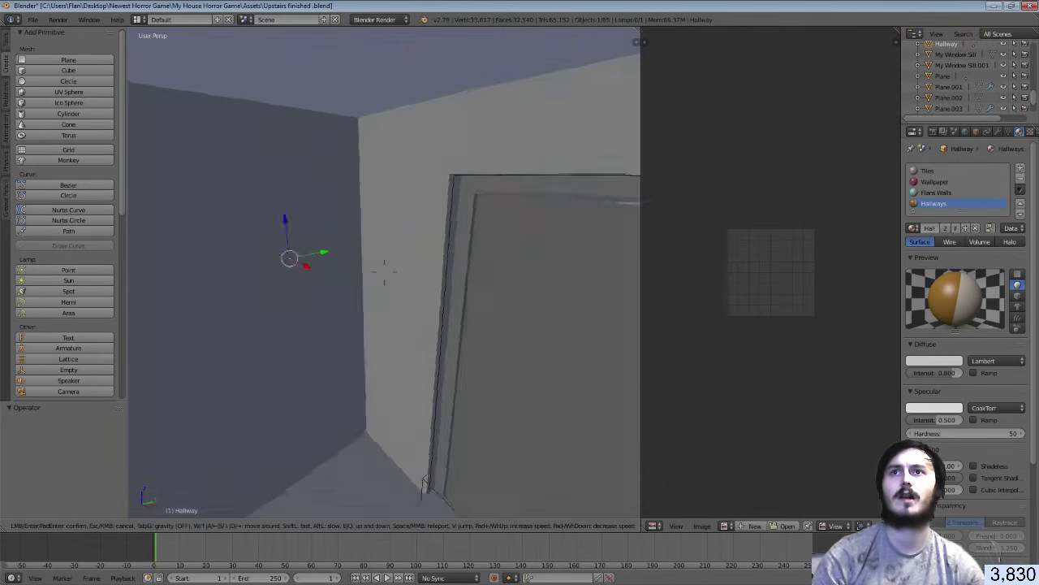
key(w)
key(w)
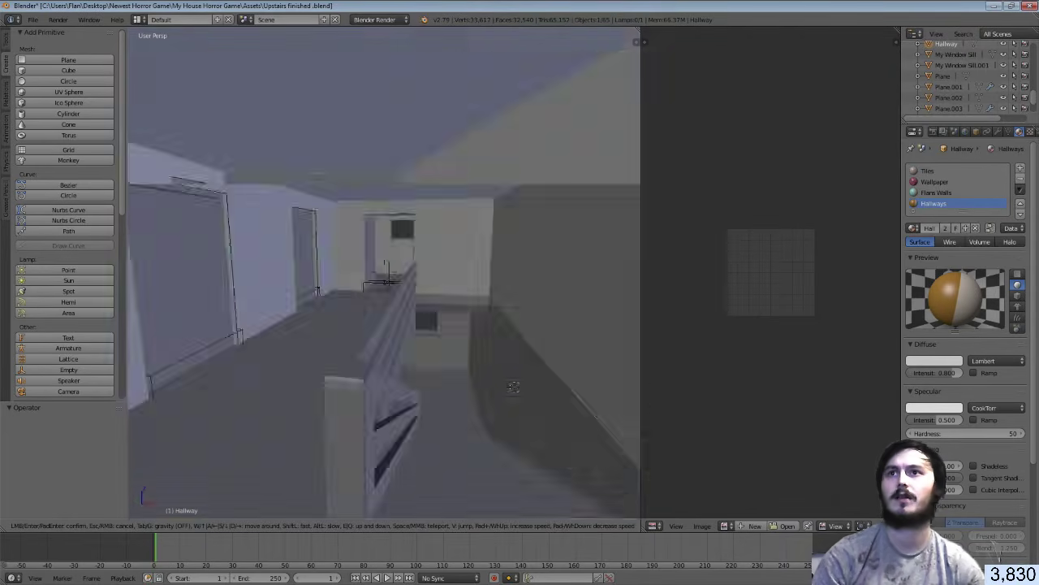
click(384, 272)
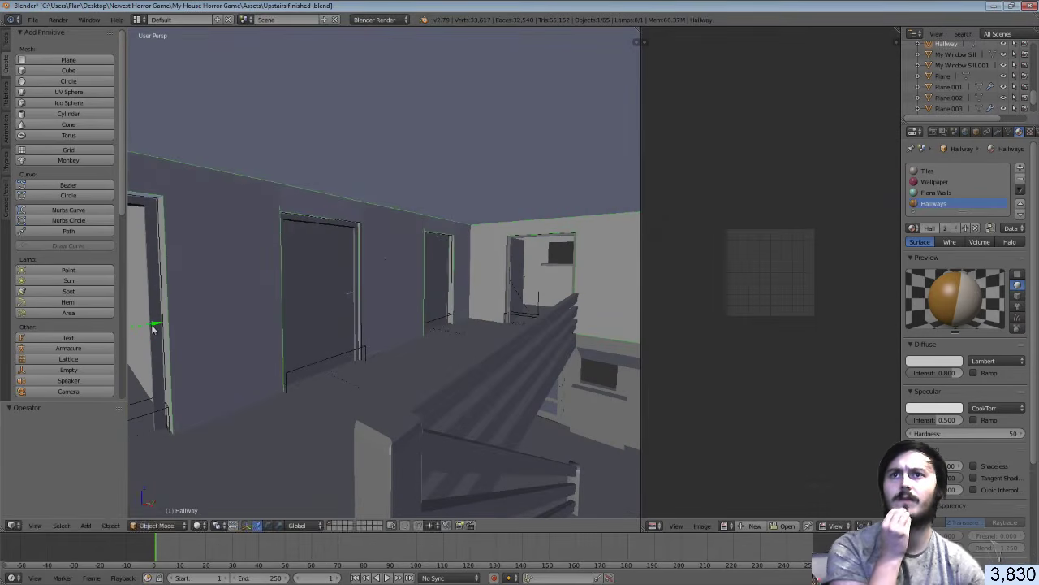
drag(152, 325, 607, 341)
key(ctrl+z)
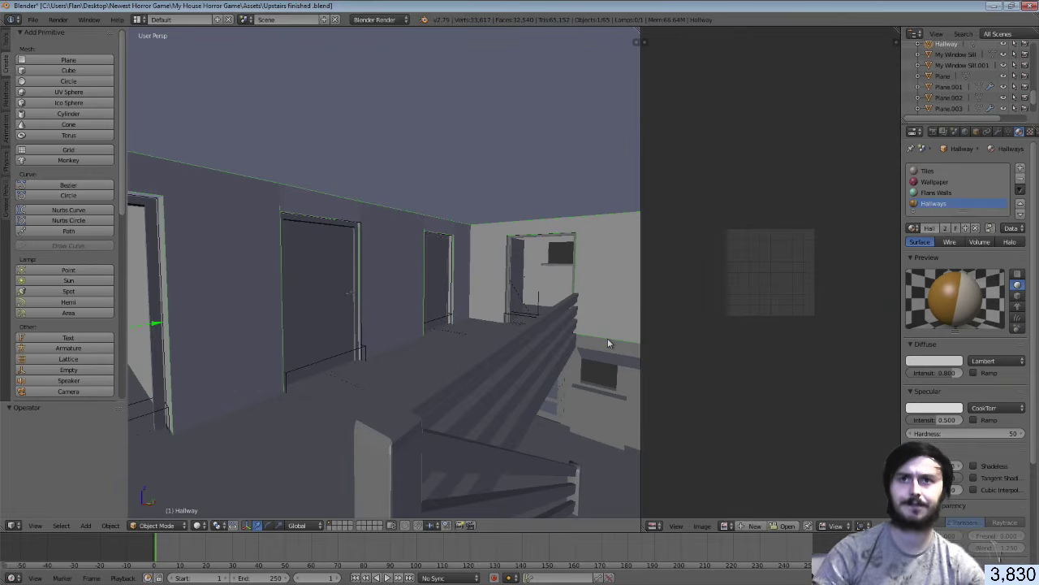
key(shift+f)
click(402, 295)
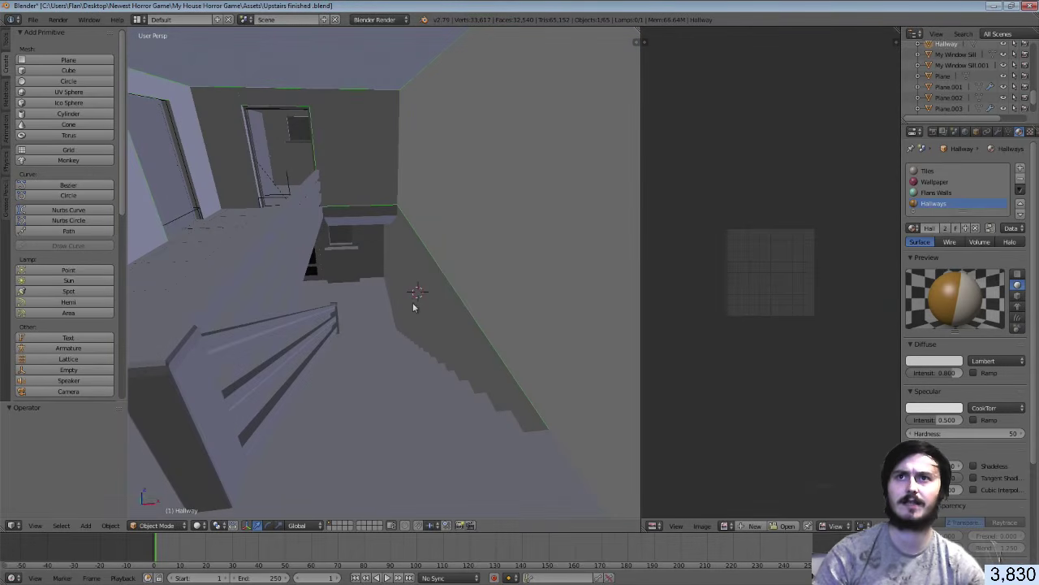
right_click(412, 301)
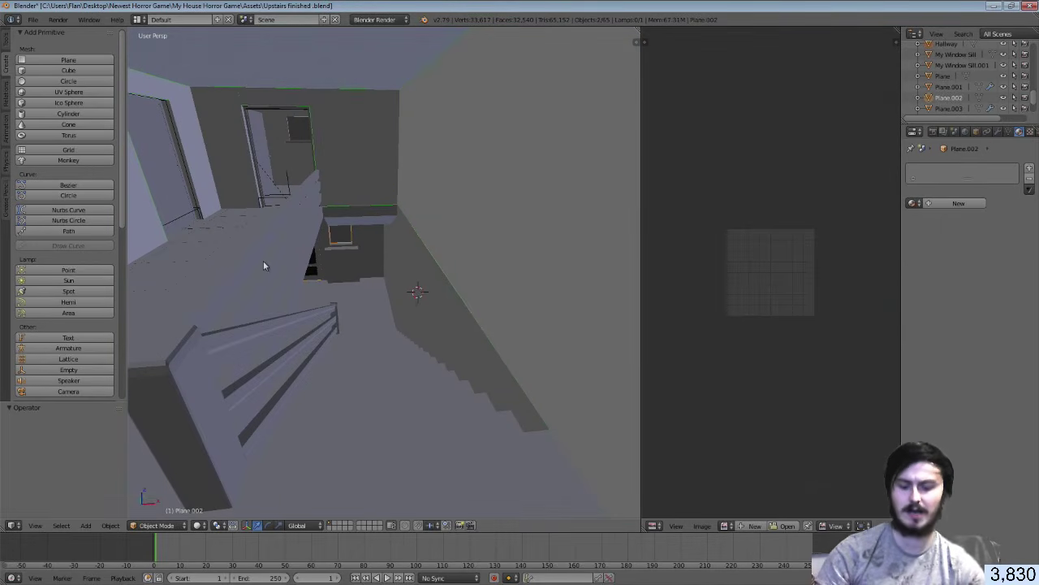
key(shift+f)
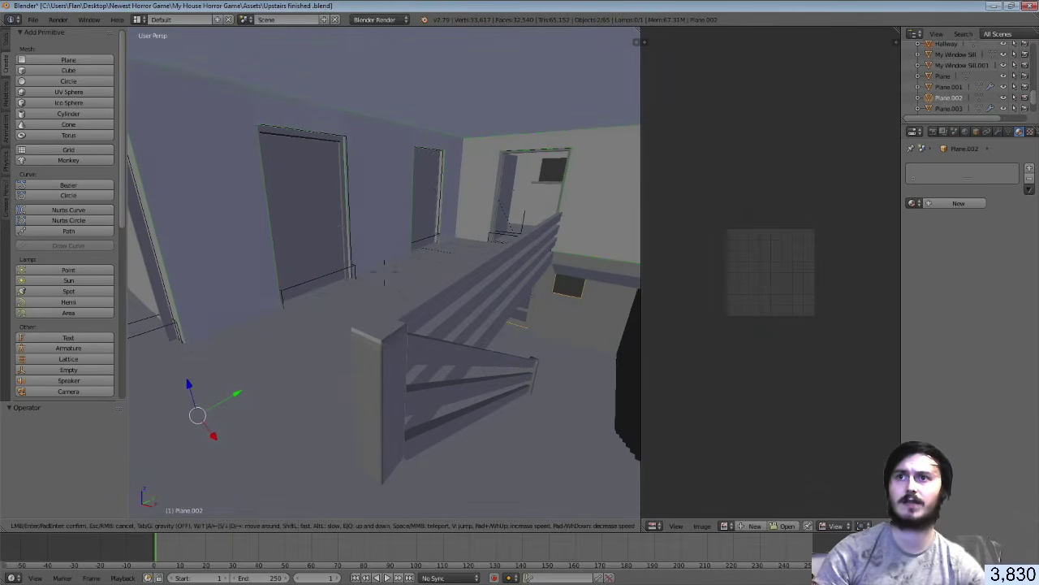
click(285, 362)
key(g)
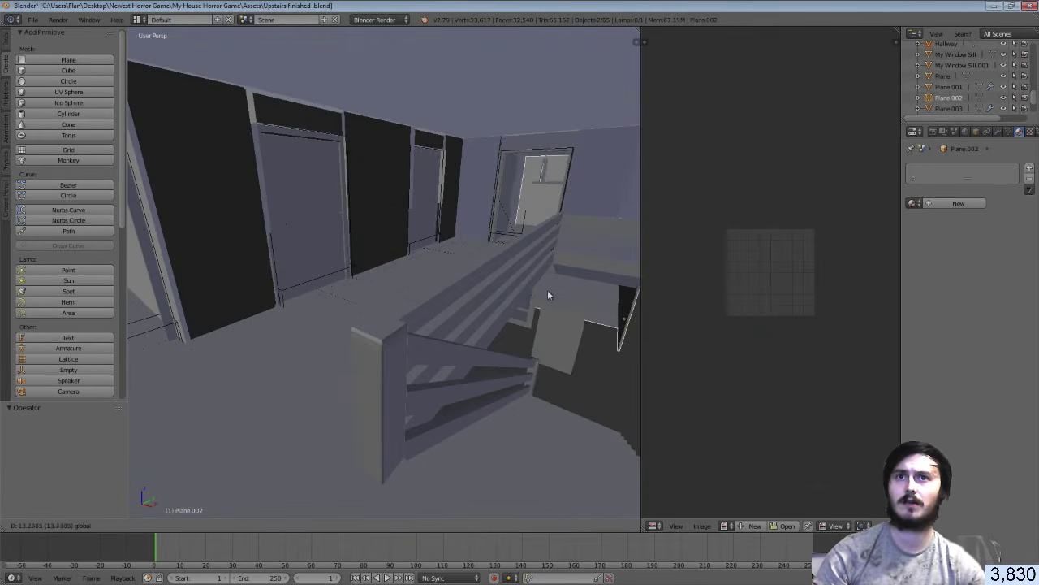
click(496, 331)
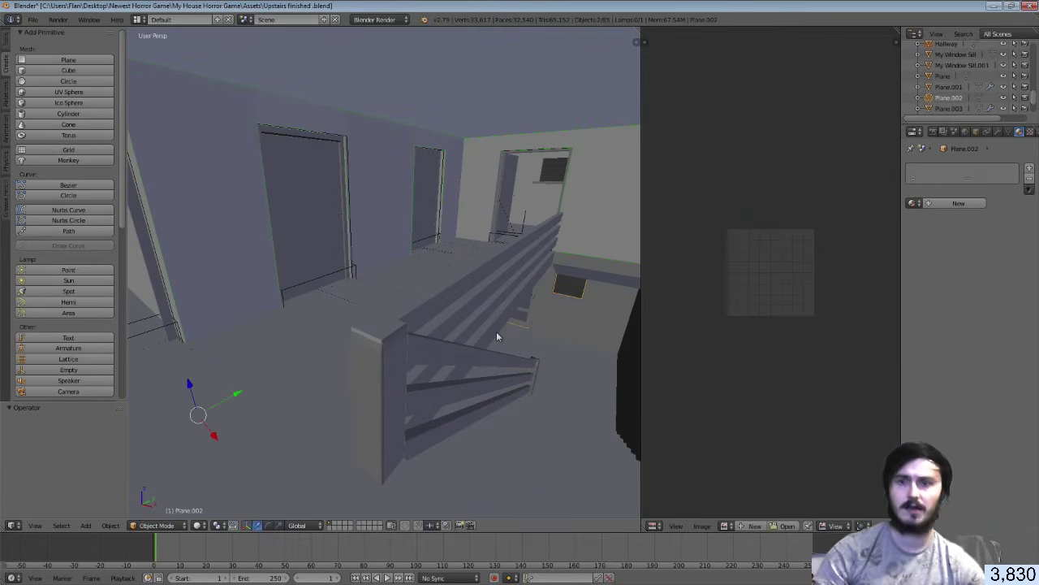
Parent Plane.002 as Object and inspect its stairwell-wall face in edit mode
key(ctrl+p)
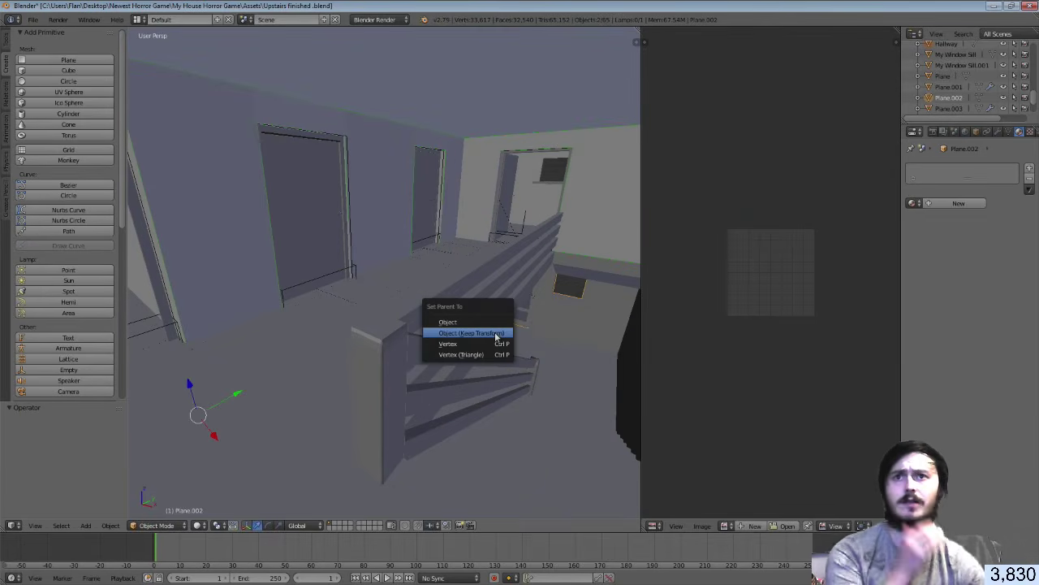
click(485, 322)
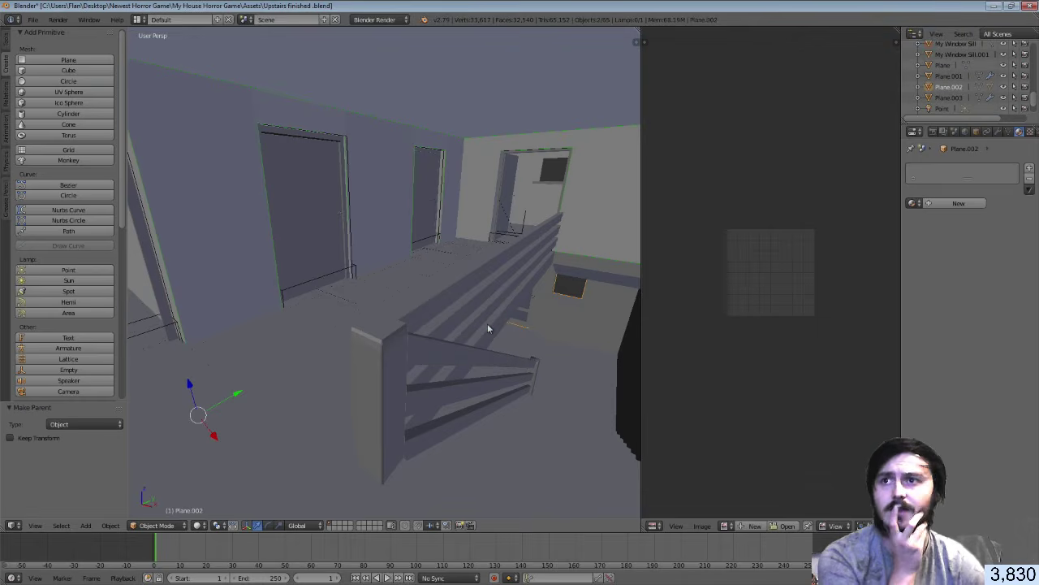
middle_drag(487, 327, 385, 276)
key(Tab)
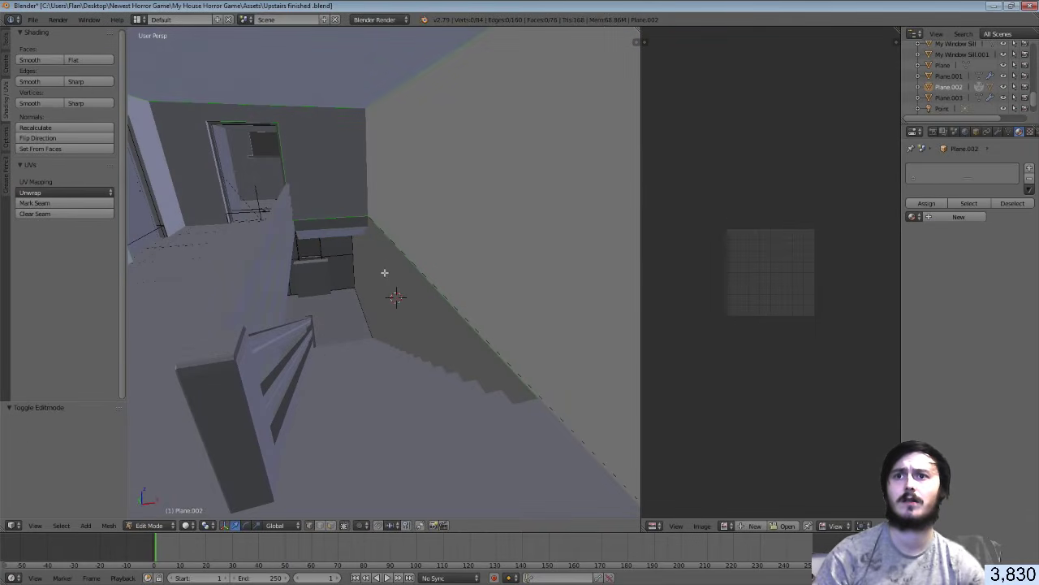
right_click(404, 318)
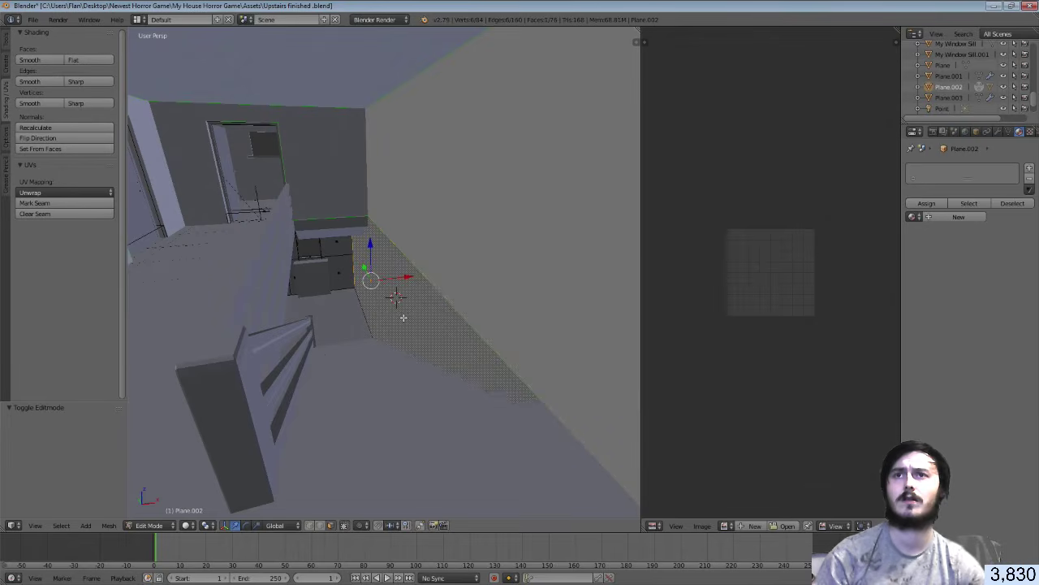
key(Tab)
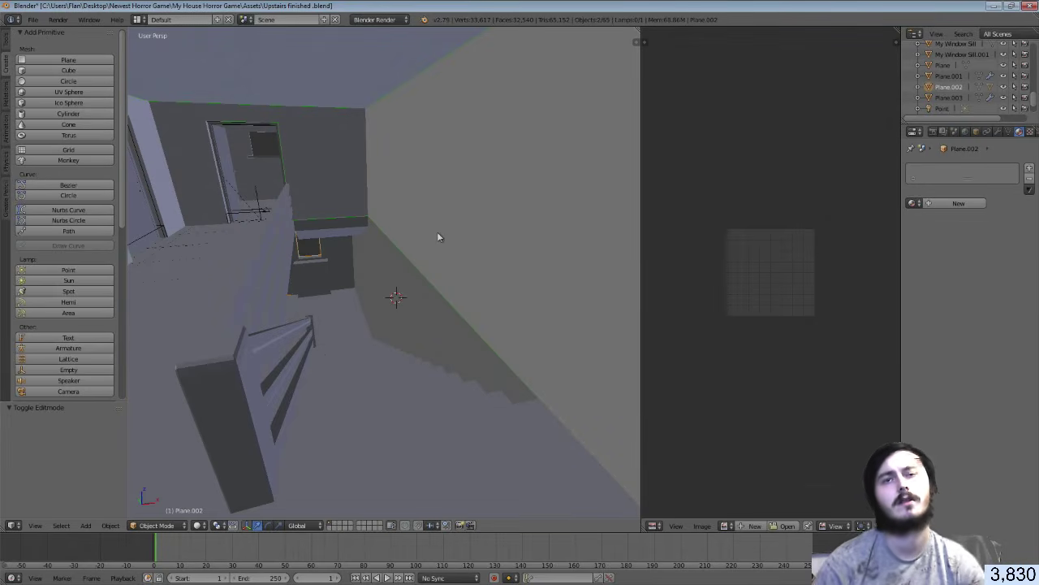
key(Tab)
key(Tab)
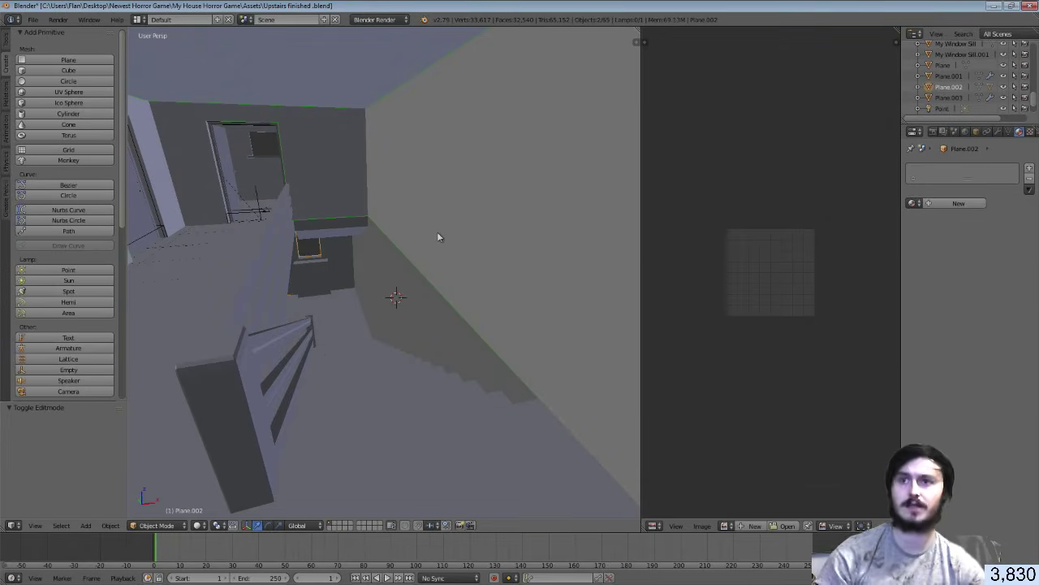
key(Tab)
Compare the Hallway and Room meshes in edit mode, then settle on editing Hallway
key(Tab)
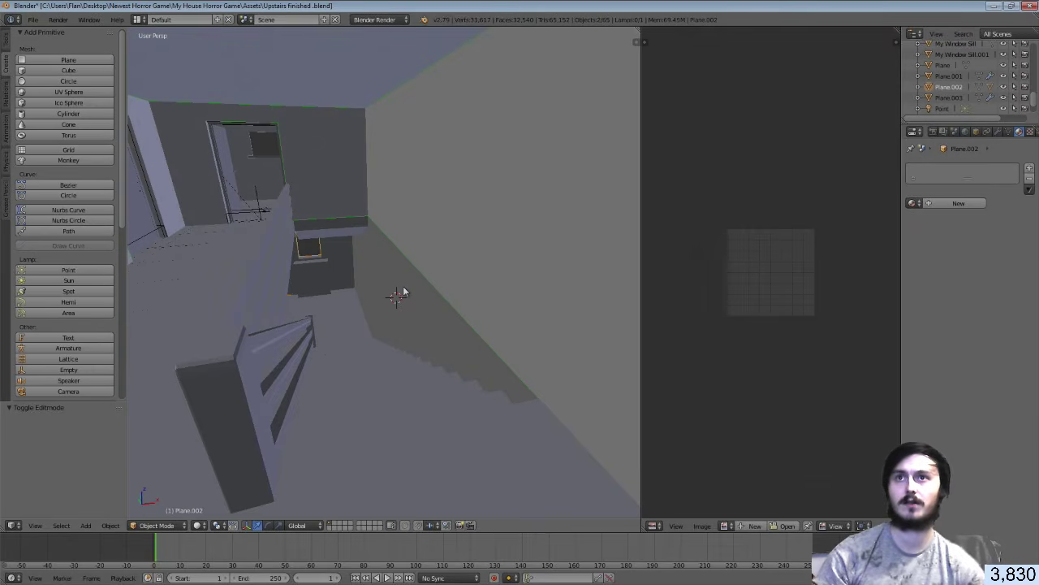
key(ctrl+z)
right_click(434, 244)
key(Tab)
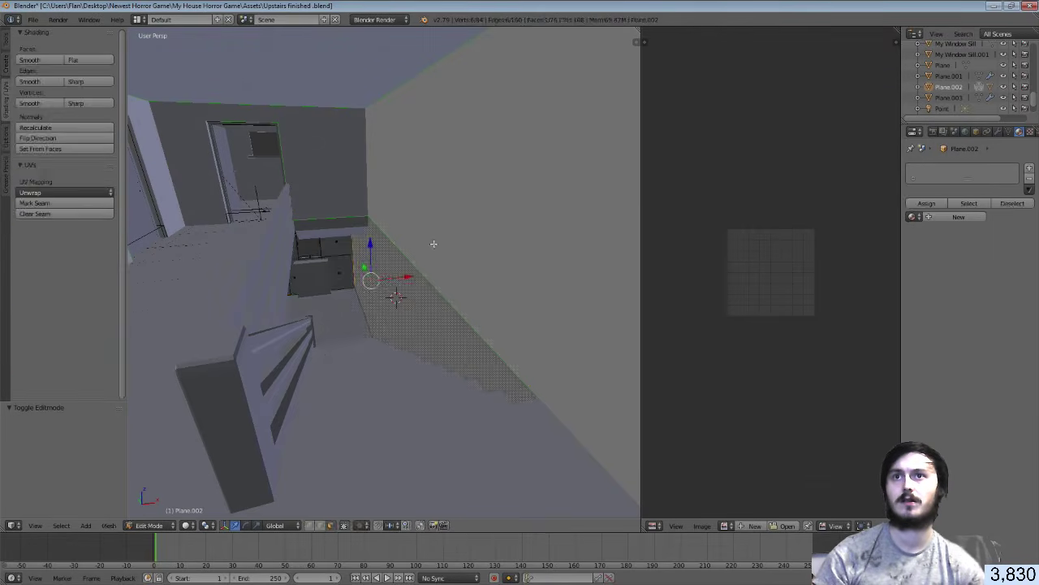
key(Tab)
right_click(434, 246)
key(Tab)
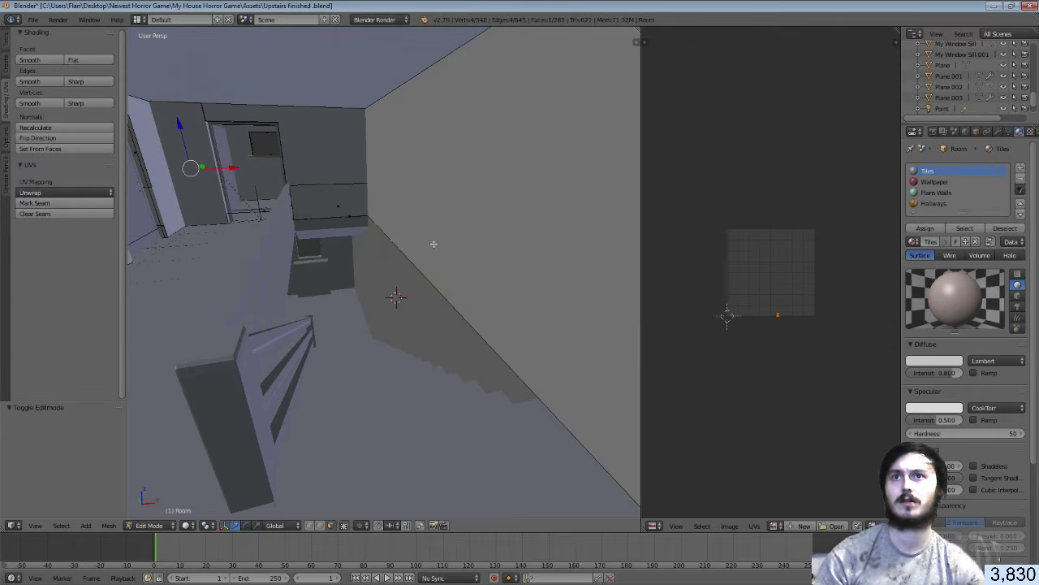
key(Tab)
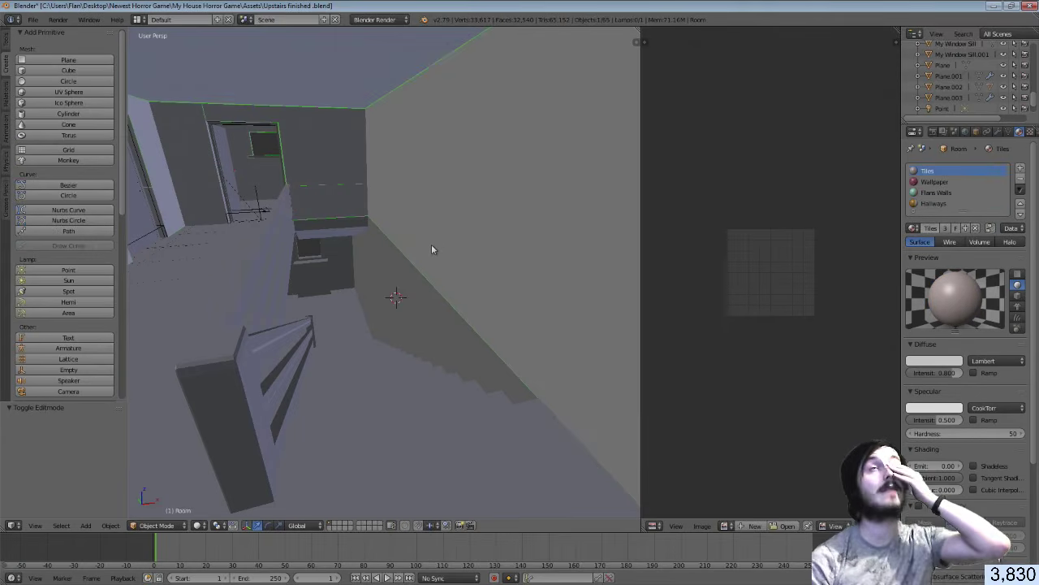
key(Tab)
key(Tab)
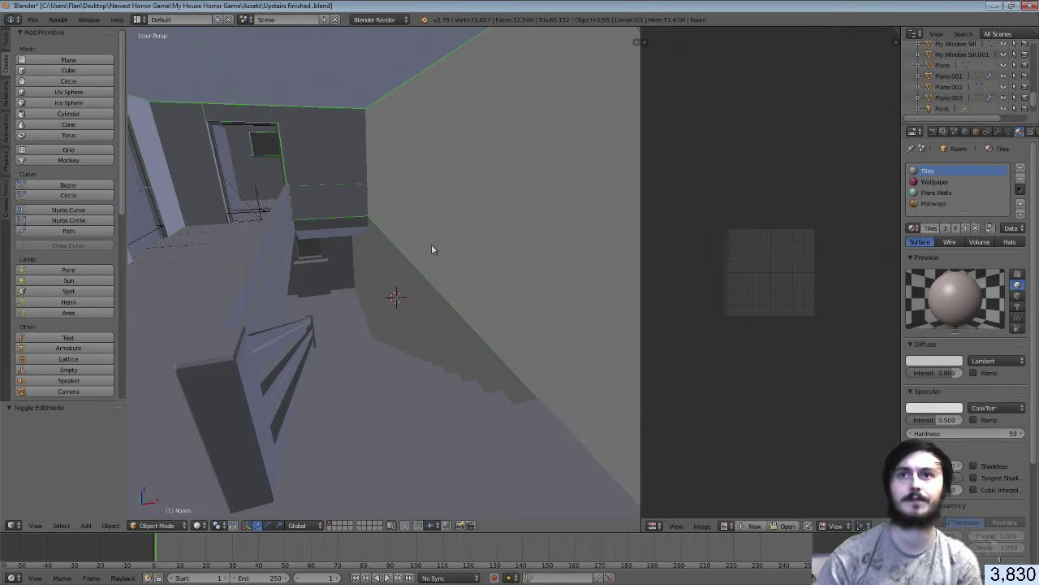
right_click(431, 245)
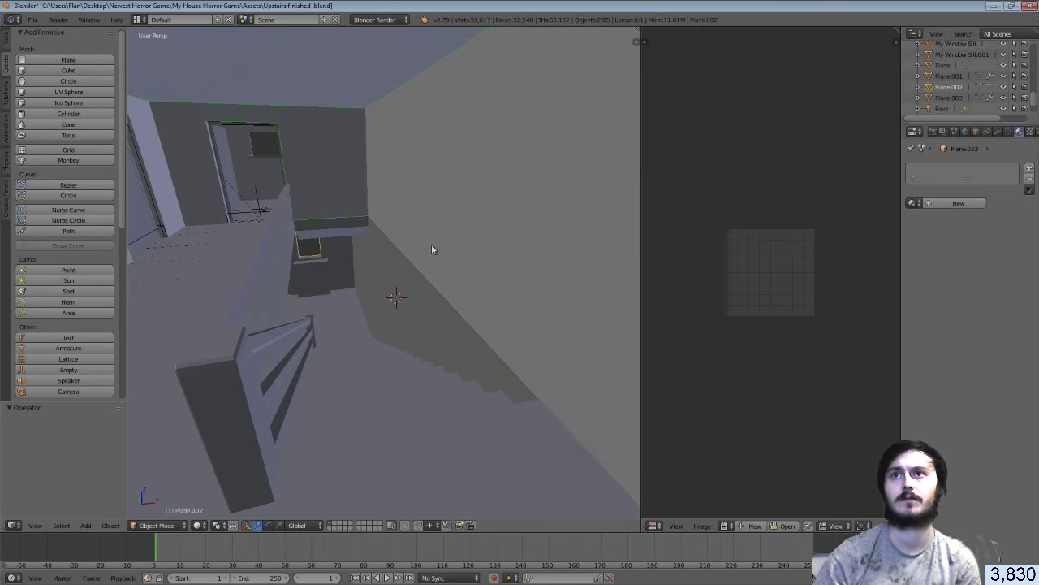
right_click(431, 245)
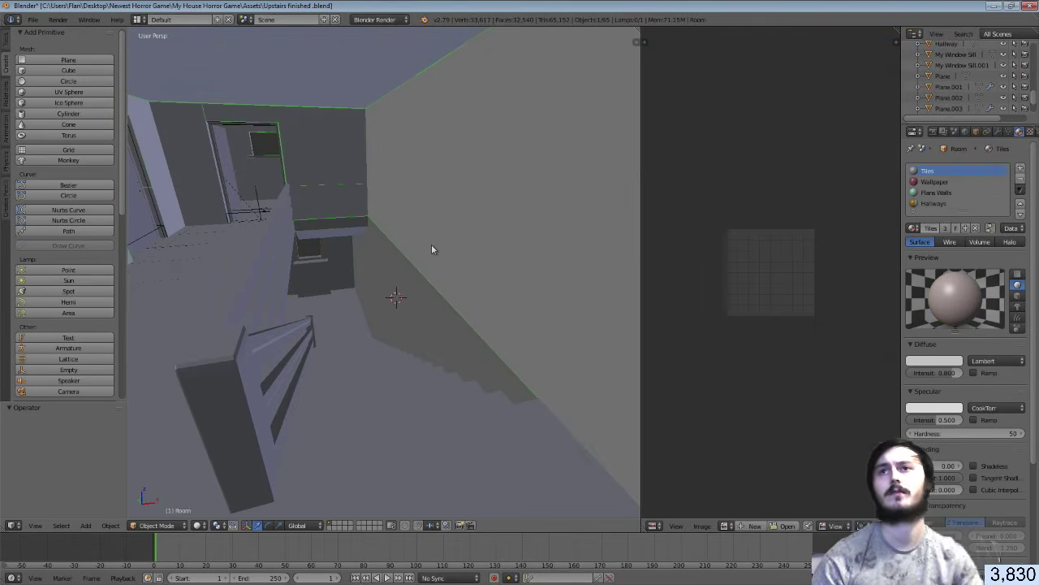
right_click(431, 243)
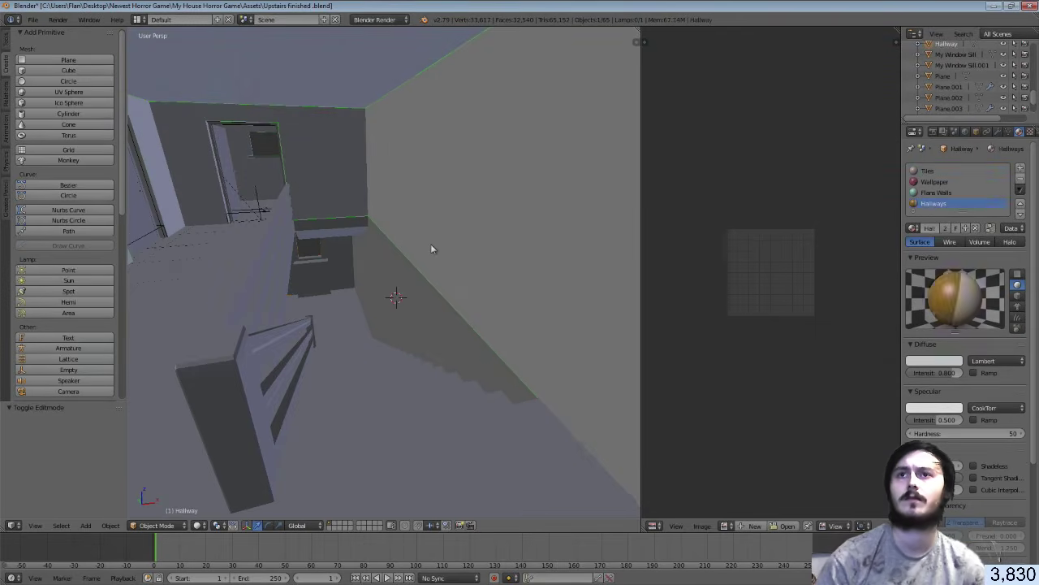
key(Tab)
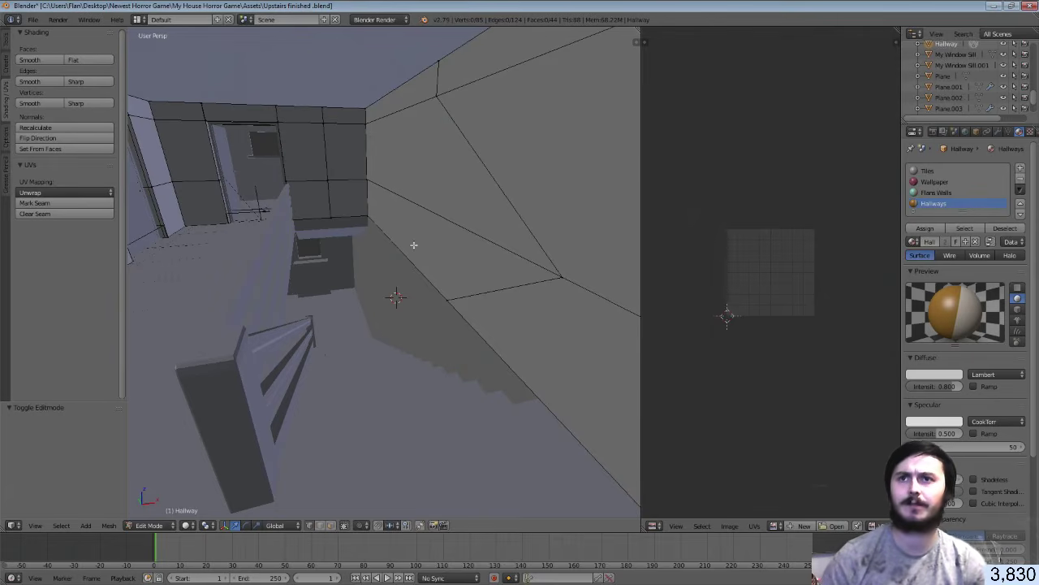
Walk the view up to the stairs, then switch from the Hallway mesh to editing Plane.002
key(shift+f)
key(w)
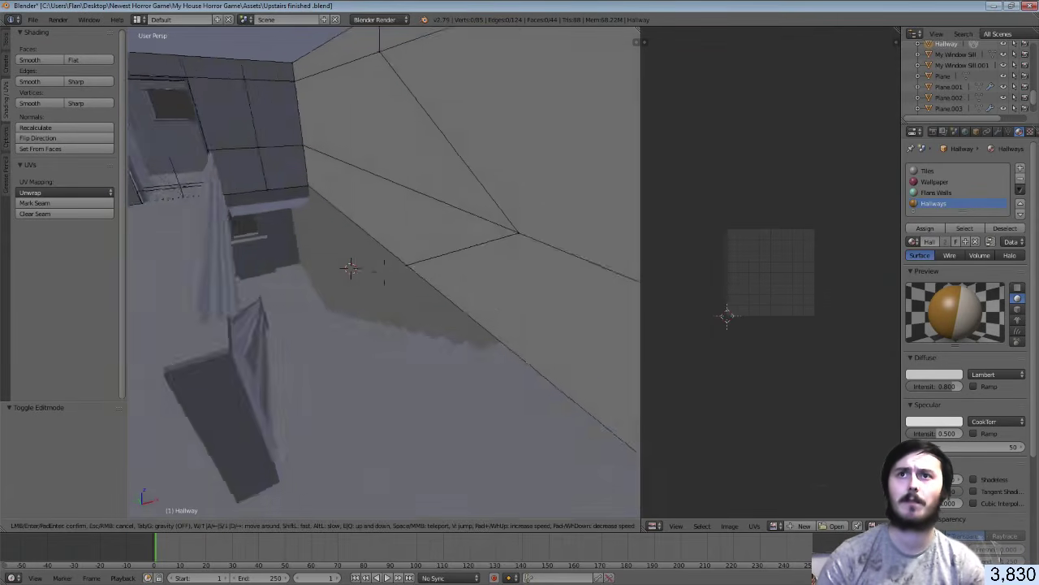
key(w)
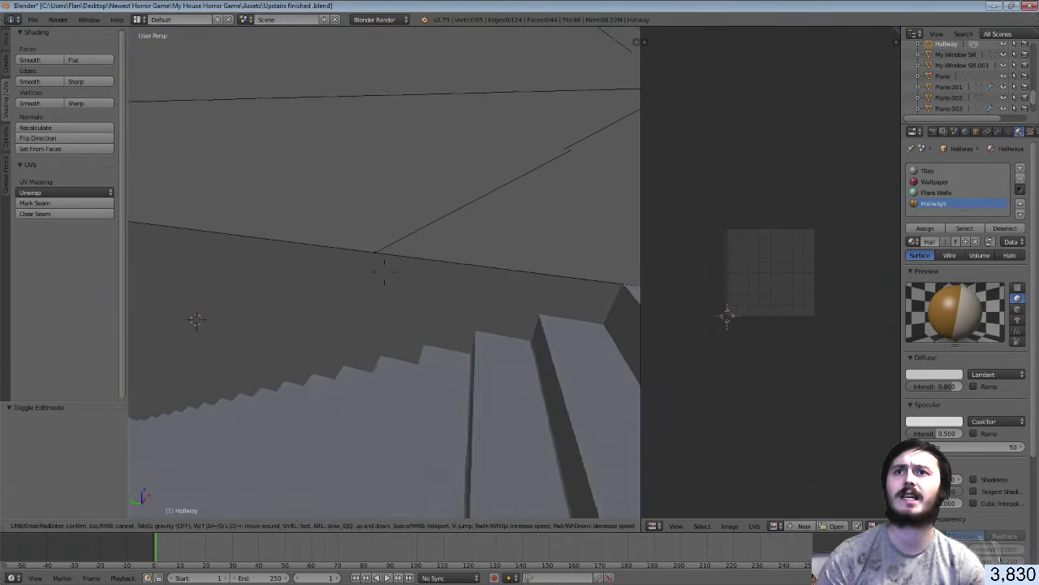
key(s)
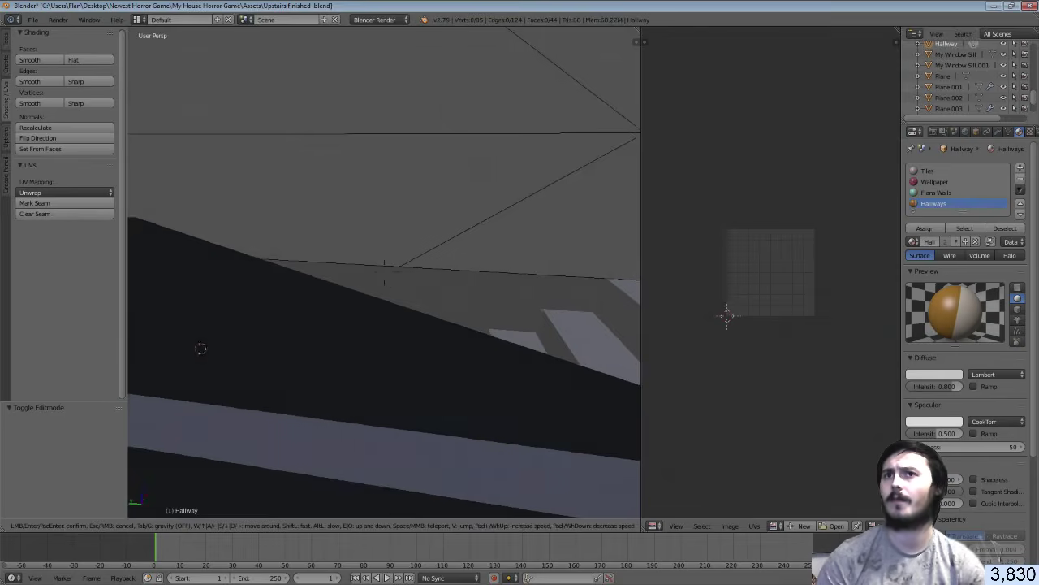
key(w)
key(s)
click(384, 271)
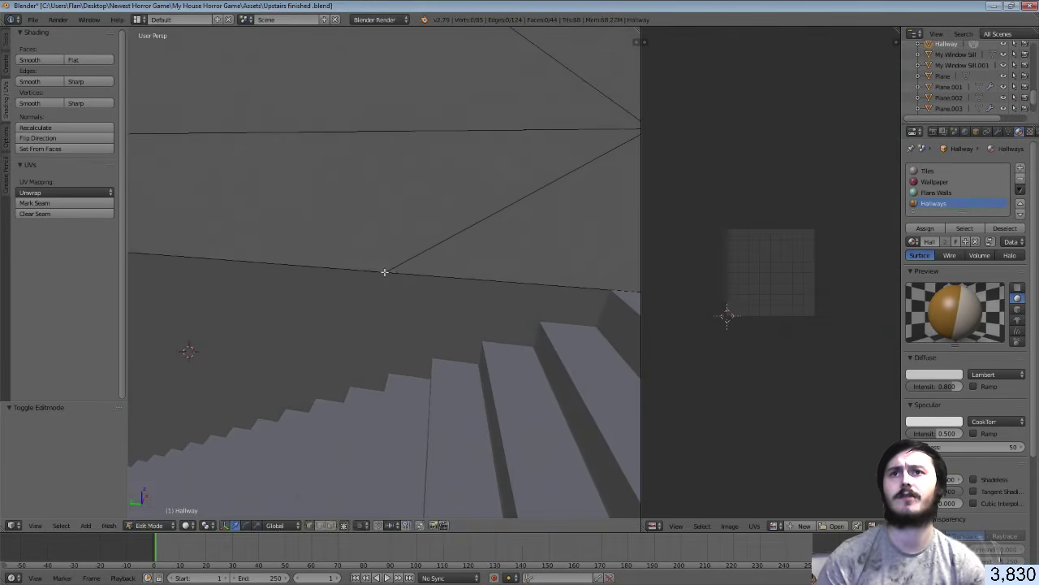
key(Tab)
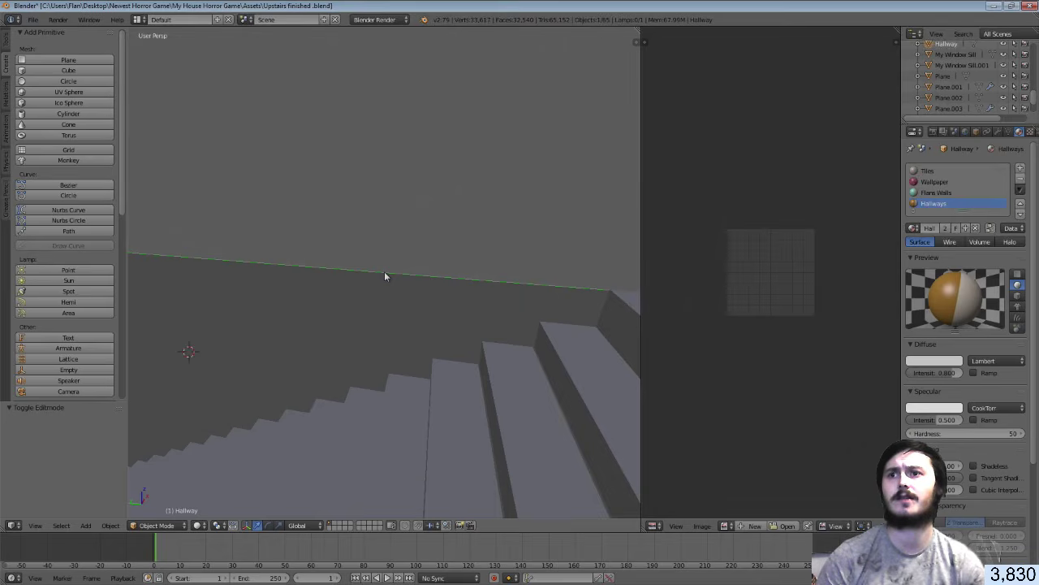
right_click(386, 279)
key(Tab)
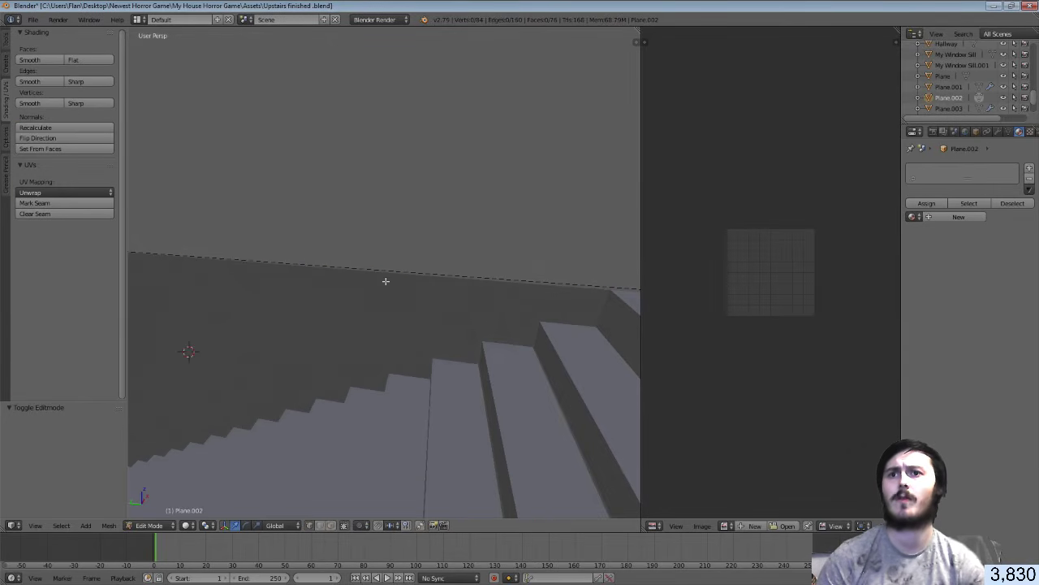
Subdivide Plane.002's wall-side edge and move the new middle vertex
click(321, 525)
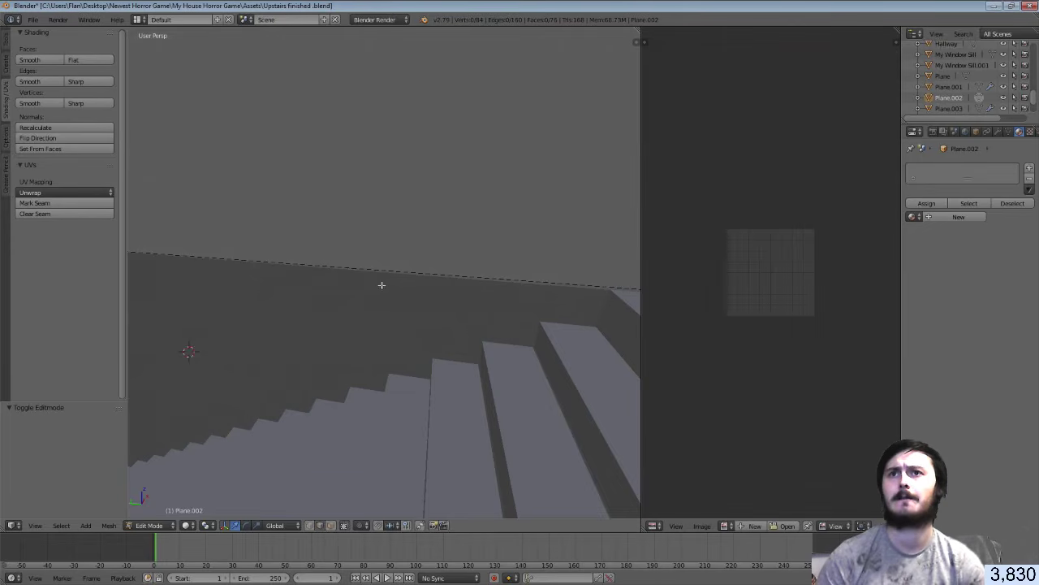
key(w)
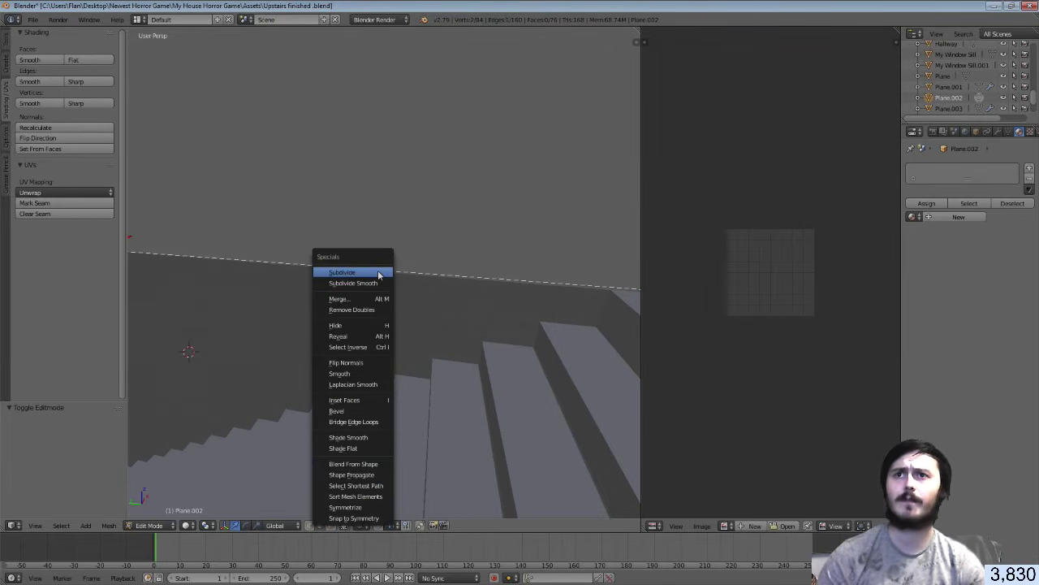
click(378, 271)
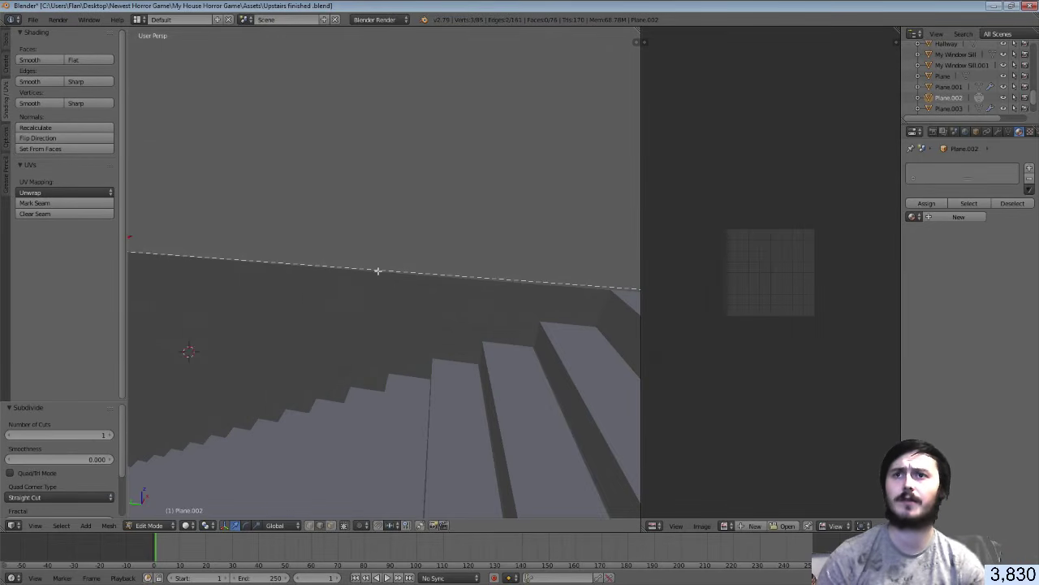
click(311, 526)
key(shift+f)
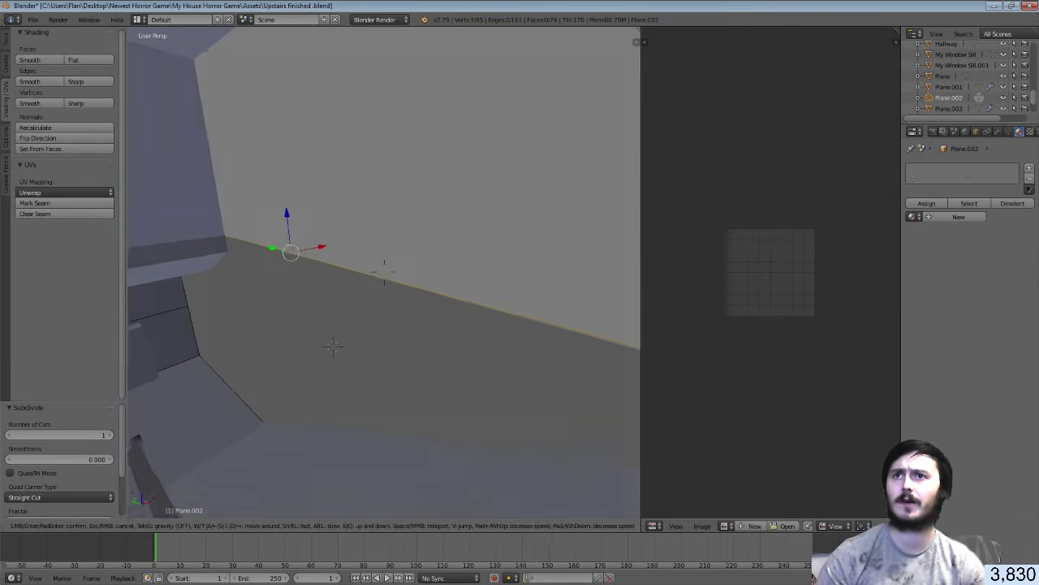
click(300, 252)
key(g)
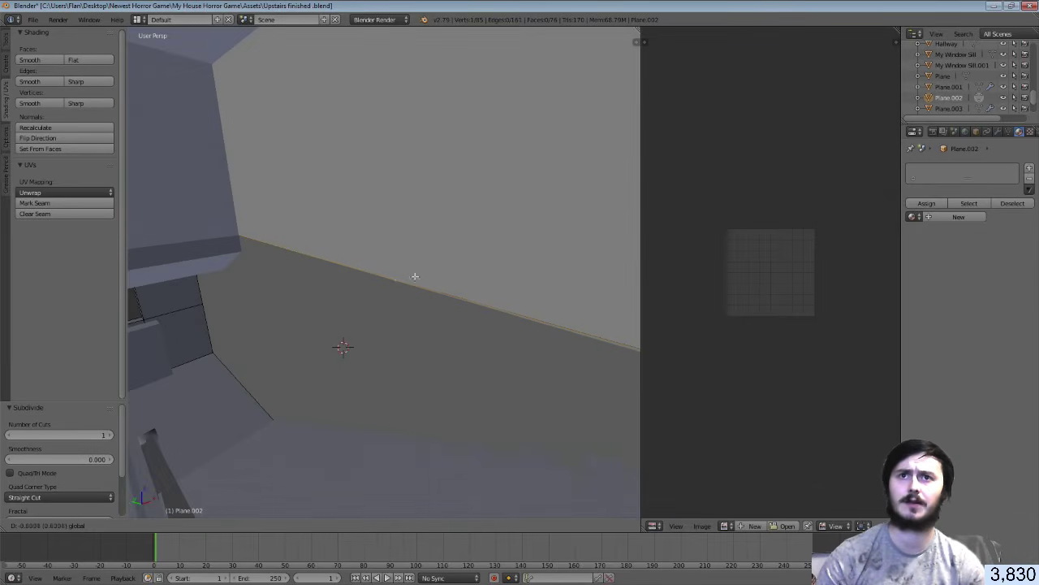
click(577, 325)
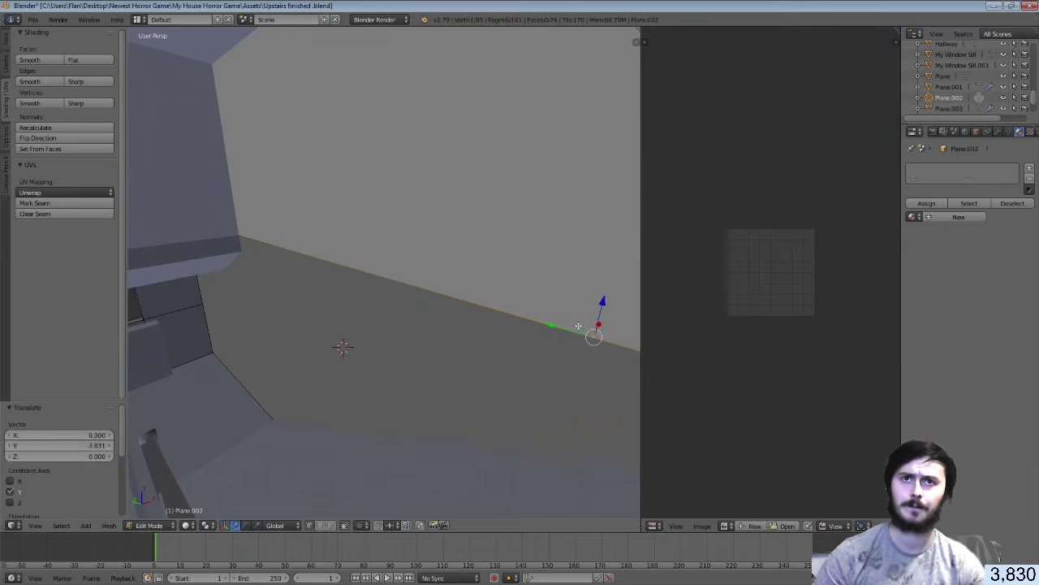
Check the Hallway's edges, then slide Plane.002's new vertex along the wall edge
key(Tab)
key(shift+f)
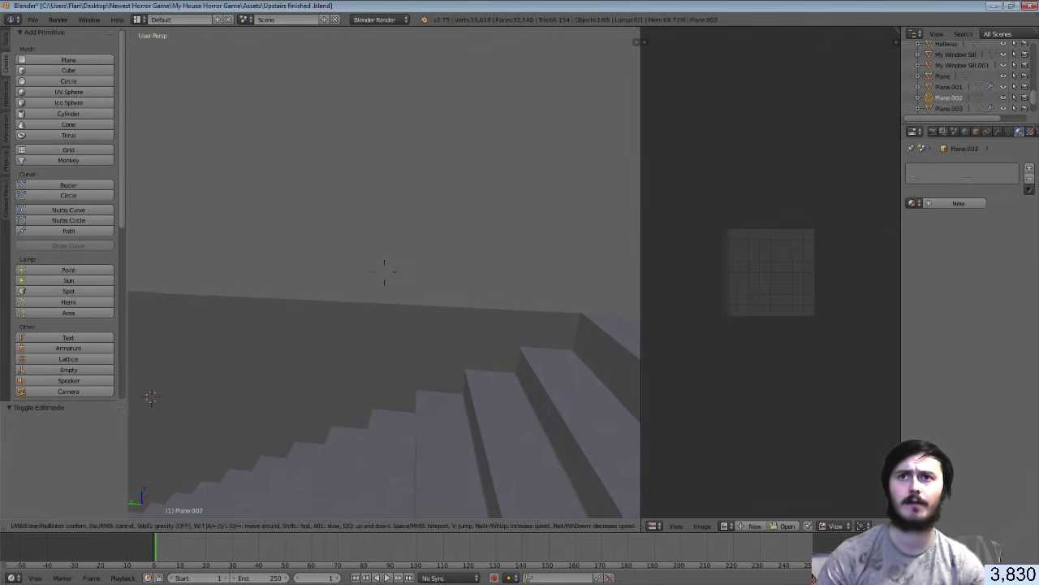
click(383, 271)
right_click(384, 271)
key(Tab)
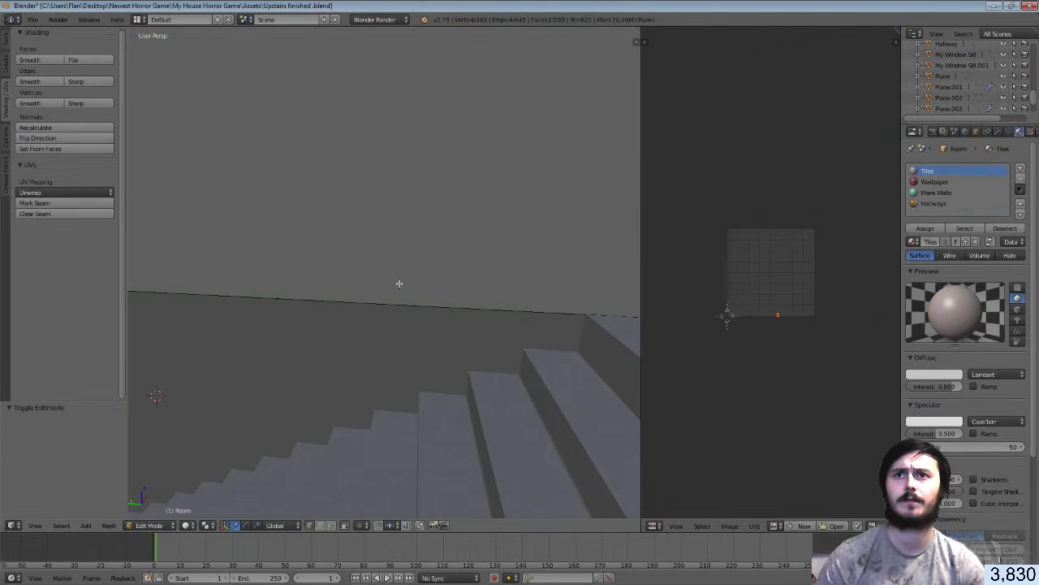
key(Tab)
key(Tab)
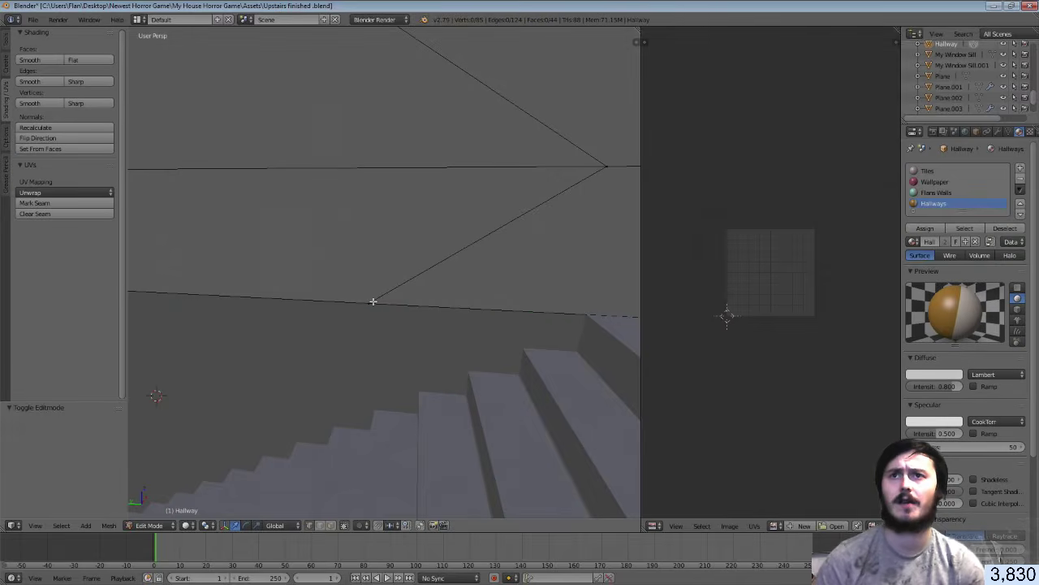
scroll(373, 302, up, 1)
scroll(373, 301, down, 1)
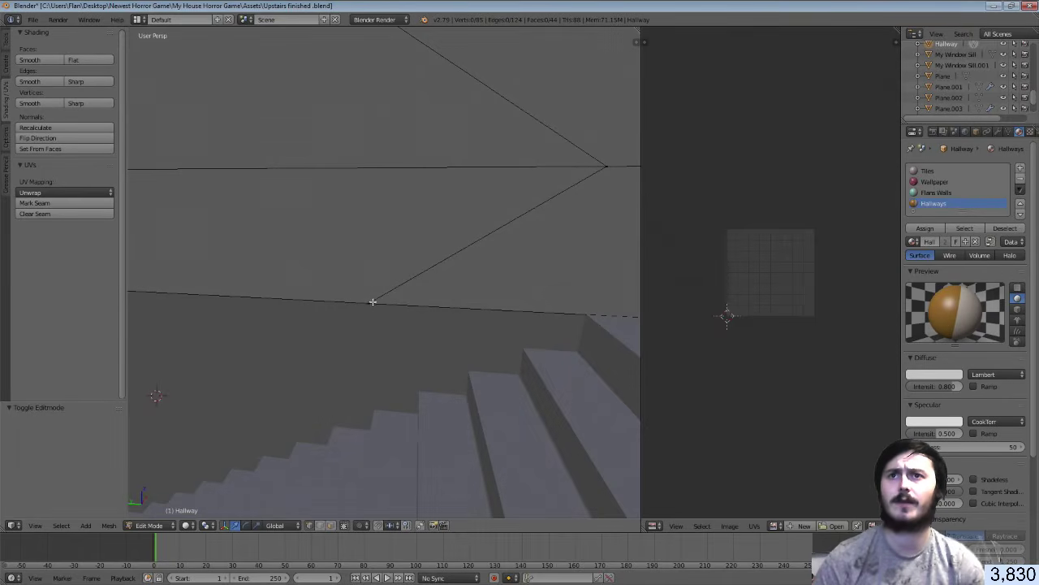
key(Tab)
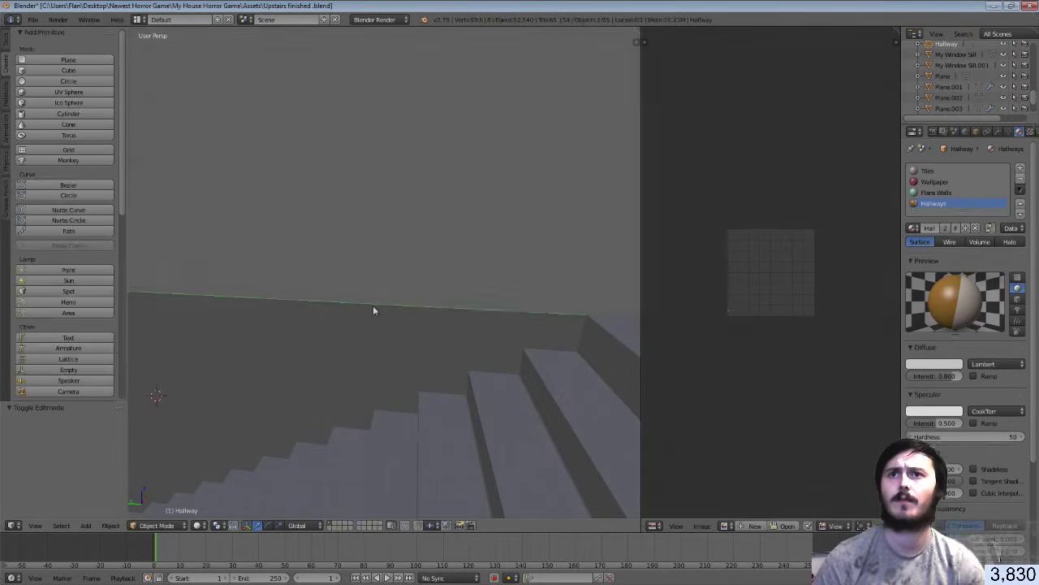
right_click(372, 309)
key(Tab)
drag(370, 302, 327, 293)
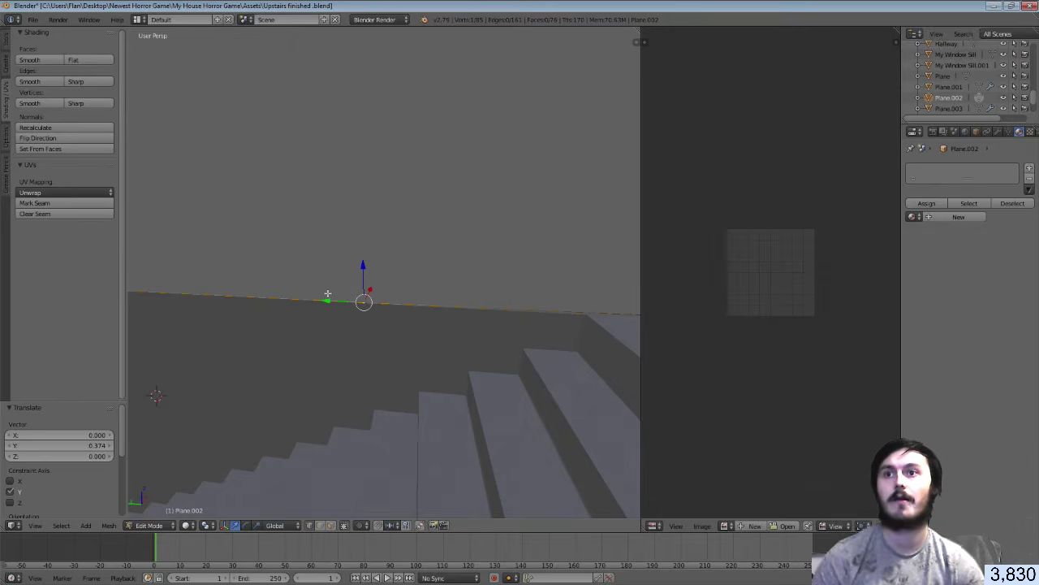
Alternate between Hallway and Plane.002 in edit mode to compare vertex positions
key(Tab)
right_click(327, 292)
key(Tab)
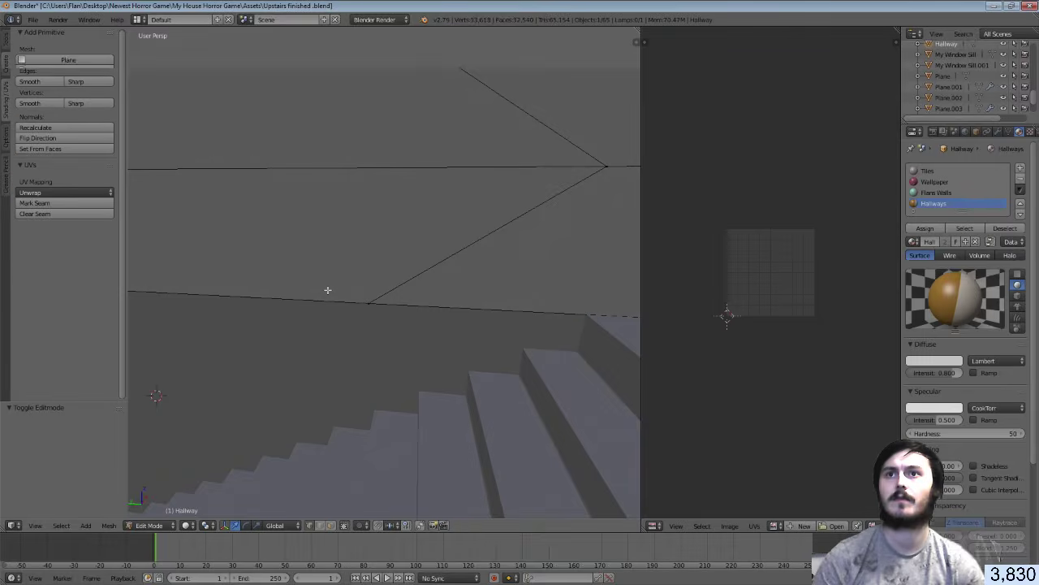
key(Tab)
right_click(331, 310)
key(Tab)
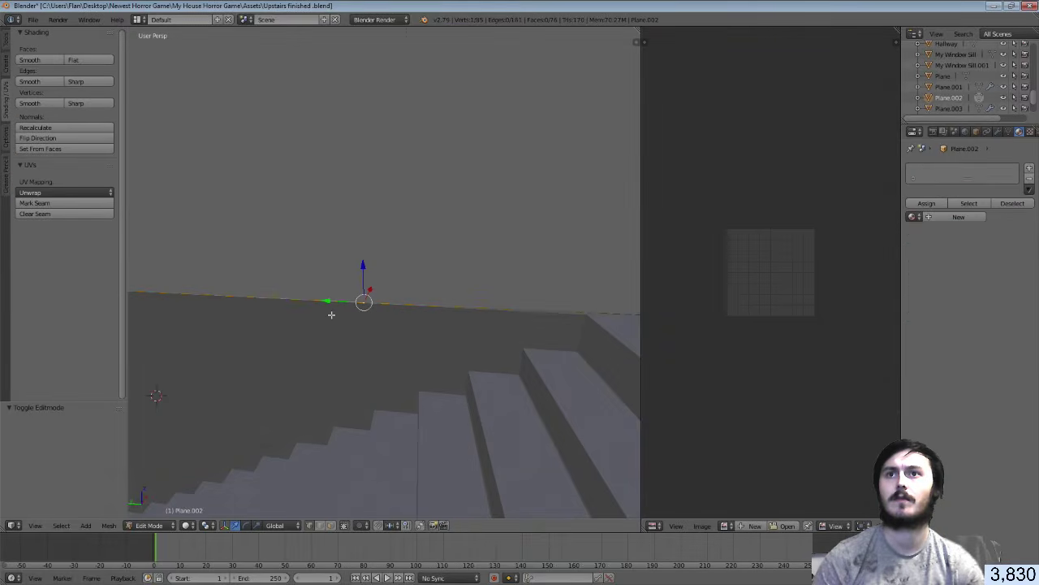
key(Tab)
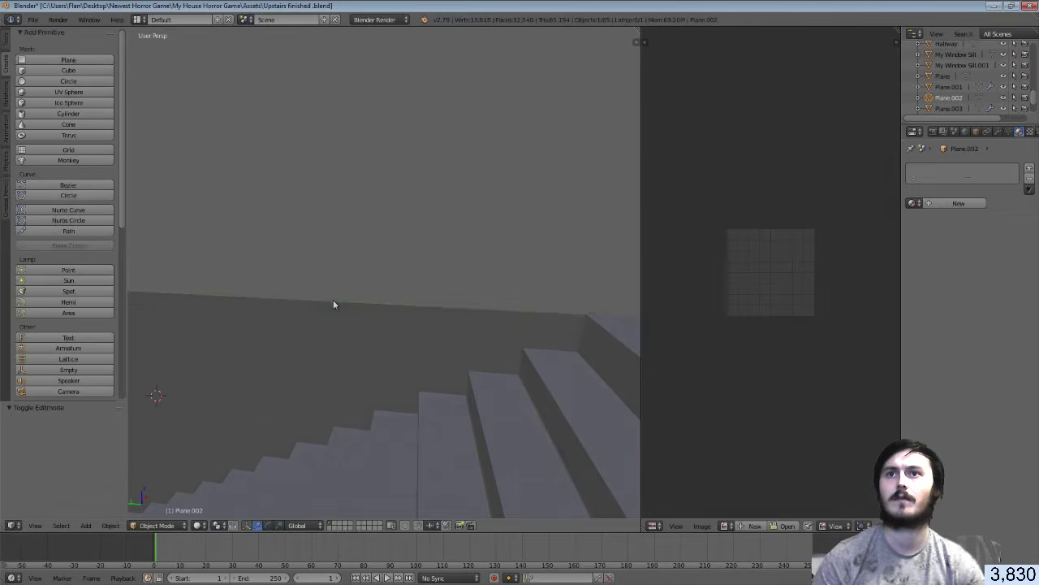
right_click(335, 277)
key(Tab)
key(Tab)
right_click(329, 322)
key(Tab)
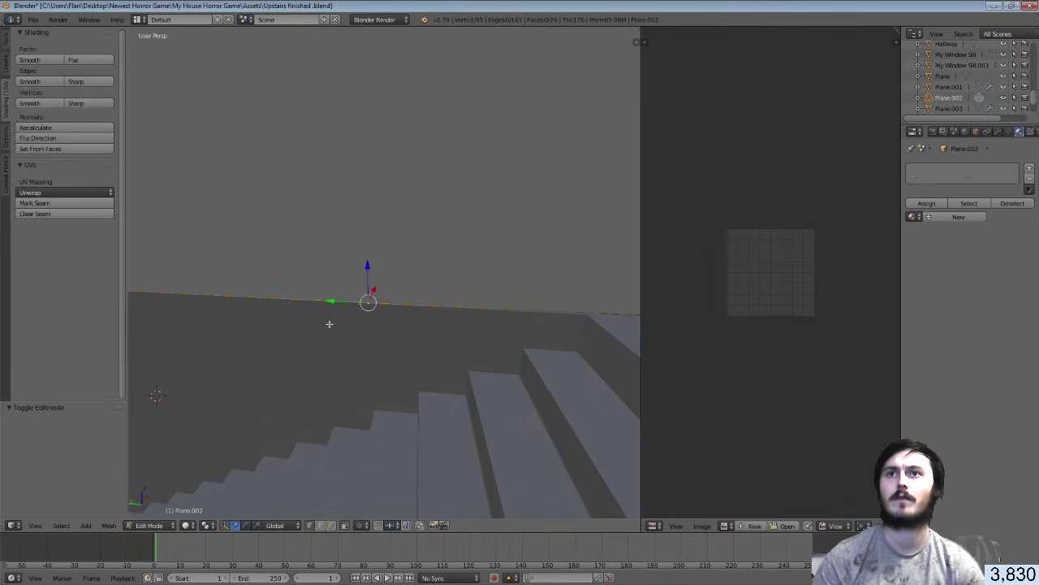
key(Tab)
right_click(332, 267)
key(Tab)
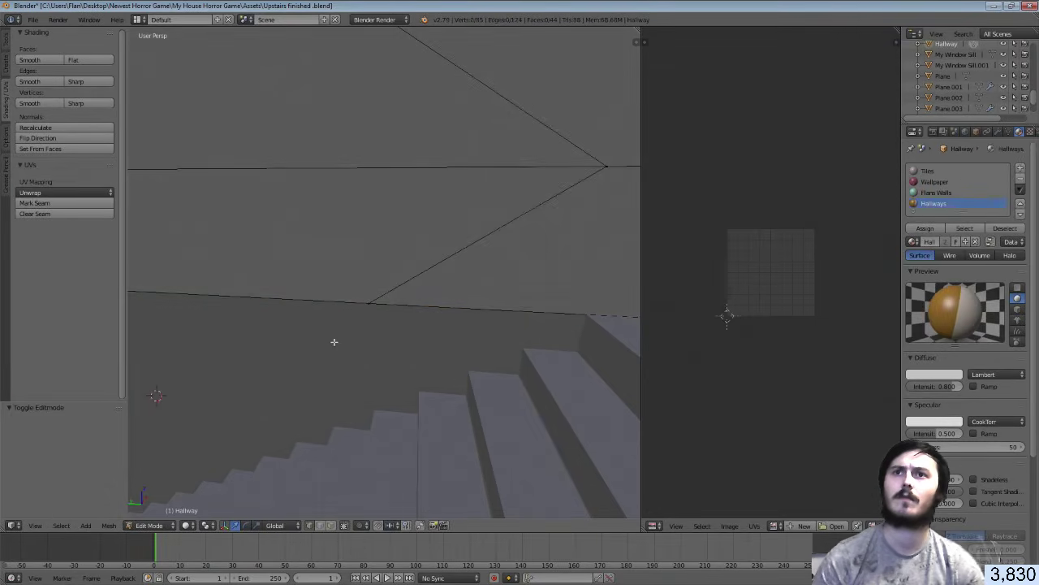
key(Tab)
right_click(334, 339)
key(Tab)
Nudge the vertex into line with the hallway corner, about -0.014 along Y
key(g)
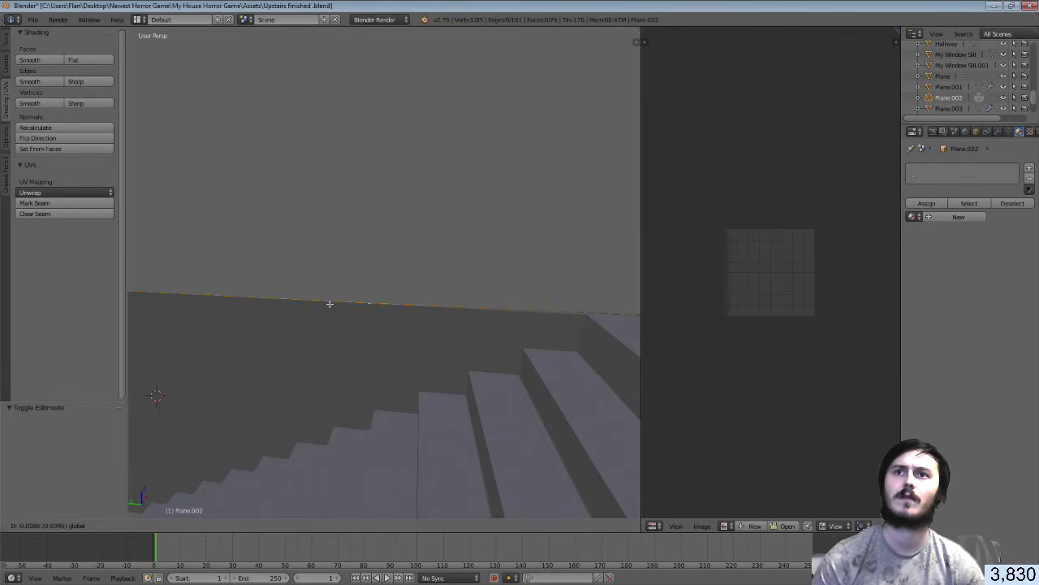
click(329, 303)
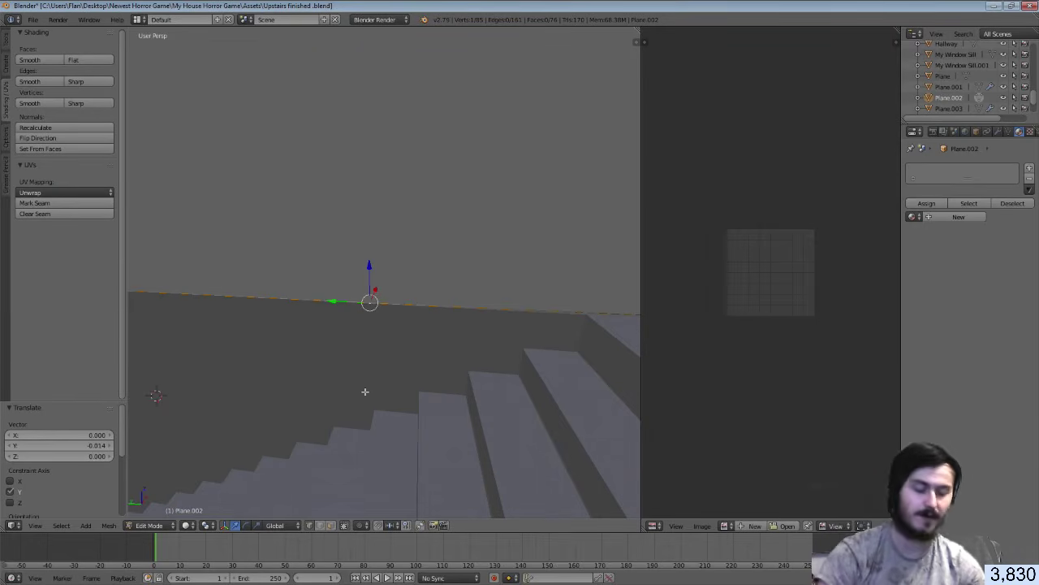
key(k)
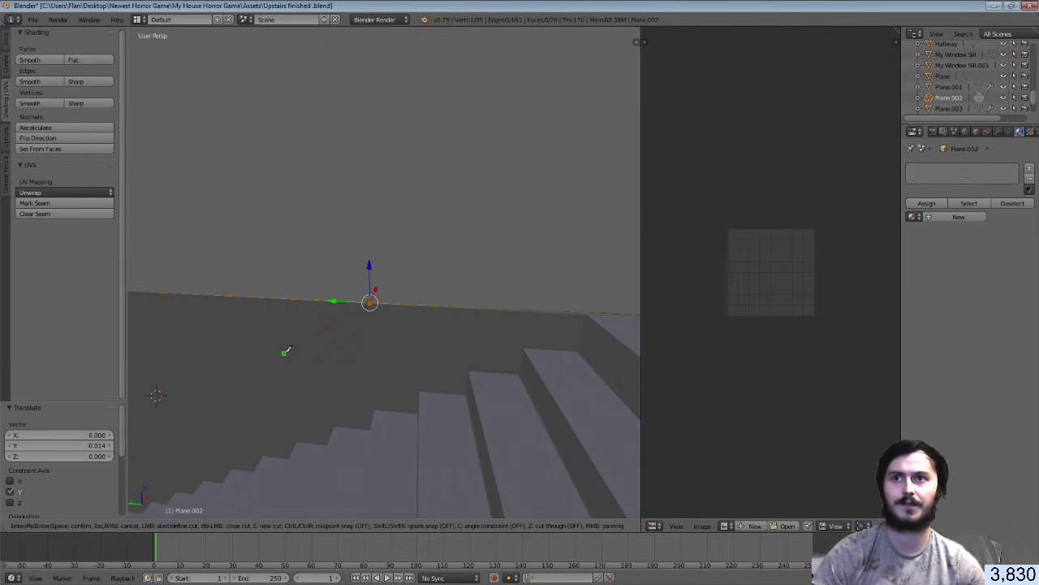
Complete the first knife cut across Plane.002
click(251, 392)
key(Return)
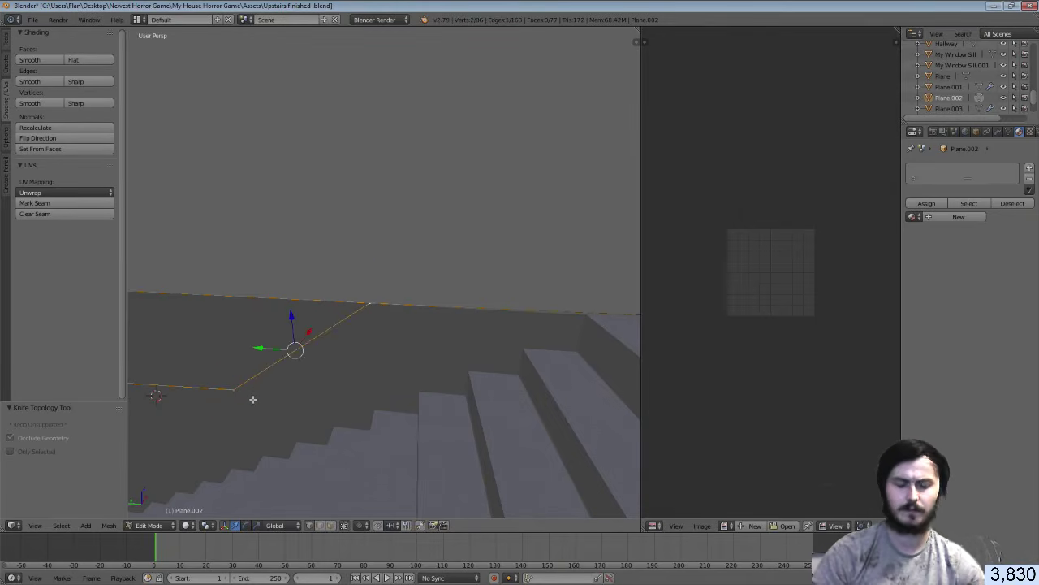
middle_drag(253, 399, 384, 272)
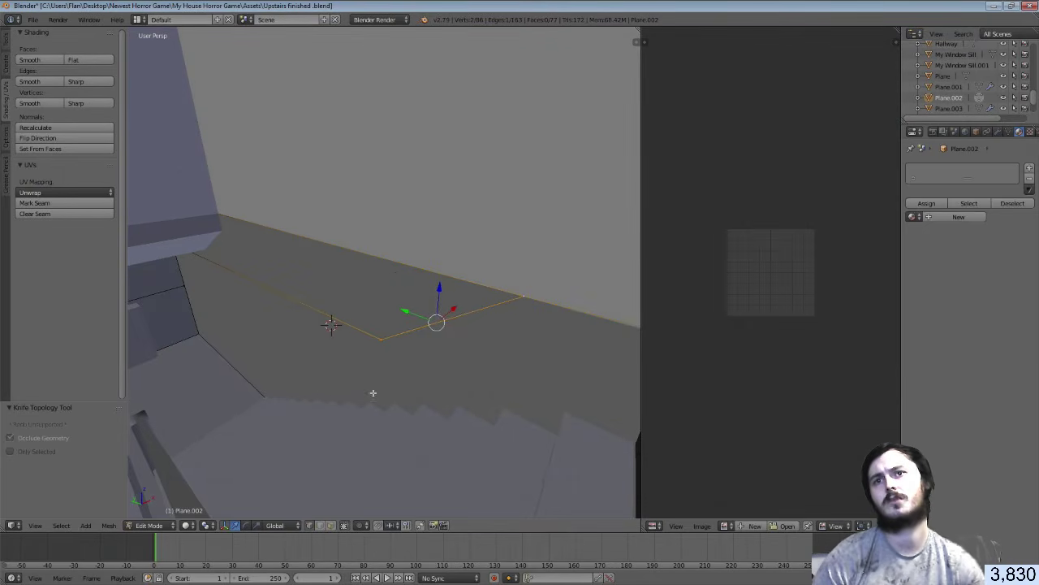
Move the vertex at the cut's left end down and sideways along the wall
right_click(382, 339)
middle_drag(396, 338, 416, 261)
drag(419, 252, 229, 339)
drag(264, 291, 207, 356)
key(shift+f)
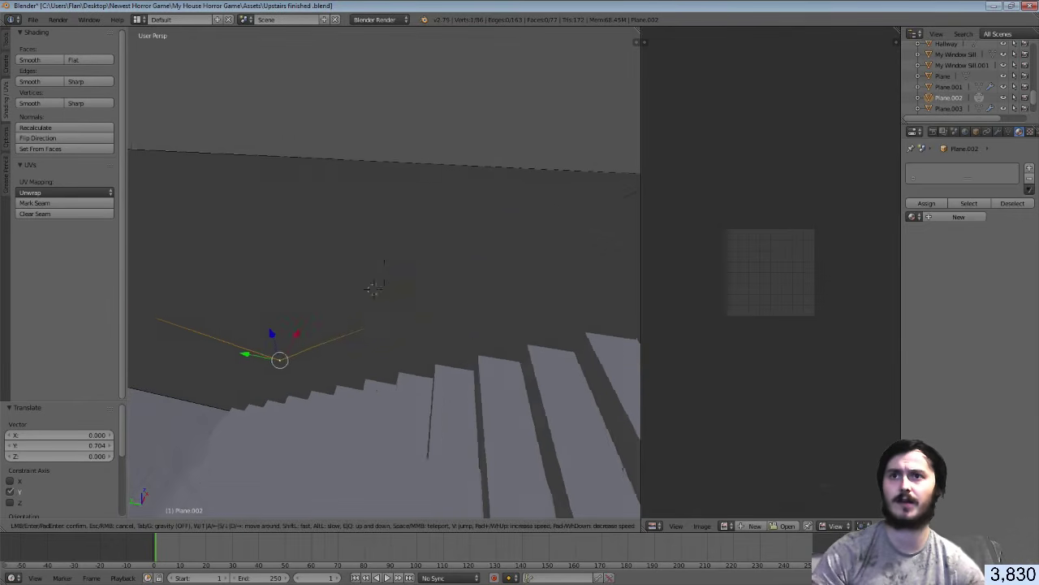
key(w)
key(s)
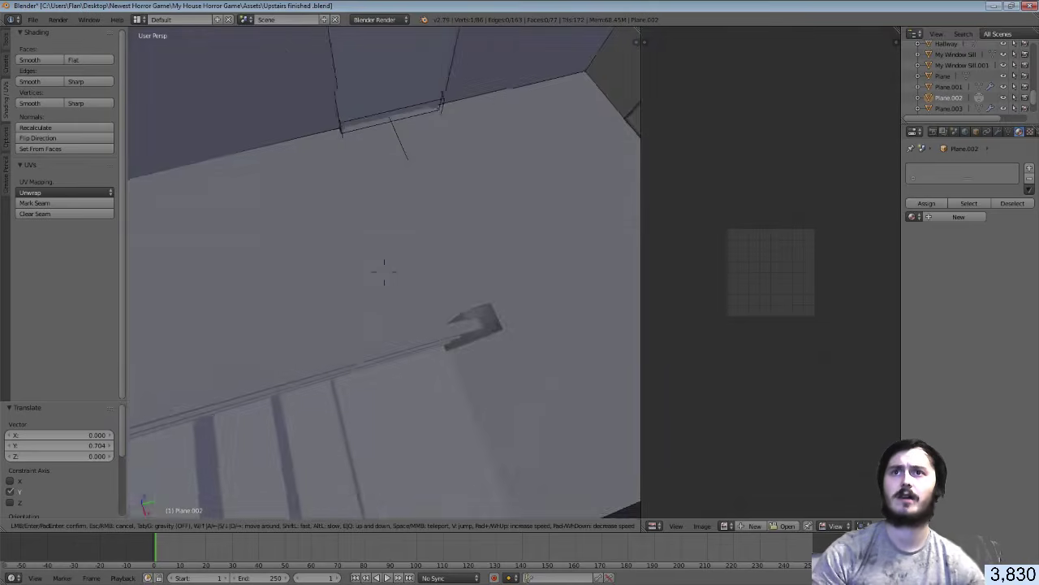
key(Return)
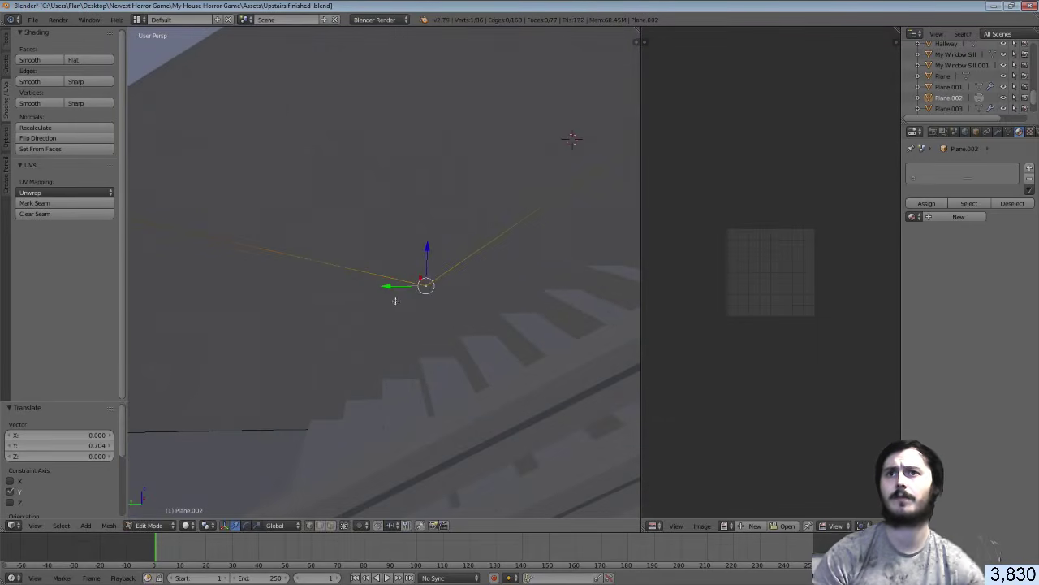
drag(393, 286, 309, 303)
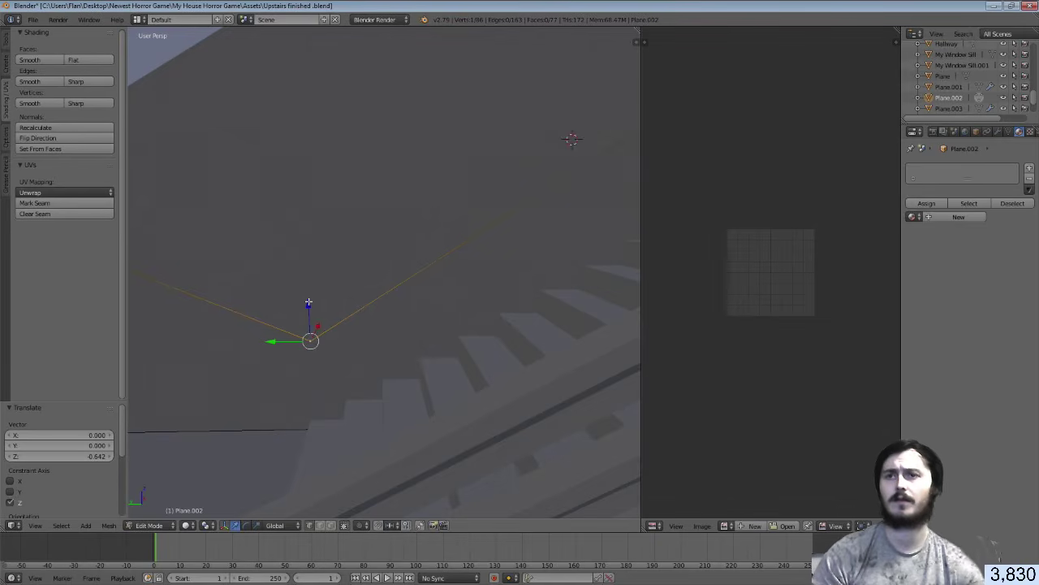
key(shift+f)
key(a)
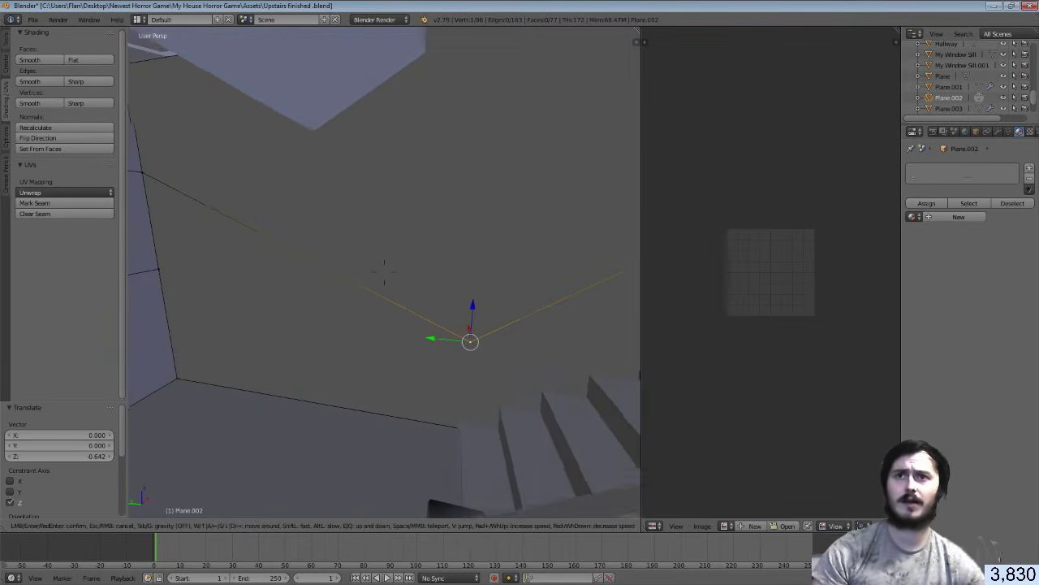
click(390, 274)
Knife a new edge from the moved vertex to the wall's left edge
key(k)
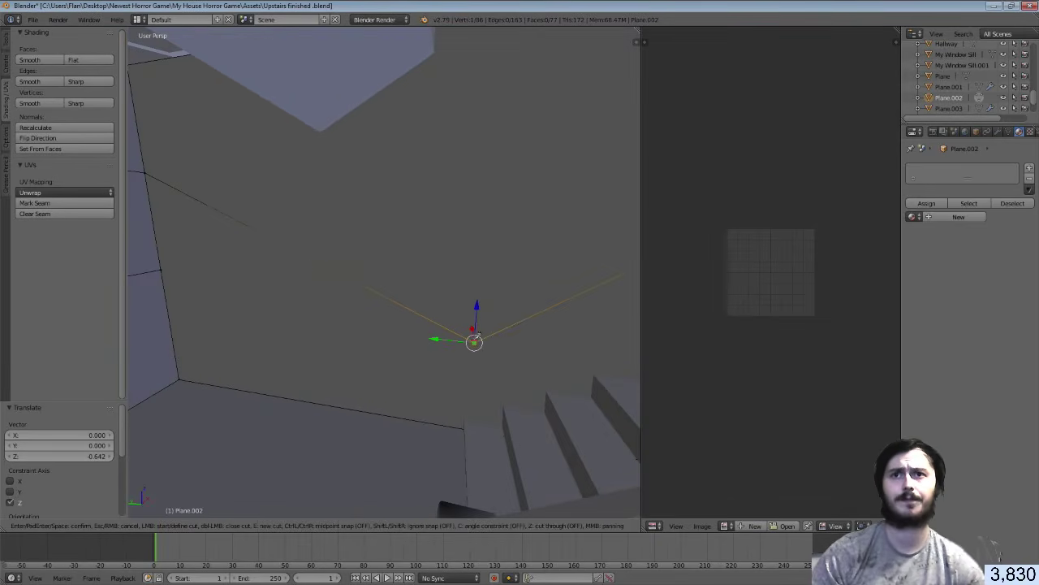
click(474, 342)
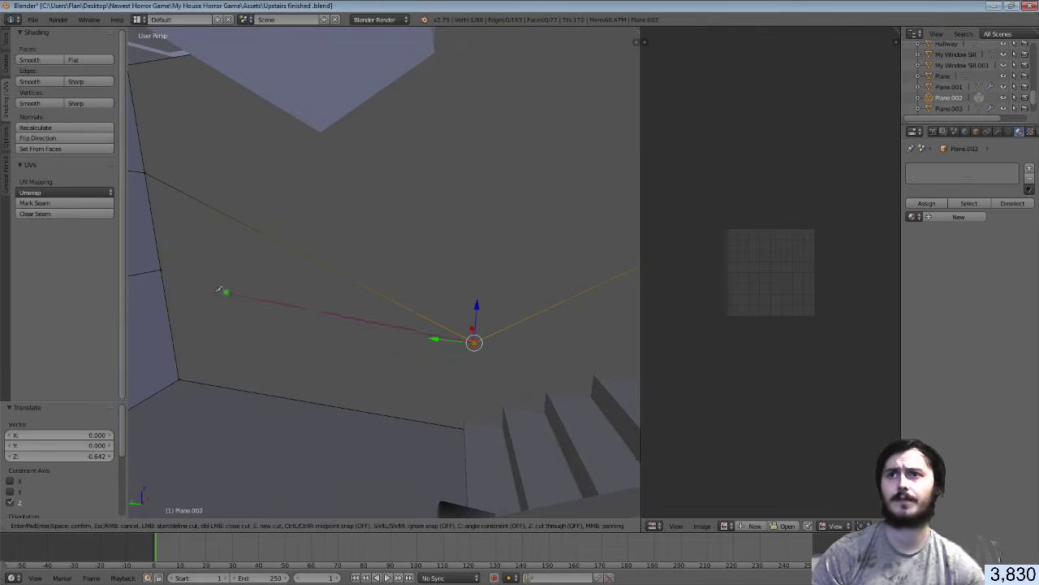
click(168, 308)
key(Return)
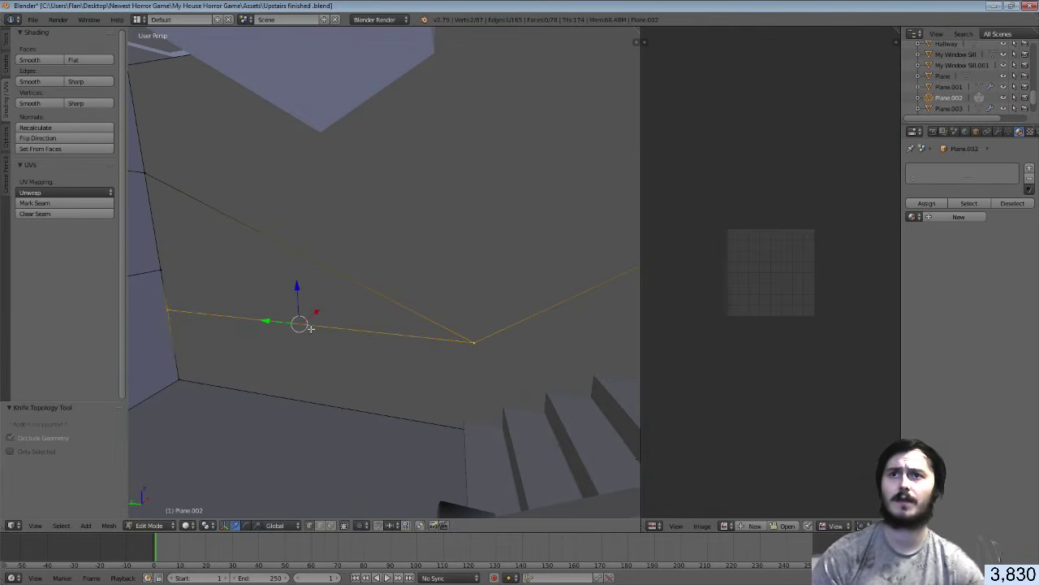
Smart-UV-unwrap the lower wall face and assign it the Hallways material
key(2)
key(3)
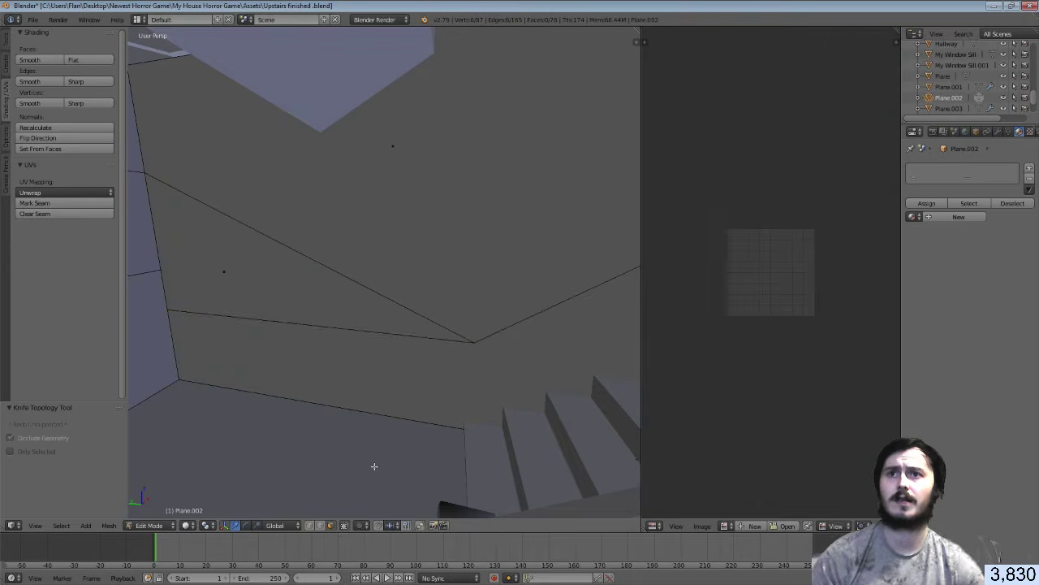
right_click(394, 399)
key(u)
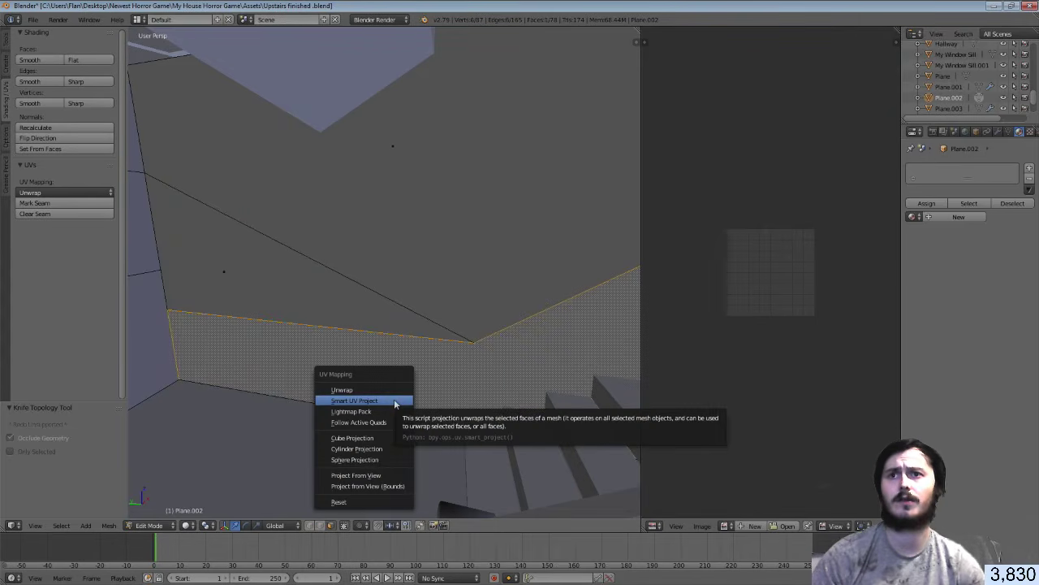
click(393, 400)
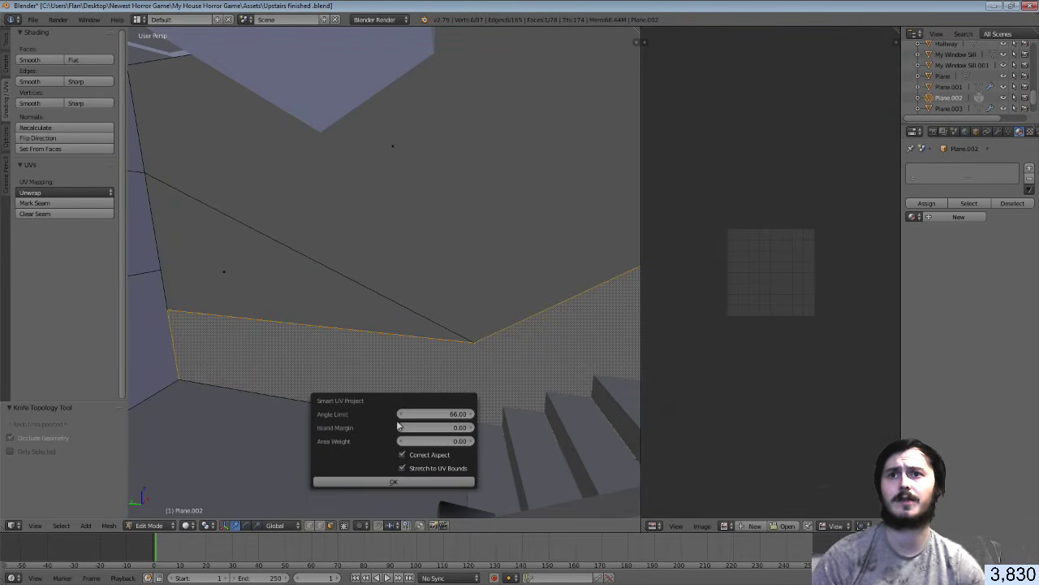
click(395, 480)
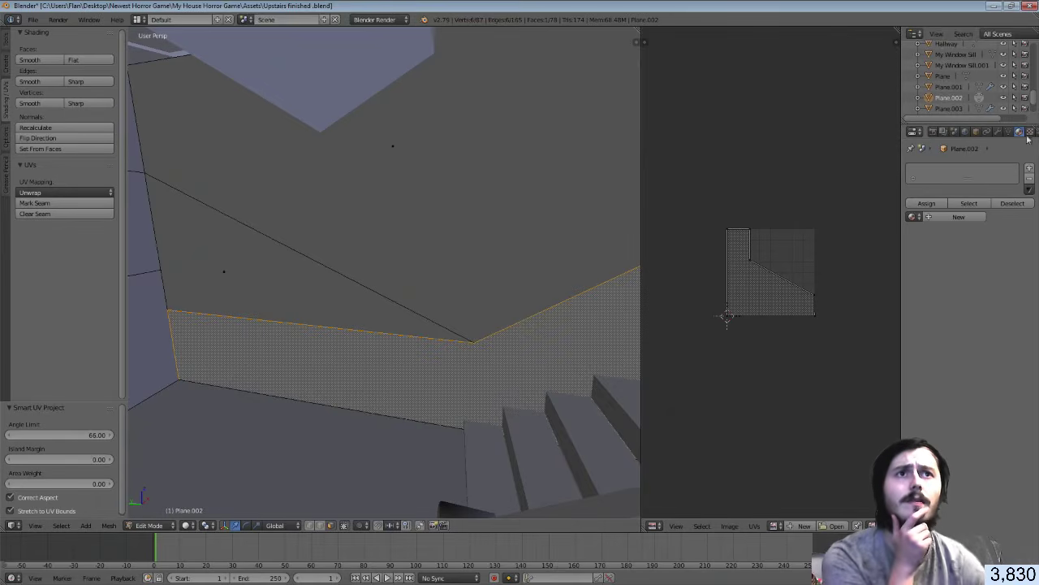
click(1020, 132)
click(914, 217)
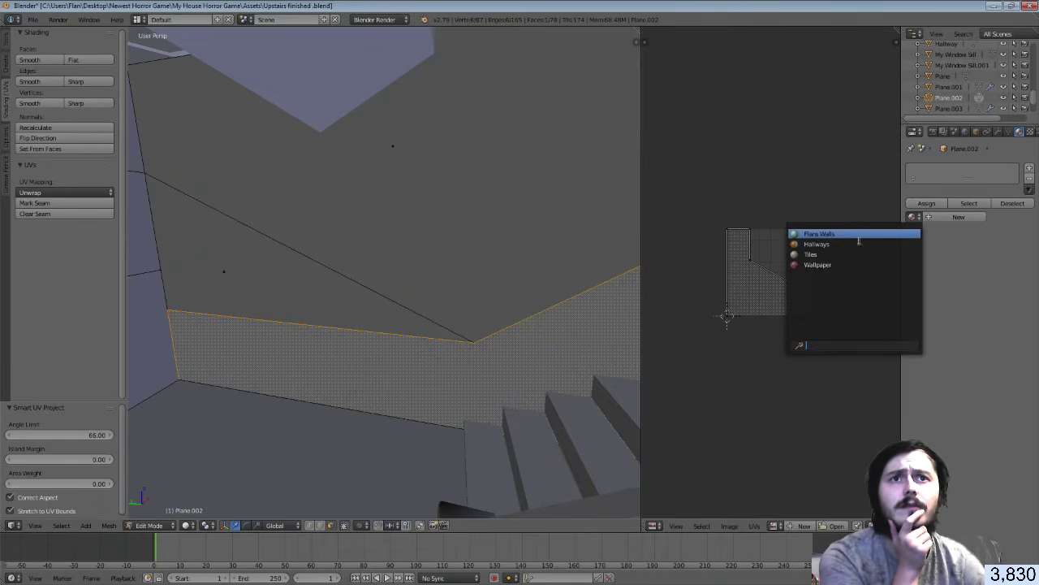
click(851, 251)
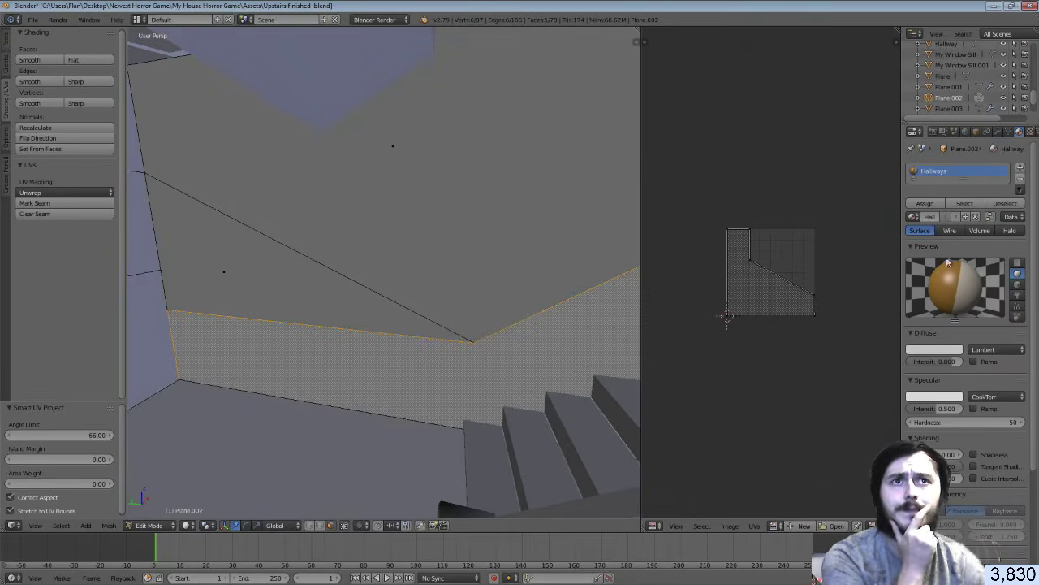
click(934, 204)
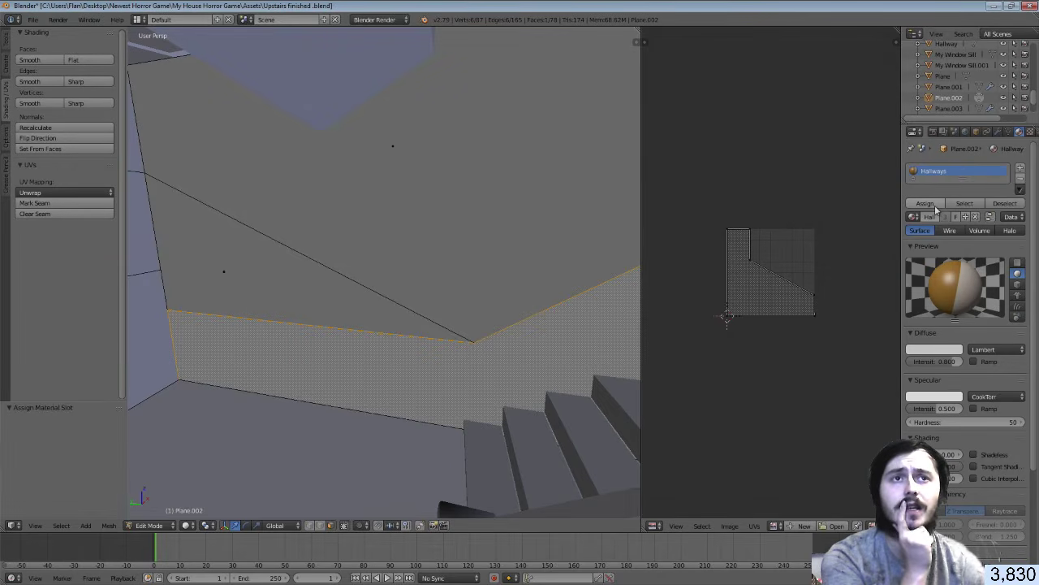
Show Hallway Walls.png in the UV editor and fit the island at 0.184 on the brown half
click(777, 526)
click(802, 428)
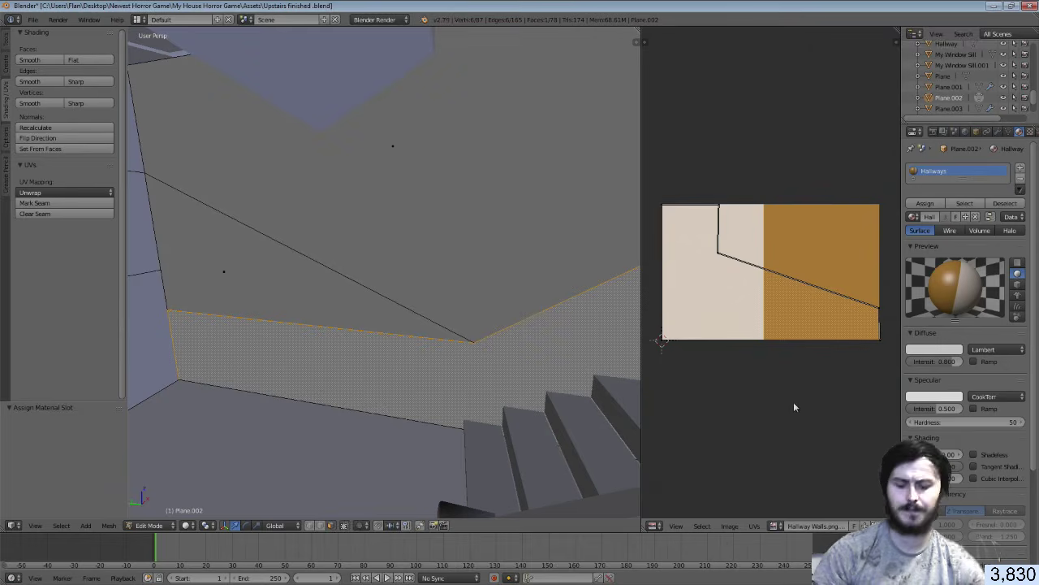
key(a)
key(a)
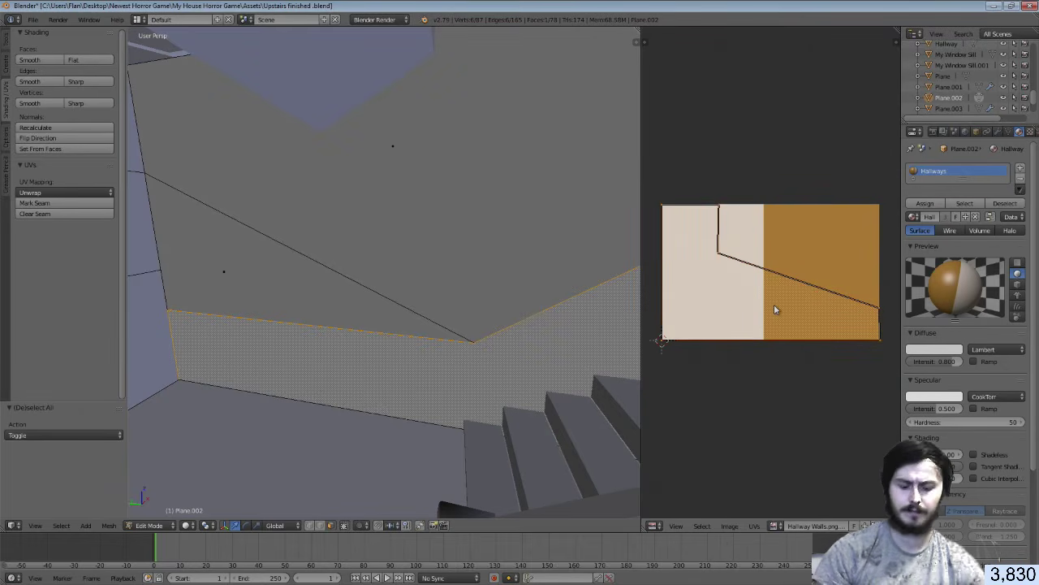
key(s)
click(774, 285)
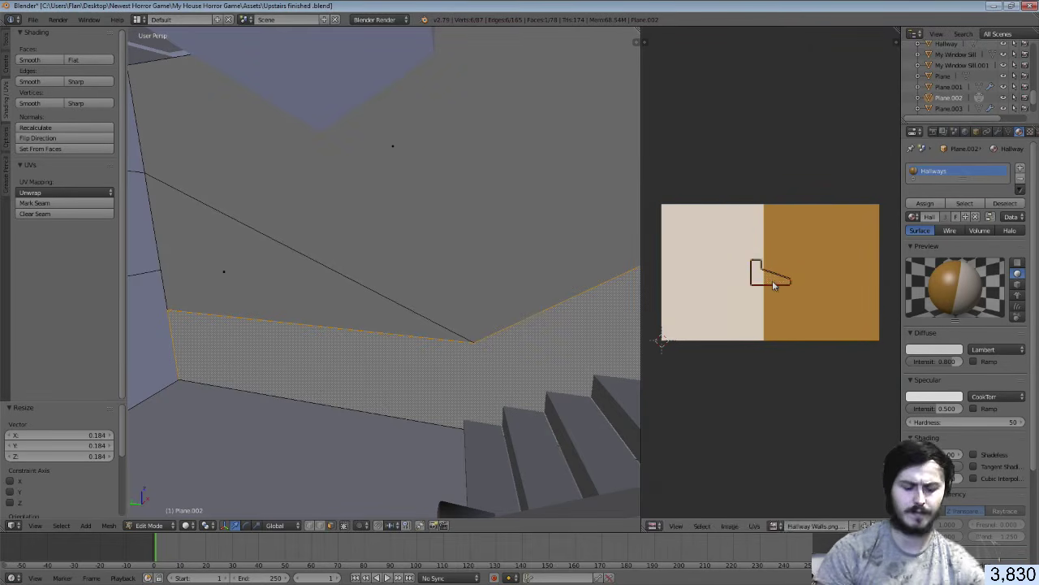
key(g)
click(822, 289)
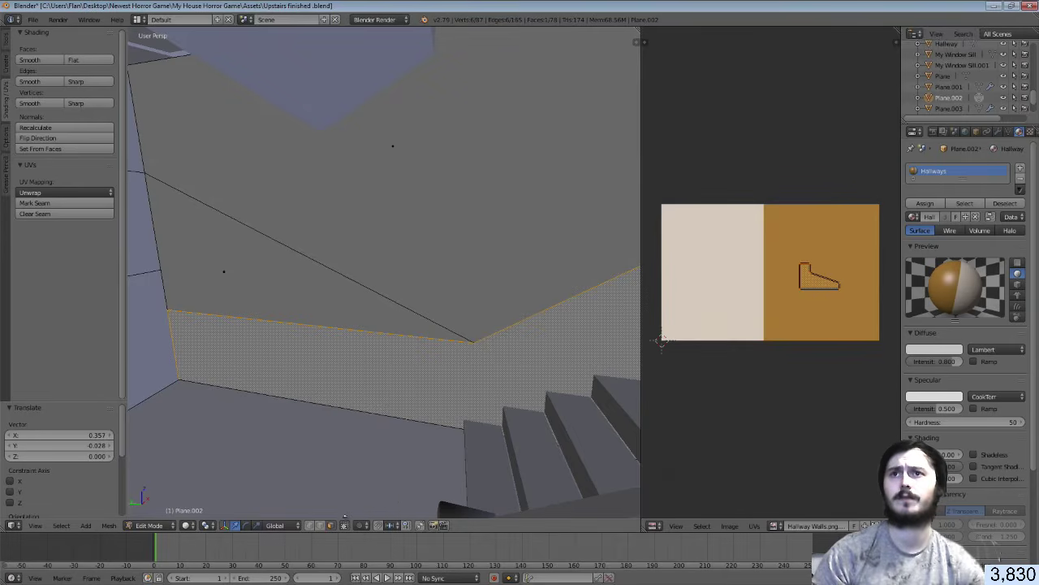
Smart-UV-unwrap the upper wall face and triangle, displaying Hallway Walls.png behind them
right_click(421, 211)
shift+right_click(304, 265)
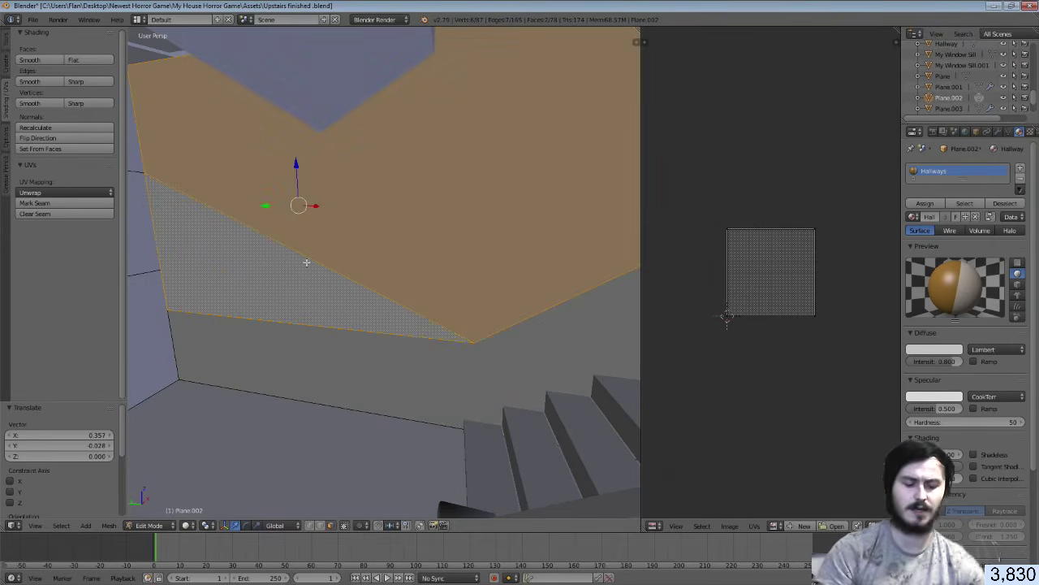
key(u)
click(307, 262)
click(317, 341)
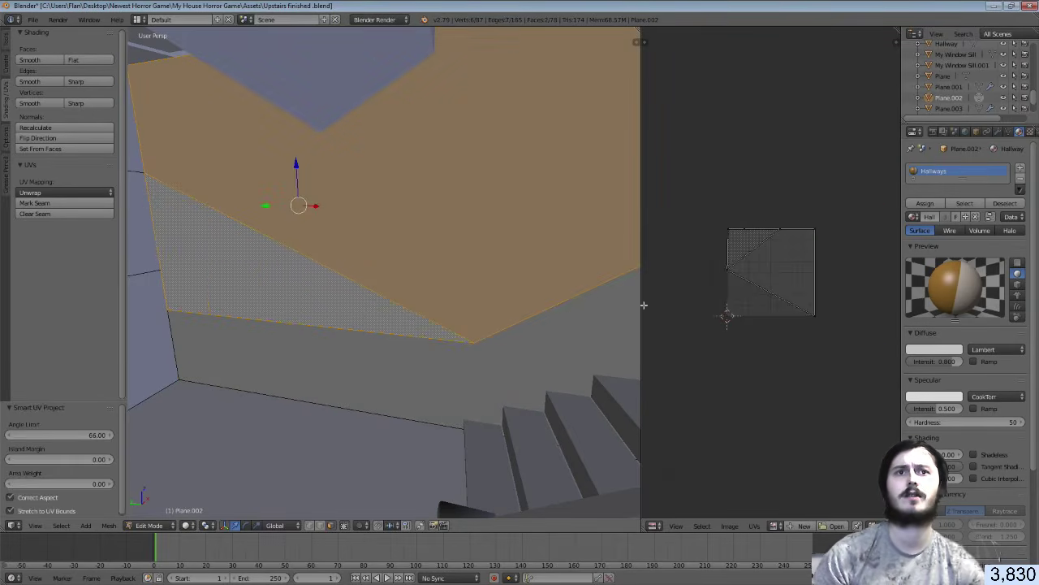
click(776, 526)
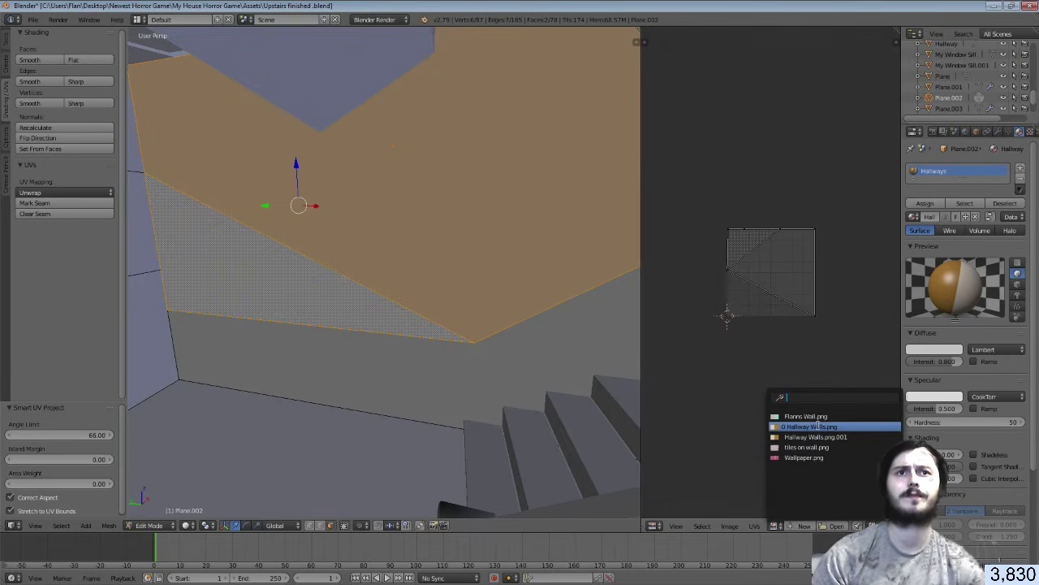
click(812, 426)
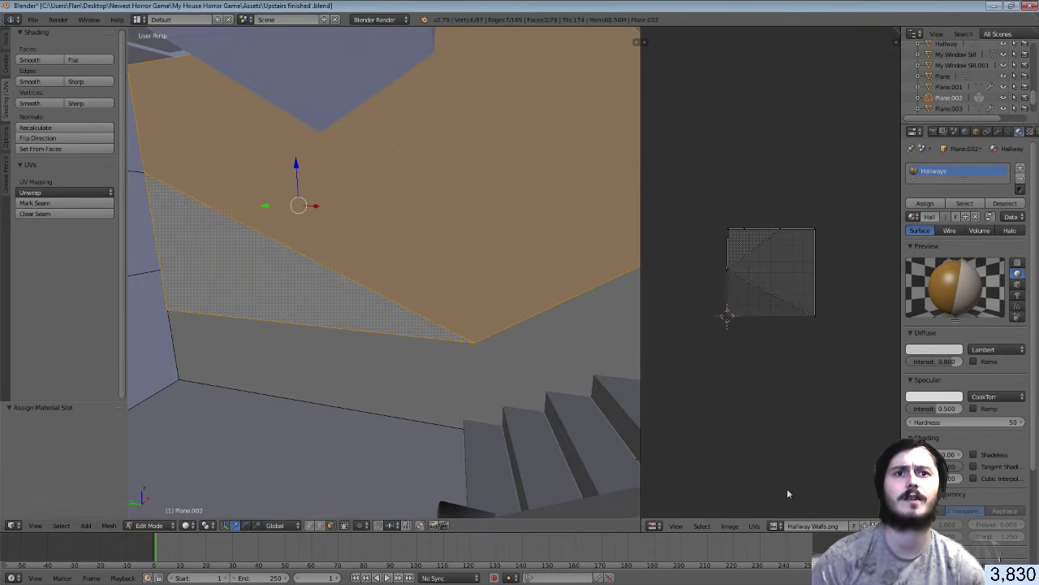
click(776, 525)
click(814, 439)
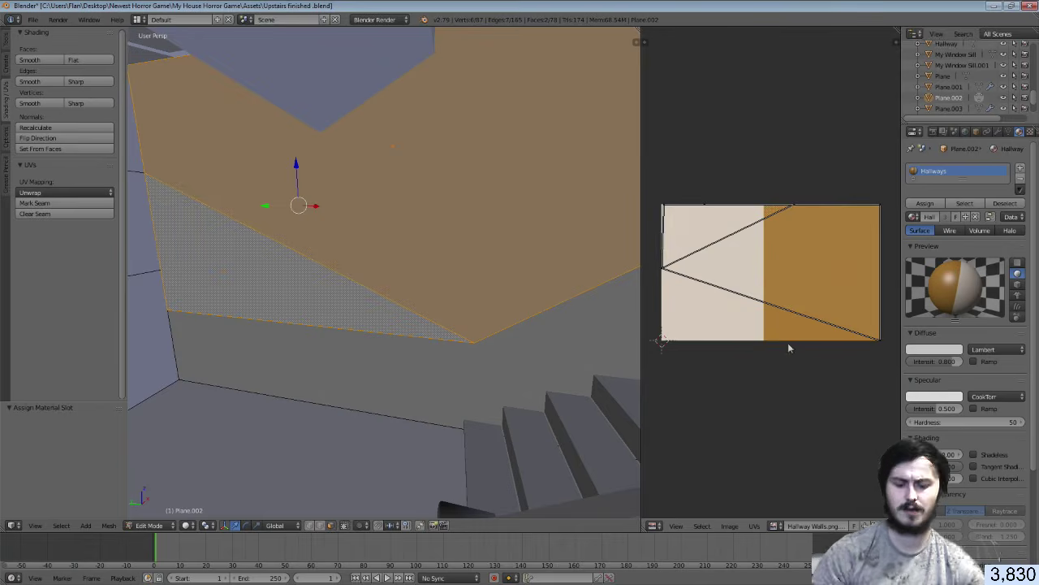
Scale the upper faces' UVs to 0.17 and place them on the cream half
key(a)
key(s)
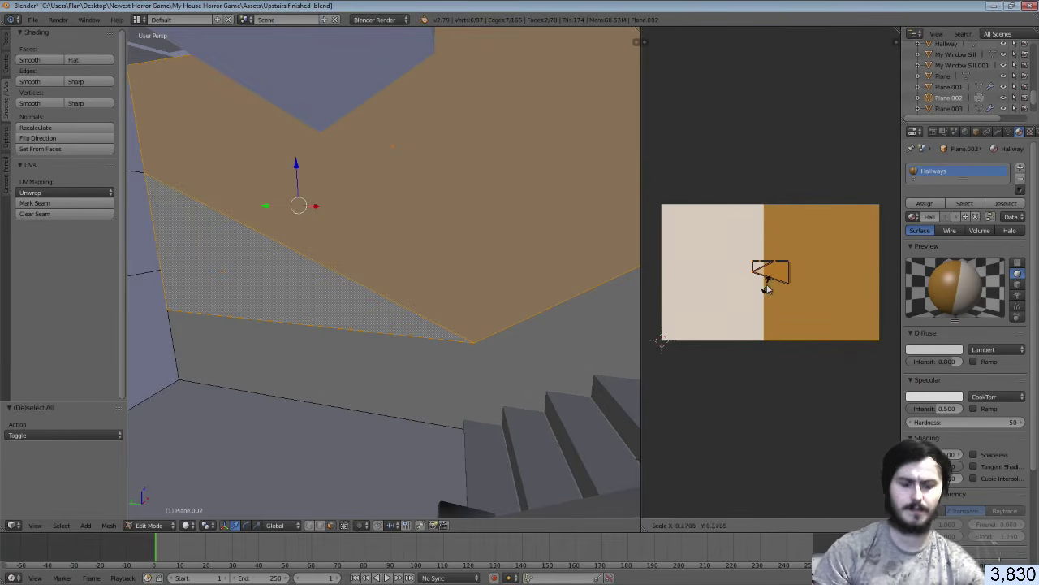
click(767, 288)
key(g)
click(745, 292)
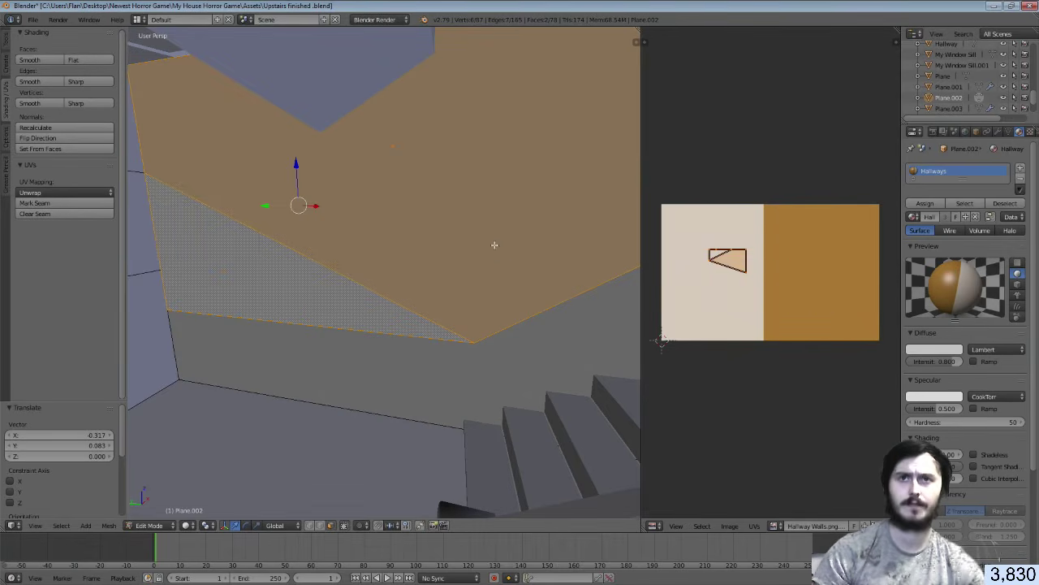
Save the blend file, walk-check the wall, and return to Object Mode and save again
key(ctrl+s)
click(494, 245)
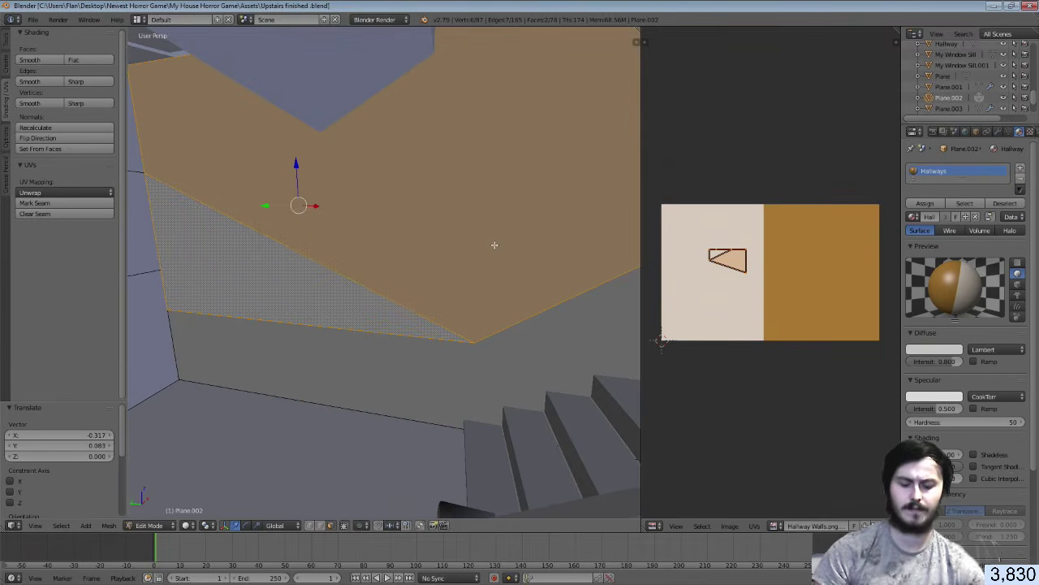
key(shift+f)
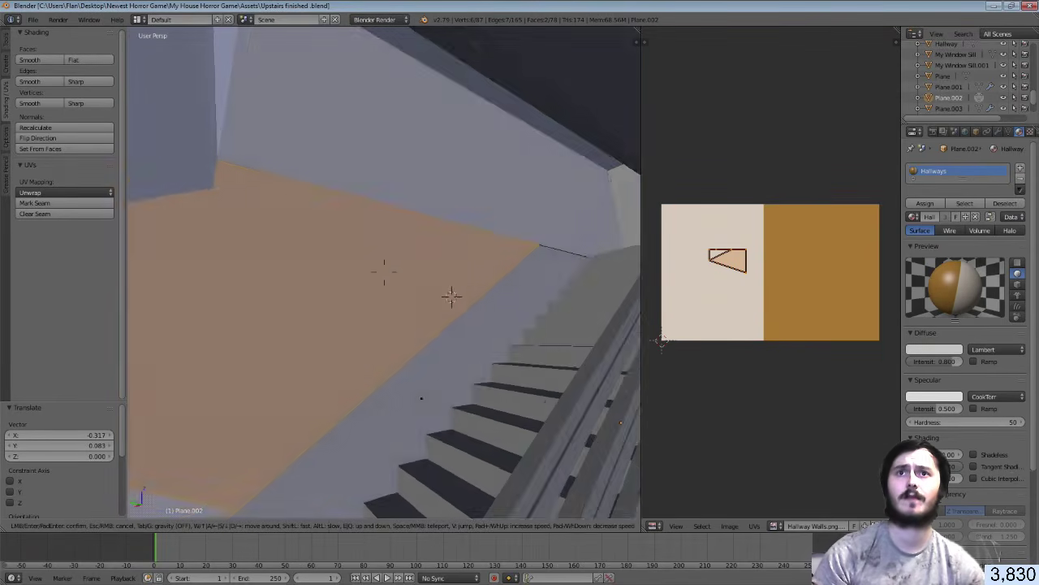
click(384, 271)
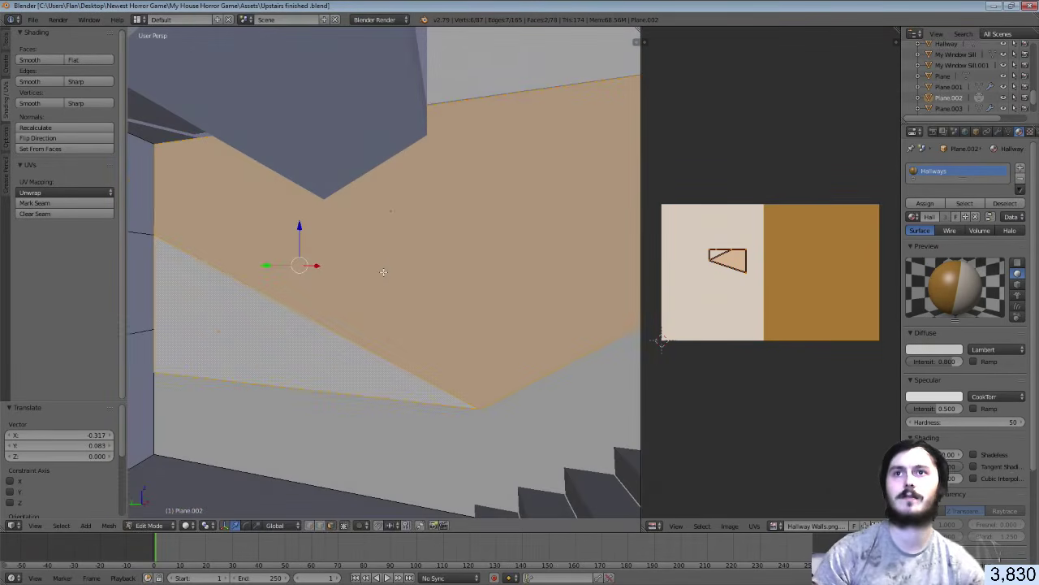
key(Tab)
key(ctrl+s)
click(384, 274)
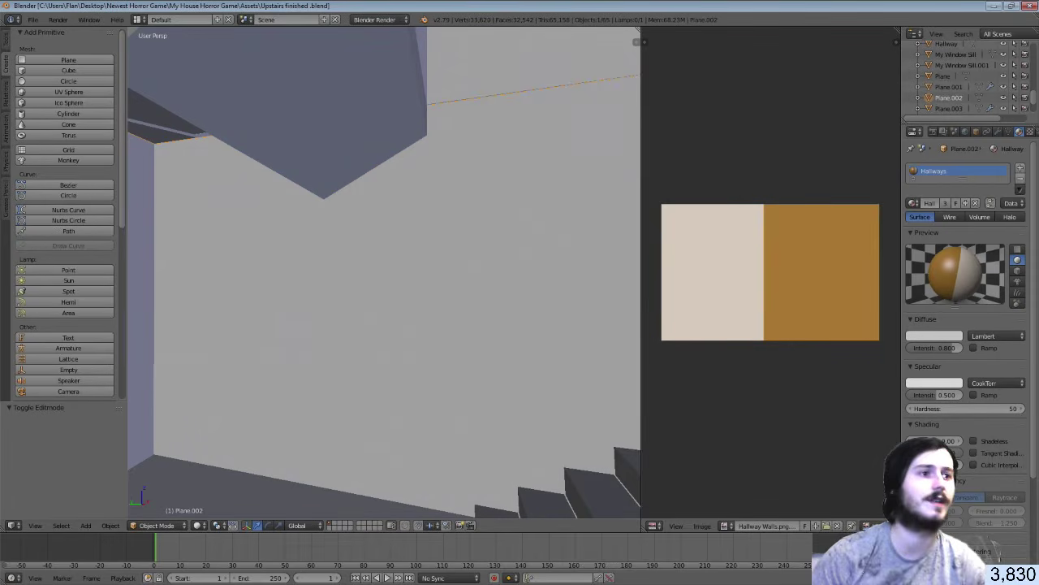
In Unity, look around the room in the Scene view and save the scene
key(alt+Tab)
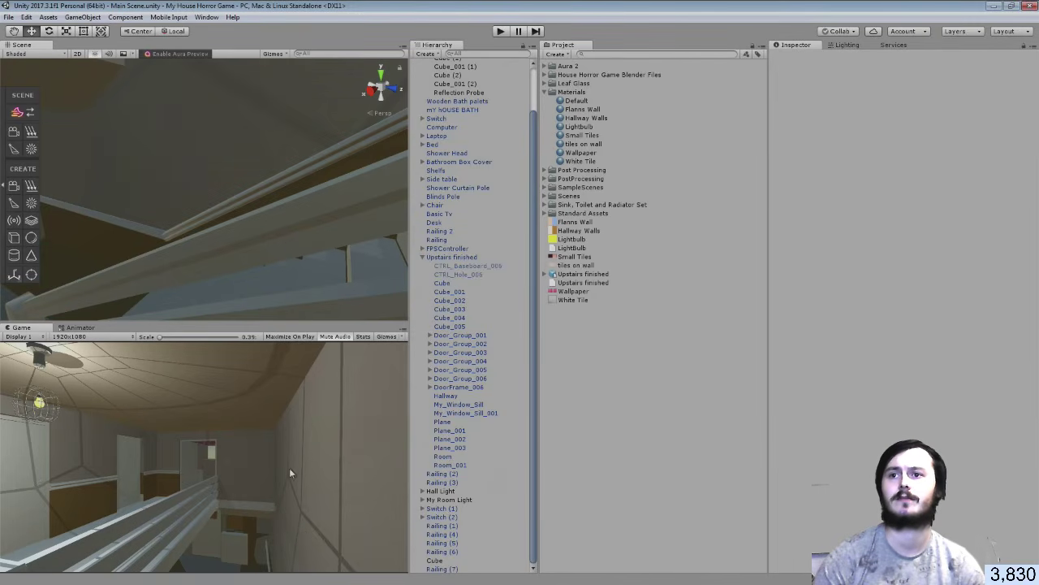
right_drag(341, 177, 295, 172)
right_drag(247, 171, 123, 161)
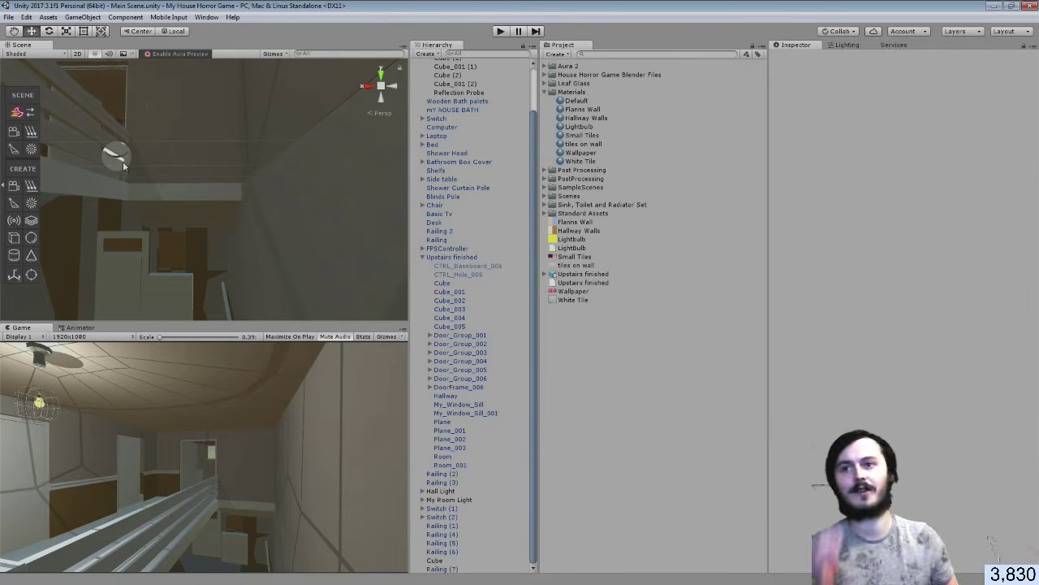
click(8, 17)
click(29, 58)
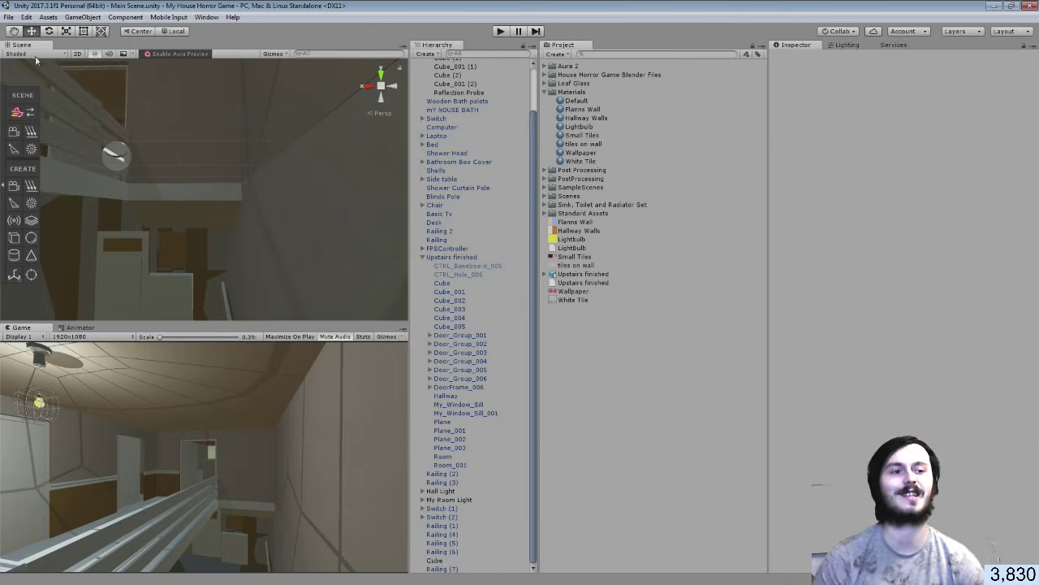
Fly the Scene view through the doorway toward the stairs
key(w)
right_drag(251, 206, 245, 262)
key(w)
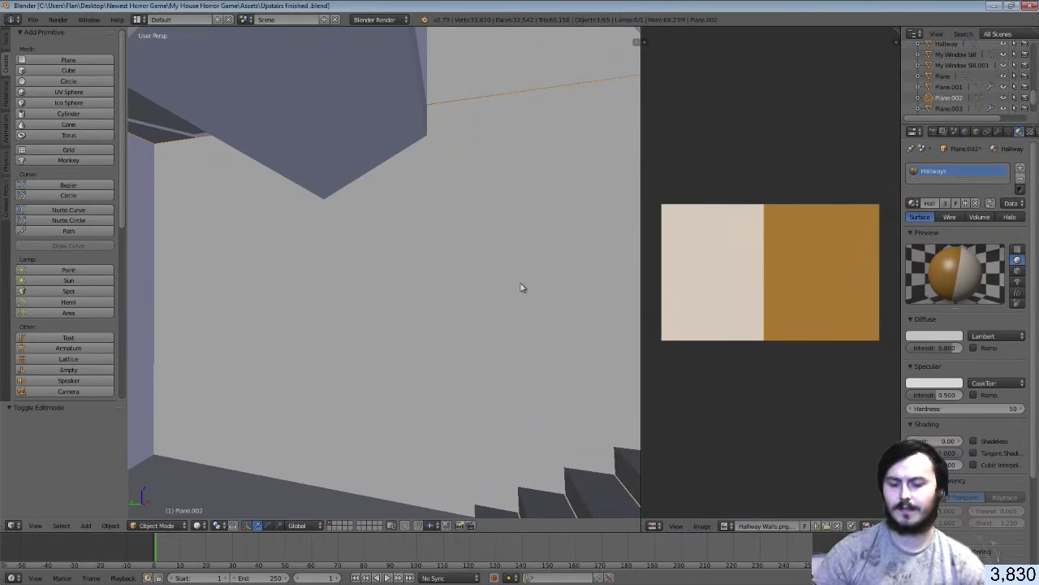
Put Plane.002 in Edit Mode, trial loop cuts on the door-wall panel, and deselect all faces
key(Tab)
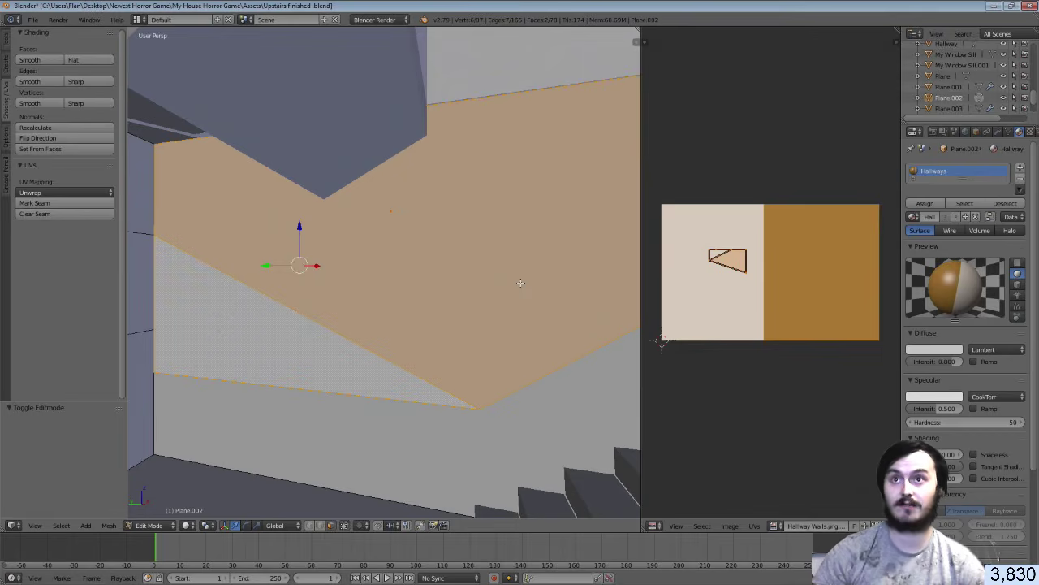
middle_drag(520, 282, 384, 272)
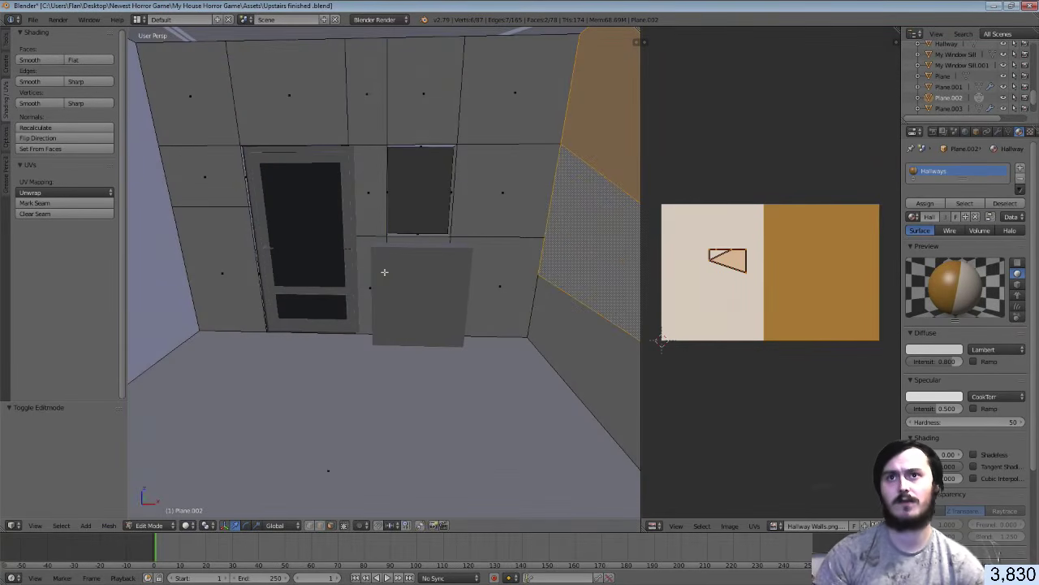
key(ctrl+r)
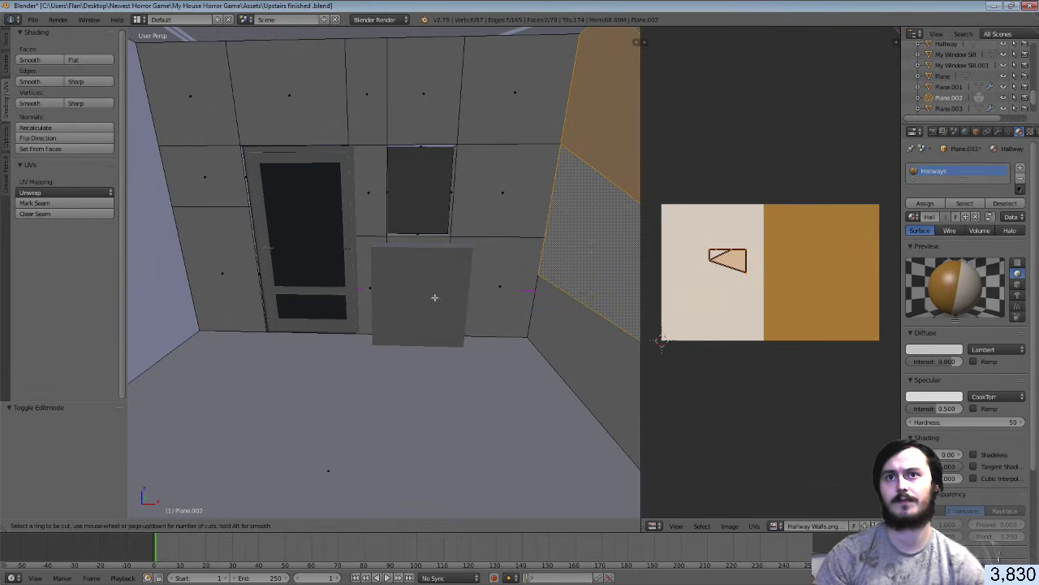
click(465, 288)
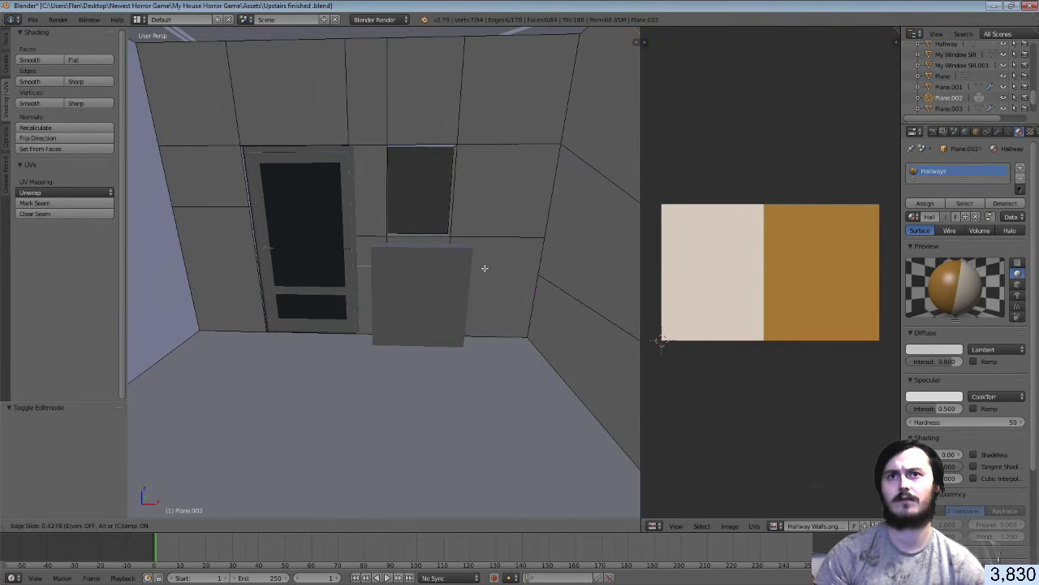
click(484, 268)
key(3)
right_click(555, 275)
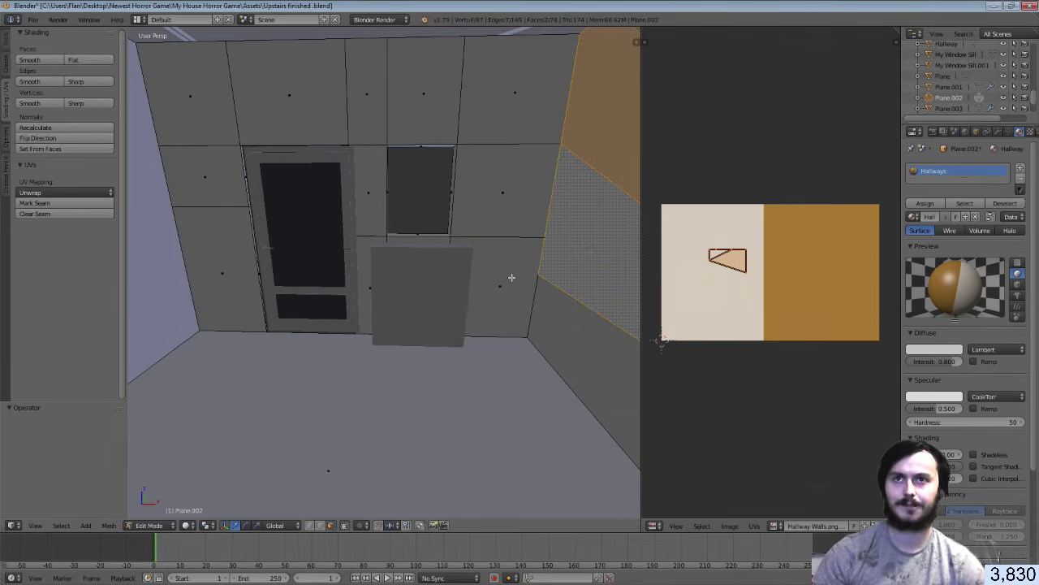
key(a)
middle_drag(512, 278, 383, 272)
key(ctrl+r)
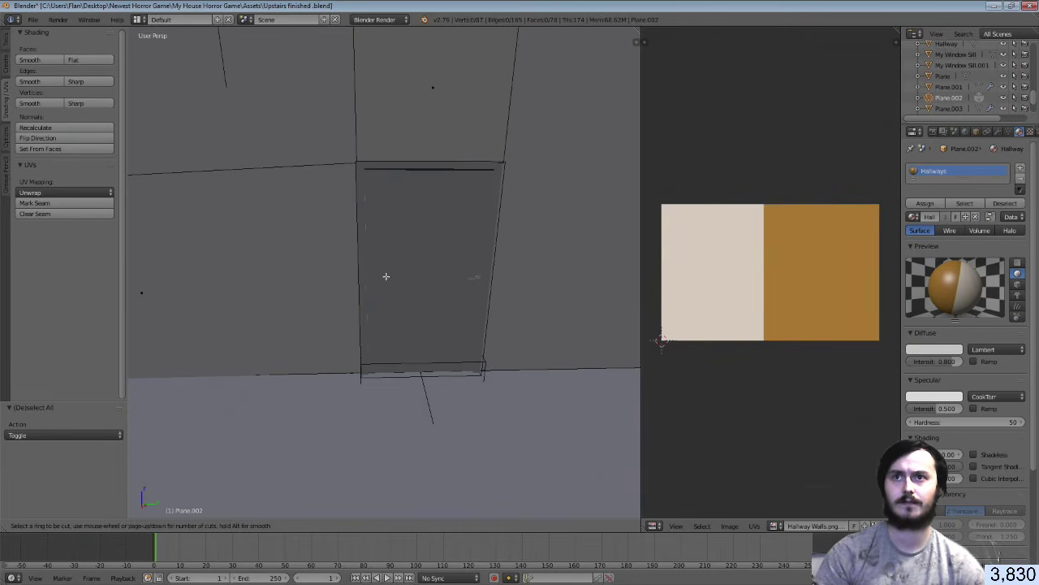
click(360, 274)
right_click(360, 274)
key(ctrl+f)
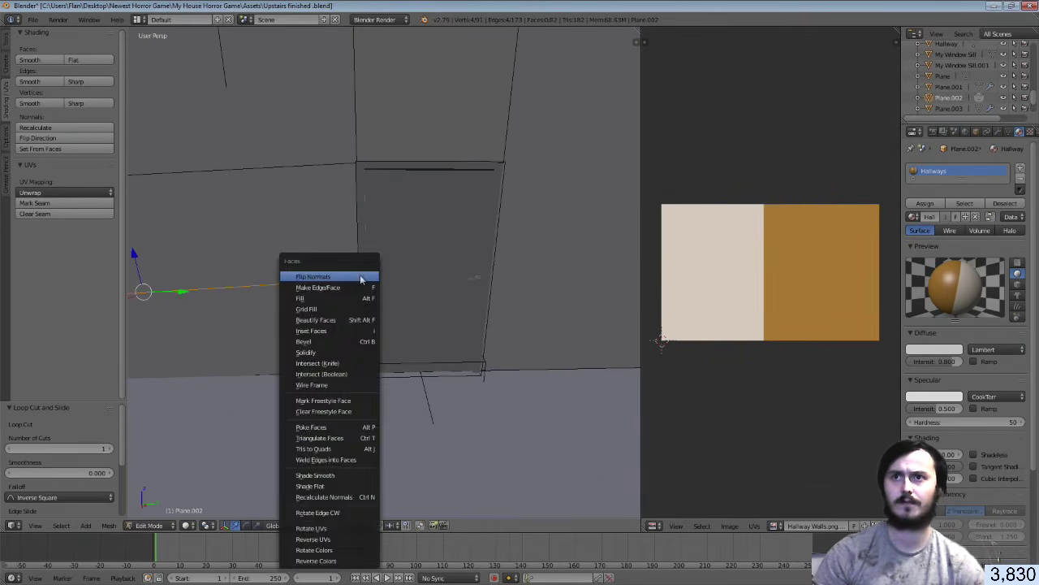
key(ctrl+f)
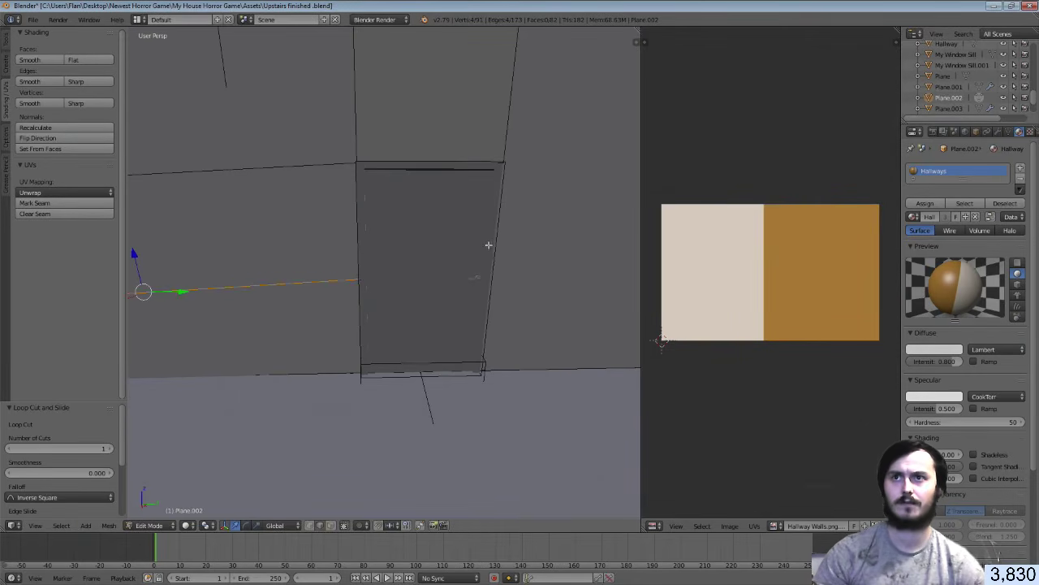
middle_drag(489, 246, 480, 245)
key(shift+f)
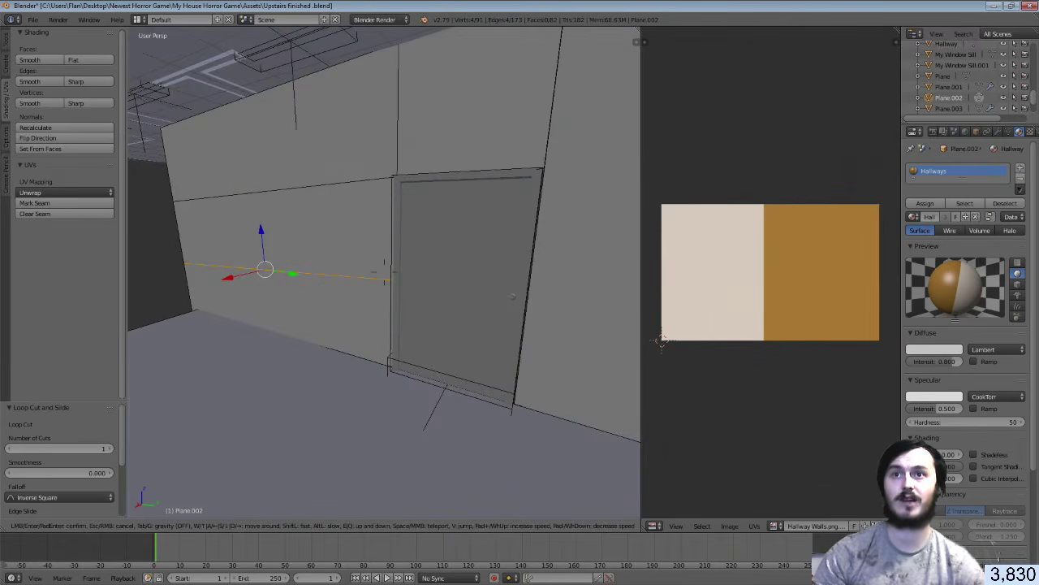
key(w)
key(a)
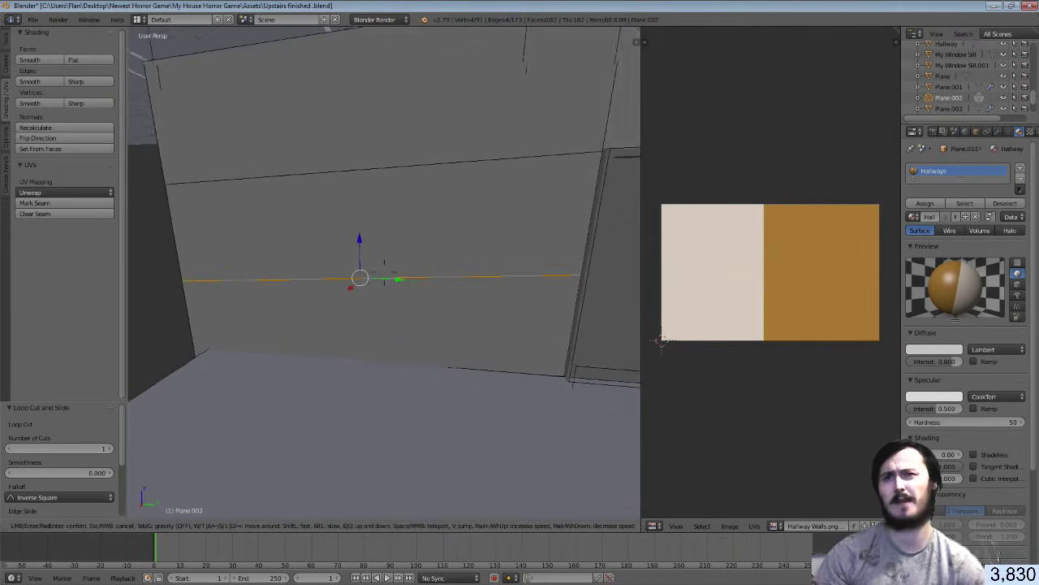
key(d)
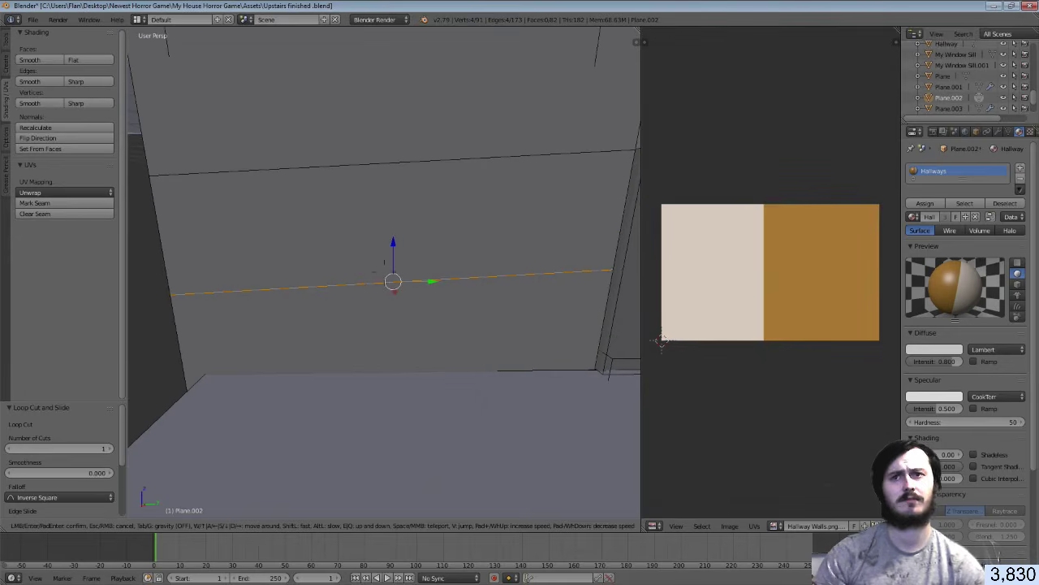
click(384, 272)
key(ctrl+z)
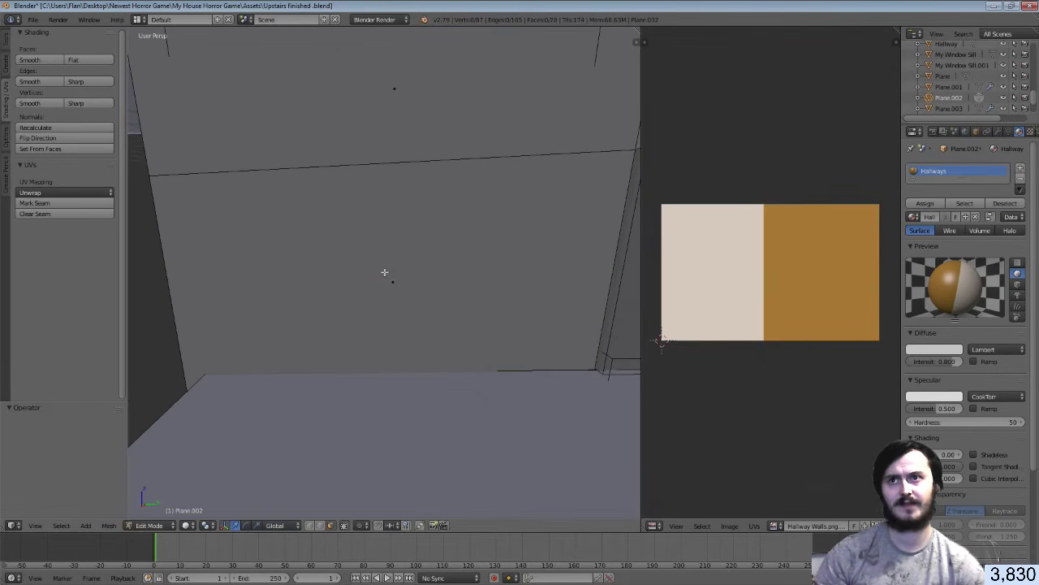
key(shift+f)
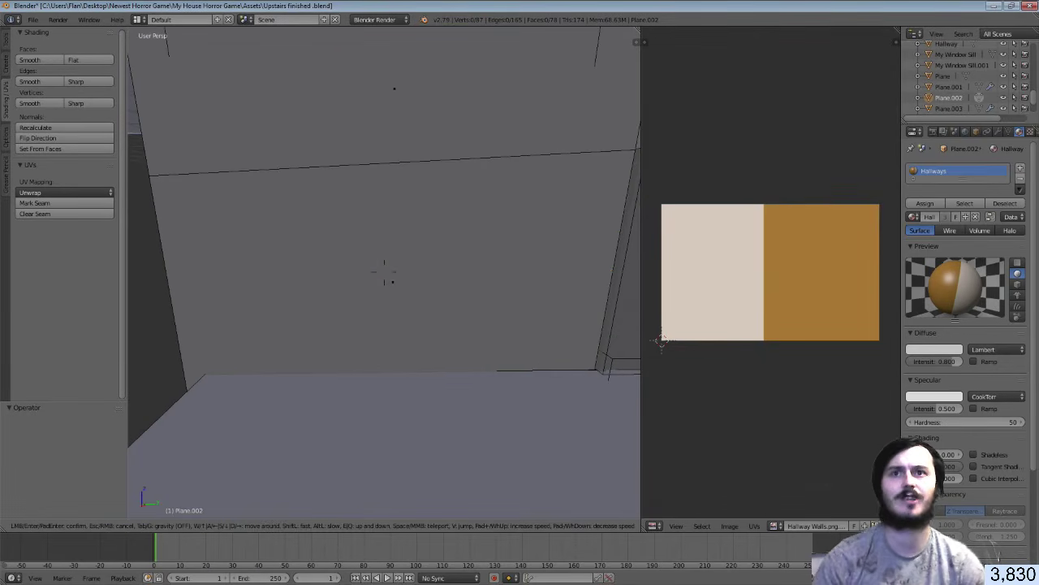
key(w)
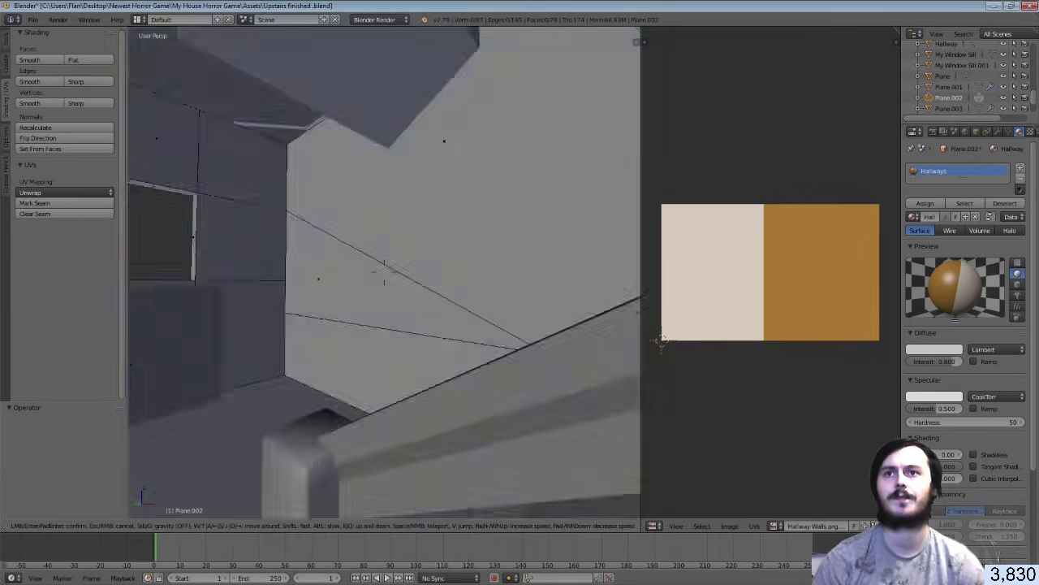
key(w)
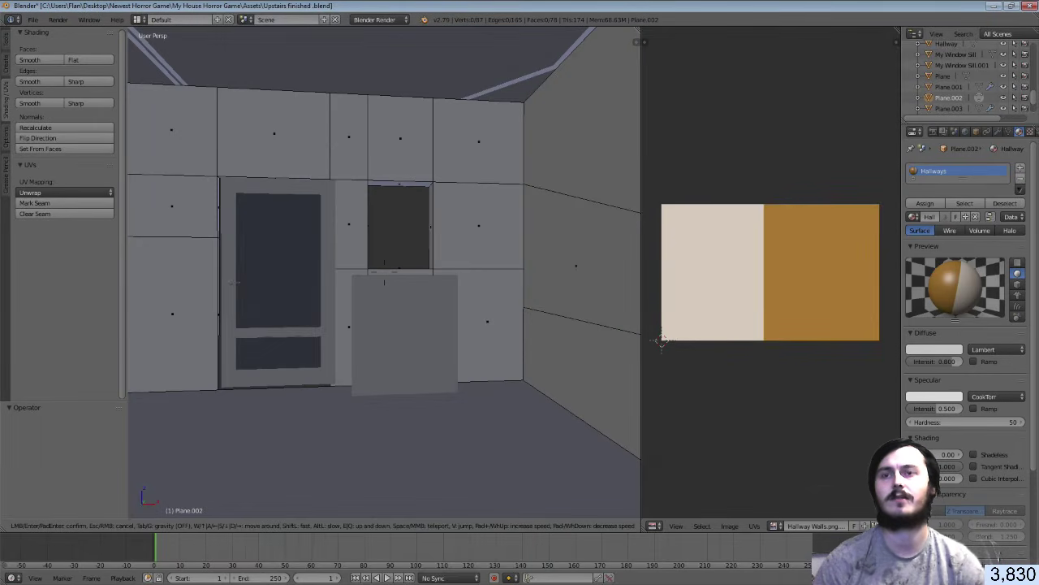
key(d)
key(s)
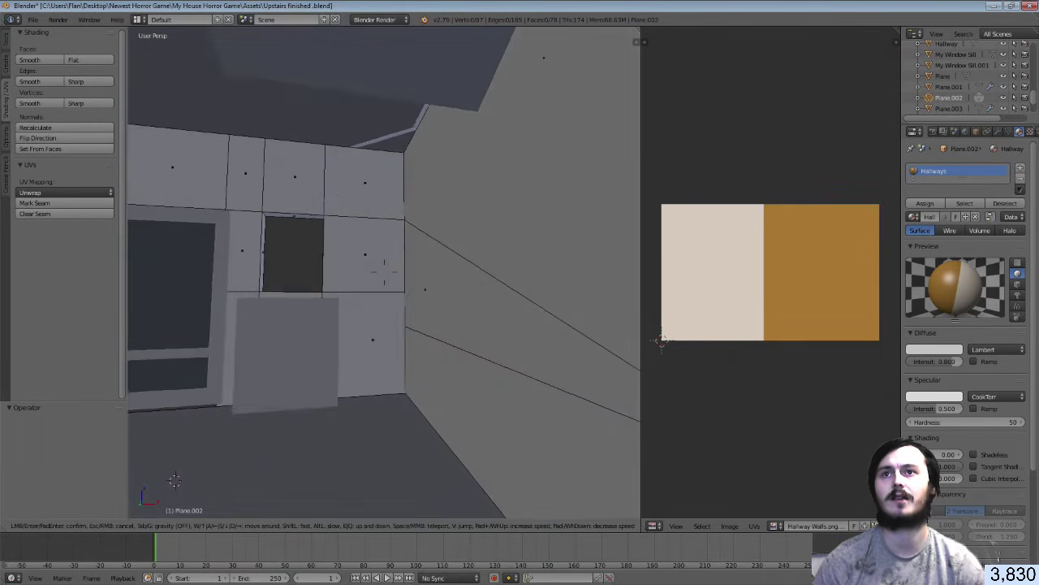
key(w)
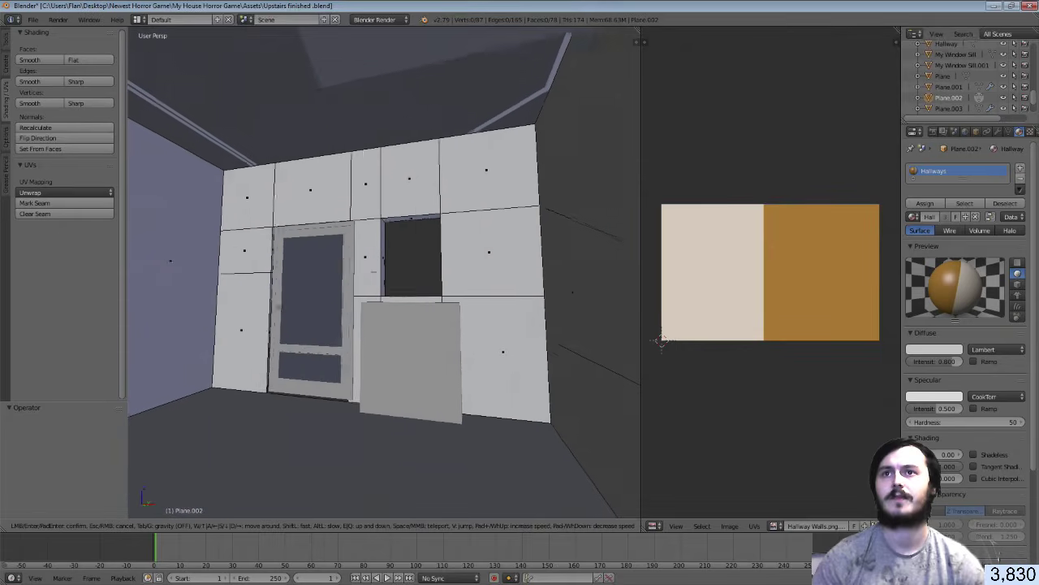
click(413, 296)
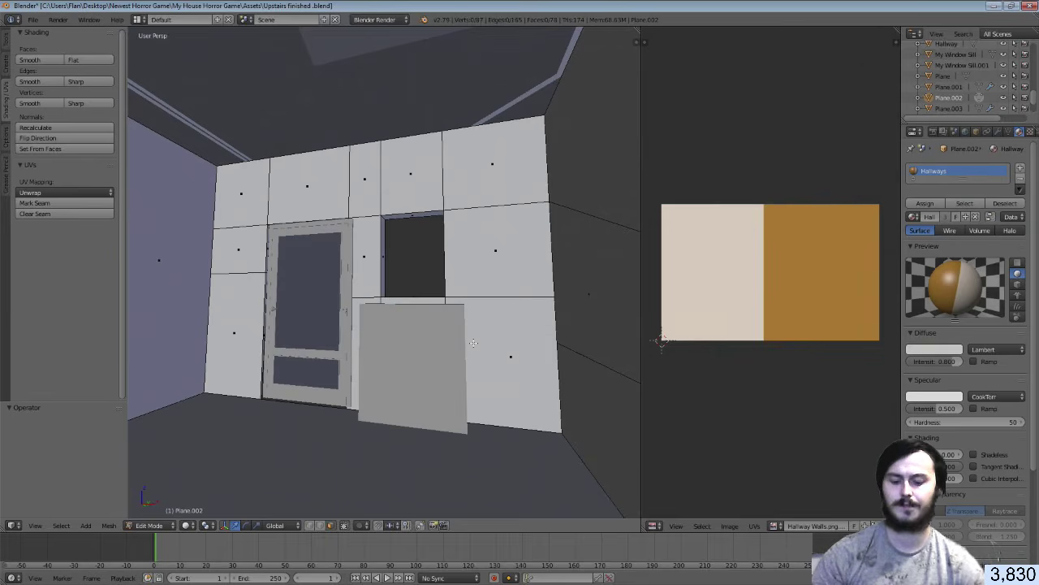
key(shift+f)
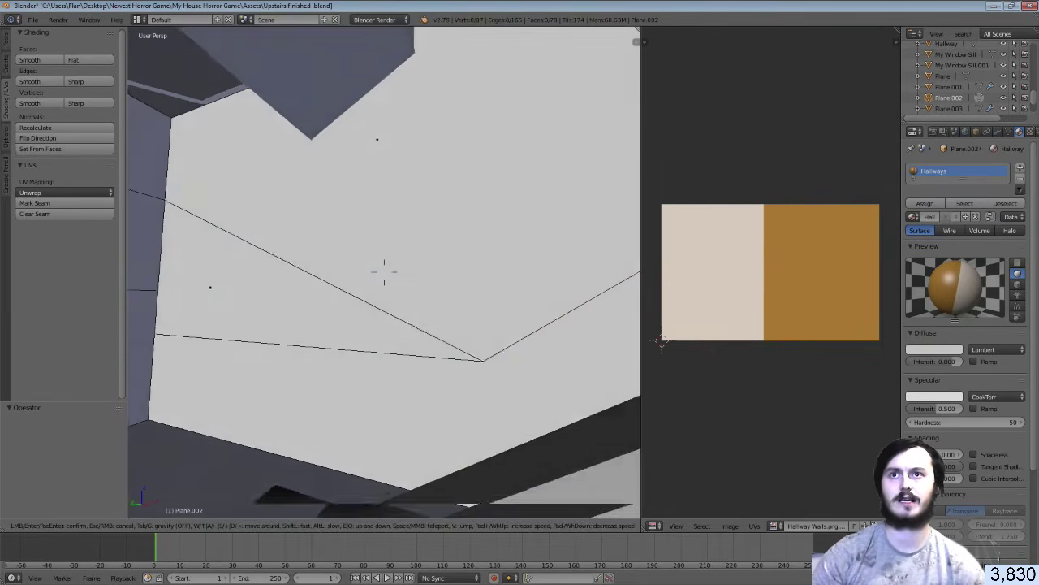
click(366, 257)
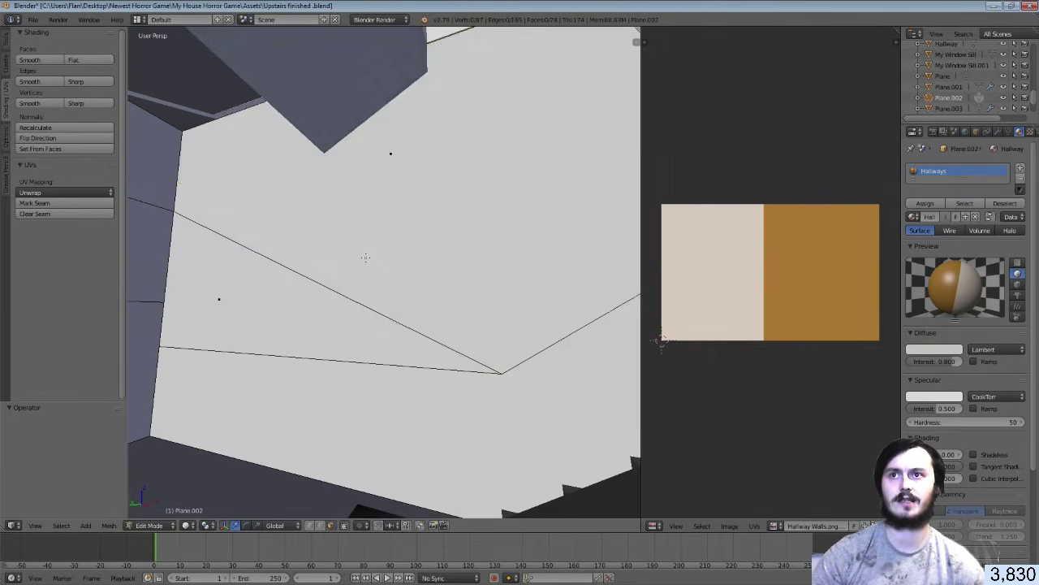
Select two wall faces, try and undo an inset, then invert the face selection
right_click(365, 258)
shift+right_click(264, 301)
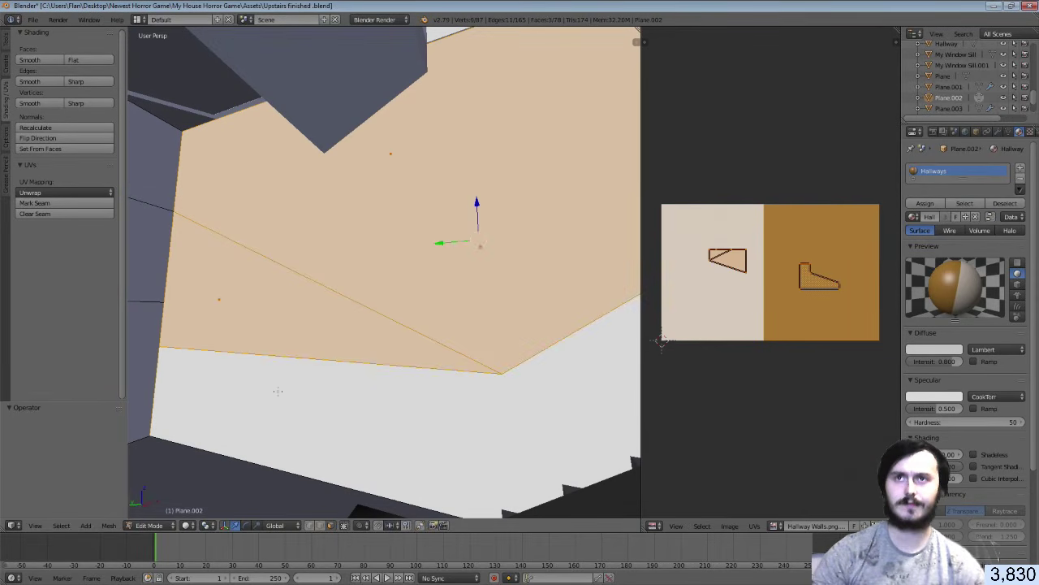
key(shift+f)
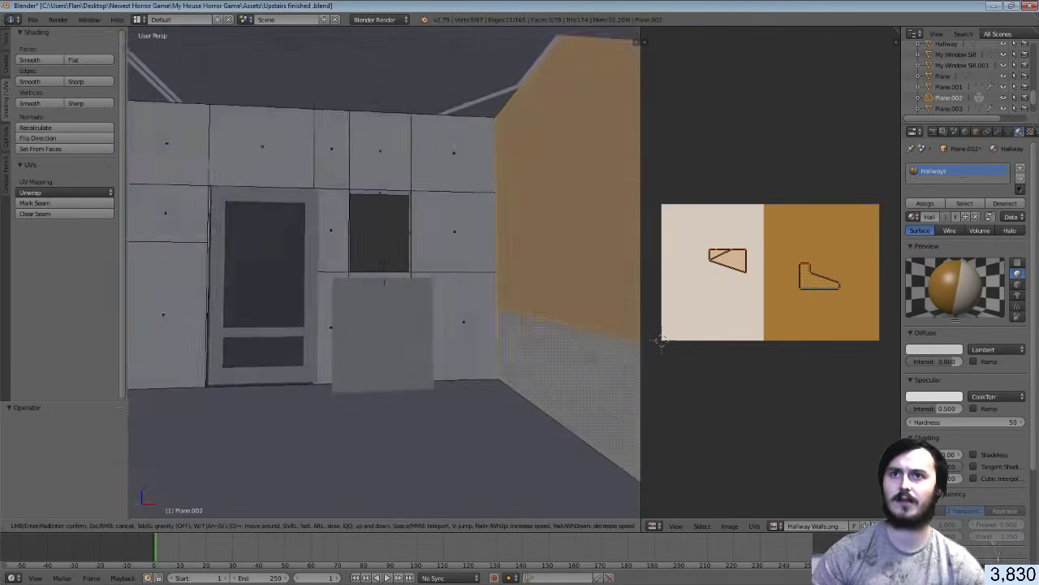
click(384, 272)
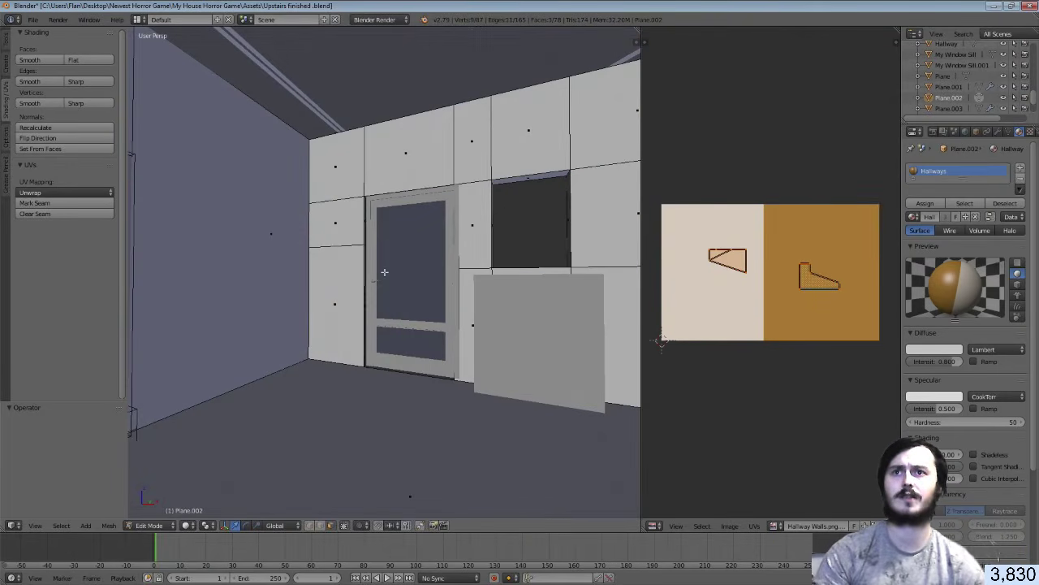
key(i)
click(388, 274)
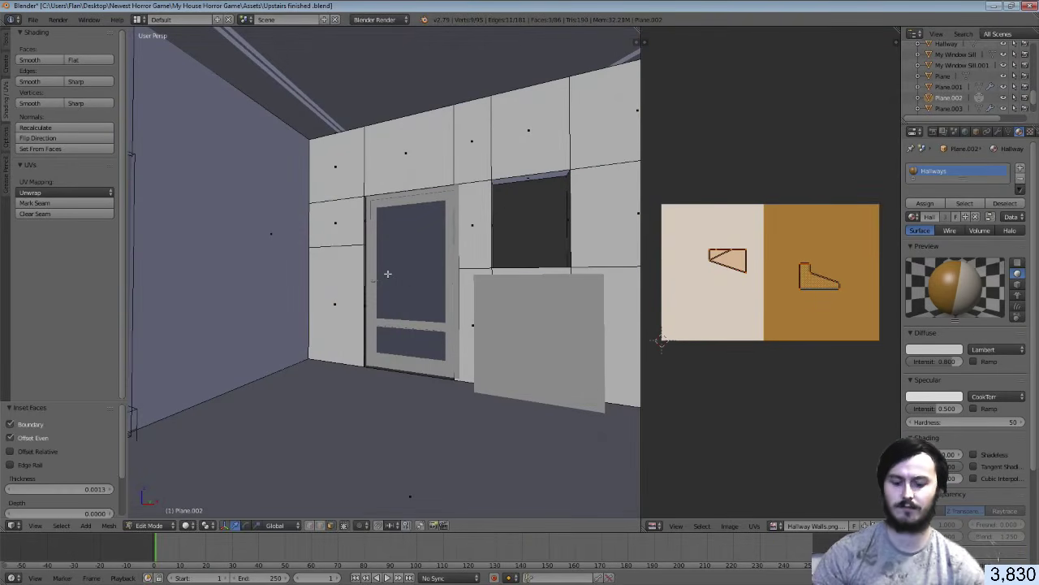
key(ctrl+z)
key(w)
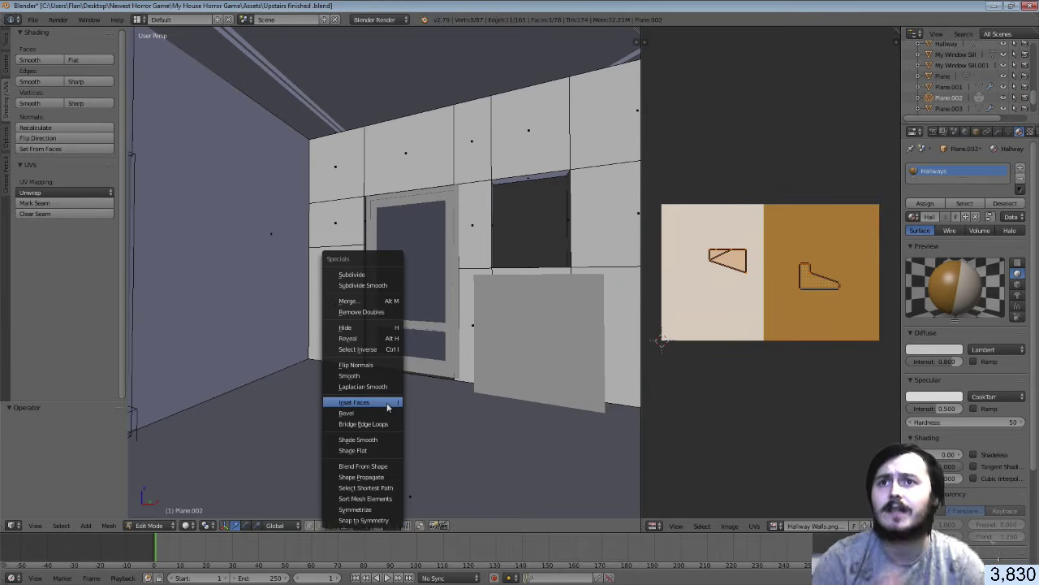
click(385, 350)
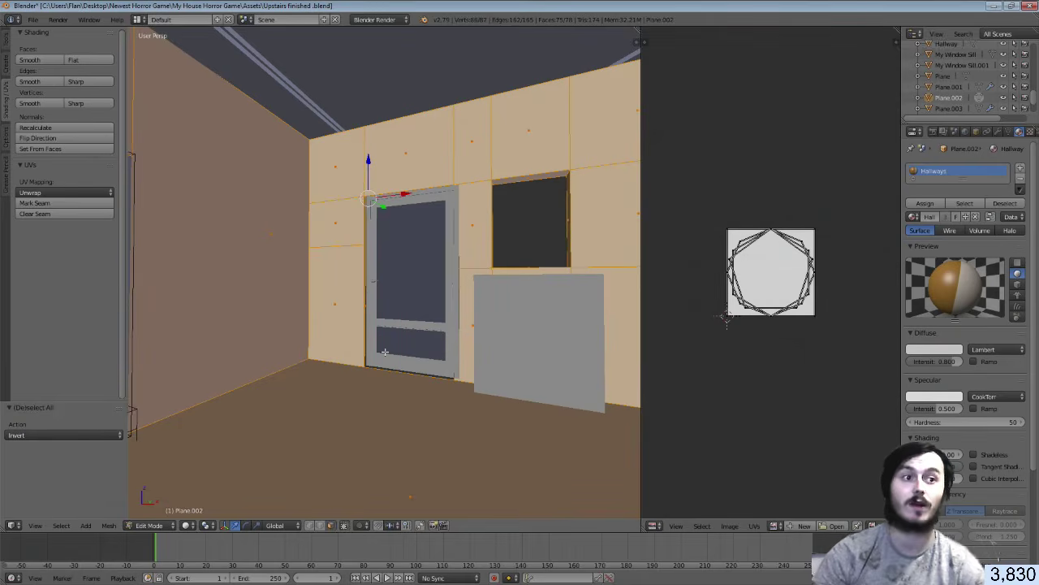
Deselect the floor, Smart-UV-unwrap the walls, and assign Hallways with the Hallway Walls image
shift+right_click(398, 443)
key(u)
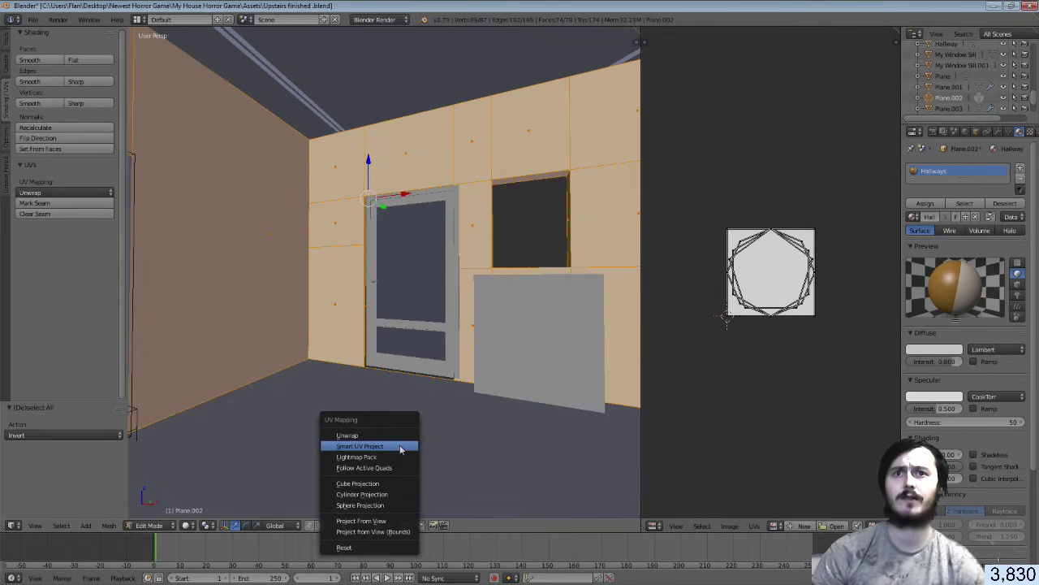
click(400, 447)
click(398, 527)
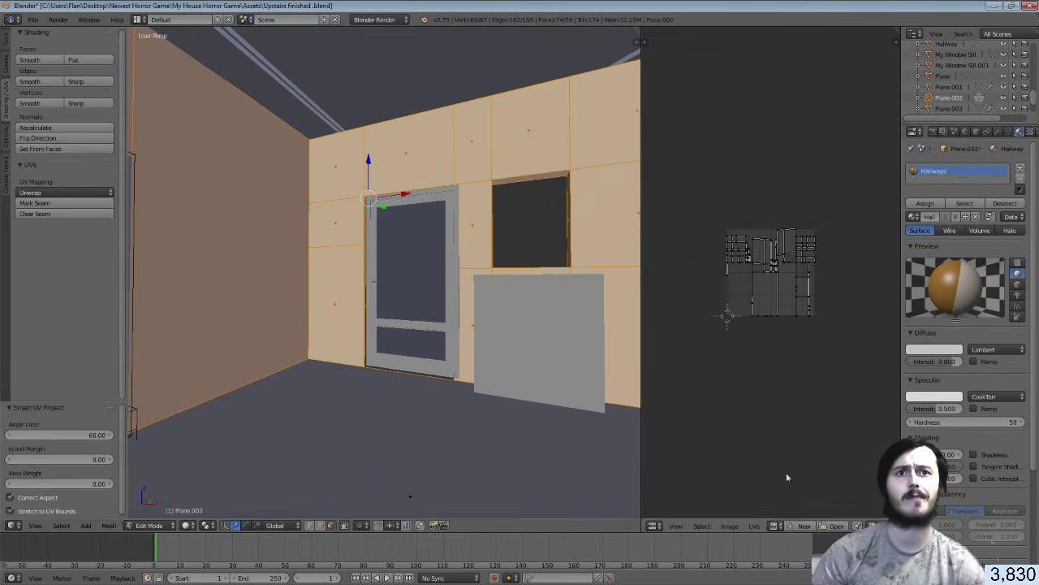
click(776, 527)
click(808, 434)
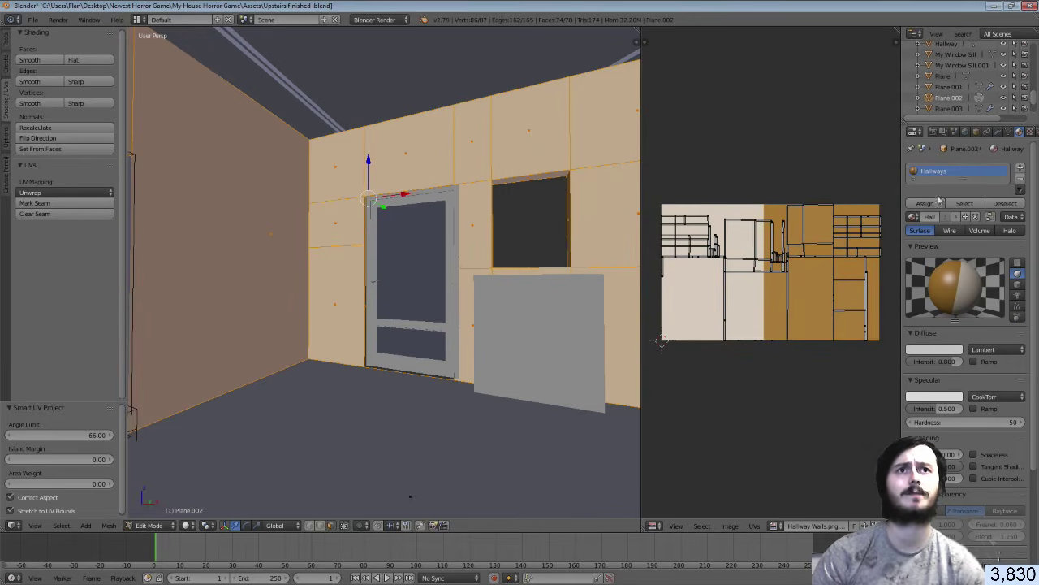
click(926, 203)
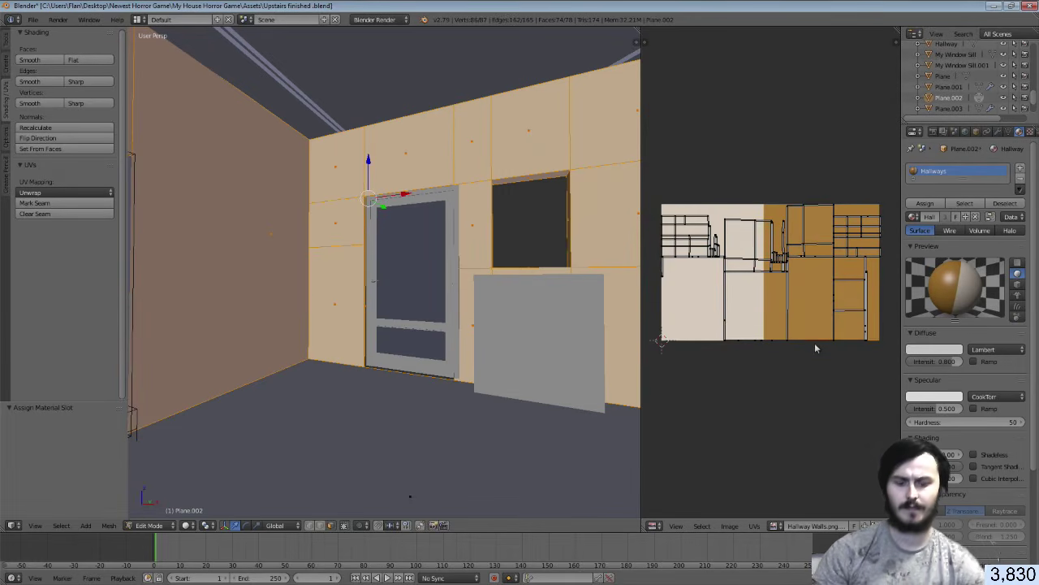
Scale all wall UVs to 0.227 and move them onto the light part of the texture
key(a)
key(s)
click(786, 295)
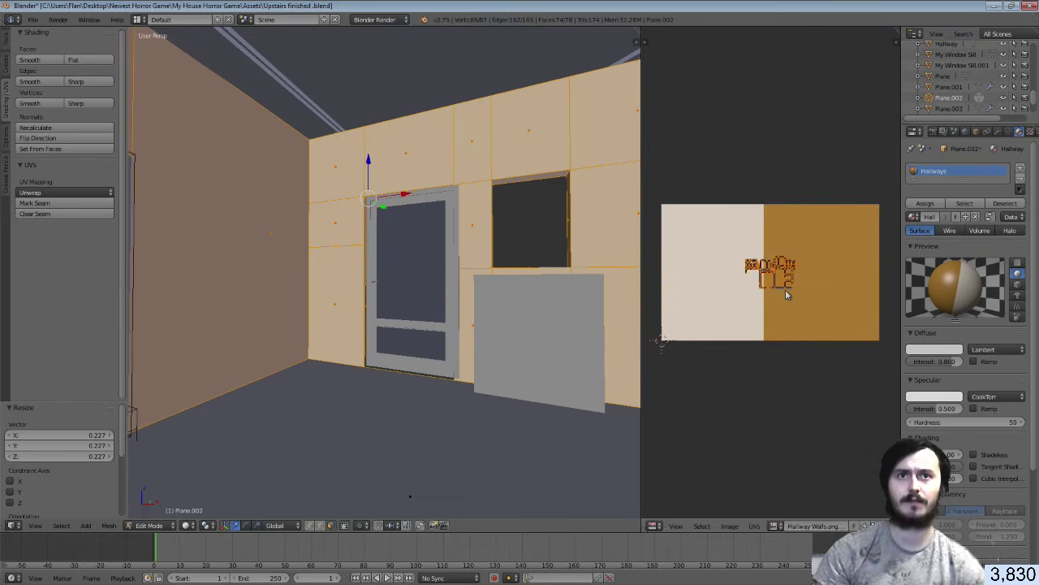
key(g)
click(731, 294)
Save over the blend file and switch to the Unity editor
key(ctrl+s)
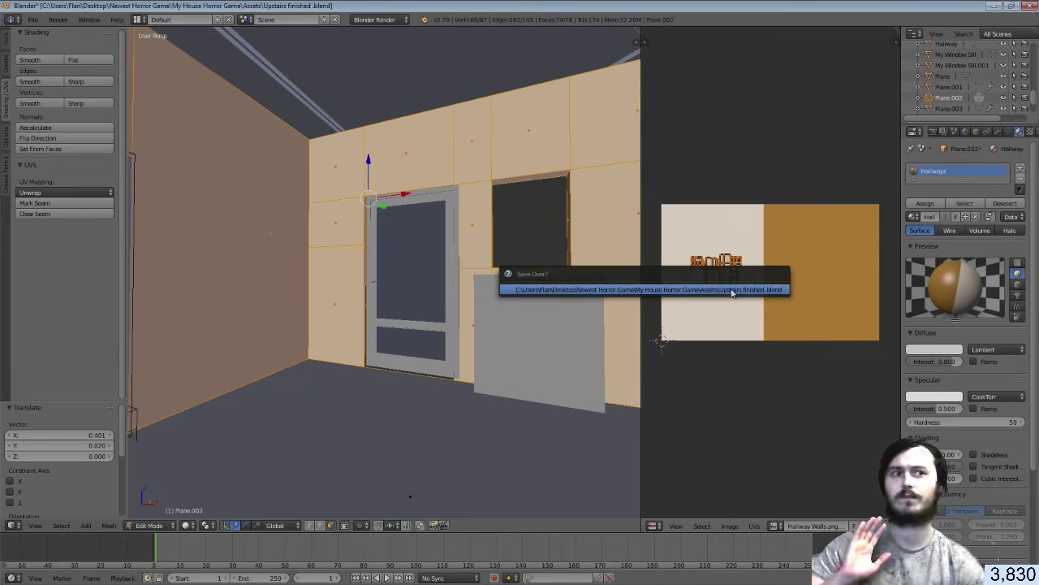
click(731, 294)
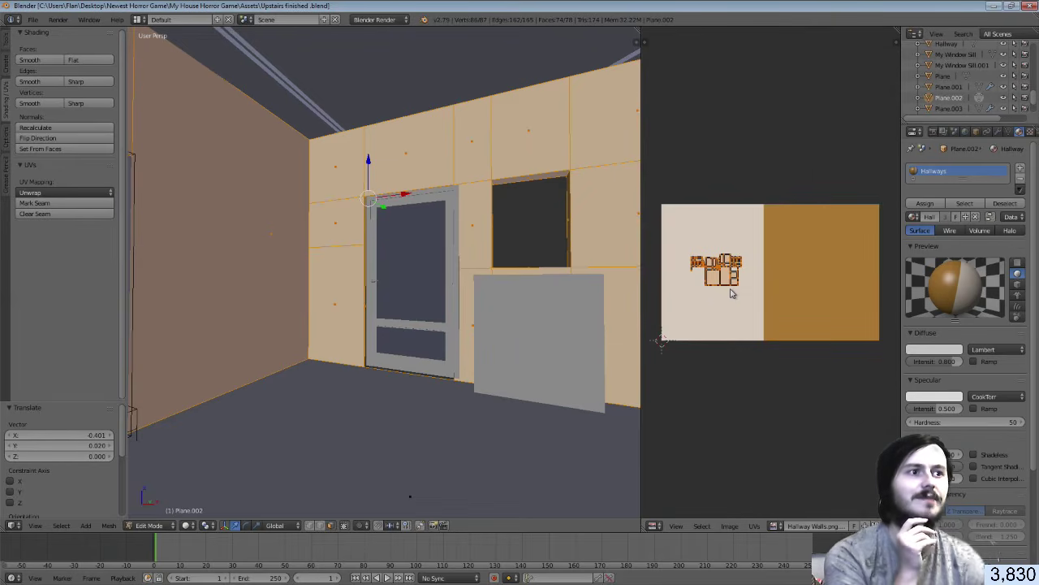
click(33, 19)
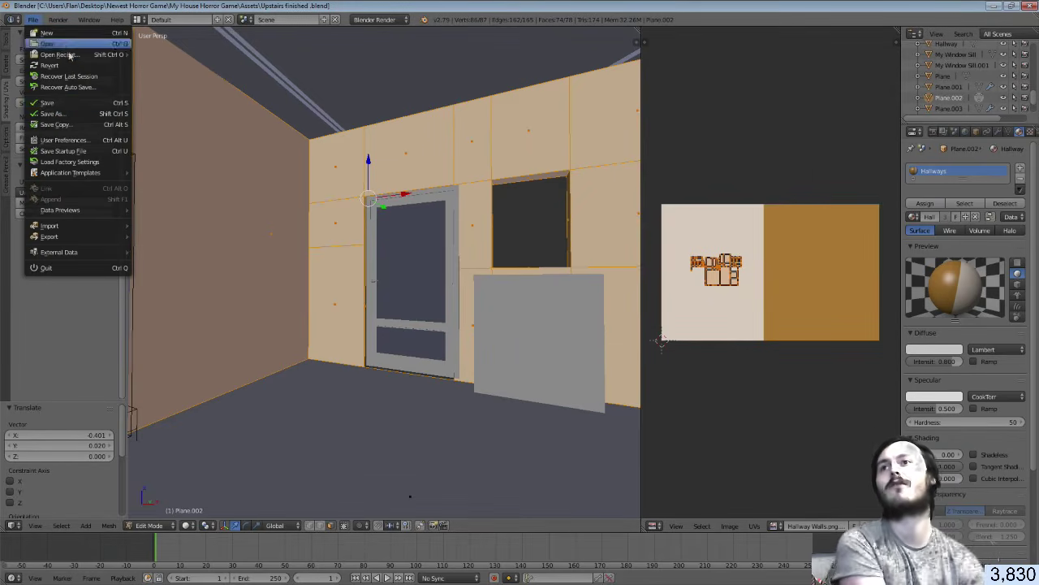
click(57, 104)
key(alt+Tab)
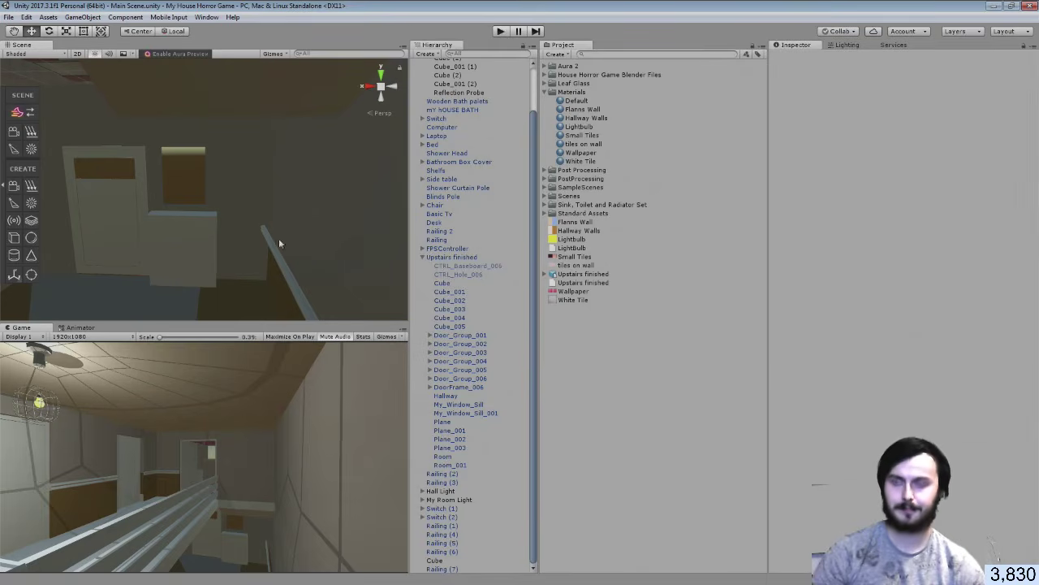
Orbit Unity's Scene view over the upstairs landing, then bring a browser window on top
right_drag(268, 206, 235, 255)
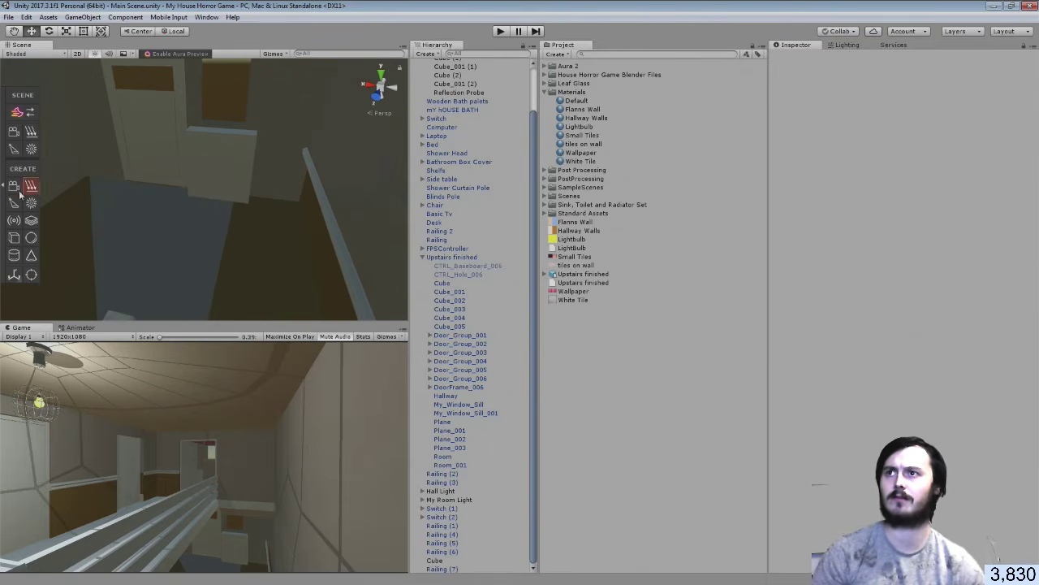
click(4, 185)
right_drag(327, 194, 155, 106)
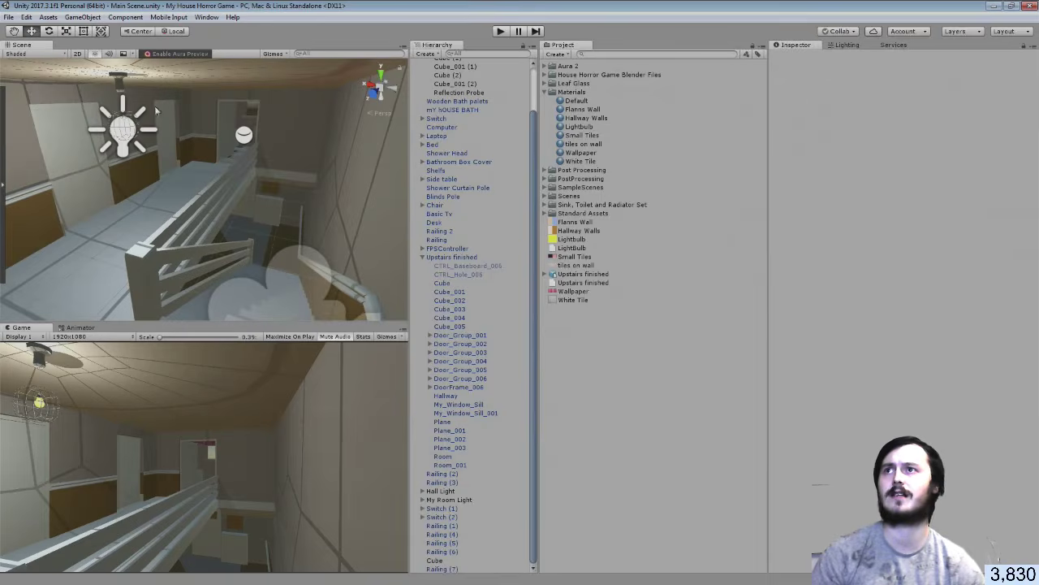
click(9, 17)
click(726, 301)
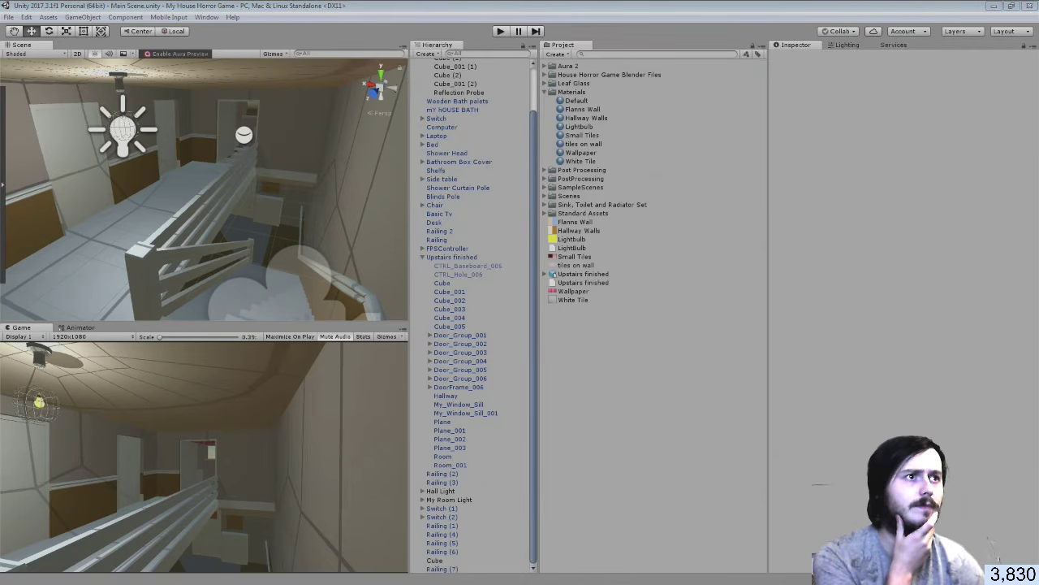
drag(1038, 203, 419, 3)
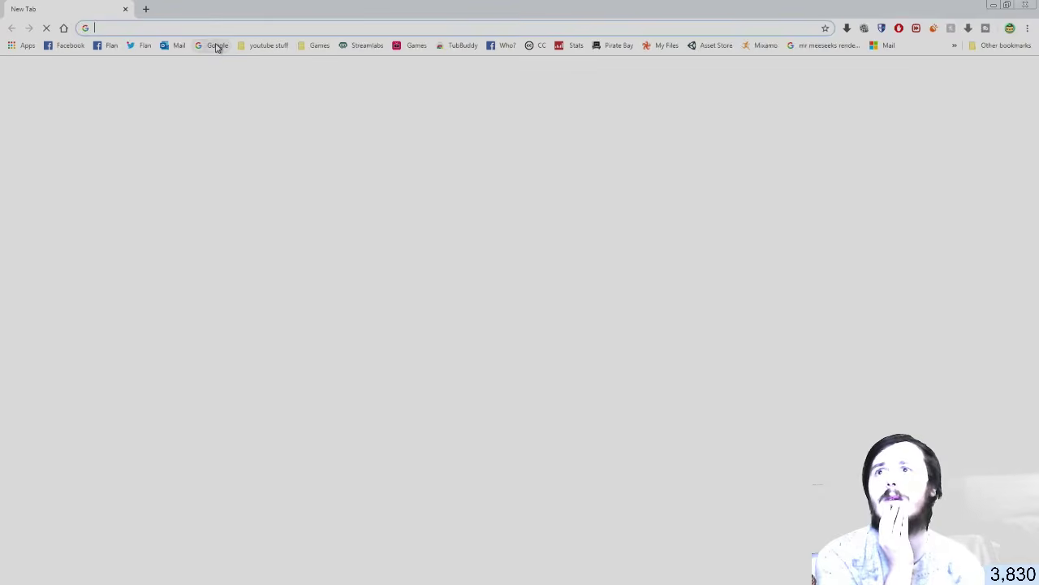
Search Google for 'wooden seamless texture' and open the image results
click(216, 45)
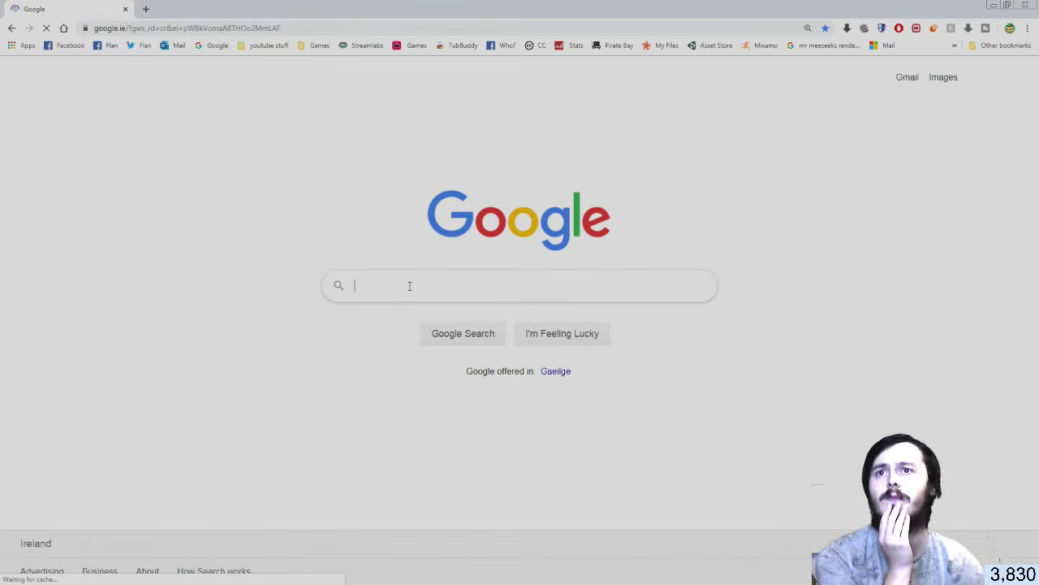
click(406, 290)
text(wooden se)
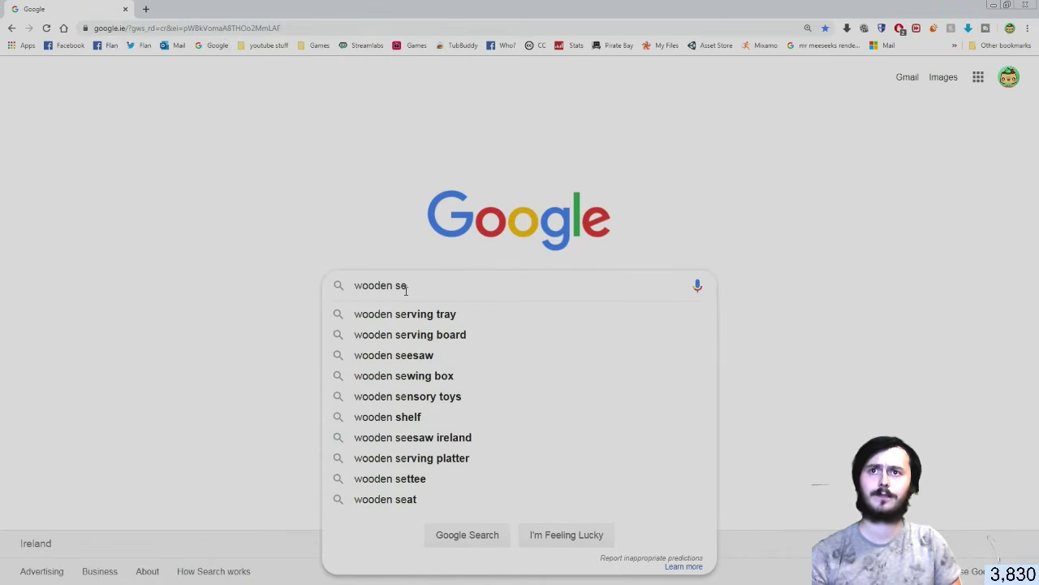
text(am)
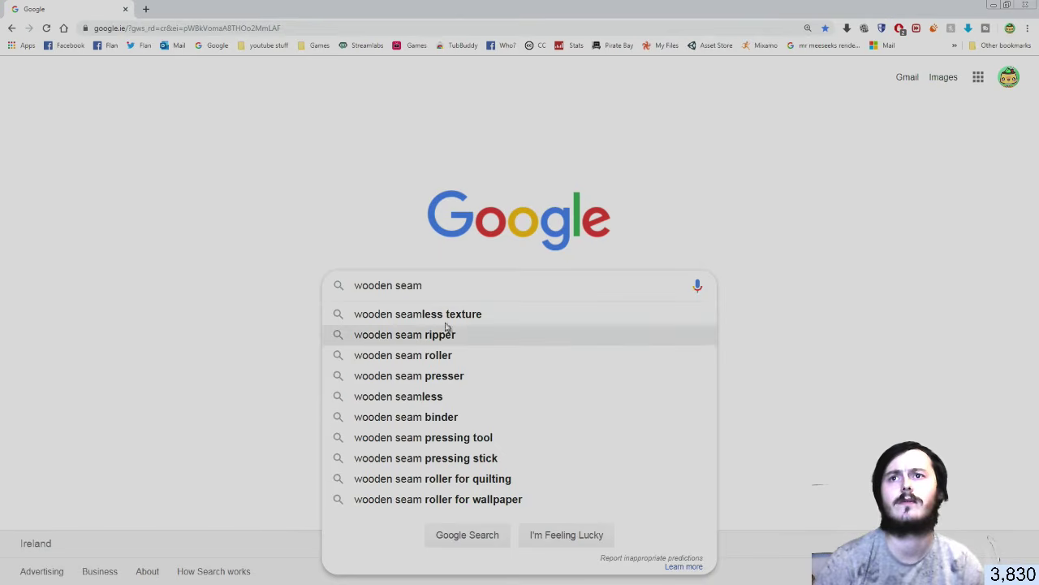
click(439, 314)
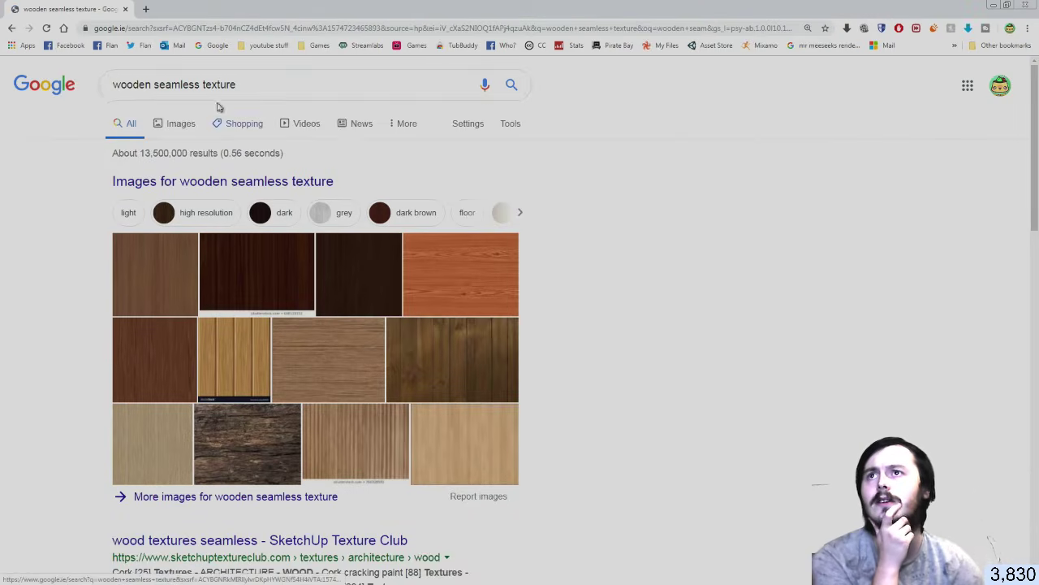
drag(229, 86, 125, 94)
right_click(125, 94)
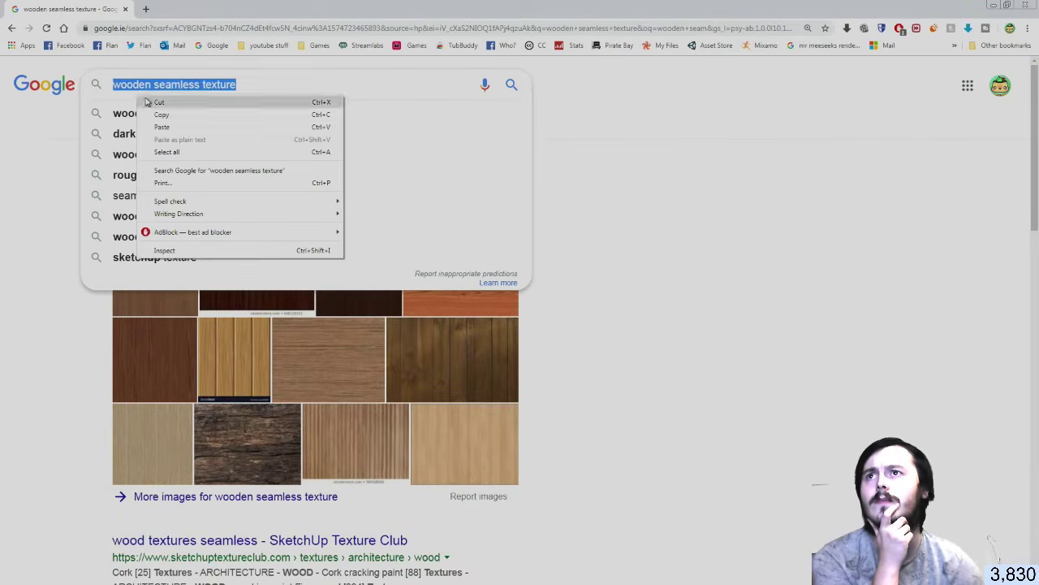
click(148, 103)
click(44, 215)
scroll(415, 243, down, 2)
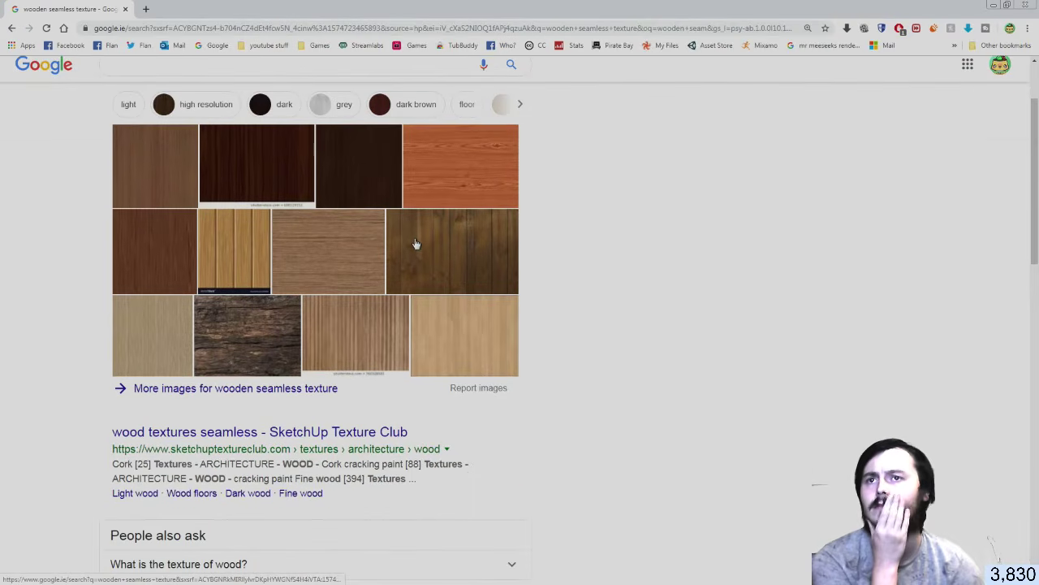
click(450, 311)
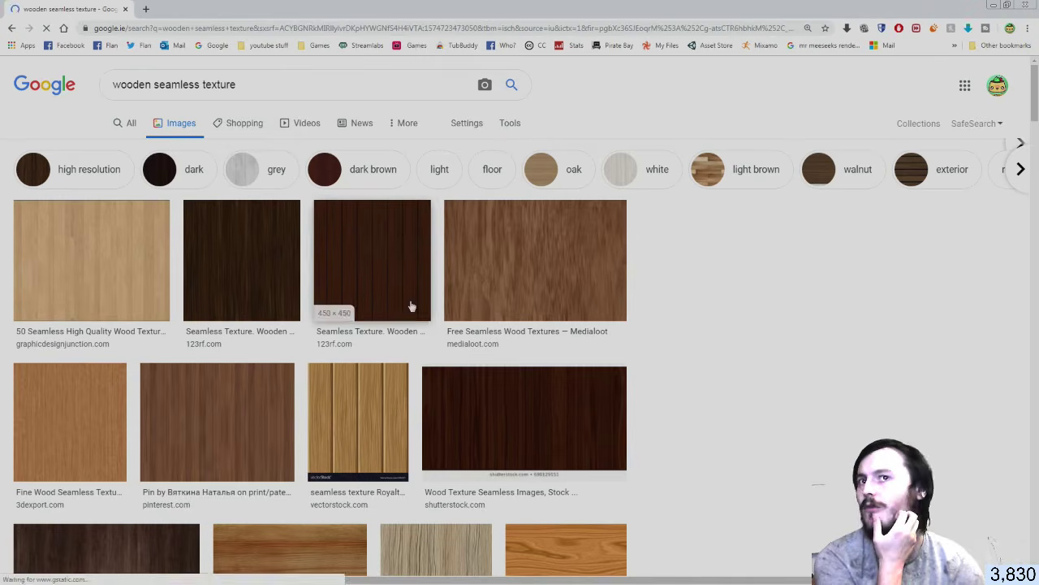
Save the light seamless wood image as wood+pattern+texture+16 to the E: removable disk
click(134, 286)
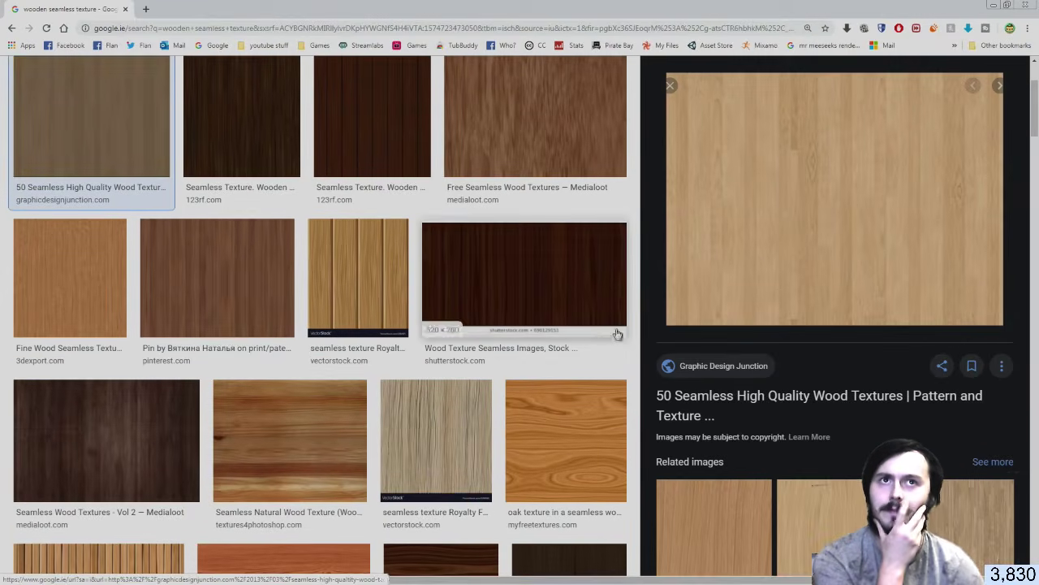
right_click(792, 232)
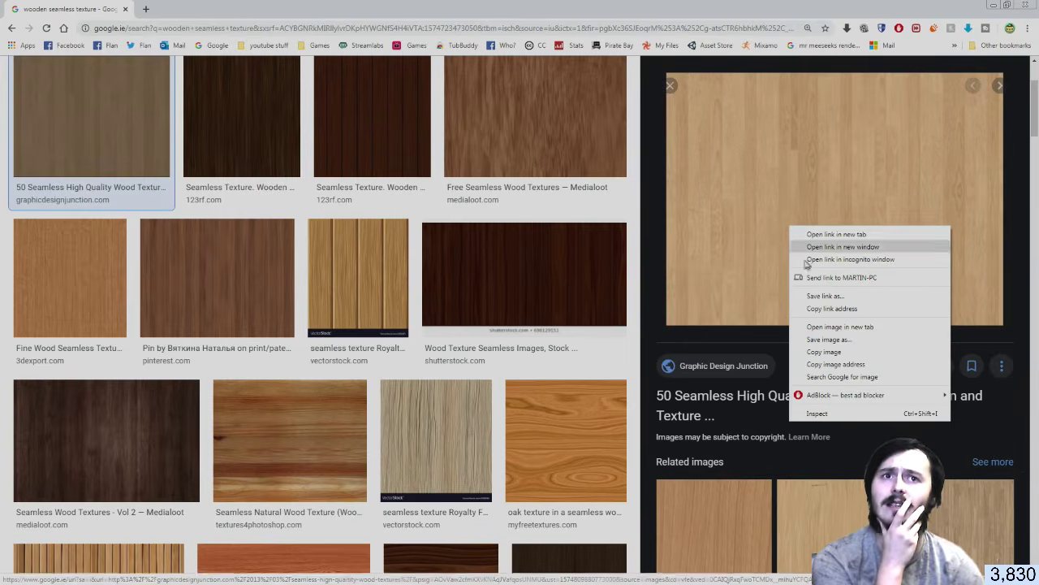
click(841, 337)
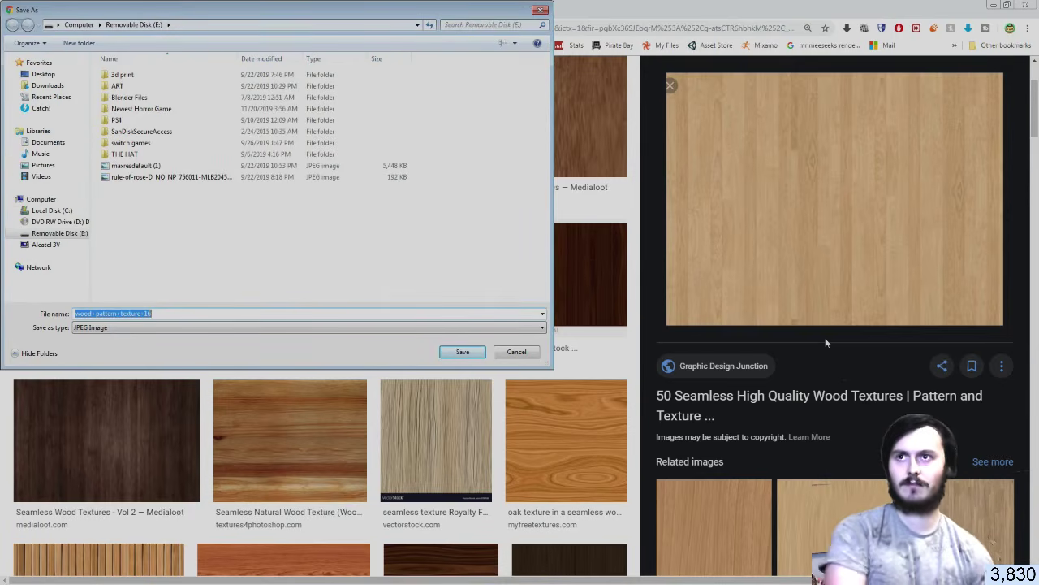
click(454, 351)
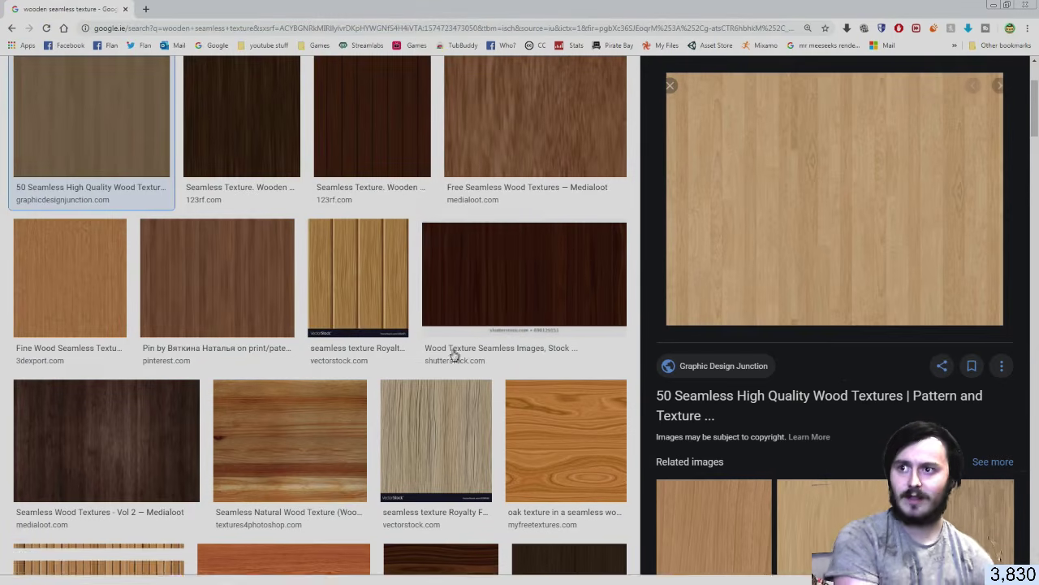
key(alt+Tab)
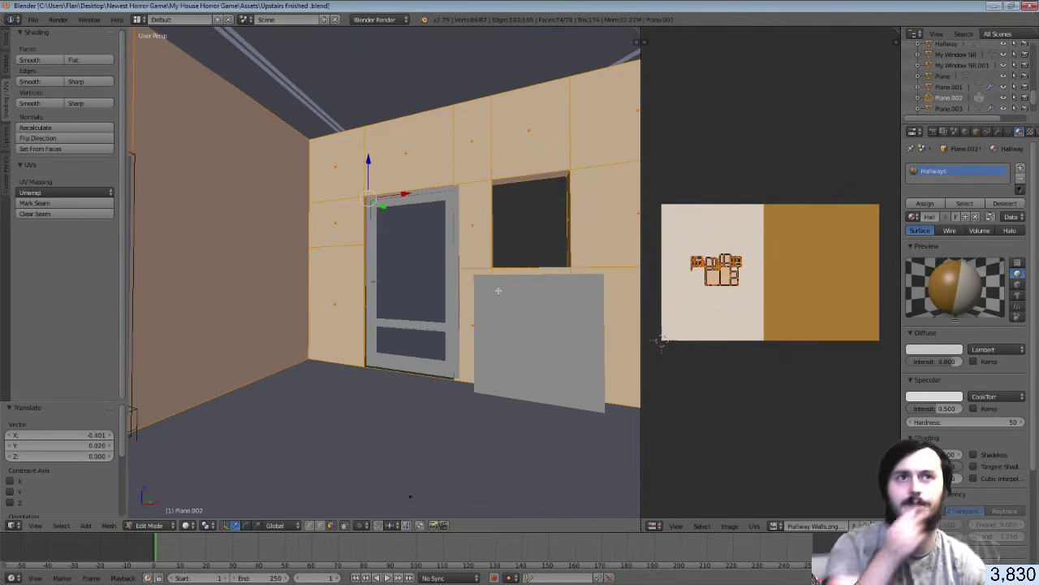
Add and assign a new 'Wooden Floor' material slot, then give it a new image texture
click(1020, 168)
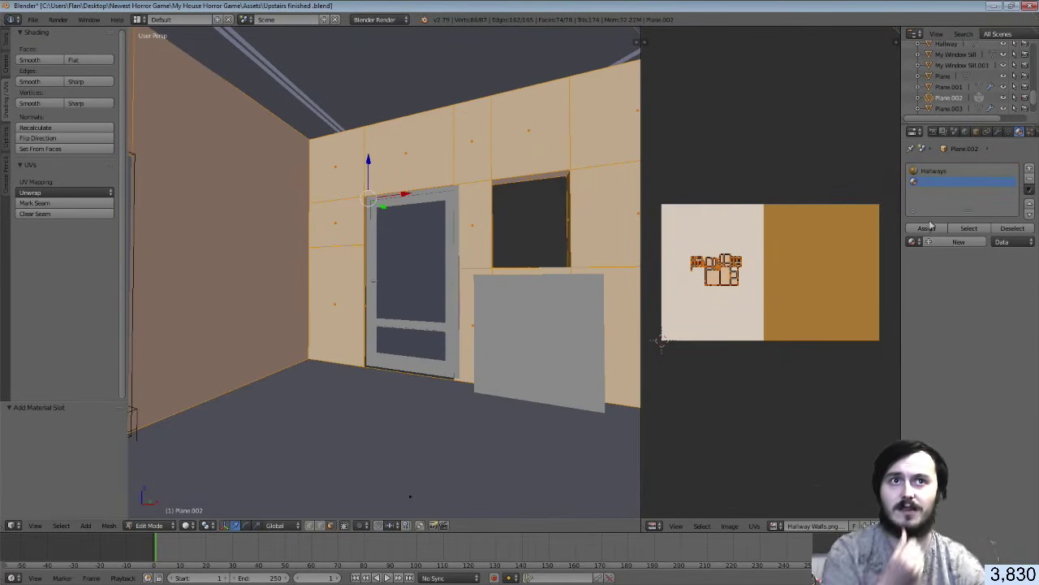
click(942, 242)
double_click(932, 182)
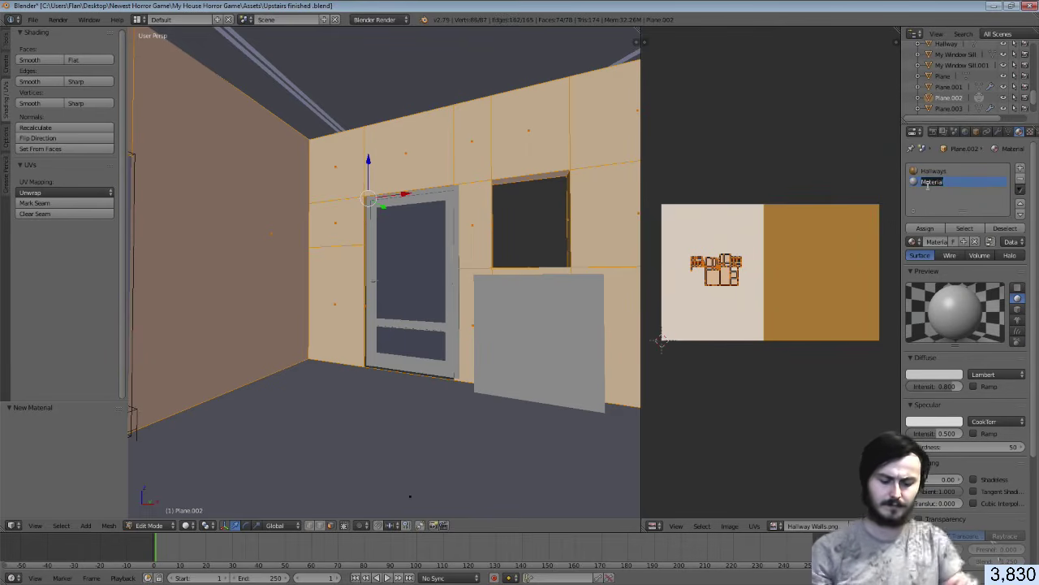
text(Wa)
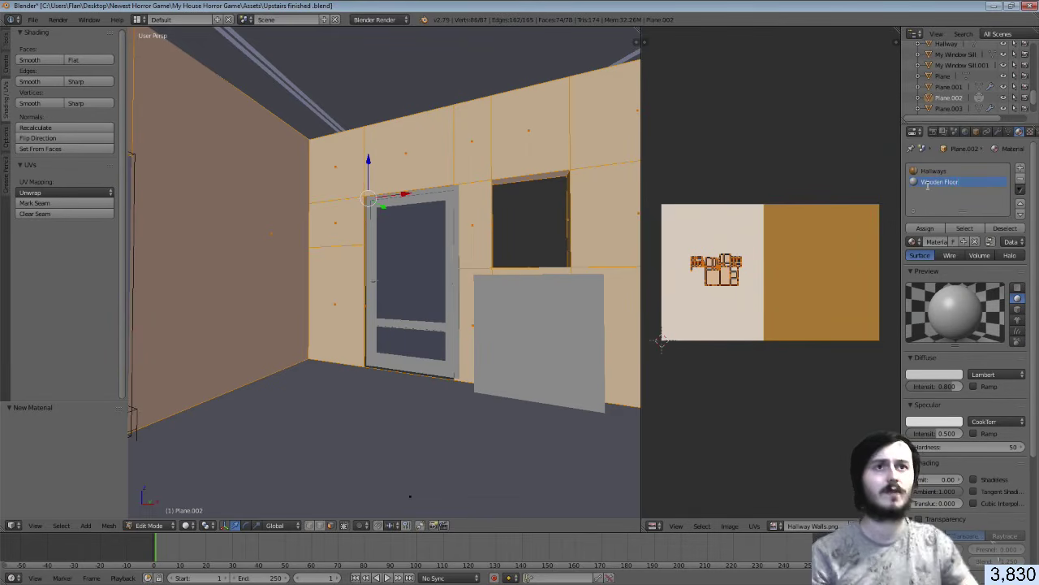
key(Return)
click(925, 228)
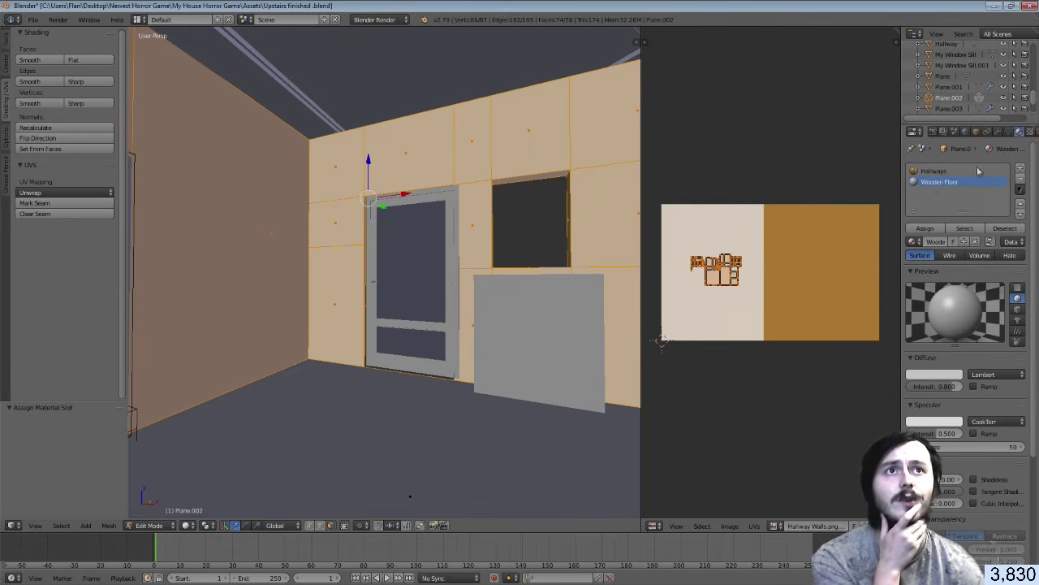
click(1030, 132)
click(971, 248)
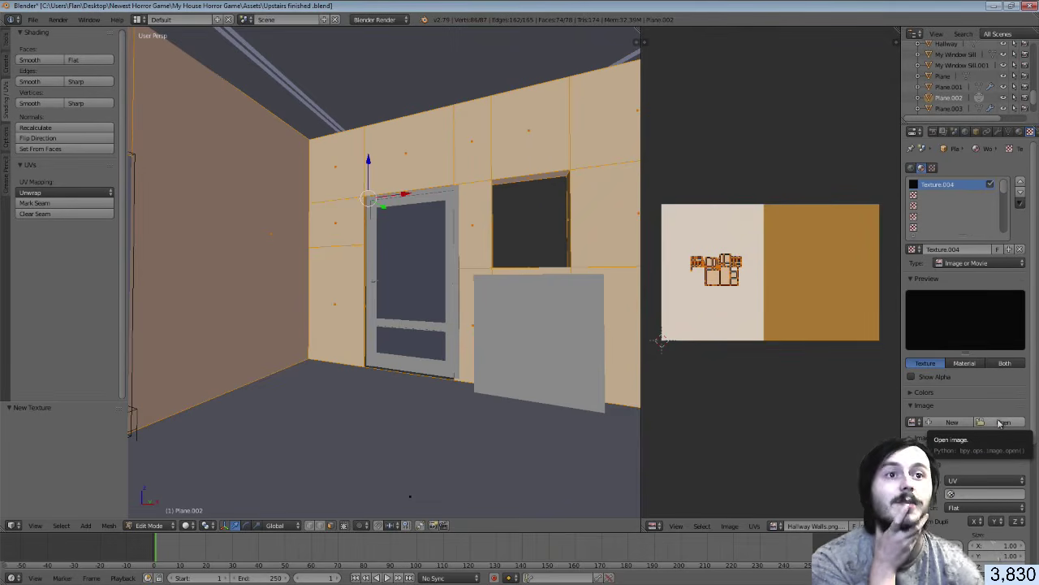
Load wood+pattern+texture+16.jpg from the E: drive into Texture.004
click(1001, 423)
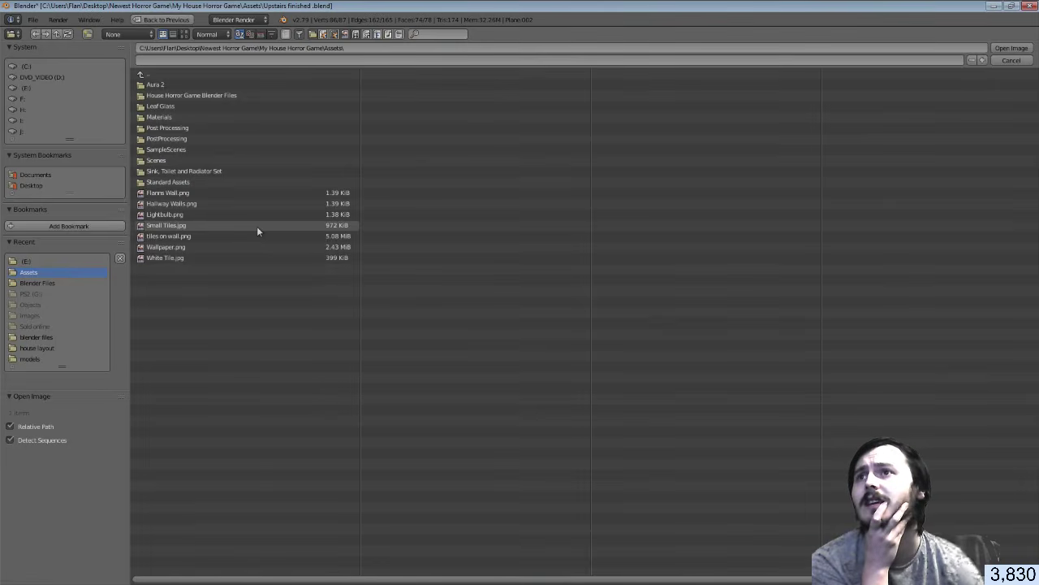
click(26, 260)
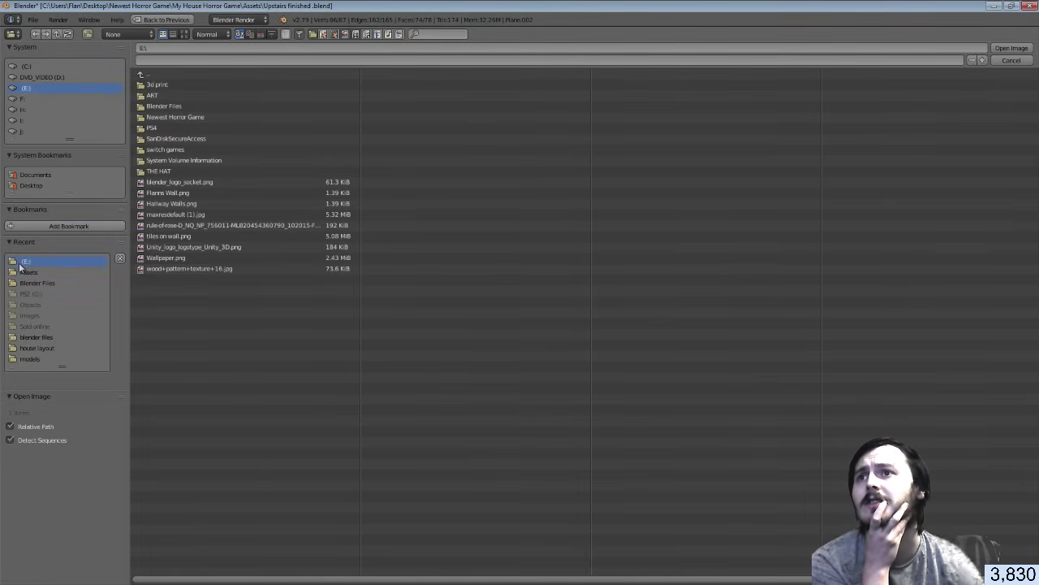
click(241, 268)
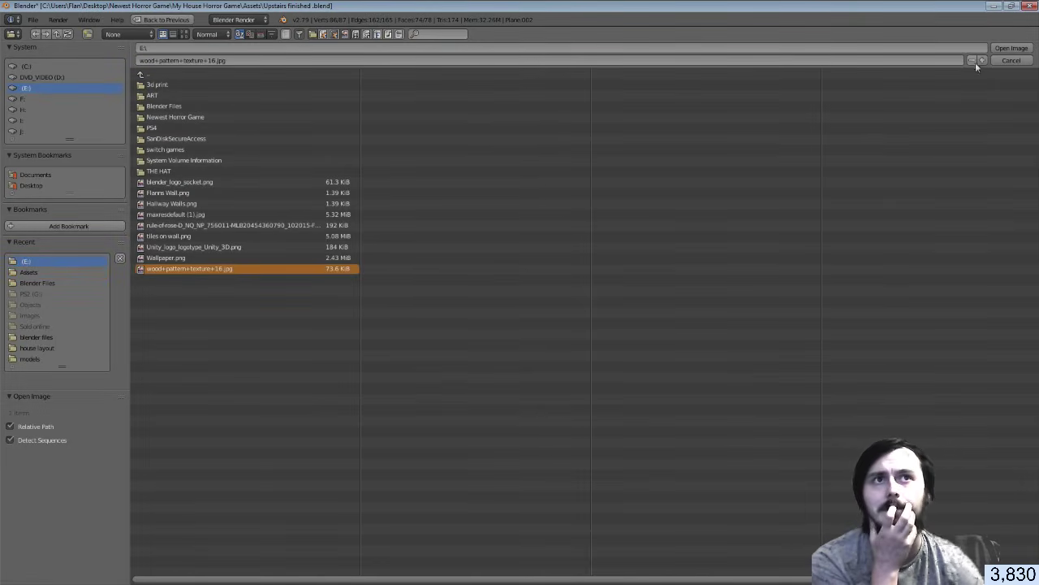
click(1011, 48)
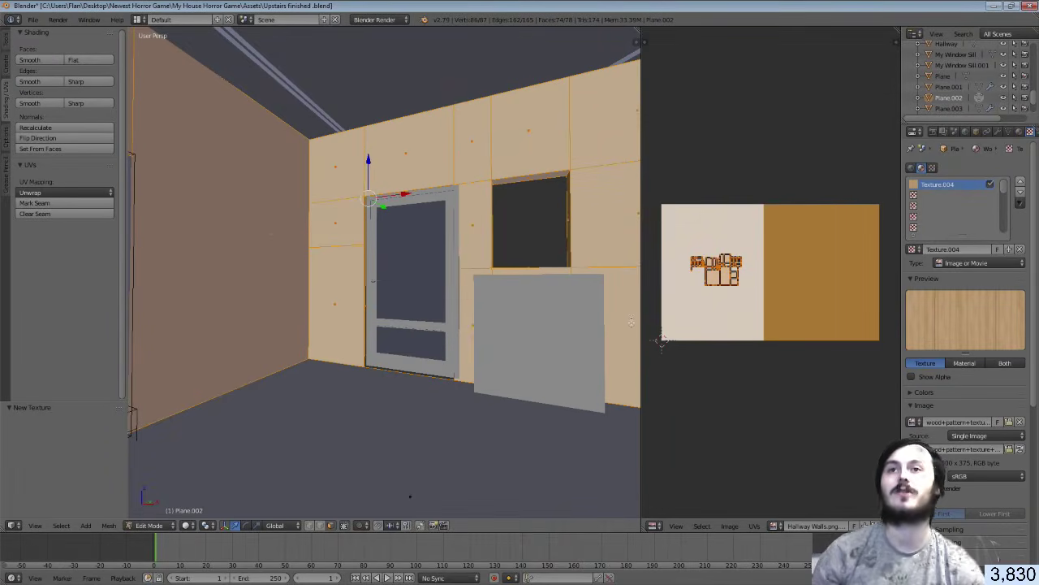
Select the floor face, Smart-UV-unwrap it, and assign the Wooden Floor material
right_click(415, 407)
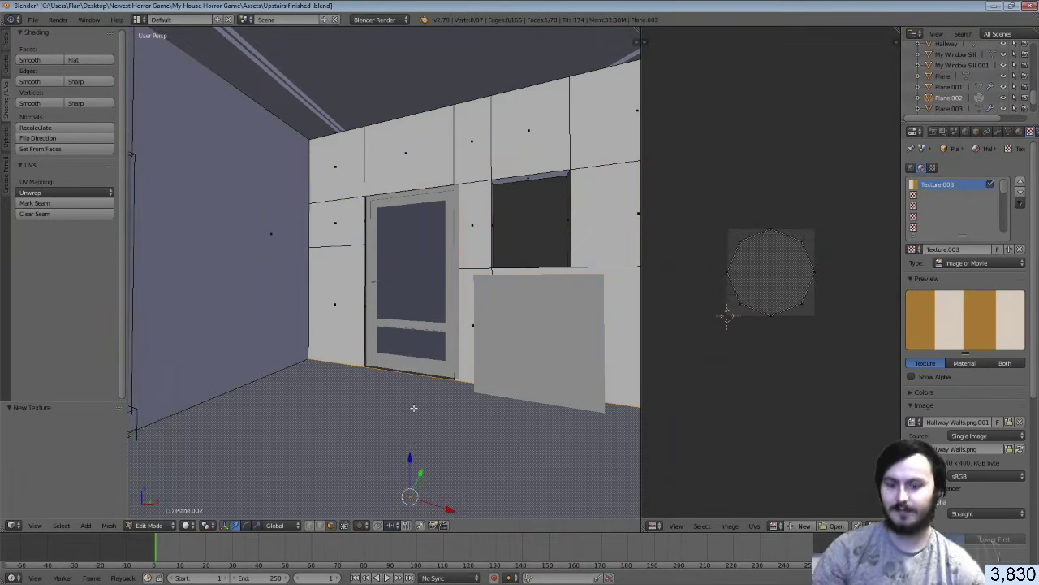
key(u)
click(416, 418)
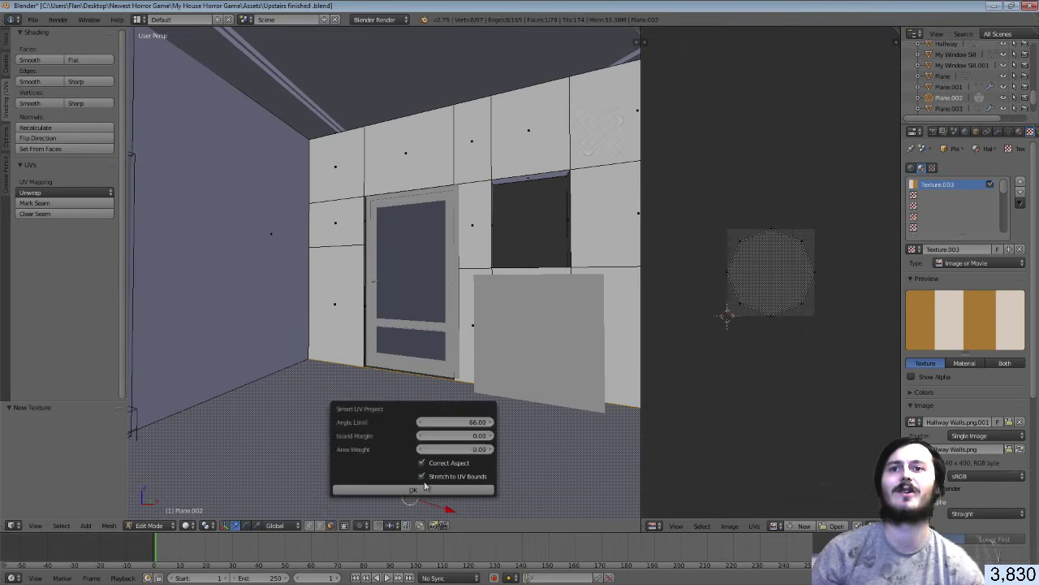
click(423, 488)
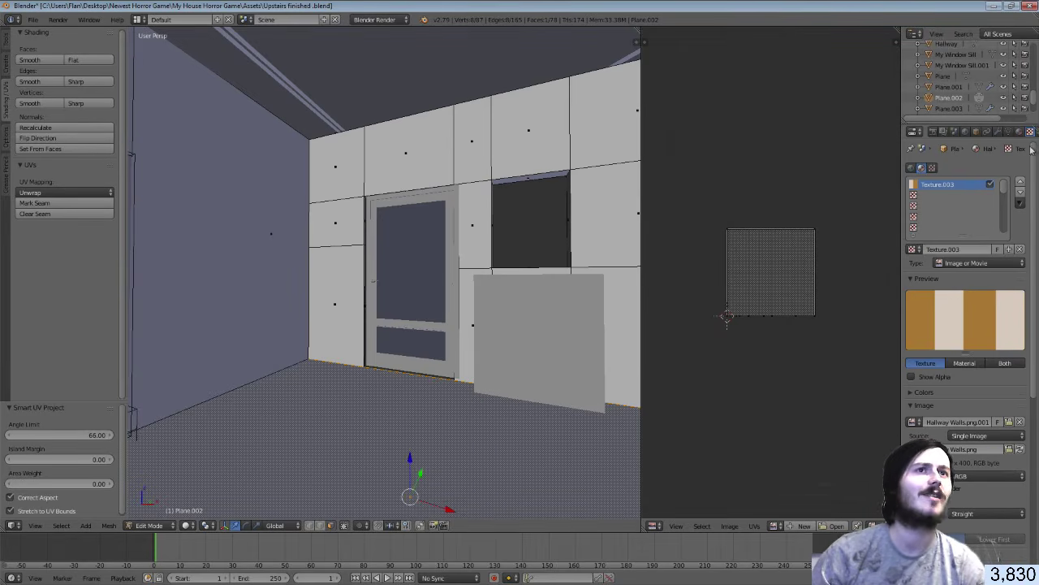
click(1019, 132)
click(939, 181)
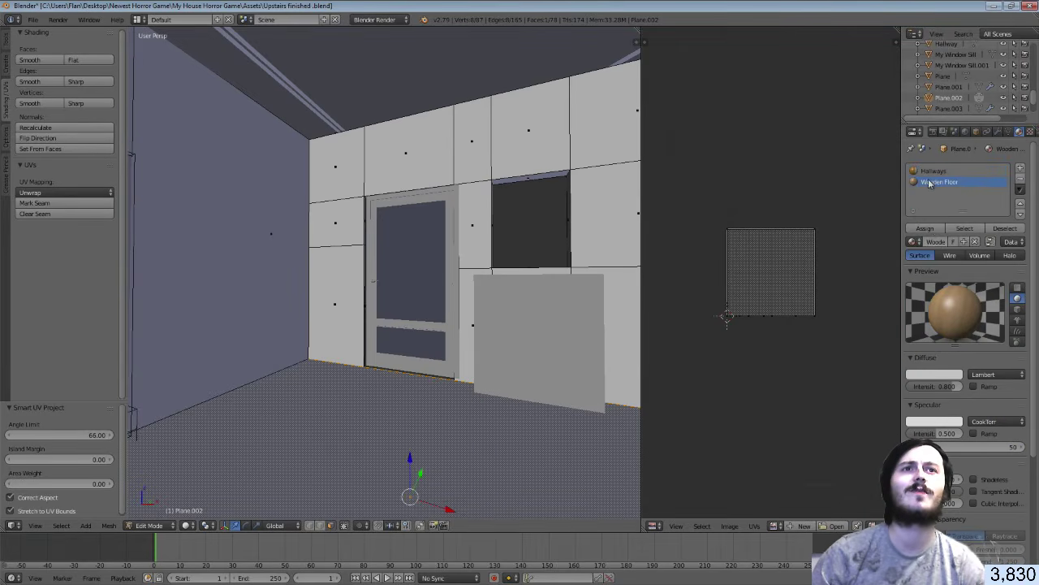
click(926, 228)
Toggle Edit Mode and re-run Smart UV Project on the floor face
key(Tab)
key(Tab)
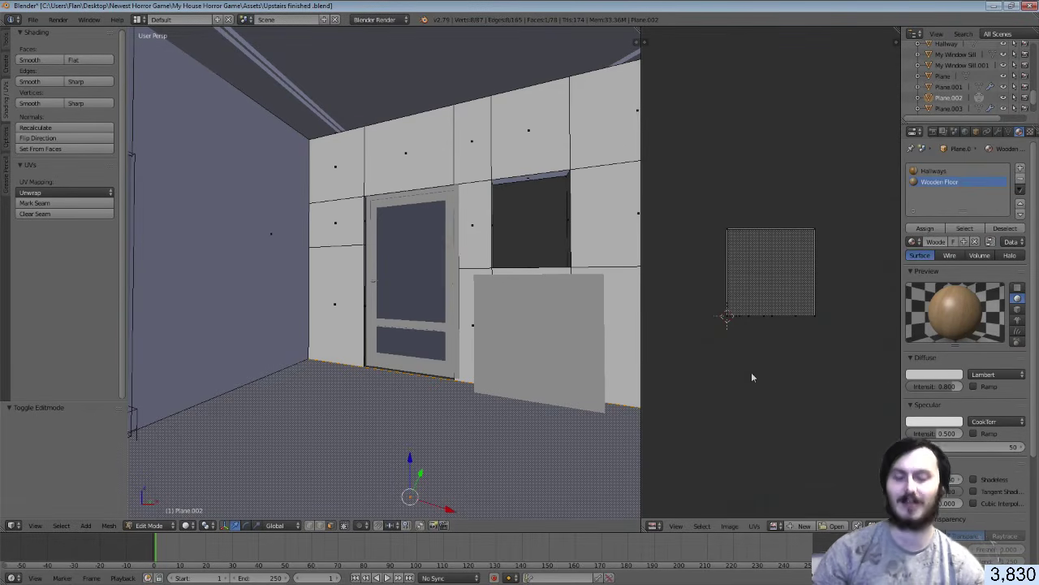
key(u)
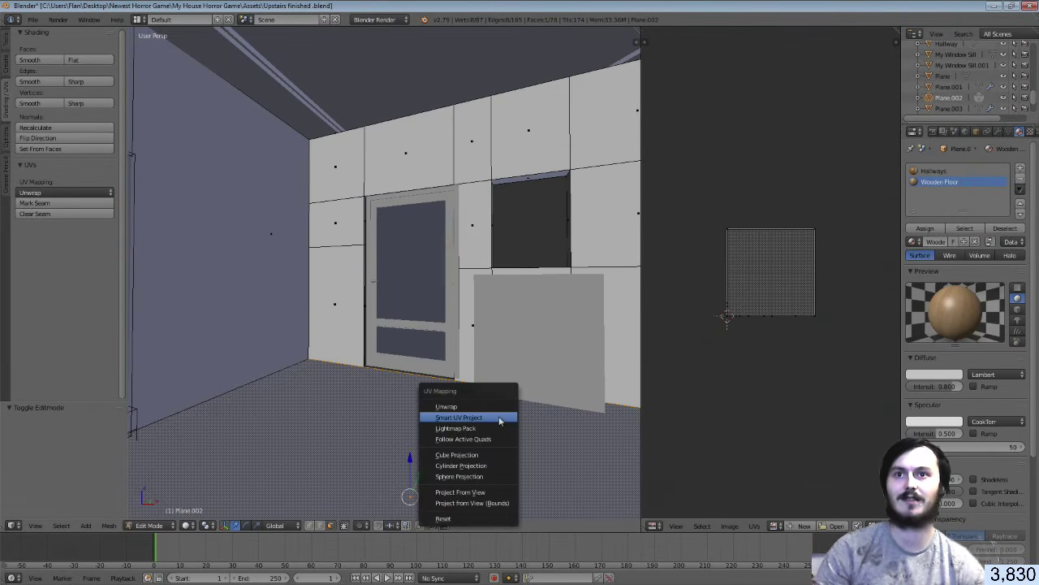
click(499, 416)
click(501, 498)
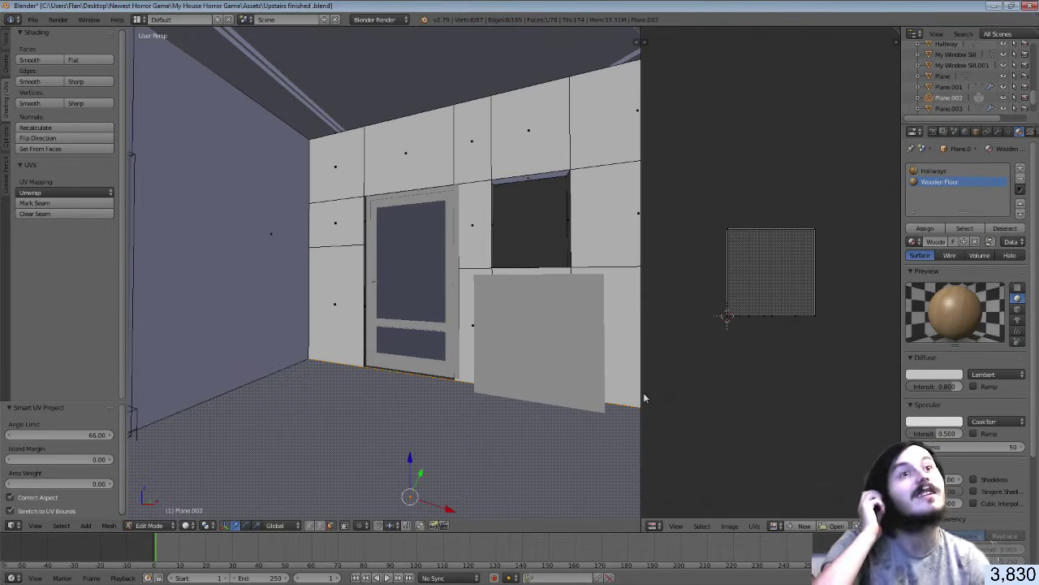
click(1031, 131)
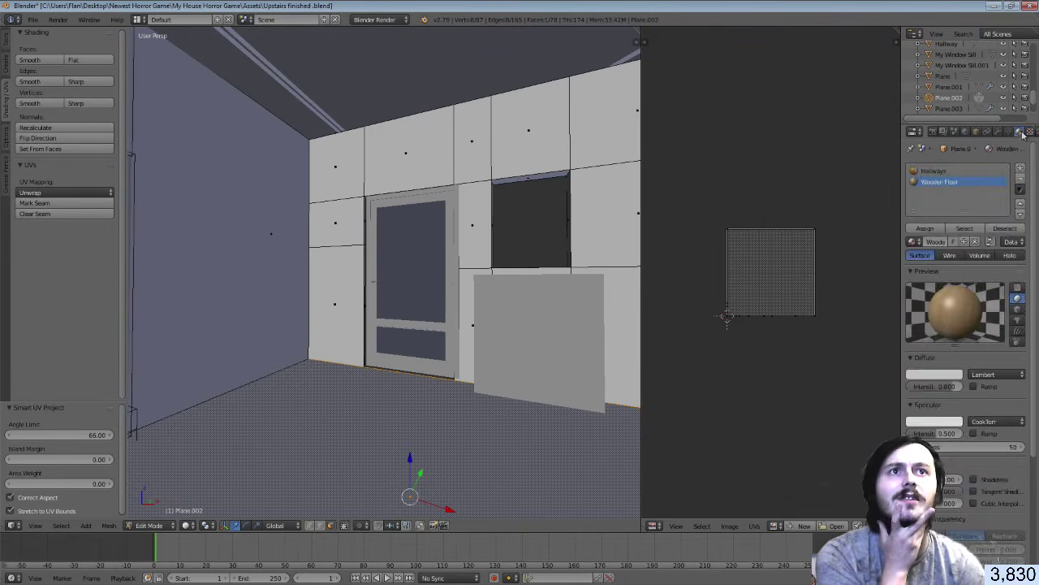
Load the wood-grain image behind the floor's UVs in the UV/Image editor
scroll(1029, 279, down, 2)
scroll(1029, 280, up, 2)
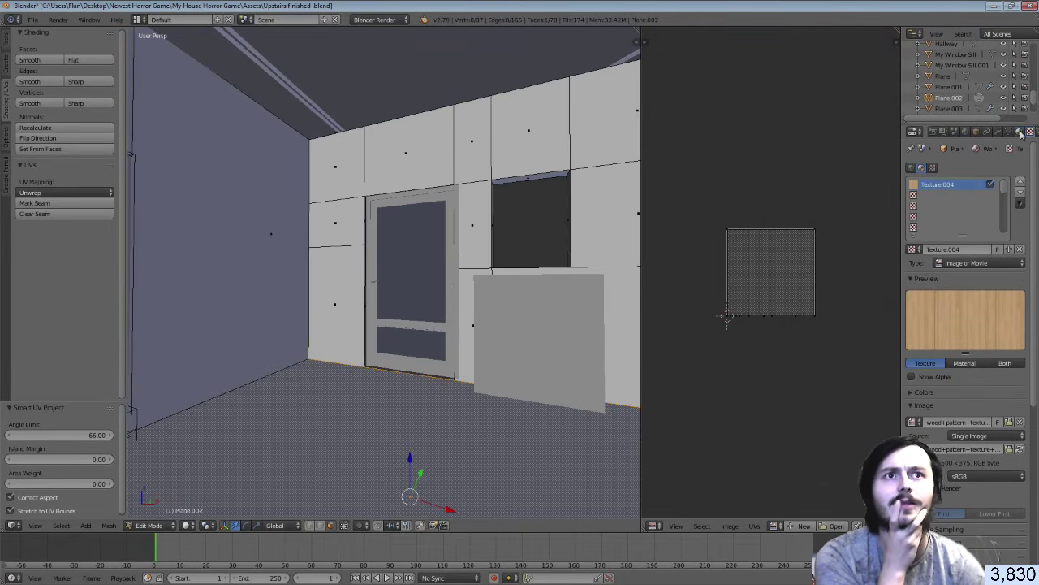
click(1020, 131)
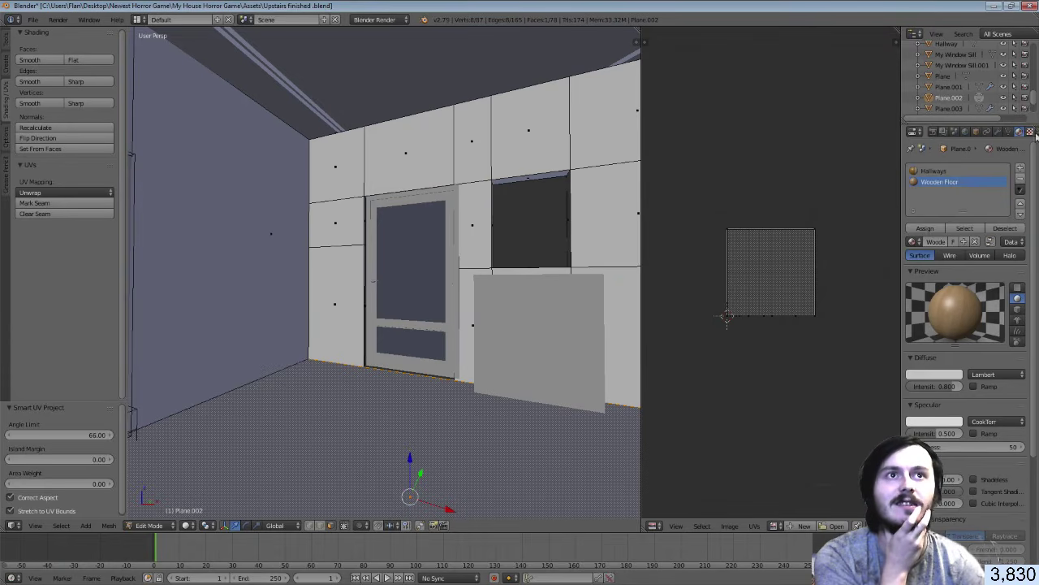
click(1031, 132)
scroll(1033, 272, down, 3)
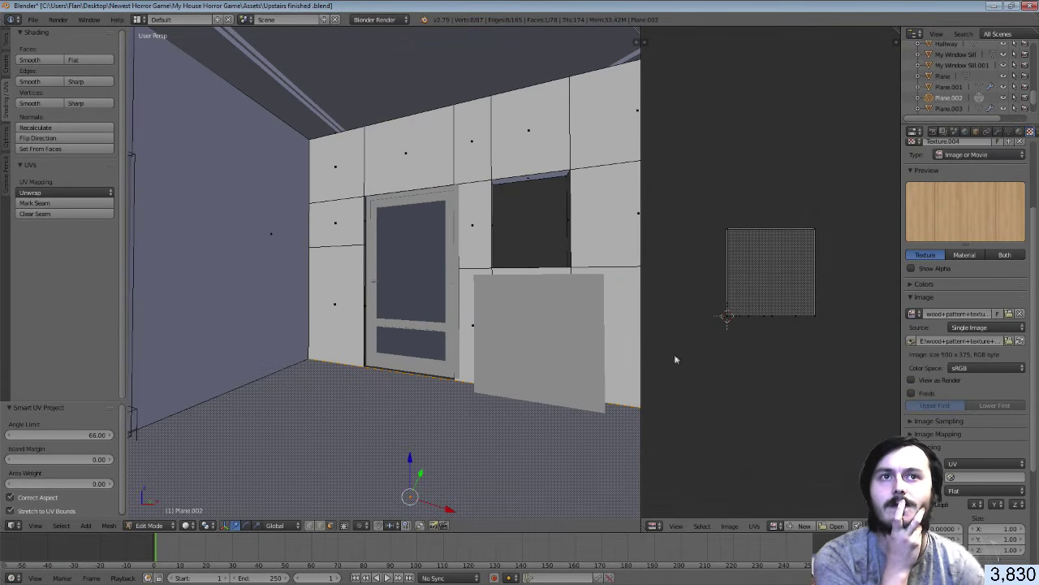
click(777, 525)
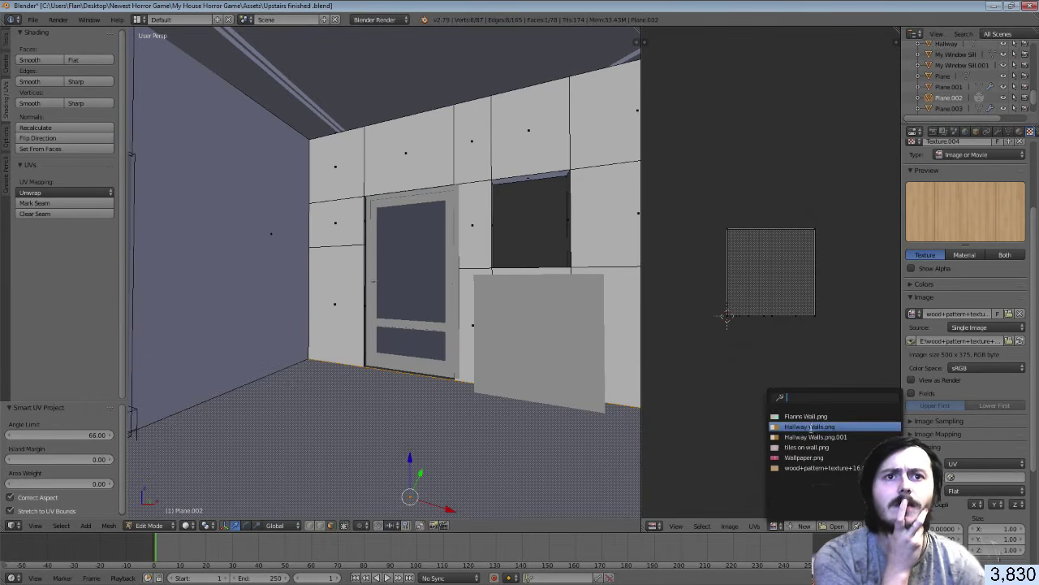
click(812, 468)
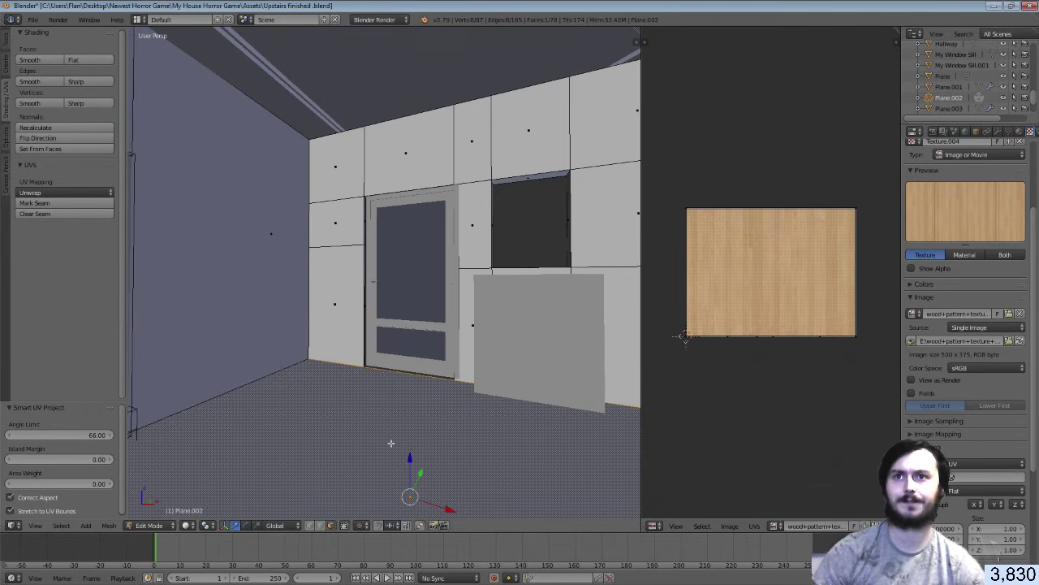
Select all the floor's UVs and scale them up by 5 so the wood repeats
key(Tab)
key(Tab)
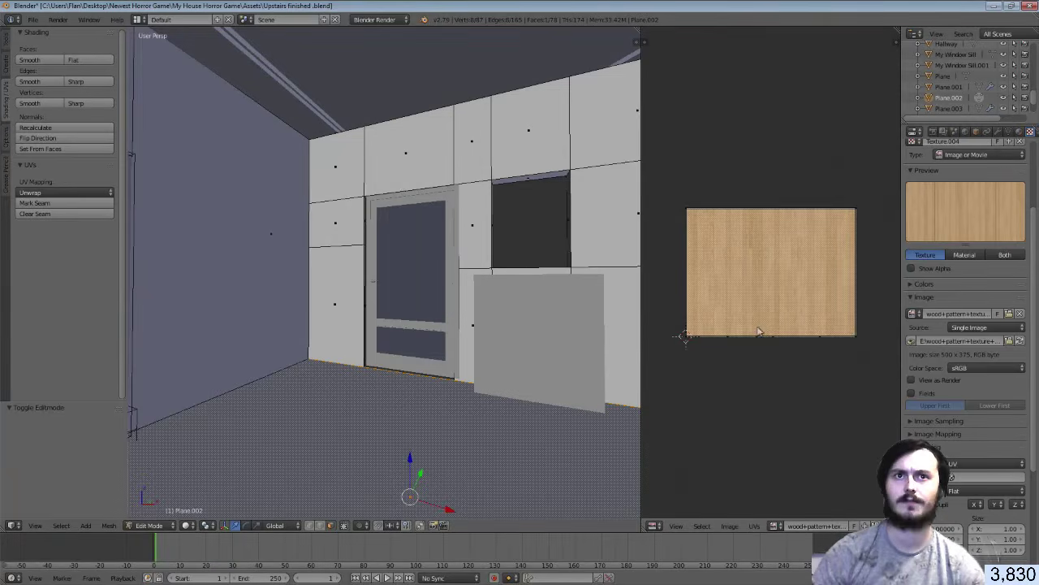
key(a)
key(s)
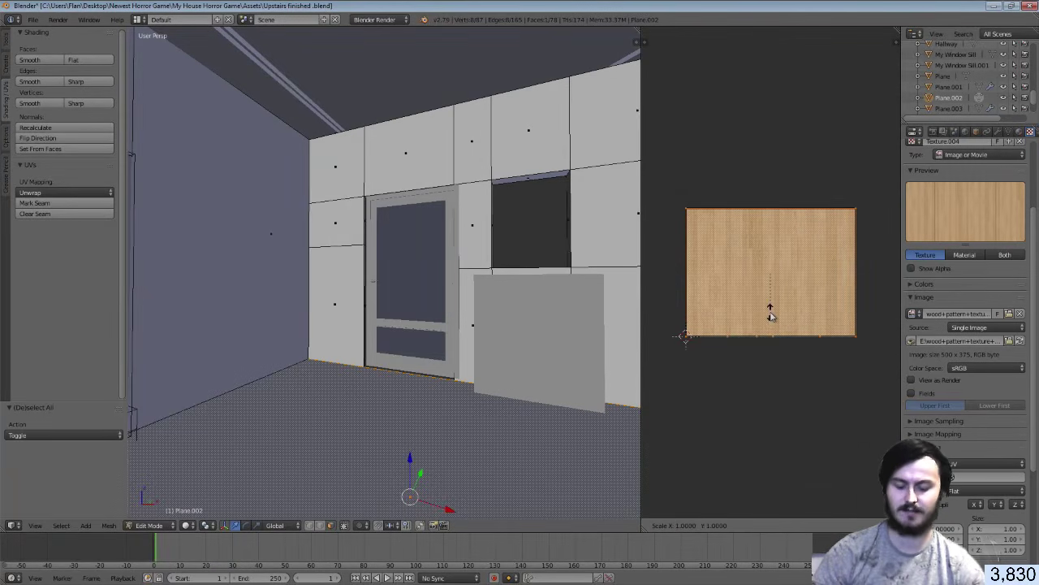
key(5)
key(Return)
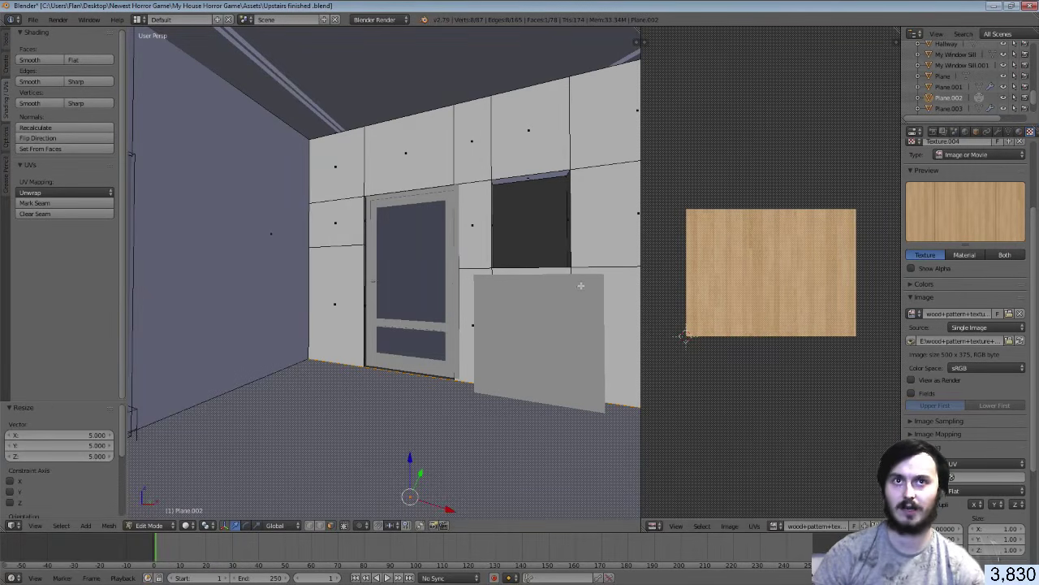
key(space)
key(Escape)
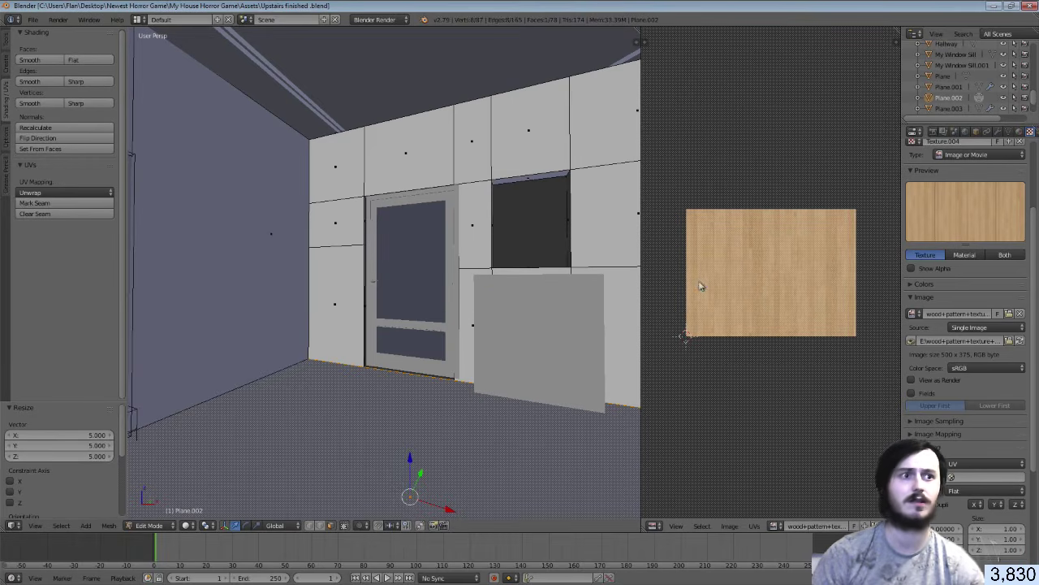
key(alt+Tab)
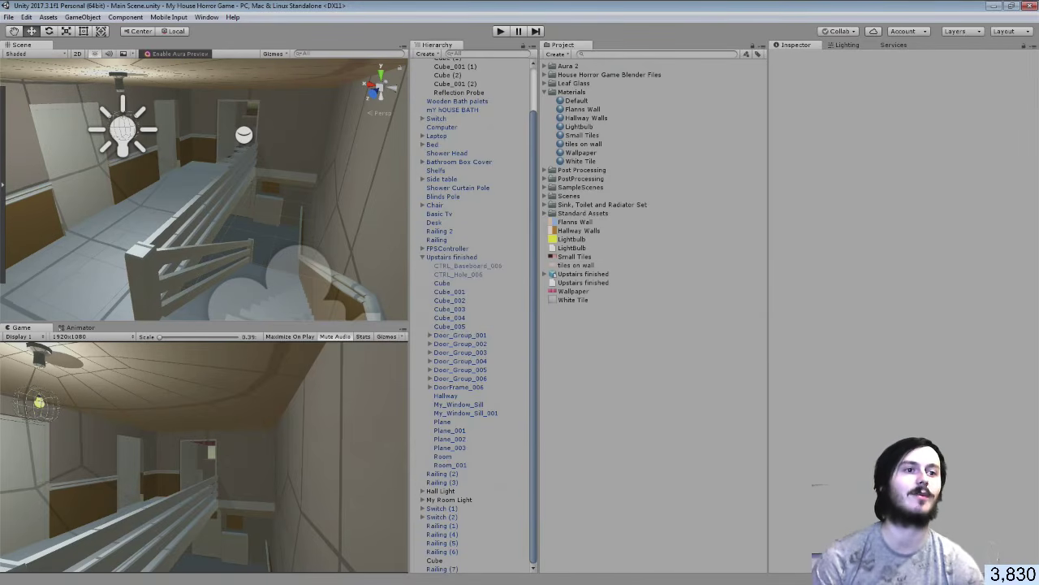
Import the wood+pattern+texture+16 JPEG from Explorer into the Unity project and save the scene
key(alt+Tab)
drag(241, 321, 597, 309)
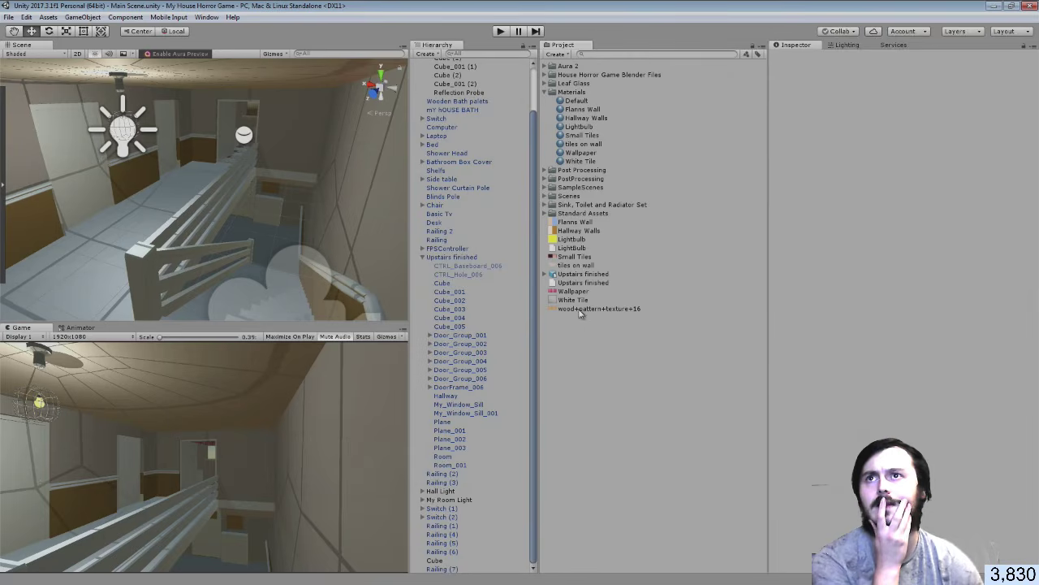
drag(250, 110, 250, 110)
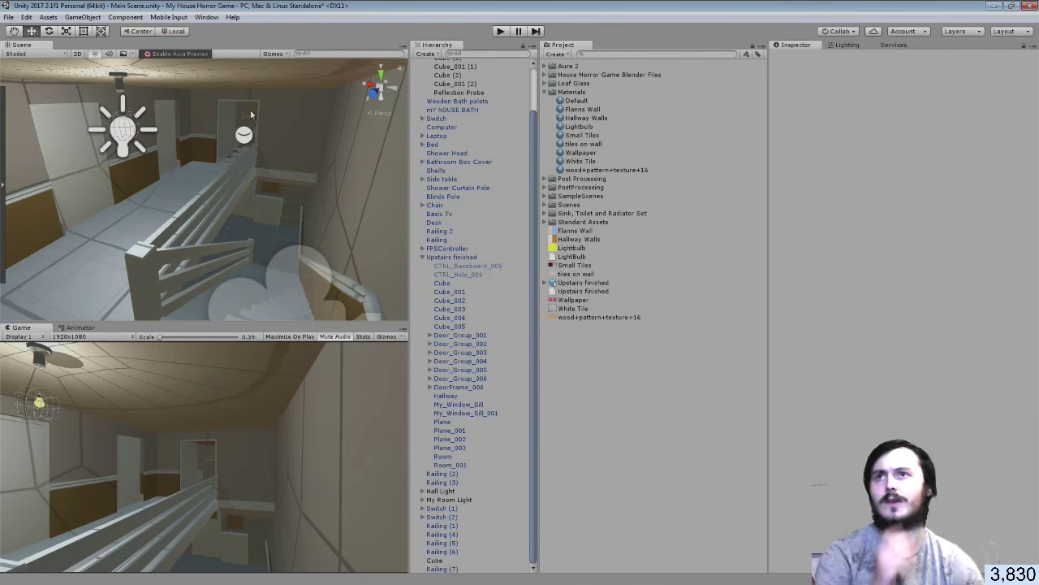
key(ctrl+s)
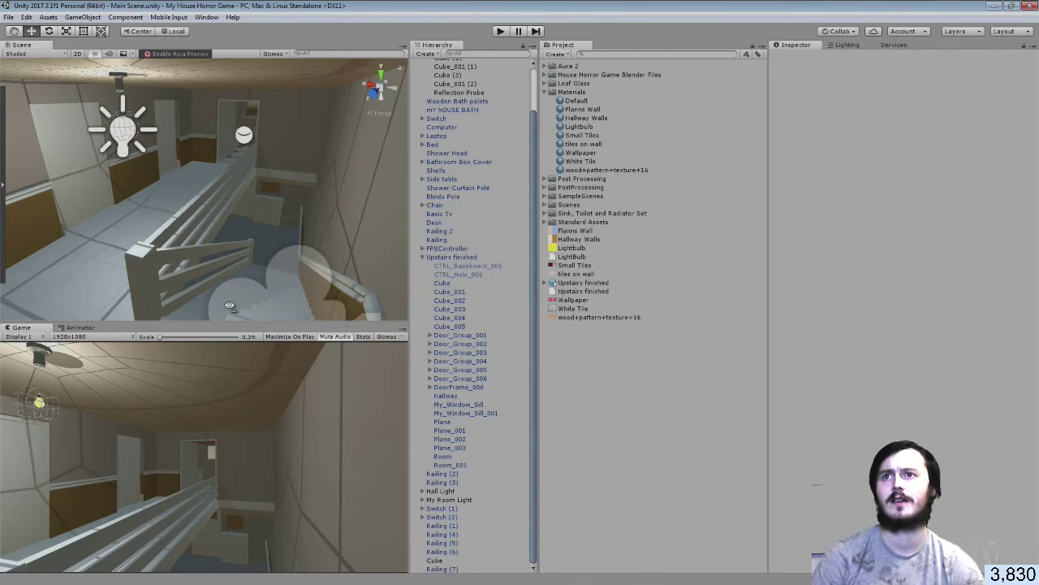
right_drag(231, 307, 252, 289)
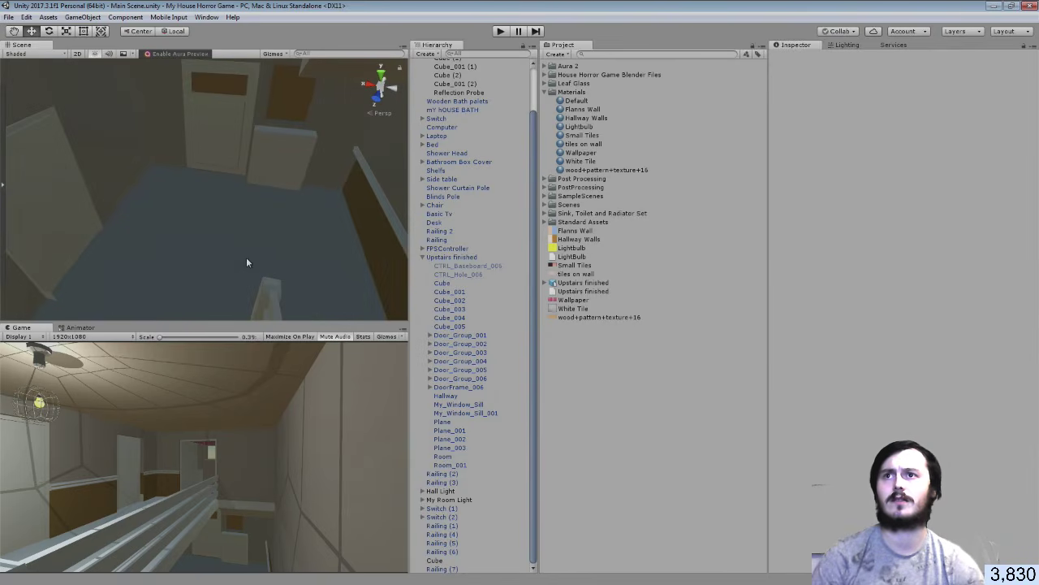
Remap Upstairs finished's Wooden_Floor wood_pattern slot to the wood+pattern+texture+16 material and apply
click(246, 257)
click(246, 260)
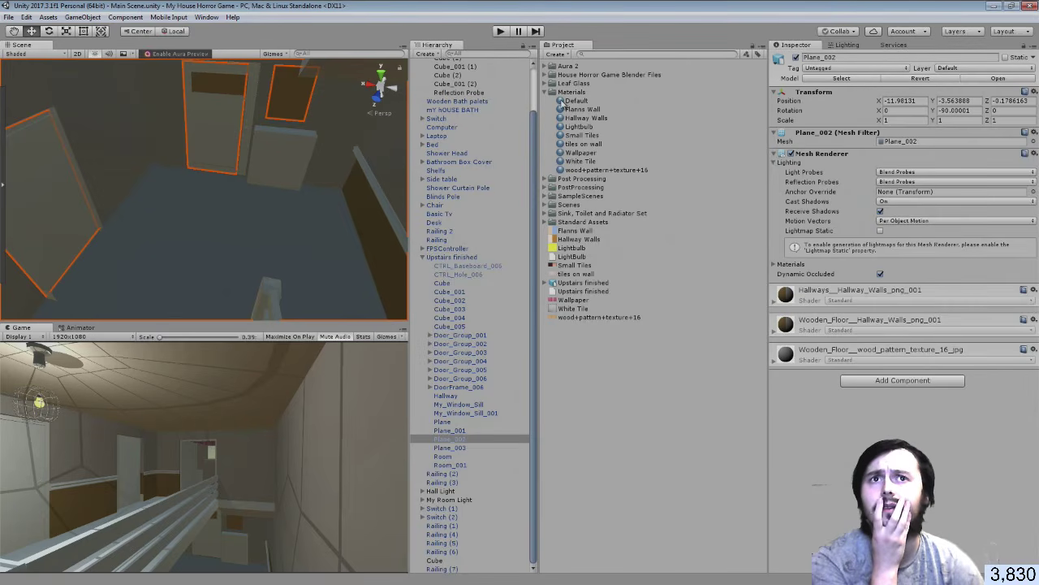
click(565, 284)
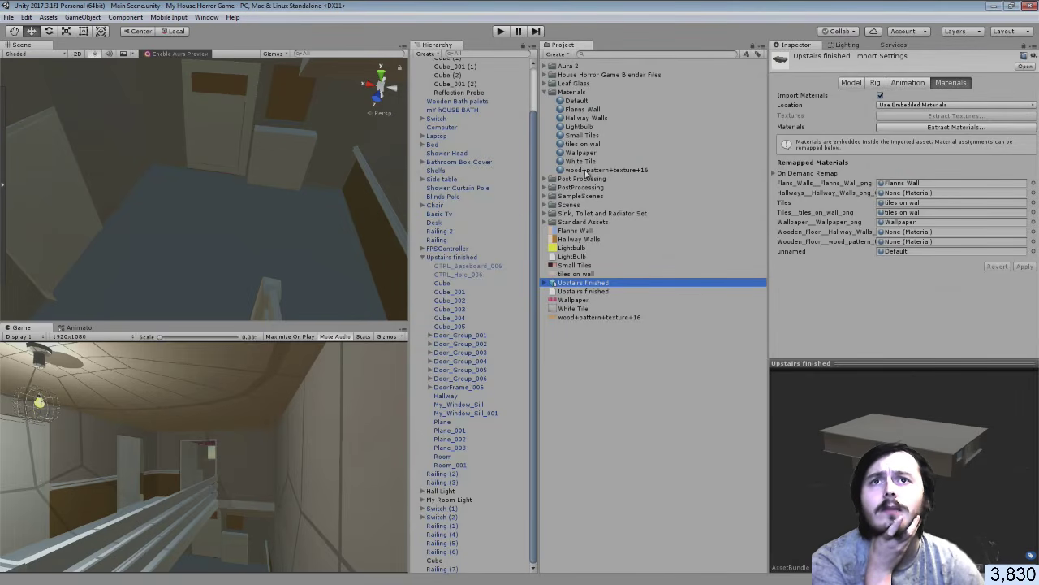
drag(585, 172, 901, 242)
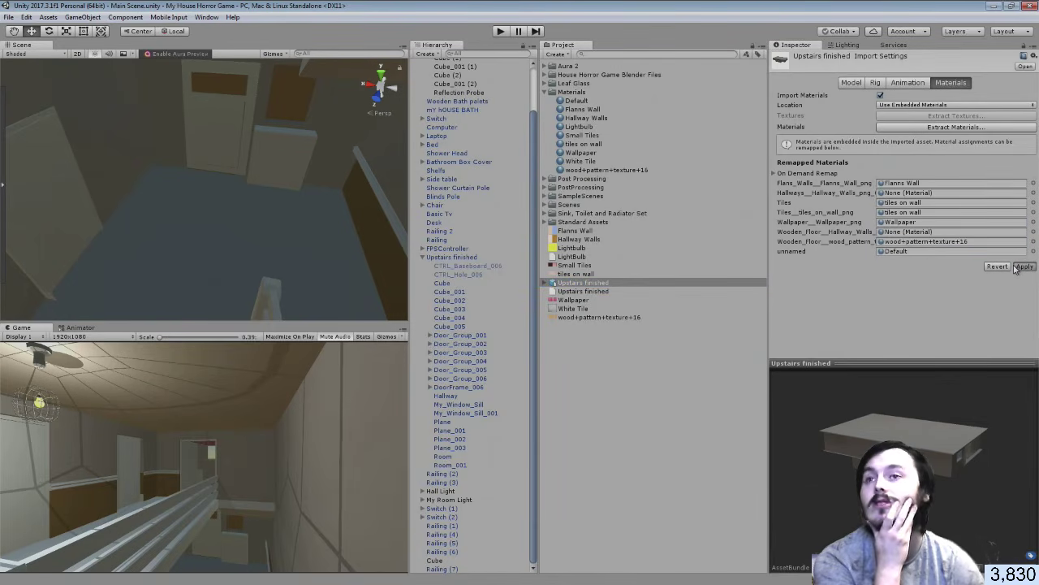
click(1018, 267)
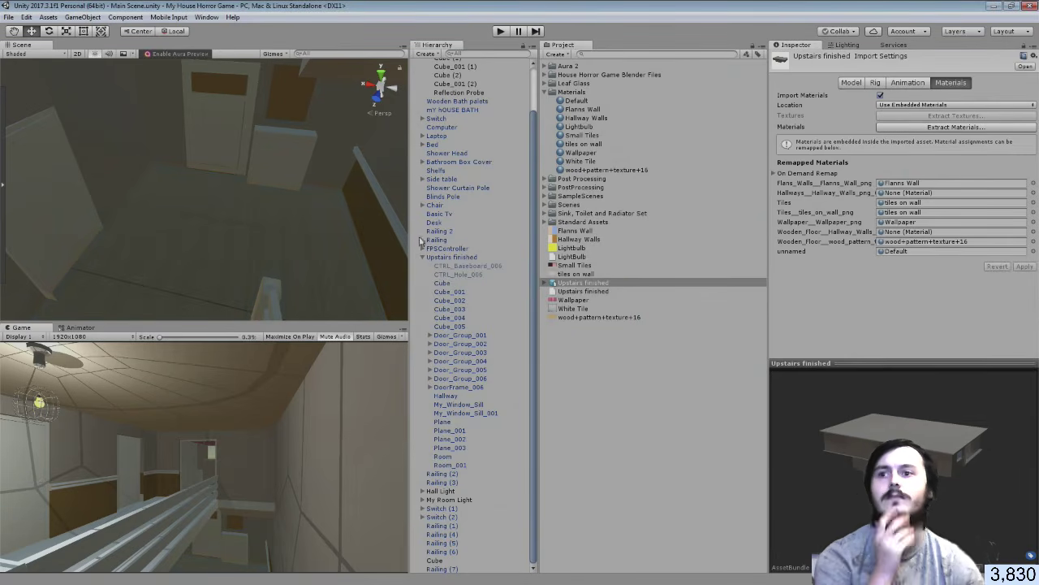
Fly the scene camera over the hallway floor to check the new wood texture
right_drag(193, 142, 430, 230)
key(s)
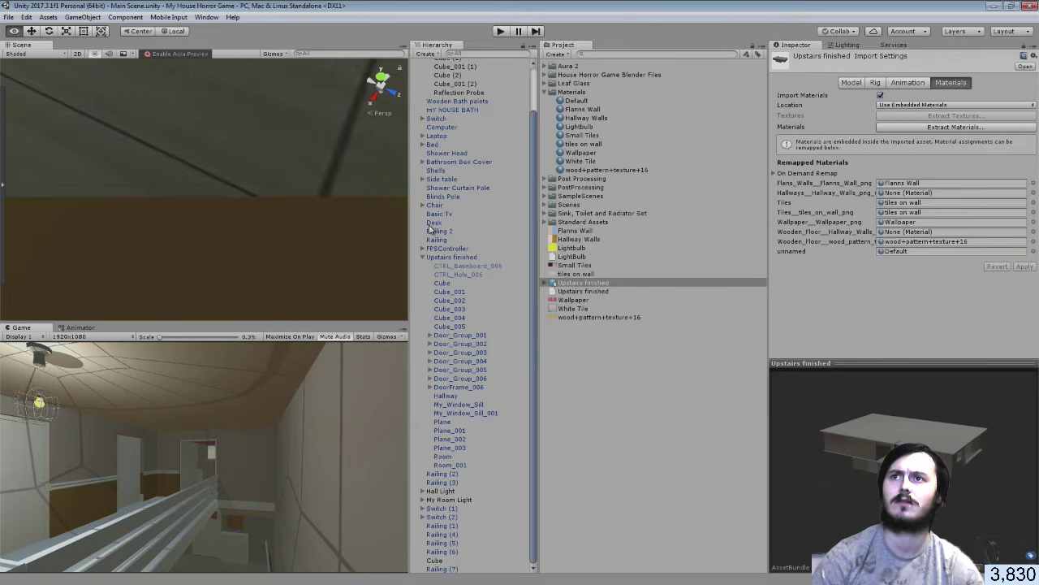
key(w)
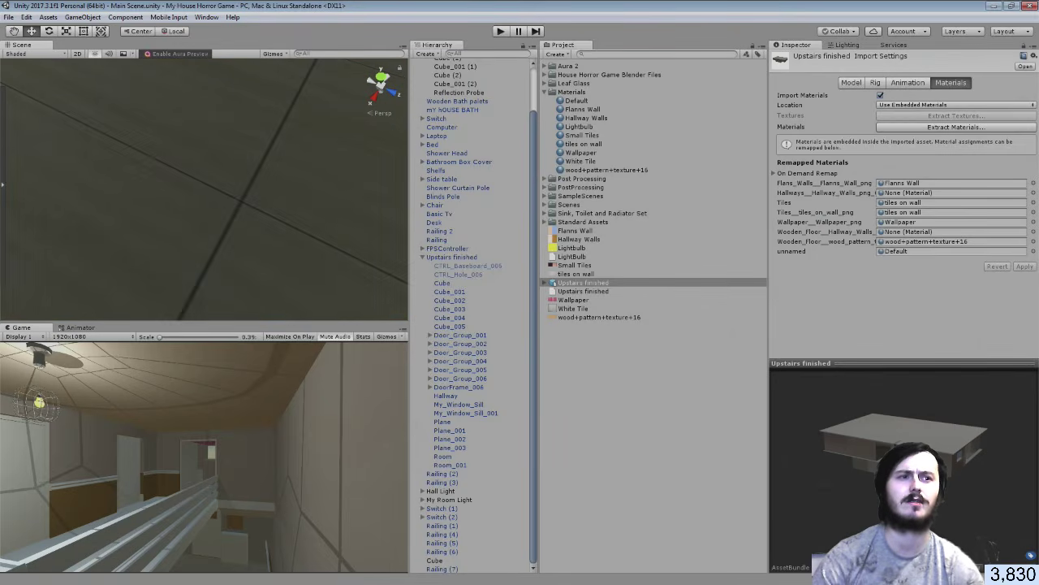
key(alt+Tab)
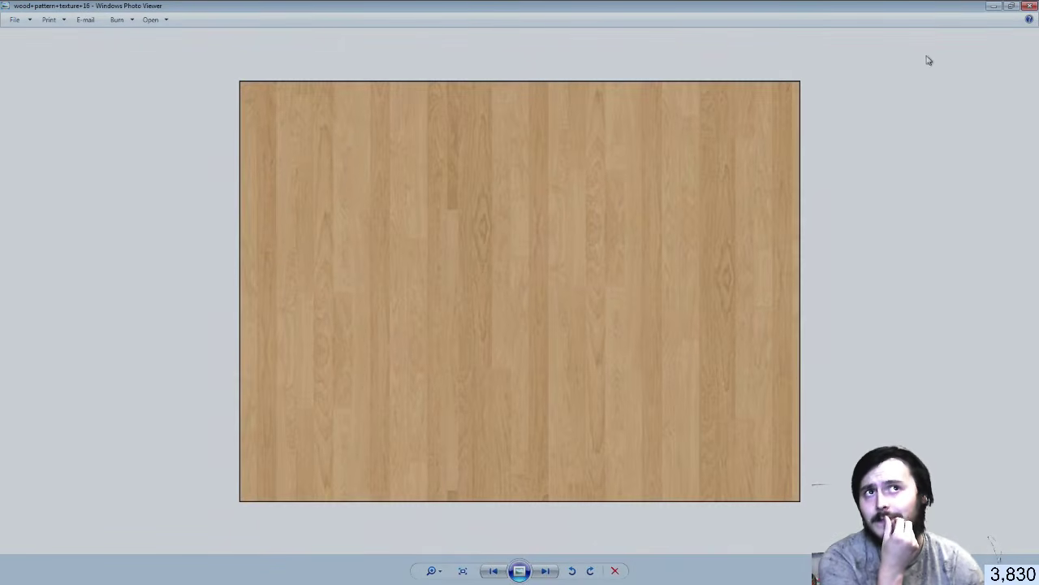
click(1029, 7)
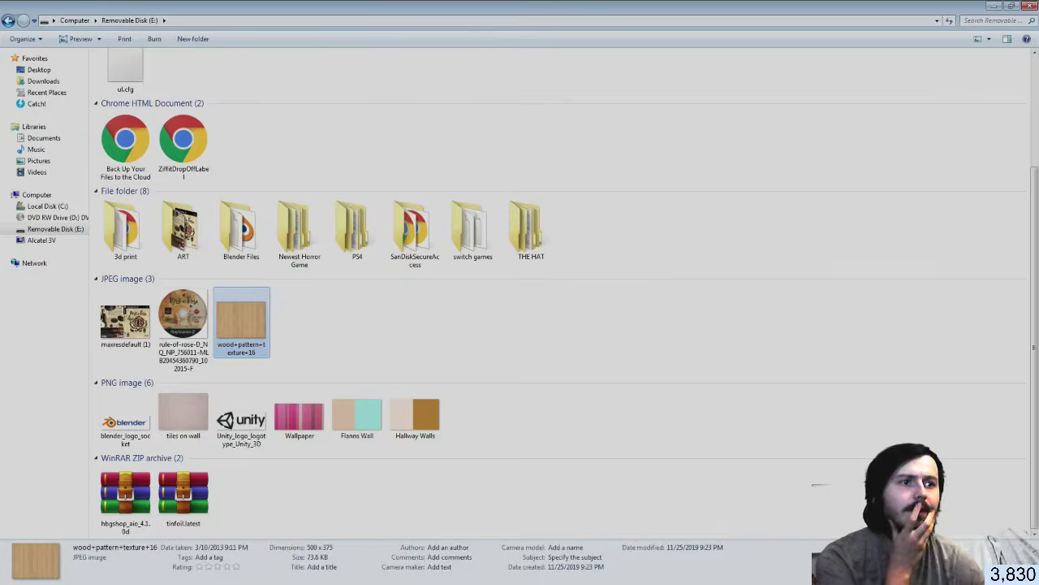
key(alt+Tab)
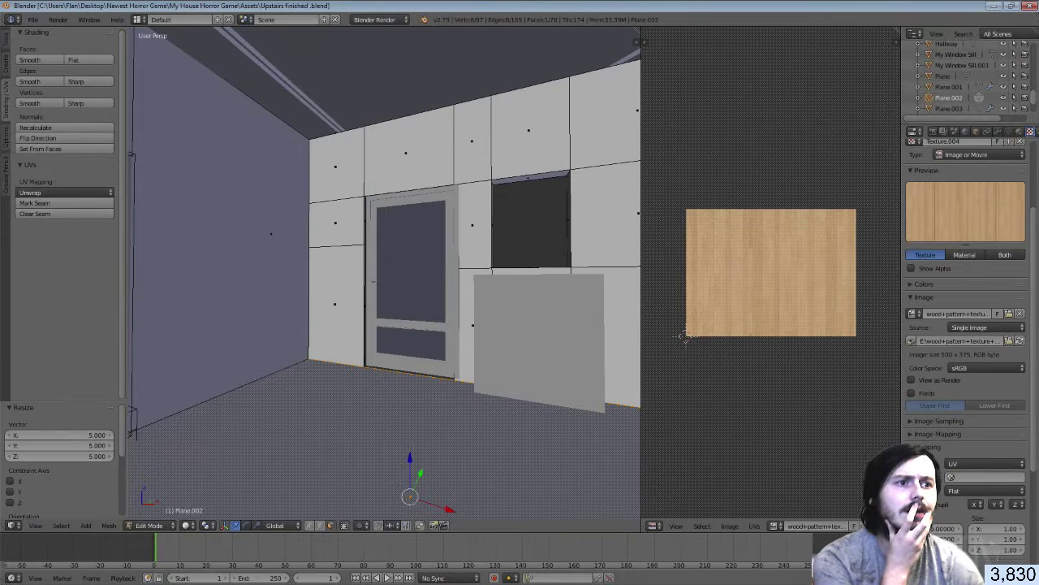
key(alt+Tab)
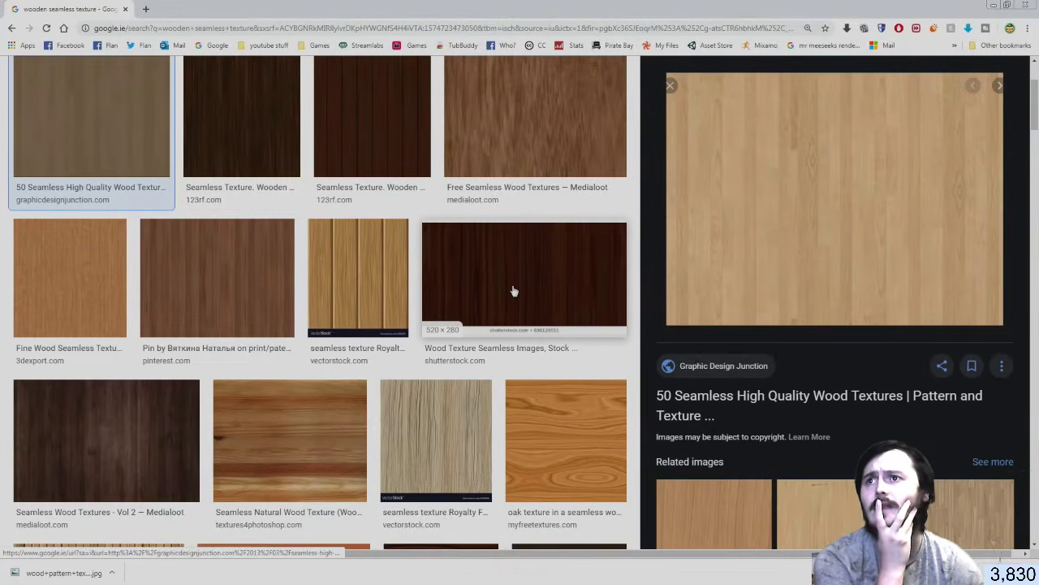
scroll(514, 289, down, 3)
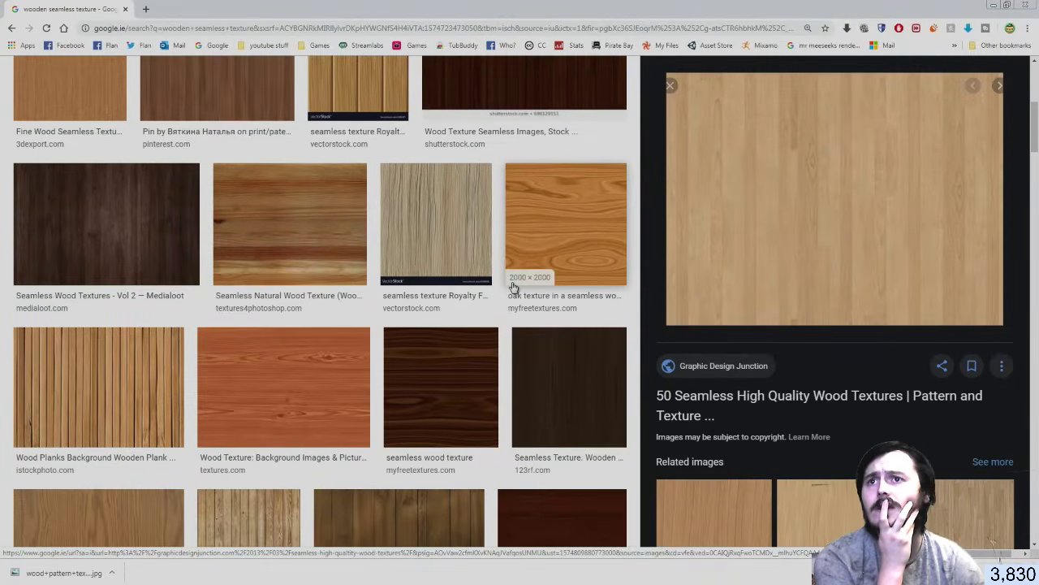
scroll(513, 288, down, 1)
scroll(316, 325, down, 2)
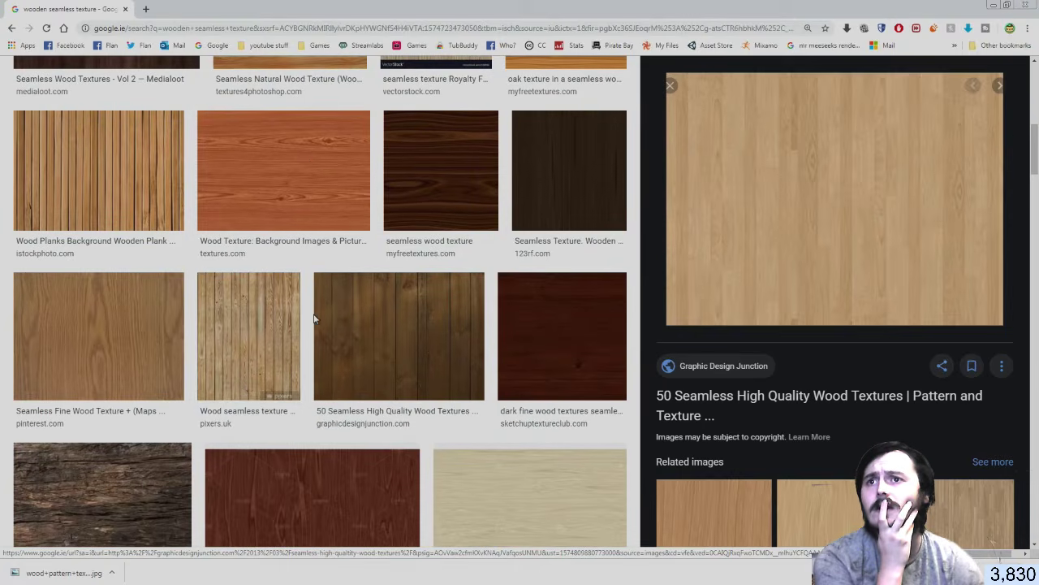
scroll(292, 313, down, 2)
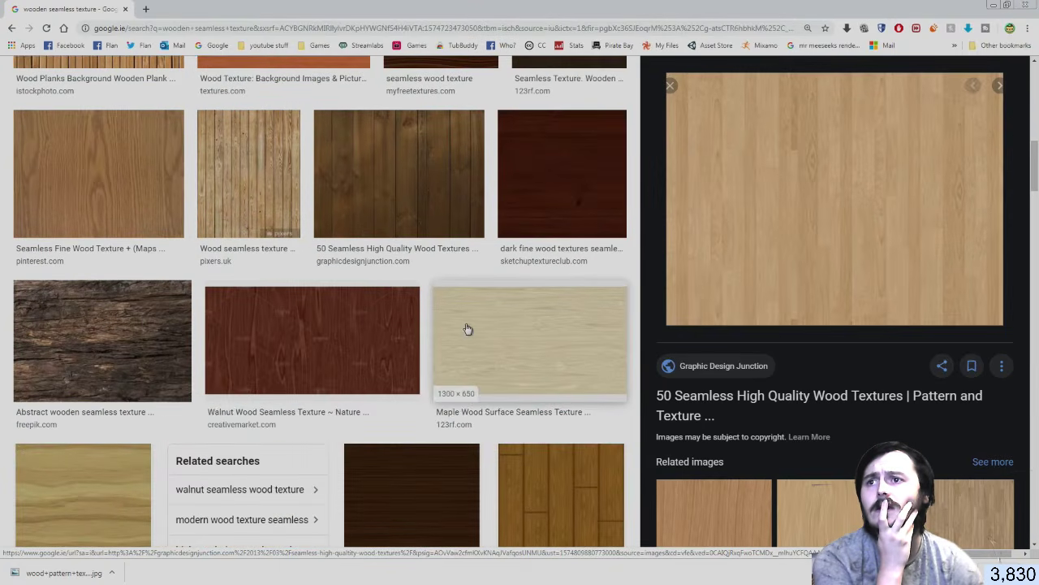
scroll(260, 414, down, 3)
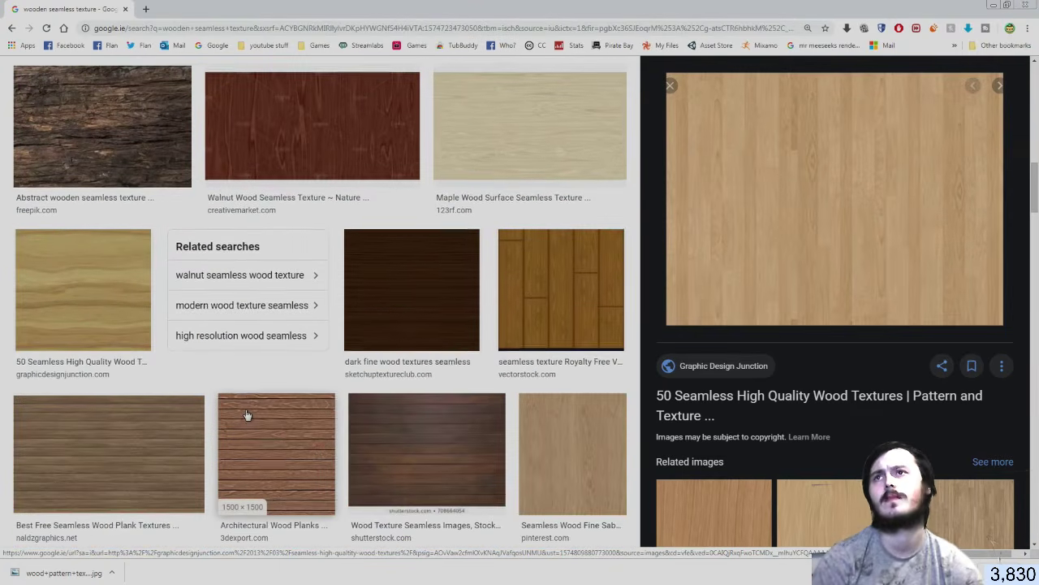
scroll(247, 412, up, 8)
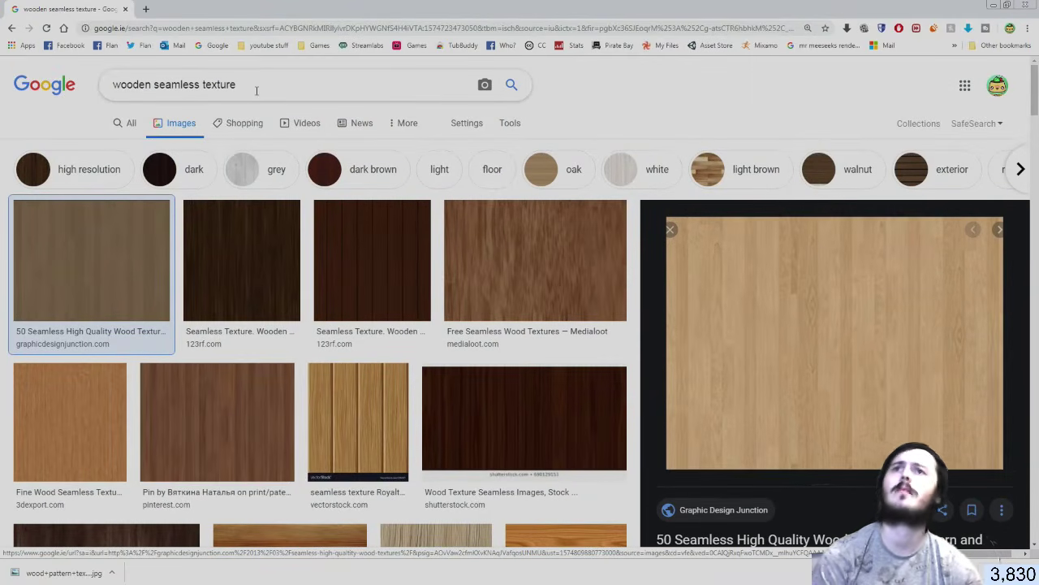
click(527, 48)
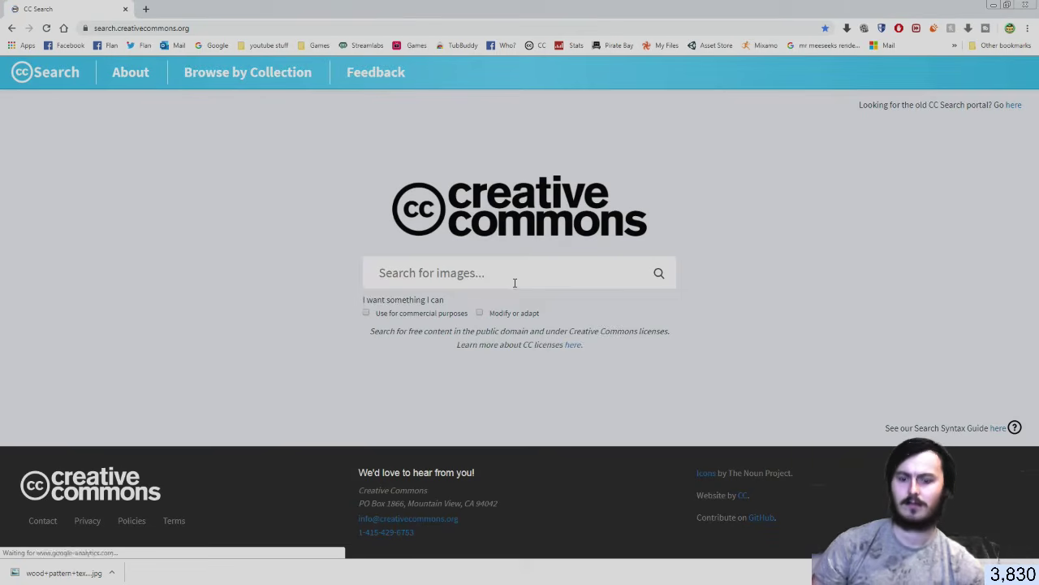
click(515, 283)
text(wooden seamless texture)
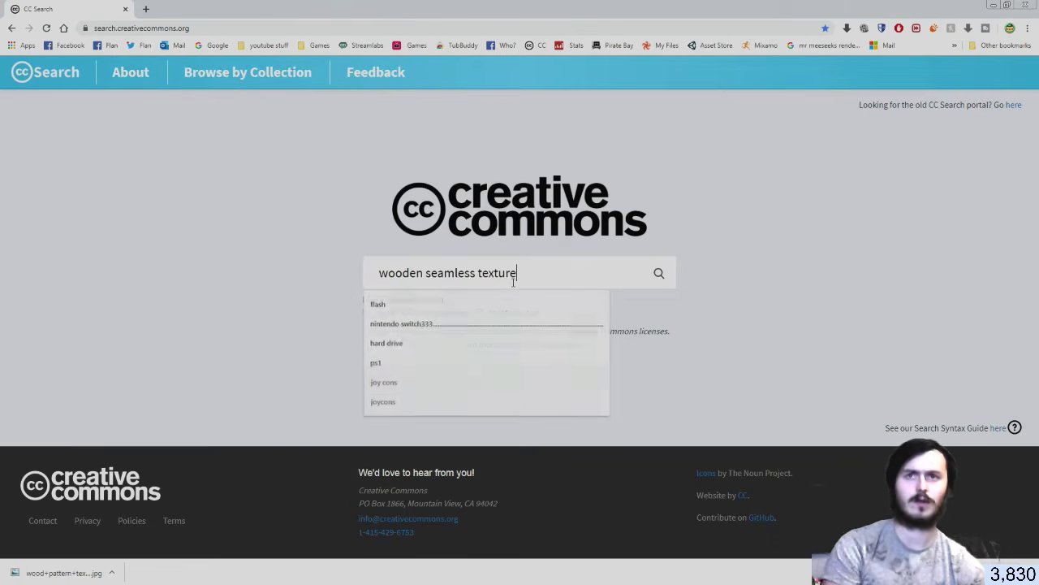
key(Return)
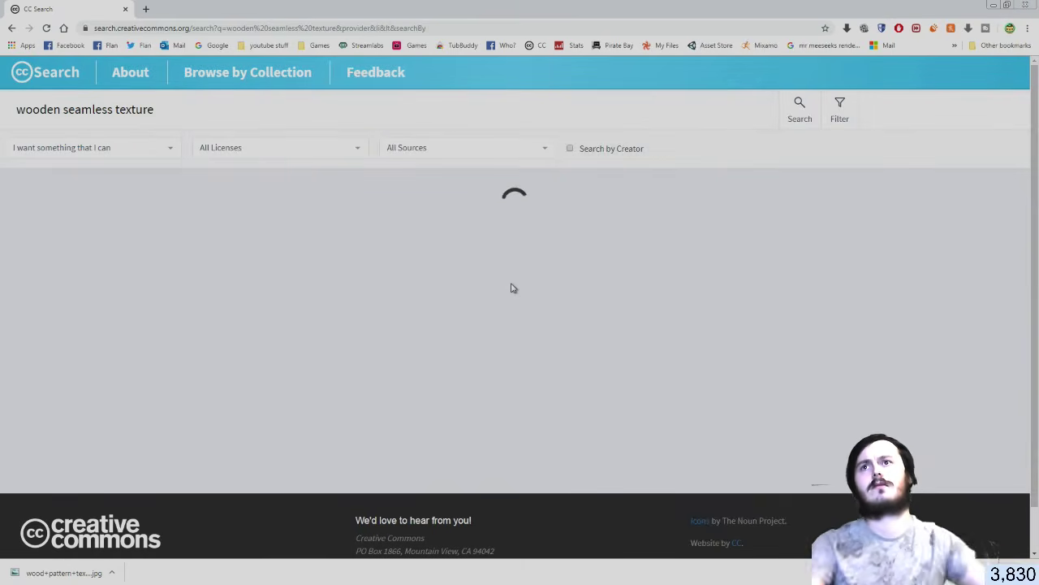
scroll(641, 176, down, 2)
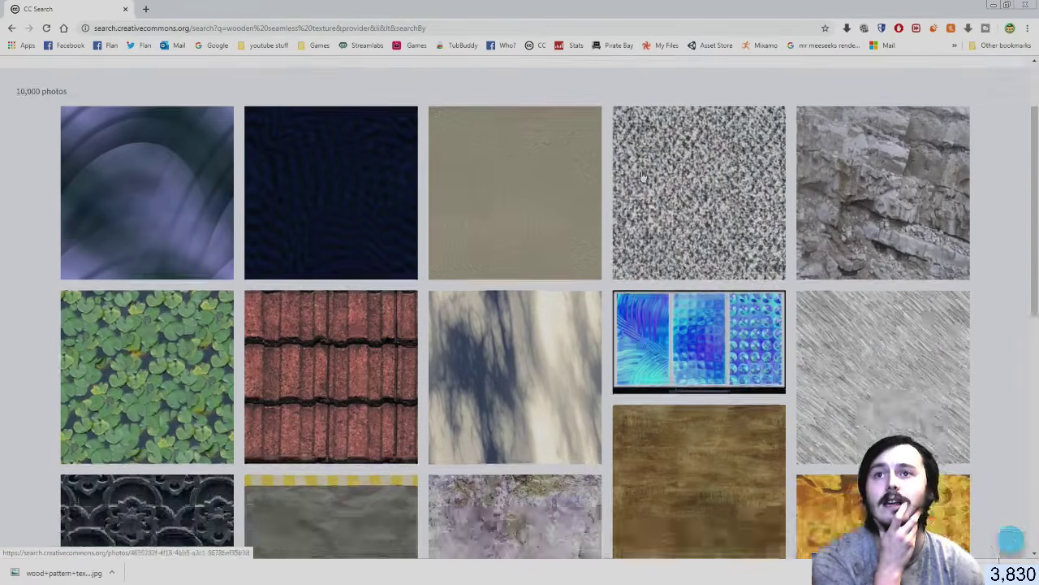
scroll(563, 304, down, 3)
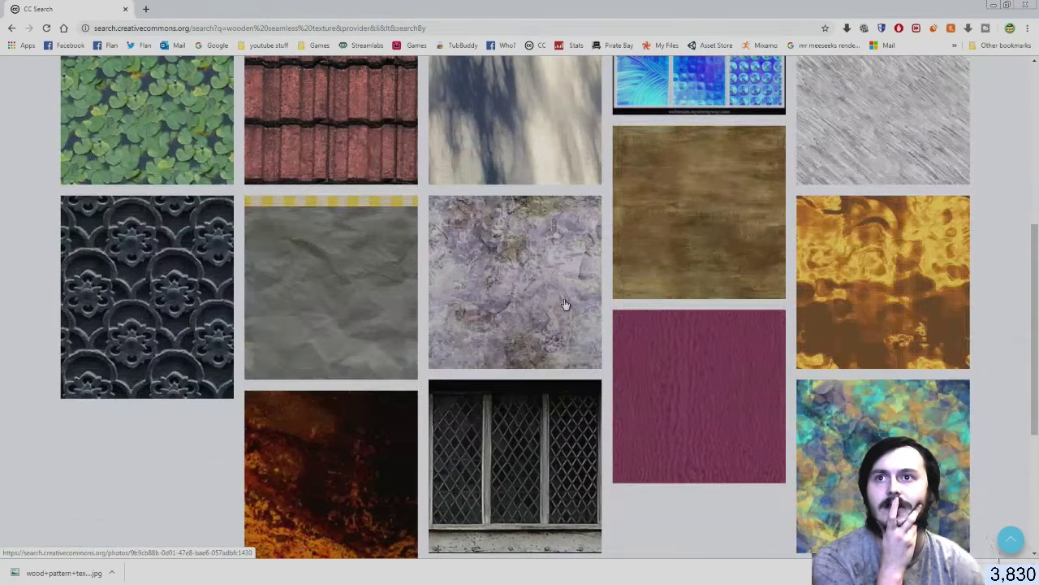
scroll(563, 304, down, 3)
scroll(564, 304, up, 8)
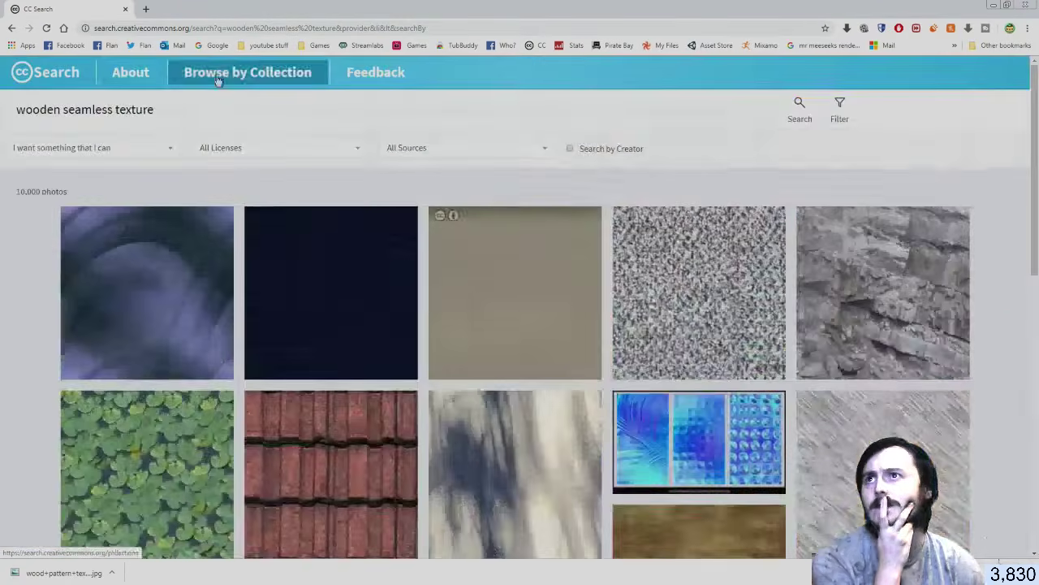
click(11, 28)
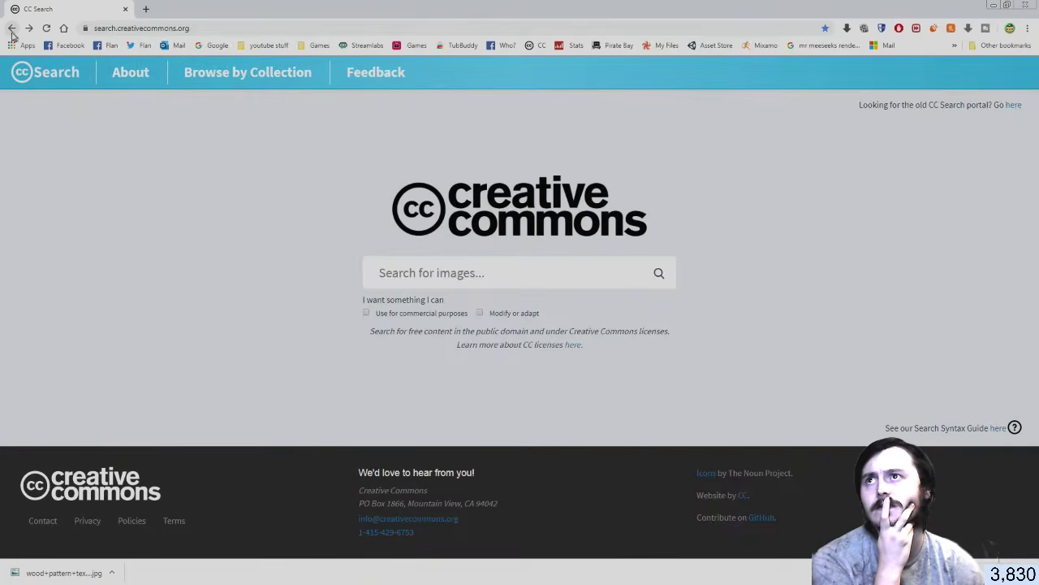
click(11, 29)
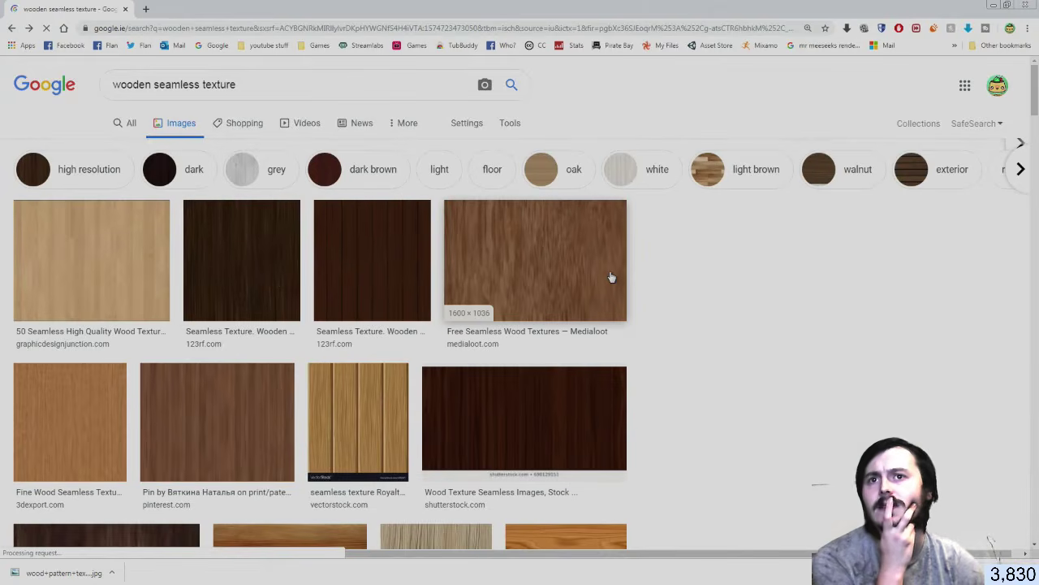
Save the dark Wood Deck texture from Google Images over the wood+pattern+texture+16 file
scroll(611, 278, down, 12)
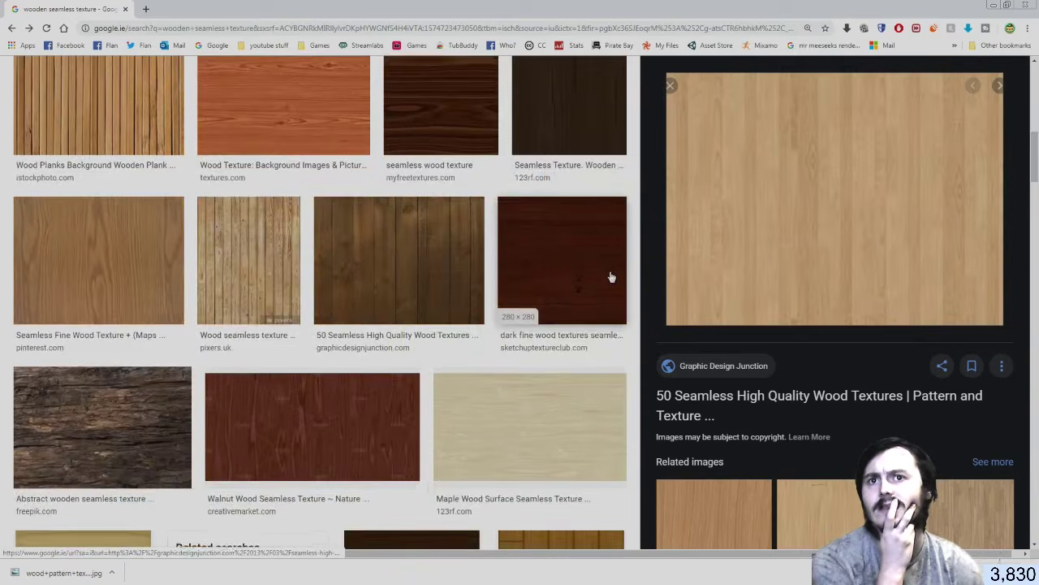
scroll(612, 278, down, 8)
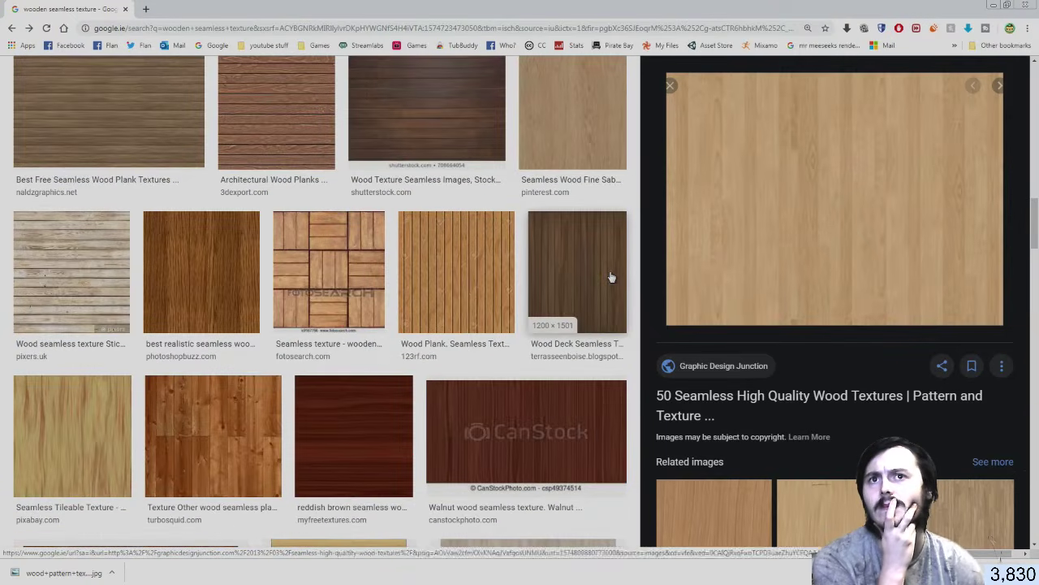
click(611, 278)
right_click(715, 278)
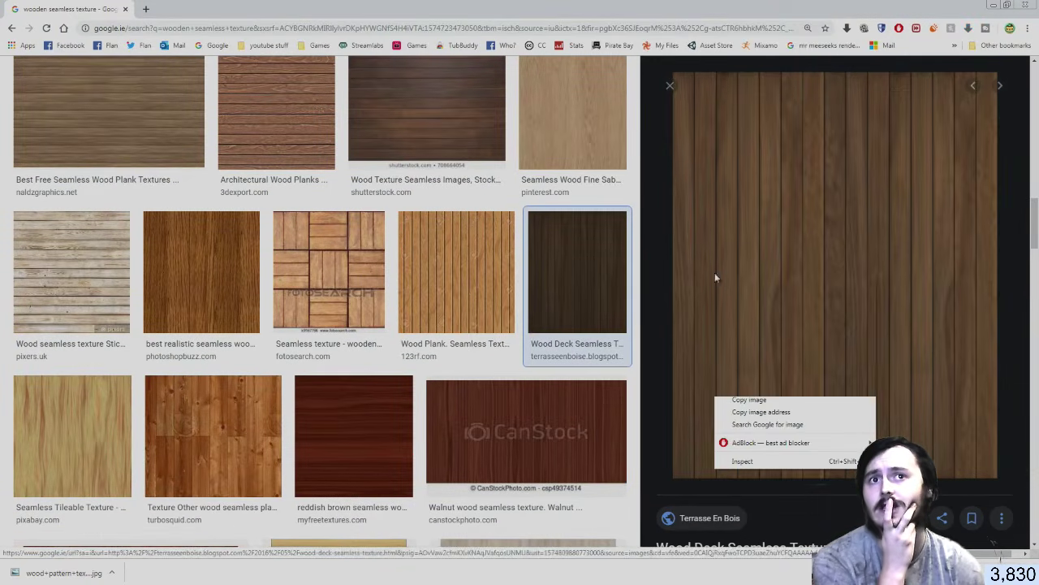
click(762, 390)
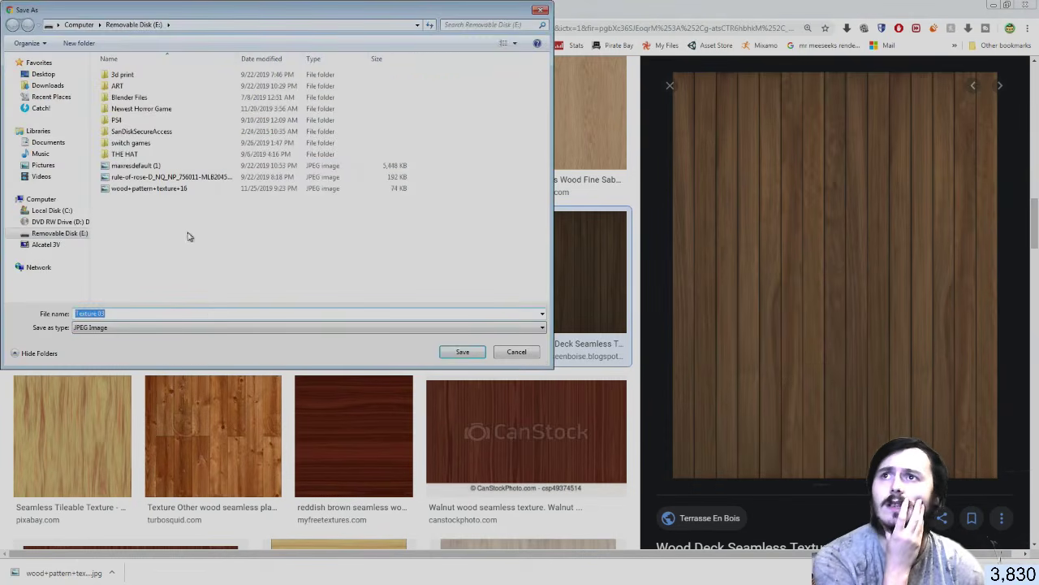
click(163, 187)
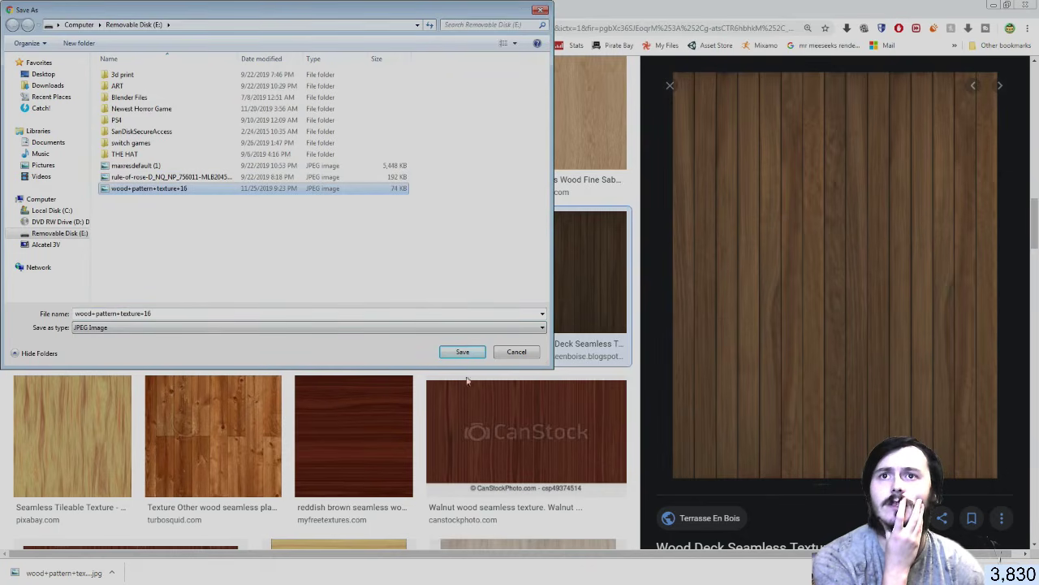
click(462, 351)
click(549, 301)
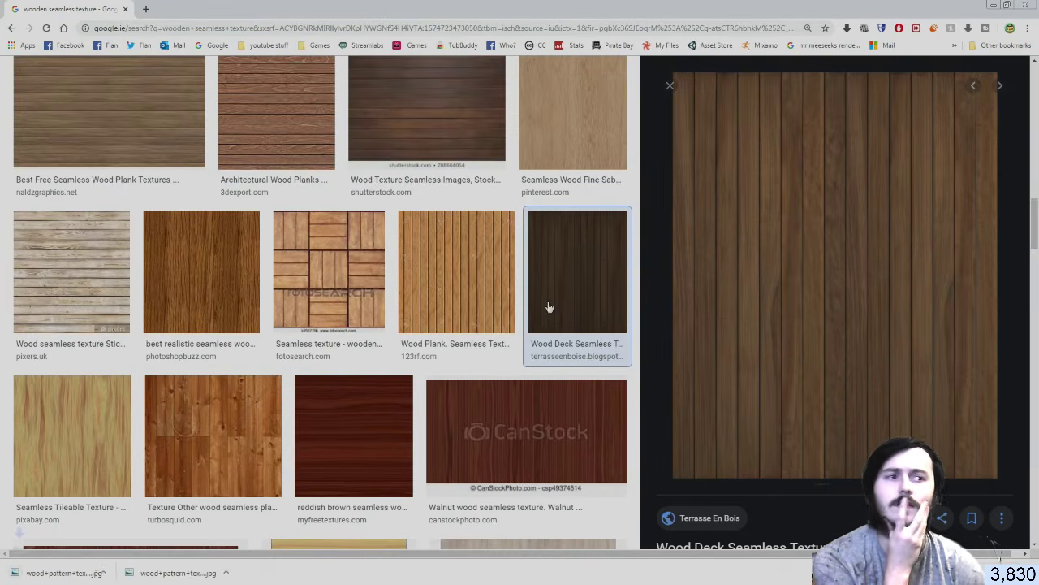
key(alt+Tab)
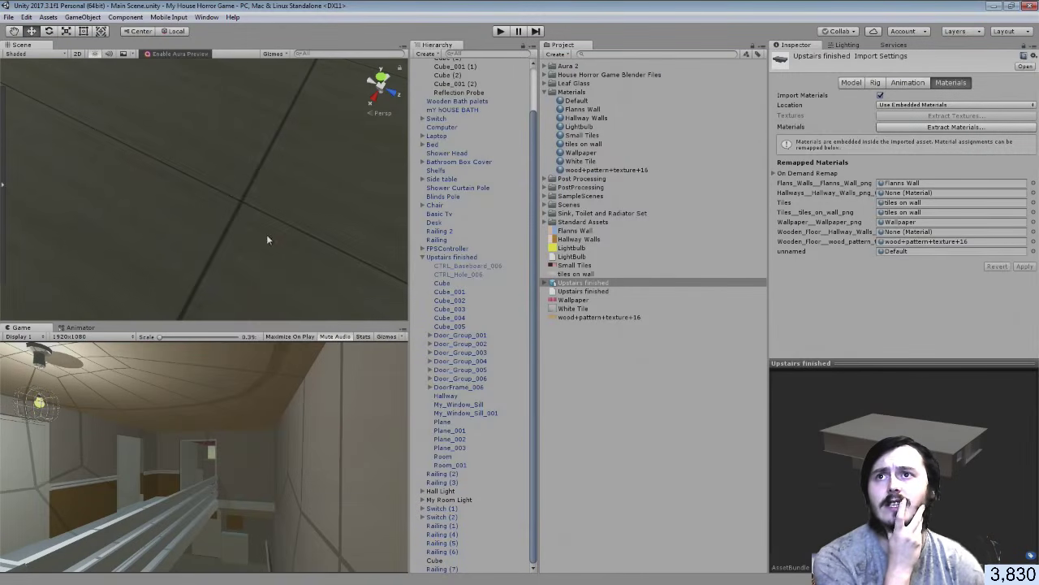
Import the darker wood+pattern+texture+17 image as the wood+pattern+texture+16 material's albedo
right_drag(267, 240, 202, 289)
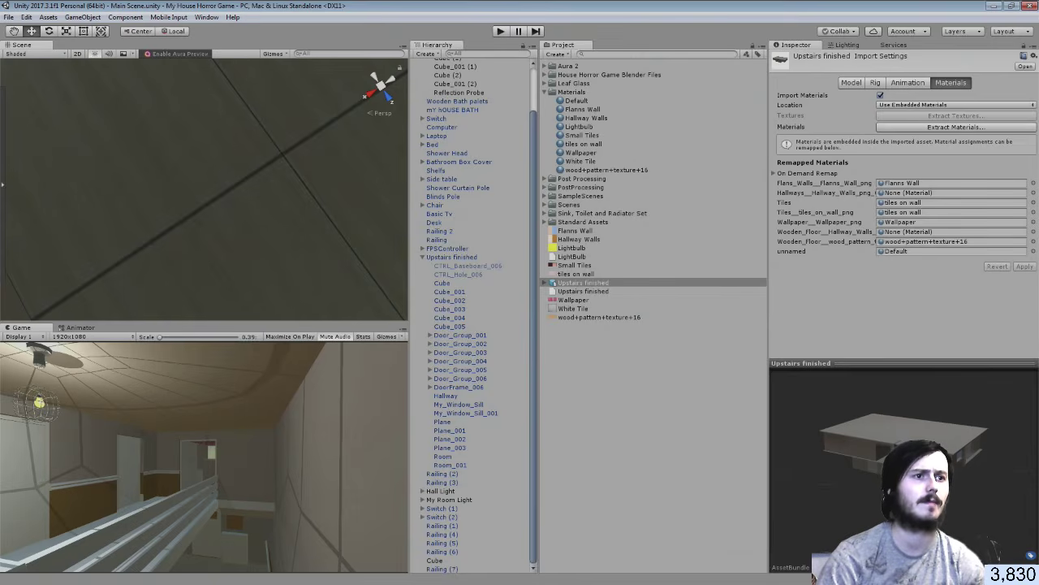
key(alt+Tab)
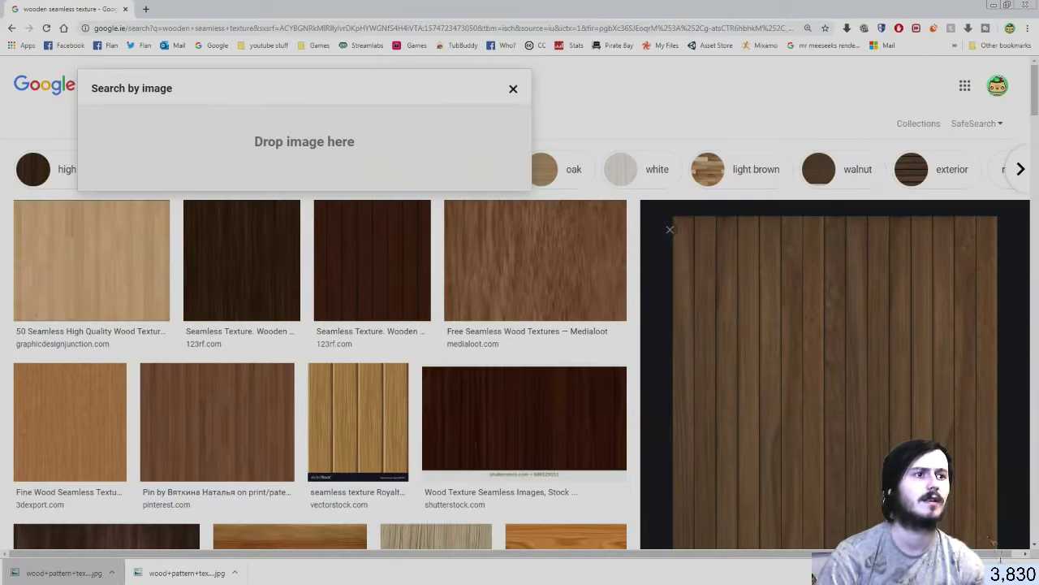
key(alt+Tab)
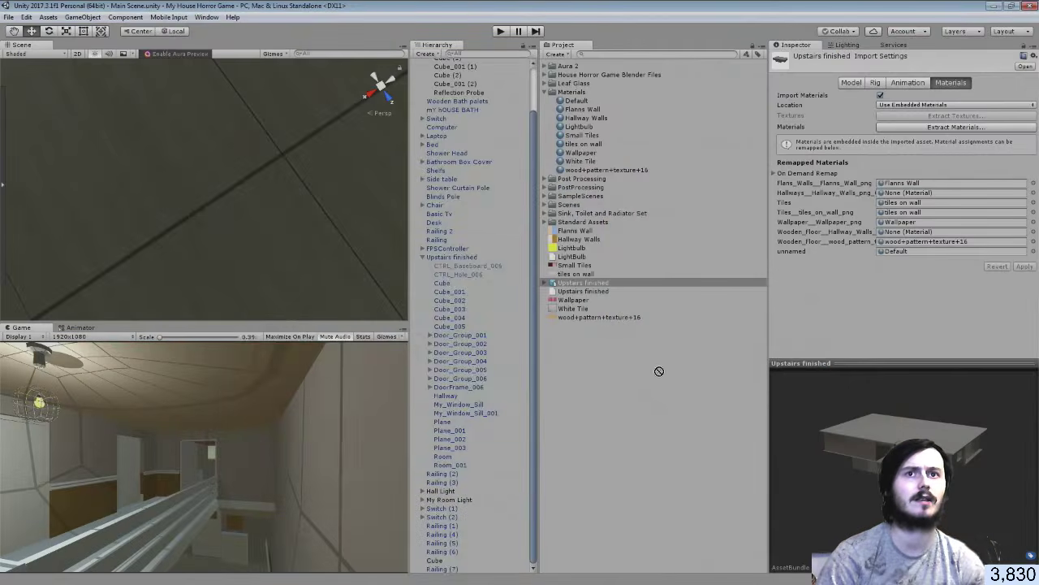
click(657, 372)
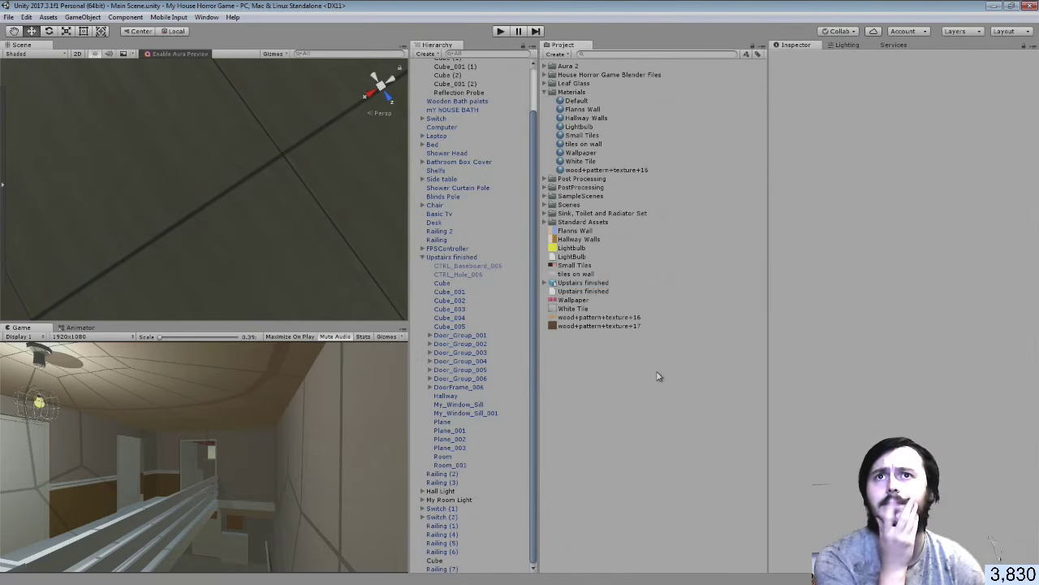
click(605, 170)
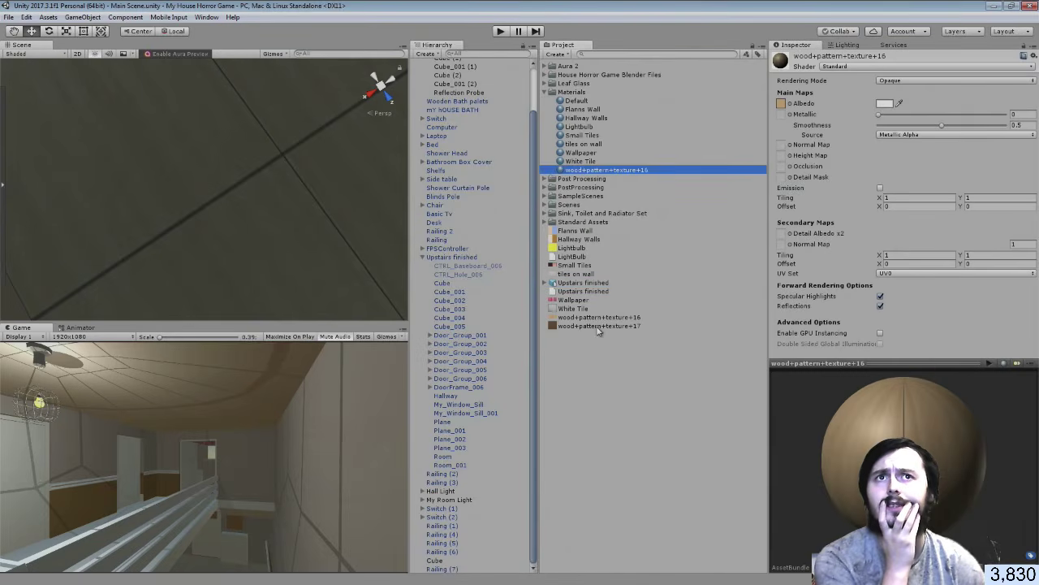
drag(788, 115, 782, 104)
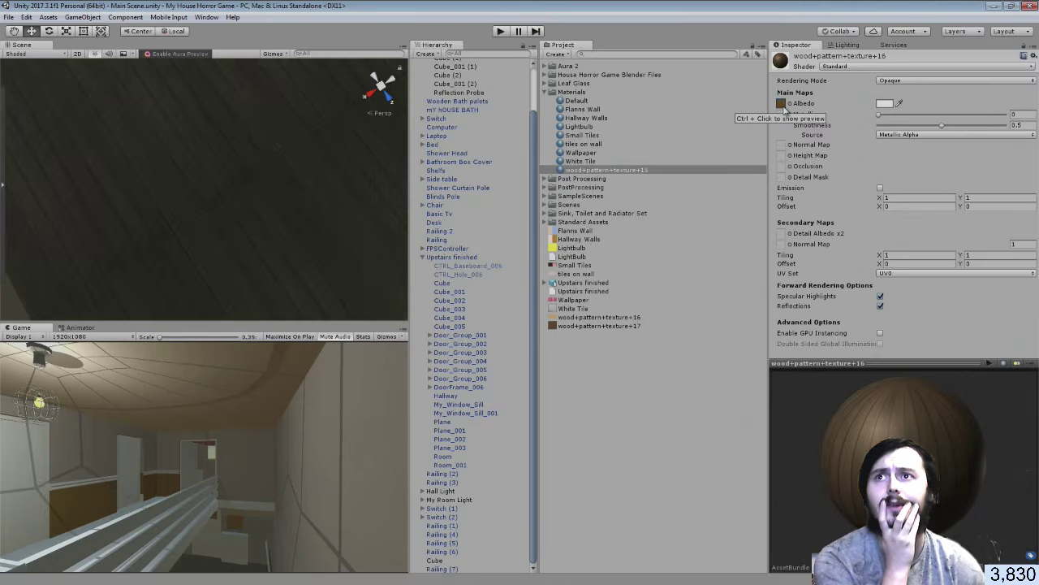
click(596, 393)
right_drag(298, 197, 281, 16)
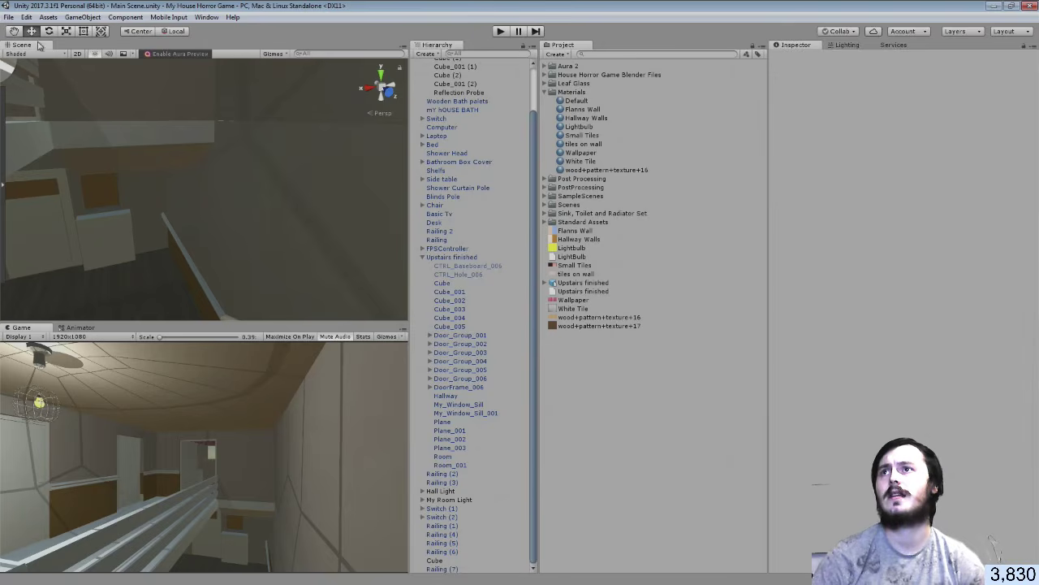
Save the scene via File > Save Scenes, then enter play mode to test the house
click(8, 17)
click(40, 58)
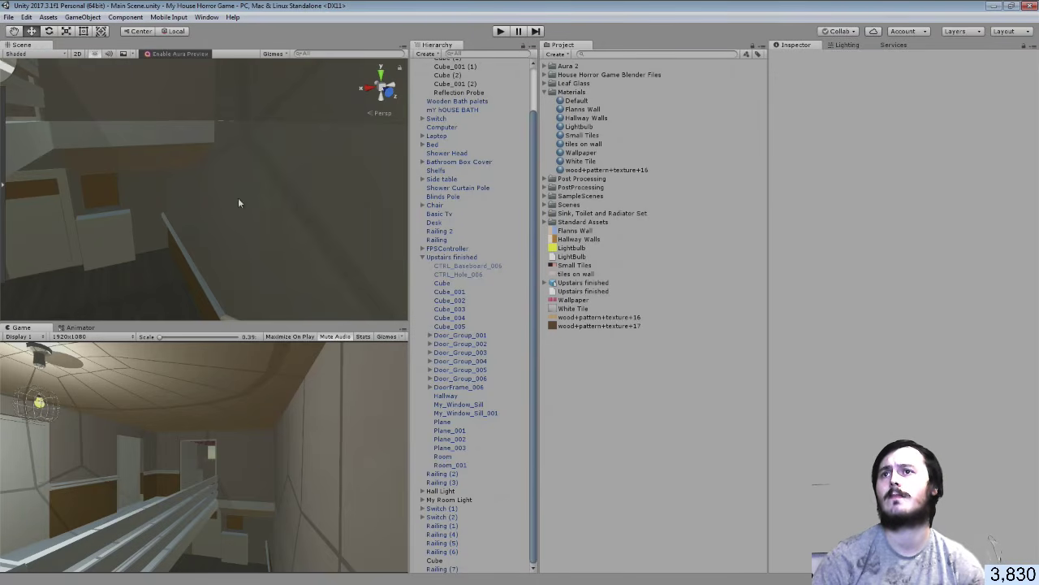
right_drag(238, 203, 275, 251)
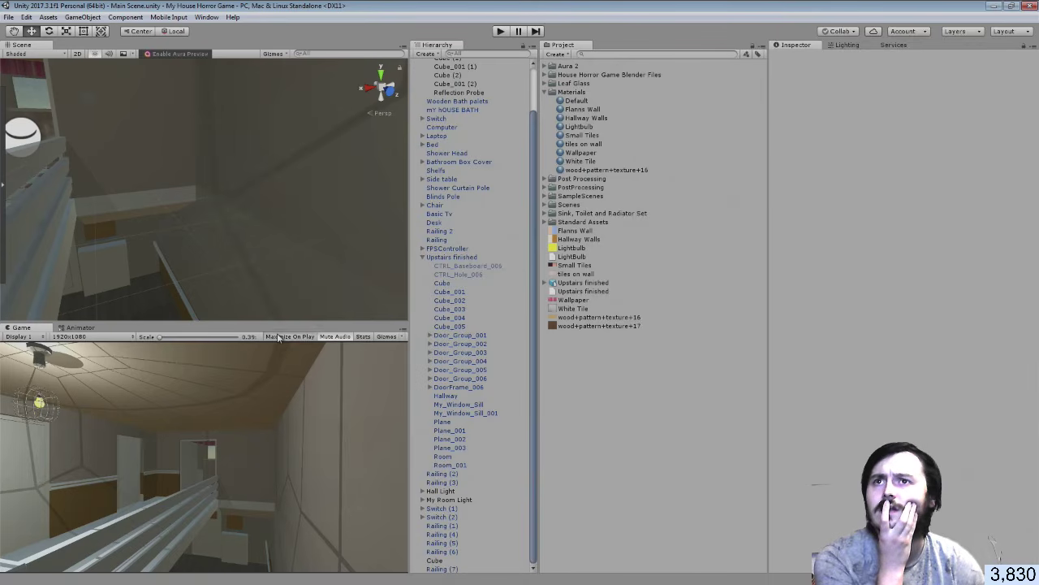
click(500, 32)
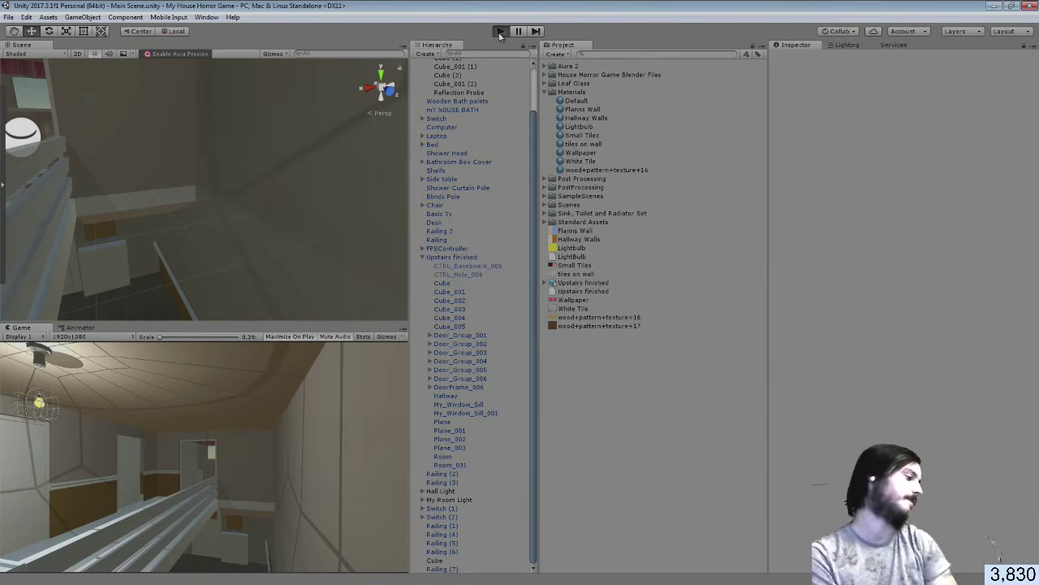
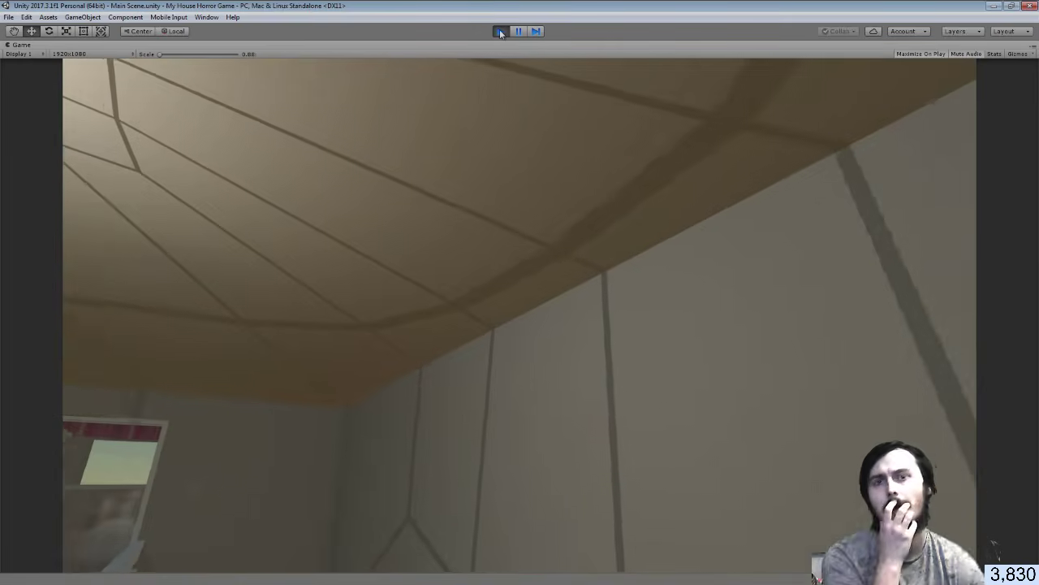
Exit play mode and select the Hallway wall mesh in the Scene view
key(ctrl+p)
click(291, 216)
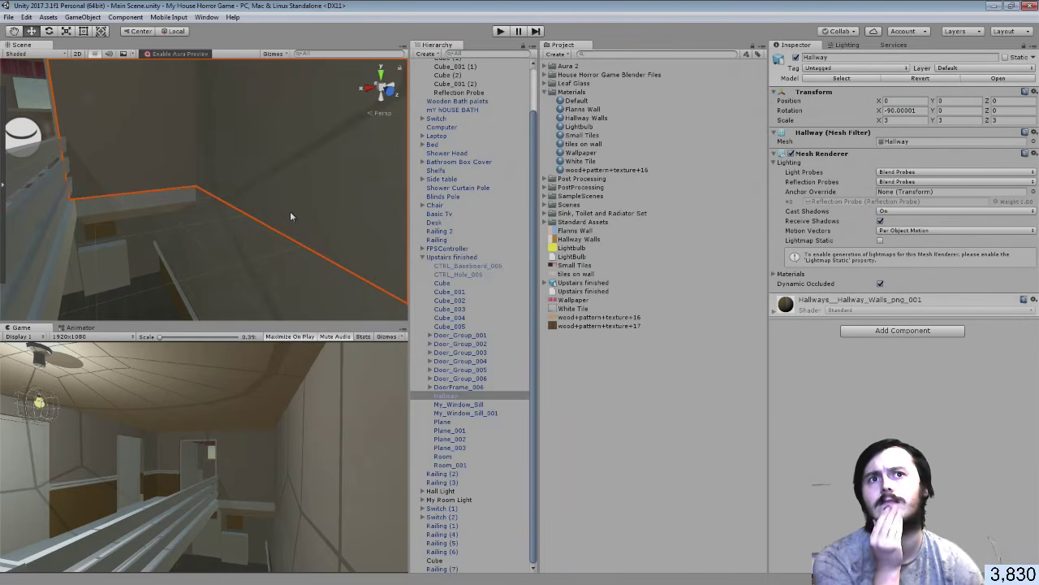
click(776, 312)
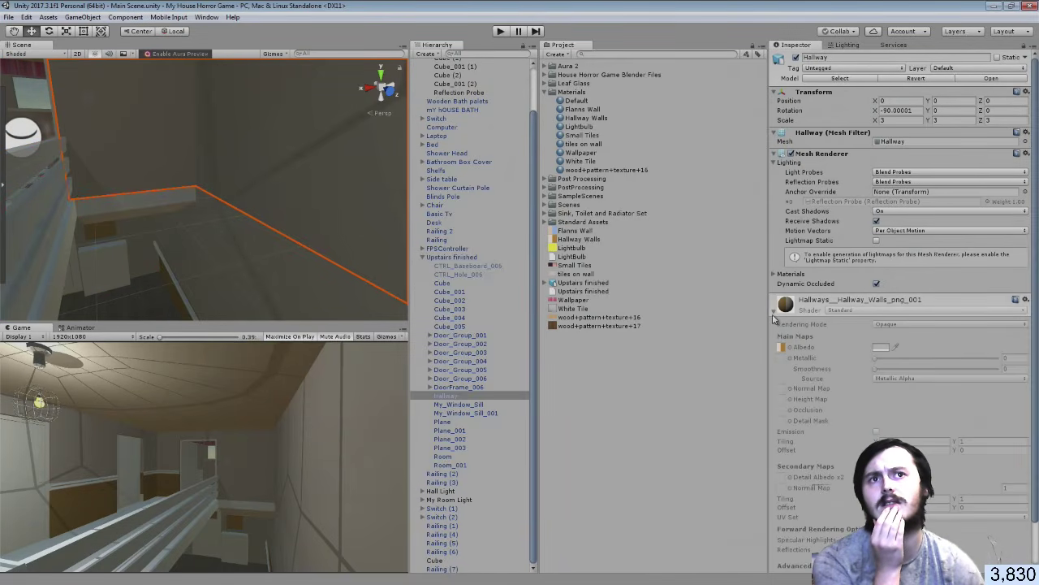
click(776, 312)
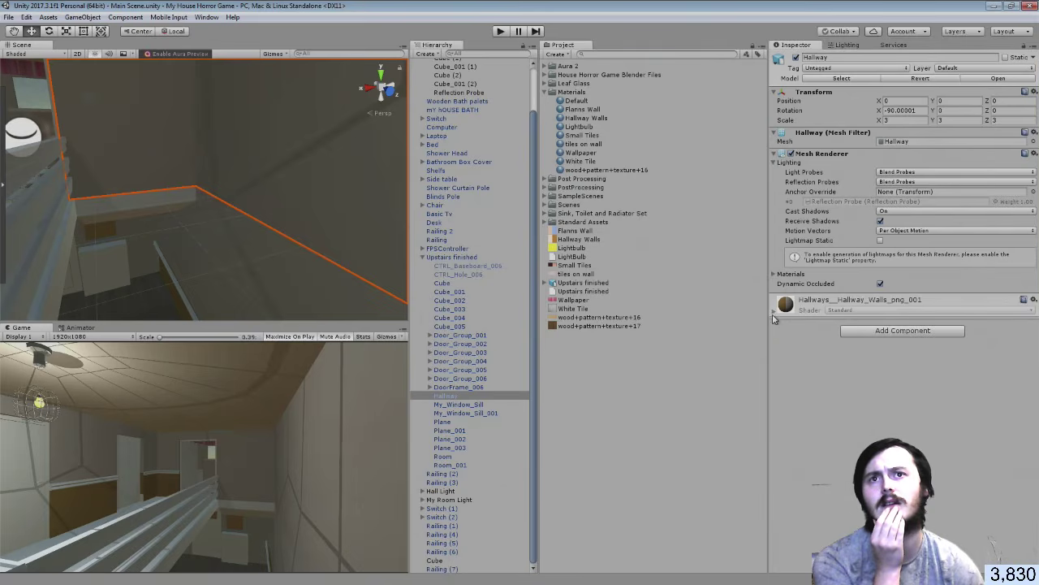
click(285, 277)
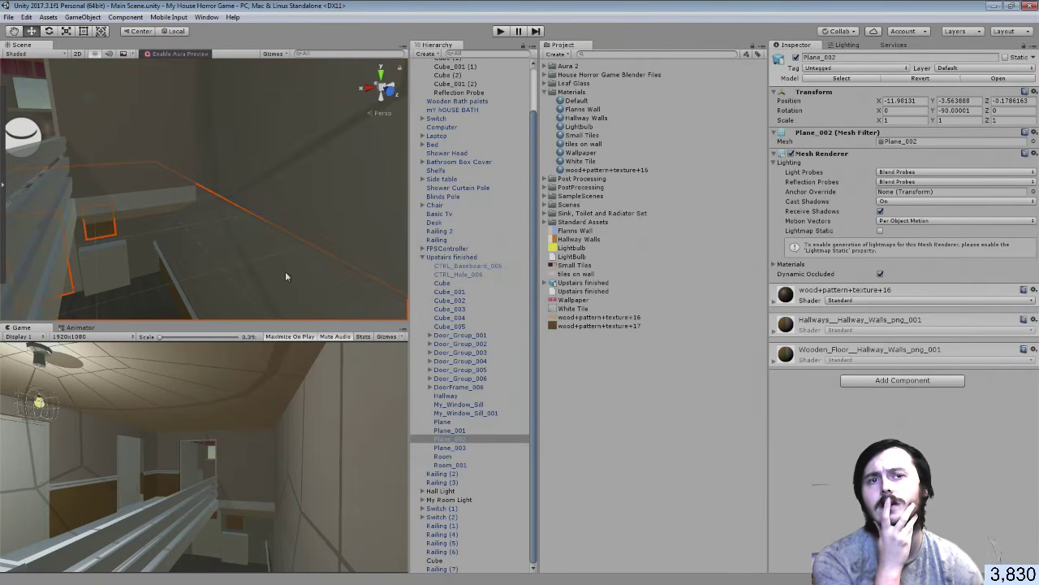
right_drag(322, 209, 260, 183)
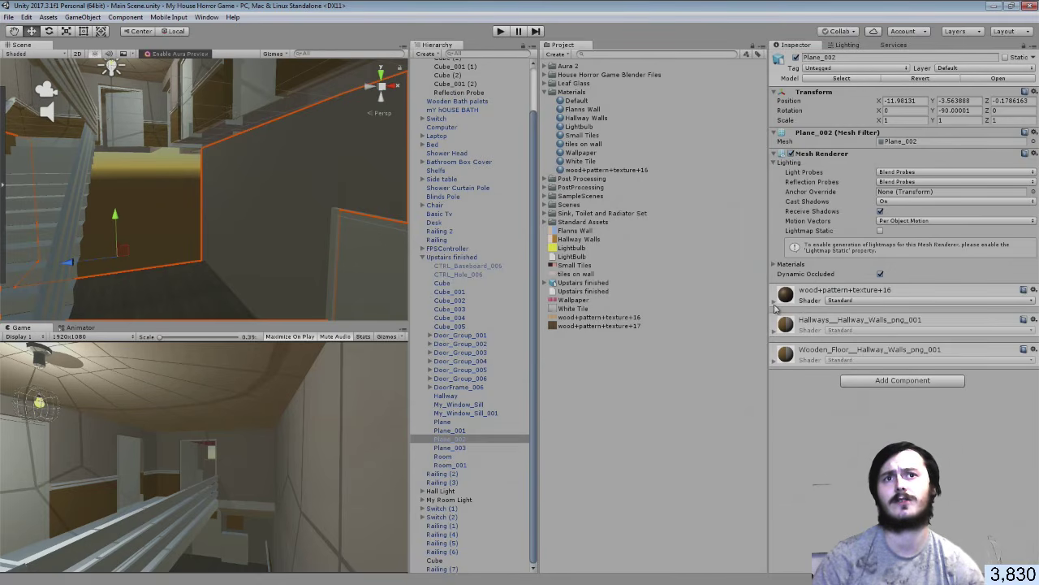
click(775, 303)
click(775, 303)
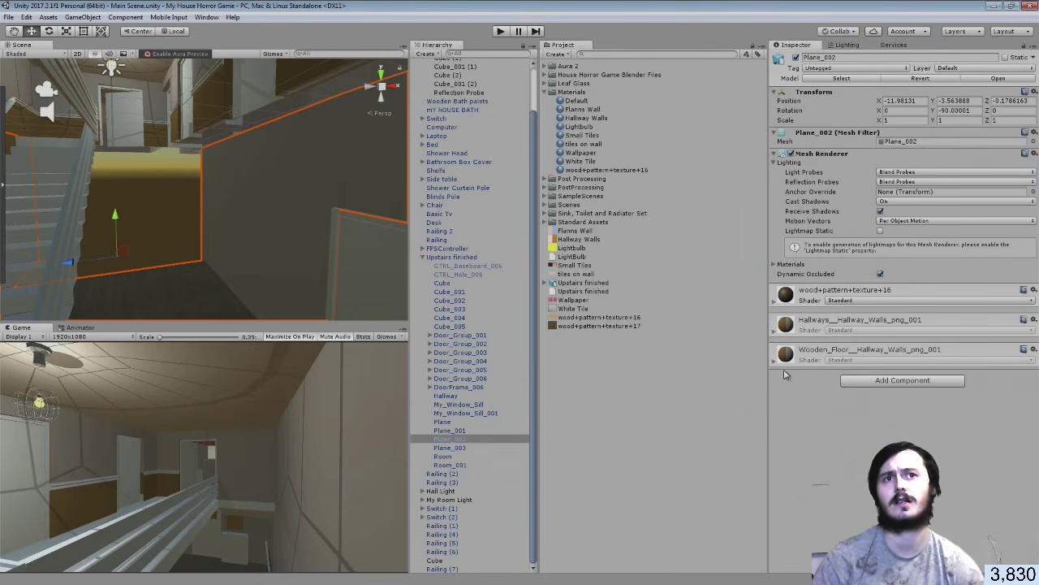
click(775, 331)
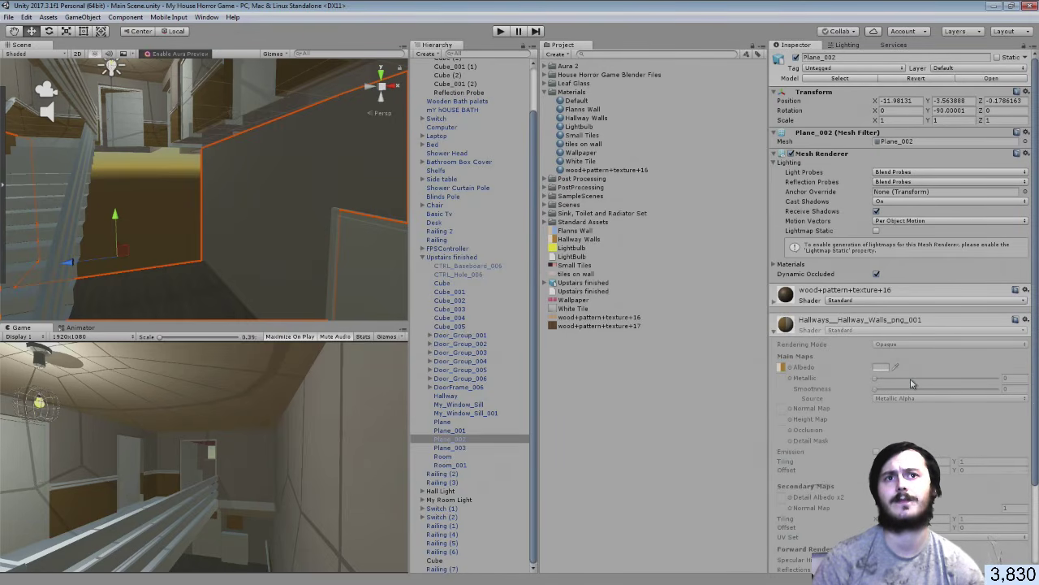
click(777, 333)
click(686, 390)
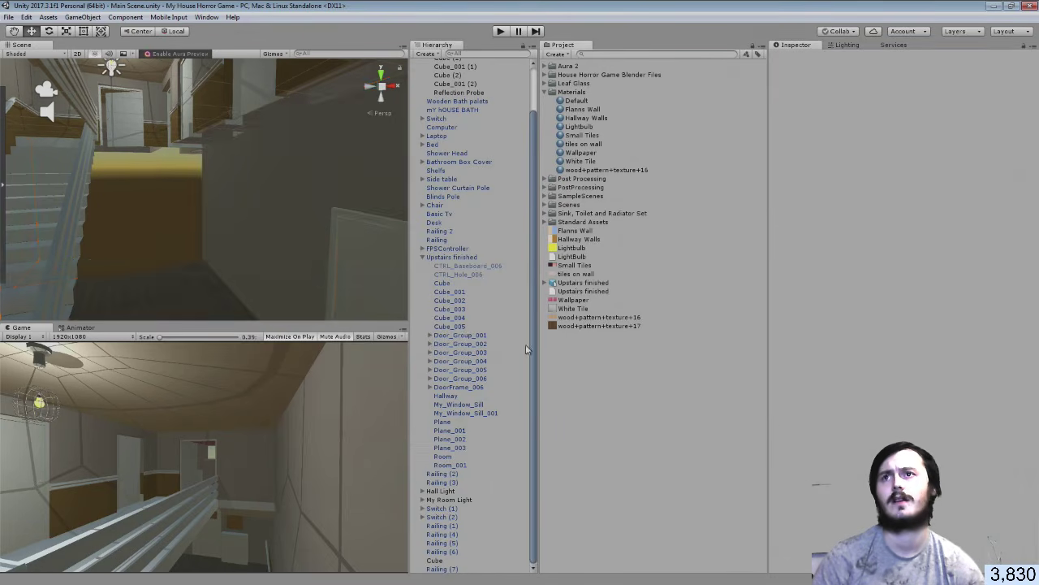
right_drag(244, 212, 675, 194)
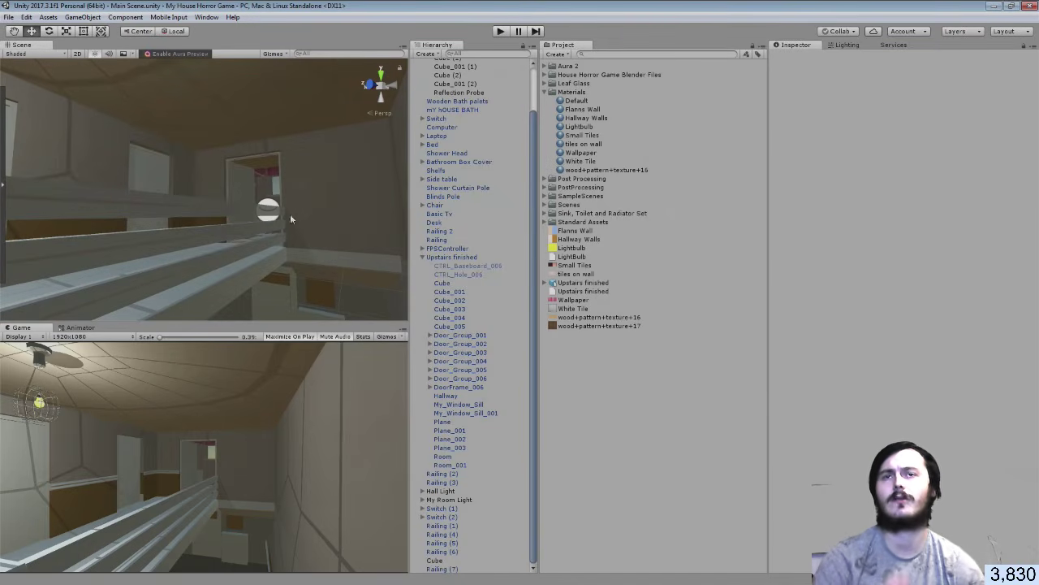
scroll(501, 123, up, 3)
Select the bathroom Reflection Probe and toggle it off and on to compare the lighting
click(474, 142)
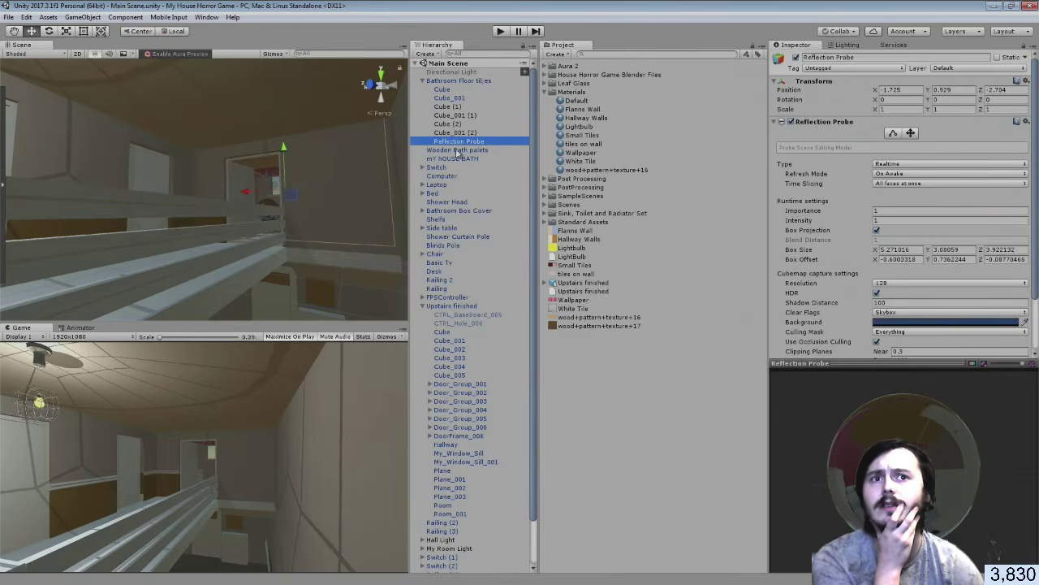
right_drag(277, 228, 313, 274)
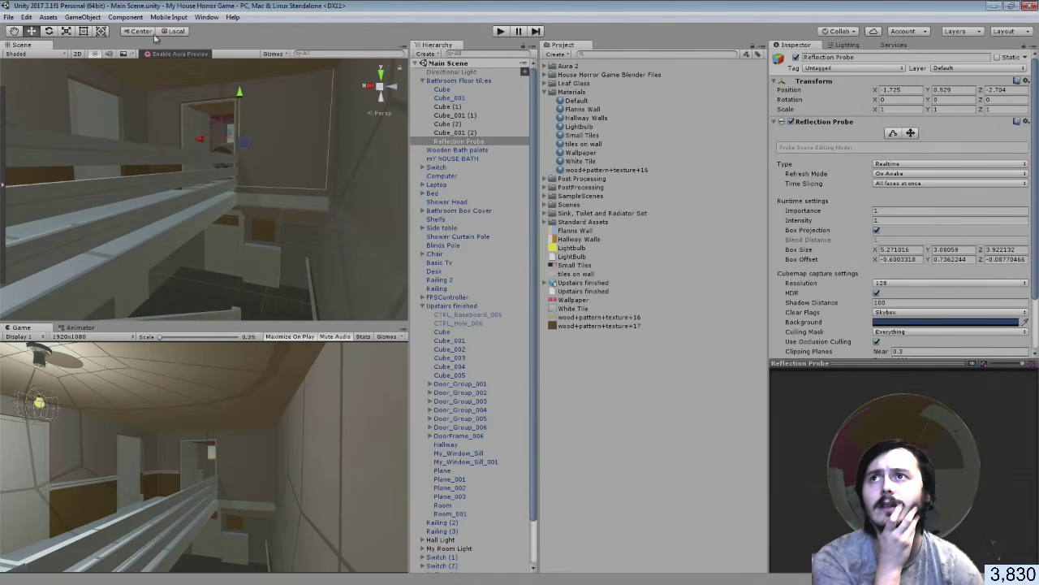
click(65, 31)
key(t)
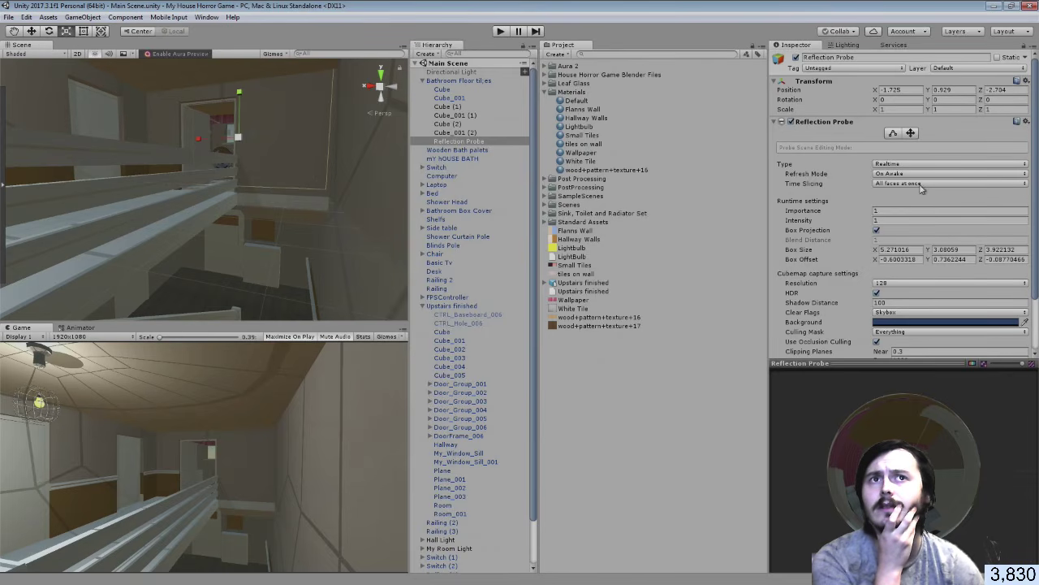
click(791, 121)
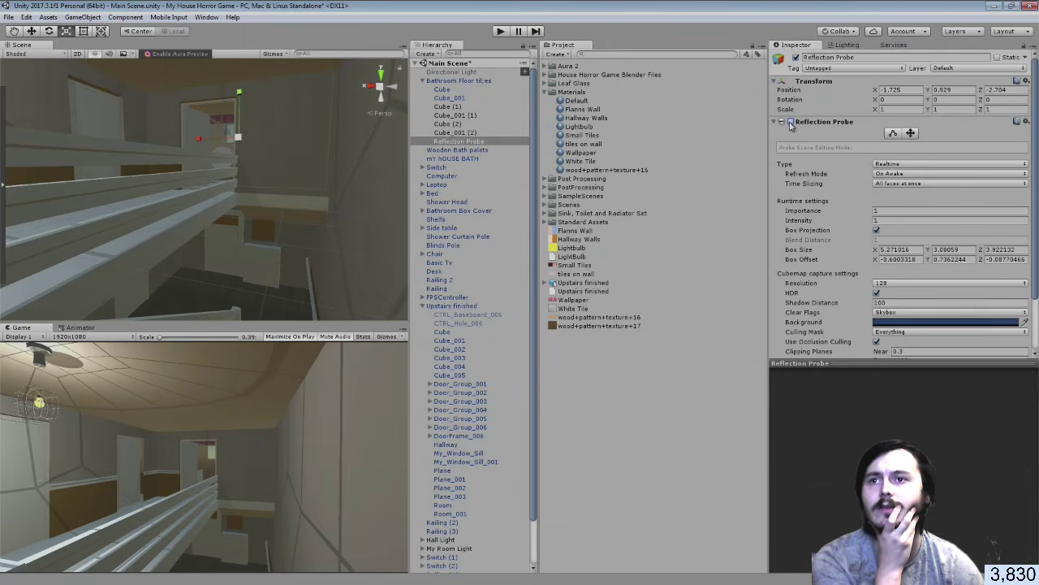
click(790, 121)
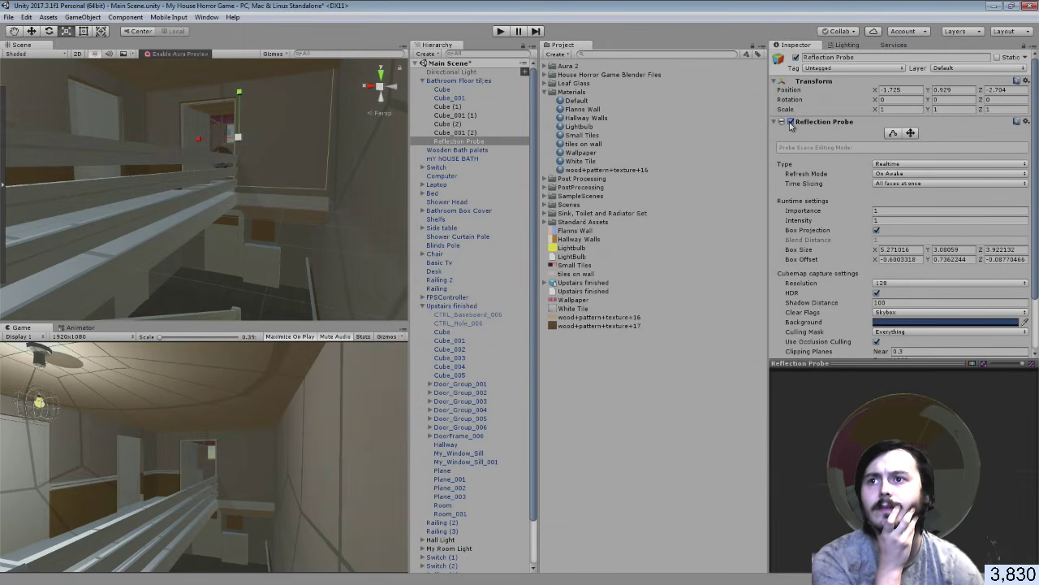
click(790, 121)
click(790, 122)
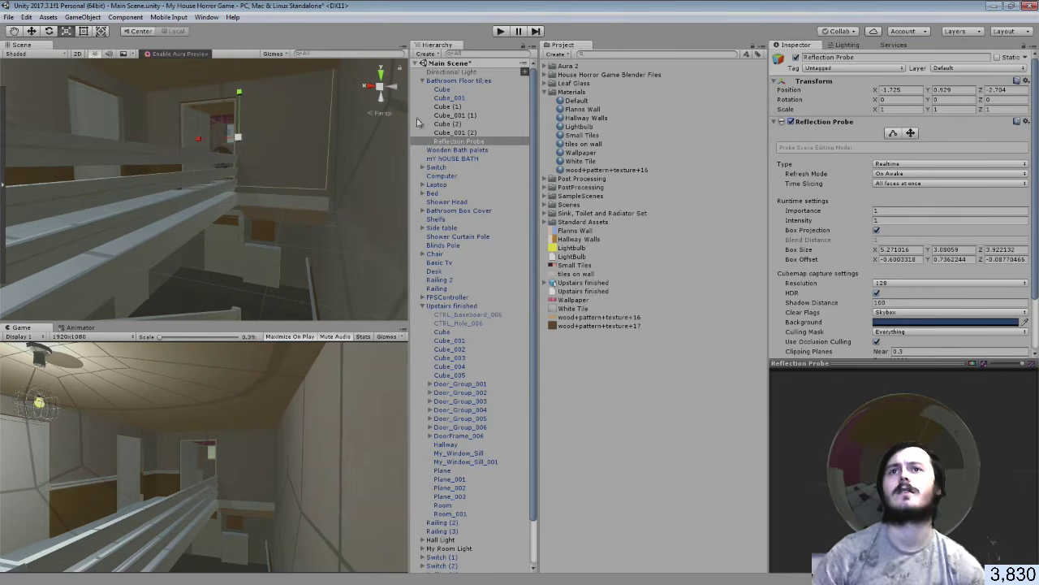
Enlarge the probe's bounding box to about 13.1 × 8.1 × 19.8 over the upstairs and save the scene
click(893, 132)
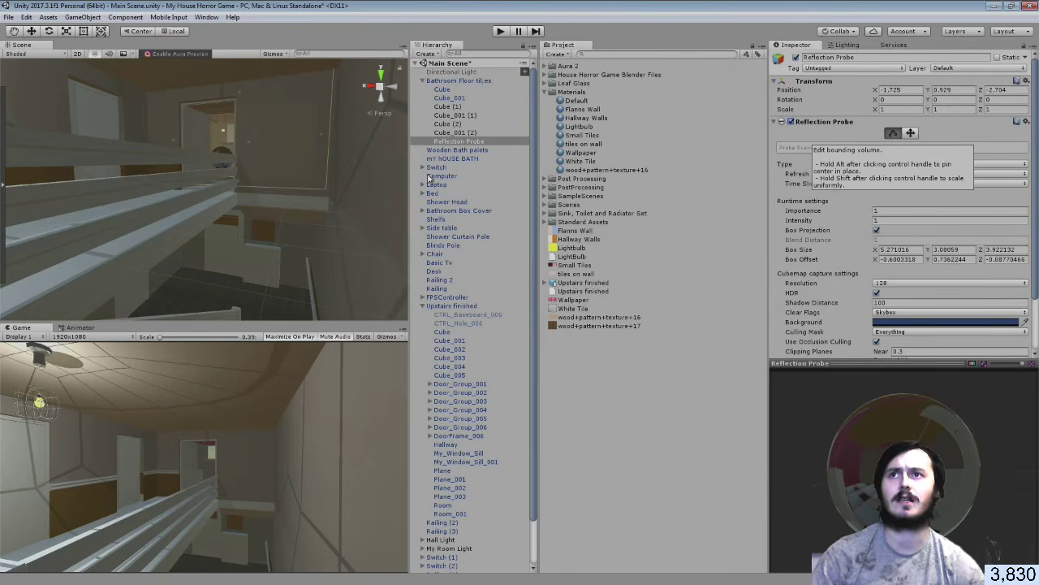
right_drag(341, 272, 324, 160)
key(w)
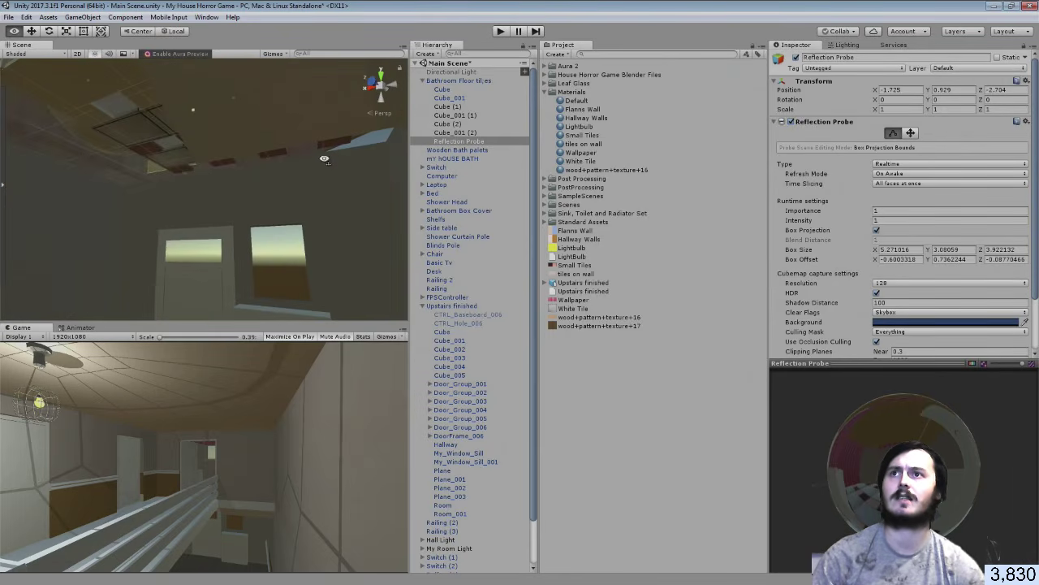
drag(195, 109, 251, 382)
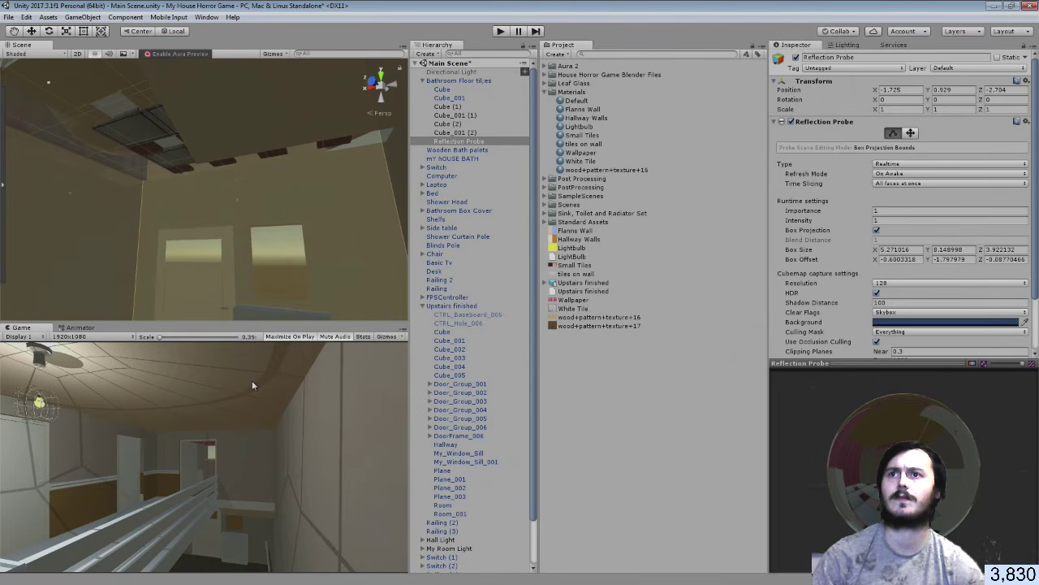
right_drag(258, 291, 48, 288)
key(s)
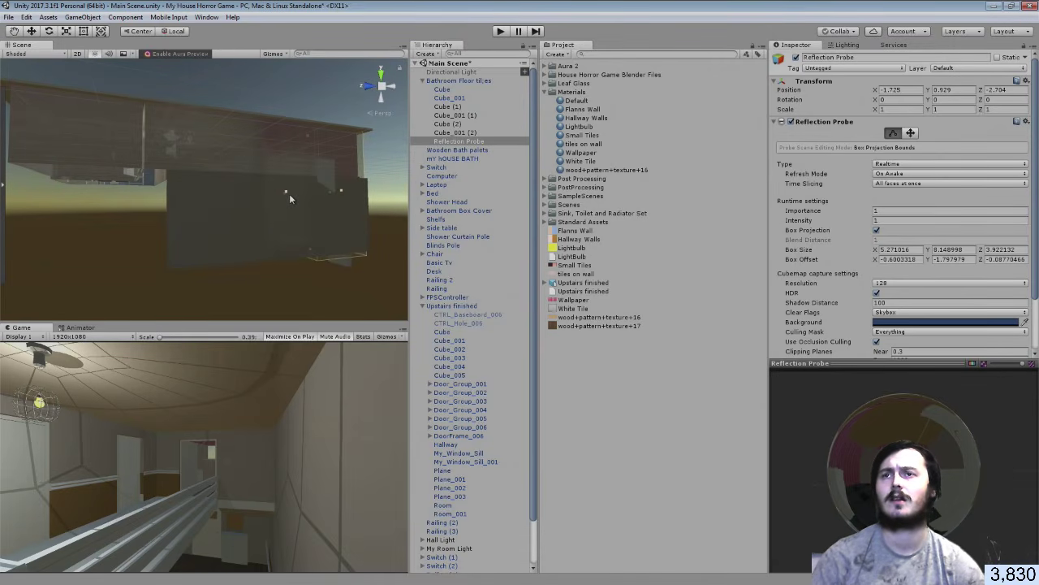
drag(289, 193, 100, 196)
key(a)
right_drag(160, 192, 348, 197)
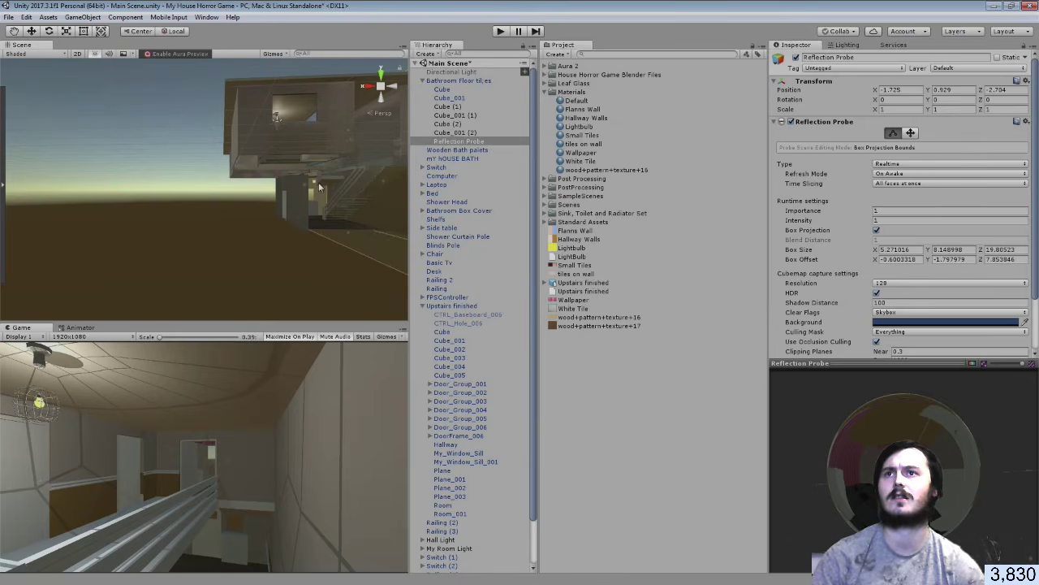
drag(316, 187, 219, 178)
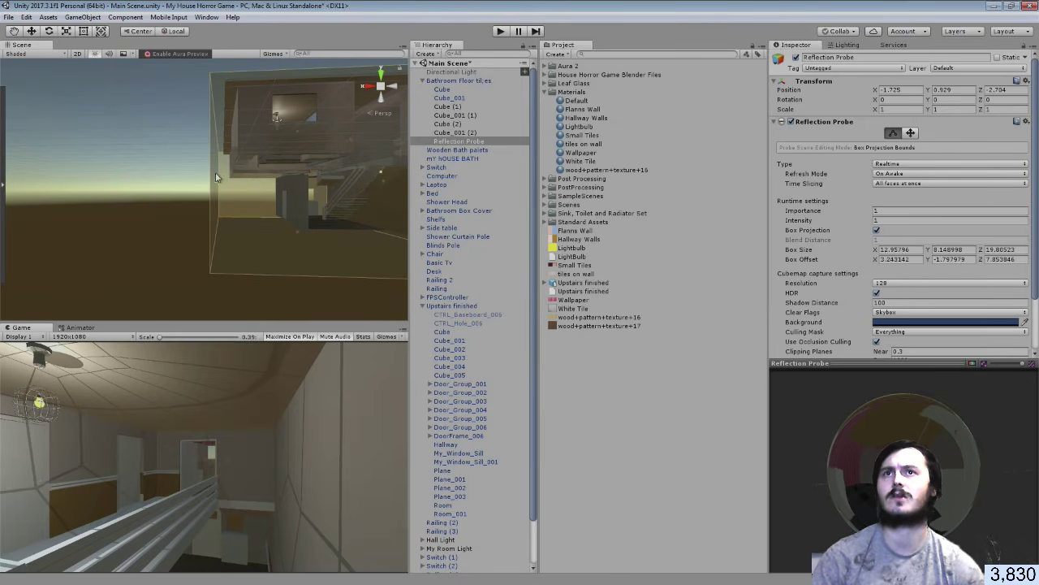
click(8, 17)
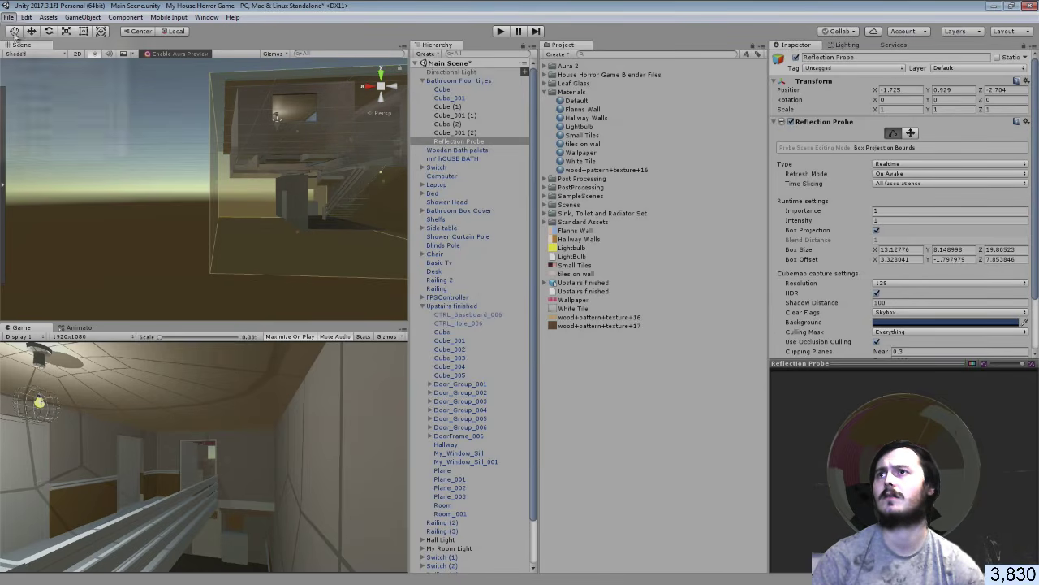
click(26, 58)
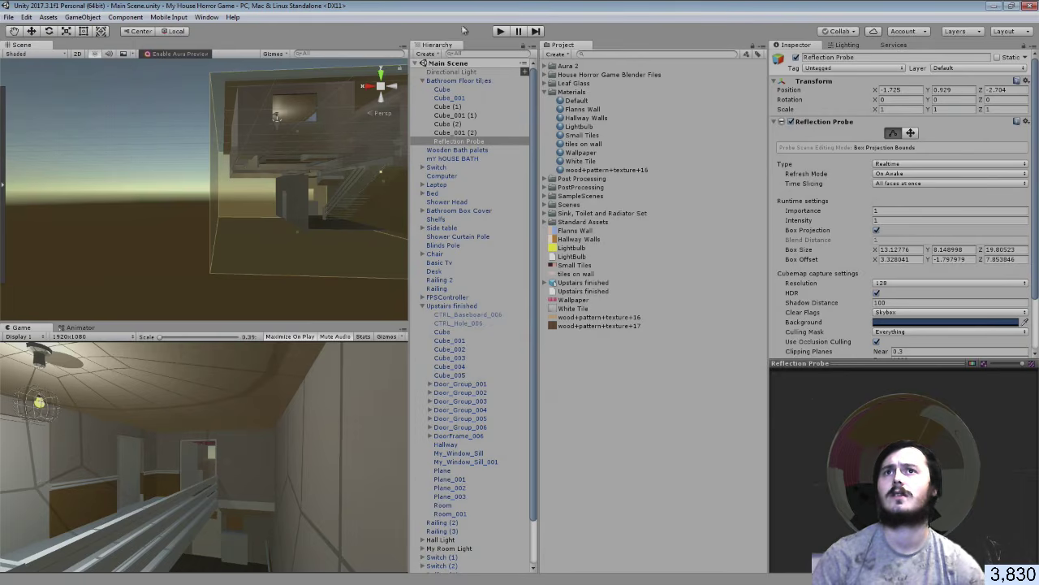
click(497, 32)
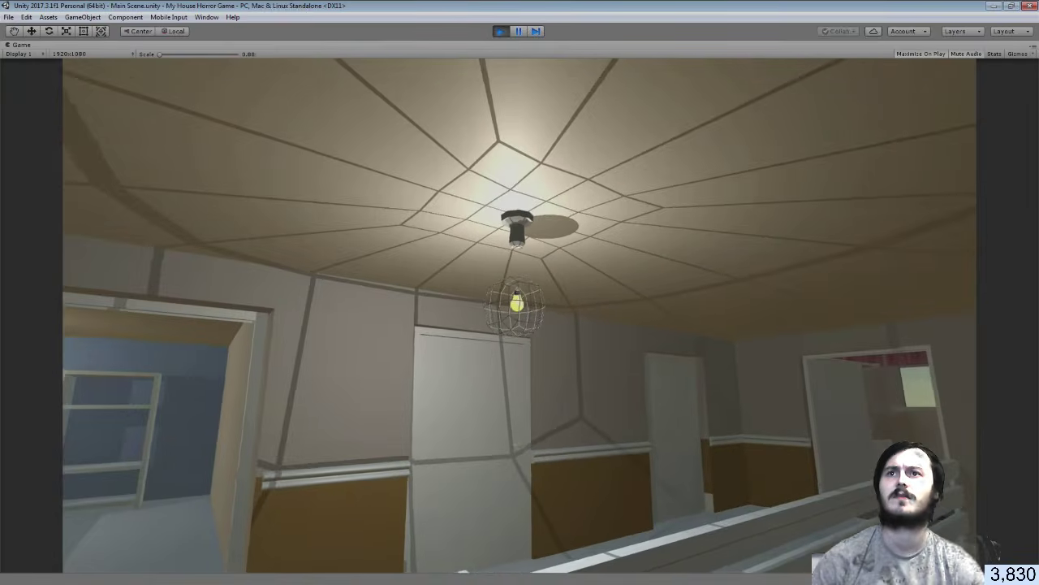
key(w)
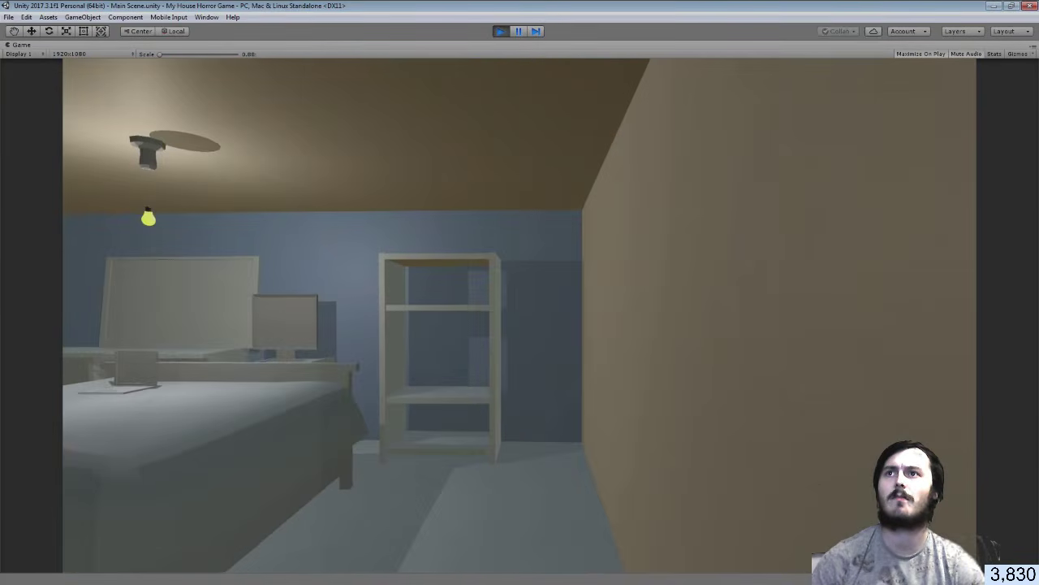
key(w)
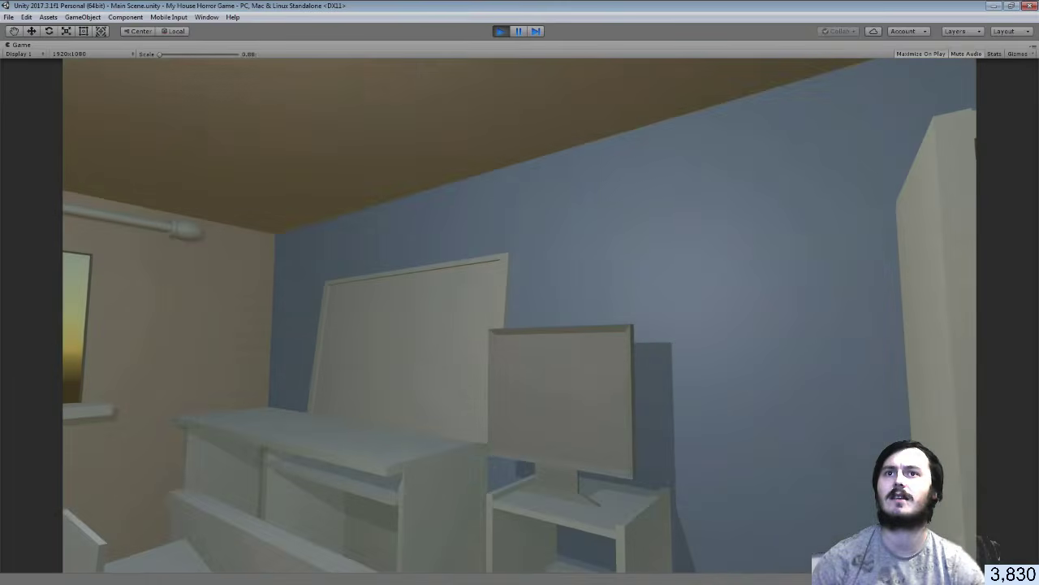
key(Escape)
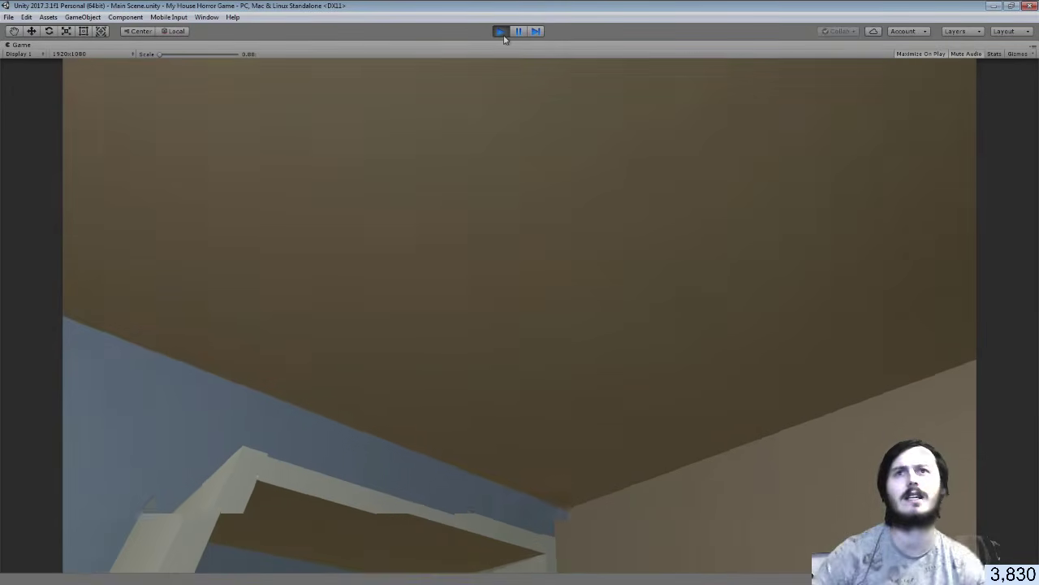
click(502, 34)
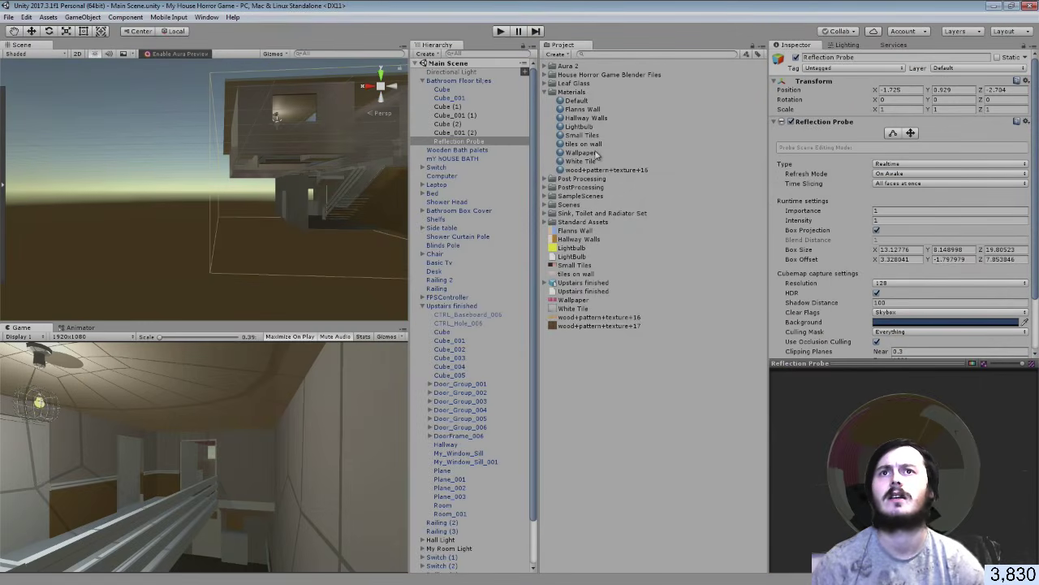
Set the Flanns Wall material to Metallic 0.513 and Smoothness 0.321, checking it in the bedroom
click(591, 109)
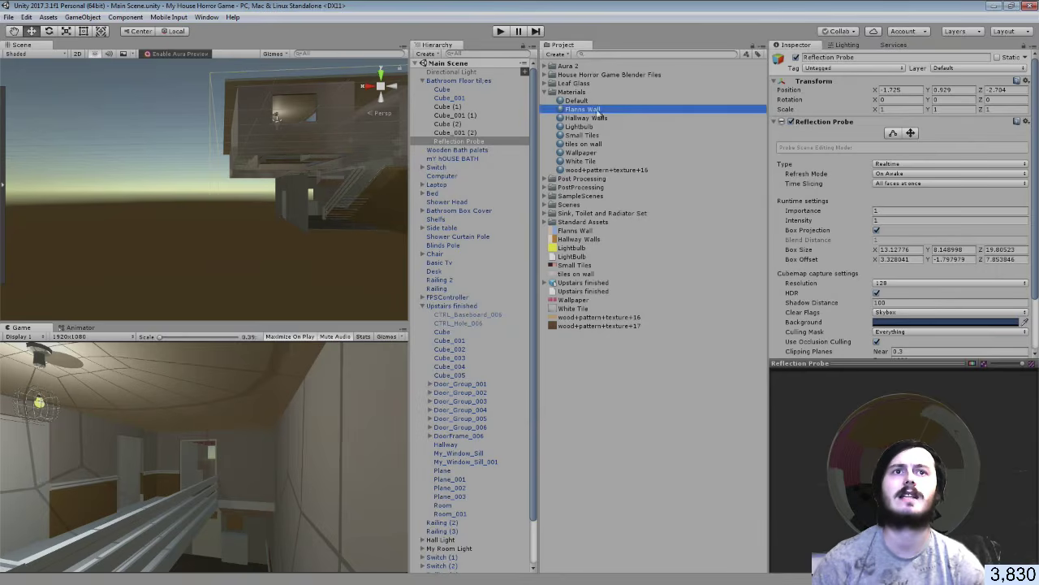
drag(882, 119, 919, 122)
key(w)
right_drag(351, 194, 292, 167)
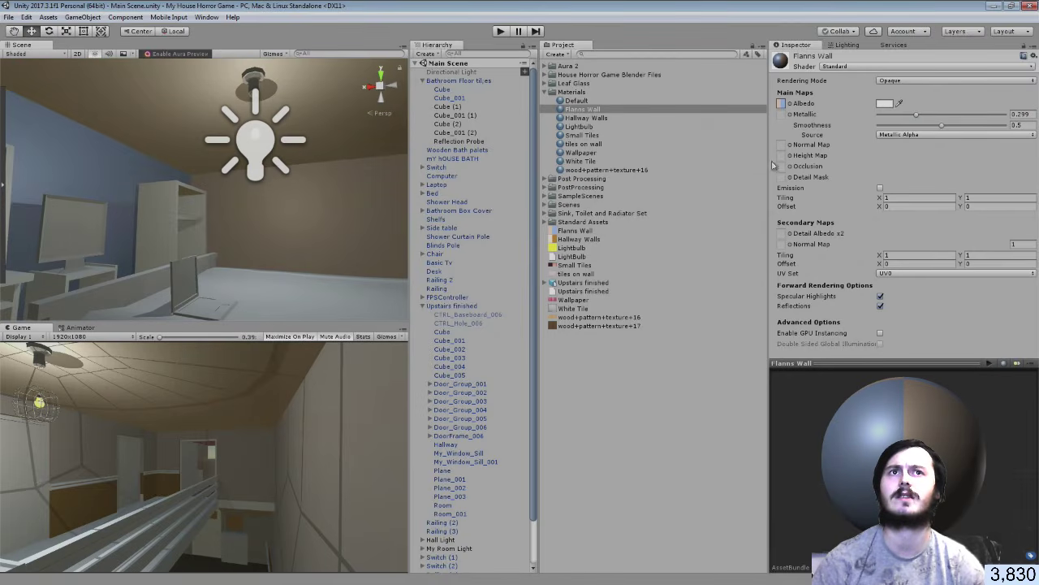
mouse_move(916, 120)
mouse_down()
mouse_move(835, 118)
mouse_move(945, 117)
mouse_move(893, 128)
mouse_move(967, 133)
mouse_move(920, 127)
mouse_up()
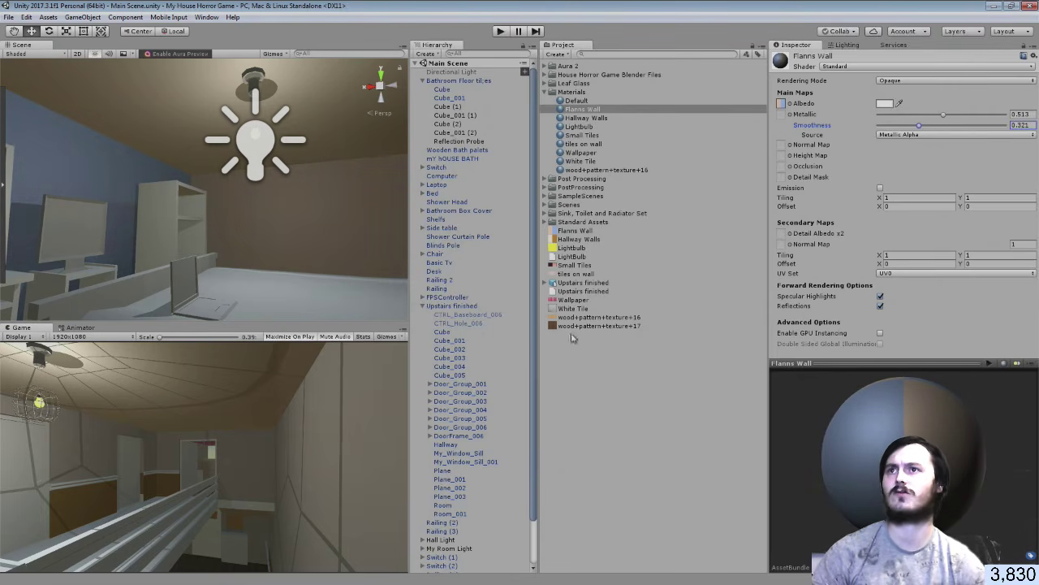
right_drag(313, 199, 84, 250)
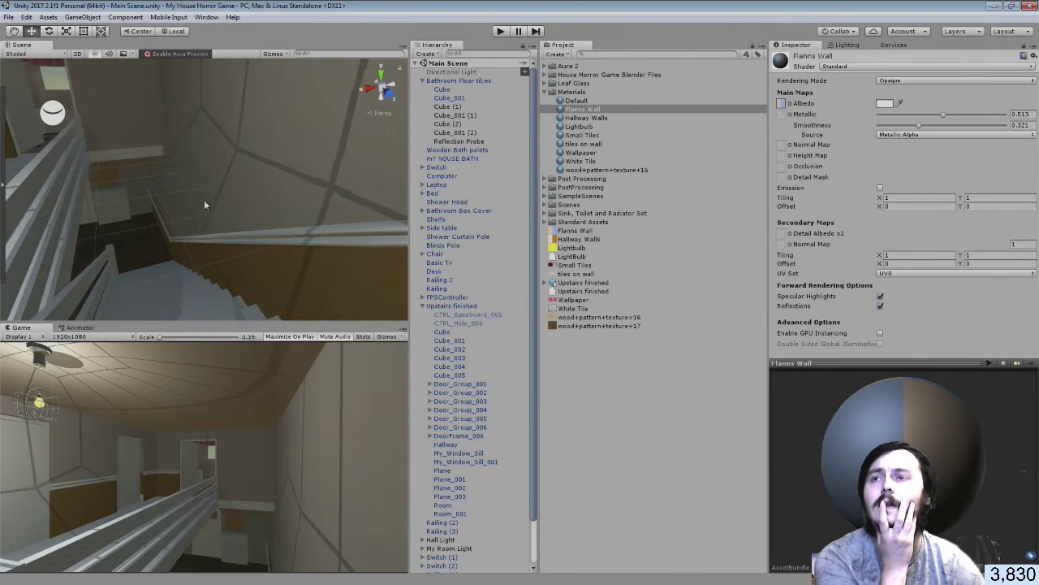
right_drag(205, 205, 992, 133)
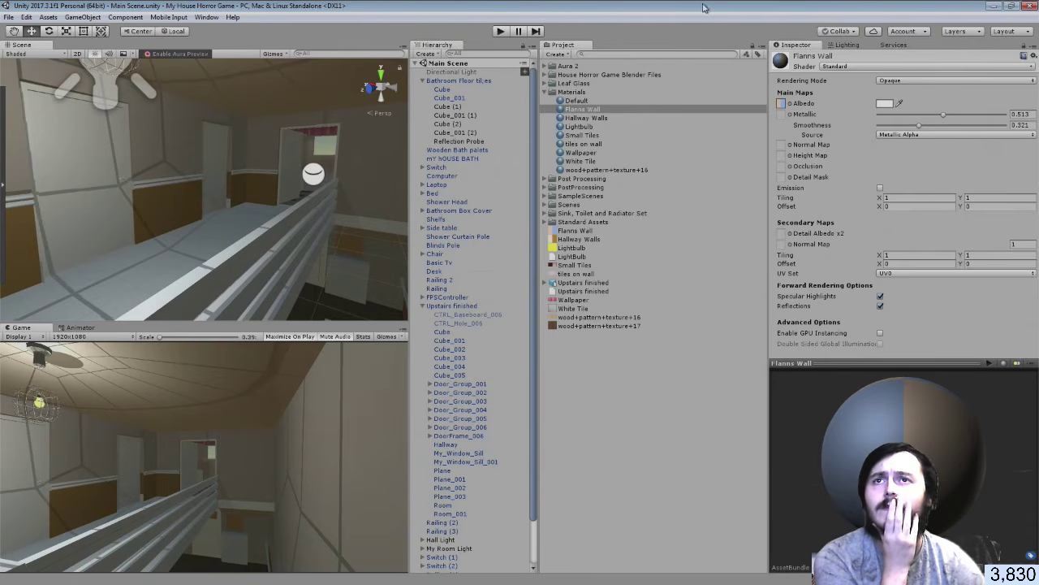
Collapse the Materials folder and the Upstairs finished group, then return to the browser
click(547, 92)
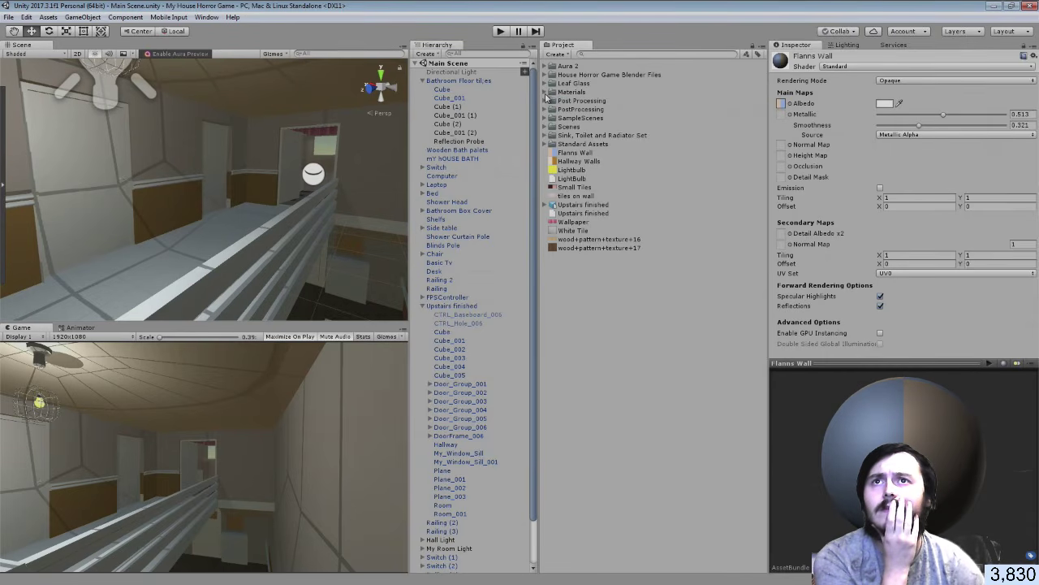
click(419, 82)
click(422, 82)
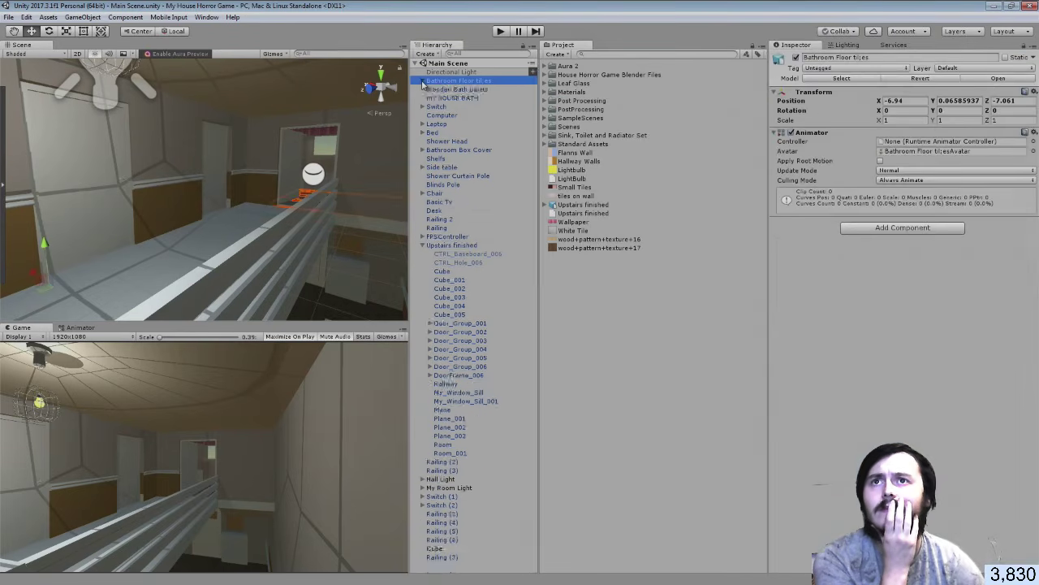
click(423, 245)
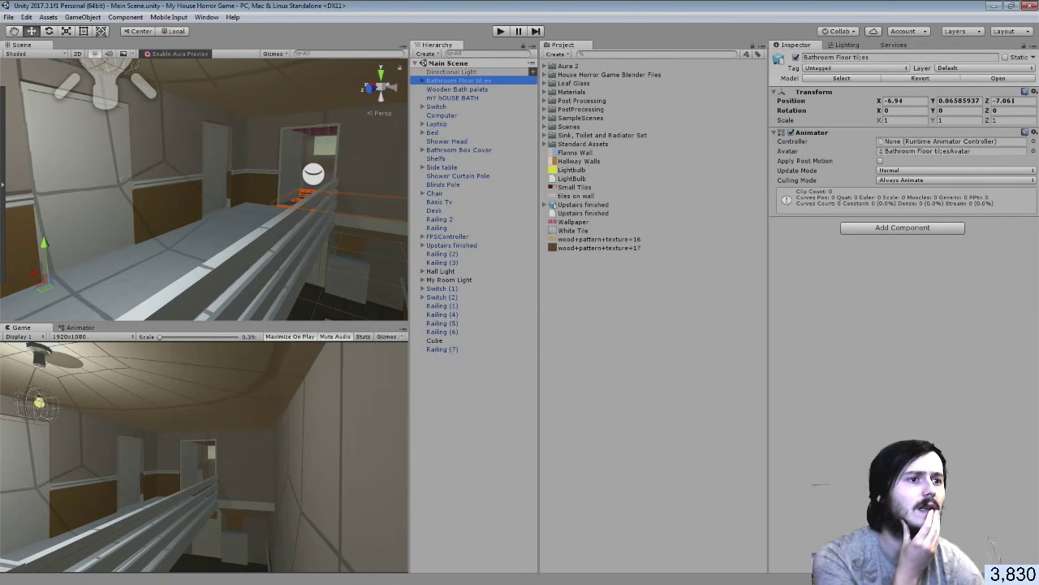
key(alt+Tab)
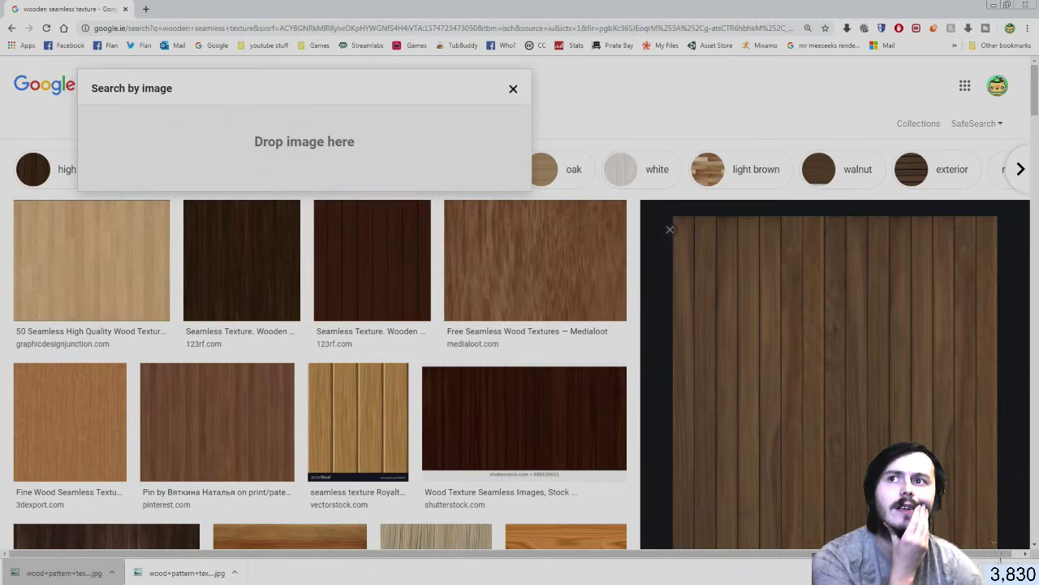
Save the first light seamless wood texture from the Google Images results
click(72, 292)
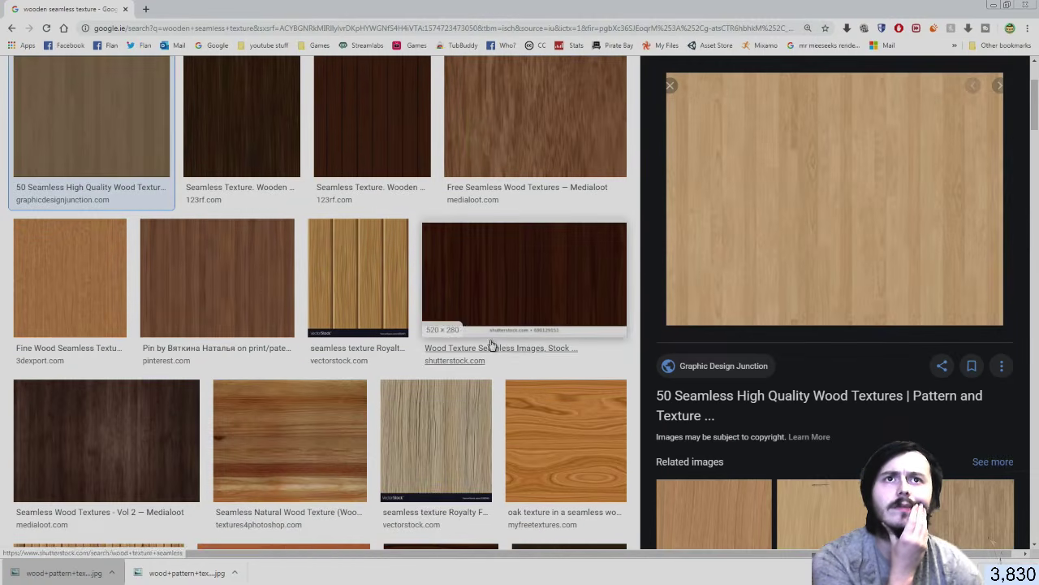
right_click(746, 242)
click(785, 354)
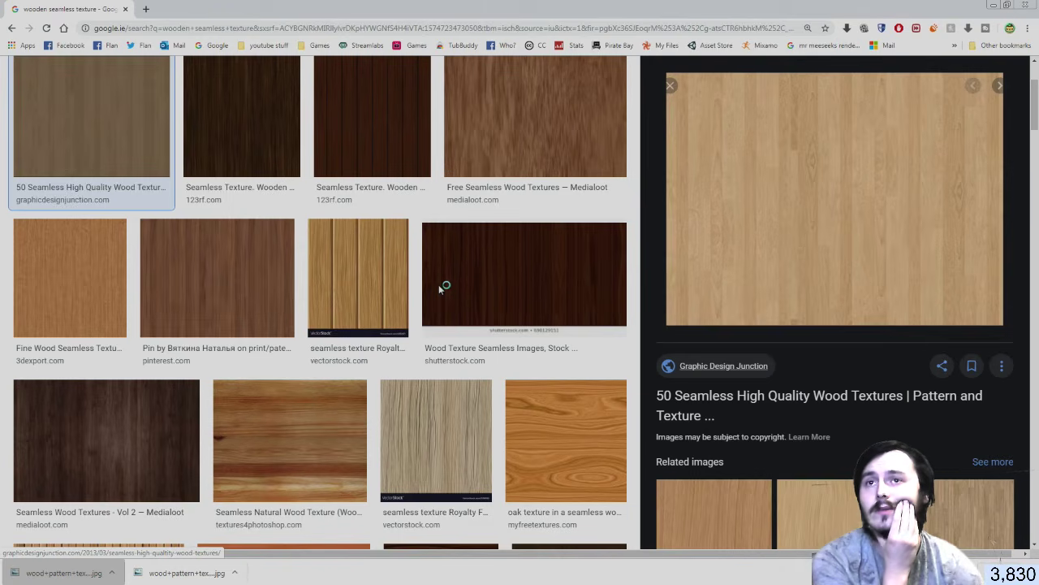
key(Return)
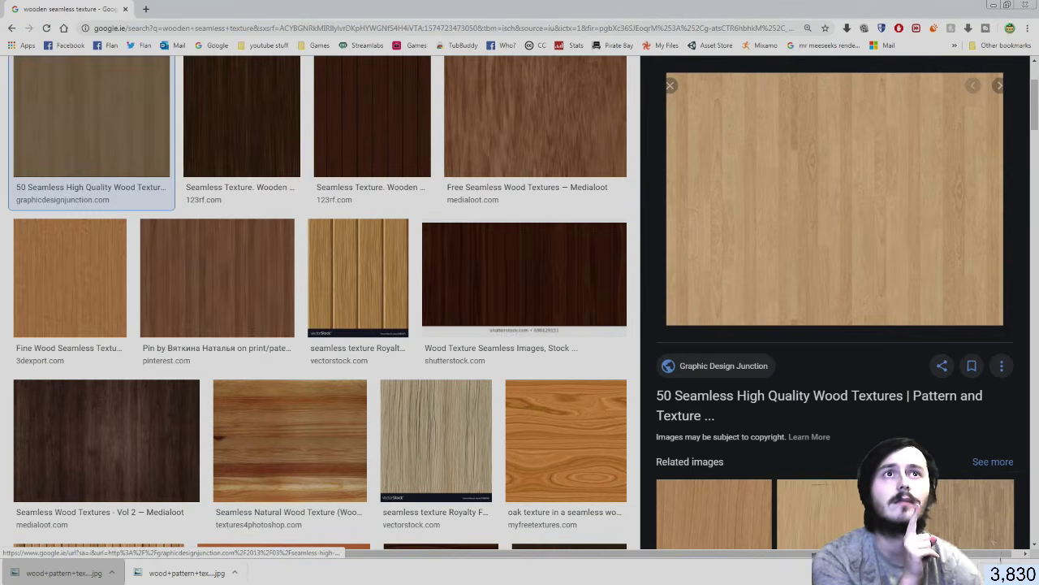
key(alt+Tab)
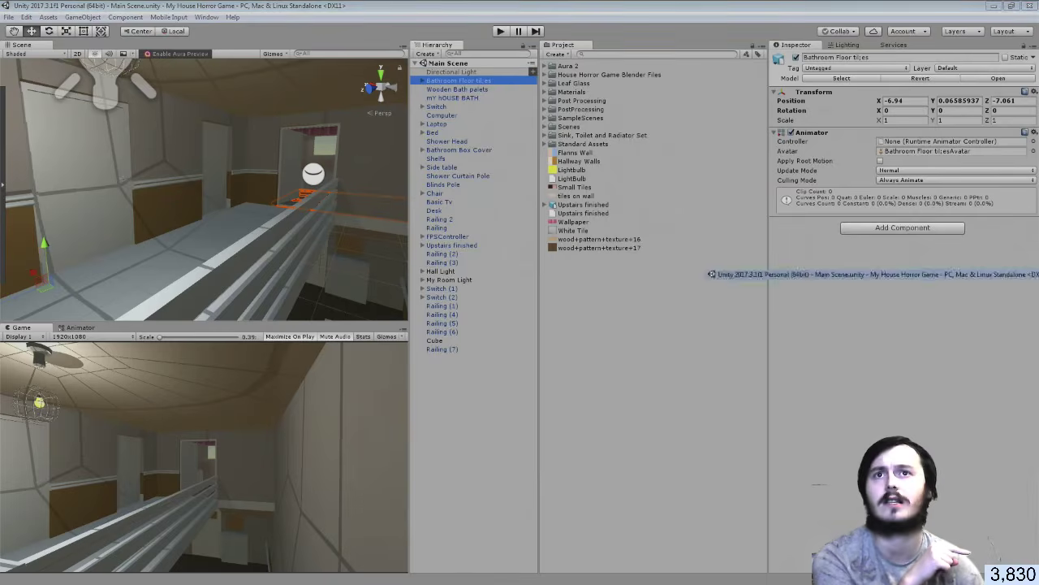
key(alt+Tab)
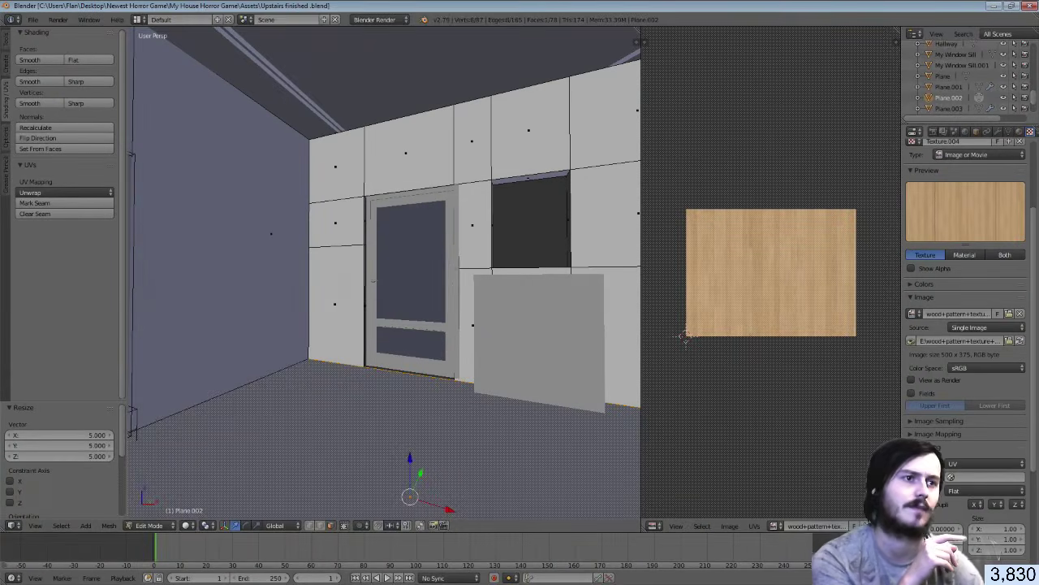
key(alt+Tab)
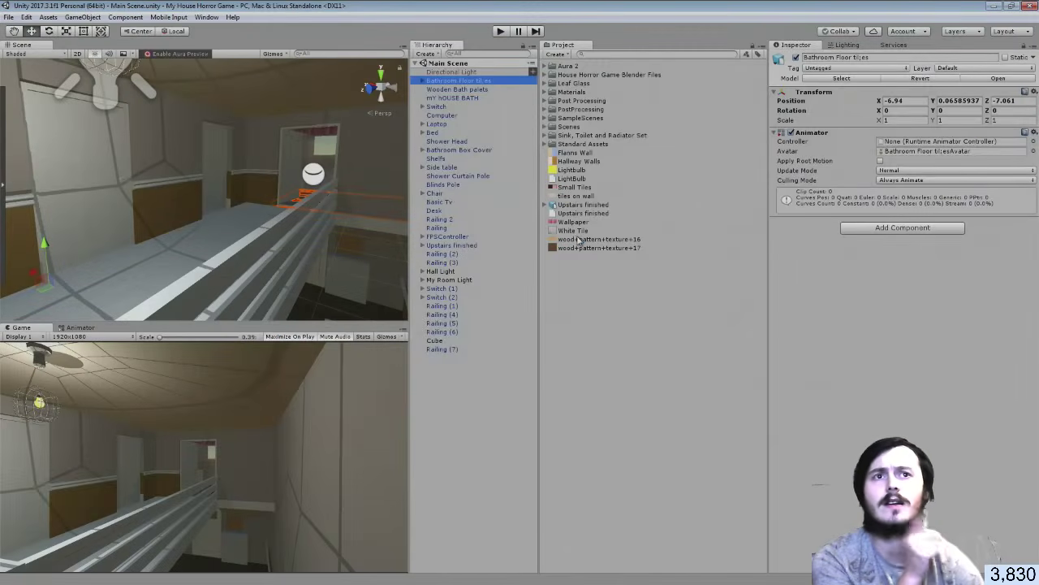
Open the wood+pattern+texture+16 texture from Unity's Project panel in GIMP via Photo Viewer
click(579, 239)
double_click(579, 239)
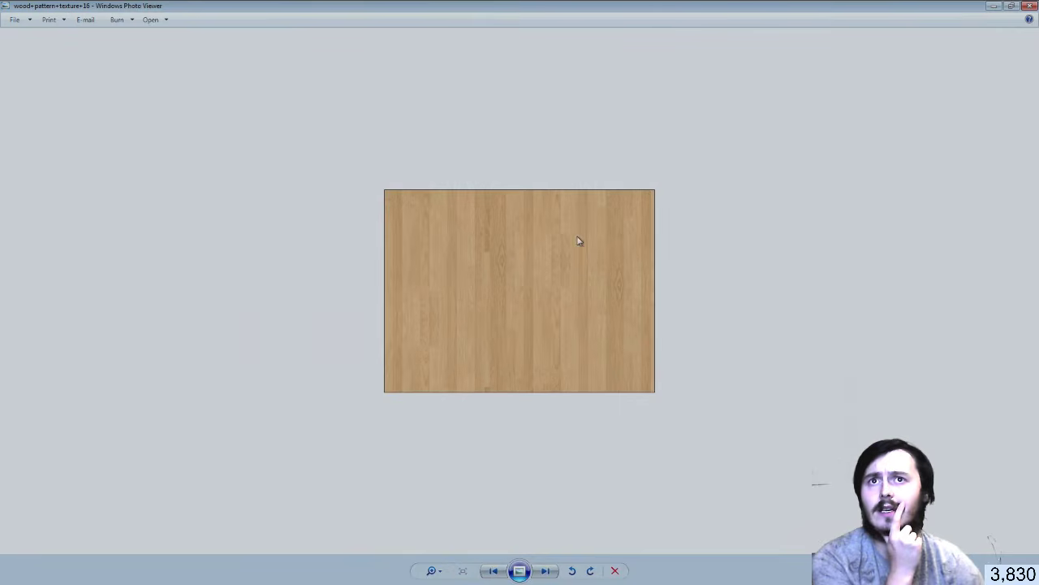
right_click(514, 264)
mouse_move(560, 270)
click(701, 281)
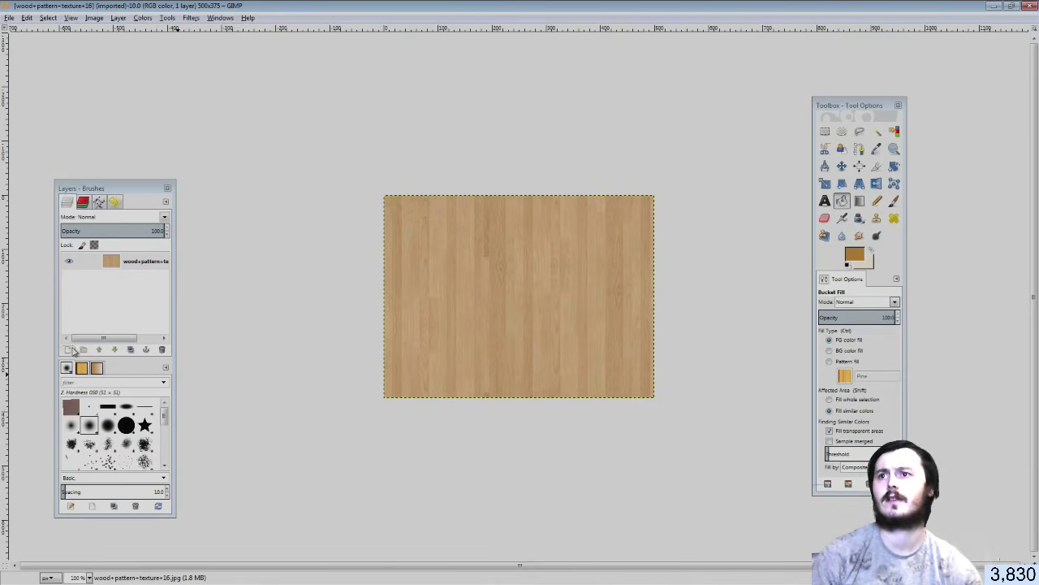
Add a new layer above the wood texture and fill it with white
click(70, 349)
click(89, 431)
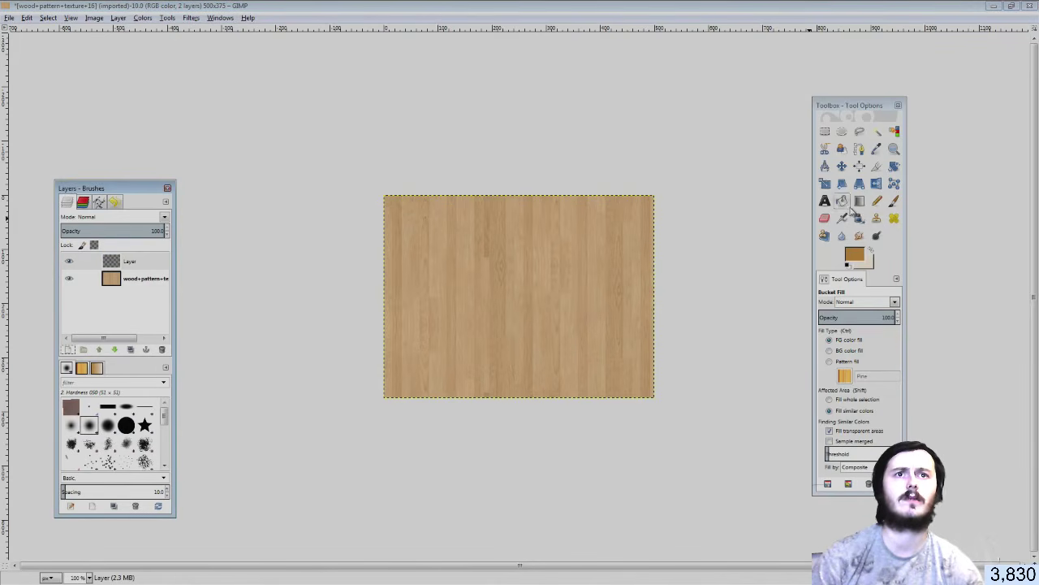
click(857, 257)
drag(348, 346, 375, 403)
click(412, 428)
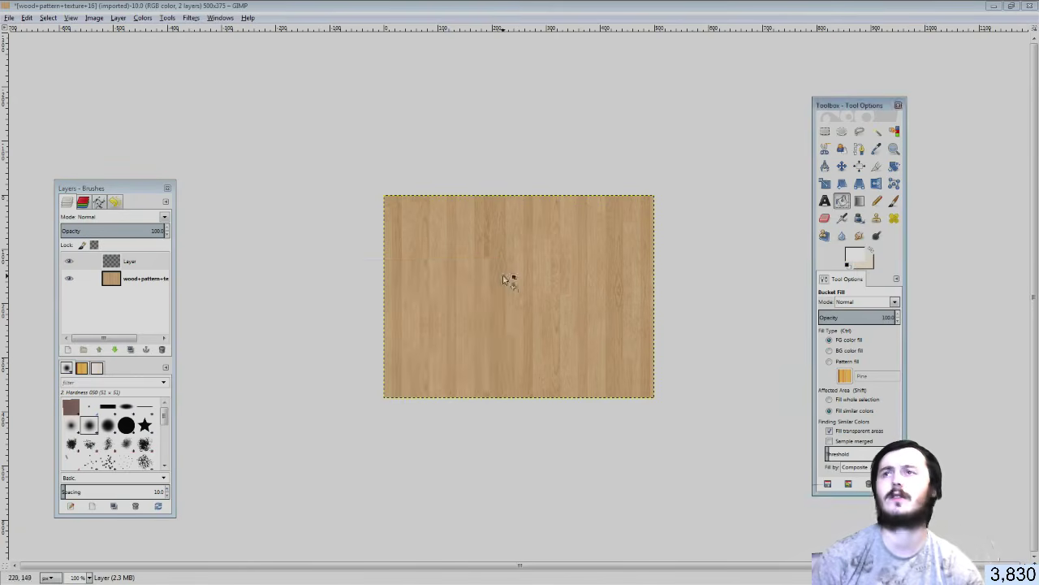
click(504, 277)
Set the white layer's blend mode to Overlay to pale the wood
click(162, 217)
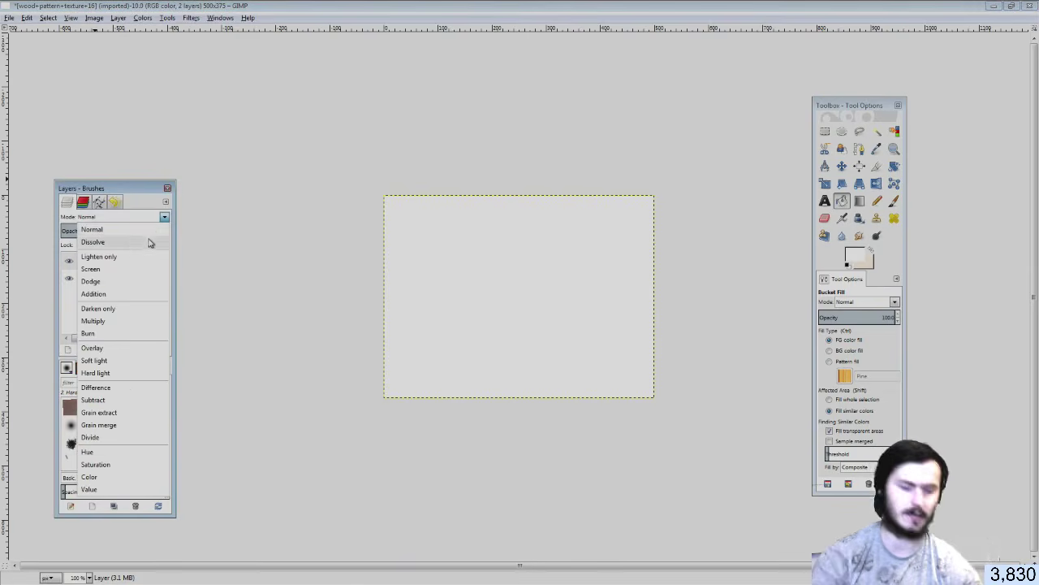
click(149, 243)
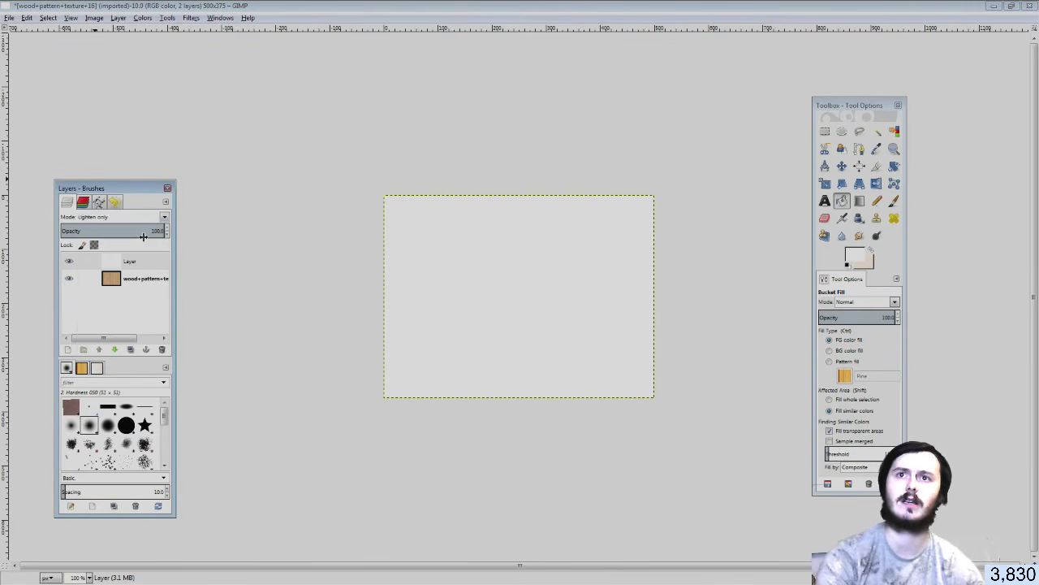
key(Down)
key(Down)
key(Down)
key(Down)
key(Down)
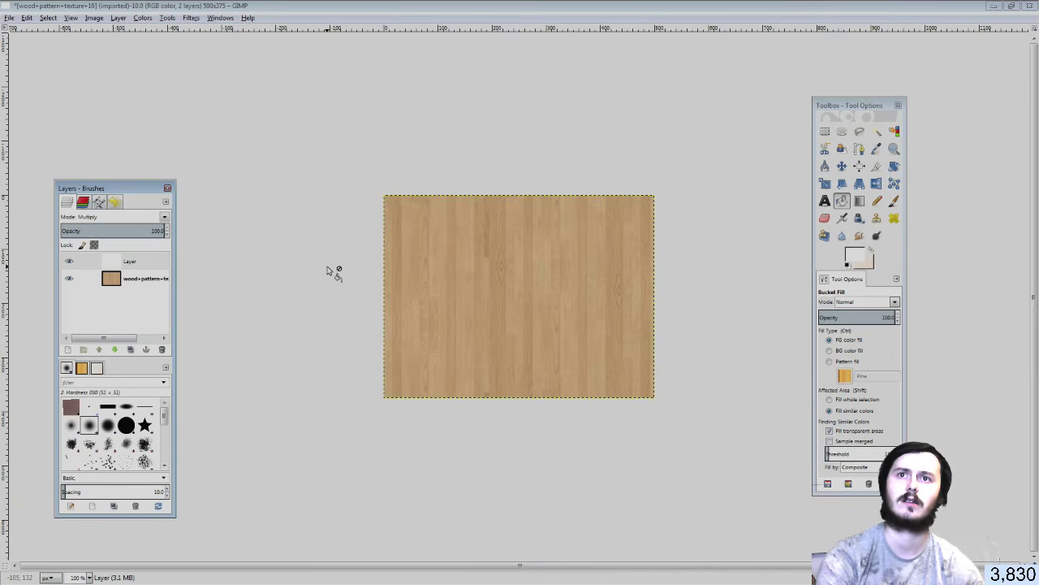
key(Down)
key(Down)
key(Down)
key(Down)
key(Down)
key(Down)
key(Down)
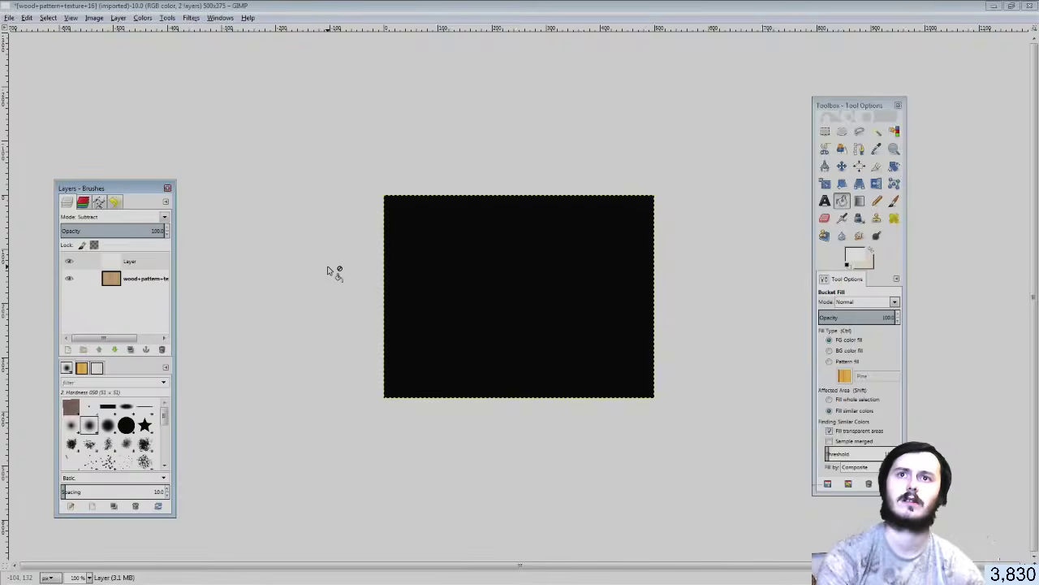
key(Down)
key(Down)
key(Down)
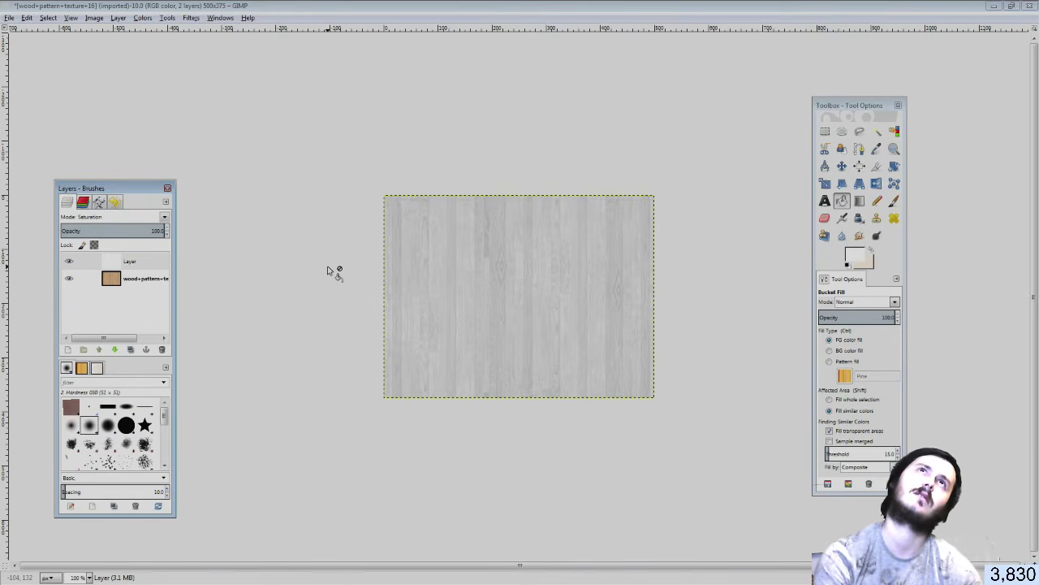
key(Down)
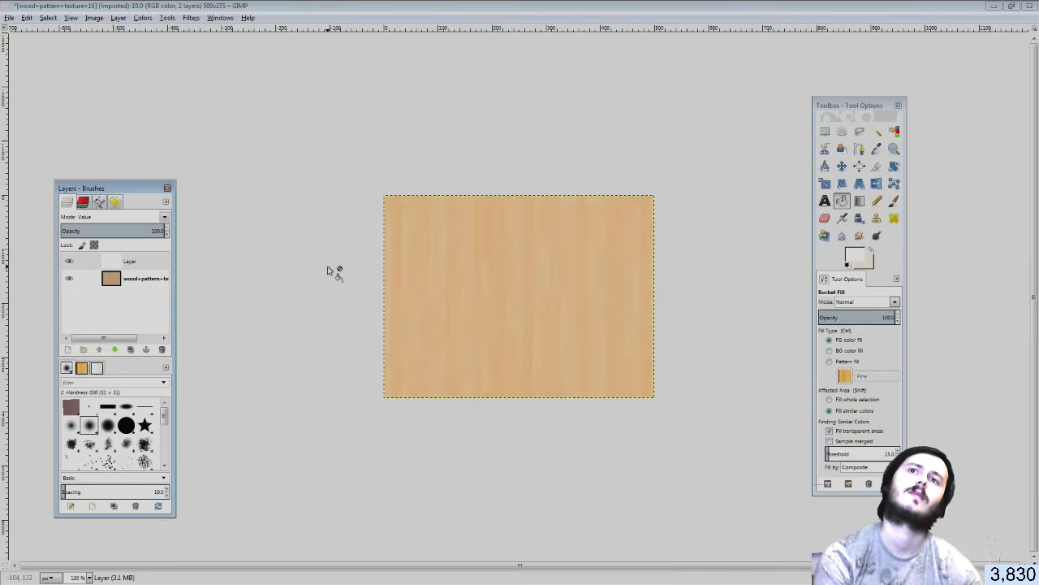
key(Up)
key(Up)
key(Up)
key(Up)
key(Up)
key(Up)
key(Up)
key(Up)
key(Up)
key(Up)
key(Up)
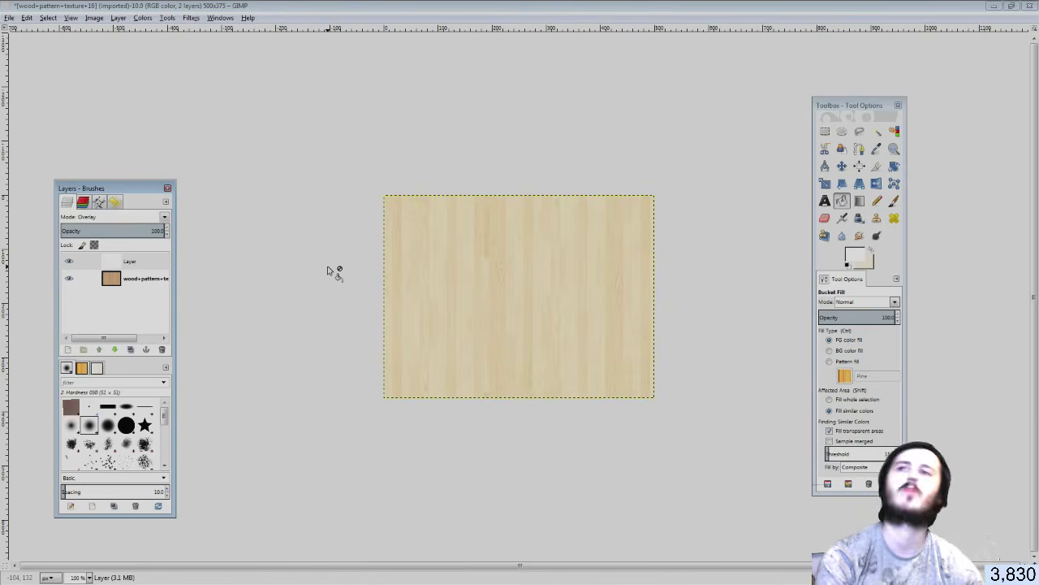
Overwrite wood+pattern+texture+16.jpg with the lightened texture at quality 96
click(8, 17)
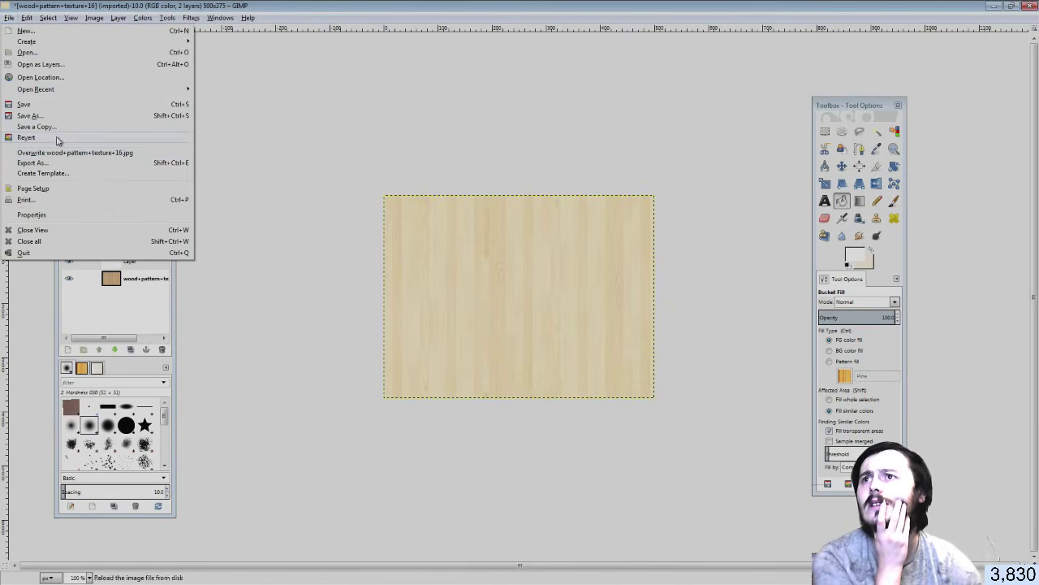
click(62, 153)
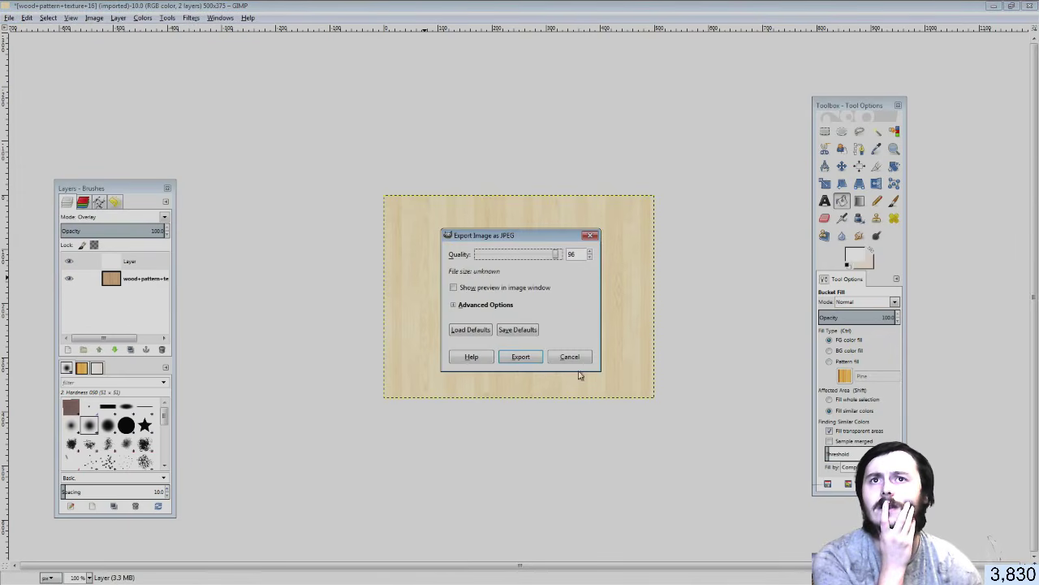
click(528, 362)
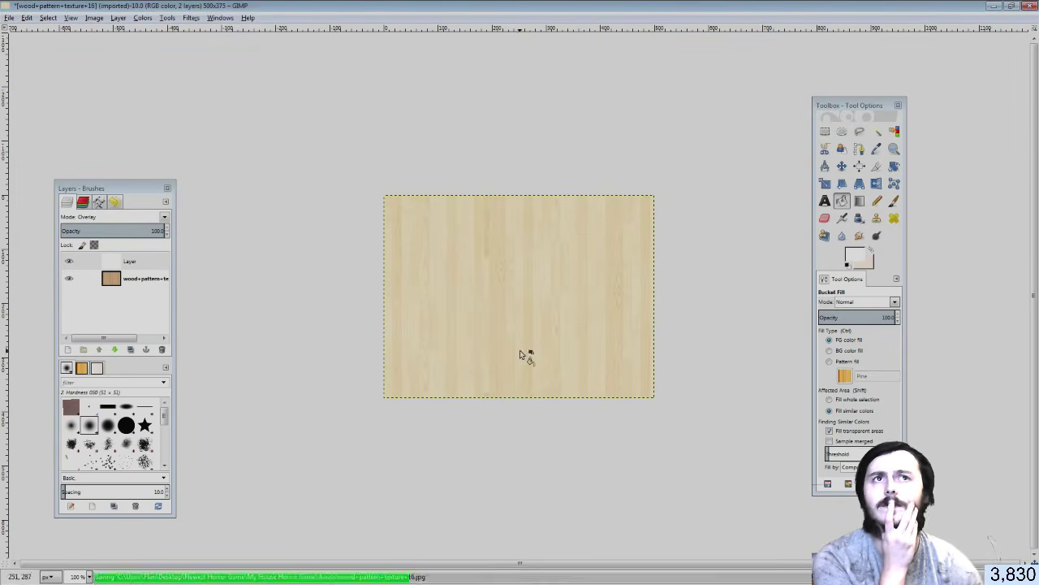
click(993, 7)
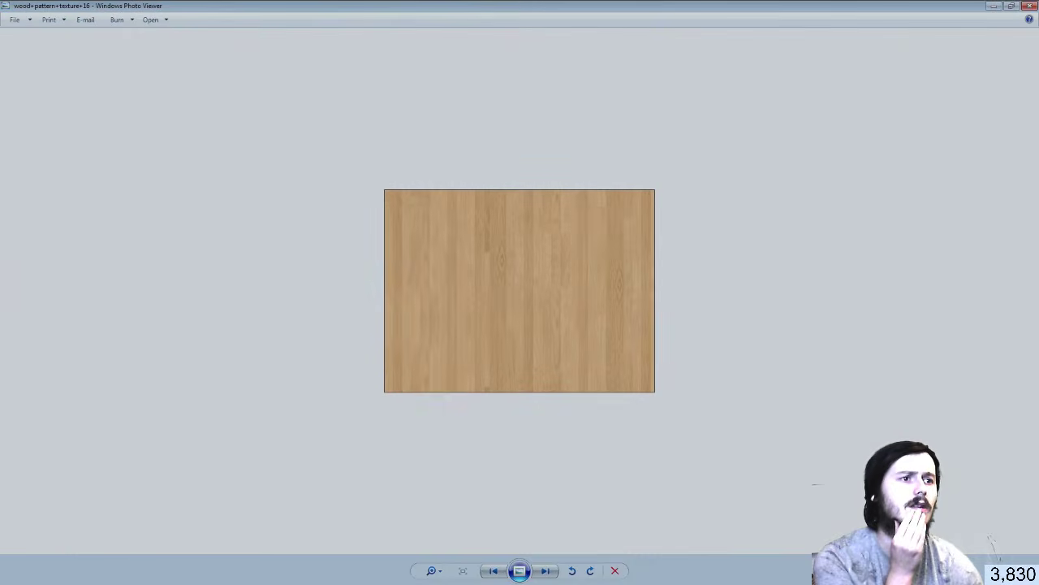
Search the Project for 'rail' and select the Railing model asset to open in Blender
click(1030, 6)
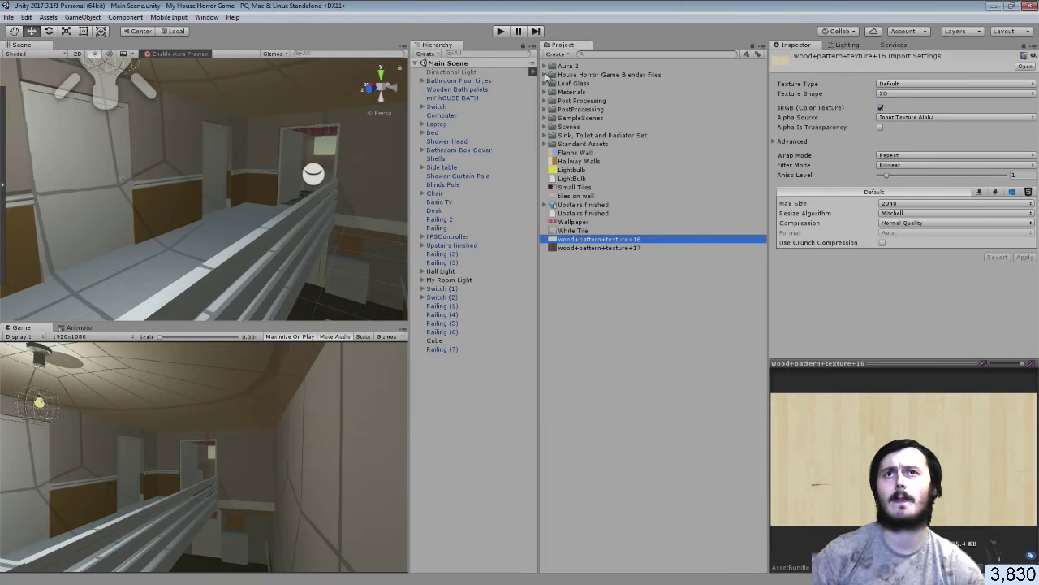
click(546, 74)
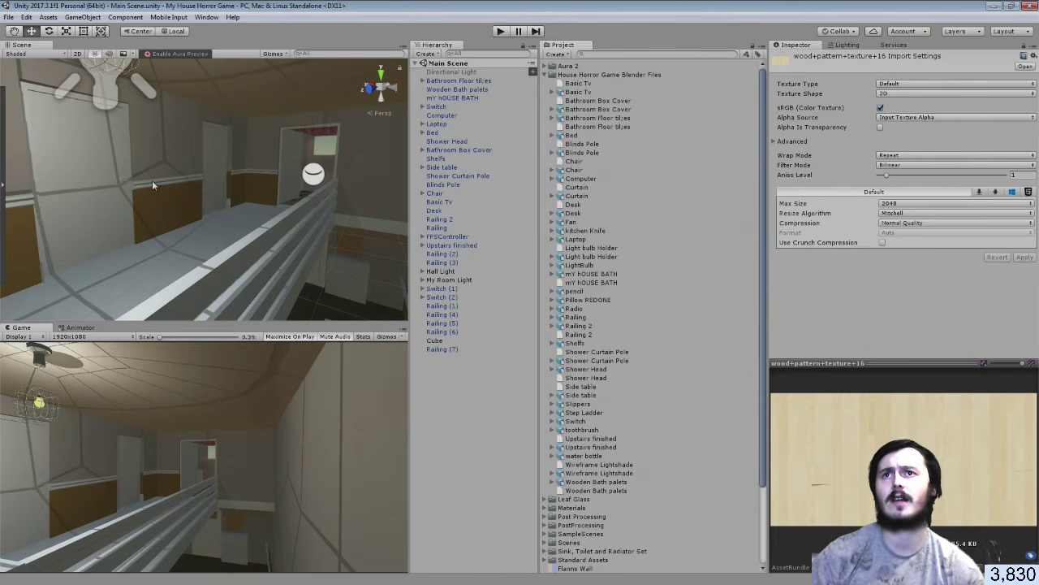
click(153, 184)
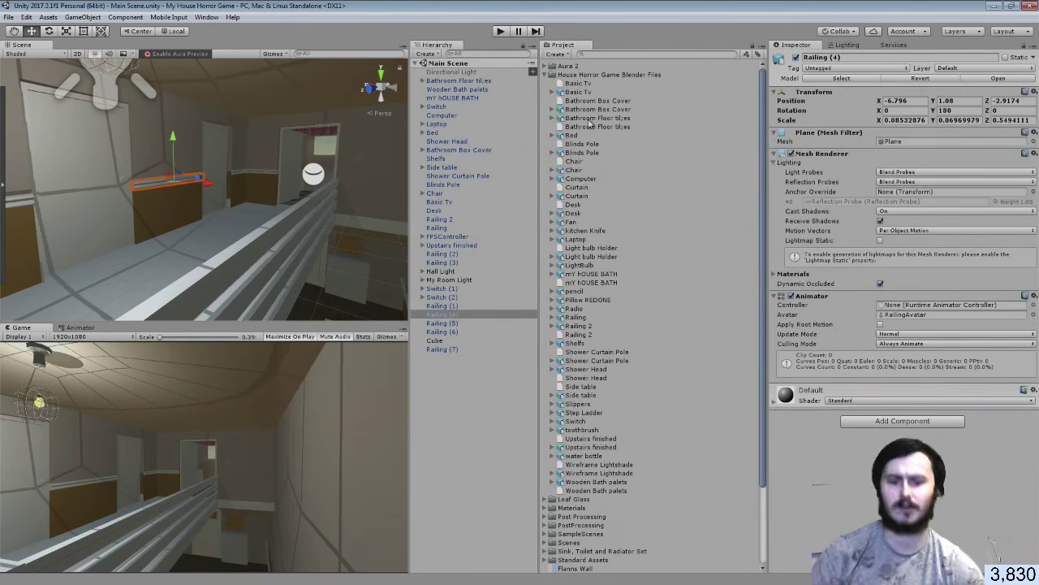
click(598, 118)
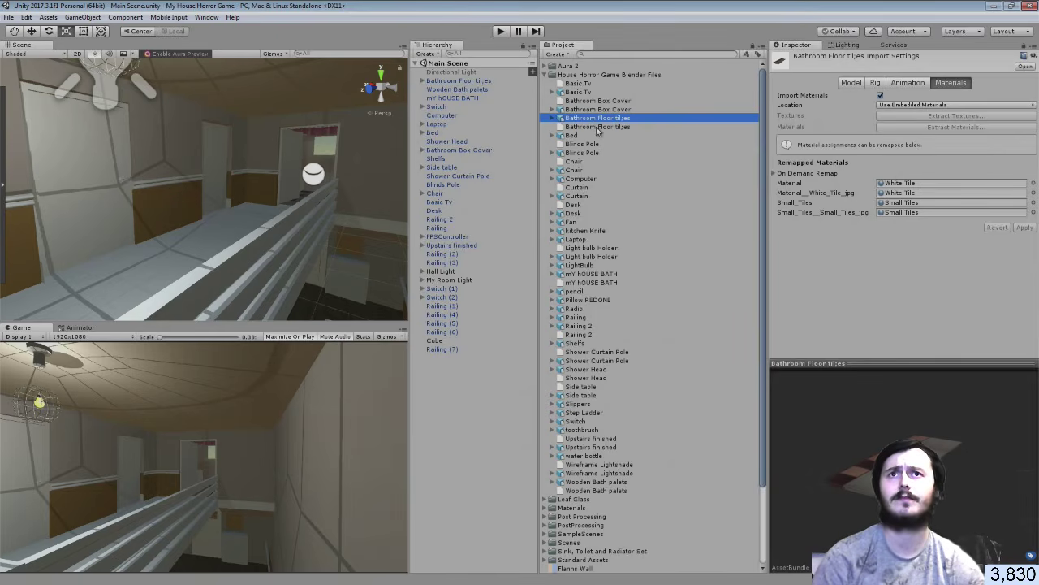
click(595, 56)
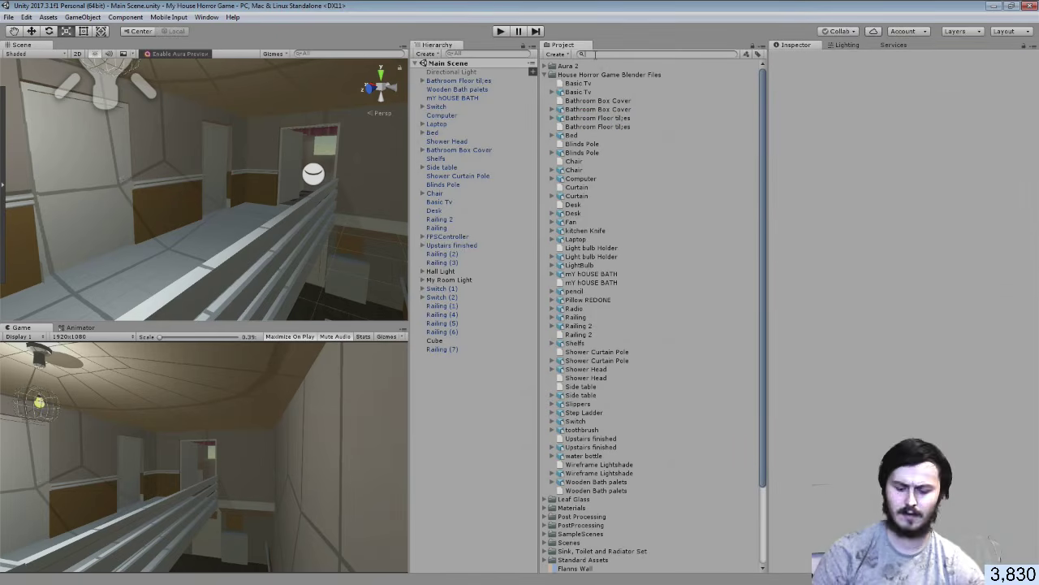
text(a)
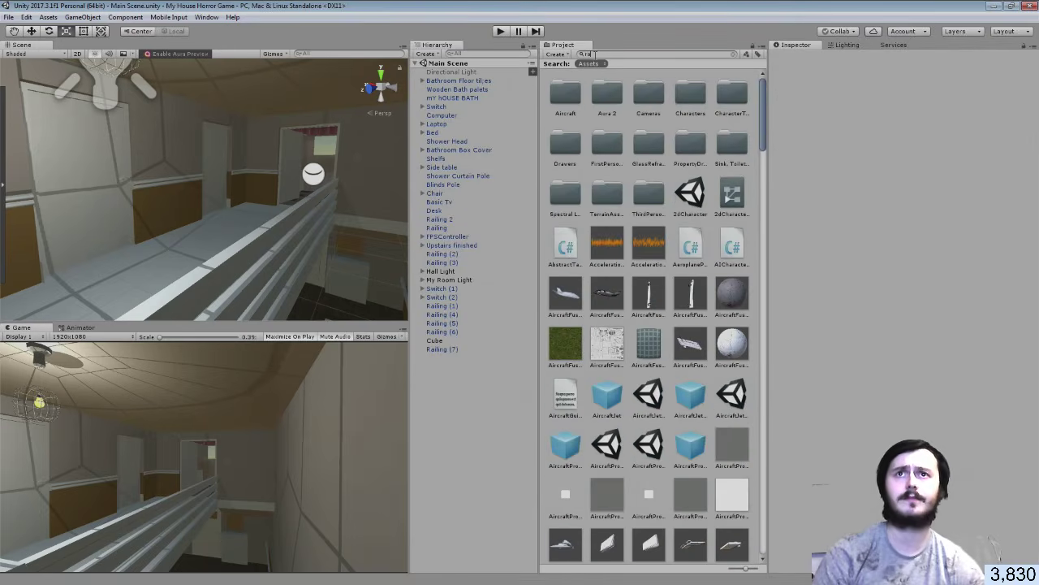
text(il)
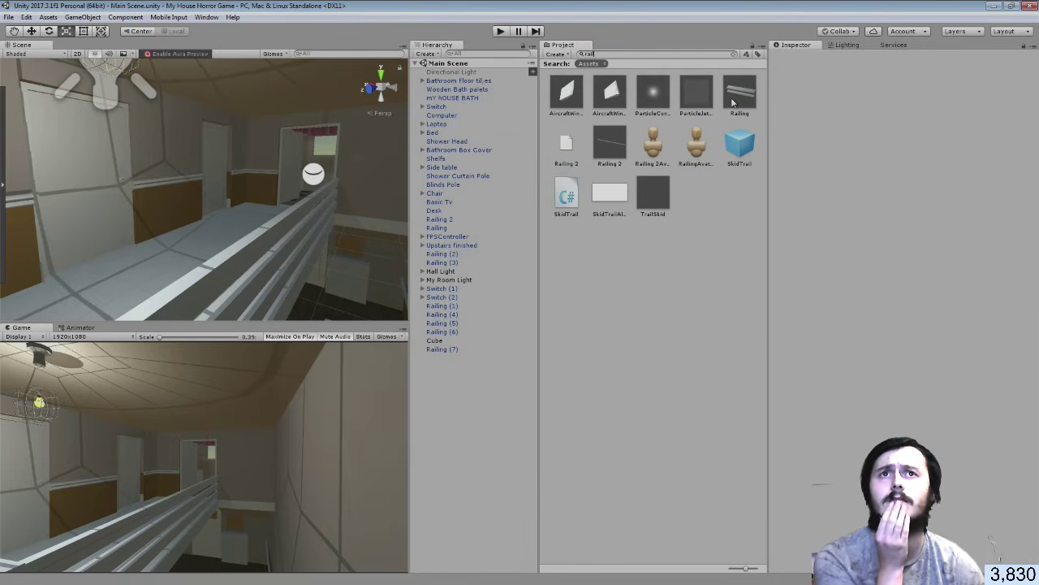
click(733, 103)
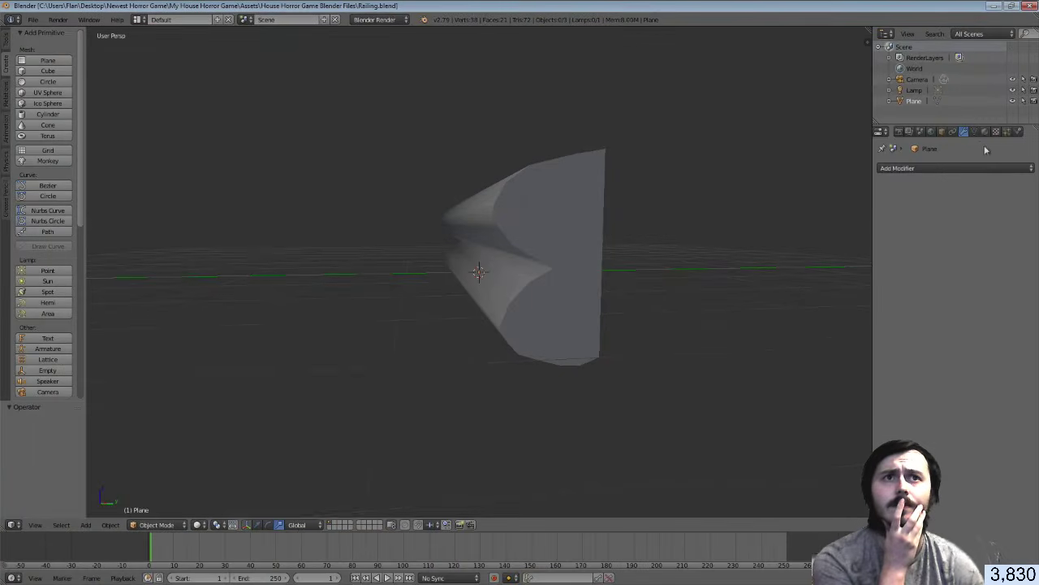
Give the railing a new material named Railing Wooden with a new, empty image texture slot
click(986, 131)
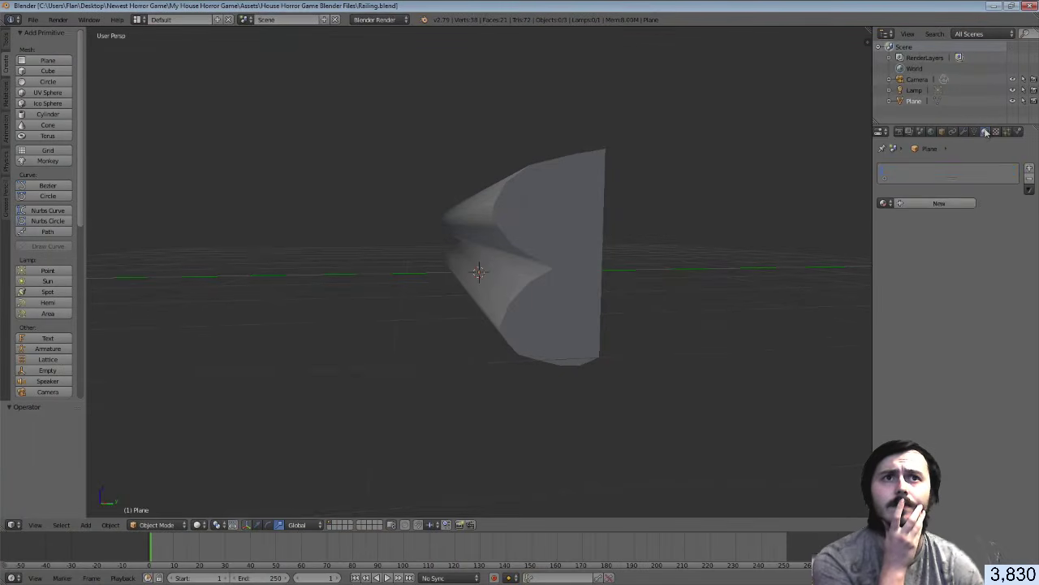
click(934, 203)
double_click(920, 171)
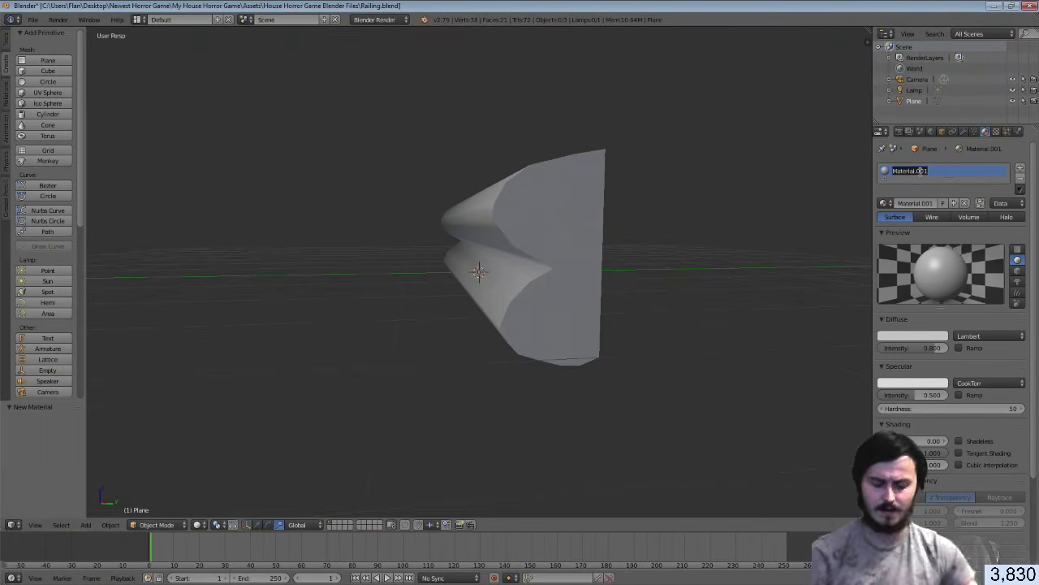
text(Railing Wooden)
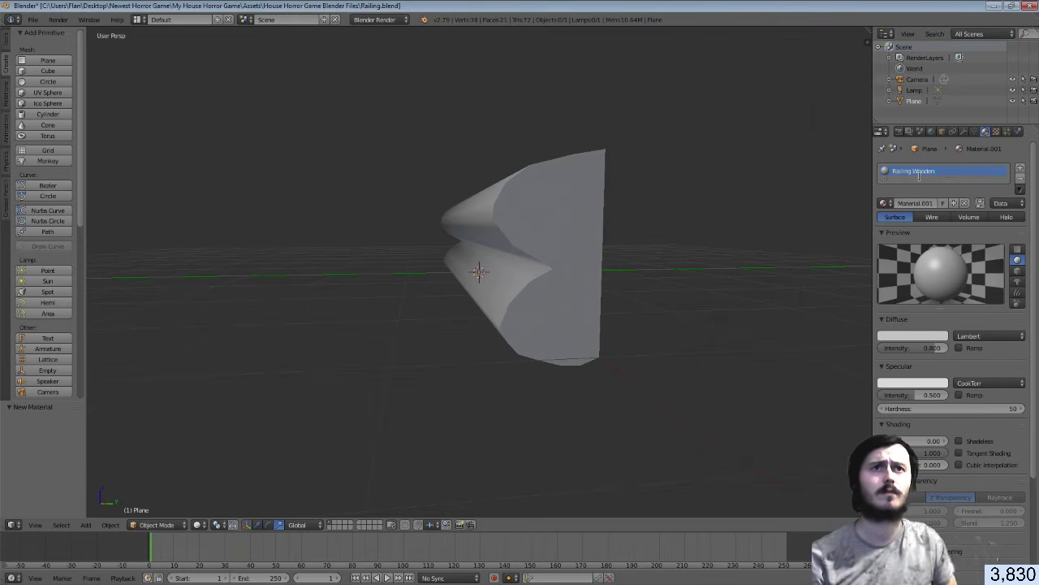
key(Return)
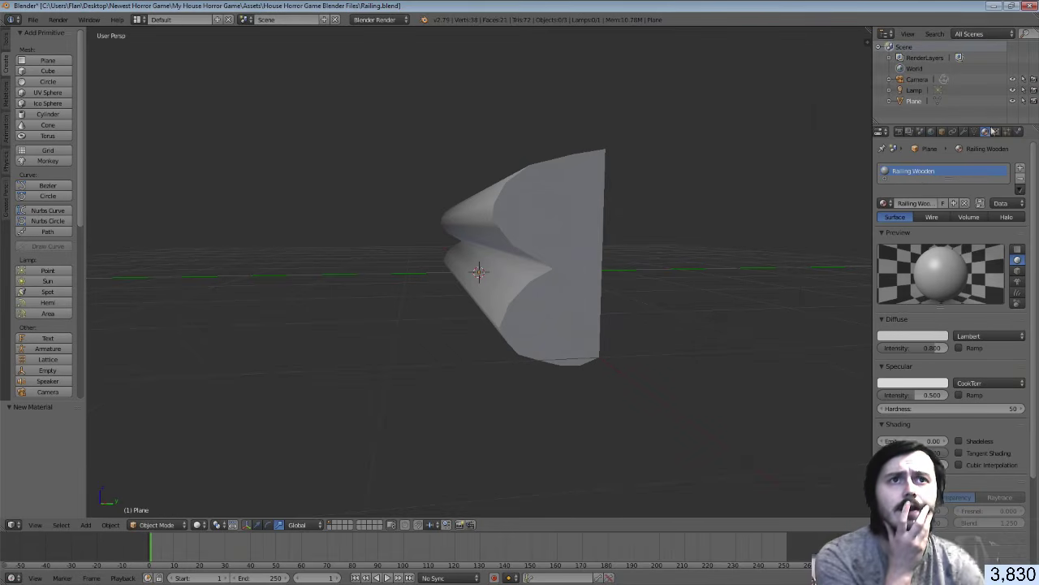
click(994, 131)
click(956, 251)
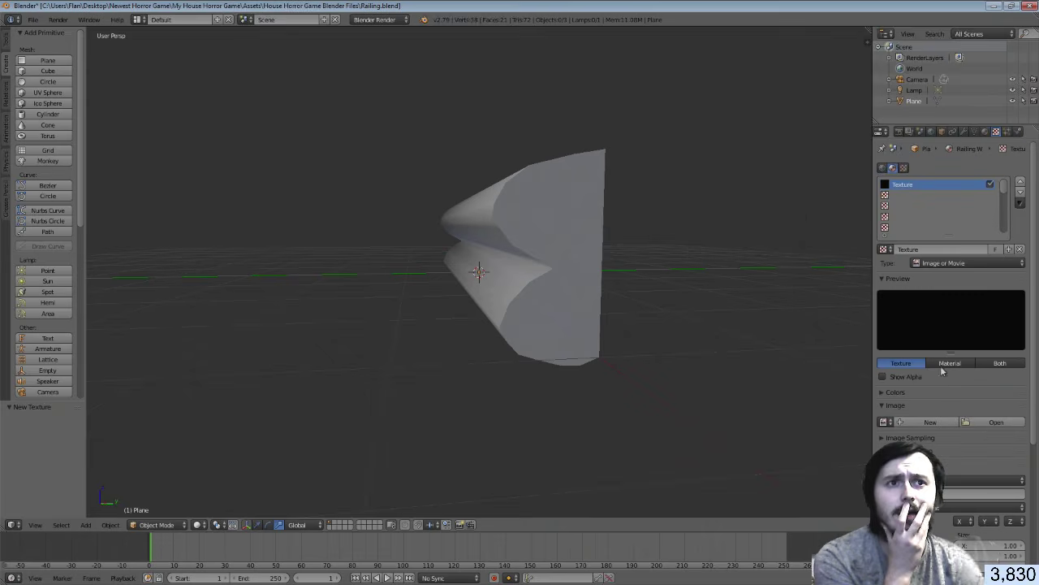
click(994, 423)
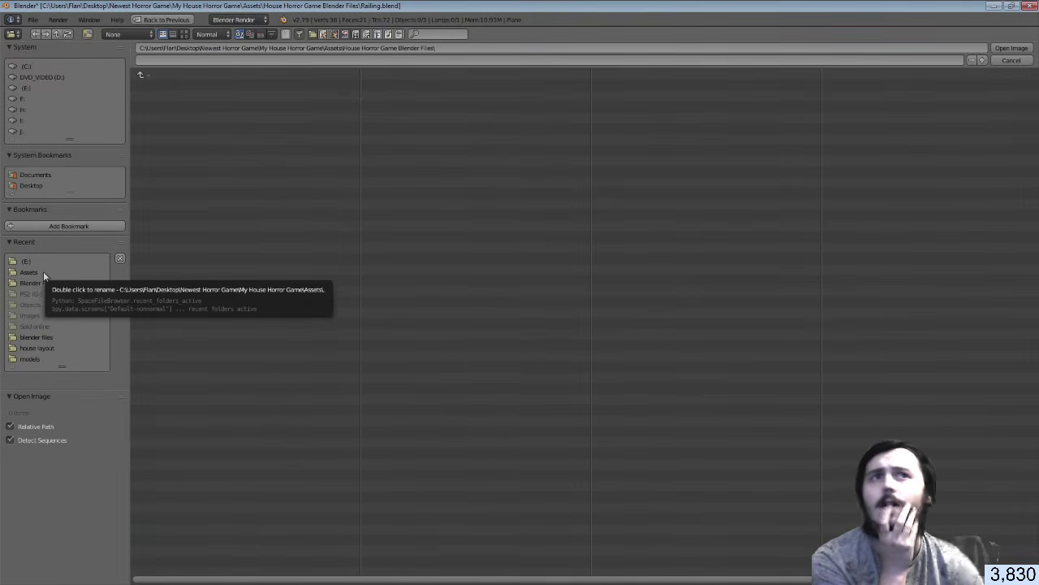
click(1011, 61)
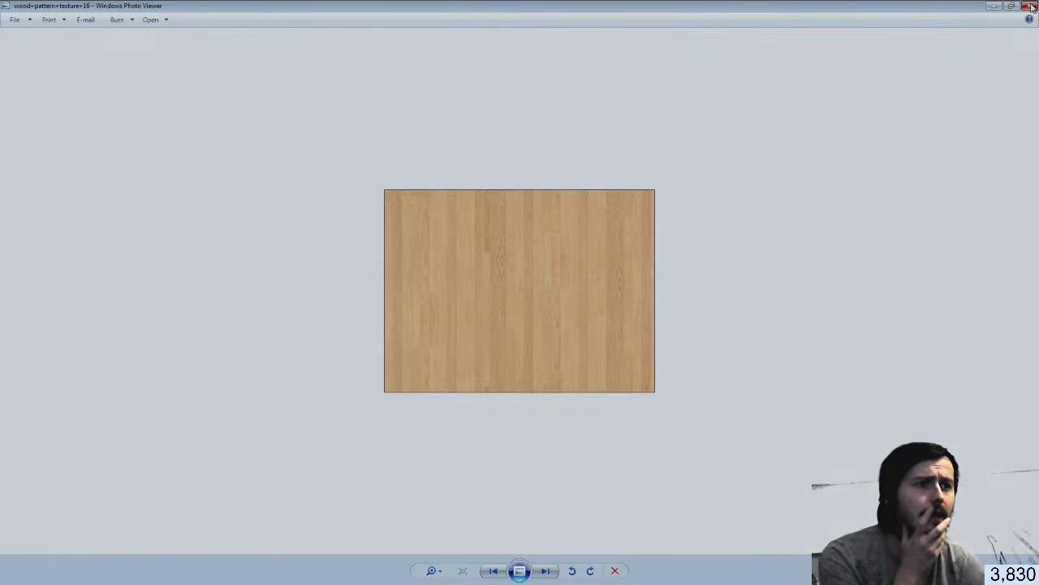
click(1031, 6)
key(alt+Tab)
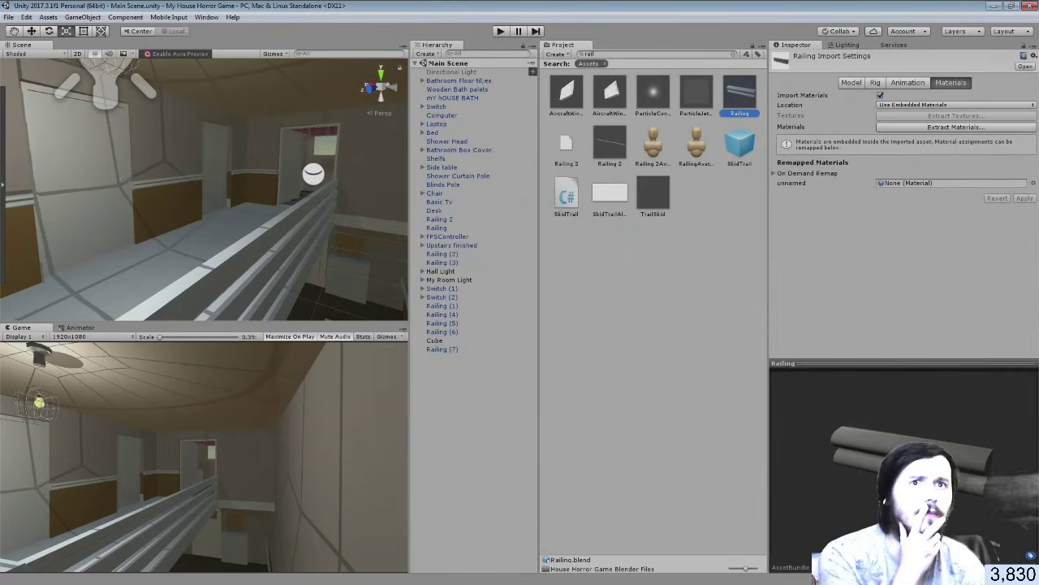
Clear the 'rail' Project search and collapse the House Horror Game Blender Files folder
key(alt+Tab)
drag(523, 5, 536, 35)
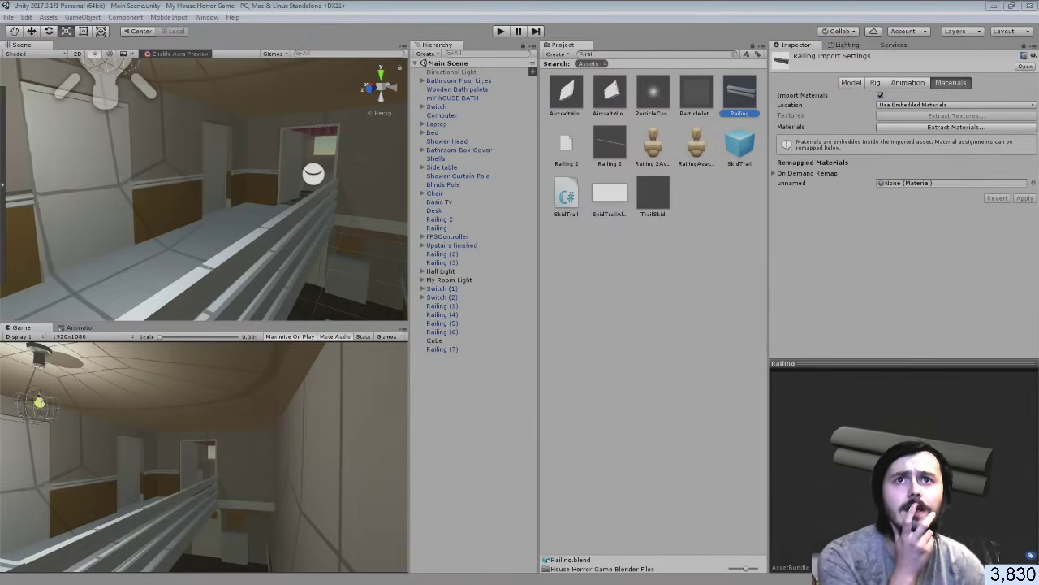
click(621, 55)
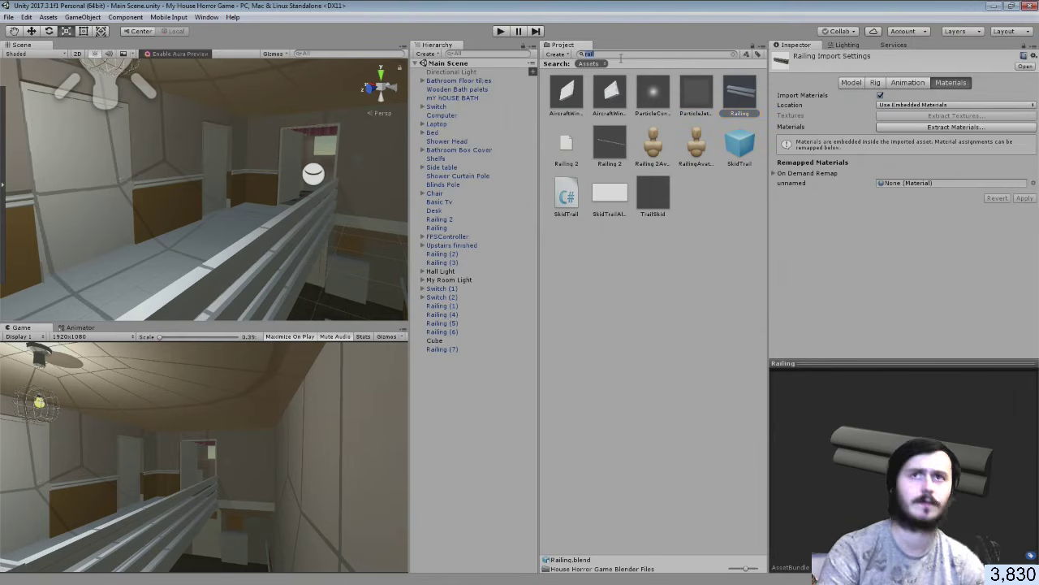
key(BackSpace)
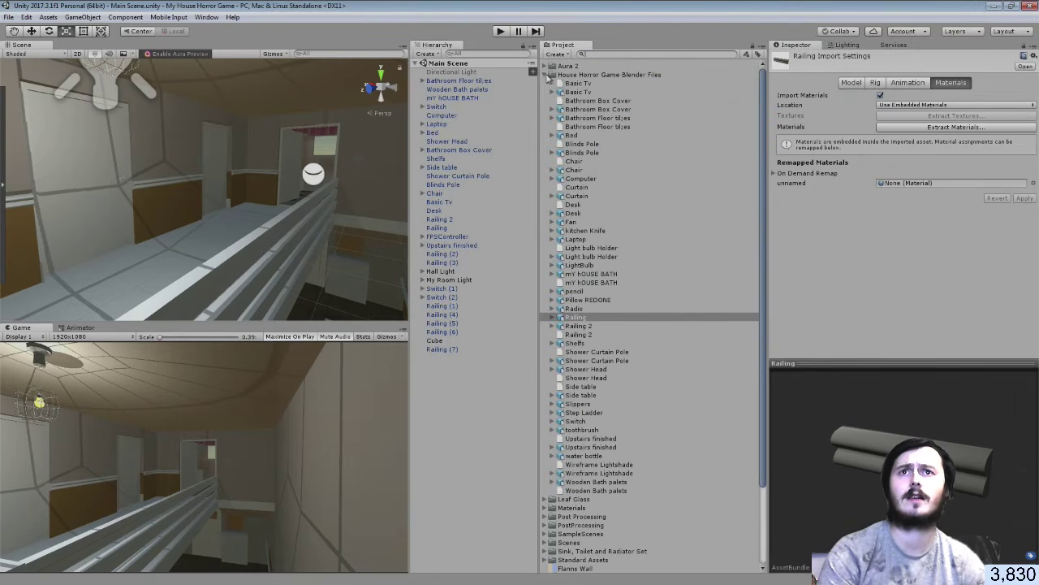
click(552, 74)
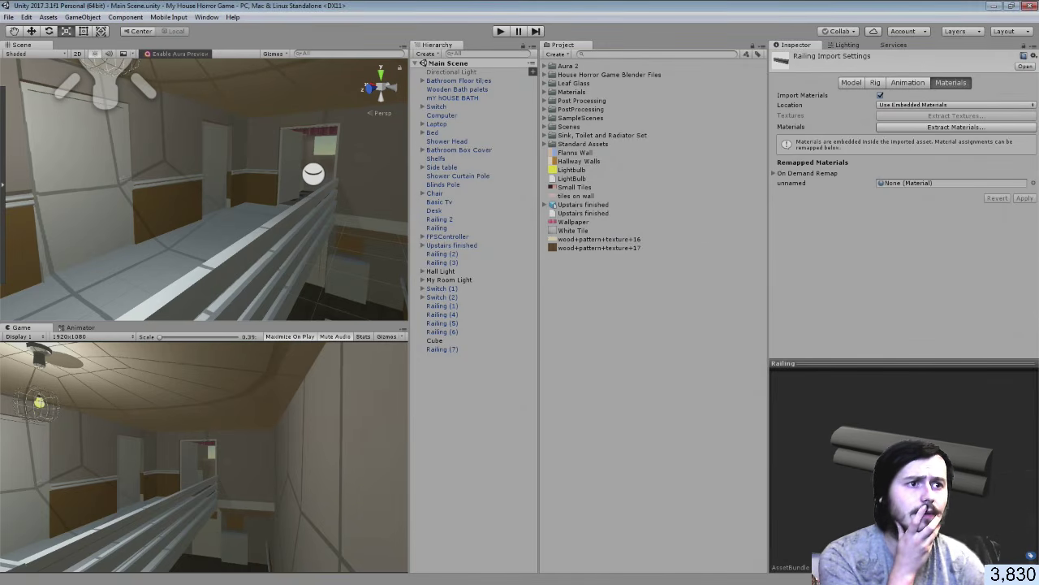
key(alt+Tab)
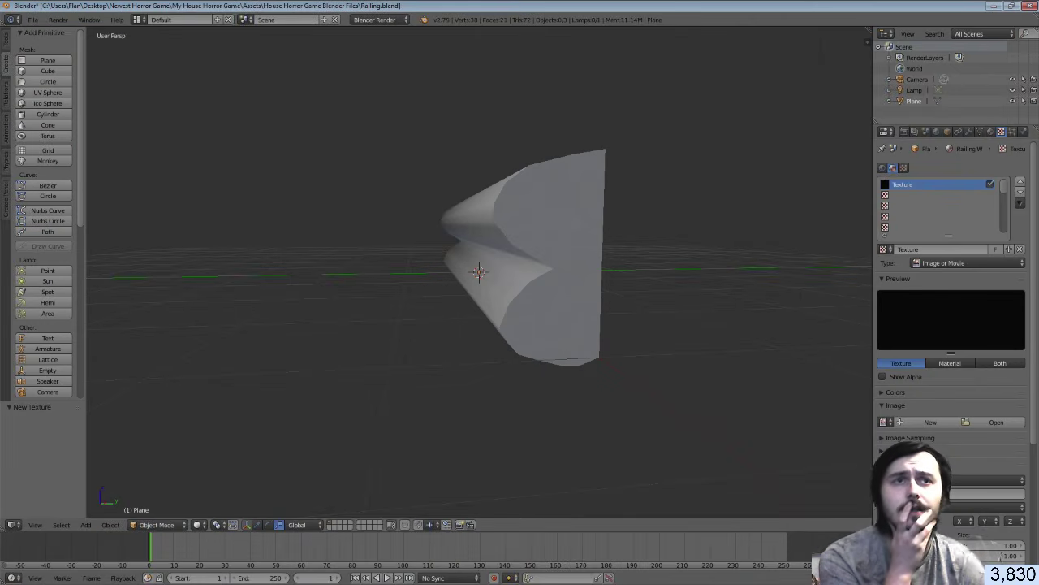
Load wood+pattern+texture+16 (2).jpg from the E: drive into the railing's image texture
click(976, 409)
click(977, 416)
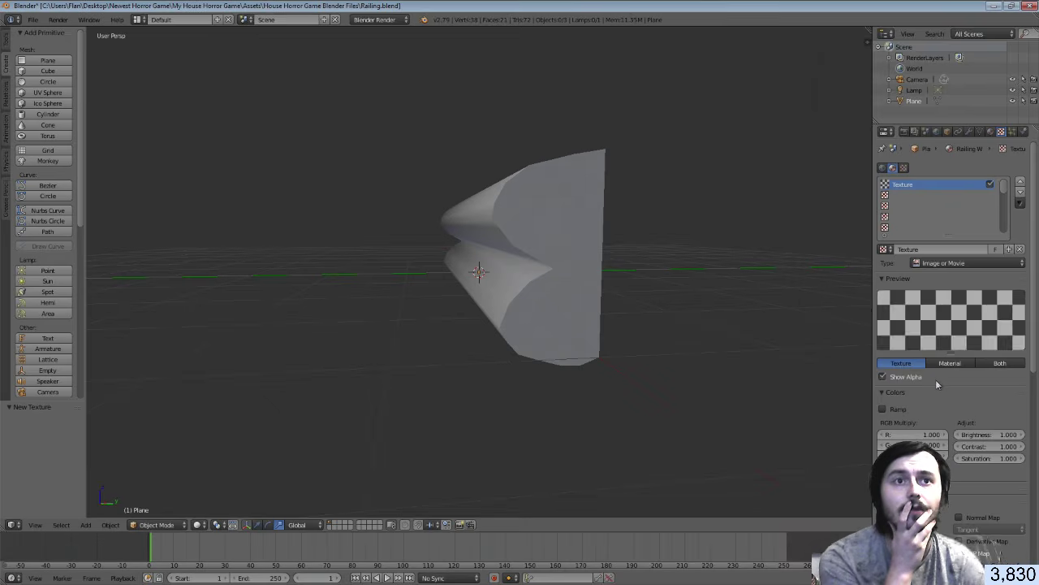
click(898, 393)
click(904, 404)
click(985, 424)
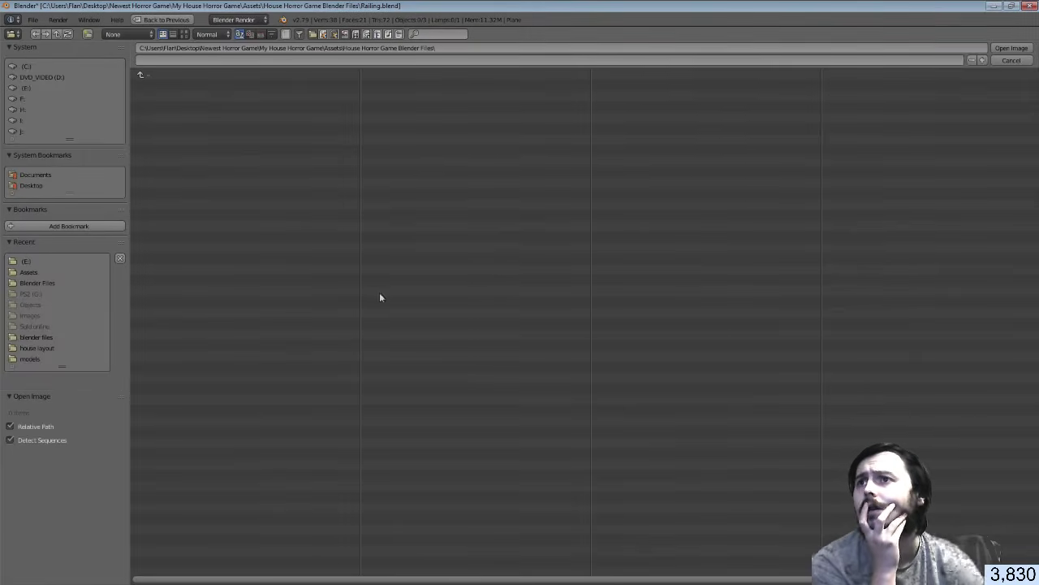
click(33, 260)
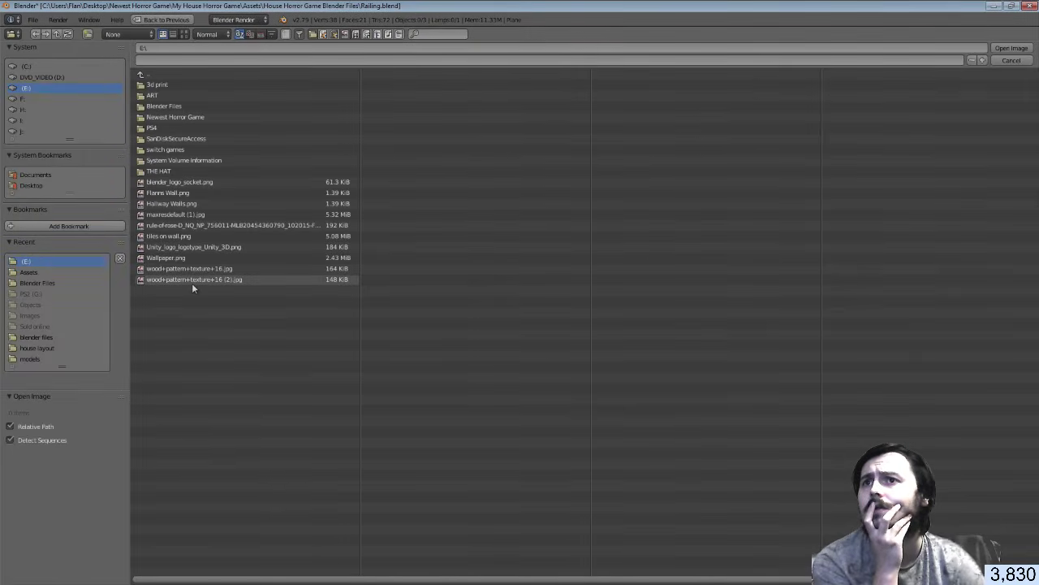
click(191, 280)
click(1011, 48)
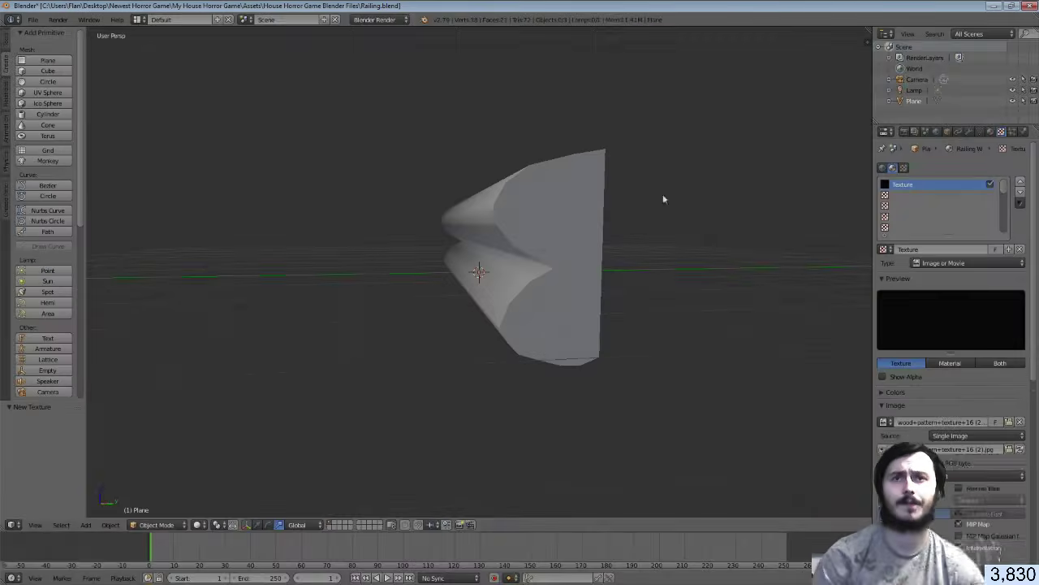
Smart UV Project the whole railing mesh in edit mode
key(Tab)
key(a)
key(a)
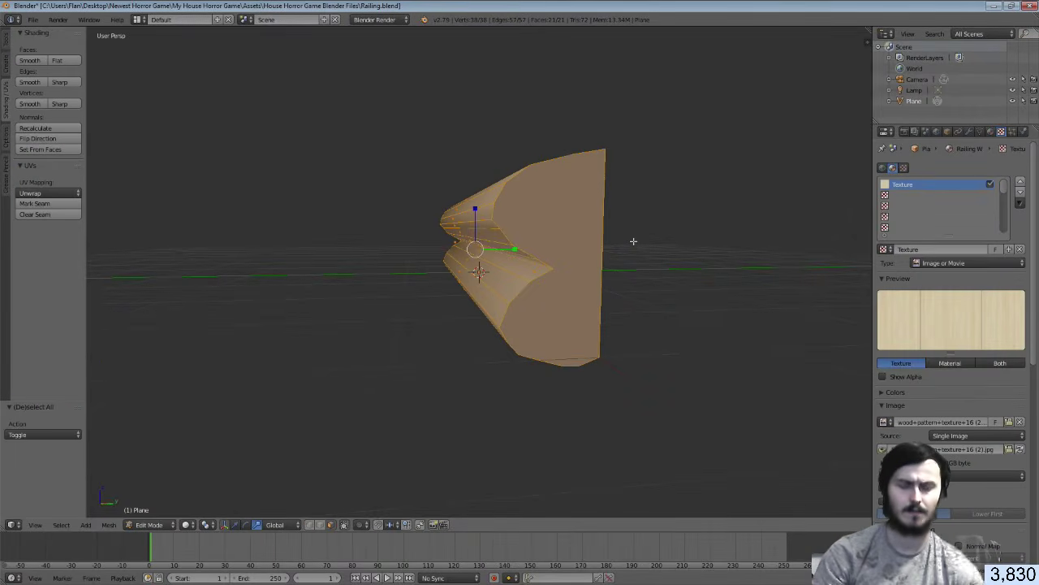
key(u)
click(633, 252)
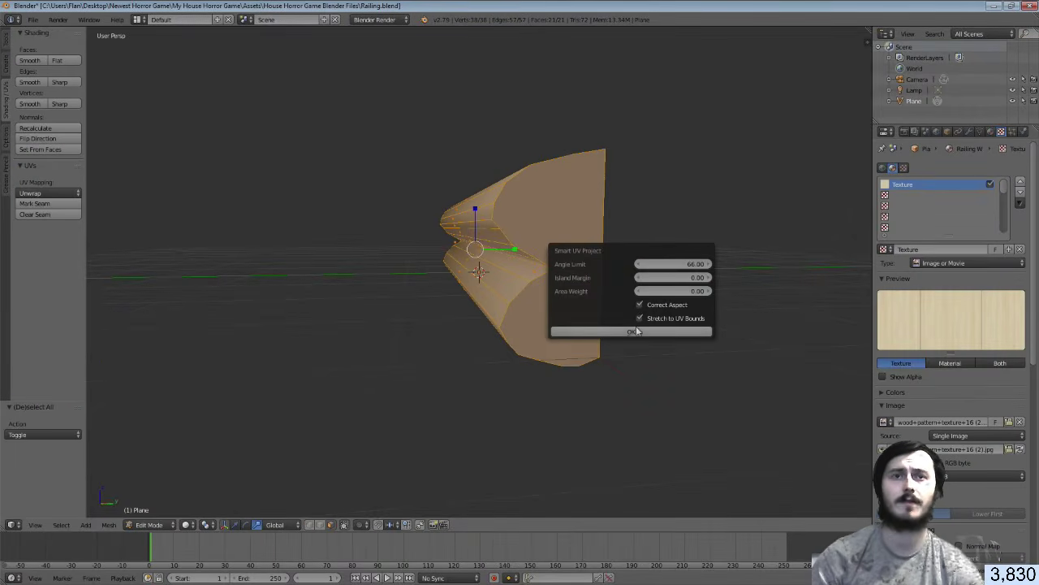
click(703, 328)
Show the wood image behind the UVs in a UV/Image Editor split, then save Railing.blend
drag(866, 32, 666, 460)
click(668, 524)
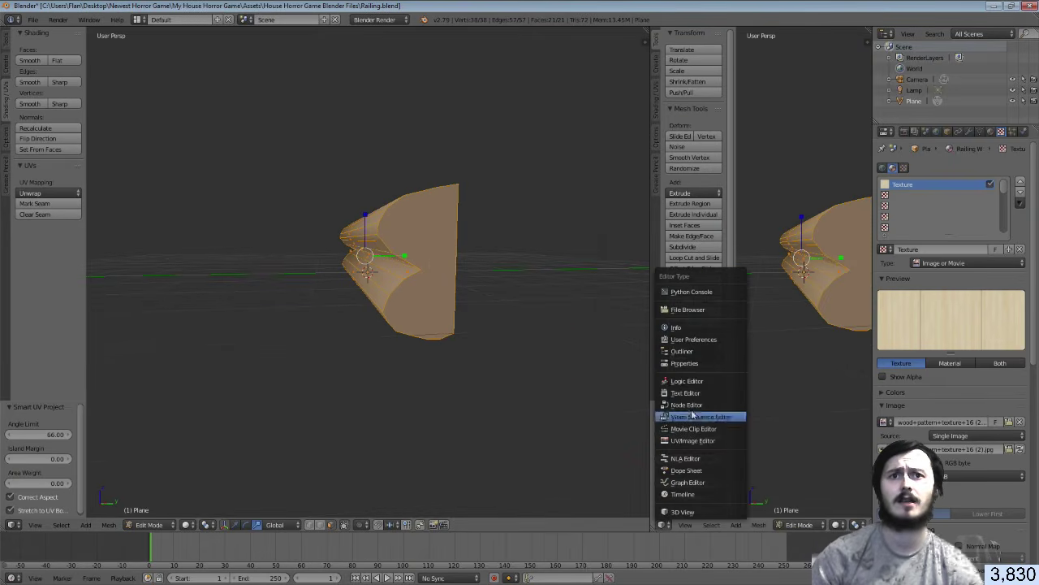
click(702, 453)
click(783, 525)
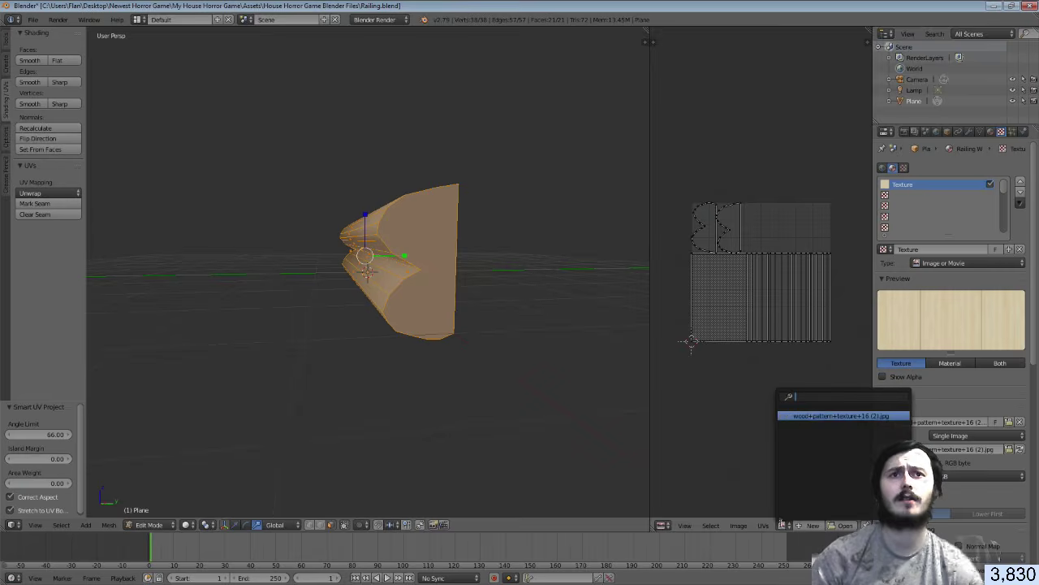
click(813, 416)
scroll(797, 389, down, 2)
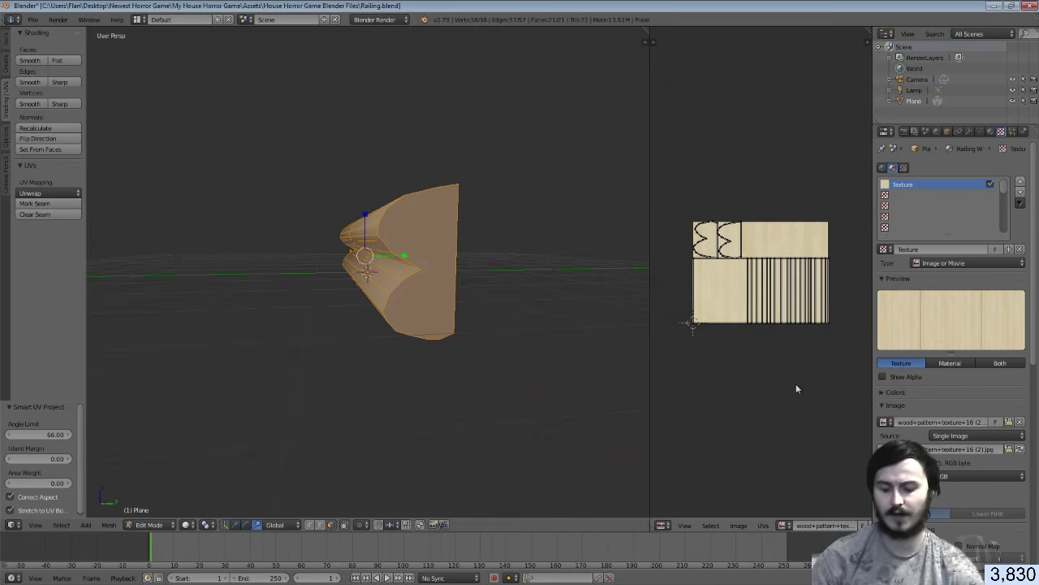
key(ctrl+s)
click(561, 345)
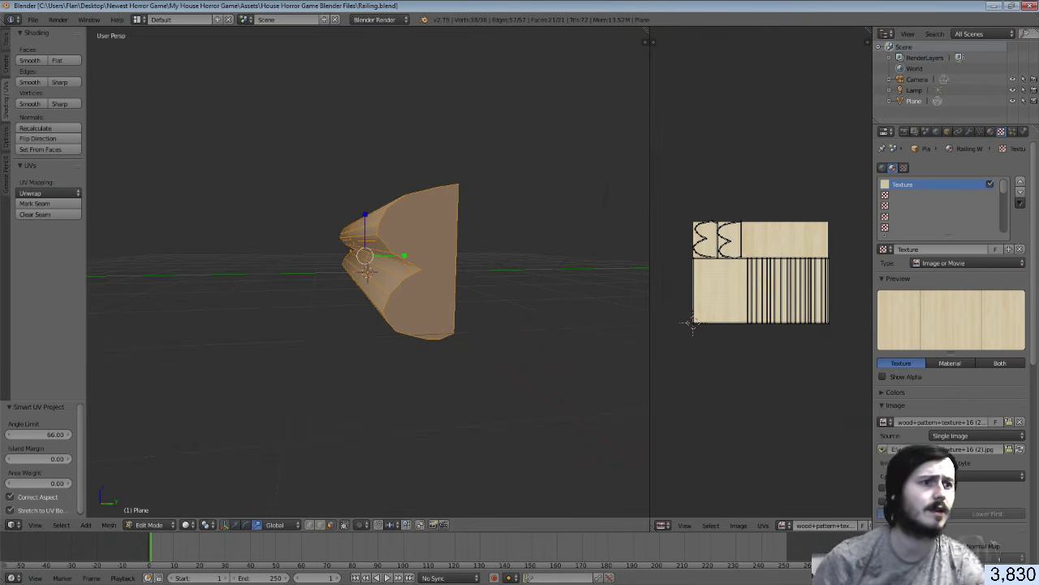
key(alt+Tab)
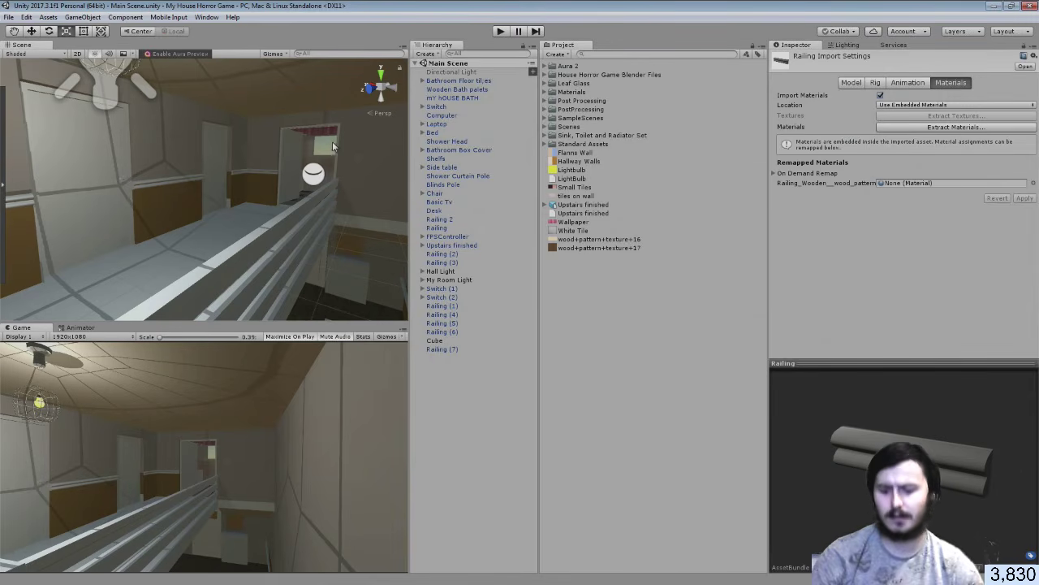
Remap the Railing model's material to wood+pattern+texture+17, apply it, and check the wooden preview
click(545, 92)
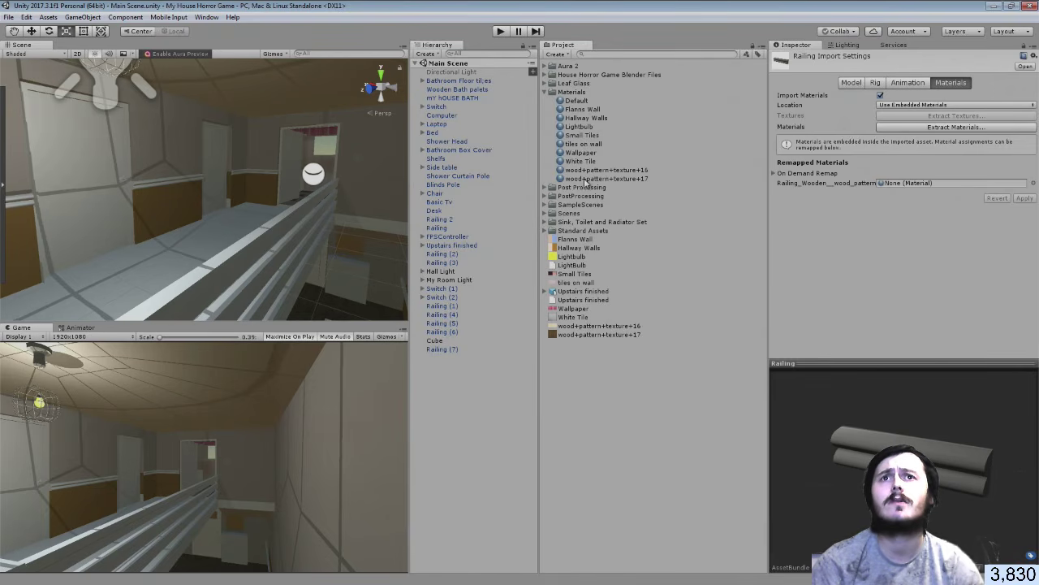
drag(585, 179, 908, 186)
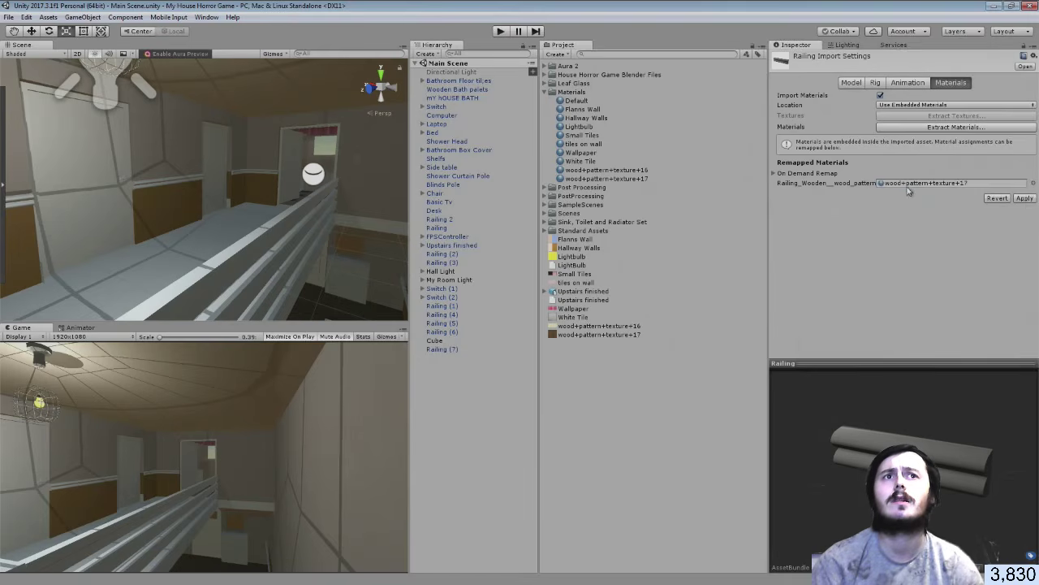
click(1026, 199)
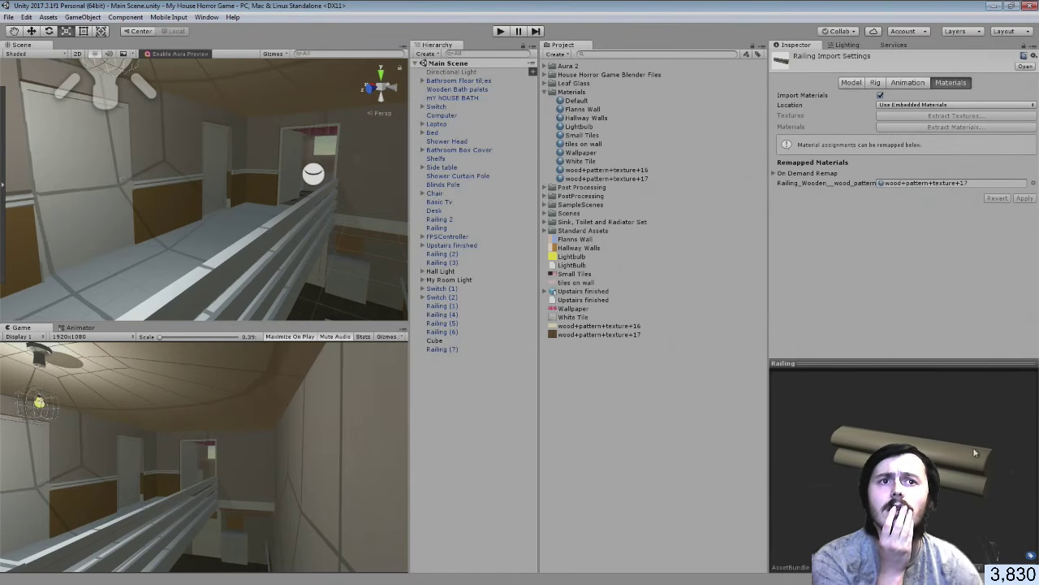
drag(973, 447, 952, 467)
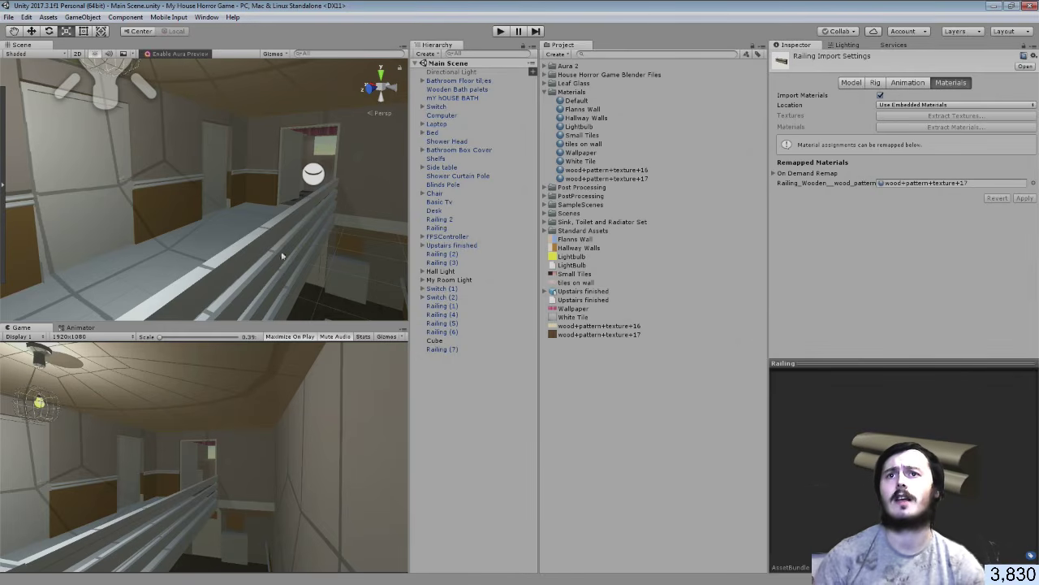
Filter the Hierarchy by 'railing' and give all nine Railing objects wood+pattern+texture+17, then clear the filter
click(442, 306)
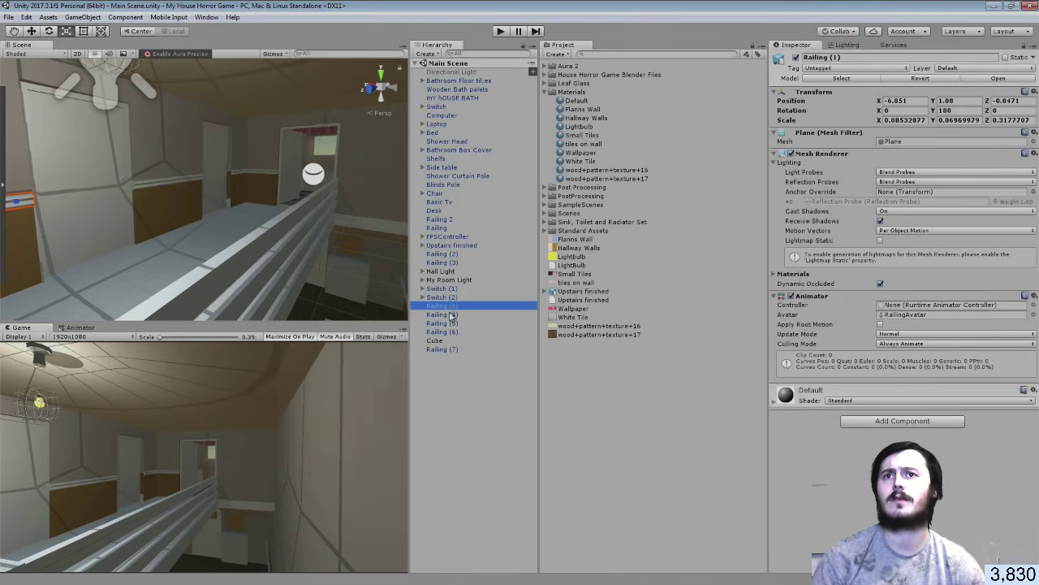
click(475, 53)
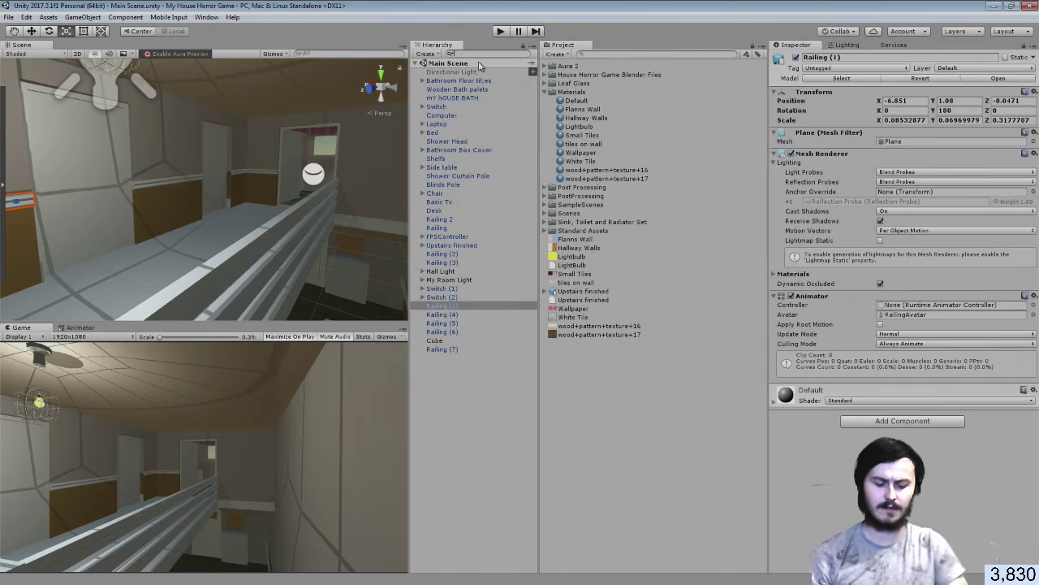
text(railing)
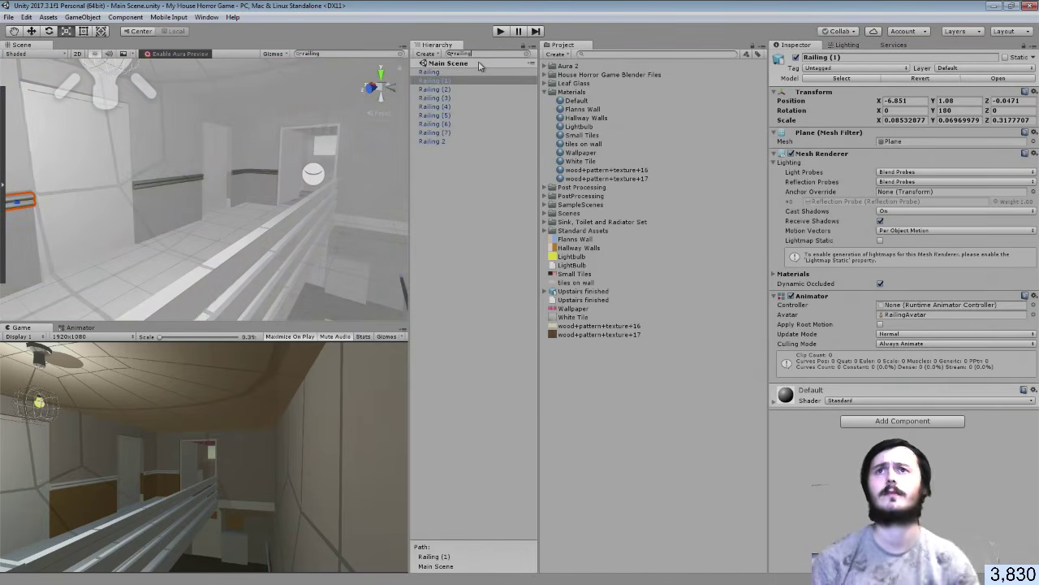
click(439, 72)
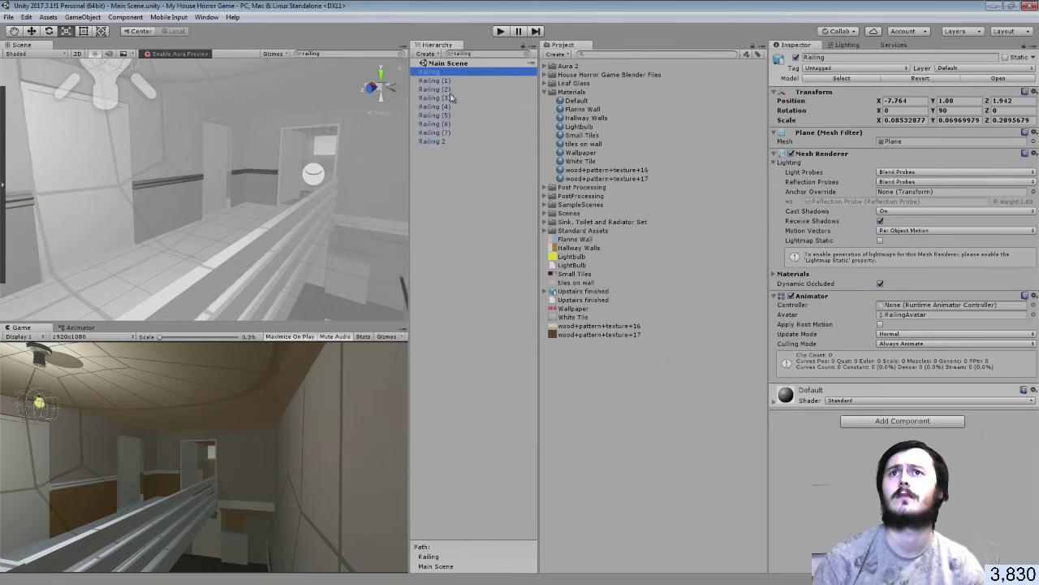
shift+click(441, 142)
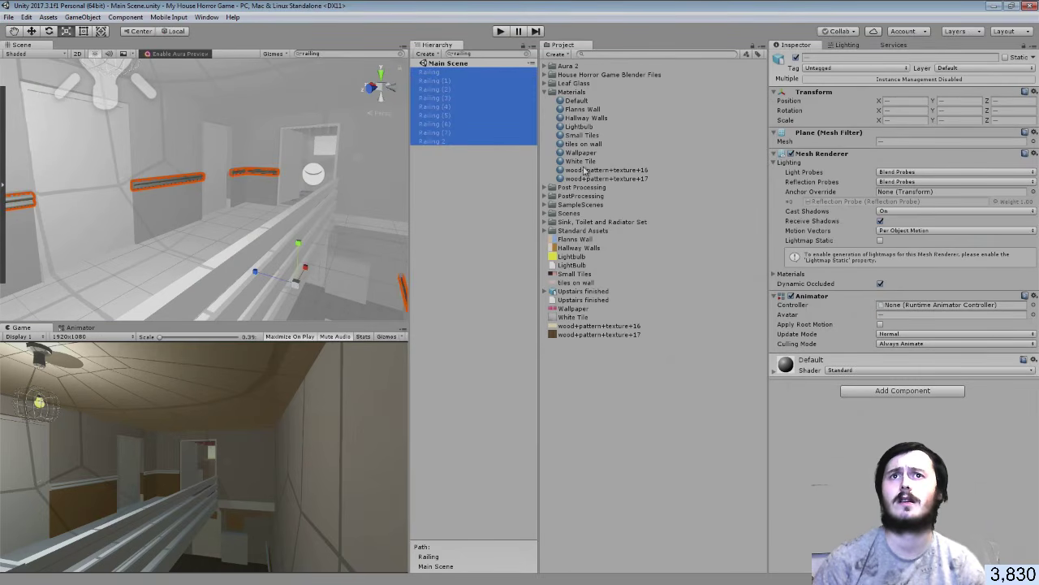
drag(591, 178, 812, 406)
click(482, 55)
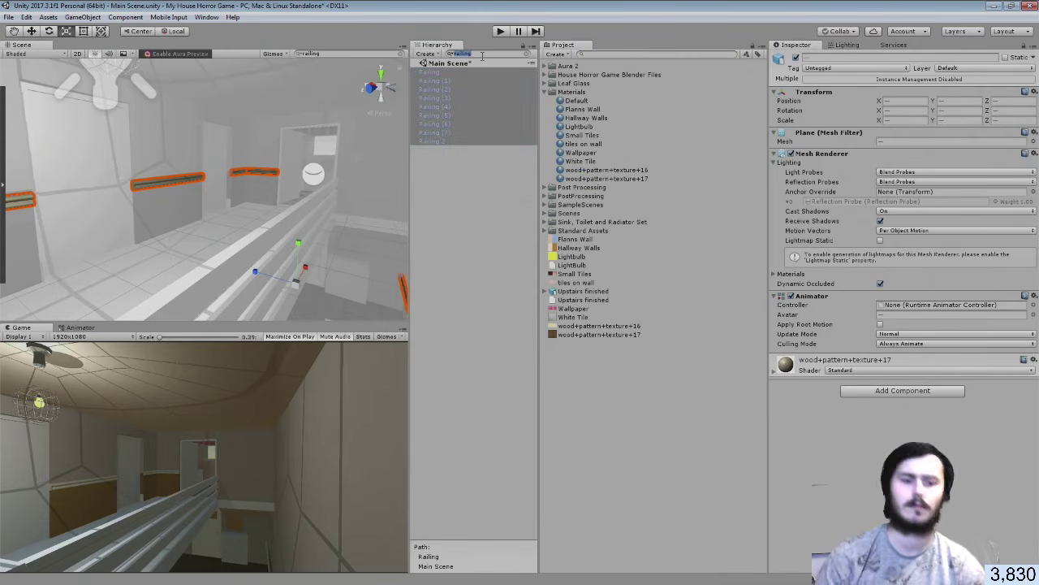
key(BackSpace)
click(482, 406)
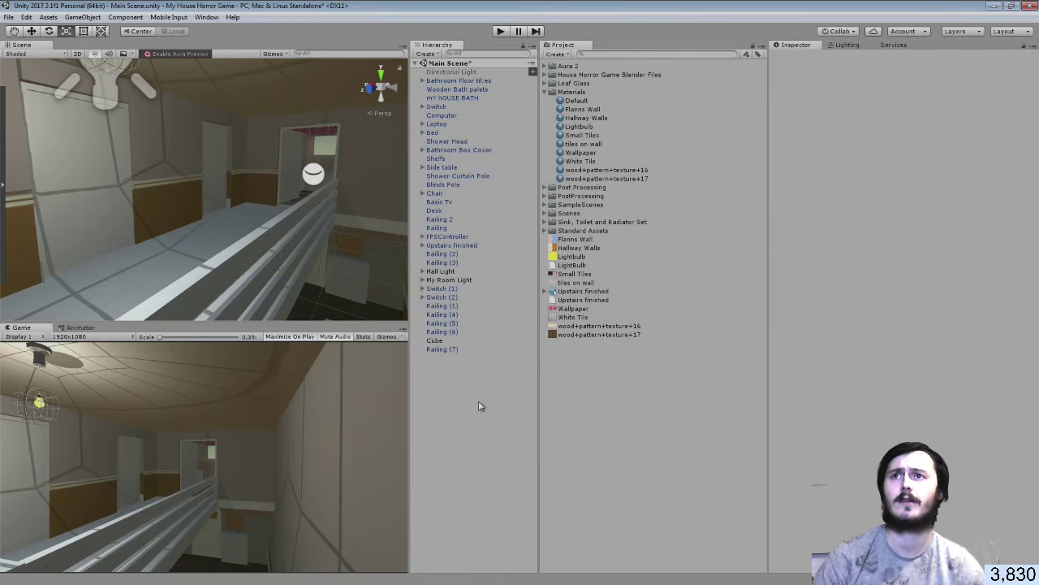
Stretch Railing (1) slightly further along the upstairs wall with the Rect tool
right_drag(267, 187, 204, 235)
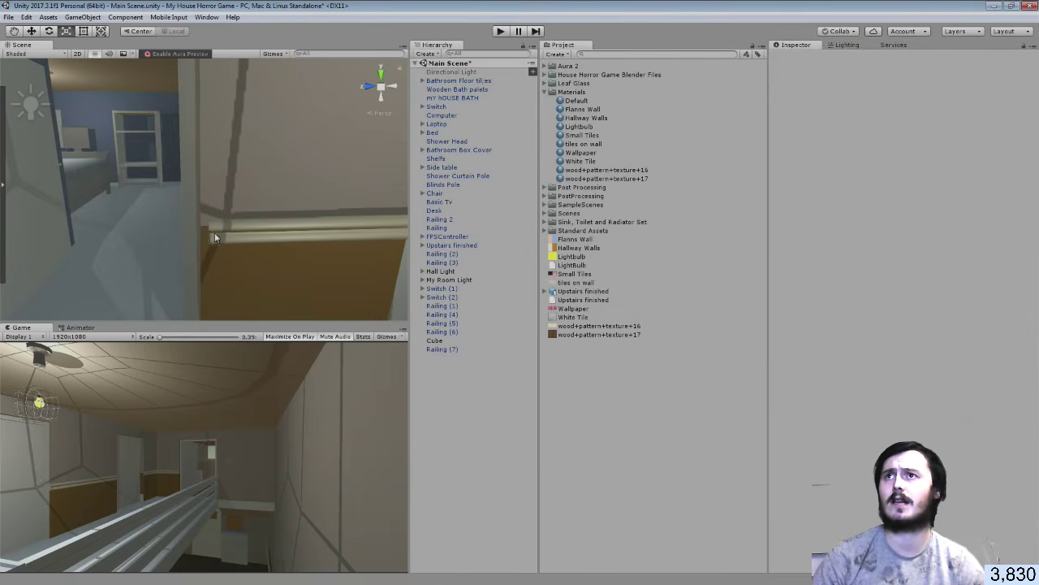
click(215, 236)
key(t)
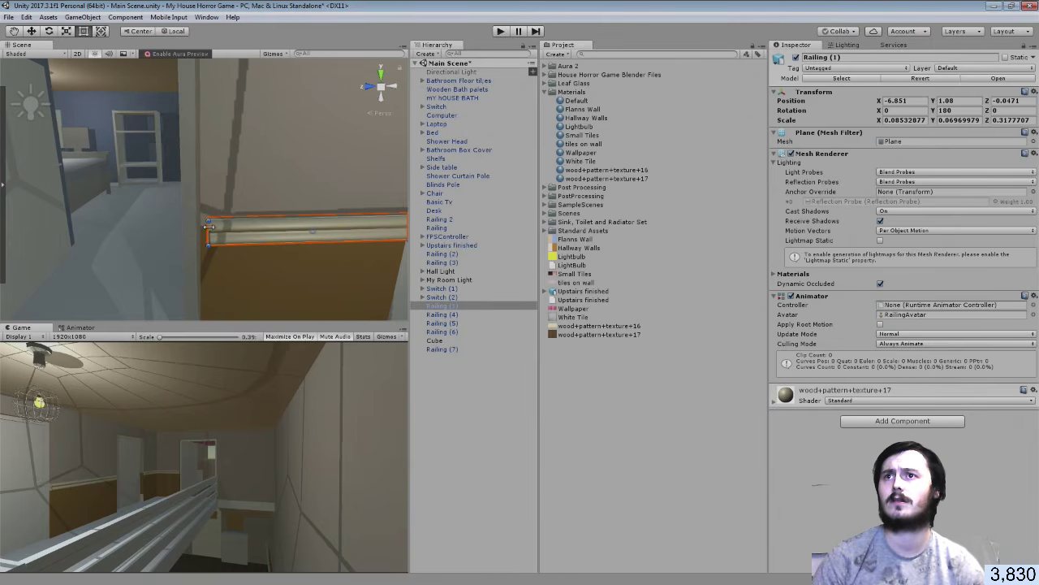
drag(208, 230, 199, 230)
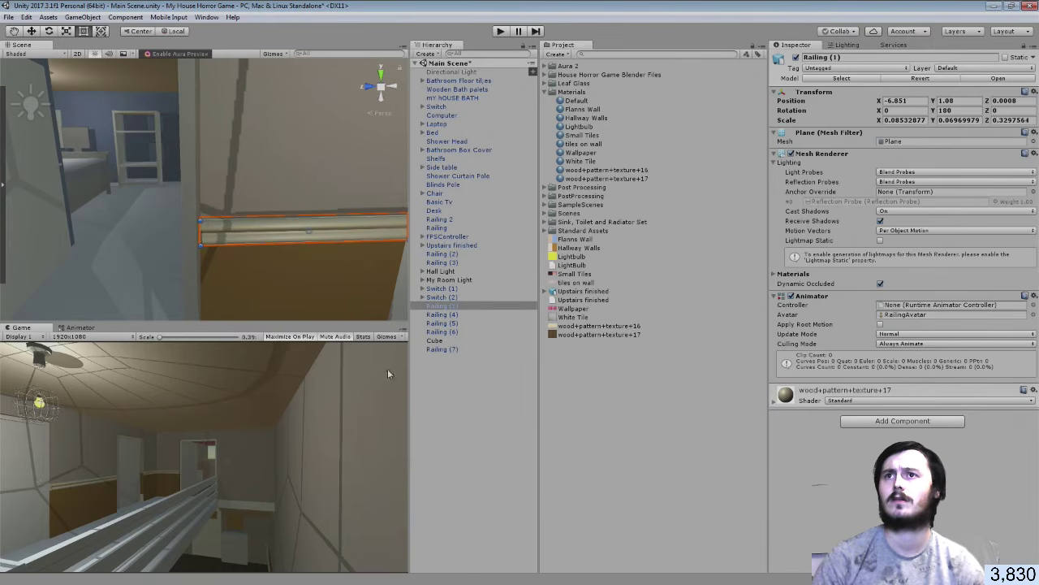
click(443, 404)
Inspect the stair railing, then find the Railing 2 model by searching 'rail' and open it in Blender
right_drag(319, 248, 772, 271)
click(250, 178)
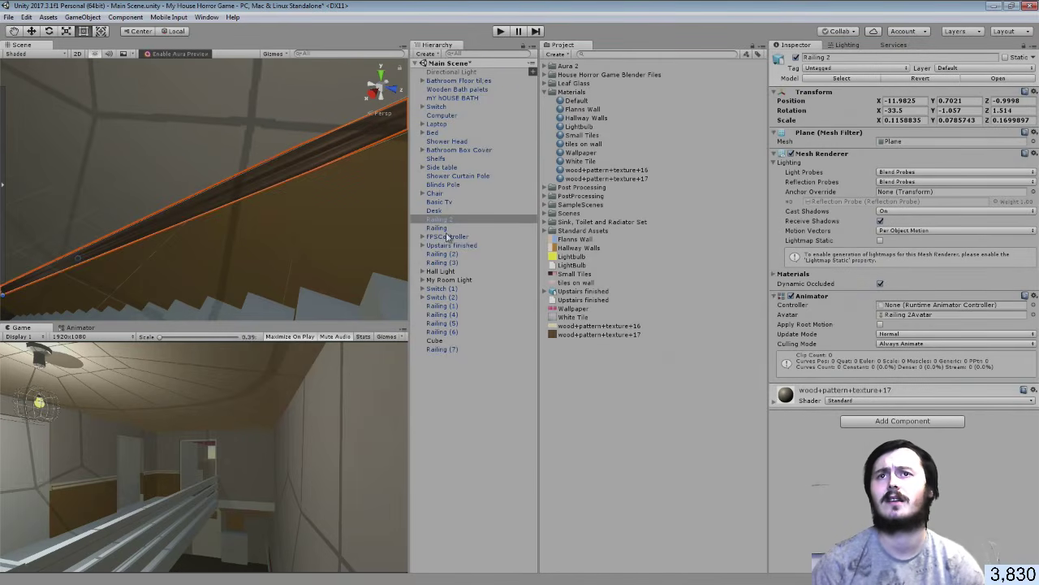
right_drag(180, 195, 158, 192)
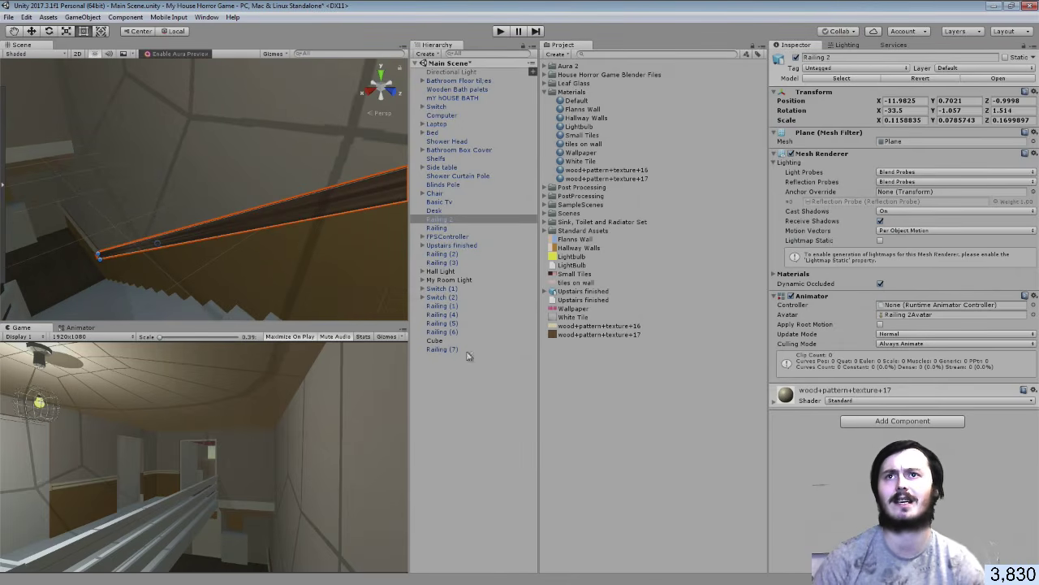
click(307, 215)
right_drag(306, 215, 369, 210)
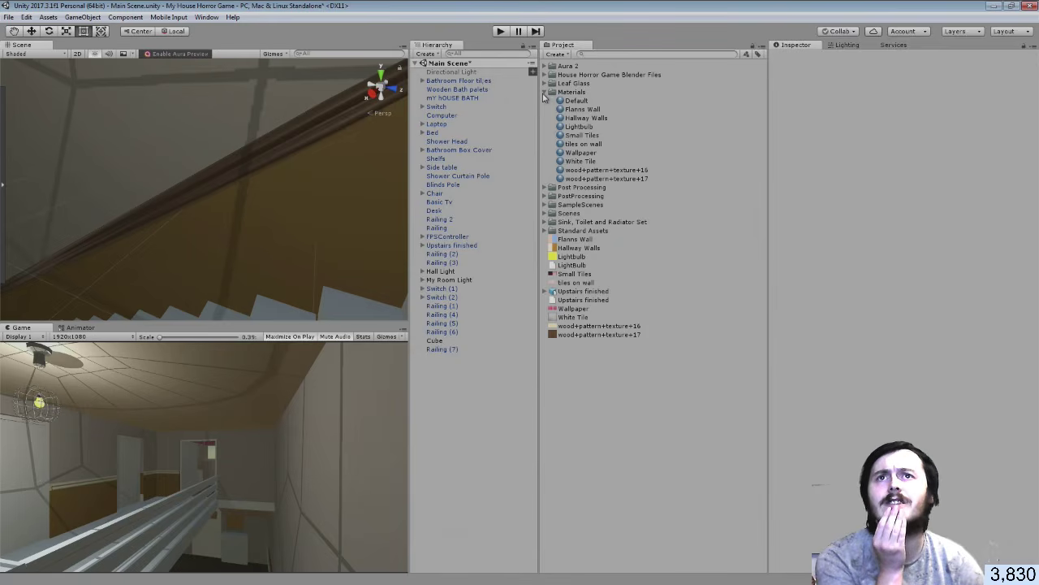
click(544, 92)
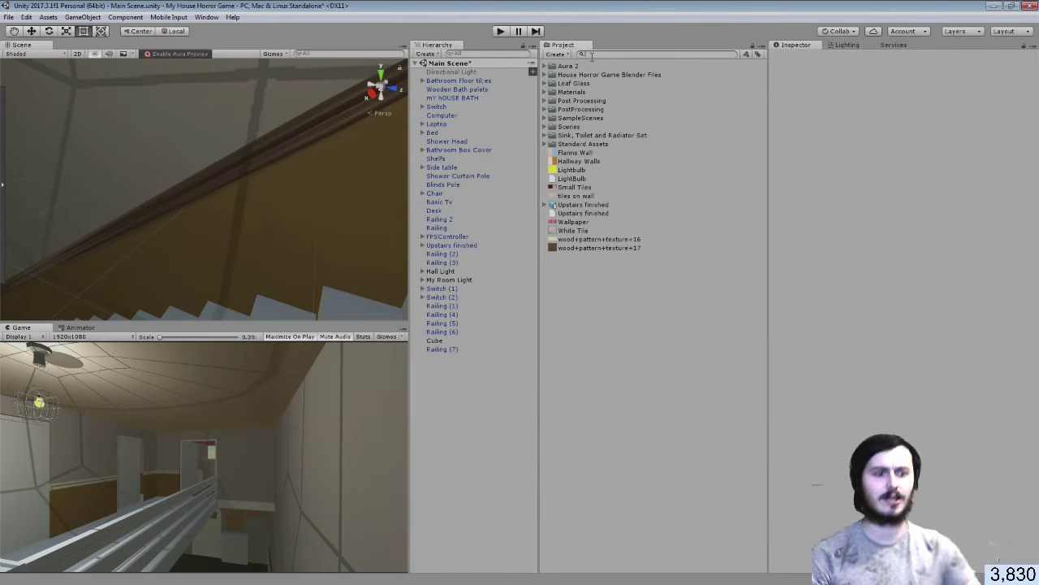
click(592, 54)
text(rail)
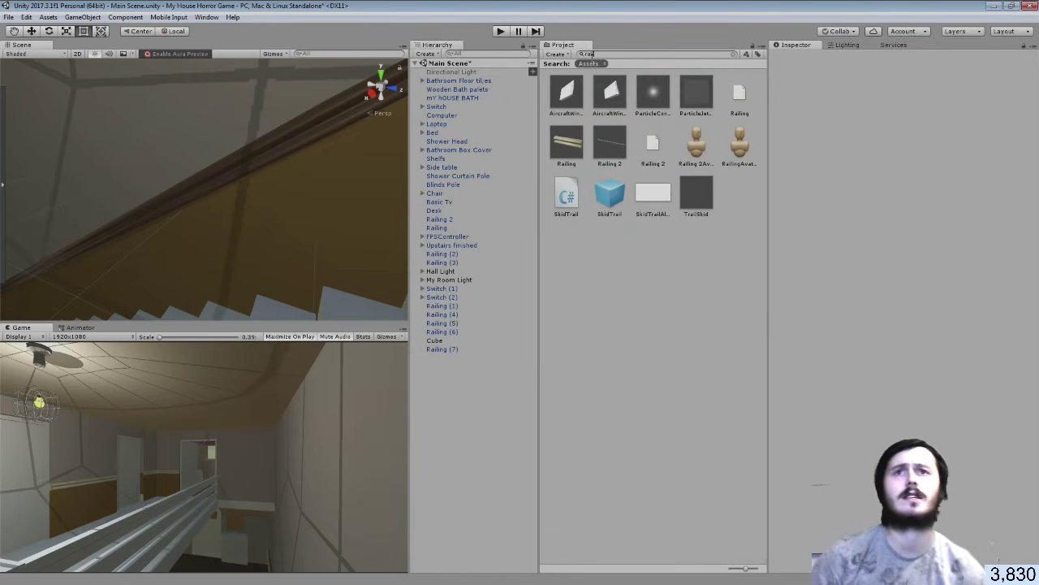
click(622, 138)
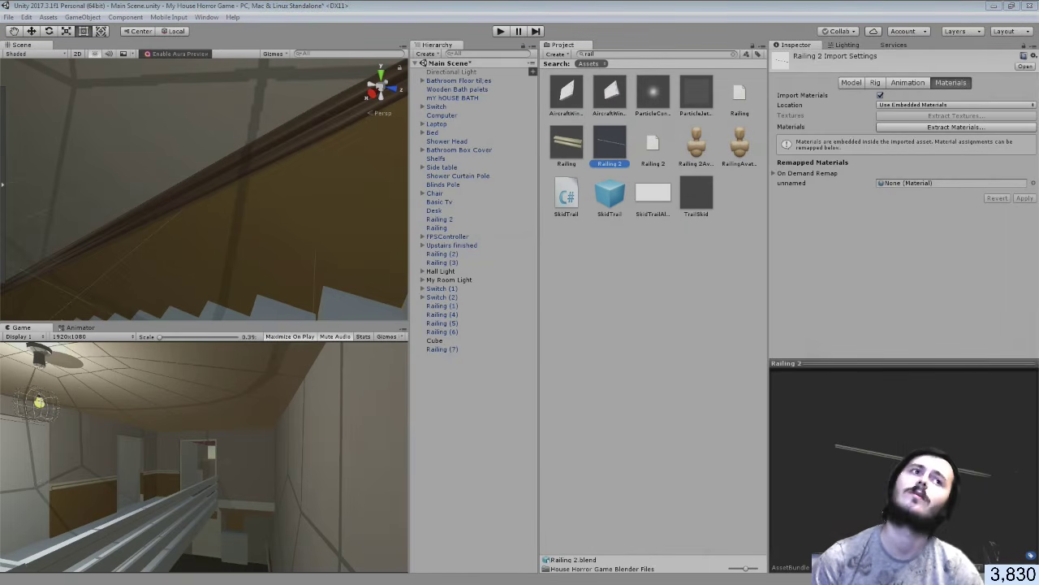
drag(1038, 106, 570, 1)
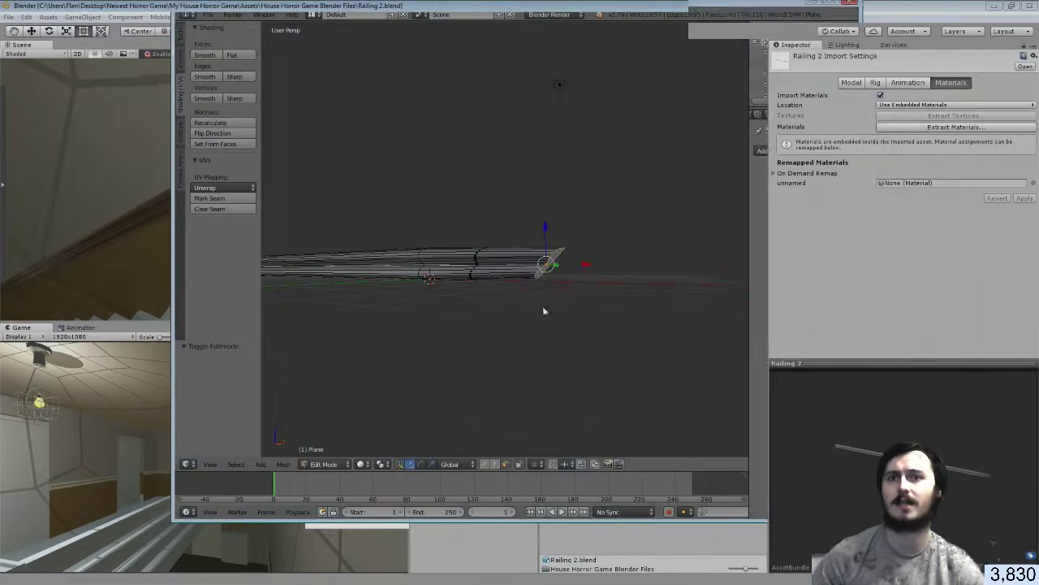
Select the whole railing mesh and unwrap it with Smart UV Project
key(a)
key(a)
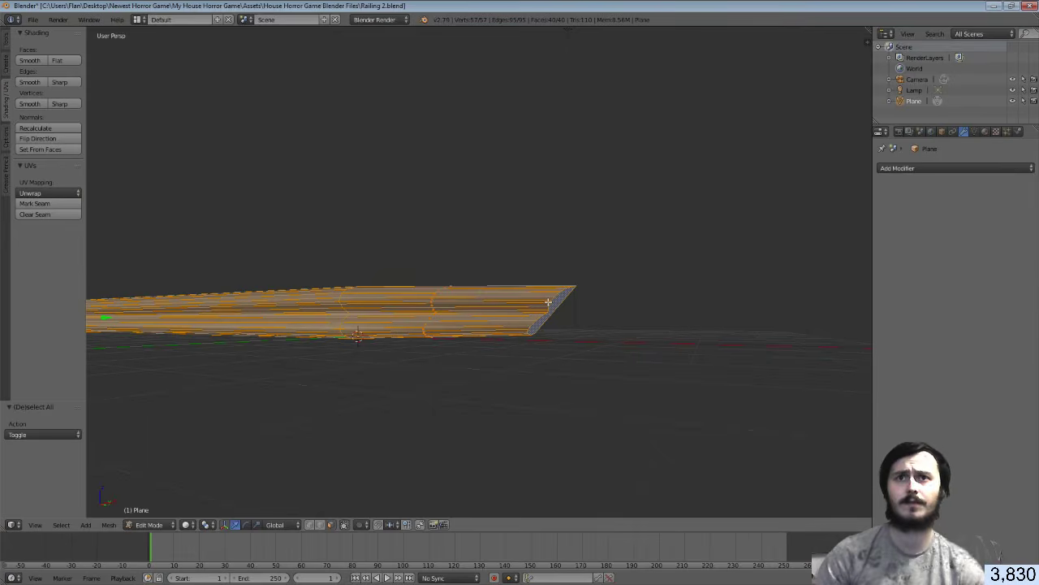
key(u)
click(550, 317)
click(550, 395)
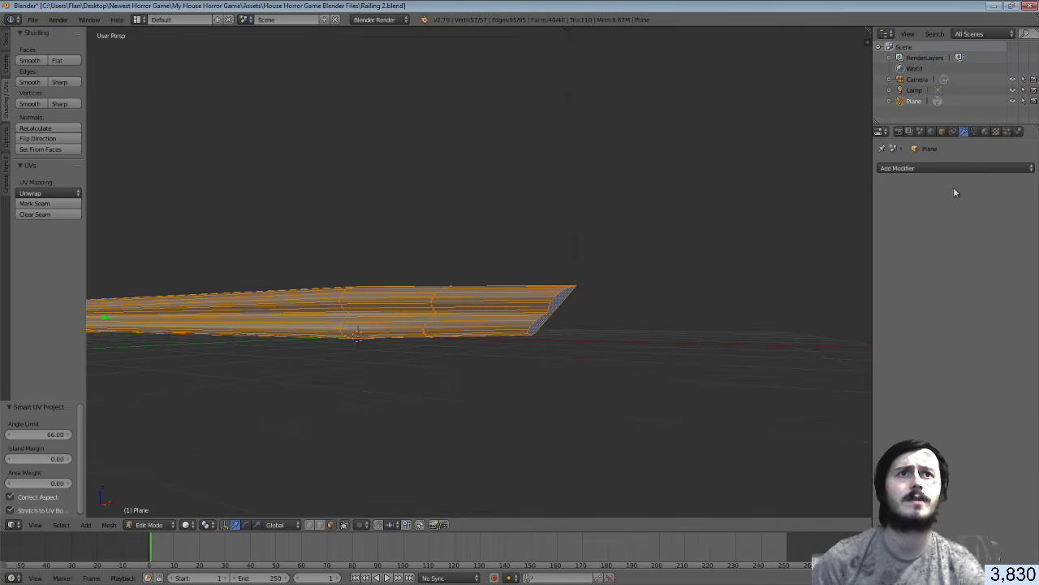
Add a new material to the railing and rename it 'woo'
click(985, 131)
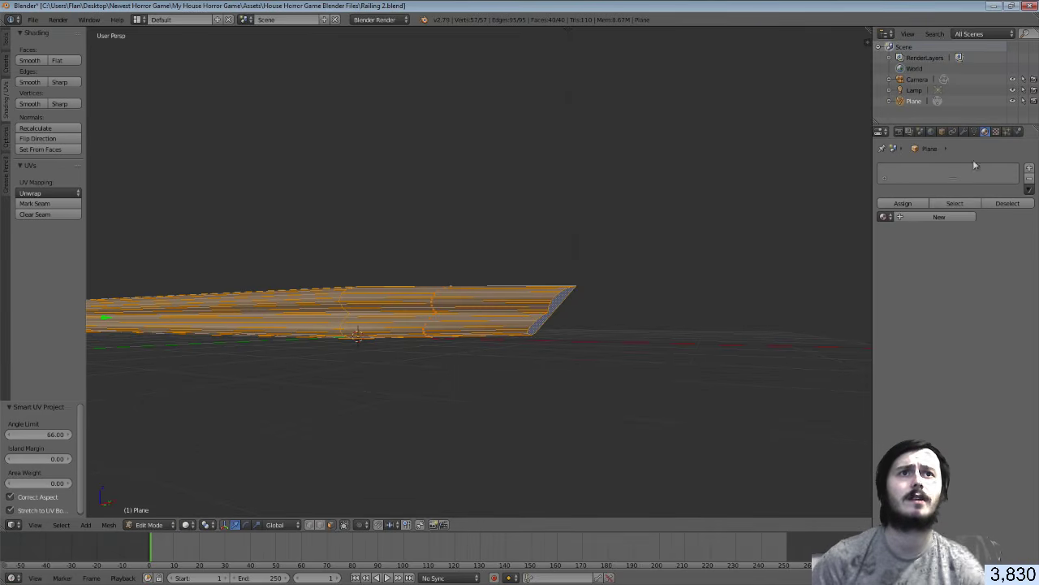
click(1030, 168)
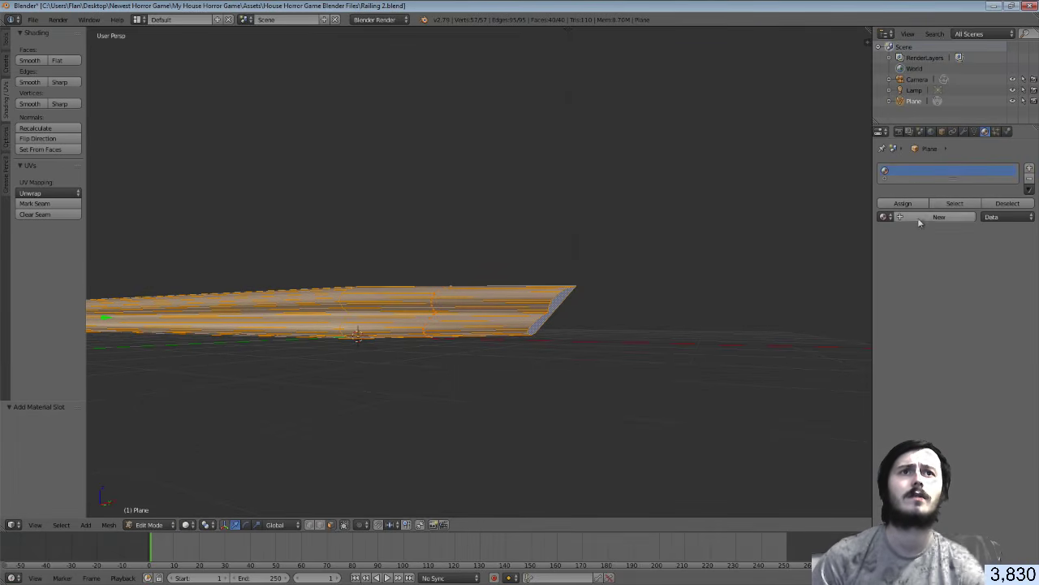
click(922, 219)
double_click(923, 170)
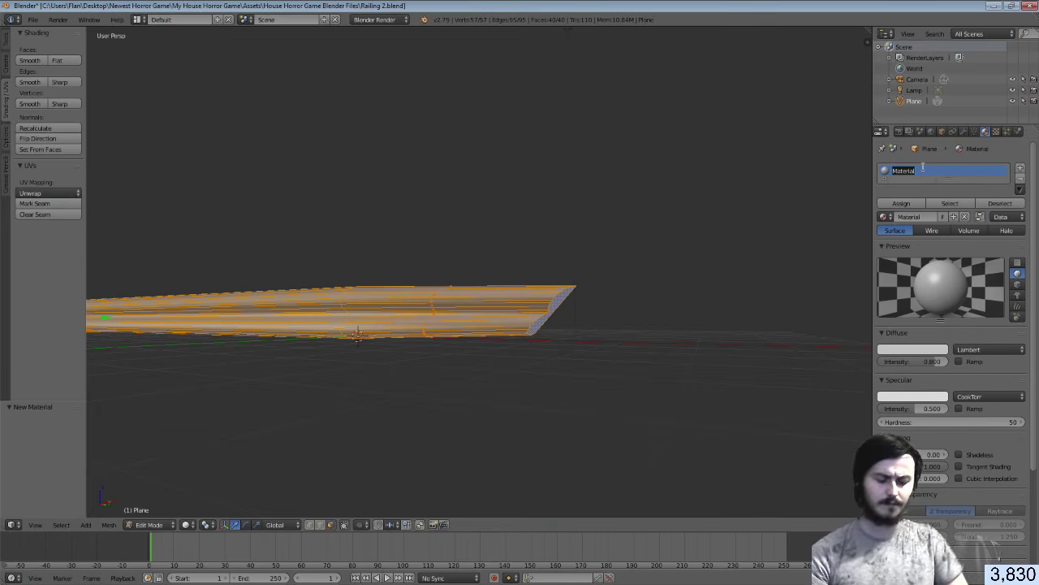
text(wooden)
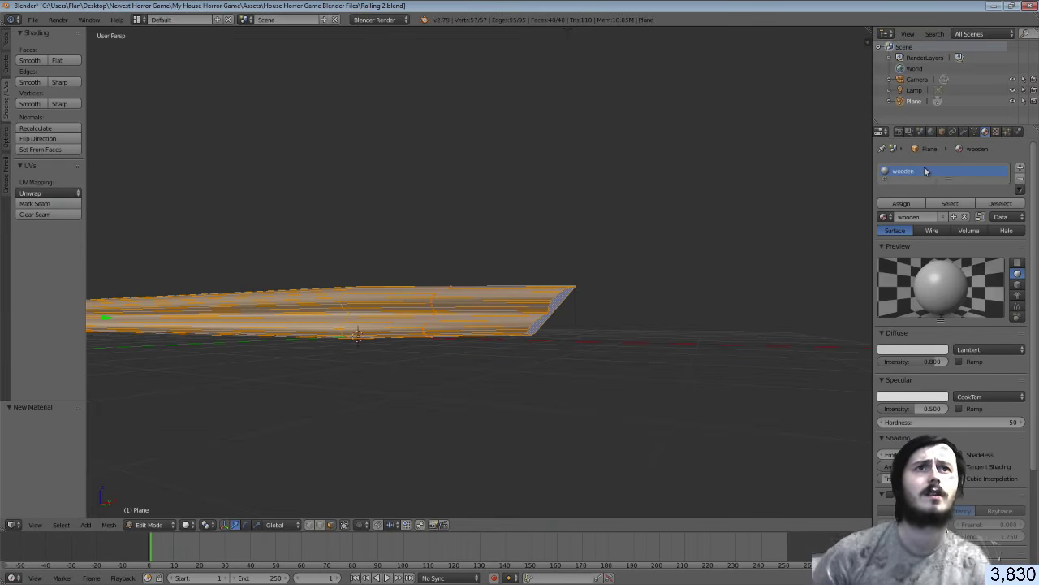
Give the material an image texture loaded from the wood pattern image on the E: drive
click(997, 132)
click(911, 244)
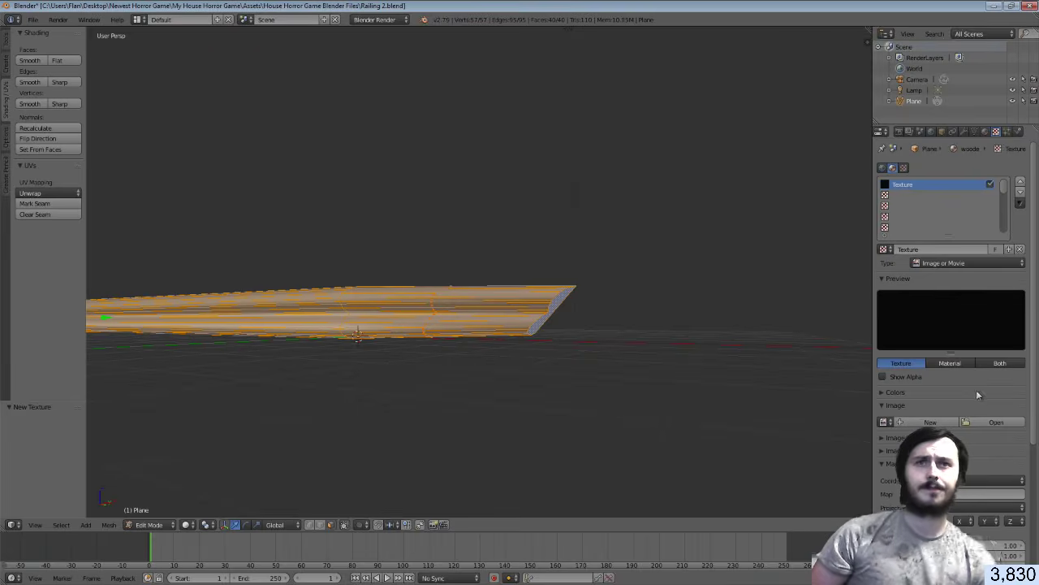
click(996, 423)
click(34, 261)
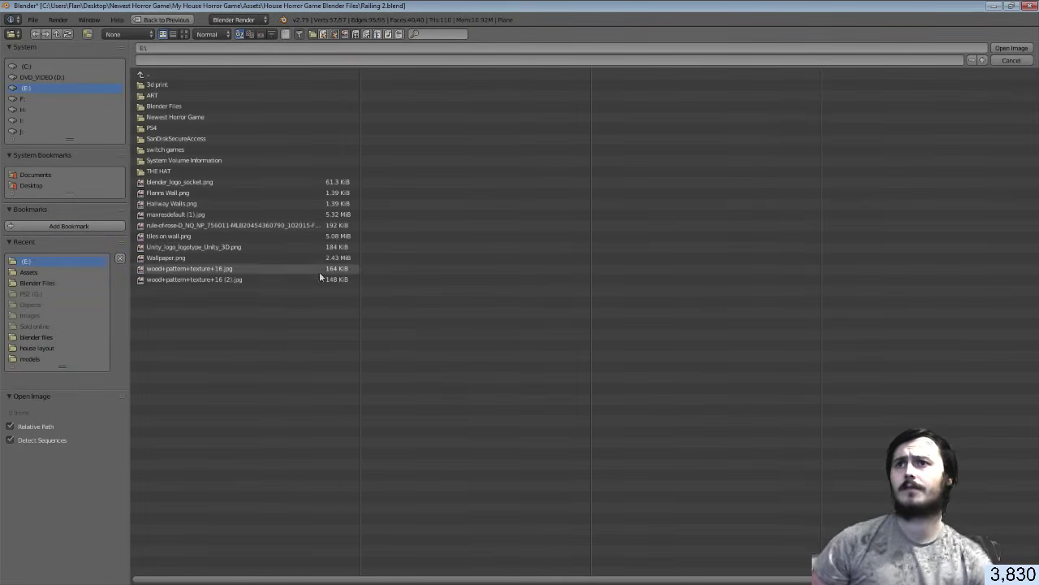
double_click(230, 279)
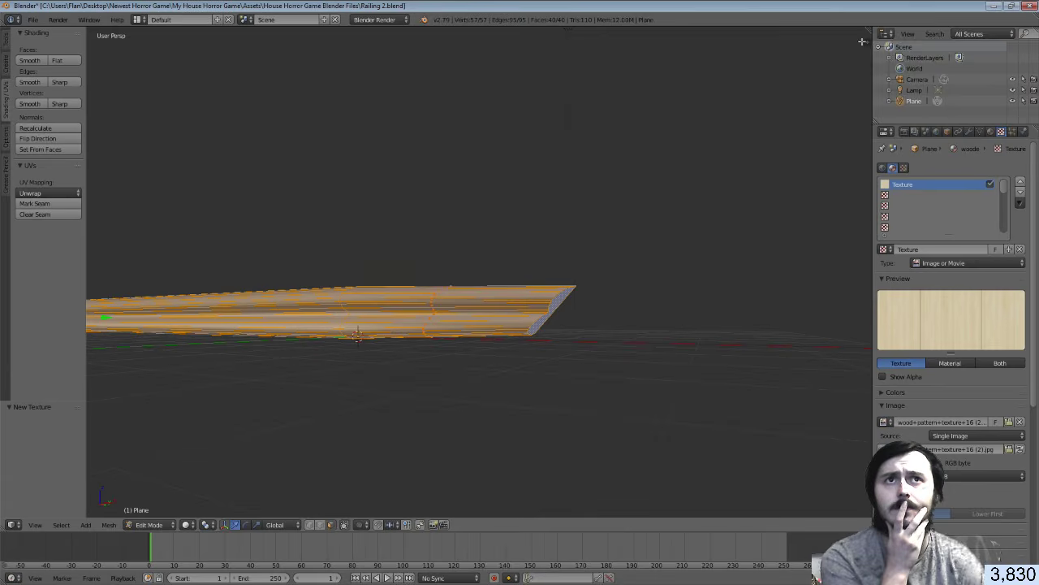
Split off a UV/Image Editor showing the wood texture under the railing's UVs, then return to Unity
drag(865, 30, 738, 33)
click(751, 525)
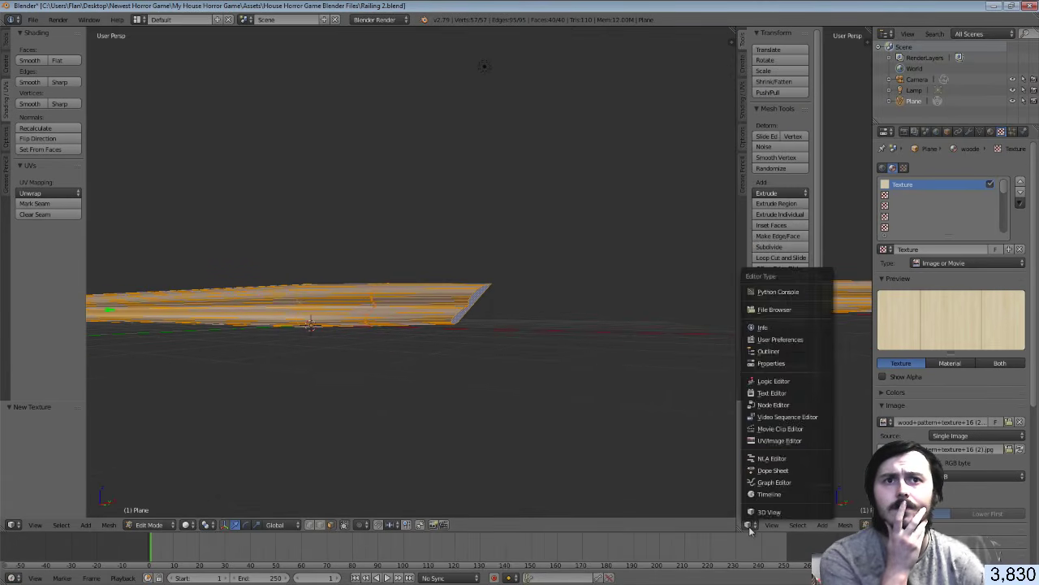
click(778, 441)
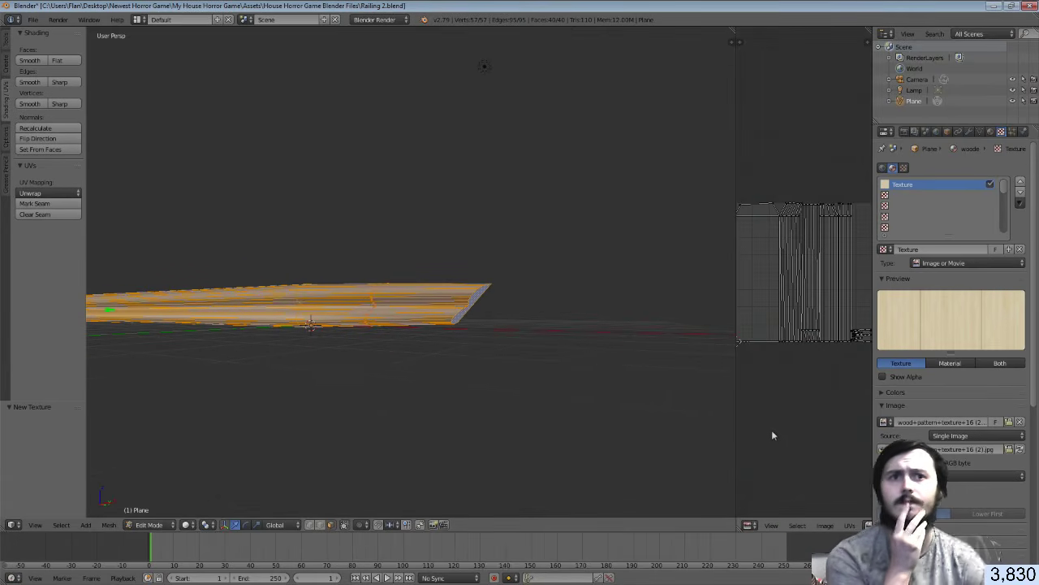
click(849, 526)
click(883, 418)
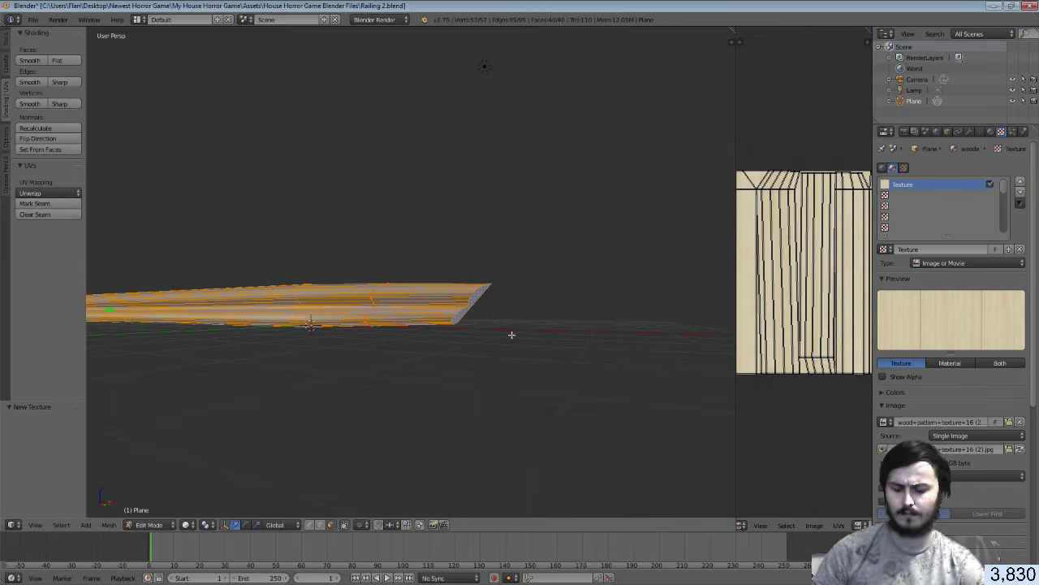
key(space)
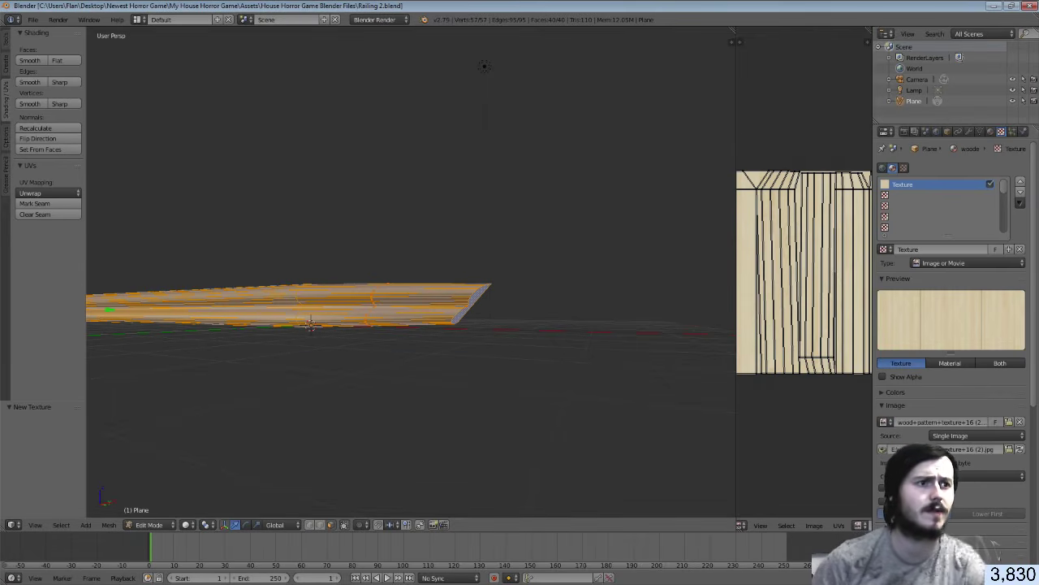
key(alt+Tab)
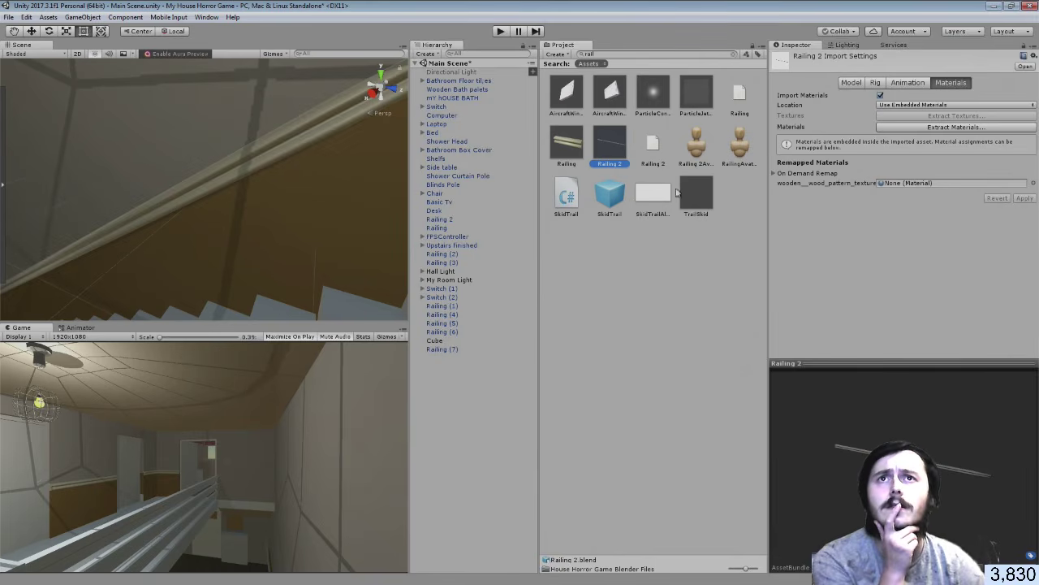
Remap Railing 2's imported material to wood+pattern+texture+17 and apply the change
key(BackSpace)
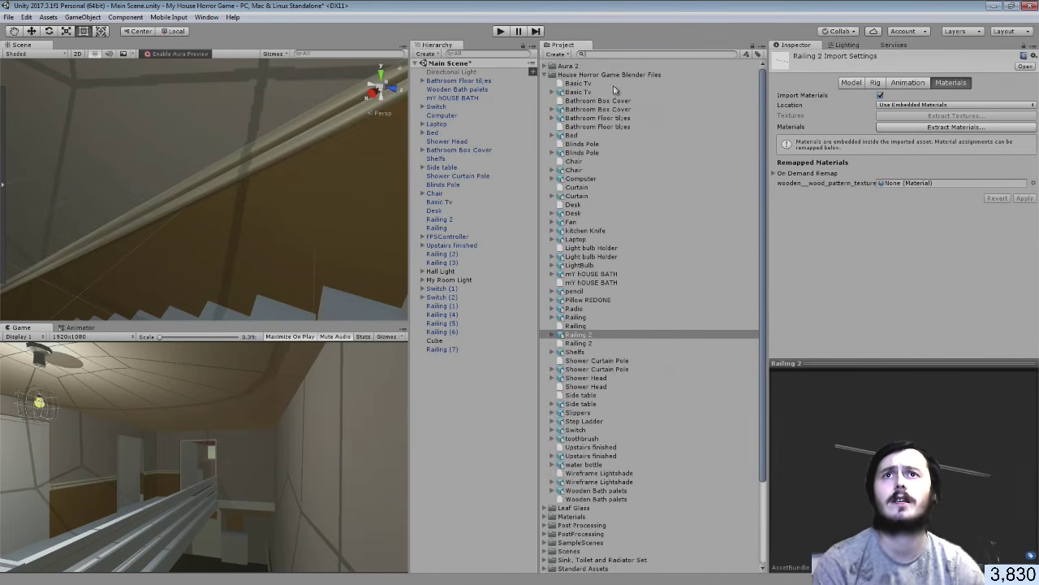
click(545, 74)
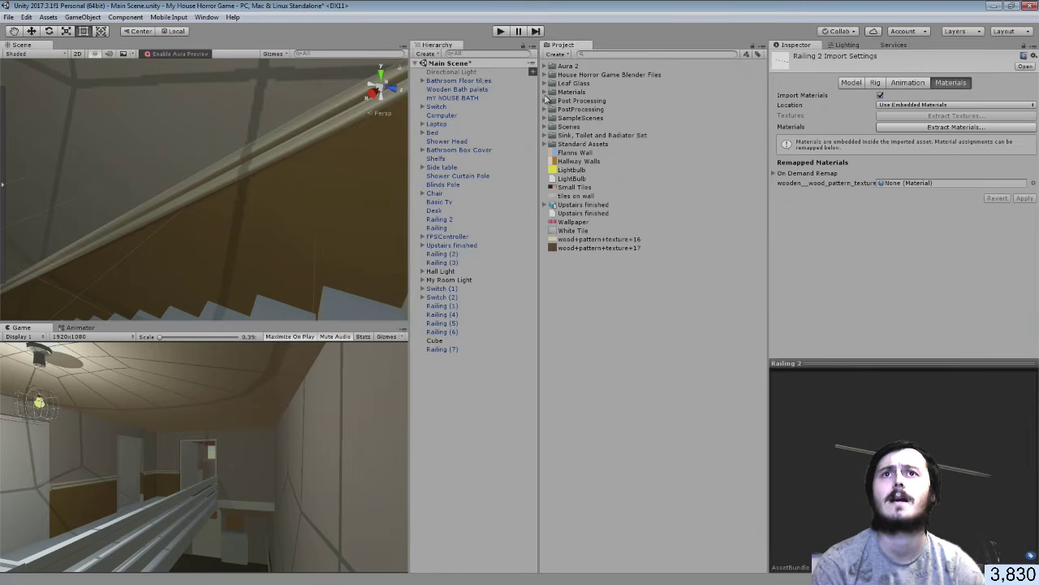
click(546, 92)
drag(588, 178, 918, 183)
click(1024, 198)
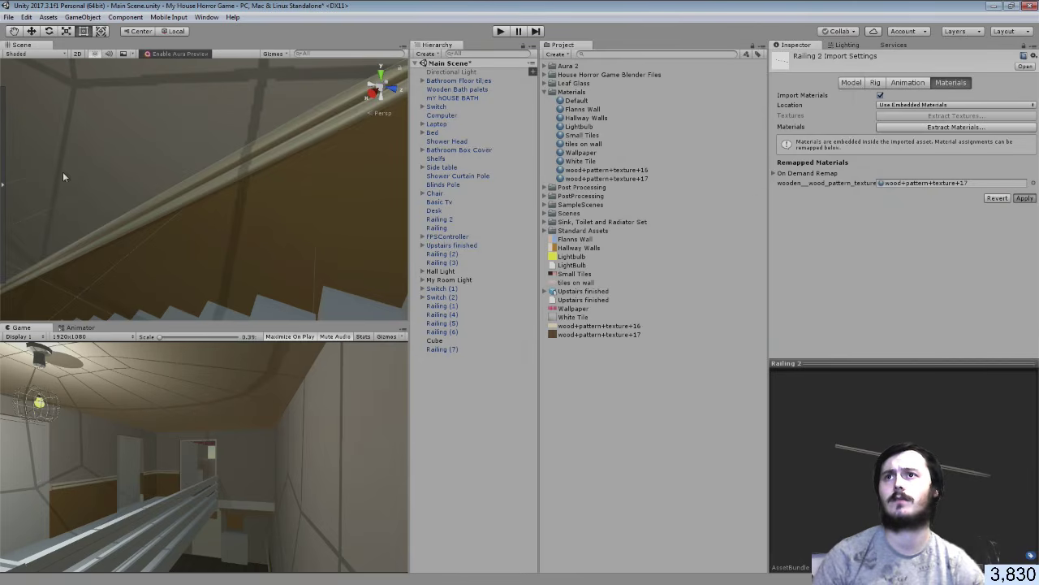
Slightly resize Railing 2 and raise its top edge at the stair corner with the Rect tool
right_drag(62, 171, 299, 112)
key(a)
key(d)
click(226, 167)
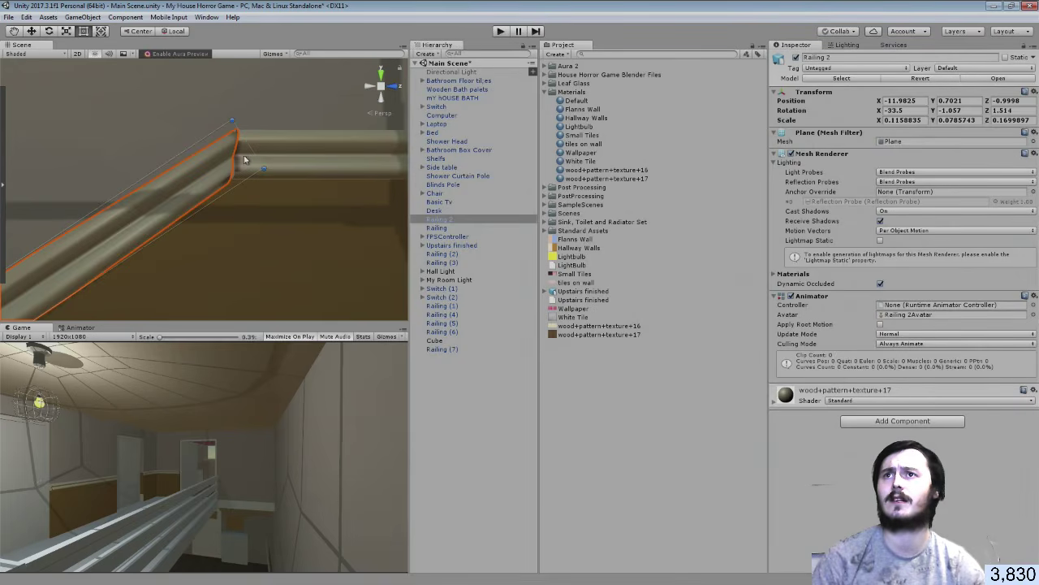
drag(268, 169, 272, 166)
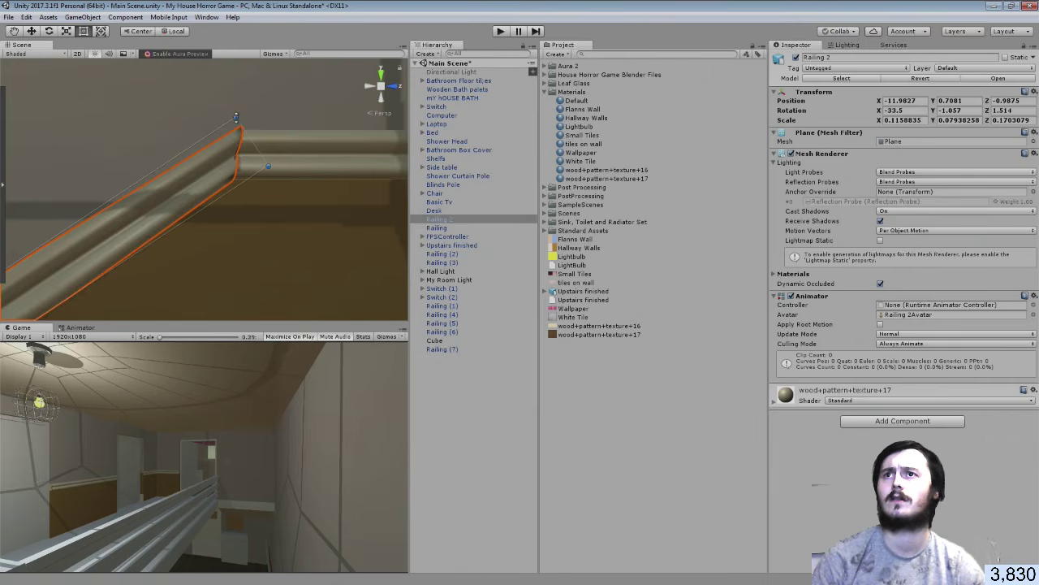
drag(236, 118, 233, 119)
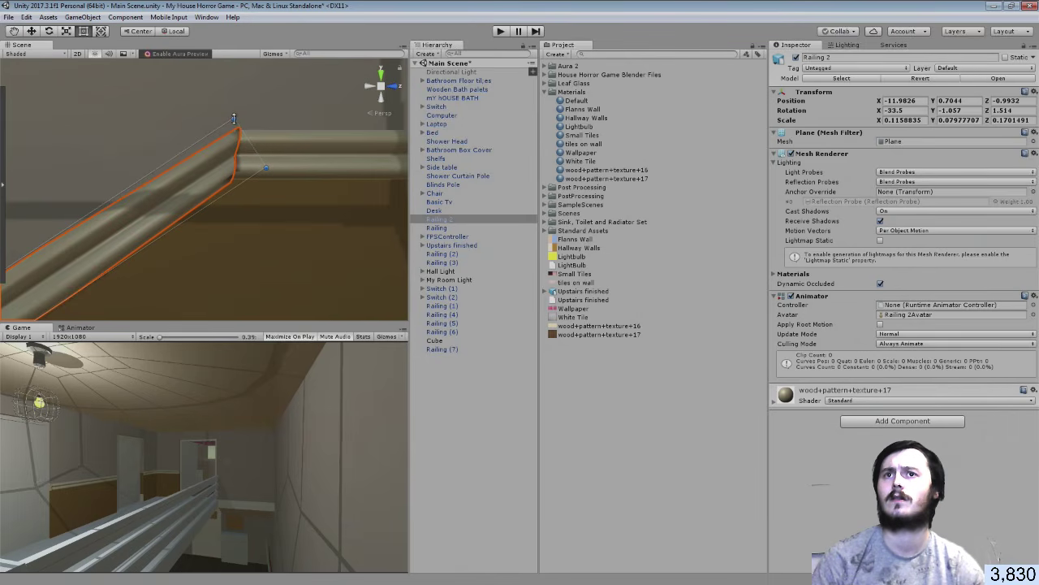
click(460, 403)
right_drag(301, 239, 66, 244)
click(8, 17)
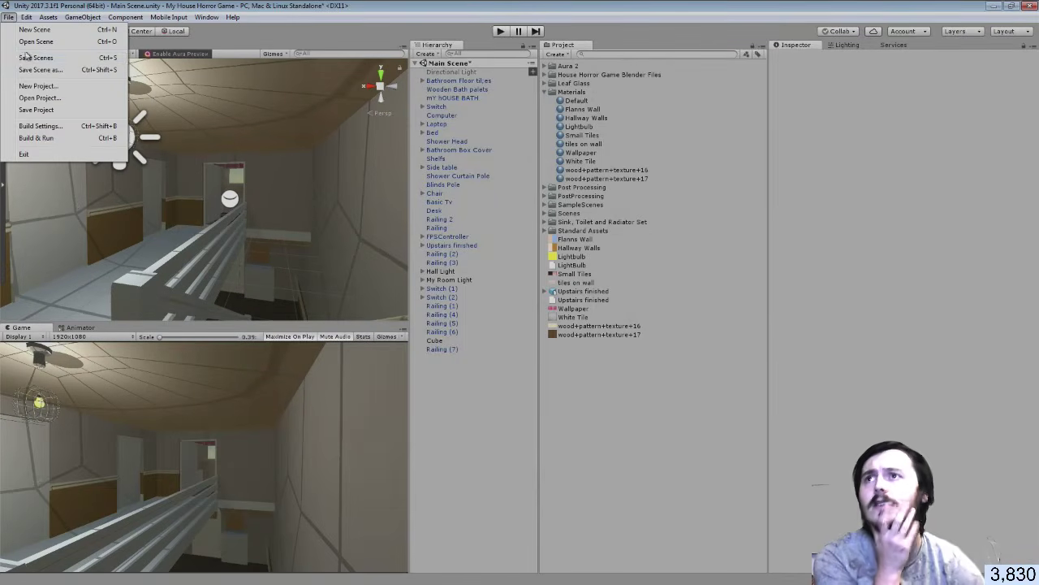
Save the scene and enable Post Processing Behaviour on the FPSController's FirstPersonCharacter camera
click(27, 62)
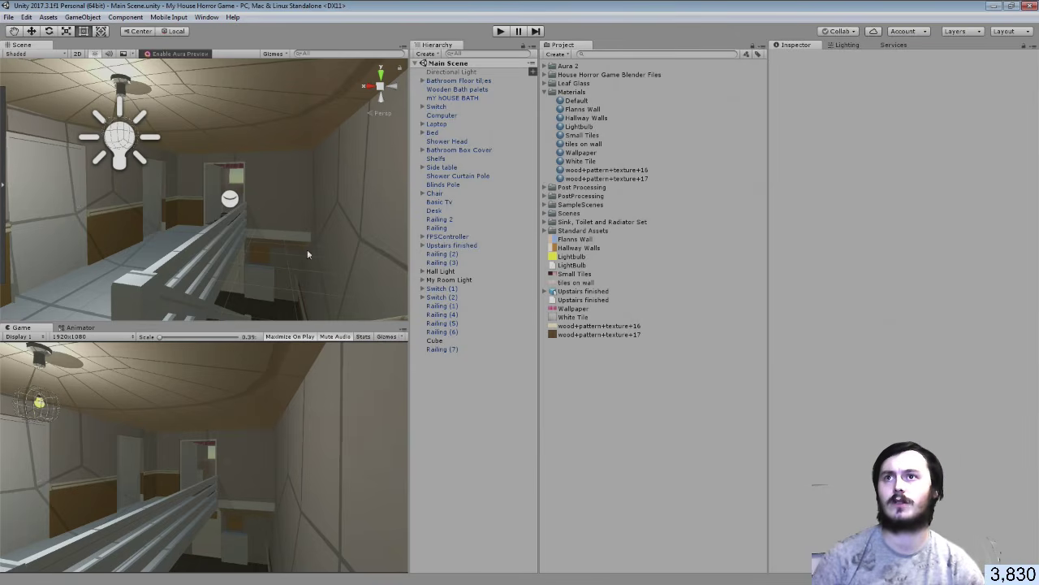
right_drag(307, 250, 298, 270)
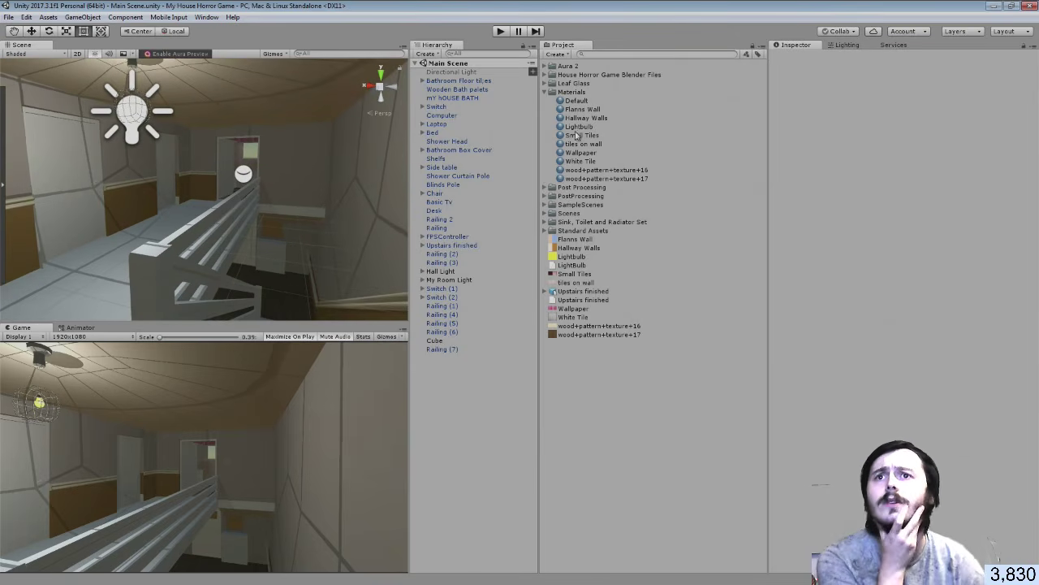
click(439, 236)
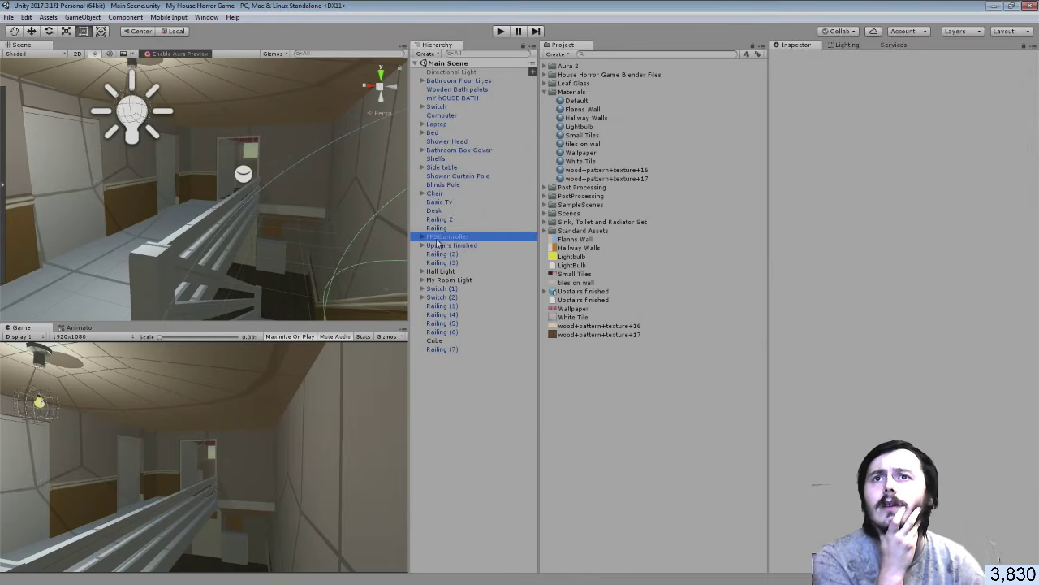
click(422, 236)
click(451, 245)
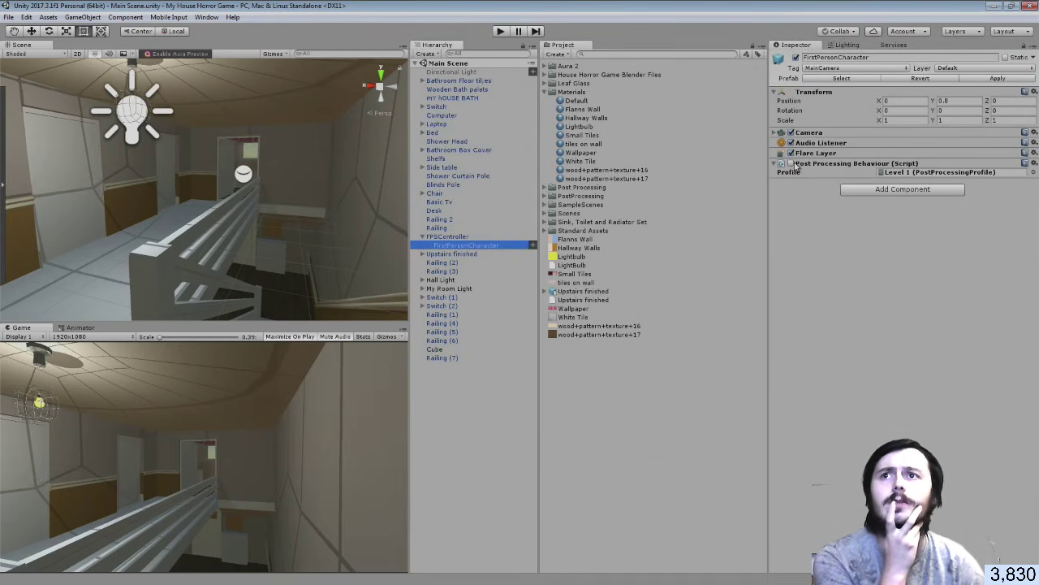
click(792, 163)
mouse_move(350, 185)
right_down()
mouse_move(296, 195)
mouse_move(494, 218)
mouse_move(350, 160)
mouse_move(157, 170)
mouse_move(87, 146)
mouse_move(90, 171)
right_up()
right_drag(262, 193, 364, 214)
On Upstairs finished > Room_001, lower the tiles on wall material's Smoothness slightly
click(361, 253)
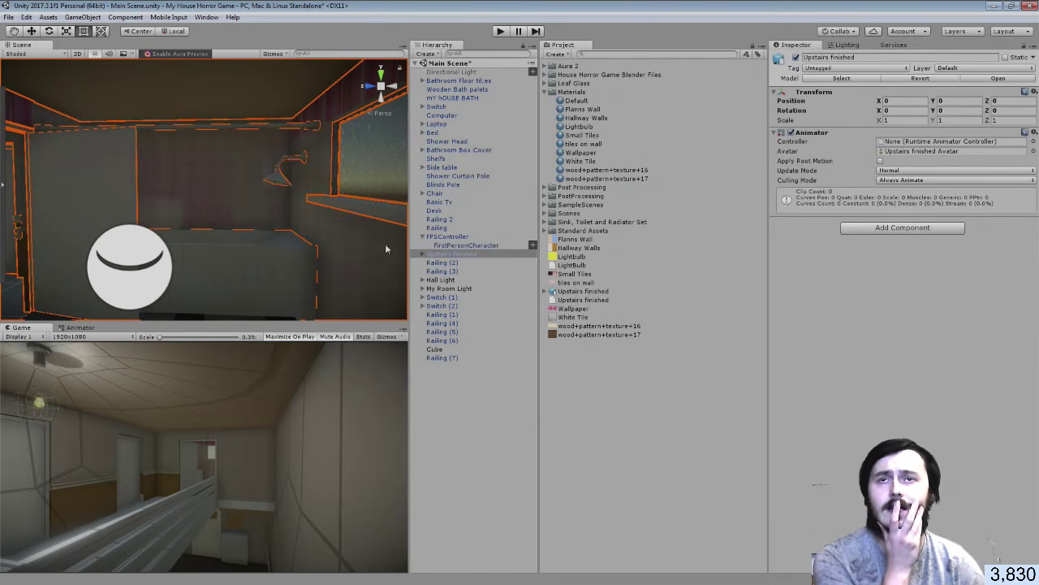
click(326, 240)
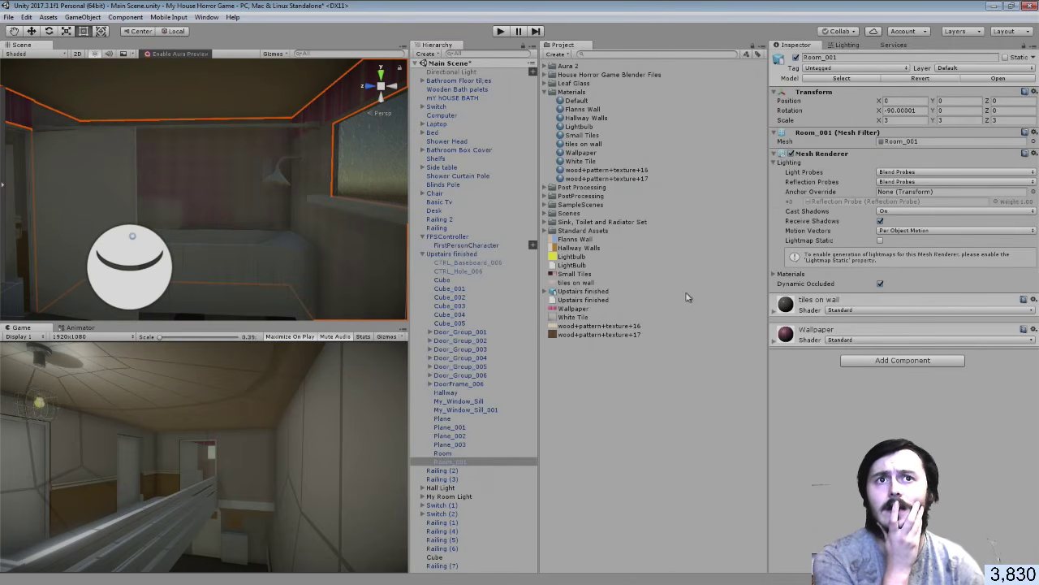
click(775, 314)
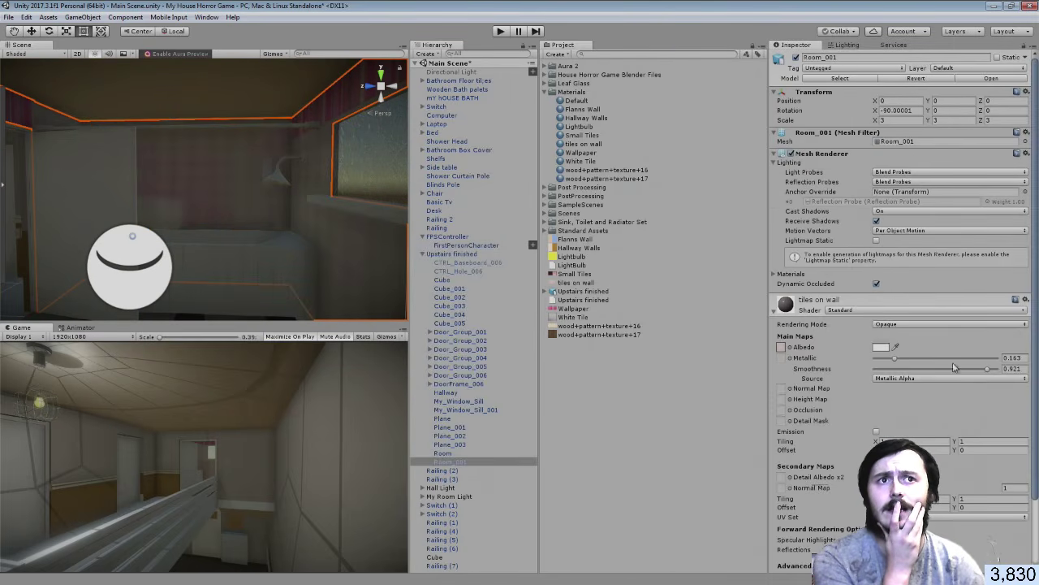
drag(989, 373, 965, 370)
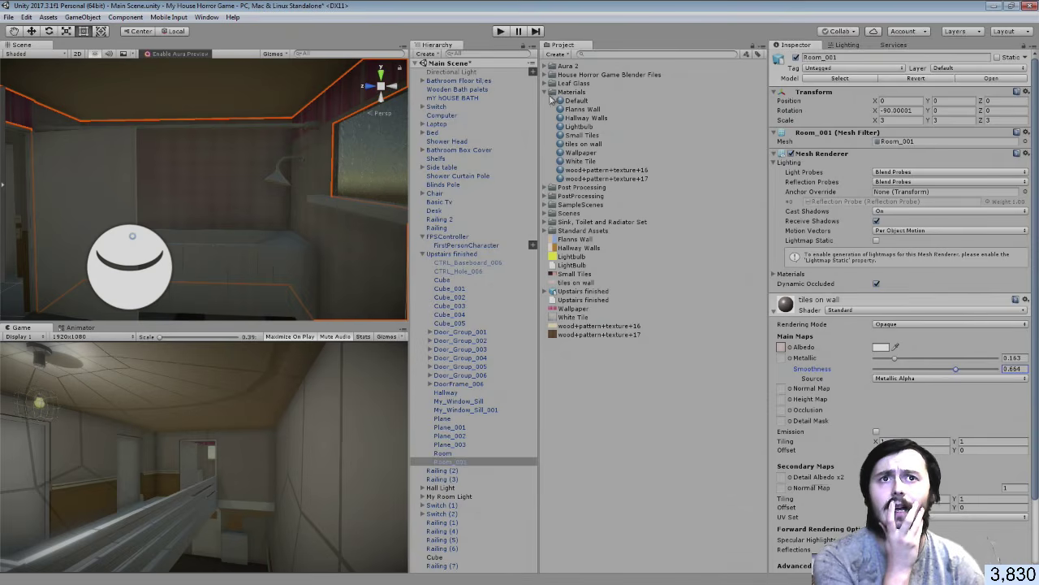
drag(766, 309, 775, 339)
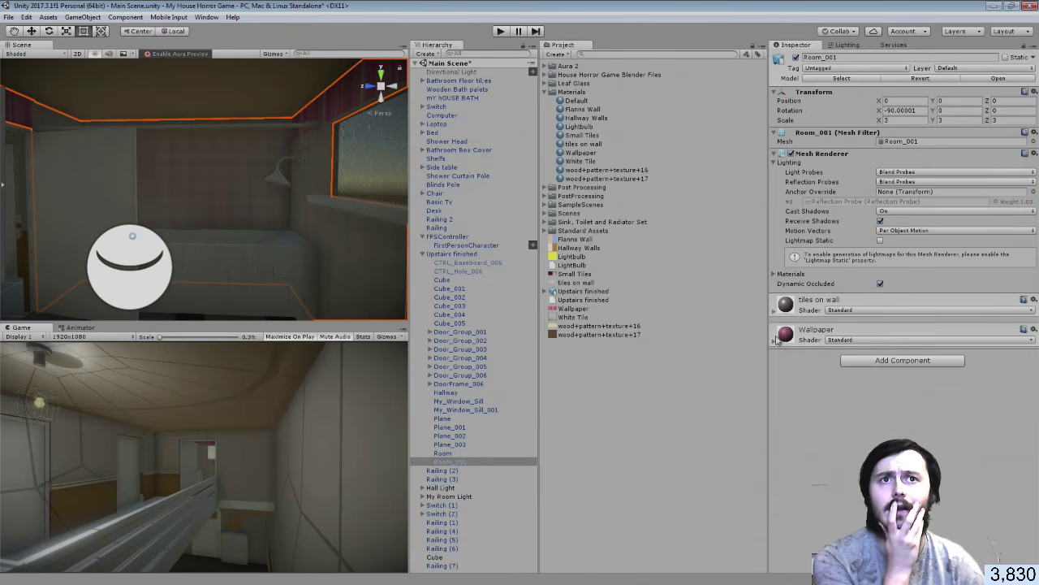
Set the Wallpaper material to Metallic 0.408 and Smoothness 0.225
click(817, 341)
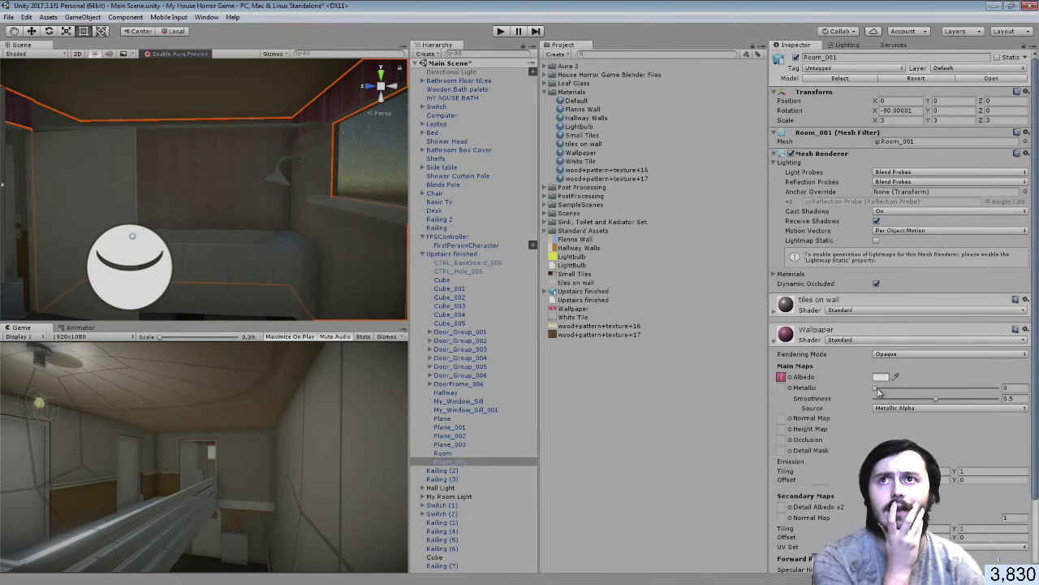
drag(875, 392, 912, 392)
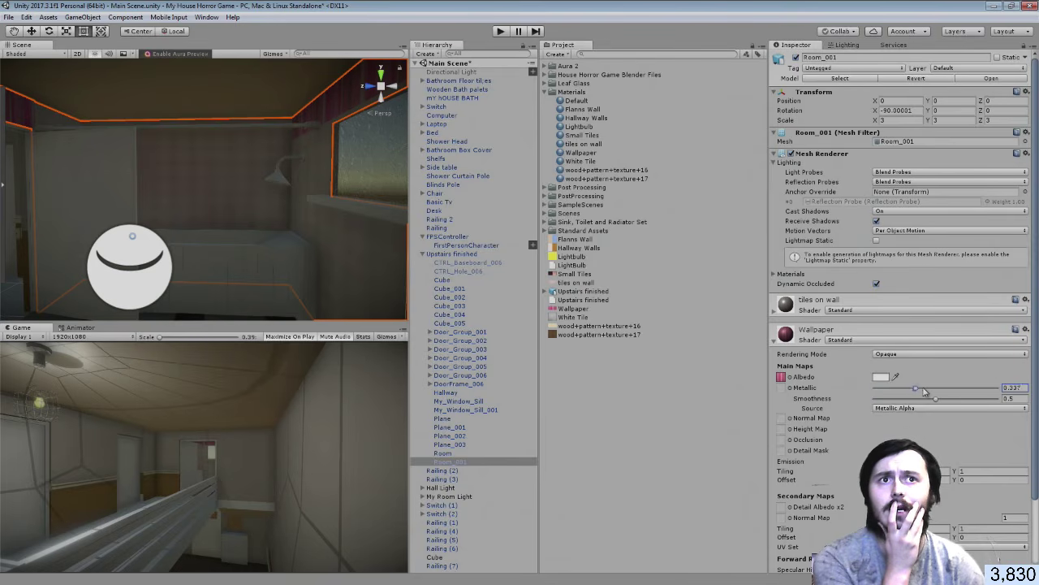
right_drag(41, 144, 10, 146)
right_drag(252, 152, 43, 152)
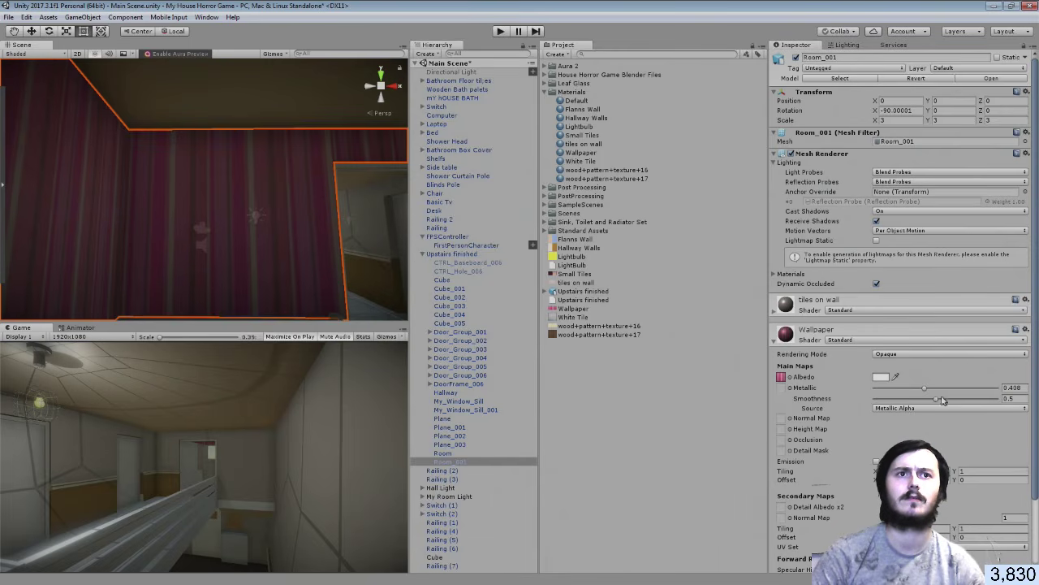
drag(932, 401, 901, 401)
click(602, 489)
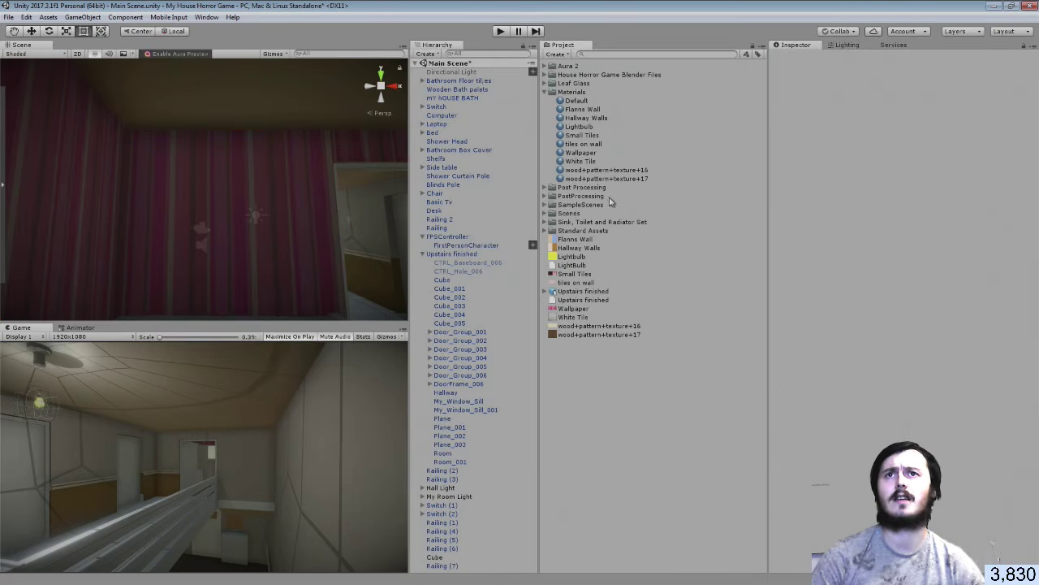
Select the Hall Light's Point light and frame it in the Scene view
click(545, 92)
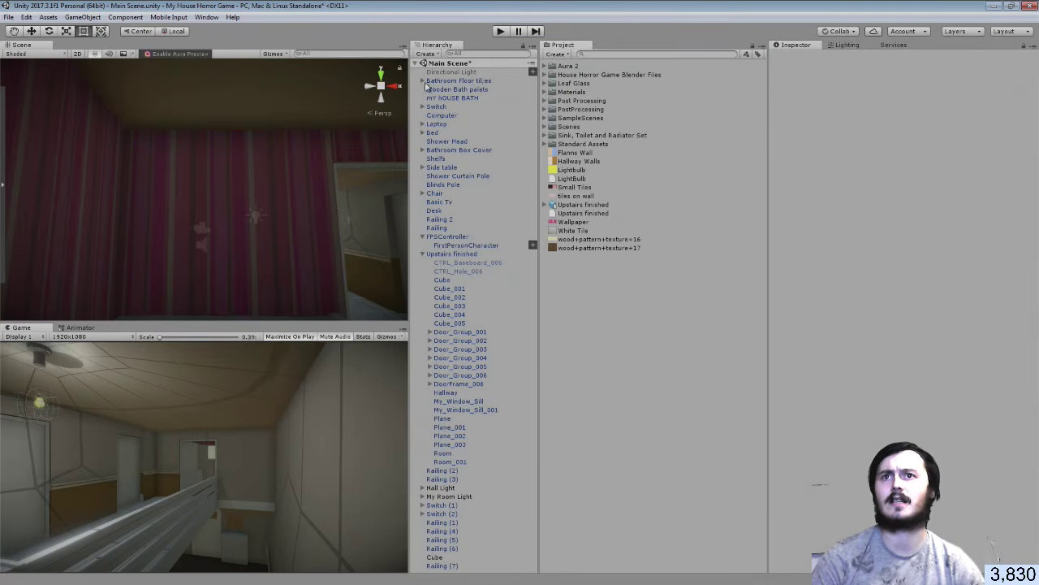
click(423, 254)
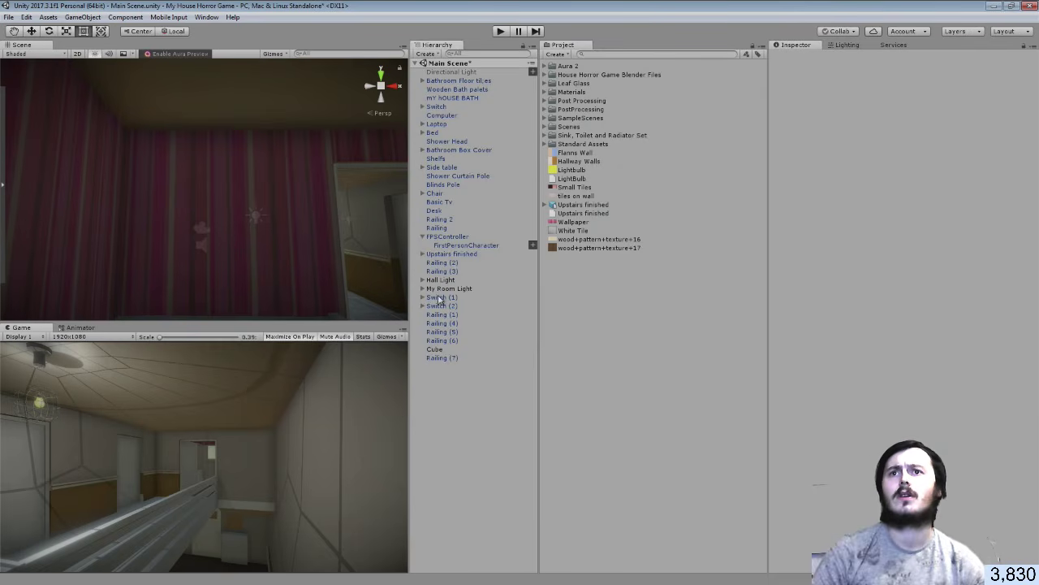
click(423, 289)
click(423, 289)
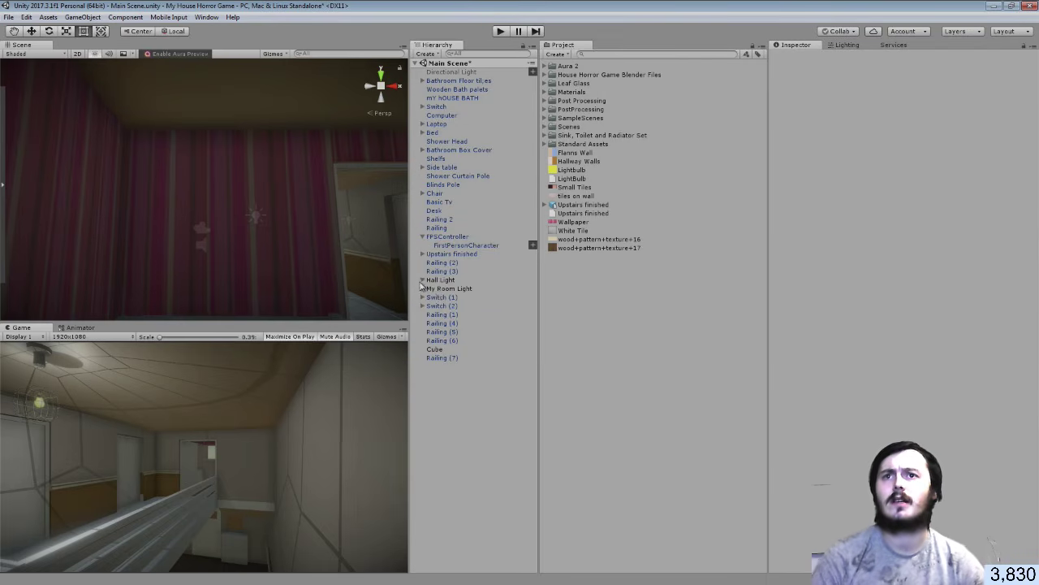
click(423, 280)
click(448, 290)
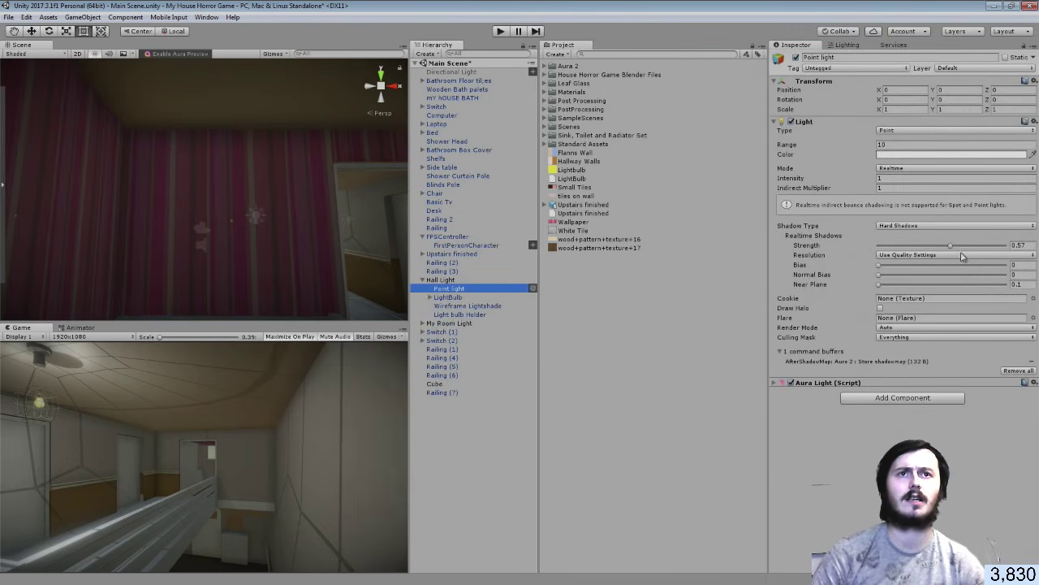
key(f)
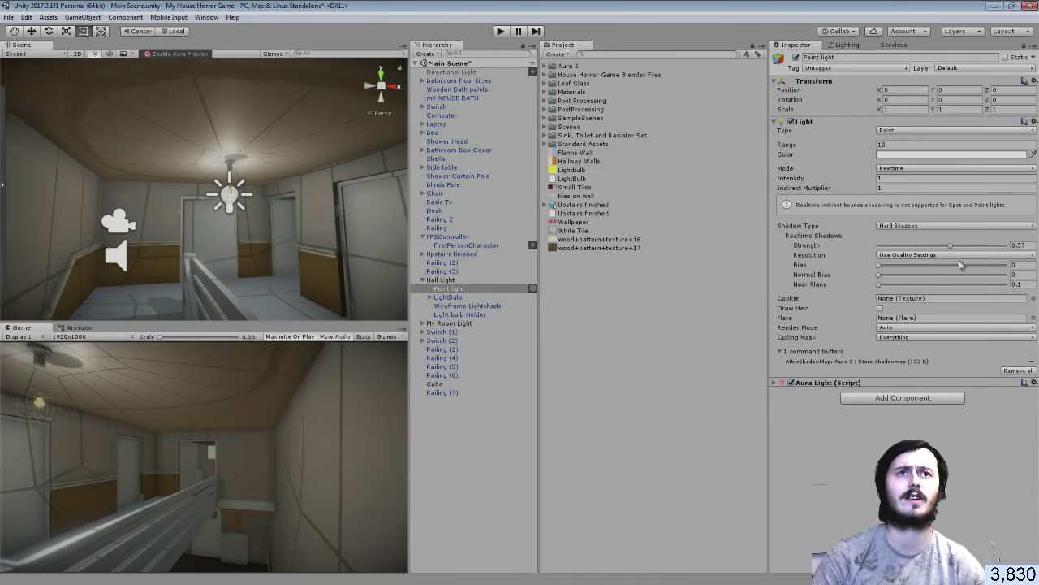
Try Shadow Strength 0.28 and zero on the hall light, then restore it to 0.57
click(1025, 246)
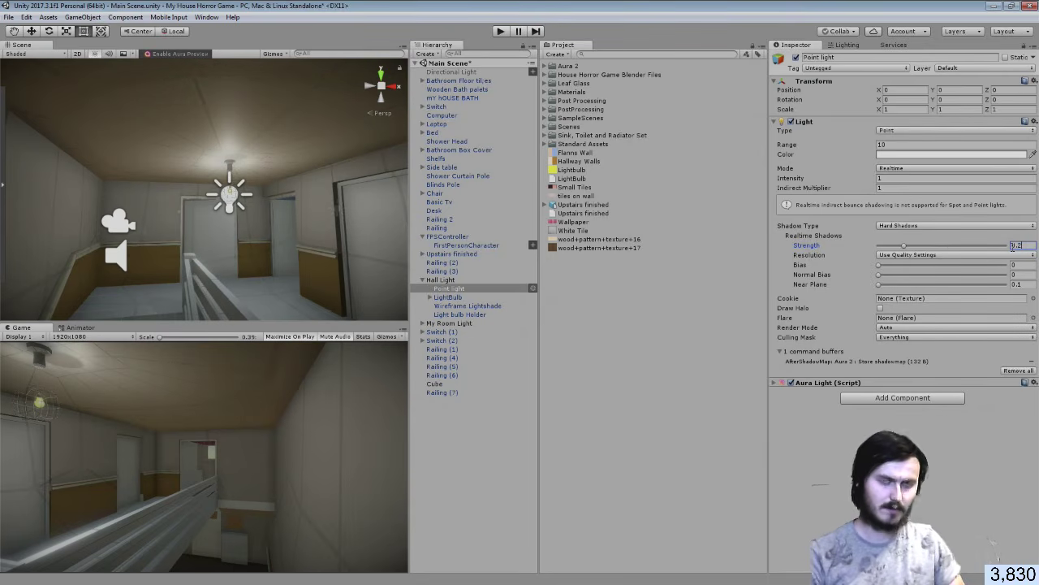
text(0.285)
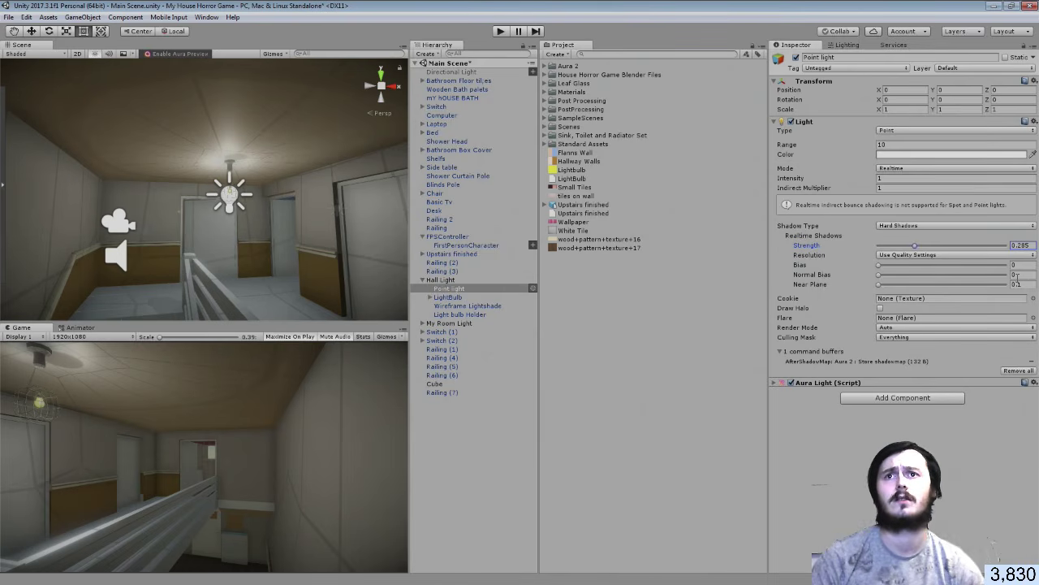
click(797, 58)
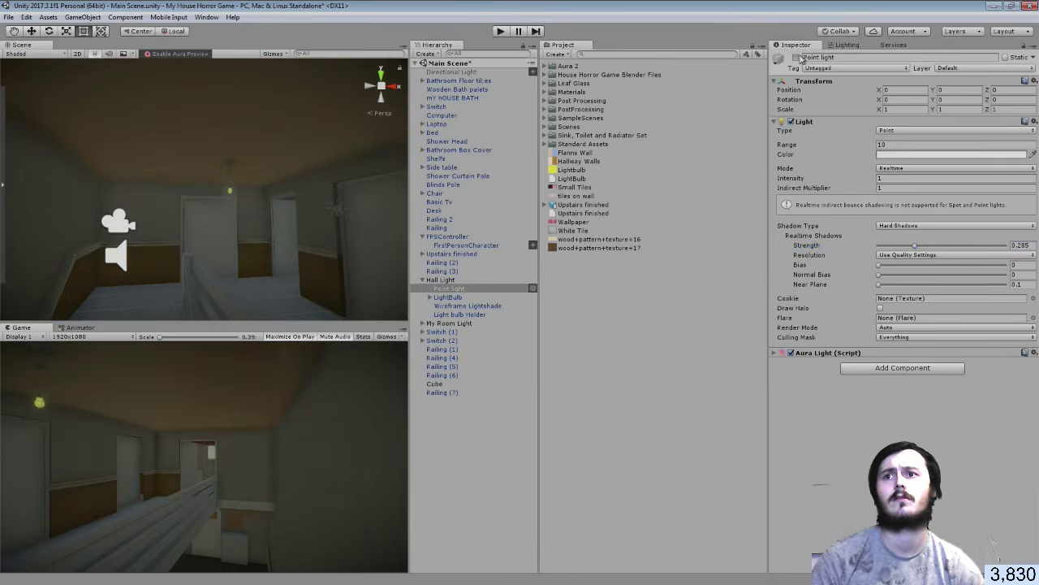
click(798, 58)
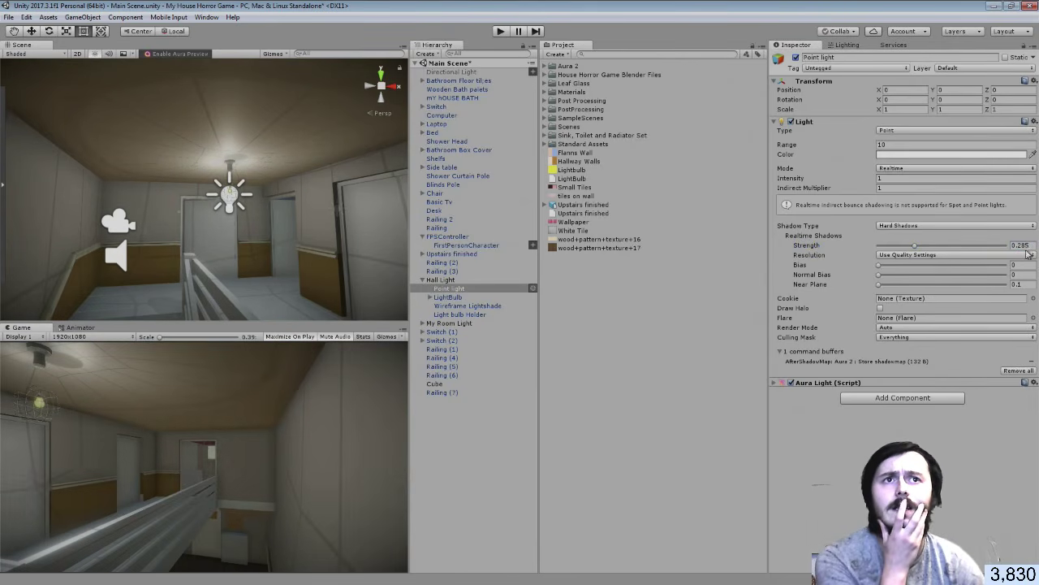
mouse_move(915, 247)
mouse_down()
mouse_move(865, 248)
mouse_move(916, 249)
mouse_up()
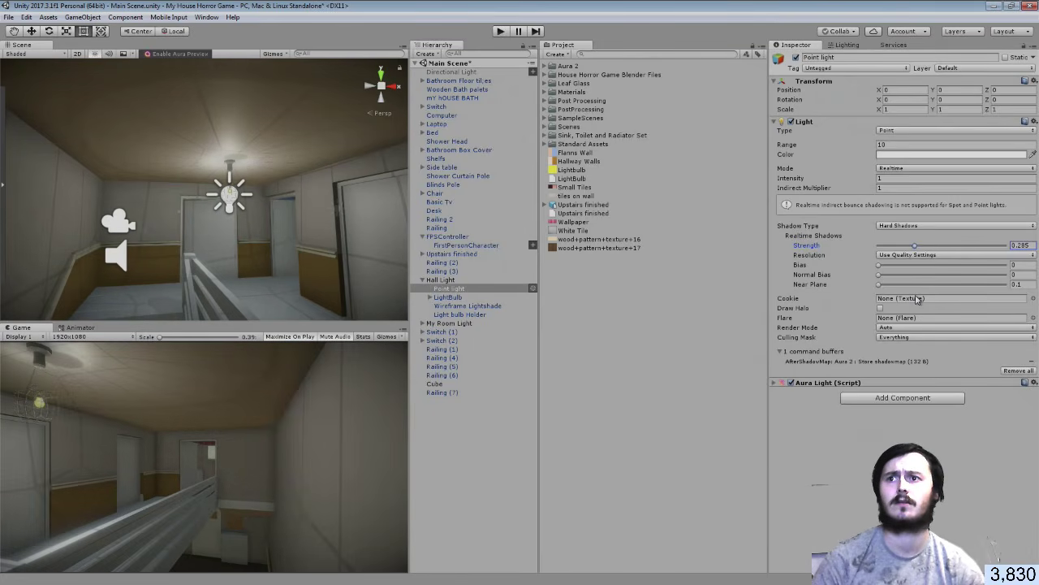
key(ctrl+z)
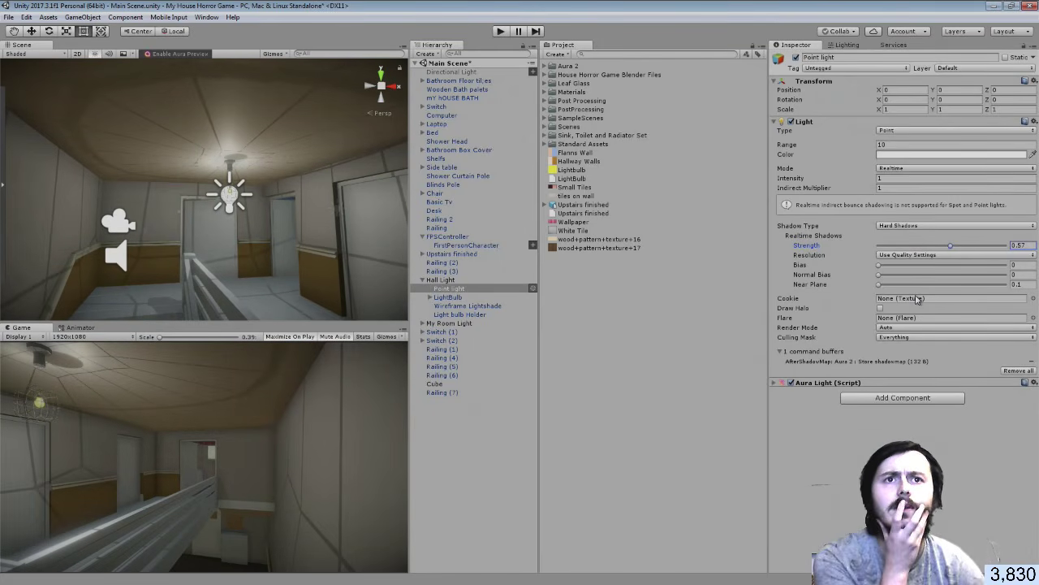
Toggle the light's Aura Light effect off and on, and collapse the command buffers list
click(791, 384)
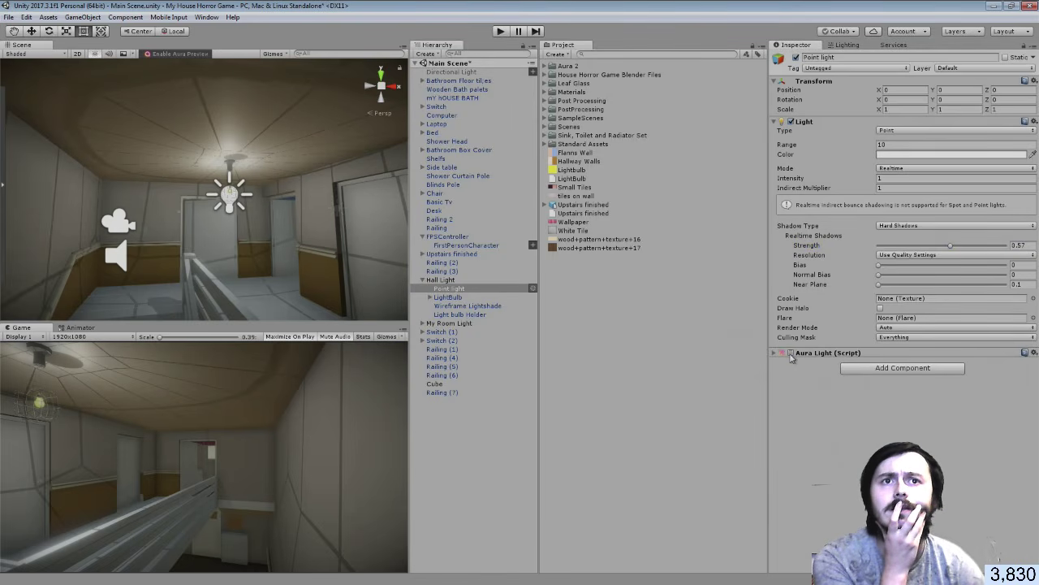
click(791, 352)
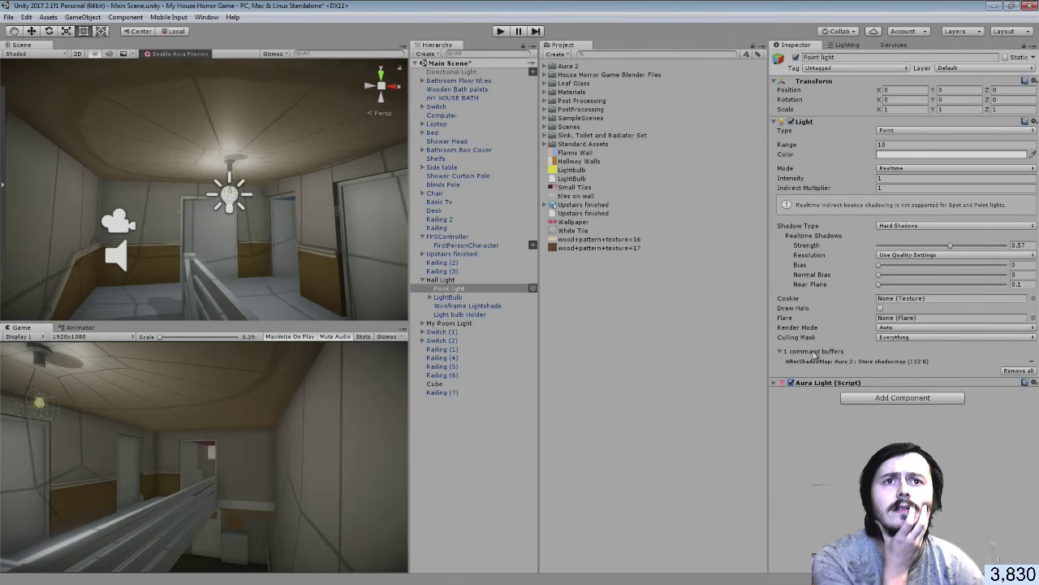
click(813, 352)
click(813, 353)
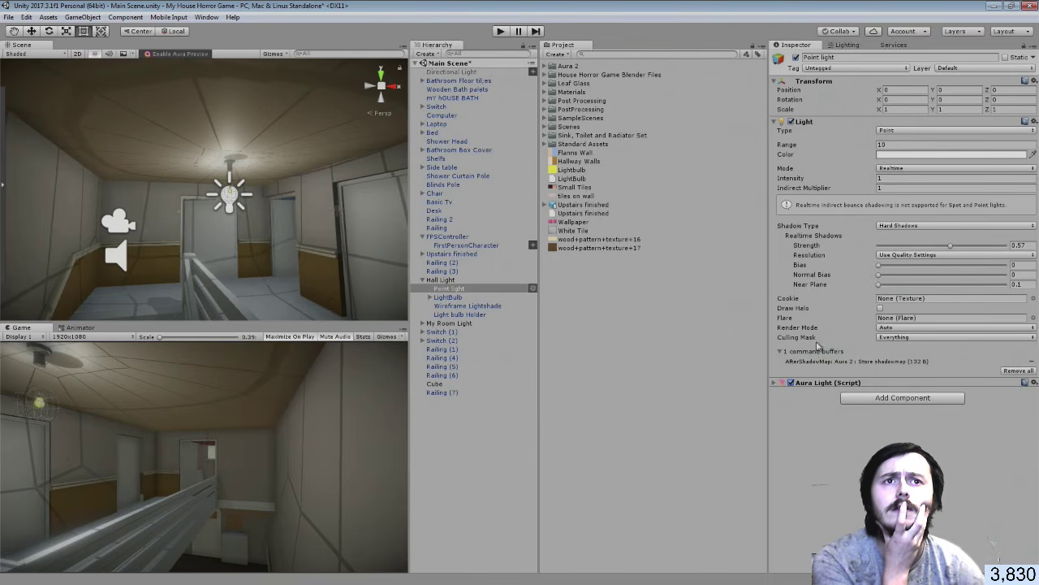
click(817, 352)
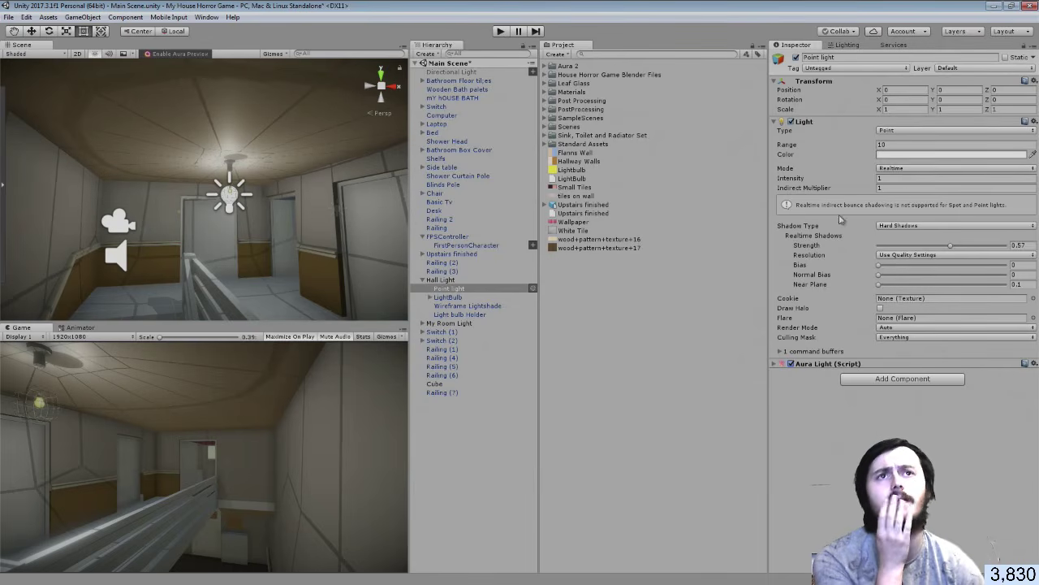
Set the hall point light's Range to 4
drag(859, 150, 748, 139)
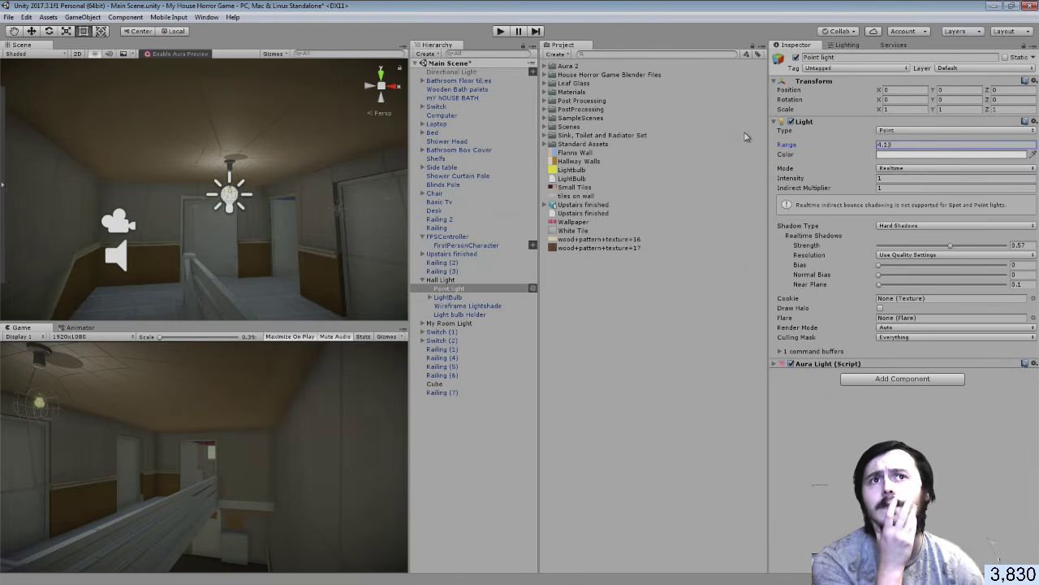
click(790, 122)
click(791, 122)
click(902, 144)
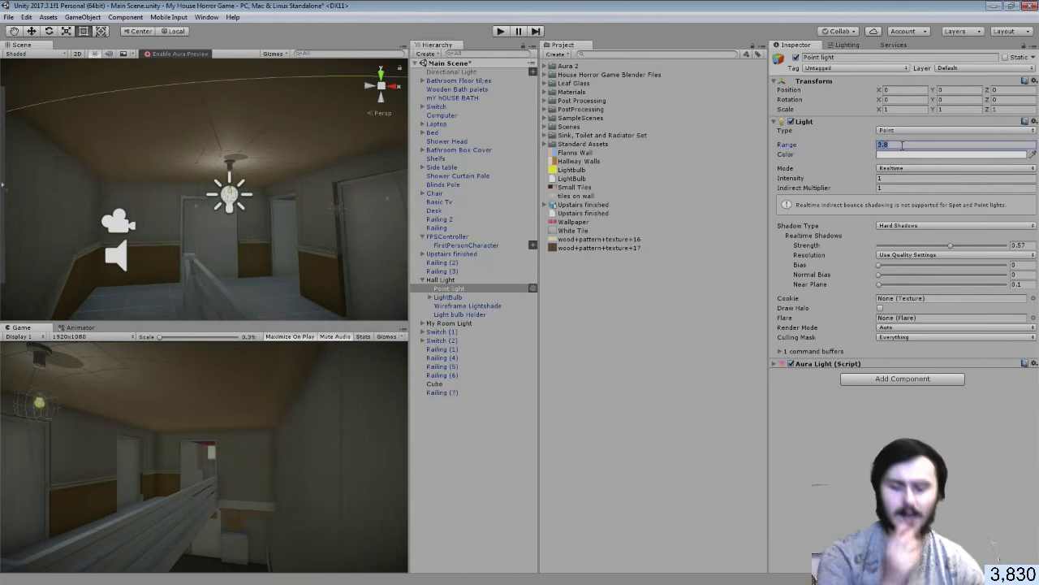
text(4)
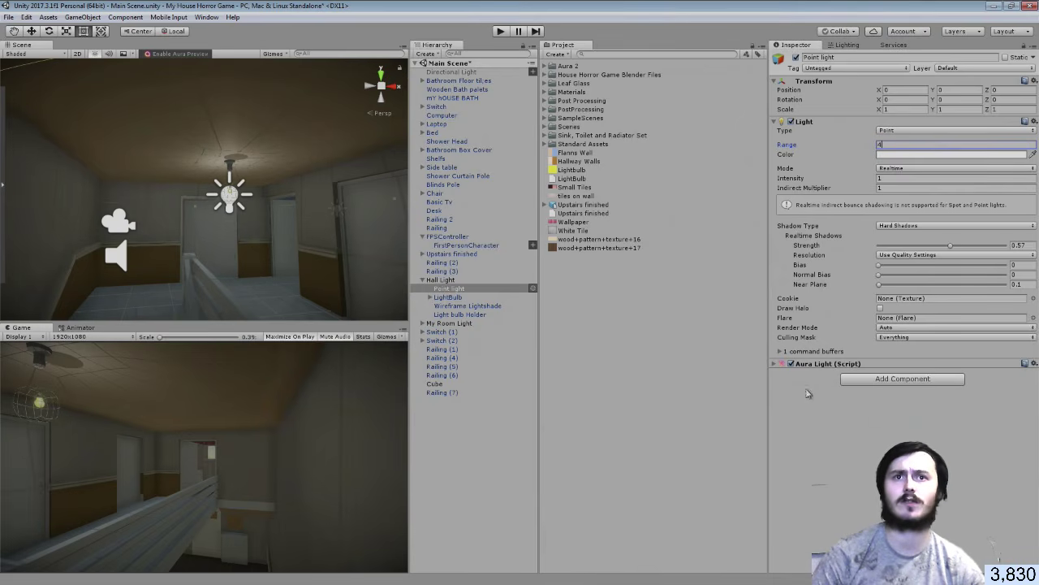
key(Return)
right_drag(286, 237, 720, 194)
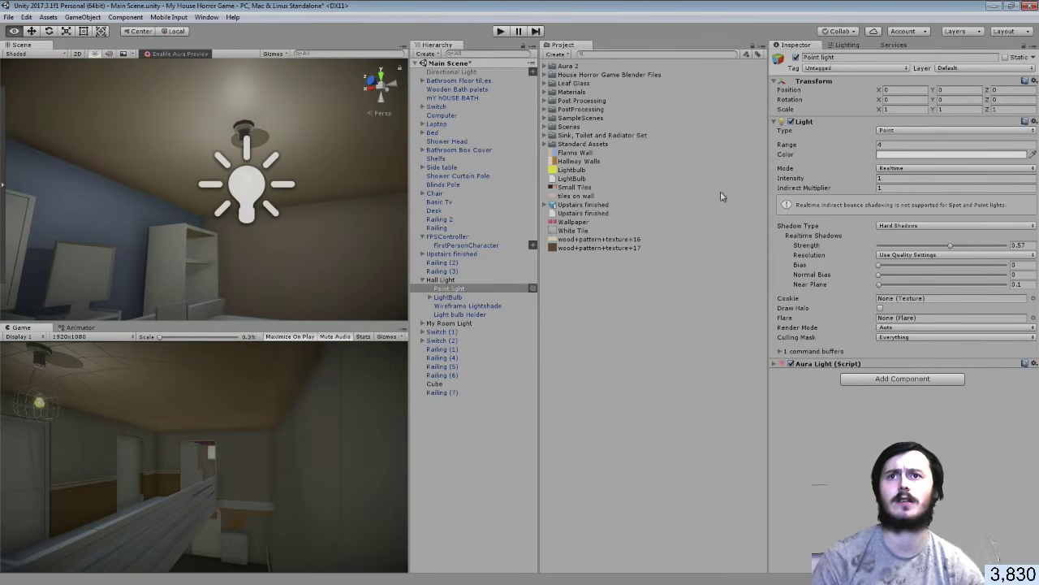
Set the My Room Light point light's Range to 3
click(427, 282)
click(423, 281)
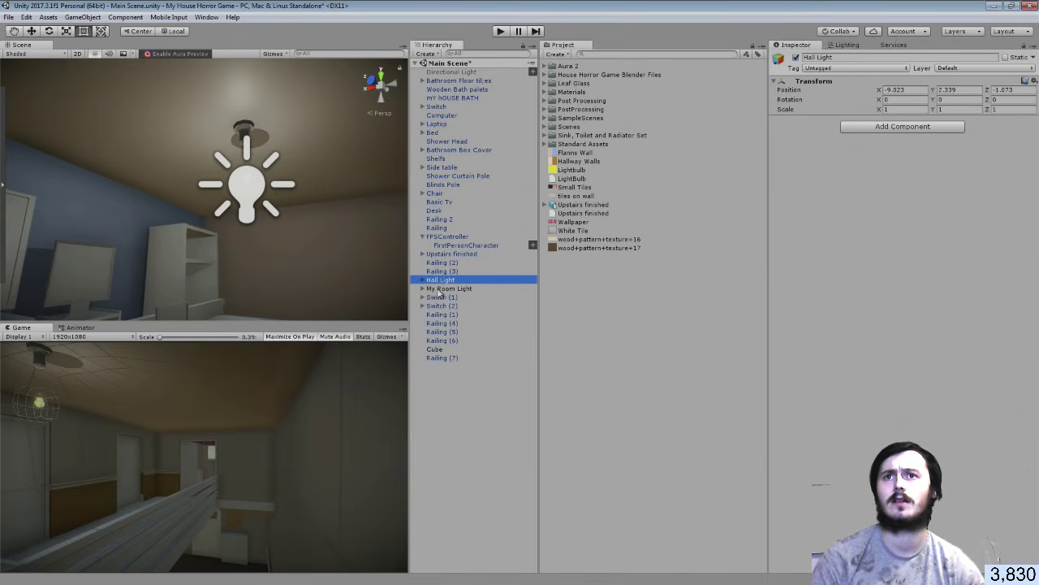
click(437, 290)
click(423, 289)
click(448, 297)
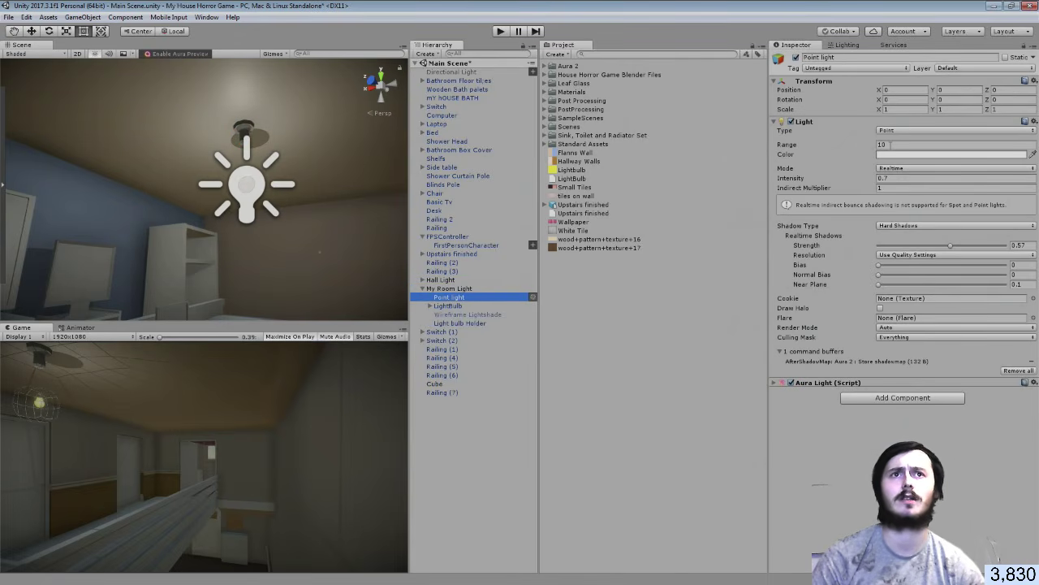
click(891, 145)
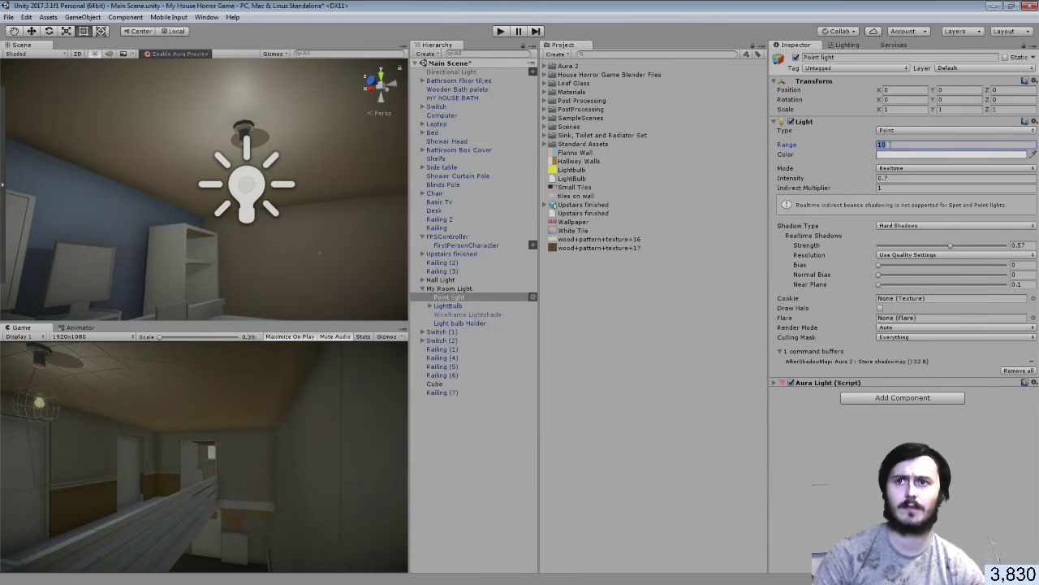
text(4)
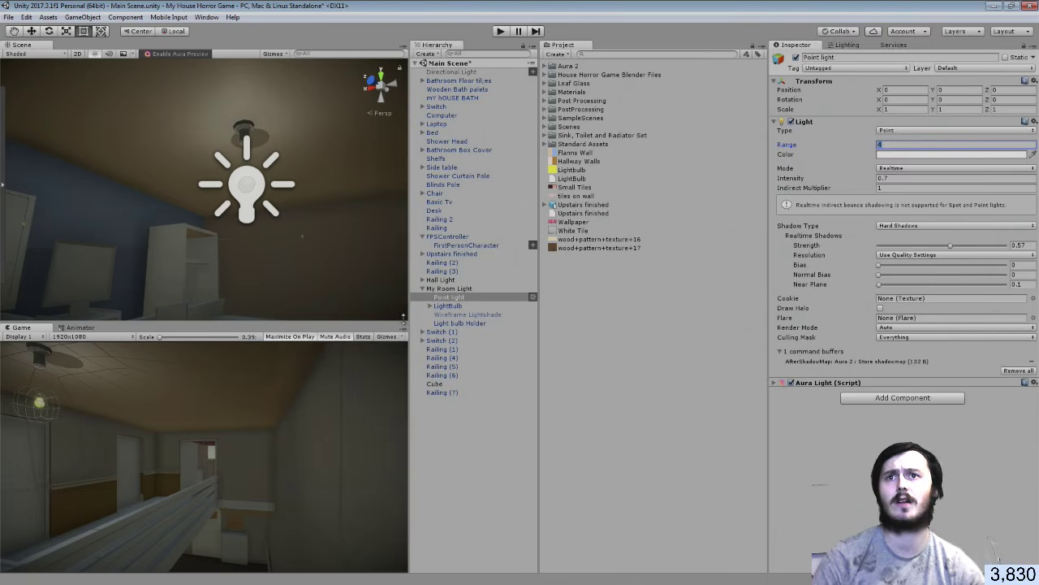
key(BackSpace)
text(3)
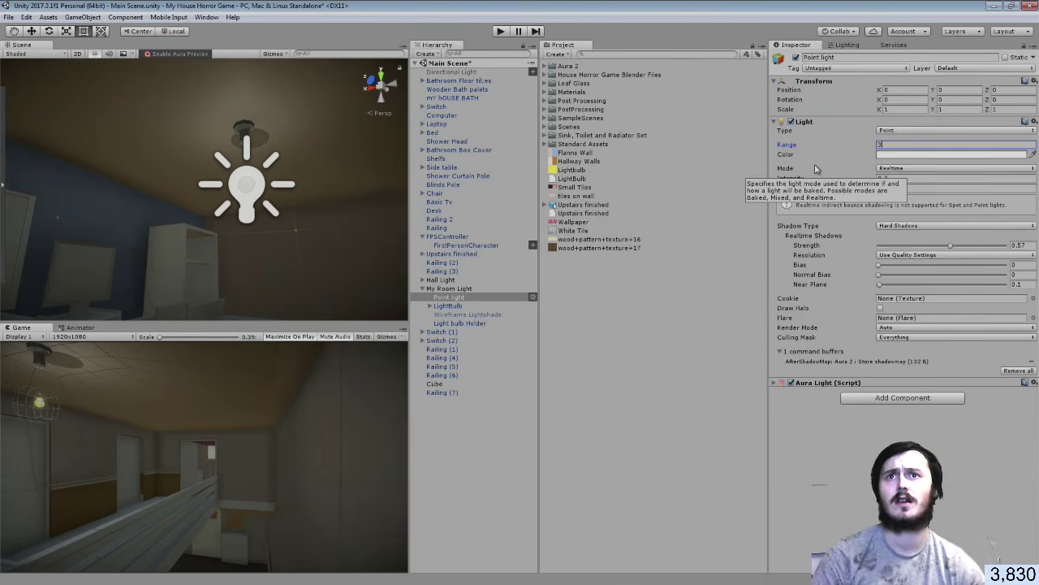
Set the Hall Light point light's Range to 5
click(422, 279)
click(449, 289)
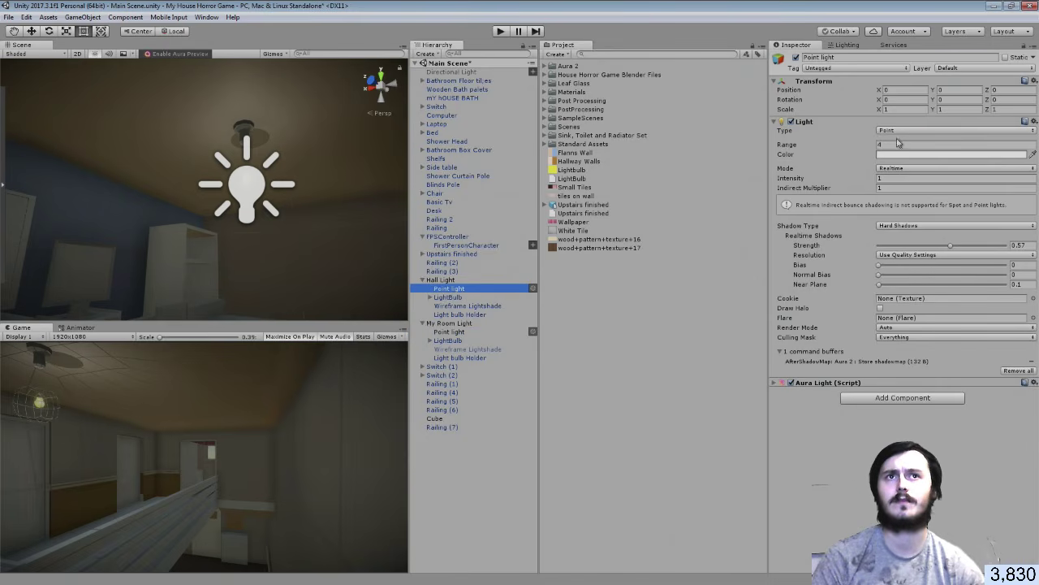
click(887, 145)
text(5)
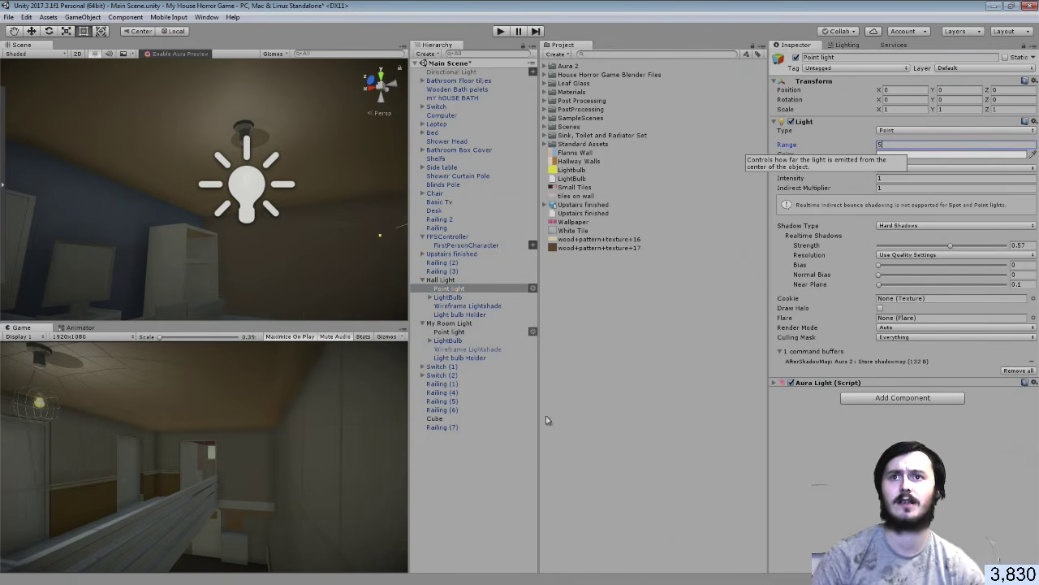
click(476, 474)
right_drag(251, 225, 1023, 284)
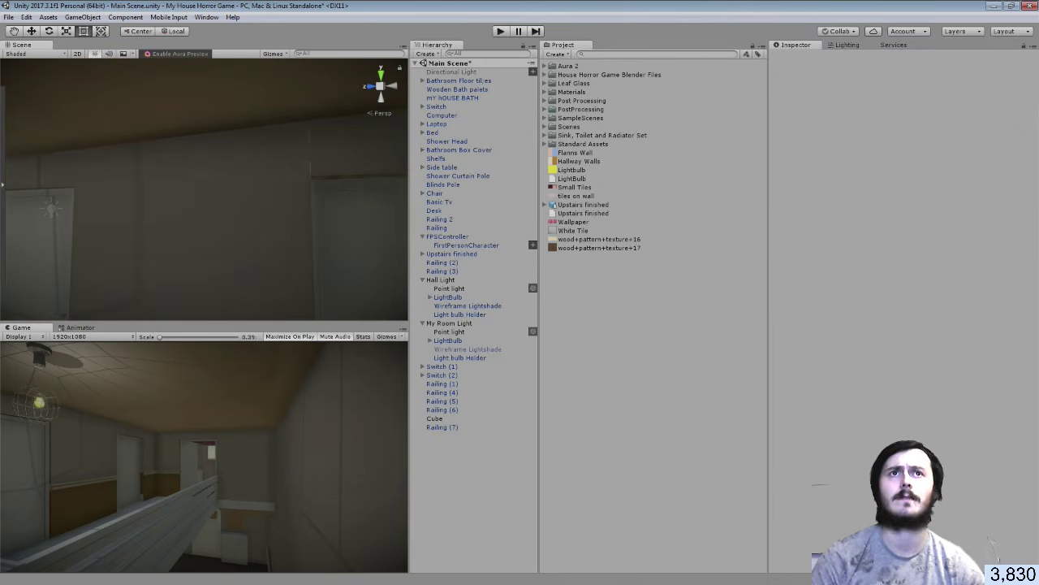
click(847, 45)
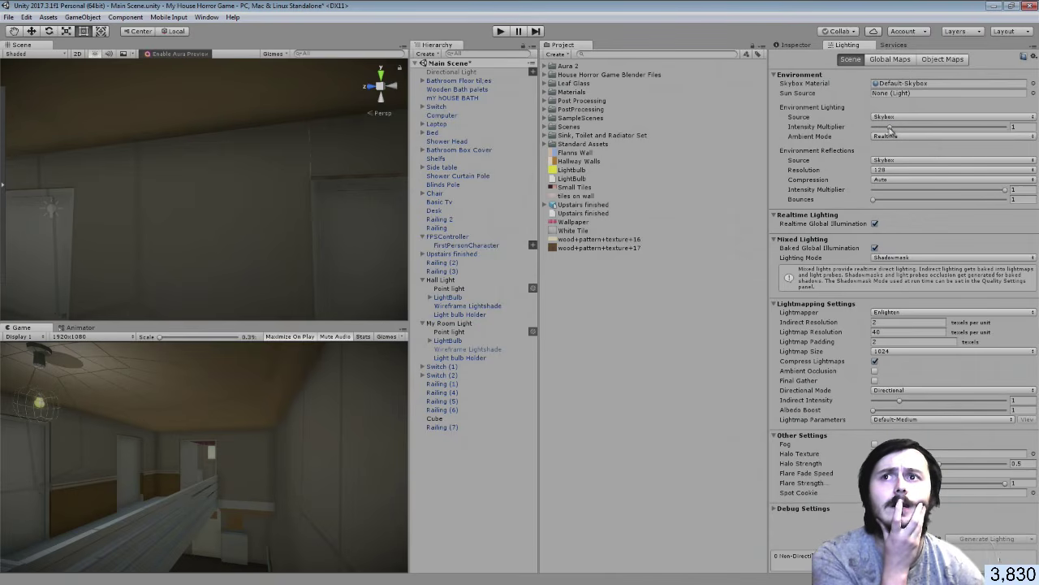
Lower the environment lighting Intensity Multiplier to 0.6 and check the darker hallway
drag(892, 128, 882, 132)
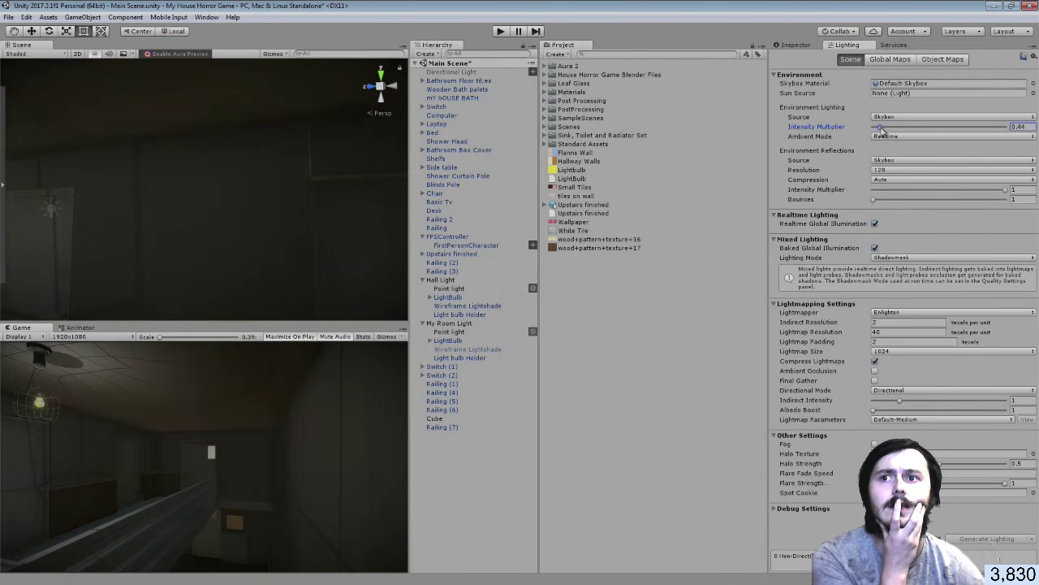
drag(882, 130, 880, 128)
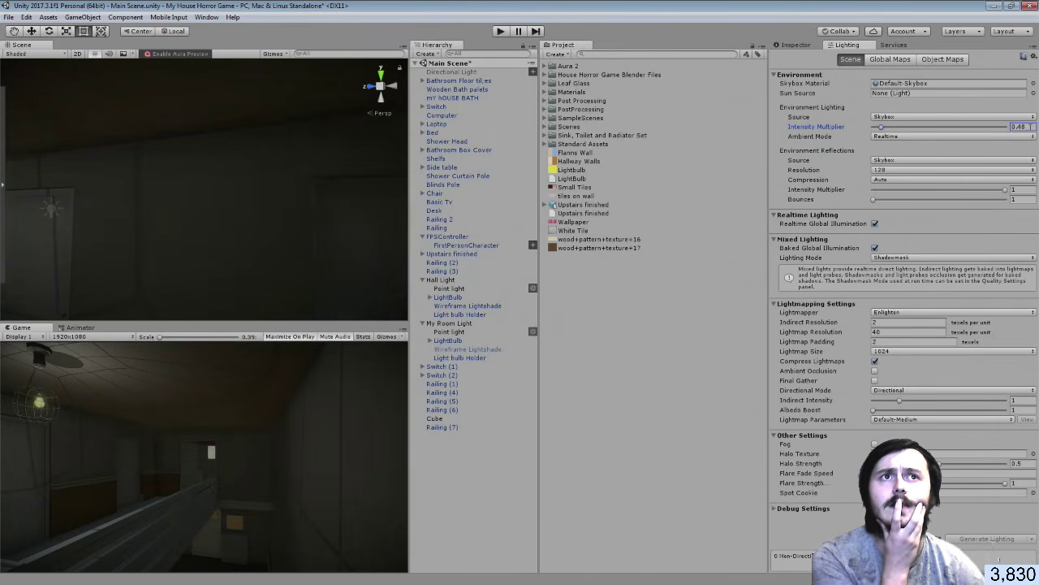
click(1018, 128)
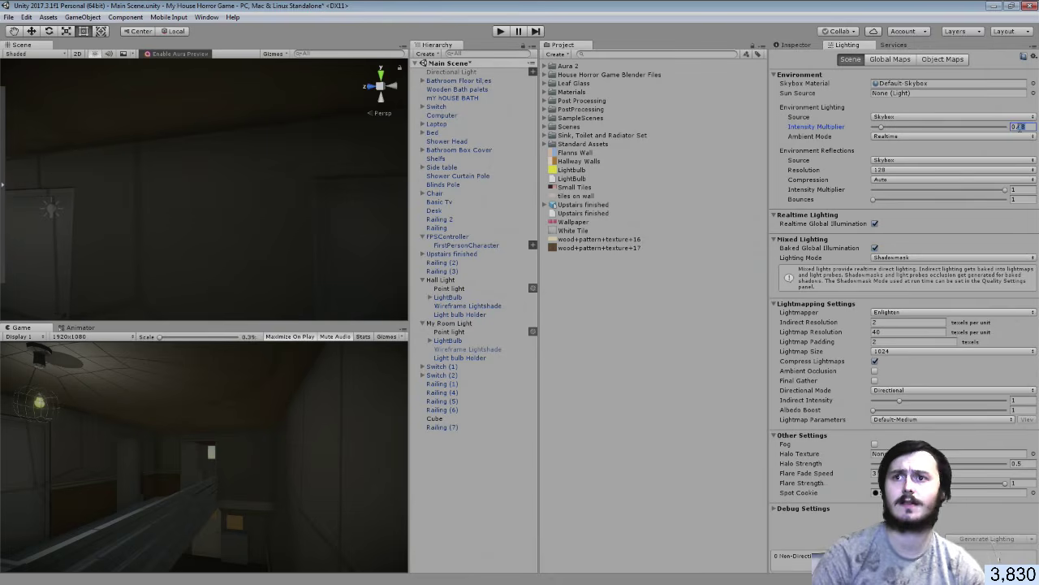
text(0.6)
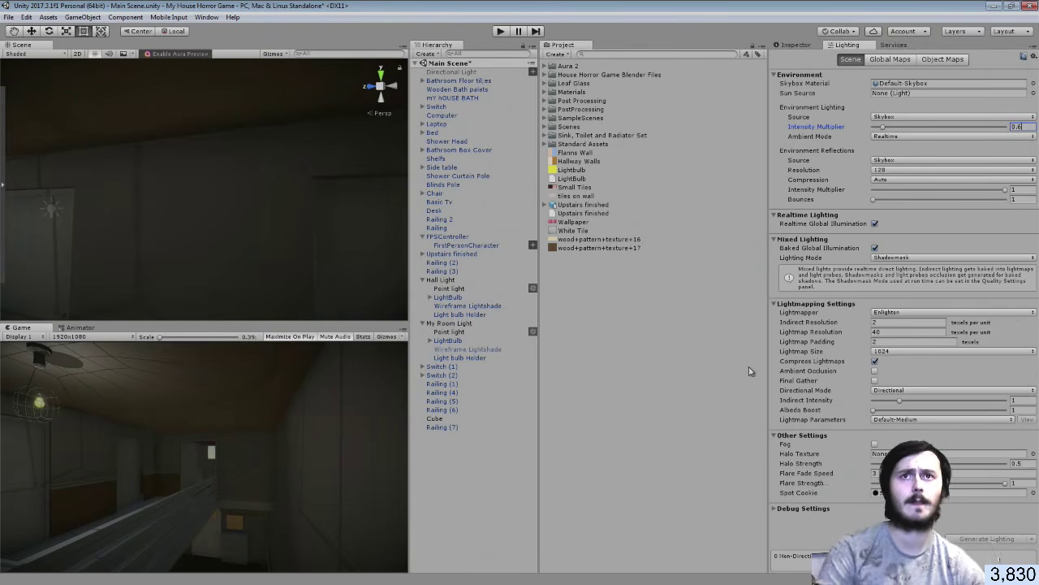
alt+drag(254, 298, 390, 227)
alt+drag(499, 223, 612, 385)
right_drag(611, 380, 661, 232)
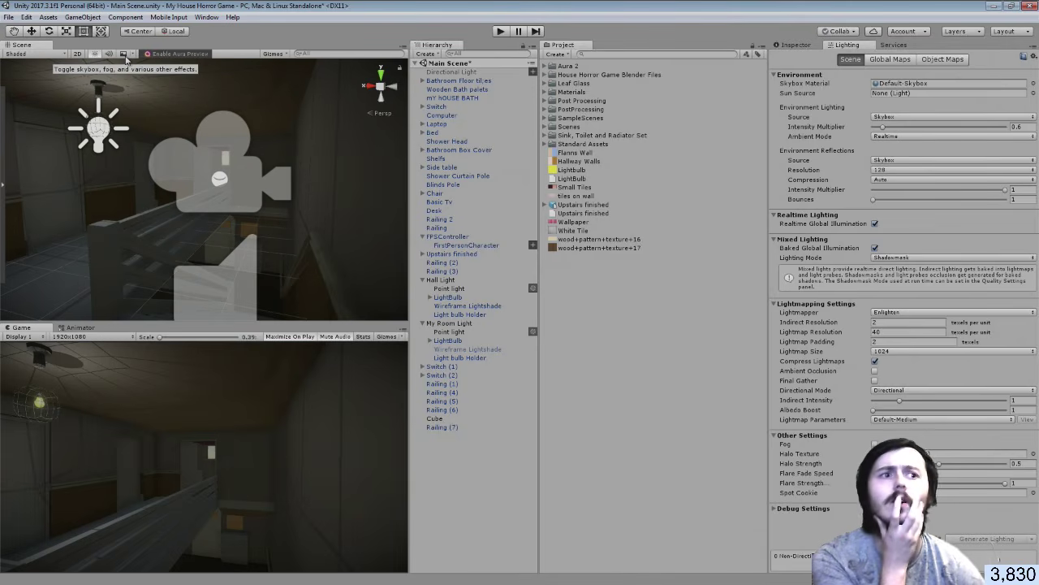
click(124, 55)
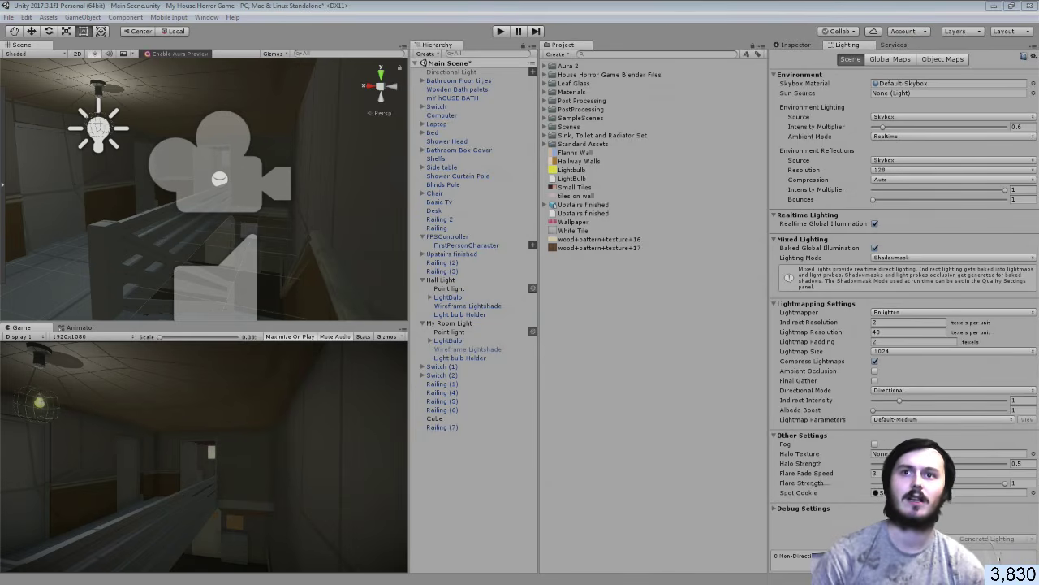
click(423, 280)
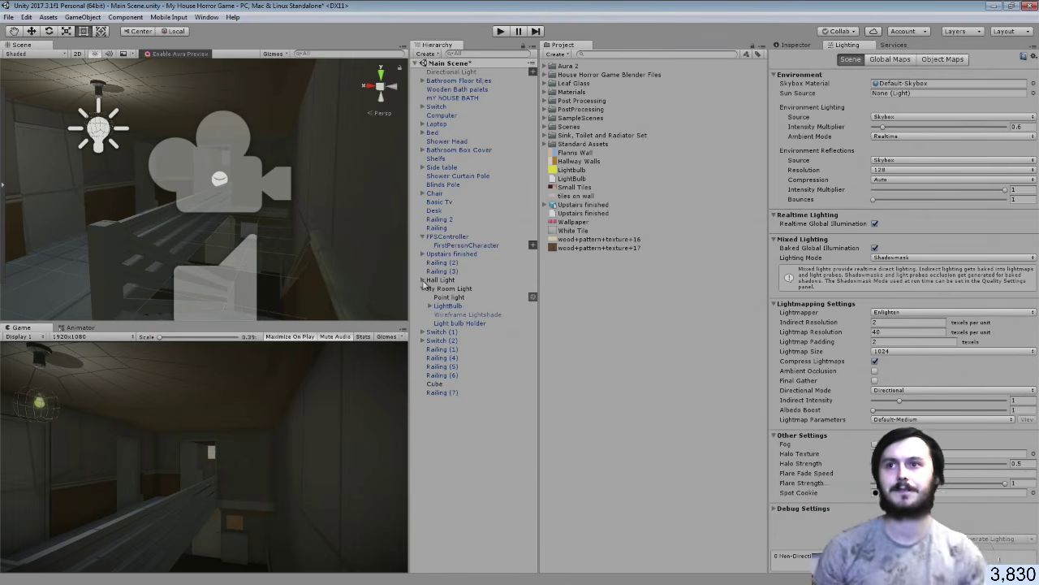
right_drag(211, 258, 376, 238)
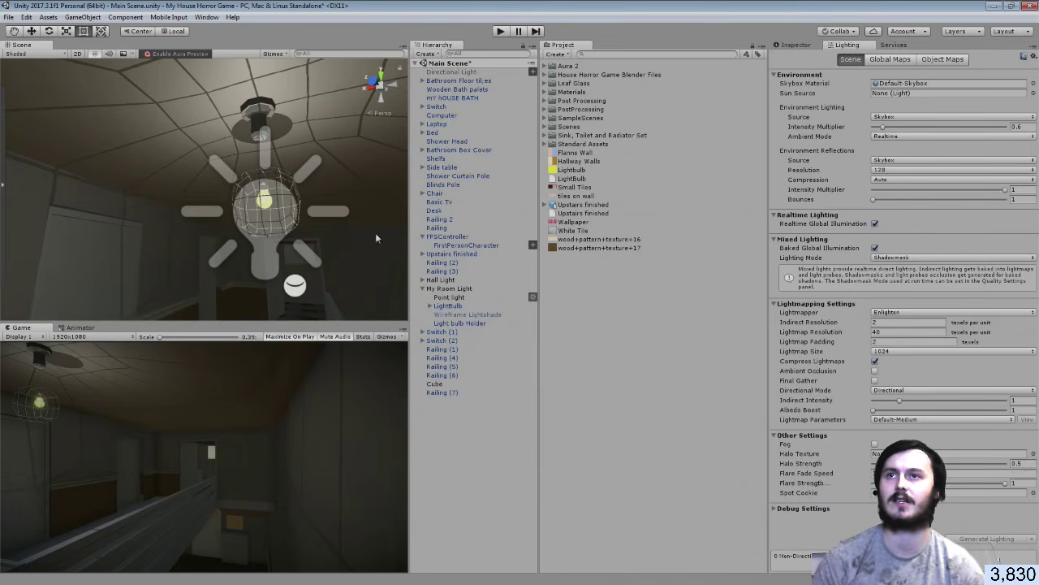
key(w)
right_drag(225, 245, 205, 317)
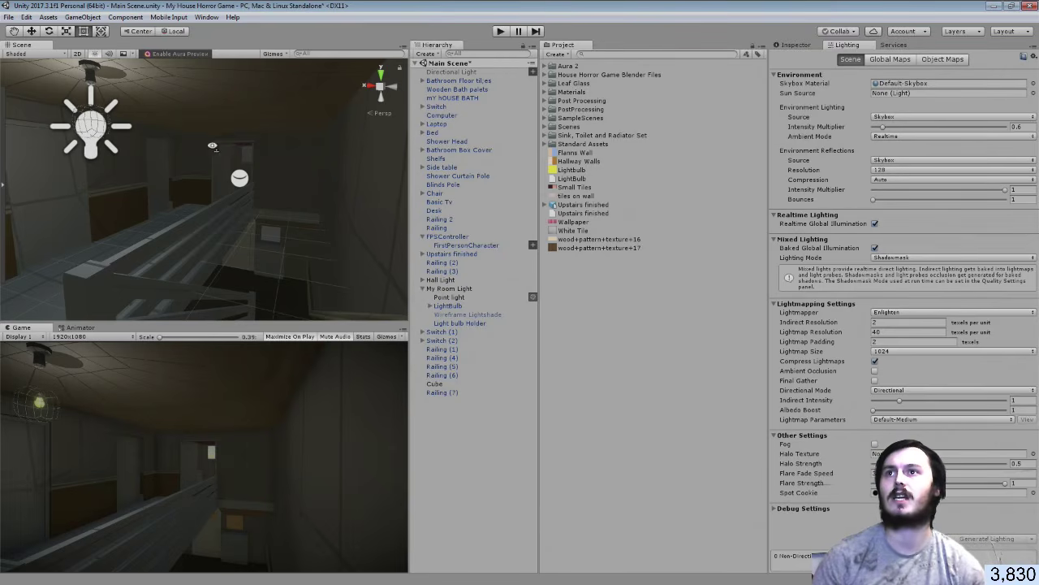
key(f)
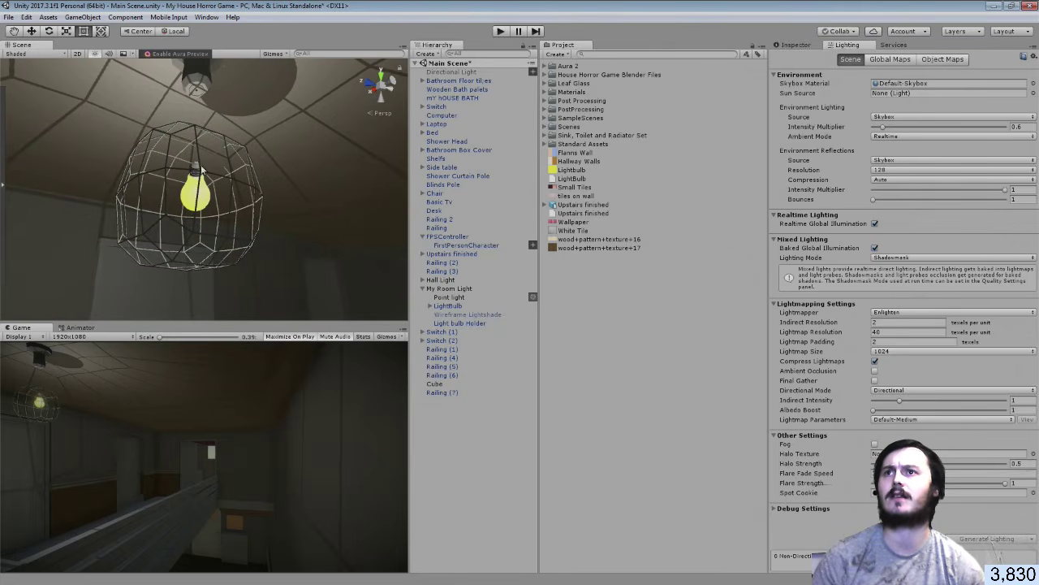
Select the wireframe lampshade, then bring the Wireframe Lightshade model from House Horror Game Blender Files up in Blender
click(200, 170)
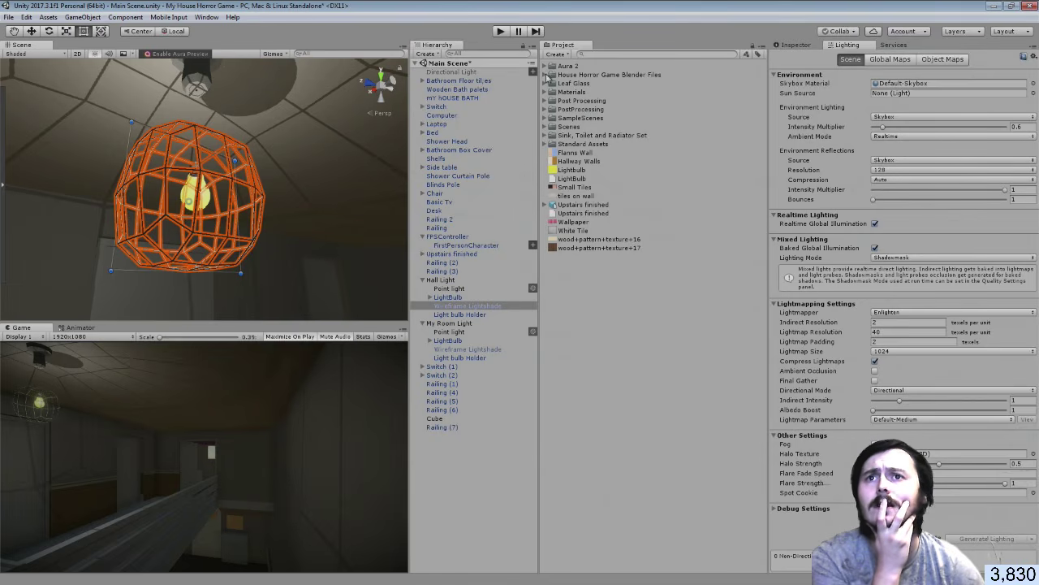
click(552, 74)
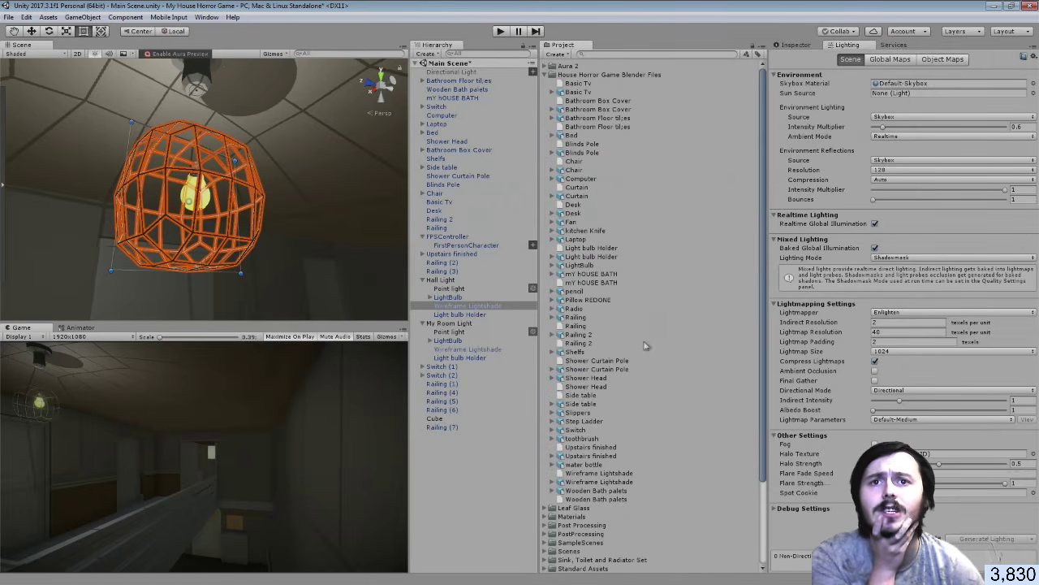
click(597, 483)
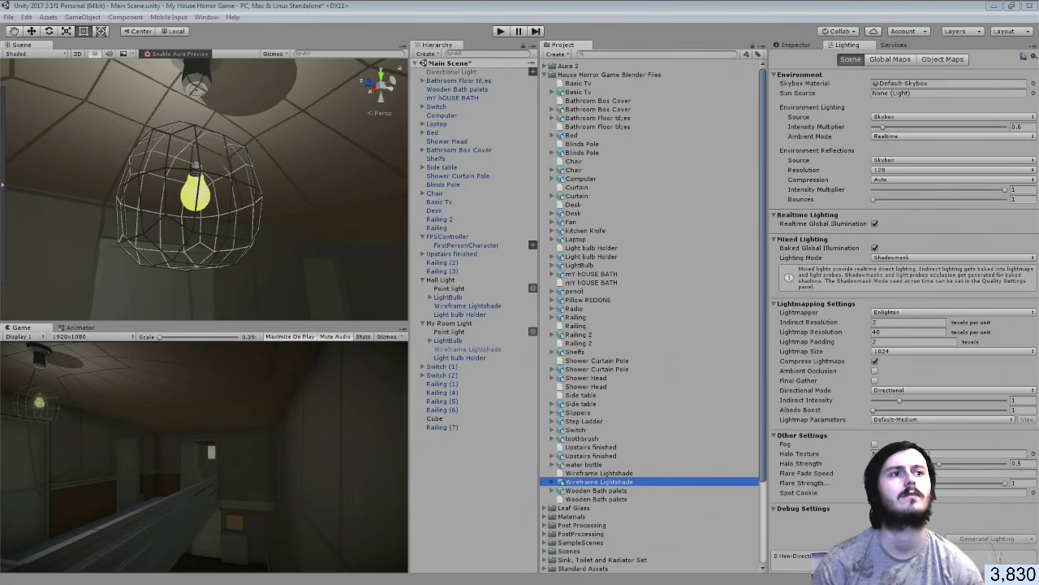
drag(1038, 208, 392, 2)
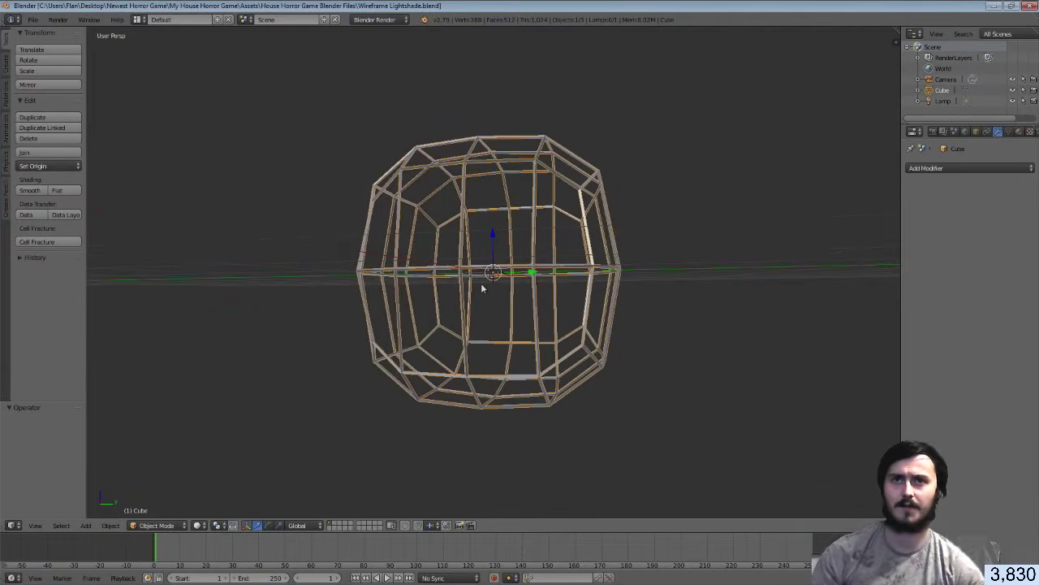
Add a UV sphere scaled to 1.185 and give it a Wireframe modifier
key(shift+a)
mouse_move(486, 289)
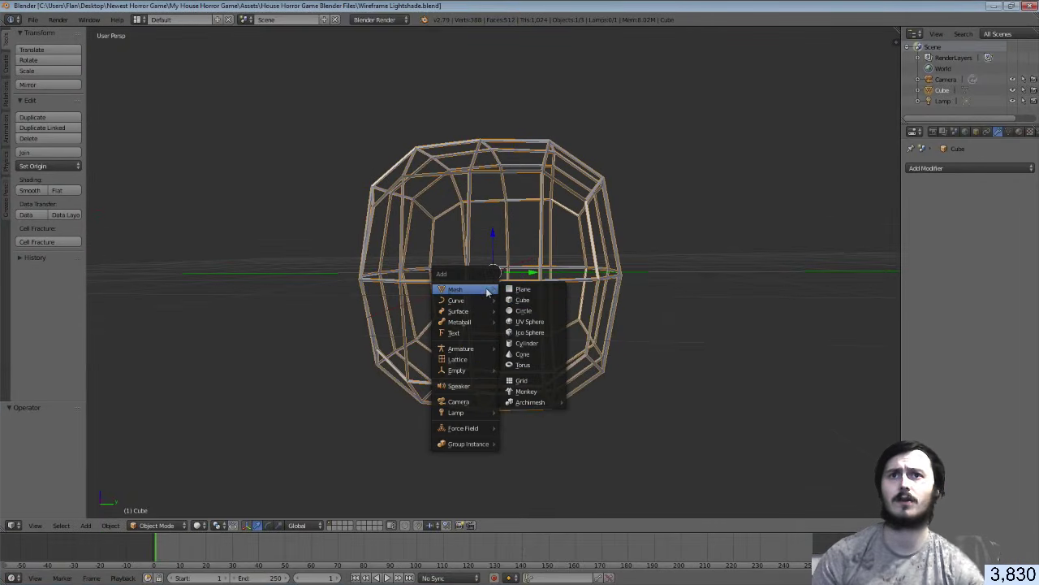
click(534, 323)
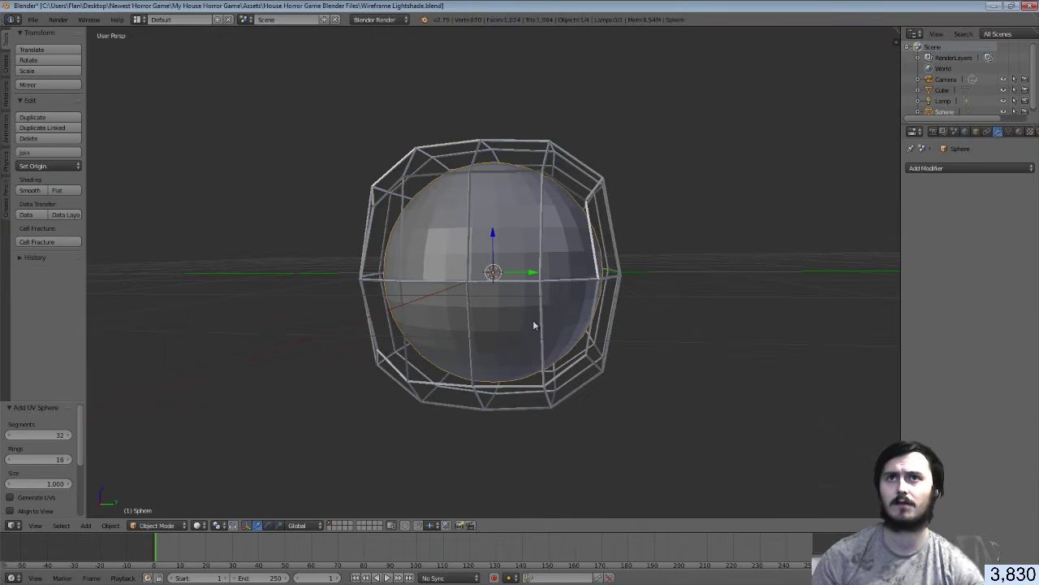
middle_drag(533, 321, 487, 341)
key(s)
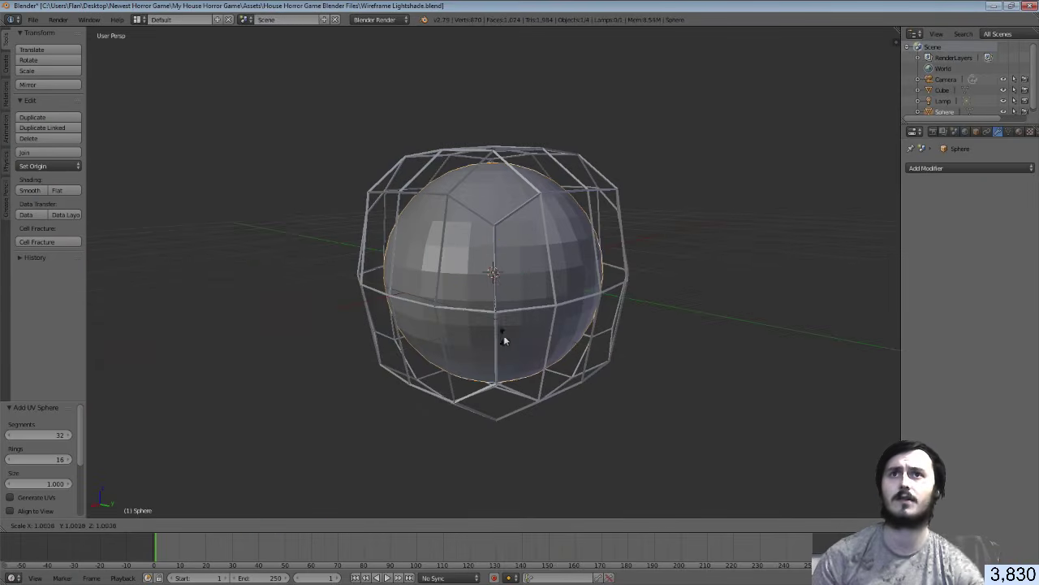
click(538, 334)
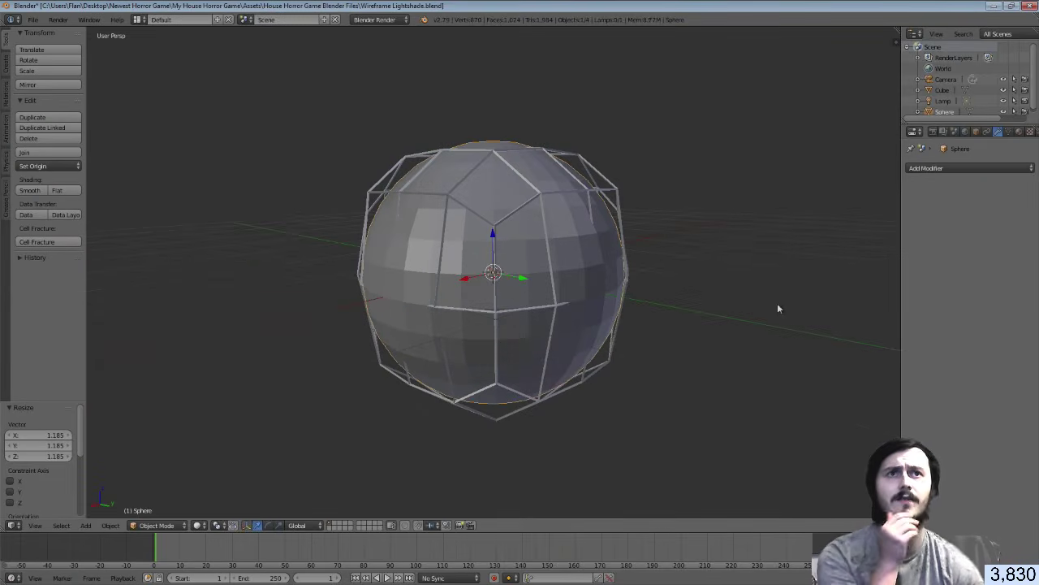
click(964, 169)
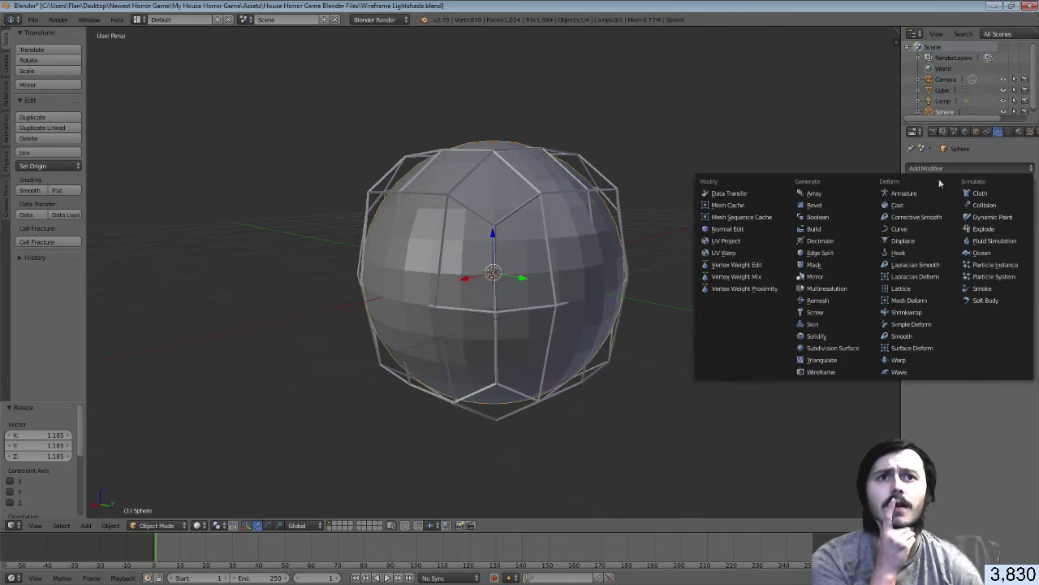
click(846, 373)
middle_drag(745, 311, 766, 290)
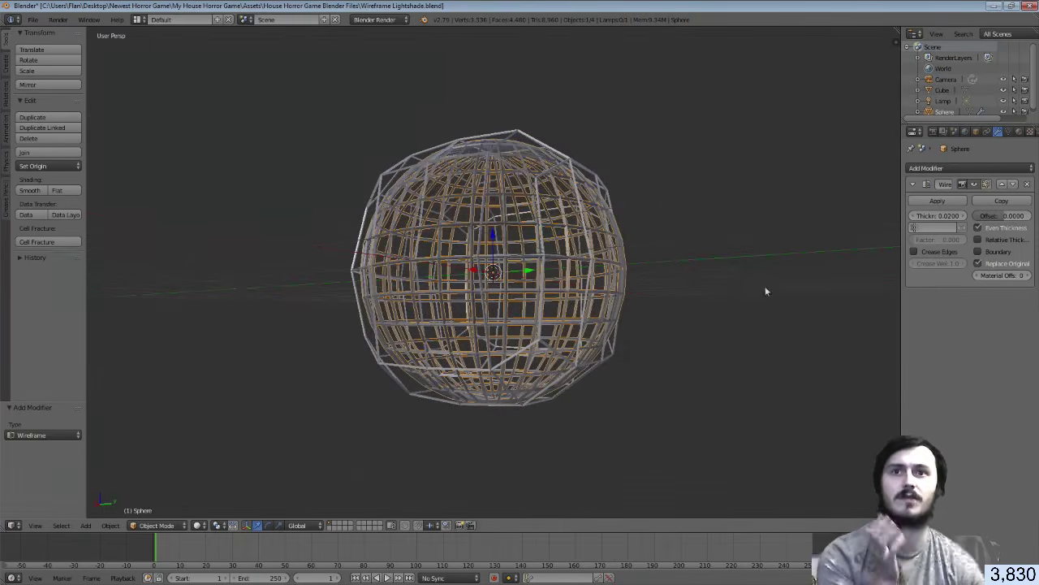
Delete the old cube lampshade, then put the wireframe sphere into edit mode
right_click(544, 396)
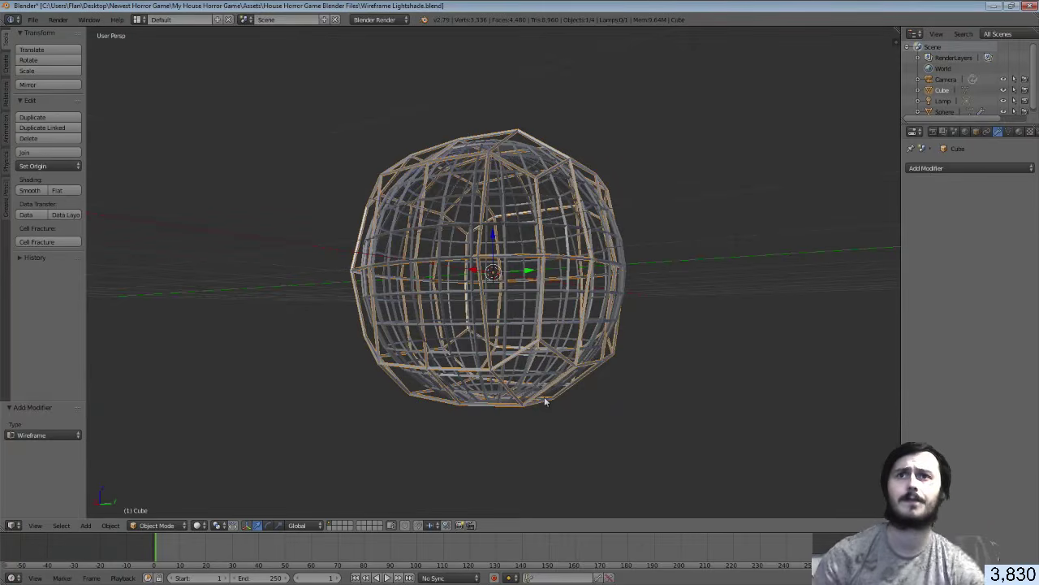
key(x)
click(528, 397)
middle_drag(539, 313, 512, 277)
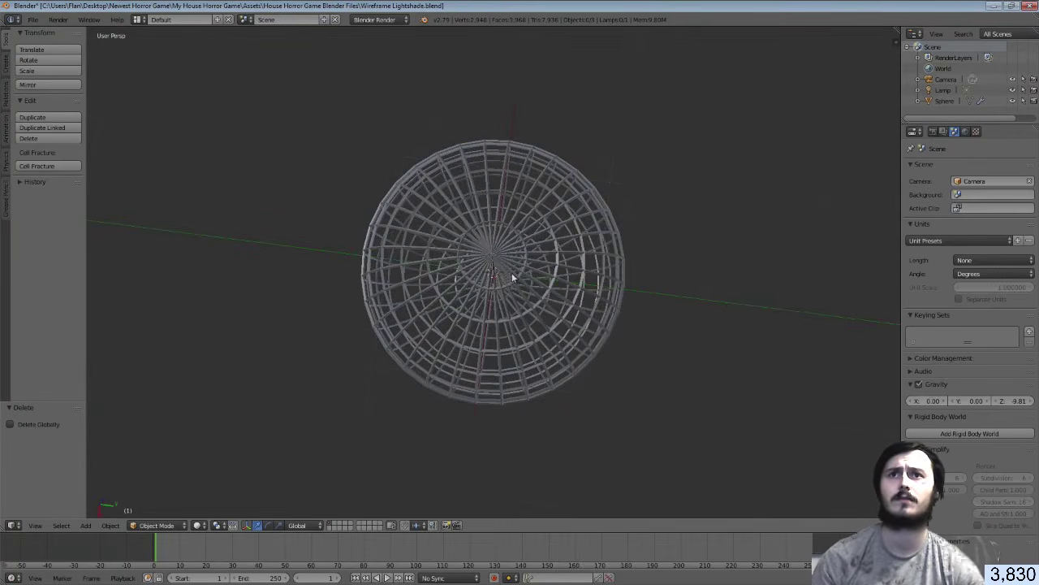
right_click(494, 261)
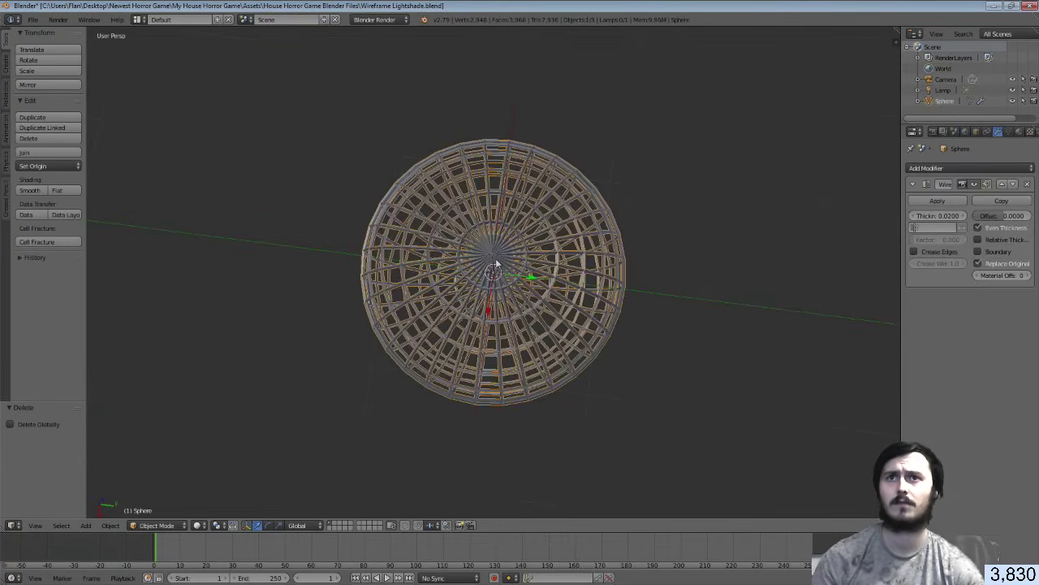
key(Tab)
scroll(494, 266, up, 1)
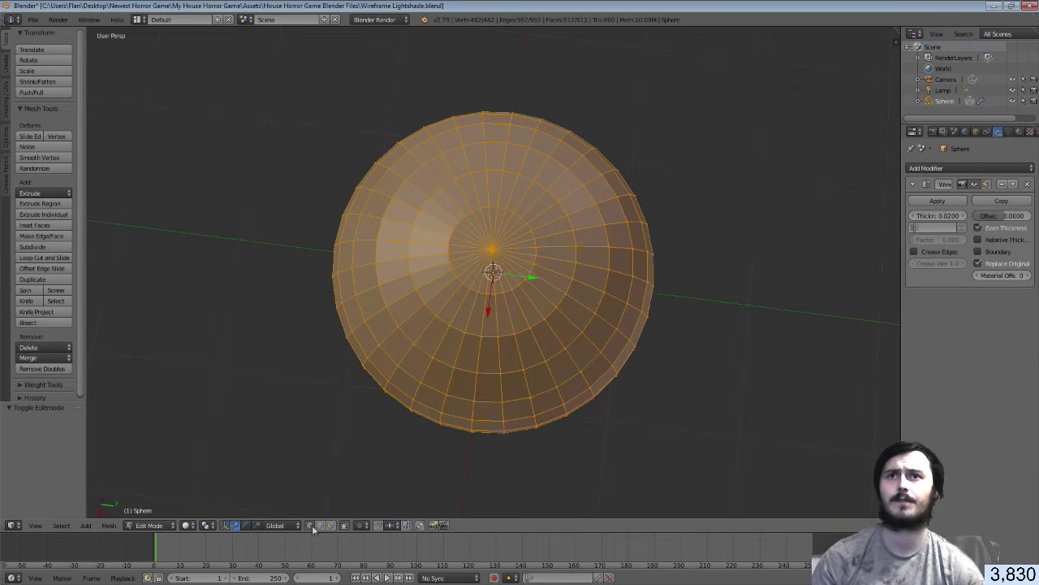
Delete the top and bottom pole vertices of the sphere to open holes
right_click(491, 249)
key(x)
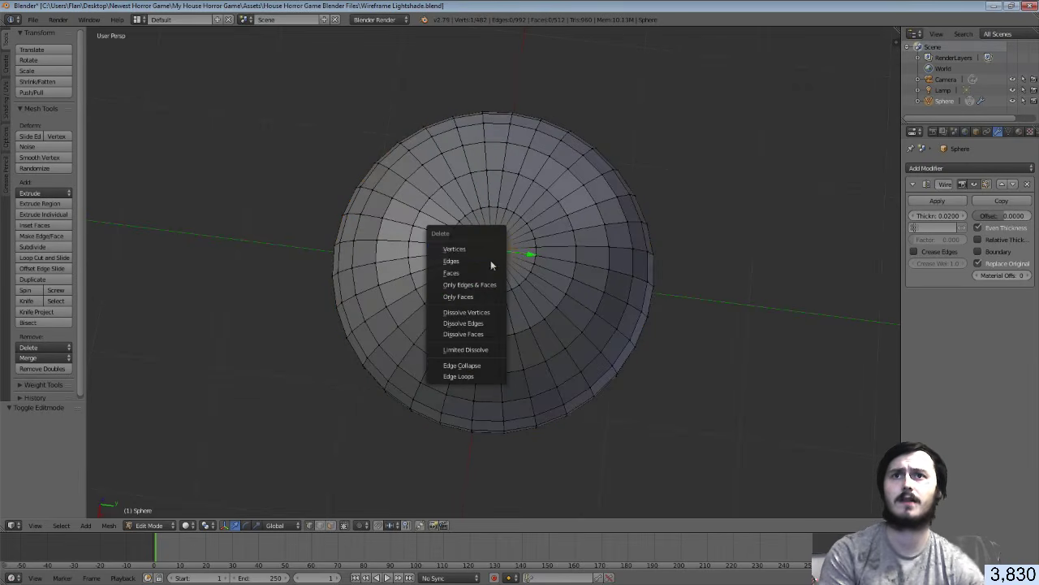
click(493, 272)
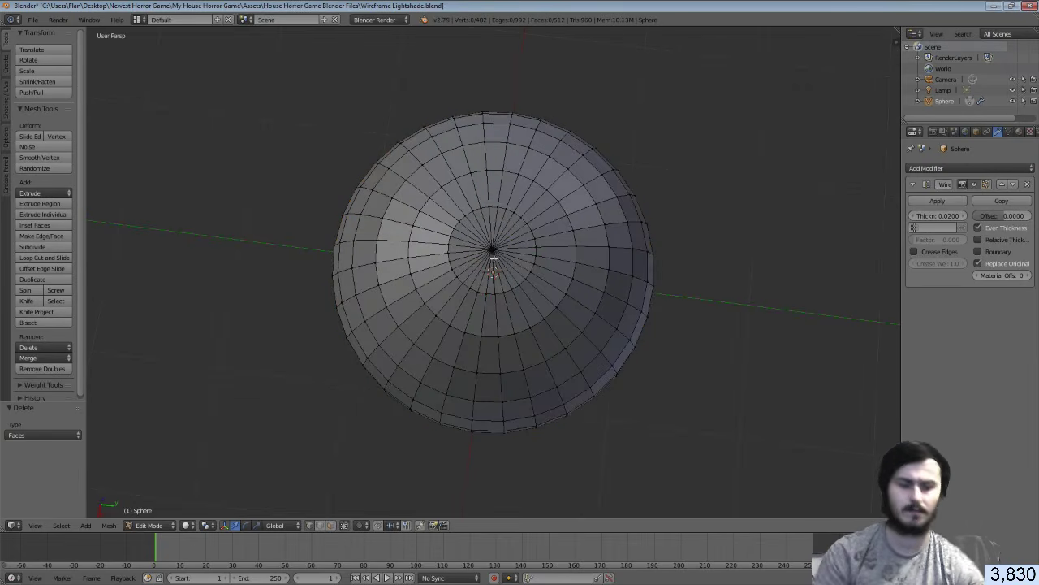
key(ctrl+z)
key(x)
click(488, 240)
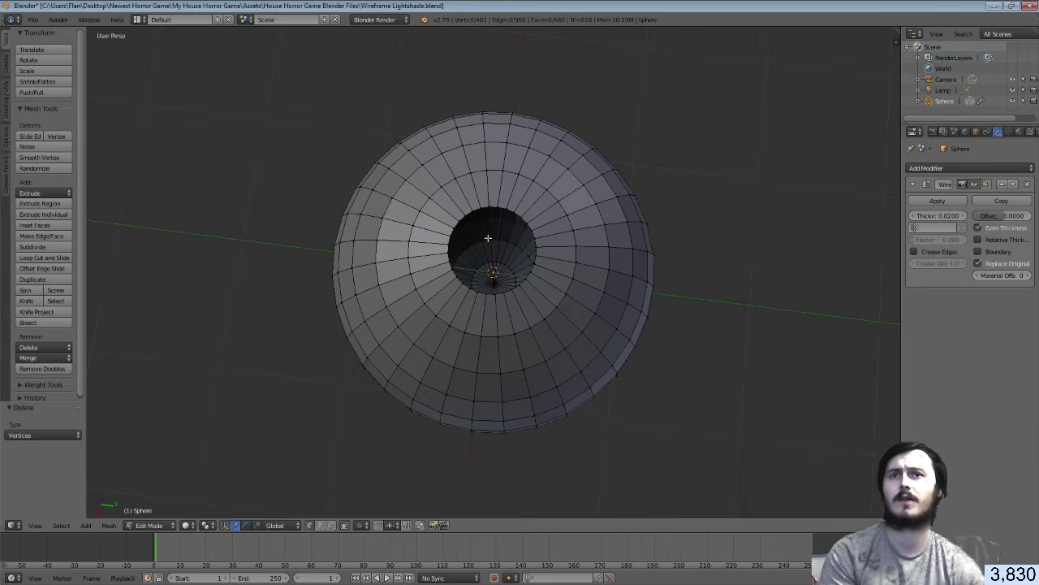
middle_drag(530, 288, 494, 327)
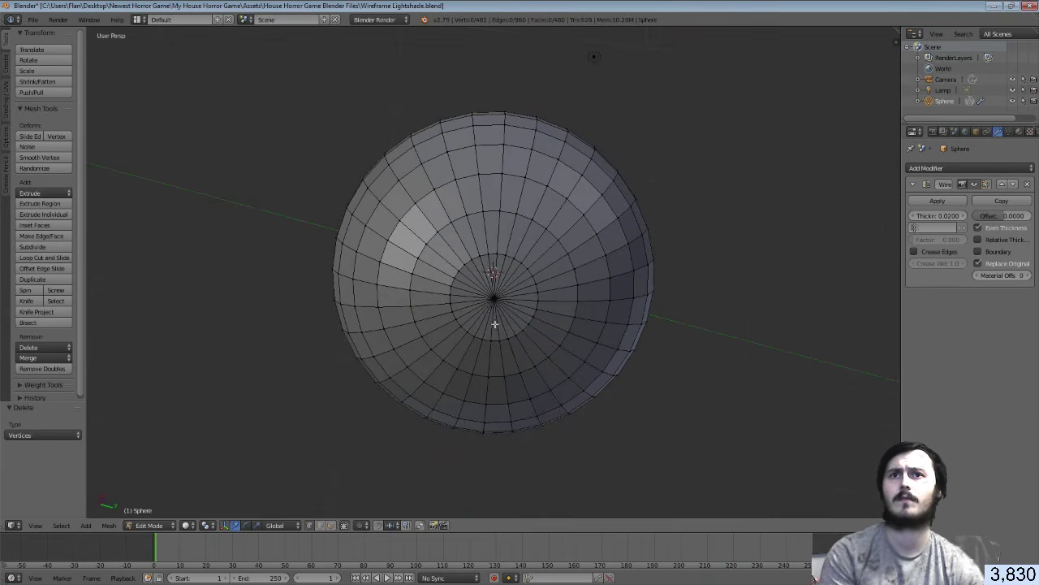
right_click(493, 298)
key(x)
click(493, 298)
Delete the ring of vertices around one hole to enlarge it
mouse_move(523, 273)
middle_down()
mouse_move(534, 303)
mouse_move(529, 441)
mouse_move(520, 264)
middle_up()
right_click(510, 273)
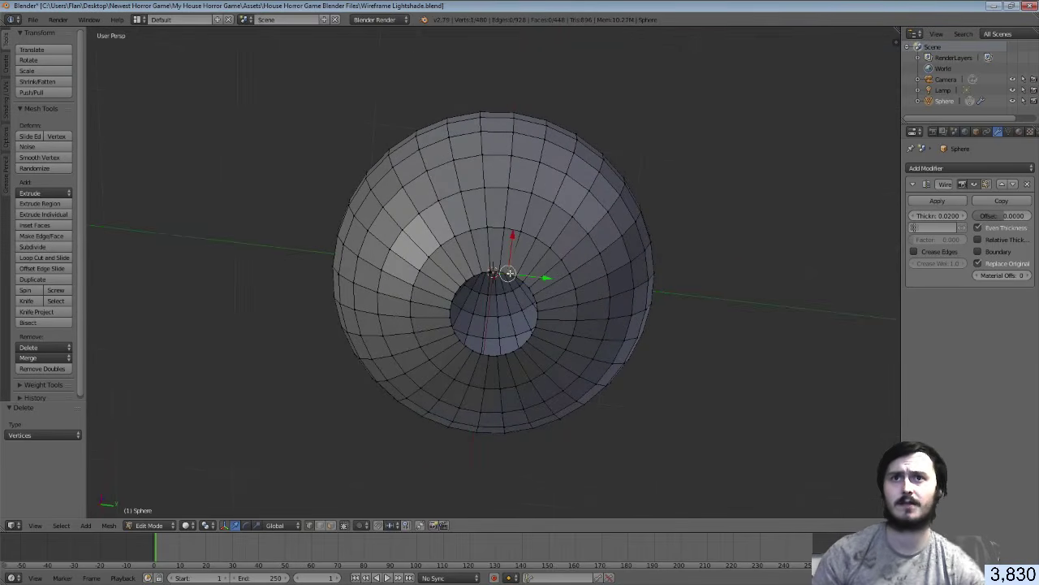
key(ctrl+z)
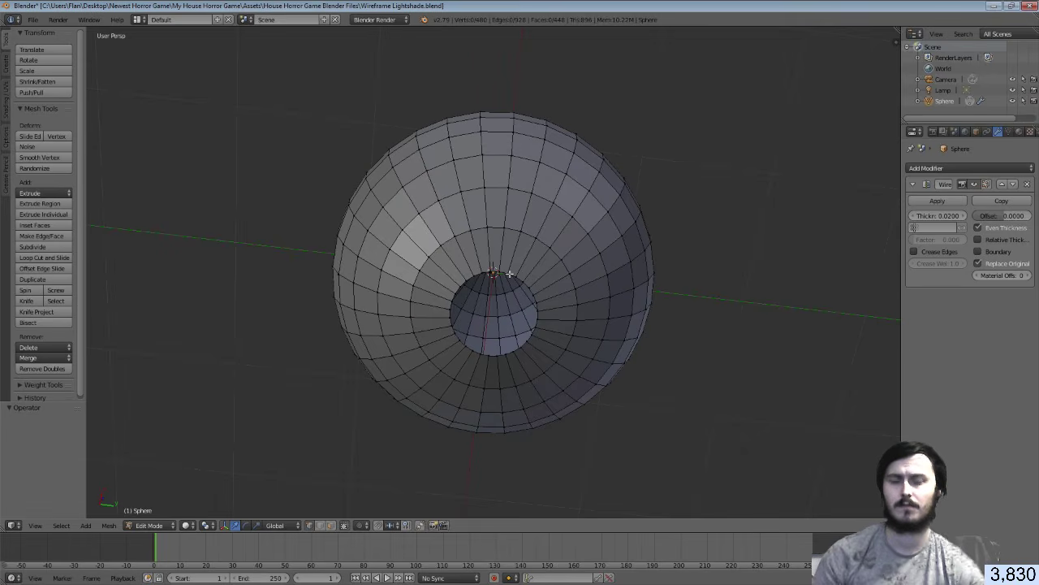
alt+right_click(510, 273)
key(x)
click(510, 273)
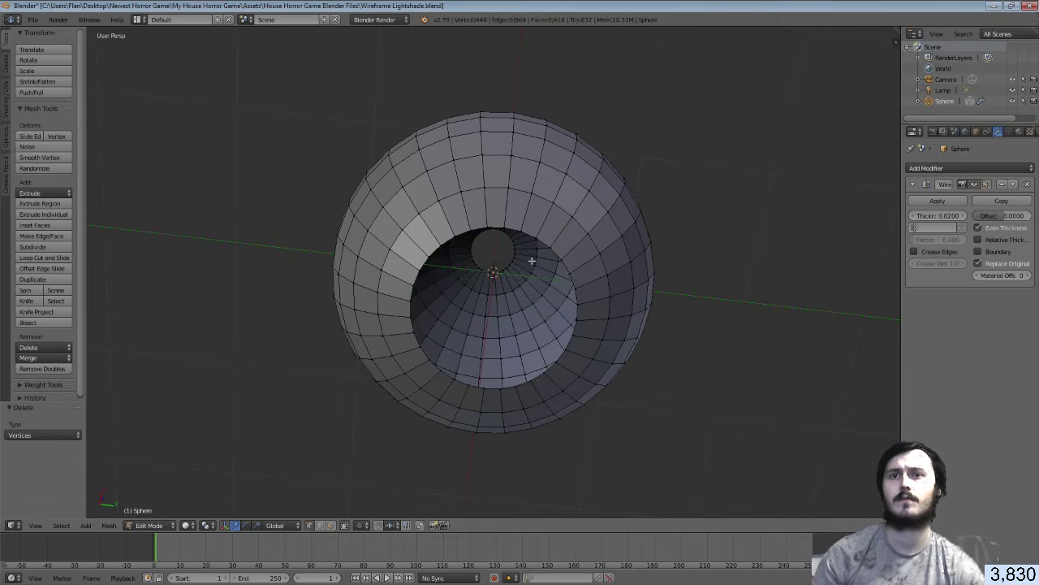
middle_drag(510, 274, 535, 349)
Return to object mode and save the Wireframe Lightshade file, overwriting it
key(Tab)
right_click(535, 348)
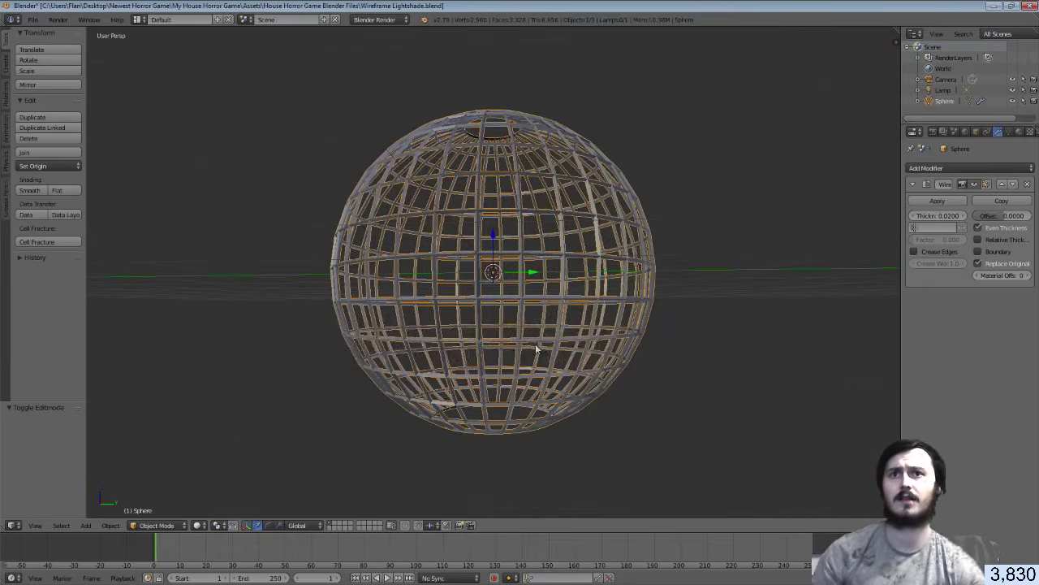
key(ctrl+s)
click(536, 348)
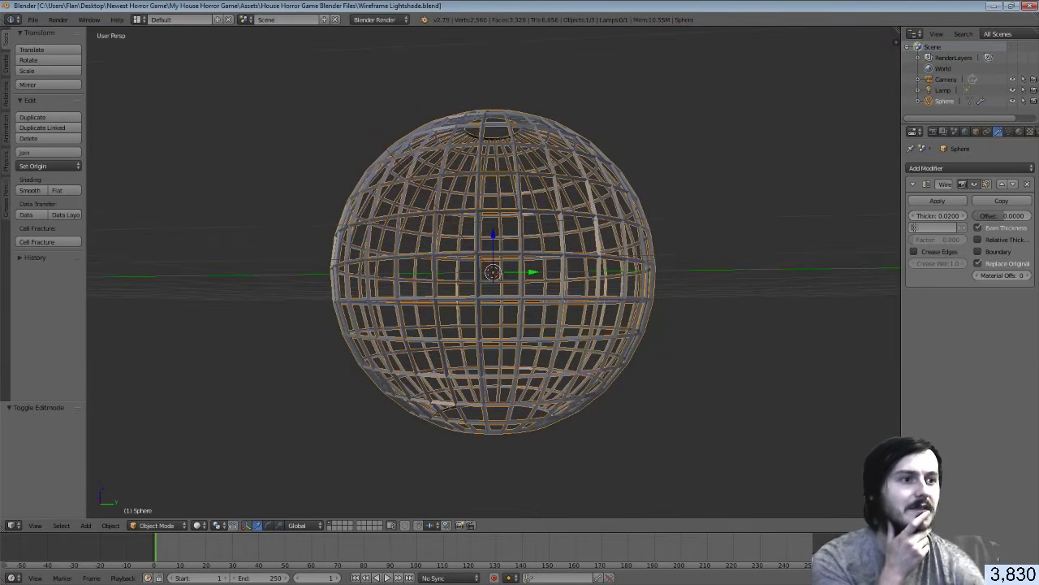
Back in Unity, shift the new wireframe lampshade along X with the move tool
key(alt+Tab)
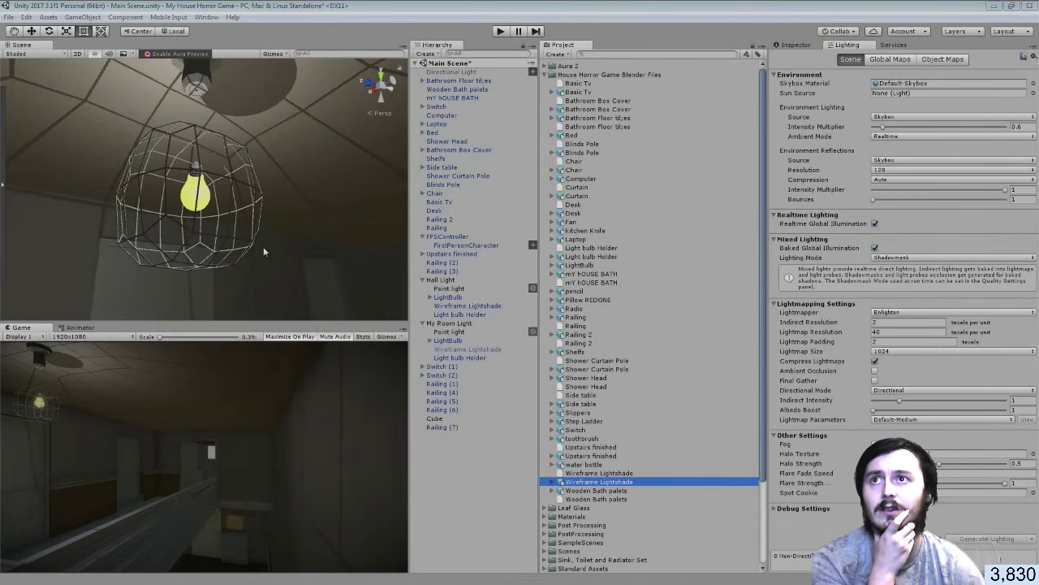
mouse_move(216, 224)
right_down()
mouse_move(213, 243)
mouse_move(268, 150)
mouse_move(300, 170)
mouse_move(329, 219)
mouse_move(262, 263)
mouse_move(283, 290)
mouse_move(295, 250)
mouse_move(258, 234)
mouse_move(120, 288)
mouse_move(155, 286)
right_up()
scroll(217, 221, down, 10)
key(w)
click(158, 259)
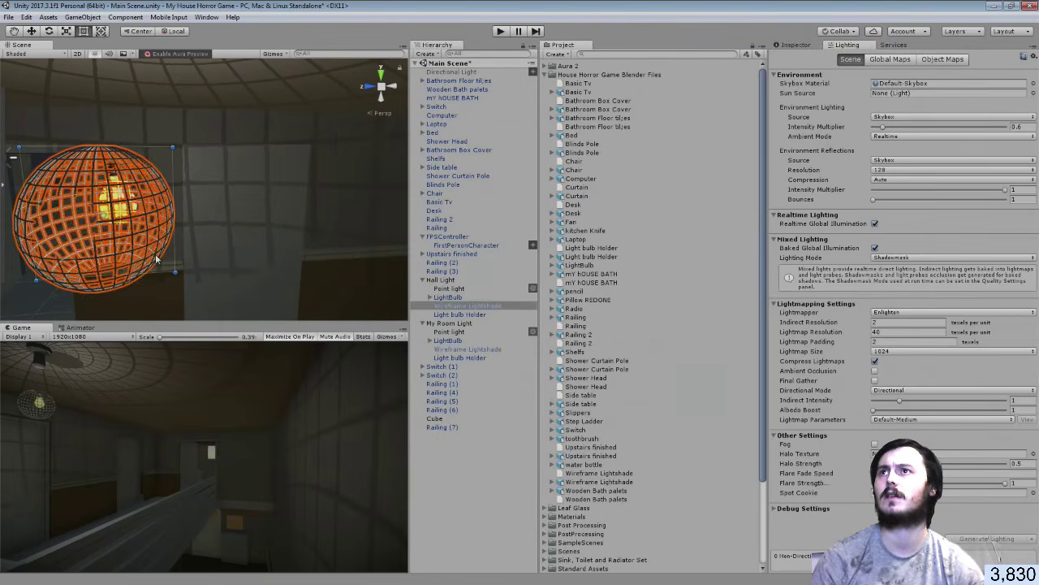
click(33, 32)
drag(146, 215, 157, 215)
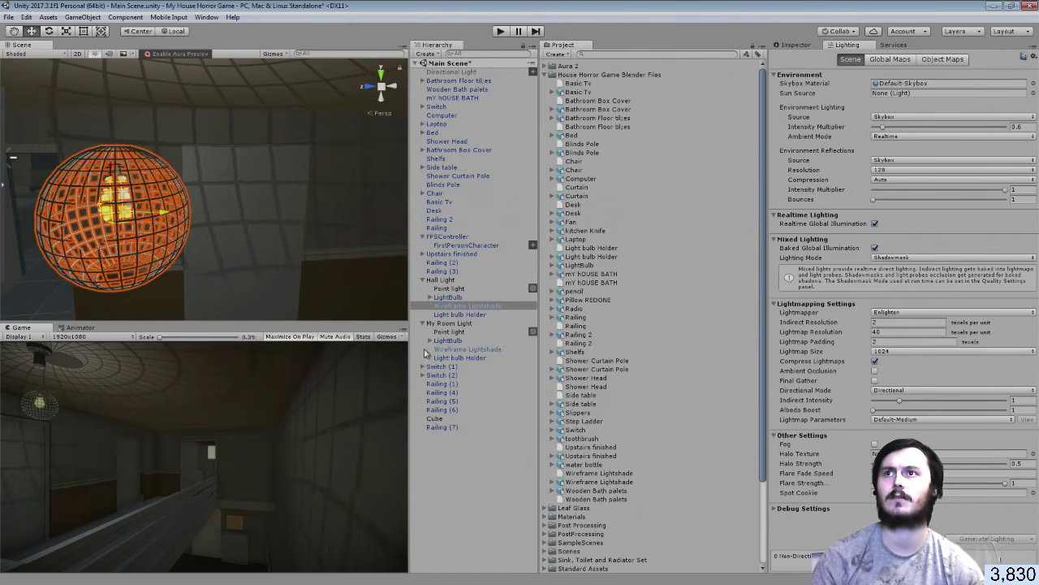
click(154, 191)
Look down the hall, then reselect the hall light's lampshade and nudge it slightly left
right_drag(154, 189, 191, 189)
alt+drag(191, 188, 393, 177)
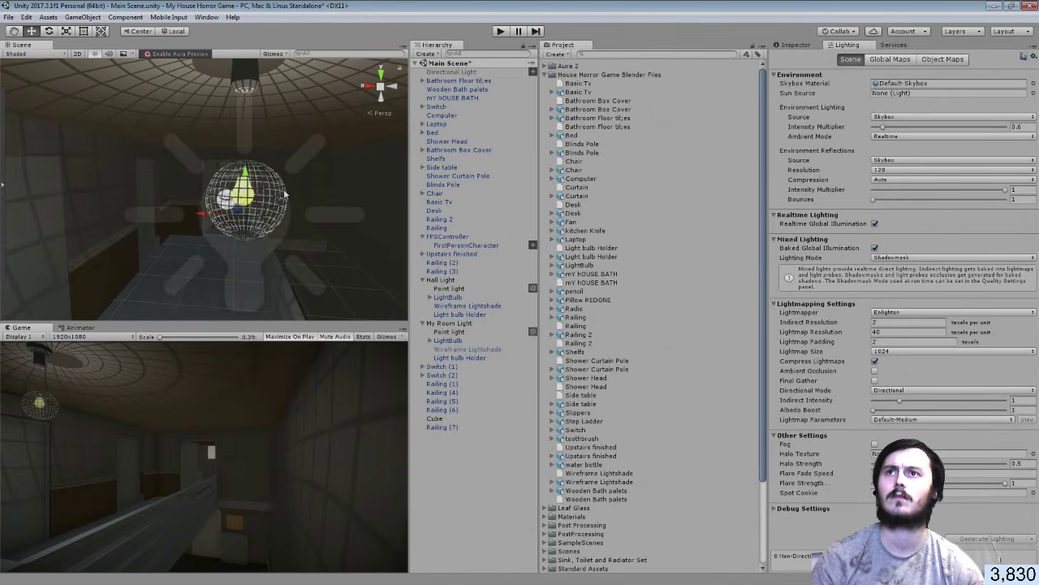
click(284, 188)
click(271, 194)
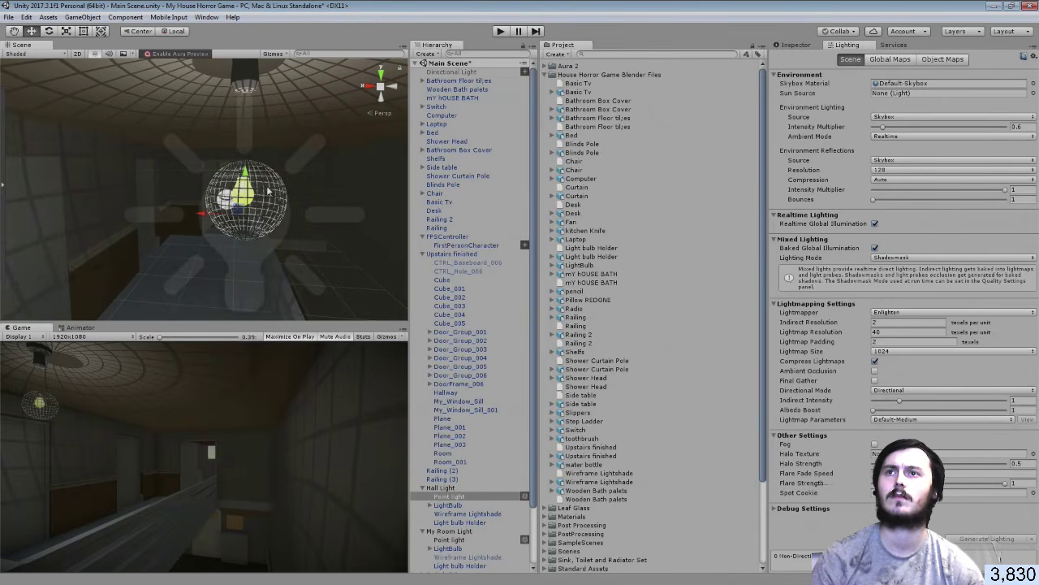
click(265, 189)
scroll(286, 226, up, 3)
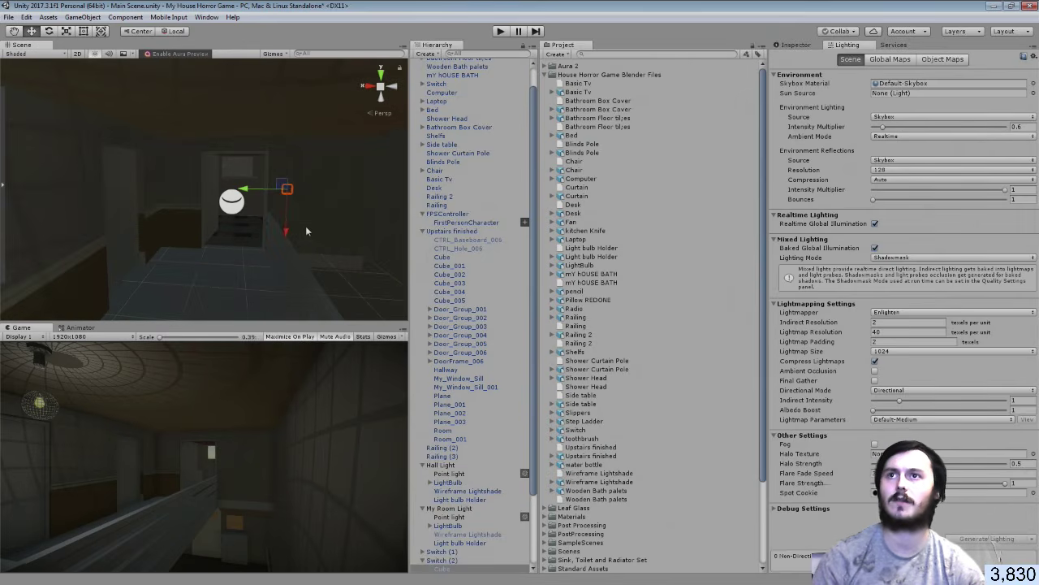
scroll(280, 213, down, 4)
key(w)
right_drag(275, 207, 302, 200)
key(s)
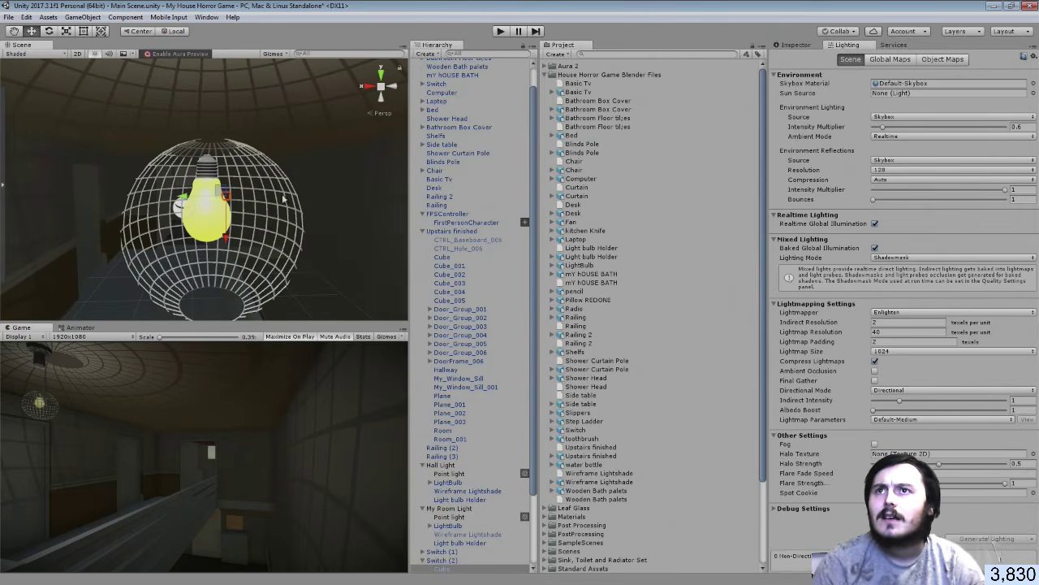
click(284, 195)
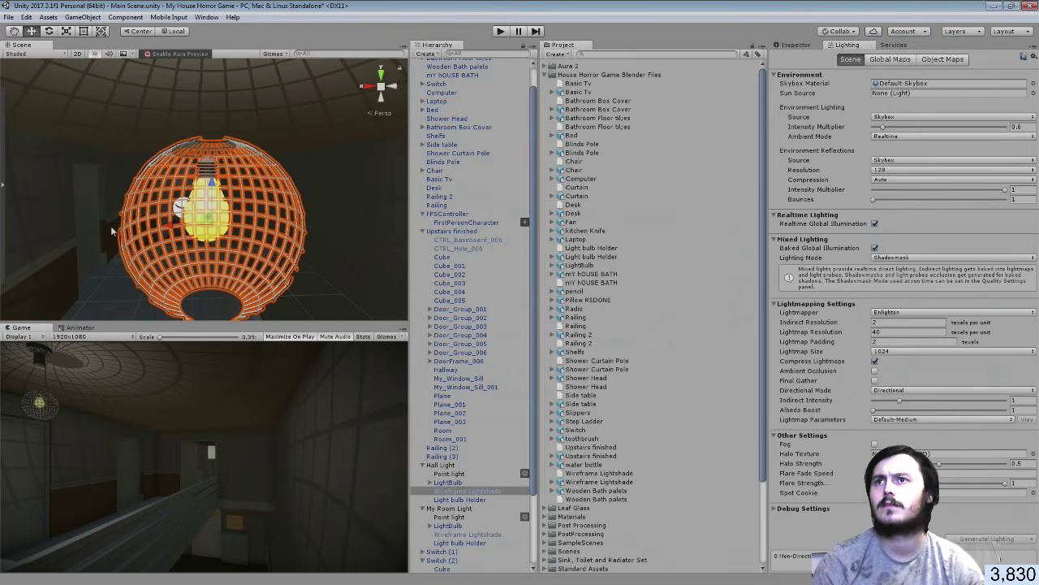
drag(167, 231, 161, 230)
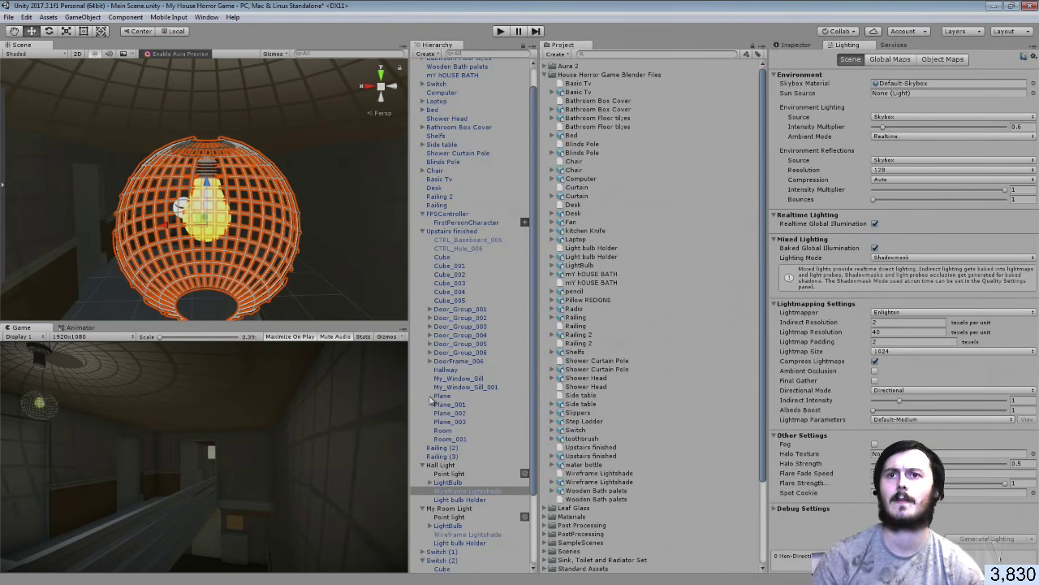
Collapse the Hall Light, Upstairs finished and Switch (2) groups and the Blender Files folder
click(424, 466)
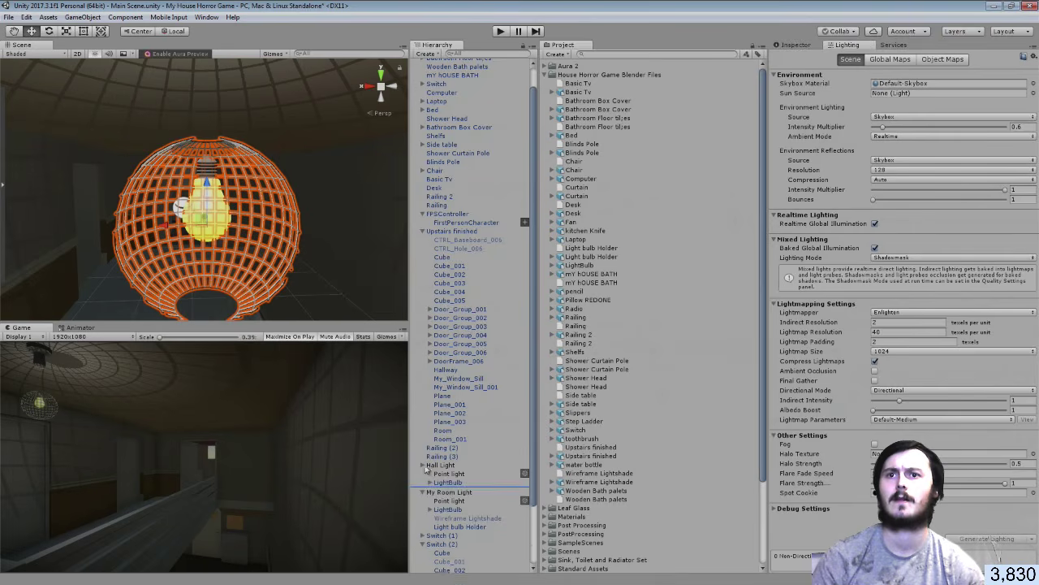
click(423, 231)
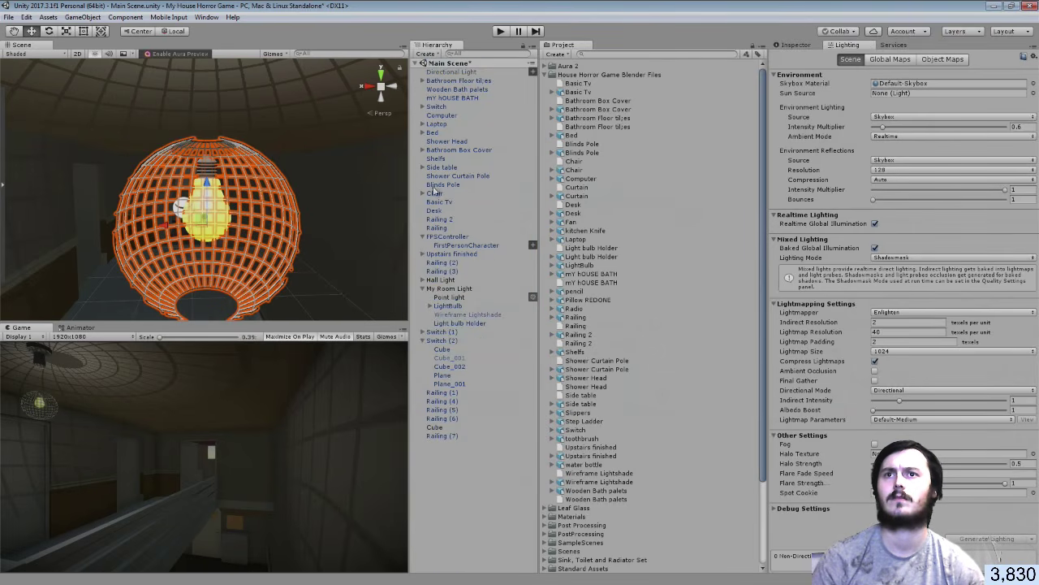
click(423, 341)
click(454, 423)
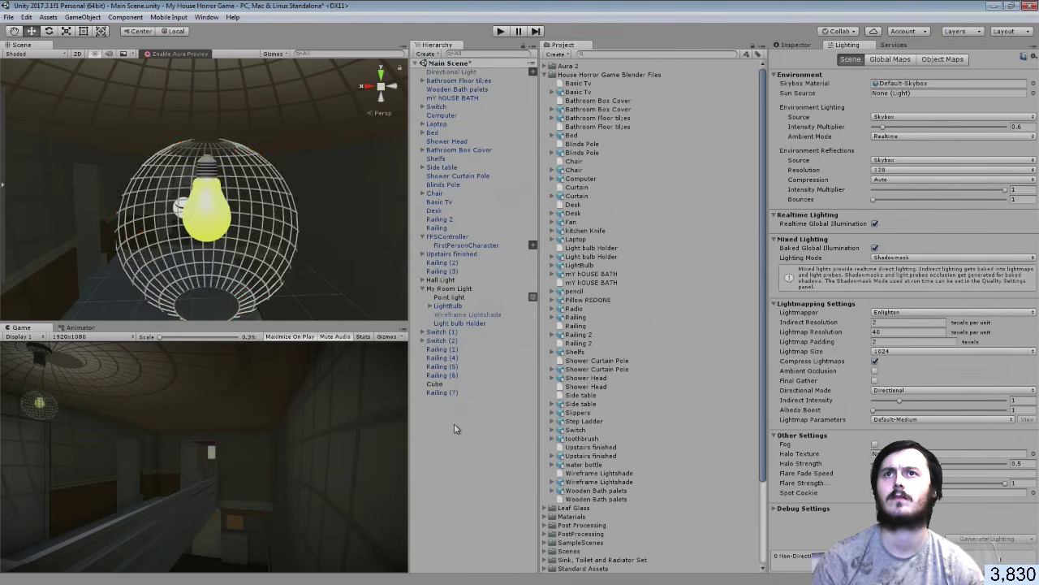
alt+drag(259, 243, 402, 240)
alt+drag(782, 242, 769, 320)
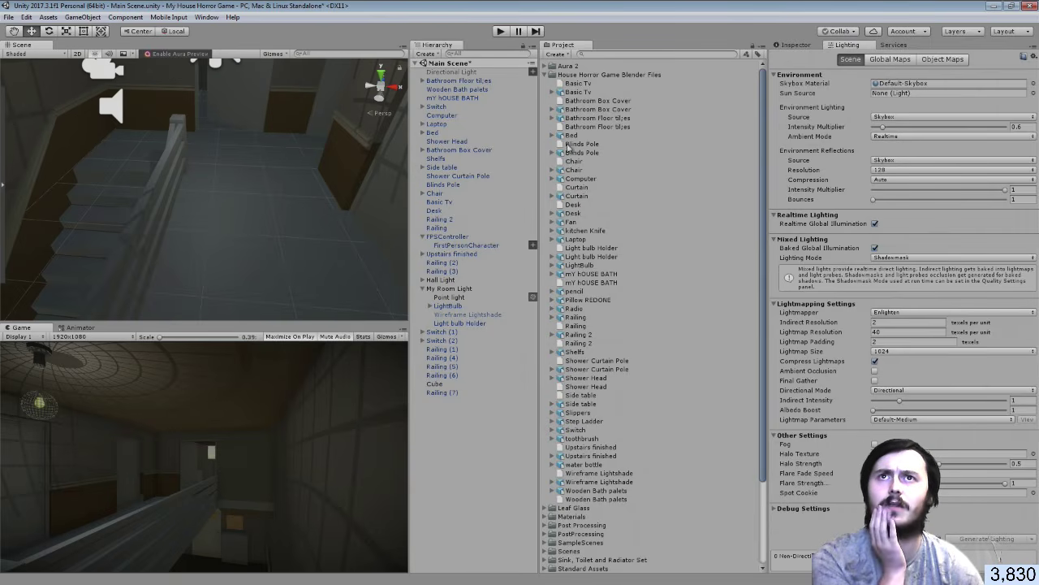
click(544, 75)
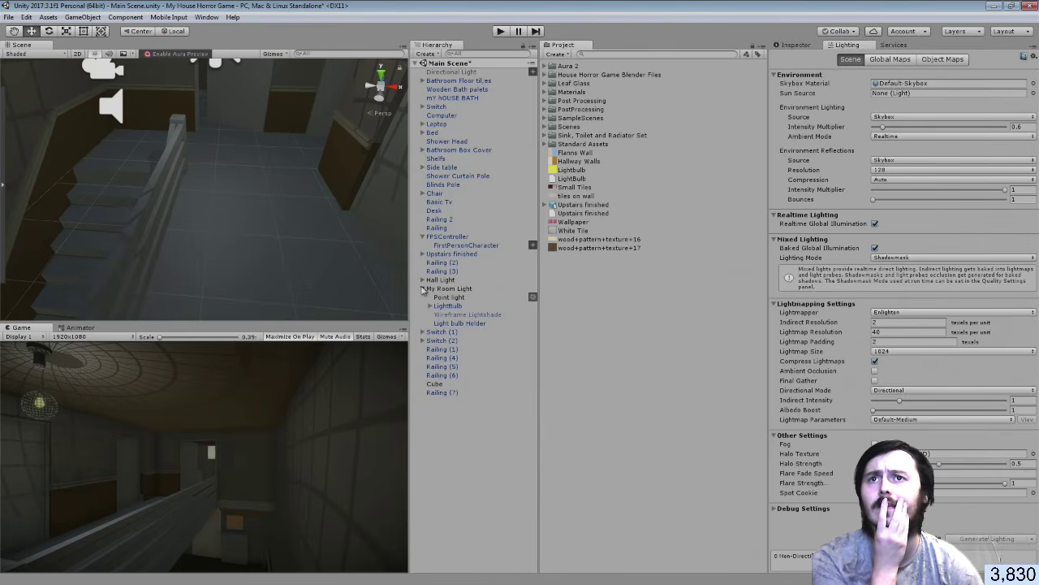
Try a larger range on the hall Point light, then undo it back to 5
click(422, 288)
click(422, 280)
click(449, 288)
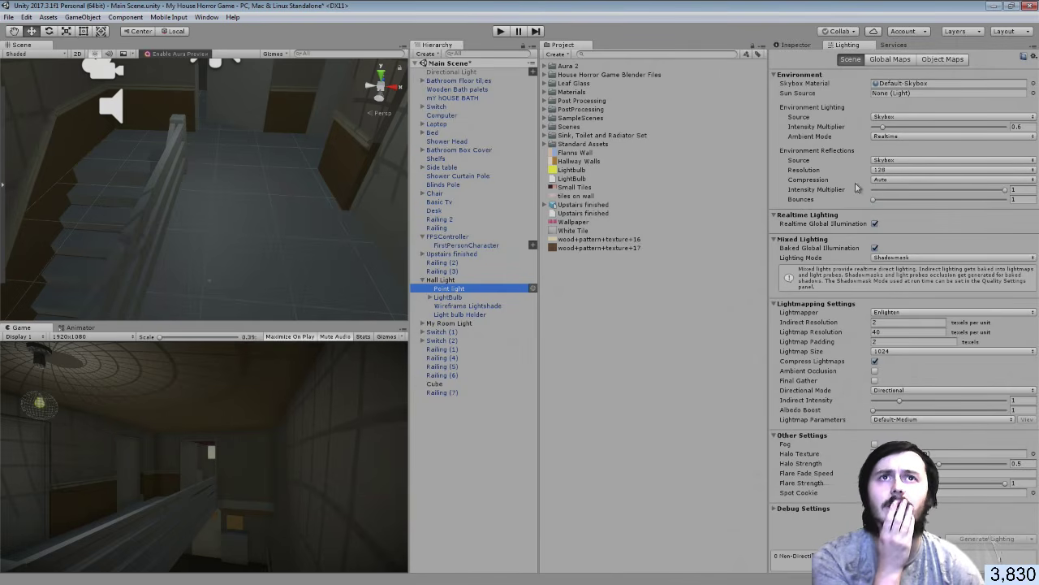
click(797, 45)
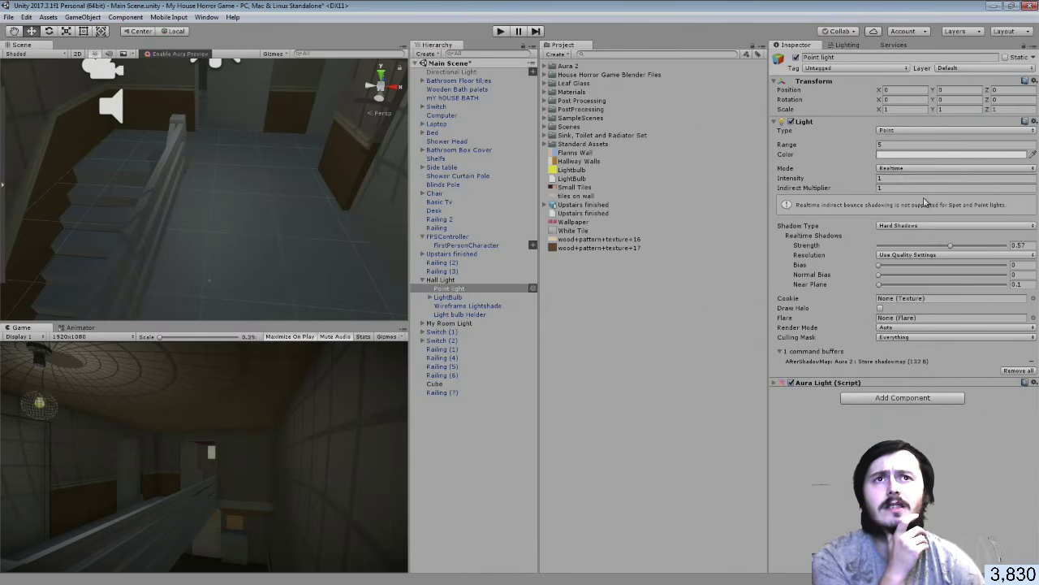
drag(849, 146, 929, 155)
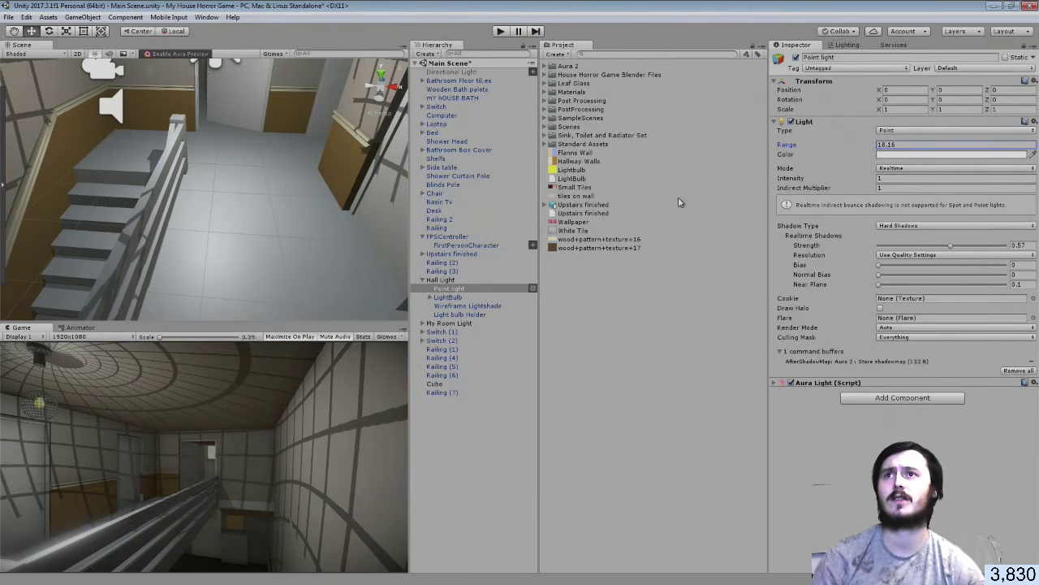
key(ctrl+z)
Set Cast Shadows to Off on the LightBulb's Cube and Plane meshes
right_drag(375, 216, 336, 76)
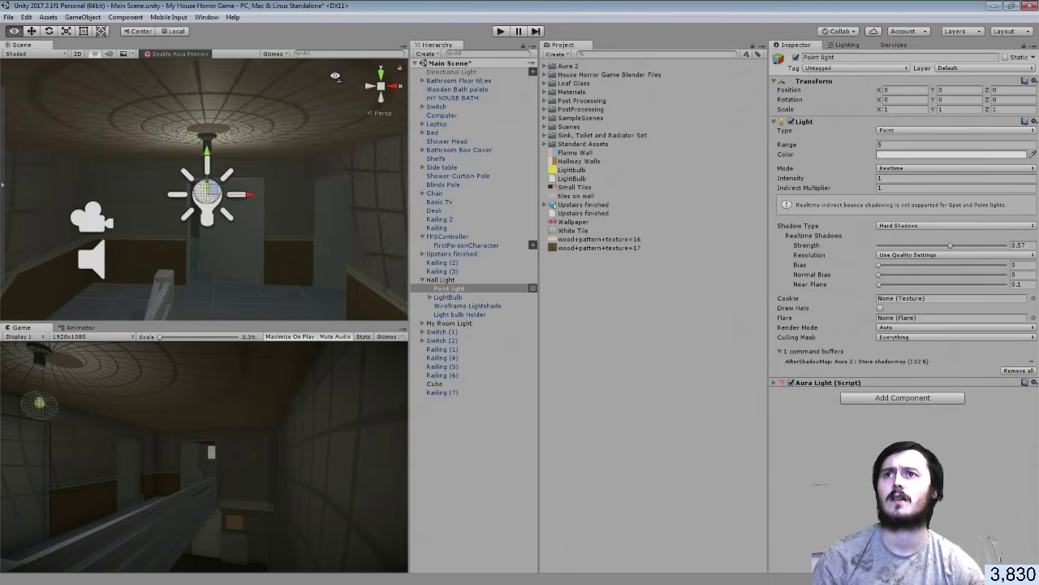
key(f)
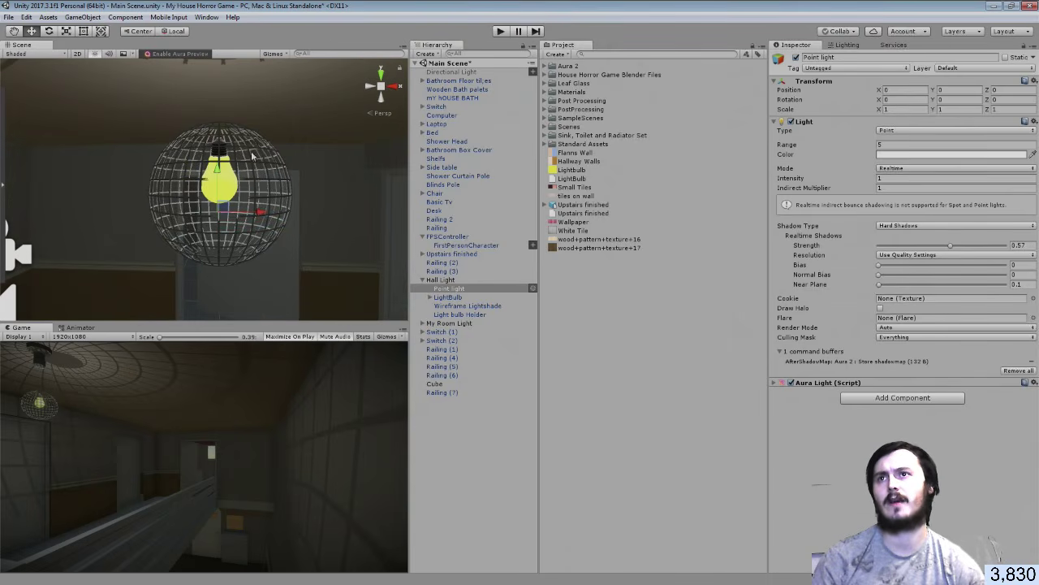
click(231, 183)
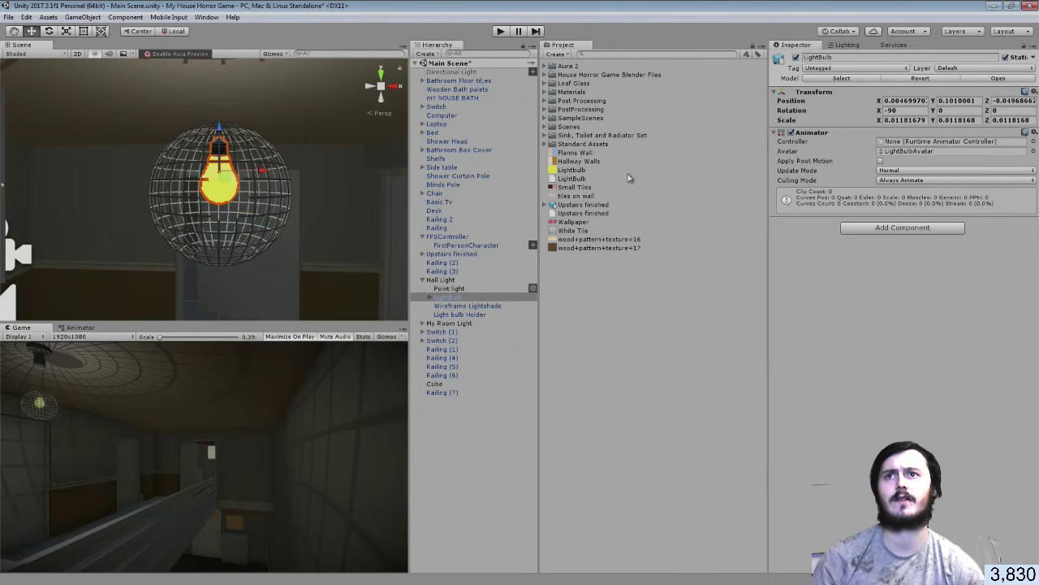
click(429, 298)
click(450, 305)
shift+click(462, 314)
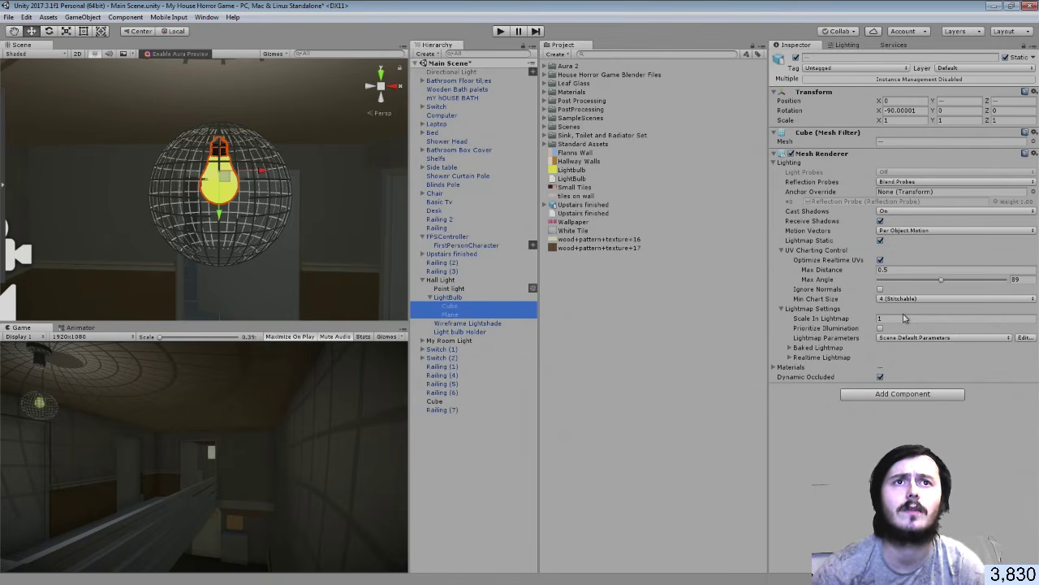
click(900, 211)
click(906, 225)
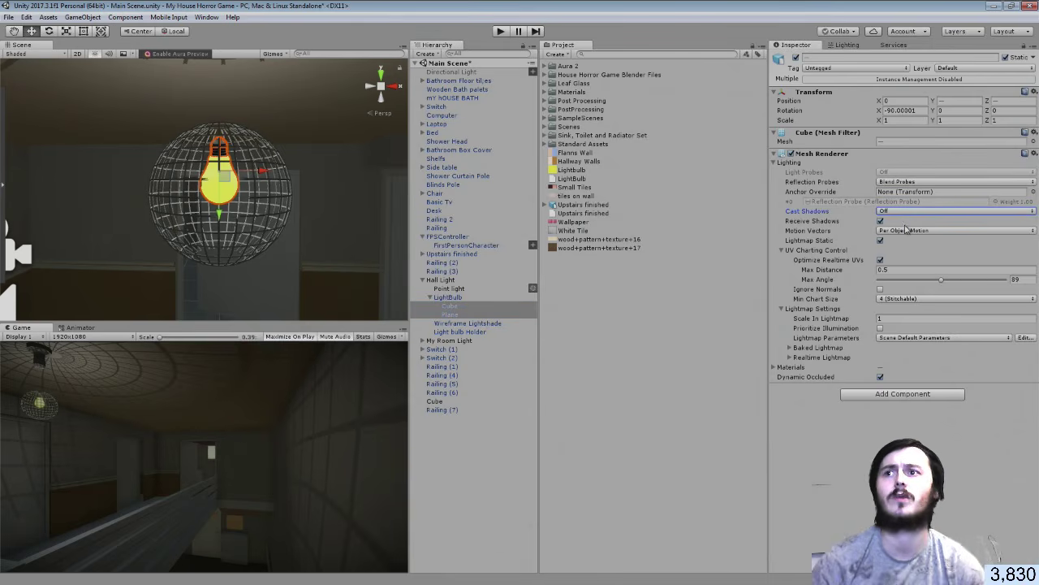
Check the Cube and Plane individually, then collapse the Hall Light and FPSController groups
click(462, 307)
click(451, 314)
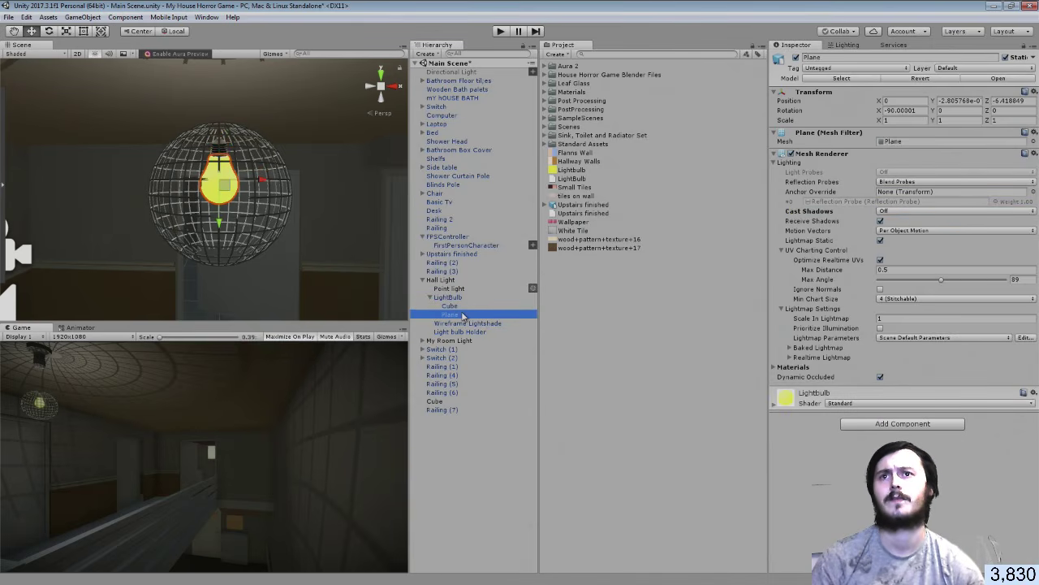
click(422, 279)
click(458, 422)
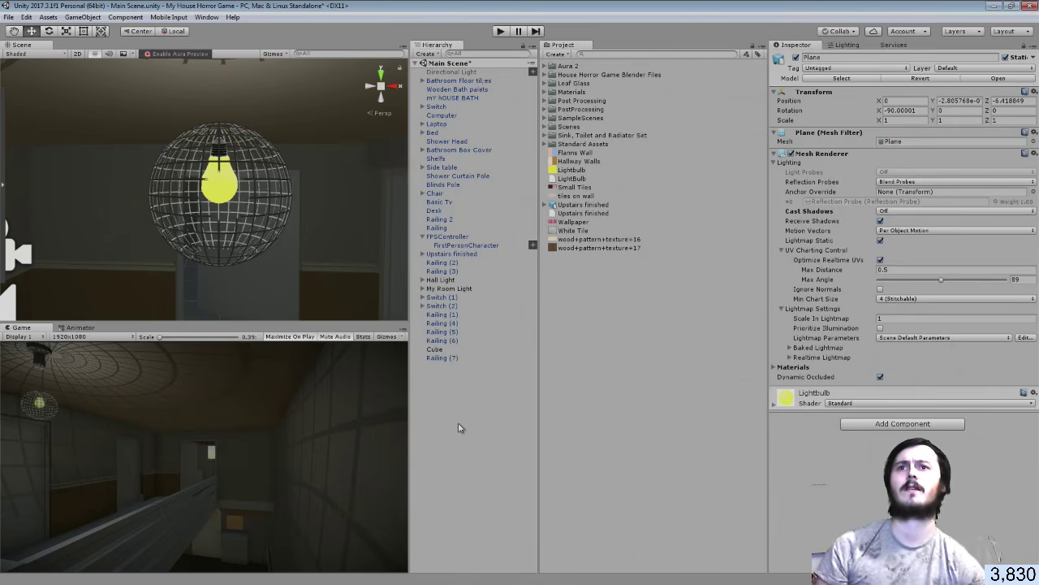
click(424, 237)
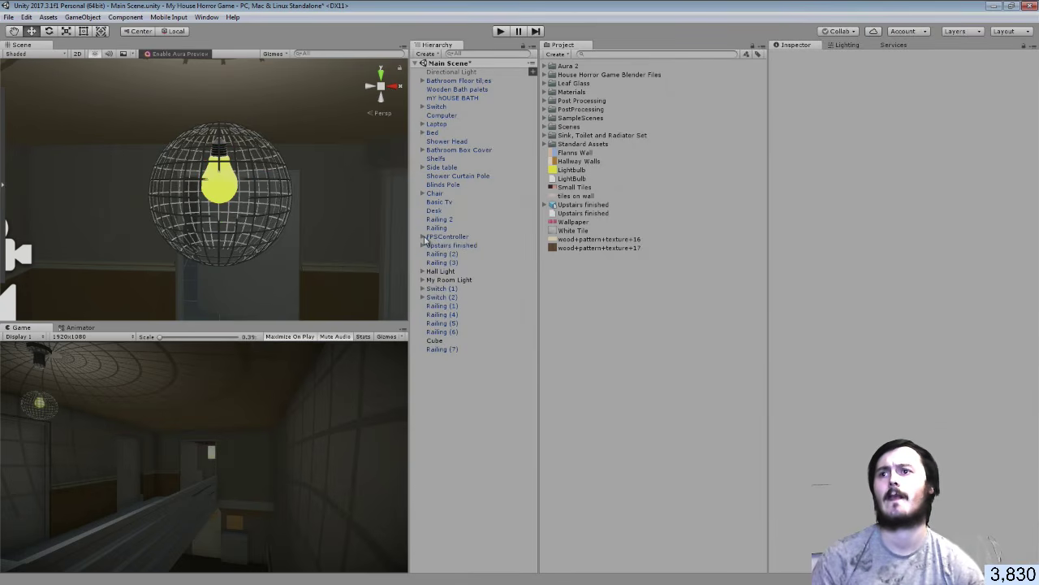
Toggle post-processing off and back on for the FirstPersonCharacter camera to compare
click(423, 237)
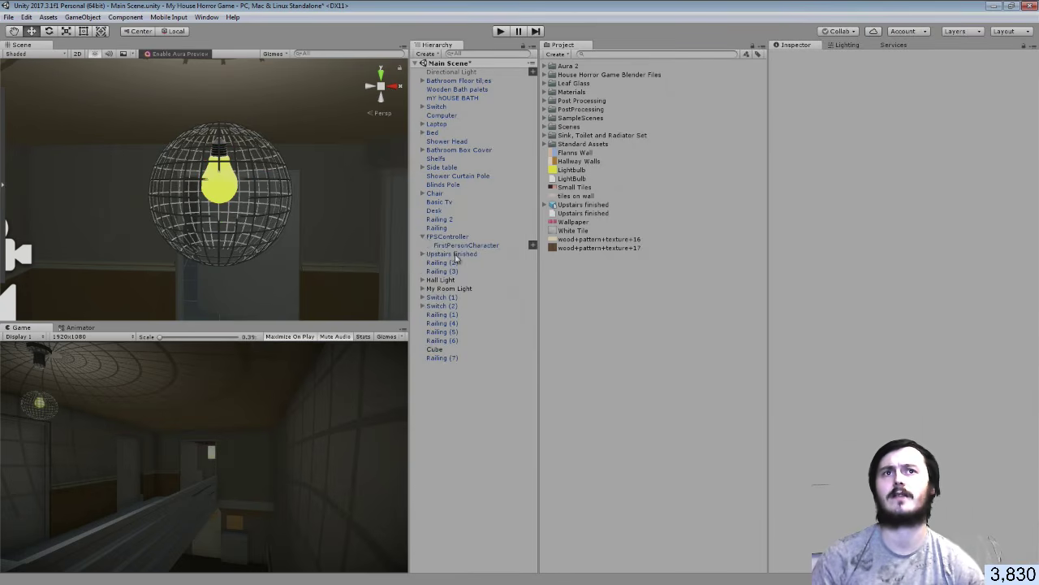
click(463, 245)
click(791, 163)
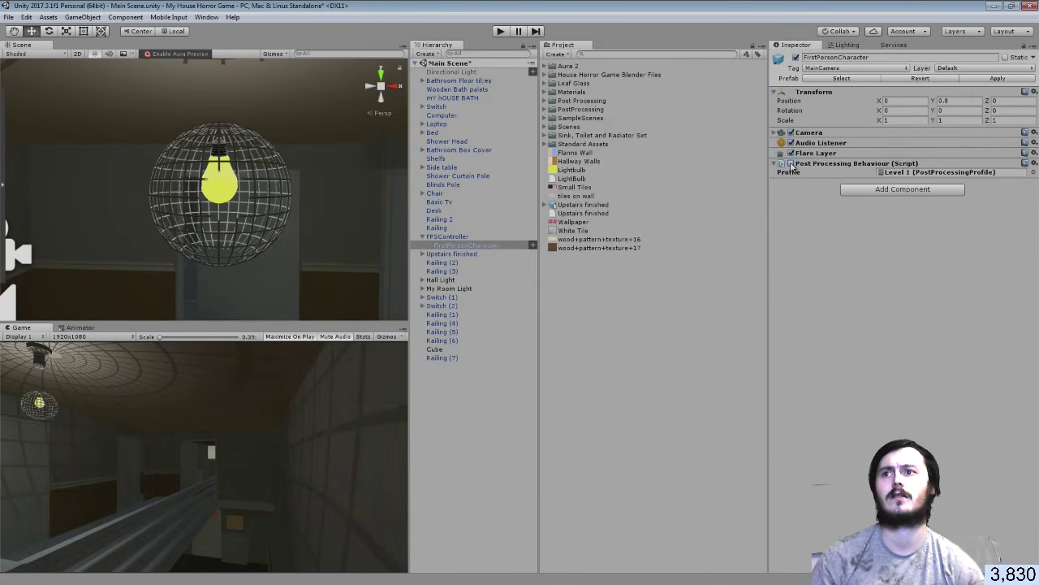
click(792, 164)
Save Main Scene with File > Save Scenes
click(9, 17)
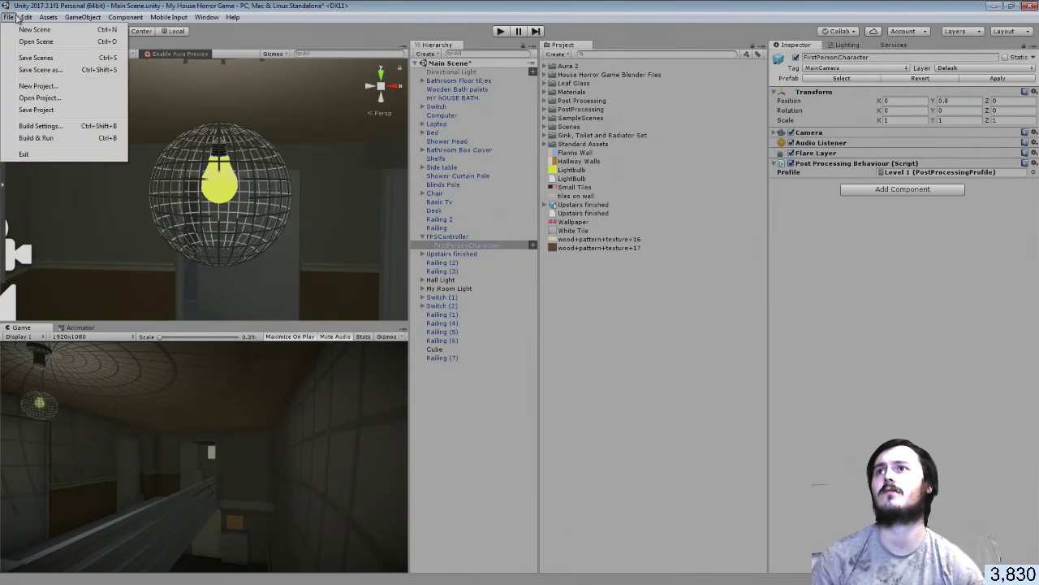
click(26, 59)
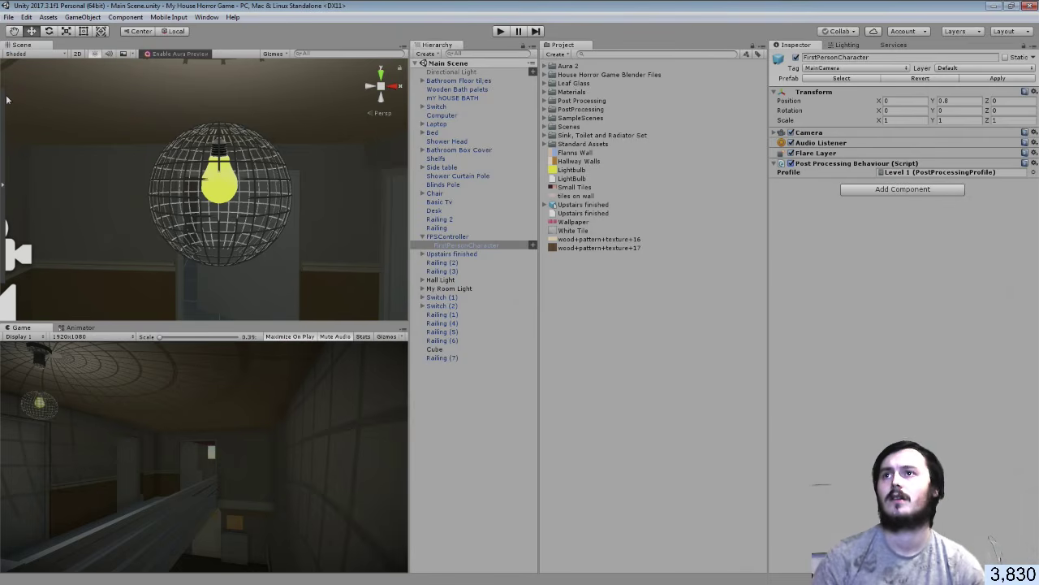
right_drag(60, 153, 524, 179)
Tune the window Cube's Leaf Glass material: lower occlusion, normal map 1.08, smoothness 0.251
click(273, 183)
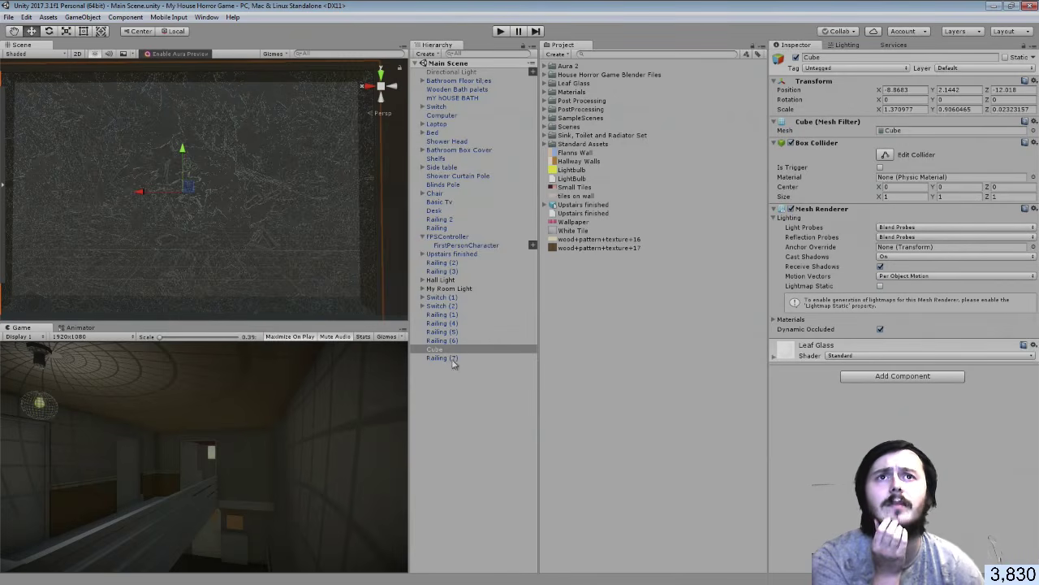
click(776, 358)
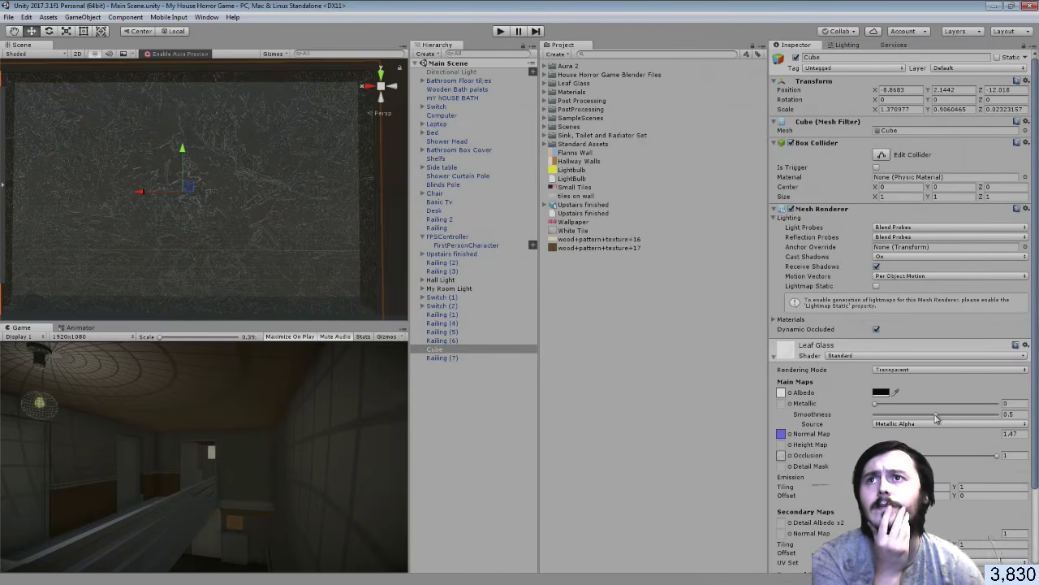
drag(936, 416, 869, 405)
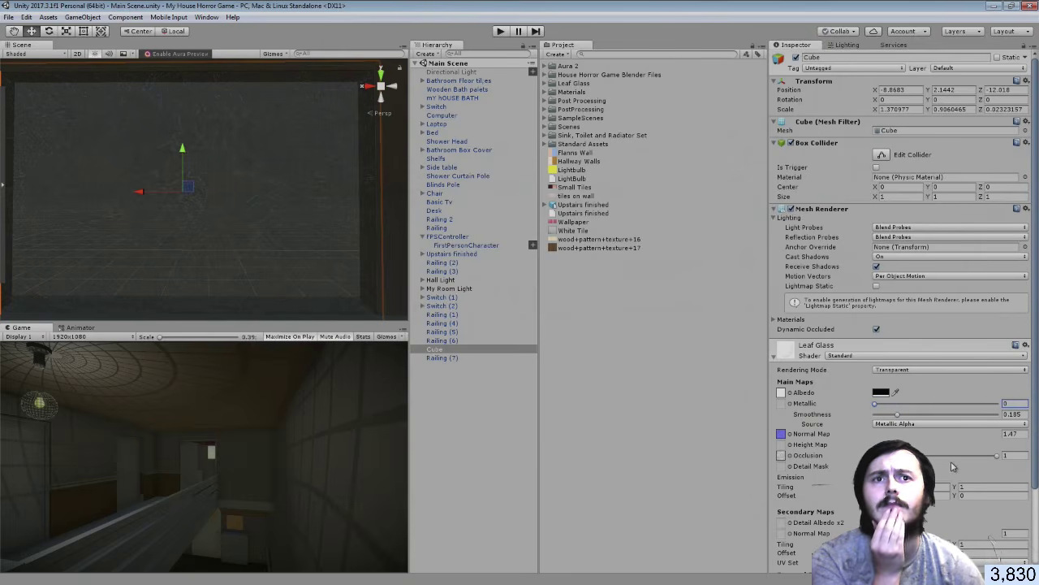
drag(1001, 457, 924, 456)
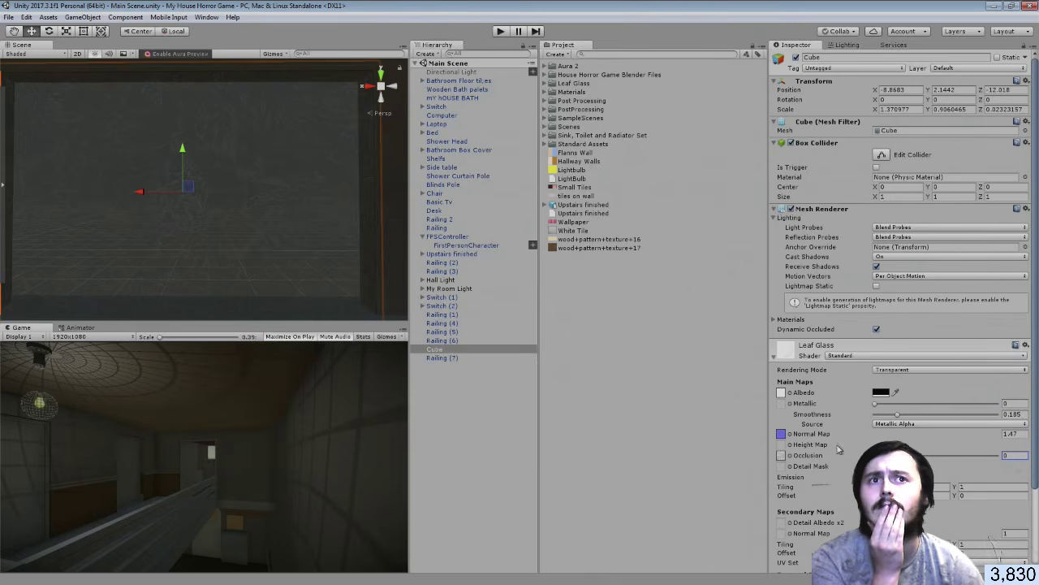
text(1)
click(972, 435)
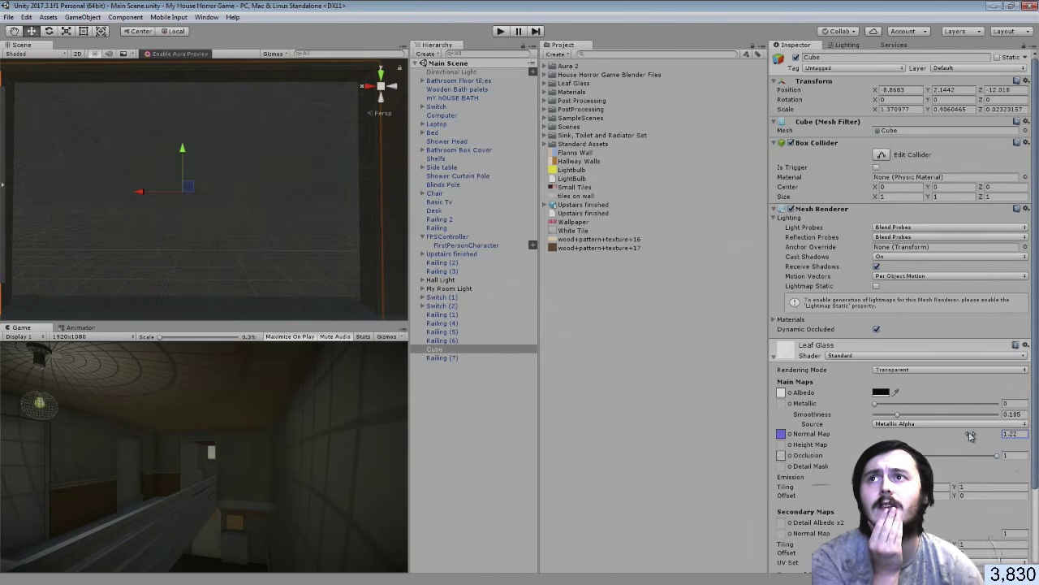
drag(897, 414, 907, 414)
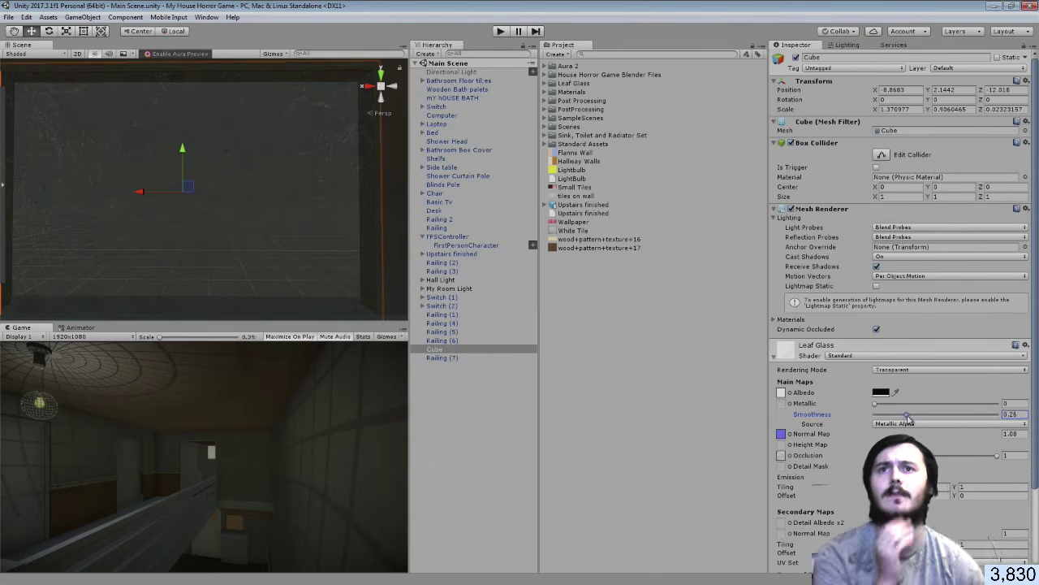
Deselect the window cube and fly the scene view back from the window
alt+drag(169, 197, 162, 179)
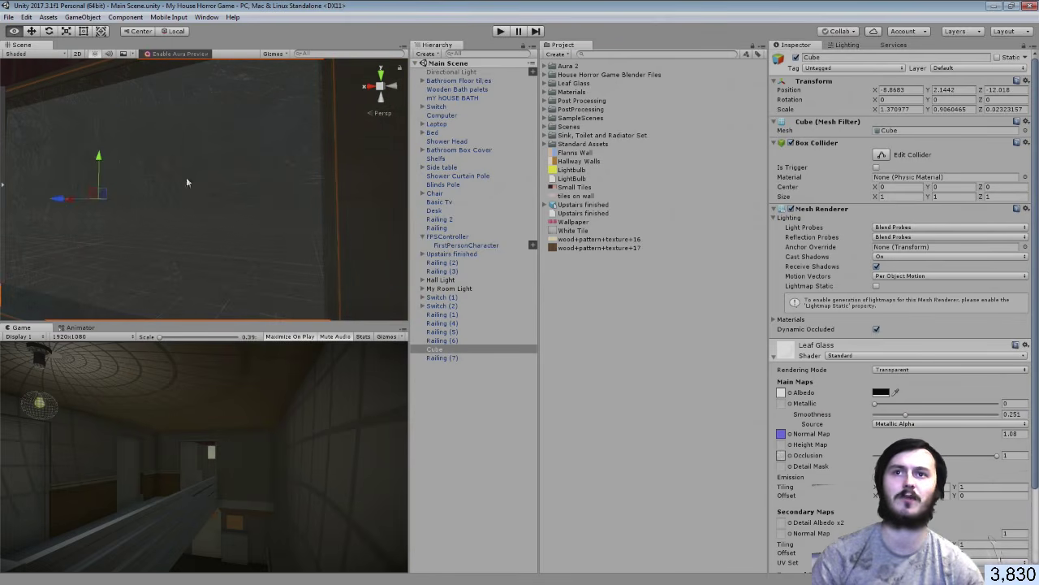
click(500, 410)
right_drag(163, 191, 356, 193)
key(s)
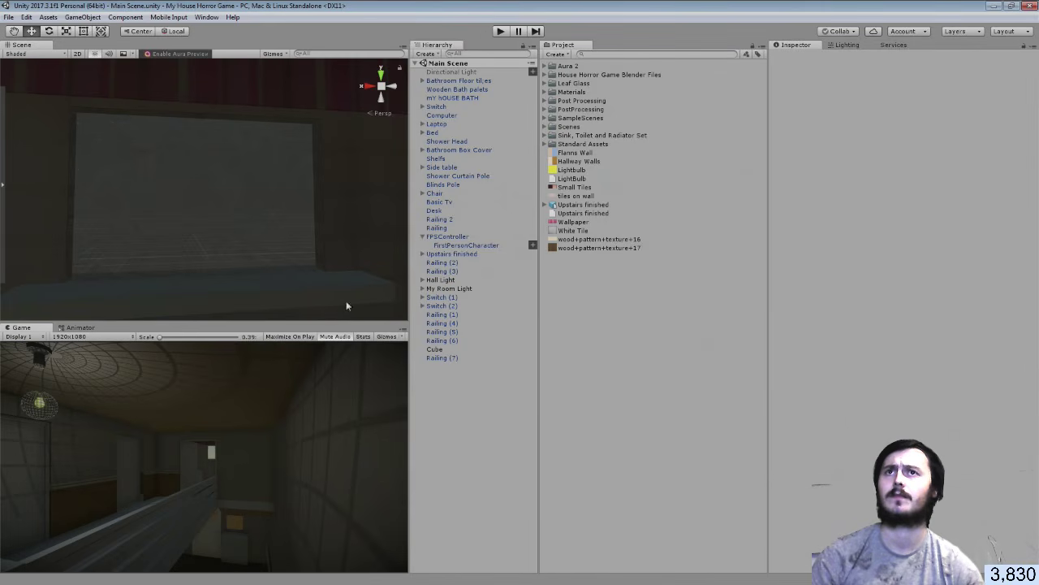
click(501, 32)
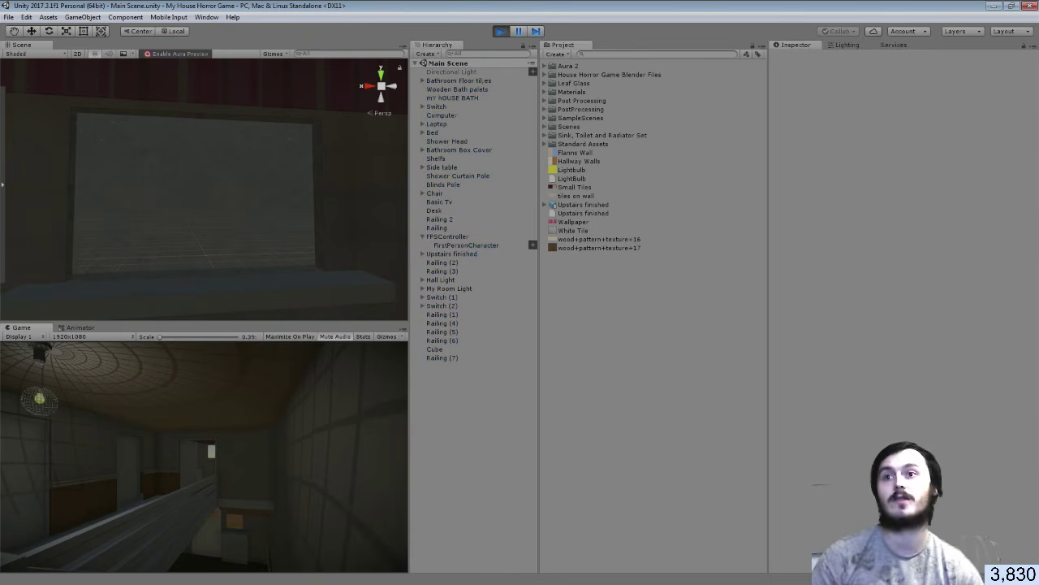
key(a)
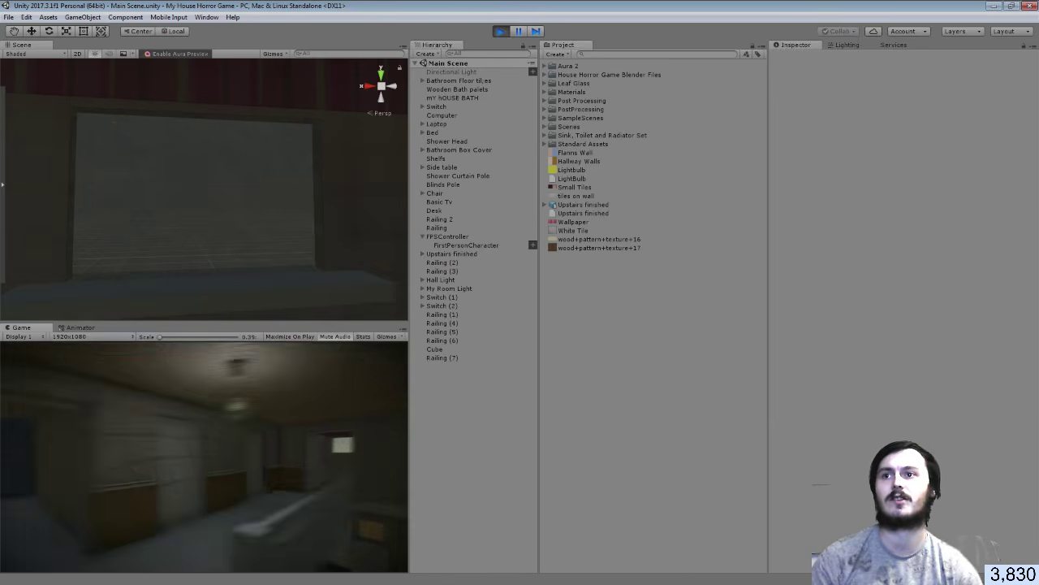
key(w)
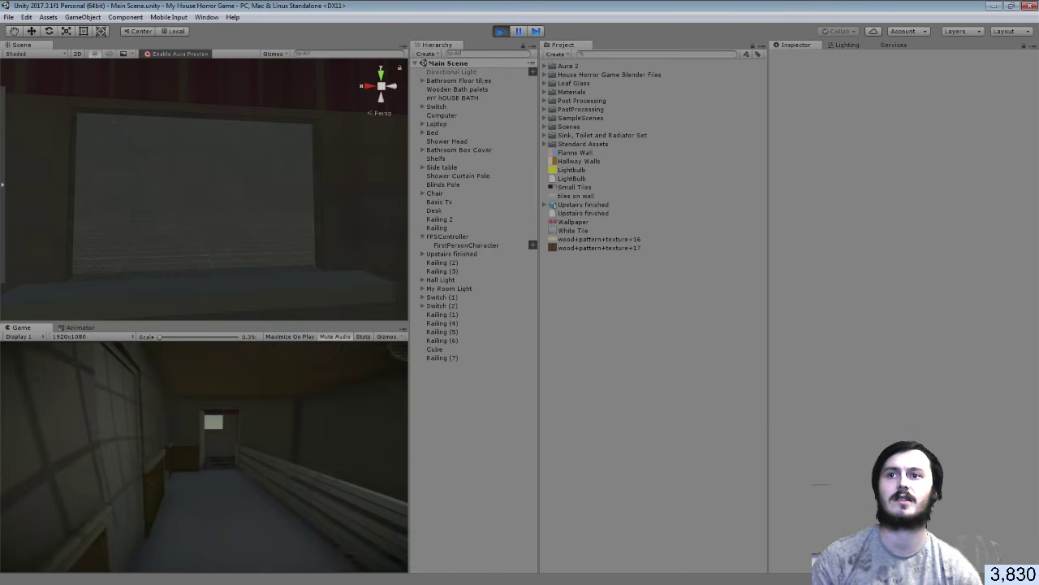
key(w)
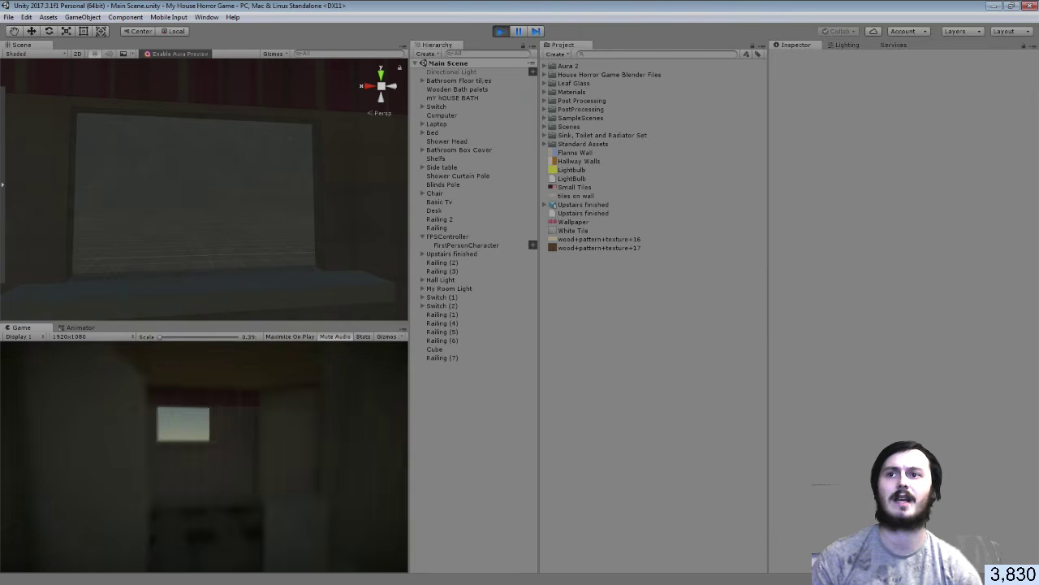
key(w)
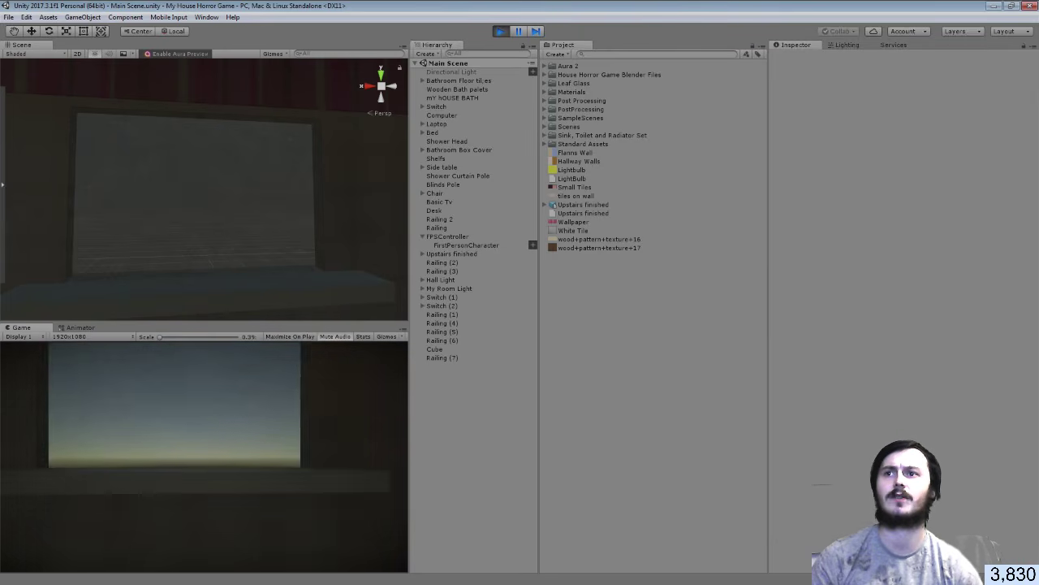
key(s)
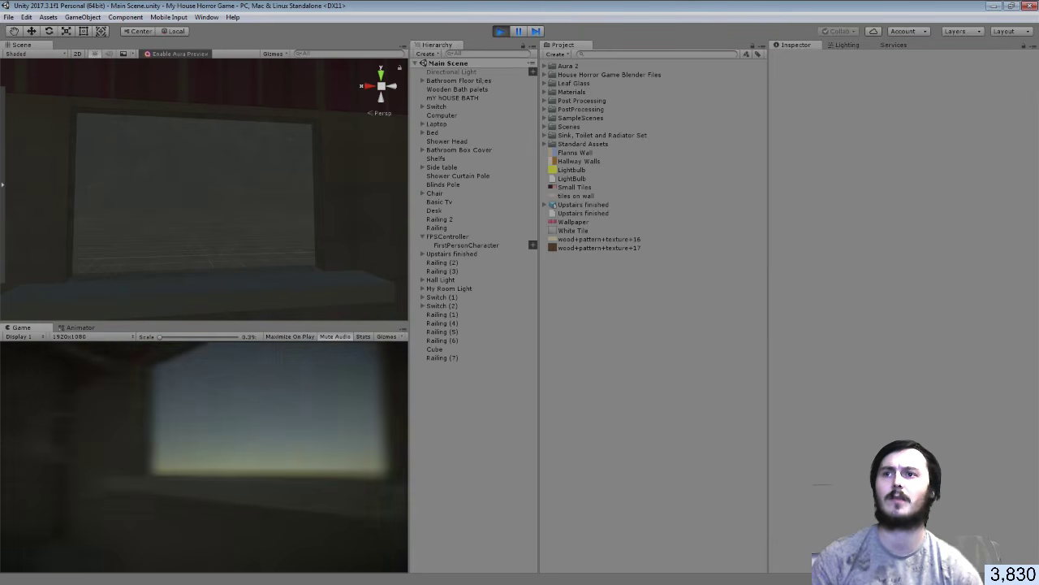
key(s)
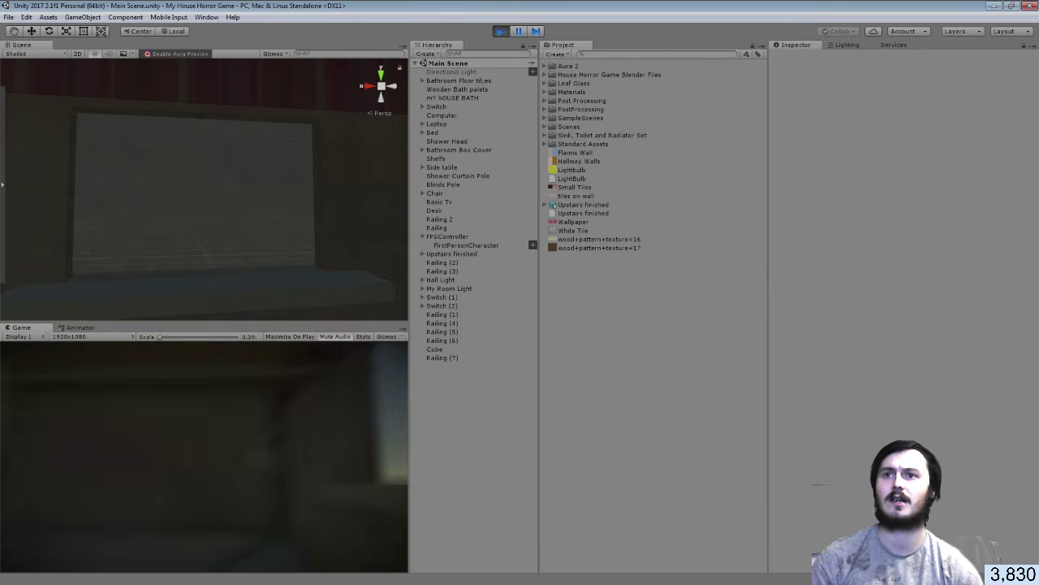
key(w)
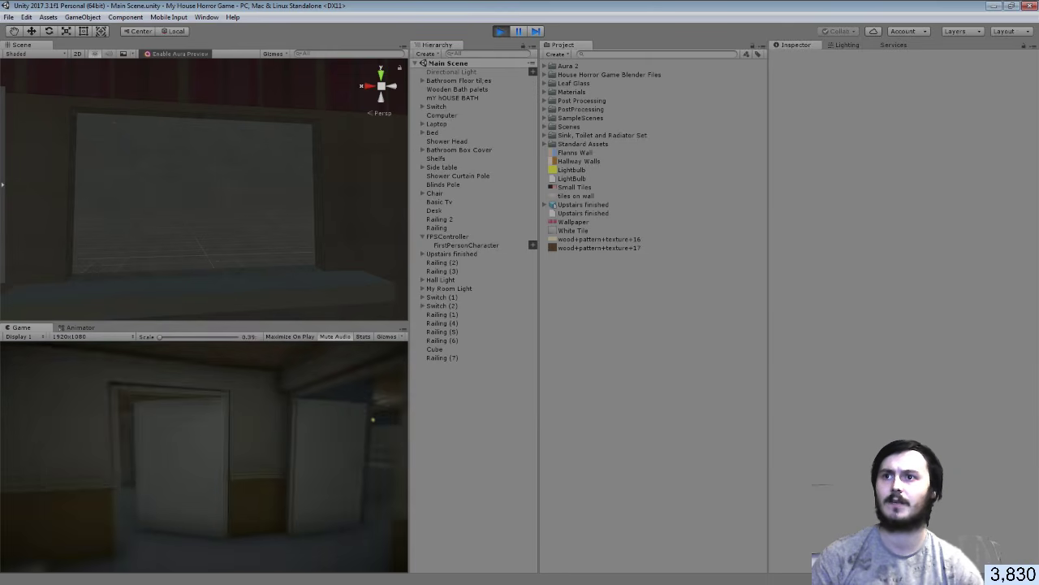
key(w)
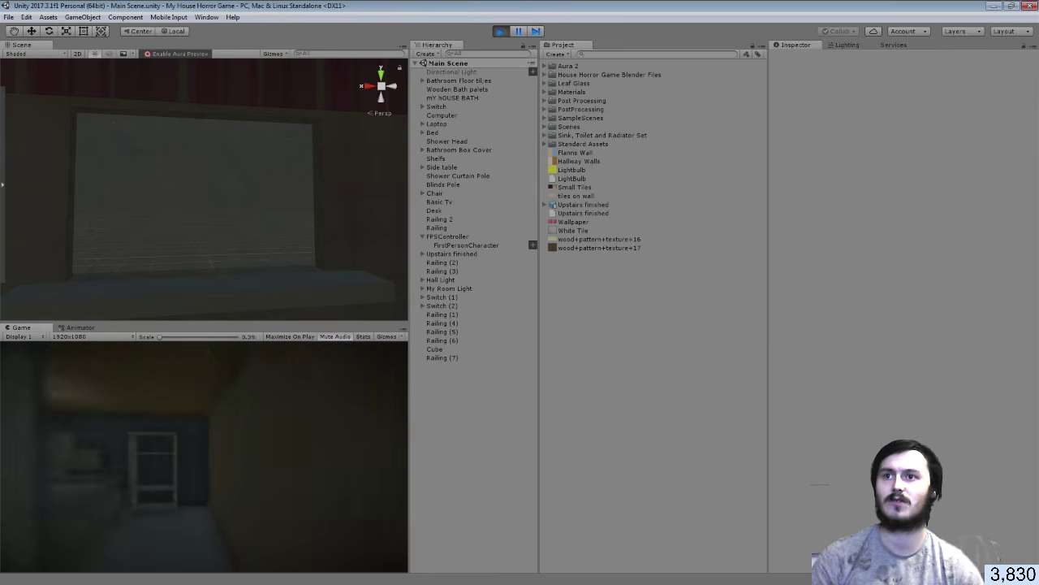
key(w)
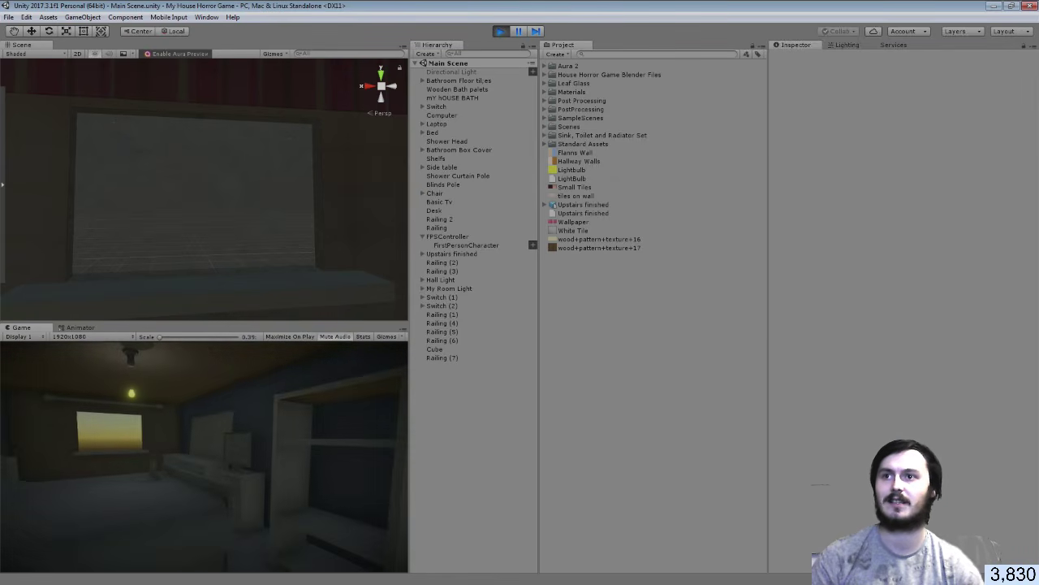
click(501, 31)
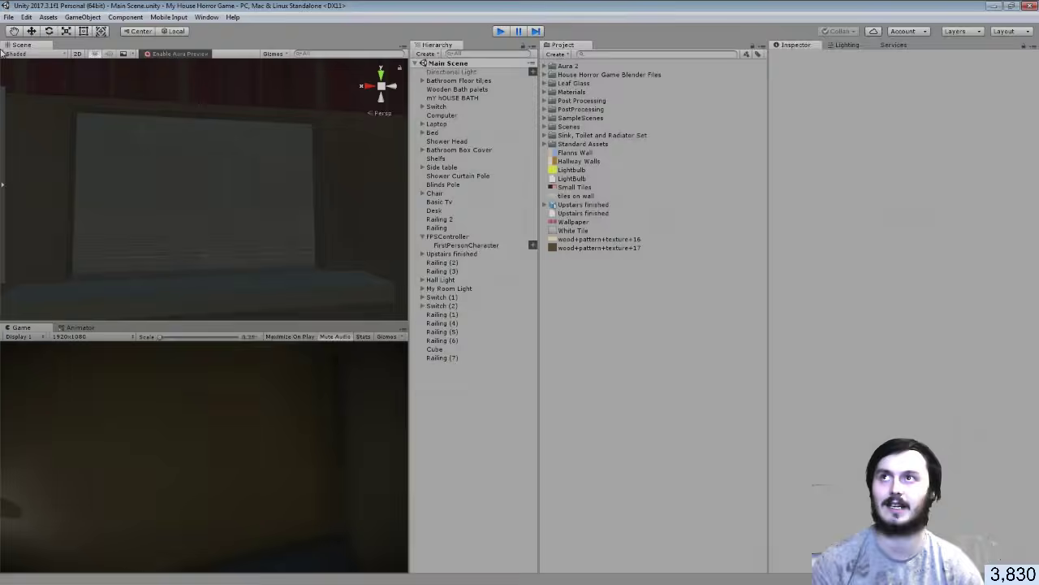
Save the scene via File > Save Scenes and show the Upstairs finished model's import settings
click(8, 17)
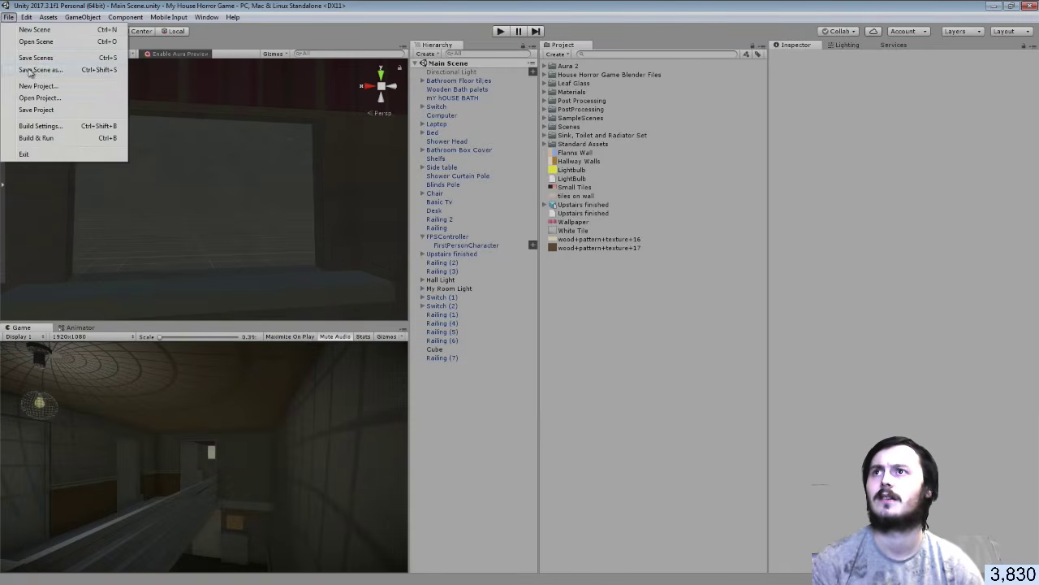
click(31, 57)
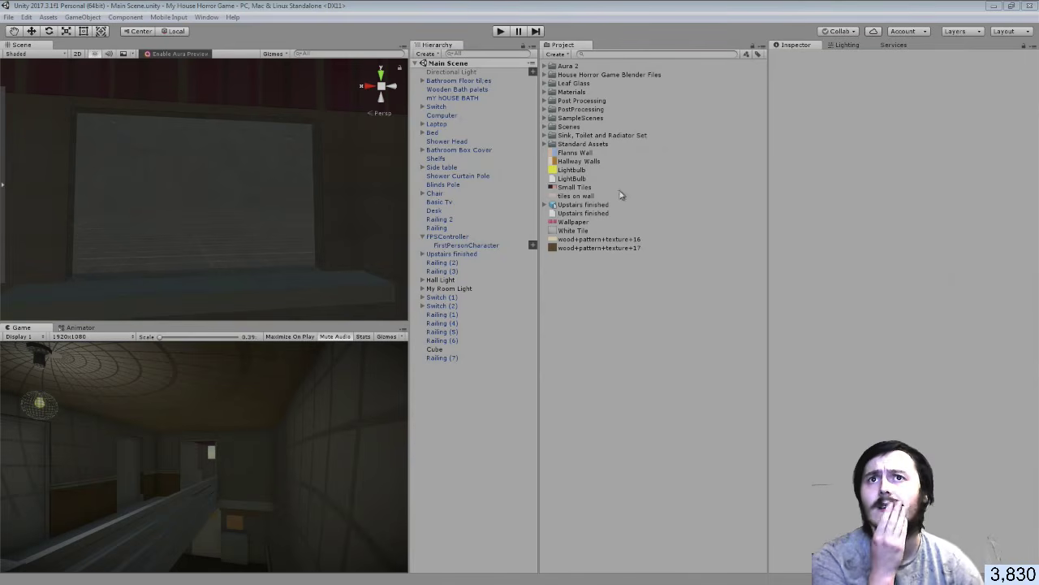
click(581, 206)
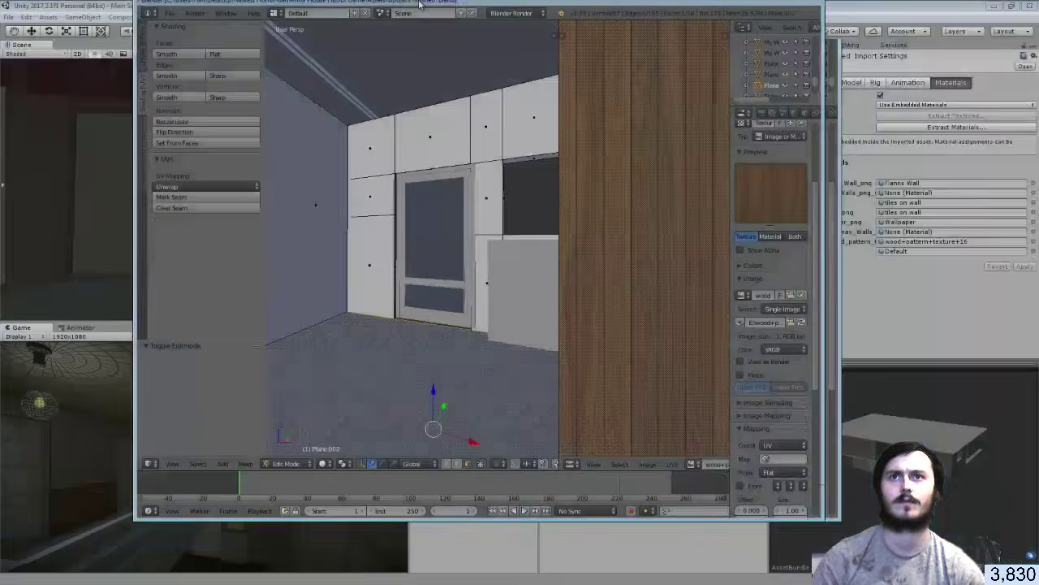
Walk the Blender view through the doorway to the window and edit the Room.001 wall mesh
key(shift+f)
key(w)
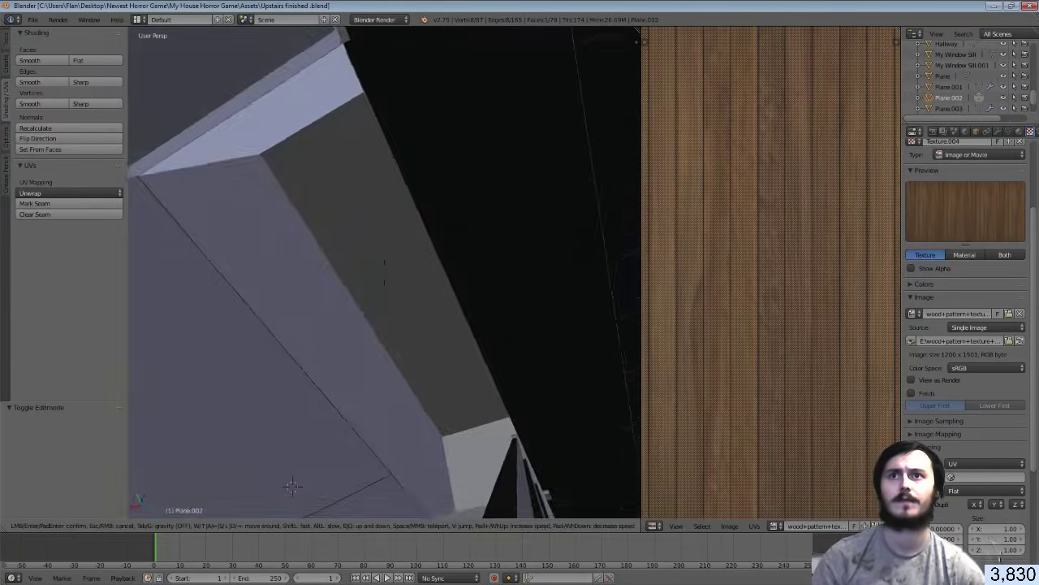
key(w)
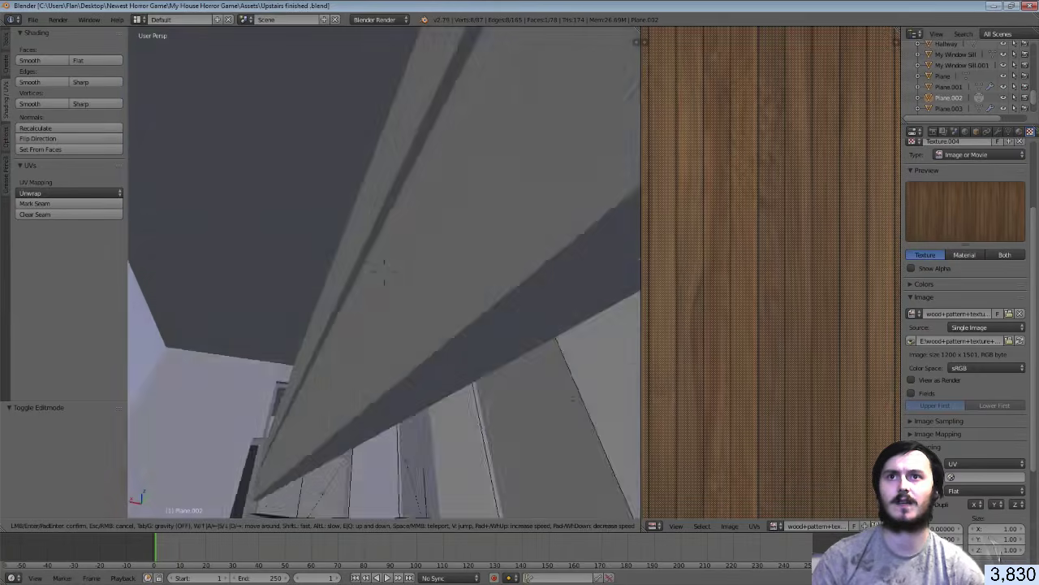
key(w)
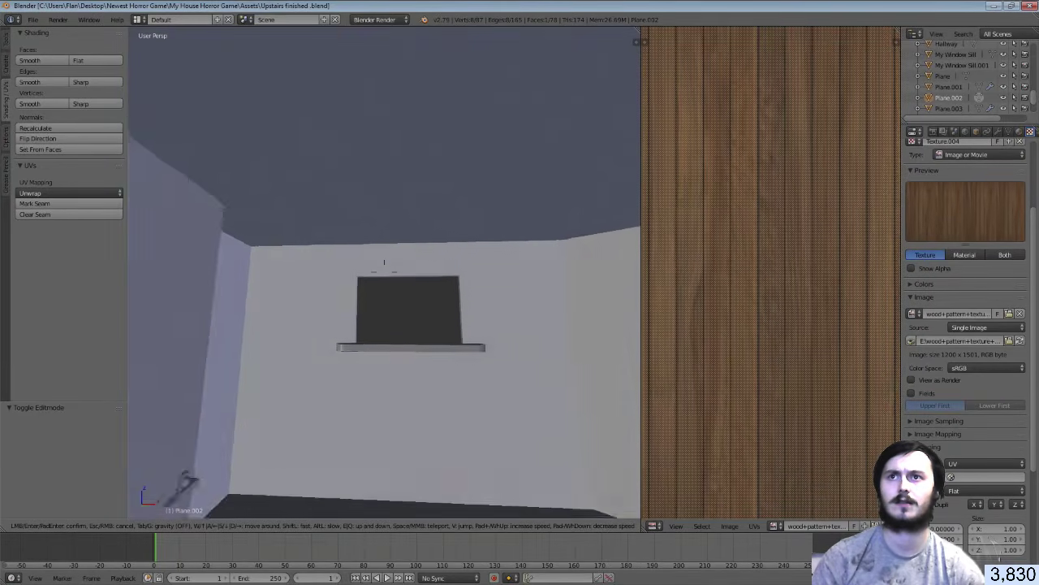
click(384, 272)
key(Tab)
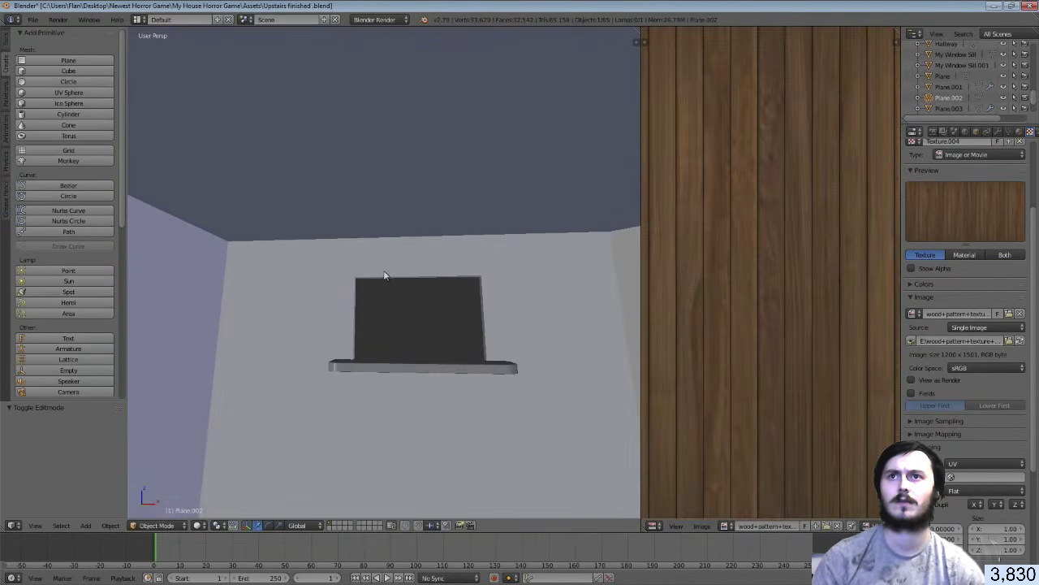
right_click(374, 265)
key(Tab)
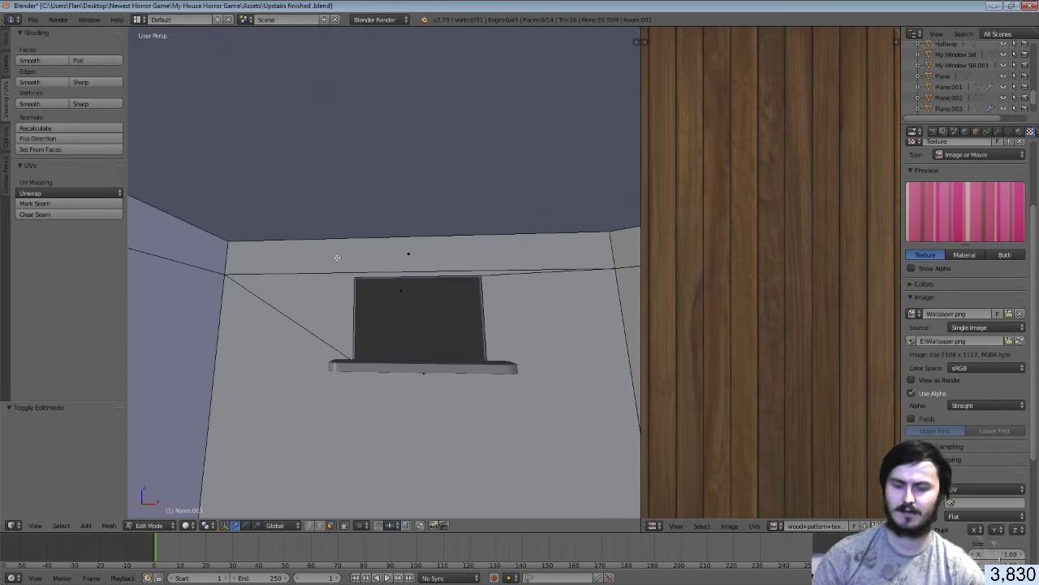
Add a loop cut across the wall and switch to face selection with textured shading
key(ctrl+r)
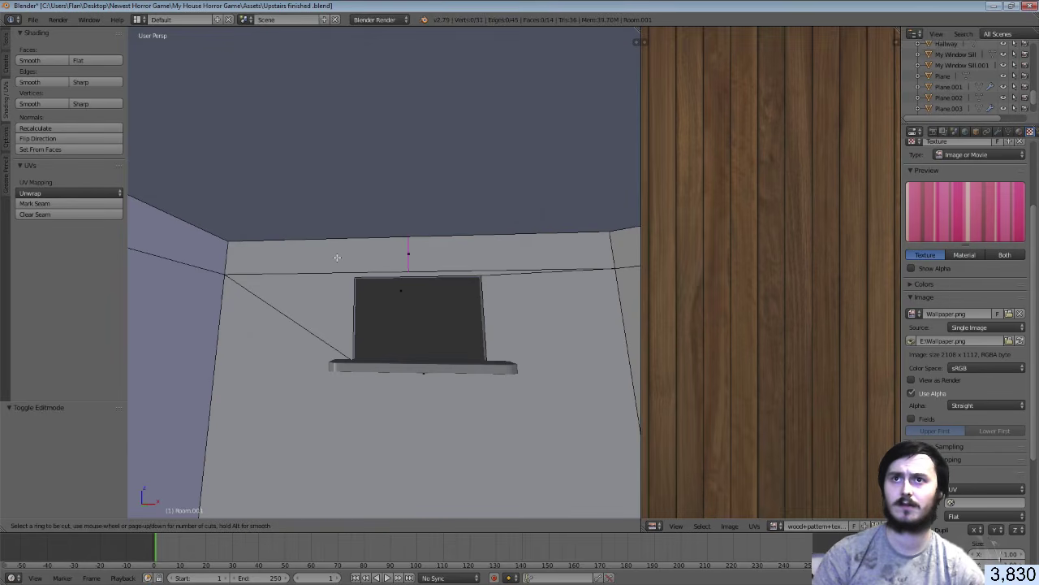
click(337, 257)
click(258, 254)
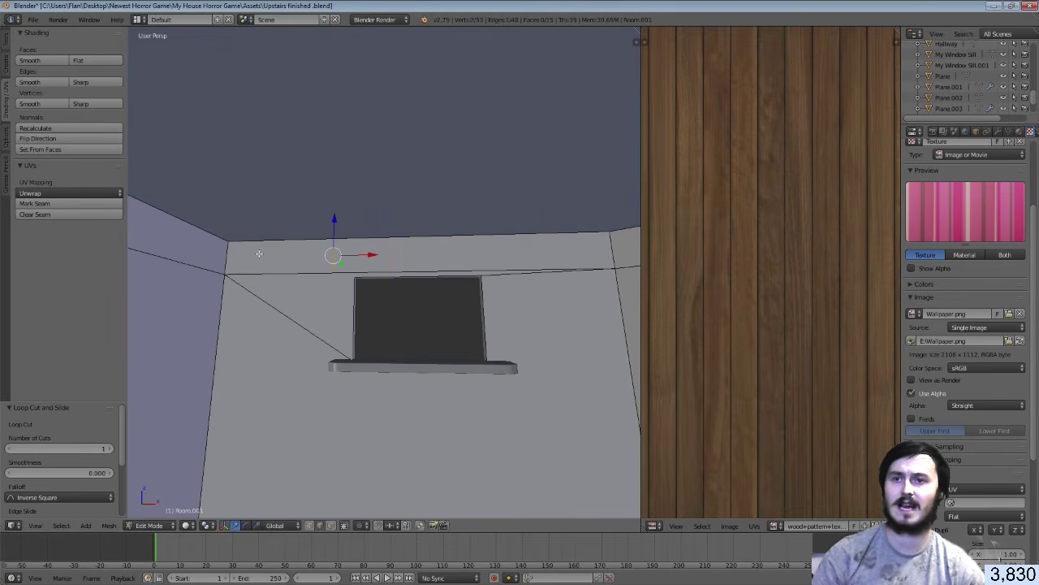
click(328, 526)
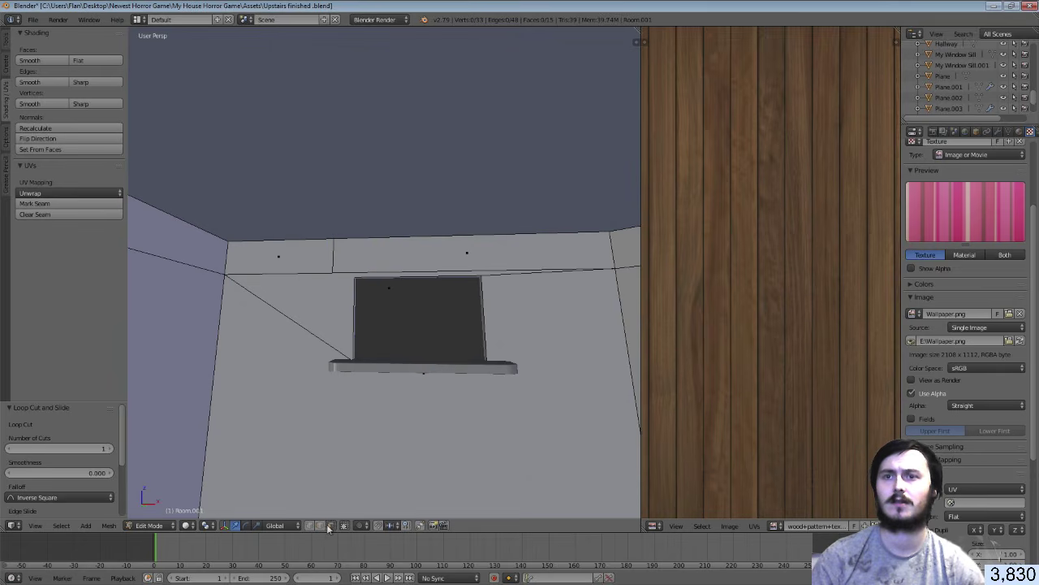
click(187, 527)
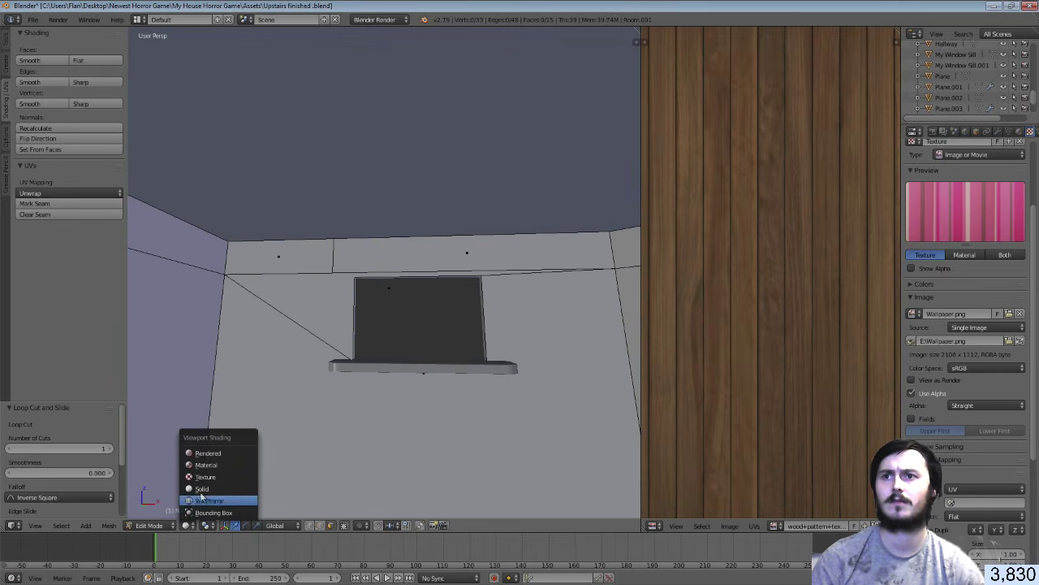
click(204, 476)
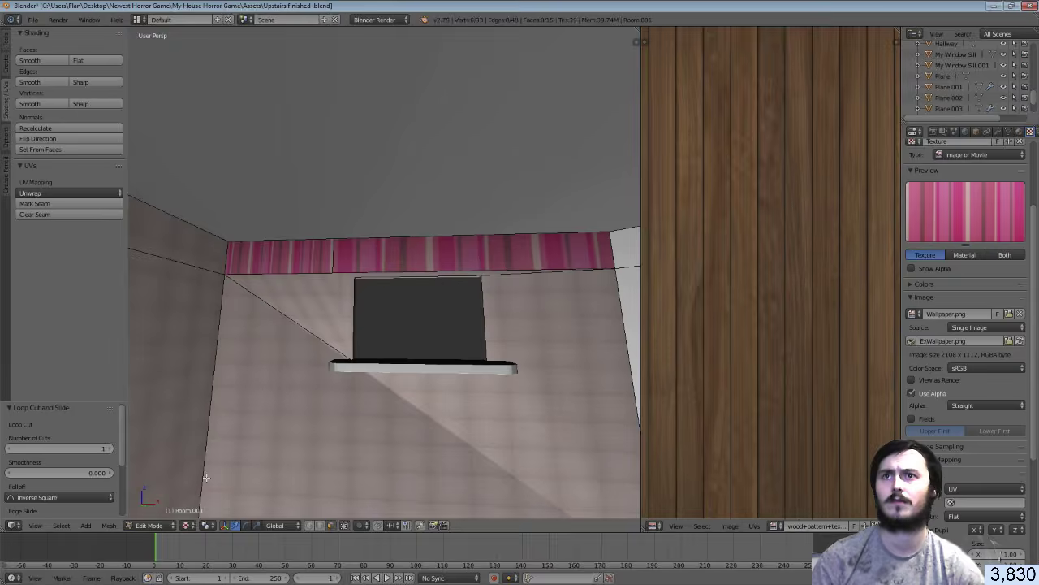
Give the upper wall band face the Tiles material and the tiles on wall.png image
right_click(303, 256)
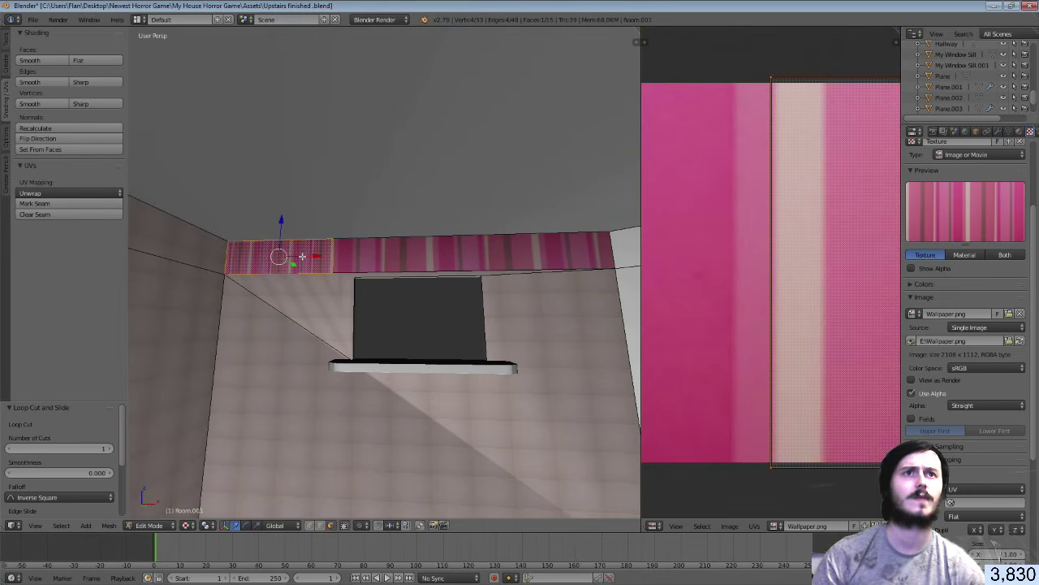
click(1019, 131)
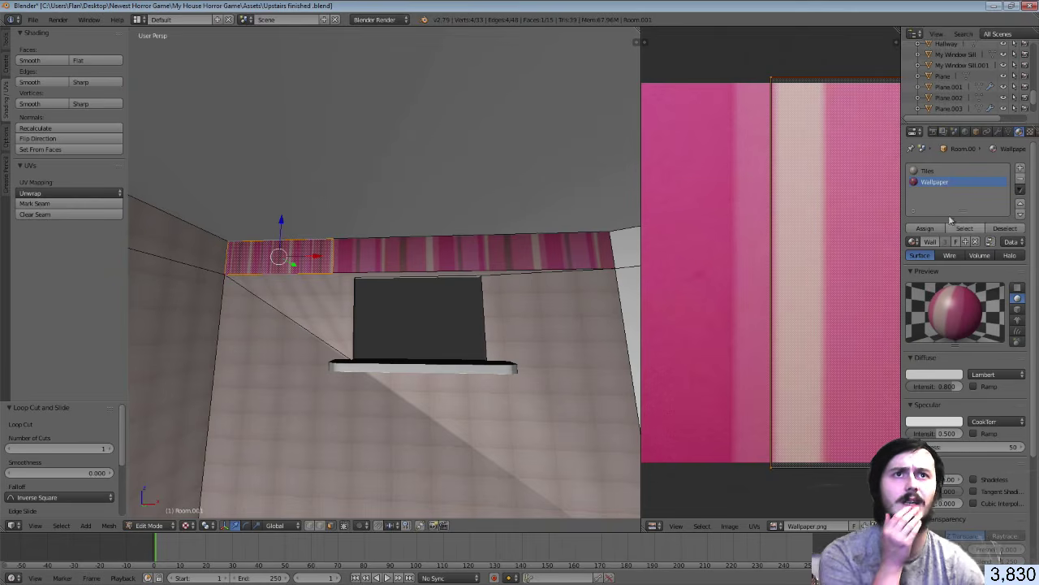
click(927, 171)
click(923, 230)
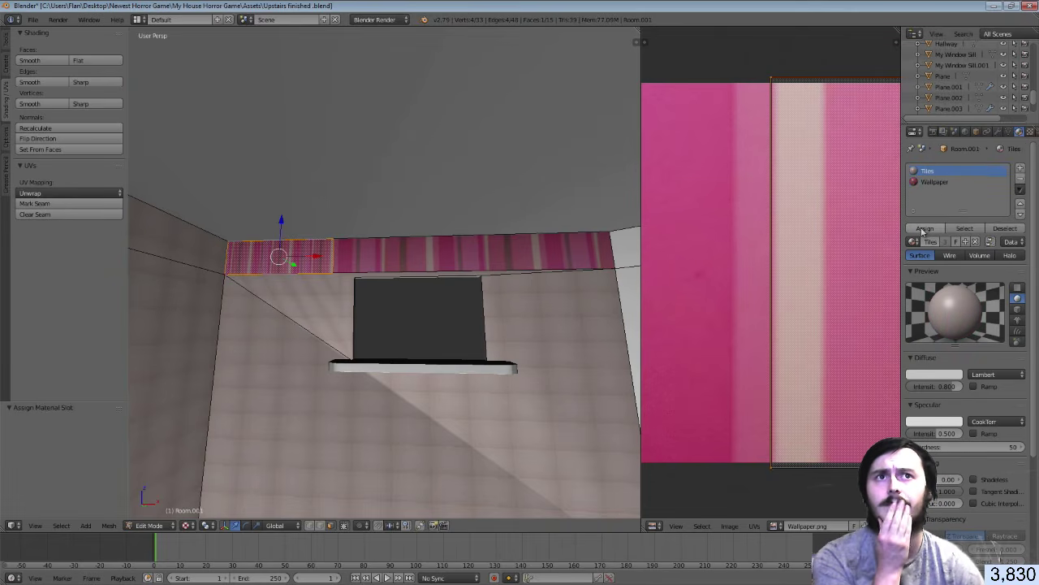
click(778, 526)
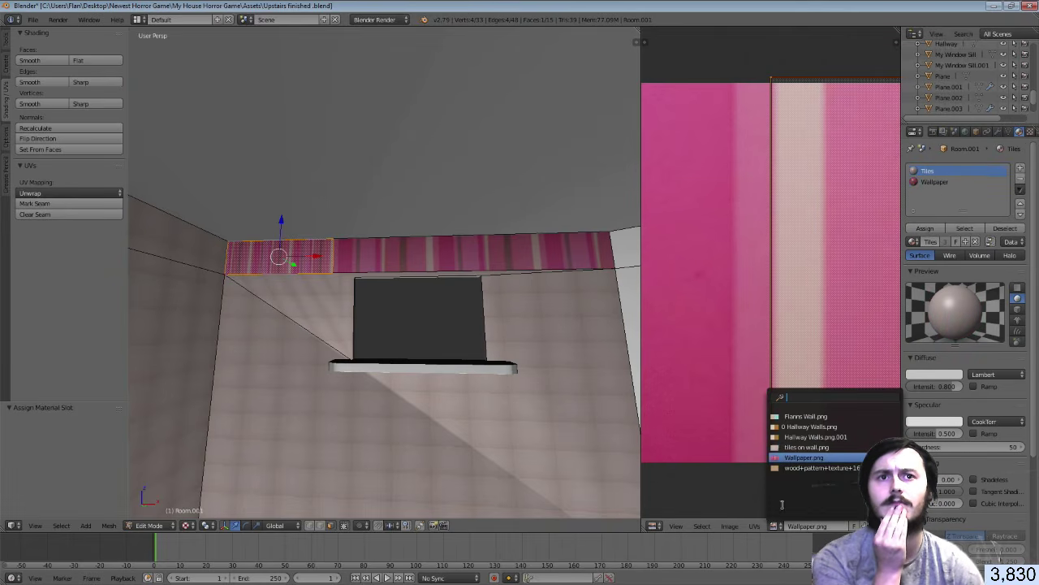
click(800, 448)
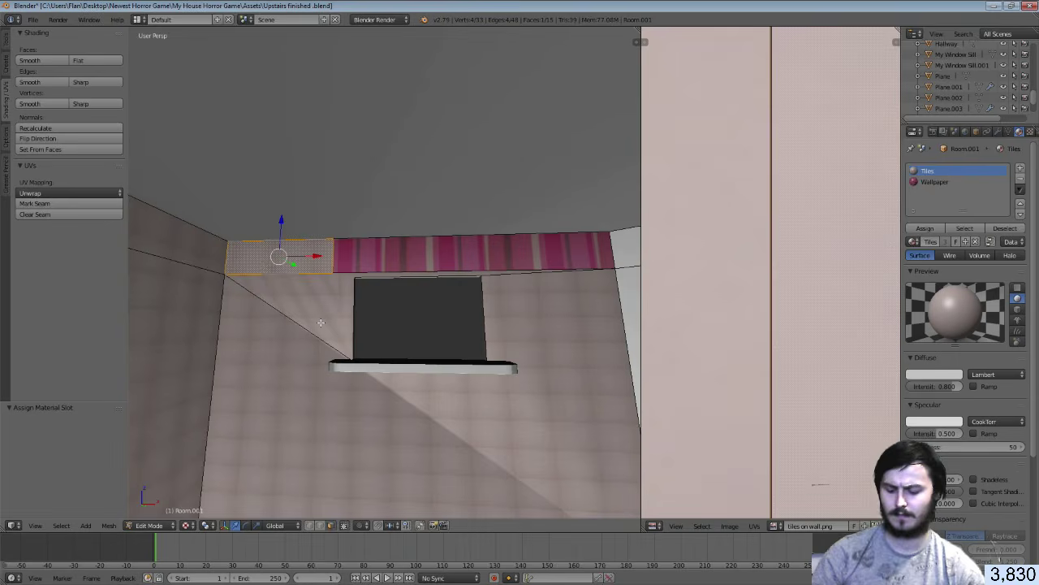
Switch to Material shading, walk the view to the corner wall section and select its UVs
key(shift+f)
key(w)
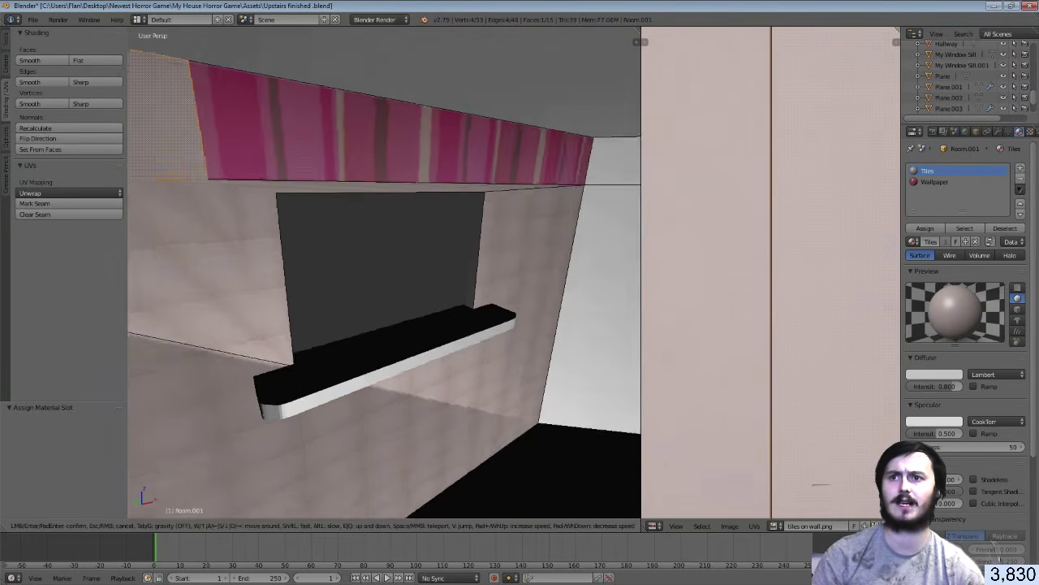
click(385, 272)
click(201, 526)
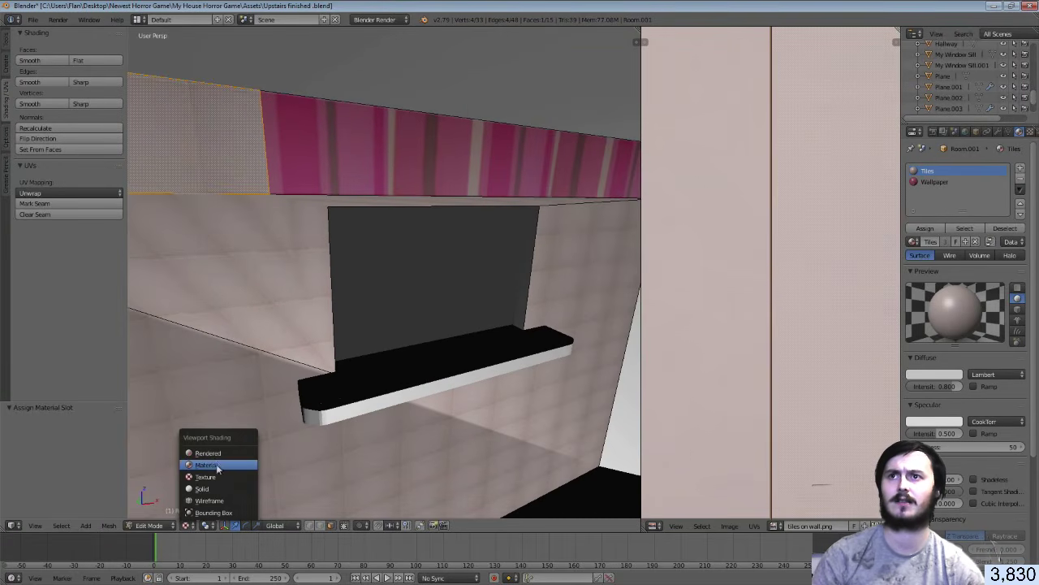
click(217, 464)
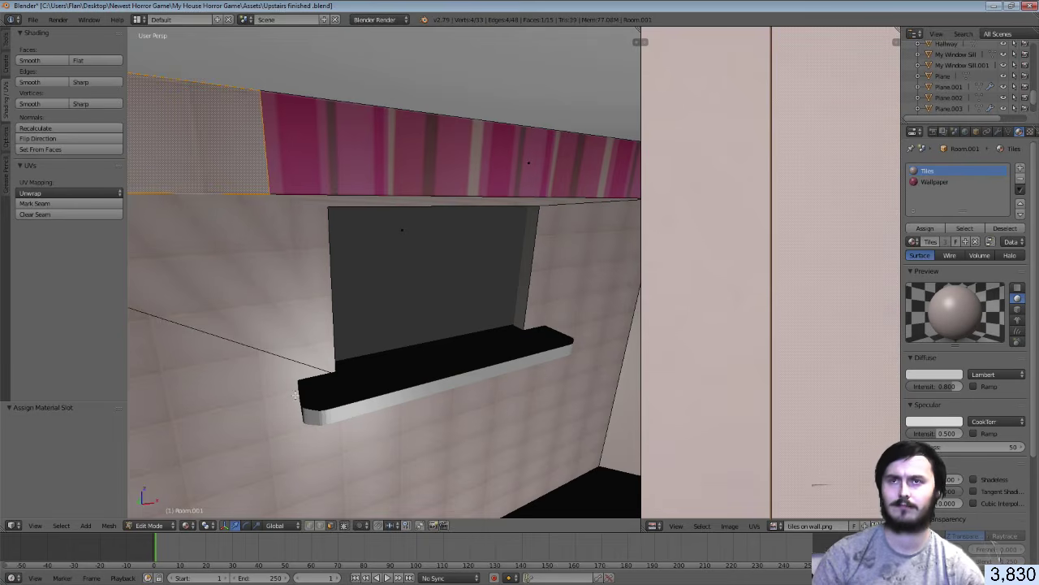
key(shift+f)
click(384, 272)
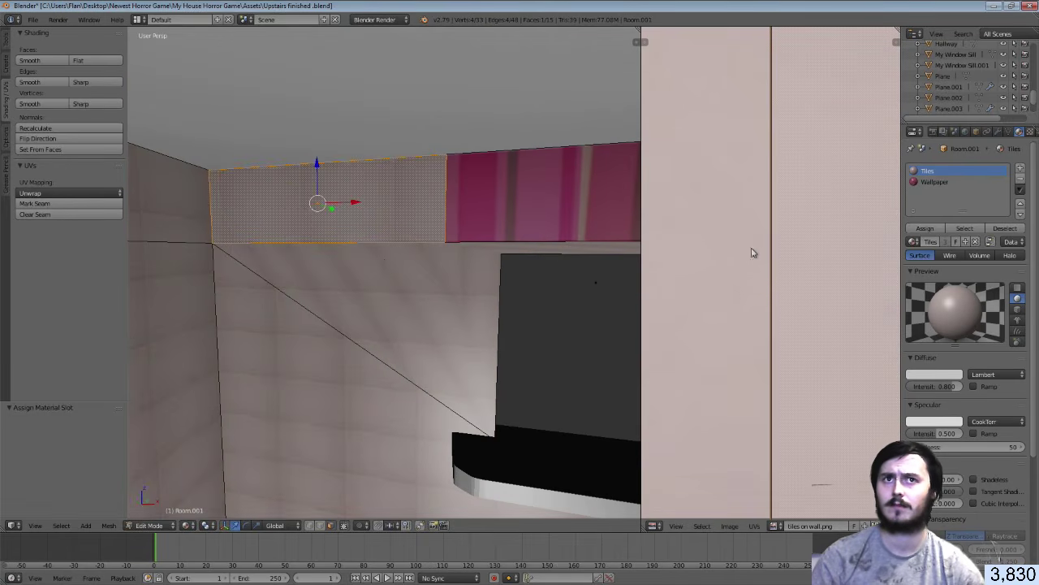
key(a)
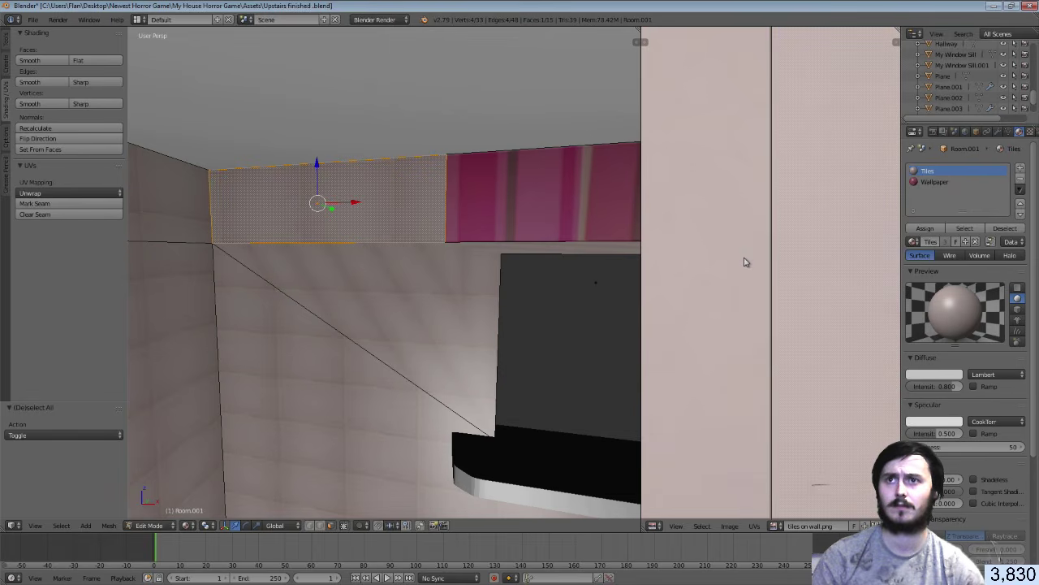
Slightly resize the tiled face's UVs, then re-project the face with Smart UV Project
key(s)
click(782, 291)
scroll(782, 290, down, 3)
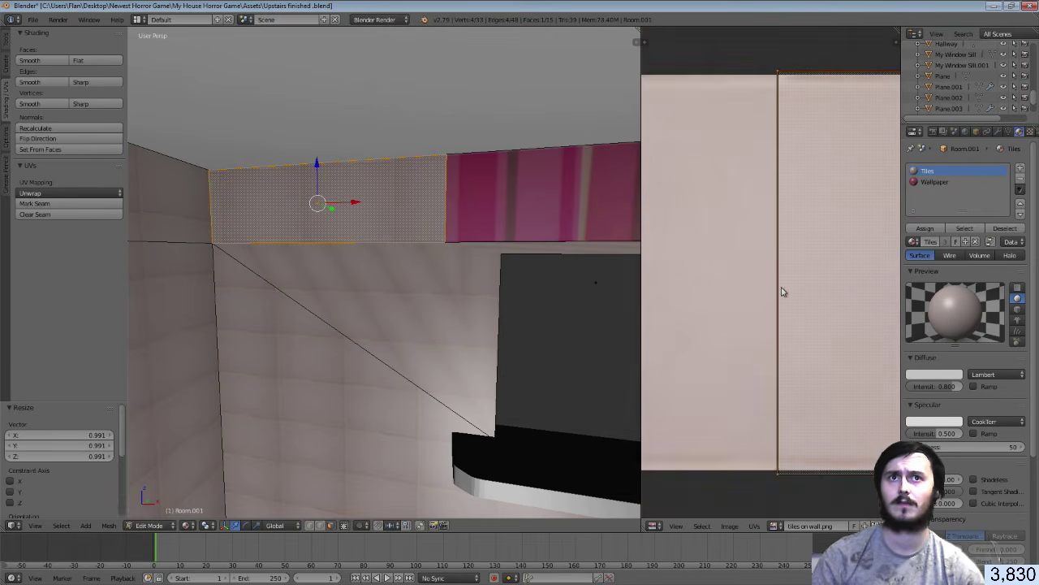
scroll(782, 290, down, 5)
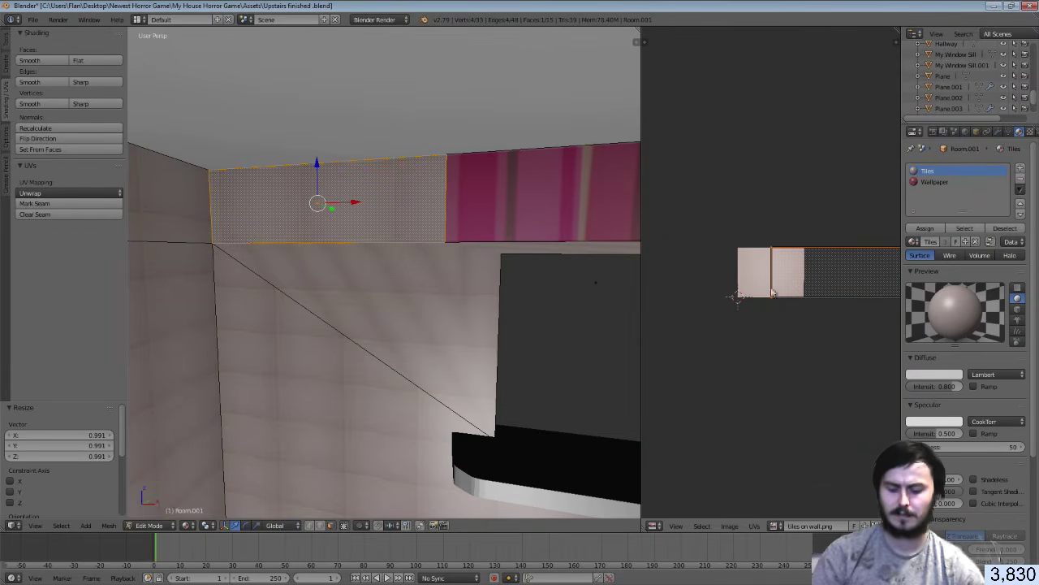
key(u)
click(423, 239)
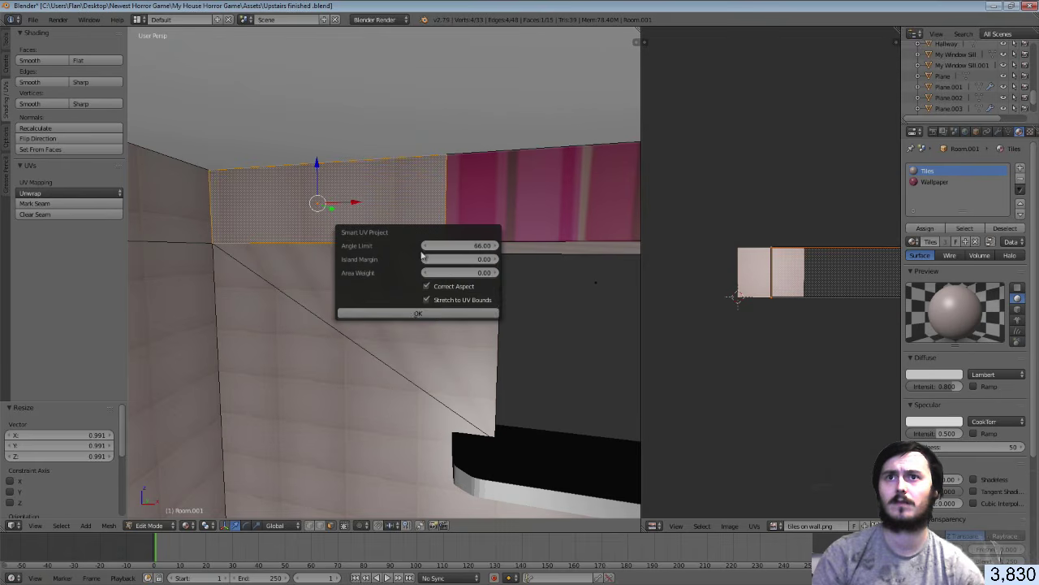
click(431, 313)
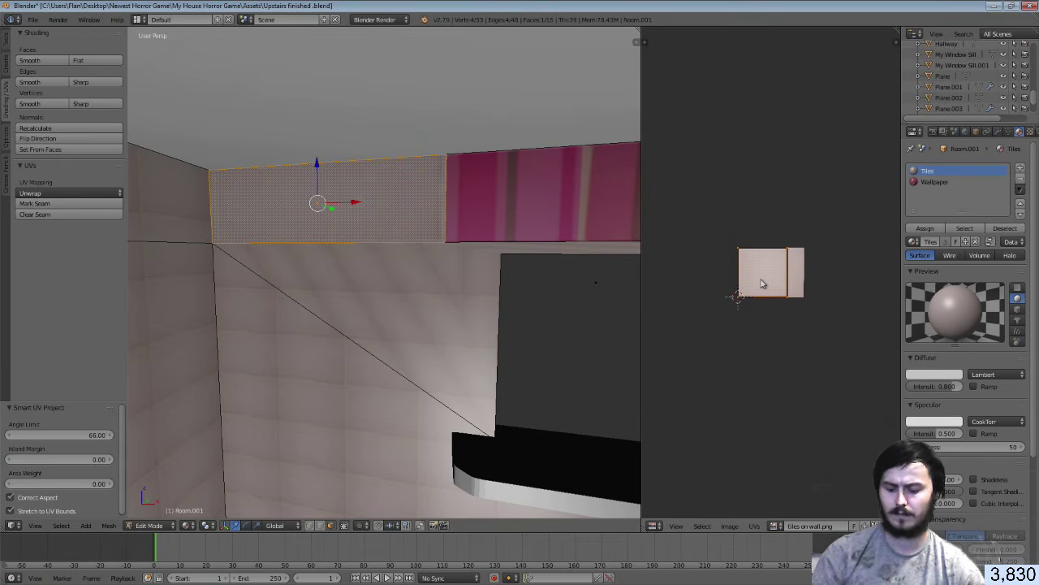
Slide the UV island horizontally over the tile image and widen it along X
key(g)
key(x)
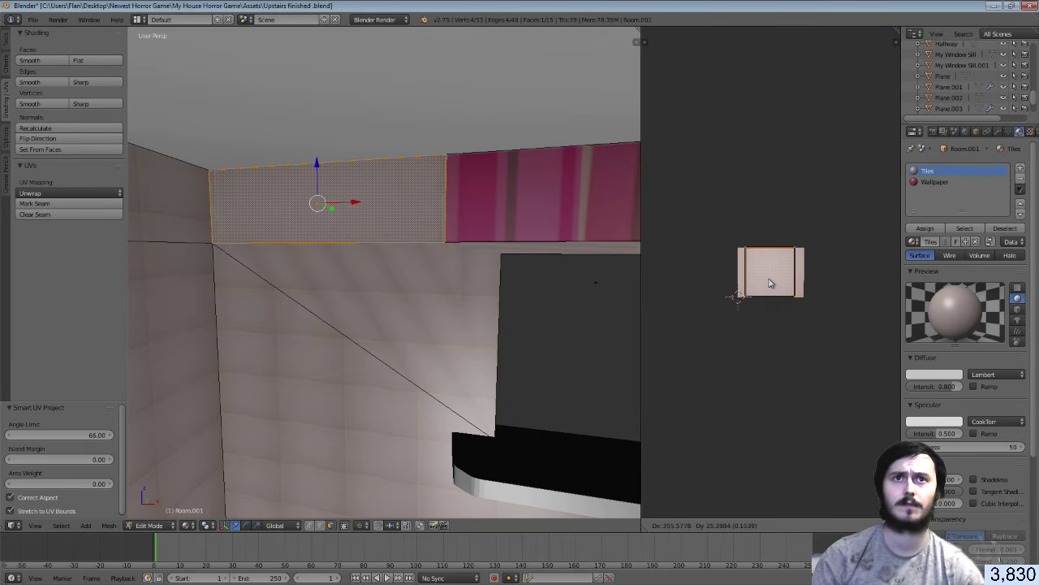
key(x)
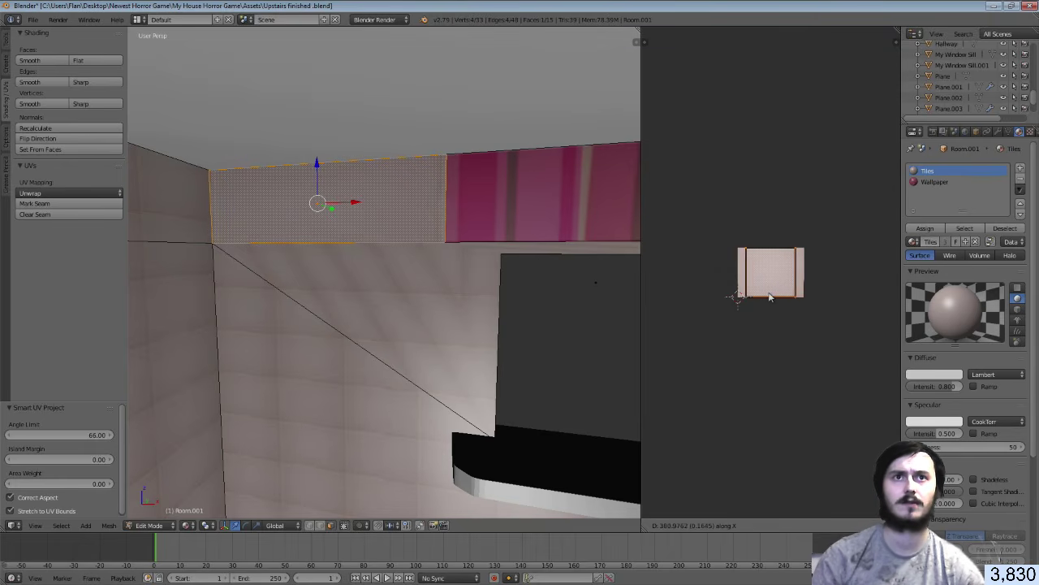
click(772, 297)
key(s)
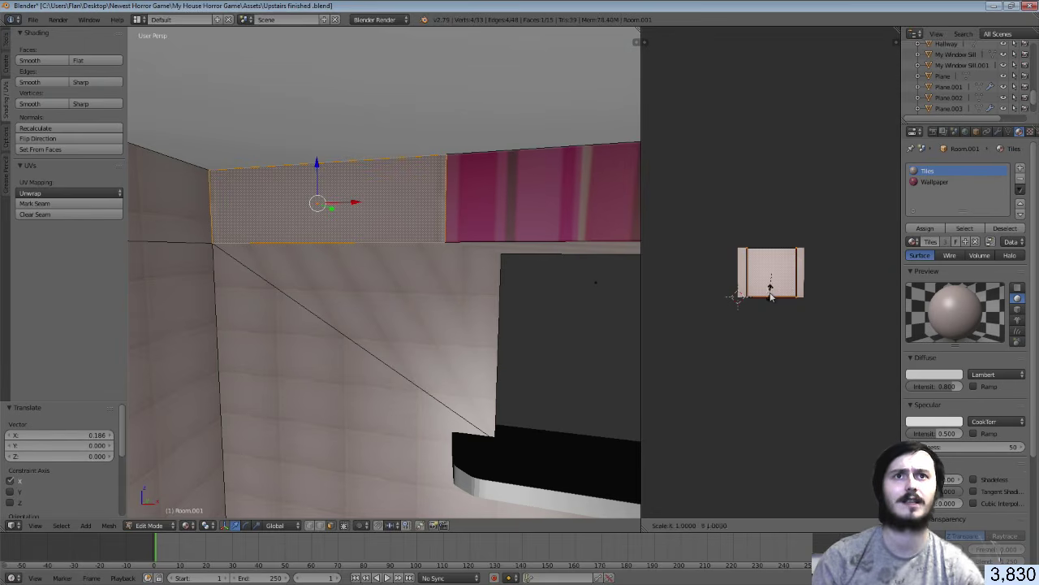
key(x)
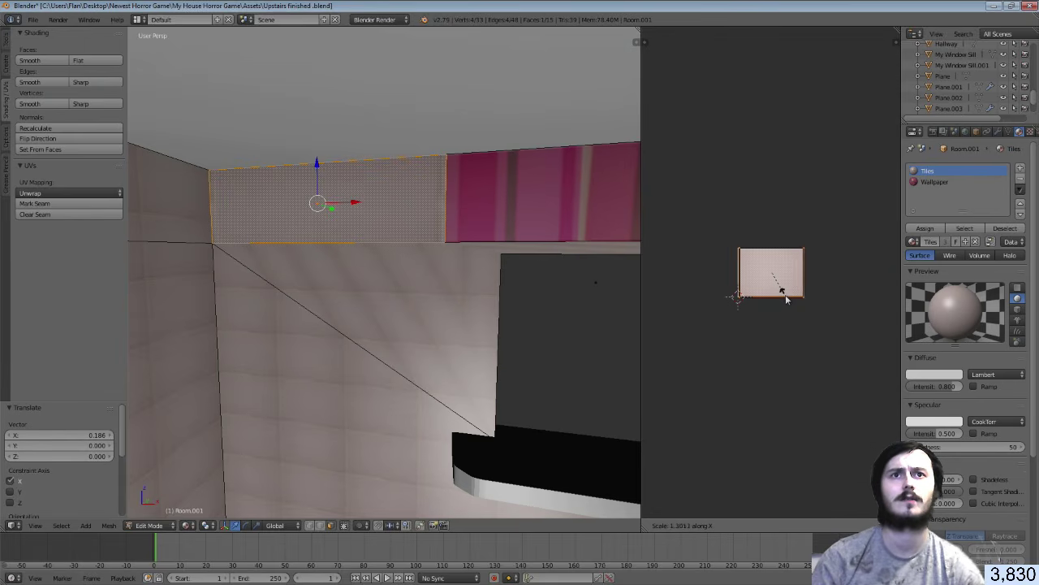
click(785, 300)
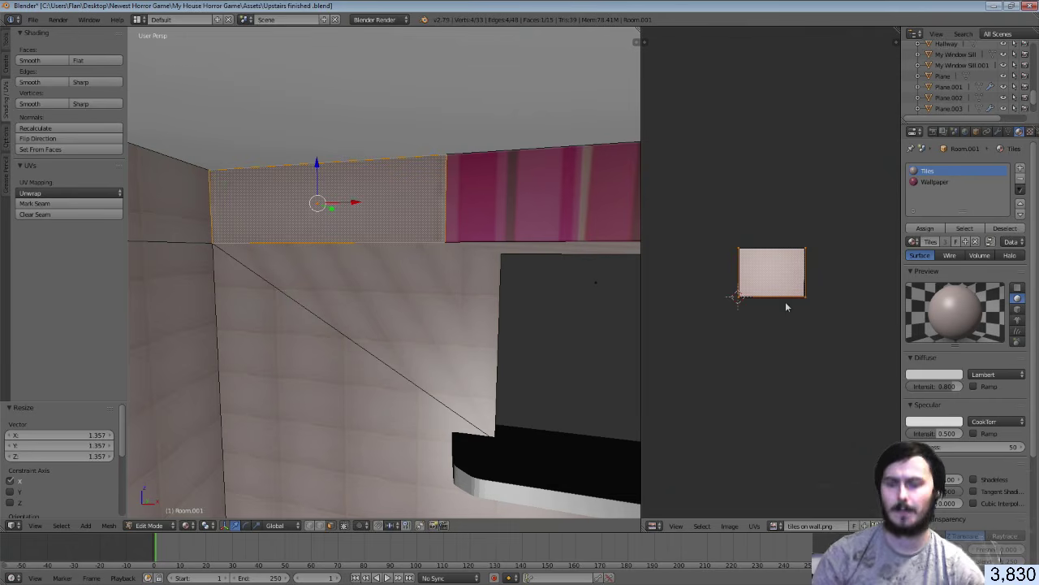
Enlarge the UV island about 3.49 times and reposition it lower and left on the image
key(s)
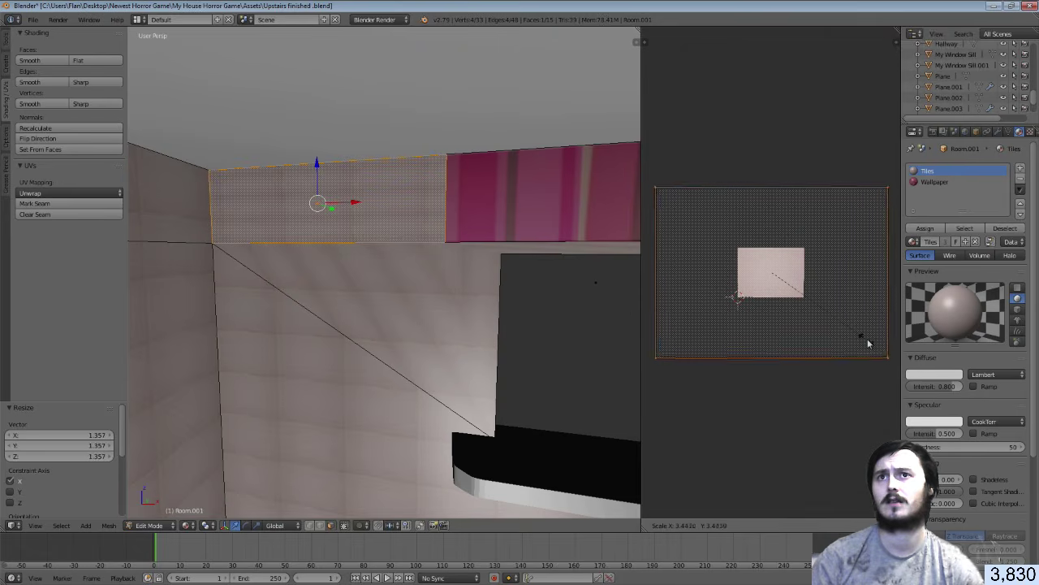
click(867, 343)
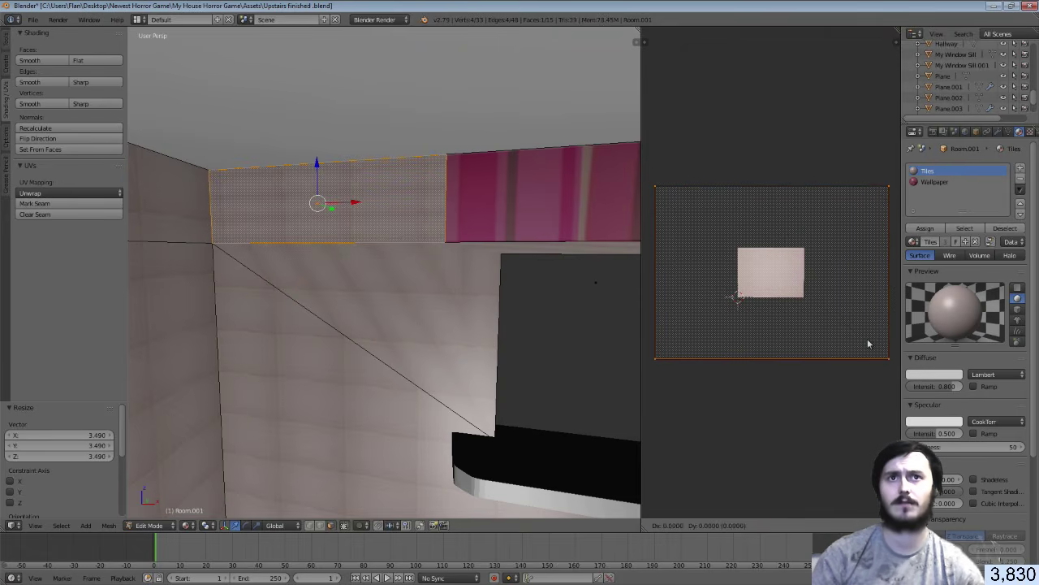
key(g)
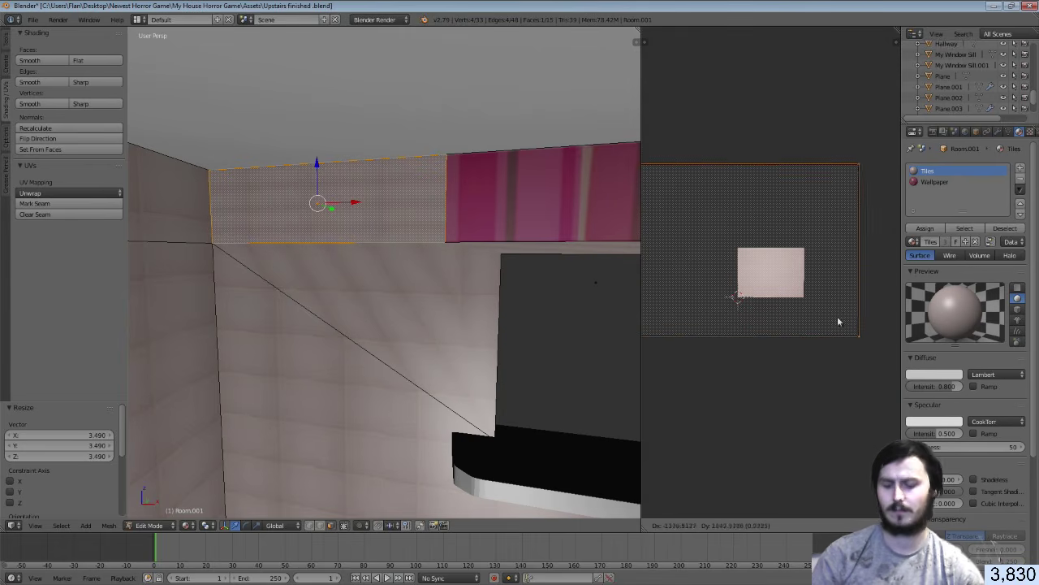
click(839, 322)
key(g)
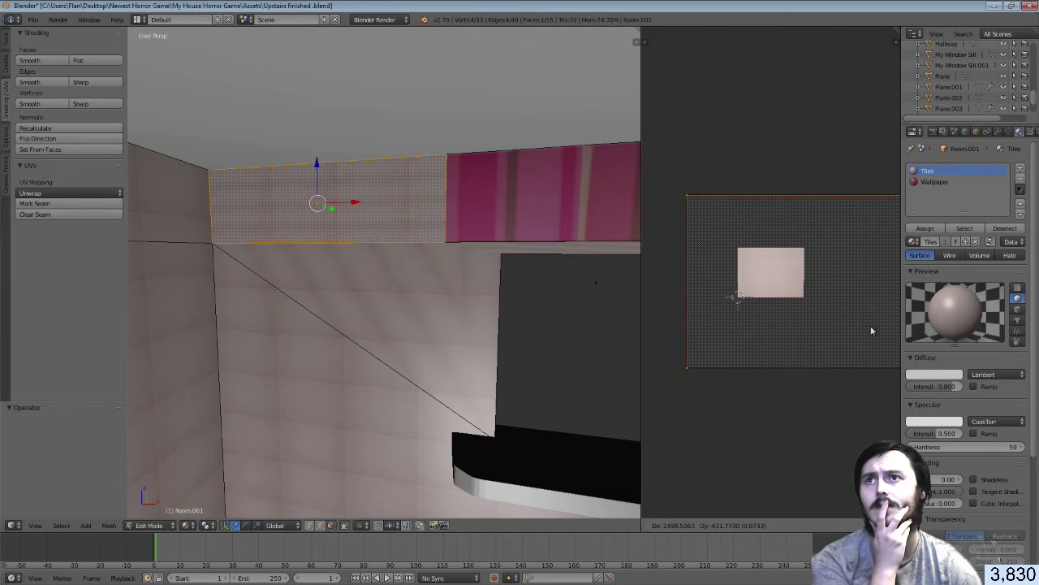
click(871, 331)
Narrow the UV island to 0.455 width and shift it into place over the tiles
key(s)
key(y)
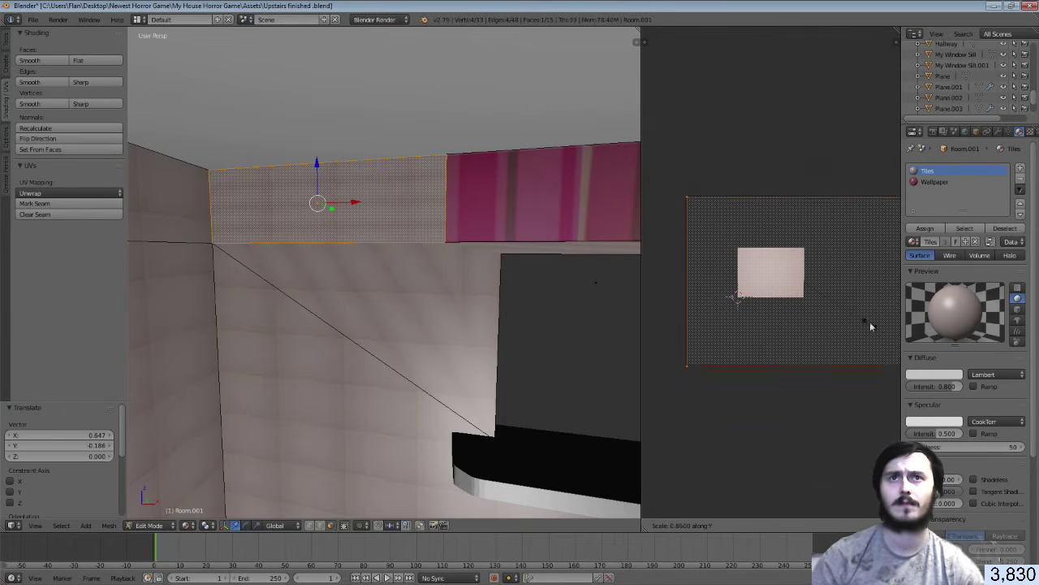
key(x)
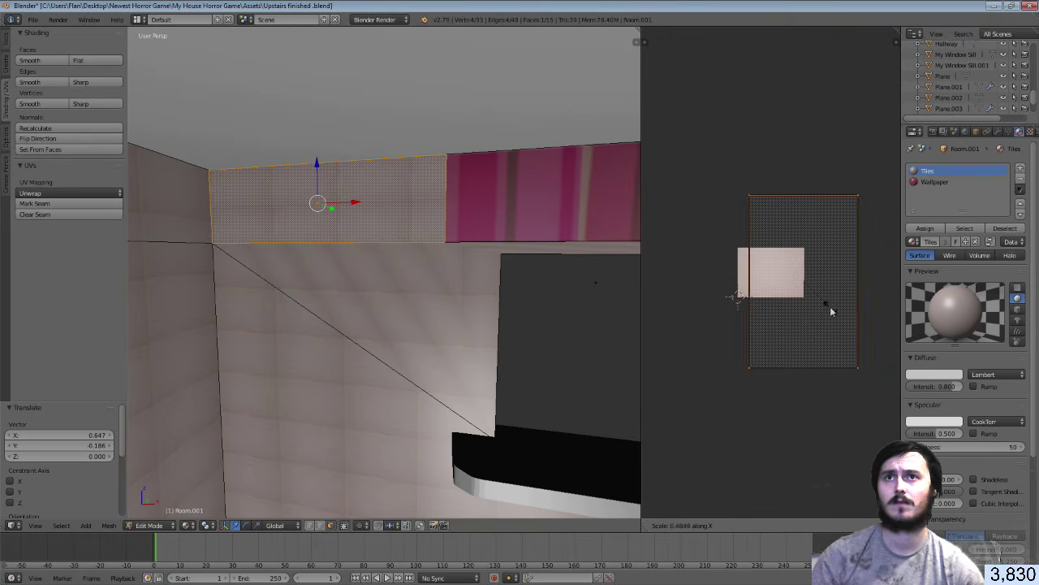
click(829, 308)
key(g)
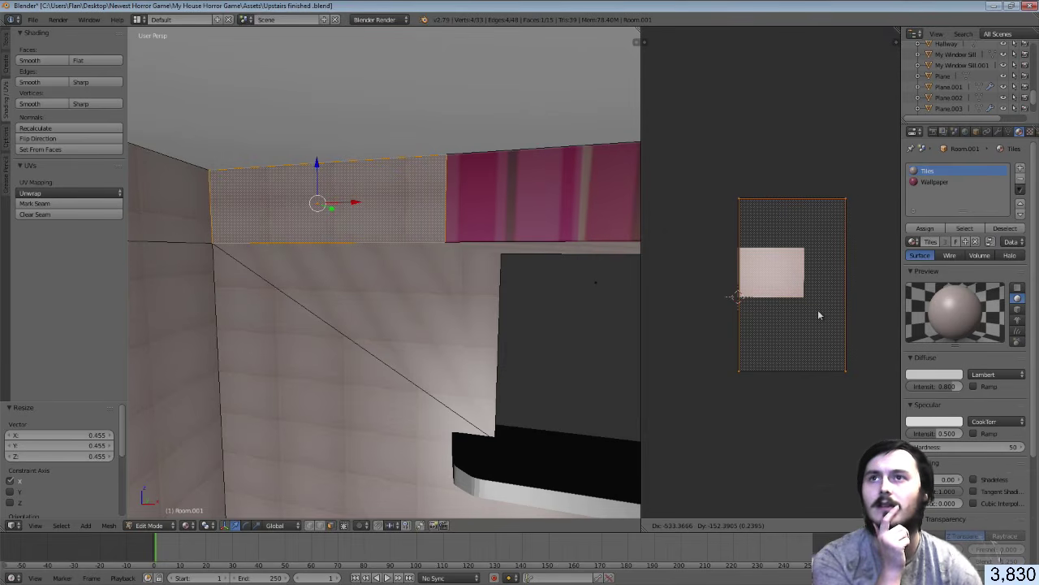
click(818, 309)
key(g)
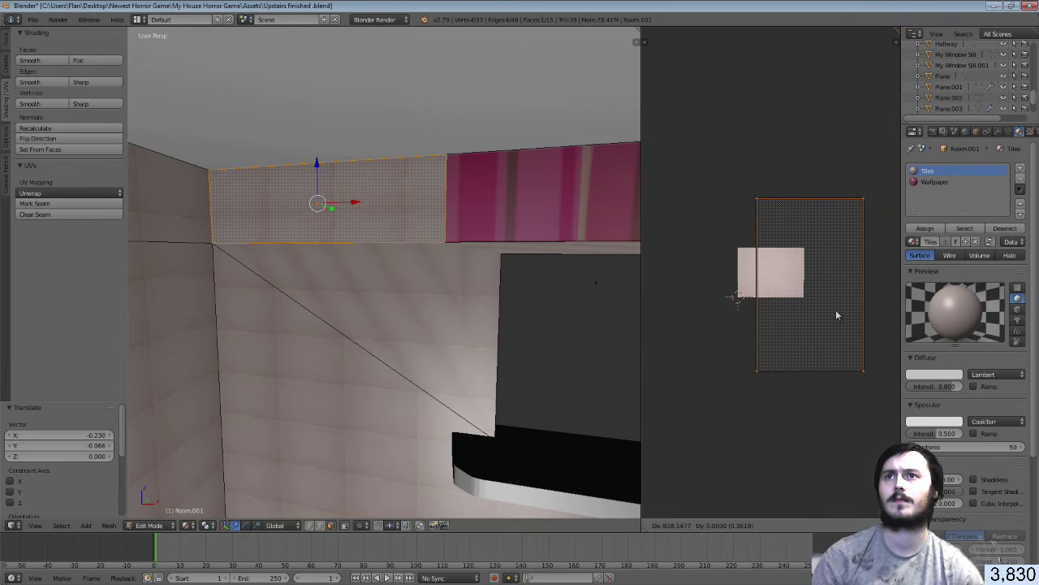
click(837, 315)
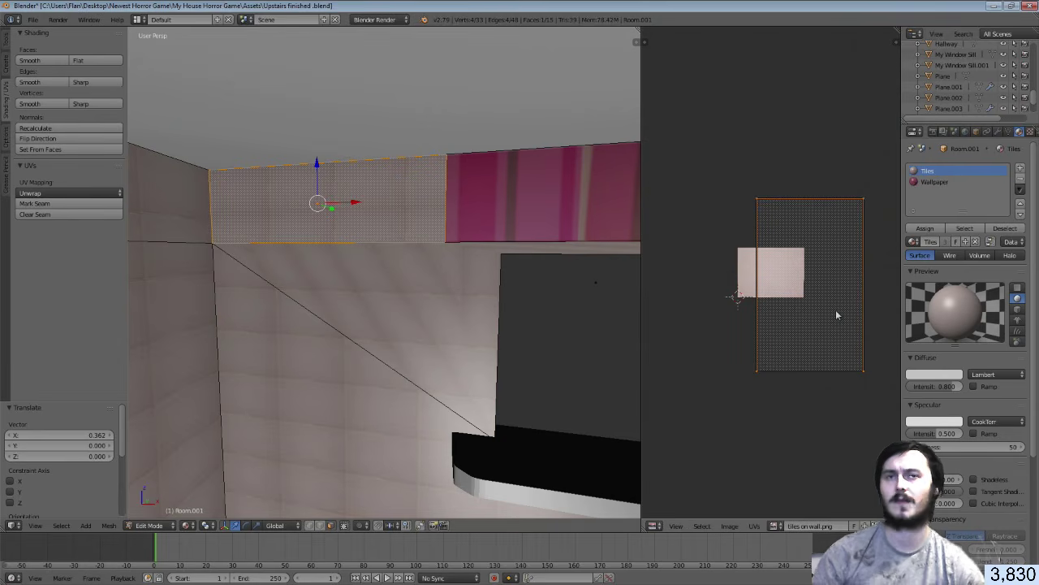
Save the Blender file, overwriting it, and return to Unity for the reimport
key(ctrl+s)
click(837, 315)
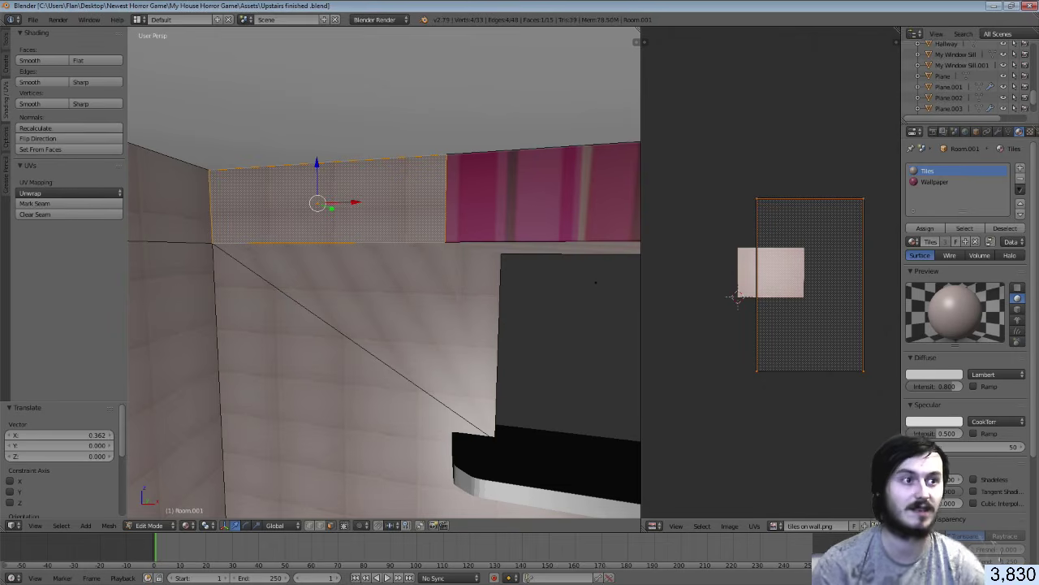
key(alt+Tab)
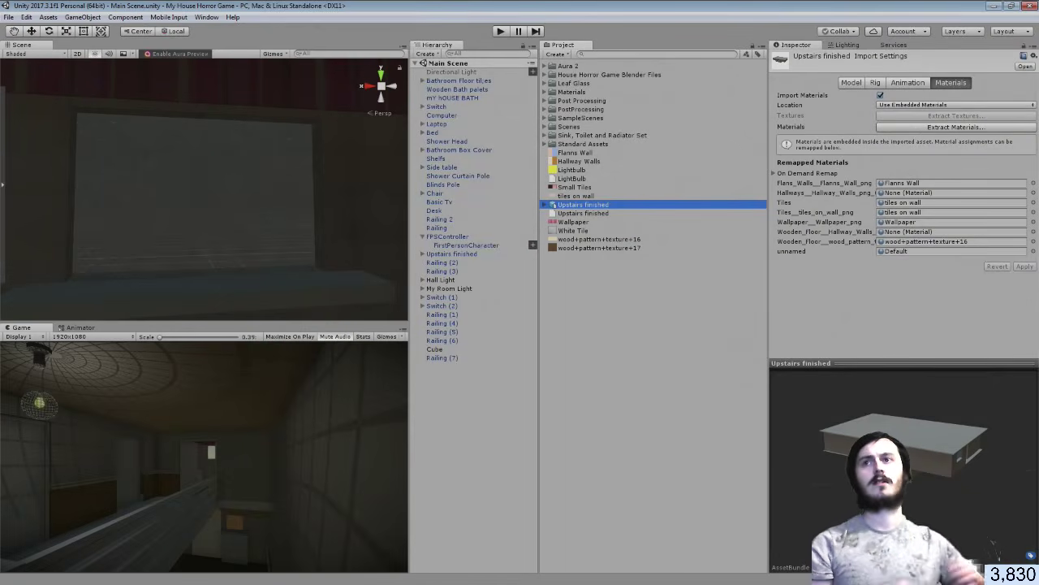
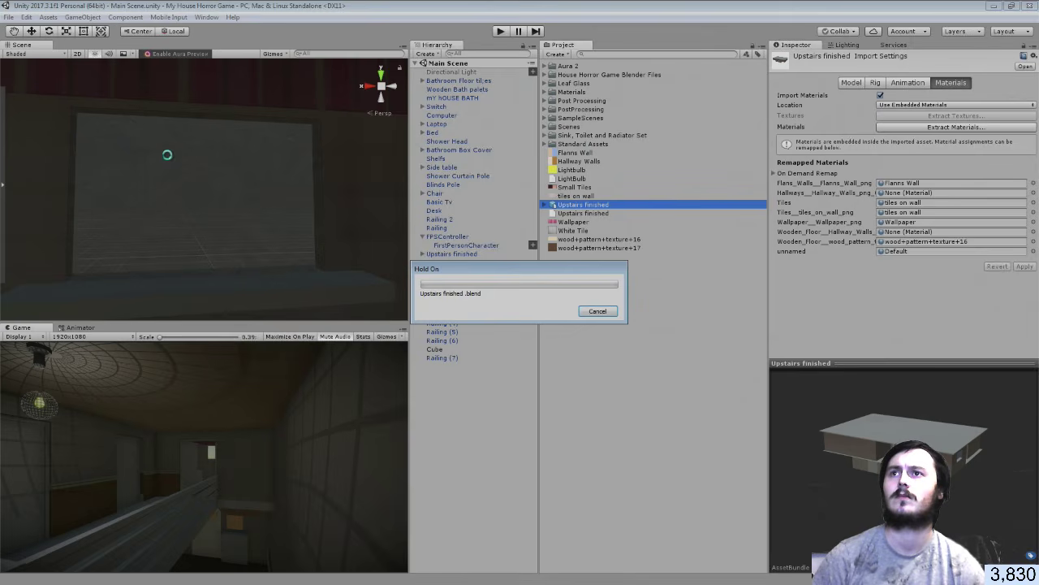
Look around the reimported upstairs room, then go back to Upstairs finished.blend in Blender
right_drag(189, 174, 176, 139)
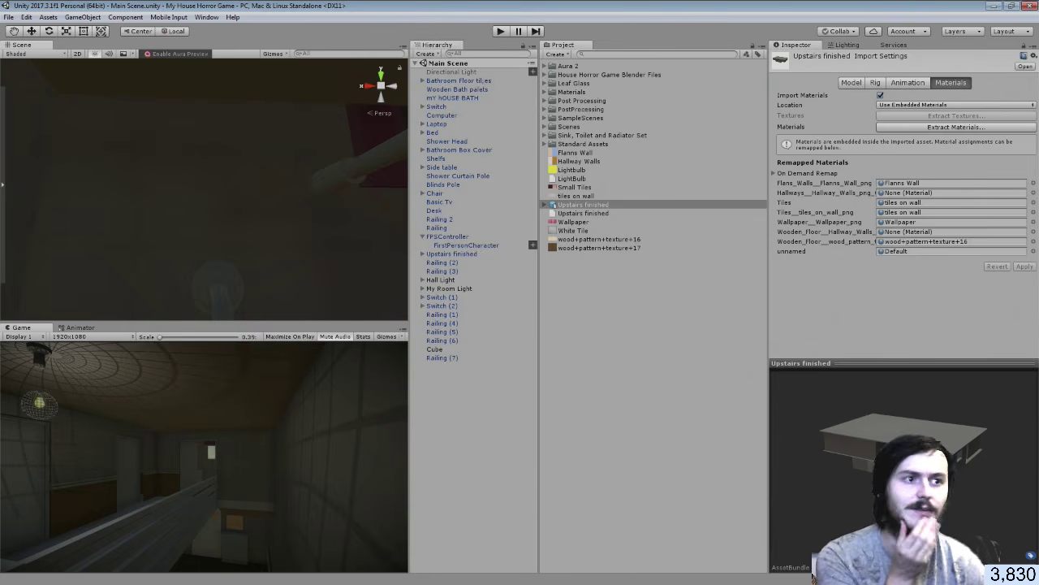
key(alt+Tab)
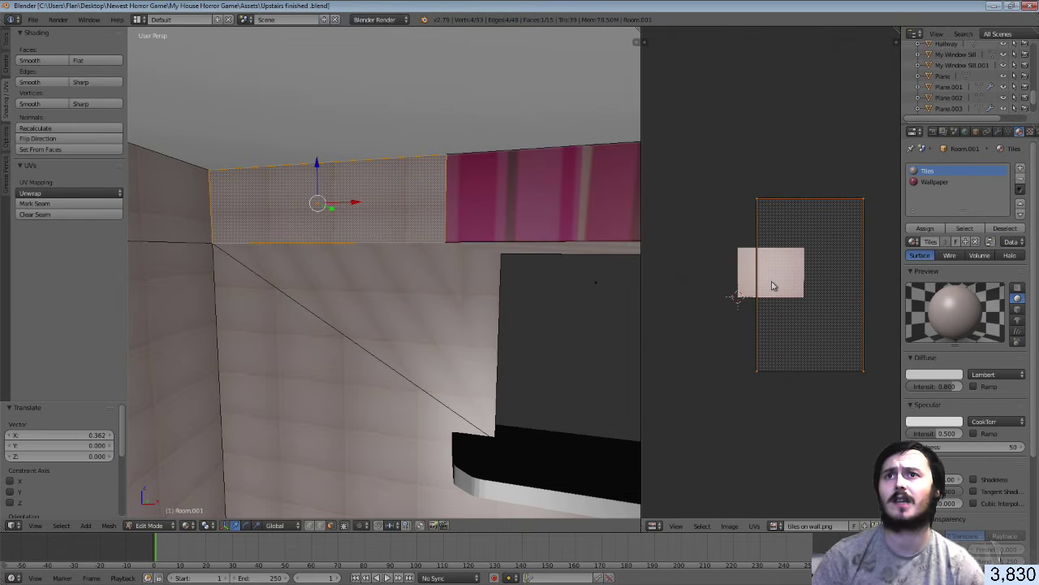
Nudge the wall strip's UV island across the tiles, save over the Blender file, and return to Unity
key(g)
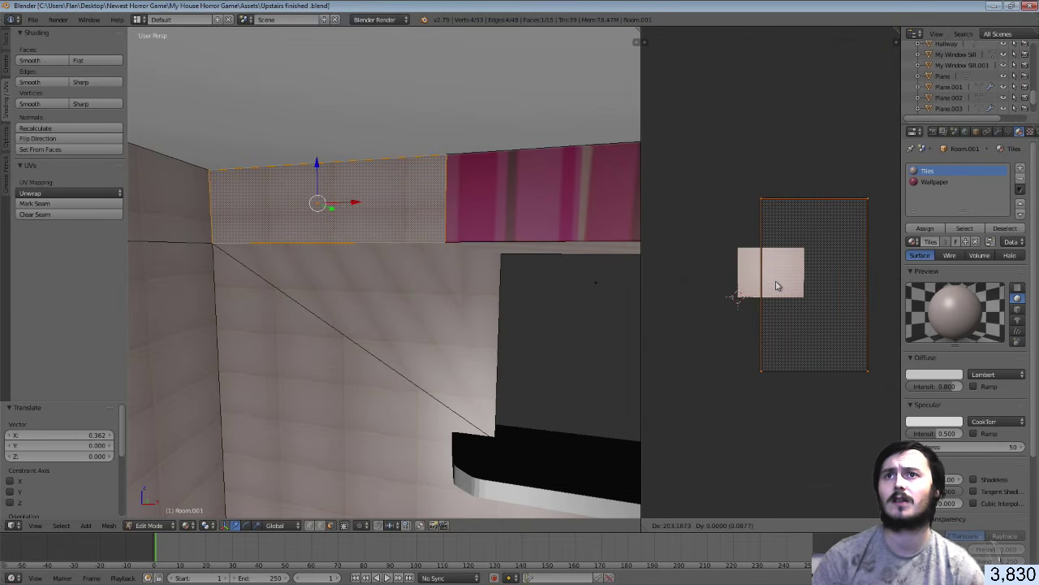
click(776, 282)
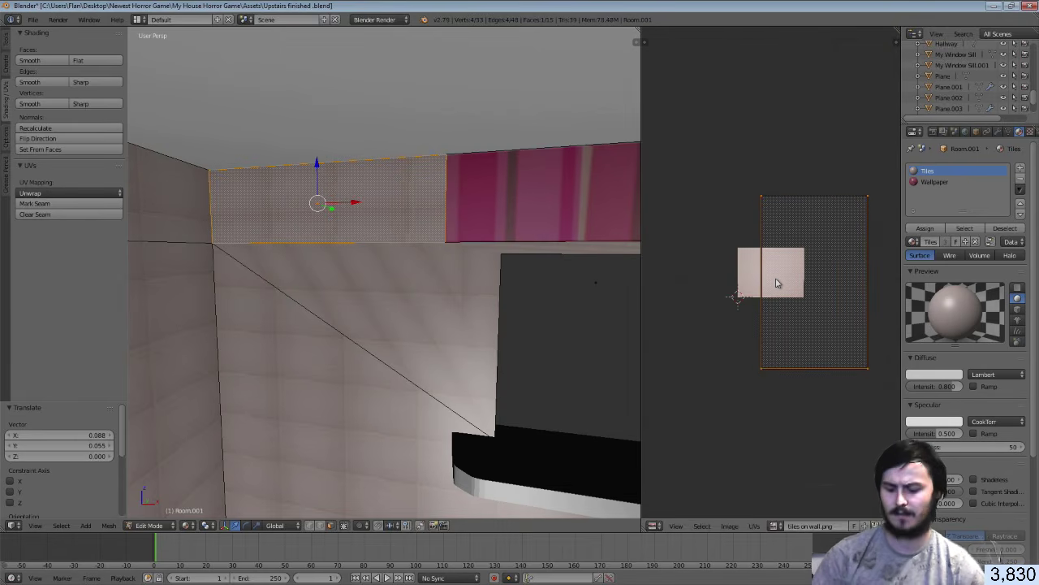
key(ctrl+s)
click(776, 282)
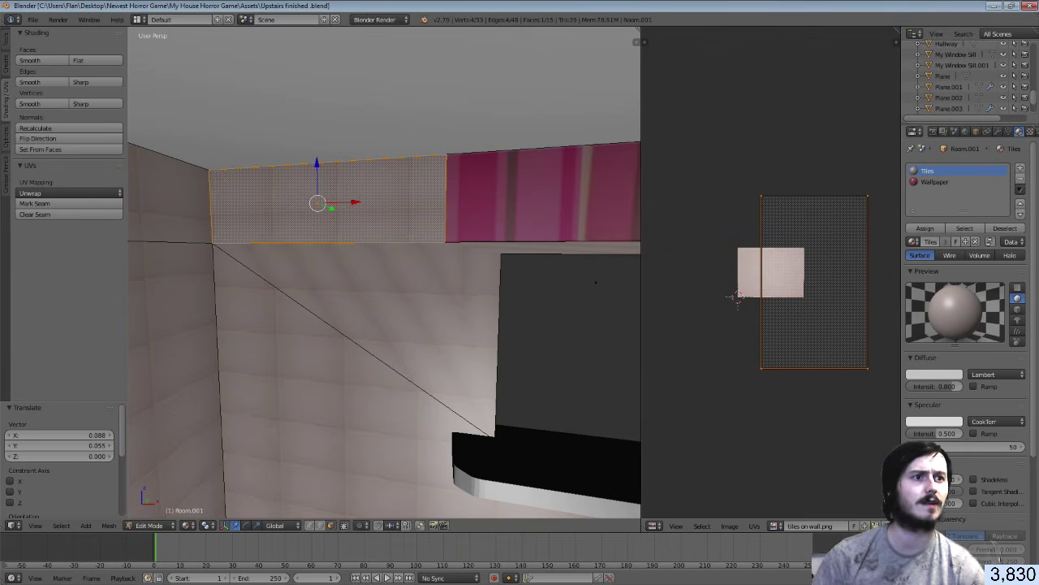
key(alt+Tab)
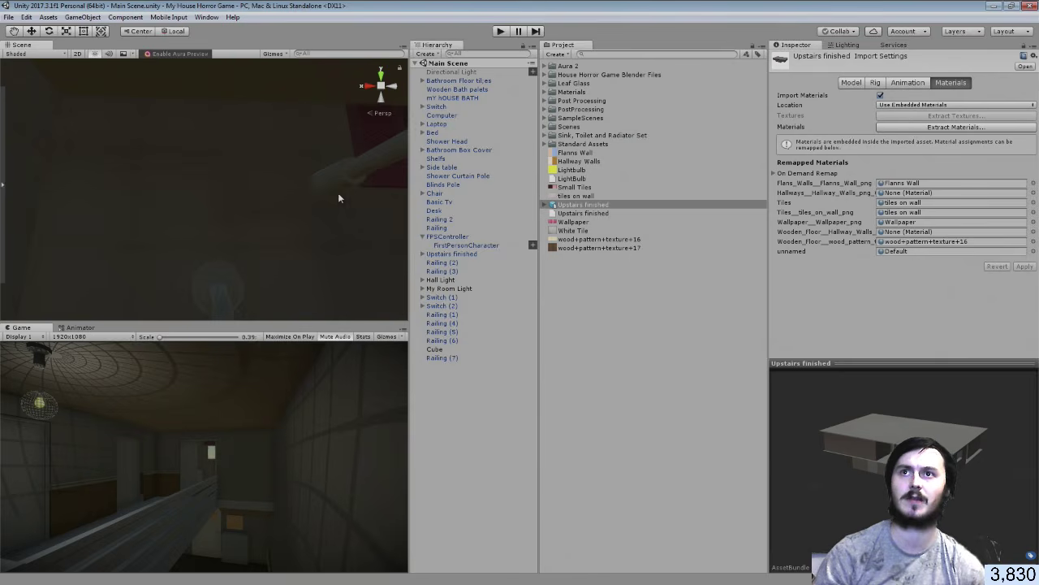
right_drag(338, 193, 242, 264)
key(s)
right_drag(296, 297, 252, 355)
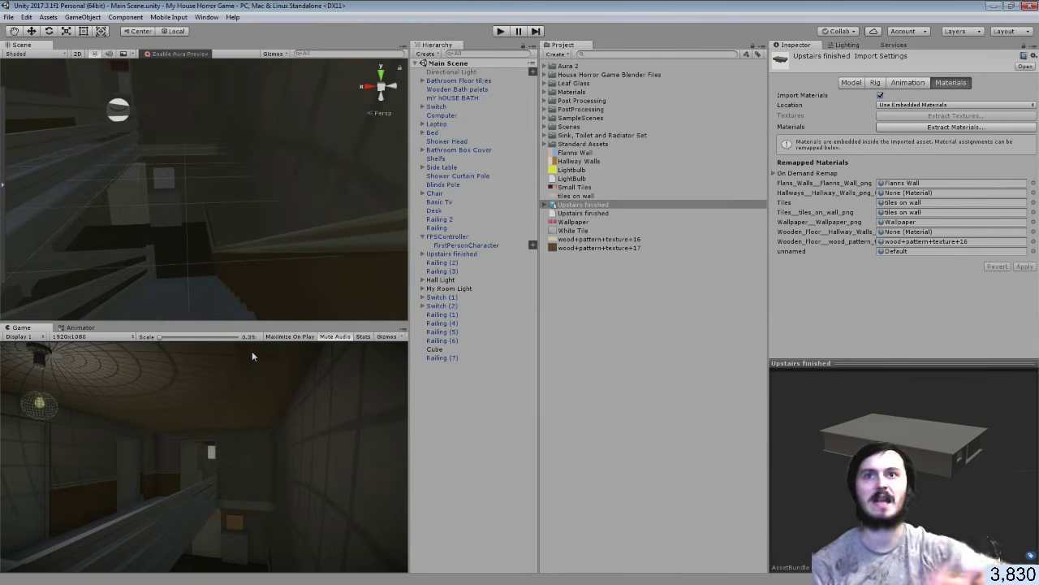
right_drag(168, 219, 464, 197)
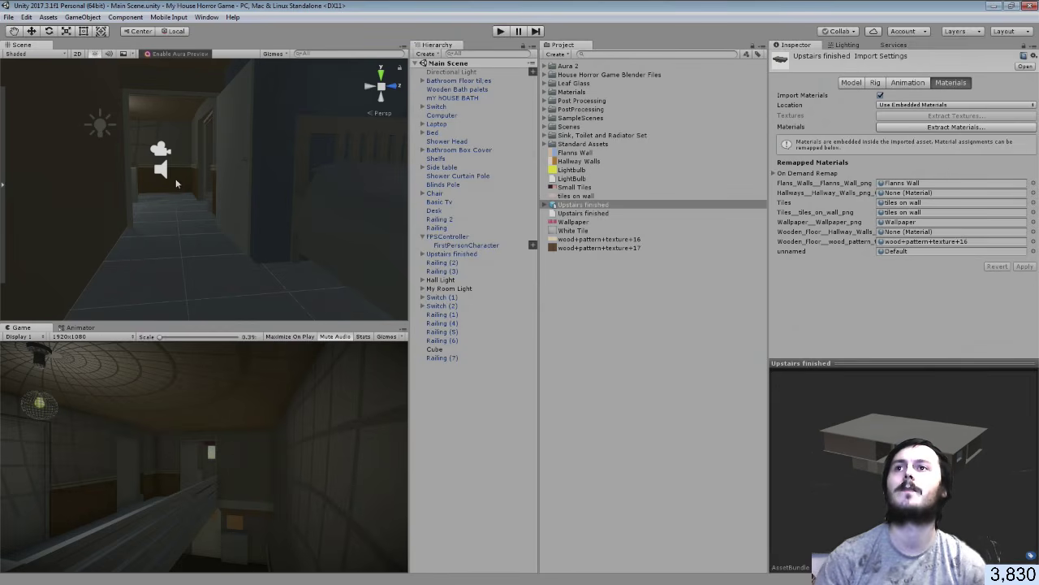
right_drag(176, 182, 666, 166)
key(w)
key(s)
key(w)
key(w)
key(w)
key(w)
key(w)
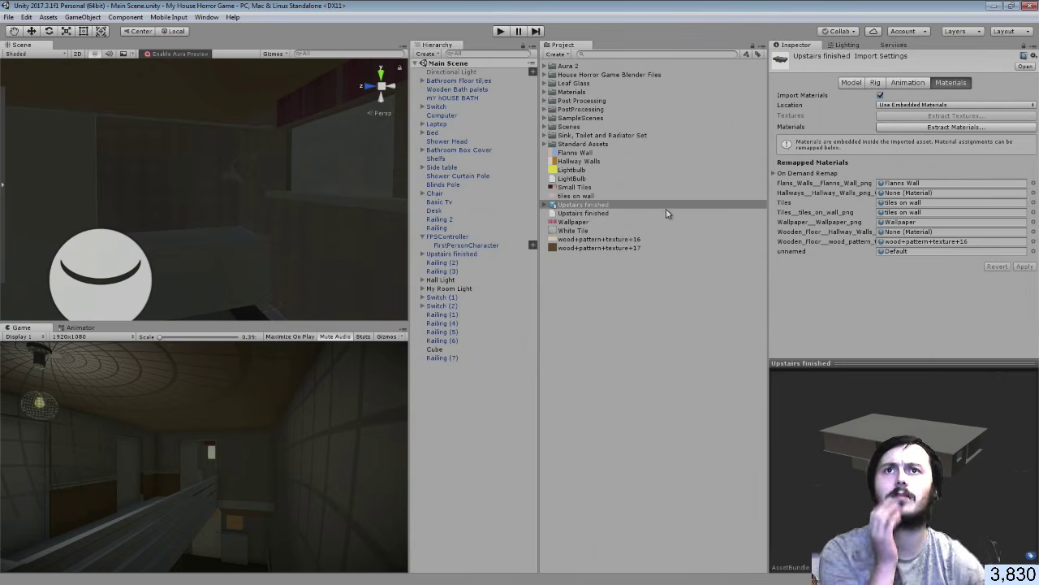
Try a light purple albedo tint on the tiles on wall material, then undo it back to white
click(544, 91)
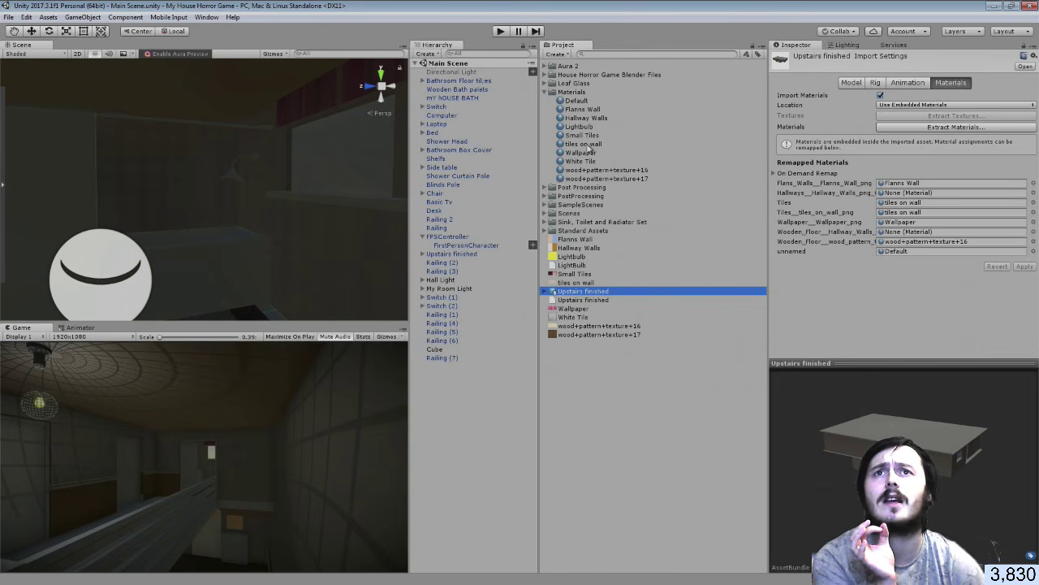
click(586, 143)
click(883, 104)
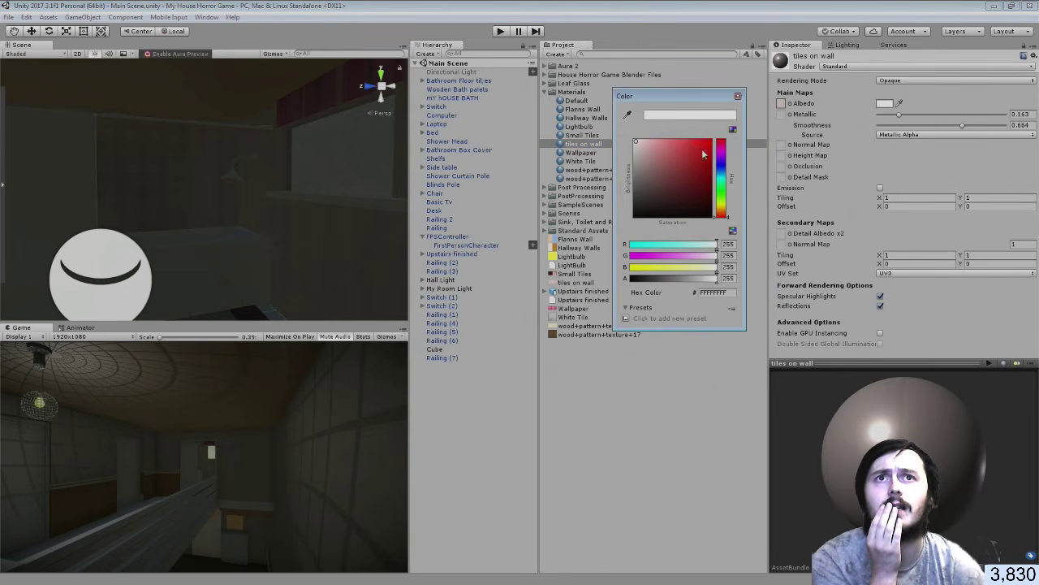
click(722, 166)
mouse_move(663, 143)
mouse_down()
mouse_move(652, 142)
mouse_move(635, 167)
mouse_move(661, 140)
mouse_move(647, 138)
mouse_up()
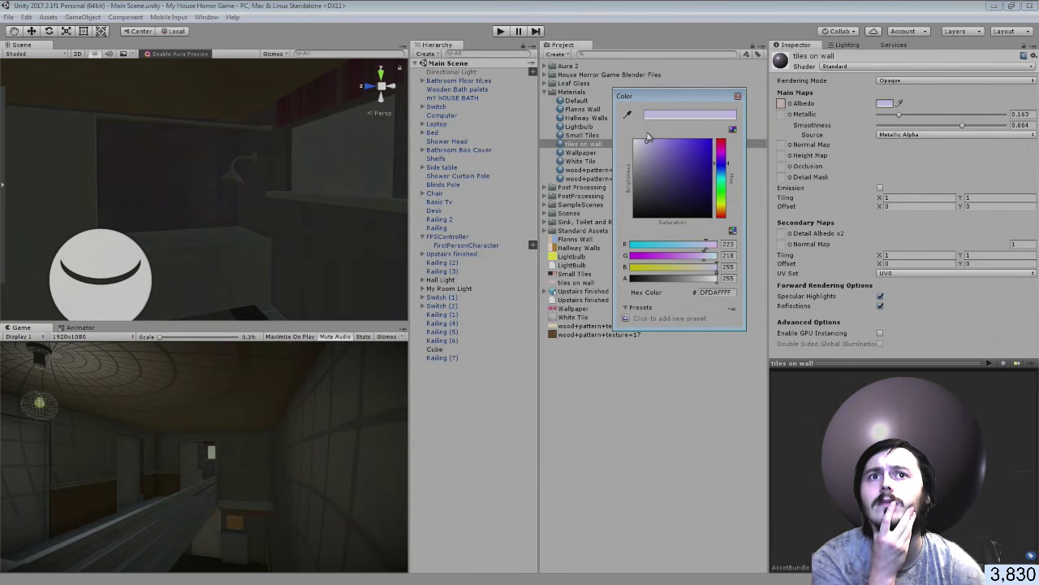
click(740, 97)
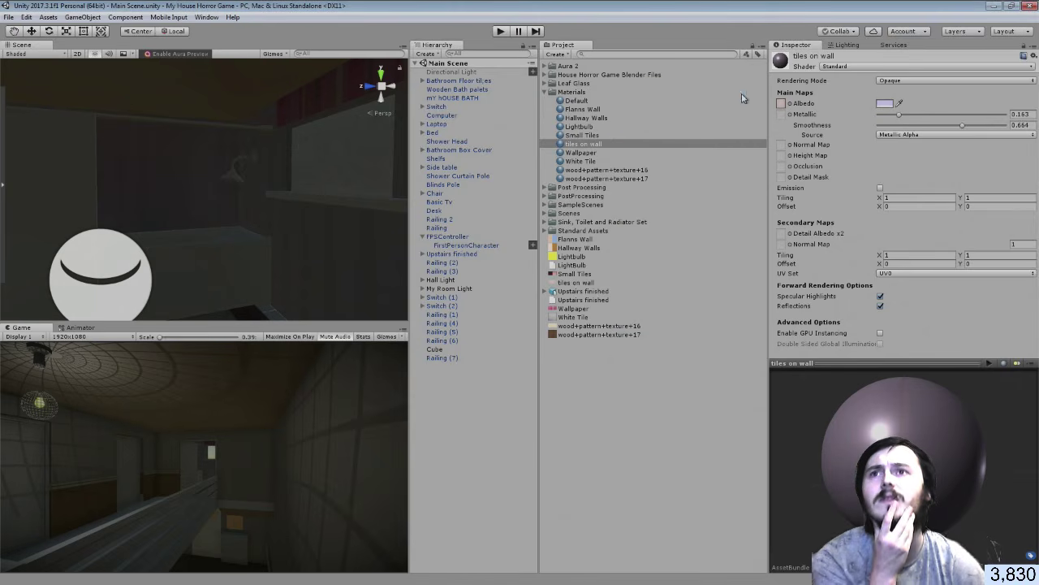
right_drag(311, 233, 358, 213)
right_drag(217, 184, 218, 184)
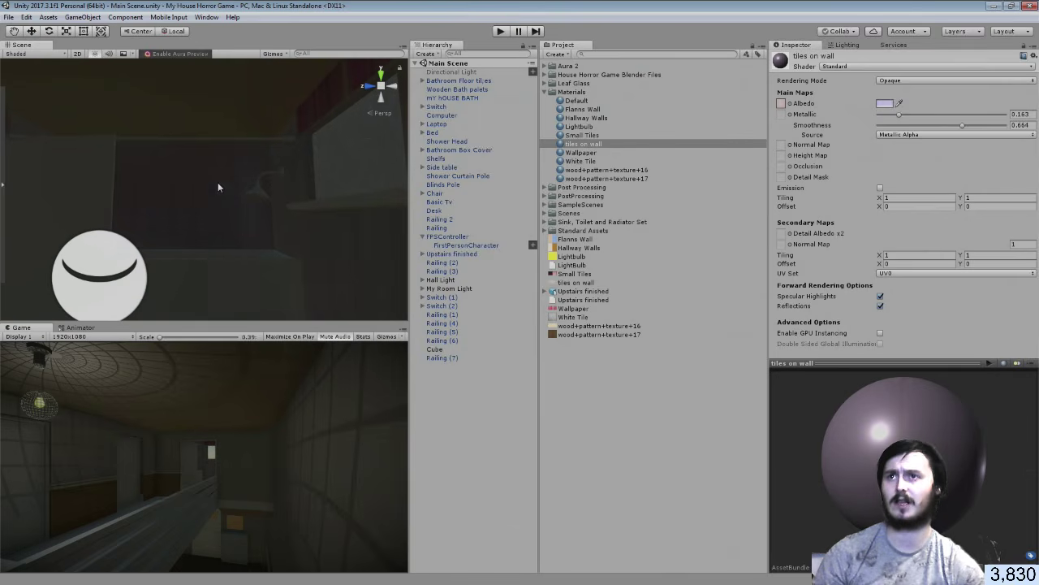
key(ctrl+z)
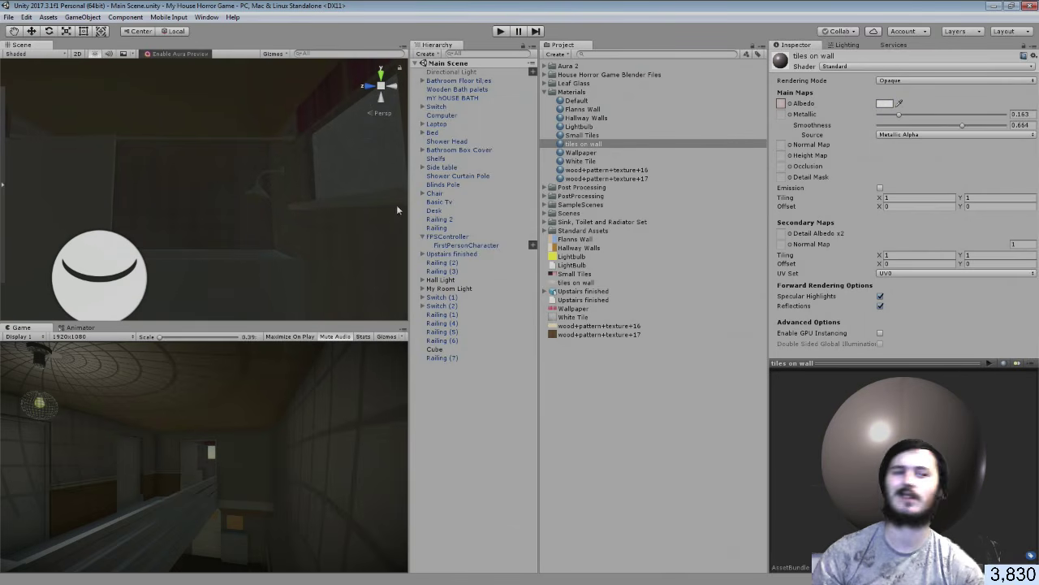
Select the Hall Light's Point light and test its shadow Bias, leaving it at 0
right_drag(333, 184, 259, 182)
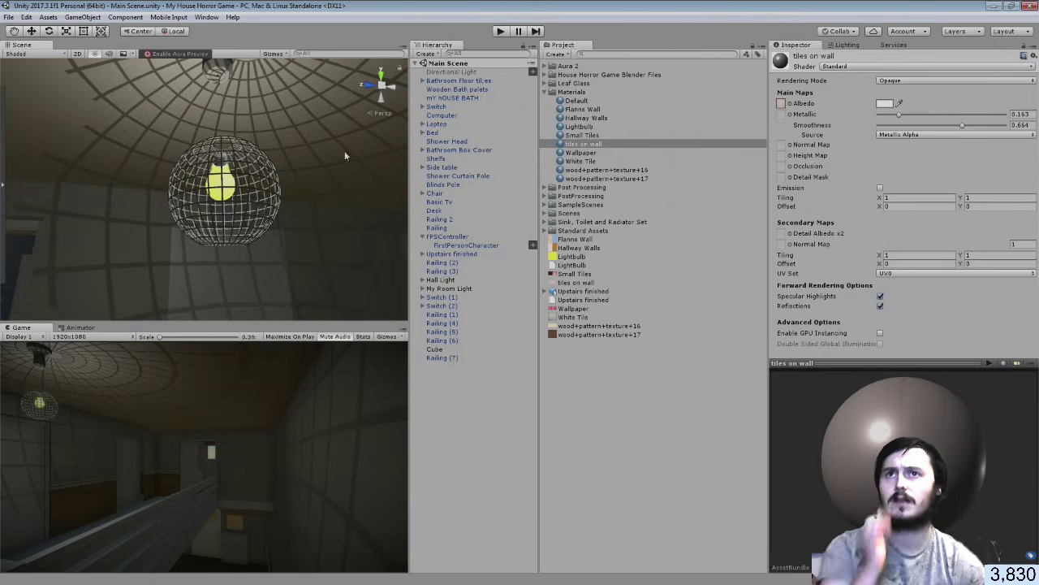
click(422, 280)
click(430, 297)
click(439, 289)
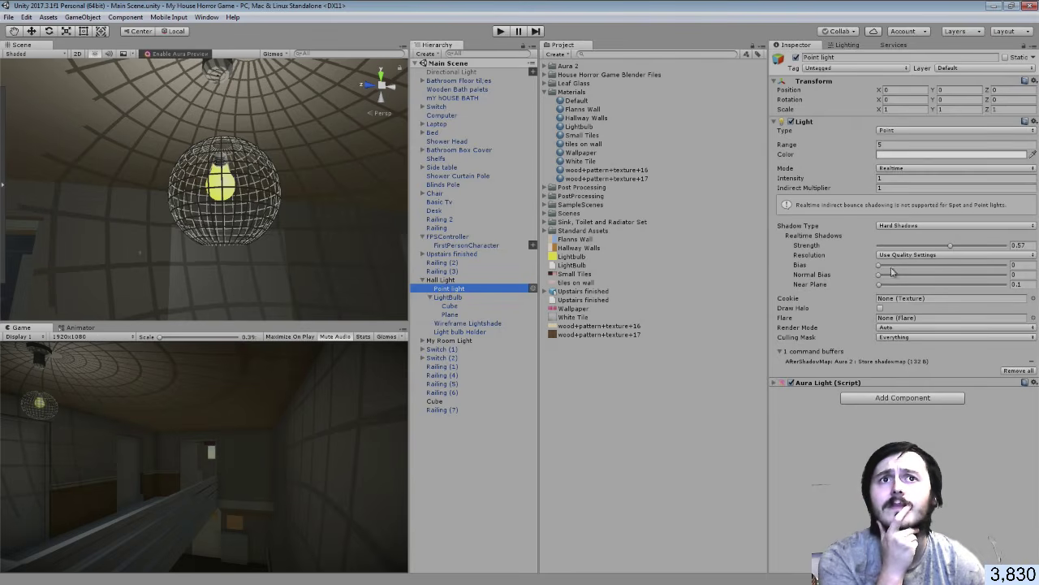
drag(879, 270, 985, 268)
drag(898, 268, 859, 268)
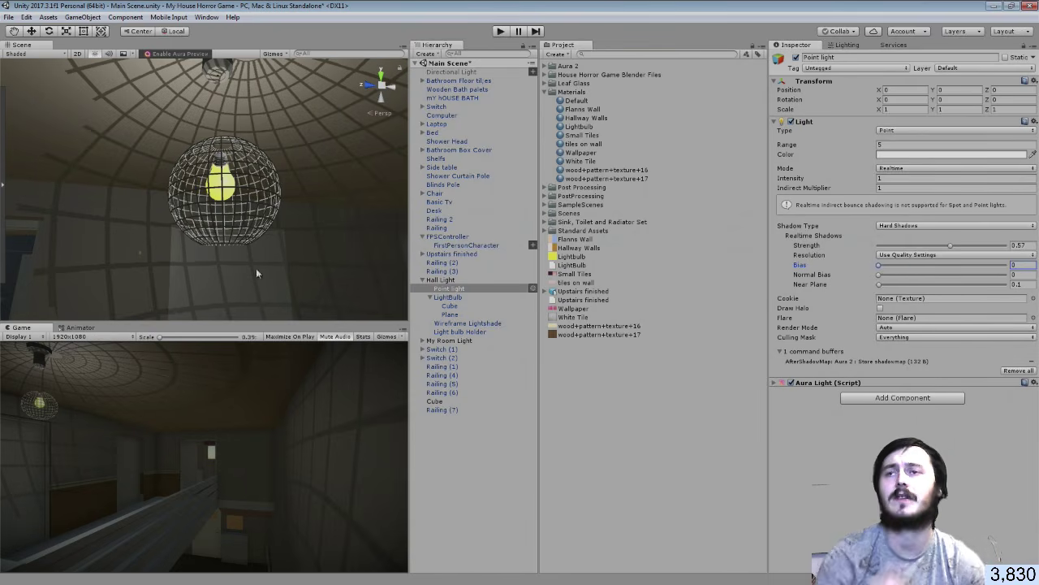
Nudge the point light inside the lampshade to about X 0.003, Y 0.063, Z -0.055
right_drag(256, 268, 253, 217)
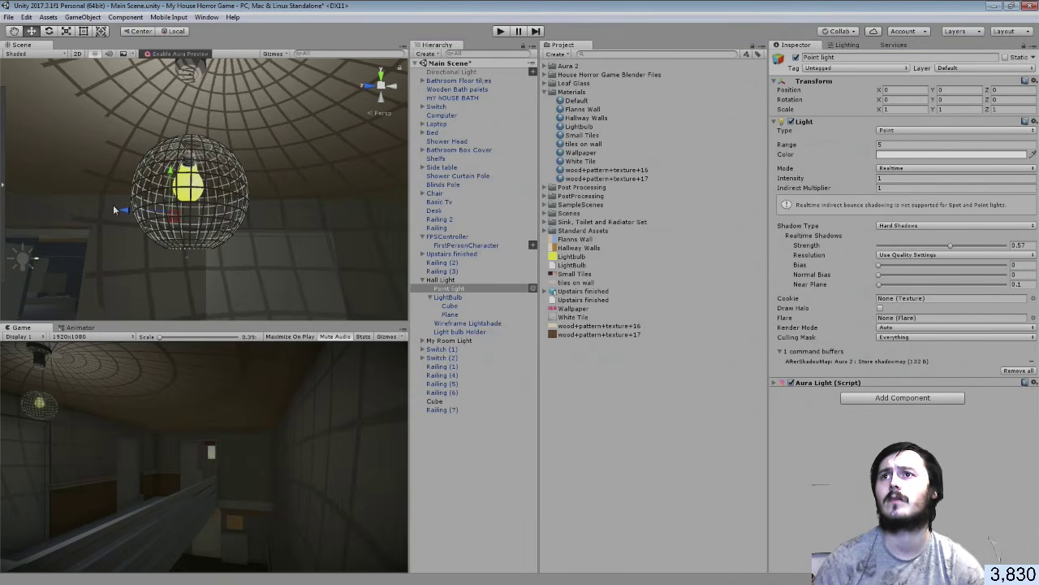
drag(115, 210, 135, 212)
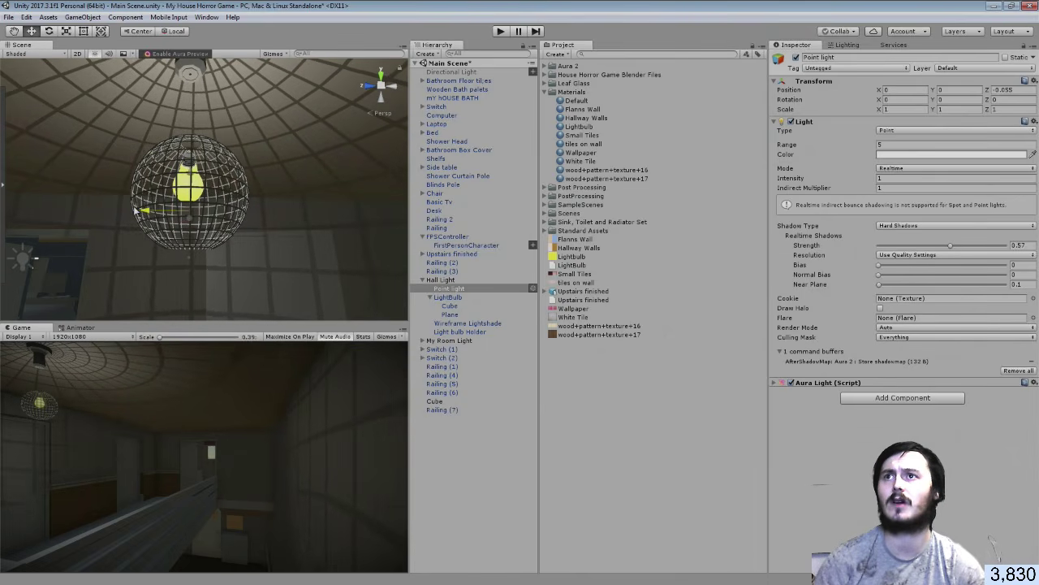
drag(188, 172, 189, 165)
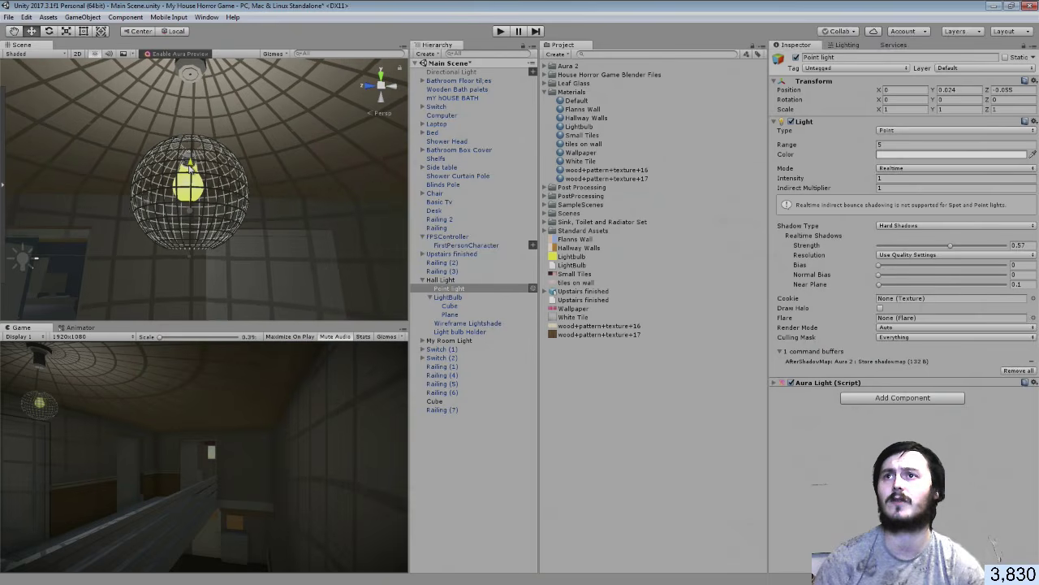
right_drag(229, 203, 965, 236)
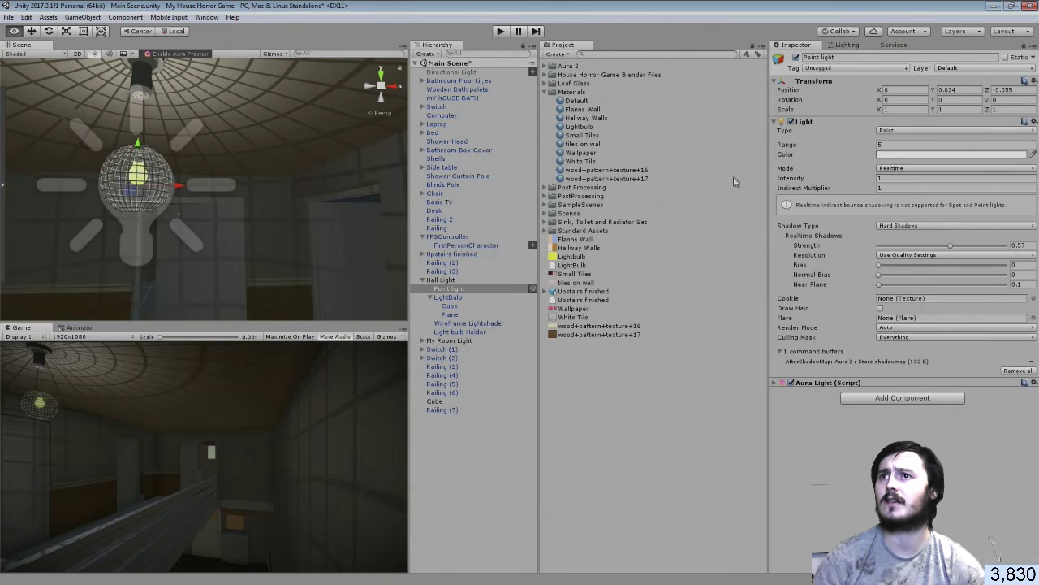
drag(181, 185, 182, 186)
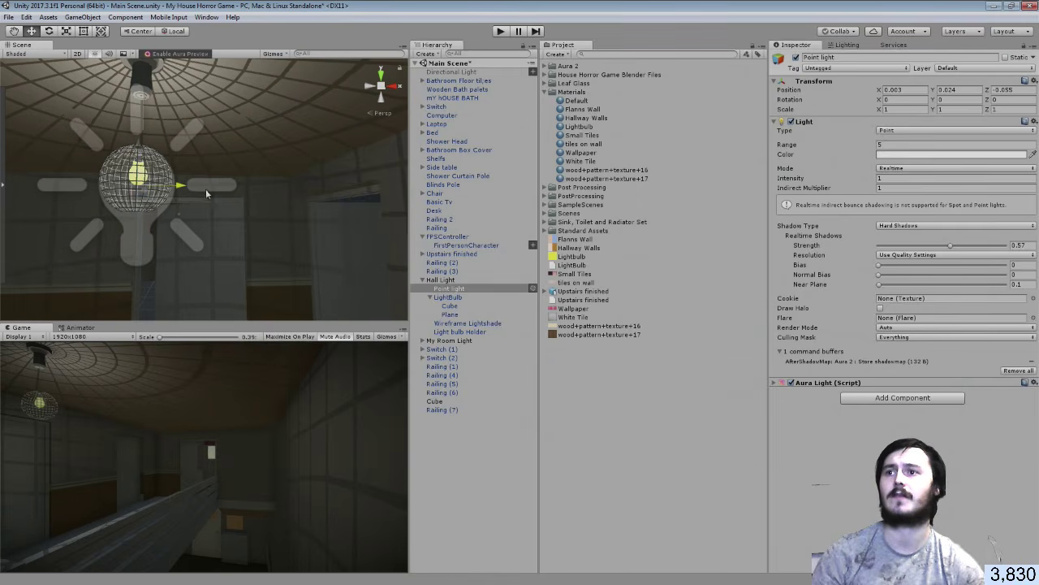
right_drag(222, 217, 299, 255)
right_drag(491, 293, 512, 303)
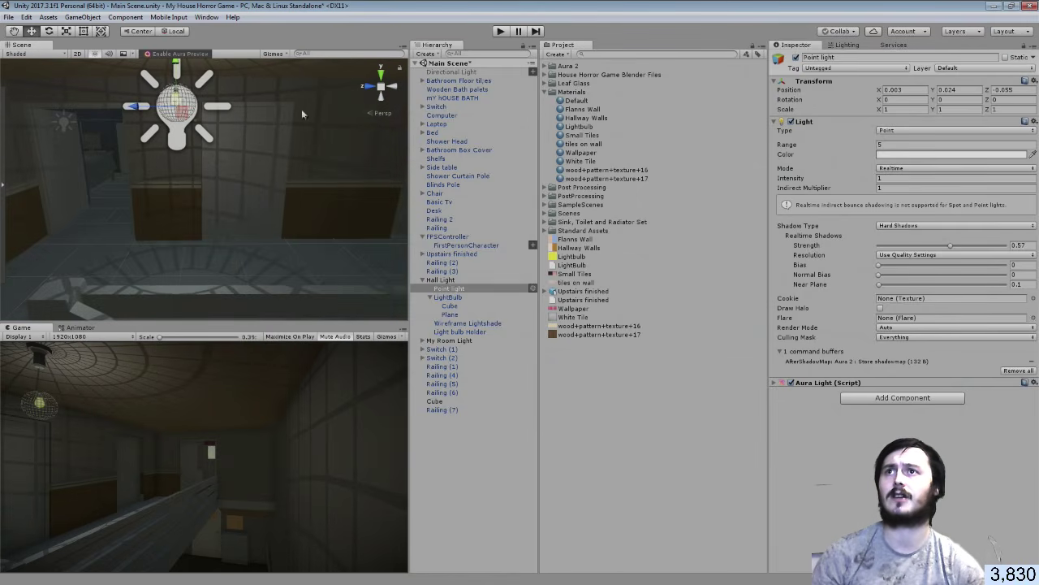
drag(175, 69, 176, 66)
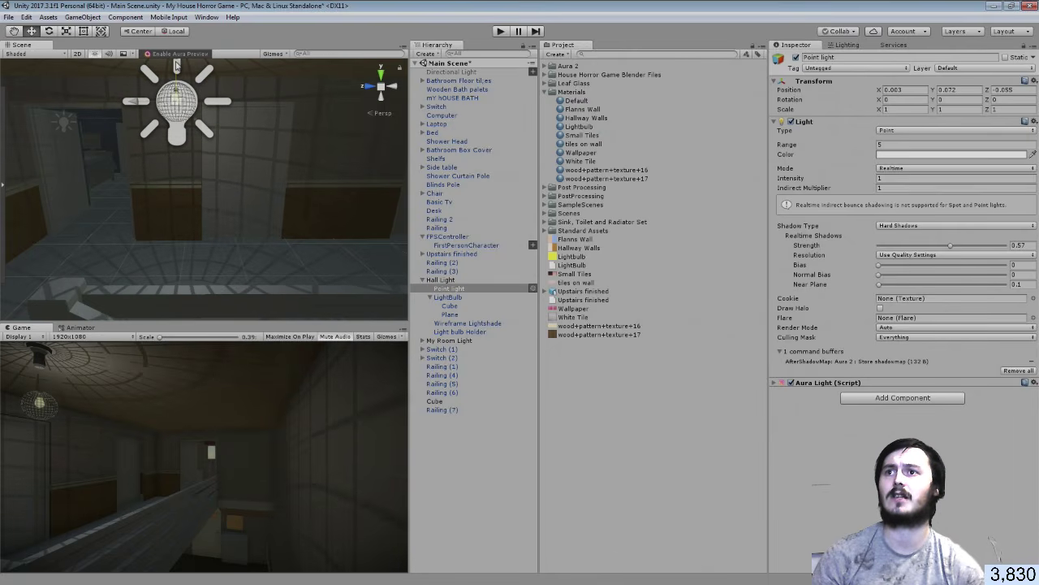
right_drag(176, 66, 268, 93)
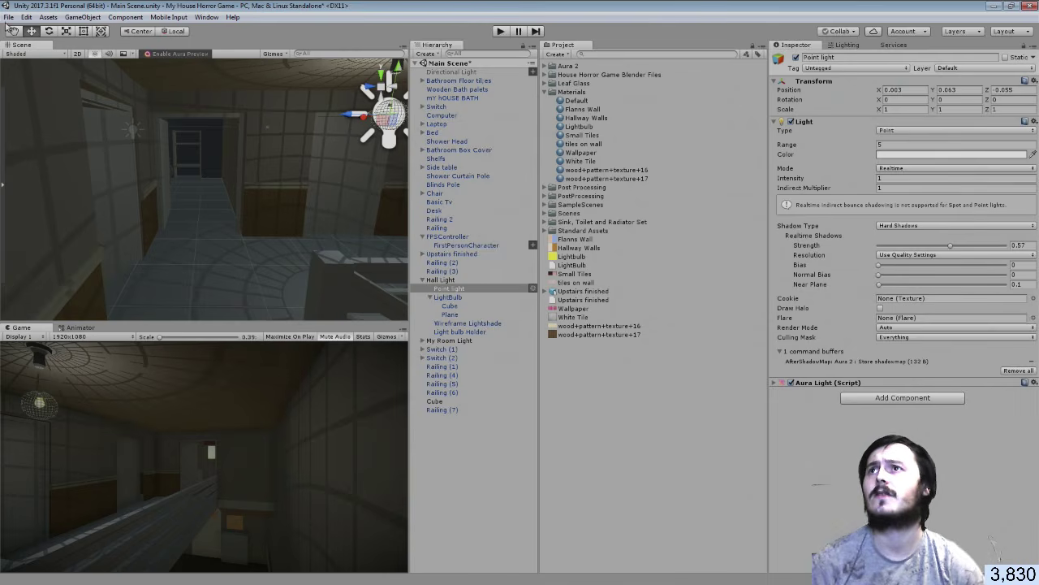
Drop the hall point light's Shadow Strength to 0.224, then save the scene with File > Save Scenes
click(8, 18)
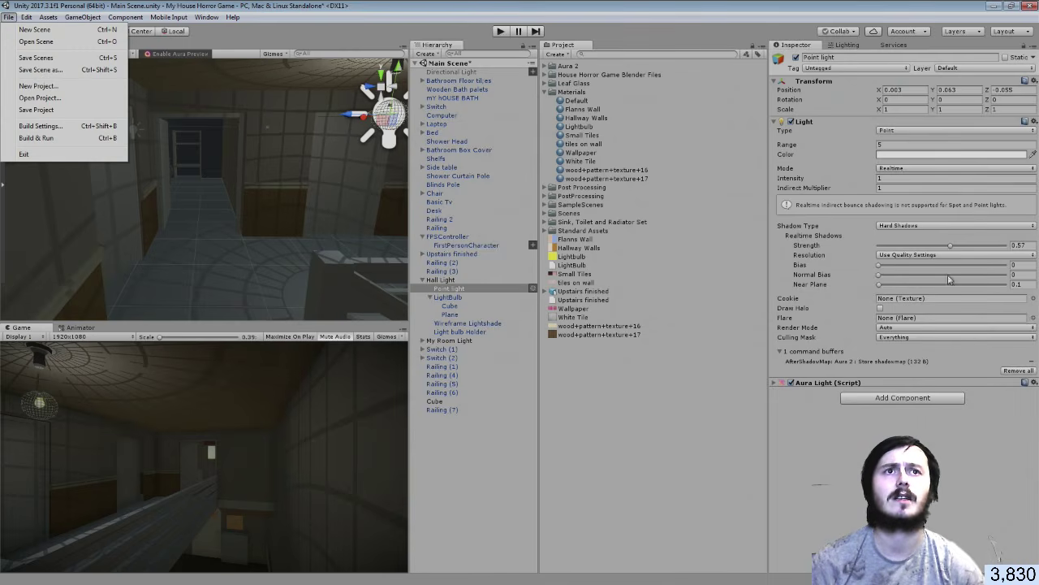
drag(952, 247, 949, 248)
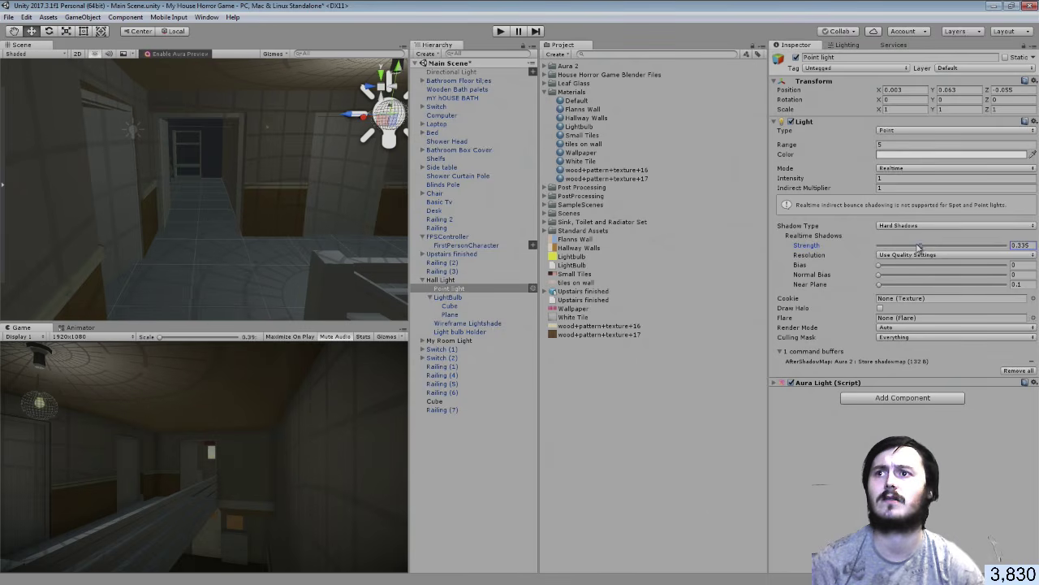
drag(904, 251, 908, 253)
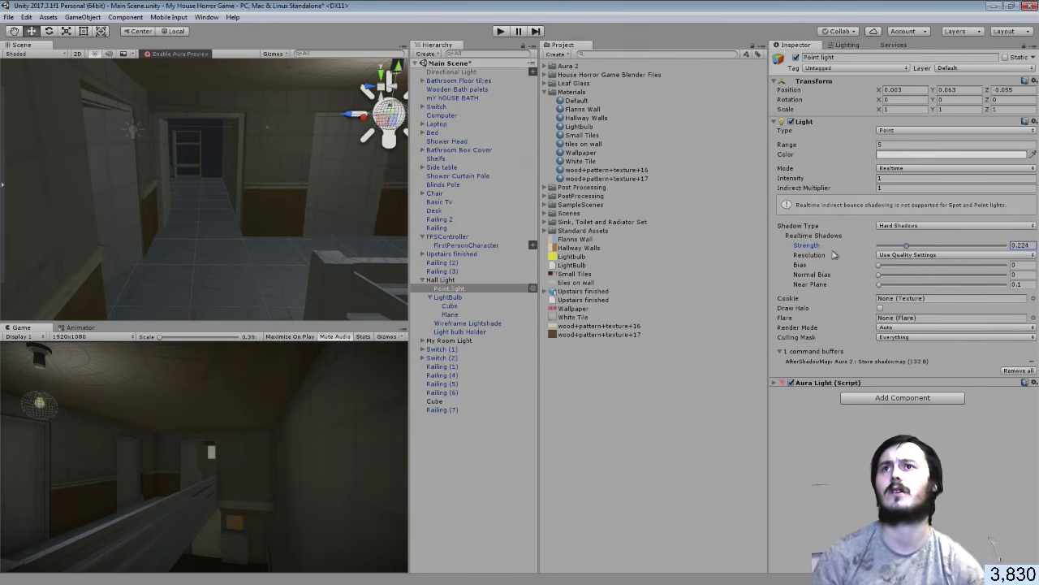
right_drag(273, 126, 203, 162)
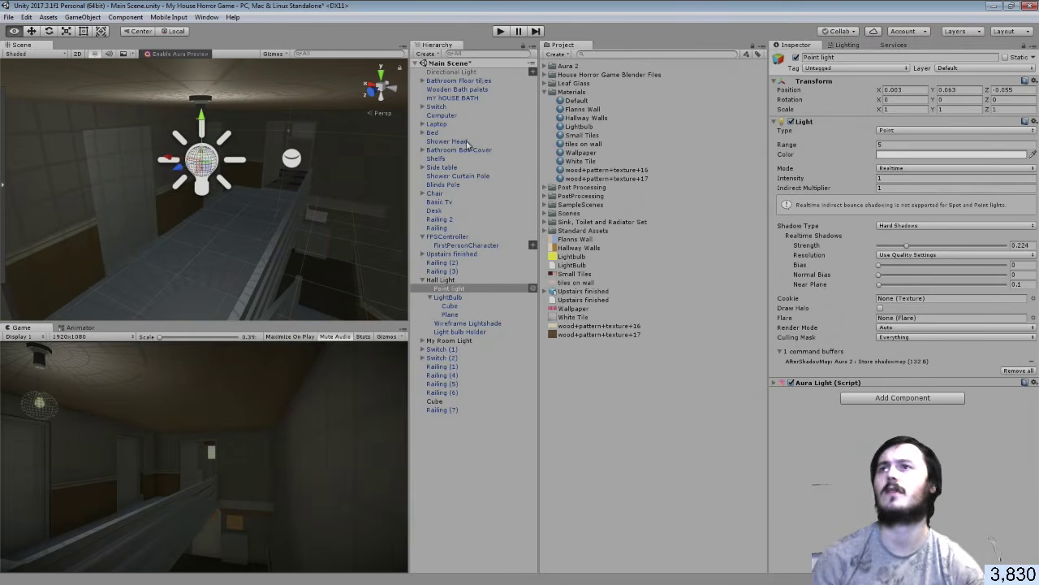
click(17, 16)
click(27, 59)
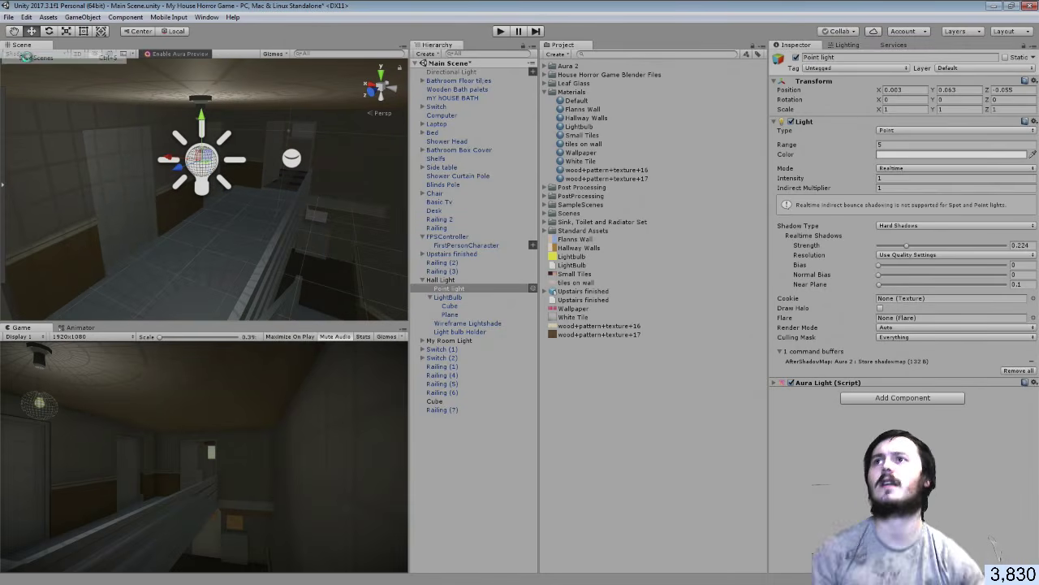